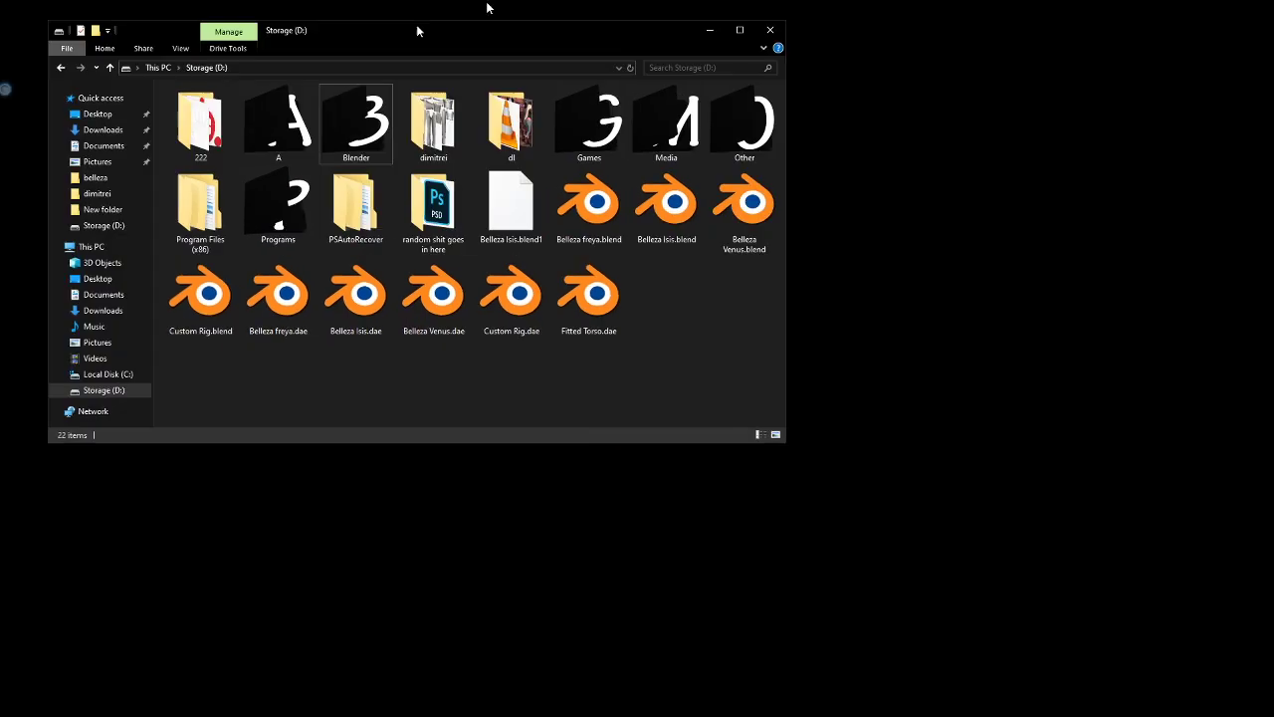
Switch to Firestorm and upload the dress model named Cube with skin weight included.
double_click(418, 29)
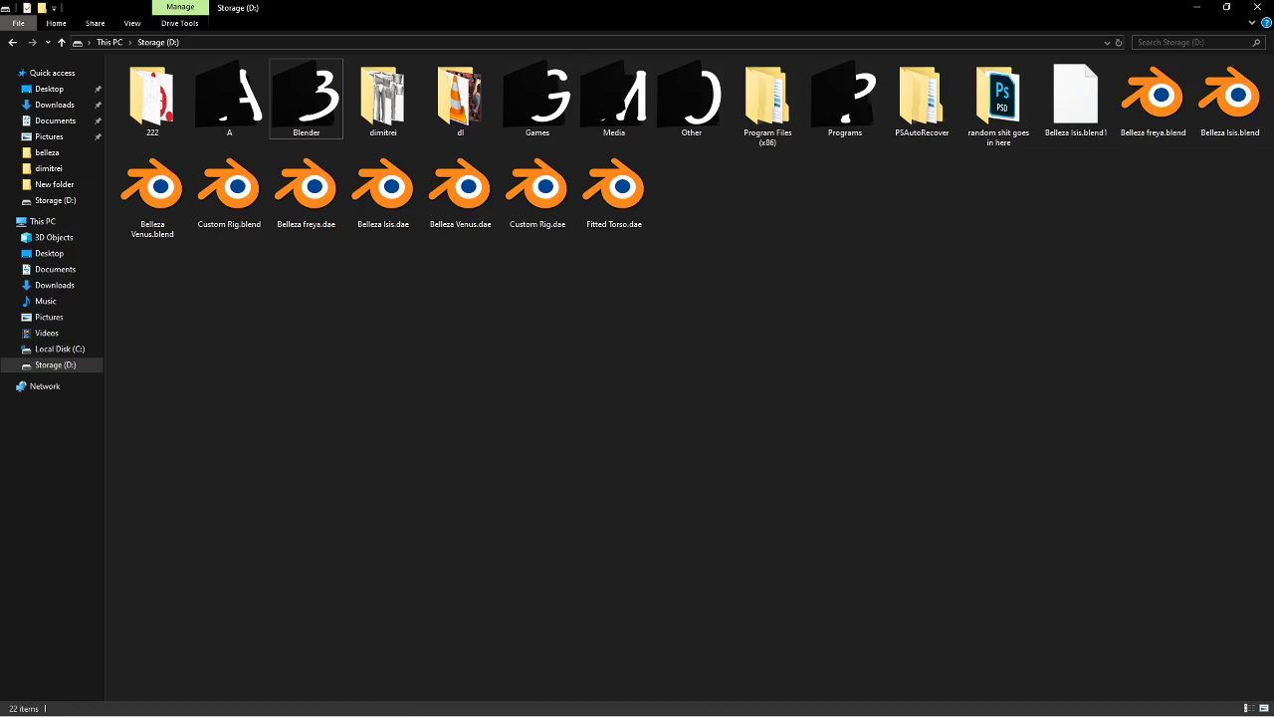
left_click_drag(0, 6, 228, 3)
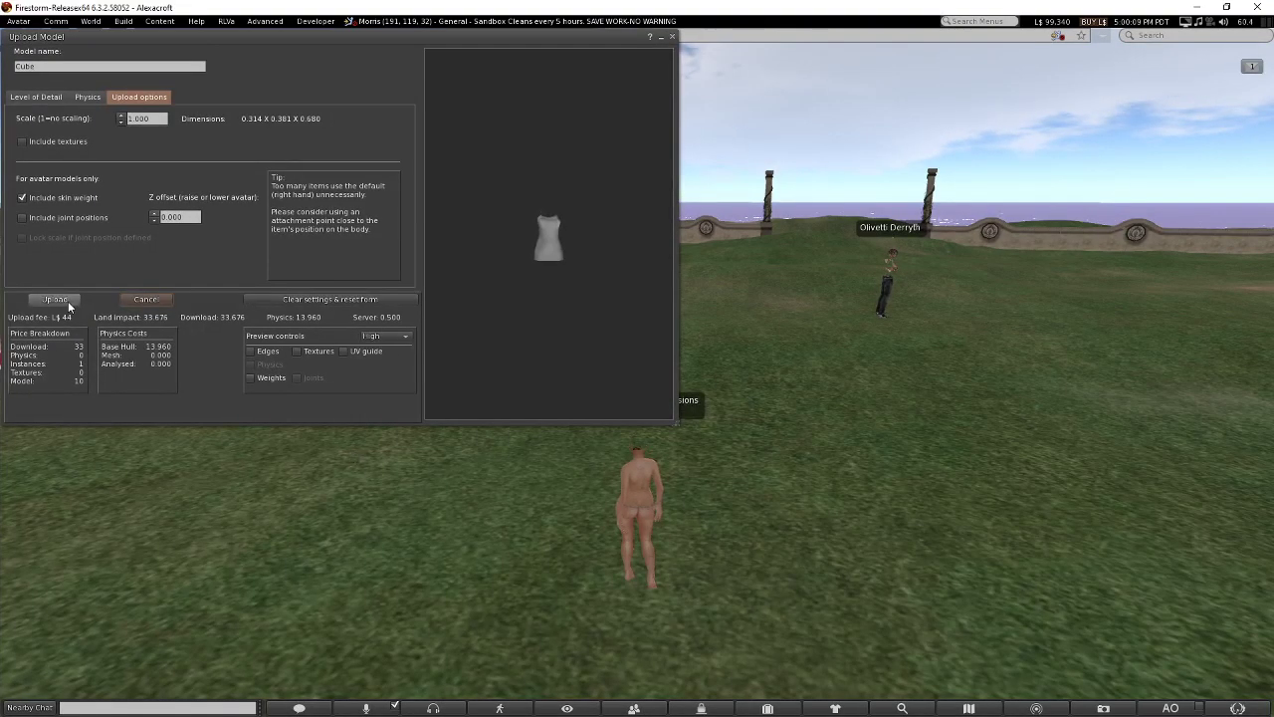
left_click(68, 300)
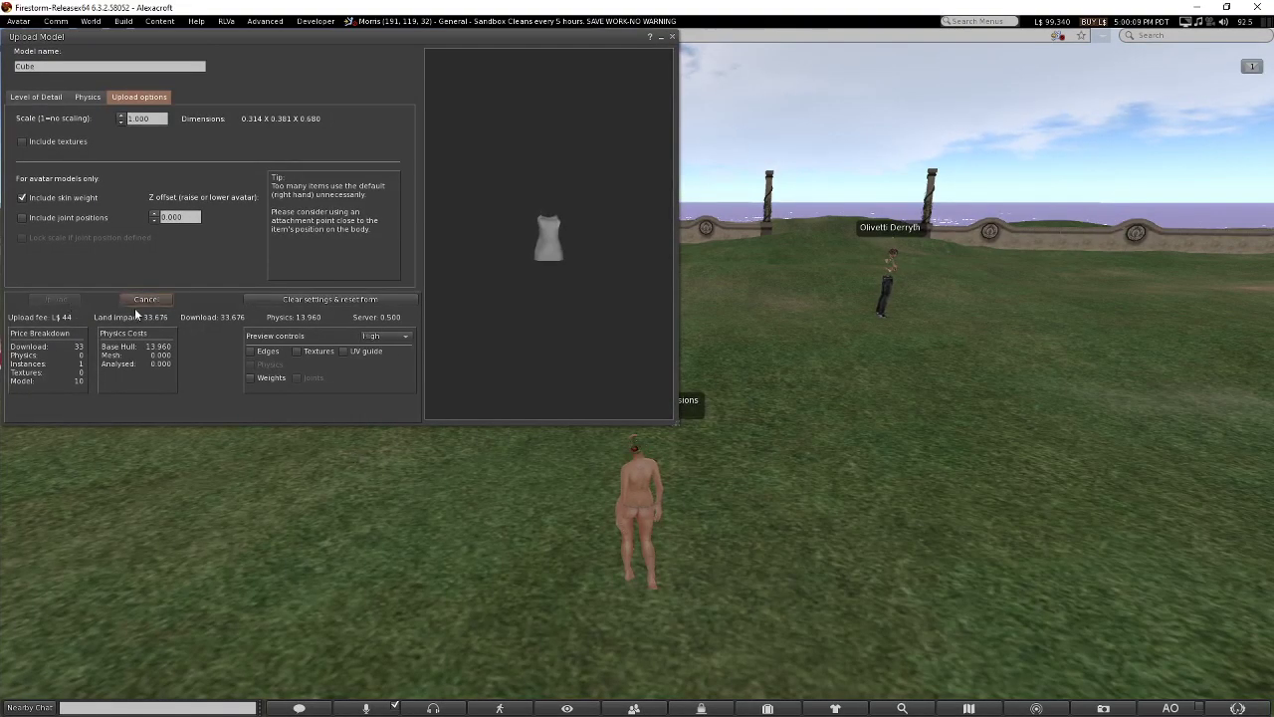
Expand the Objects folder in the inventory and wear the uploaded Cube dress on the avatar.
left_click(767, 707)
double_click(877, 387)
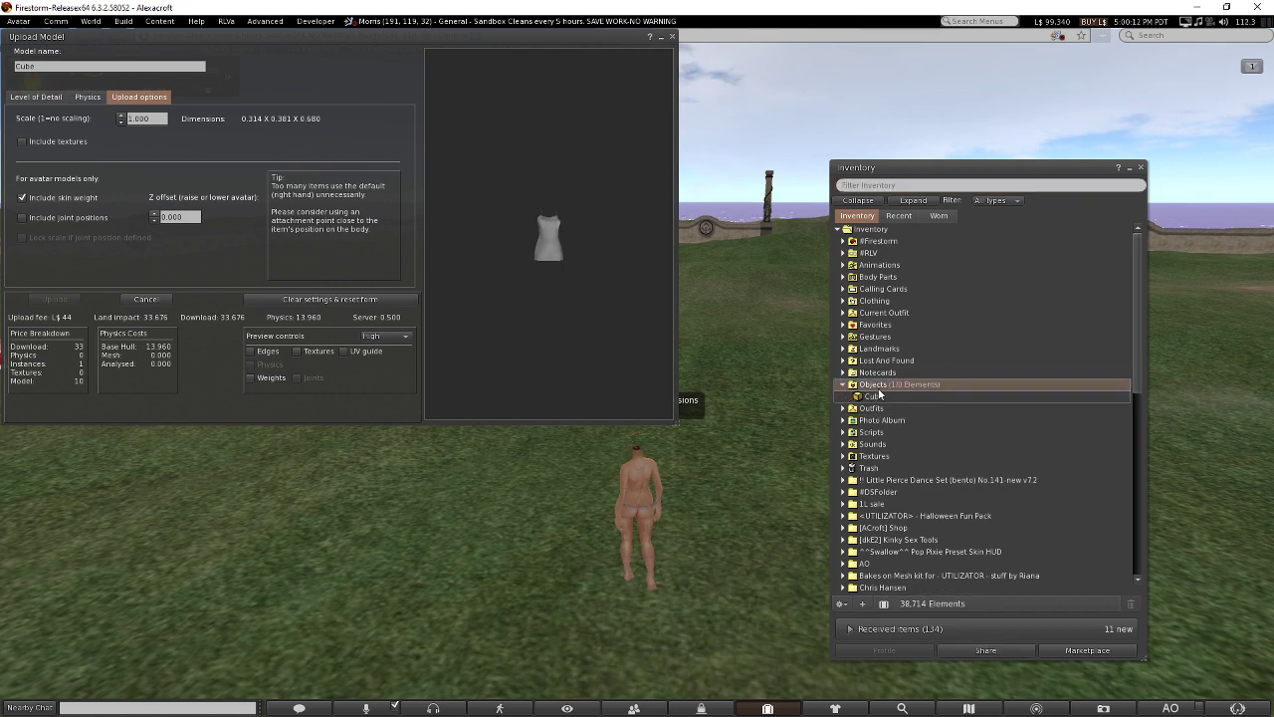
left_click(891, 399)
right_click(891, 396)
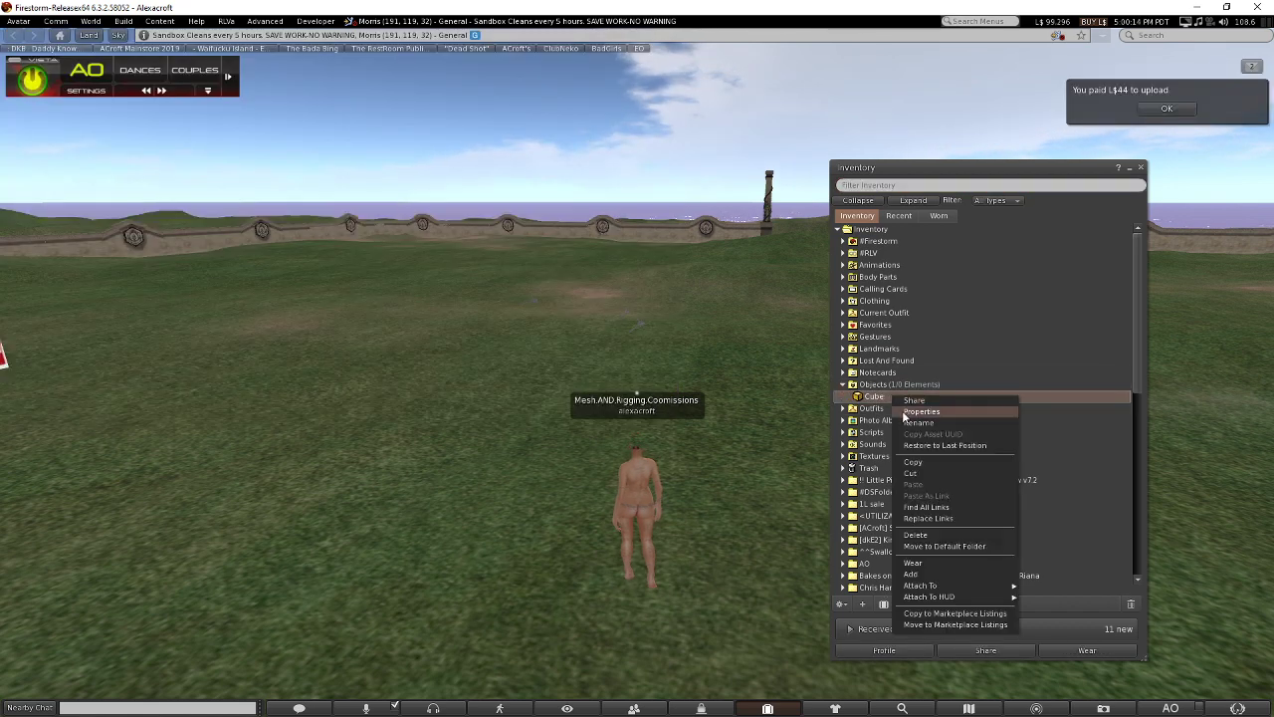
left_click(725, 481)
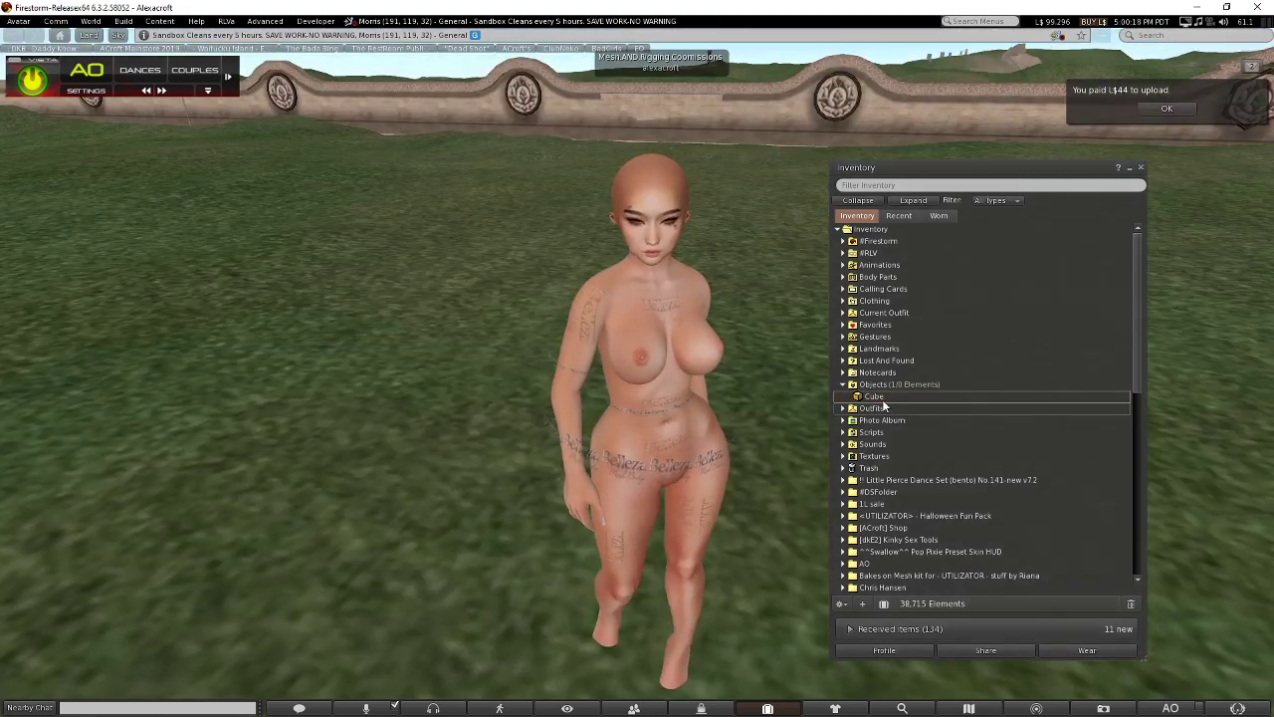
double_click(907, 397)
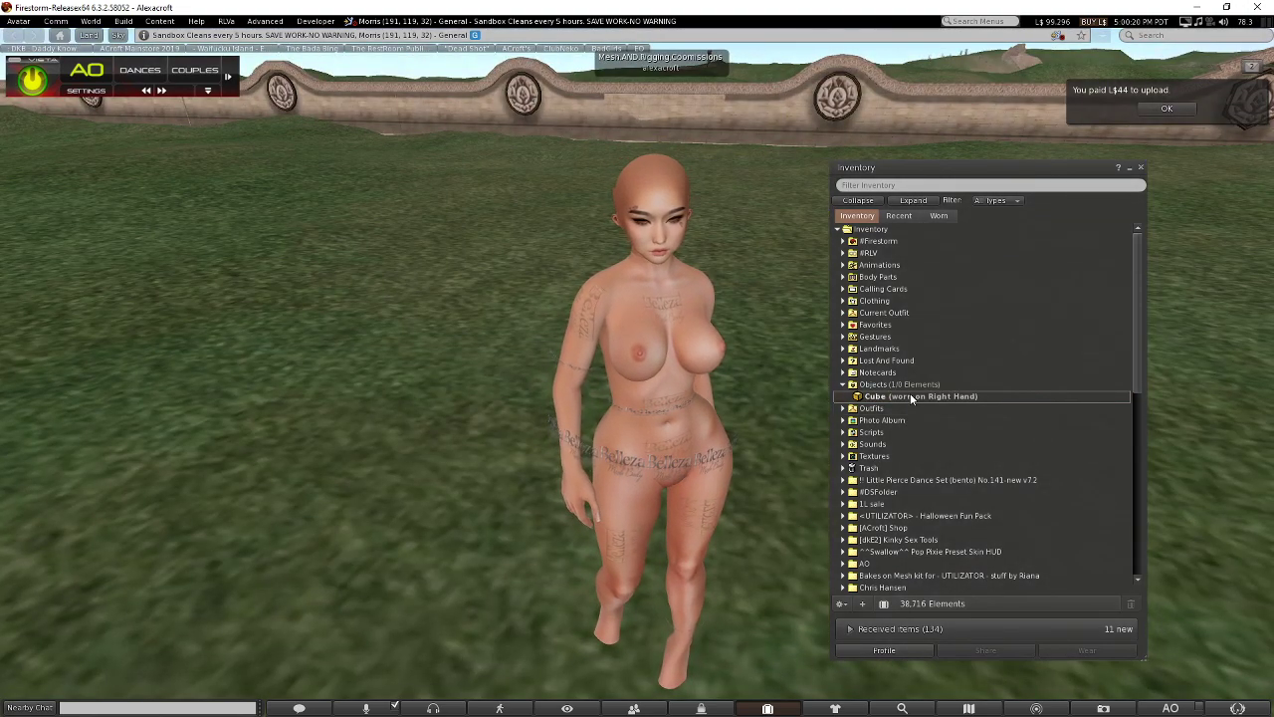
Detach the worn Cube dress from the avatar.
right_click(914, 396)
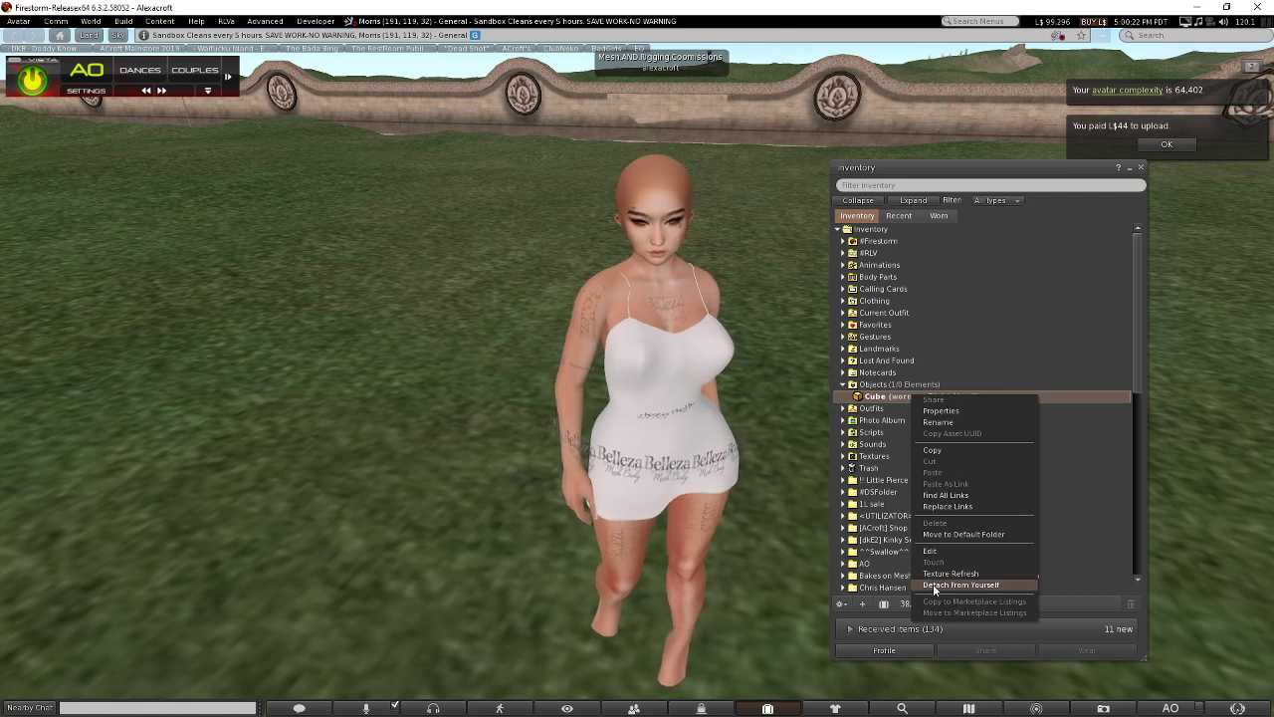
left_click(951, 573)
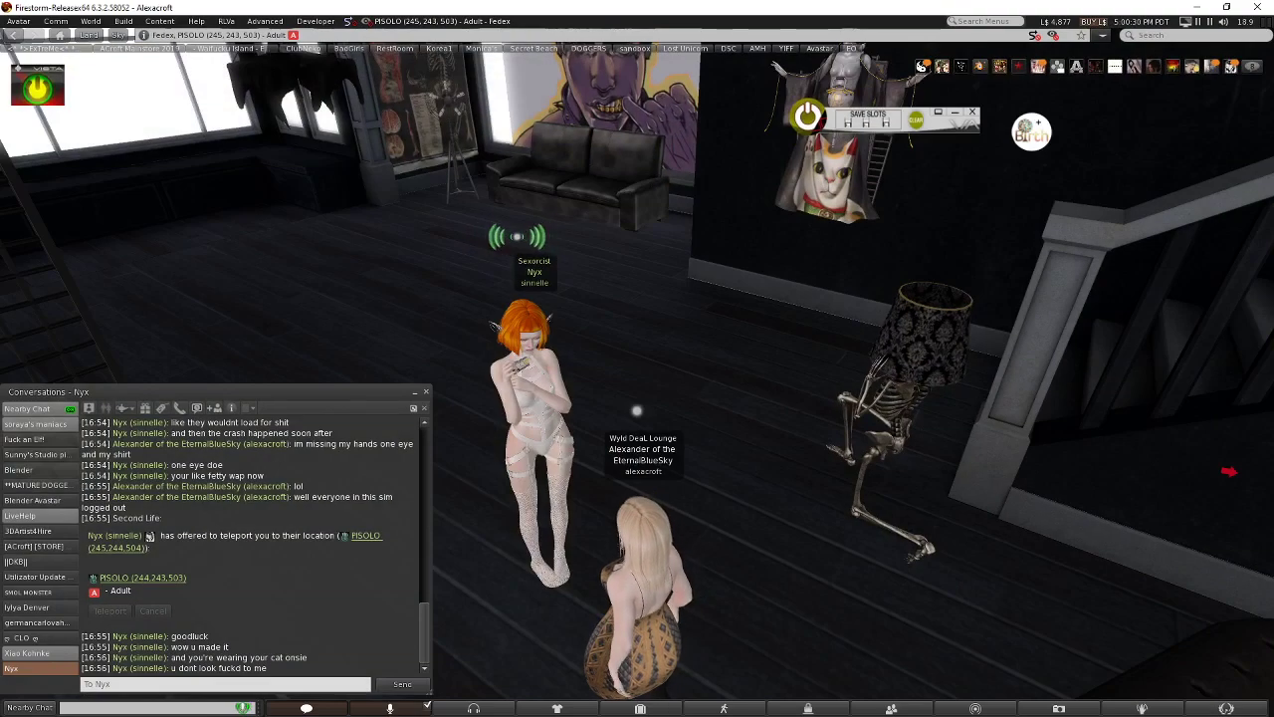
scroll(642, 428, "down", 1)
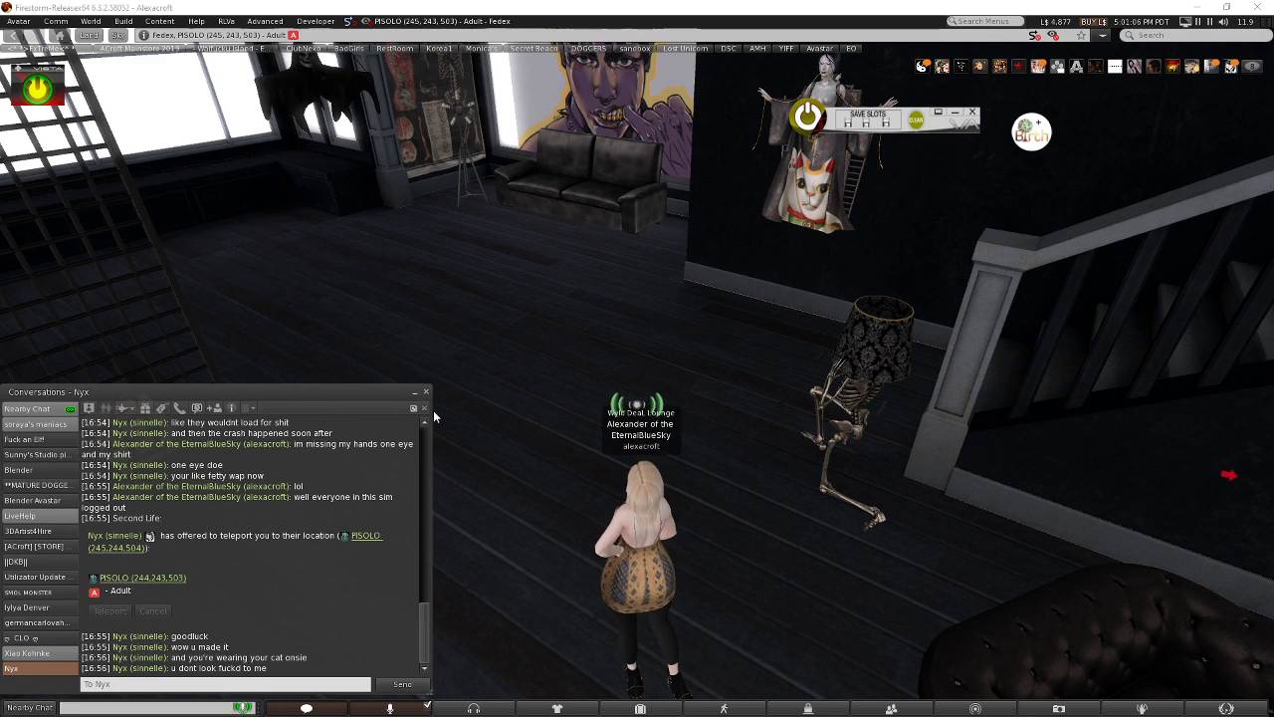
key("ctrl+f")
key("ctrl+f")
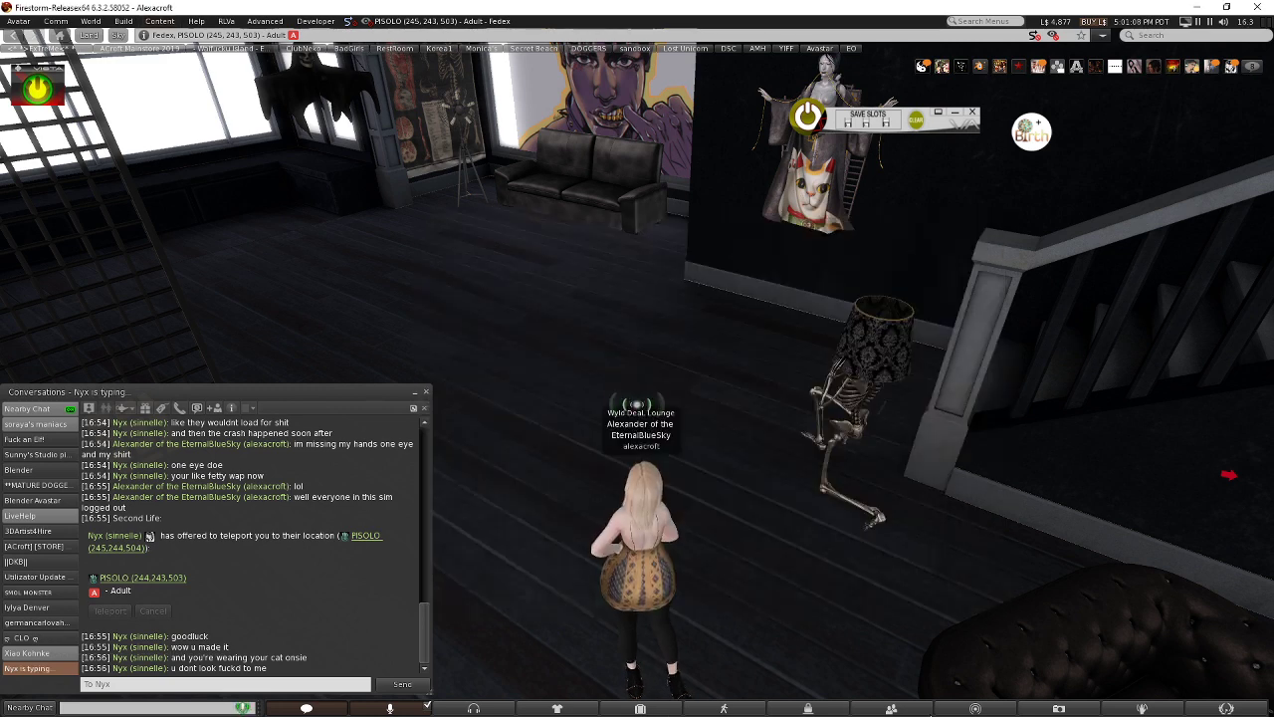
Open the chat of the [ACroft] [STORE] [GROUP] group from the list of joined groups.
left_click(891, 708)
left_click(896, 106)
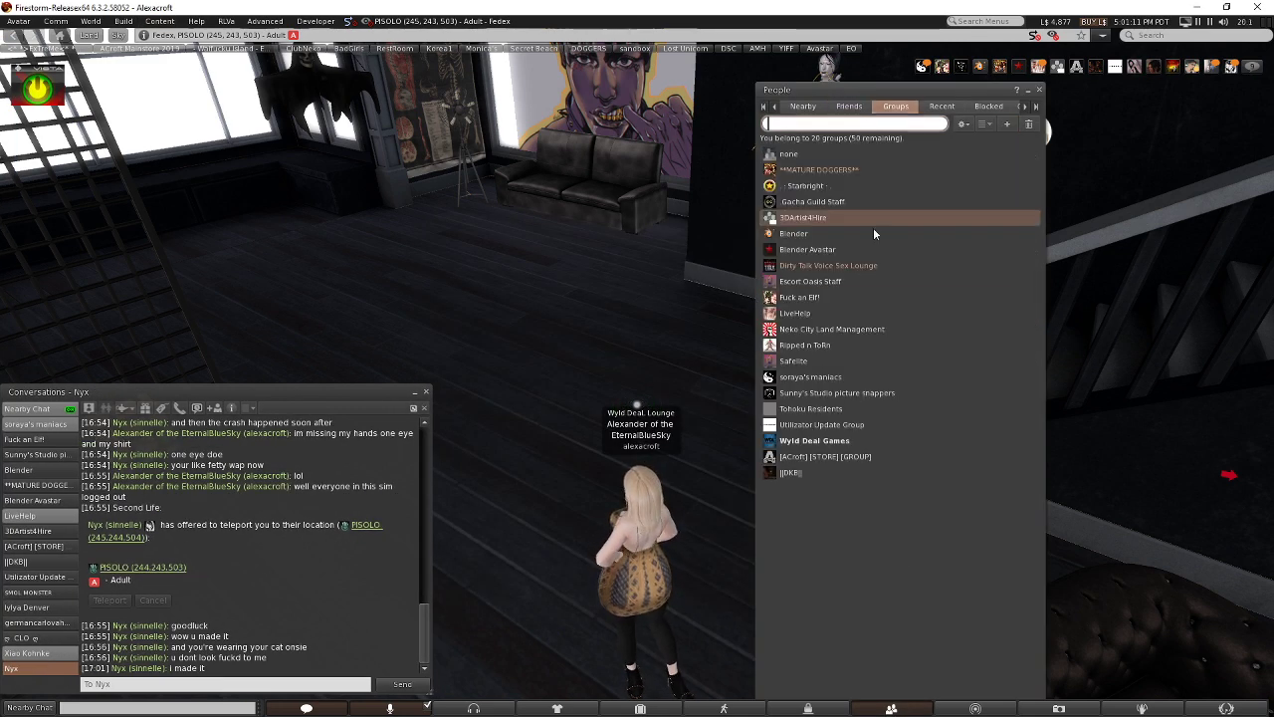
double_click(853, 456)
type("https://www.youtube.com/watch?v=0WD1KChEggg")
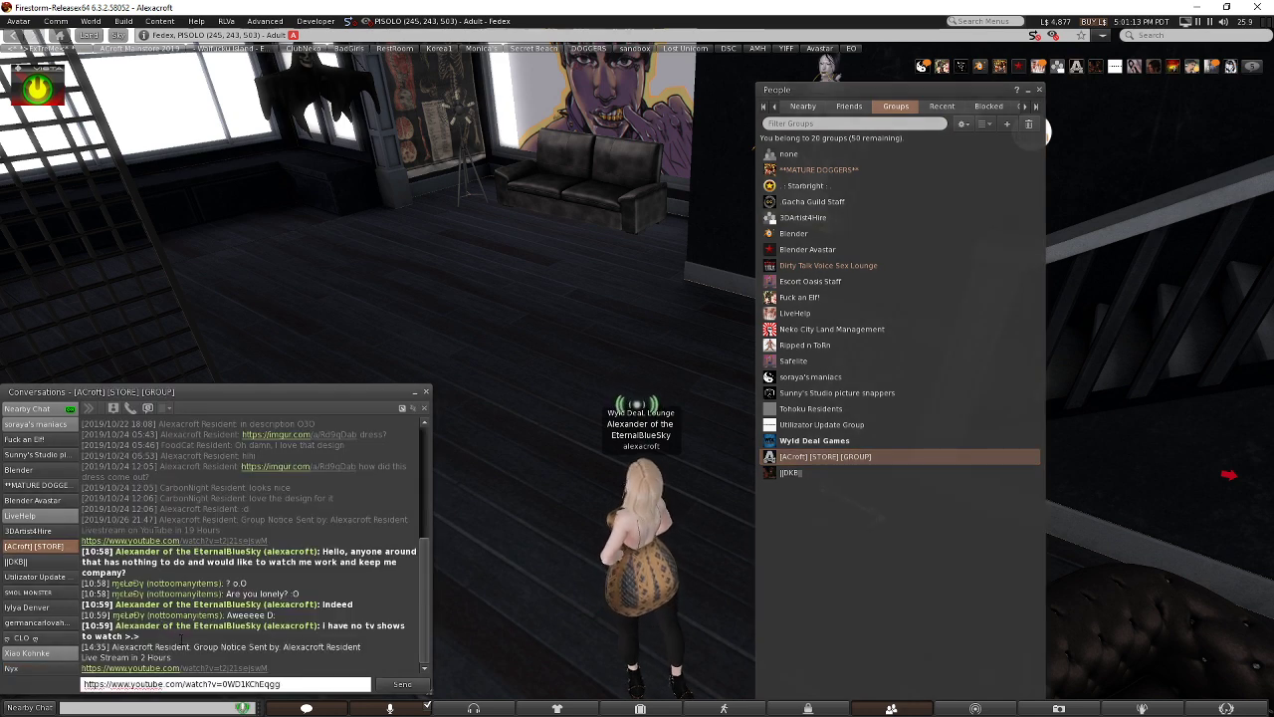
type("stream los")
key("BackSpace")
key("BackSpace")
key("BackSpace")
type("is up")
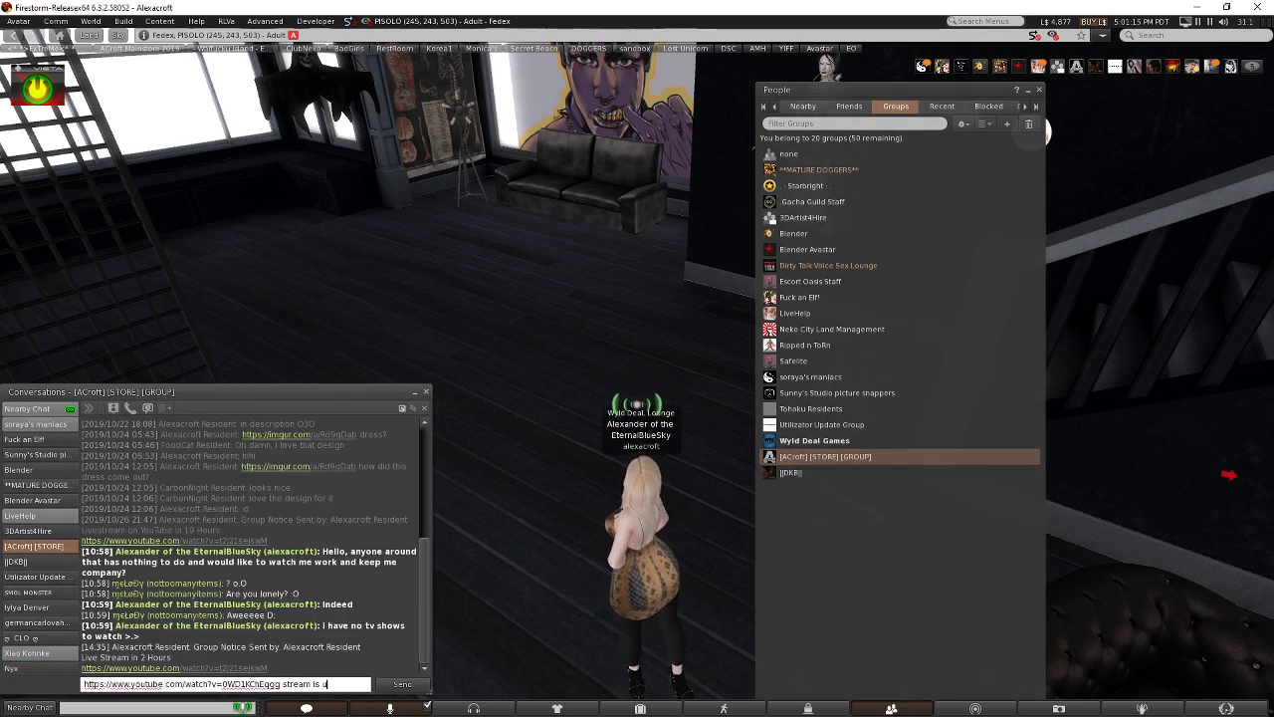
key("Return")
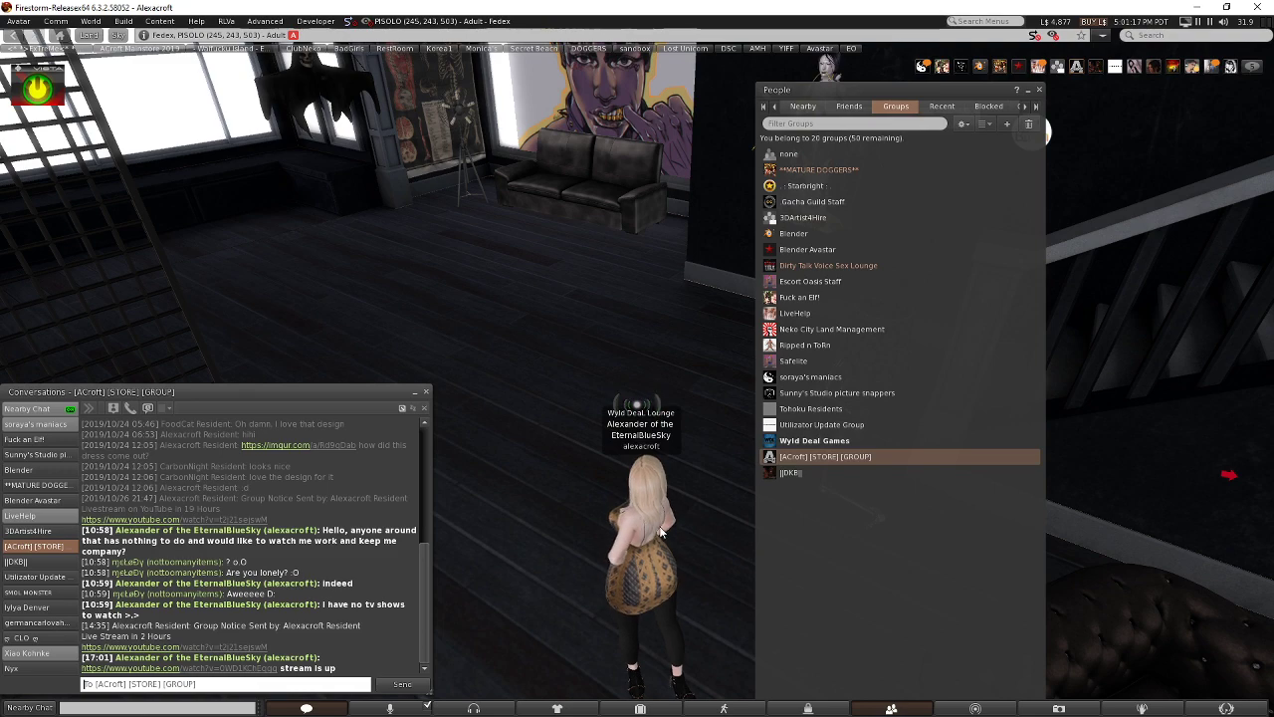
Walk the avatar over to face the large window alcove and close the People window.
key("Left")
key("Up")
key("Up")
key("Left")
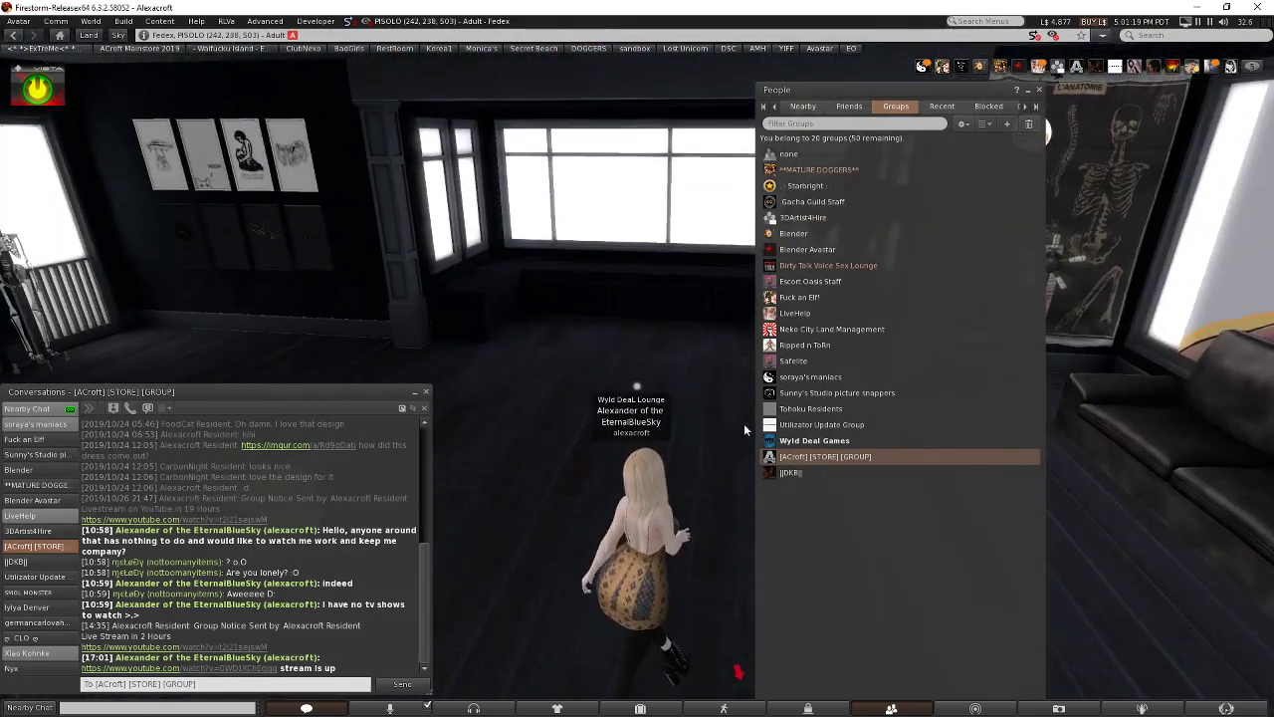
key("Right")
left_click(1039, 89)
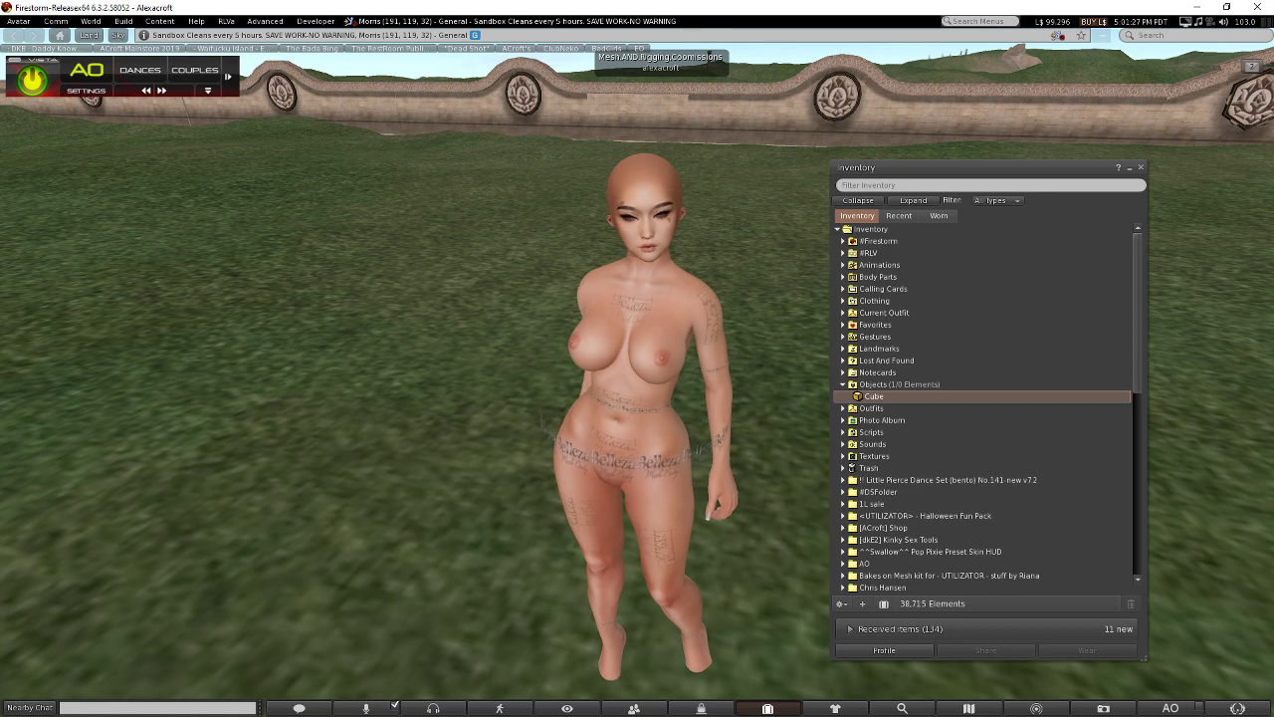
Delete the old Cube from the inventory and load Belleza Venus.dae for mesh upload with skin weight included.
key("Delete")
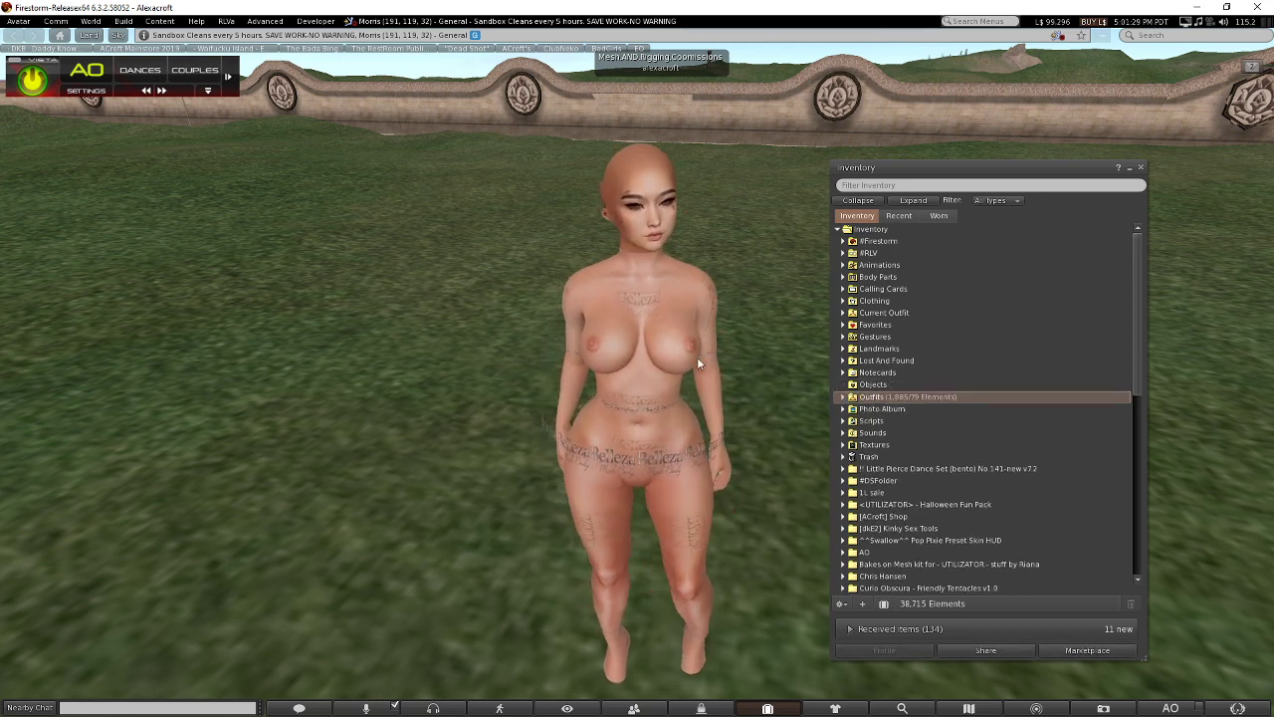
left_click(124, 21)
mouse_move(162, 186)
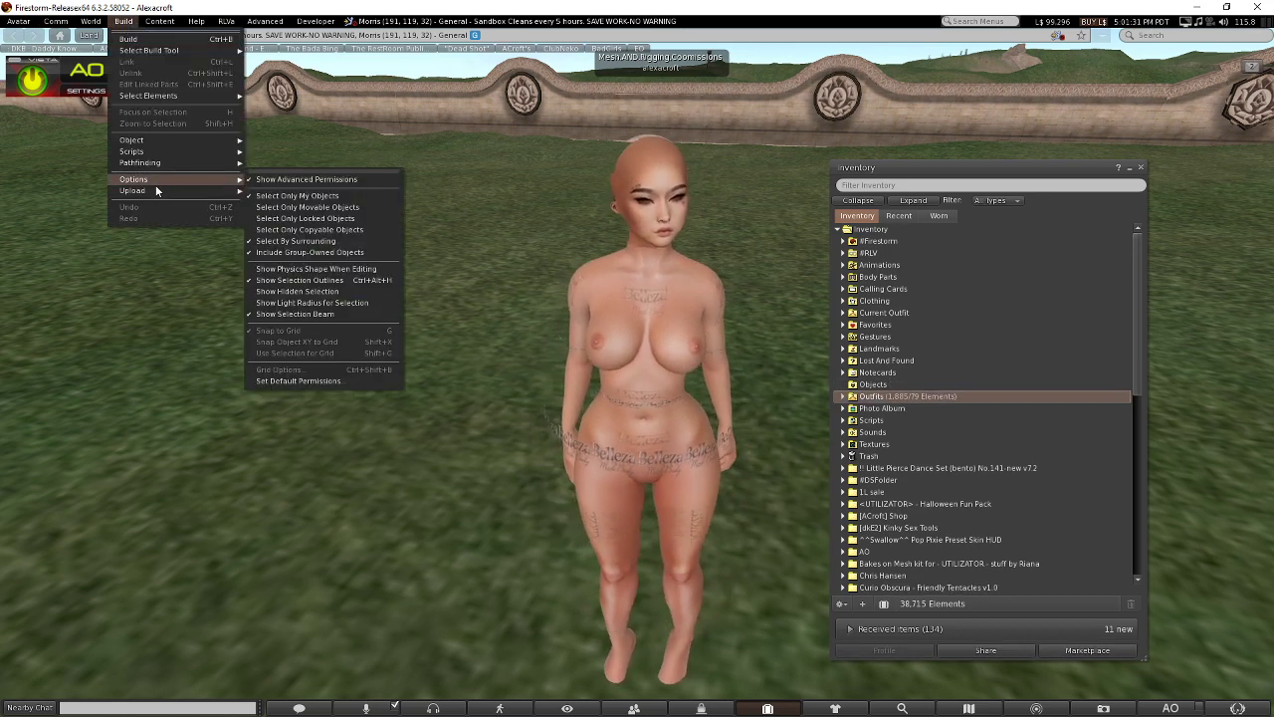
left_click(272, 224)
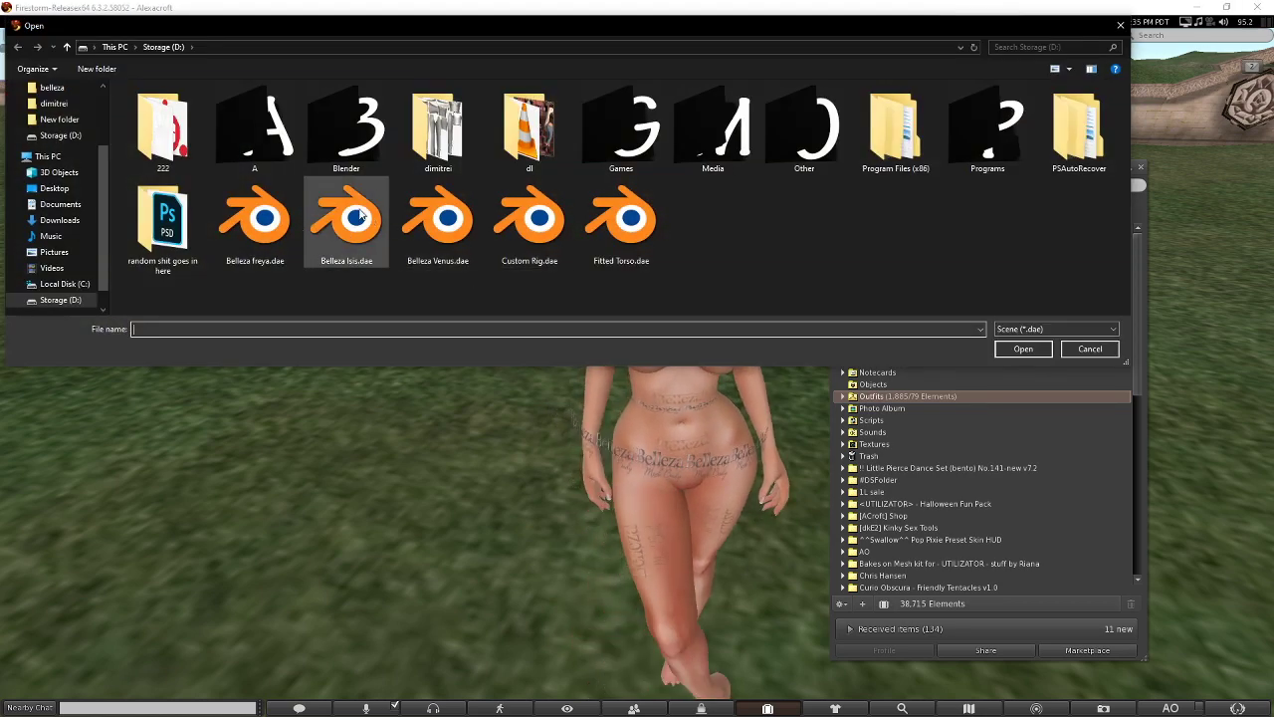
left_click(257, 221)
double_click(438, 221)
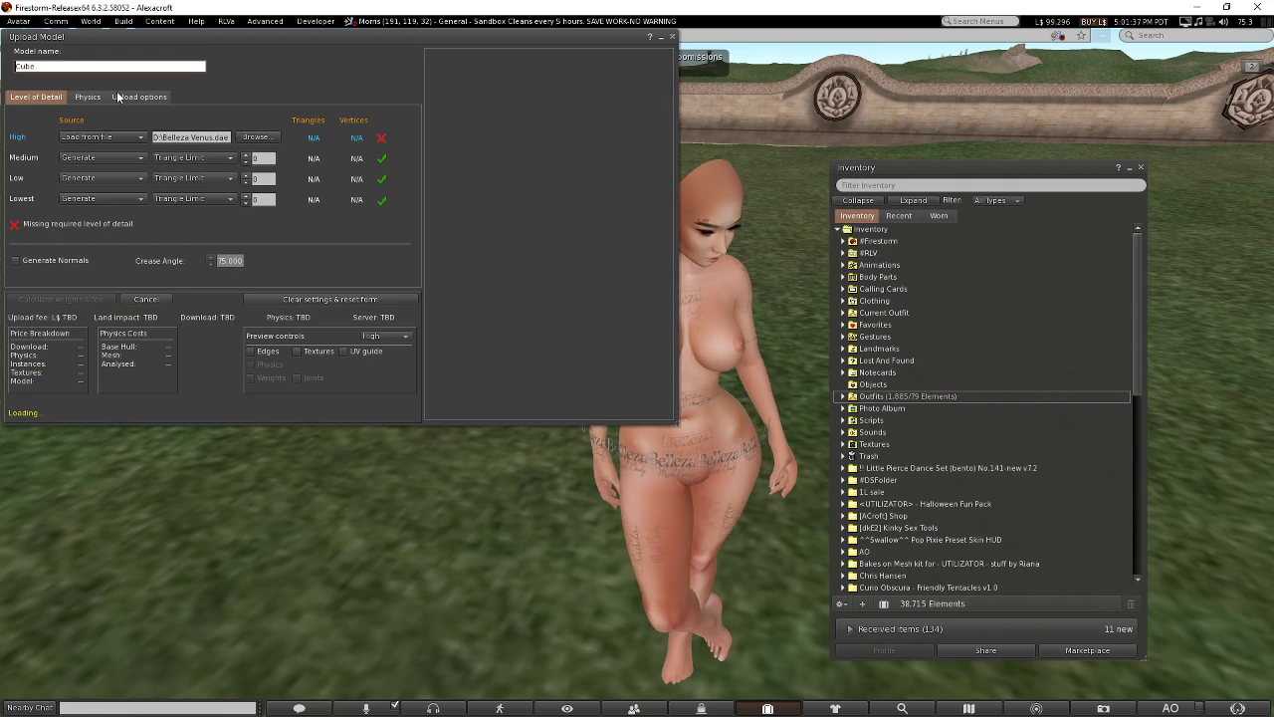
left_click(140, 97)
left_click(70, 195)
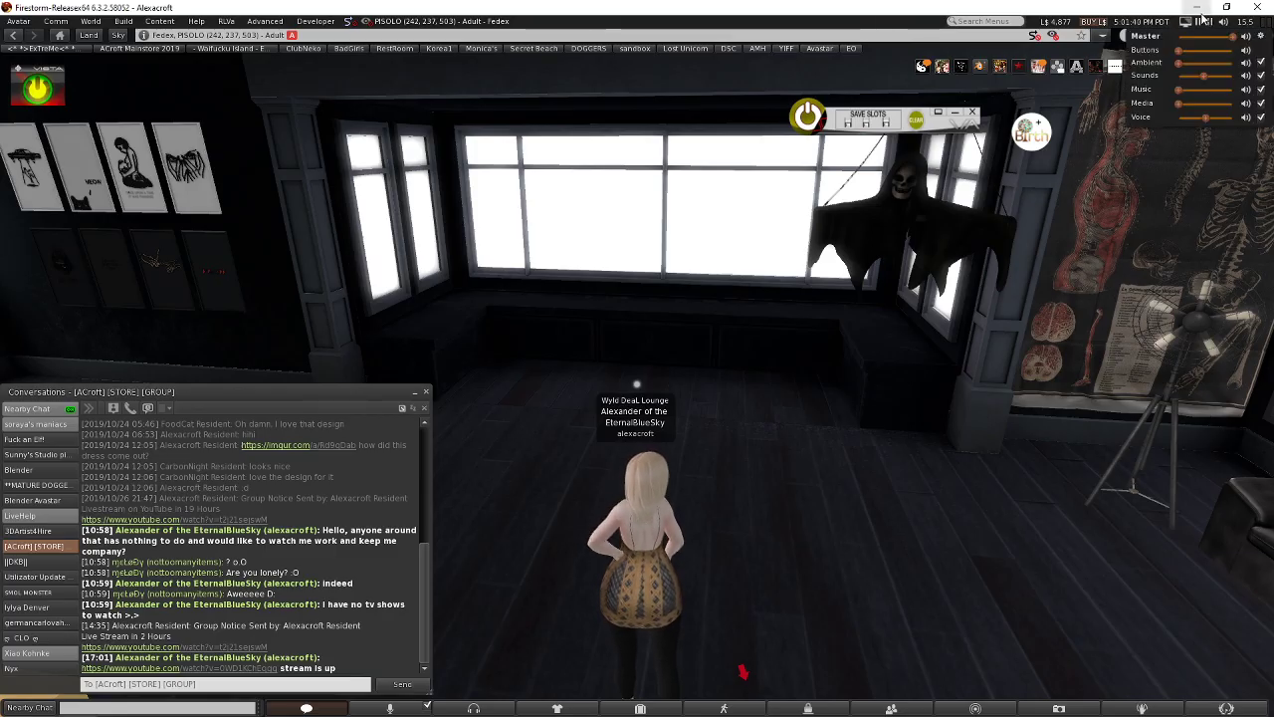
Lower the Sounds volume to its minimum and send the private contact above the last conversation "i think they fixed it".
mouse_move(1223, 21)
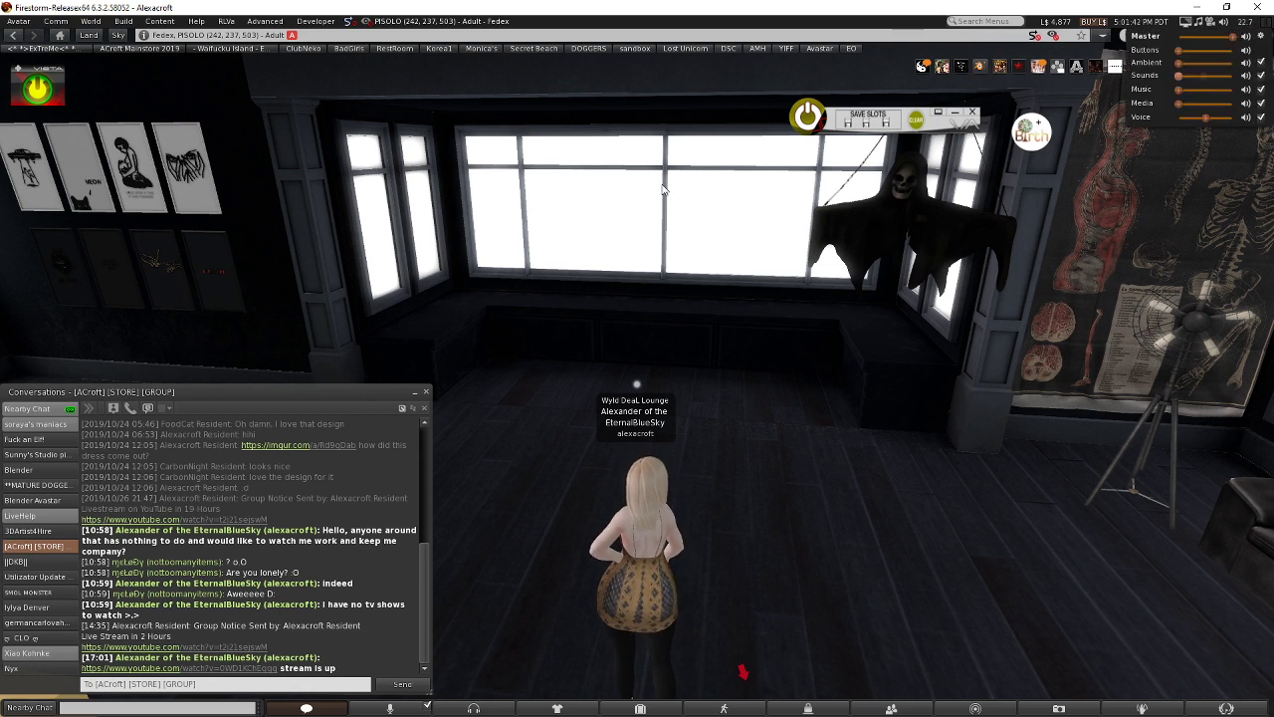
left_click(24, 667)
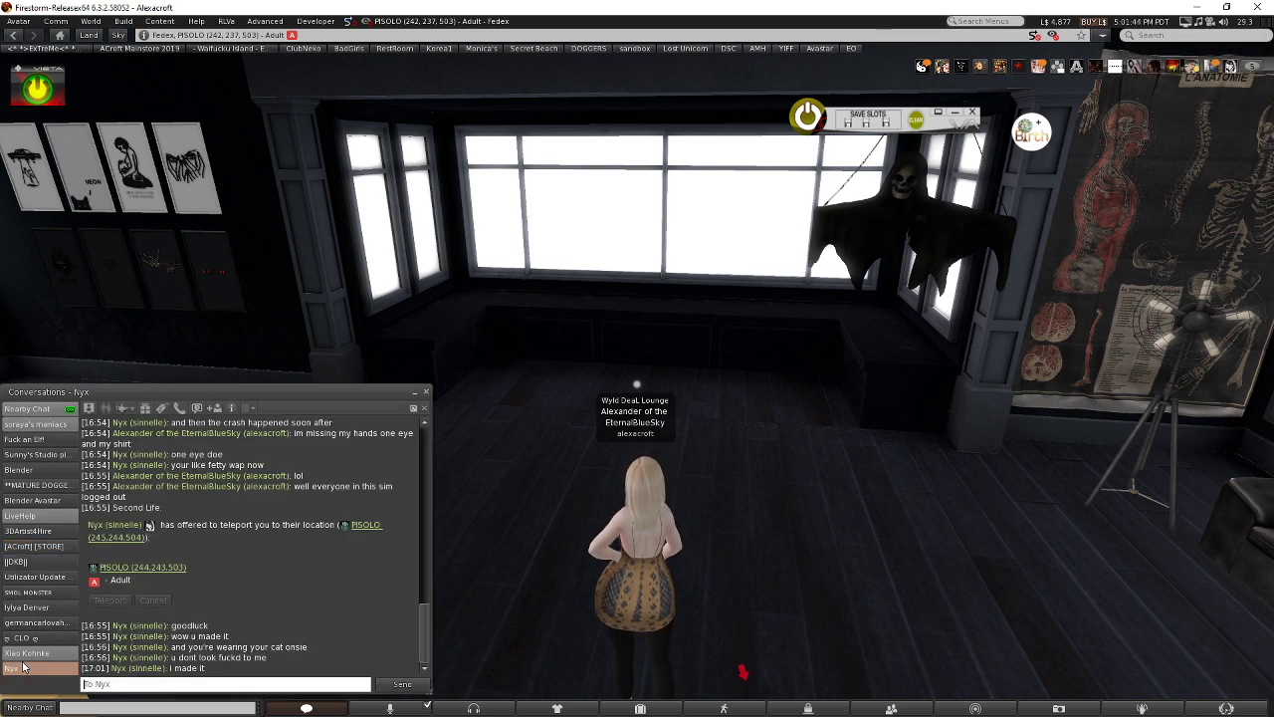
left_click(26, 652)
type("I t")
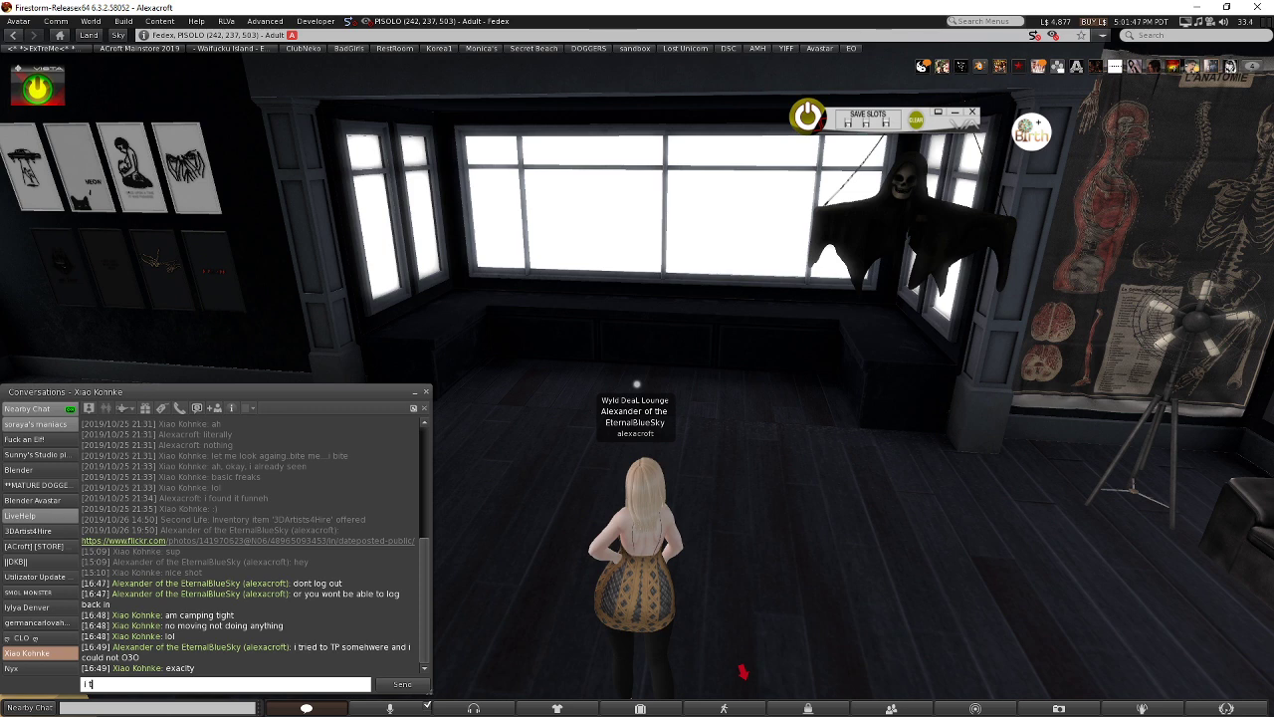
type("hink they fixed it")
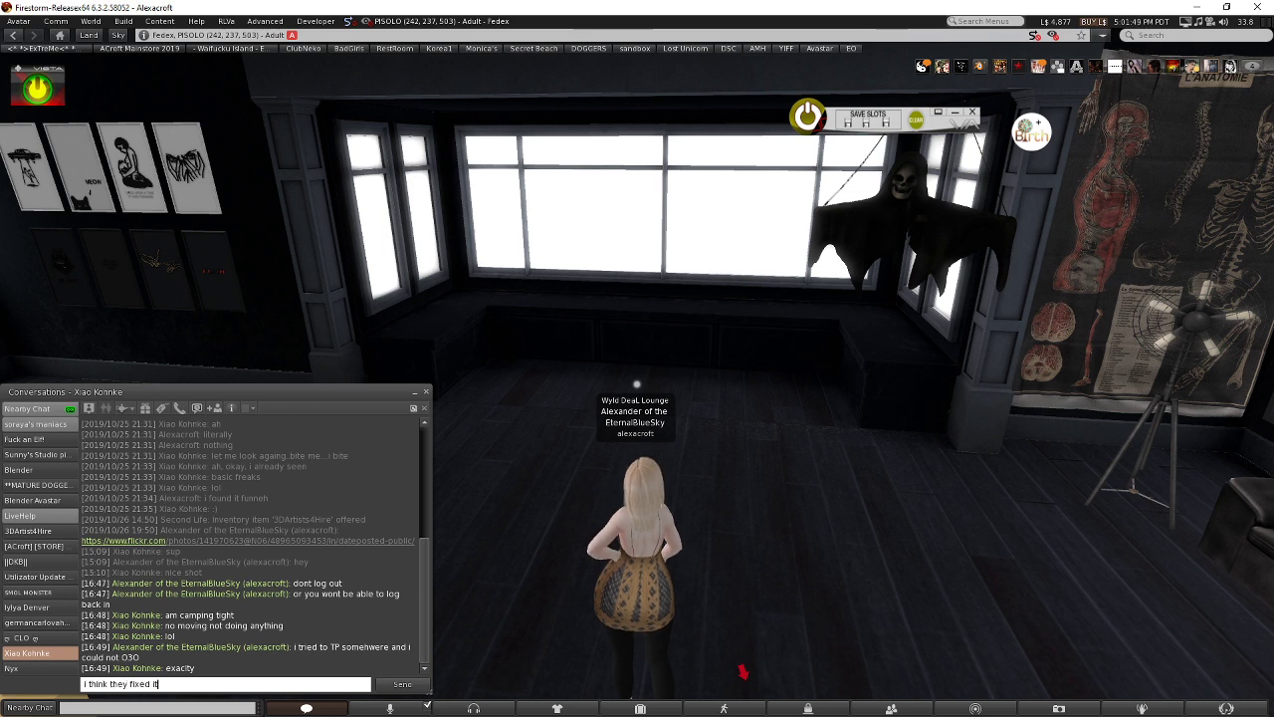
key("Return")
Send the same contact two more messages, "i was able to login beta grid" and "and TP to another place".
type("I was able to login")
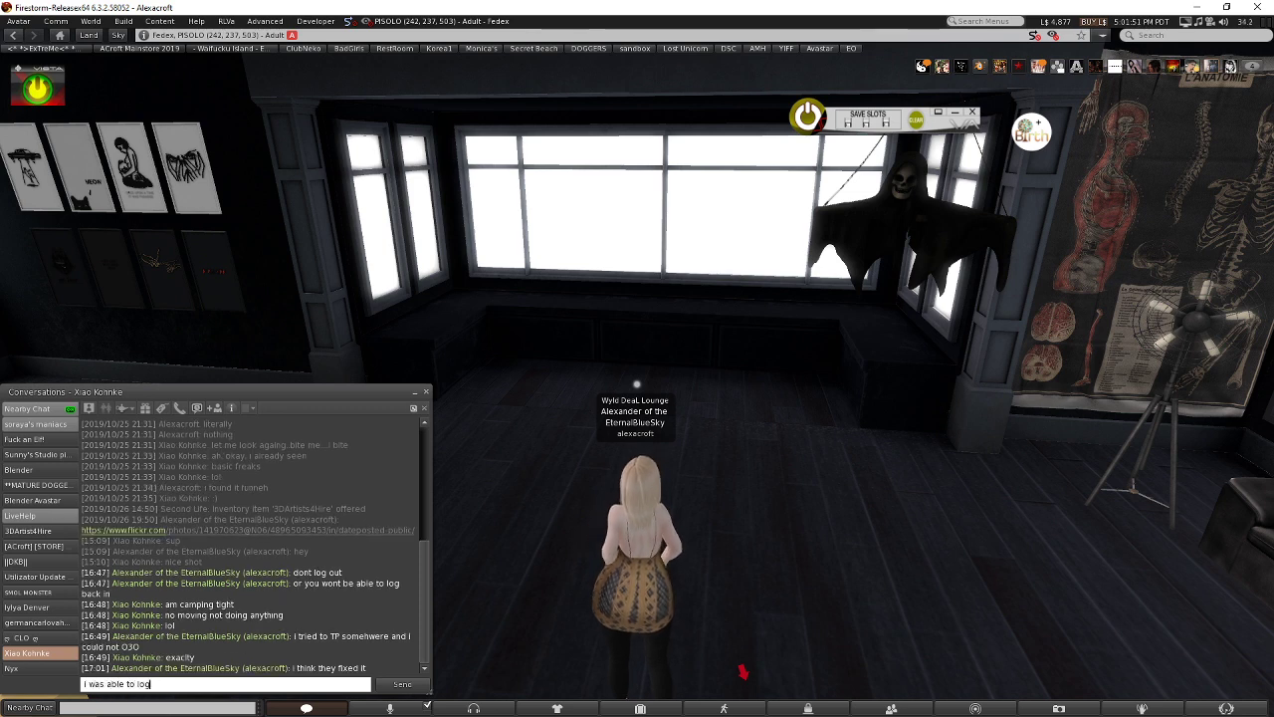
type(" beta grid")
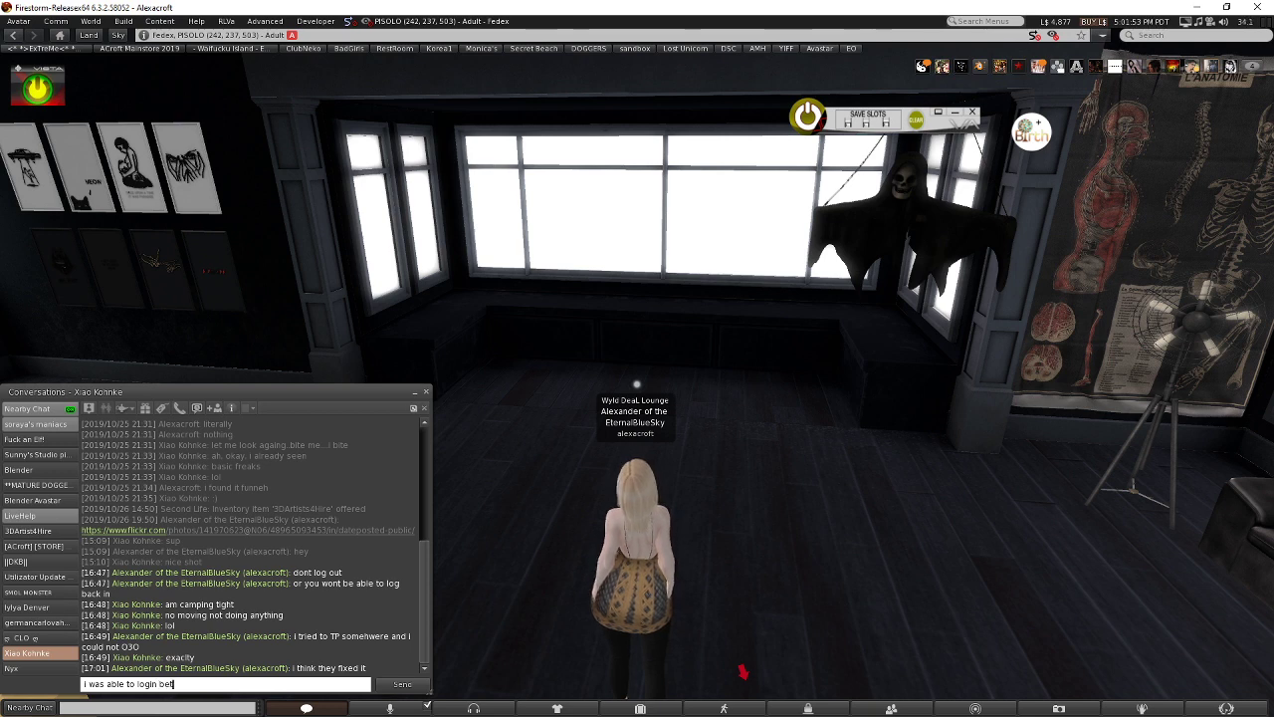
key("Return")
type("and TP to another place")
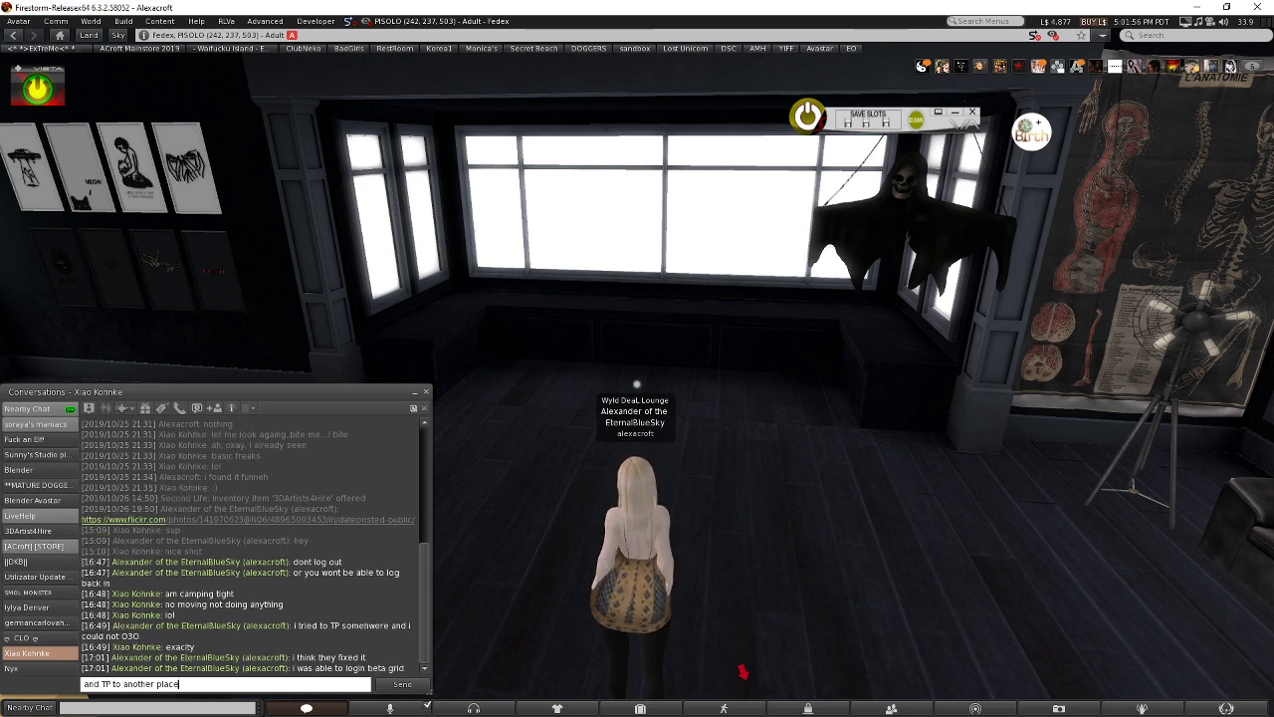
key("Return")
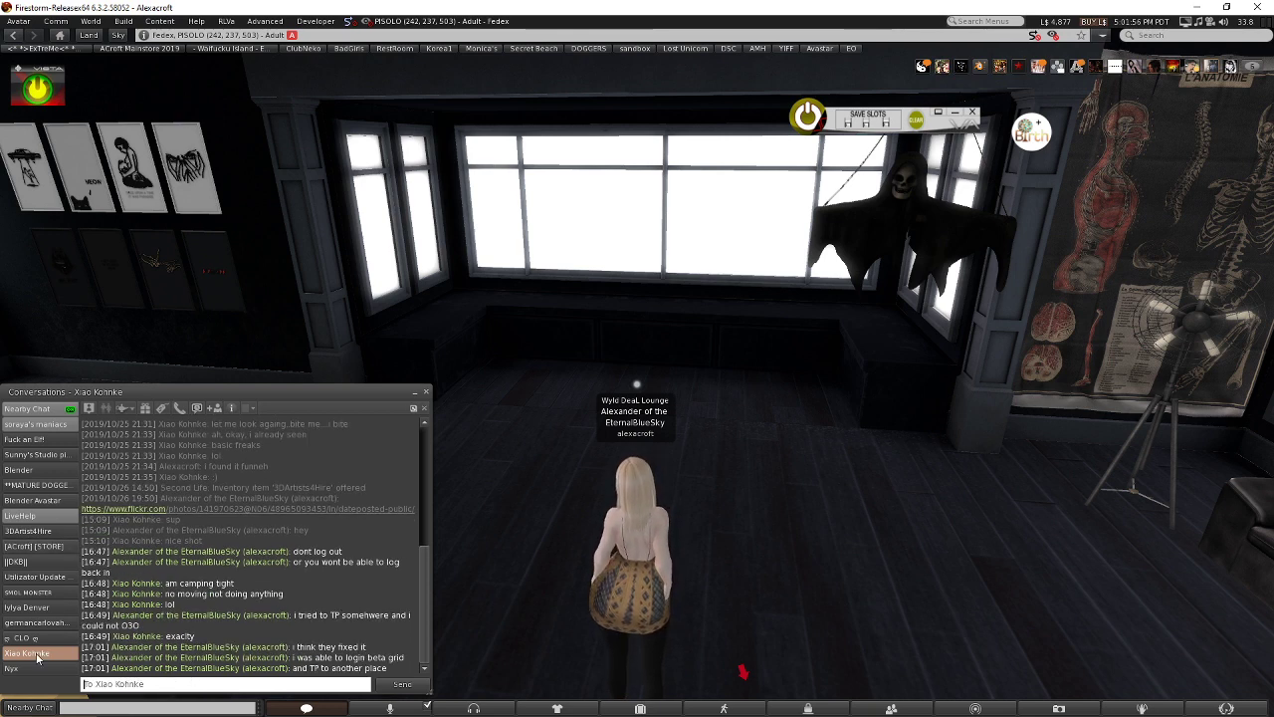
Return to the [ACroft] [STORE] group conversation and reply with "irefresh".
left_click(40, 547)
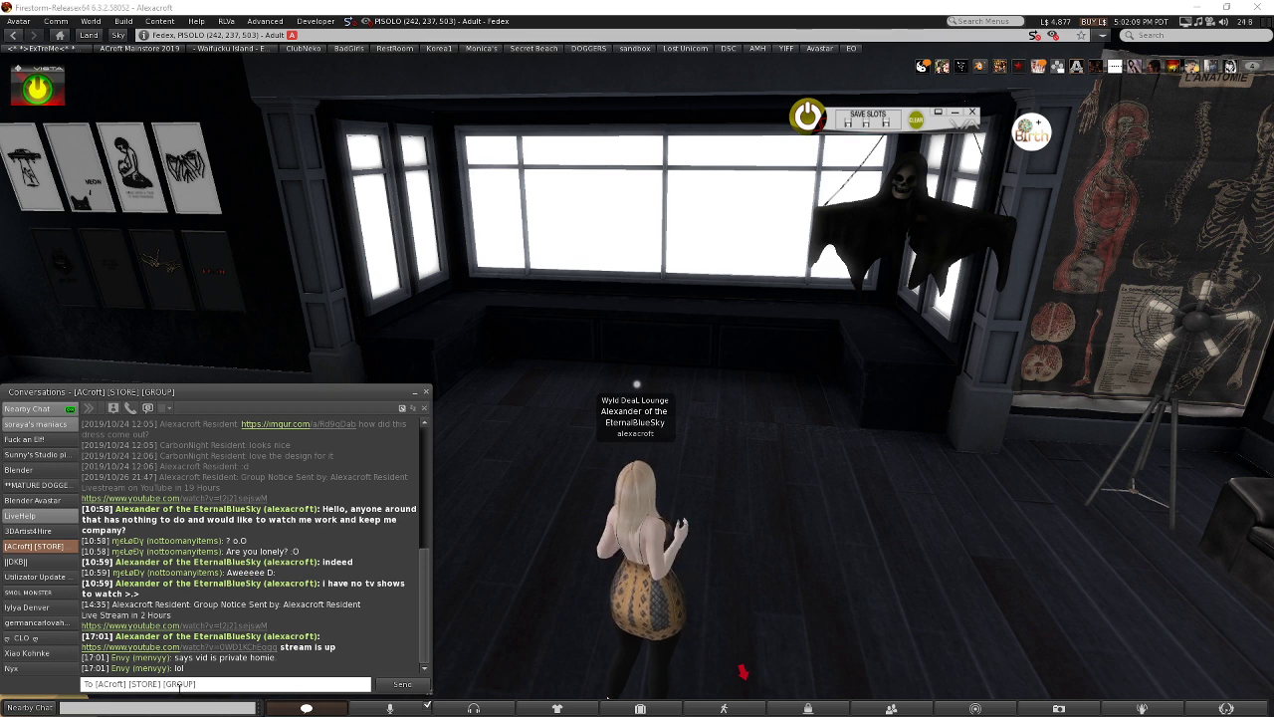
left_click(179, 684)
type("irefresh")
key("Return")
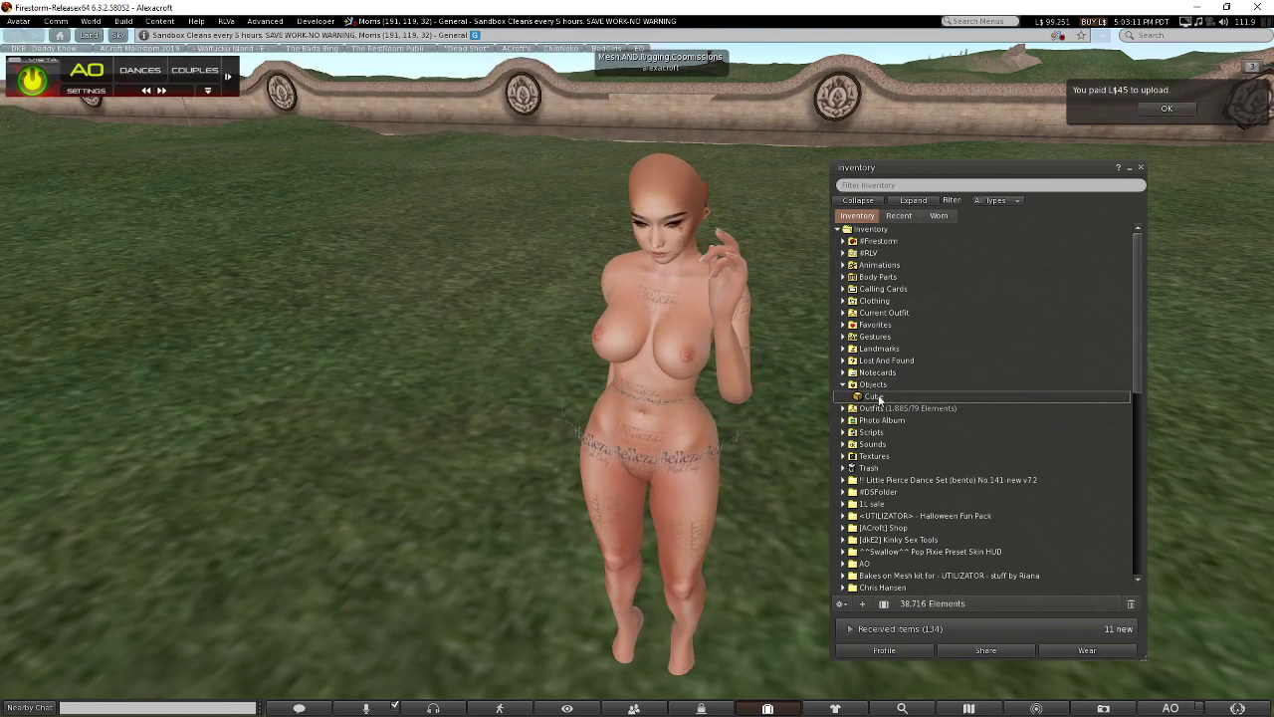
Wear the newly uploaded Cube dress from the Objects folder and inspect its straps and fit from behind and the side.
right_click(877, 396)
left_click(889, 574)
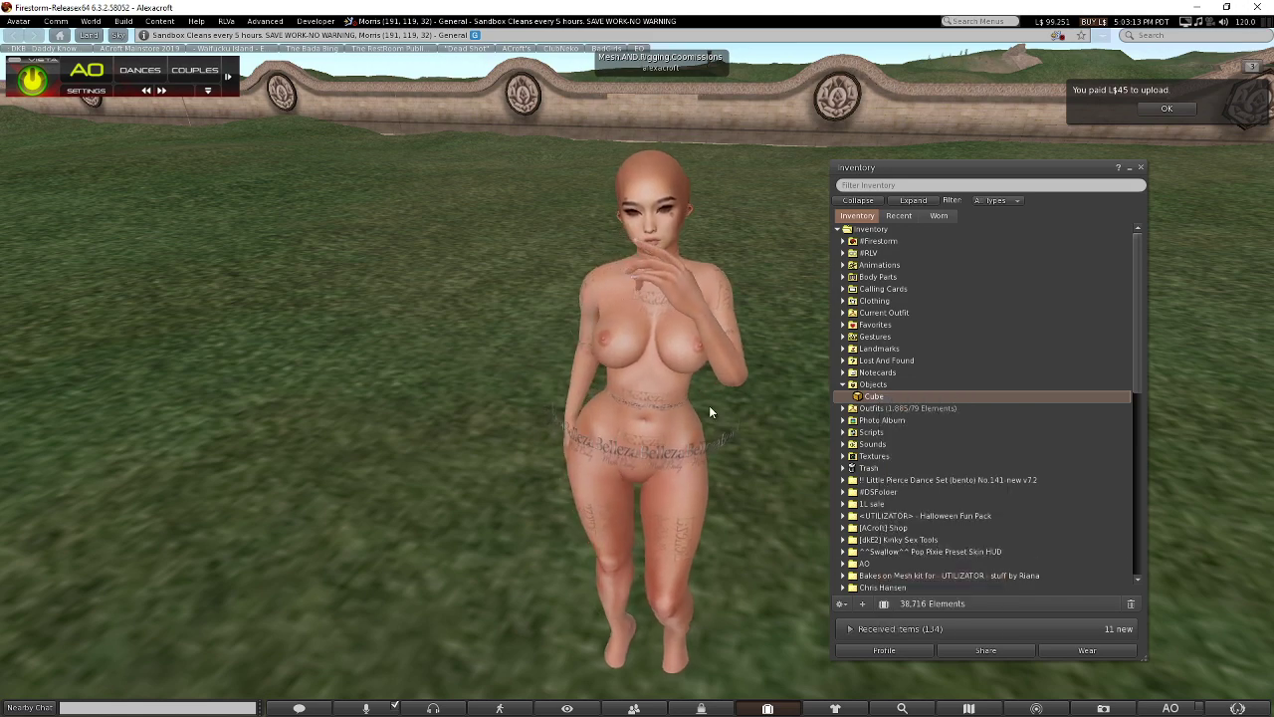
left_click_drag(660, 315, 447, 318, "alt")
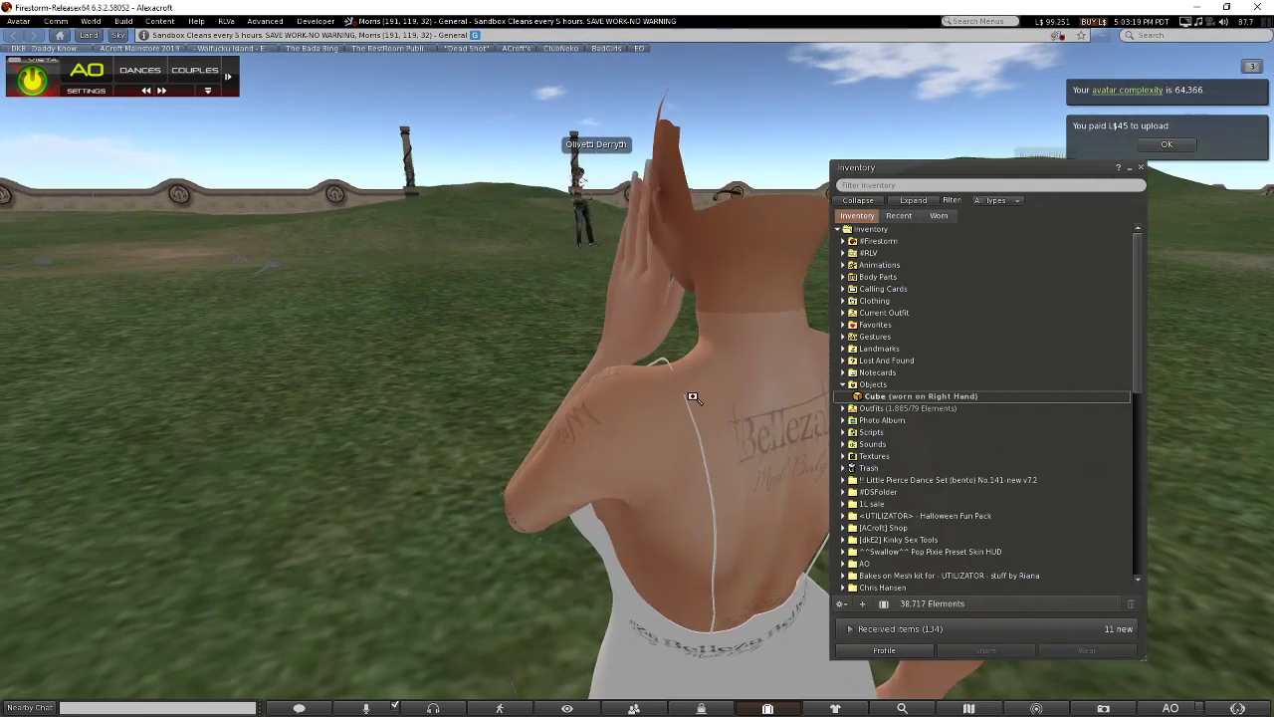
left_click_drag(692, 397, 886, 403, "alt")
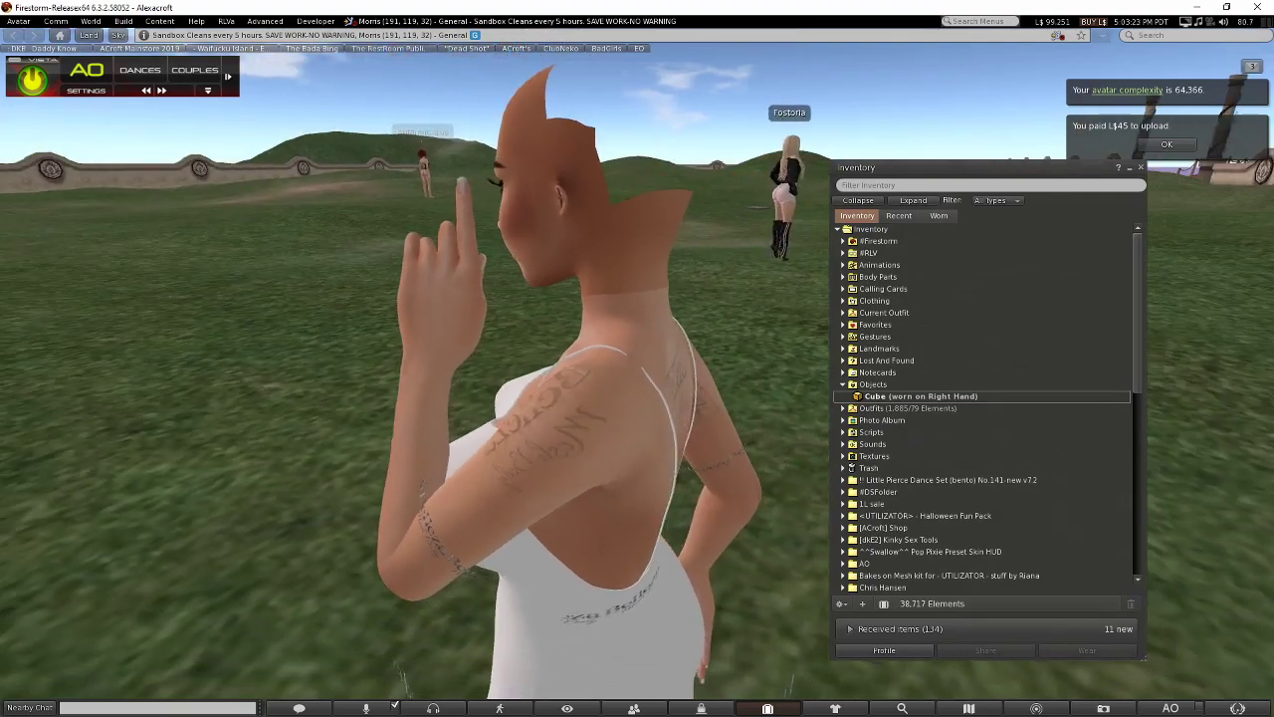
Open Belleza Venus.blend from the Storage (D:) drive in Blender and select the Cube dress.
left_click_drag(638, 374, 622, 459, "alt")
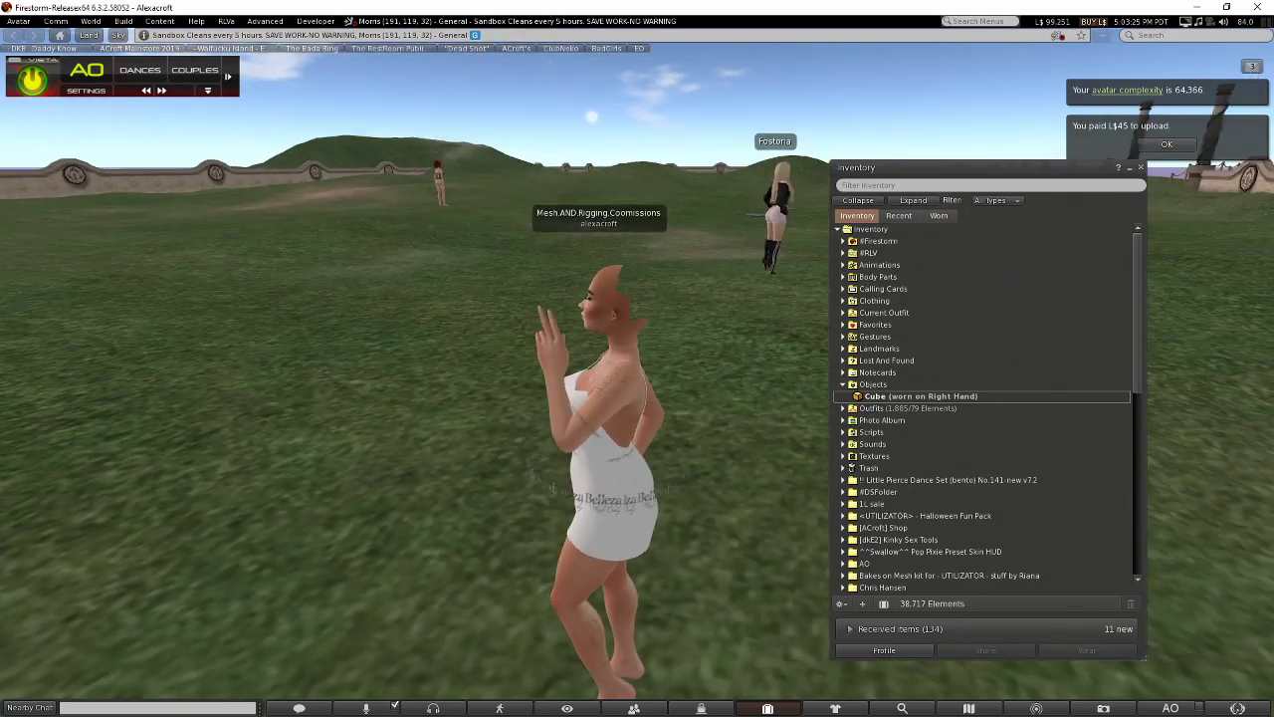
left_click_drag(636, 372, 528, 413, "alt")
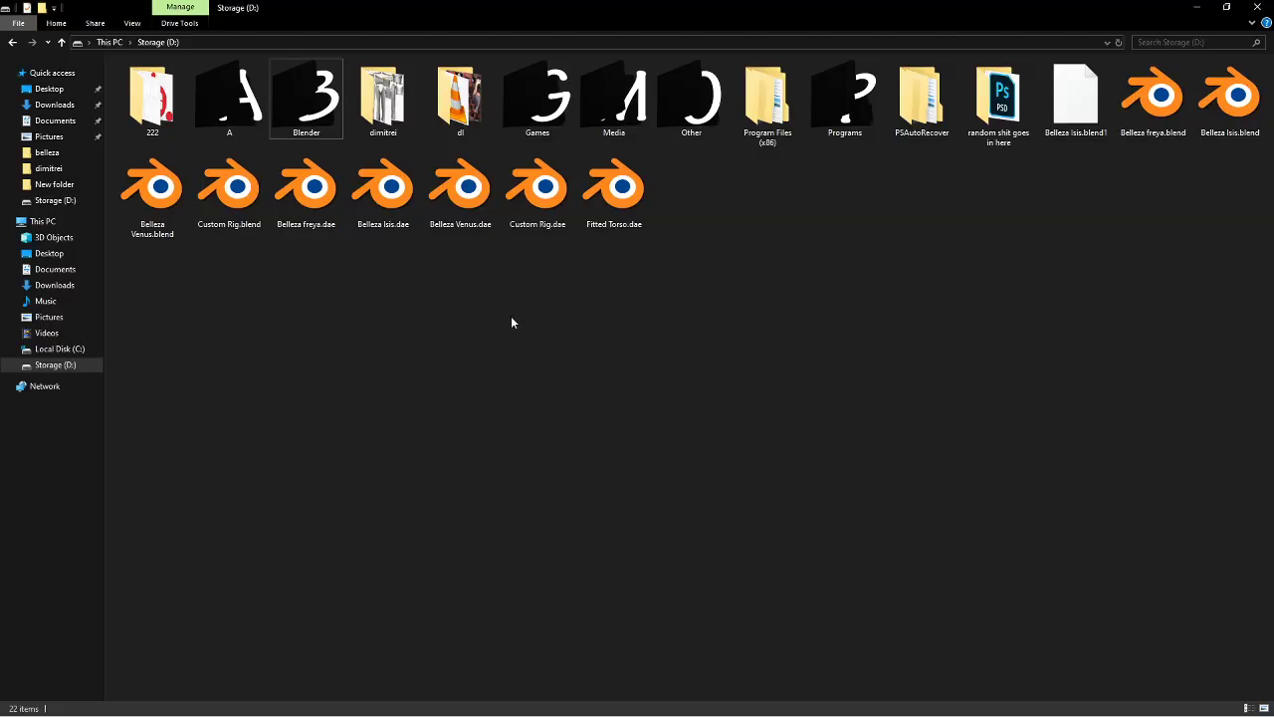
double_click(177, 239)
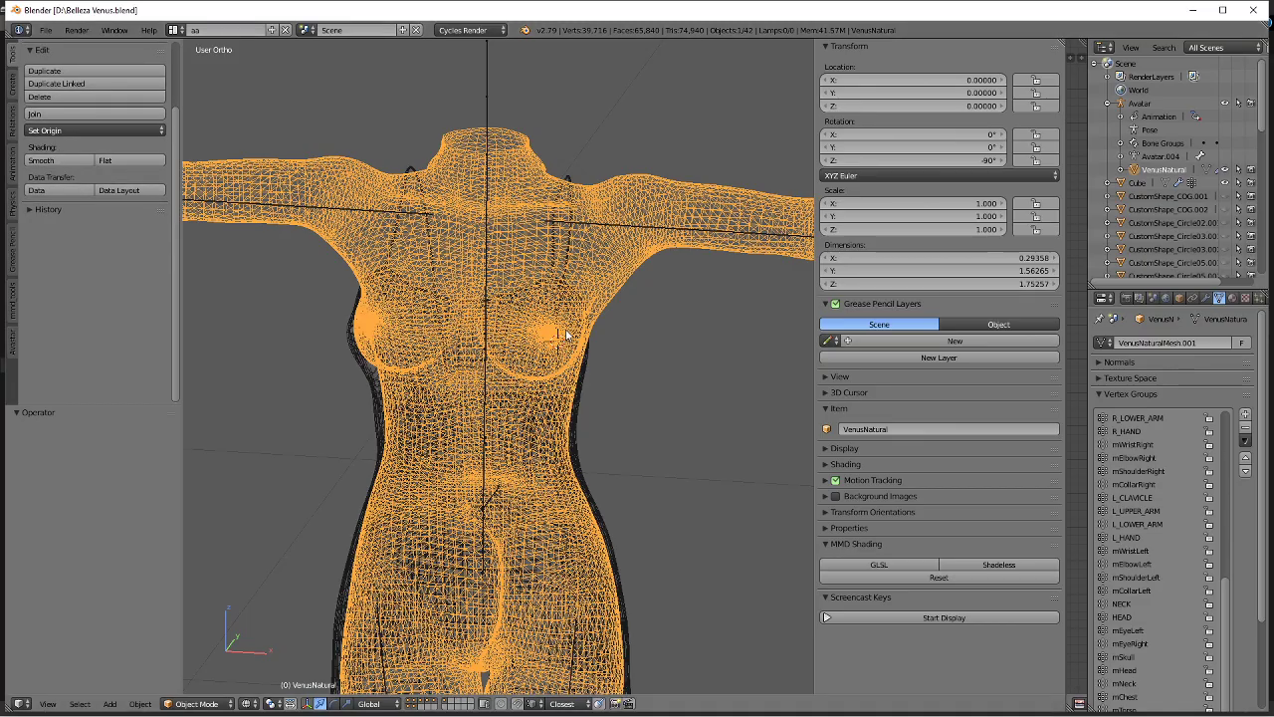
right_click(566, 334)
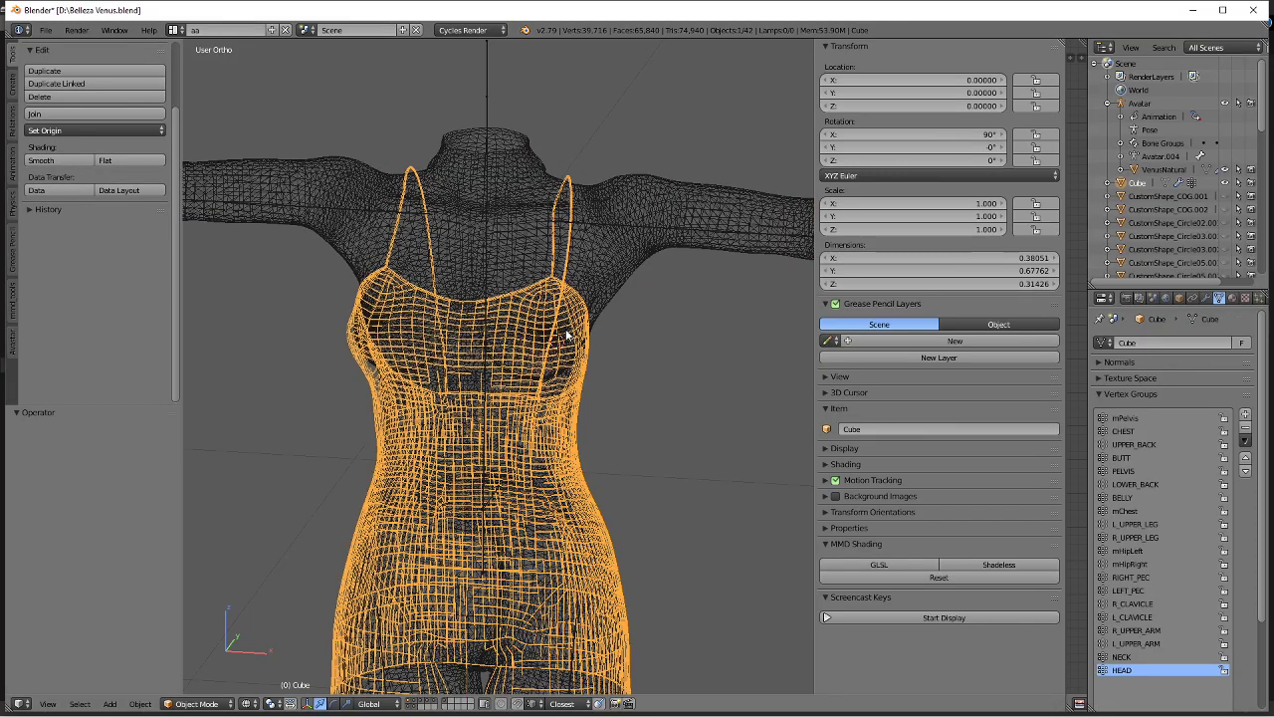
Enter mesh editing on the dress and edge-slide a cross edge on the left back strap by a factor of about -0.217.
middle_click_drag(607, 205, 544, 205)
key("z")
left_click(543, 280)
scroll(597, 149, "up", 1)
middle_click_drag(637, 99, 558, 325, "shift")
scroll(555, 325, "up", 6)
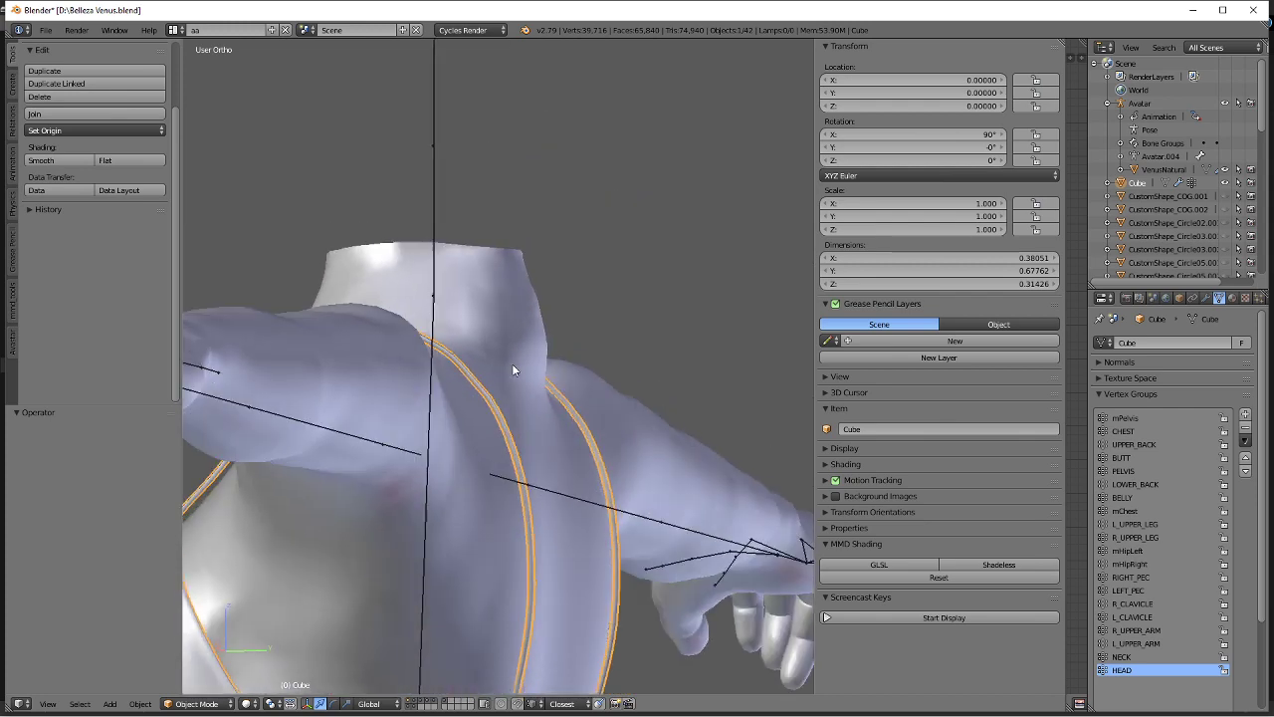
key("Tab")
right_click(435, 367)
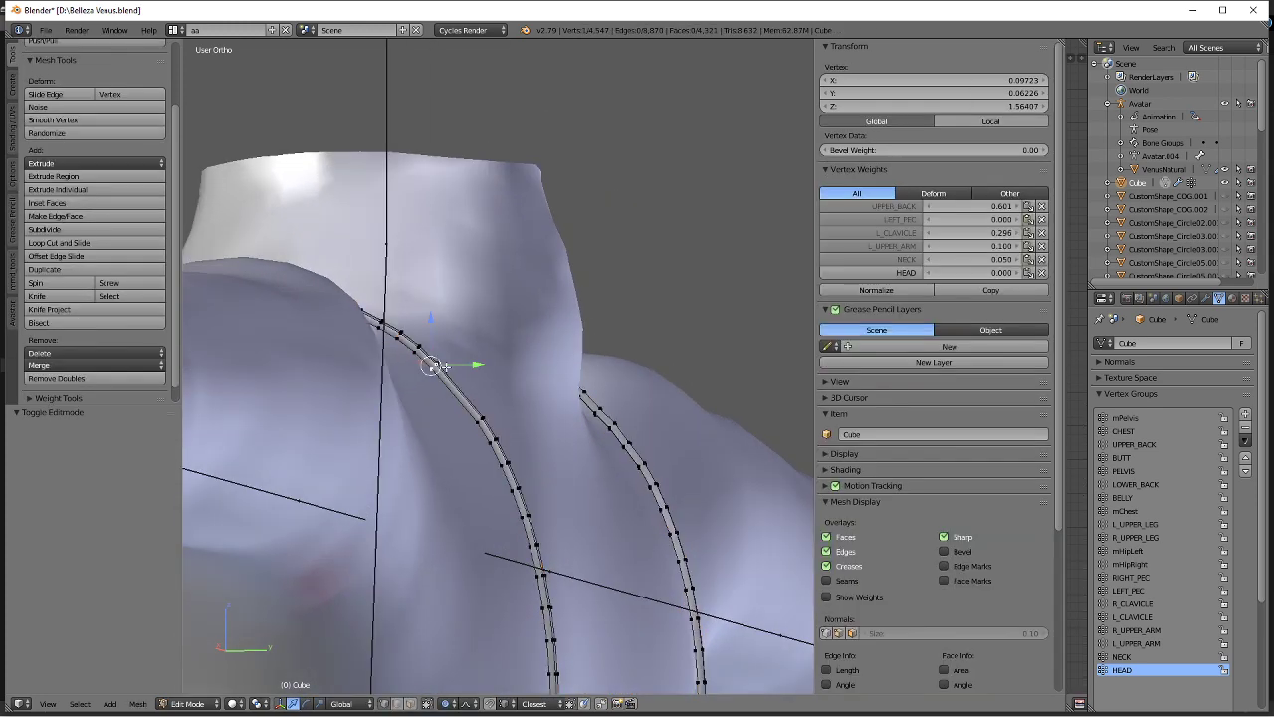
right_click(435, 364, "shift")
middle_click_drag(432, 362, 449, 401)
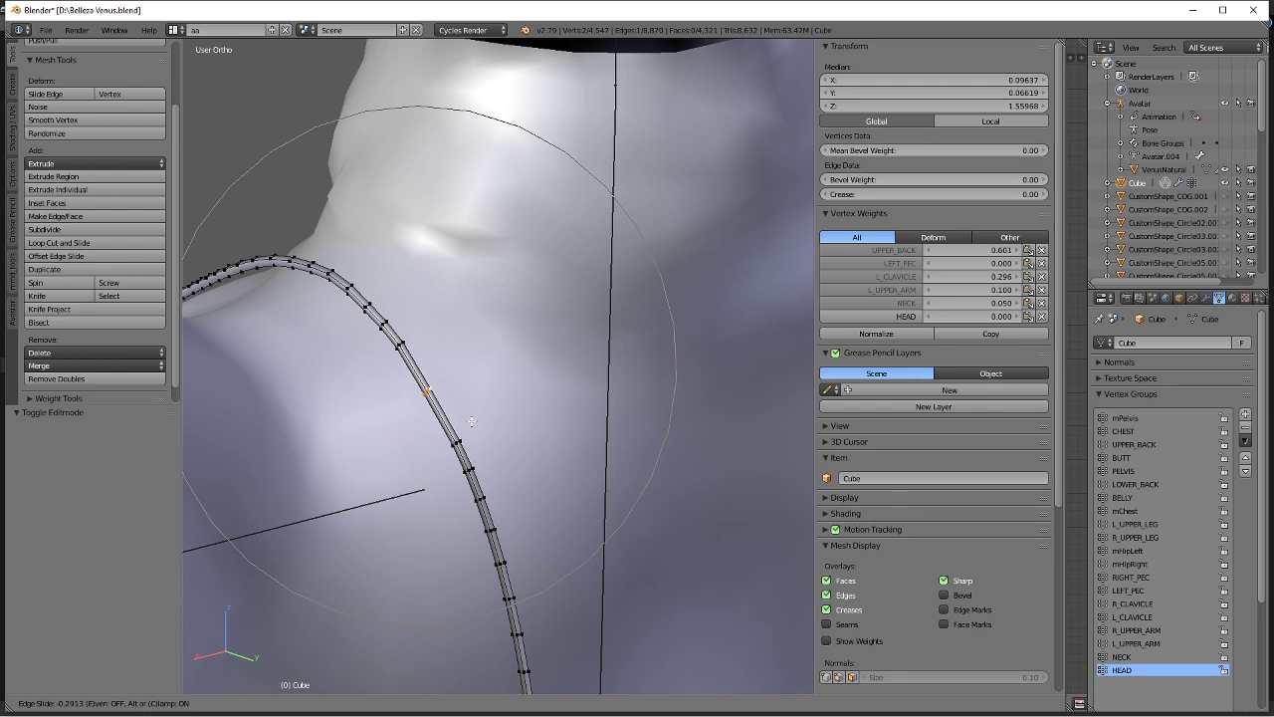
left_click(468, 417)
Try to move the strap edge about 0.003 along Y and 0.001 along Z with proportional editing, and undo it.
key("KP_3")
scroll(477, 390, "down", 3)
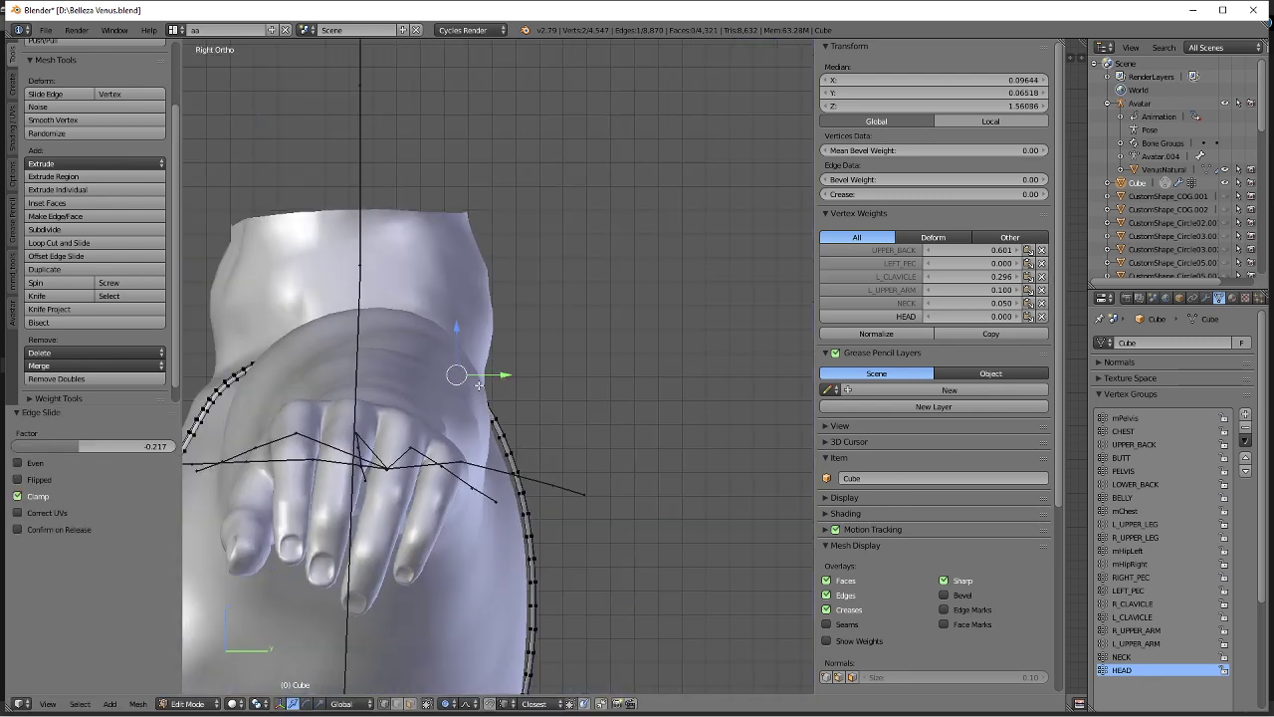
scroll(517, 345, "up", 1)
key("z")
left_click(554, 399)
key("g")
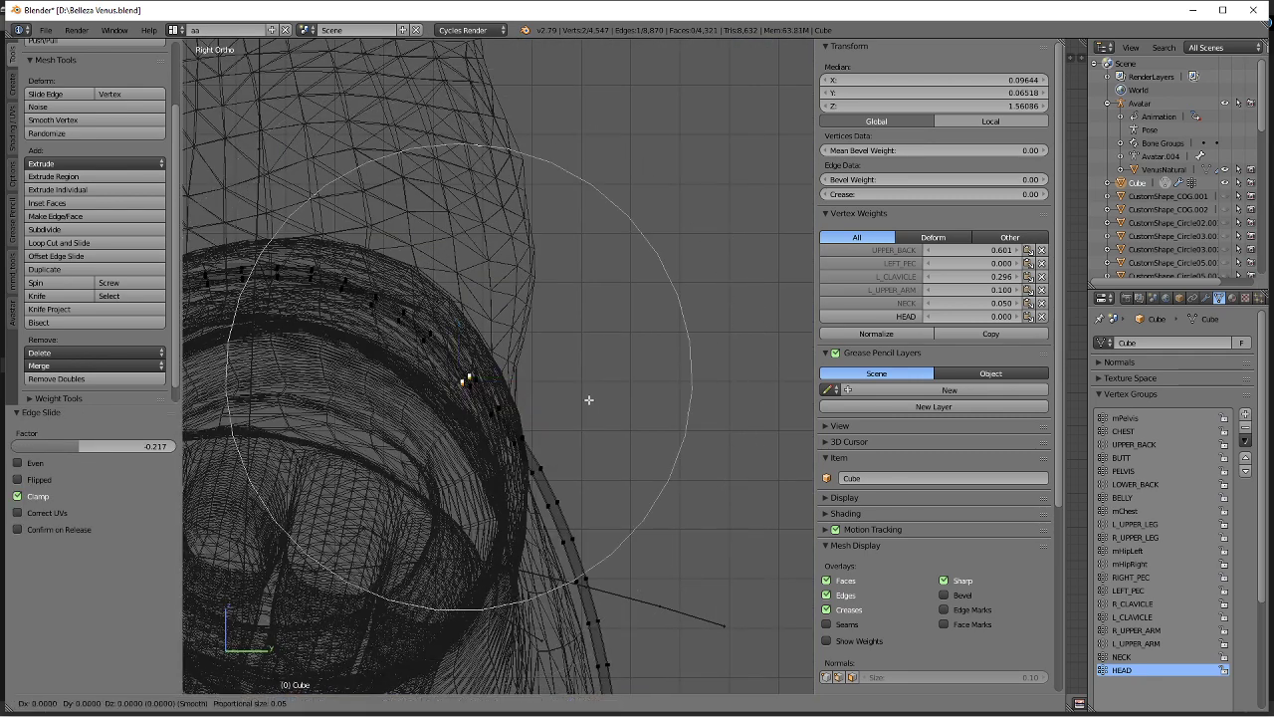
left_click(601, 393)
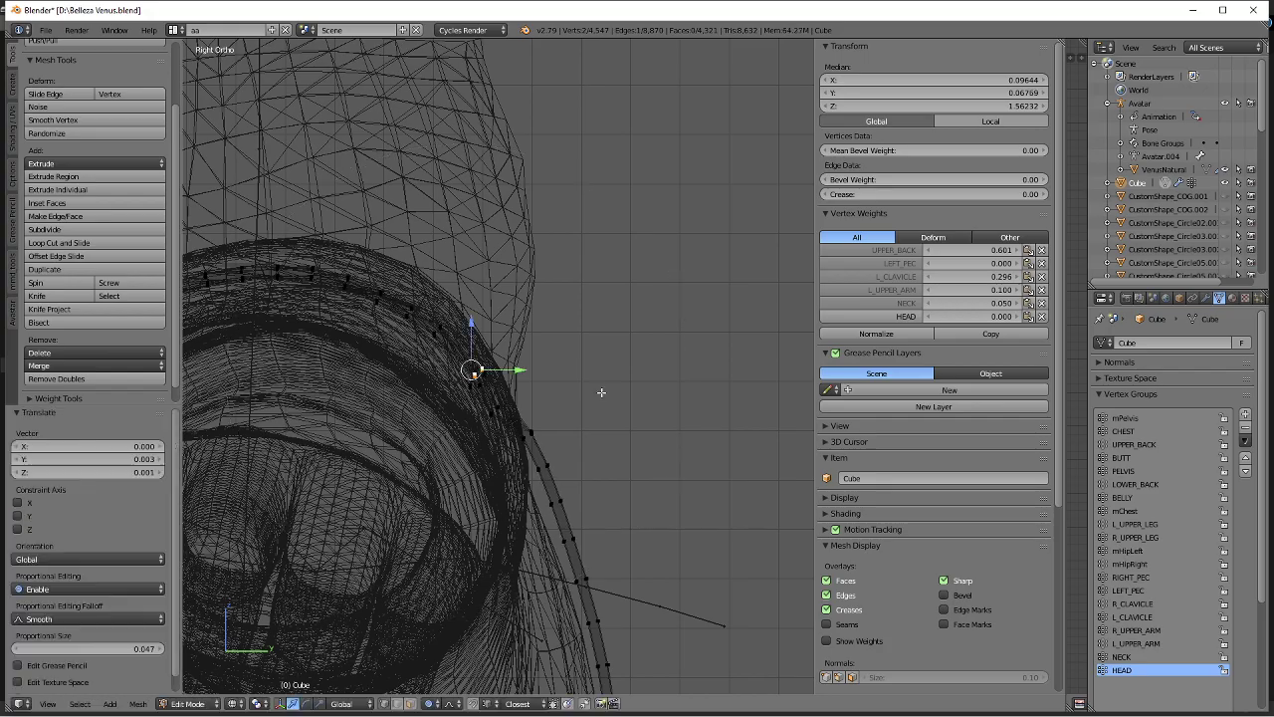
scroll(581, 396, "up", 5)
middle_click_drag(581, 396, 557, 419)
key("ctrl+z")
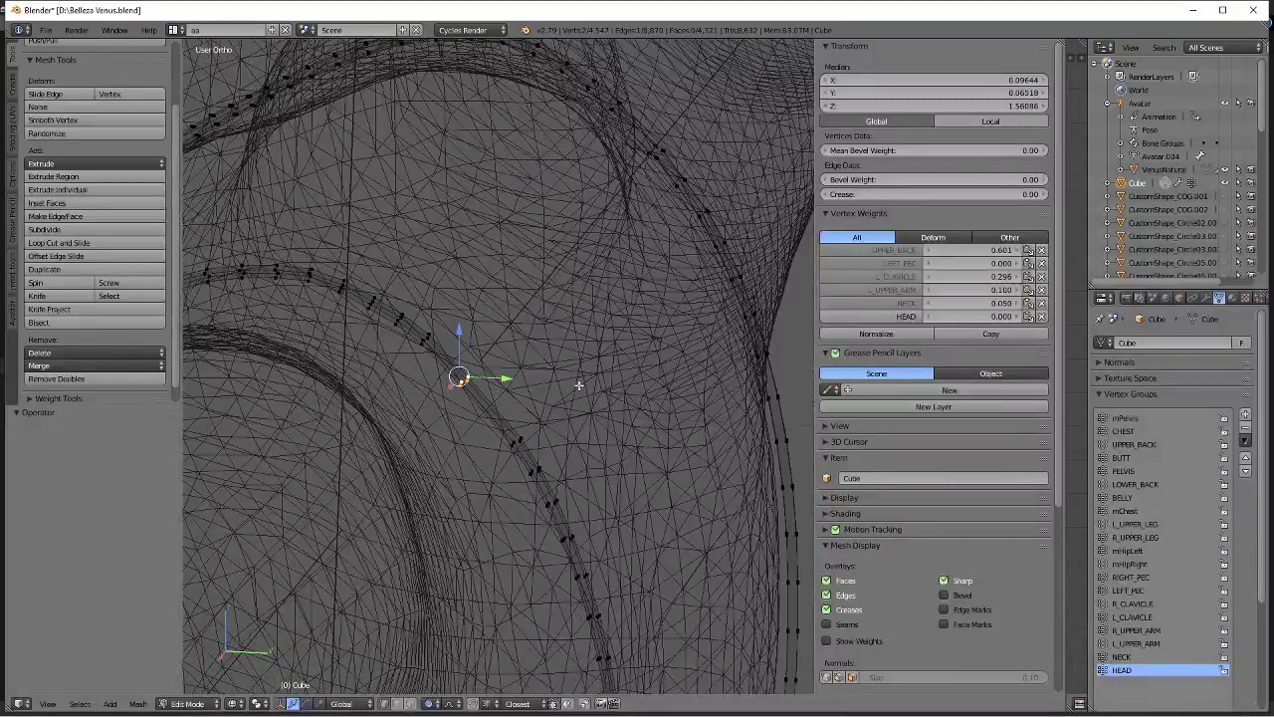
Dissolve one of the closely spaced cross edges on the right back strap, just above the bone line.
mouse_move(663, 160)
middle_mouse_down()
mouse_move(597, 311)
mouse_move(370, 370)
middle_mouse_up()
scroll(597, 312, "down", 5)
key("z")
scroll(550, 398, "up", 8)
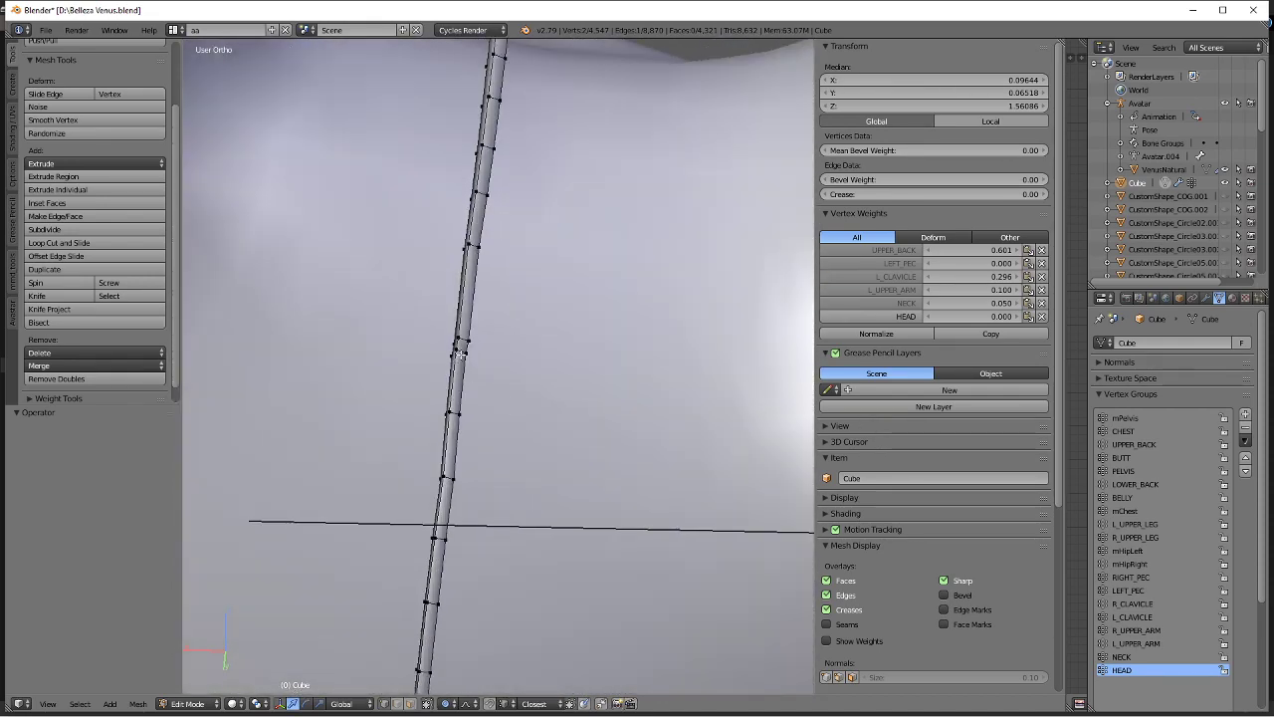
right_click(462, 348, "alt")
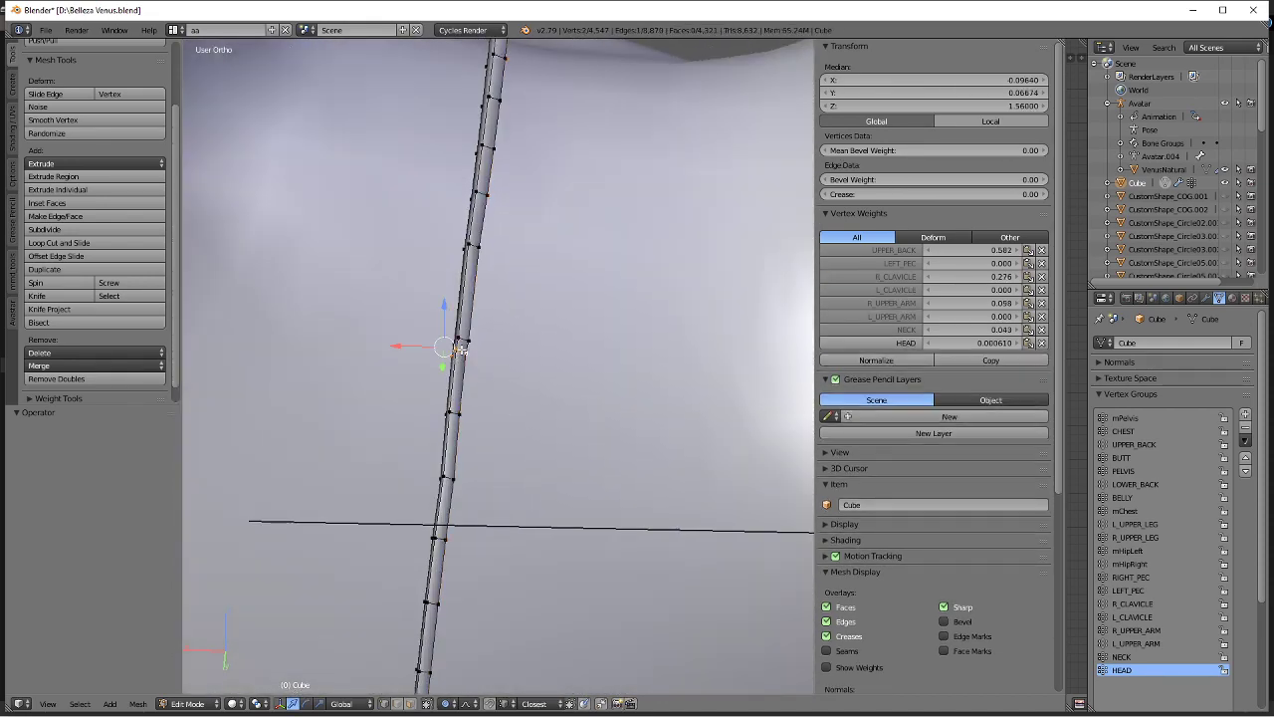
key("x")
left_click(574, 437)
Try to slide a cross edge along the left back strap, and clear the selection.
scroll(487, 350, "down", 7)
middle_click_drag(421, 347, 584, 381, "shift")
scroll(507, 351, "up", 3)
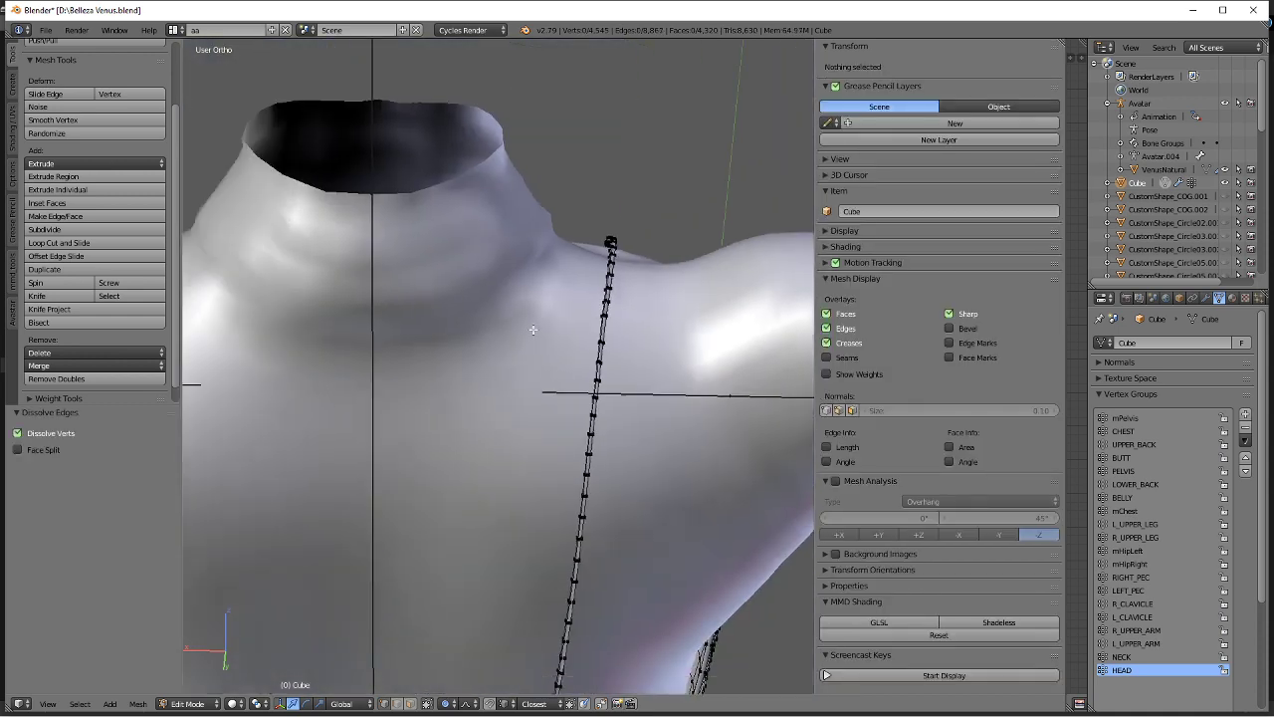
right_click(510, 341)
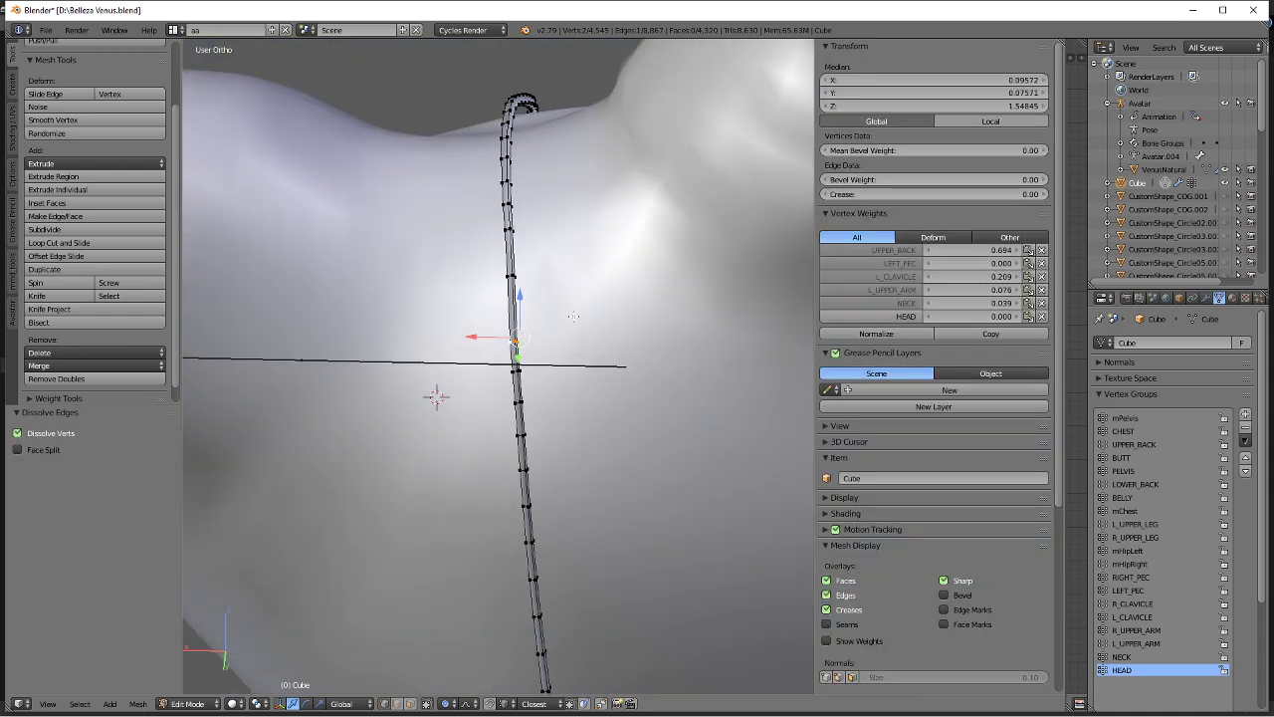
scroll(573, 317, "down", 2)
middle_click_drag(659, 349, 352, 391, "shift")
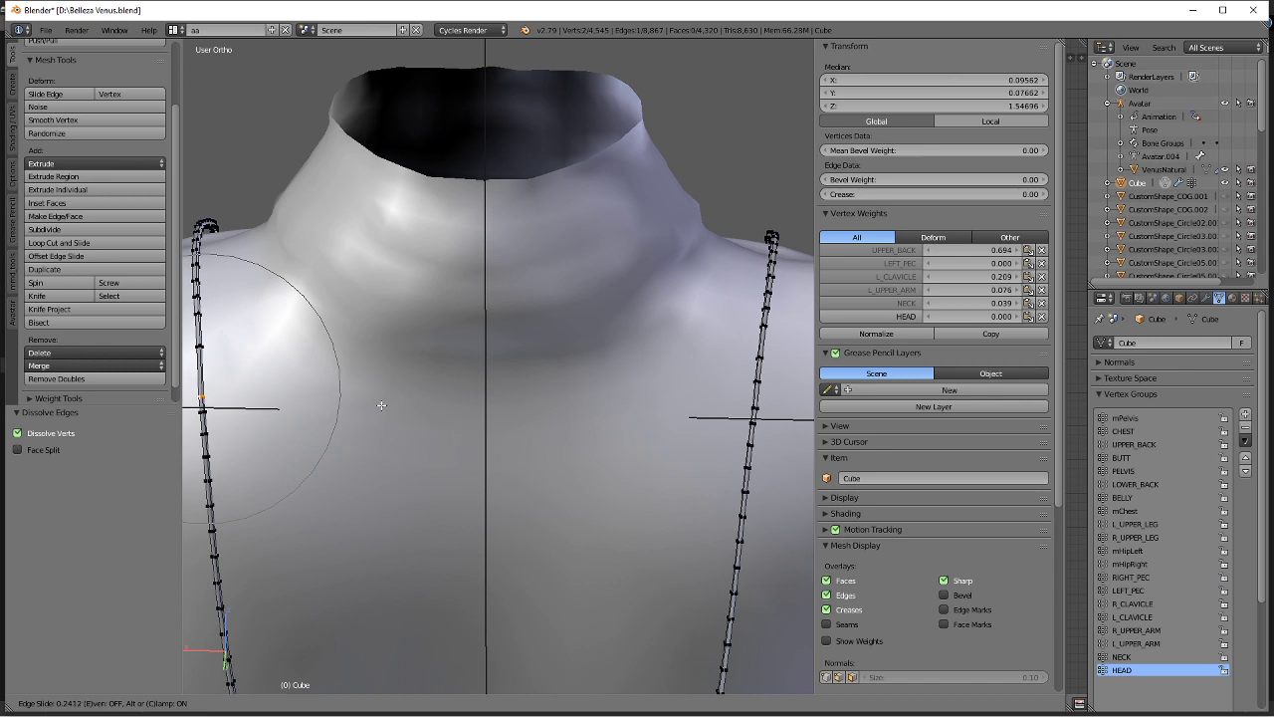
scroll(435, 403, "down", 3)
scroll(439, 427, "up", 1)
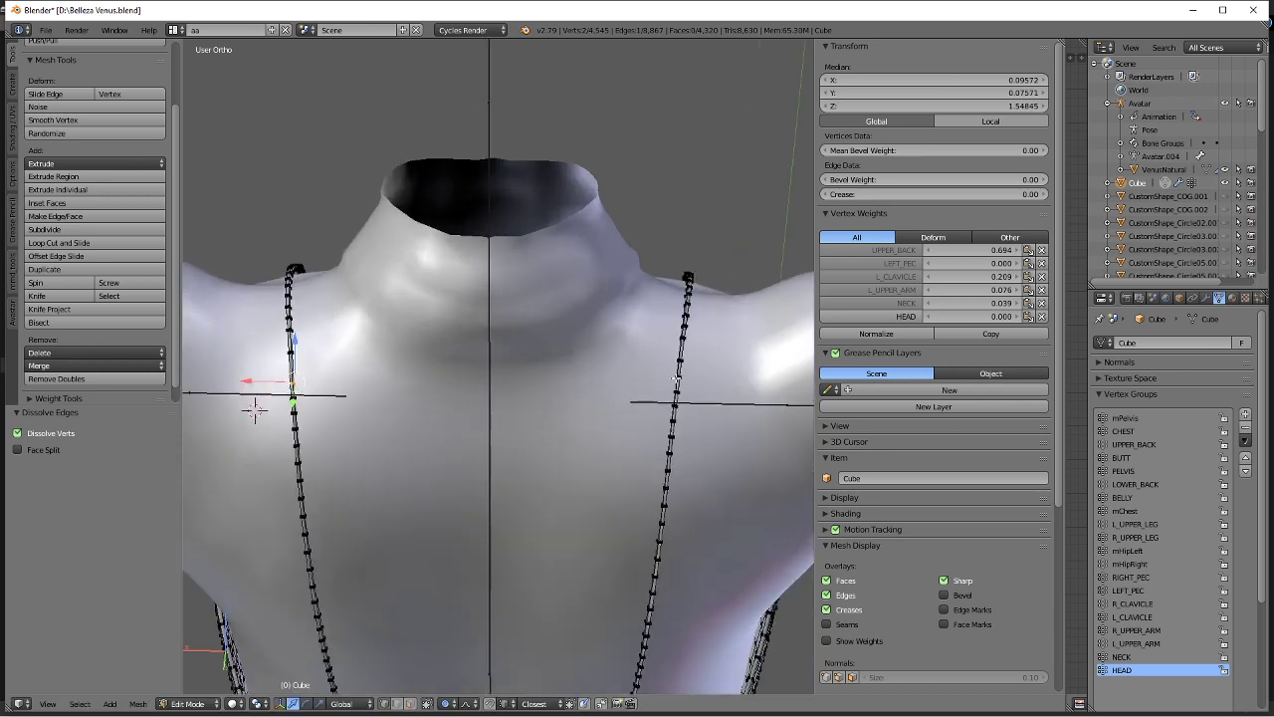
scroll(584, 391, "up", 1)
key("a")
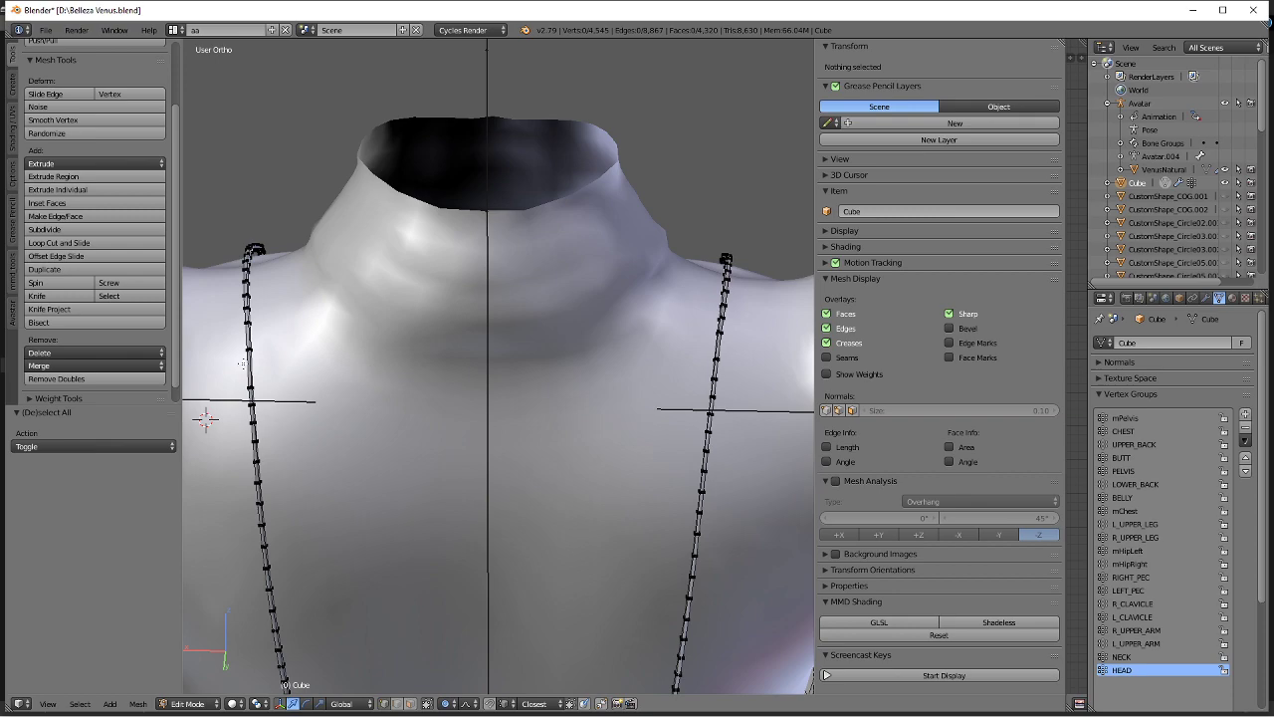
Circle-select strap vertices near the back of the shoulder in side view and compare the edge placement on both back straps.
key("KP_3")
scroll(583, 339, "down", 10)
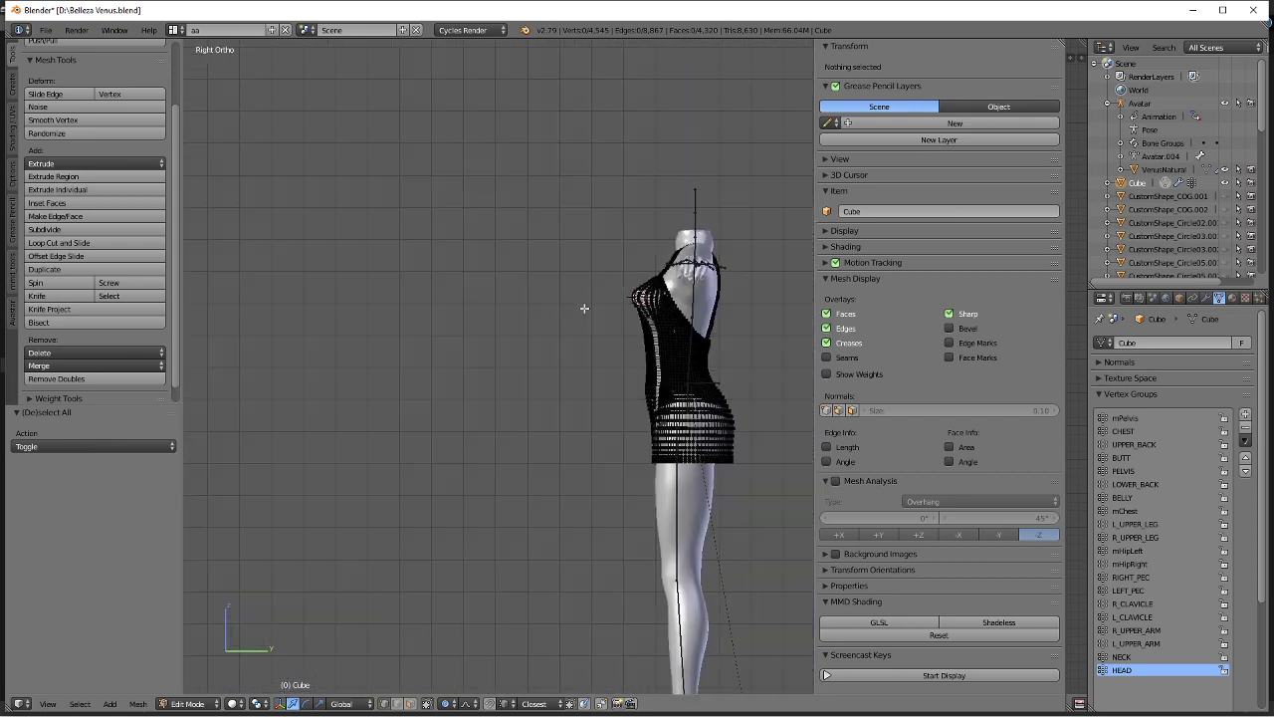
middle_click_drag(584, 308, 368, 386, "shift")
scroll(530, 348, "up", 3)
scroll(529, 347, "up", 8)
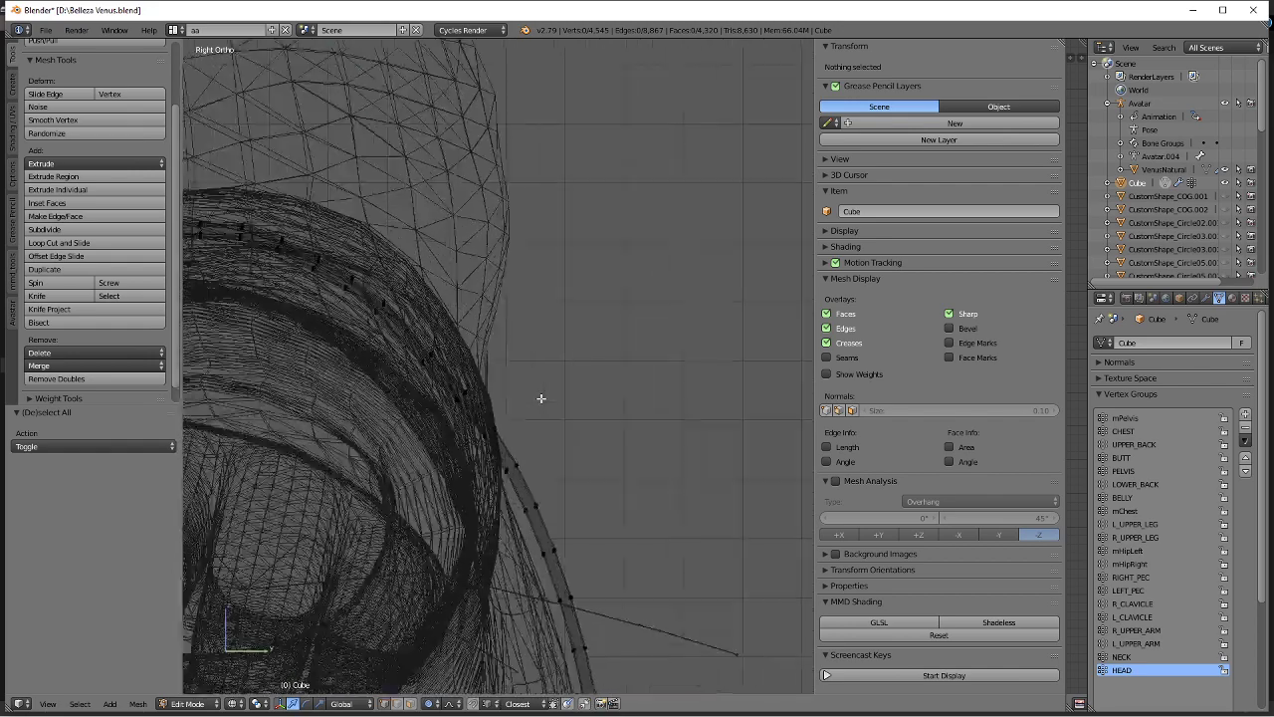
key("a")
key("a")
key("c")
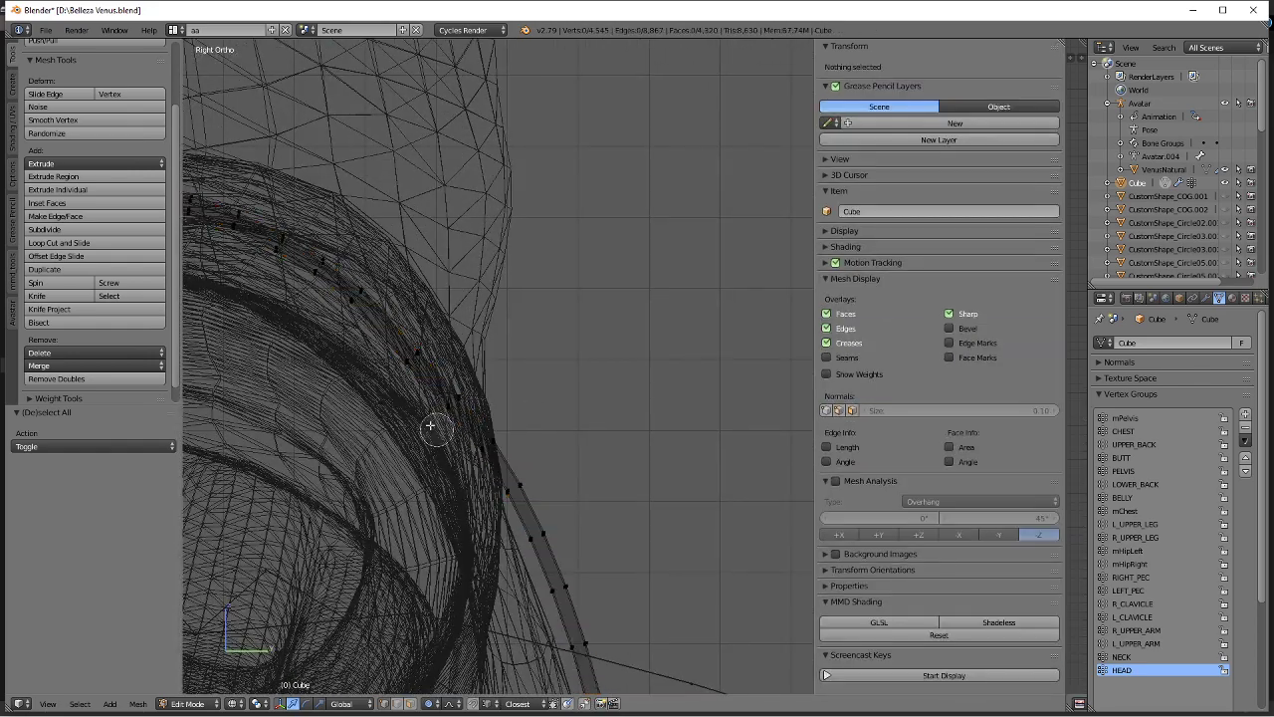
left_click_drag(479, 406, 412, 357)
left_click(493, 411)
scroll(492, 411, "down", 8)
mouse_move(572, 403)
middle_mouse_down()
mouse_move(433, 450)
mouse_move(448, 450)
middle_mouse_up()
scroll(433, 450, "down", 1)
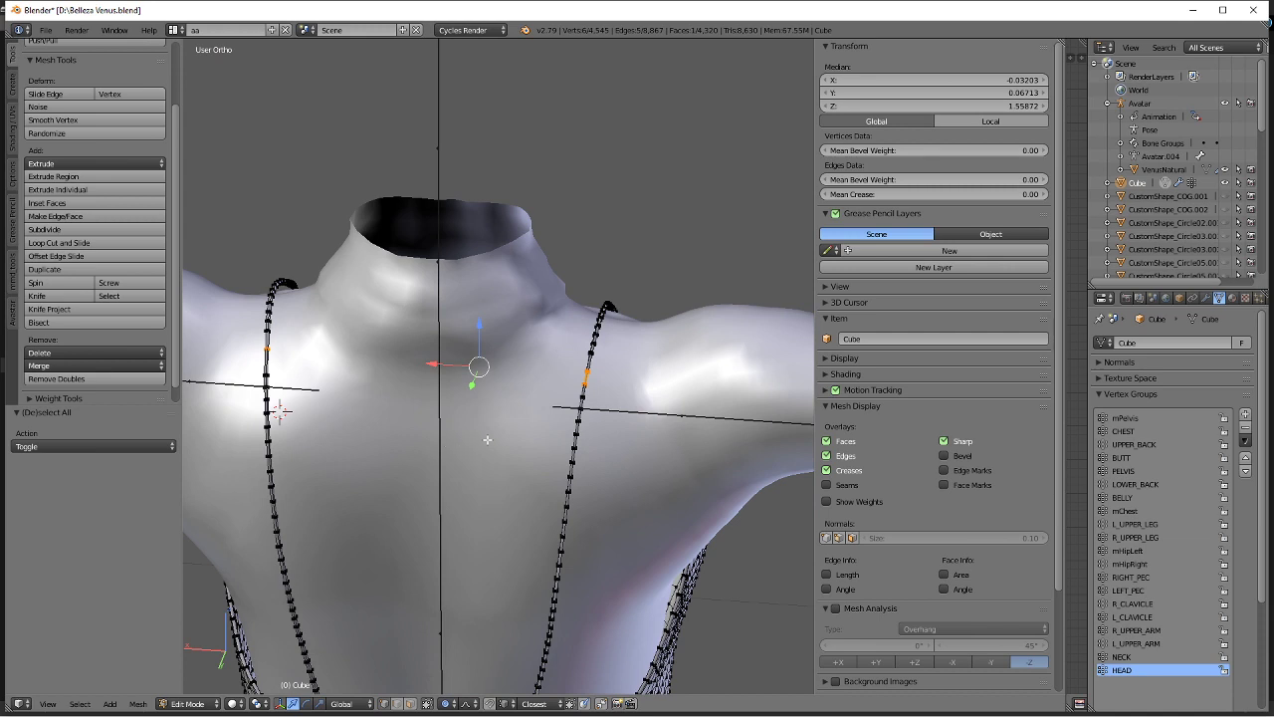
Dissolve the surplus edge loop on the selected stretch of the right back strap.
scroll(644, 414, "up", 7)
middle_click_drag(644, 414, 441, 401, "shift")
right_click(644, 416, "alt")
key("x")
left_click(659, 409)
middle_click_drag(659, 409, 573, 455)
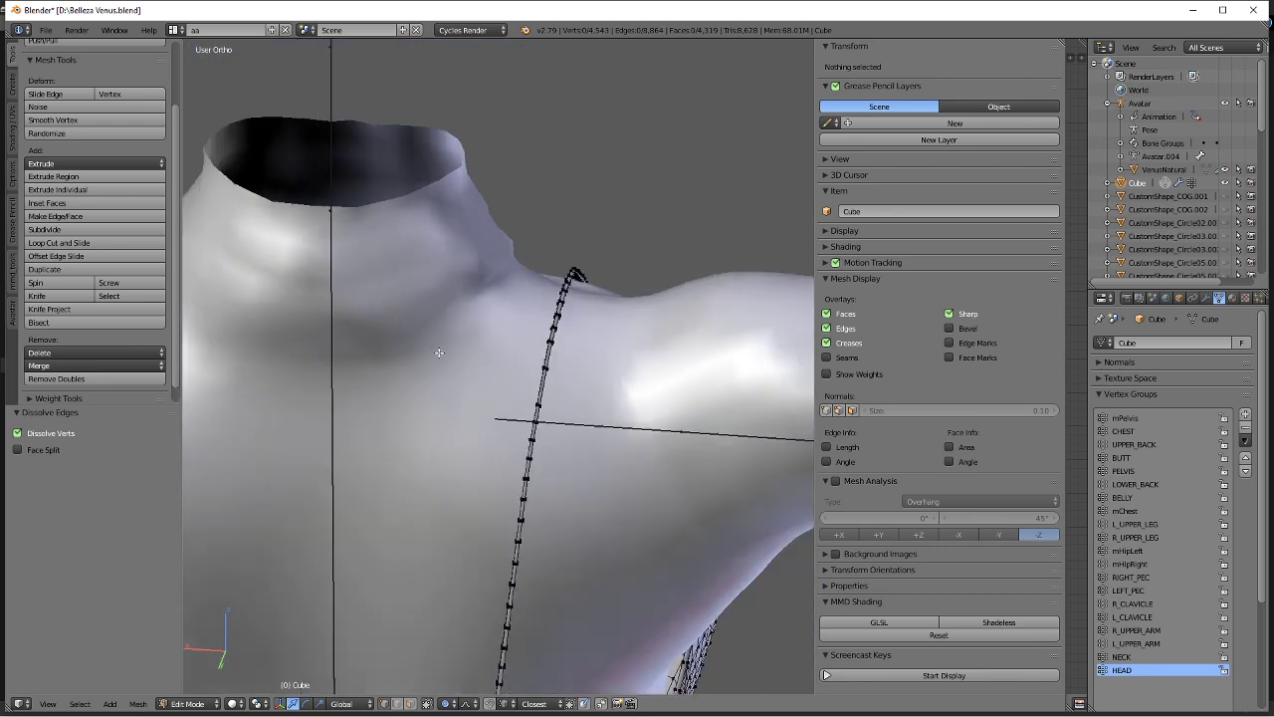
key("a")
key("a")
key("c")
left_click(541, 332)
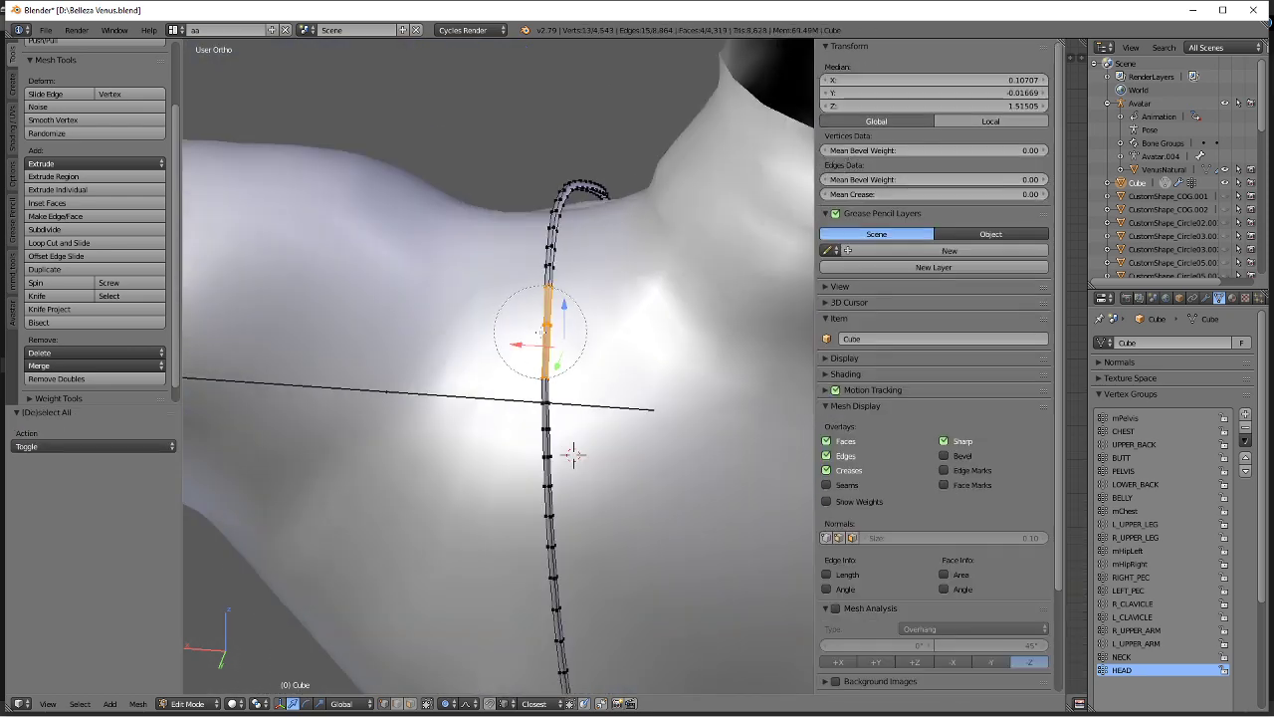
key("a")
Move the matching cross edges of both back straps about 0.005 along Y and 0.003 along Z with proportional editing in side view.
scroll(541, 333, "down", 4)
middle_click_drag(580, 392, 625, 366)
scroll(653, 309, "up", 3)
scroll(645, 389, "up", 2)
scroll(645, 389, "down", 2)
key("KP_3")
scroll(638, 382, "up", 2)
middle_click_drag(635, 278, 555, 326, "shift")
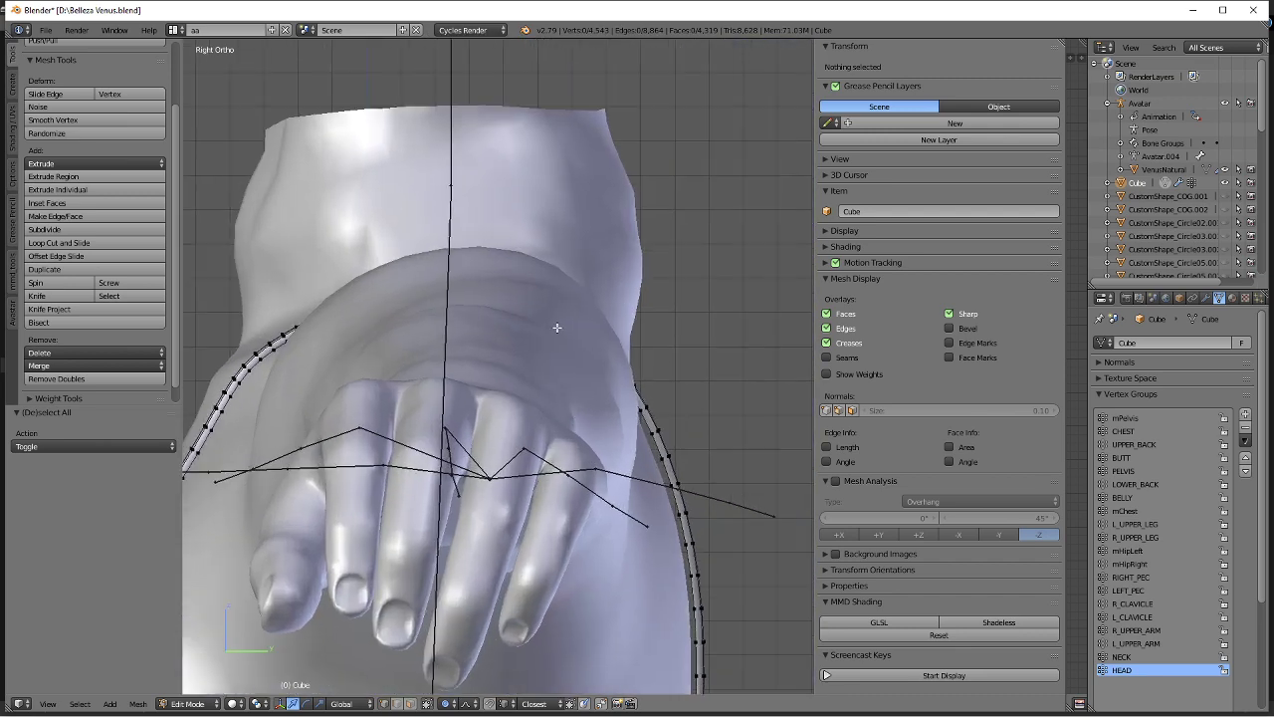
scroll(557, 328, "up", 2)
middle_click_drag(642, 333, 568, 396, "shift")
key("z")
key("a")
key("a")
key("c")
left_click(565, 362)
right_click(573, 360)
key("g")
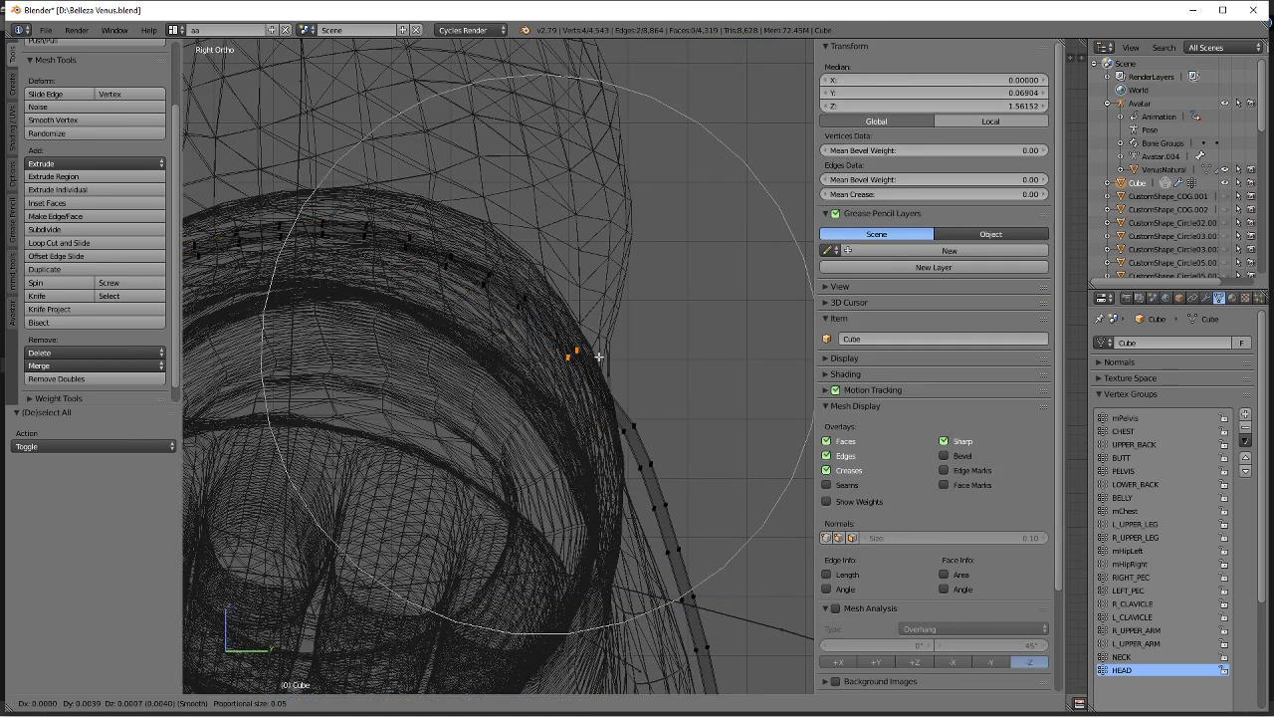
left_click(590, 340)
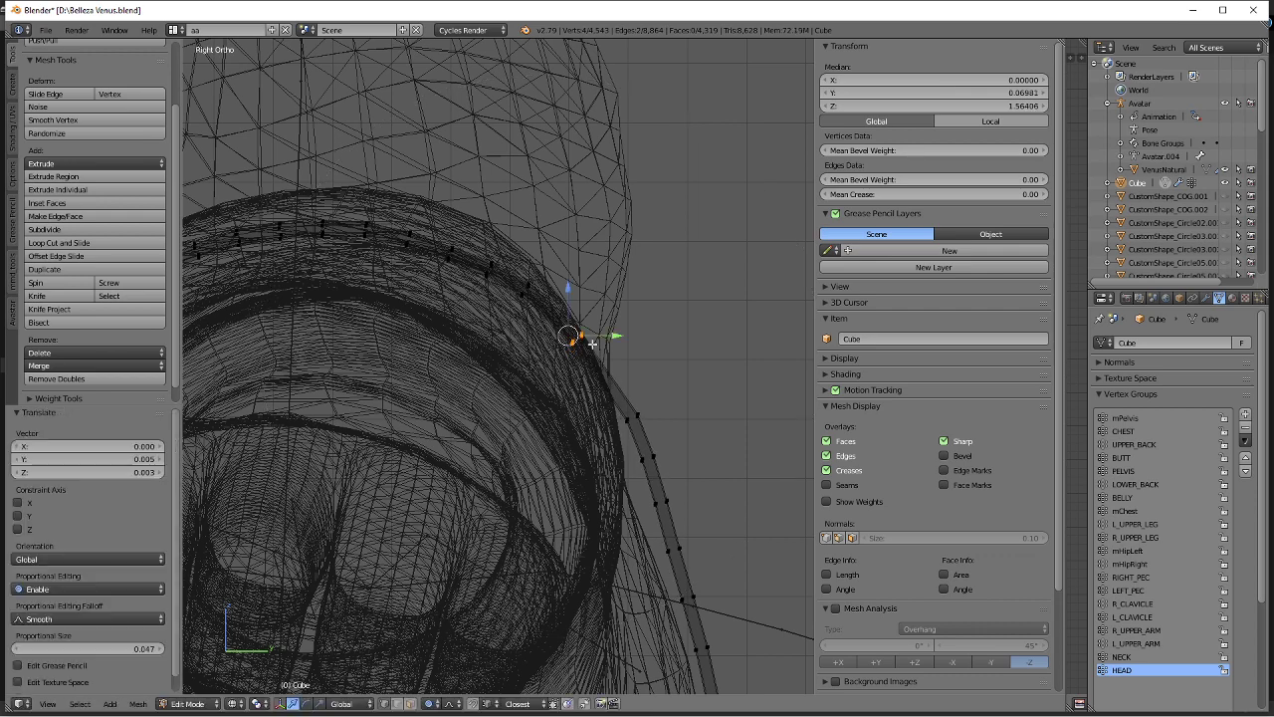
Raise the strap segments on top of the shoulders about 0.0025 along Z with proportional editing.
key("a")
key("c")
left_click(407, 232)
key("g")
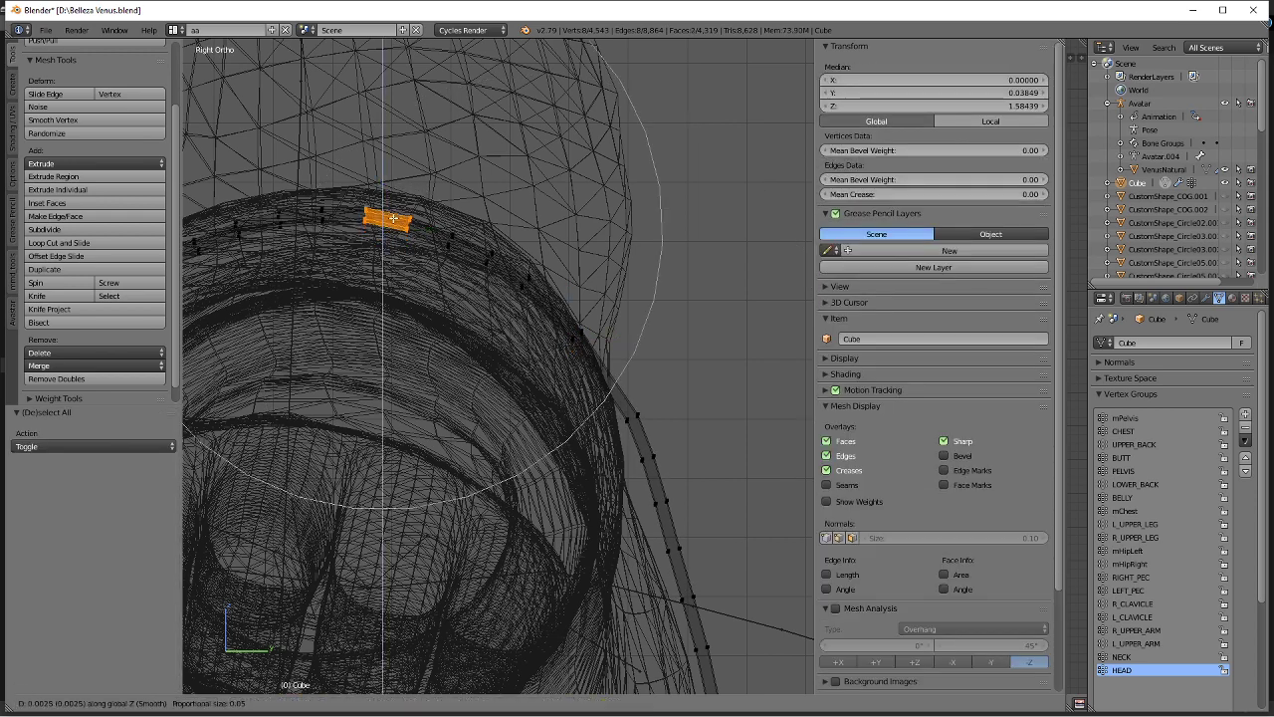
left_click(393, 216)
Select the strap segments just behind the shoulder top and adjust their height slightly along Z.
key("a")
key("c")
left_click(531, 270)
right_click(532, 270)
key("g")
key("z")
right_click(541, 261)
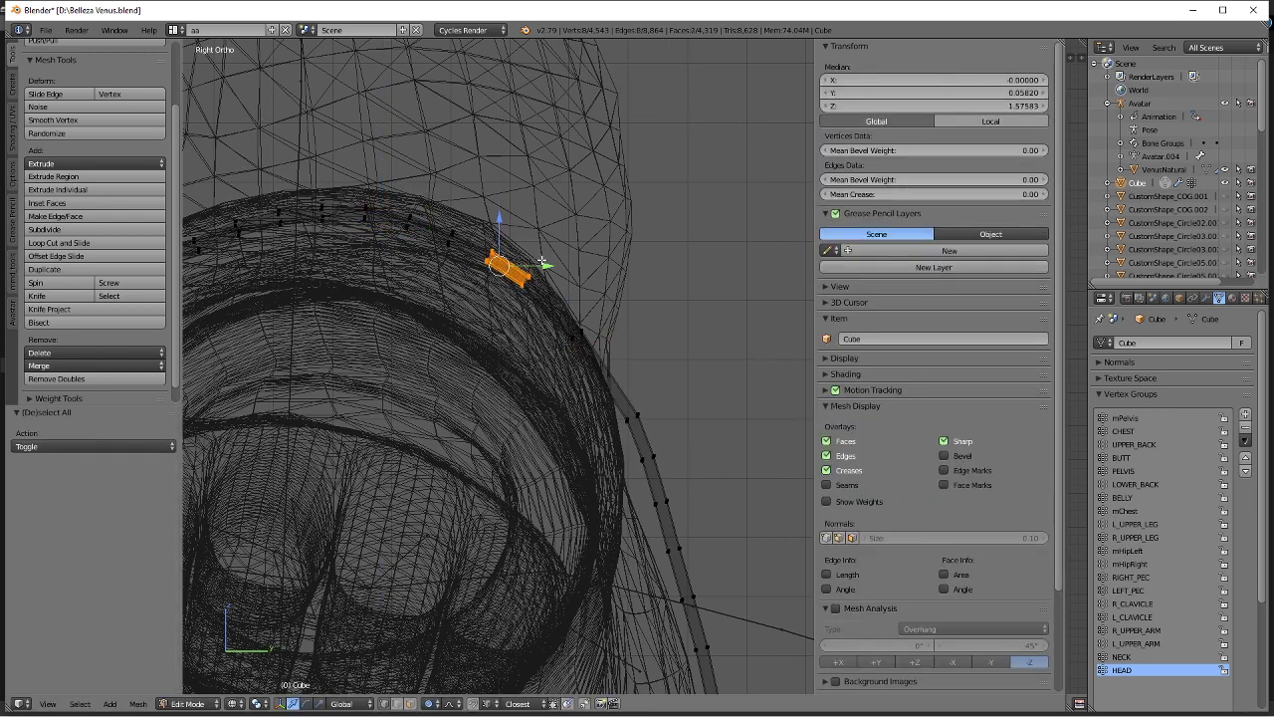
left_click(556, 262)
Smooth the vertices of the cross edge at the bend in the left back strap.
key("Tab")
mouse_move(670, 392)
middle_mouse_down()
mouse_move(519, 418)
mouse_move(470, 504)
mouse_move(606, 375)
mouse_move(472, 475)
mouse_move(421, 463)
mouse_move(403, 429)
middle_mouse_up()
key("Tab")
scroll(403, 428, "up", 2)
right_click(374, 337)
key("w")
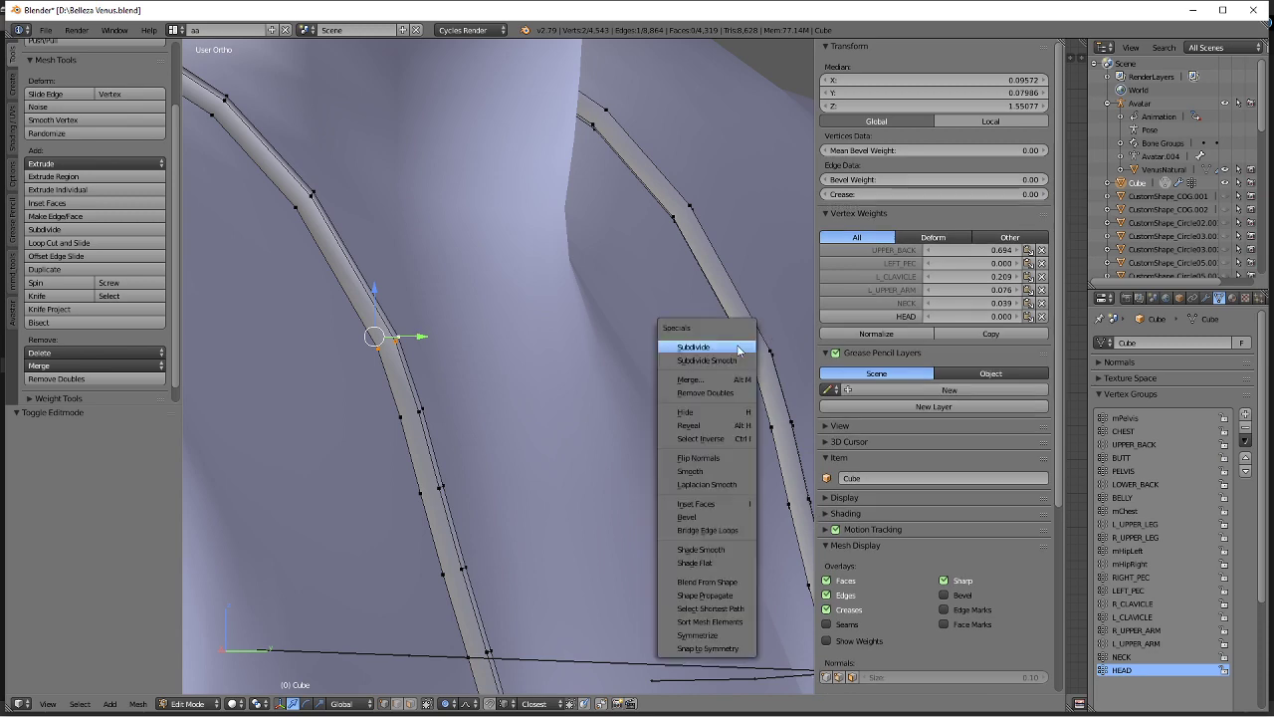
left_click(737, 472)
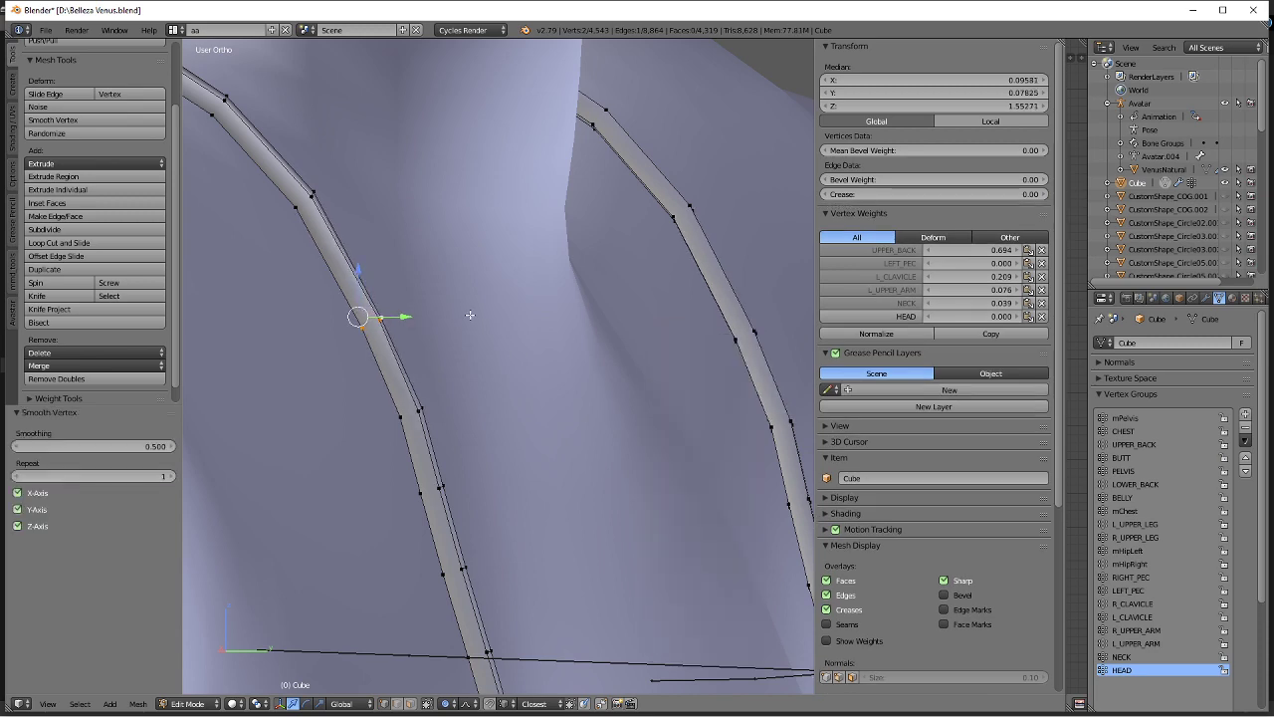
Widen the smoothed cross edge of the left back strap by scaling it along X without proportional editing.
middle_click_drag(537, 428, 498, 359)
scroll(498, 359, "down", 4)
scroll(498, 358, "up", 6)
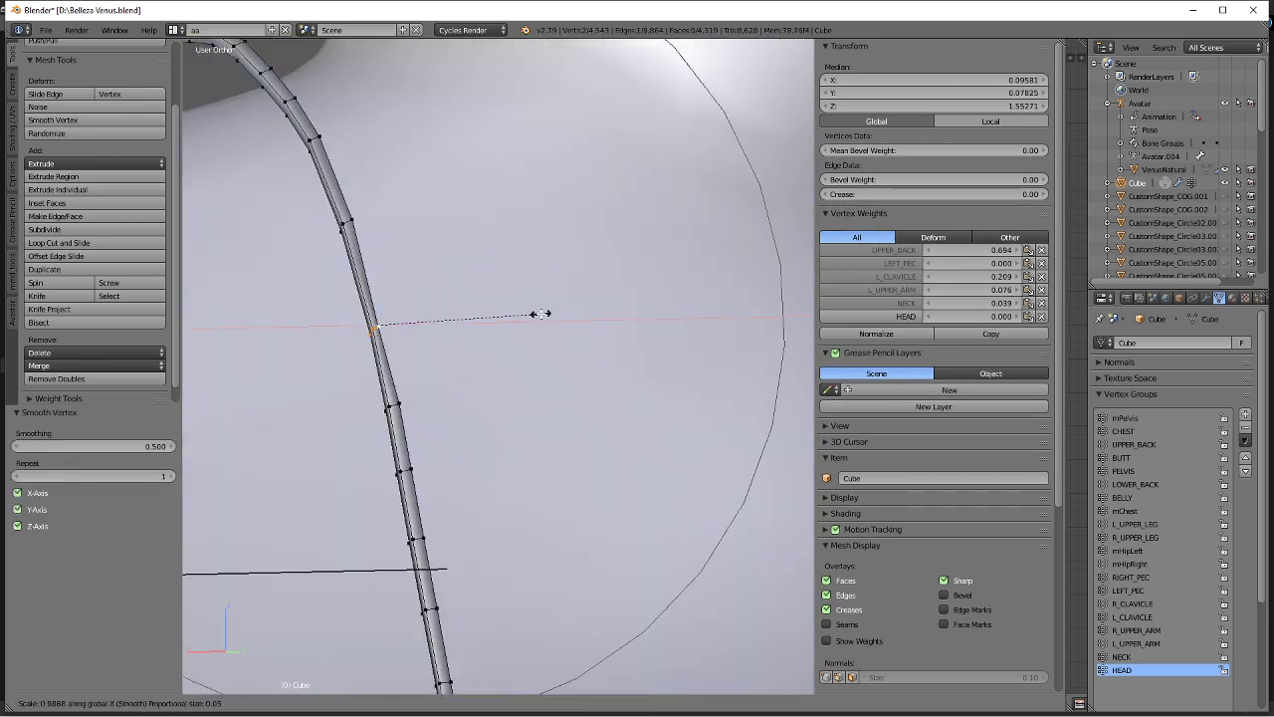
left_click(668, 286)
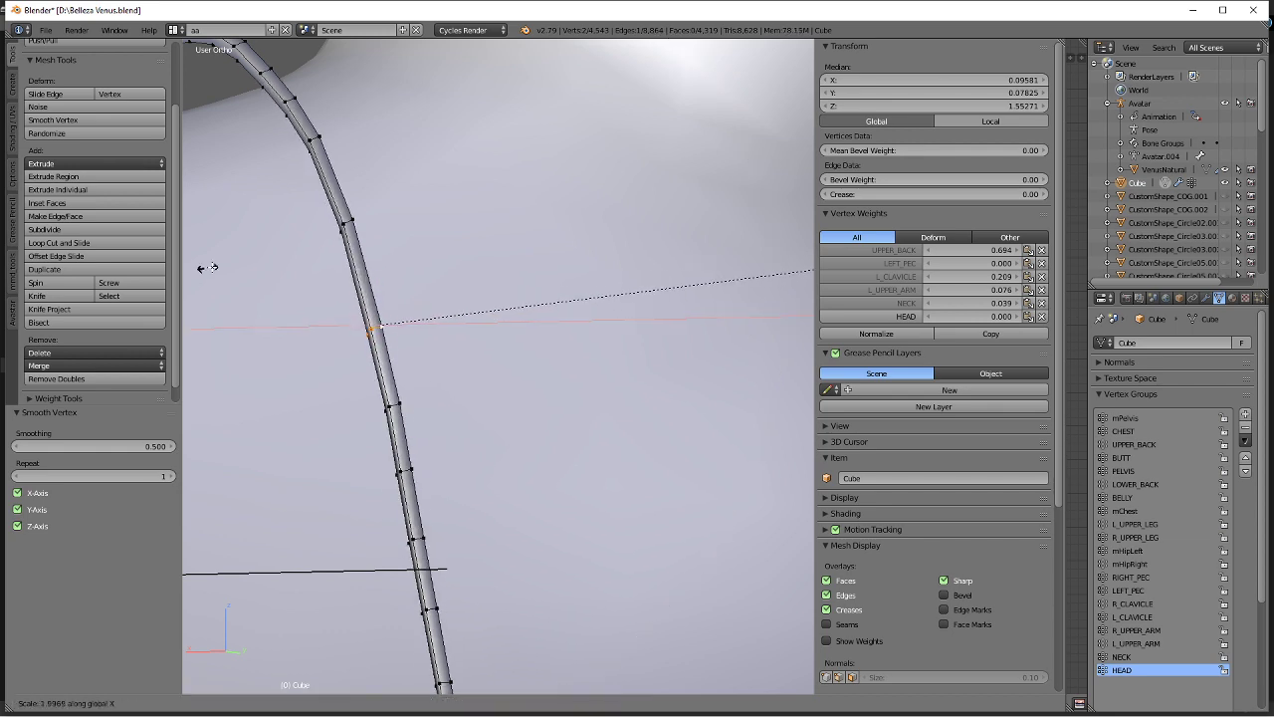
left_click(247, 269)
key("a")
Leave mesh editing and export the dress as an Avastar Collada (.dae) file.
key("Tab")
scroll(489, 348, "down", 11)
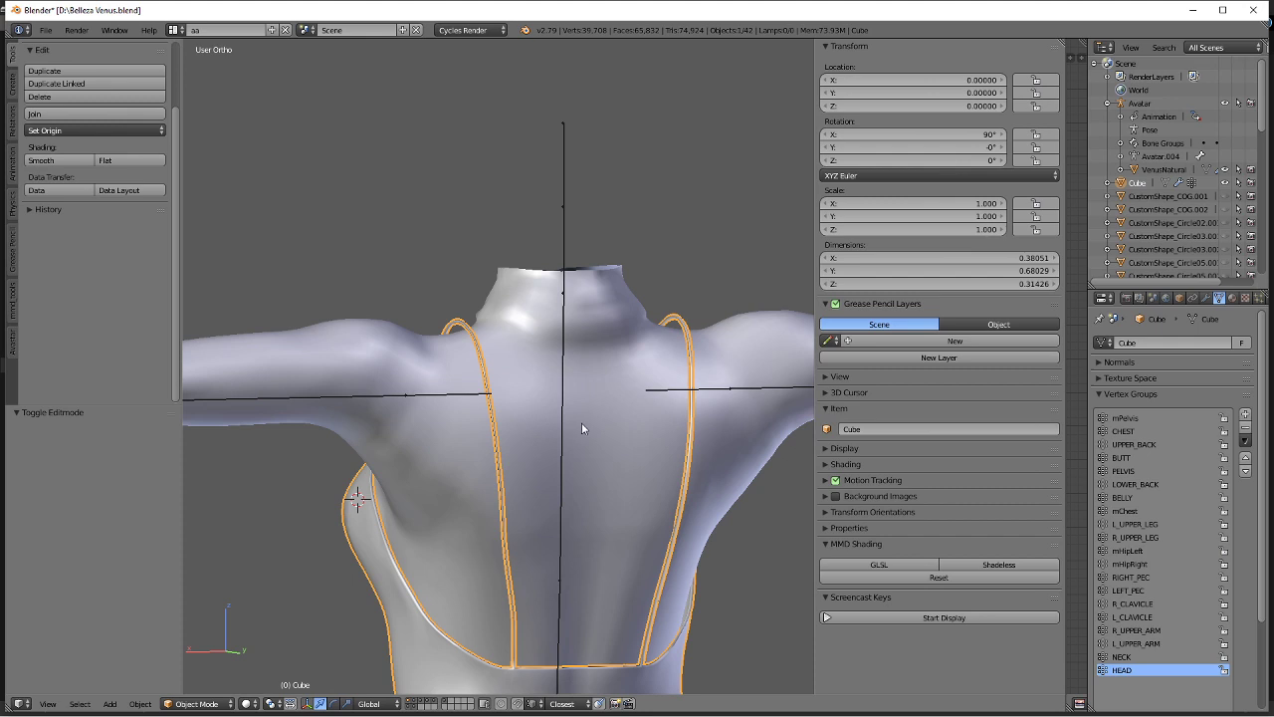
scroll(557, 399, "down", 2)
middle_click_drag(545, 388, 319, 388)
left_click(46, 30)
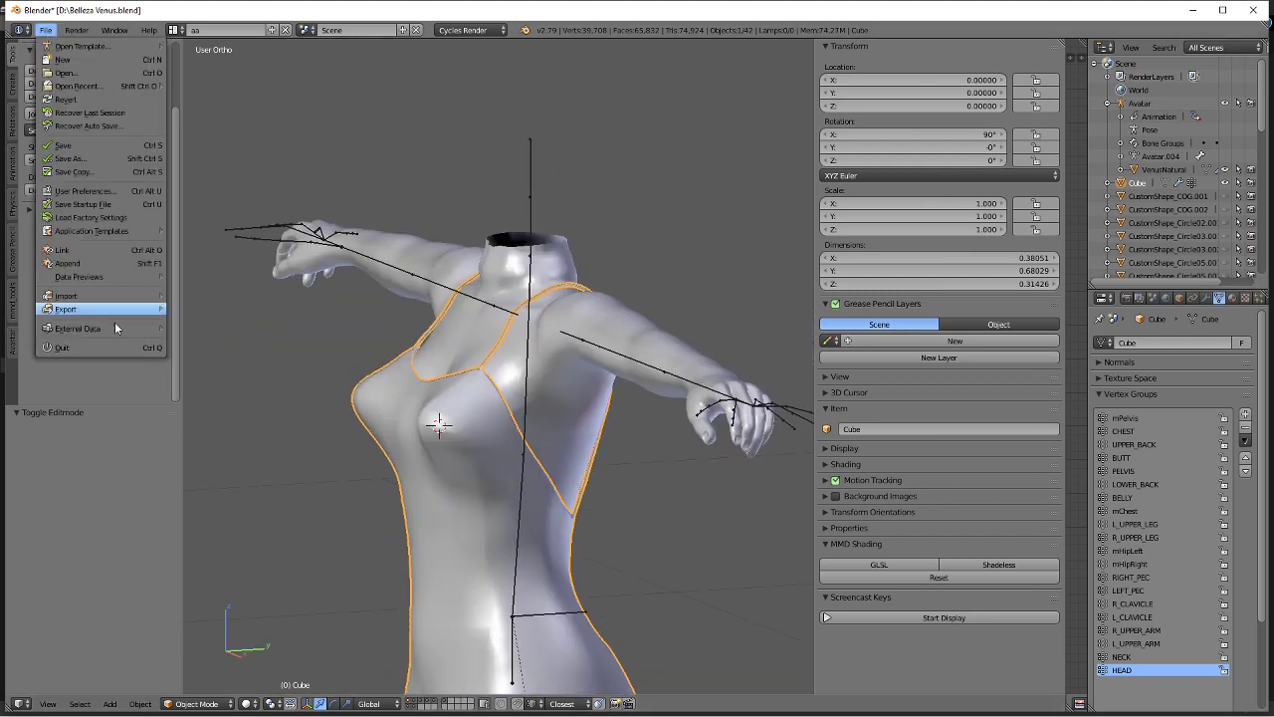
mouse_move(85, 303)
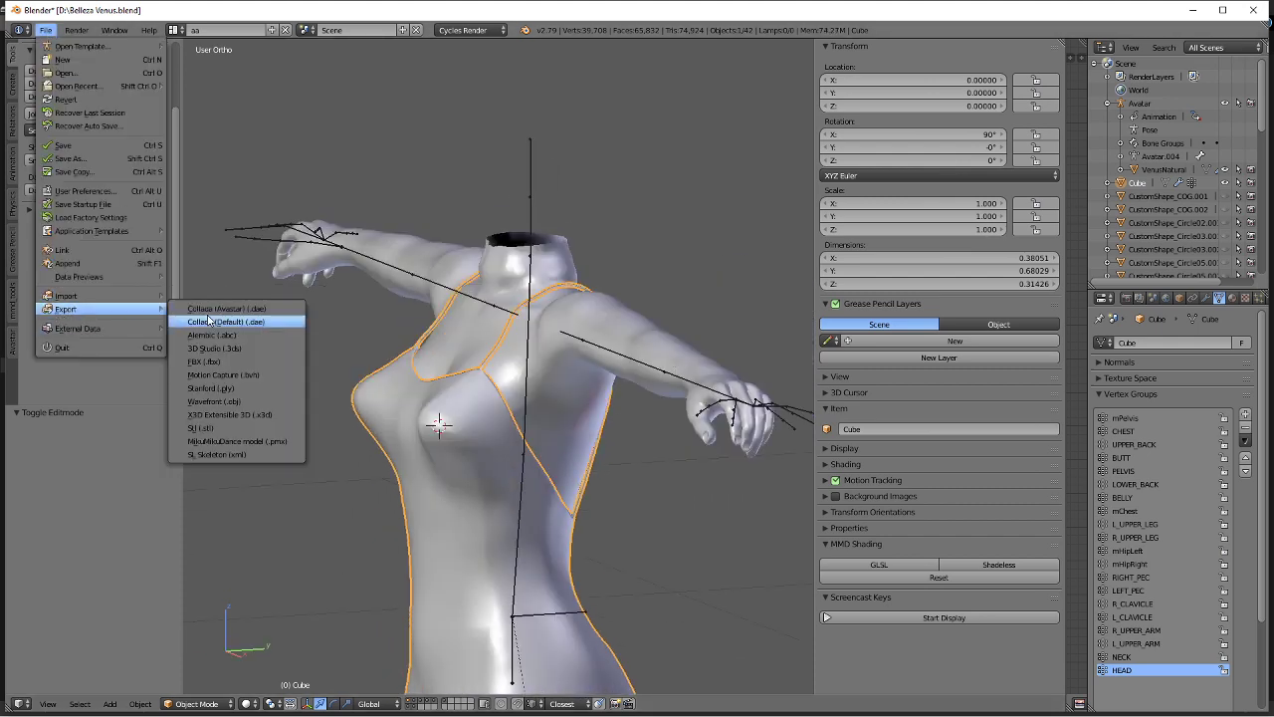
left_click(211, 308)
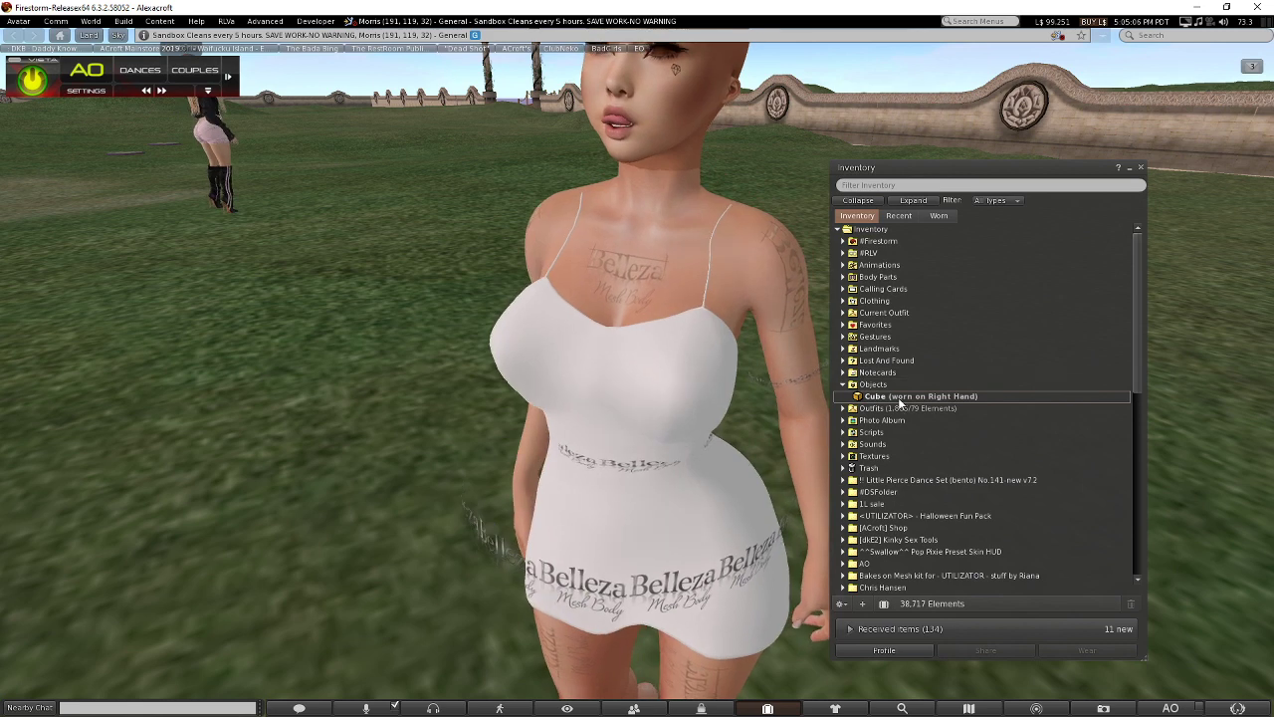
Switch to Firestorm, take off the old Cube dress and upload Belleza Venus.dae as a mesh model with skin weight included.
double_click(898, 397)
left_click(123, 21)
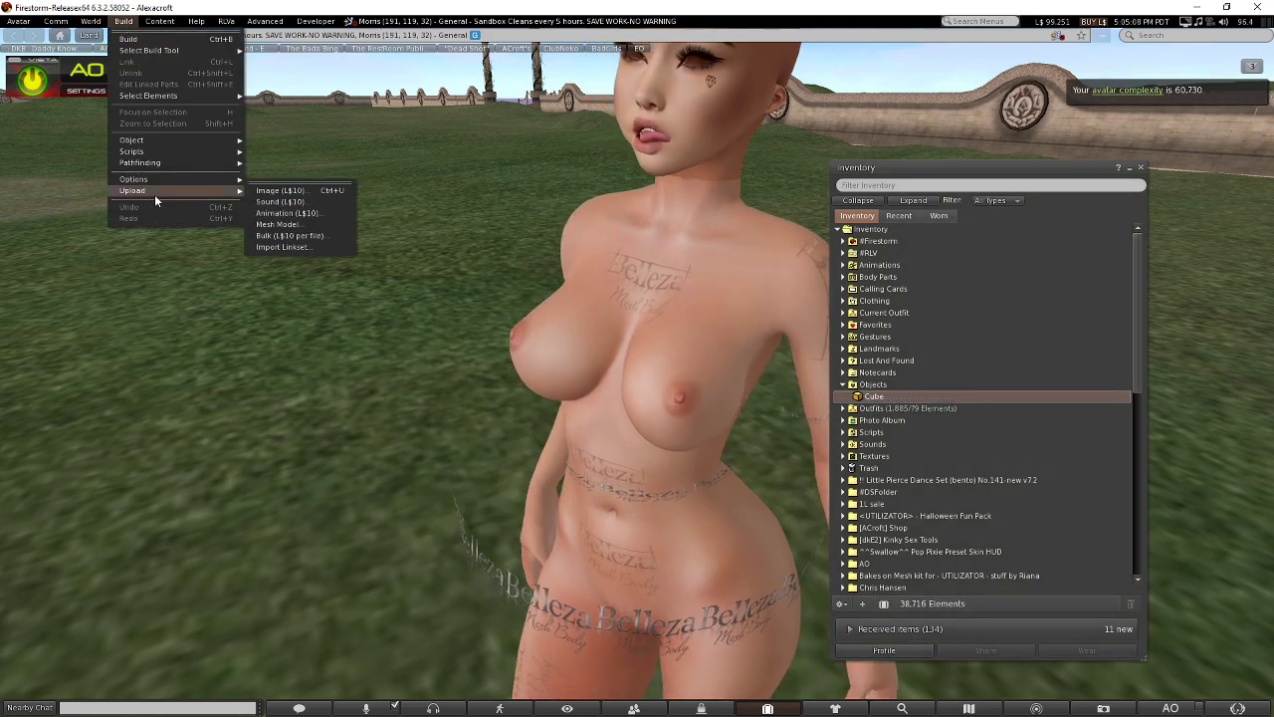
left_click(275, 175)
left_click(123, 21)
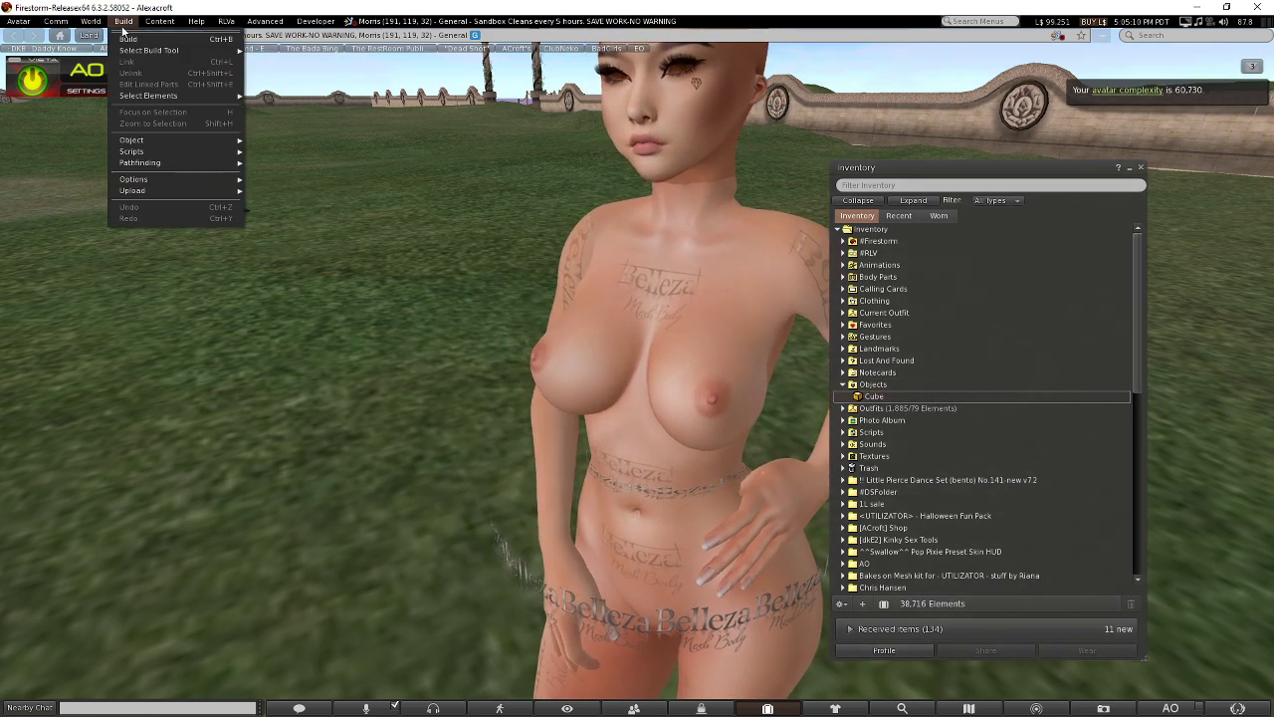
mouse_move(149, 185)
left_click(293, 231)
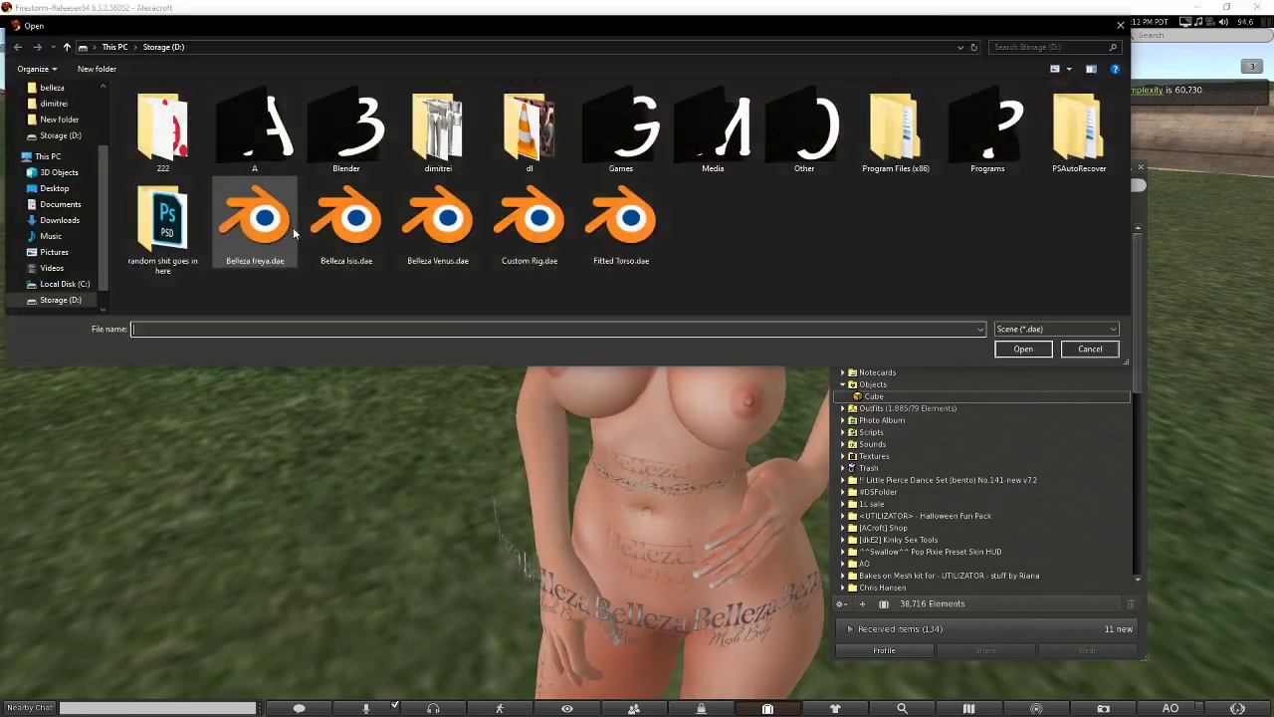
double_click(438, 221)
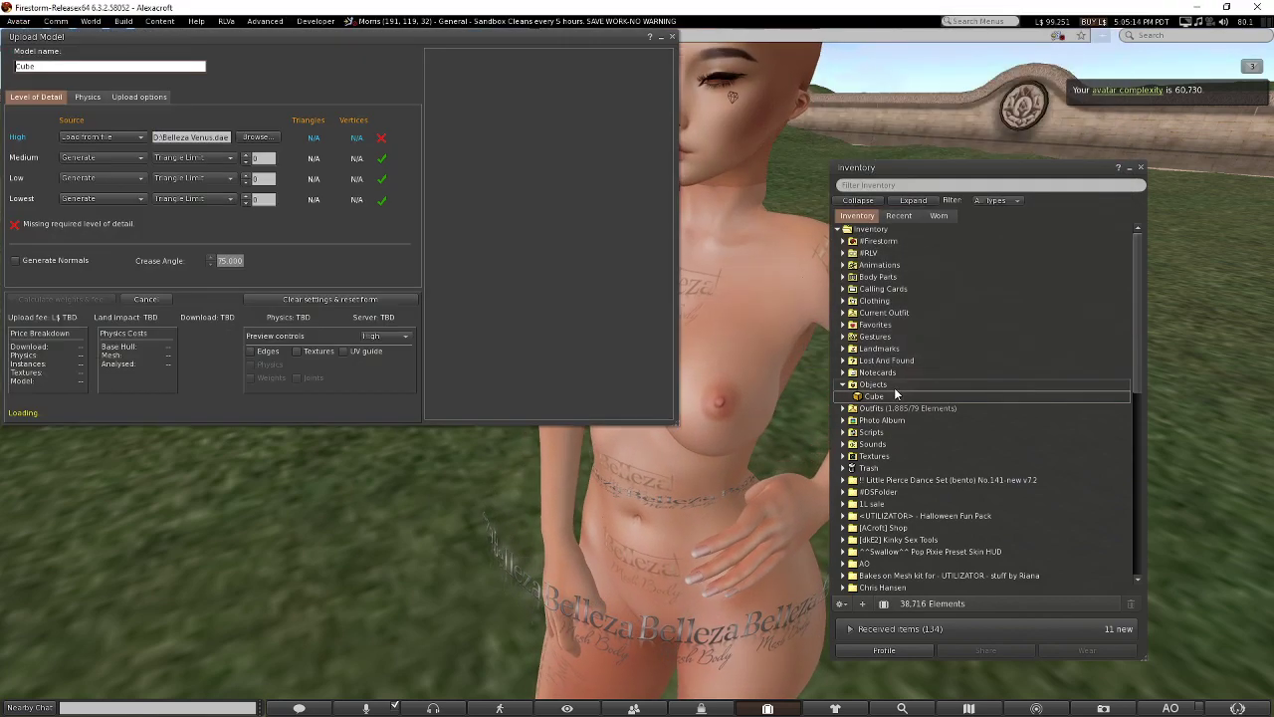
left_click(147, 97)
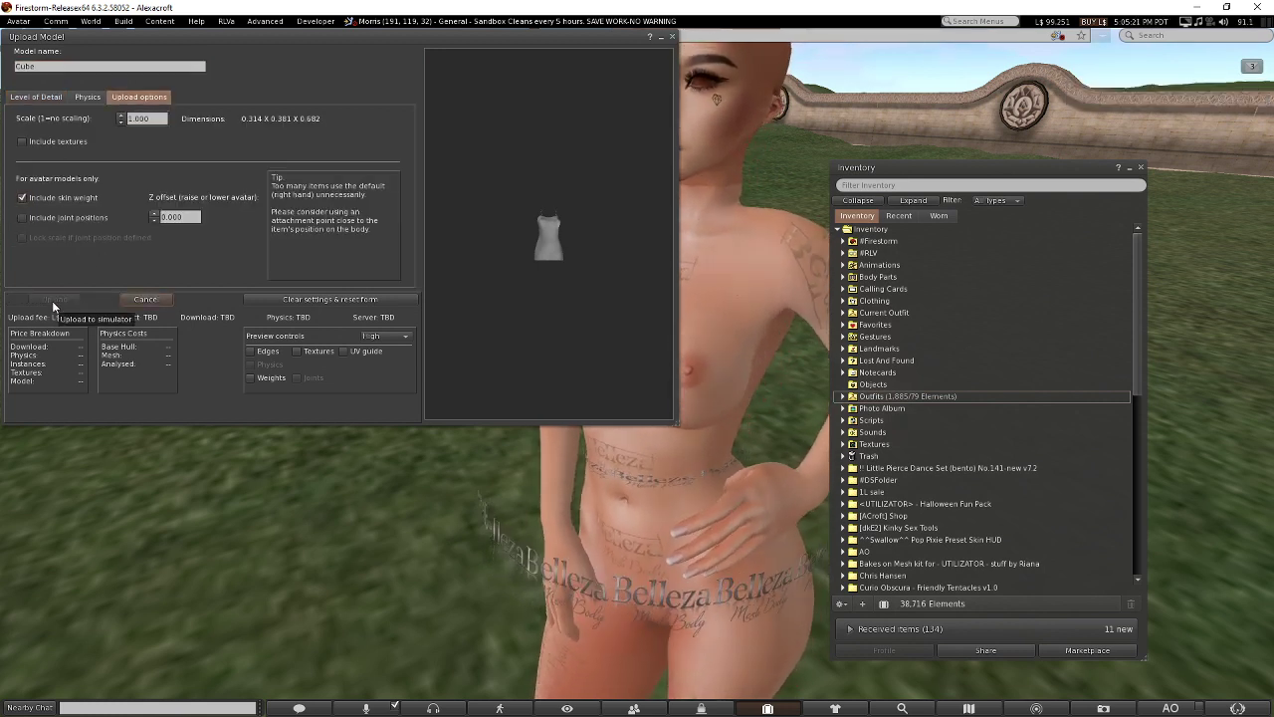
left_click(75, 296)
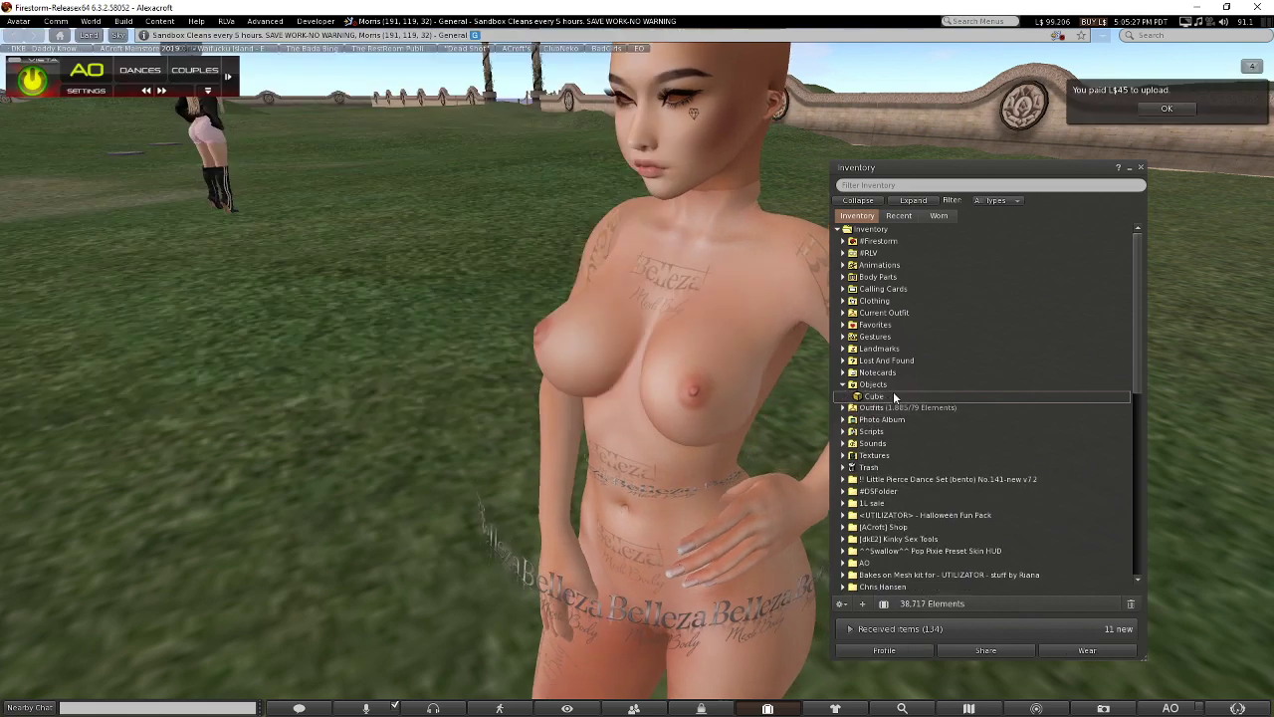
Wear the newly uploaded Cube and inspect how the straps fit the avatar's shoulders from several angles.
right_click(890, 397)
left_click(911, 561)
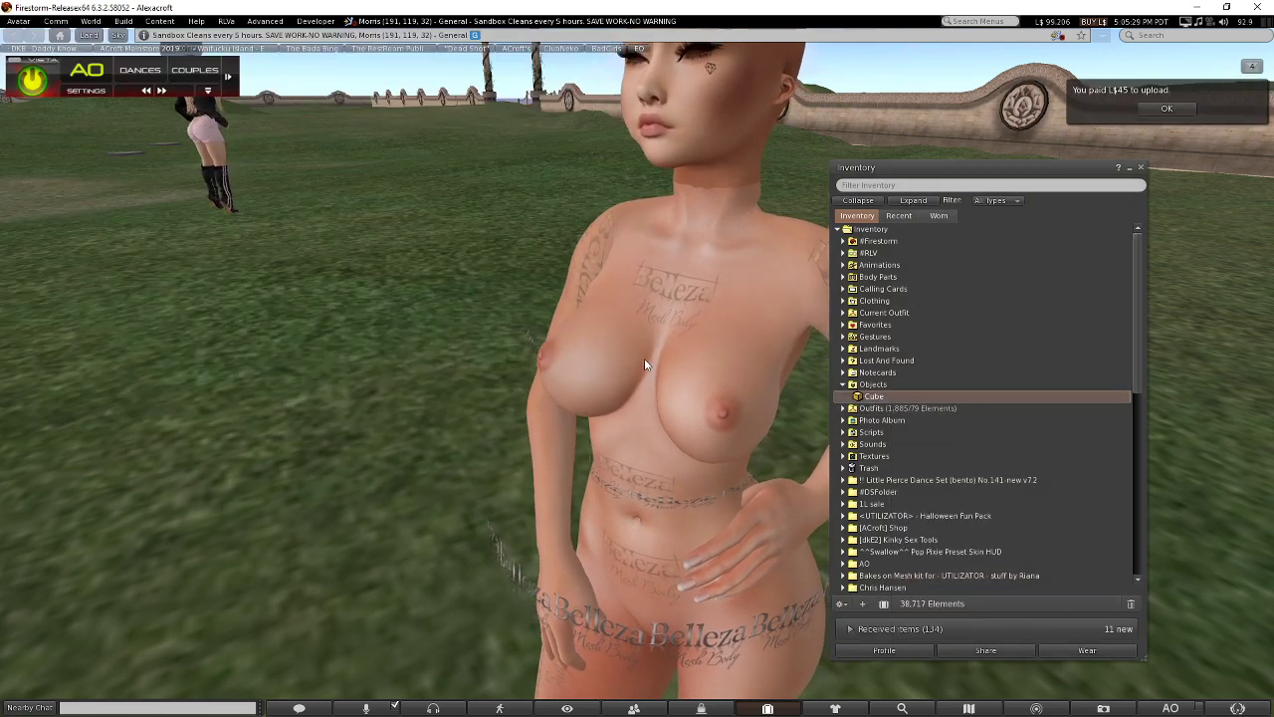
left_click_drag(688, 289, 547, 245, "alt")
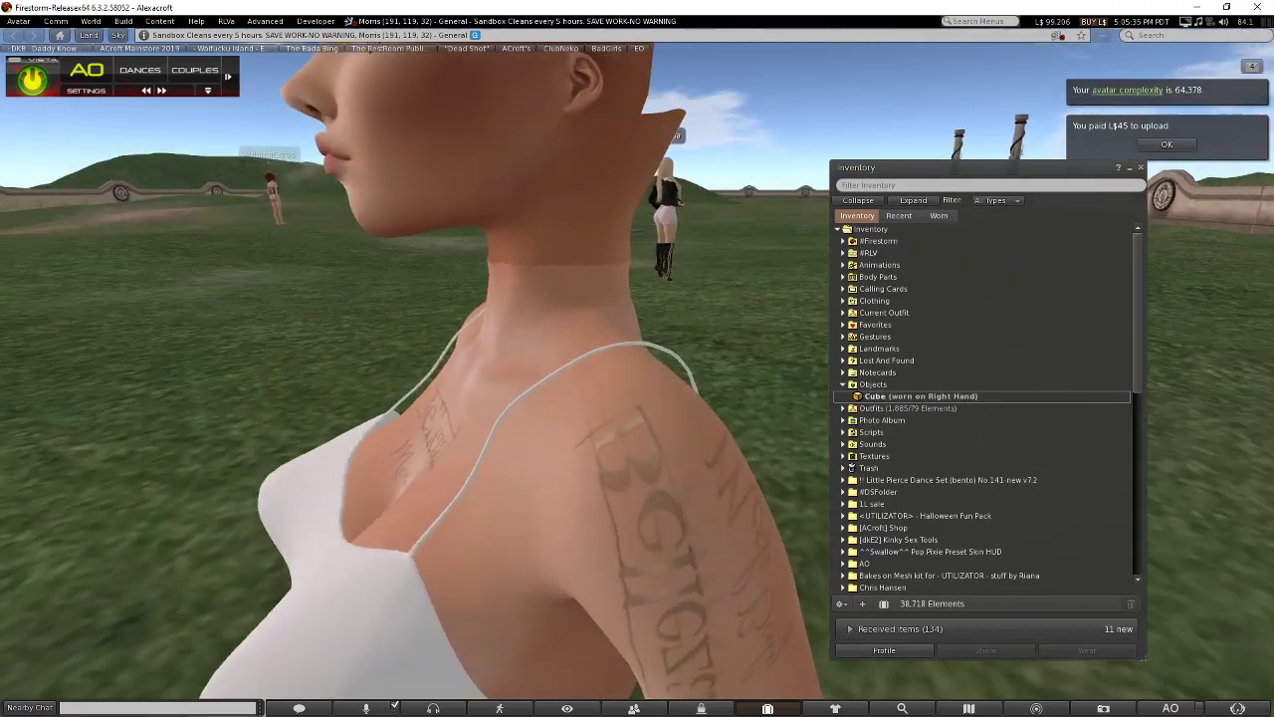
key("Up")
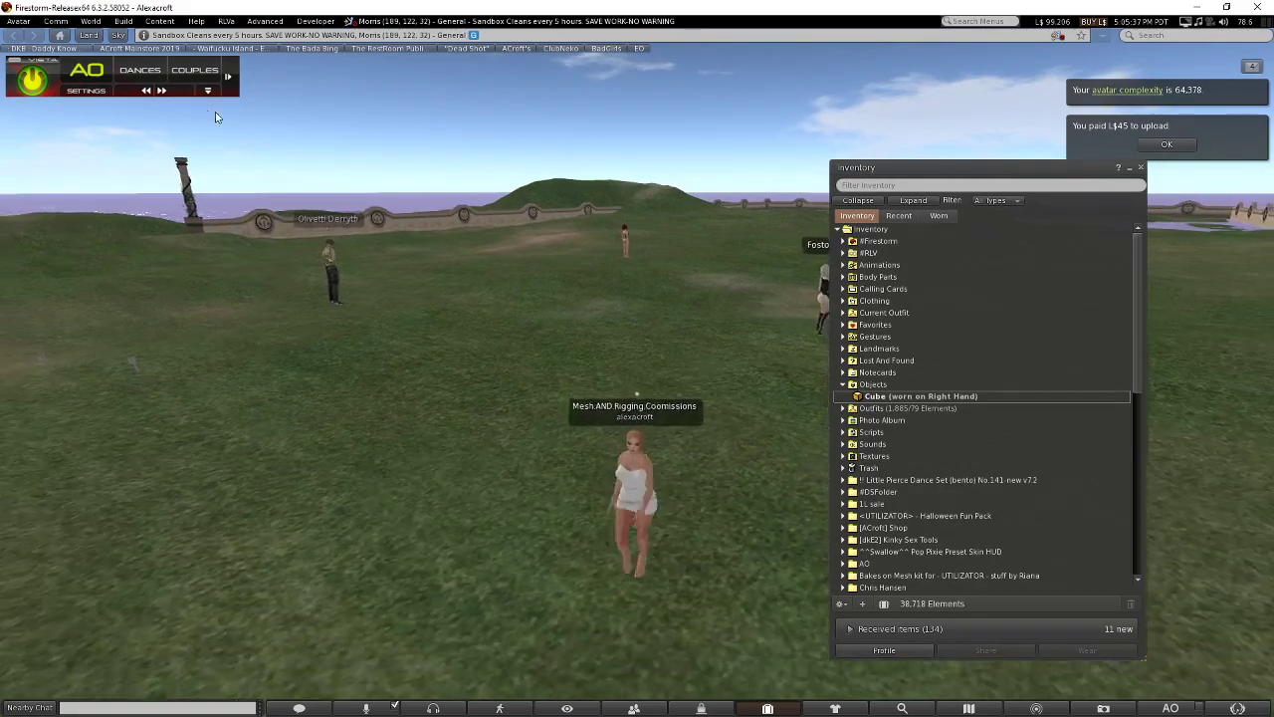
left_click_drag(642, 441, 154, 244, "alt")
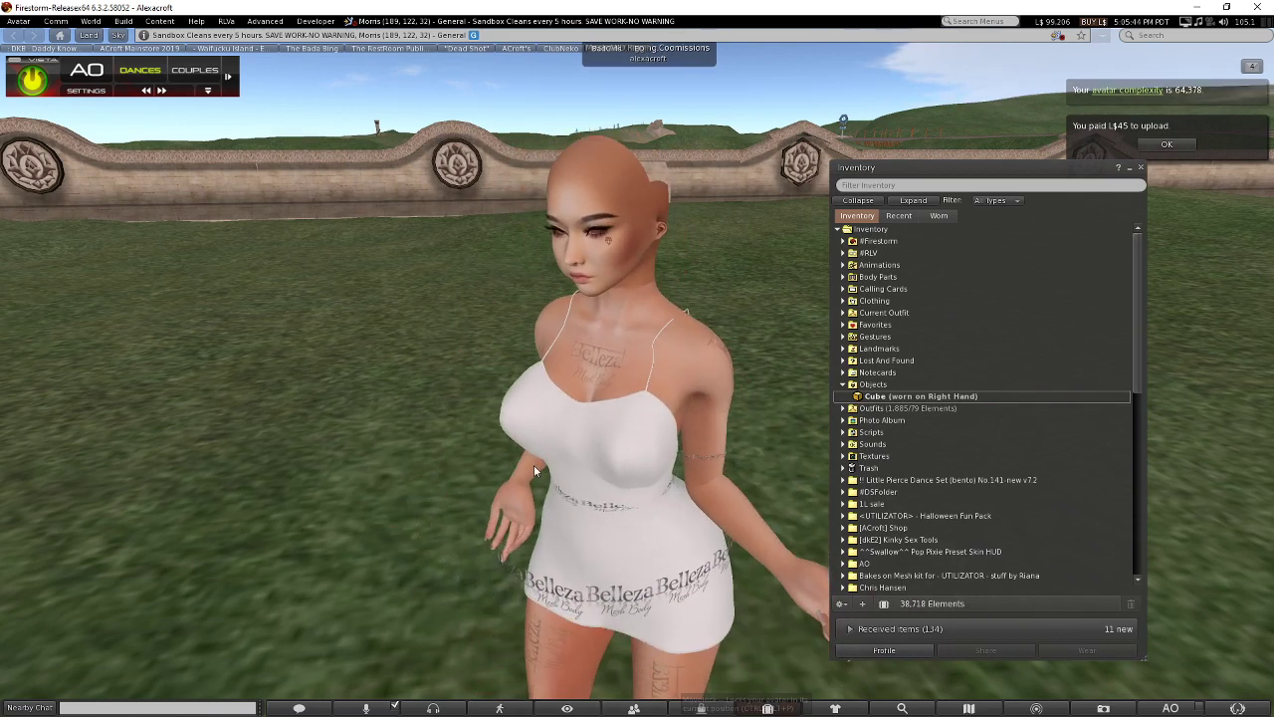
Detach the Belleza mesh body, the test dress and the Genus head from the avatar.
right_click(533, 465)
left_click(494, 469)
right_click(586, 449)
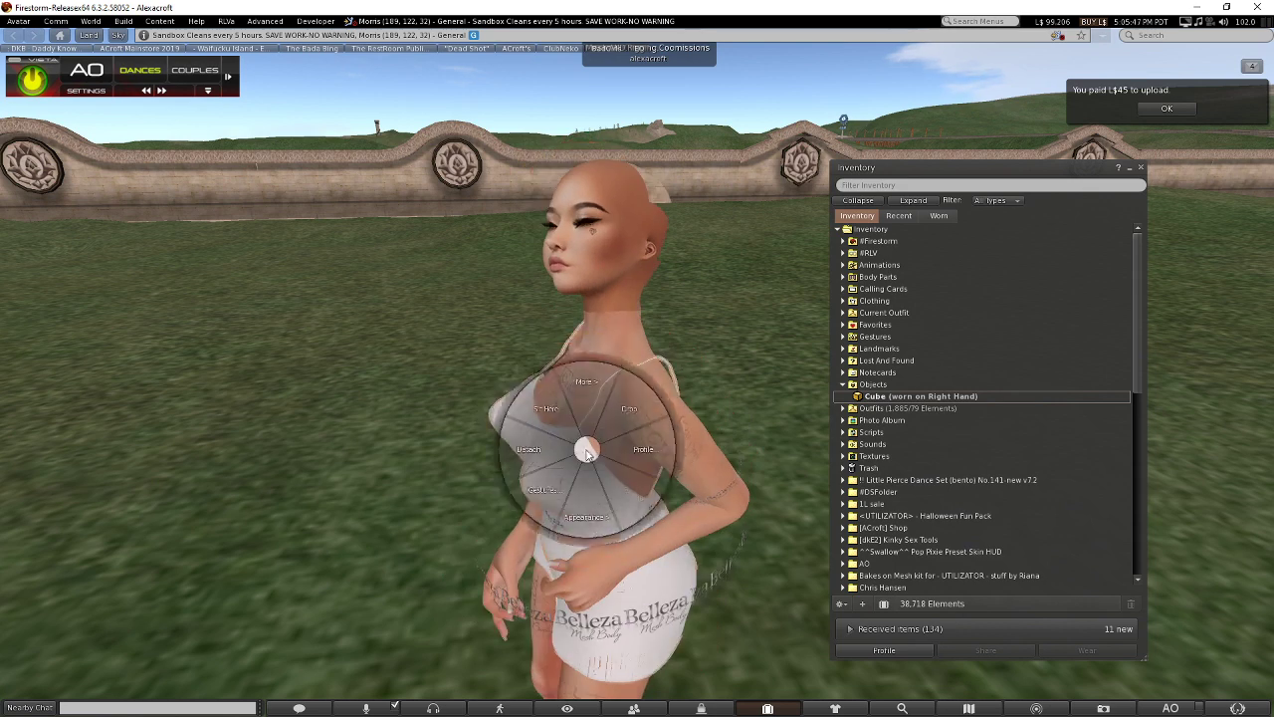
left_click(548, 450)
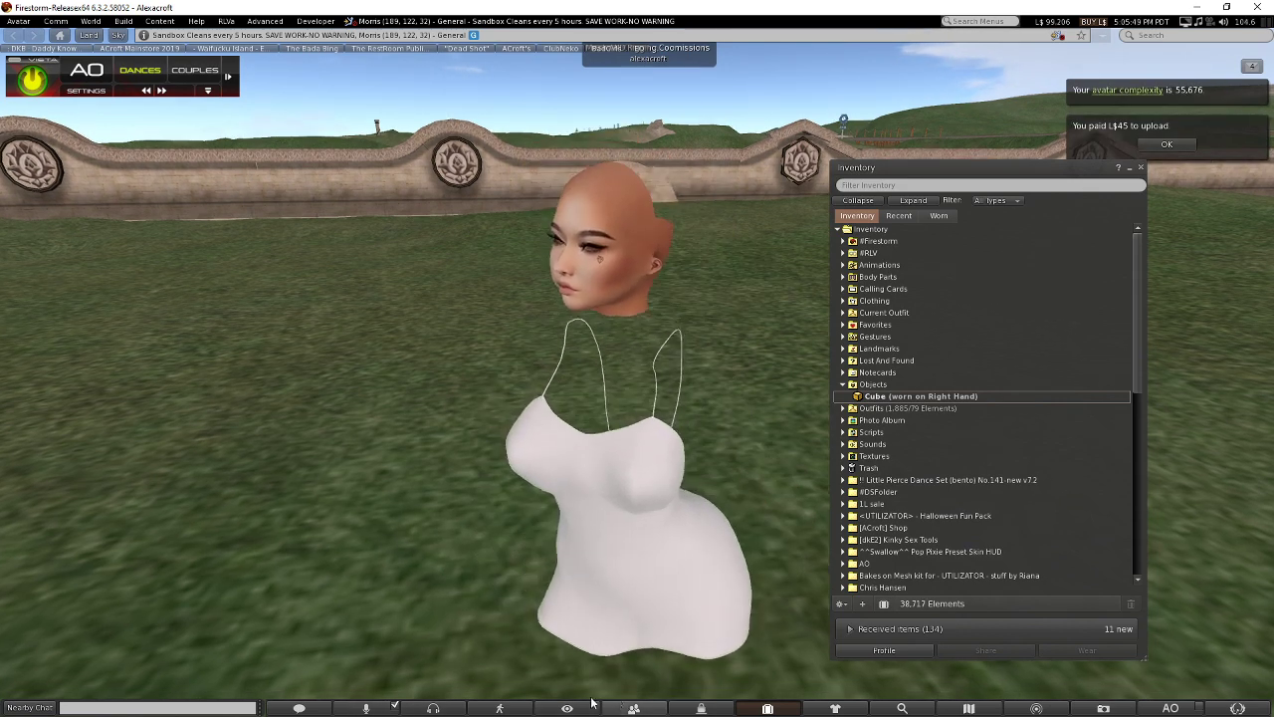
left_click(835, 708)
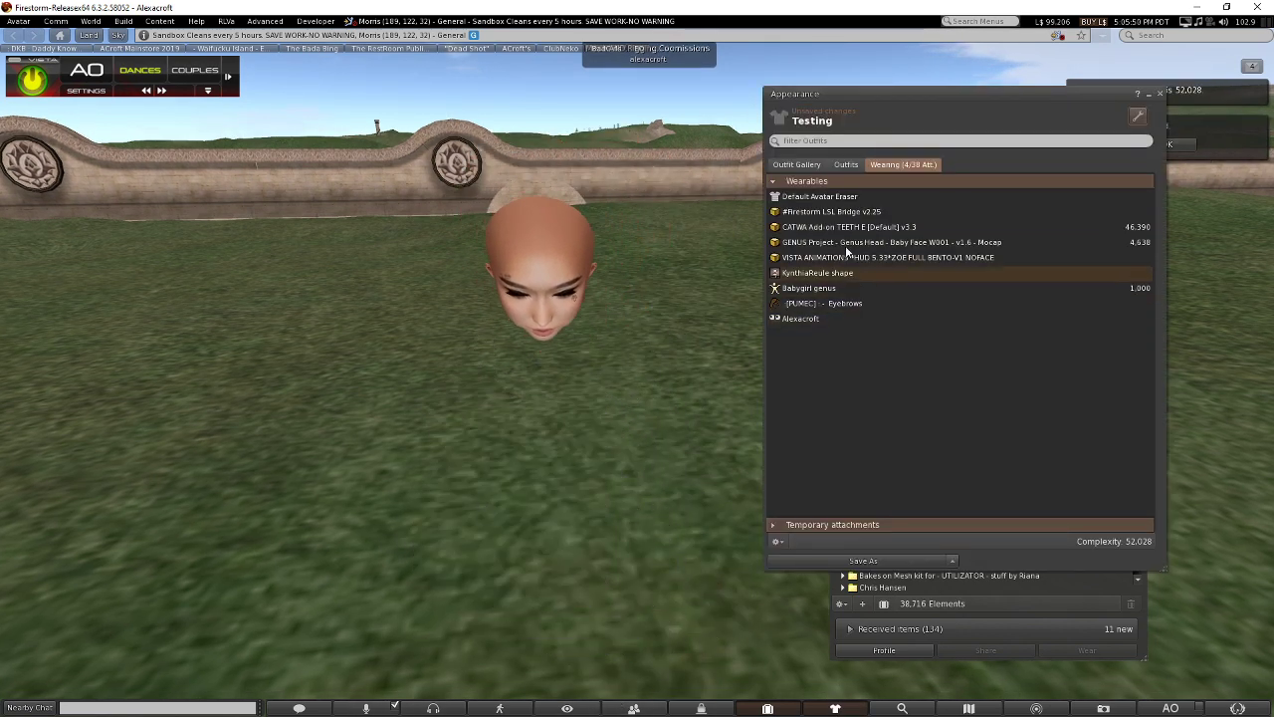
right_click(646, 239)
left_click(627, 242)
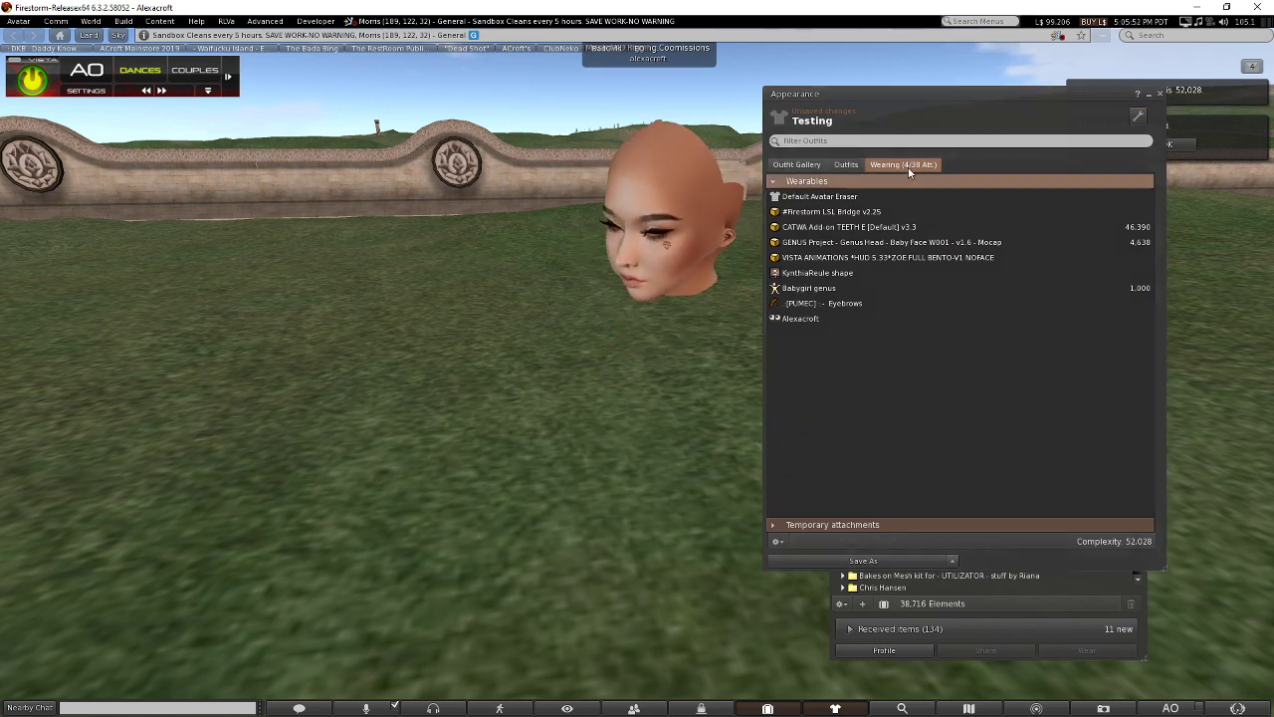
Find the Maitreya2222 outfit among the saved outfits and wear it.
left_click(846, 165)
scroll(912, 330, "down", 10)
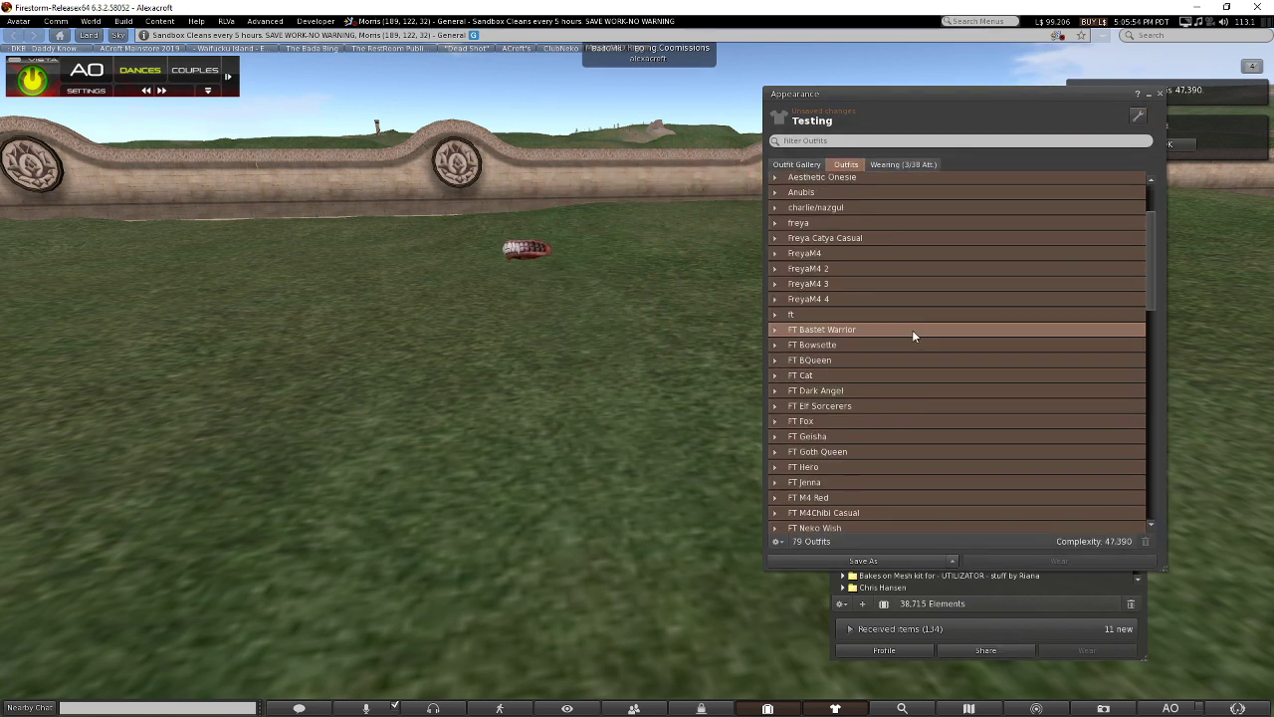
scroll(901, 315, "down", 1)
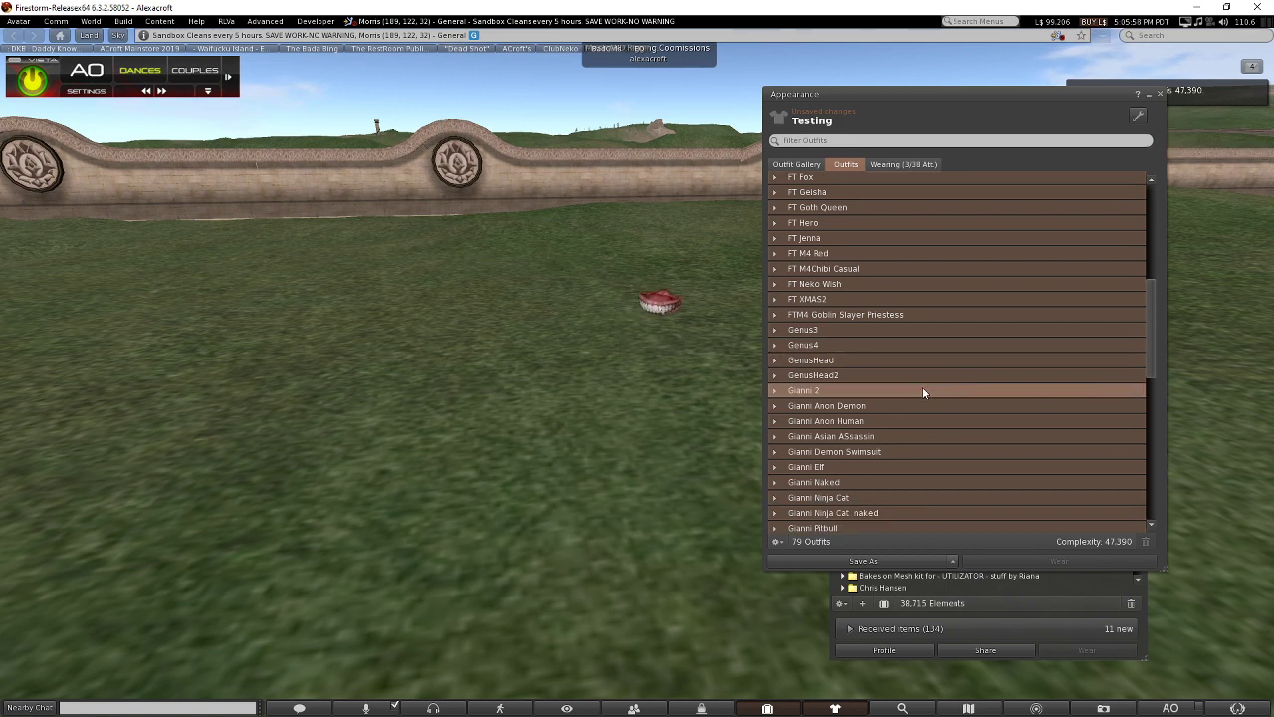
scroll(922, 387, "down", 2)
scroll(876, 424, "down", 6)
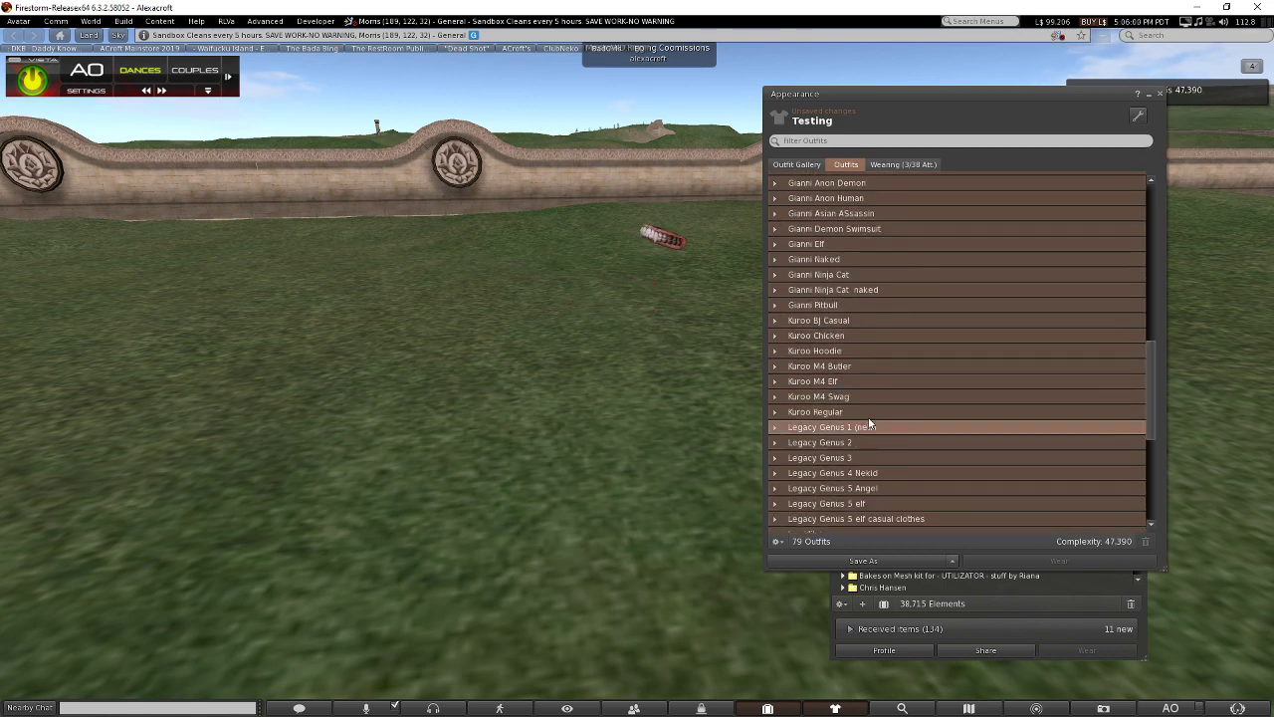
scroll(856, 413, "down", 4)
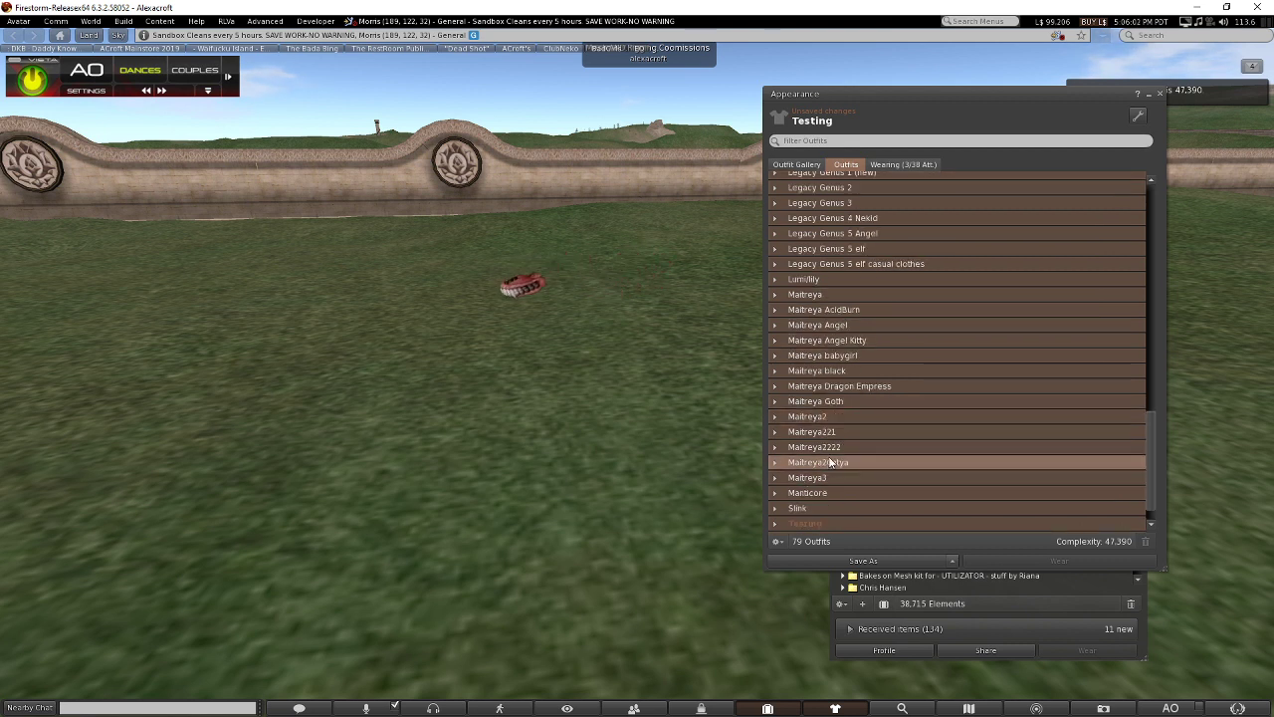
left_click(846, 448)
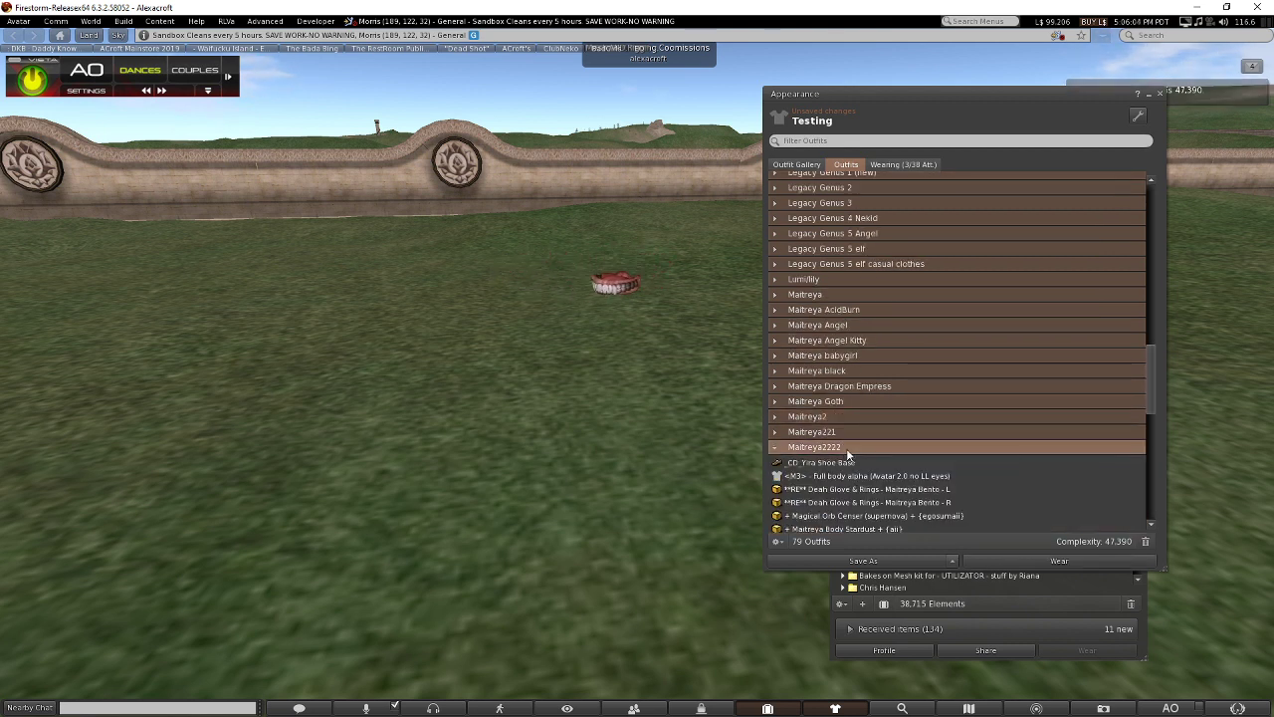
right_click(852, 449)
left_click(897, 456)
Select the Blueberry tank top and the evani Makka zip leggings among the currently worn items.
left_click(912, 165)
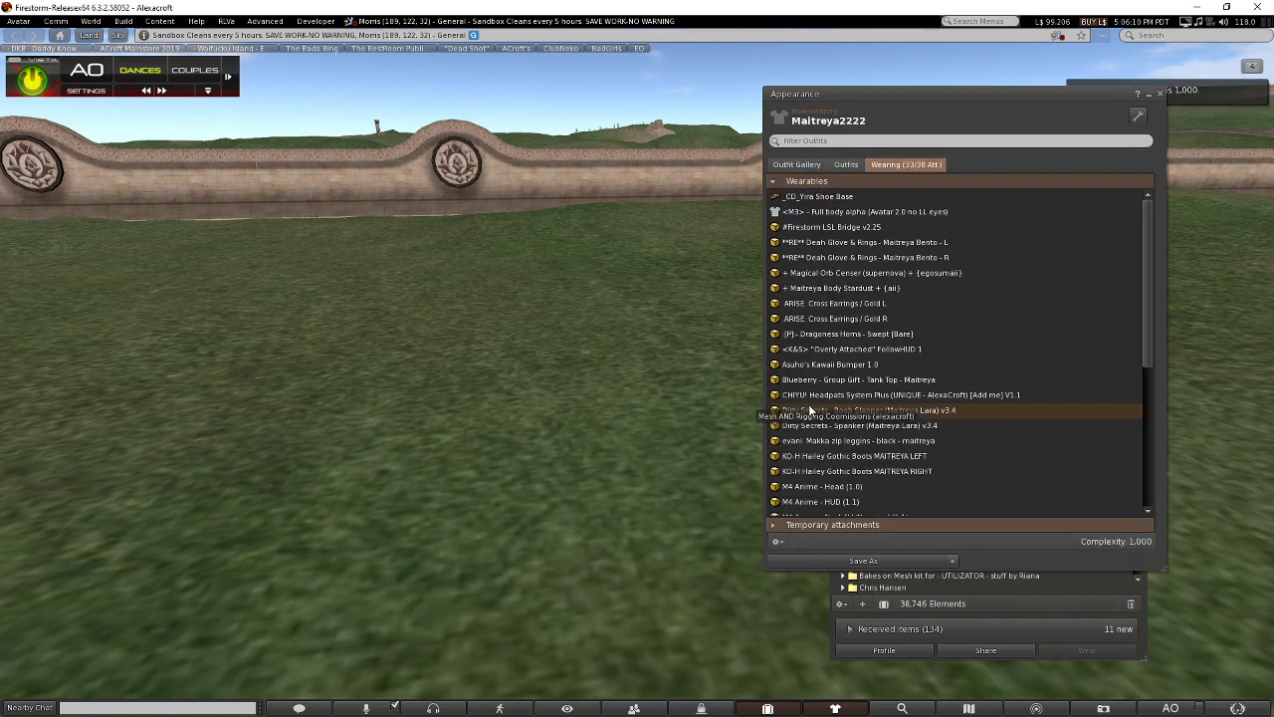
scroll(1023, 290, "down", 3)
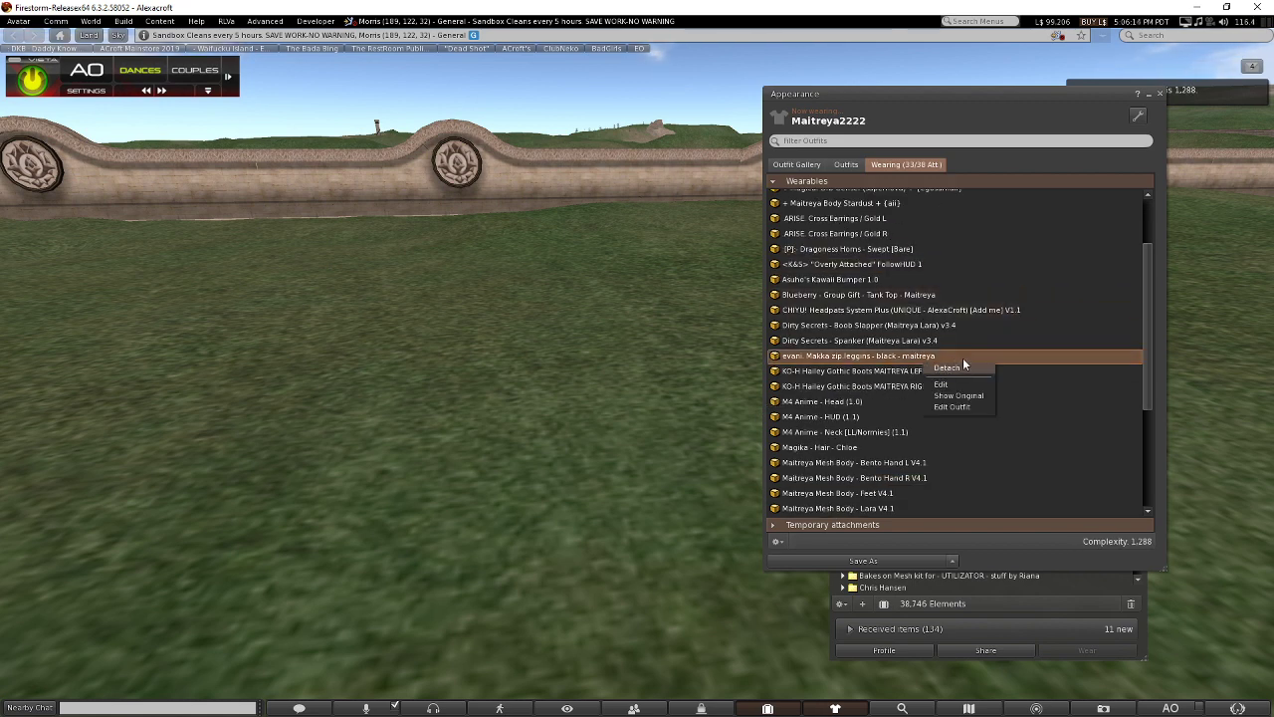
scroll(946, 343, "up", 3)
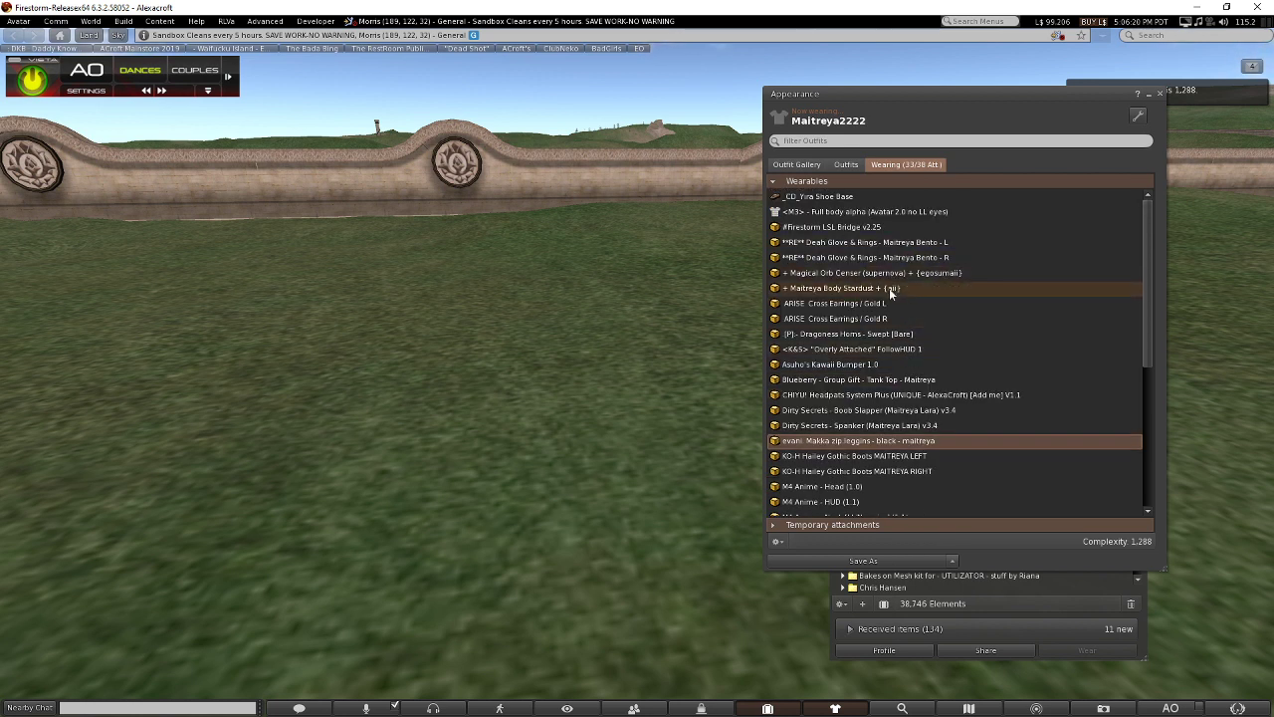
left_click(864, 379)
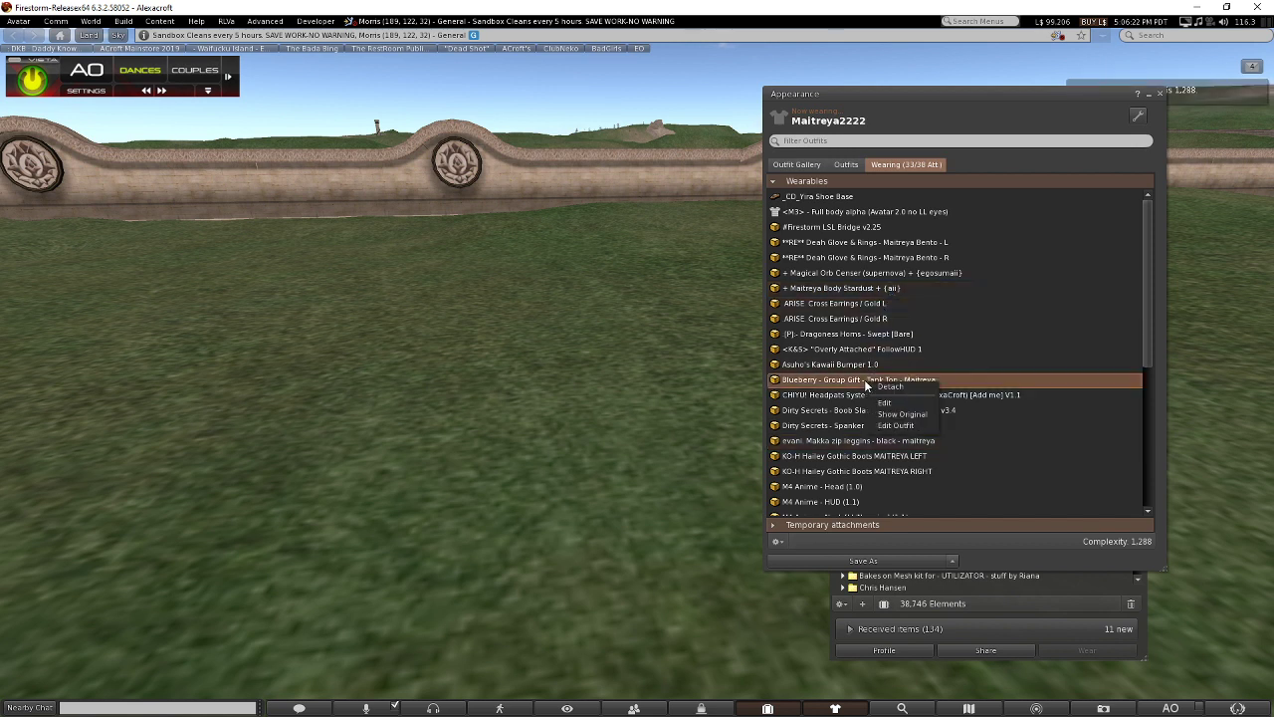
right_click(867, 444)
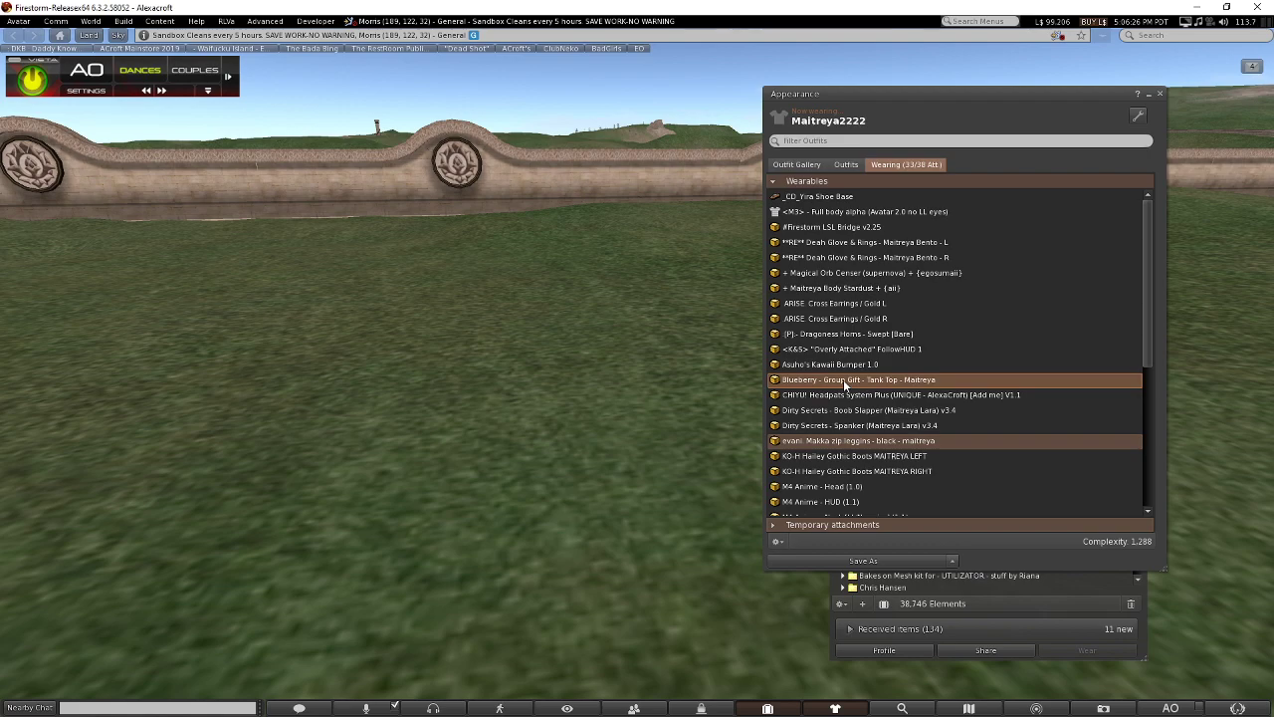
scroll(598, 362, "down", 5)
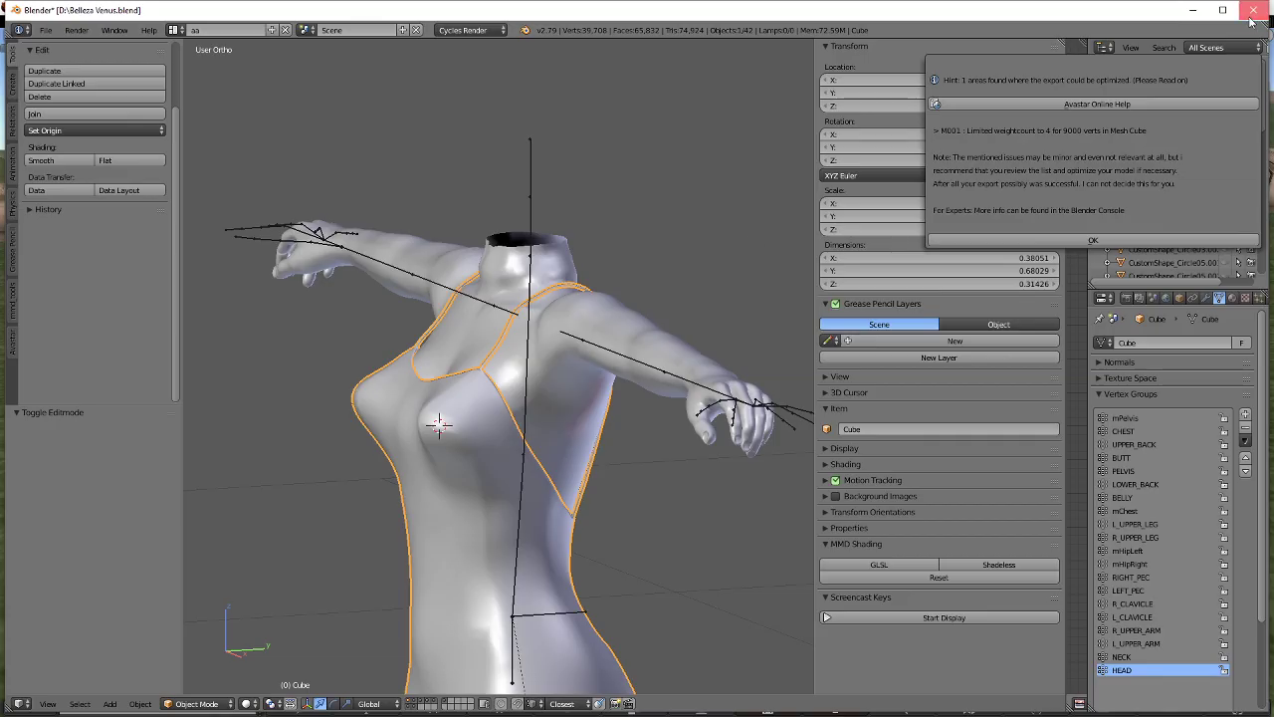
Quit the Belleza Venus project in Blender without saving and open Maitreya.blend from the D:\Blender\Rigs\maitreya folder.
left_click(1252, 12)
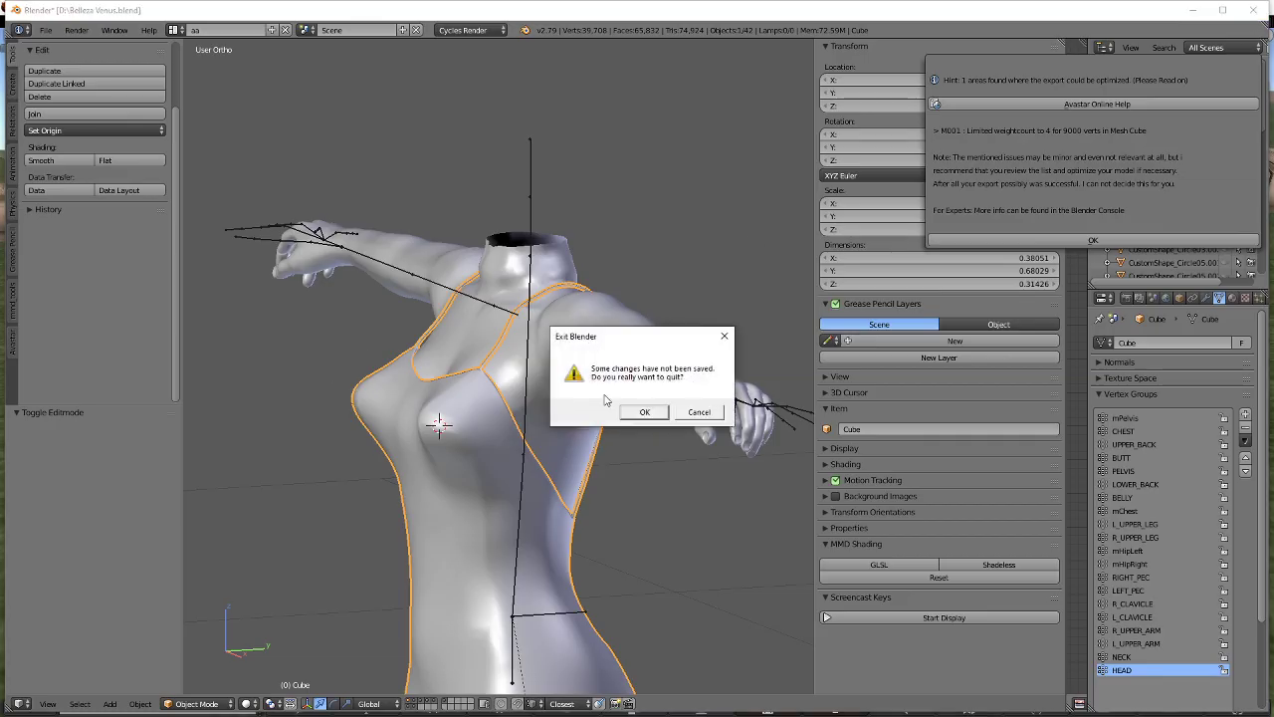
left_click(628, 410)
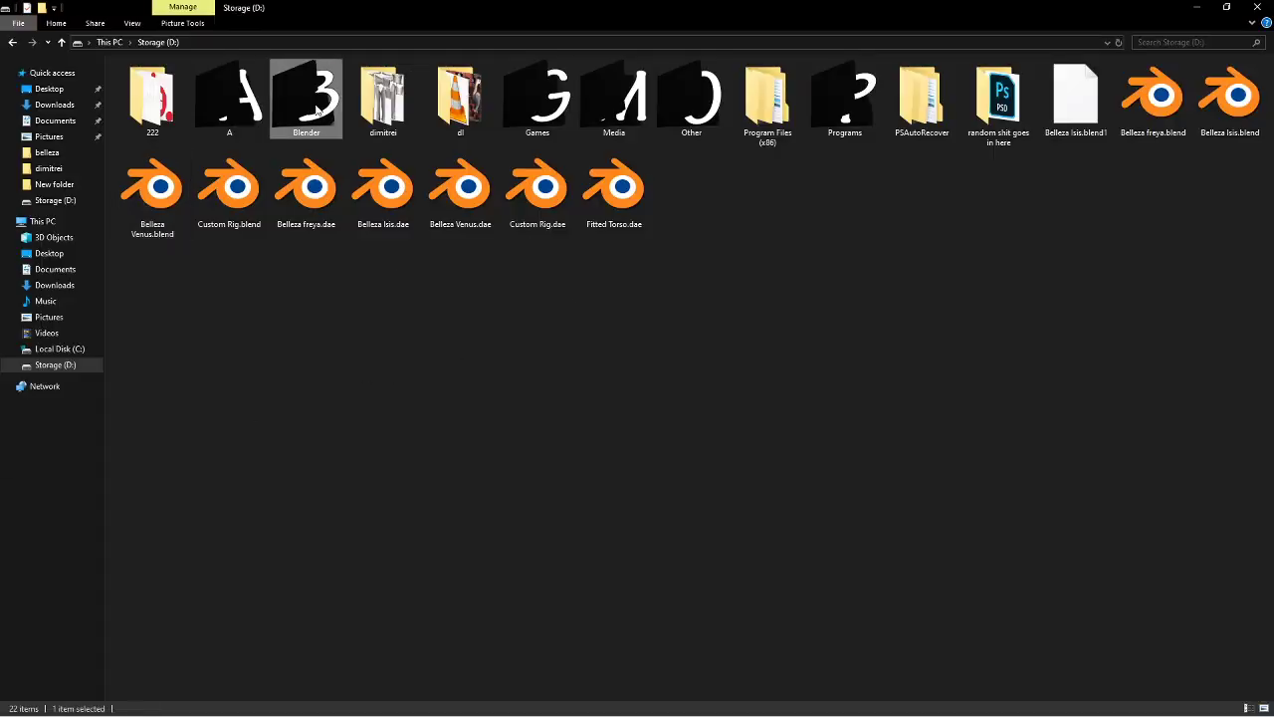
double_click(307, 100)
double_click(602, 109)
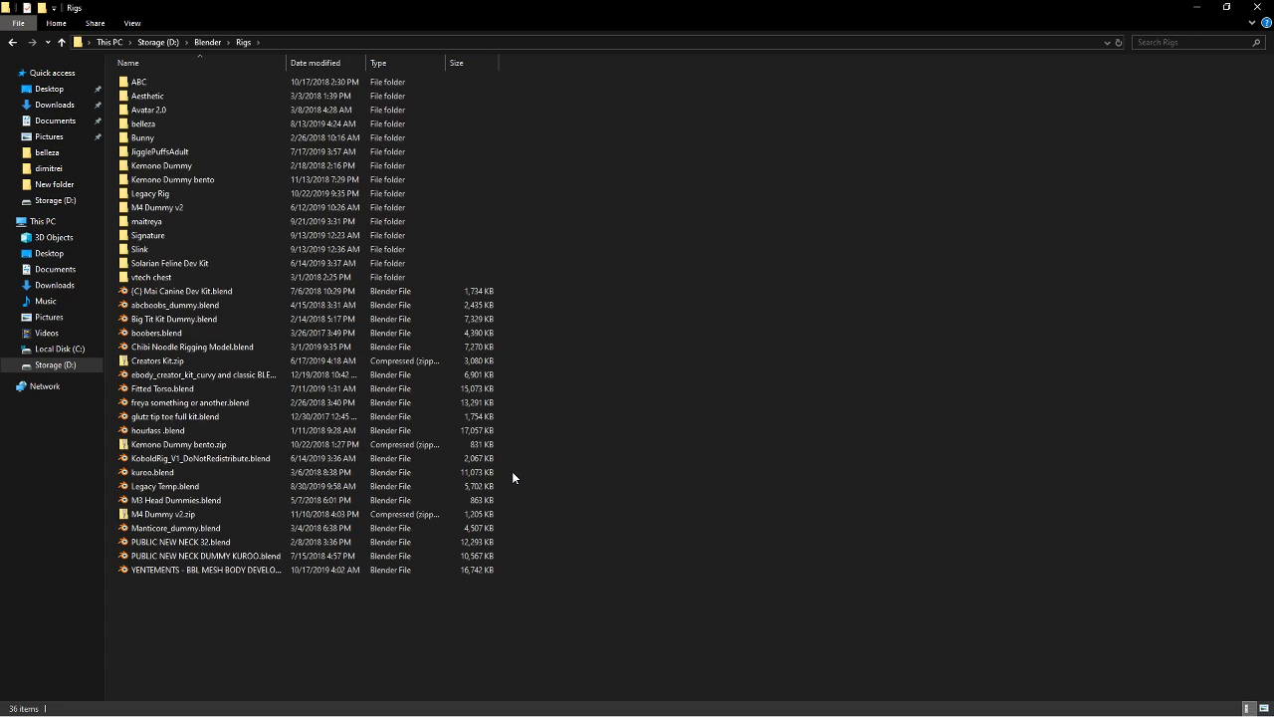
left_click(143, 221)
double_click(143, 221)
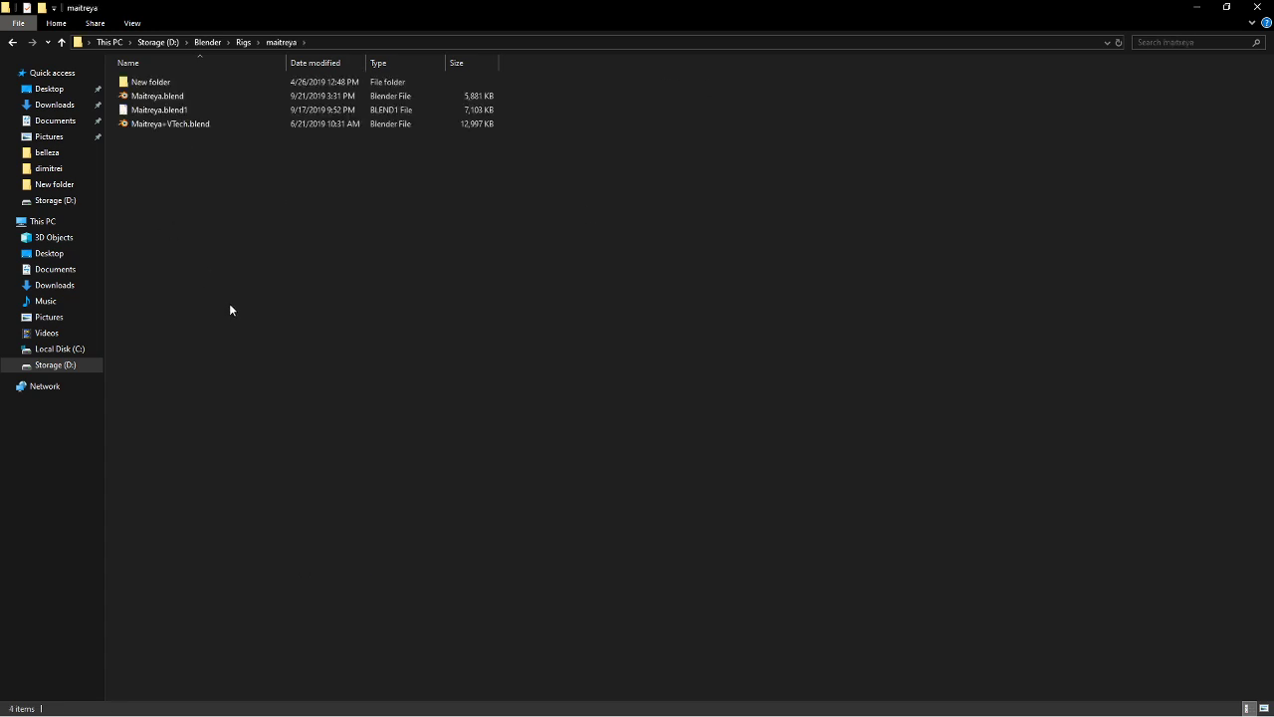
double_click(171, 97)
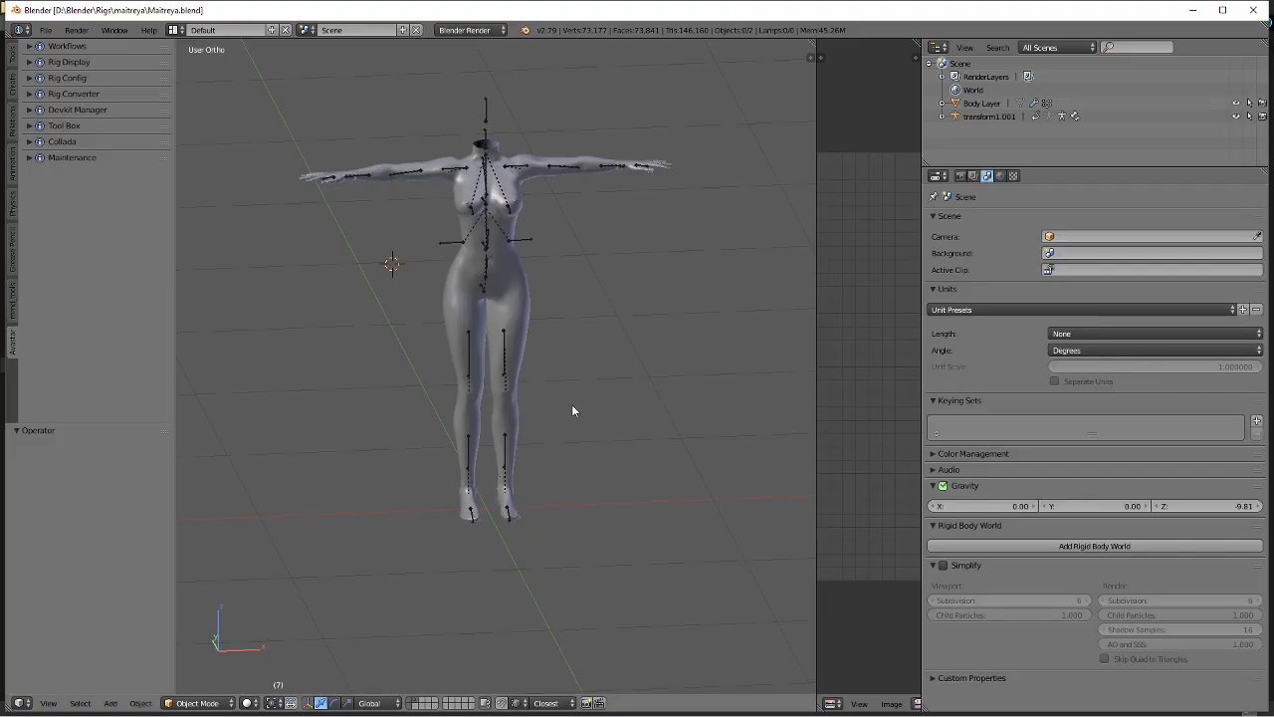
right_click(464, 303)
key("shift+F1")
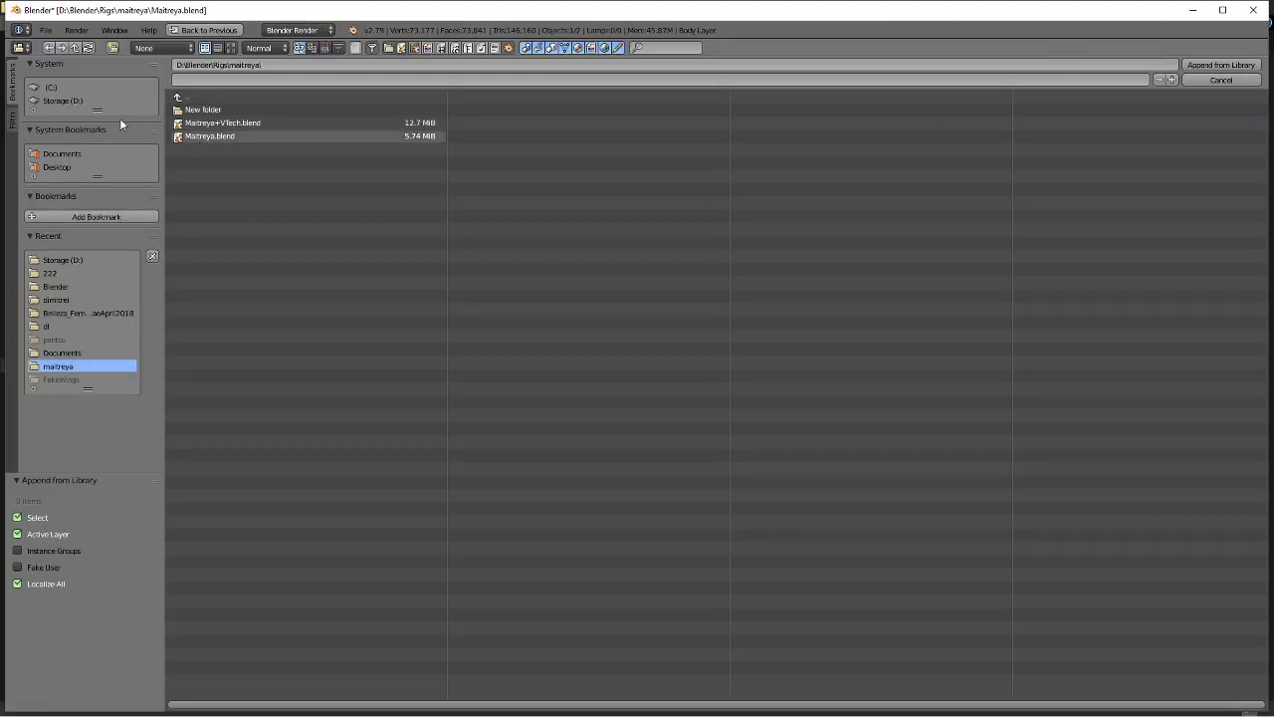
left_click(81, 99)
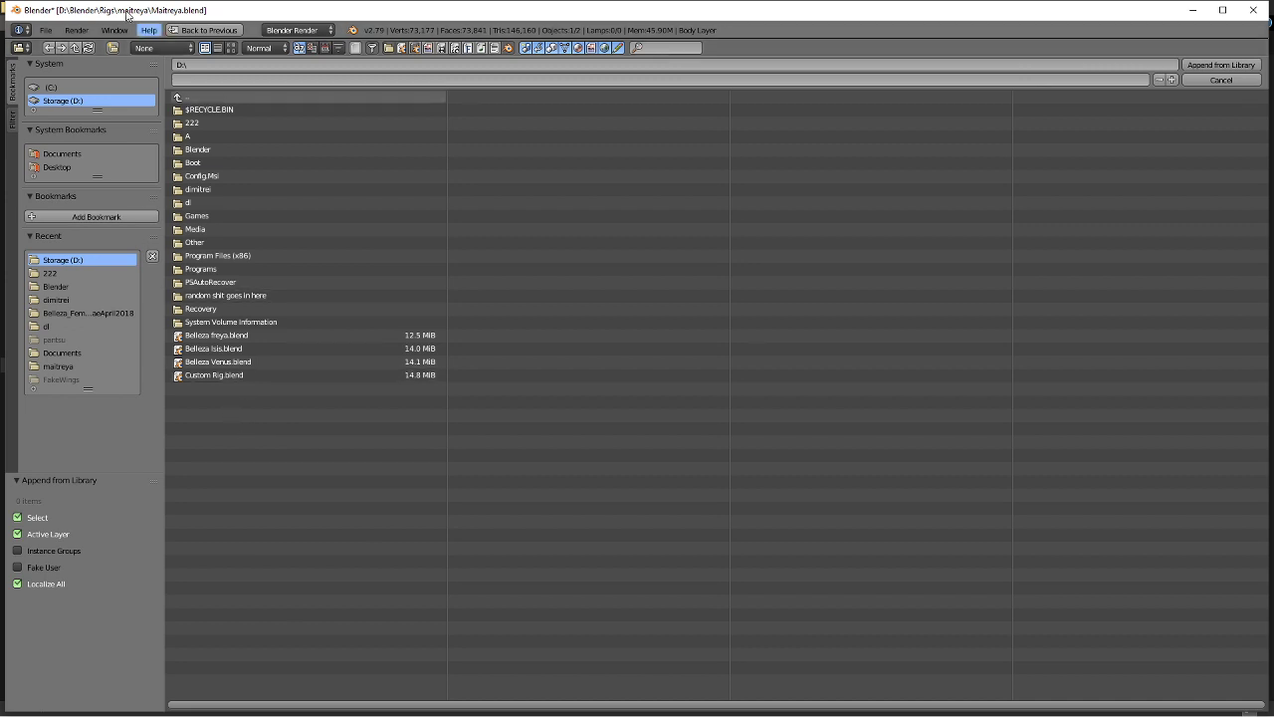
Import the dress as a Wavefront OBJ from Custom Rig.obj in the D:\222 folder.
left_click(44, 30)
mouse_move(66, 296)
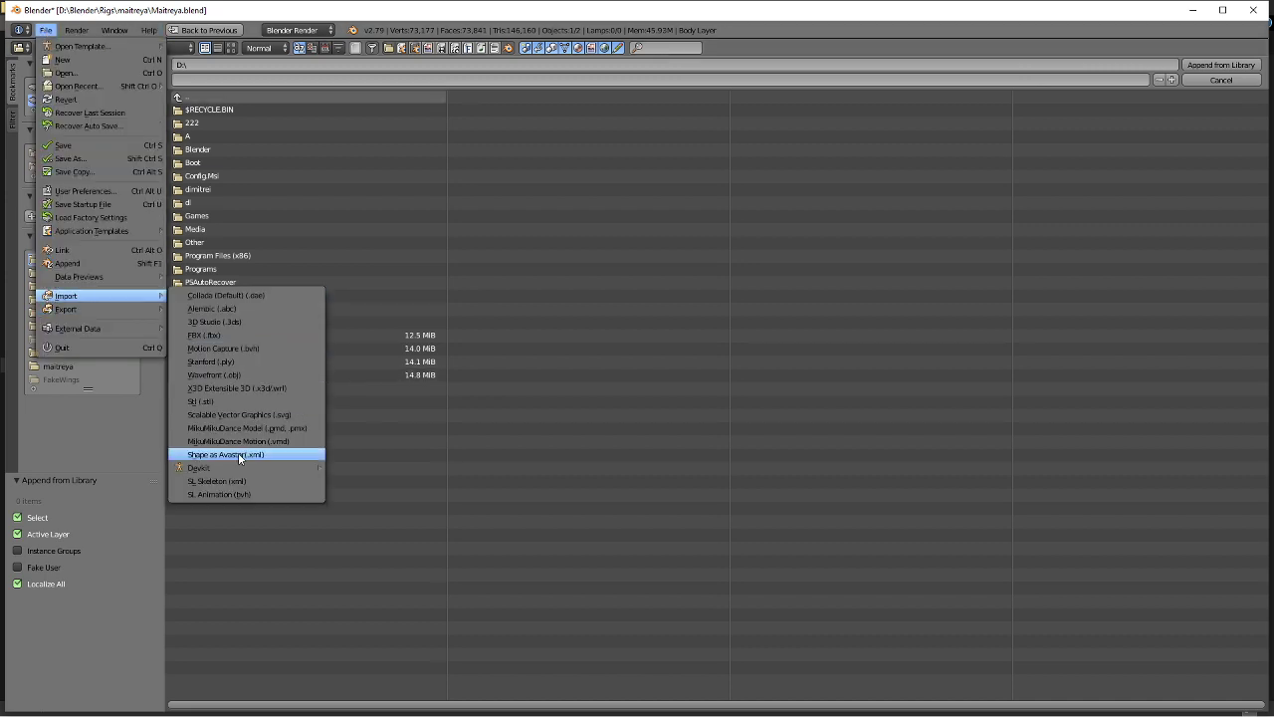
left_click(254, 377)
left_click(200, 110)
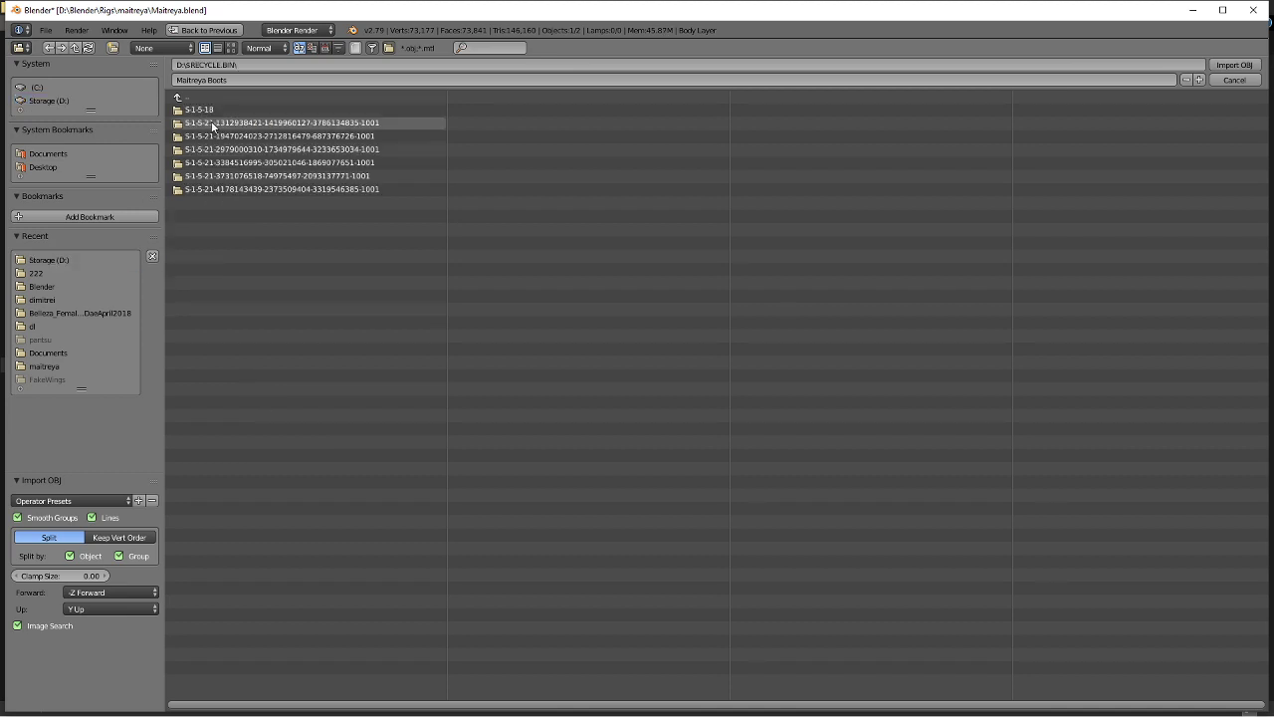
left_click(189, 98)
left_click(198, 123)
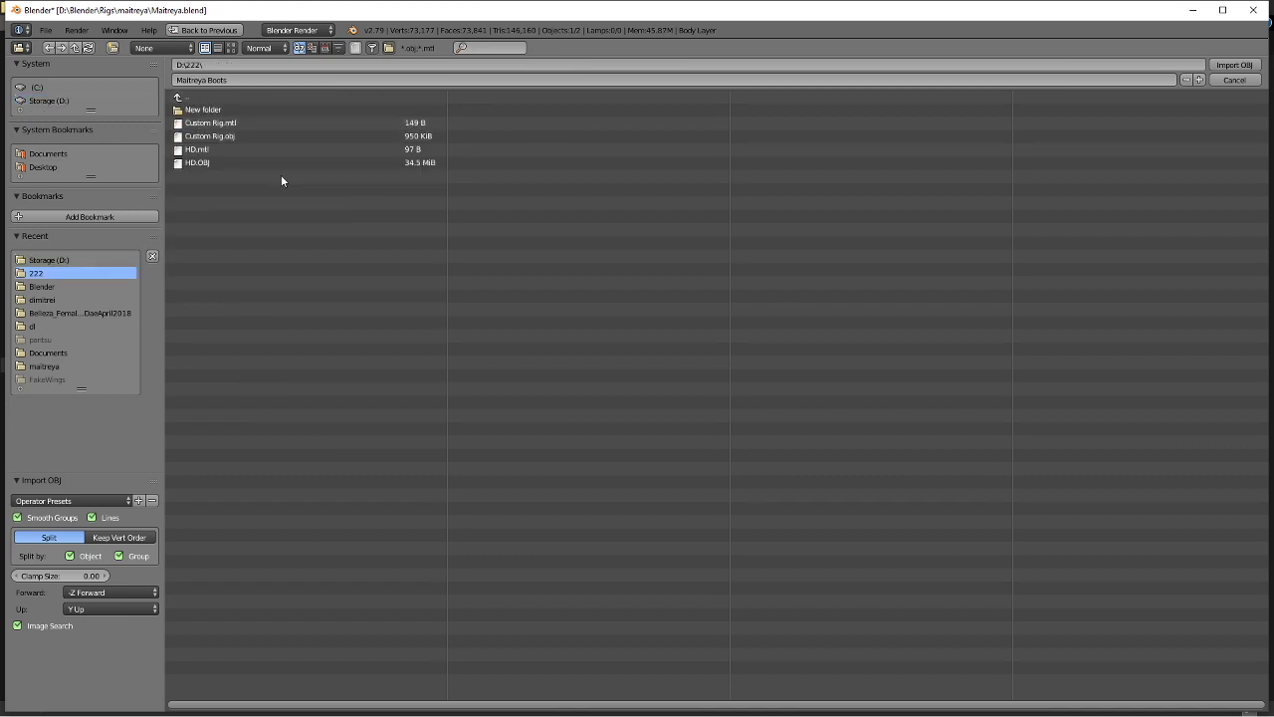
left_click(212, 136)
left_click(212, 138)
scroll(578, 176, "up", 3)
middle_click_drag(521, 222, 498, 402, "shift")
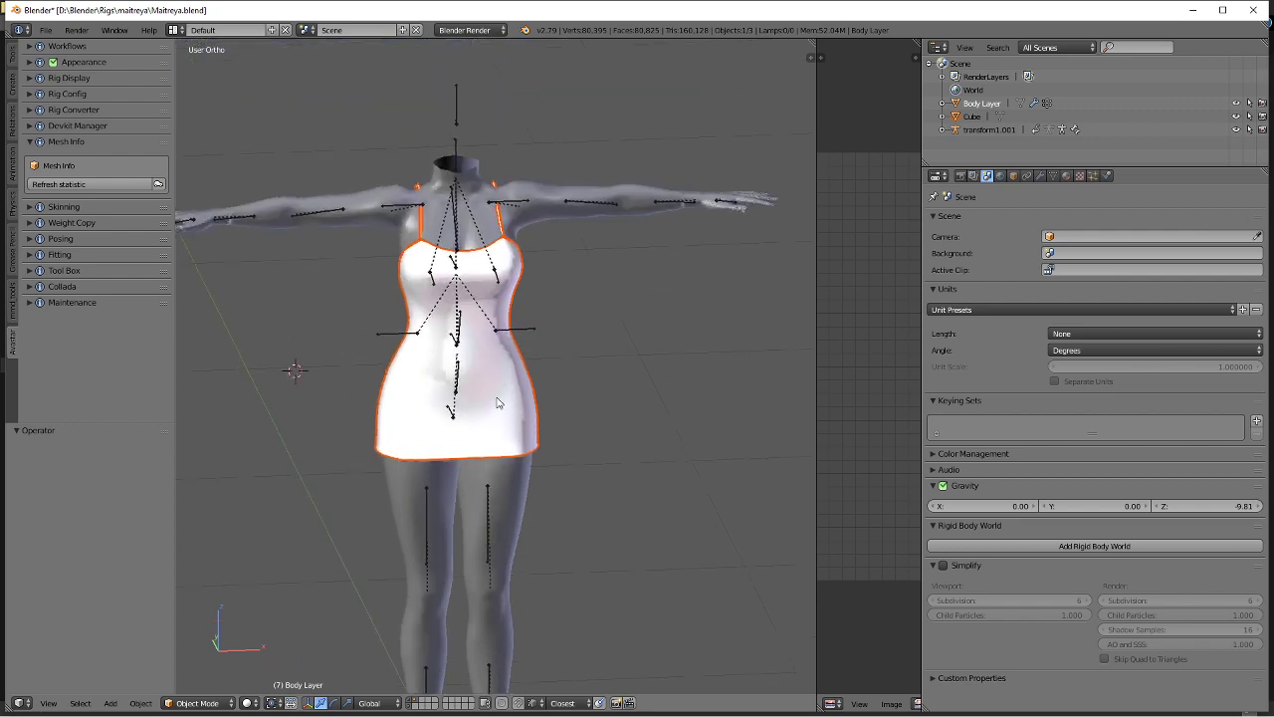
Select the imported dress mesh and enter Edit Mode on it.
scroll(497, 398, "up", 2)
middle_click_drag(507, 329, 344, 289)
middle_click_drag(428, 269, 438, 408, "shift")
scroll(458, 418, "up", 2)
middle_click_drag(537, 458, 448, 428)
middle_click_drag(473, 473, 461, 360, "shift")
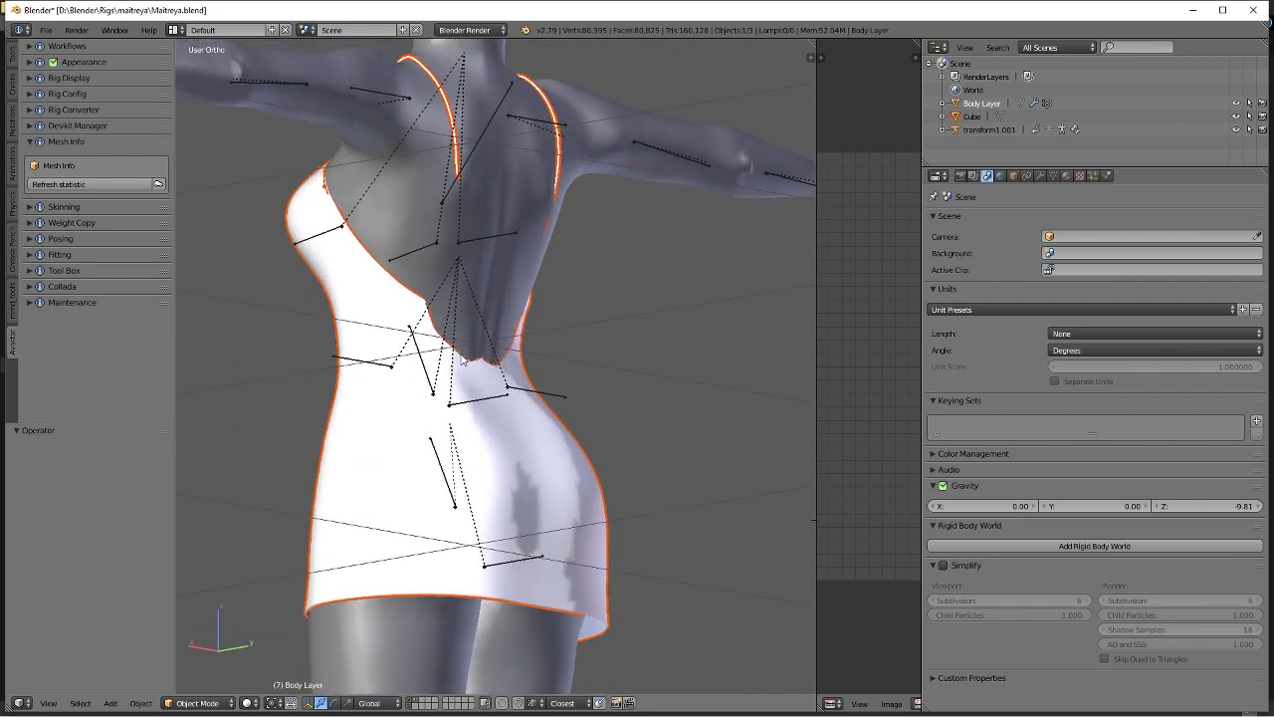
right_click(401, 398)
middle_click_drag(366, 560, 401, 398, "shift")
key("Tab")
scroll(401, 398, "up", 4)
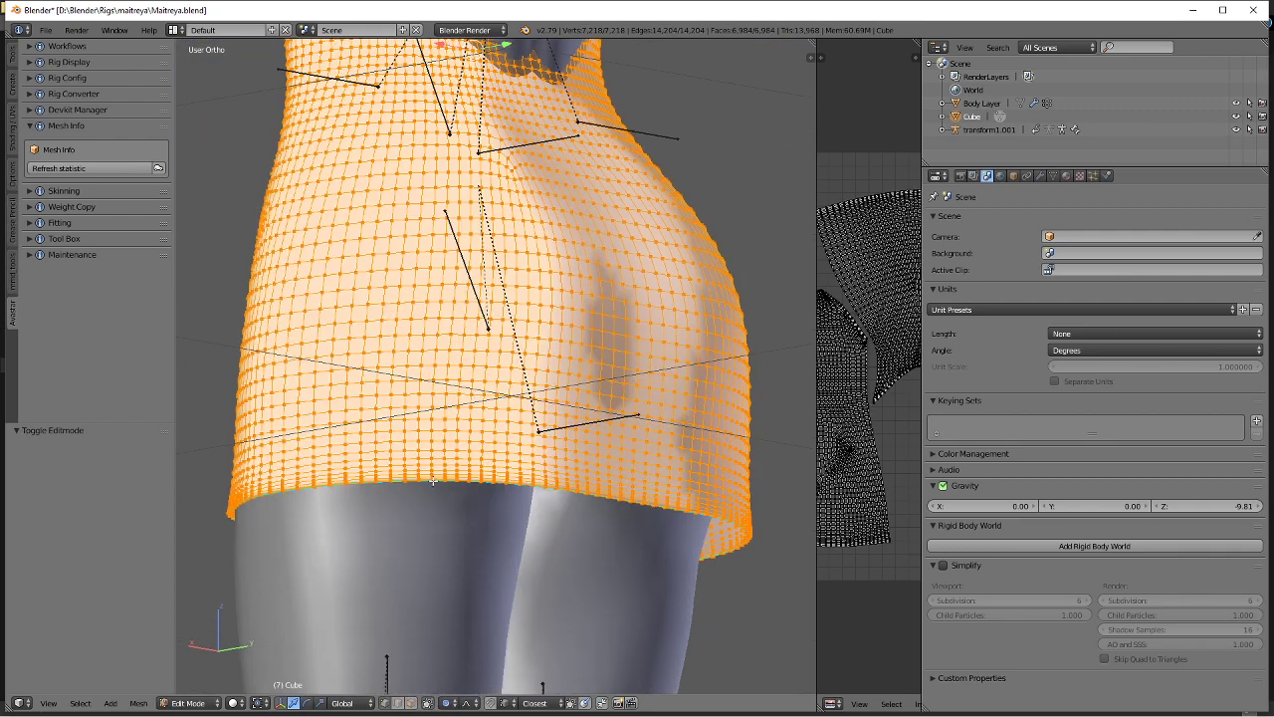
Switch to face select mode, clear the selection and select the face loop around the inside of the dress hem.
middle_click_drag(327, 571, 458, 346, "shift")
key("ctrl+Tab")
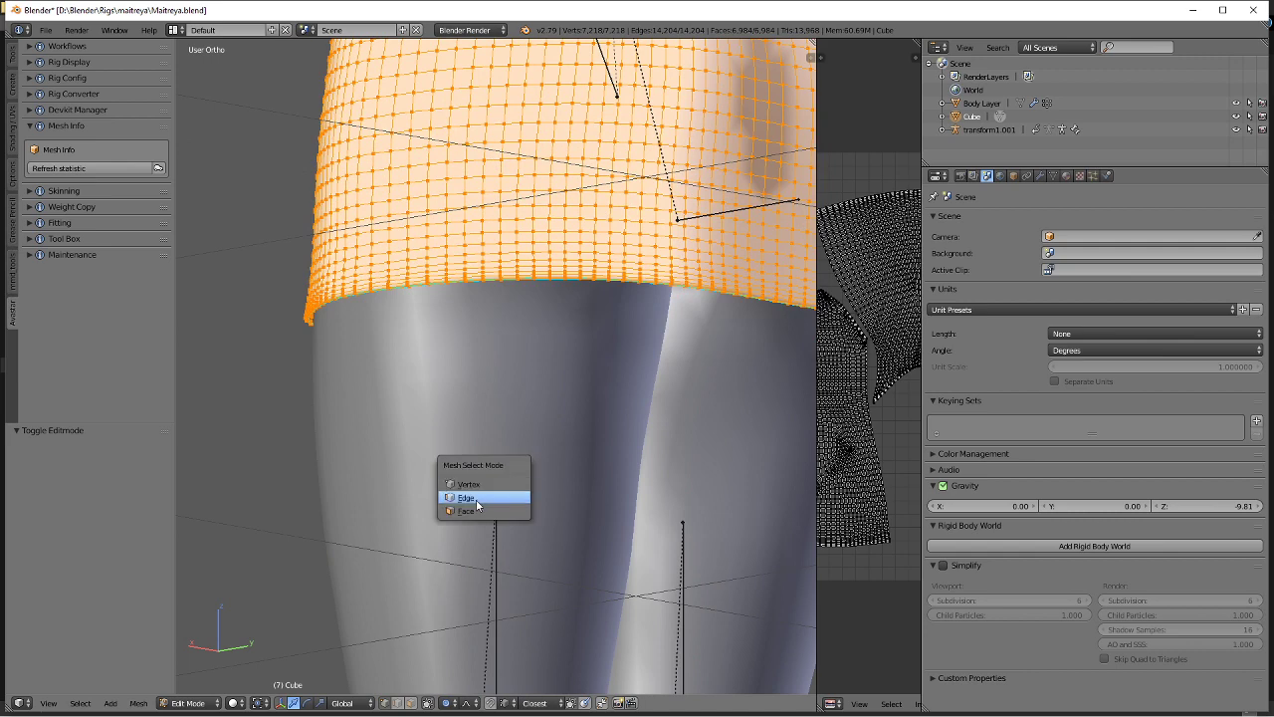
left_click(477, 497)
scroll(477, 498, "up", 2)
key("a")
scroll(379, 328, "up", 2)
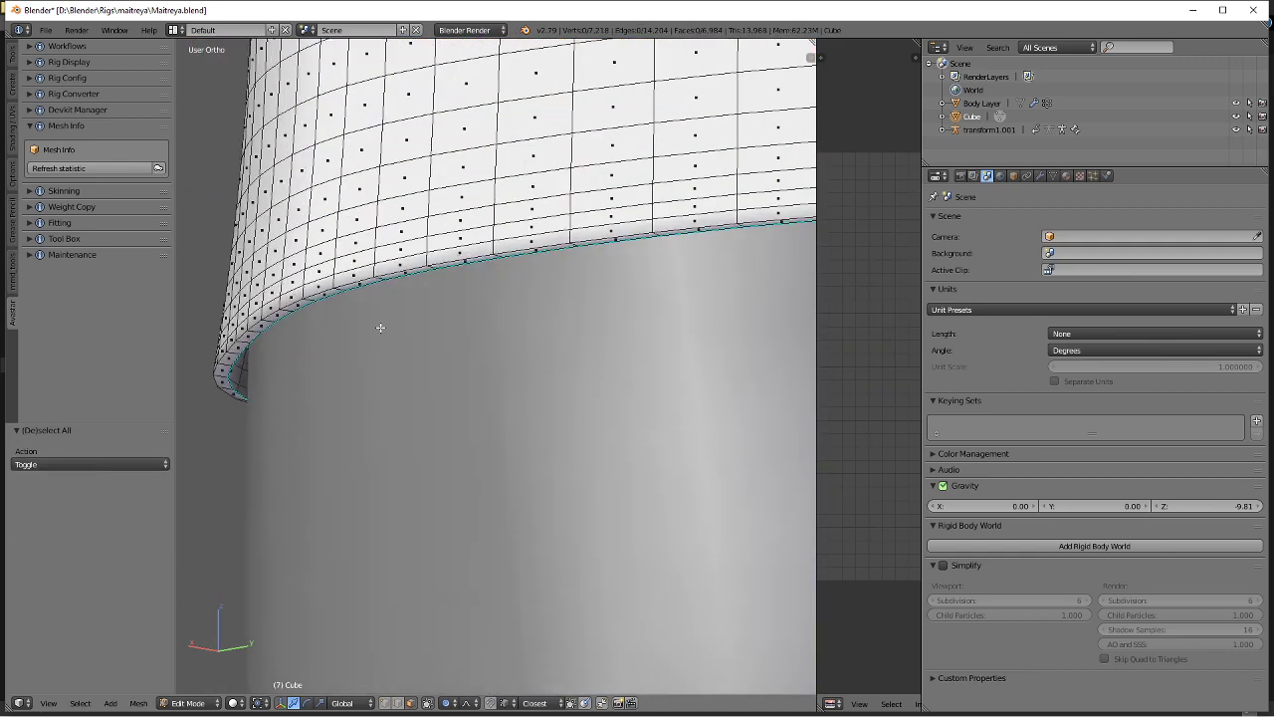
right_click(334, 294, "alt")
right_click(339, 289, "alt")
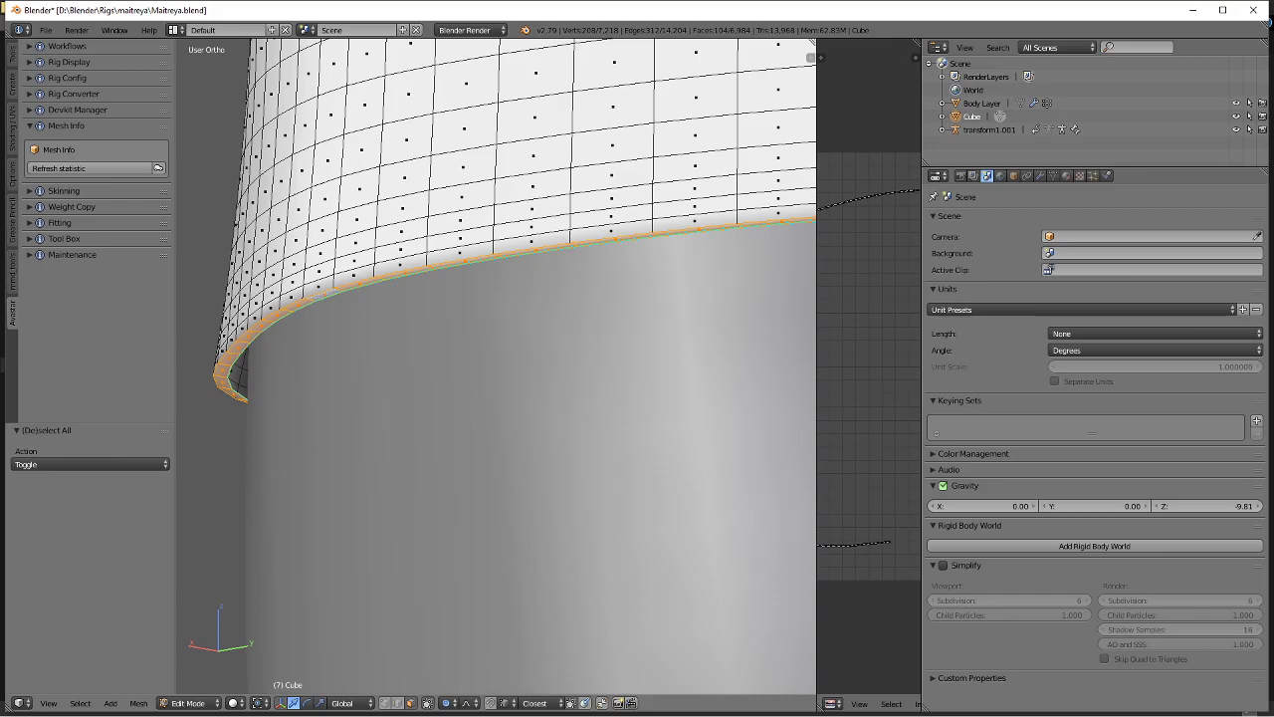
Open Custom Rig.blend from the Legacy Rig folder to check the rig, and close it again.
key("alt+Tab")
key("alt+Up")
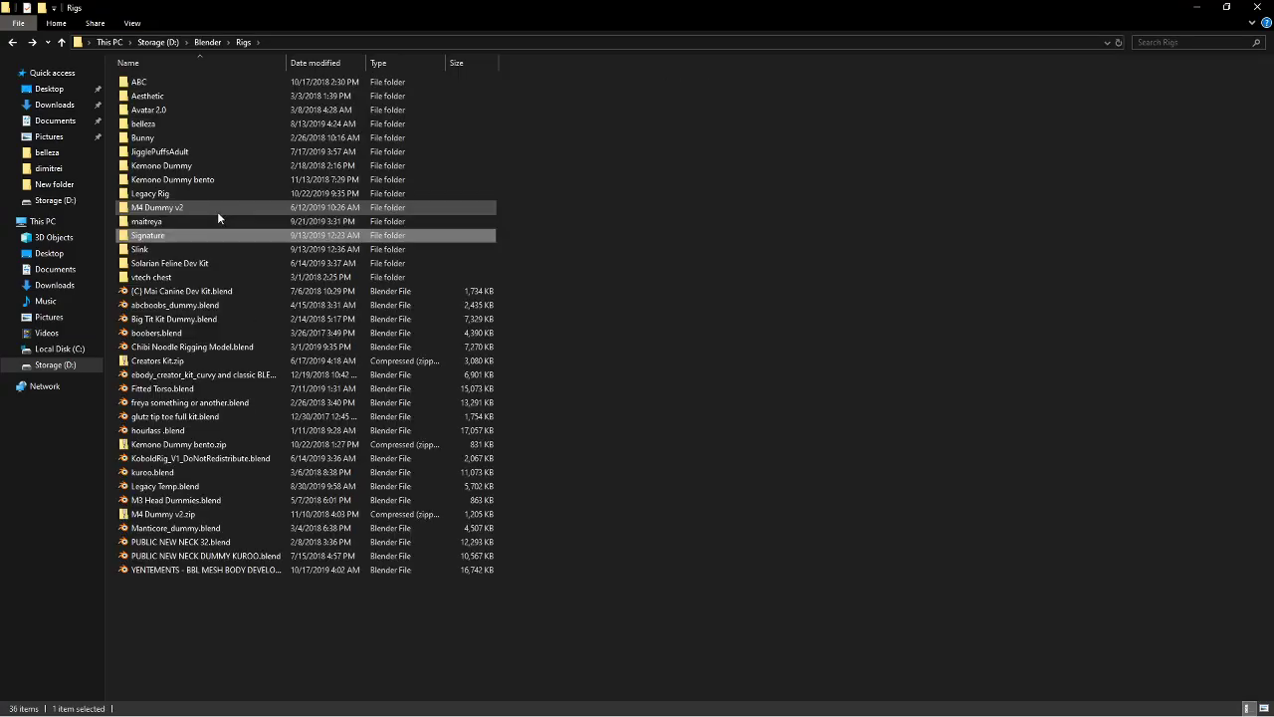
key("Up")
key("Up")
key("Return")
key("Down")
key("Down")
key("Down")
key("Down")
key("Down")
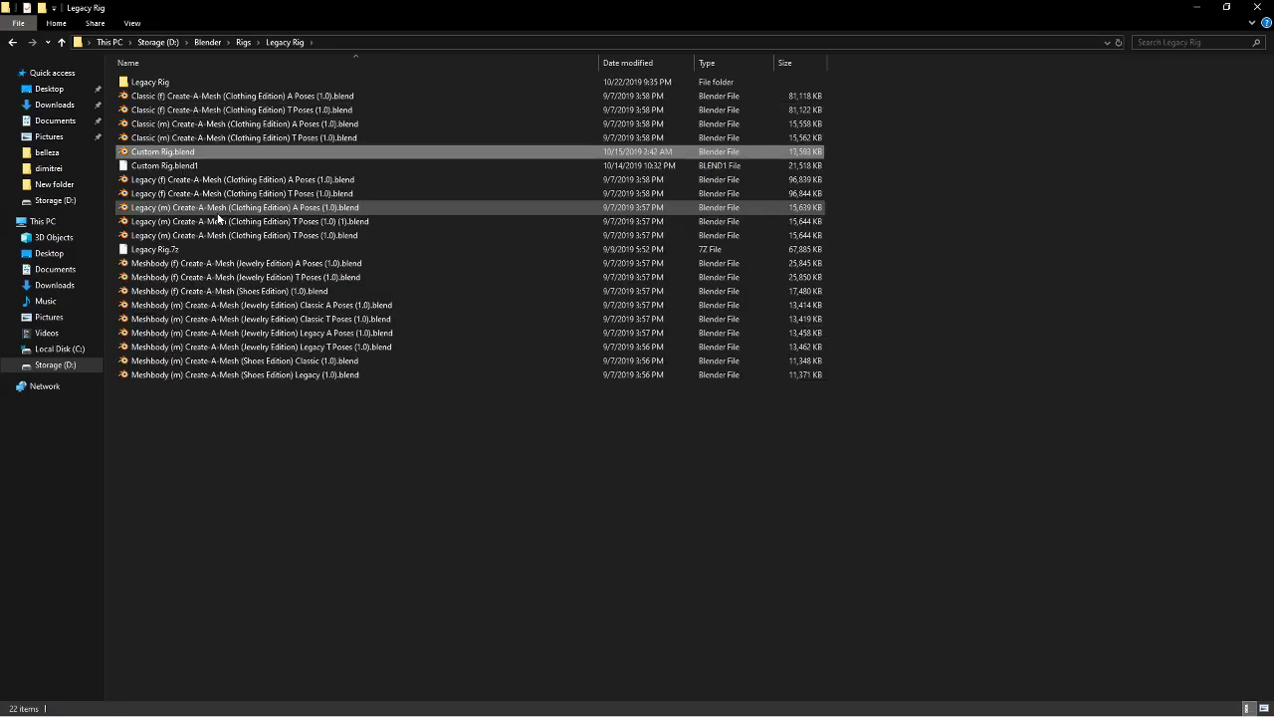
key("Return")
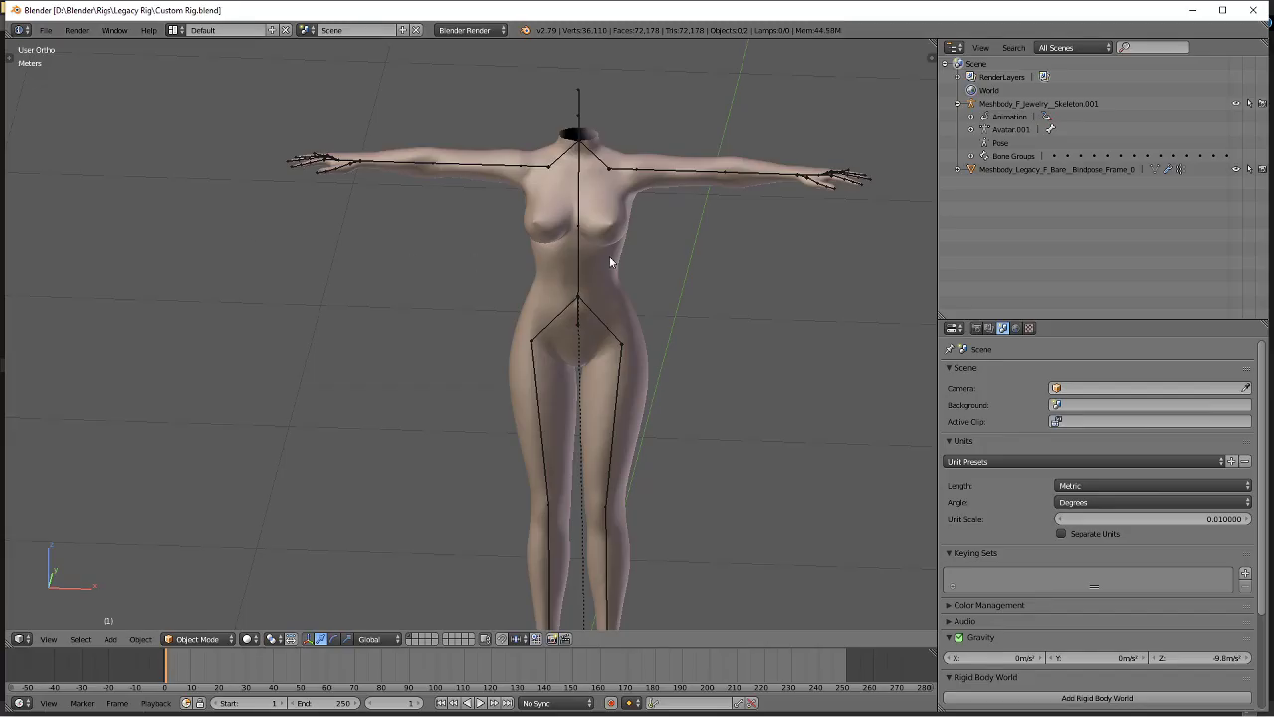
left_click(1253, 10)
Rename the copy of Custom Rig.blend1 in the Rigs folder to Custom Rig.blend to open it, and delete that copy.
left_click(196, 166)
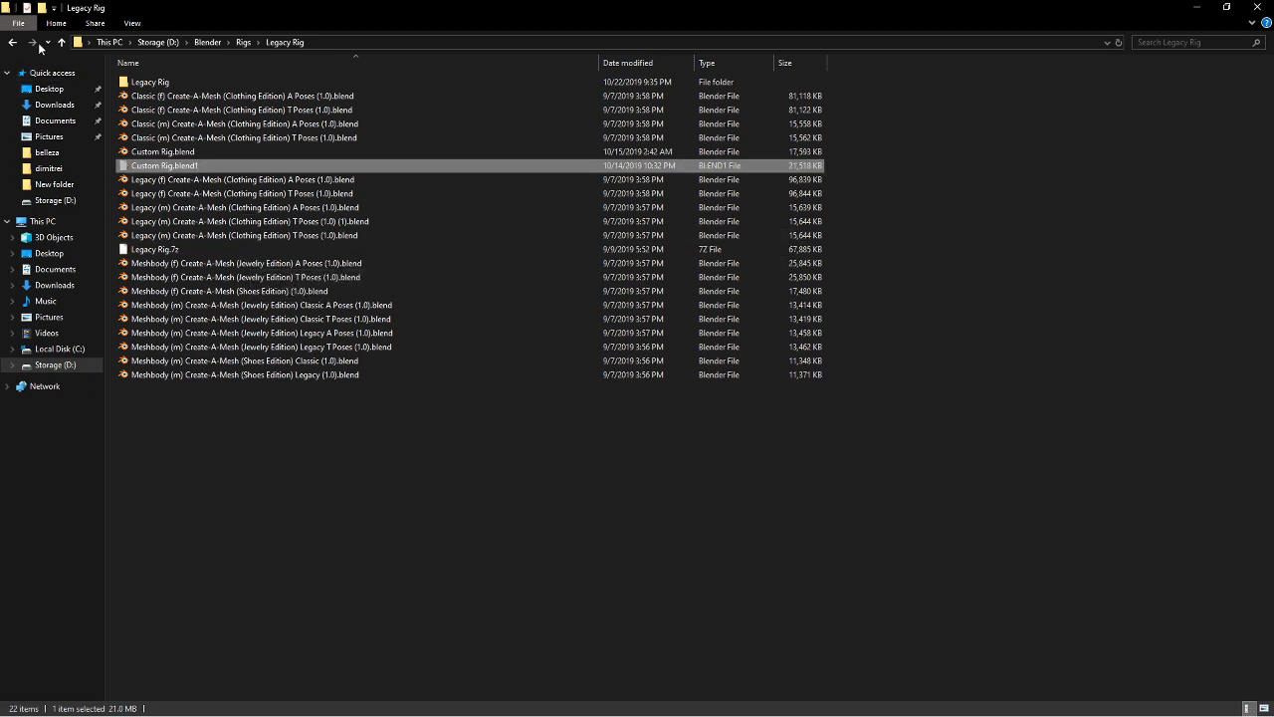
left_click(14, 42)
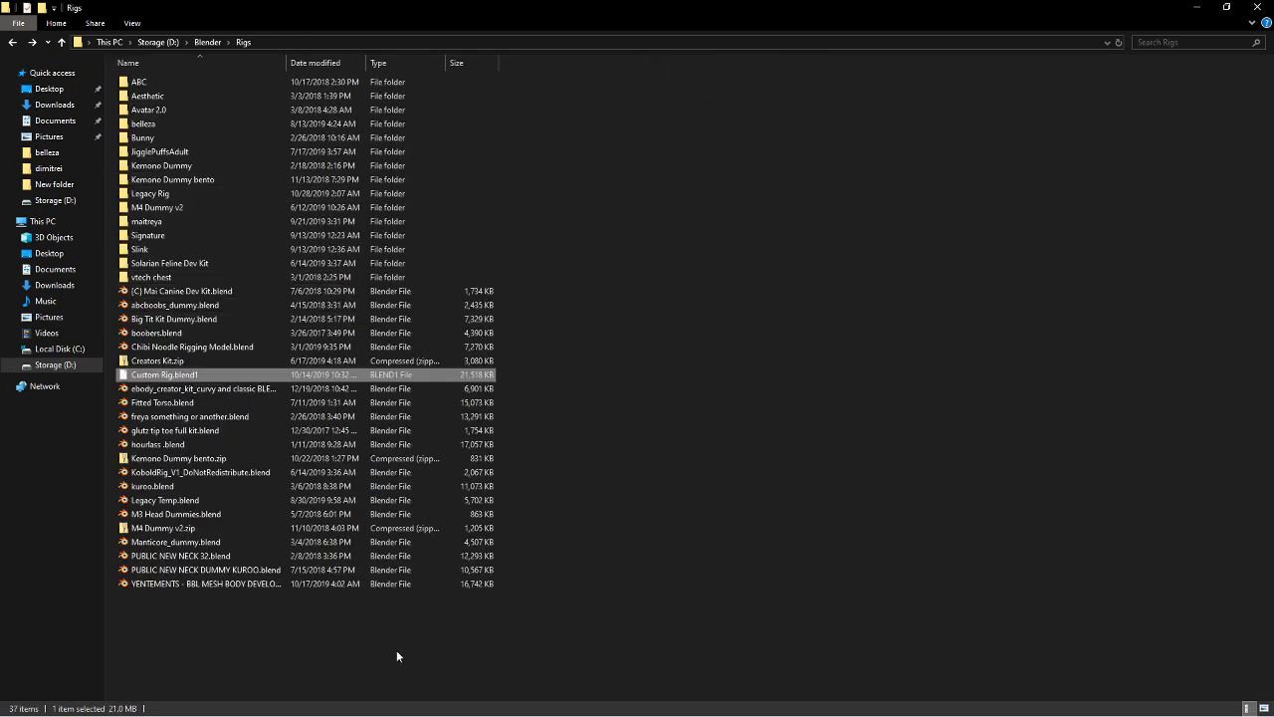
key("F2")
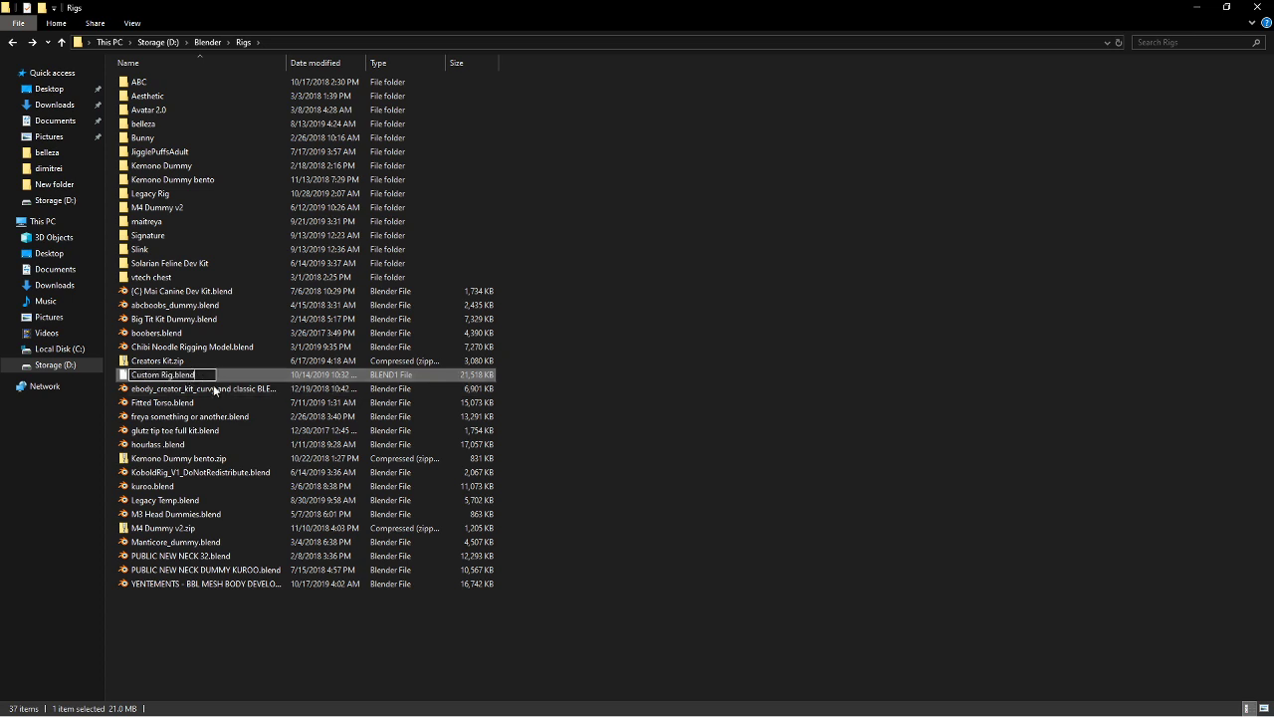
key("Return")
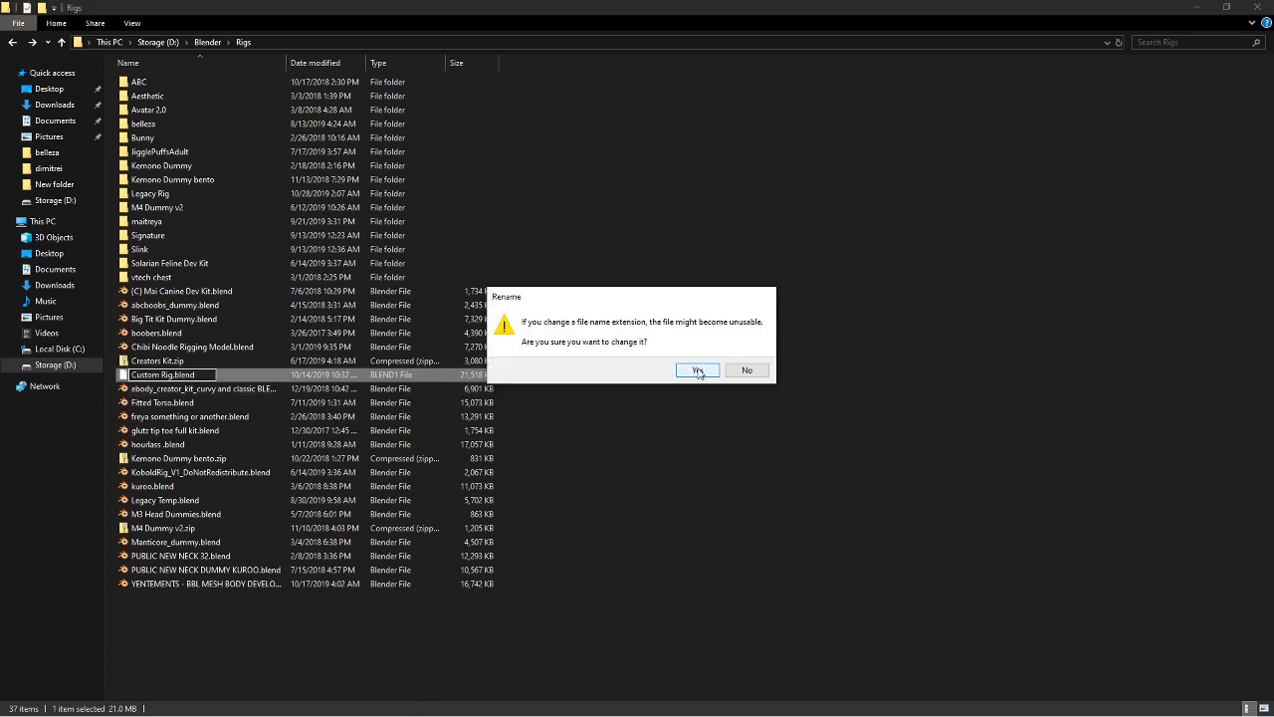
left_click(697, 371)
double_click(165, 374)
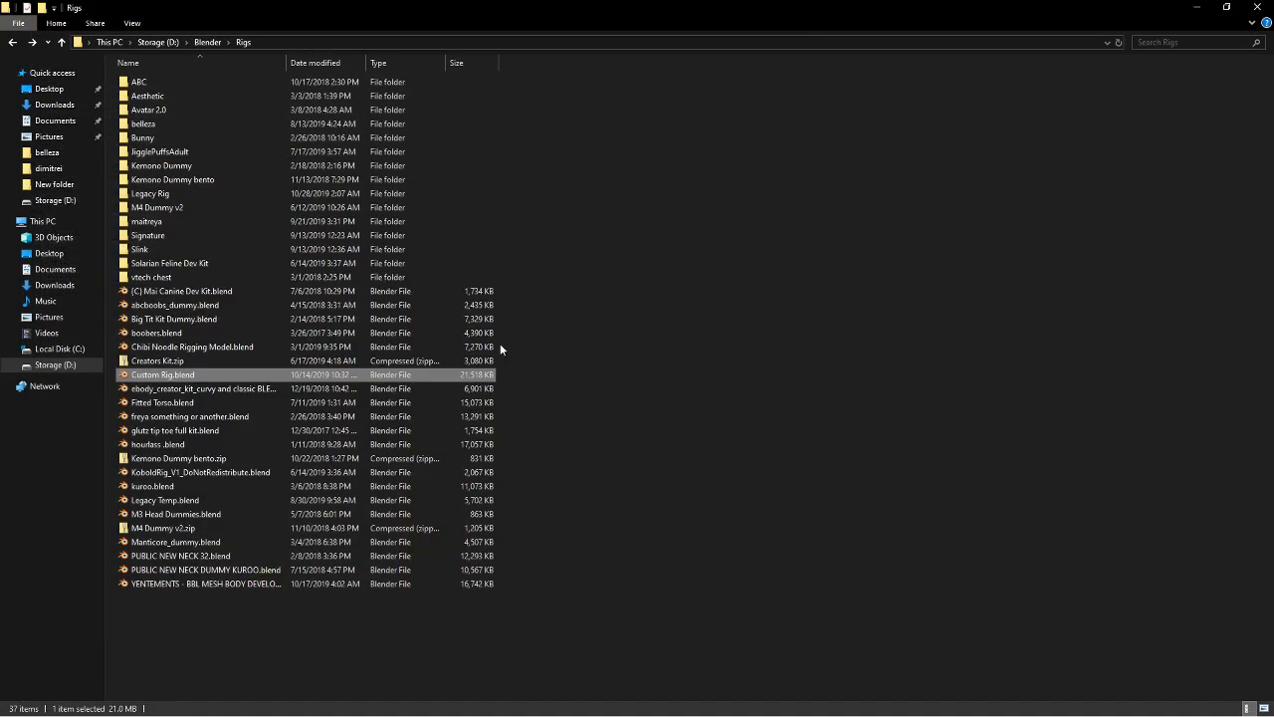
key("shift+Delete")
key("Return")
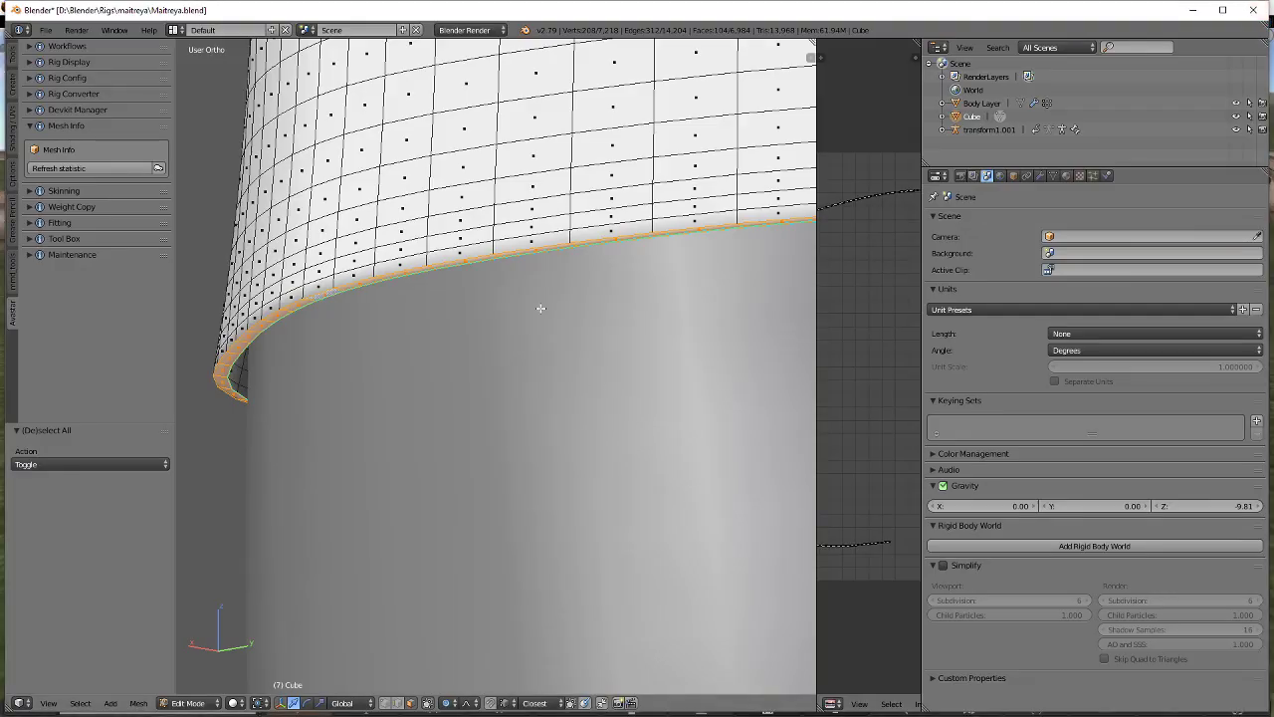
Delete the faces of the selected loop inside the dress hem in Blender.
key("x")
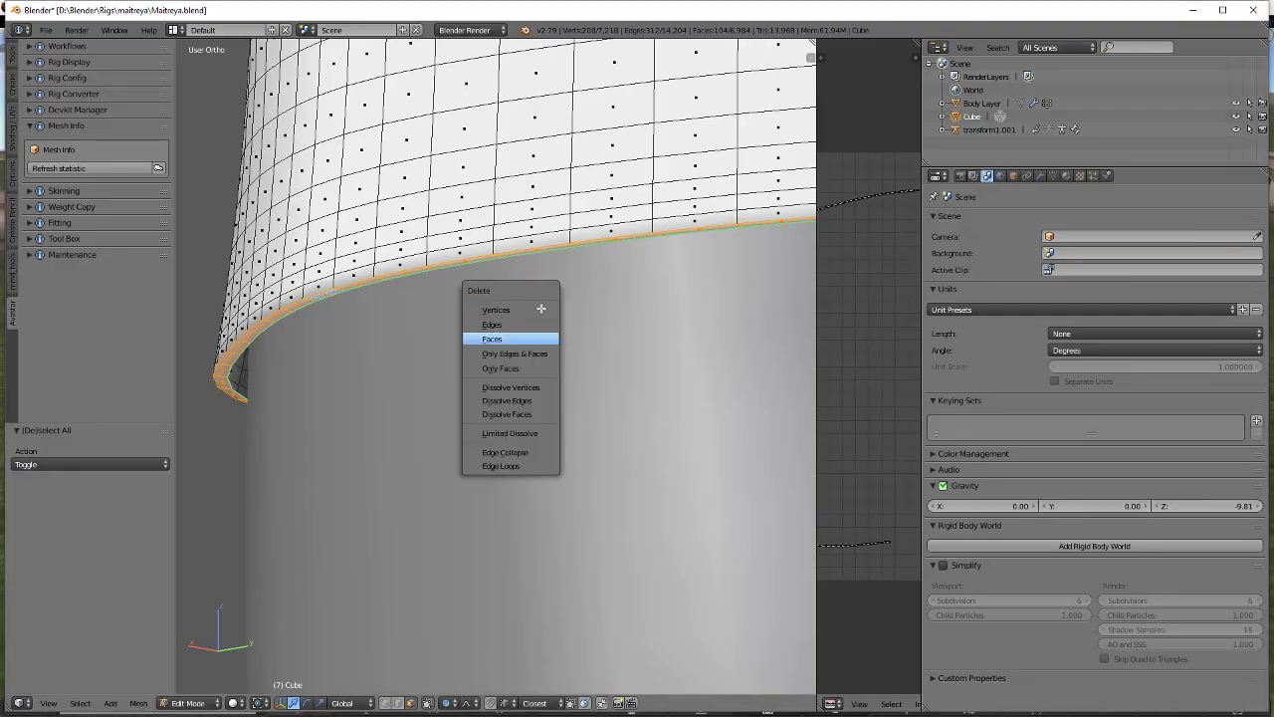
key("f")
Select the inner face loop along one armhole edge of the dress, starting from its open back.
scroll(542, 309, "down", 12)
middle_click_drag(732, 79, 657, 264, "shift")
scroll(657, 263, "up", 4)
middle_click_drag(531, 261, 589, 395, "shift")
scroll(588, 395, "up", 3)
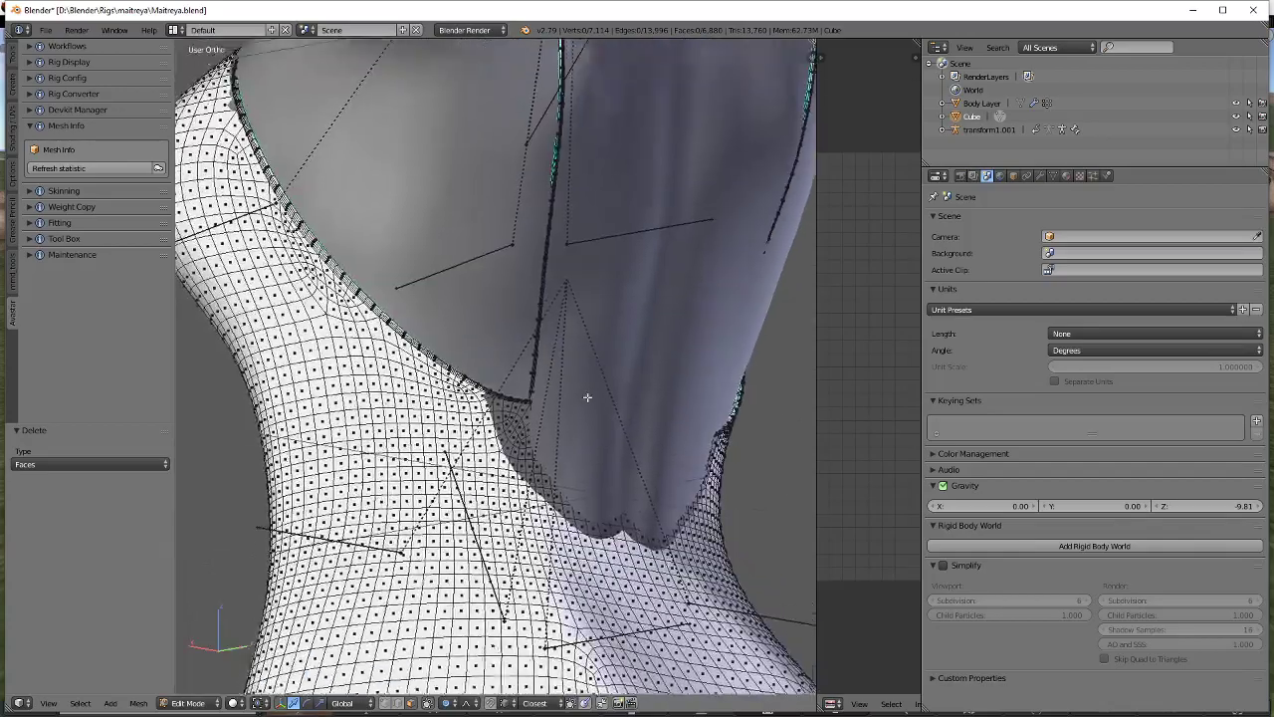
middle_click_drag(369, 349, 489, 271)
scroll(488, 271, "up", 2)
scroll(487, 271, "up", 3)
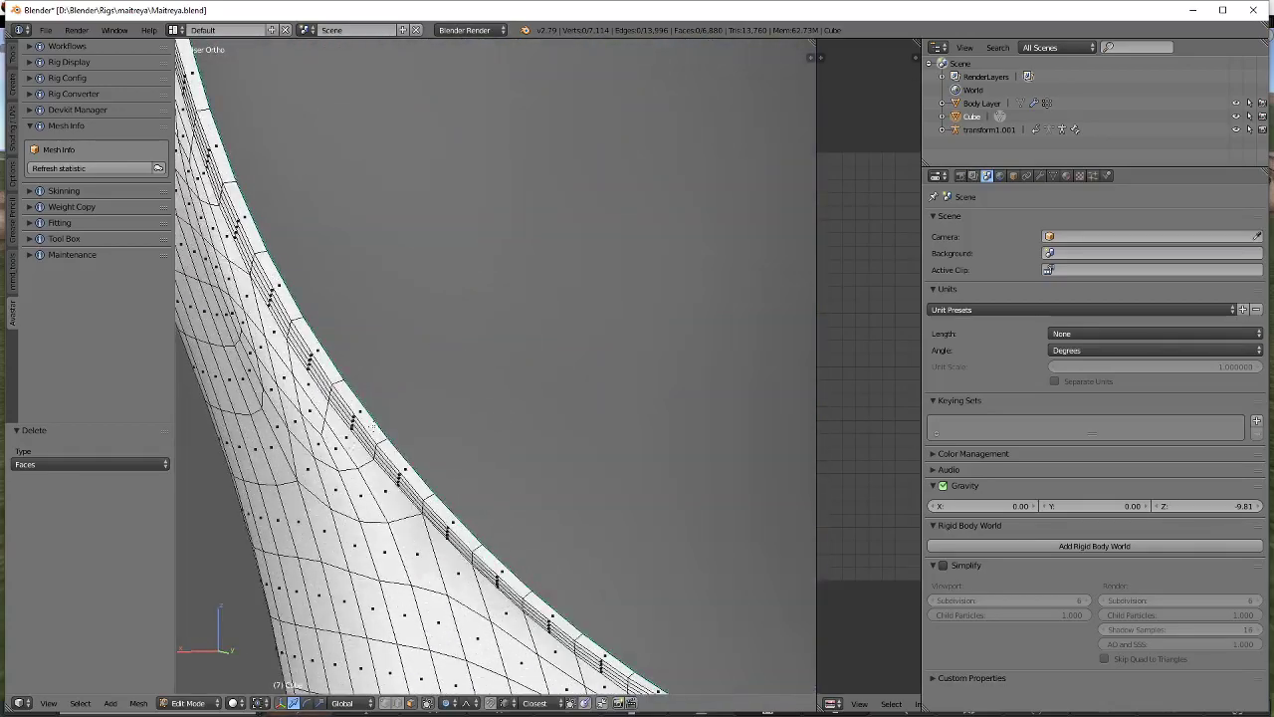
right_click(340, 382, "alt")
Add the inner face loop of the neck and back opening to the selection.
scroll(626, 378, "down", 6)
middle_click_drag(662, 309, 554, 495, "shift")
middle_click_drag(438, 390, 575, 373)
middle_click_drag(397, 389, 730, 450, "shift")
scroll(729, 450, "up", 3)
middle_click_drag(245, 330, 458, 396, "shift")
scroll(458, 396, "up", 5)
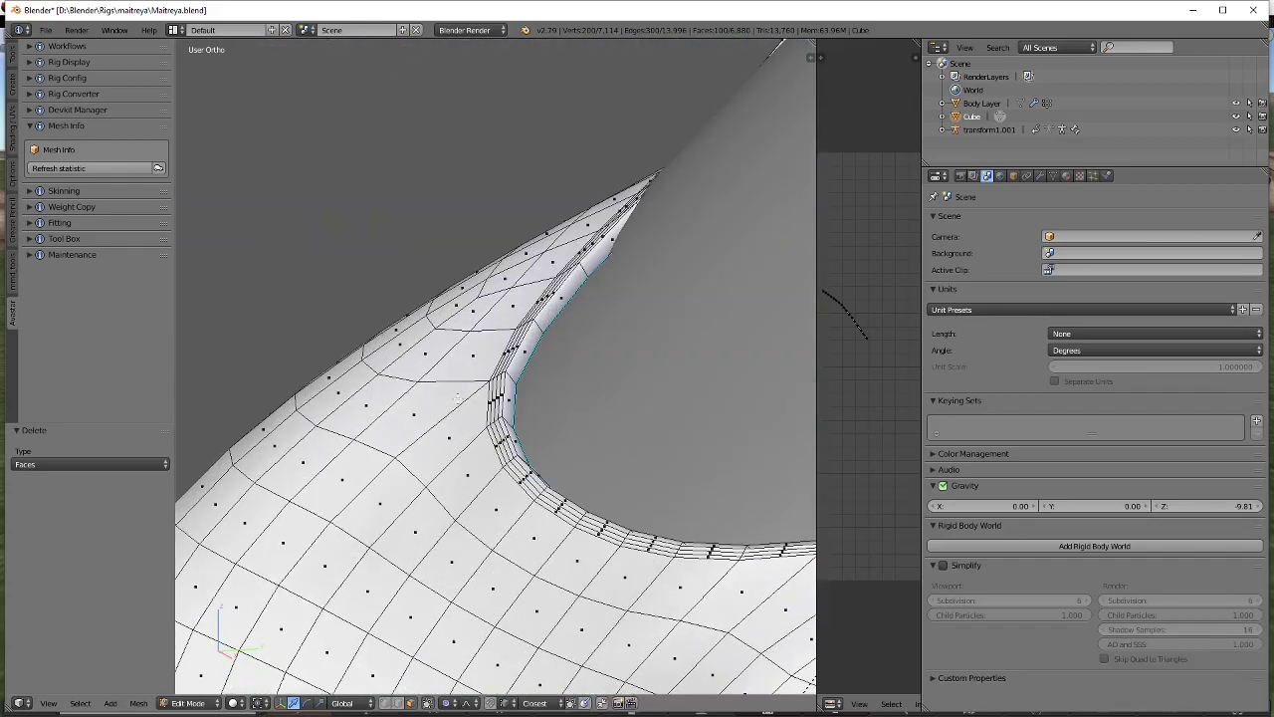
right_click(573, 292, "alt+shift")
Add the inner face loop of the other armhole to the selection and delete all the selected faces.
scroll(563, 363, "down", 7)
middle_click_drag(418, 348, 512, 441)
middle_click_drag(497, 516, 596, 508, "shift")
scroll(529, 401, "up", 4)
scroll(595, 508, "up", 3)
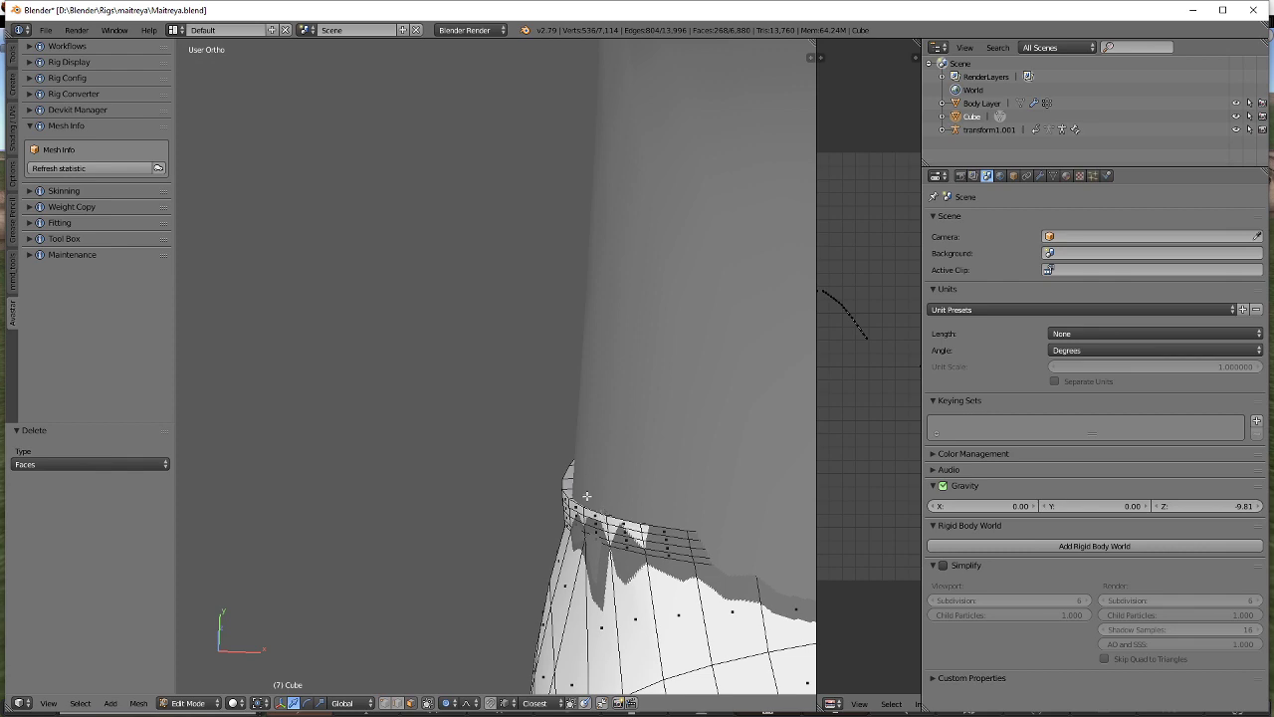
right_click(577, 485, "alt+shift")
key("x")
left_click(578, 486)
Switch to vertex select mode and select an edge loop along the neckline trim near the front strap joint.
scroll(577, 485, "down", 8)
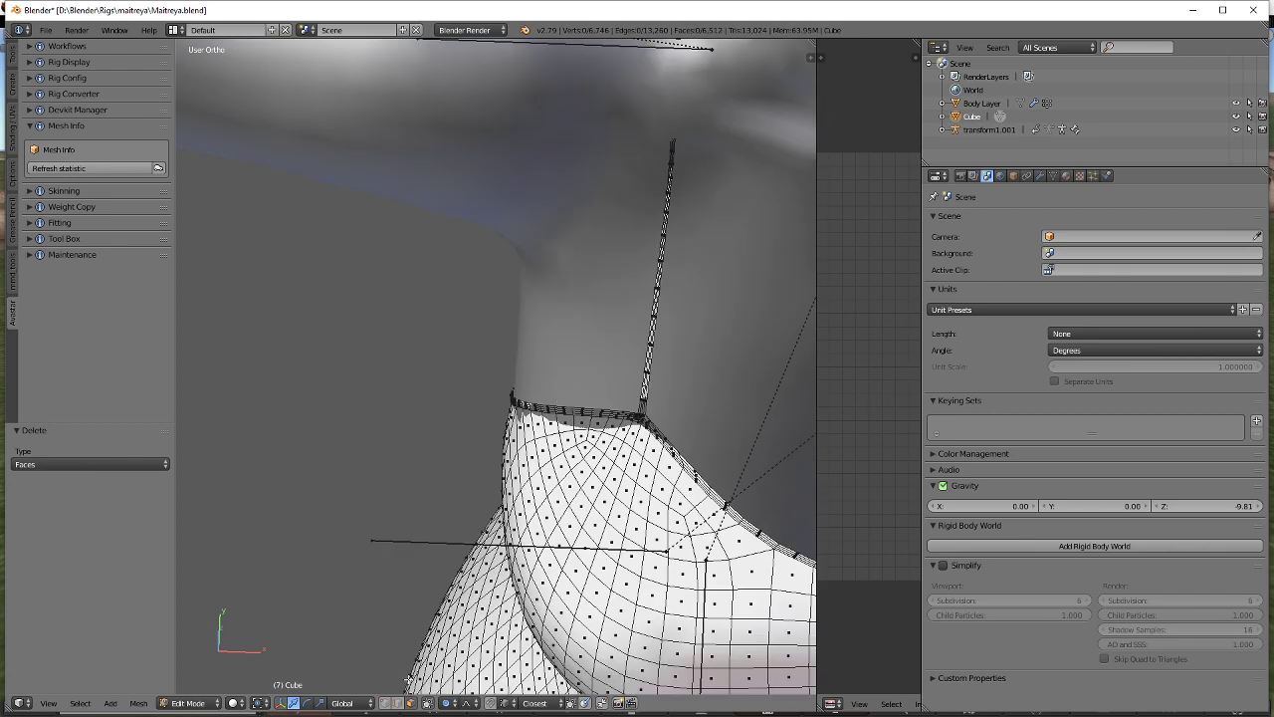
left_click(386, 702)
scroll(619, 400, "up", 3)
middle_click_drag(619, 428, 623, 400)
scroll(623, 400, "up", 3)
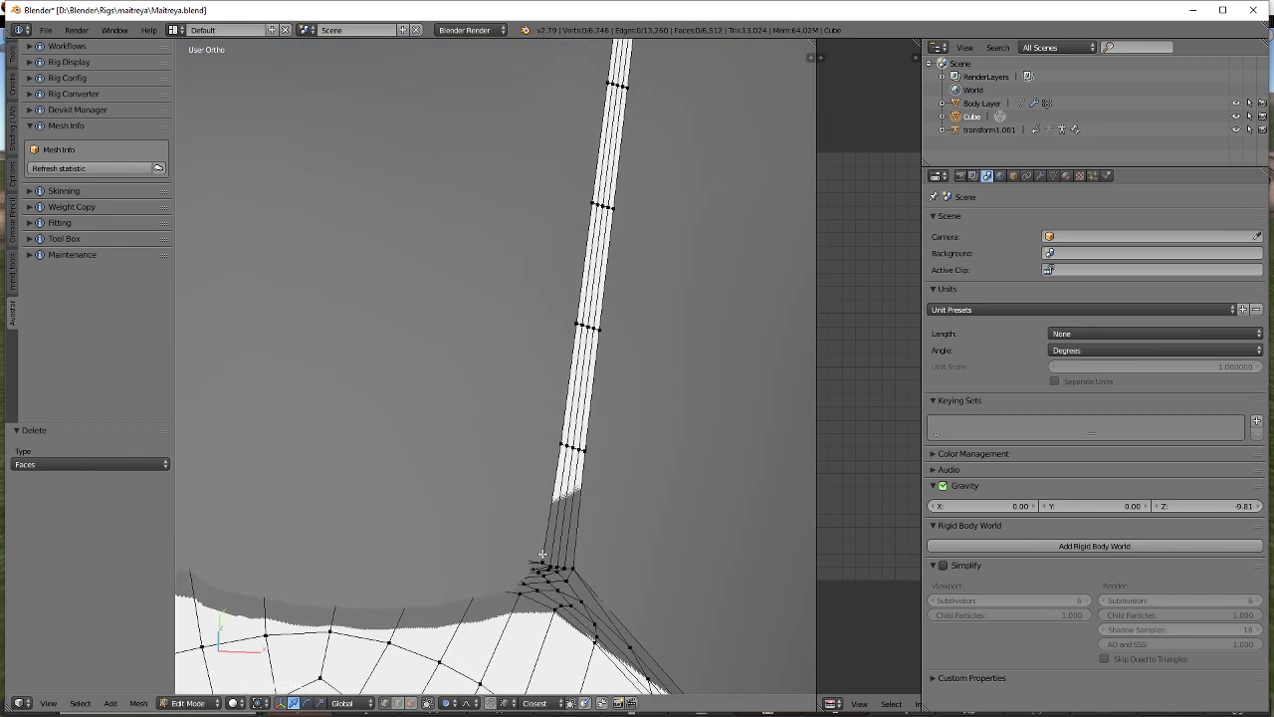
middle_click_drag(615, 673, 665, 500, "shift")
left_click(665, 455, "alt")
middle_click_drag(665, 455, 658, 459)
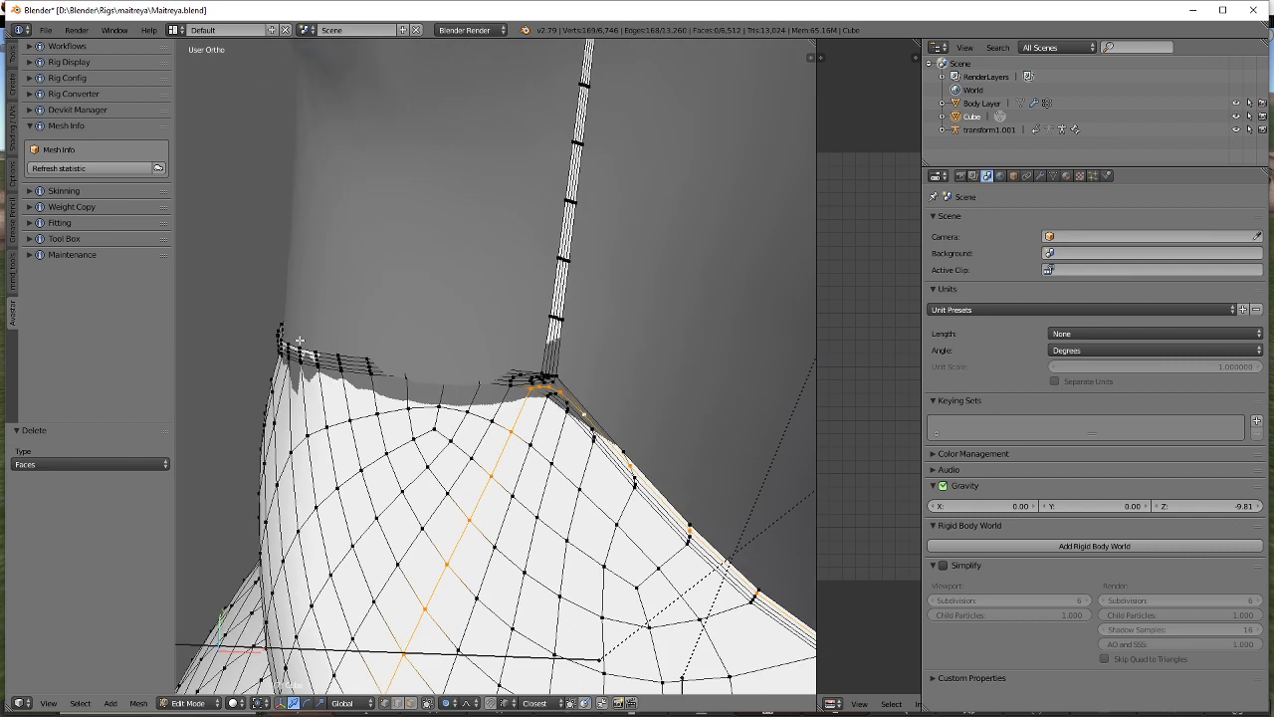
Select the edge loop running through the armhole trim and shoulder strap, and dissolve its edges.
left_click(330, 358, "alt")
left_click(321, 360, "alt")
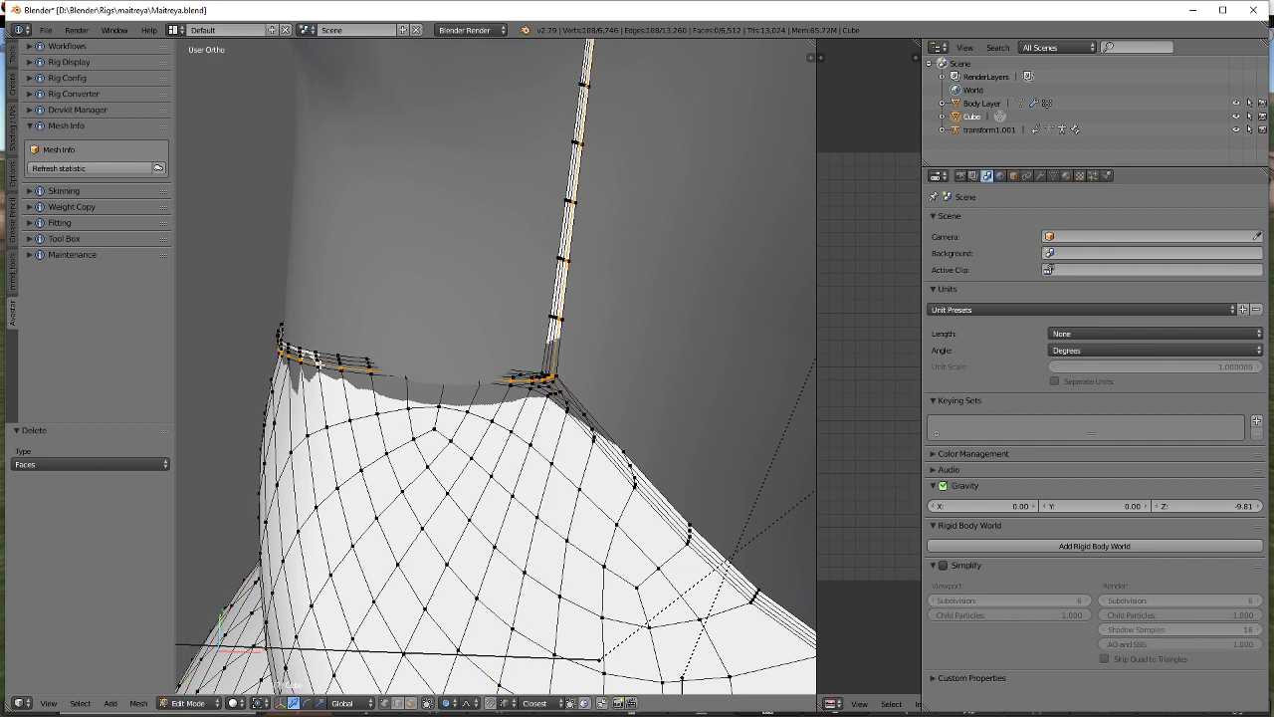
key("x")
left_click(321, 451)
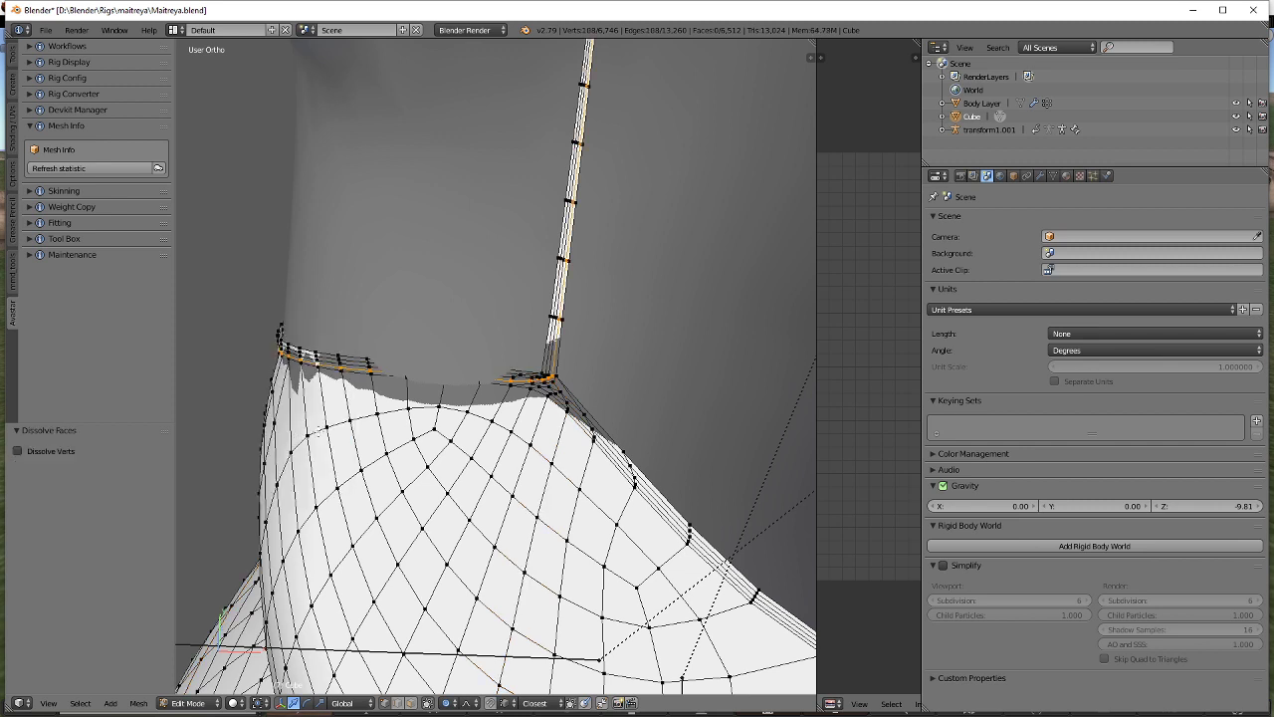
key("x")
left_click(321, 430)
key("x")
left_click(307, 411)
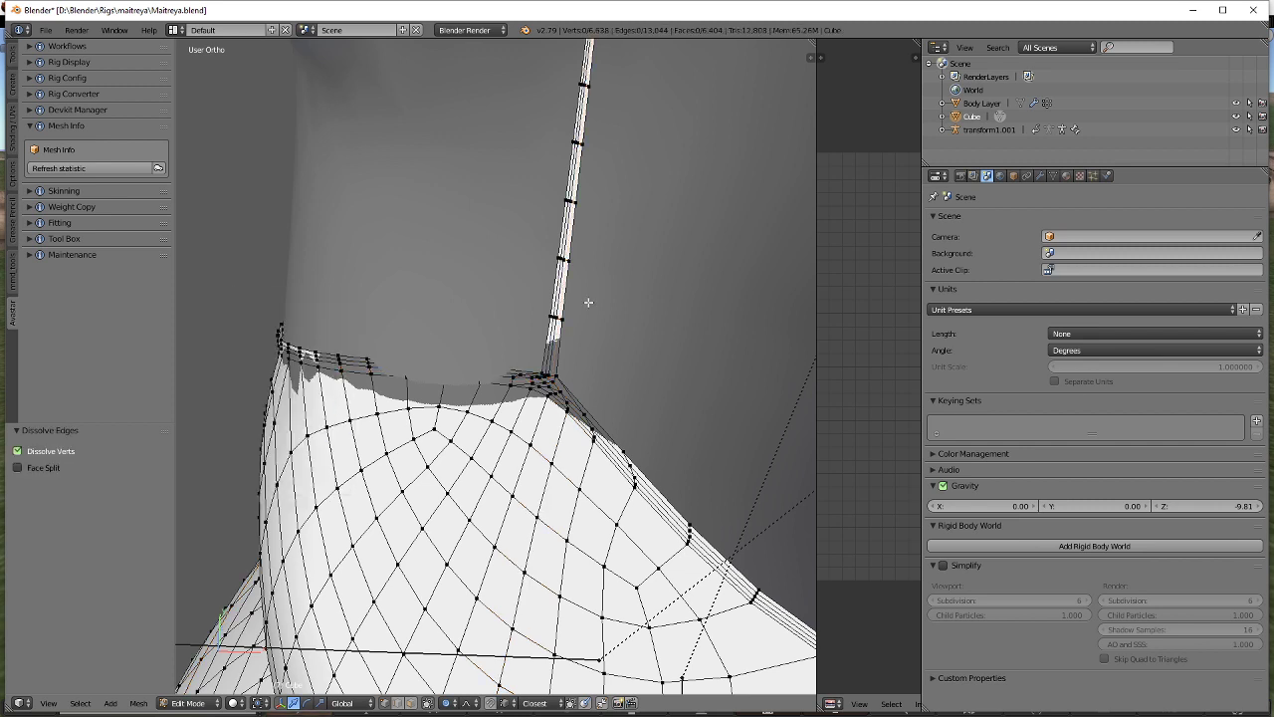
Dissolve the remaining lengthwise edge loops in the middle of the shoulder strap.
right_click(565, 289, "alt")
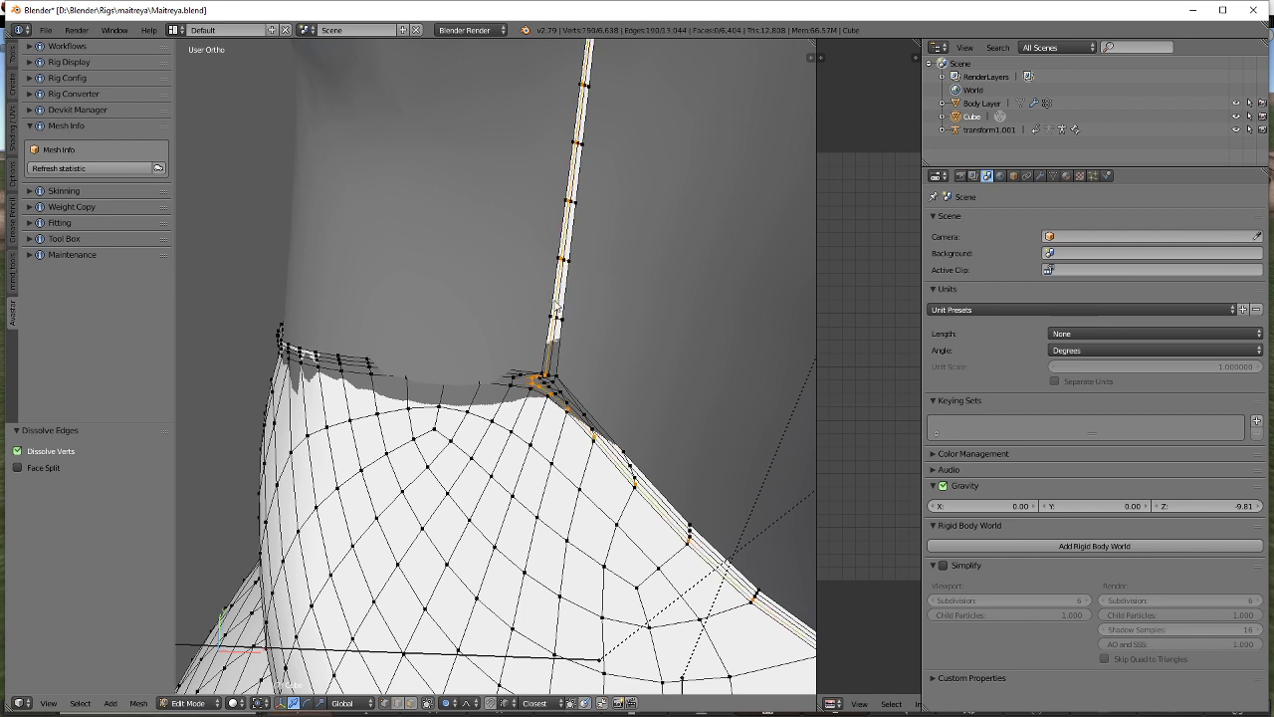
key("x")
left_click(556, 297)
key("x")
left_click(557, 295)
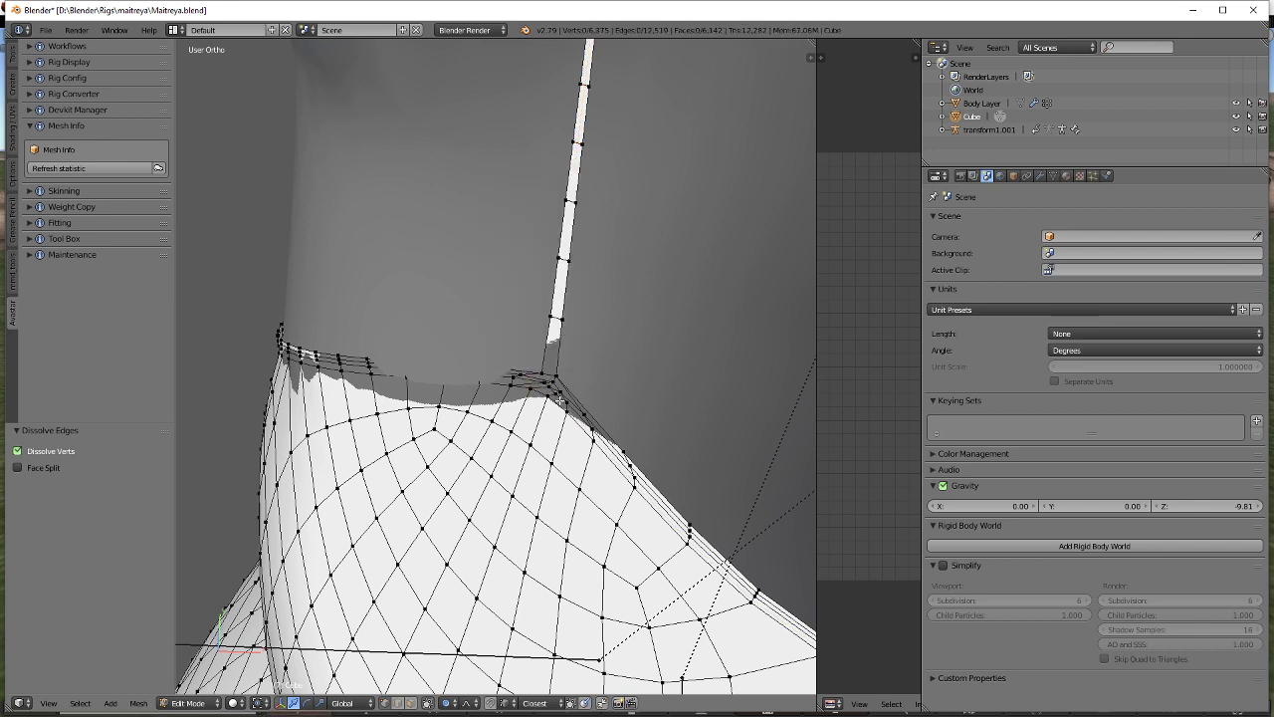
Select the short edge loop along the neckline trim below the strap joint and dissolve its edges.
right_click(560, 400, "alt")
key("x")
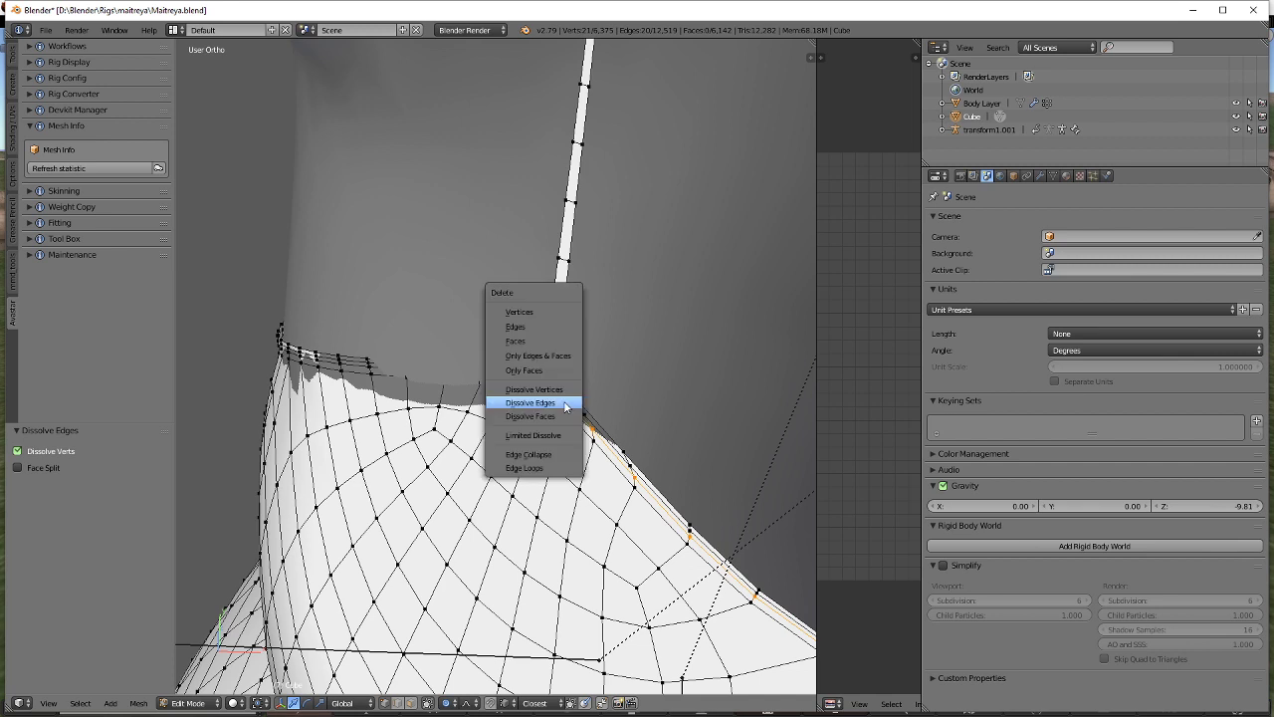
left_click(563, 401)
Try to select the extra edge loop through the neckline and armhole trim below the front strap joint.
right_click(589, 414, "alt")
right_click(592, 420, "alt")
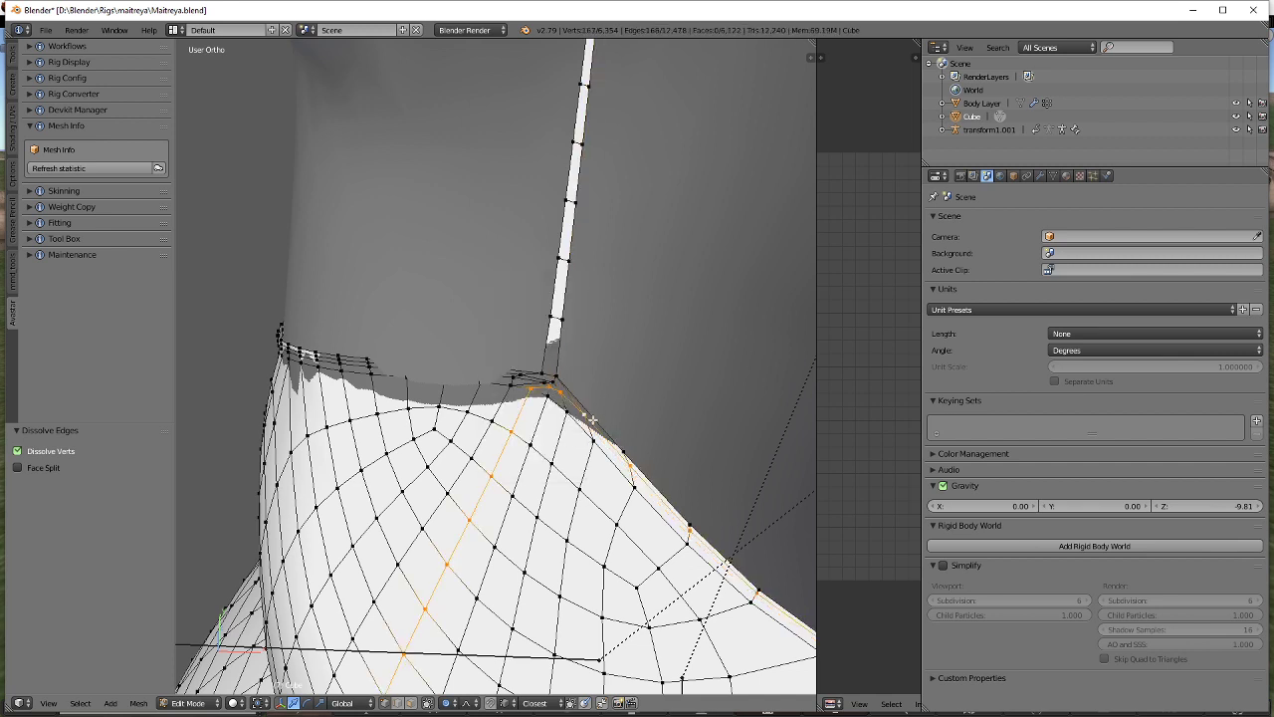
right_click(534, 381, "alt")
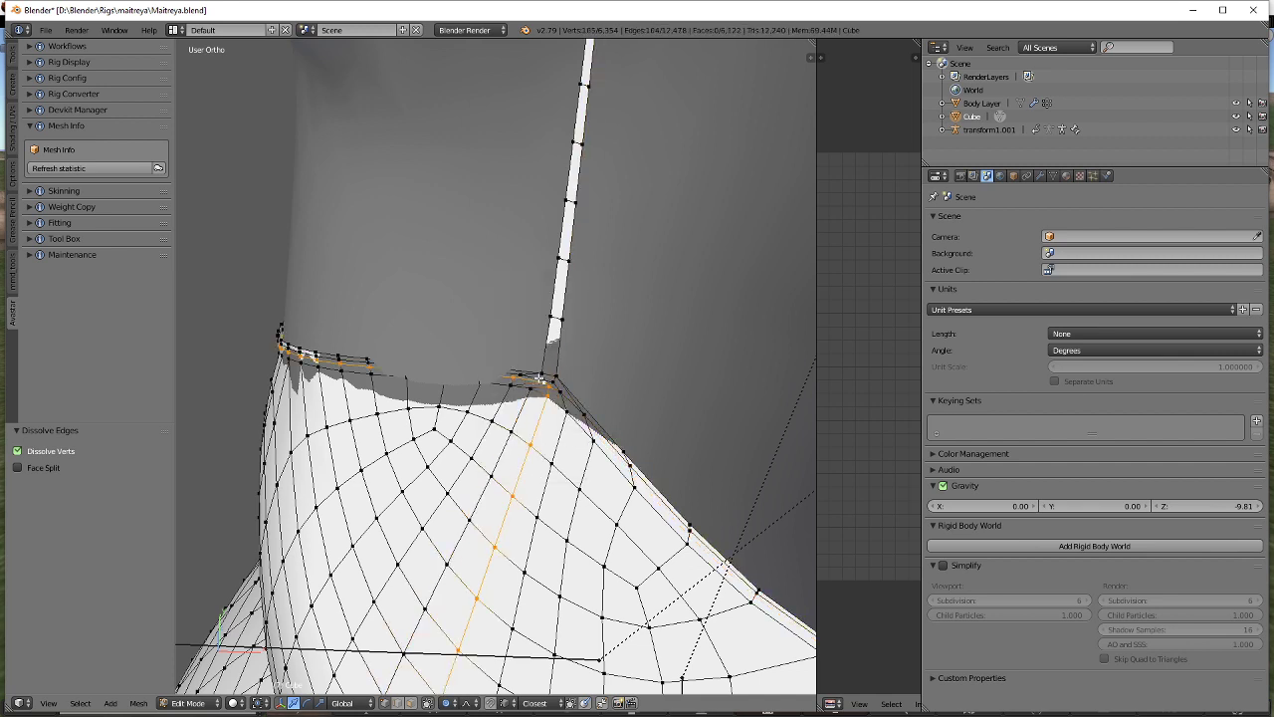
right_click(544, 377, "alt")
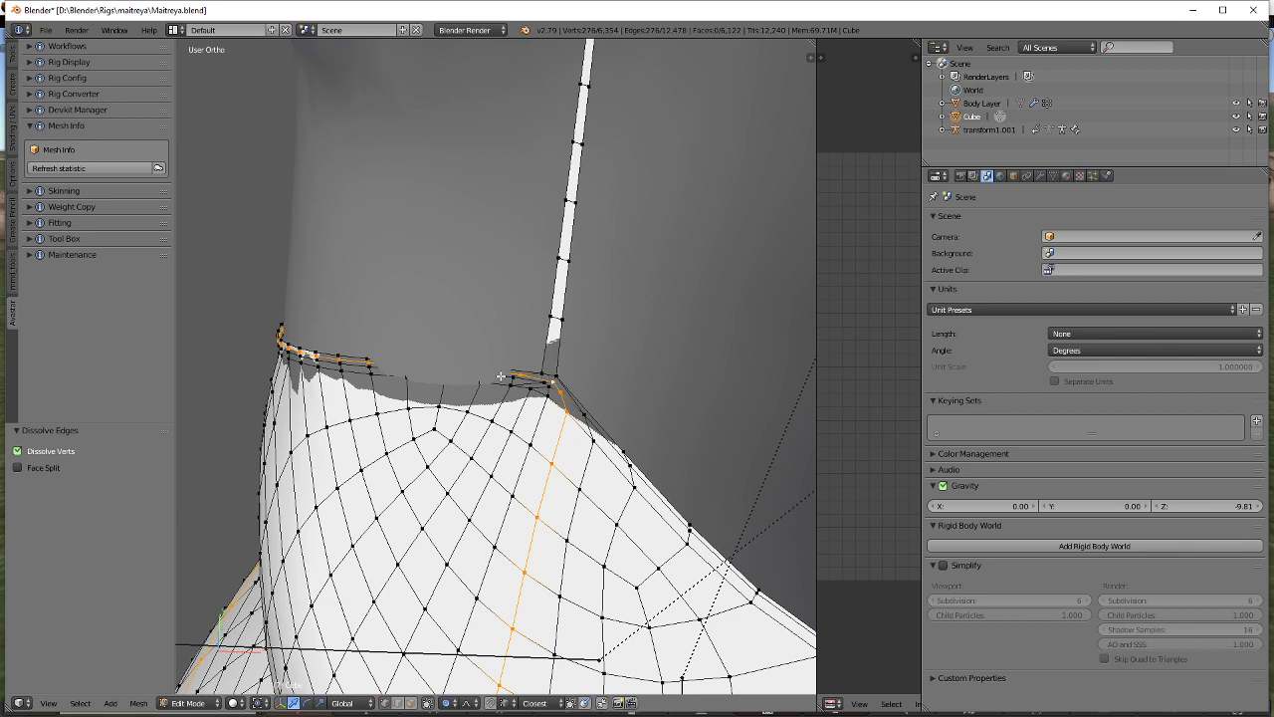
scroll(501, 376, "down", 3)
scroll(501, 377, "up", 5)
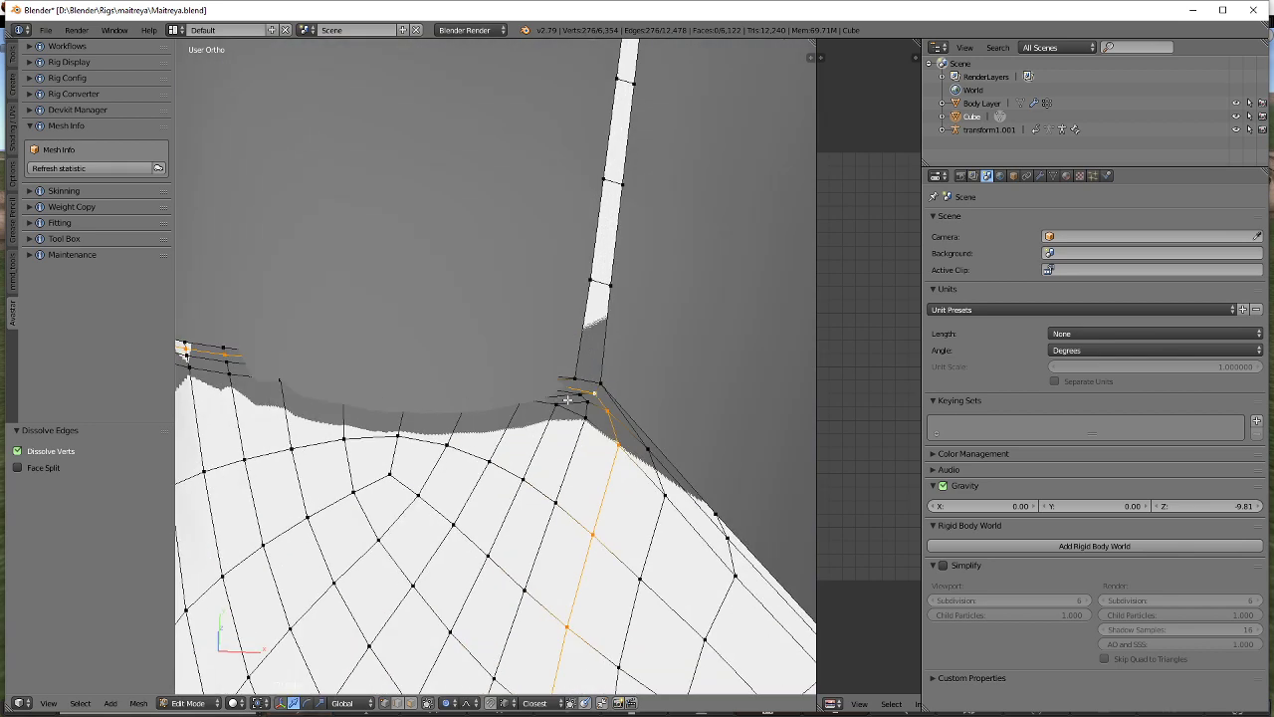
Switch to edge select mode and select the edge loops through the neckline trim and bust at the front strap joint.
left_click(410, 702)
right_click(602, 399, "alt")
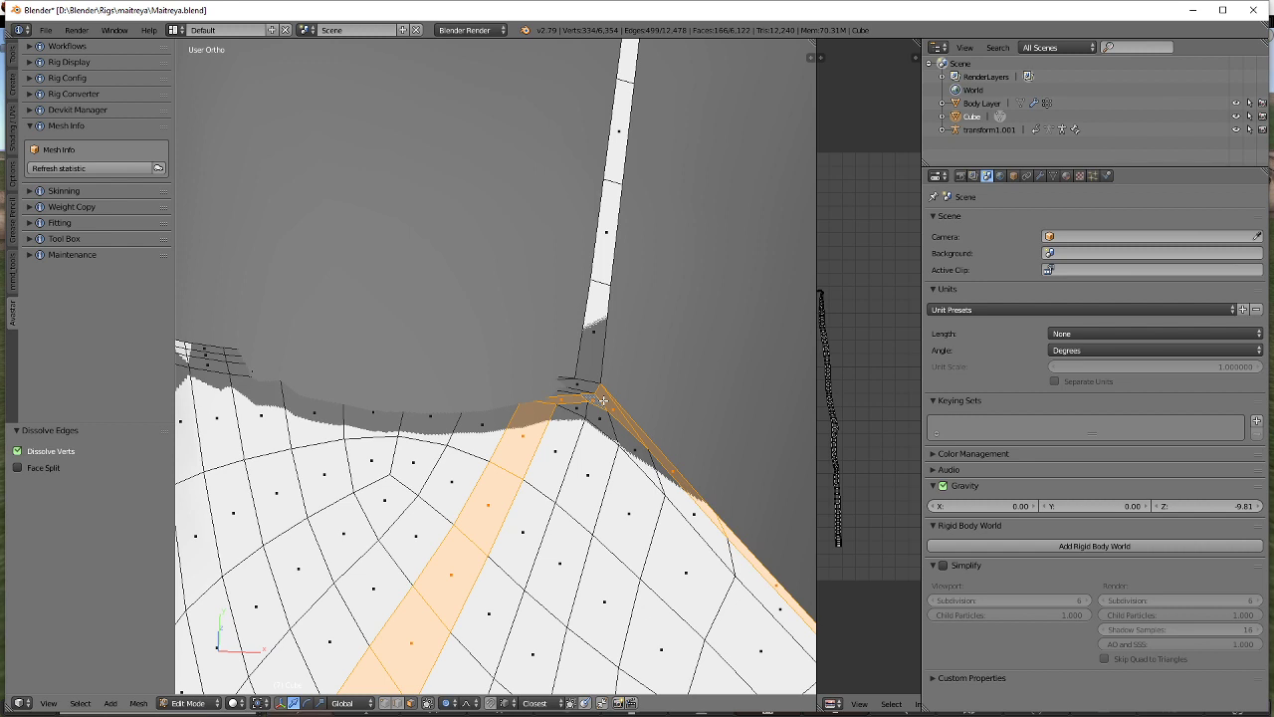
key("ctrl+Tab")
left_click(586, 390)
right_click(600, 397, "alt")
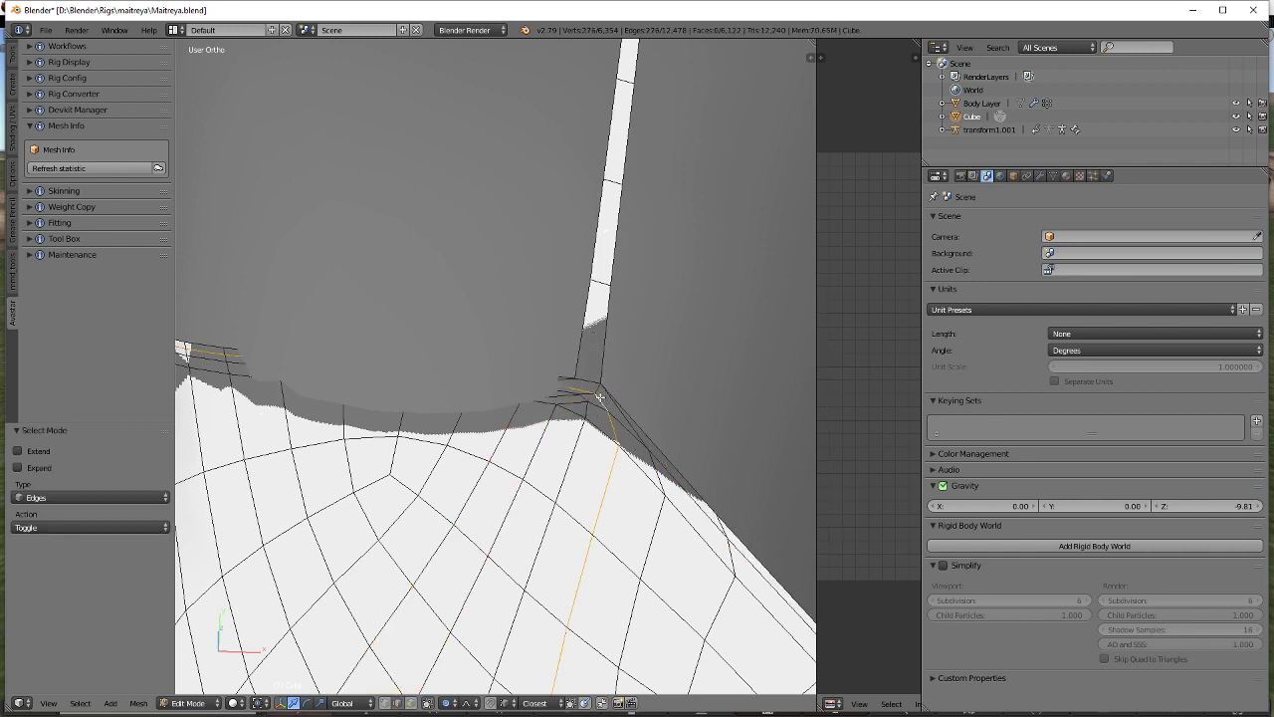
key("ctrl+z")
right_click(639, 429, "alt+shift")
scroll(640, 429, "down", 7)
middle_click_drag(640, 429, 369, 414)
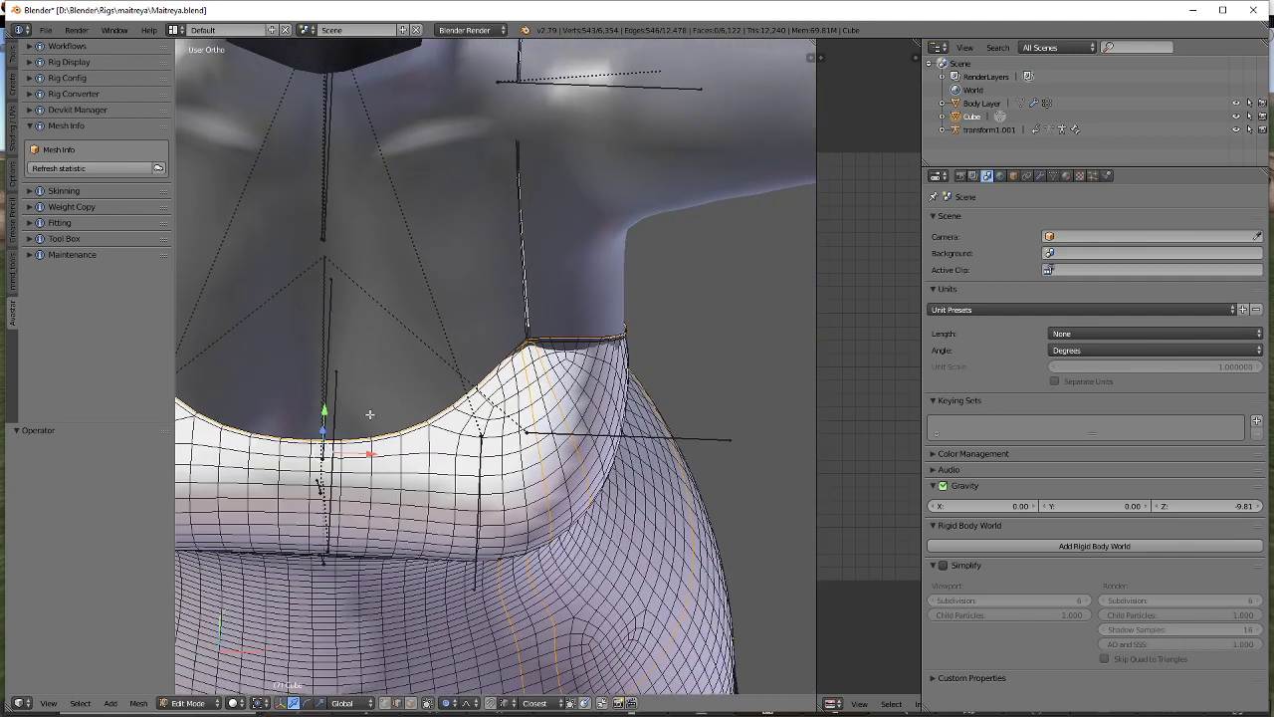
Add the opposite shoulder strap's inner lengthwise loops and the adjoining armhole trim loops to the selection.
scroll(369, 414, "up", 8)
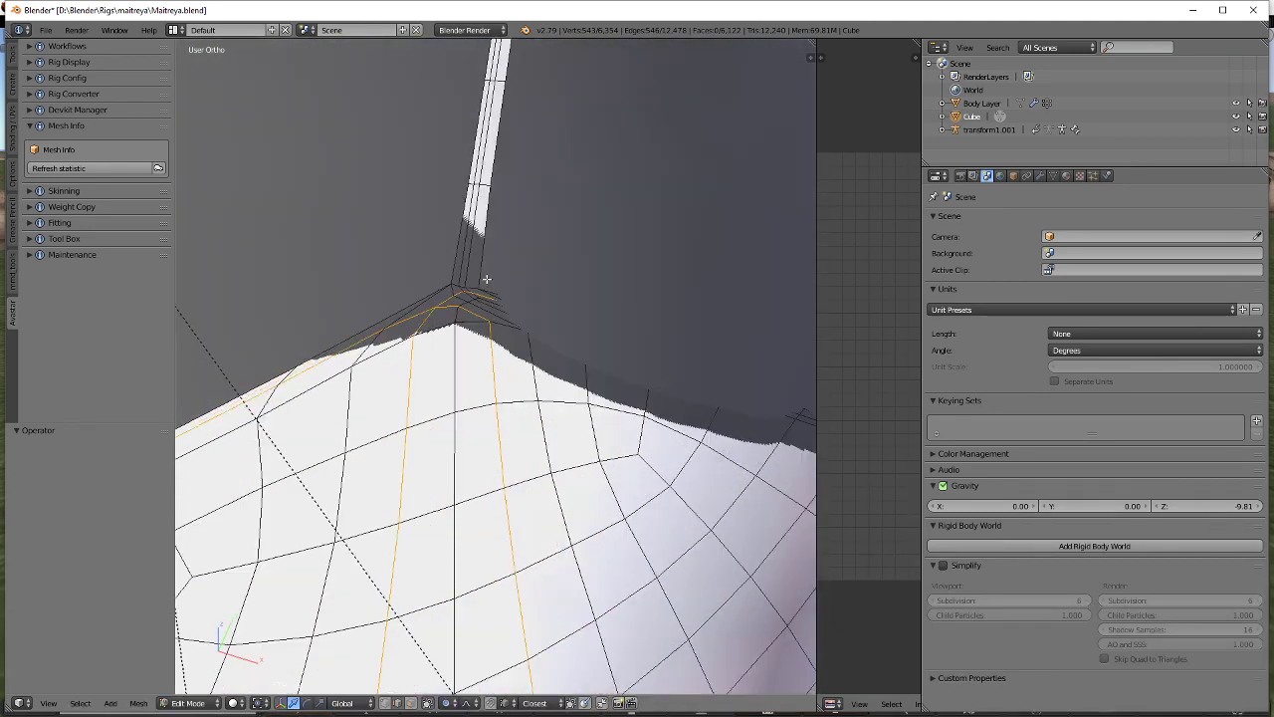
middle_click_drag(487, 279, 479, 349, "shift")
right_click(457, 337, "alt+shift")
middle_click_drag(560, 416, 578, 427)
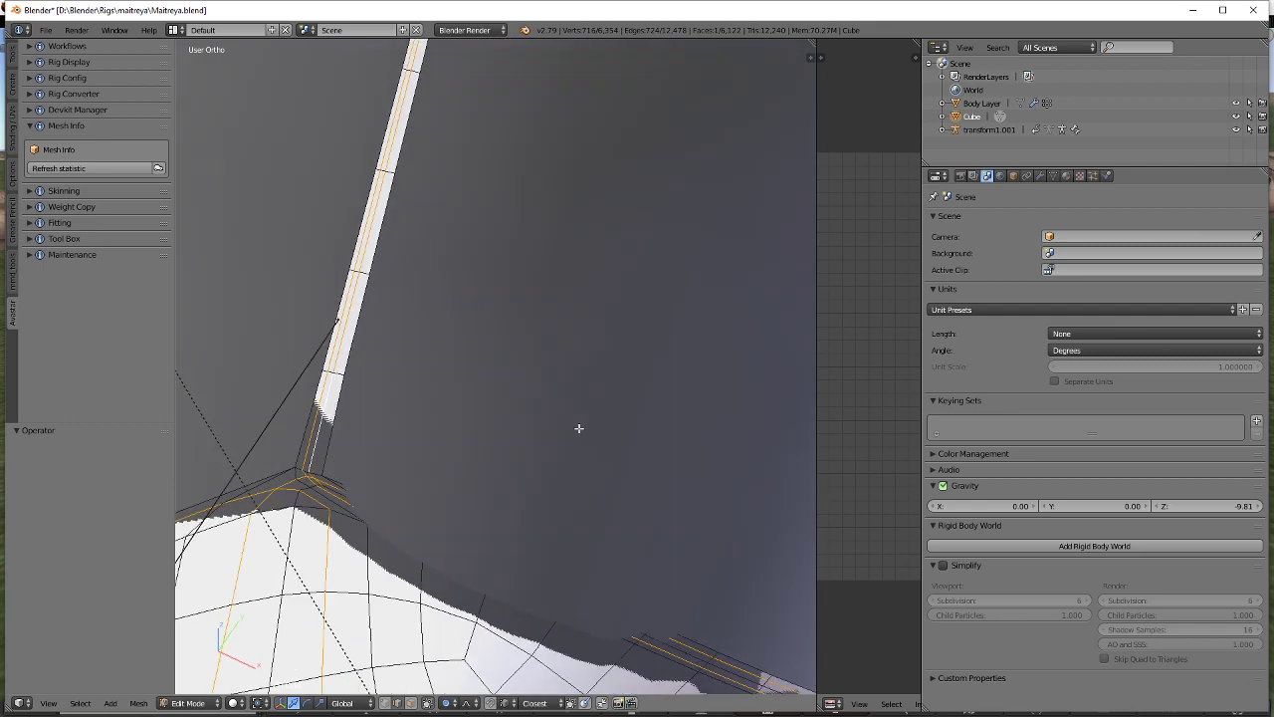
middle_click_drag(677, 538, 472, 273, "shift")
right_click(658, 451, "alt+shift")
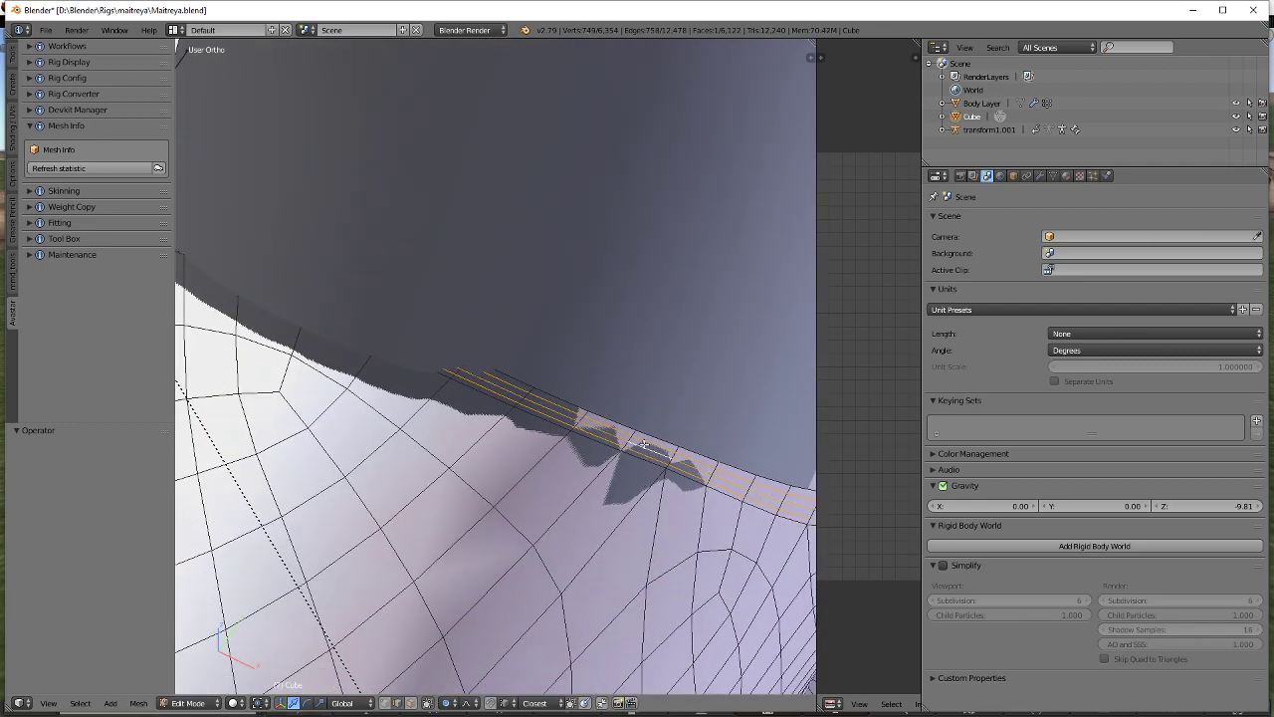
Hide the Body Layer and transform1.001 objects so only the dress is shown.
scroll(659, 438, "down", 9)
middle_click_drag(722, 368, 467, 308)
middle_click_drag(365, 402, 605, 162, "shift")
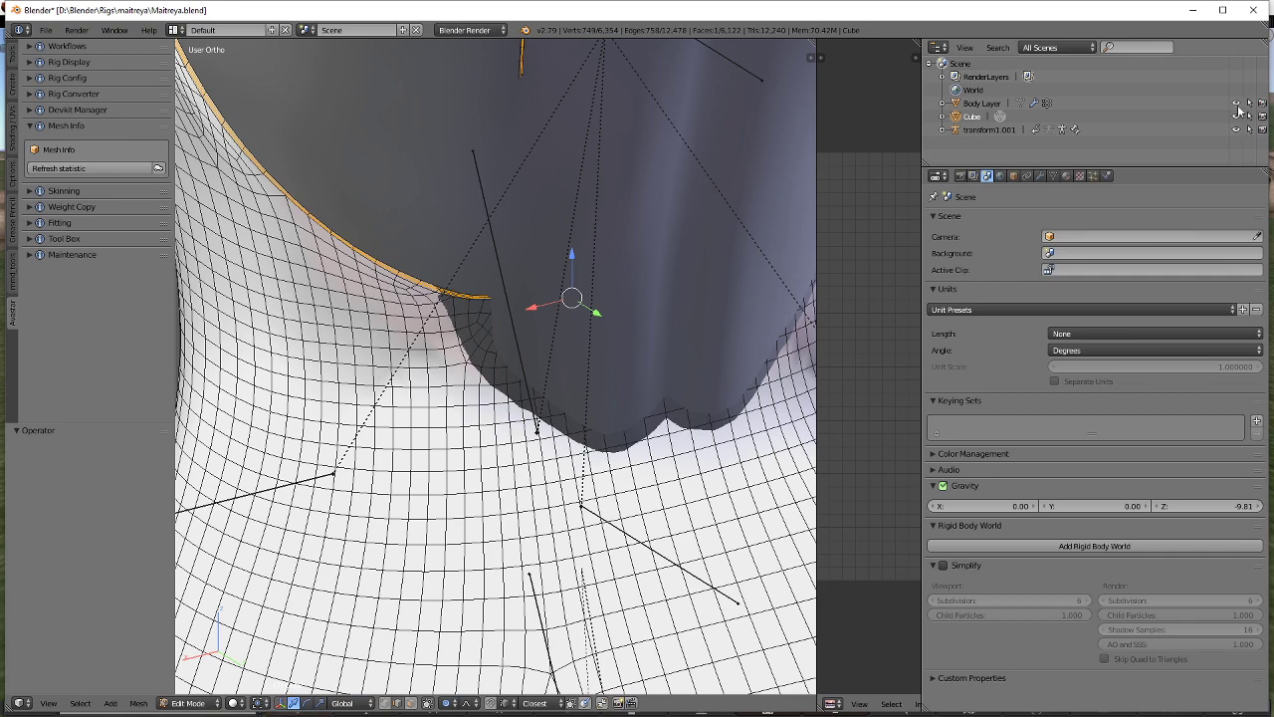
left_click(1237, 104)
left_click(1235, 131)
scroll(575, 264, "down", 3)
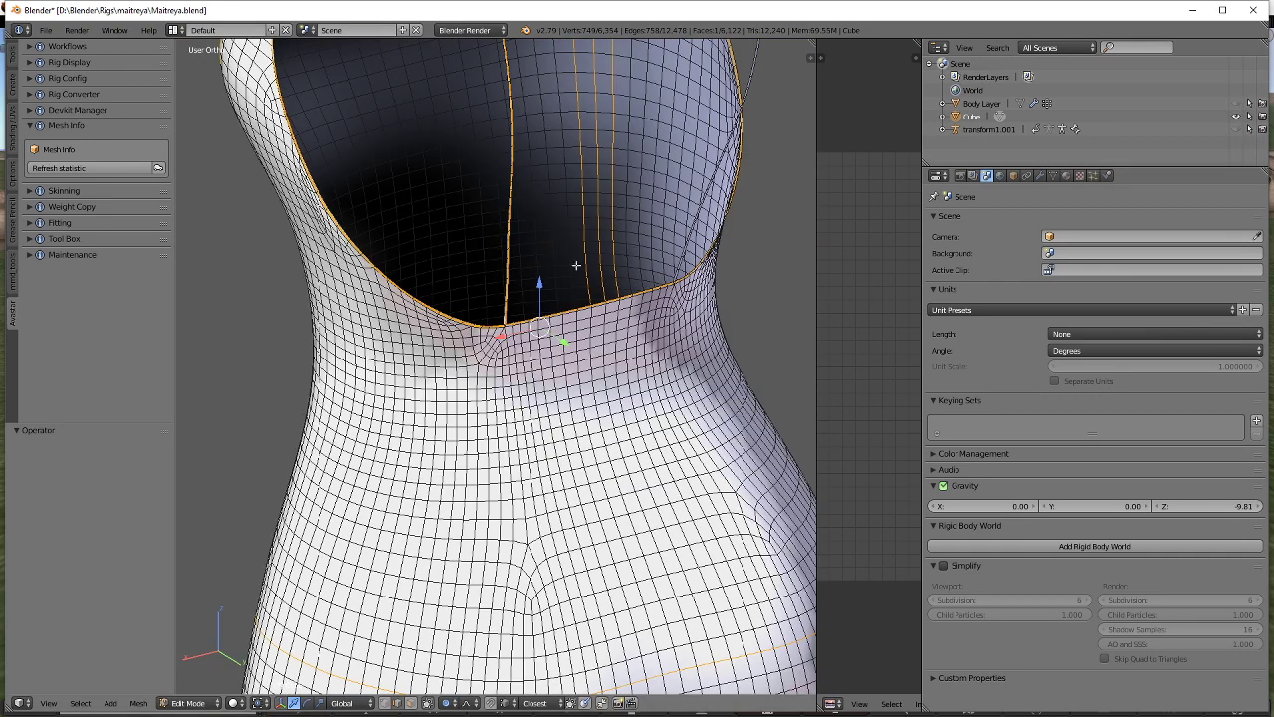
Deselect the loop segments running down the bust below the opposite strap joint, keeping the trim loops selected.
middle_click_drag(483, 262, 548, 447, "shift")
middle_click_drag(491, 337, 600, 425, "shift")
scroll(600, 425, "up", 8)
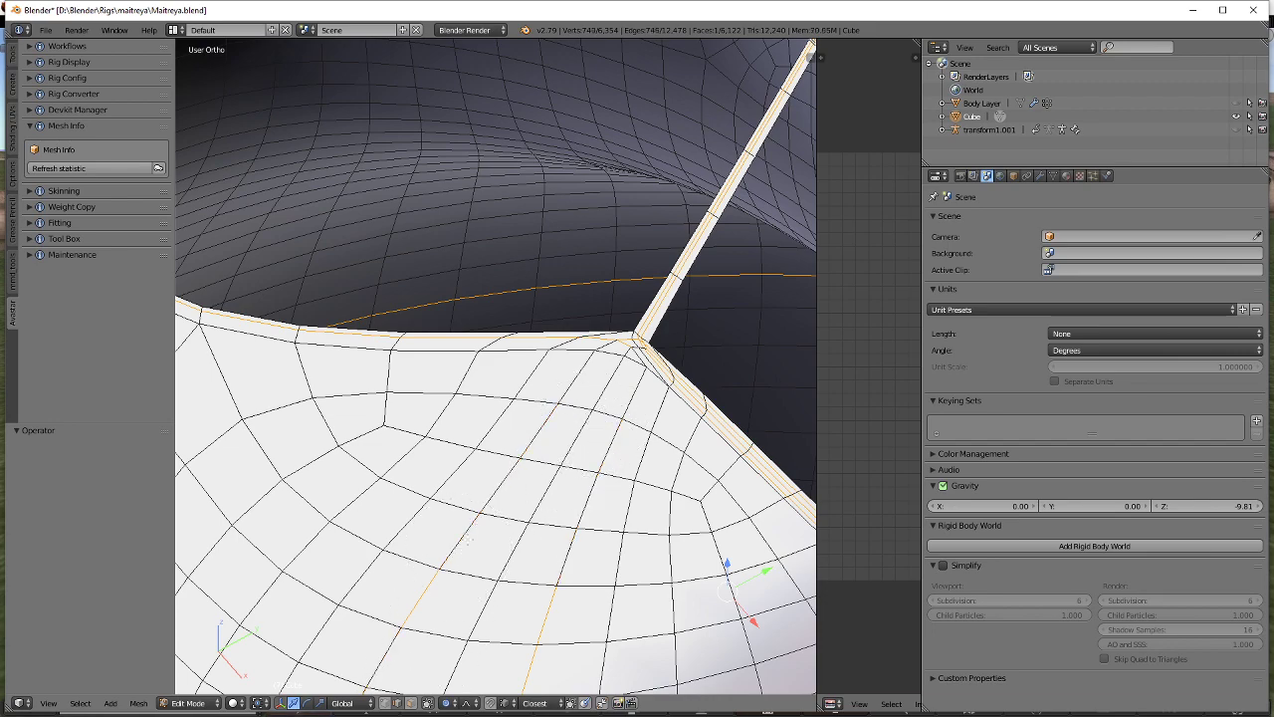
scroll(468, 540, "down", 6)
middle_click_drag(468, 539, 686, 594, "shift")
middle_click_drag(396, 394, 498, 323)
scroll(497, 324, "up", 4)
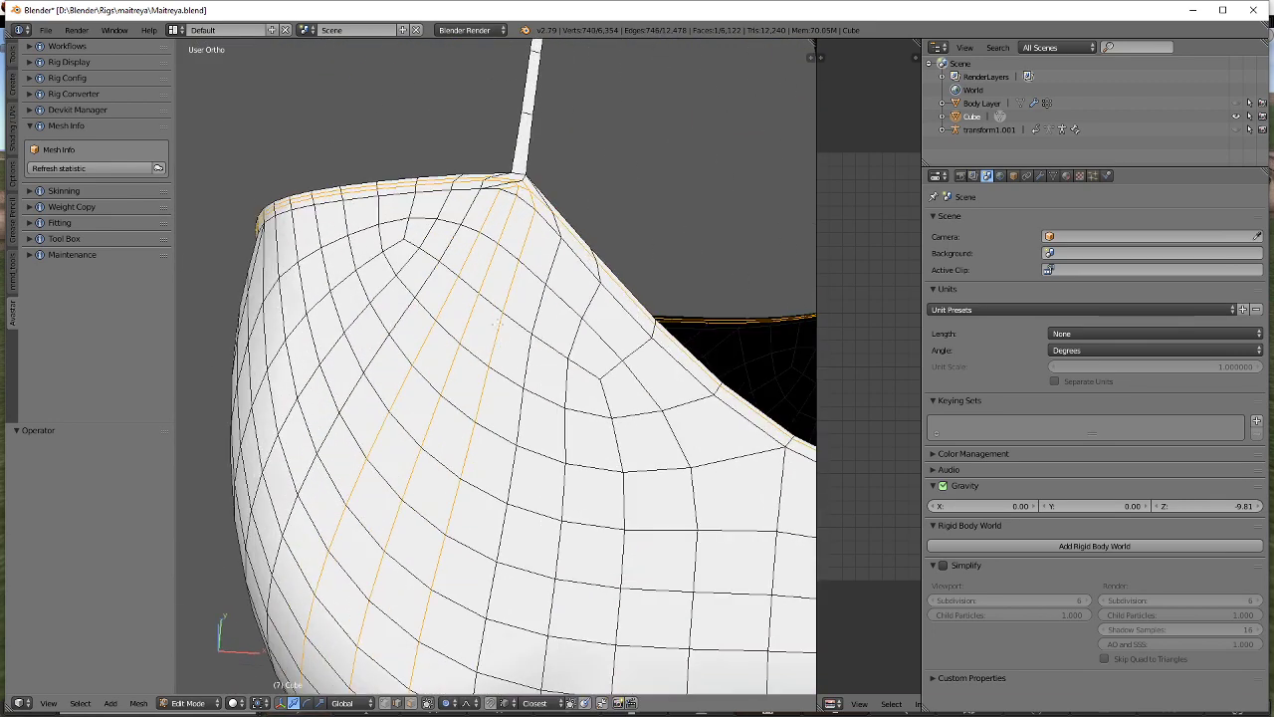
Deselect the loop segments running down the first bust side and dissolve the selected trim and strap edges.
middle_click_drag(500, 267, 392, 578)
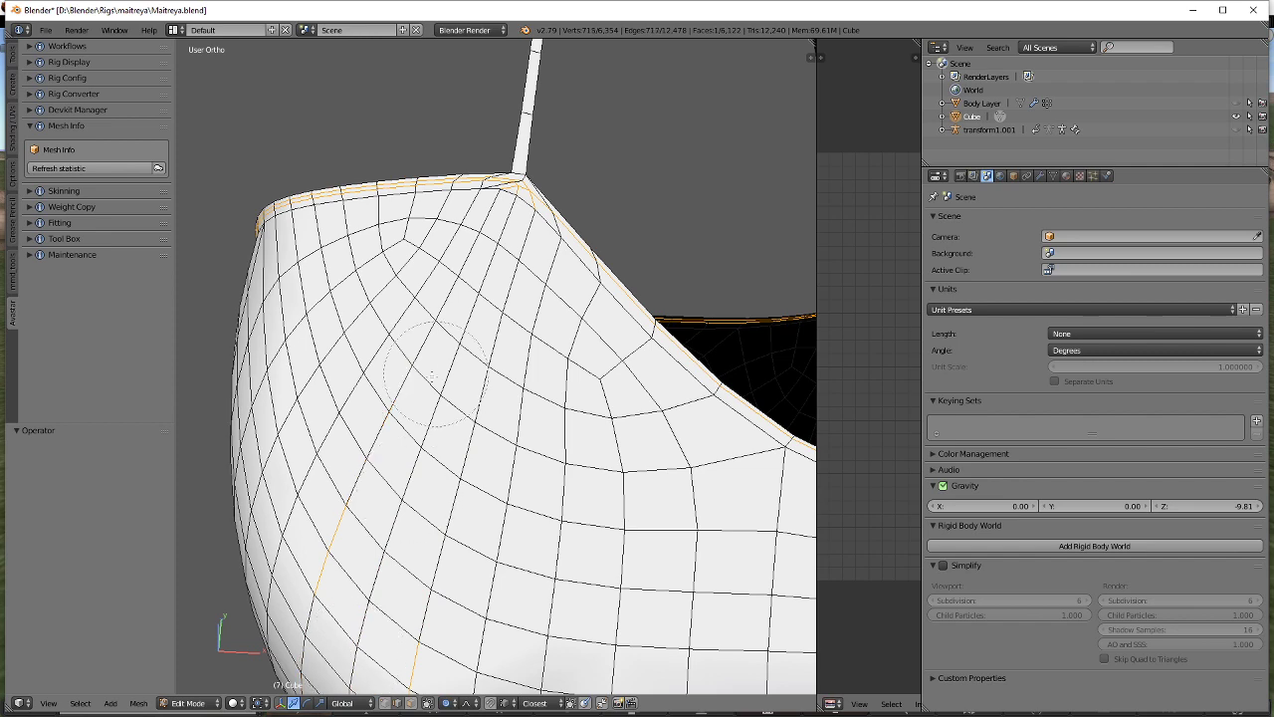
middle_click_drag(543, 239, 523, 426, "shift")
scroll(524, 426, "up", 6)
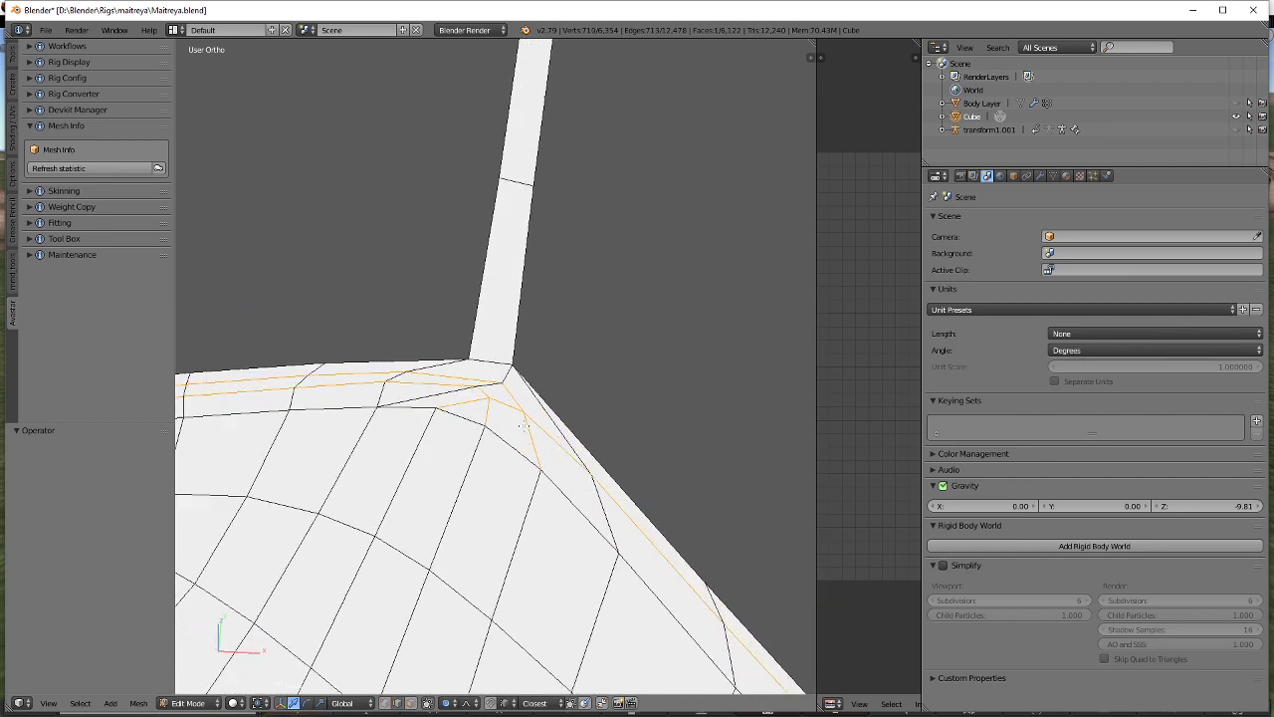
key("x")
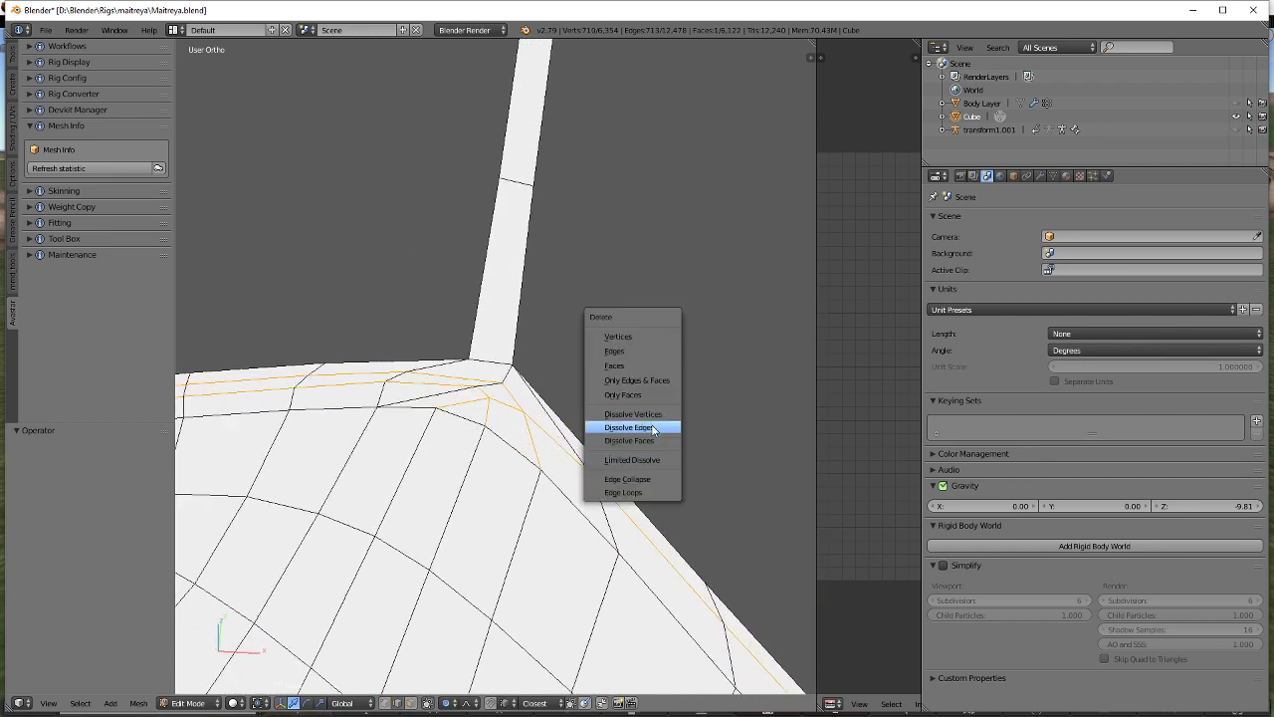
left_click(652, 423)
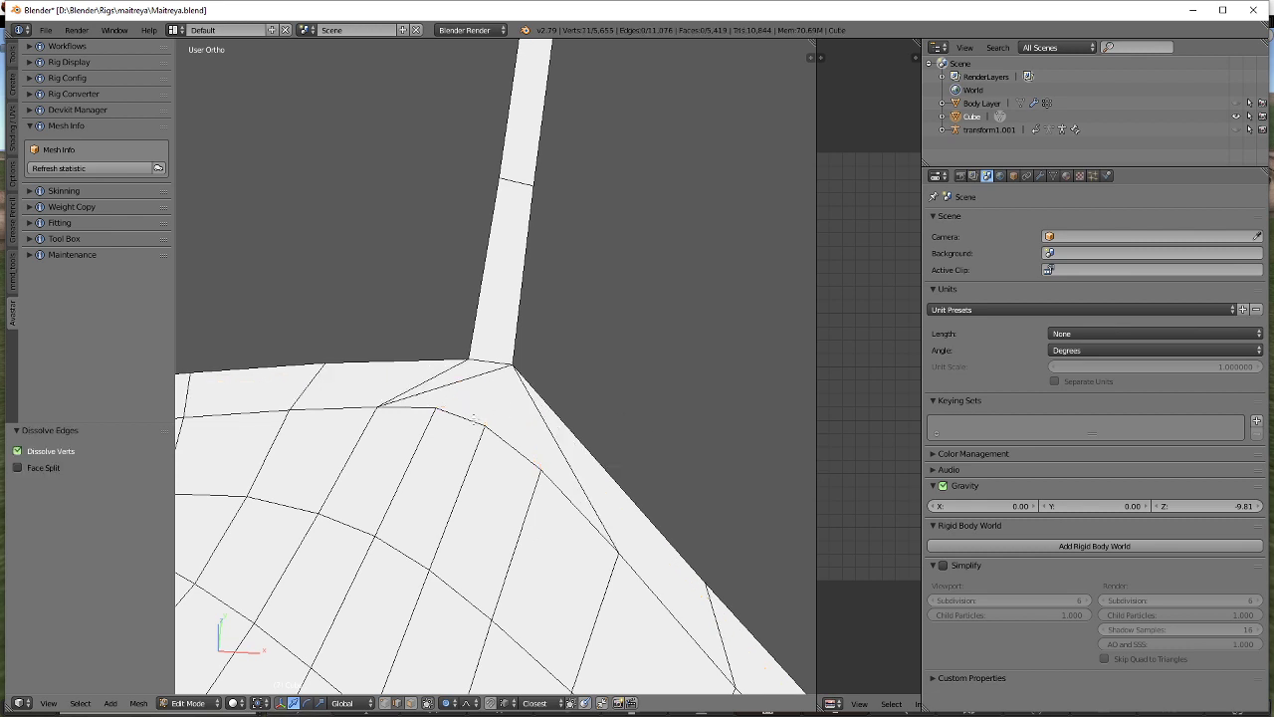
Knife-cut two edges from the bust grid vertices up to the two base corners of the shoulder strap.
key("k")
left_click(474, 359)
key("Return")
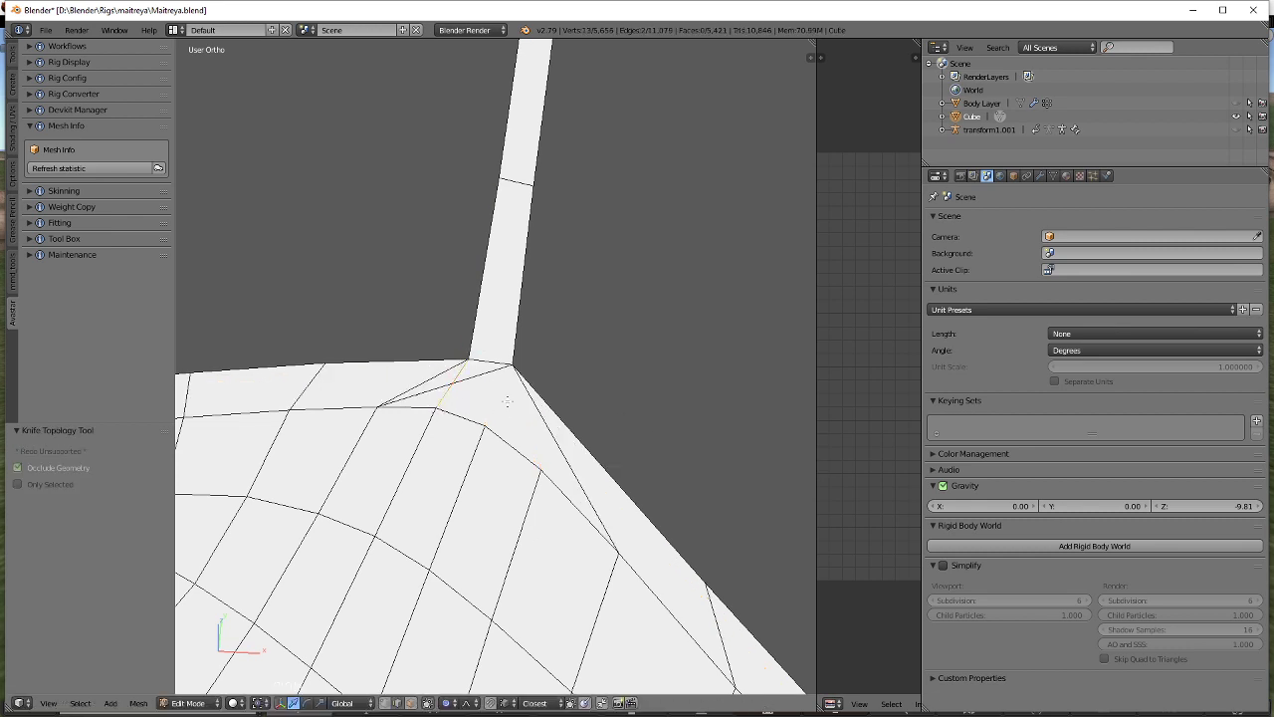
key("a")
key("k")
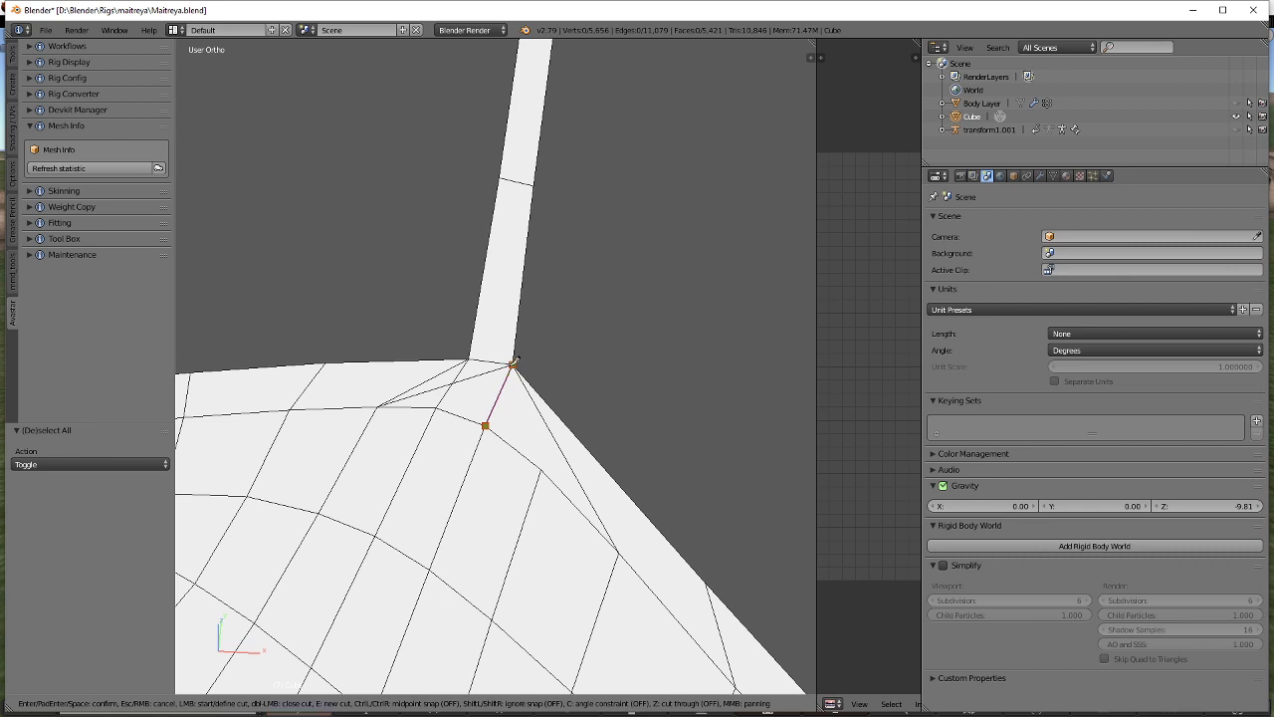
left_click(515, 364)
key("Return")
Cut an edge up to the armhole border beside the strap and dissolve the stray diagonal edges there.
key("a")
key("k")
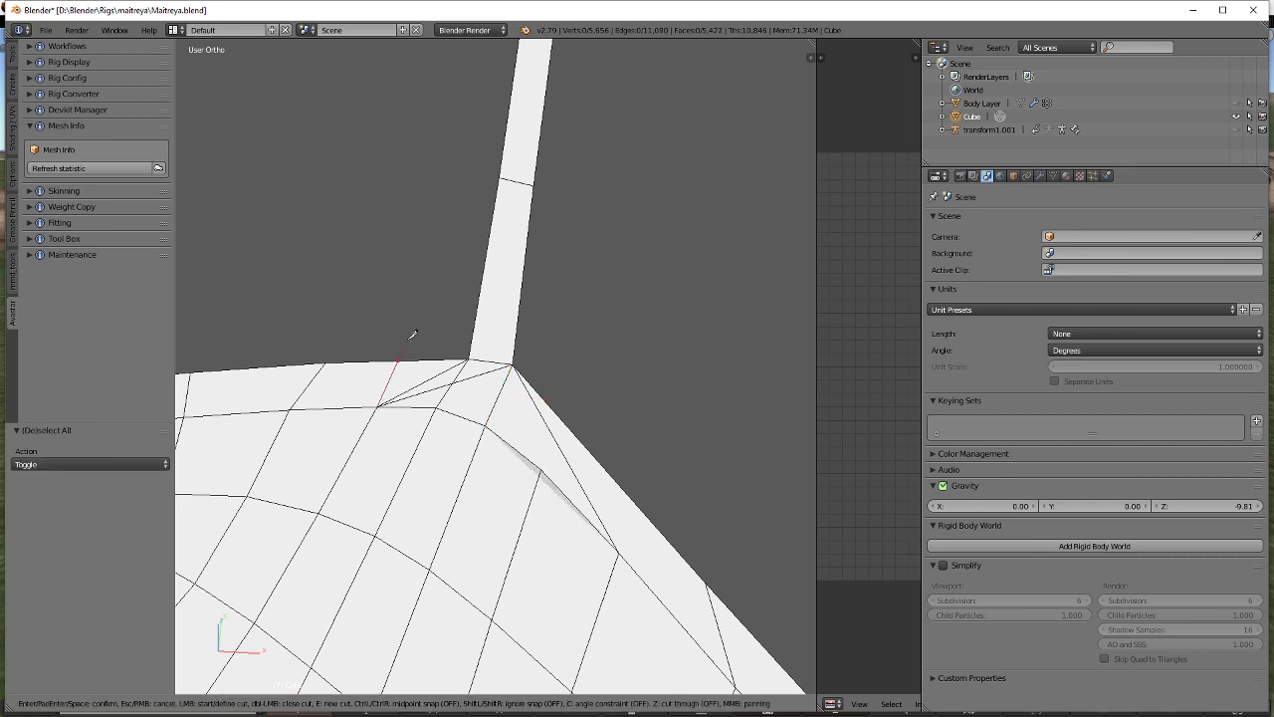
key("Return")
key("a")
right_click(429, 389)
key("x")
left_click(429, 385)
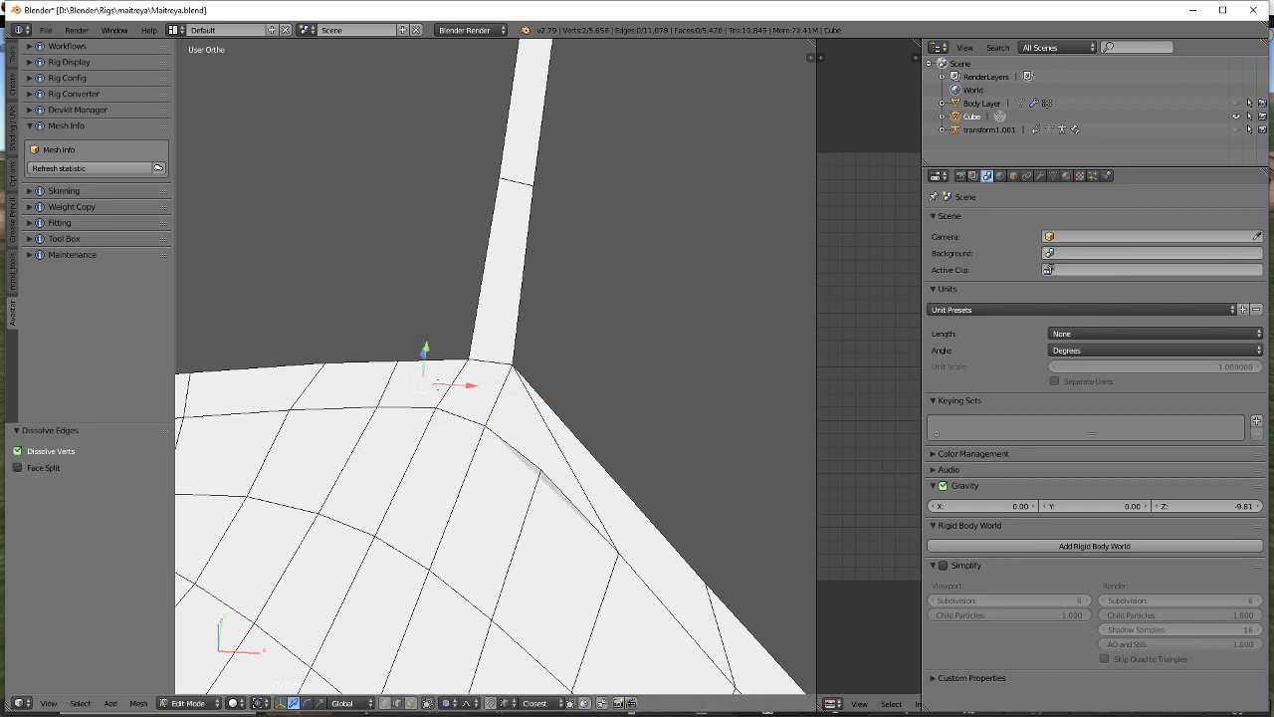
Knife-cut two edges from the bust grid vertices to the neckline border just below the strap joint.
scroll(497, 416, "down", 4)
middle_click_drag(539, 409, 531, 448)
key("k")
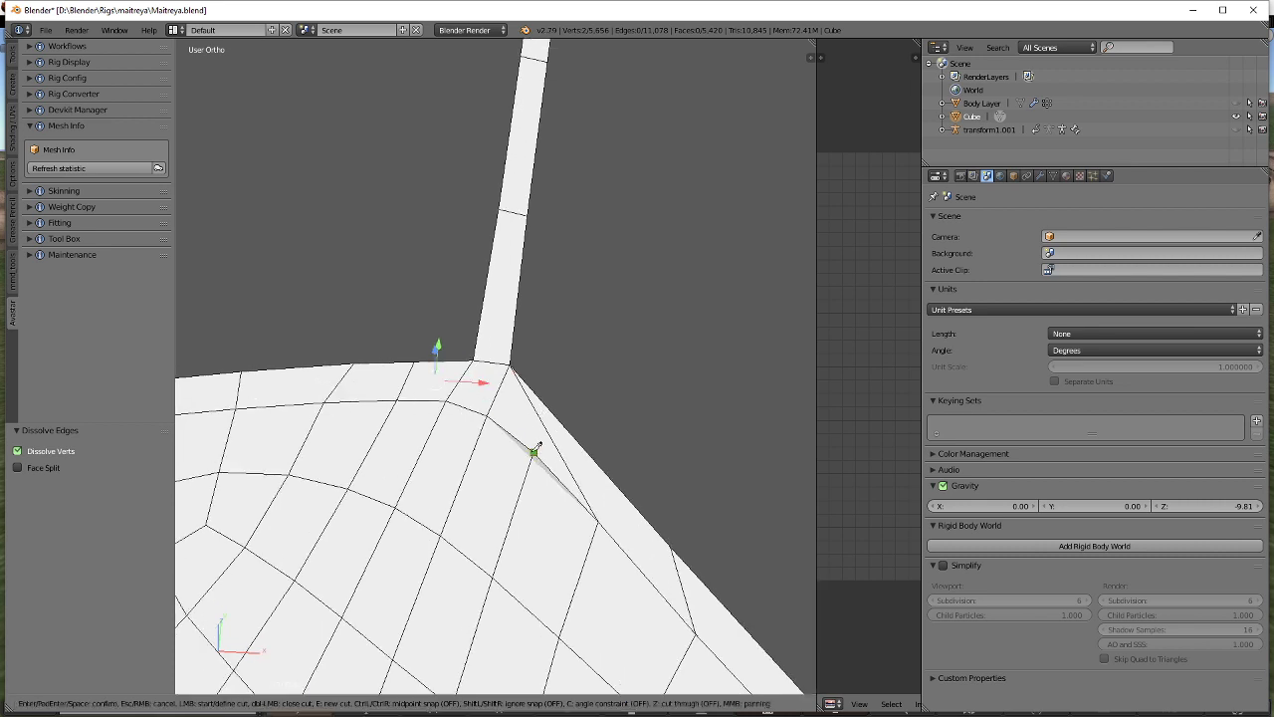
left_click(534, 452)
left_click(557, 420)
key("Return")
key("a")
key("k")
left_click(598, 520)
left_click(618, 488)
key("Return")
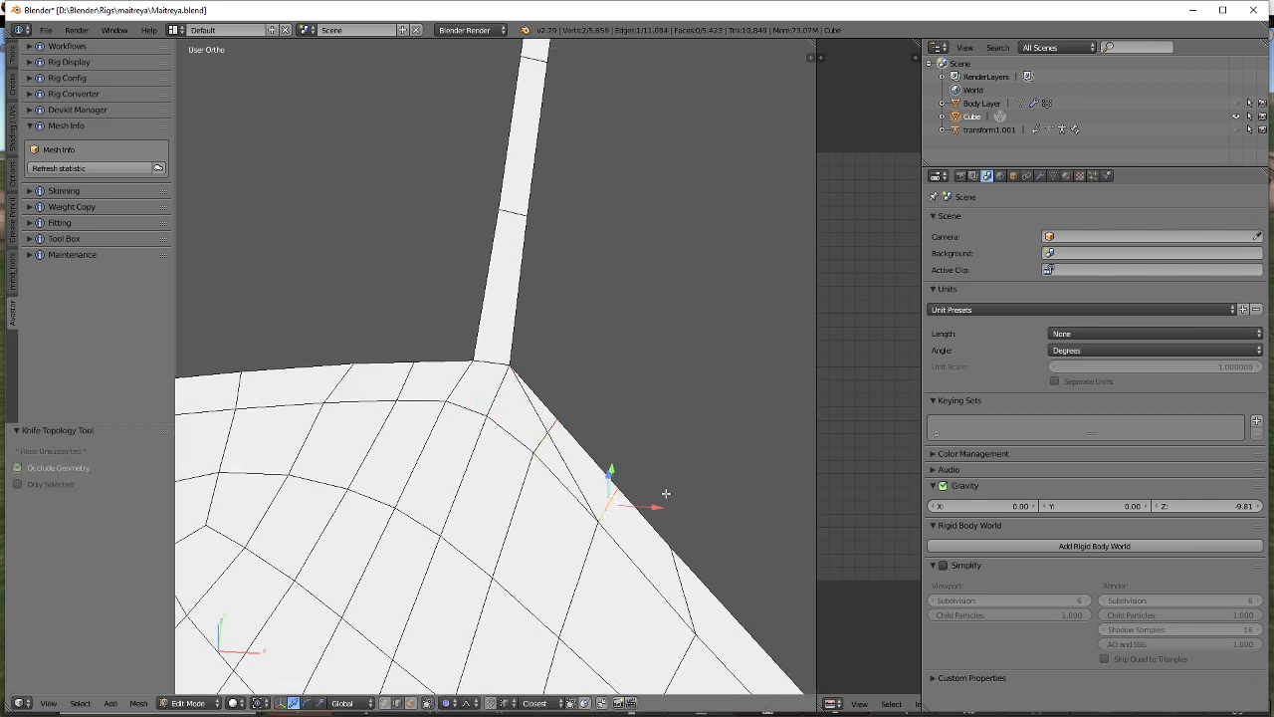
Cut another edge to the neckline border farther down and dissolve the leftover diagonal edges along the trim.
middle_click_drag(666, 492, 545, 333)
key("a")
key("k")
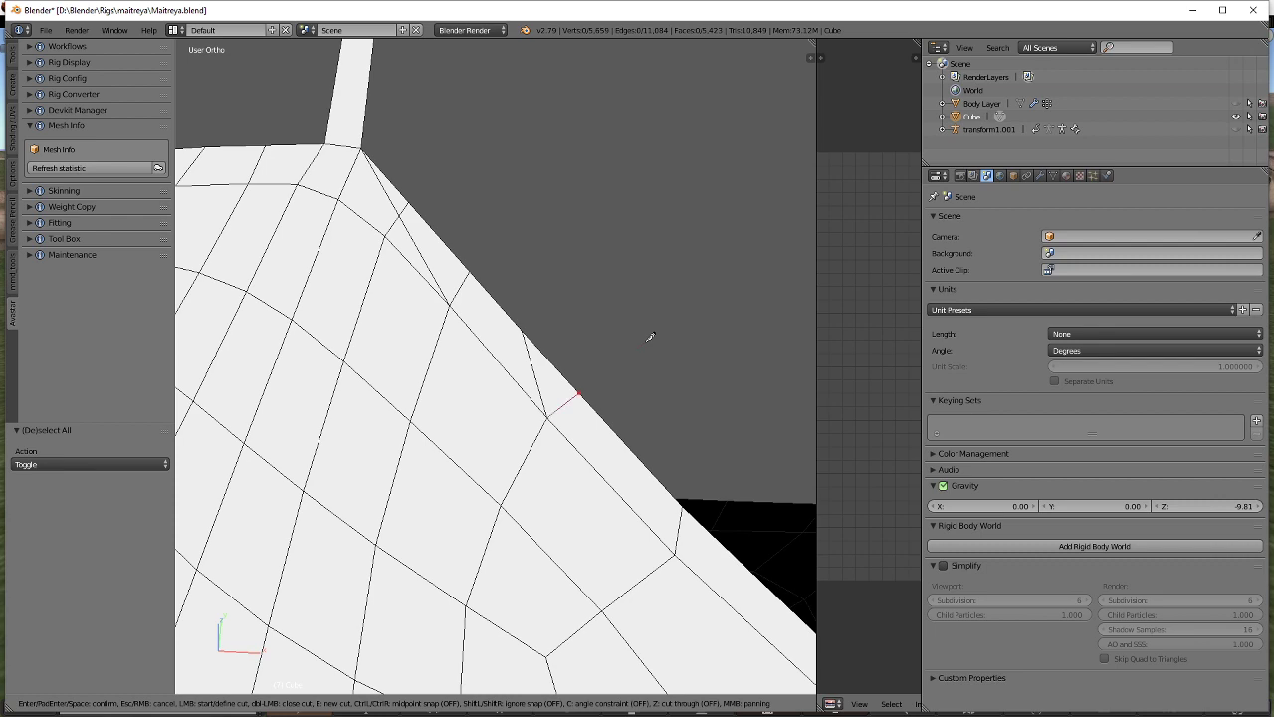
key("Return")
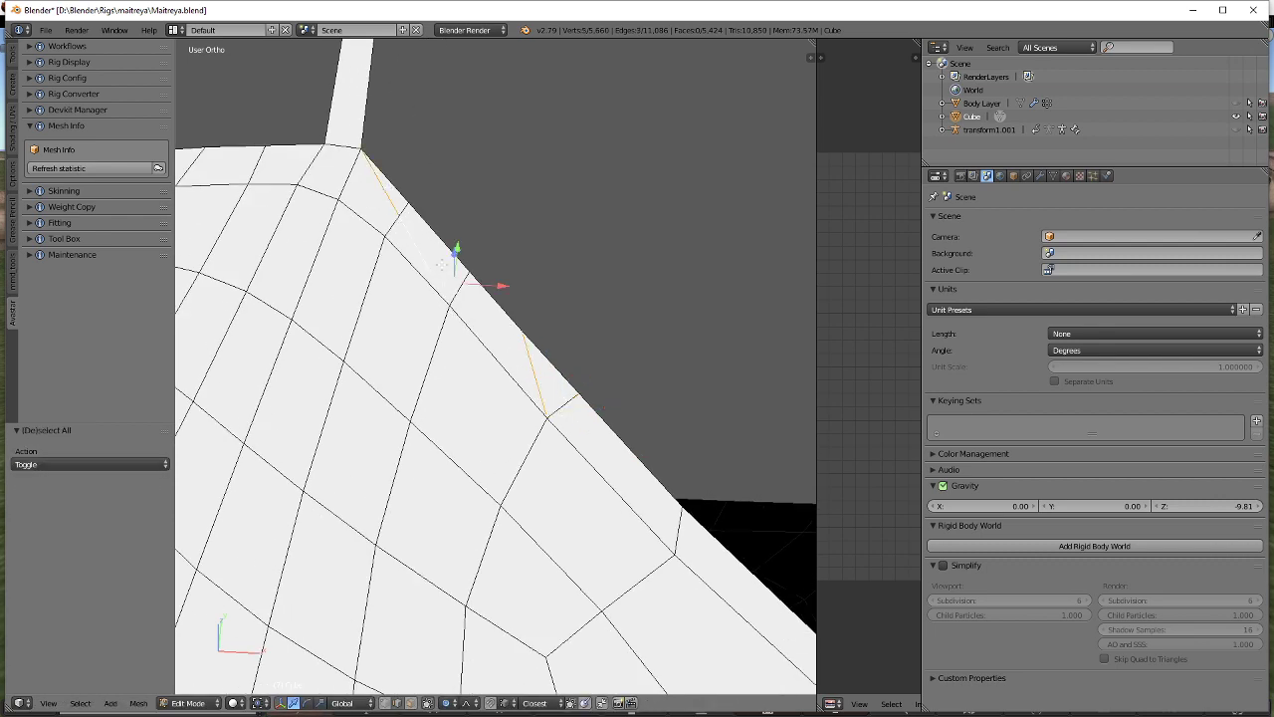
key("x")
left_click(701, 344)
Examine the trim topology at the opposite strap joint and the UV layout of the whole dress.
scroll(544, 371, "down", 5)
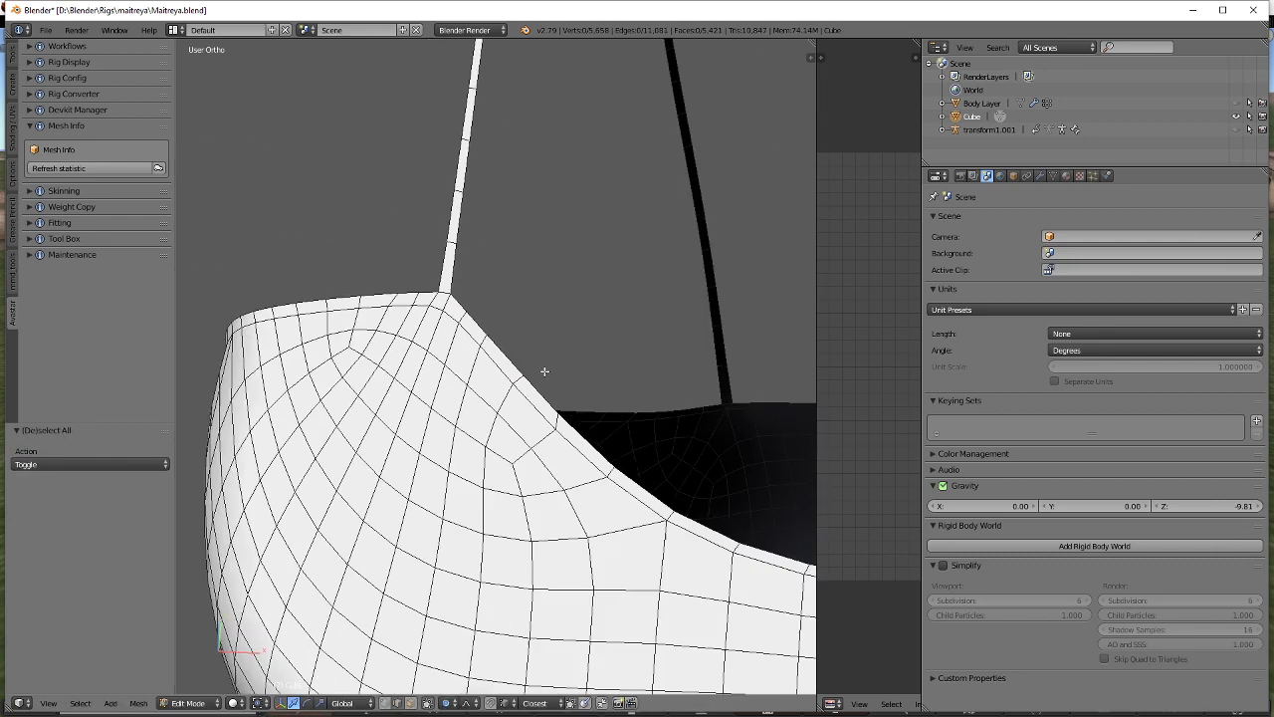
middle_click_drag(544, 371, 523, 423)
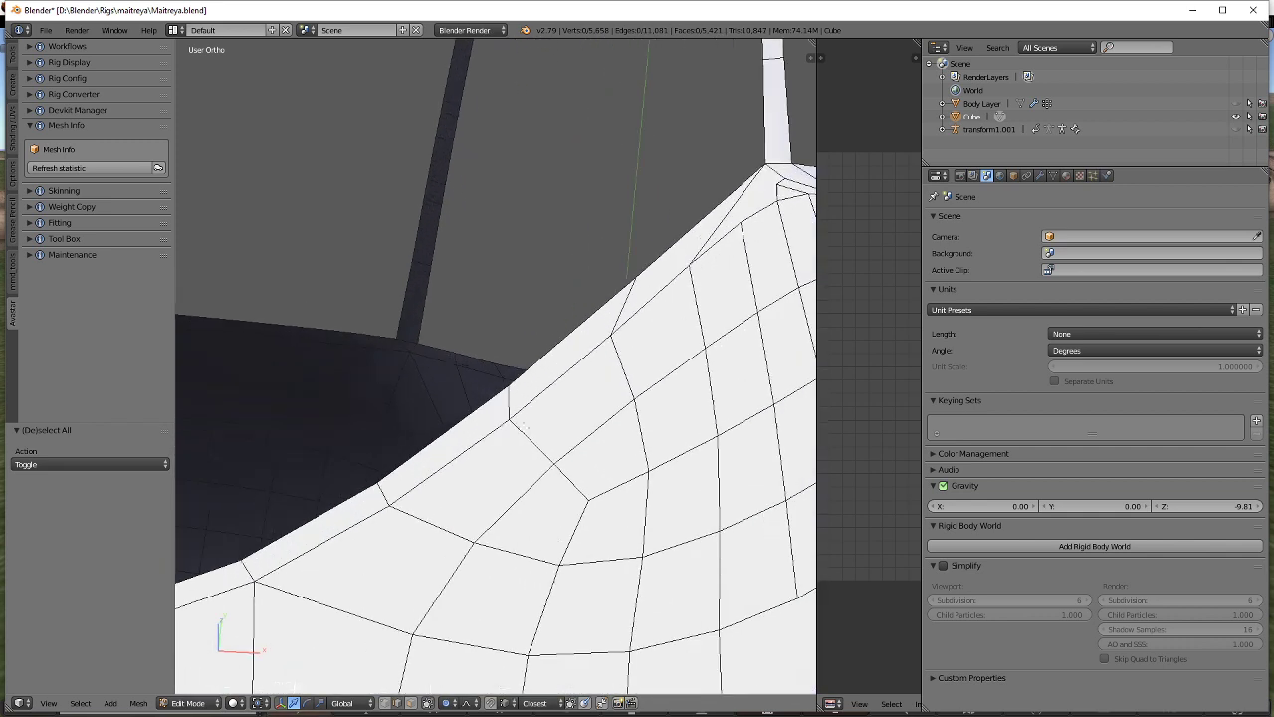
key("a")
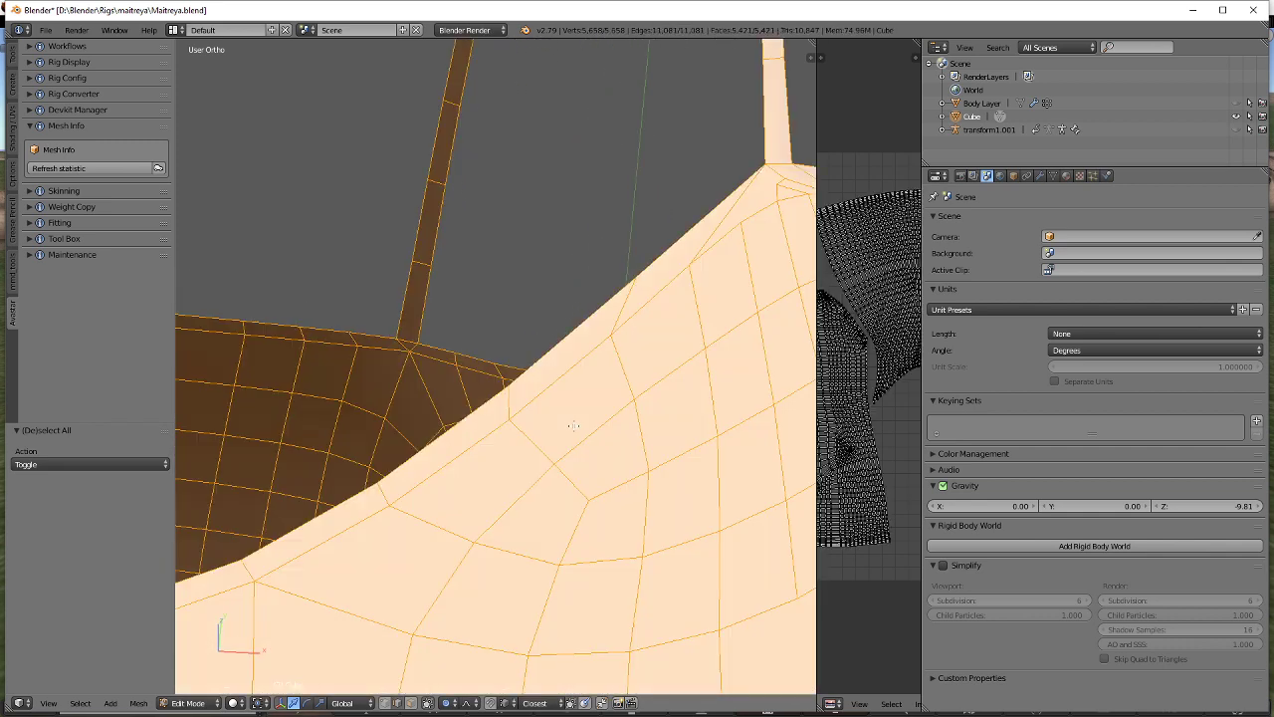
scroll(842, 389, "down", 8)
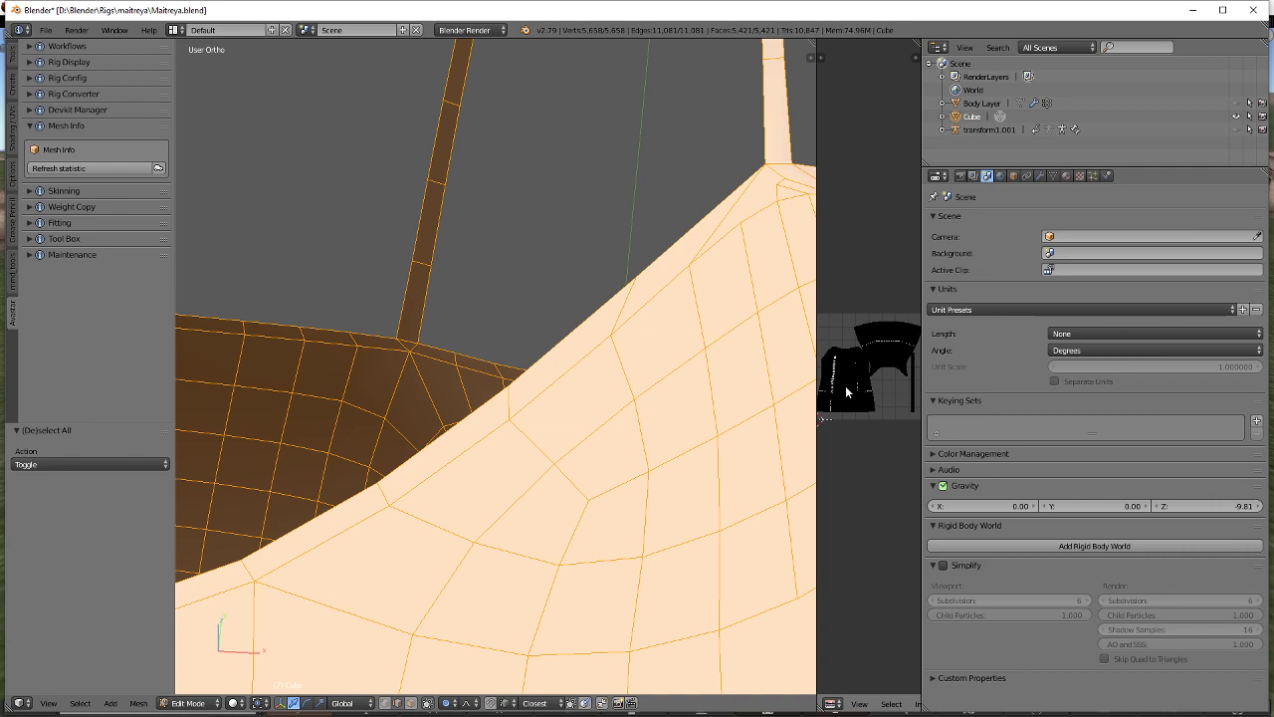
scroll(846, 388, "up", 5)
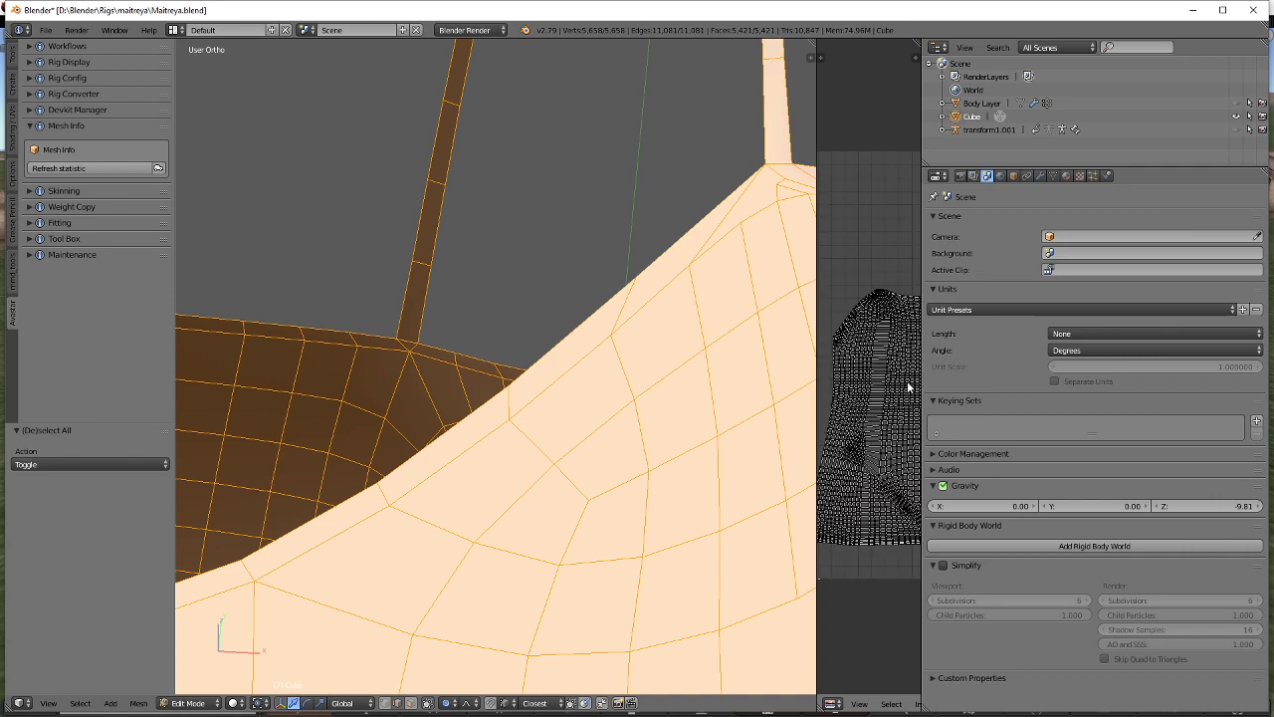
scroll(571, 318, "down", 8)
key("a")
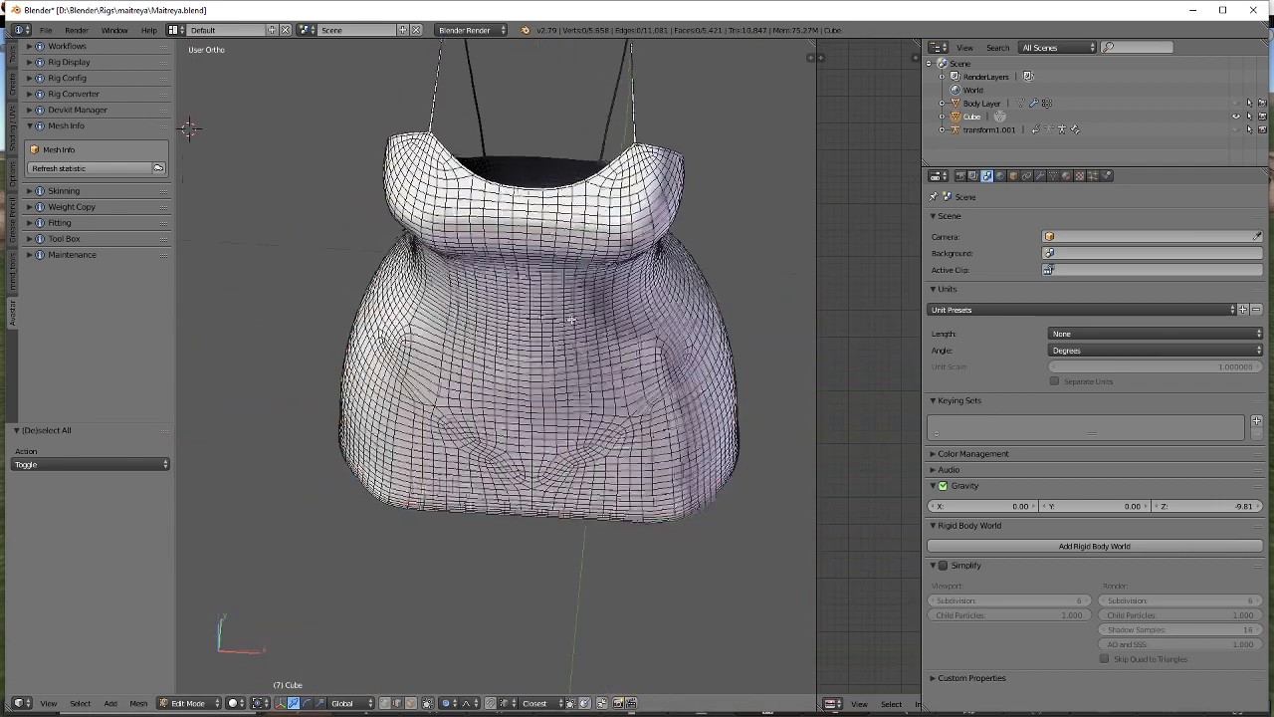
Undo the knife cuts and edge dissolves on the dress, back to the selection of trim and strap loops.
middle_click_drag(571, 320, 576, 431)
key("ctrl+z")
key("ctrl+z")
key("ctrl+z")
key("ctrl+z")
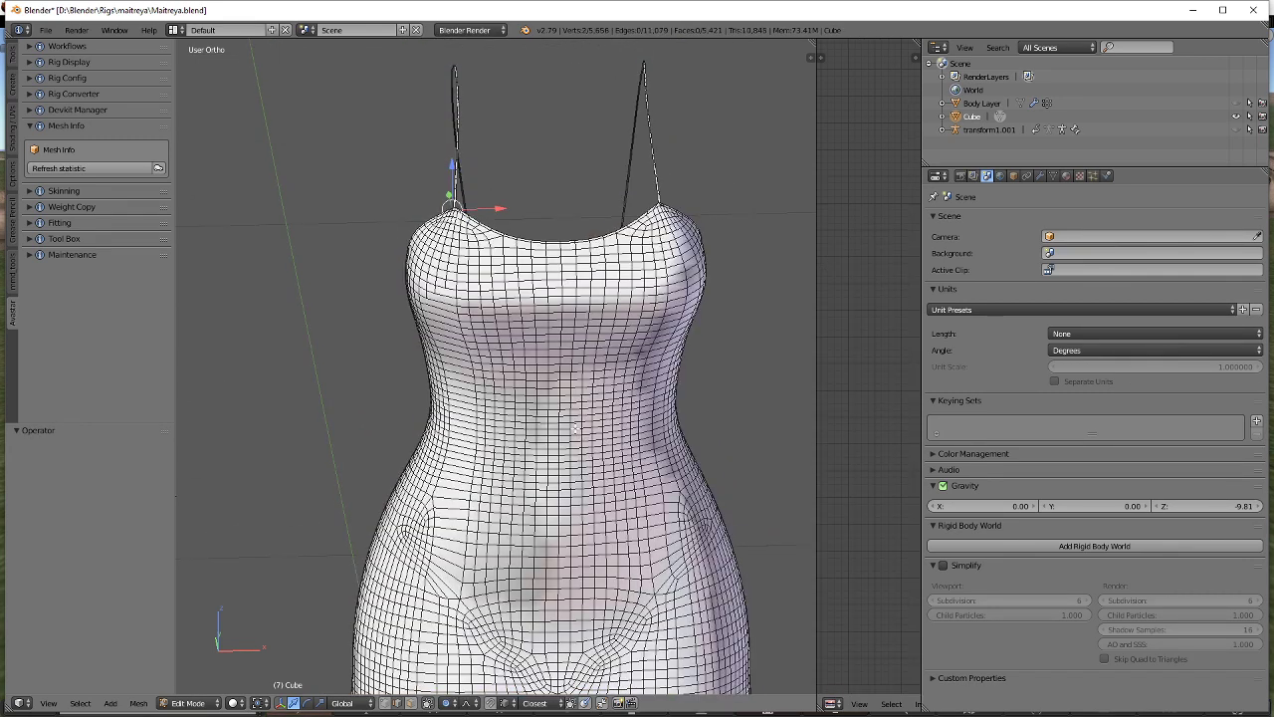
key("ctrl+z")
key("ctrl+z")
key("ctrl+z")
key("ctrl+z")
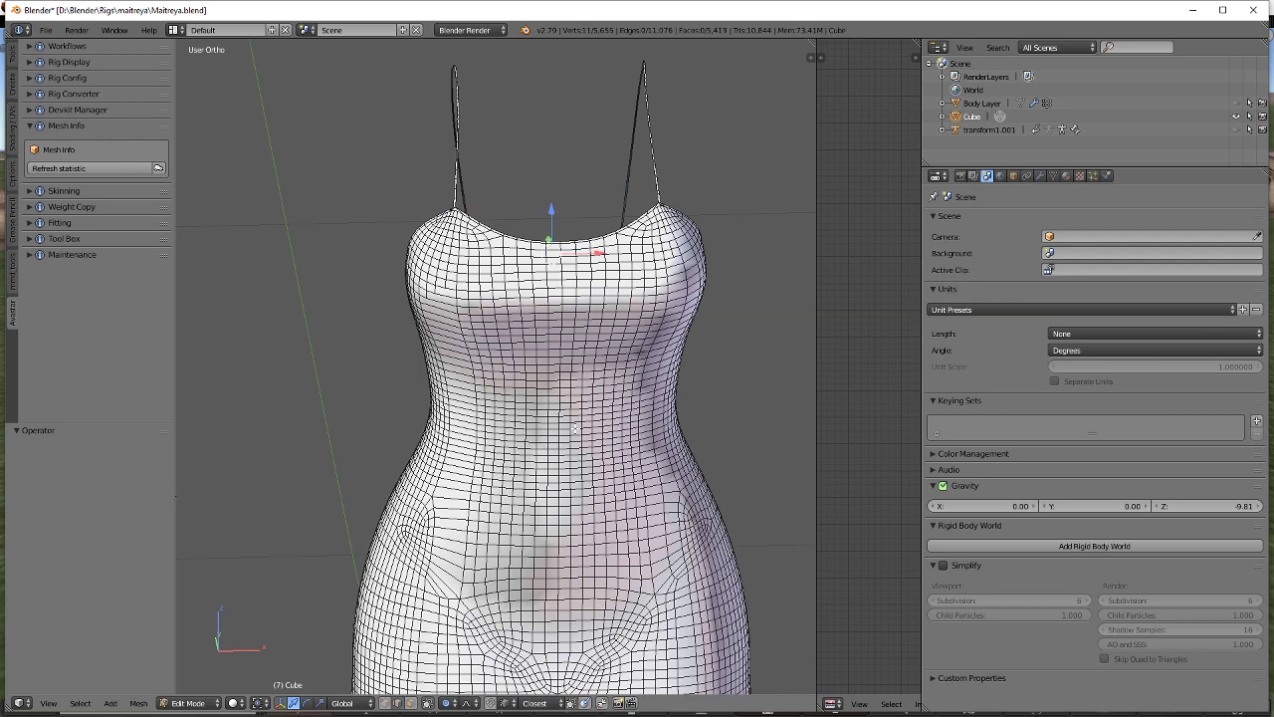
scroll(569, 429, "up", 5)
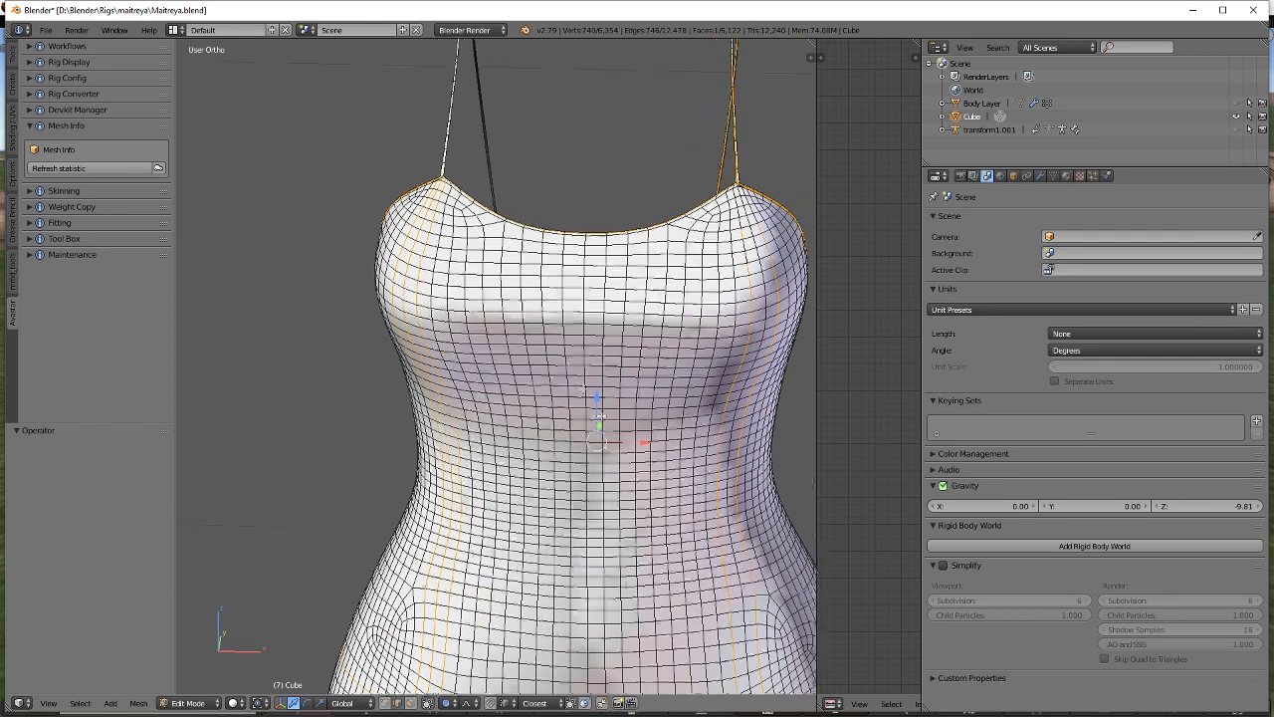
Deselect the stray vertical edge loops running through the bust on both sides of the dress.
mouse_move(489, 251)
middle_mouse_down()
mouse_move(464, 283)
mouse_move(424, 533)
middle_mouse_up()
key("ctrl+z")
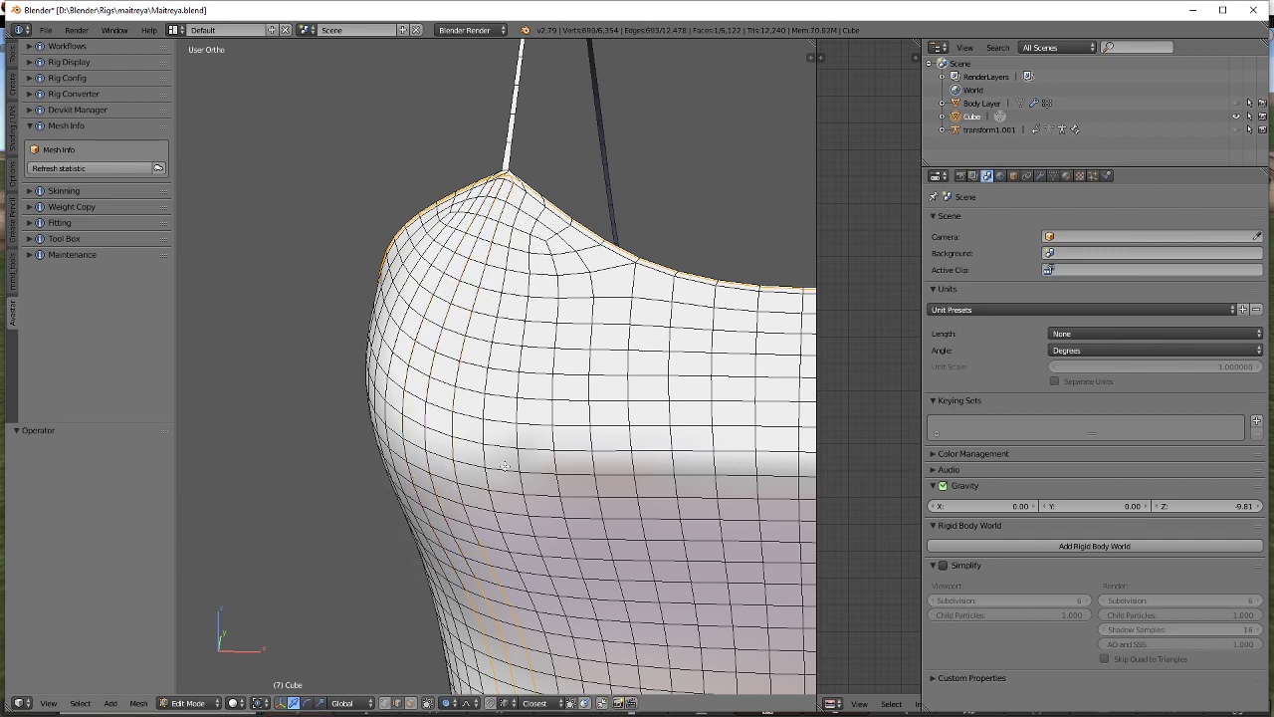
right_click(426, 528)
scroll(440, 352, "down", 4)
middle_click_drag(770, 351, 516, 323, "shift")
scroll(516, 323, "up", 3)
middle_click_drag(524, 401, 512, 541)
right_click(514, 538)
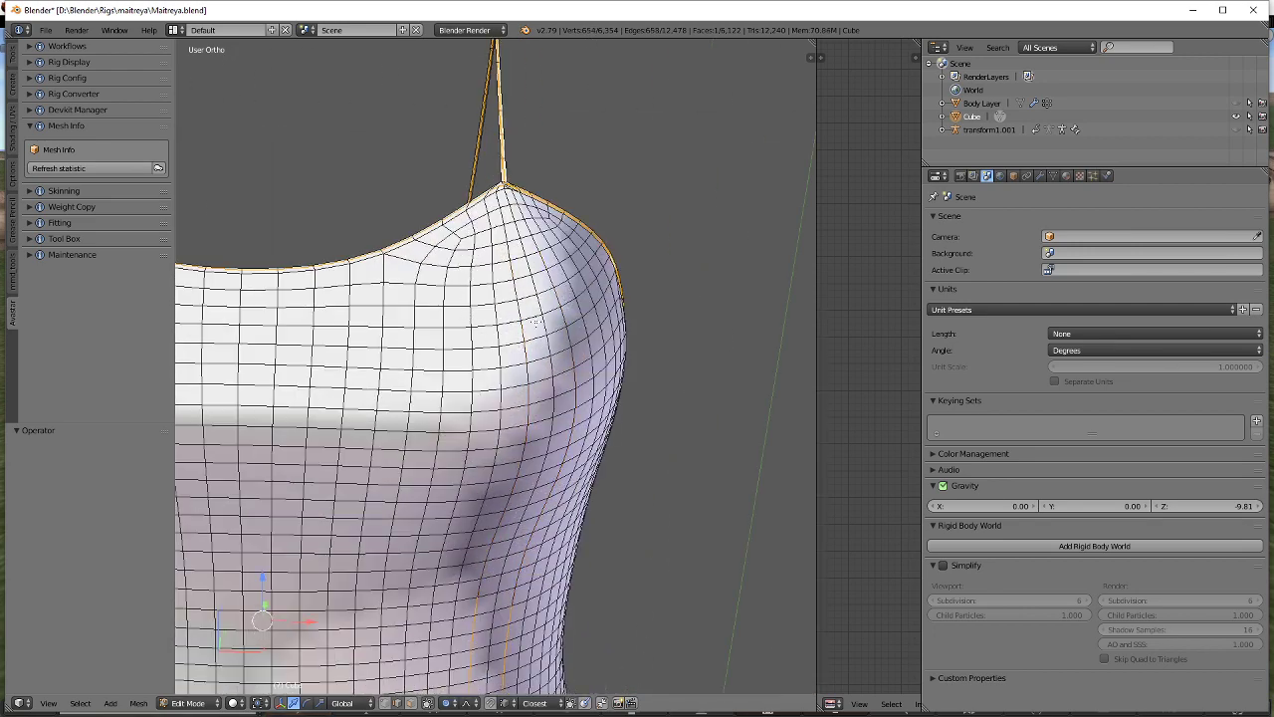
Circle-deselect the remaining edges on the dress body and skirt, keeping only the neckline trim and strap loops selected.
scroll(523, 519, "down", 3)
middle_click_drag(517, 343, 470, 386)
key("KP_3")
scroll(468, 388, "down", 3)
key("z")
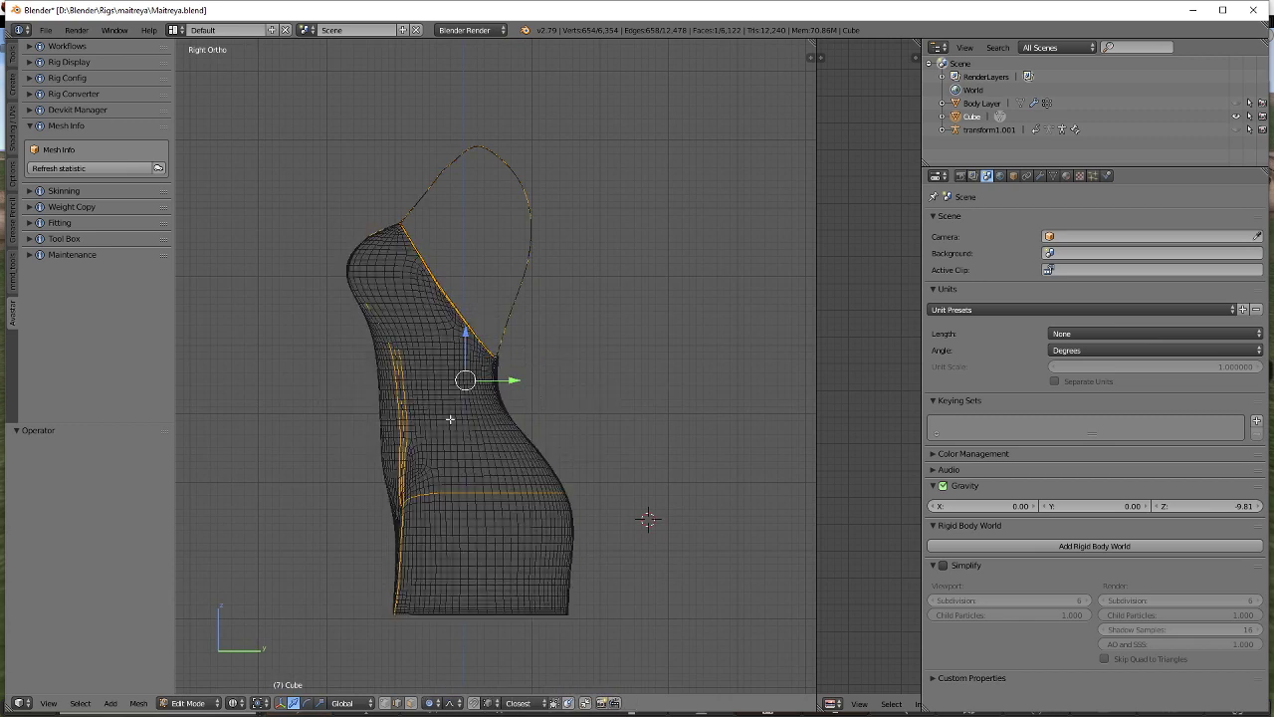
key("c")
mouse_move(369, 341)
middle_mouse_down()
mouse_move(398, 541)
mouse_move(631, 531)
middle_mouse_up()
key("Escape")
scroll(586, 512, "up", 9)
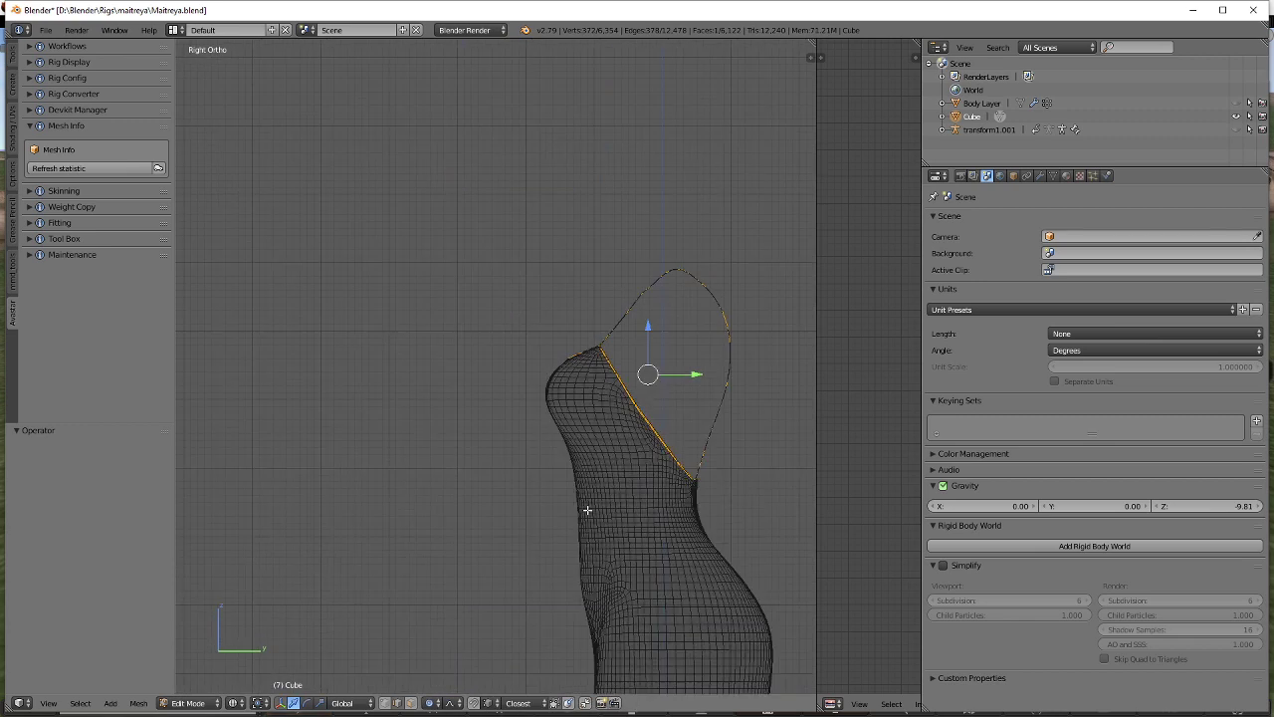
Dissolve the selected neckline trim and strap edge loops and check the topology at the strap joint.
scroll(433, 483, "up", 3)
mouse_move(433, 484)
middle_mouse_down("shift")
mouse_move(442, 378)
mouse_move(522, 390)
middle_mouse_up("shift")
key("x")
left_click(631, 332)
key("z")
scroll(549, 432, "down", 2)
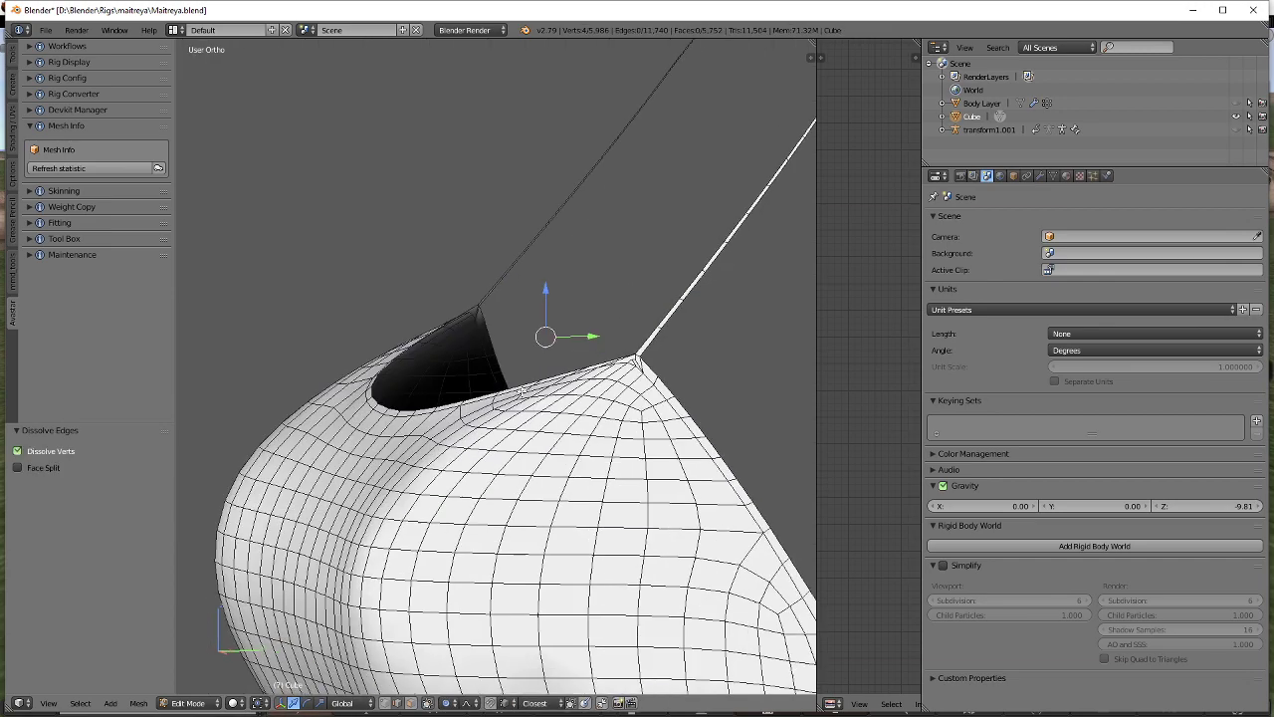
middle_click_drag(637, 385, 499, 387, "shift")
scroll(522, 390, "up", 9)
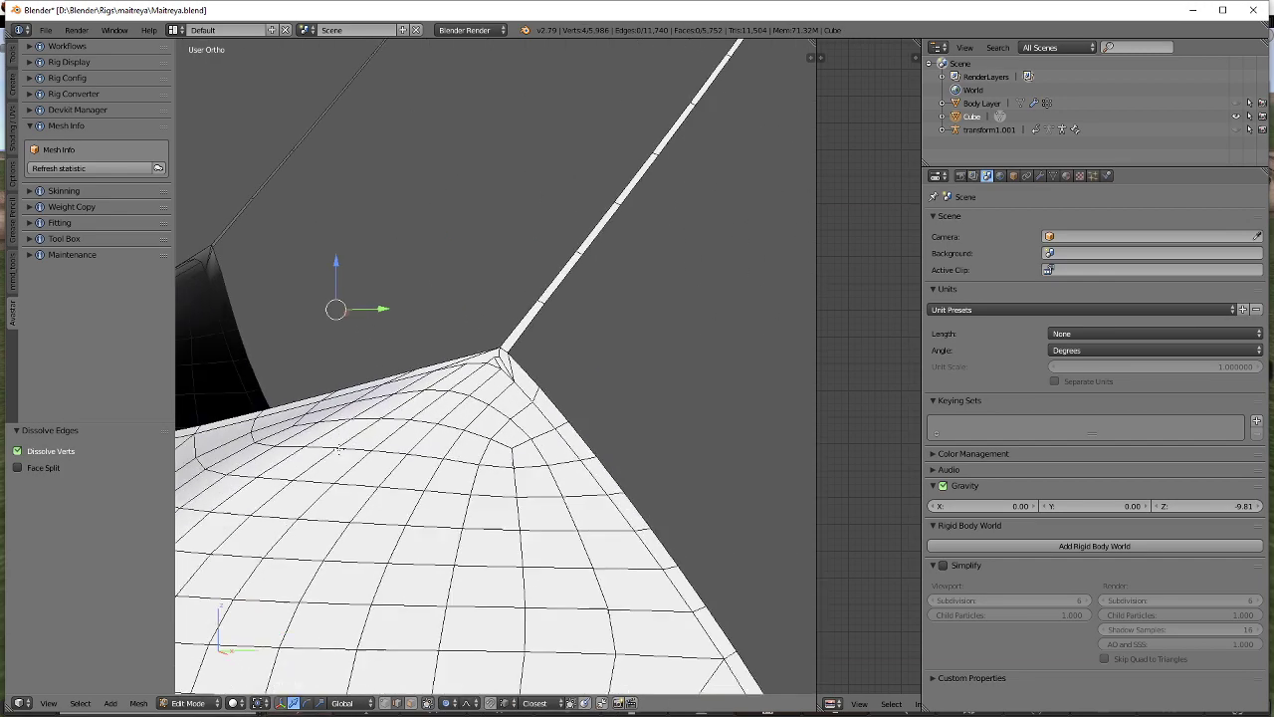
middle_click_drag(577, 389, 434, 443, "shift")
scroll(538, 435, "down", 8)
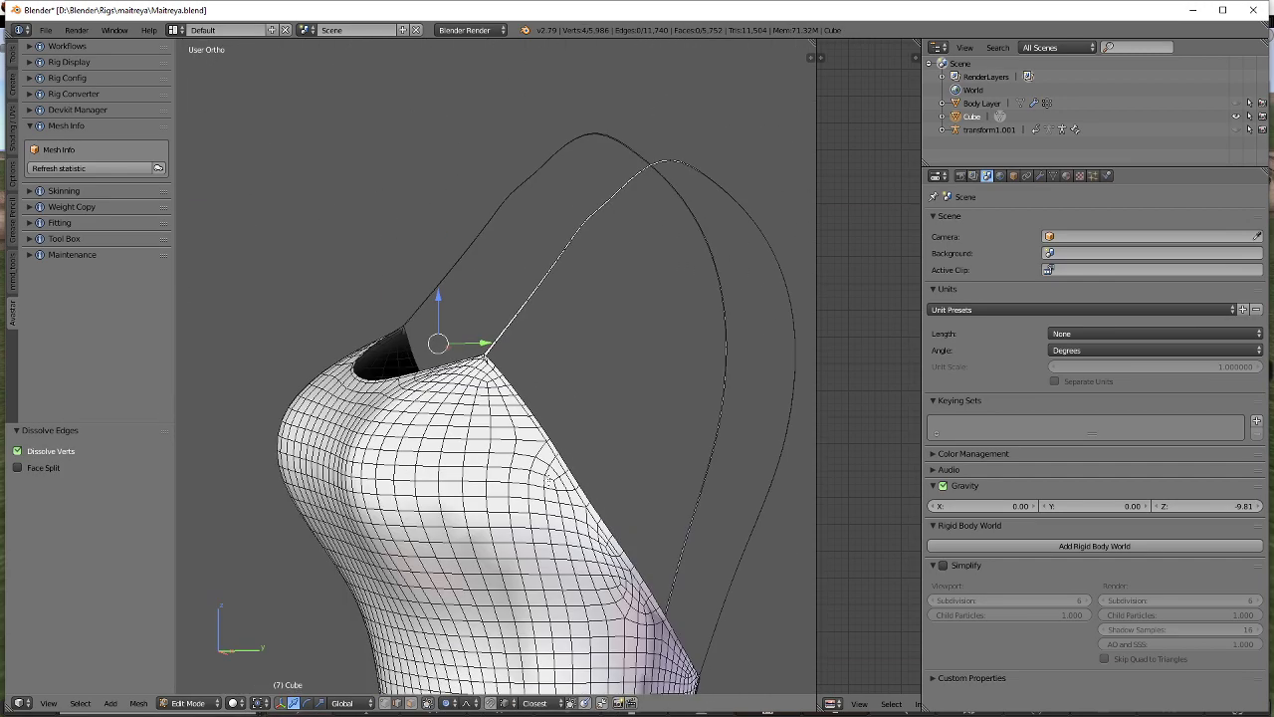
Delete all faces on the negative X half of the dress, up to the centre line.
key("KP_1")
key("z")
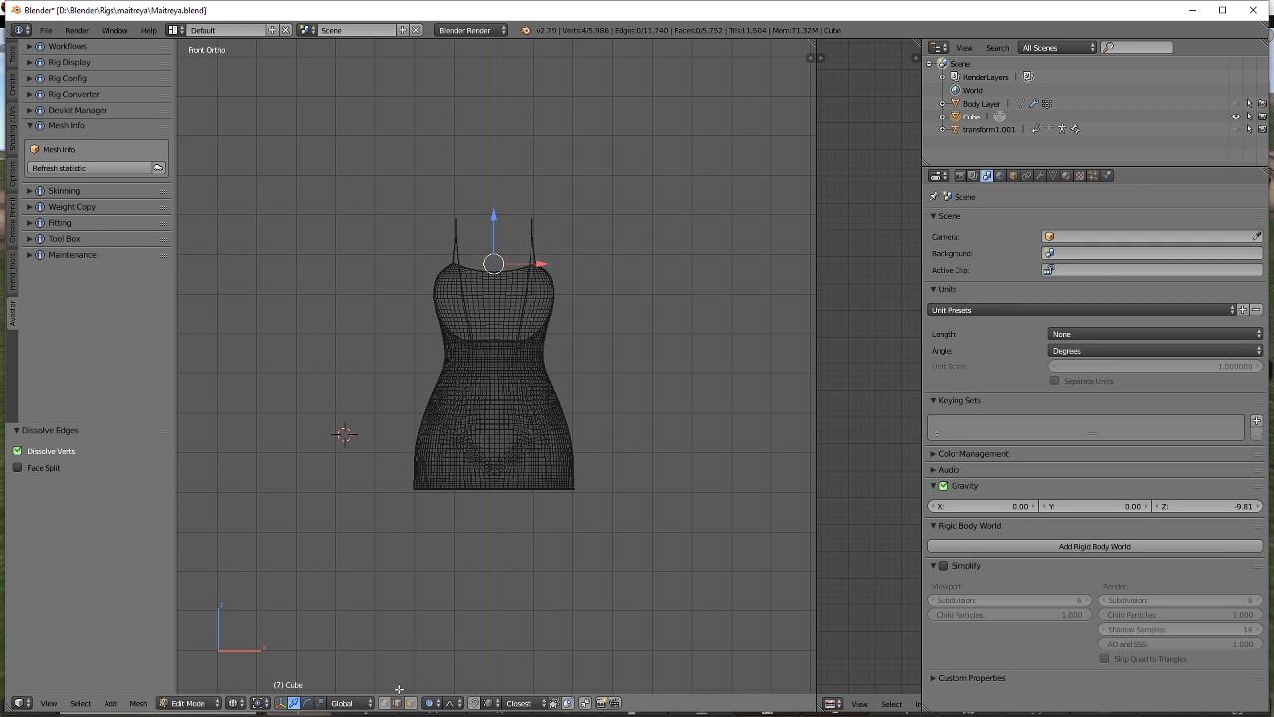
left_click(386, 703)
key("b")
left_click_drag(345, 154, 491, 550)
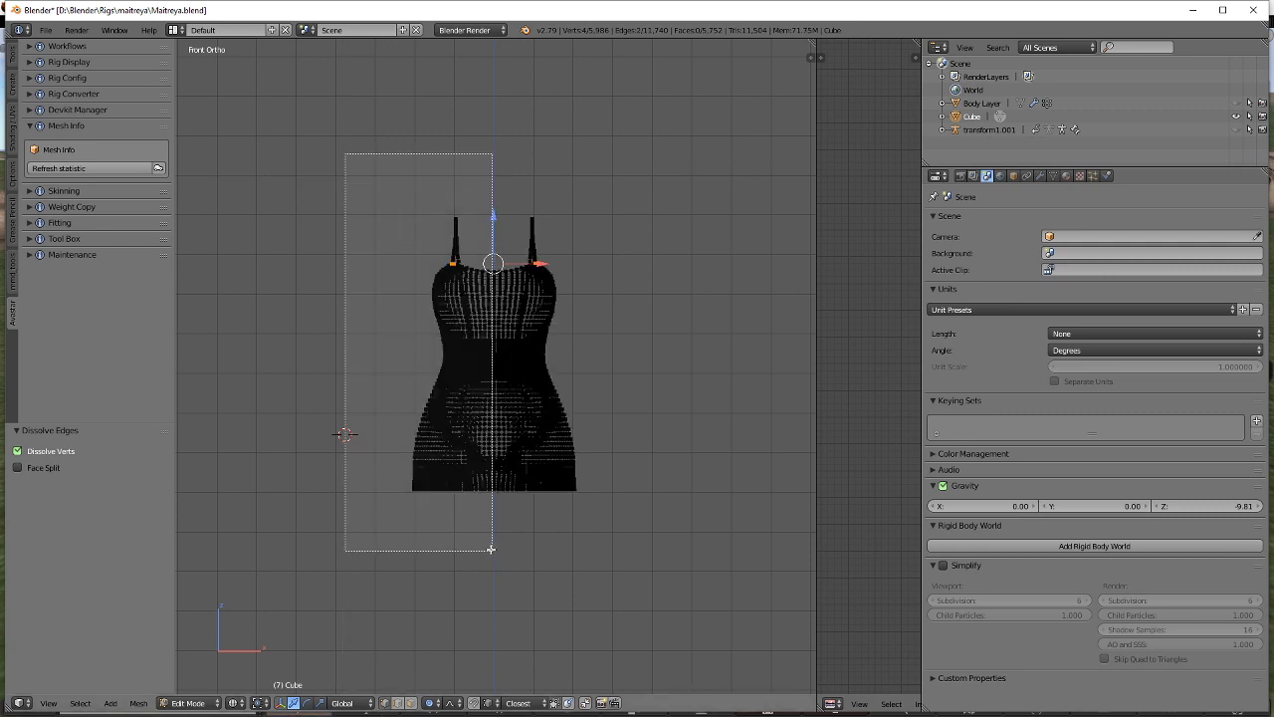
key("Escape")
key("a")
scroll(343, 438, "up", 3)
key("b")
left_click_drag(326, 82, 496, 594)
key("x")
key("f")
middle_click_drag(549, 293, 500, 285, "shift")
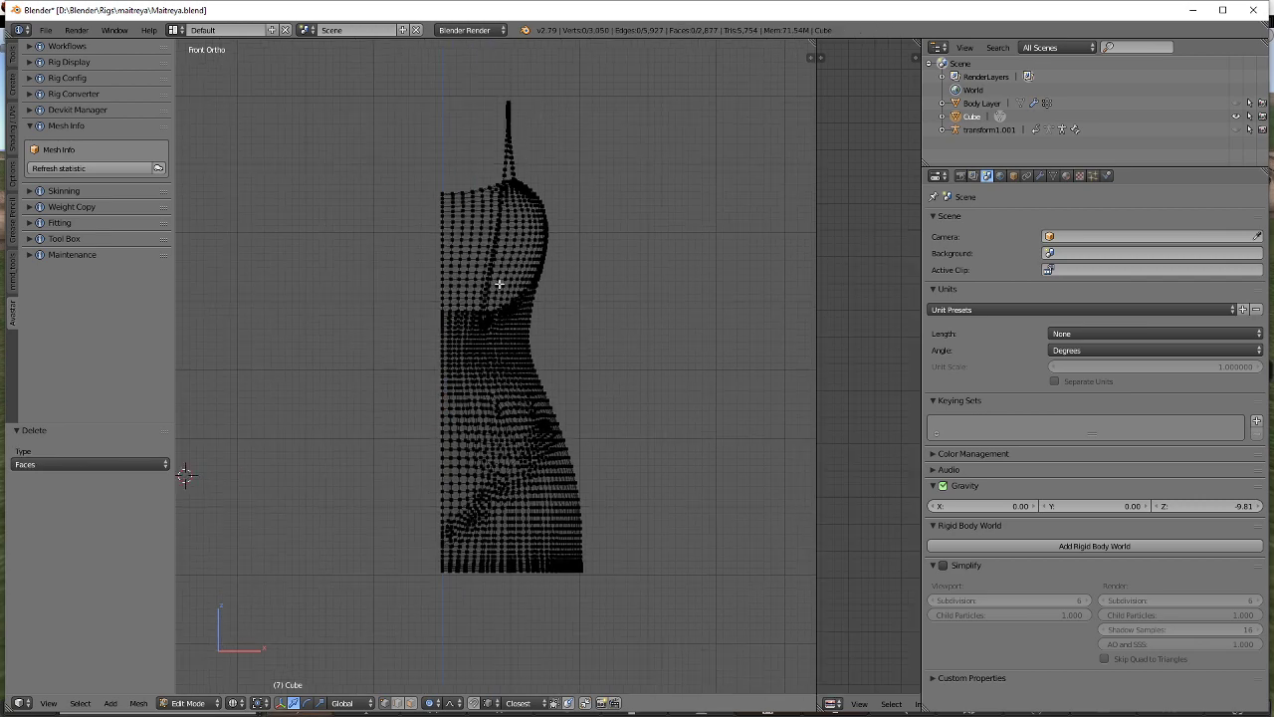
Knife-cut two edges from bust grid vertices to the front neckline border, midway between the centre and the strap.
key("a")
scroll(558, 259, "up", 5)
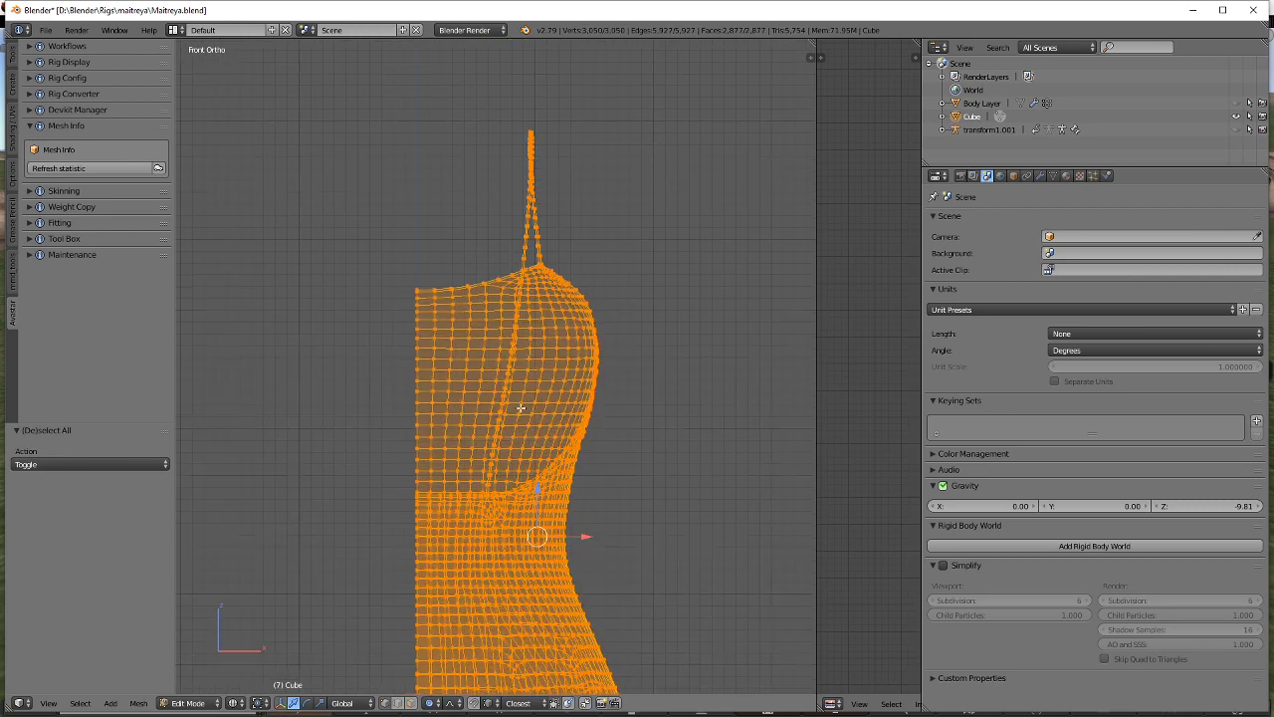
key("z")
middle_click_drag(528, 370, 473, 437)
key("k")
key("space")
key("a")
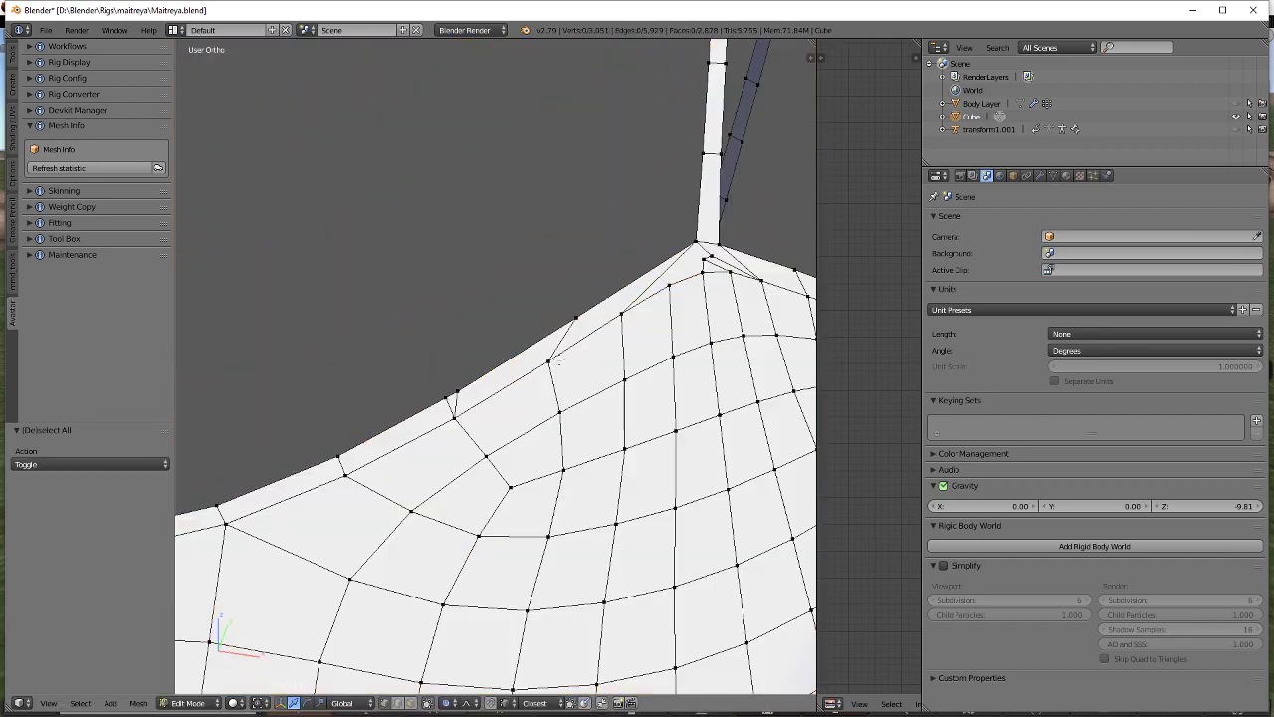
key("k")
left_click(549, 361)
left_click(524, 296)
key("space")
key("a")
Knife-cut two more edges from the next grid vertices to the neckline border, nearer the strap joint.
key("k")
left_click(624, 313)
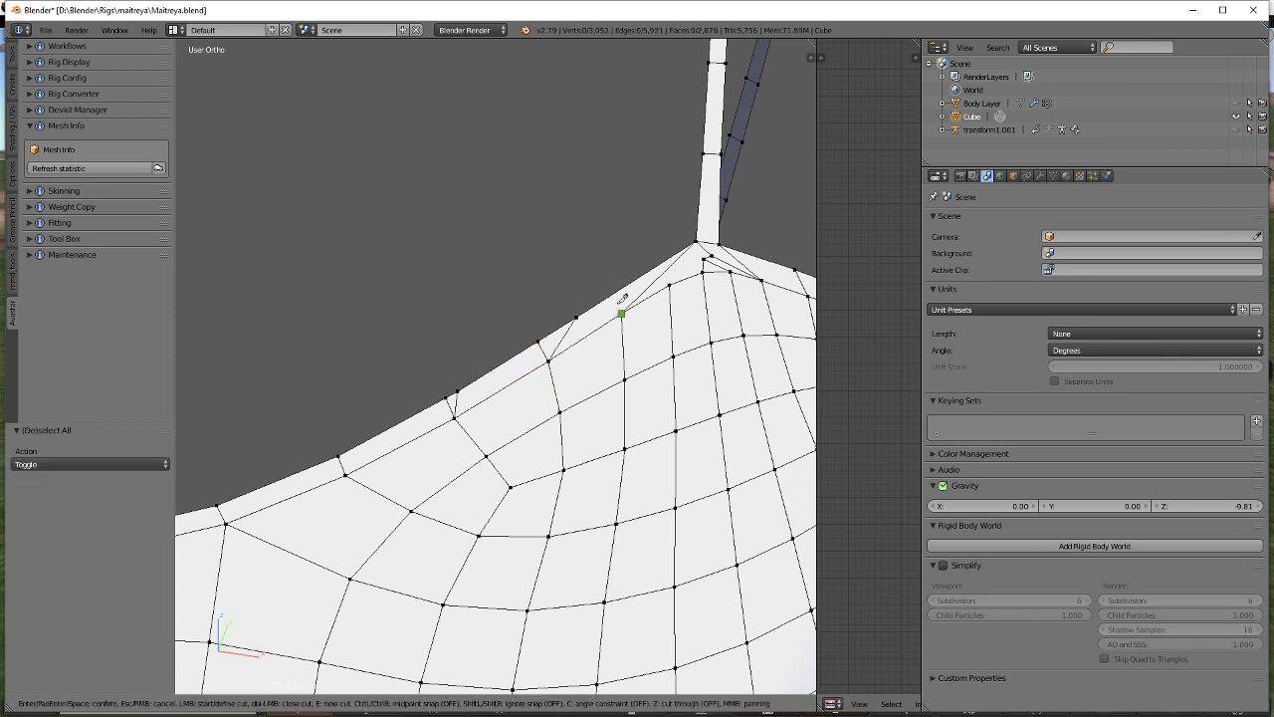
left_click(584, 239)
key("space")
middle_click_drag(586, 242, 493, 351, "shift")
scroll(508, 359, "up", 1)
key("a")
key("k")
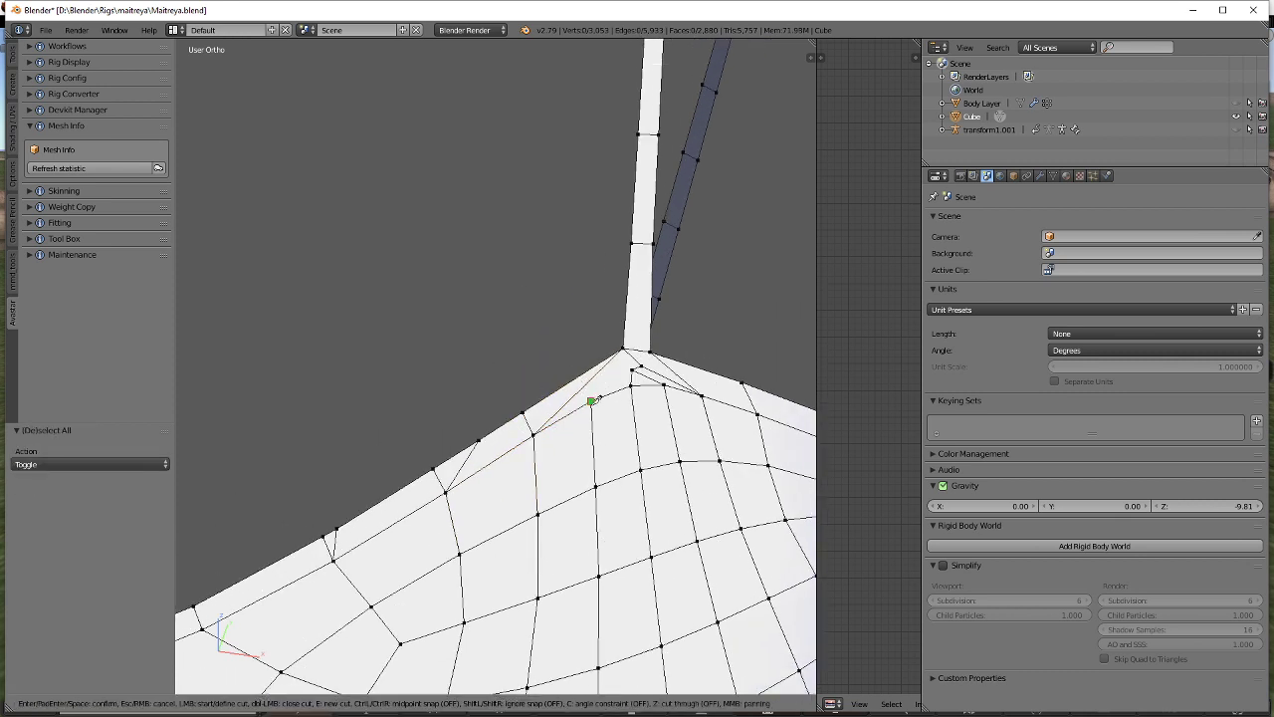
left_click(572, 318)
key("space")
scroll(588, 343, "up", 2)
key("a")
Knife-cut edges from the grid vertices below the strap to the two corners of the strap base.
key("k")
key("Escape")
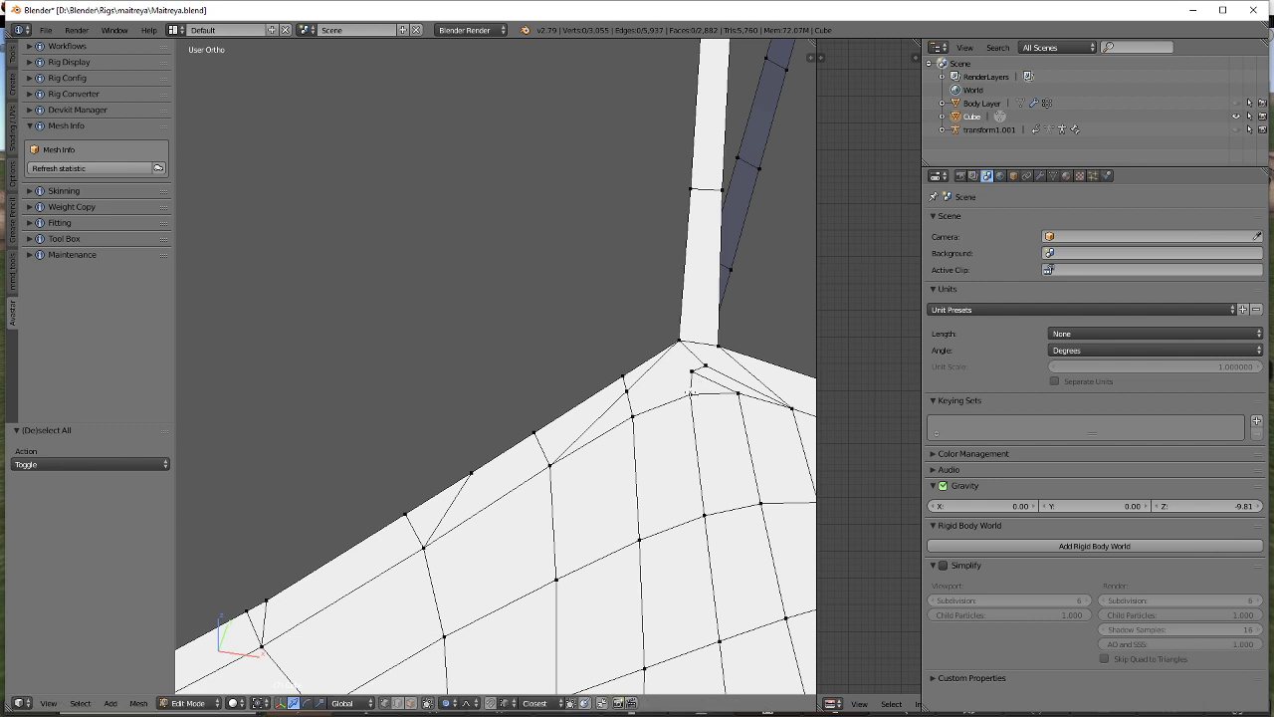
key("l")
key("k")
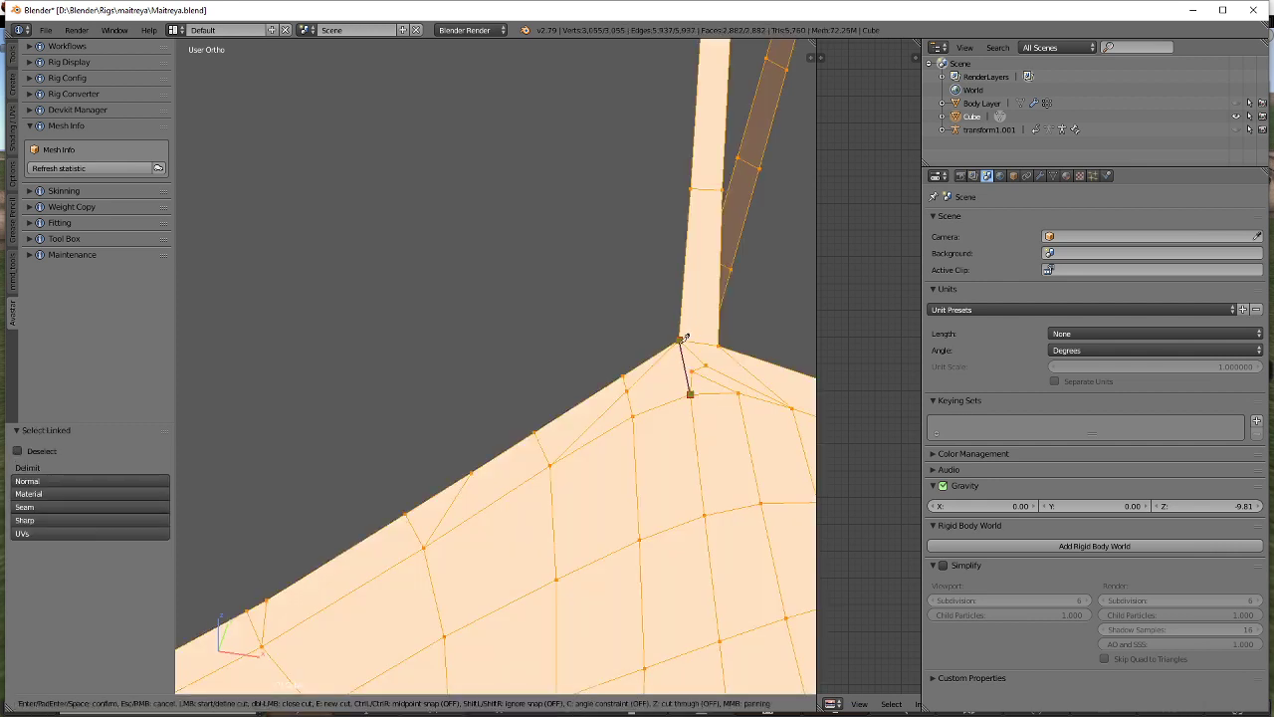
left_click(682, 337)
key("Return")
key("a")
key("k")
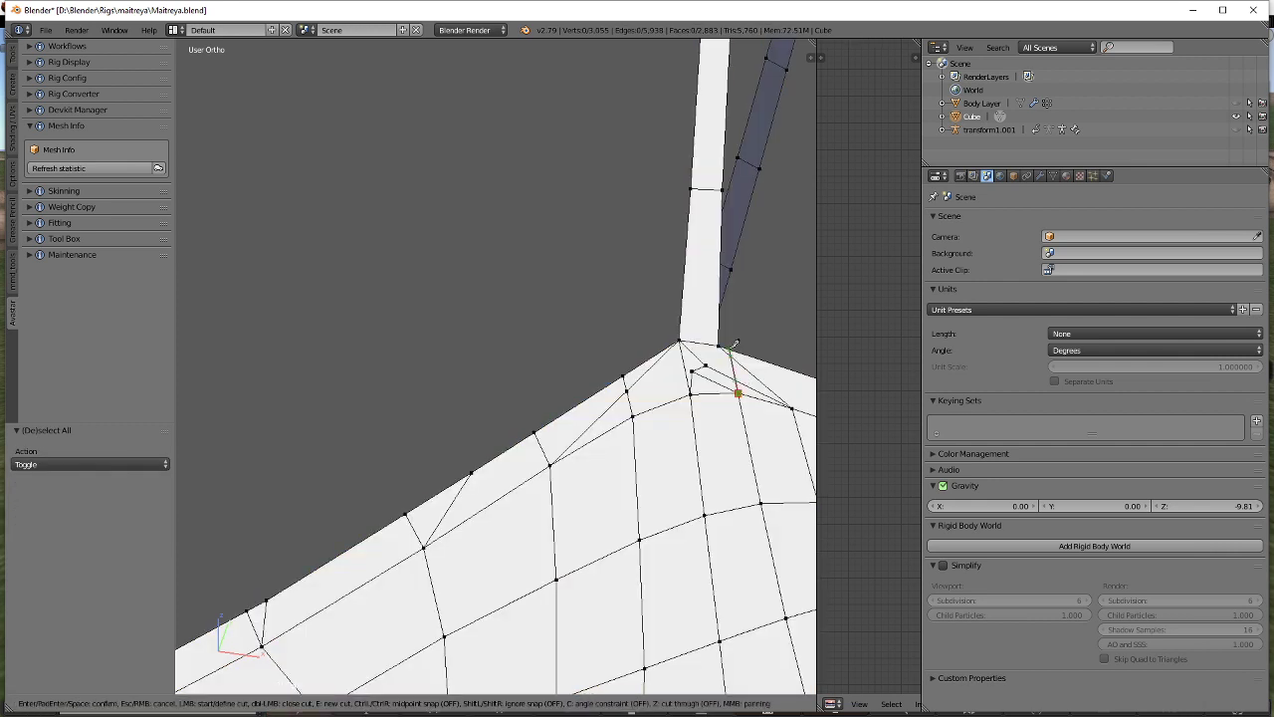
left_click(719, 346)
key("space")
middle_click_drag(718, 346, 534, 352, "shift")
Knife-cut two edges from grid vertices to the side border on the armhole side of the strap joint.
key("a")
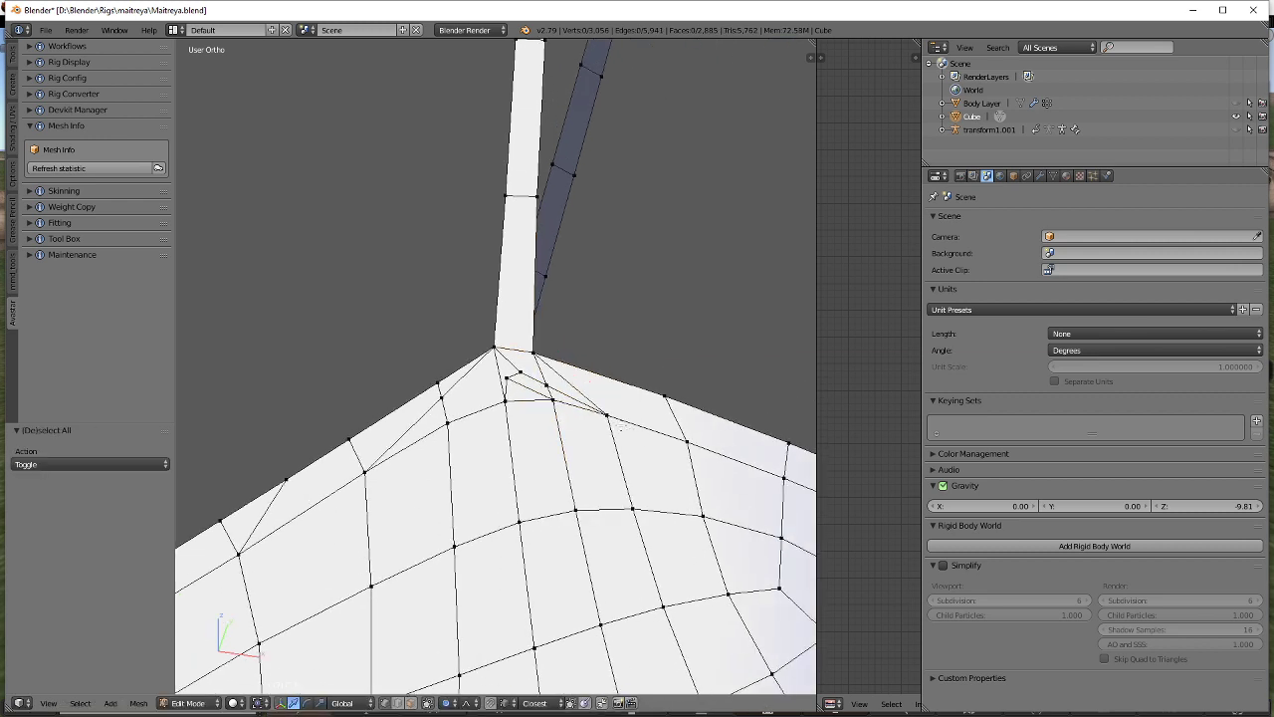
key("k")
key("Return")
key("l")
key("k")
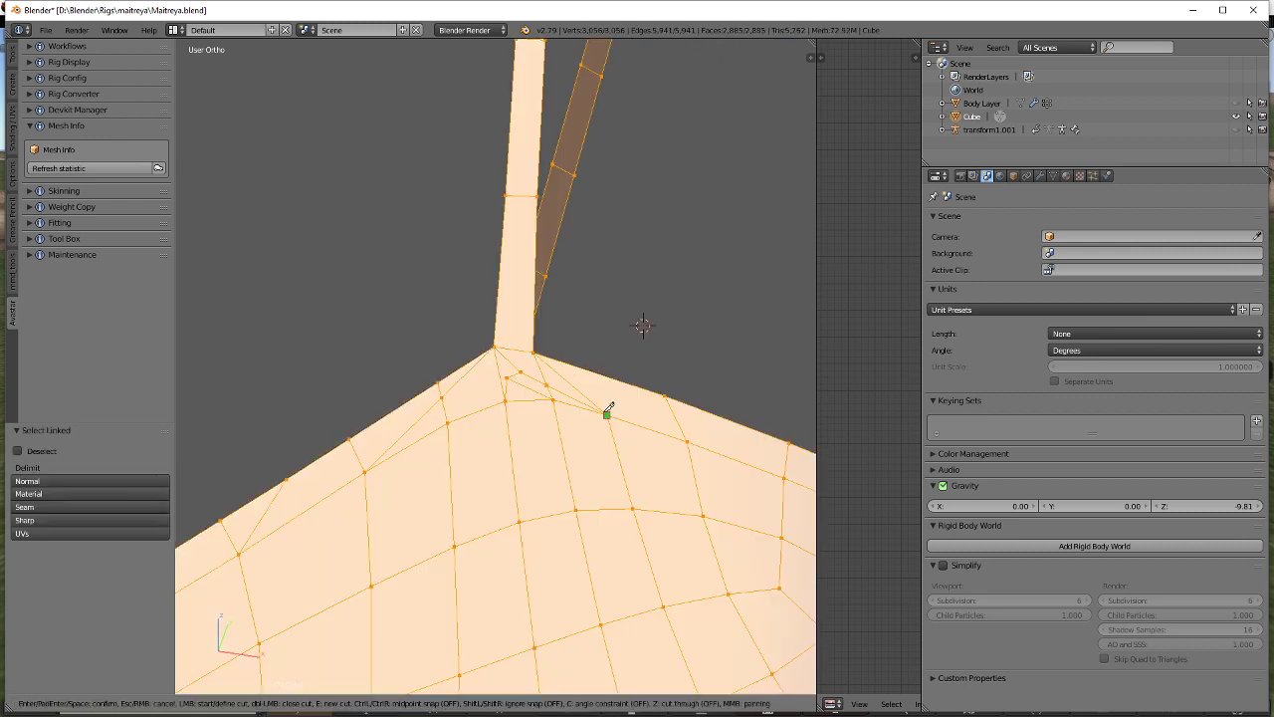
key("Return")
middle_click_drag(624, 324, 574, 349)
key("a")
key("l")
key("k")
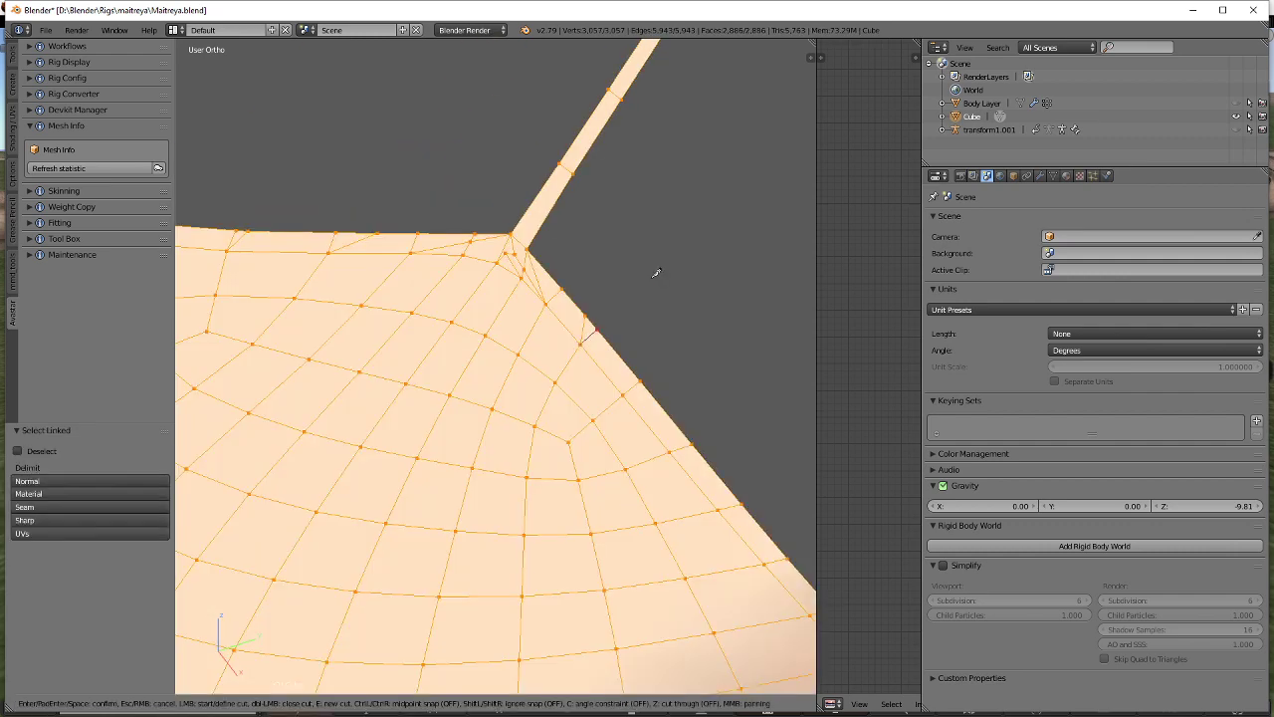
key("Return")
Dissolve the leftover diagonal edge beside the lower new cut on the armhole side.
key("a")
right_click(585, 336)
key("x")
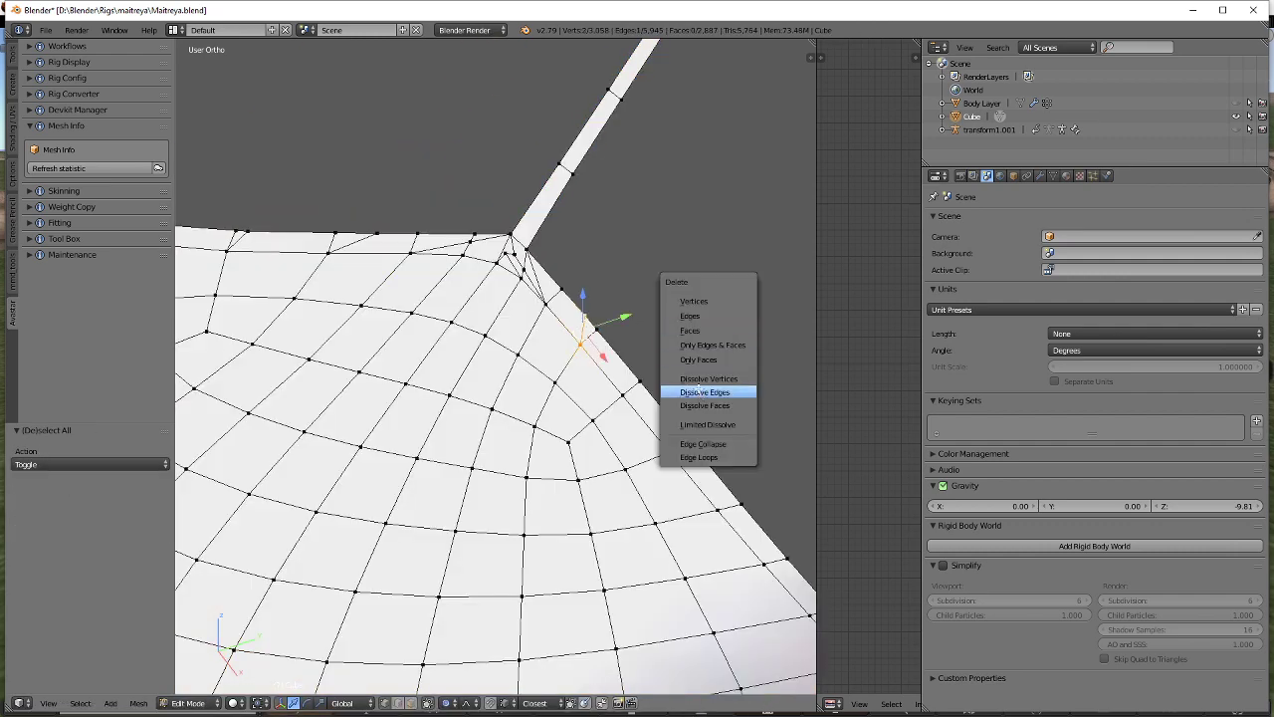
left_click(699, 390)
Switch to edge selection and dissolve the small leftover edges inside the strap joint.
scroll(603, 303, "up", 1)
middle_click_drag(603, 304, 615, 404, "shift")
key("ctrl+Tab")
left_click(580, 405)
scroll(577, 343, "up", 2)
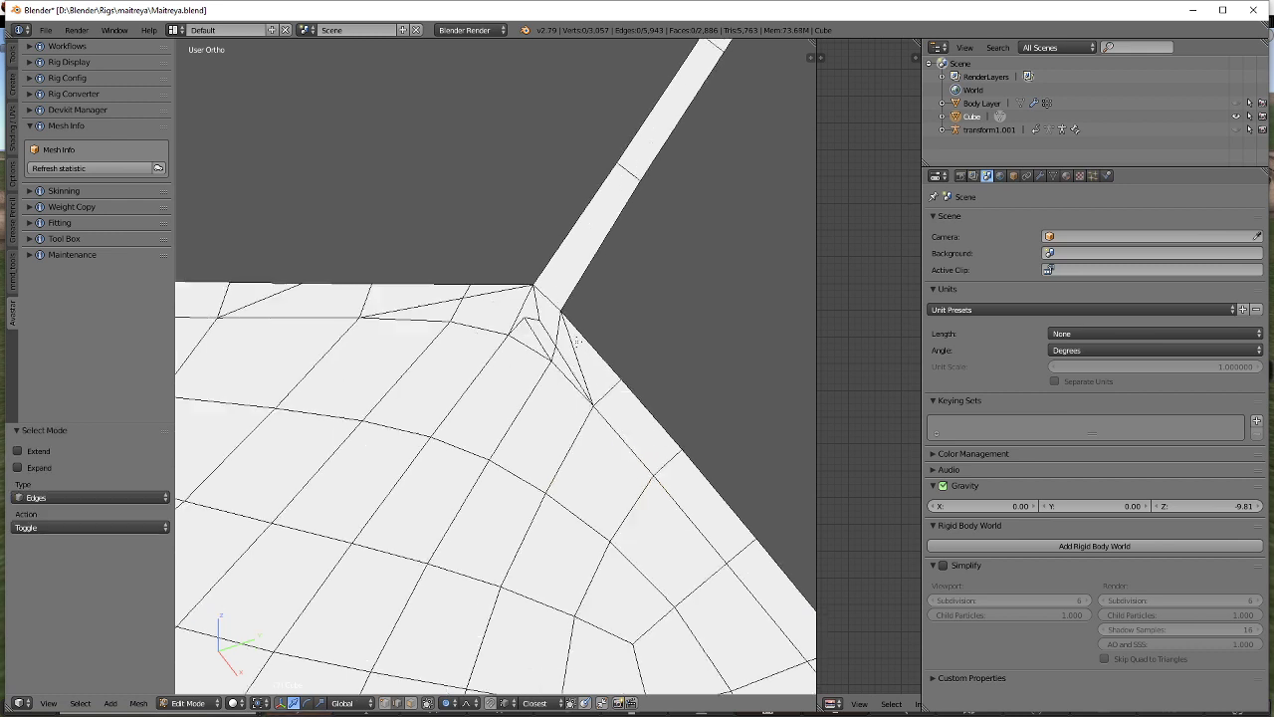
scroll(575, 340, "up", 1)
right_click(546, 334)
key("x")
left_click(544, 338)
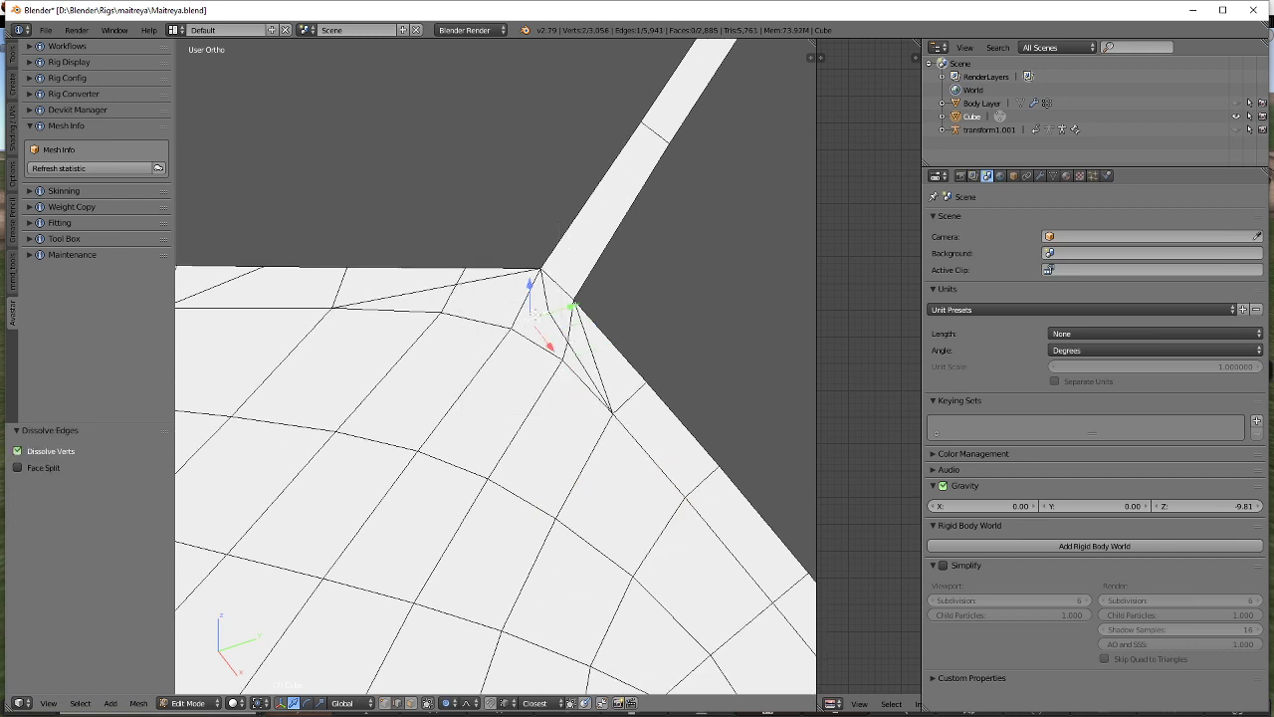
key("x")
left_click(537, 313)
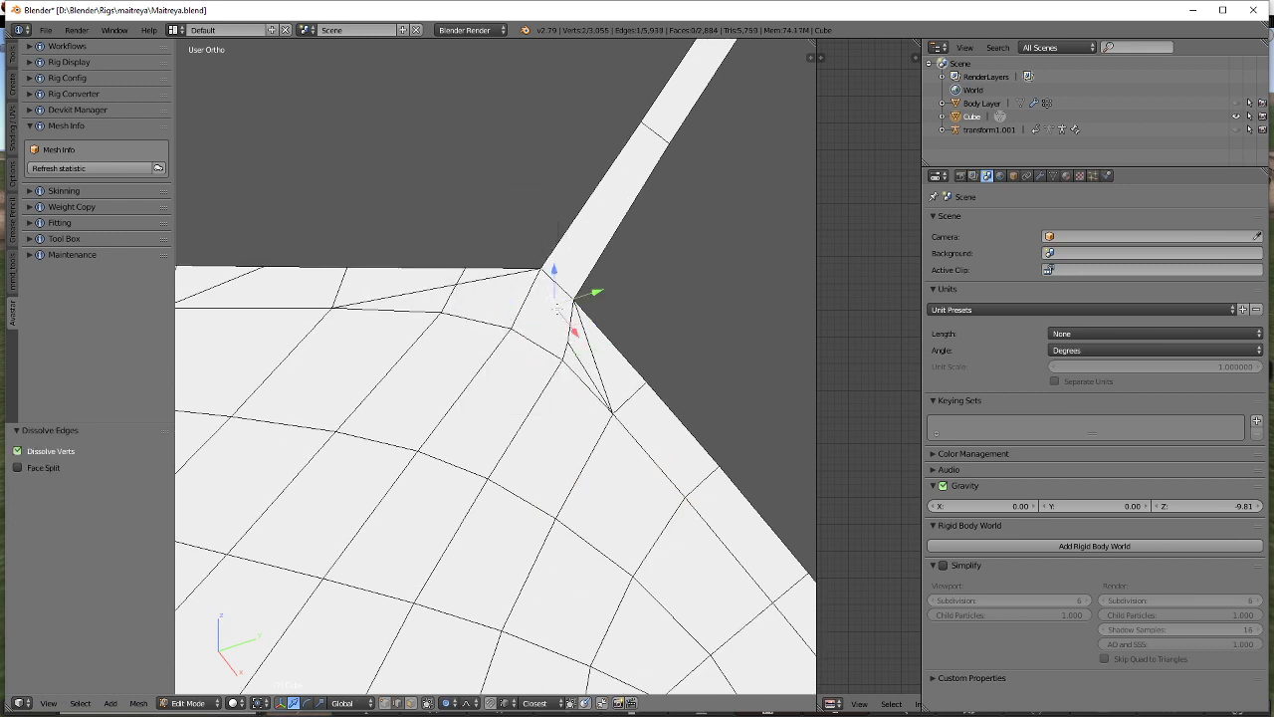
Dissolve the leftover diagonal edges running from the strap joint toward the armhole trim.
key("x")
left_click(554, 311)
right_click(588, 363)
key("x")
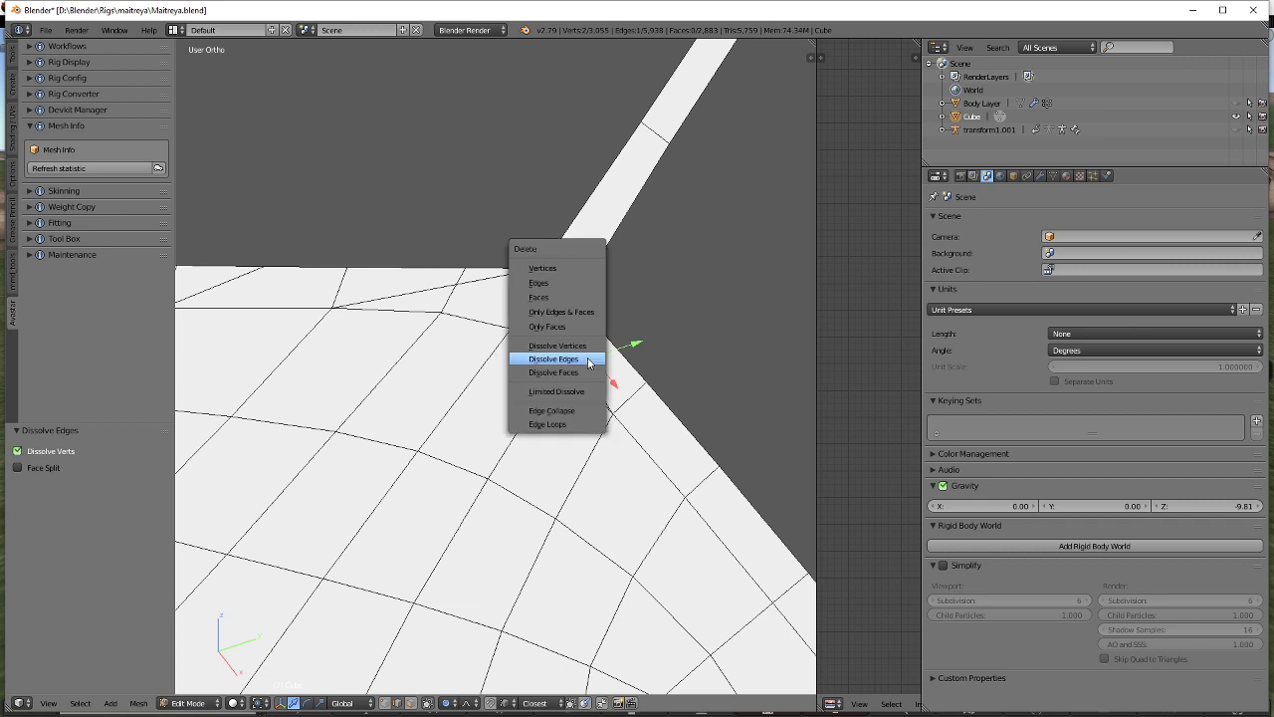
left_click(588, 360)
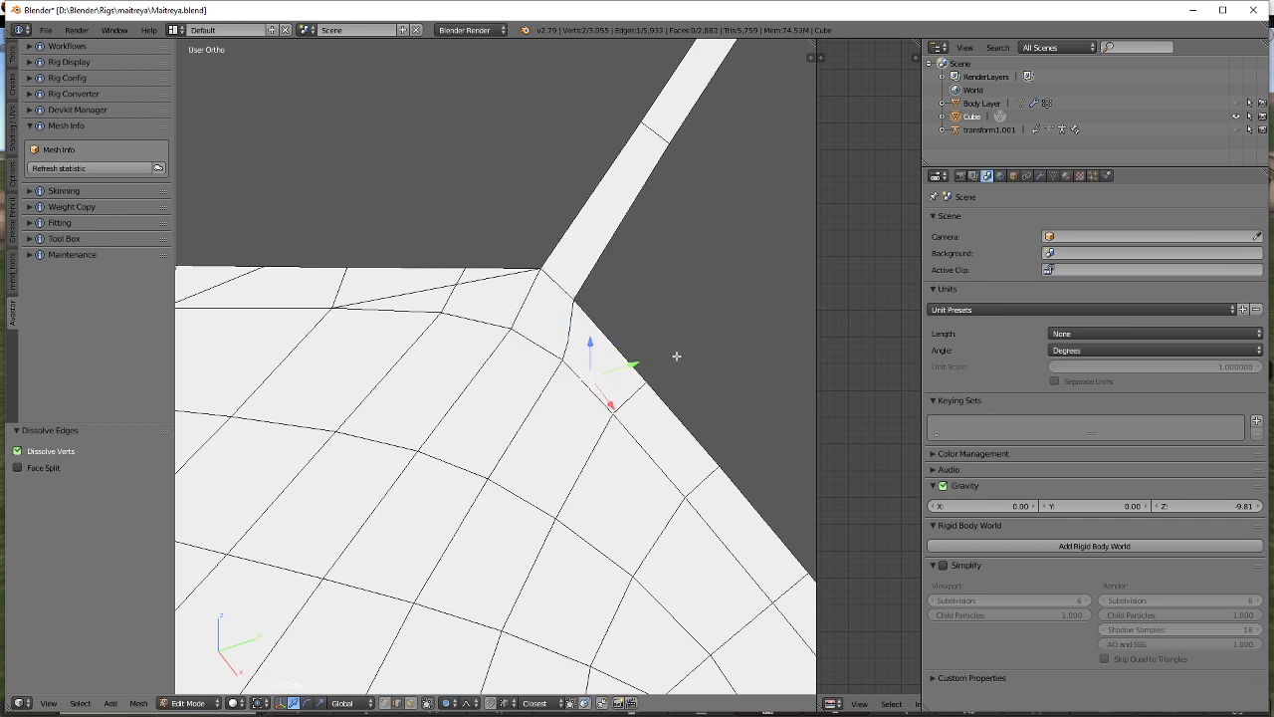
Dissolve the leftover diagonal edges along the front neckline trim and clear the selection.
scroll(654, 357, "down", 4)
key("x")
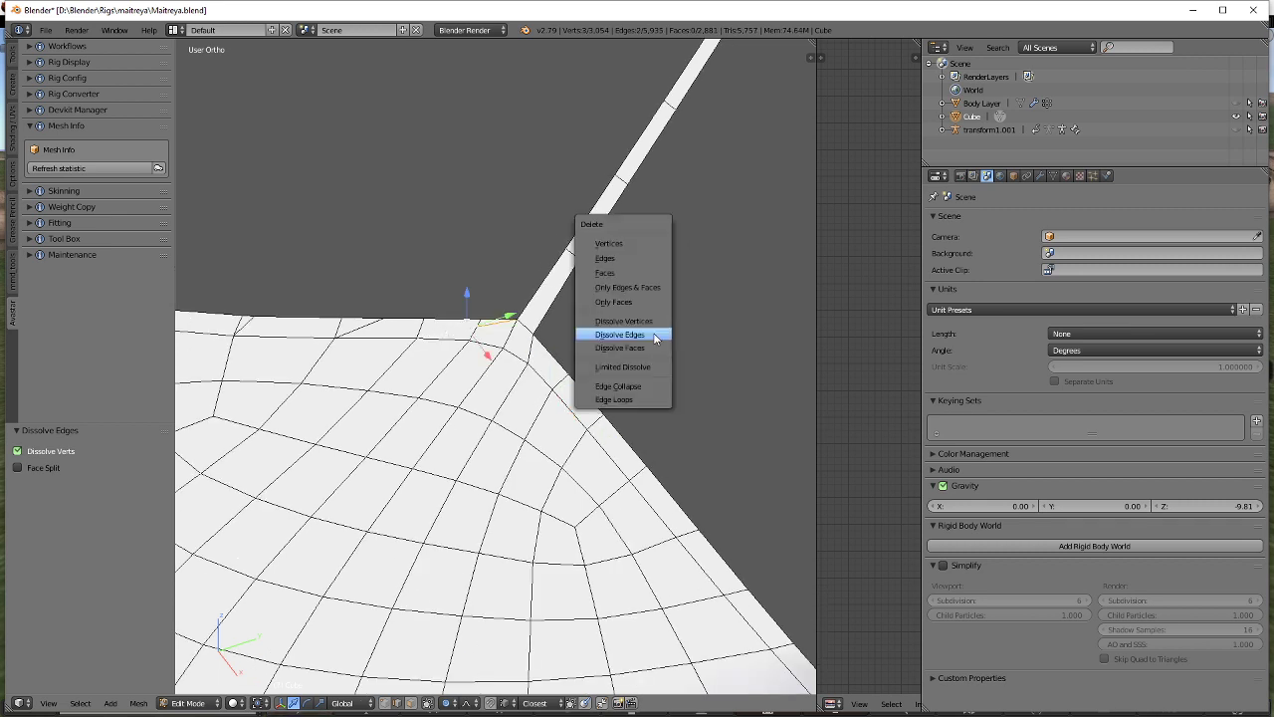
left_click(611, 333)
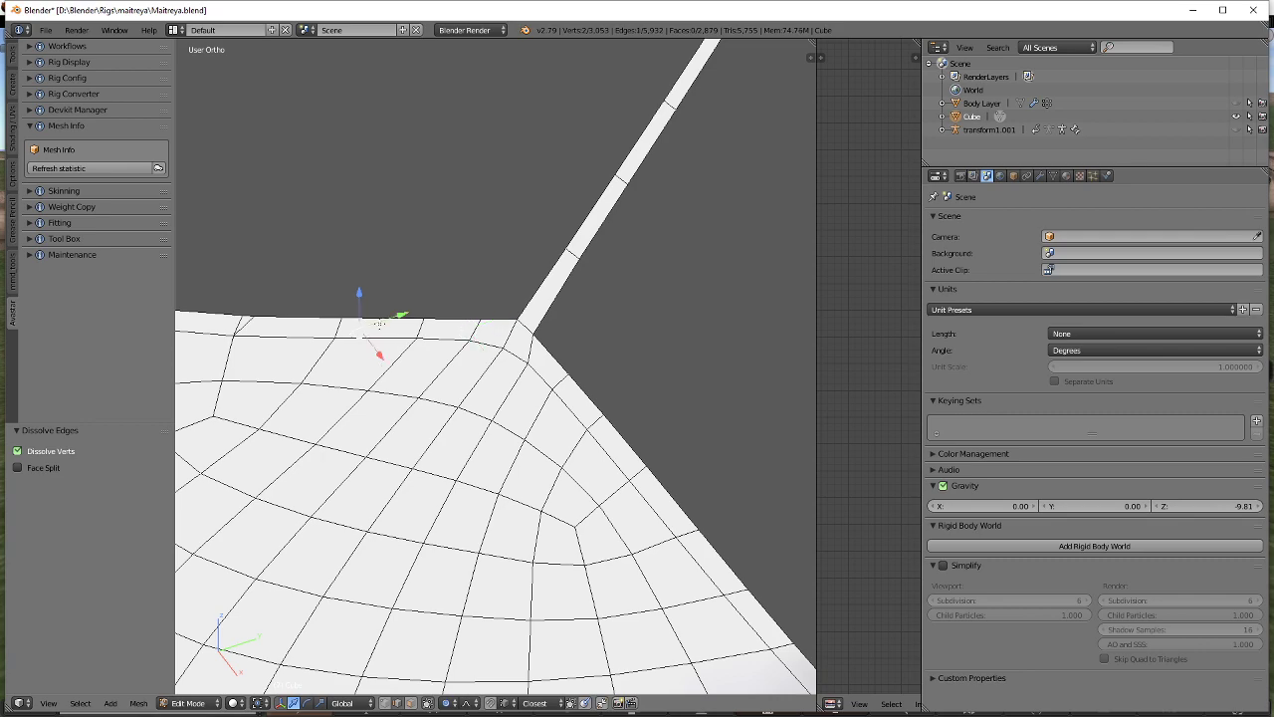
key("x")
left_click(378, 324)
right_click(249, 326)
key("x")
left_click(541, 332)
key("a")
scroll(551, 333, "down", 8)
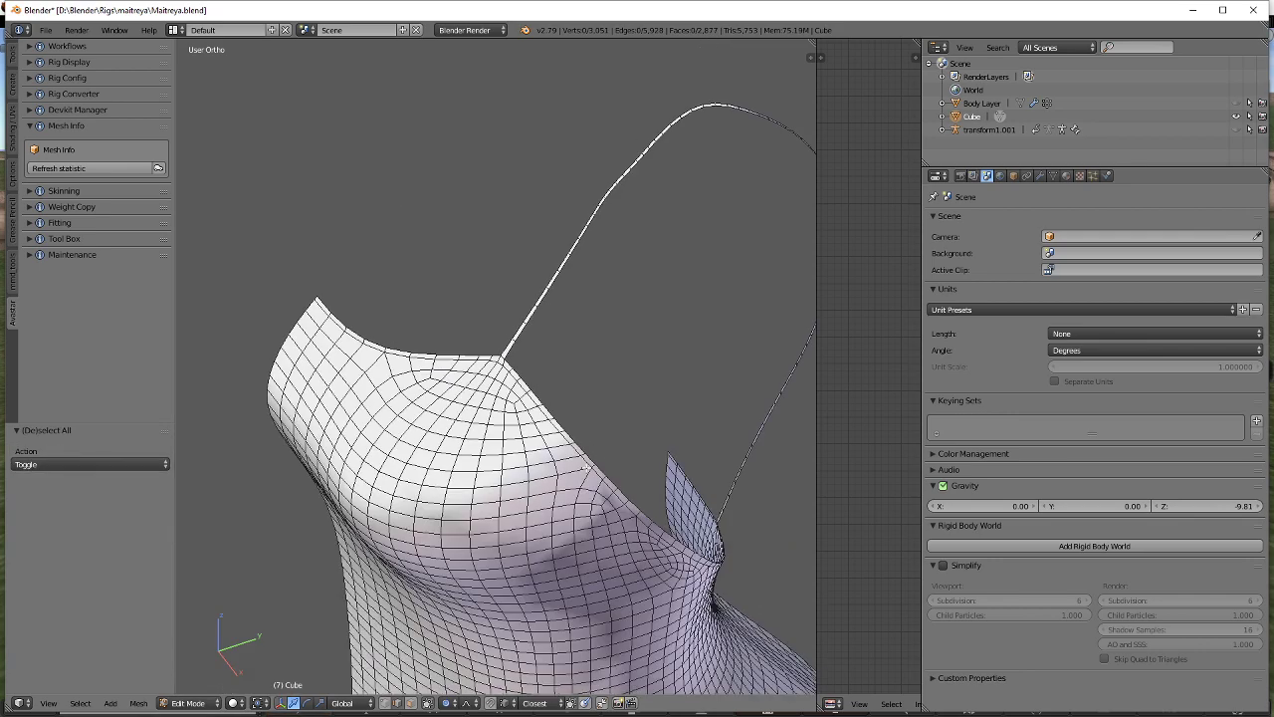
Dissolve three closely spaced horizontal edge loops just above the dress hem.
middle_click_drag(587, 467, 468, 366)
scroll(478, 368, "down", 2)
middle_click_drag(603, 667, 553, 300, "shift")
scroll(553, 301, "up", 8)
right_click(512, 296, "alt")
key("x")
left_click(510, 296)
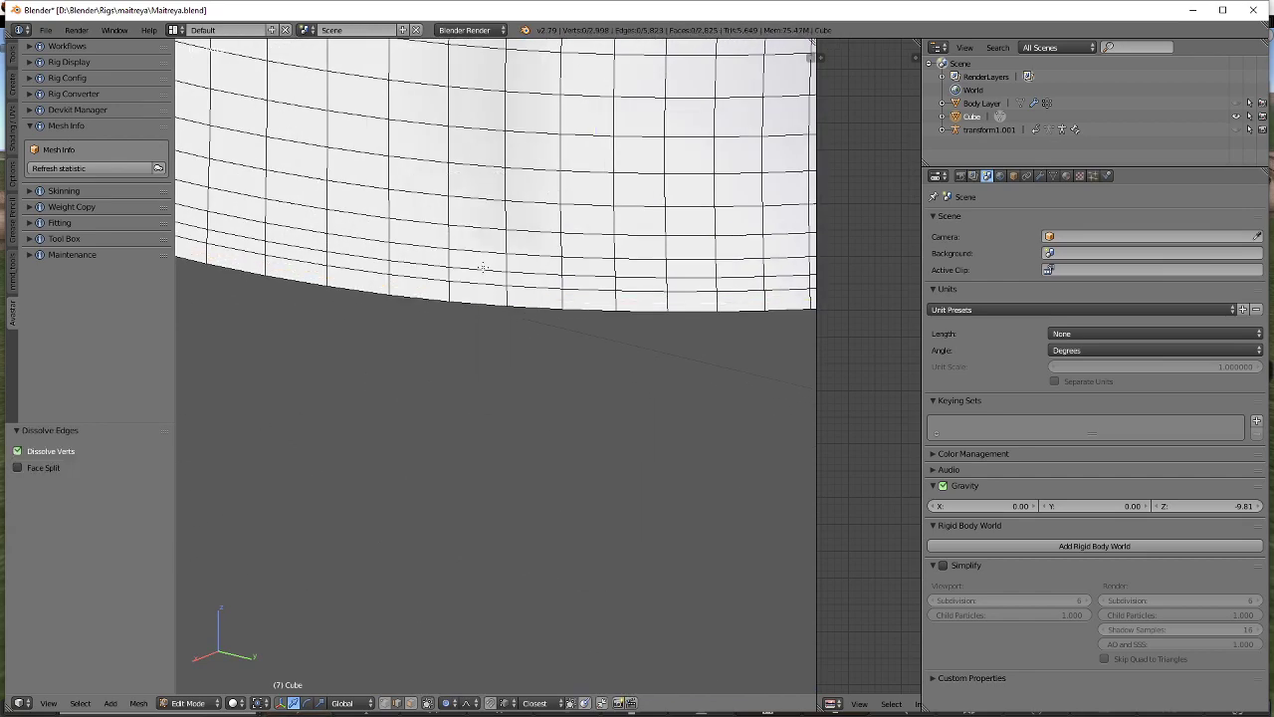
right_click(482, 268, "alt")
key("x")
left_click(483, 267)
right_click(497, 228, "alt")
key("x")
left_click(498, 226)
scroll(504, 203, "down", 3)
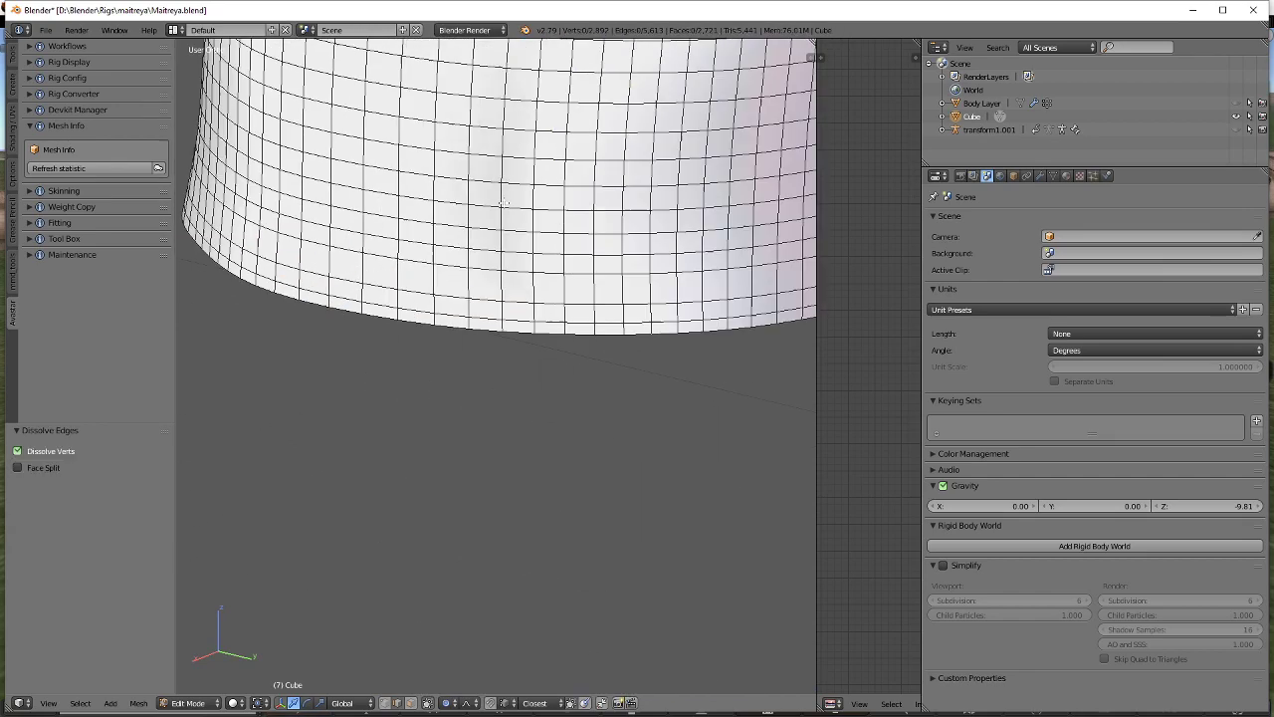
Select the whole half-dress mesh, widen the UV editor area and return to Object Mode.
middle_click_drag(503, 202, 591, 339, "shift")
scroll(515, 384, "down", 2)
key("a")
key("a")
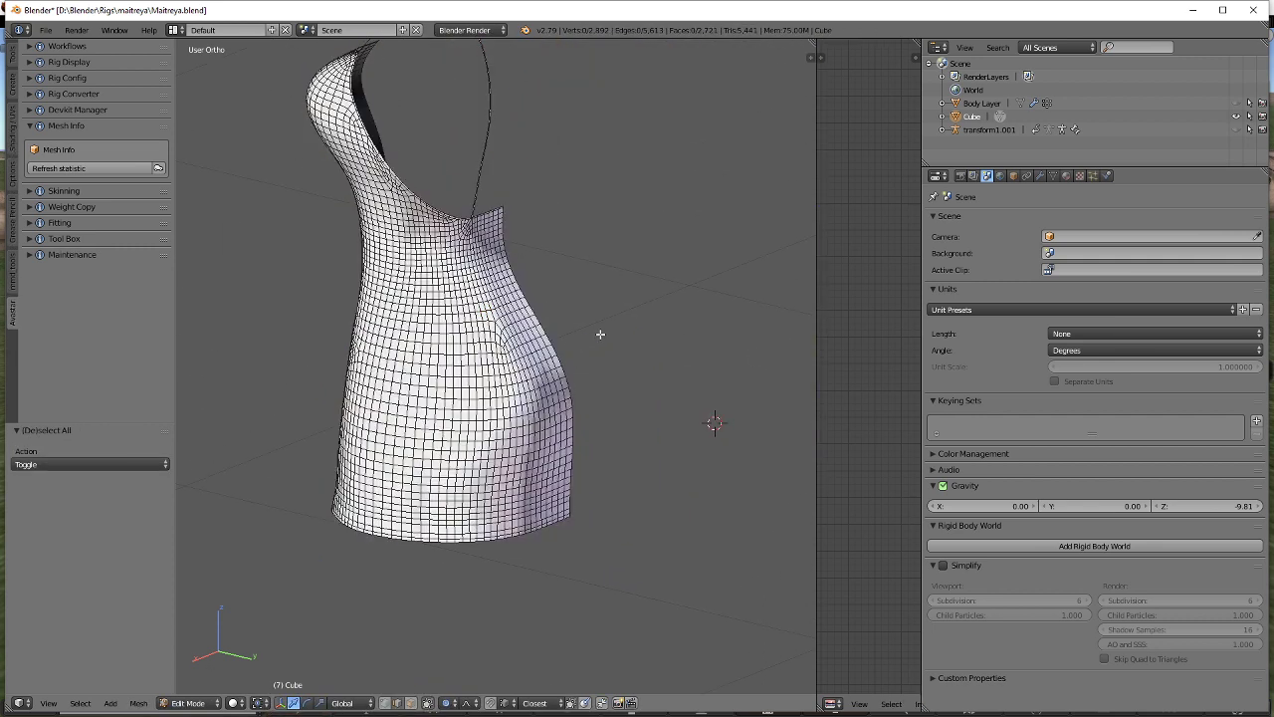
key("a")
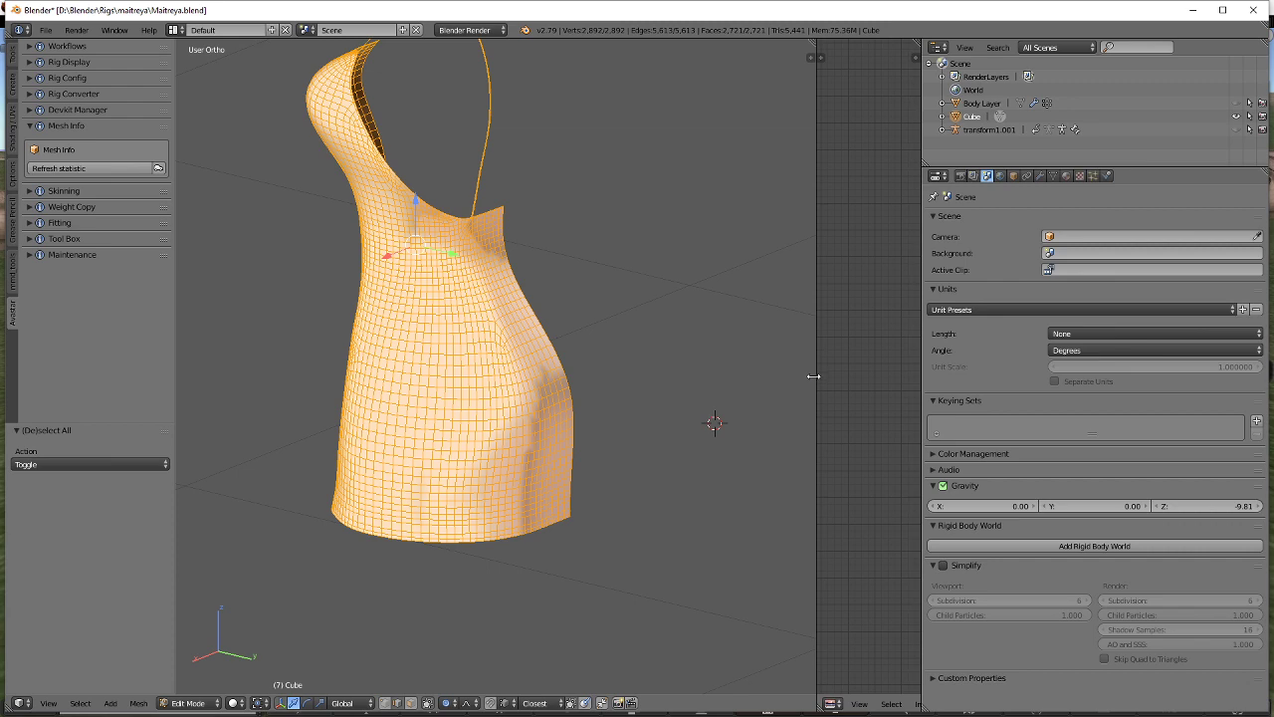
left_click_drag(814, 376, 498, 377)
key("Tab")
left_click(233, 376)
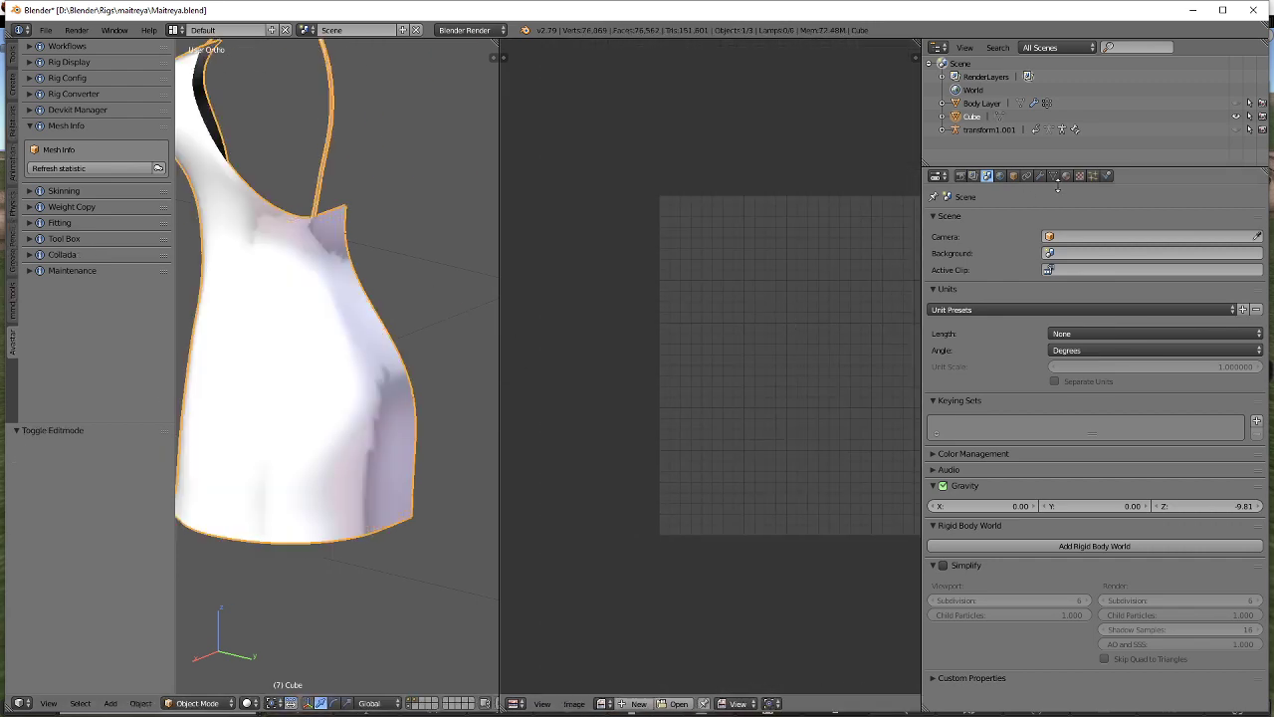
Add a Mirror modifier on the X axis to the half dress and apply it.
left_click(1040, 175)
left_click(1051, 219)
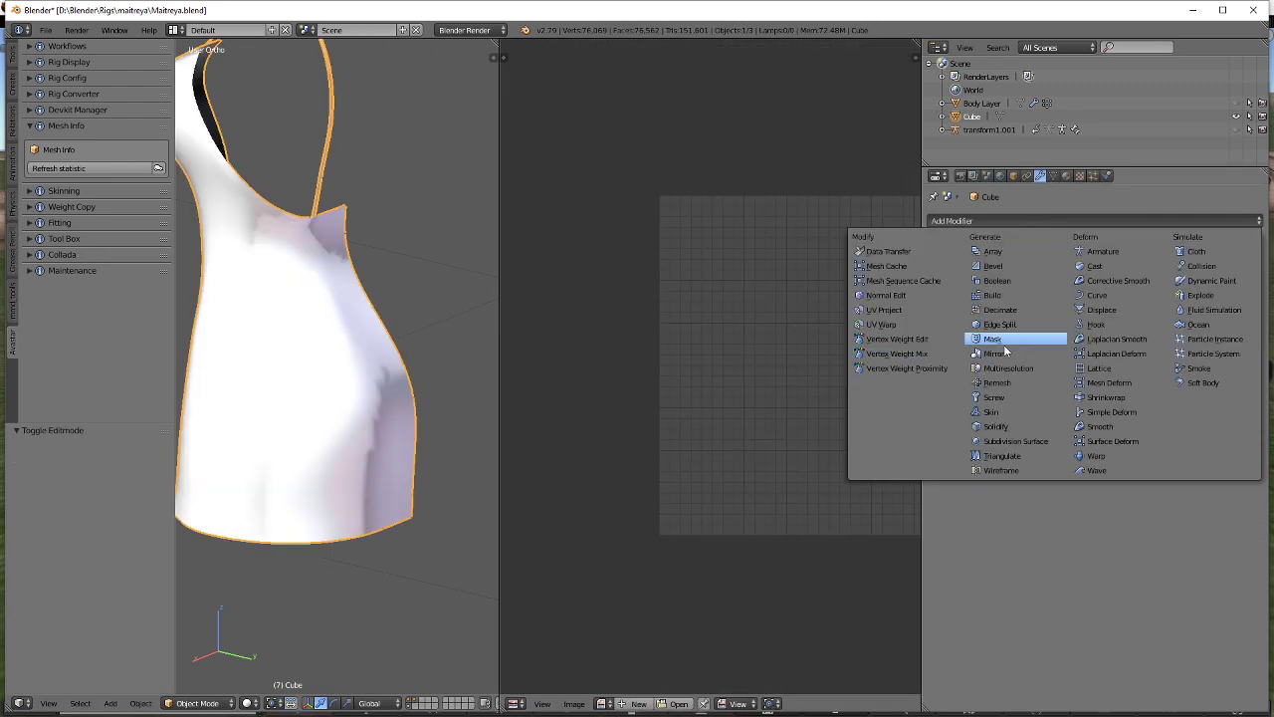
left_click(995, 353)
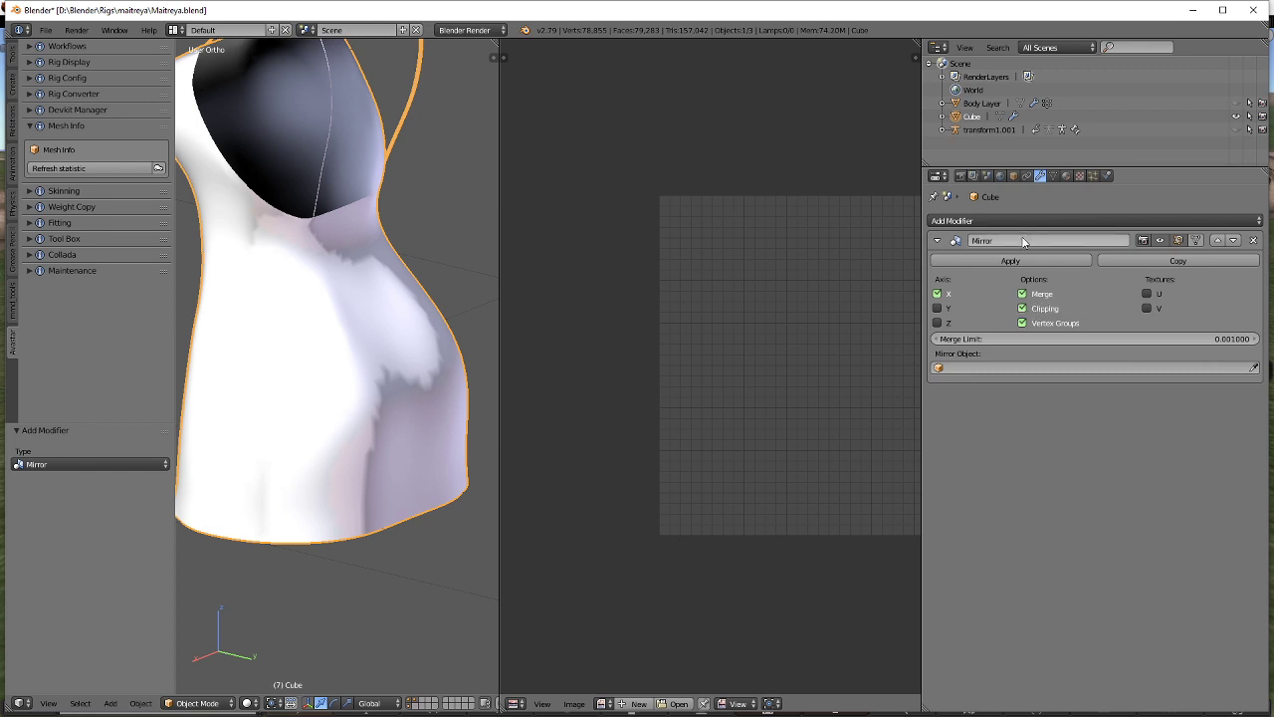
left_click(978, 261)
scroll(361, 291, "down", 3)
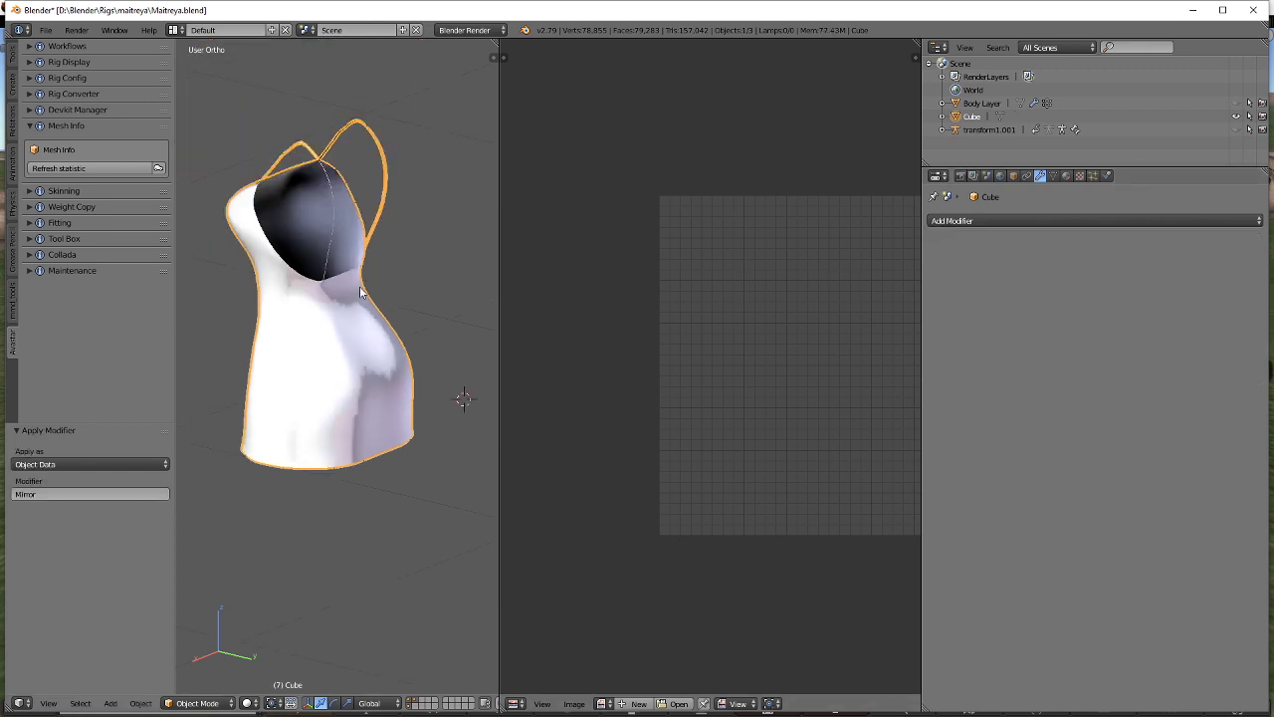
In wireframe Edit Mode from the front view, box-select only the newly mirrored half of the dress.
key("Tab")
key("KP_1")
left_click(388, 703)
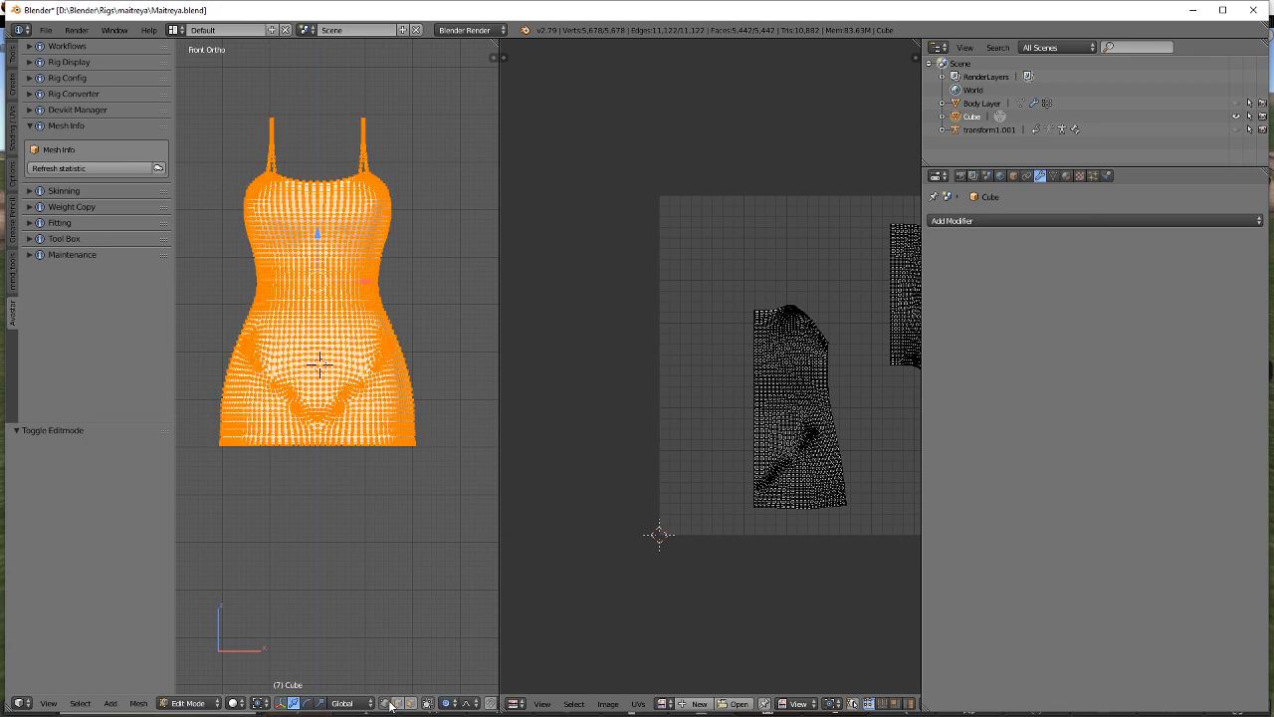
key("z")
middle_click_drag(349, 448, 404, 509, "shift")
key("a")
key("b")
left_click_drag(239, 163, 375, 547)
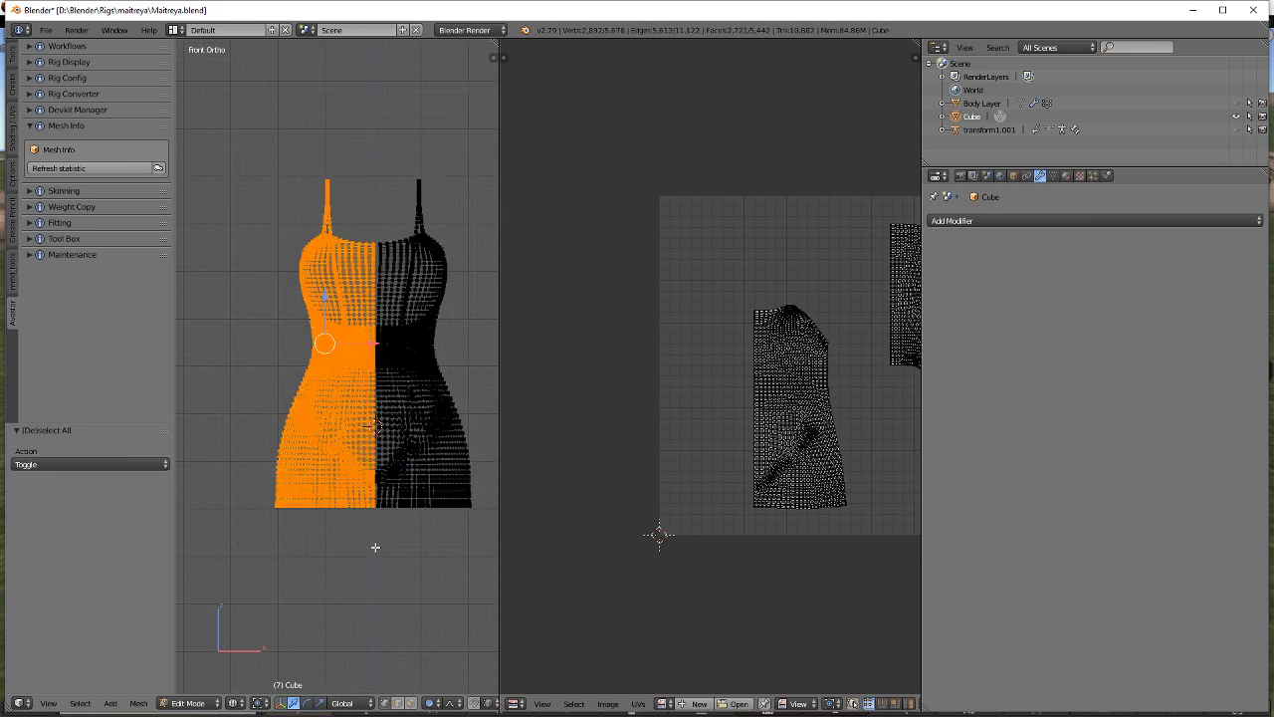
Select all UVs of the mirrored half and mirror them along the X axis.
scroll(422, 373, "up", 4)
middle_click_drag(431, 358, 343, 359, "shift")
key("a")
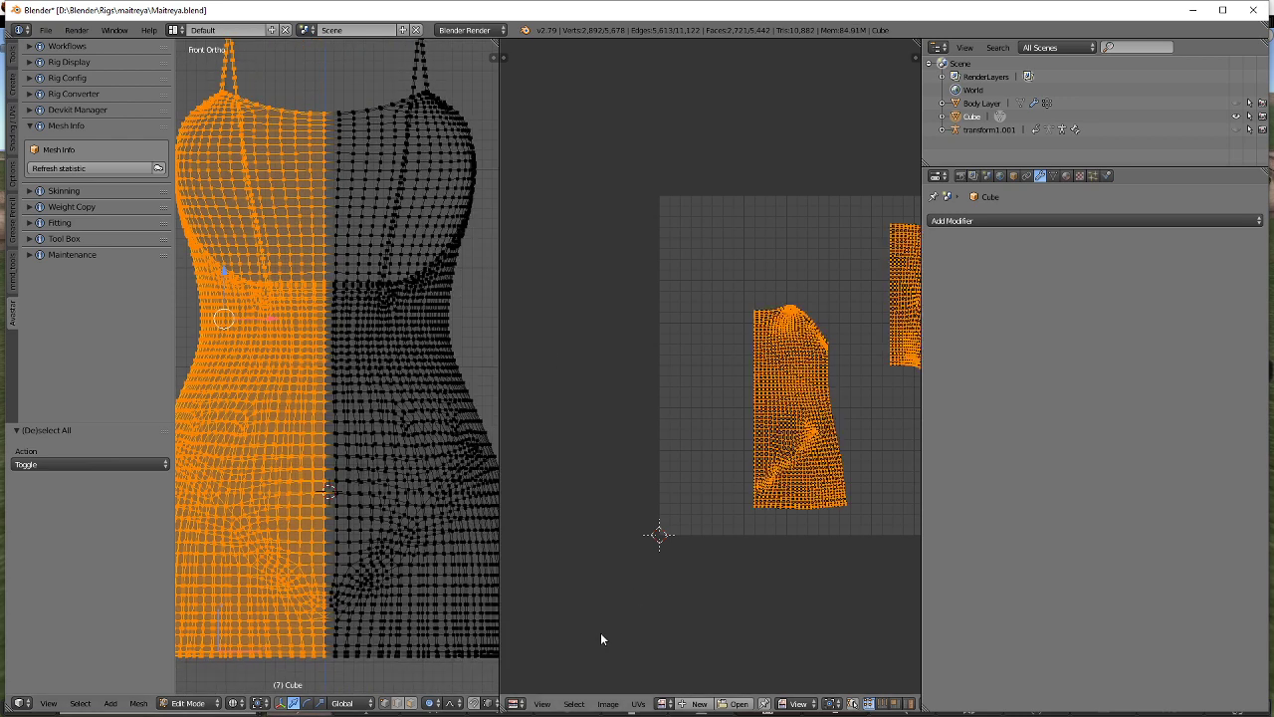
left_click(640, 706)
mouse_move(763, 450)
left_click(821, 450)
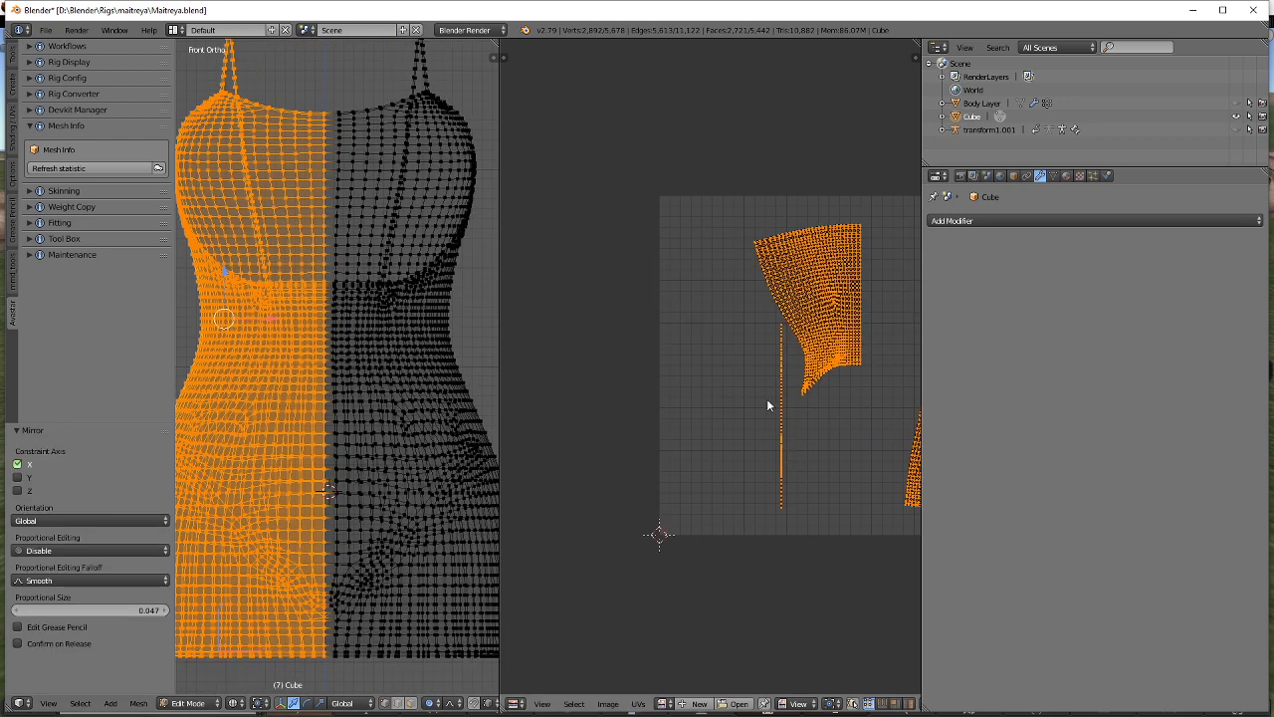
Move the mirrored UV islands along X so the two front islands sit side by side.
scroll(756, 388, "down", 2)
scroll(740, 383, "right", 3, "ctrl")
left_click(735, 406)
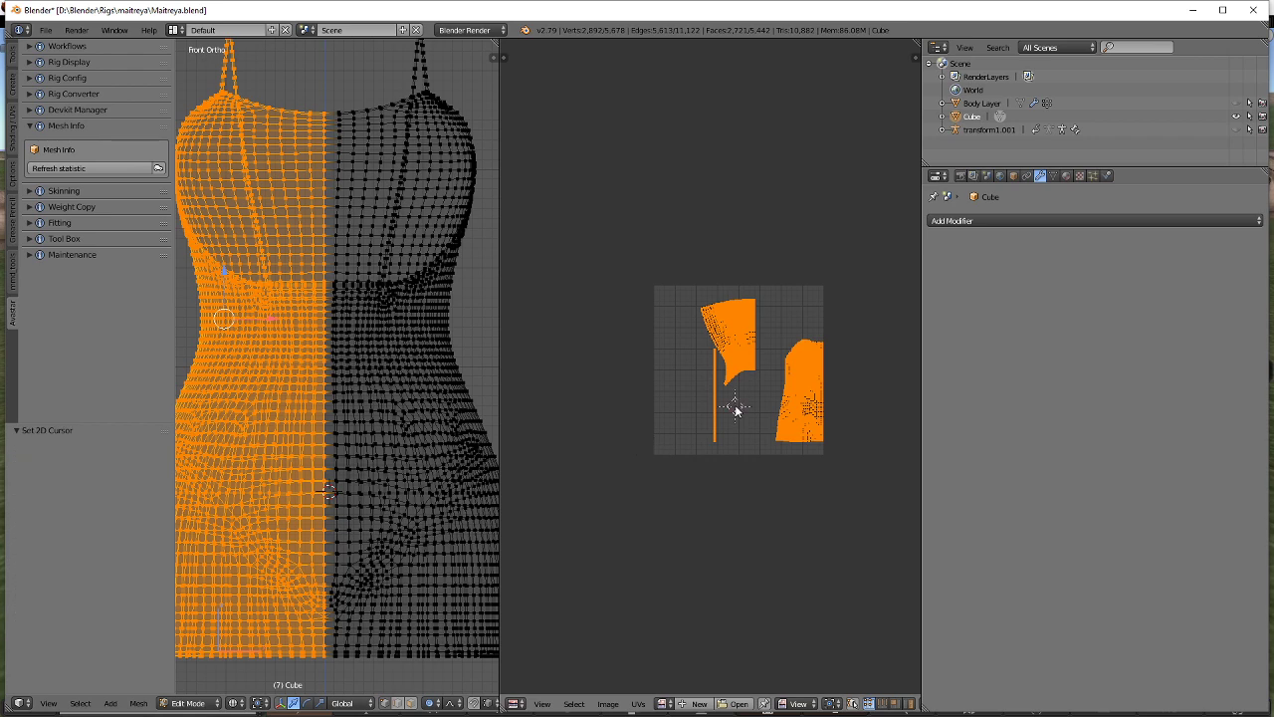
key("g")
key("x")
left_click(703, 417)
Select the whole dress mesh to show both halves' UVs and clear the UV selection.
key("a")
key("a")
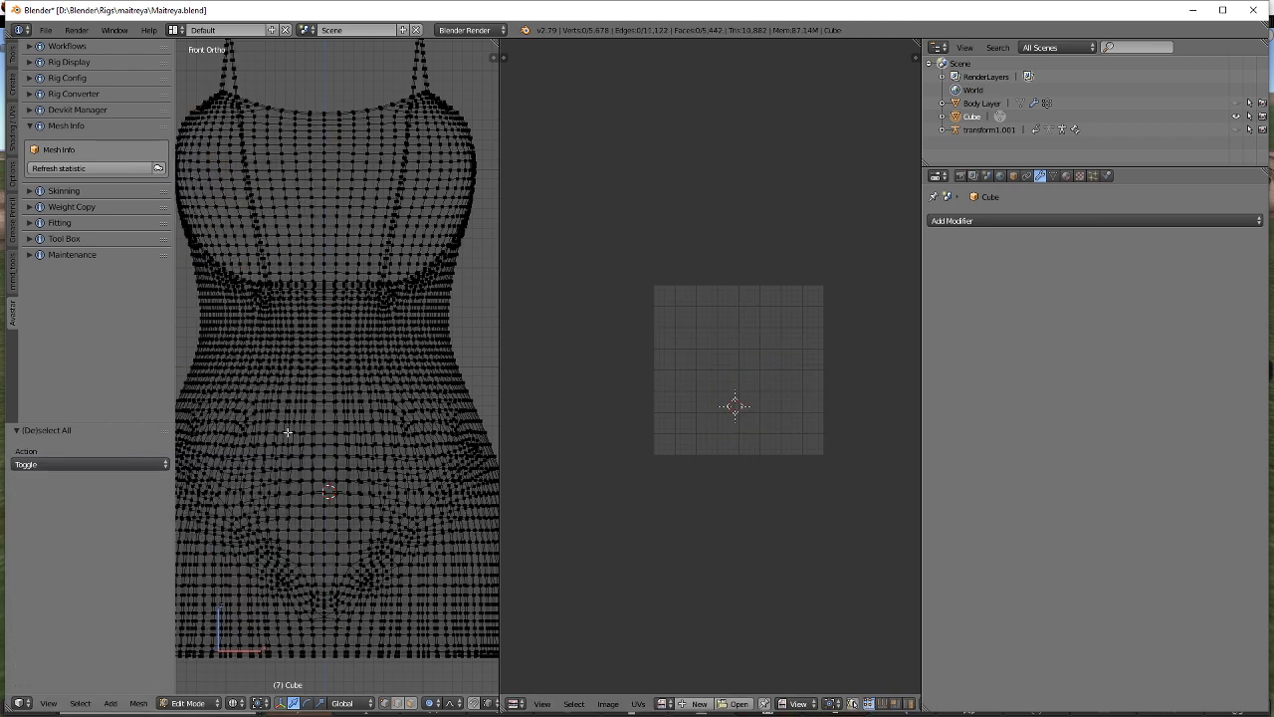
scroll(708, 373, "up", 3)
scroll(704, 401, "up", 2)
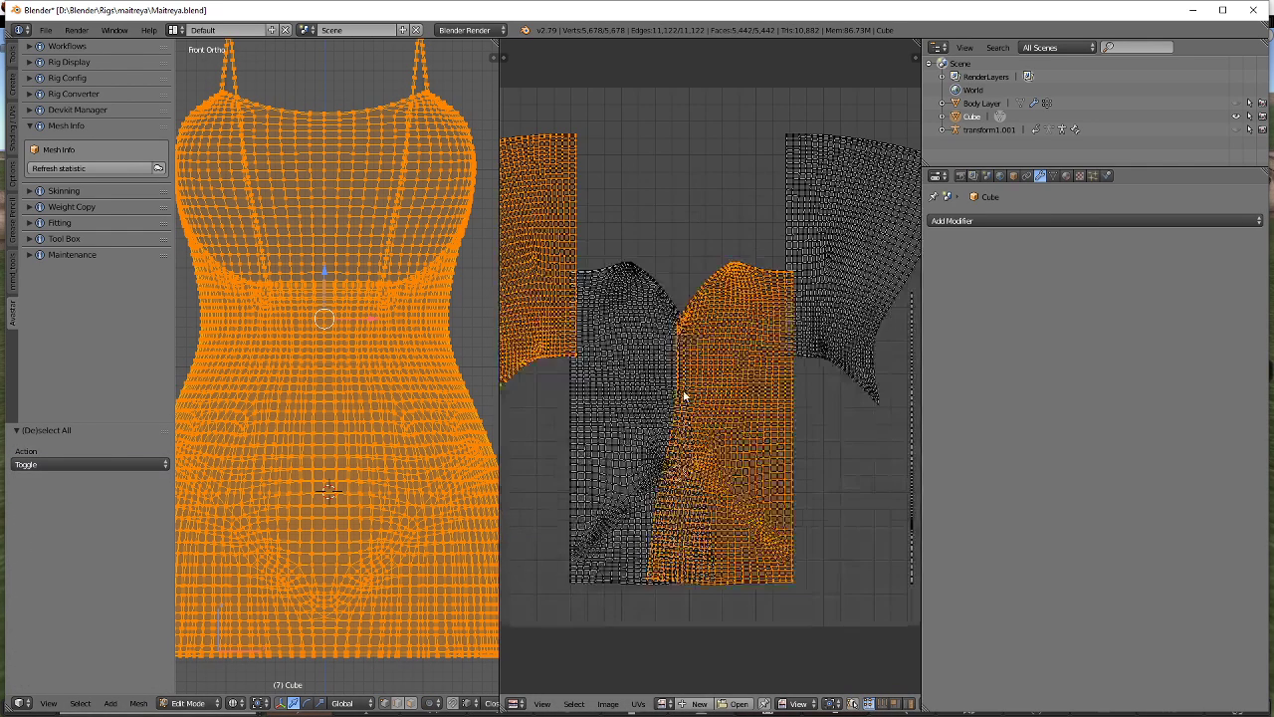
key("a")
scroll(695, 503, "down", 1)
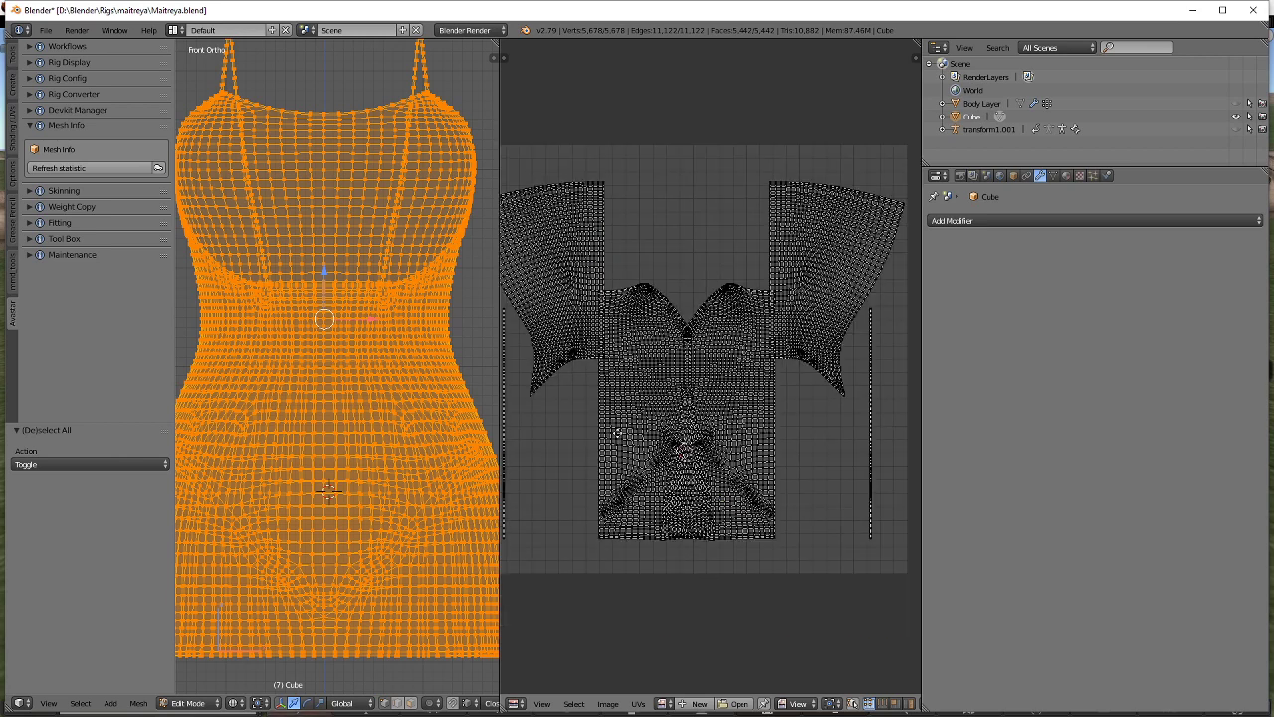
Open the texture image 111.png from D:\222 in the UV editor.
left_click(734, 704)
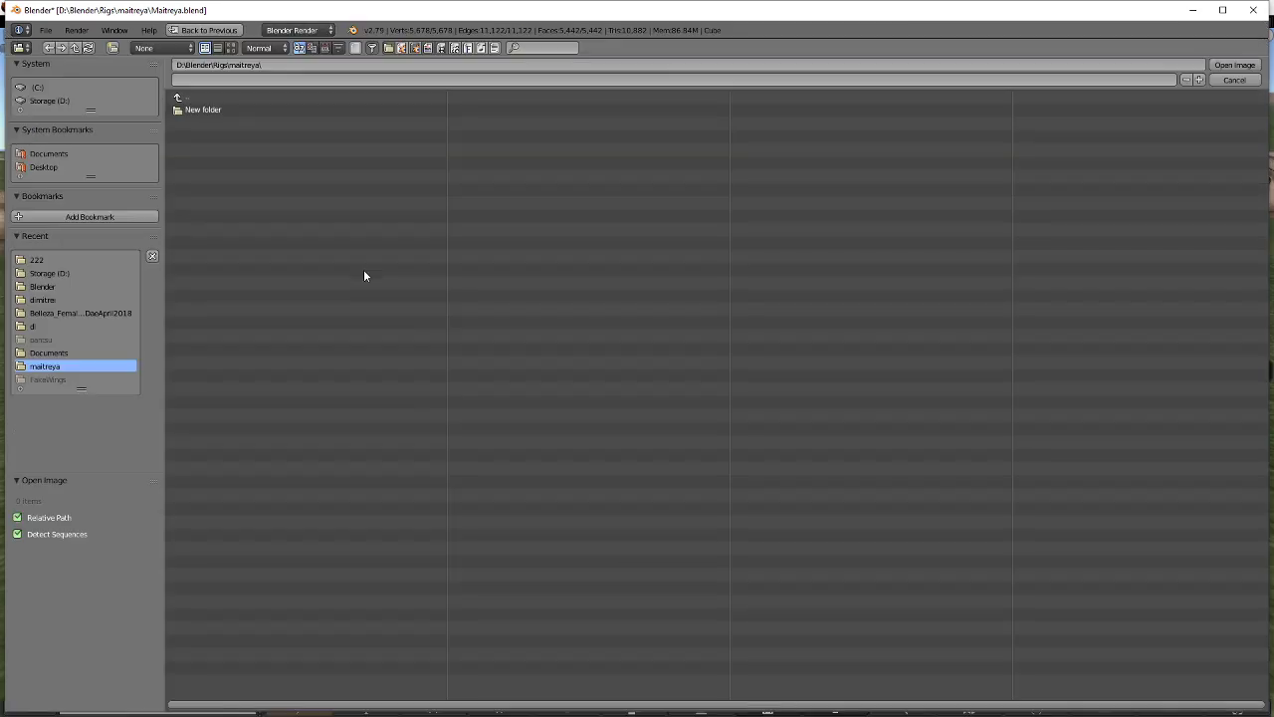
left_click(70, 97)
left_click(420, 154)
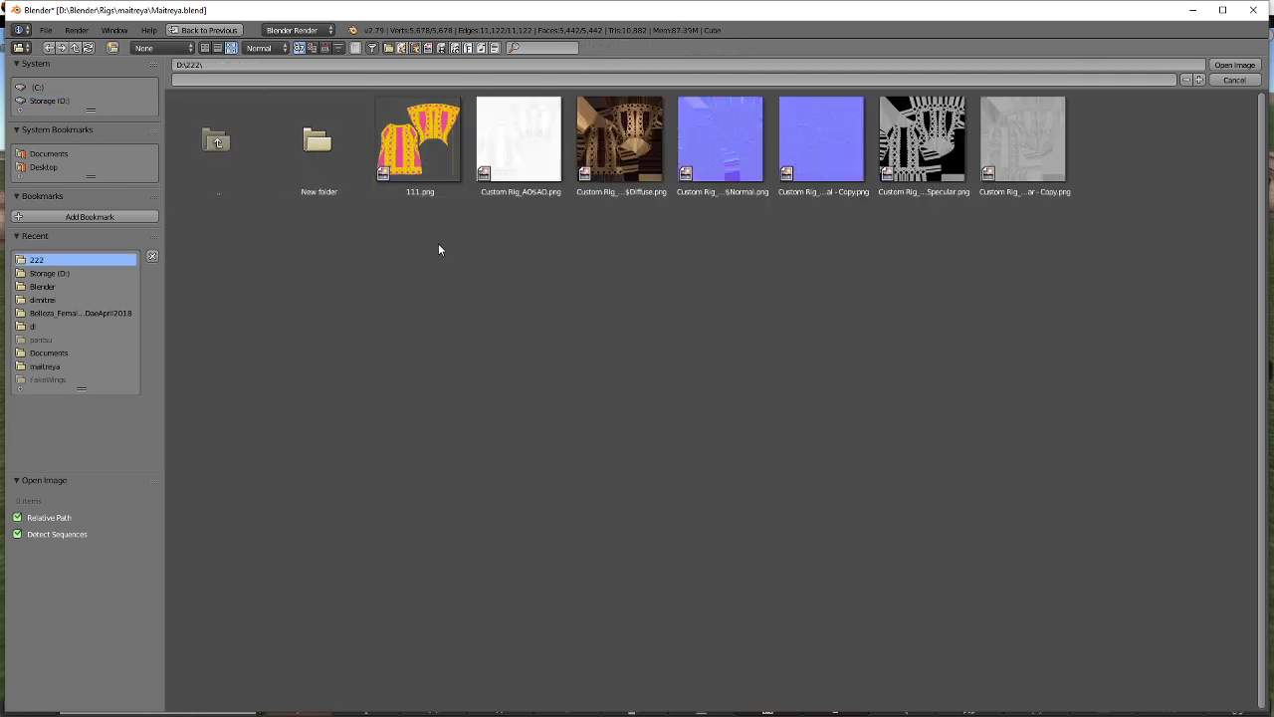
double_click(420, 149)
scroll(688, 363, "down", 4)
scroll(688, 364, "down", 2)
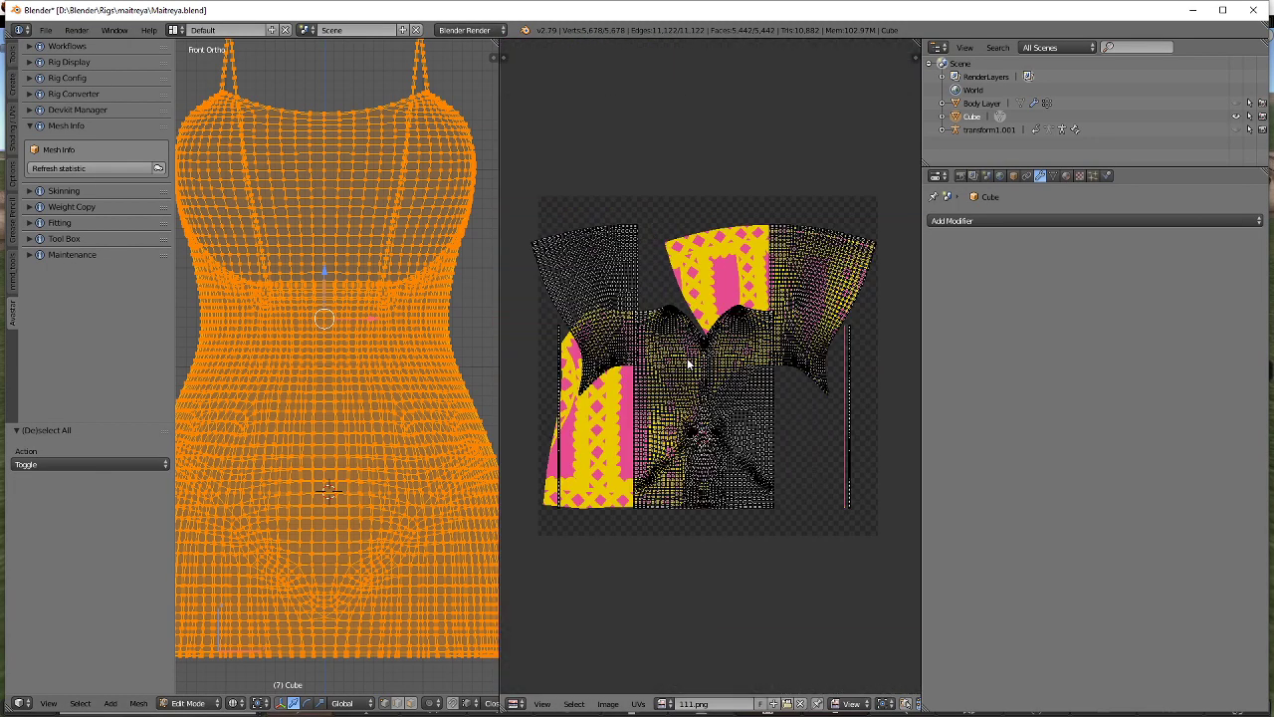
Move the mirrored strap's UV island along X until it sits close beside the original strap island.
key("g")
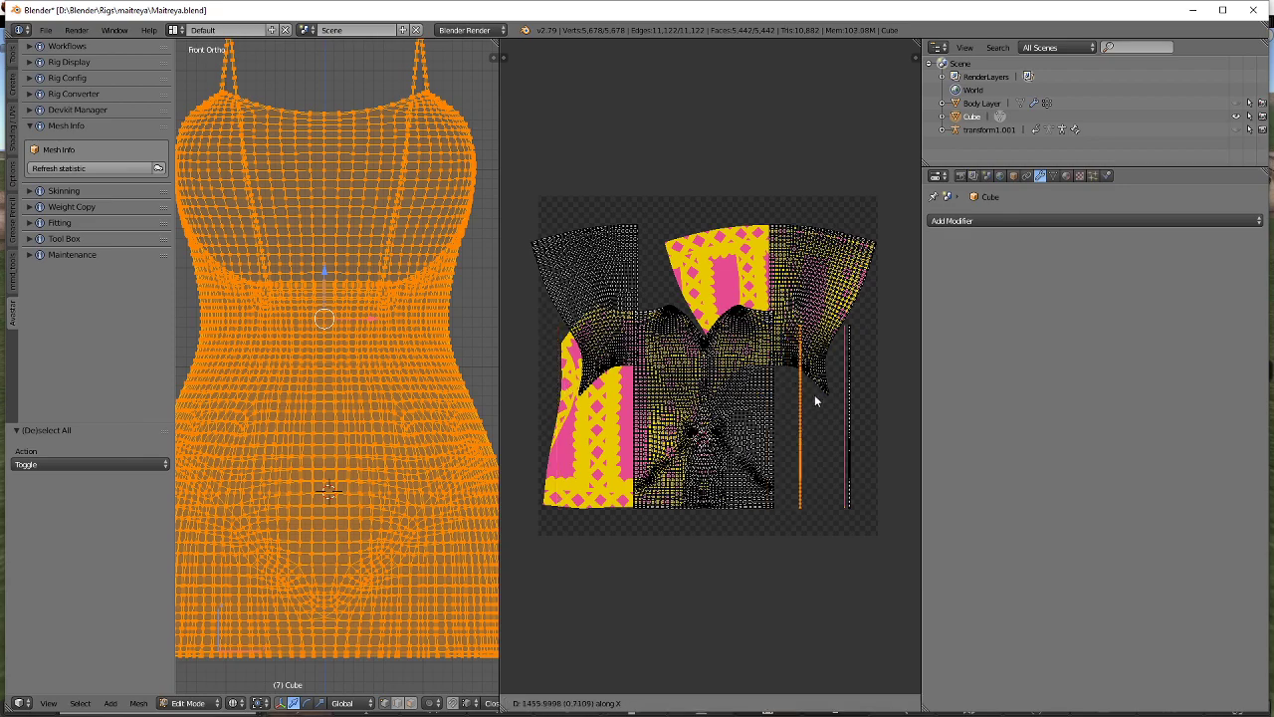
left_click(850, 408)
scroll(846, 408, "up", 8)
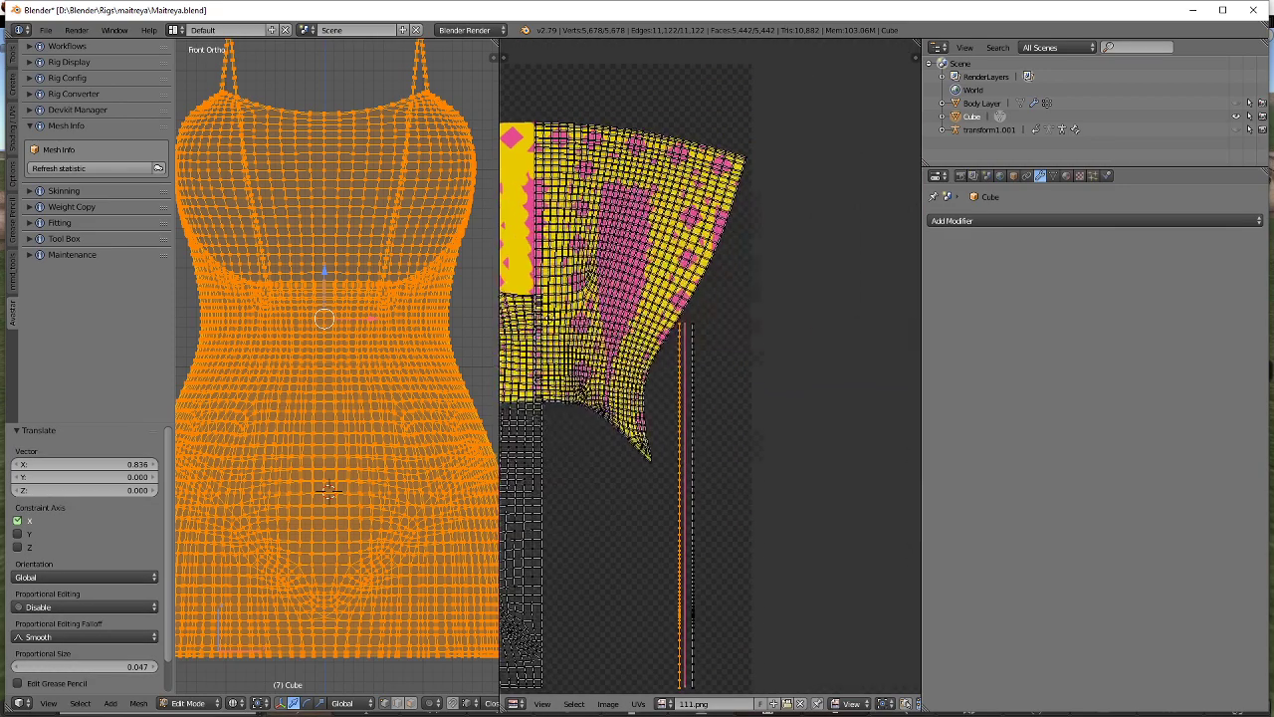
scroll(717, 436, "up", 5)
key("g")
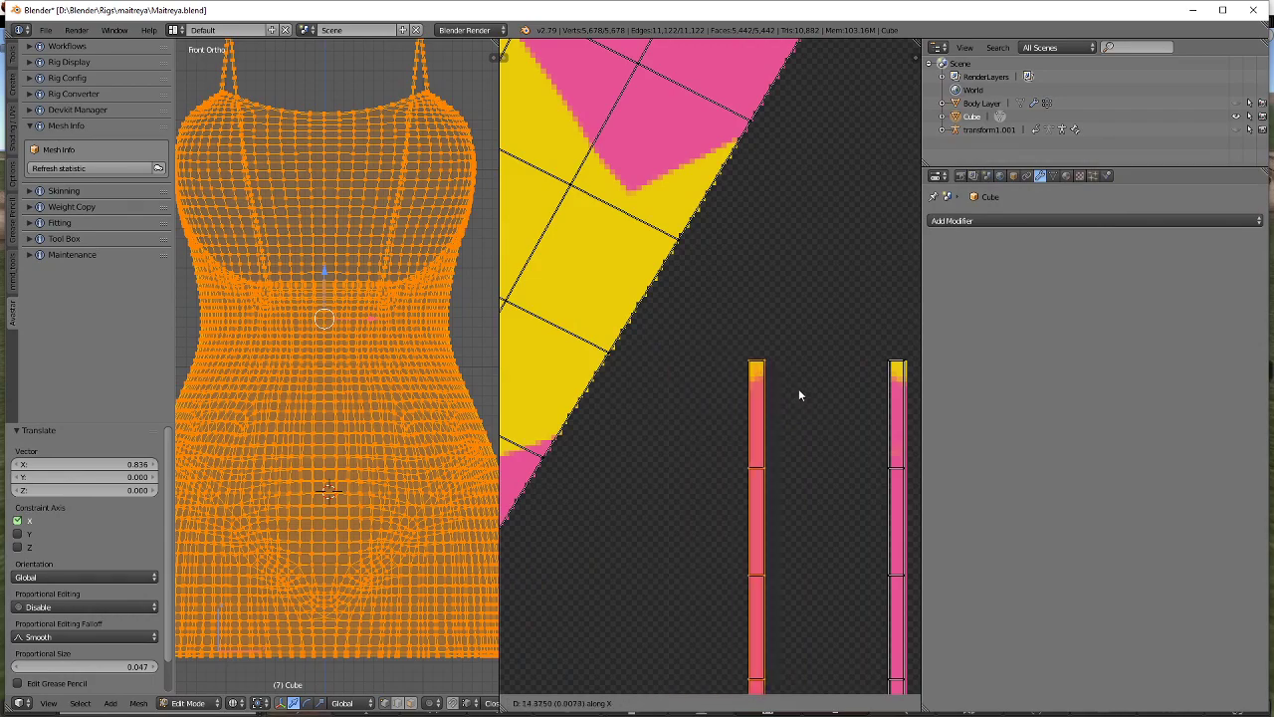
left_click(795, 395)
scroll(795, 418, "down", 5)
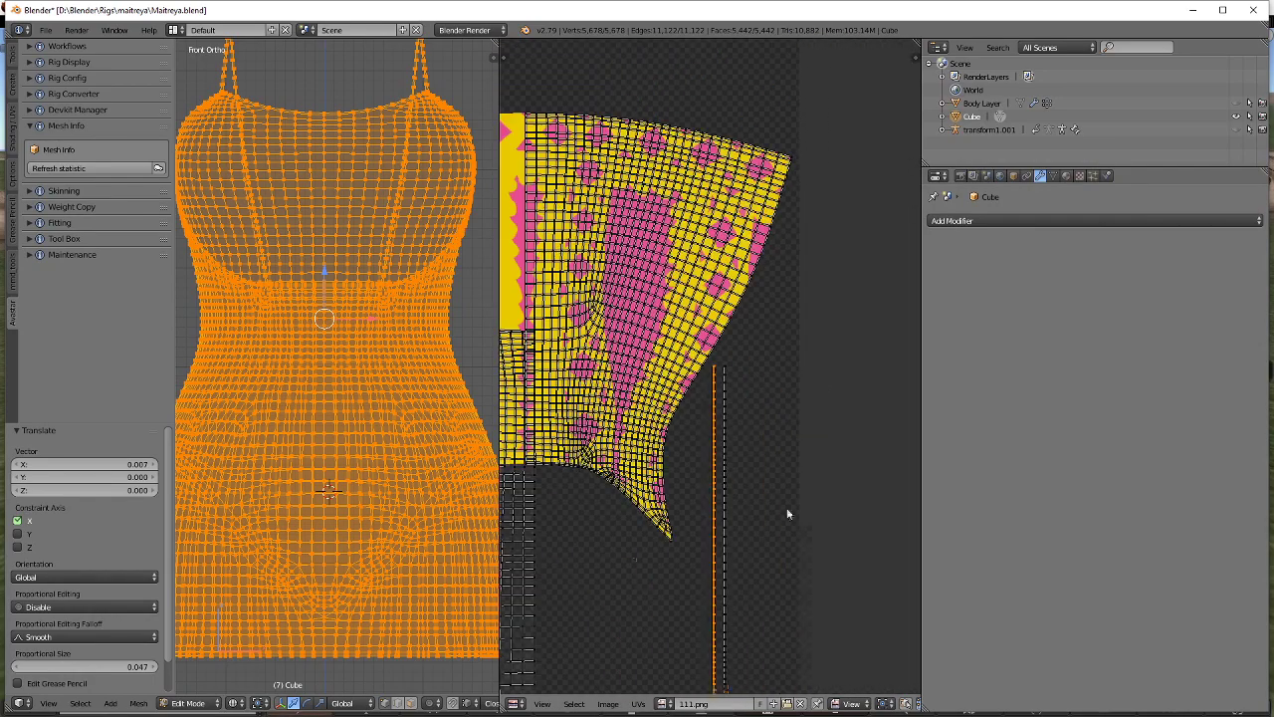
scroll(766, 428, "up", 4)
scroll(750, 433, "down", 6)
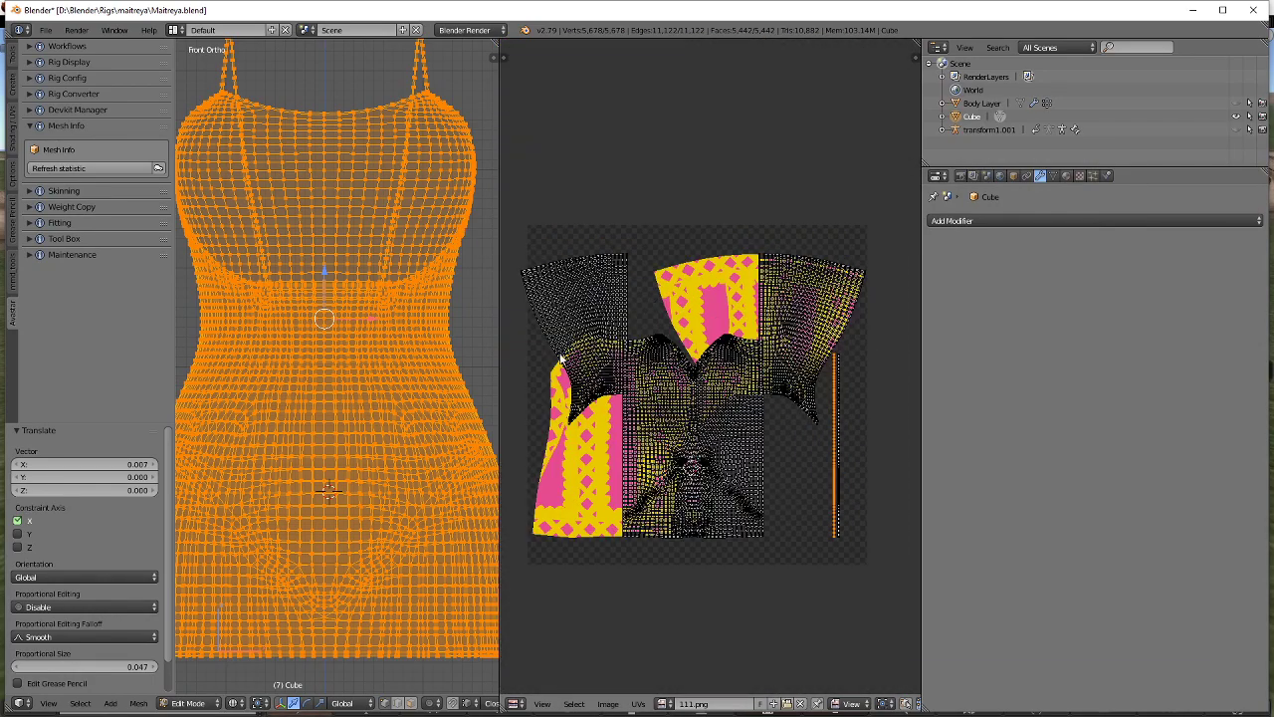
Select the mirrored back UV island and set the UV snap element to Vertex.
key("a")
scroll(796, 488, "up", 1)
scroll(824, 704, "down", 6)
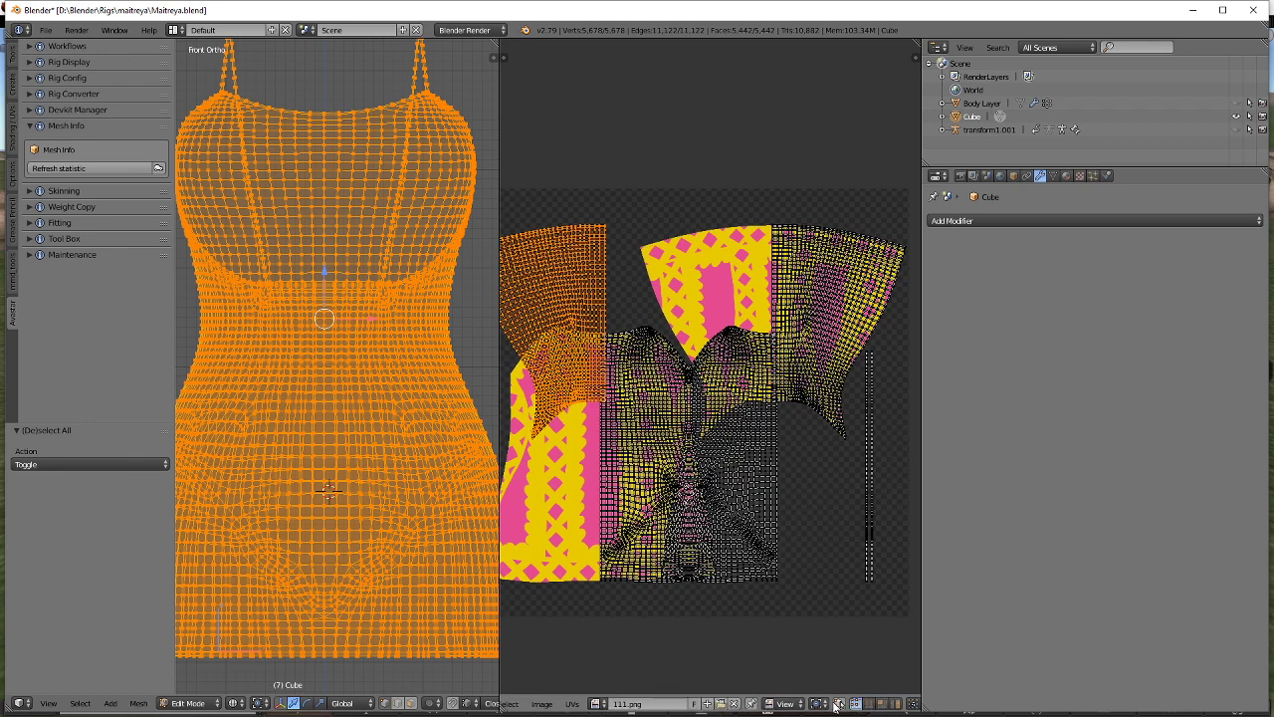
left_click(815, 704)
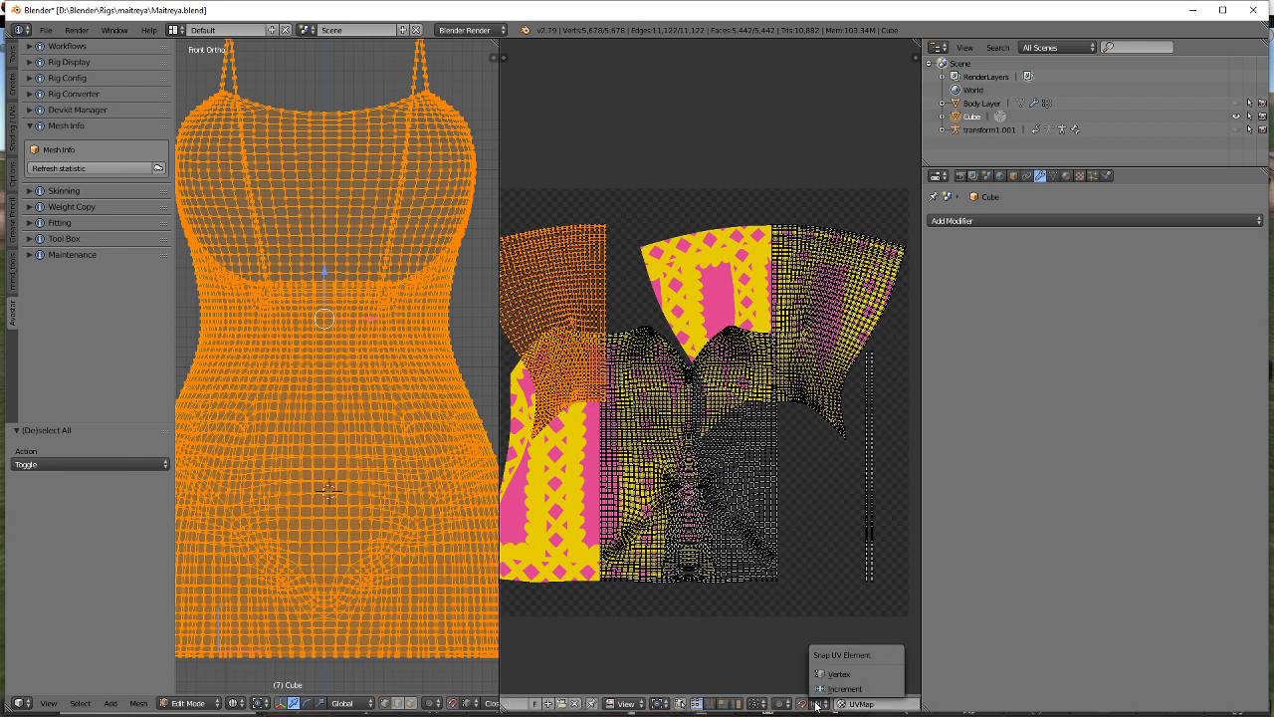
left_click(829, 679)
Move the mirrored back UV island against the original back half, snapping it along the centre seam.
scroll(597, 309, "up", 1)
key("g")
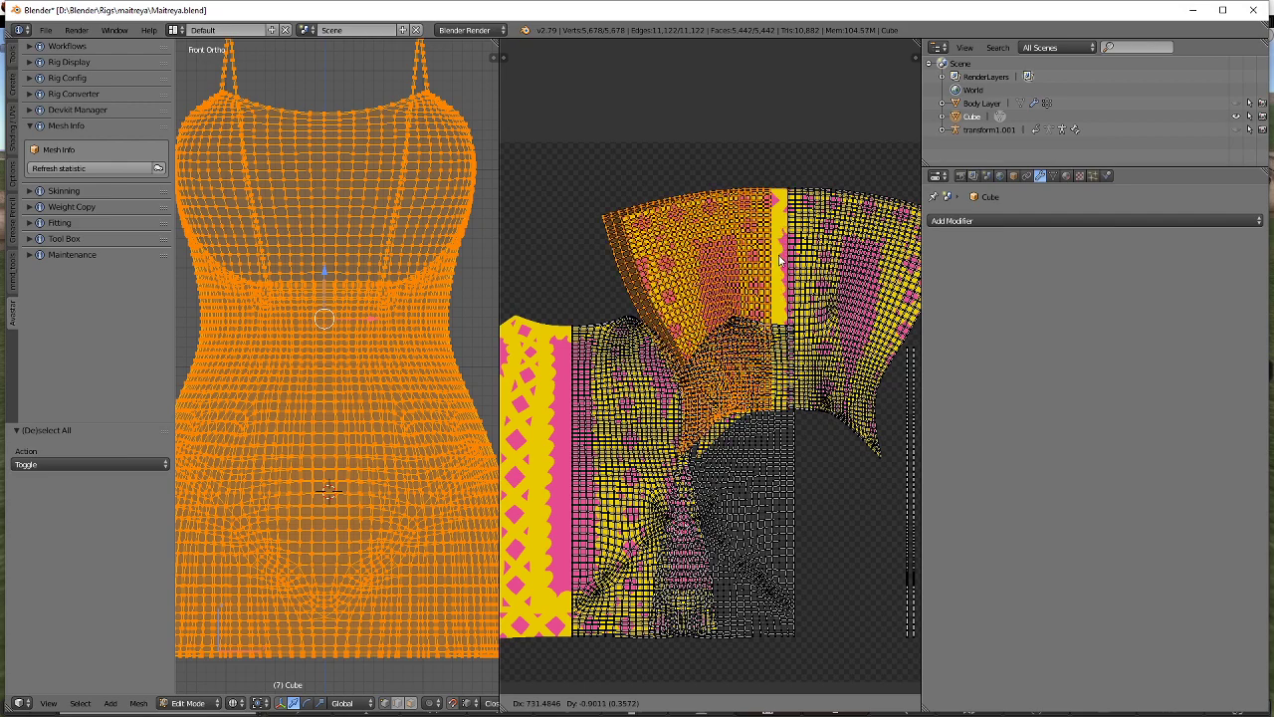
left_click(786, 264)
scroll(652, 443, "up", 7)
middle_click_drag(787, 264, 772, 395)
scroll(677, 410, "up", 3)
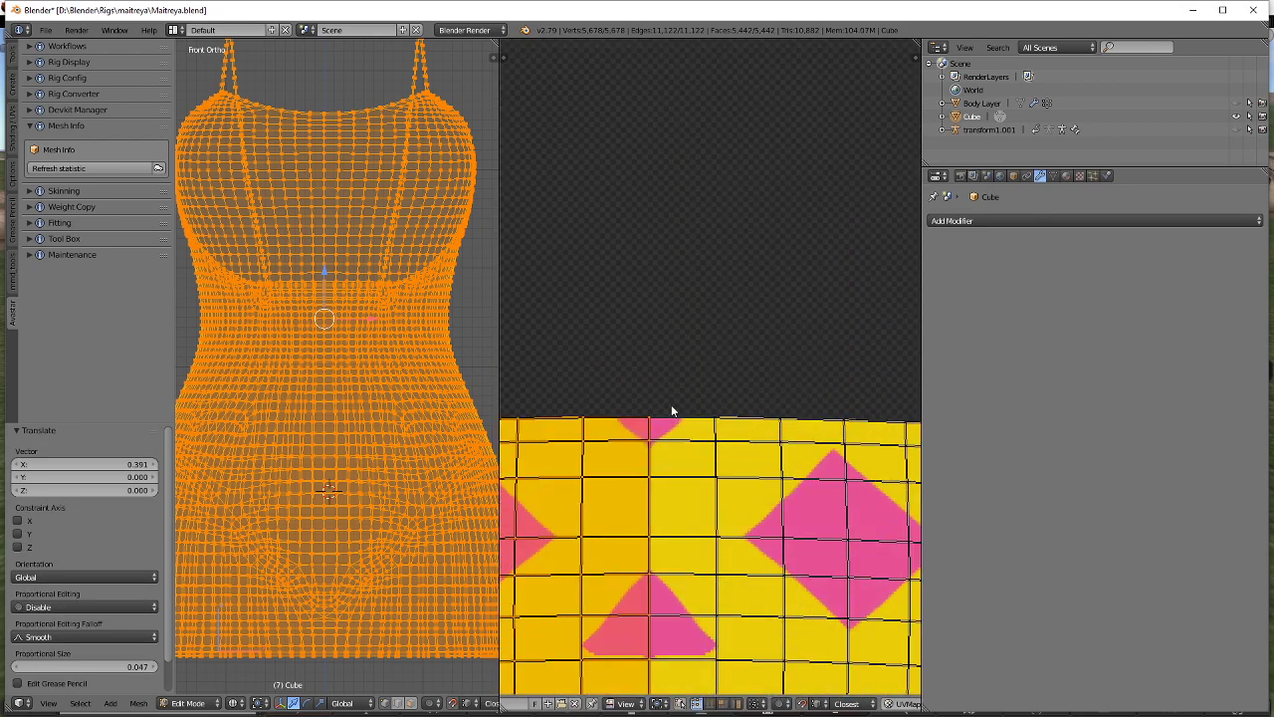
key("g")
left_click(648, 428)
scroll(639, 460, "down", 13)
scroll(635, 467, "down", 1)
middle_click_drag(657, 587, 737, 449)
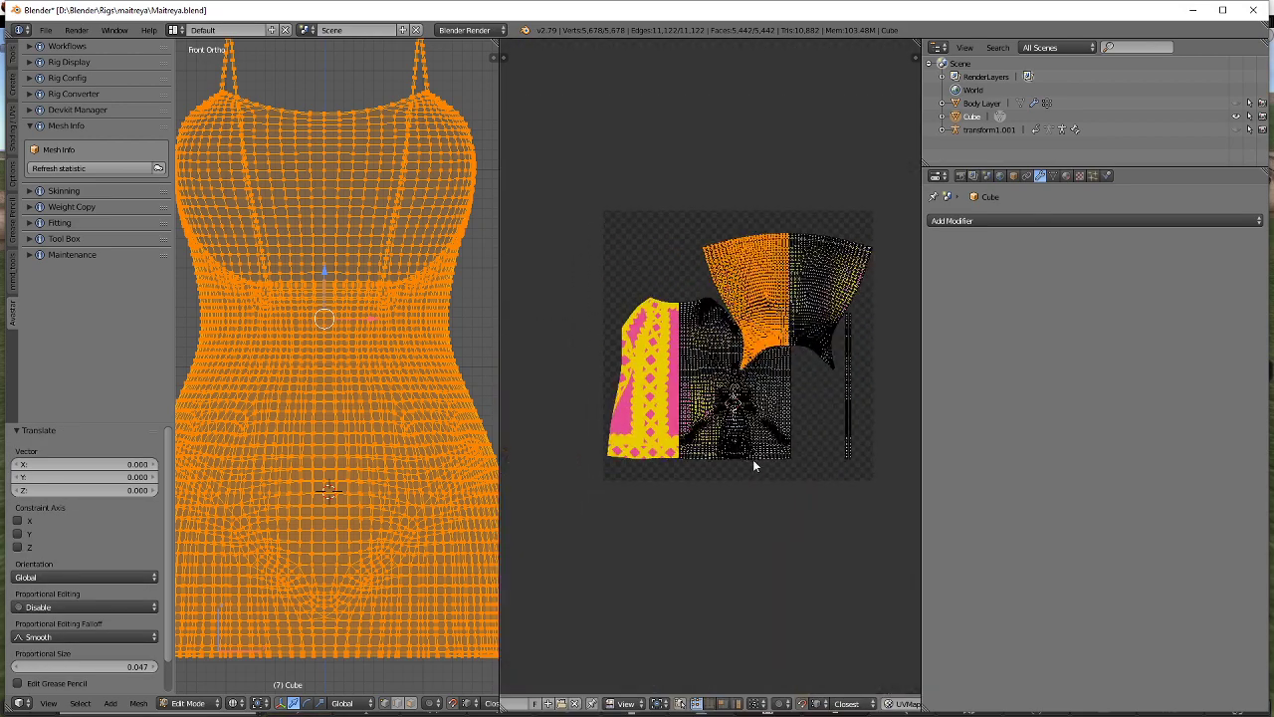
Select the mirrored front UV island and move it over the uncovered half of the texture's front panel.
key("a")
key("l")
scroll(766, 418, "up", 2)
key("g")
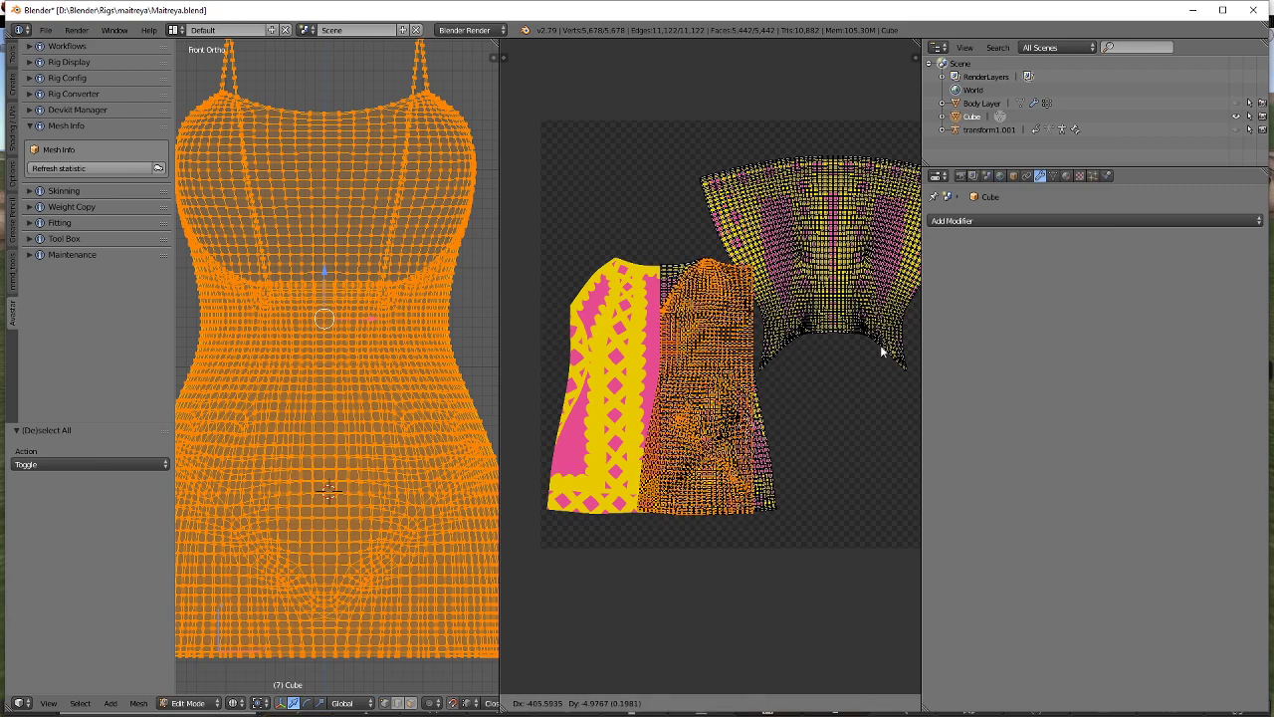
left_click(882, 351)
key("g")
left_click(675, 373)
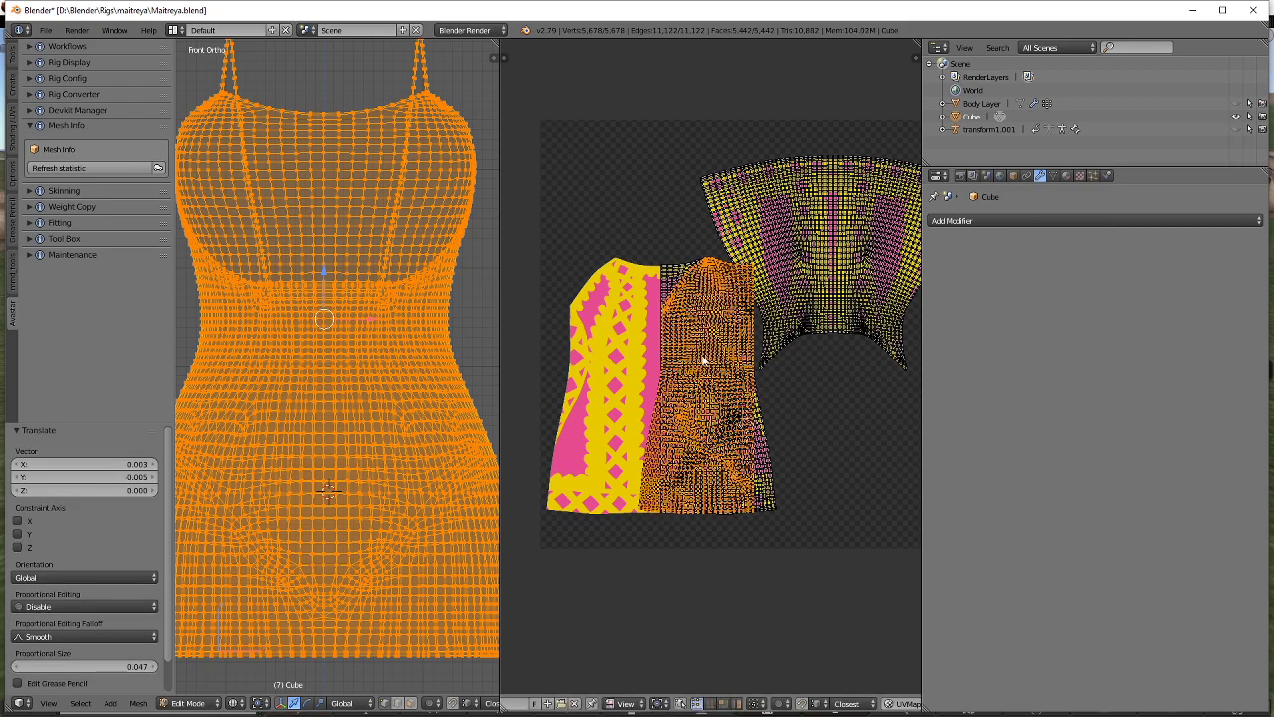
key("g")
left_click(609, 365)
Snap the mirrored front UV island to the original front half at the centre seam and clear the selection.
scroll(697, 374, "up", 6)
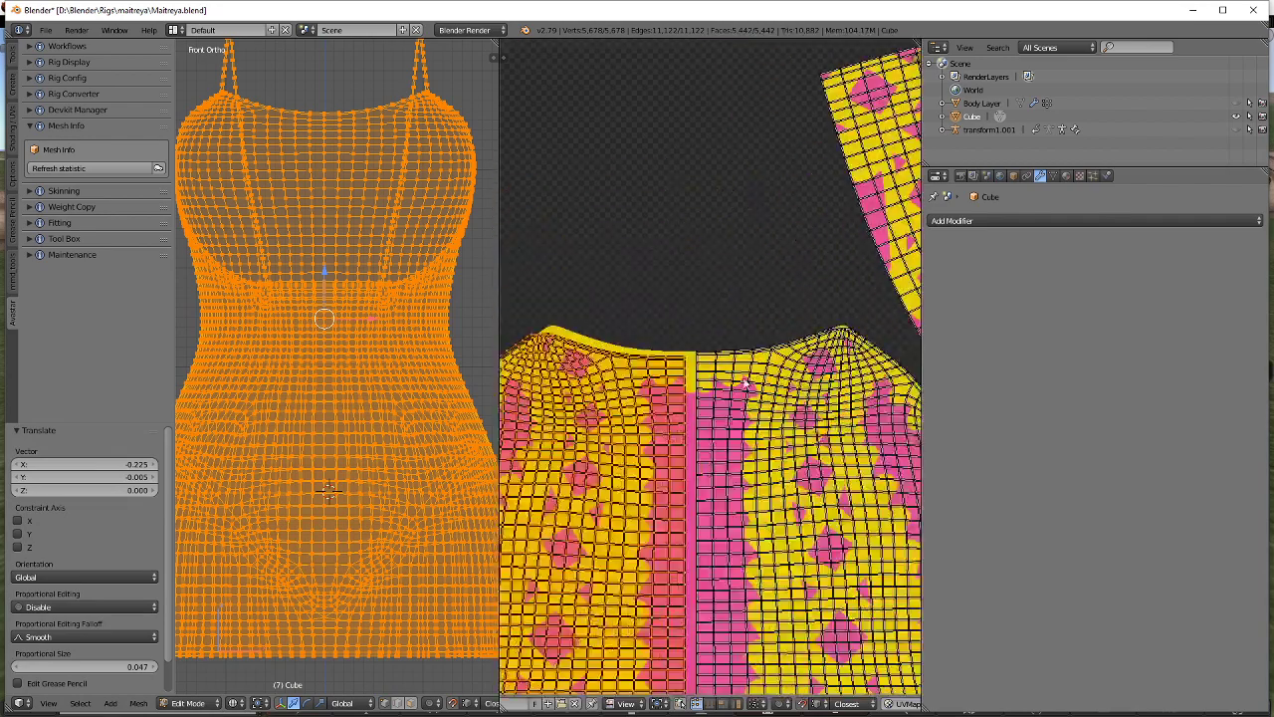
key("g")
left_click(700, 352)
key("a")
scroll(796, 413, "down", 4)
scroll(810, 416, "up", 4)
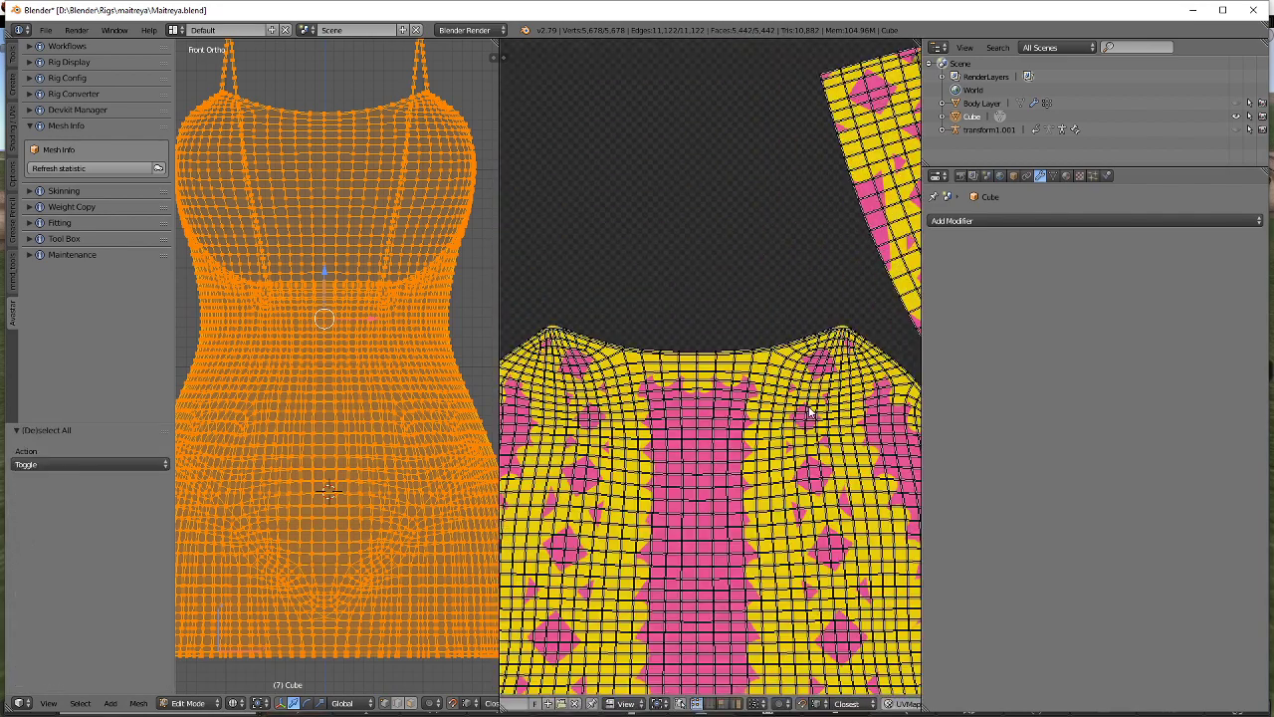
Weld the UV vertices at the strap peak of the front panel's original half.
scroll(900, 368, "up", 3)
scroll(597, 385, "up", 5)
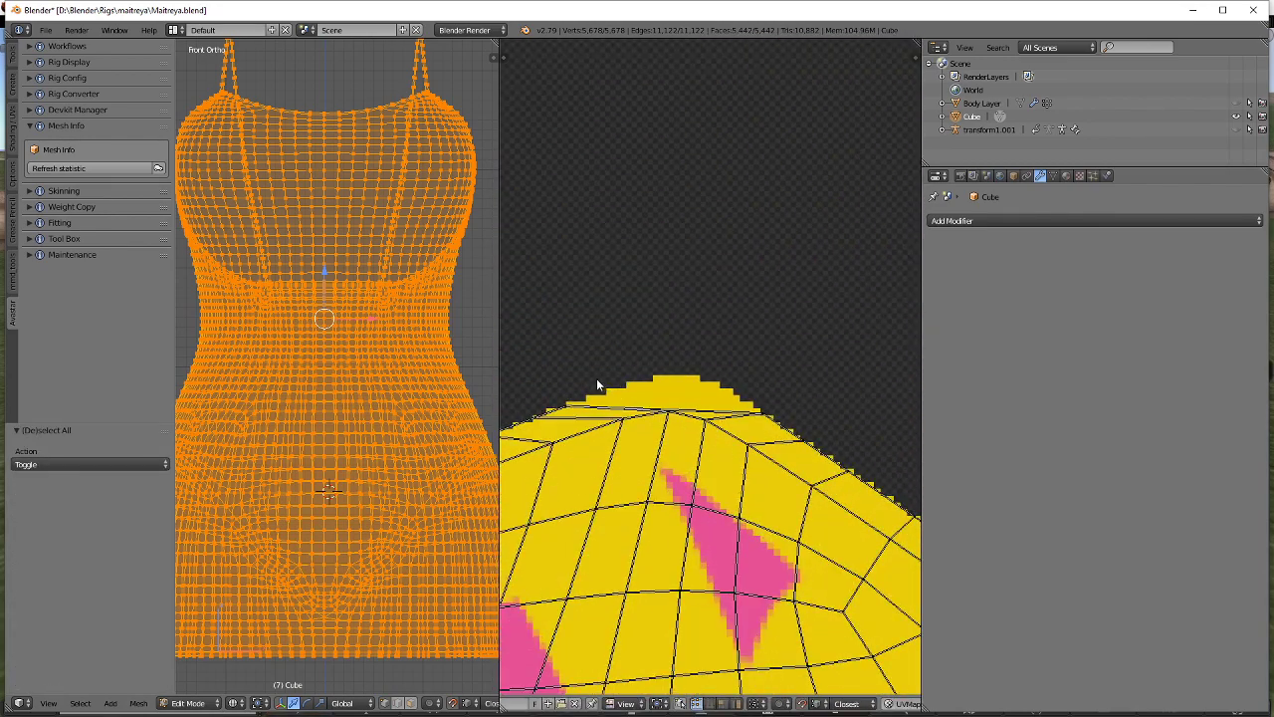
key("w")
left_click(781, 395)
Turn off UV snapping and move the strap peak's top UV vertex up to the tip of the texture.
key("g")
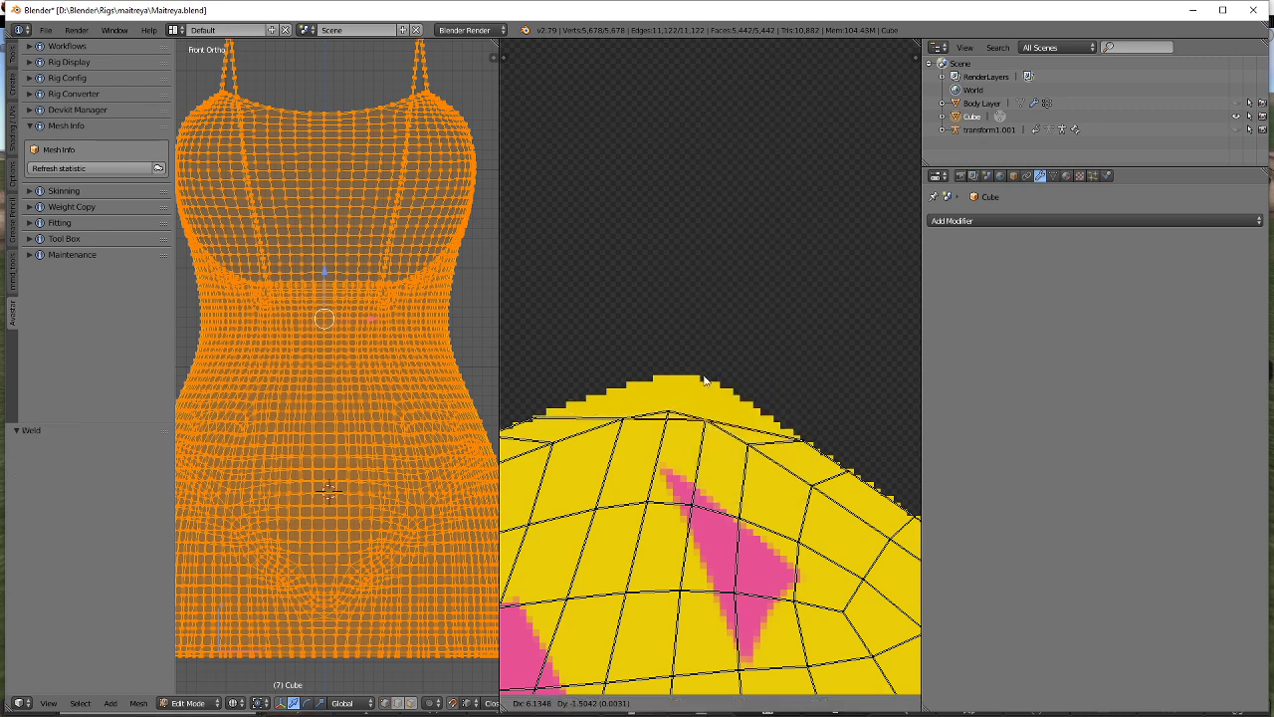
right_click(702, 379)
key("shift+Tab")
key("g")
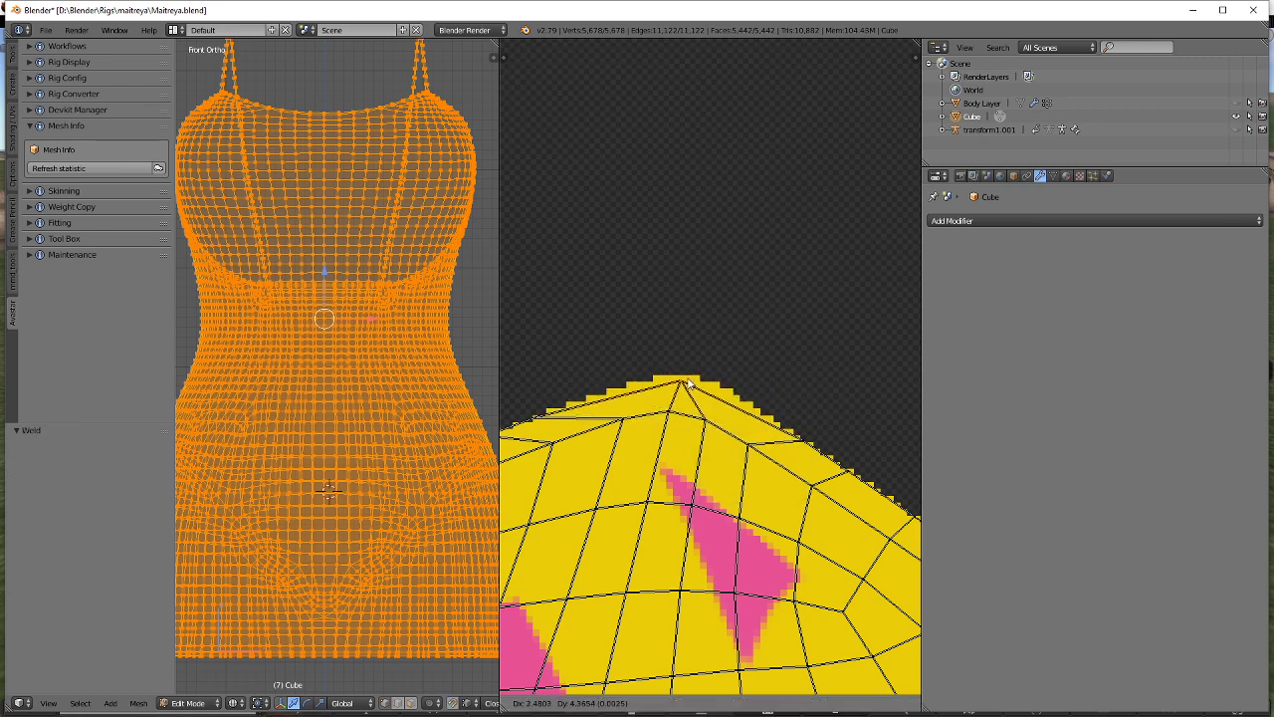
left_click(687, 384)
Move the UV vertices beside the original half's strap peak outward onto the edge of the yellow texture shape.
key("g")
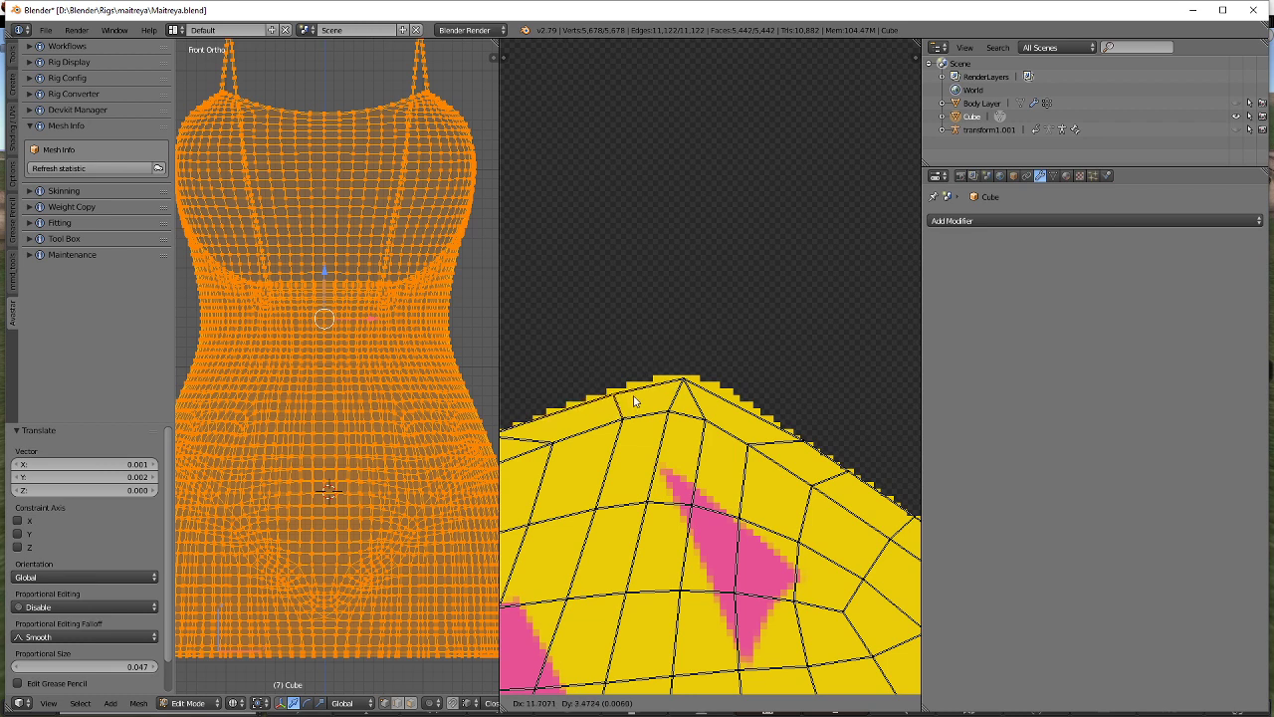
left_click(642, 398)
key("g")
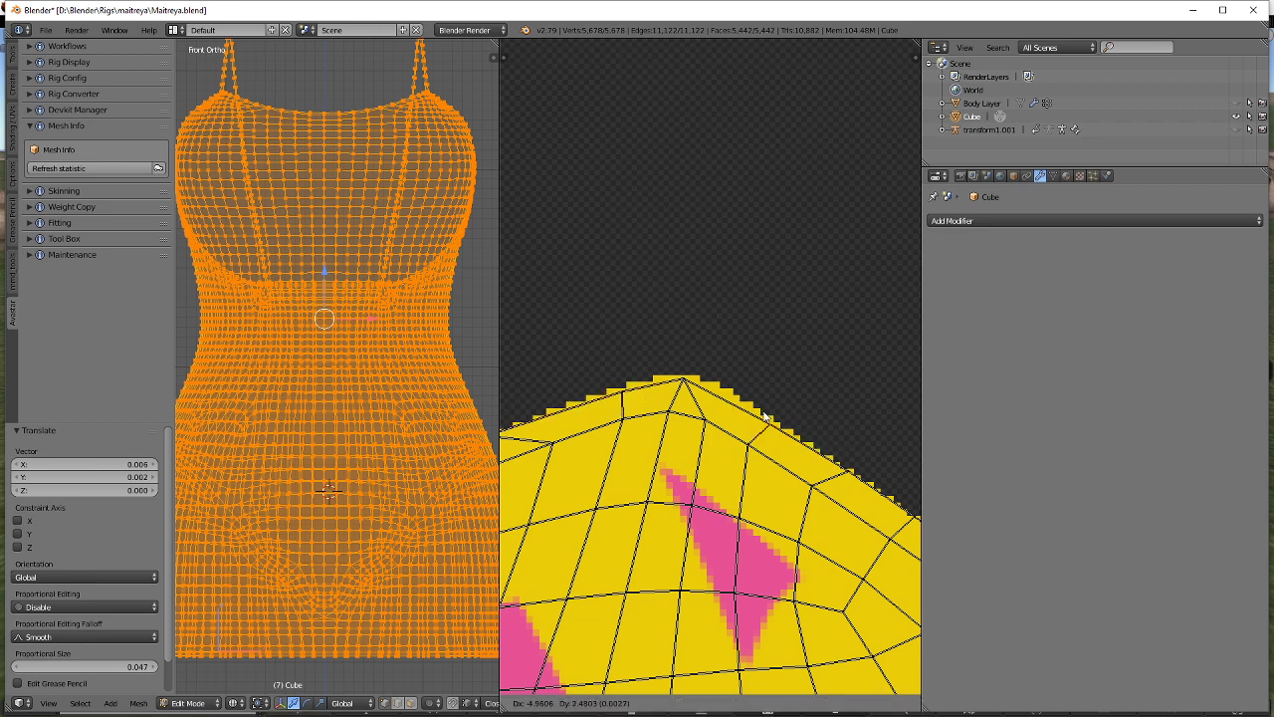
left_click(757, 412)
key("g")
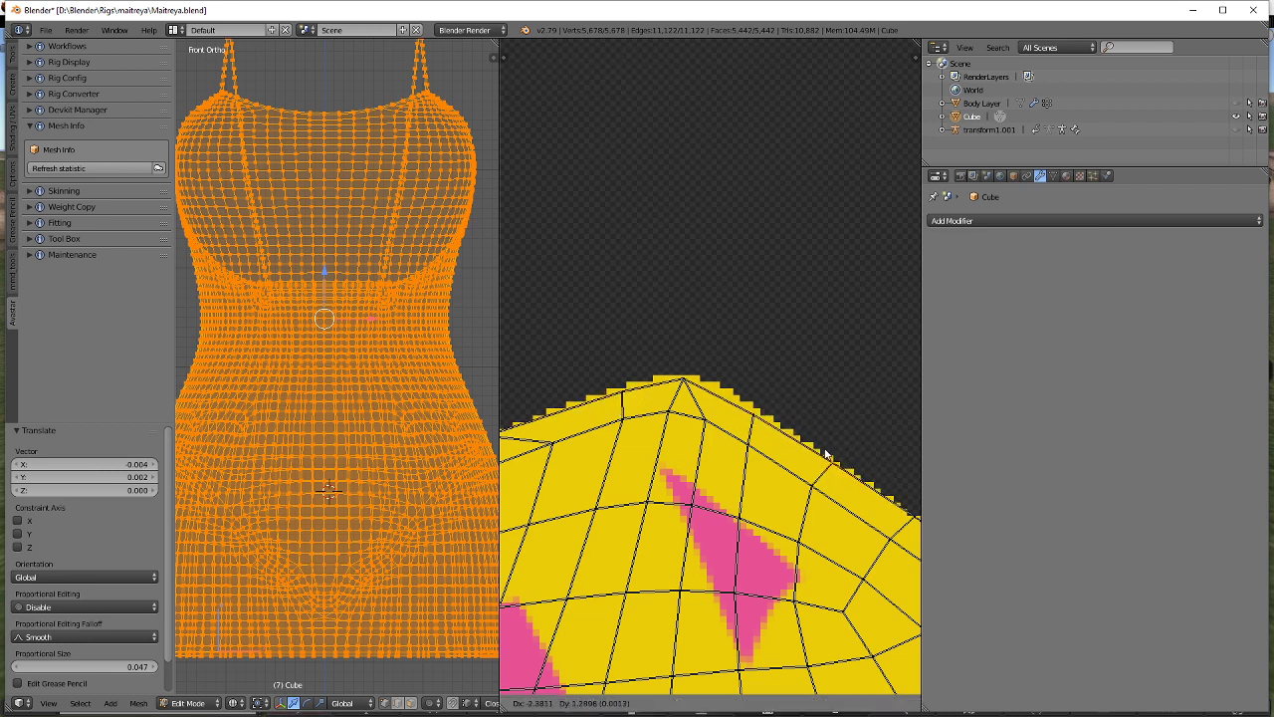
left_click(842, 466)
key("g")
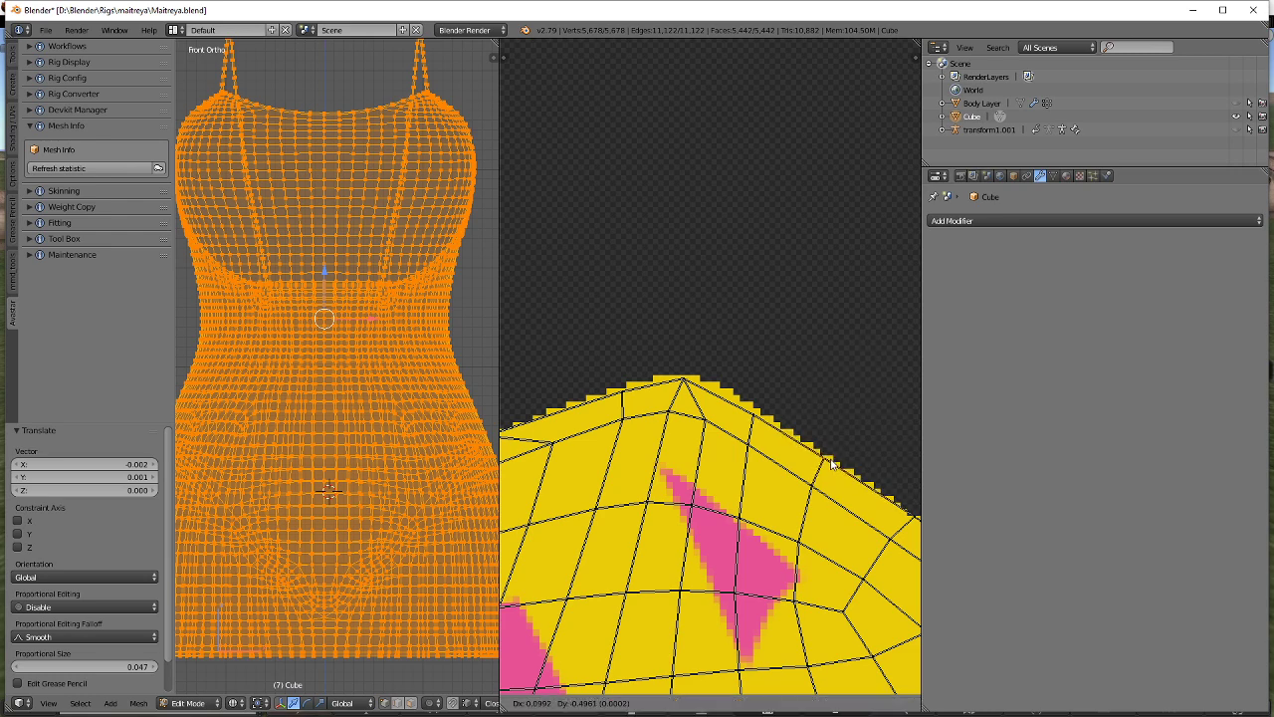
left_click(832, 464)
Move two more UV vertices along the original half's neckline side onto the texture edge and clear the UV selection.
middle_click_drag(589, 421, 810, 385)
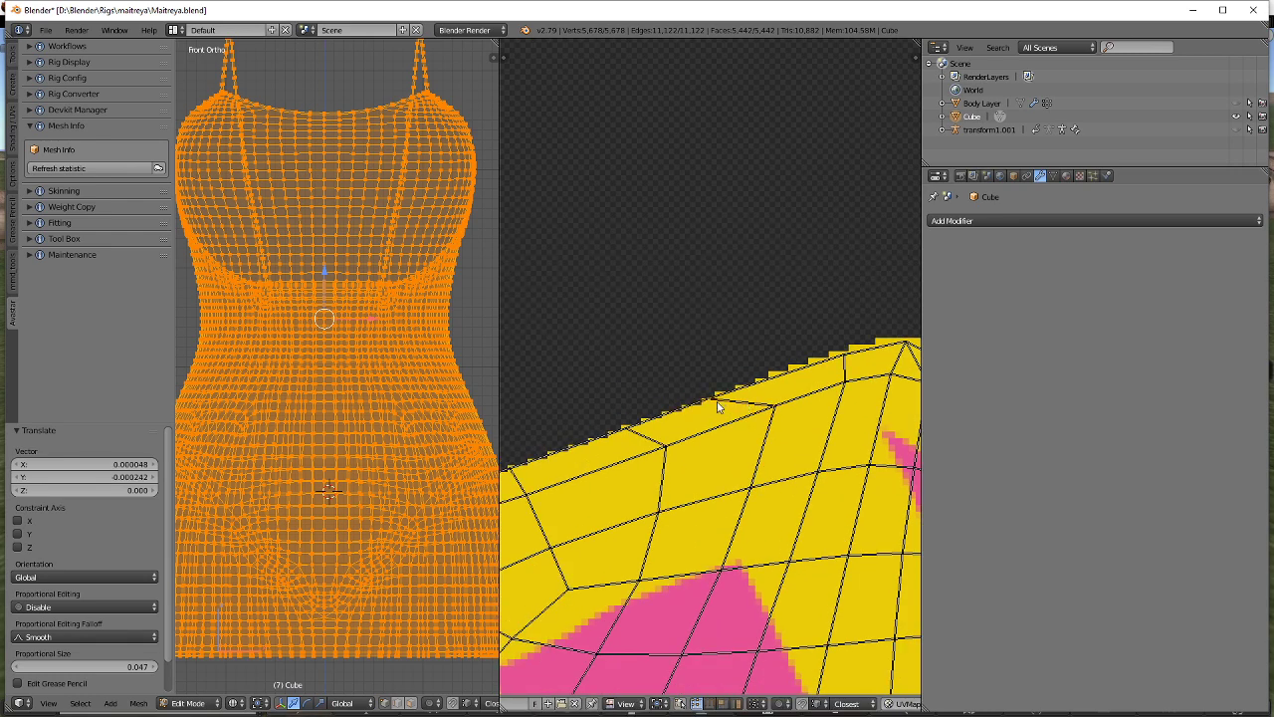
key("g")
left_click(786, 382)
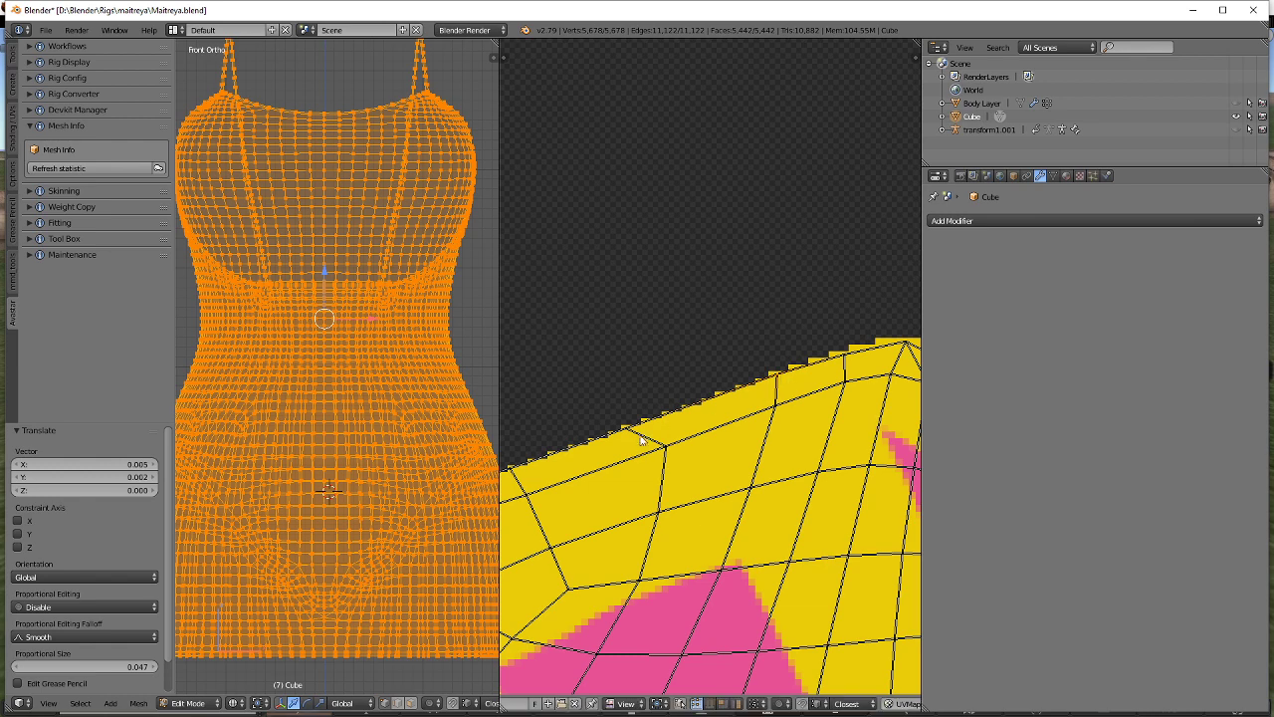
right_click(634, 433)
key("g")
left_click(668, 426)
middle_click_drag(543, 469, 563, 351)
key("a")
scroll(702, 428, "down", 3)
scroll(649, 321, "down", 4)
scroll(597, 324, "up", 6)
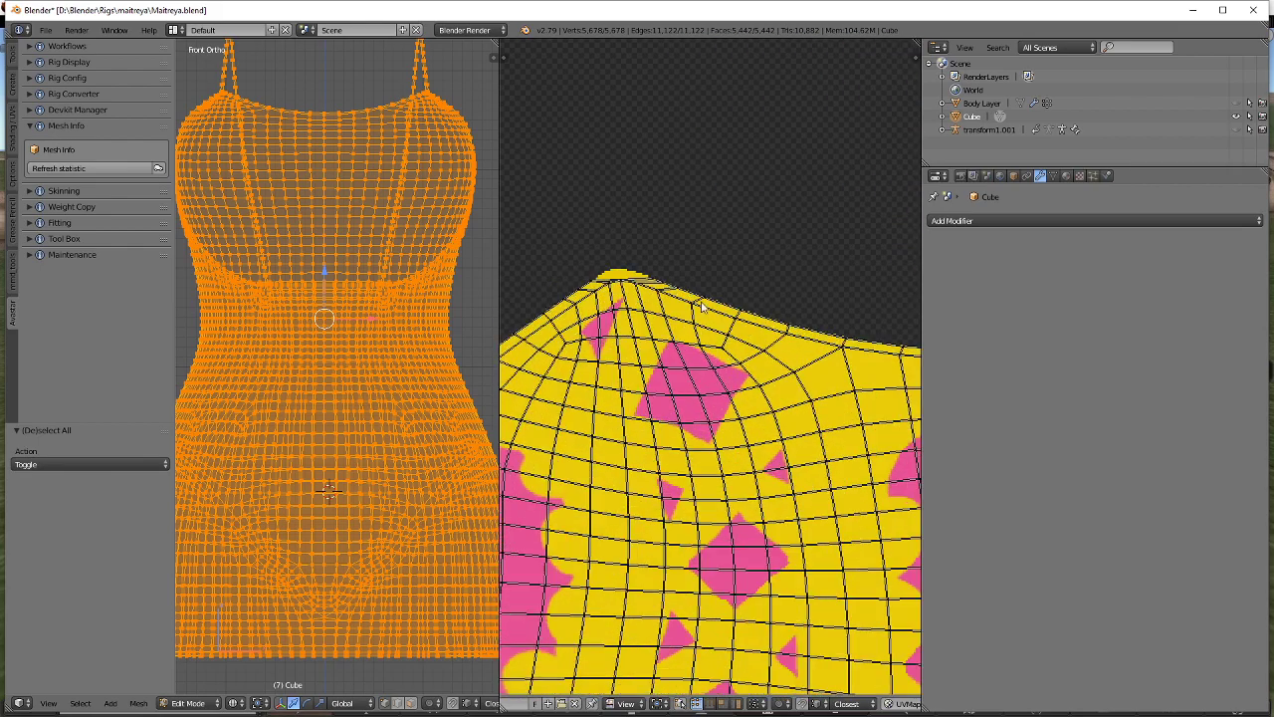
Weld the UV vertices at the mirrored half's strap peak and move the top vertex up to the texture's tip.
middle_click_drag(620, 294, 721, 409)
scroll(592, 353, "up", 1)
key("w")
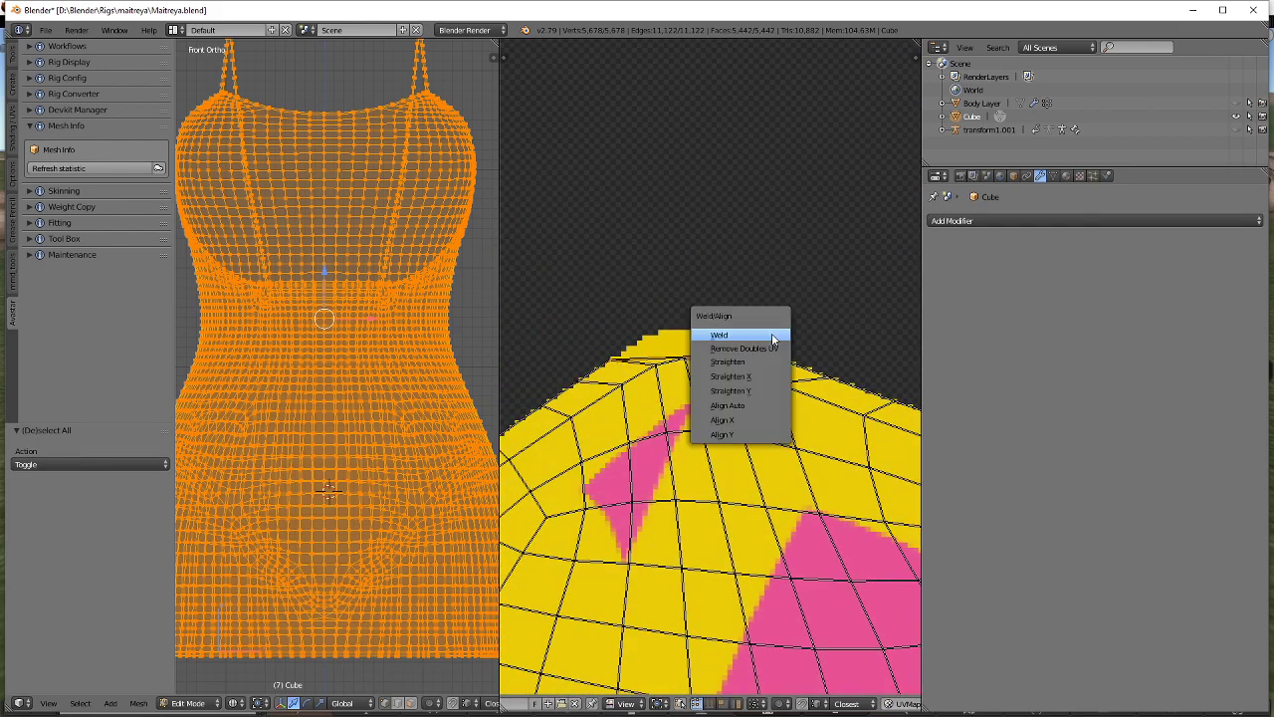
left_click(756, 337)
key("g")
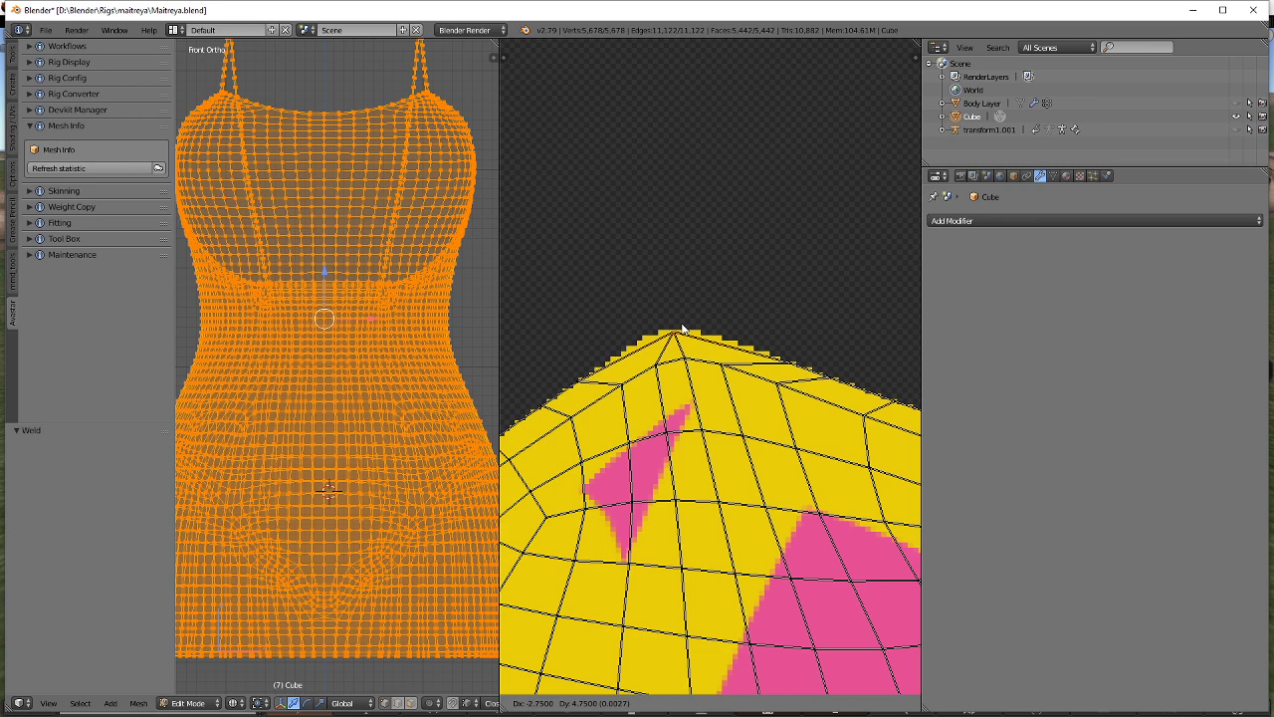
left_click(681, 328)
Move two UV vertices on the neckline side of the mirrored half's strap peak onto the texture edge.
key("g")
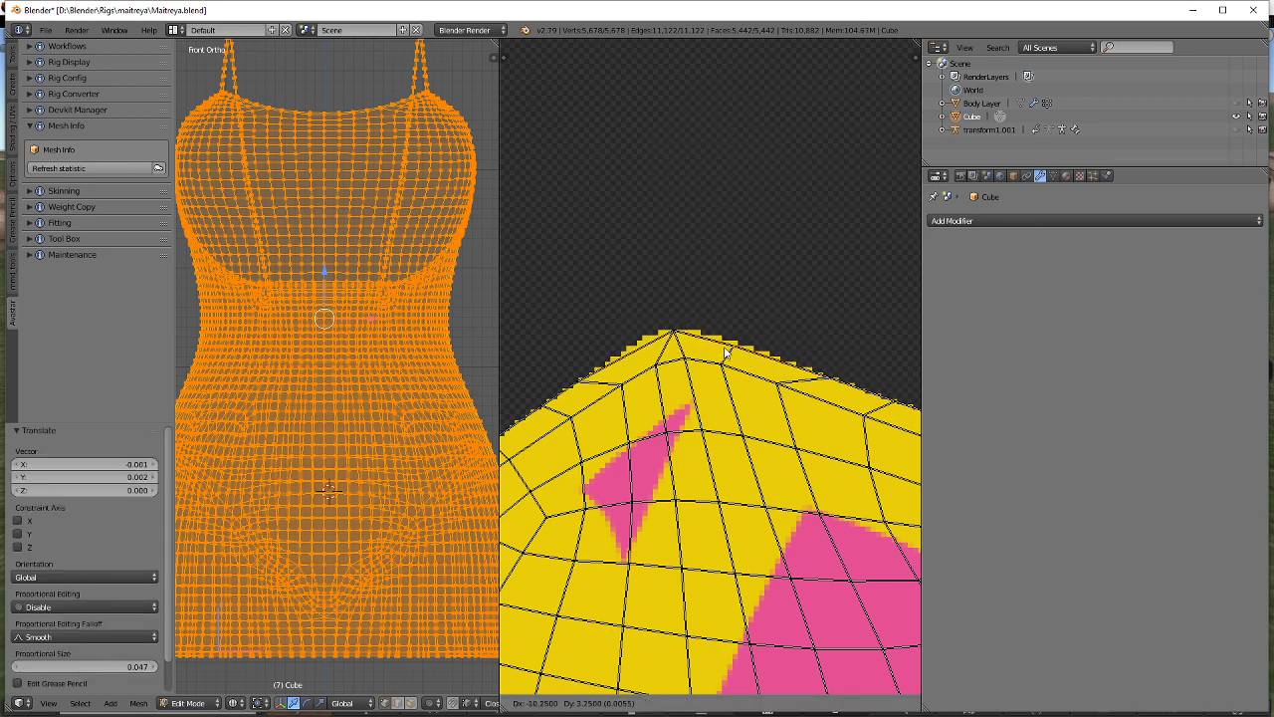
left_click(705, 342)
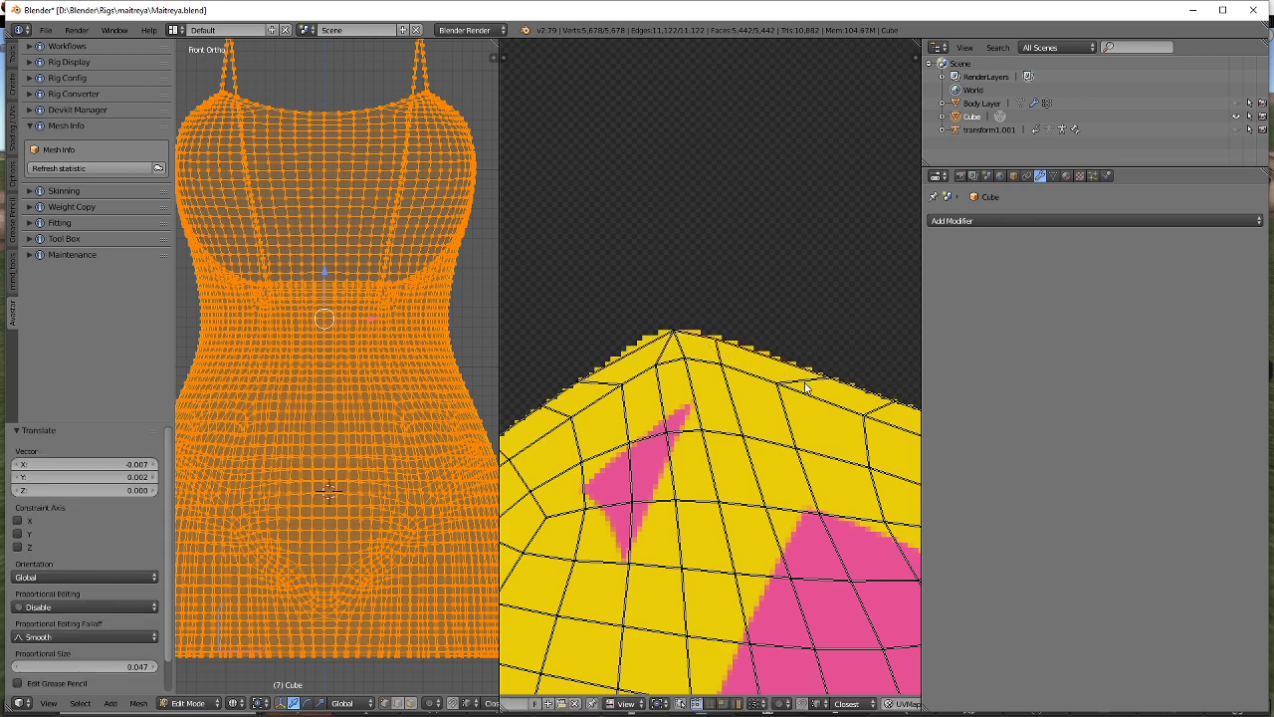
right_click(818, 376)
key("g")
left_click(760, 374)
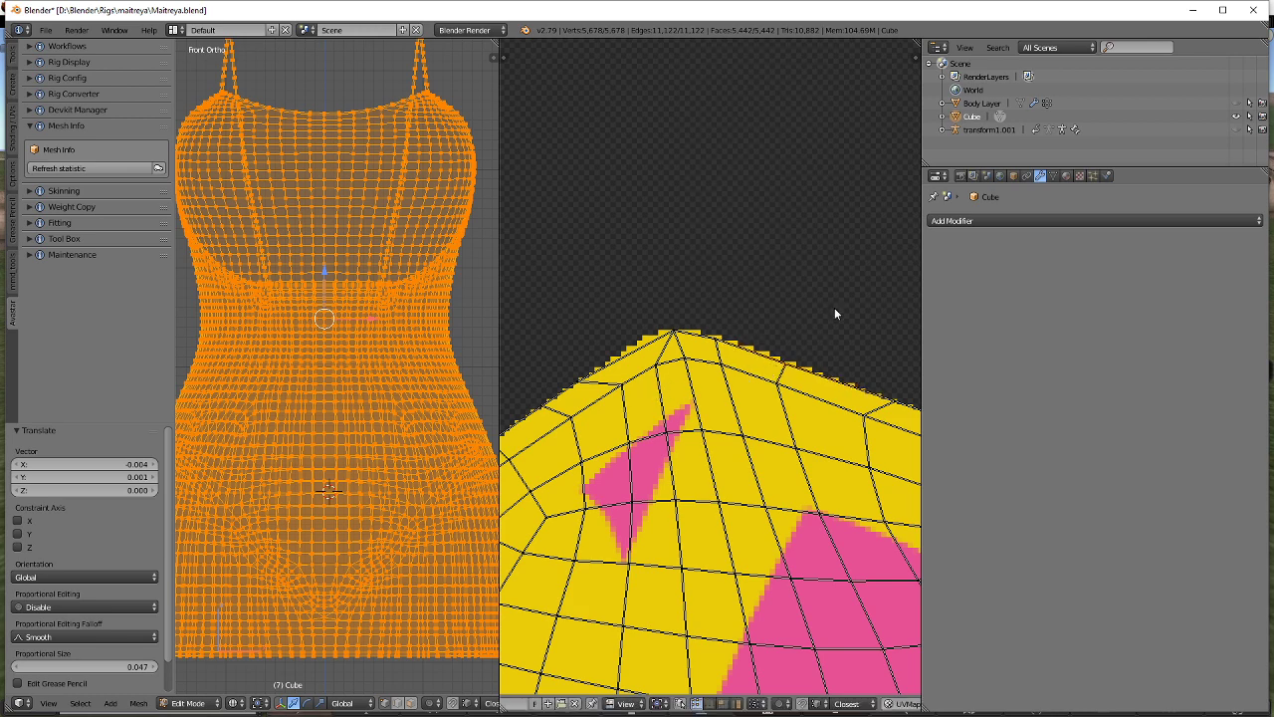
Deselect the whole dress mesh and switch the 3D view from wireframe to solid shading.
key("z")
left_click(205, 256)
key("a")
scroll(283, 275, "down", 2)
key("z")
left_click(283, 338)
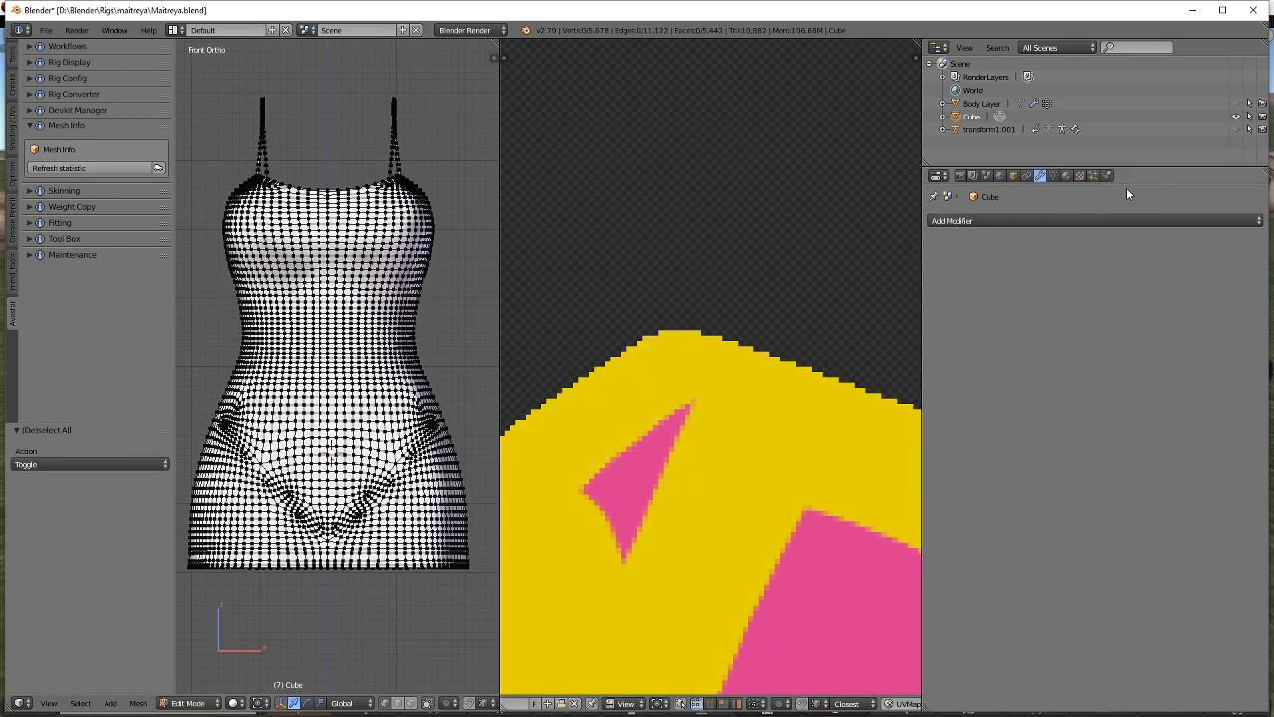
Switch the render engine to Cycles Render and enable nodes for the dress material.
left_click(1066, 178)
left_click(469, 30)
left_click(474, 77)
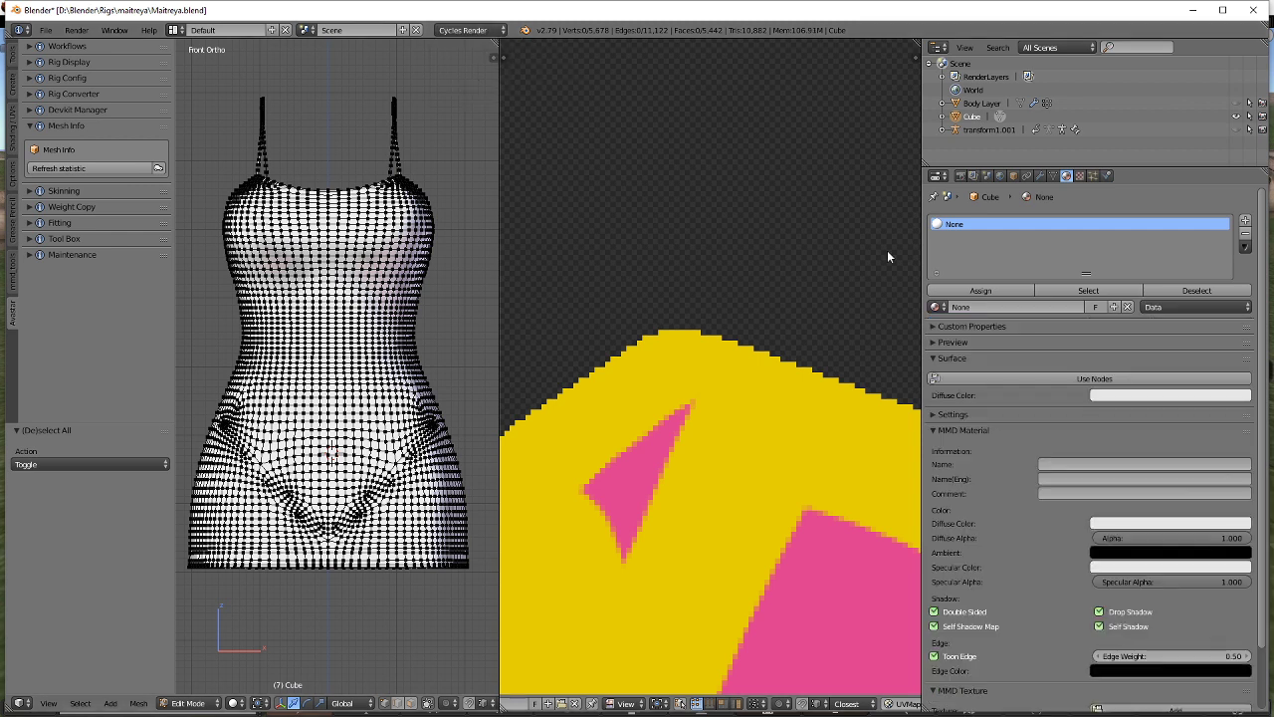
left_click(1067, 379)
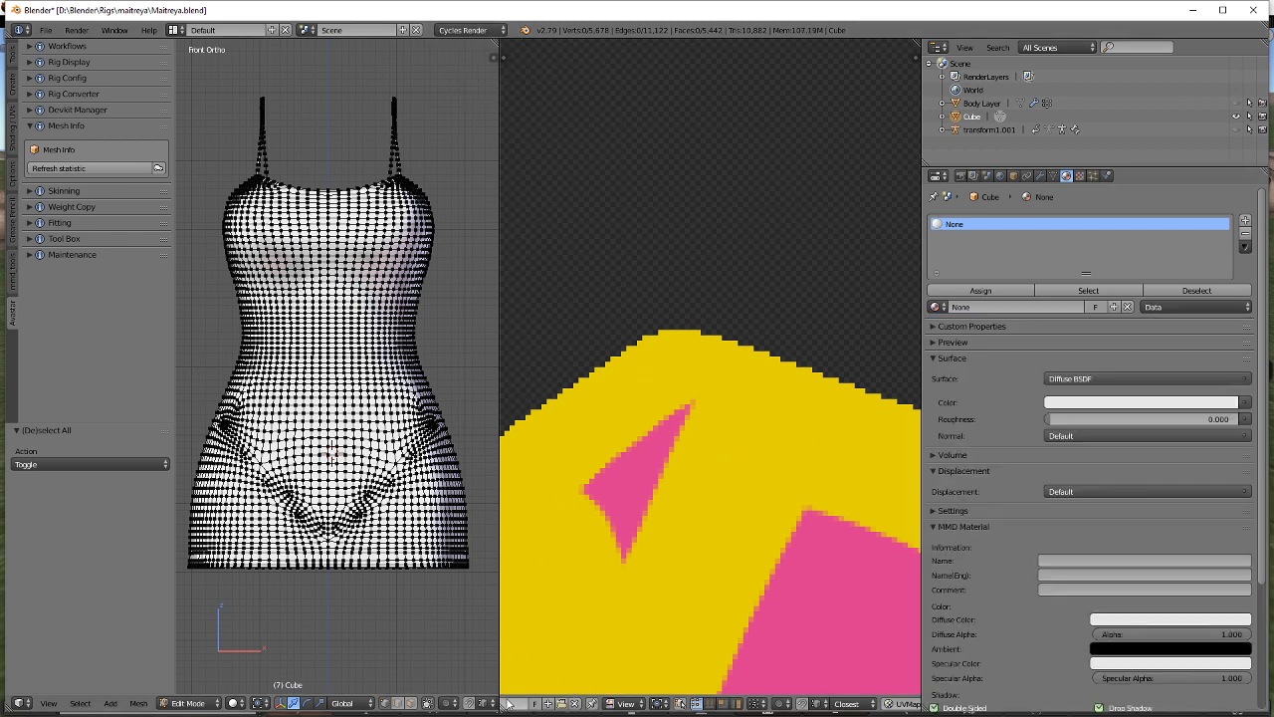
Change the UV editor area to the Node Editor to show the dress material's nodes.
scroll(548, 703, "up", 2)
scroll(550, 688, "up", 6)
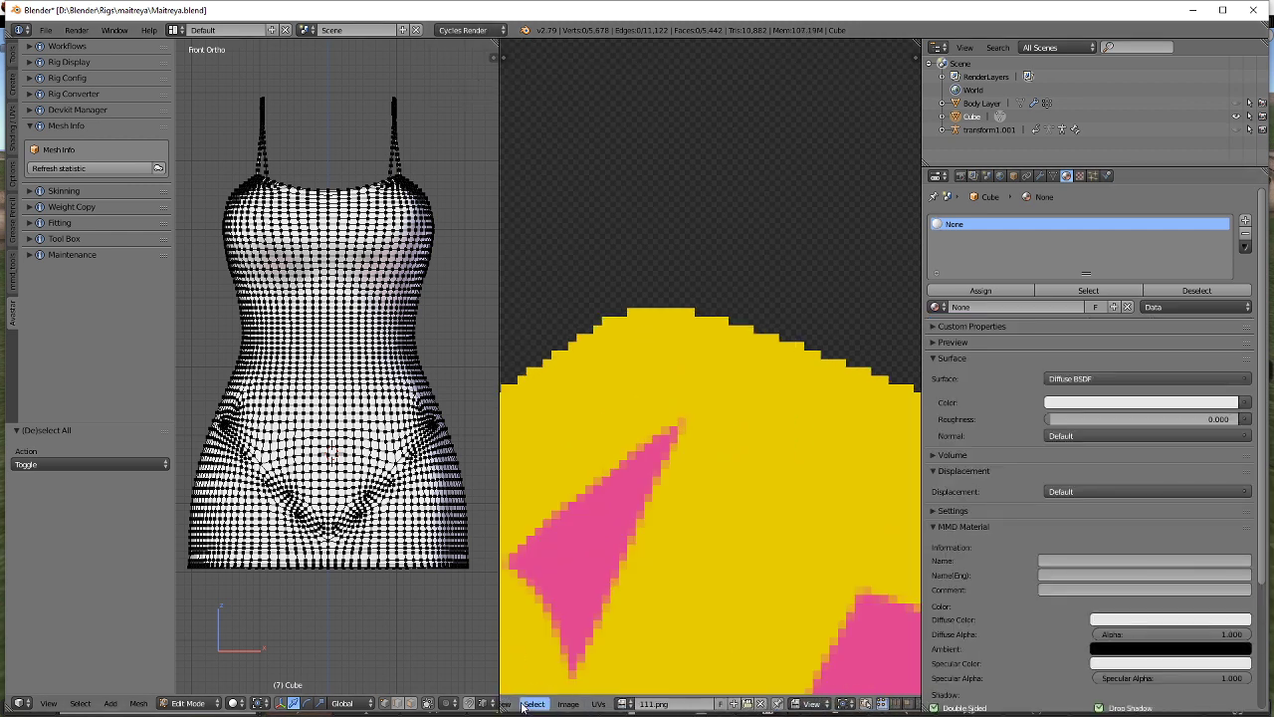
left_click(518, 706)
left_click(539, 603)
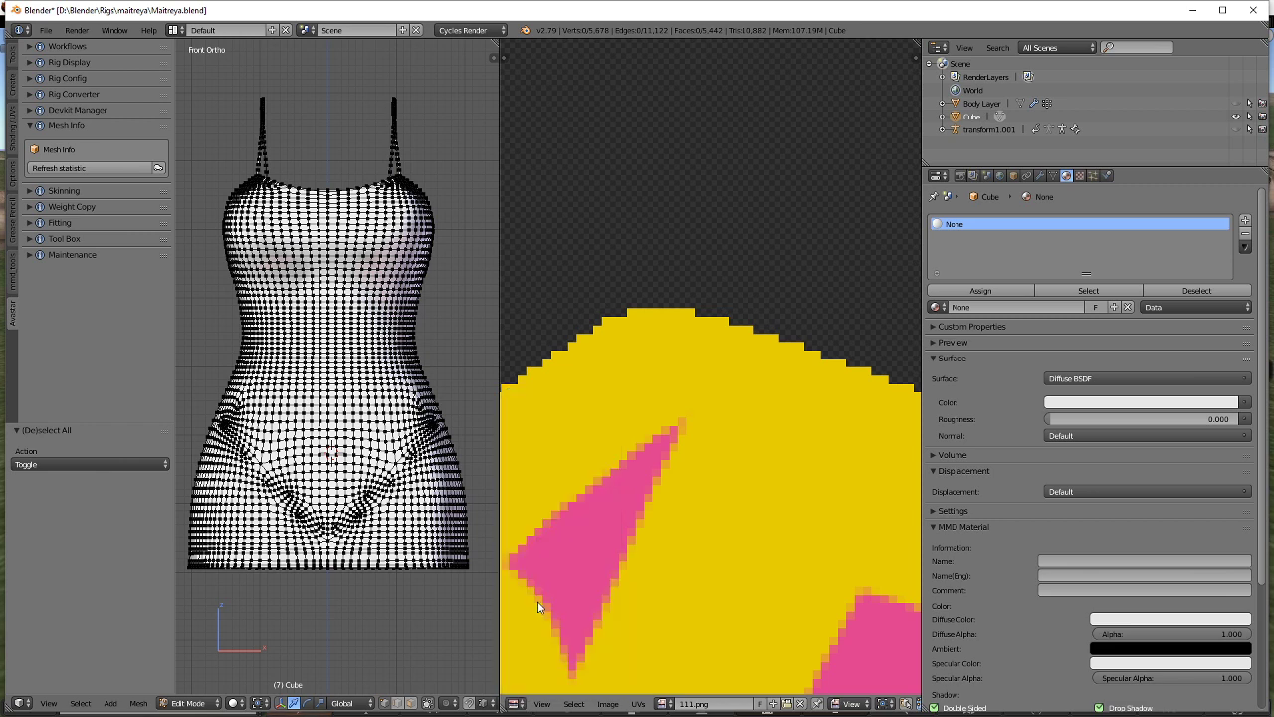
left_click(517, 703)
left_click(553, 559)
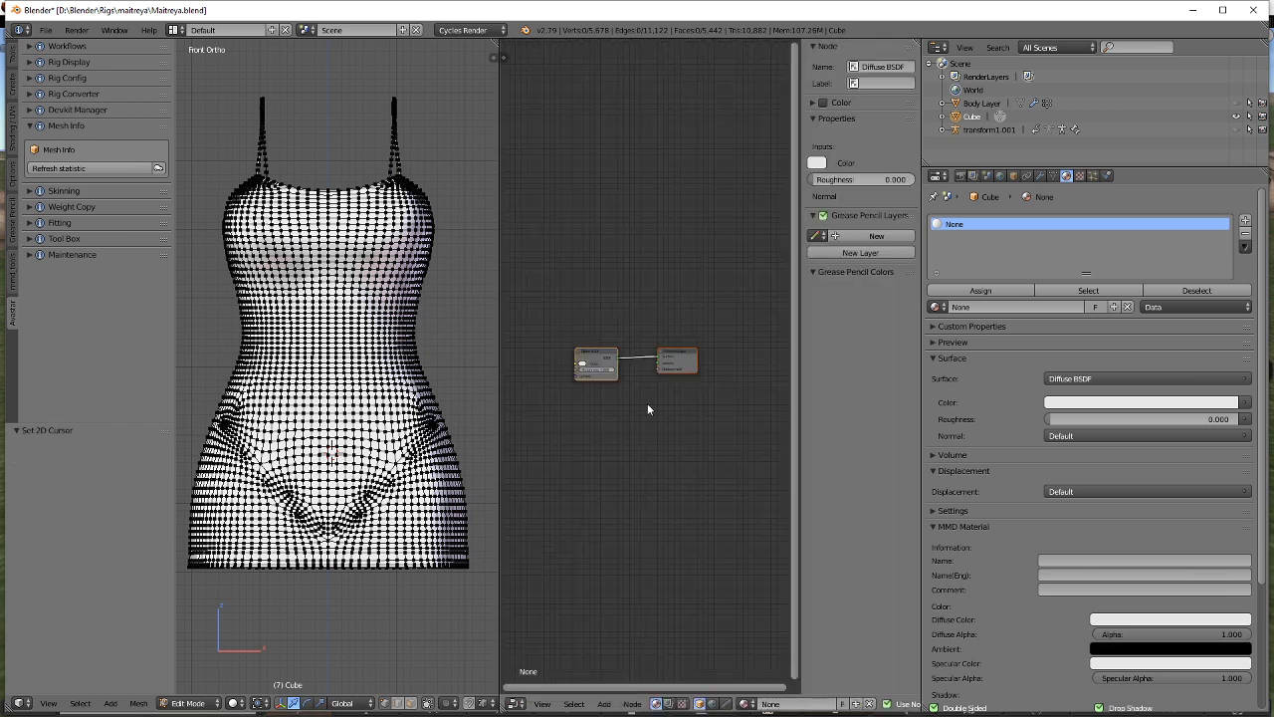
Add an Image Texture node and connect its Color output to the Diffuse BSDF's Color input.
key("n")
key("shift+a")
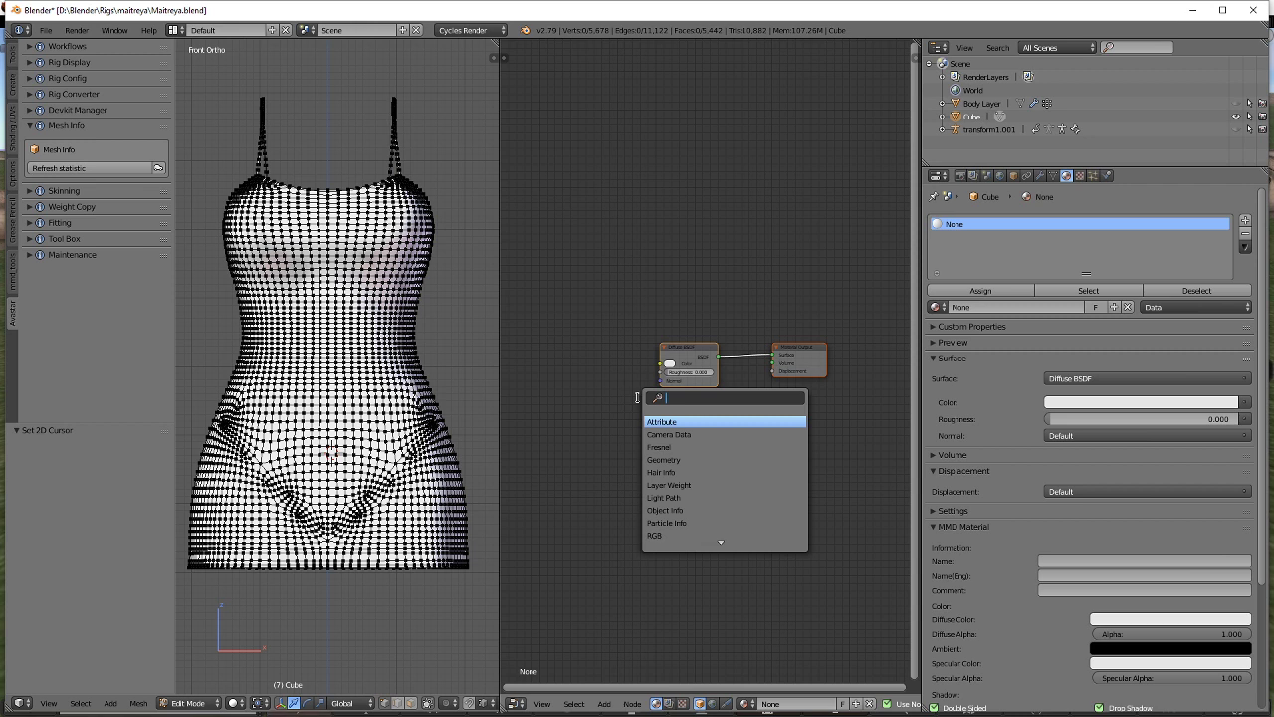
type("imag")
key("Return")
left_click(635, 355)
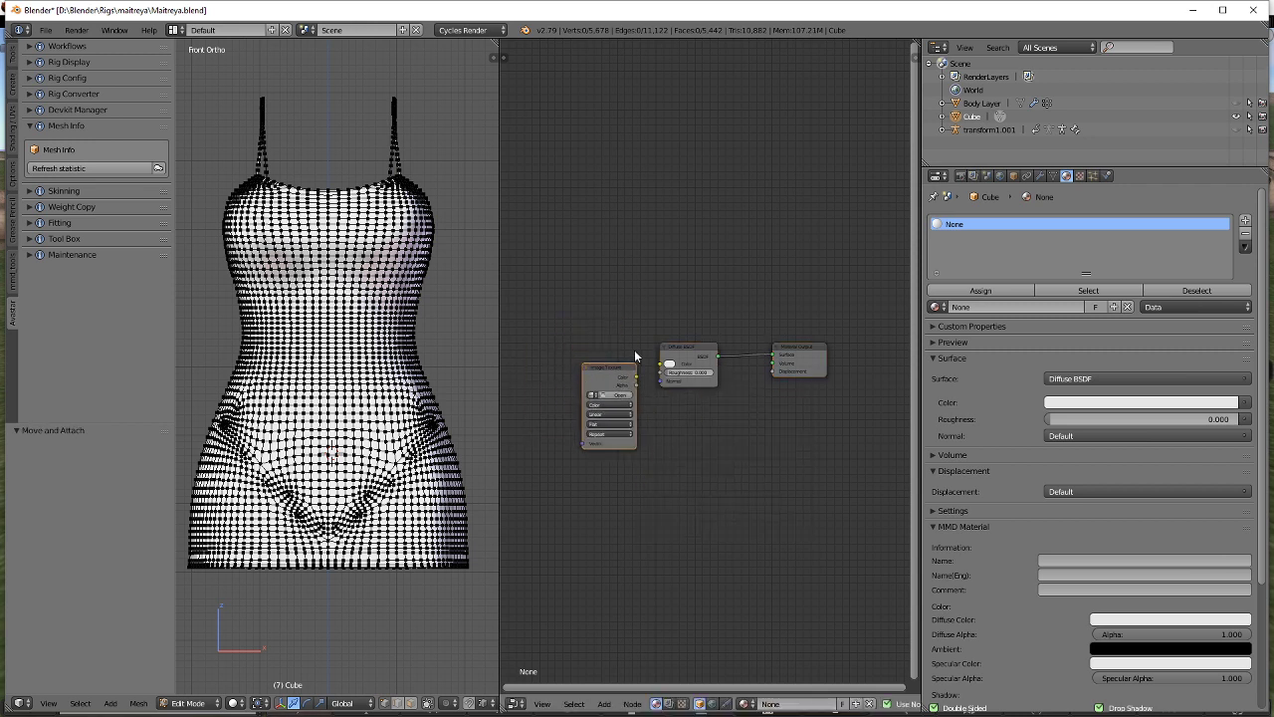
left_click_drag(635, 378, 670, 368)
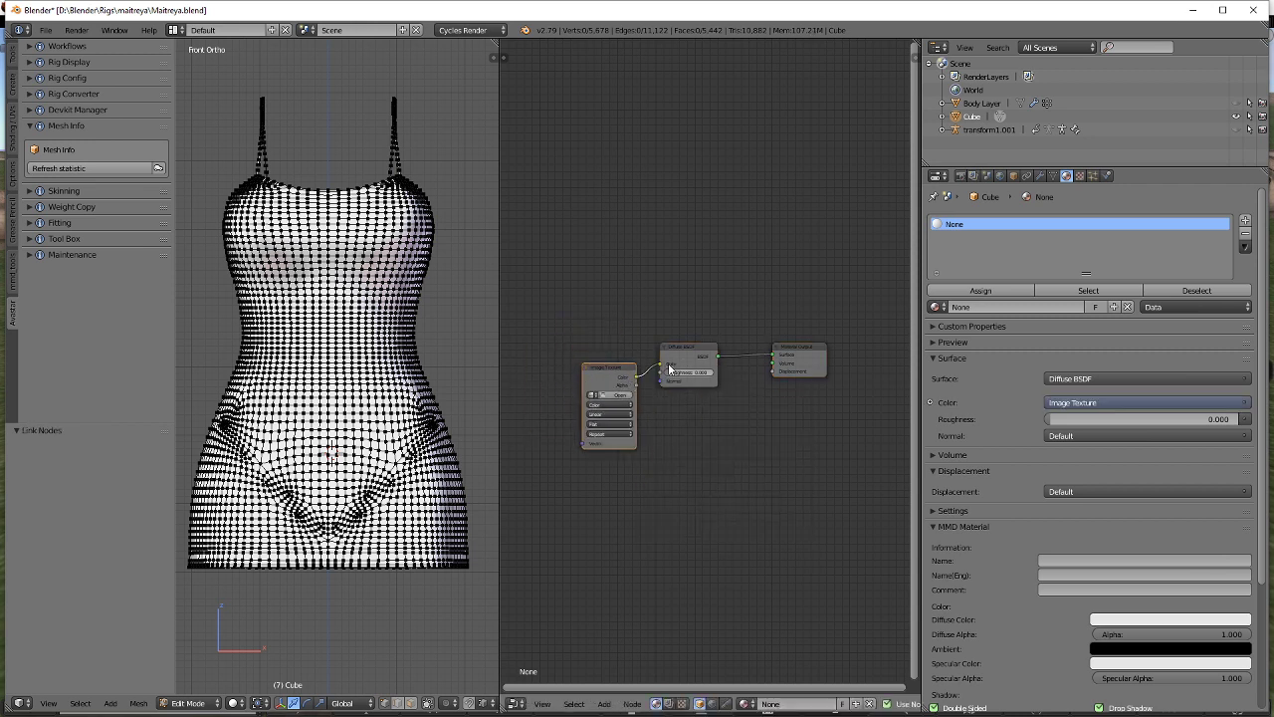
Load the Custom Rig Diffuse PNG from the D:\222 folder into the Image Texture node.
left_click(620, 398)
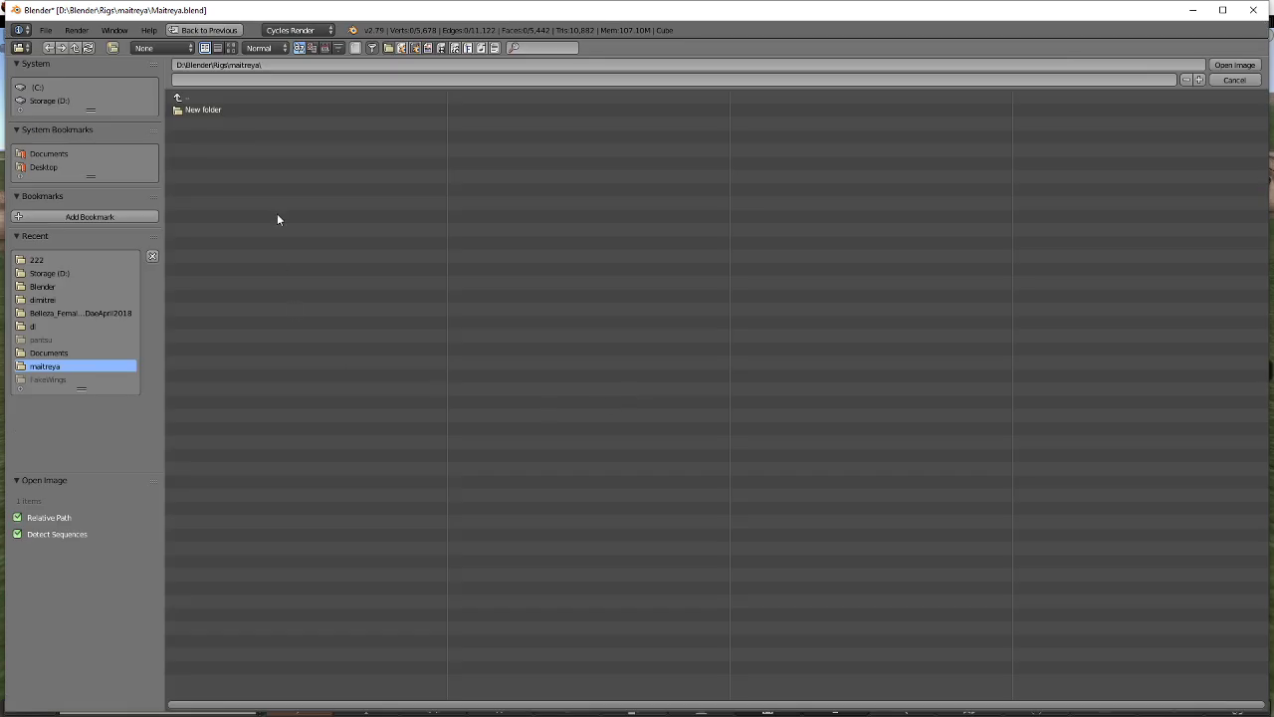
left_click(50, 256)
left_click(231, 47)
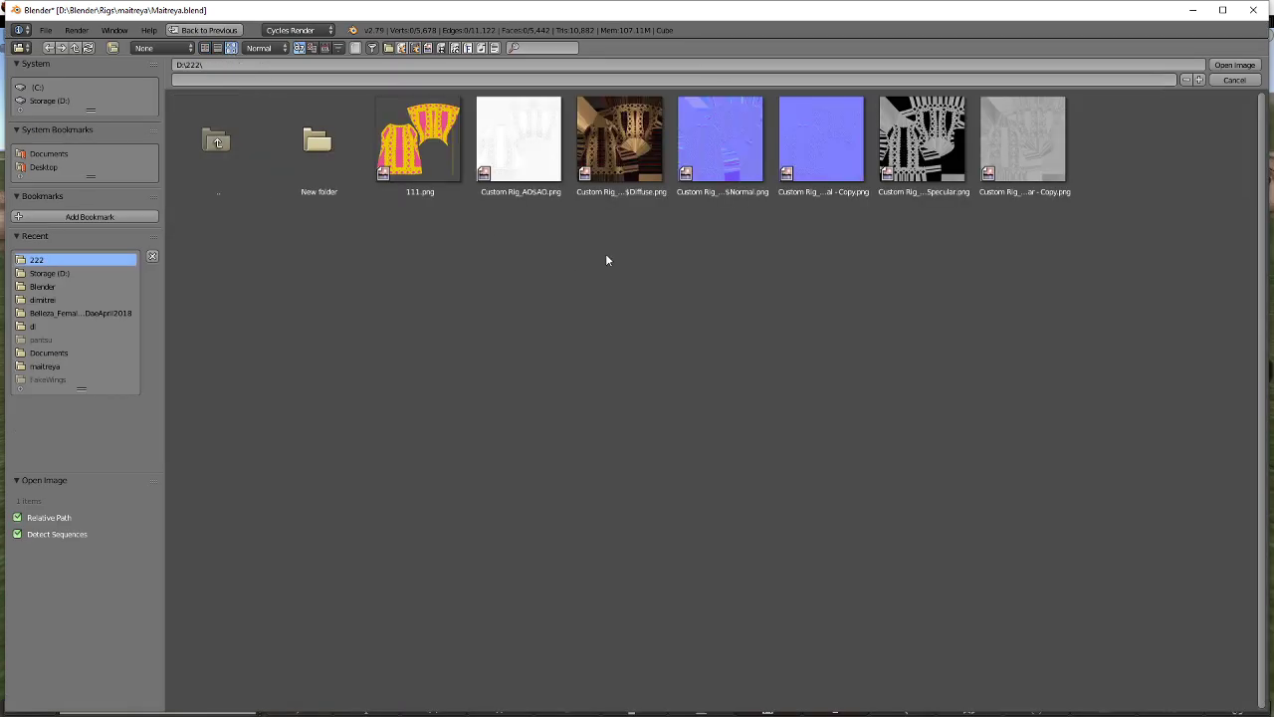
double_click(618, 160)
Switch the 3D view to material shading and inspect the texture on the dress's upper front and neckline.
scroll(421, 411, "up", 2)
key("z")
left_click(346, 339)
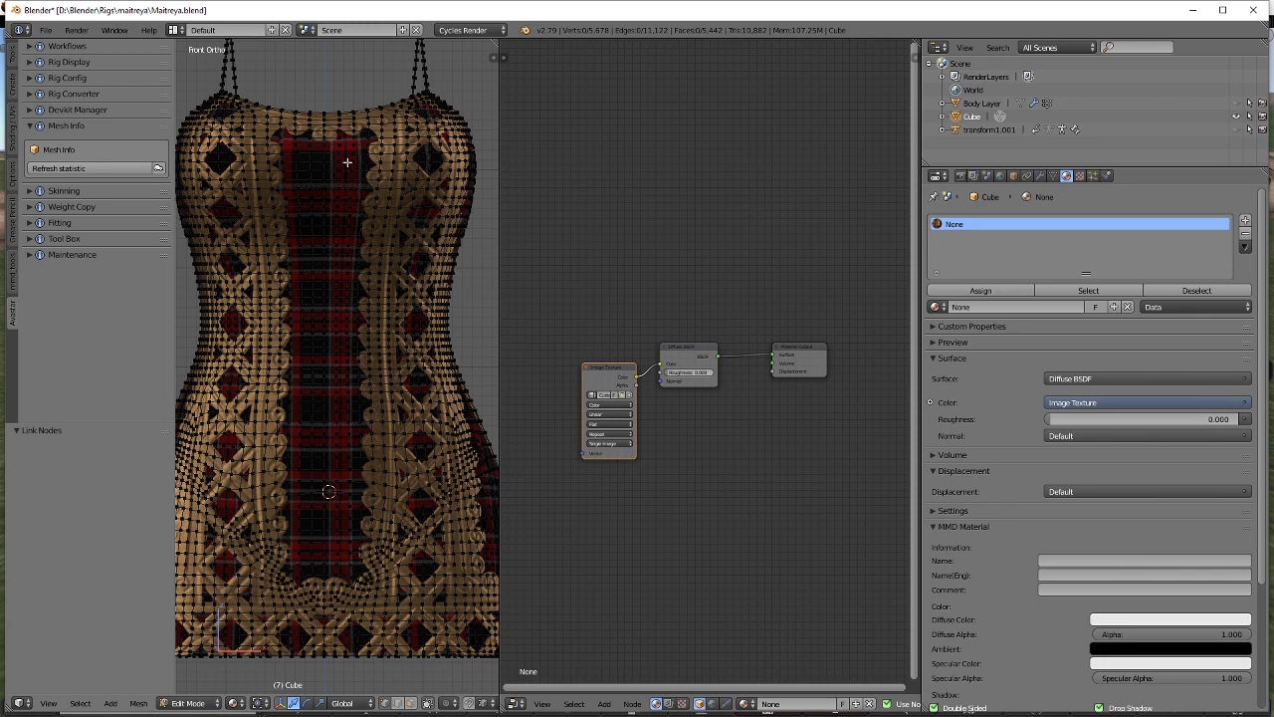
scroll(381, 315, "up", 2)
mouse_move(402, 134)
middle_mouse_down("shift")
mouse_move(381, 315)
mouse_move(427, 275)
mouse_move(372, 265)
mouse_move(415, 384)
mouse_move(418, 489)
mouse_move(316, 311)
middle_mouse_up("shift")
Select the whole dress mesh and change the Node Editor area back to the UV/Image Editor.
key("a")
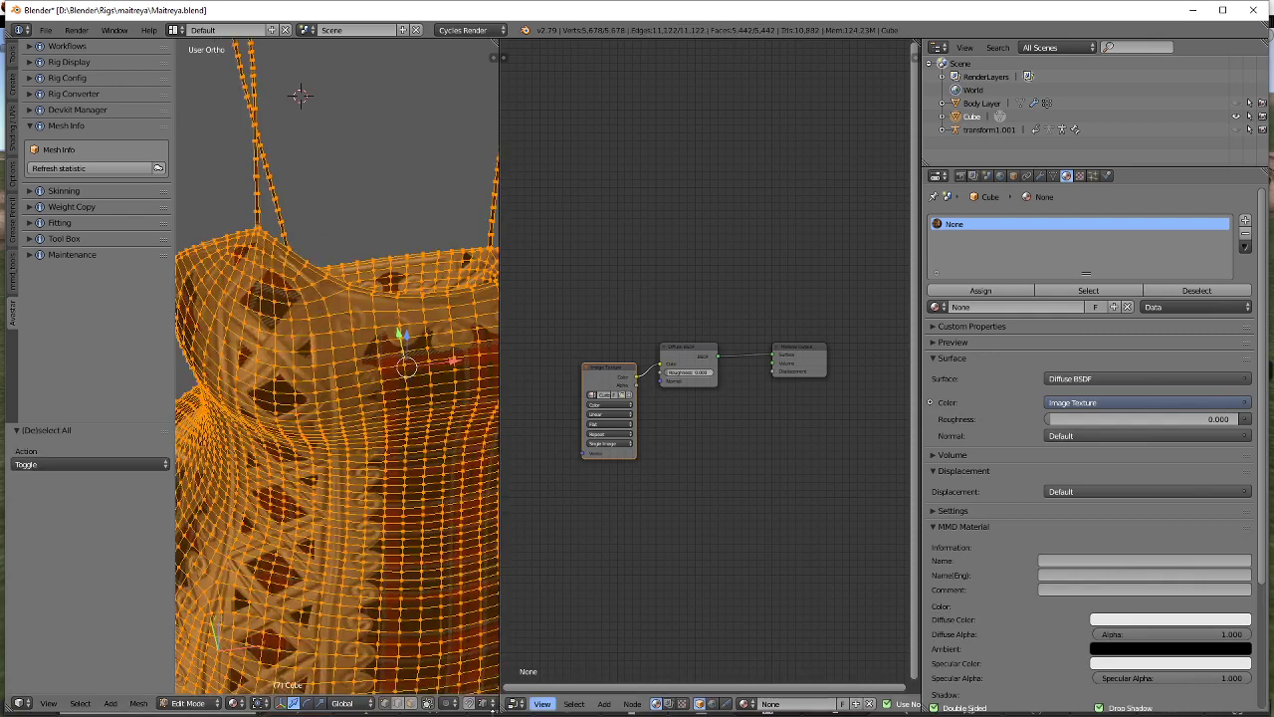
left_click_drag(506, 702, 517, 708)
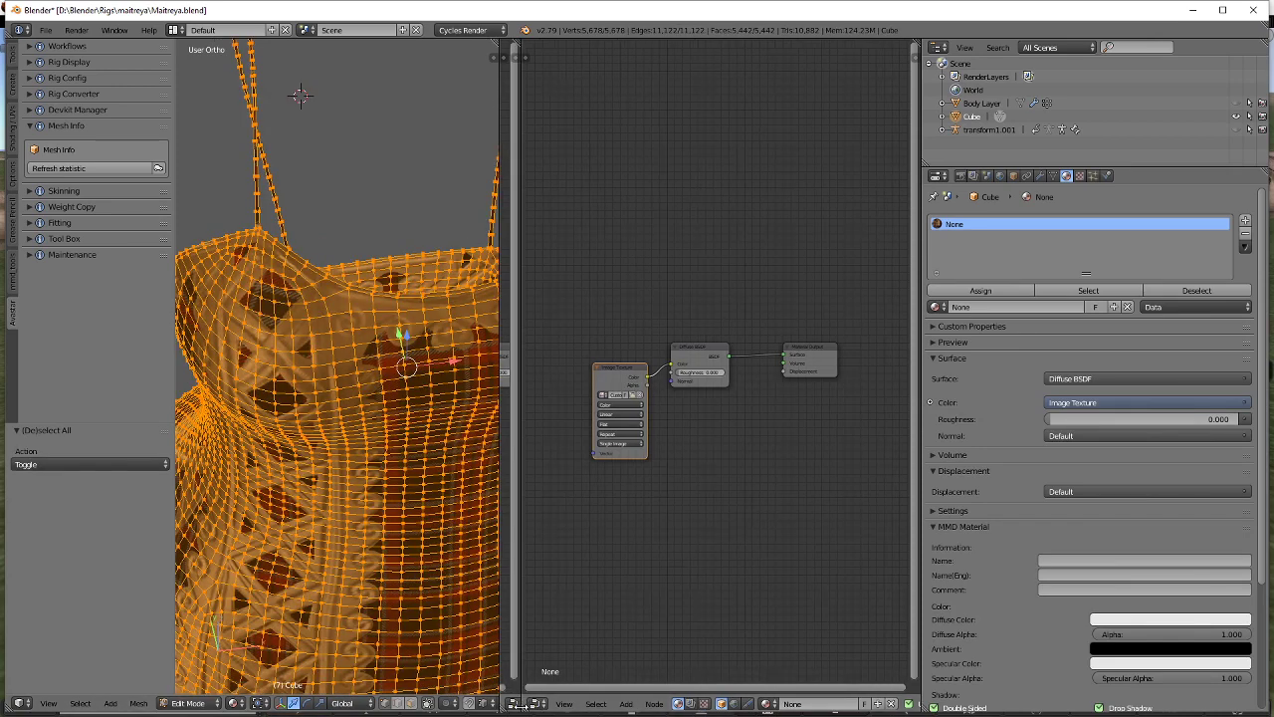
right_click(525, 706)
left_click(515, 702)
left_click(526, 603)
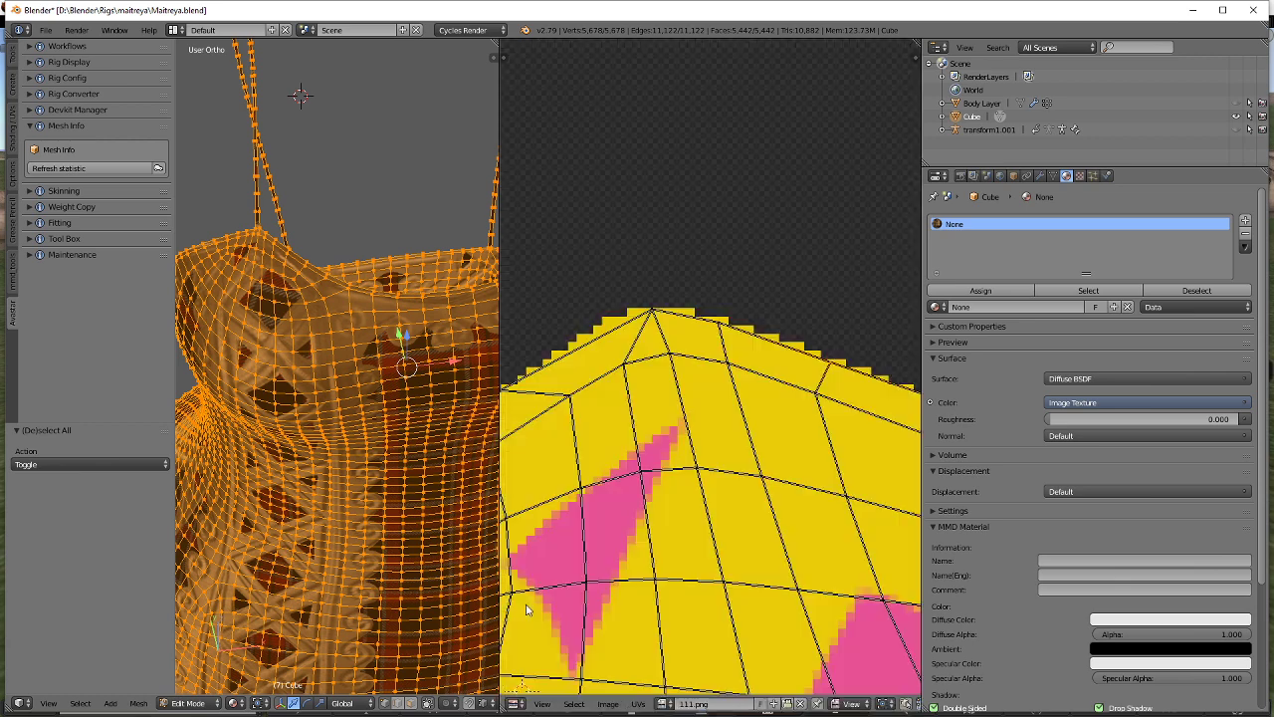
Try shifting a UV edge vertex beside the mirrored half's strap peak to compare it with the textured dress.
middle_click_drag(637, 296, 710, 297)
middle_click_drag(587, 381, 630, 468)
key("g")
right_click(631, 490)
middle_click_drag(468, 428, 295, 450, "shift")
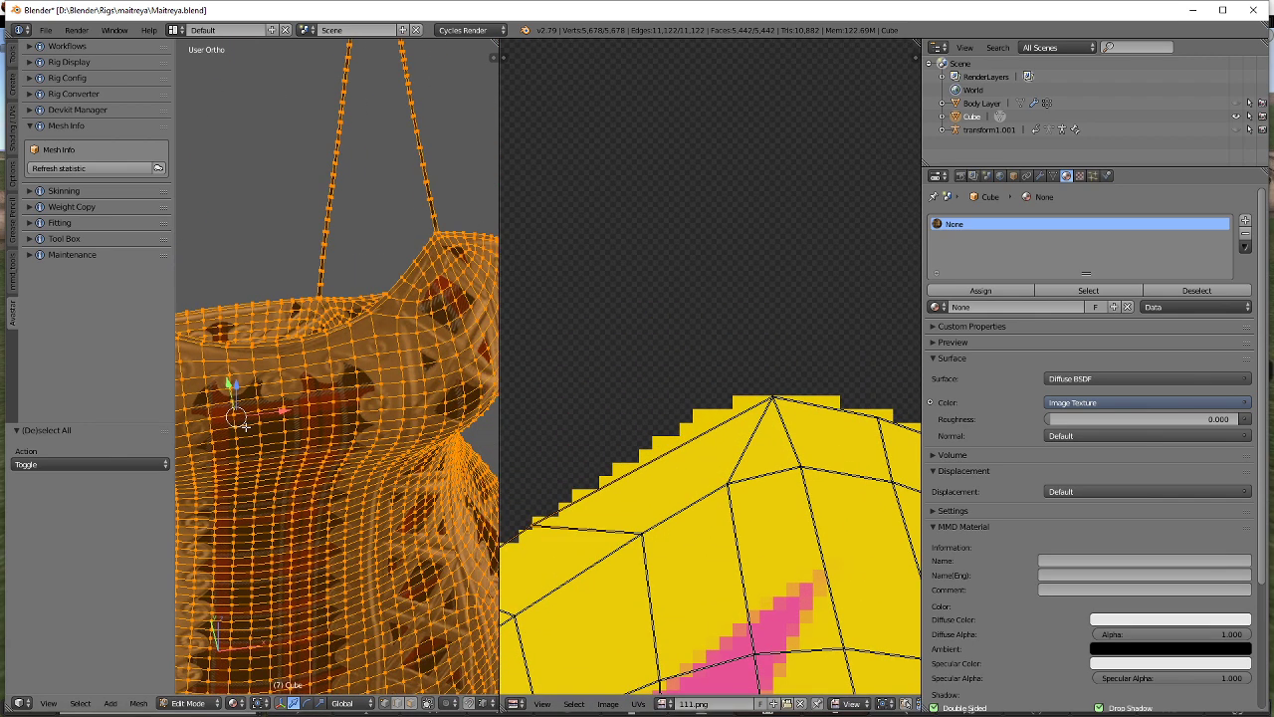
key("g")
right_click(753, 407)
middle_click_drag(260, 352, 366, 383, "shift")
scroll(384, 398, "down", 3)
scroll(366, 384, "up", 3)
key("g")
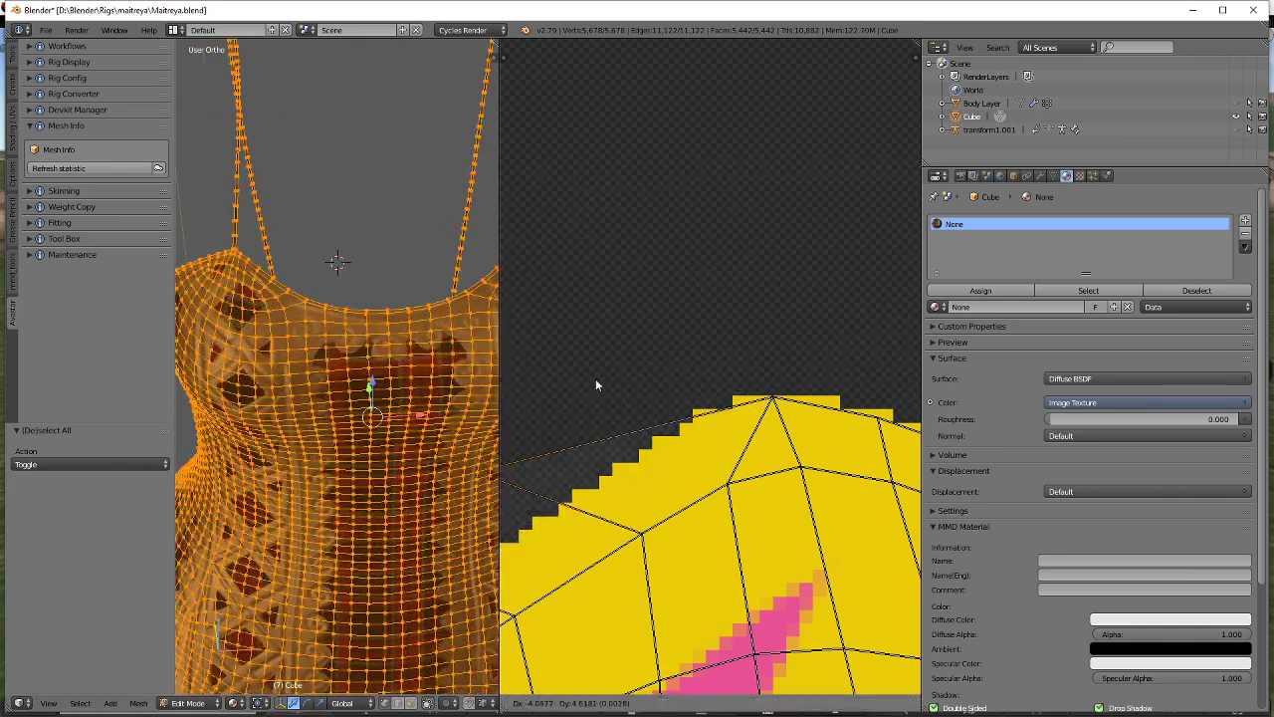
Move the remaining off-edge UV vertices on both slopes of the mirrored half's strap peak onto the texture outline.
middle_click_drag(623, 529, 715, 432)
key("g")
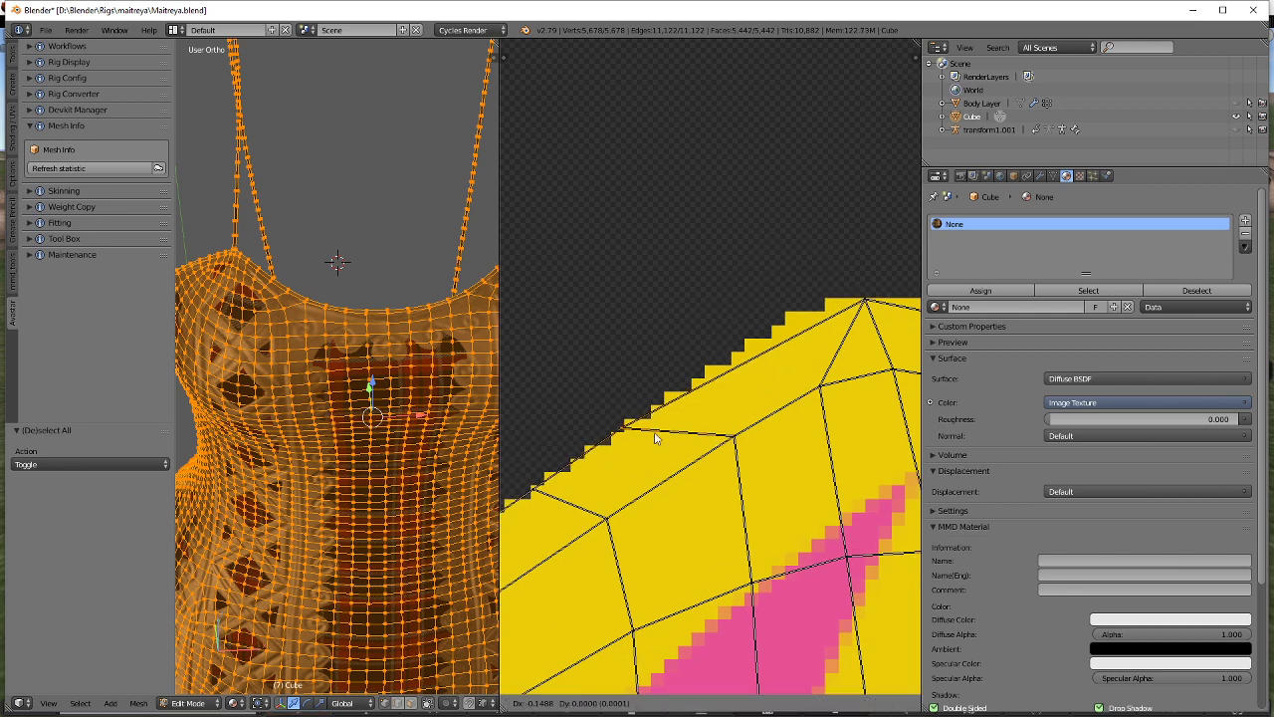
left_click(759, 380)
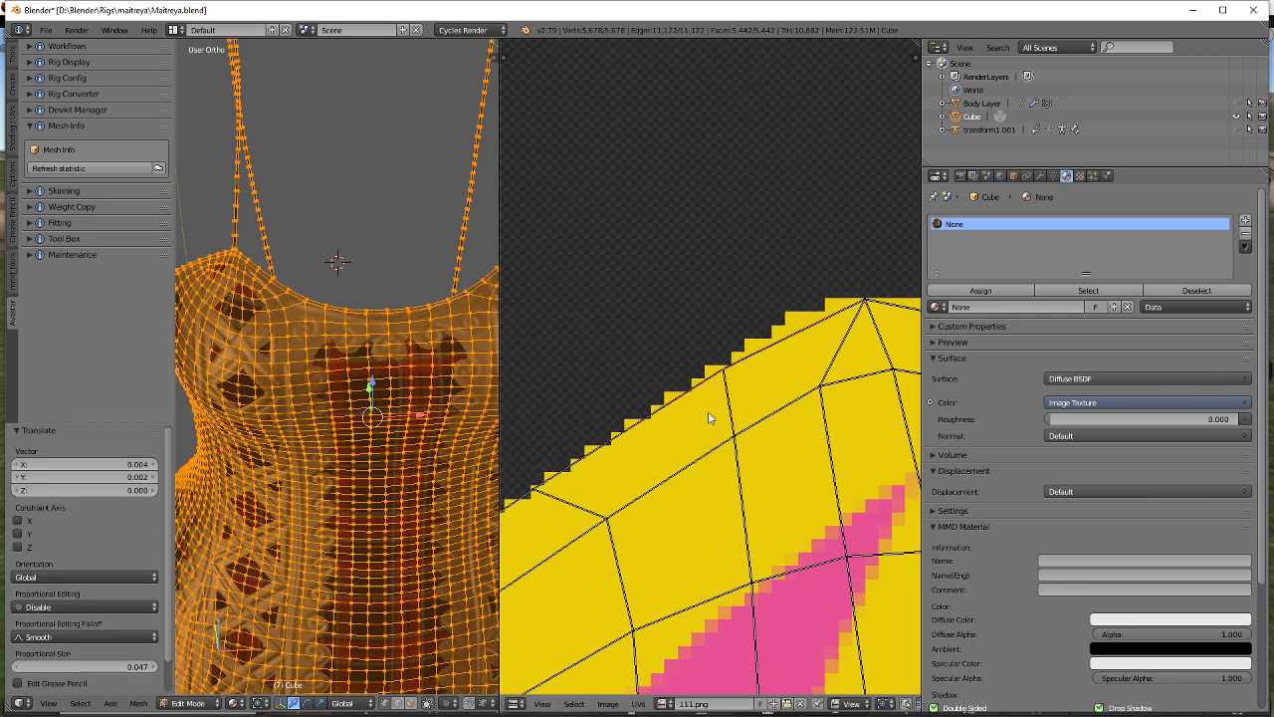
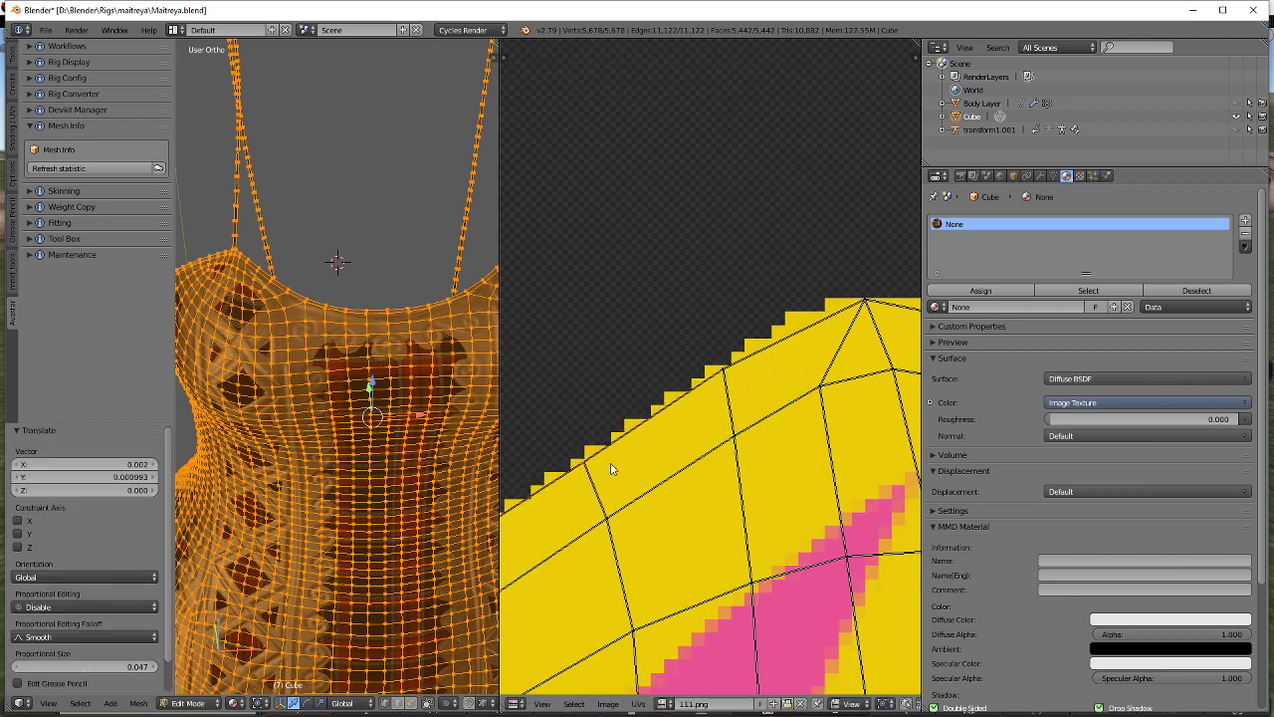
scroll(611, 468, "down", 5)
scroll(724, 442, "up", 4)
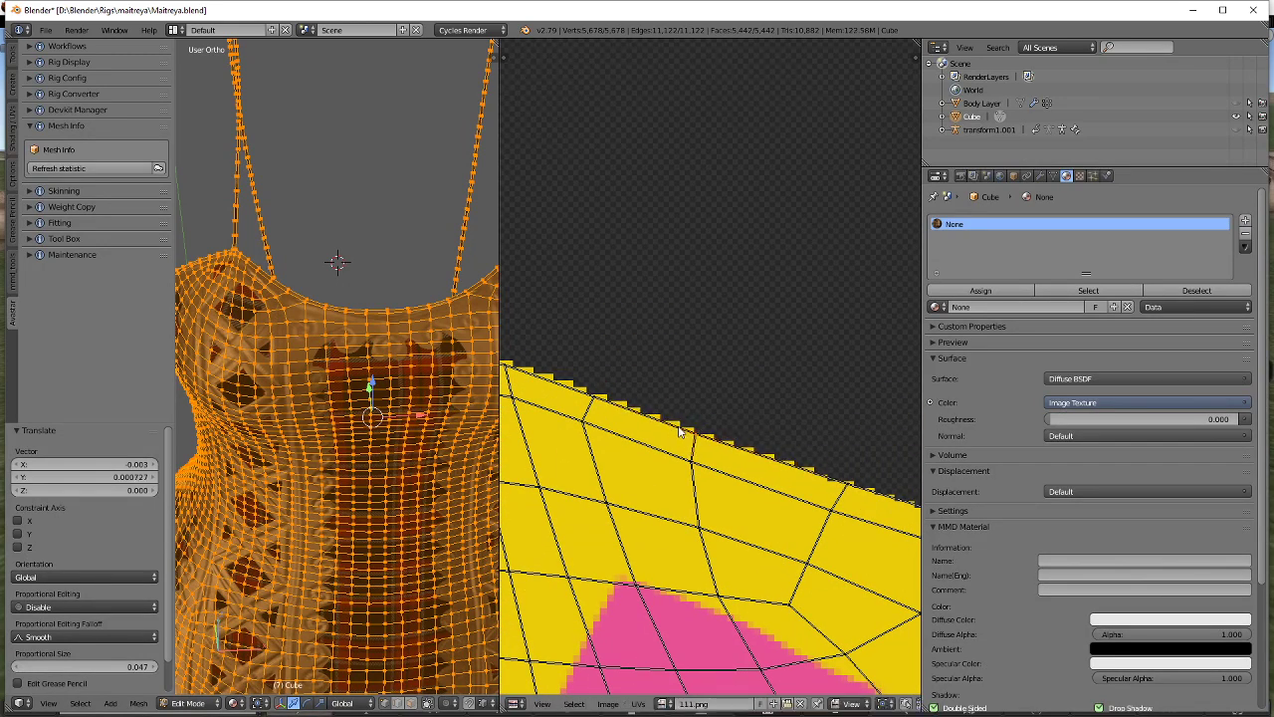
left_click(570, 393)
scroll(690, 392, "down", 4)
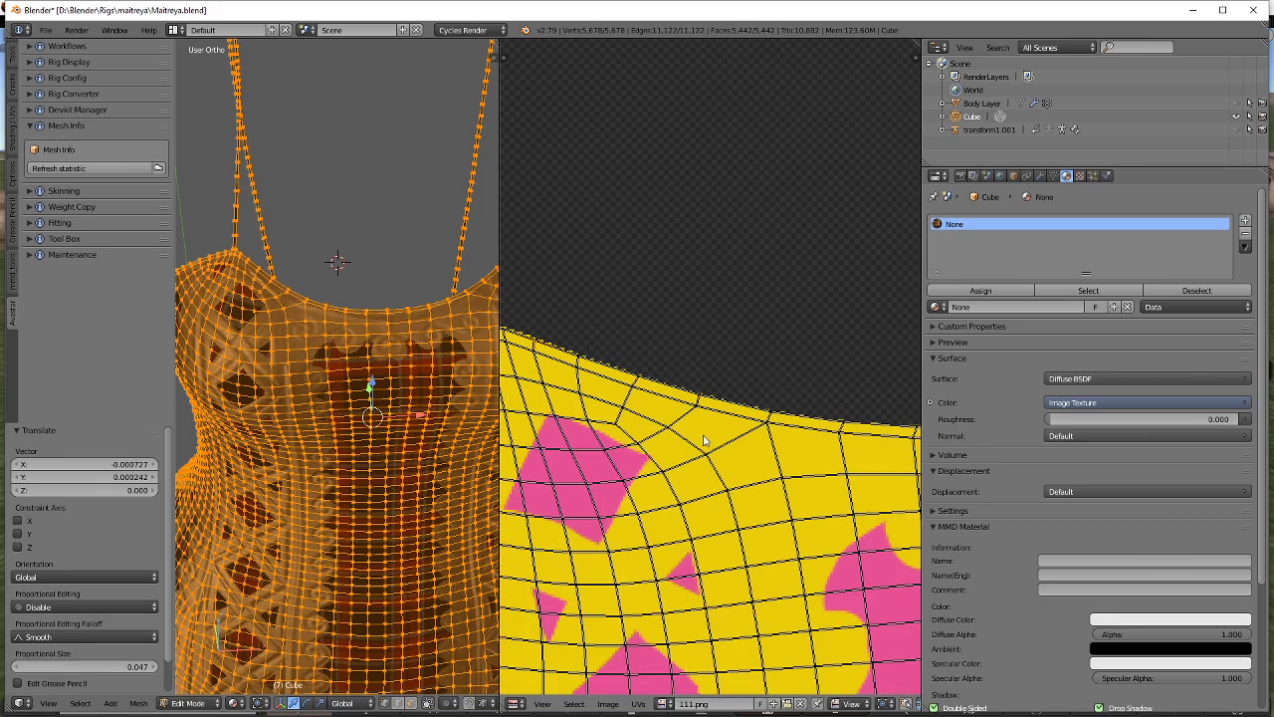
scroll(697, 395, "down", 2)
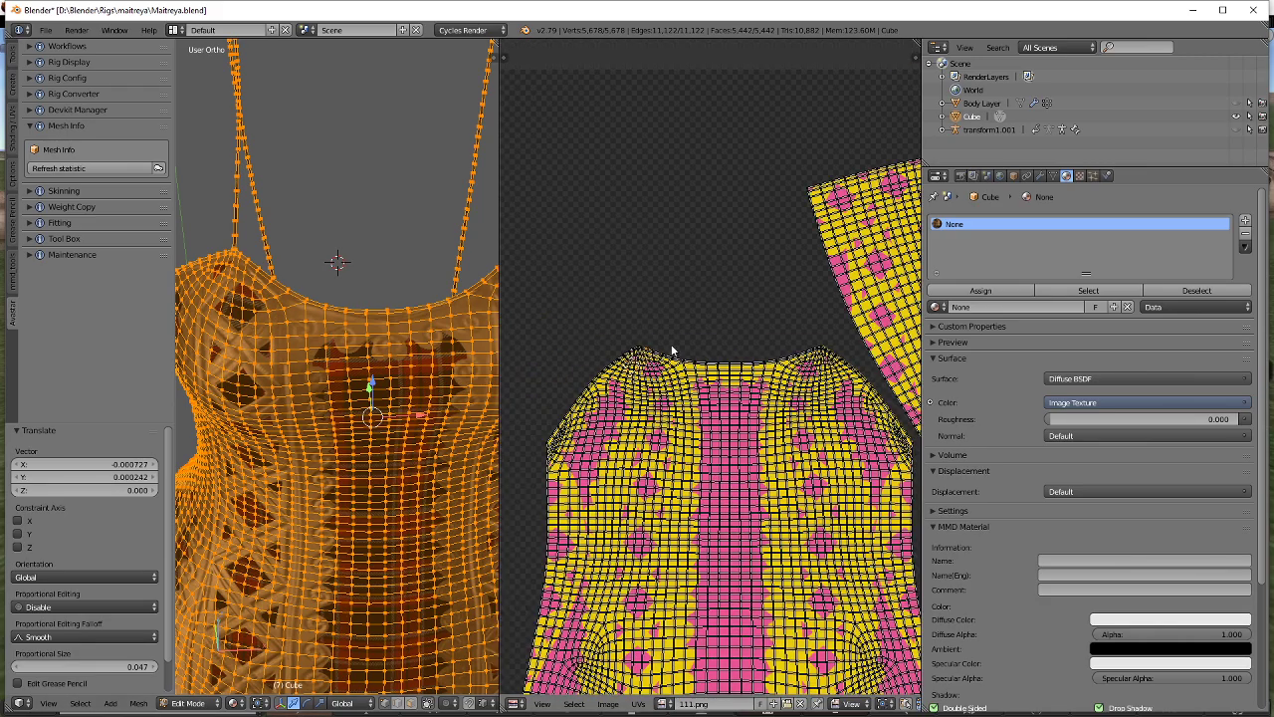
Examine how the front and back UV islands of the dress fit the texture outline.
scroll(672, 351, "up", 4)
scroll(744, 366, "down", 5)
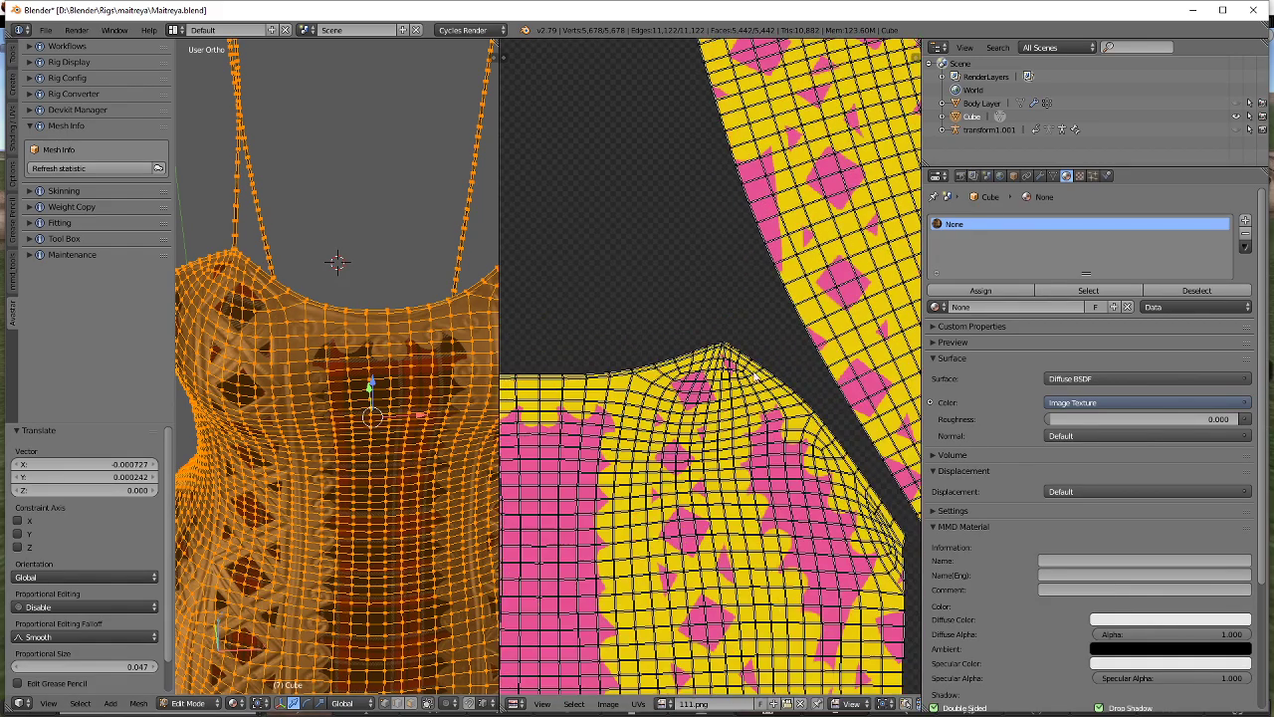
scroll(746, 358, "up", 3)
middle_click_drag(757, 204, 726, 522)
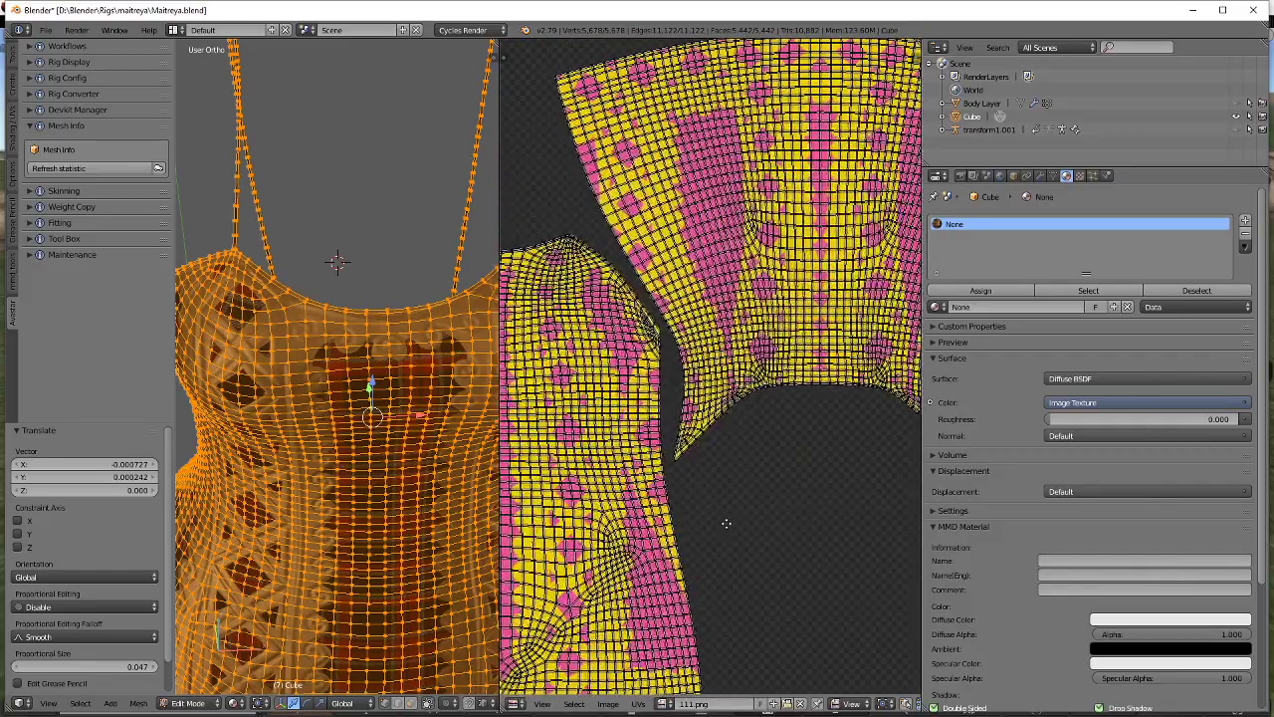
scroll(725, 512, "up", 3)
scroll(732, 488, "down", 4)
middle_click_drag(751, 422, 598, 481)
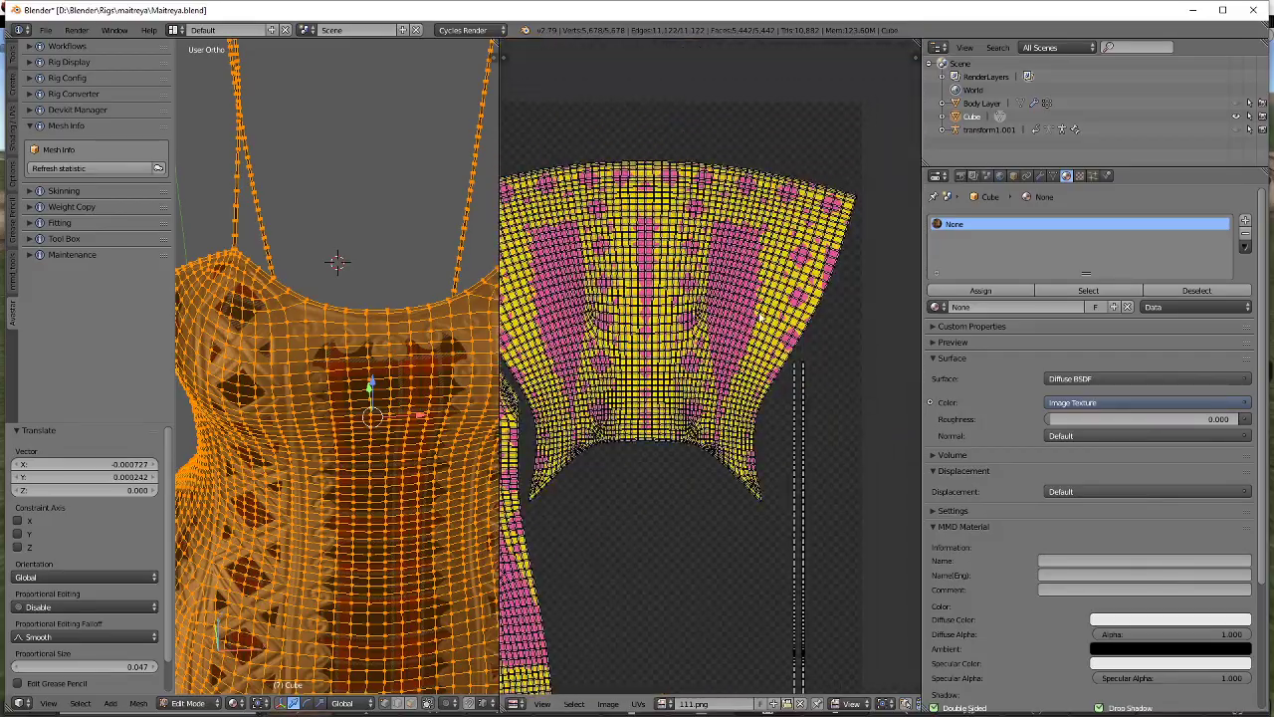
scroll(336, 344, "up", 4)
Leave Edit Mode and inspect the textured dress around the neckline, the underarm and the full front.
key("Tab")
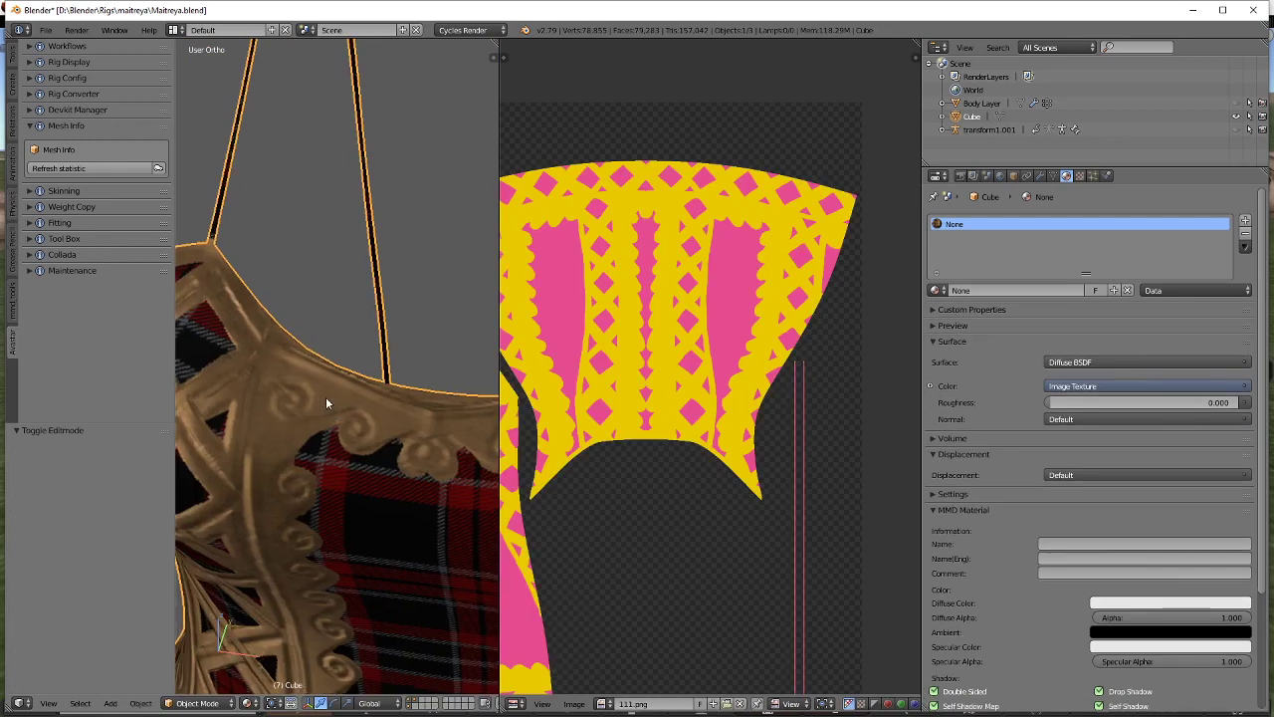
scroll(330, 398, "up", 3)
scroll(356, 439, "down", 3)
mouse_move(348, 429)
middle_mouse_down()
mouse_move(397, 413)
mouse_move(205, 427)
mouse_move(355, 415)
mouse_move(325, 418)
middle_mouse_up()
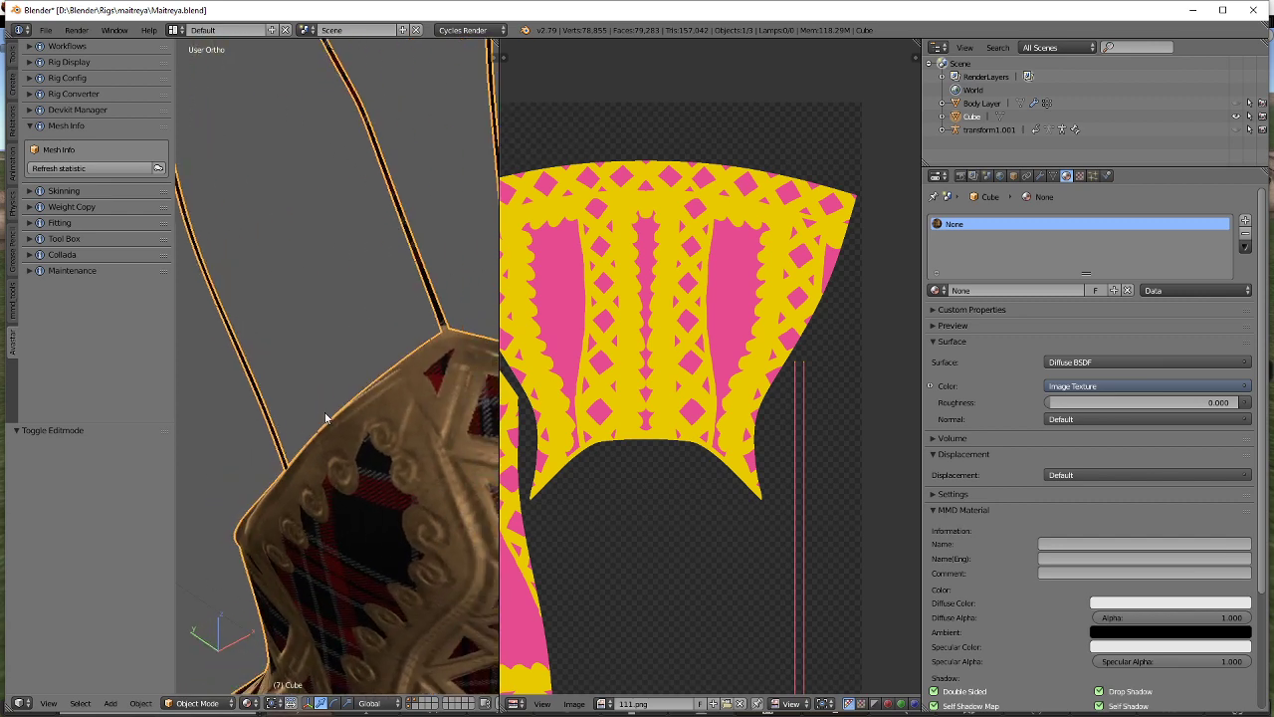
scroll(640, 408, "down", 5)
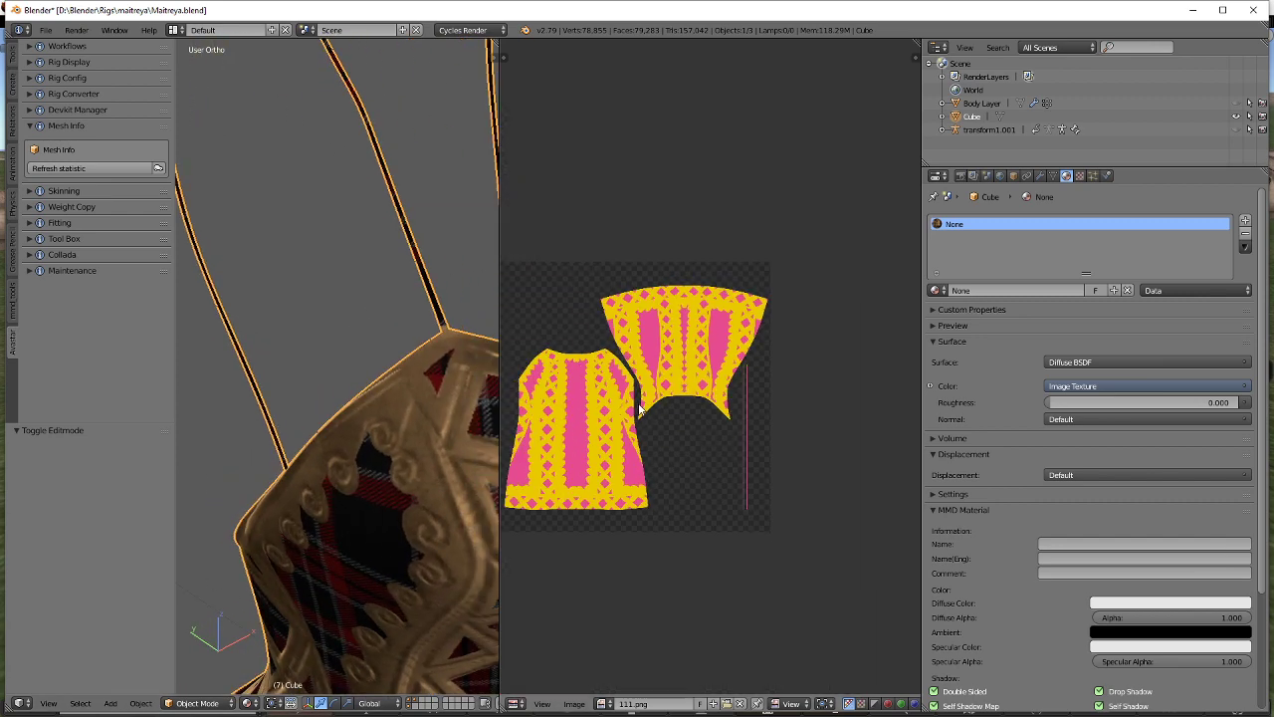
scroll(384, 423, "down", 4)
middle_click_drag(389, 442, 358, 359)
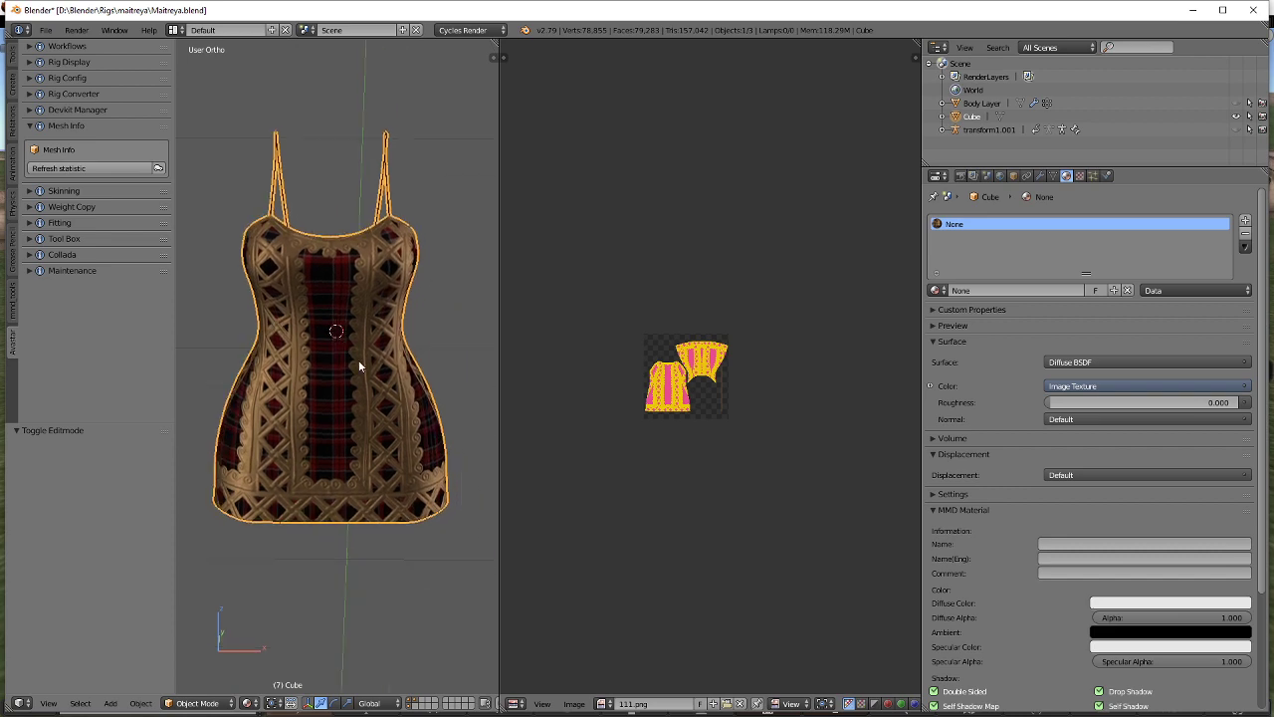
Show the Body Layer and extend the 3D view over the UV/Image Editor area.
left_click(1237, 103)
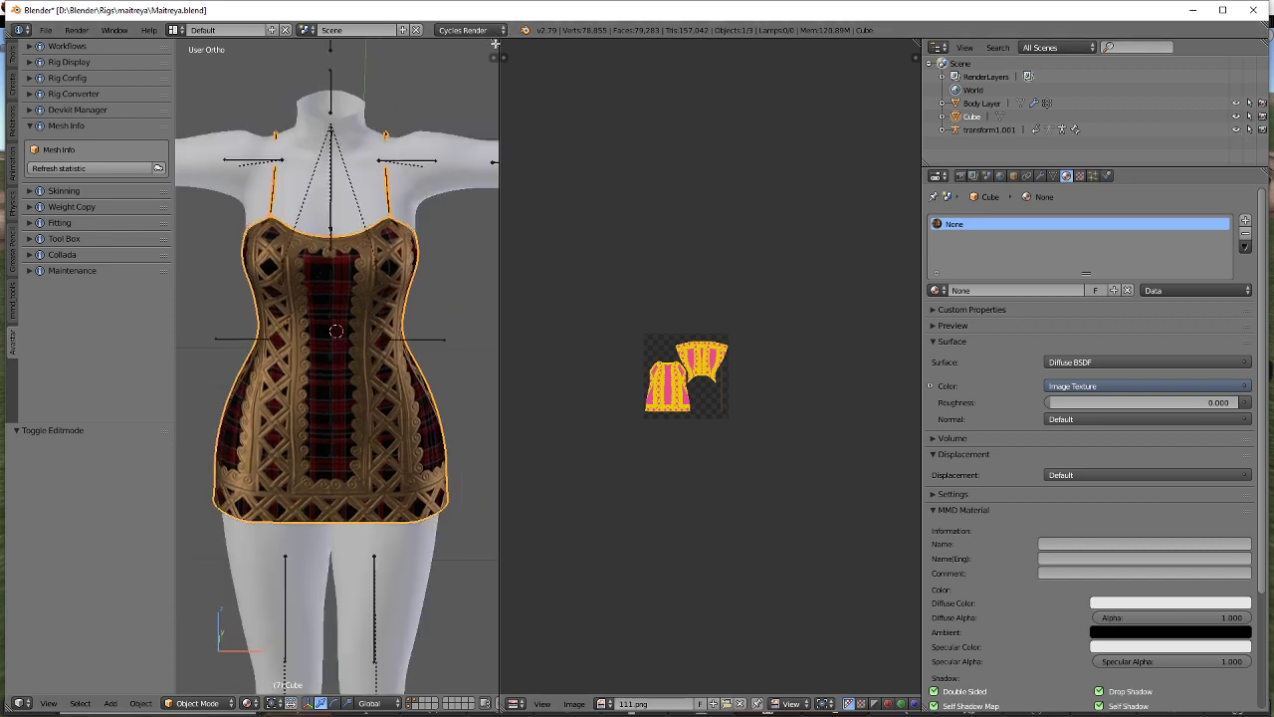
left_click_drag(495, 44, 597, 279)
middle_click_drag(597, 278, 557, 437)
scroll(543, 306, "up", 5)
In a wireframe side view, select the dress's top back edge vertices and move them 0.016 along Y with a proportional size of 0.123.
key("Tab")
key("z")
key("a")
key("c")
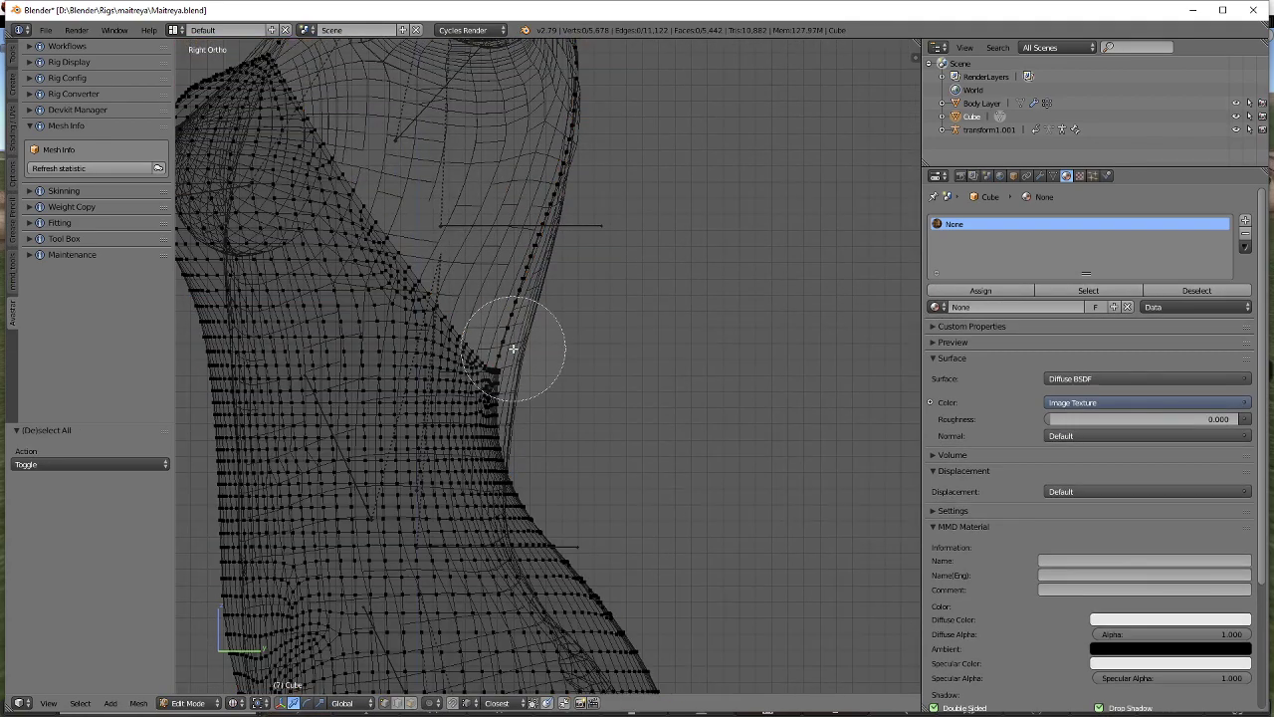
scroll(566, 377, "up", 5)
middle_click_drag(425, 388, 511, 354, "shift")
key("a")
key("c")
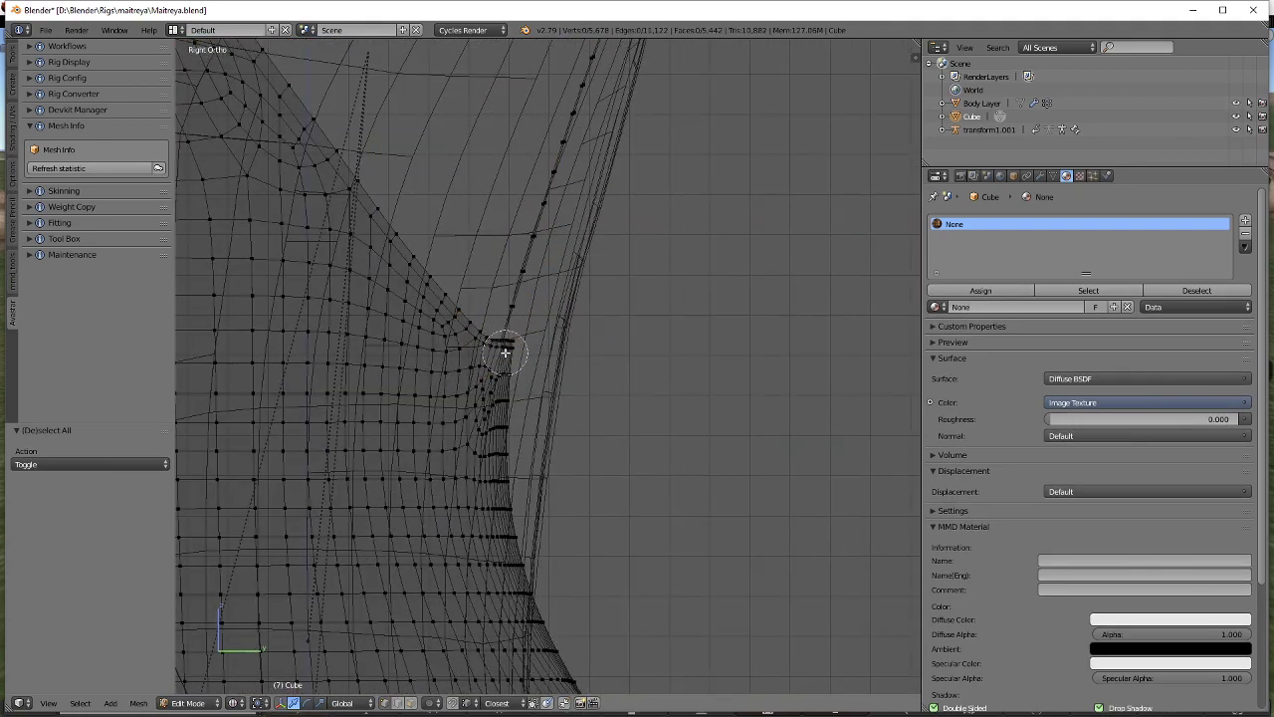
key("Escape")
scroll(637, 394, "down", 2)
key("g")
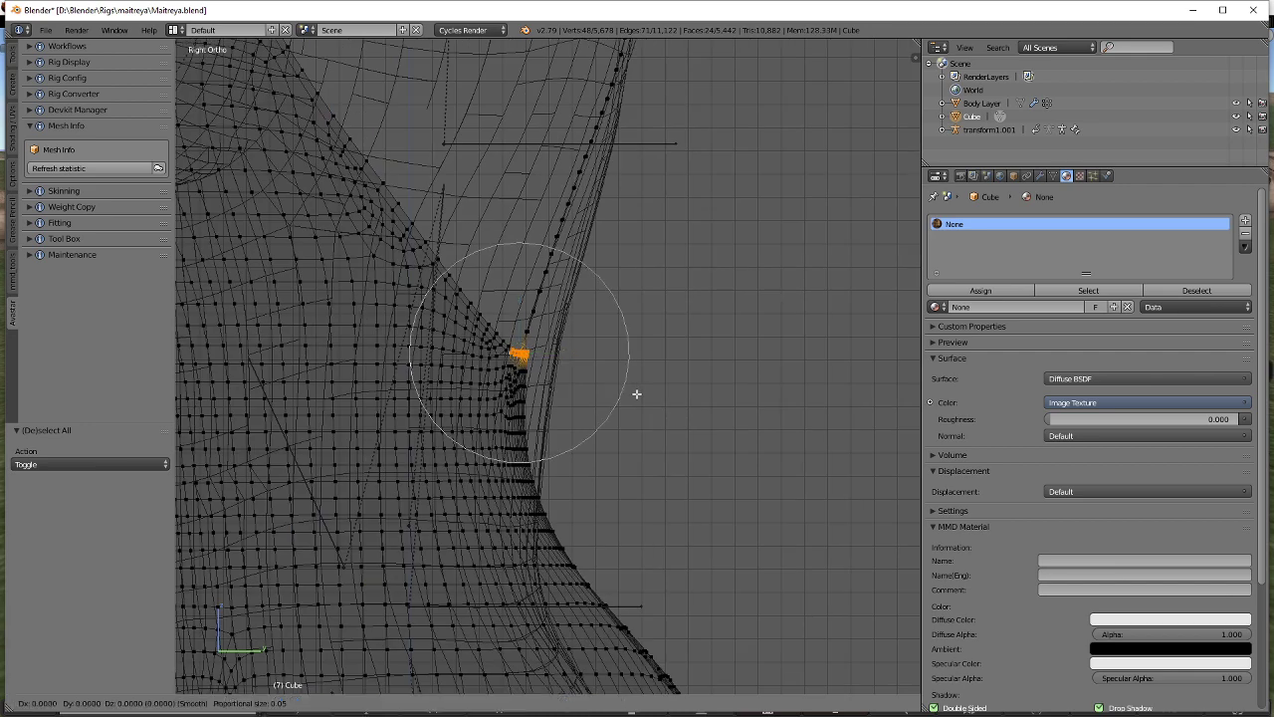
scroll(651, 387, "down", 9)
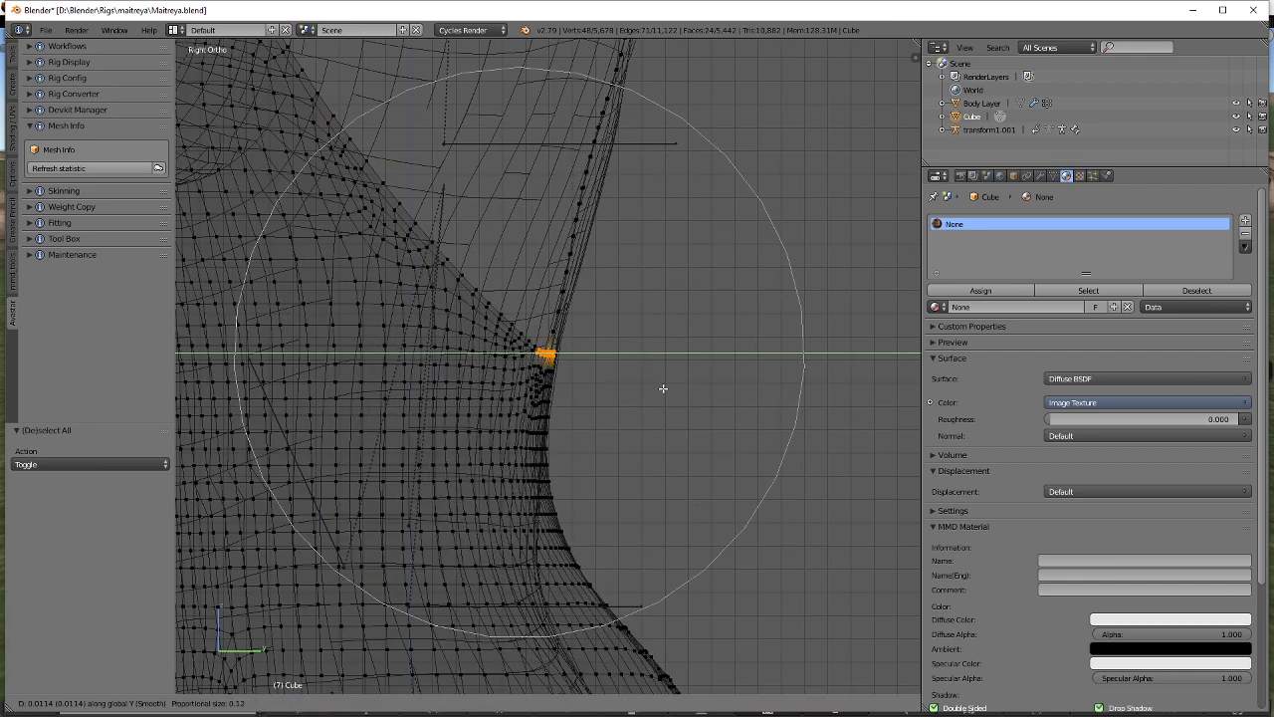
left_click(672, 388)
key("z")
scroll(557, 394, "down", 3)
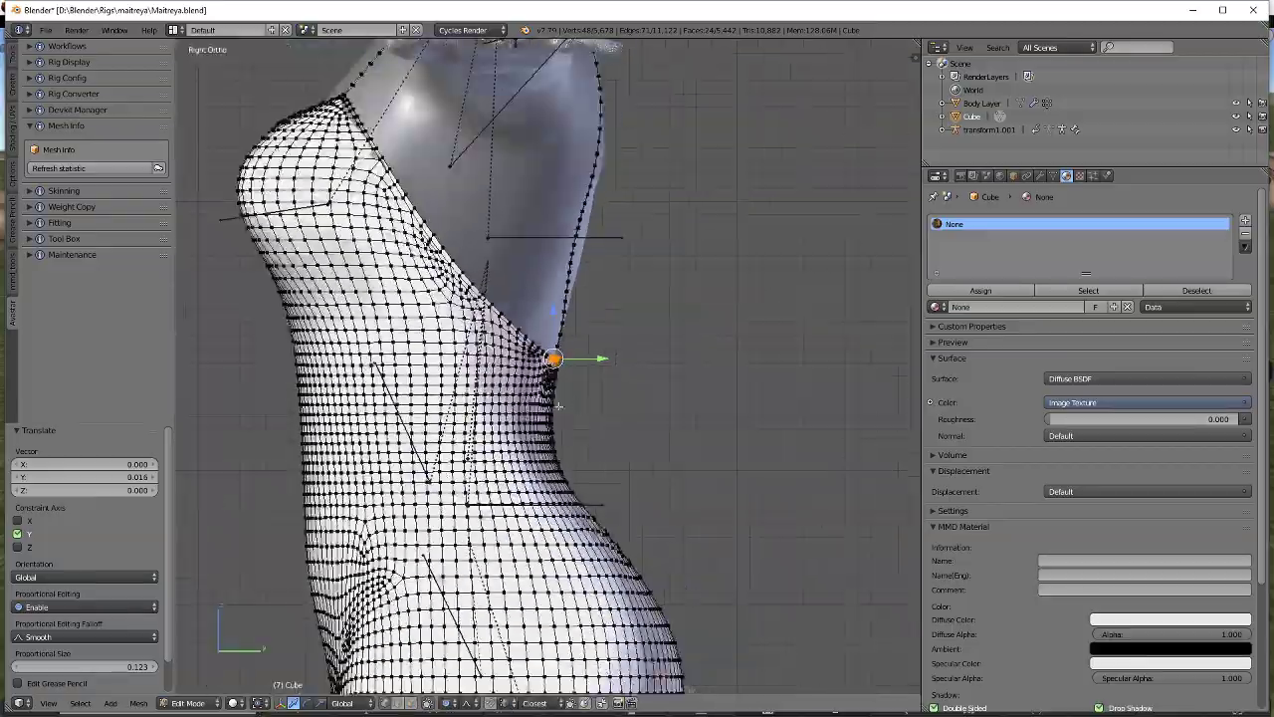
mouse_move(553, 394)
middle_mouse_down()
mouse_move(444, 441)
mouse_move(577, 408)
mouse_move(518, 418)
mouse_move(637, 428)
mouse_move(541, 433)
middle_mouse_up()
key("a")
right_click(561, 356, "alt")
scroll(563, 358, "up", 4)
middle_click_drag(567, 360, 590, 402)
key("g")
key("y")
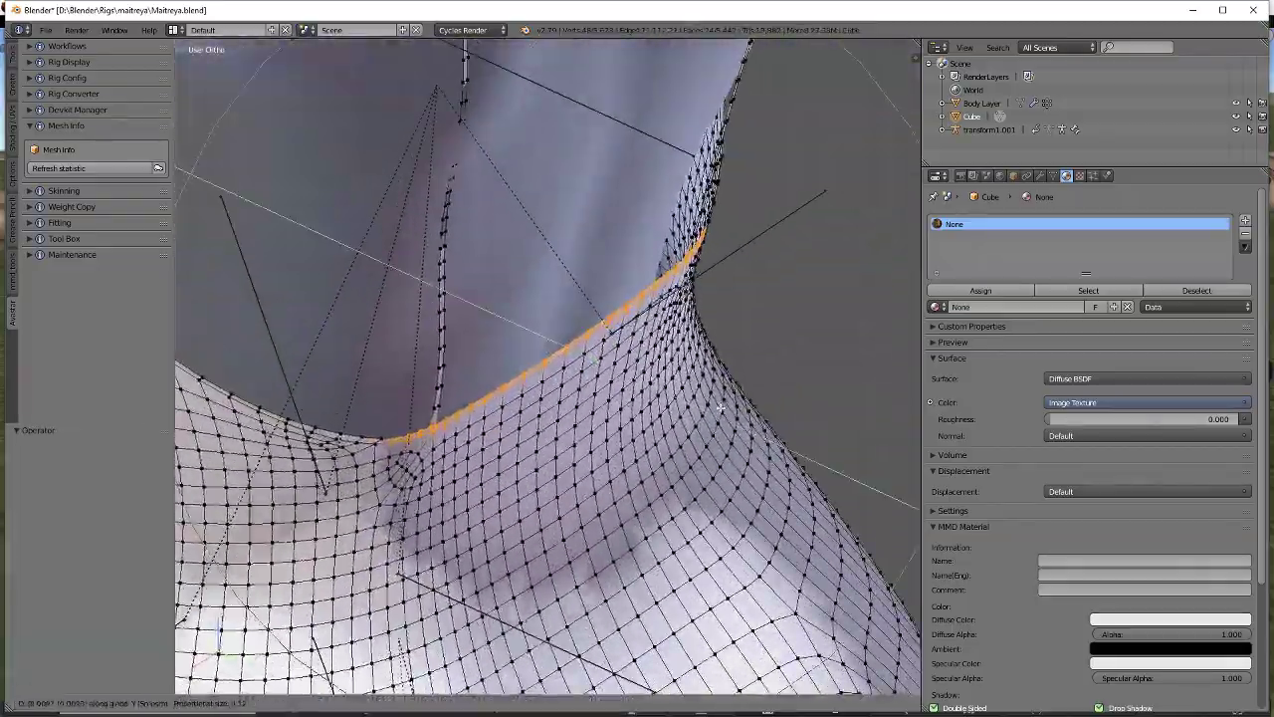
key("Escape")
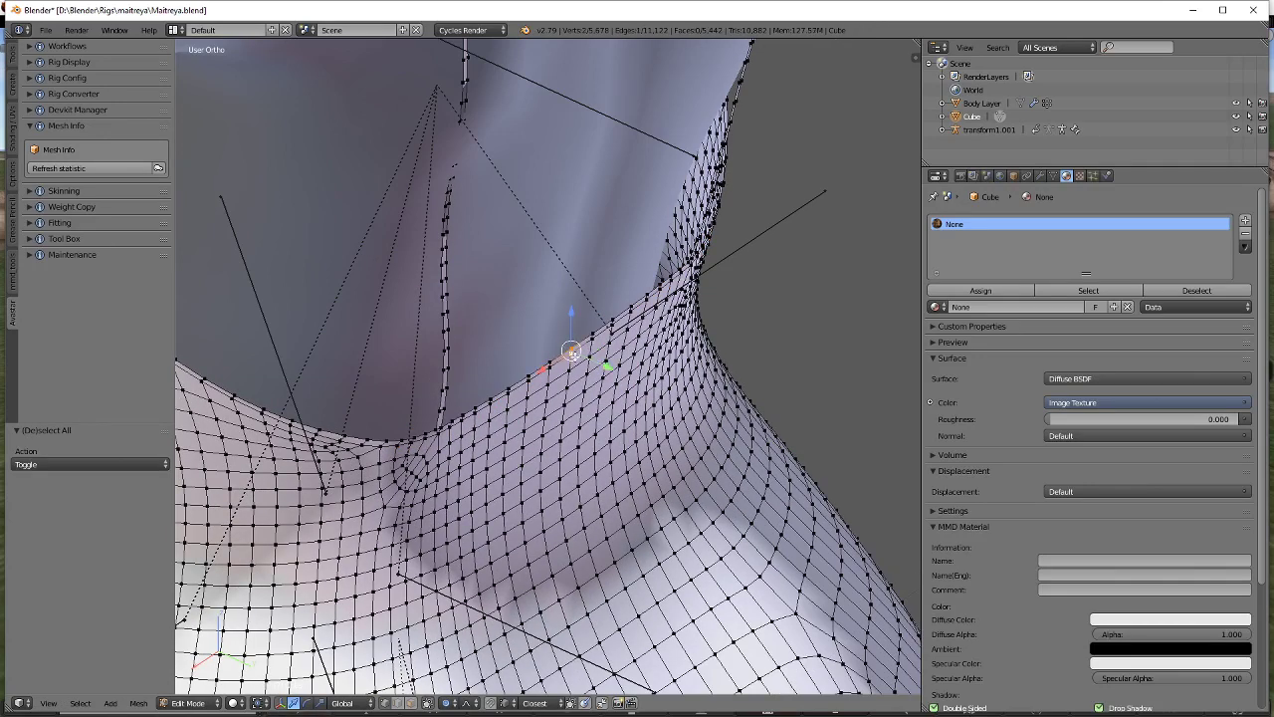
Select the vertex column running down from the middle of the back edge and move it -0.004 along Y with a proportional size of 0.027.
key("g")
key("y")
scroll(614, 366, "up", 3)
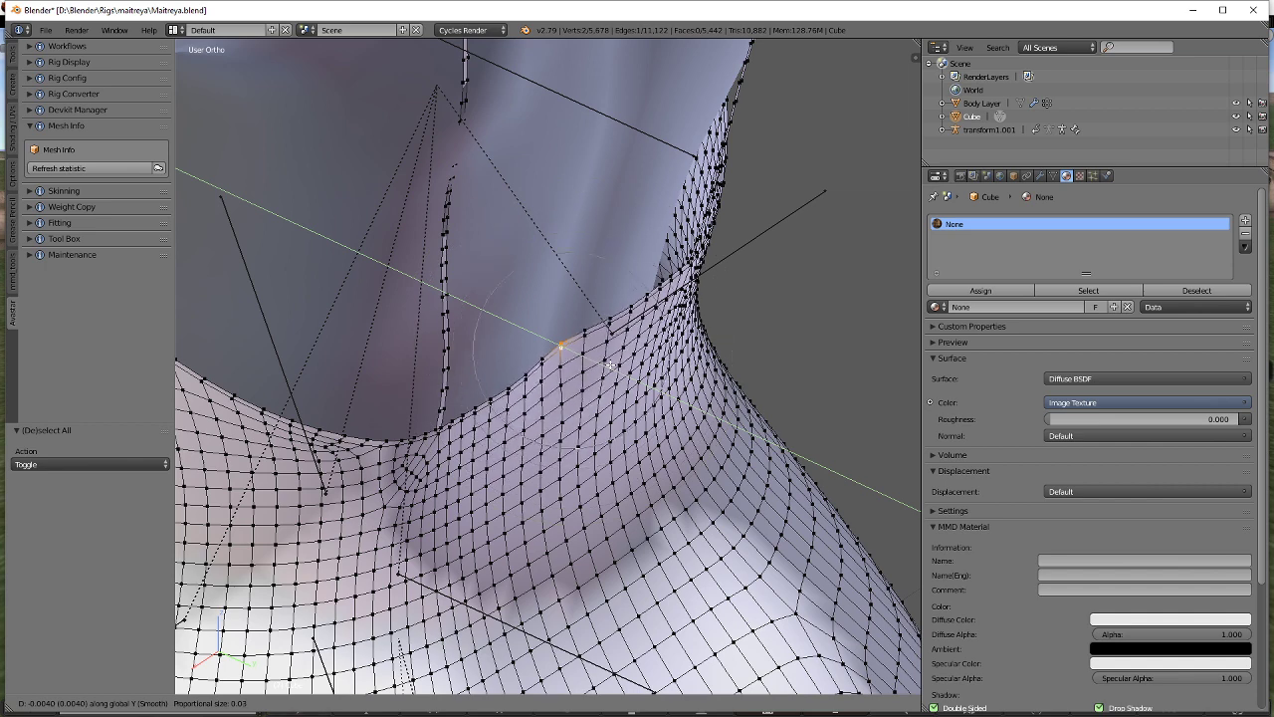
key("Escape")
right_click(565, 495, "ctrl")
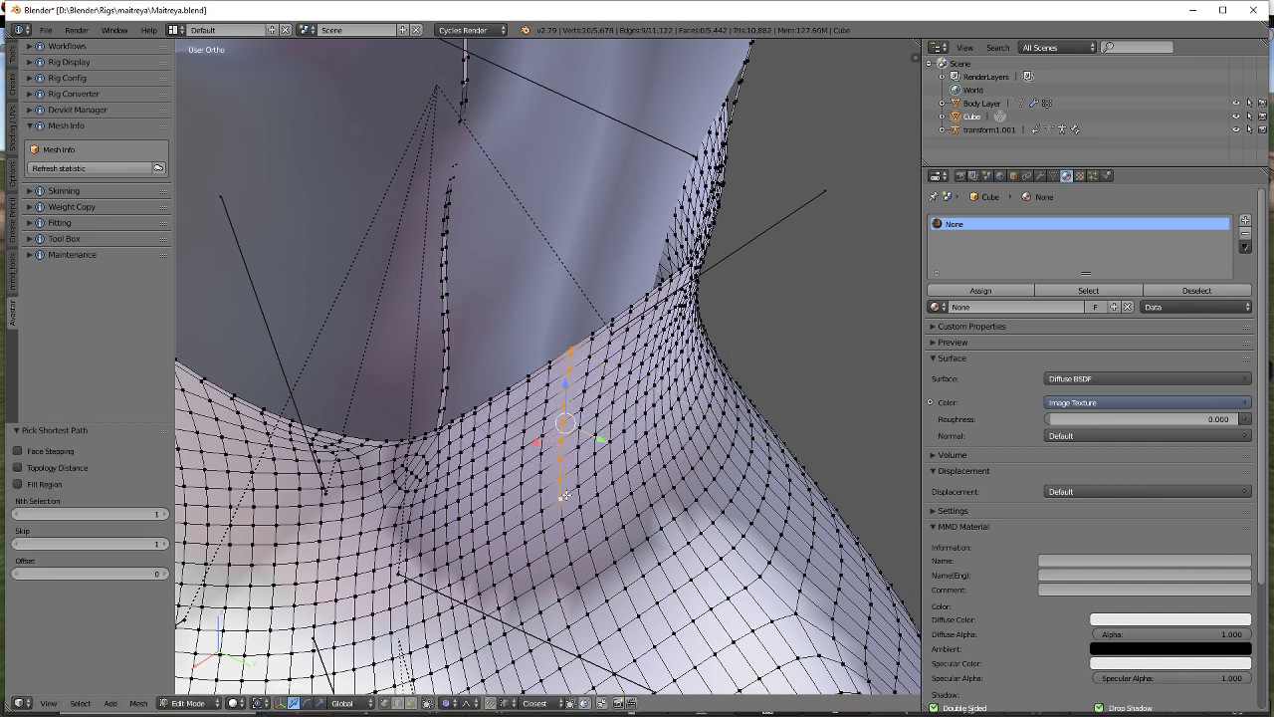
key("g")
key("y")
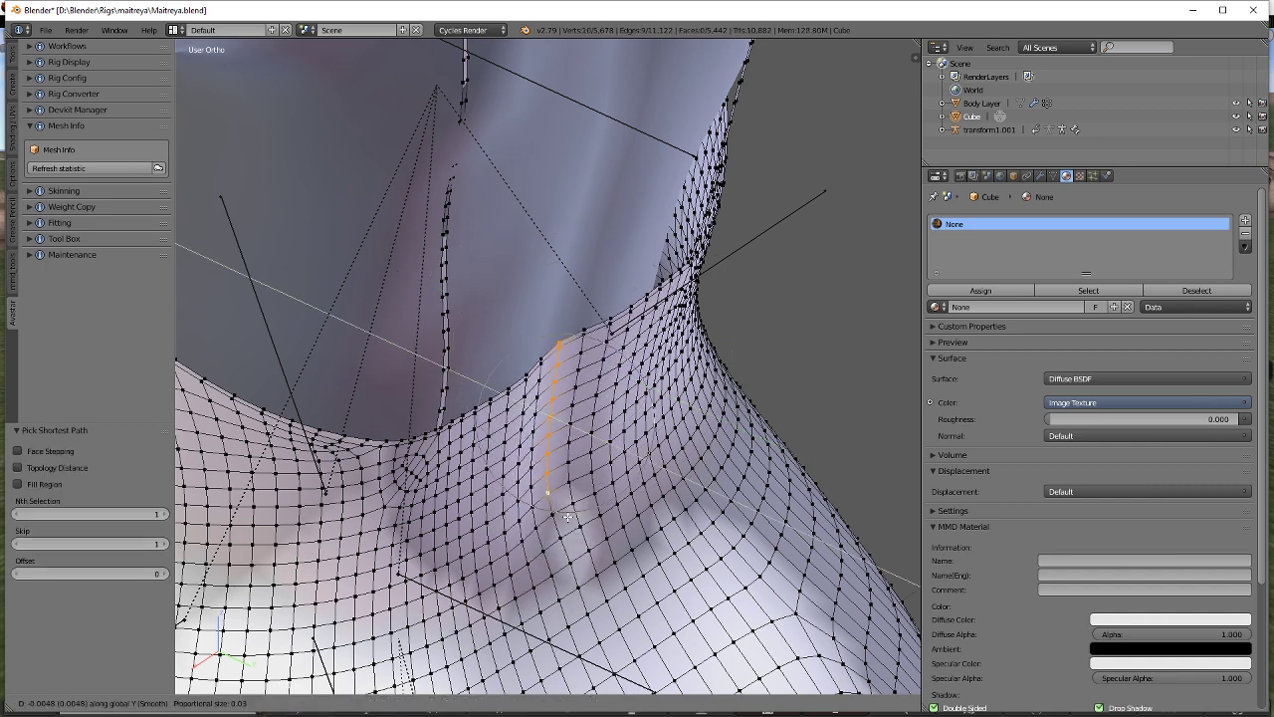
left_click(555, 515)
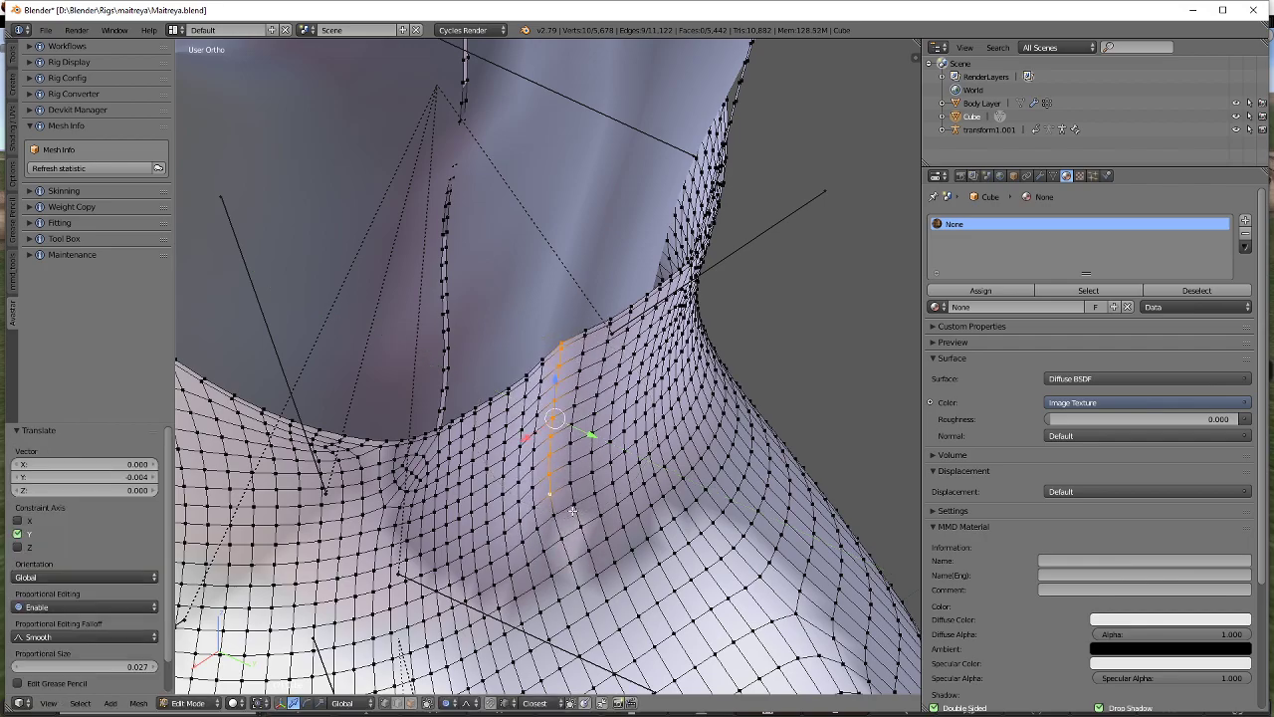
Check the X Mirror option and move the side vertices of the open back edge -0.010 along X with a proportional size of 0.123.
key("a")
scroll(593, 432, "down", 1)
middle_click_drag(618, 428, 547, 505)
scroll(487, 418, "up", 2)
right_click(426, 308)
scroll(448, 324, "down", 2)
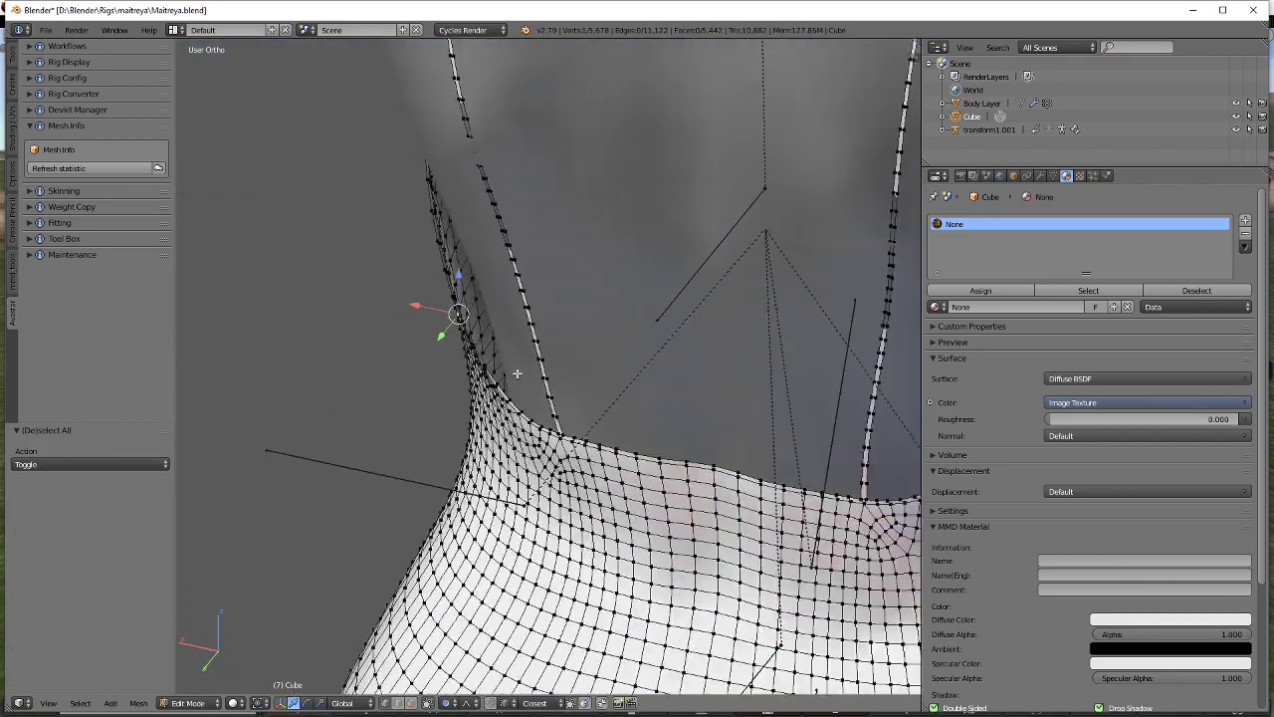
middle_click_drag(553, 397, 499, 382)
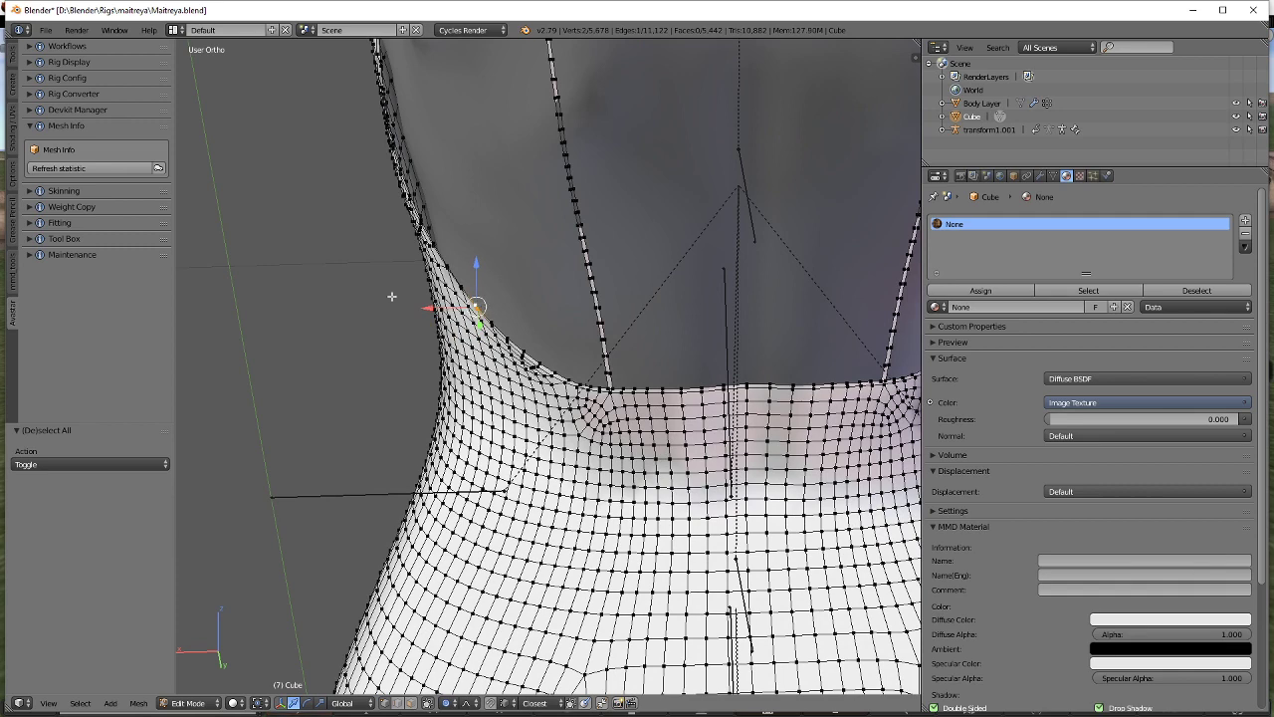
left_click(12, 175)
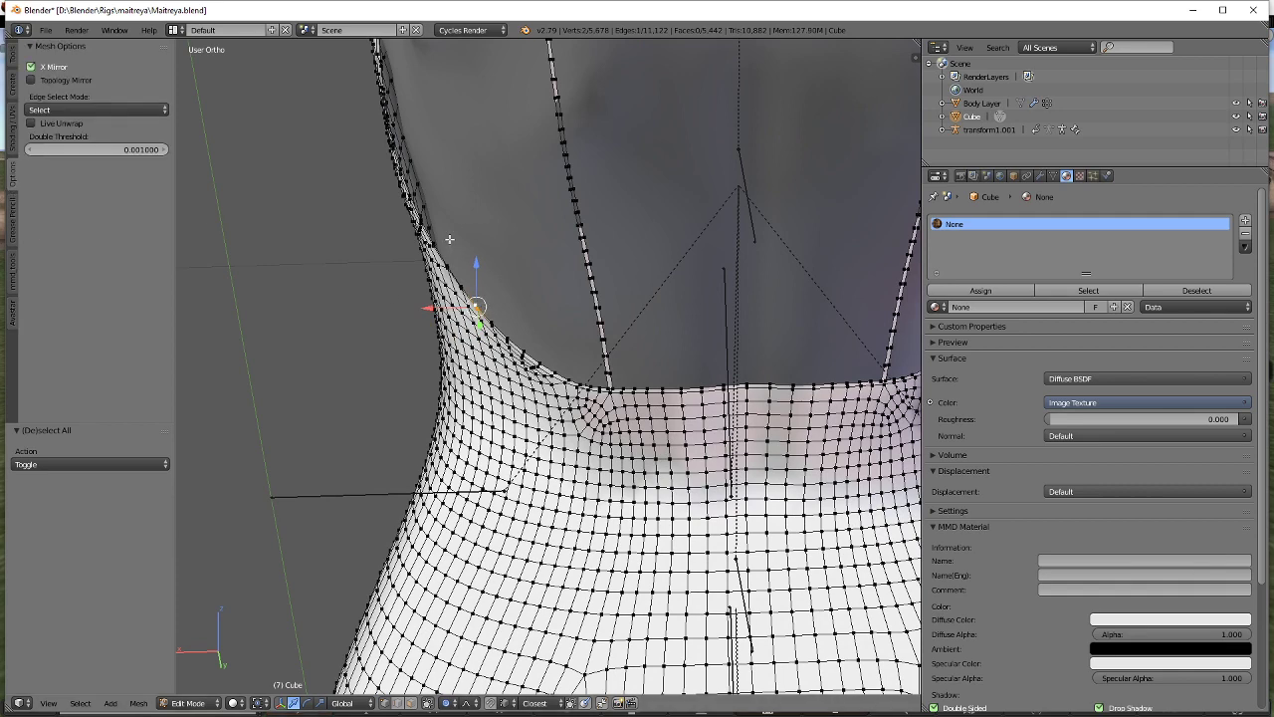
key("g")
key("x")
scroll(453, 241, "down", 5)
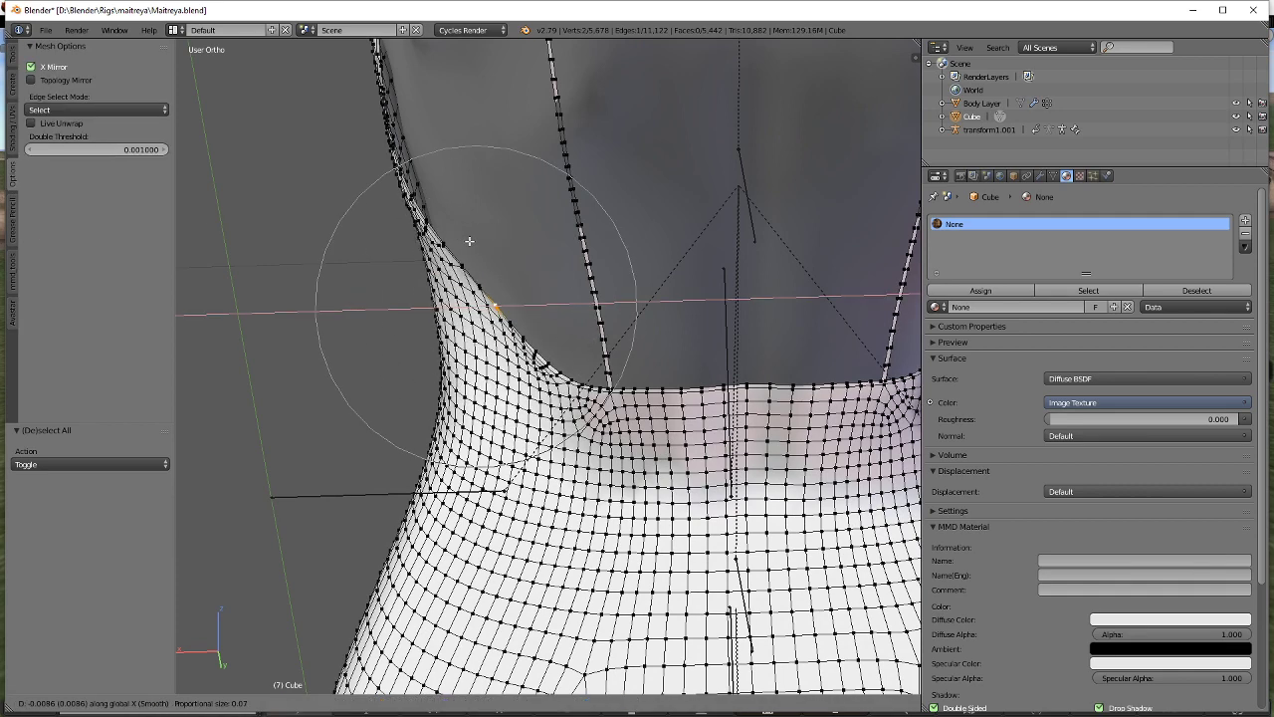
scroll(477, 245, "down", 4)
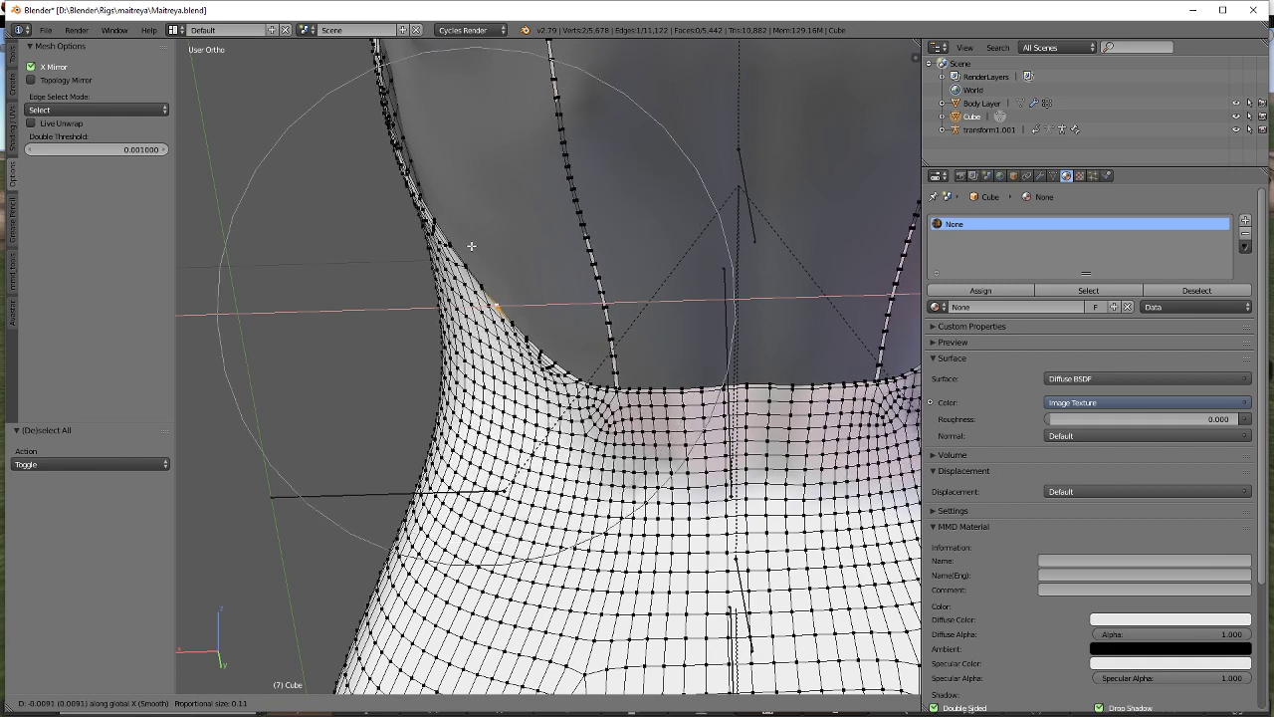
left_click(476, 247)
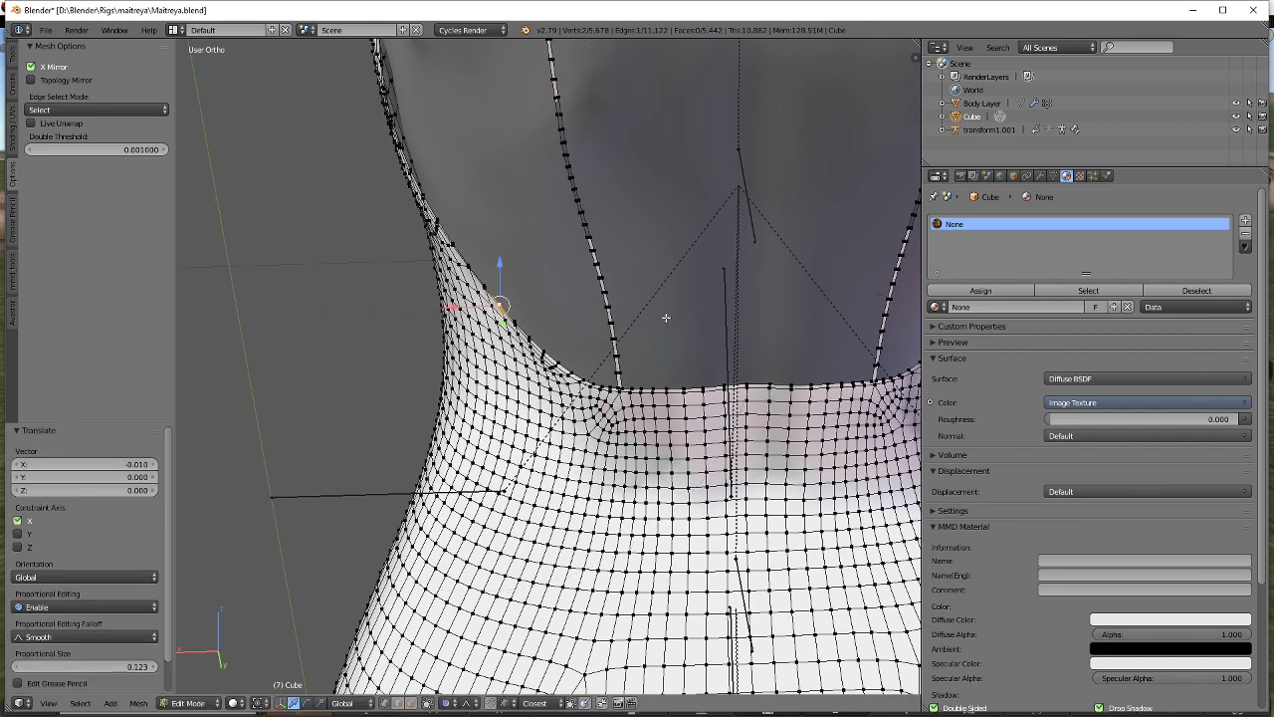
Select vertices on the underarm edge and move them in negative Y with a proportional size of about 0.05.
middle_click_drag(666, 318, 478, 467)
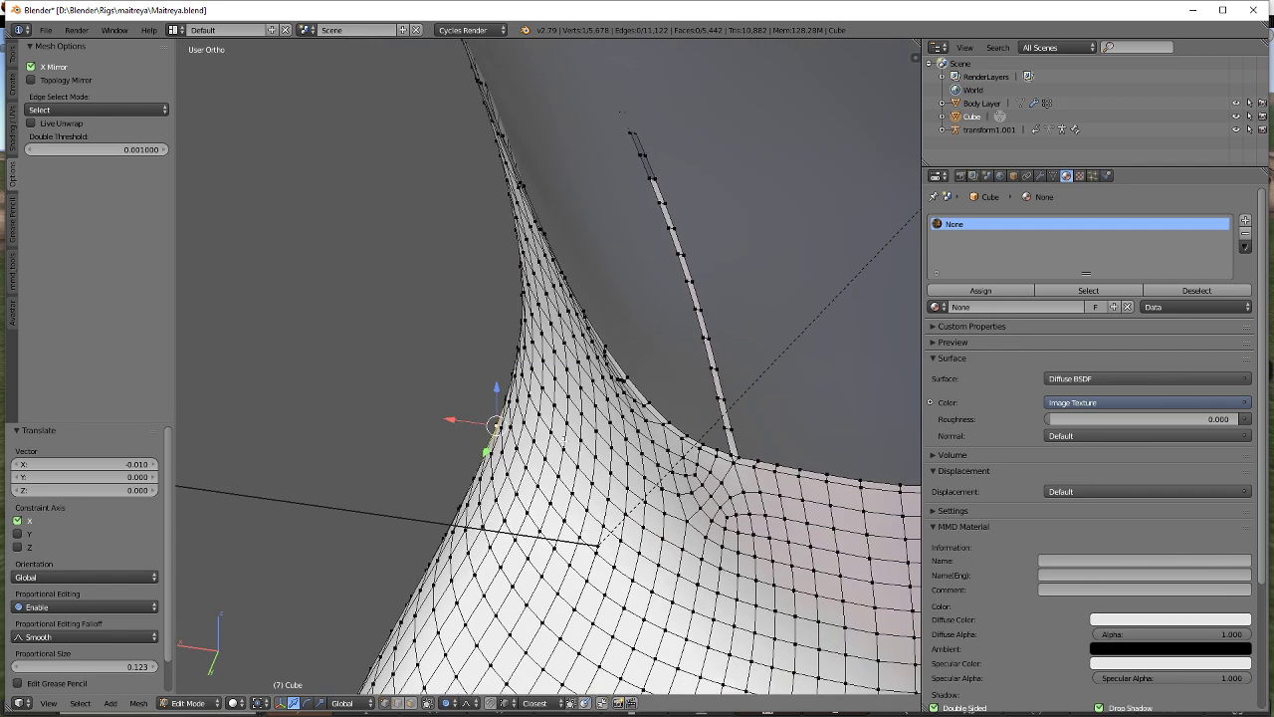
right_click(642, 408, "shift")
middle_click_drag(647, 406, 615, 410)
key("g")
key("y")
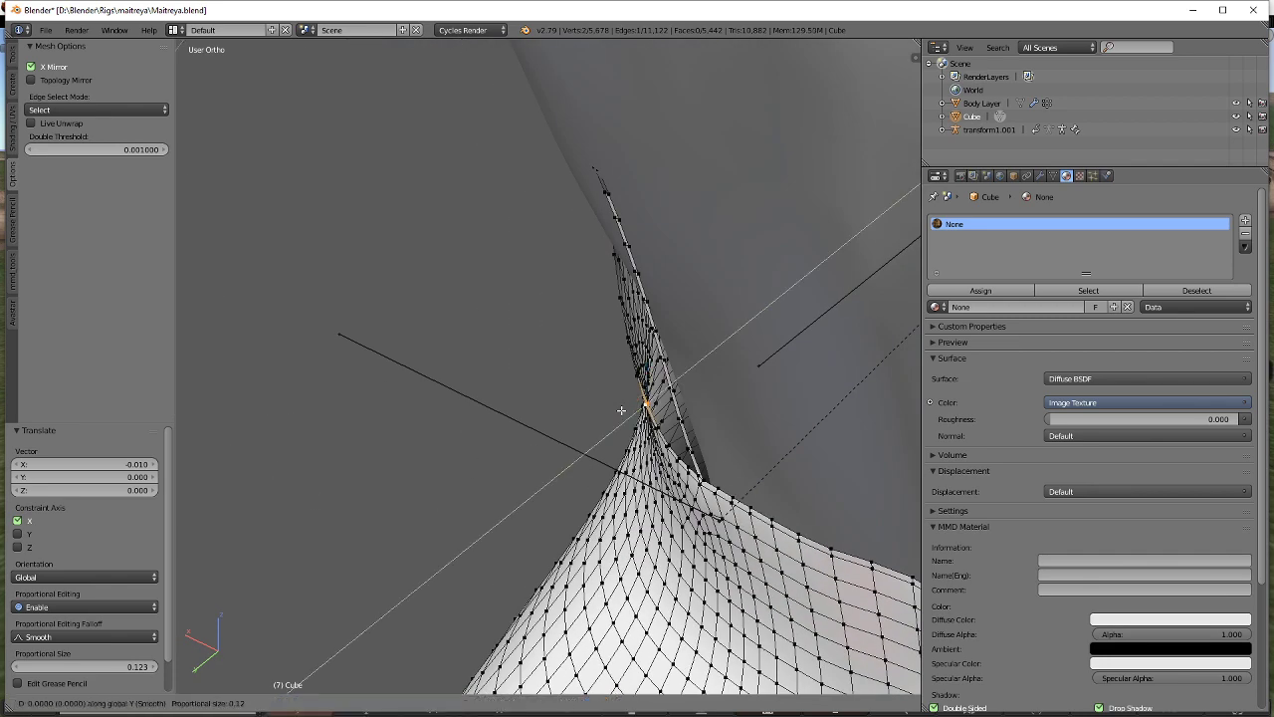
scroll(637, 405, "up", 6)
scroll(637, 405, "up", 4)
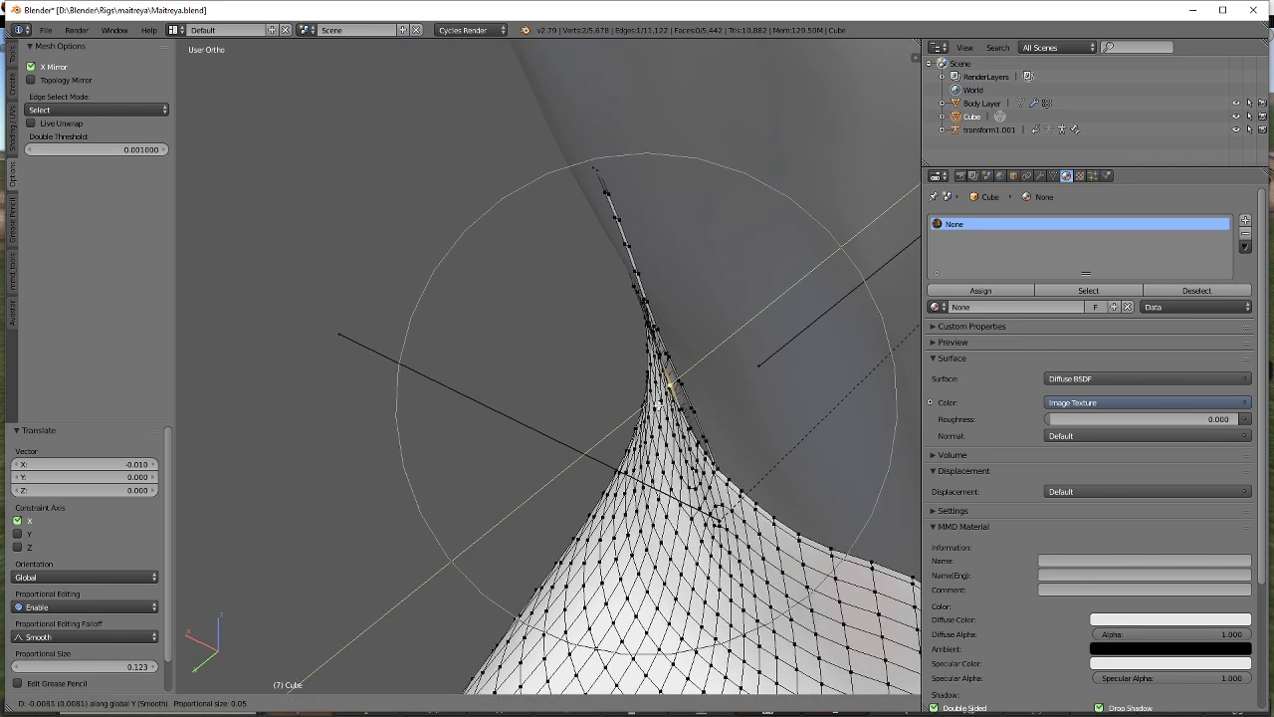
left_click(665, 403)
Move the underarm edge vertices beside the bust -0.005 along X with a proportional size of 0.052.
middle_click_drag(665, 403, 564, 332)
middle_click_drag(642, 347, 550, 341, "shift")
scroll(383, 313, "down", 3)
scroll(658, 456, "up", 3)
middle_click_drag(418, 333, 519, 329, "shift")
key("g")
key("x")
left_click(540, 332)
Adjust the side edge of the bust along X to follow the body and clear the selection.
middle_click_drag(600, 403, 590, 400)
mouse_move(539, 345)
middle_mouse_down()
mouse_move(495, 358)
mouse_move(531, 367)
middle_mouse_up()
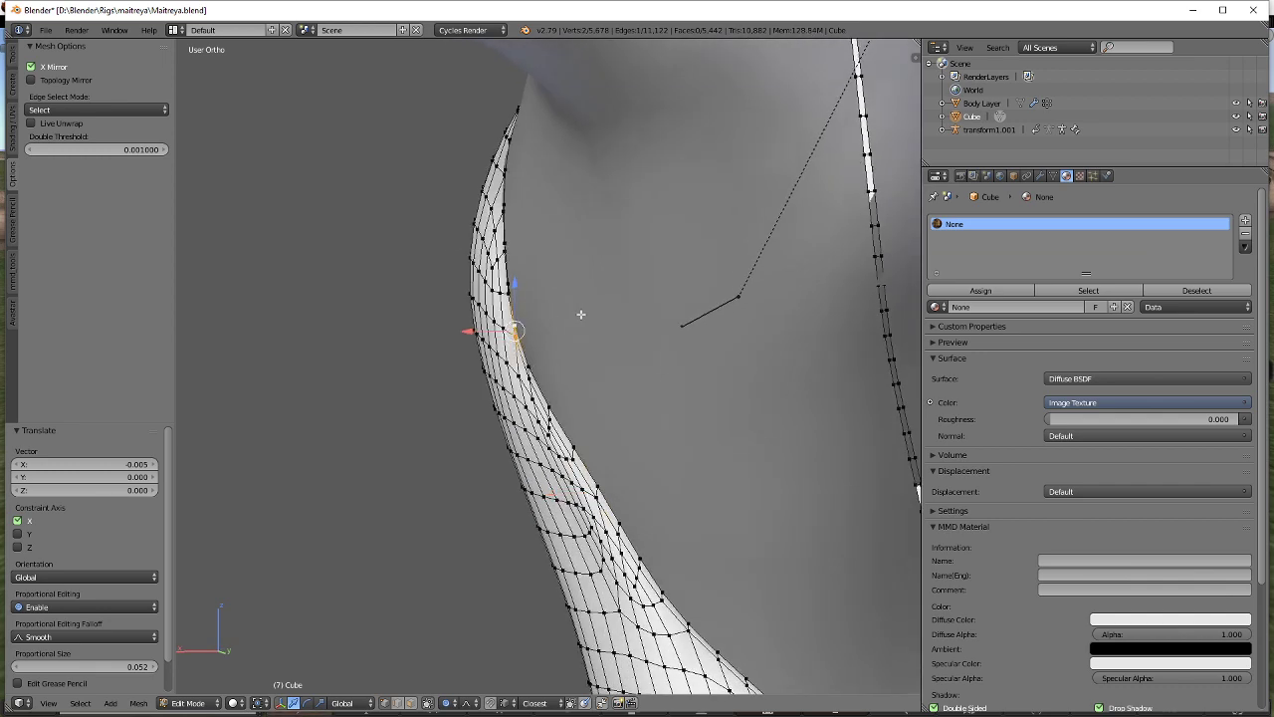
middle_click_drag(582, 315, 610, 316)
key("g")
key("x")
left_click(543, 318)
key("a")
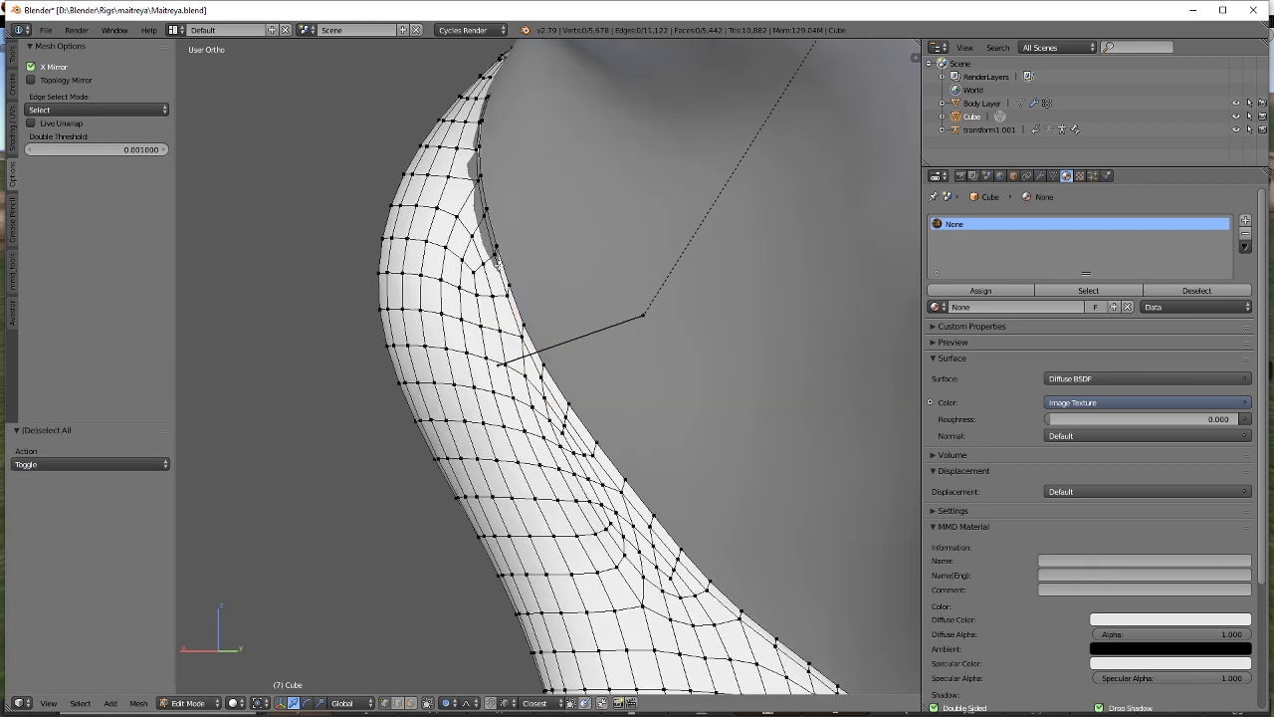
Select edge vertices on the side of the bust and move them 0.002 along X with a proportional size of 0.052.
middle_click_drag(496, 262, 528, 264)
right_click(544, 340, "shift")
middle_click_drag(543, 340, 619, 403)
key("g")
key("x")
left_click(609, 355)
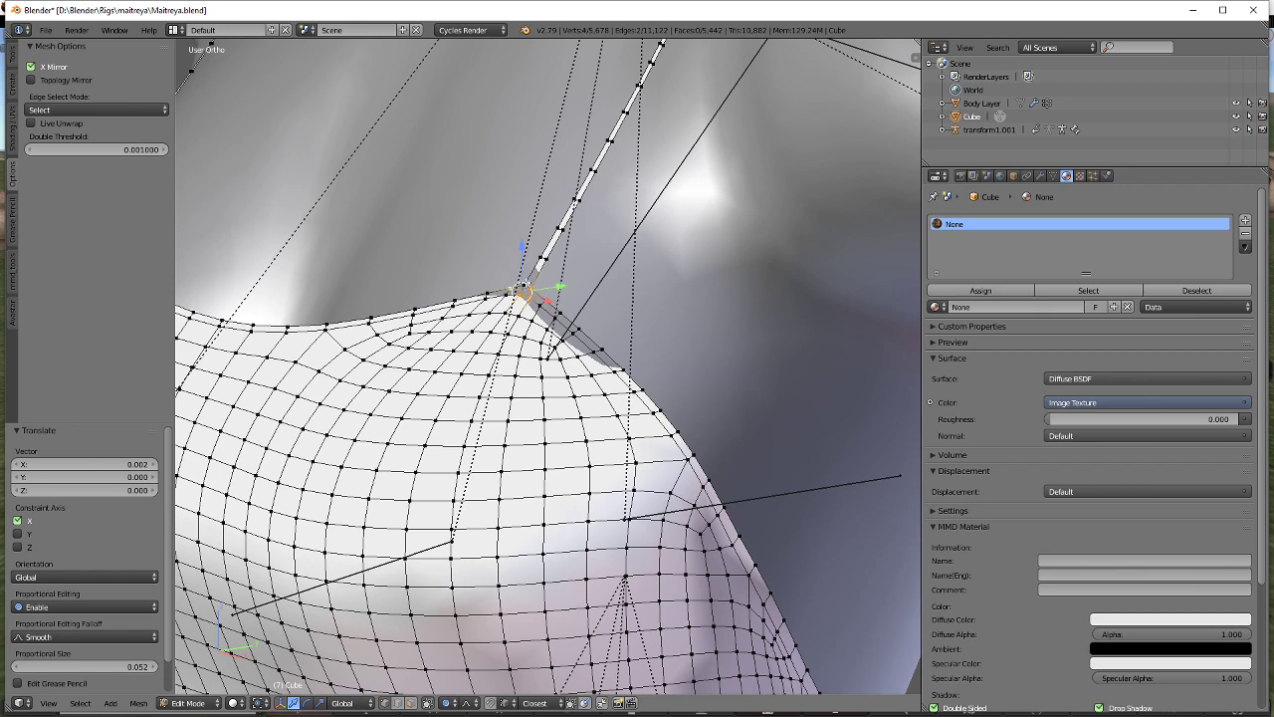
Raise the front strap peak vertices 0.005 along Z with a proportional size of 0.076.
middle_click_drag(519, 290, 504, 295)
key("g")
key("z")
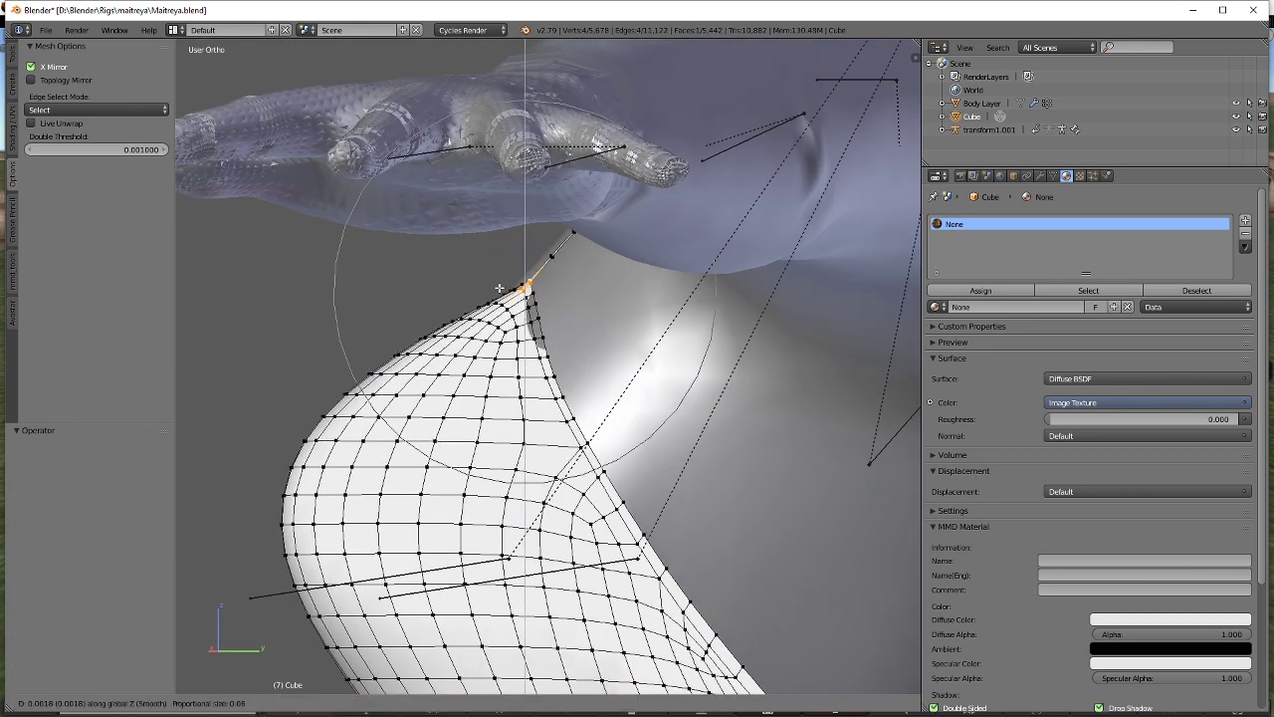
scroll(498, 286, "down", 3)
left_click(494, 279)
Move the edge vertices just below the strap peak 0.001 along X and clear the selection.
middle_click_drag(497, 279, 557, 326)
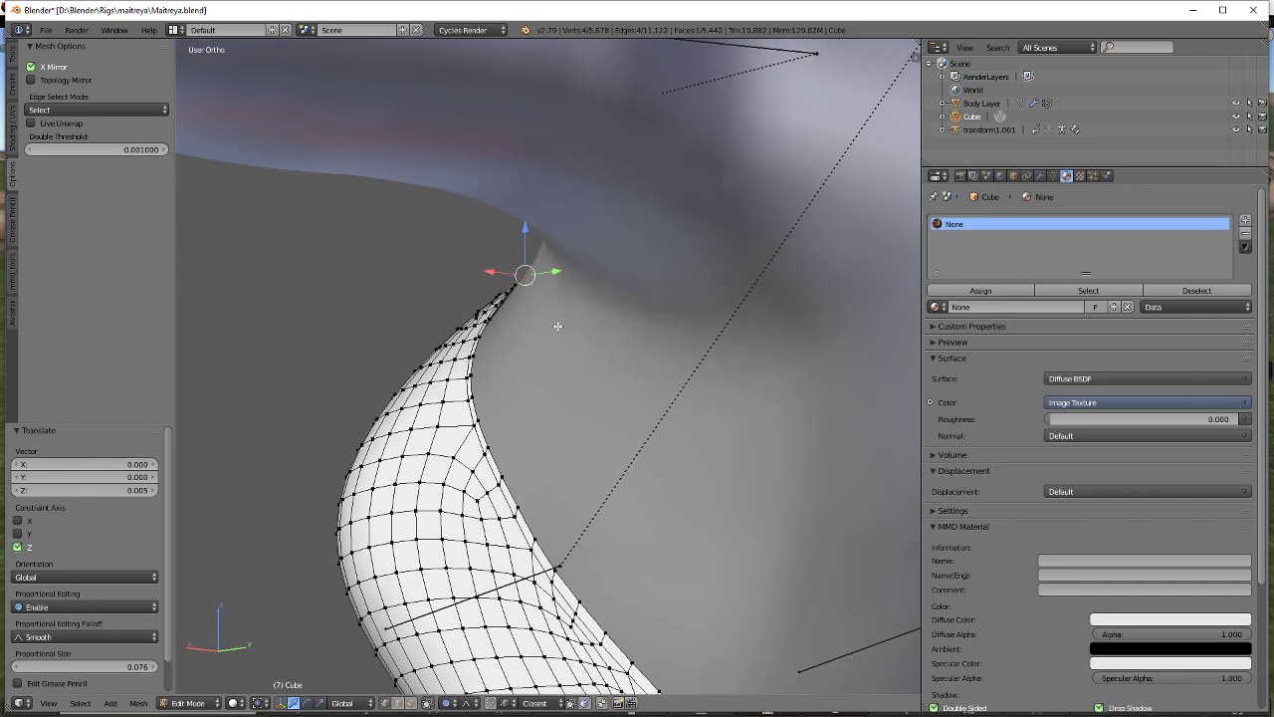
key("g")
key("x")
left_click(480, 318)
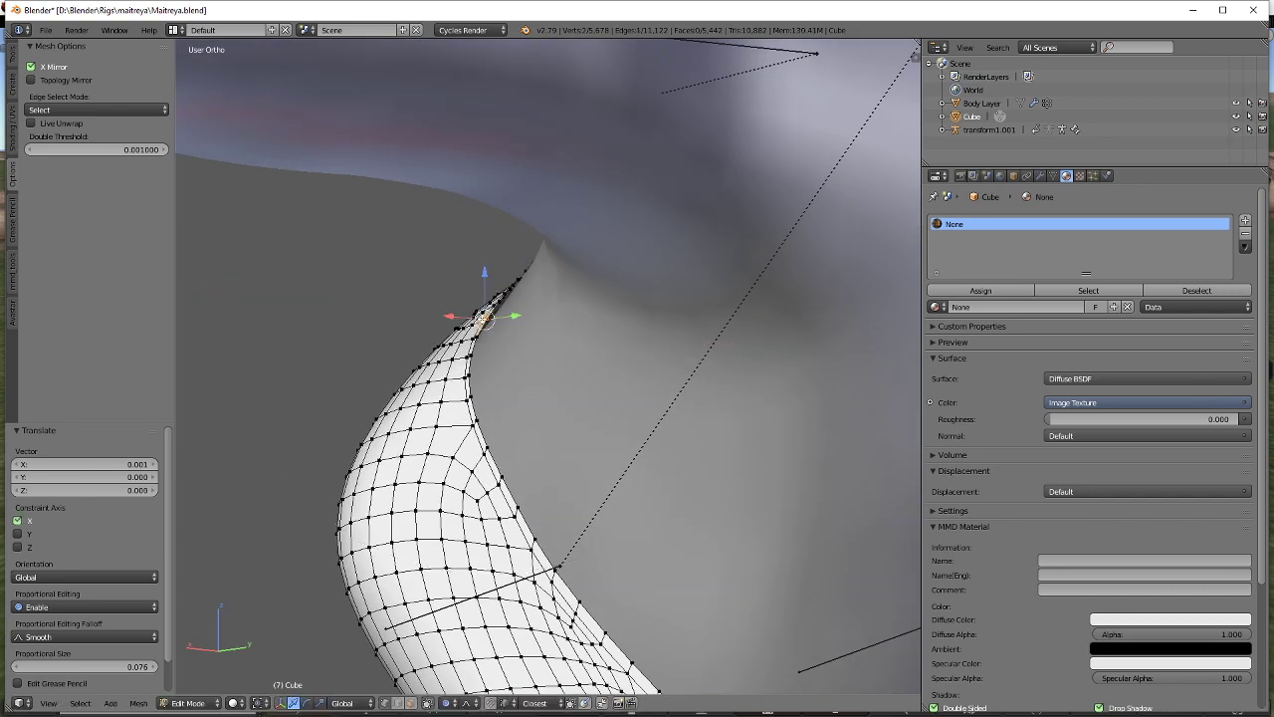
key("a")
middle_click_drag(481, 319, 607, 370)
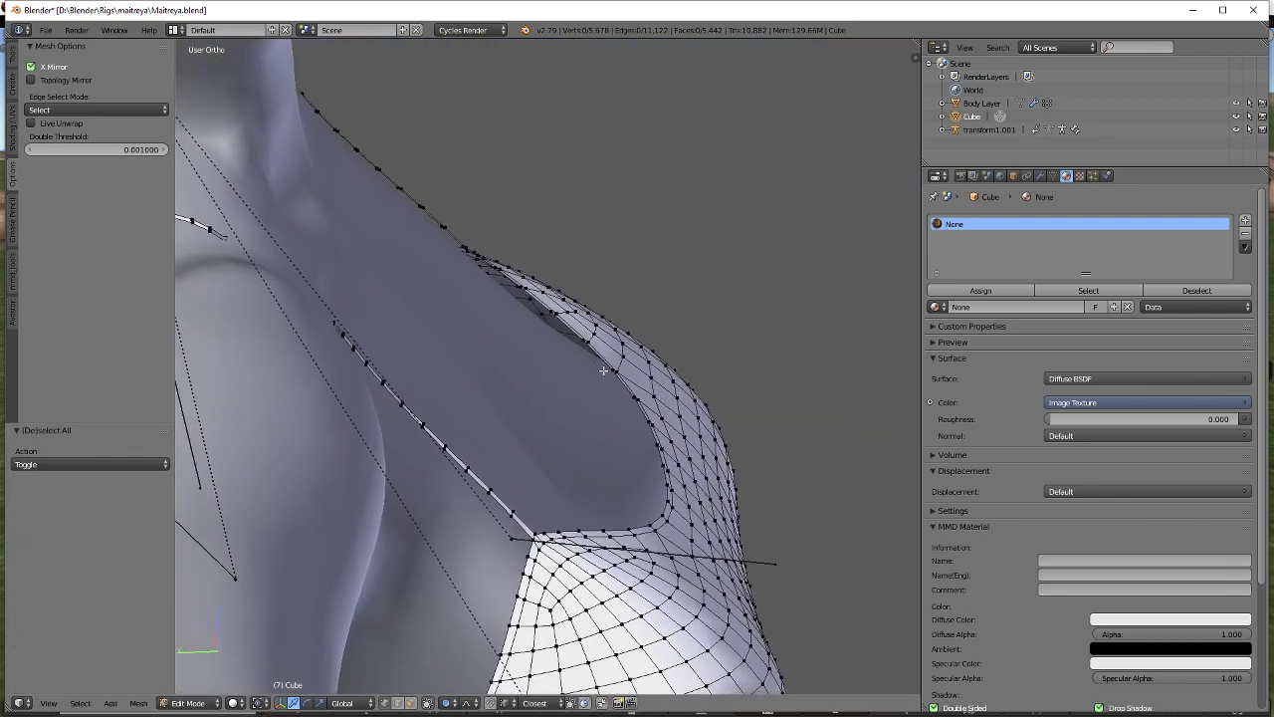
Lower the vertices on the curved side edge of the bust 0.010 along Z with a proportional size of 0.076.
scroll(625, 369, "up", 2)
right_click(641, 372)
key("g")
key("z")
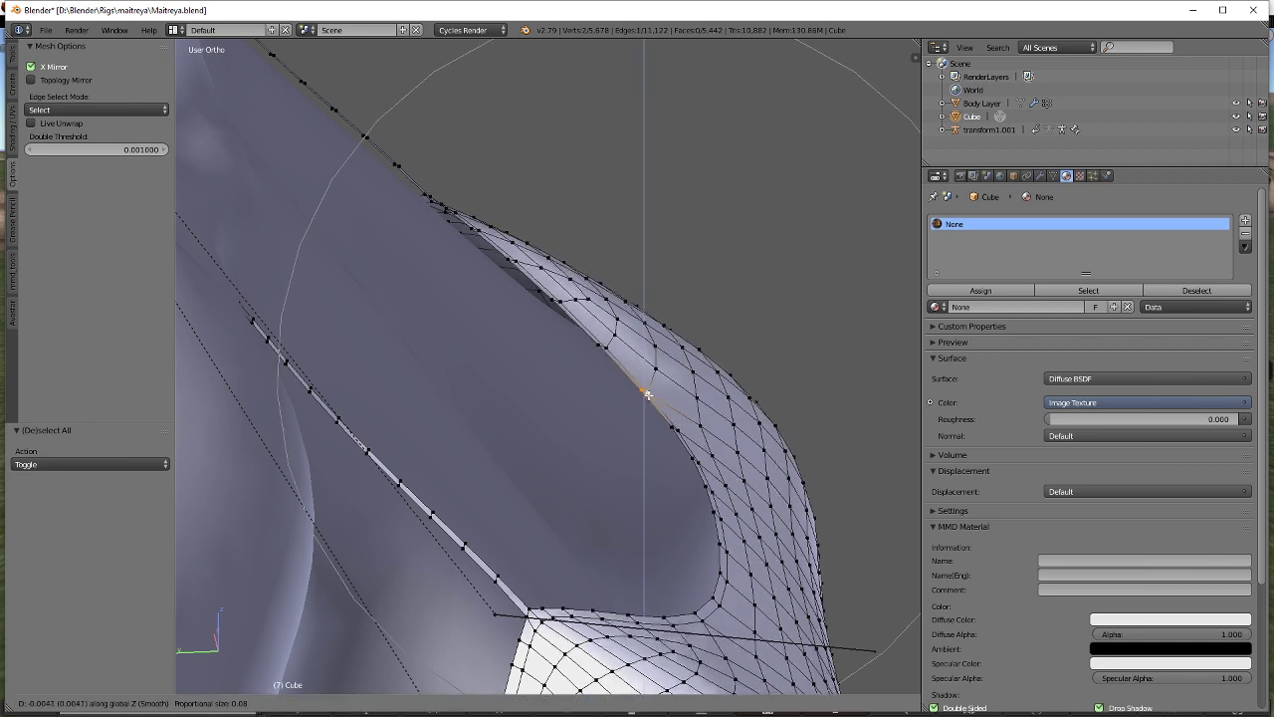
left_click(637, 423)
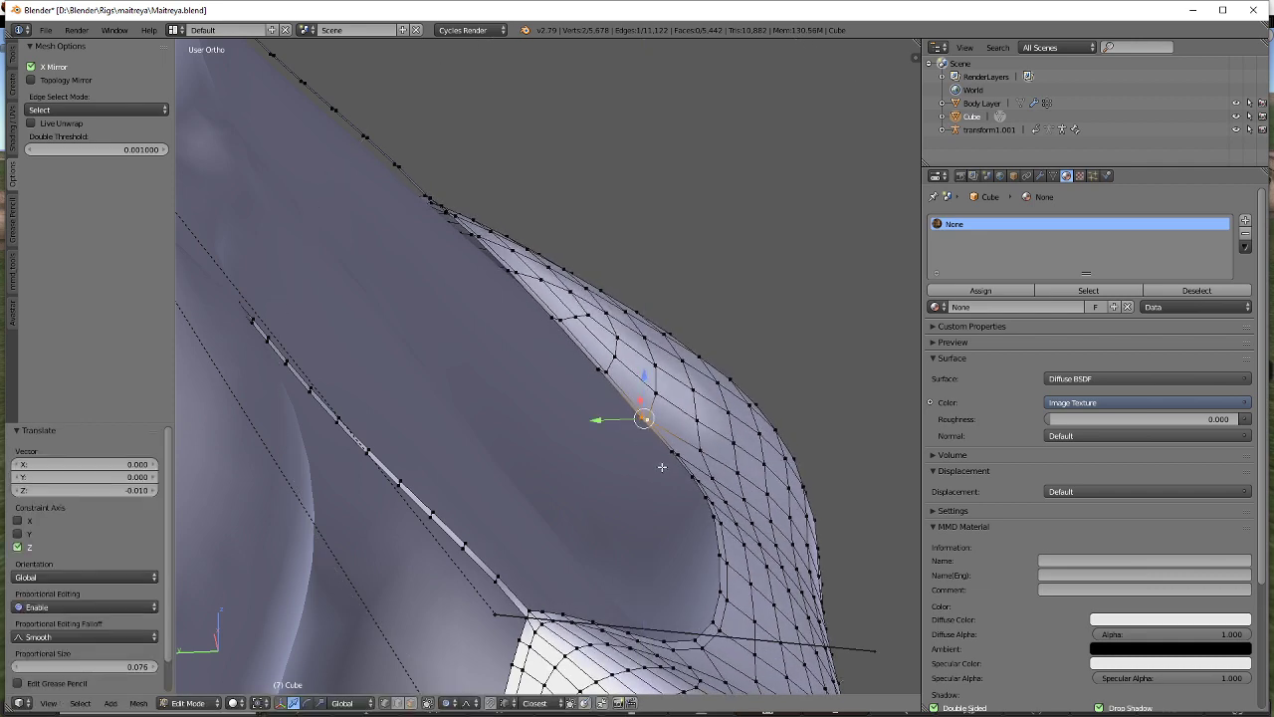
middle_click_drag(642, 416, 625, 351)
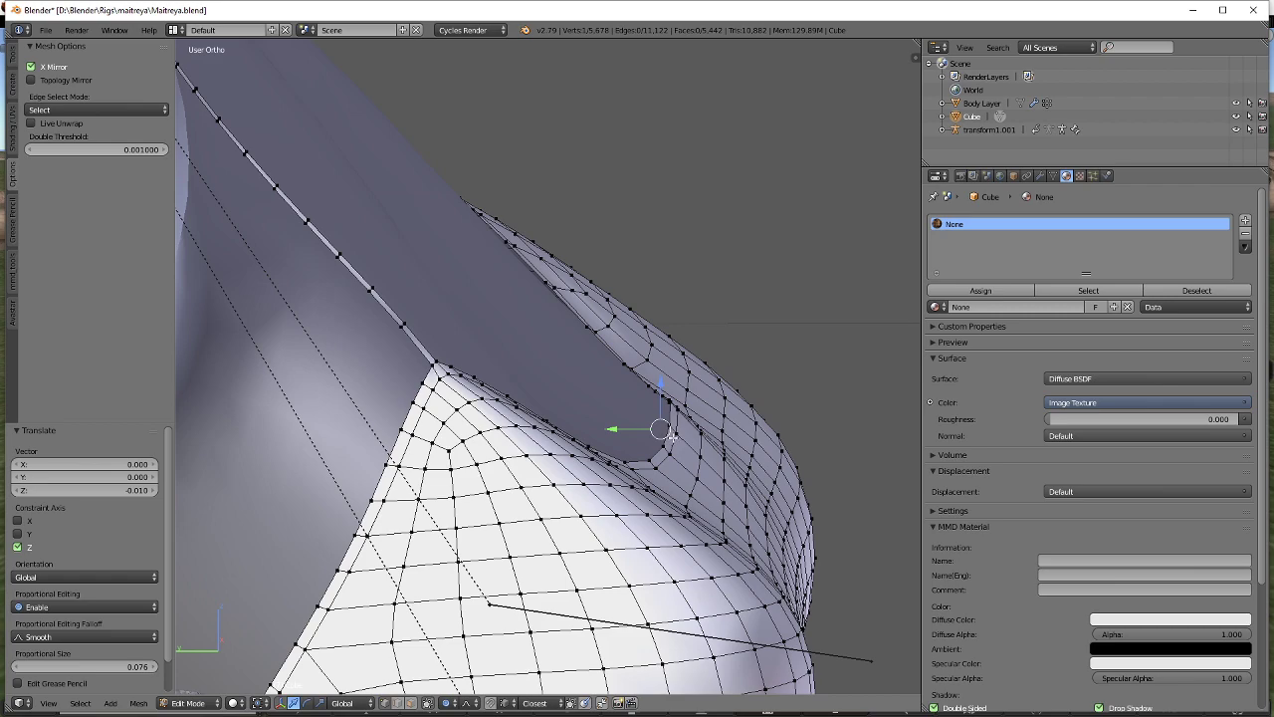
right_click(663, 447, "shift")
key("g")
key("z")
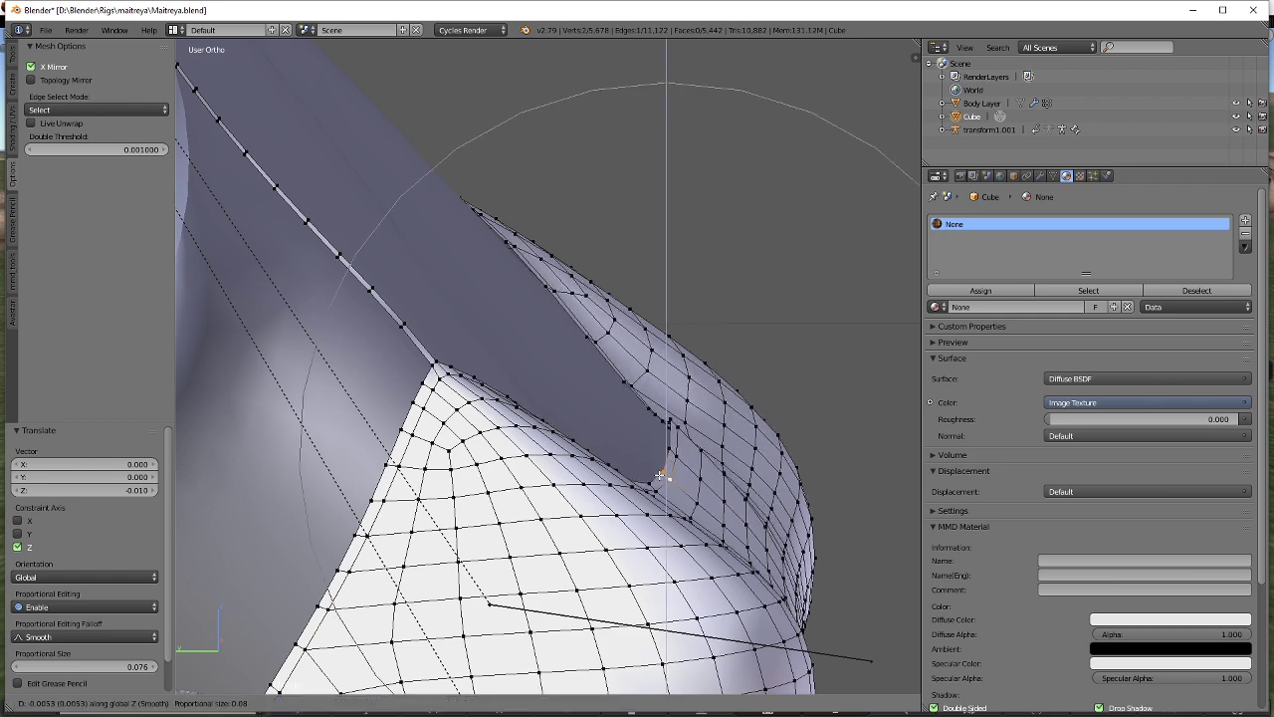
right_click(661, 470)
Lower the neckline edge vertices above the bust 0.011 along Z with a proportional size of 0.057.
middle_click_drag(855, 413, 703, 362)
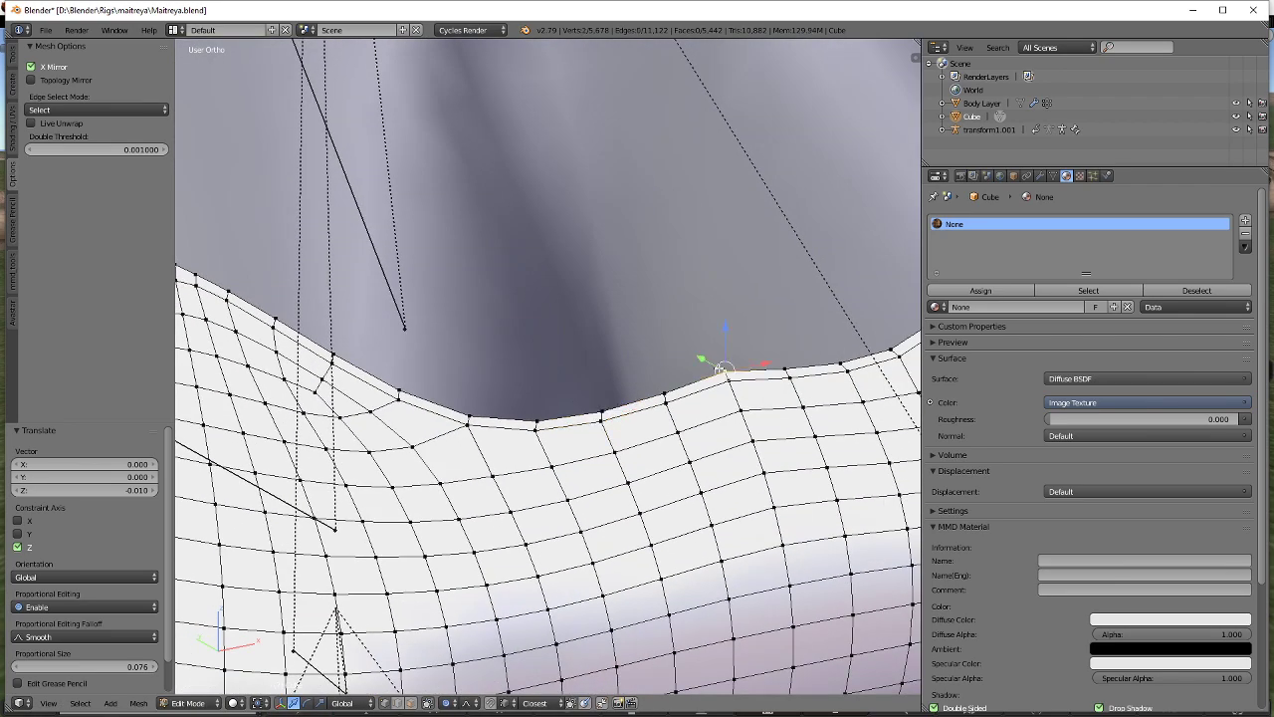
key("g")
key("z")
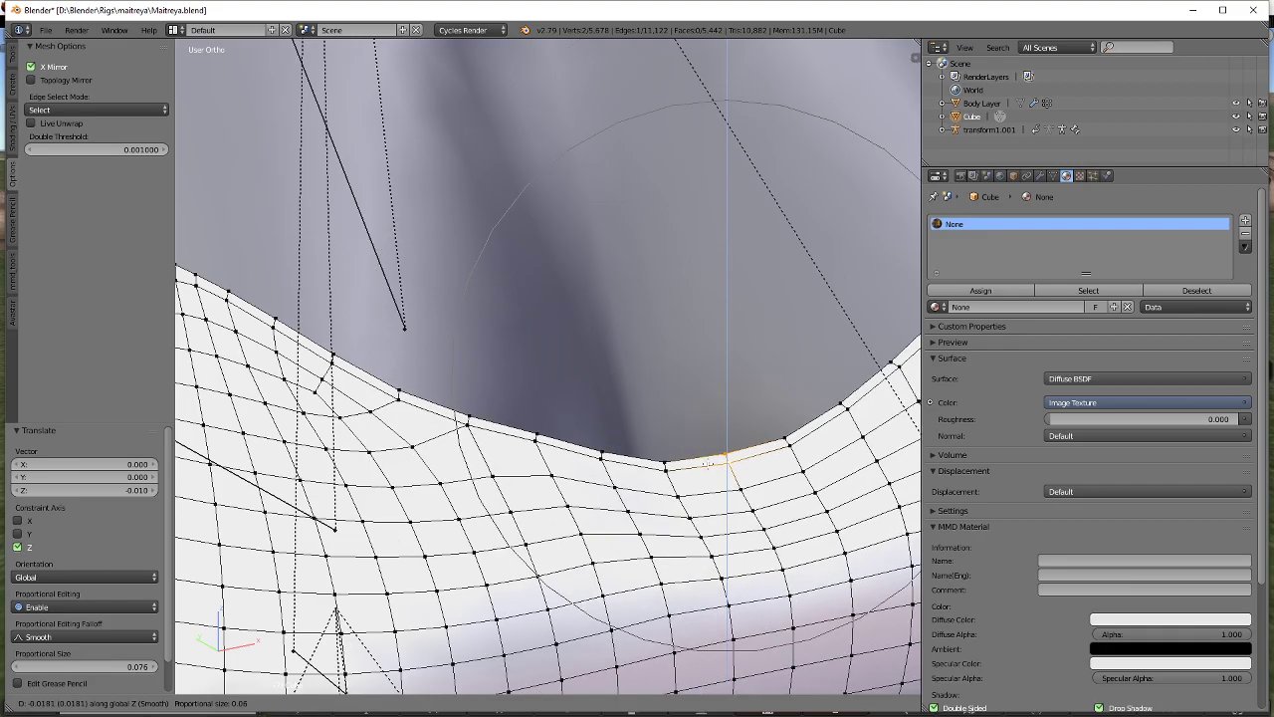
left_click(697, 442)
scroll(691, 438, "down", 3)
middle_click_drag(647, 420, 597, 395)
scroll(597, 394, "down", 3)
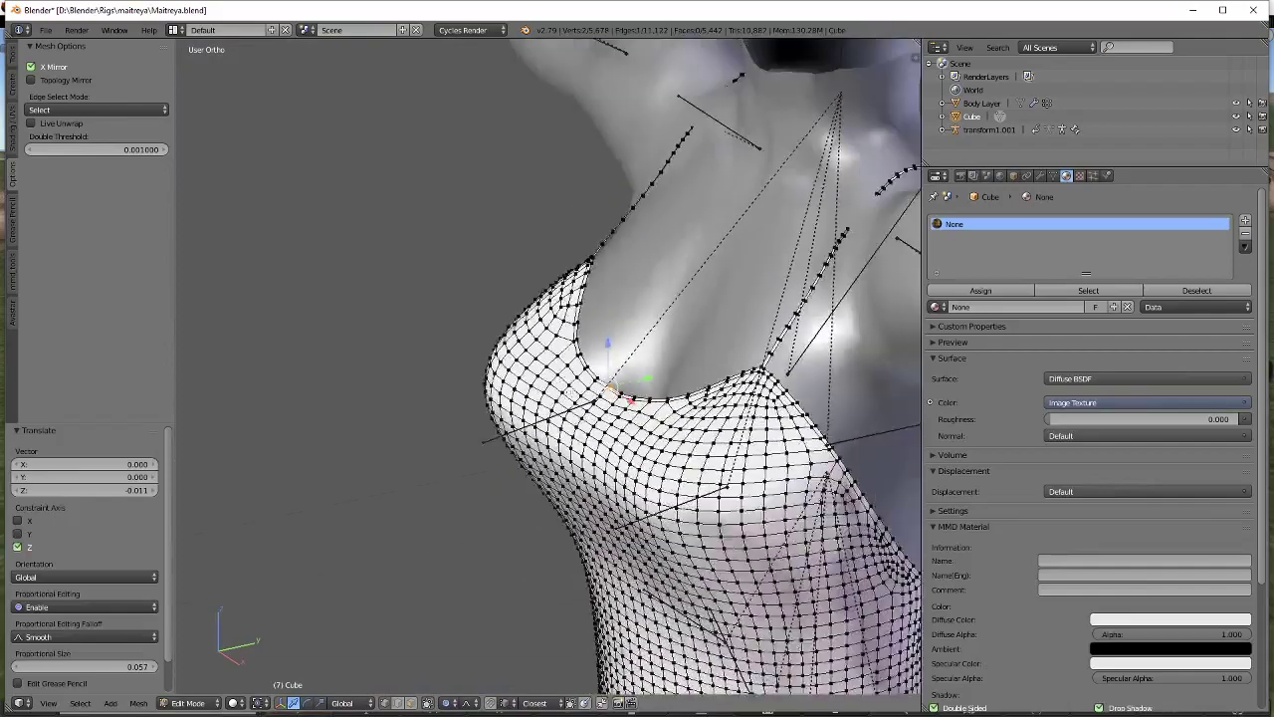
In wireframe, select a vertex on the underside of the bust and move it -0.006 in X and 0.009 in Y with a proportional size of 0.135.
key("KP_3")
key("z")
middle_click_drag(660, 438, 606, 431)
middle_click_drag(606, 431, 611, 339, "shift")
scroll(611, 340, "up", 3)
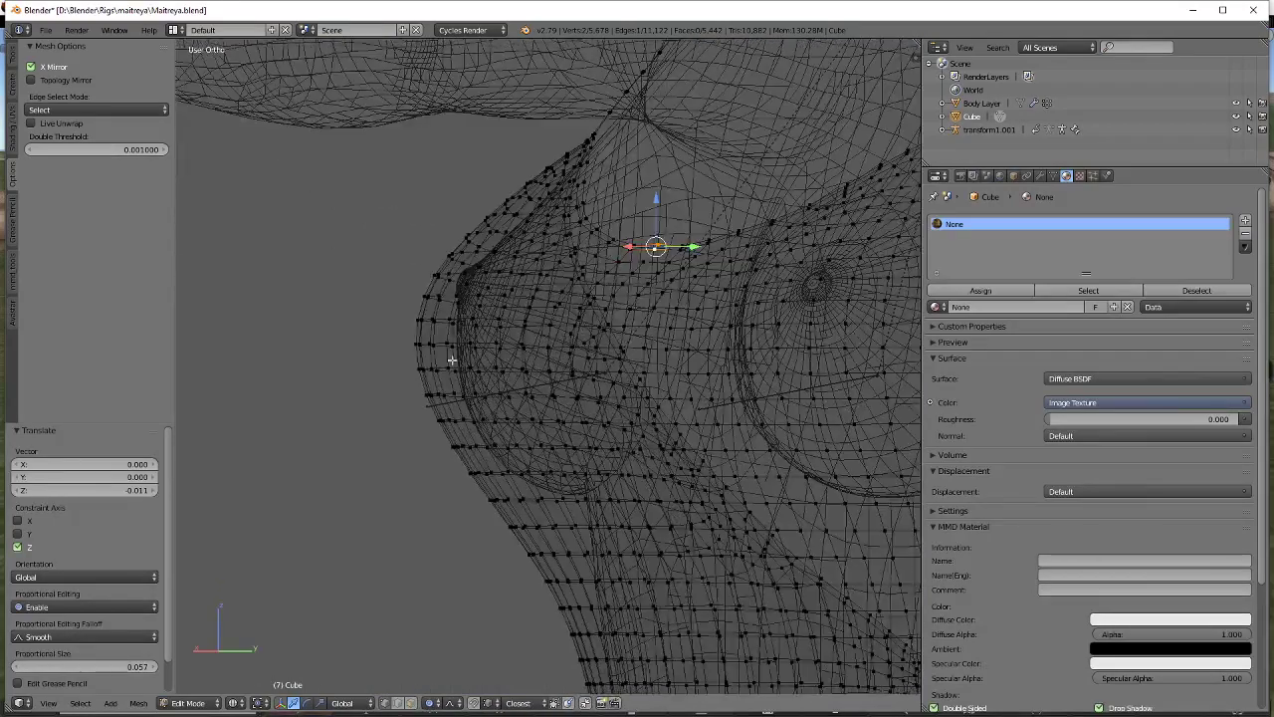
middle_click_drag(449, 361, 523, 358, "shift")
right_click(488, 372)
scroll(504, 431, "down", 3)
scroll(511, 437, "up", 3)
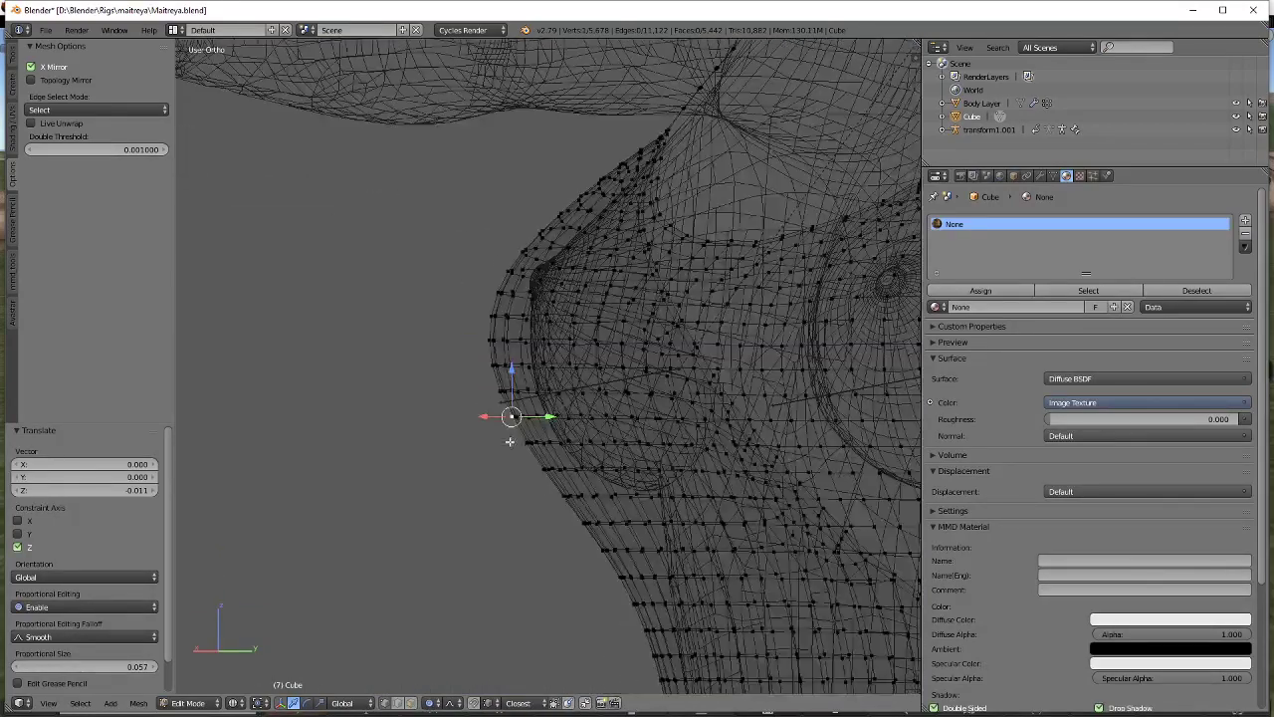
key("g")
scroll(480, 489, "down", 6)
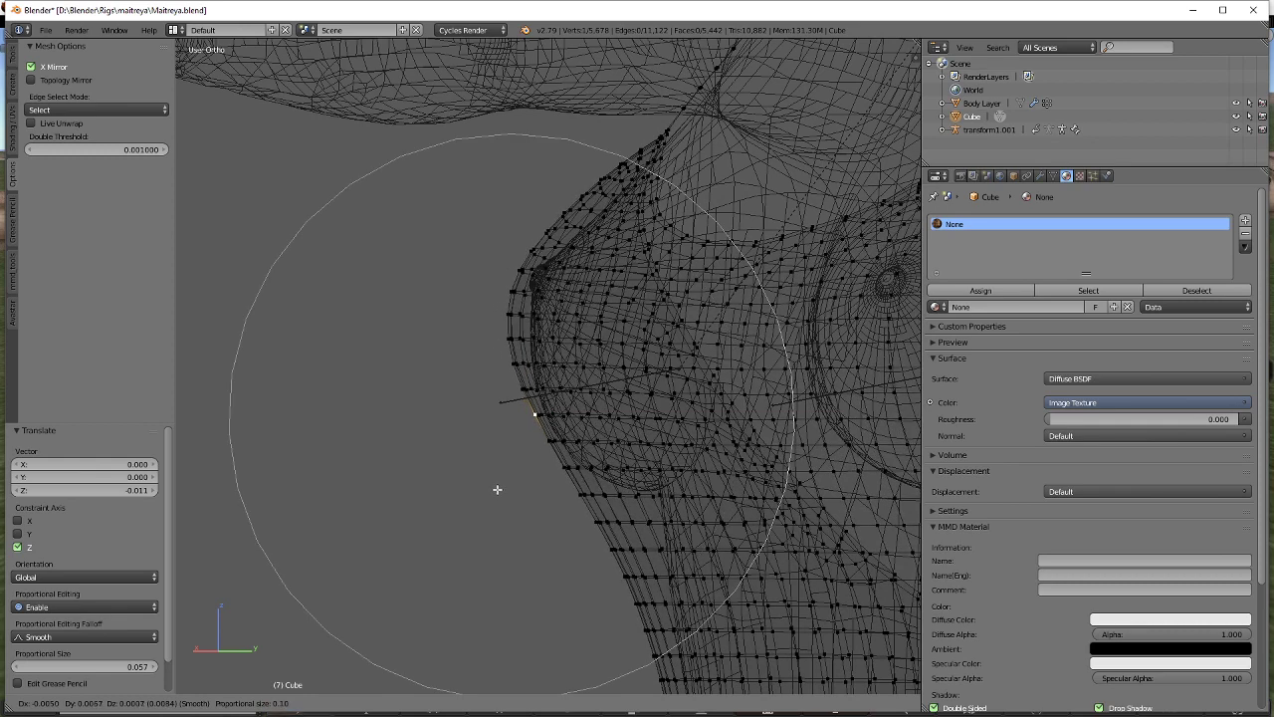
scroll(498, 489, "up", 2)
scroll(500, 490, "down", 5)
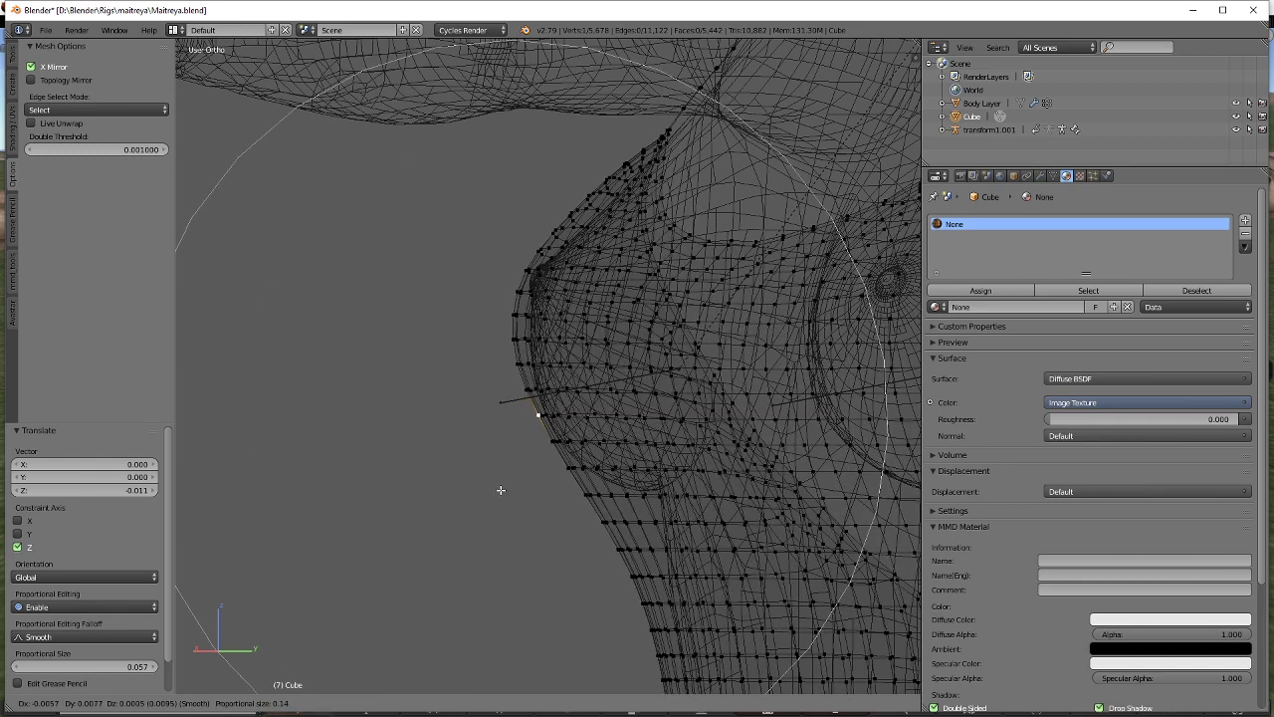
left_click(506, 488)
Nudge the same underbust vertex 0.000679 in X, -0.000925 in Y and -0.000669 in Z with a proportional size of 0.039.
middle_click_drag(512, 489, 534, 495)
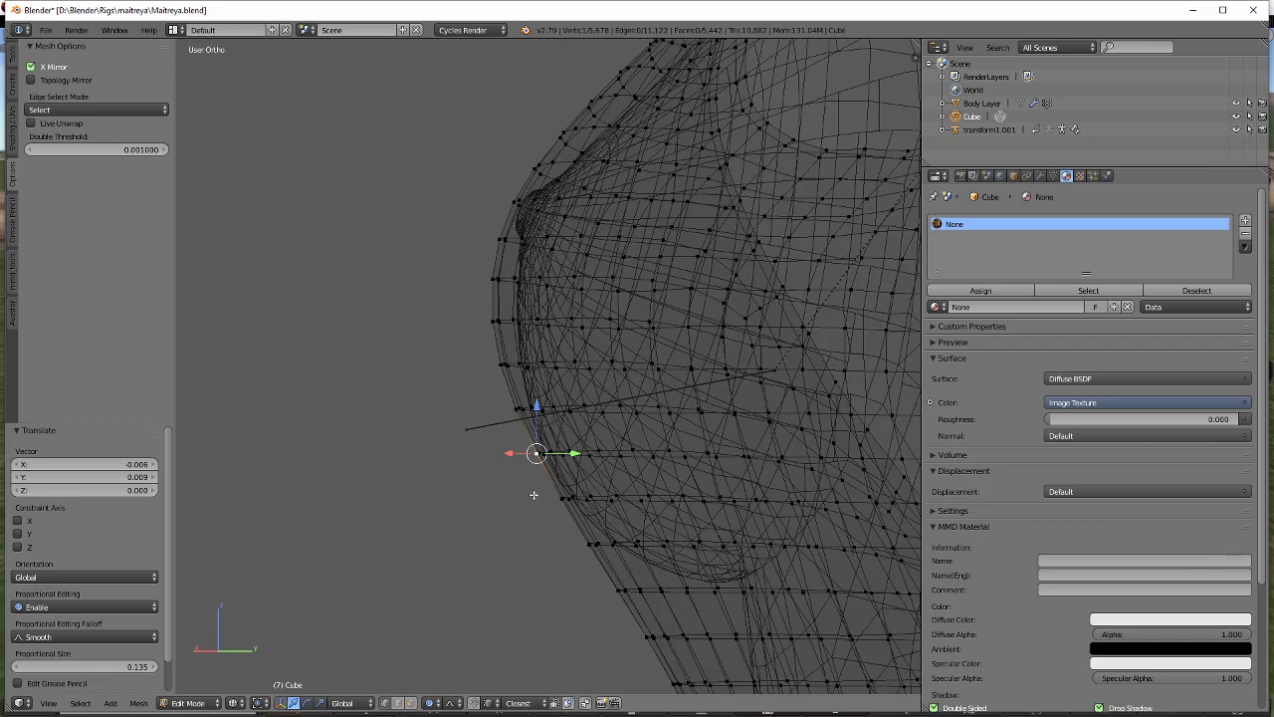
scroll(533, 495, "up", 2)
key("g")
scroll(525, 502, "up", 10)
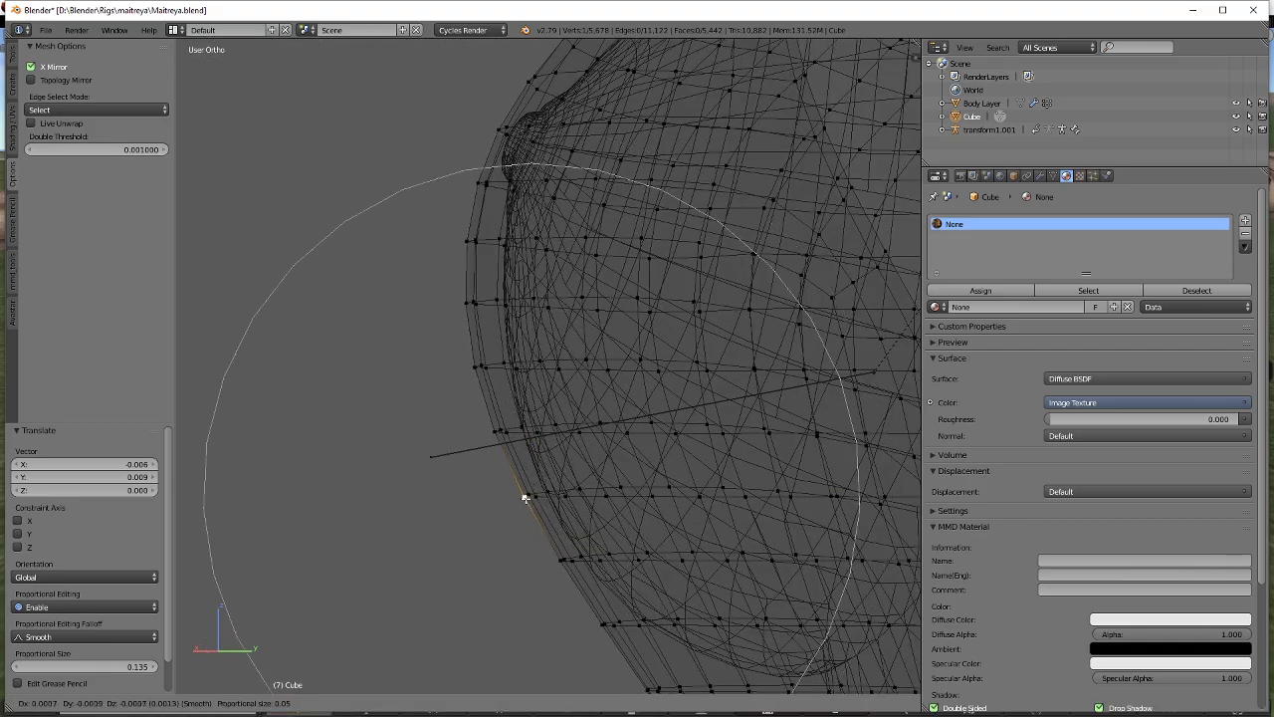
left_click(525, 498)
scroll(523, 487, "down", 4)
middle_click_drag(520, 478, 627, 448)
key("z")
middle_click_drag(580, 330, 547, 369)
right_click(524, 451)
key("g")
key("x")
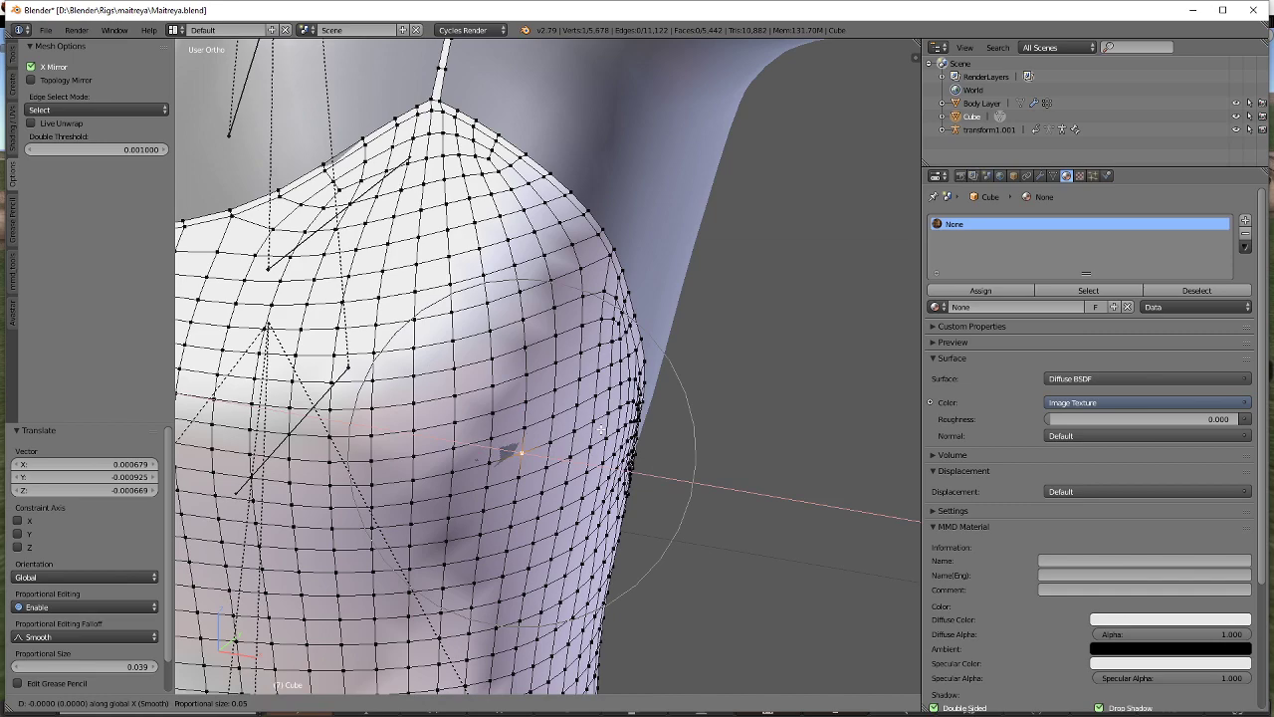
right_click(601, 430)
key("g")
mouse_move(645, 432)
middle_mouse_down()
mouse_move(493, 445)
mouse_move(557, 443)
mouse_move(749, 478)
mouse_move(697, 303)
mouse_move(699, 255)
middle_mouse_up()
key("Escape")
Clear the selection and show the dress in wireframe from the right side, in Edit Mode, at the lower back.
key("a")
key("Tab")
key("KP_3")
key("z")
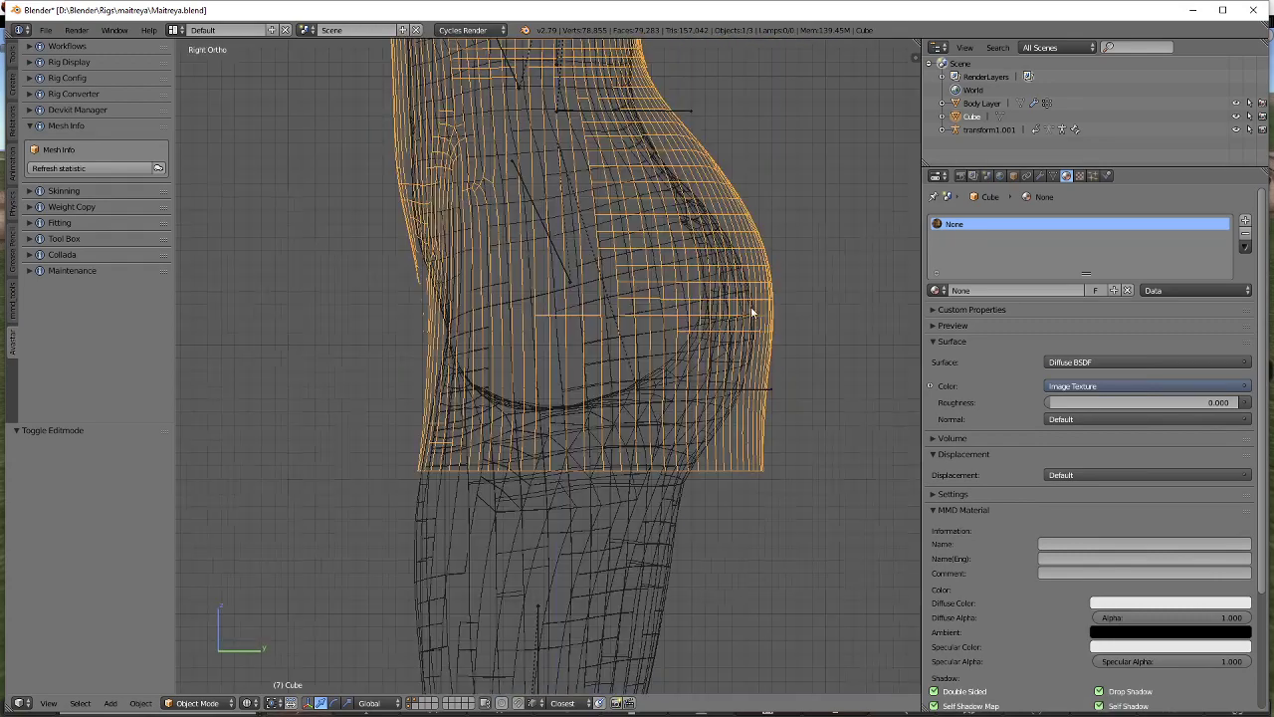
scroll(631, 380, "up", 5)
key("Tab")
scroll(678, 335, "up", 1)
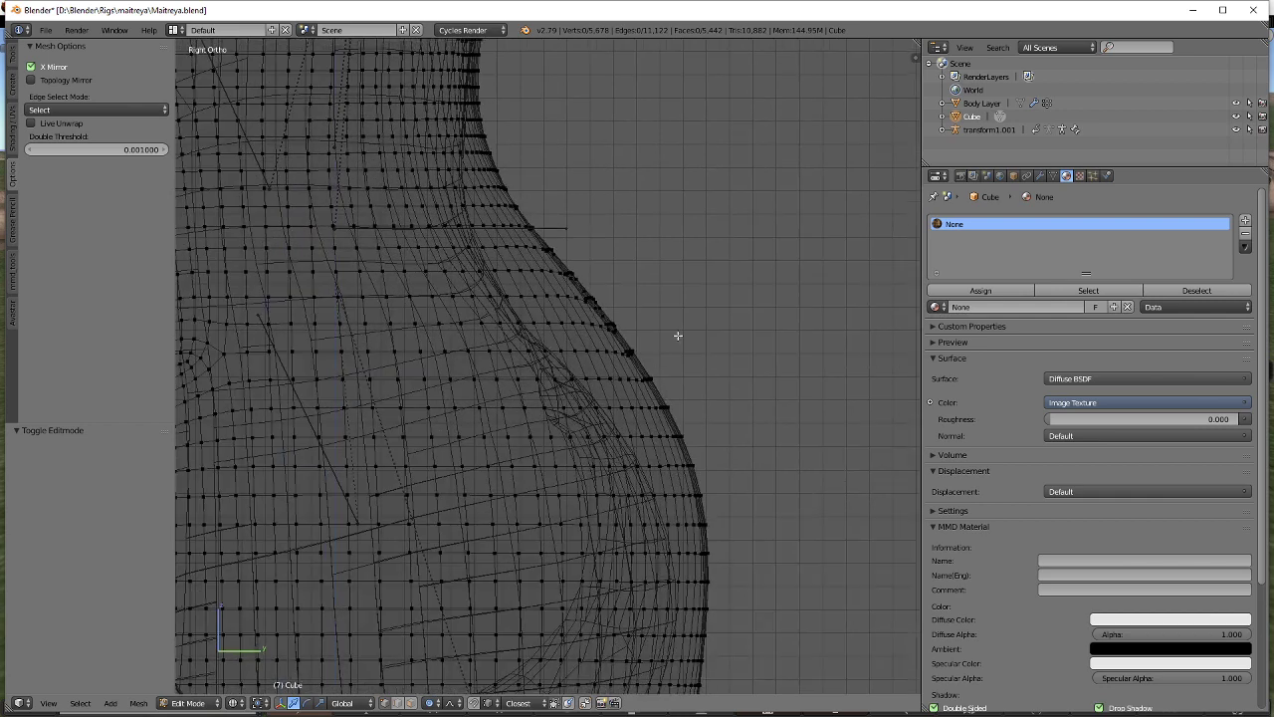
key("g")
scroll(663, 208, "down", 8)
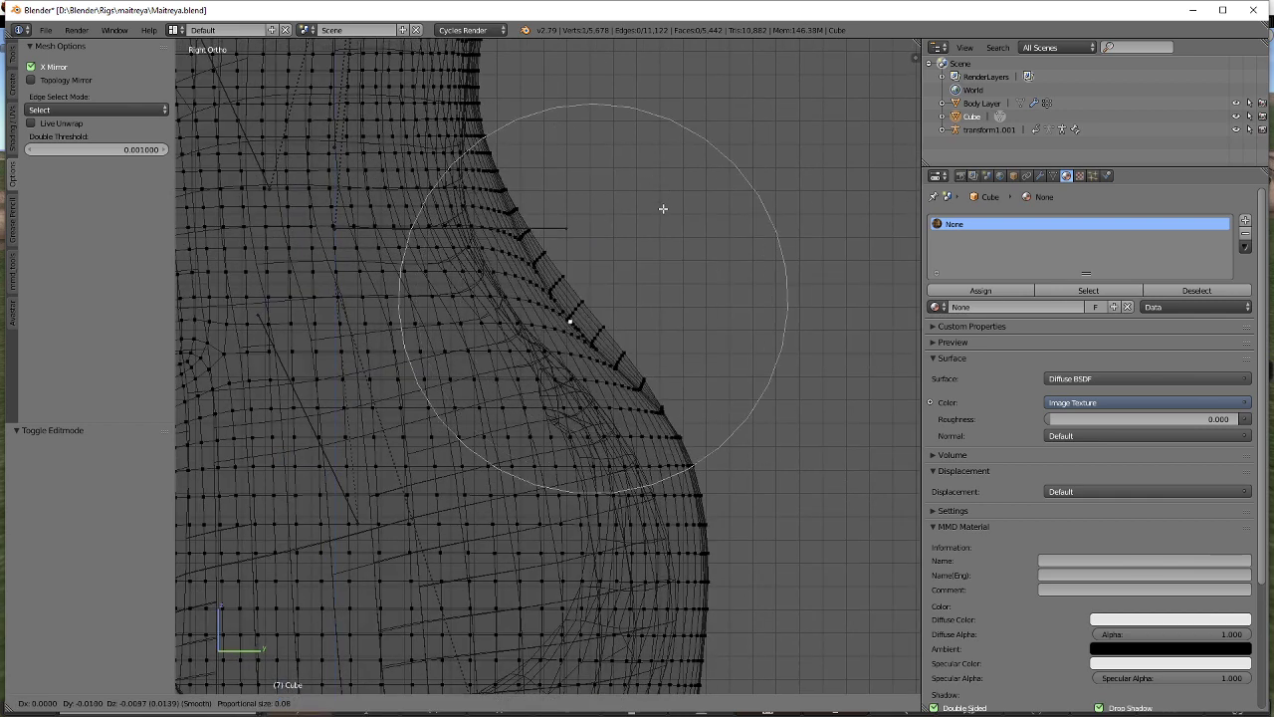
left_click(647, 215)
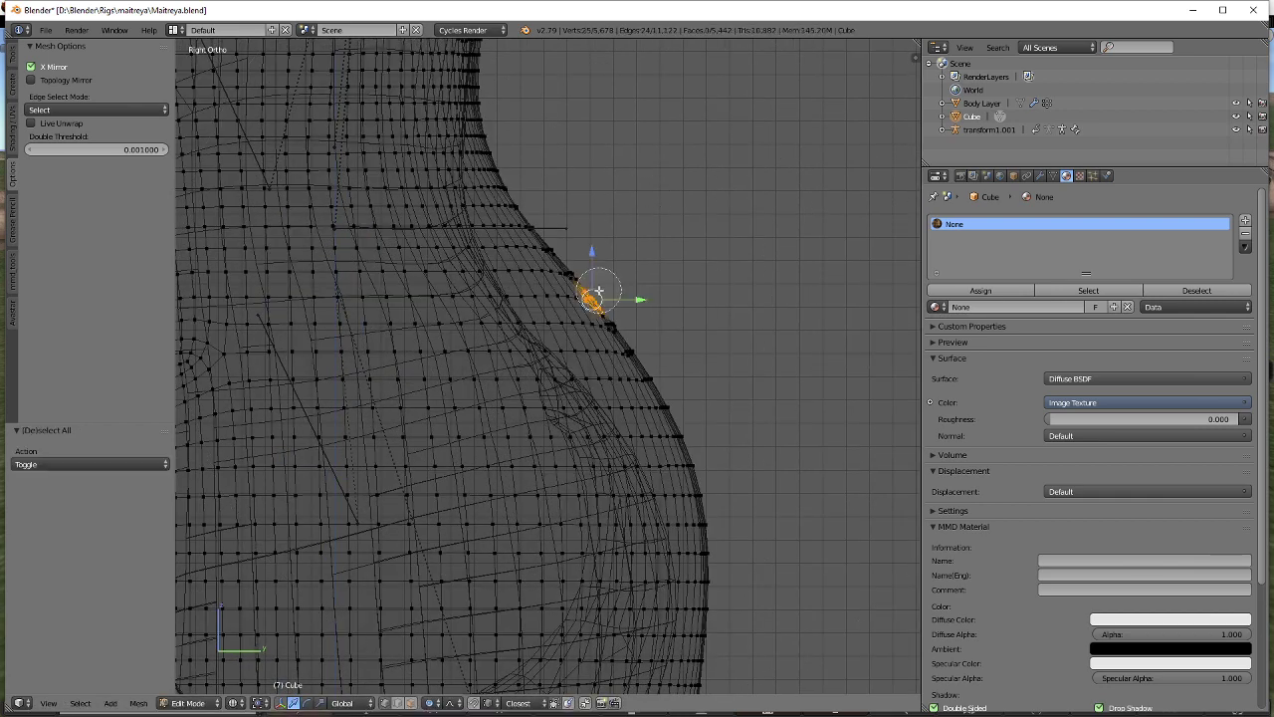
Move the selected lower-back vertices inward and down toward the body with a proportional size of 0.180.
key("g")
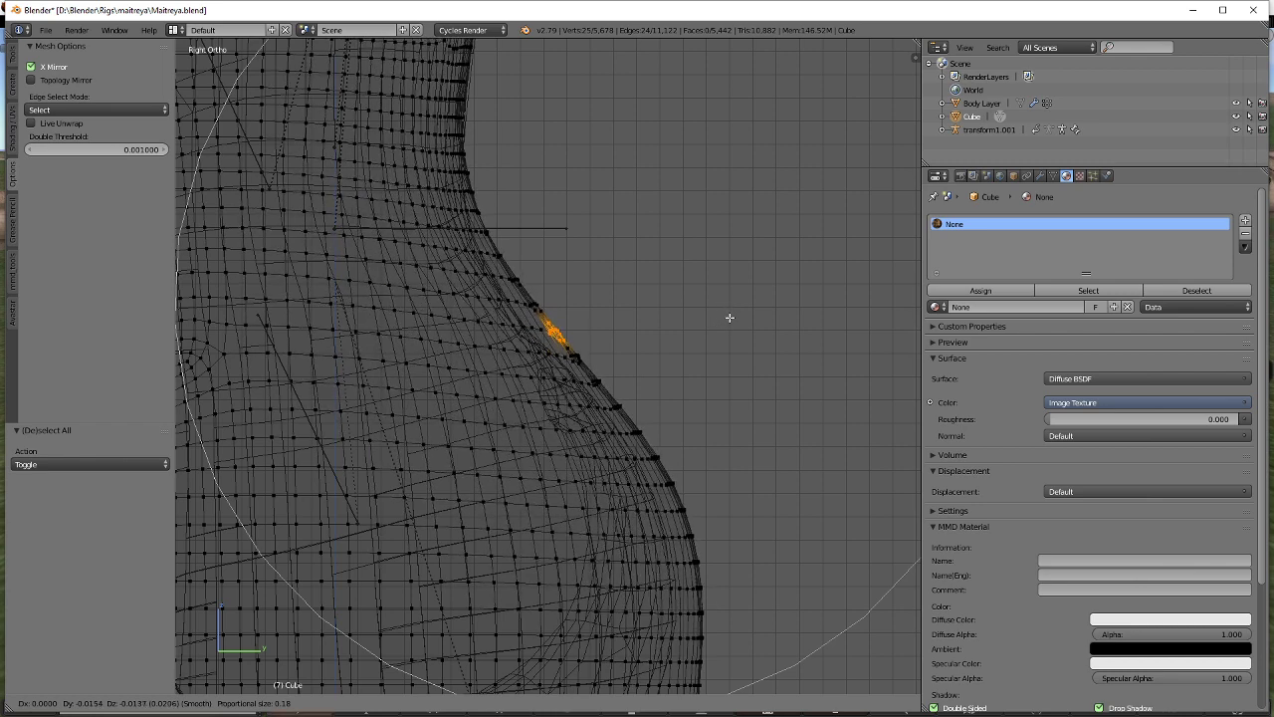
left_click(722, 320)
Move the rear vertices from the buttocks to the hem -0.008 along Y with a proportional size of 0.180.
middle_click_drag(676, 461, 635, 259, "shift")
key("a")
key("c")
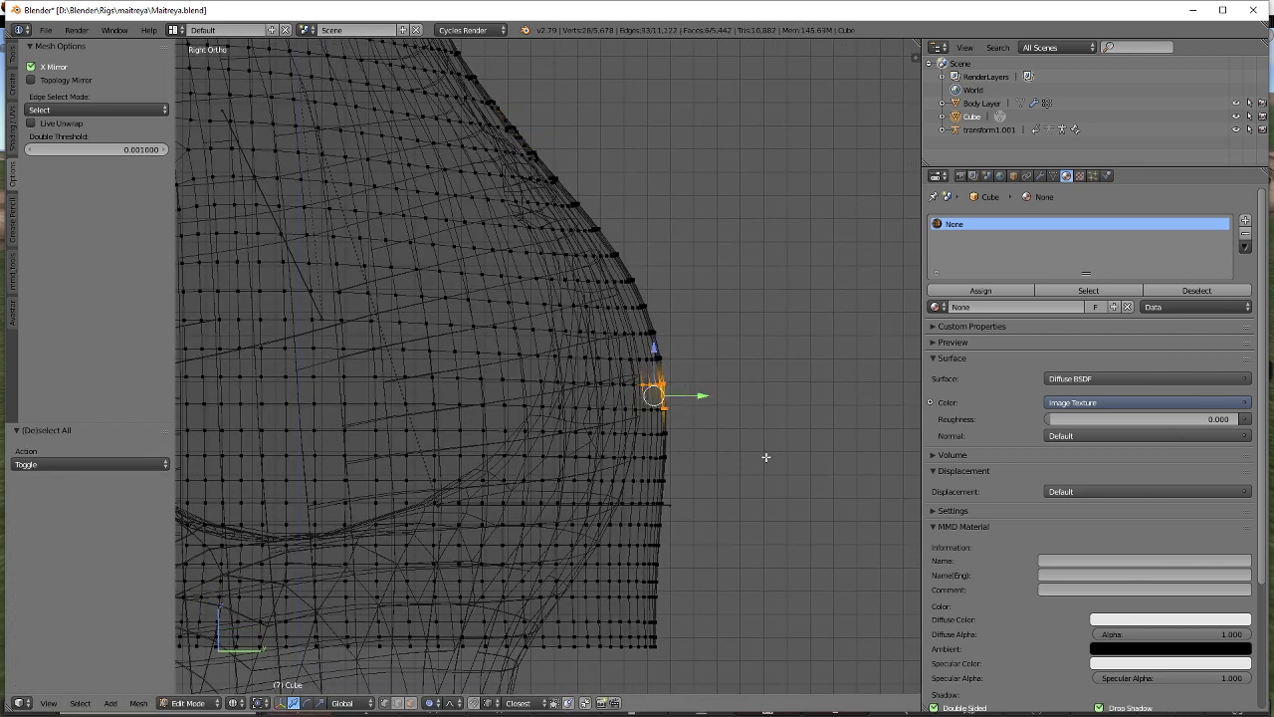
key("g")
left_click(744, 449)
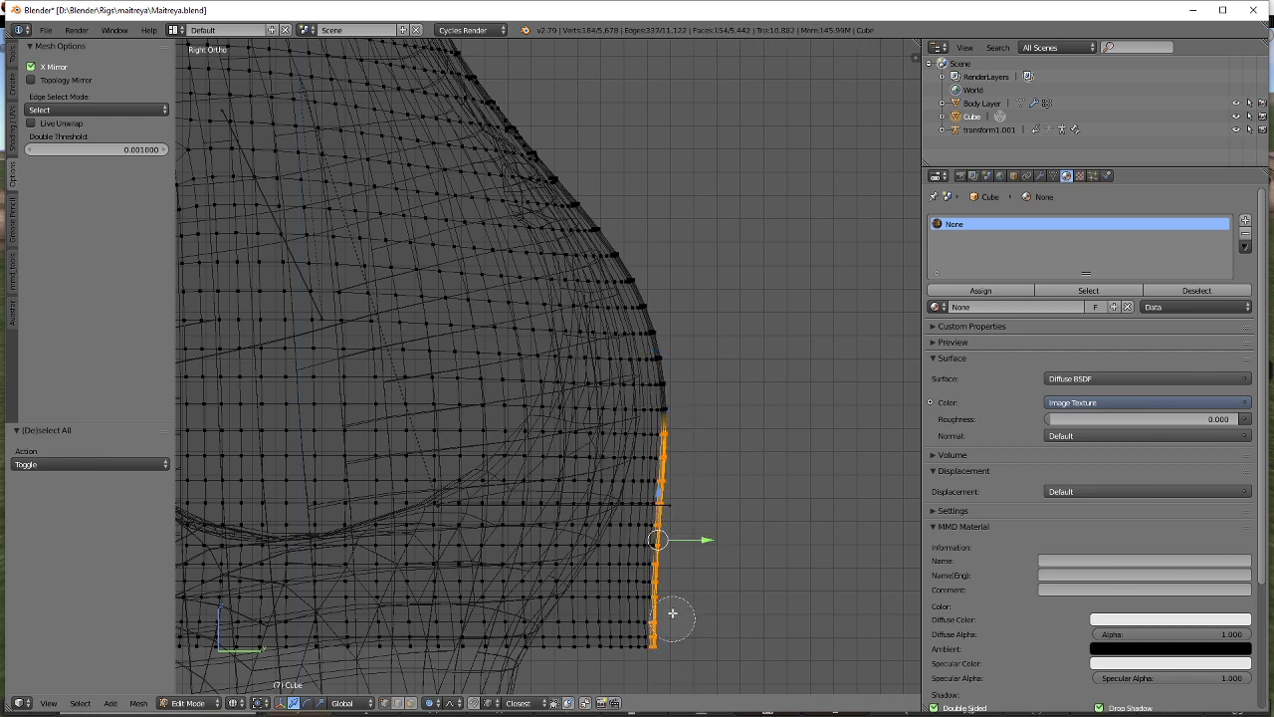
left_click_drag(713, 538, 694, 536)
Return to solid shading at the lower back and clear the selection.
middle_click_drag(556, 282, 587, 392, "shift")
scroll(592, 413, "up", 4, "shift")
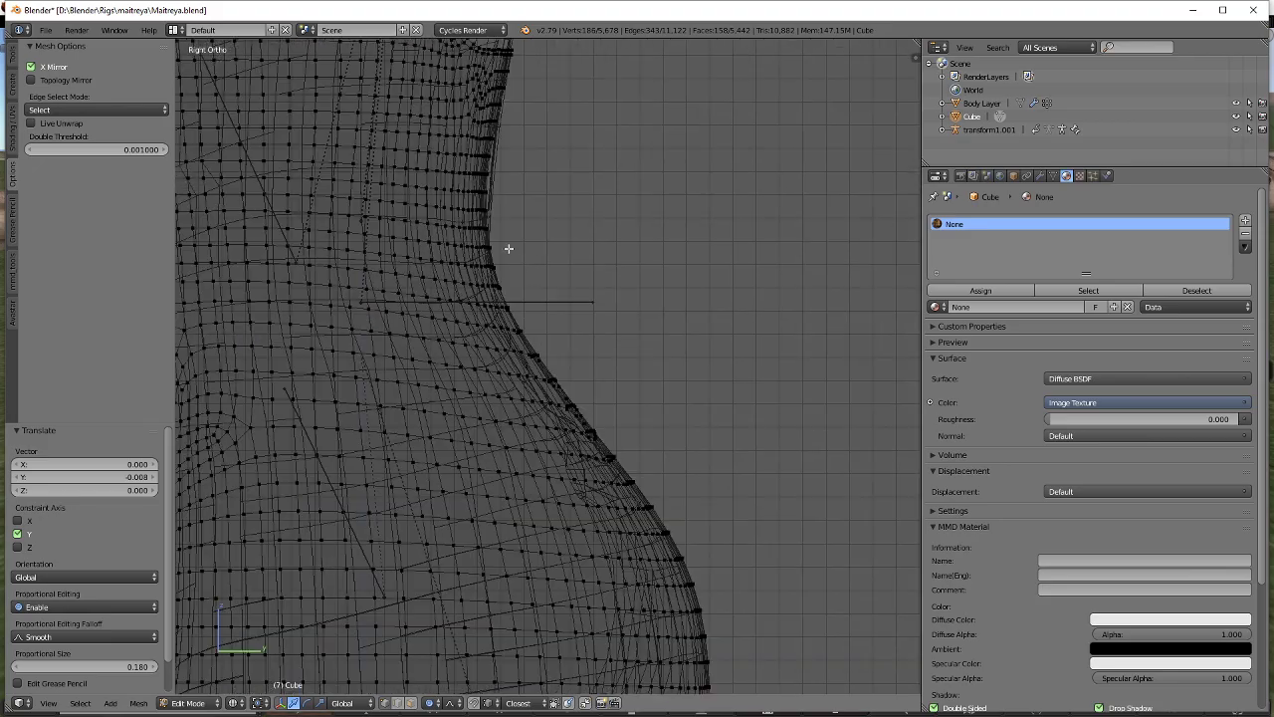
key("z")
mouse_move(508, 248)
middle_mouse_down()
mouse_move(548, 148)
mouse_move(548, 295)
middle_mouse_up()
key("a")
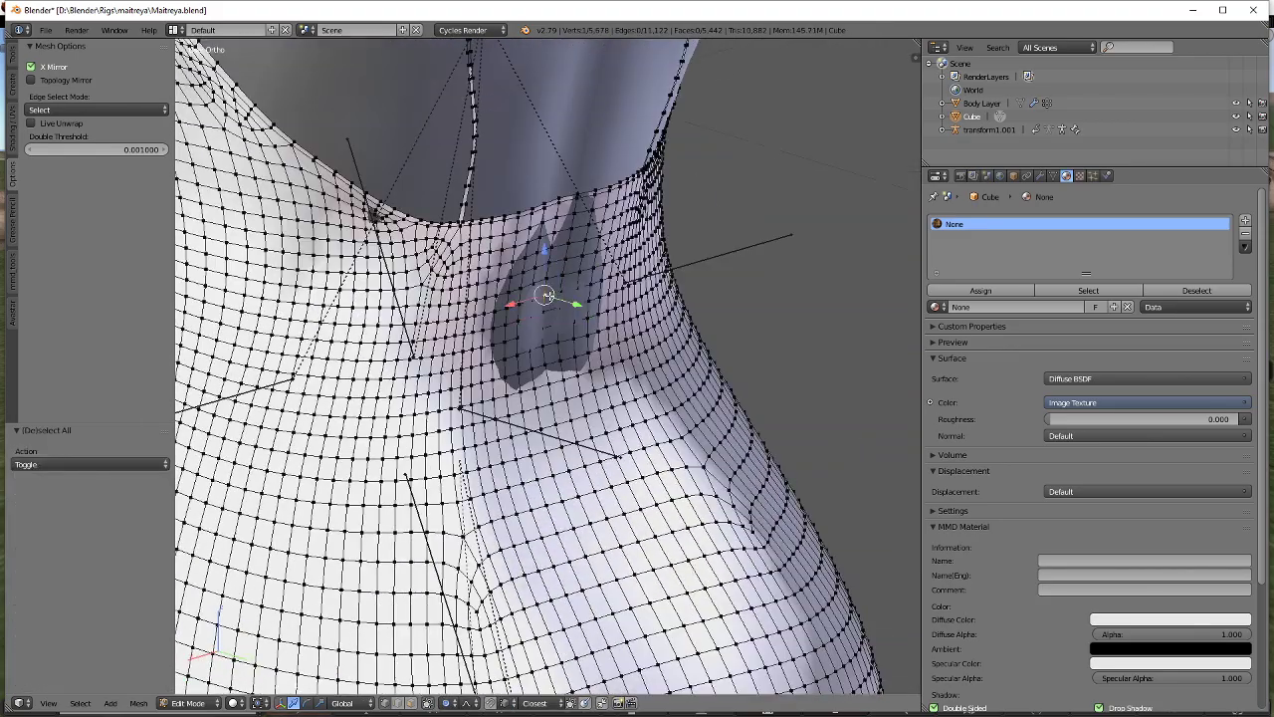
Try to move the vertex at the middle of the lower back 0.004 along Y with a proportional size of 0.15.
key("g")
key("y")
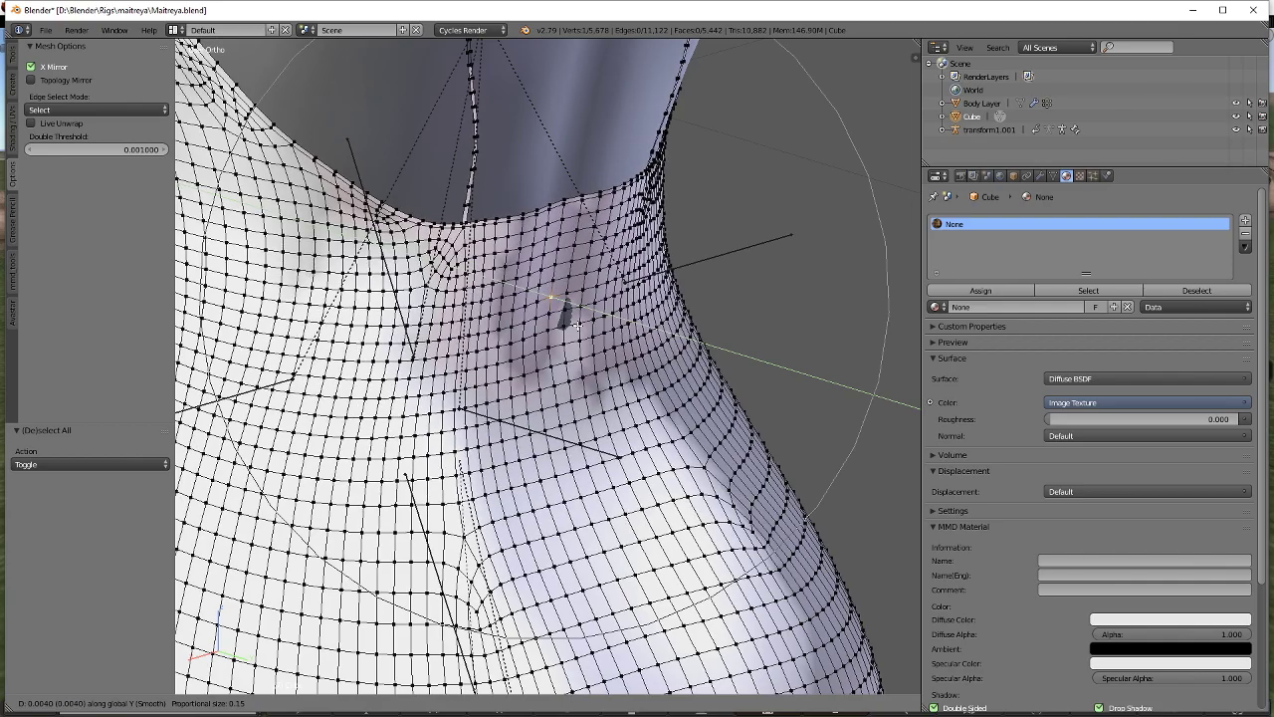
left_click(577, 327)
key("a")
Move the rim vertex above the lower-back gap 0.002 along Y with a proportional size of 0.092.
middle_click_drag(577, 327, 629, 463)
scroll(598, 350, "up", 2)
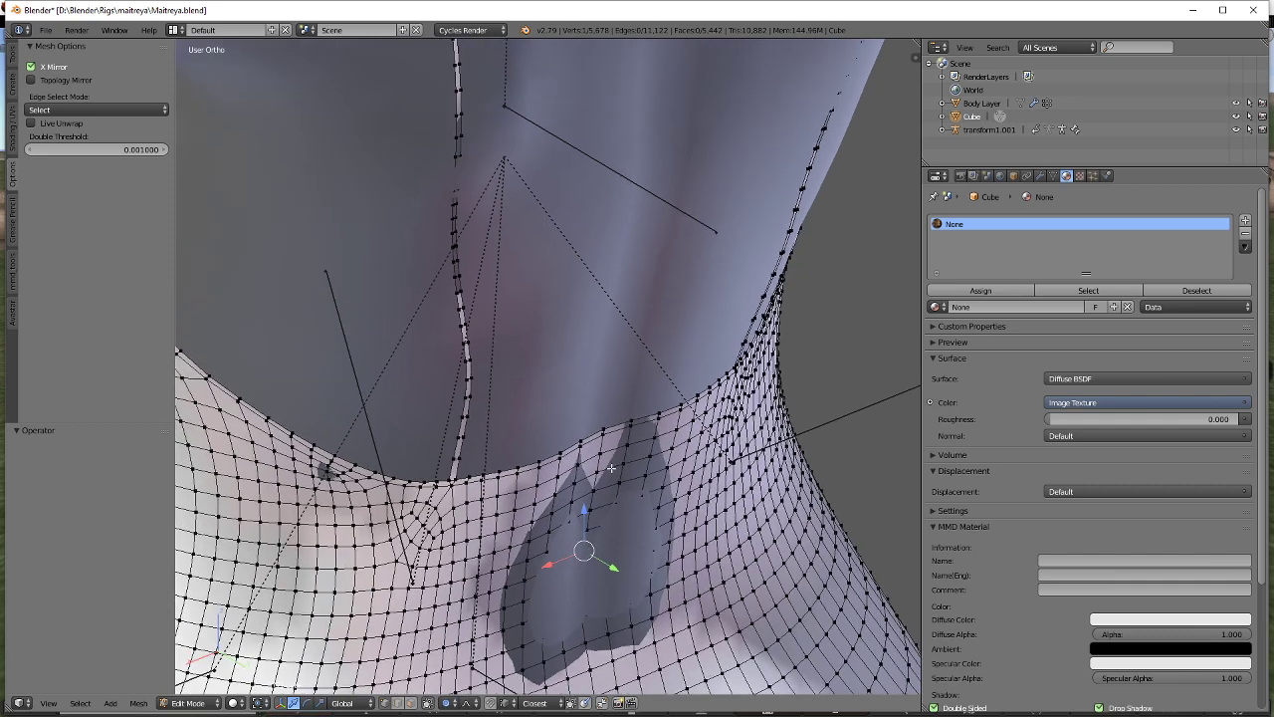
key("g")
key("y")
scroll(635, 445, "up", 2)
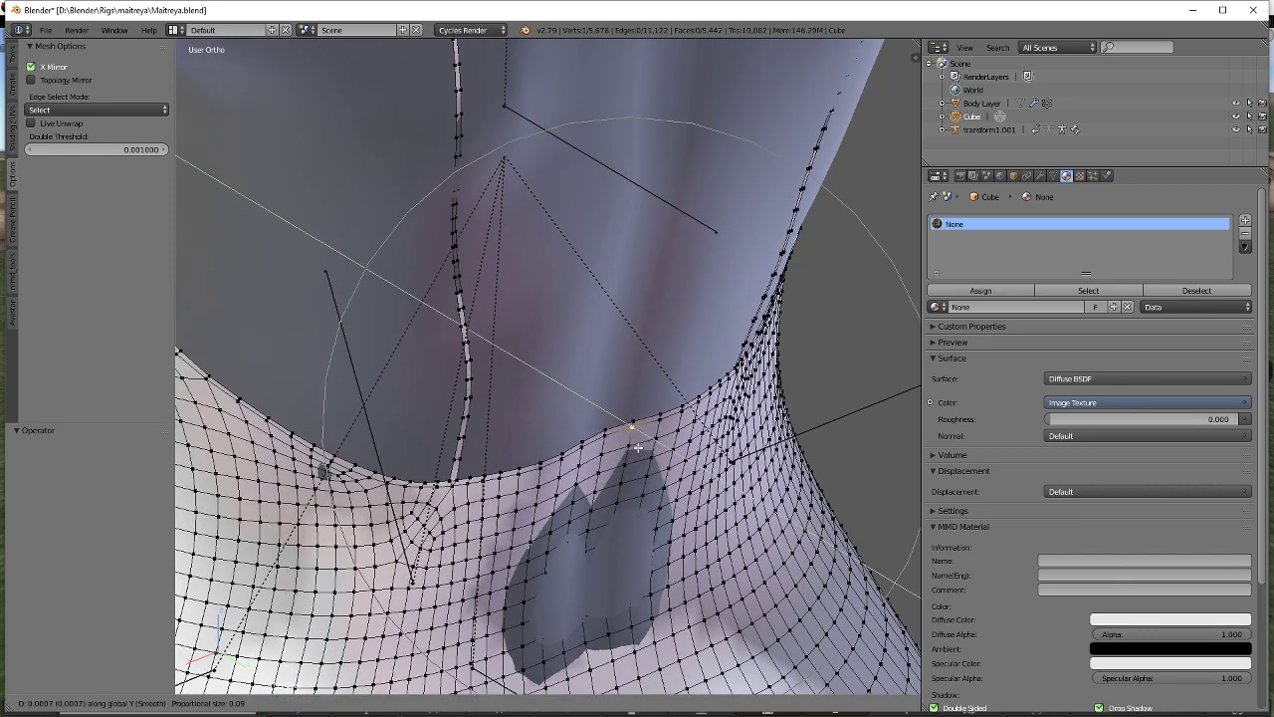
left_click(637, 449)
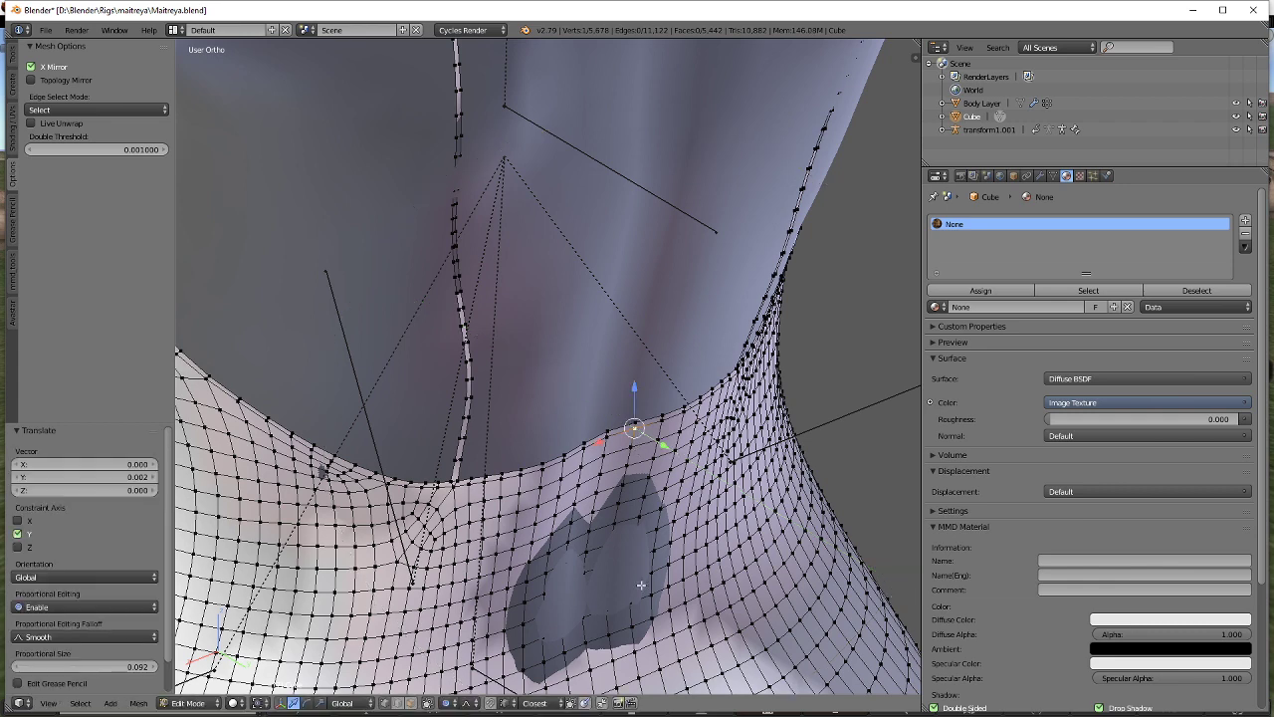
middle_click_drag(637, 449, 595, 491)
key("g")
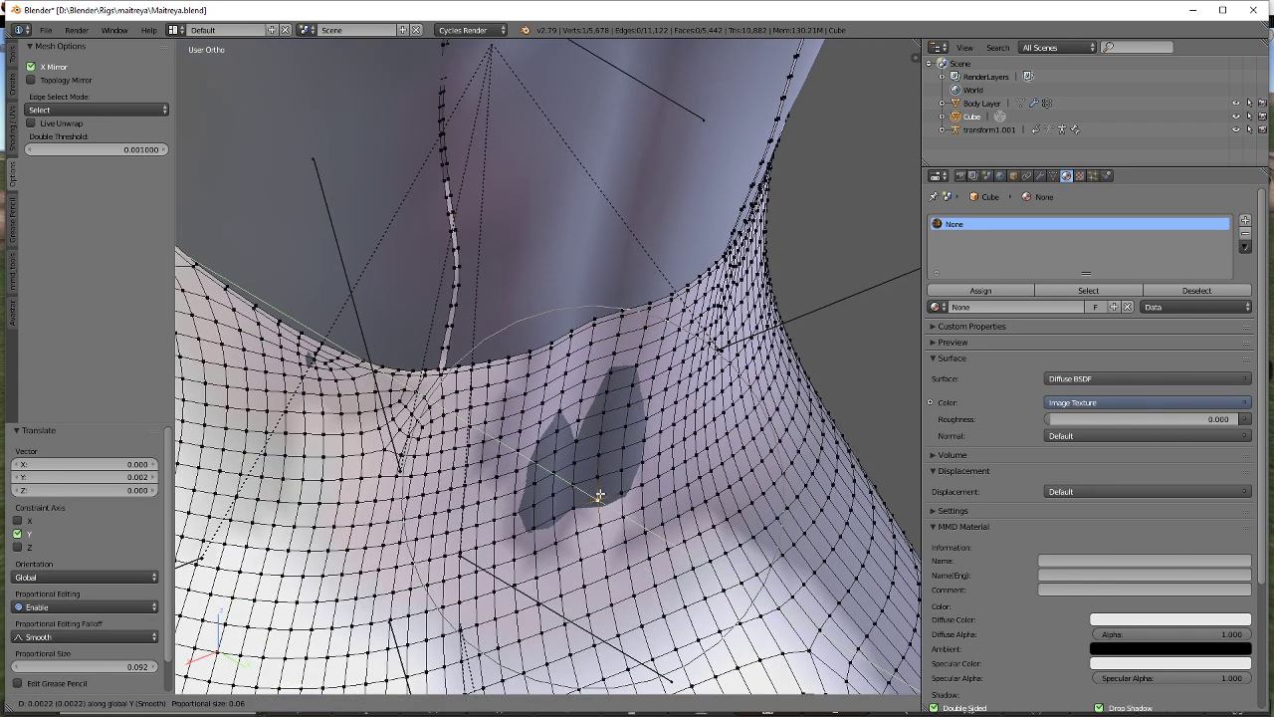
right_click(595, 495)
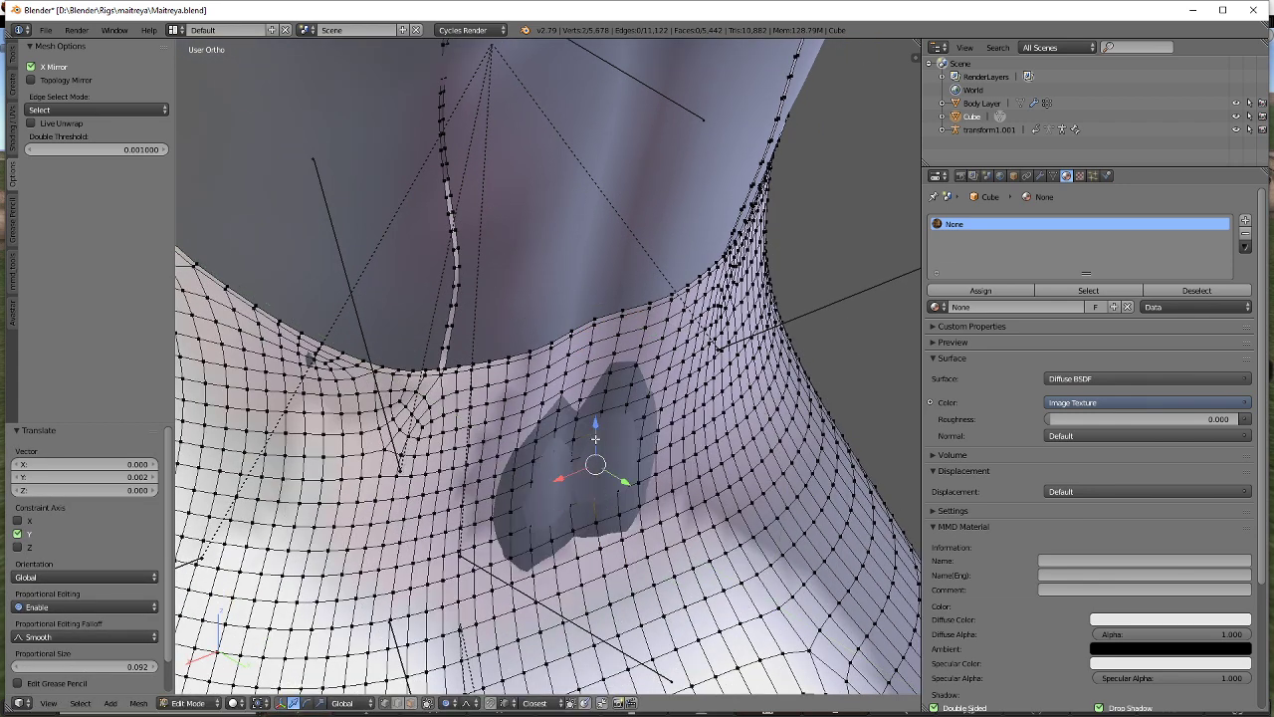
Move the two vertices in the lower-back gap about 0.005 along Y with a proportional size of 0.057.
key("g")
key("y")
scroll(598, 447, "up", 5)
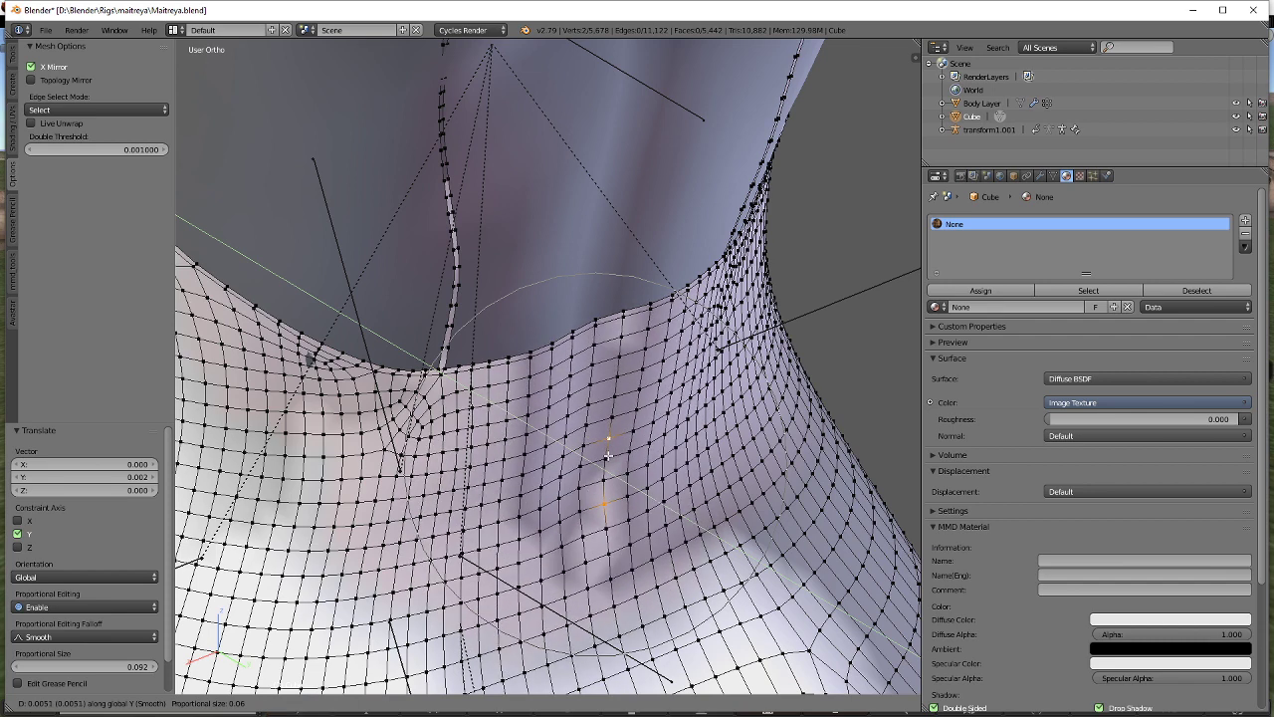
left_click(605, 468)
Move the vertex at the side rim of the low back 0.001 along X with a proportional size of 0.057.
key("g")
key("x")
left_click(297, 369)
Move the vertices midway along the back strap 0.004 along Y with a proportional size of 0.057.
middle_click_drag(409, 336, 507, 566, "shift")
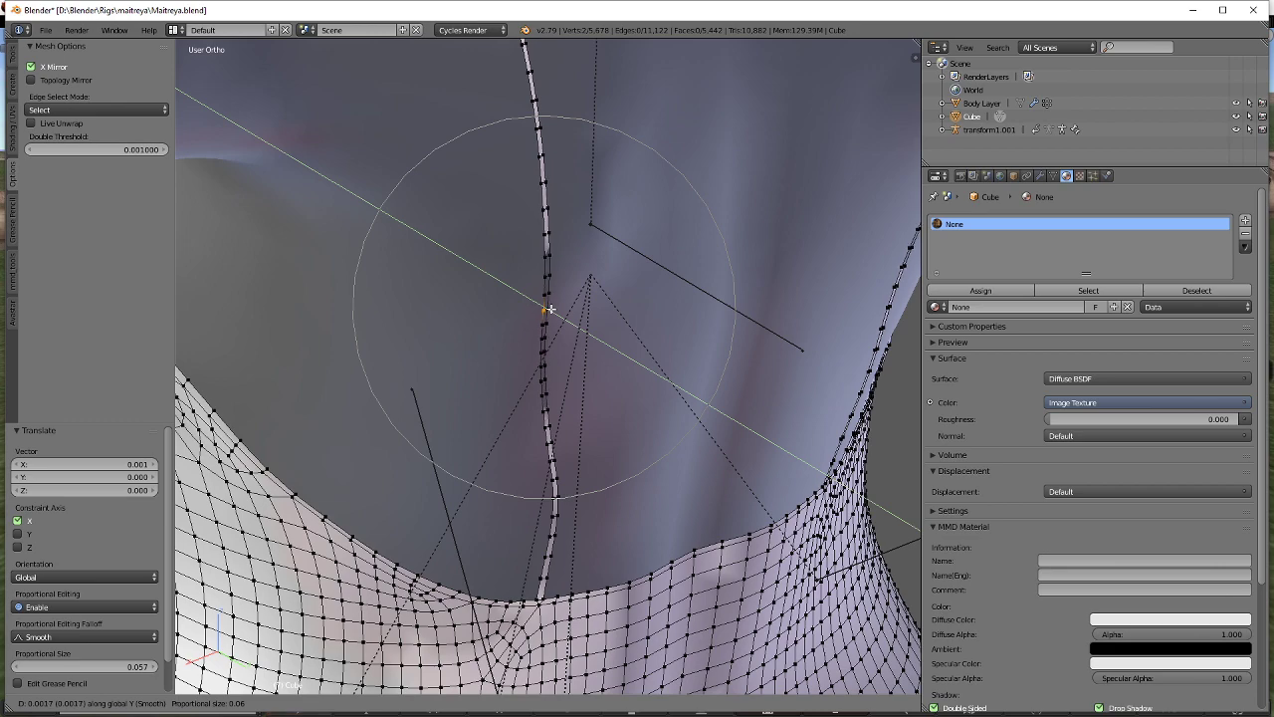
left_click(554, 311)
middle_click_drag(552, 311, 597, 367)
middle_click_drag(739, 320, 576, 383, "shift")
Select the lower back strap vertices on both sides and move them about -0.002 along Y with a proportional size of 0.036.
key("KP_3")
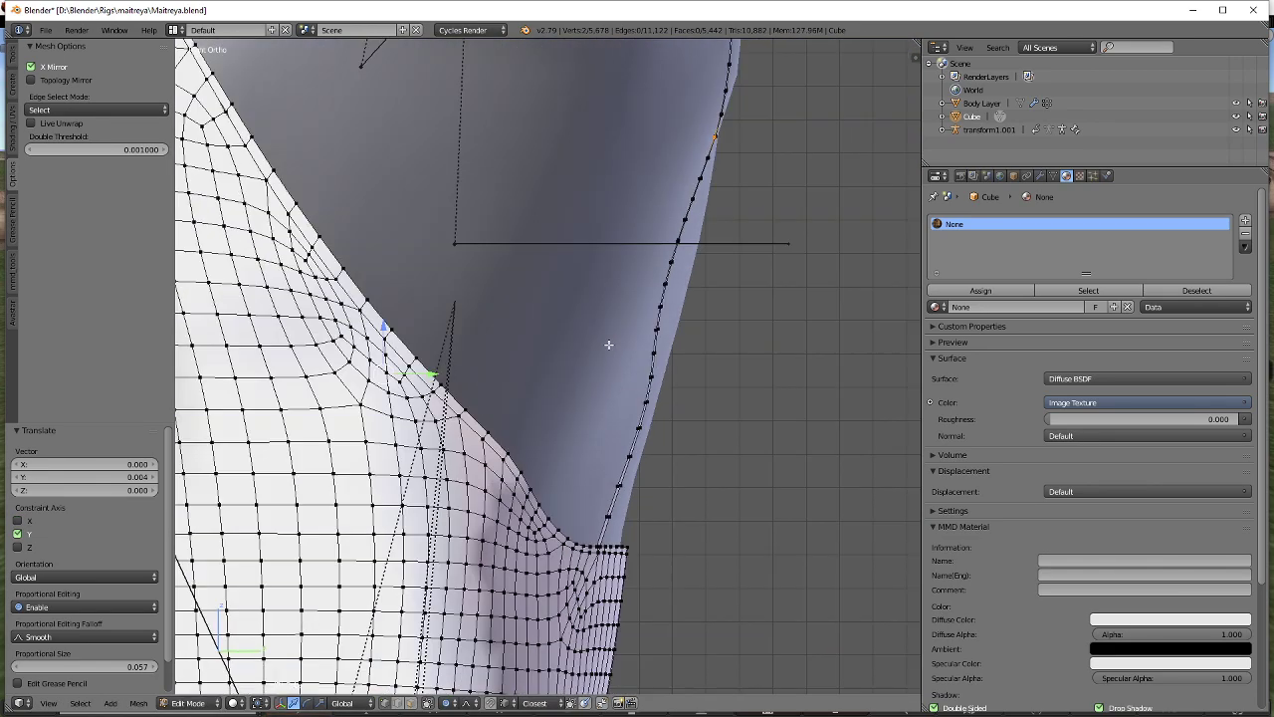
key("z")
mouse_move(656, 397)
middle_mouse_down("shift")
mouse_move(615, 383)
mouse_move(561, 438)
middle_mouse_up("shift")
scroll(615, 383, "up", 3)
key("a")
key("z")
middle_click_drag(464, 487, 572, 411, "shift")
key("g")
key("y")
scroll(570, 402, "up", 3)
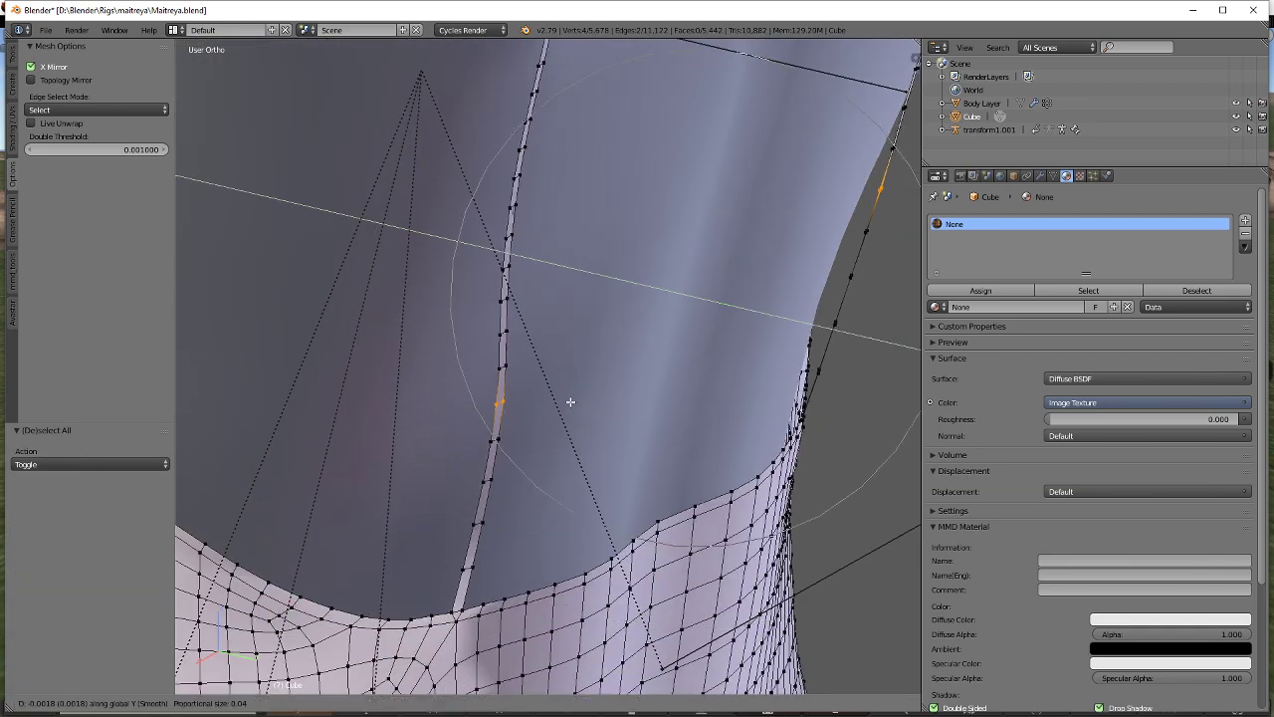
scroll(570, 401, "up", 1)
left_click(563, 400)
Select the strap vertices just above the back waist and move them -0.003 along Y with a proportional size of 0.036.
middle_click_drag(564, 404, 367, 434)
middle_click_drag(472, 302, 492, 328, "shift")
scroll(494, 332, "up", 2)
key("a")
key("c")
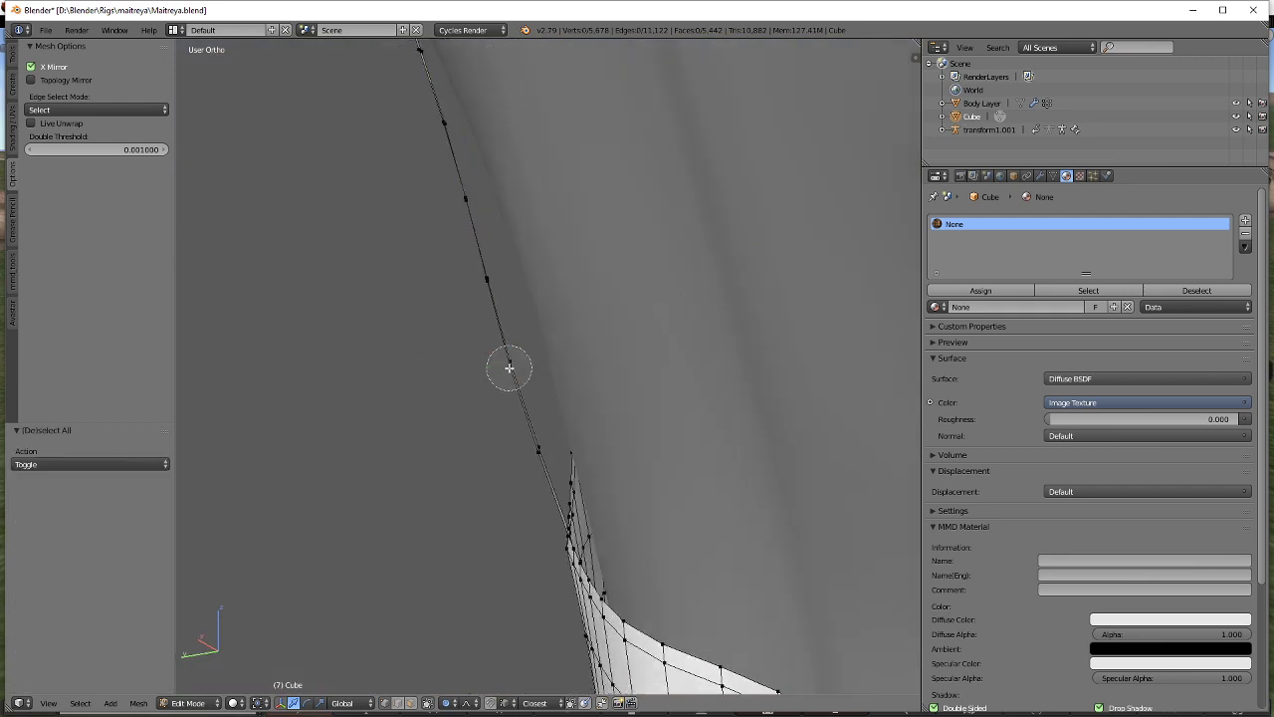
left_click(508, 368)
right_click(508, 367)
key("g")
key("y")
left_click(534, 371)
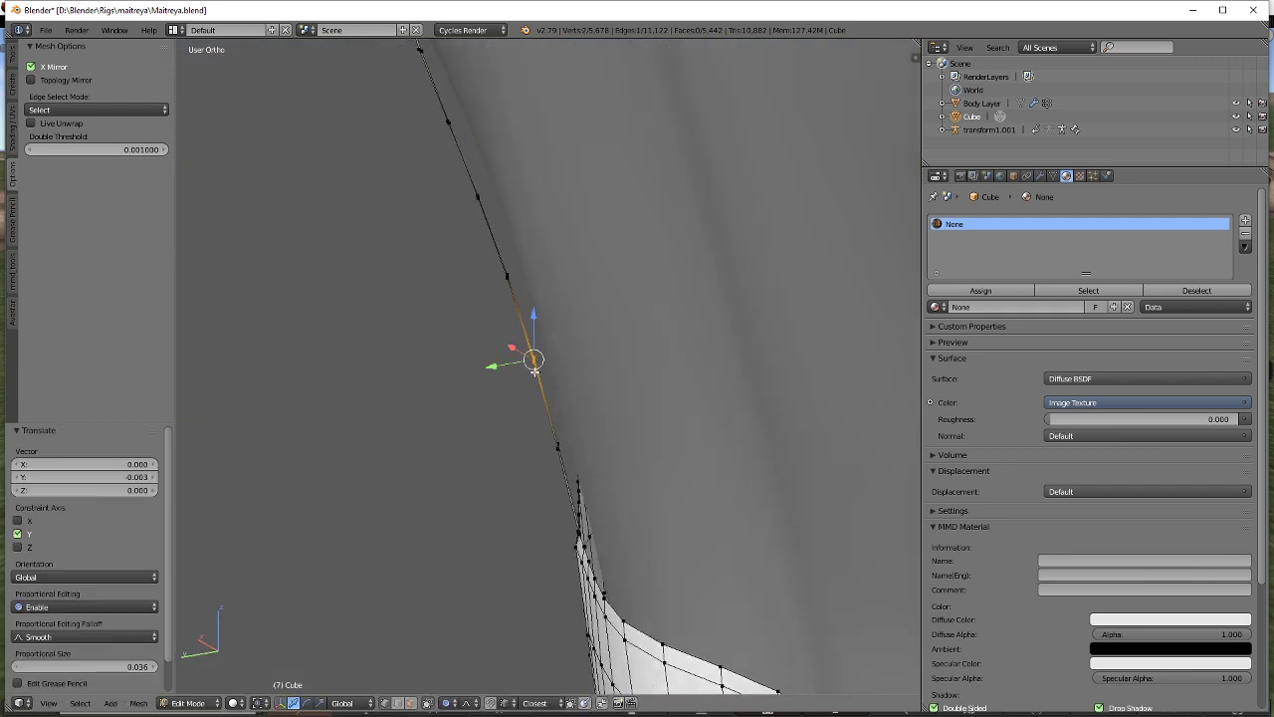
Move the next part of the back strap along Y to follow the body, and return to Object Mode.
middle_click_drag(534, 371, 648, 378)
key("a")
key("g")
key("y")
left_click(517, 411)
key("Tab")
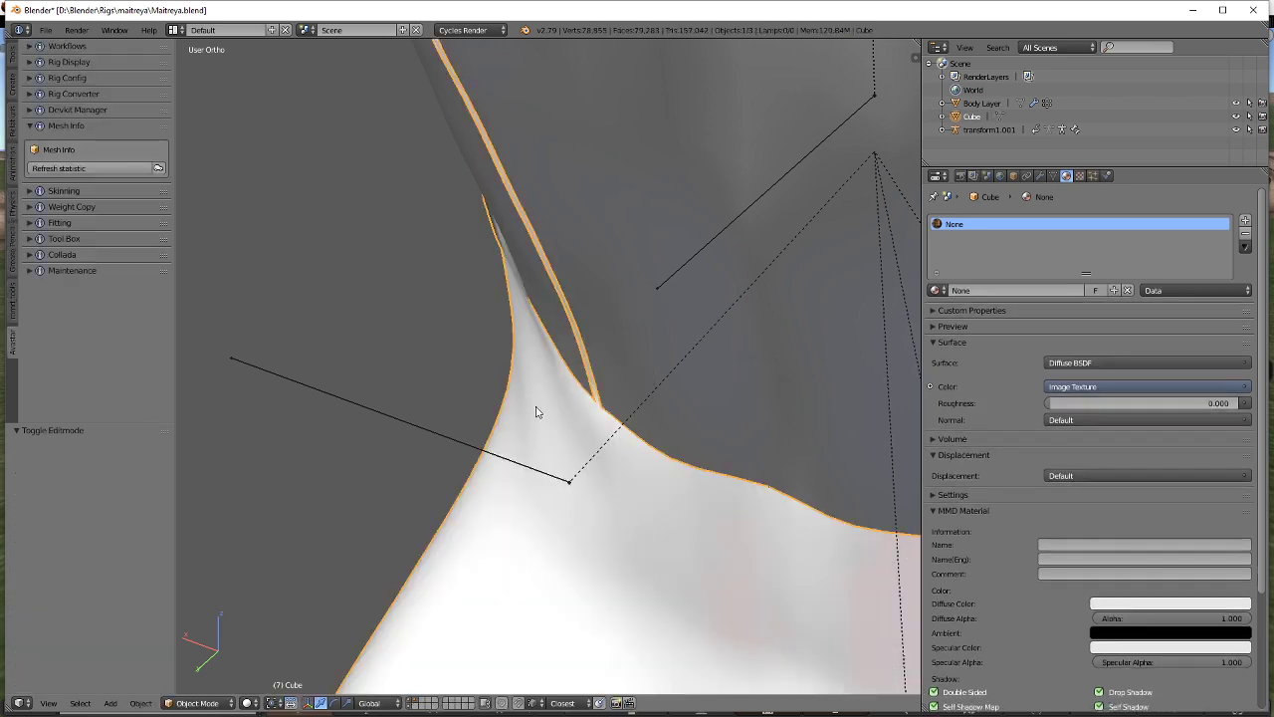
Move the selected vertex on the low back rim -0.0016 along Y with a proportional size of 0.04, and return to Object Mode.
middle_click_drag(535, 411, 559, 492)
key("Tab")
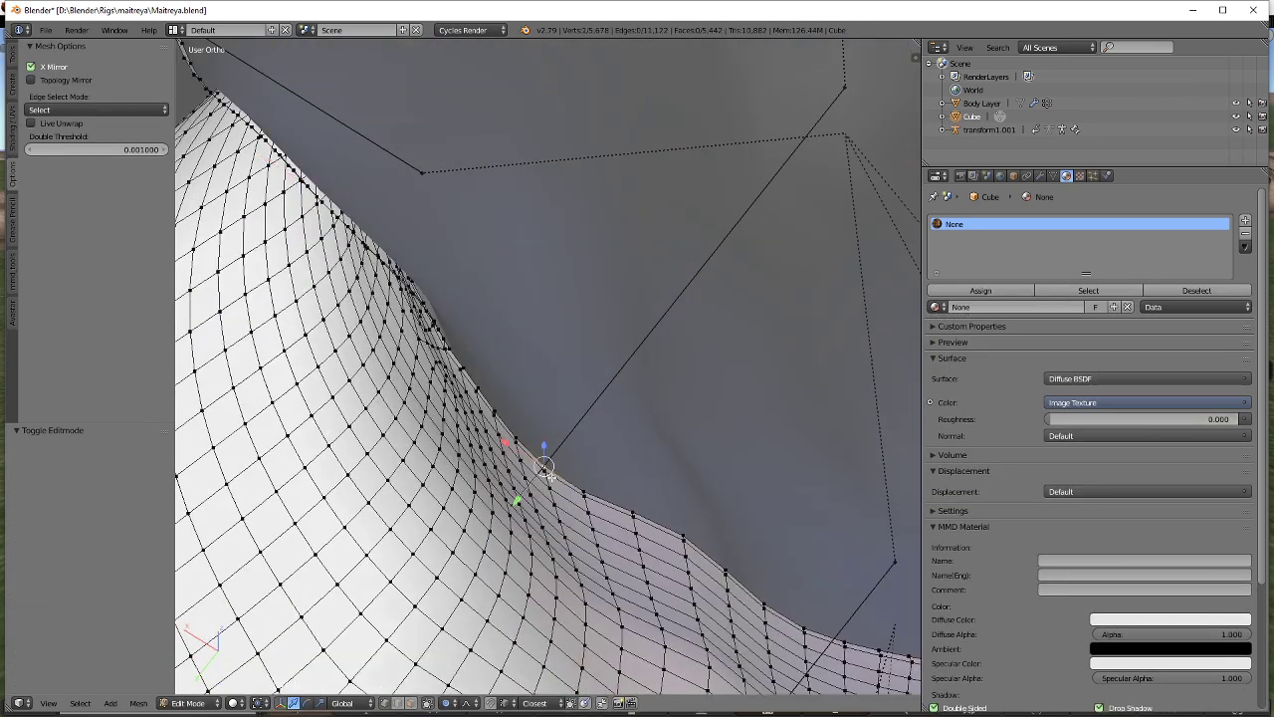
key("g")
key("y")
scroll(558, 471, "down", 2)
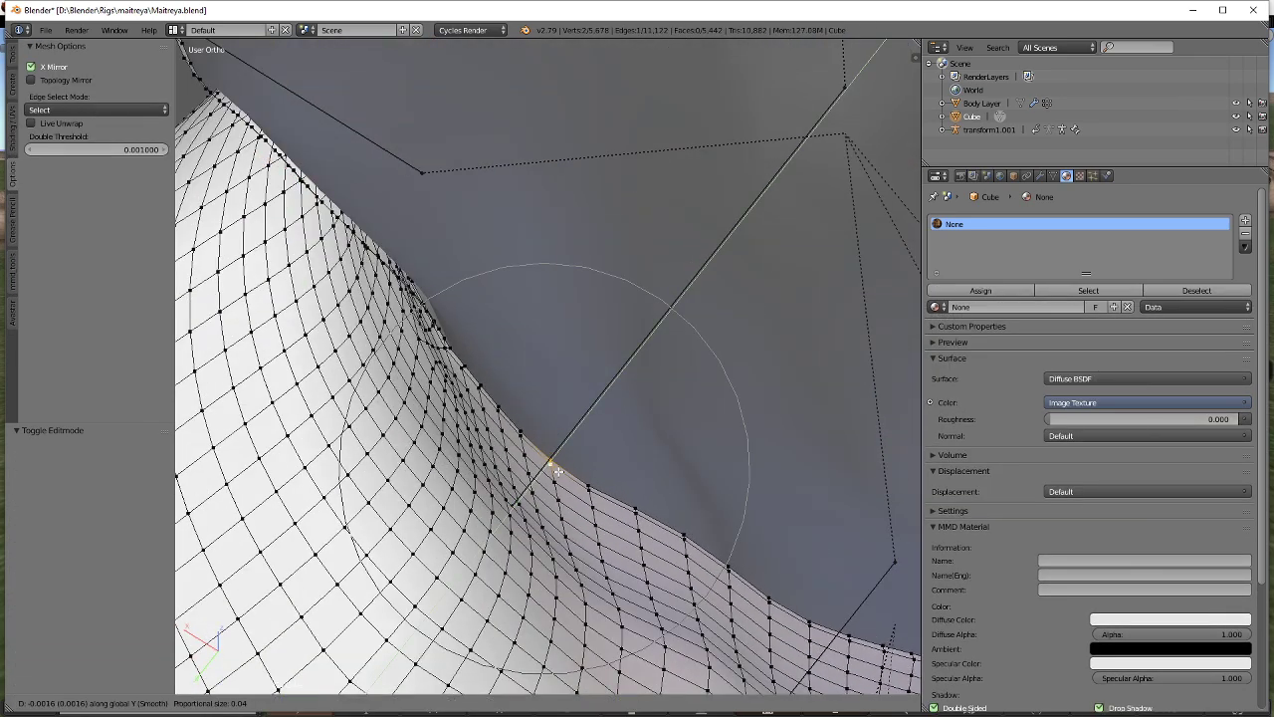
left_click(558, 472)
key("a")
scroll(560, 381, "down", 6)
mouse_move(561, 381)
middle_mouse_down()
mouse_move(563, 336)
mouse_move(577, 390)
middle_mouse_up()
key("Tab")
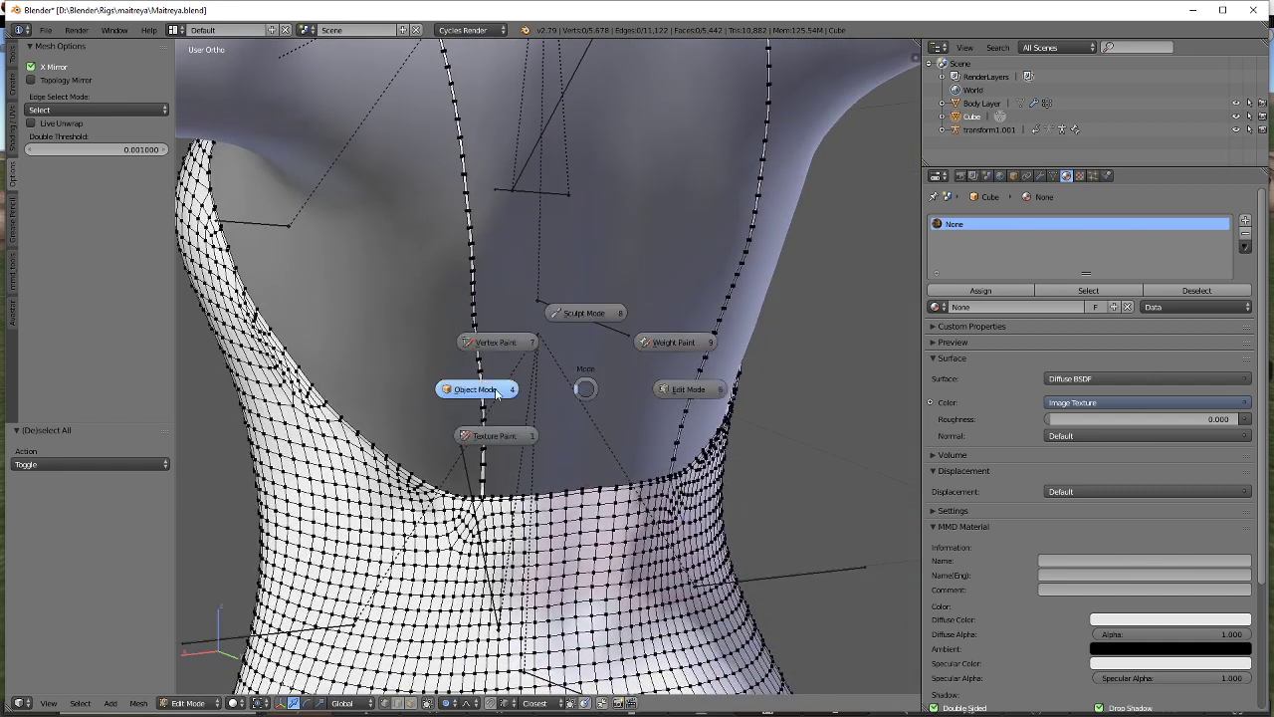
left_click(497, 391)
Select a vertex on the back of the dress, shift it slightly along X, and return to Object Mode.
middle_click_drag(497, 391, 517, 444)
key("Tab")
right_click(469, 418)
key("g")
key("x")
left_click(471, 420)
key("Tab")
left_click(443, 421)
Move the strap vertices sunk into the front of the shoulder -0.008 along Y with a proportional size of 0.057.
key("Tab")
scroll(551, 345, "up", 3)
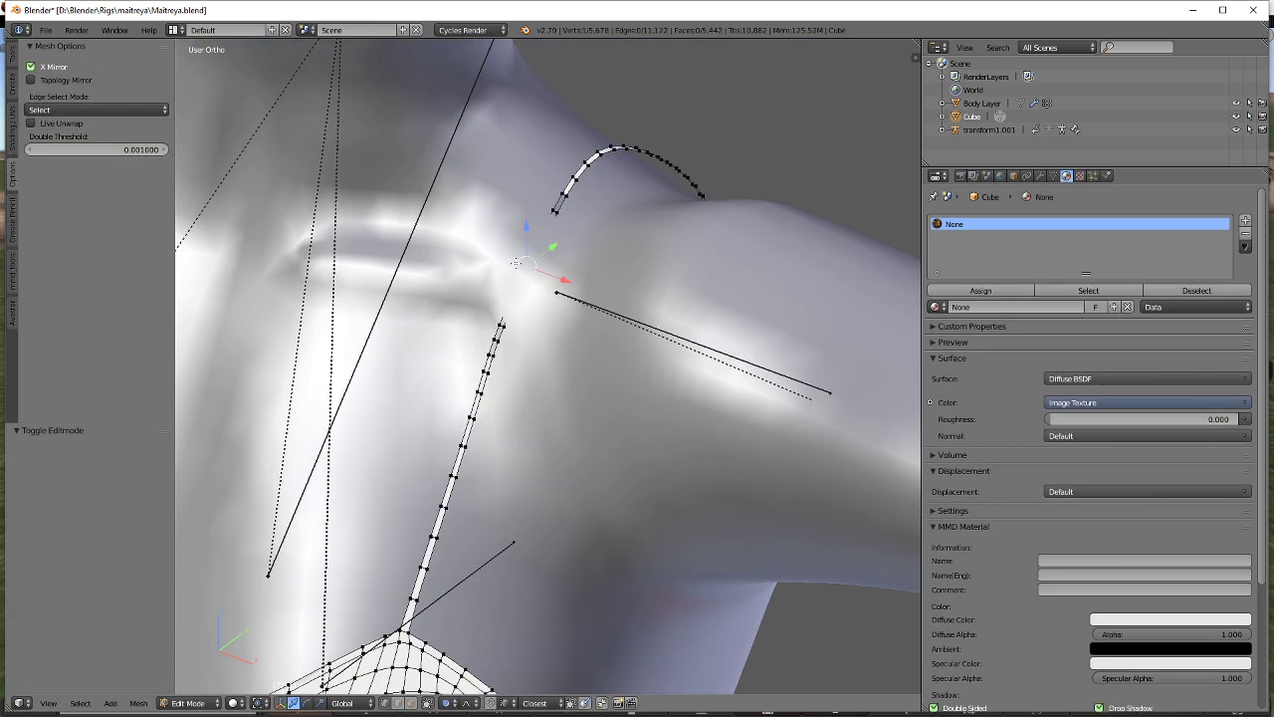
middle_click_drag(541, 275, 578, 396, "shift")
middle_click_drag(578, 396, 477, 396)
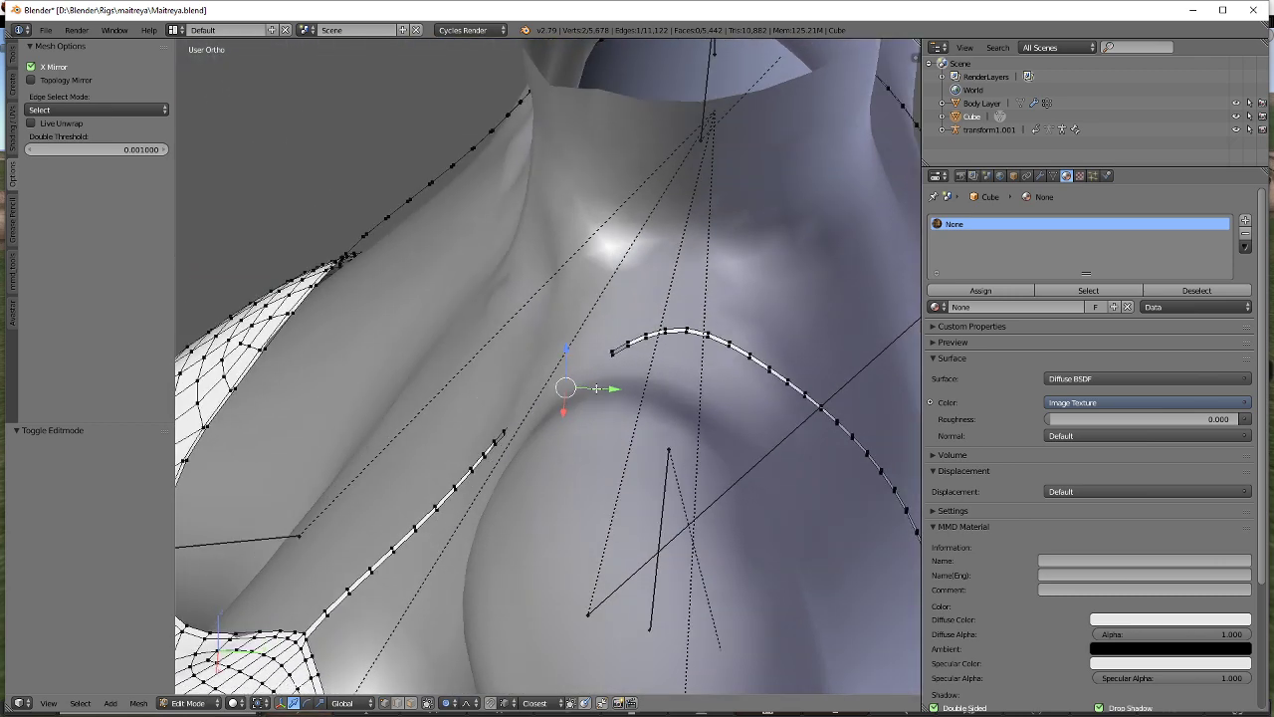
left_click_drag(596, 388, 581, 392)
key("ctrl+z")
key("g")
key("z")
scroll(583, 393, "down", 3)
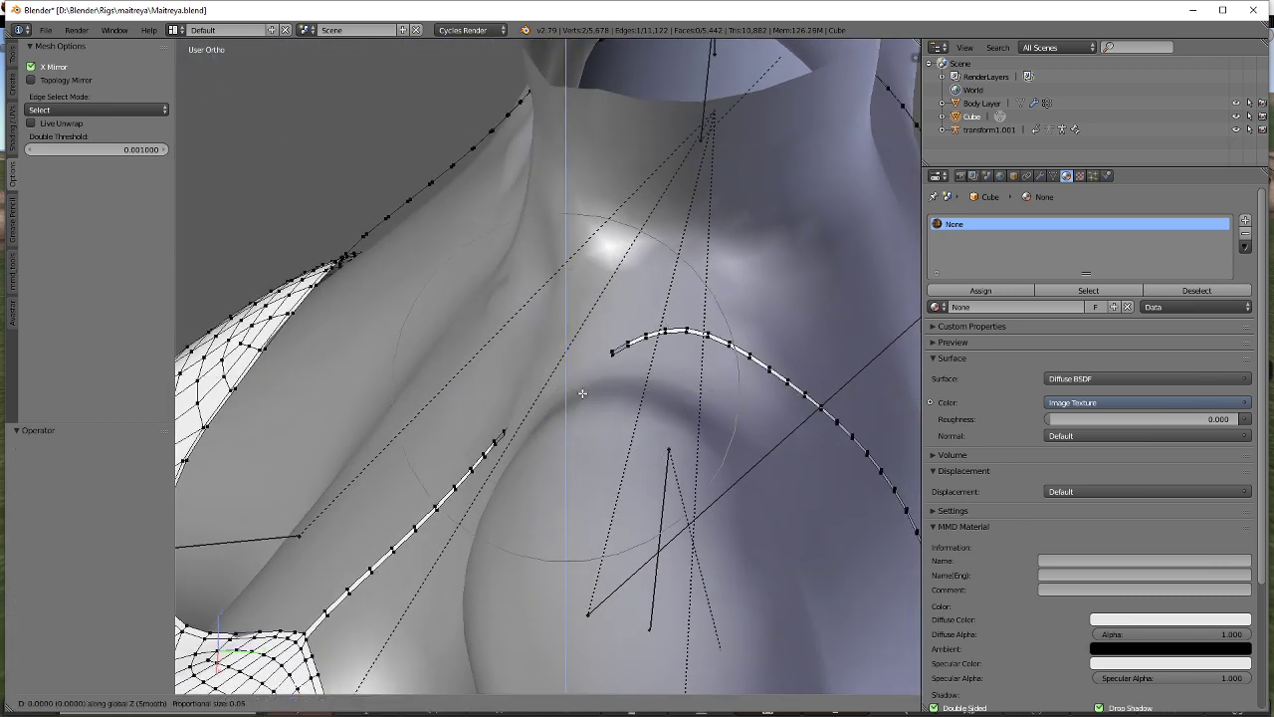
key("y")
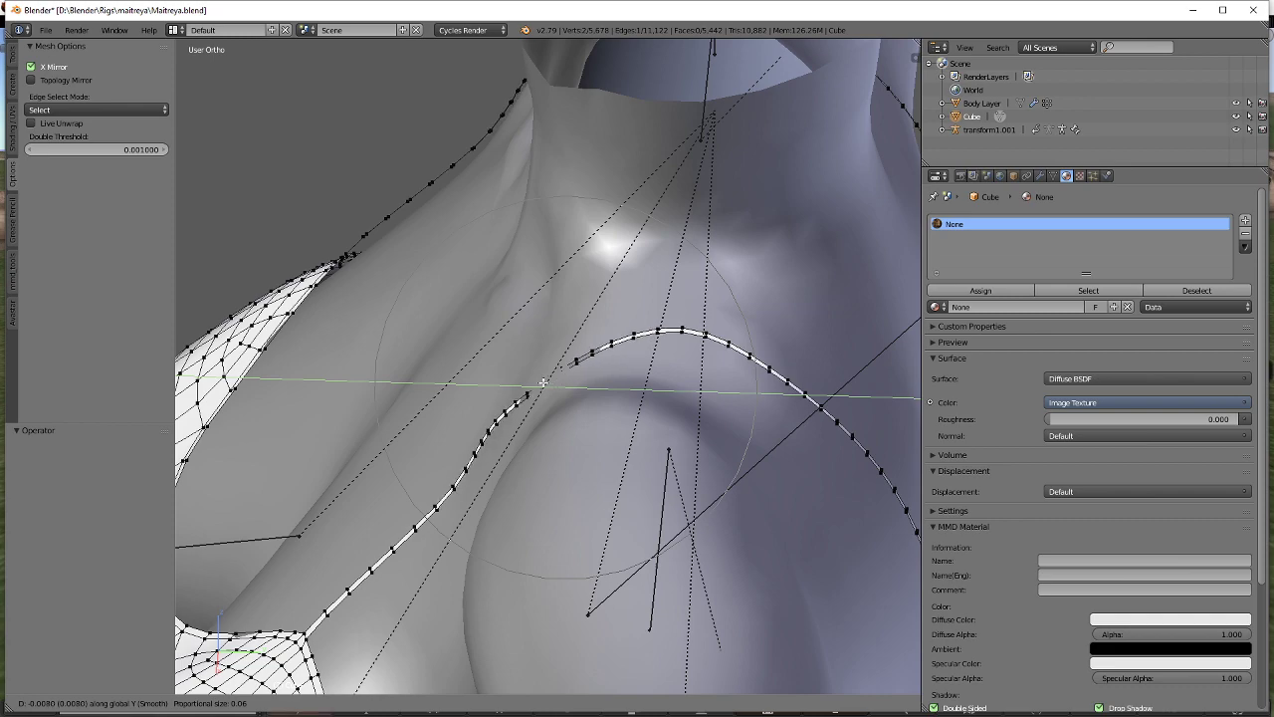
left_click(543, 381)
Raise the same front shoulder strap vertices about 0.005 along Z with a proportional size of about 0.06.
key("g")
key("z")
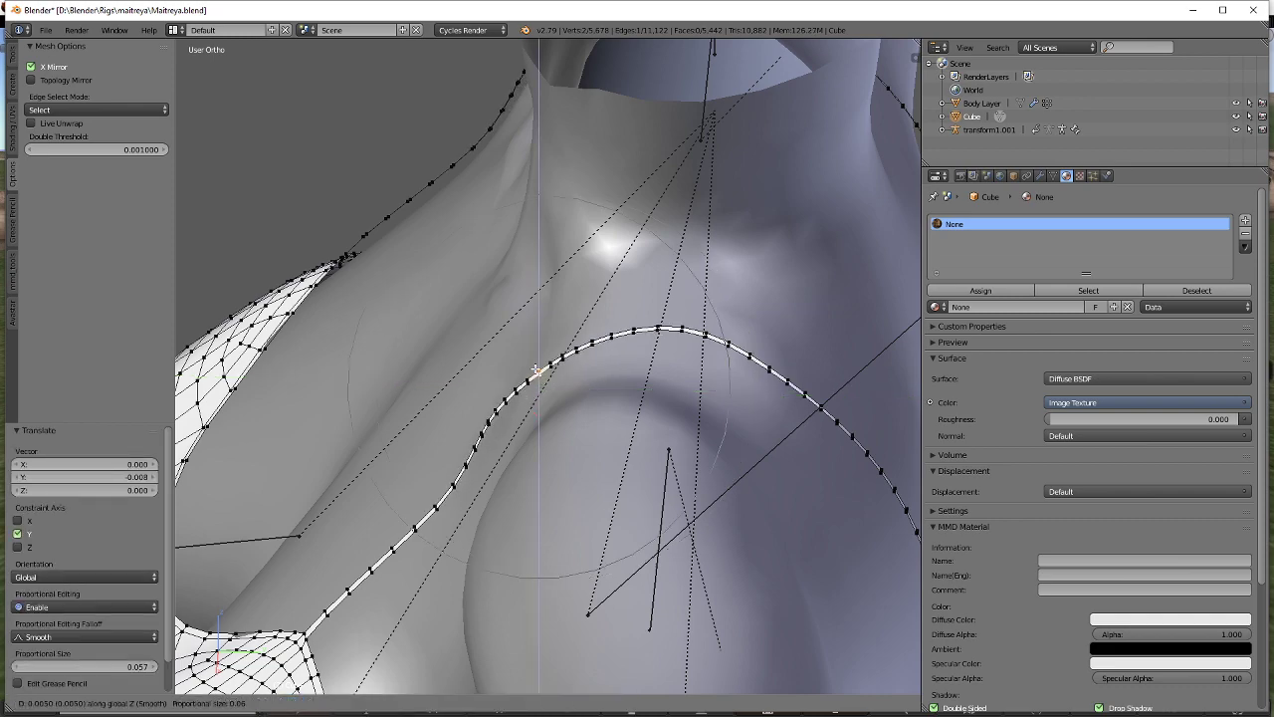
left_click(536, 371)
key("a")
Raise the front strap vertices below the shoulder along Z with a proportional size of 0.03.
middle_click_drag(536, 370, 607, 450)
key("g")
key("z")
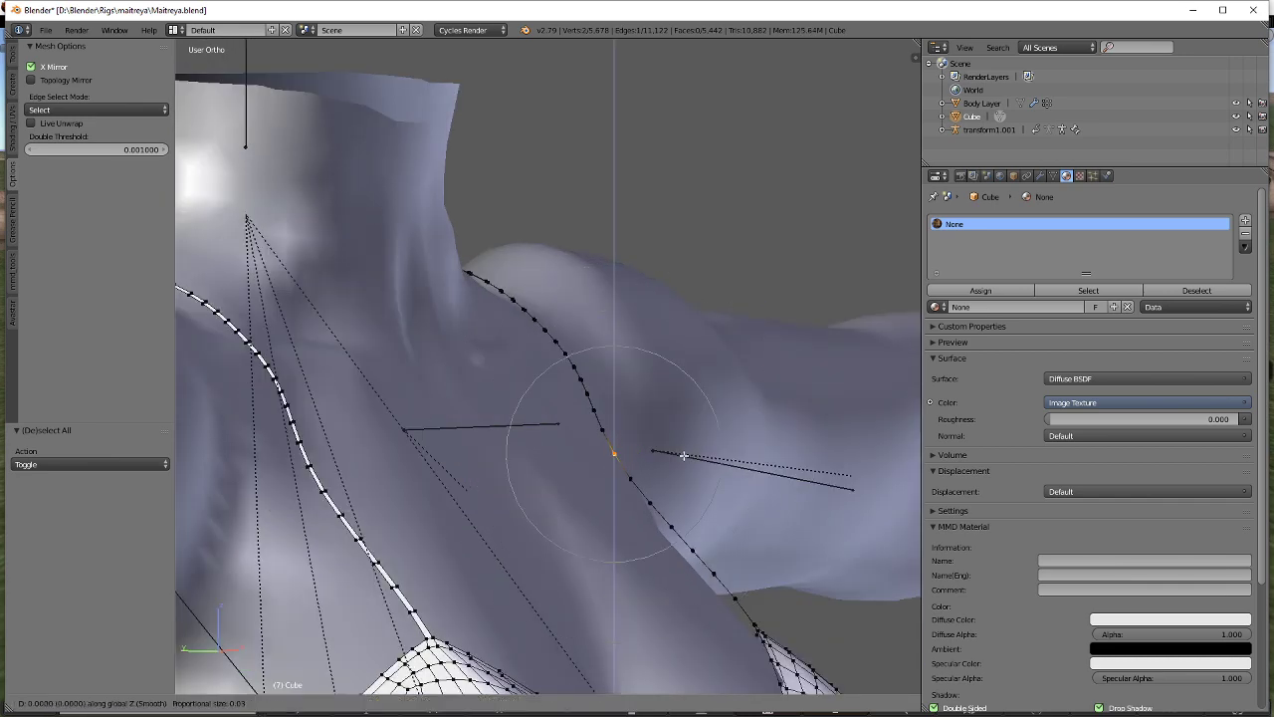
left_click(688, 437)
Select the strap vertices behind the top of the shoulder and move them -0.005 along Y with a proportional size of 0.102.
middle_click_drag(688, 437, 589, 392)
key("g")
key("Escape")
key("a")
key("g")
key("y")
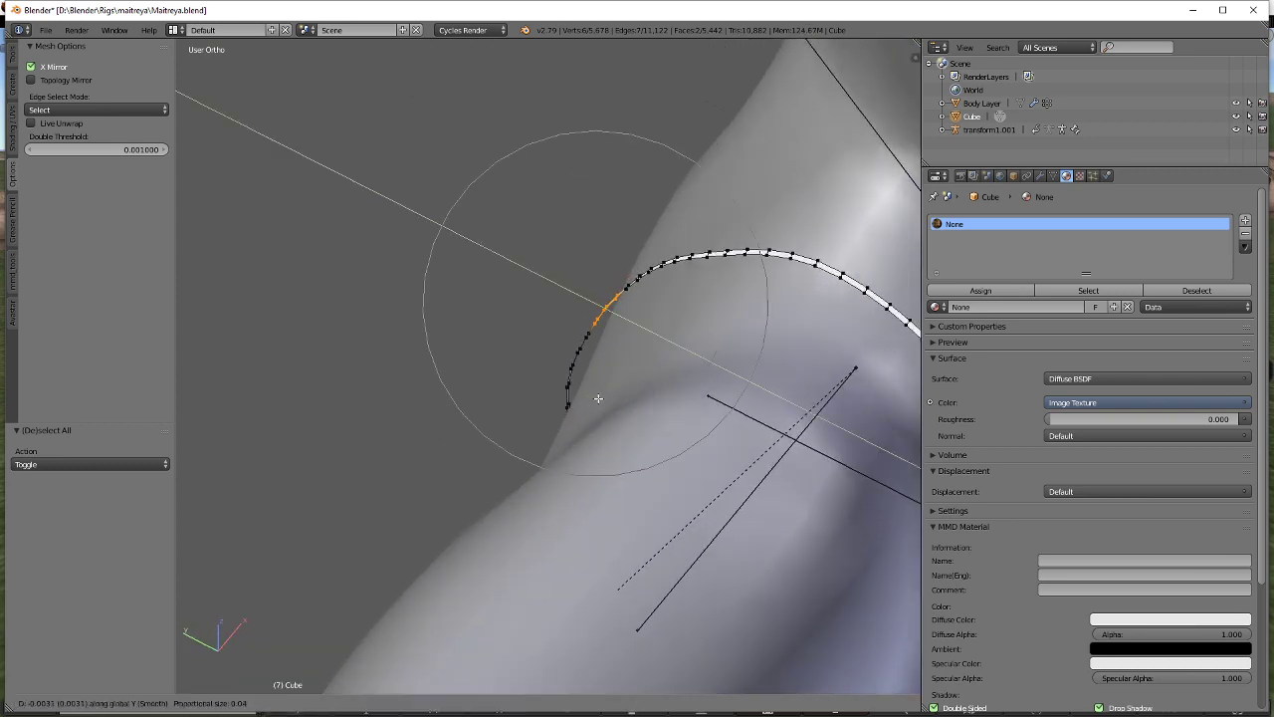
scroll(598, 398, "down", 10)
left_click(606, 401)
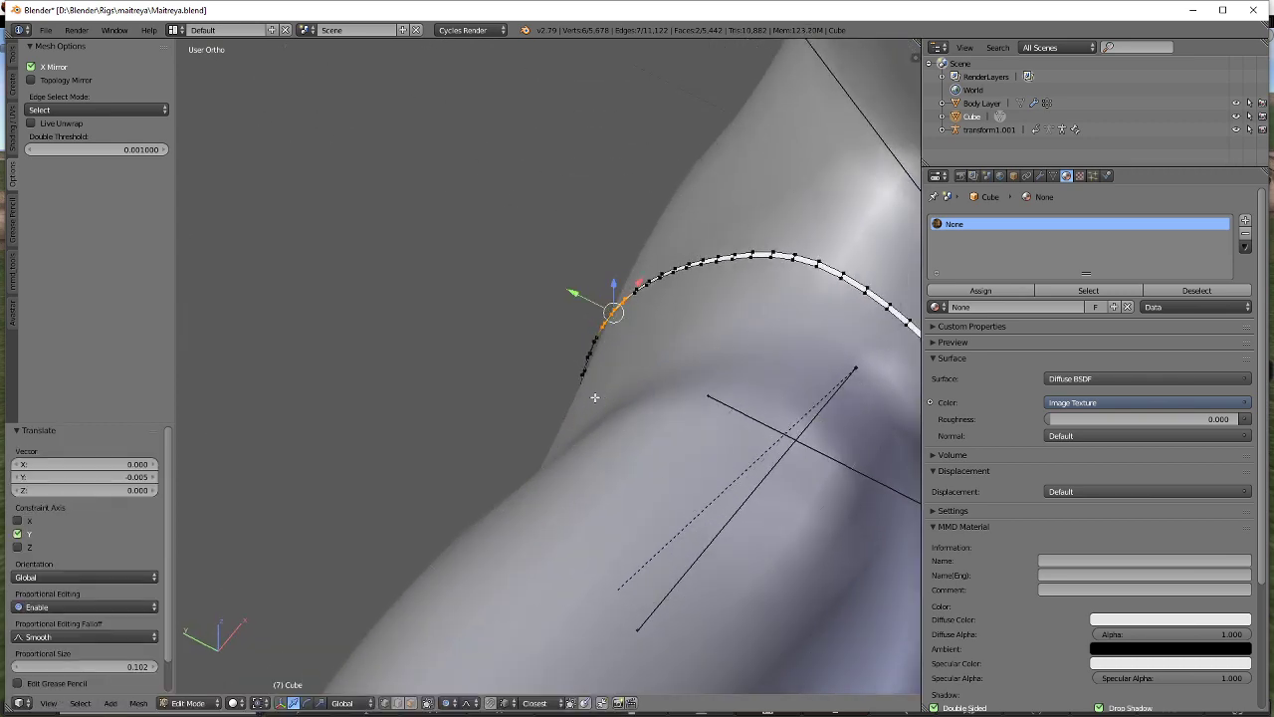
Select the vertices on the upper back strap and move them slightly along Y with a smaller proportional size.
mouse_move(594, 392)
middle_mouse_down()
mouse_move(608, 407)
mouse_move(540, 449)
mouse_move(739, 404)
mouse_move(586, 344)
mouse_move(688, 395)
mouse_move(659, 406)
mouse_move(620, 352)
mouse_move(589, 394)
middle_mouse_up()
right_click(589, 393)
key("g")
key("y")
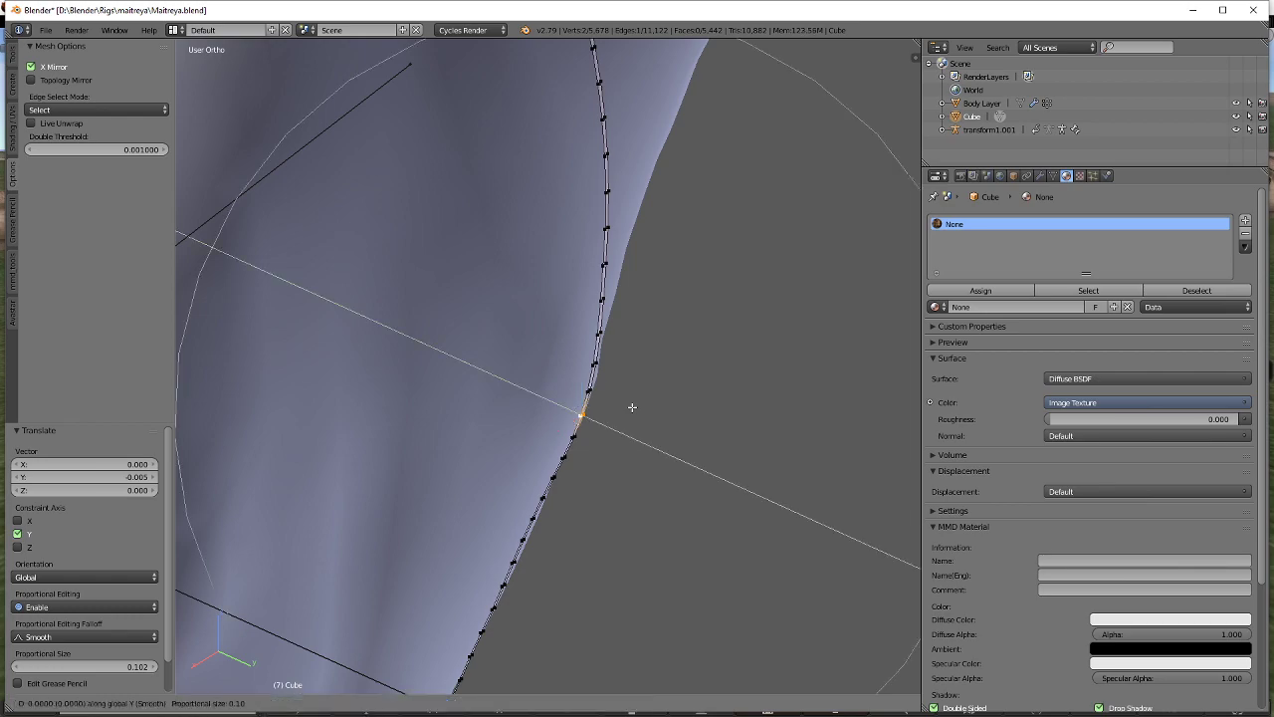
scroll(632, 407, "up", 7)
left_click(635, 409)
key("a")
Lower the strap vertices at the top of the shoulder about 0.003 along Z with a proportional size of 0.04.
middle_click_drag(635, 409, 452, 353)
scroll(452, 353, "up", 3)
scroll(452, 354, "up", 2)
right_click(404, 304)
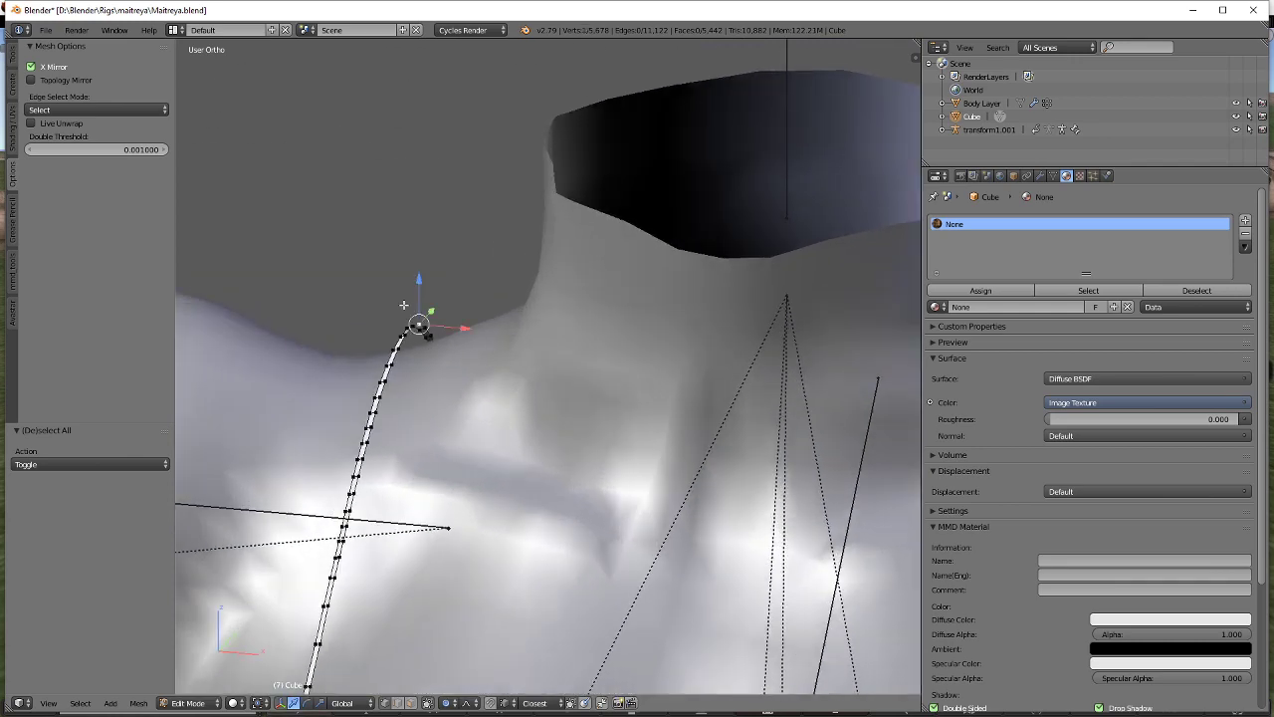
key("g")
key("z")
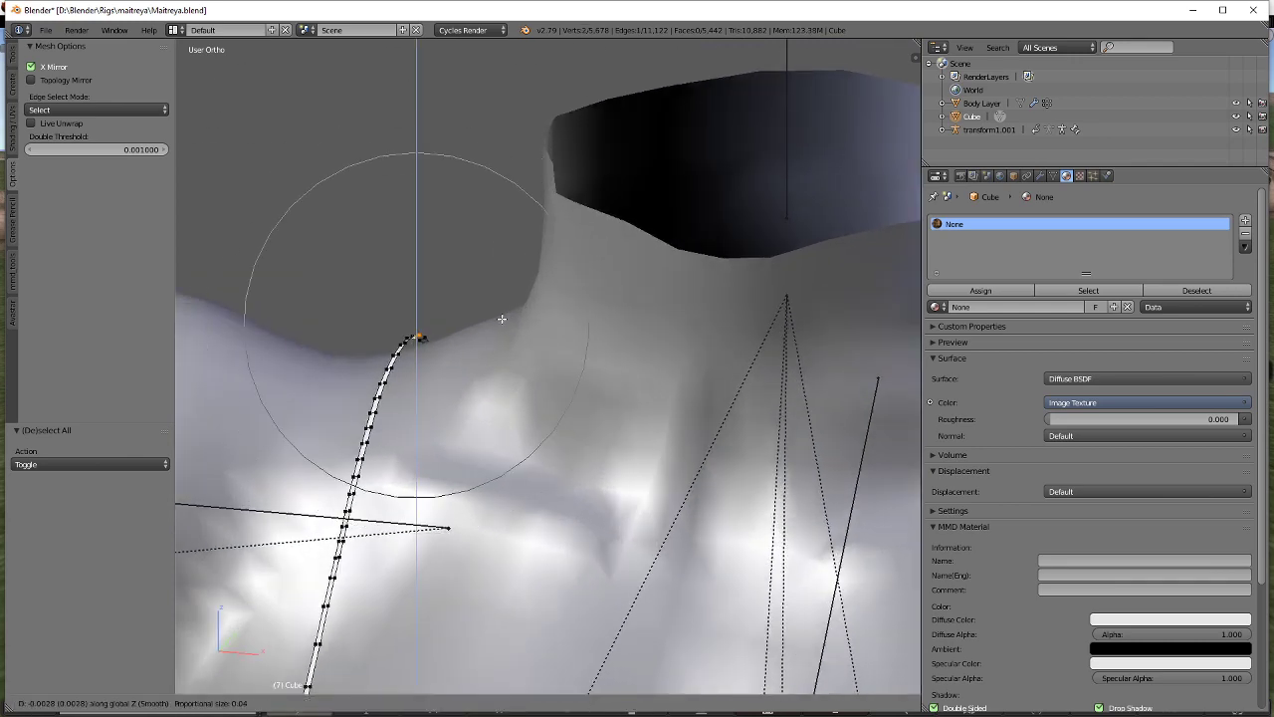
left_click(488, 322)
key("a")
Inspect the fit of the shoulder straps and bust from the side and front in Object Mode.
middle_click_drag(487, 323, 572, 359)
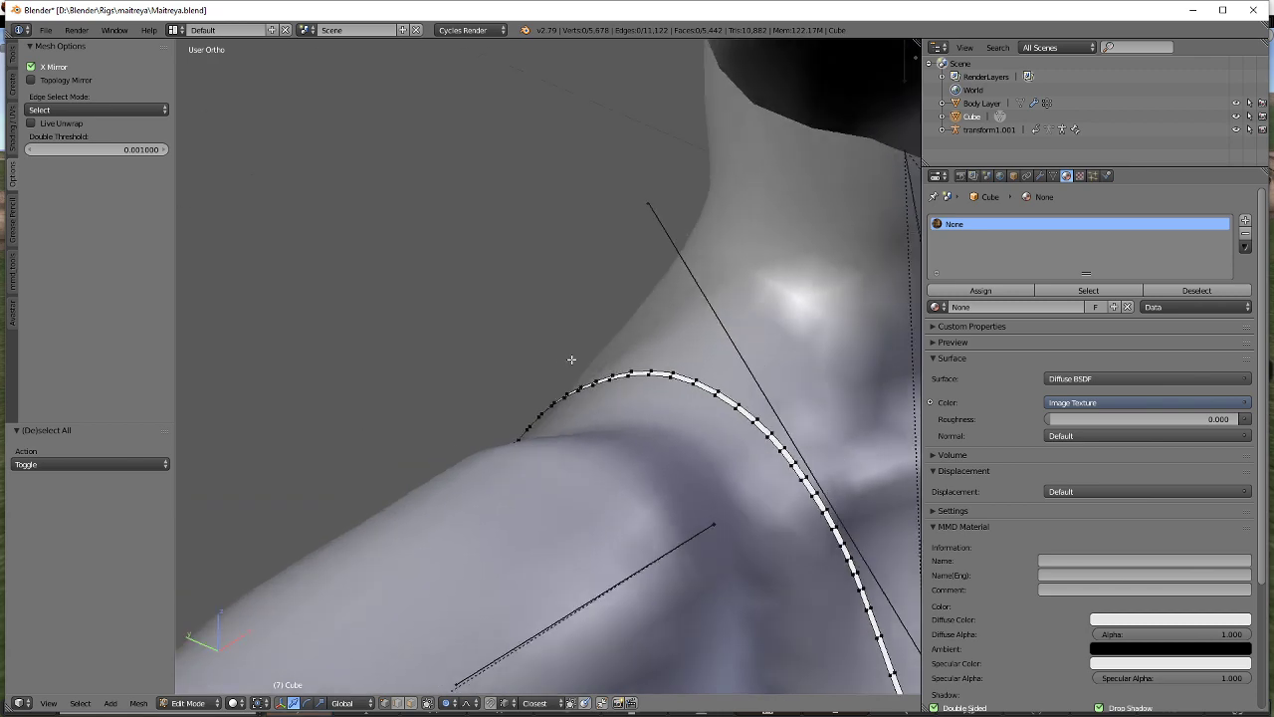
key("Tab")
scroll(597, 344, "down", 6)
scroll(707, 431, "down", 1)
middle_click_drag(707, 431, 560, 333, "shift")
scroll(560, 334, "up", 5)
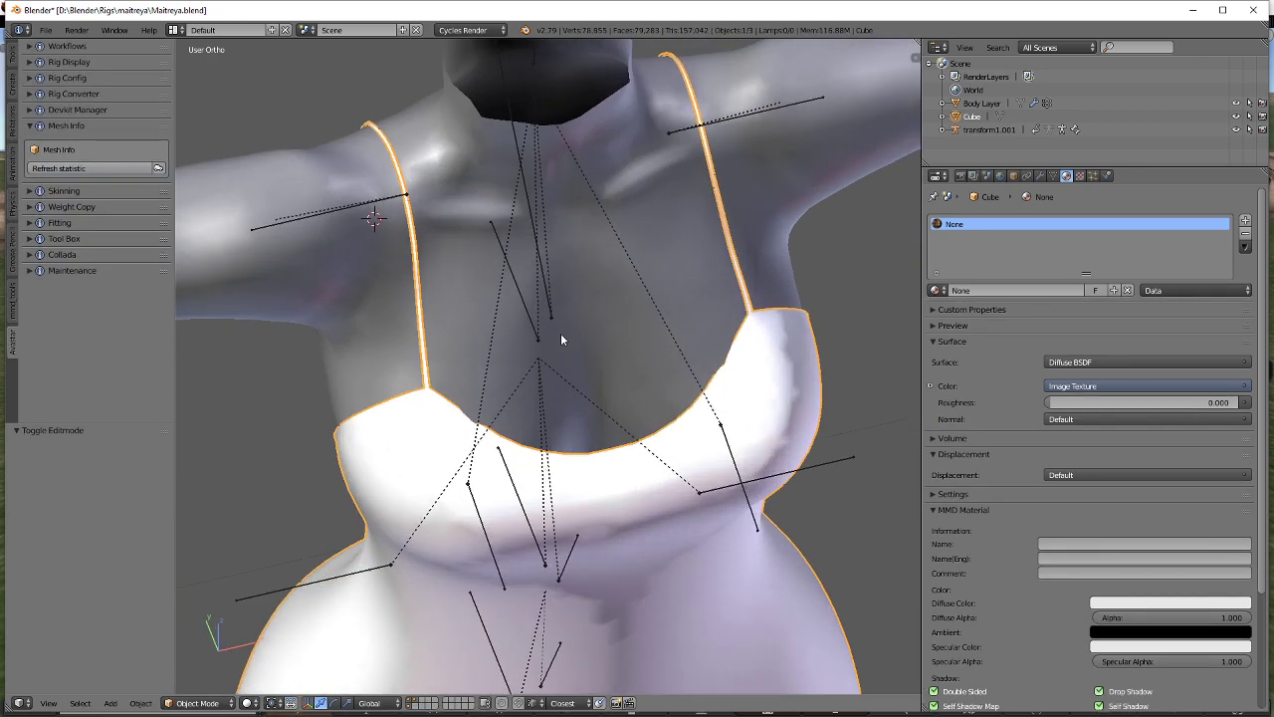
key("Tab")
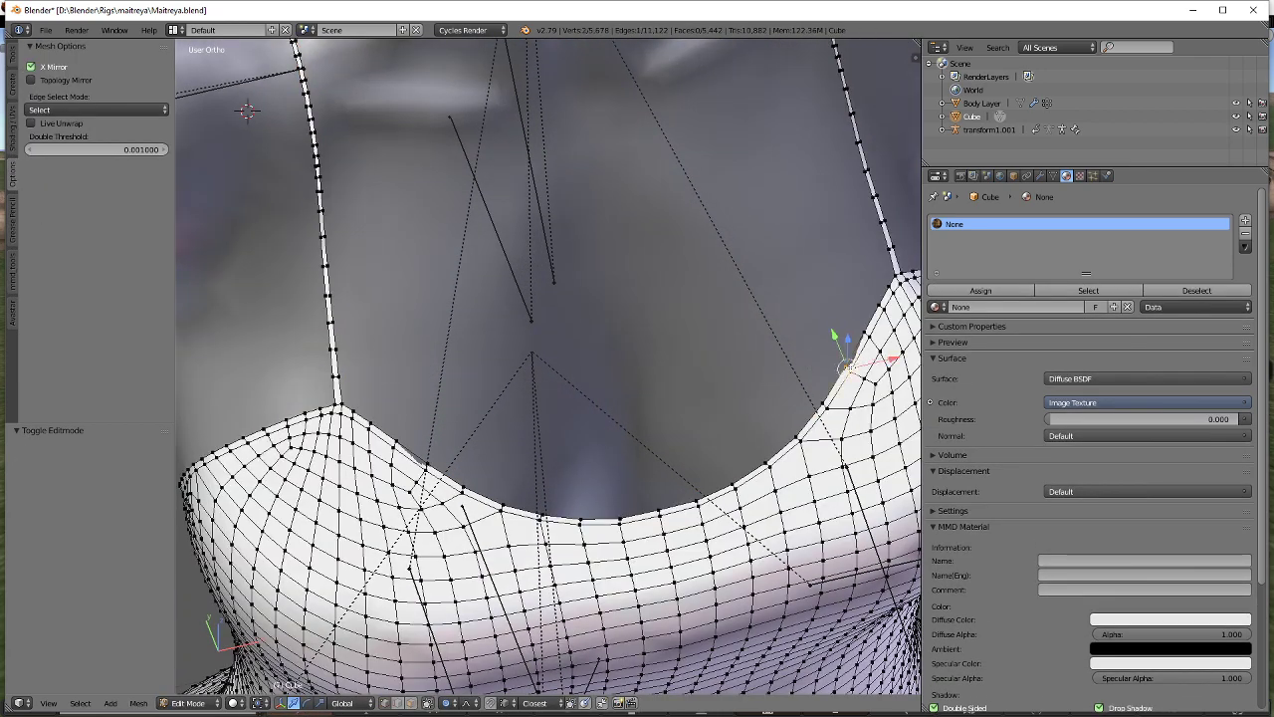
key("Tab")
scroll(806, 364, "down", 4)
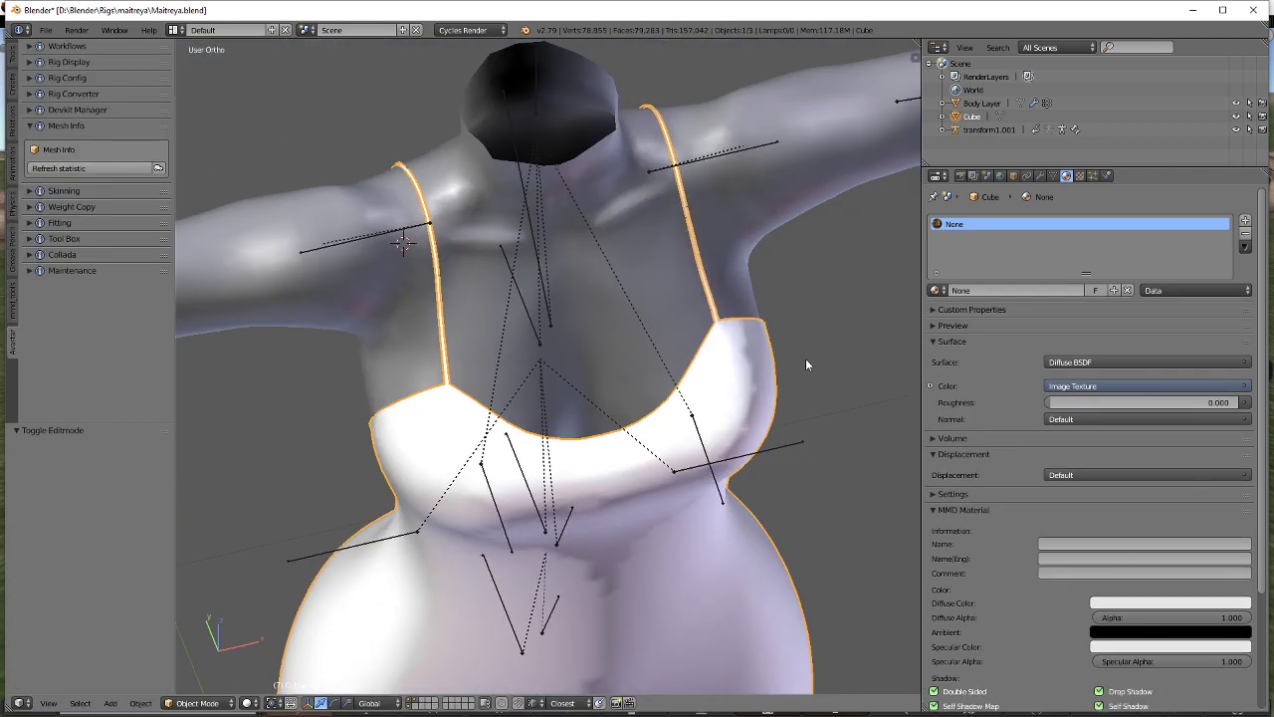
Add an Armature modifier to the dress, using transform1.001 as its object.
left_click(1040, 175)
left_click(1045, 221)
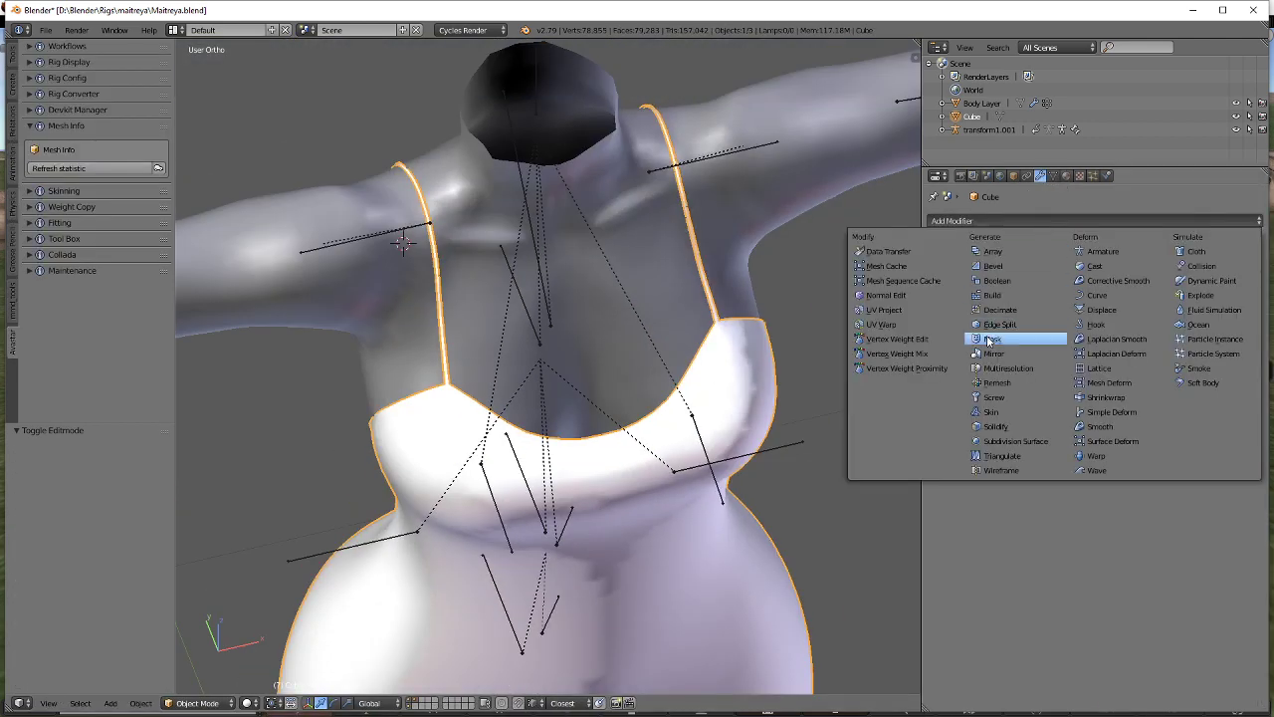
left_click(1100, 252)
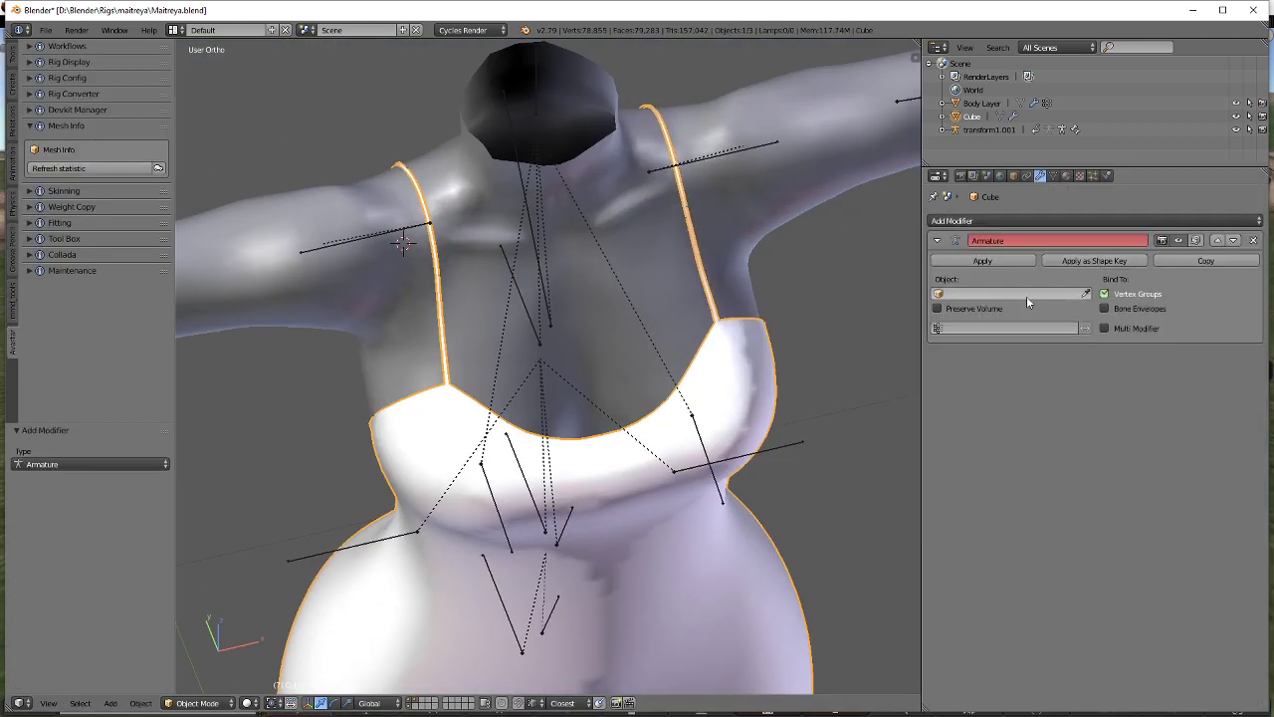
Add a Solidify modifier to the dress and place it above the Armature modifier.
left_click(985, 220)
left_click(1008, 428)
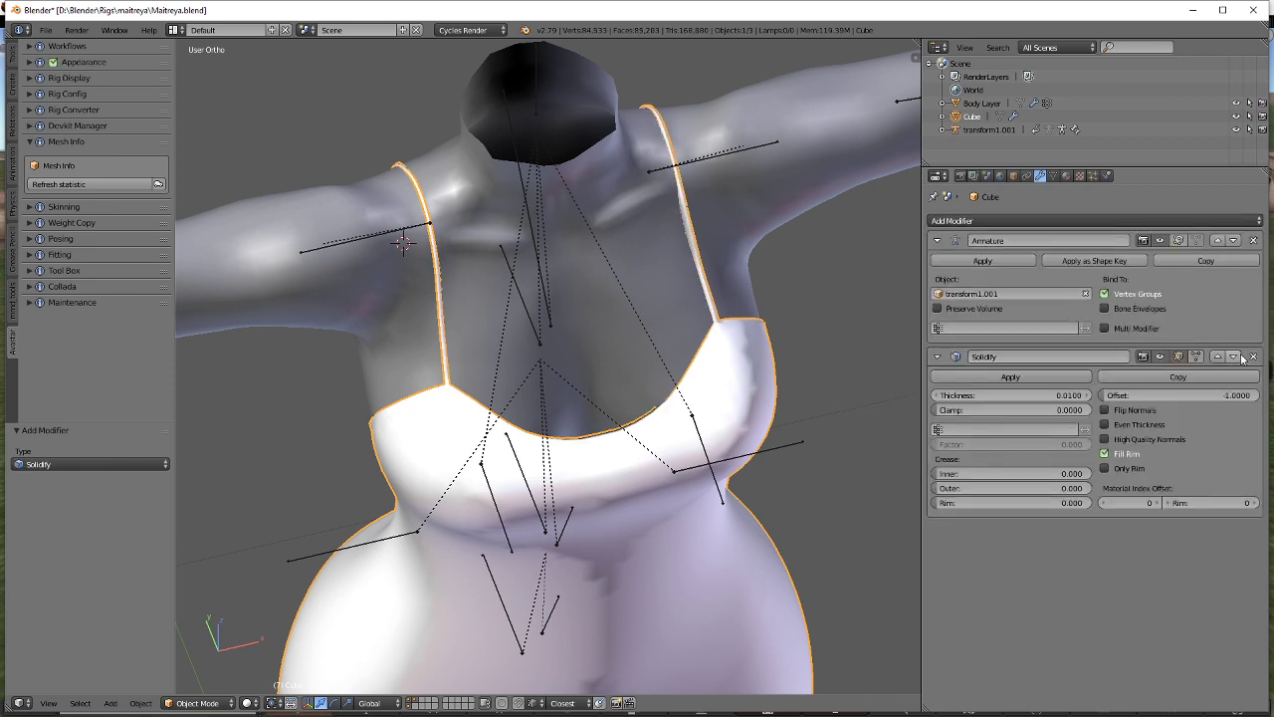
left_click(1219, 354)
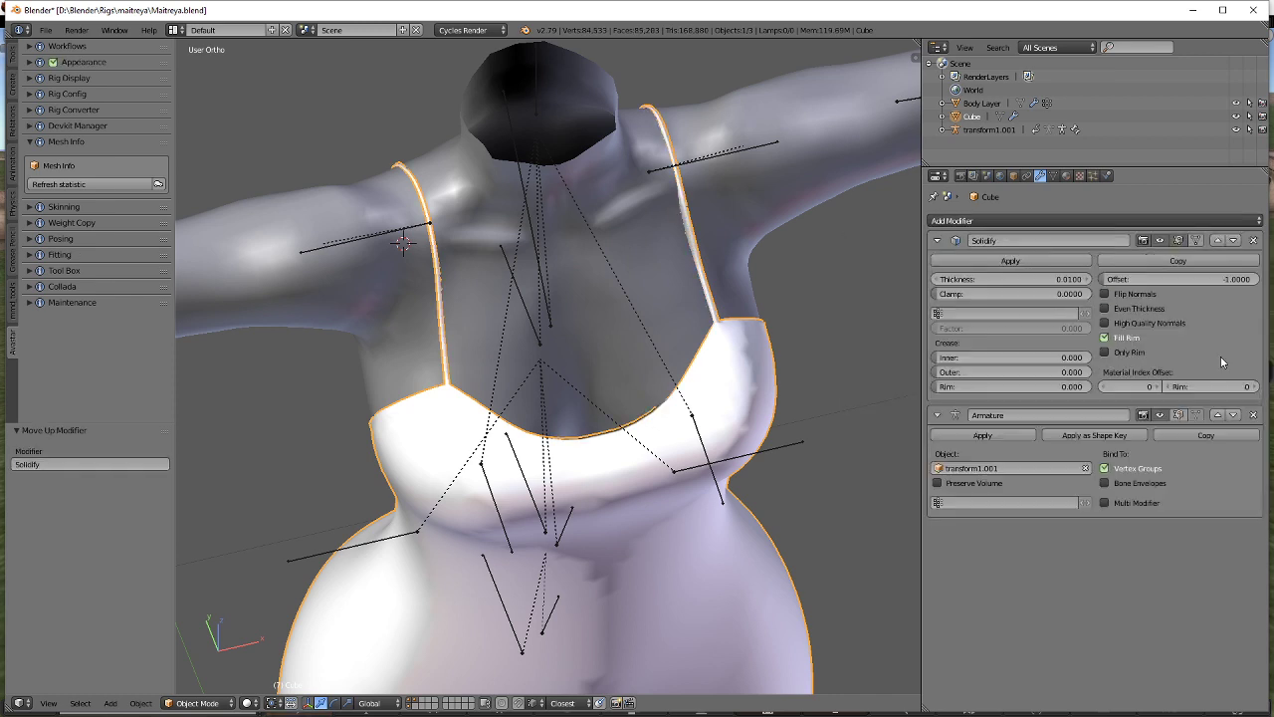
Set the thickness of the dress's Solidify modifier to -0.002.
key("Return")
left_click(1015, 279)
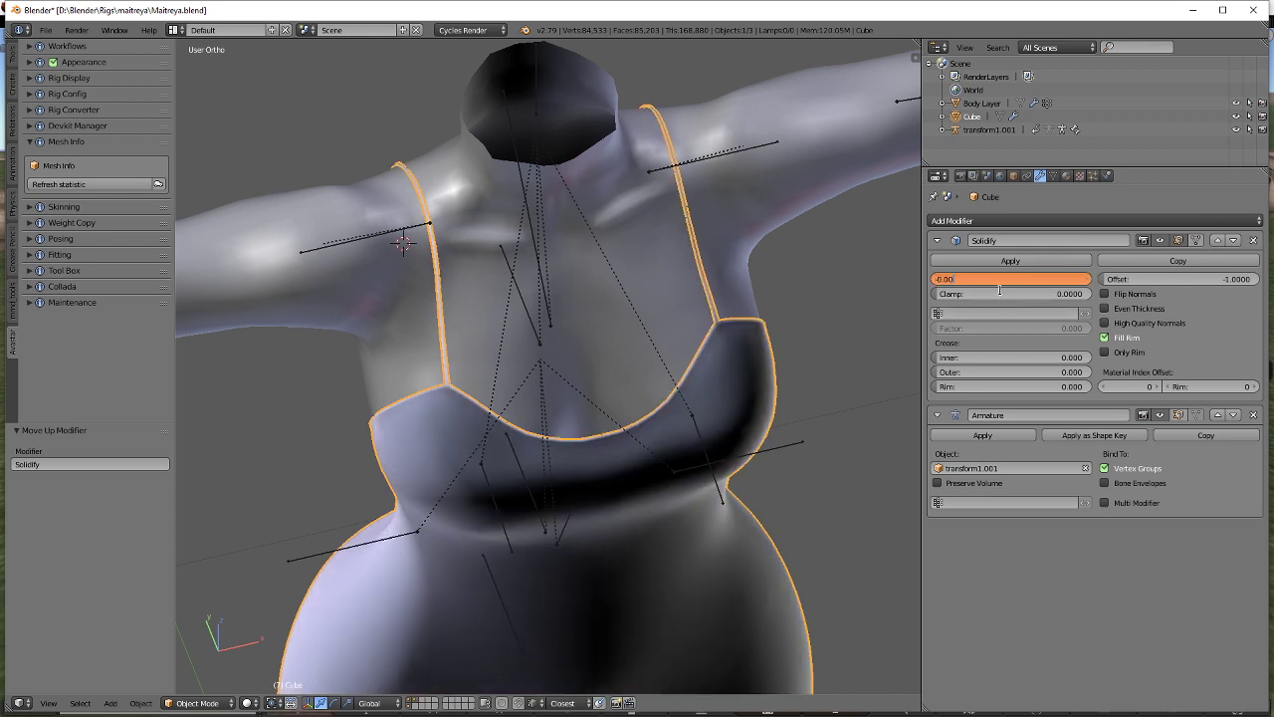
key("Return")
scroll(664, 330, "down", 3)
Select the body and then the dress in Object Mode, and switch the dress to Weight Paint mode.
key("Tab")
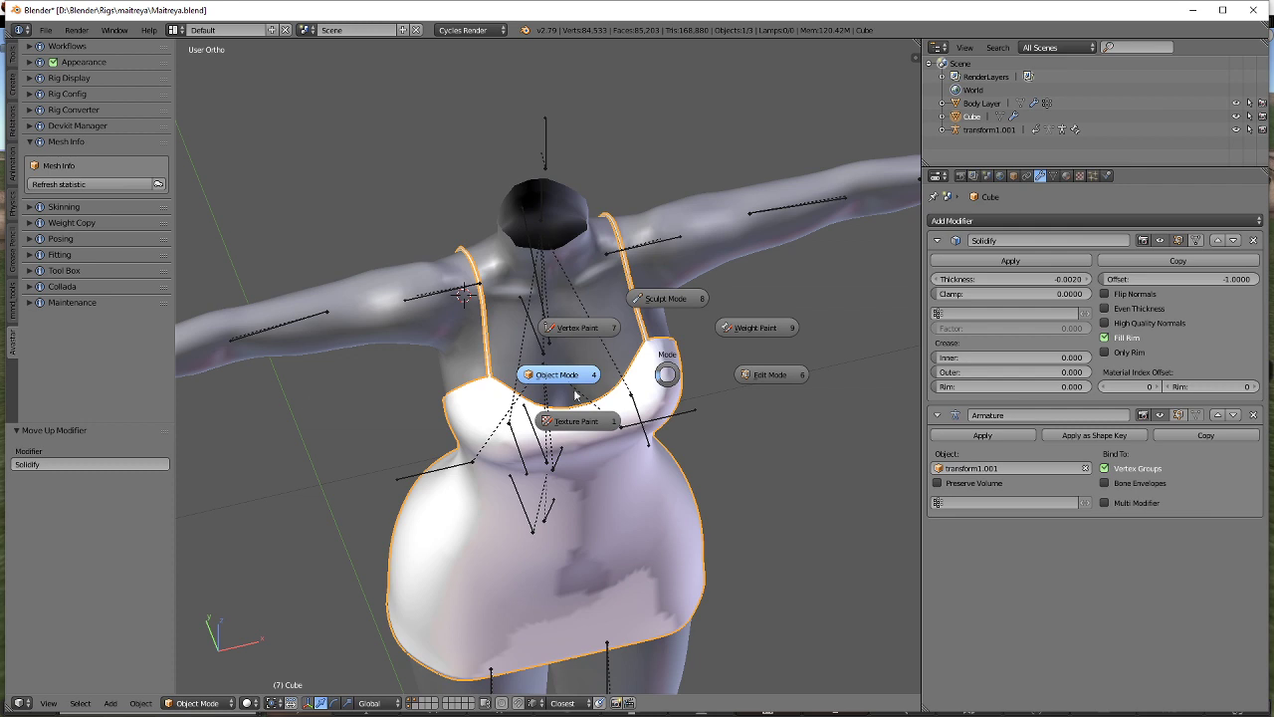
left_click(558, 388)
middle_click_drag(460, 382, 423, 348)
scroll(448, 344, "down", 1)
right_click(623, 205)
right_click(561, 312, "shift")
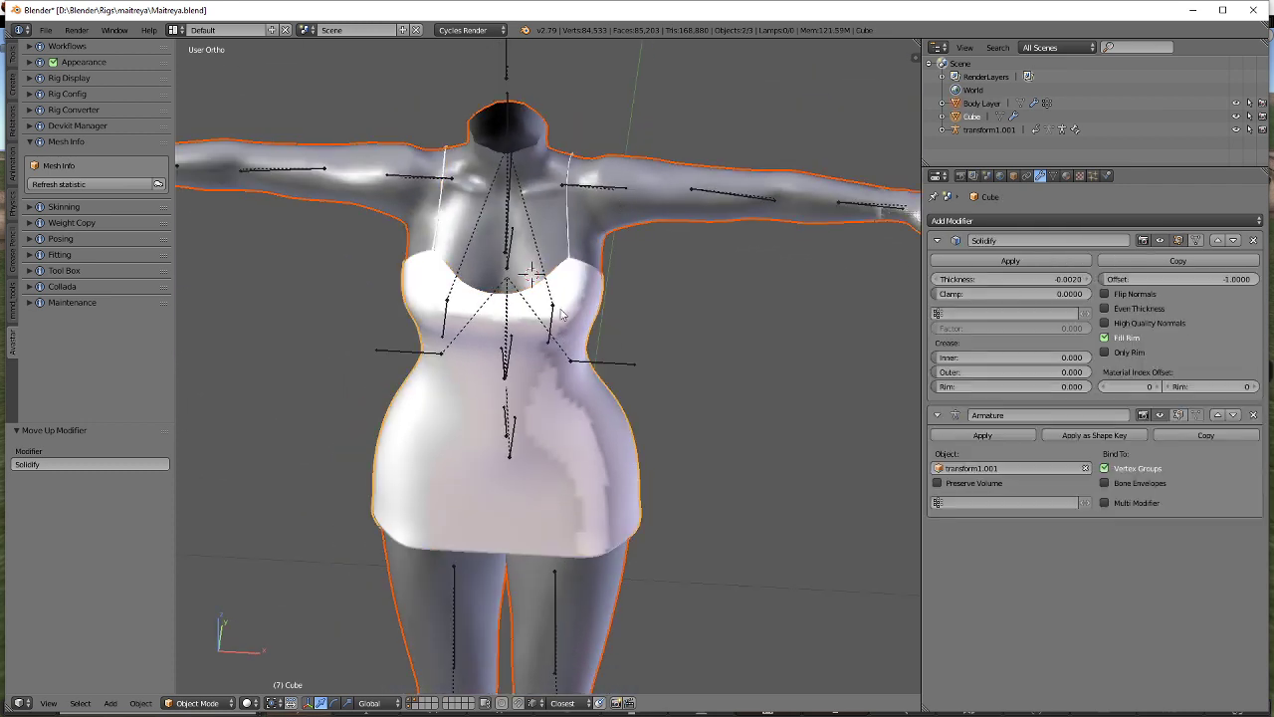
key("ctrl+Tab")
Transfer the body's weights to the dress, matching source layers By Name with All Layers as destination.
scroll(45, 95, "up", 10)
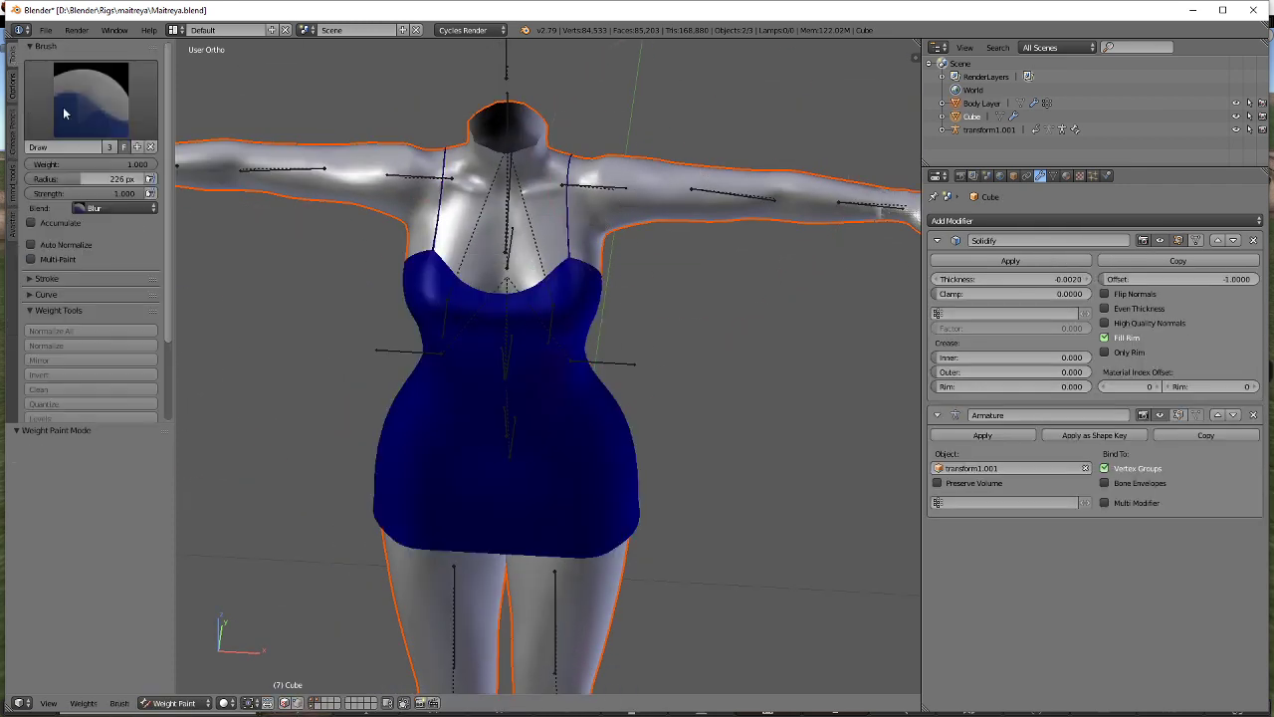
scroll(59, 398, "down", 3)
left_click(58, 395)
left_click(102, 581)
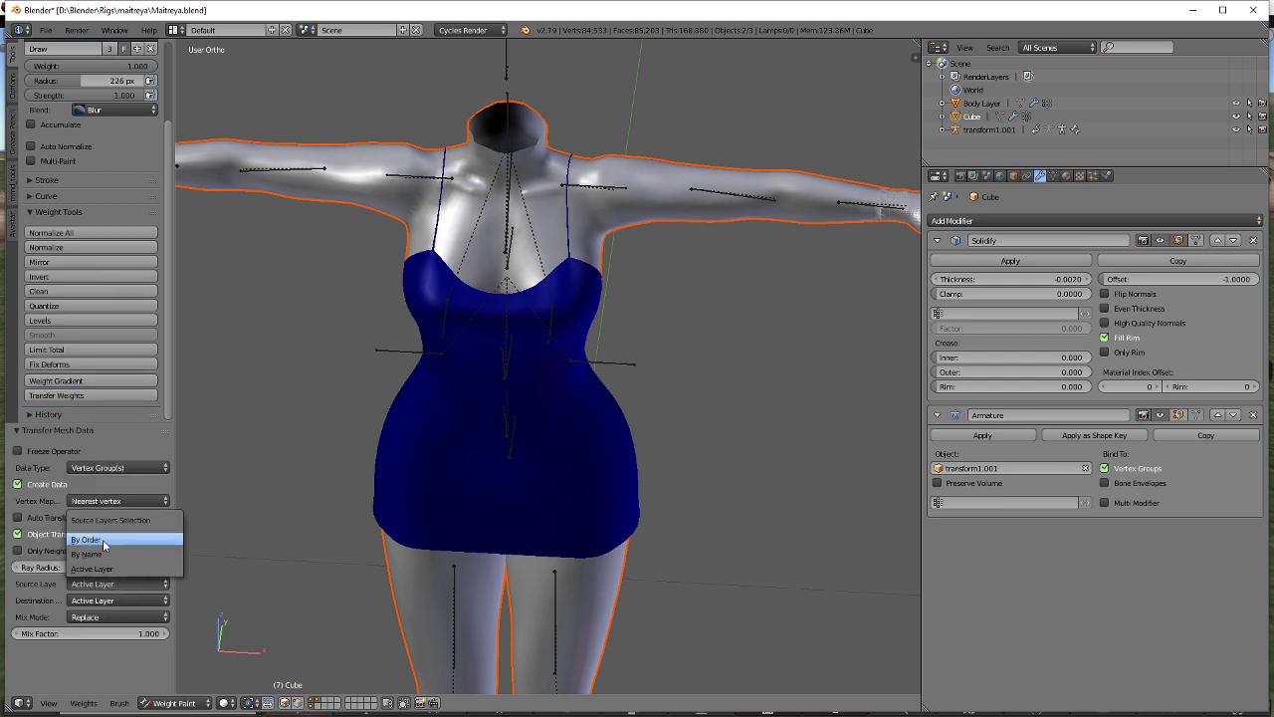
left_click(106, 545)
left_click(101, 583)
left_click(96, 551)
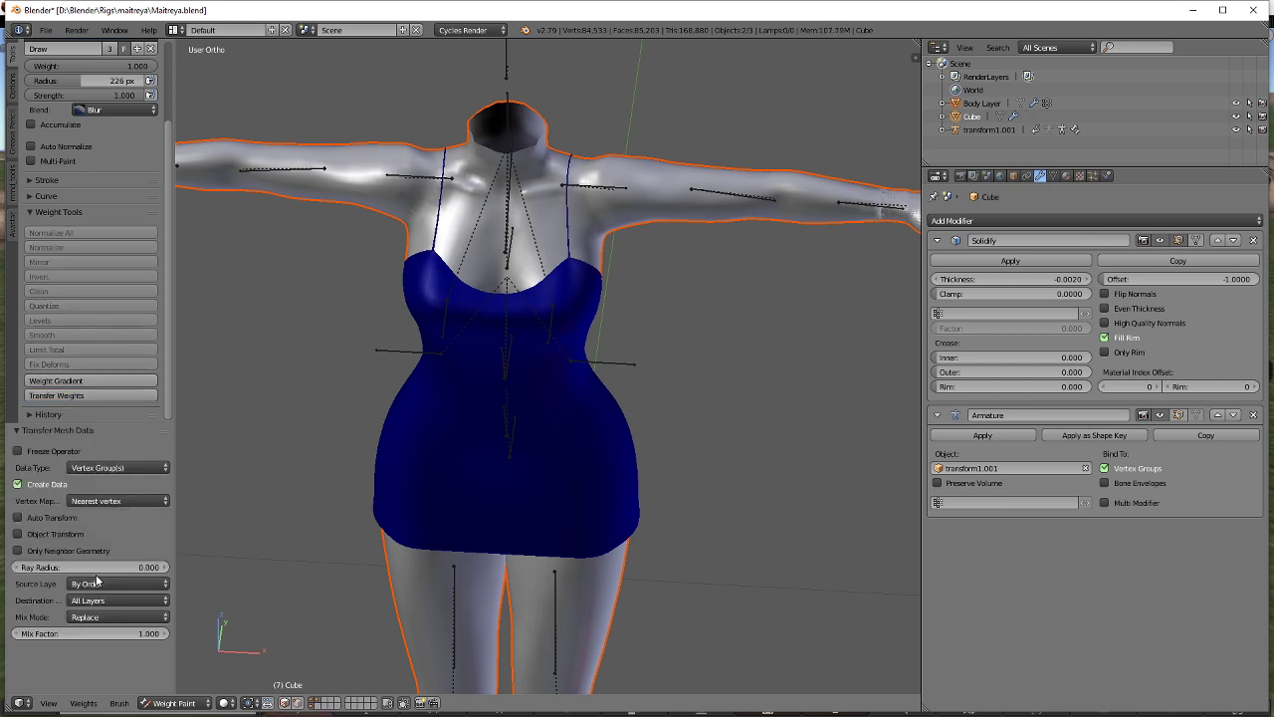
left_click(91, 581)
left_click(98, 565)
Return to Object Mode, select only the dress and clean its empty weight maps, including visible and hidden bones.
key("ctrl+Tab")
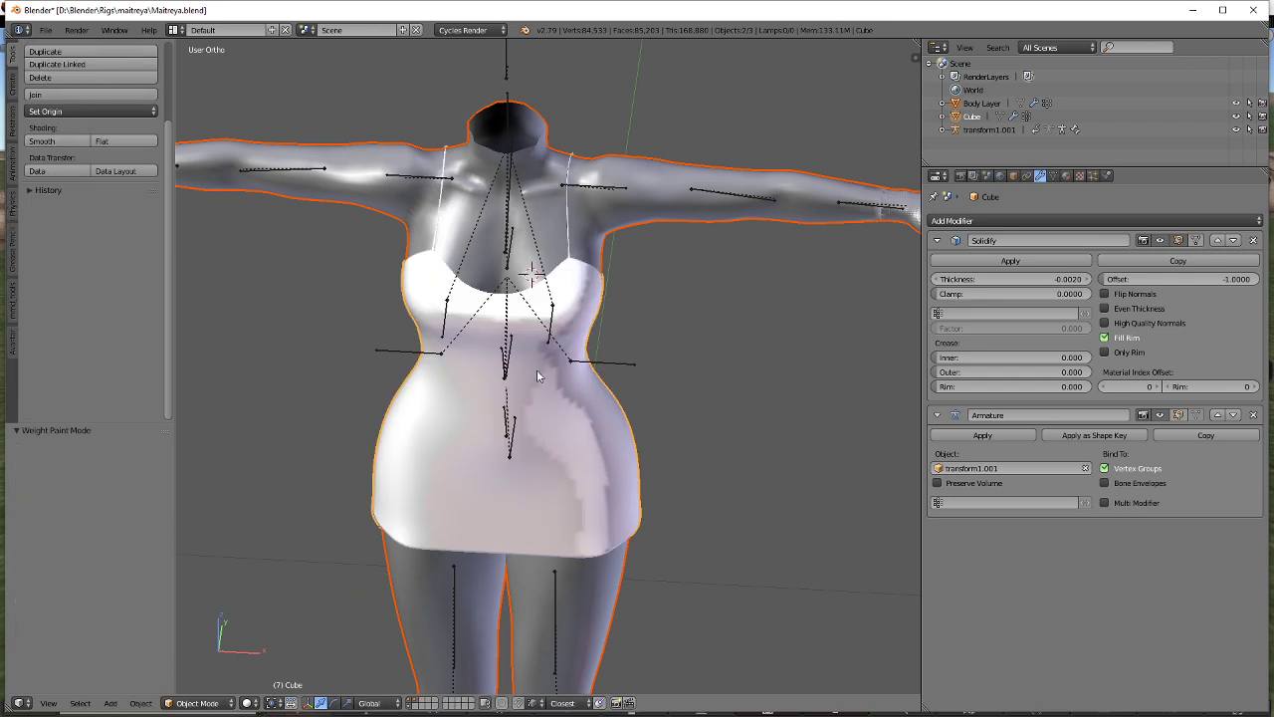
right_click(587, 412)
right_click(596, 423)
left_click(14, 345)
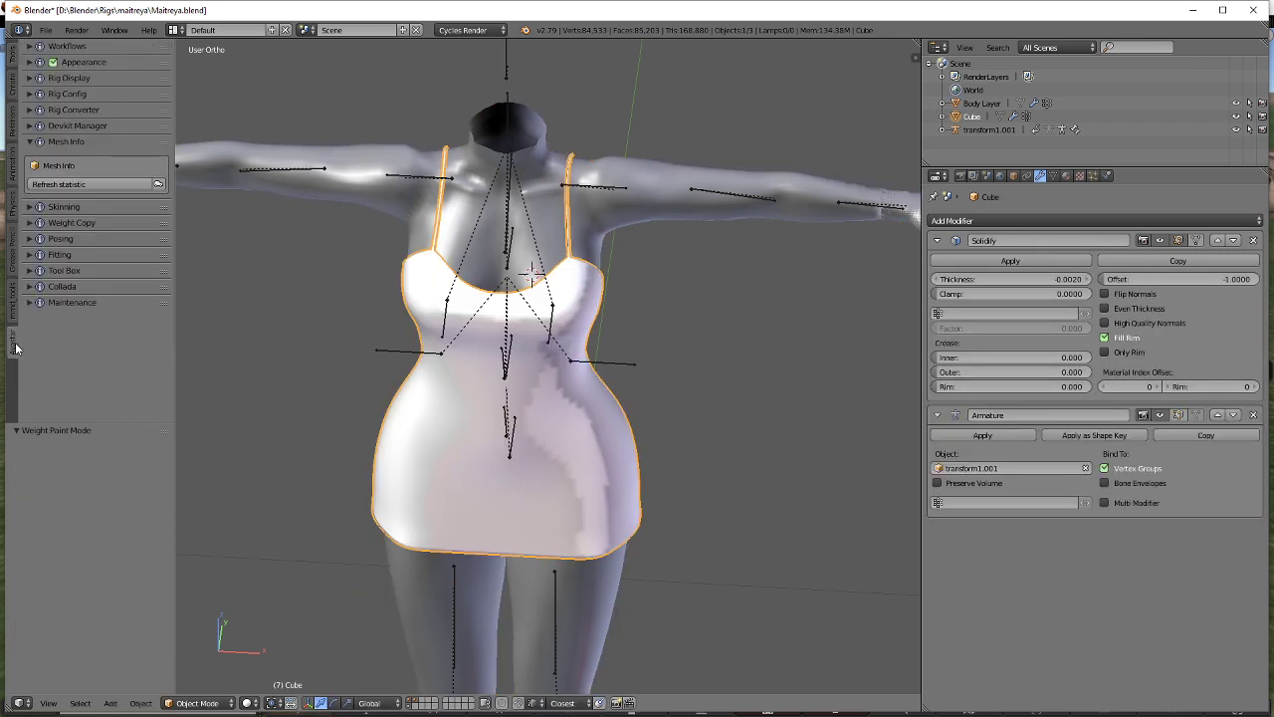
left_click(80, 126)
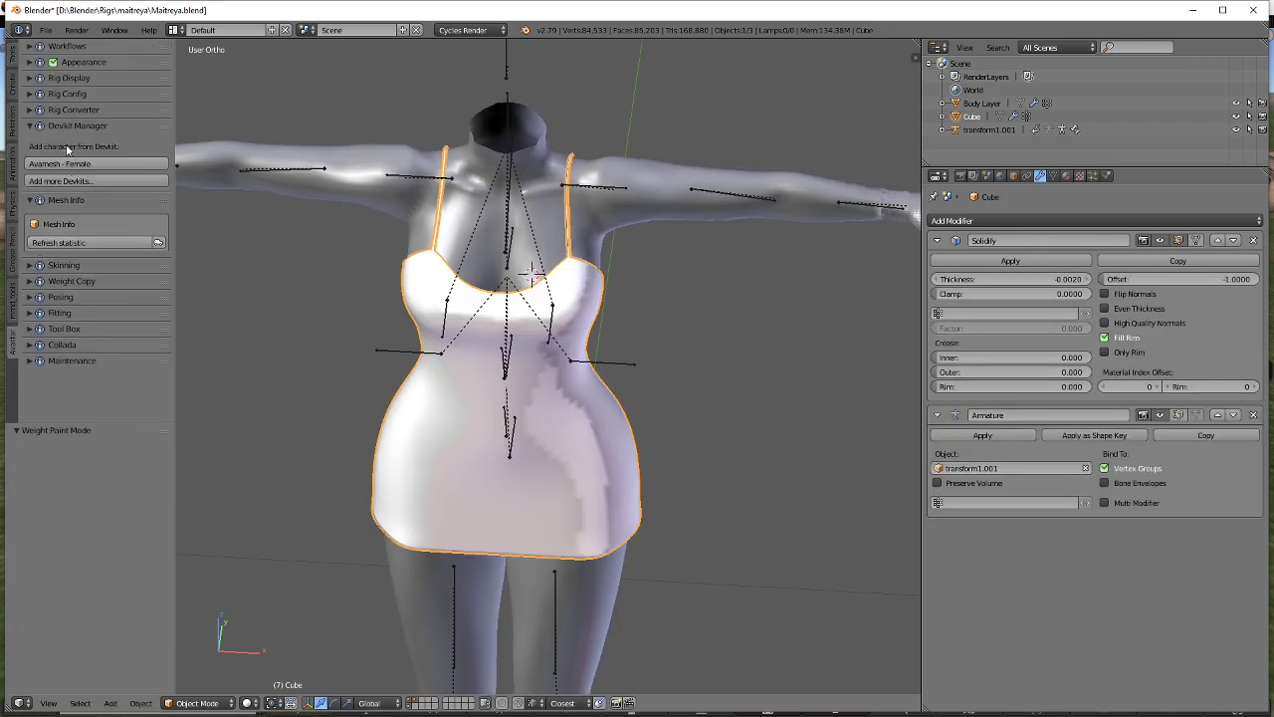
left_click(69, 126)
left_click(88, 144)
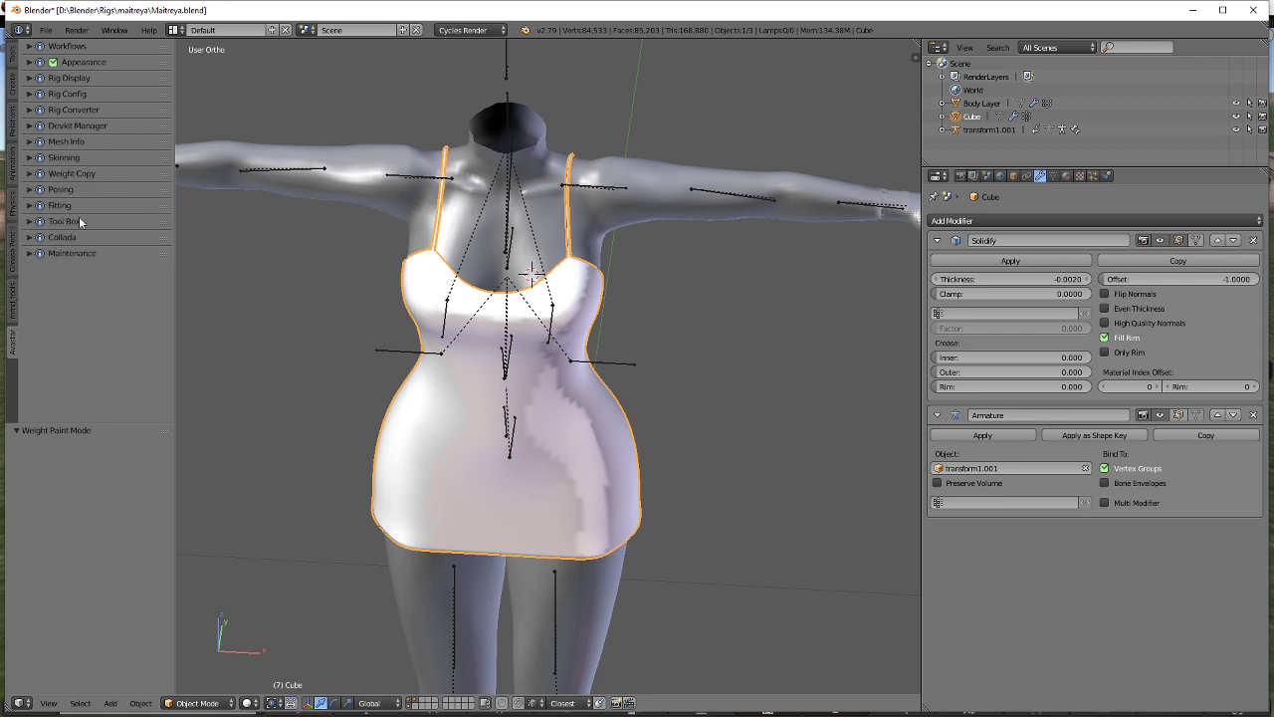
left_click(78, 219)
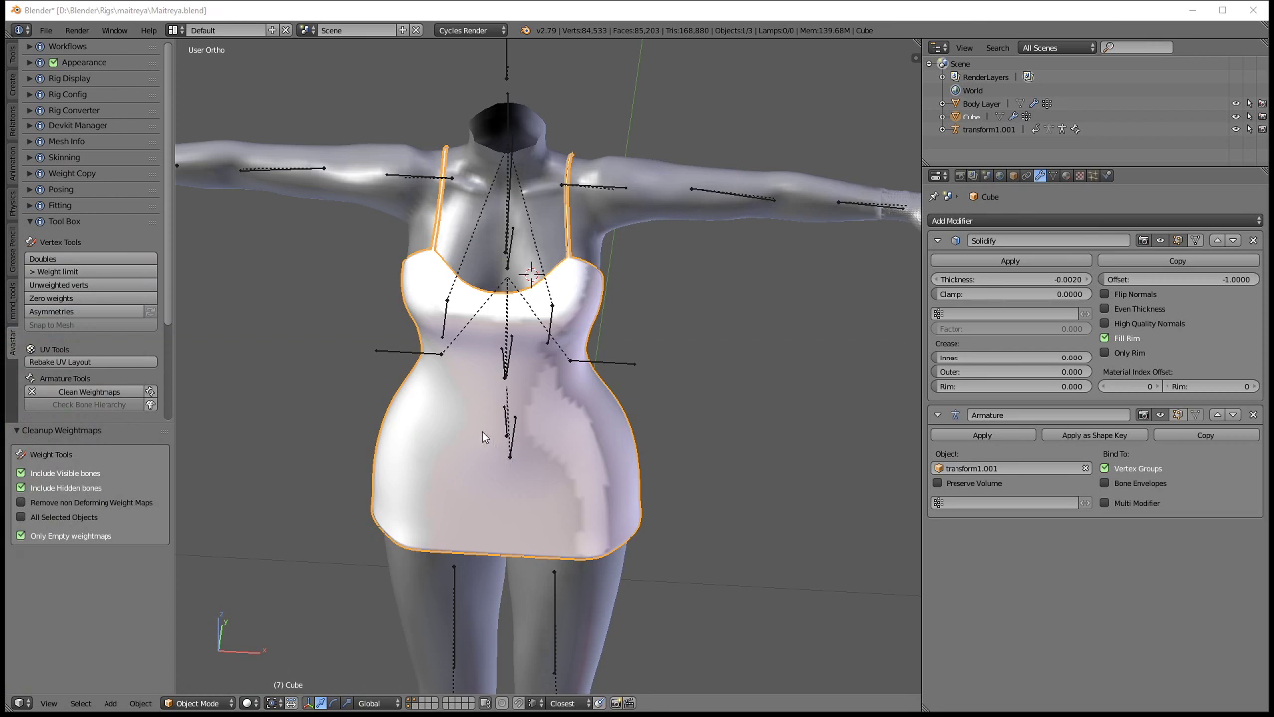
Select the body, show the Torso, Hands, Arms and Legs animation bone groups, and hide the deform bones.
middle_click_drag(582, 331, 414, 290)
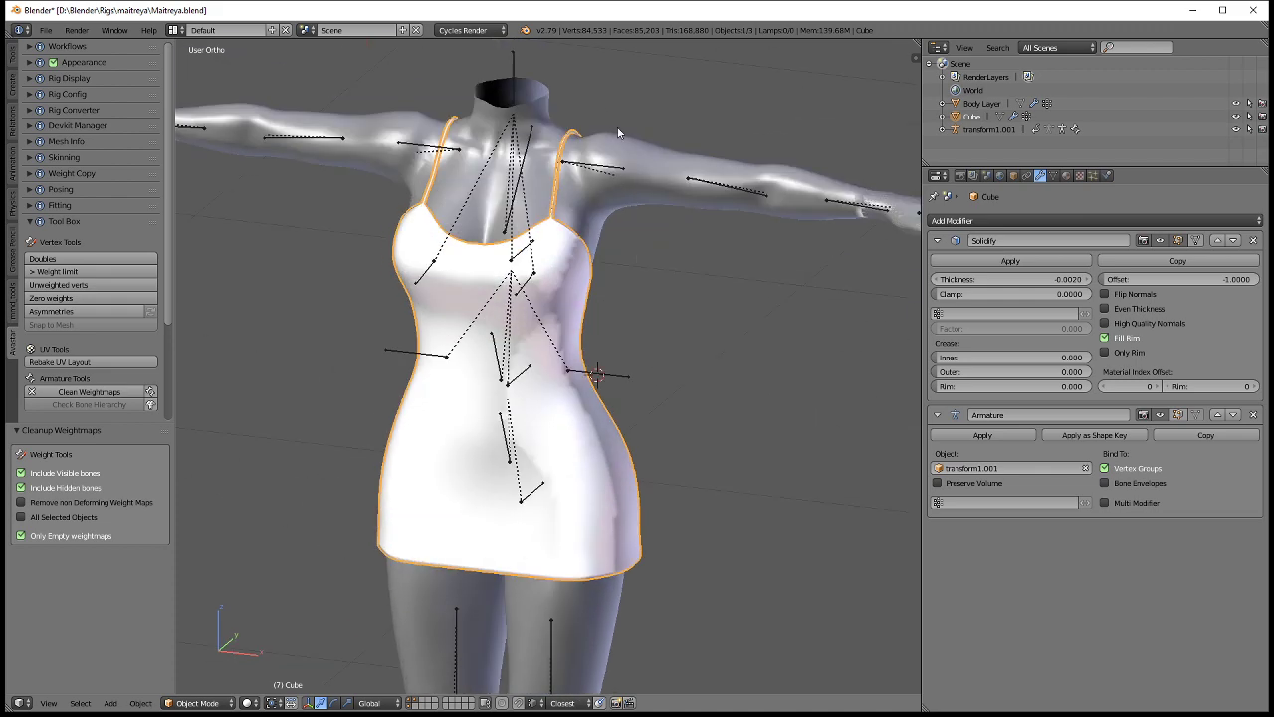
right_click(582, 152)
scroll(583, 152, "up", 4)
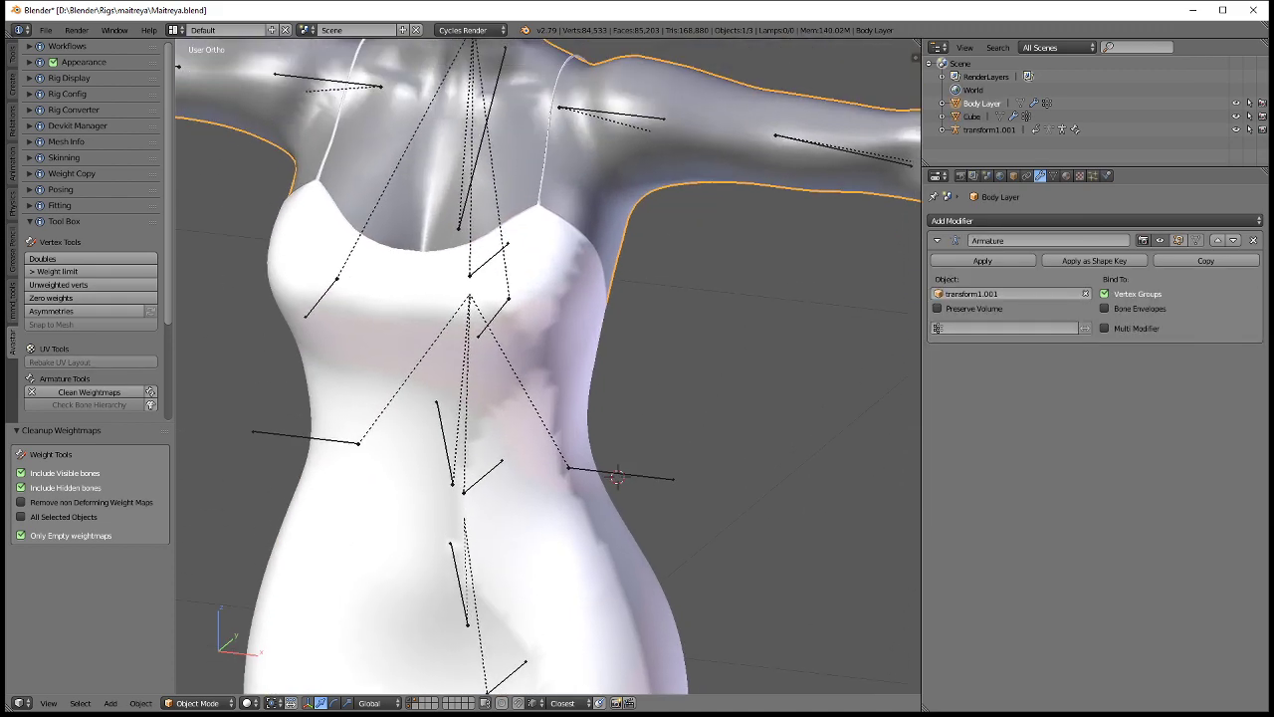
left_click(88, 217)
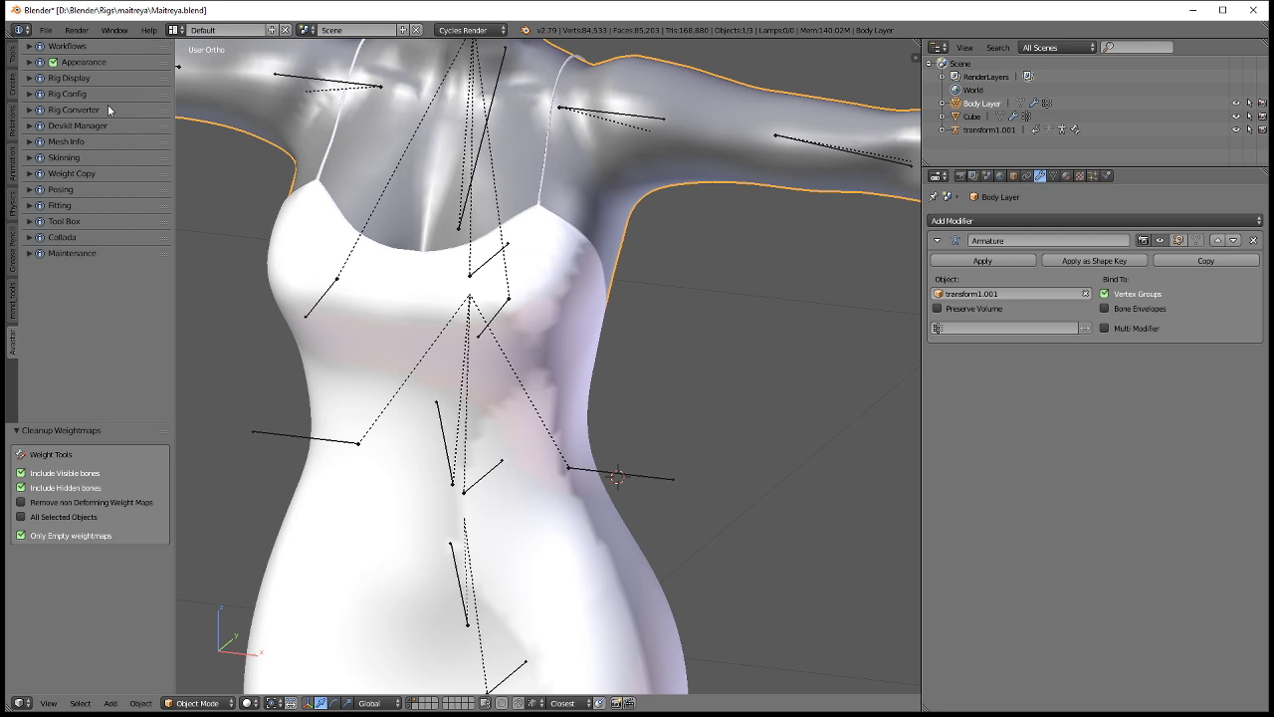
left_click(92, 77)
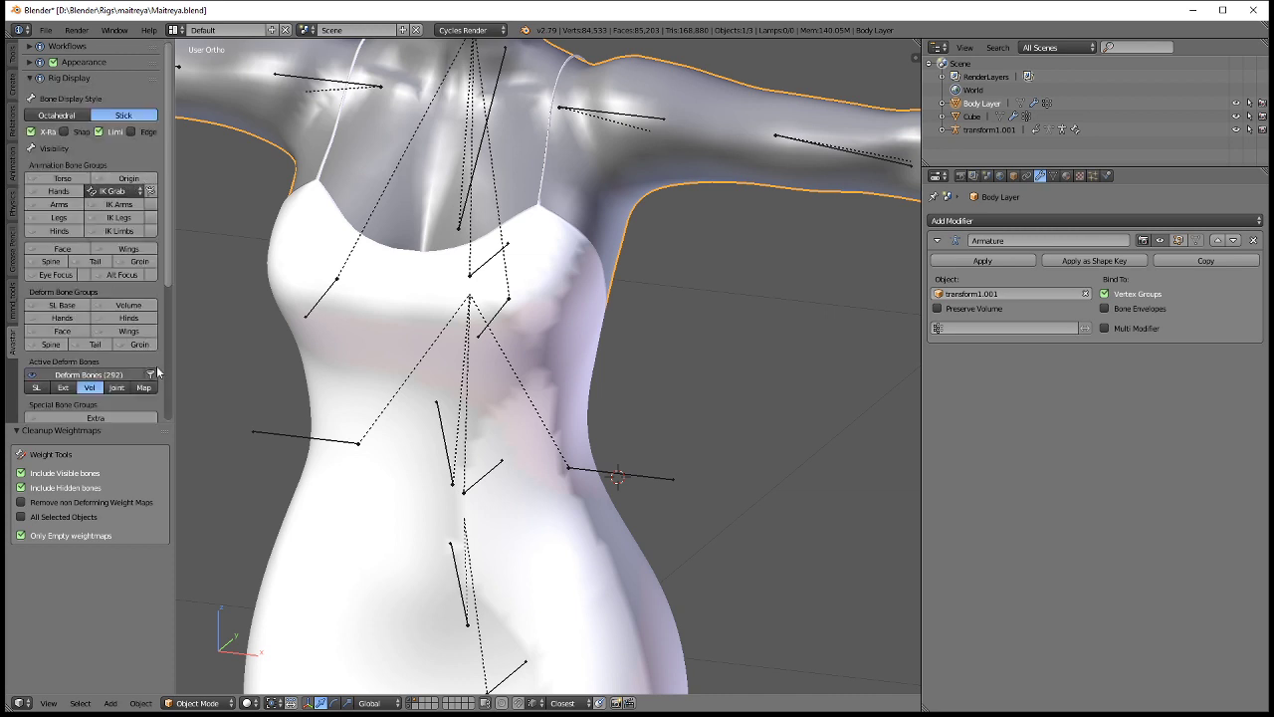
left_click_drag(59, 217, 62, 166)
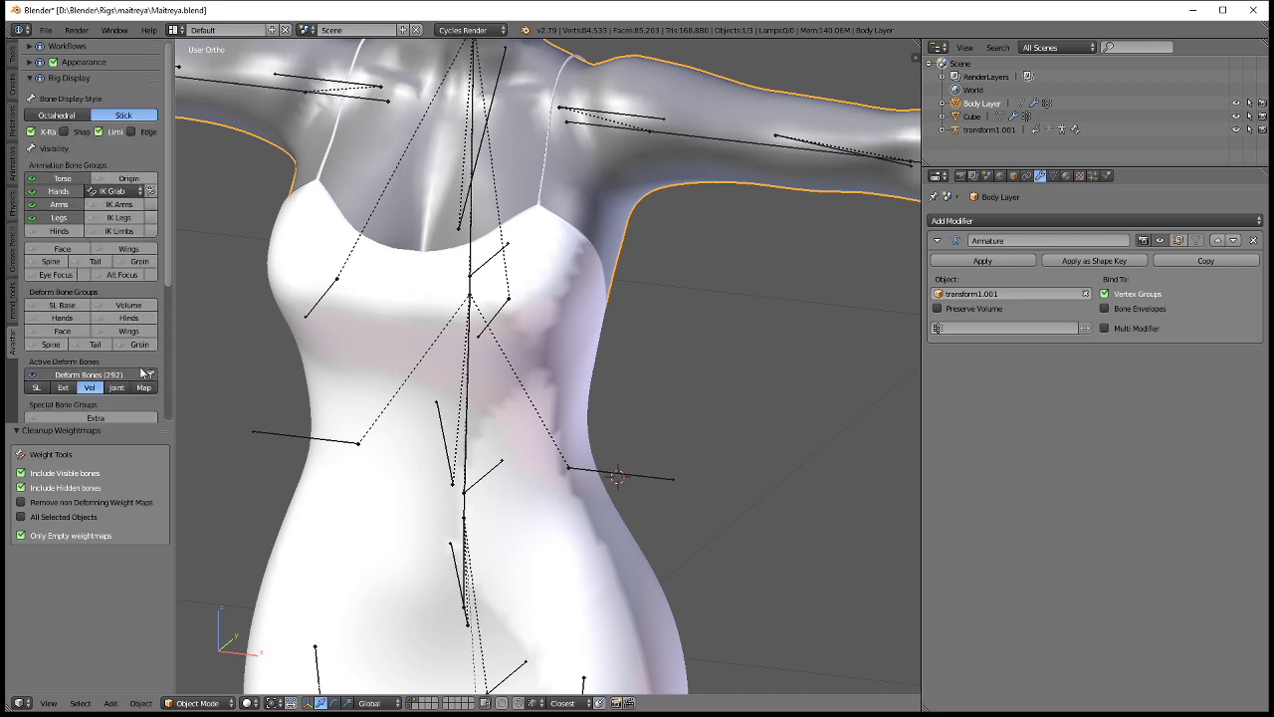
left_click(150, 374)
left_click(118, 377)
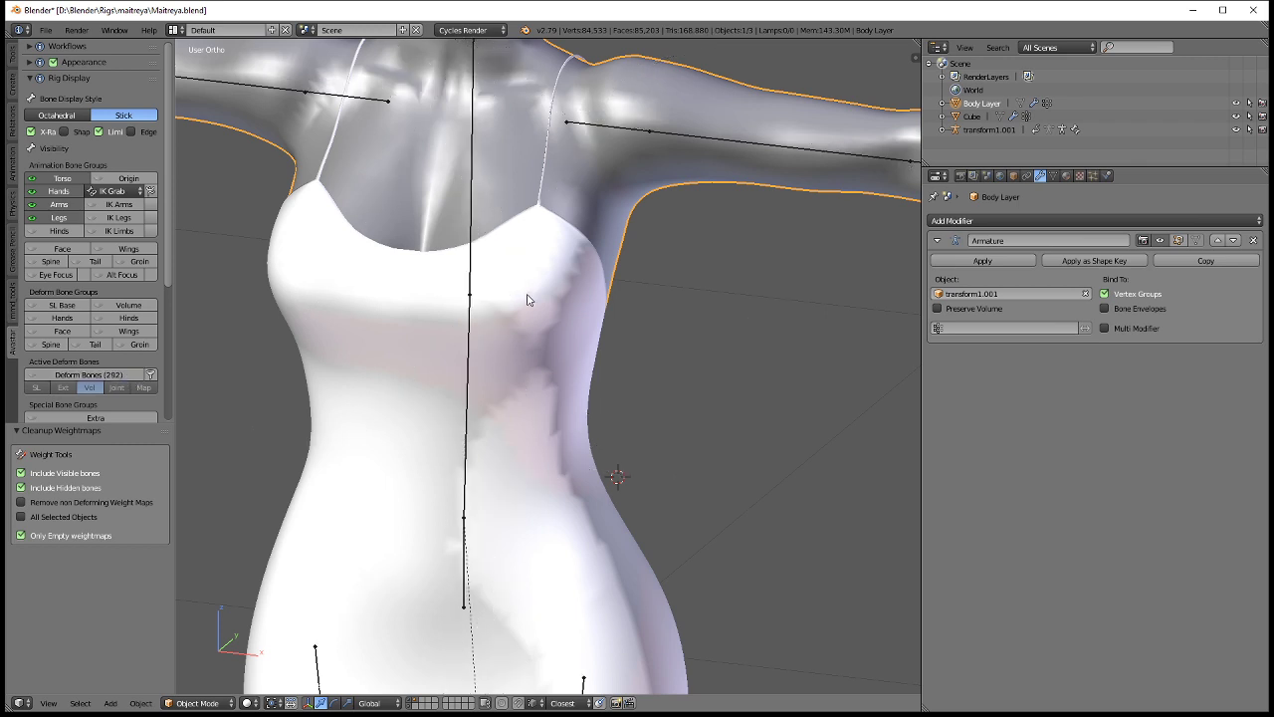
Put the armature in Pose Mode and rotate the left shoulder bone 80.6° about the global Y axis.
right_click(705, 135)
key("ctrl+Tab")
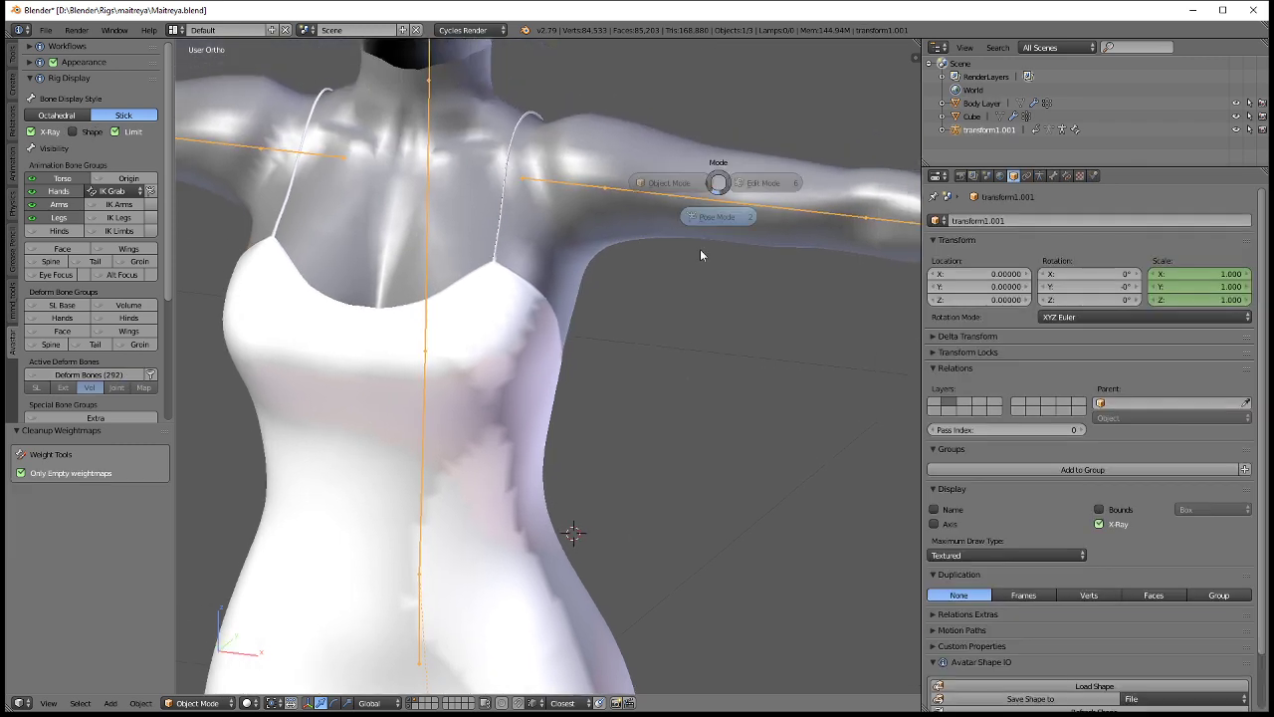
key("r")
key("y")
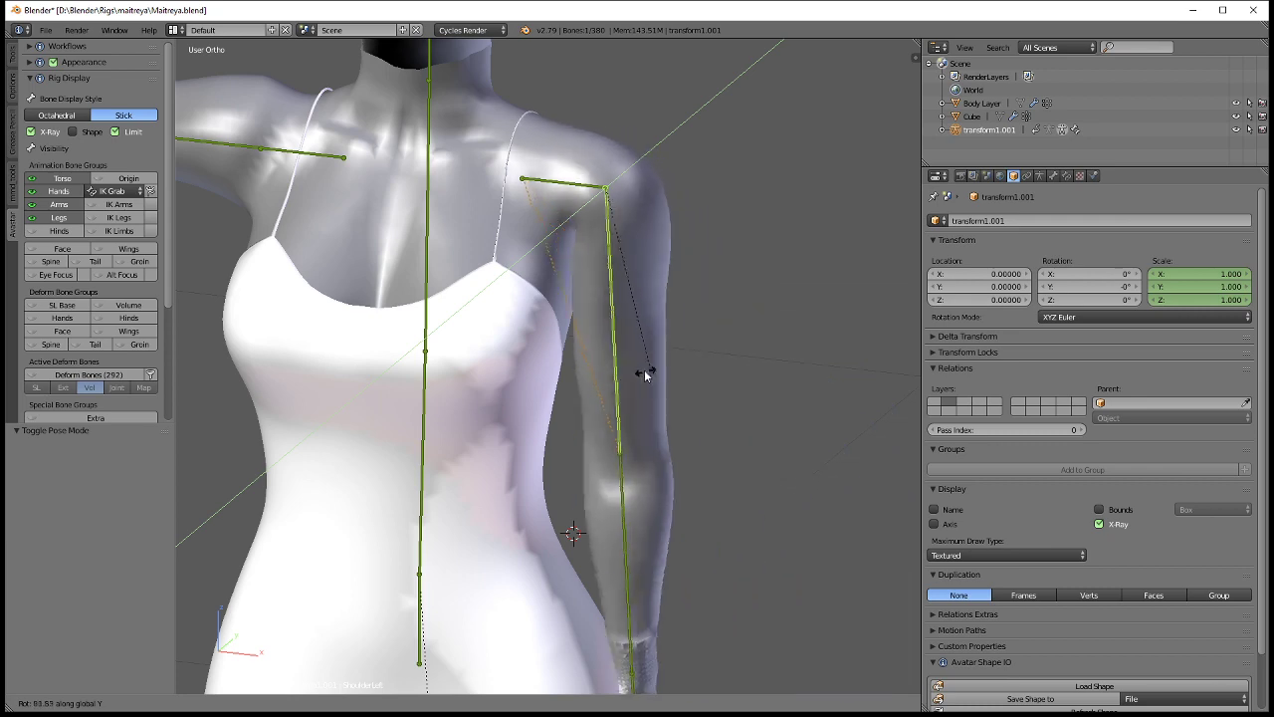
left_click(657, 335)
Try rotating the left collar bone about the global Y axis to test how the dress strap follows.
right_click(459, 367)
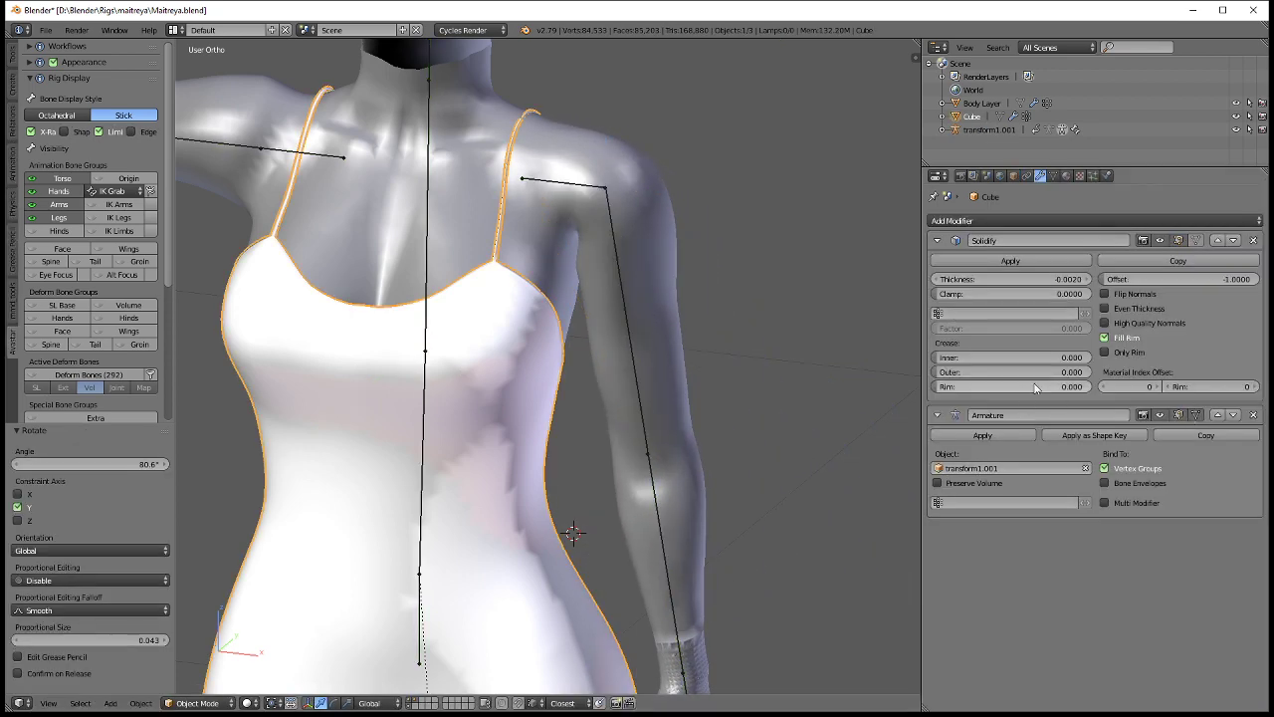
scroll(637, 224, "up", 1)
middle_click_drag(637, 221, 636, 310, "shift")
right_click(584, 246)
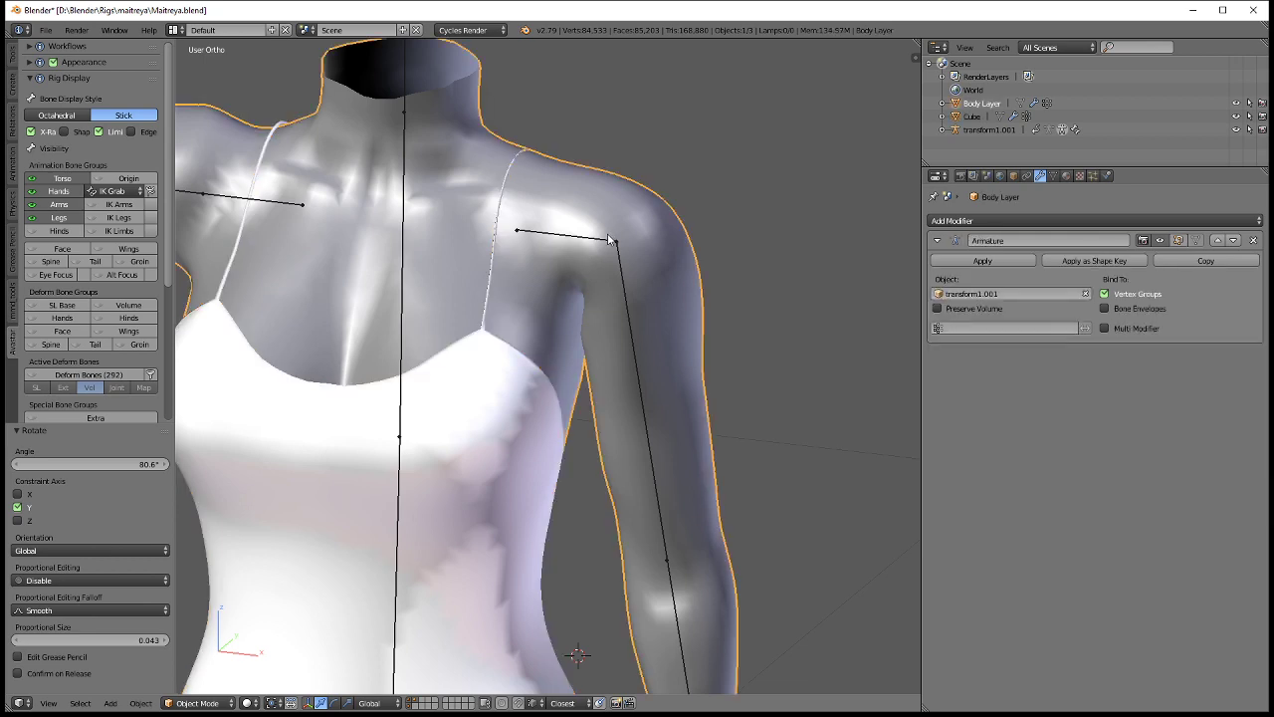
right_click(593, 240)
key("r")
key("y")
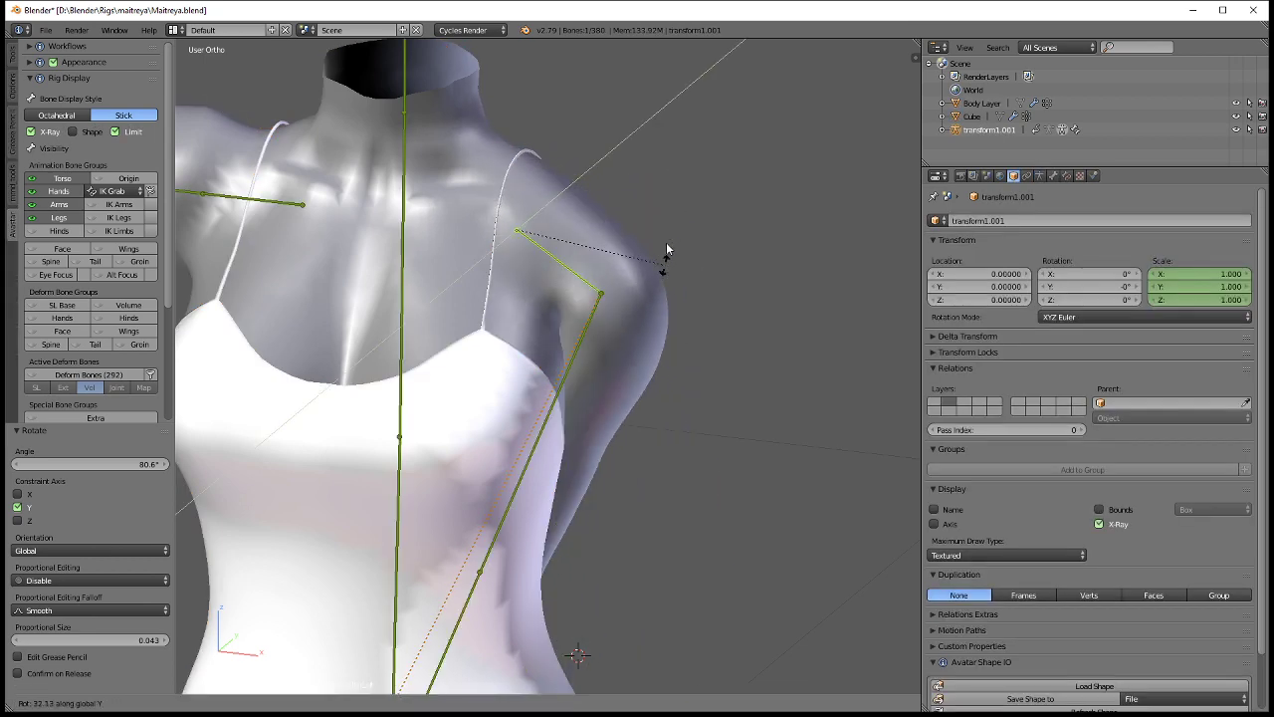
right_click(662, 163)
Select the dress and examine its list of vertex groups.
right_click(514, 331)
right_click(479, 371)
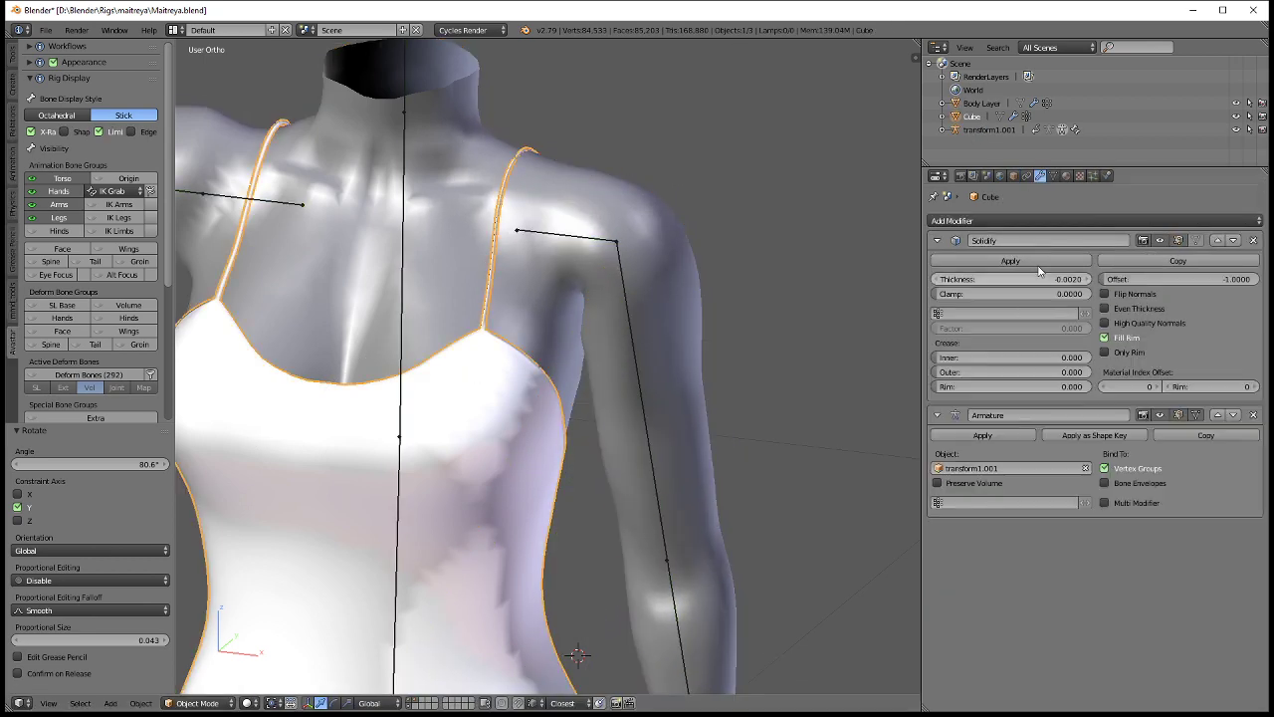
left_click(1053, 177)
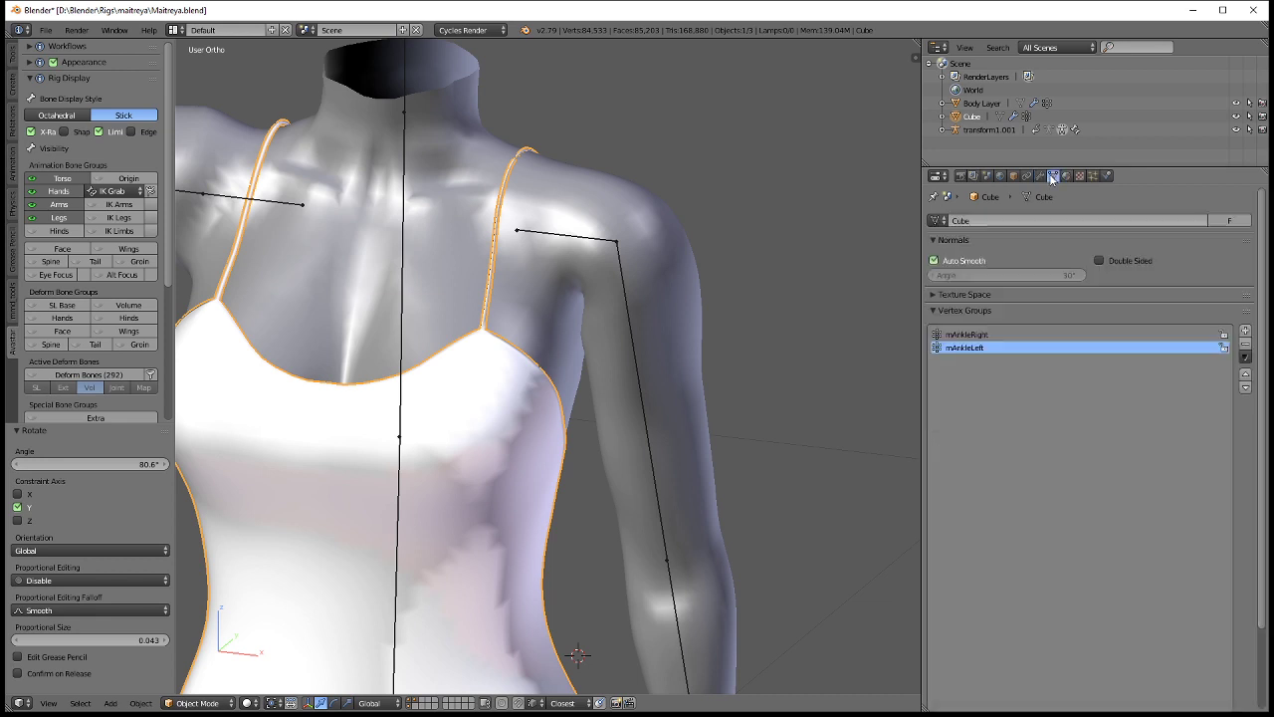
Clear the pose rotation of the armature's bones.
right_click(525, 329)
right_click(588, 242)
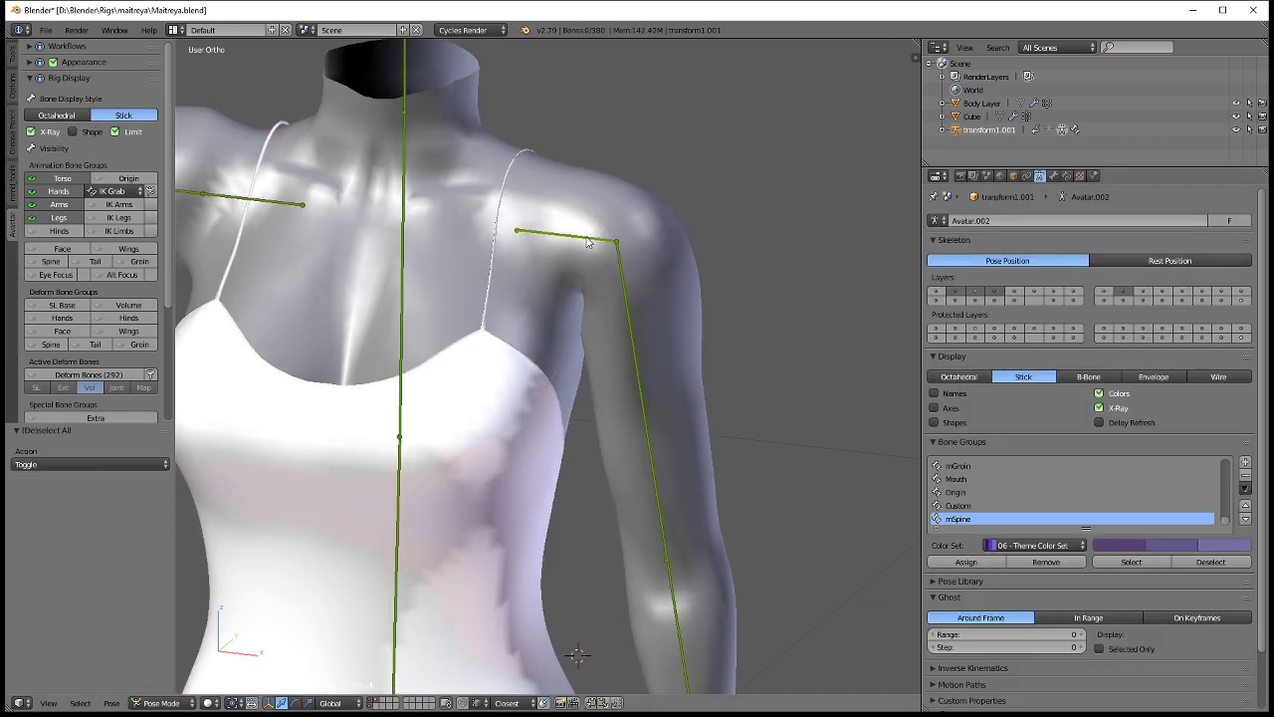
key("alt+r")
Select the body and dress, enter Weight Paint mode and transfer the weights again By Name to All Layers.
right_click(587, 284)
right_click(513, 384)
key("ctrl+Tab")
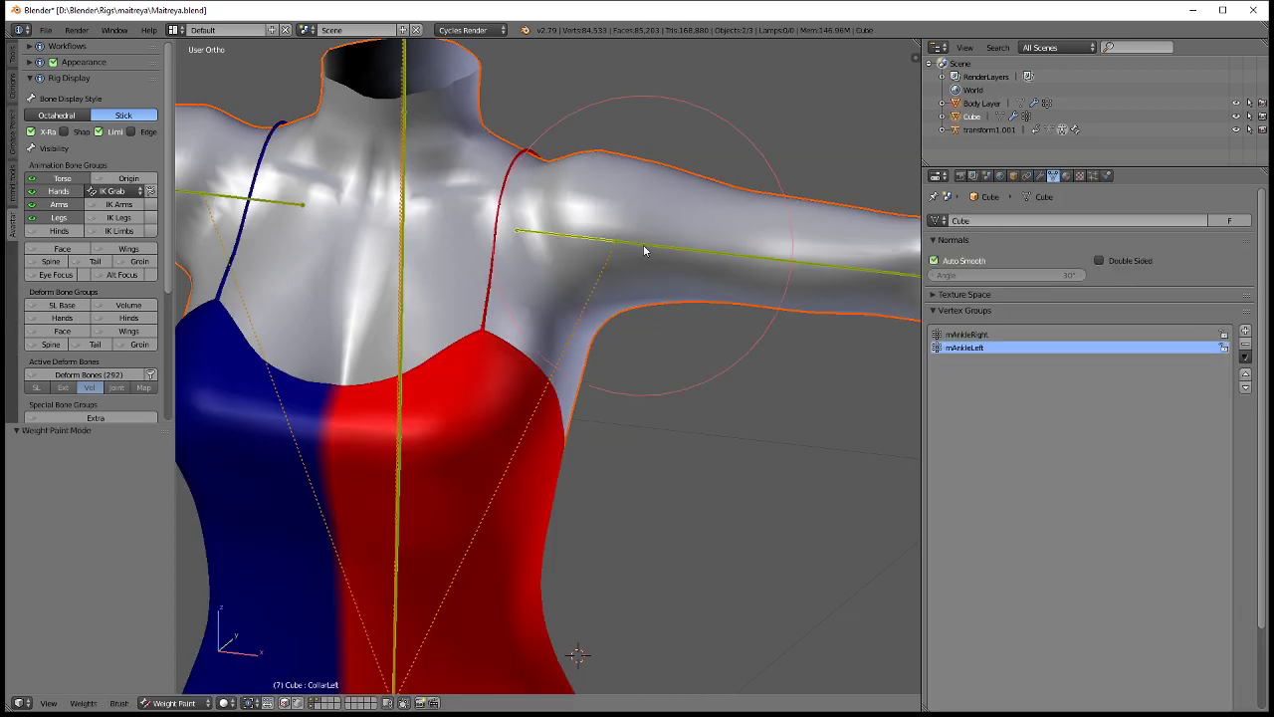
left_click(13, 56)
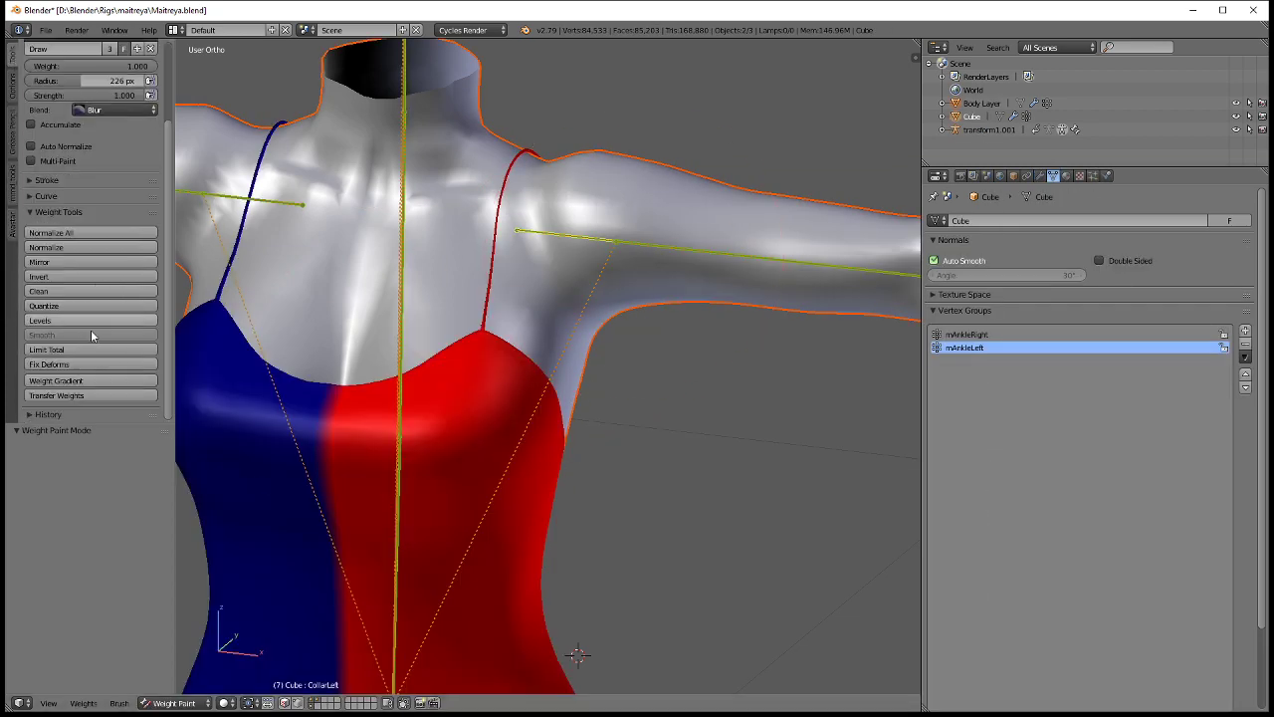
left_click(55, 396)
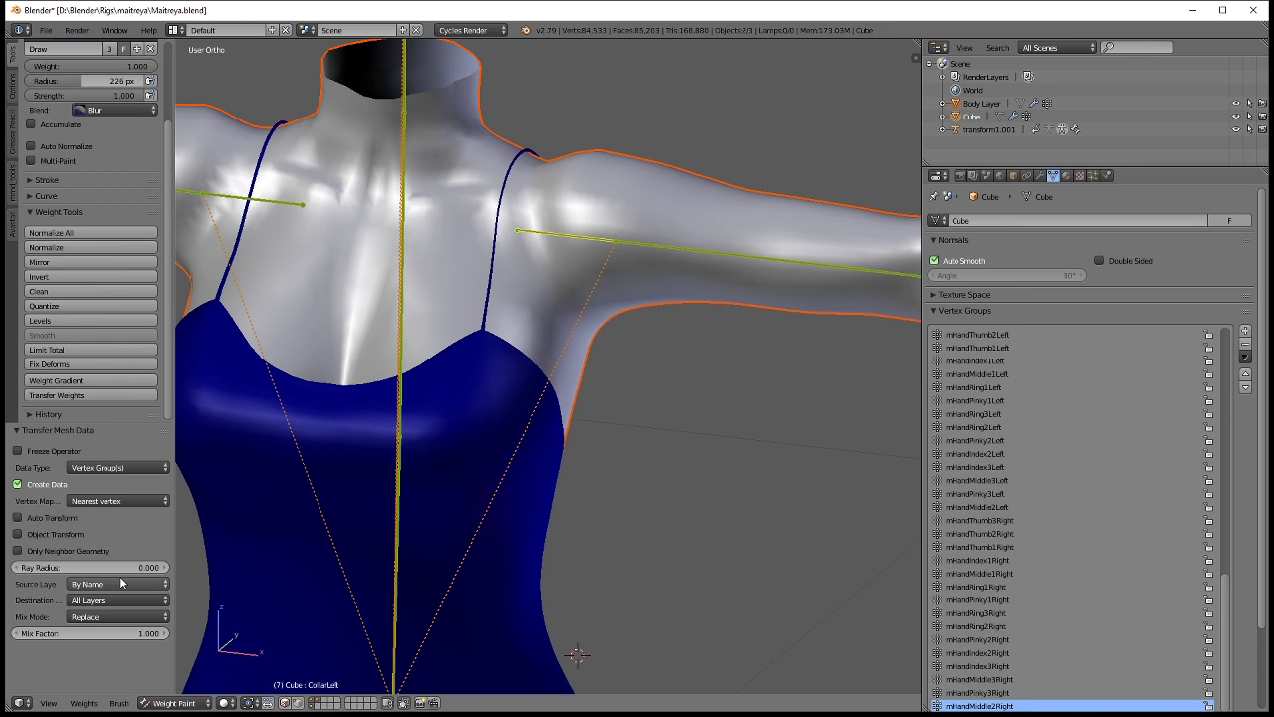
Return to Object Mode with only the dress selected and clean its empty weight maps again.
key("ctrl+Tab")
scroll(574, 309, "down", 2)
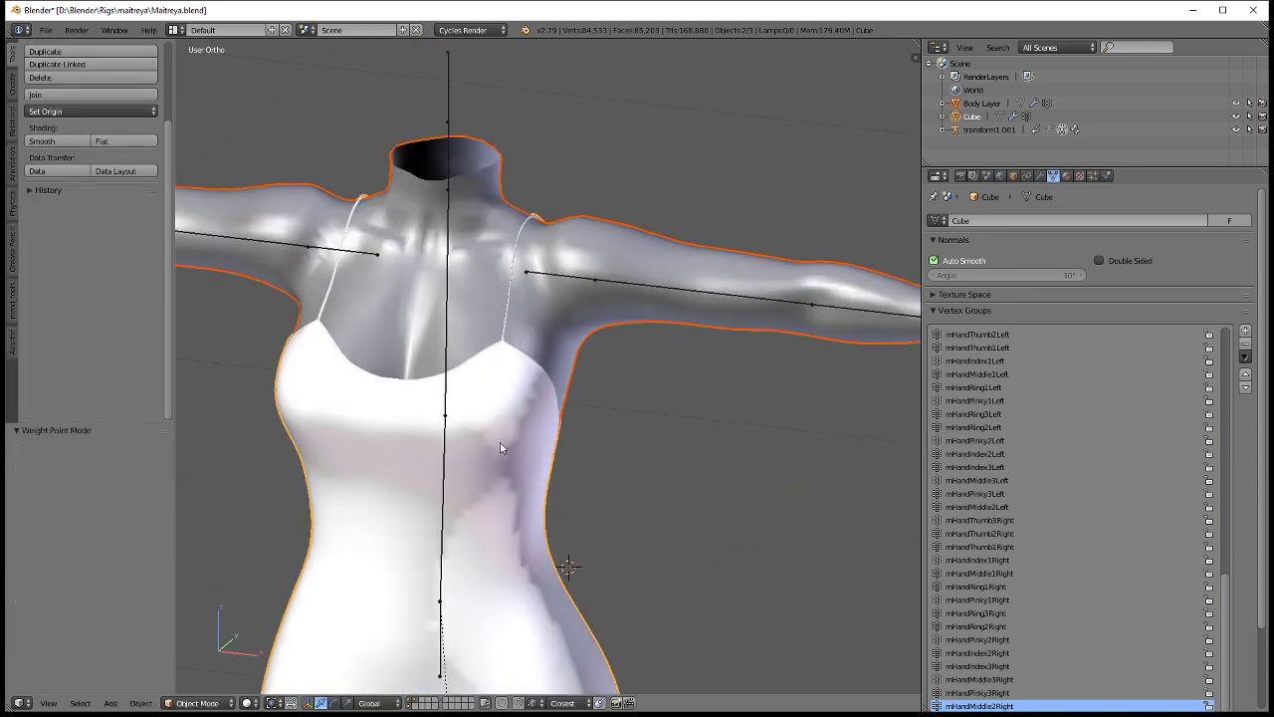
right_click(496, 519)
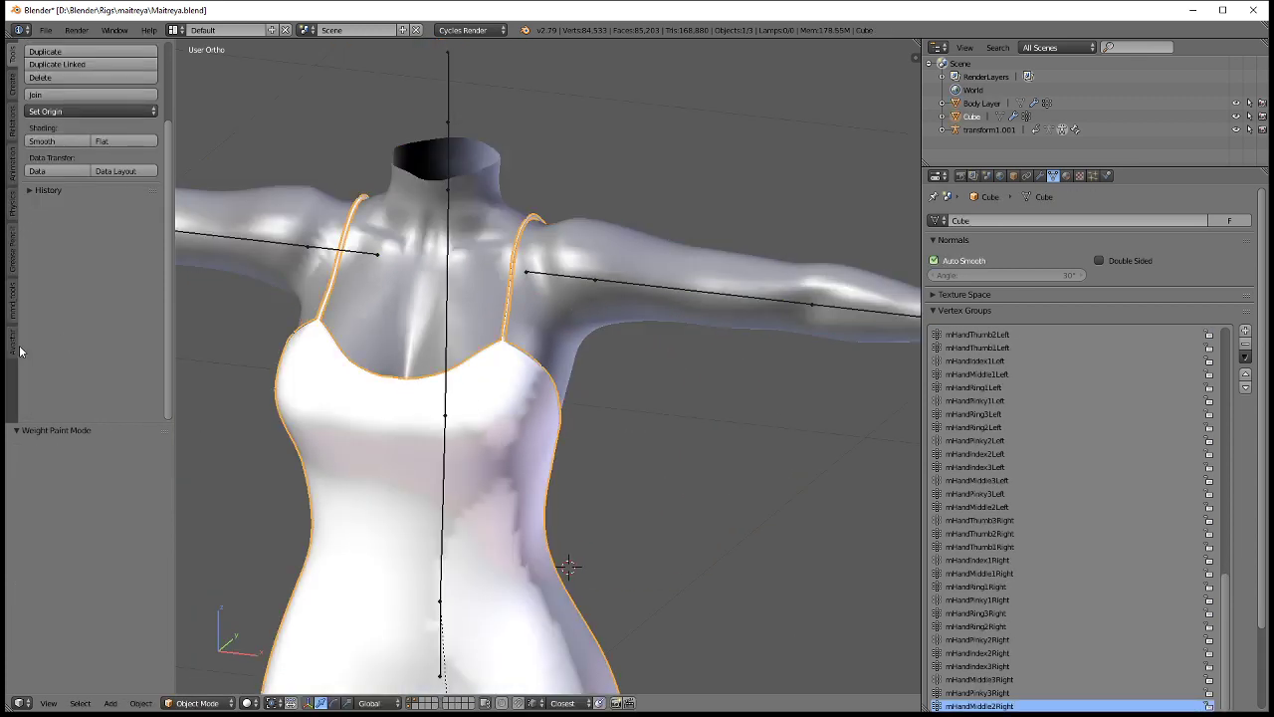
left_click(15, 353)
left_click(69, 80)
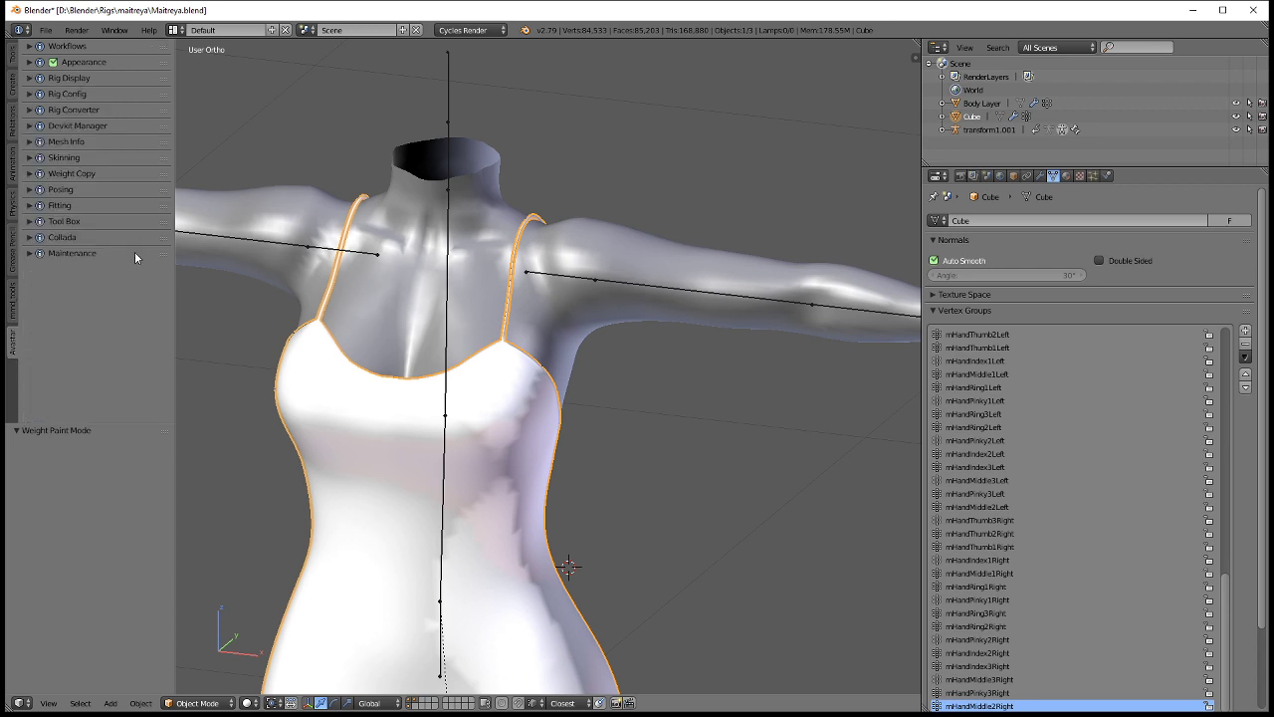
left_click(70, 221)
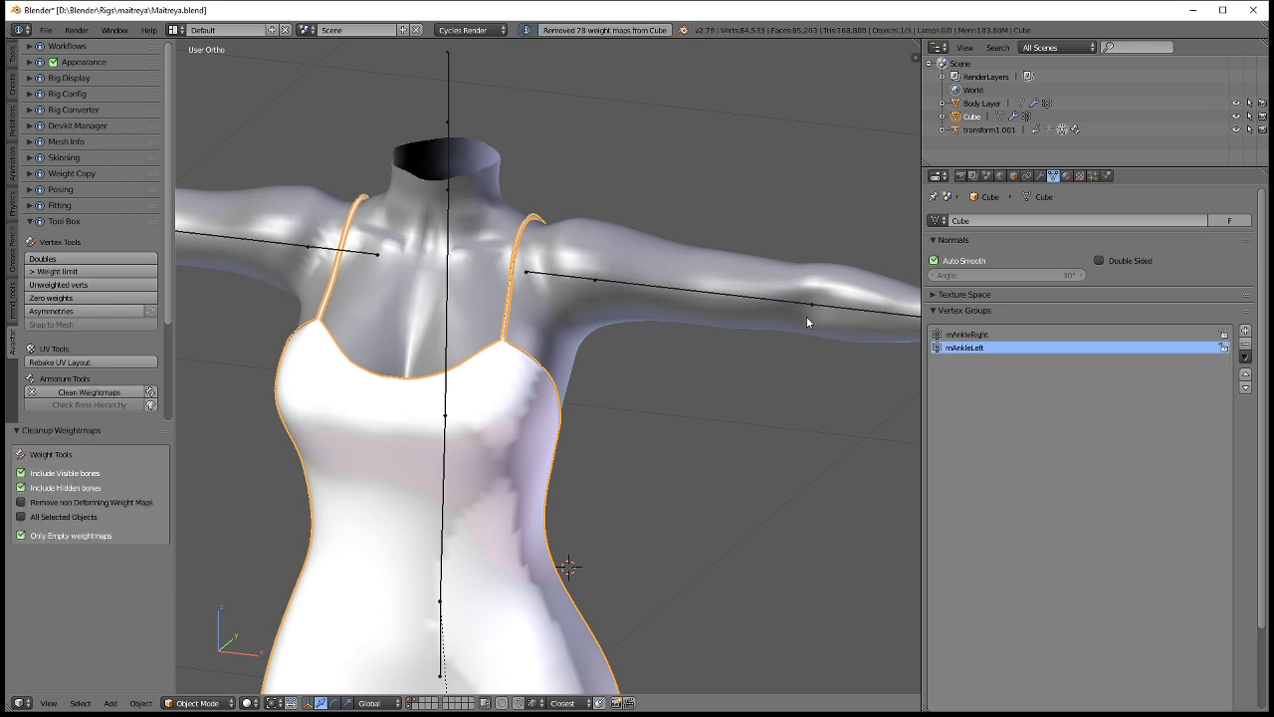
Undo the weight map cleanup on the dress and check its modifiers and vertex groups.
scroll(807, 321, "down", 3)
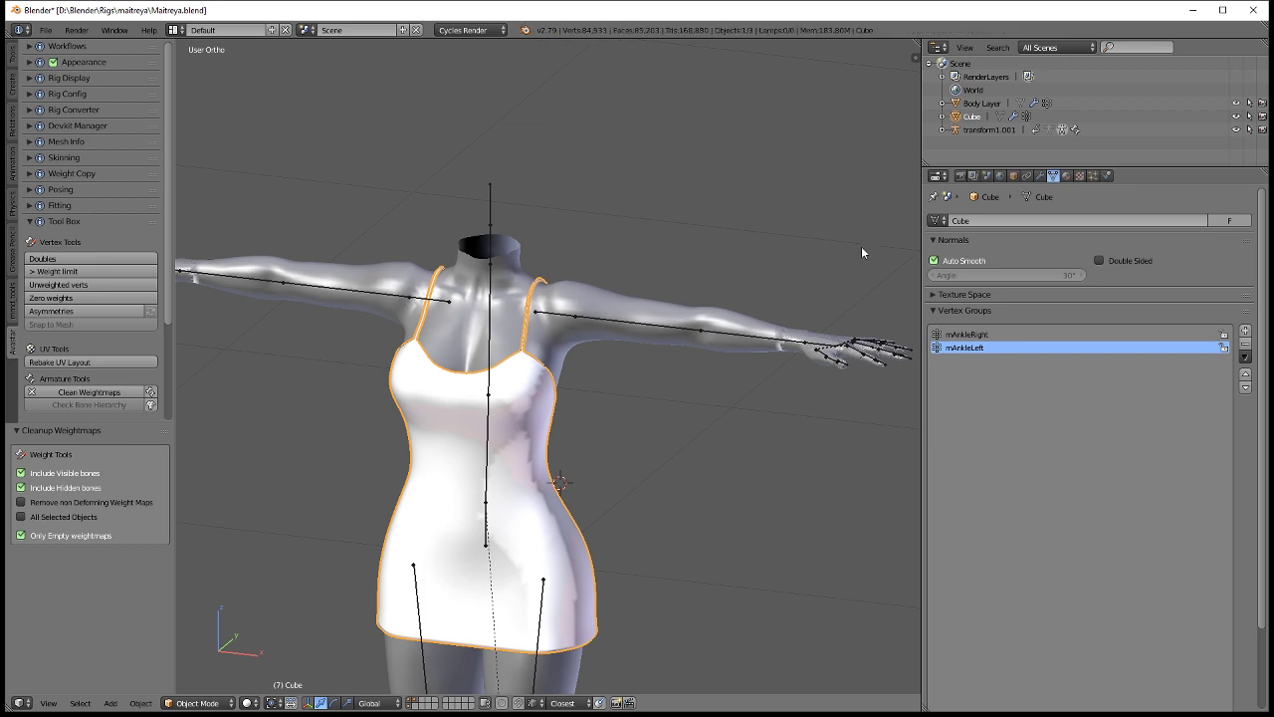
left_click(1040, 177)
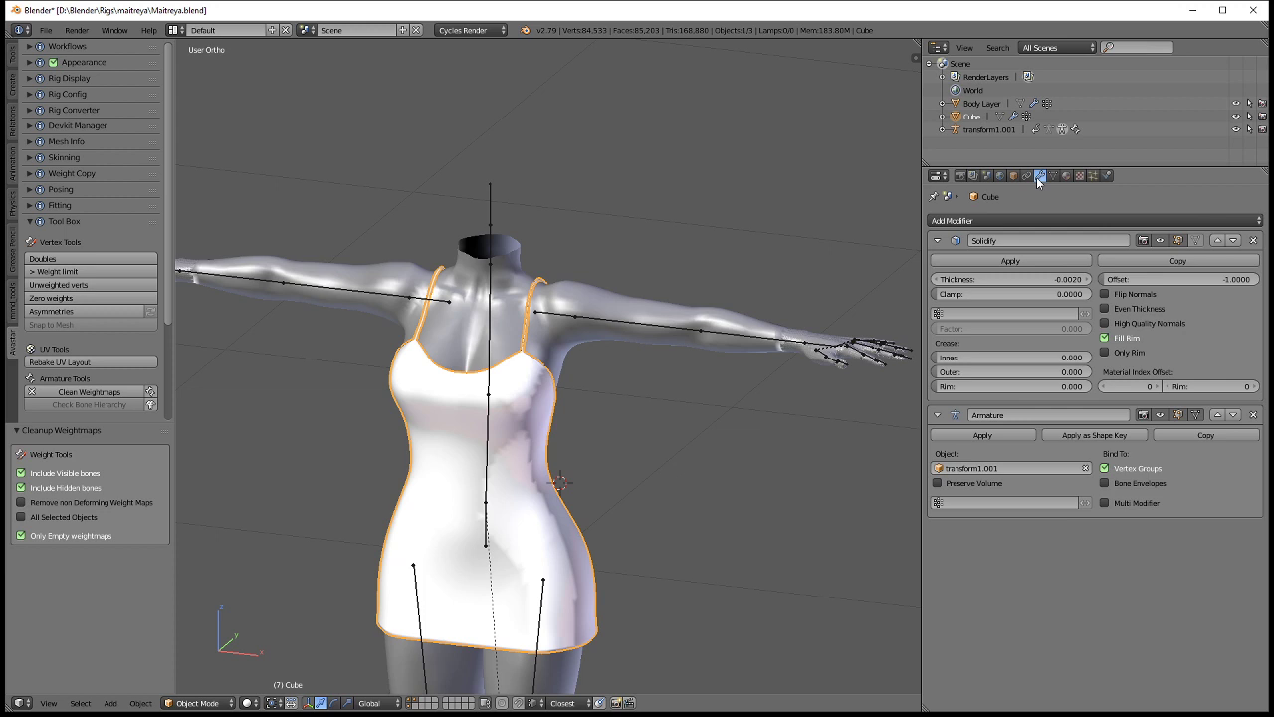
left_click(1053, 176)
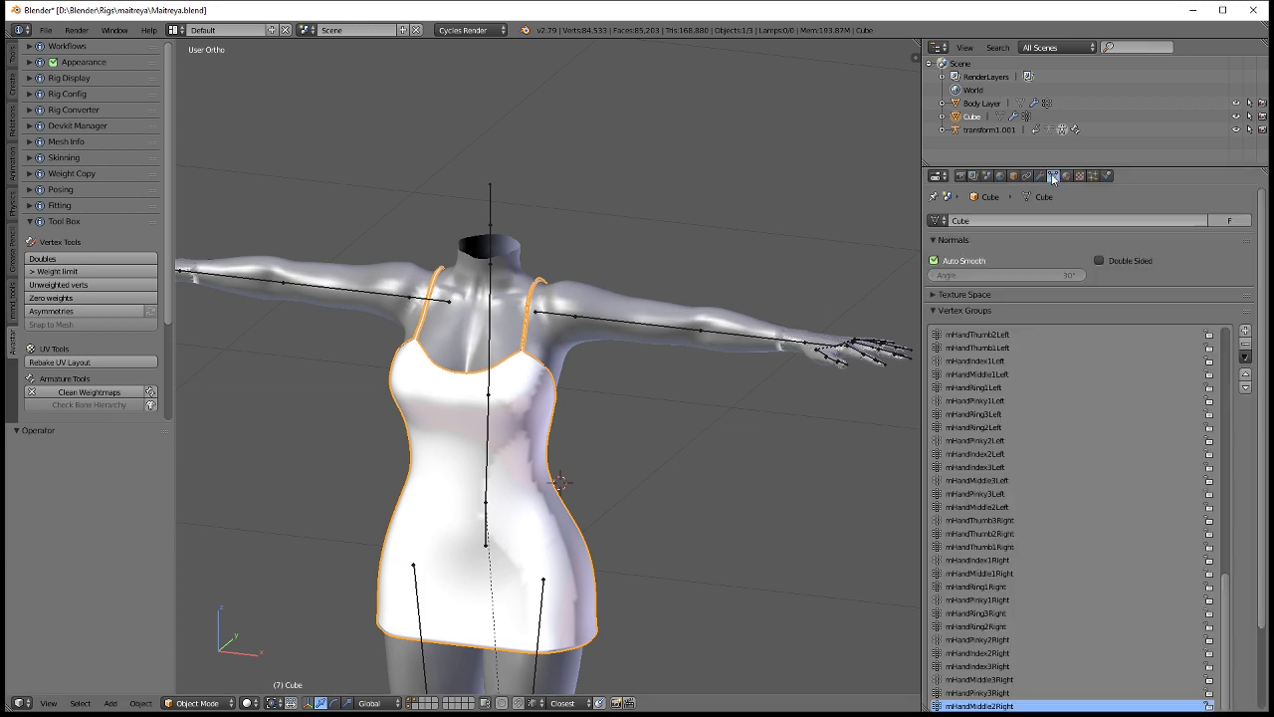
Show the scene in wireframe and switch the dress to Weight Paint mode.
scroll(1140, 418, "up", 6)
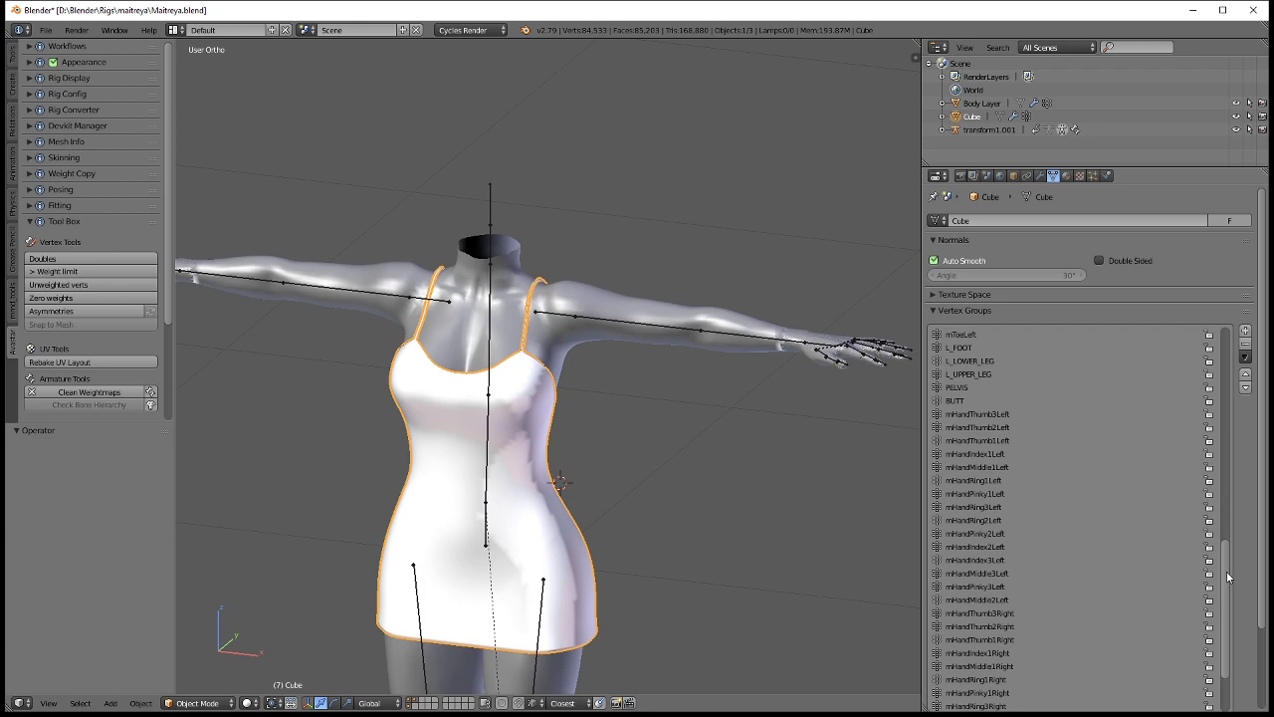
scroll(1228, 575, "down", 7)
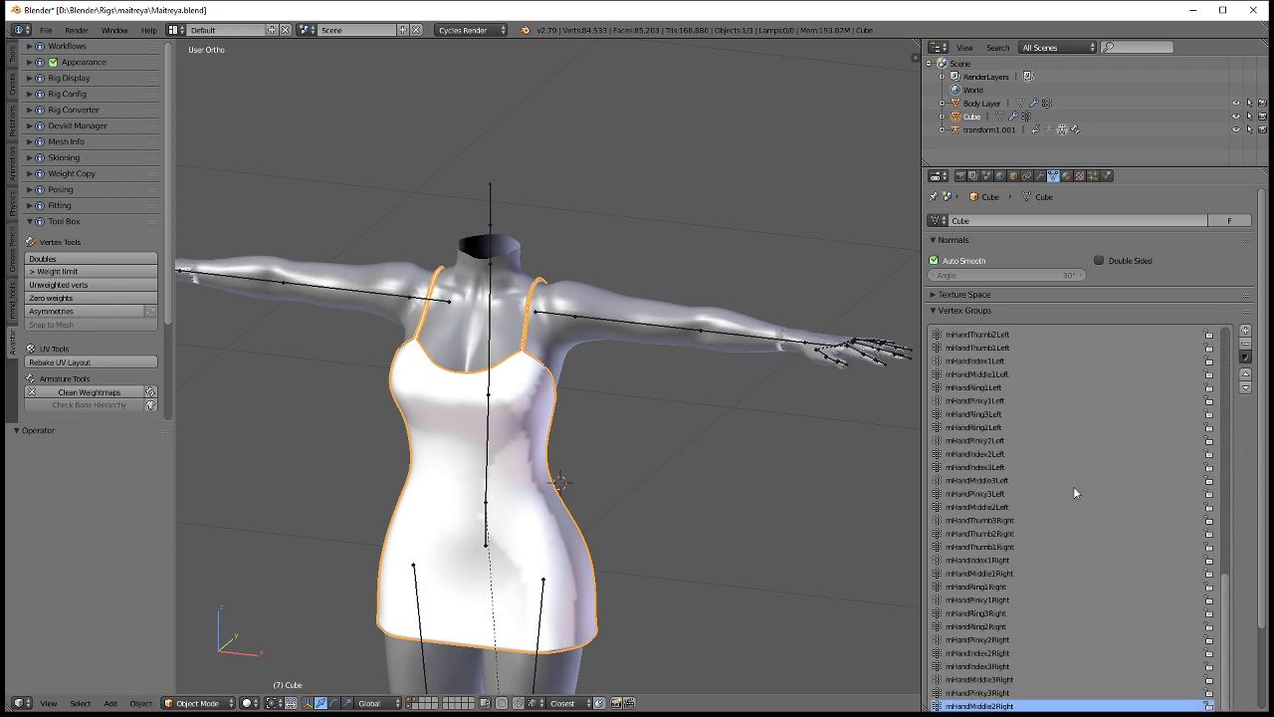
key("z")
left_click(756, 405)
middle_click_drag(652, 495, 657, 296, "shift")
key("z")
left_click(810, 310)
key("Tab")
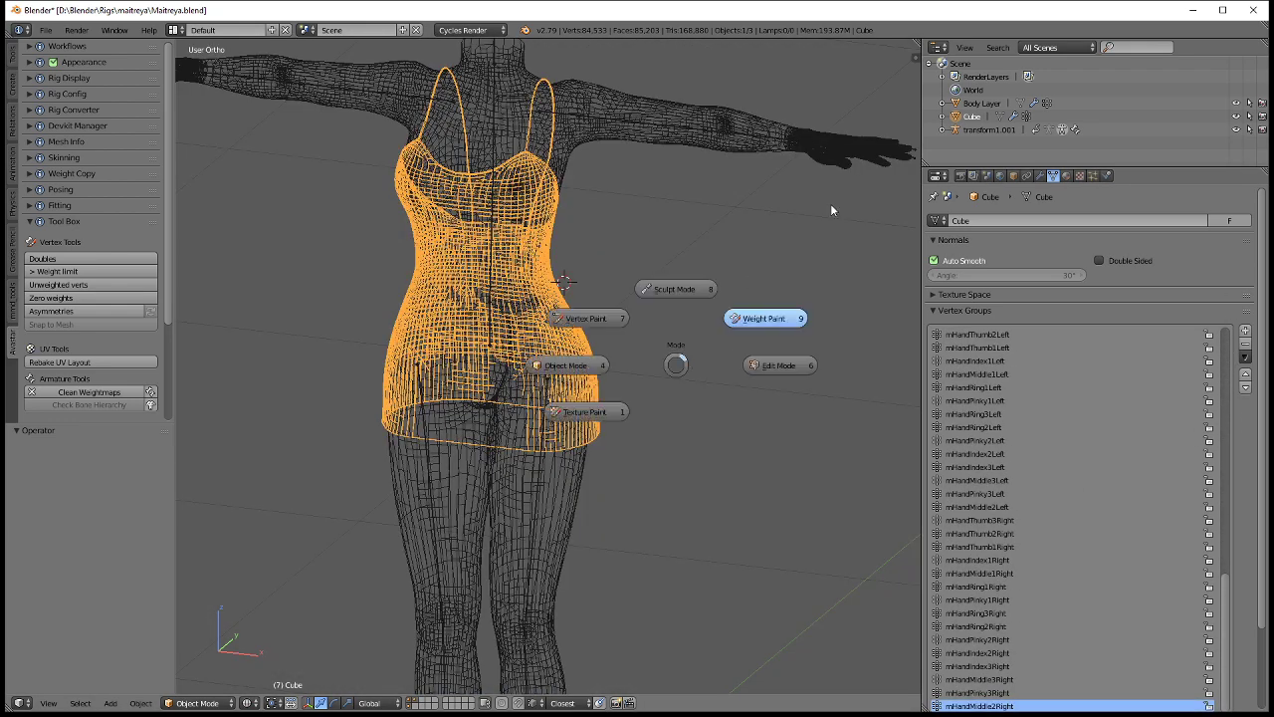
left_click(832, 209)
Delete all finger vertex groups of both hands from the dress, from mHandMiddle2Right back to mHandThumb3Left.
left_click(1244, 345)
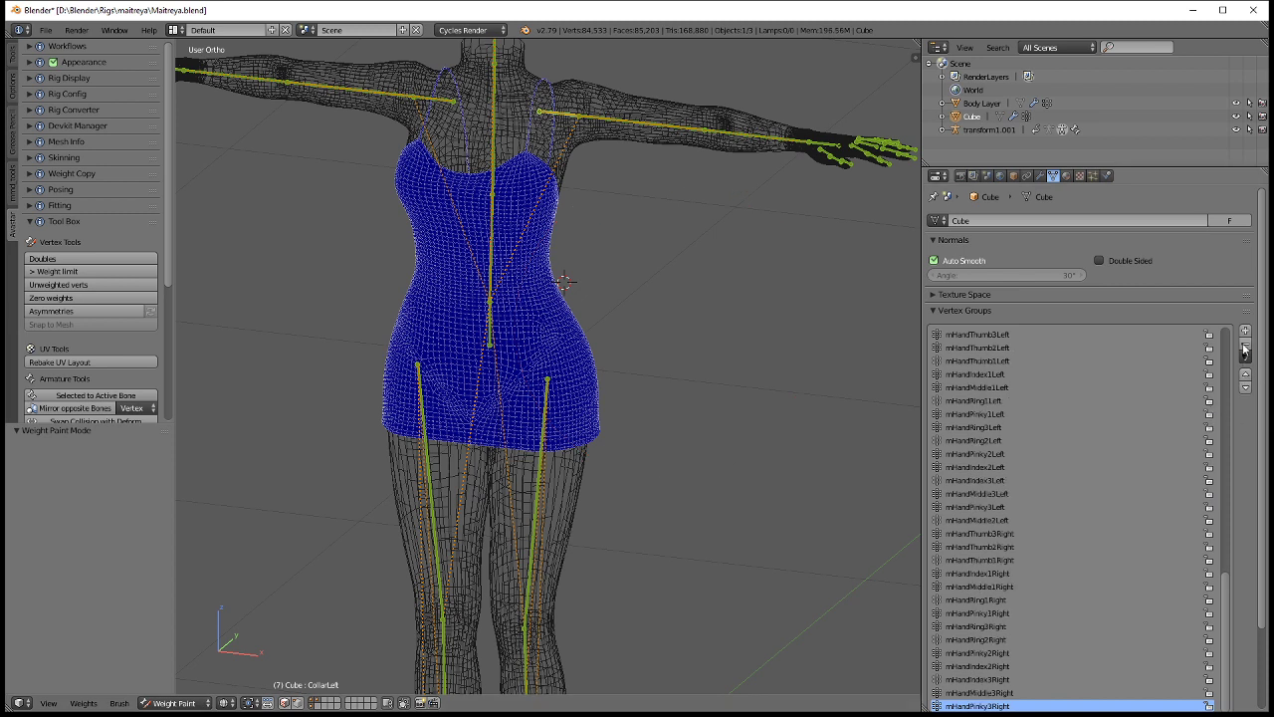
left_click(1245, 344)
left_click(1244, 344)
left_click(1244, 344)
left_click(1244, 344)
left_click(1244, 344)
left_click(1244, 344)
left_click(1244, 344)
left_click(1244, 344)
left_click(1244, 344)
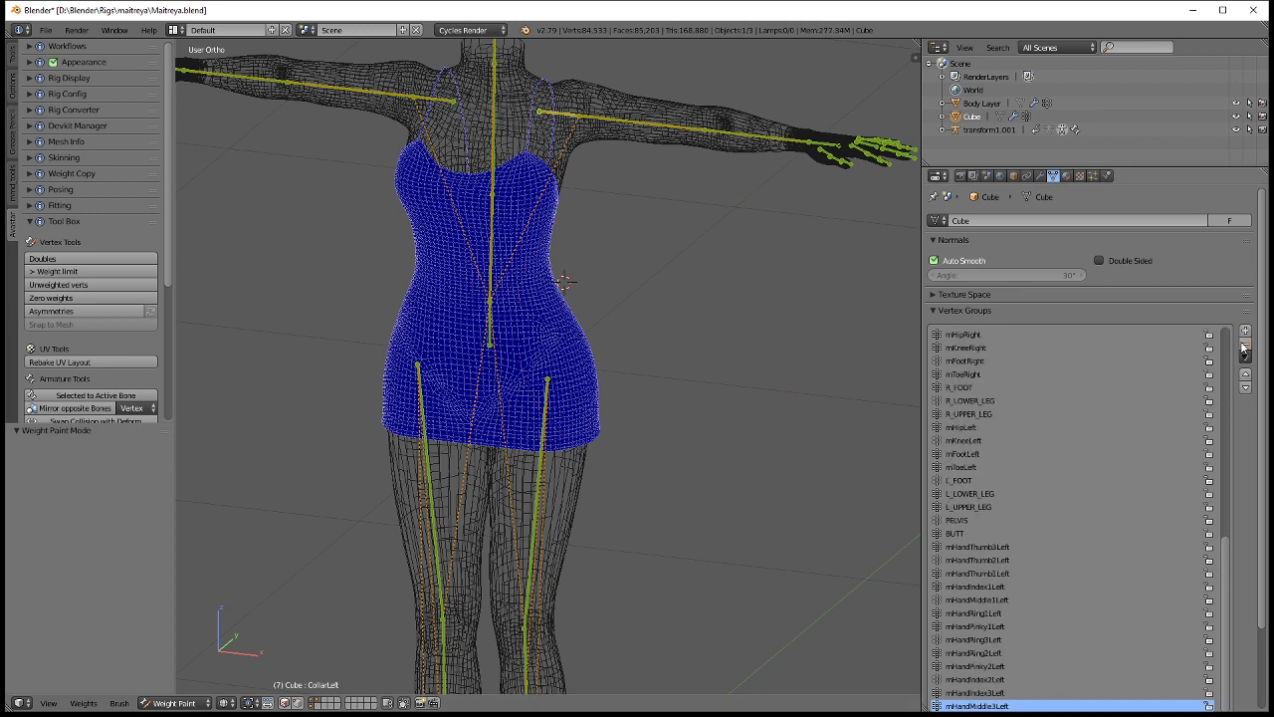
left_click(1244, 345)
left_click(1244, 344)
left_click(1244, 345)
left_click(1244, 344)
left_click(1244, 344)
left_click(1244, 345)
left_click(1244, 345)
left_click(1244, 344)
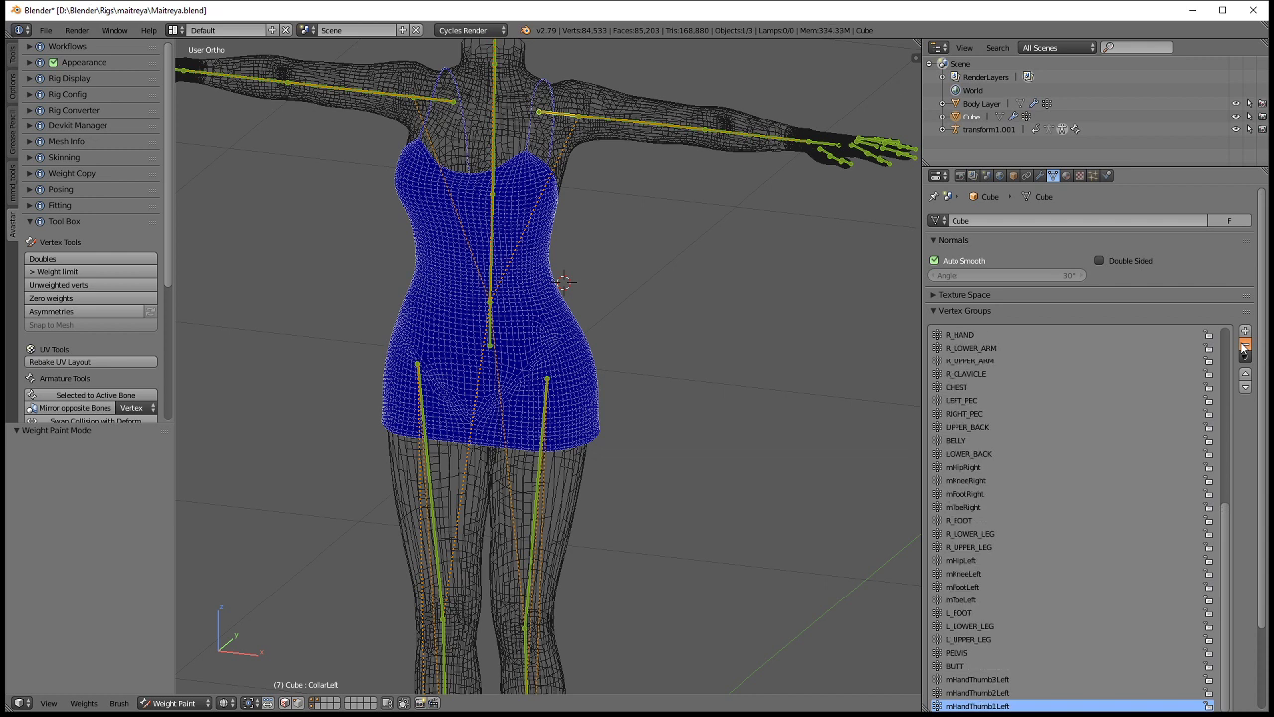
left_click(1244, 344)
left_click(1244, 344)
left_click(1244, 345)
left_click(1244, 345)
Delete the dress's L_LOWER_LEG, L_FOOT, mToeLeft, mFootLeft and mKneeLeft vertex groups, undoing the extra deletion of mHipLeft.
scroll(1250, 468, "down", 3)
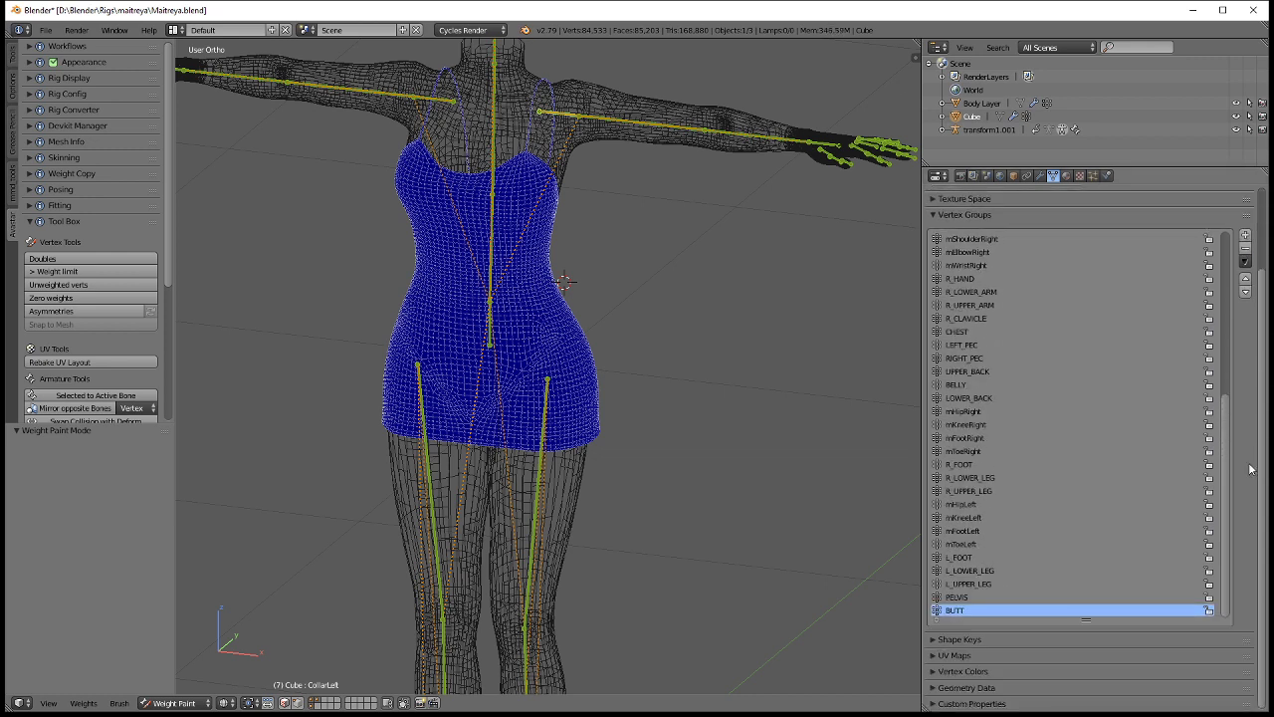
left_click(986, 572)
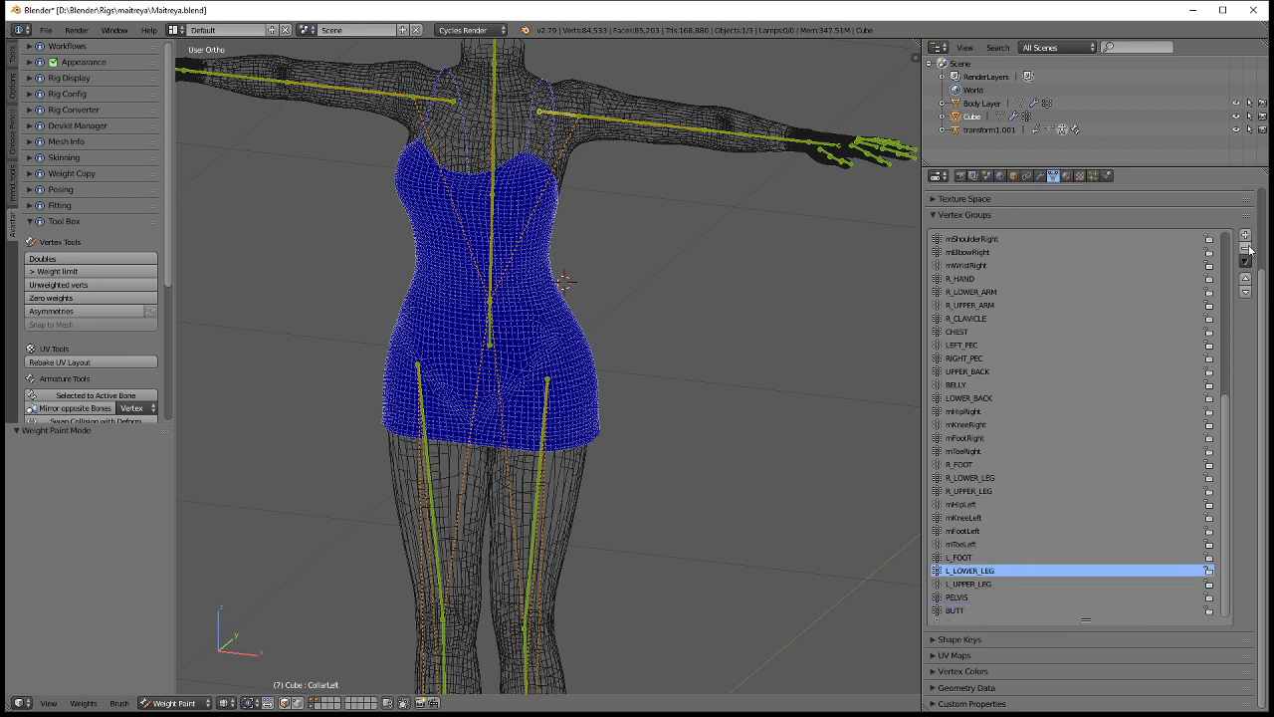
left_click(1245, 248)
left_click(1247, 248)
left_click(1247, 248)
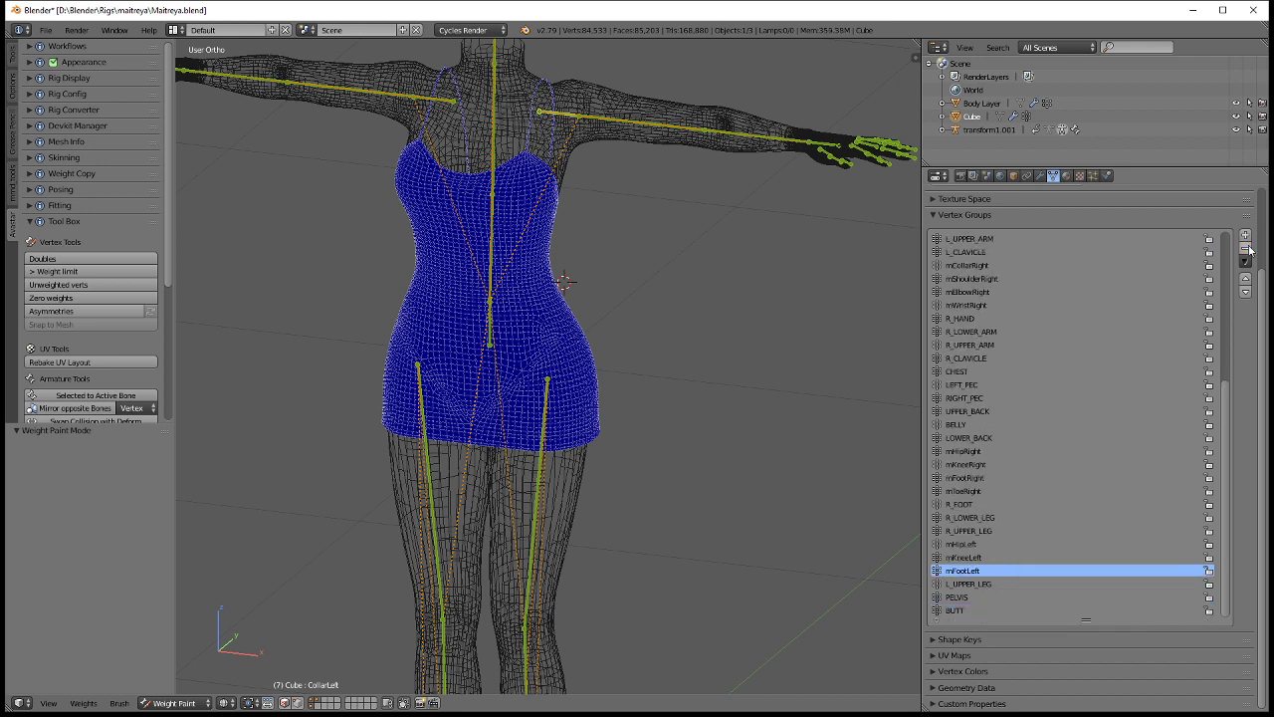
left_click(1247, 248)
left_click(1247, 248)
left_click(1247, 248)
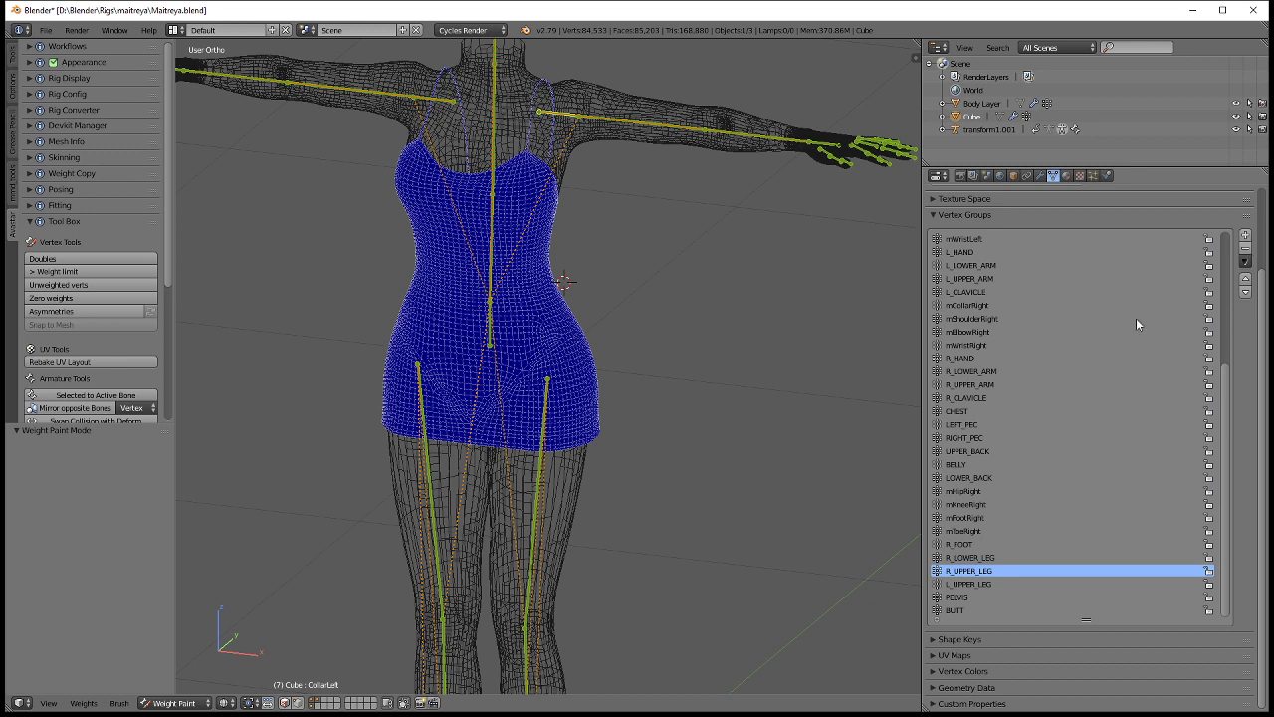
key("ctrl+z")
Delete the R_FOOT, mToeRight, mFootRight and mKneeRight vertex groups from the dress.
left_click(982, 544)
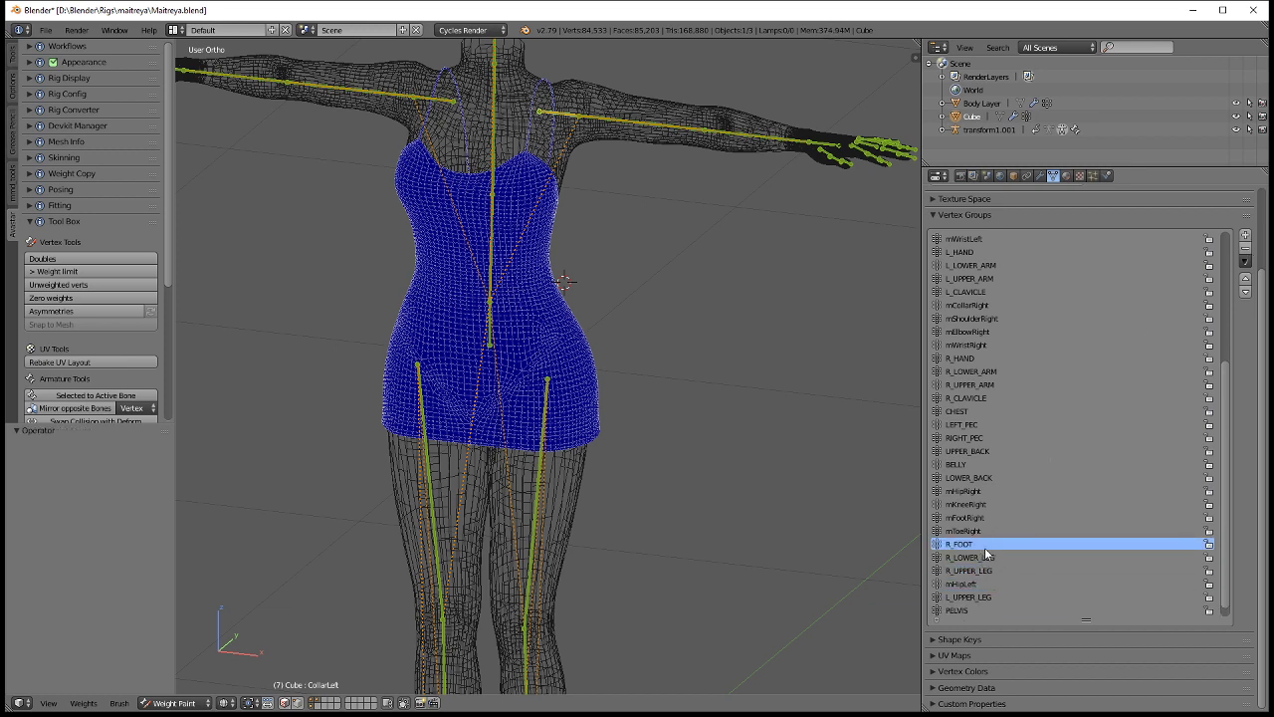
left_click(1245, 249)
left_click(1245, 248)
left_click(1245, 249)
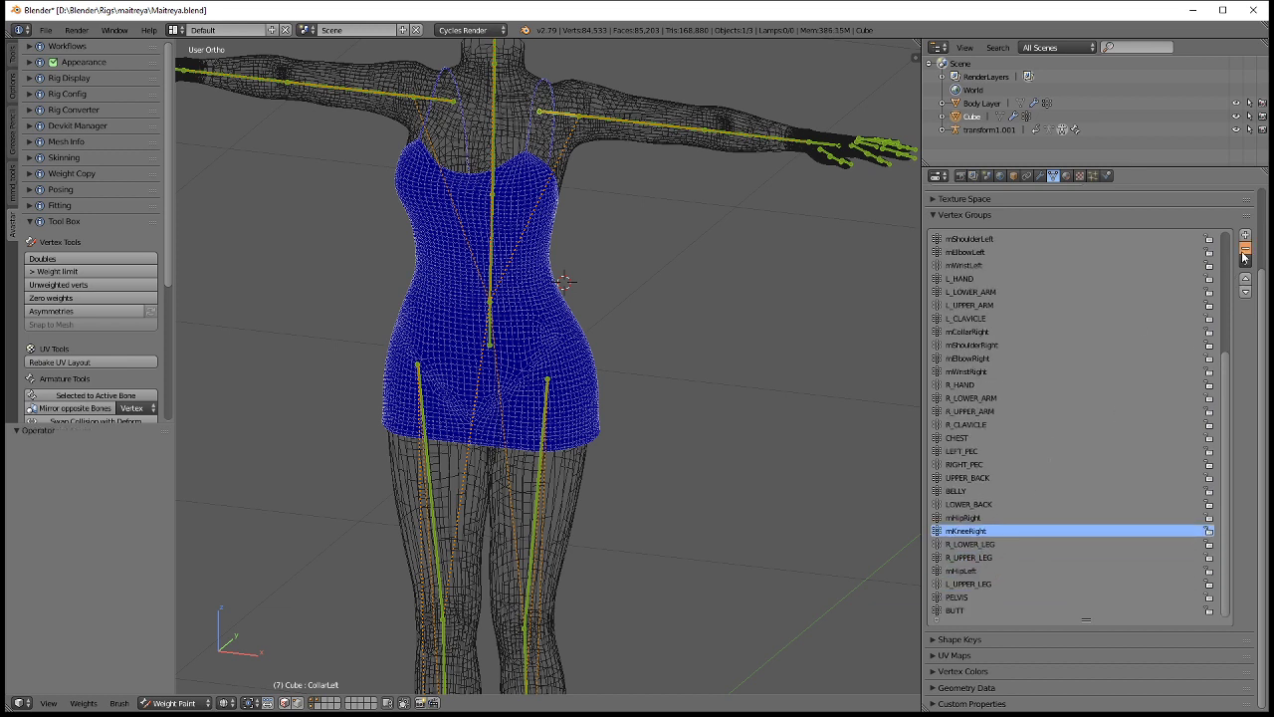
left_click(1245, 249)
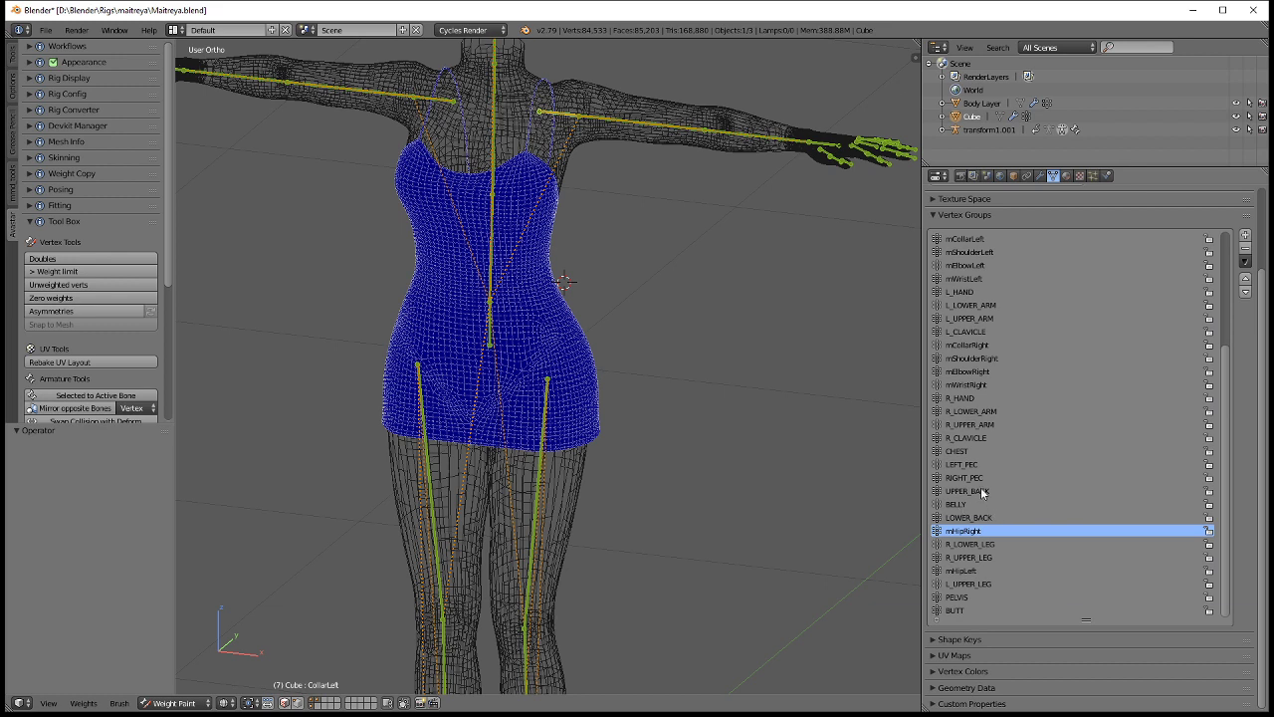
Delete the R_HAND and R_LOWER_ARM vertex groups from the dress.
scroll(1022, 430, "up", 5)
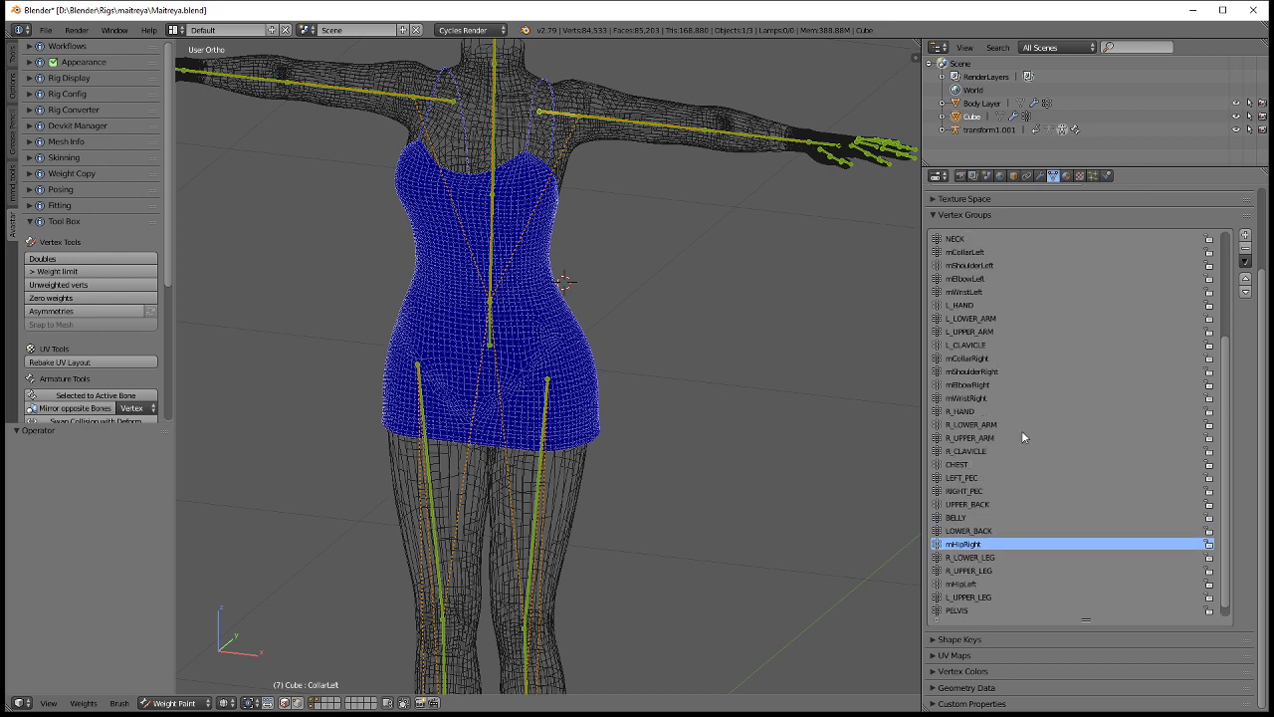
scroll(985, 453, "up", 2)
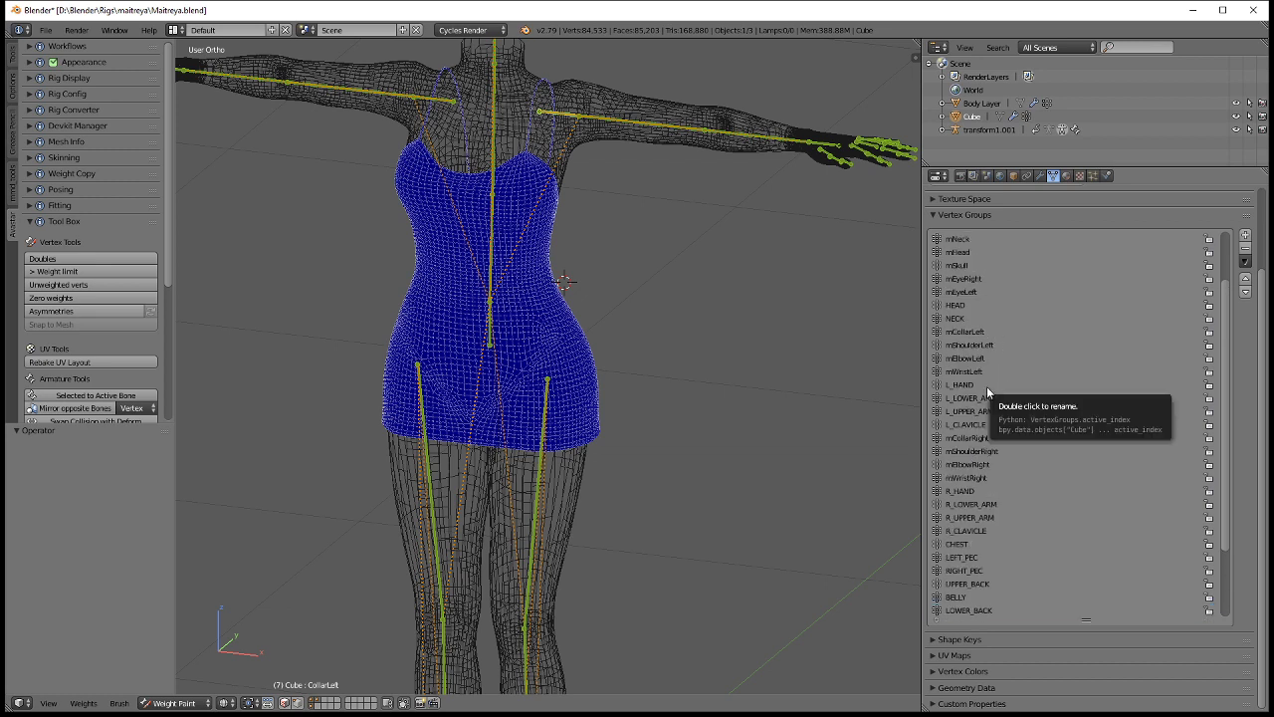
left_click(999, 490)
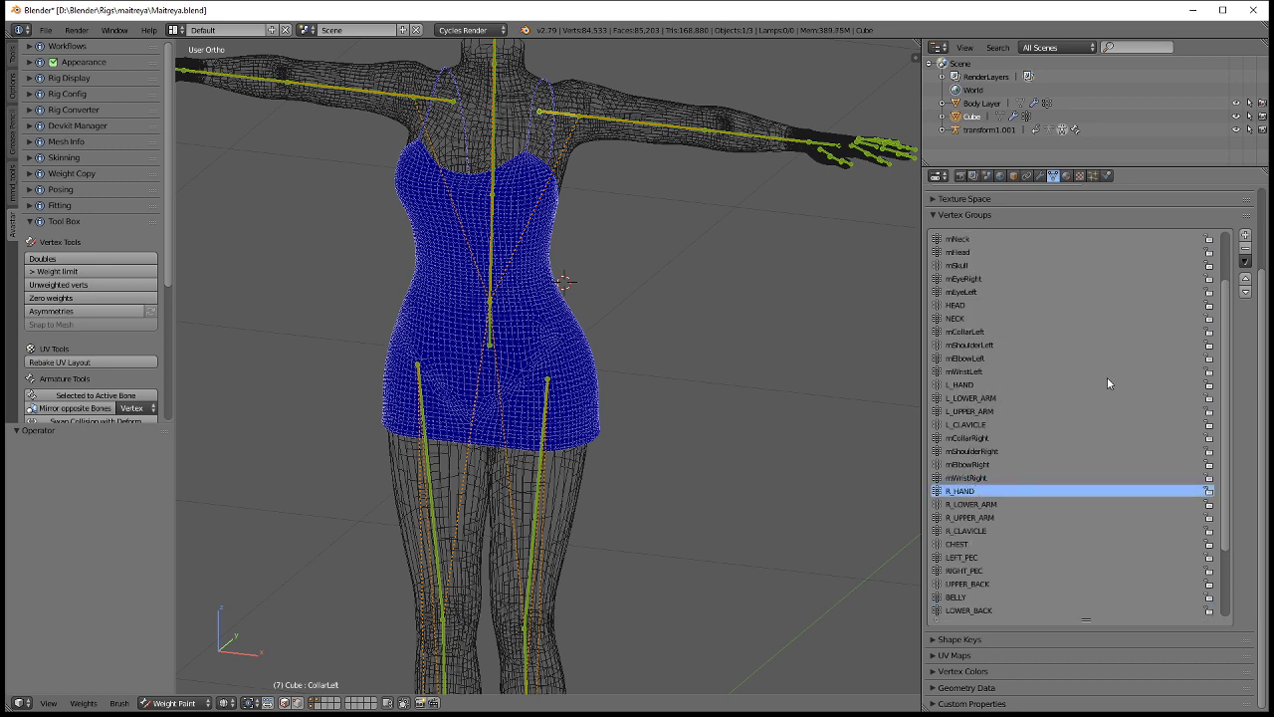
left_click(1244, 249)
left_click(982, 491)
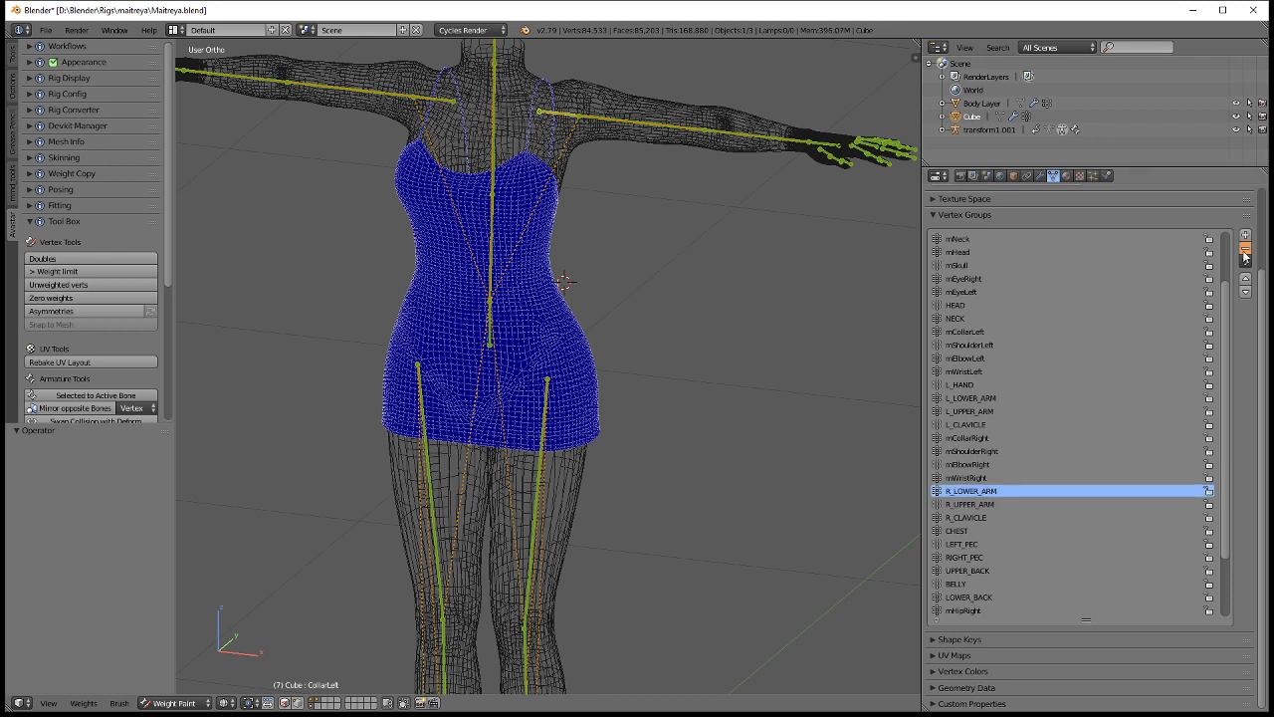
left_click(1244, 250)
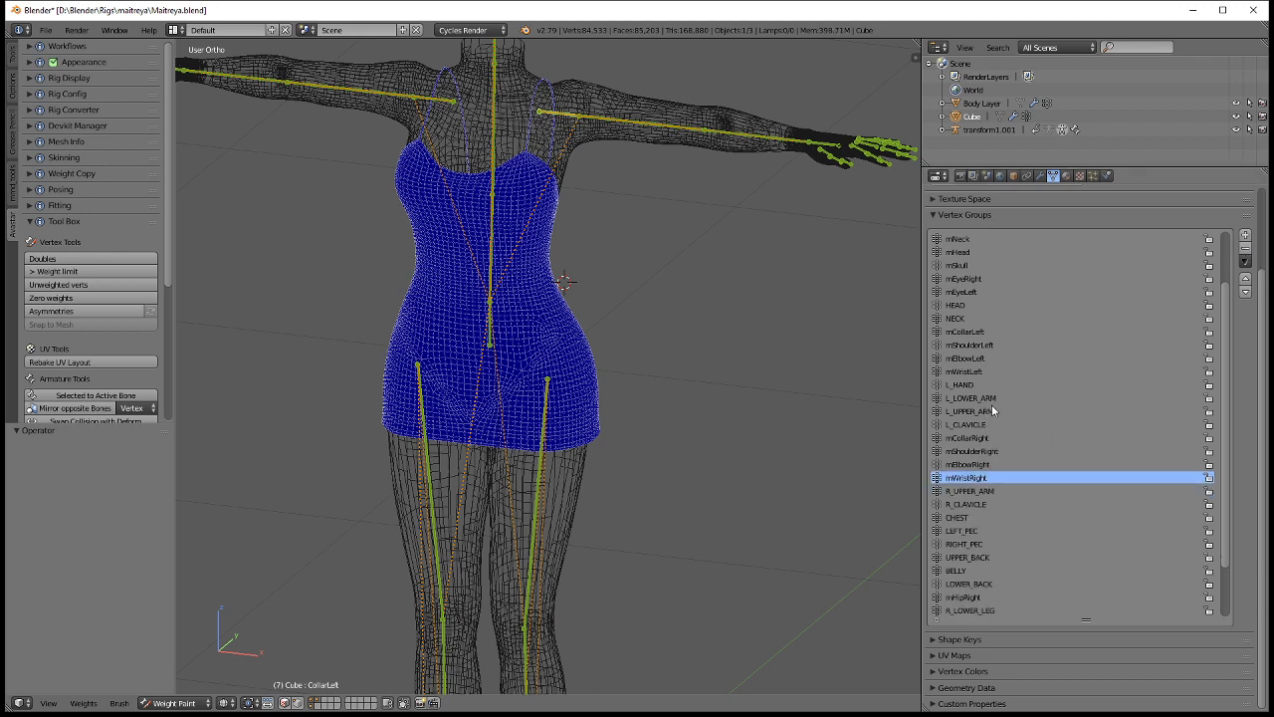
Delete the L_LOWER_ARM, L_HAND, mWristLeft and mElbowLeft vertex groups, then make mCollarLeft the active group.
left_click(994, 411)
left_click(988, 398)
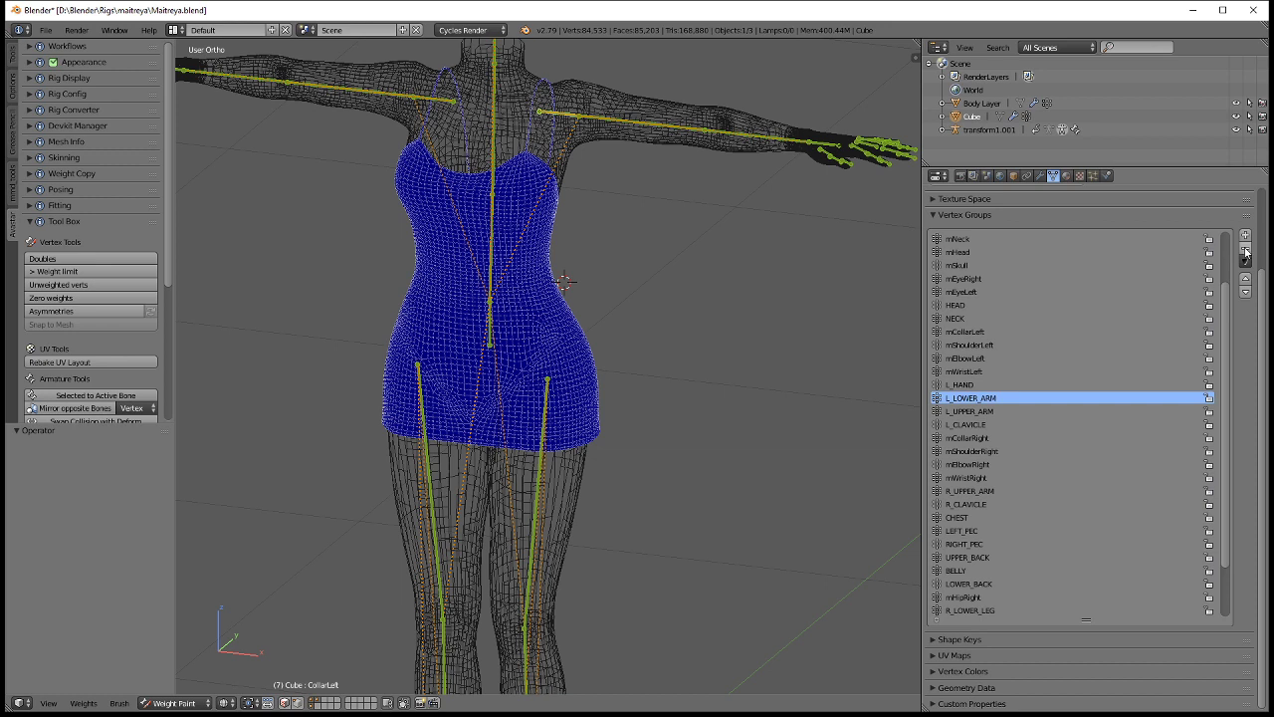
left_click(1244, 250)
left_click(1244, 250)
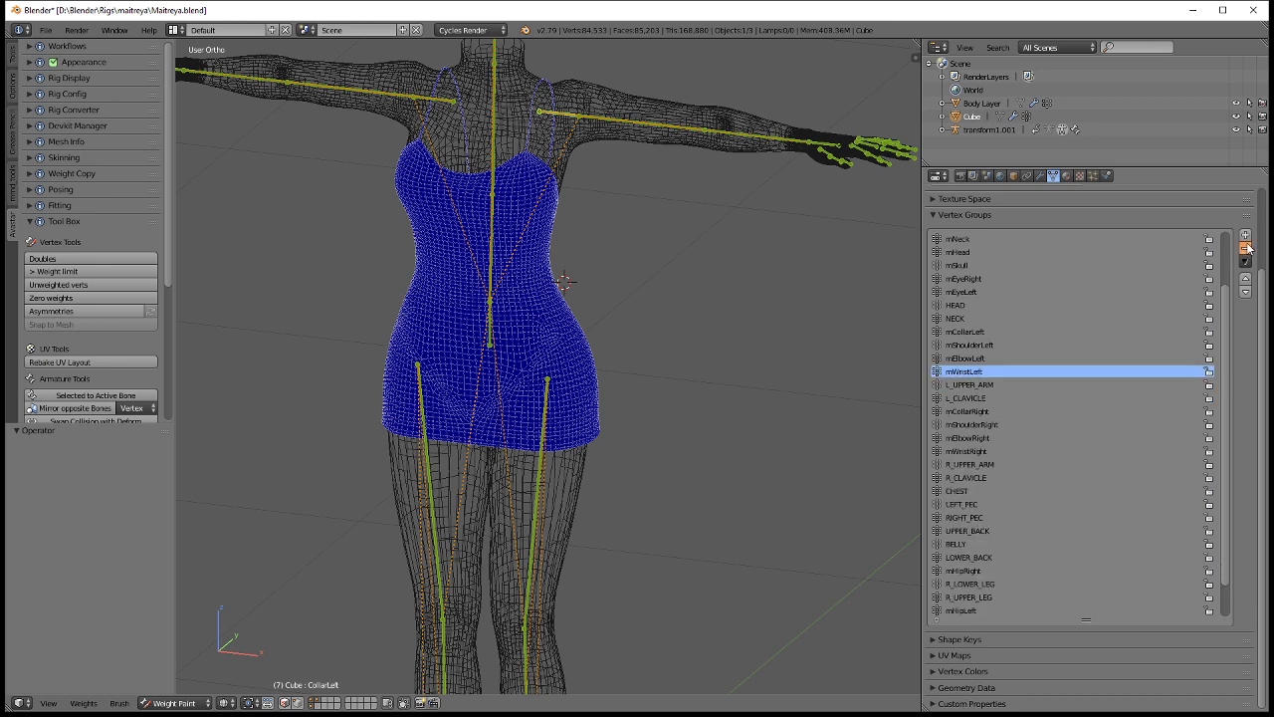
left_click(1244, 250)
left_click(1244, 250)
left_click(1057, 332)
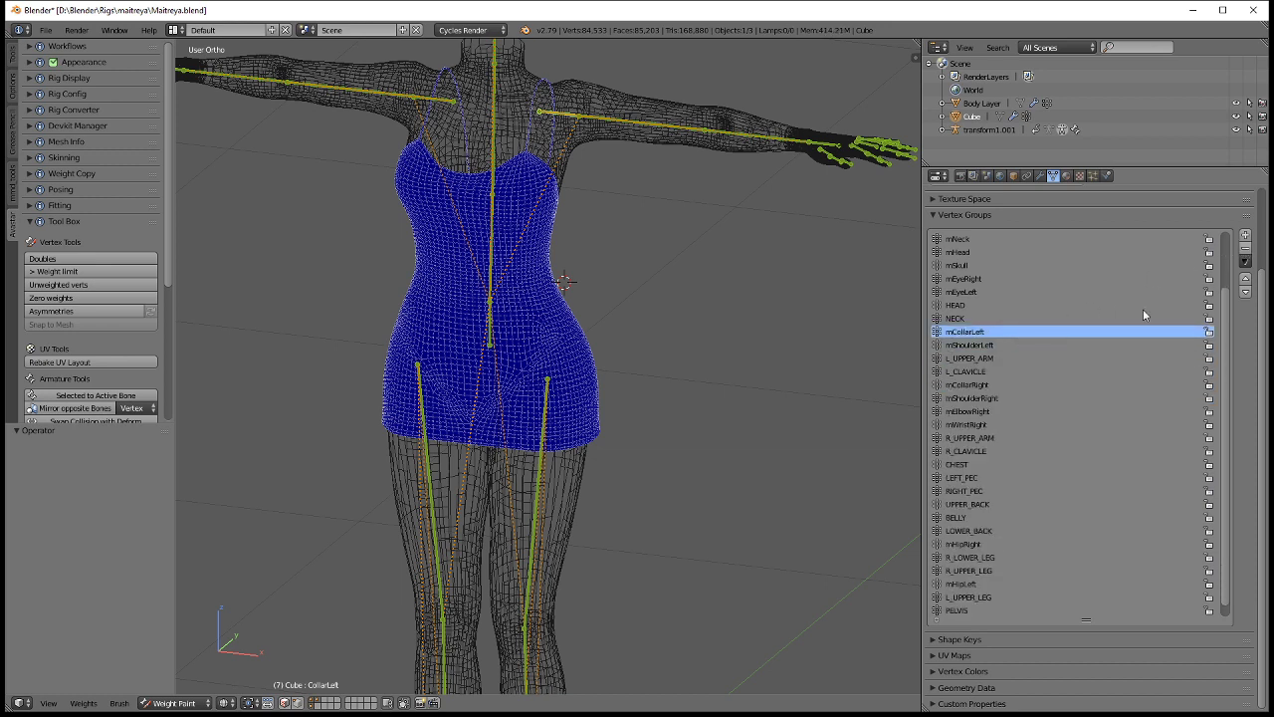
Delete the mElbowRight and mWristRight vertex groups from the dress.
left_click(1006, 411)
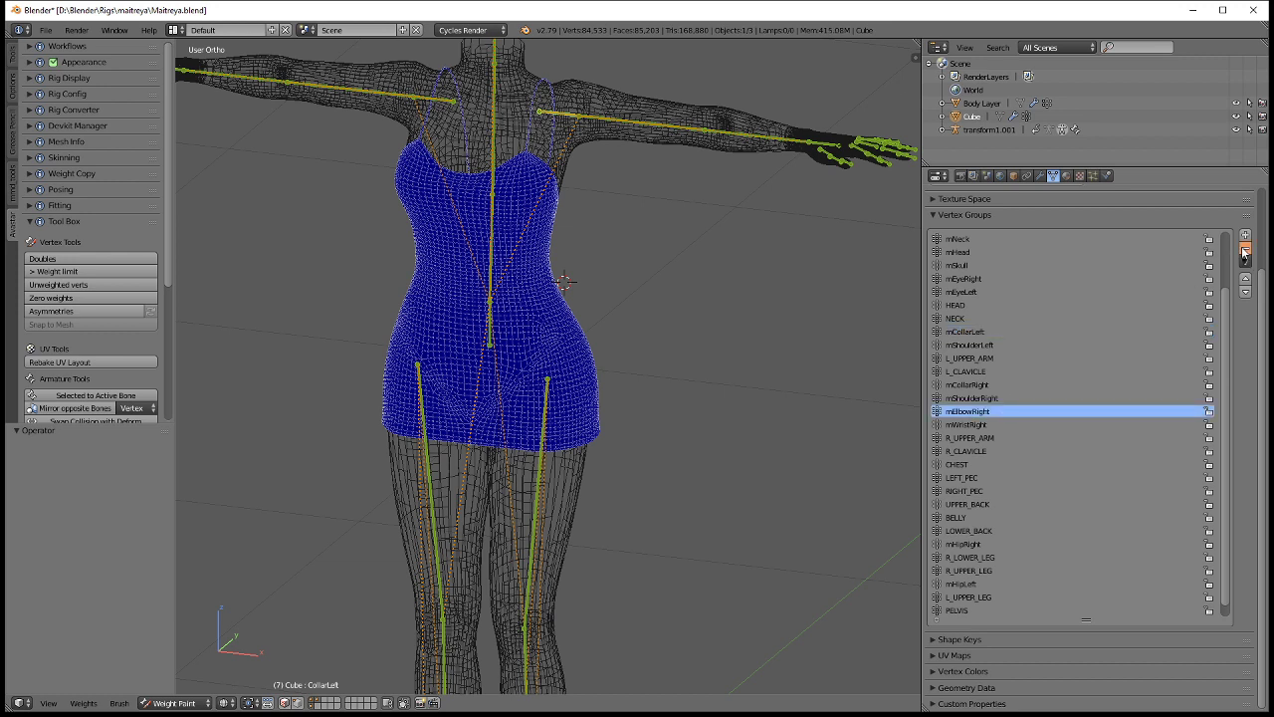
left_click(1244, 248)
left_click(975, 411)
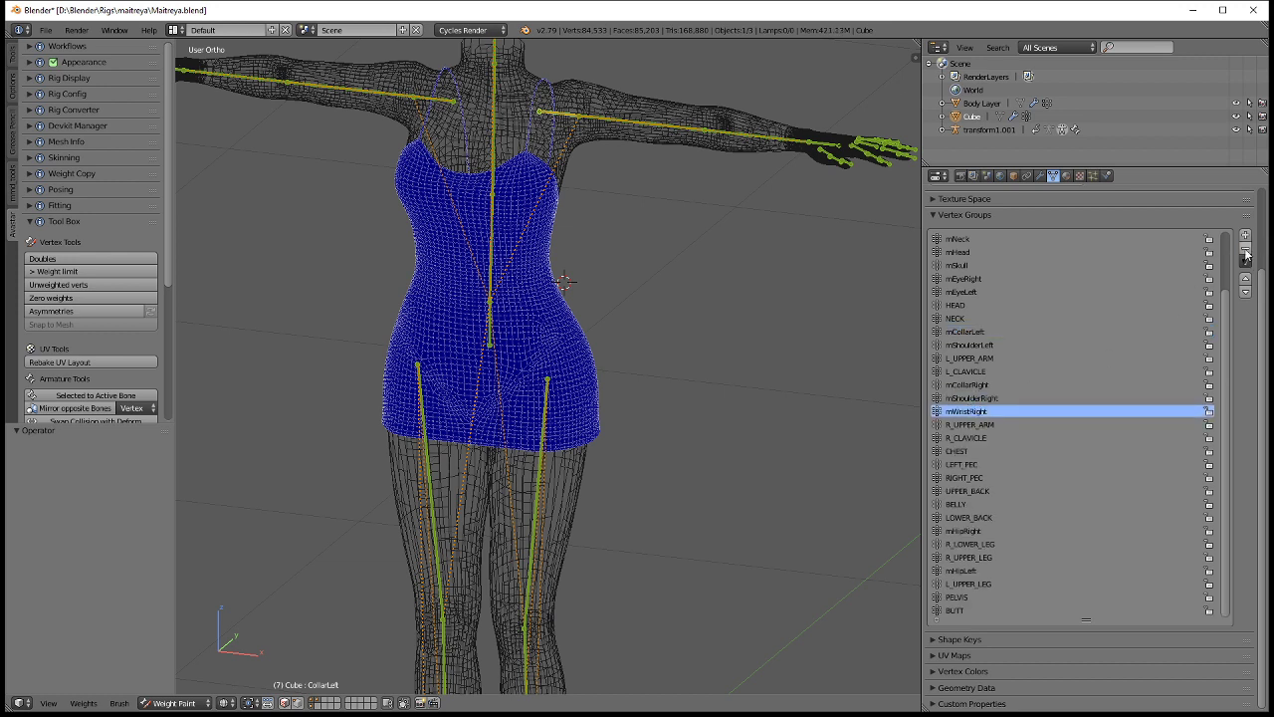
left_click(1244, 248)
Delete the HEAD vertex group from the dress.
left_click(969, 343)
scroll(1003, 314, "up", 3)
scroll(1003, 315, "up", 1)
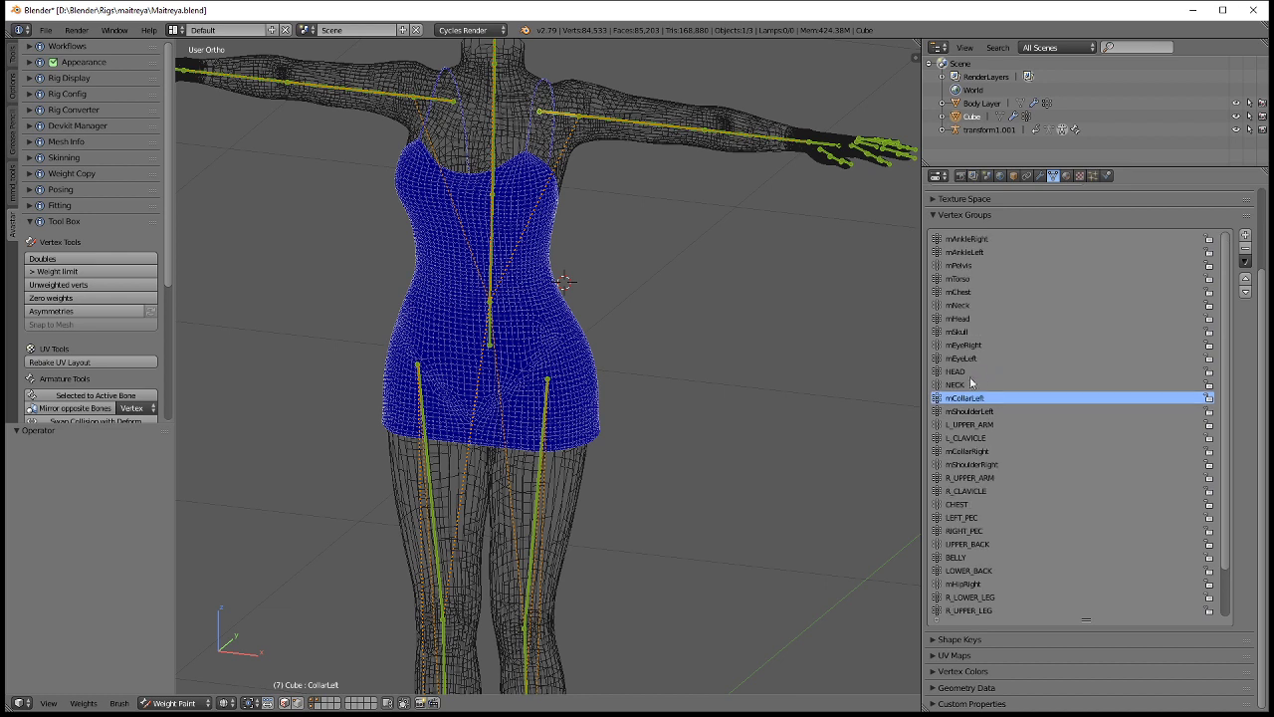
left_click(975, 371)
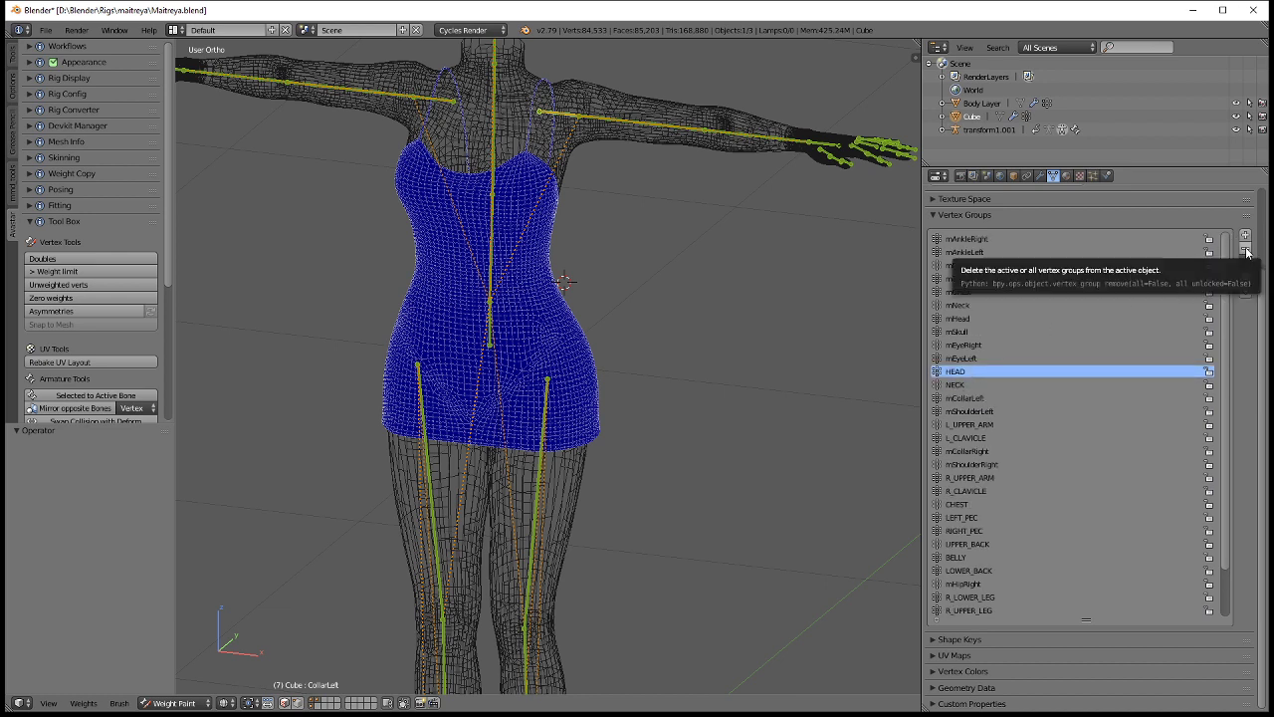
left_click(1245, 249)
left_click(1245, 249)
left_click(1245, 249)
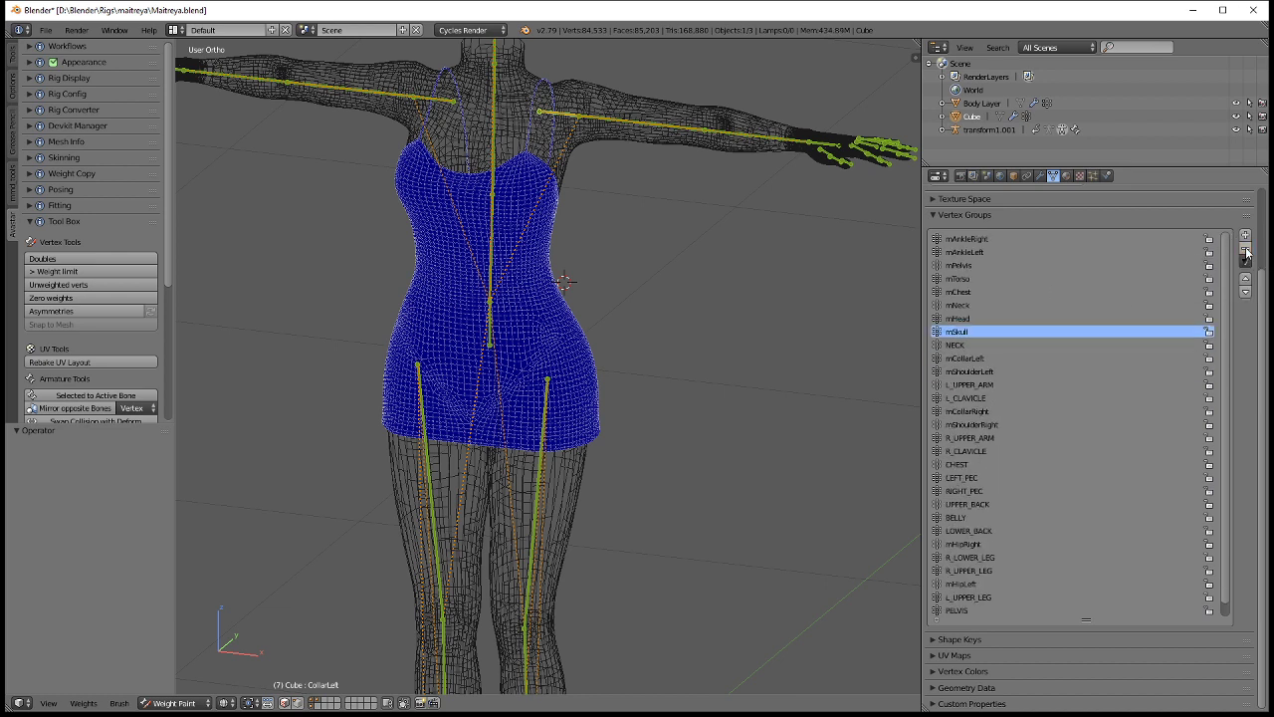
left_click(1245, 249)
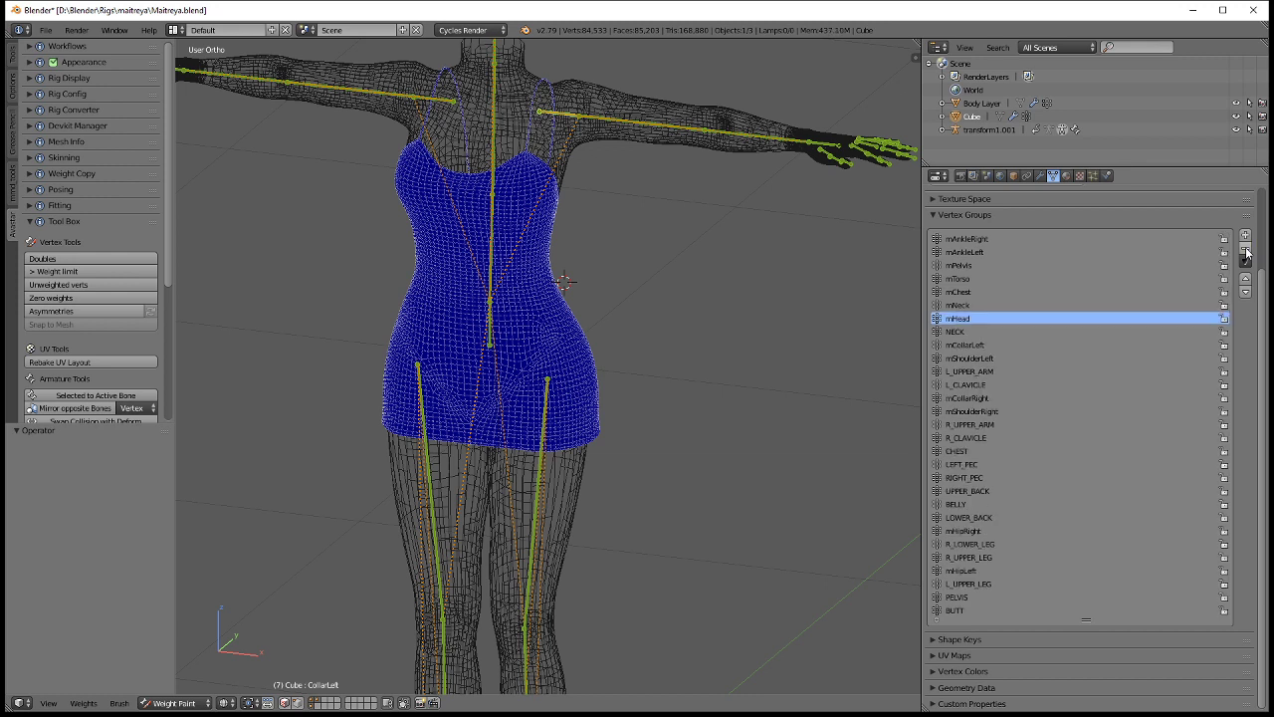
key("ctrl+z")
key("ctrl+z")
key("ctrl+z")
key("ctrl+z")
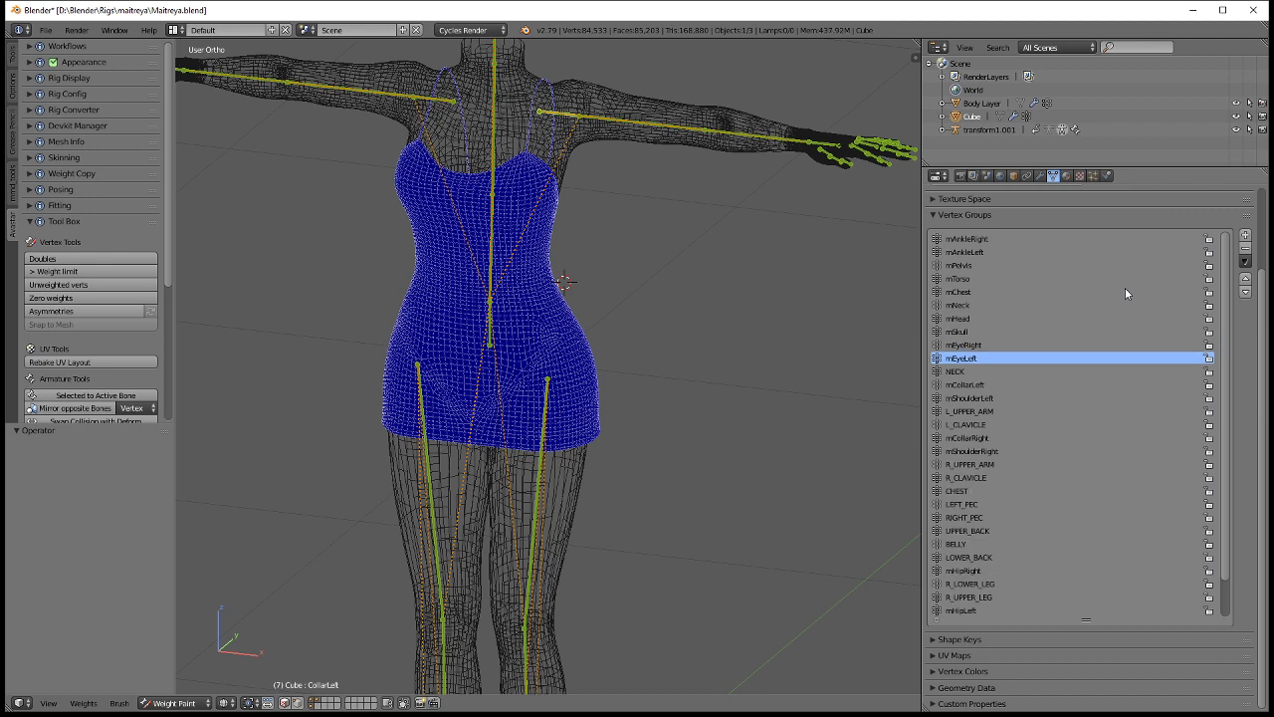
Delete the mEyeLeft, mEyeRight, mSkull and mHead vertex groups from the dress.
left_click(1245, 248)
left_click(1245, 248)
left_click(1245, 249)
left_click(1246, 249)
left_click(1245, 249)
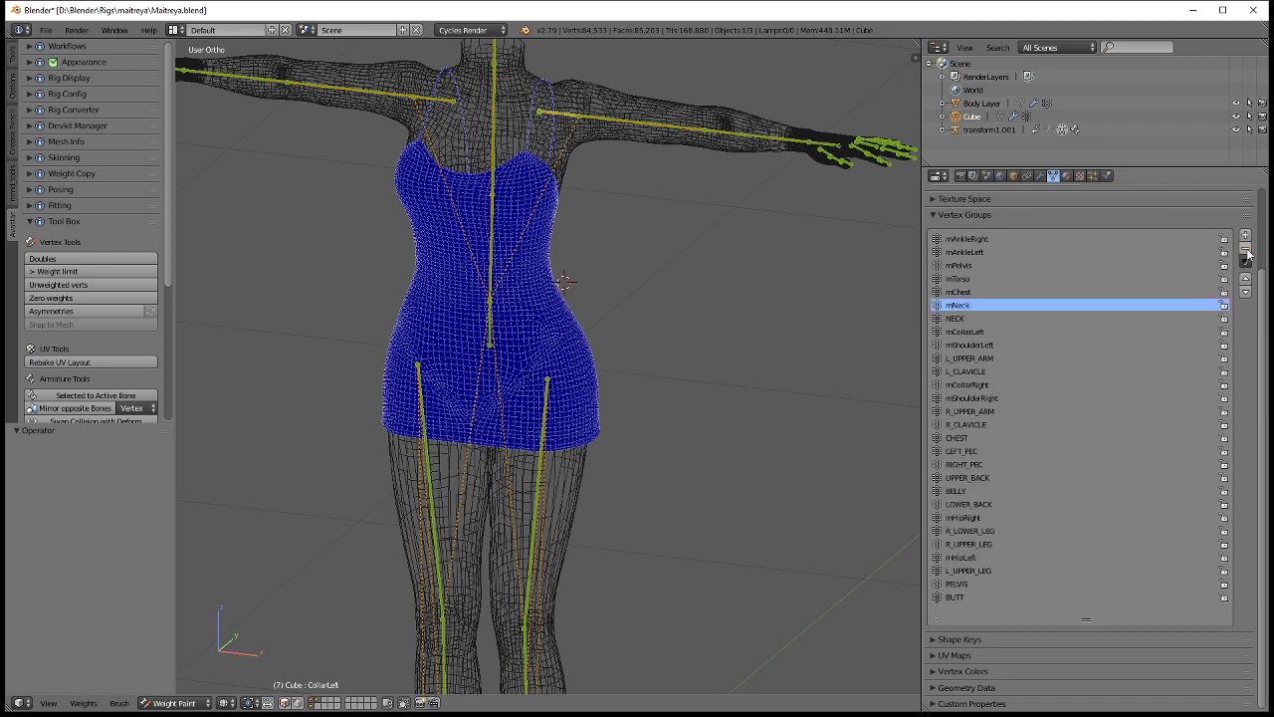
Delete the mAnkleLeft and mAnkleRight vertex groups from the dress.
left_click(1007, 252)
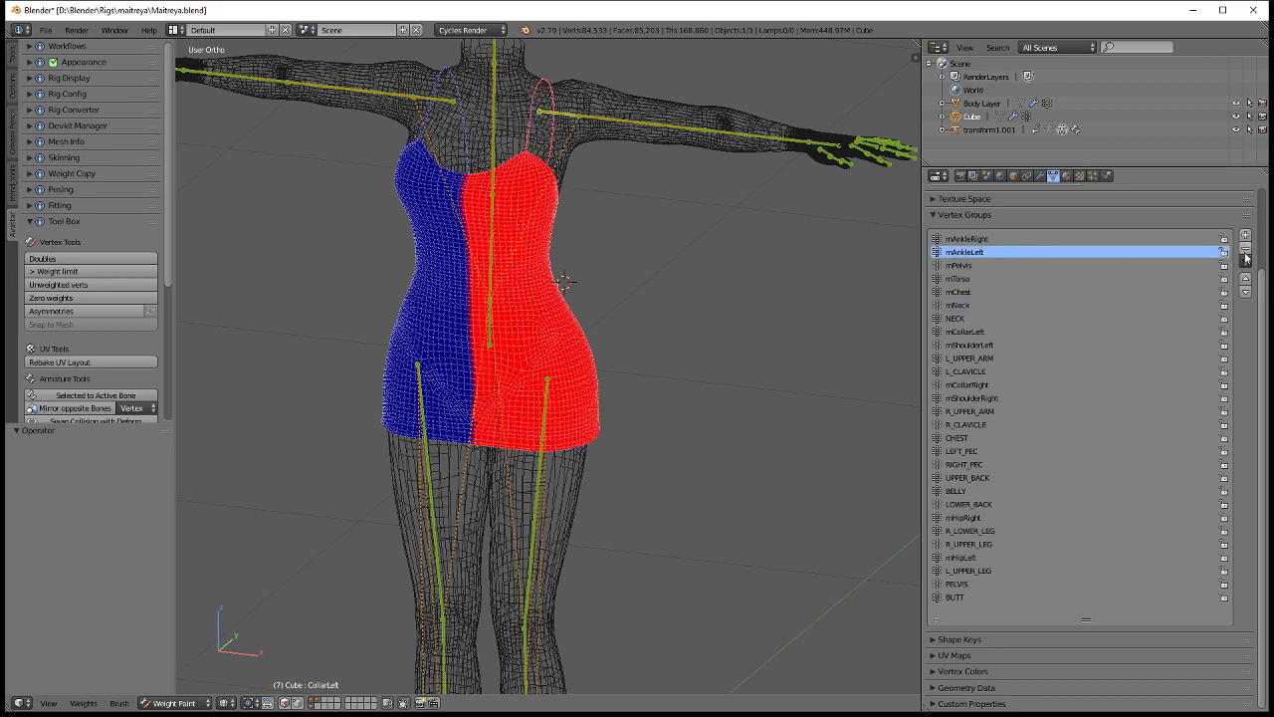
left_click(1245, 248)
left_click(1245, 249)
Inspect the dress's weights for mTorso, mNeck, L_UPPER_ARM, CHEST, PELVIS and R_UPPER_ARM.
left_click(969, 254)
left_click(961, 278)
left_click(1000, 331)
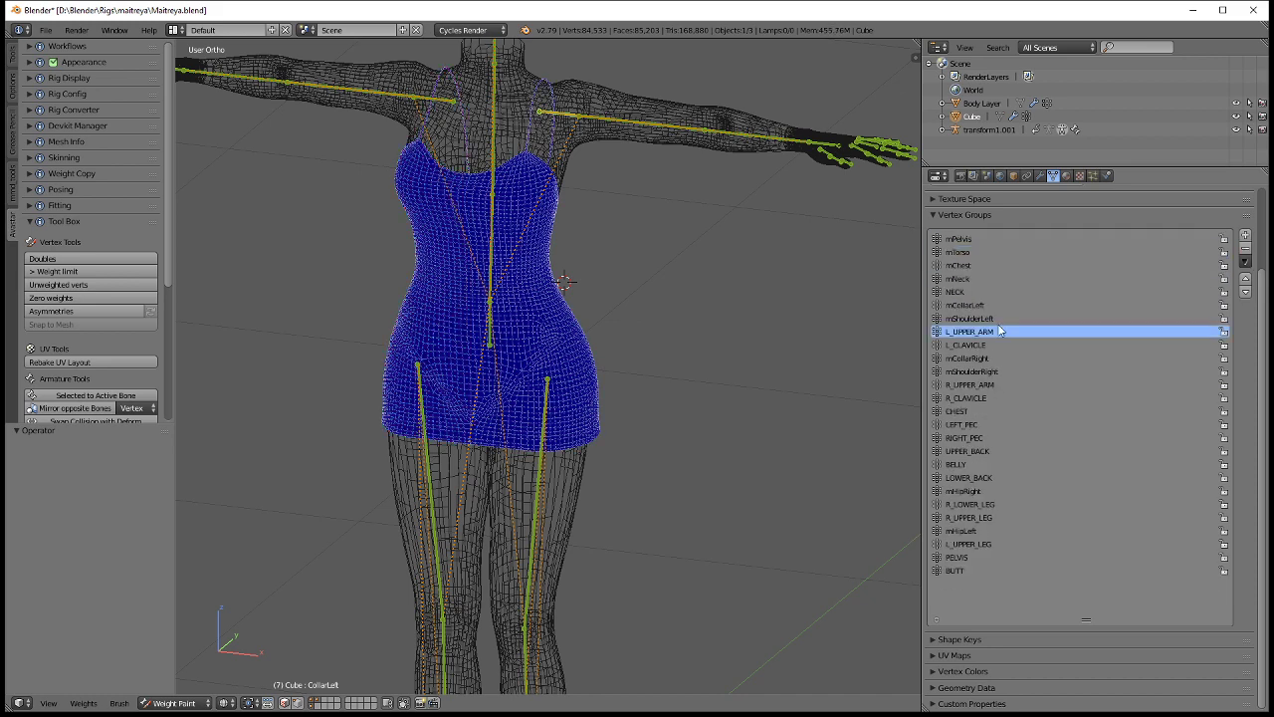
left_click(949, 412)
left_click(950, 560)
left_click(986, 383)
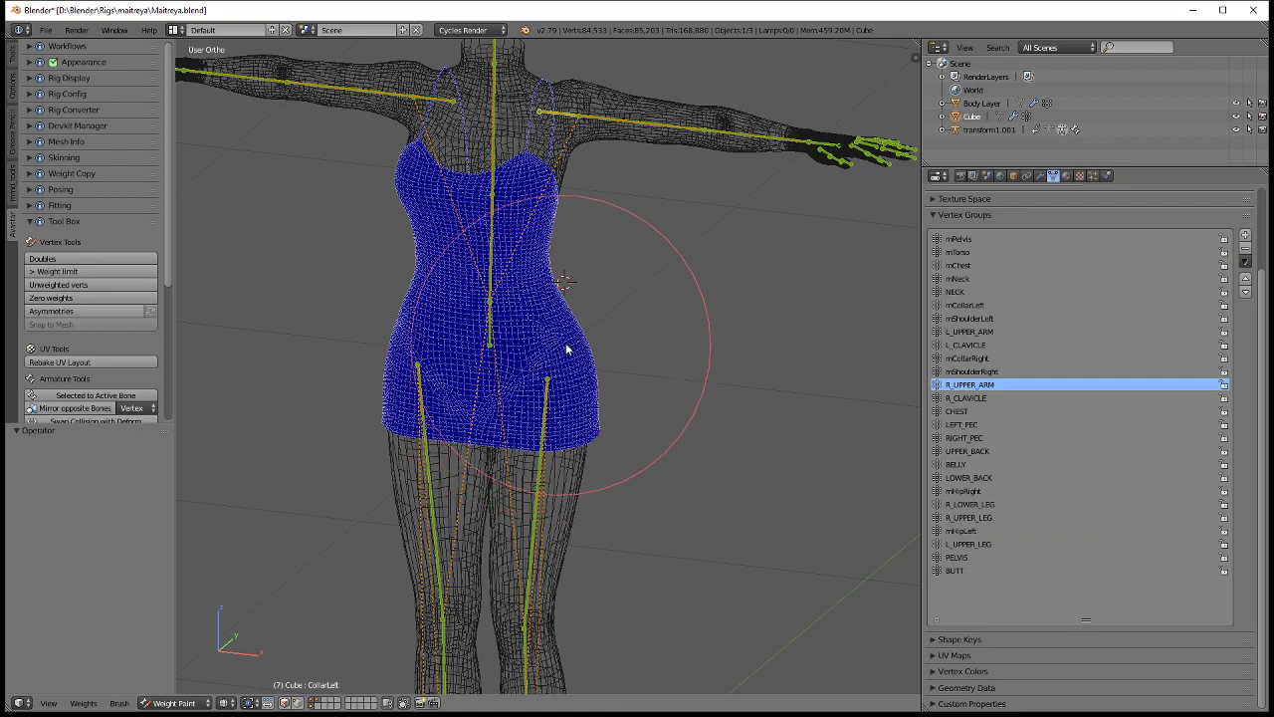
Return to Object Mode, select the body and the dress together, and enter Weight Paint mode with the dress active.
key("ctrl+Tab")
middle_click_drag(591, 148, 582, 205, "shift")
right_click(572, 204)
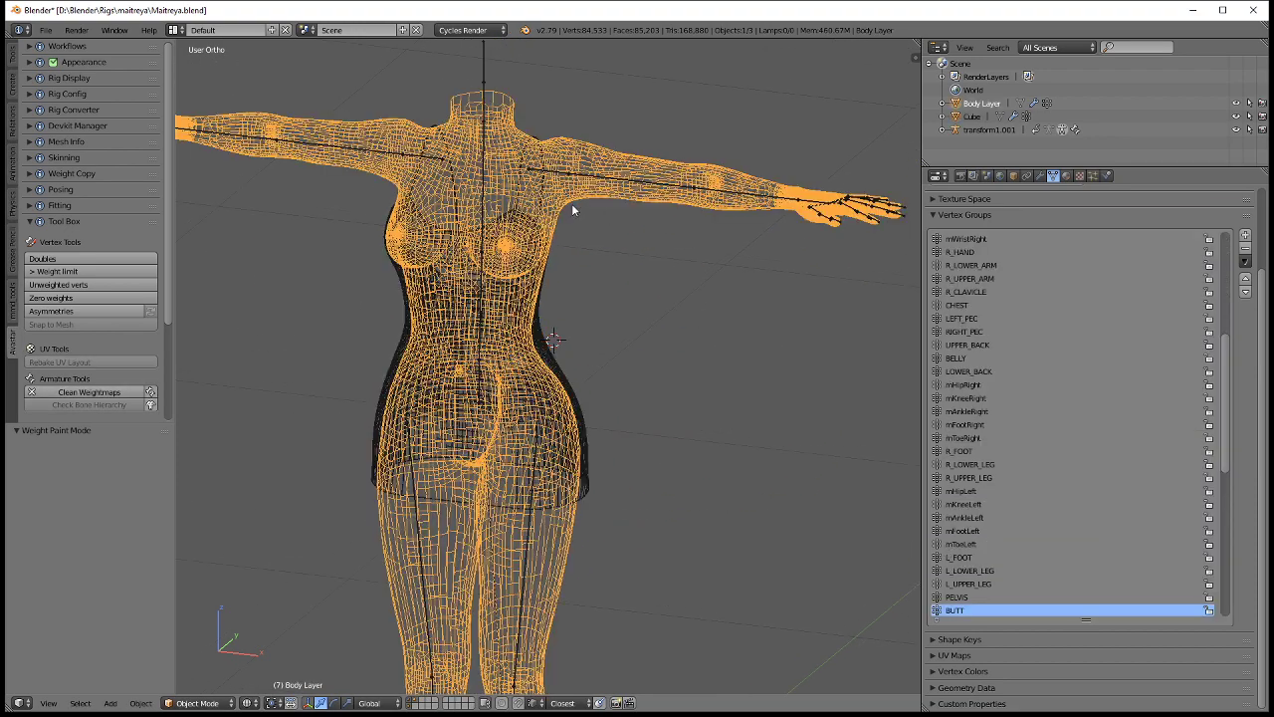
right_click(534, 365, "shift")
key("ctrl+Tab")
Put the dress into Edit Mode in front view, framed on the waist and hips.
key("KP_1")
scroll(572, 329, "up", 5)
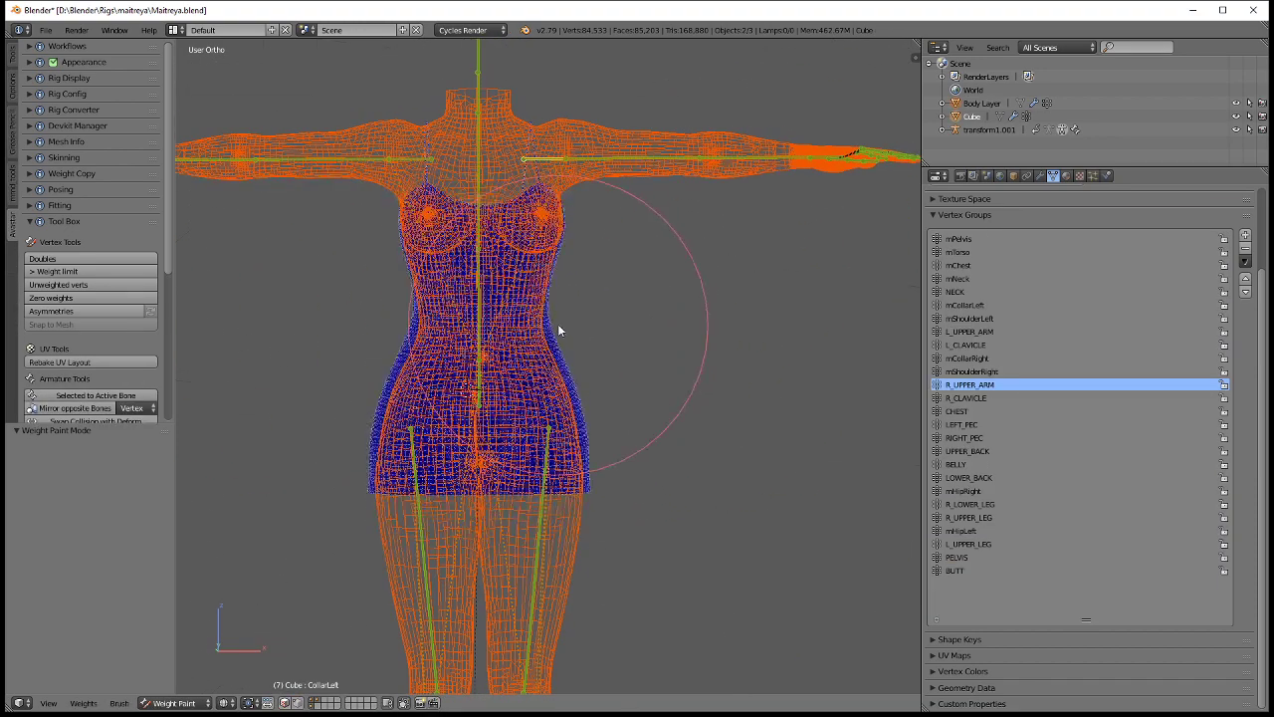
key("Tab")
middle_click_drag(608, 337, 670, 335, "shift")
scroll(670, 336, "up", 1)
Try to move a side vertex at the dress's waist inward along X with proportional editing.
right_click(622, 288)
right_click(666, 266)
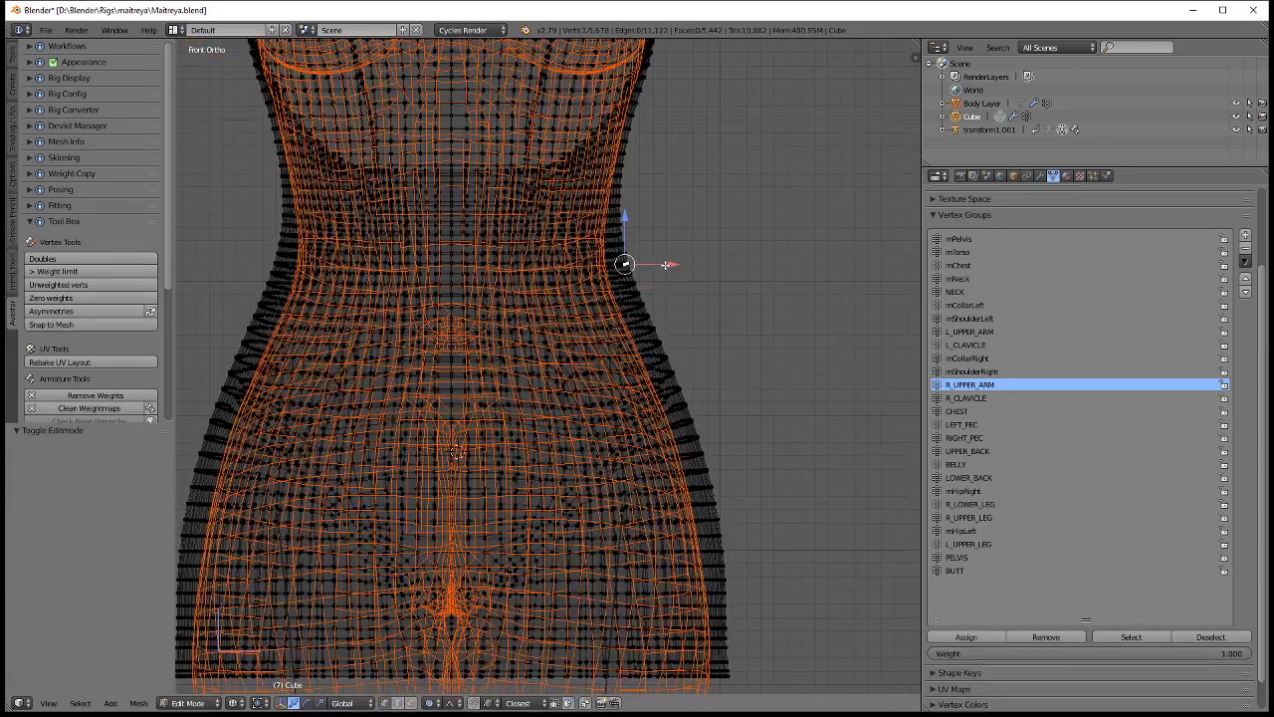
middle_click_drag(663, 265, 690, 276, "shift")
left_click_drag(708, 275, 697, 276)
key("ctrl+z")
Move a side vertex on the dress's upper hip inward about 0.016 along X, with a proportional size of about 0.12.
key("g")
key("x")
scroll(750, 290, "down", 4)
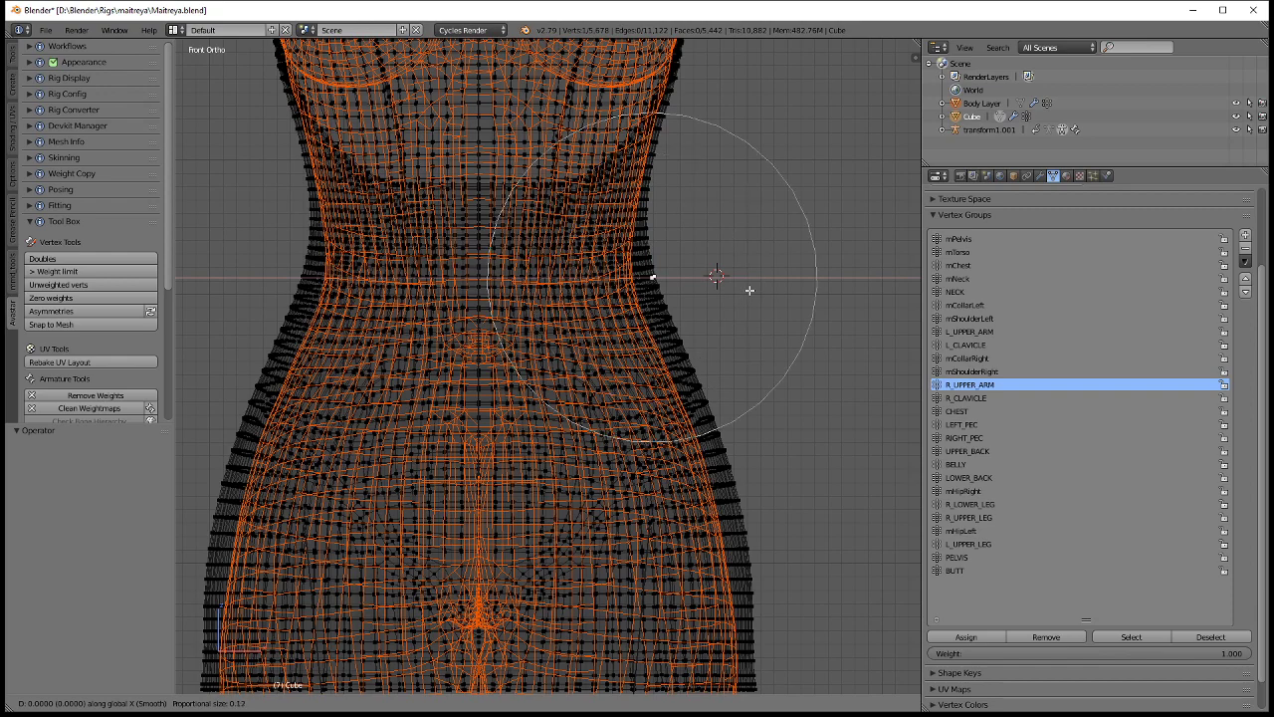
right_click(713, 278)
right_click(715, 336)
key("g")
key("x")
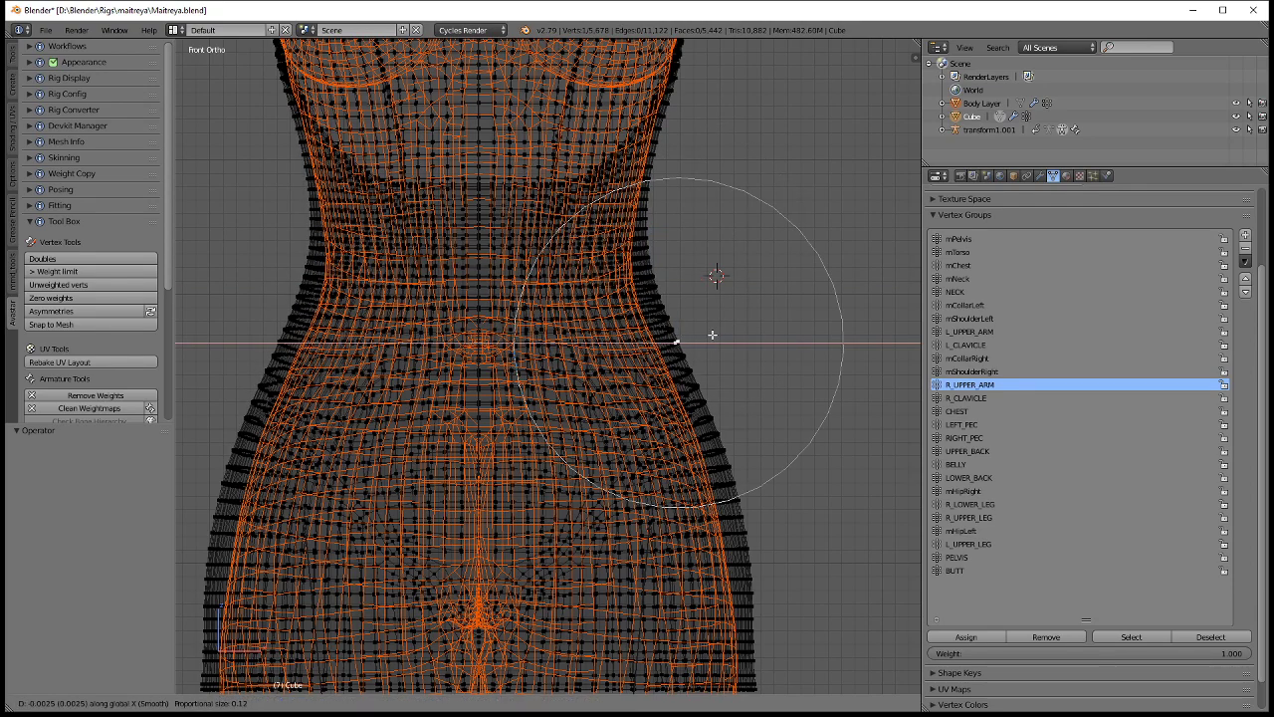
left_click(700, 332)
Move a side vertex at the dress's mid-hip inward about 0.008 along X.
right_click(756, 479)
middle_click_drag(808, 530, 783, 408, "shift")
key("g")
key("x")
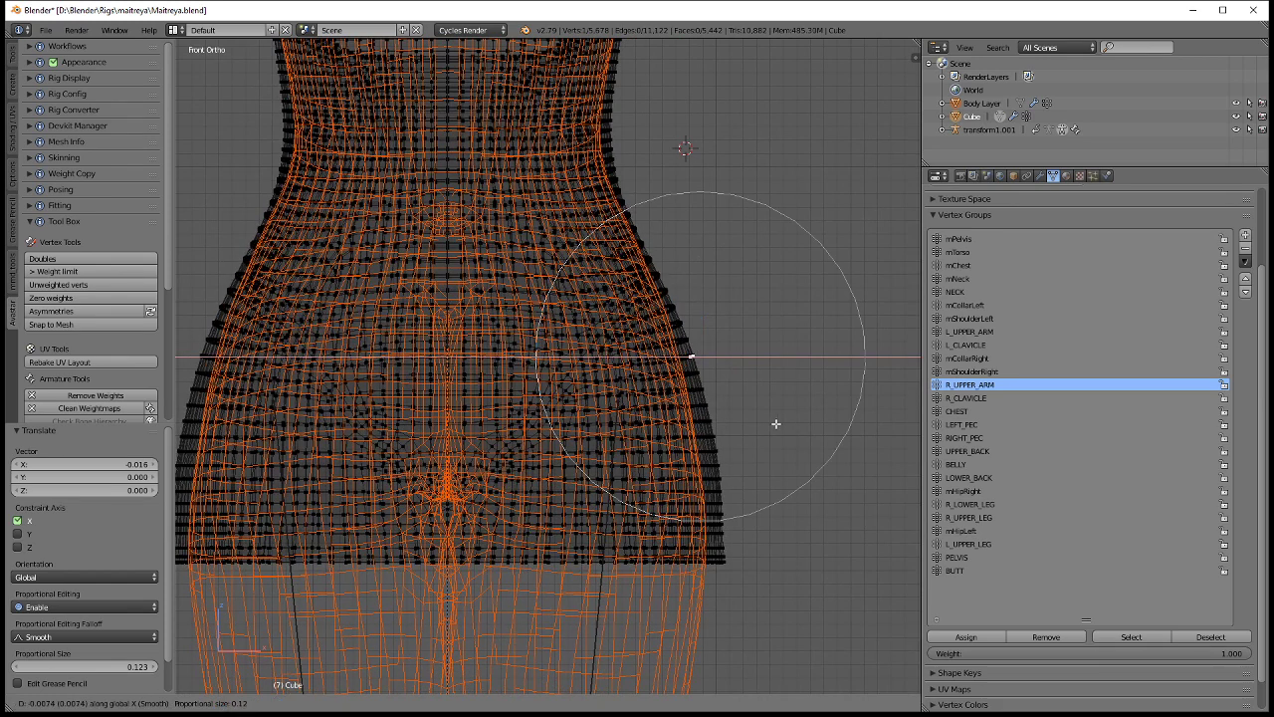
left_click(775, 423)
Move the outer corner vertex of the dress's hem inward about 0.003 along X.
right_click(719, 563)
key("g")
key("x")
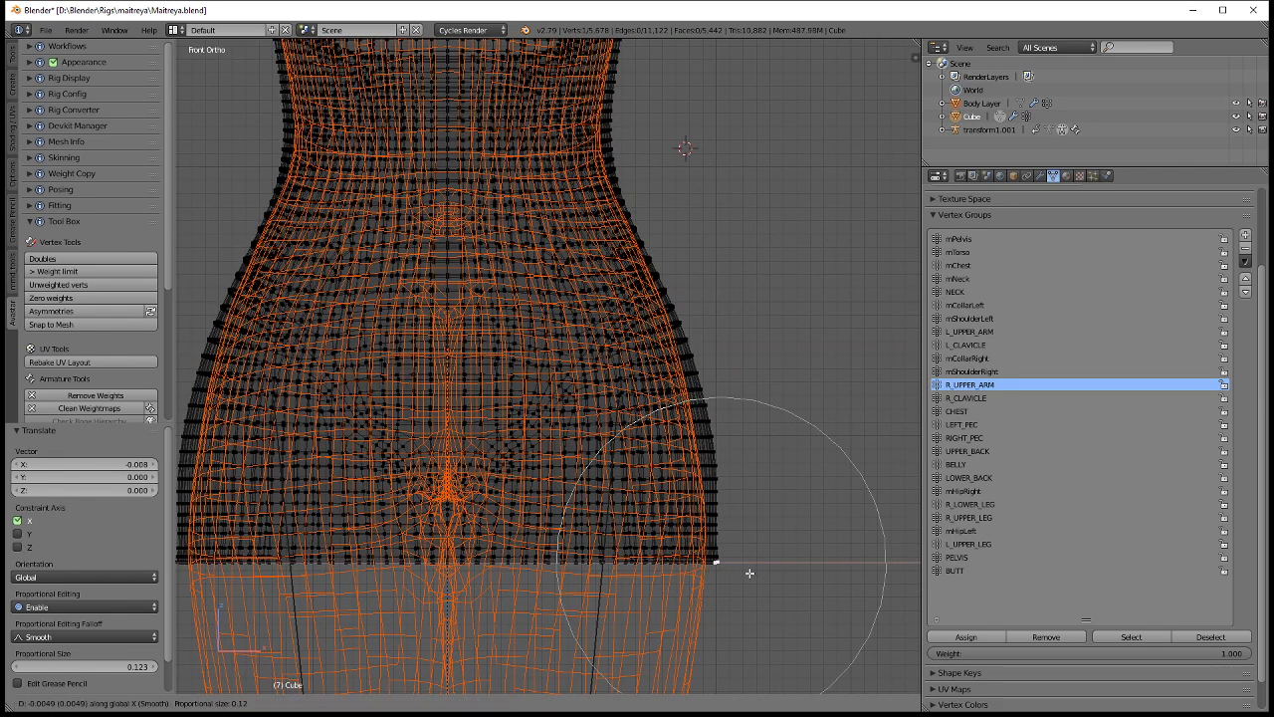
left_click(750, 570)
Move a side vertex between the dress's mid-hip and hem inward about 0.005 along X.
right_click(730, 448)
right_click(726, 372)
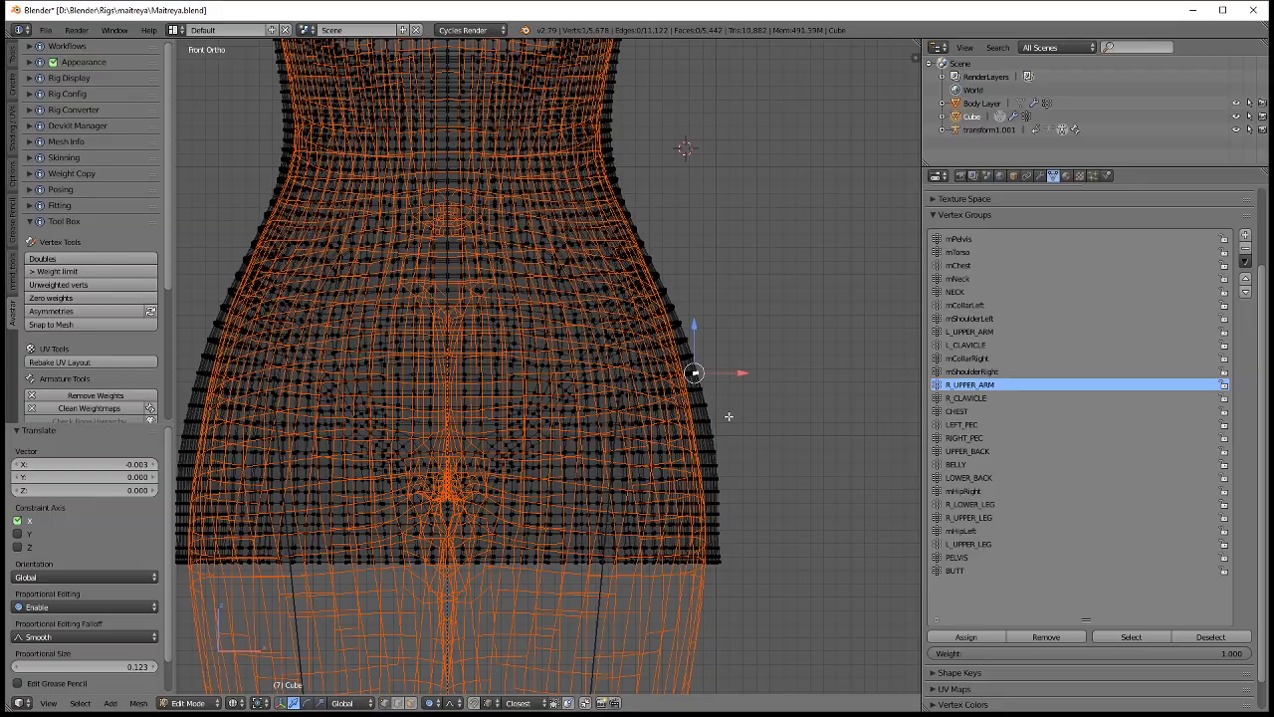
right_click(728, 416)
key("g")
key("x")
left_click(720, 415)
scroll(714, 403, "down", 3)
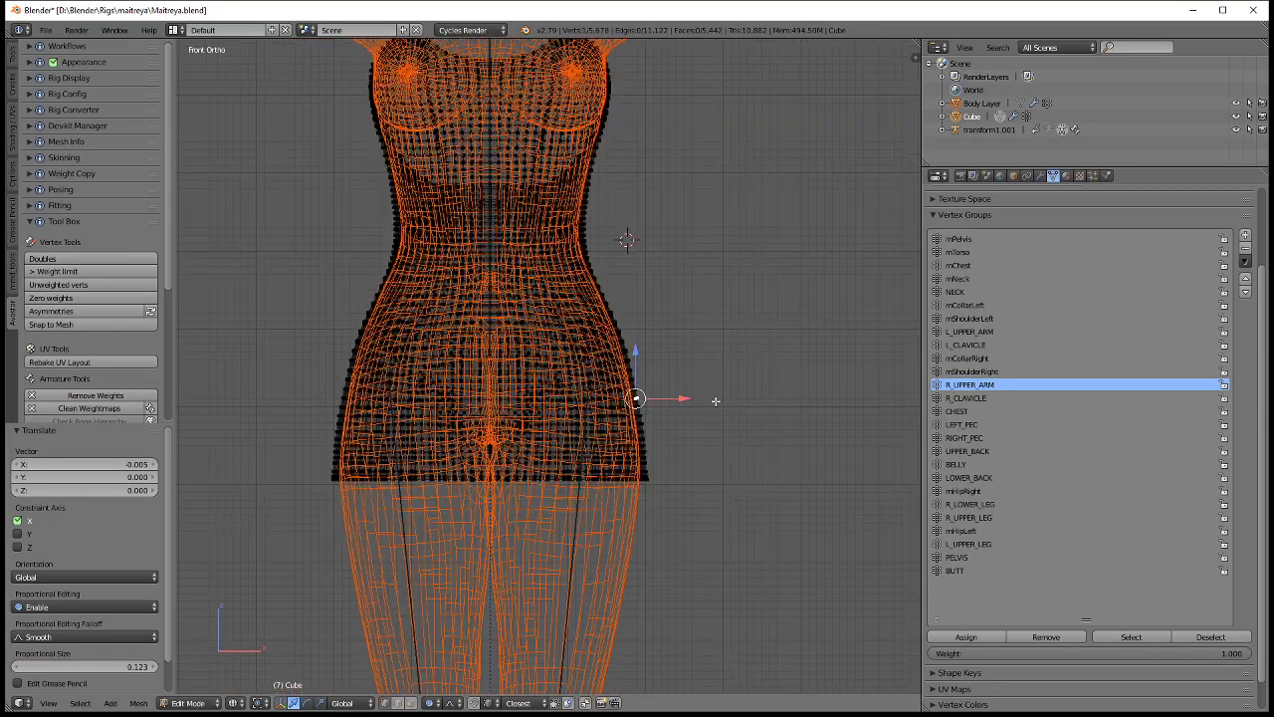
Move a side vertex at the dress's waist freely inward by about 0.01, seen from an angled view.
middle_click_drag(648, 288, 680, 481, "shift")
scroll(688, 471, "up", 2)
middle_click_drag(681, 338, 608, 353)
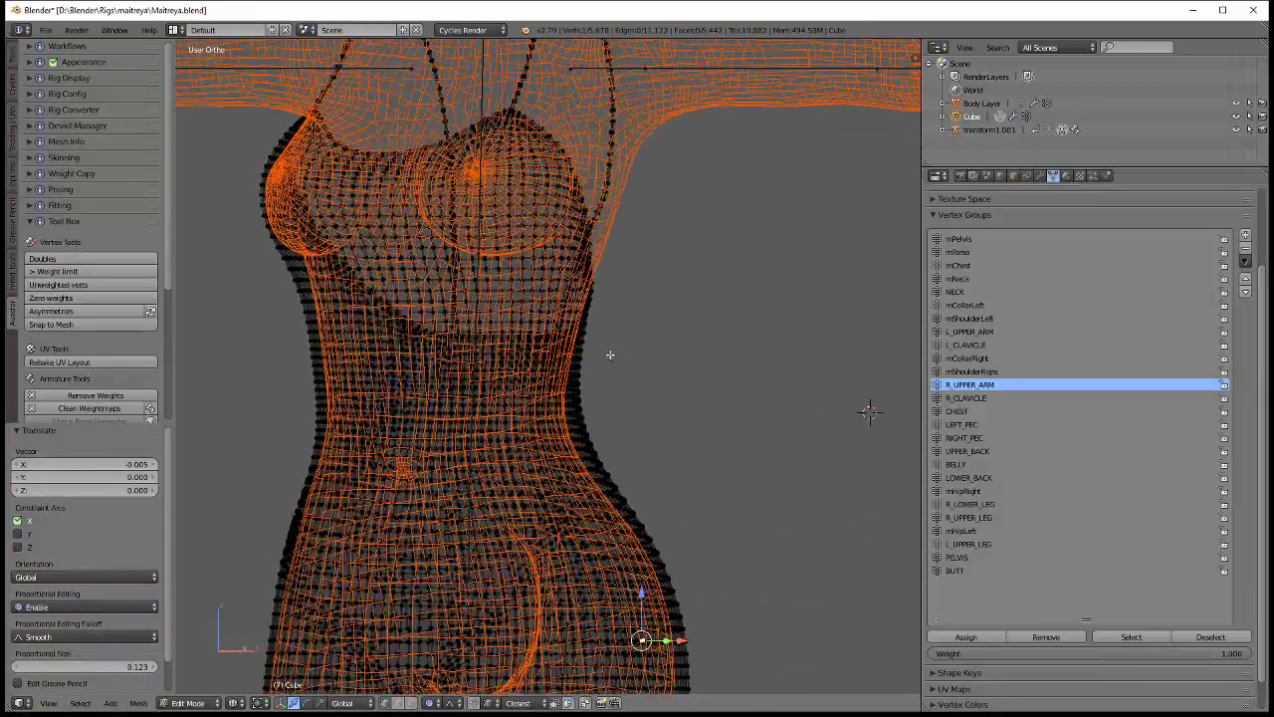
key("g")
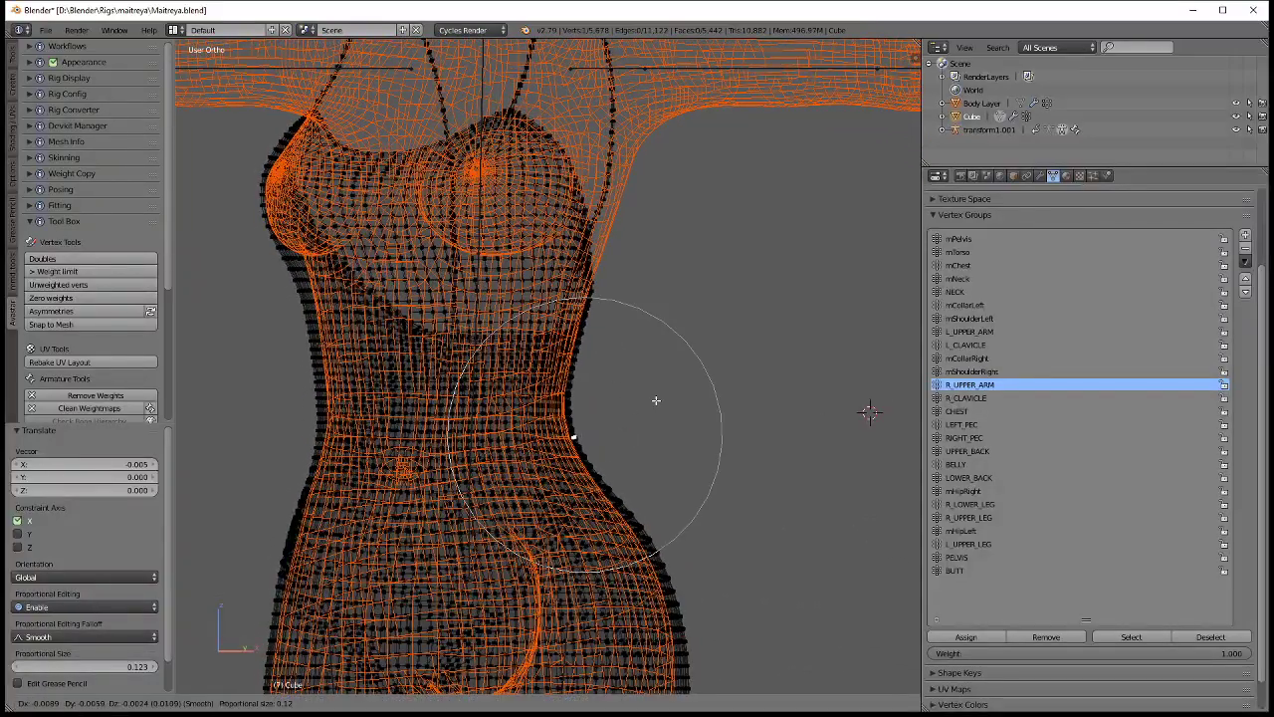
left_click(659, 405)
Show the dress in solid shading and move the waist side vertex outward about 0.001 along X.
middle_click_drag(659, 406, 397, 416)
key("Tab")
scroll(397, 416, "up", 3)
key("Tab")
scroll(478, 406, "up", 3)
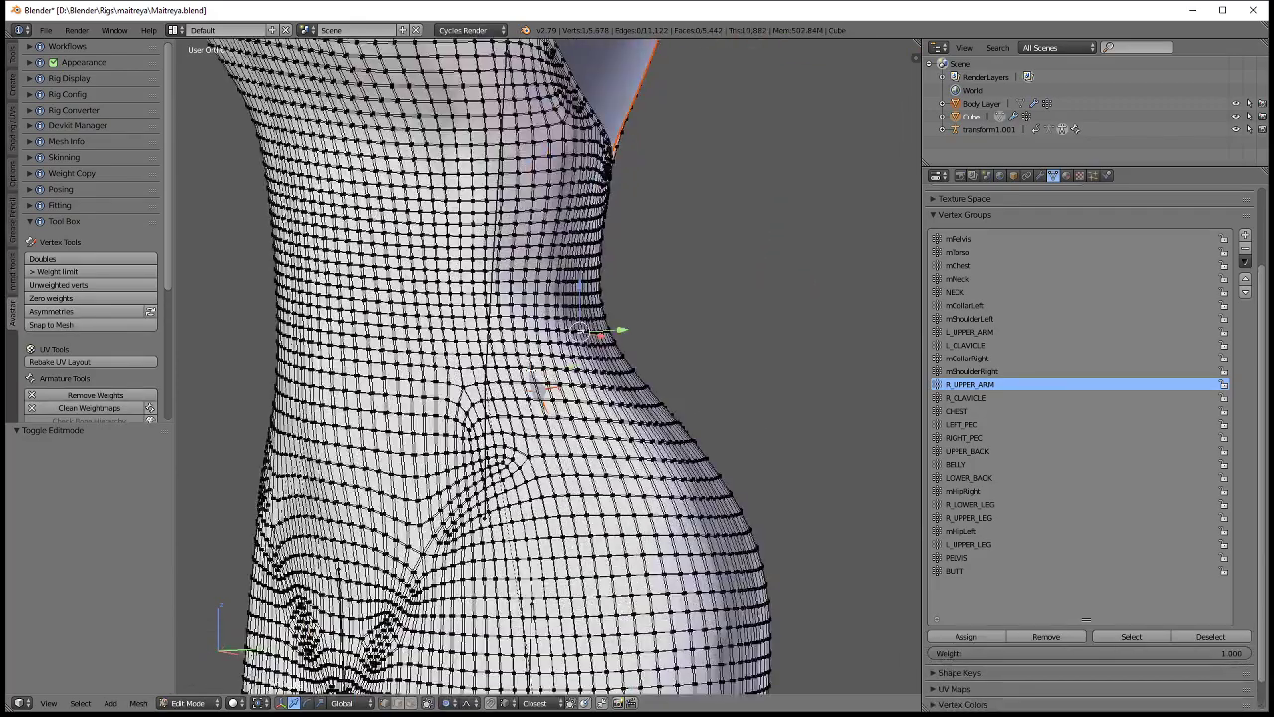
scroll(534, 379, "up", 2)
middle_click_drag(534, 379, 665, 375)
key("g")
key("x")
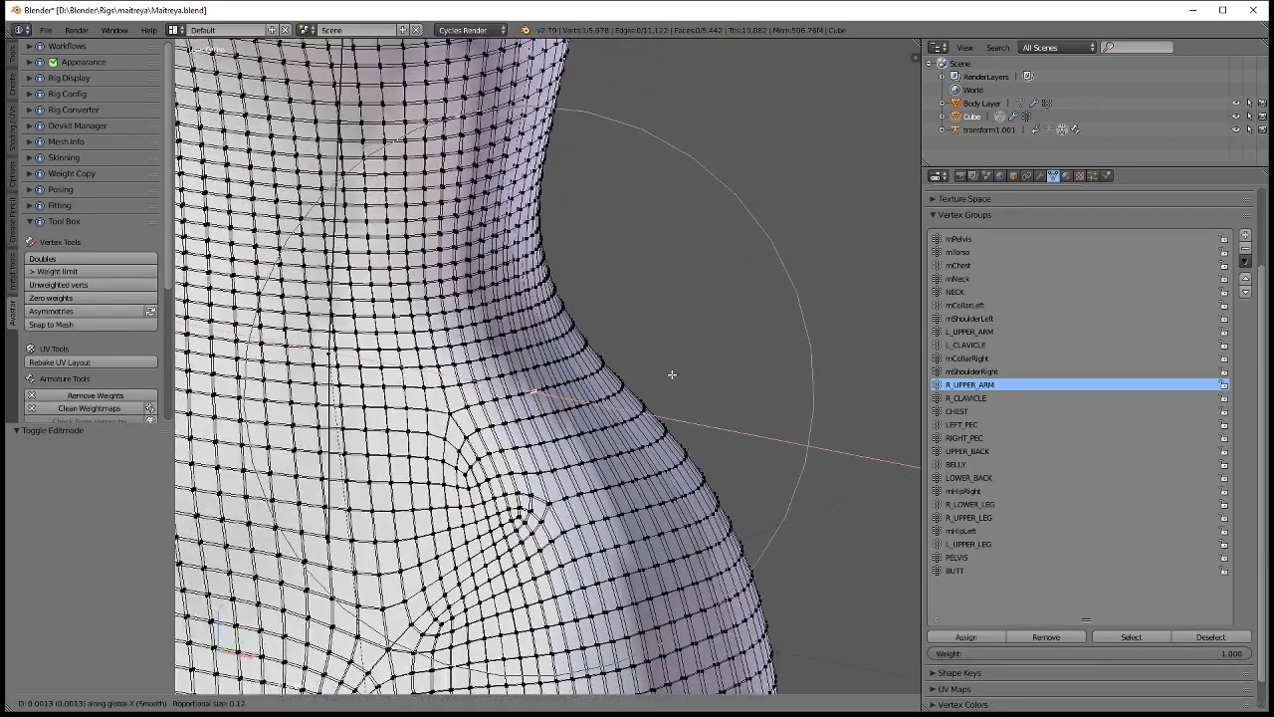
left_click(673, 374)
Return to Object Mode and turn off the viewport display of the dress's Solidify modifier.
scroll(597, 349, "down", 3)
middle_click_drag(379, 262, 578, 402, "shift")
key("Tab")
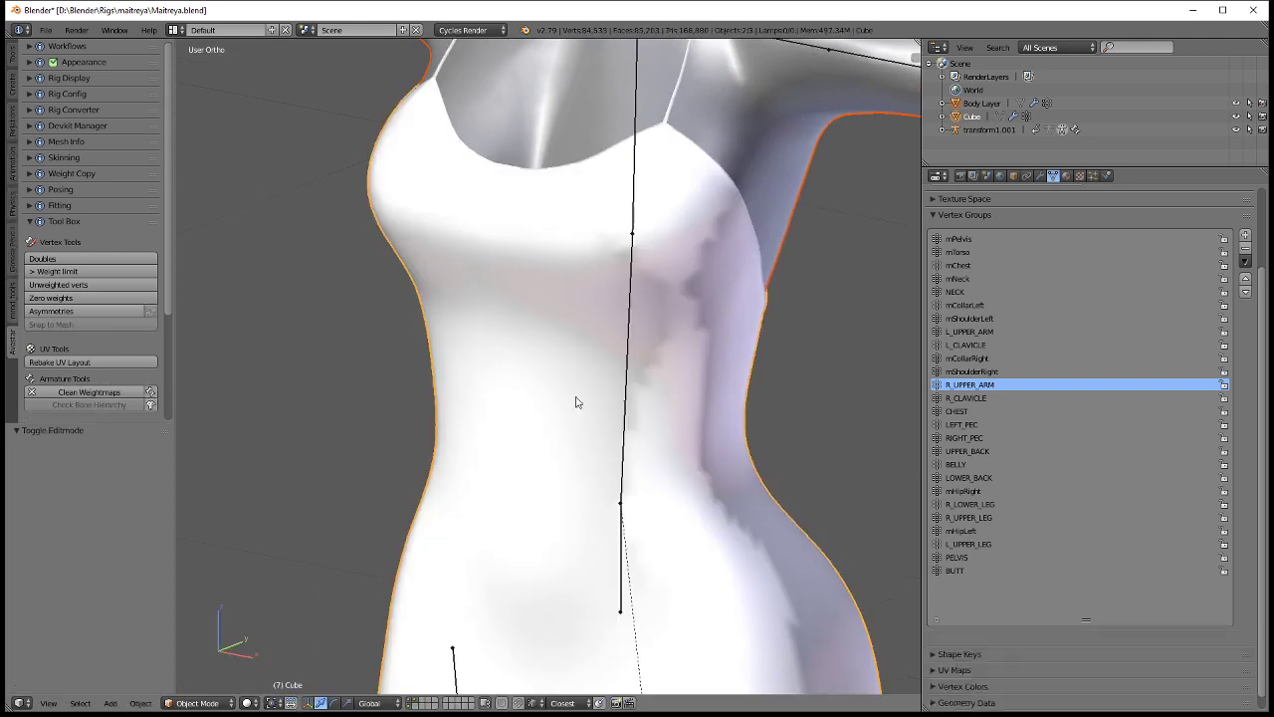
scroll(618, 317, "down", 3)
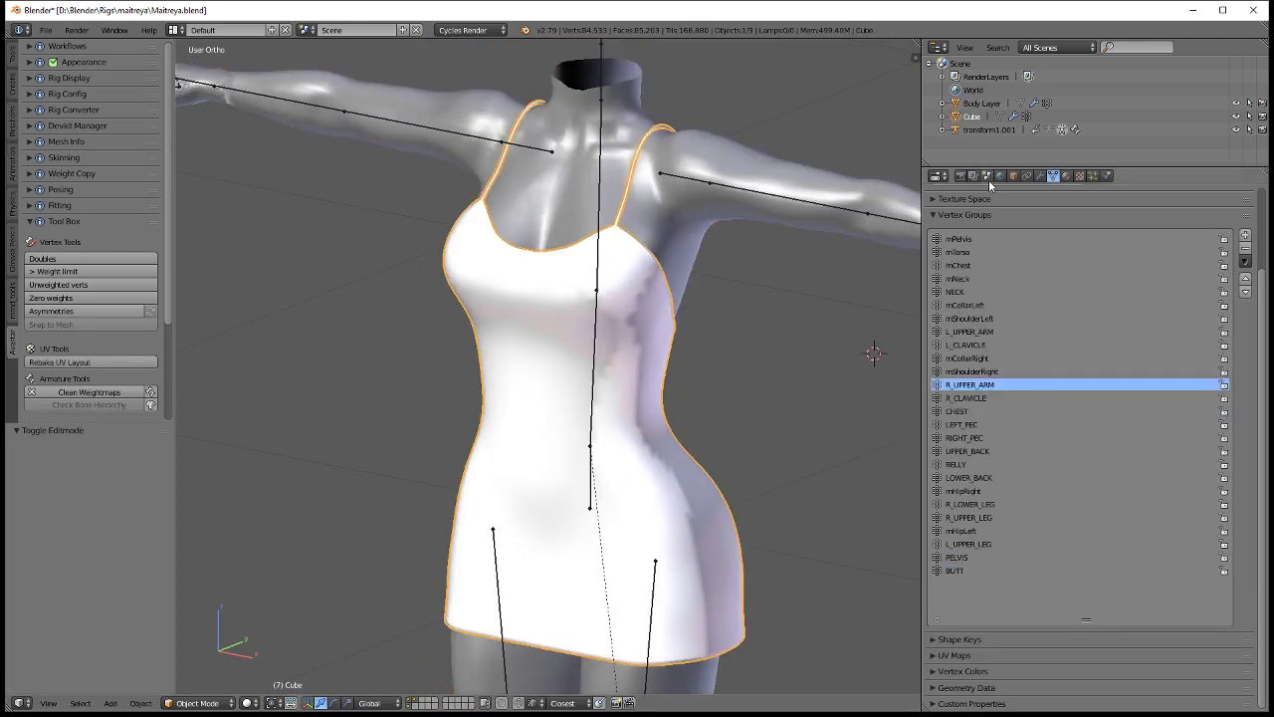
left_click(1040, 176)
left_click(1159, 241)
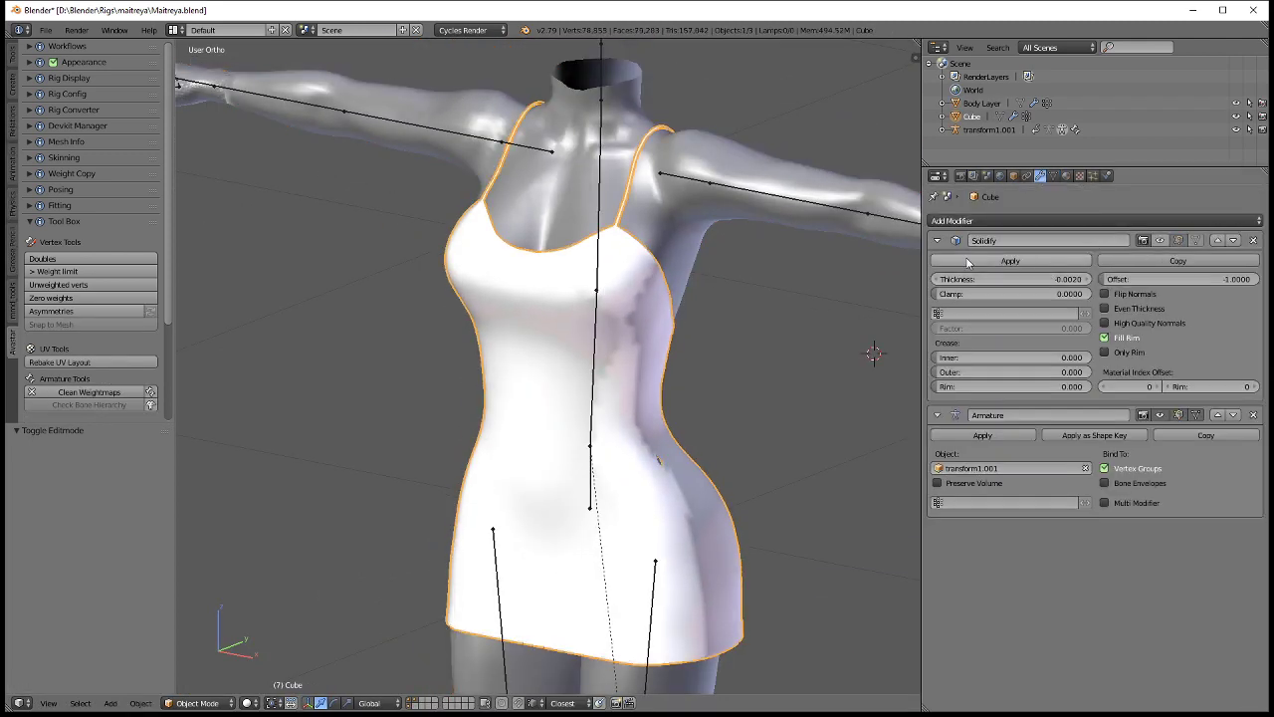
Remove the material slot from the dress.
left_click(1053, 176)
left_click(1066, 176)
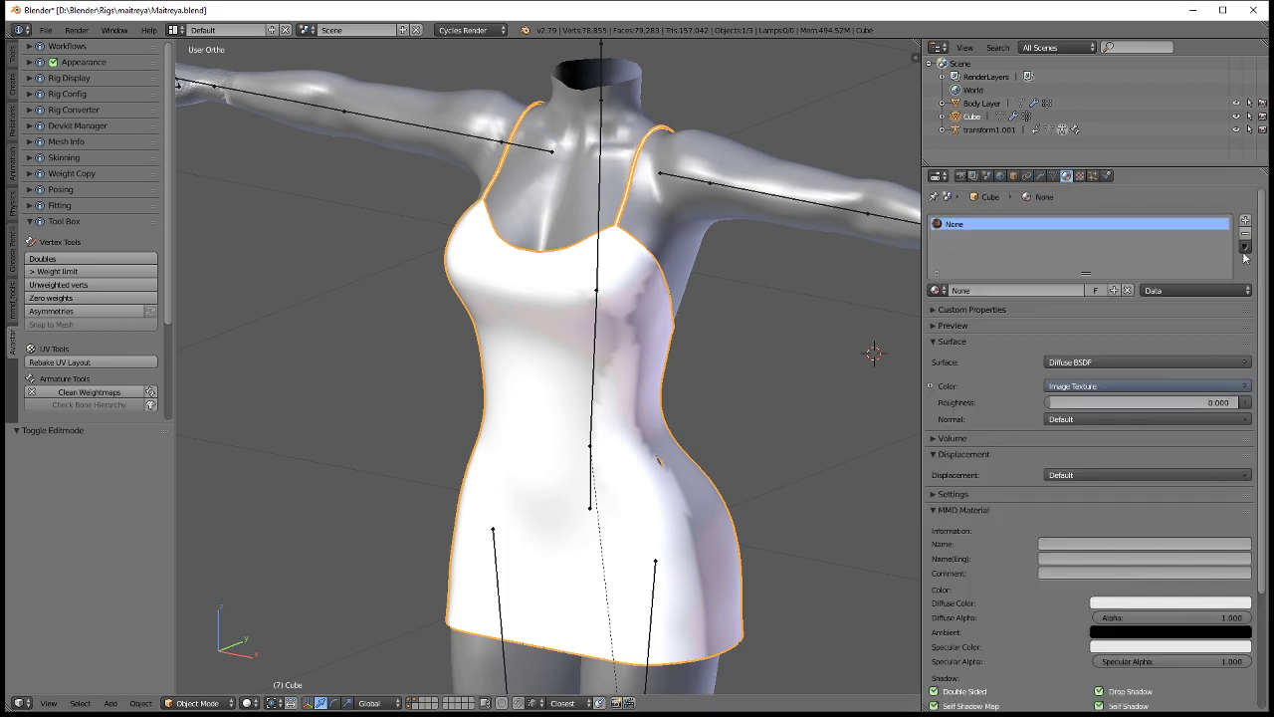
left_click(1244, 232)
Select the body and the dress with the dress active, enter Weight Paint mode and transfer the body's weights.
middle_click_drag(816, 329, 687, 353)
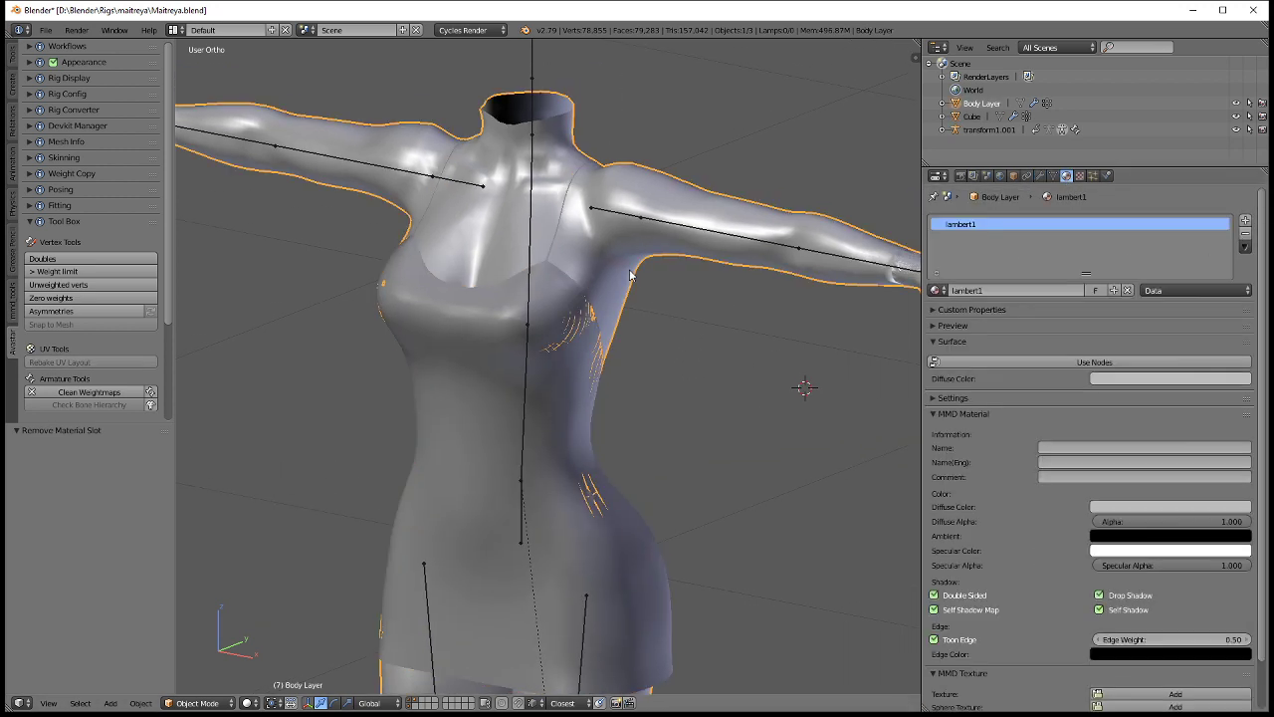
key("ctrl+Tab")
left_click(13, 55)
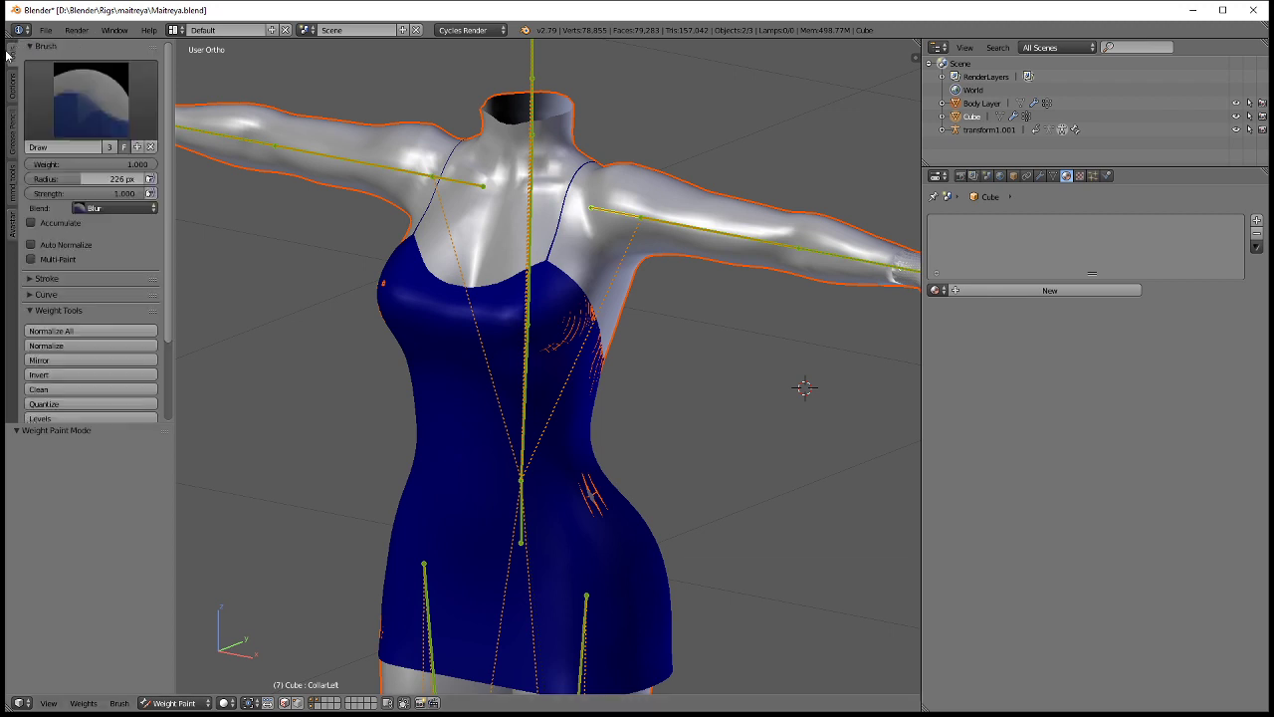
scroll(96, 337, "down", 1)
left_click(82, 397)
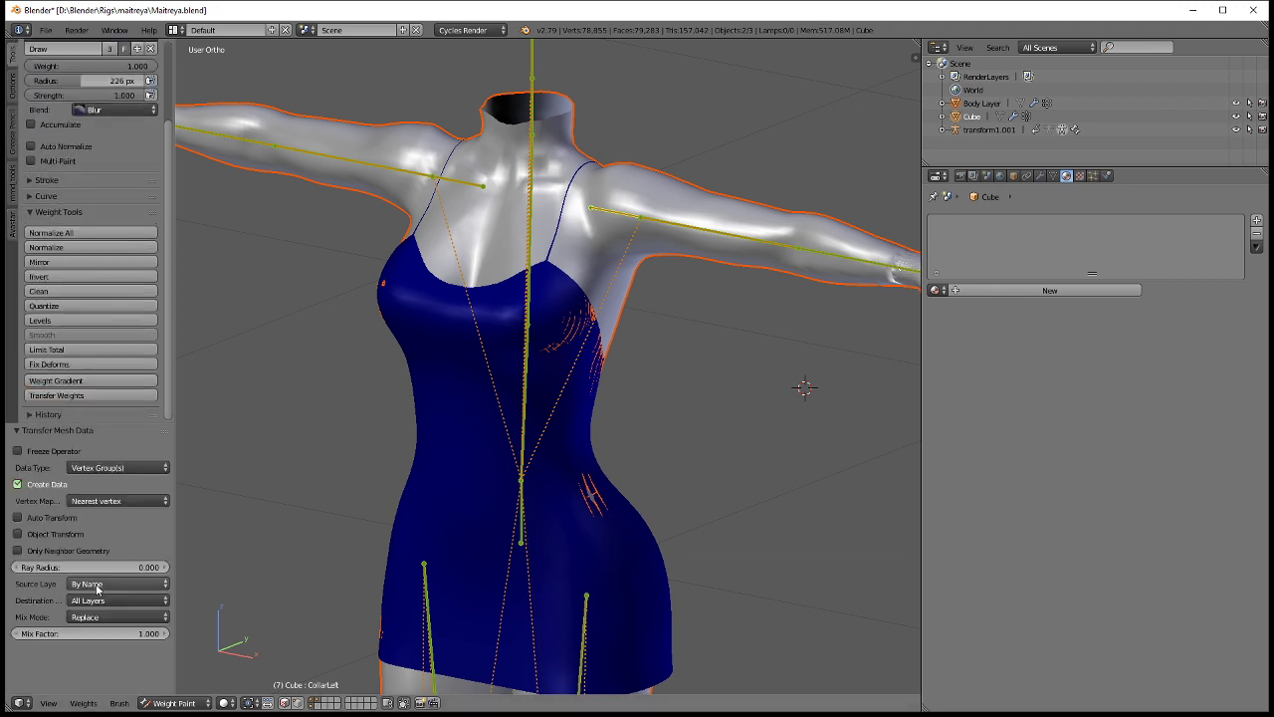
Set the weight transfer's source layers to By Order and check the dress's L_UPPER_ARM, mTorso and mPelvis groups.
left_click(111, 583)
left_click(102, 558)
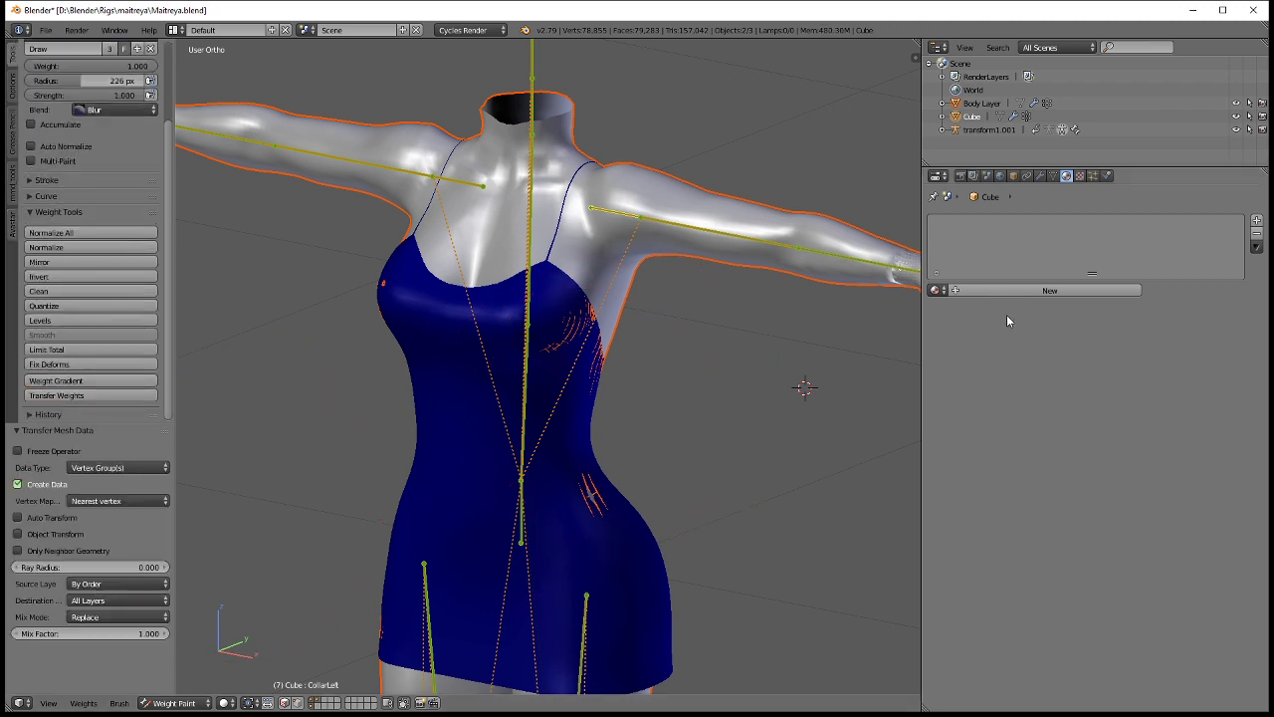
left_click(1053, 176)
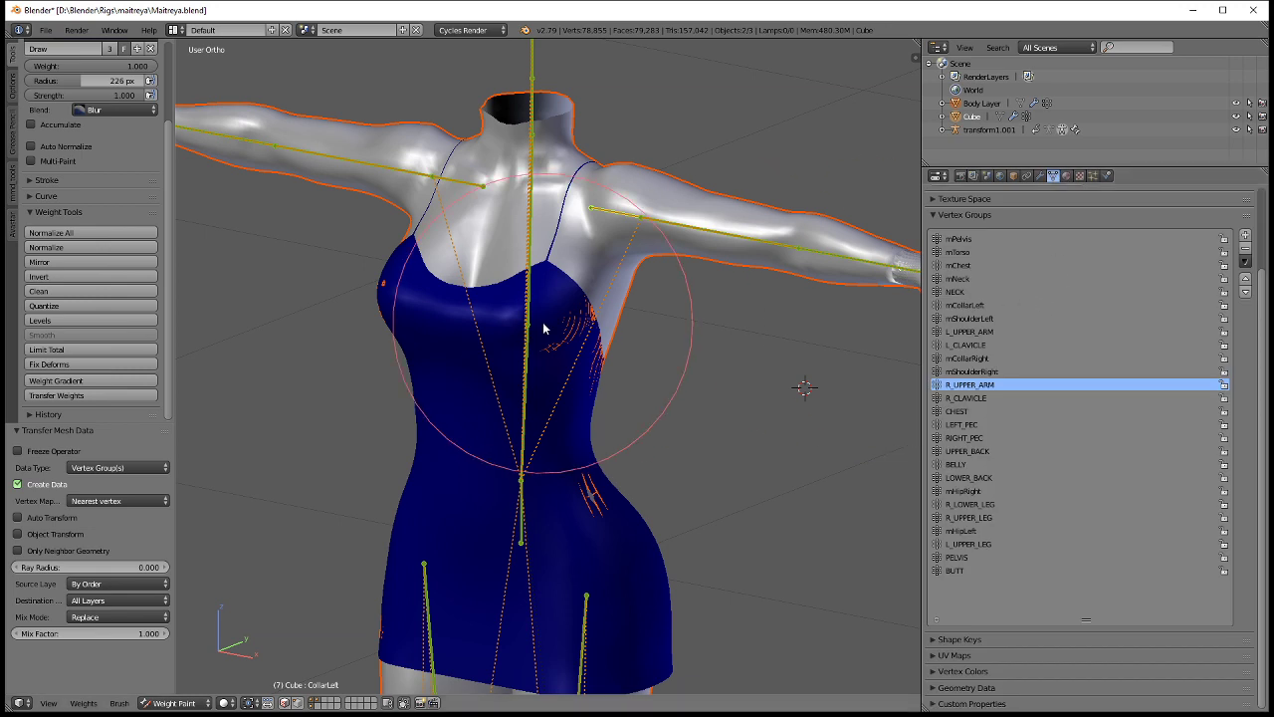
left_click(971, 331)
double_click(958, 252)
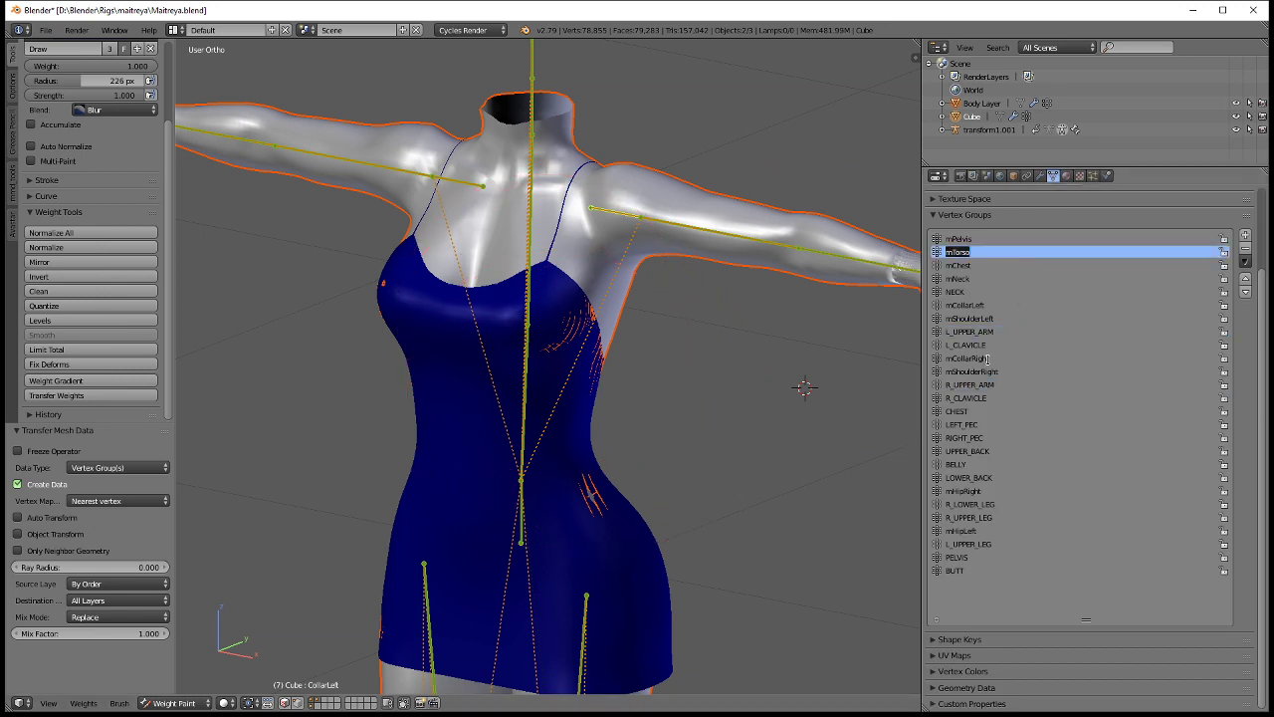
left_click(966, 238)
Set the weight transfer's source layers to By Name and check the dress's mPelvis and mTorso weights.
left_click(100, 583)
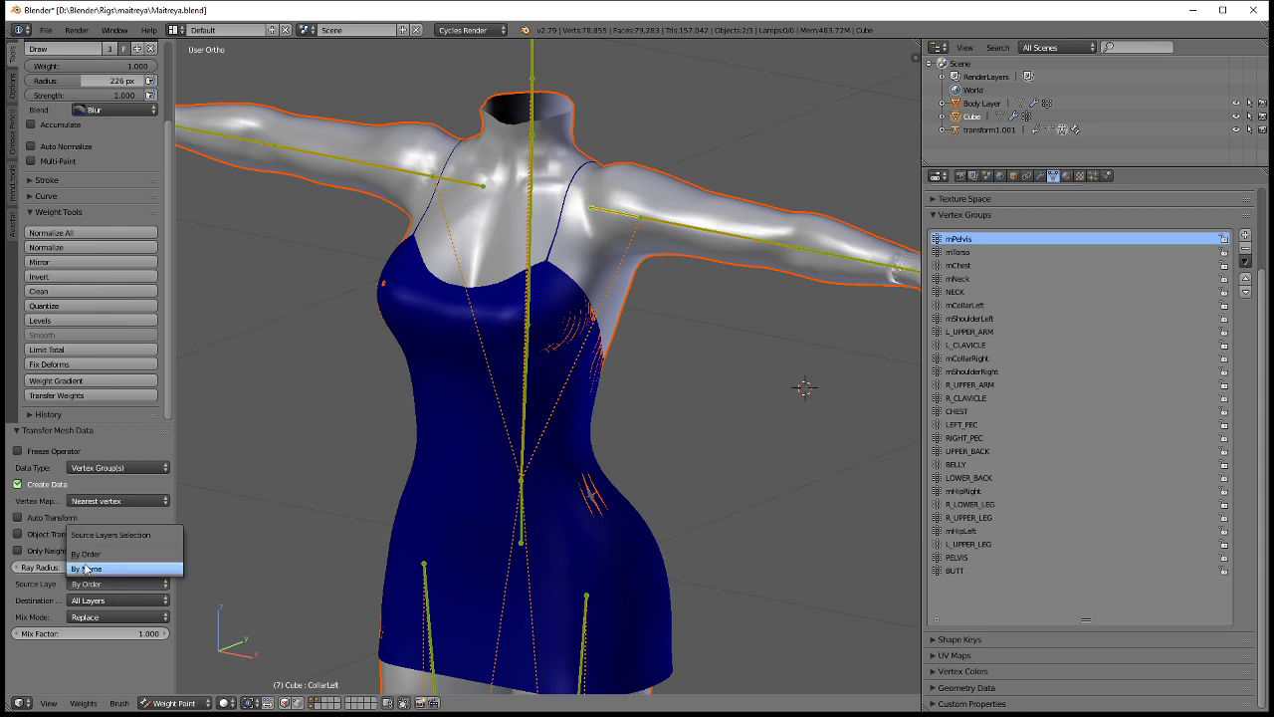
left_click(86, 568)
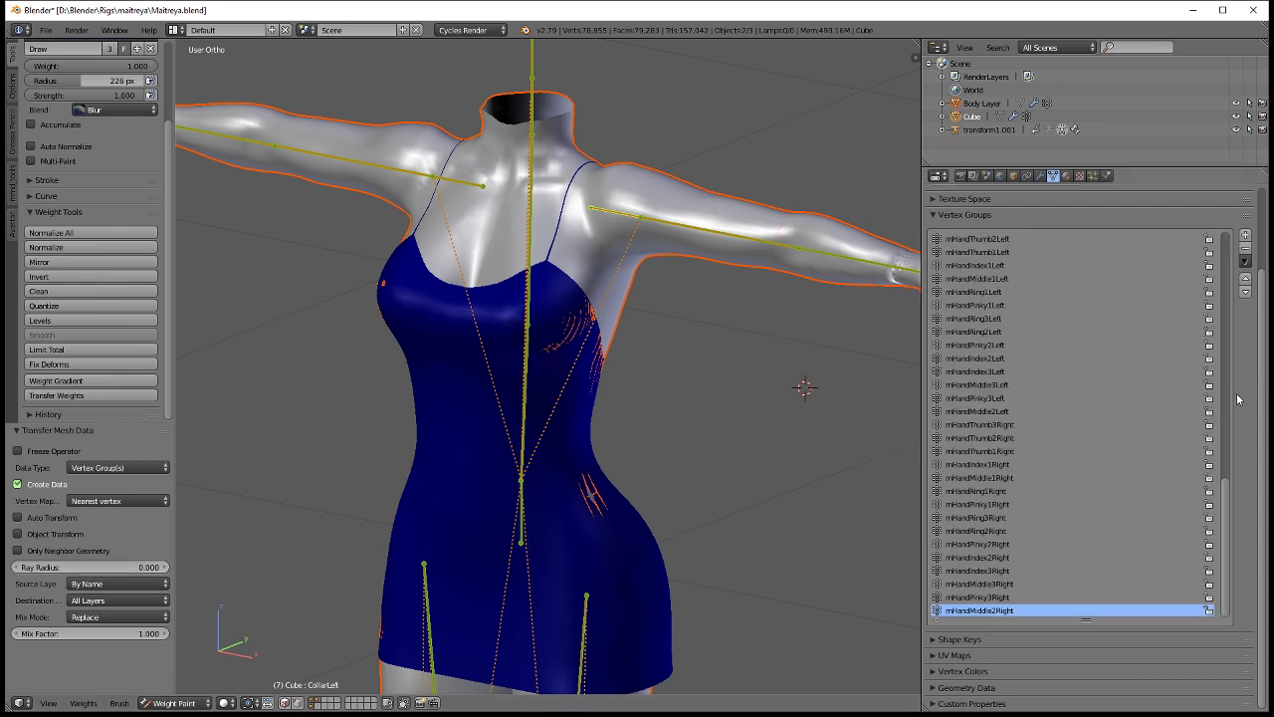
scroll(1228, 321, "up", 1)
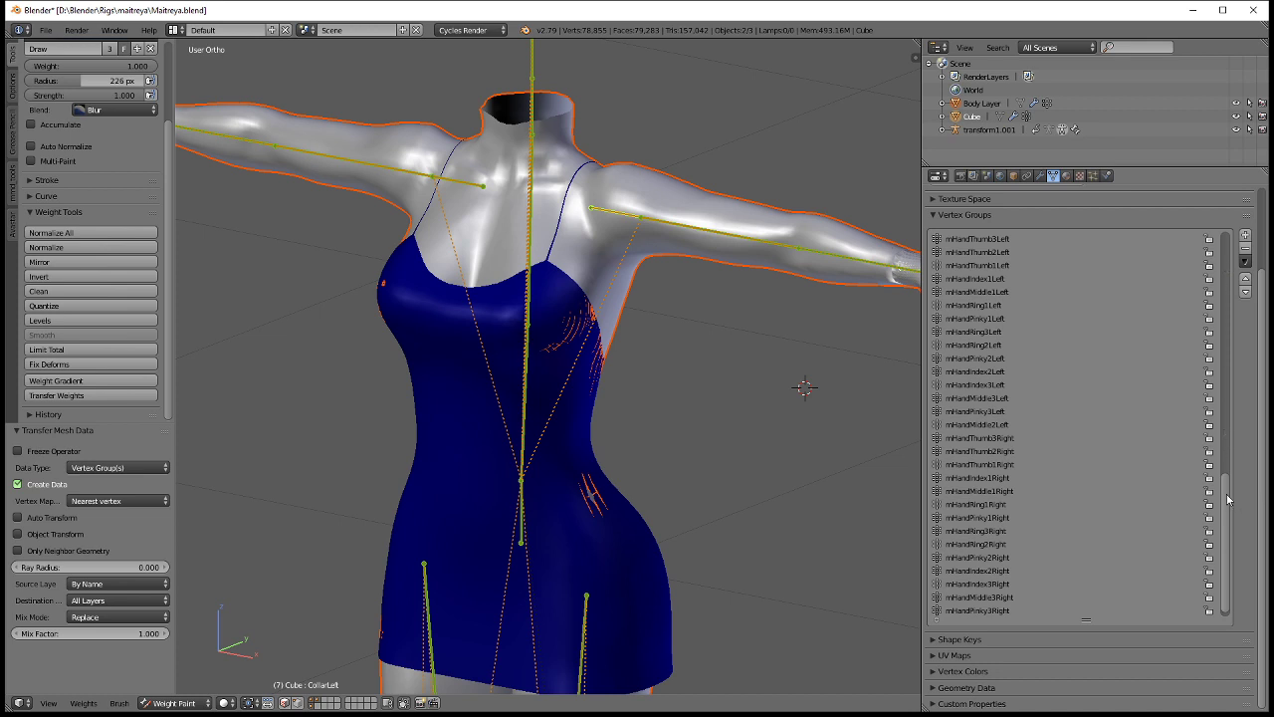
left_click_drag(1228, 499, 1228, 274)
left_click(986, 240)
left_click(977, 255)
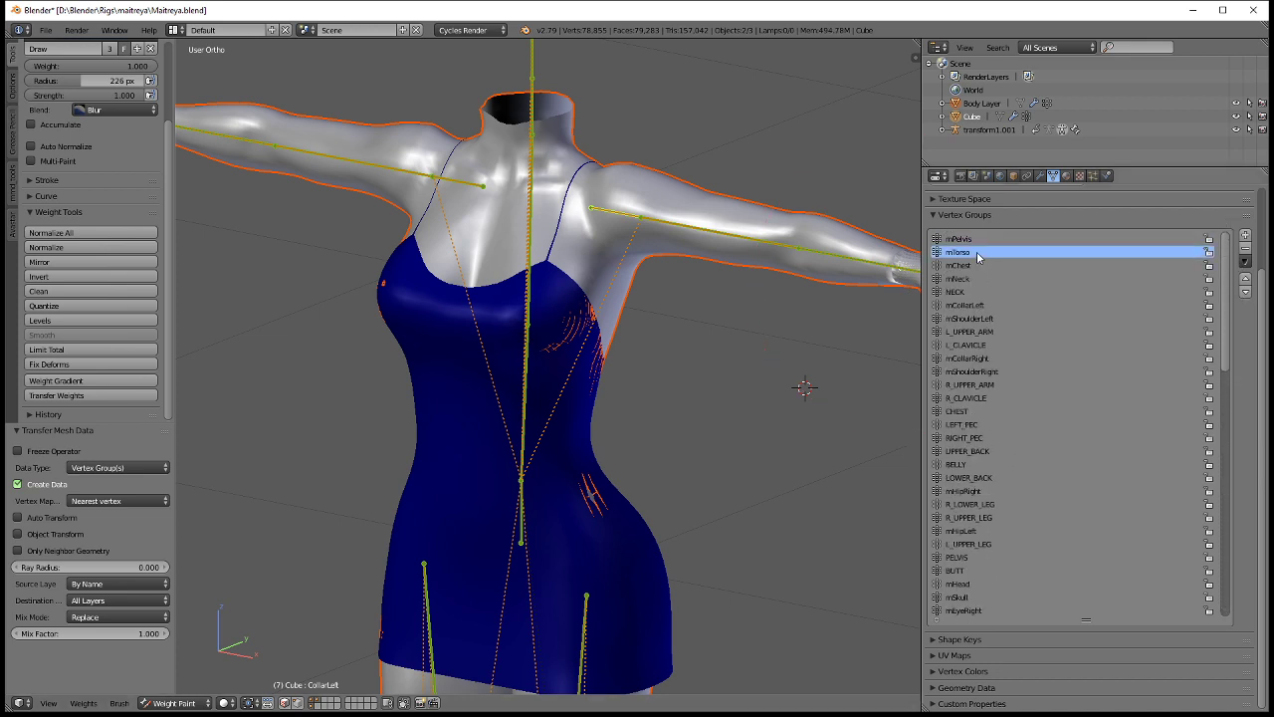
Choose All Layers as the transfer destination again and recheck the dress's mTorso weights.
middle_click_drag(579, 495, 625, 336, "shift")
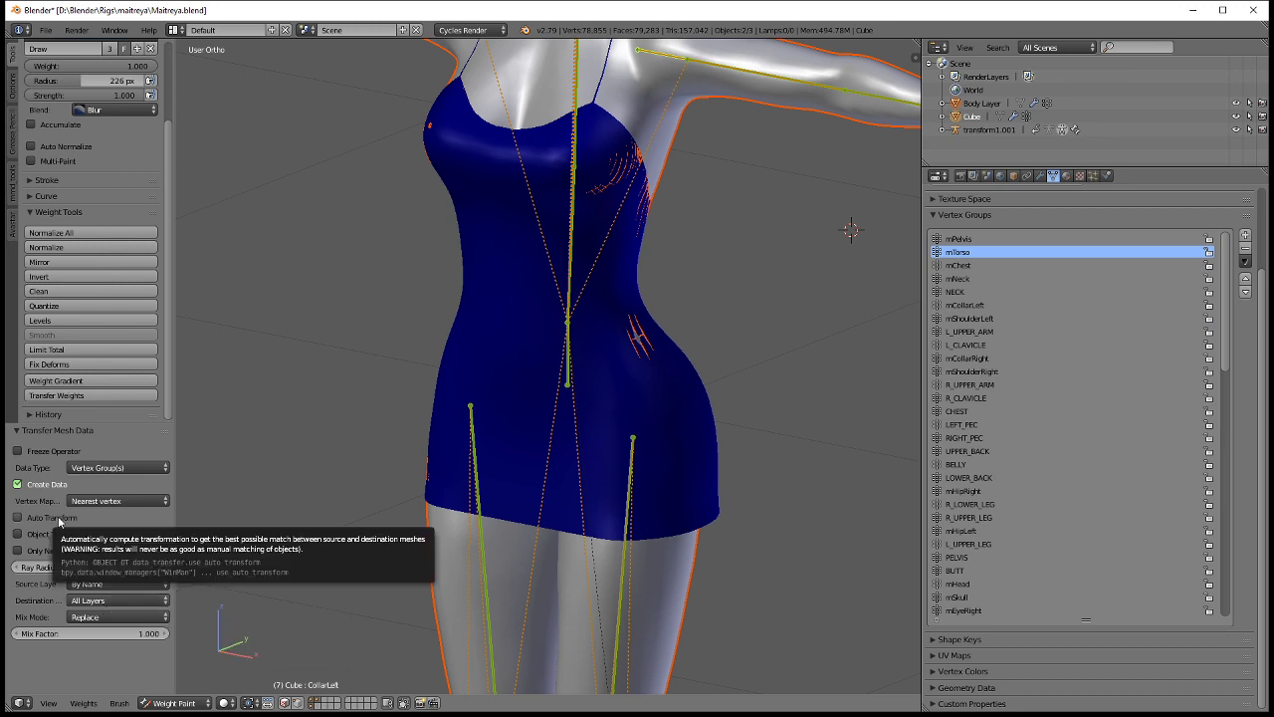
left_click(100, 600)
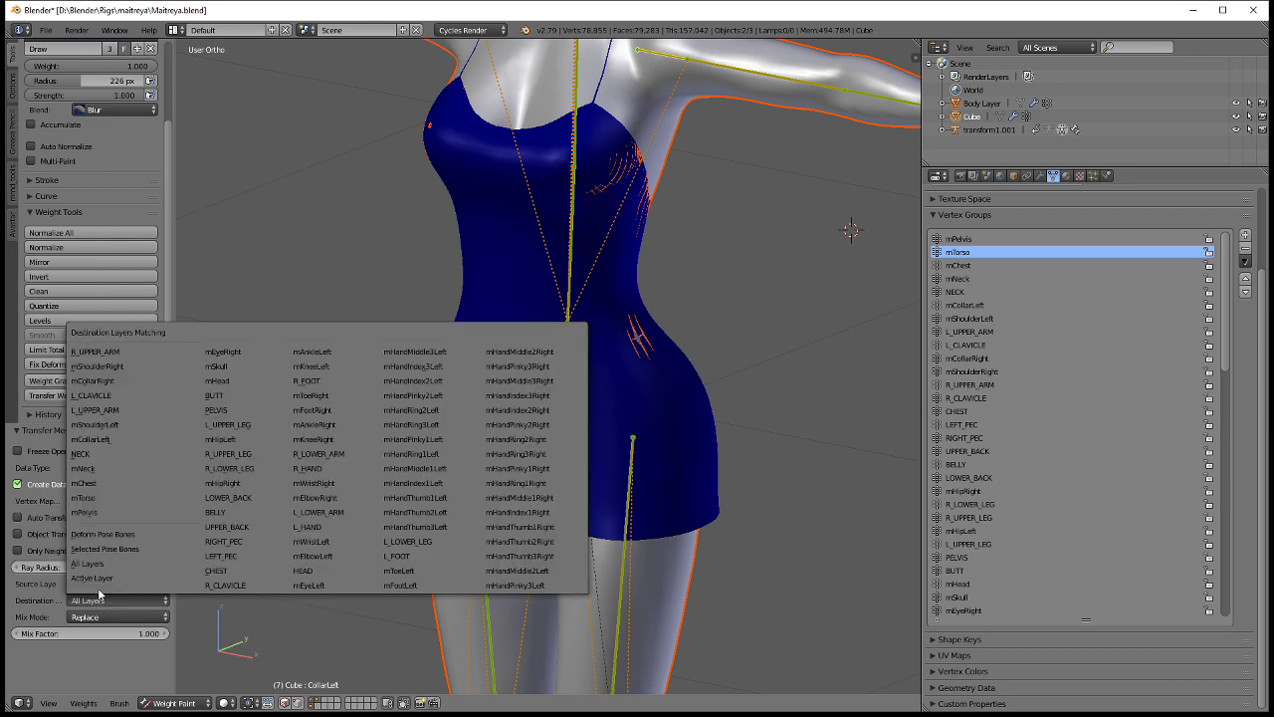
left_click(100, 563)
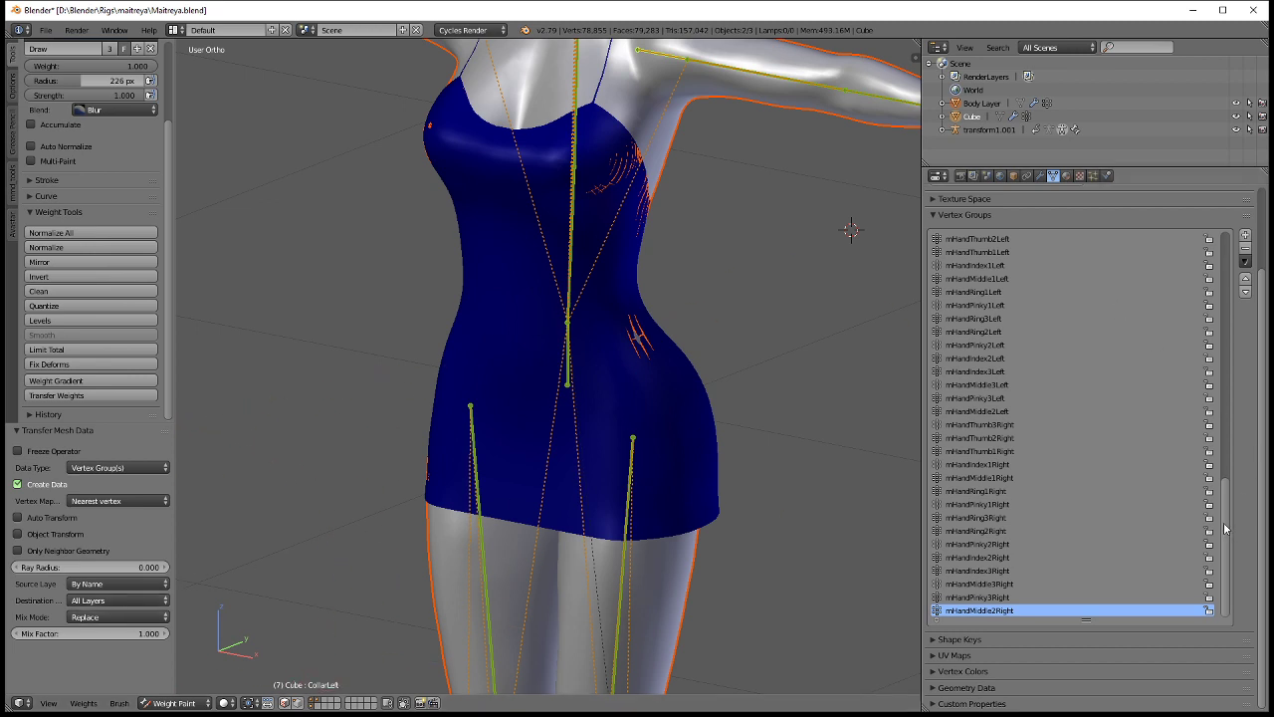
left_click_drag(1225, 529, 1226, 282)
left_click(1035, 357)
left_click(961, 253)
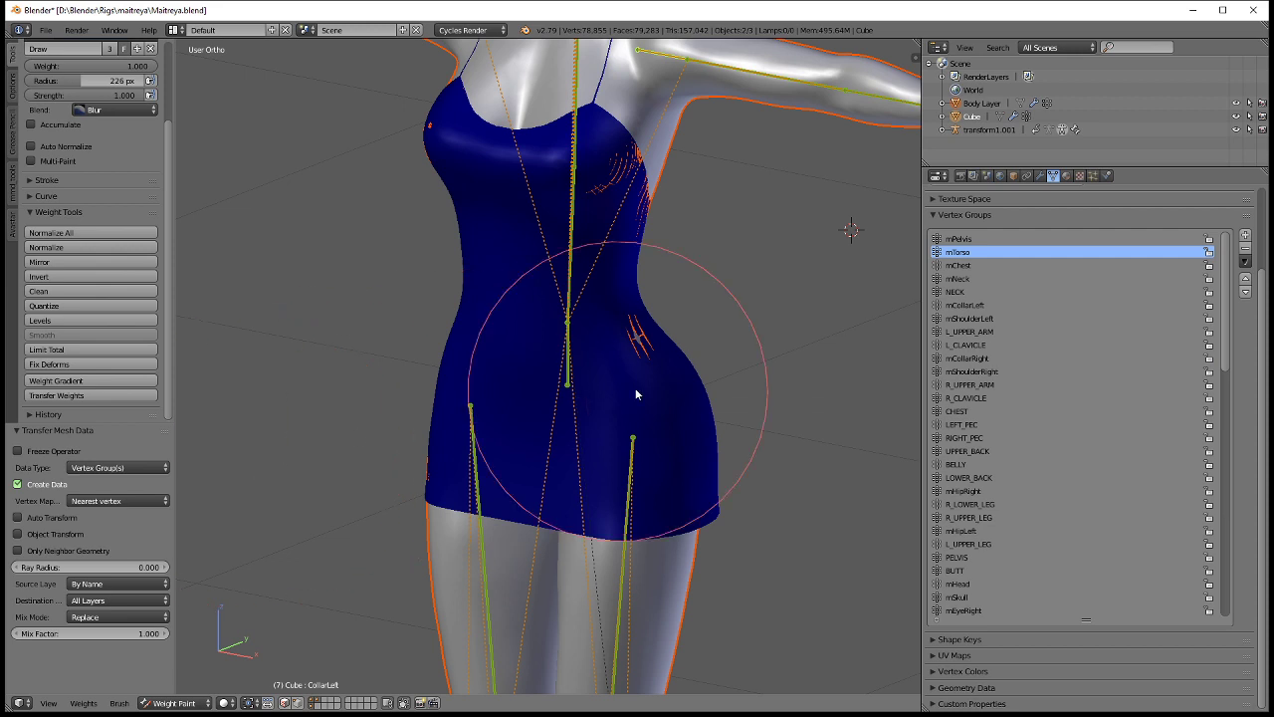
Leave Weight Paint mode, select only the dress and remove its Armature modifier.
key("Tab")
left_click(332, 398)
right_click(651, 332)
right_click(677, 352)
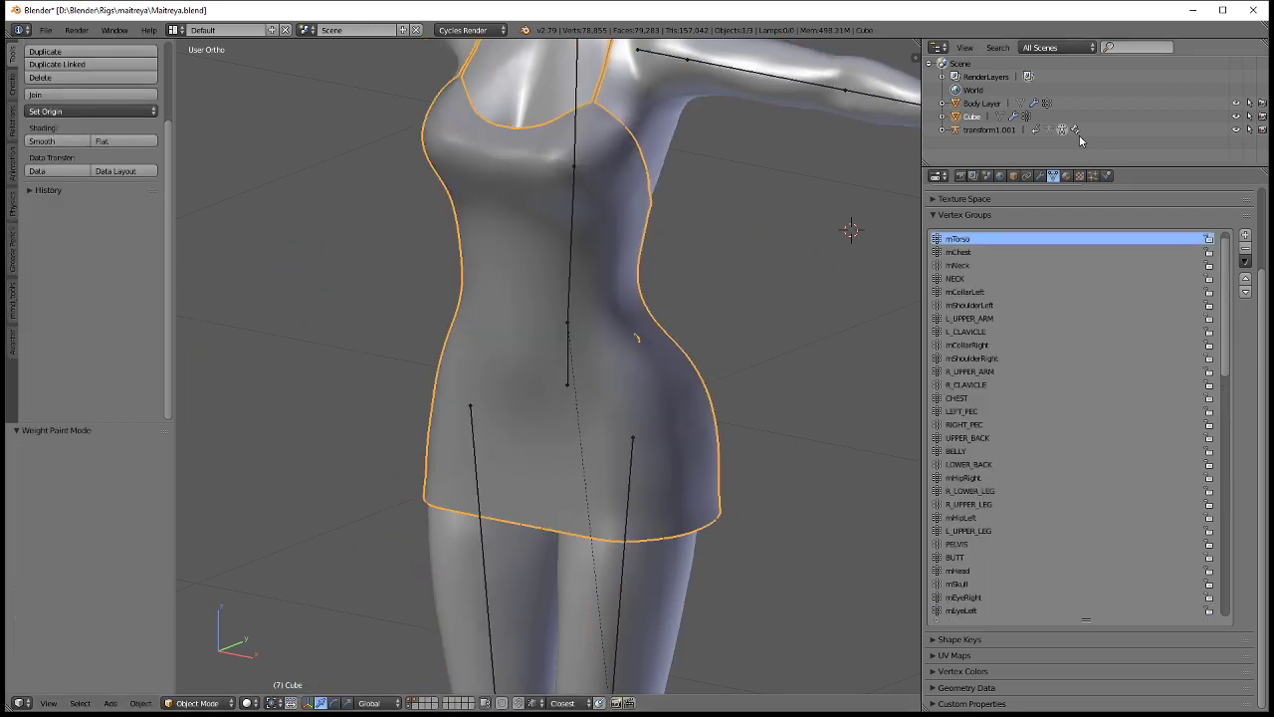
left_click(1040, 175)
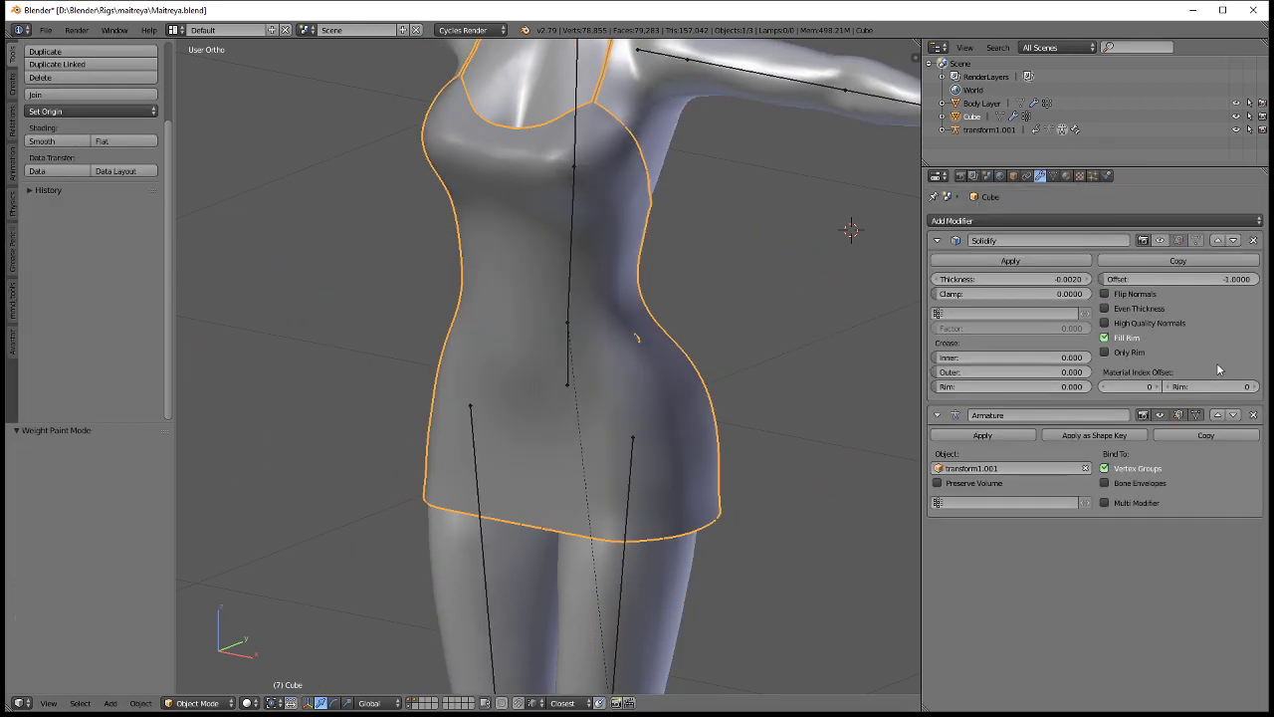
left_click(1253, 414)
Delete all vertex groups from the dress.
left_click(1054, 179)
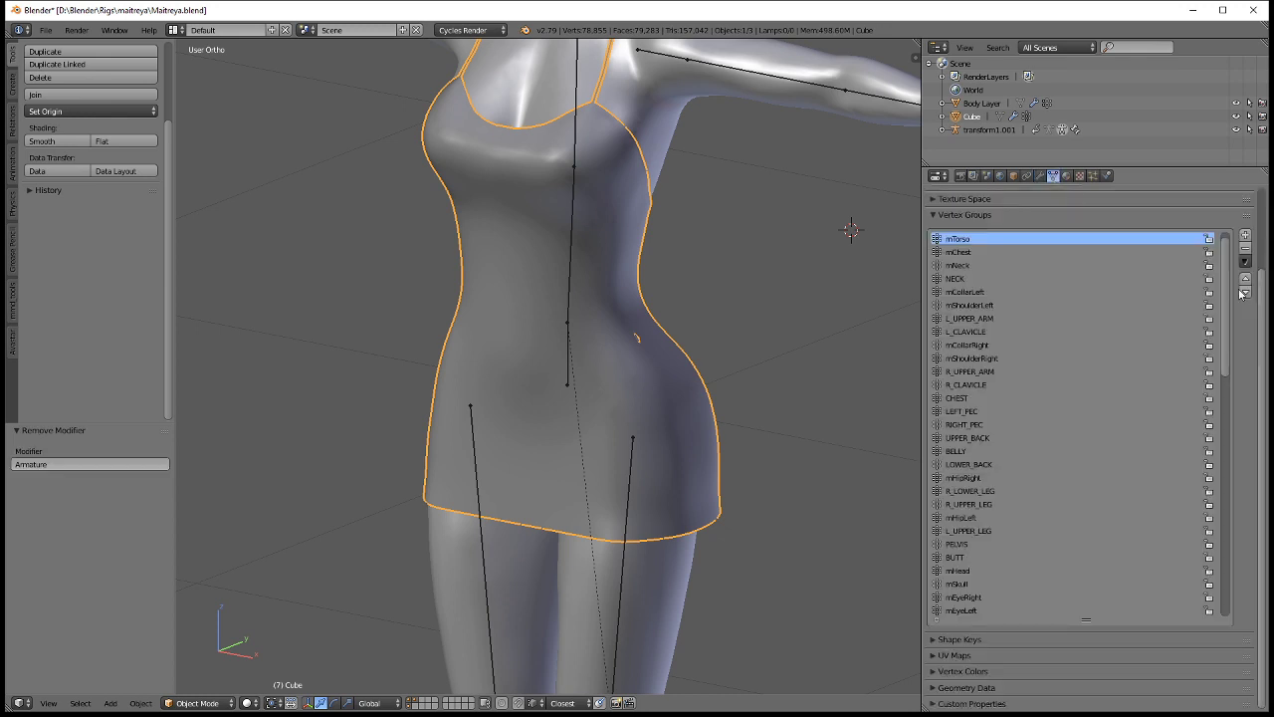
left_click(1248, 251)
left_click(1249, 251)
left_click(1248, 250)
left_click(1248, 251)
left_click(1248, 251)
left_click(1248, 251)
left_click(1248, 251)
left_click(1248, 251)
left_click(1248, 250)
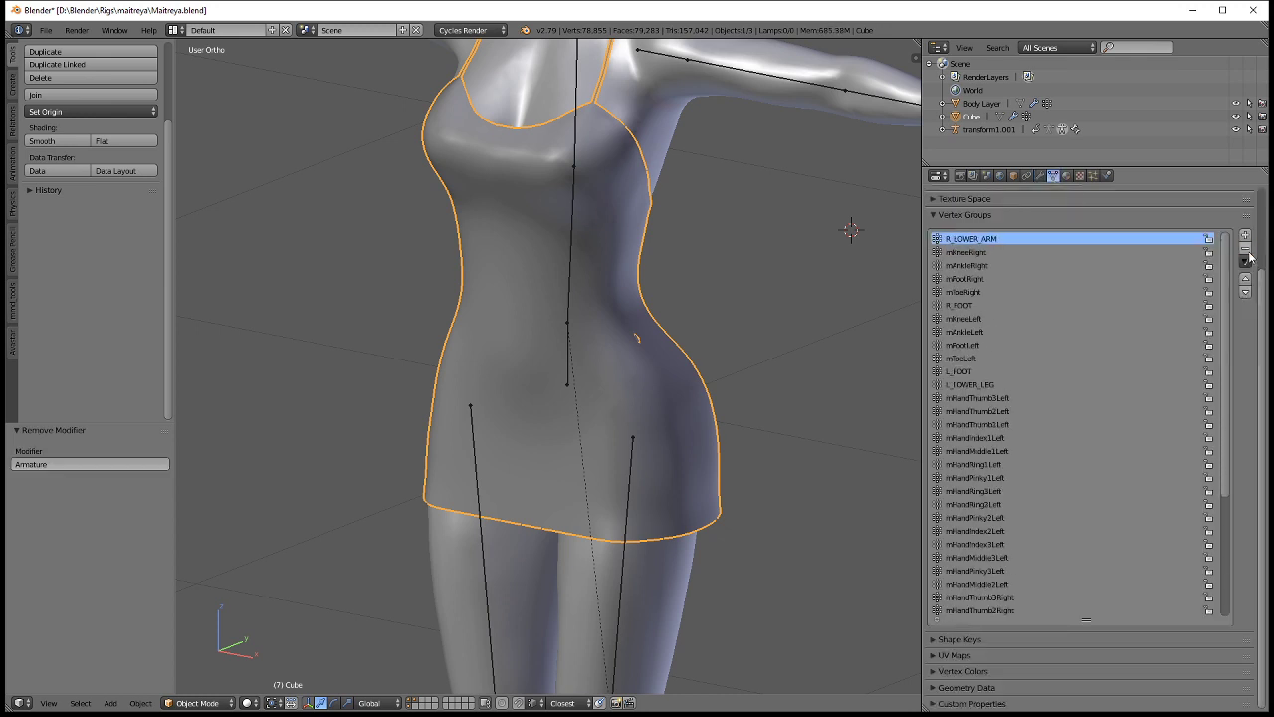
left_click(1248, 251)
left_click(1248, 250)
left_click(1248, 251)
left_click(1248, 250)
left_click(1248, 251)
left_click(1248, 250)
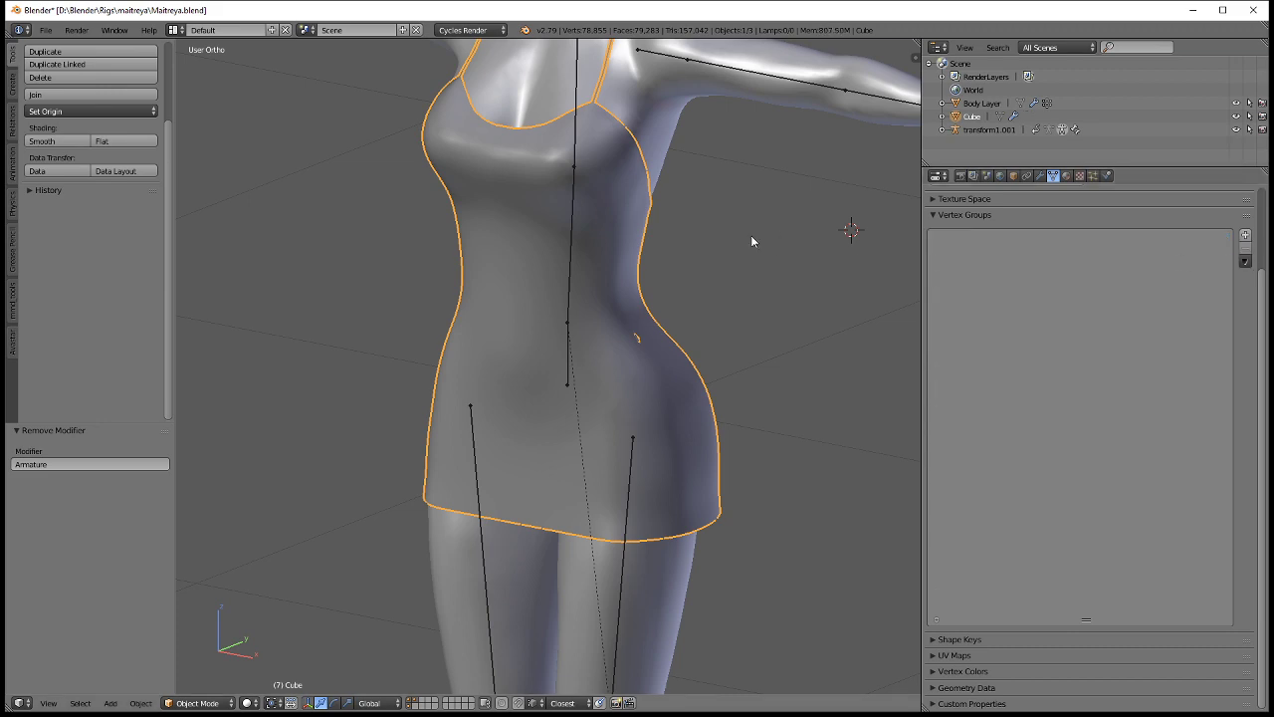
Pull the dress's side hip area outward along X by about 0.005 with smooth proportional editing, and return to Object Mode.
key("ctrl+c")
key("Tab")
scroll(697, 310, "up", 2)
scroll(748, 299, "up", 2)
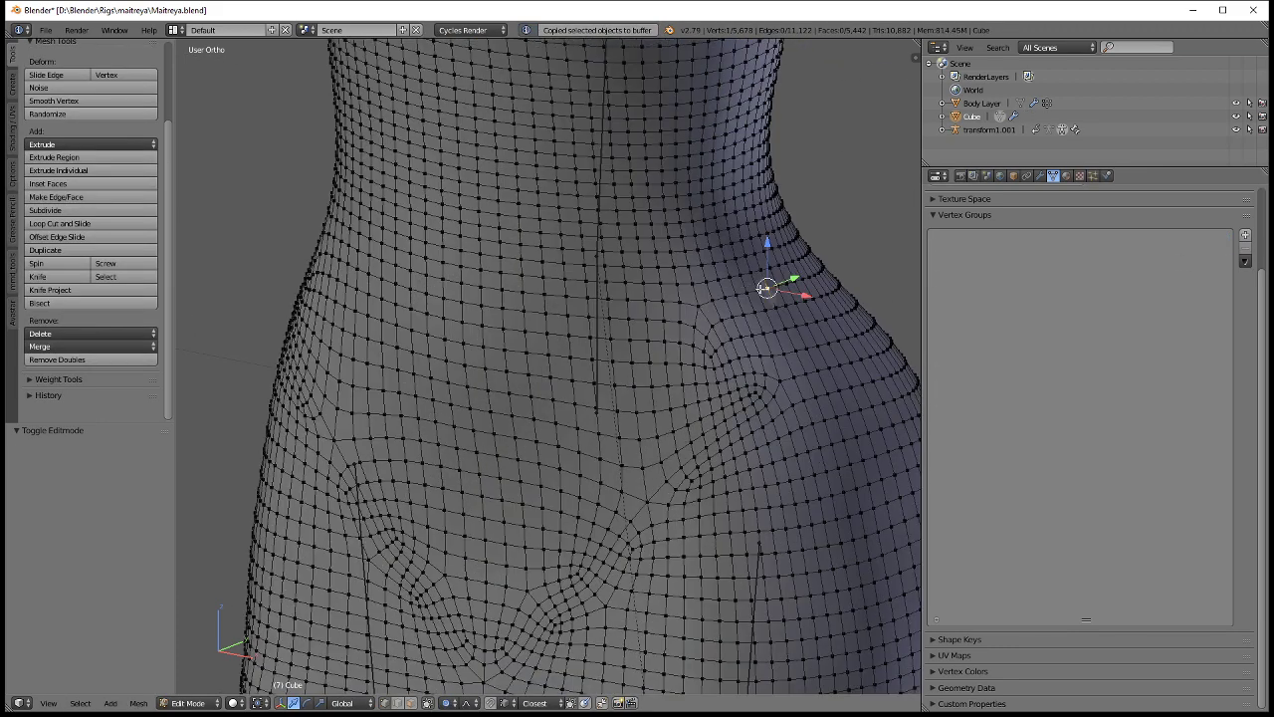
scroll(766, 303, "up", 2)
key("g")
key("x")
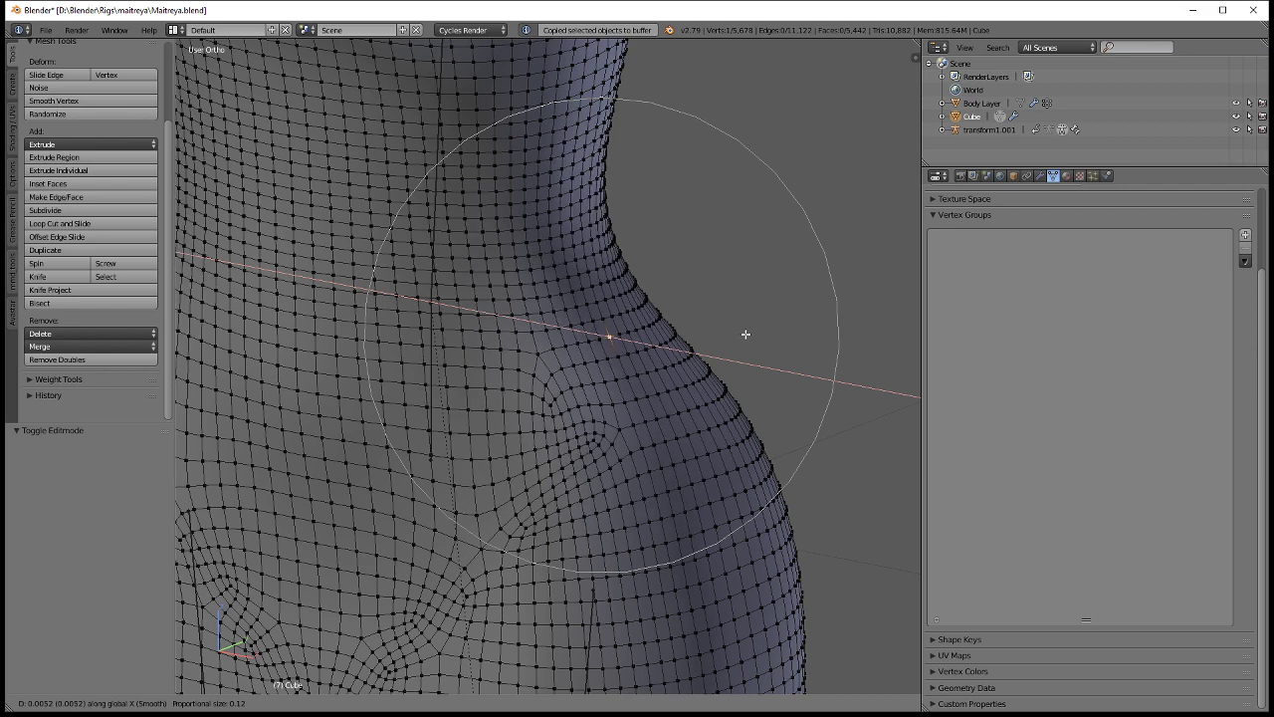
left_click(738, 332)
key("Tab")
Copy the dress, close the current file without saving and reopen Maitreya.blend from the Blender\Rigs\maitreya folder.
left_click(569, 361)
scroll(612, 343, "down", 3)
key("ctrl+c")
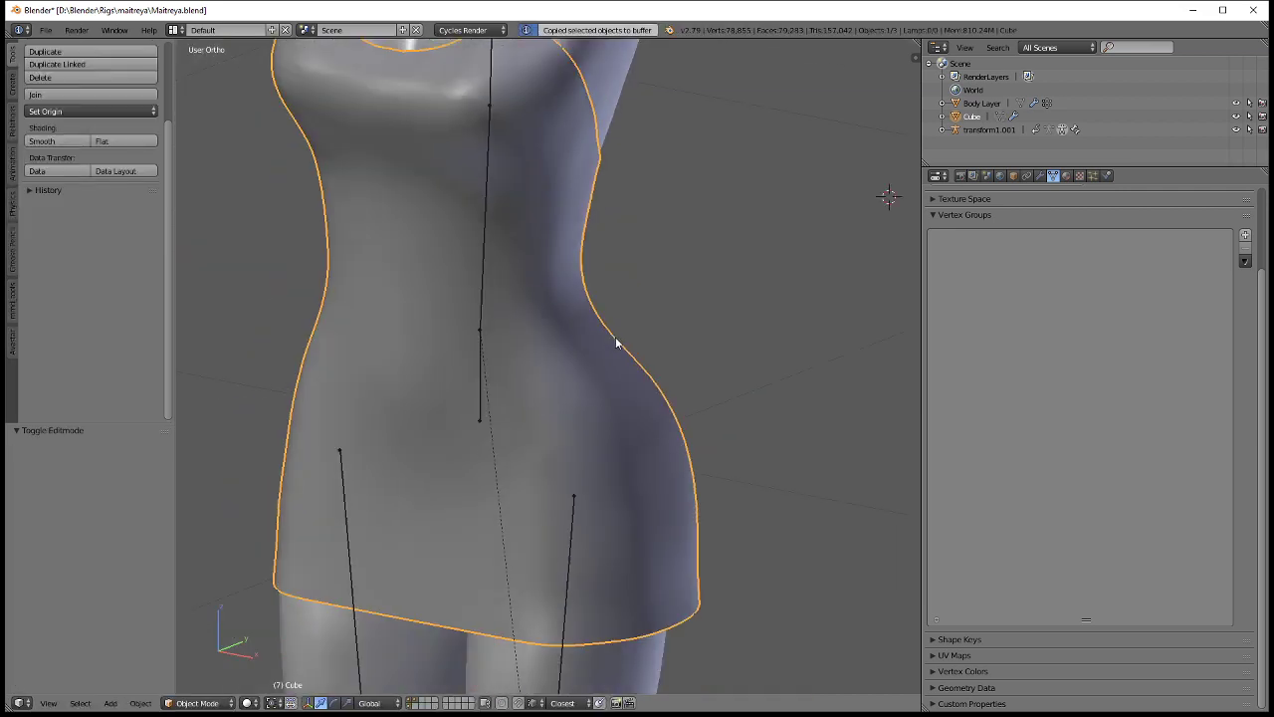
left_click(1253, 9)
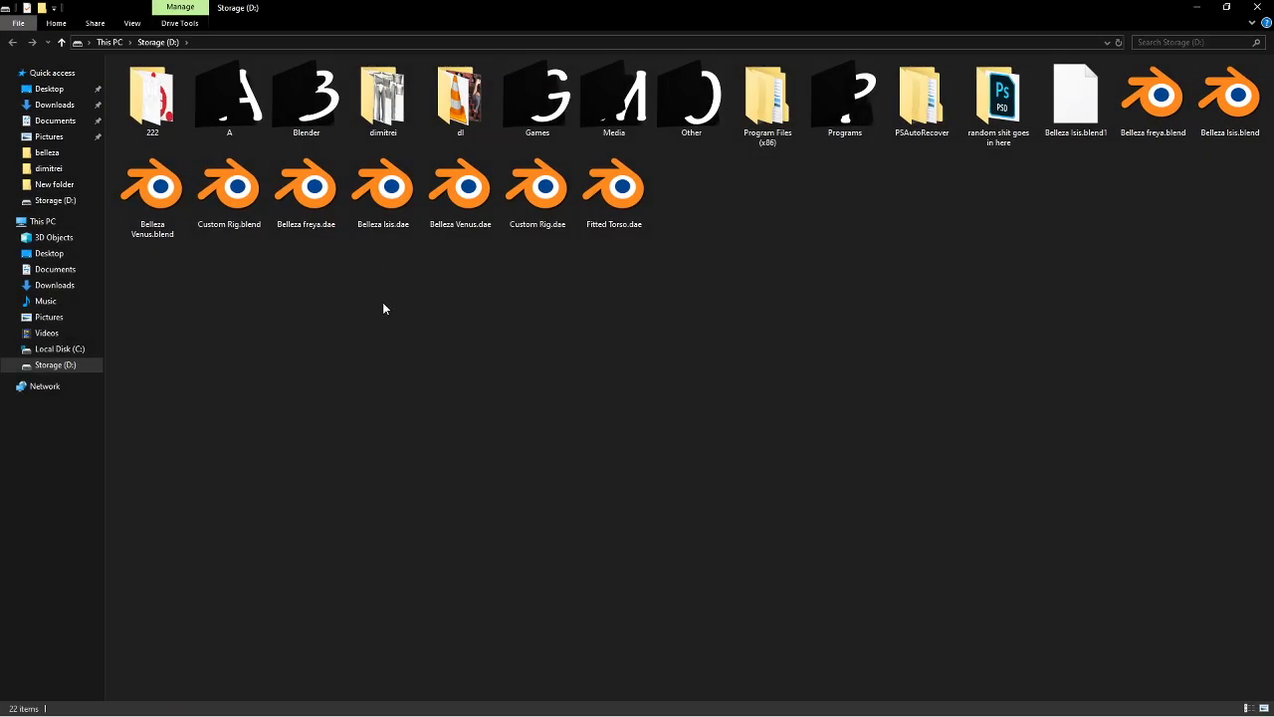
double_click(302, 87)
double_click(602, 99)
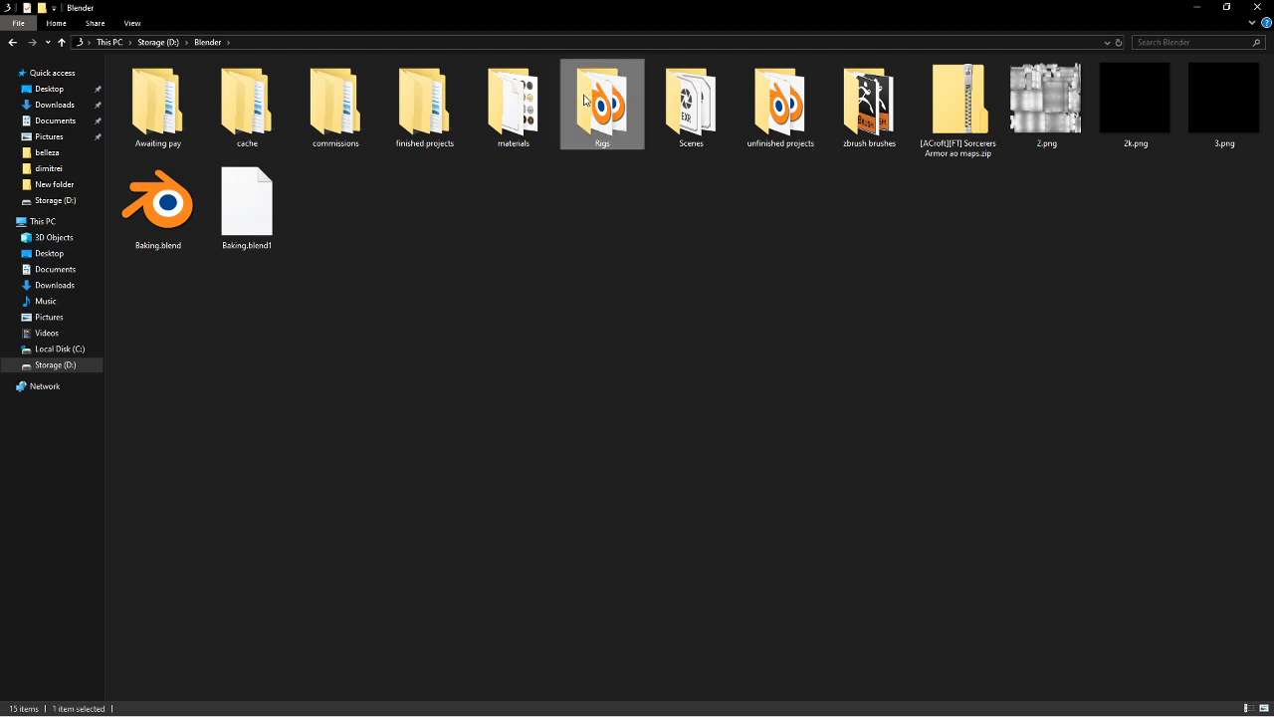
double_click(161, 226)
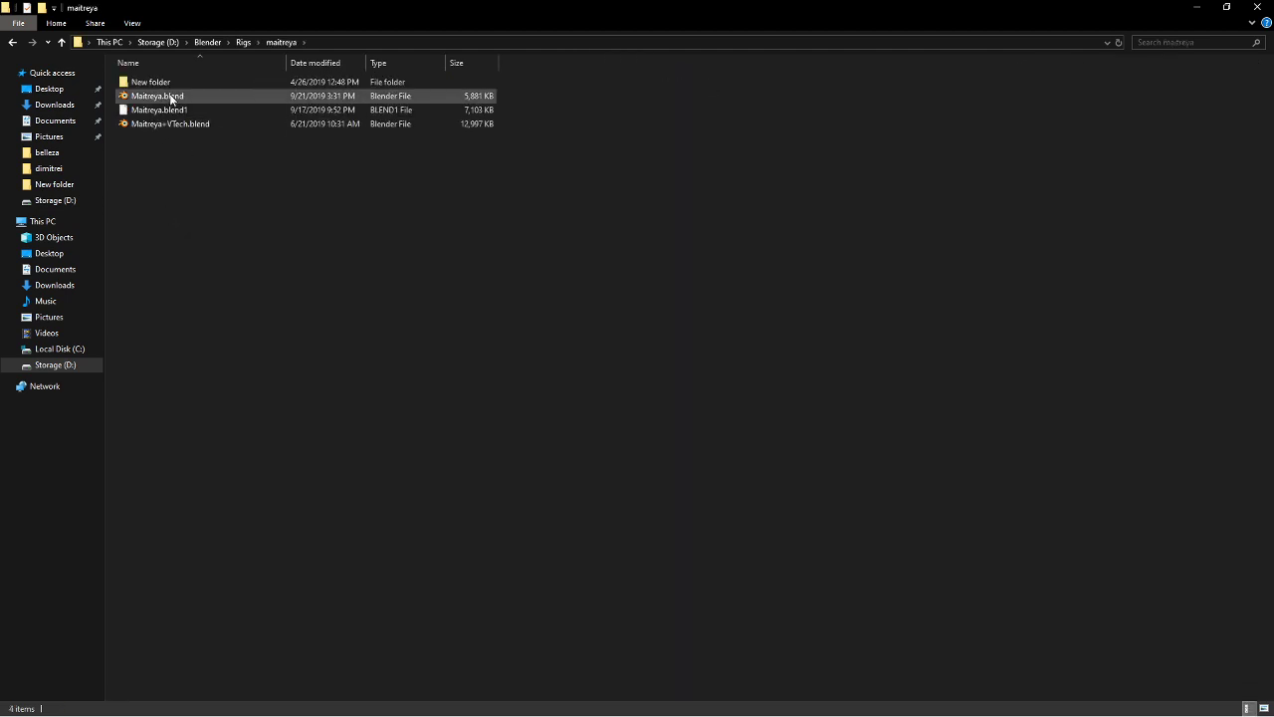
double_click(170, 93)
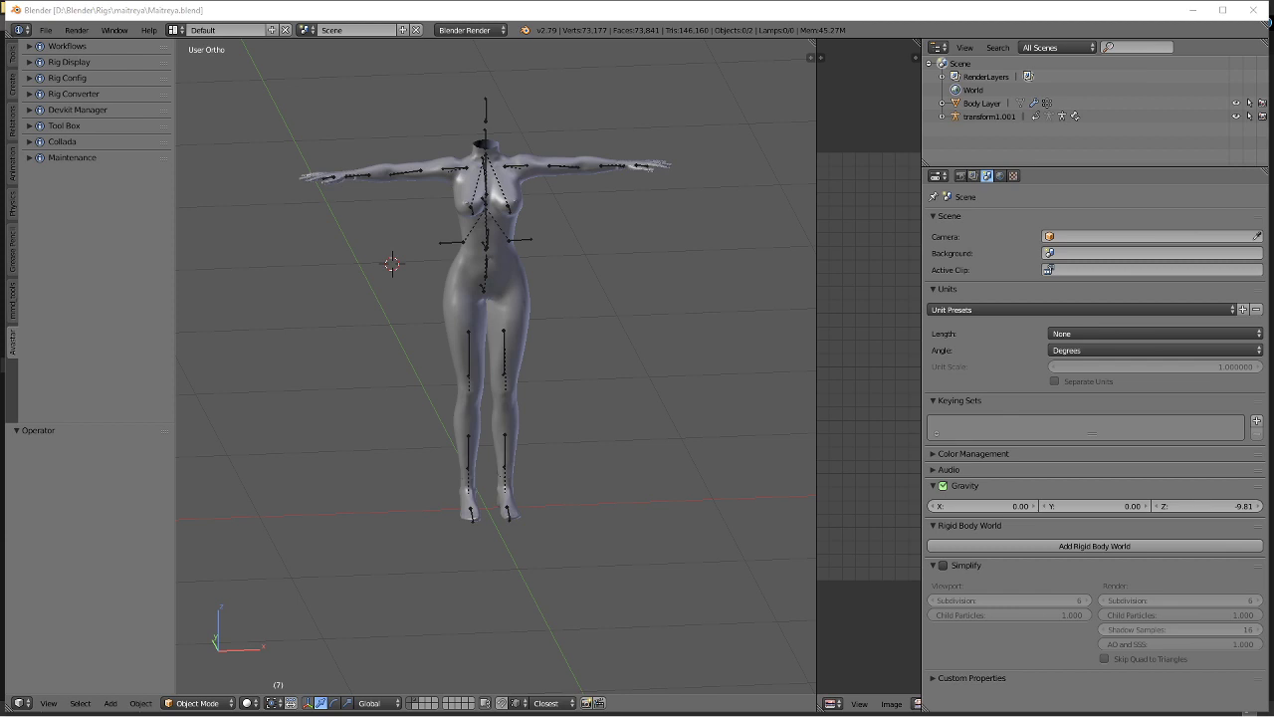
Paste the copied dress into the scene, select the body and then the dress, and enter Weight Paint mode.
key("ctrl+v")
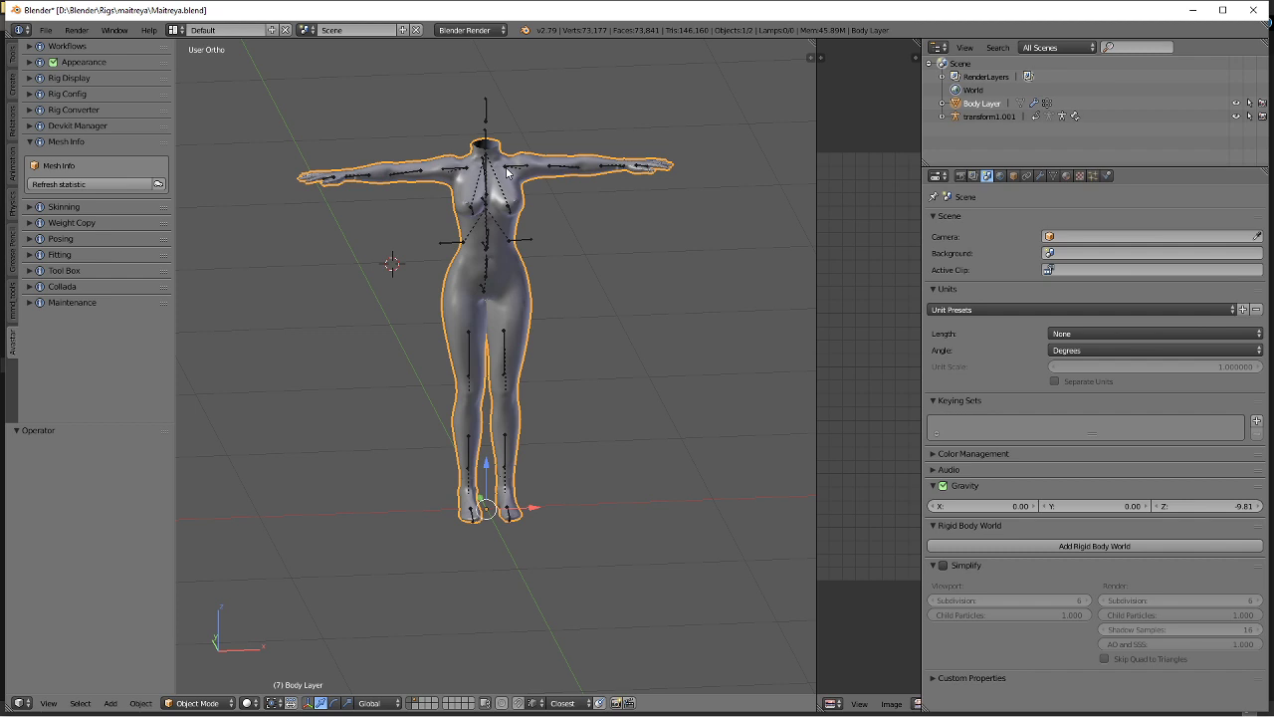
middle_click_drag(531, 203, 553, 332, "shift")
scroll(562, 321, "up", 6)
right_click(609, 300)
right_click(621, 242)
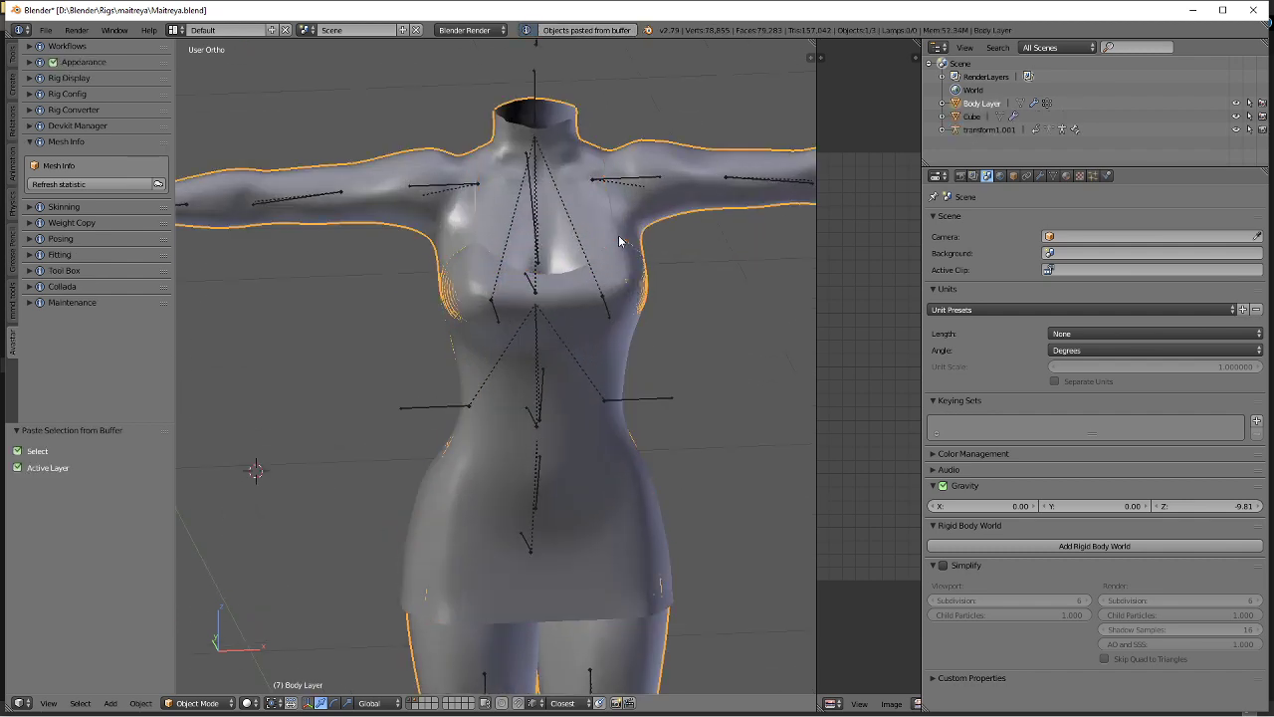
right_click(632, 279, "shift")
key("ctrl+Tab")
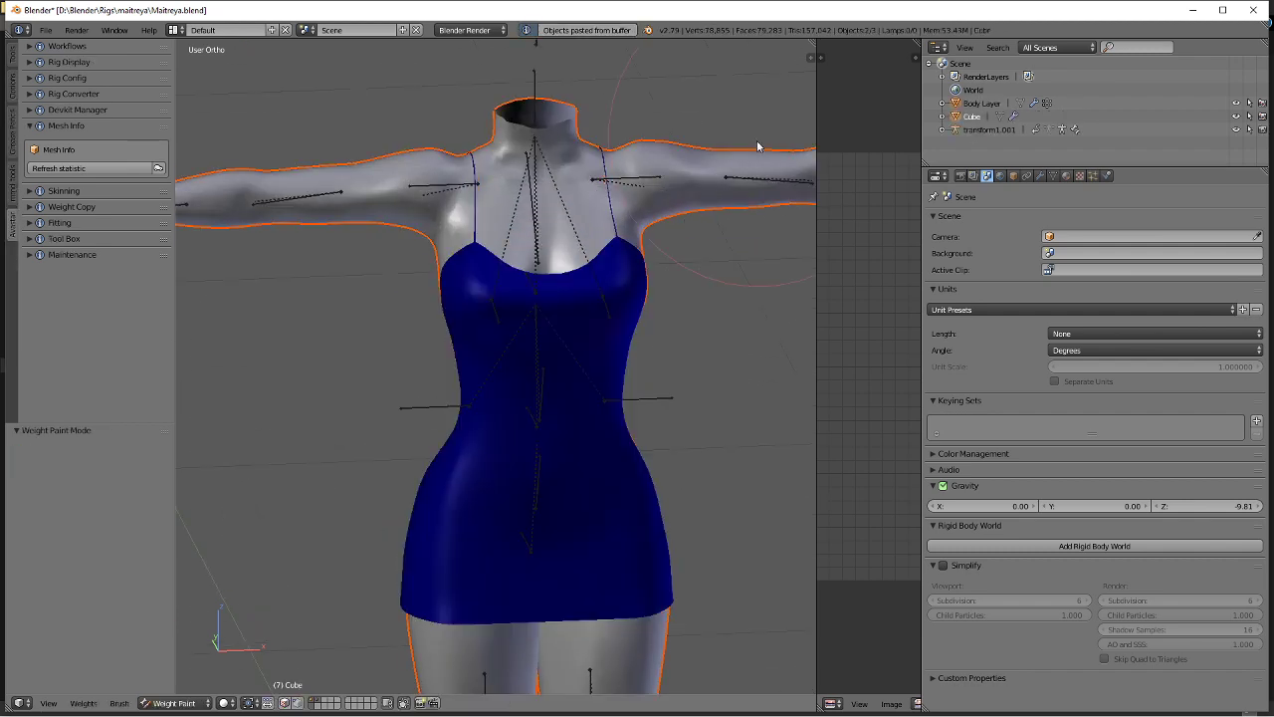
Transfer the body's vertex group weights to the dress by nearest vertex, with source layers set to By Name.
left_click(13, 55)
scroll(103, 231, "down", 6)
left_click(83, 395)
left_click(92, 585)
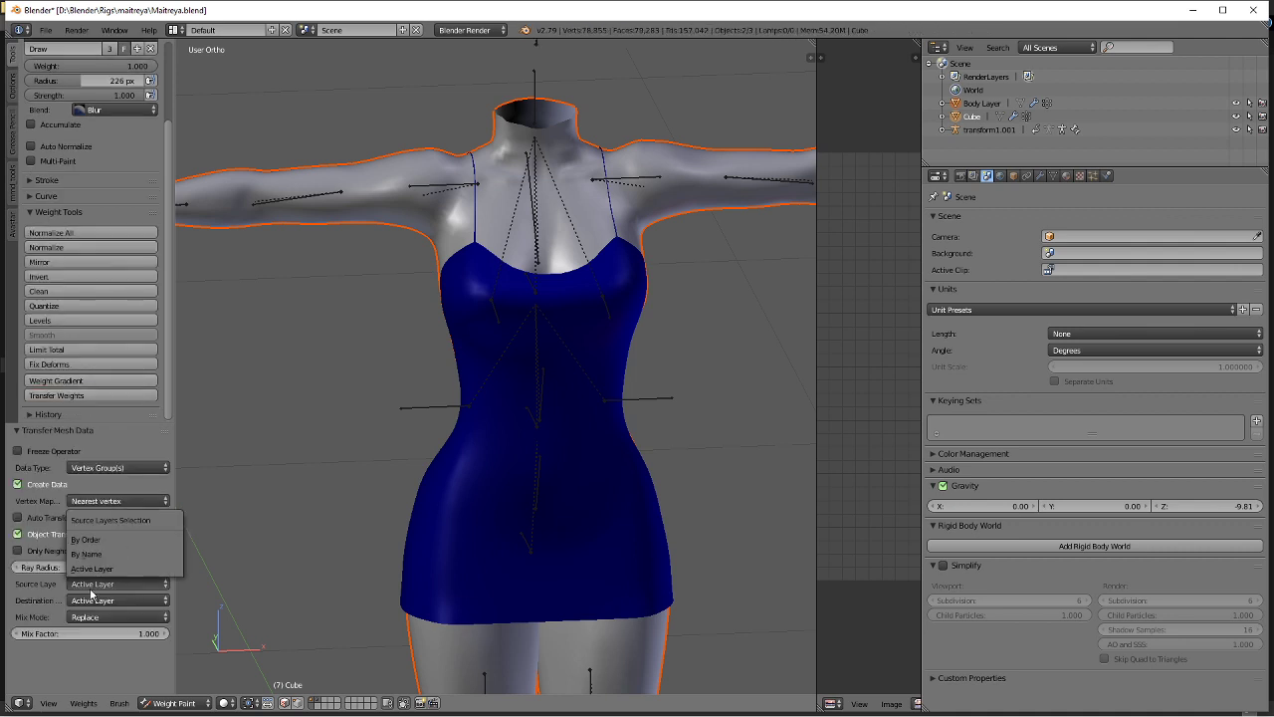
left_click(87, 553)
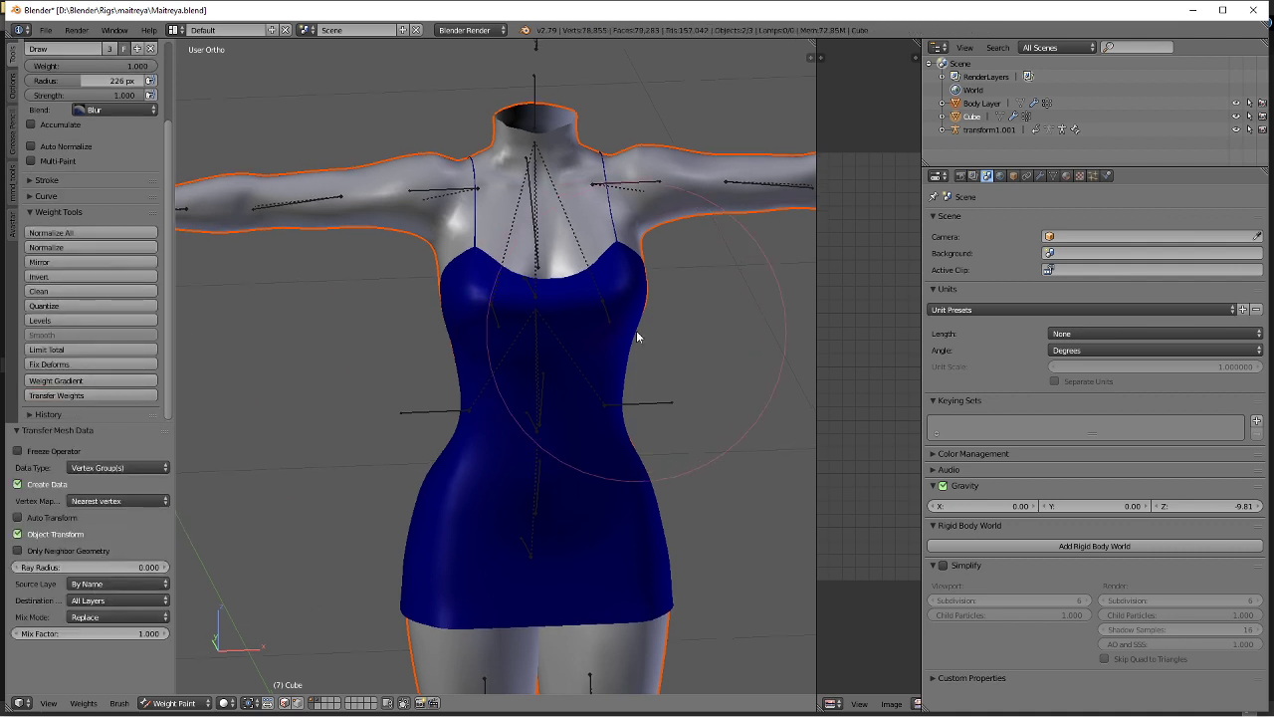
Check the dress's transferred mTorso and mPelvis weights in its vertex groups.
middle_click_drag(635, 330, 567, 352)
left_click(1055, 177)
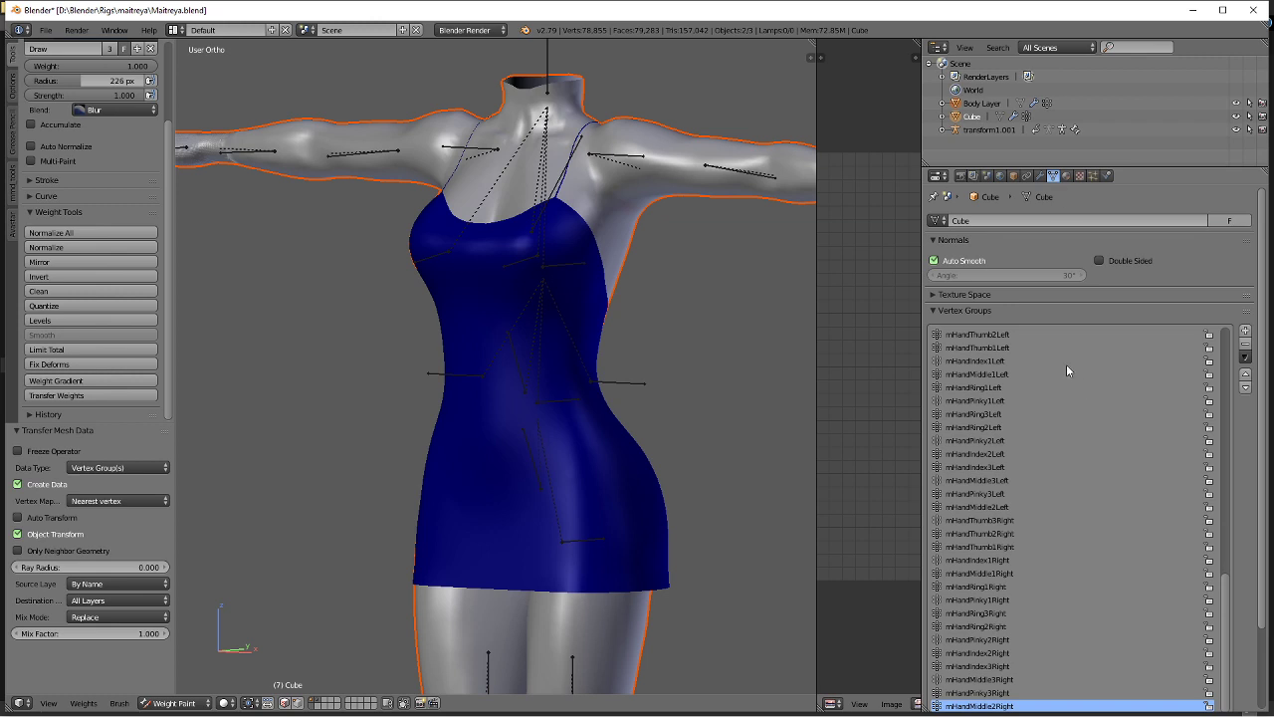
left_click_drag(1226, 618, 1226, 373)
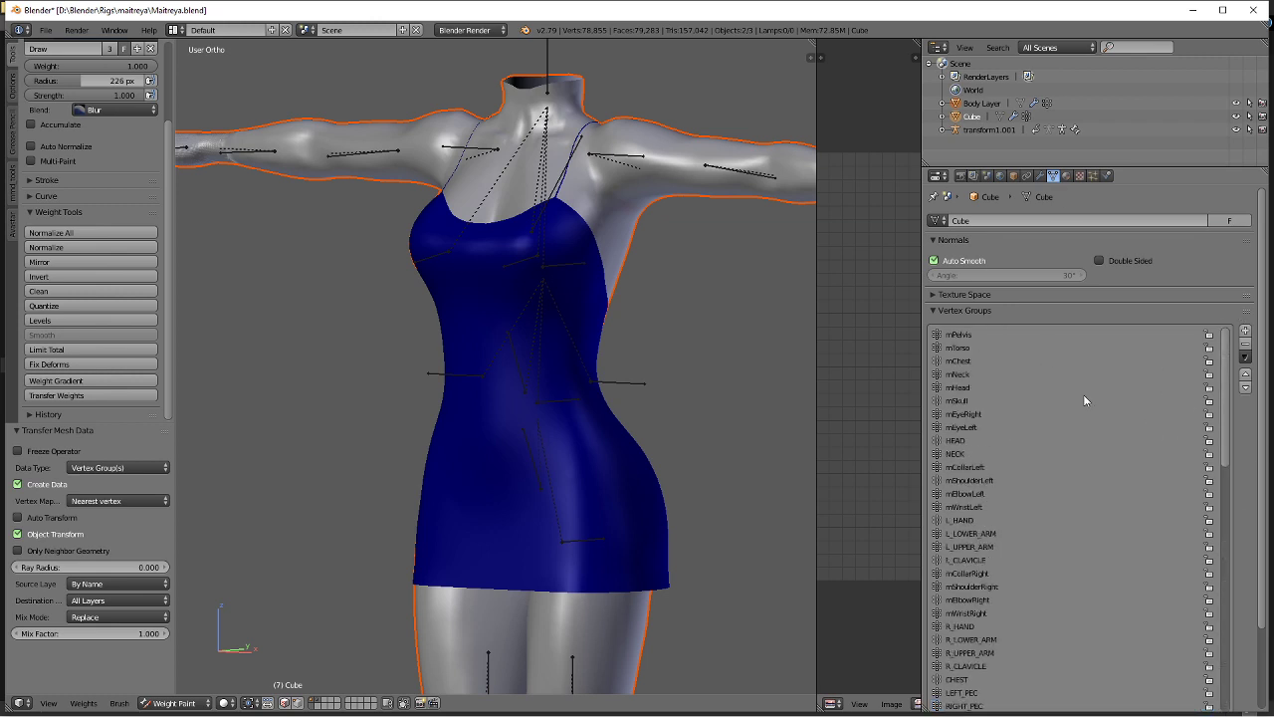
left_click(989, 346)
left_click(997, 336)
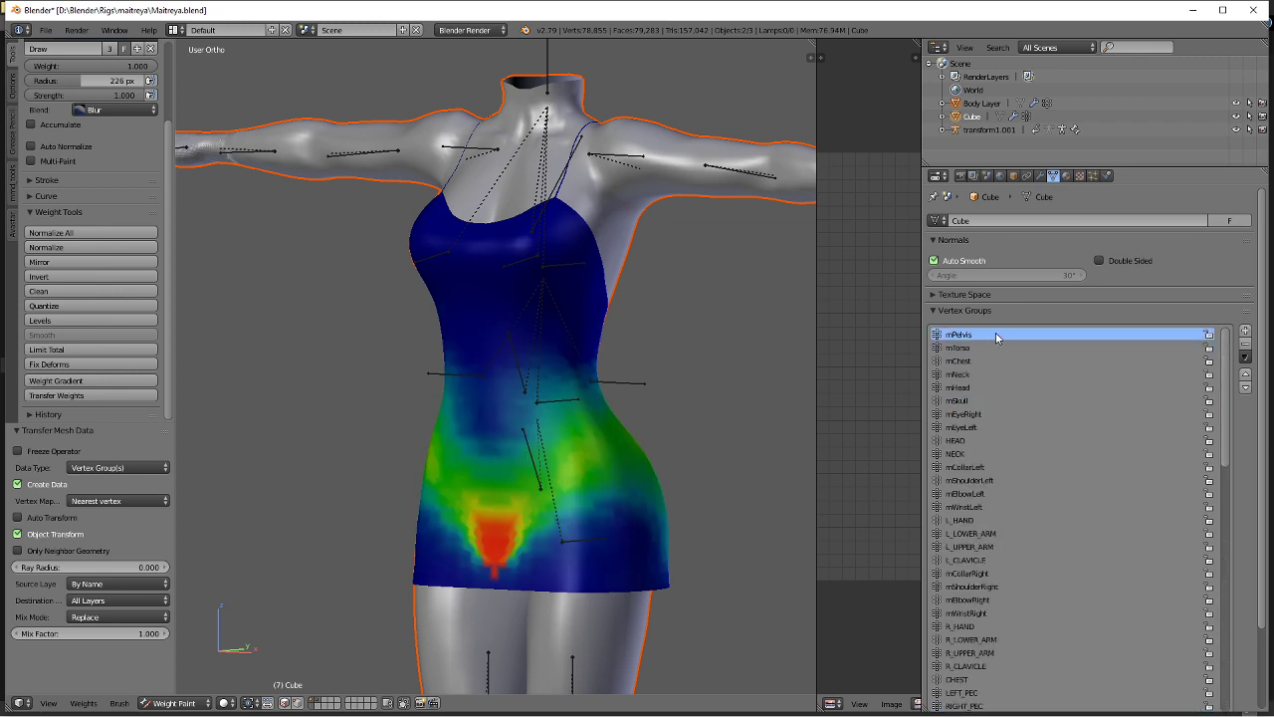
middle_click_drag(514, 368, 489, 330, "shift")
scroll(488, 330, "up", 3)
scroll(538, 368, "down", 4)
Return to Object Mode with only the dress selected and clean out its empty weight maps.
key("ctrl+Tab")
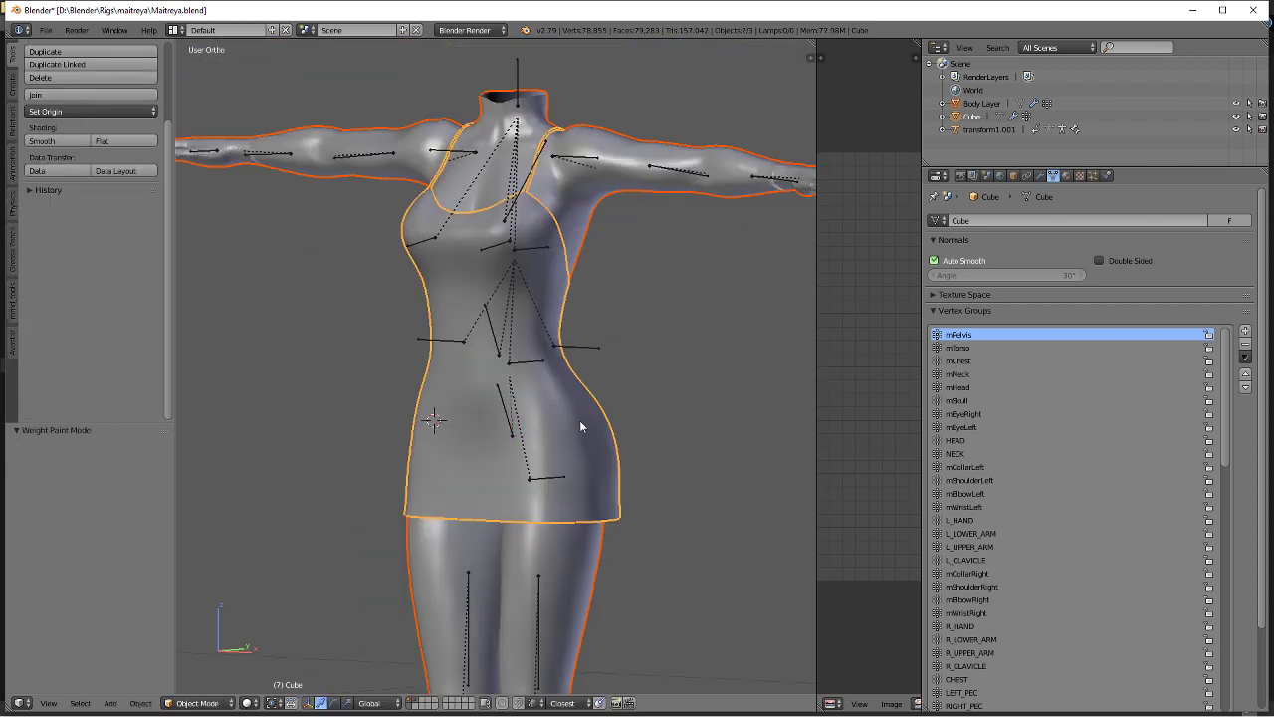
left_click(14, 349)
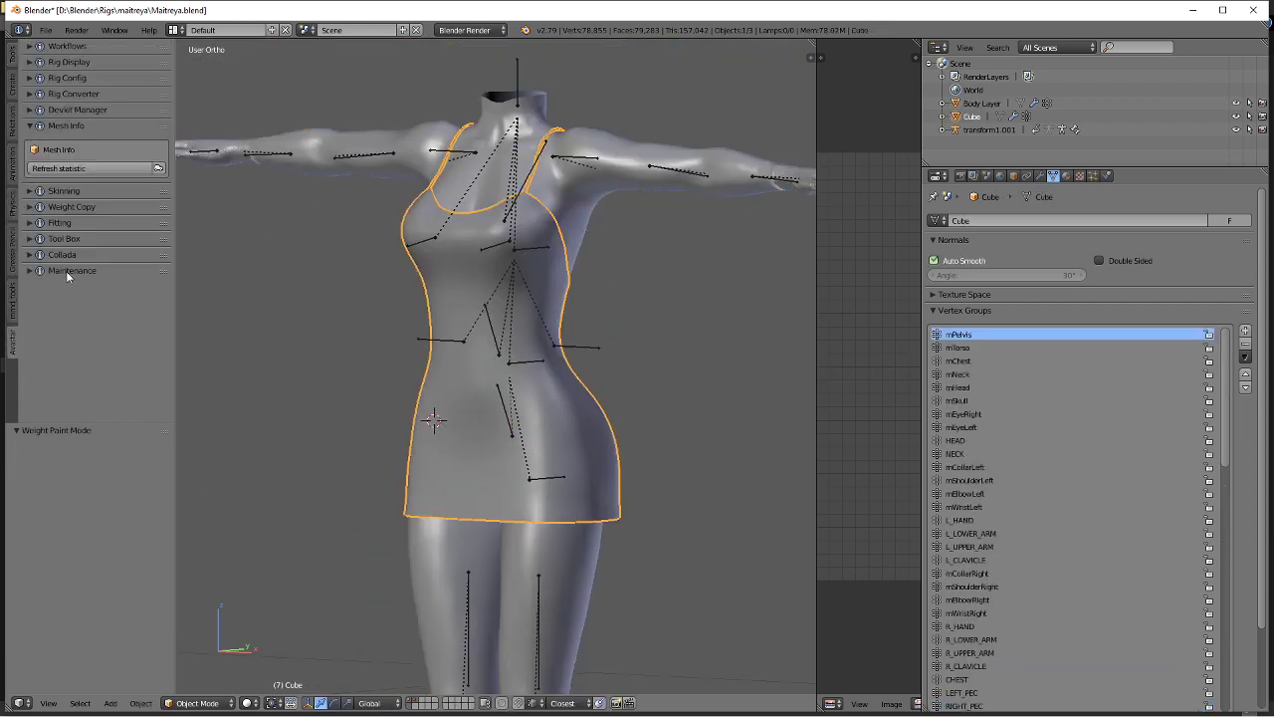
left_click(71, 238)
left_click(86, 383)
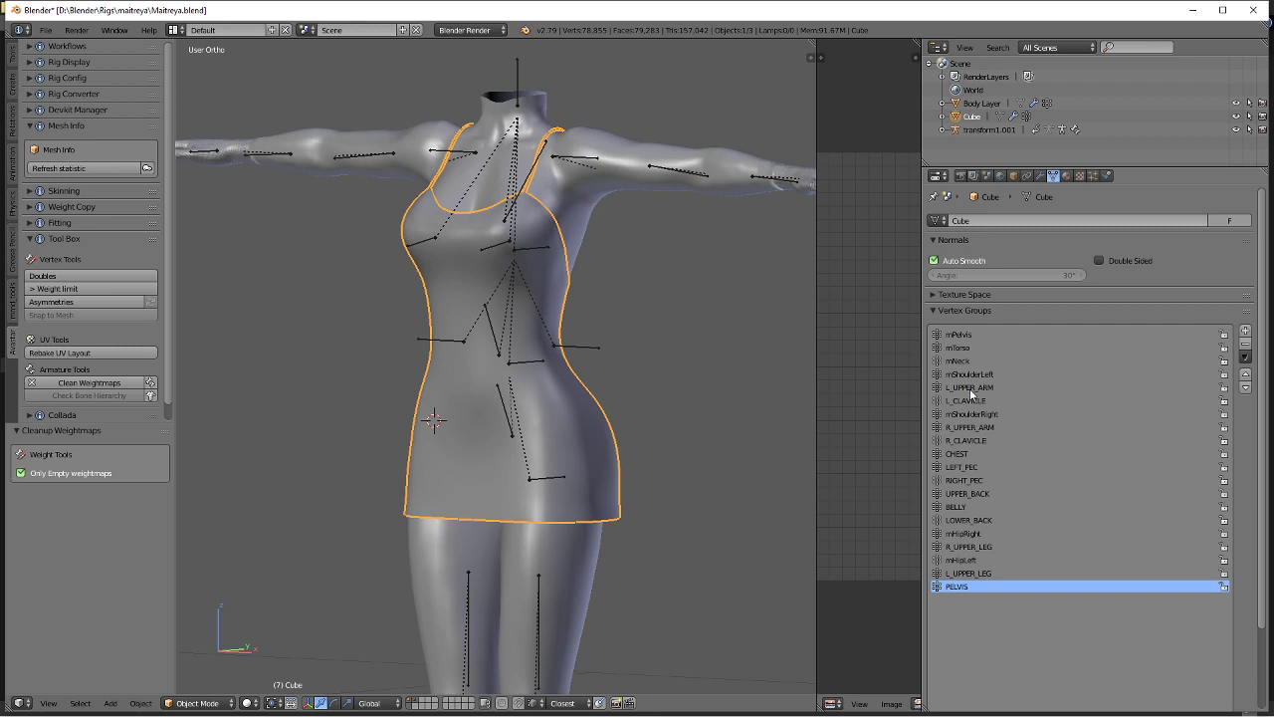
Put the dress in Weight Paint mode, enable vertex selection masking and select all its vertices.
key("Tab")
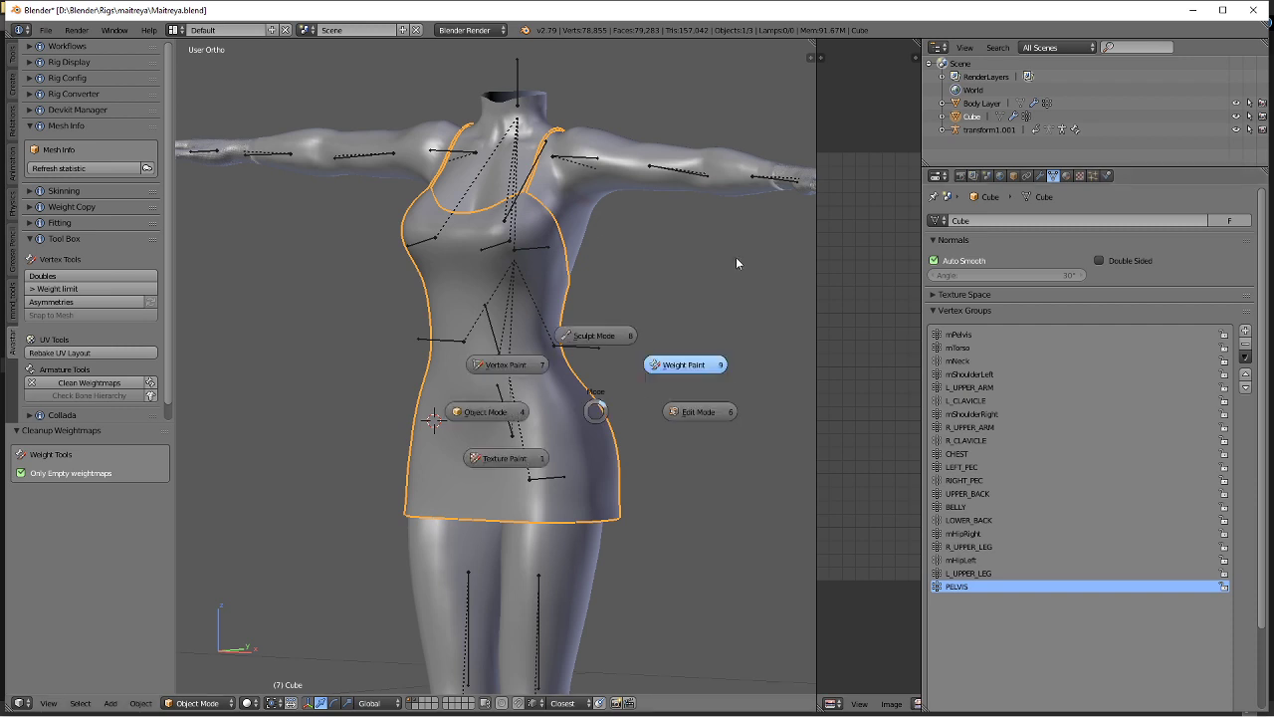
left_click(735, 256)
scroll(626, 357, "up", 3)
key("v")
key("a")
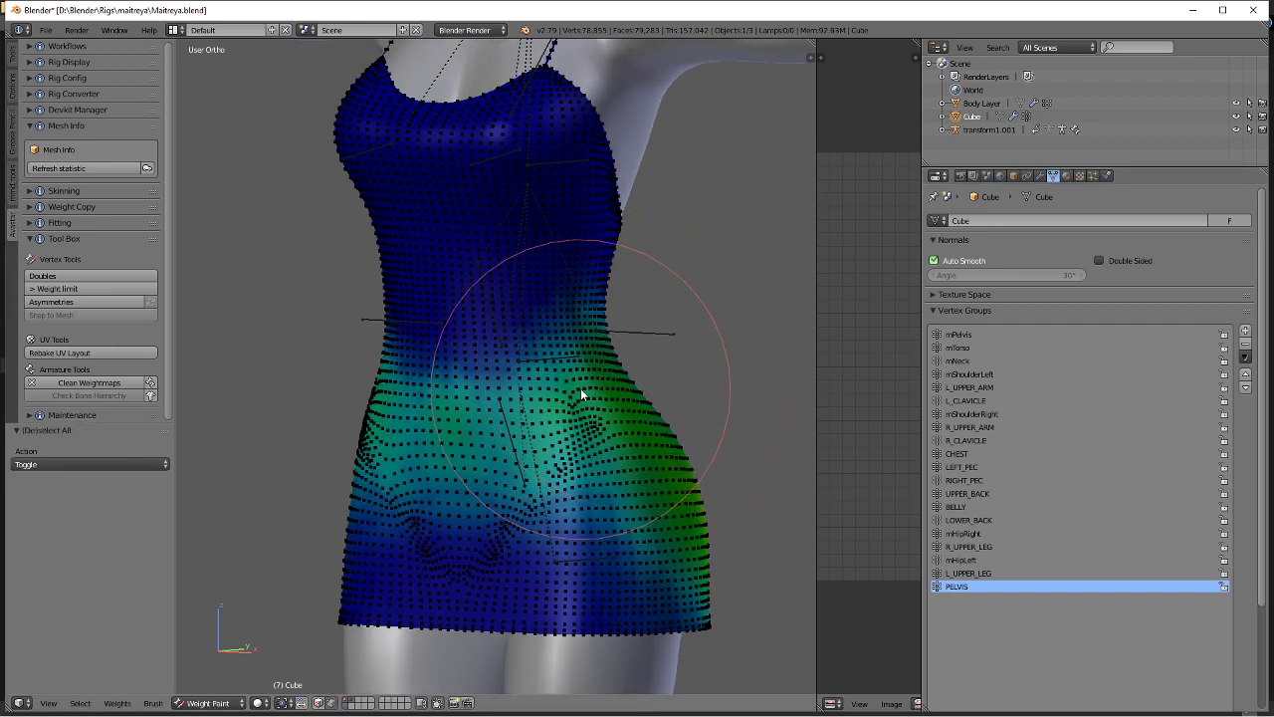
Smooth the weights of the dress's mPelvis and mTorso vertex groups.
left_click(15, 59)
left_click(1052, 336)
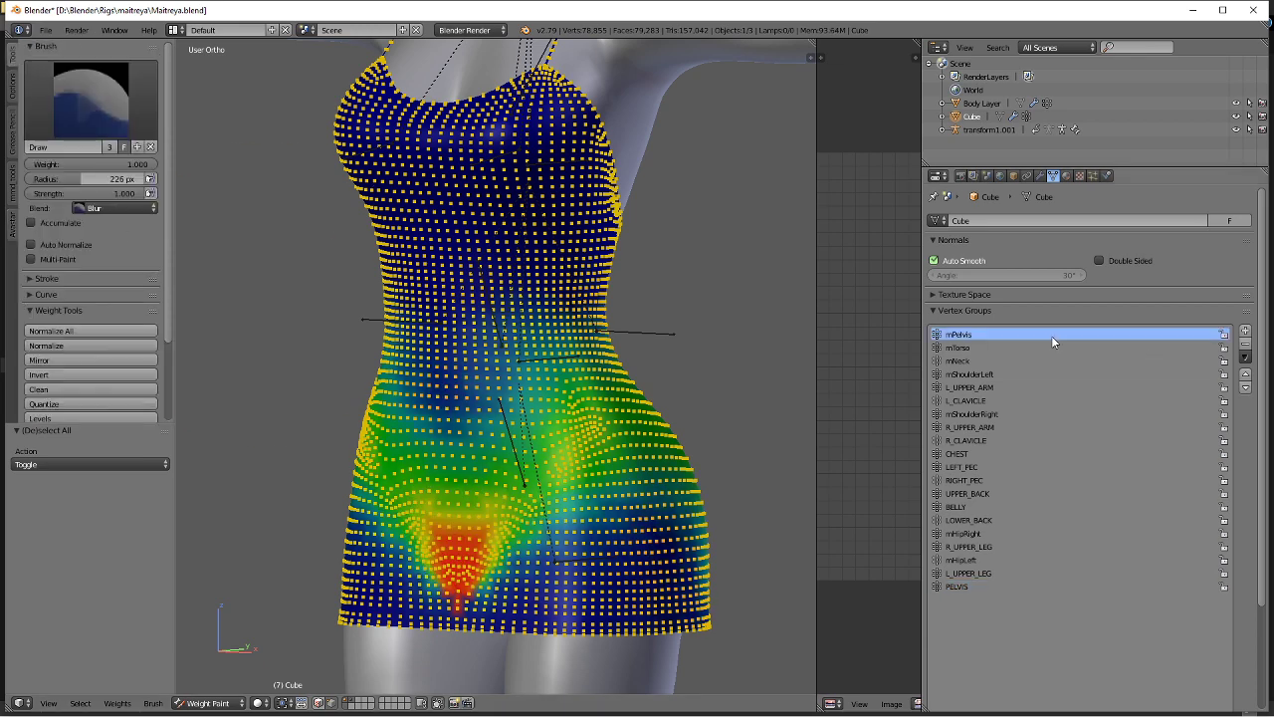
scroll(104, 323, "down", 3)
left_click(90, 334)
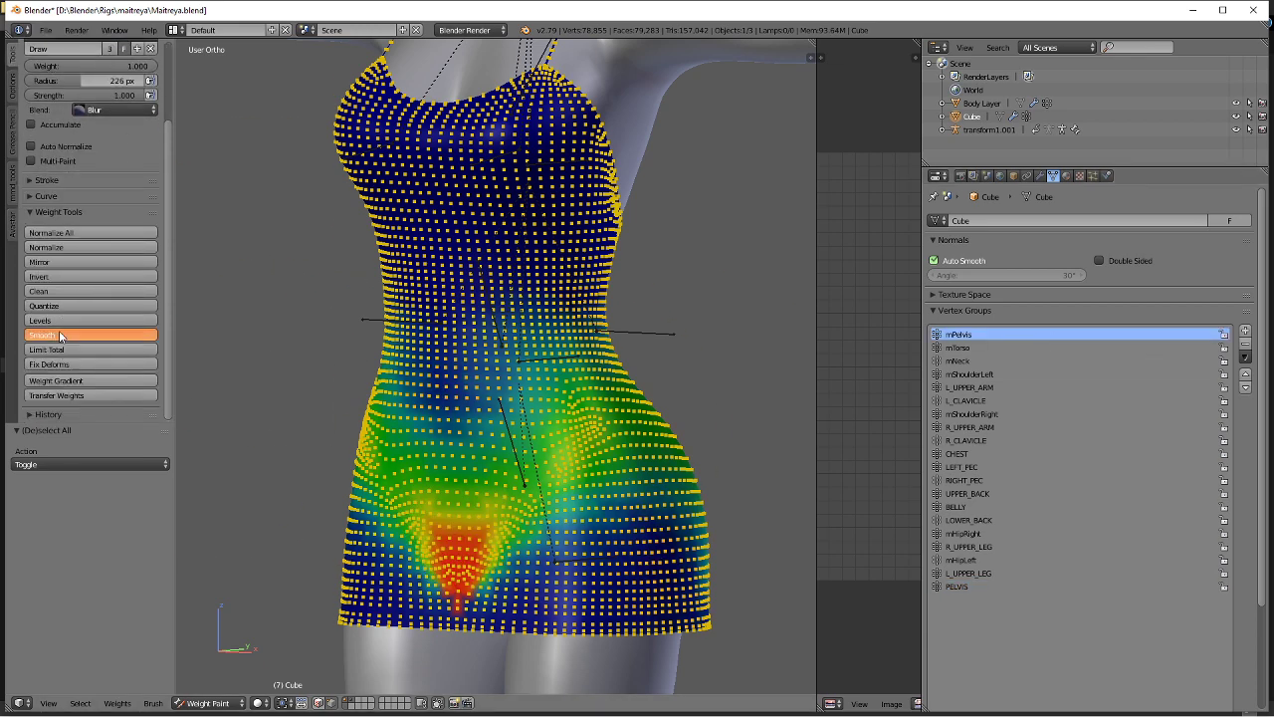
left_click(1047, 347)
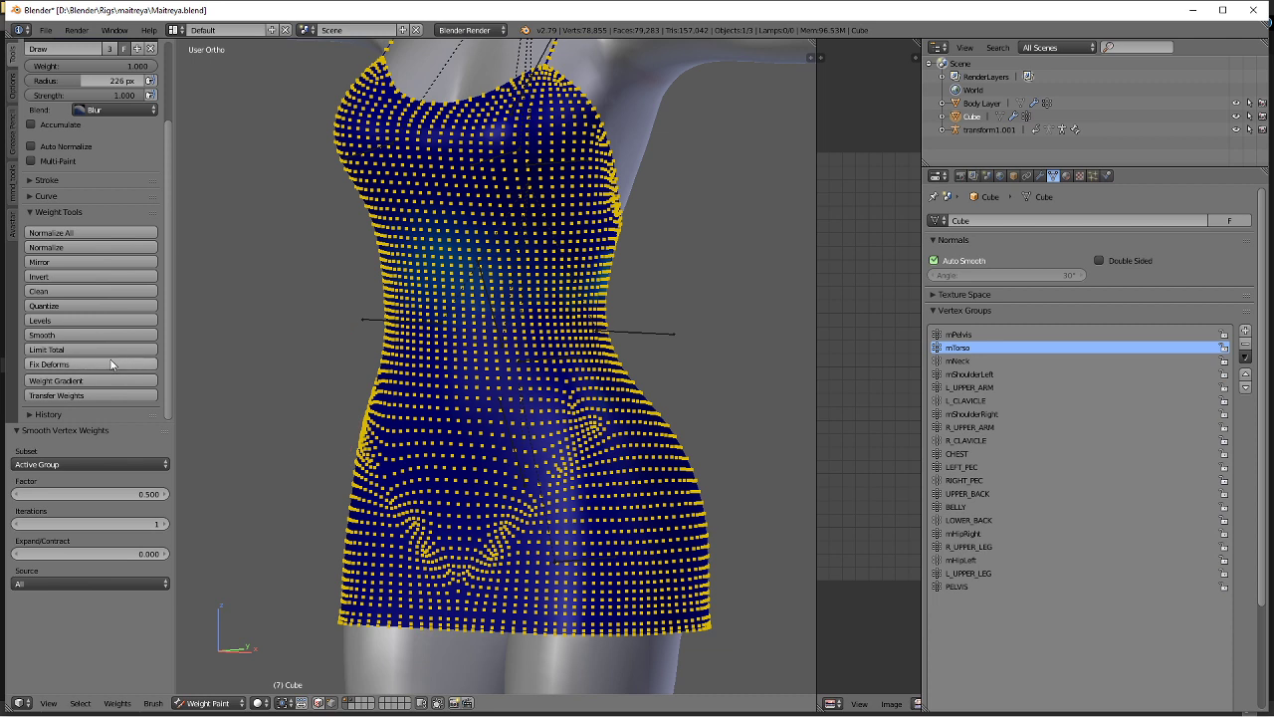
left_click(90, 334)
Smooth the weights of the mNeck, mShoulderLeft and L_UPPER_ARM vertex groups.
left_click(1175, 360)
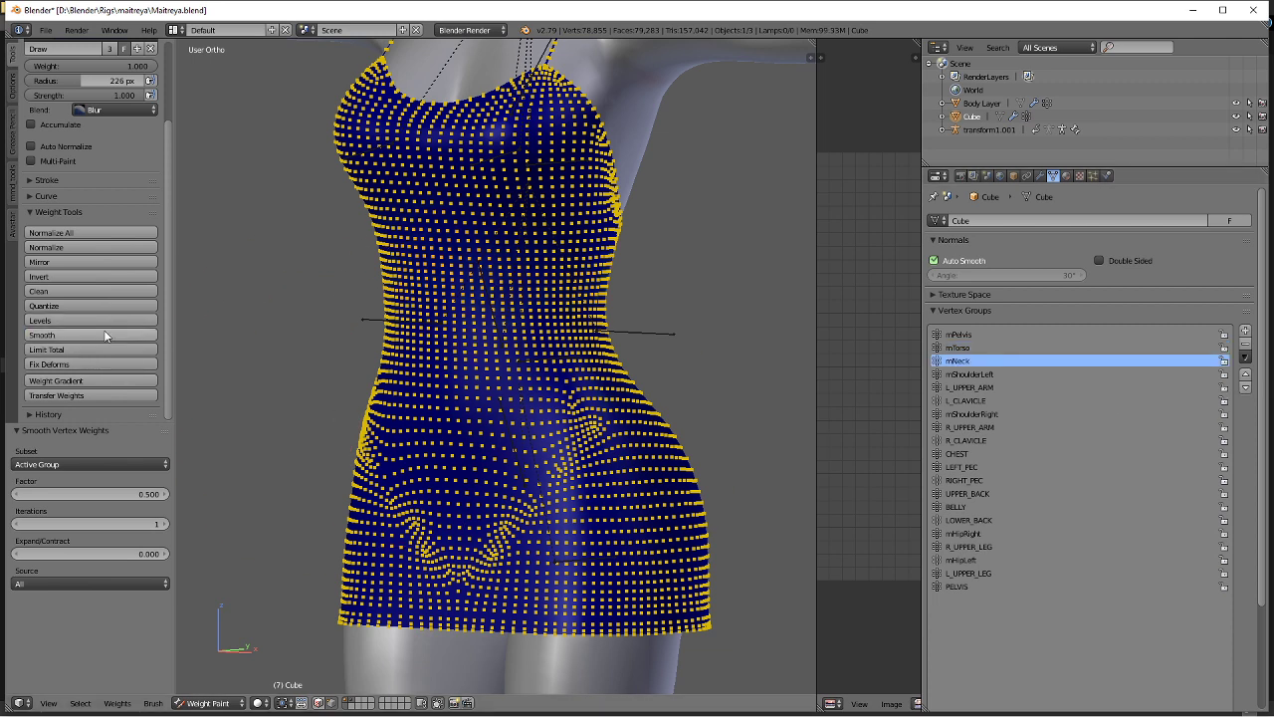
left_click(1055, 374)
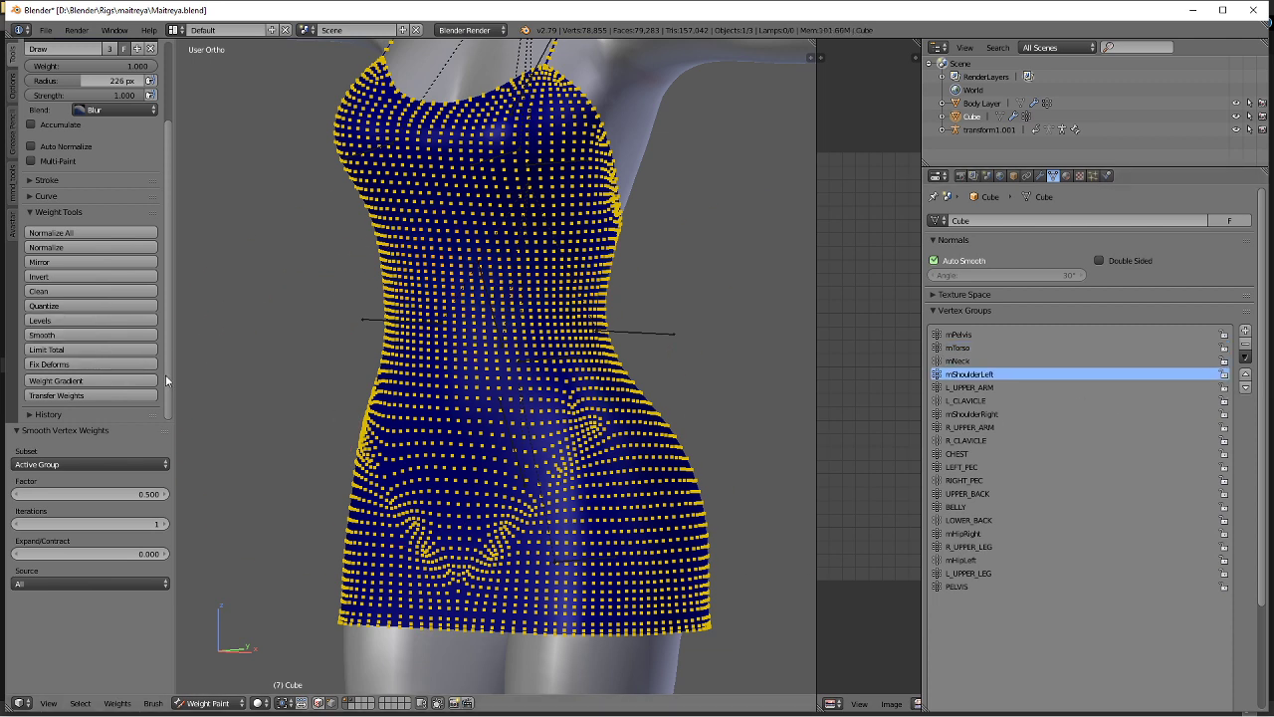
left_click(114, 337)
left_click(1085, 387)
left_click(90, 335)
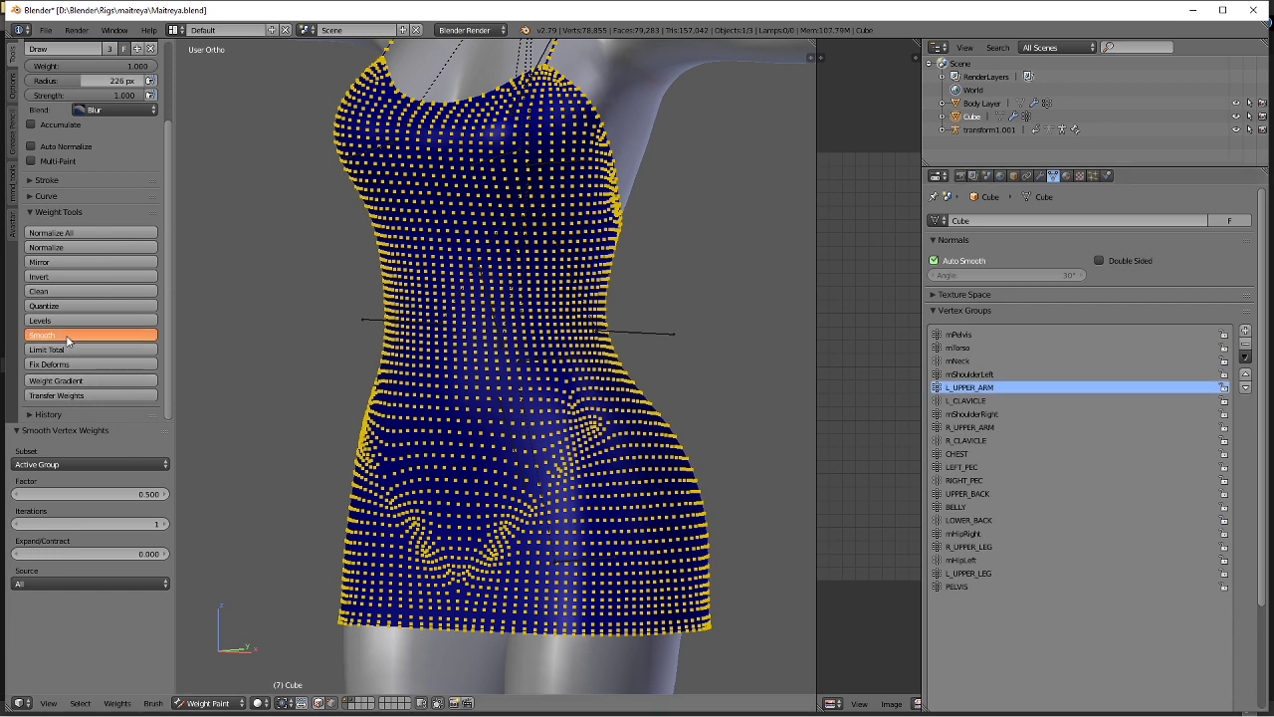
Smooth the weights of the L_CLAVICLE, mShoulderRight and R_UPPER_ARM vertex groups.
left_click(1095, 400)
left_click(107, 335)
left_click(1010, 413)
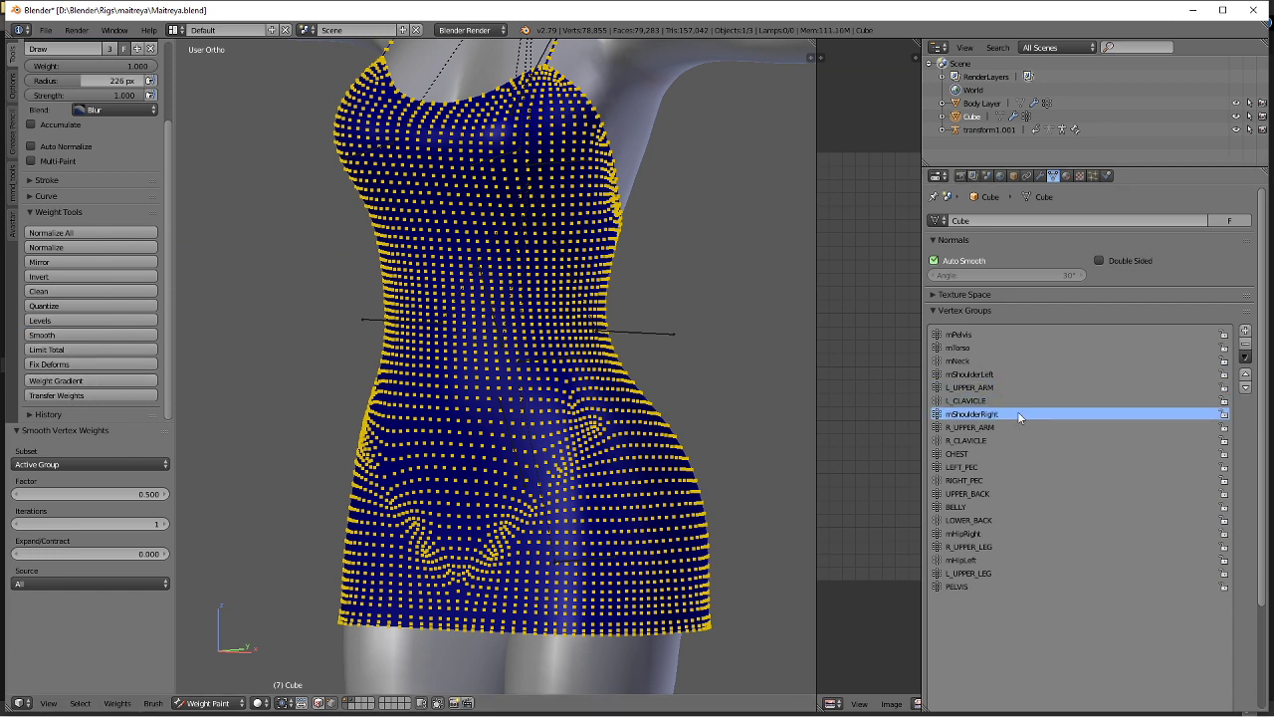
left_click(99, 336)
left_click(986, 426)
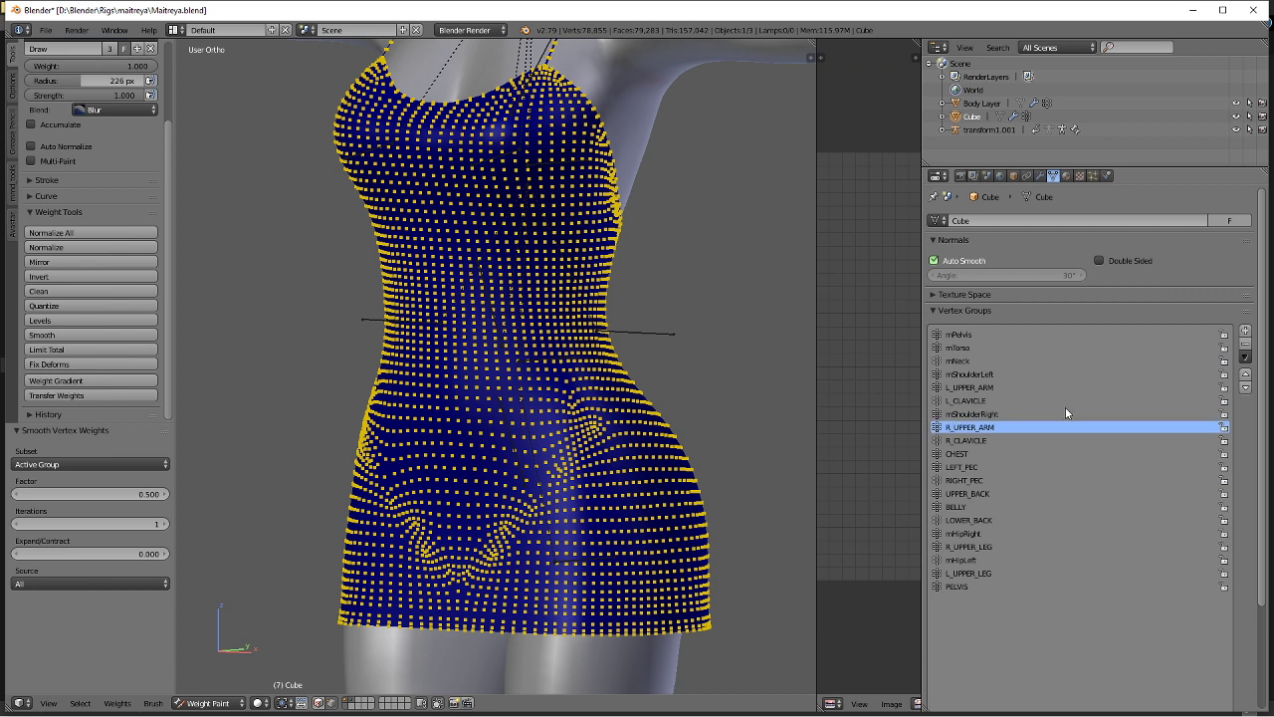
left_click(11, 84)
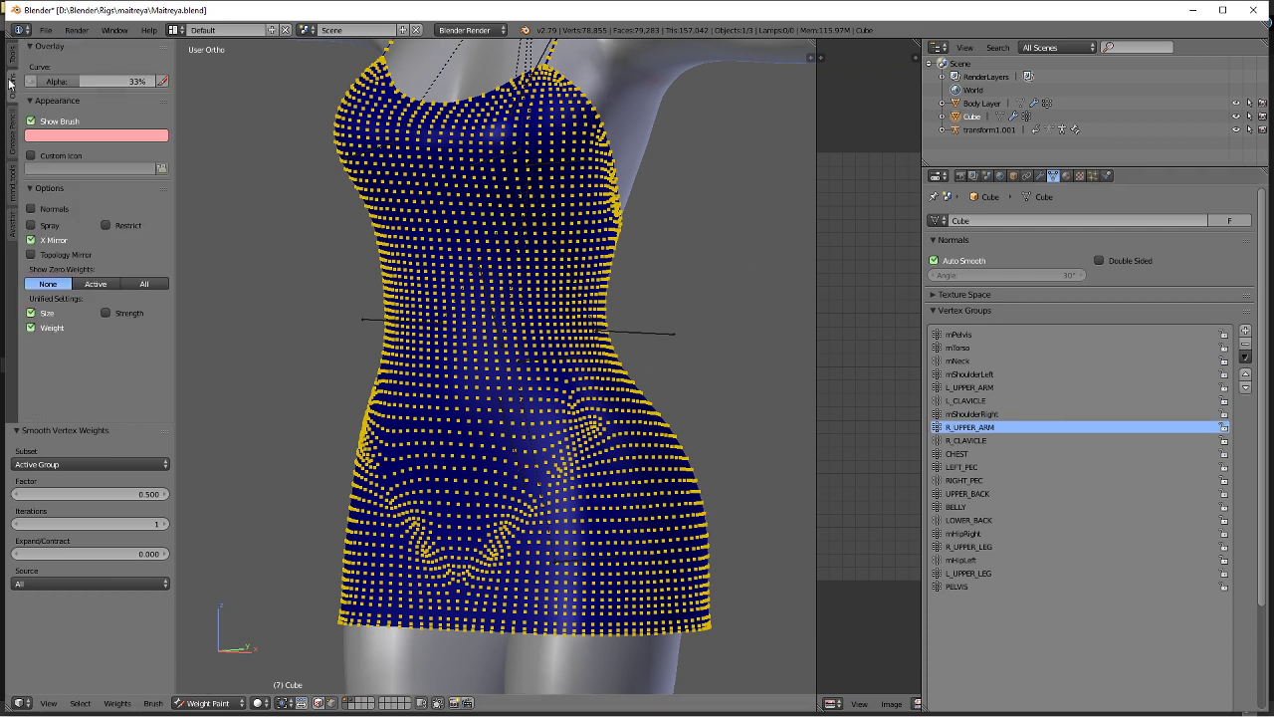
left_click(11, 55)
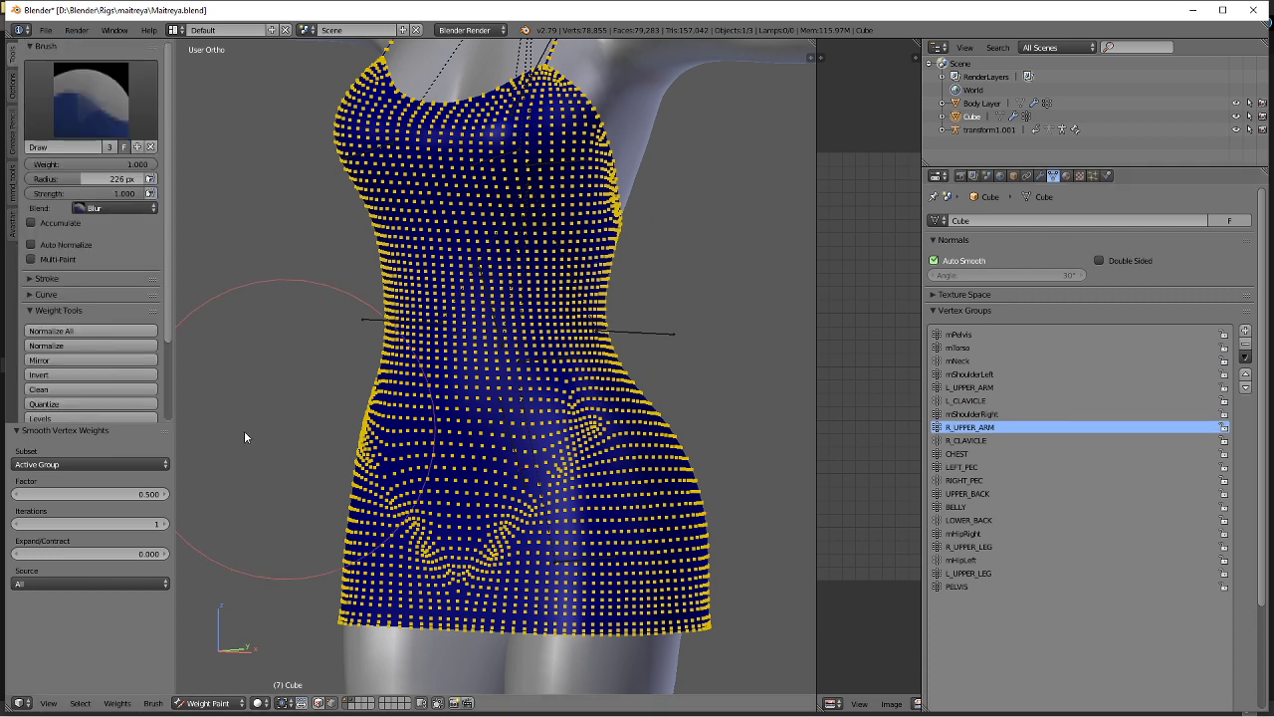
scroll(59, 353, "down", 2)
left_click(56, 356)
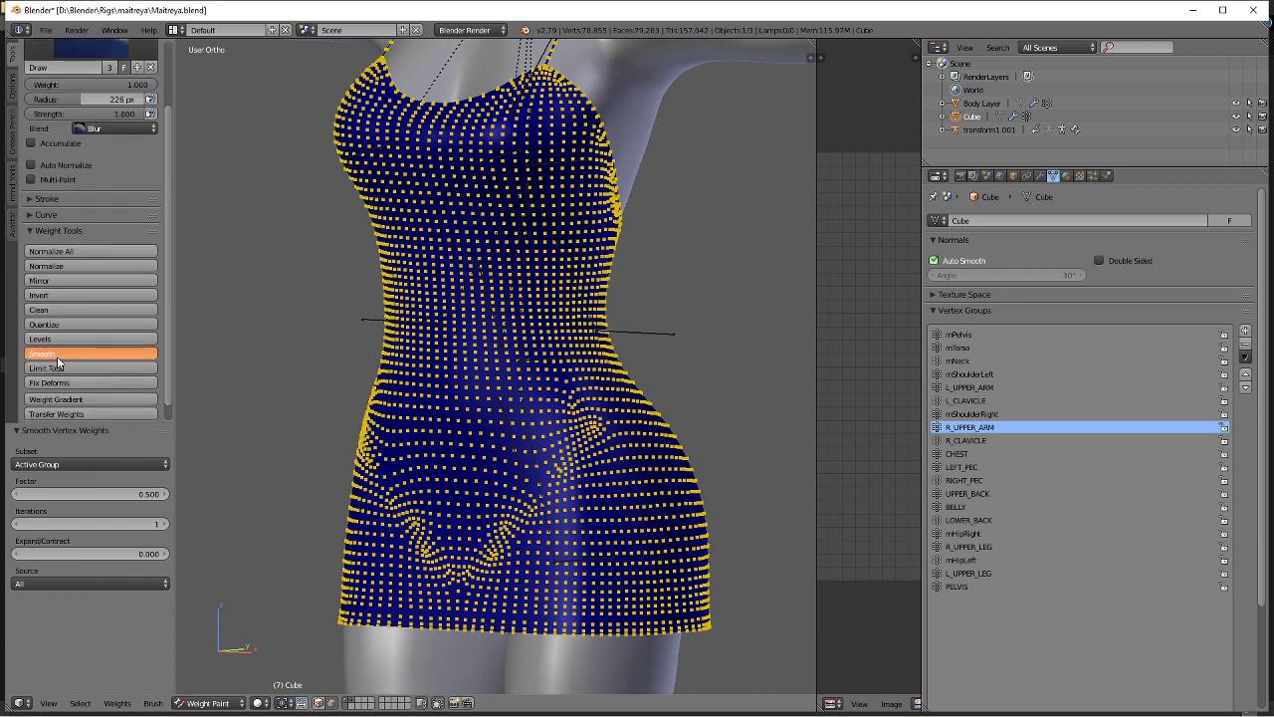
Smooth the weights of the R_CLAVICLE, CHEST and LEFT_PEC vertex groups, and make RIGHT_PEC the active group.
left_click(1015, 439)
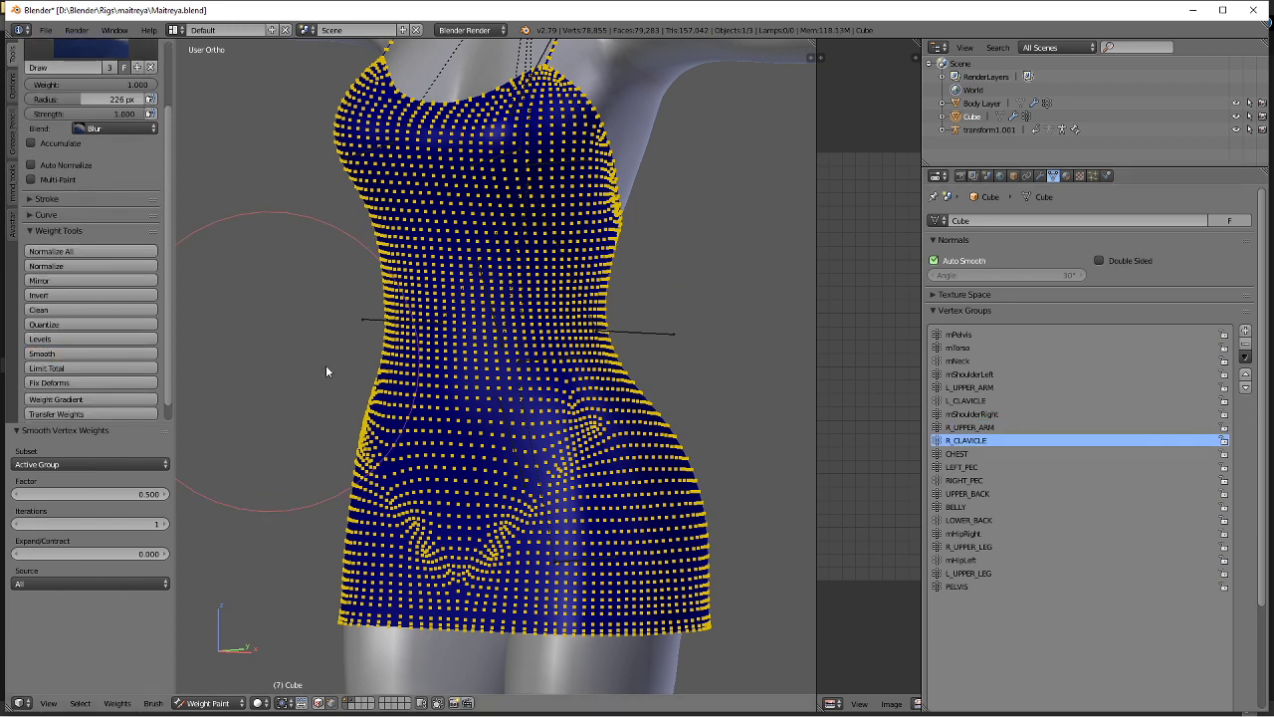
scroll(1048, 414, "down", 1, "ctrl")
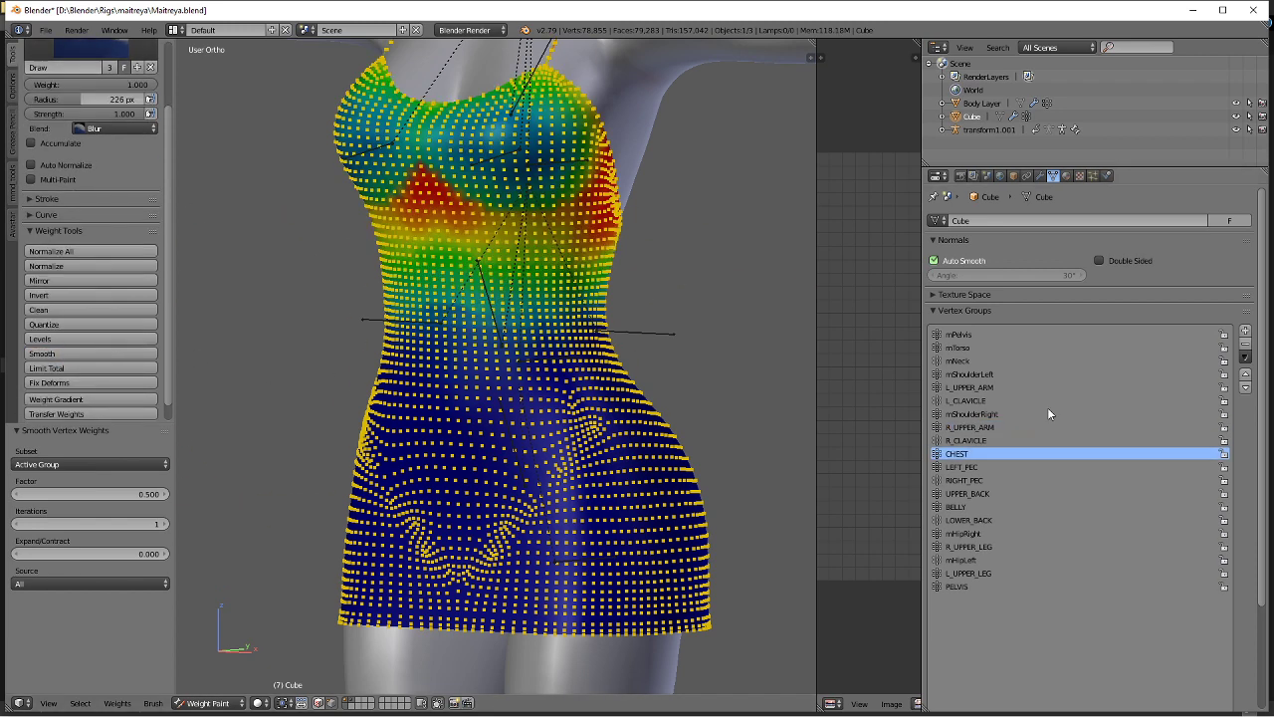
left_click(45, 355)
scroll(1089, 418, "down", 1, "ctrl")
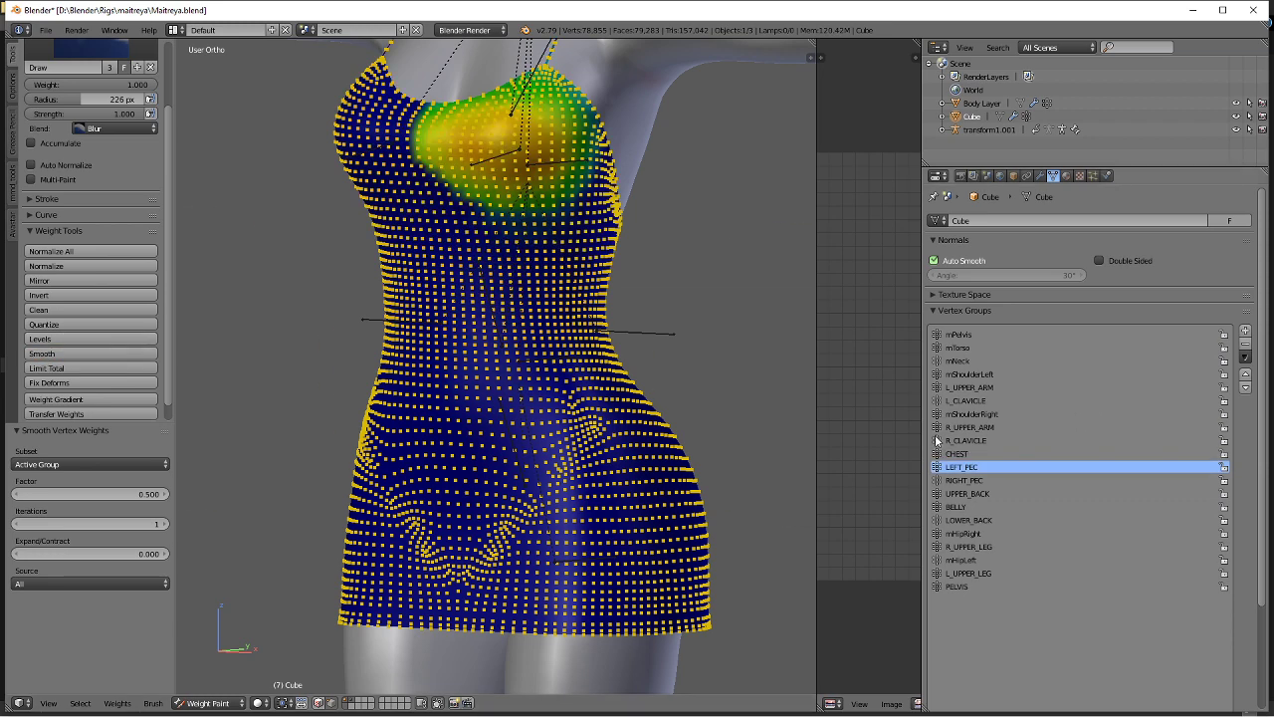
left_click(61, 353)
scroll(1095, 428, "down", 1, "ctrl")
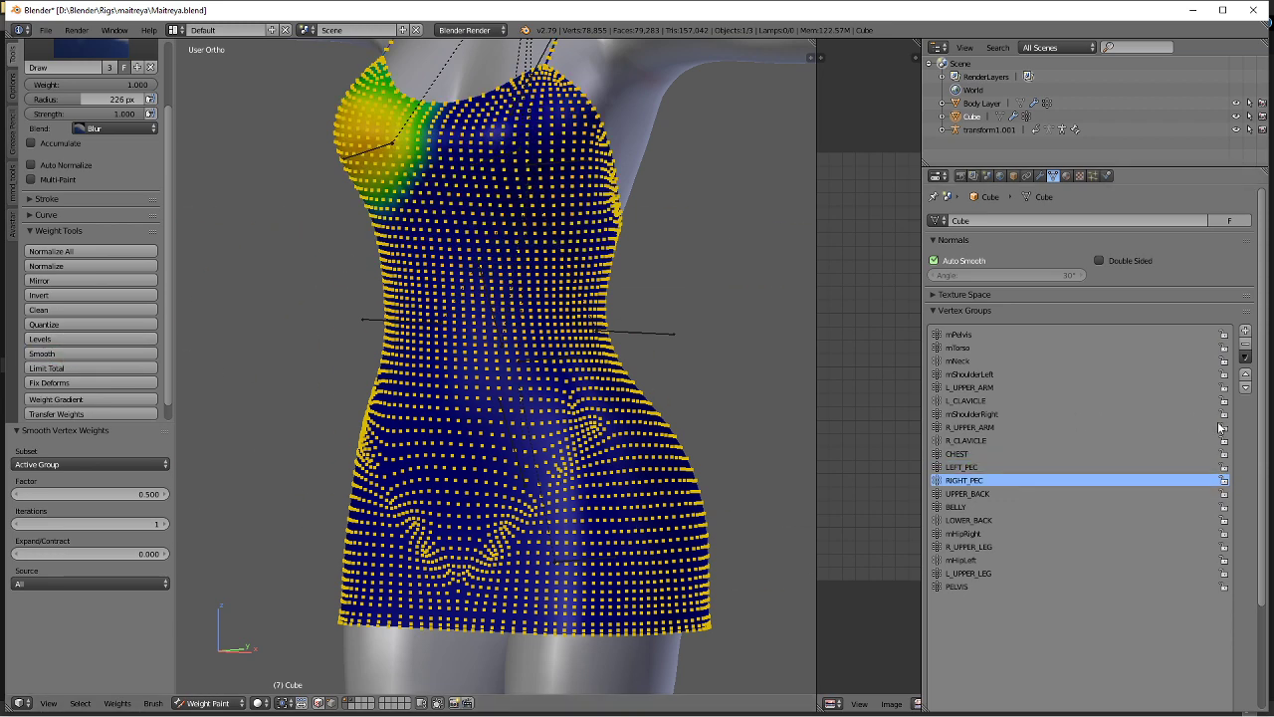
Smooth the weights of the dress's UPPER_BACK, BELLY and LOWER_BACK vertex groups.
scroll(1117, 461, "down", 1, "ctrl")
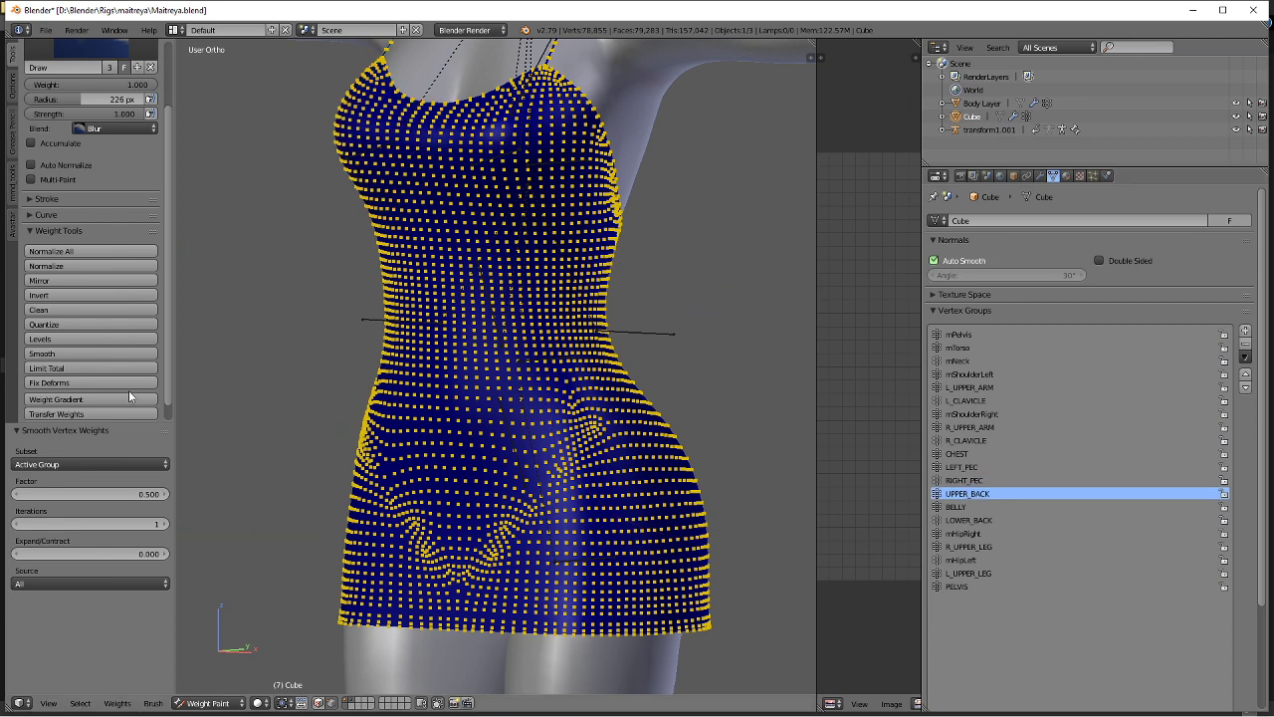
scroll(1051, 431, "down", 1, "ctrl")
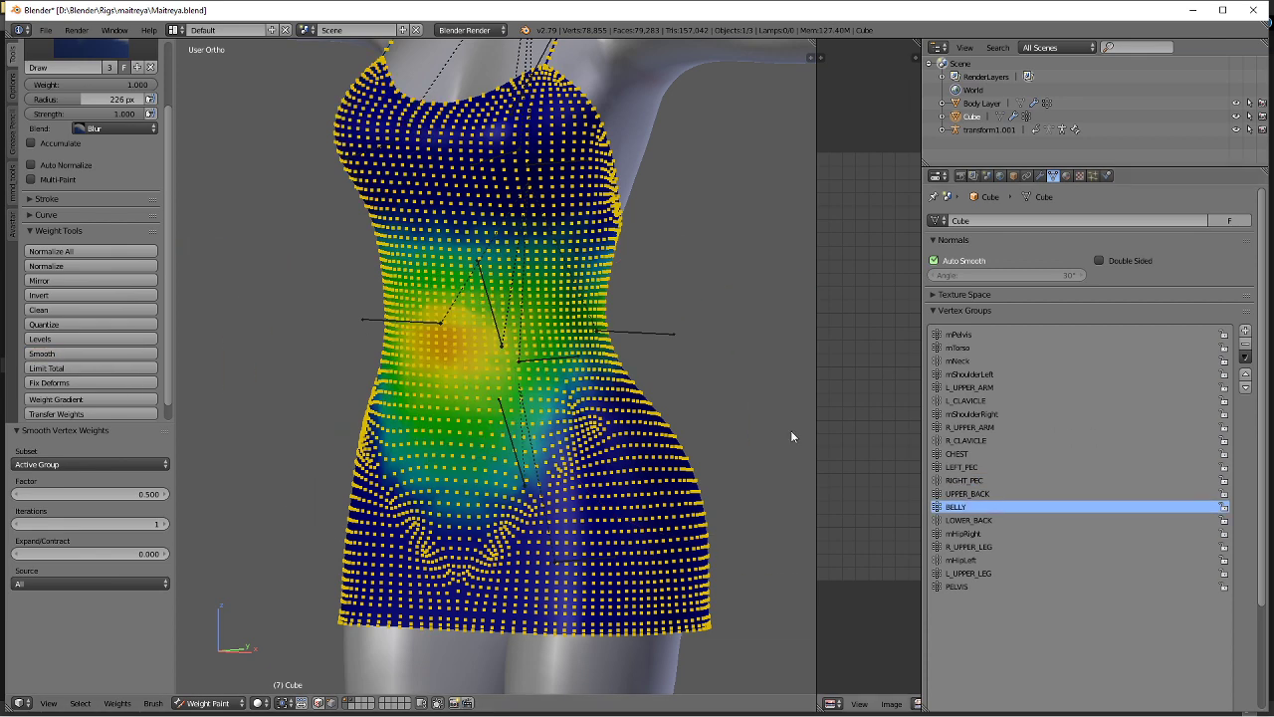
left_click(60, 353)
scroll(1019, 446, "down", 1, "ctrl")
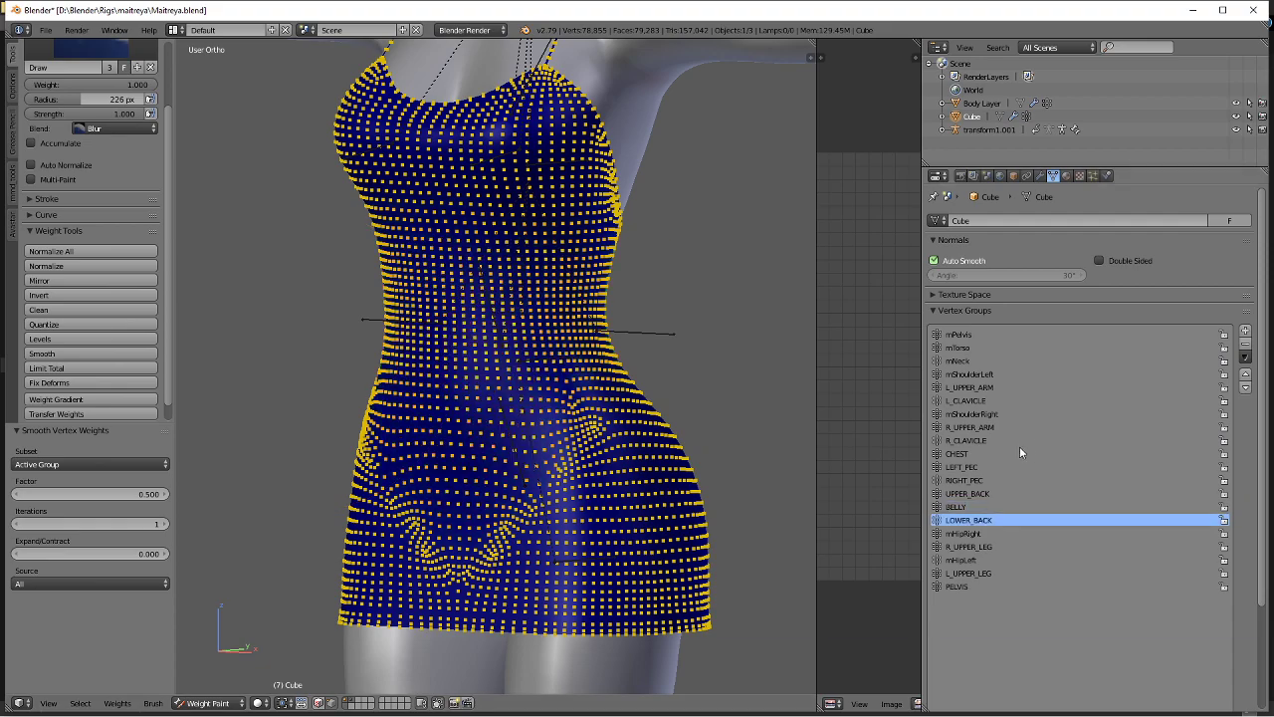
middle_click_drag(650, 364, 648, 398)
left_click(64, 356)
Smooth the weights of the R_UPPER_LEG vertex group, and make PELVIS the active group.
scroll(1083, 420, "down", 1, "ctrl")
scroll(1038, 506, "down", 1, "ctrl")
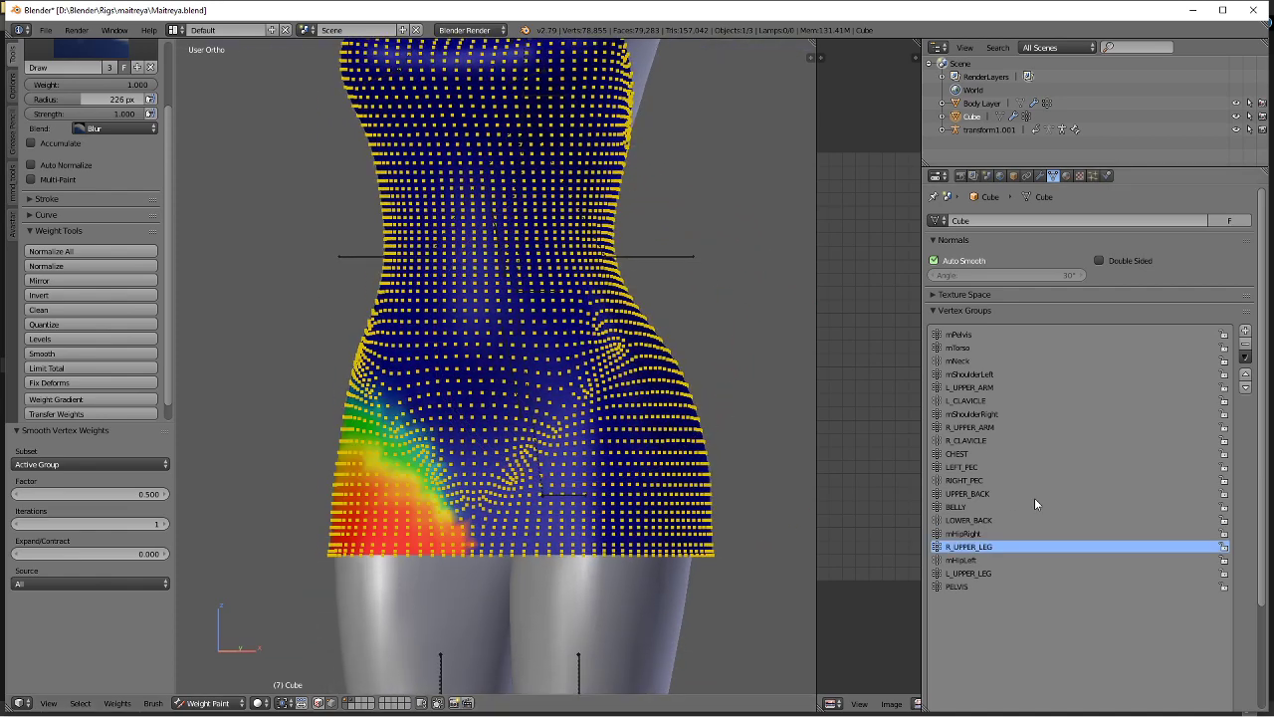
left_click(65, 353)
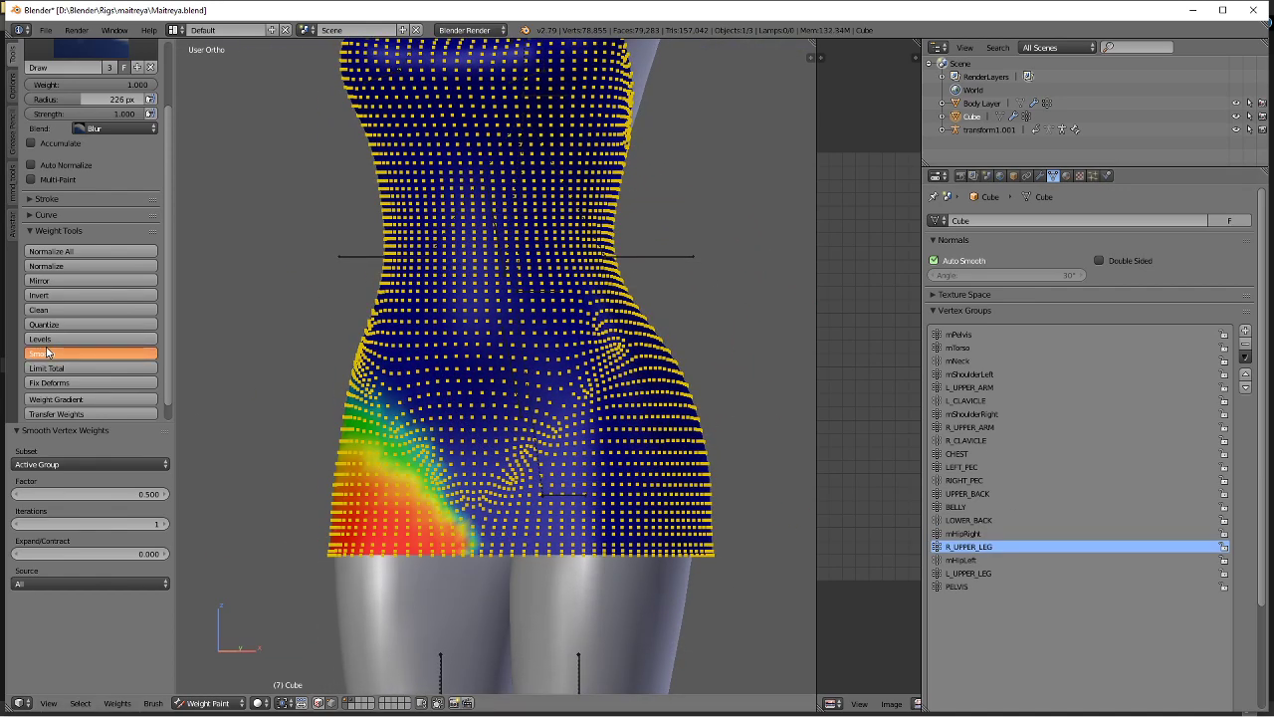
left_click(70, 354)
scroll(1118, 499, "down", 1, "ctrl")
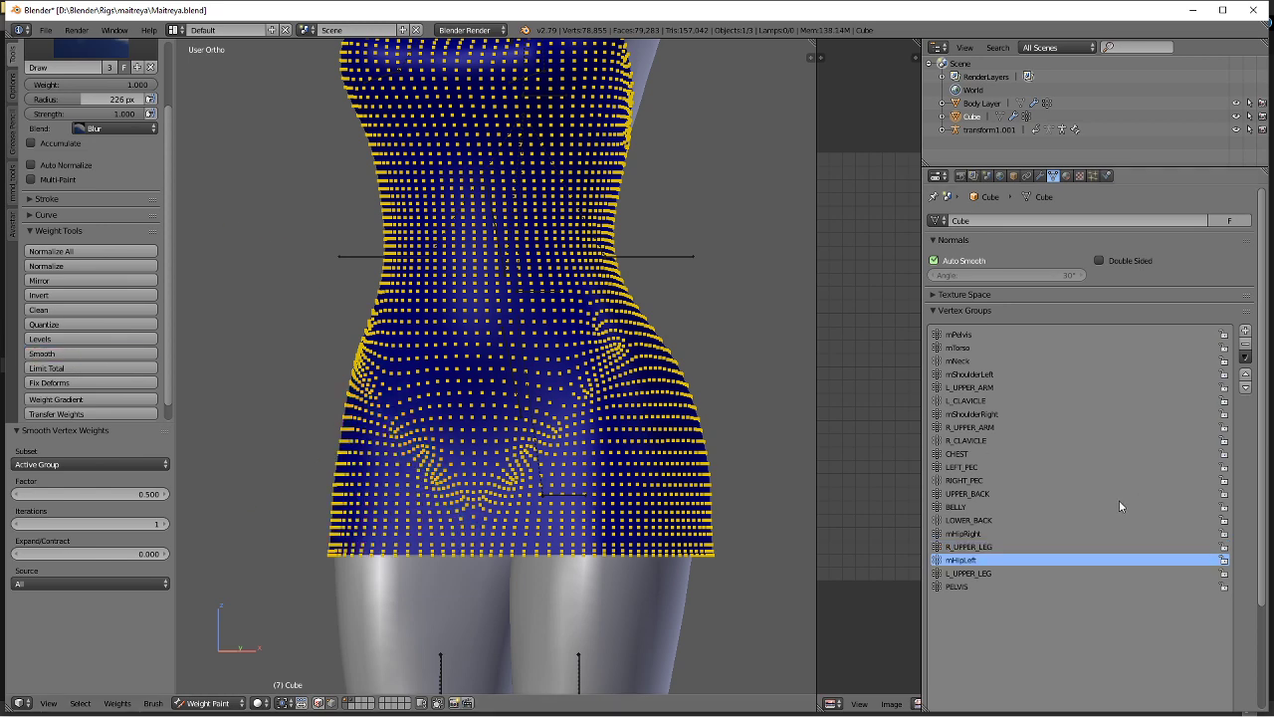
scroll(1119, 499, "down", 1, "ctrl")
scroll(1118, 499, "up", 1, "ctrl")
scroll(1119, 499, "down", 2, "ctrl")
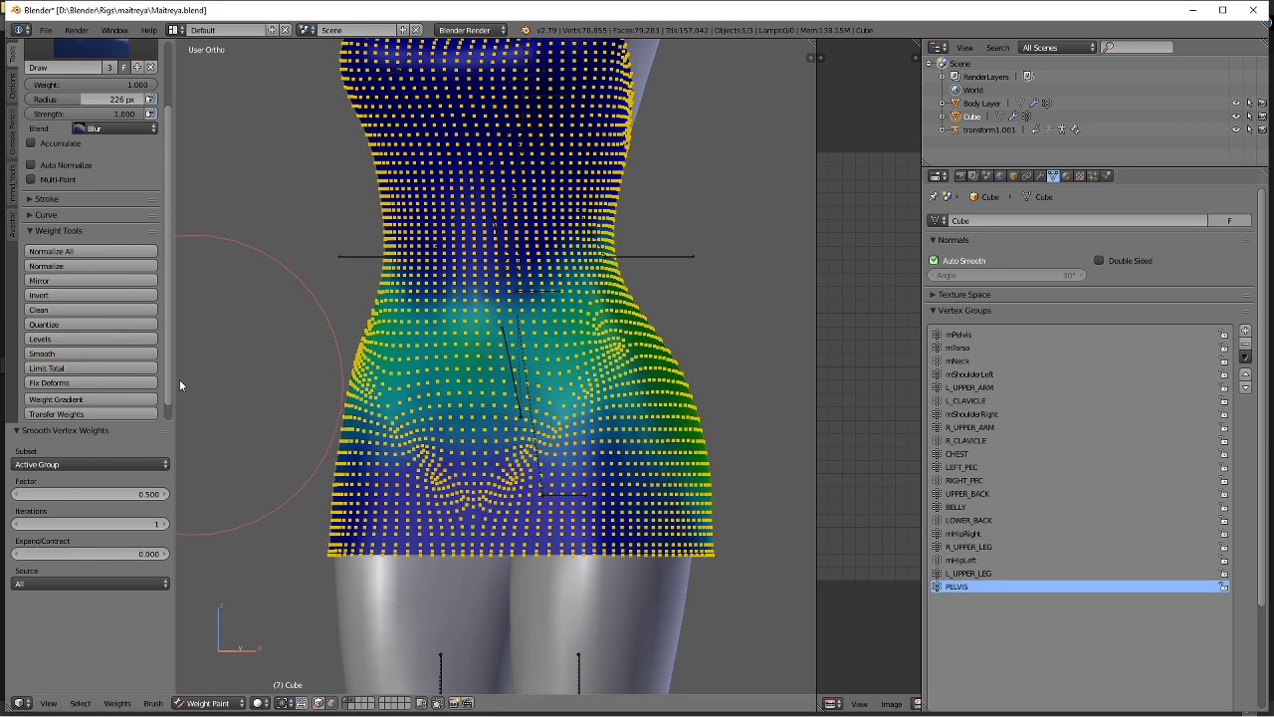
Return the dress to Object Mode and enable the viewport display of its Solidify modifier.
key("Tab")
left_click(544, 378)
scroll(548, 344, "down", 3)
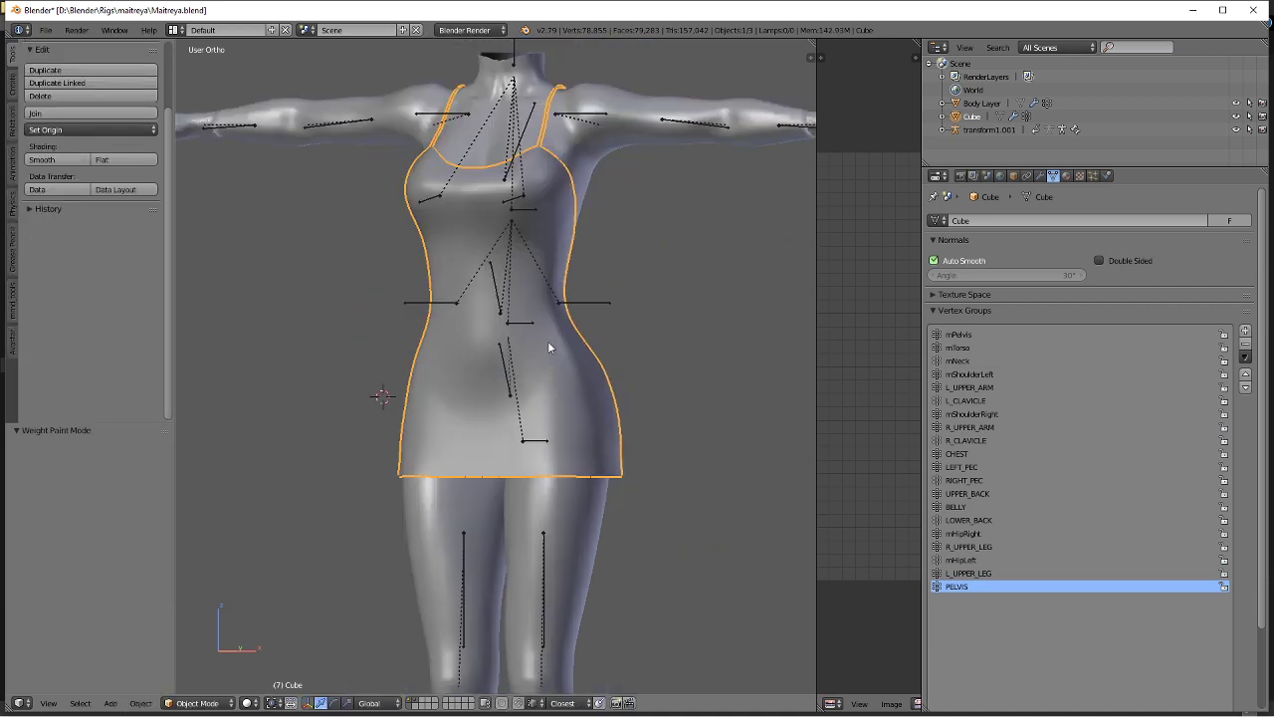
middle_click_drag(636, 256, 615, 314, "shift")
scroll(615, 313, "up", 1)
left_click(1040, 175)
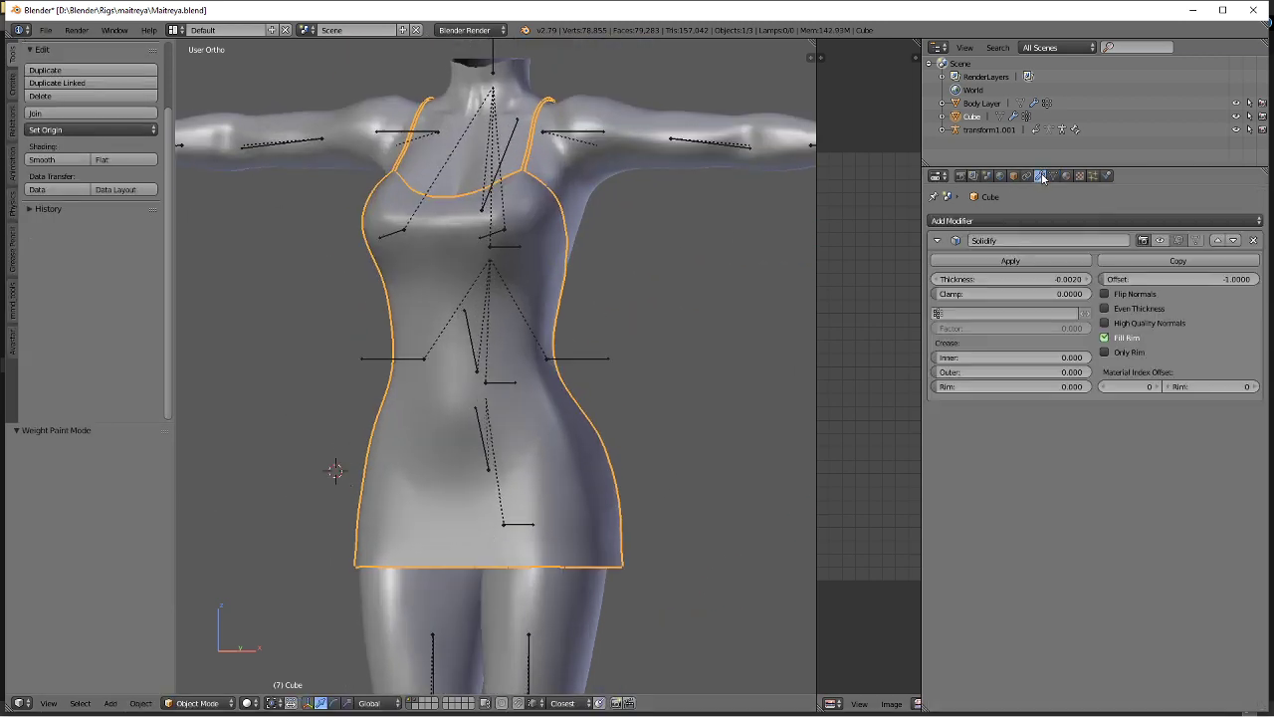
left_click(1161, 240)
Add an Armature modifier to the dress with transform1.001 as its object.
left_click(1144, 220)
left_click(1119, 252)
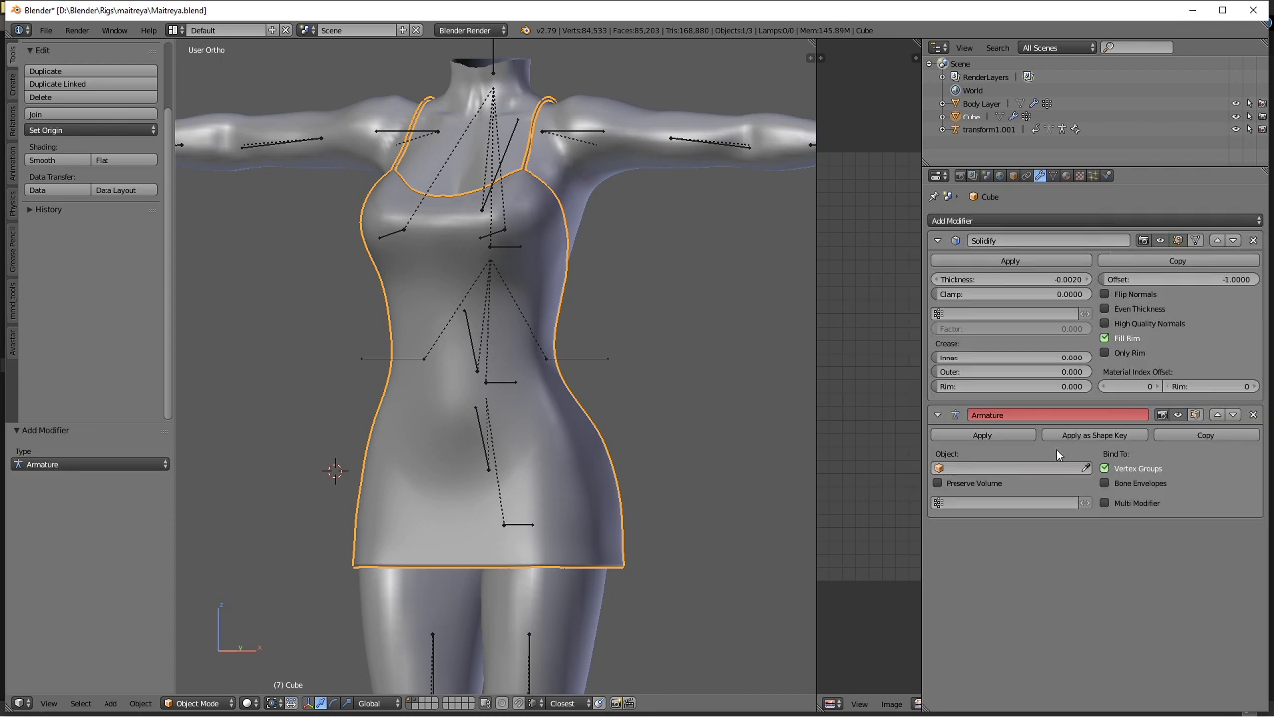
left_click(1020, 468)
left_click(955, 502)
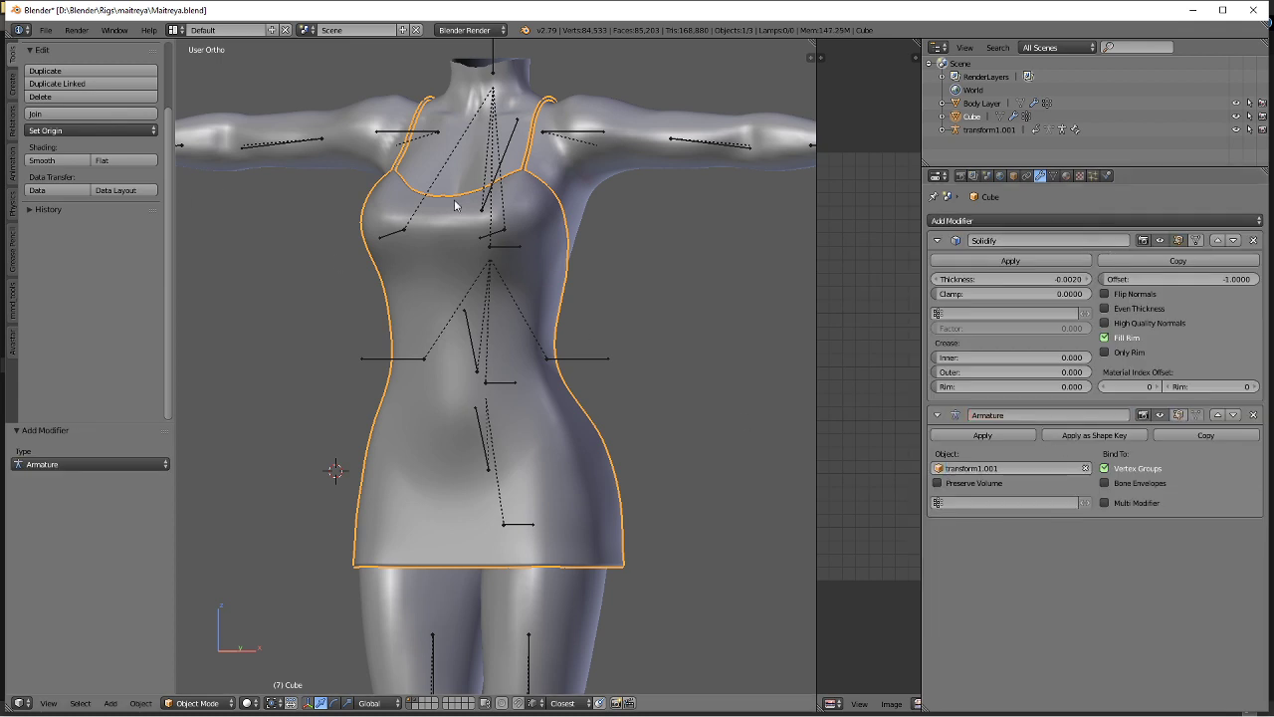
Apply the dress's rotation and scale.
scroll(543, 254, "up", 4)
key("n")
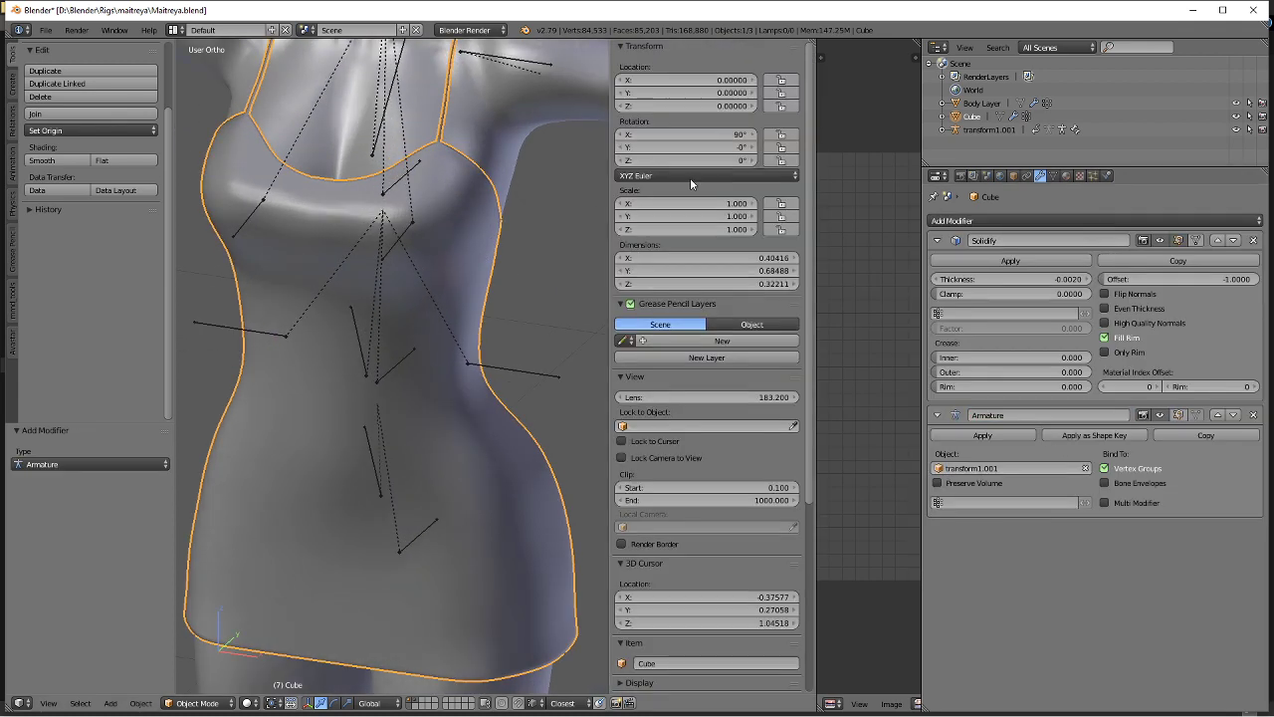
key("ctrl+a")
left_click(438, 307)
key("n")
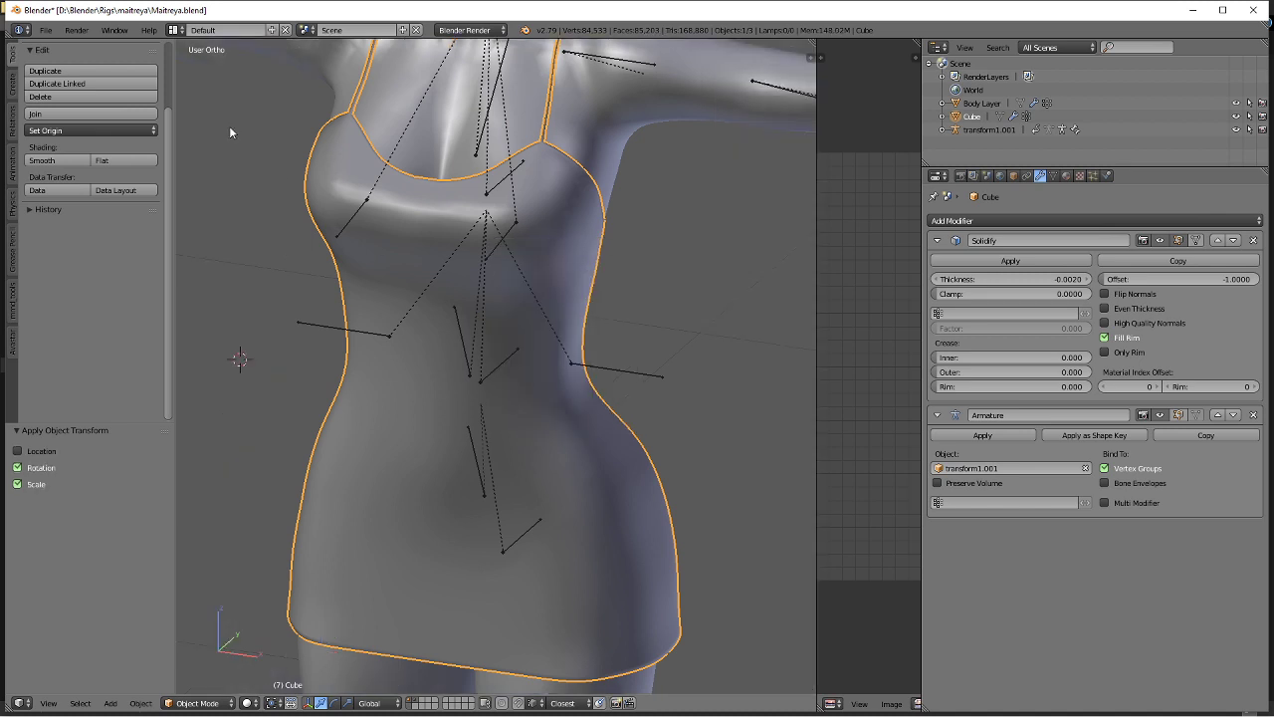
left_click(46, 31)
mouse_move(82, 311)
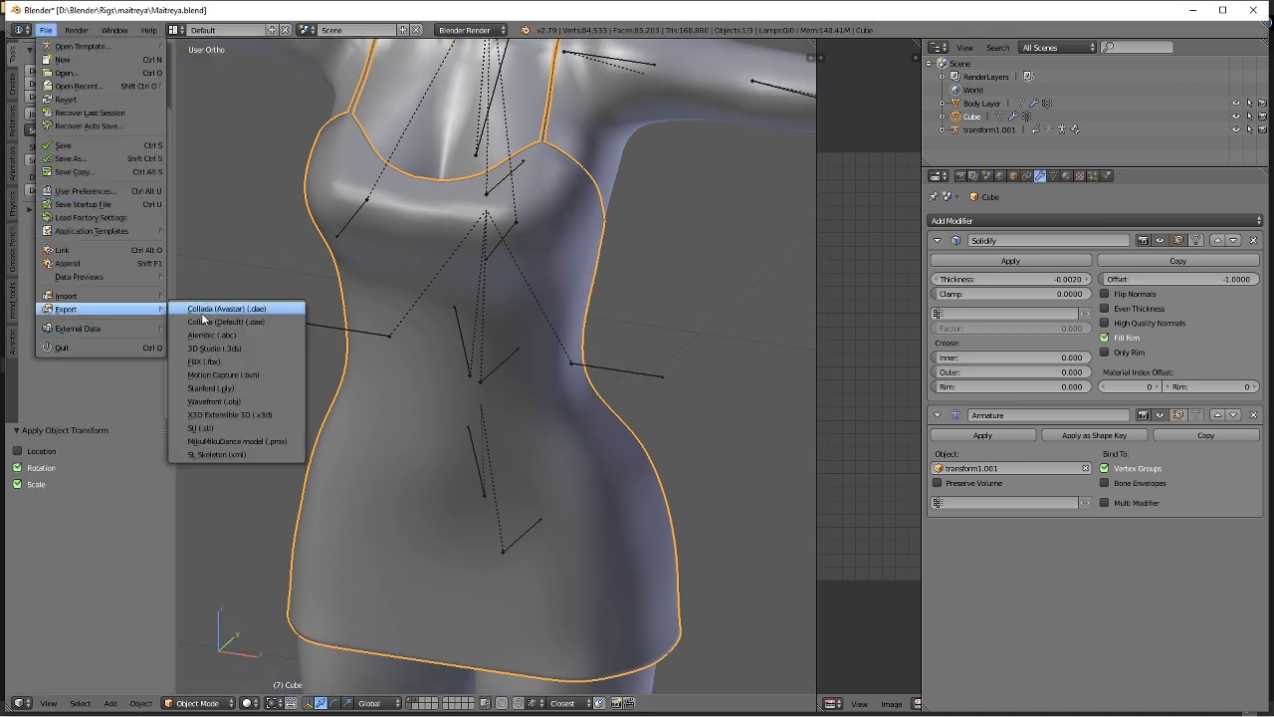
scroll(432, 325, "down", 3)
Display the rig's Torso, Hands, Arms and Legs animation bones in Avastar's rig display and hide the deform bones.
left_click(12, 333)
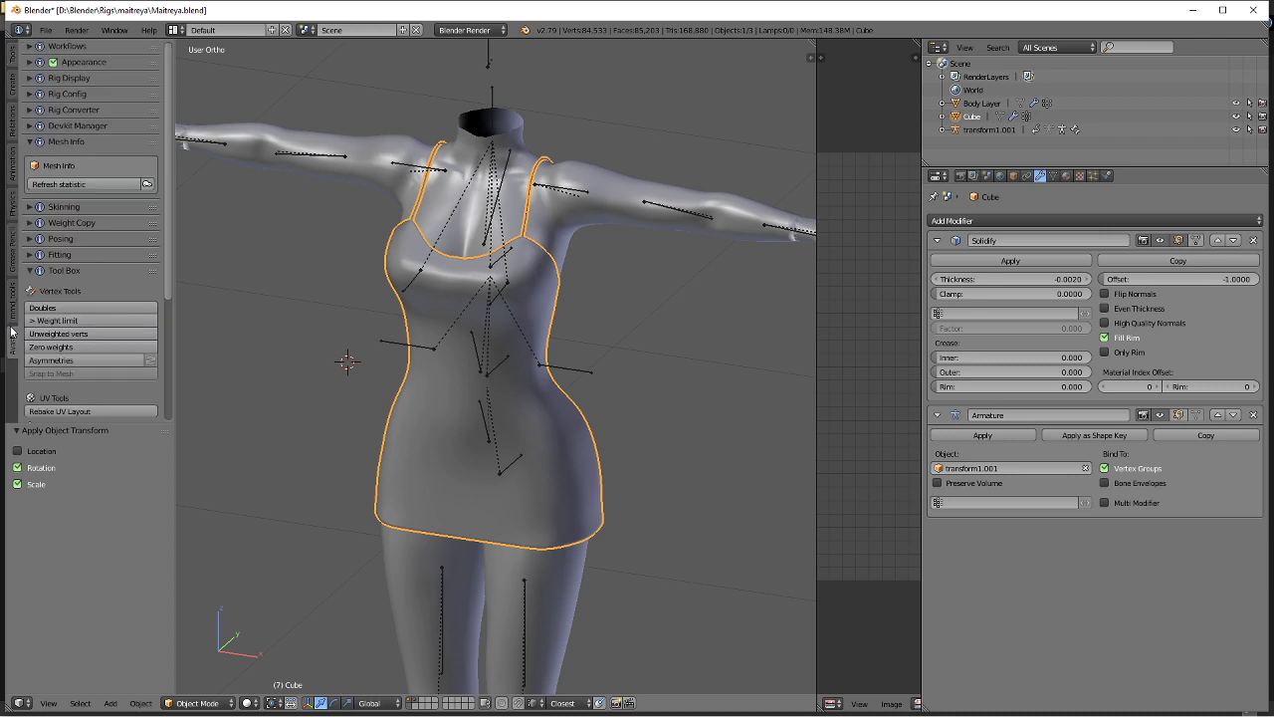
left_click(98, 78)
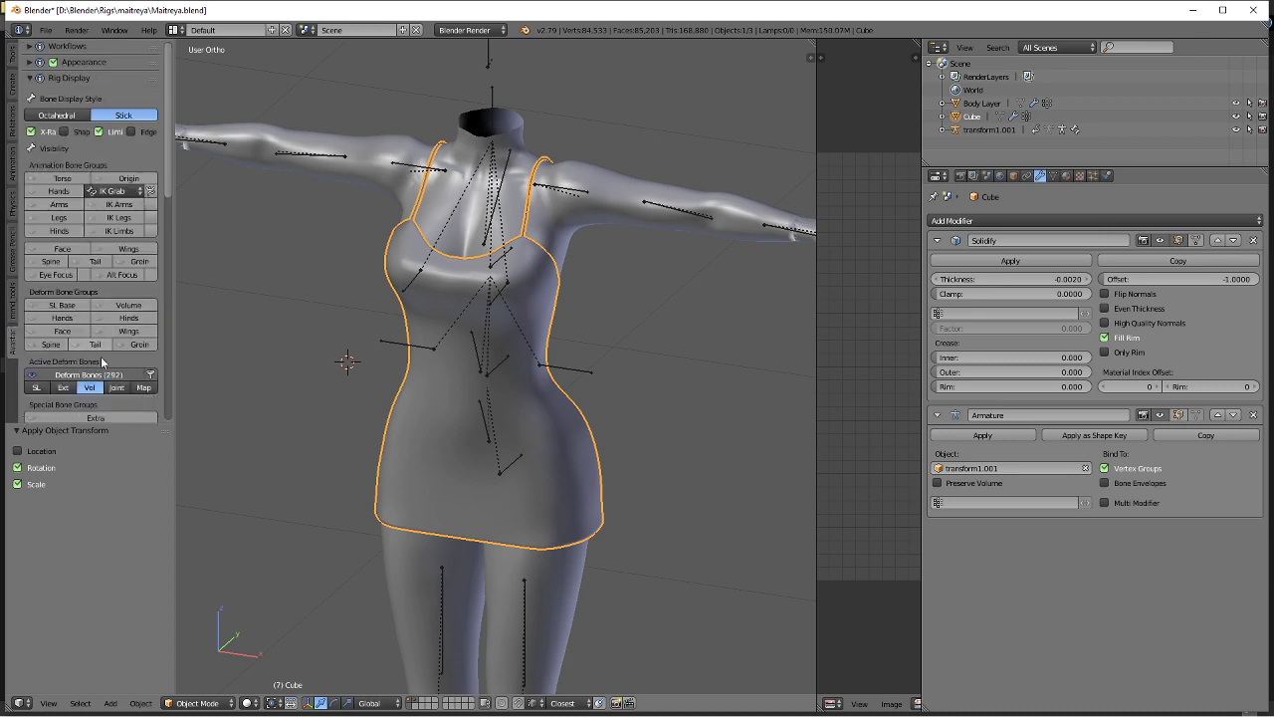
left_click_drag(67, 218, 73, 145)
left_click(152, 374)
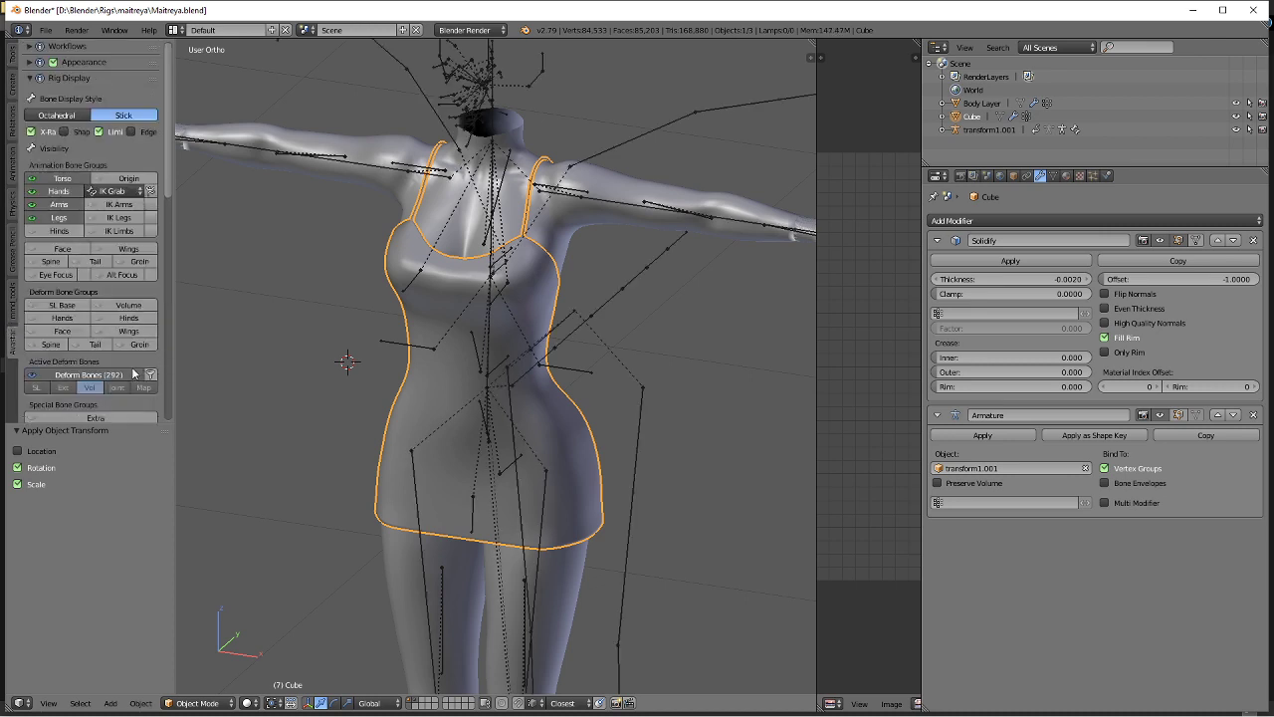
left_click(125, 375)
Put the transform1.001 armature in Pose Mode and try rotating the Neck bone around the Z axis.
scroll(587, 224, "up", 1)
middle_click_drag(589, 221, 534, 333, "shift")
right_click(554, 287)
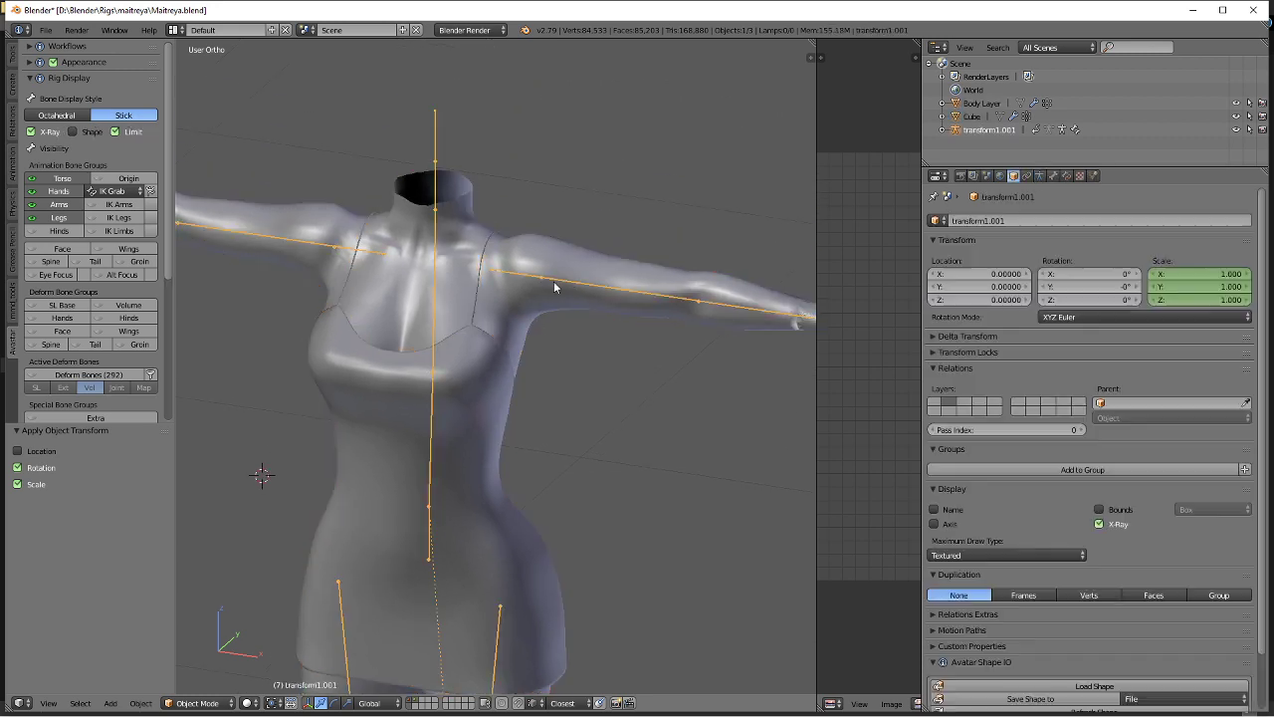
key("ctrl+Tab")
scroll(441, 327, "up", 2)
middle_click_drag(410, 172, 470, 250, "shift")
right_click(426, 157)
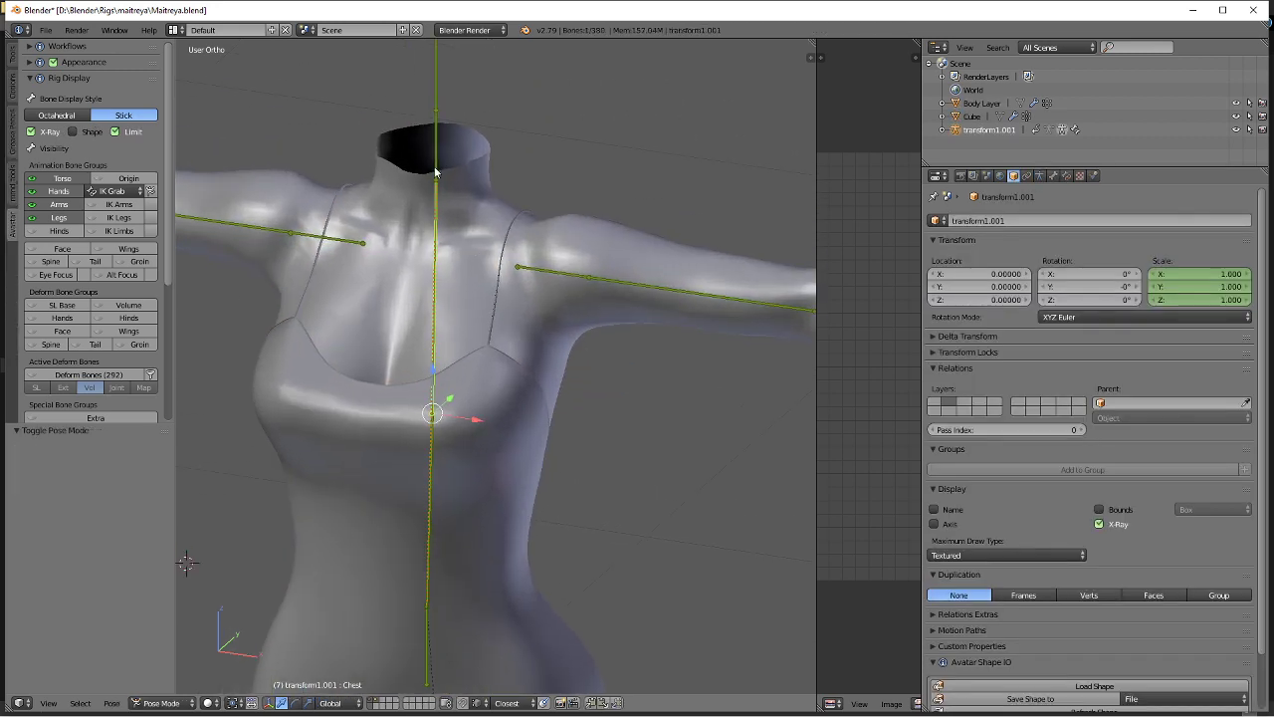
key("r")
key("z")
left_click(641, 193)
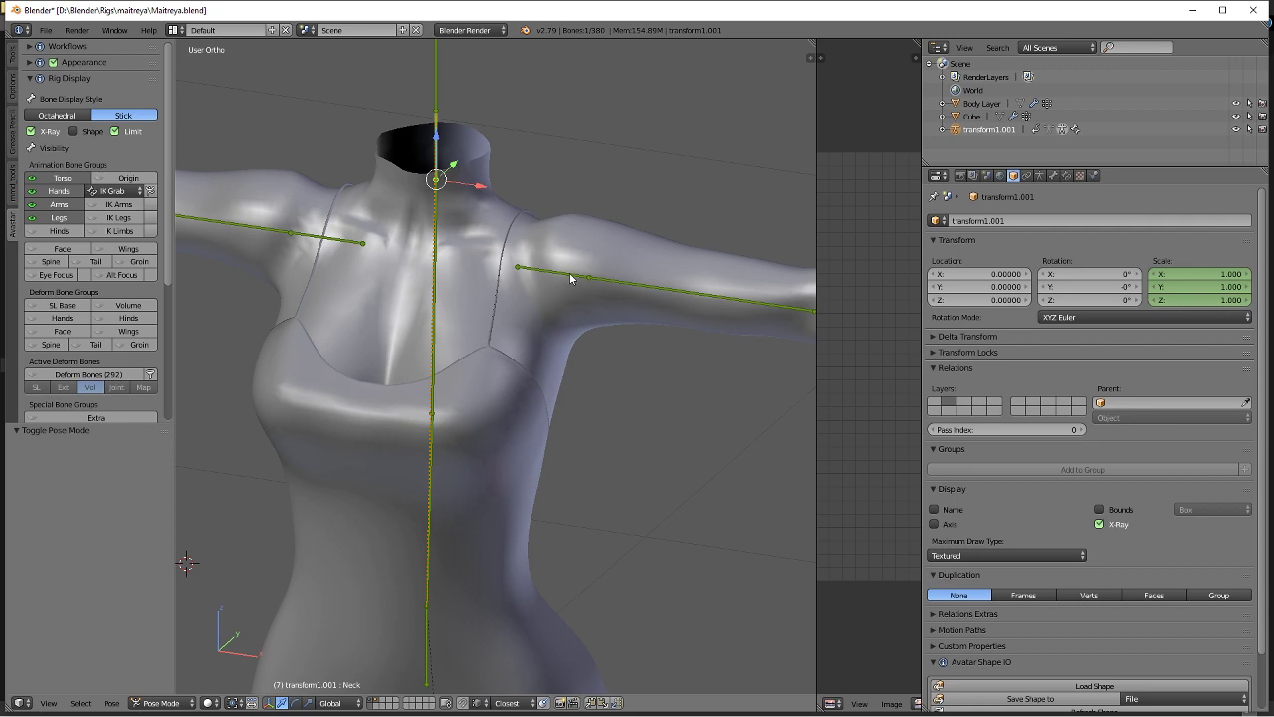
Rotate the CollarLeft bone about -30° around the Z axis, and clear its pose rotation.
right_click(577, 280)
key("r")
key("z")
left_click(643, 336)
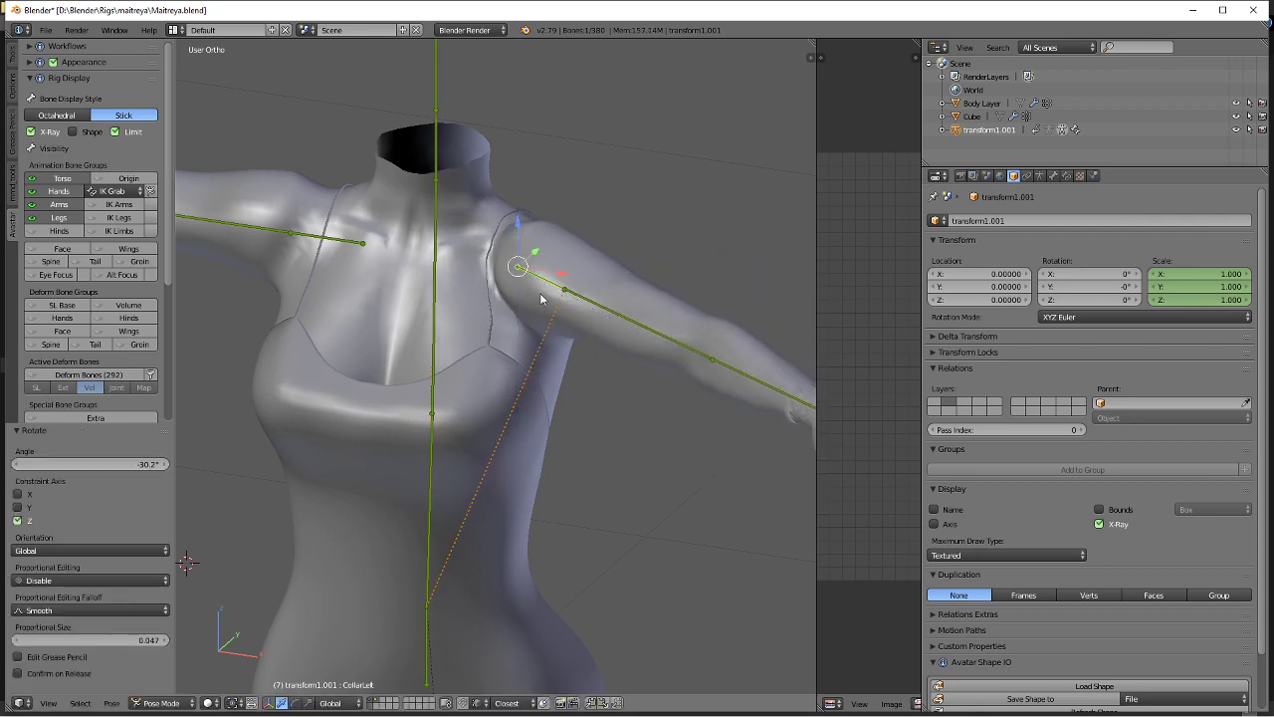
scroll(521, 236, "up", 3)
middle_click_drag(522, 236, 676, 278, "shift")
key("alt+r")
scroll(676, 279, "down", 1)
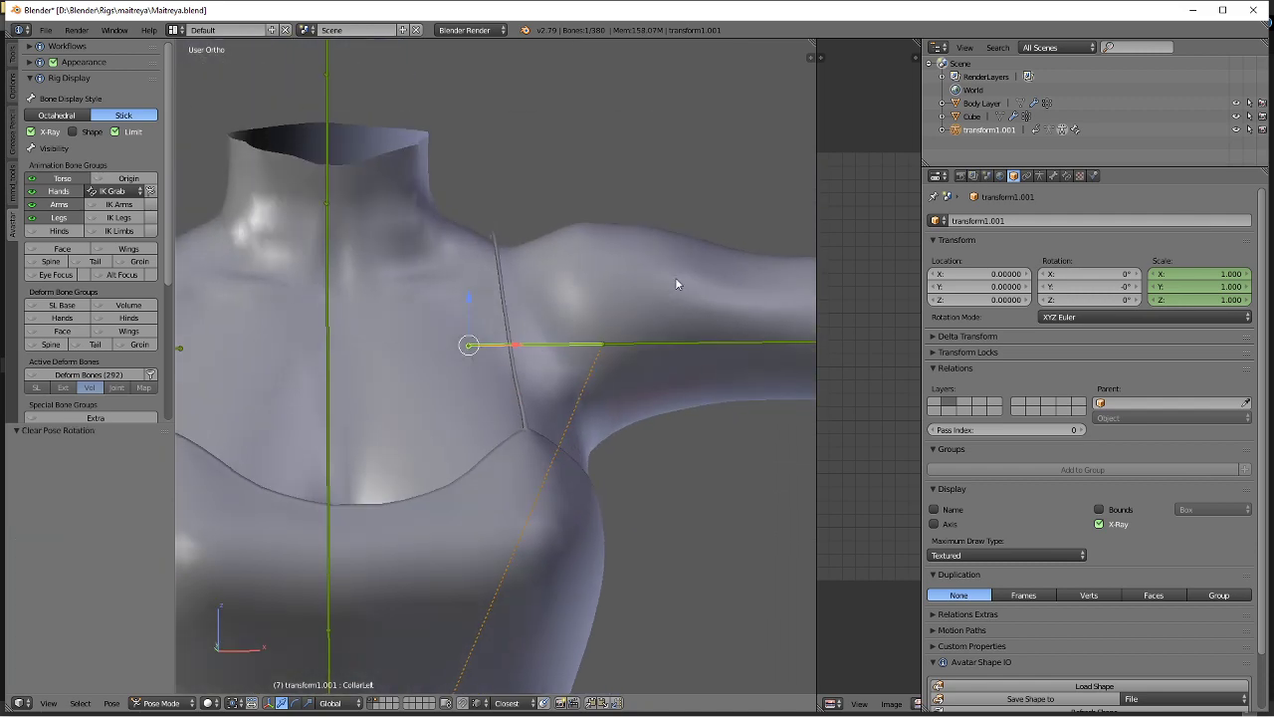
Rotate the CollarLeft bone around the Y axis so the left arm swings down.
key("r")
key("y")
left_click(648, 442)
Put the dress back in Weight Paint mode and smooth the mNeck group of a vertex on the left strap.
right_click(539, 250)
key("ctrl+Tab")
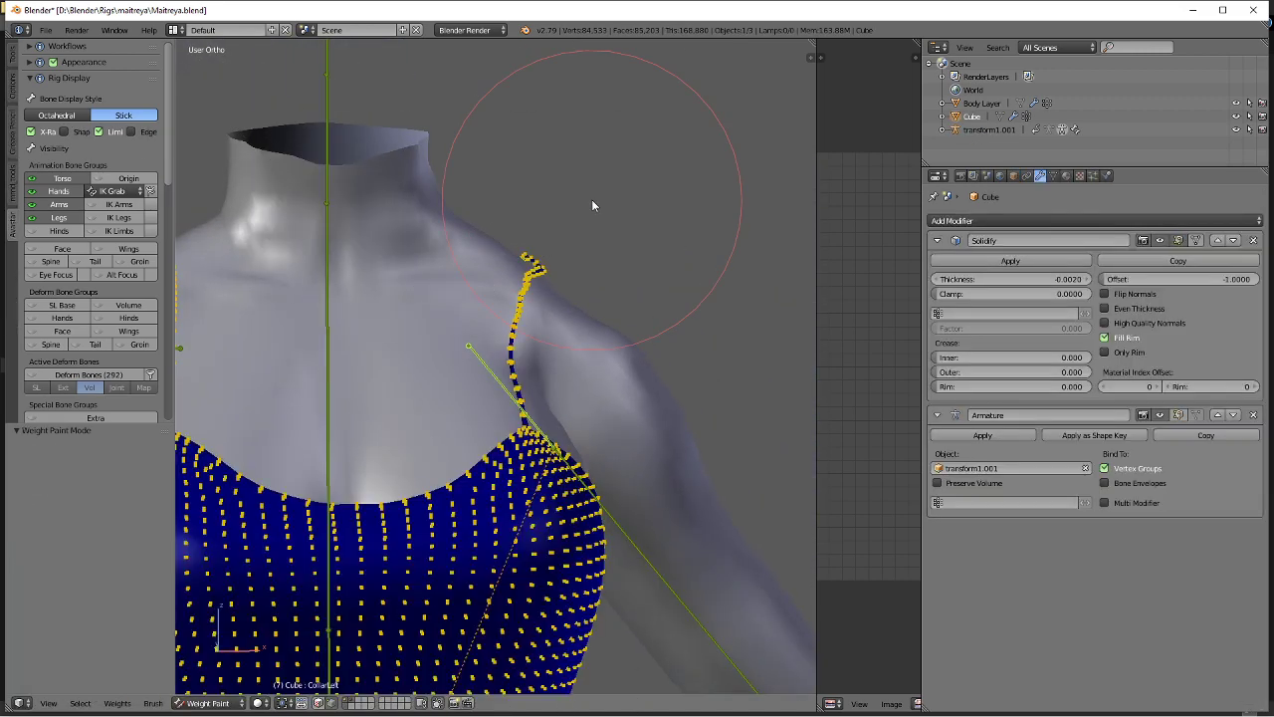
scroll(591, 205, "up", 4)
key("n")
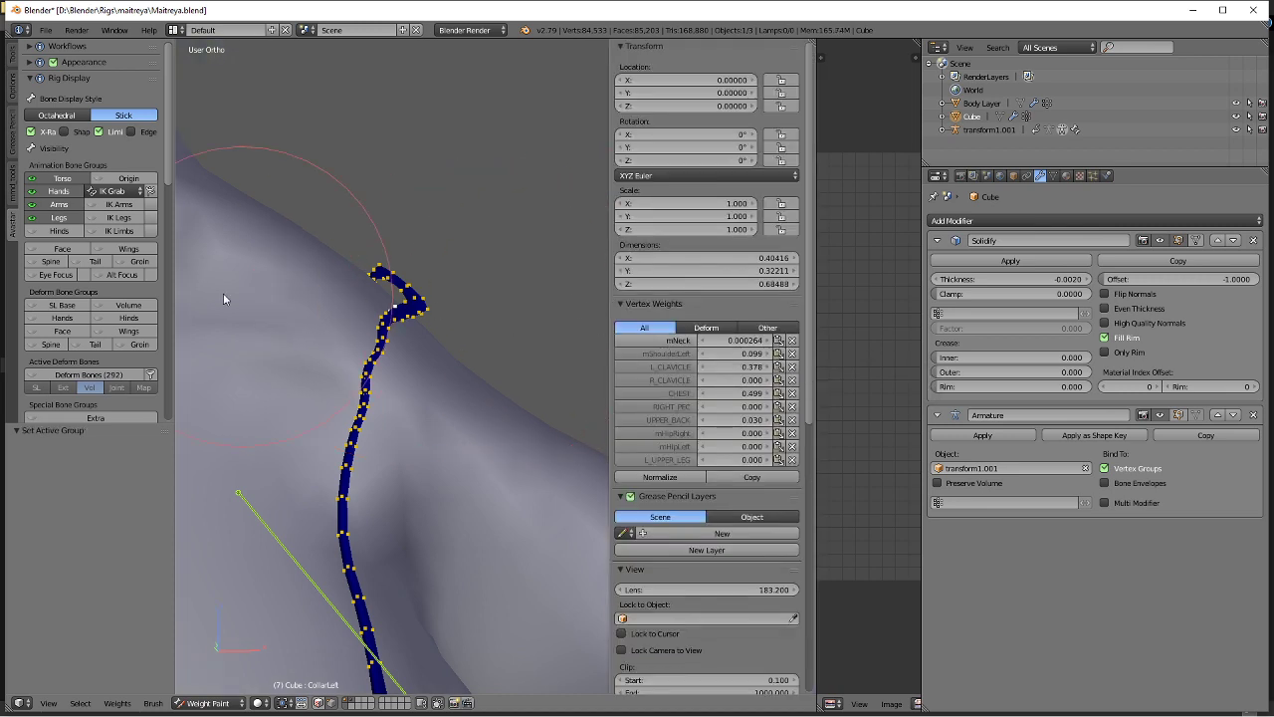
left_click(12, 62)
scroll(90, 318, "down", 2)
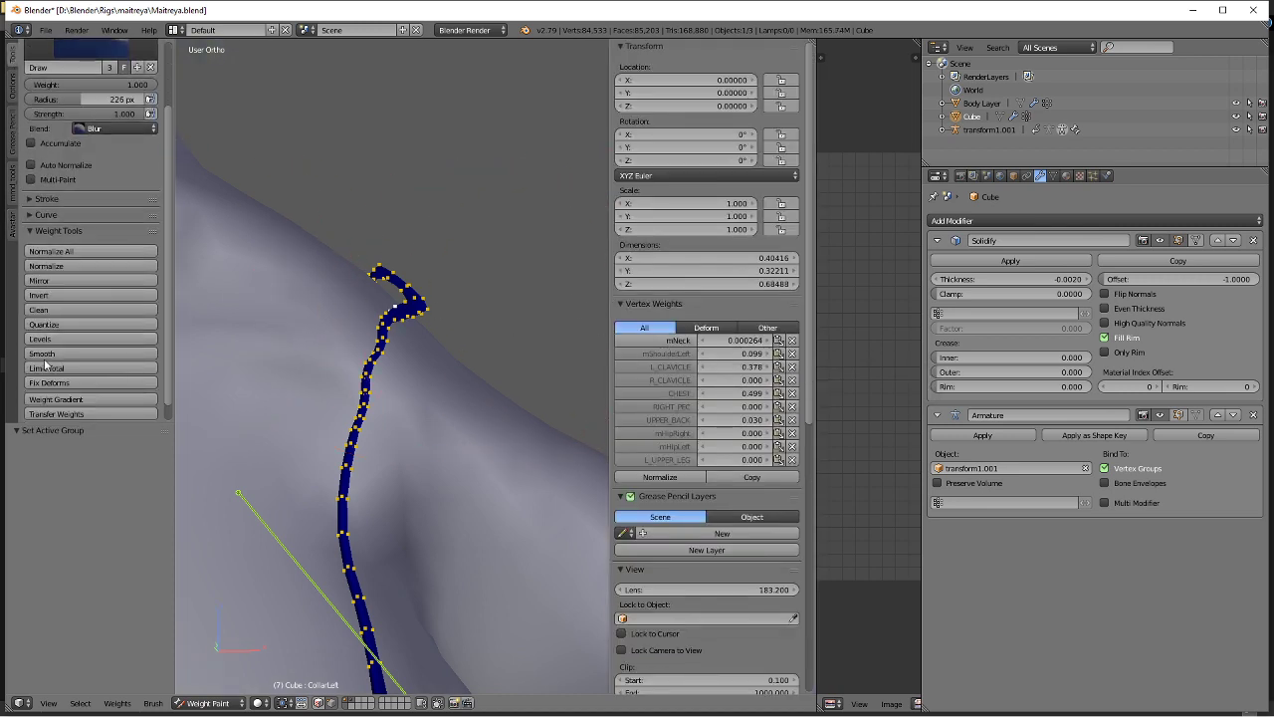
left_click(42, 354)
Smooth the weights of the mShoulderLeft and L_CLAVICLE groups, and make CHEST the active group.
left_click(665, 353)
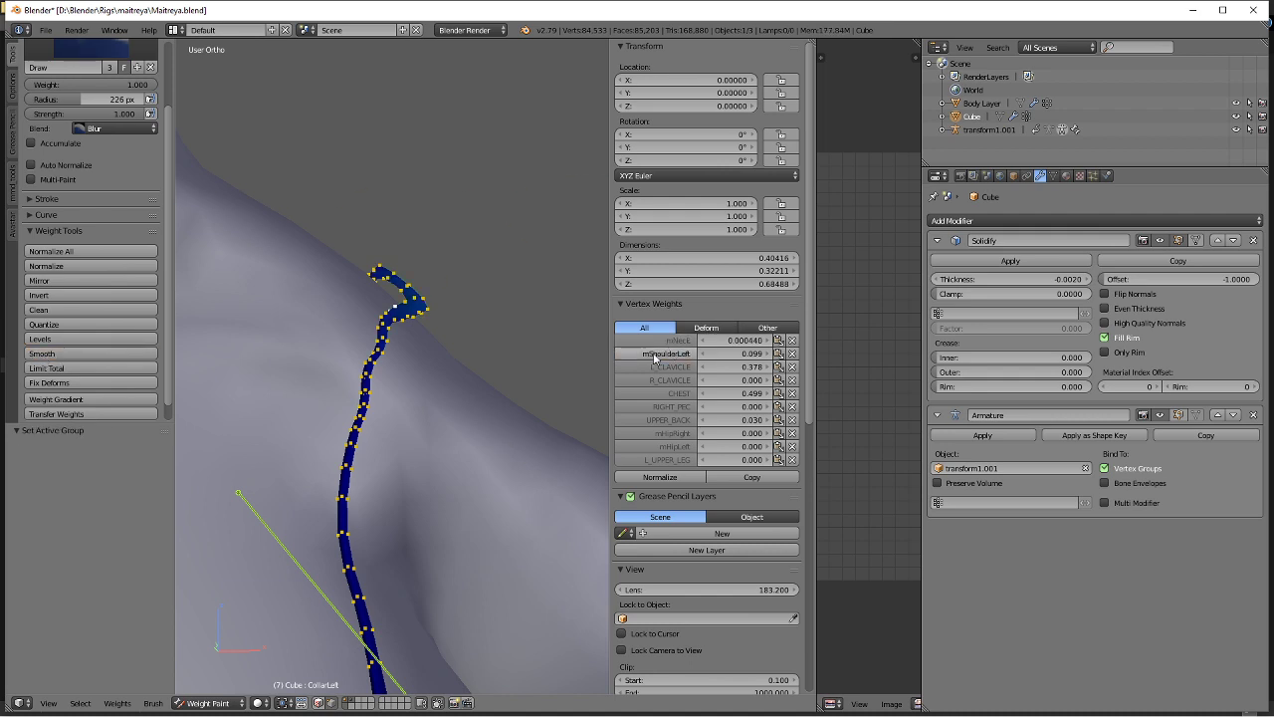
middle_click_drag(448, 370, 409, 395)
scroll(411, 386, "down", 4)
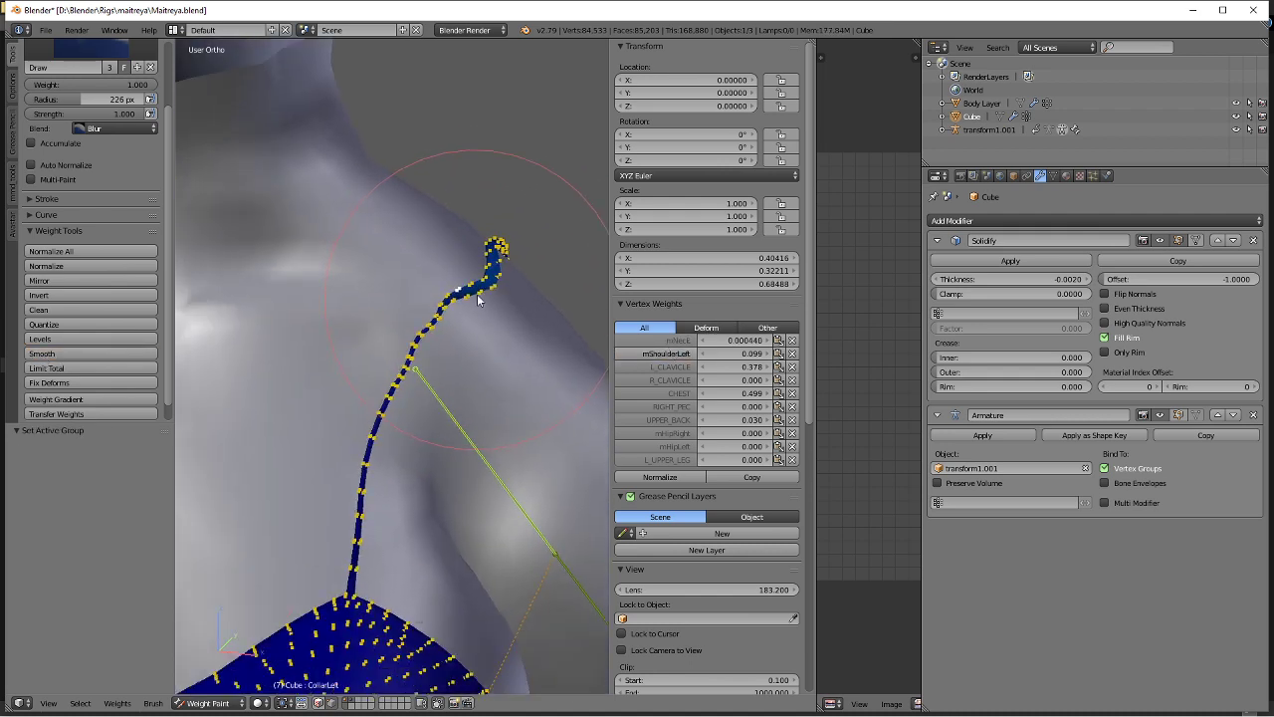
left_click(68, 354)
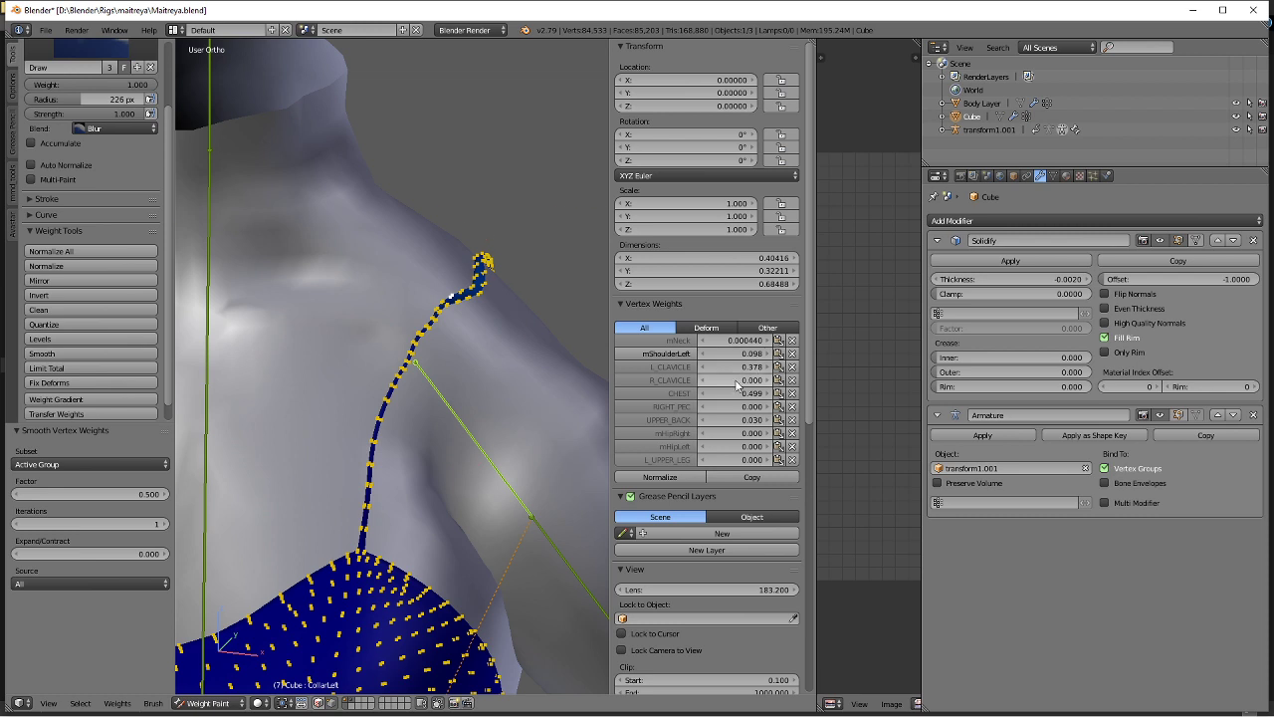
left_click(684, 366)
left_click(71, 354)
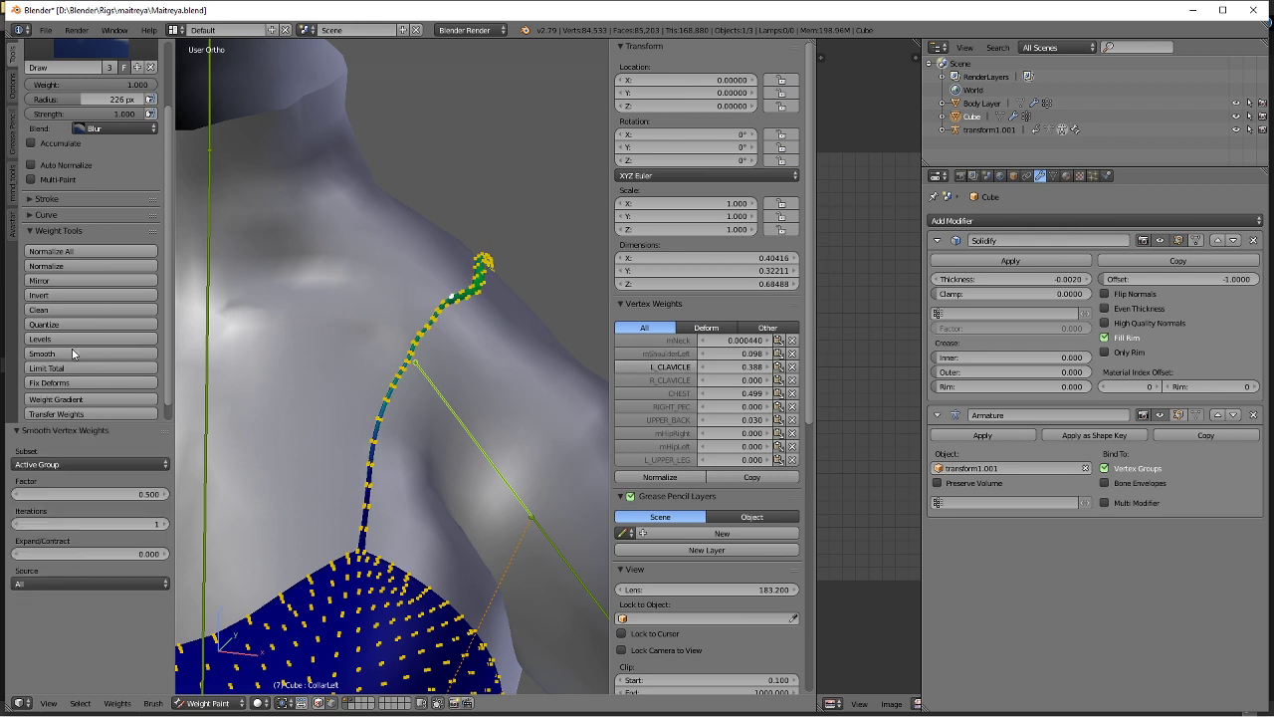
left_click(67, 354)
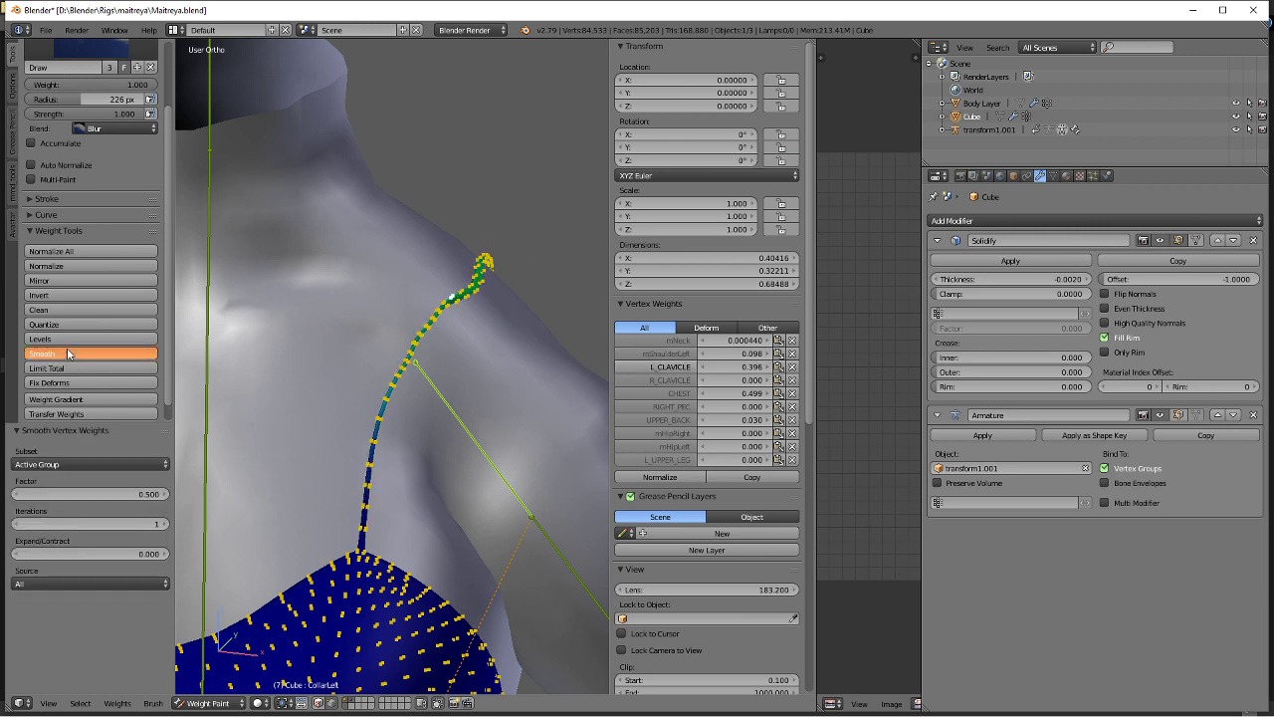
left_click(666, 396)
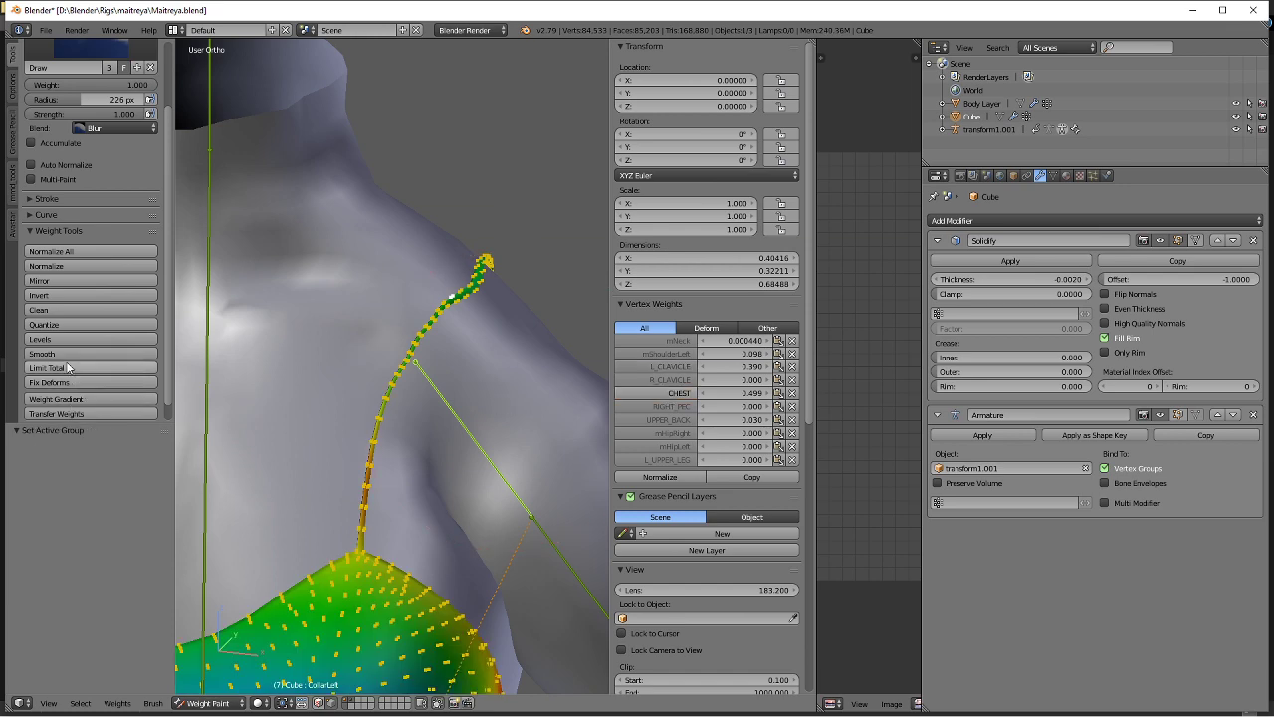
Select the upper part of the left shoulder strap in Edit Mode by growing the selection, and return the dress to Weight Paint mode.
key("Tab")
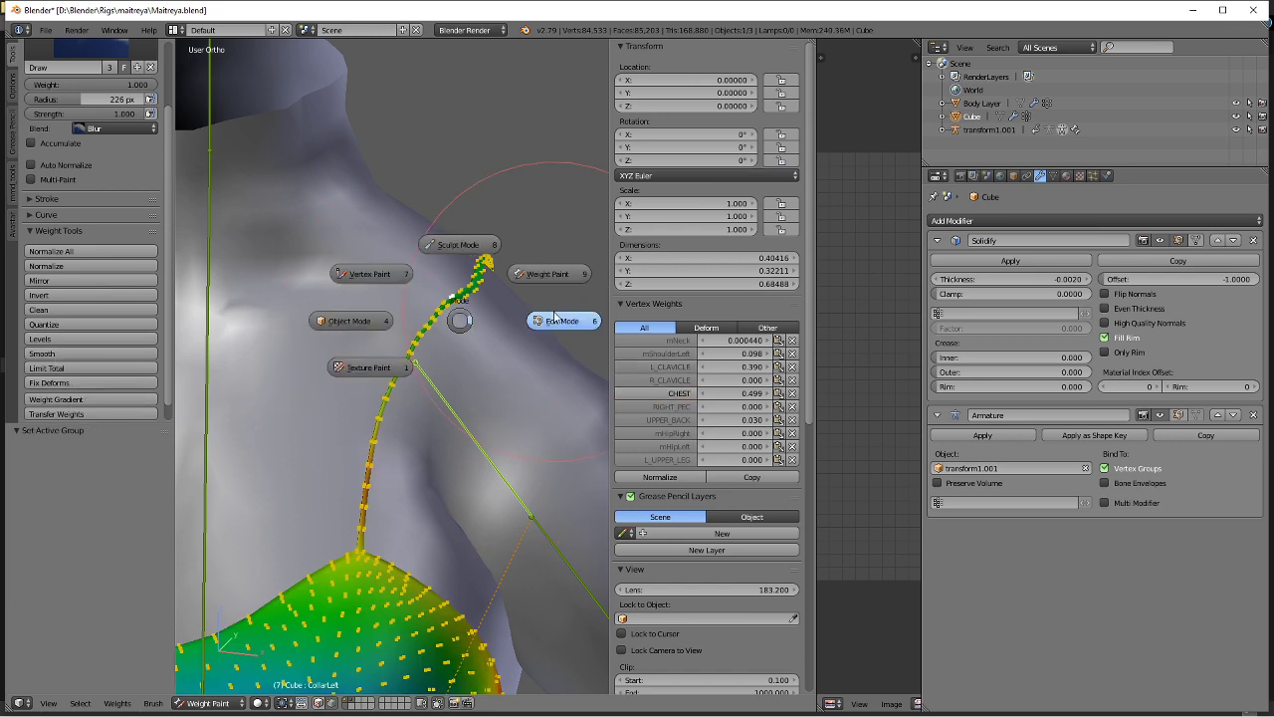
left_click(478, 289)
key("a")
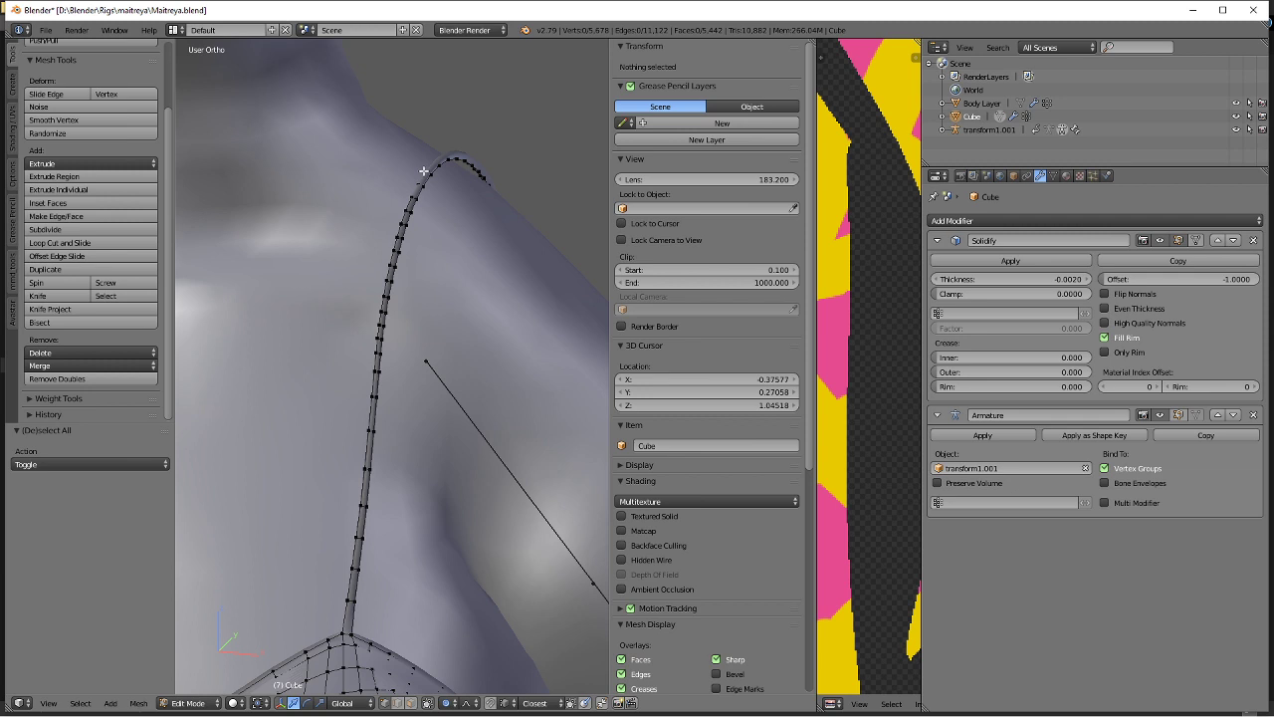
right_click(423, 171)
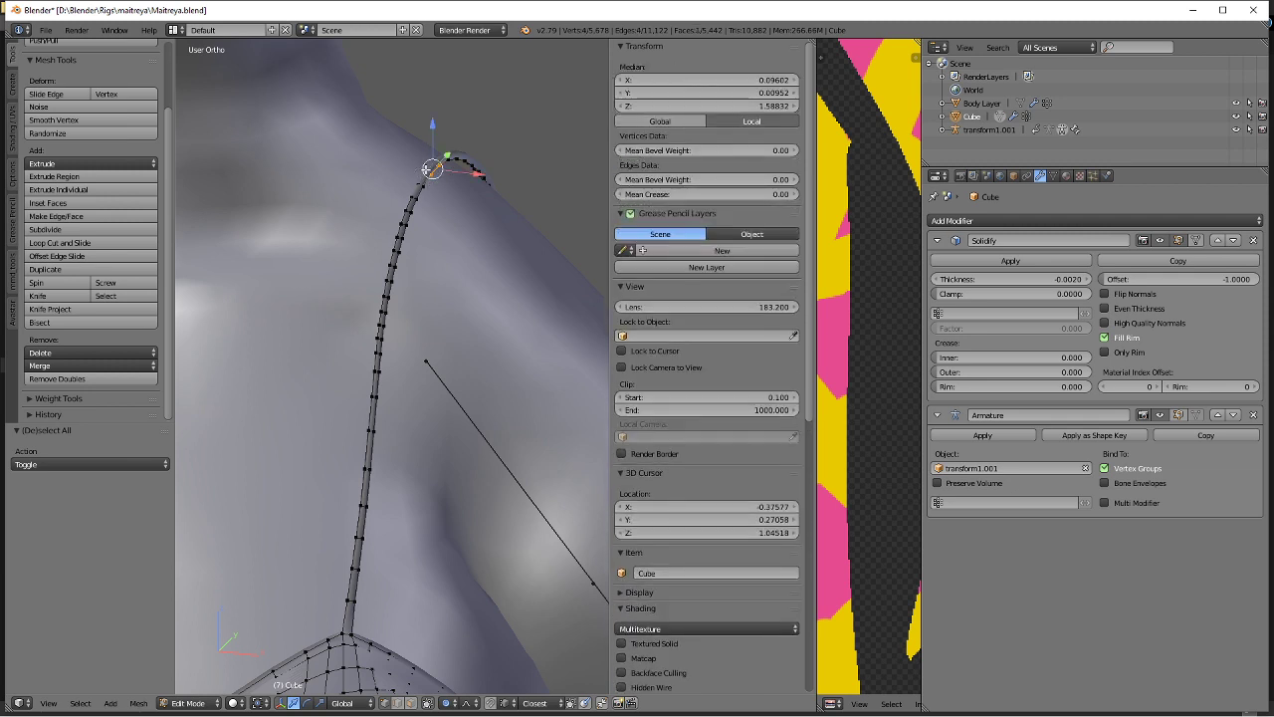
key("ctrl+KP_Add")
key("ctrl+KP_Add")
key("ctrl+KP_Add")
key("ctrl+KP_Add")
key("ctrl+KP_Add")
key("ctrl+KP_Add")
key("ctrl+KP_Add")
key("ctrl+KP_Add")
key("ctrl+KP_Add")
key("ctrl+KP_Add")
key("ctrl+KP_Add")
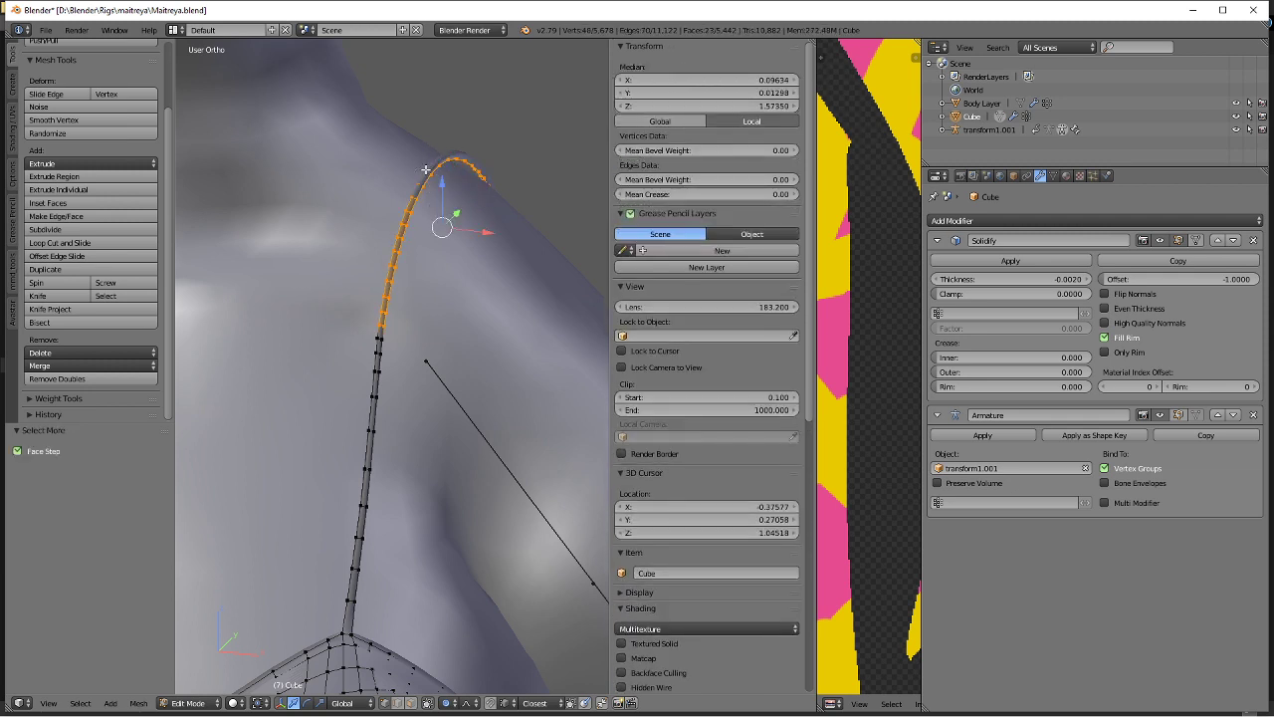
key("ctrl+KP_Add")
key("ctrl+KP_Add")
key("ctrl+KP_Add")
key("ctrl+KP_Add")
key("ctrl+KP_Add")
key("Tab")
key("ctrl+Tab")
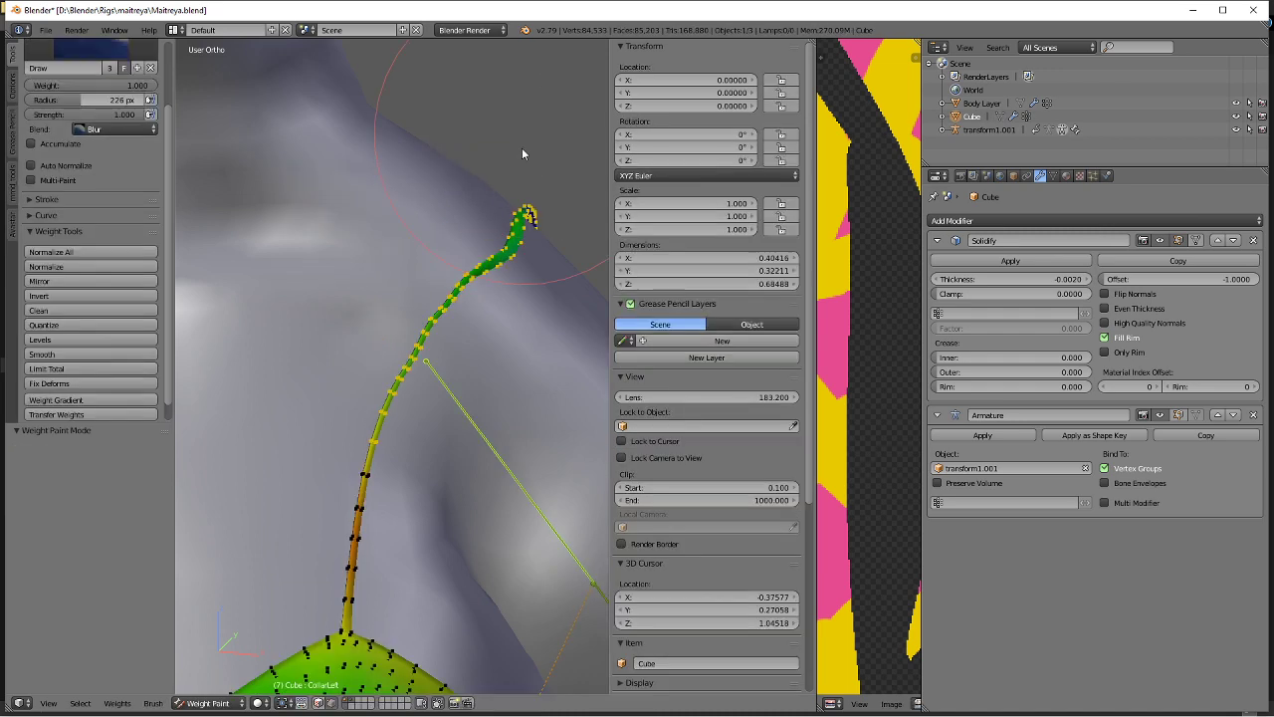
Smooth the CHEST weights of the selected strap vertices, and repeatedly smooth their UPPER_BACK weights.
left_click(80, 358)
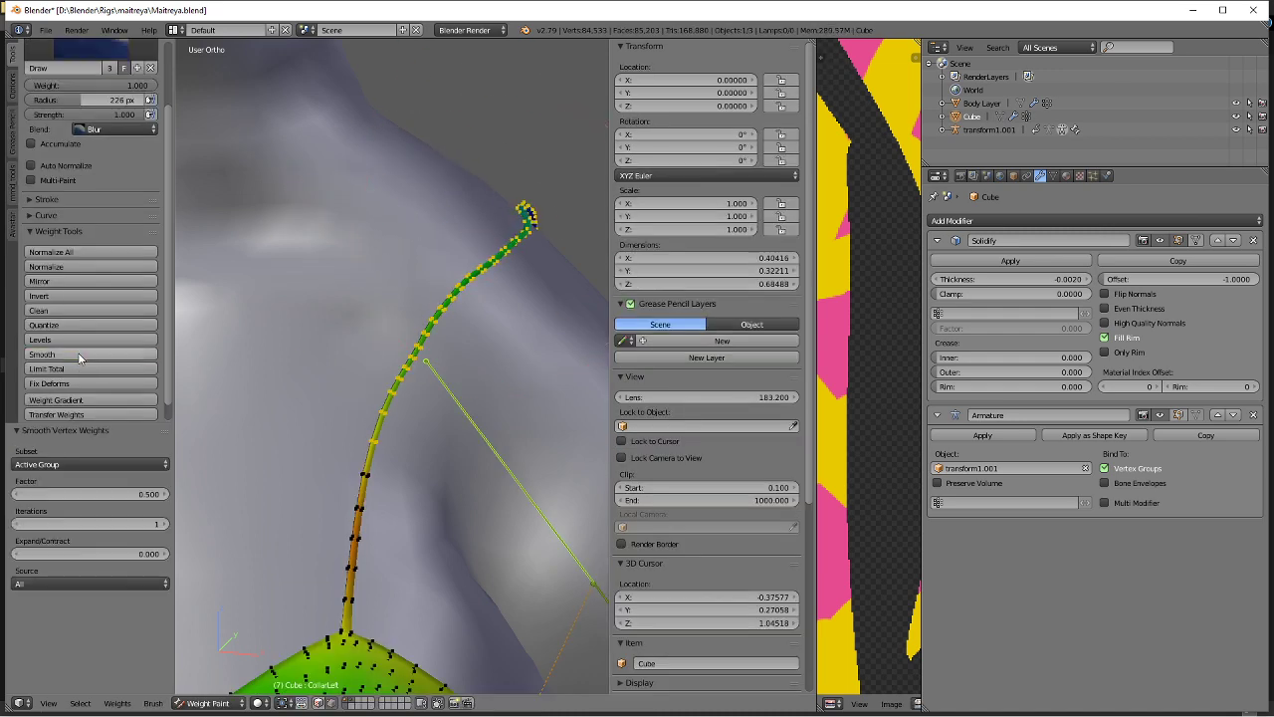
middle_click_drag(379, 227, 419, 397)
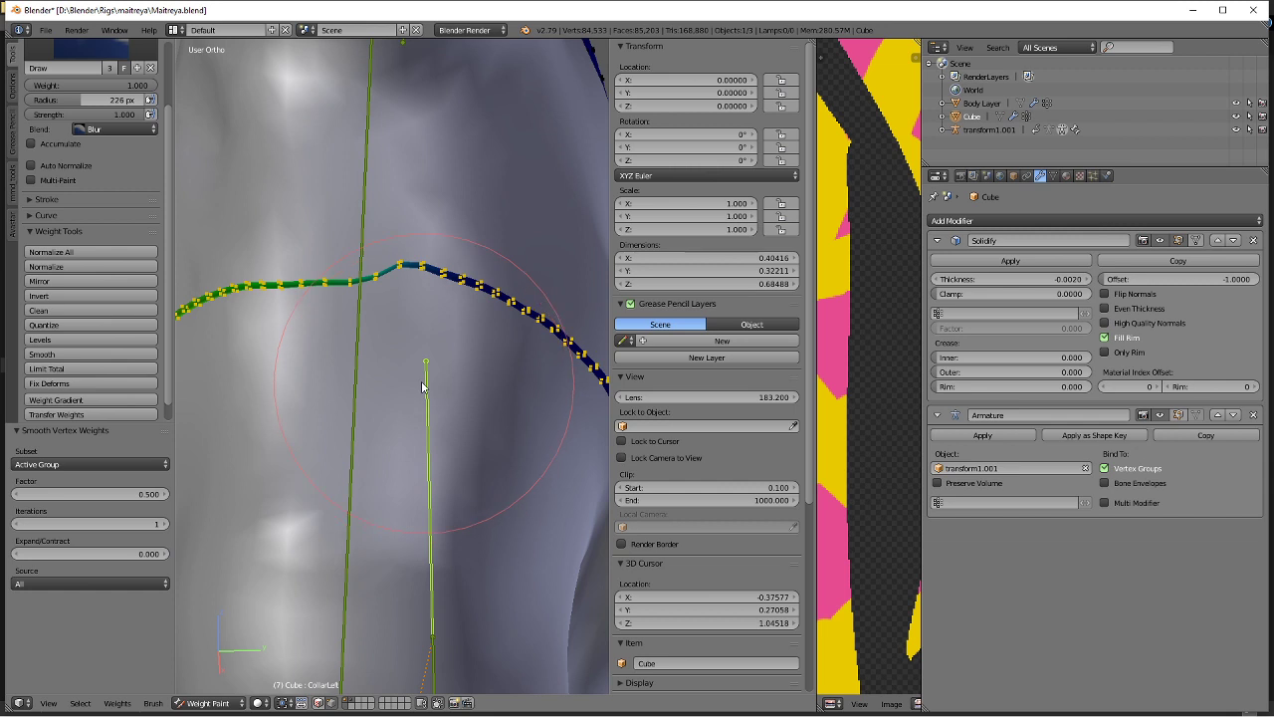
left_click(81, 353)
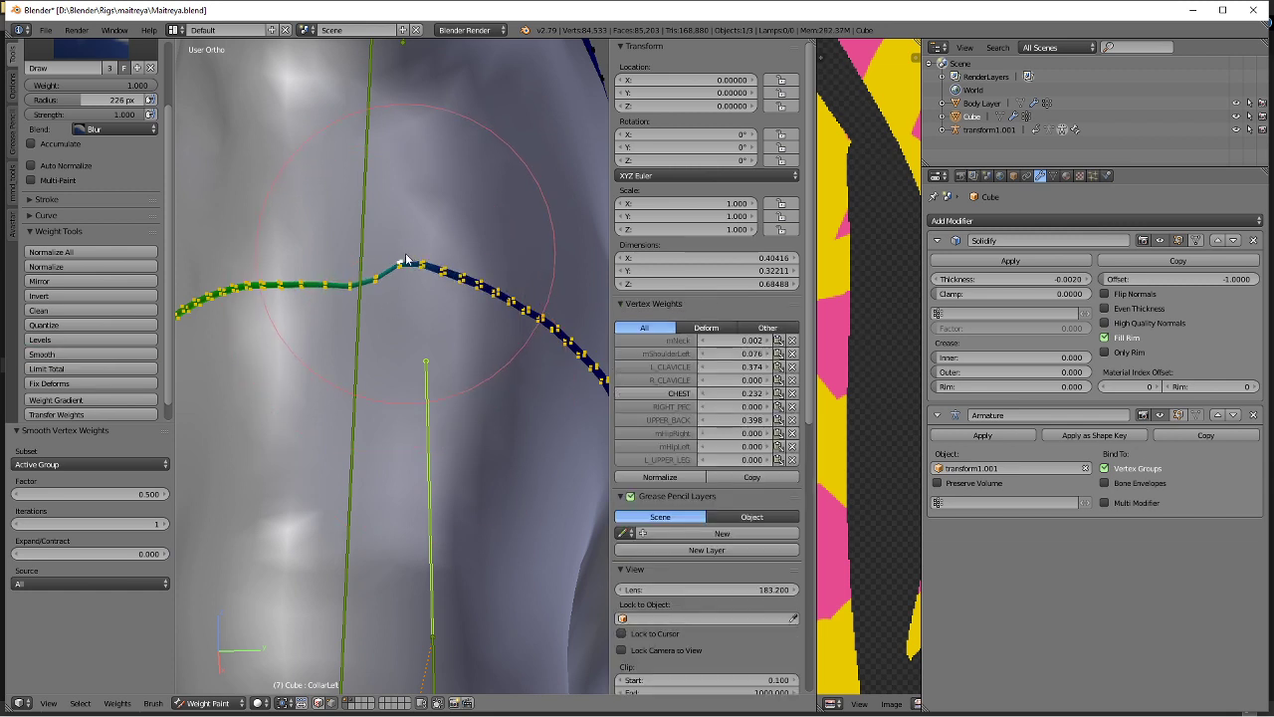
left_click(677, 420)
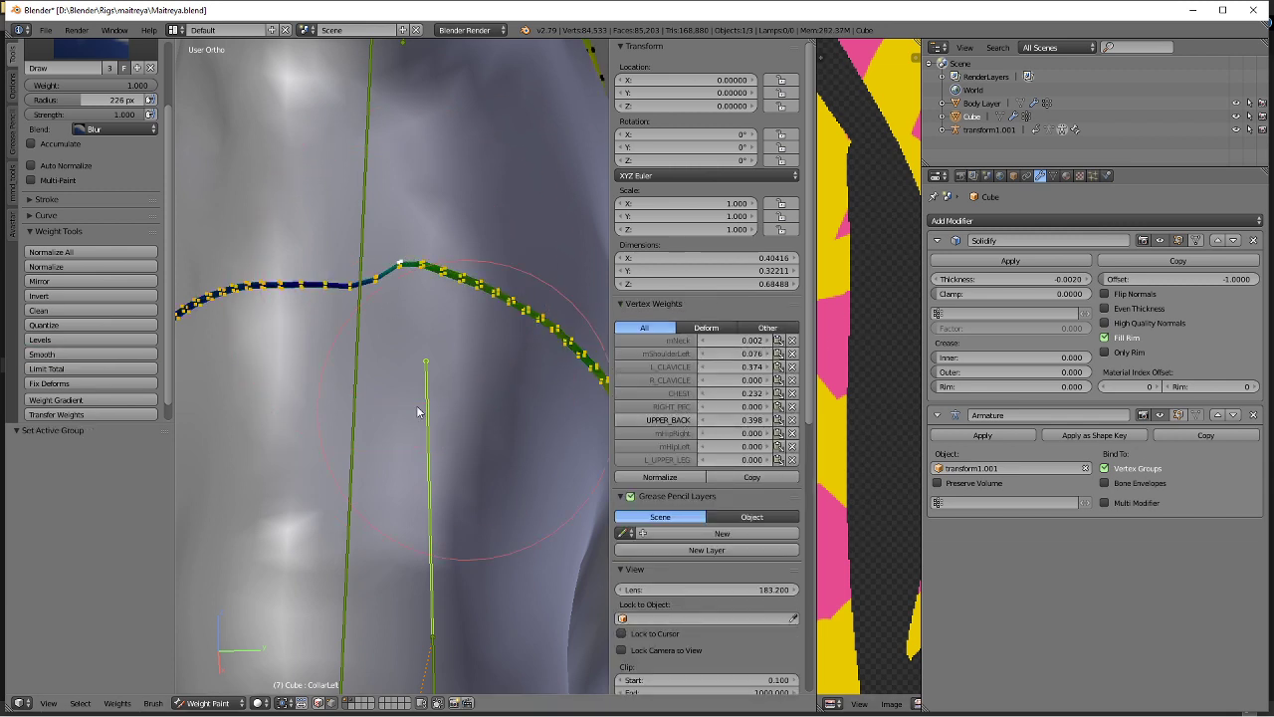
left_click(81, 353)
left_click(78, 352)
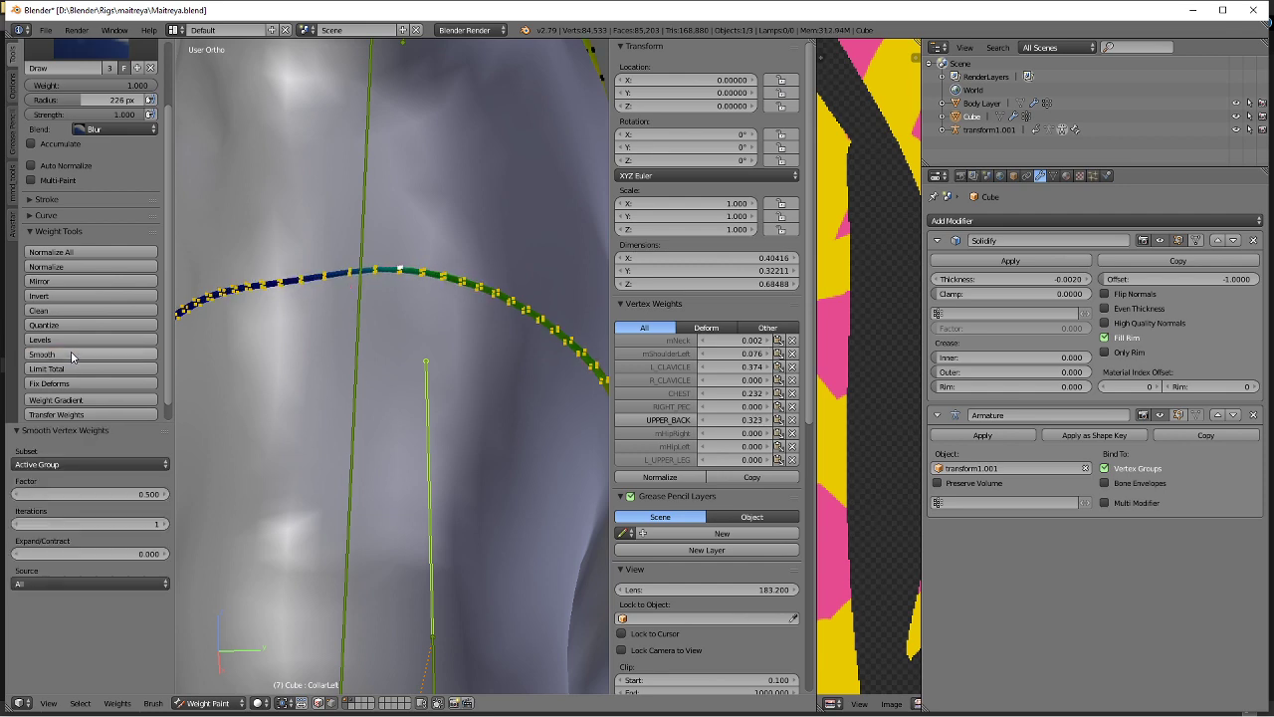
left_click(70, 351)
Leave weight painting and clear the CollarLeft bone's pose rotation.
scroll(436, 311, "down", 5)
key("ctrl+Tab")
mouse_move(361, 323)
middle_mouse_down()
mouse_move(501, 330)
mouse_move(479, 183)
middle_mouse_up()
right_click(501, 333)
key("alt+r")
Rotate the Torso bone about 44.5° around the global X axis to test the dress bending forward.
scroll(477, 277, "down", 3)
right_click(386, 318)
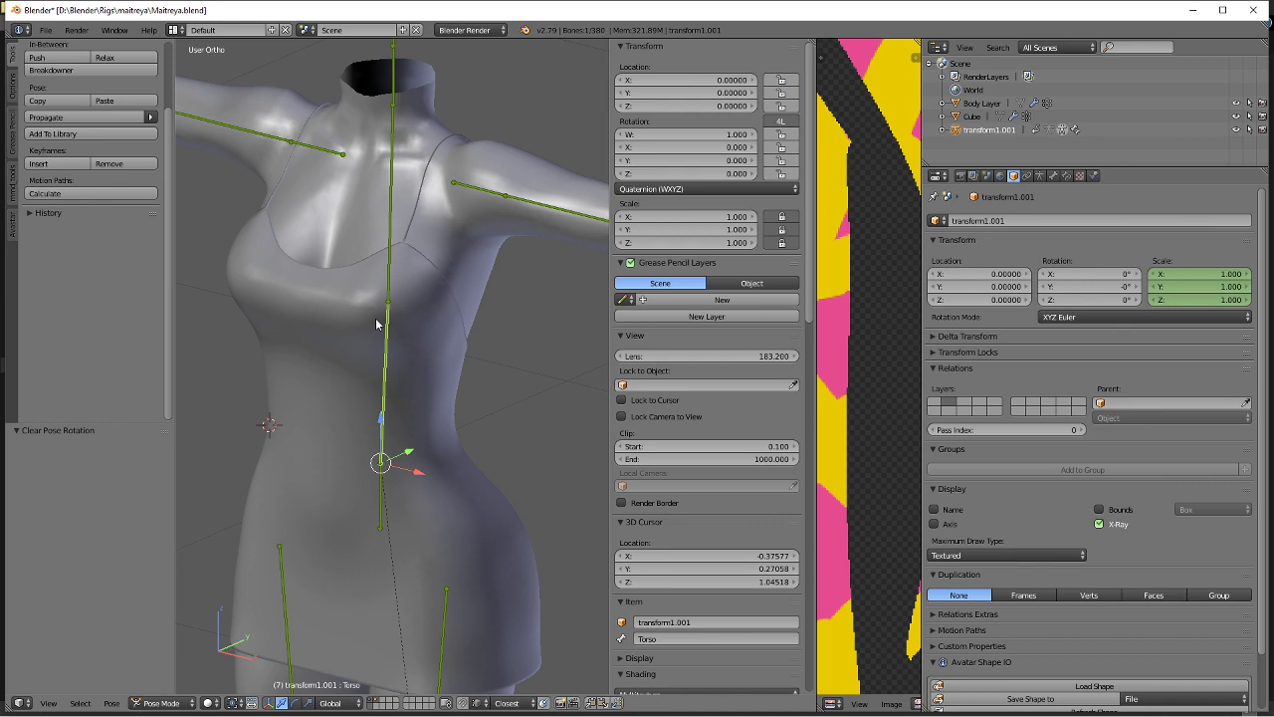
key("r")
key("x")
left_click(401, 394)
middle_click_drag(401, 394, 455, 304, "shift")
Switch the viewport to textured shading and set the render engine to Cycles Render.
key("alt+z")
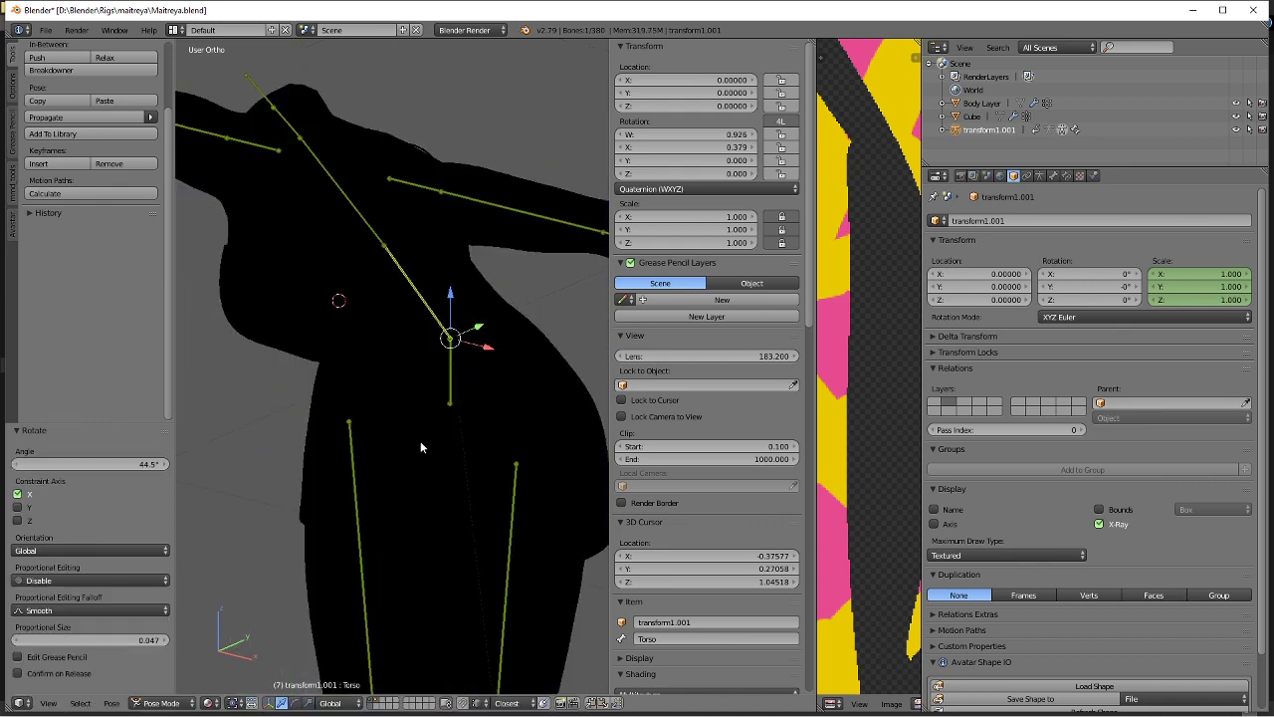
mouse_move(420, 440)
middle_mouse_down()
mouse_move(424, 374)
mouse_move(396, 381)
middle_mouse_up()
left_click(463, 32)
left_click(463, 78)
Rotate the Torso bone about -3° around the global X axis.
key("r")
key("x")
left_click(407, 275)
Set the diffuse color of the Body Layer's lambert1 material to red.
right_click(400, 195)
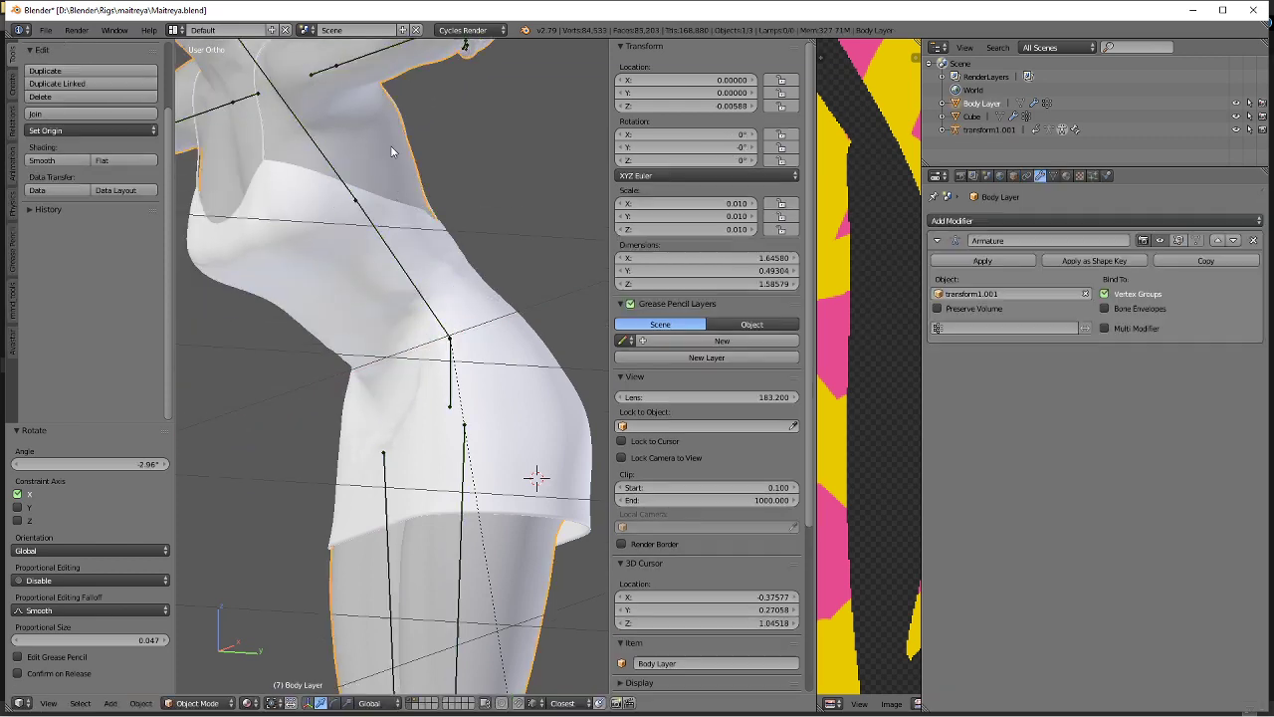
left_click(1069, 176)
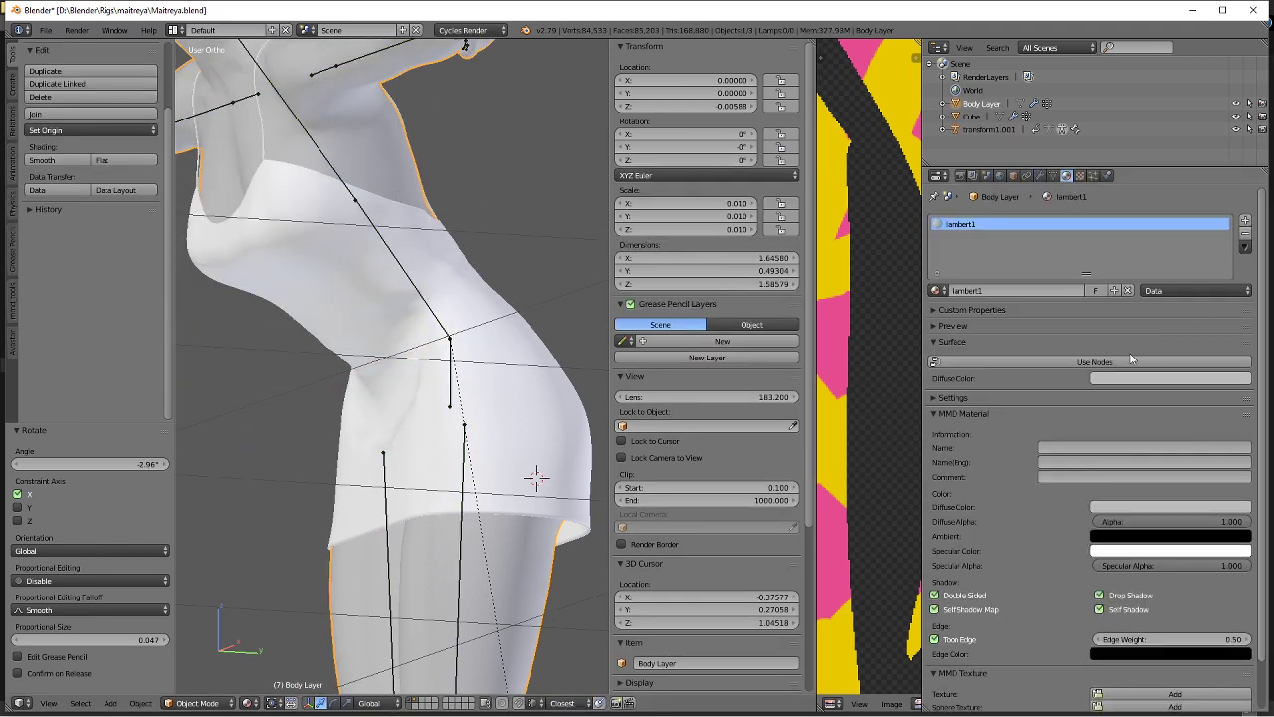
left_click(1138, 379)
middle_click_drag(499, 283, 441, 247)
scroll(449, 355, "up", 2)
Clear the Torso bone's pose rotation and rotate the HipLeft bone about -77° around the X axis.
right_click(443, 249)
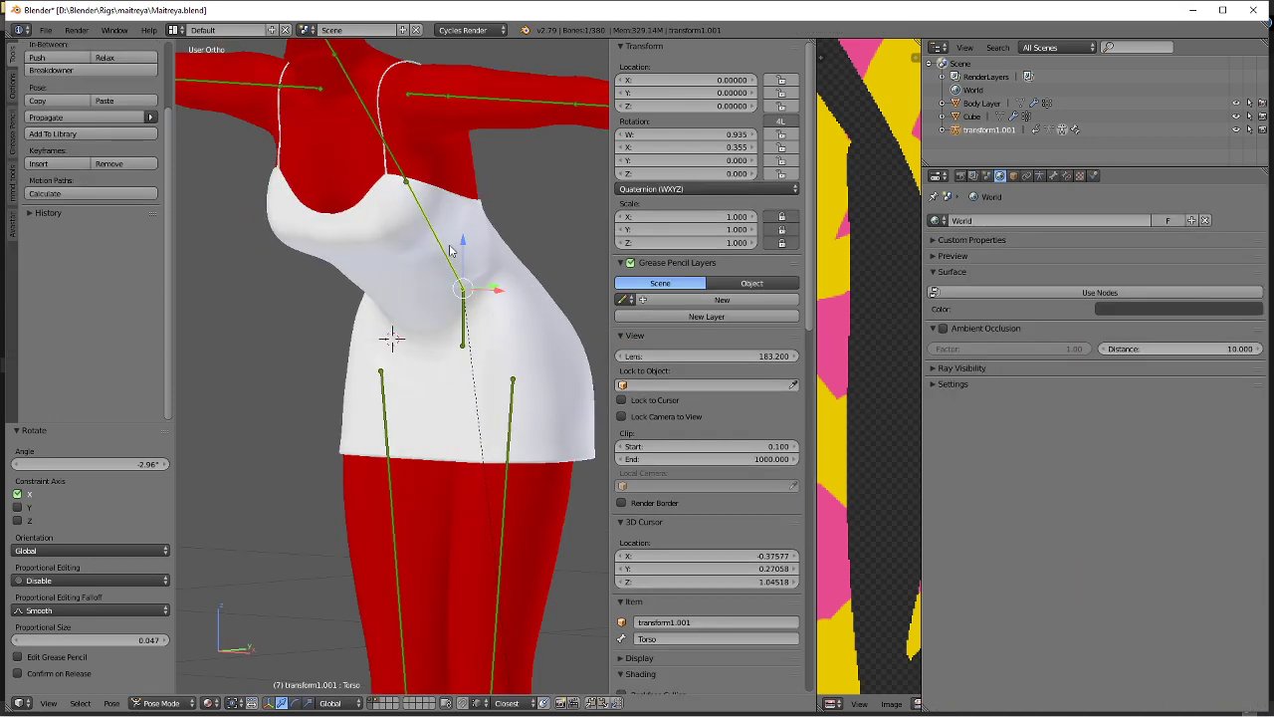
key("alt+r")
key("r")
key("x")
left_click(447, 389)
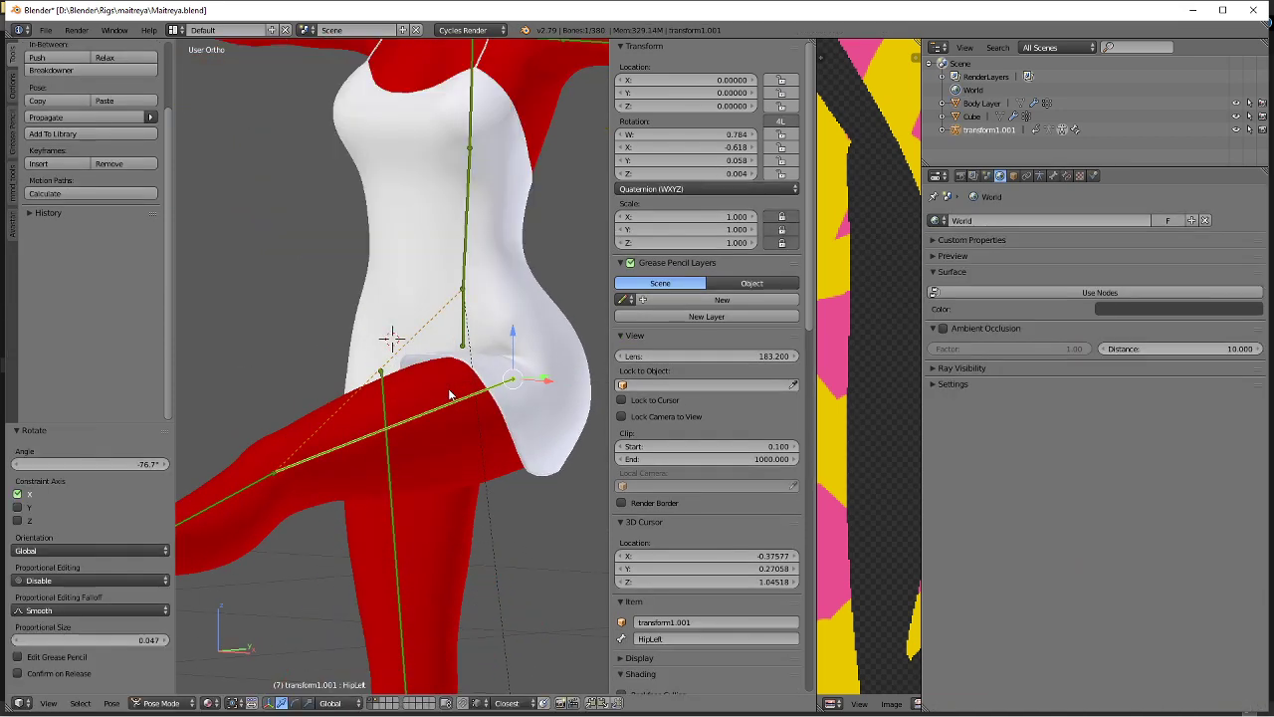
middle_click_drag(448, 388, 497, 400)
scroll(497, 400, "up", 5)
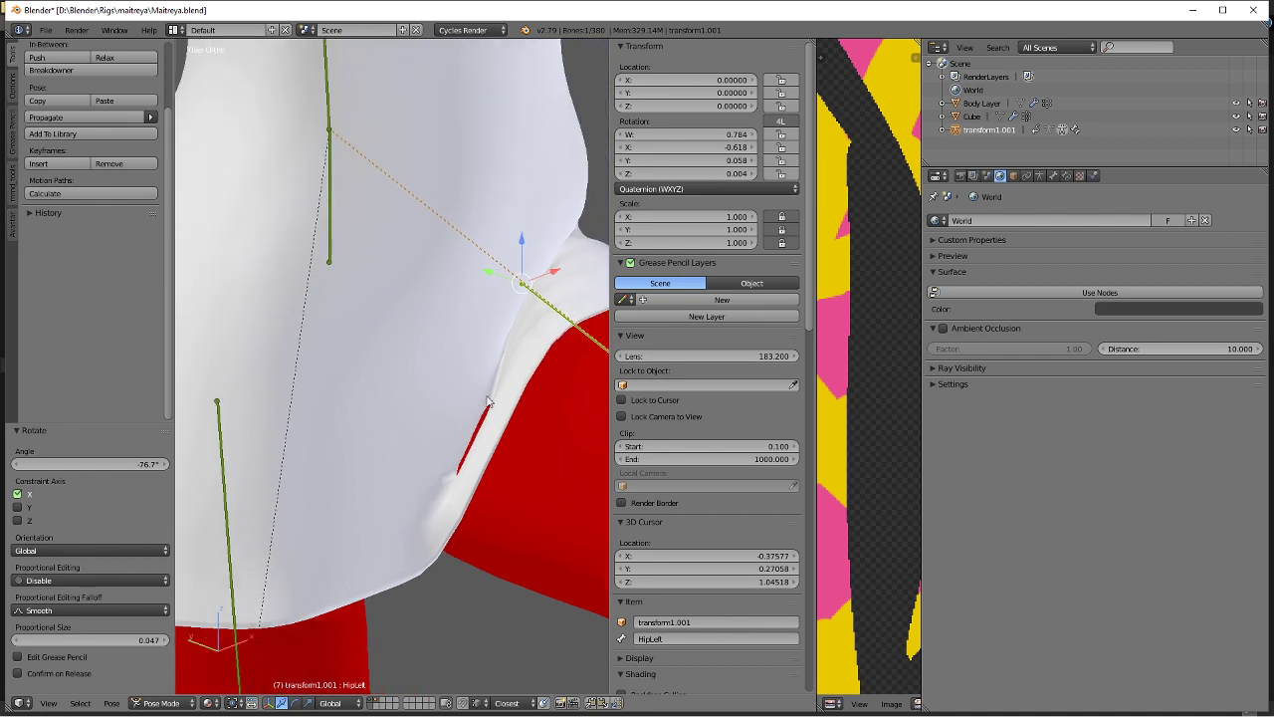
Clear the HipLeft bone's pose rotation.
right_click(515, 399)
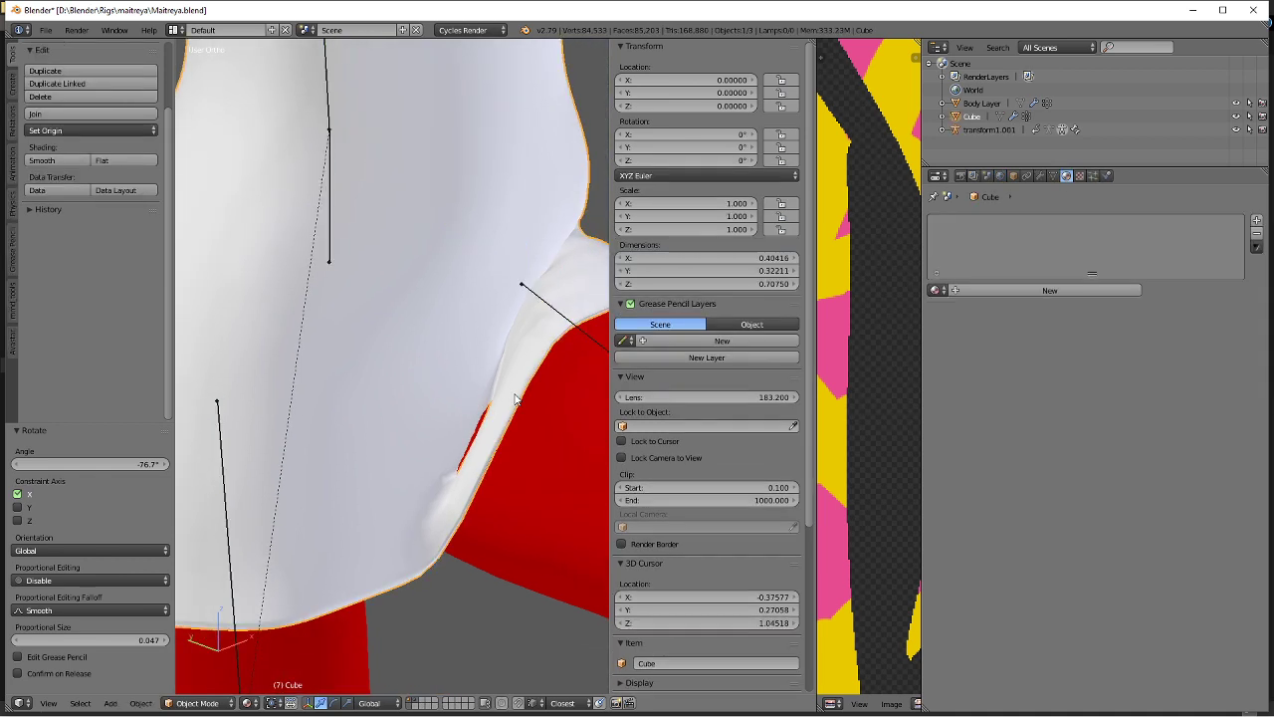
right_click(566, 332)
key("alt+r")
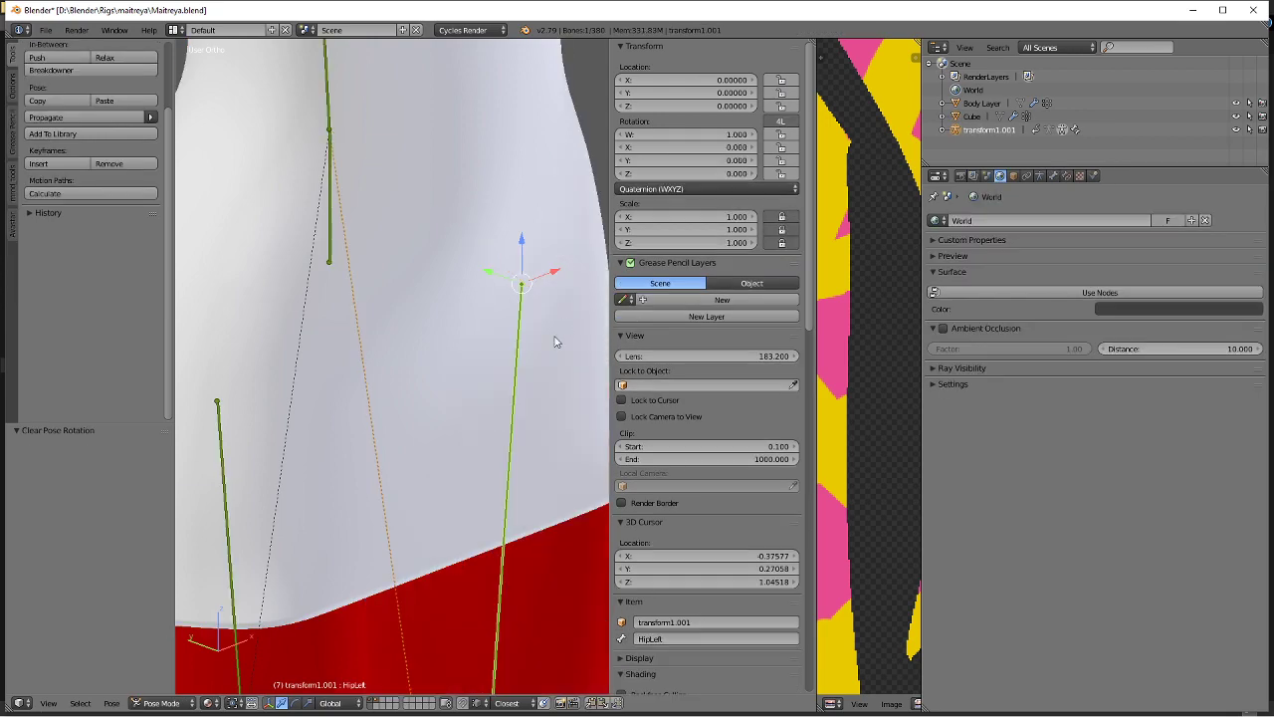
Select a patch of dress vertices at the front between the legs, extending down to the hem, in Edit Mode.
scroll(555, 341, "down", 2)
right_click(401, 455)
key("Tab")
right_click(466, 438)
scroll(466, 438, "up", 3)
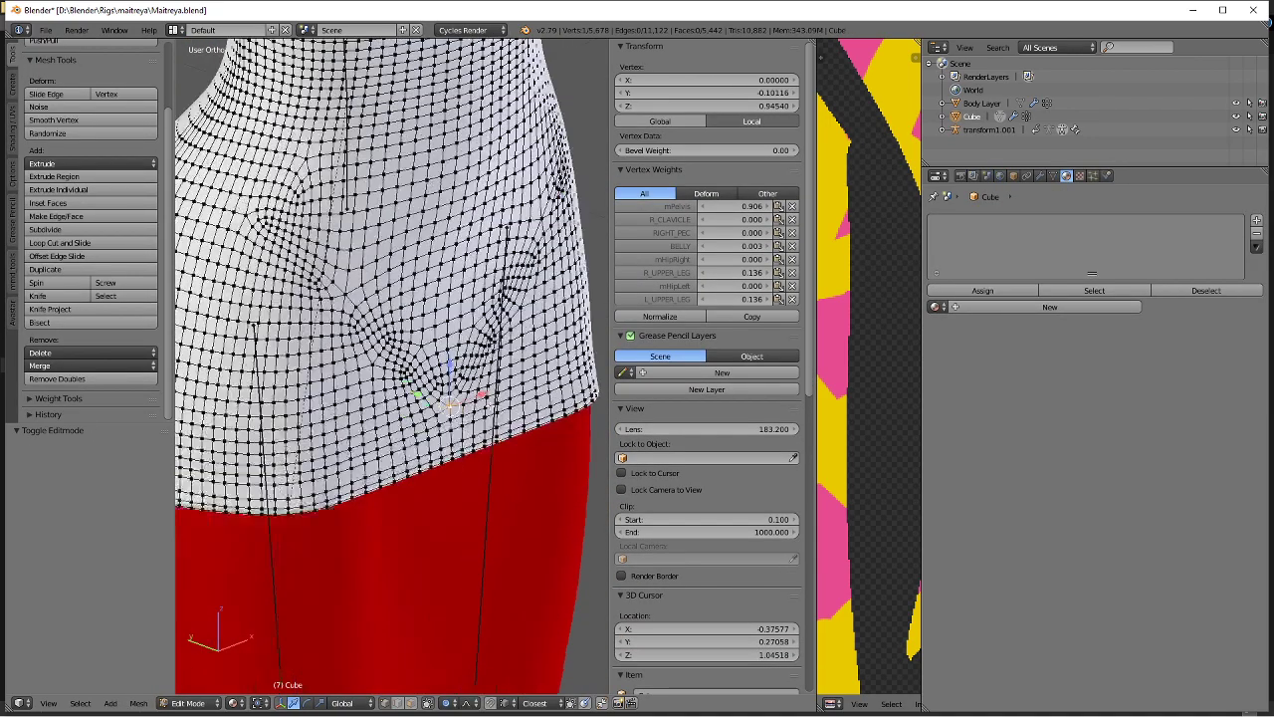
key("c")
left_click_drag(473, 380, 458, 398)
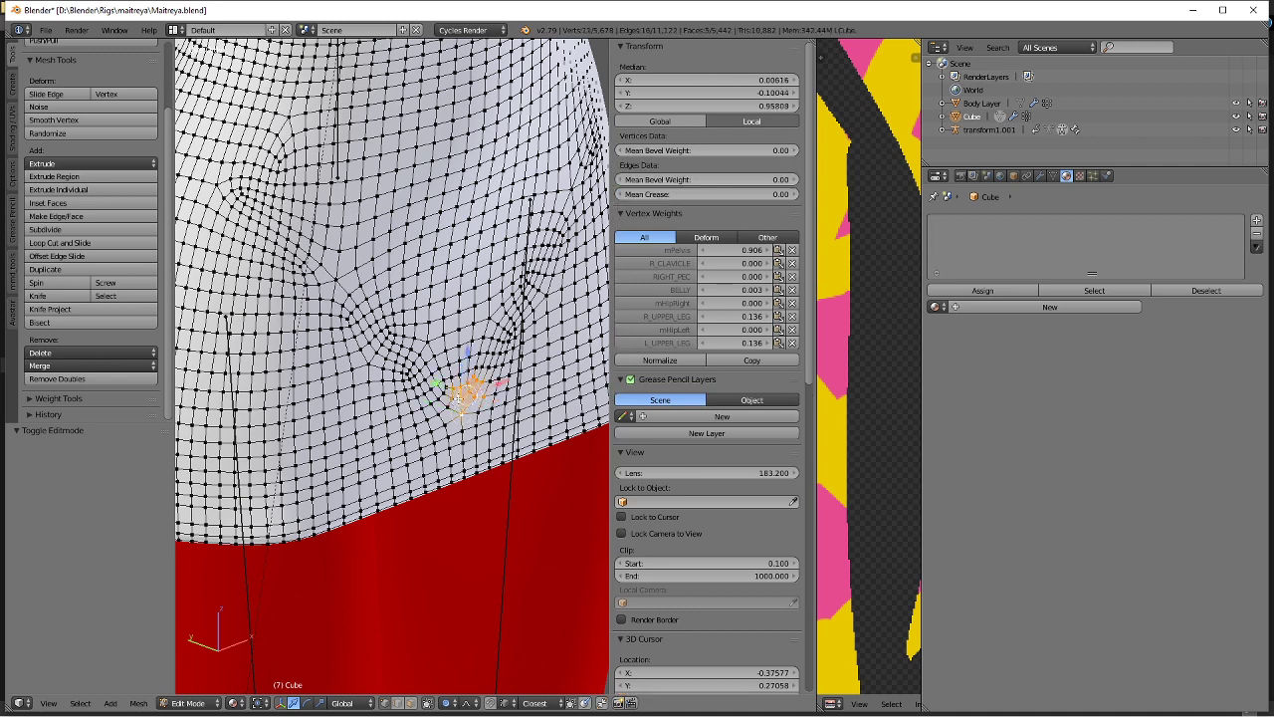
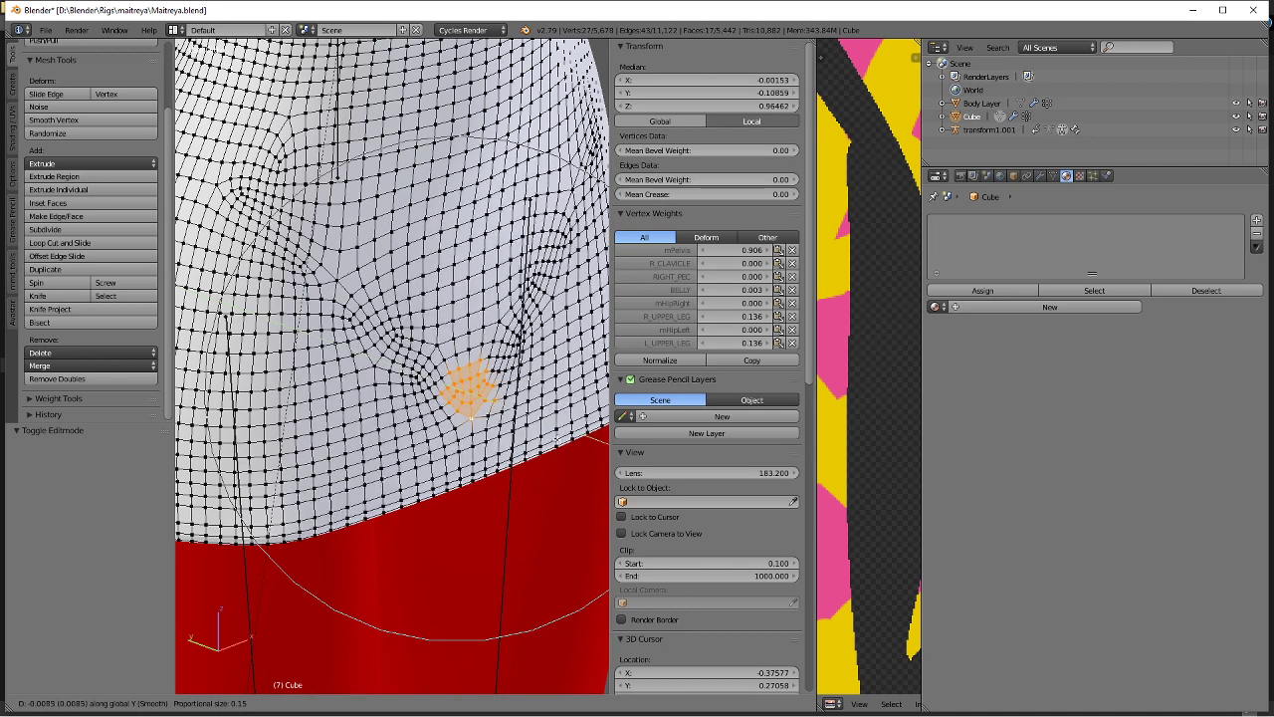
key("Escape")
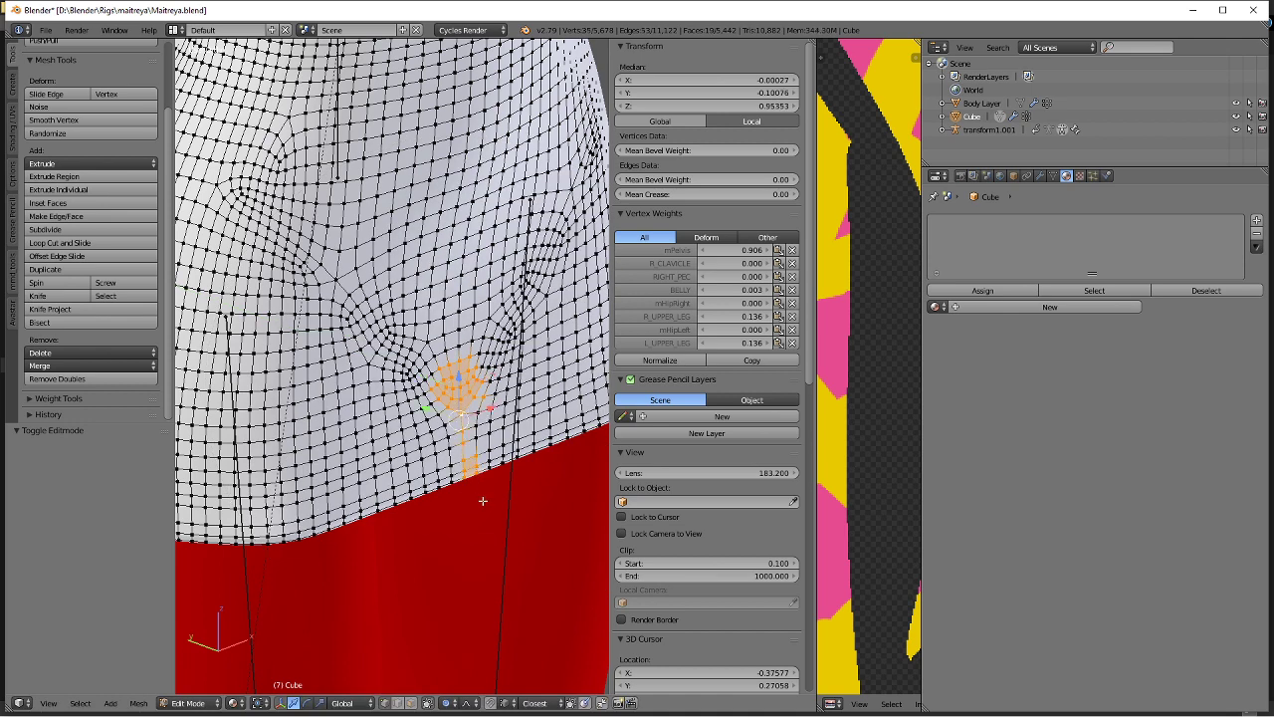
Move the selected front vertices about -0.013 and another -0.006 along Y with smooth proportional editing.
key("g")
key("y")
left_click(534, 528)
scroll(533, 508, "down", 3)
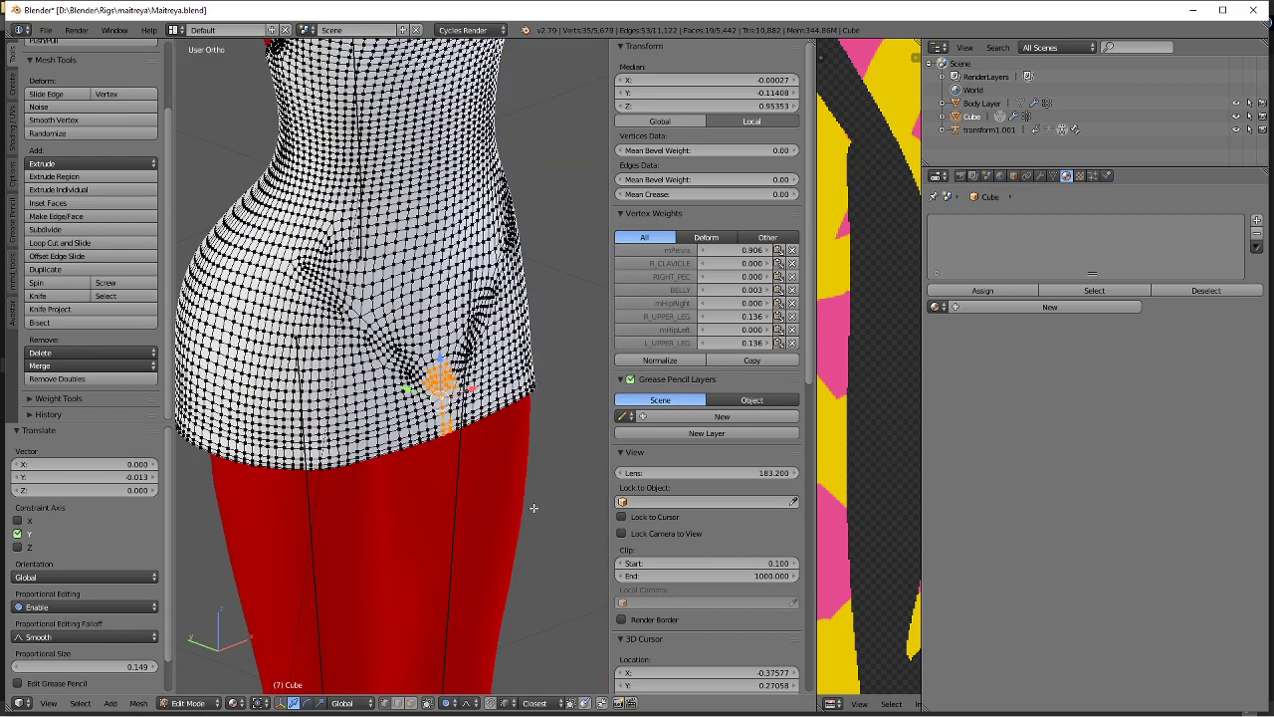
middle_click_drag(533, 508, 313, 473)
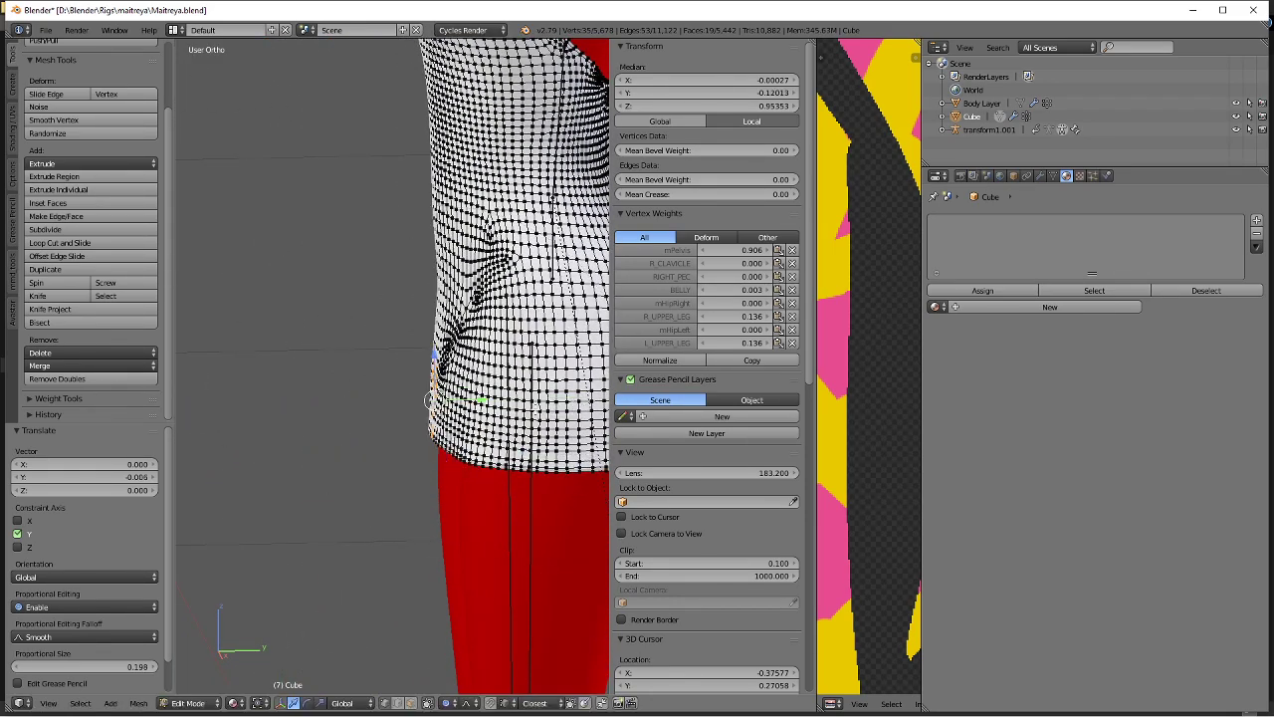
Leave Edit Mode and rotate the HipLeft bone about -57.5° around the X axis.
key("Tab")
right_click(524, 513)
right_click(529, 519)
key("r")
key("x")
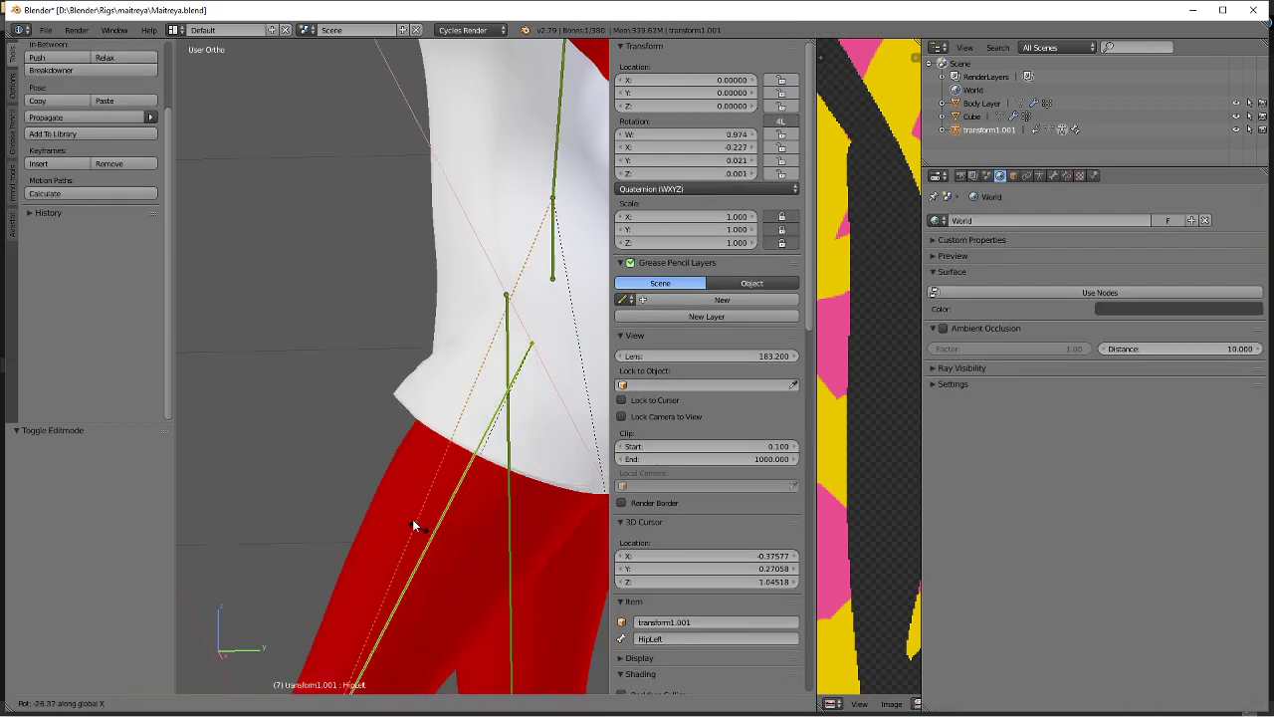
left_click(401, 418)
middle_click_drag(401, 418, 430, 437)
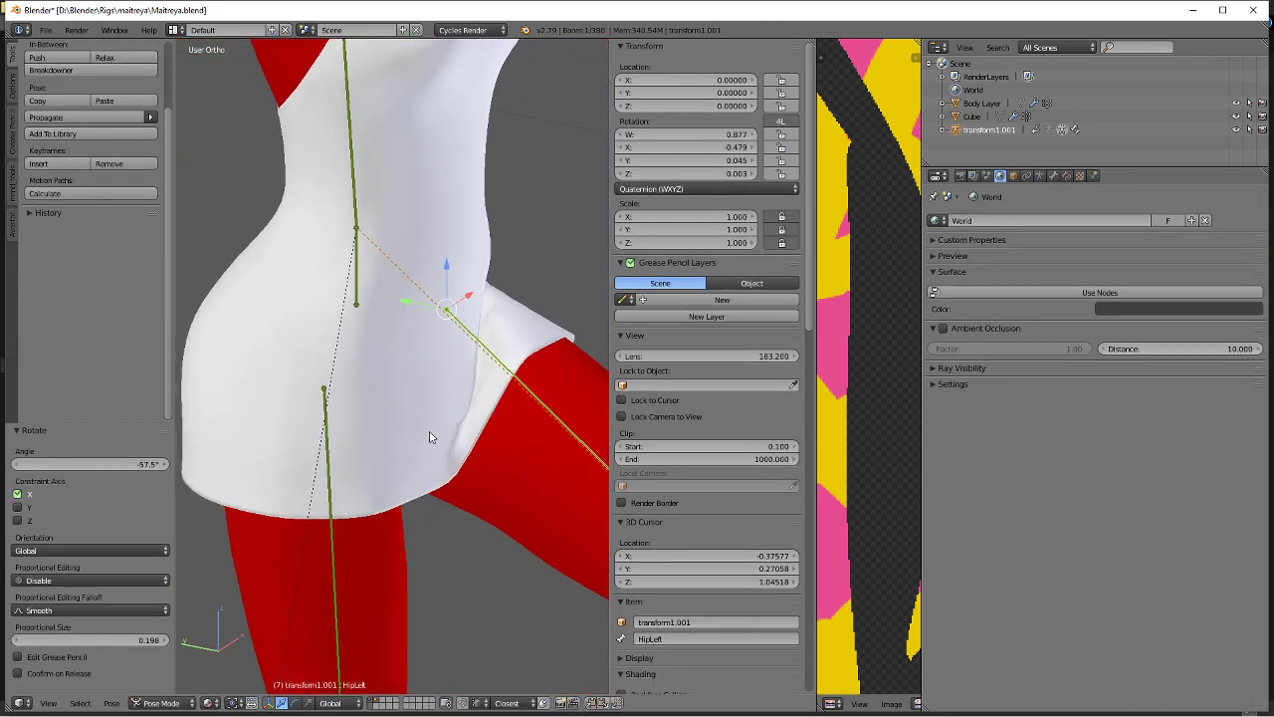
Adjust the HipLeft bone's rotation around the X axis.
key("r")
key("x")
left_click(537, 442)
Put the dress in Weight Paint mode and make mPelvis the active vertex group.
mouse_move(514, 416)
middle_mouse_down("shift")
mouse_move(420, 403)
mouse_move(481, 405)
mouse_move(448, 394)
middle_mouse_up("shift")
scroll(416, 407, "up", 2)
right_click(365, 406)
key("Tab")
left_click(558, 303)
scroll(478, 398, "up", 3)
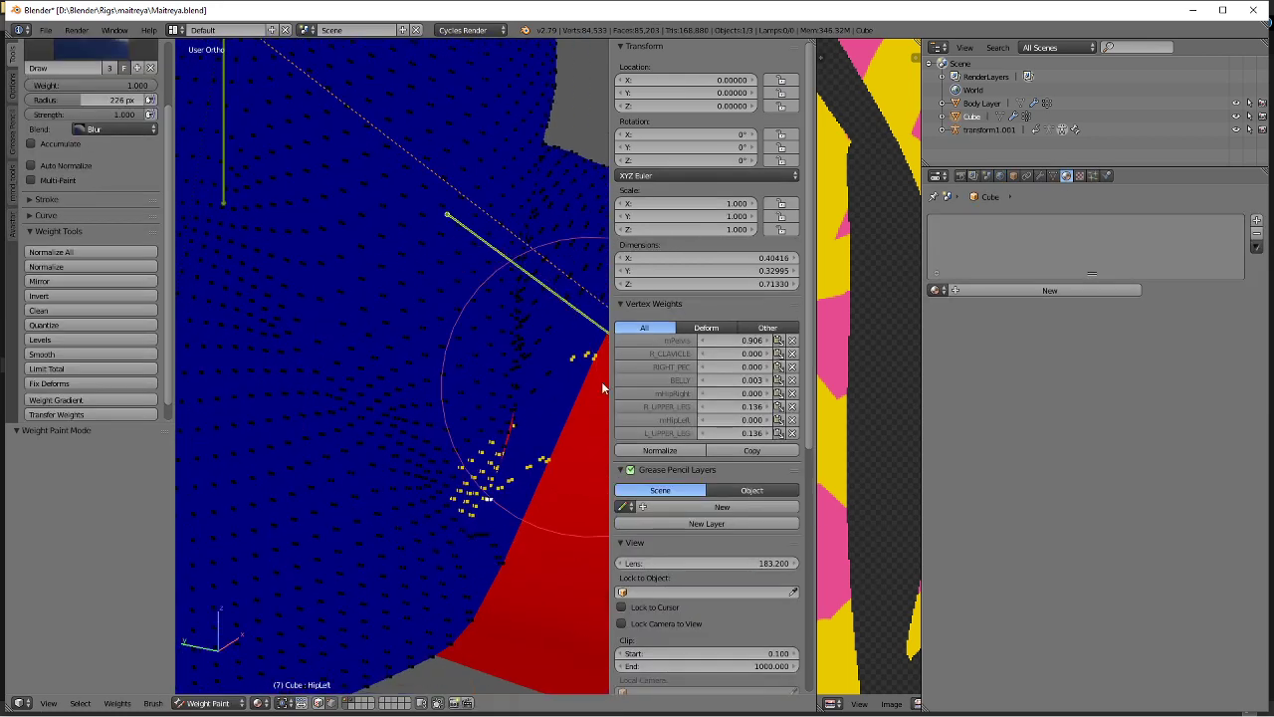
left_click(668, 340)
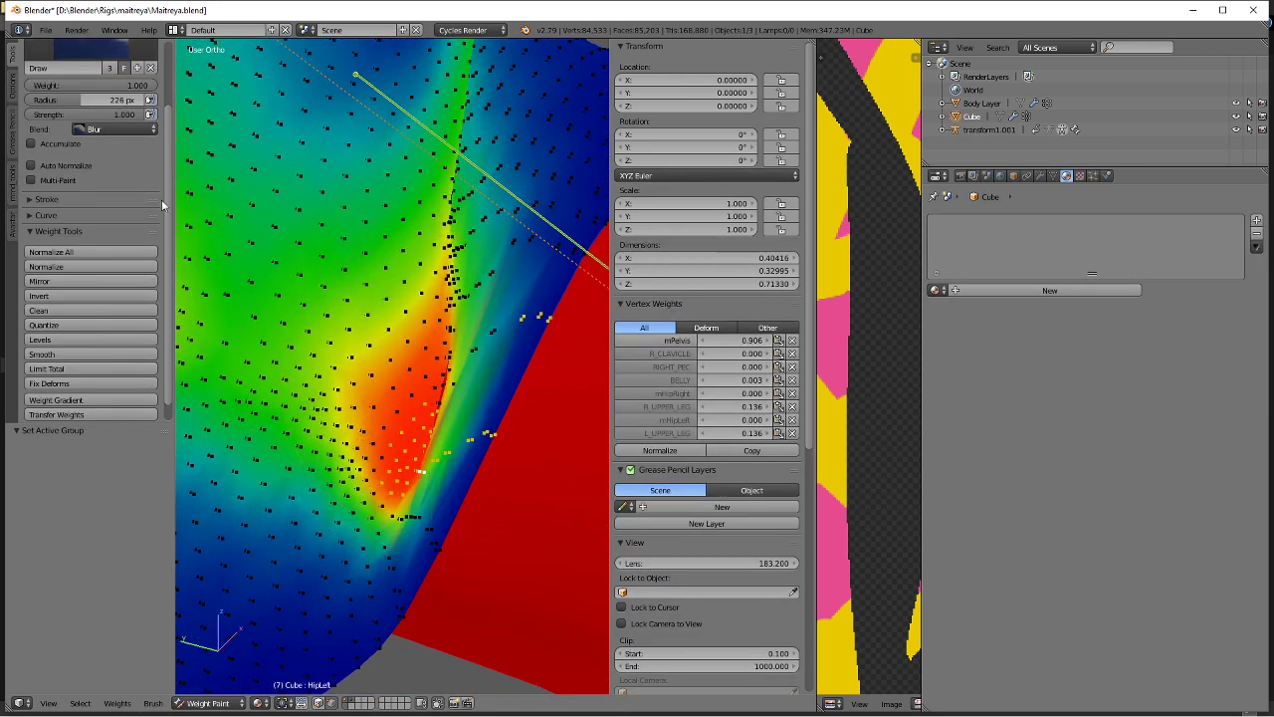
Set the weight brush to Subtract with weight 0.172 and strength 0.180, and turn off vertex selection masking.
left_click(104, 188)
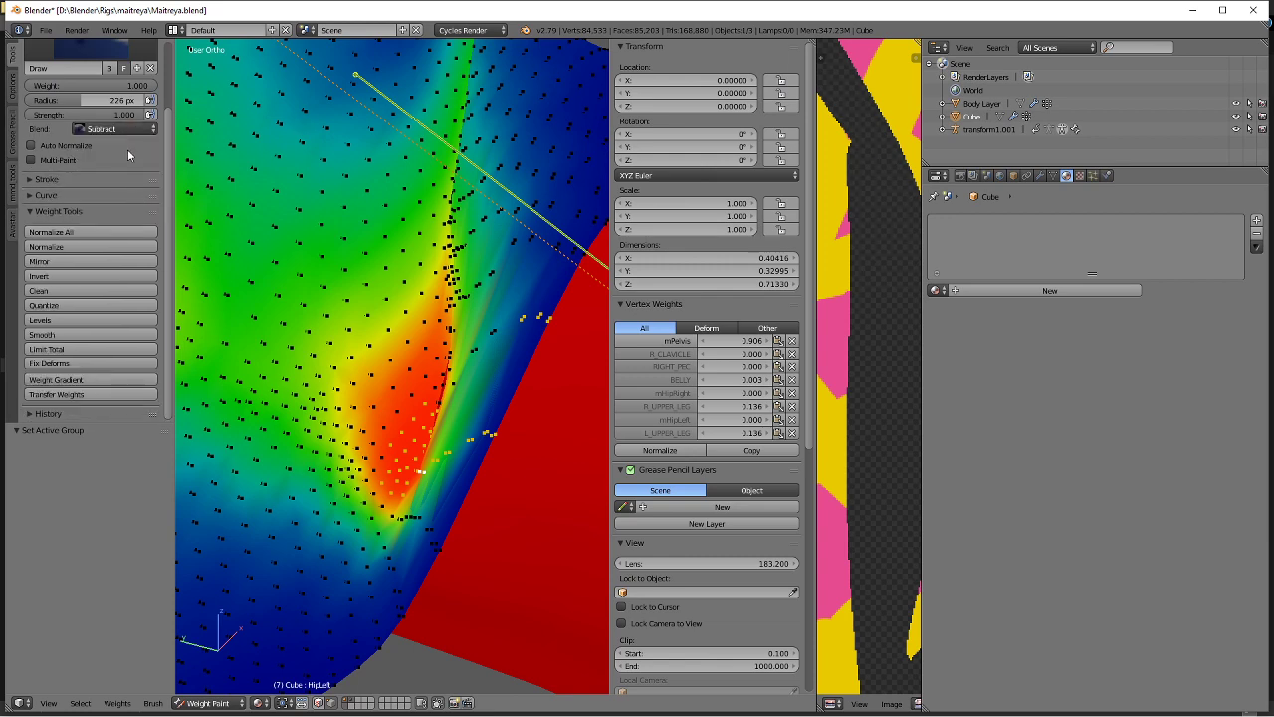
scroll(453, 343, "up", 3)
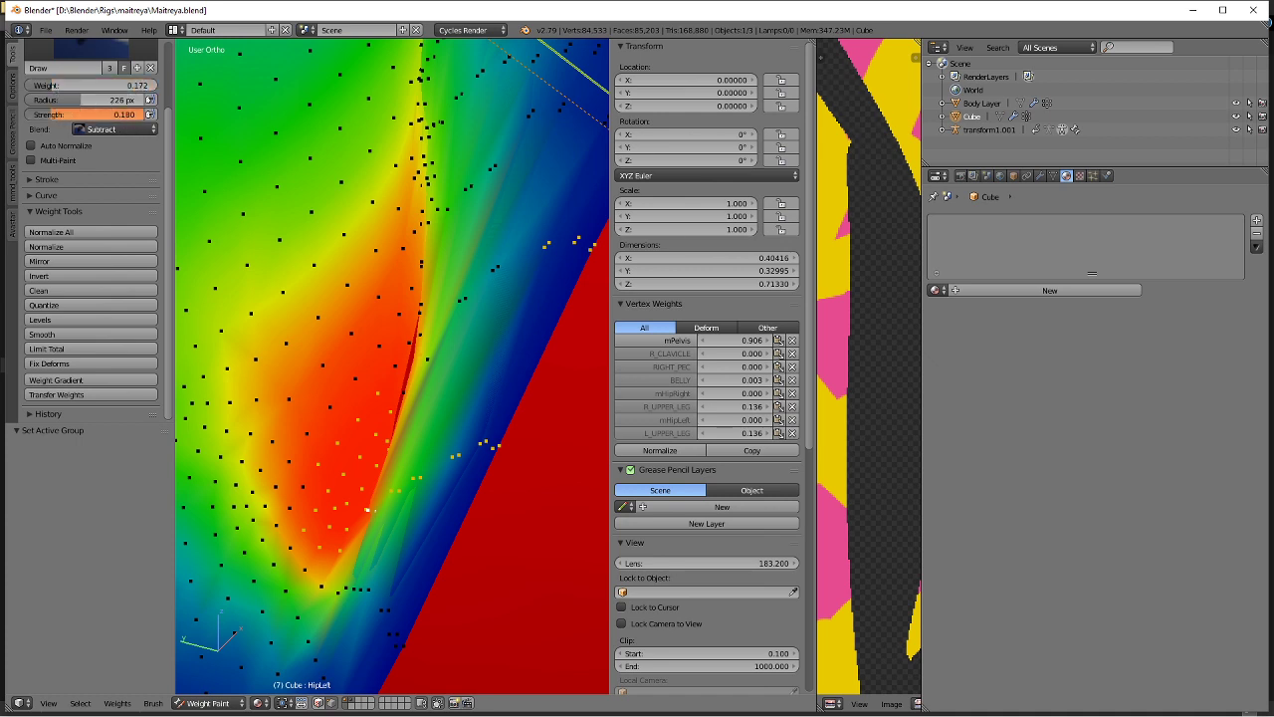
key("v")
Subtract mPelvis weight along the front crease where the red body pokes through the dress.
scroll(476, 442, "up", 4)
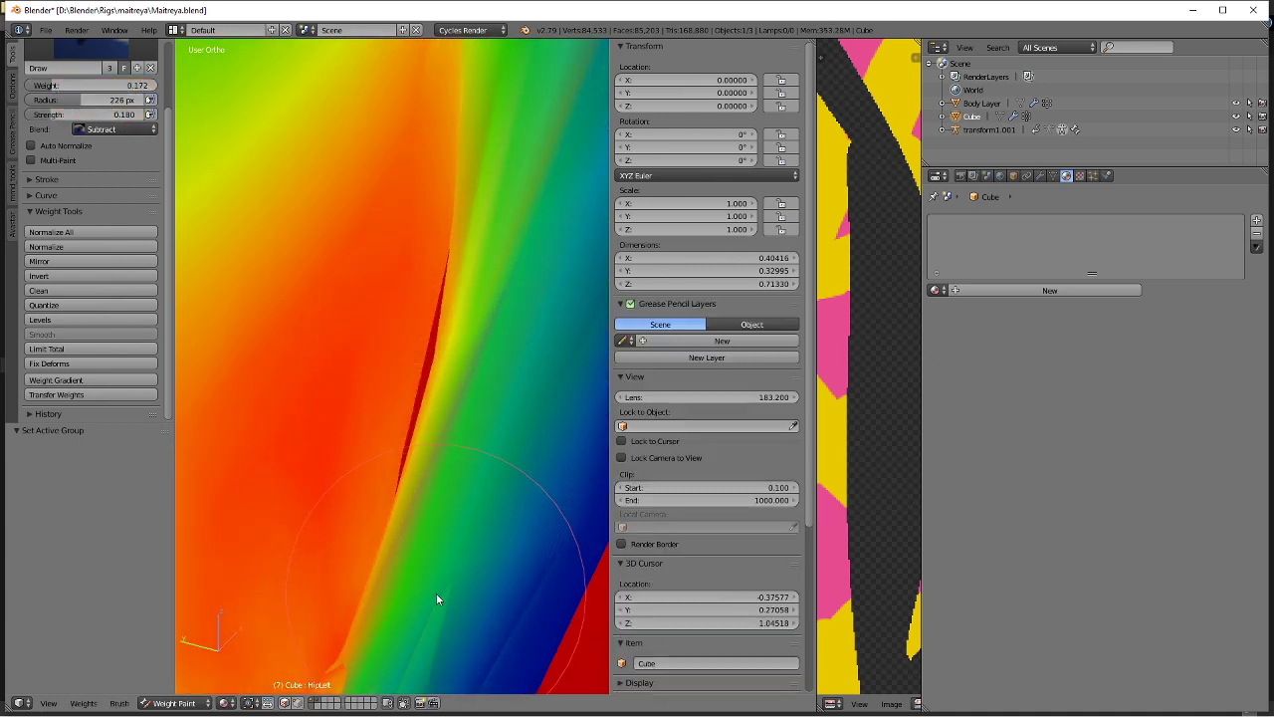
mouse_move(436, 598)
left_mouse_down()
mouse_move(449, 398)
mouse_move(433, 378)
left_mouse_up()
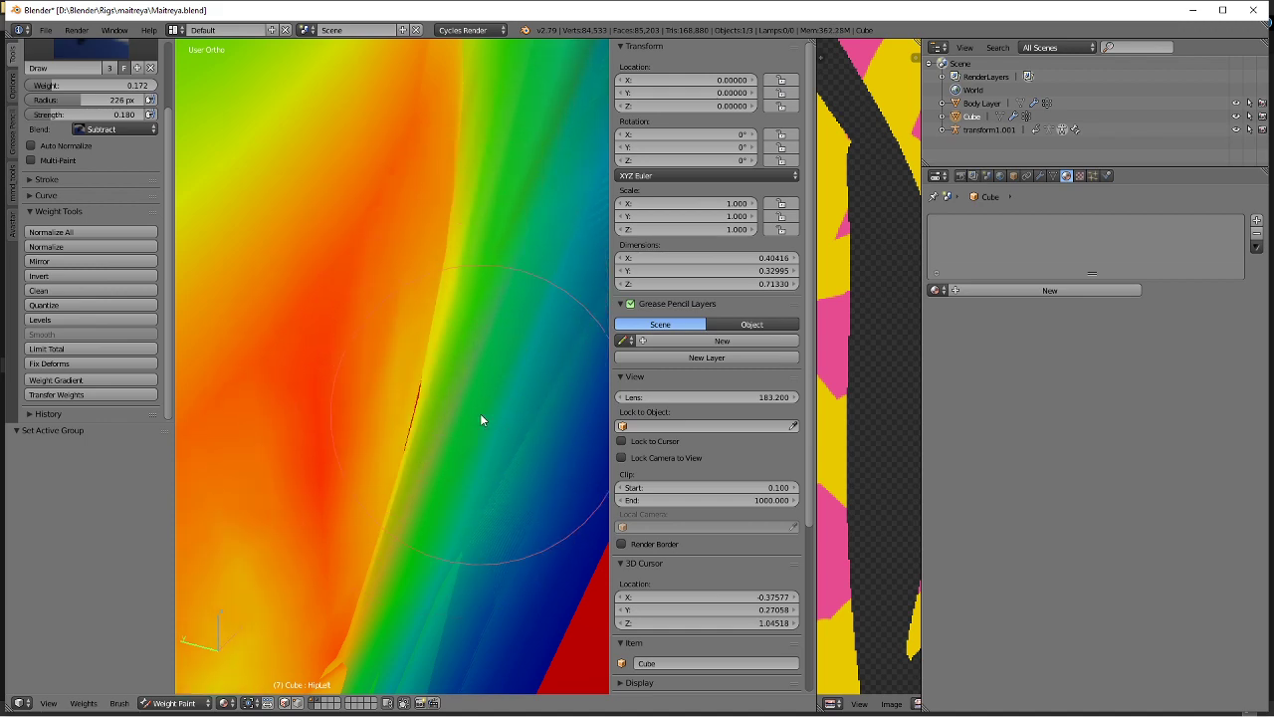
scroll(416, 427, "down", 6)
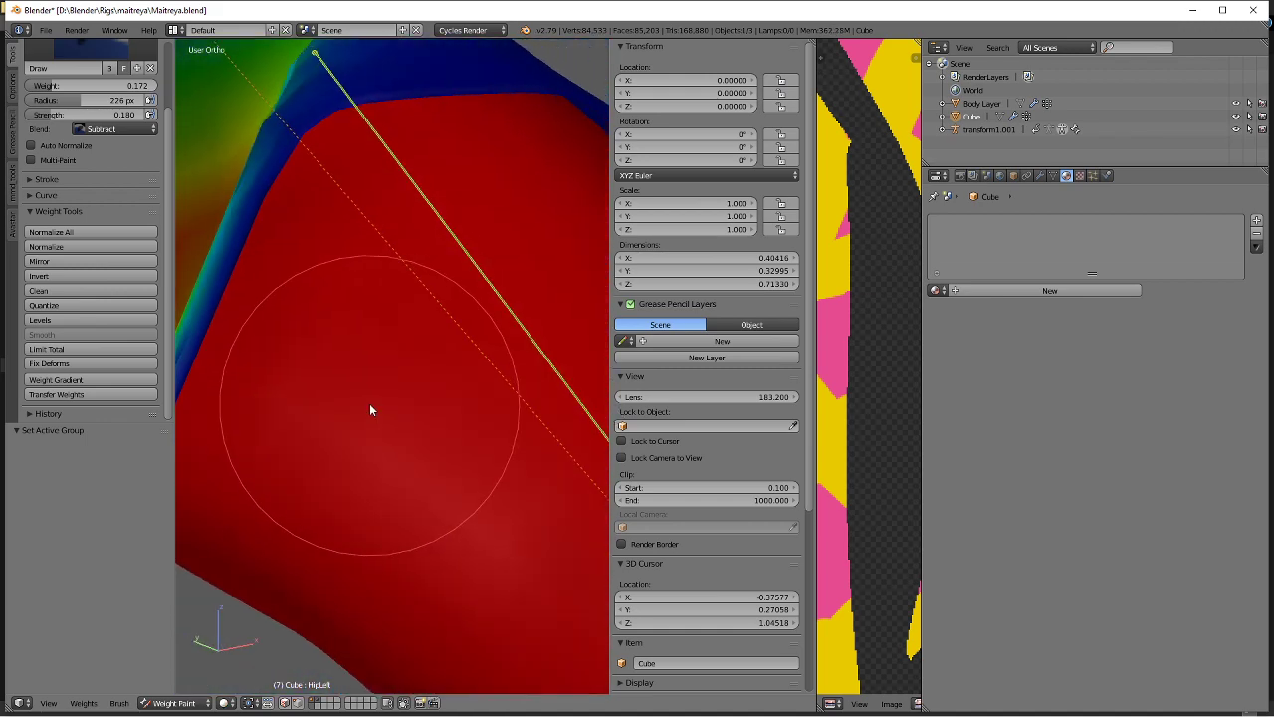
Leave weight painting and clear the HipLeft bone's pose rotation.
key("ctrl+Tab")
mouse_move(371, 423)
middle_mouse_down()
mouse_move(444, 425)
mouse_move(446, 365)
mouse_move(510, 294)
middle_mouse_up()
right_click(509, 294)
key("ctrl+Tab")
key("alt+r")
Pose-test the dress by rotating the HipRight bone about -80° around global X, and clear the pose rotation.
key("r")
key("x")
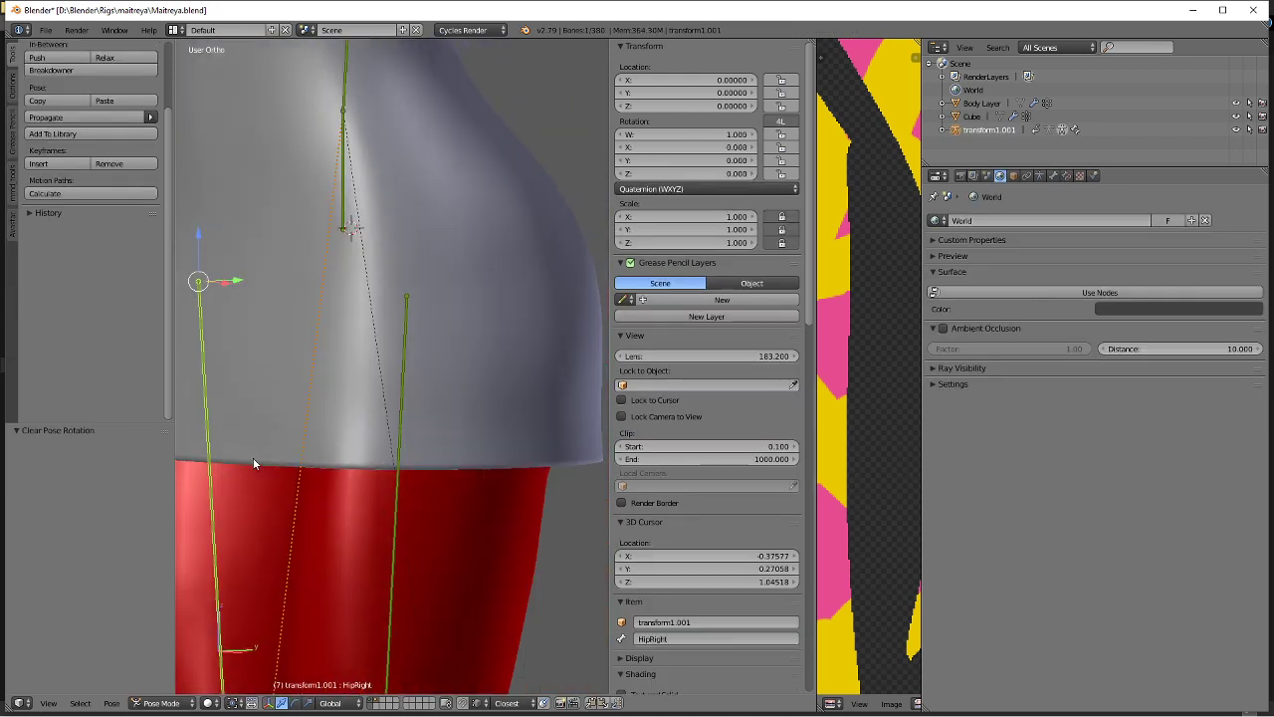
left_click(262, 454)
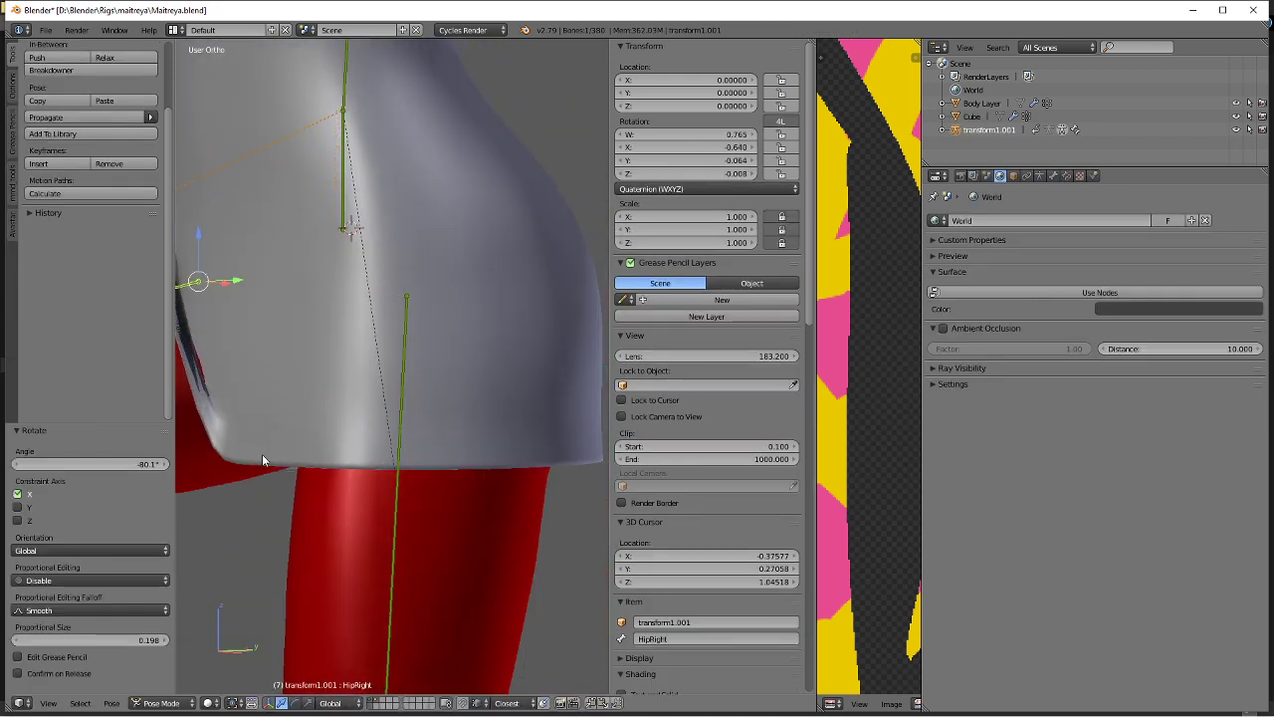
middle_click_drag(261, 454, 395, 427)
key("alt+r")
Pose-test the HipRight bone with about -25° around global X and -16° around global Y, and clear the rotation.
key("r")
key("x")
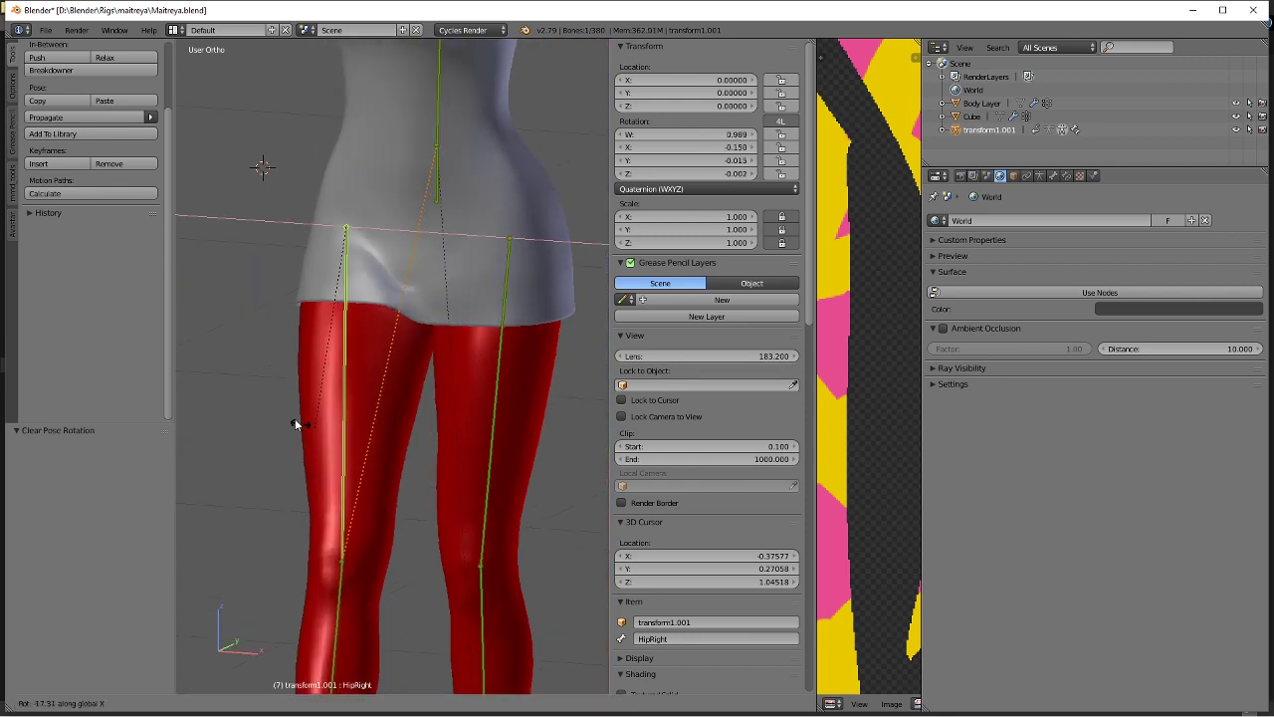
left_click(295, 418)
key("r")
key("x")
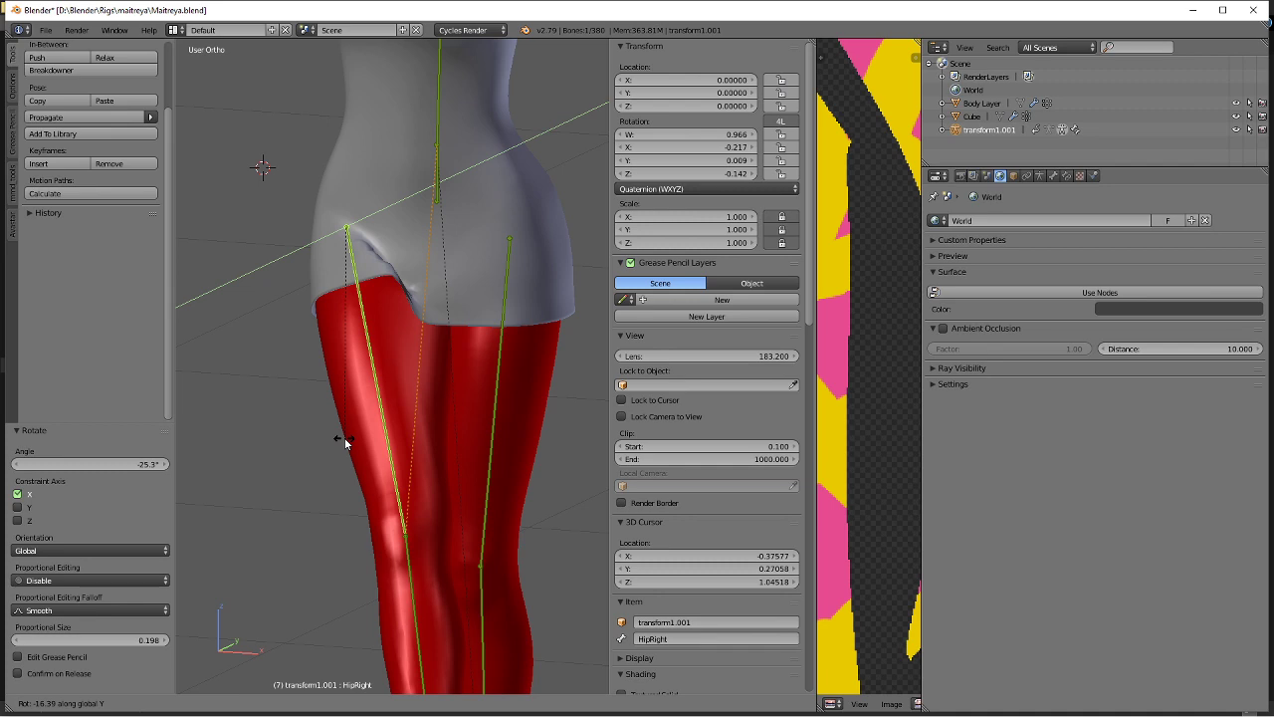
left_click(344, 440)
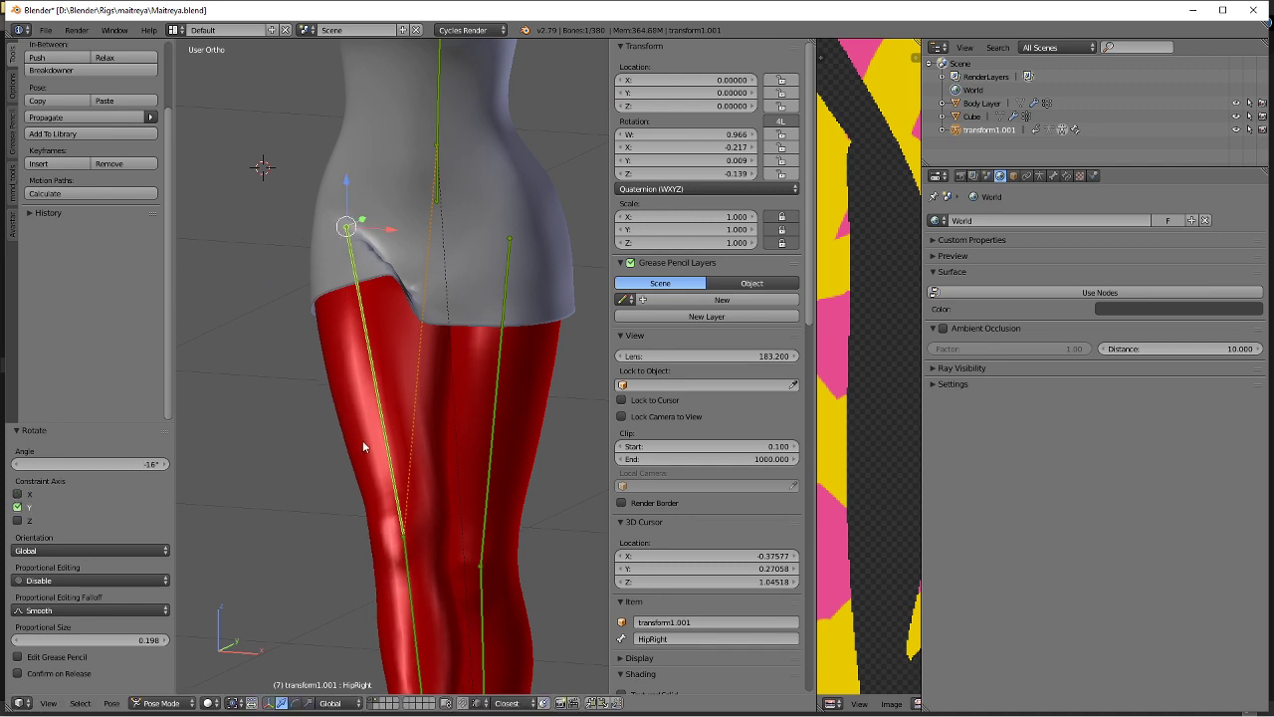
key("alt+r")
Put the dress in Weight Paint mode and examine the weights around the front and side of the hips.
right_click(435, 319)
key("ctrl+Tab")
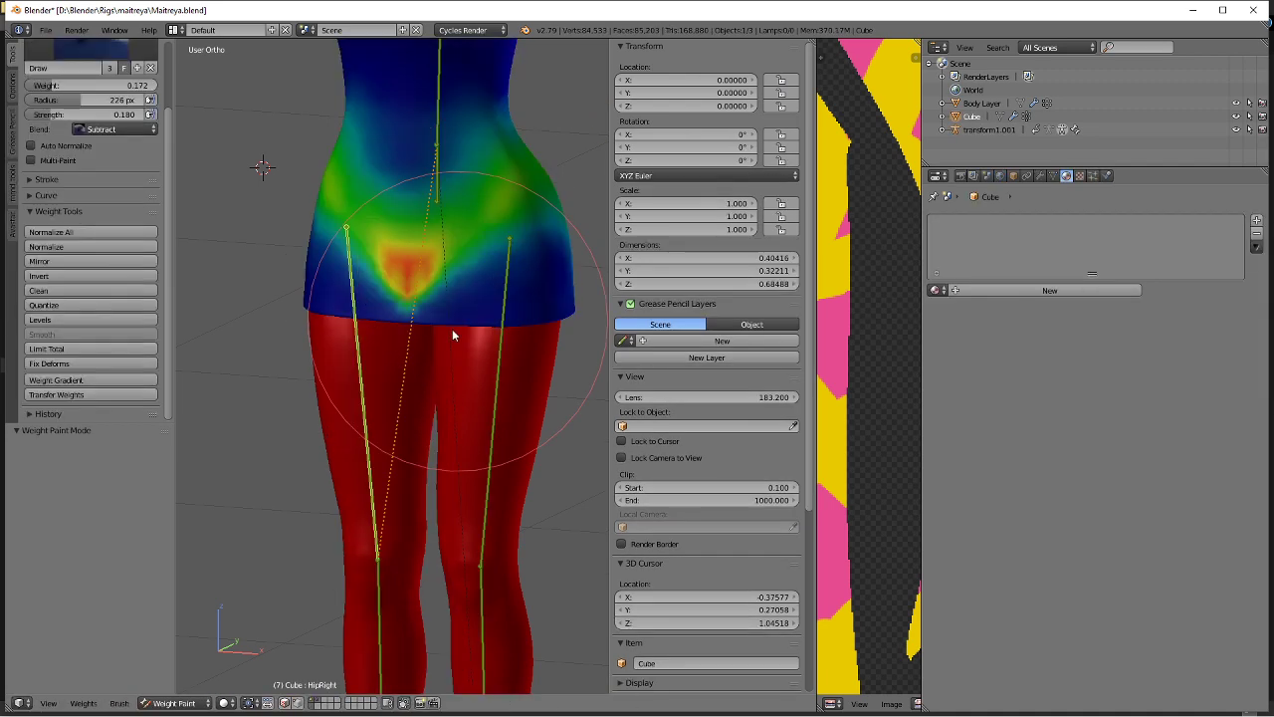
scroll(448, 320, "up", 2)
middle_click_drag(445, 314, 435, 471, "shift")
scroll(435, 476, "up", 3)
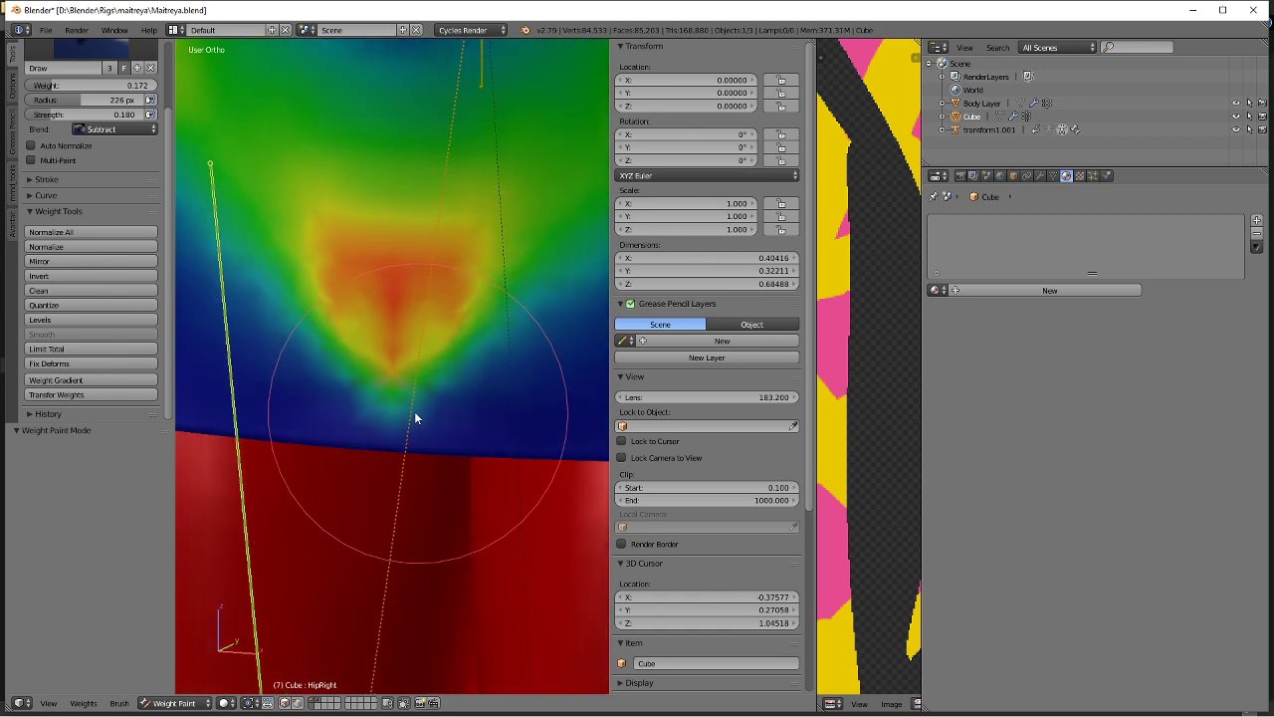
middle_click_drag(288, 448, 319, 452)
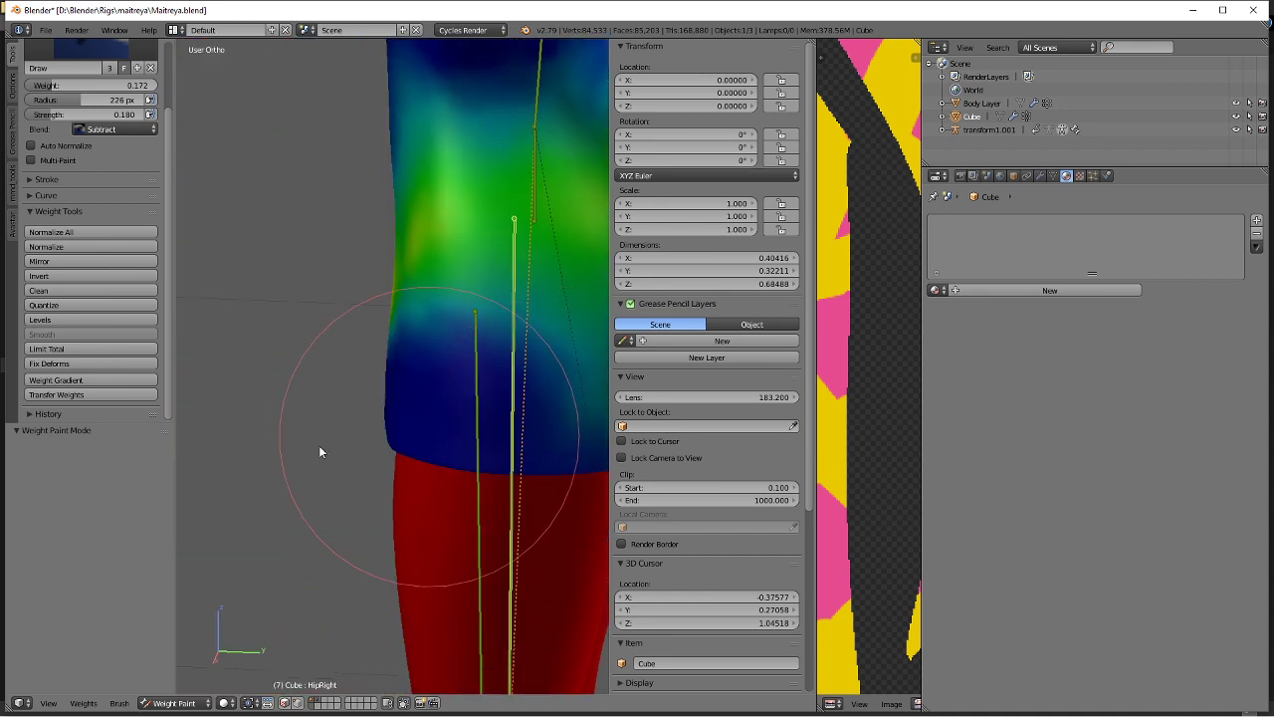
middle_click_drag(471, 478, 447, 538)
Test the painted dress by rotating HipRight around global X, and clear the bone's rotation.
key("r")
key("x")
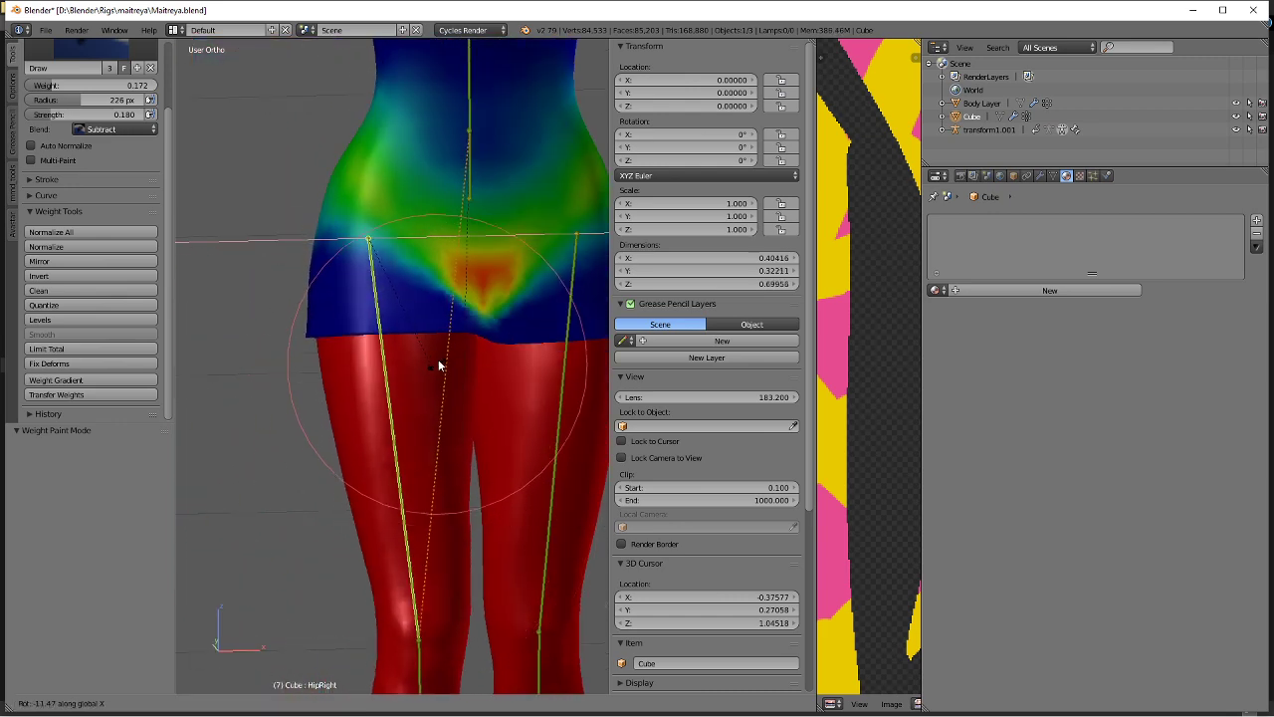
left_click(447, 326)
middle_click_drag(449, 328, 450, 454)
key("alt+r")
Test the dress by raising the HipRight bone sideways about 65° around global Y, and clear its rotation.
key("r")
key("y")
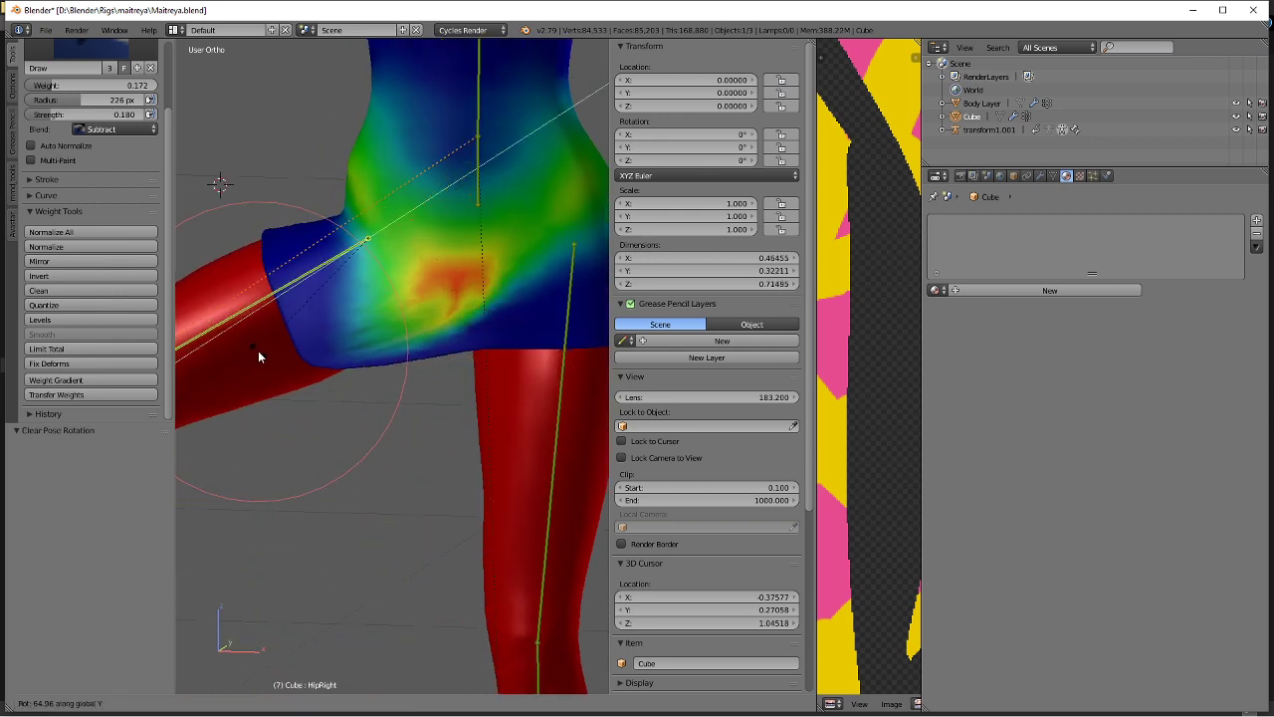
left_click(259, 351)
mouse_move(258, 351)
middle_mouse_down()
mouse_move(458, 409)
mouse_move(381, 376)
middle_mouse_up()
key("alt+r")
Leave weight painting, select the dress in Object Mode and export it as Collada (Avastar) (.dae).
key("Tab")
left_click(331, 378)
middle_click_drag(329, 177, 325, 310, "shift")
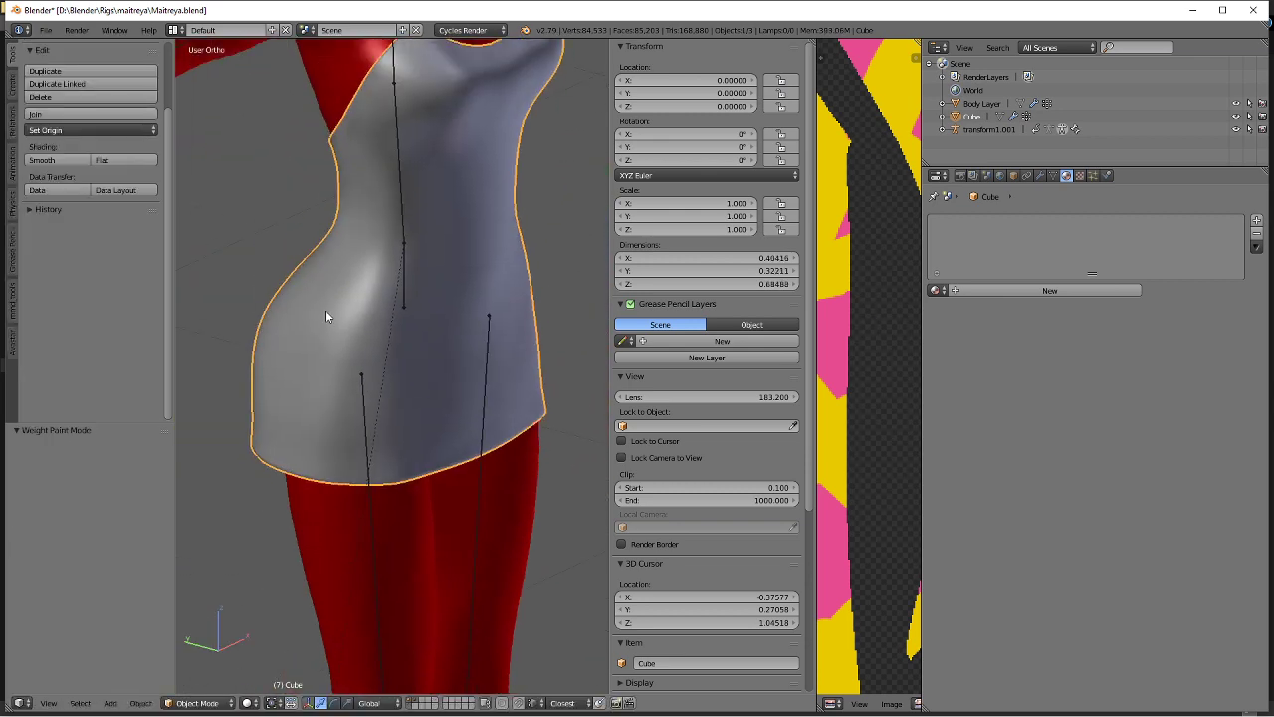
right_click(326, 310)
right_click(326, 315)
left_click(46, 30)
mouse_move(97, 310)
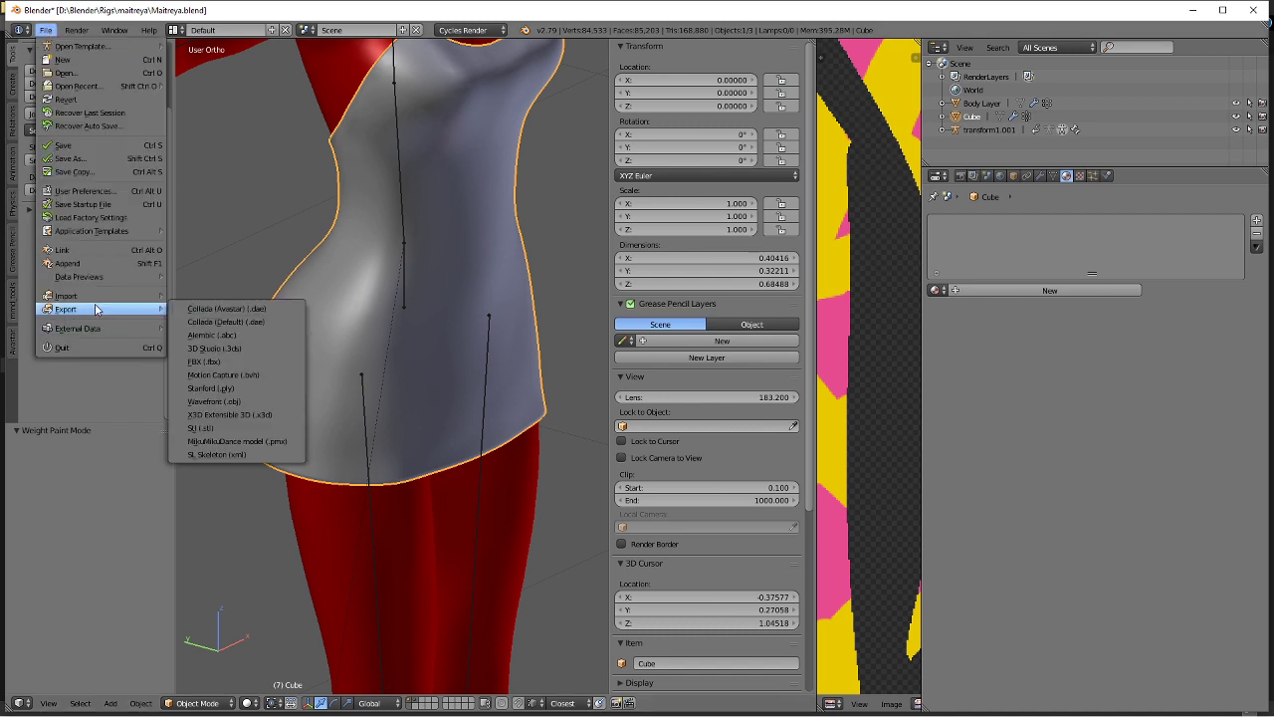
left_click(226, 308)
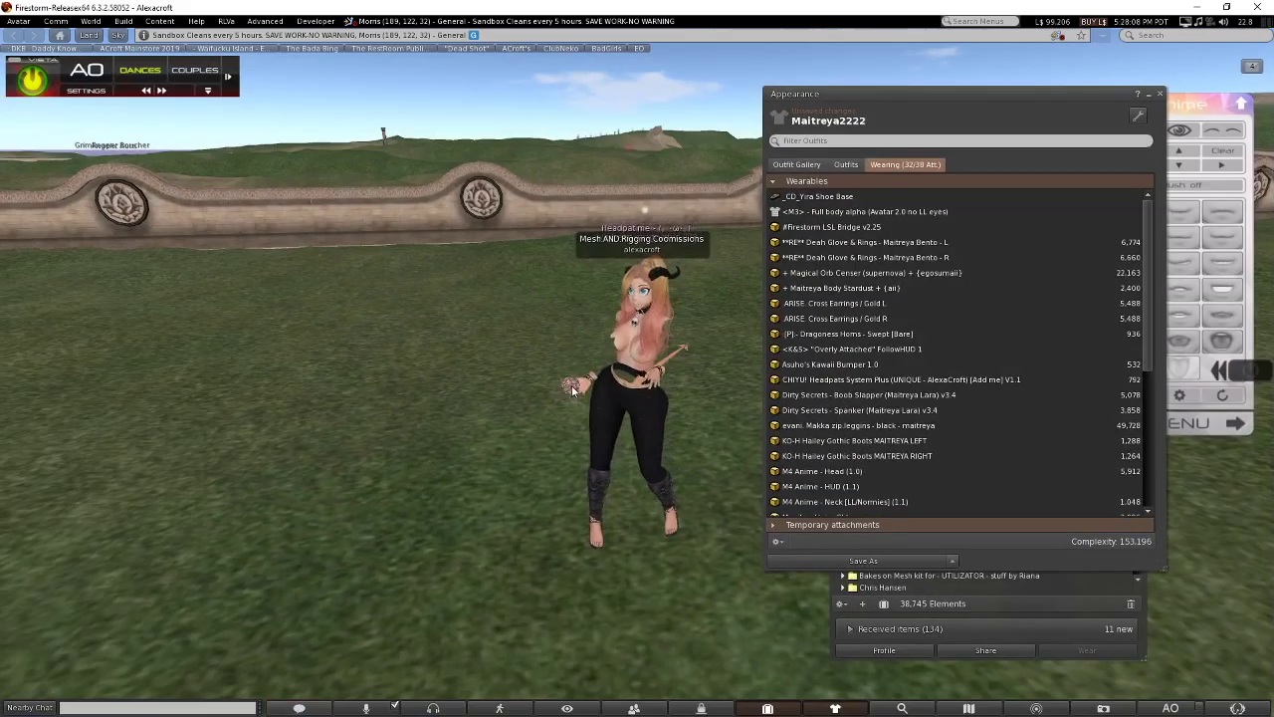
Switch to the Firestorm viewer and detach the evani. Makka zip.leggings and both KO-H Hailey Gothic Boots from the avatar.
right_click(651, 428)
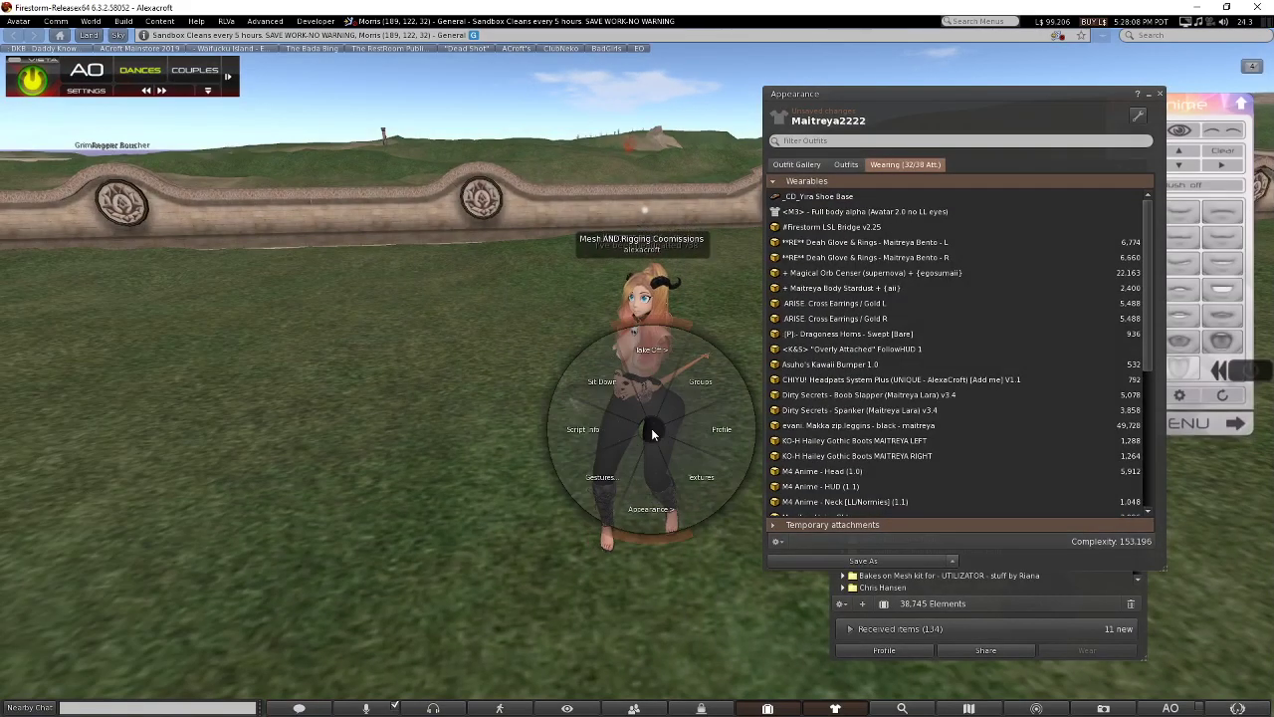
right_click(883, 427)
left_click(896, 435)
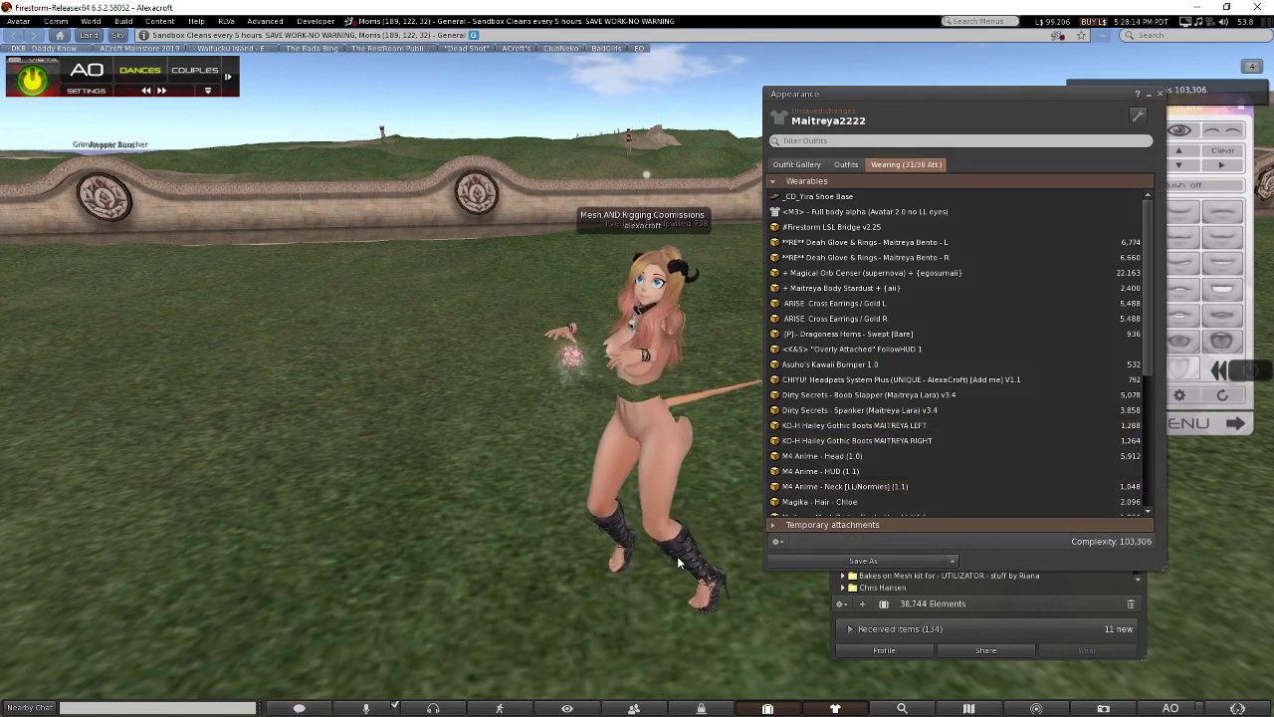
right_click(606, 532)
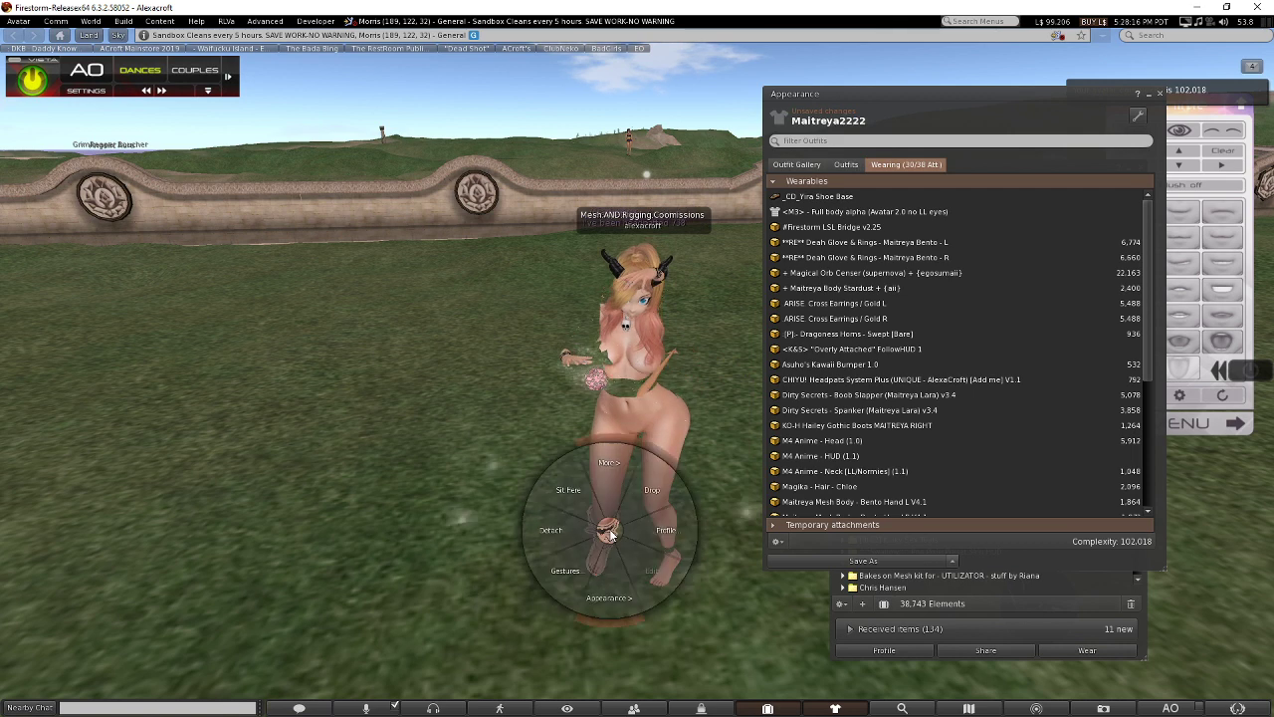
left_click(572, 531)
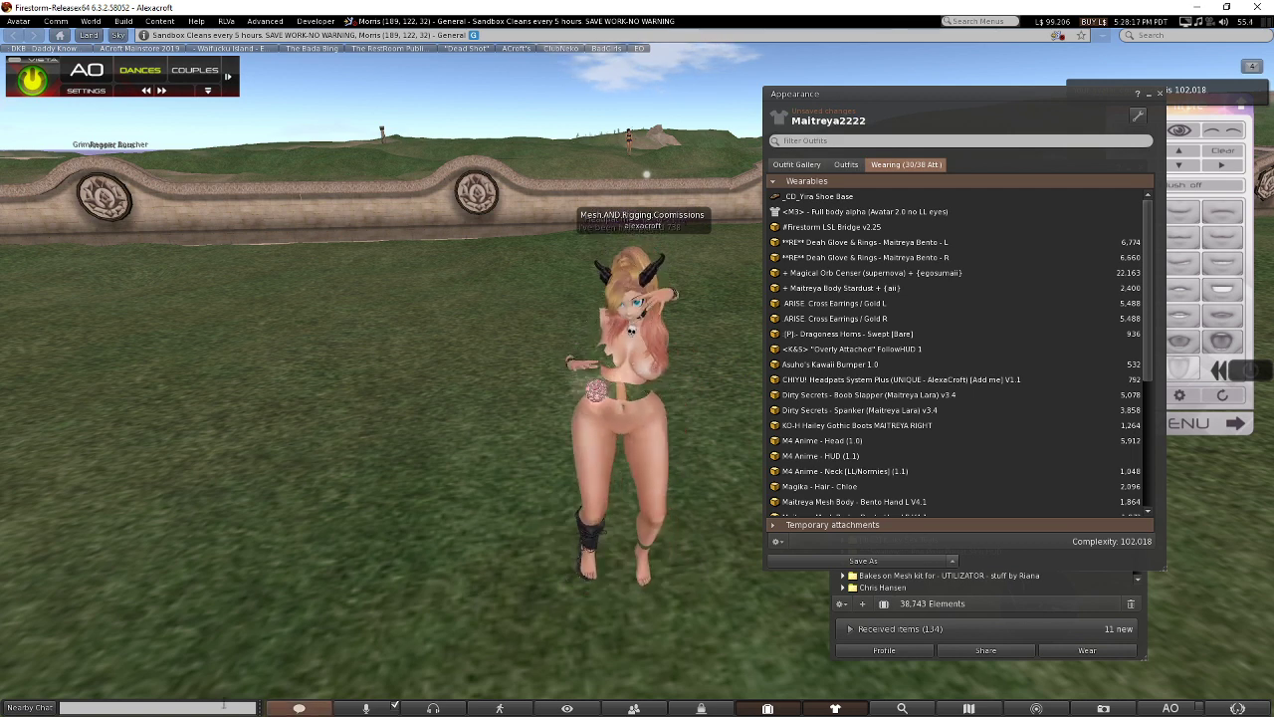
left_click(299, 707)
left_click(298, 706)
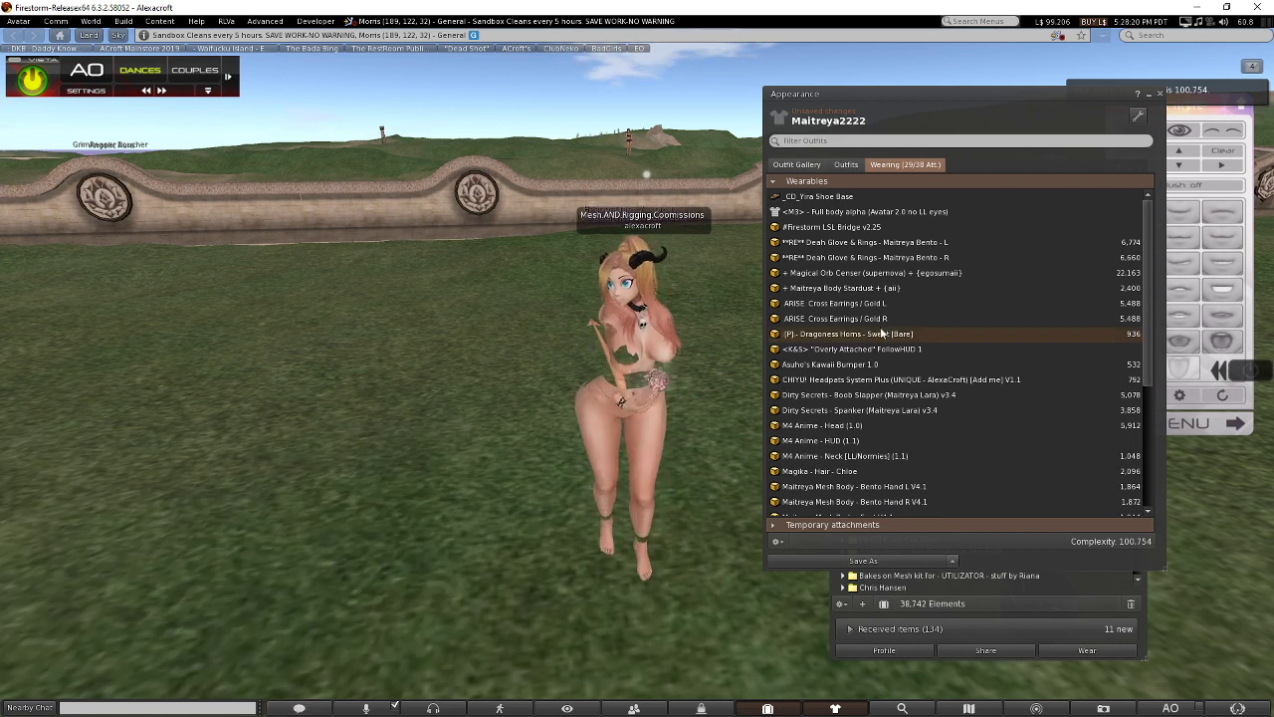
Detach the M4 Anime head and neck, the Magika hair and the Skully Collar from the avatar.
scroll(896, 398, "down", 3)
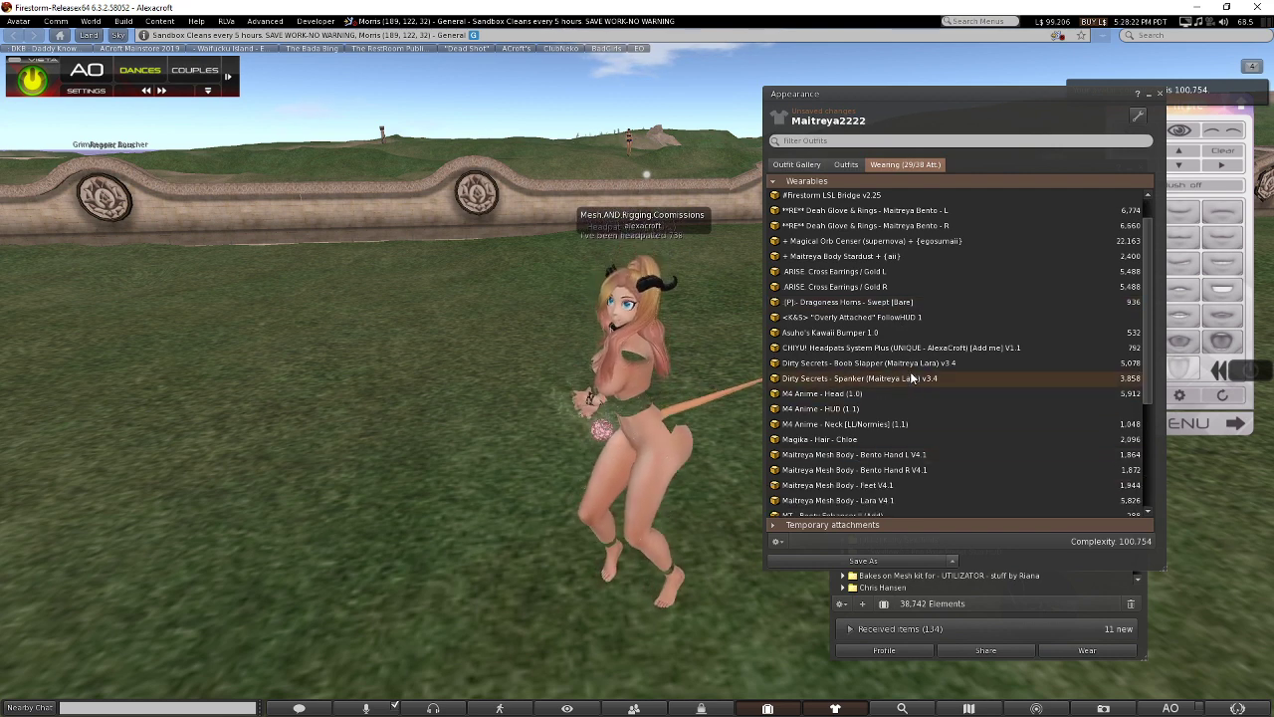
right_click(893, 355)
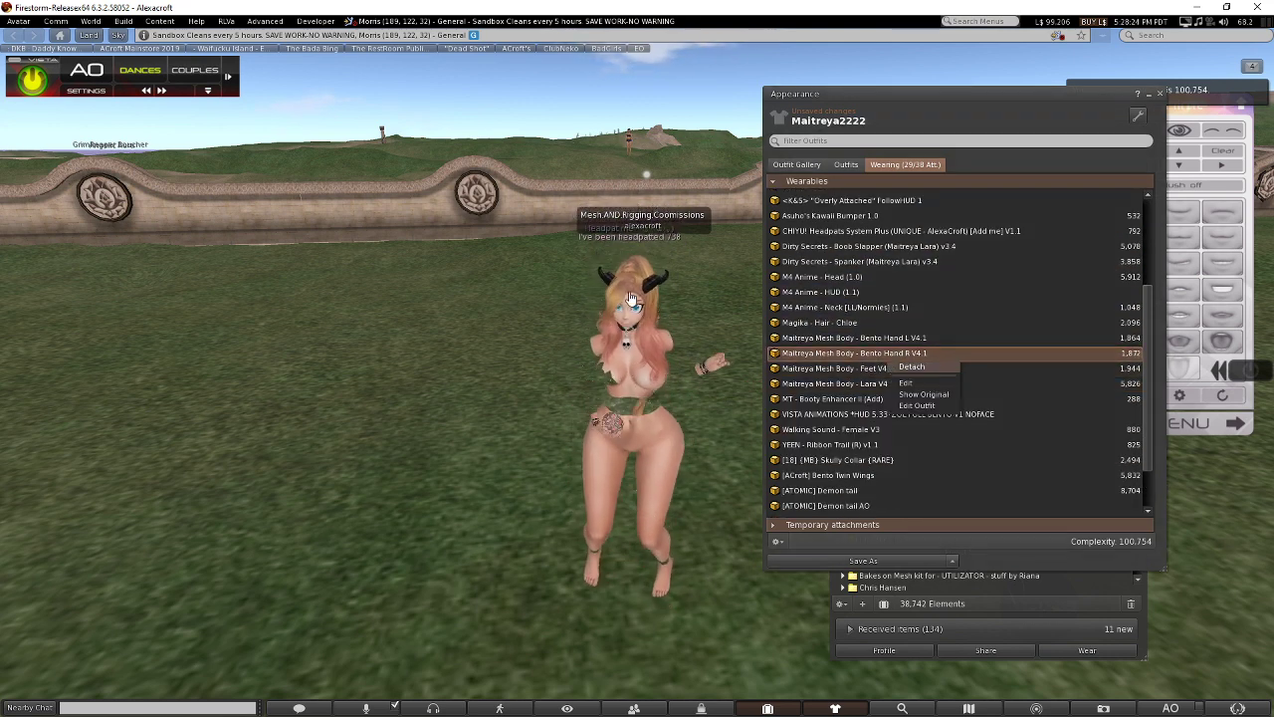
right_click(639, 311)
left_click(574, 325)
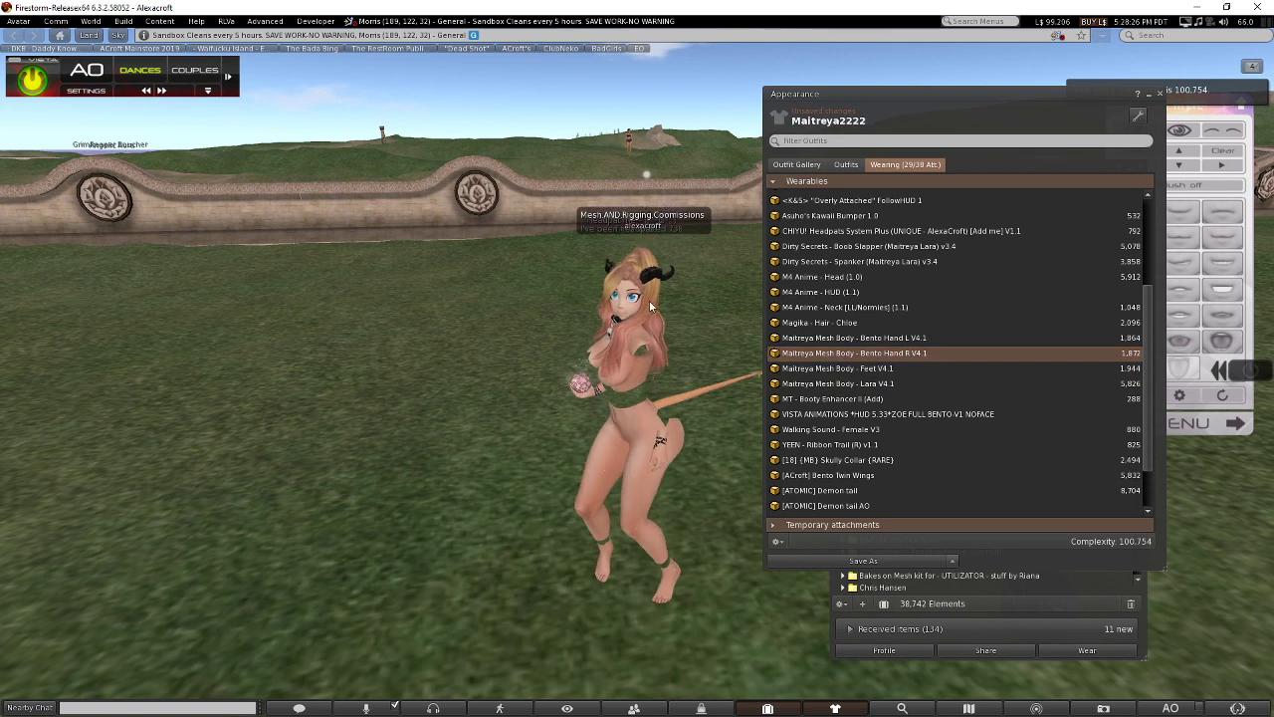
right_click(626, 310)
left_click(680, 316)
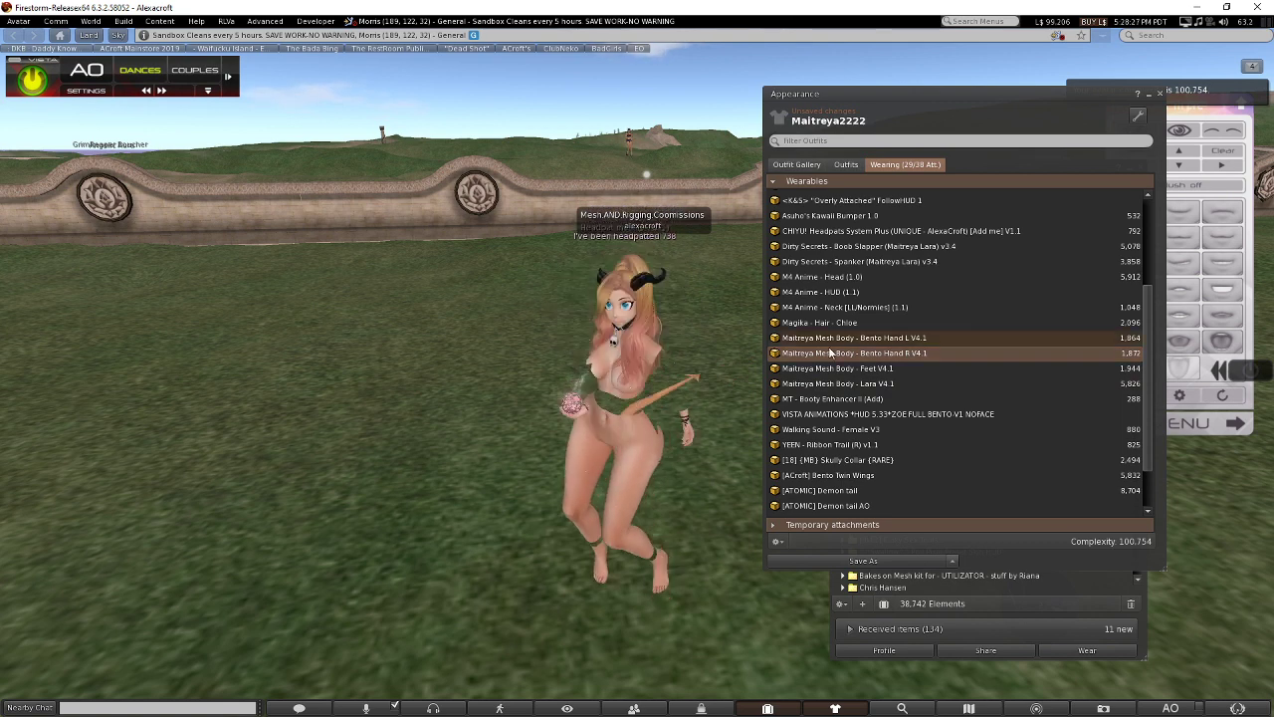
left_click(627, 328)
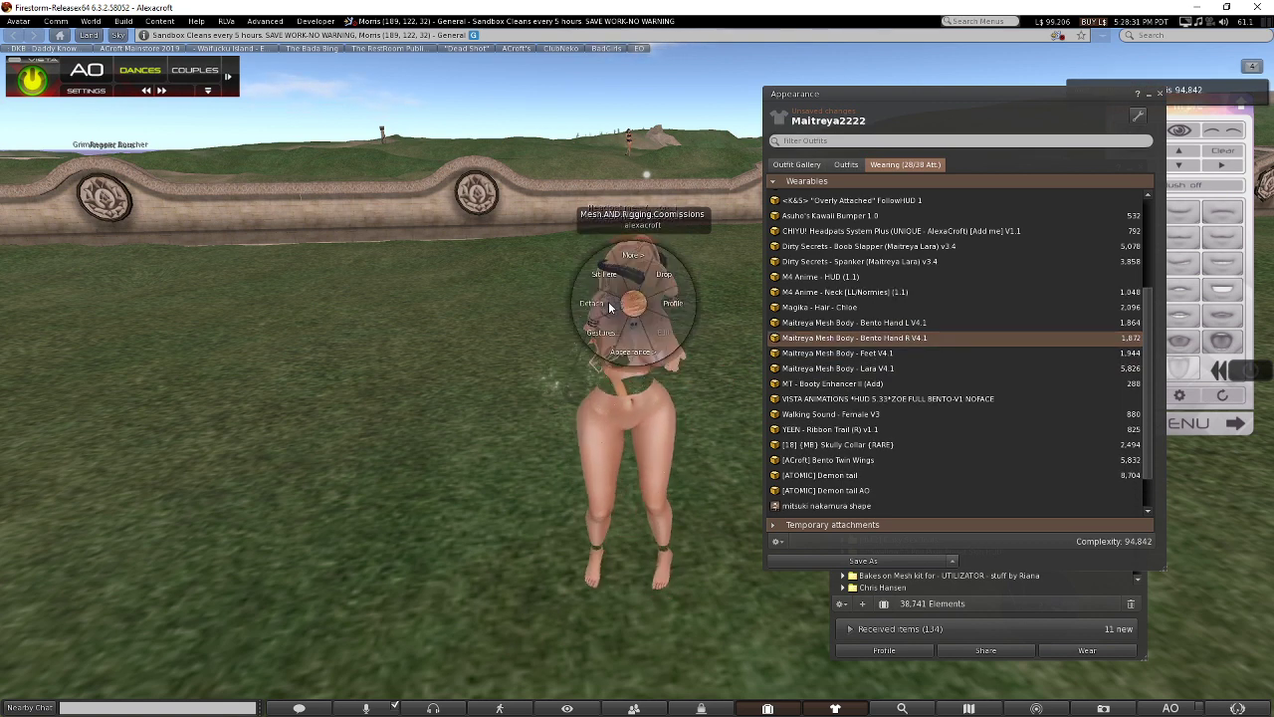
left_click(599, 299)
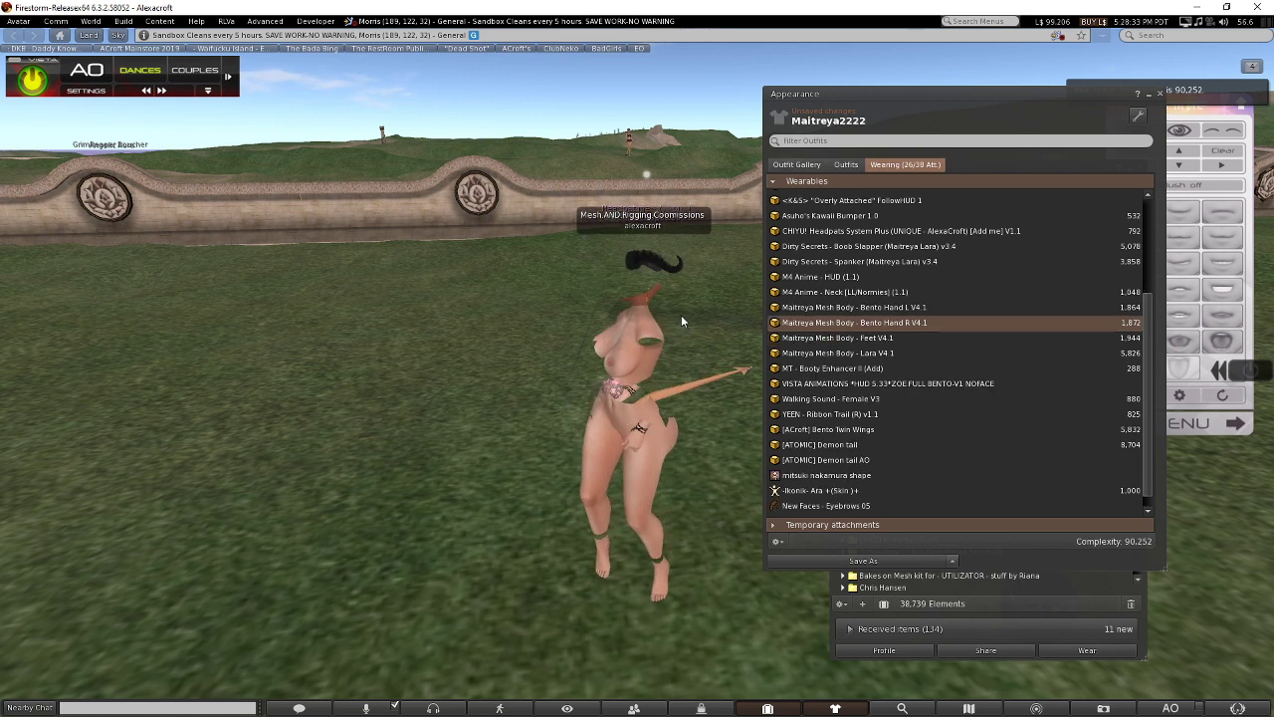
left_click(637, 311)
right_click(637, 312)
left_click(662, 316)
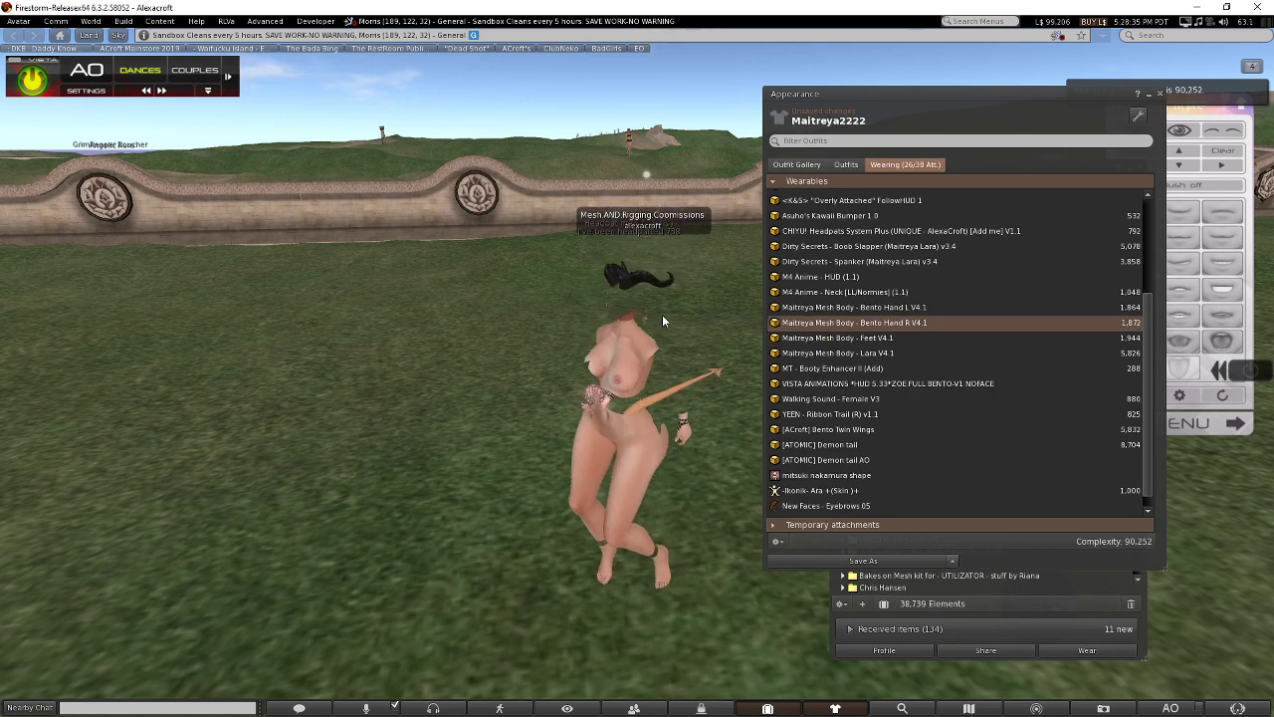
Find the Lara body's original in the inventory, add the Maitreya Mesh Body - HUD V4.1, show all body alpha sections and minimize the HUD.
right_click(893, 340)
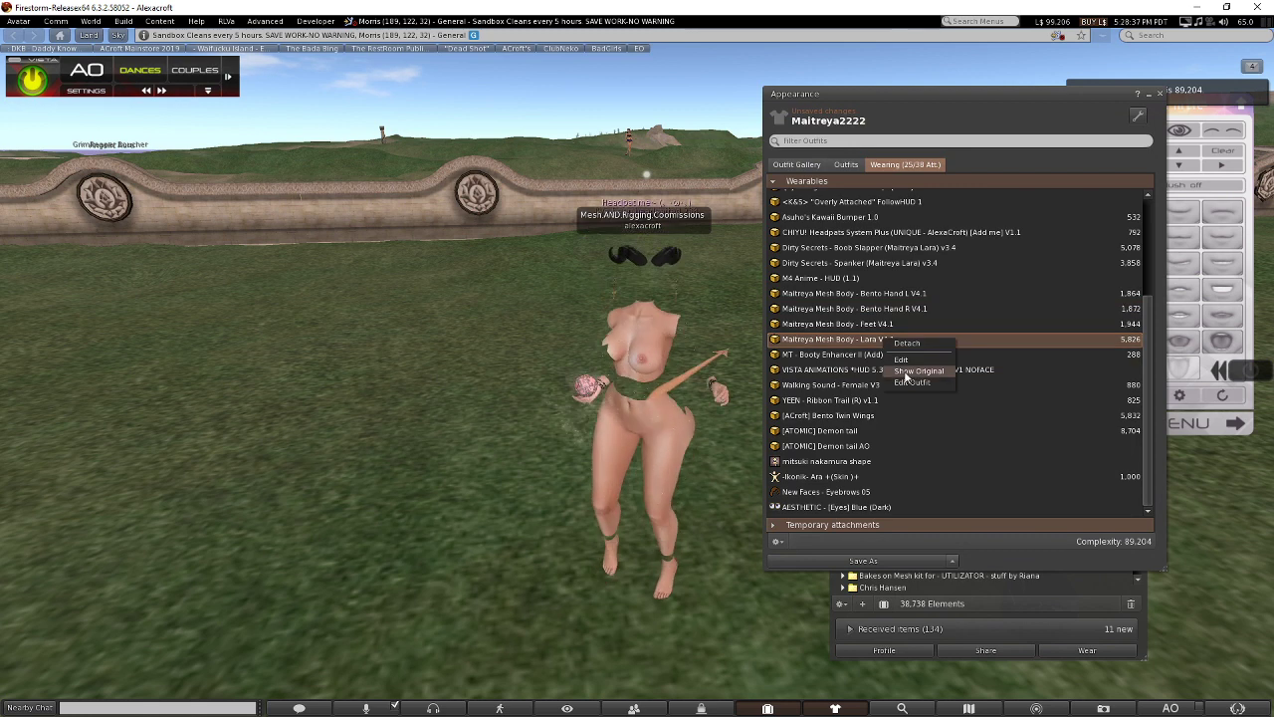
left_click(905, 374)
right_click(964, 500)
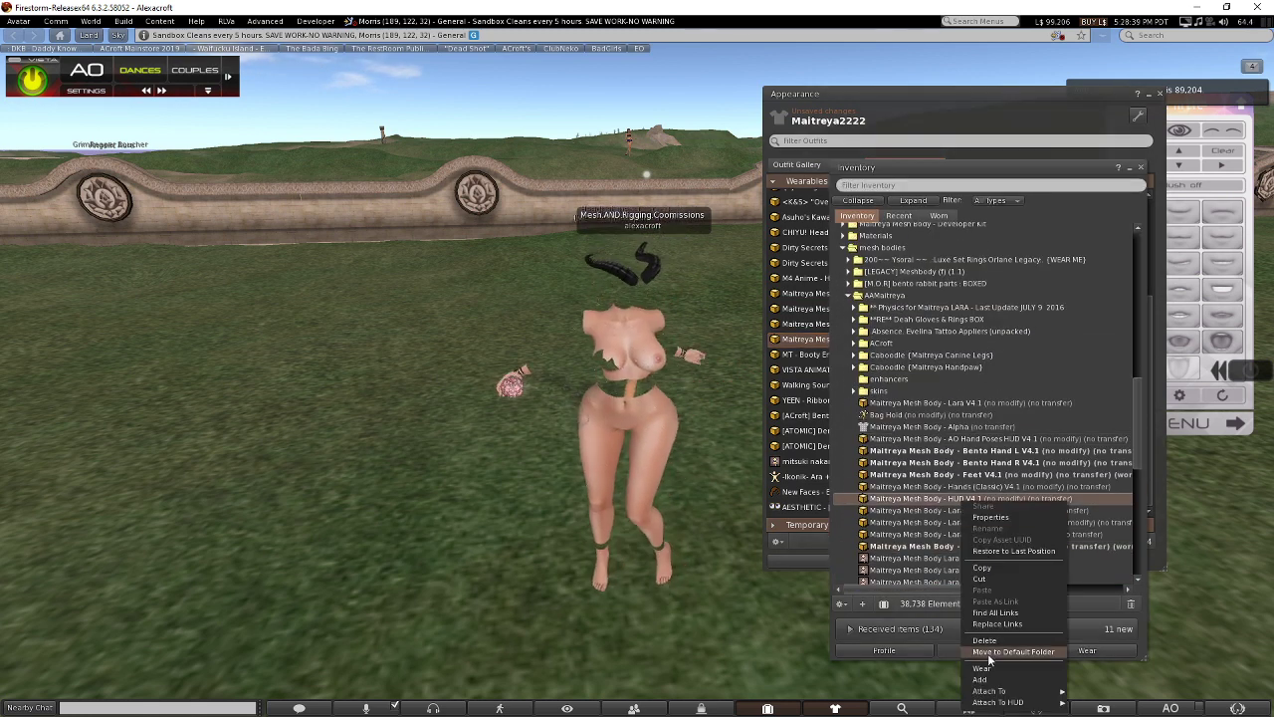
left_click(981, 680)
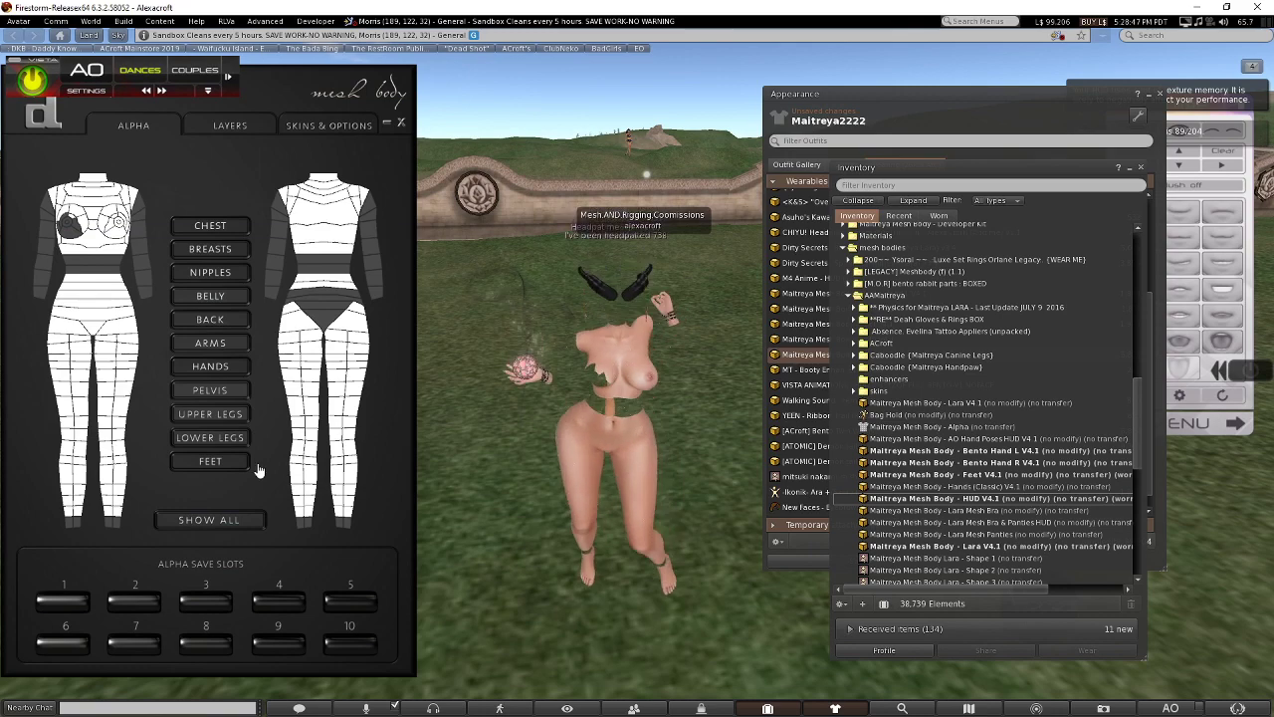
left_click(214, 521)
left_click(387, 127)
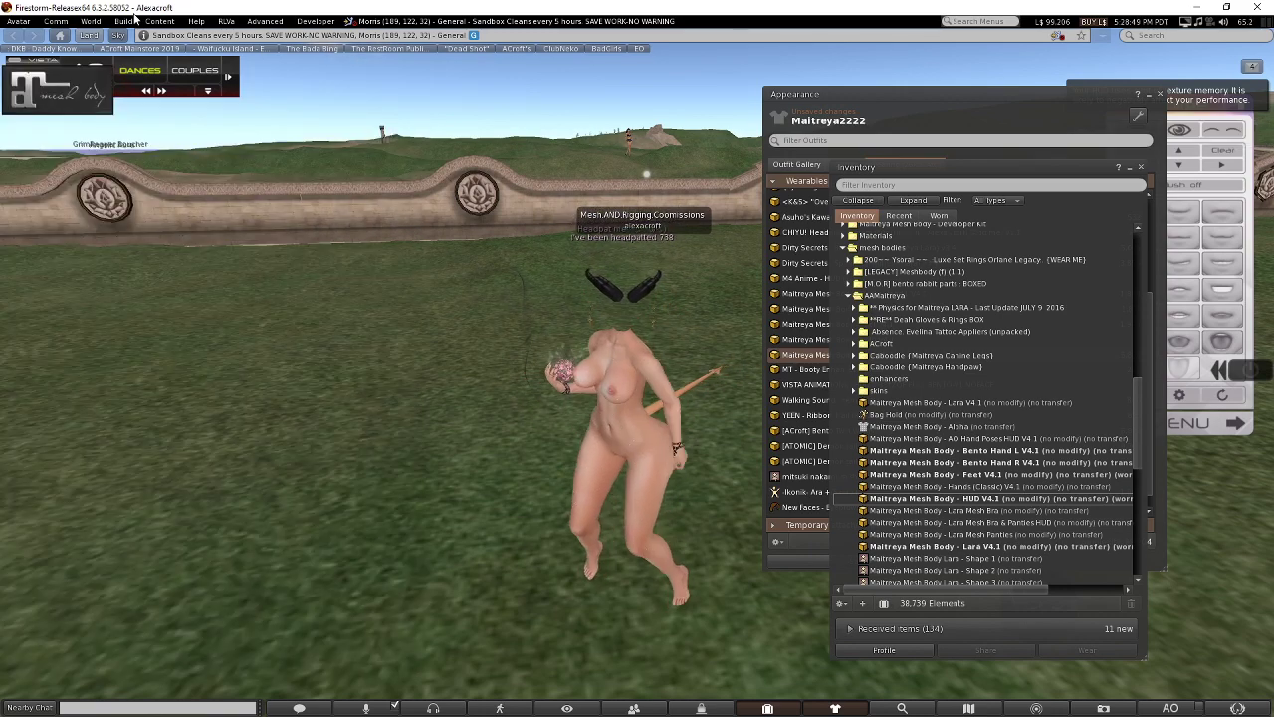
left_click(123, 20)
mouse_move(149, 190)
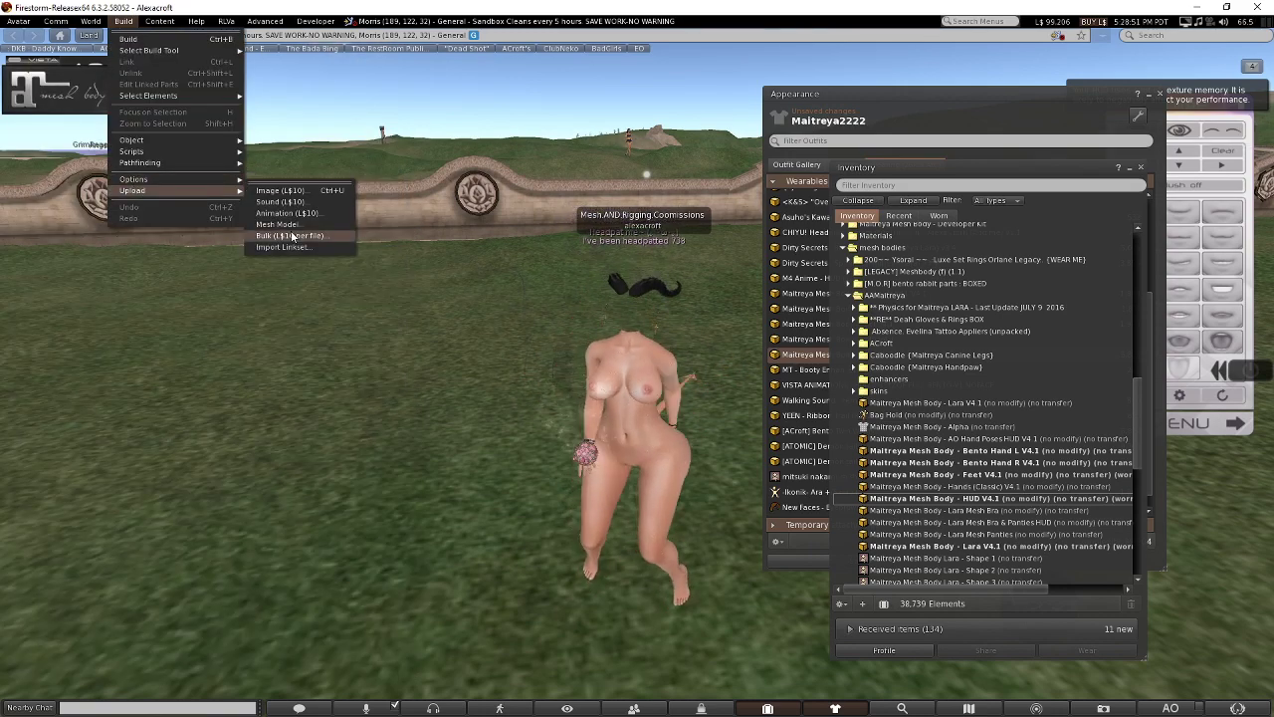
left_click(292, 236)
key("Escape")
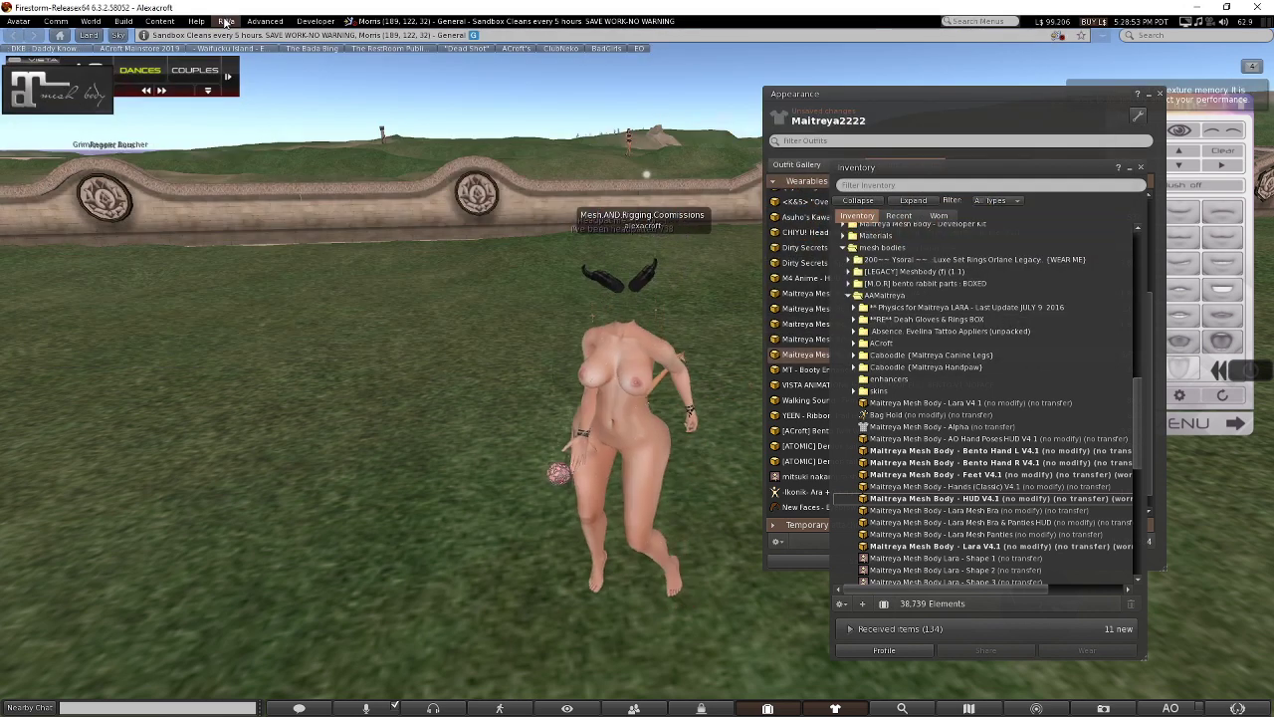
Upload Maitreya.dae as a mesh model with skin weight included, calculating its weights and fee.
left_click(123, 21)
mouse_move(139, 190)
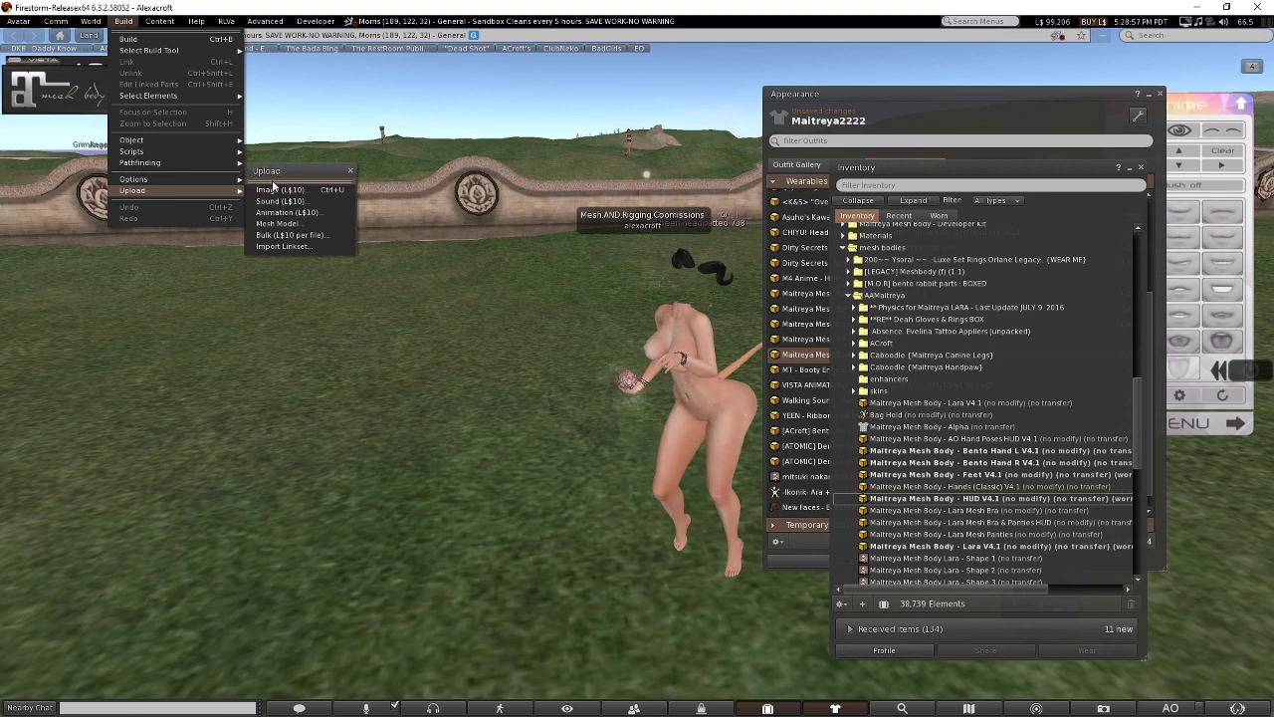
left_click(283, 224)
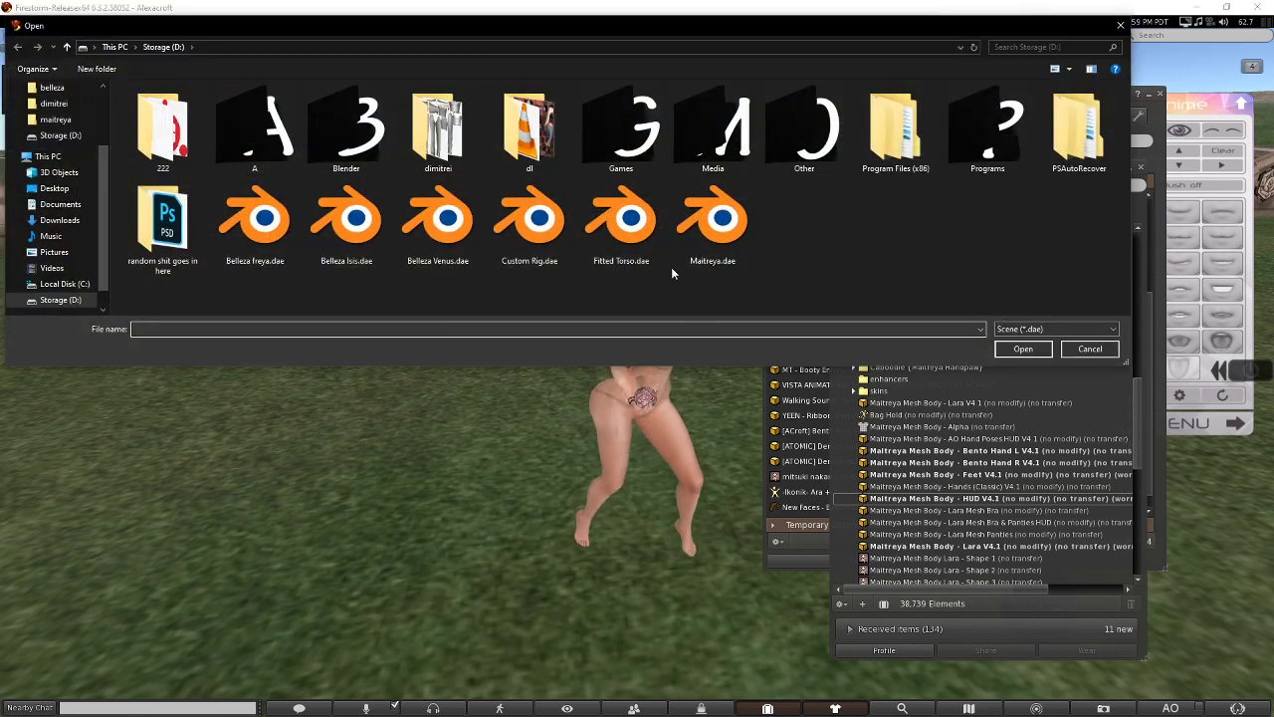
double_click(686, 235)
left_click(129, 97)
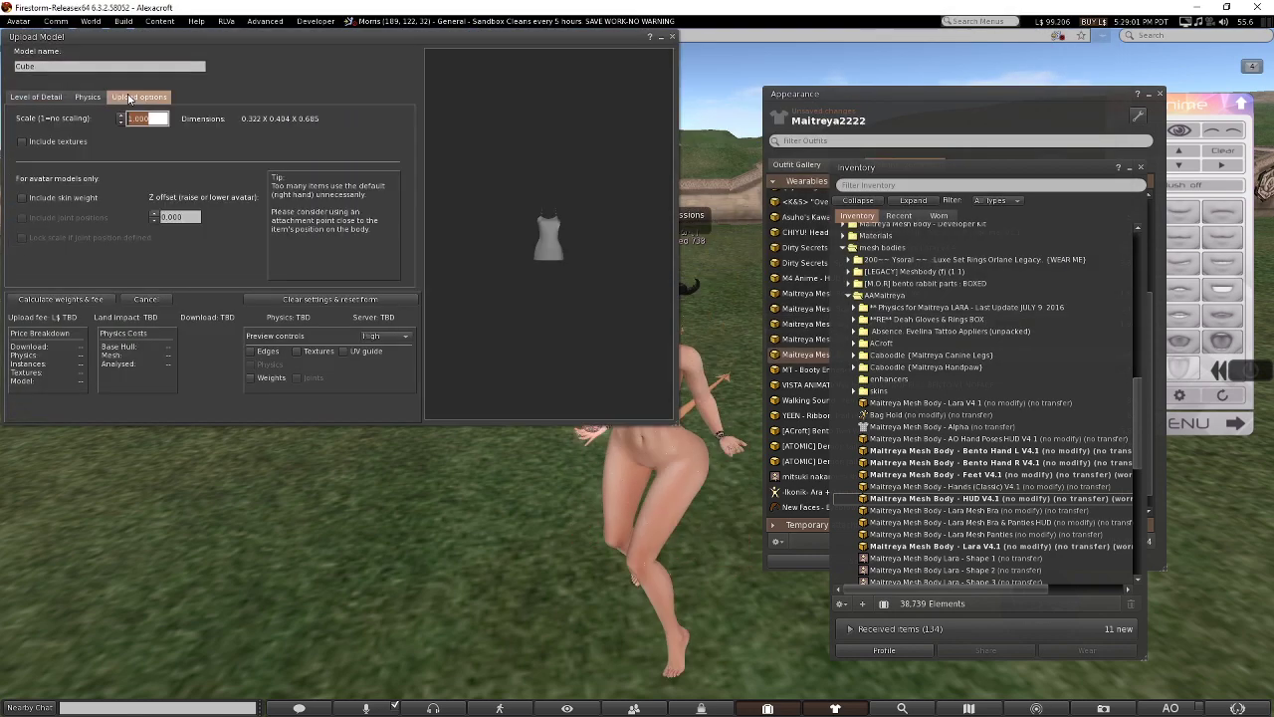
left_click(64, 199)
left_click(80, 298)
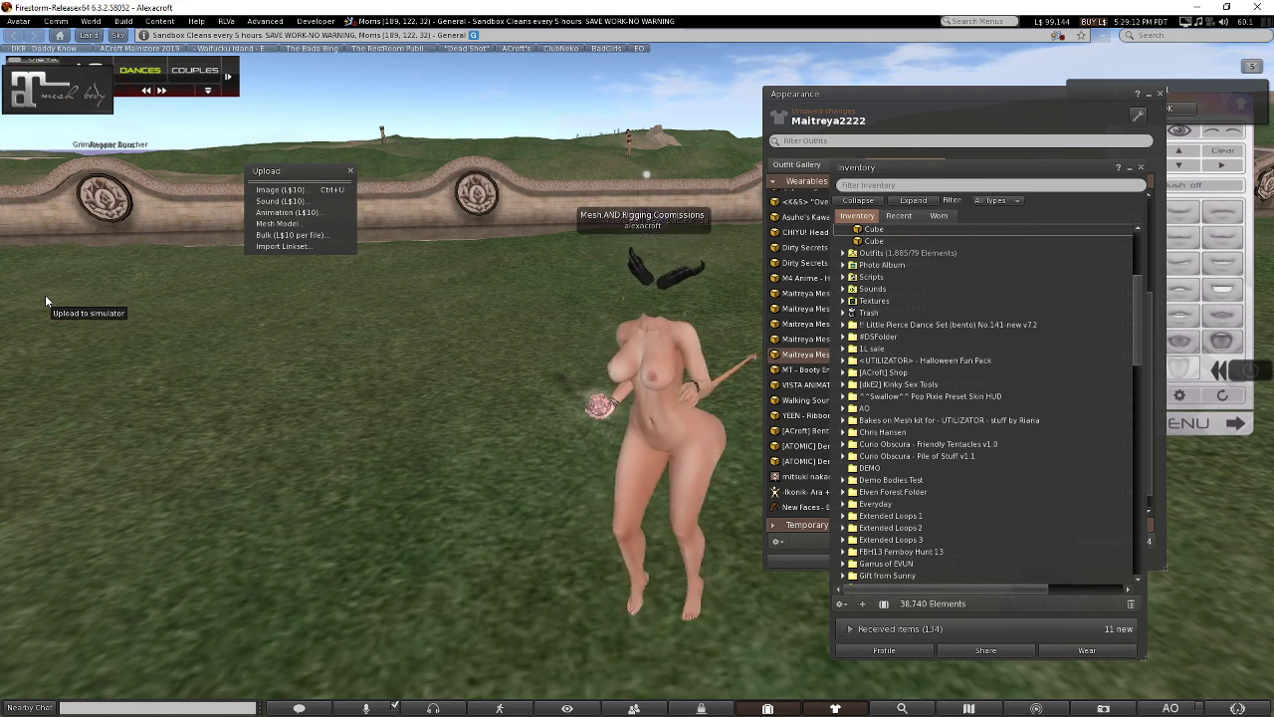
Add the uploaded Cube dress to the avatar and view how it fits the body.
right_click(928, 231)
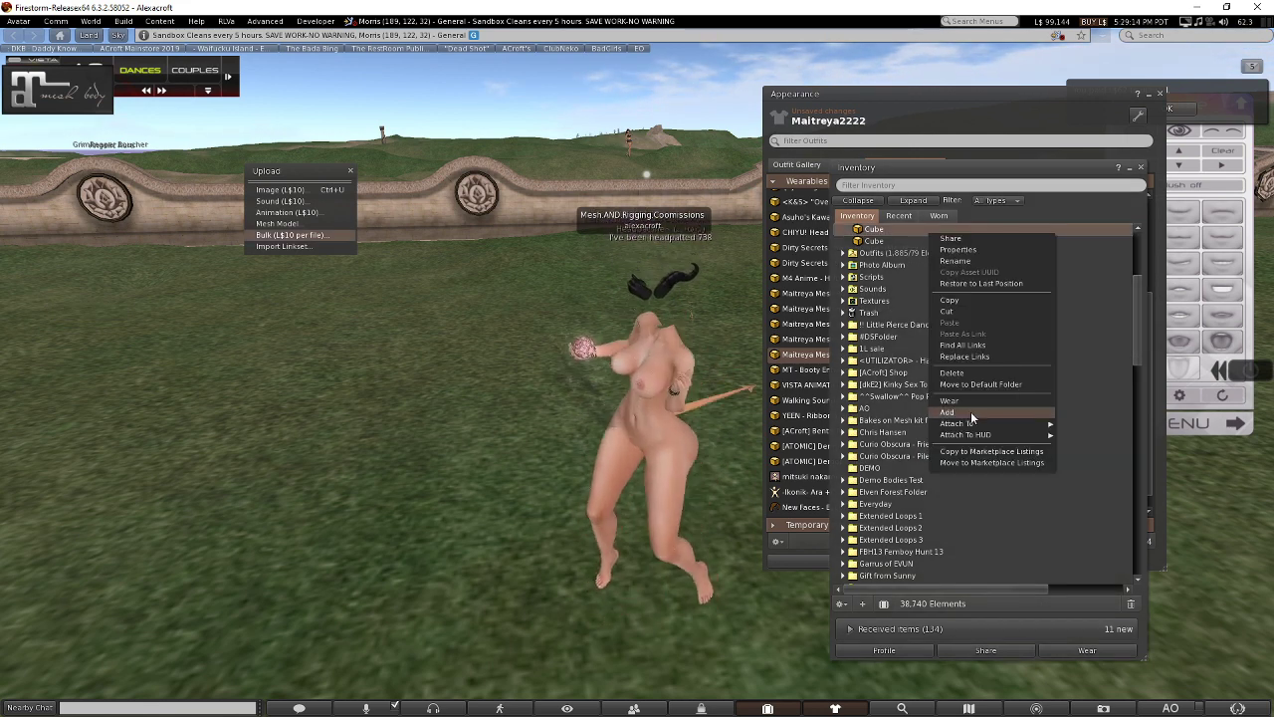
left_click(970, 411)
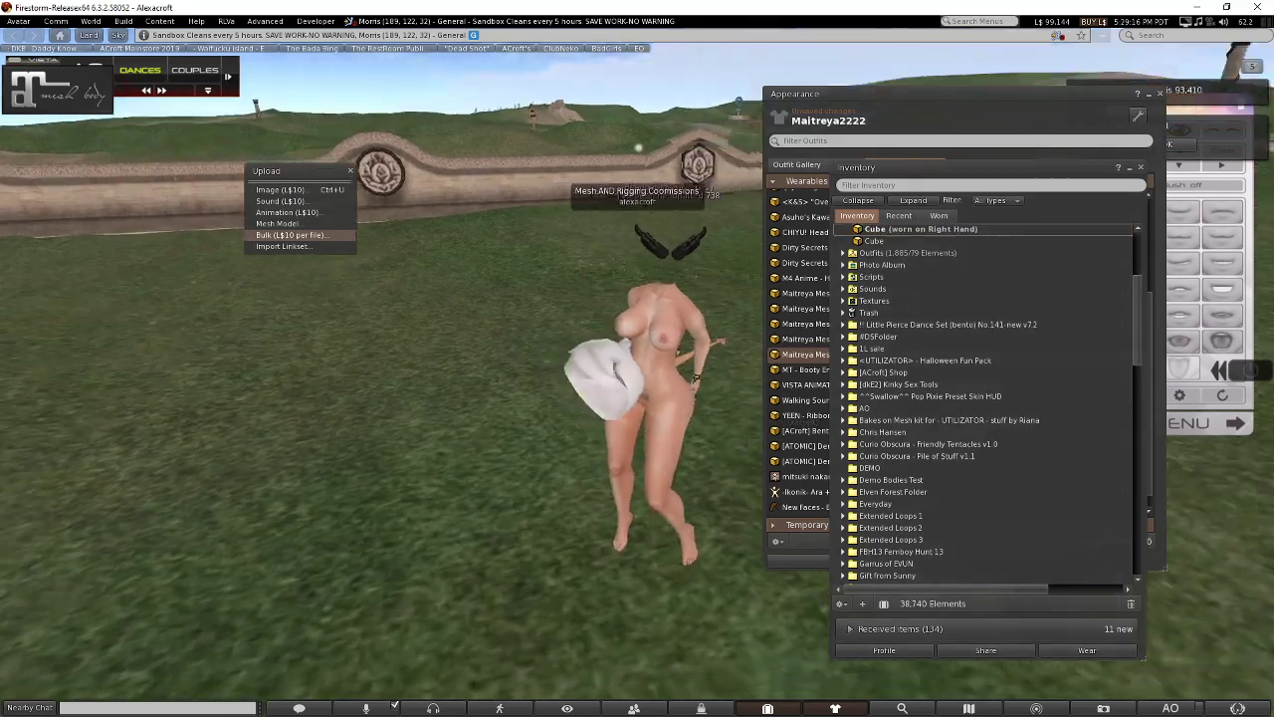
left_click_drag(654, 402, 169, 402, "alt")
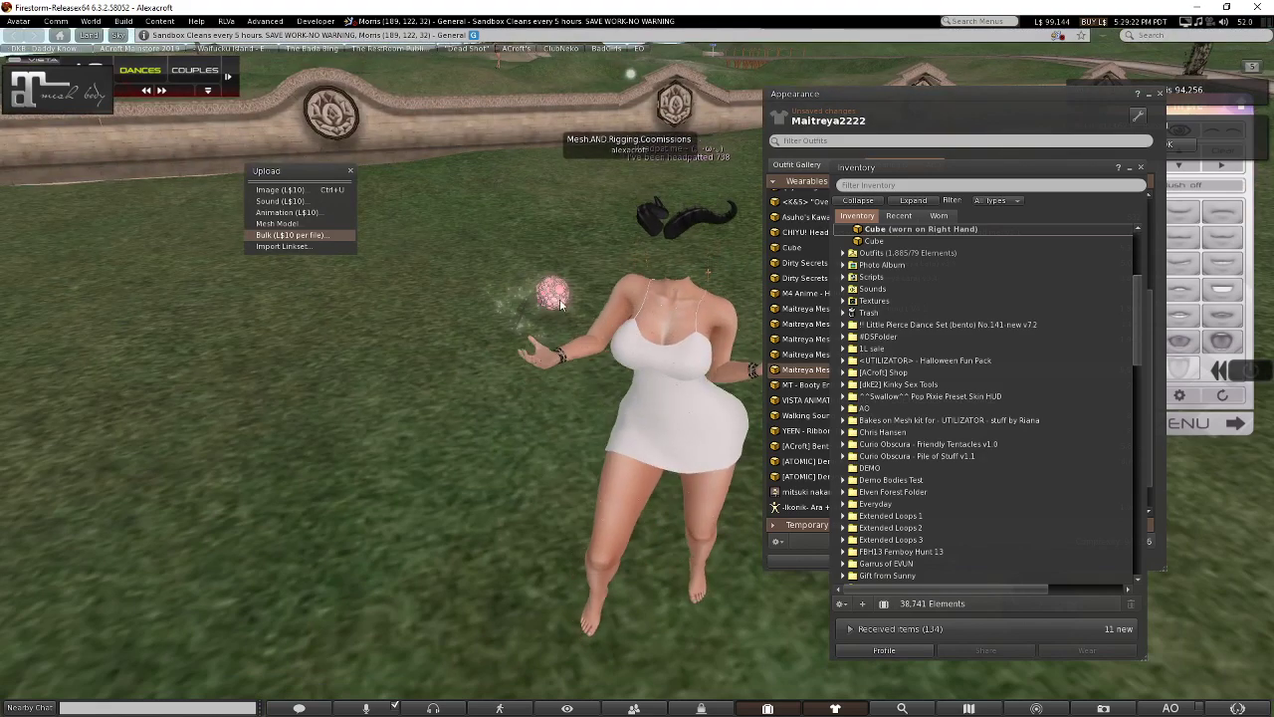
Detach the Magical Orb Censer (supernova) and the Maitreya Body Stardust from the avatar.
left_click(801, 354)
scroll(885, 300, "up", 1)
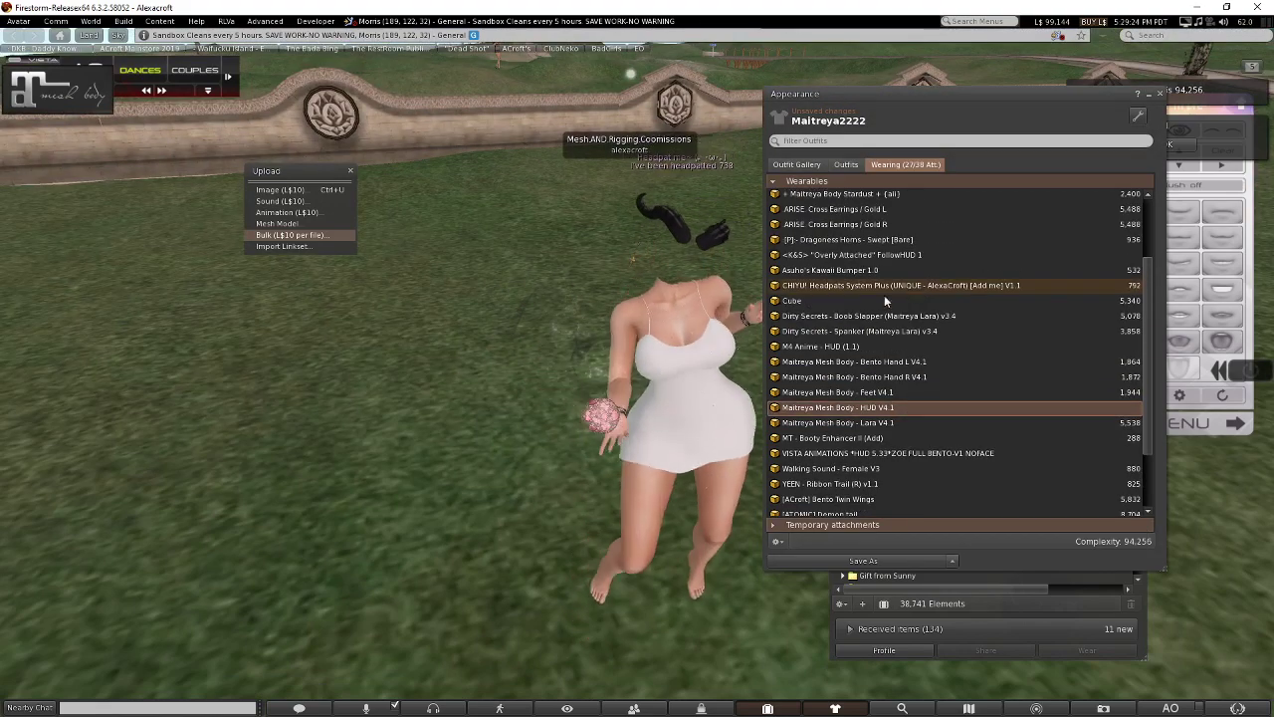
scroll(885, 300, "up", 3)
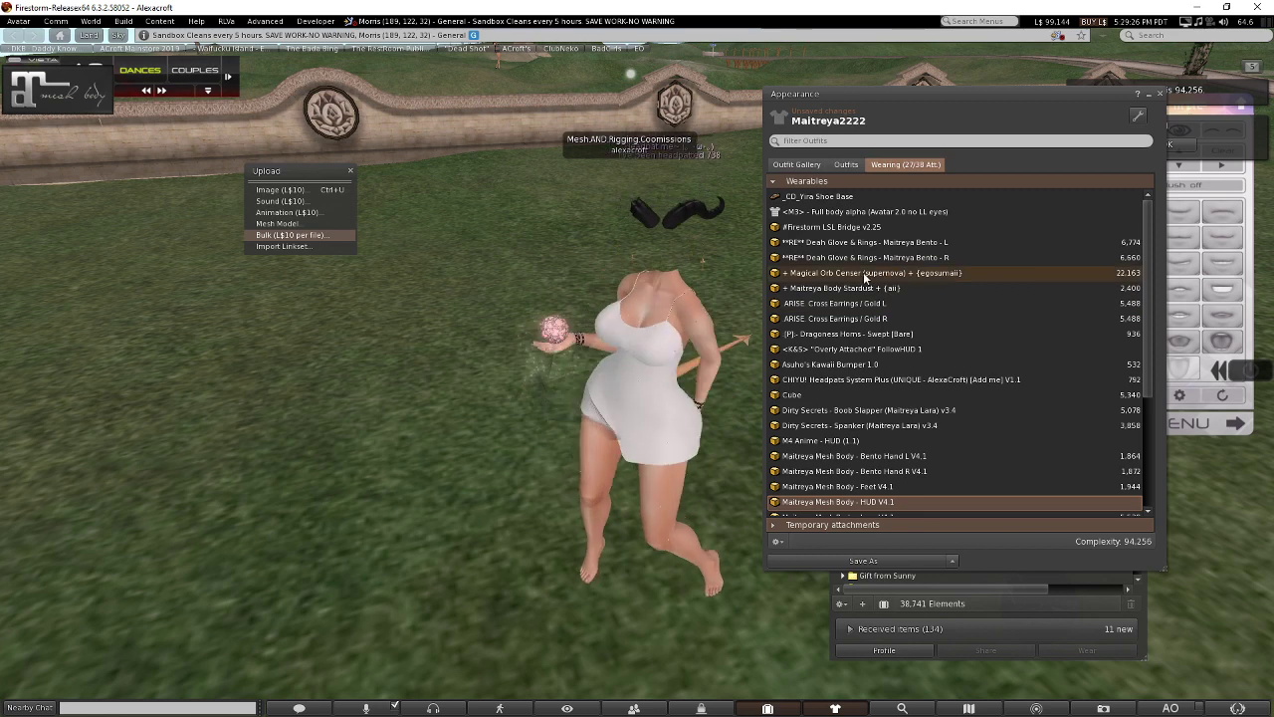
right_click(864, 277)
left_click(878, 286)
left_click(886, 289)
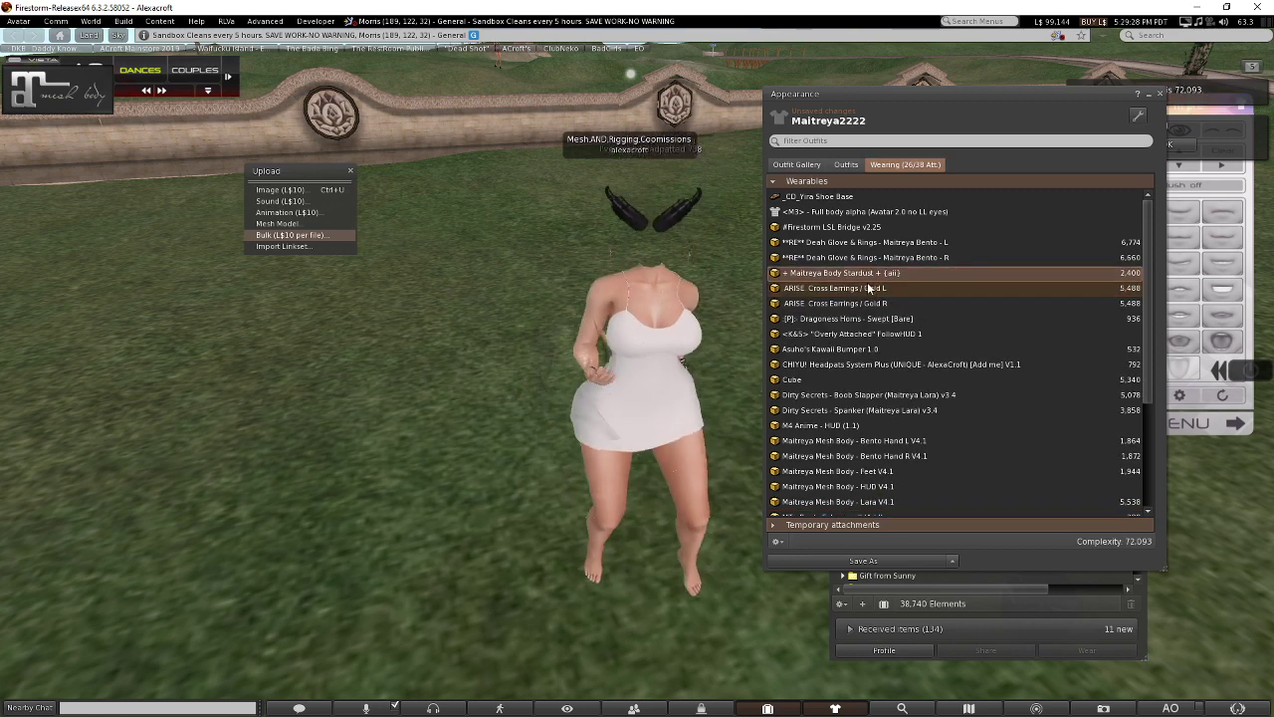
double_click(866, 273)
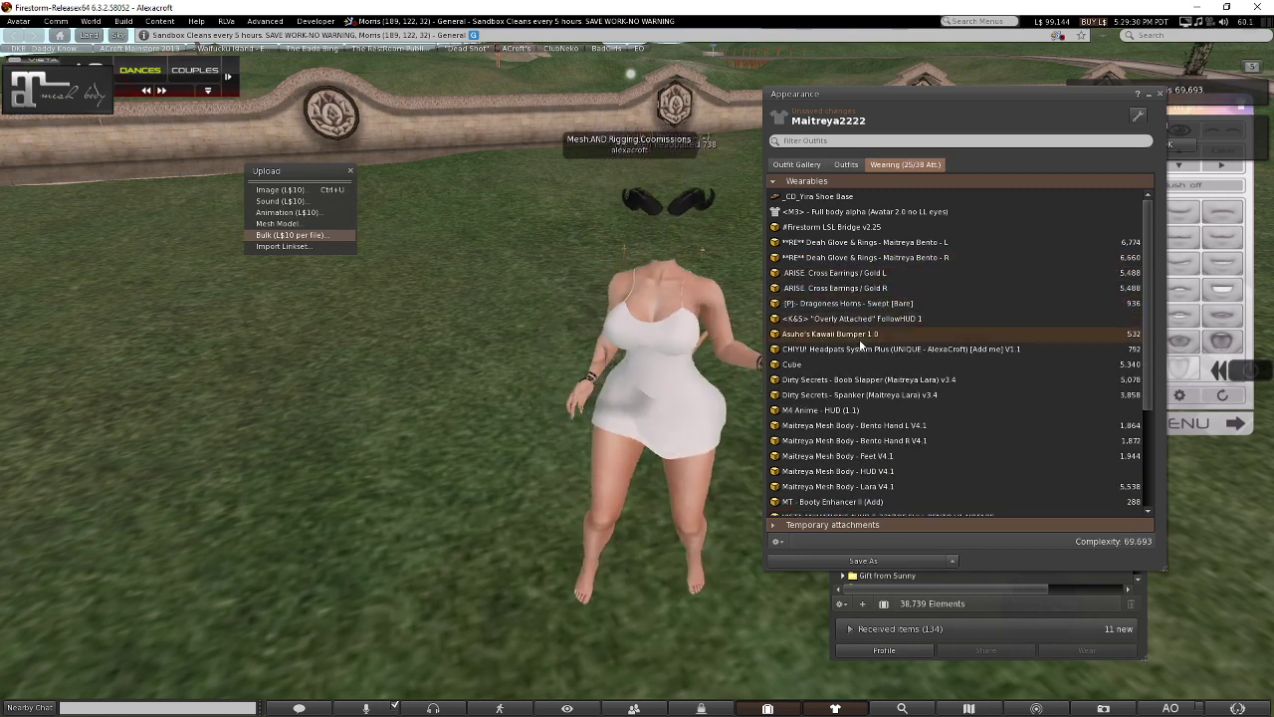
Detach Asuho's Kawaii Bumper 1.0, the CHIYU Headpats System Plus and the "Overly Attached" FollowHUD 1 from the avatar.
right_click(860, 339)
left_click(870, 345)
right_click(851, 351)
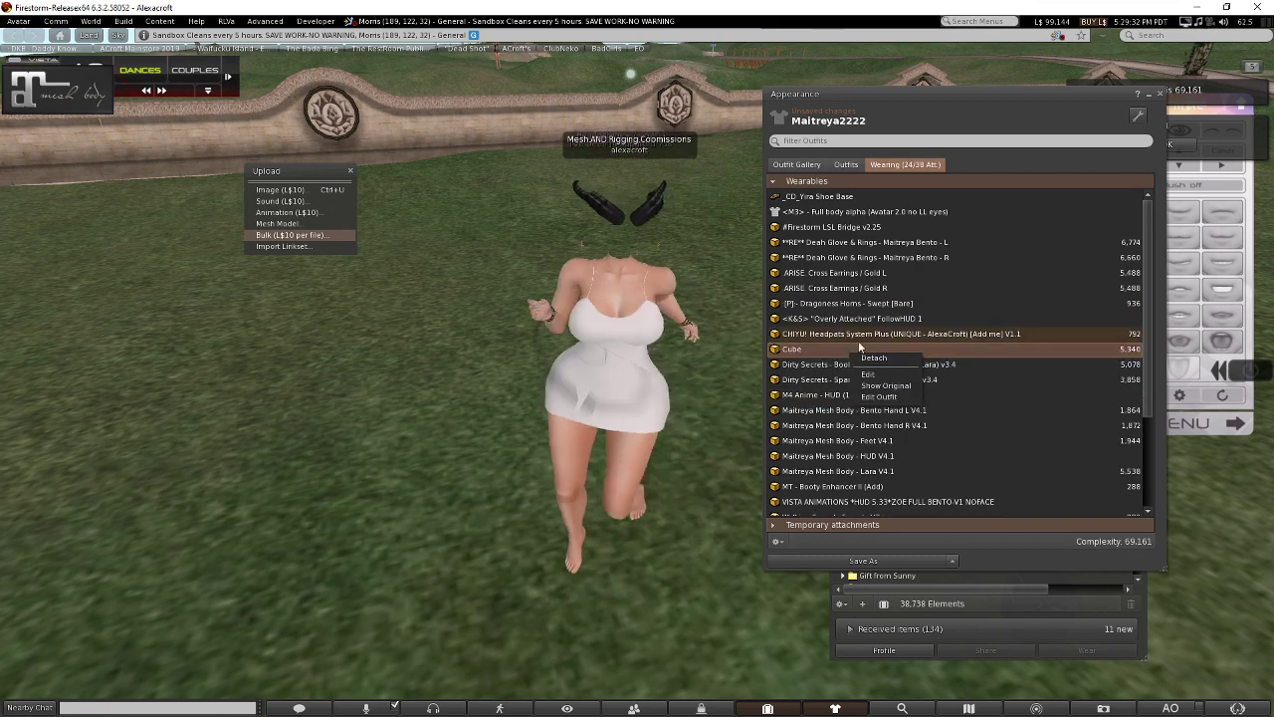
left_click(874, 357)
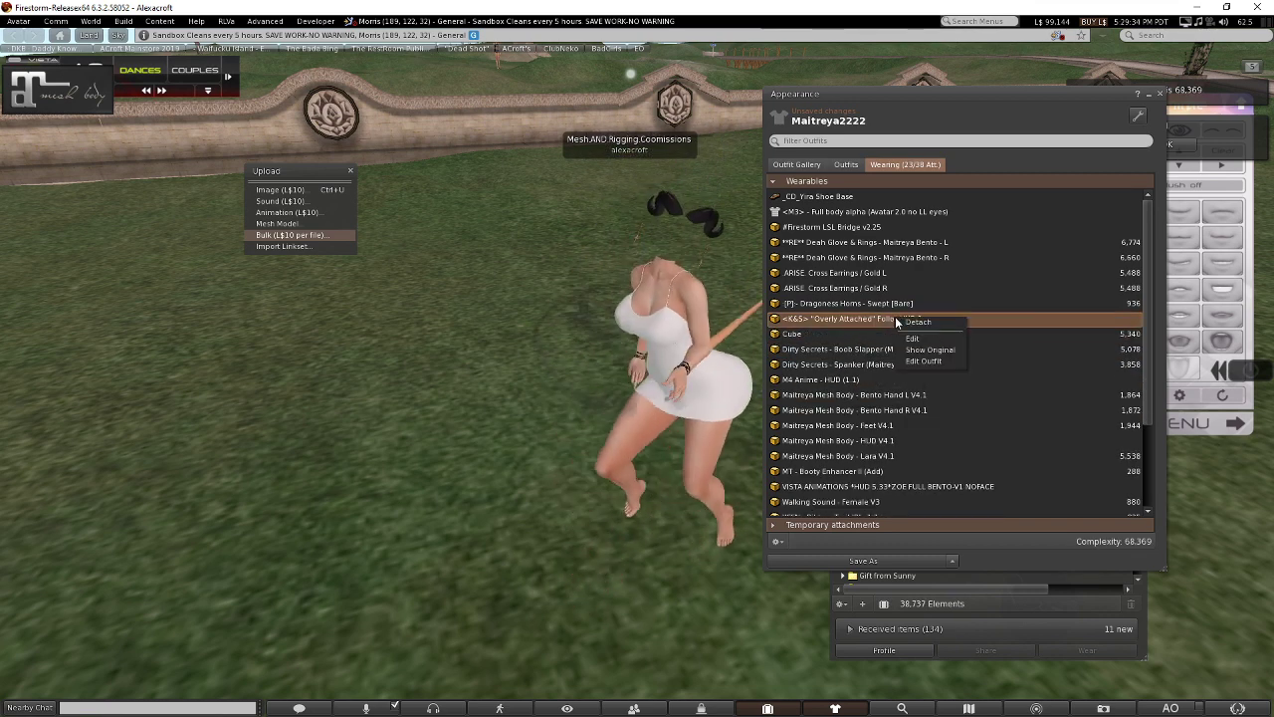
left_click(901, 322)
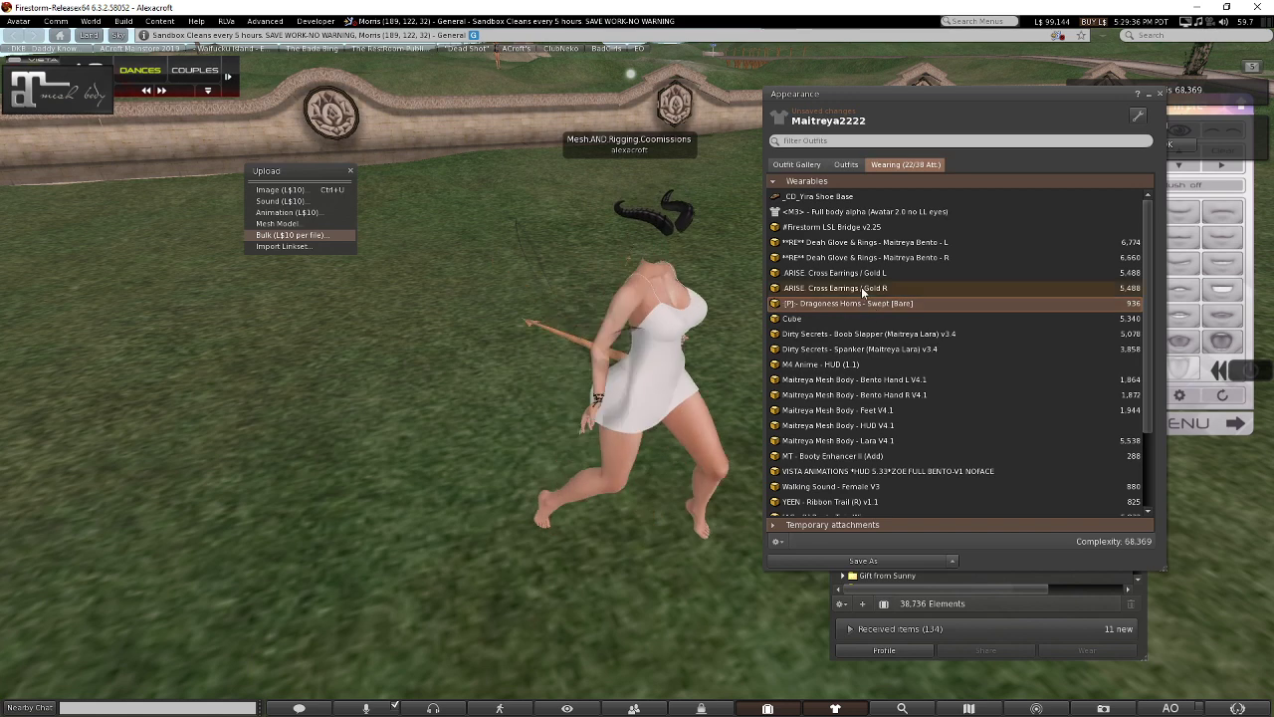
Detach both Deah Glove & Rings attachments and both ARISE Cross Earrings from the avatar.
left_click(862, 288)
left_click(876, 244, "shift")
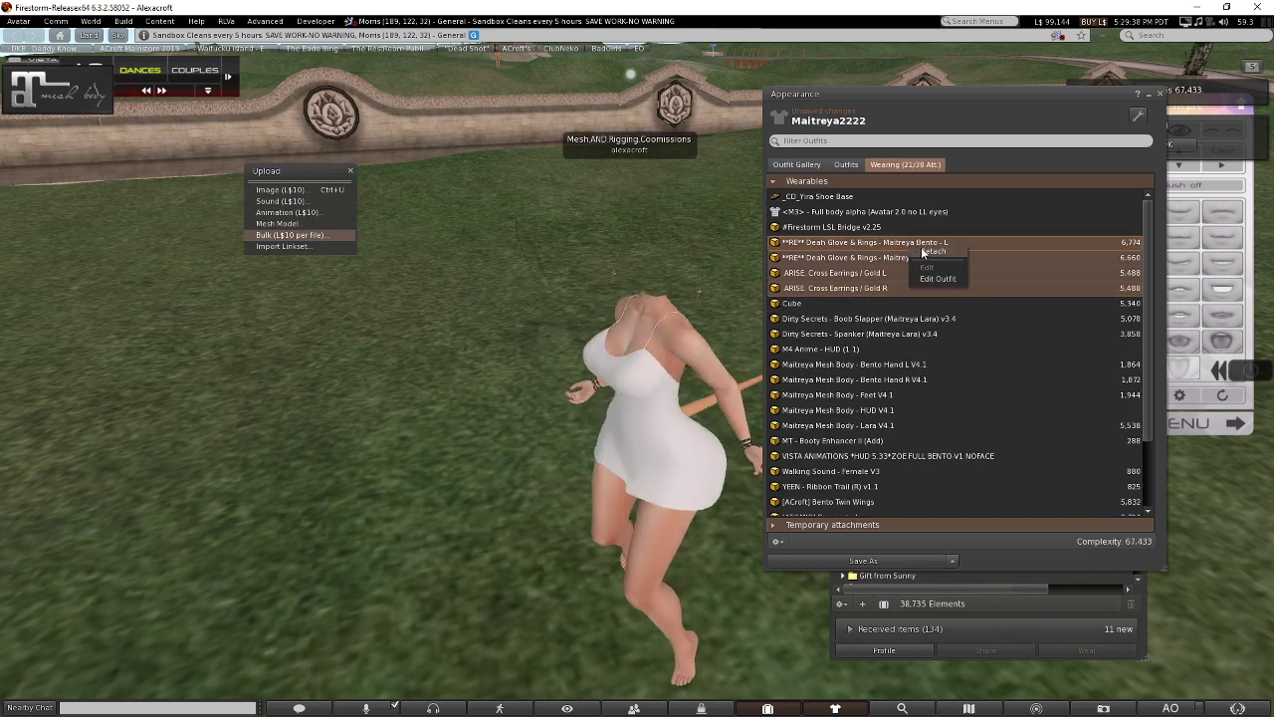
left_click(924, 256)
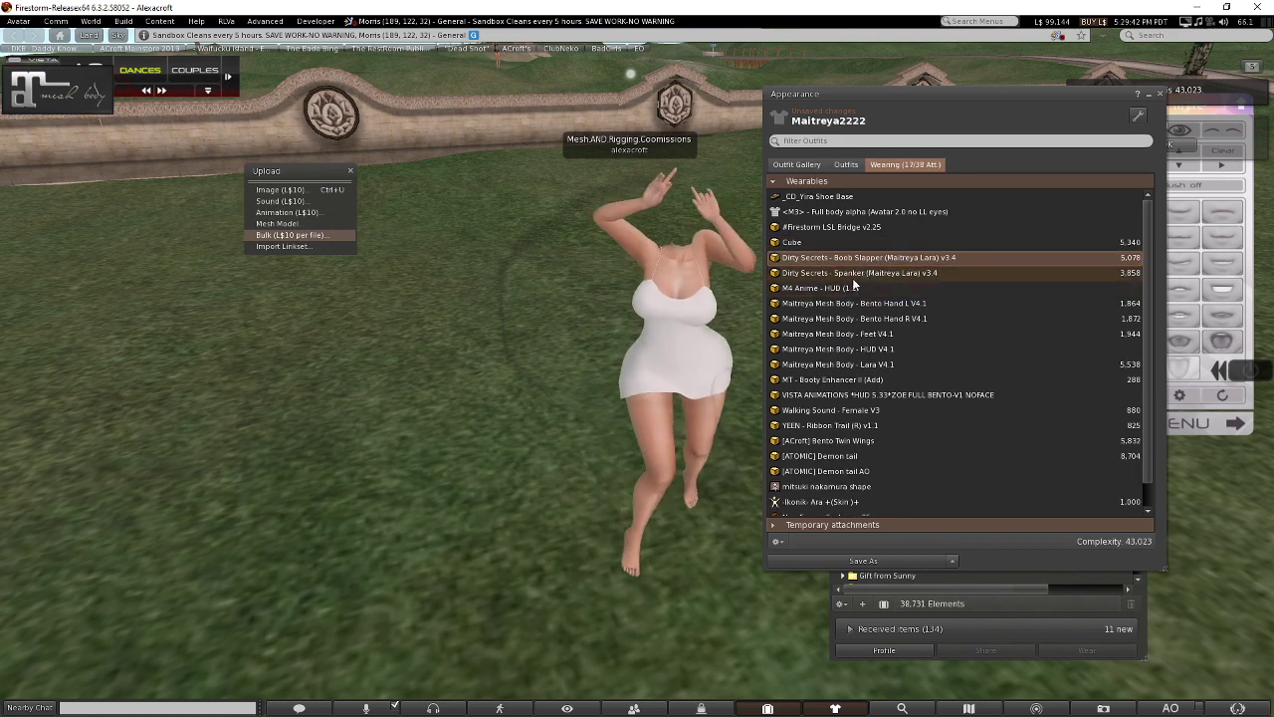
Detach both Dirty Secrets attachments, the M4 Anime HUD and all items from MT - Booty Enhancer II through [ATOMIC] Demon tail AO.
left_click(841, 289, "shift")
key("Delete")
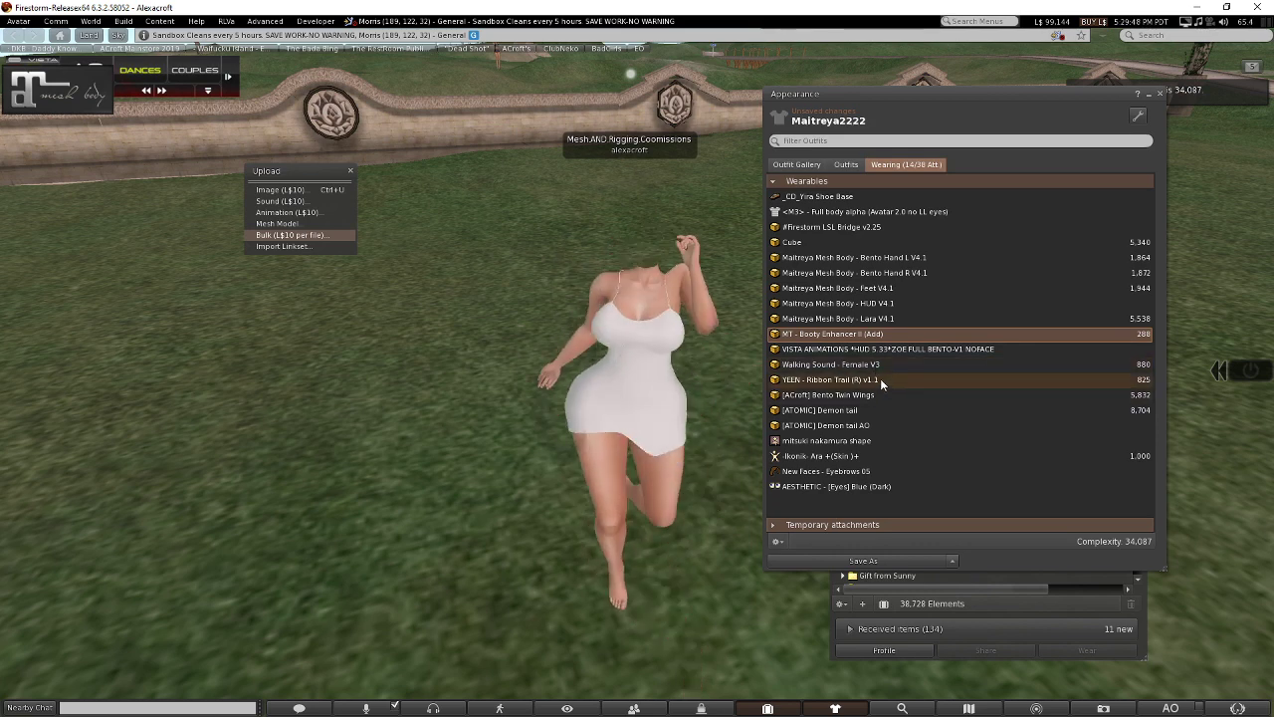
left_click(831, 425, "shift")
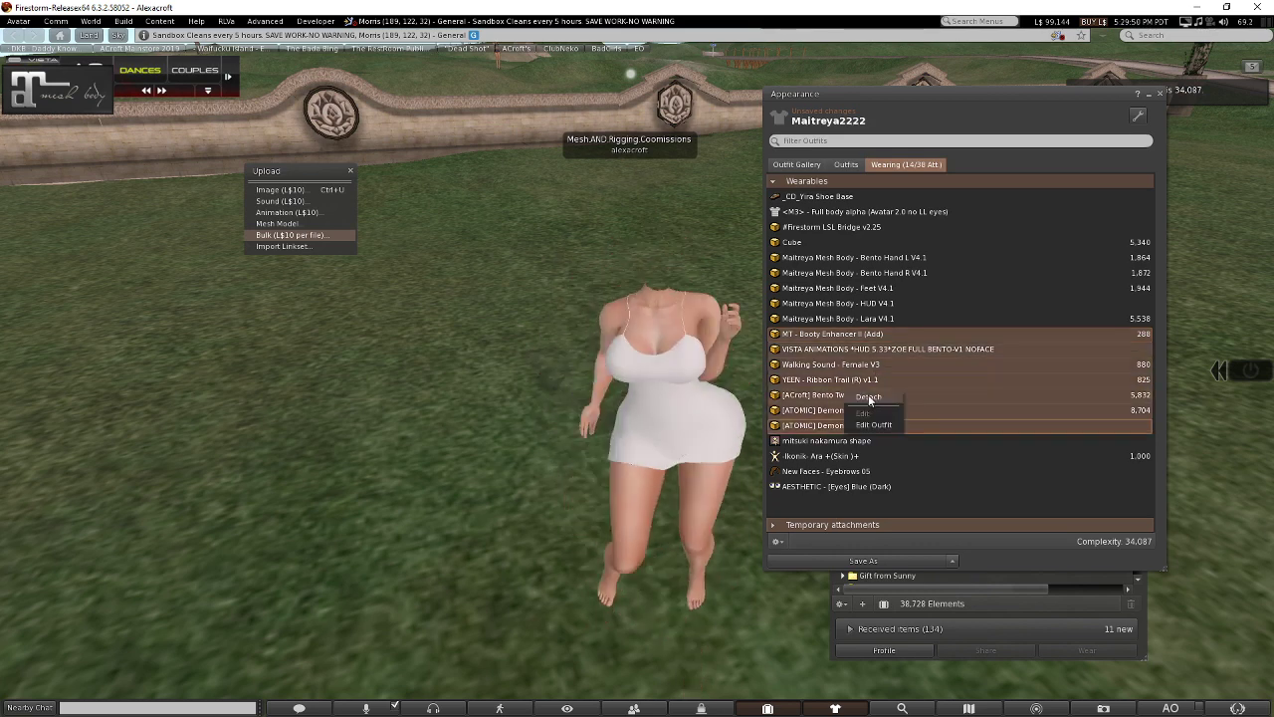
key("Delete")
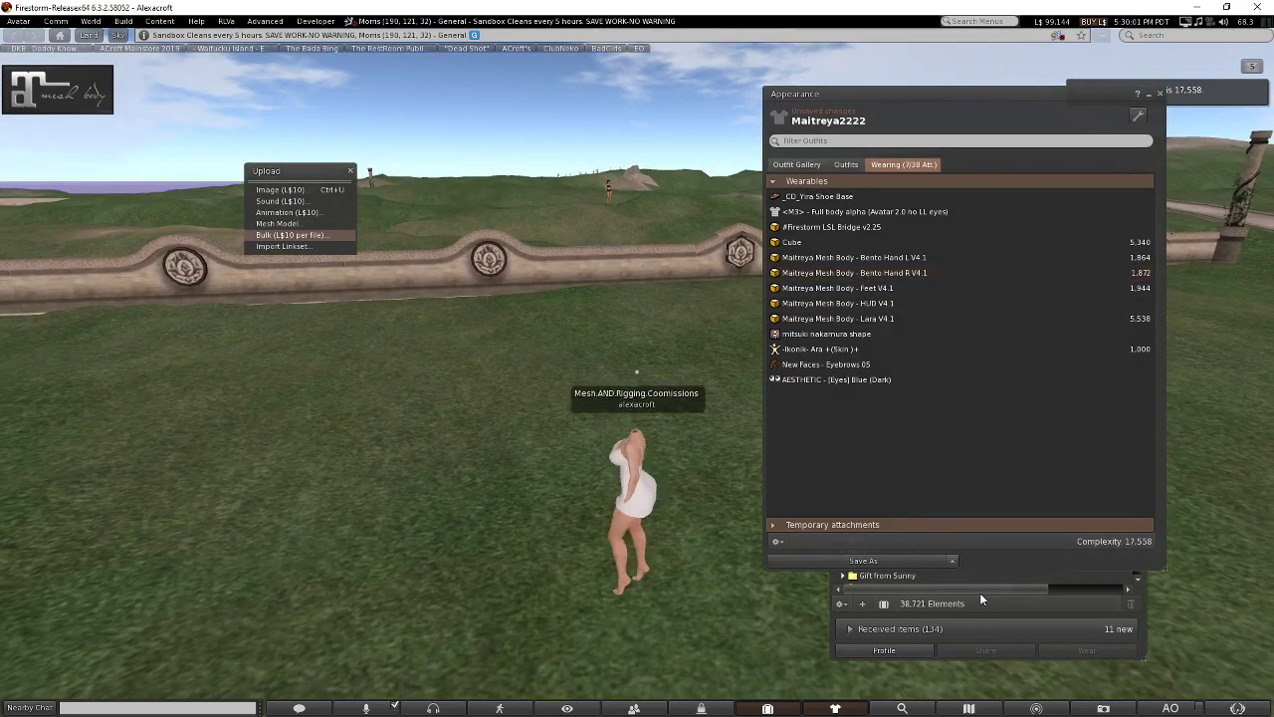
Add the VISTA ANIMATIONS HUD 5.33 from the Maitreya2222 outfit and close the Appearance window.
left_click(966, 575)
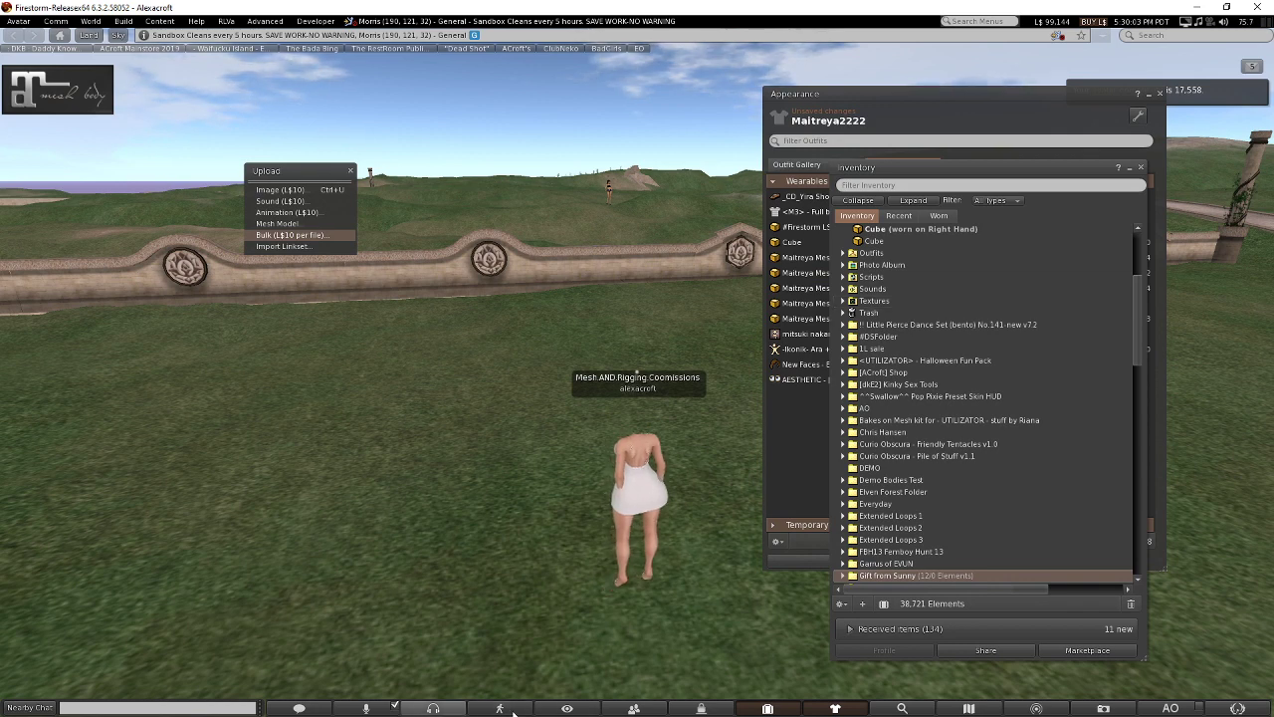
left_click(822, 461)
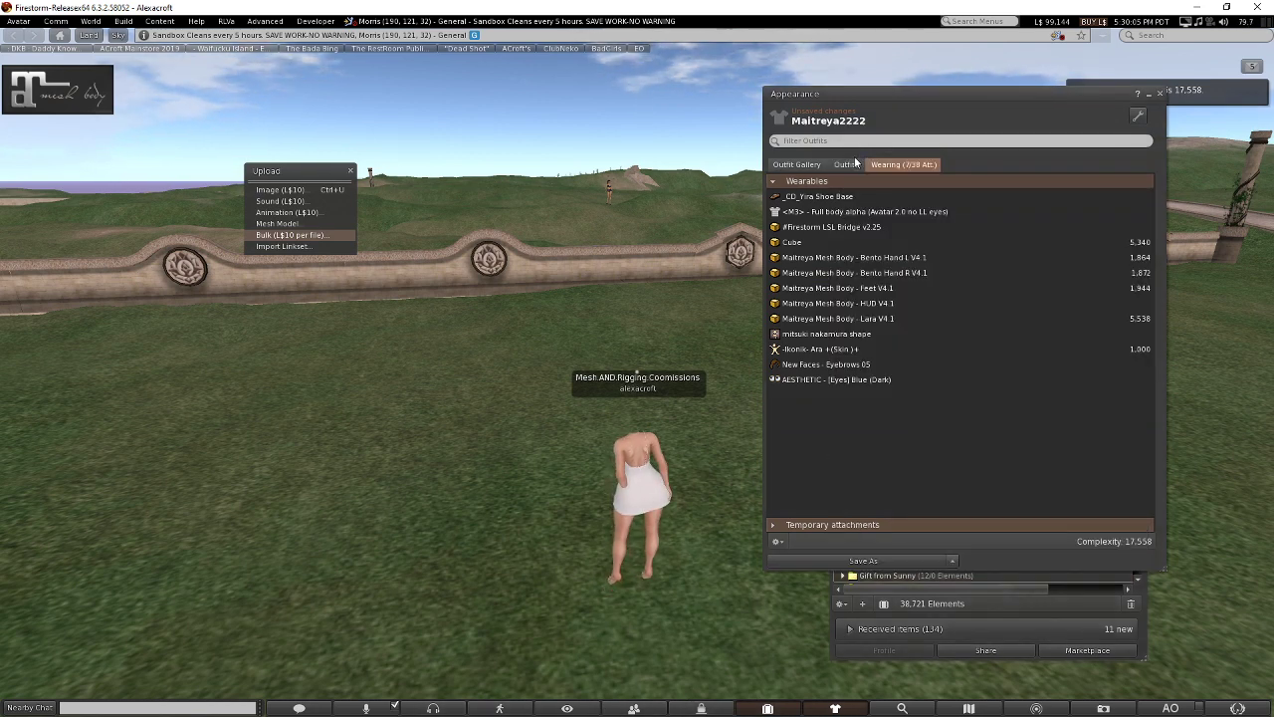
left_click(846, 164)
scroll(893, 448, "down", 5)
scroll(893, 448, "down", 3)
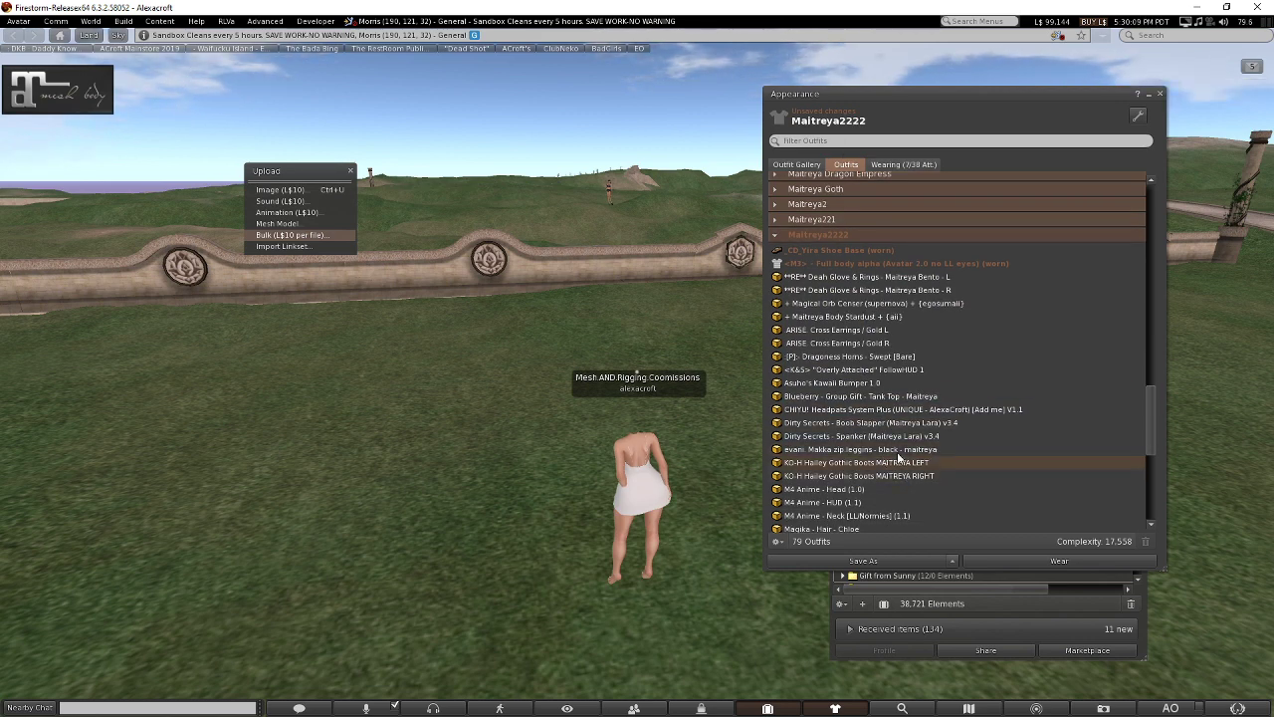
scroll(894, 430, "down", 5)
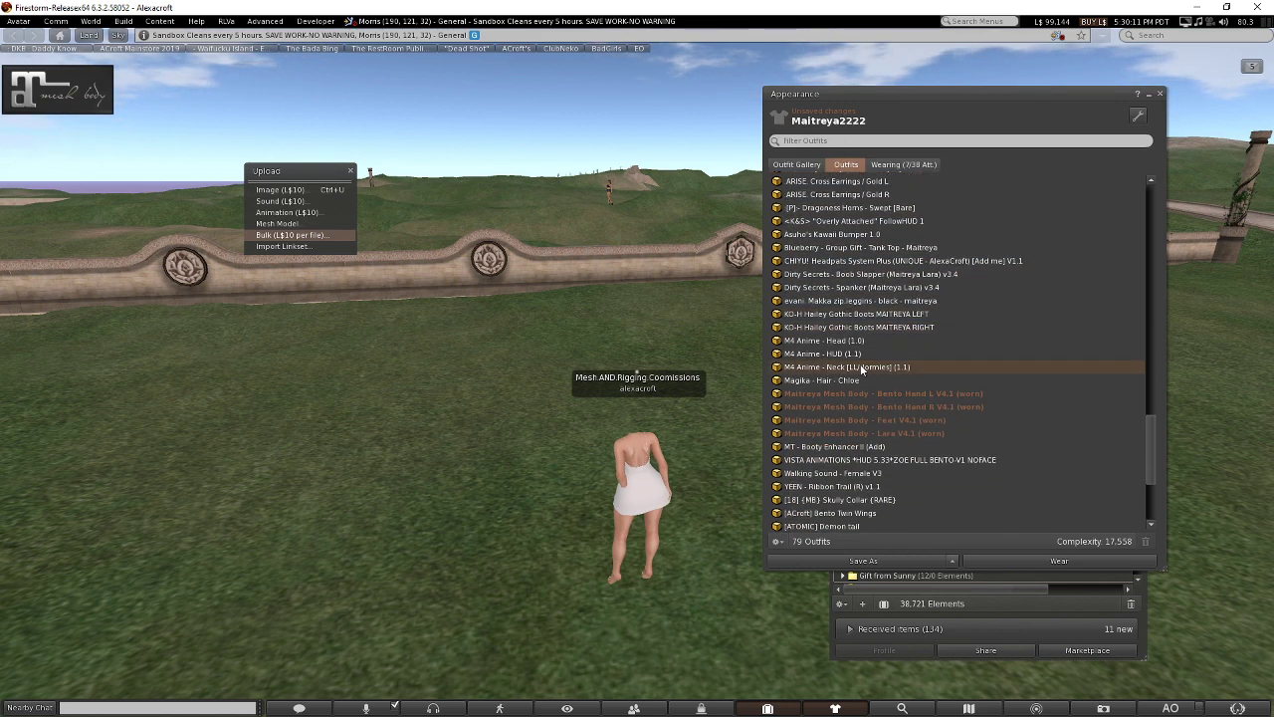
right_click(858, 464)
left_click(884, 482)
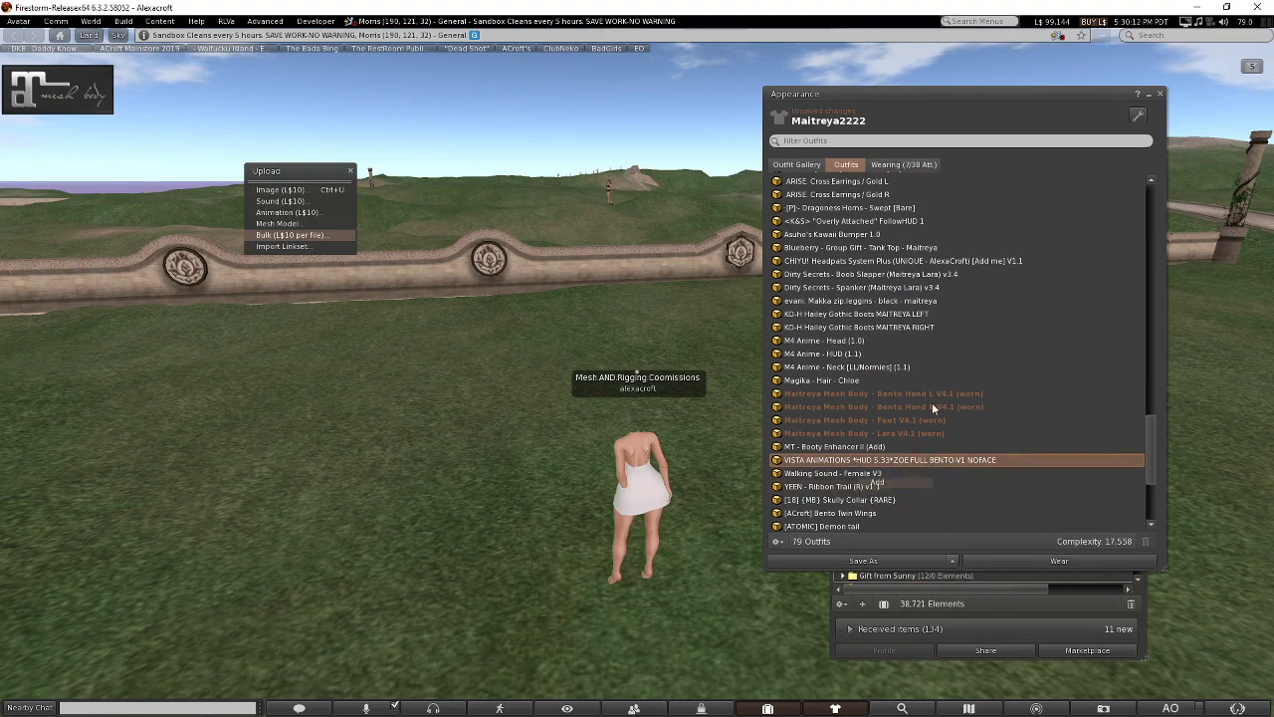
left_click(1160, 93)
Test the dress on the Bakaboo Shapes Aniki DEMO and Shape Genus Madalina de la Alex Varianta 2 shapes from Body Parts.
left_click_drag(625, 481, 648, 372, "alt")
left_click_drag(1140, 323, 1113, 205)
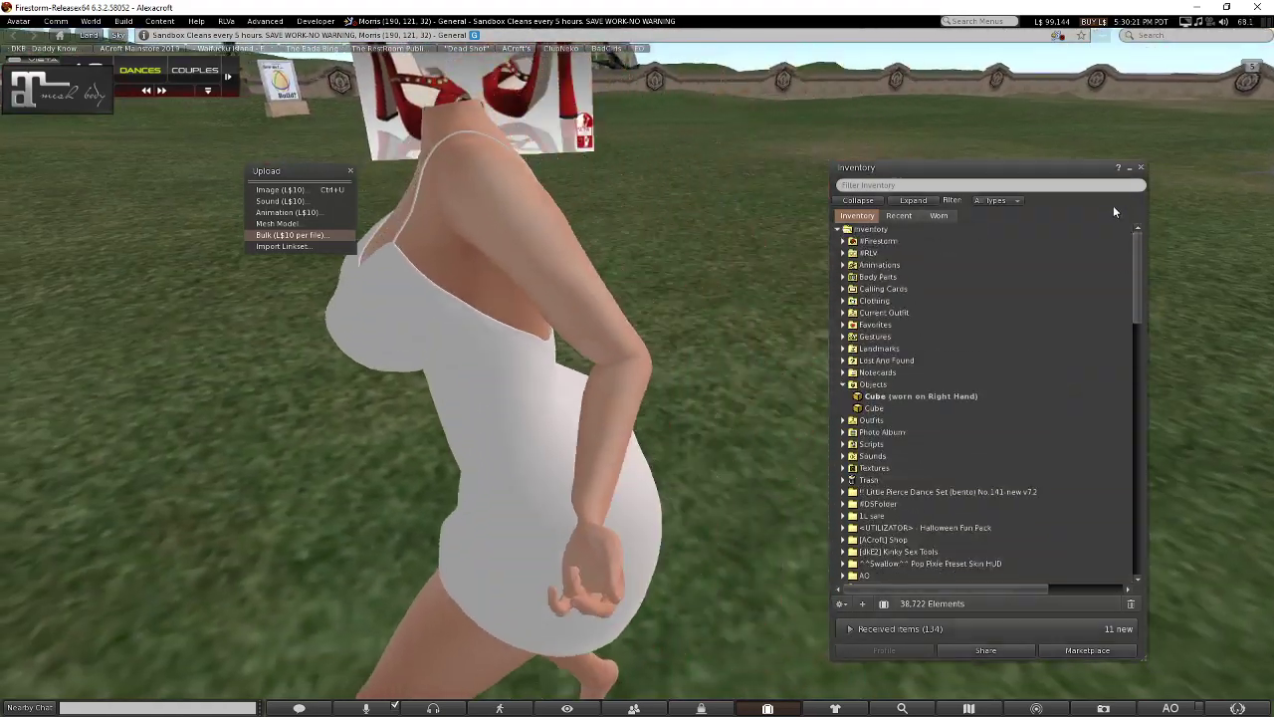
double_click(902, 279)
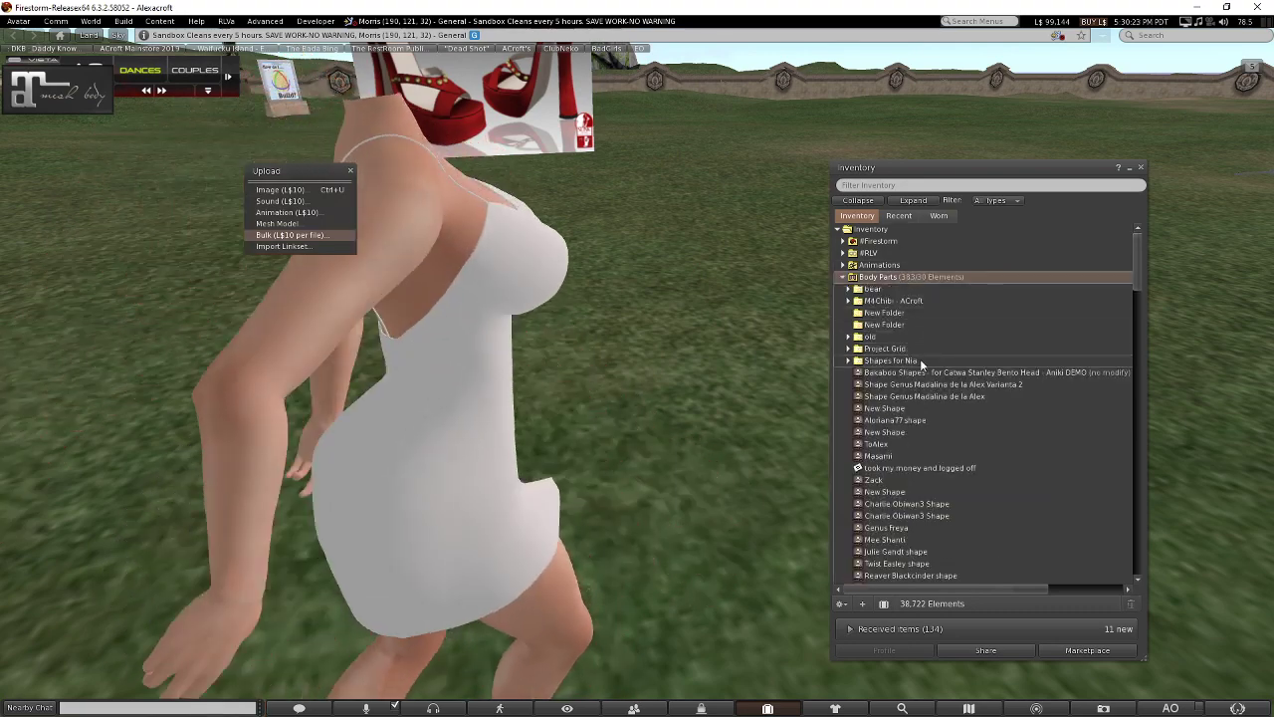
left_click(906, 373)
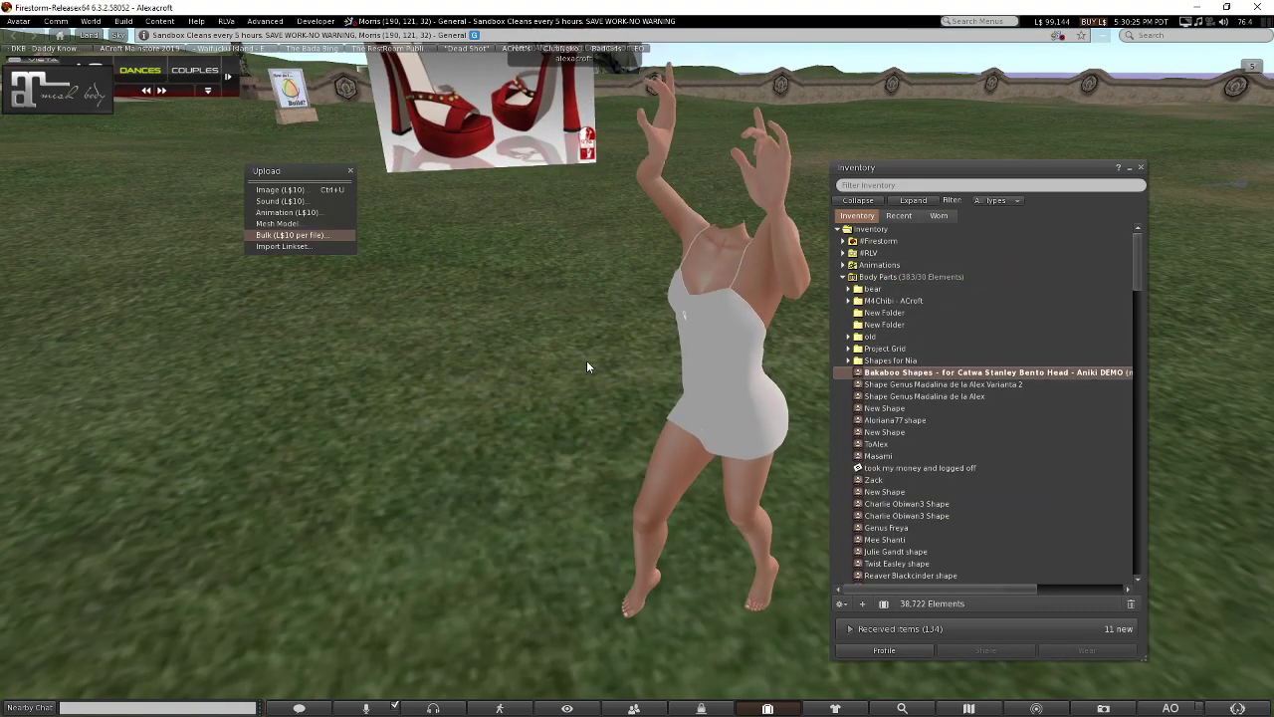
double_click(881, 386)
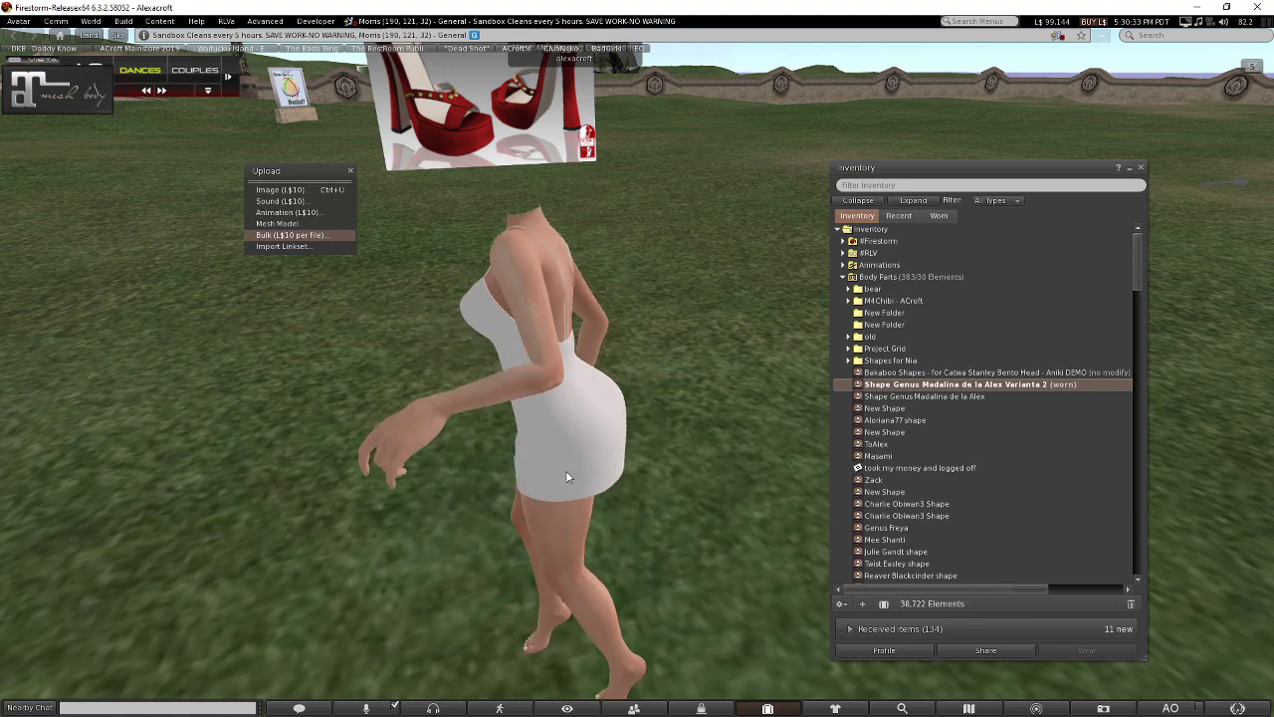
Test the dress on the Shape Genus Madalina de la Alex, New Shape and ToAlex shapes, viewing the fit on each.
left_click(919, 396)
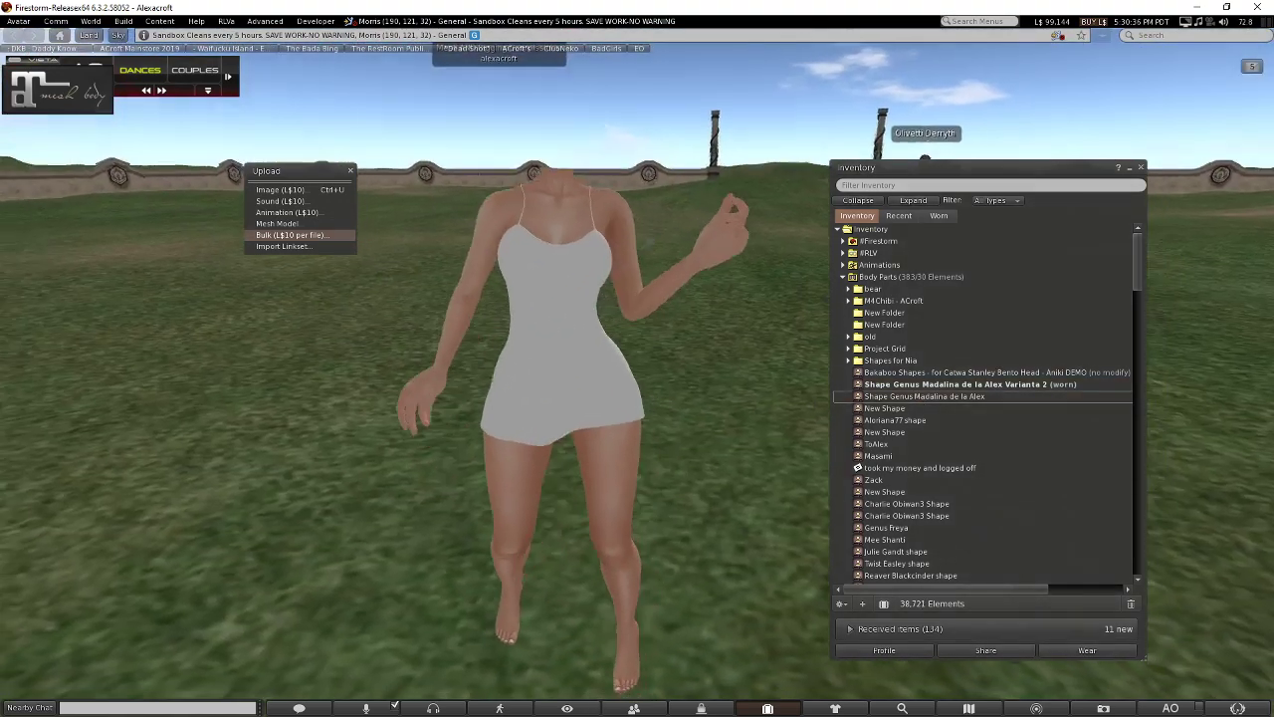
left_click_drag(563, 299, 5, 319, "ctrl+alt")
left_click(952, 409)
scroll(599, 416, "down", 3)
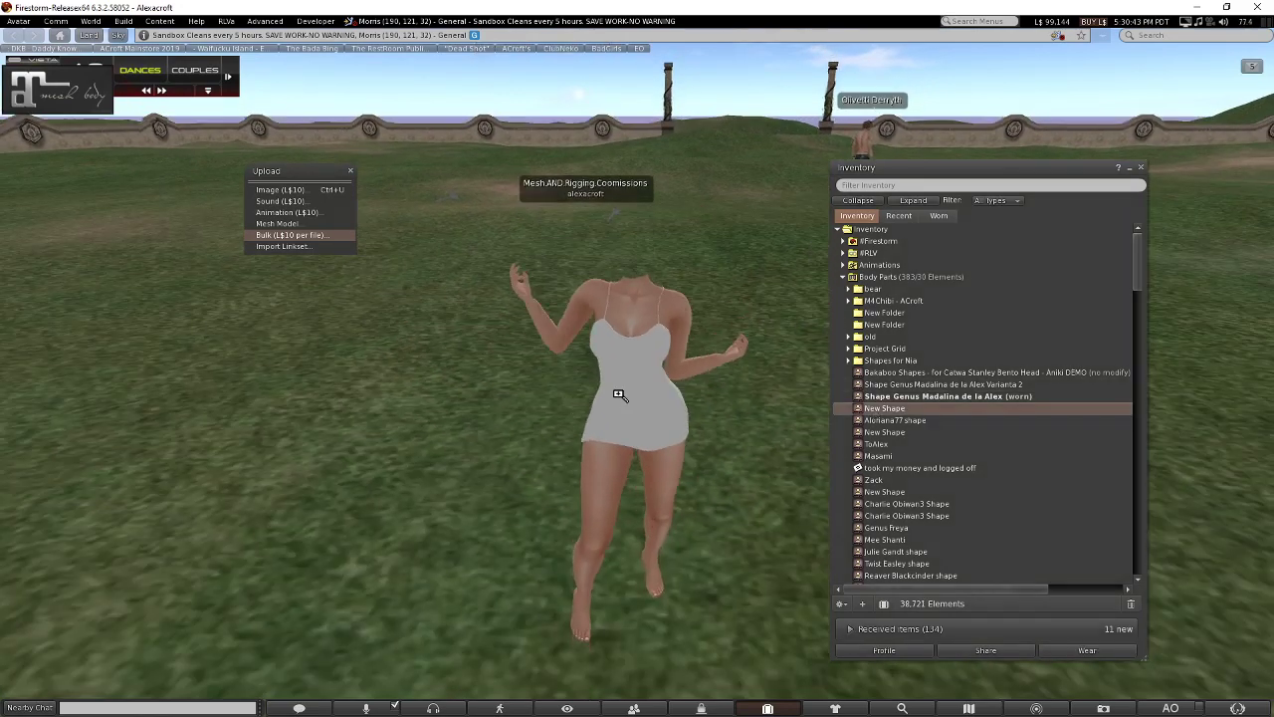
double_click(876, 409)
left_click(875, 444)
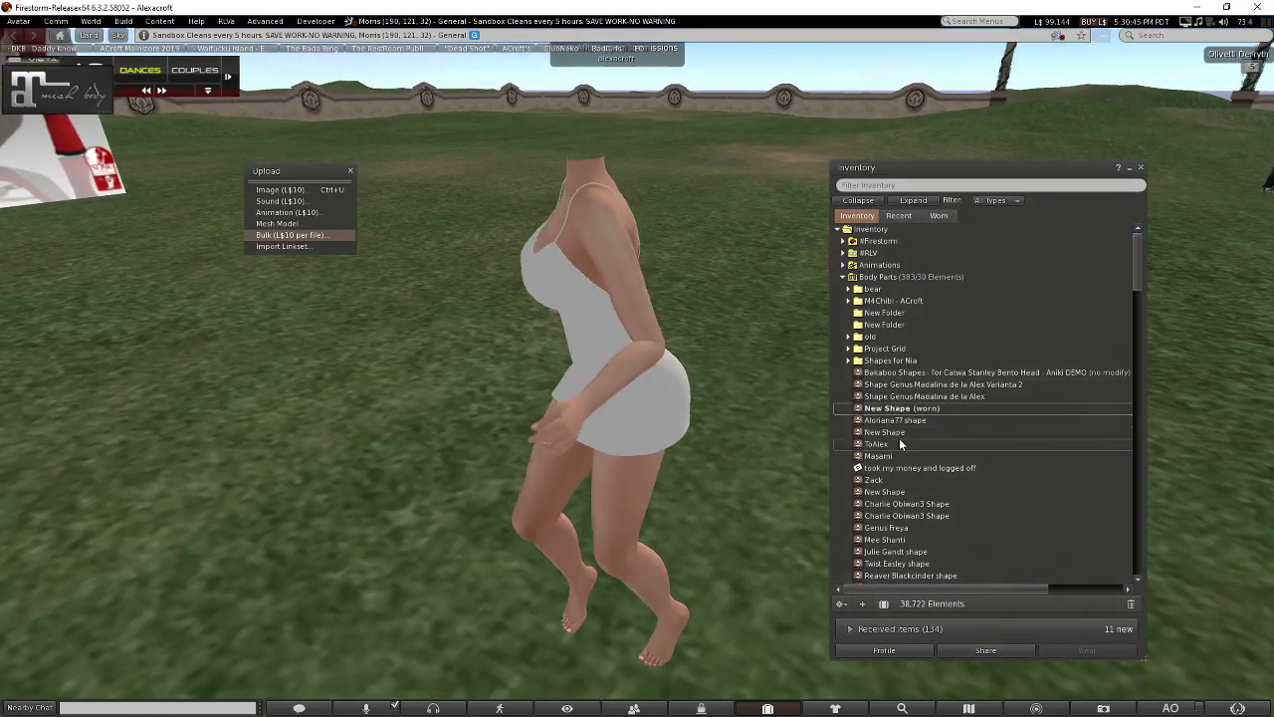
double_click(880, 445)
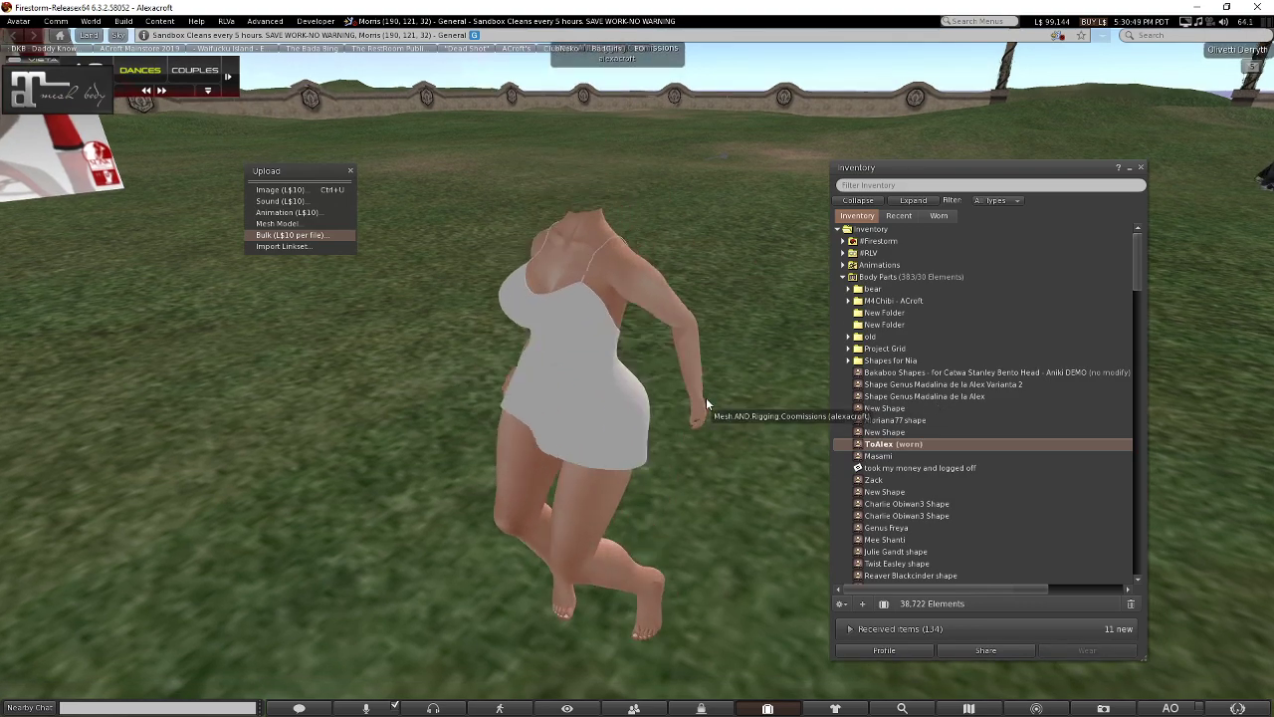
left_click(591, 336)
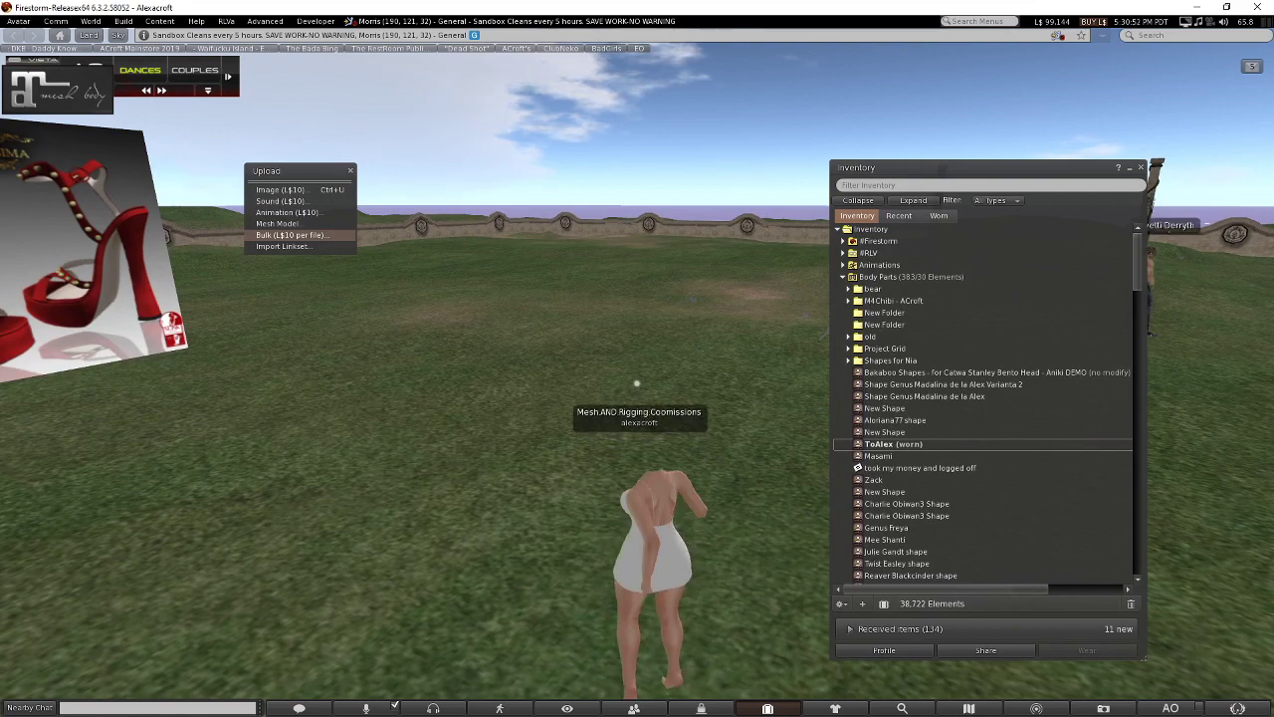
Switch to File Explorer and look through the M4 Dummy v2, Kemono Dummy and Kemono Dummy bento folders in Rigs.
key("alt+Tab")
left_click(290, 374)
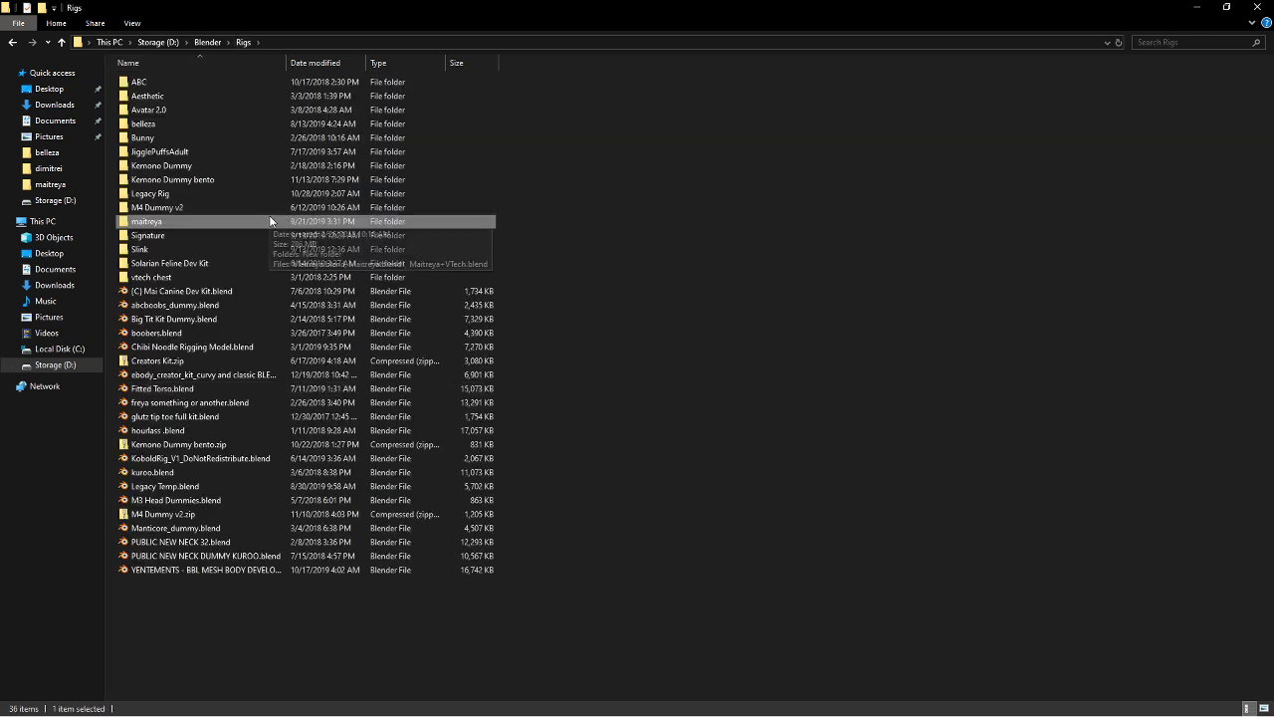
double_click(182, 210)
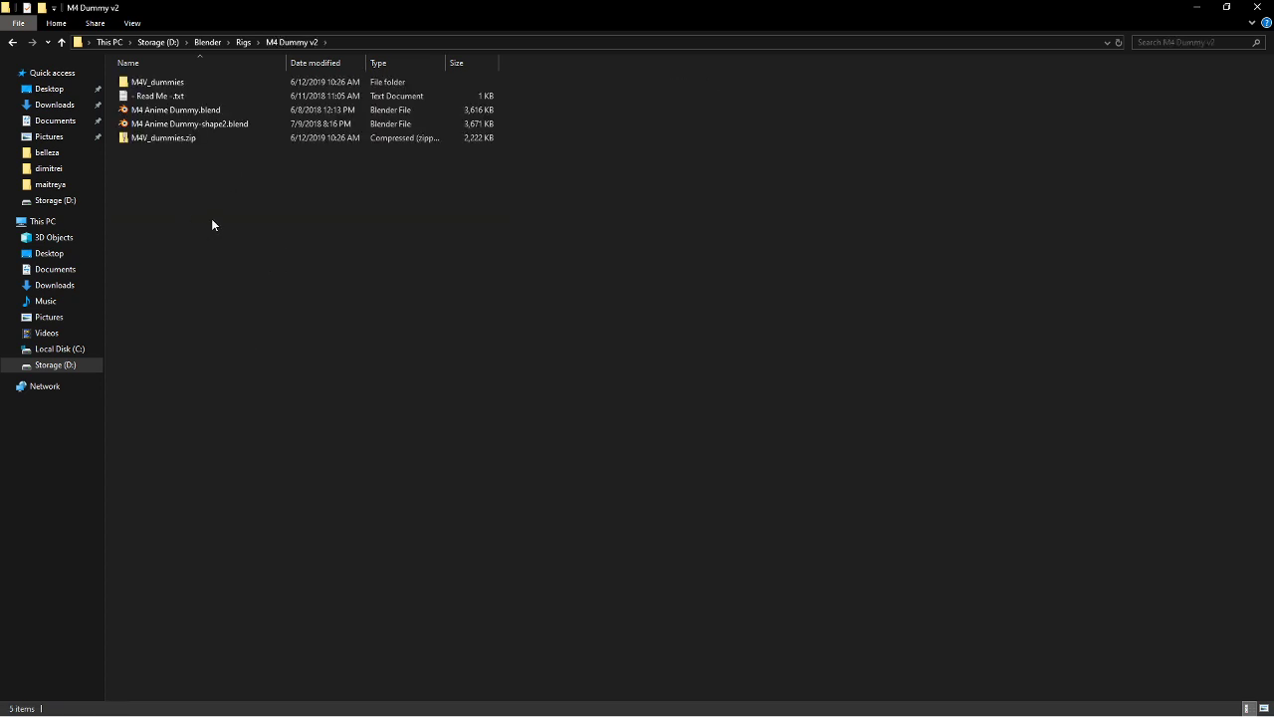
key("alt+Left")
key("s")
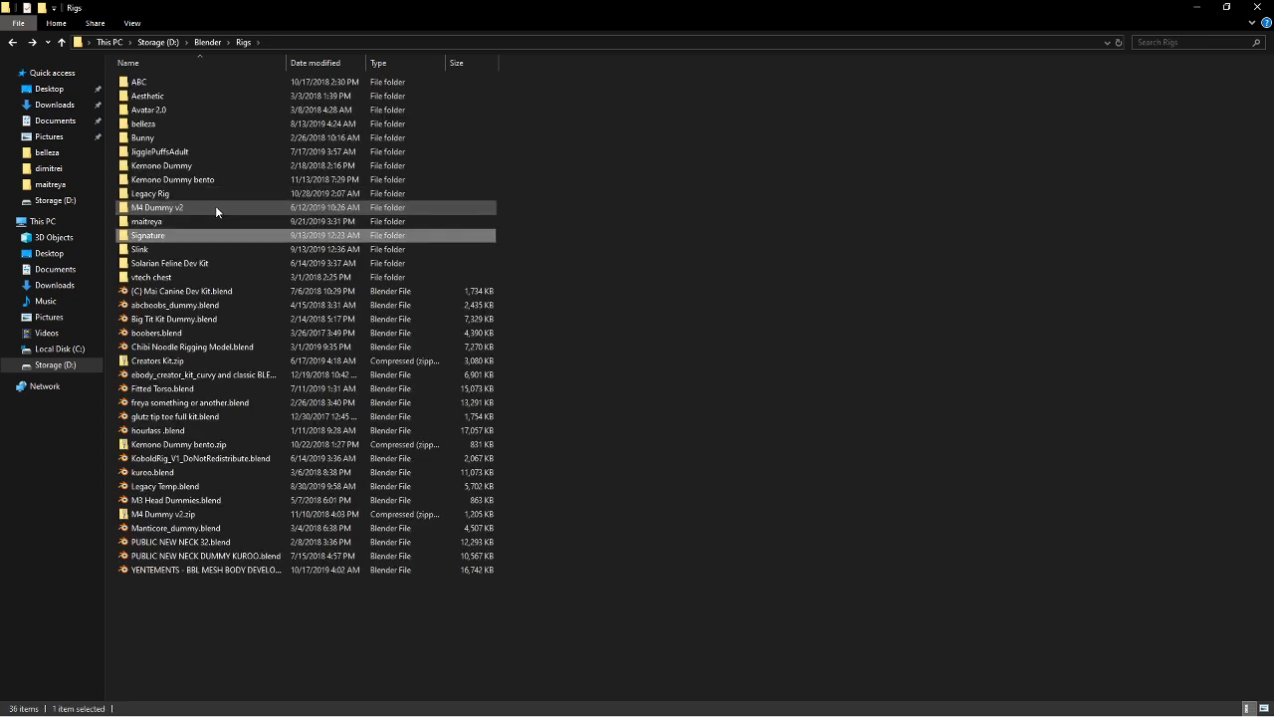
double_click(220, 169)
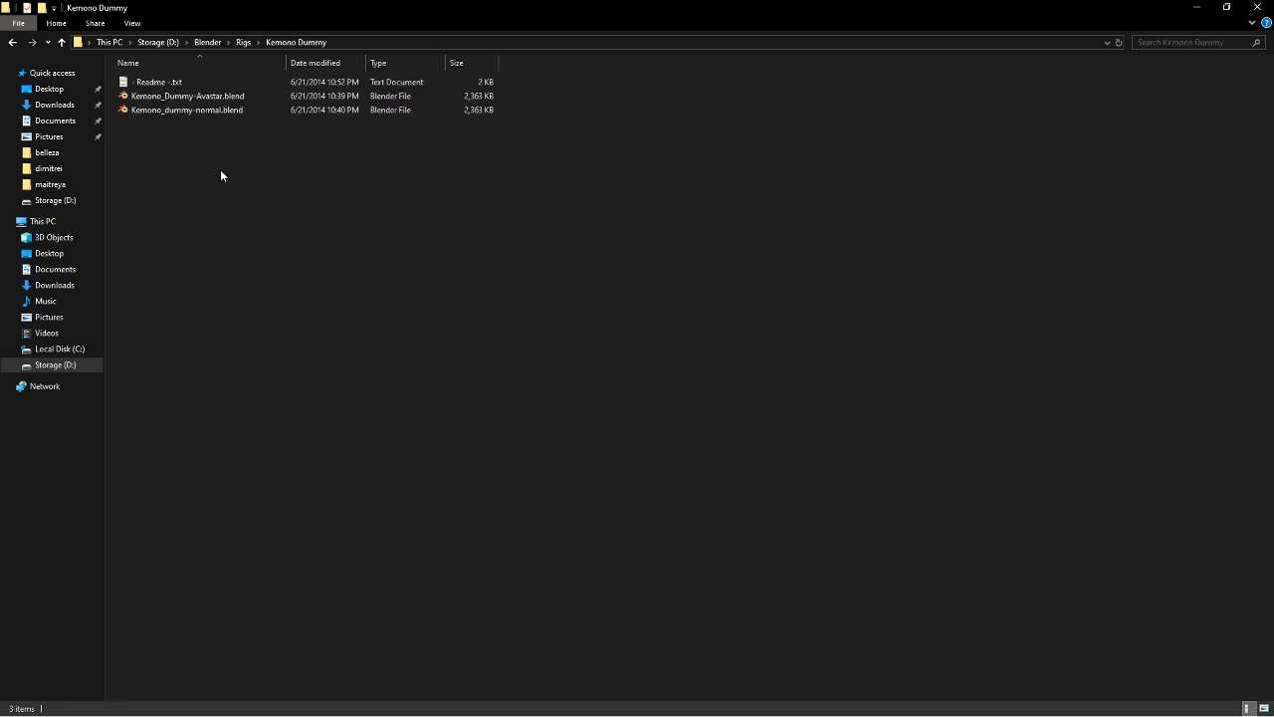
key("alt+Left")
double_click(221, 176)
left_click(203, 87)
double_click(177, 96)
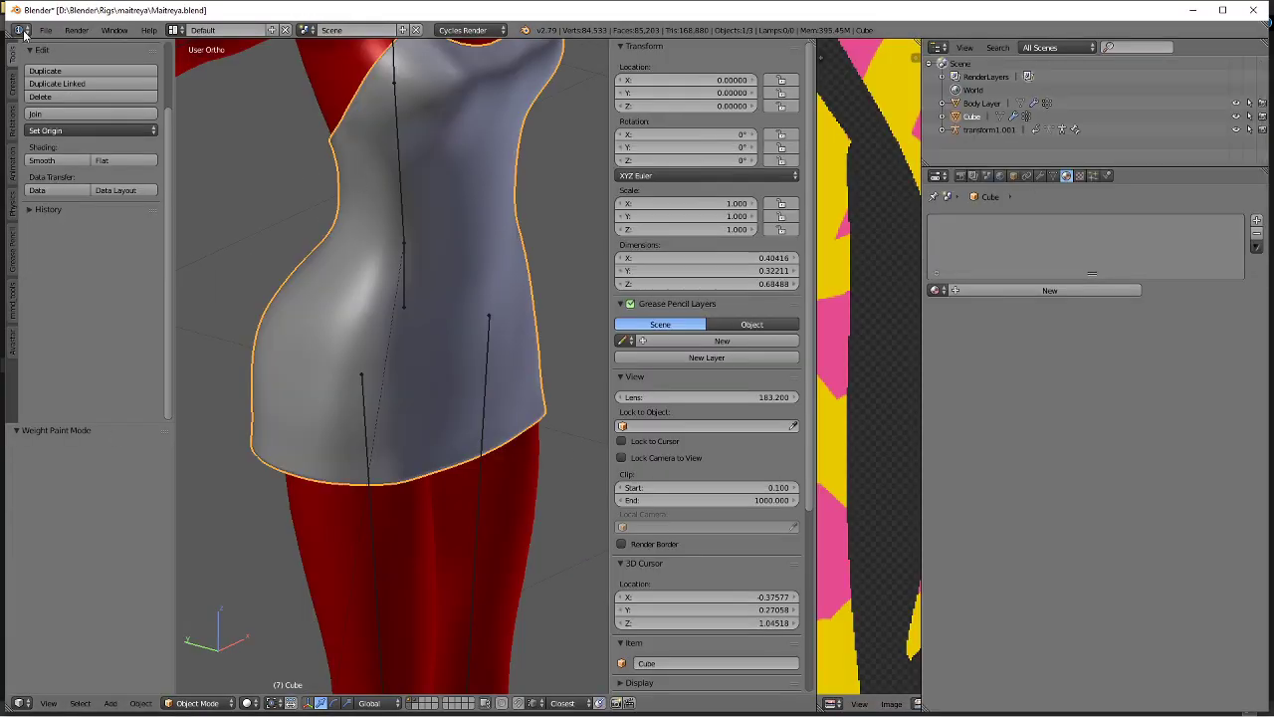
Save the Maitreya dress scene as Maitreya.blend in the root of the Storage (D:) drive.
left_click(46, 29)
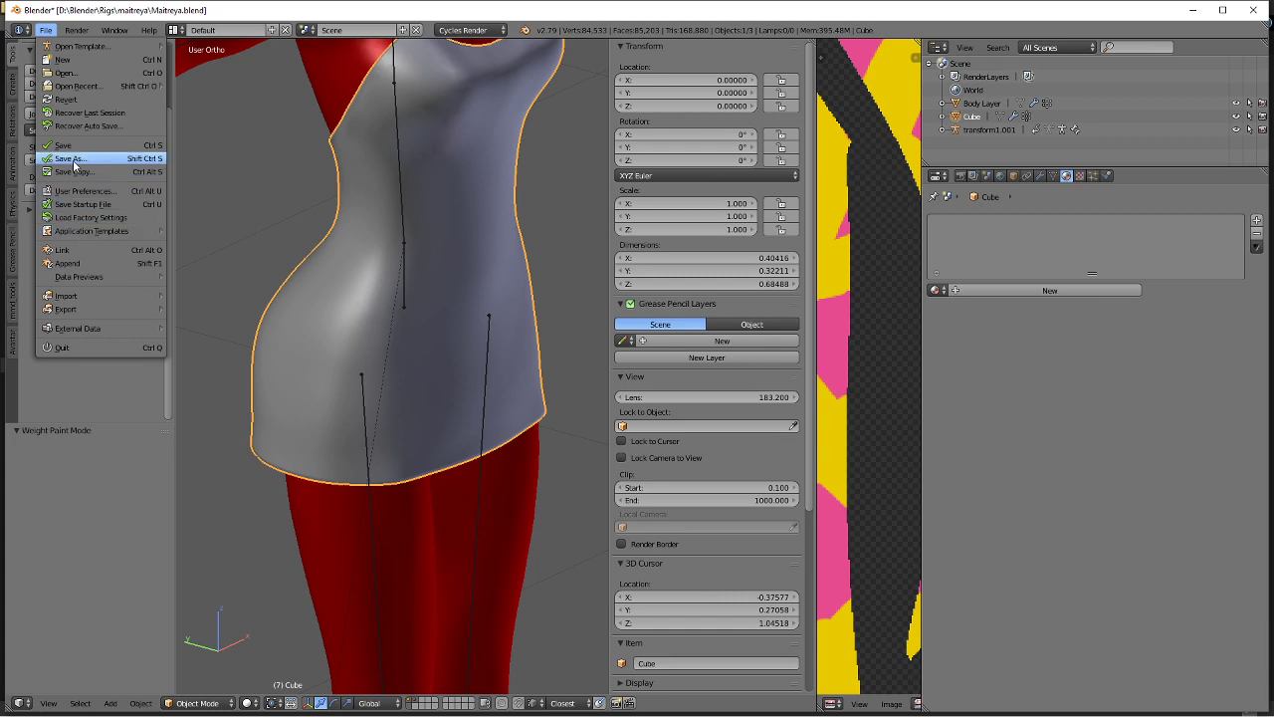
left_click(72, 159)
left_click(43, 102)
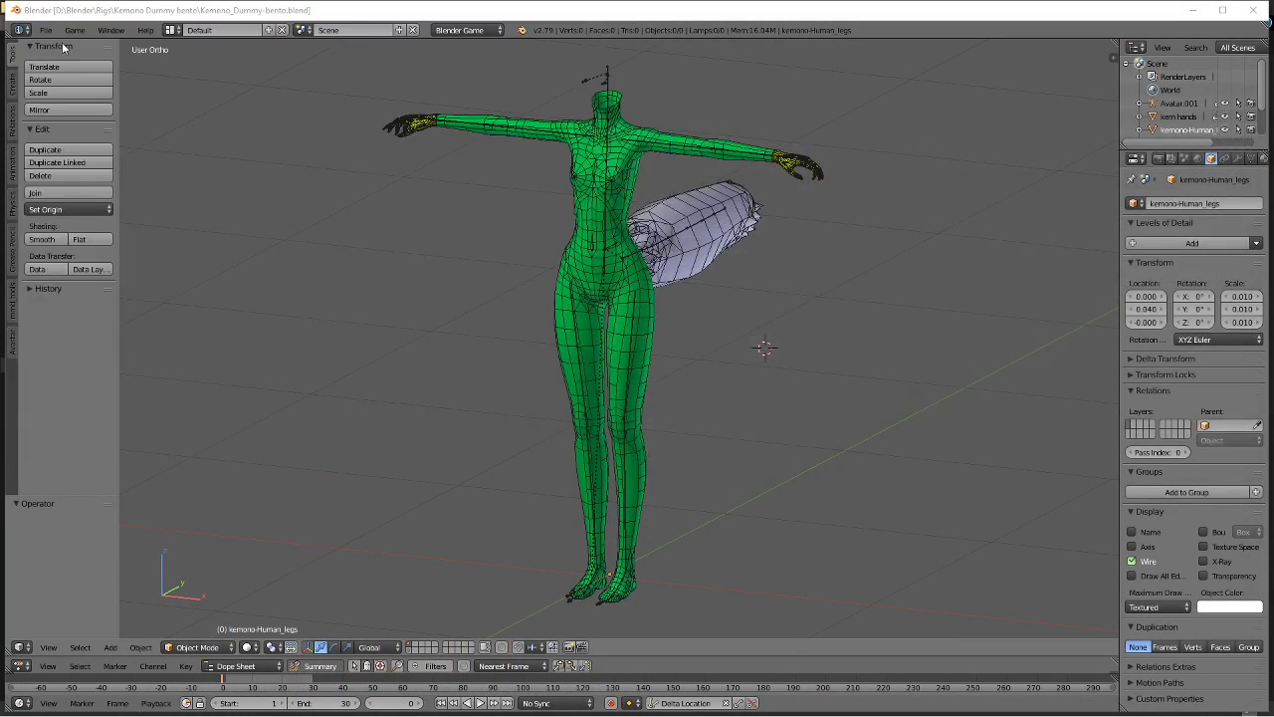
Append the Cube dress object from D:\Maitreya.blend into the Kemono_Dummy-bento scene.
left_click(46, 30)
left_click(66, 262)
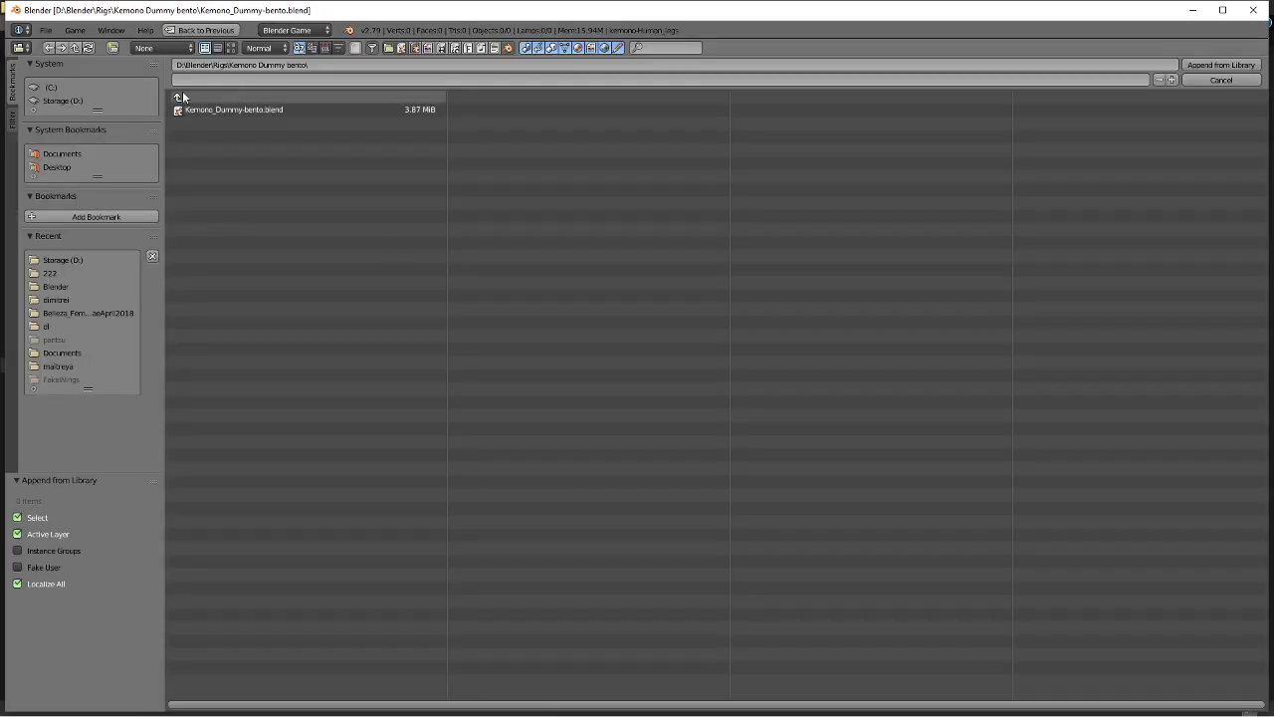
left_click(79, 103)
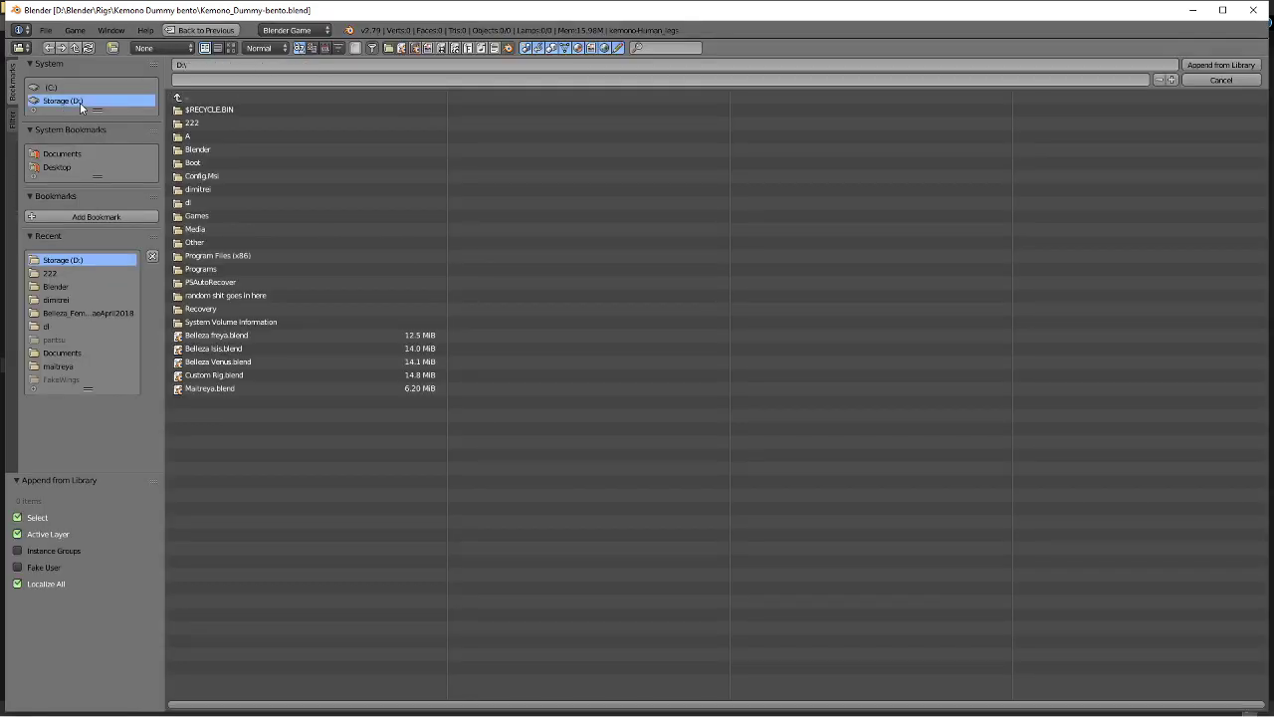
left_click(243, 390)
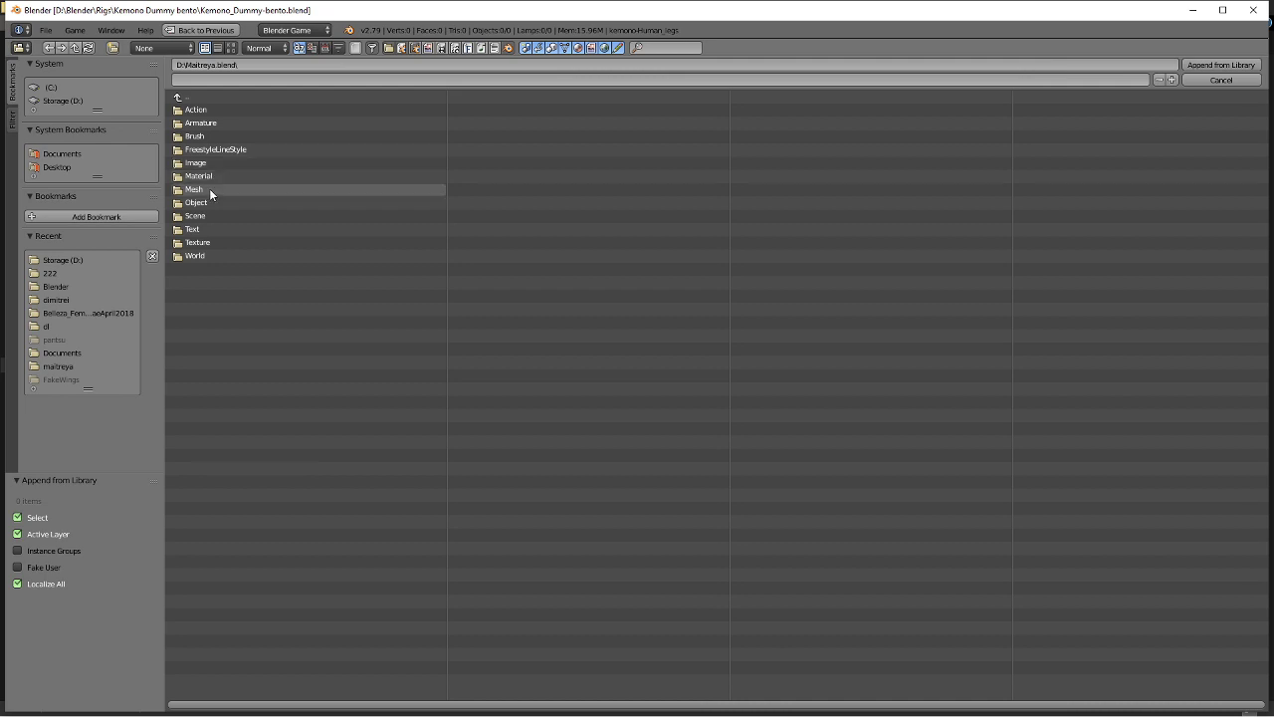
left_click(204, 202)
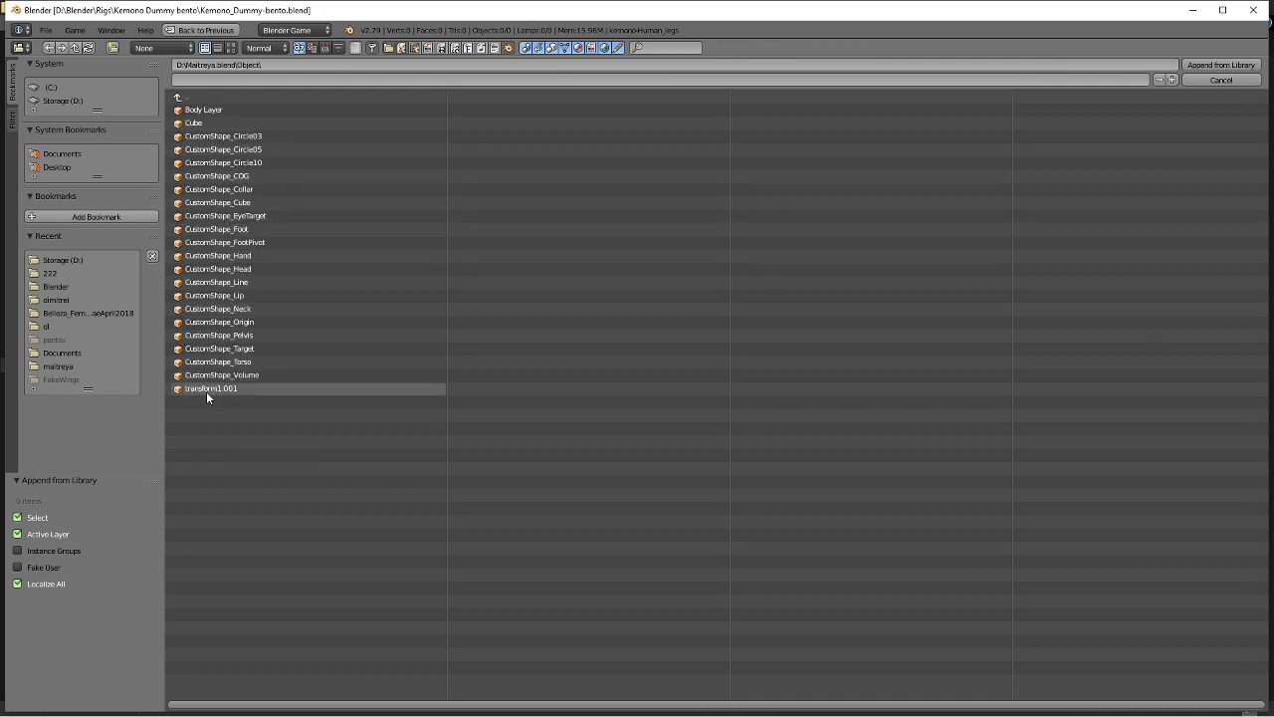
double_click(194, 123)
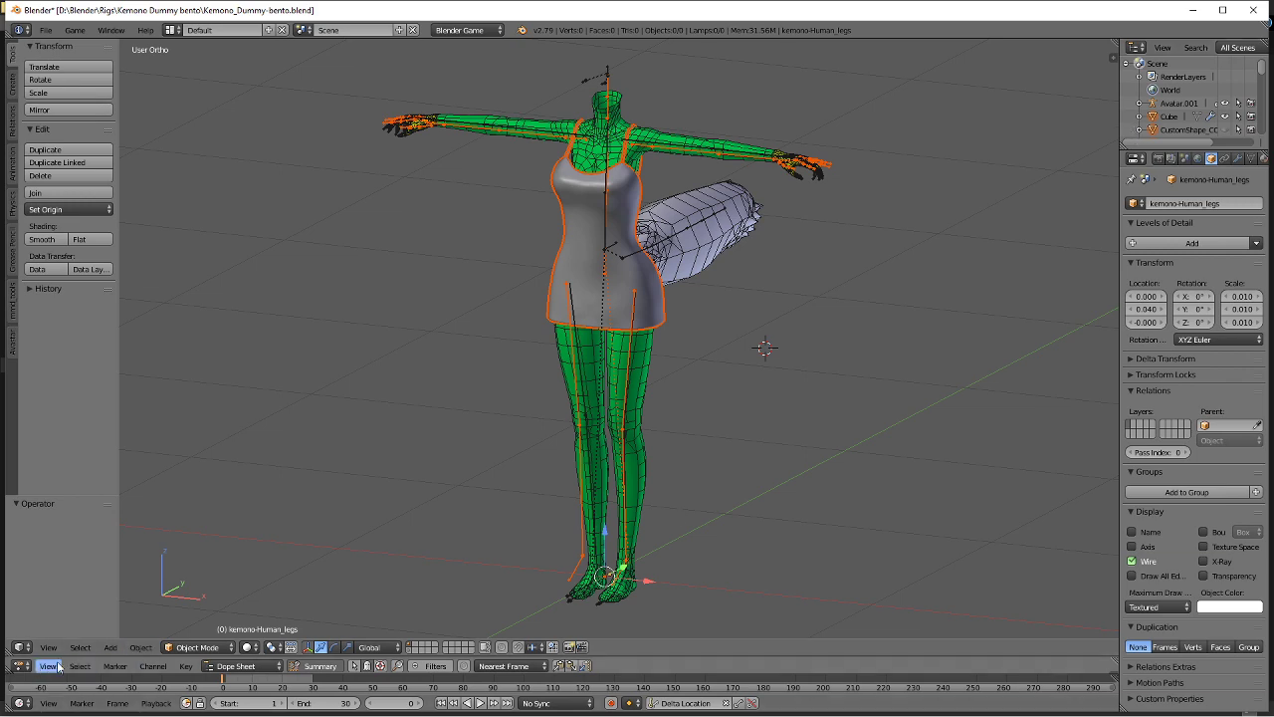
Enlarge the 3D viewport and the Outliner, and close the Kemono_Dummy-bento file.
left_click_drag(6, 656, 12, 691)
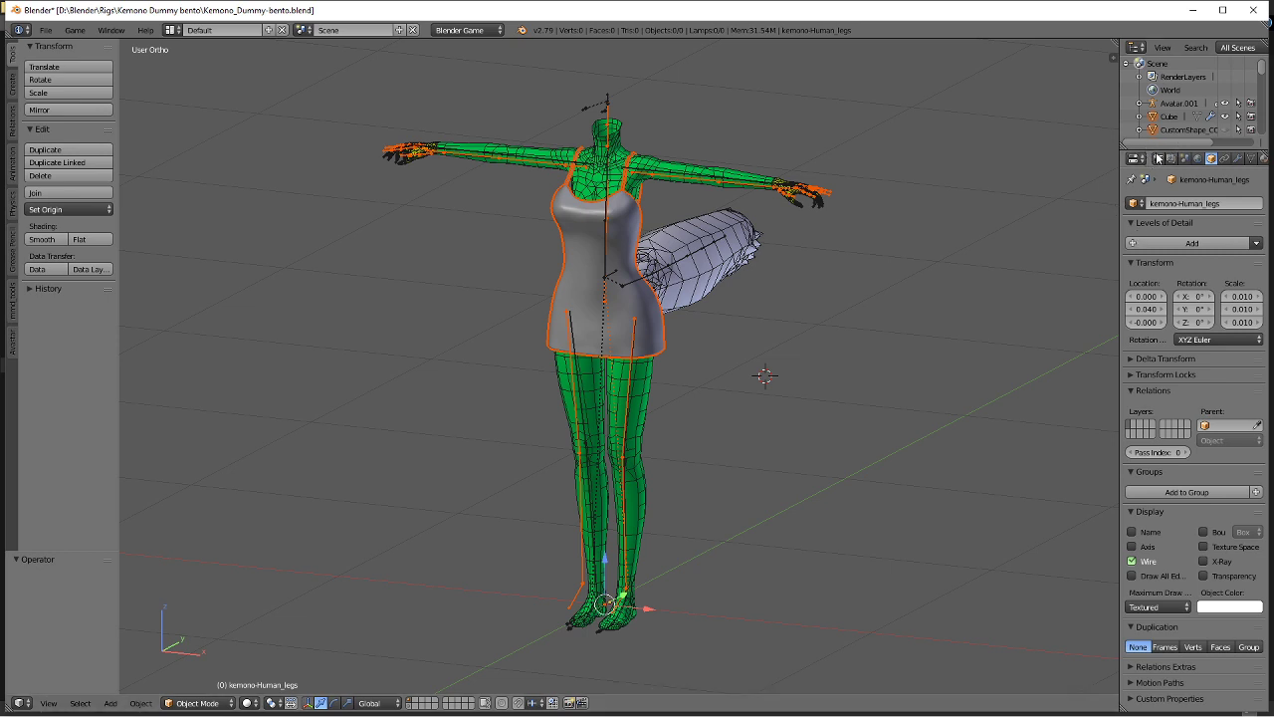
left_click_drag(1155, 150, 1154, 436)
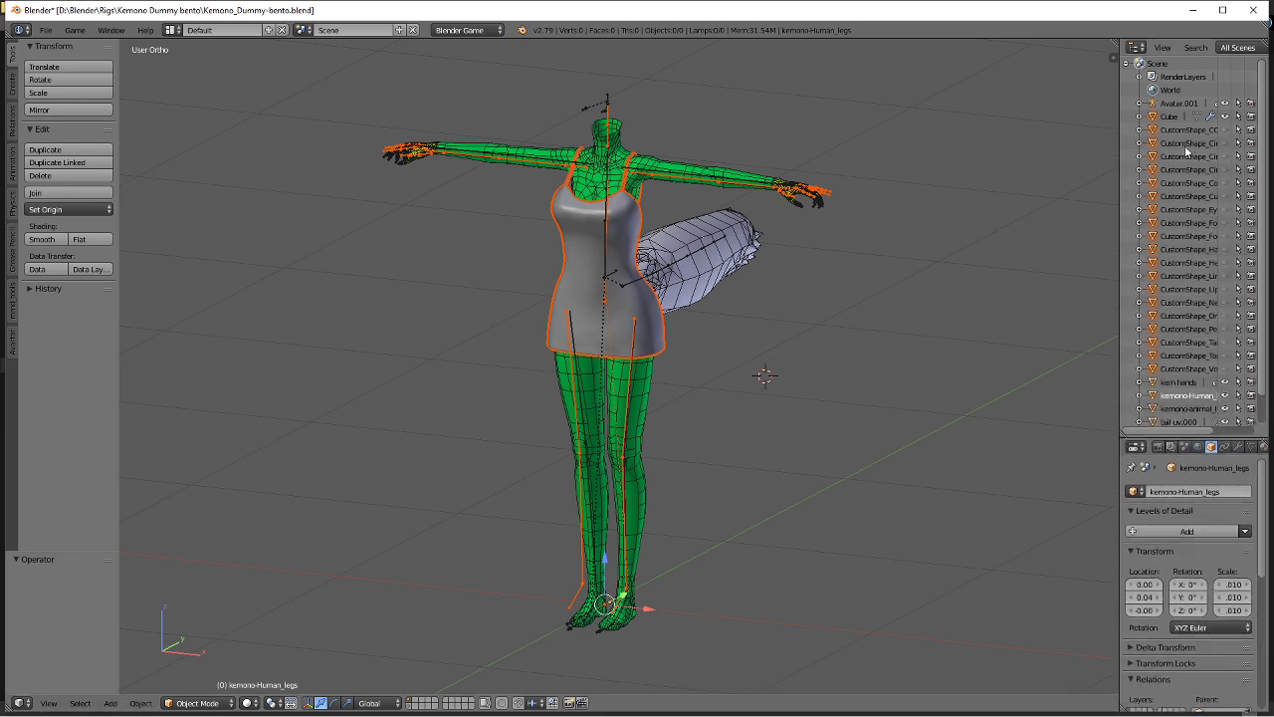
left_click(1256, 9)
left_click(645, 412)
Return to the Rigs folder and open Fitted Torso.blend.
key("alt+Up")
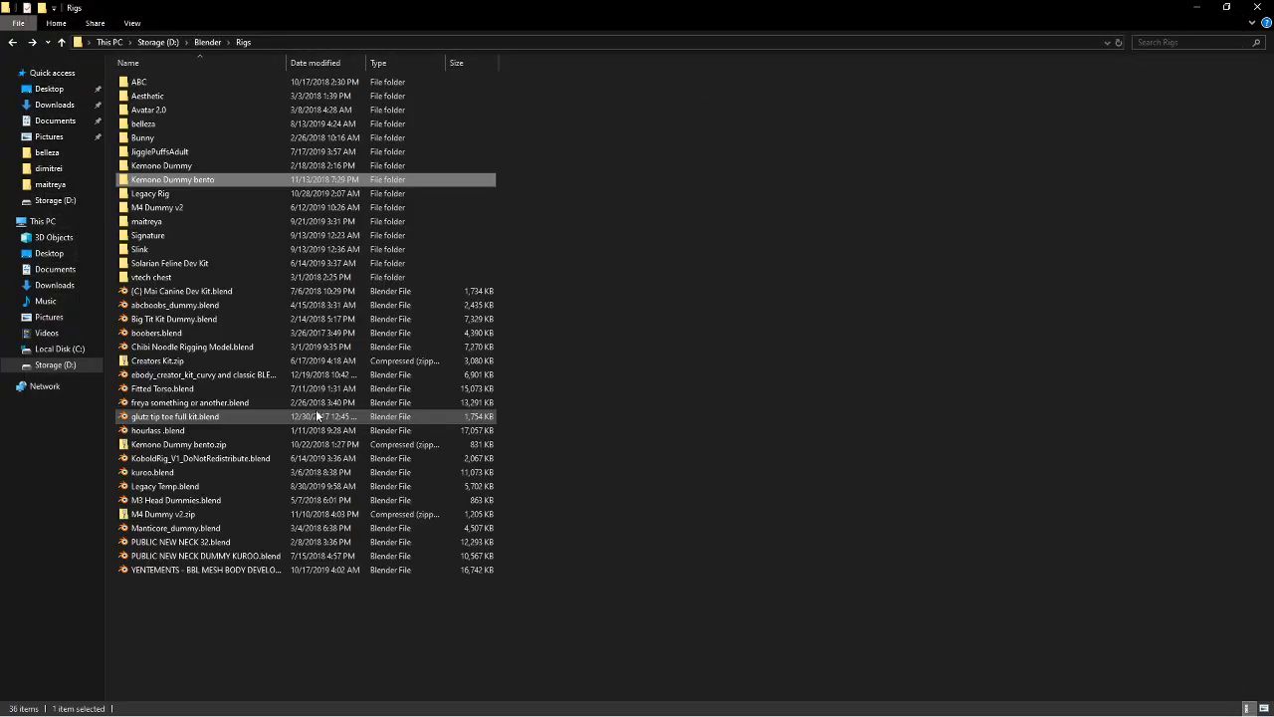
key("Down")
key("Up")
key("Down")
key("Down")
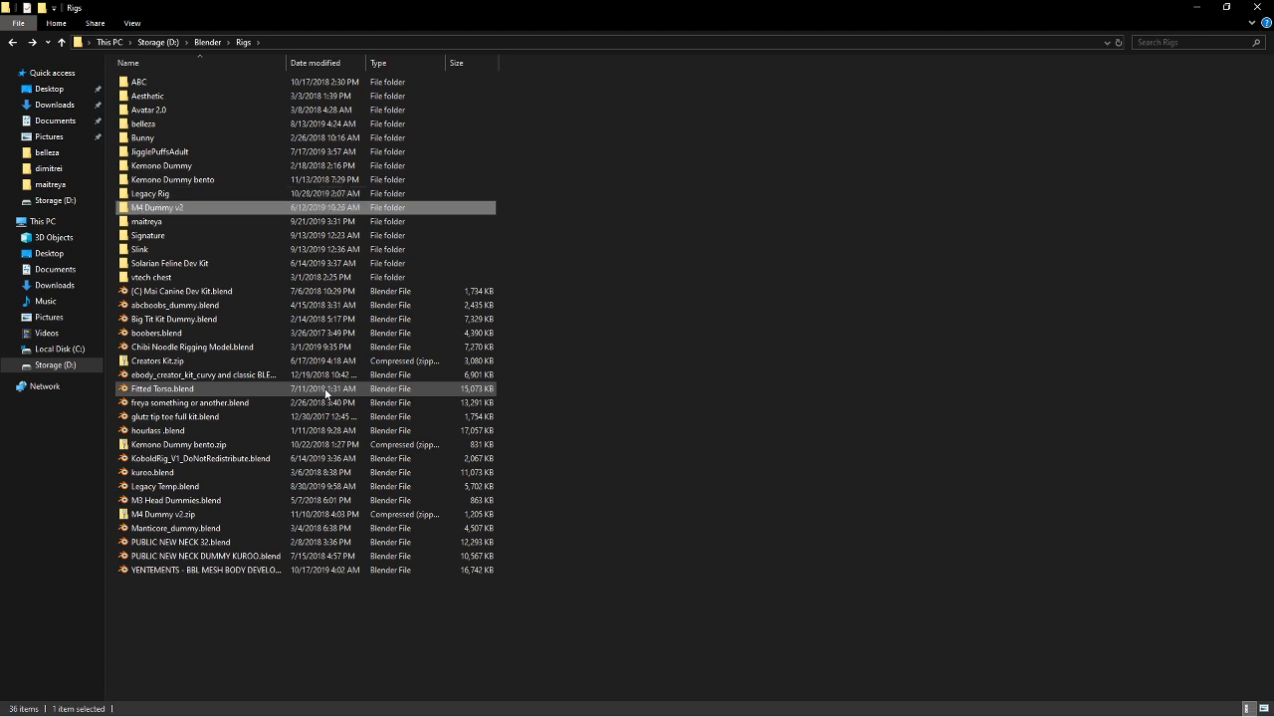
key("Down")
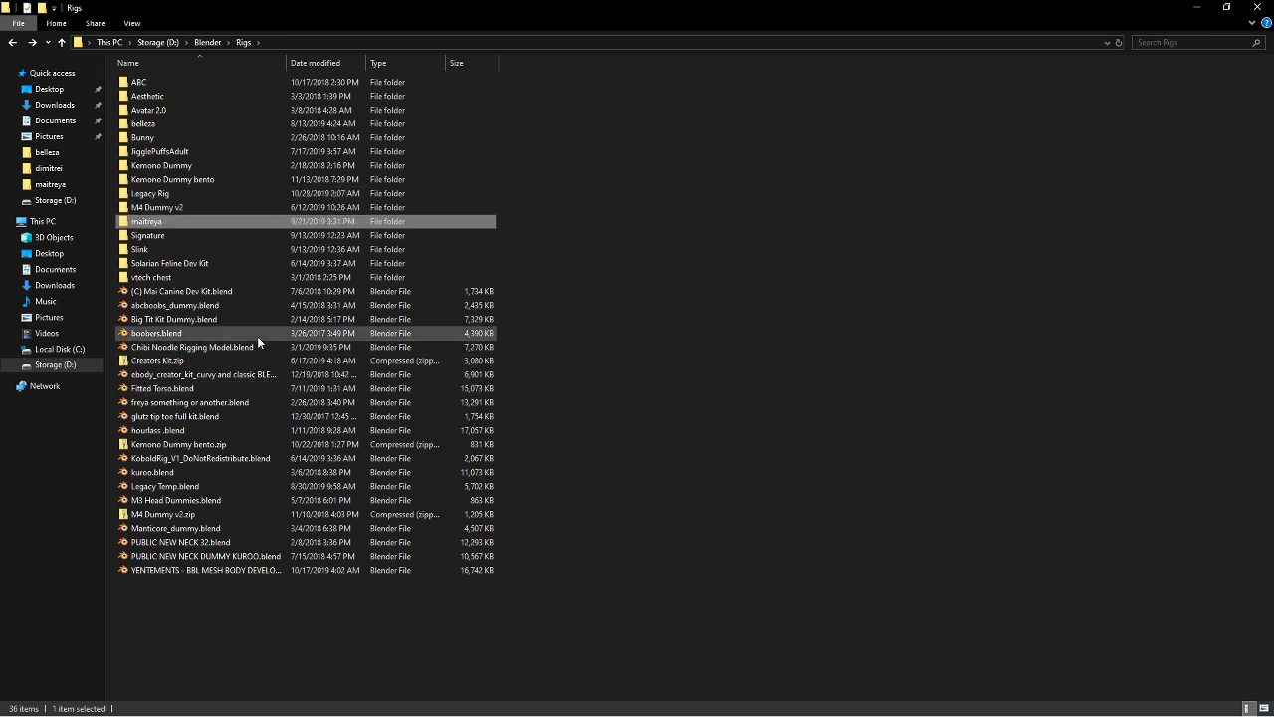
double_click(220, 387)
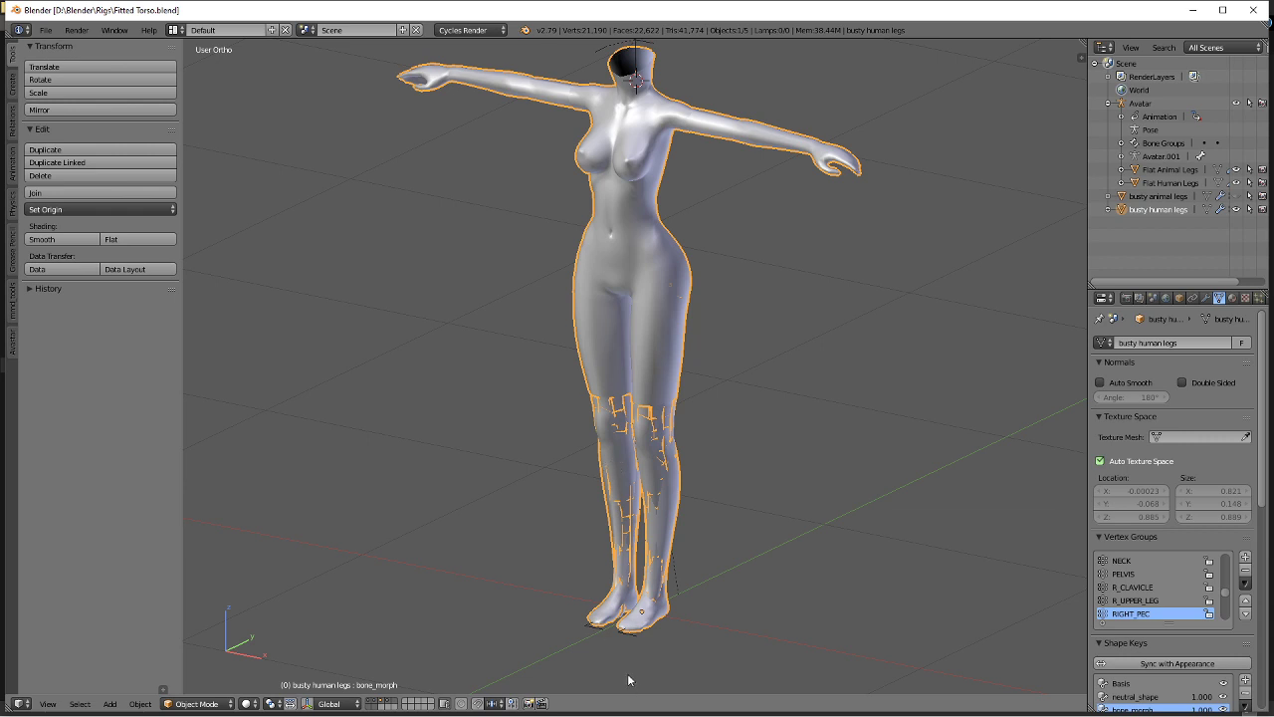
Delete the Flat Animal Legs and Flat Human Legs meshes from the Fitted Torso scene.
key("x")
left_click(602, 607)
left_click(603, 607)
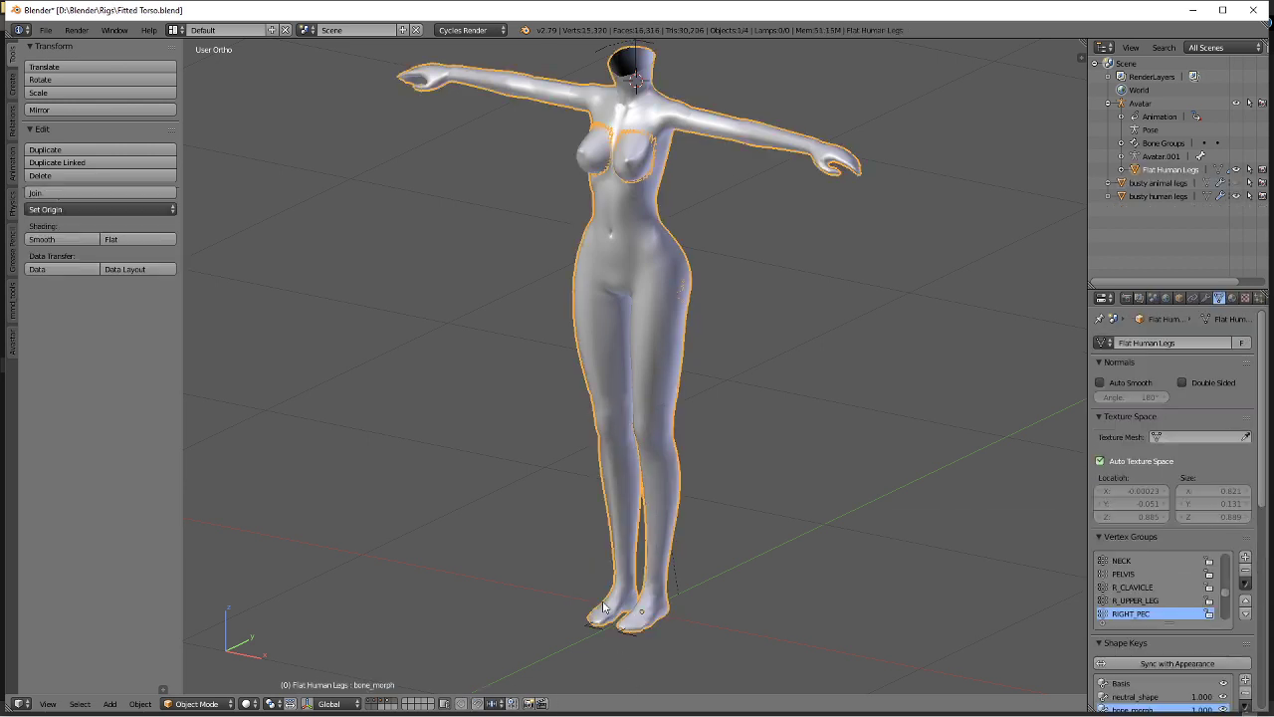
left_click(583, 602)
left_click(602, 607)
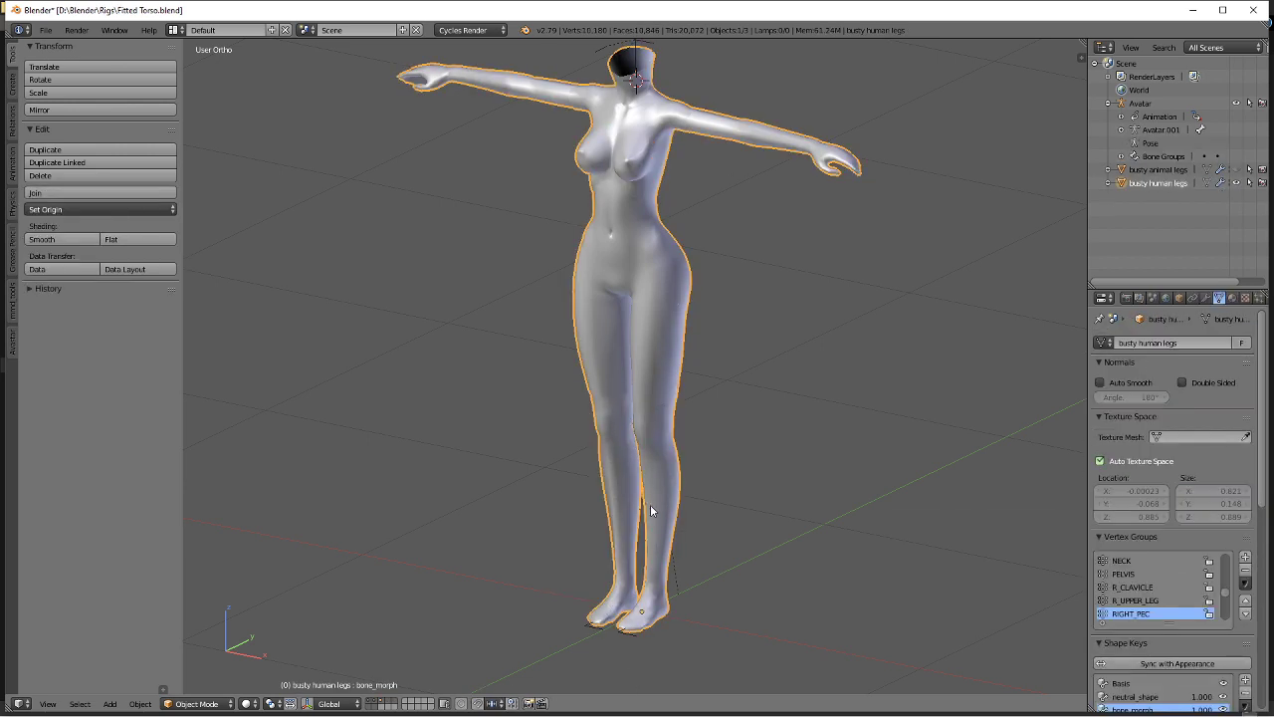
key("g")
right_click(555, 506)
Append the Cube dress object from D:\Maitreya.blend into the Fitted Torso scene.
key("shift+F1")
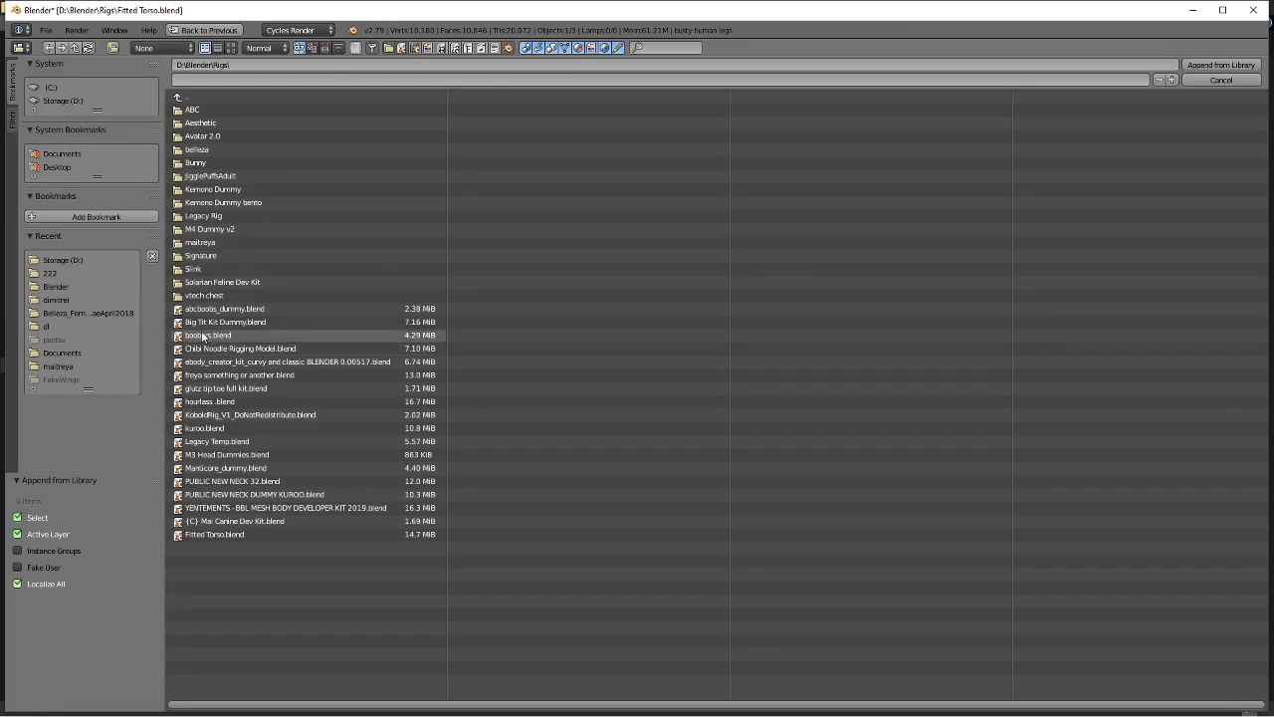
left_click(99, 100)
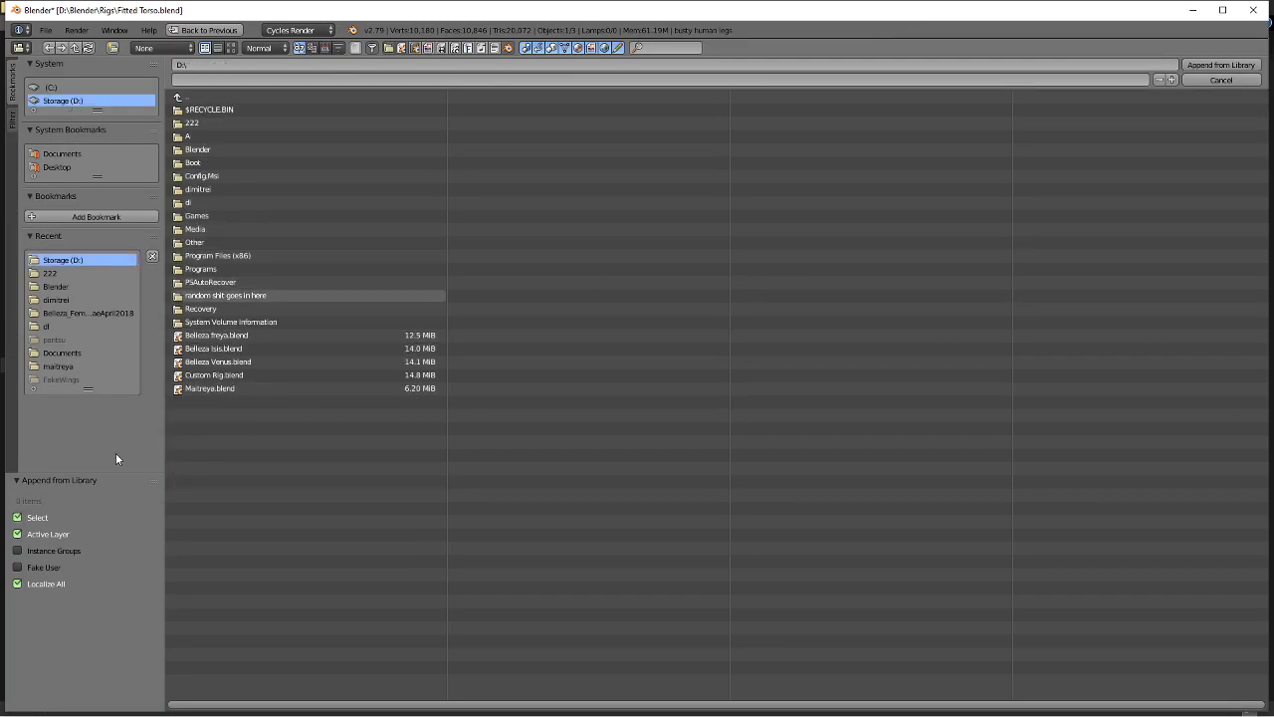
double_click(210, 390)
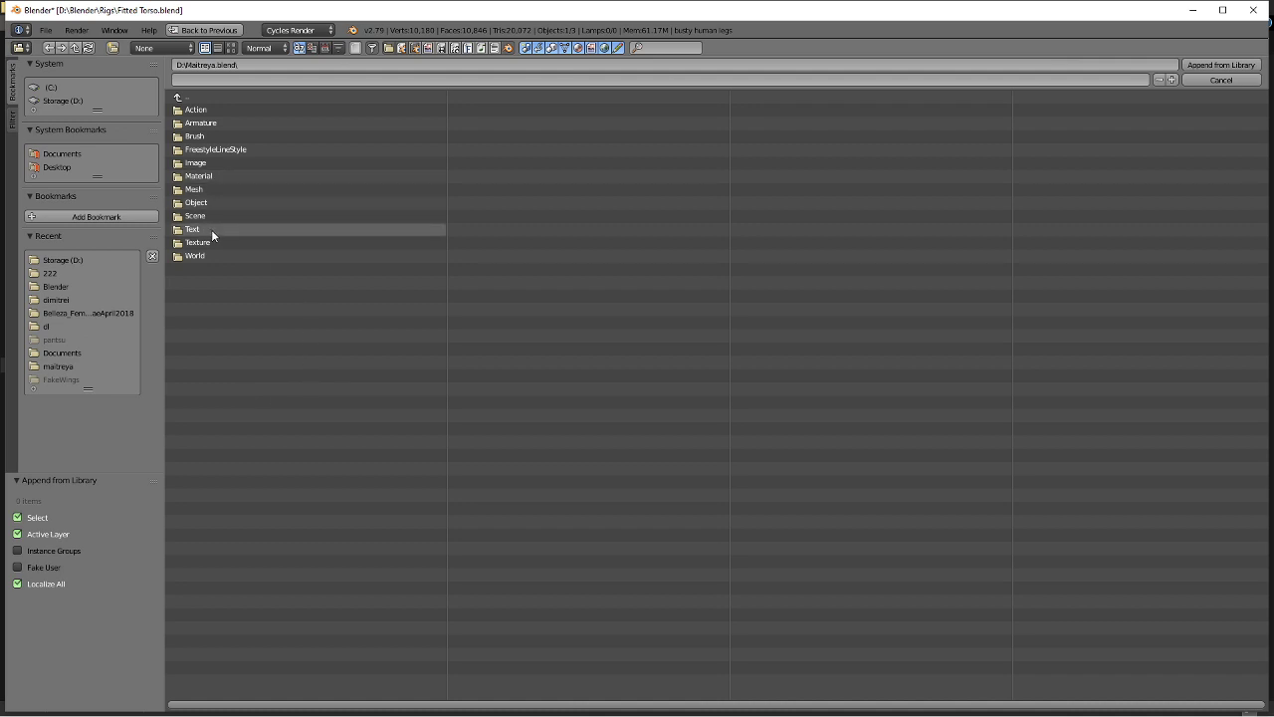
double_click(221, 202)
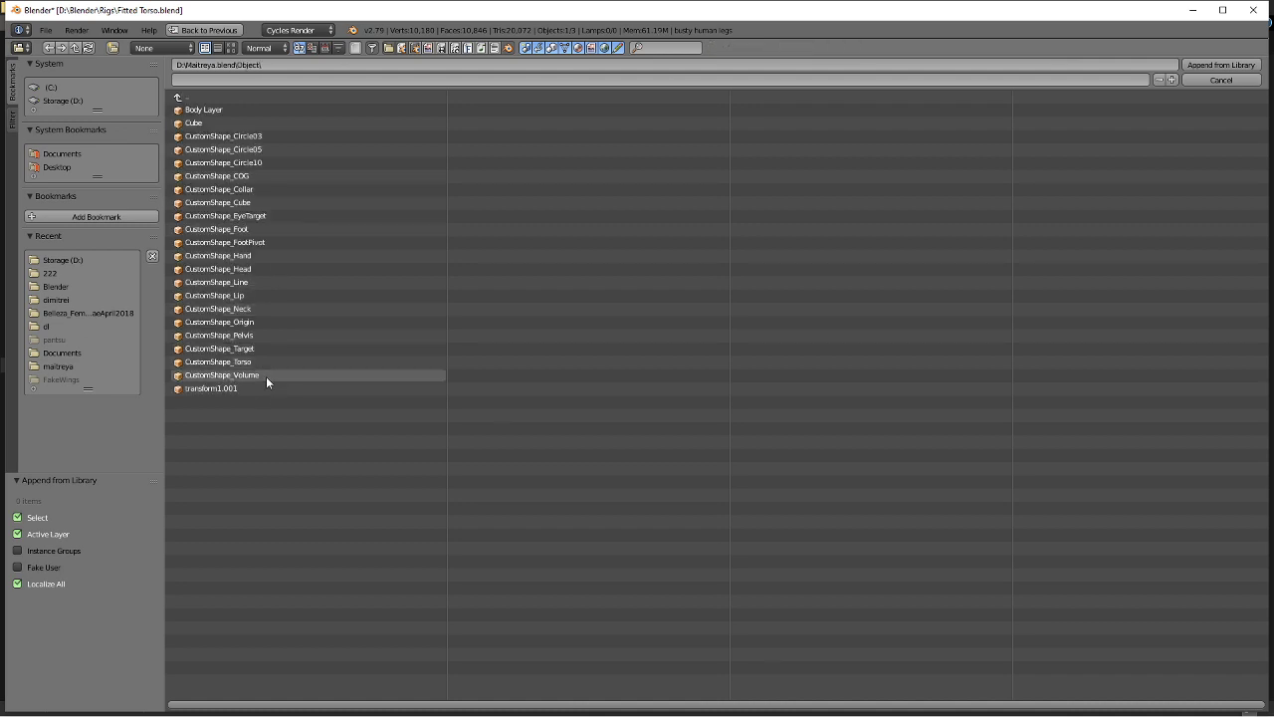
double_click(231, 123)
Delete most of the appended CustomShape helper objects and the busty animal legs mesh from the scene.
right_click(1165, 181)
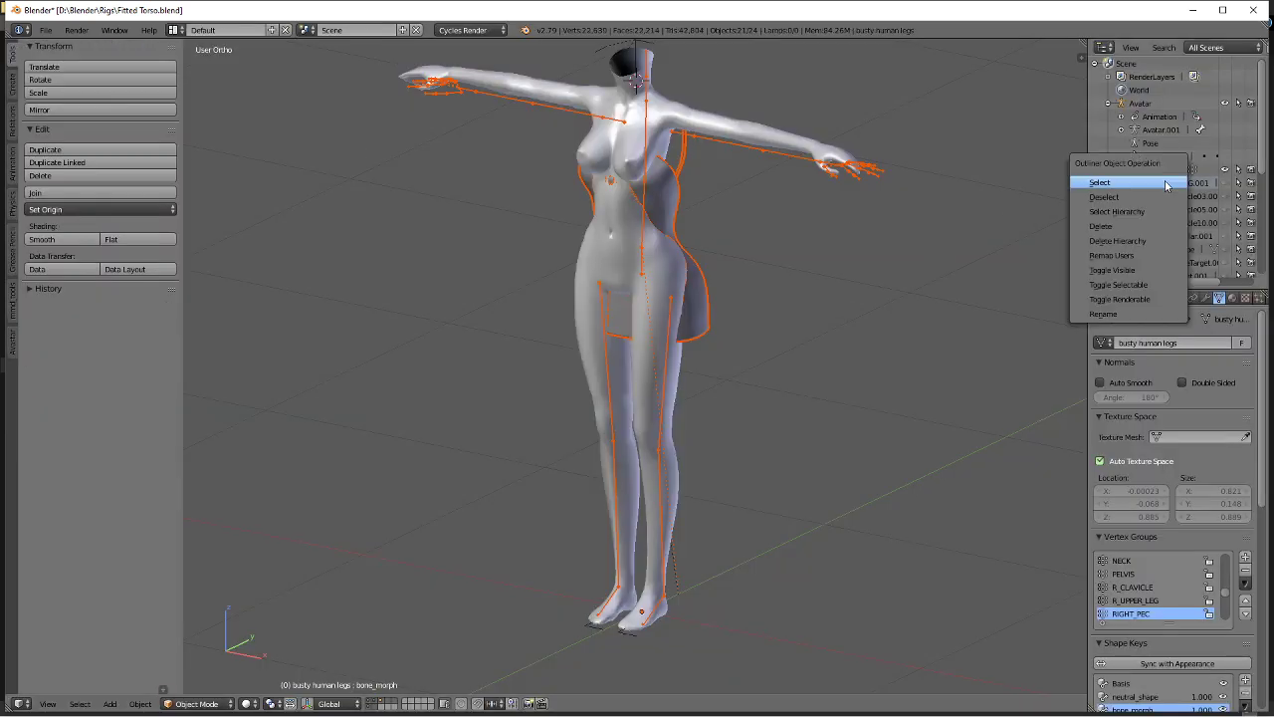
left_click(1154, 226)
right_click(1167, 197)
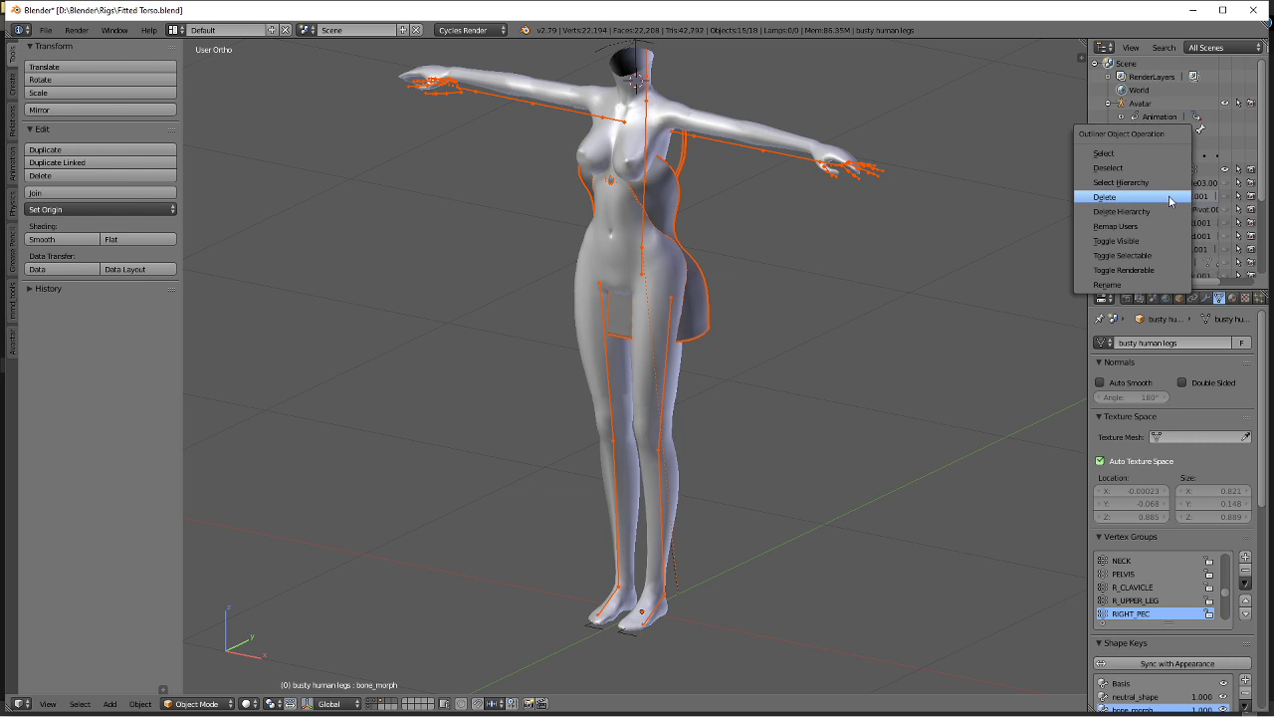
left_click(1169, 197)
right_click(1168, 197)
left_click(1168, 195)
right_click(1163, 199)
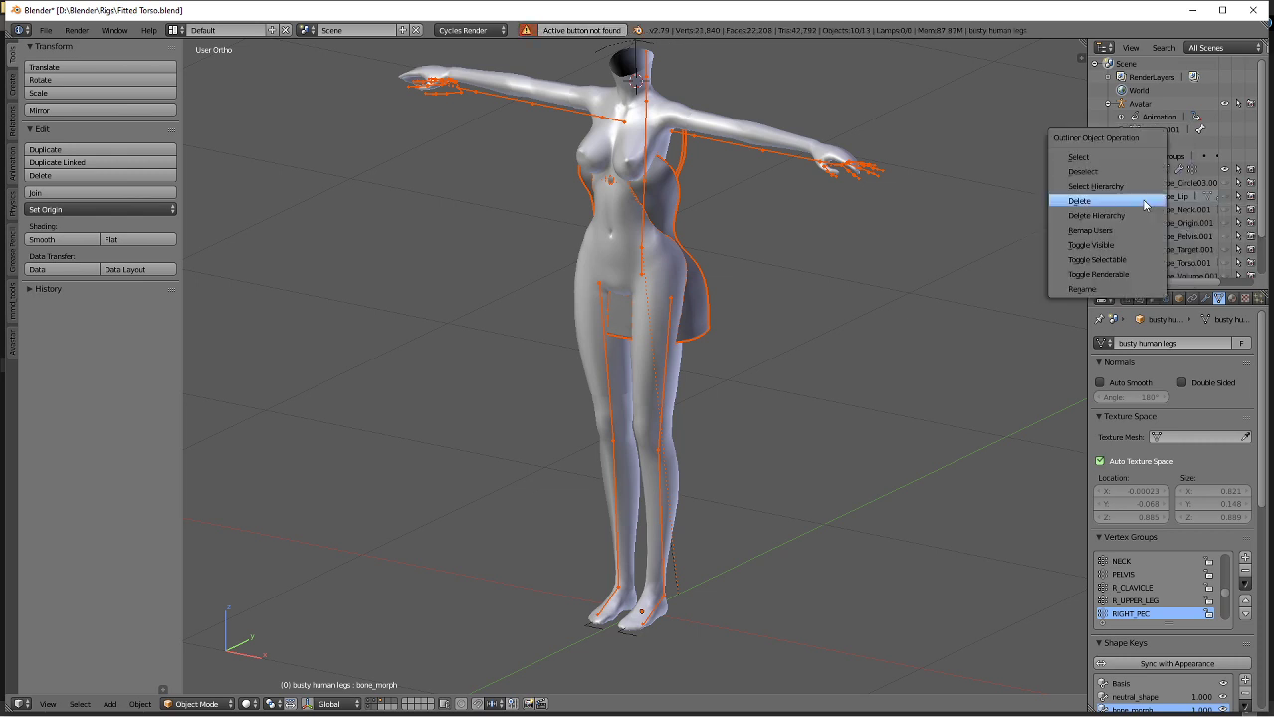
left_click(1158, 199)
Delete the busty human legs mesh and undo that deletion.
right_click(1160, 221)
left_click(1161, 221)
right_click(1159, 222)
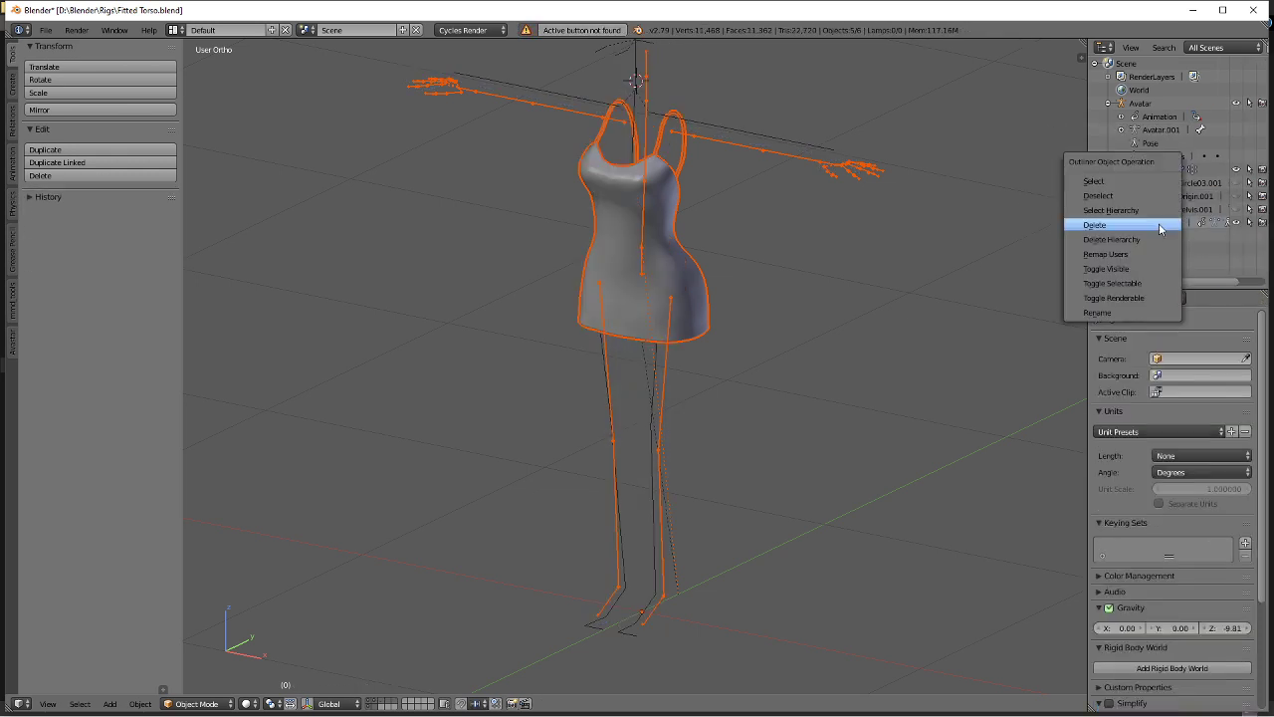
left_click(1159, 223)
key("ctrl+z")
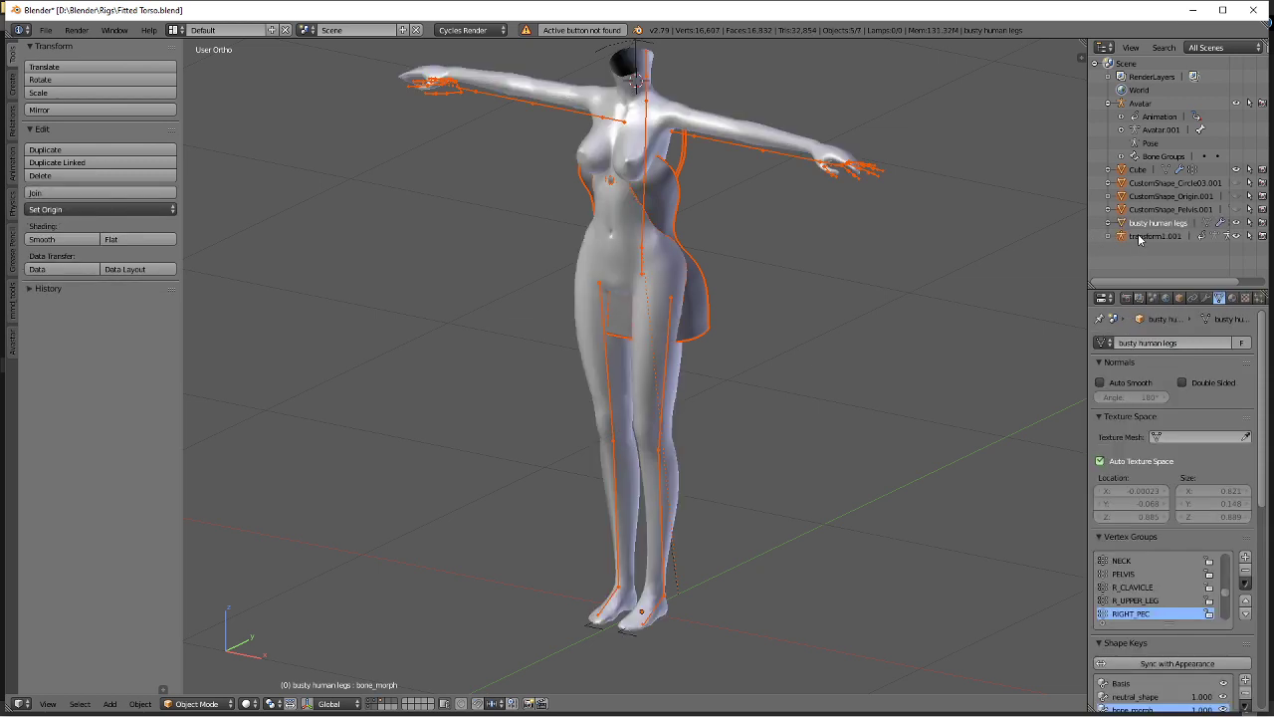
Delete the remaining CustomShape Circle03, Origin and Pelvis helpers and the appended transform1.001 armature.
right_click(1170, 197)
left_click(1170, 197)
right_click(1198, 183)
left_click(1198, 183)
right_click(1166, 198)
left_click(1166, 198)
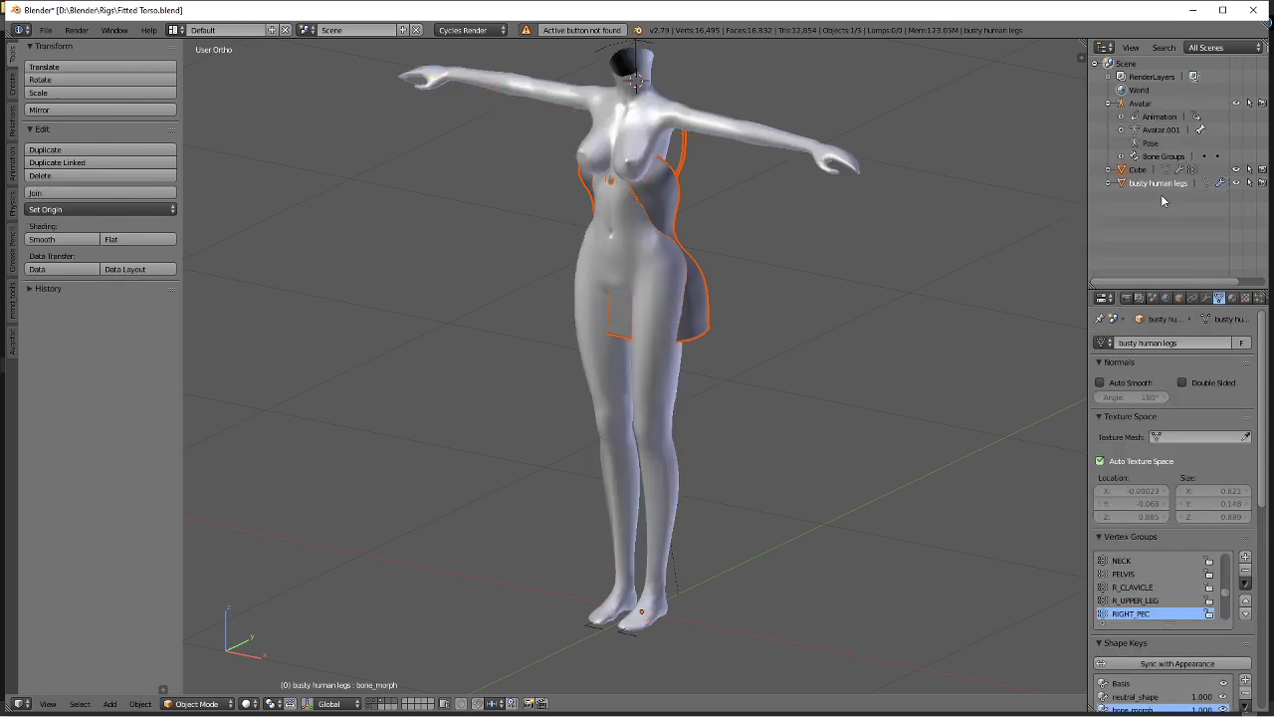
Move the dress over the torso in the side view, about -0.04 along Y and 0.06 along Z.
middle_click_drag(644, 237, 604, 313, "shift")
right_click(633, 291)
key("KP_3")
key("KP_Decimal")
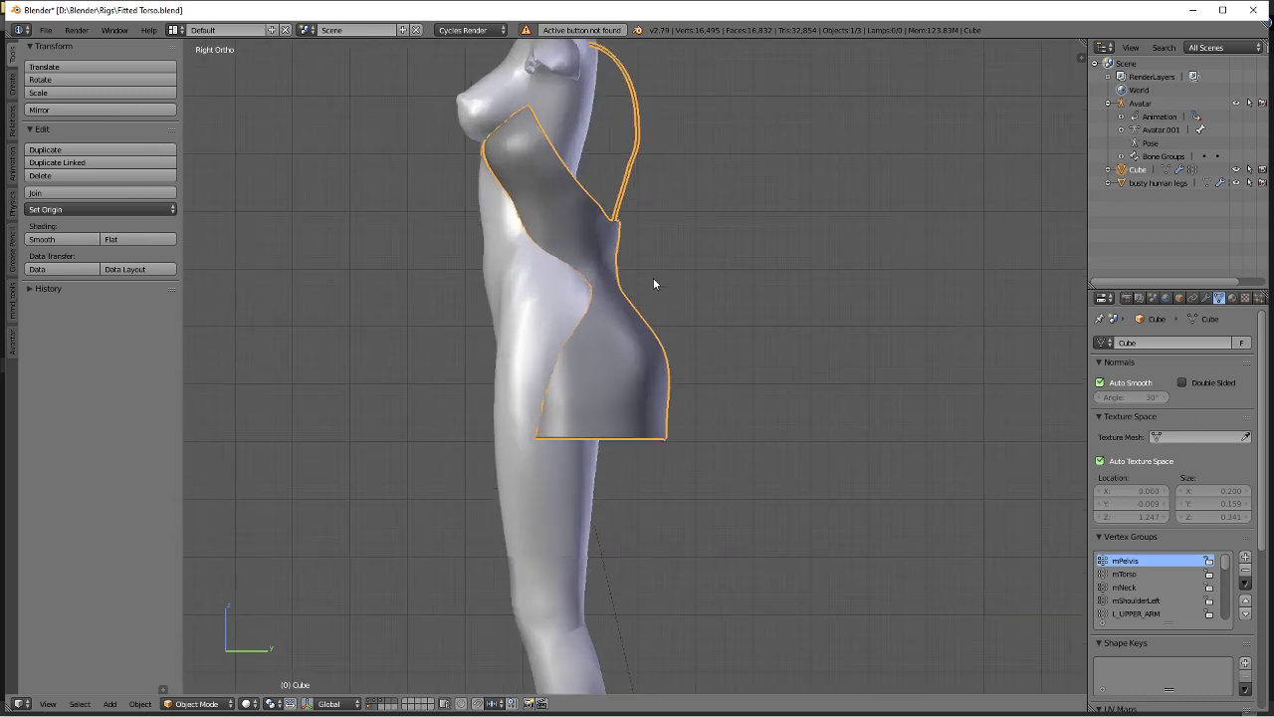
key("z")
key("g")
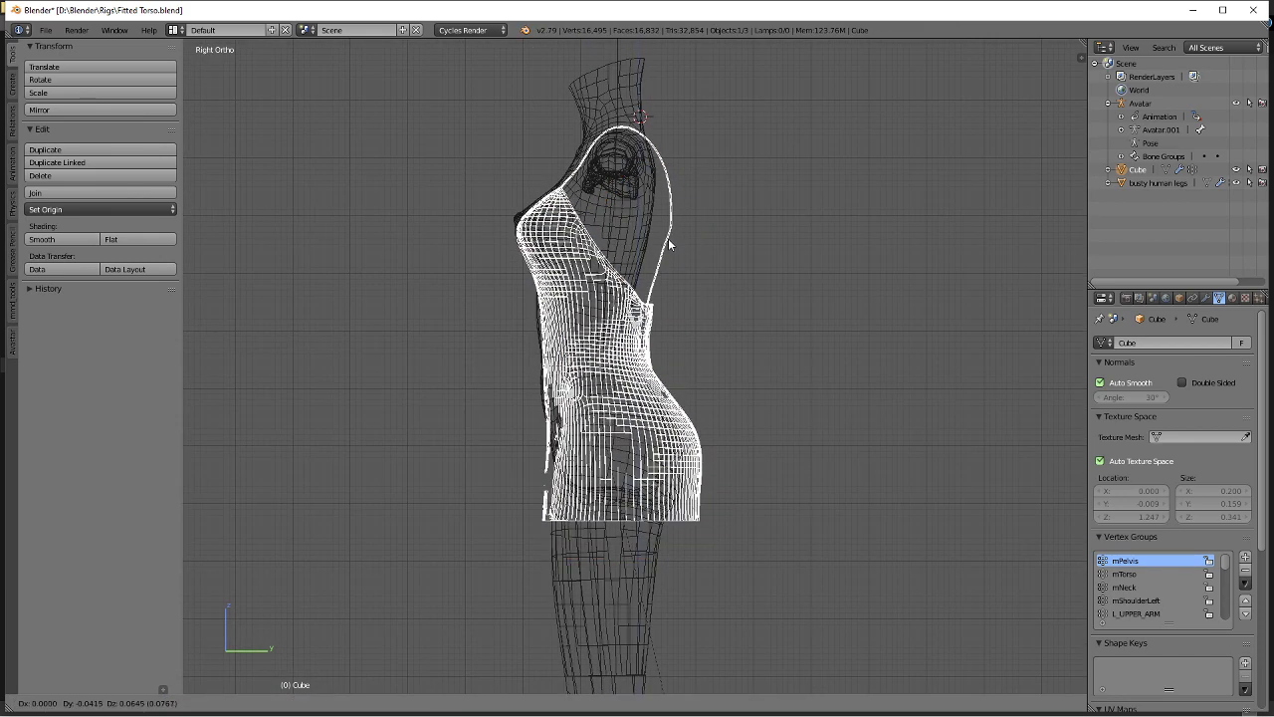
left_click(665, 245)
key("z")
left_click(649, 324)
scroll(703, 310, "up", 3)
mouse_move(557, 303)
middle_mouse_down()
mouse_move(703, 309)
mouse_move(723, 352)
mouse_move(677, 281)
mouse_move(659, 342)
mouse_move(641, 307)
mouse_move(651, 328)
middle_mouse_up()
scroll(722, 348, "down", 3)
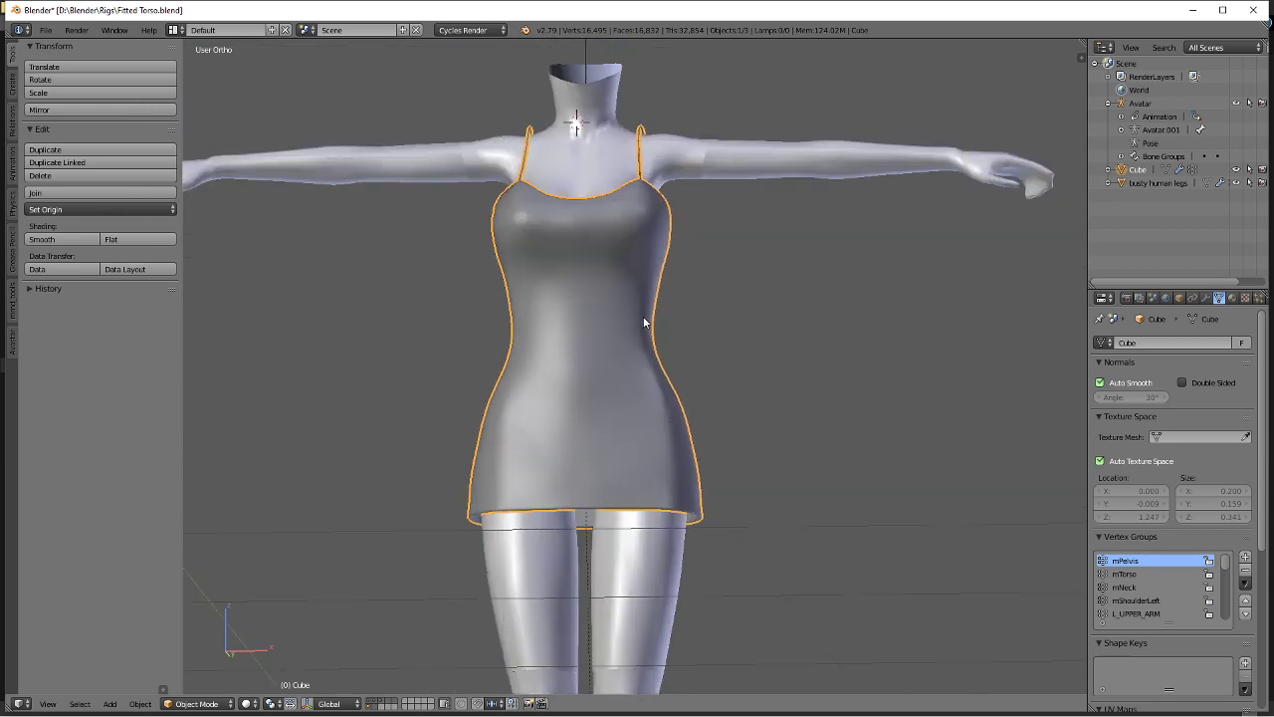
Select the whole dress mesh in Edit Mode and scale it slightly narrower along X.
key("Tab")
key("a")
key("s")
key("x")
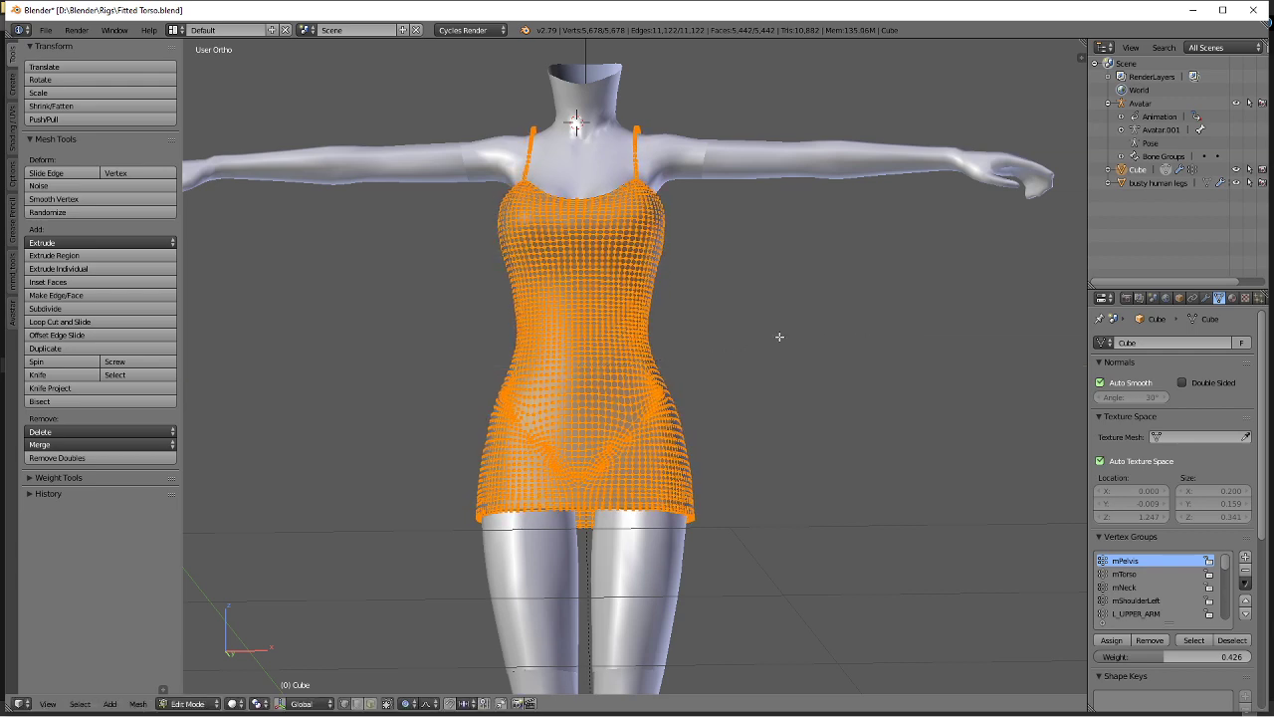
Shift the dress mesh about -0.01 along Y and scale it to about 0.90 along Y.
middle_click_drag(779, 336, 739, 297)
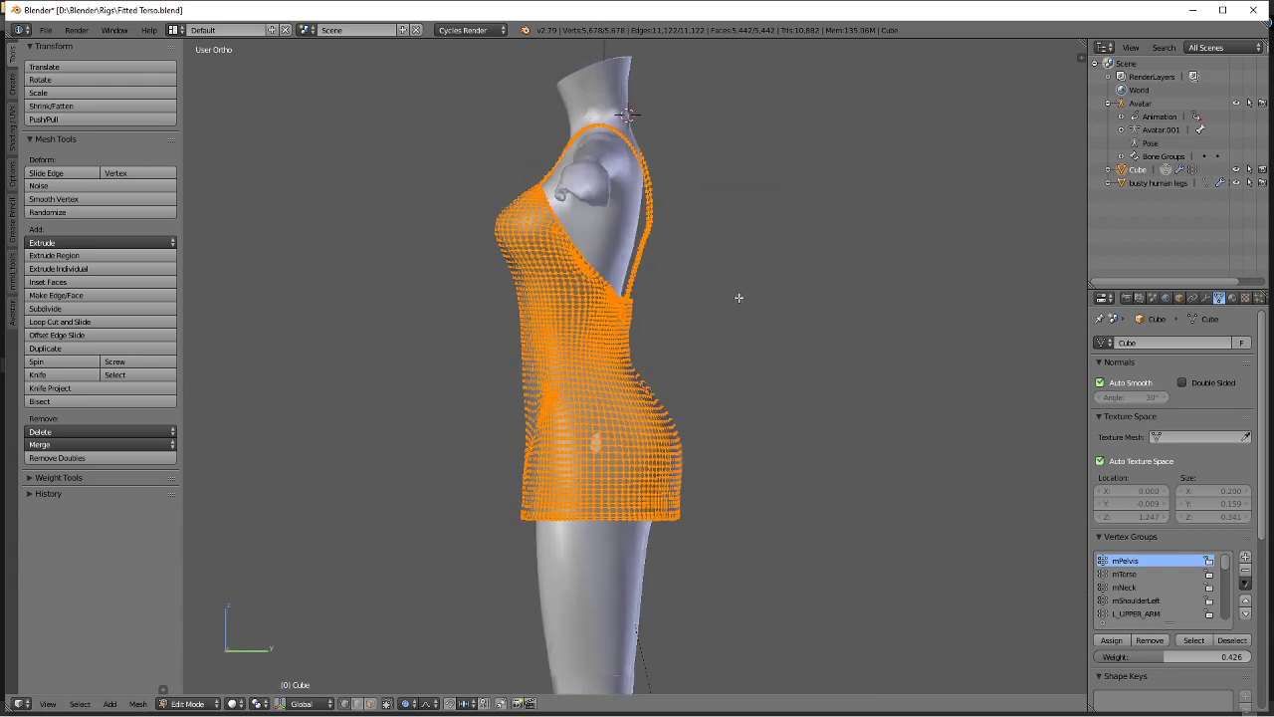
key("KP_3")
scroll(738, 298, "up", 1)
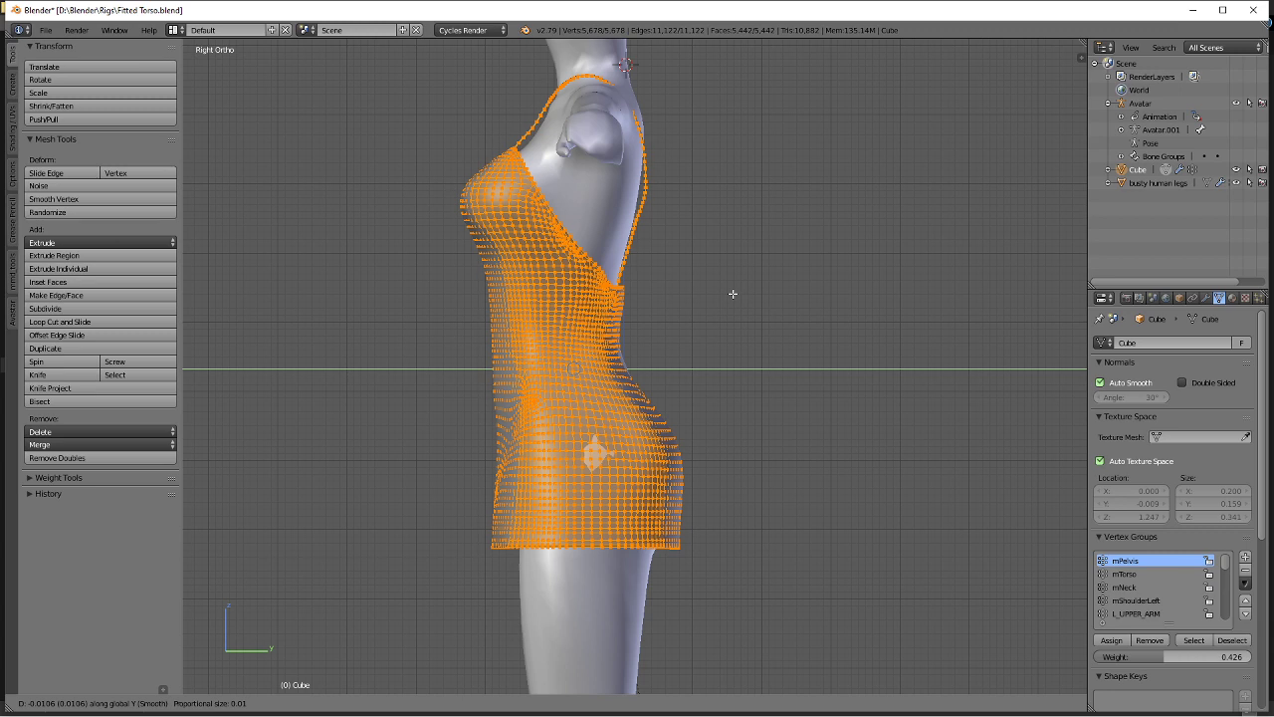
key("s")
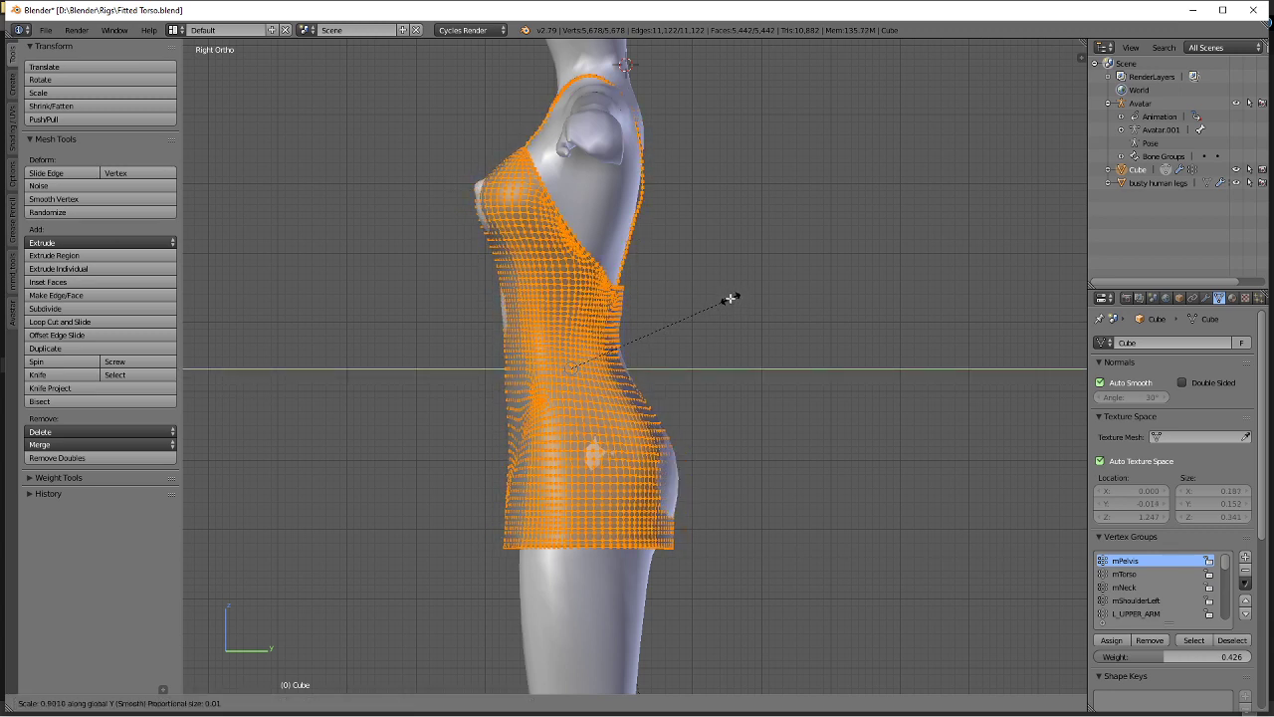
left_click(729, 299)
Scale the whole dress mesh again along X to about 0.93 of its width.
middle_click_drag(680, 297, 565, 320)
scroll(542, 309, "up", 2)
key("x")
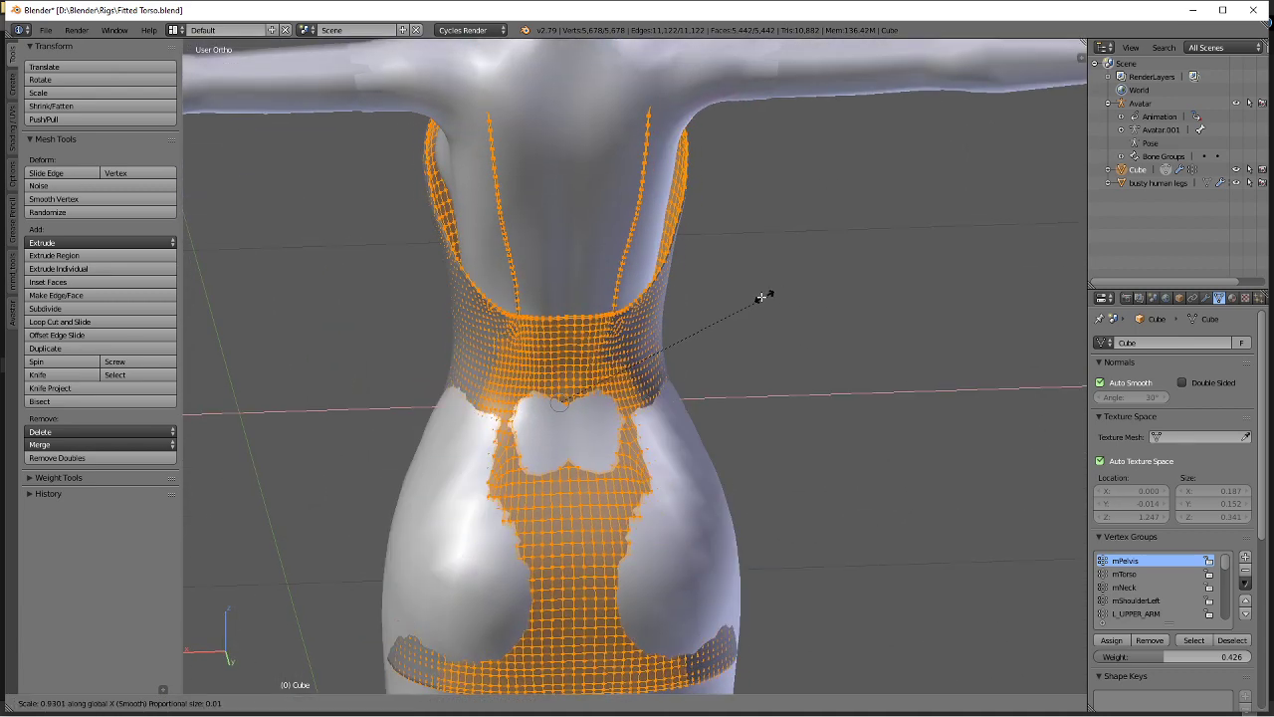
left_click(745, 294)
middle_click_drag(745, 295, 667, 275)
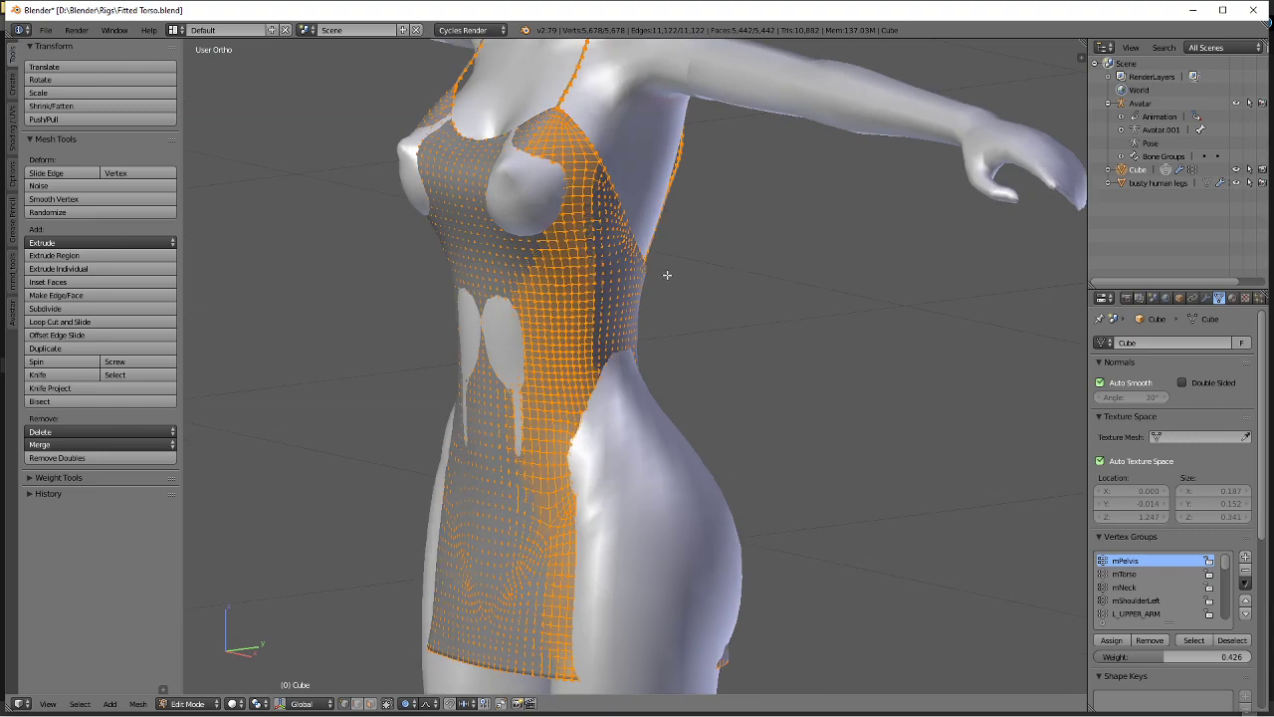
middle_click_drag(587, 231, 429, 243)
middle_click_drag(522, 268, 575, 284)
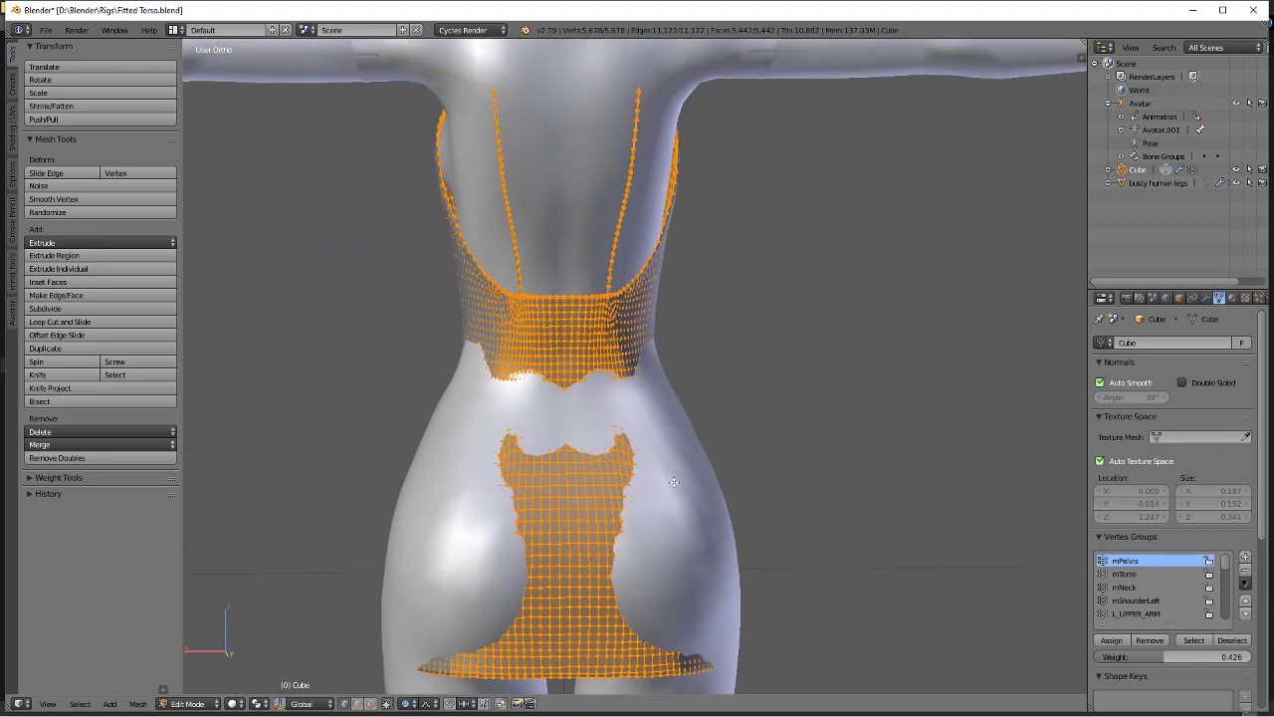
Enlarge the proportional editing size to about 0.32 while trying to pull the skirt's side hem outward along X.
middle_click_drag(525, 569, 606, 444, "shift")
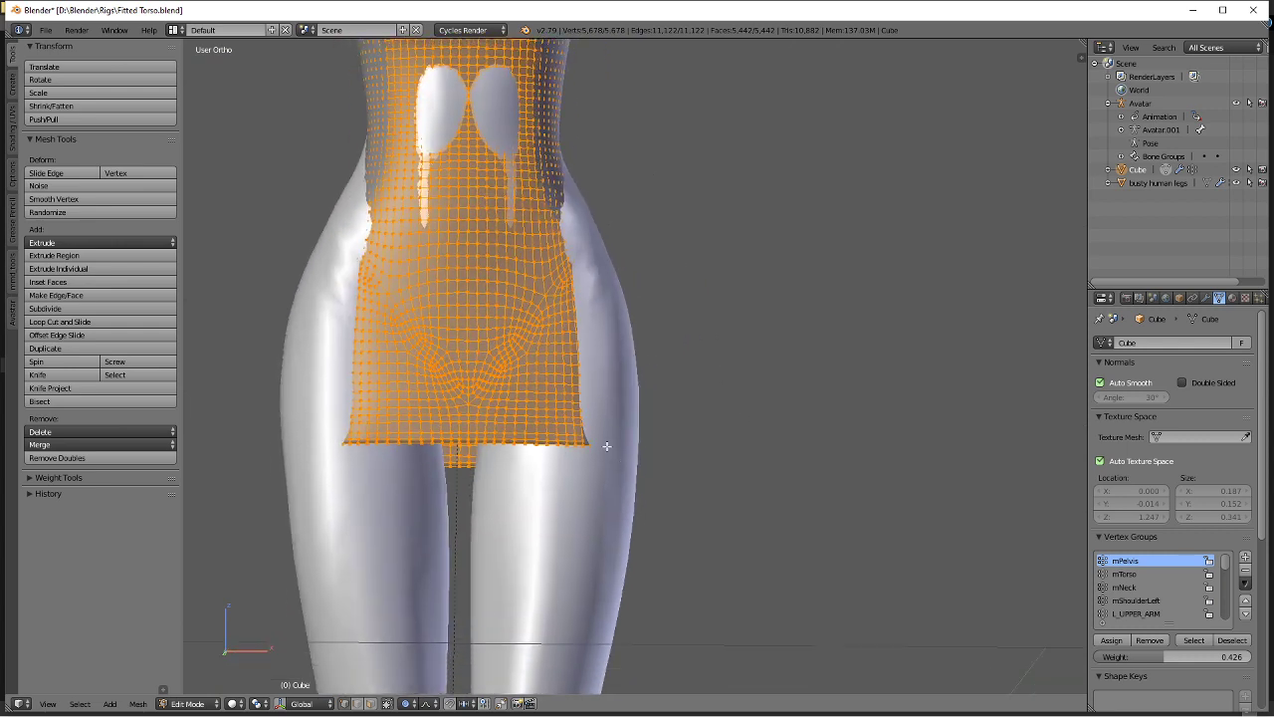
right_click(635, 446)
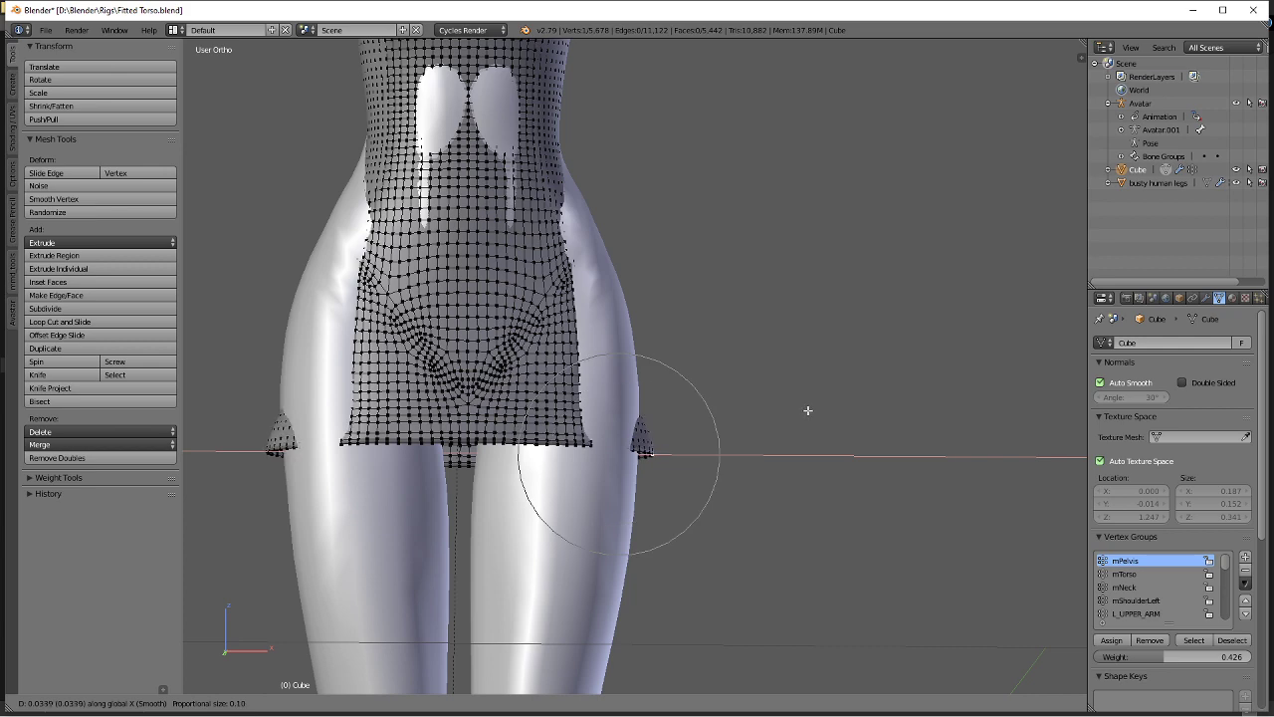
scroll(807, 410, "down", 14)
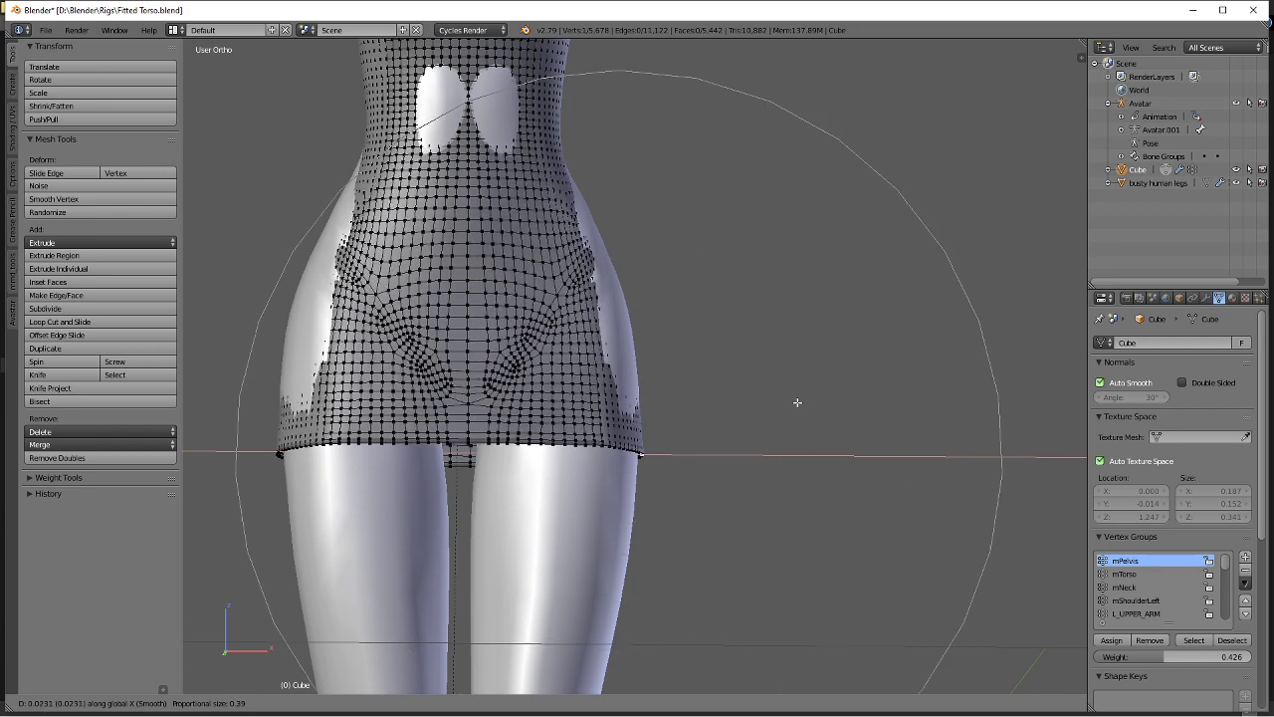
scroll(797, 402, "down", 2)
scroll(798, 402, "up", 4)
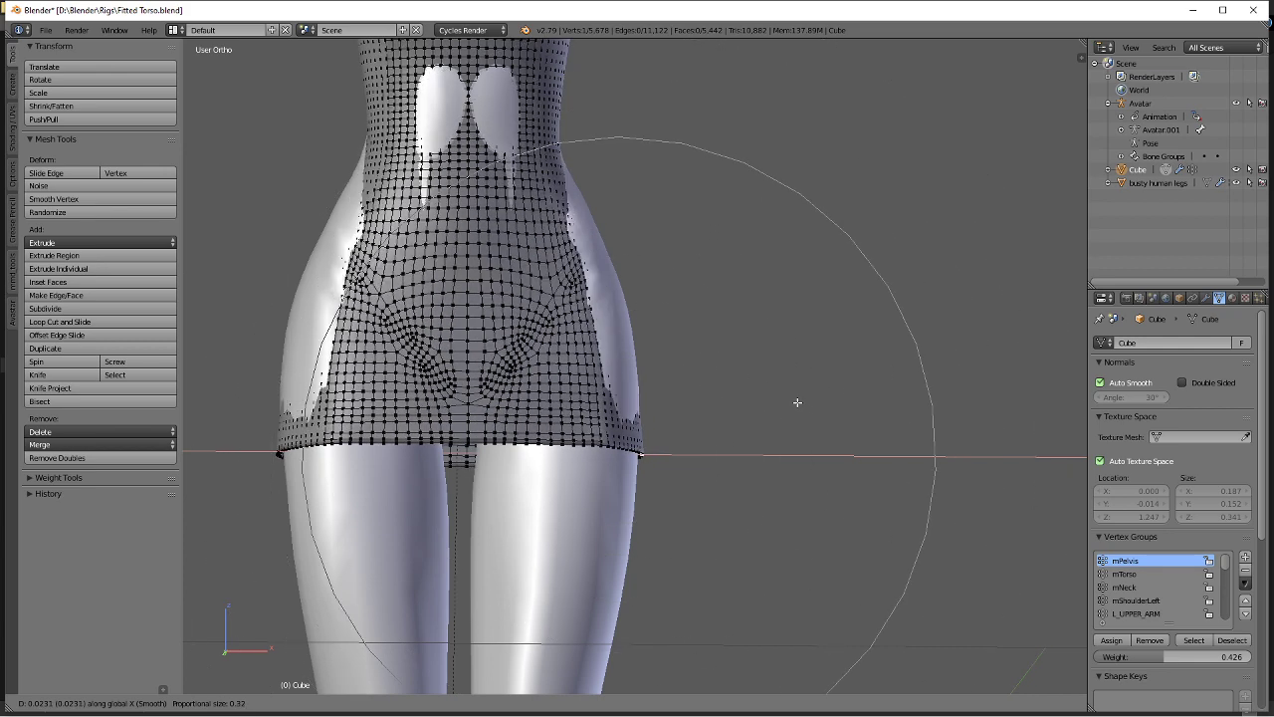
right_click(797, 402)
Pull the side of the dress at the upper hip outward about 0.025 along X with proportional size 0.32.
middle_click_drag(640, 312, 635, 343, "shift")
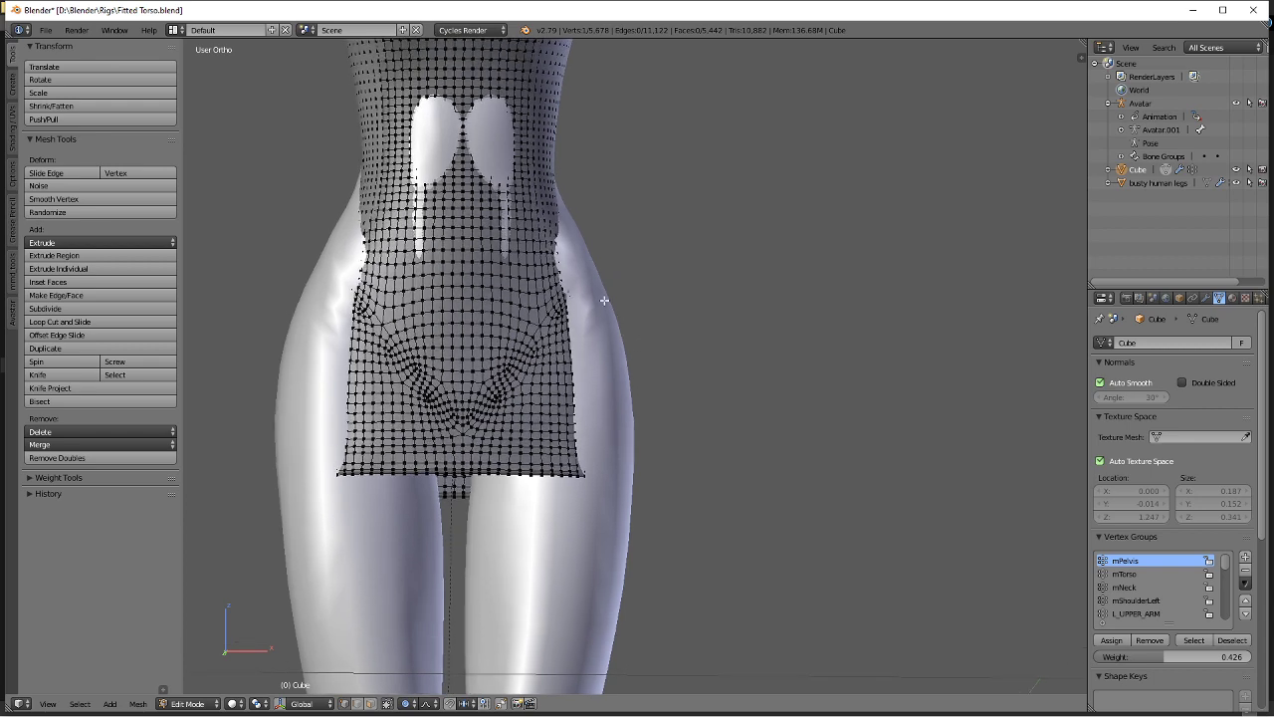
key("g")
key("x")
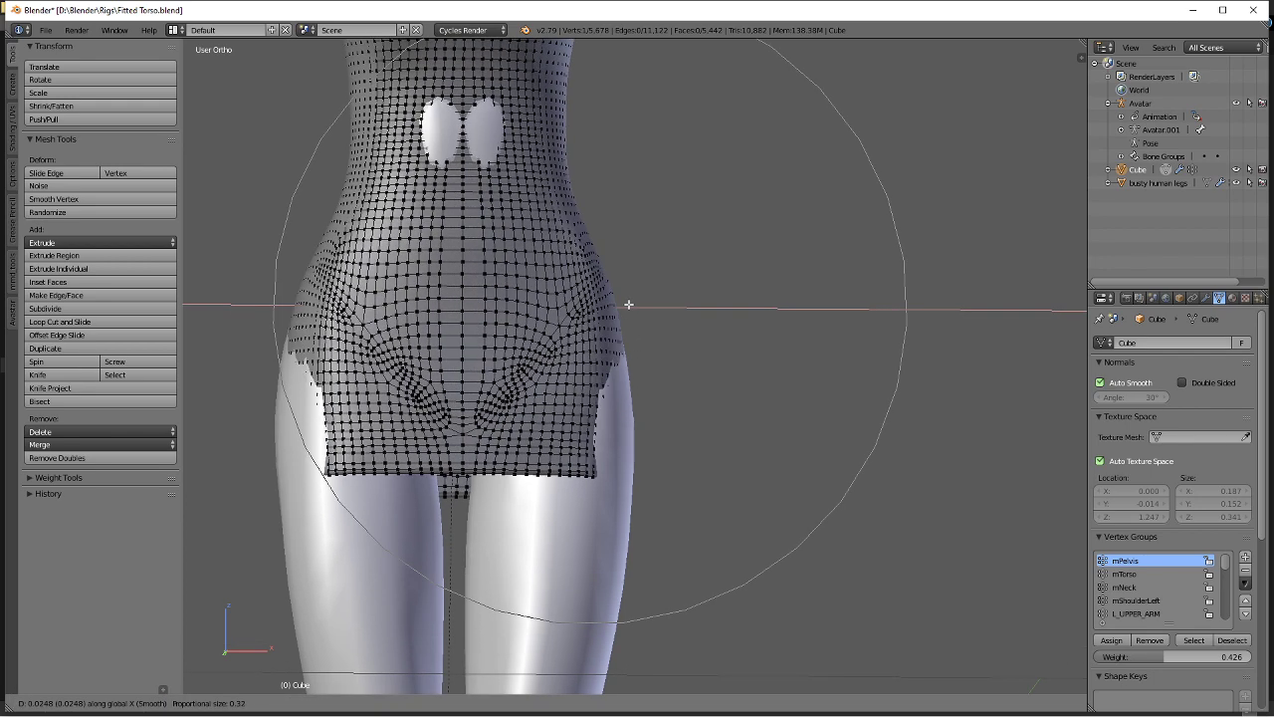
left_click(628, 305)
Widen the skirt along X at the outer thigh by about 0.005, then at the side hem until both cover the legs.
right_click(640, 399)
key("g")
key("x")
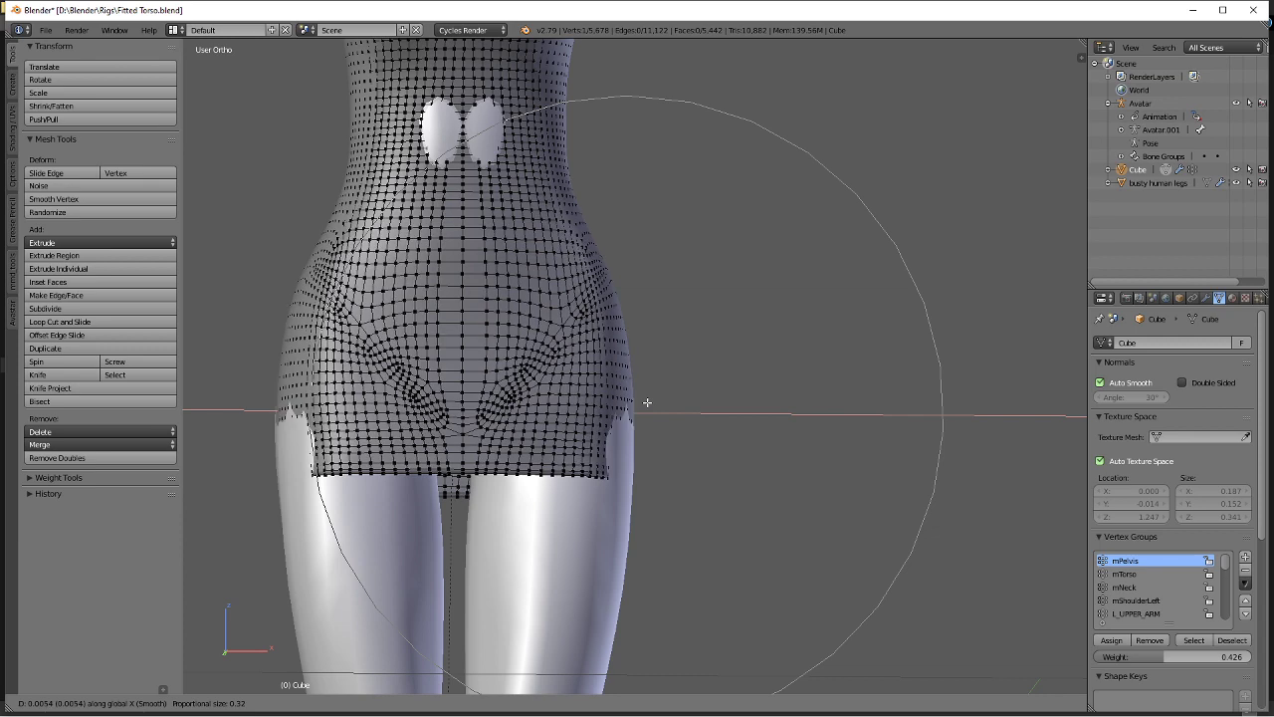
right_click(646, 407)
key("g")
key("x")
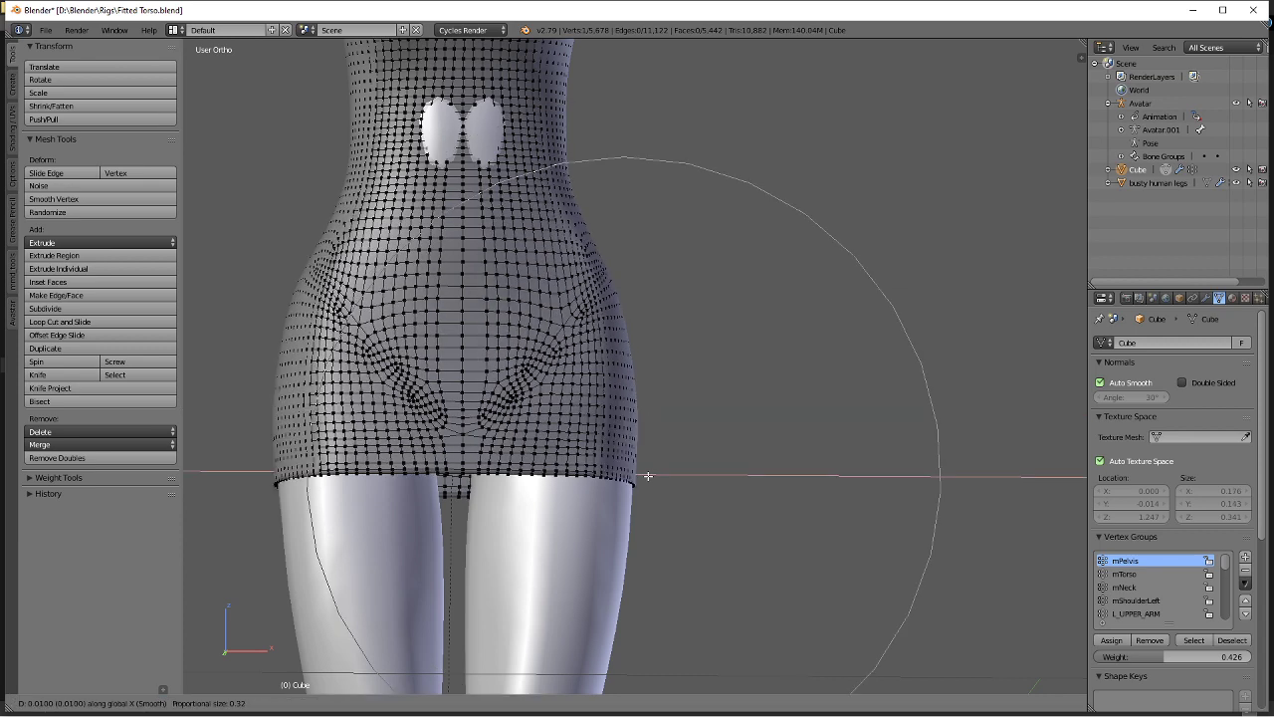
left_click(656, 478)
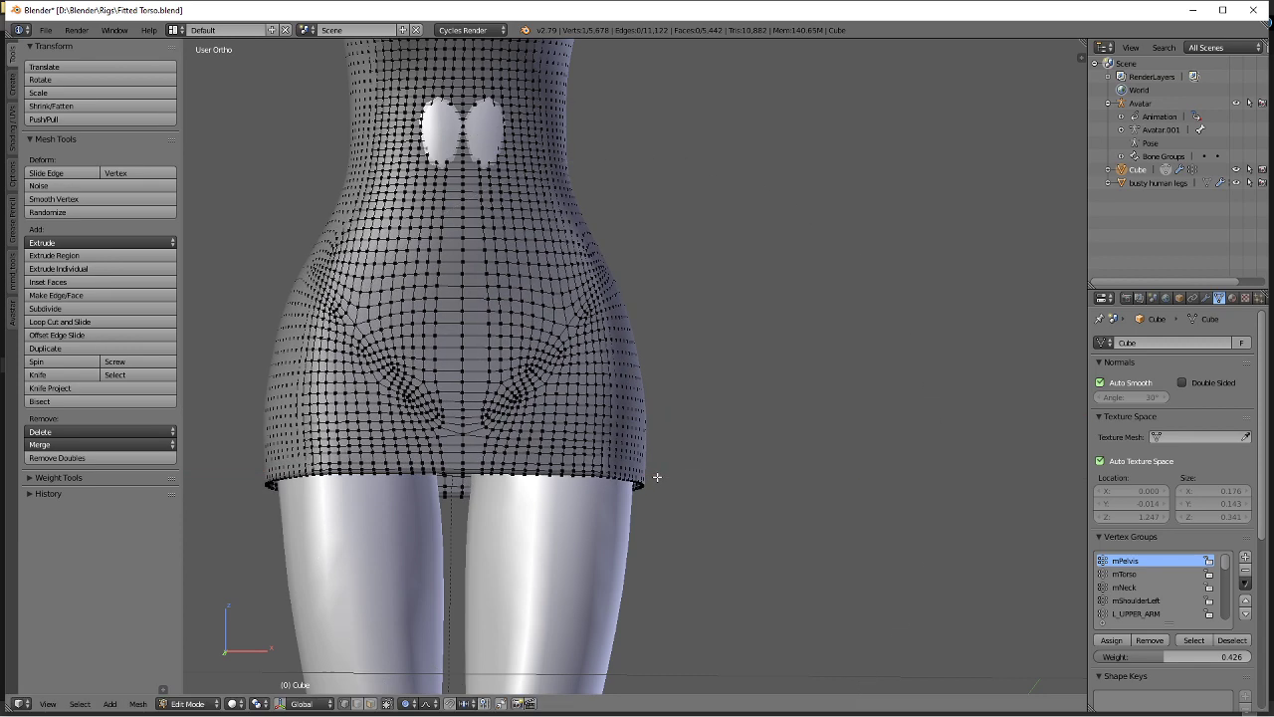
Push the skirt's seat out about 0.007 along Y, then the lower back slightly along Y with proportional size 0.11.
middle_click_drag(466, 240, 487, 347, "shift")
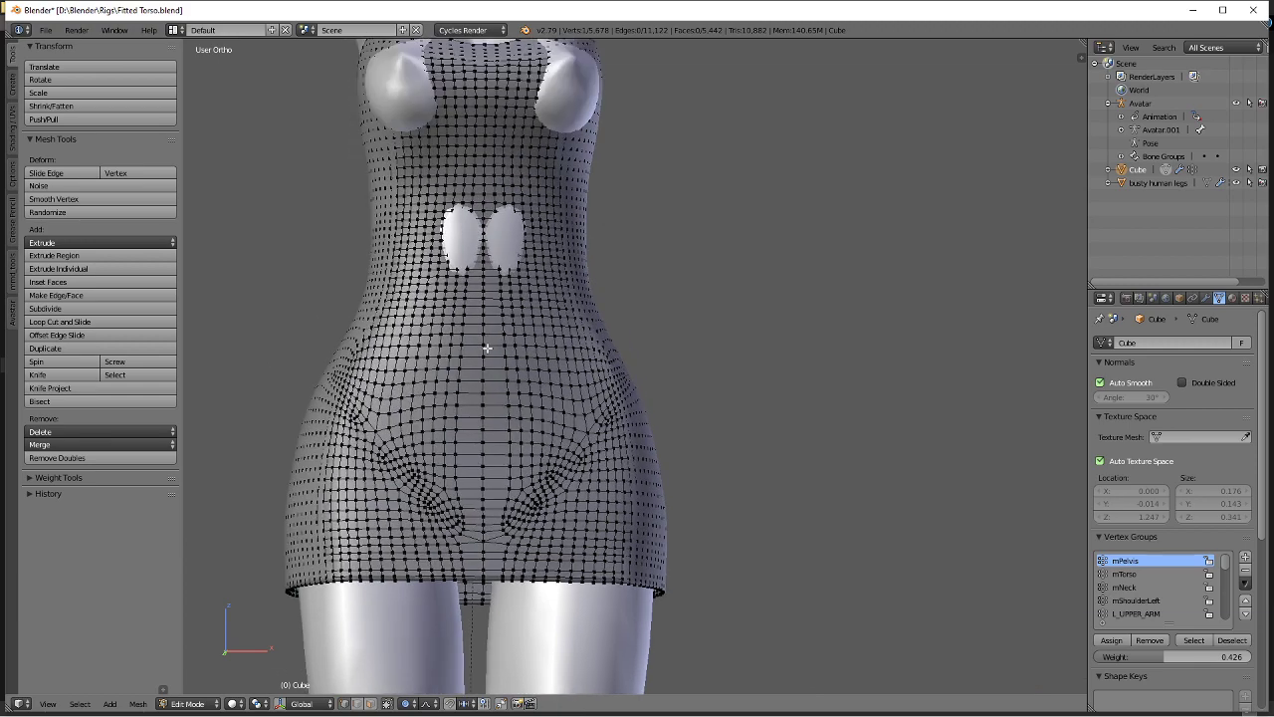
left_click(1206, 298)
middle_click_drag(600, 301, 654, 404)
key("g")
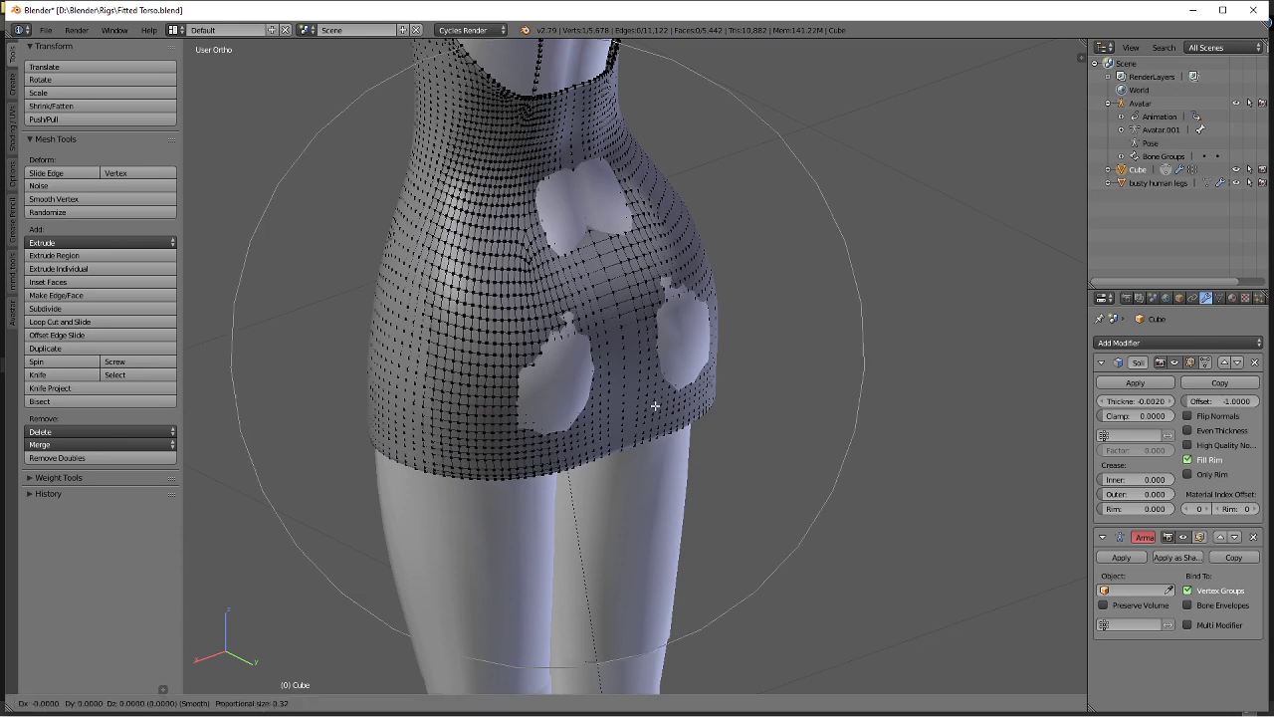
key("y")
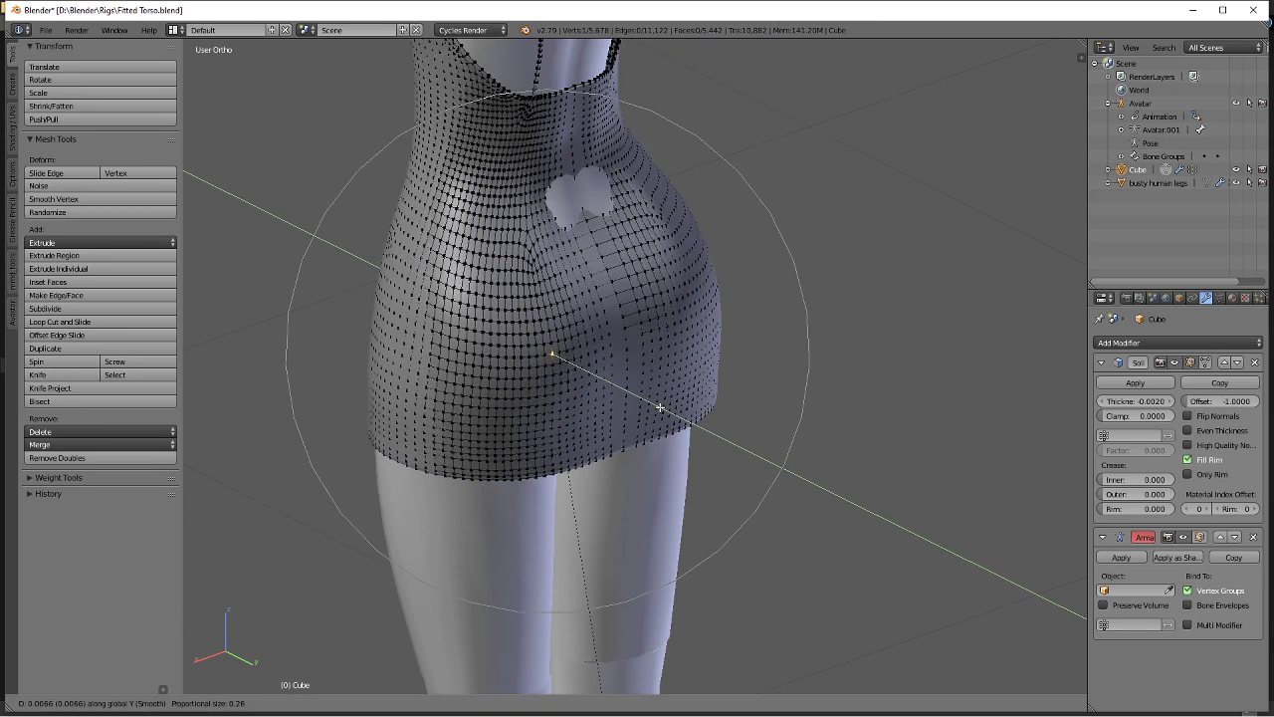
left_click(659, 407)
key("g")
key("y")
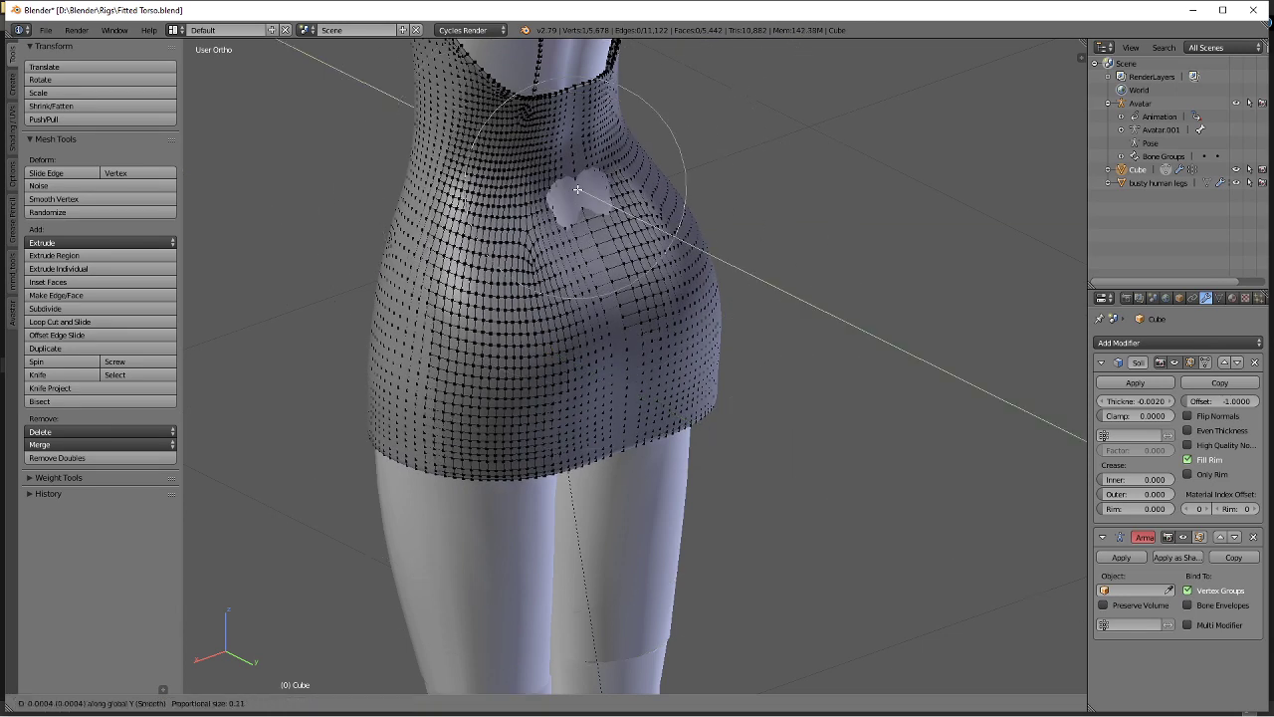
left_click(583, 190)
Pull the front of the dress slightly outward over the upper stomach with proportional size 0.11.
middle_click_drag(583, 190, 518, 489)
key("g")
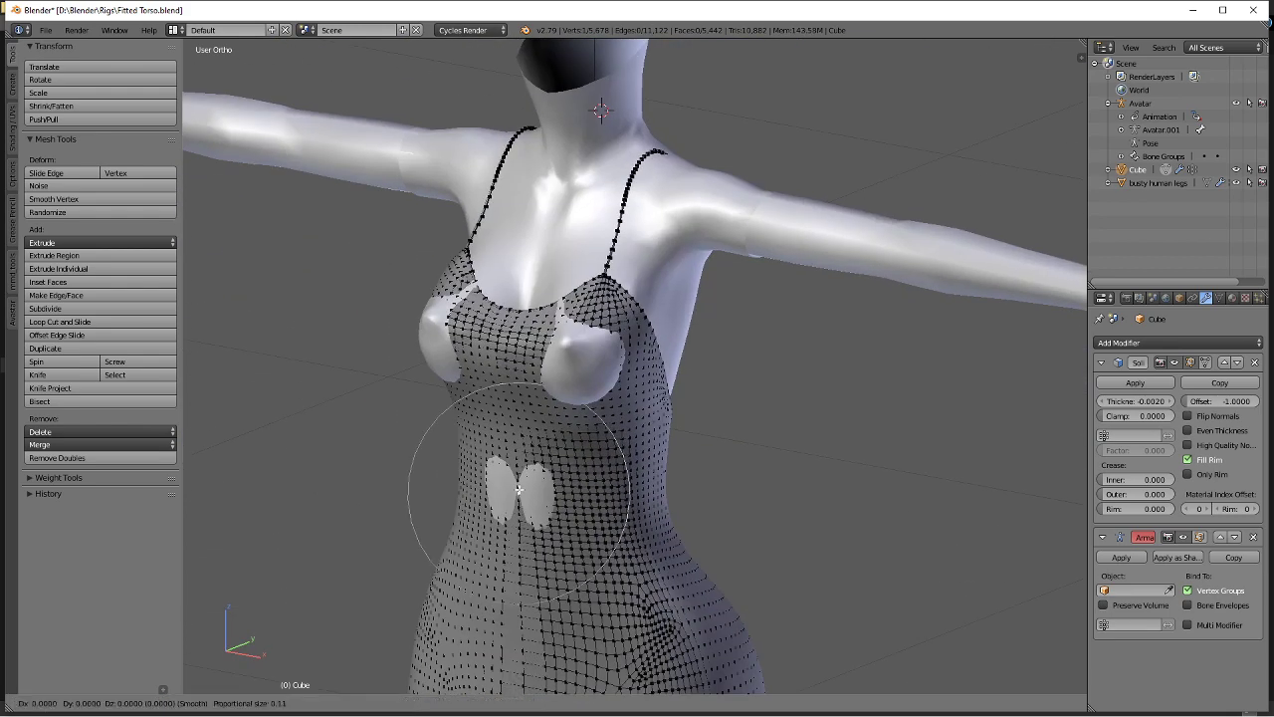
left_click(516, 490)
Set Avatar as the Armature modifier's object and make the Solidify modifier adjust the edit cage.
scroll(566, 364, "up", 3)
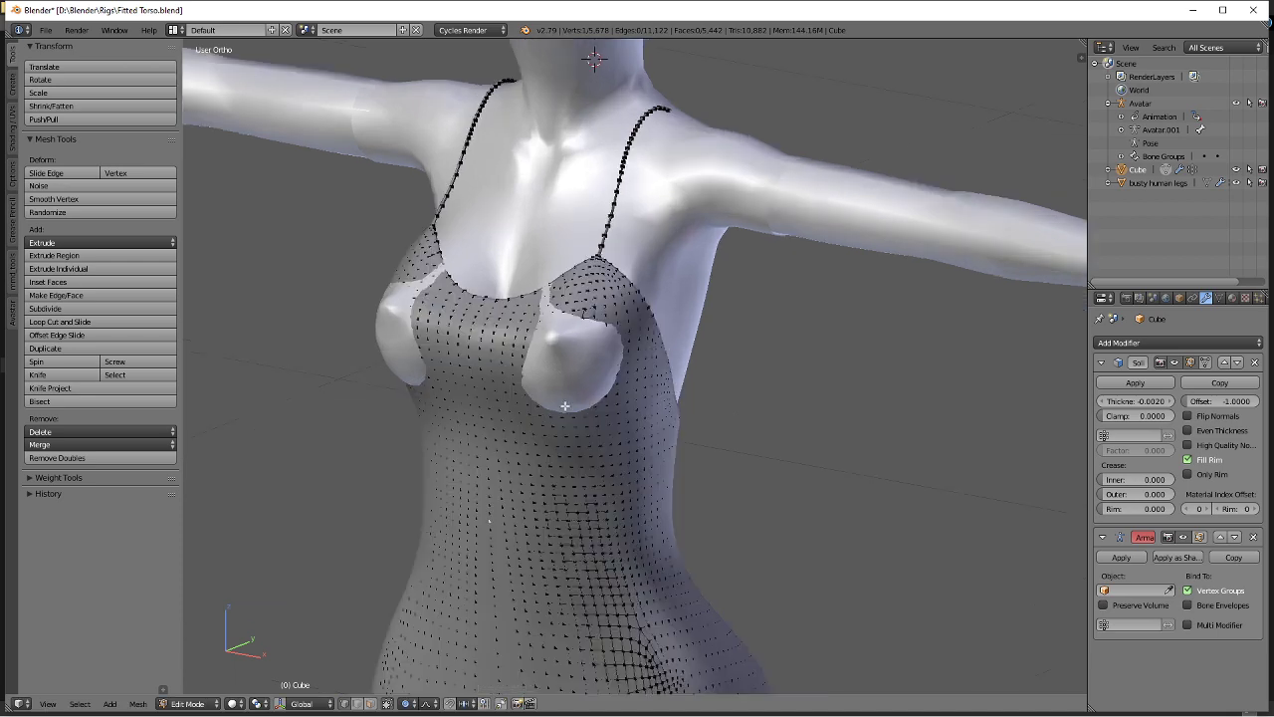
middle_click_drag(566, 364, 692, 303)
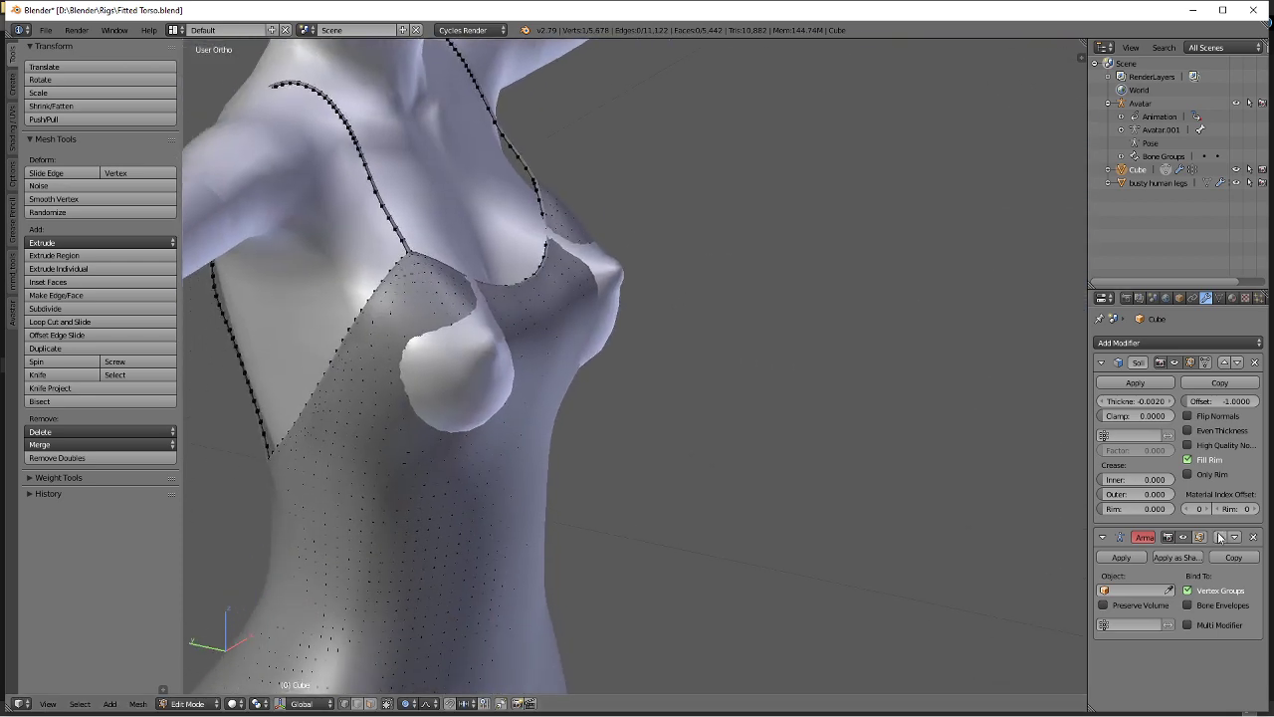
left_click(1137, 587)
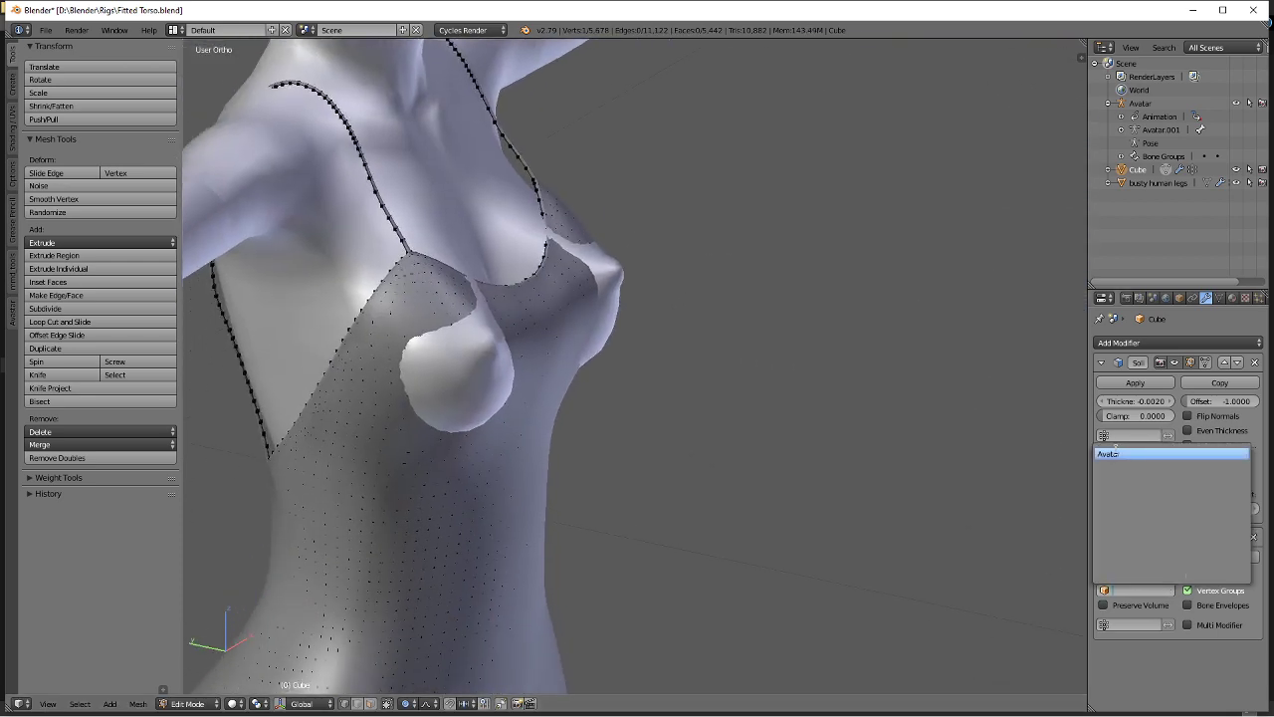
left_click(1114, 453)
left_click(1203, 362)
left_click(1203, 362)
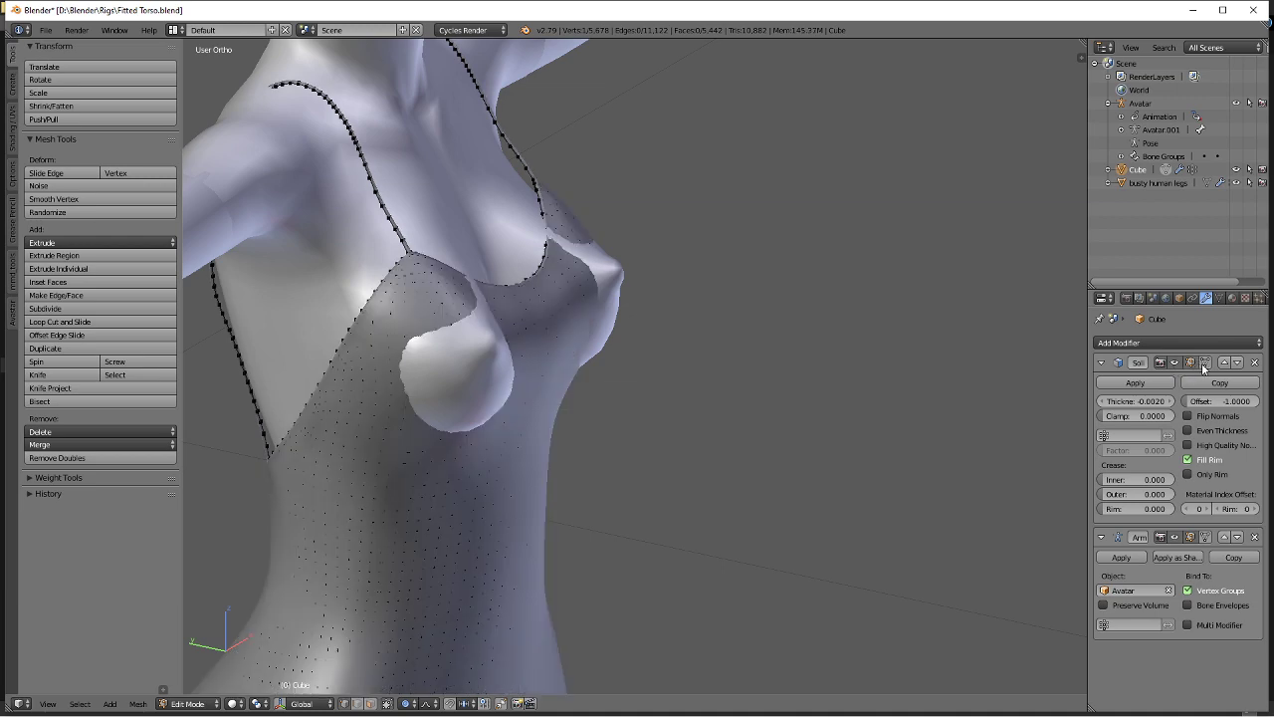
left_click(1204, 363)
Pull the bust outward over the breasts with proportional size 0.10, then shift the outer underbust about -0.005 along X.
scroll(656, 331, "up", 2)
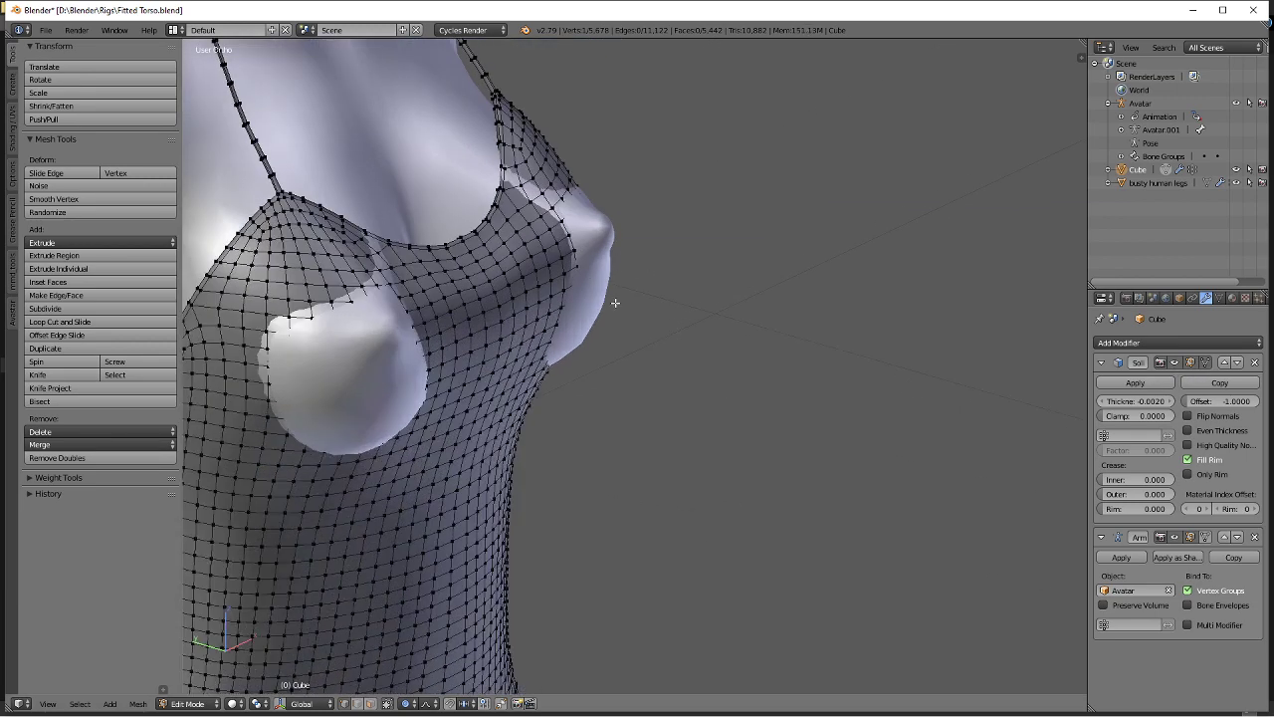
key("g")
scroll(631, 304, "up", 3)
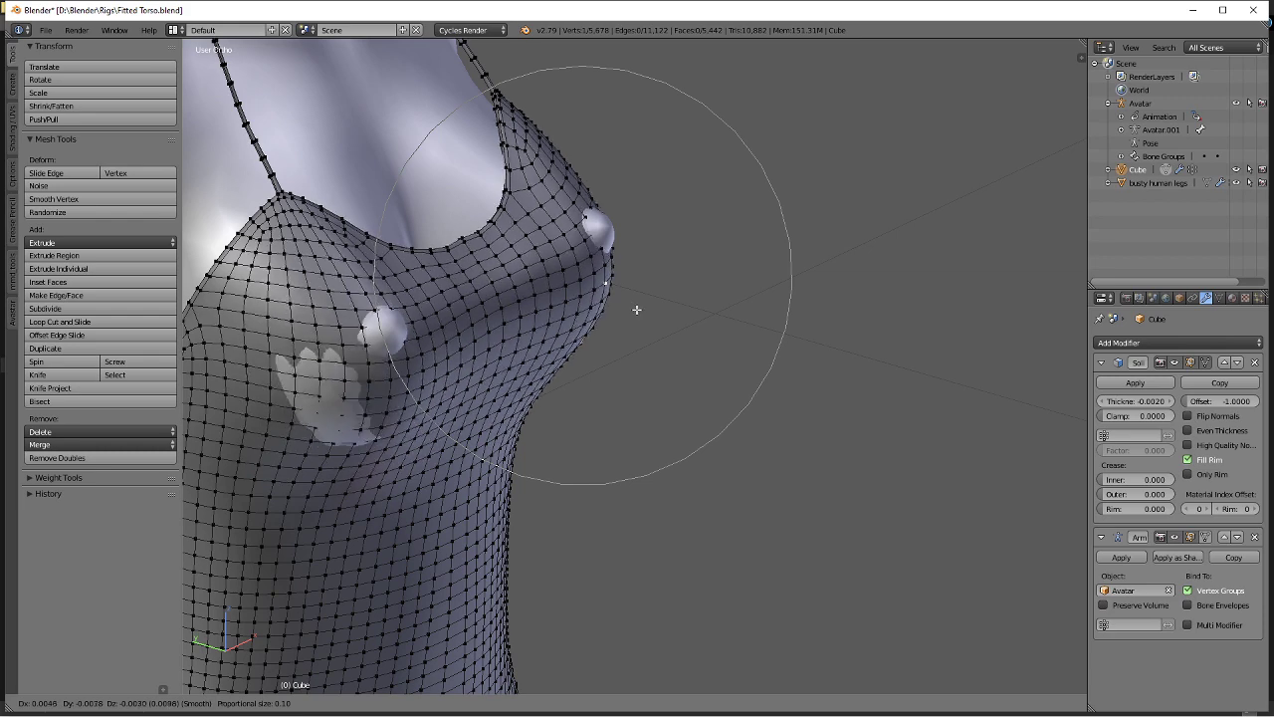
left_click(637, 309)
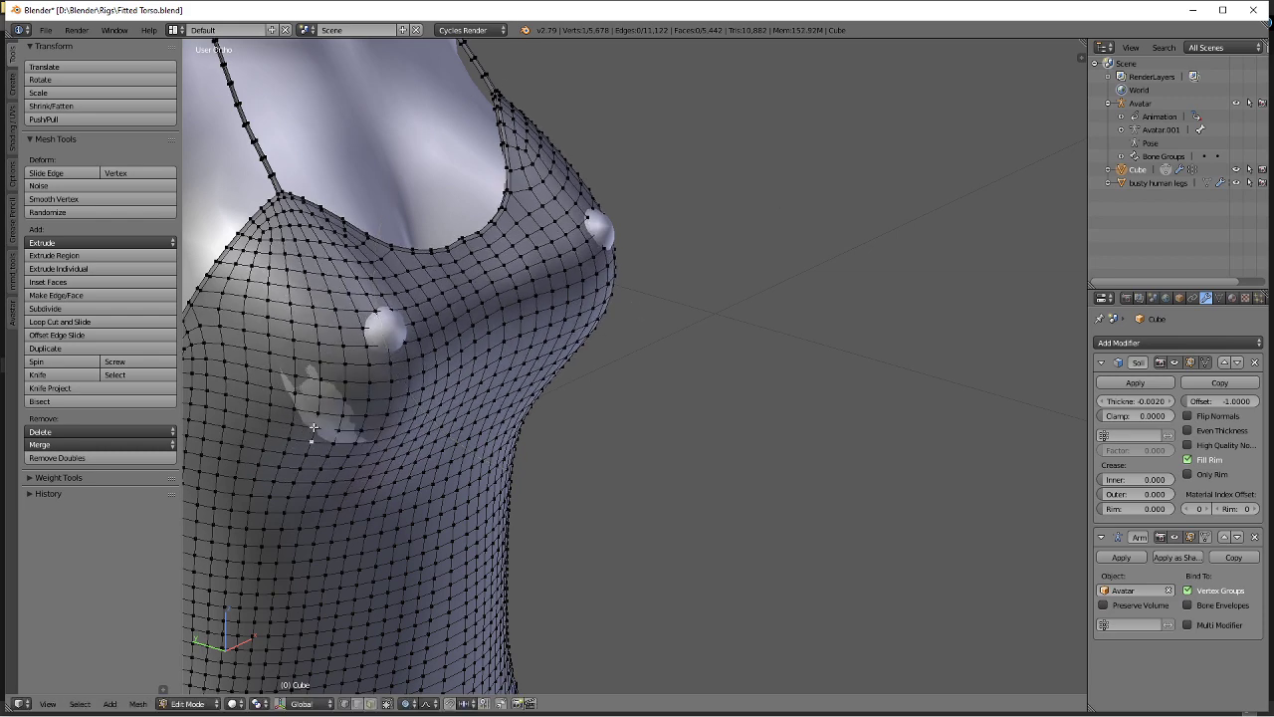
key("g")
key("x")
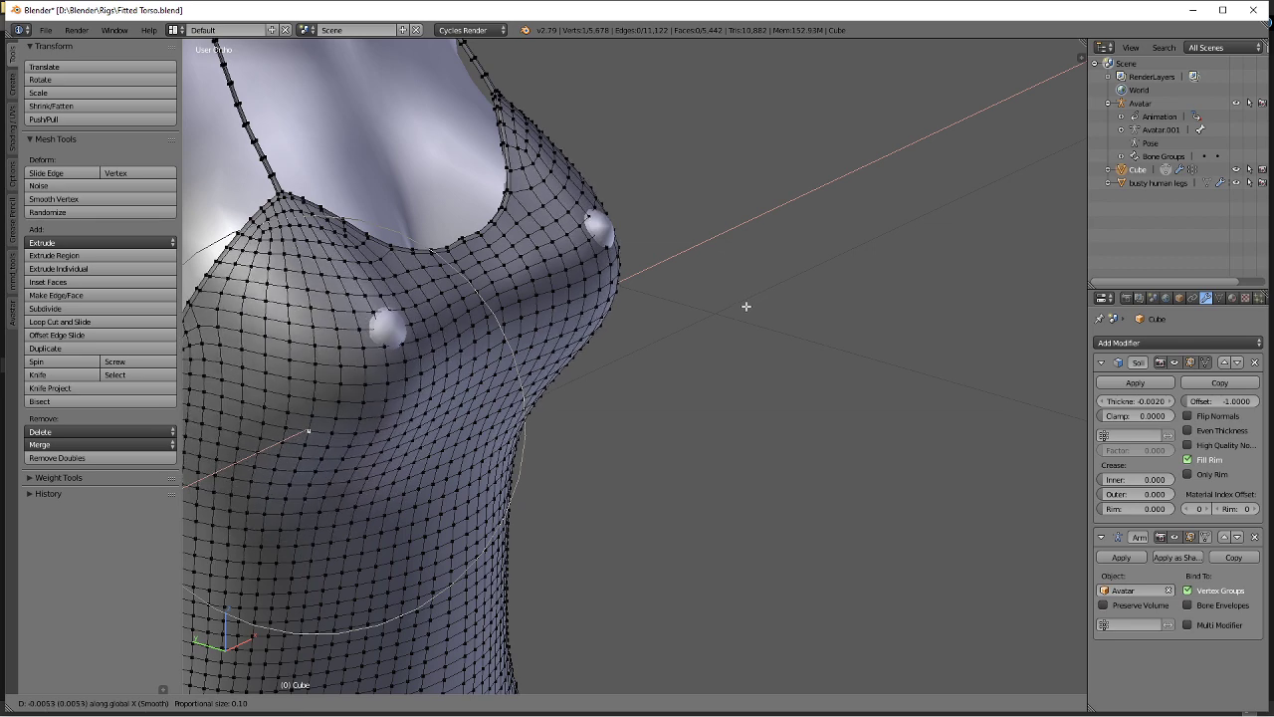
left_click(747, 306)
Pull the tip of the bust outward over the breast with proportional size reduced to 0.08.
middle_click_drag(622, 236, 648, 219)
key("g")
scroll(652, 220, "up", 5)
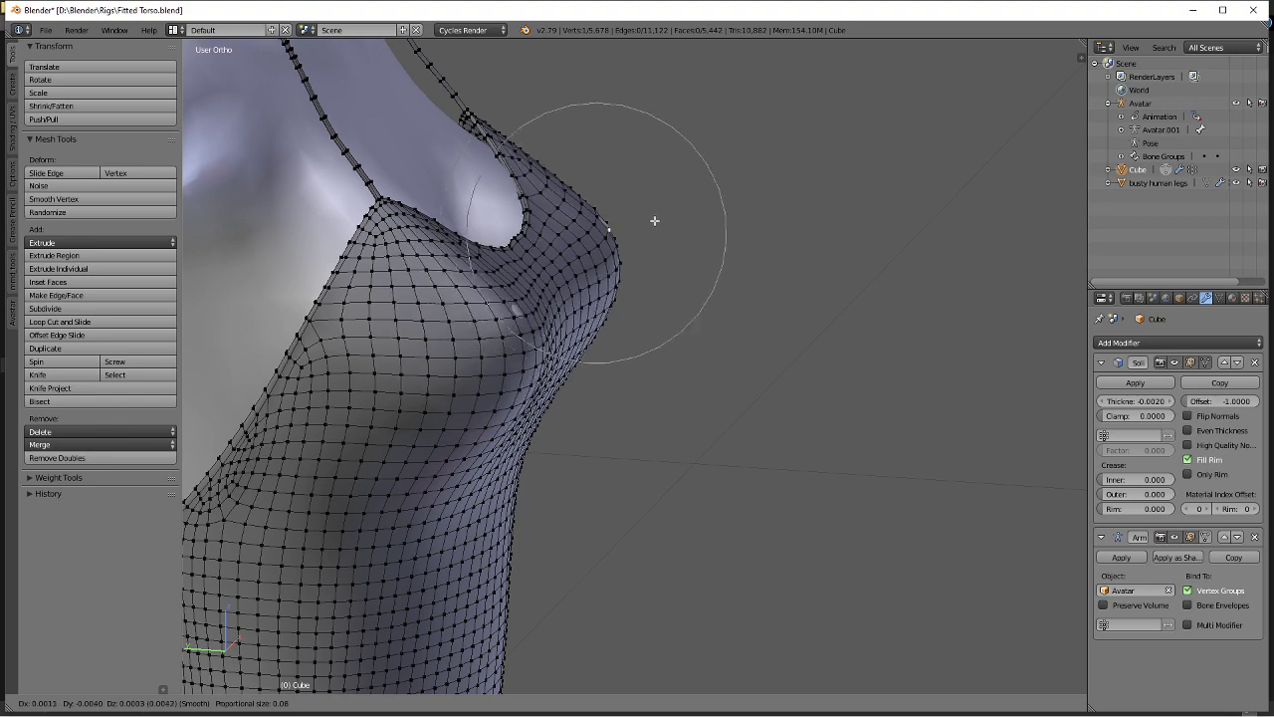
left_click(661, 218)
Slide the vertices at the middle of the front neckline along their edges to smooth the neckline's rim.
middle_click_drag(660, 220, 527, 259)
middle_click_drag(432, 259, 525, 360, "shift")
scroll(525, 360, "up", 3)
middle_click_drag(458, 307, 540, 369)
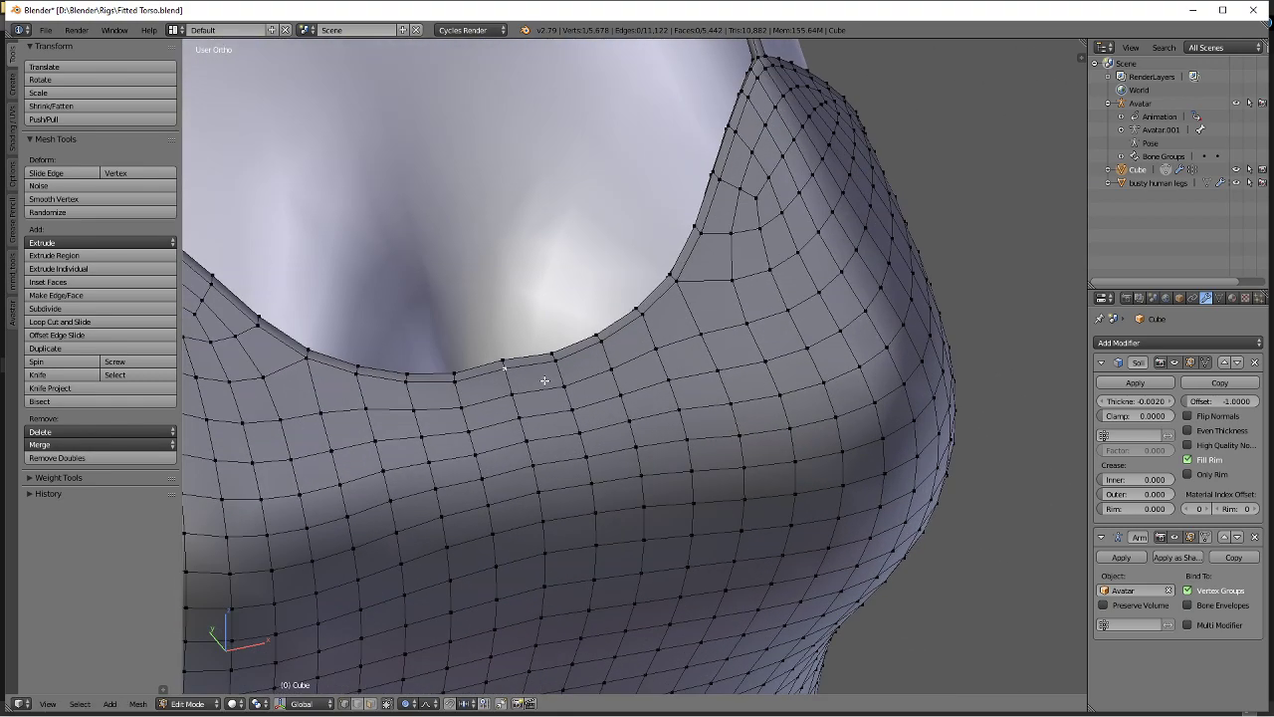
key("shift+v")
left_click(539, 388)
right_click(509, 364)
key("shift+v")
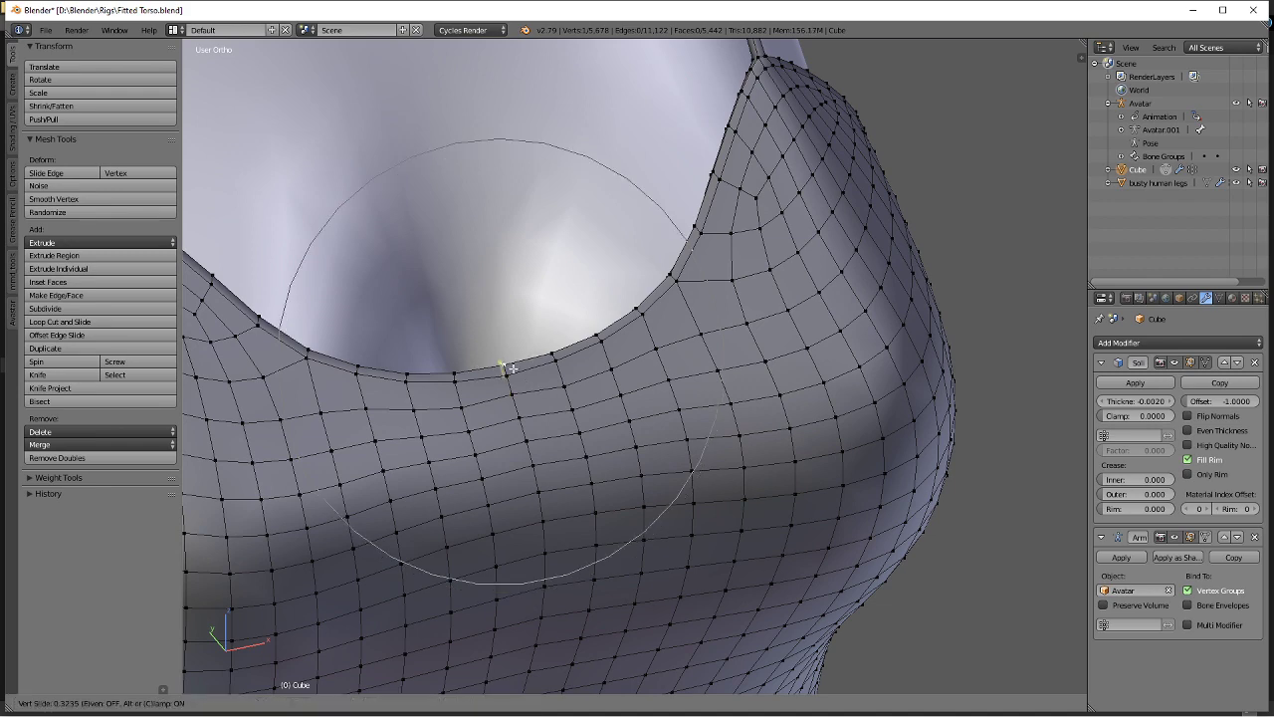
left_click(512, 368)
Select two vertices on the back edge near a strap's base and move them inward along Y with proportional size 0.06.
key("Tab")
scroll(716, 343, "down", 3)
middle_click_drag(739, 352, 583, 413)
key("Tab")
scroll(583, 413, "up", 2)
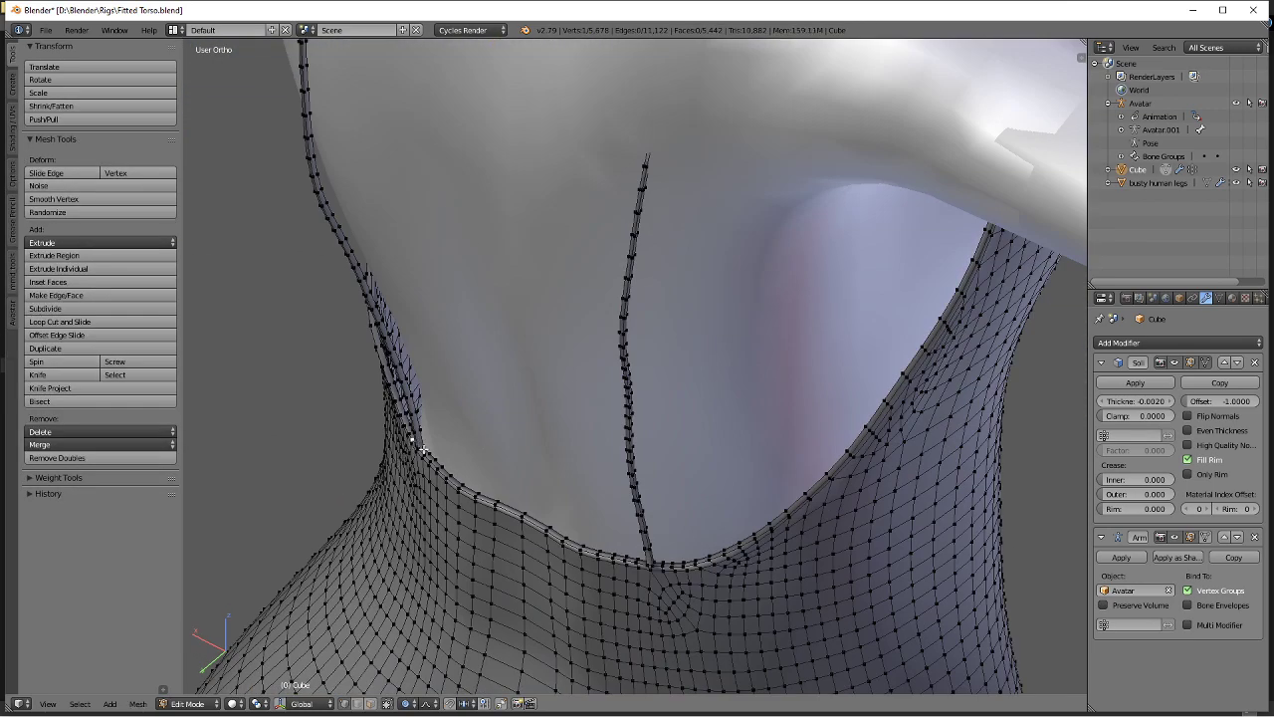
right_click(422, 451, "shift")
middle_click_drag(419, 455, 585, 355, "shift")
scroll(583, 354, "up", 2)
key("g")
key("y")
scroll(611, 368, "down", 2)
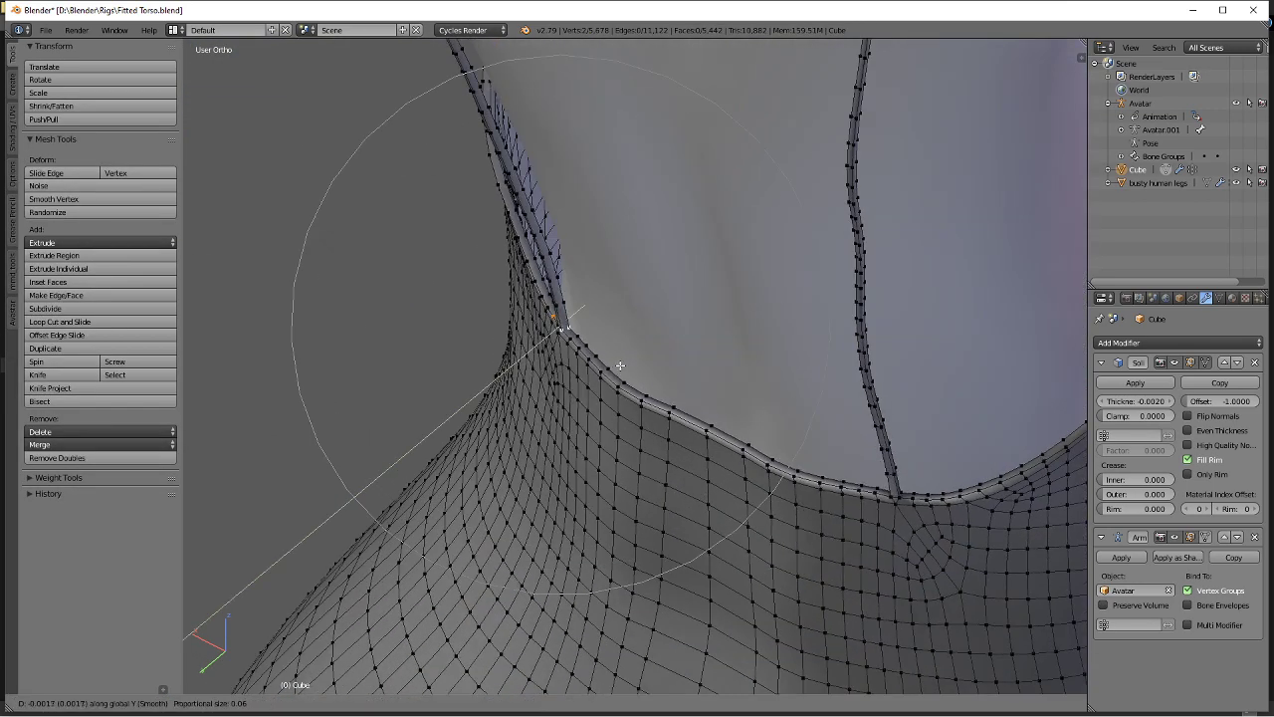
left_click(625, 356)
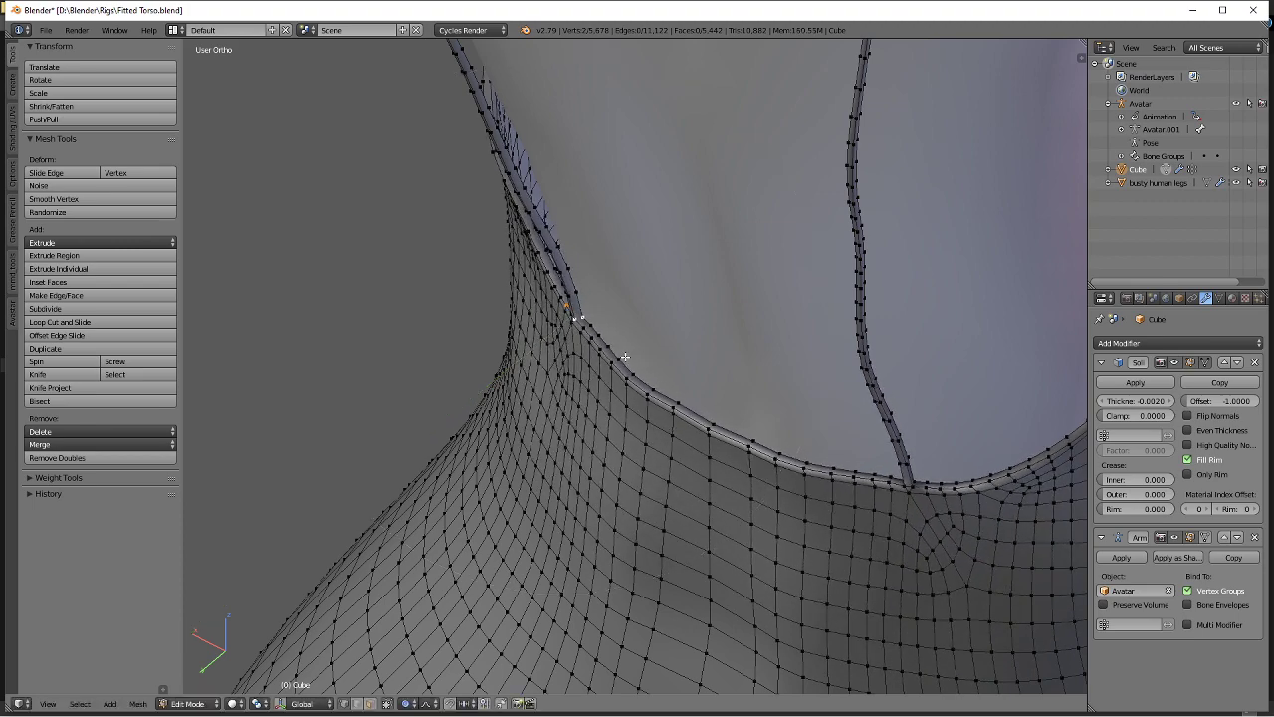
Move two vertices on the open back edge between the straps about -0.003 along Y, closing the gap to the body.
middle_click_drag(625, 357, 611, 409)
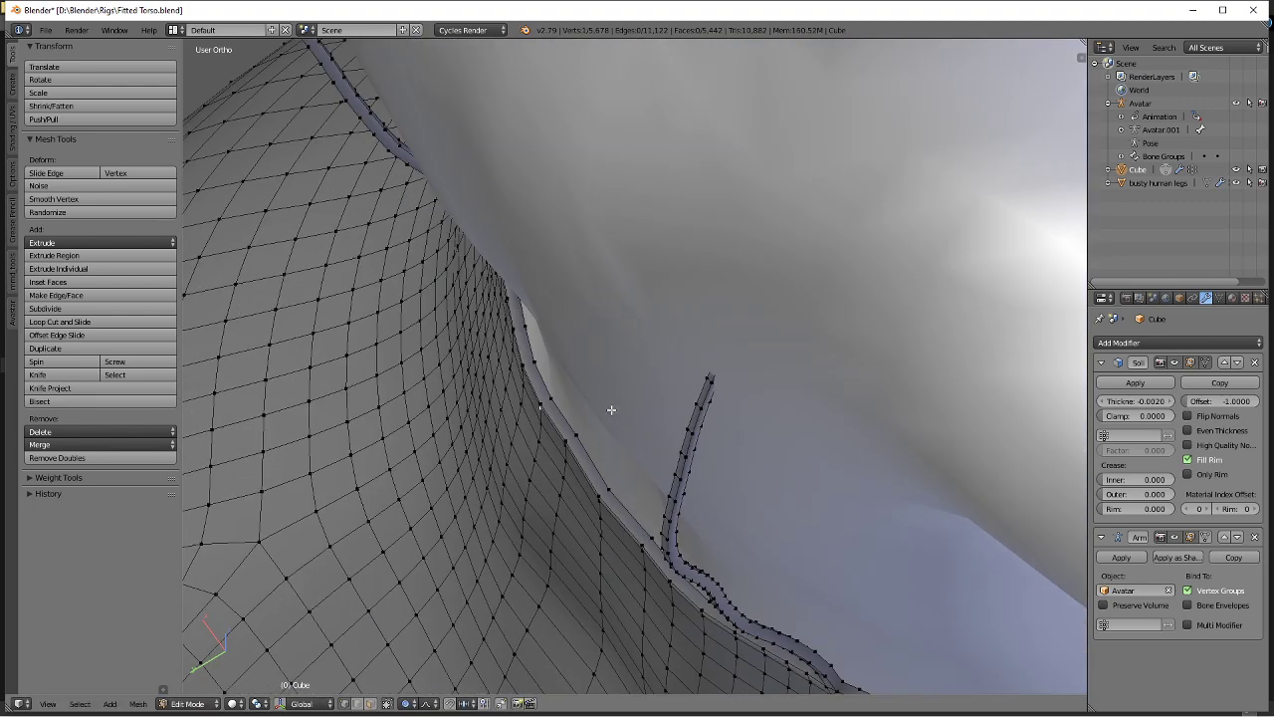
key("g")
key("y")
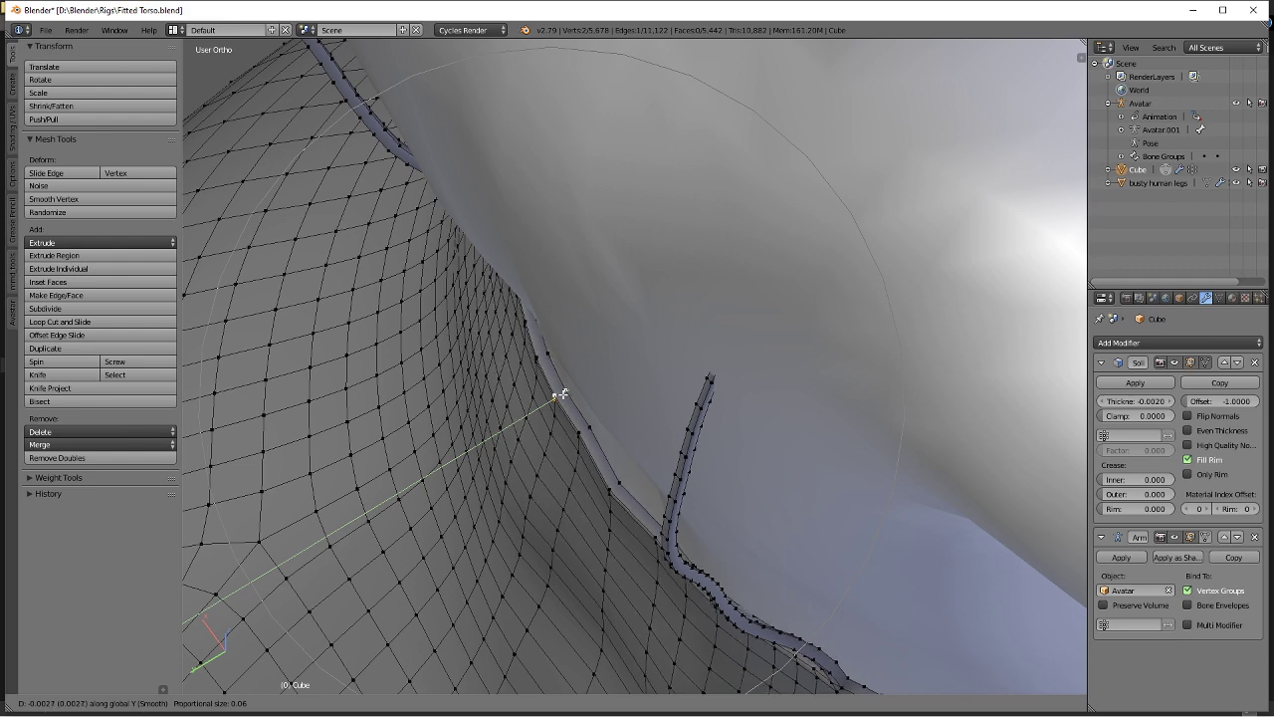
left_click(564, 393)
mouse_move(564, 393)
middle_mouse_down()
mouse_move(571, 369)
mouse_move(560, 384)
middle_mouse_up()
scroll(560, 384, "down", 3)
scroll(555, 380, "up", 3)
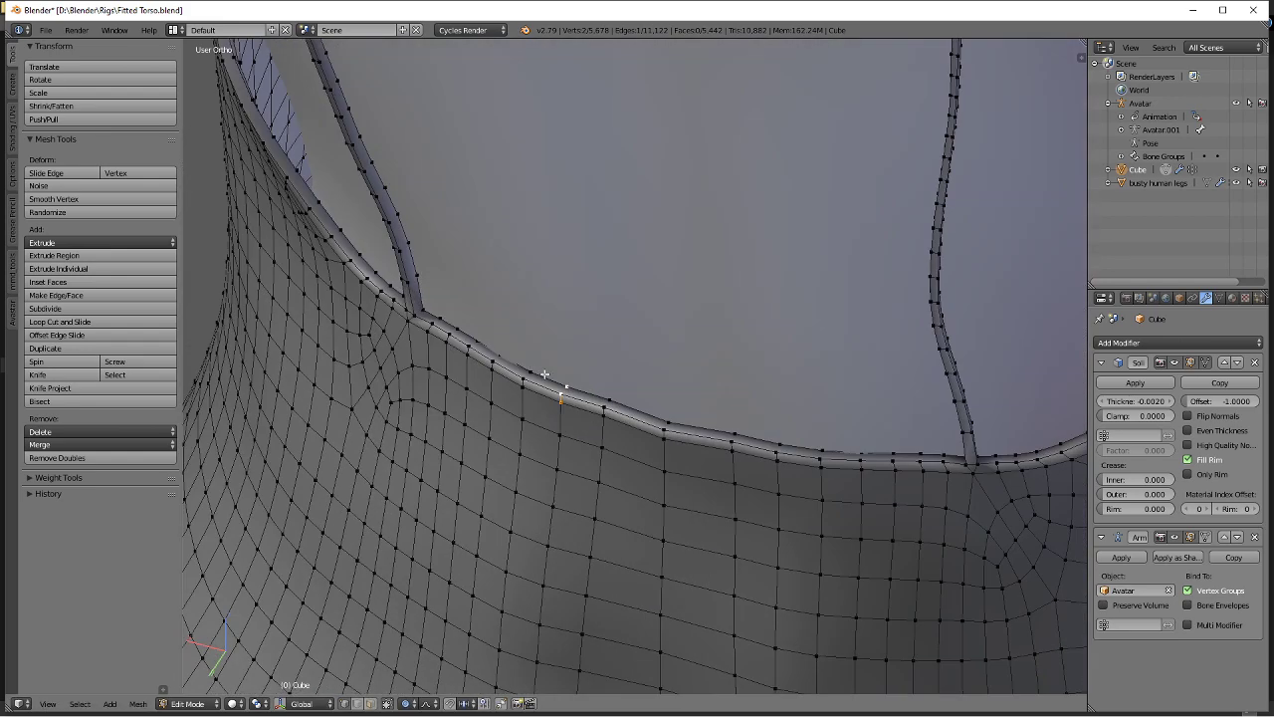
Return to Object Mode and turn on textured shading to check the fitted dress from the front.
key("Tab")
key("alt+z")
scroll(533, 349, "down", 11)
middle_click_drag(570, 262, 724, 304)
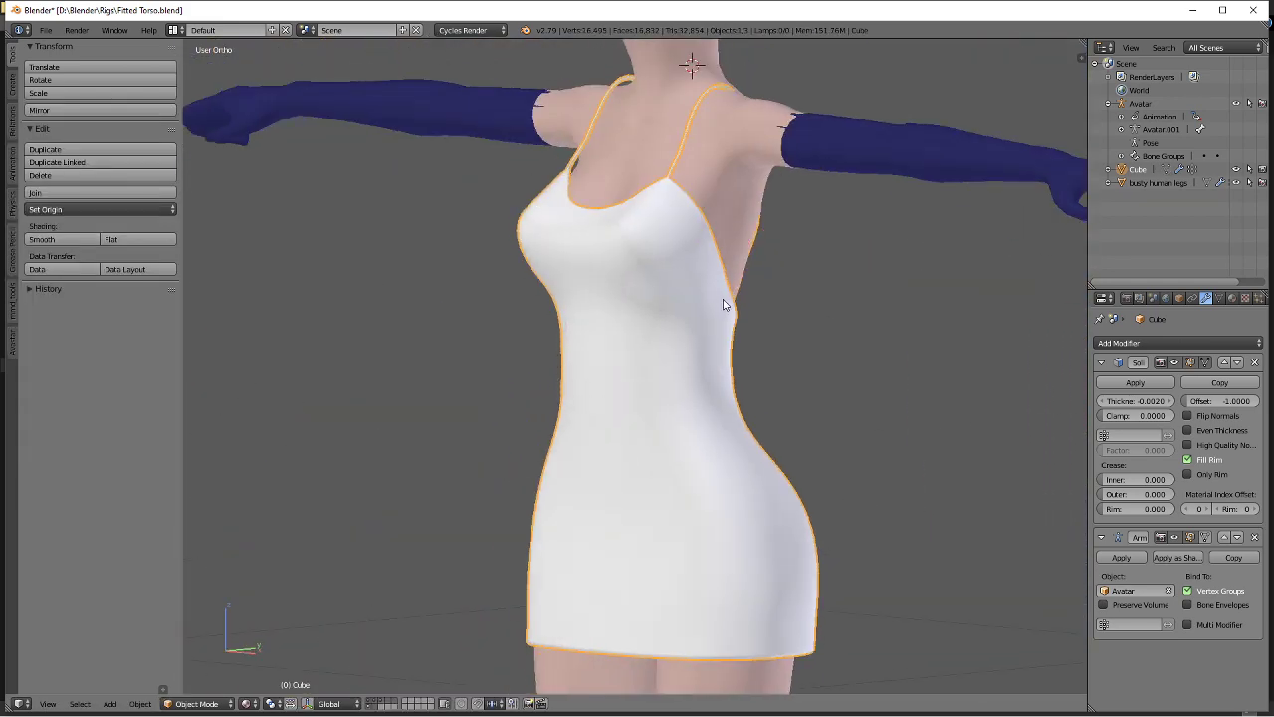
Split the 3D viewport vertically, switch the new area to the UV/Image Editor, and widen it to more than half the space.
left_click_drag(1084, 47, 839, 418)
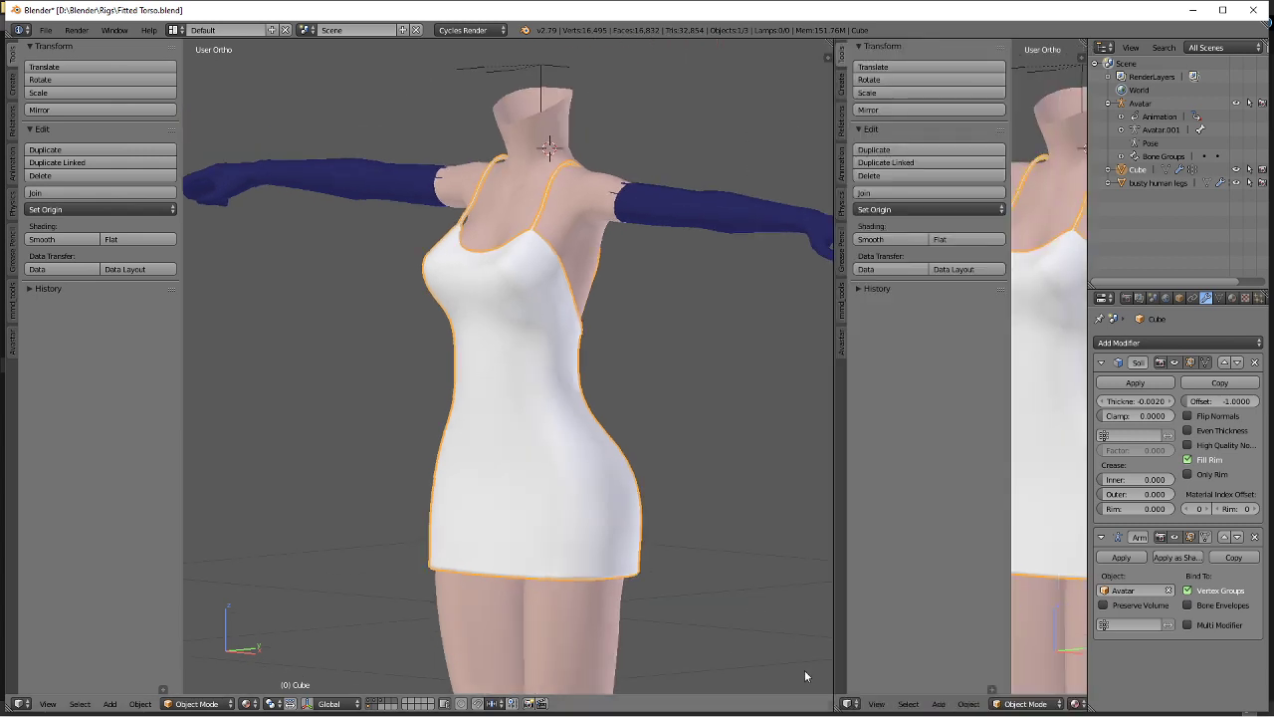
left_click(848, 704)
left_click(884, 602)
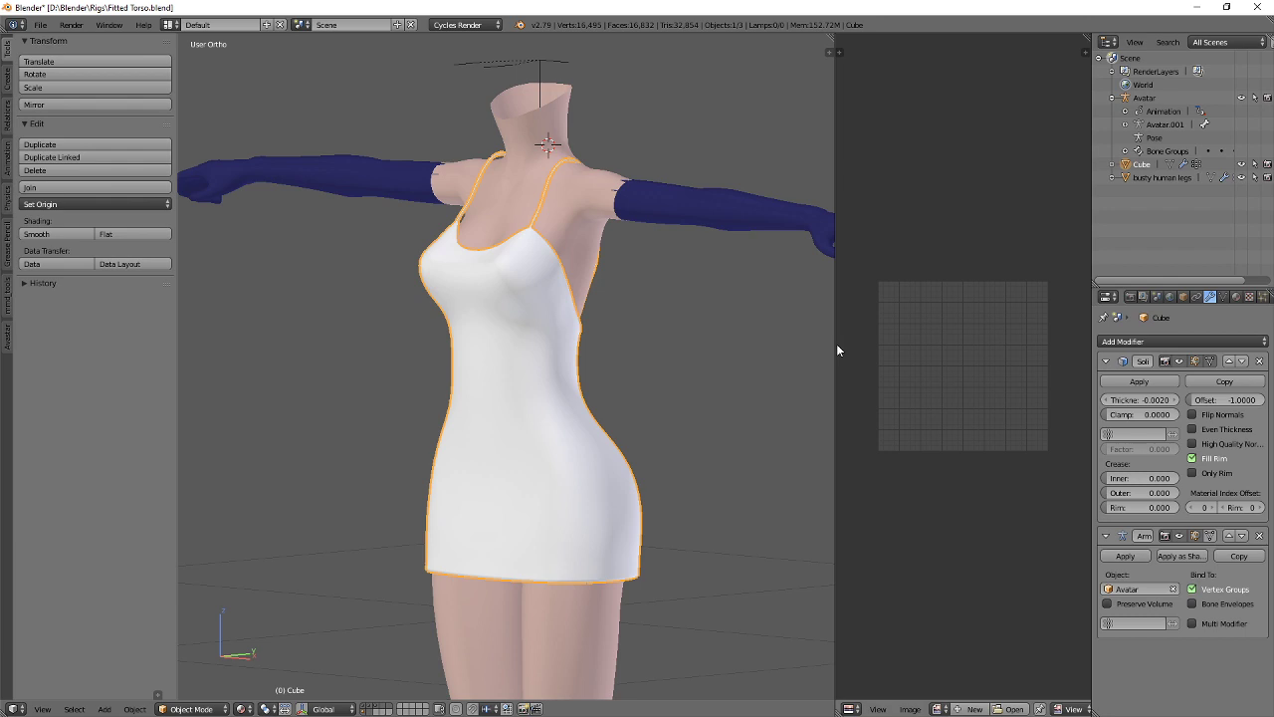
left_click_drag(834, 342, 565, 353)
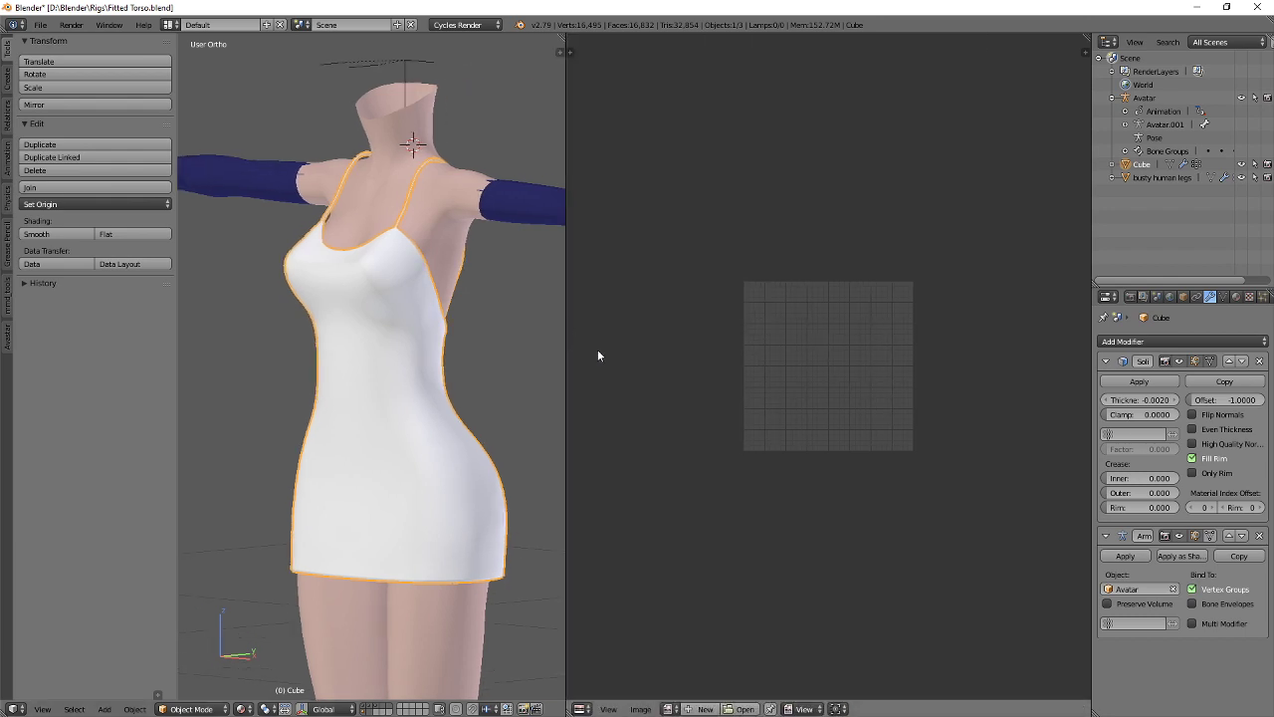
Change the UV/Image Editor area to the Node Editor and create a new material for the dress.
left_click(581, 709)
left_click(609, 563)
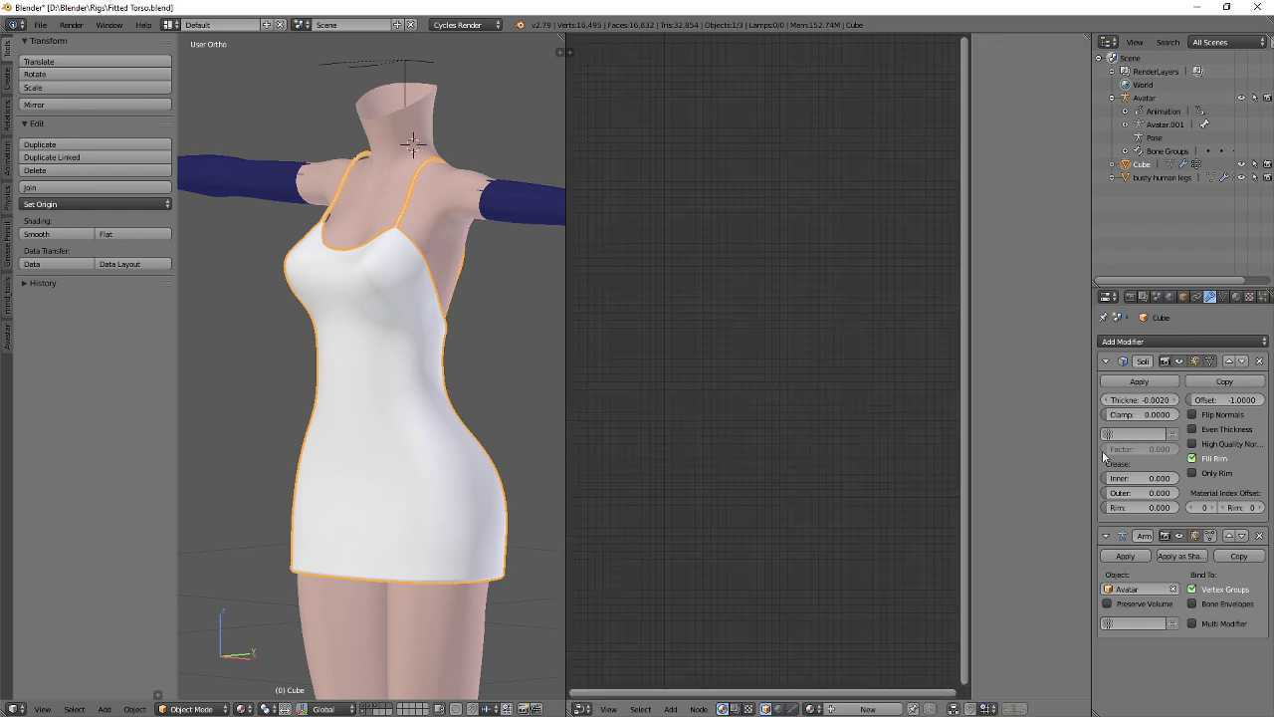
left_click(1236, 297)
left_click(1153, 534)
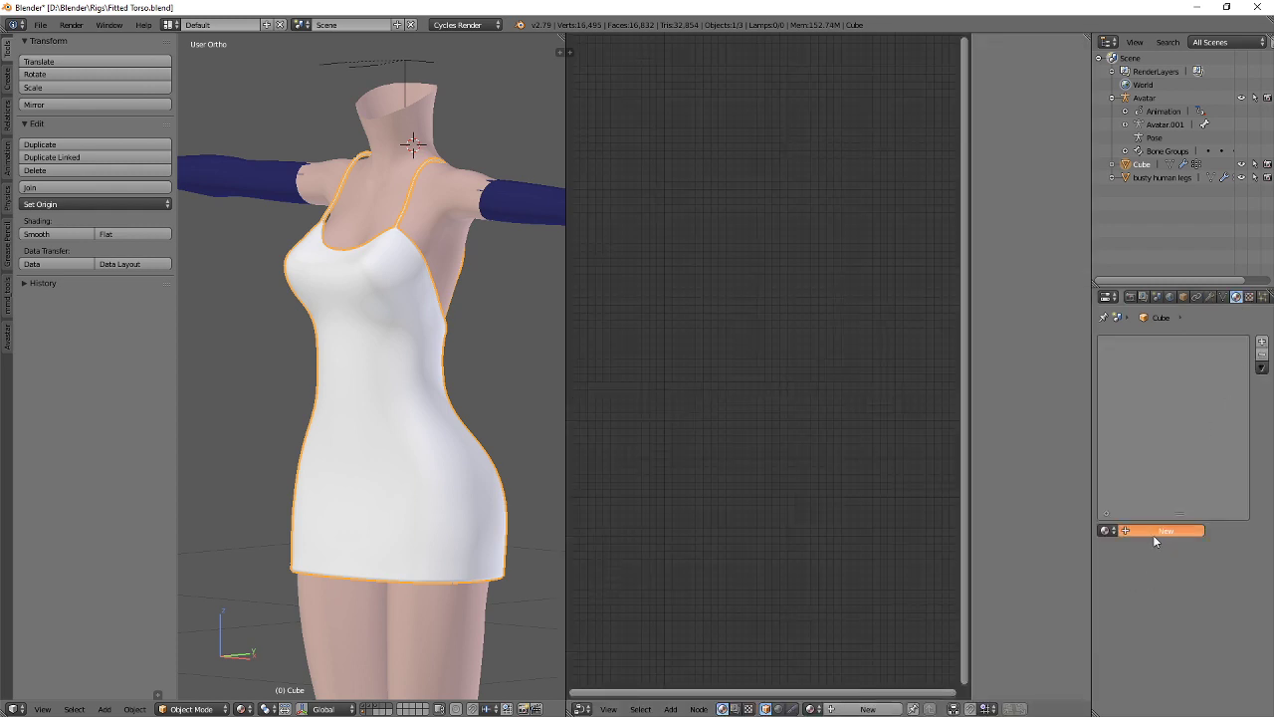
Add an Image Texture node beside the Diffuse BSDF and link its Color output to the shader's Color input.
key("shift+a")
left_click(807, 442)
type("im")
key("Return")
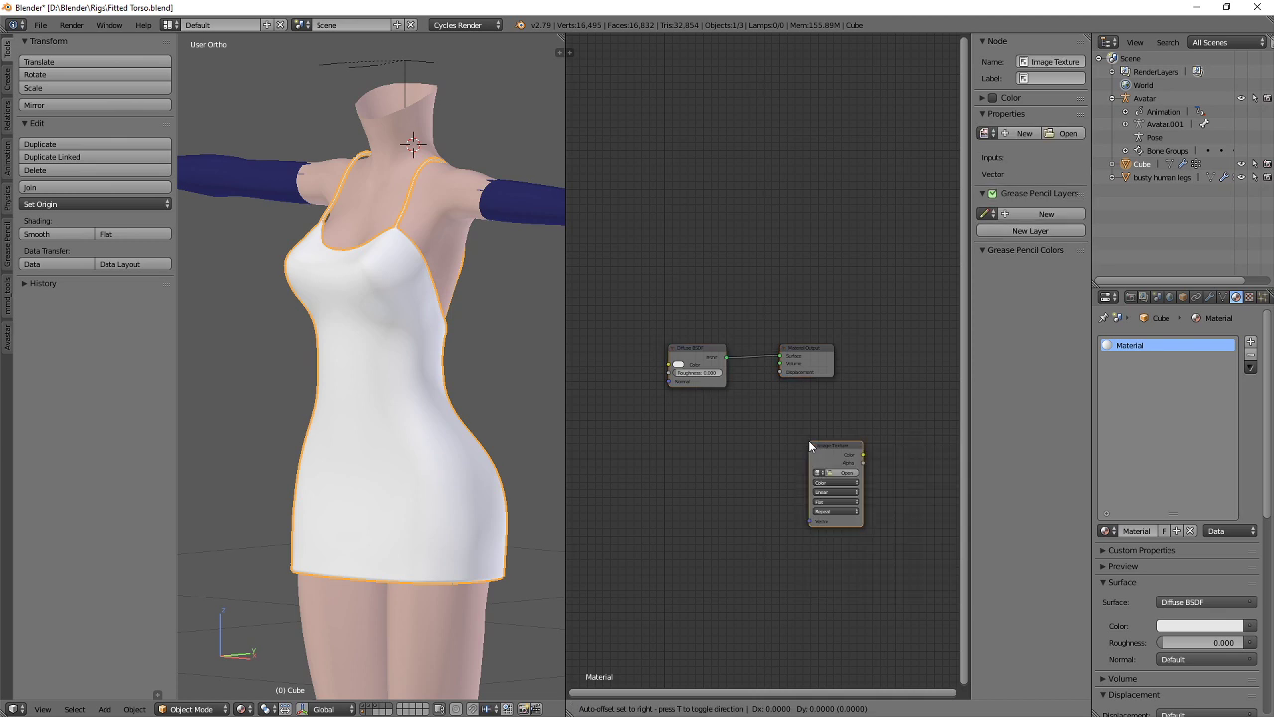
left_click(579, 349)
left_click_drag(631, 358, 669, 365)
Load Custom Rig_Diffuse$Diffuse.png from D:\222 into the Image Texture node and inspect the dress front.
left_click(617, 376)
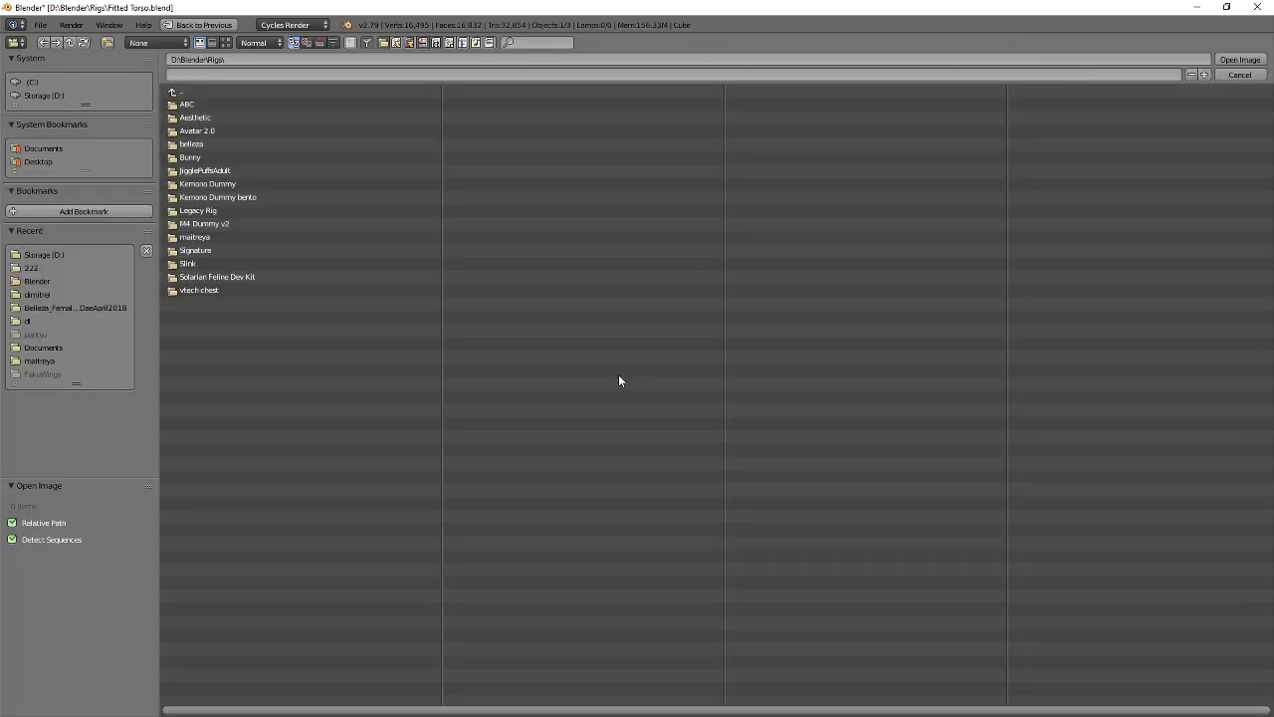
left_click(33, 257)
left_click(31, 267)
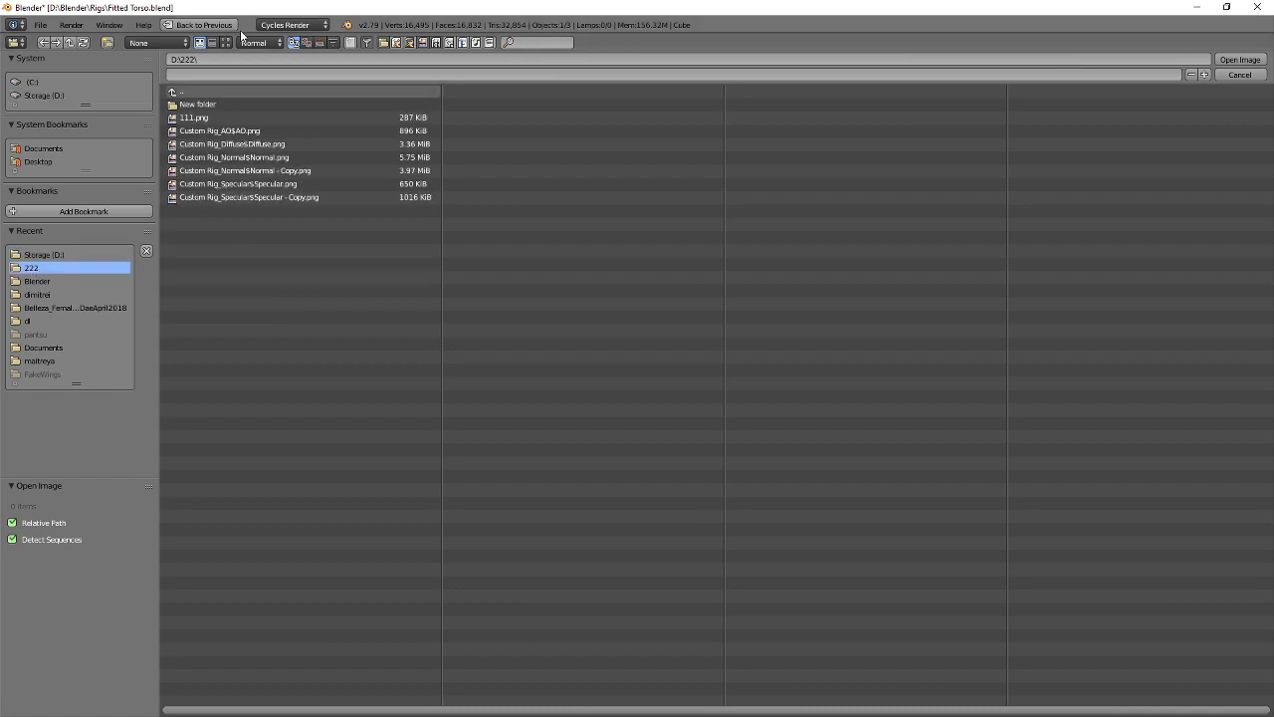
left_click(226, 42)
double_click(656, 143)
scroll(441, 283, "up", 3)
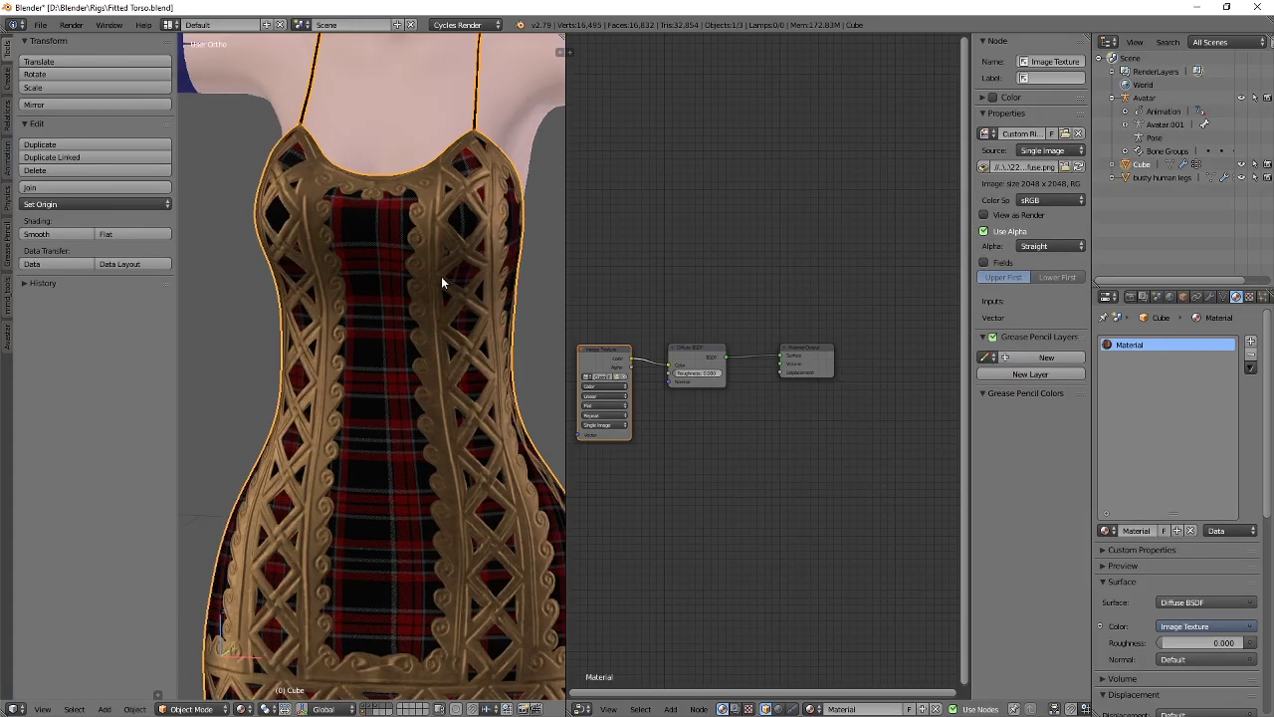
scroll(394, 260, "up", 3)
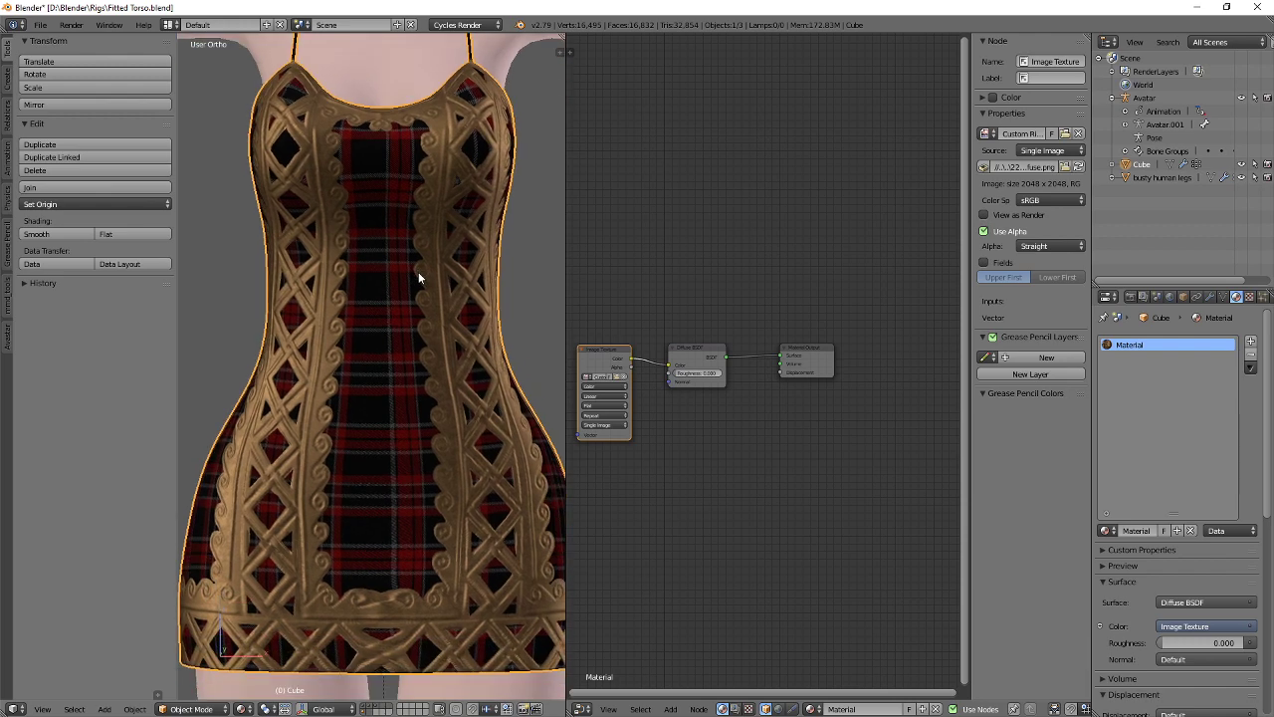
scroll(416, 267, "down", 3)
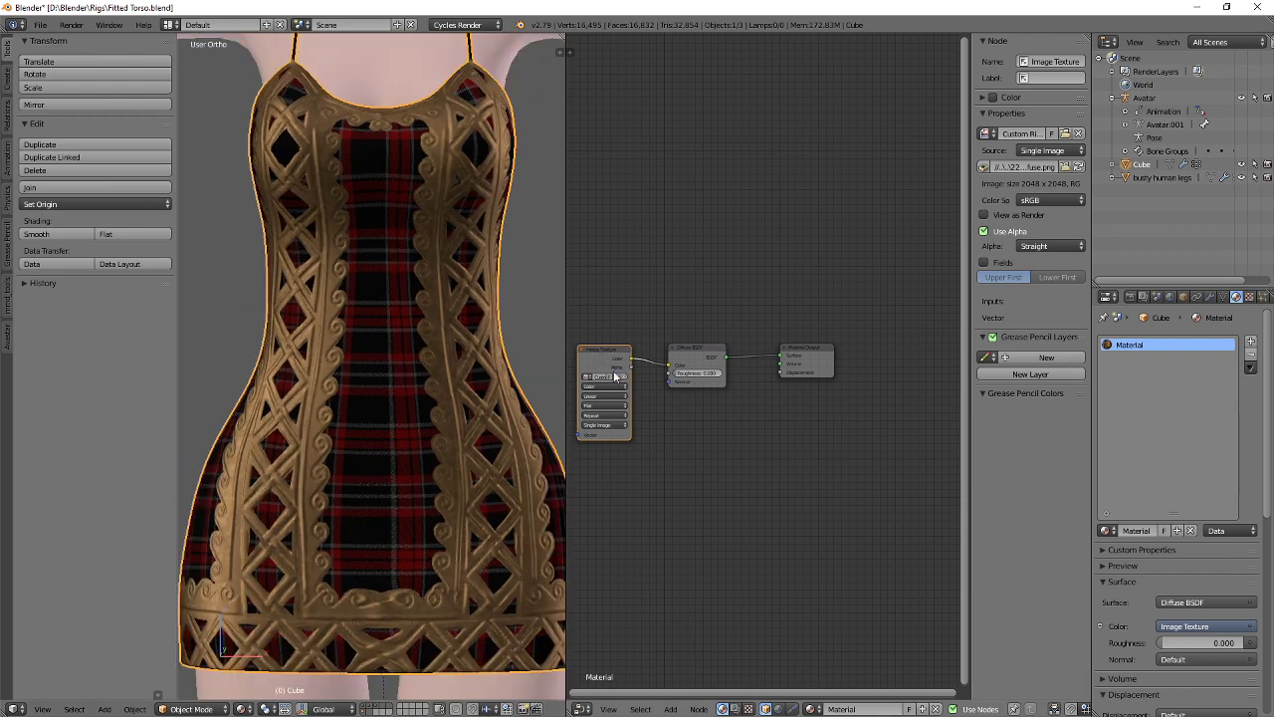
Replace the node's image with the Custom Rig diffuse PNG from D:\222\New folder.
left_click(620, 379)
left_click(226, 41)
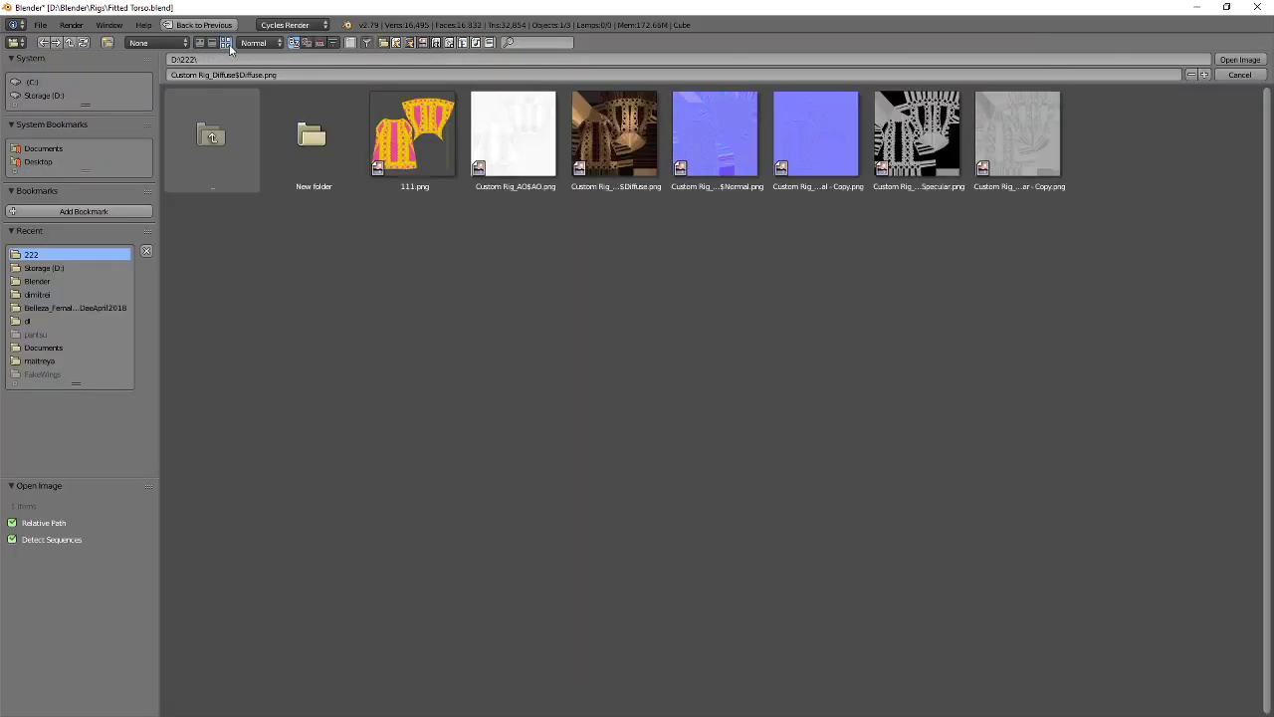
left_click(322, 179)
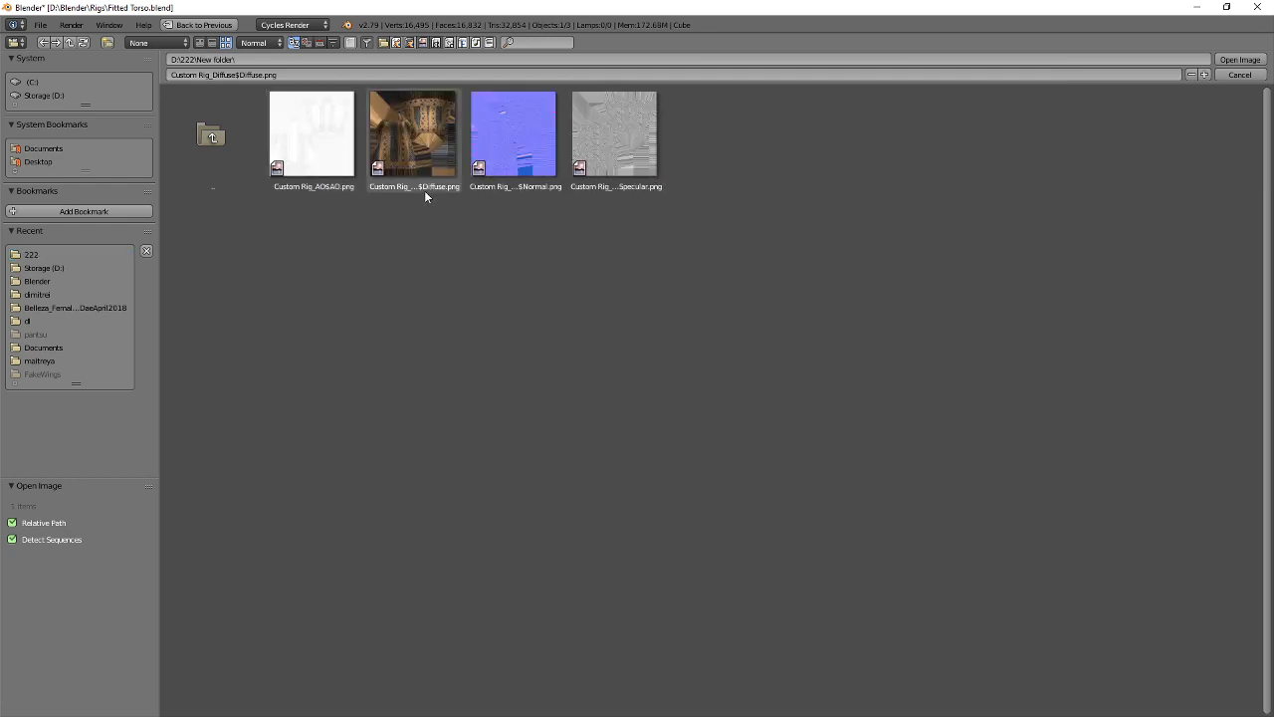
double_click(435, 125)
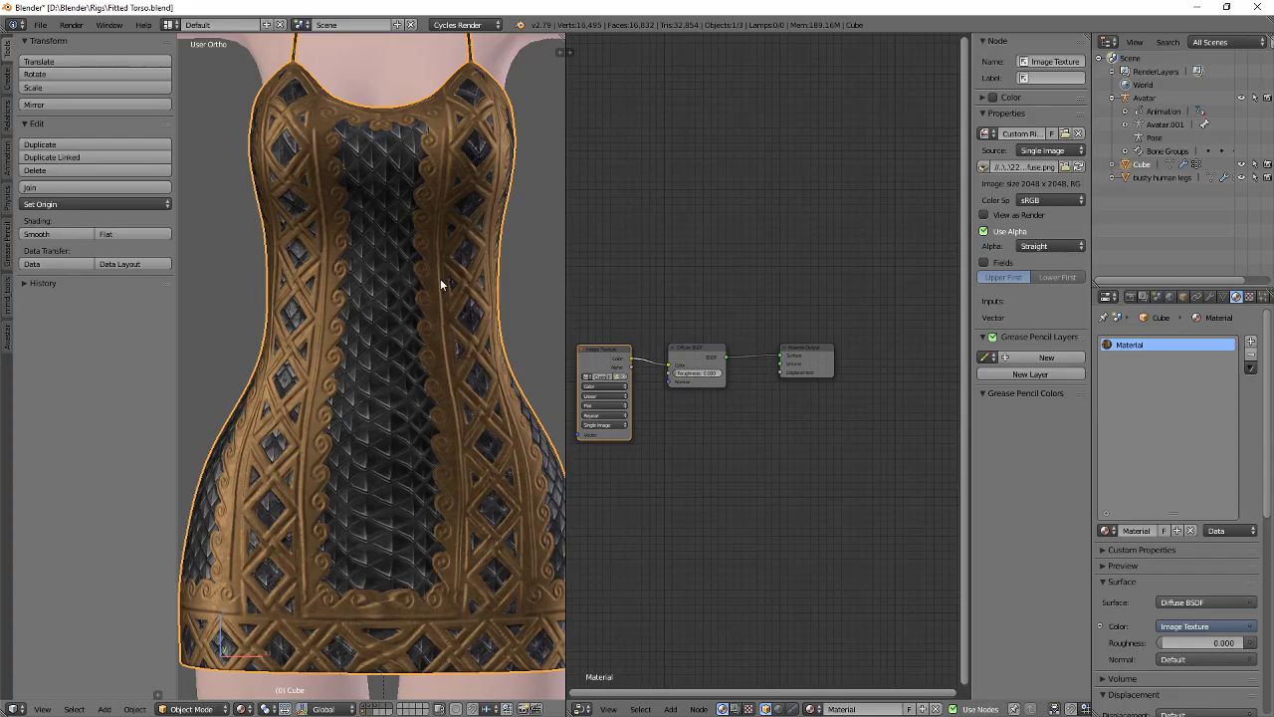
Enter Edit Mode on the dress, select the vertical edge loops of the front centre panel, and clear the selection.
middle_click_drag(410, 497, 412, 366, "shift")
key("Tab")
scroll(382, 434, "up", 1)
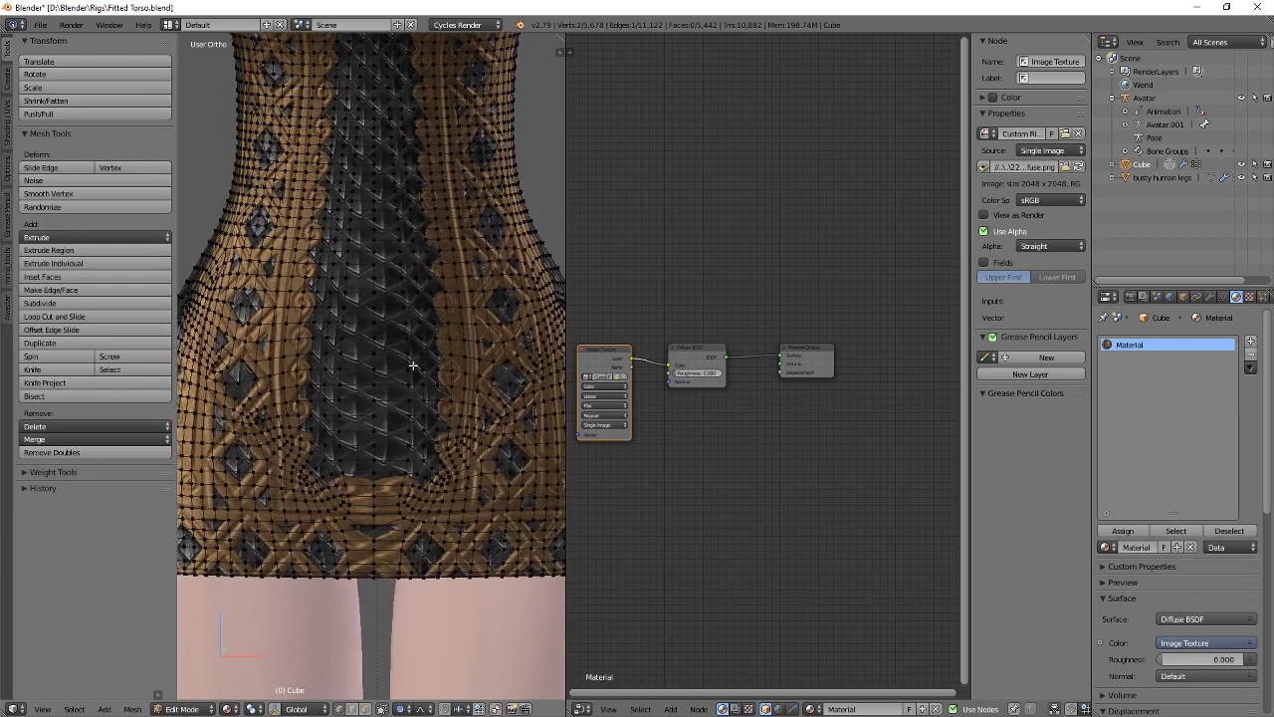
right_click(412, 353, "alt")
right_click(411, 369, "alt")
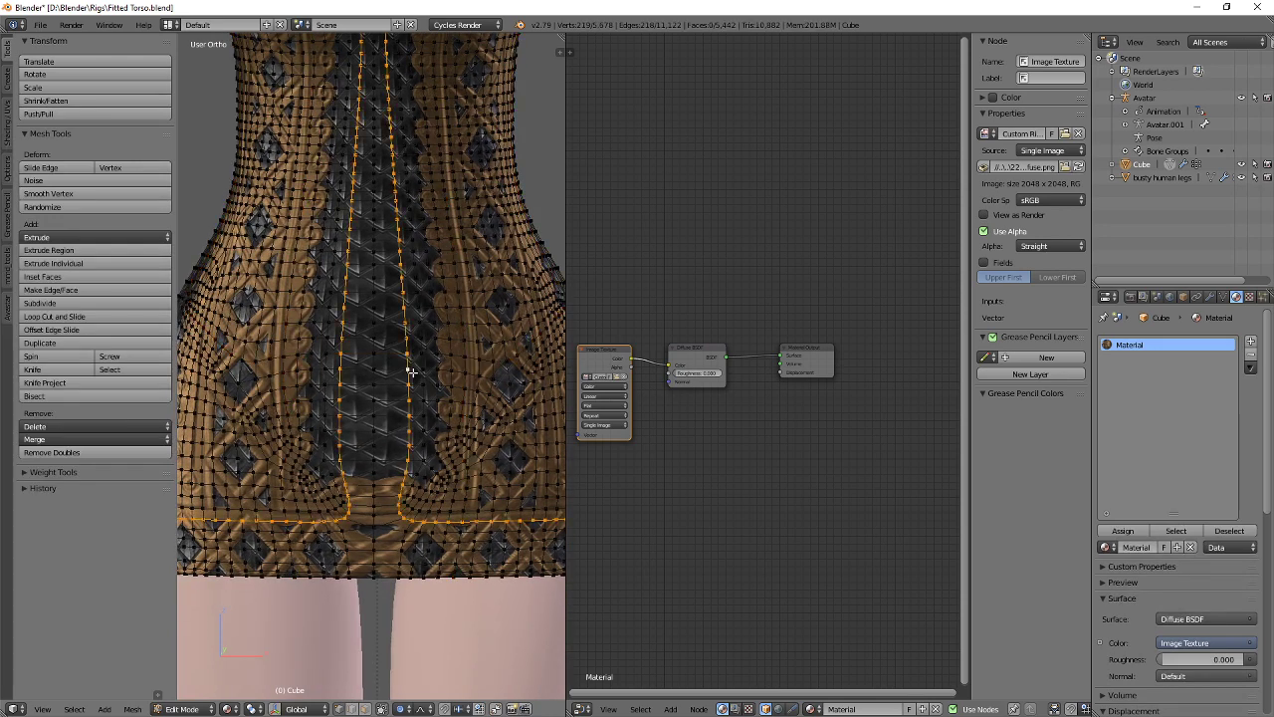
right_click(376, 394, "alt+shift")
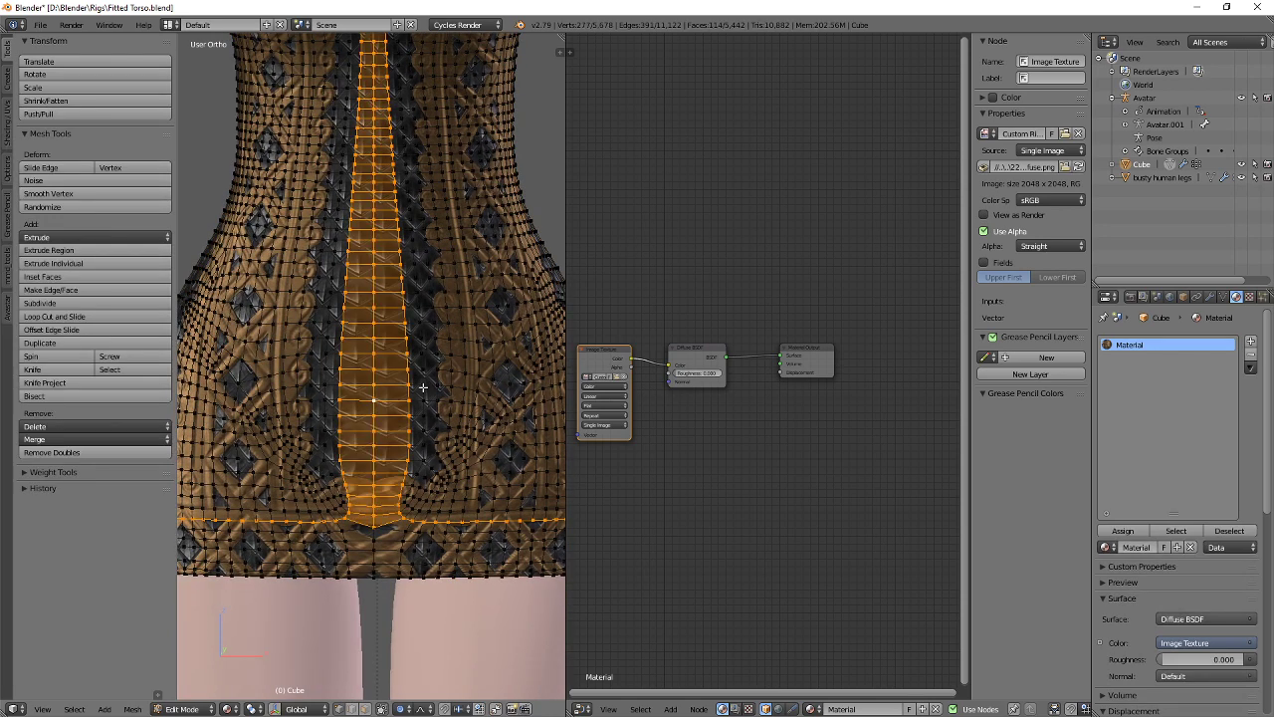
key("a")
Move a vertex beside the skirt's front centre about -0.008 along X with proportional size 0.10.
key("g")
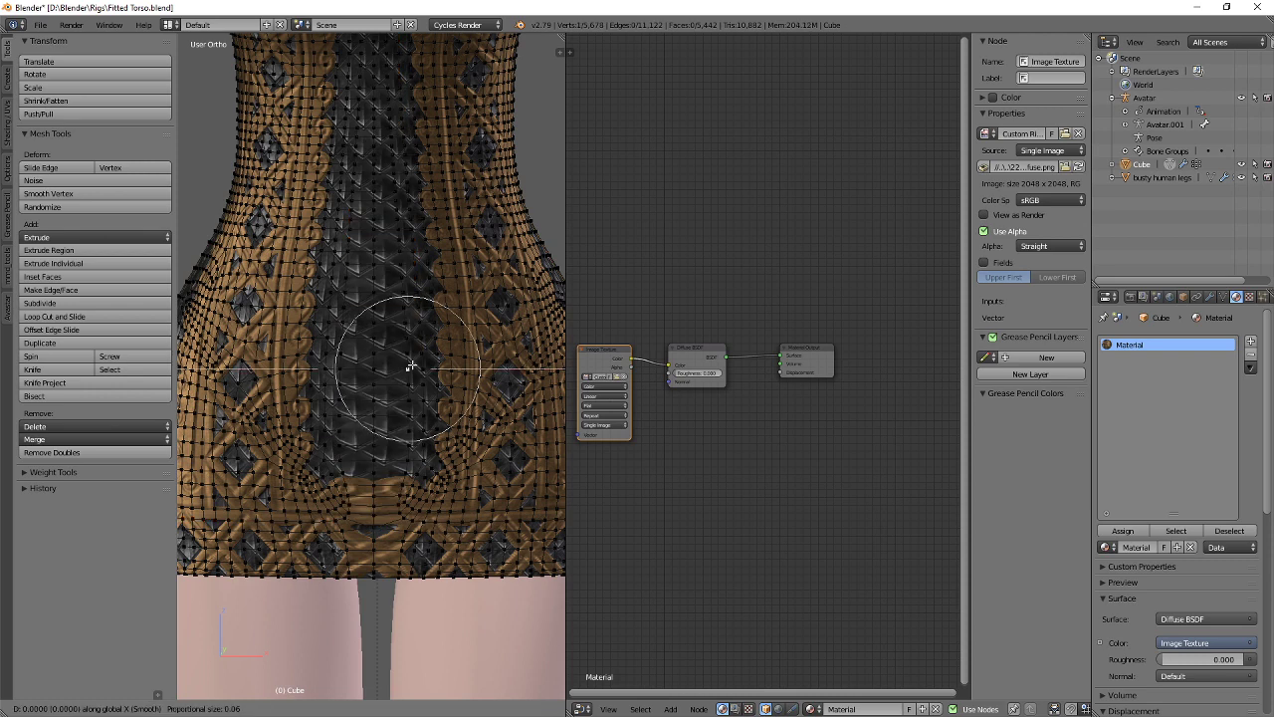
key("x")
scroll(403, 366, "down", 2)
scroll(400, 367, "down", 4)
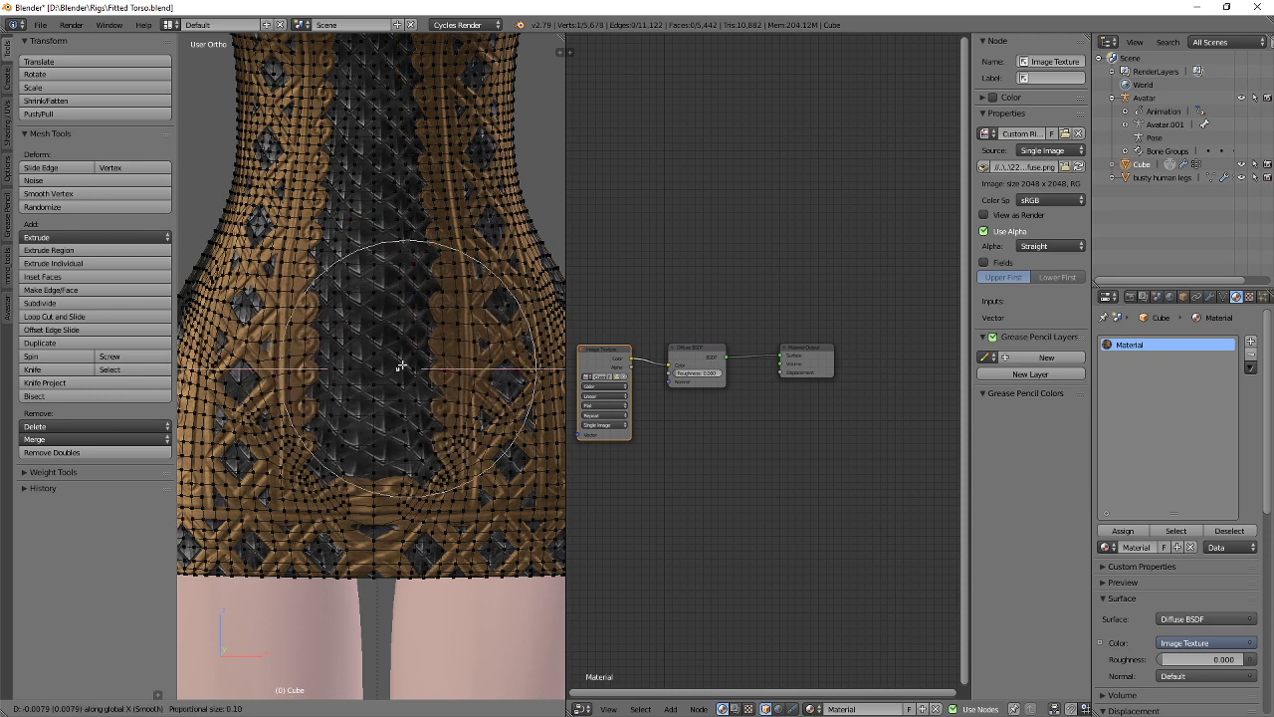
left_click(400, 366)
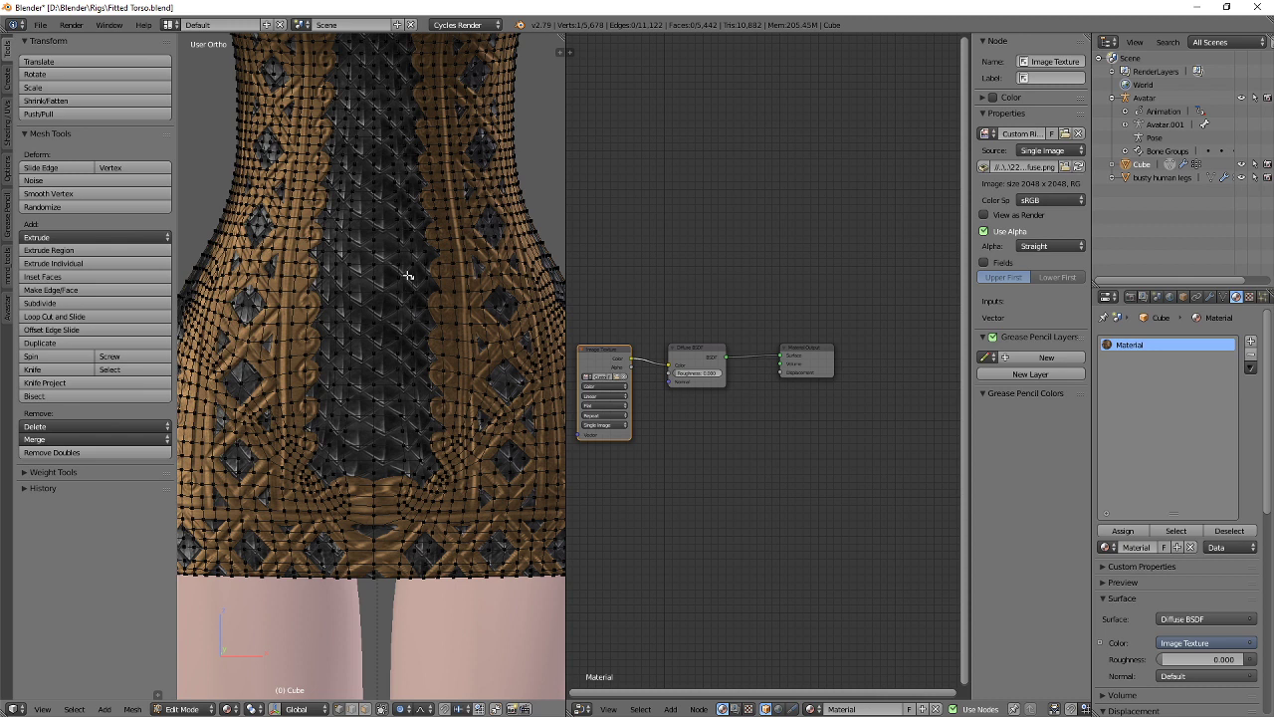
With proportional size 0.12, move a higher front-panel vertex about -0.0037 and one near the panel's lower end about -0.0042 along X.
key("g")
key("x")
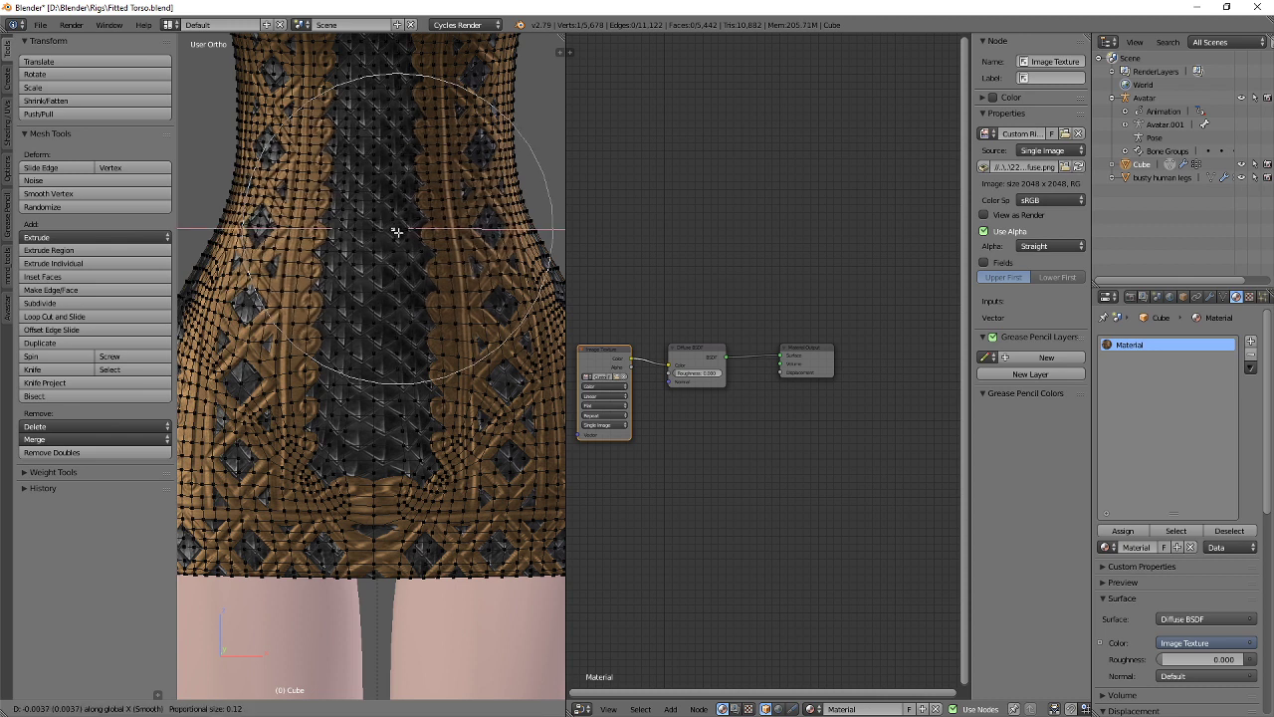
left_click(396, 230)
key("g")
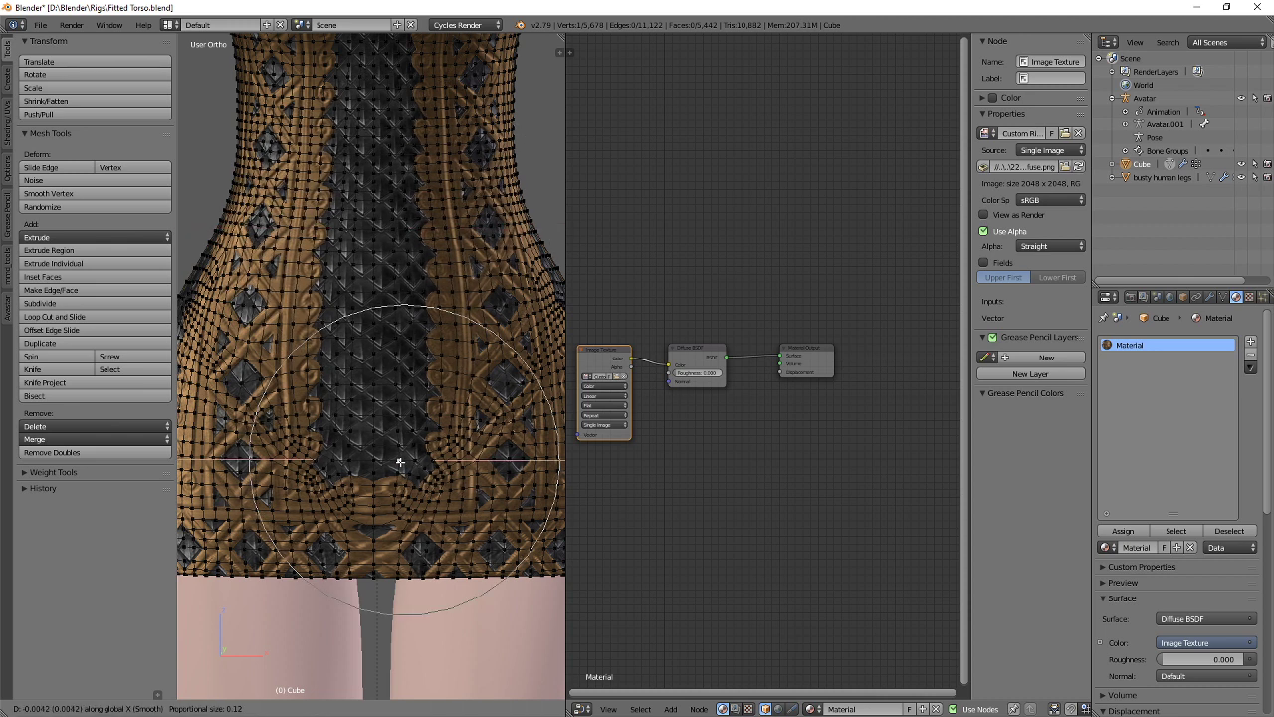
left_click(395, 459)
Move a vertex beside the centre strip on the dress's back inward along X with proportional editing.
scroll(424, 343, "down", 3)
middle_click_drag(424, 343, 421, 85)
scroll(372, 400, "up", 5)
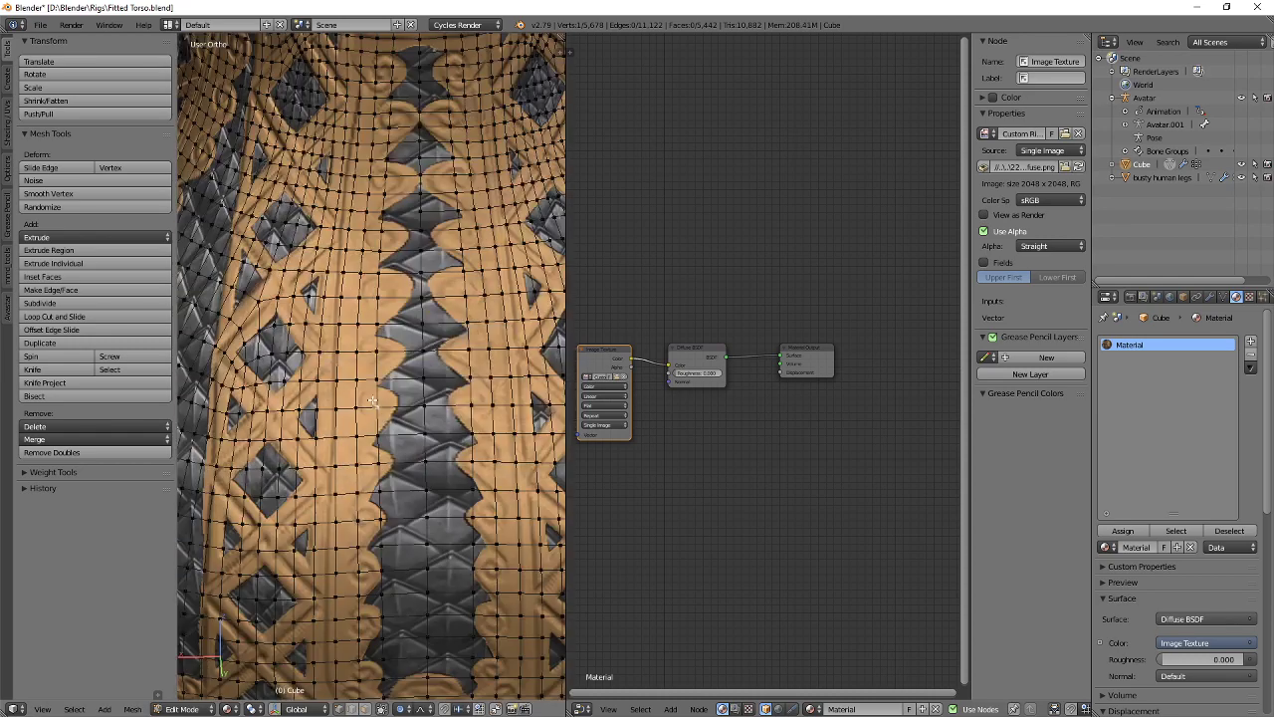
key("g")
key("x")
left_click(380, 235)
Adjust the vertices beside the upper back's centre strip below the neckline along X with proportional size 0.12.
middle_click_drag(380, 235, 387, 345, "shift")
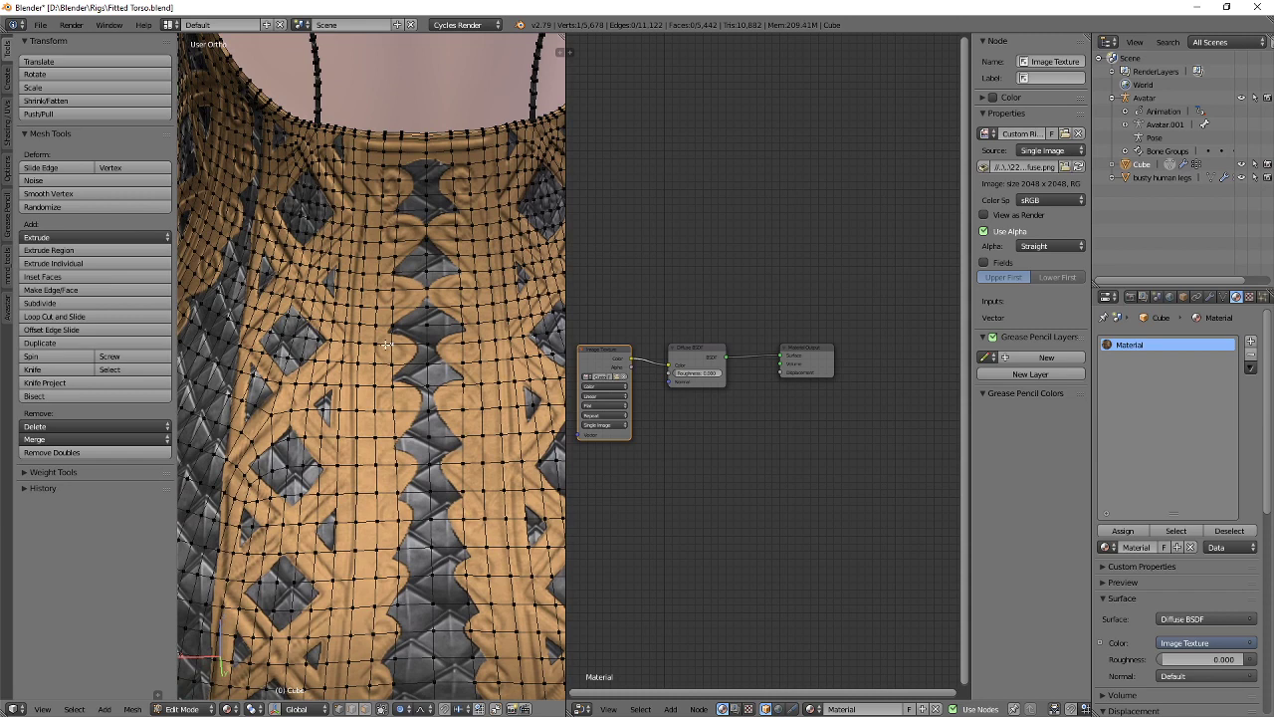
key("g")
left_click(406, 472)
key("g")
key("x")
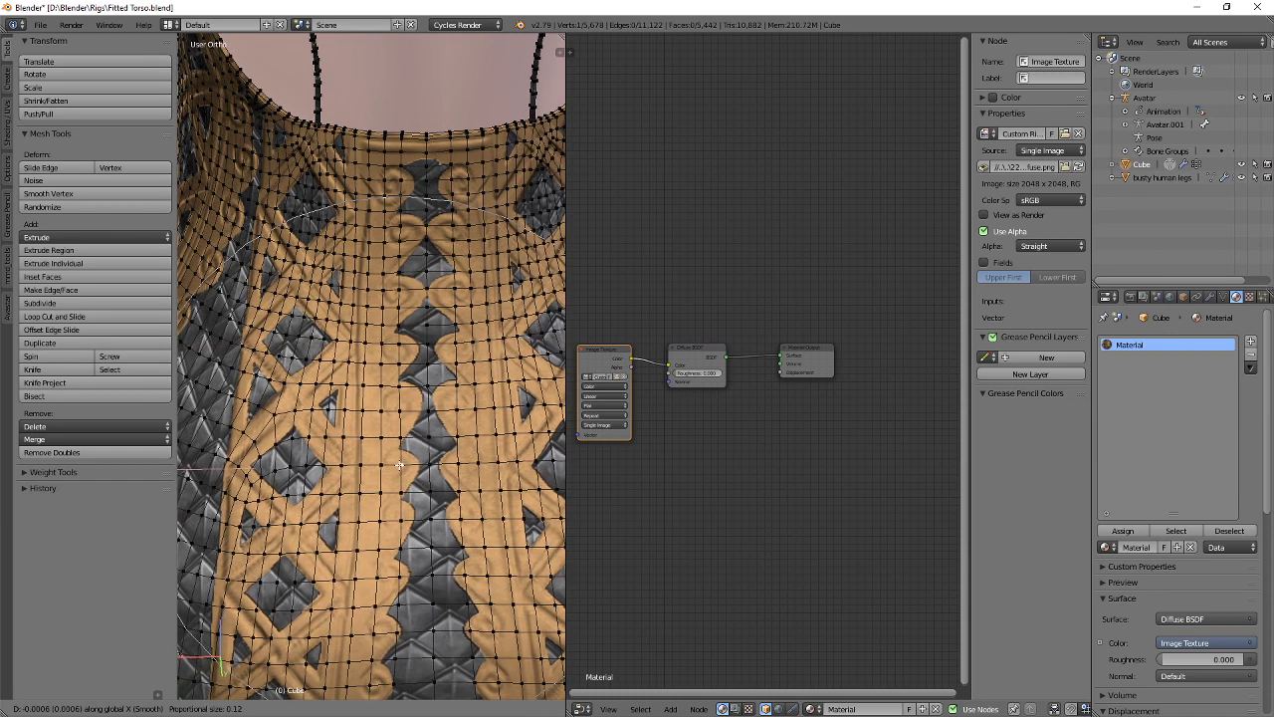
Shift vertices along X down the dress's back centre panel toward the hem, using smooth proportional editing with a size of 0.12.
left_click(390, 469)
middle_click_drag(386, 479, 364, 256, "shift")
key("g")
key("x")
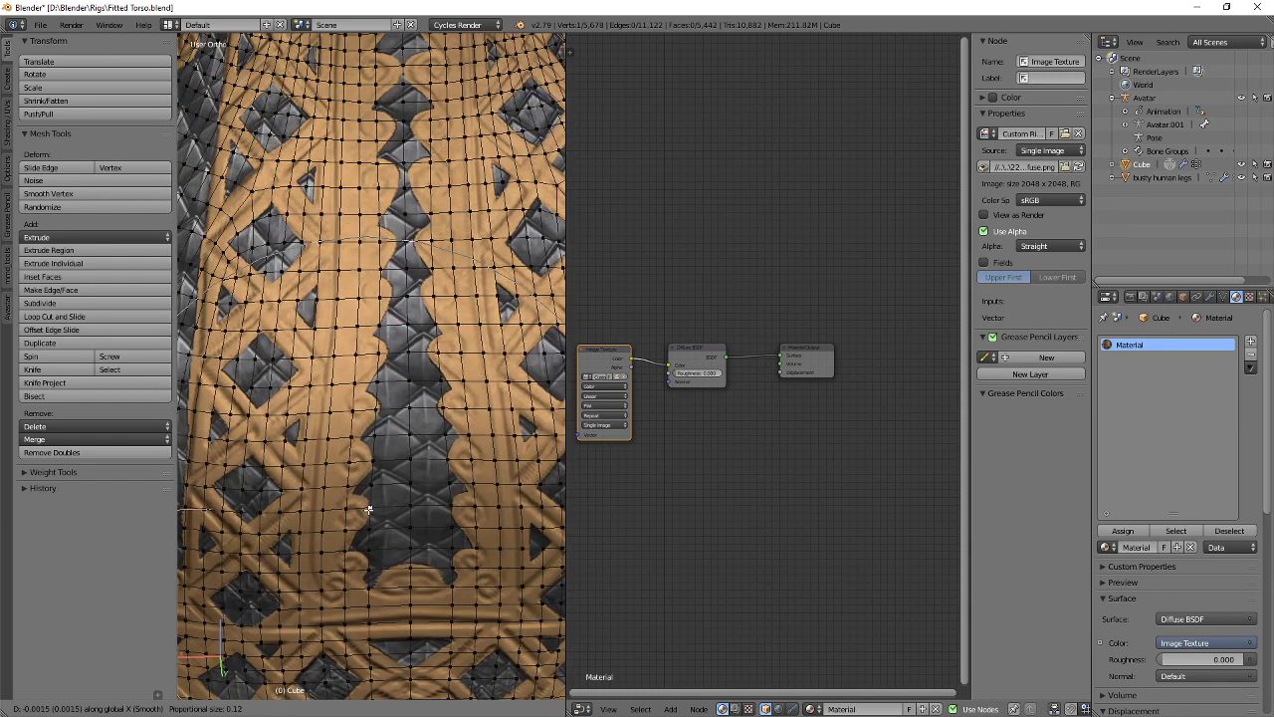
left_click(375, 512)
middle_click_drag(383, 629, 385, 410, "shift")
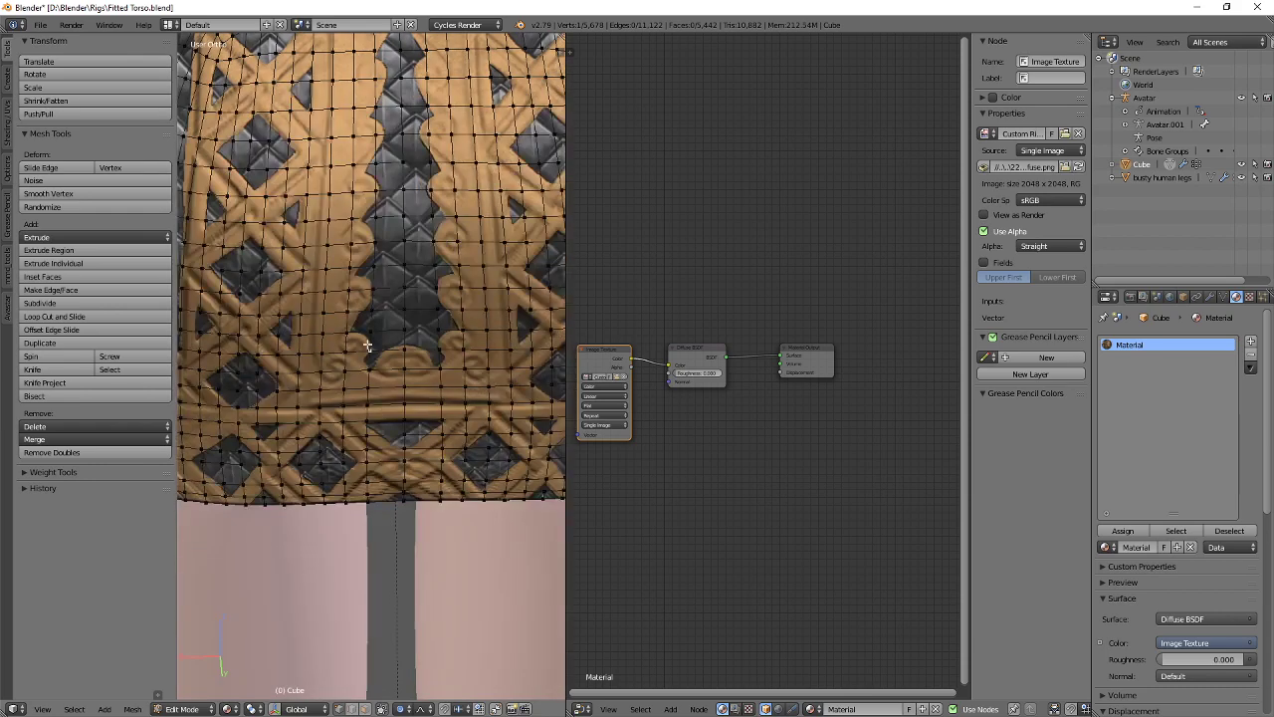
key("g")
key("x")
left_click(373, 344)
Inspect the textured dress in Object Mode from the front and around the open back near the armpit.
middle_click_drag(376, 178, 386, 438, "shift")
scroll(386, 438, "down", 4)
middle_click_drag(344, 400, 433, 406)
key("Tab")
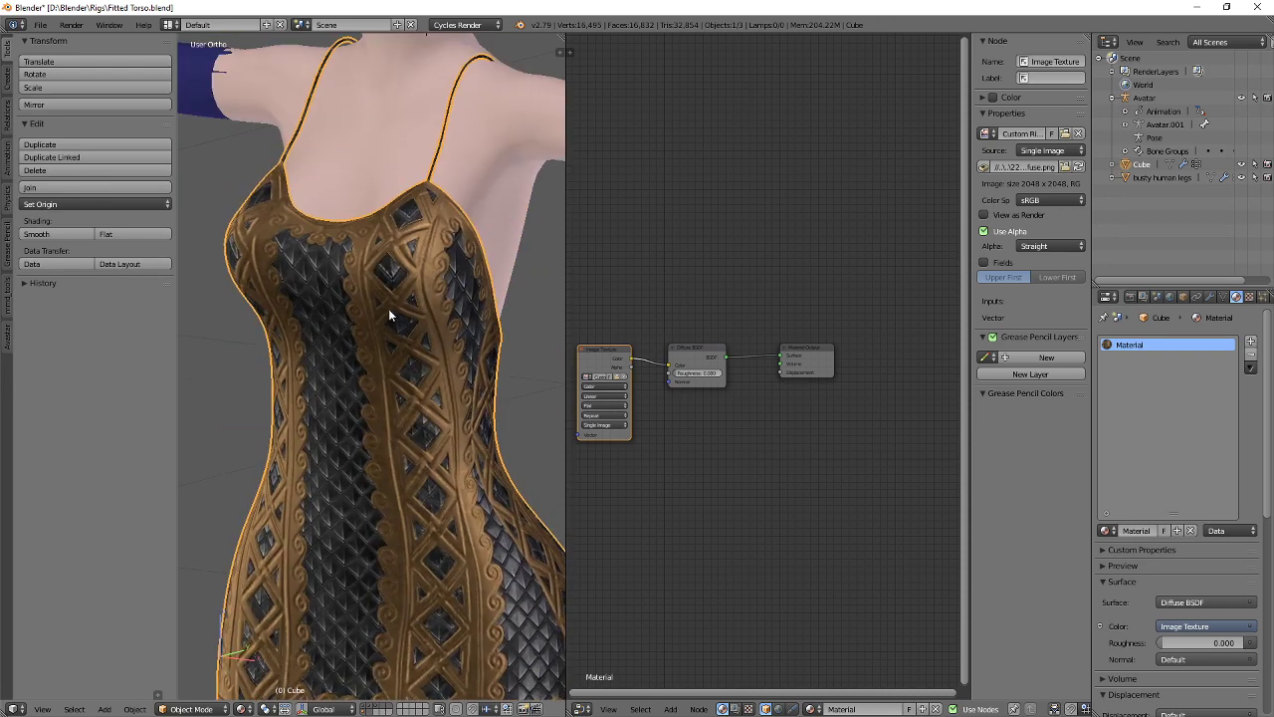
middle_click_drag(390, 314, 314, 317)
scroll(380, 376, "up", 5)
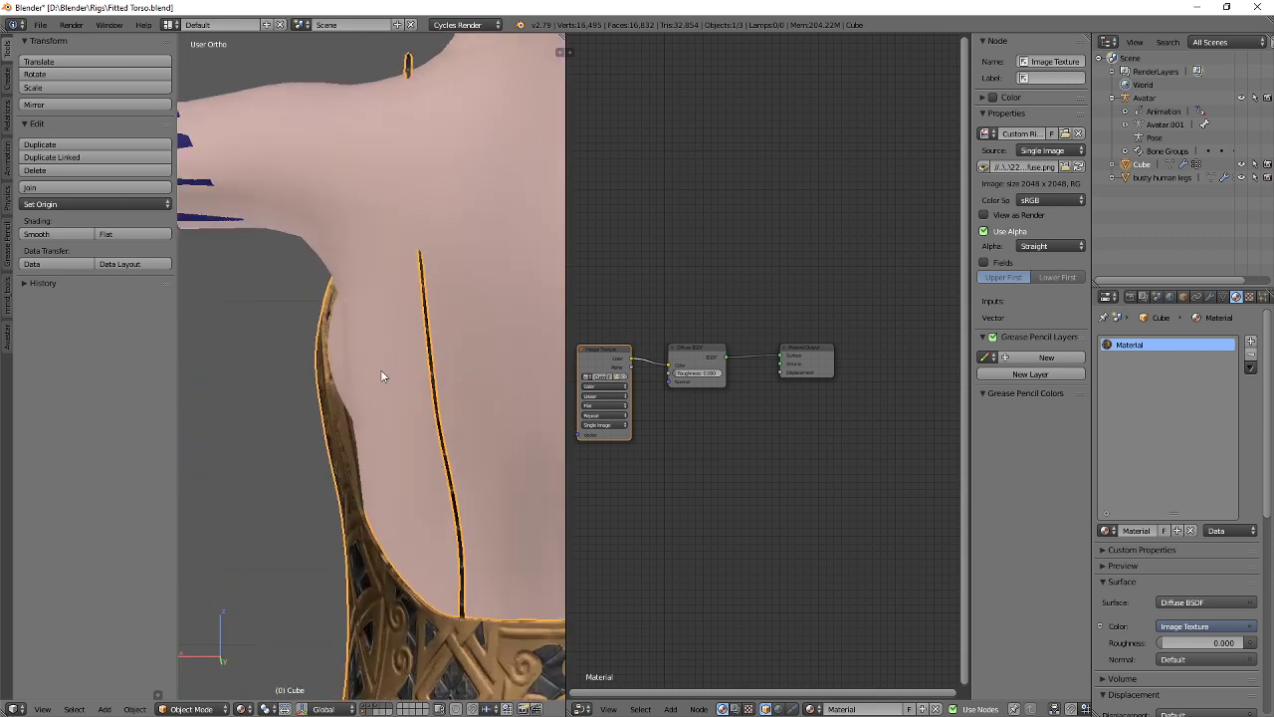
middle_click_drag(381, 371, 363, 330)
scroll(363, 330, "up", 2)
In Edit Mode, move the upper side-edge vertices below the armpit toward the body along X with proportional editing.
key("Tab")
middle_click_drag(336, 396, 353, 332, "shift")
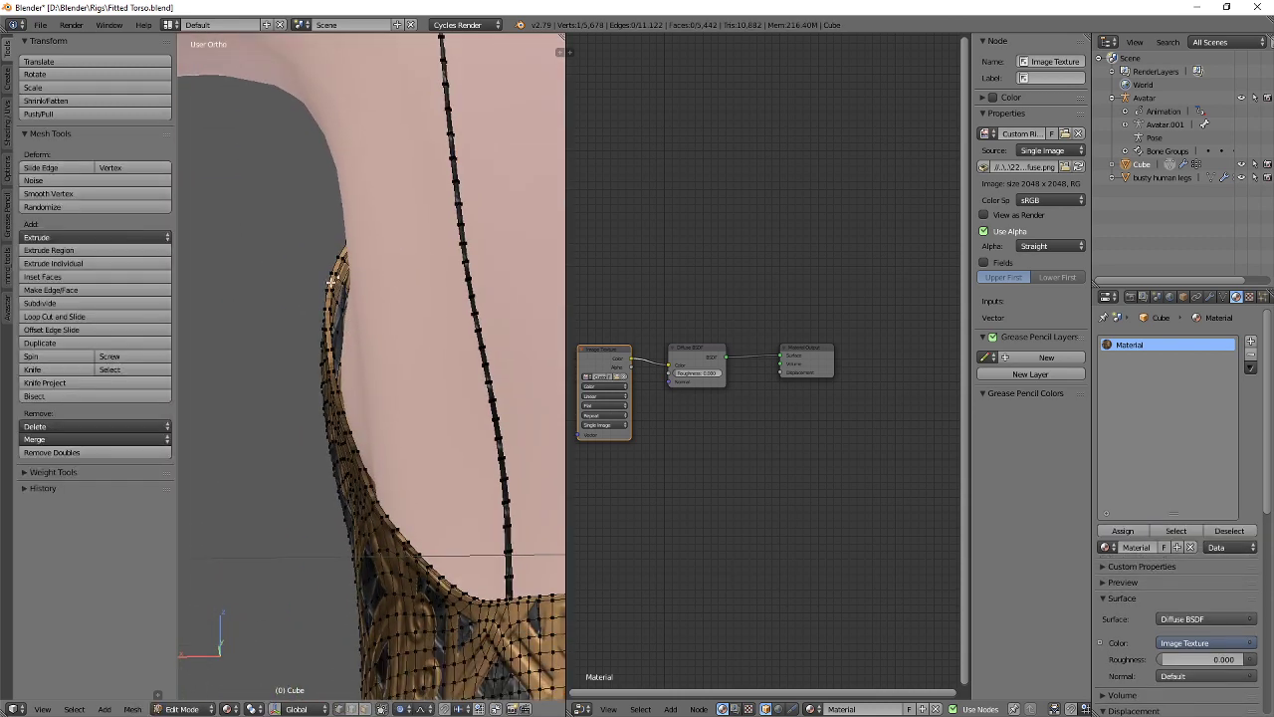
key("g")
key("x")
scroll(344, 281, "up", 6)
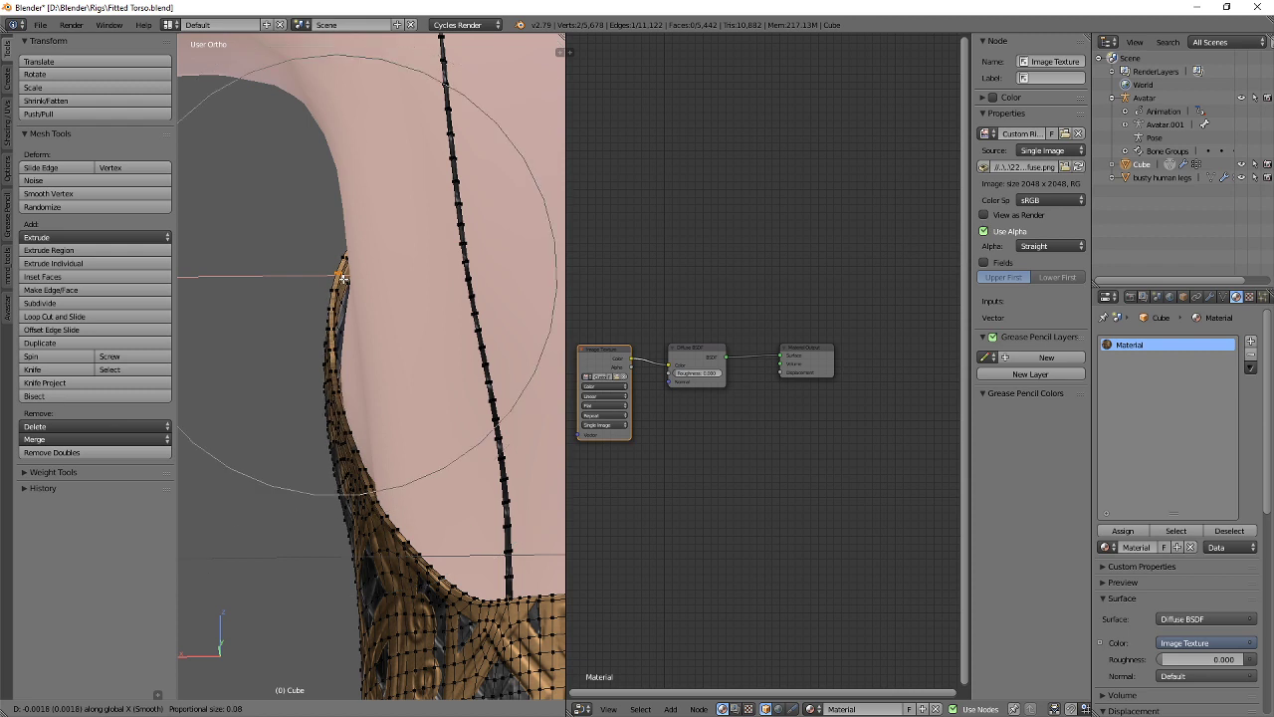
left_click(353, 283)
Raise the selected side-edge vertices below the armpit along Z.
middle_click_drag(353, 283, 371, 287)
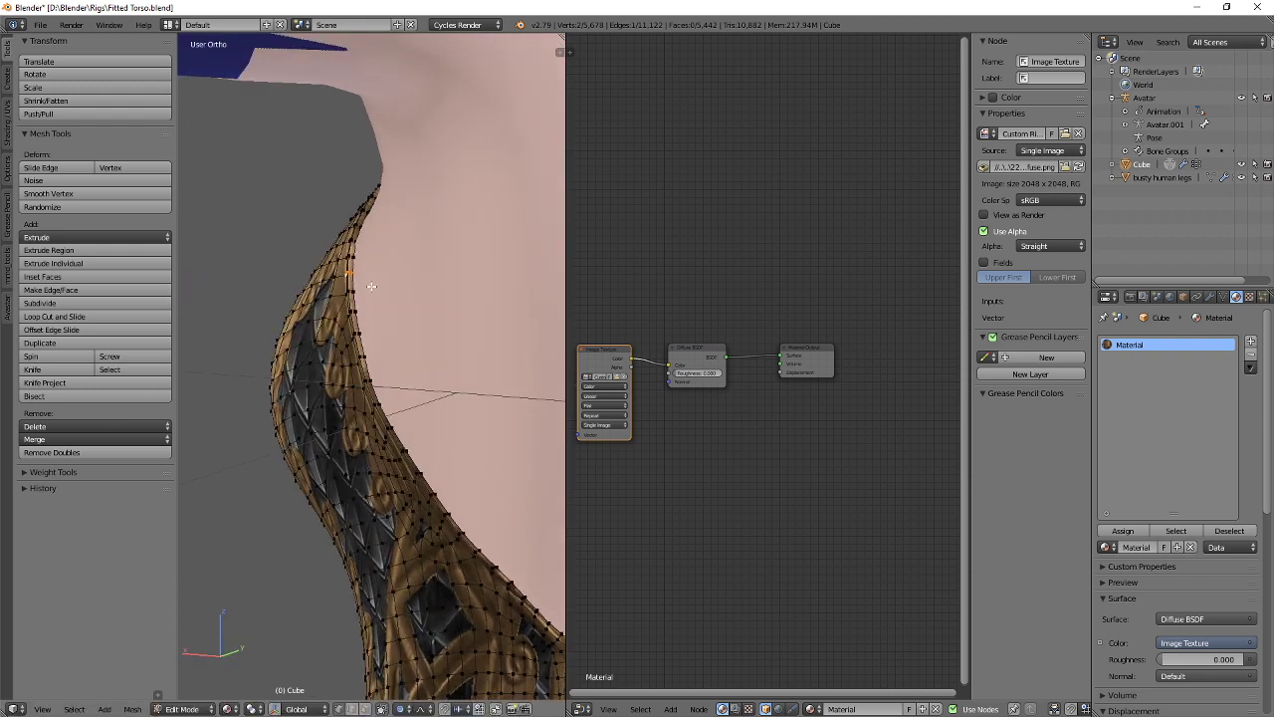
key("g")
key("z")
left_click(343, 230)
Pull the side edge just beneath its upper tip inward along X to follow the body.
middle_click_drag(344, 231, 324, 408)
key("g")
key("x")
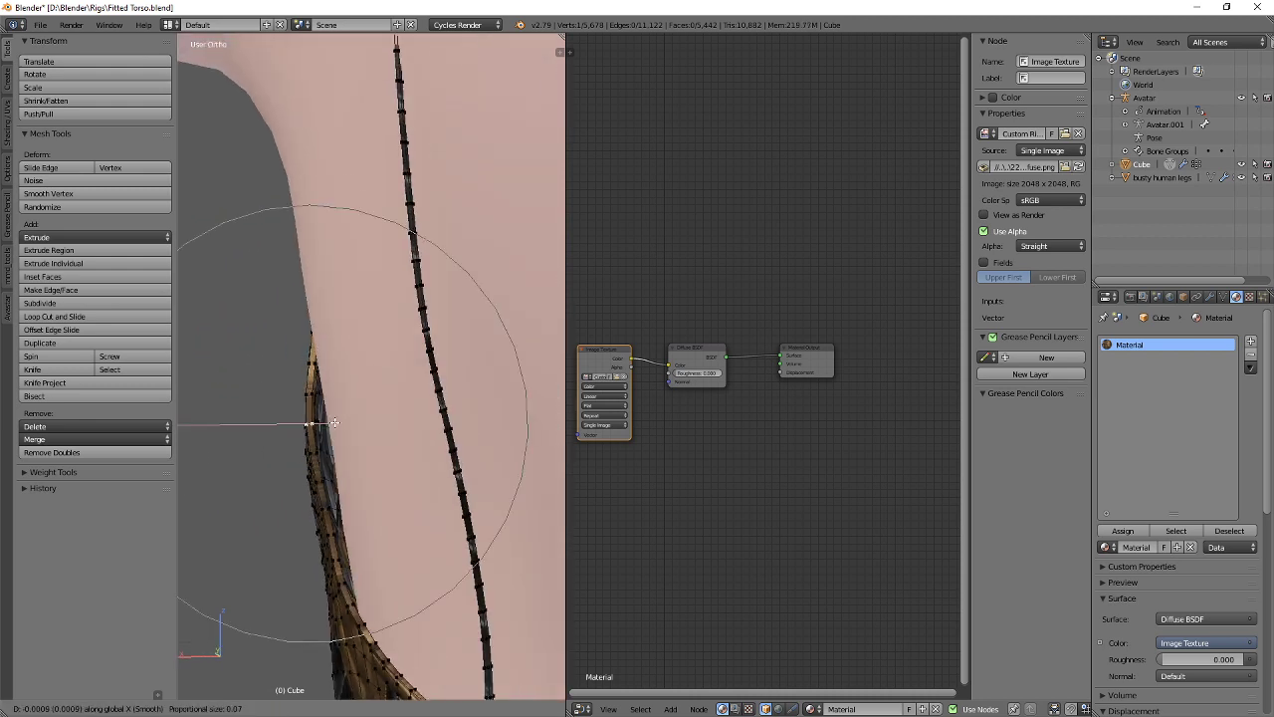
scroll(347, 425, "down", 2)
left_click(347, 425)
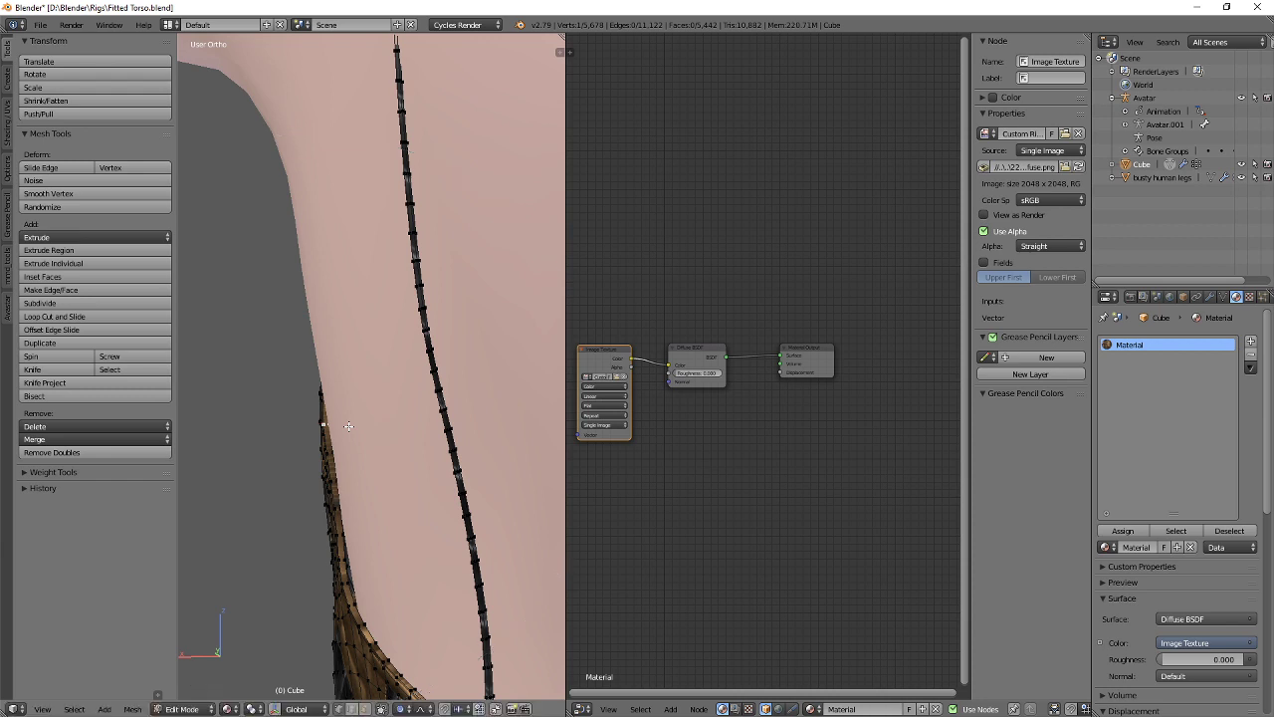
Adjust two further spots lower on the open back's side edge along X to even out its curve.
middle_click_drag(347, 425, 346, 348)
key("g")
key("x")
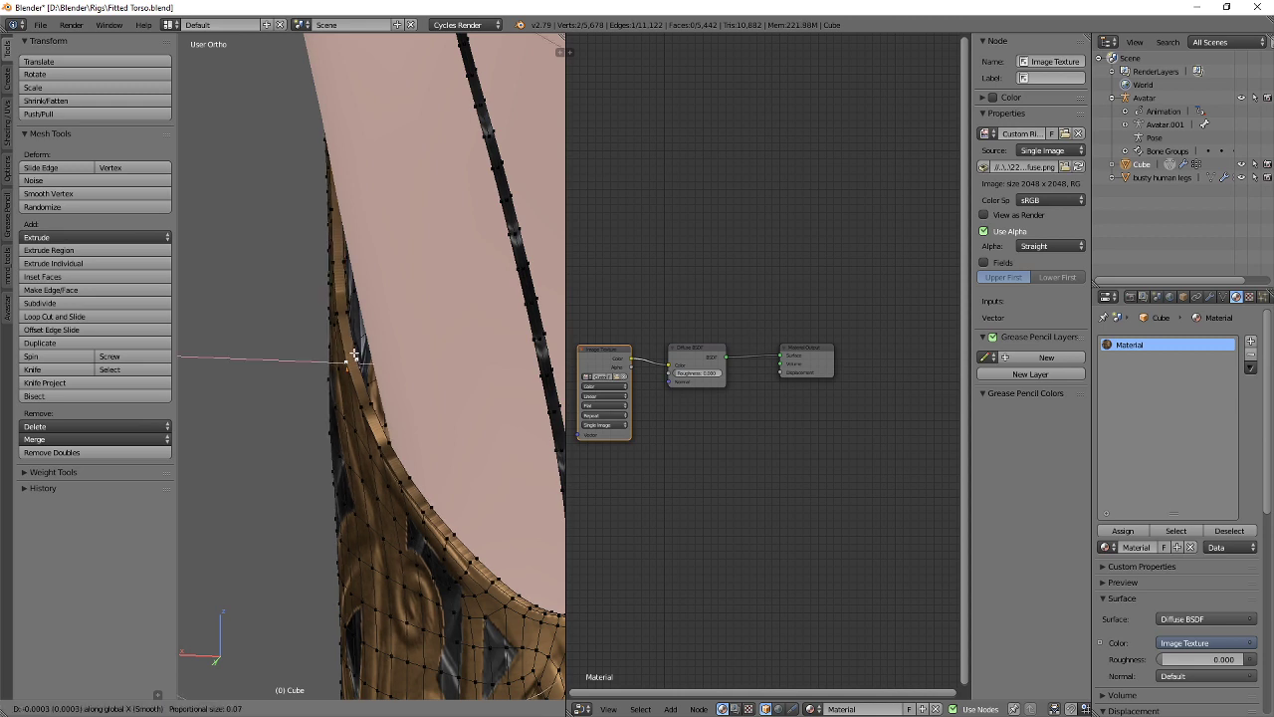
left_click(366, 358)
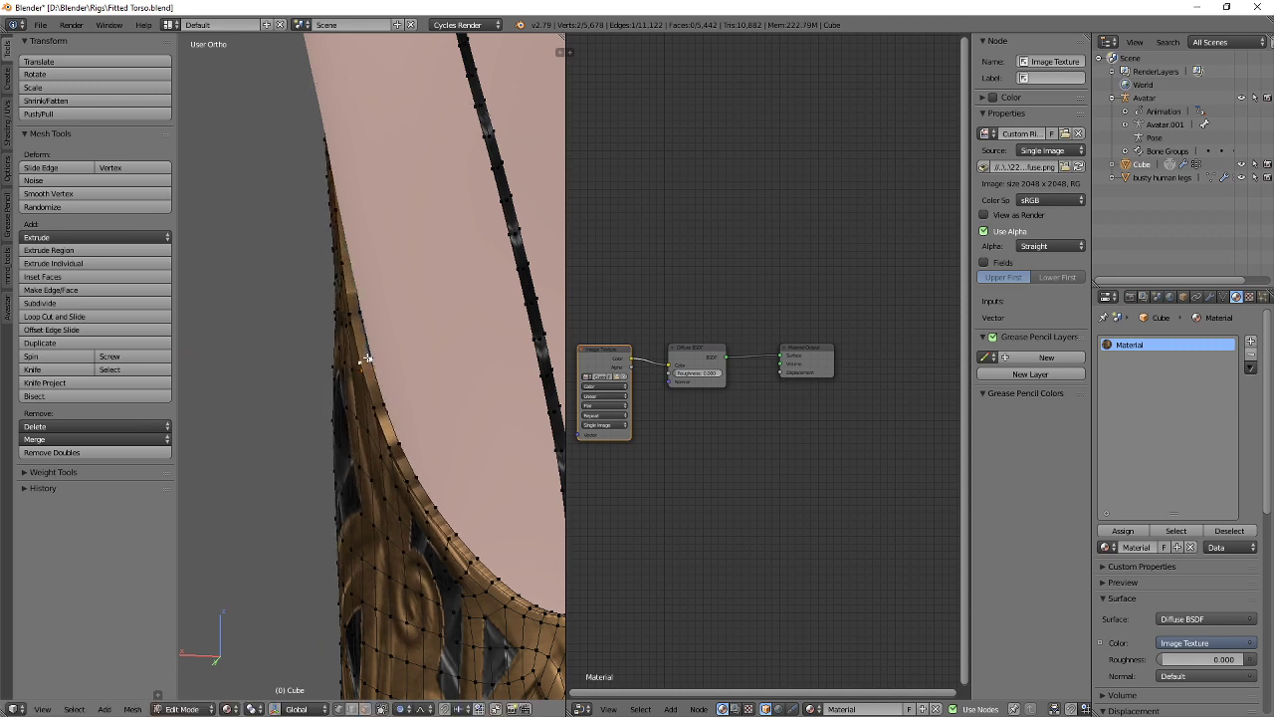
middle_click_drag(366, 358, 361, 308)
key("g")
key("x")
left_click(356, 308)
scroll(394, 386, "down", 4)
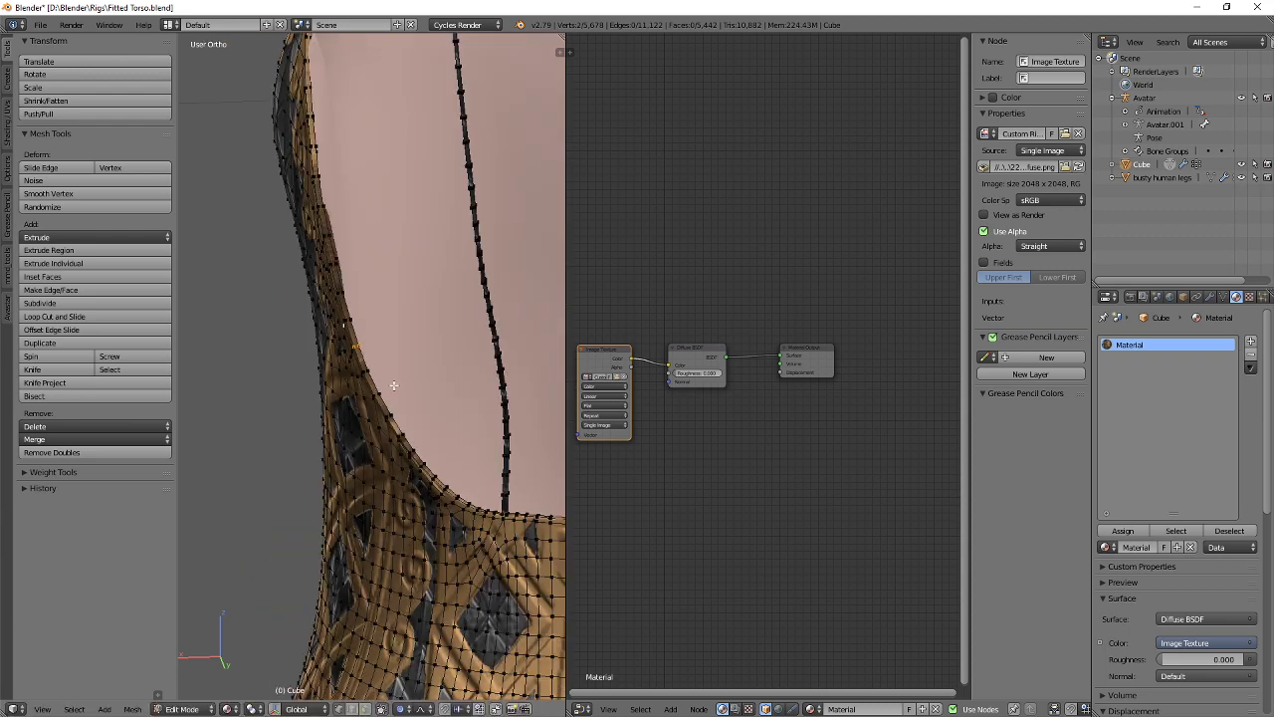
Reshape the curved rim of the open back, moving a rim edge along Y with a proportional size of 0.02.
middle_click_drag(394, 385, 421, 449)
key("g")
left_click(418, 315)
middle_click_drag(436, 395, 451, 373)
key("g")
key("y")
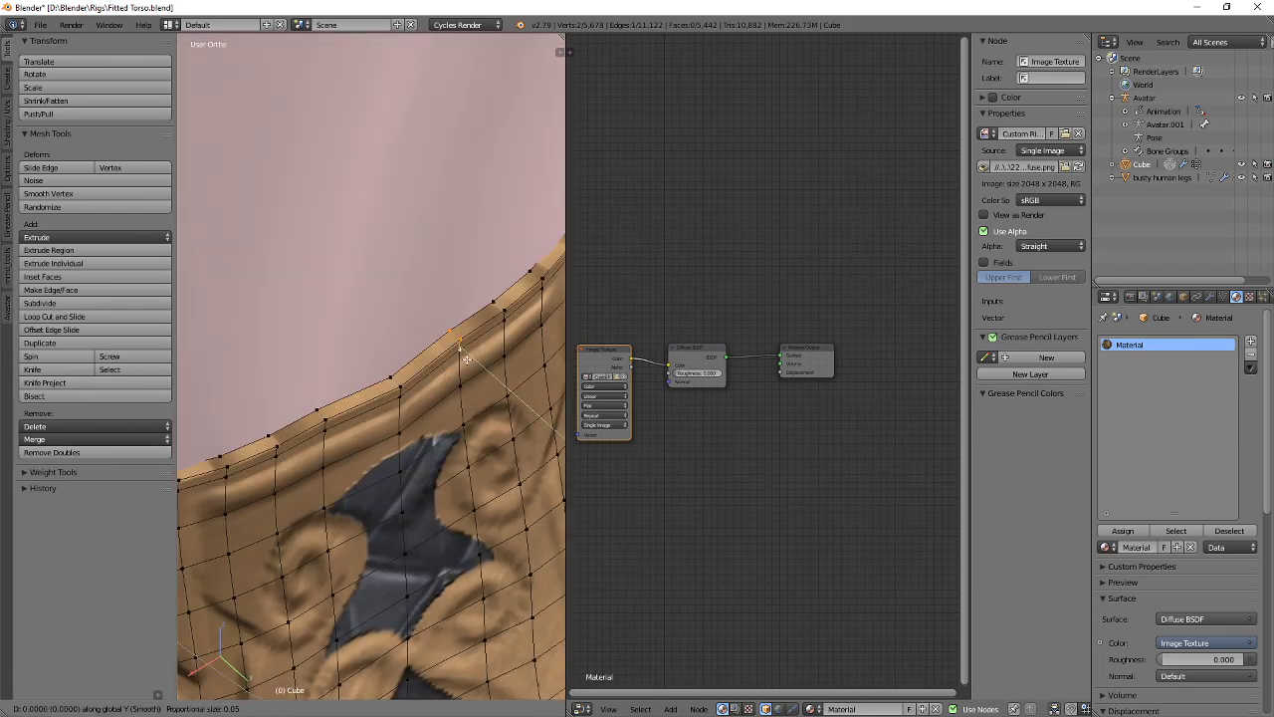
scroll(467, 360, "down", 7)
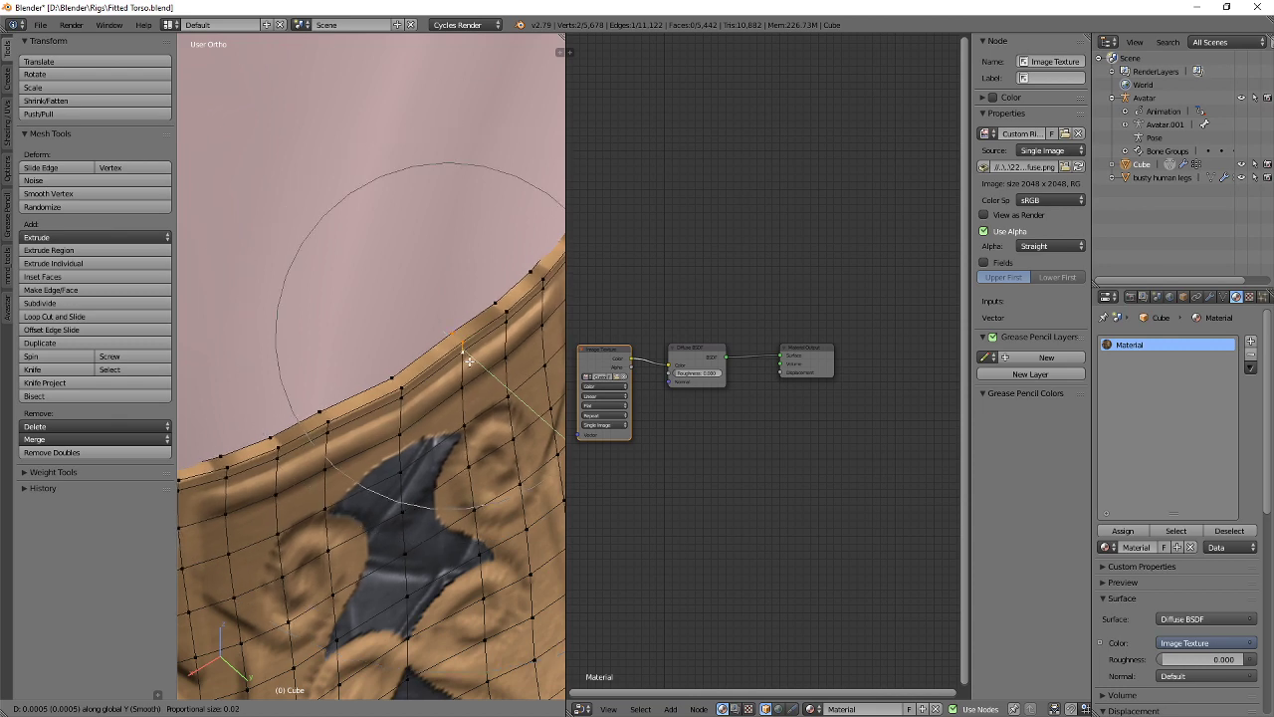
left_click(473, 364)
Move the back rim edges between the two straps about -0.004 along Y with a proportional size of 0.02.
scroll(473, 364, "down", 7)
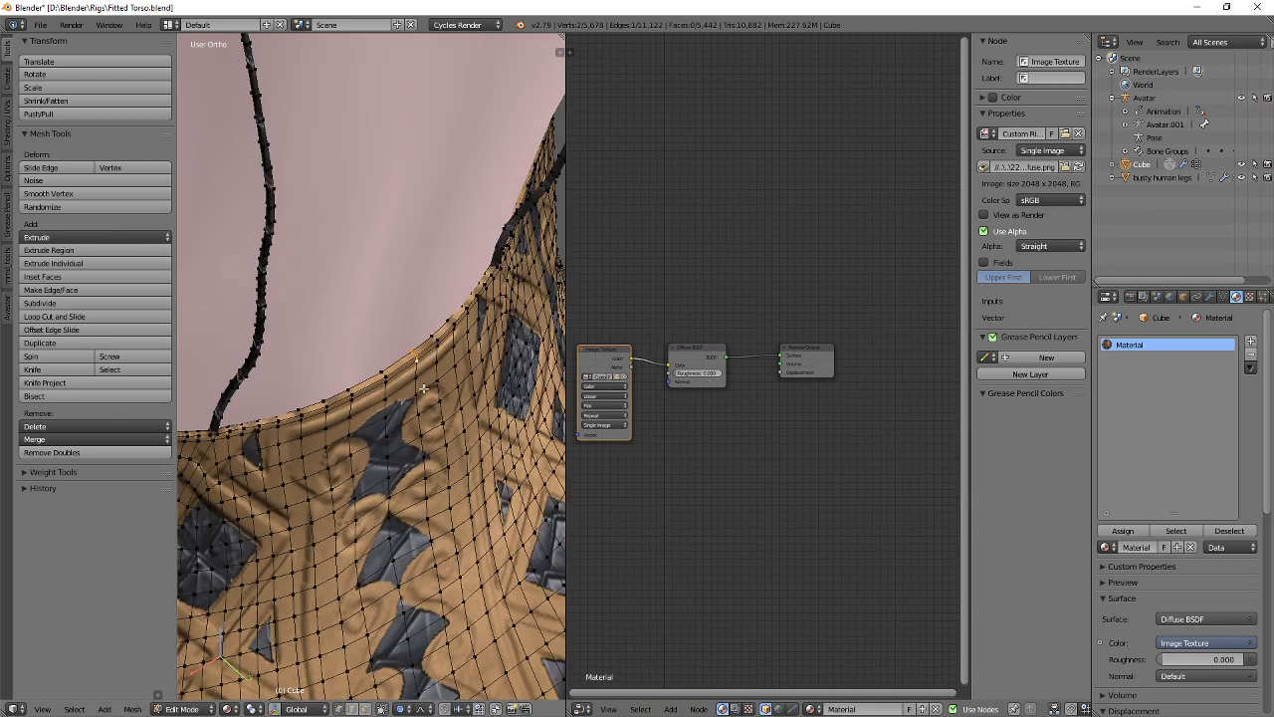
middle_click_drag(448, 370, 487, 333)
mouse_move(426, 360)
middle_mouse_down()
mouse_move(492, 315)
mouse_move(416, 352)
middle_mouse_up()
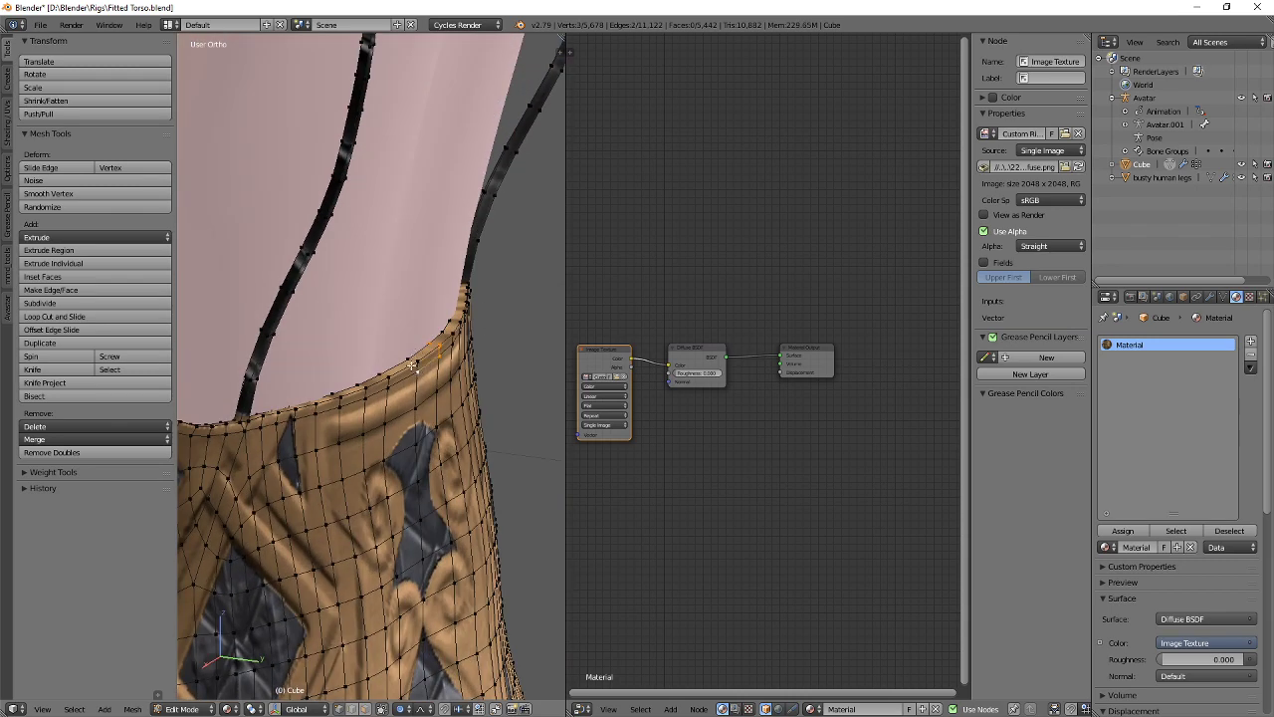
middle_click_drag(447, 353, 466, 358)
key("g")
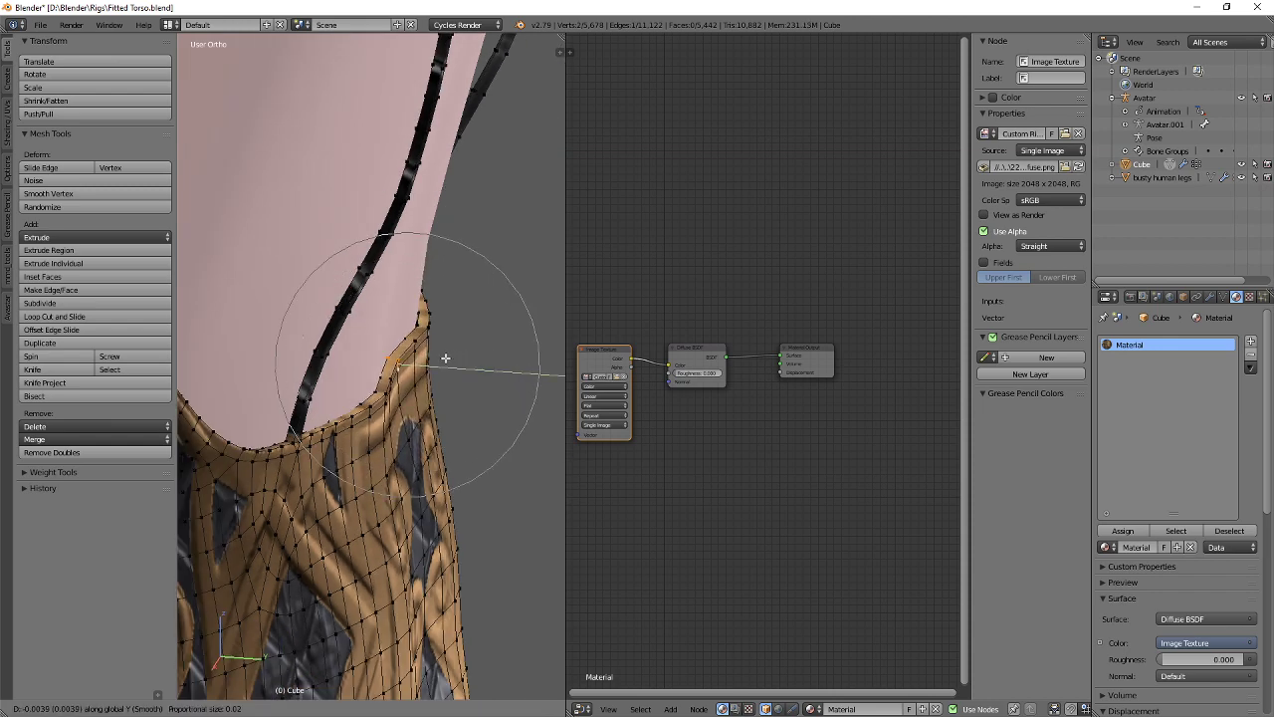
left_click(445, 357)
Show the dress in wireframe from the right-side orthographic view, framing the shoulder straps.
middle_click_drag(441, 355, 381, 367)
scroll(369, 311, "down", 2)
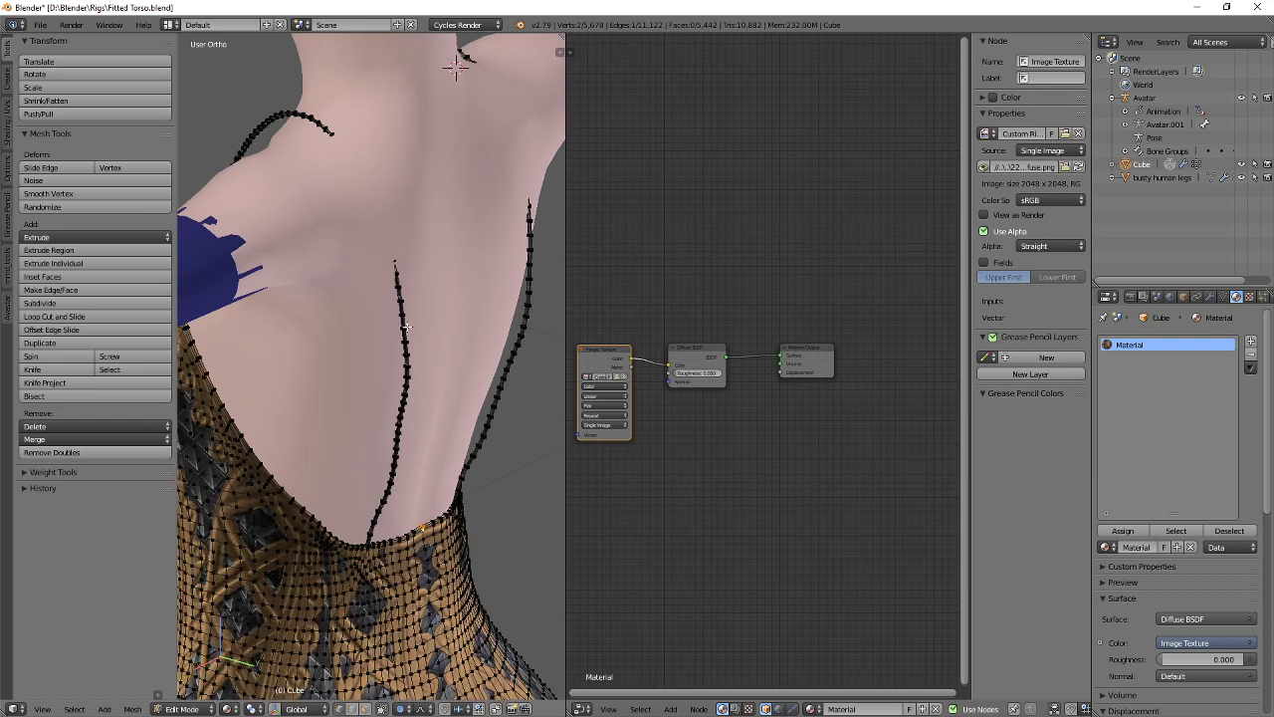
middle_click_drag(408, 326, 415, 197)
middle_click_drag(419, 350, 379, 293)
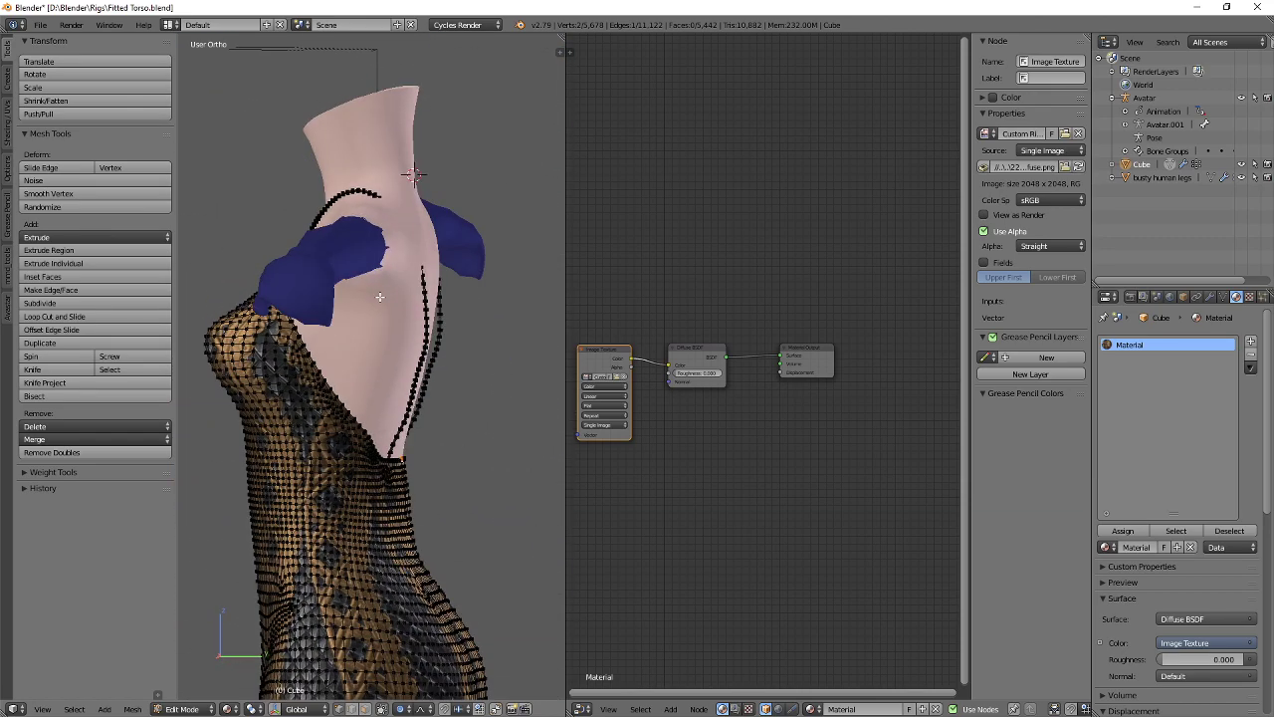
key("KP_3")
scroll(385, 297, "up", 1)
key("z")
scroll(389, 335, "up", 4)
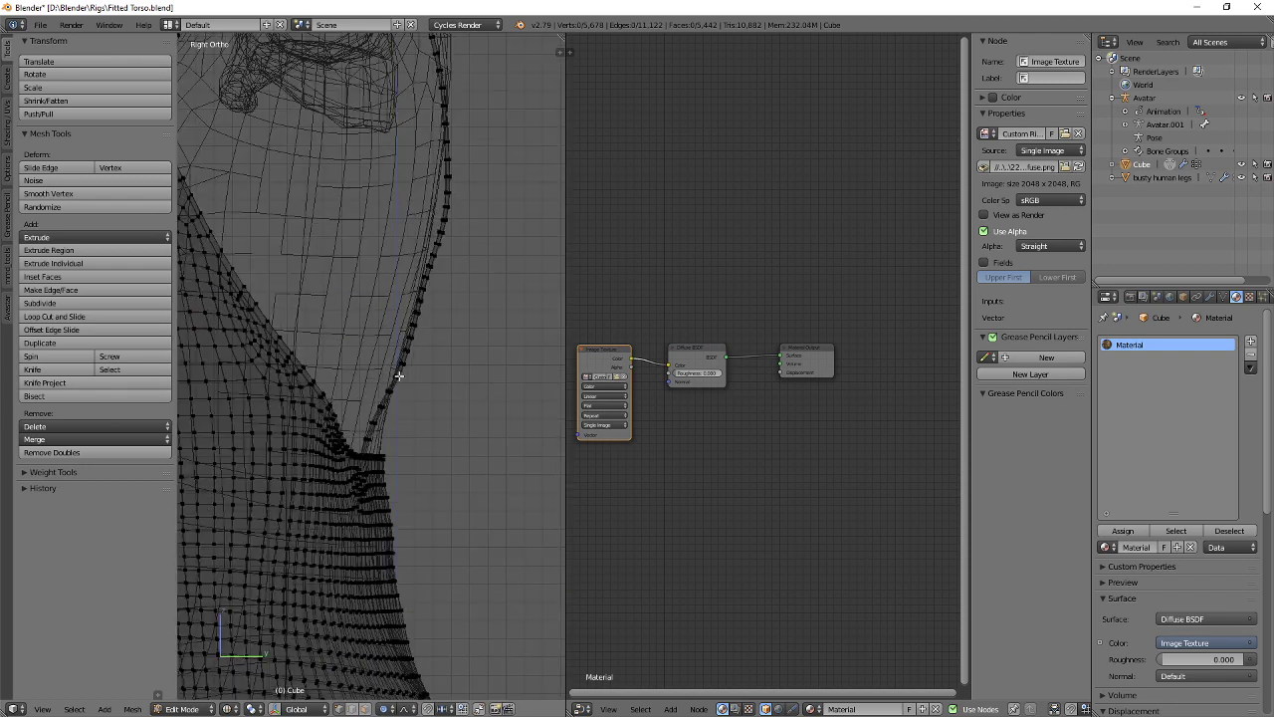
Select the strap vertices from the back rim up over the shoulder and apply Smooth five times.
right_click(399, 377)
scroll(401, 364, "down", 2)
middle_click_drag(376, 392, 380, 434, "shift")
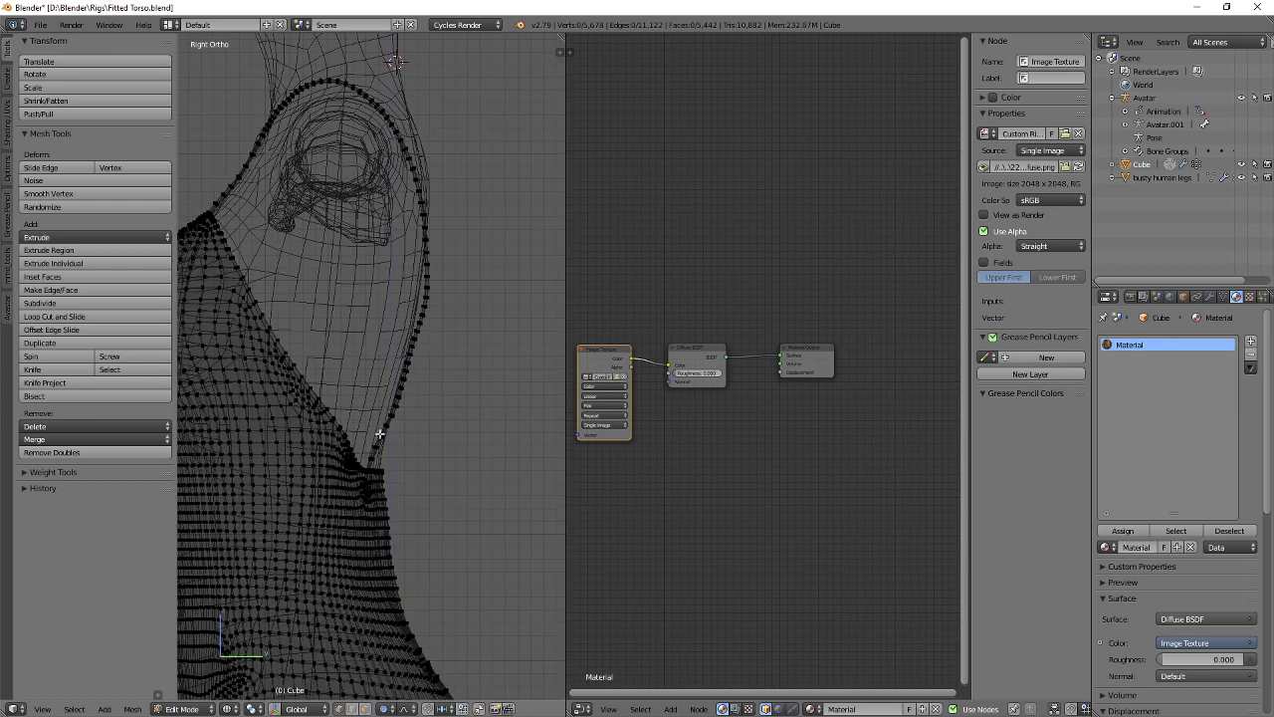
mouse_move(377, 445)
left_mouse_down()
mouse_move(422, 254)
mouse_move(415, 171)
left_mouse_up()
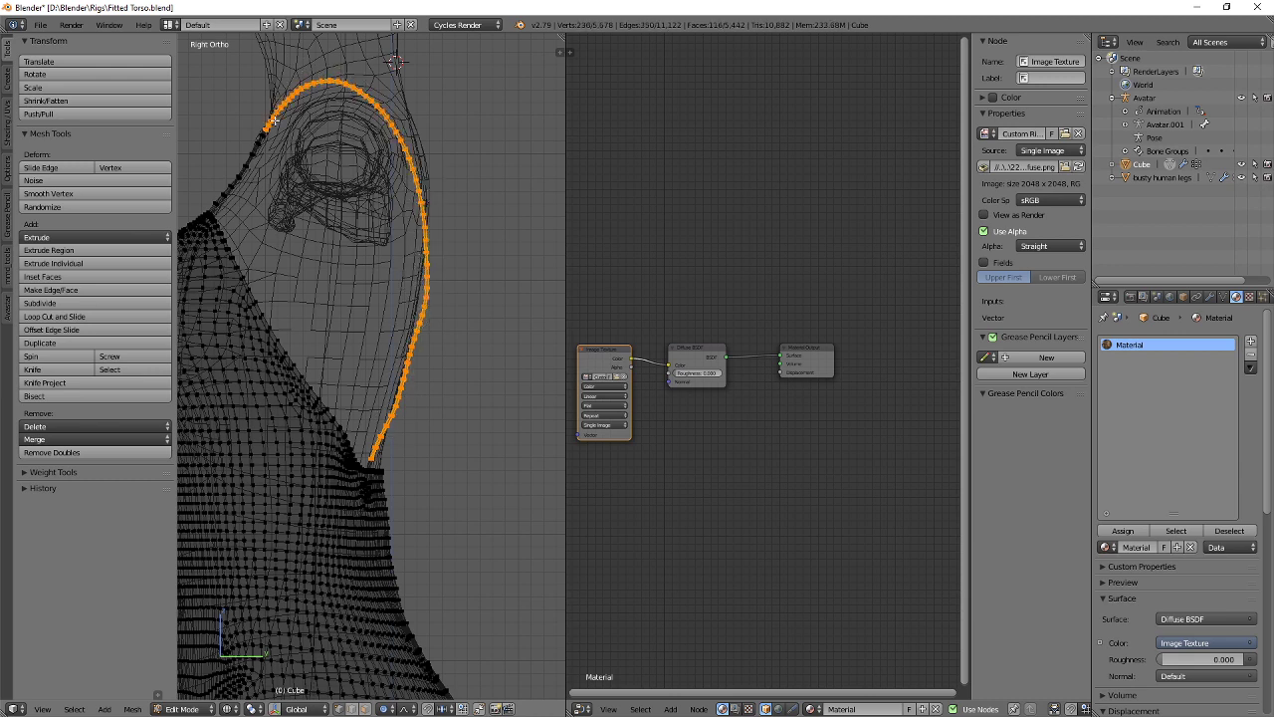
key("w")
left_click(410, 337)
key("w")
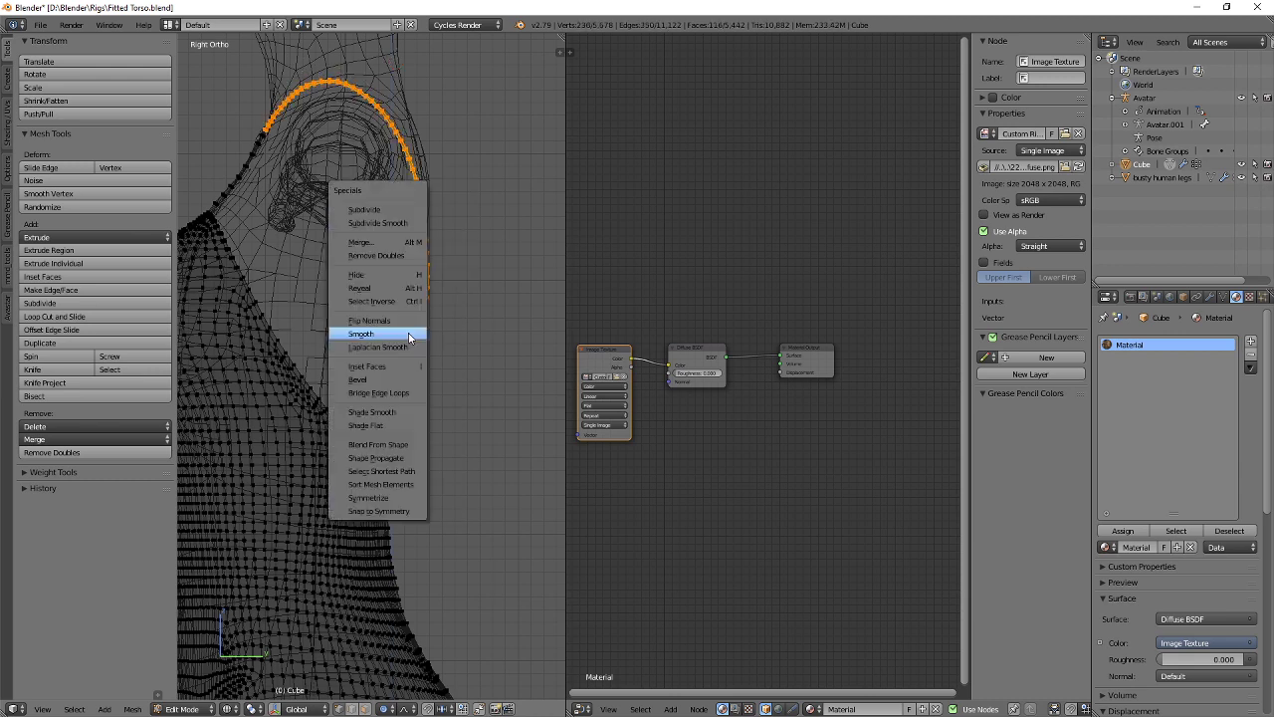
left_click(408, 334)
key("w")
left_click(409, 334)
key("w")
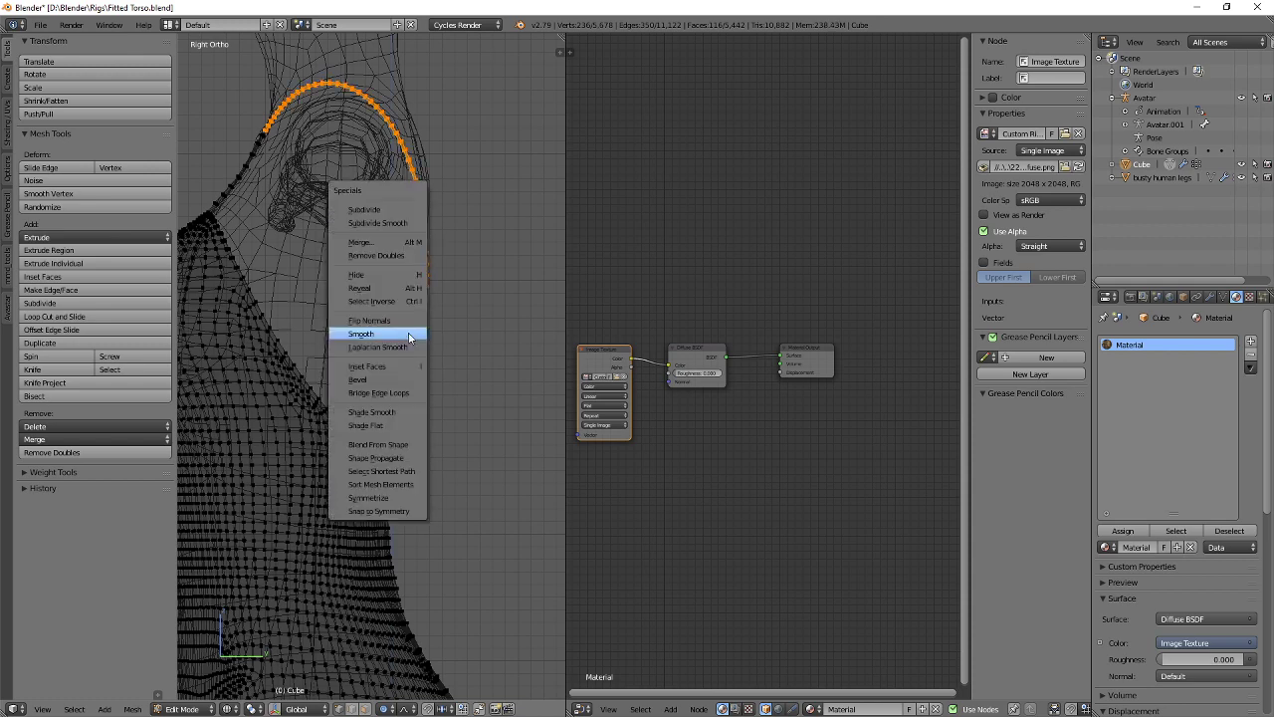
left_click(410, 337)
key("w")
left_click(409, 335)
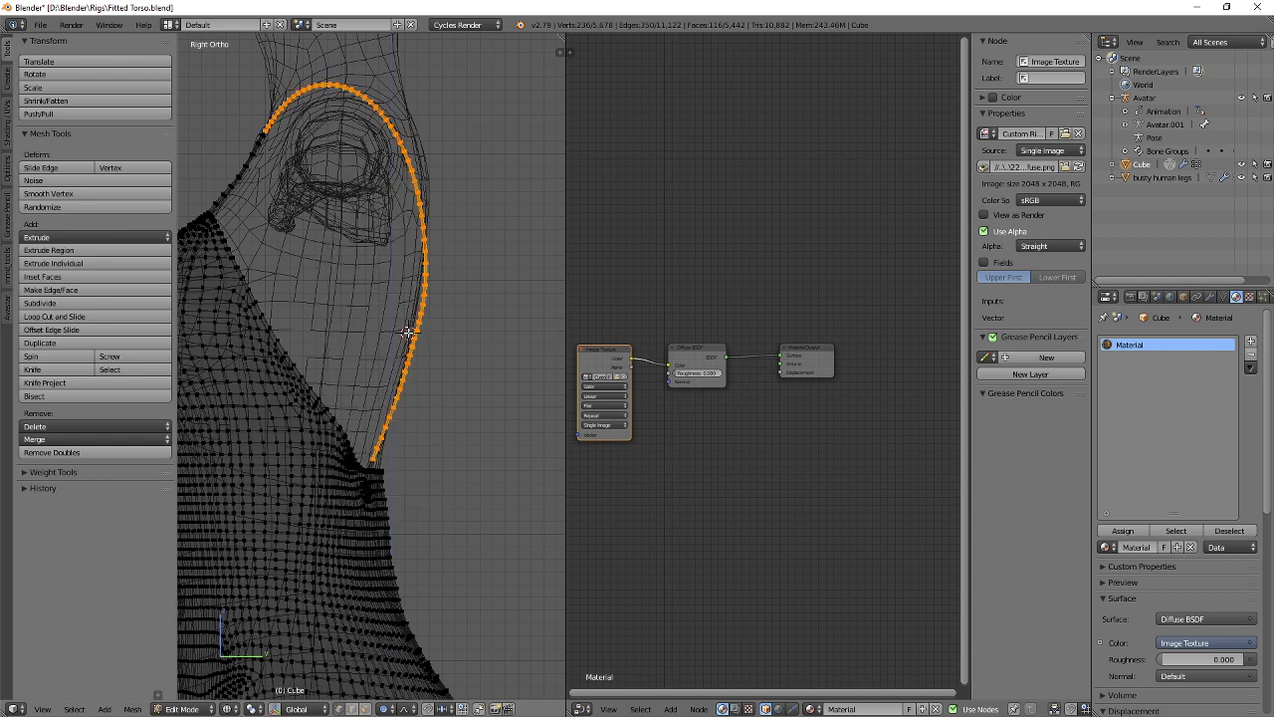
Move the mid-back section of the straps about -0.006 along Y with a proportional size of 0.06.
scroll(460, 278, "up", 3)
middle_click_drag(447, 271, 432, 299, "shift")
key("g")
key("y")
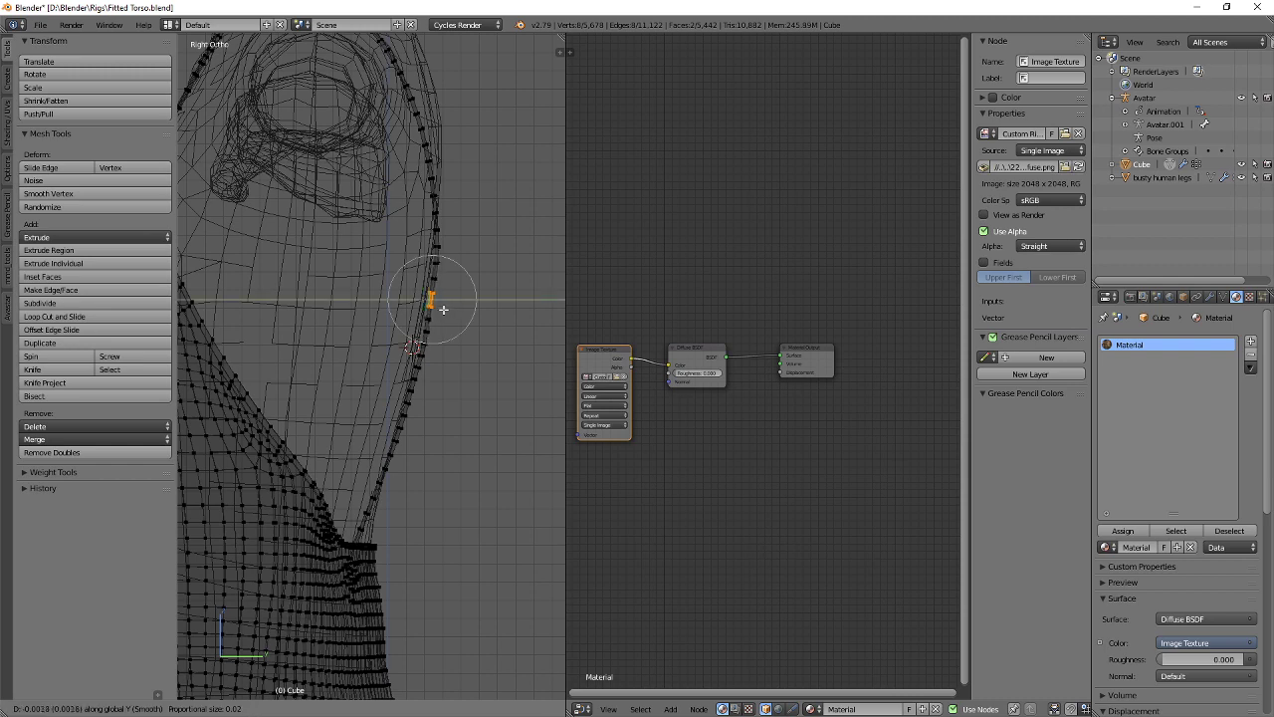
scroll(443, 303, "down", 4)
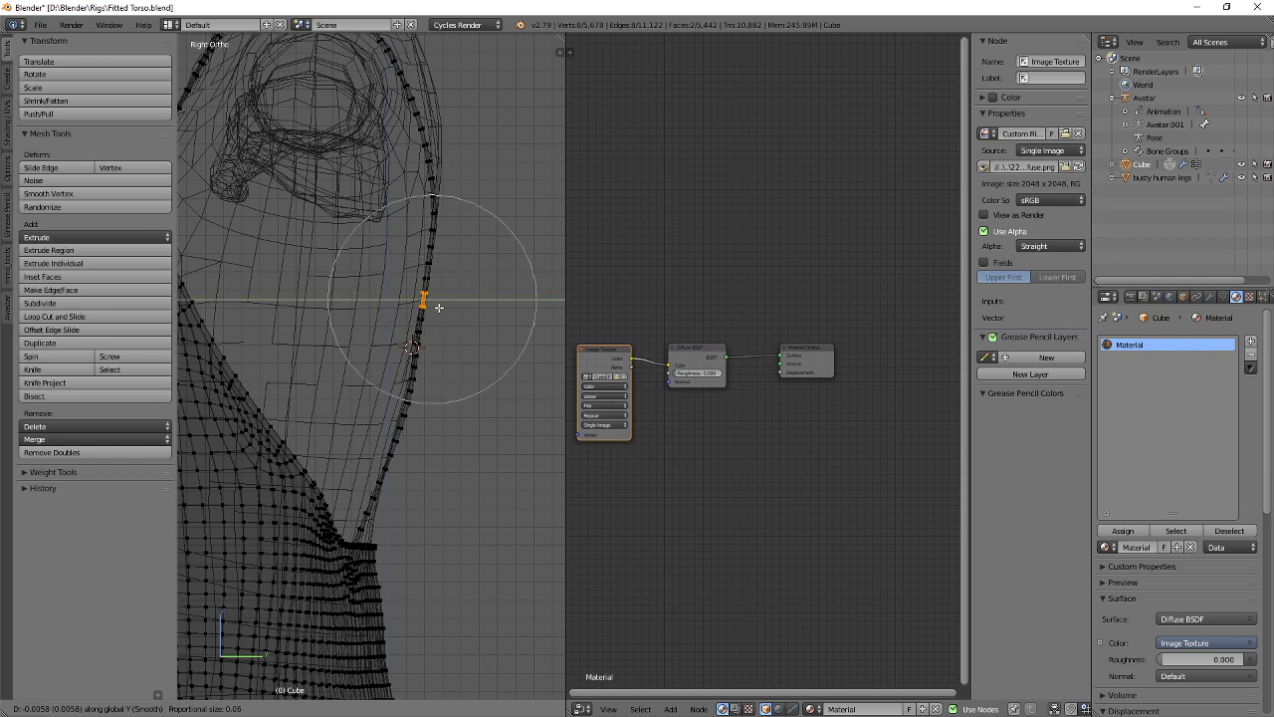
left_click(438, 306)
Switch to solid shading and adjust the back strap section along Y against the body.
key("z")
middle_click_drag(435, 381, 438, 267)
scroll(369, 373, "up", 1)
key("g")
key("y")
left_click(402, 400)
scroll(416, 384, "down", 1)
Move the bulging strap edge above the back rim about -0.01 along Y with a proportional size of 0.07.
scroll(411, 391, "up", 4)
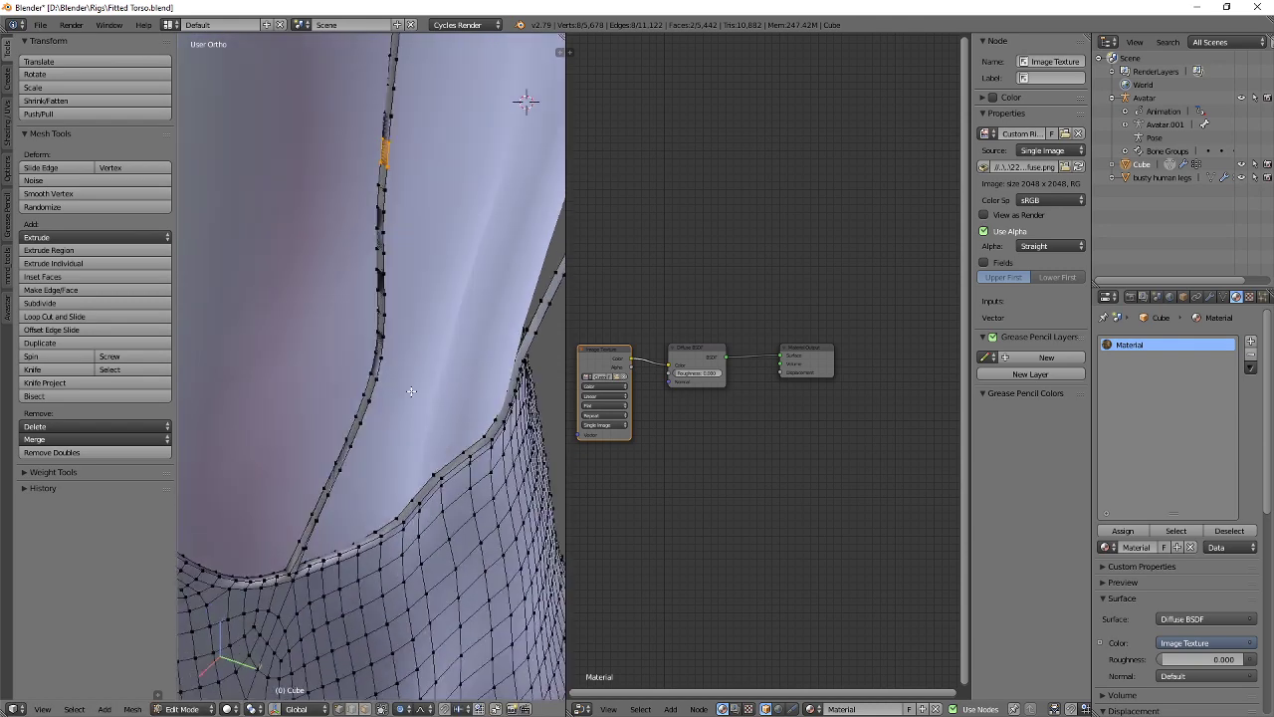
middle_click_drag(410, 391, 336, 347)
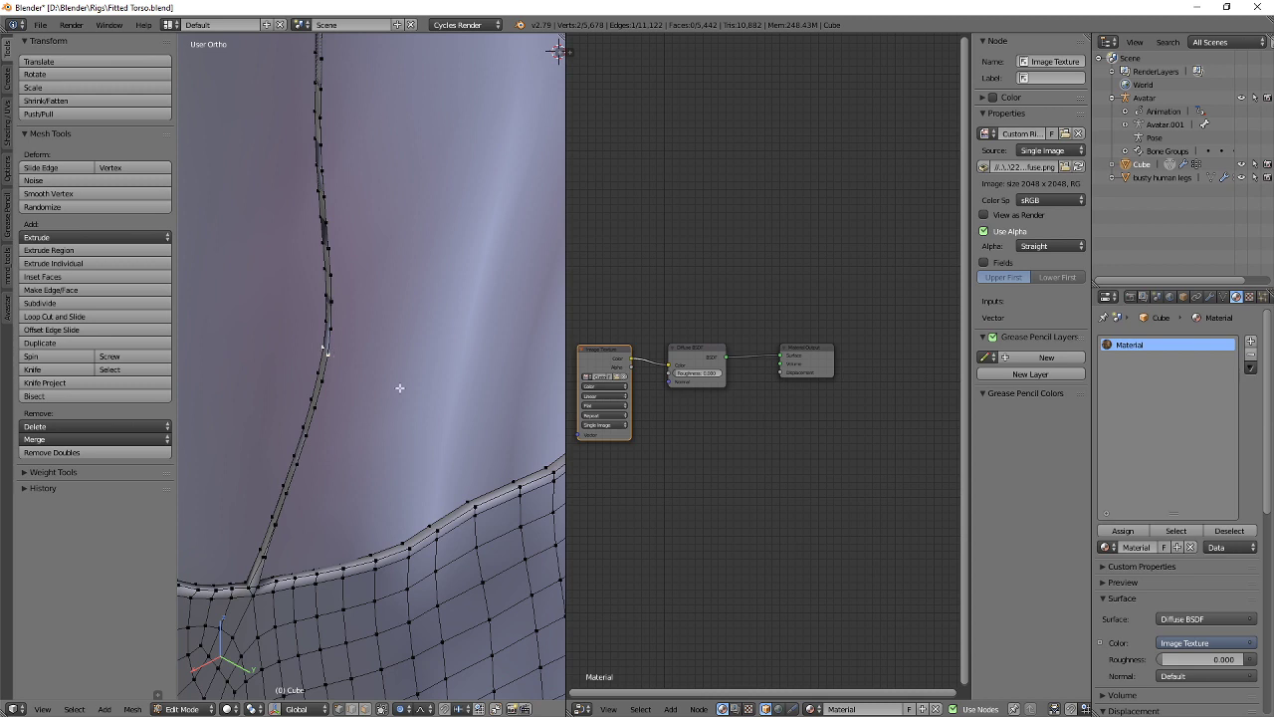
key("g")
key("y")
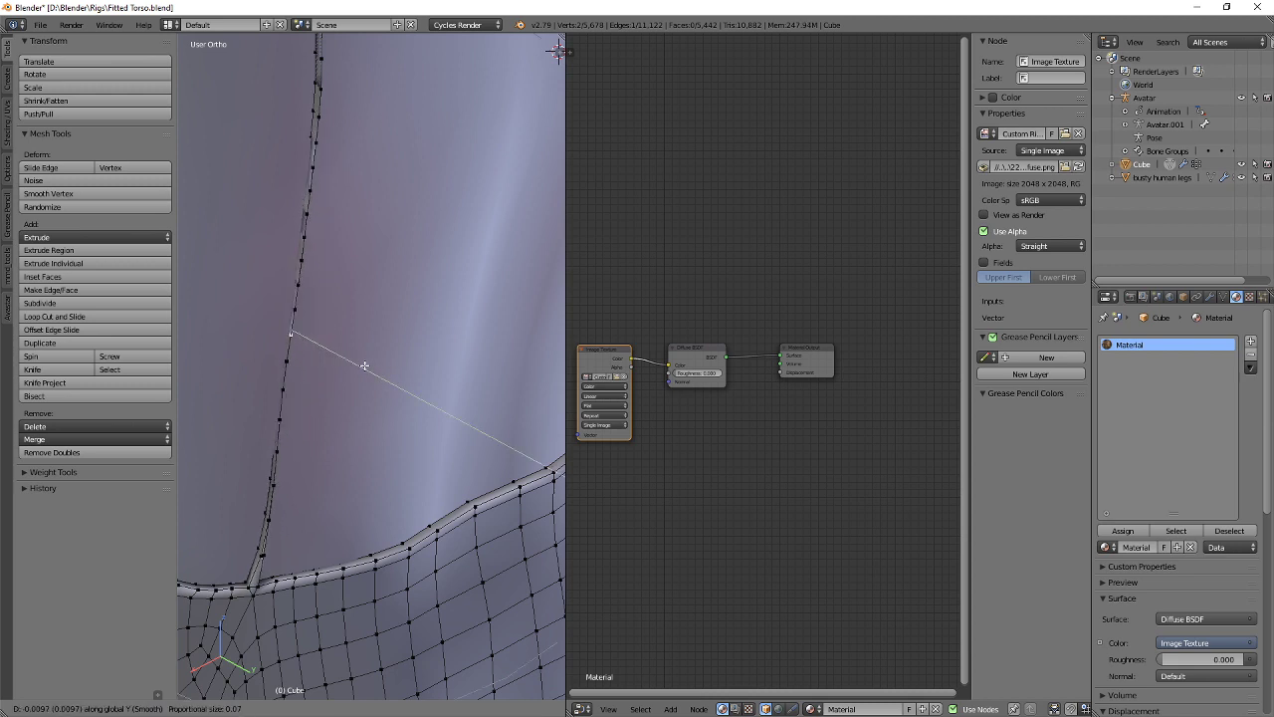
left_click(367, 366)
Try to move a single vertex on the front shoulder strap with a proportional size of 0.05.
scroll(344, 199, "down", 4)
middle_click_drag(343, 99, 395, 398, "shift")
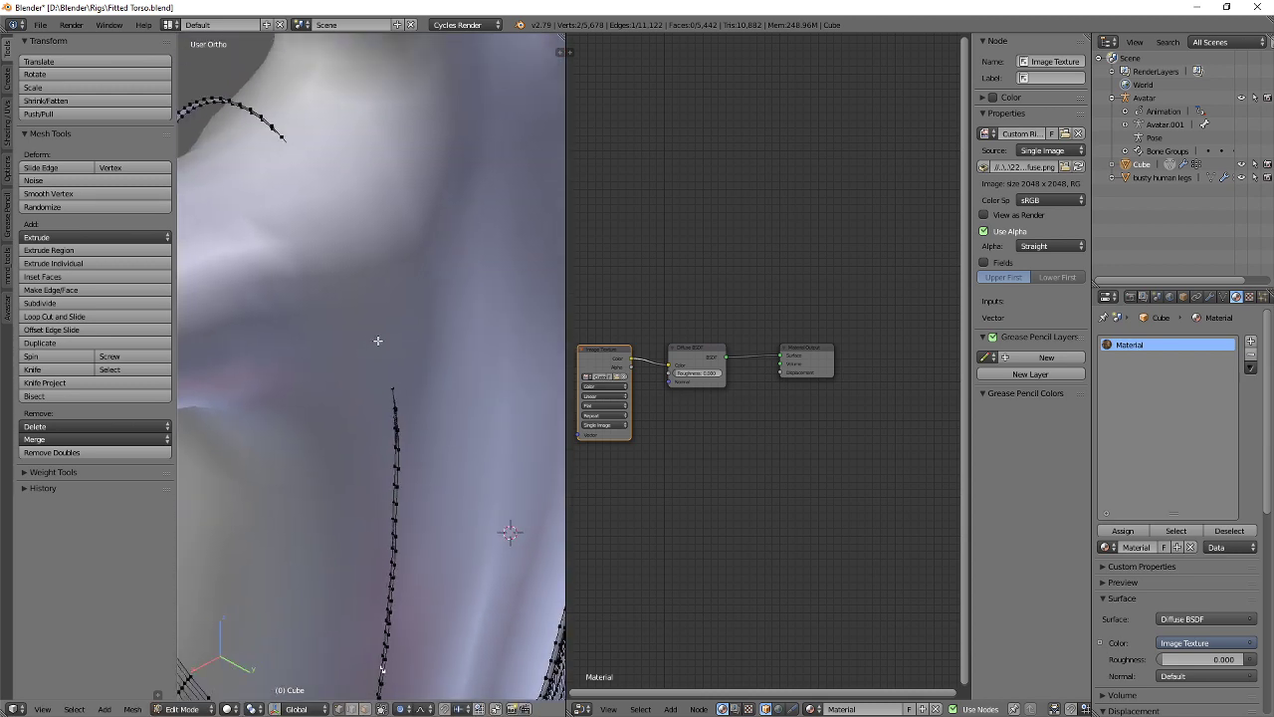
scroll(330, 242, "down", 4)
middle_click_drag(330, 241, 403, 294)
key("KP_3")
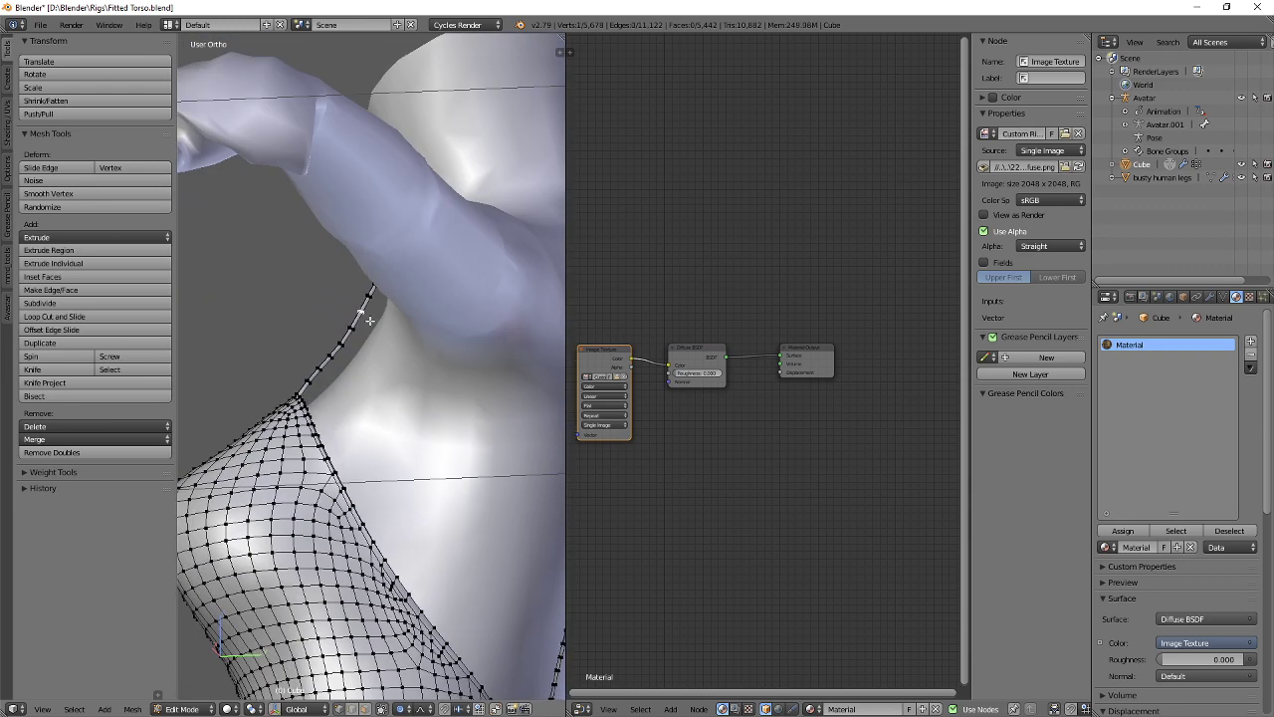
key("g")
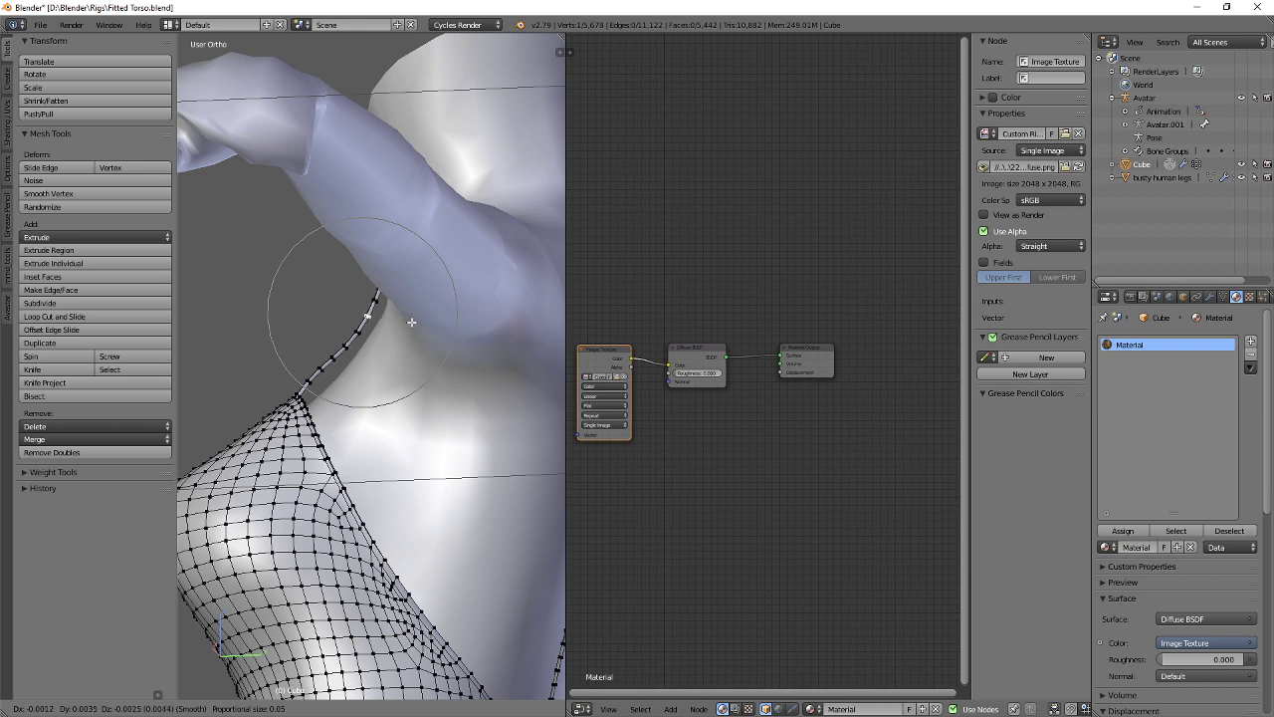
left_click(365, 346)
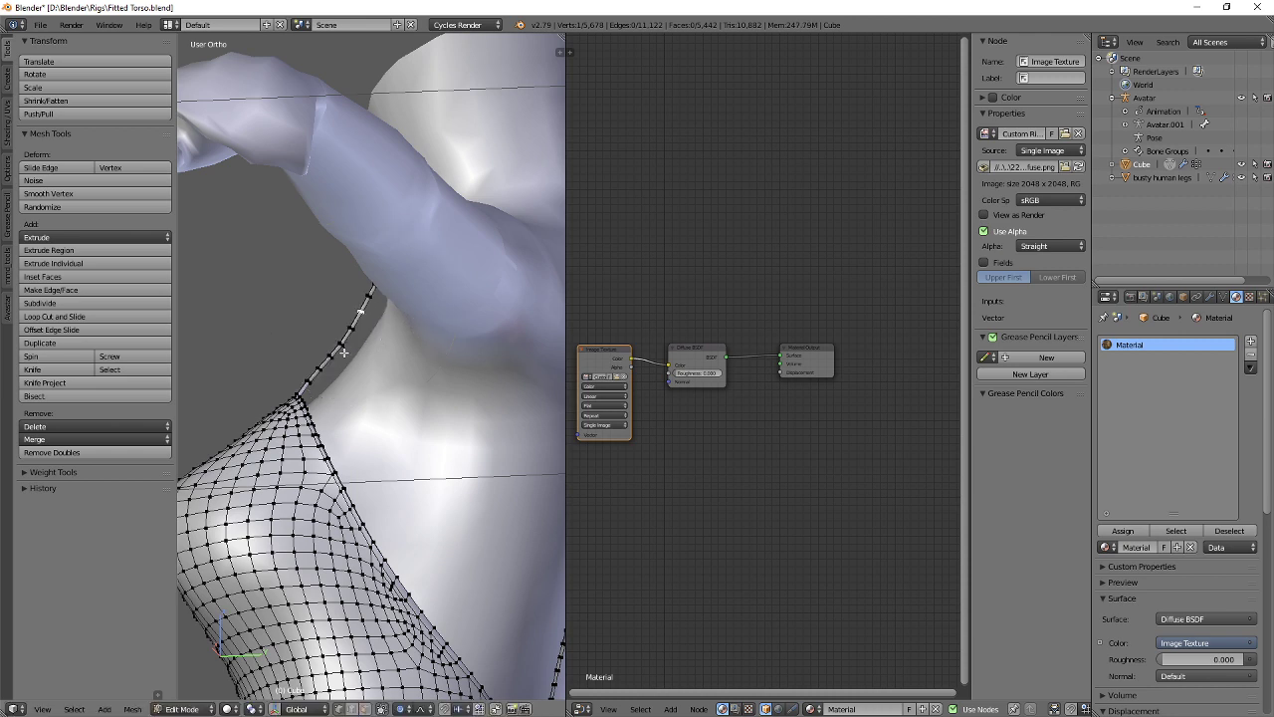
Lower the five vertices near the top of the front strap about 0.008 with a proportional size of 0.12.
middle_click_drag(343, 352, 395, 318)
key("g")
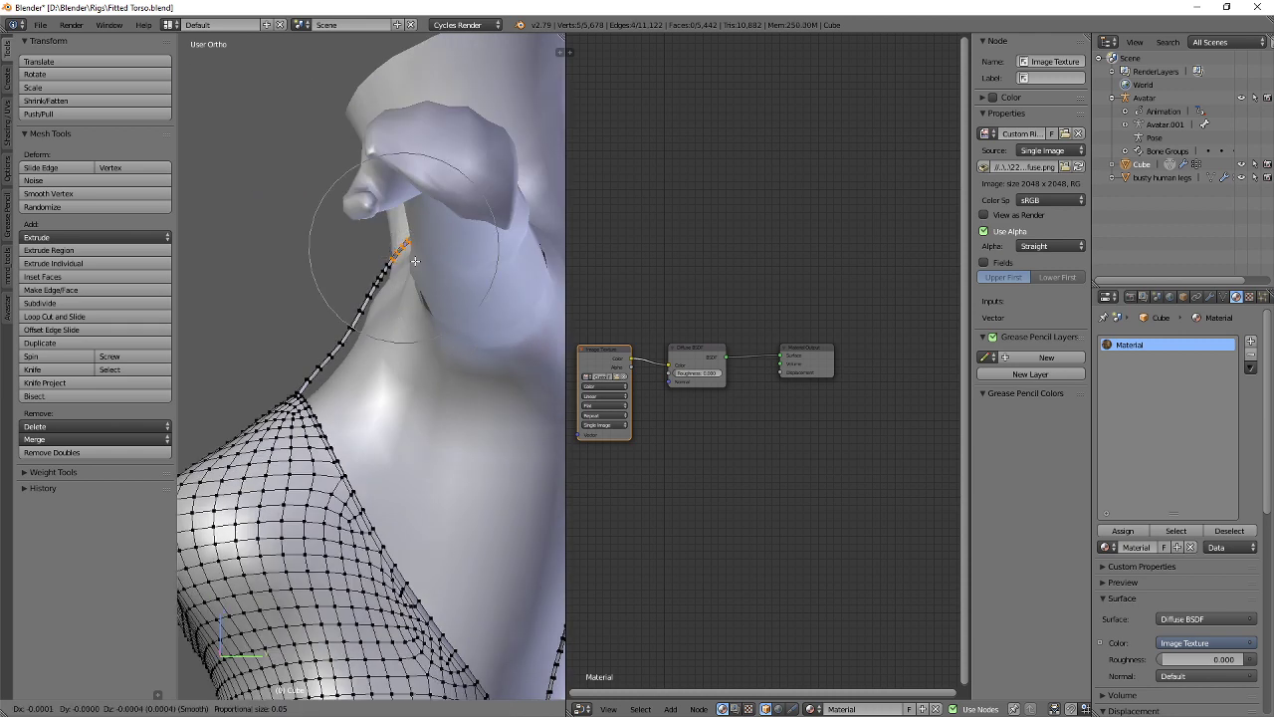
scroll(433, 276, "down", 9)
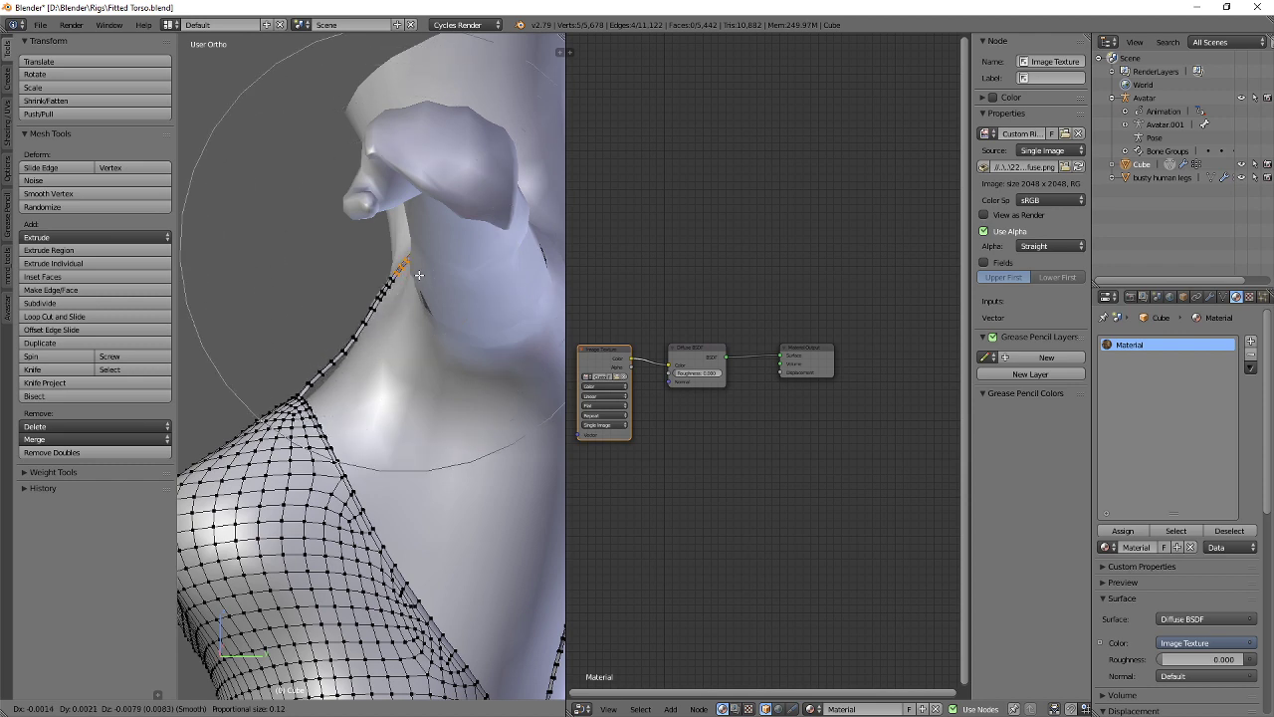
left_click(425, 276)
Raise six strap vertices behind the shoulder along Z so the strap clears the shoulder surface.
middle_click_drag(425, 275, 386, 364)
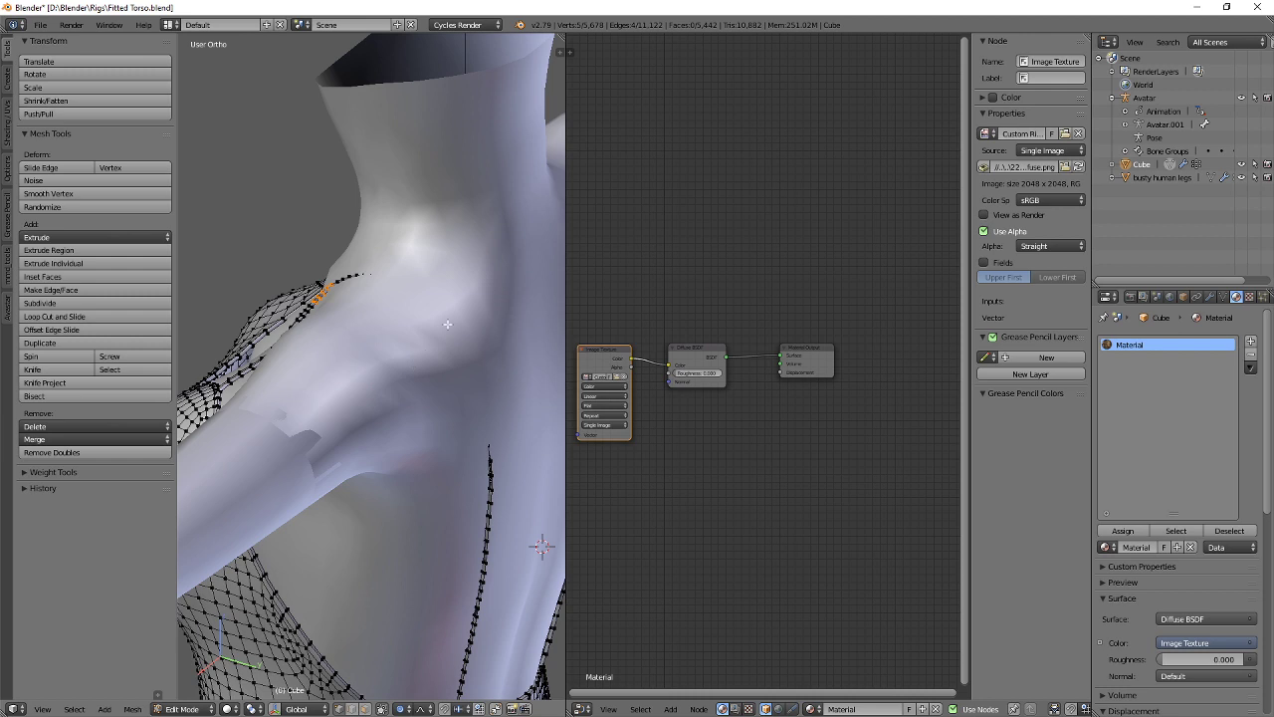
middle_click_drag(447, 323, 465, 318)
key("z")
key("z")
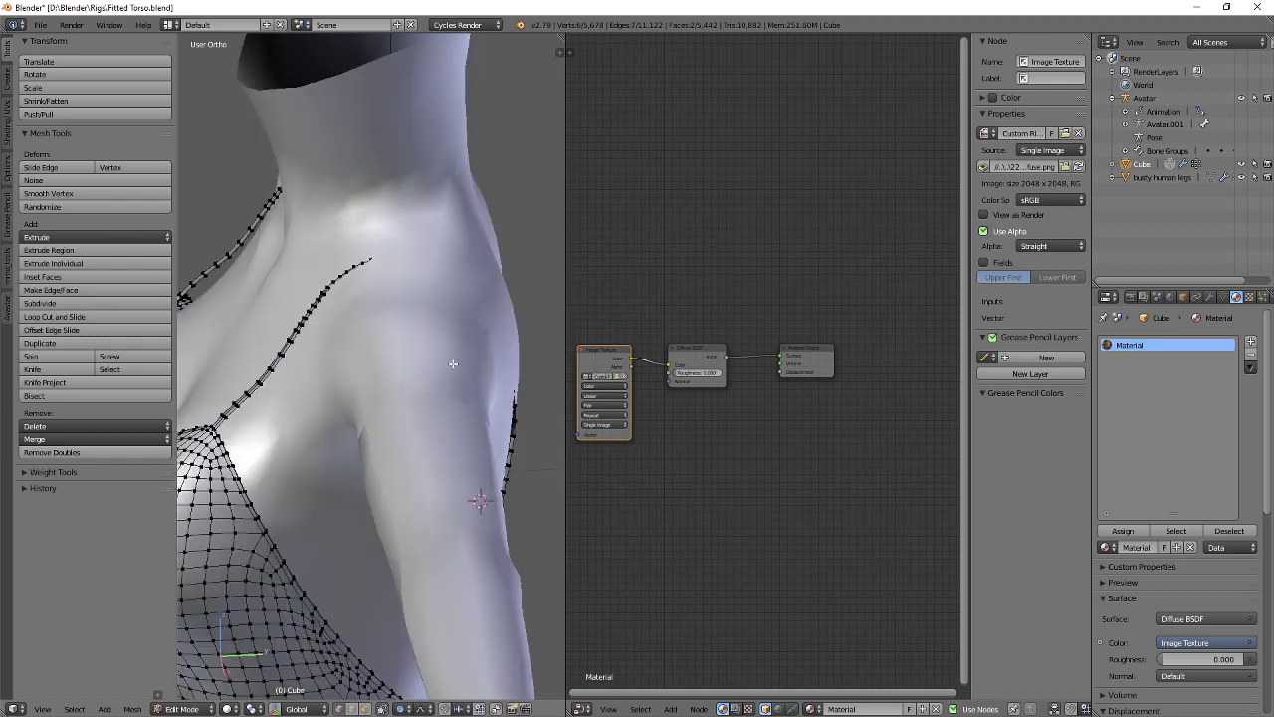
middle_click_drag(455, 369, 404, 378)
key("g")
key("y")
key("z")
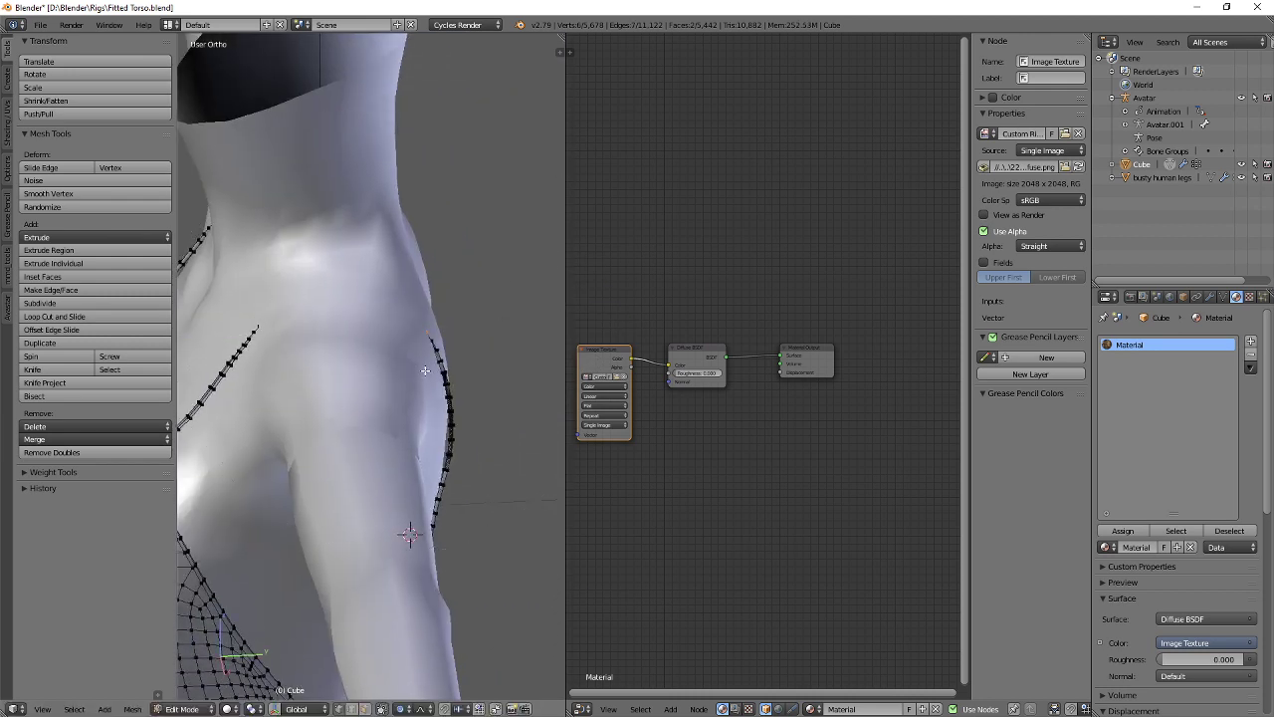
left_click(417, 350)
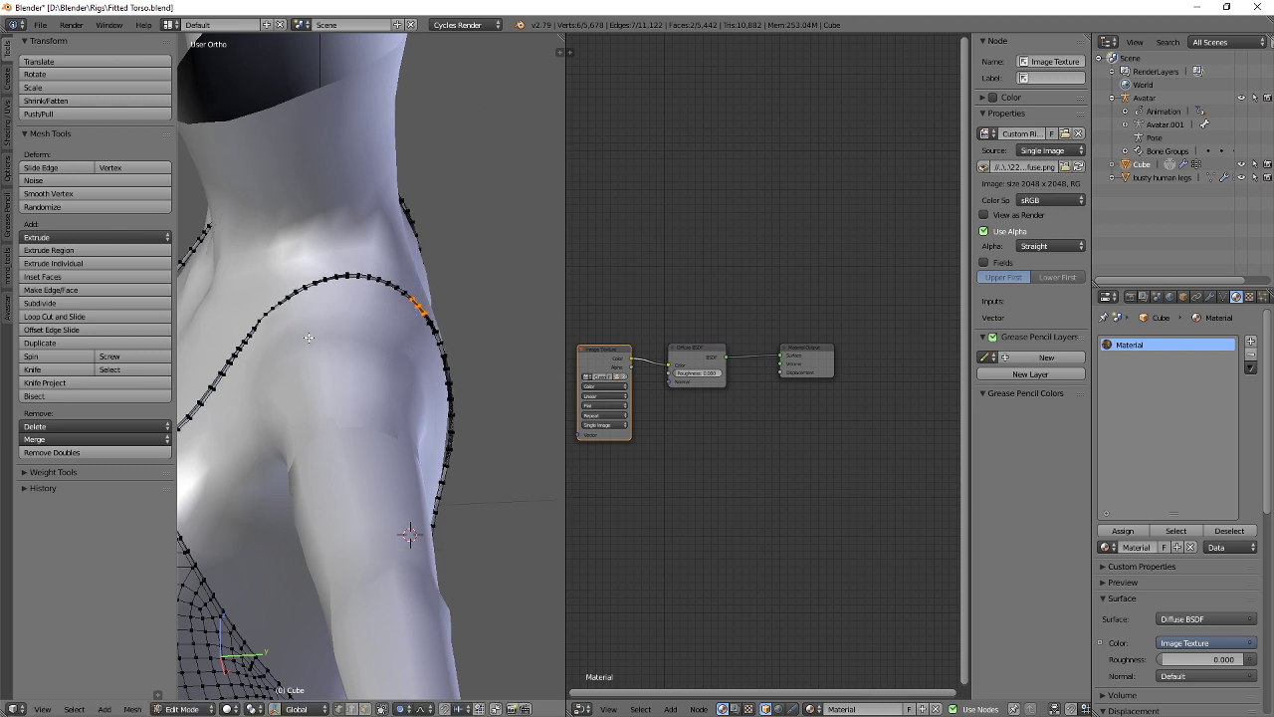
Raise a vertex on the front part of the shoulder strap about 0.003 along Z with proportional editing.
key("g")
key("z")
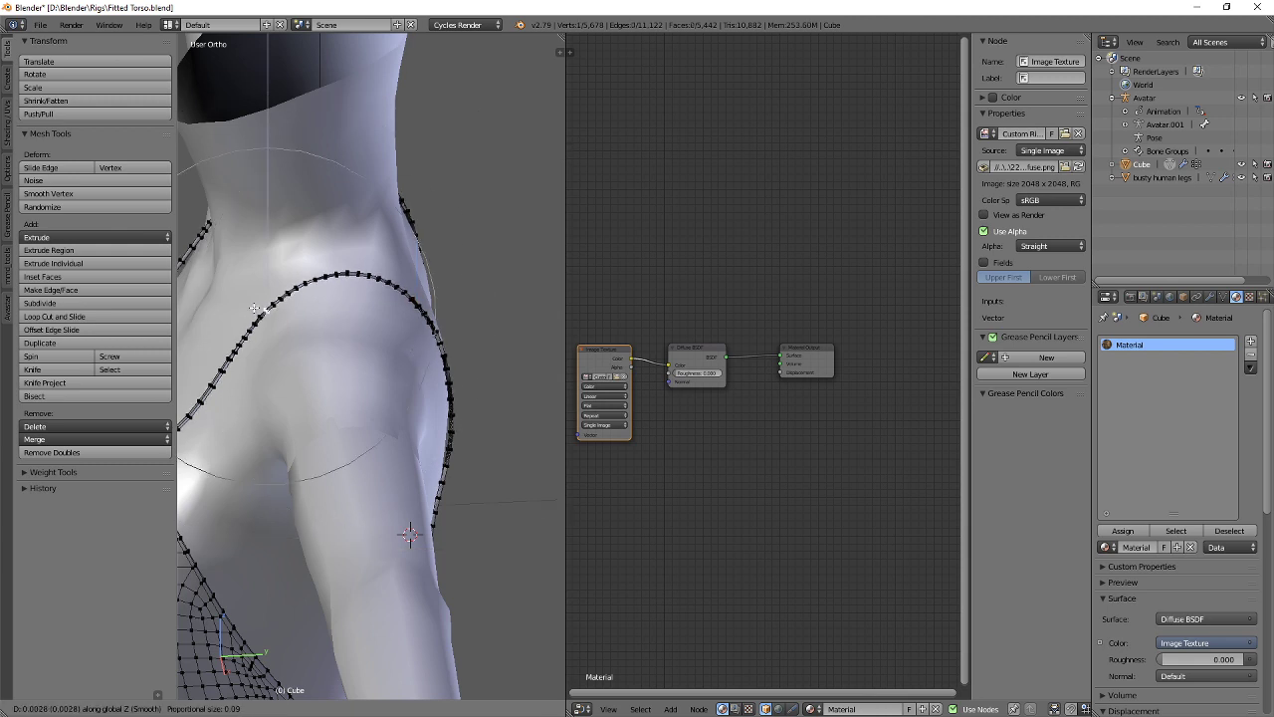
left_click(248, 305)
middle_click_drag(249, 304, 363, 270)
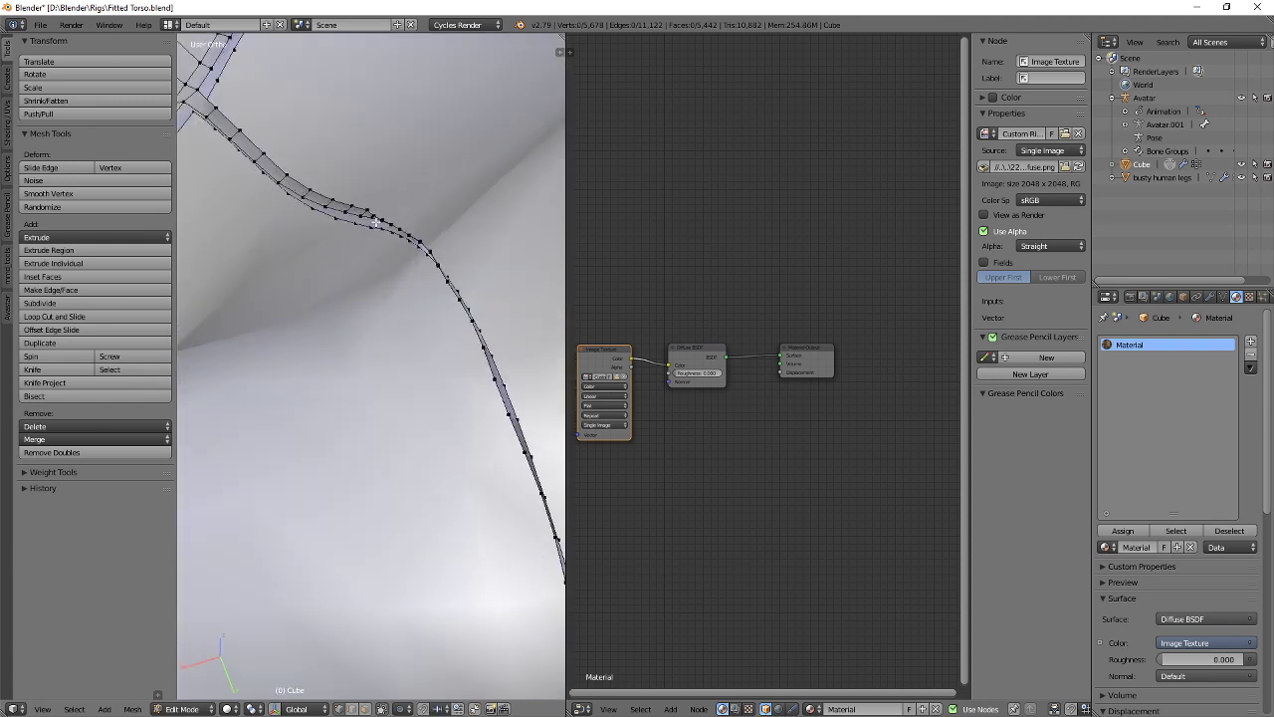
Select the strap's inner edge loop and deselect the dress rim and opposite strap, keeping only this strap's edge.
right_click(371, 213, "alt")
middle_click_drag(427, 219, 399, 257)
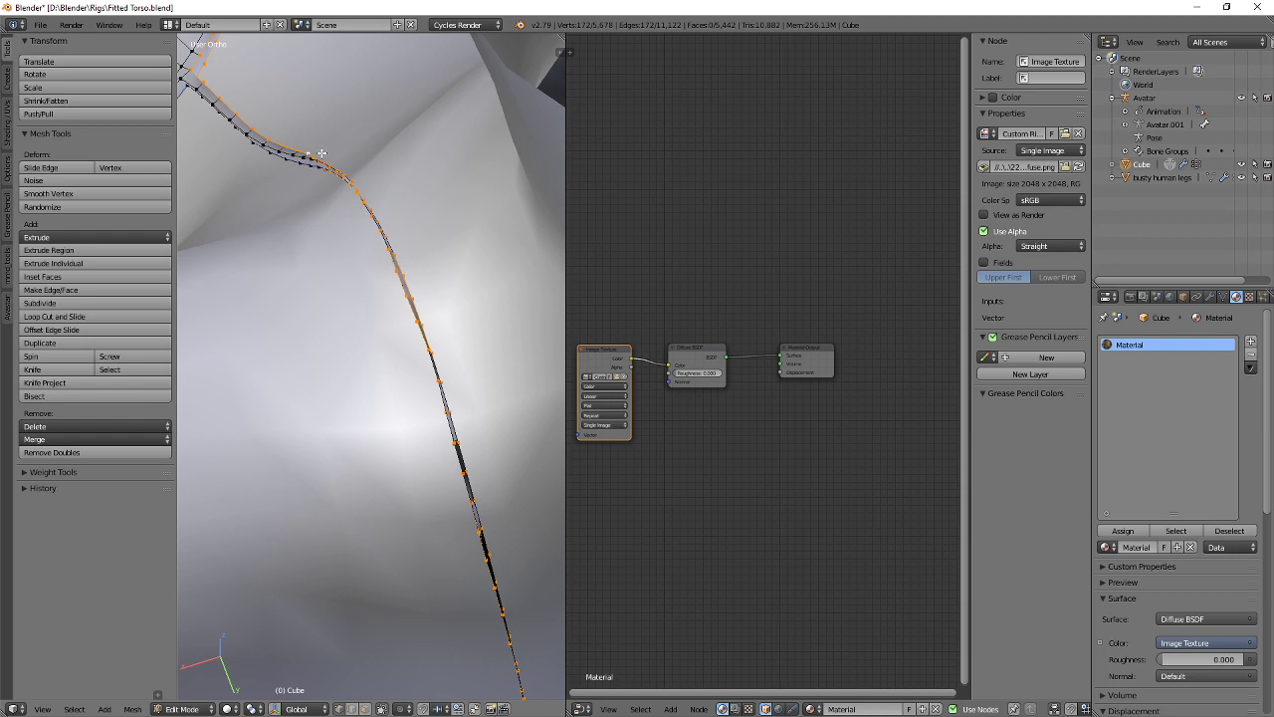
scroll(338, 169, "down", 3)
key("z")
scroll(403, 249, "down", 3)
key("c")
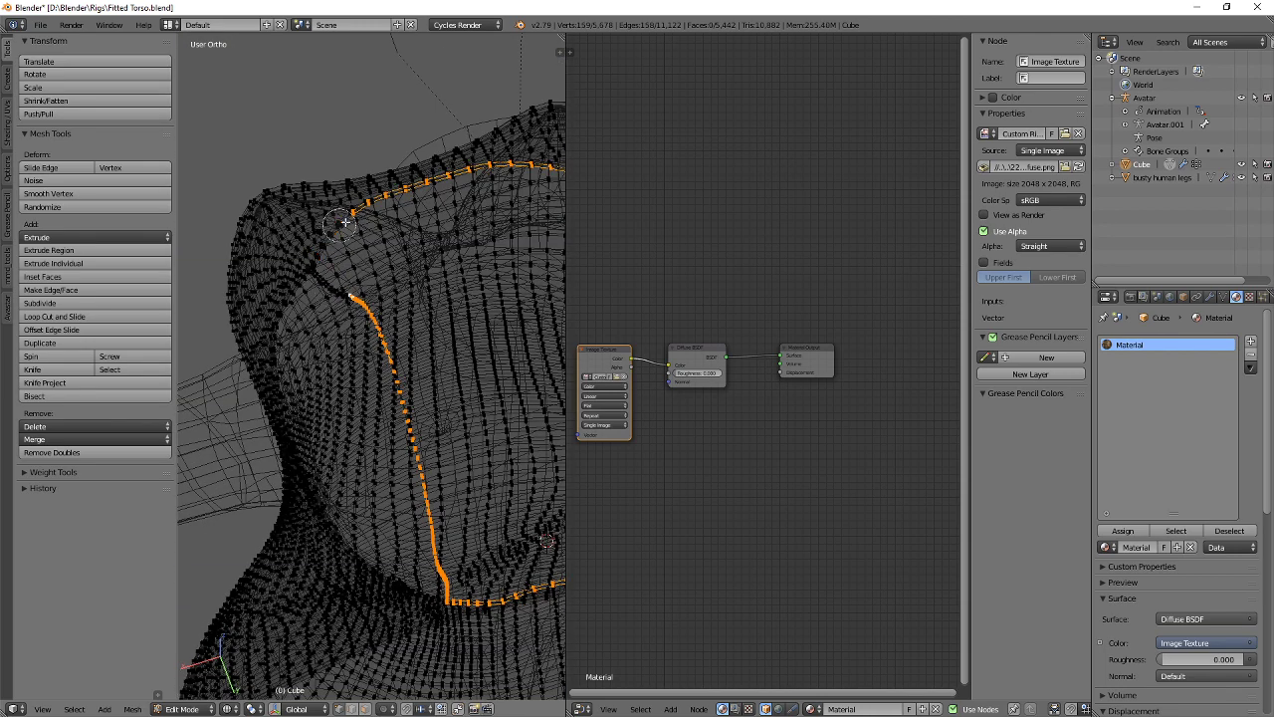
mouse_move(345, 221)
middle_mouse_down()
mouse_move(440, 162)
mouse_move(340, 292)
mouse_move(428, 432)
mouse_move(393, 506)
mouse_move(437, 351)
mouse_move(481, 293)
mouse_move(409, 349)
mouse_move(395, 522)
mouse_move(417, 594)
middle_mouse_up()
right_click(407, 490)
scroll(436, 352, "up", 5)
scroll(358, 398, "down", 1)
key("c")
key("z")
scroll(481, 293, "up", 4)
key("c")
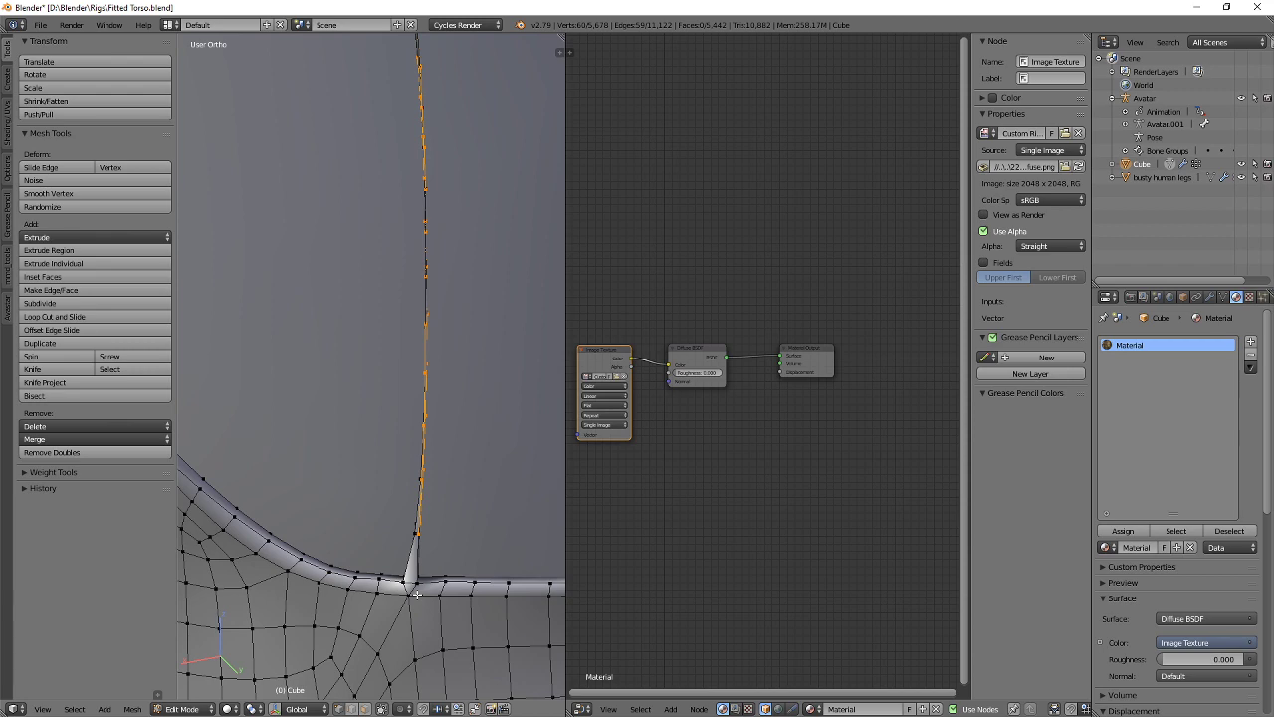
Widen the strap by moving its selected inner edge about -0.0015 along X.
scroll(429, 221, "down", 3)
middle_click_drag(428, 219, 438, 310, "shift")
key("g")
key("x")
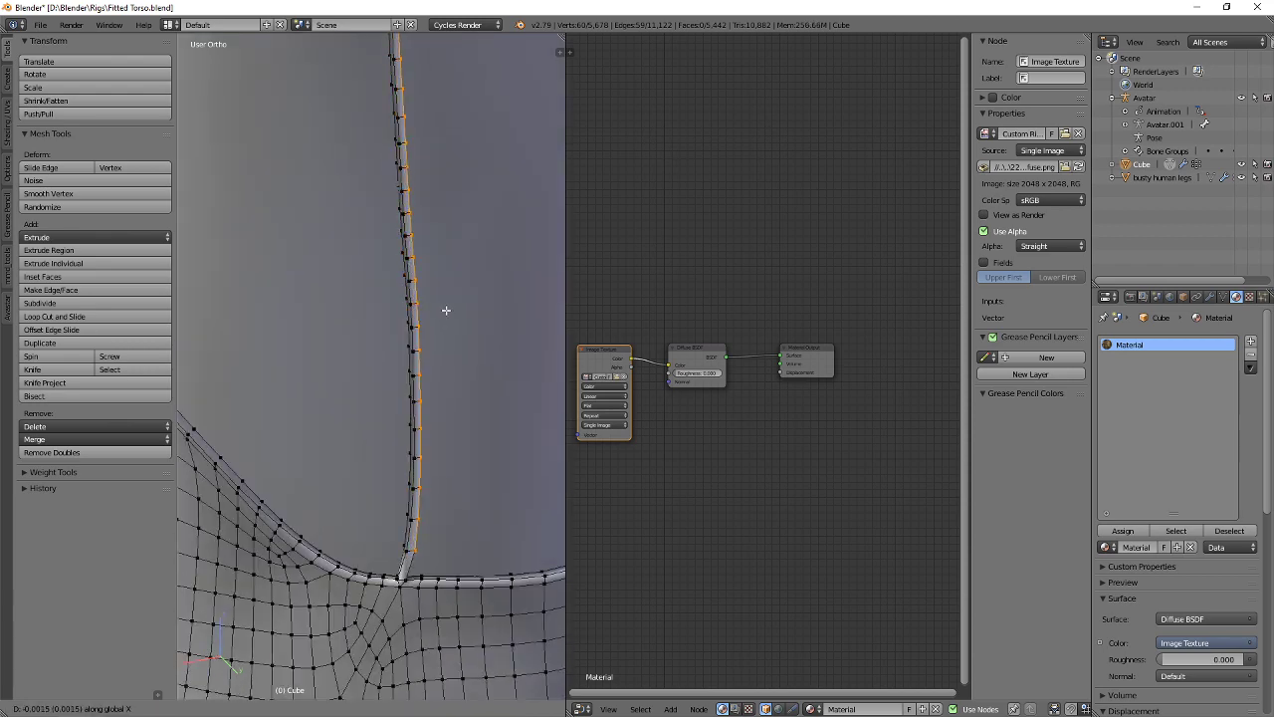
left_click(441, 319)
Select the shoulder strap vertices from above the back rim over the shoulder to the upper front.
scroll(400, 240, "down", 3)
key("KP_3")
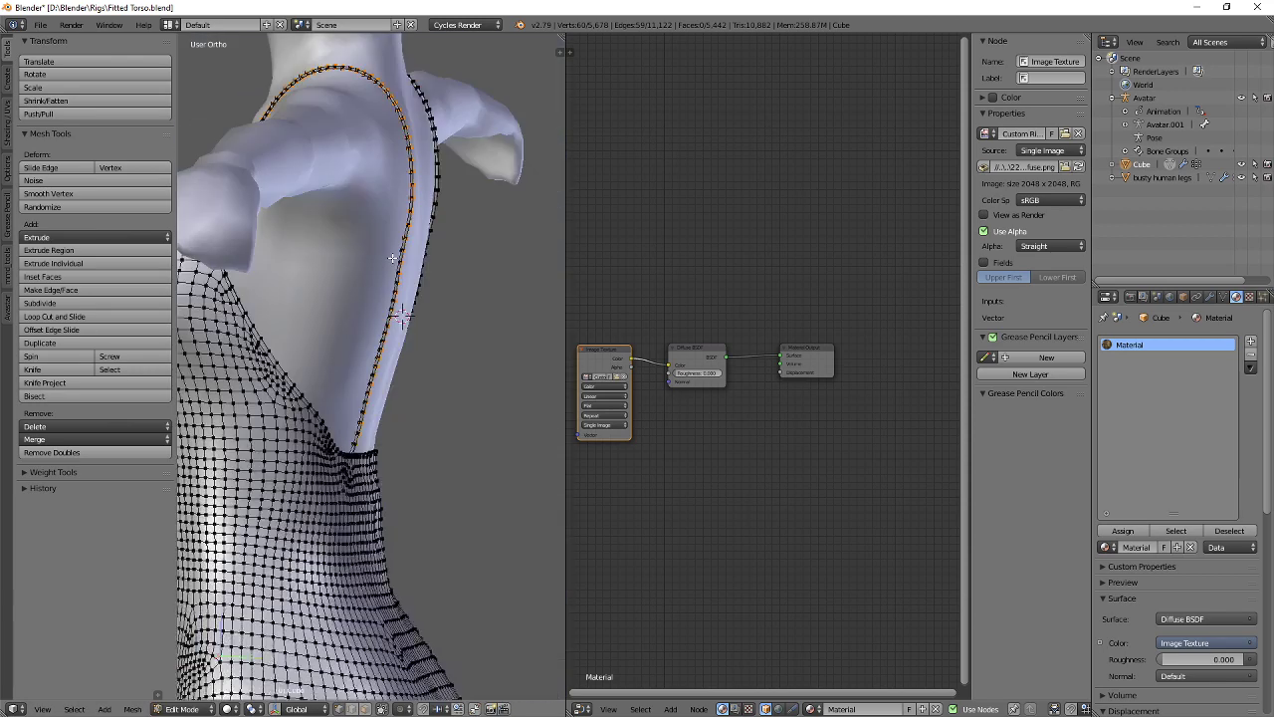
key("z")
scroll(373, 328, "up", 3)
key("a")
key("c")
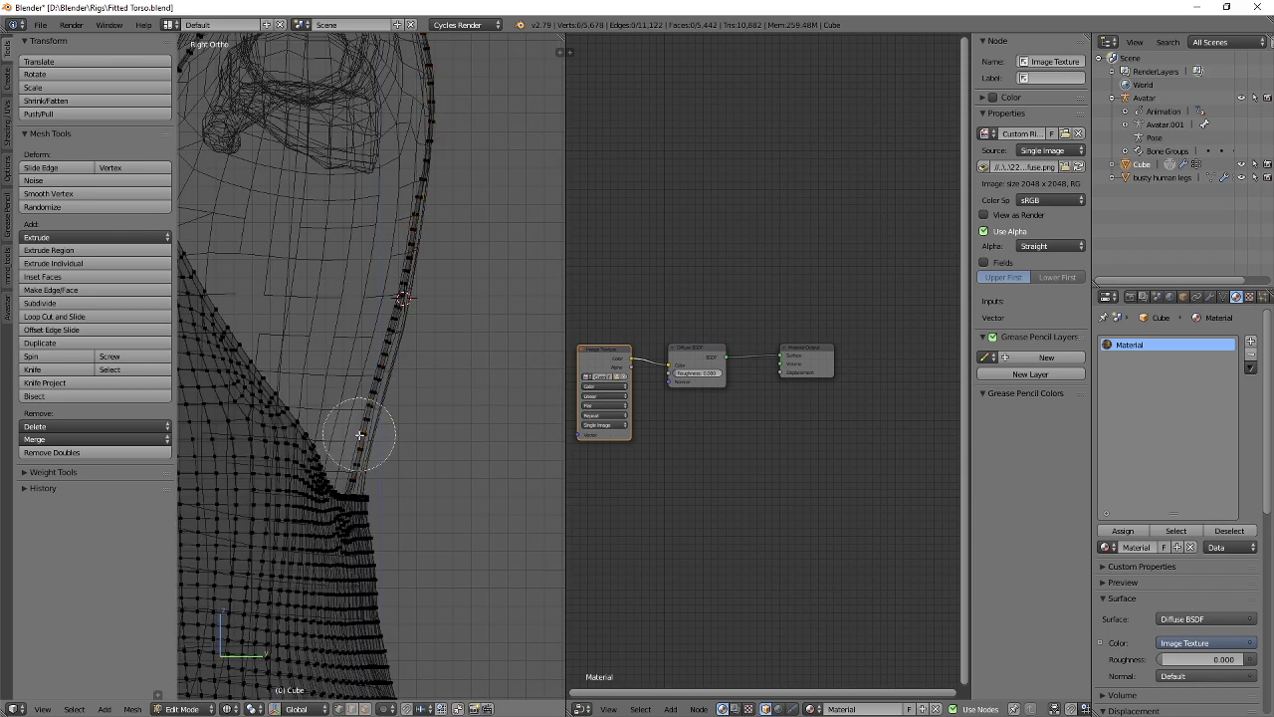
mouse_move(356, 435)
left_mouse_down()
mouse_move(376, 392)
mouse_move(411, 175)
left_mouse_up()
right_click(413, 134)
middle_click_drag(413, 134, 462, 333, "shift")
key("c")
mouse_move(475, 348)
left_mouse_down()
mouse_move(472, 193)
mouse_move(279, 208)
left_mouse_up()
right_click(279, 208)
middle_click_drag(279, 208, 304, 250)
key("z")
scroll(303, 250, "up", 4)
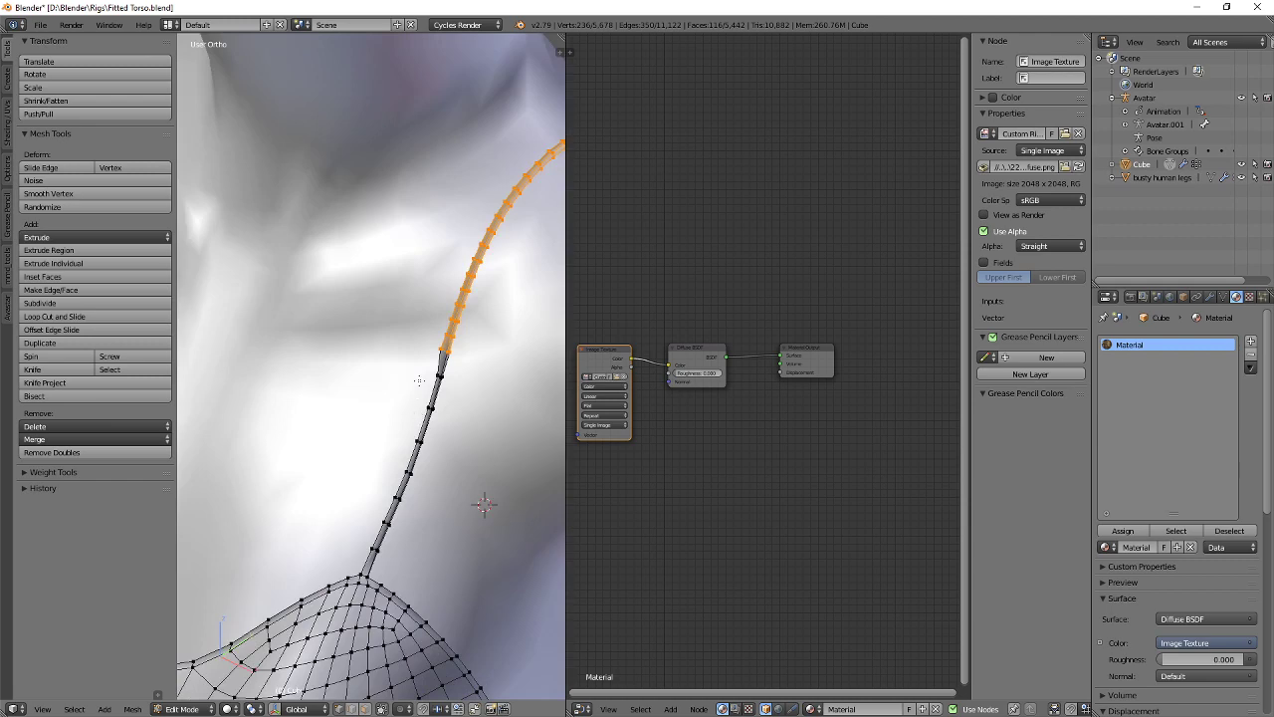
Select the strap's outer edge loop and deselect the lower front section, the dress rim and the other strap.
right_click(445, 322, "alt")
scroll(418, 398, "down", 4)
middle_click_drag(400, 422, 434, 400, "shift")
scroll(434, 400, "up", 2)
key("z")
left_click(530, 394)
key("c")
mouse_move(529, 389)
middle_mouse_down()
mouse_move(501, 380)
mouse_move(420, 486)
middle_mouse_up()
right_click(424, 491)
scroll(425, 490, "down", 3)
key("c")
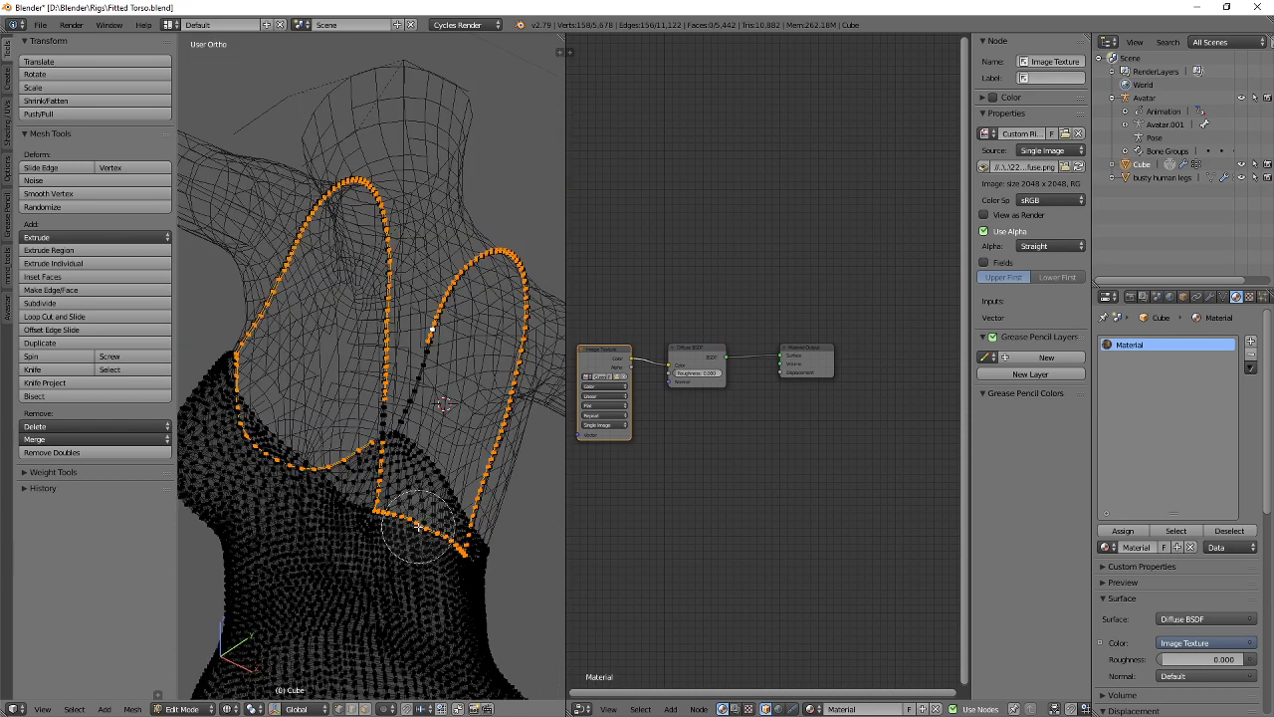
mouse_move(363, 420)
middle_mouse_down()
mouse_move(360, 199)
mouse_move(272, 480)
mouse_move(368, 459)
mouse_move(319, 490)
middle_mouse_up()
right_click(392, 460)
scroll(318, 488, "up", 8)
key("c")
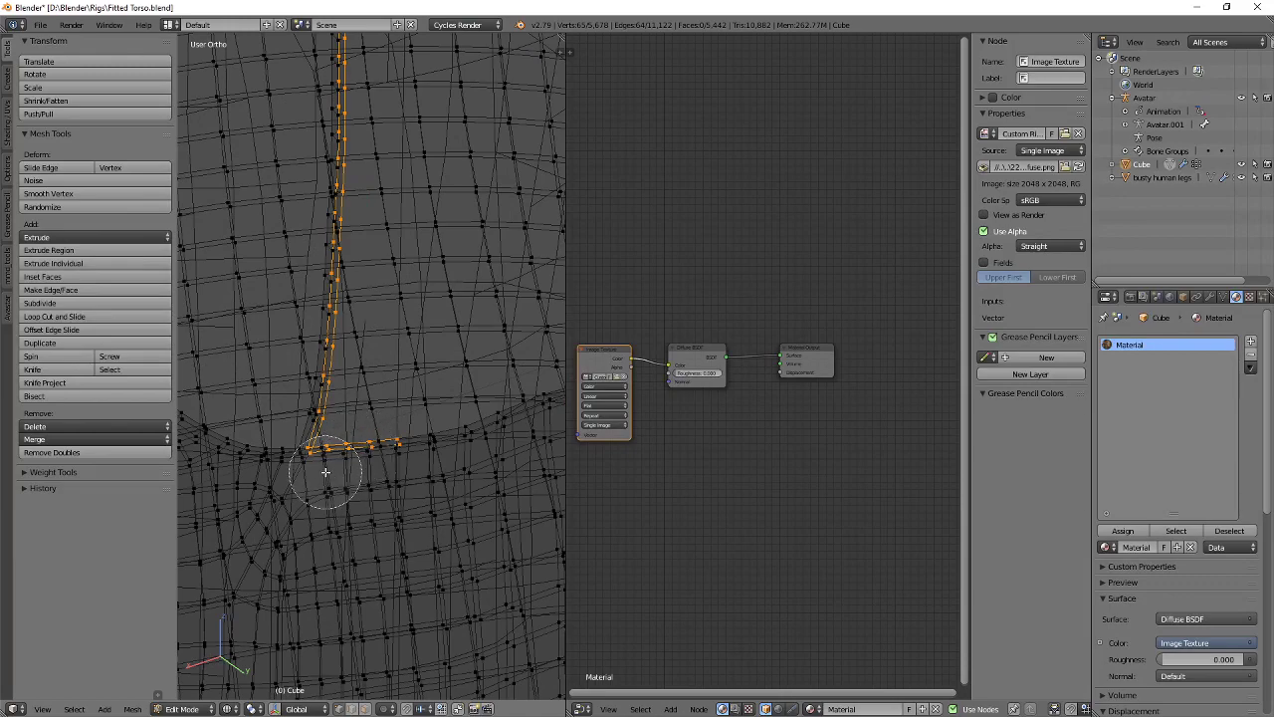
middle_click_drag(325, 474, 391, 475)
right_click(399, 470)
Extend the selection along the strap from above the back rim over the shoulder to the upper front.
scroll(358, 323, "down", 3)
middle_click_drag(358, 324, 326, 190)
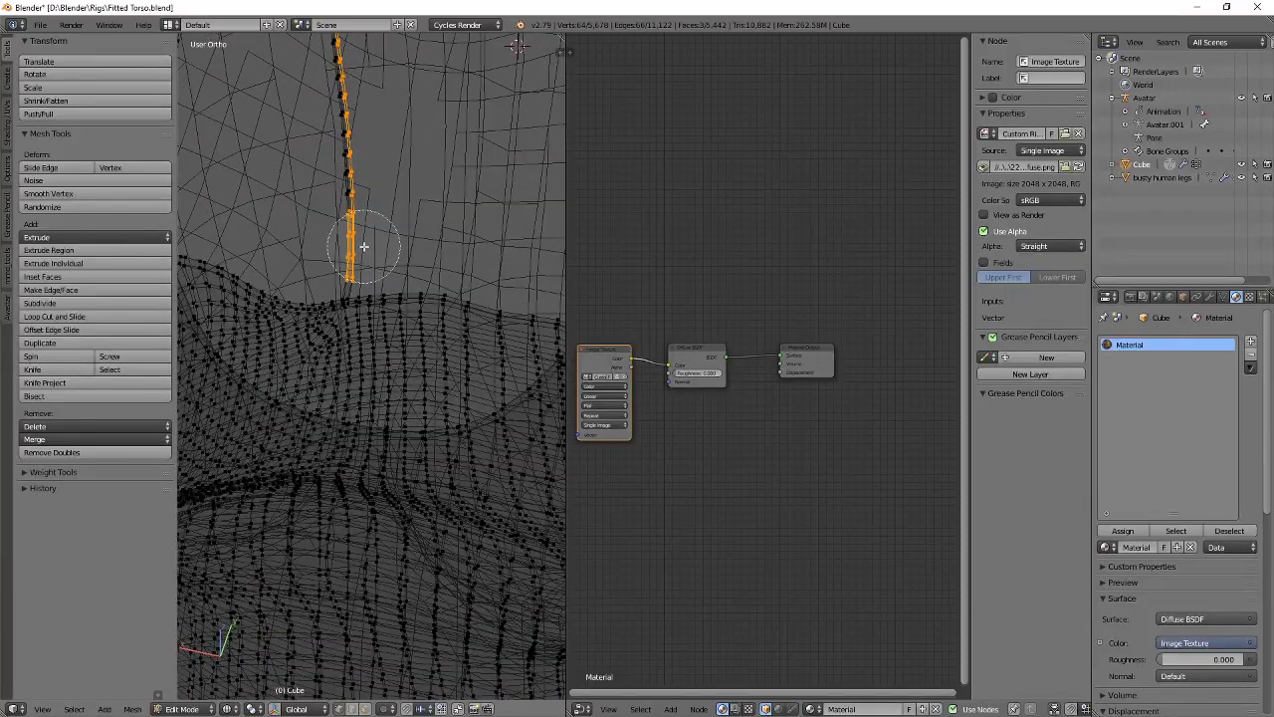
left_click_drag(364, 247, 365, 184)
right_click(364, 185)
scroll(365, 184, "down", 3)
middle_click_drag(365, 184, 398, 366, "shift")
key("c")
left_click_drag(389, 407, 355, 157)
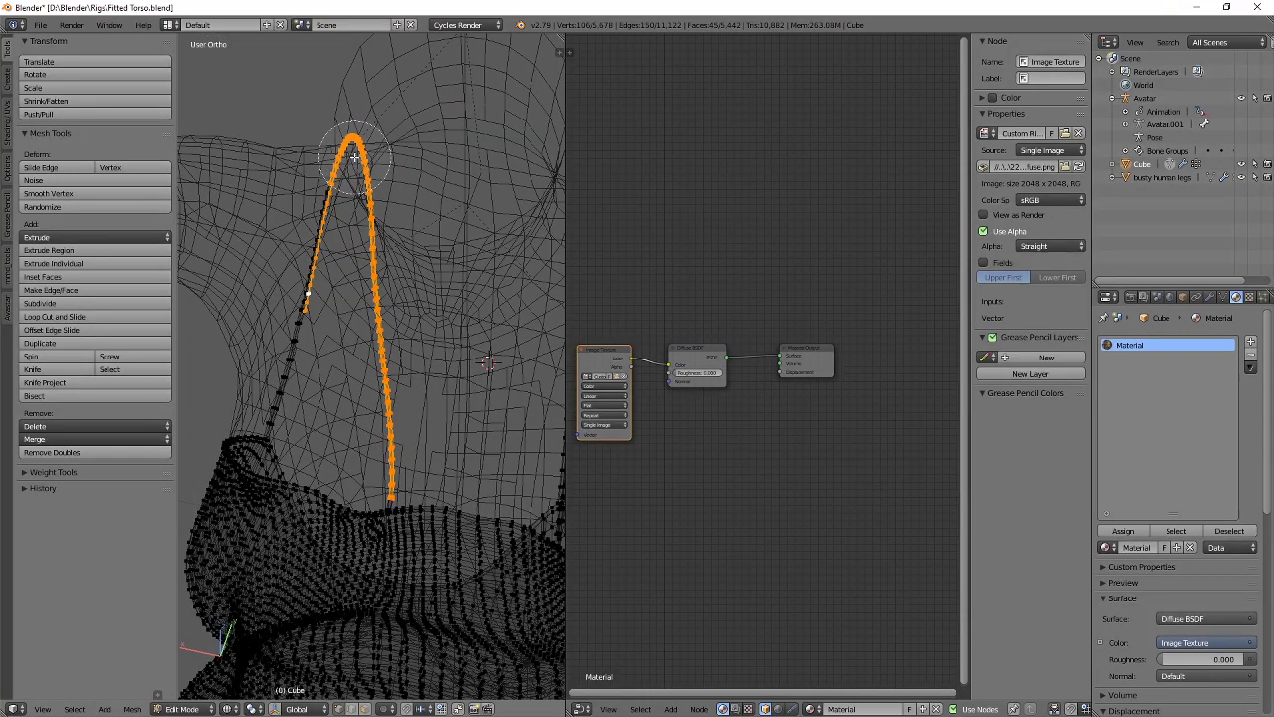
key("c")
left_click(326, 211)
right_click(326, 211)
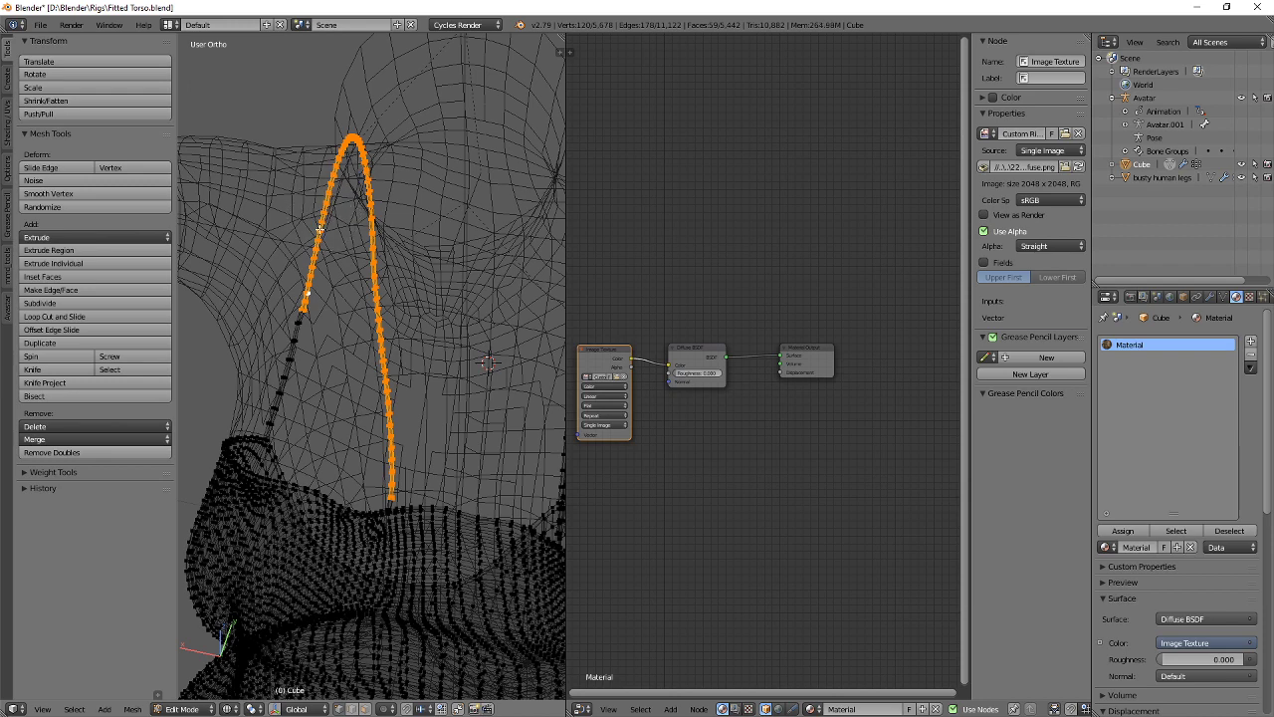
Move the selected strap vertices about 0.0019 along X and deselect everything.
key("z")
scroll(325, 211, "up", 3)
scroll(299, 209, "down", 4)
mouse_move(196, 202)
middle_mouse_down()
mouse_move(335, 313)
mouse_move(437, 343)
middle_mouse_up()
scroll(327, 278, "up", 4)
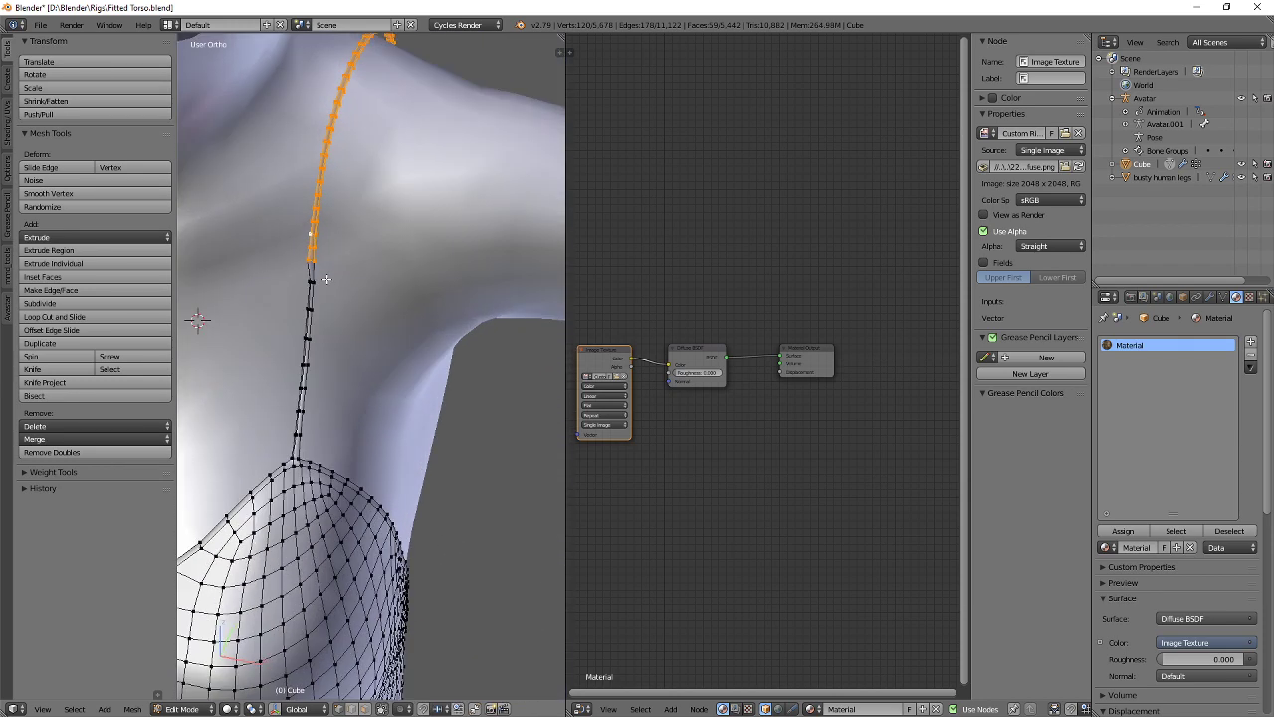
middle_click_drag(327, 278, 379, 421, "shift")
key("g")
key("x")
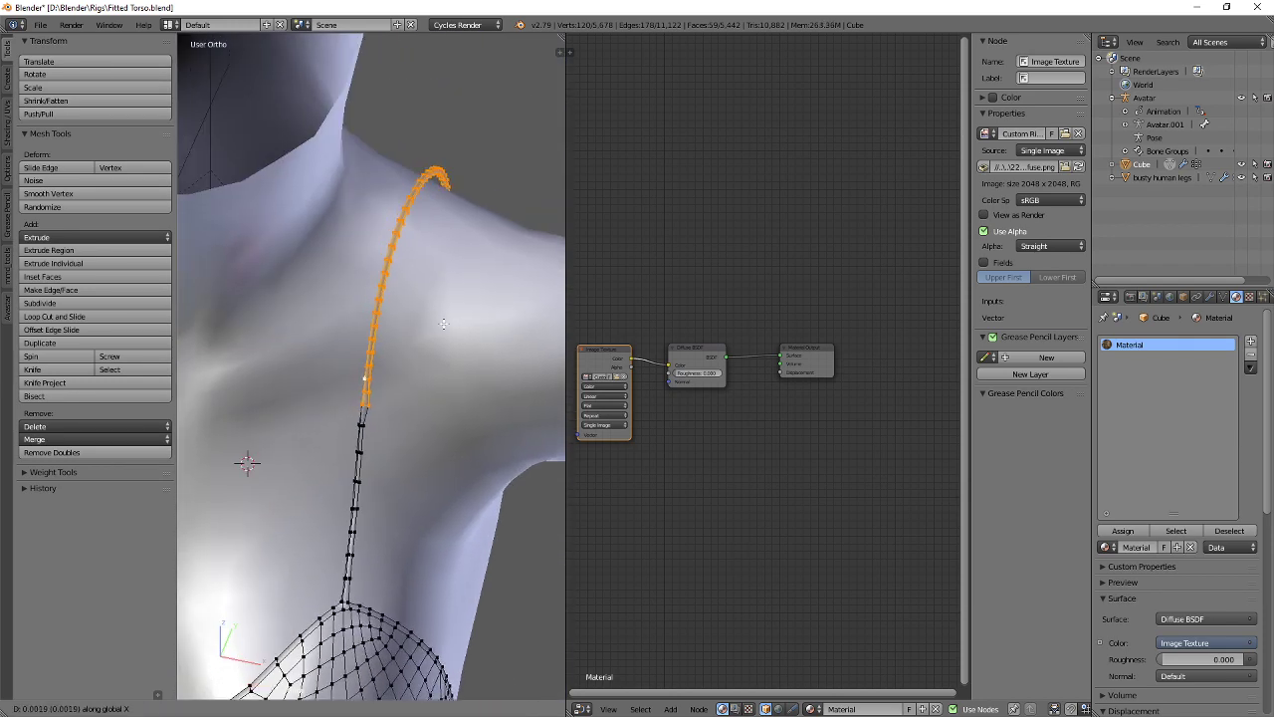
left_click(441, 324)
key("a")
Smooth the two protruding vertices where the widened front strap meets its narrower lower section.
scroll(368, 428, "up", 6)
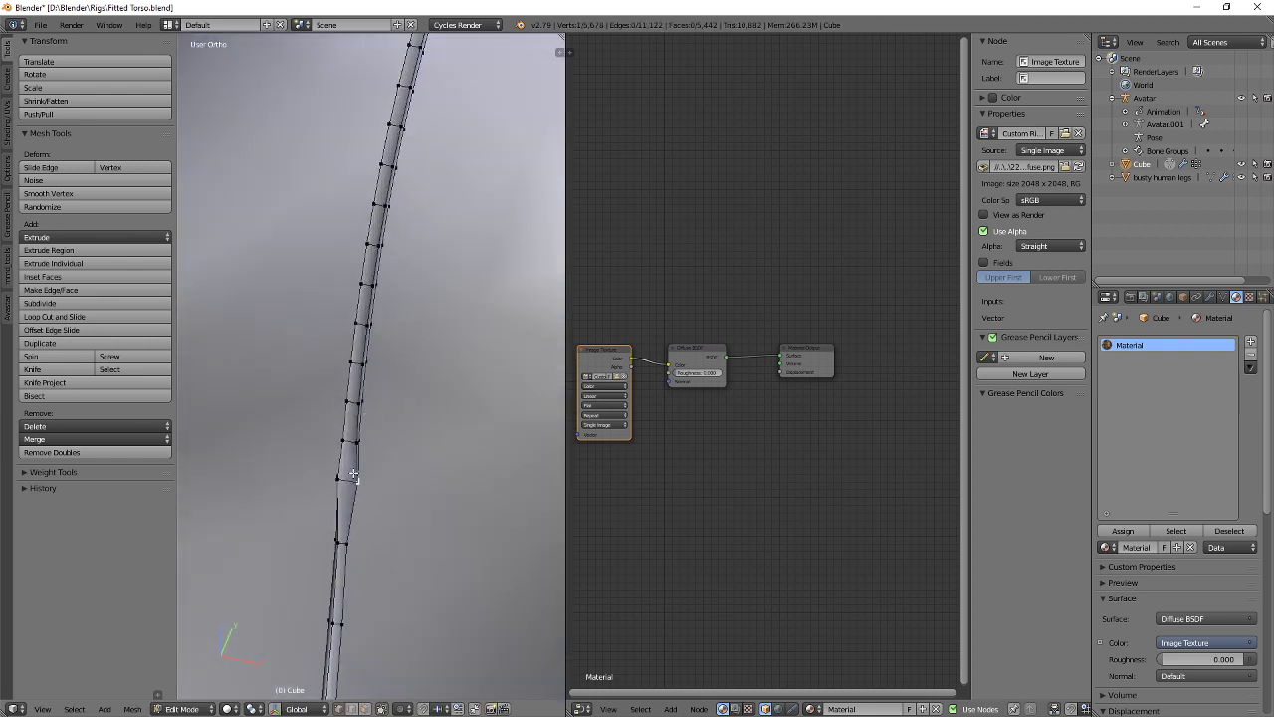
key("w")
left_click(436, 430)
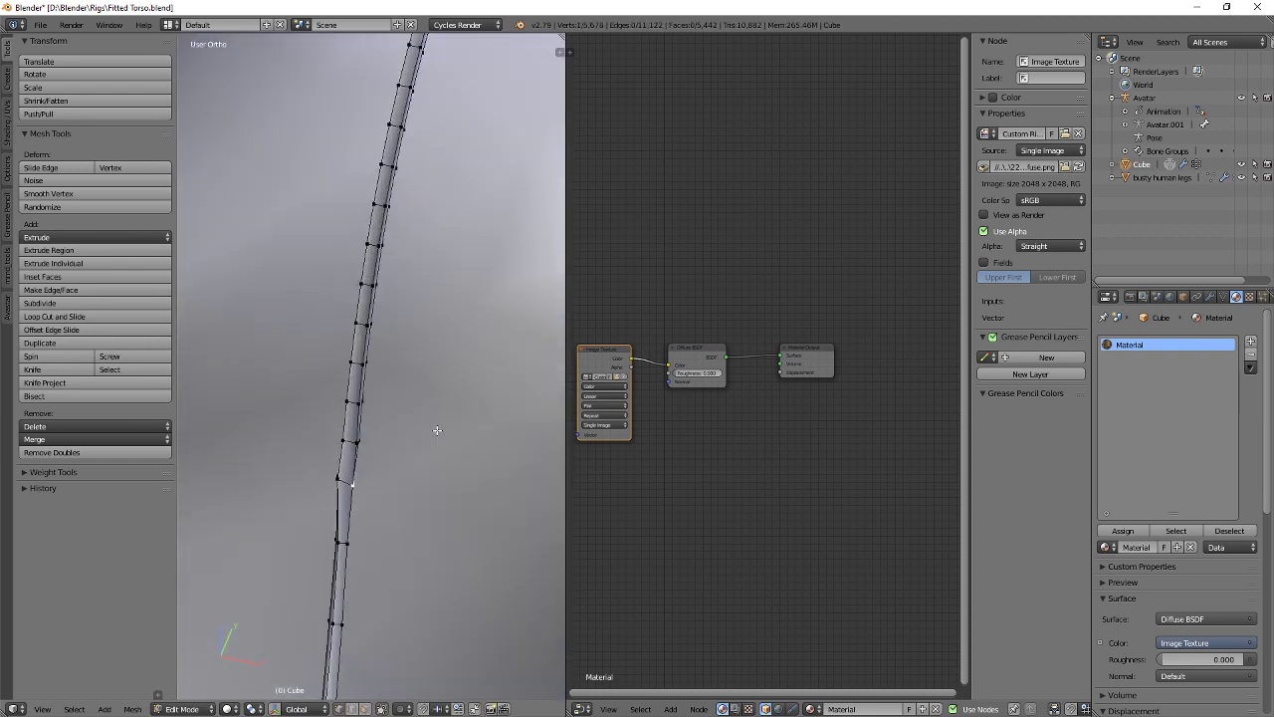
right_click(339, 476)
key("w")
left_click(402, 449)
key("a")
Examine the strap along the shoulder and back in Edit Mode and Object Mode for remaining fit problems.
scroll(424, 398, "down", 5)
middle_click_drag(247, 461, 773, 396)
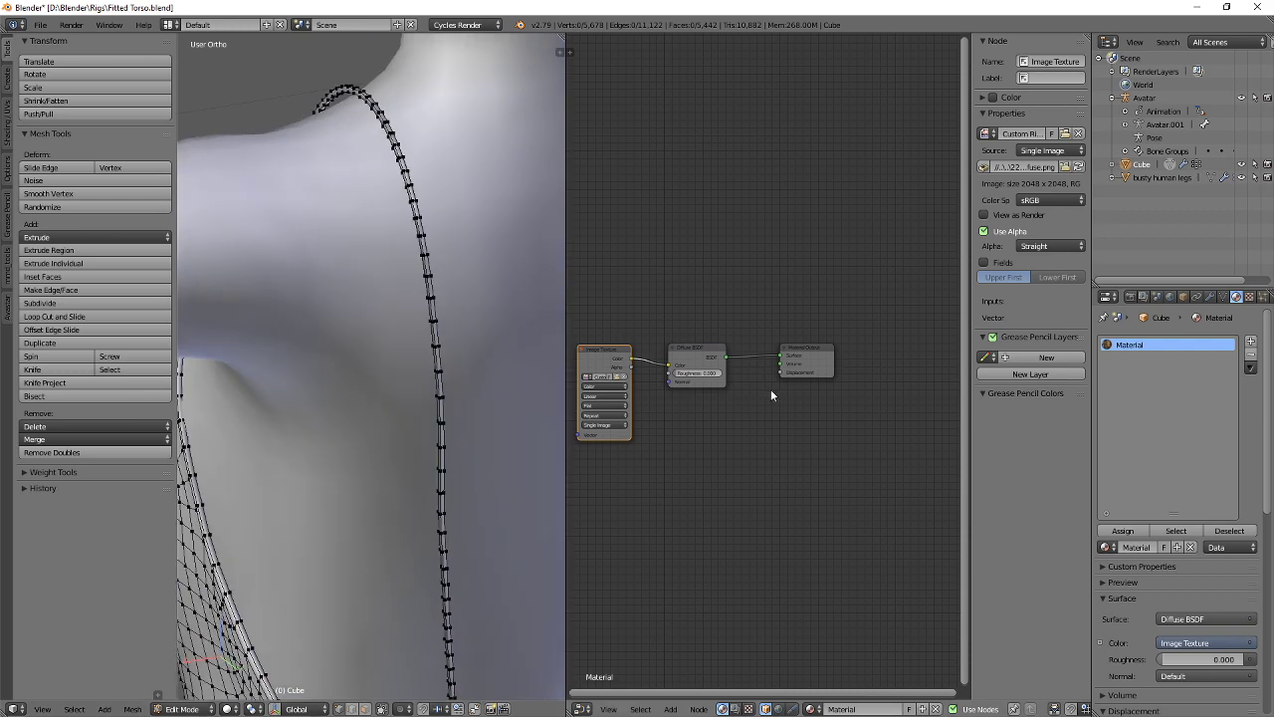
middle_click_drag(525, 594, 465, 199, "shift")
middle_click_drag(428, 348, 392, 418)
scroll(392, 418, "up", 2)
middle_click_drag(421, 493, 418, 402, "shift")
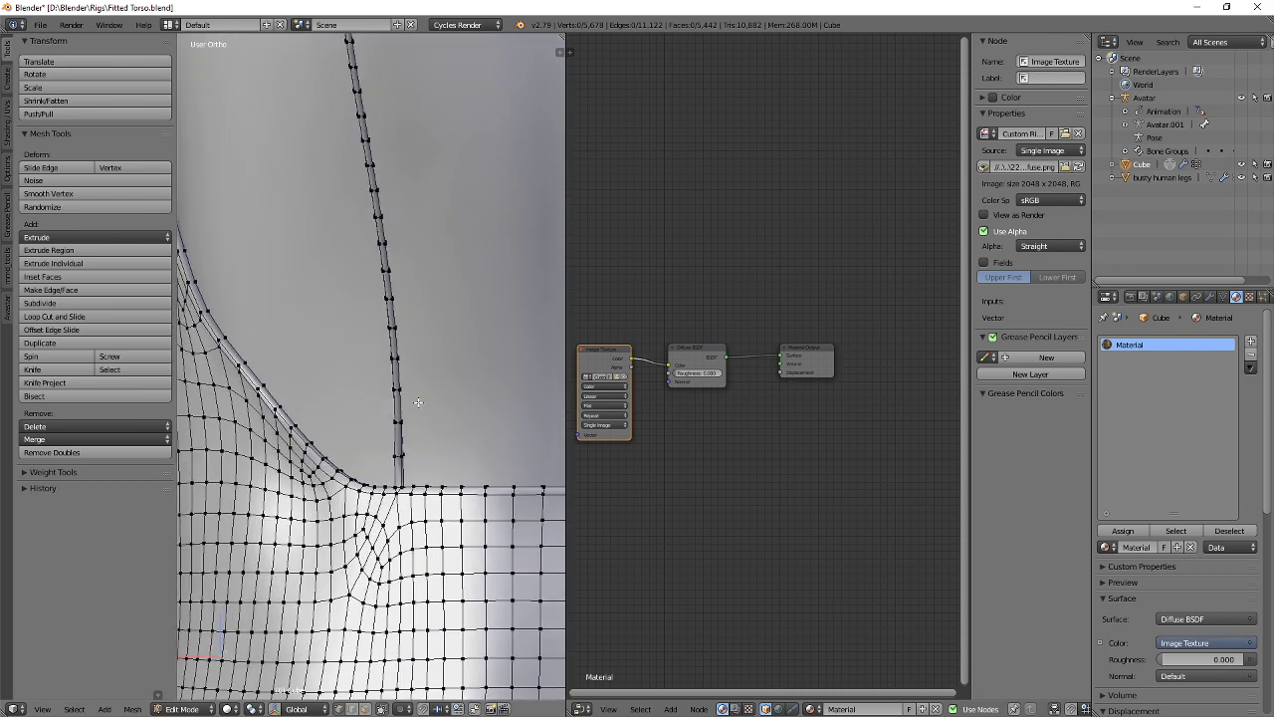
key("Tab")
middle_click_drag(468, 265, 512, 189)
scroll(461, 248, "down", 4)
middle_click_drag(461, 248, 351, 383, "shift")
middle_click_drag(350, 384, 424, 334)
scroll(447, 340, "up", 3)
key("Tab")
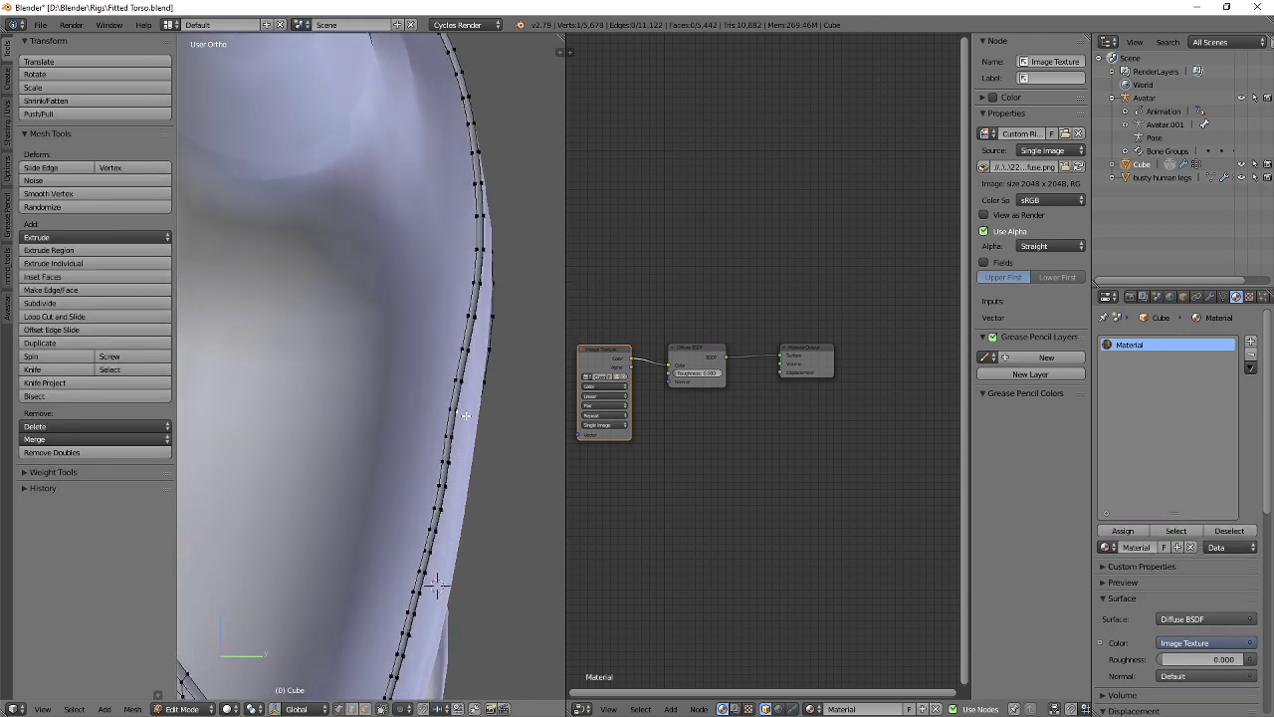
key("g")
key("y")
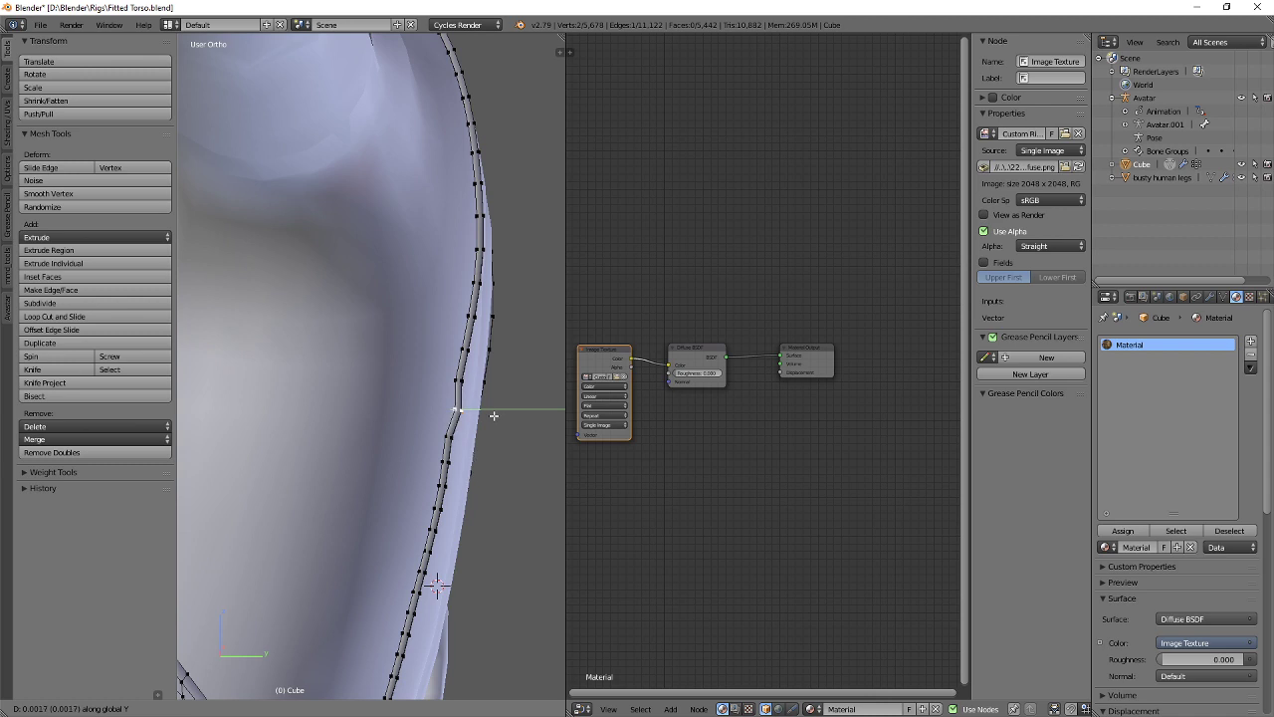
right_click(493, 415)
Adjust the mid-back strap edge along Y in two small moves, ending with a proportional size of 0.05.
key("g")
key("y")
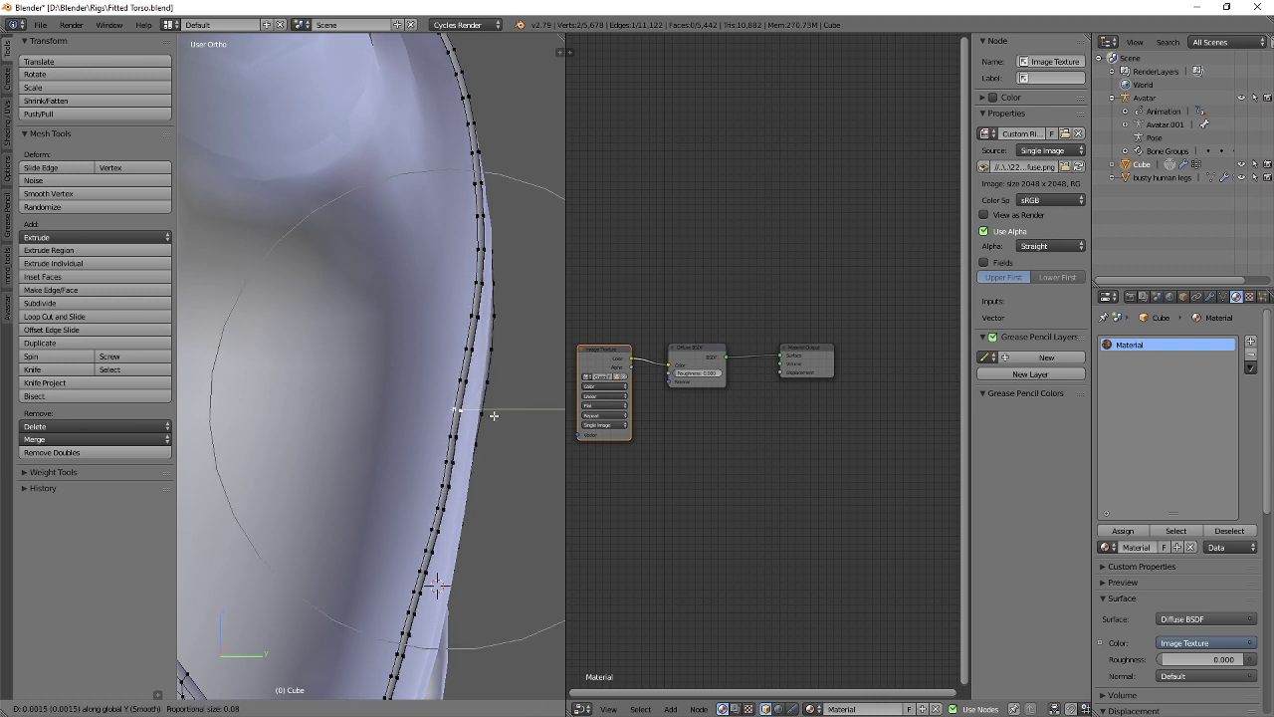
scroll(493, 416, "up", 5)
left_click(496, 420)
middle_click_drag(495, 420, 490, 357)
key("g")
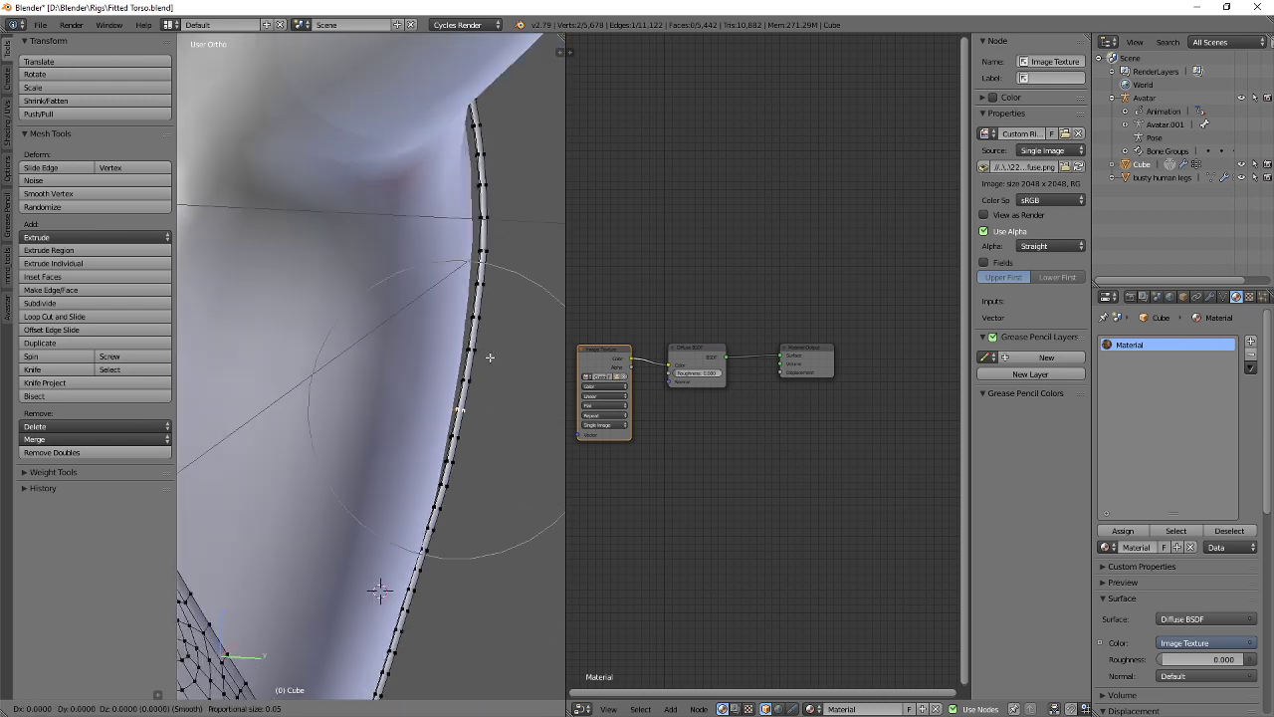
key("y")
left_click(485, 351)
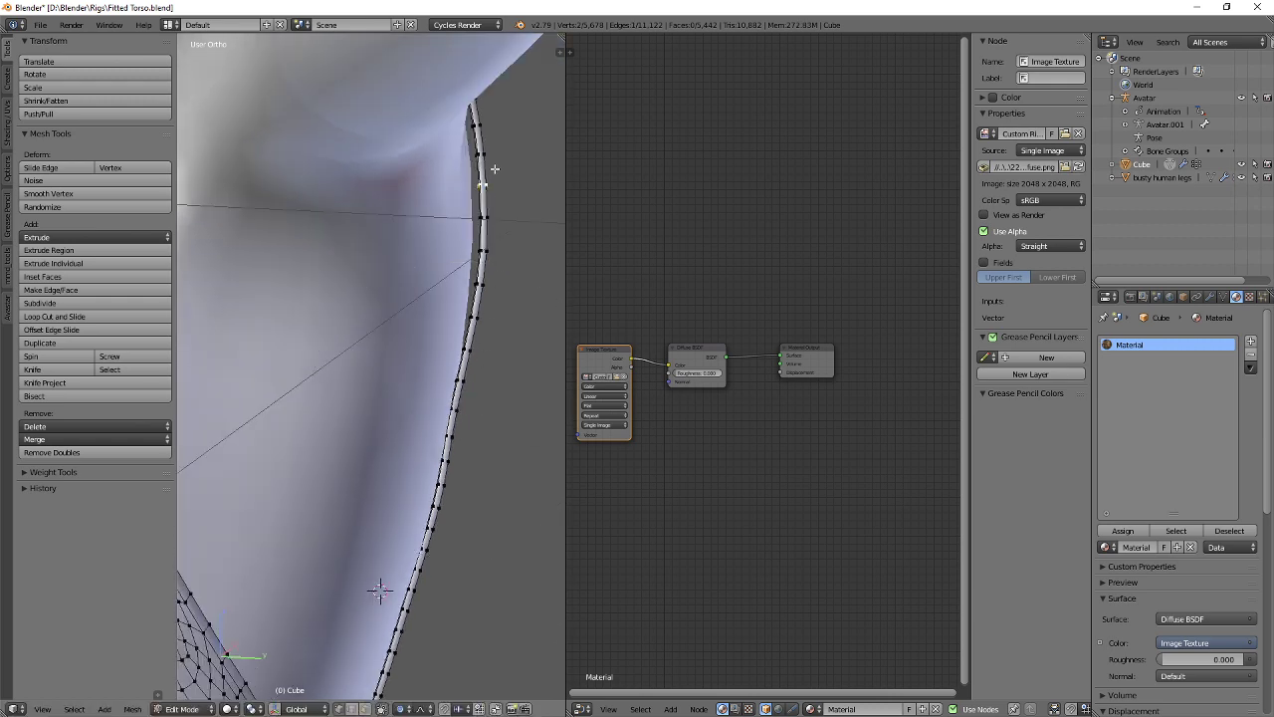
Move the selected upper back strap vertices about 0.0024 closer to the body with smooth proportional editing at size 0.08.
key("g")
scroll(535, 191, "down", 7)
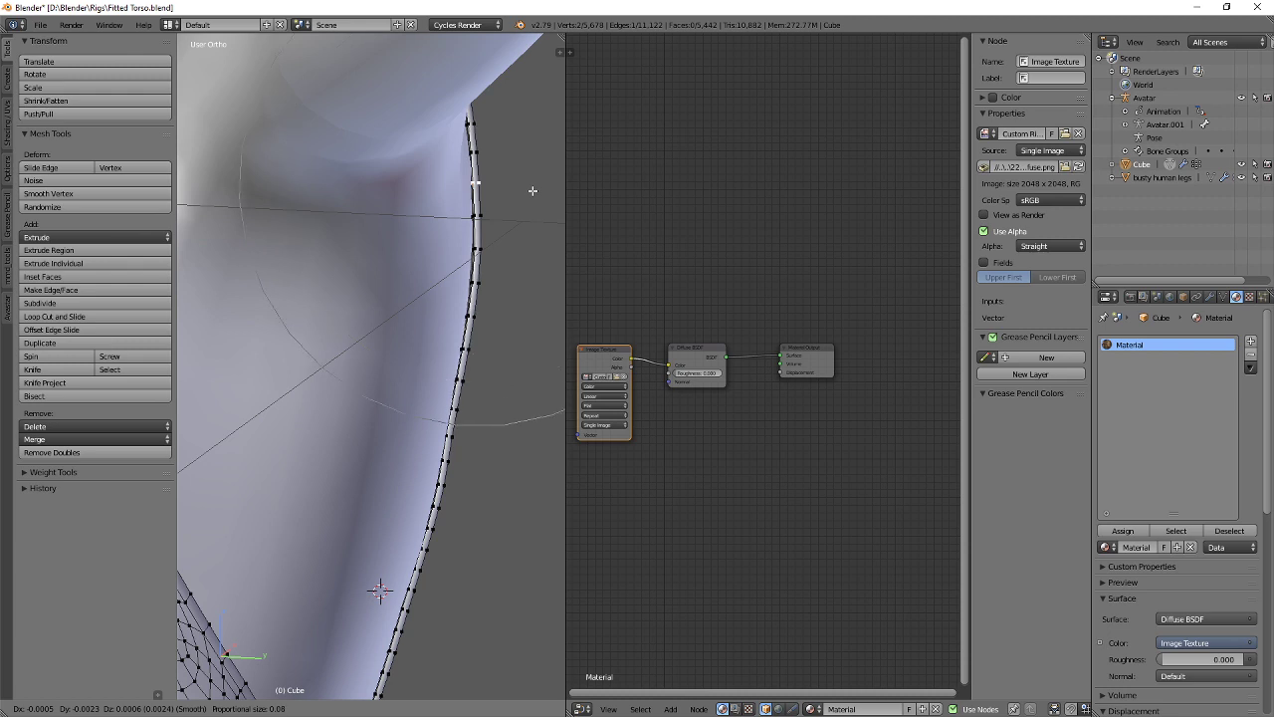
left_click(528, 190)
middle_click_drag(529, 190, 481, 193)
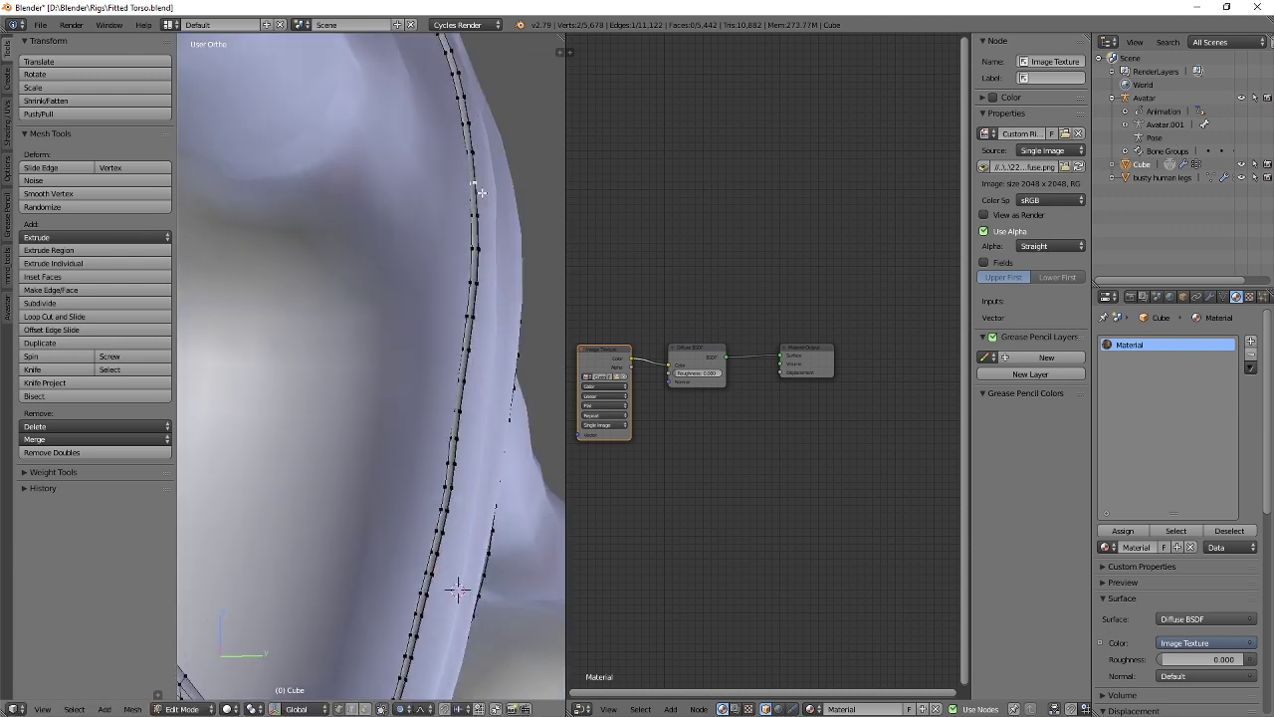
Nudge the same back strap section along Y and deselect everything.
middle_click_drag(449, 97, 529, 349, "shift")
key("g")
key("y")
left_click(502, 324)
key("a")
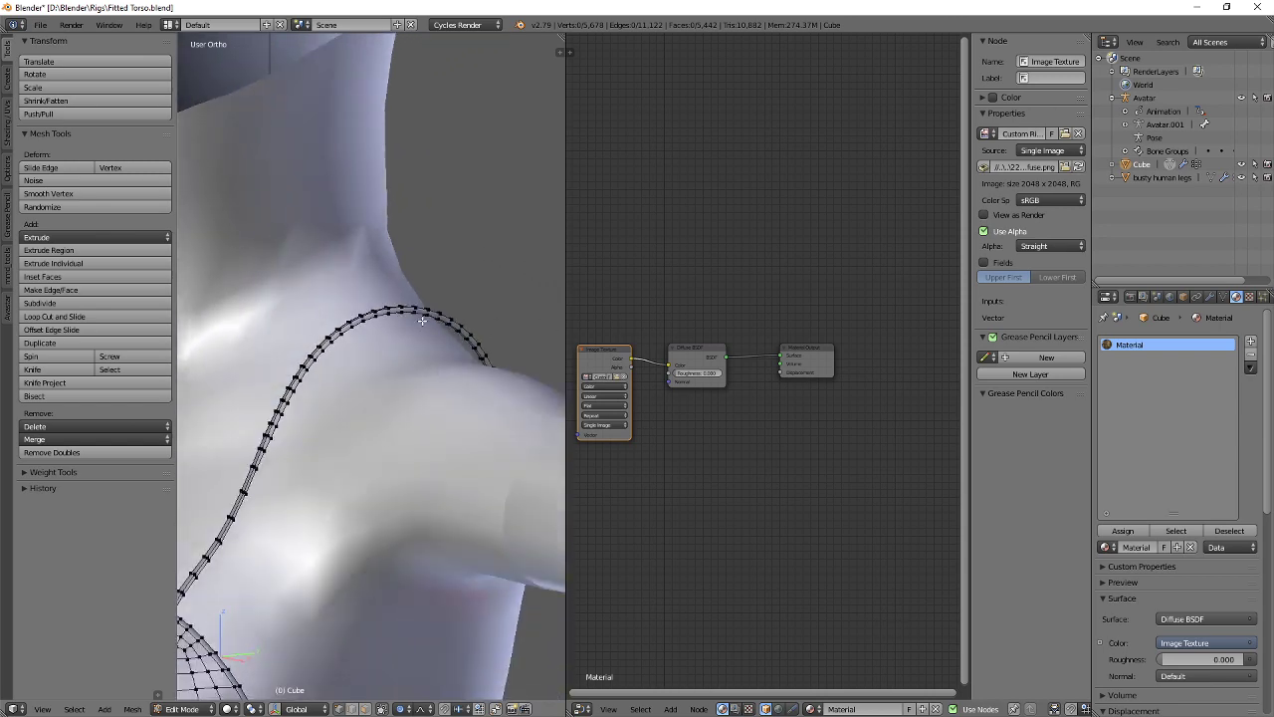
Move the two vertices where the front strap joins the bodice slightly toward the body with smooth proportional editing.
middle_click_drag(393, 321, 383, 200)
scroll(474, 352, "down", 1)
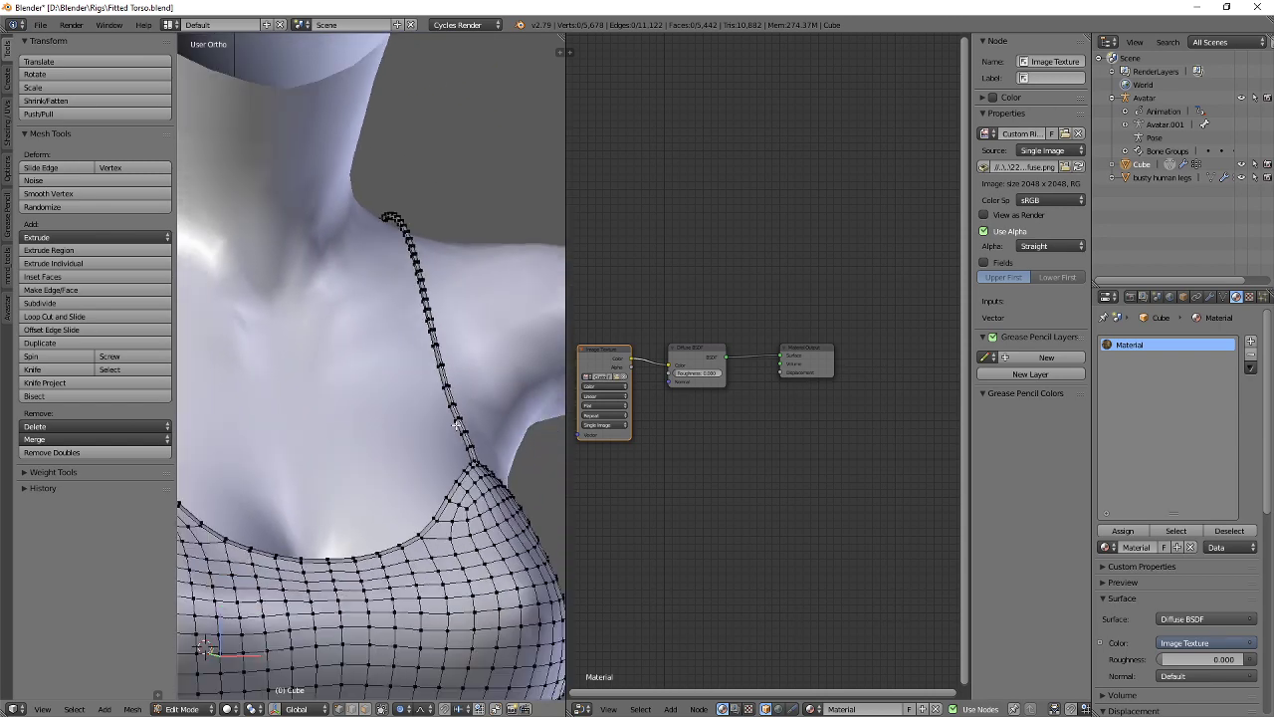
middle_click_drag(474, 352, 204, 366)
scroll(432, 263, "up", 8)
middle_click_drag(432, 264, 405, 341, "shift")
key("a")
right_click(344, 306)
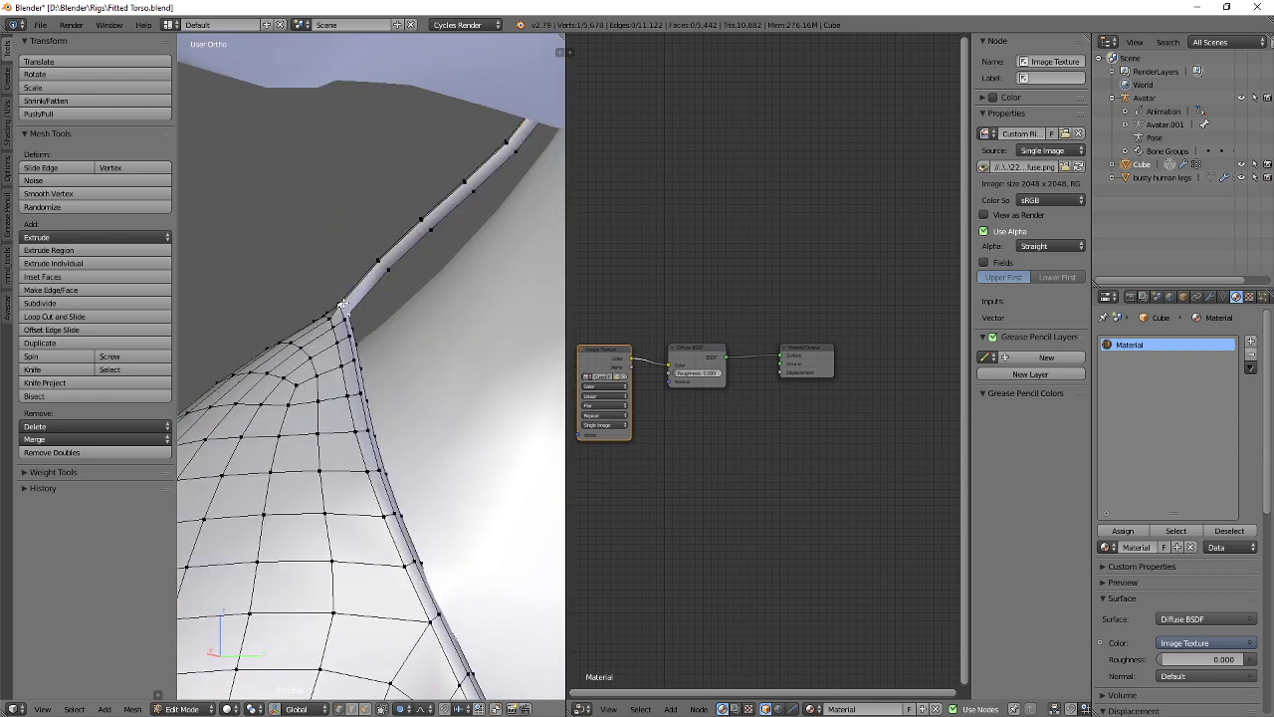
middle_click_drag(437, 289, 406, 290)
scroll(407, 290, "up", 2)
key("g")
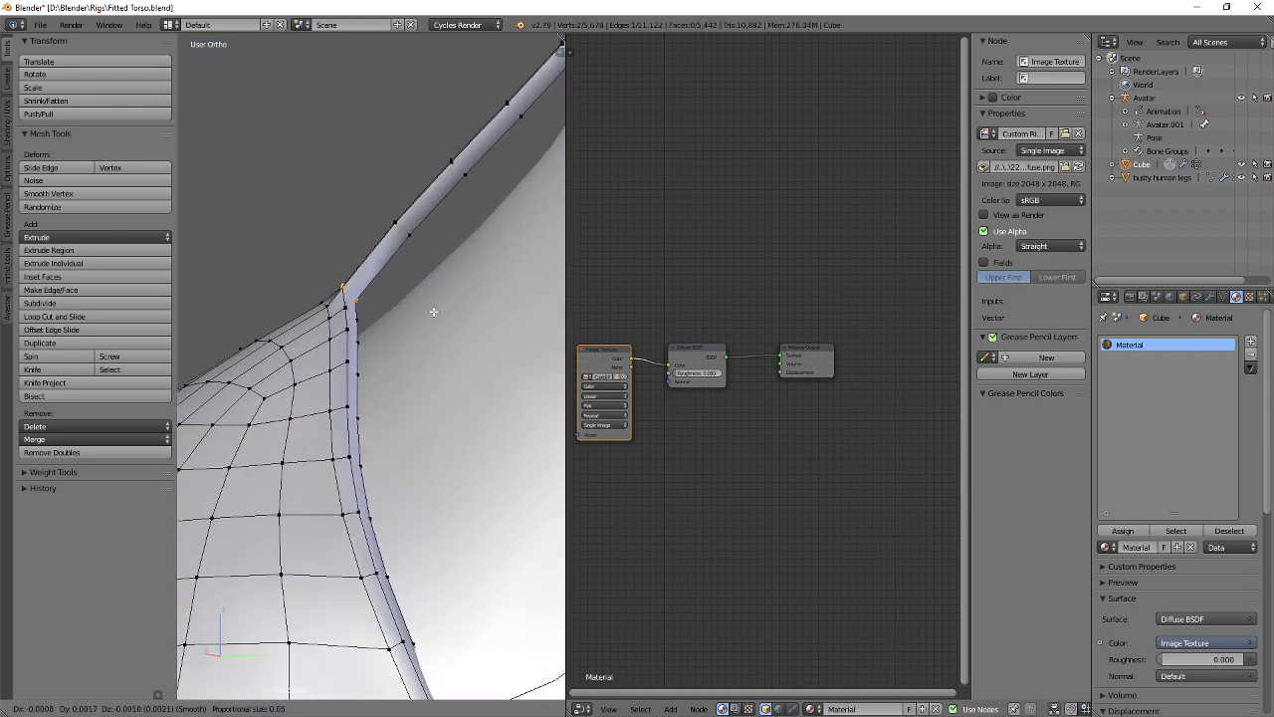
scroll(436, 317, "up", 1)
left_click(444, 326)
Move a vertex pair on the lower front strap toward the chest so the strap follows the body's curve.
middle_click_drag(472, 246, 293, 409, "shift")
scroll(464, 245, "down", 2)
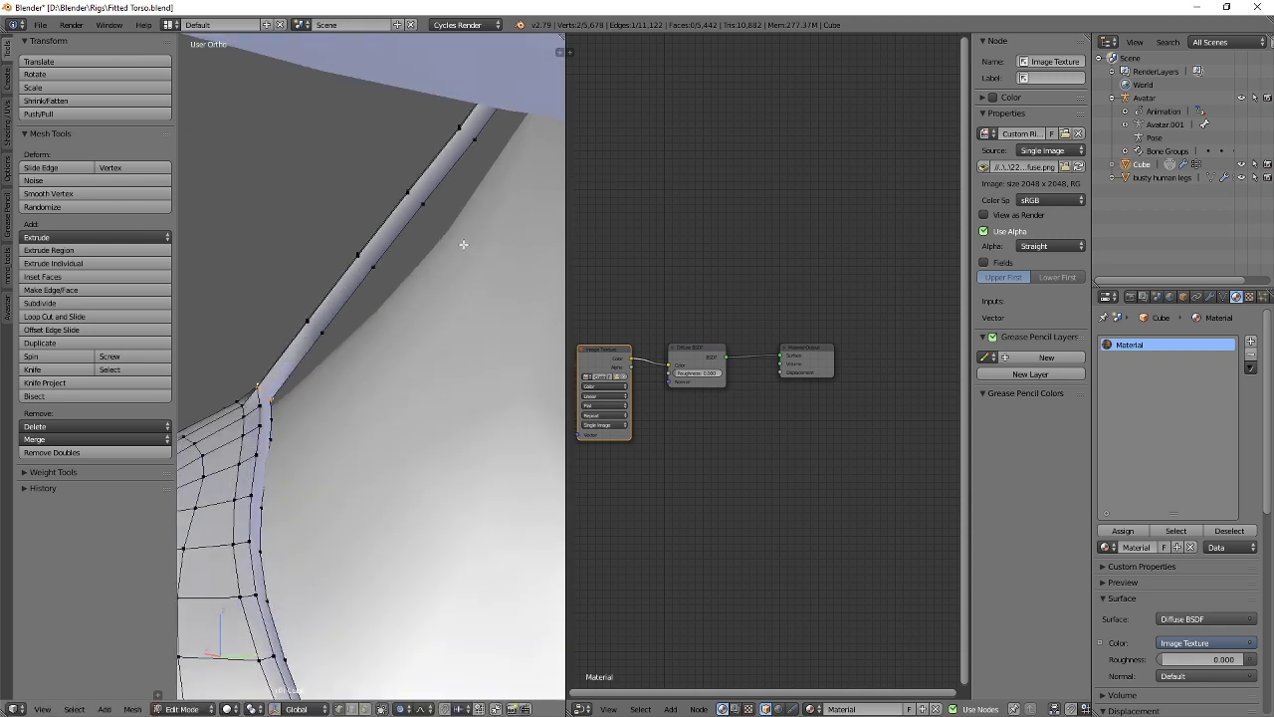
middle_click_drag(464, 245, 416, 270)
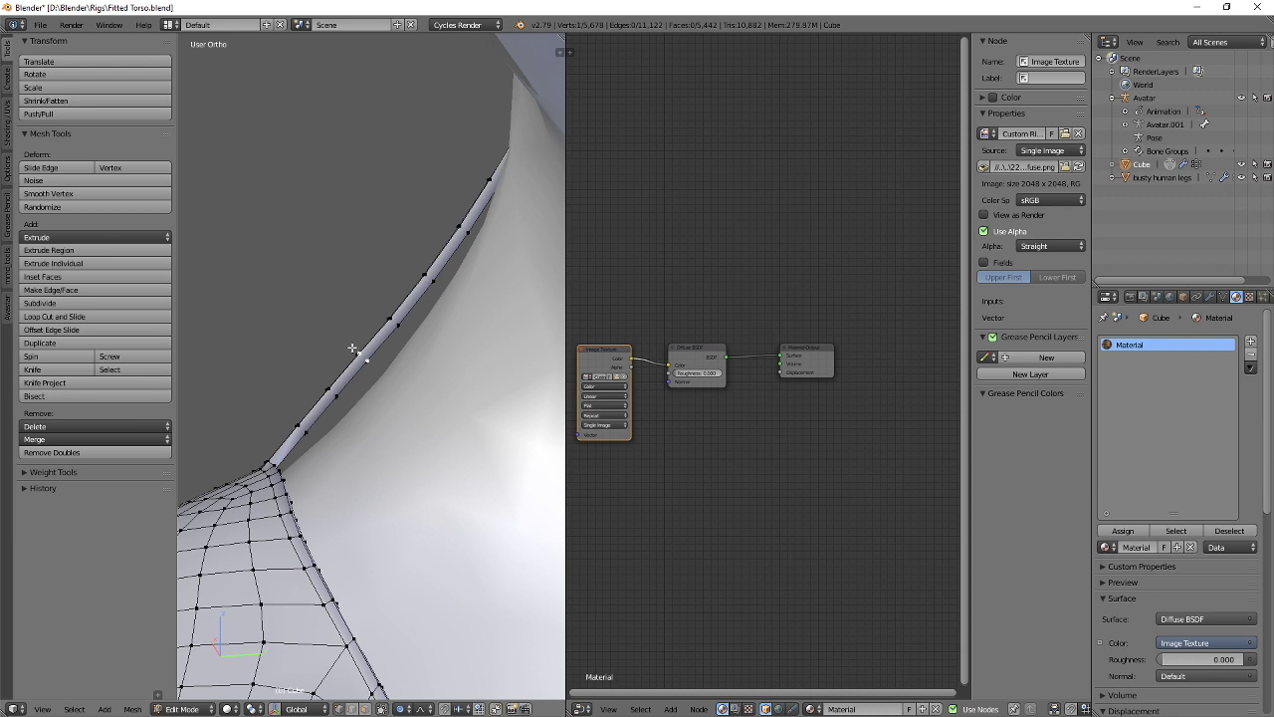
key("g")
left_click(416, 384)
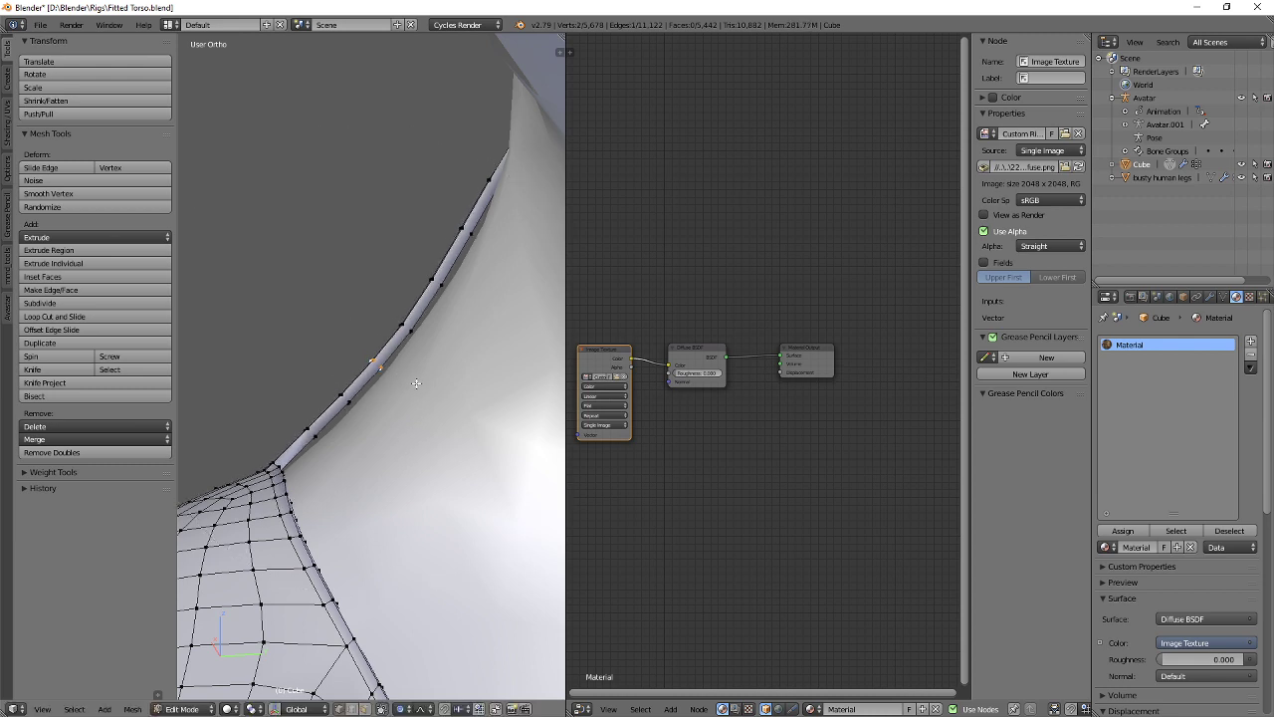
Check the front strap fit from a distance, including a brief switch to the Firestorm viewer and back to Blender.
scroll(416, 384, "down", 8)
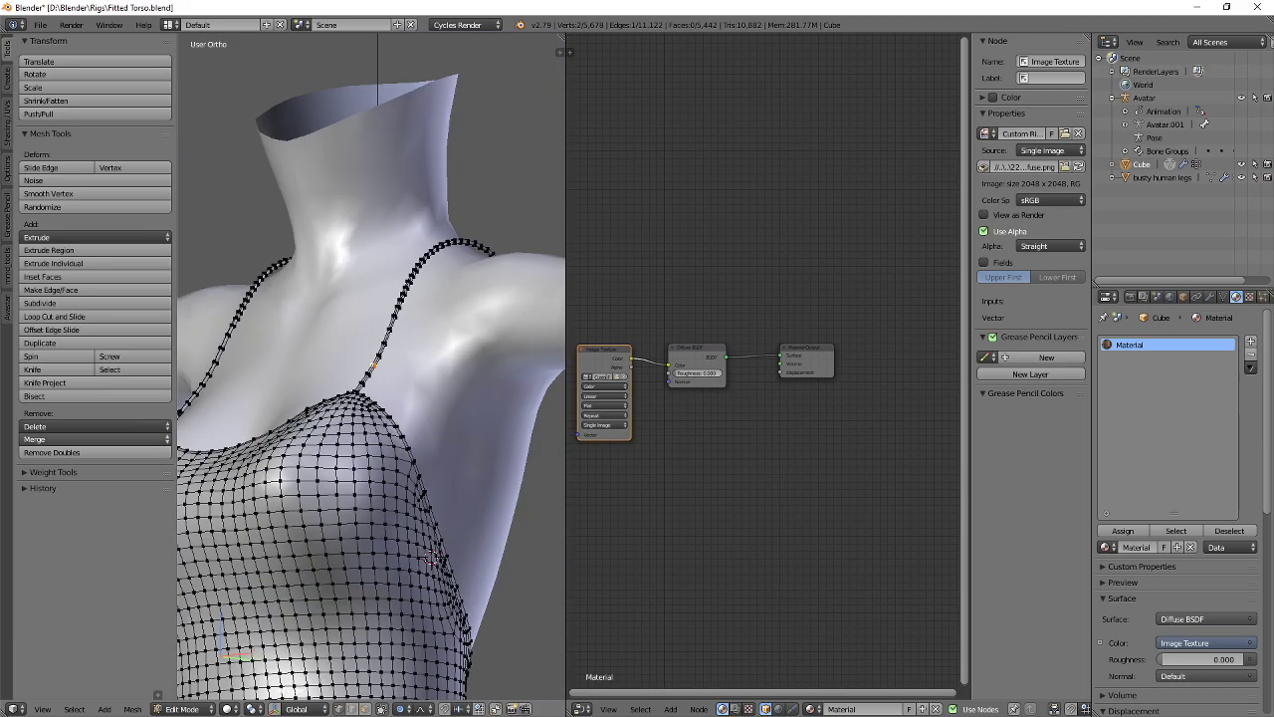
key("alt+Tab")
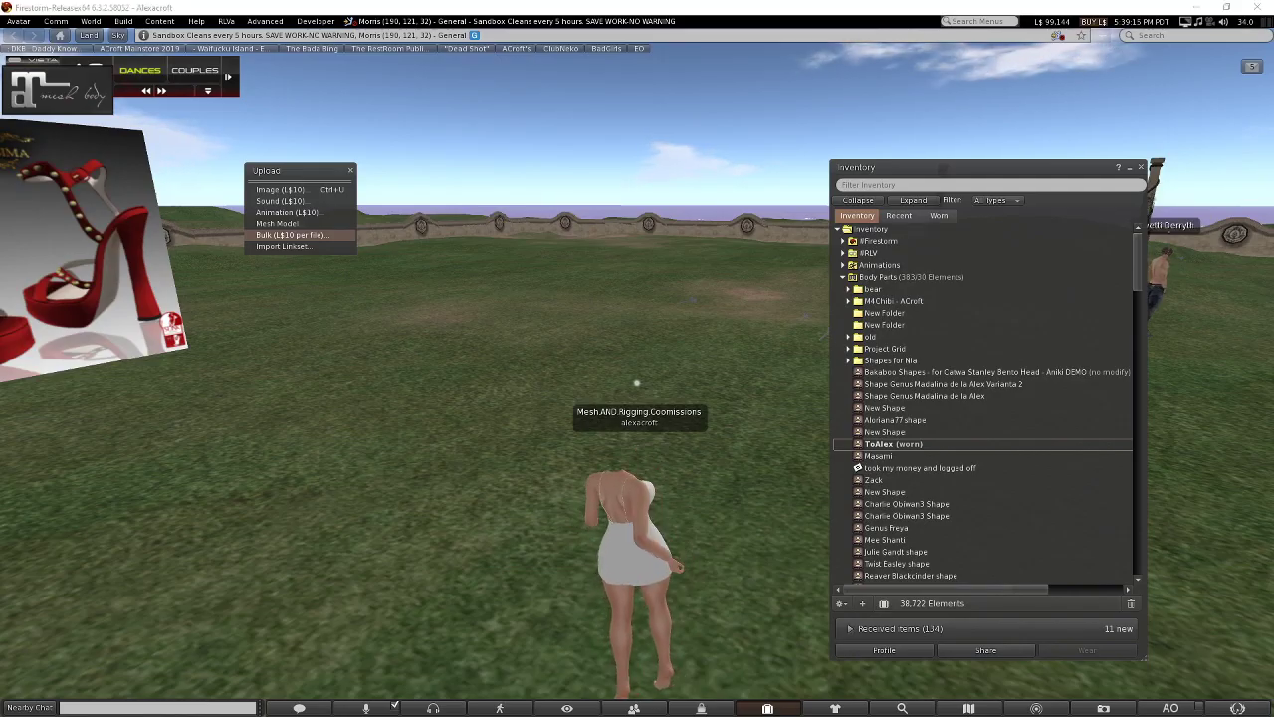
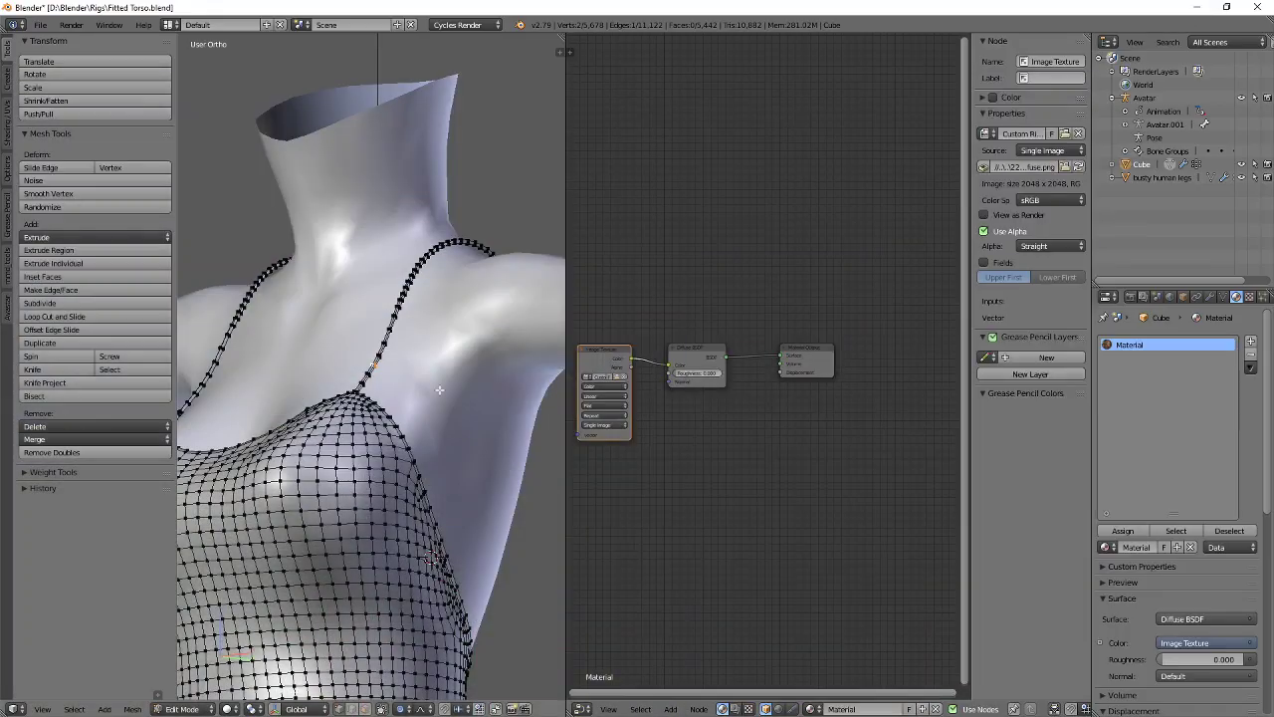
middle_click_drag(279, 381, 417, 424)
middle_click_drag(352, 443, 594, 374)
Return the dress to Object Mode and remove all of its existing vertex groups.
key("Tab")
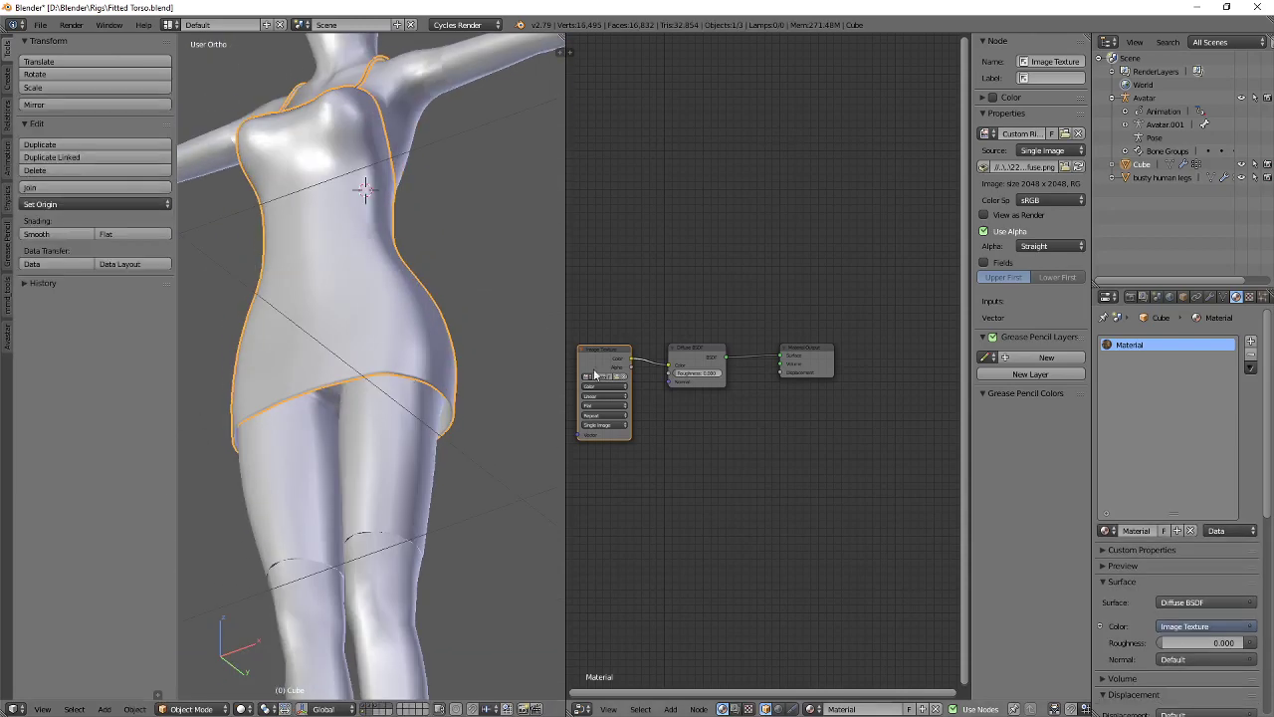
left_click(1222, 297)
left_click(1248, 569)
left_click(1248, 569)
left_click(1248, 570)
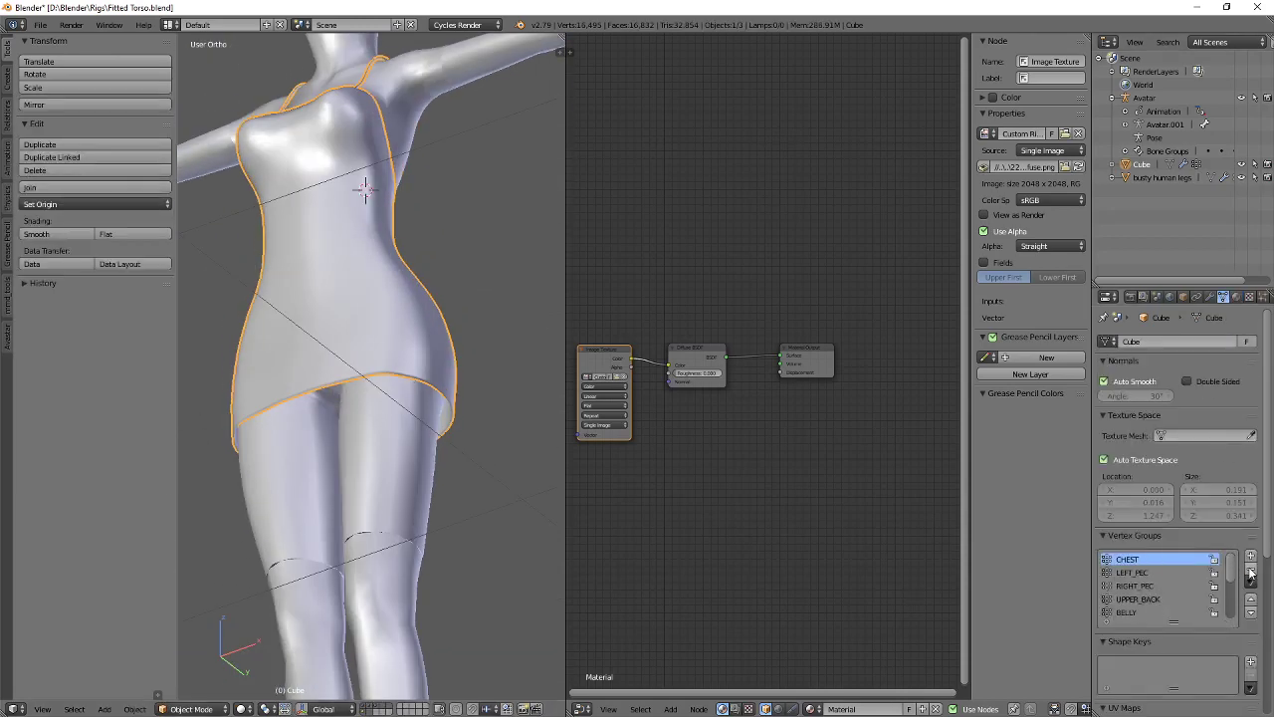
left_click(1248, 569)
left_click(1248, 570)
left_click(1248, 569)
Transfer all vertex group weights from the busty human legs mesh to the dress using Nearest vertex mapping.
right_click(398, 482)
right_click(409, 310, "shift")
key("ctrl+Tab")
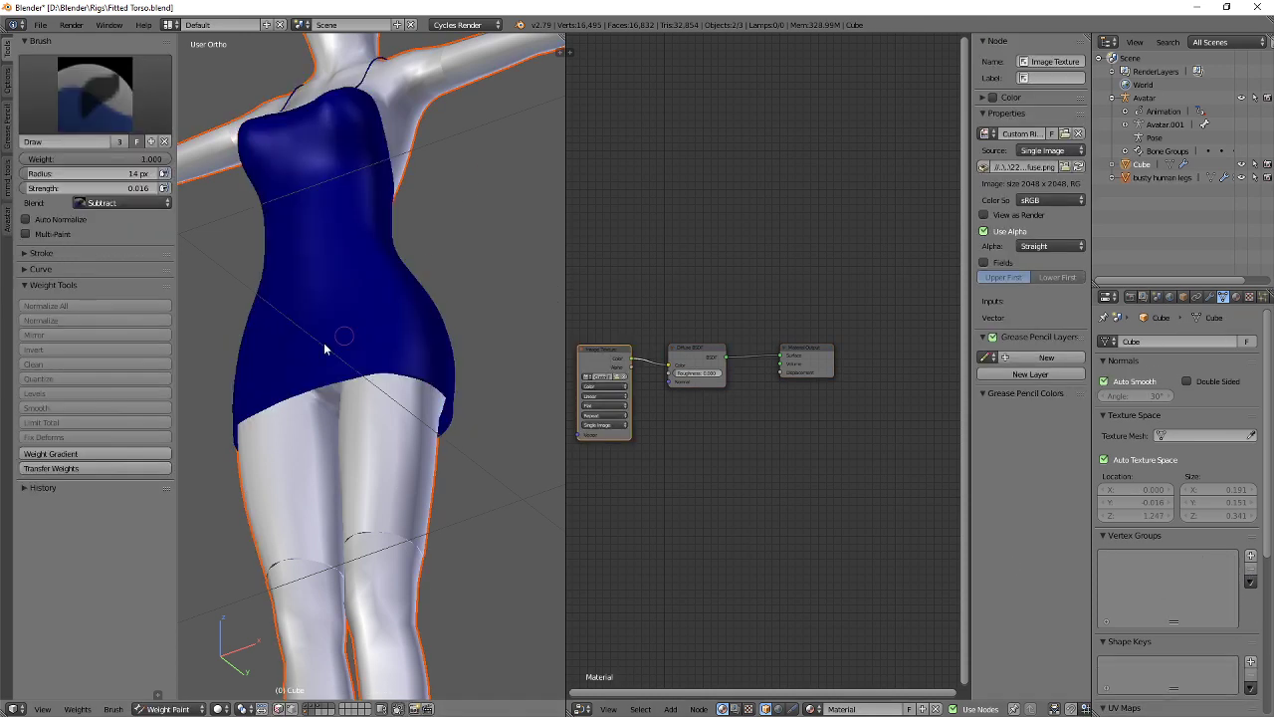
left_click(95, 468)
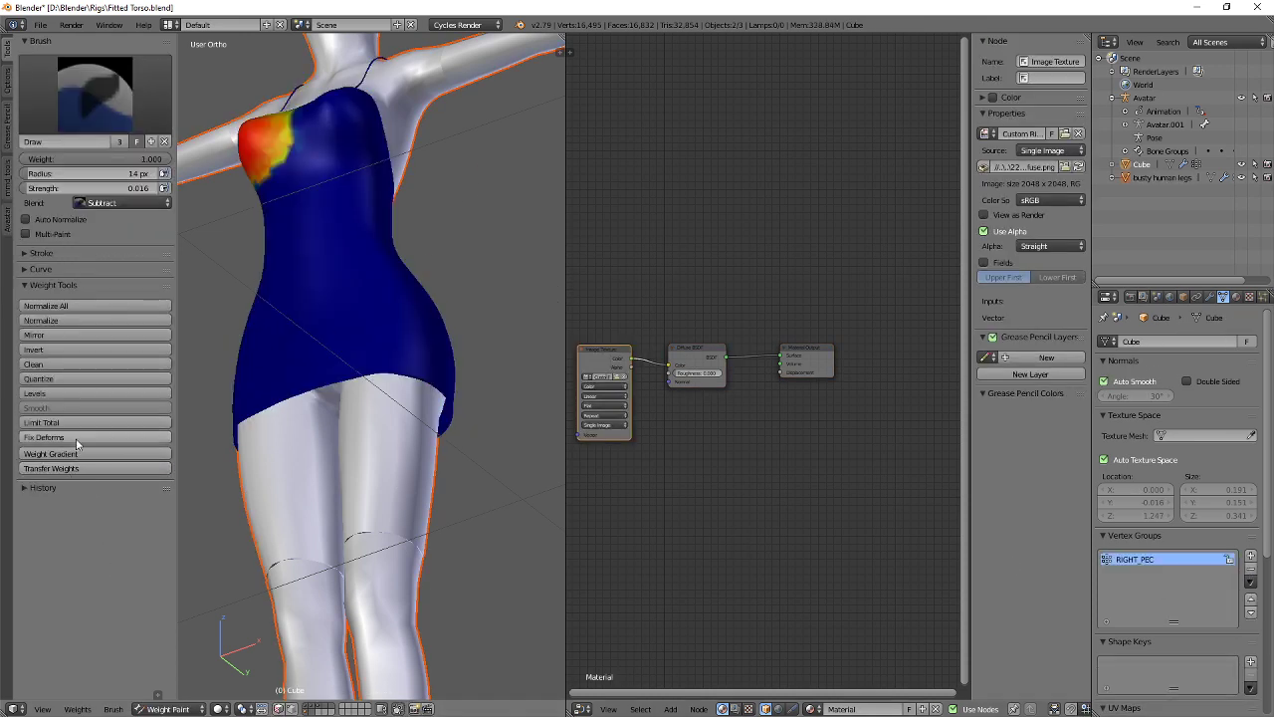
left_click(161, 693)
left_click_drag(108, 621, 104, 388)
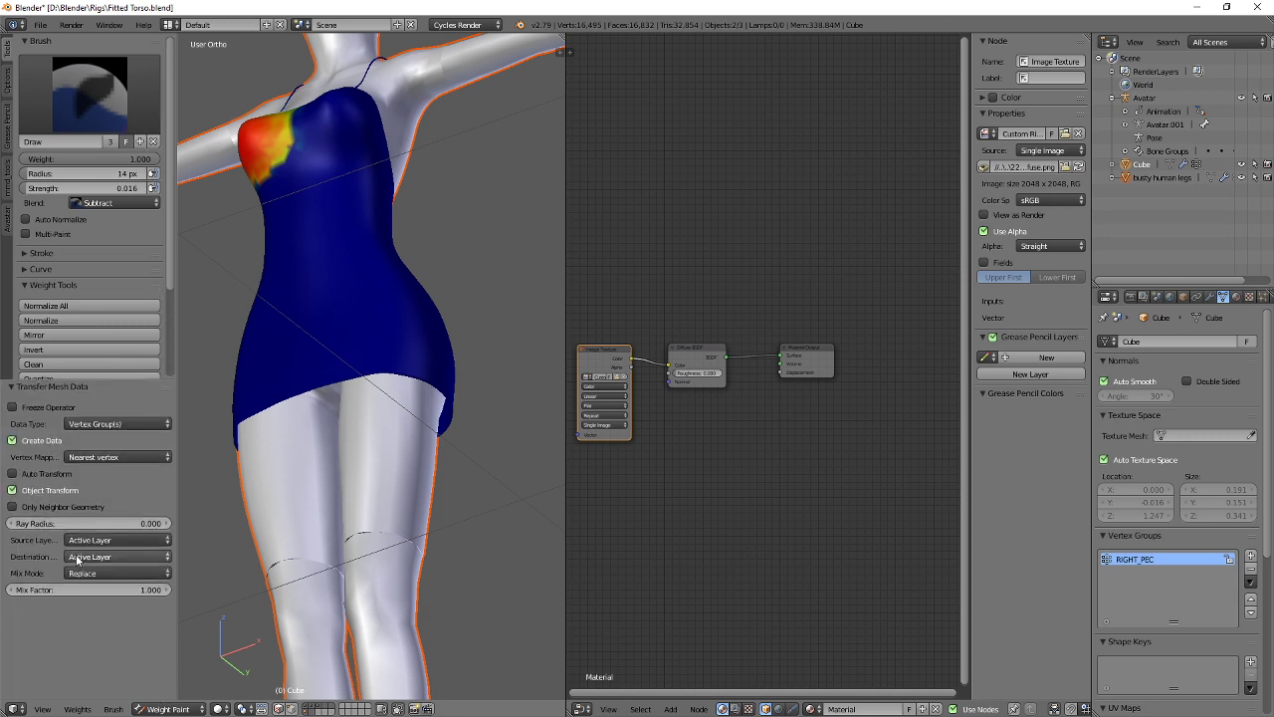
left_click(100, 542)
Select only the dress in Object Mode and remove its empty weight maps with Avatar's Clean Weightmaps tool.
key("Tab")
left_click(245, 369)
scroll(390, 271, "down", 2)
middle_click_drag(397, 250, 399, 279, "shift")
right_click(386, 361)
right_click(386, 361)
left_click(6, 343)
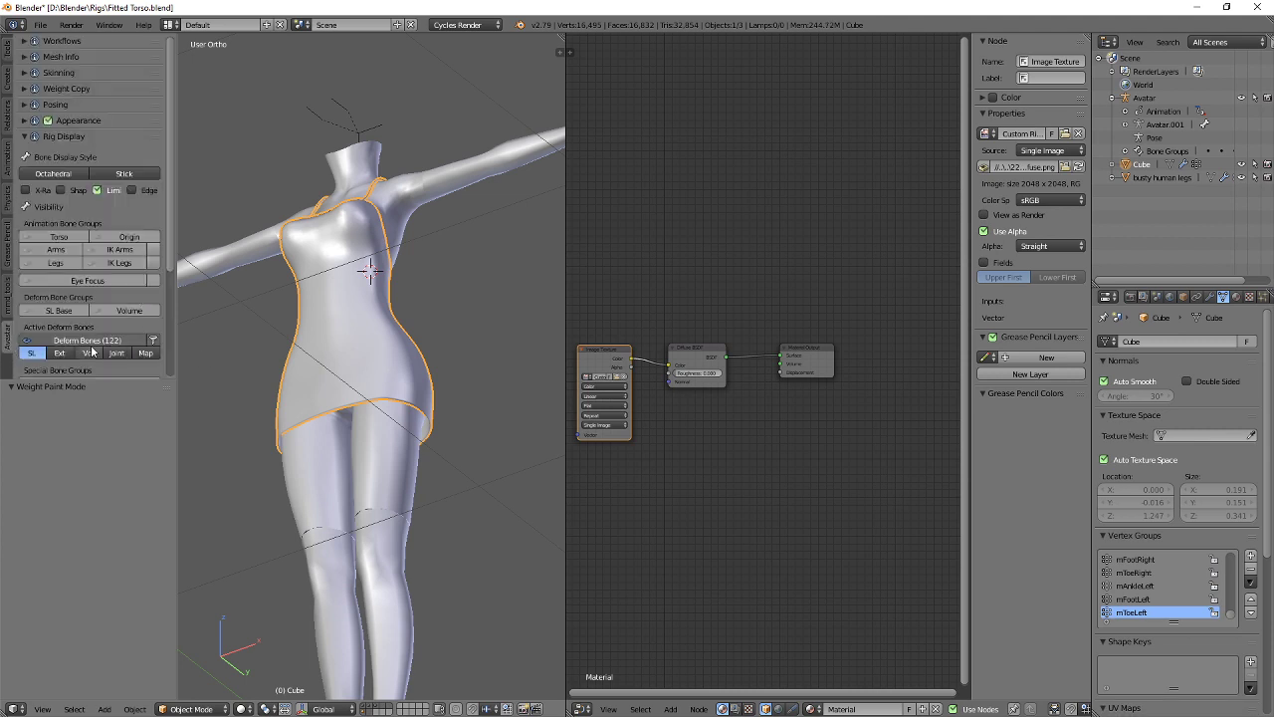
left_click(76, 144)
left_click(61, 216)
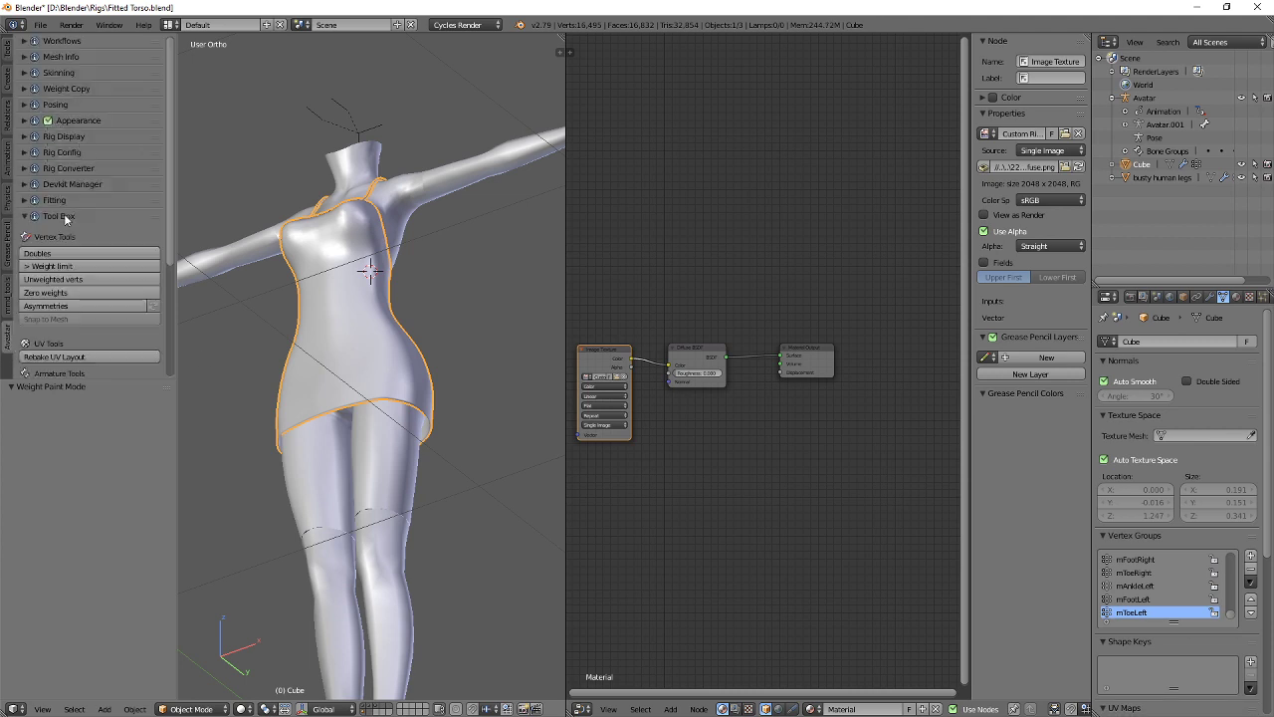
left_click(87, 372)
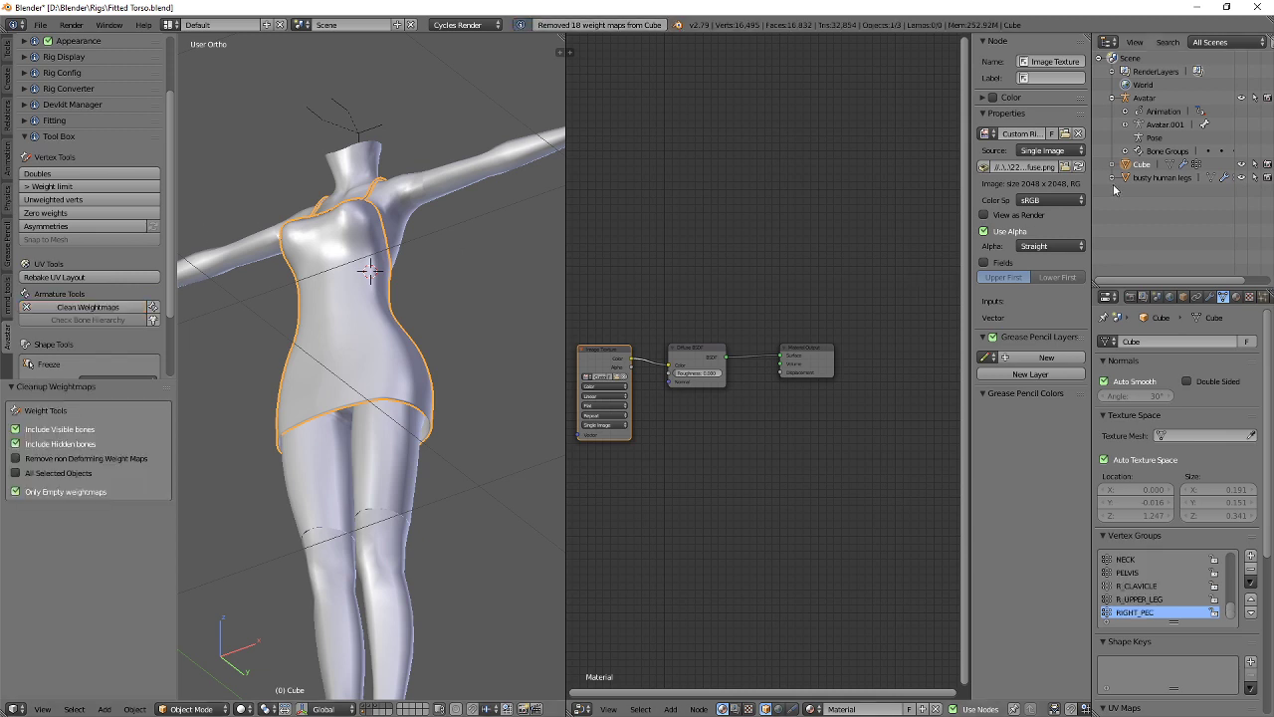
Collapse the other mesh data sections and enlarge the Vertex Groups list until every group of the dress is shown.
left_click_drag(1142, 365, 1135, 377)
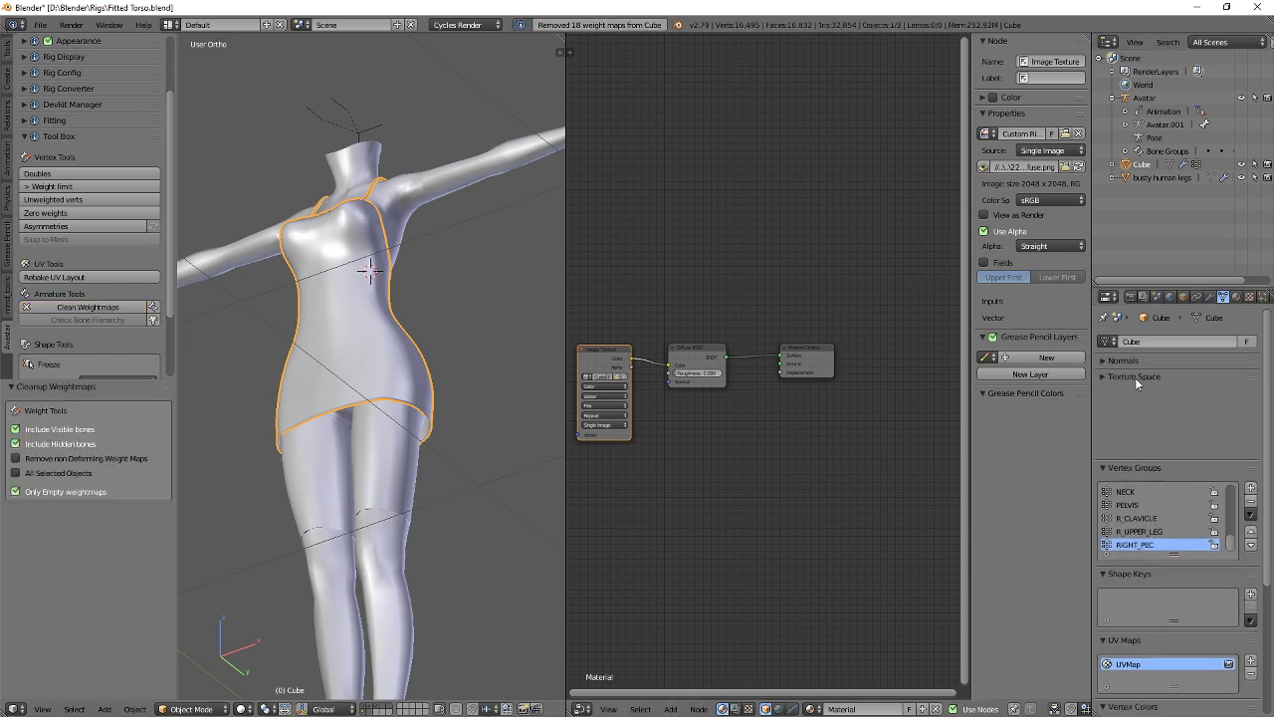
key("a")
key("a")
key("a")
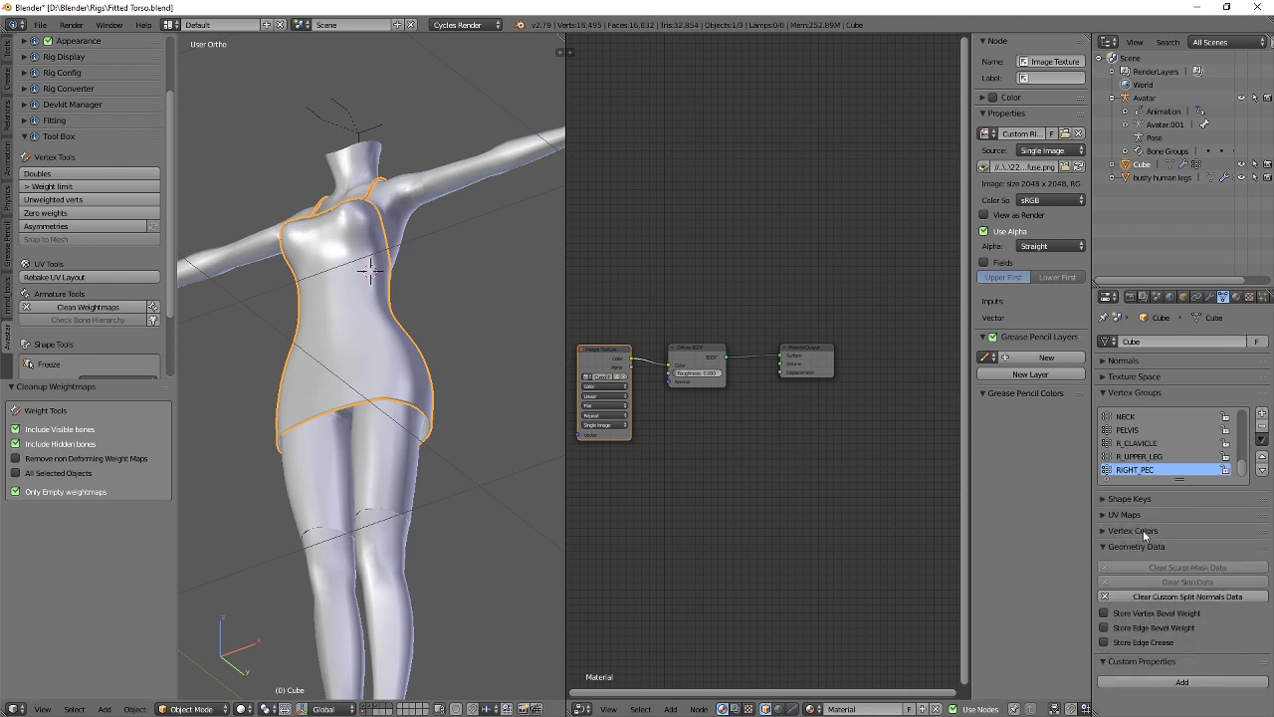
key("a")
key("a")
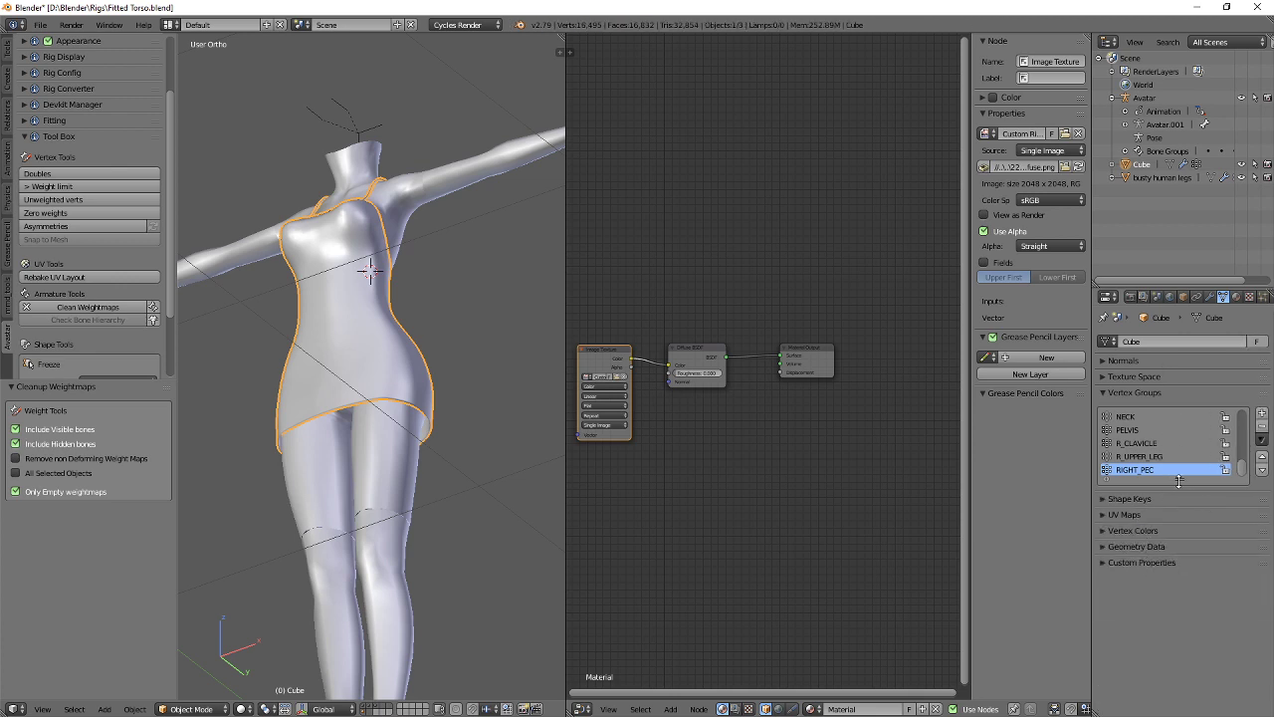
left_click_drag(1179, 480, 1174, 665)
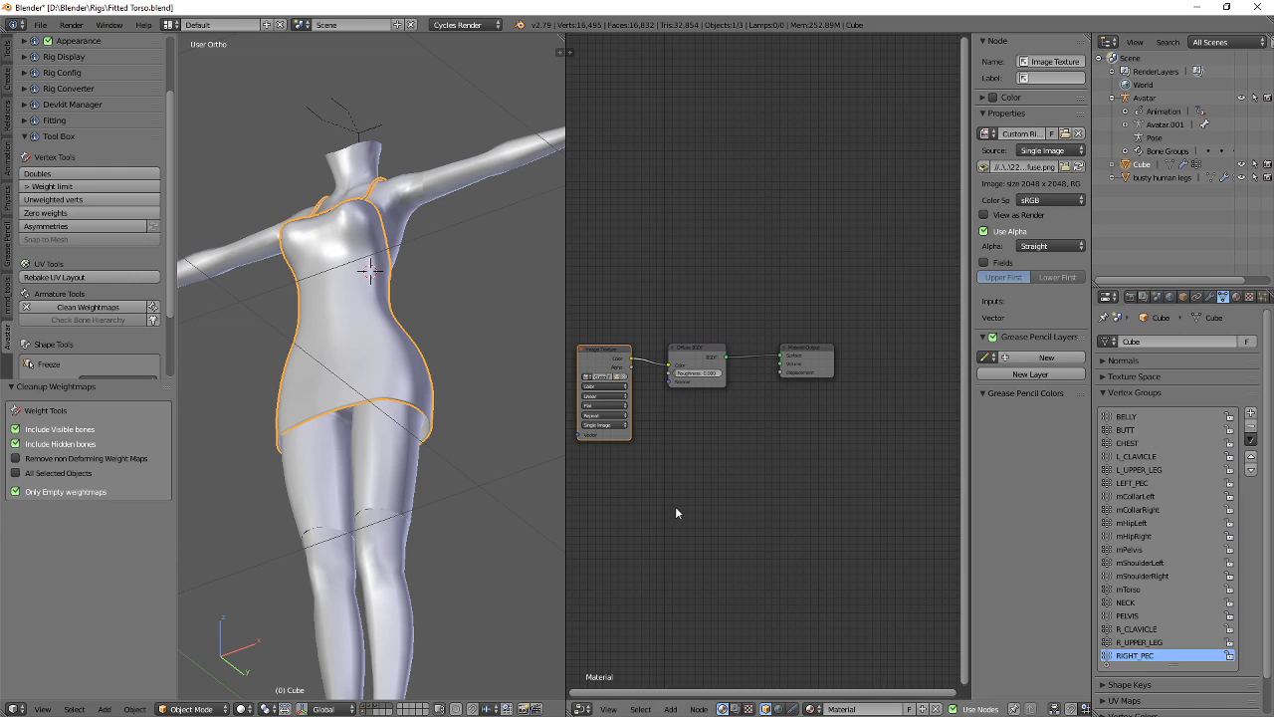
Enable X-Ray display for the Avatar armature and switch it to Pose Mode.
middle_click_drag(438, 325, 383, 367)
middle_click_drag(389, 555, 407, 401, "shift")
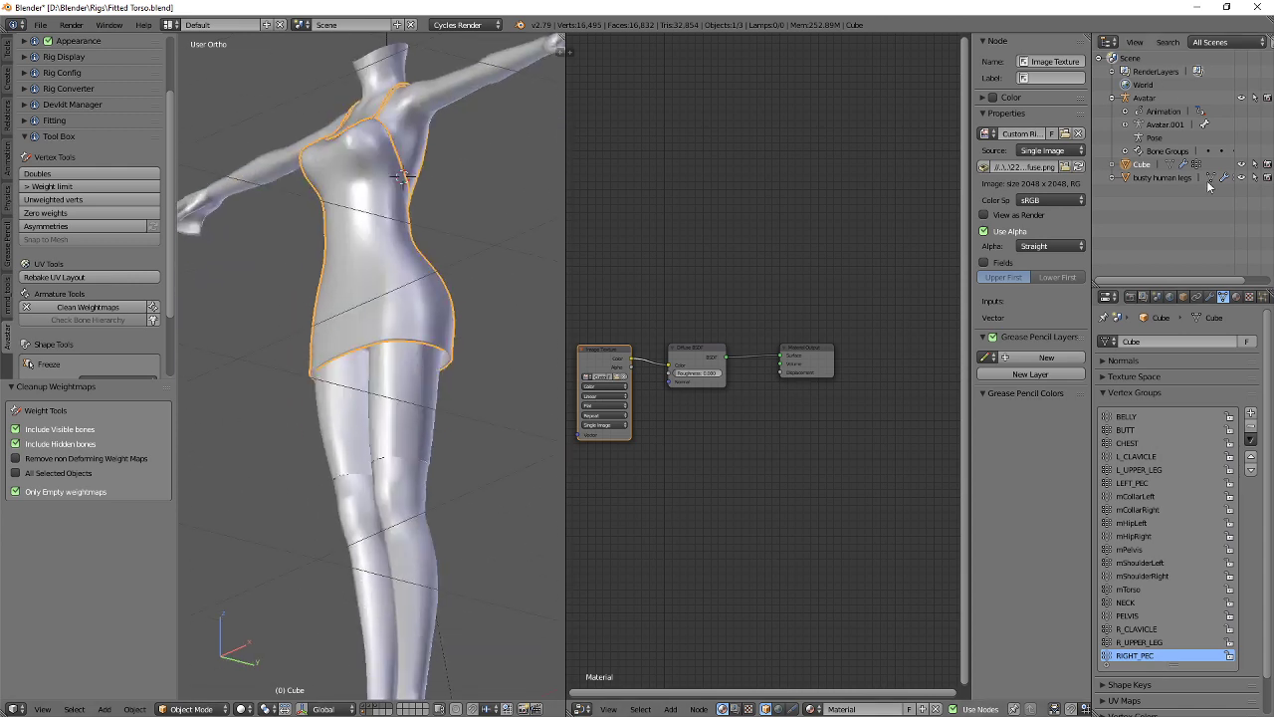
left_click(1142, 100)
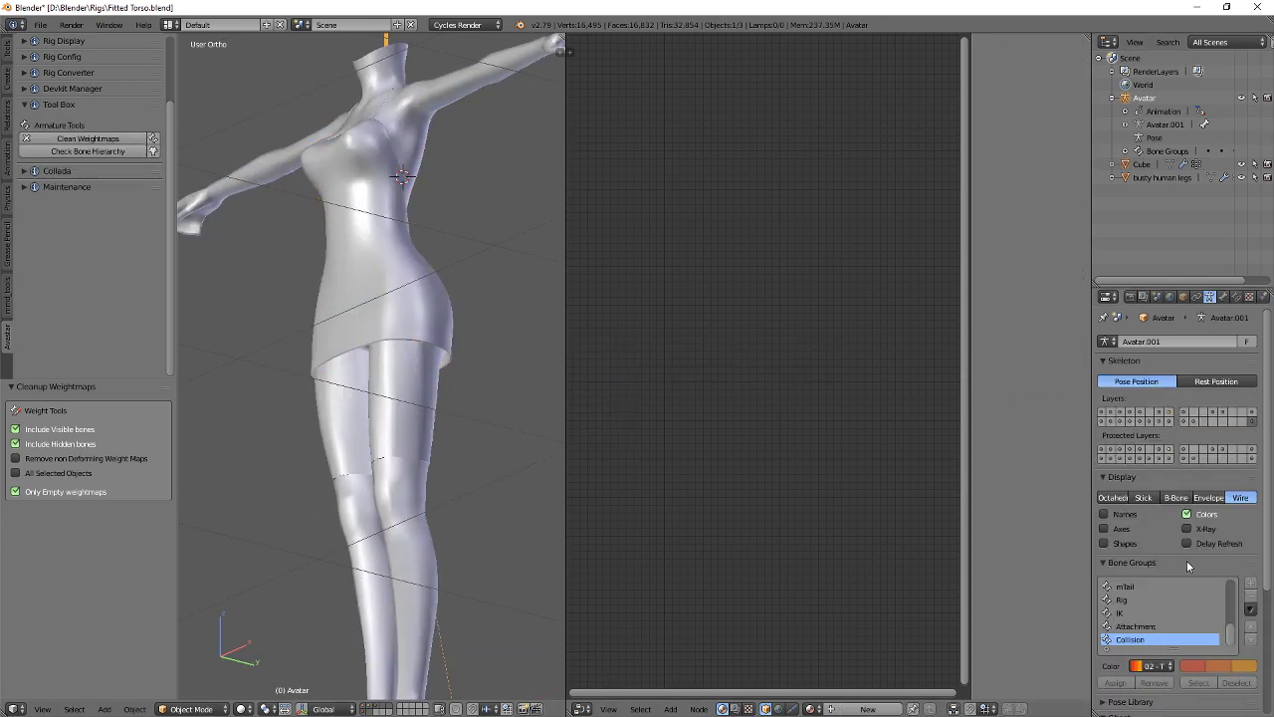
left_click(1186, 529)
key("ctrl+Tab")
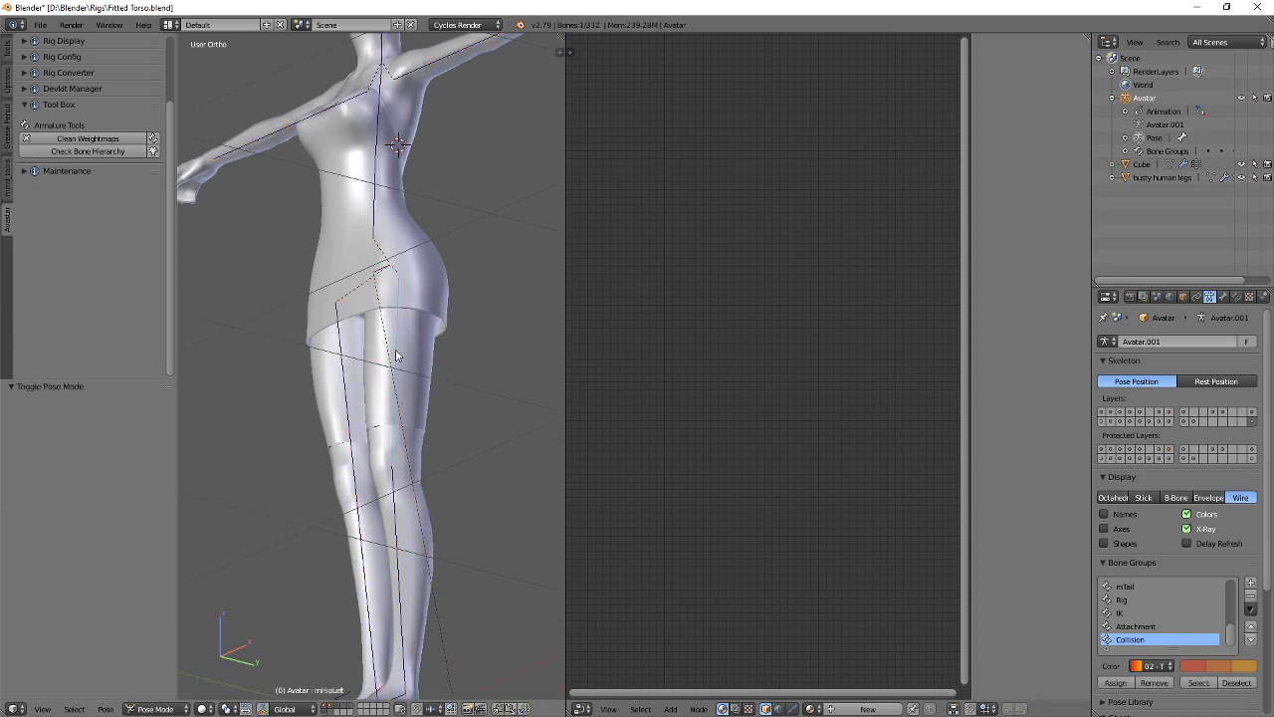
Test the dress weights by rotating the left hip bone about X with textures shown, and clear the bone's rotation.
key("r")
key("x")
left_click(298, 311)
mouse_move(349, 287)
middle_mouse_down()
mouse_move(389, 276)
mouse_move(415, 234)
mouse_move(421, 262)
mouse_move(318, 358)
mouse_move(268, 334)
mouse_move(454, 282)
mouse_move(370, 330)
mouse_move(316, 254)
middle_mouse_up()
scroll(415, 234, "up", 3)
key("z")
left_click(272, 200)
key("alt+r")
Put the dress in Weight Paint mode, turn on vertex selection masking and select all its vertices.
right_click(398, 356)
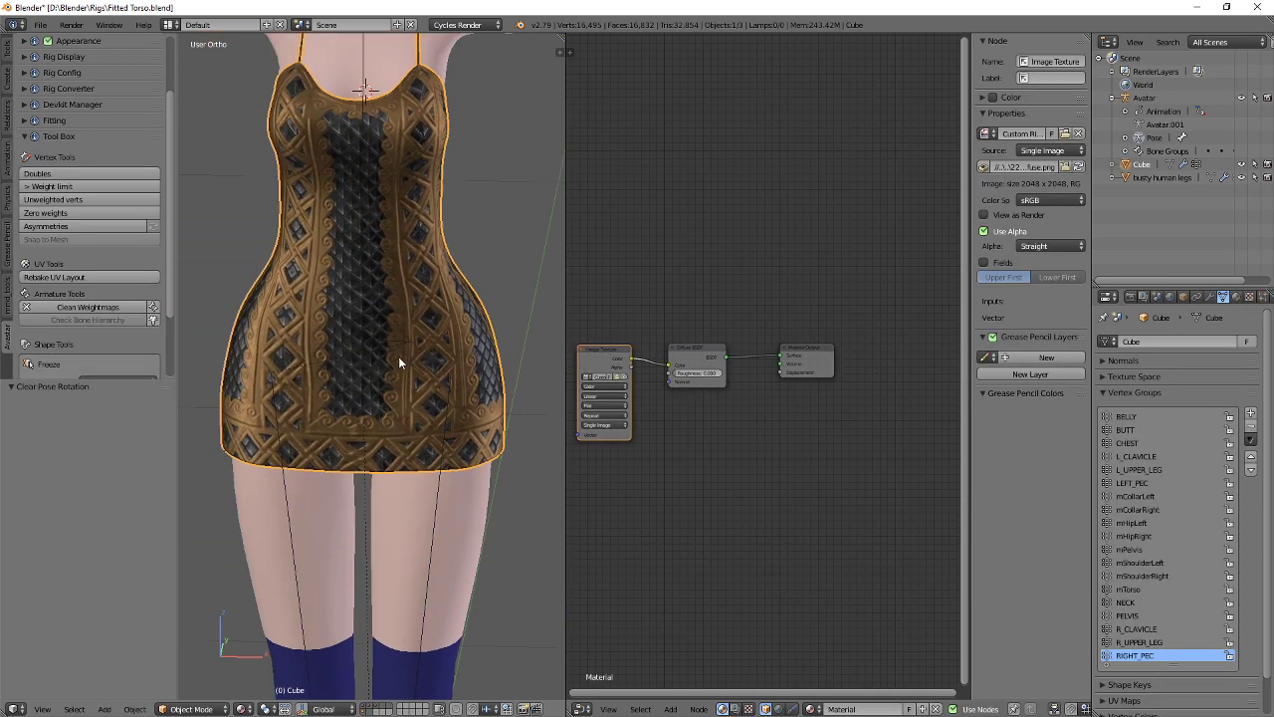
middle_click_drag(398, 357, 412, 387, "shift")
key("ctrl+Tab")
mouse_move(475, 413)
middle_mouse_down("shift")
mouse_move(435, 307)
mouse_move(469, 368)
middle_mouse_up("shift")
key("v")
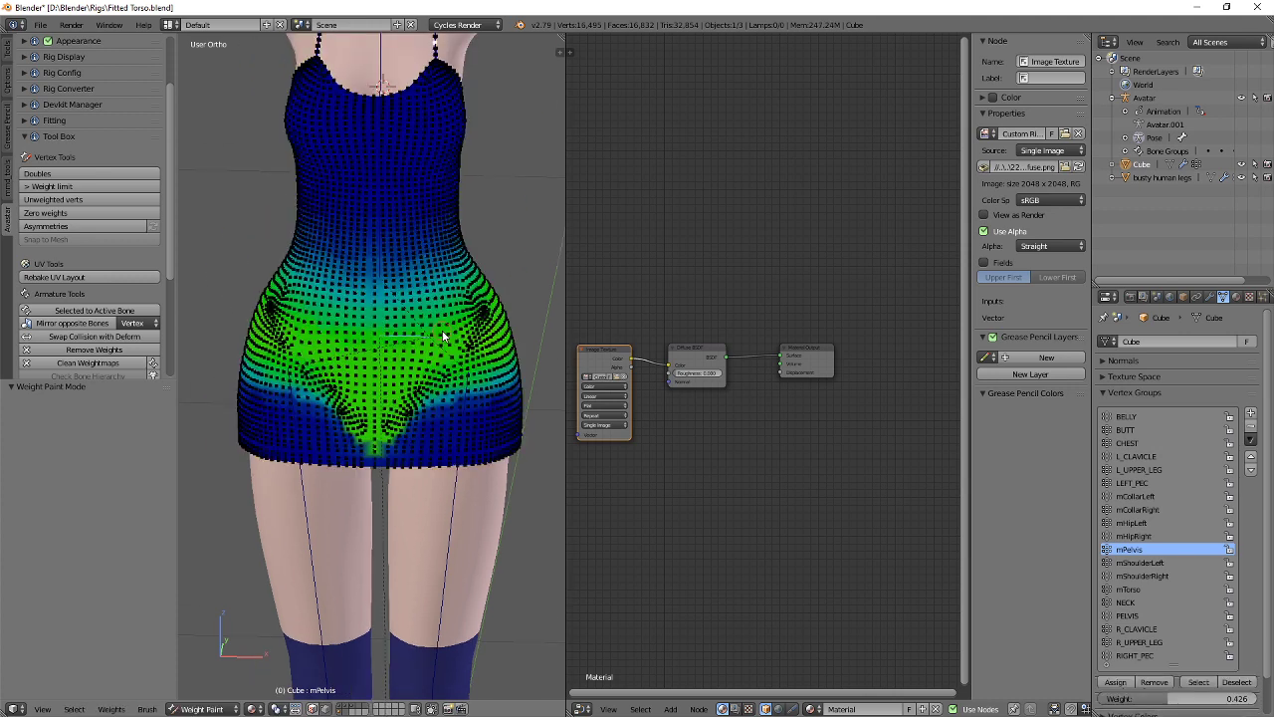
key("a")
Smooth the dress's mPelvis weights with factor 0.500 and 1 iteration.
left_click(8, 49)
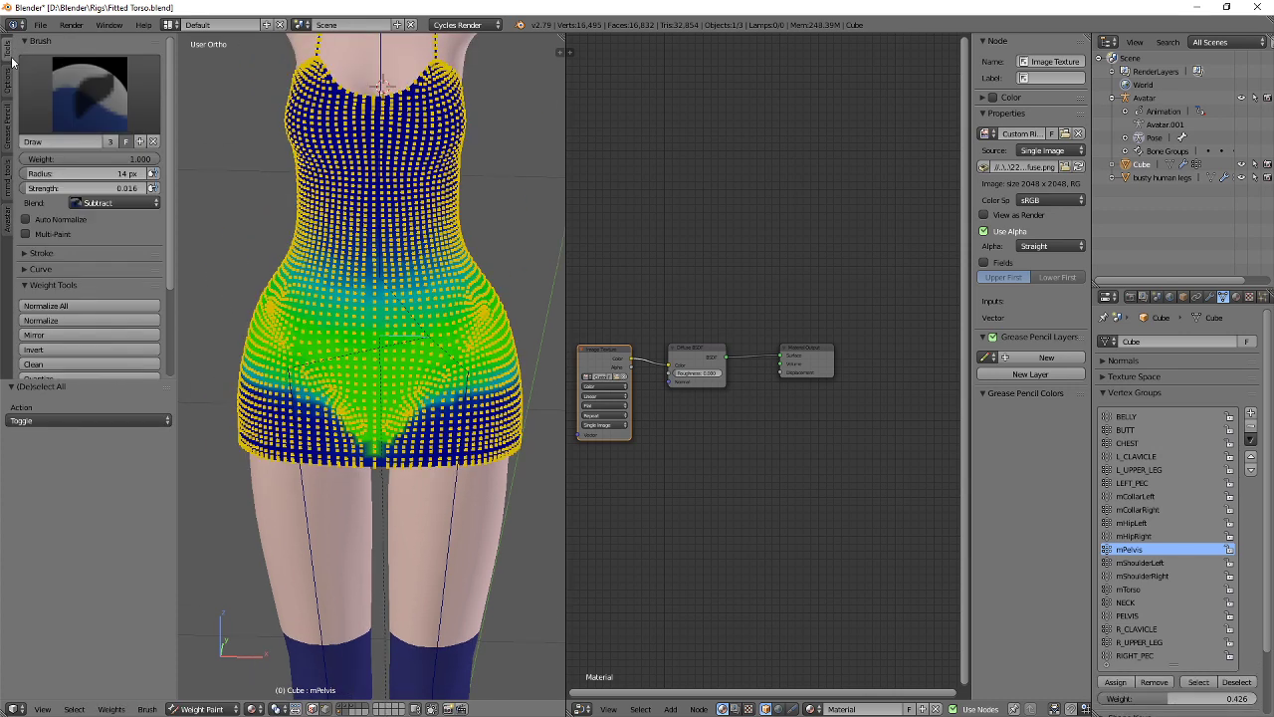
scroll(36, 294, "down", 5)
left_click(46, 289)
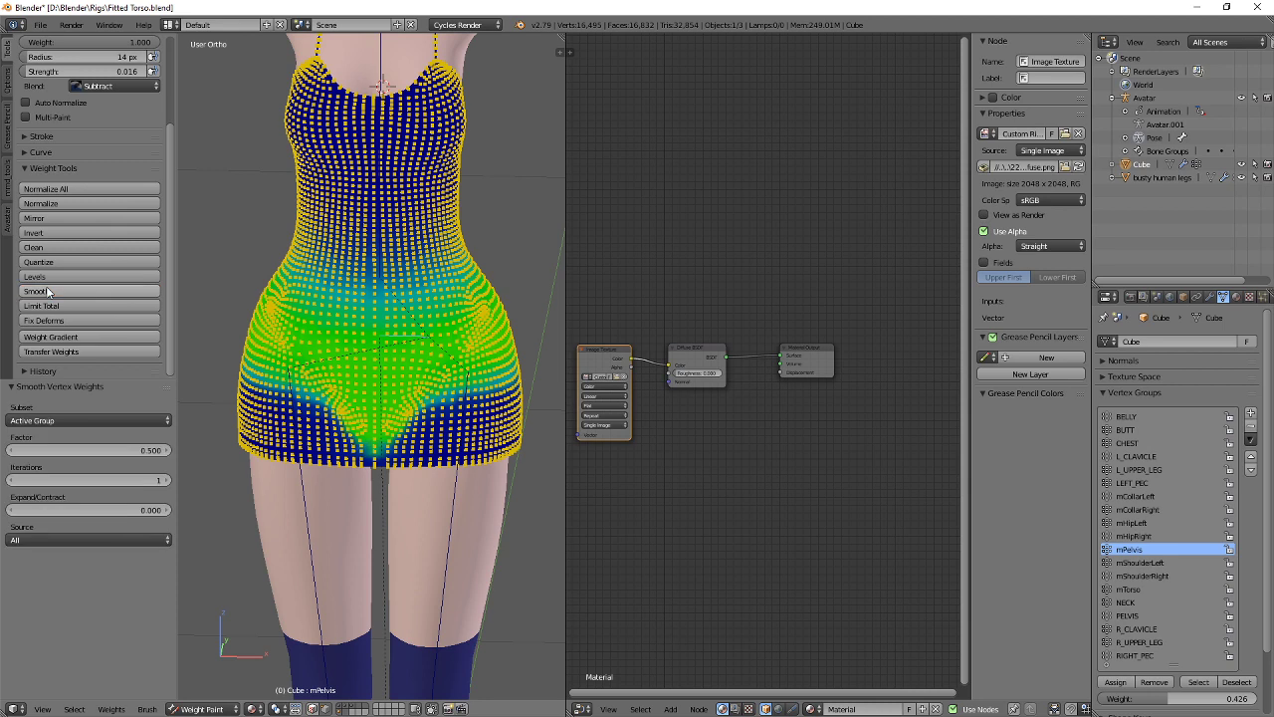
Smooth the BELLY, BUTT and CHEST vertex group weights of the dress one after another with the same settings.
left_click(1155, 416)
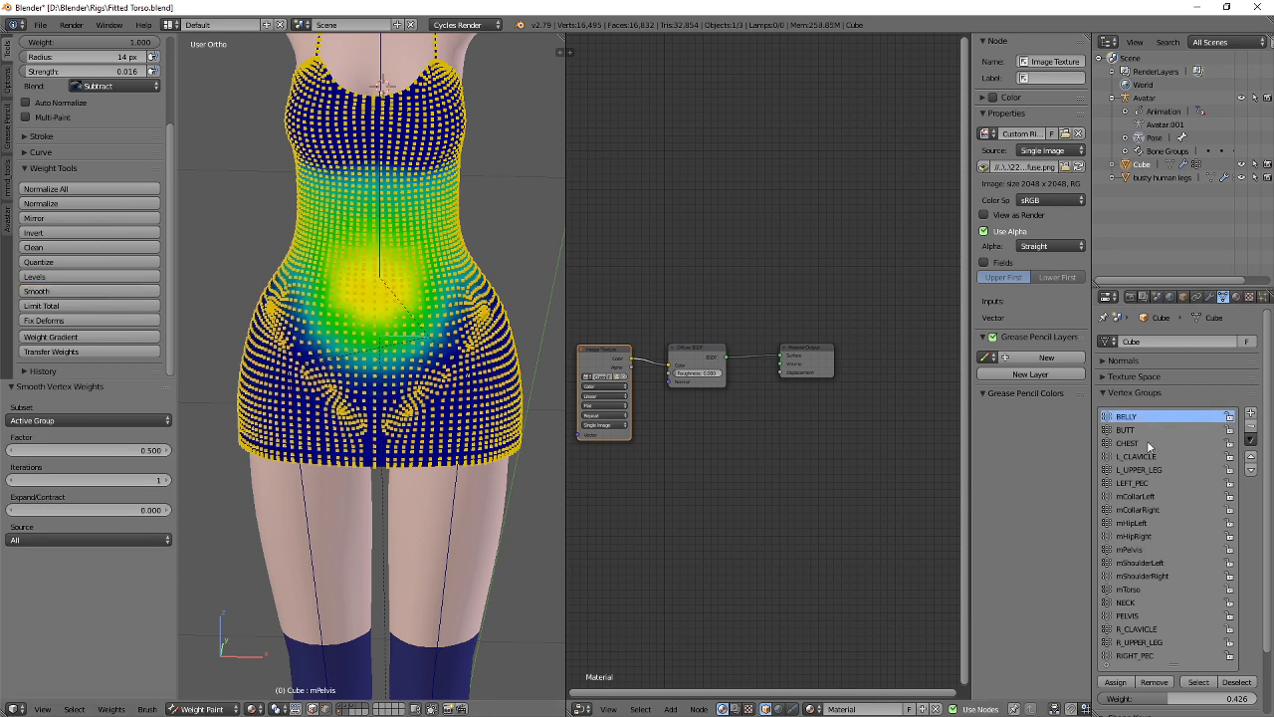
left_click(1144, 431)
left_click(66, 291)
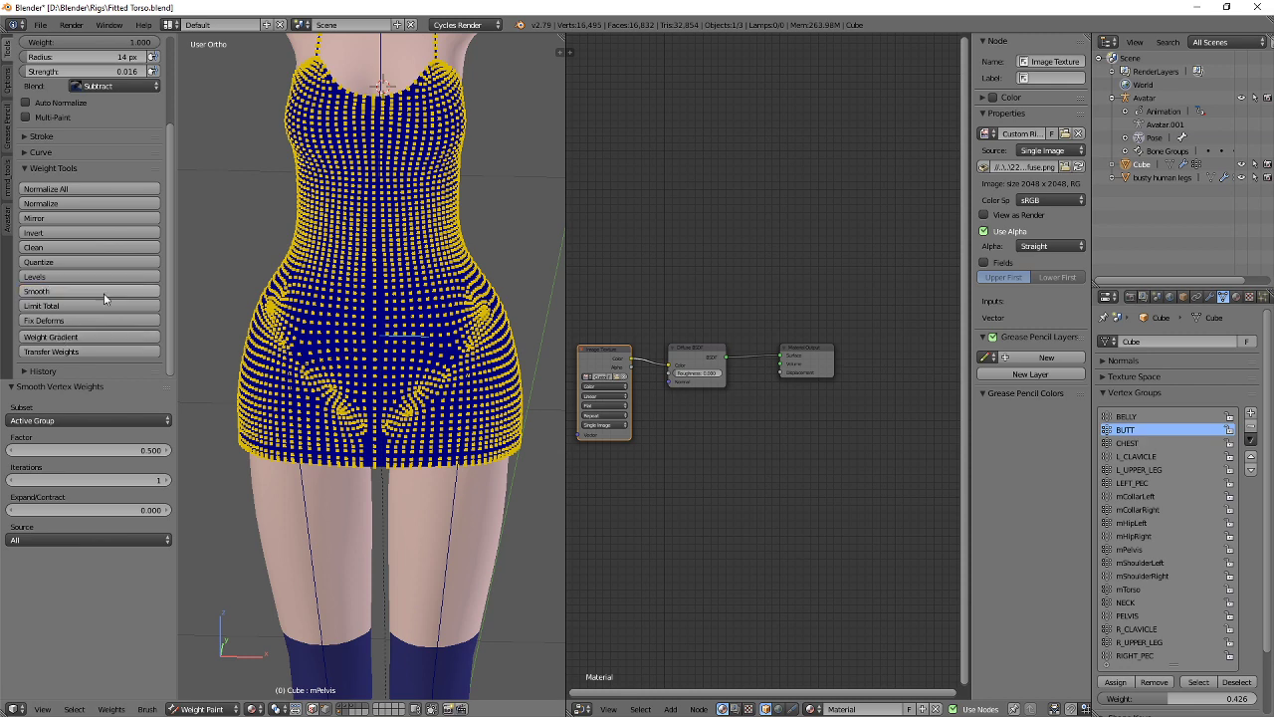
left_click(1135, 445)
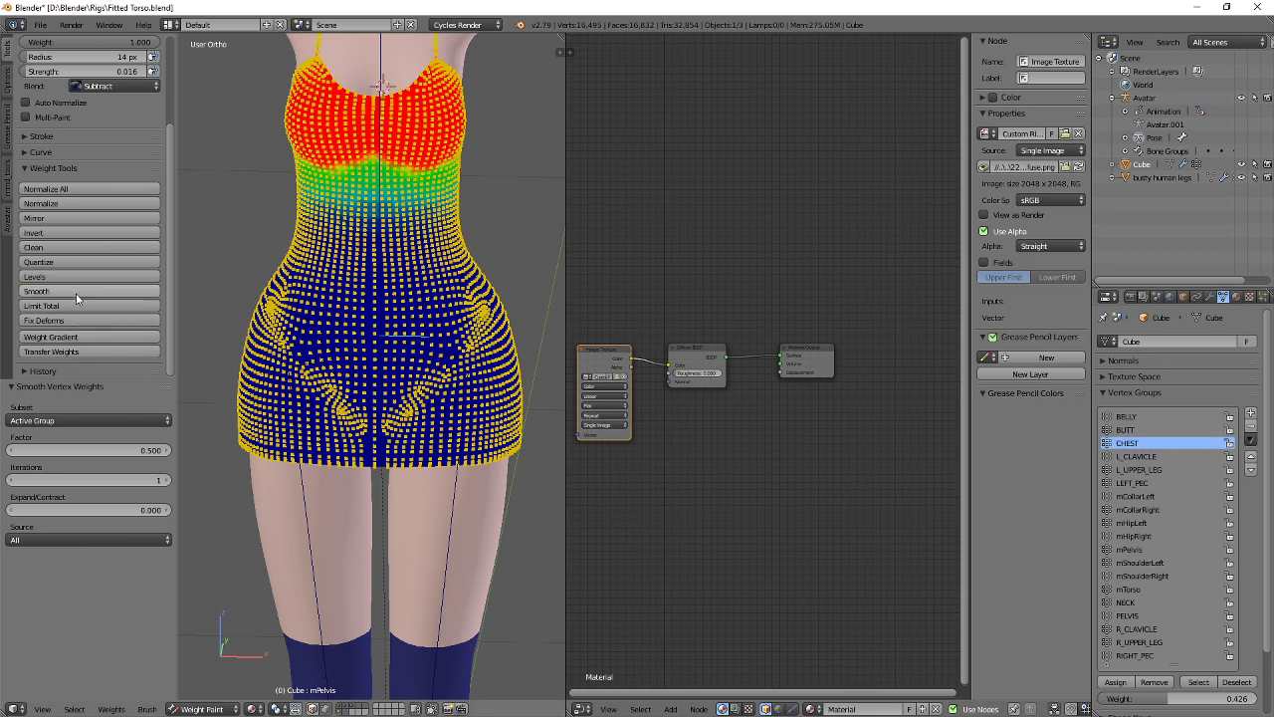
scroll(365, 355, "up", 4)
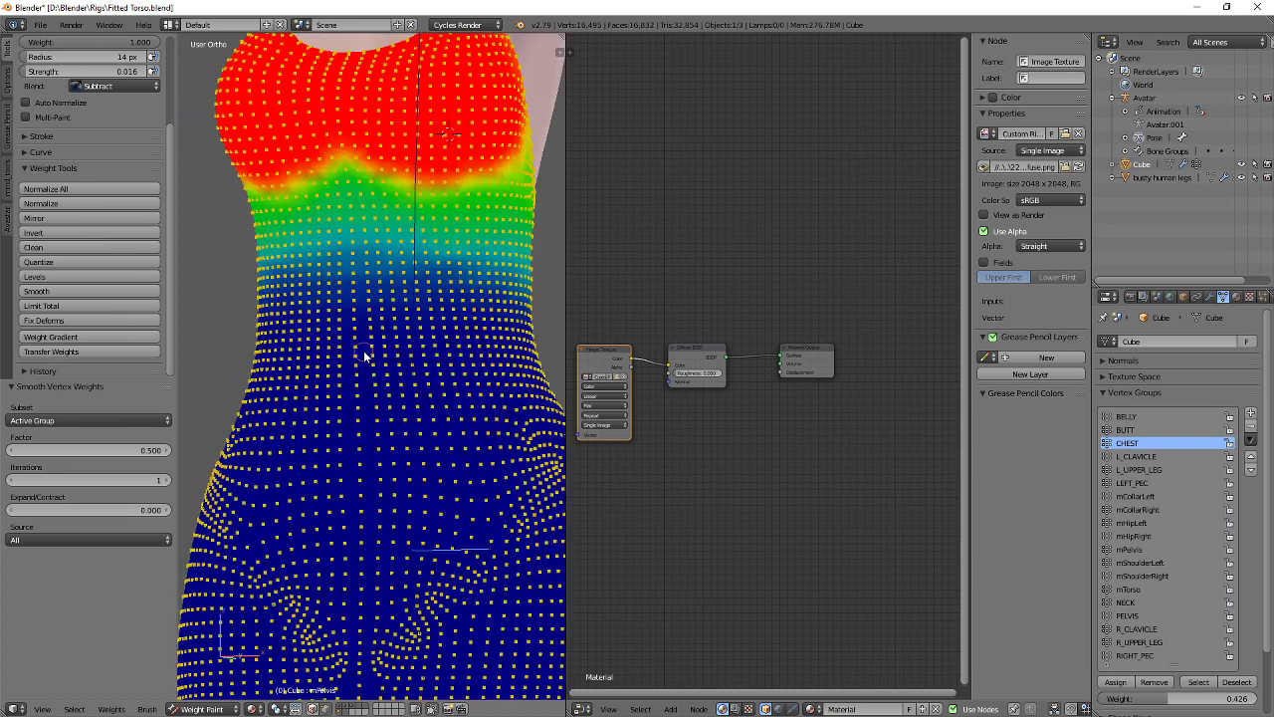
Blur the lower edge of the dress's CHEST weights under the bust, using the Blur brush at radius 101 px and strength 0.636.
left_click(130, 85)
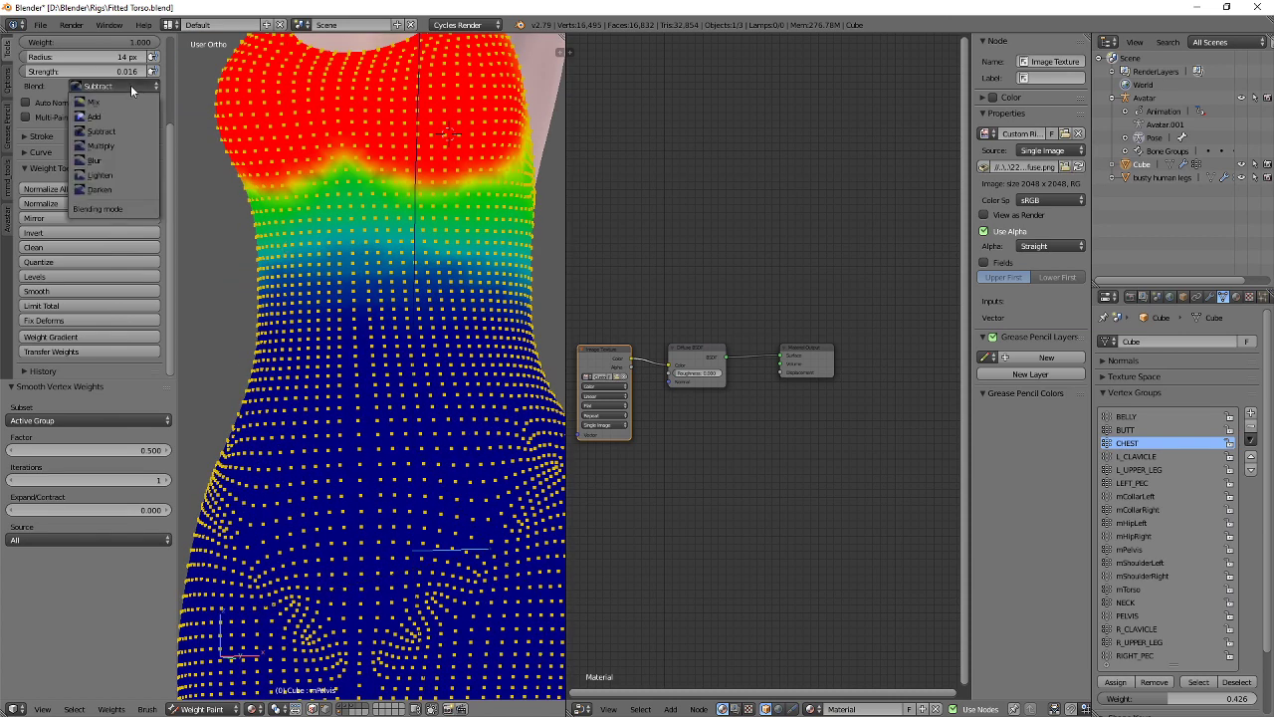
left_click(95, 147)
scroll(338, 370, "up", 1)
scroll(338, 370, "up", 1)
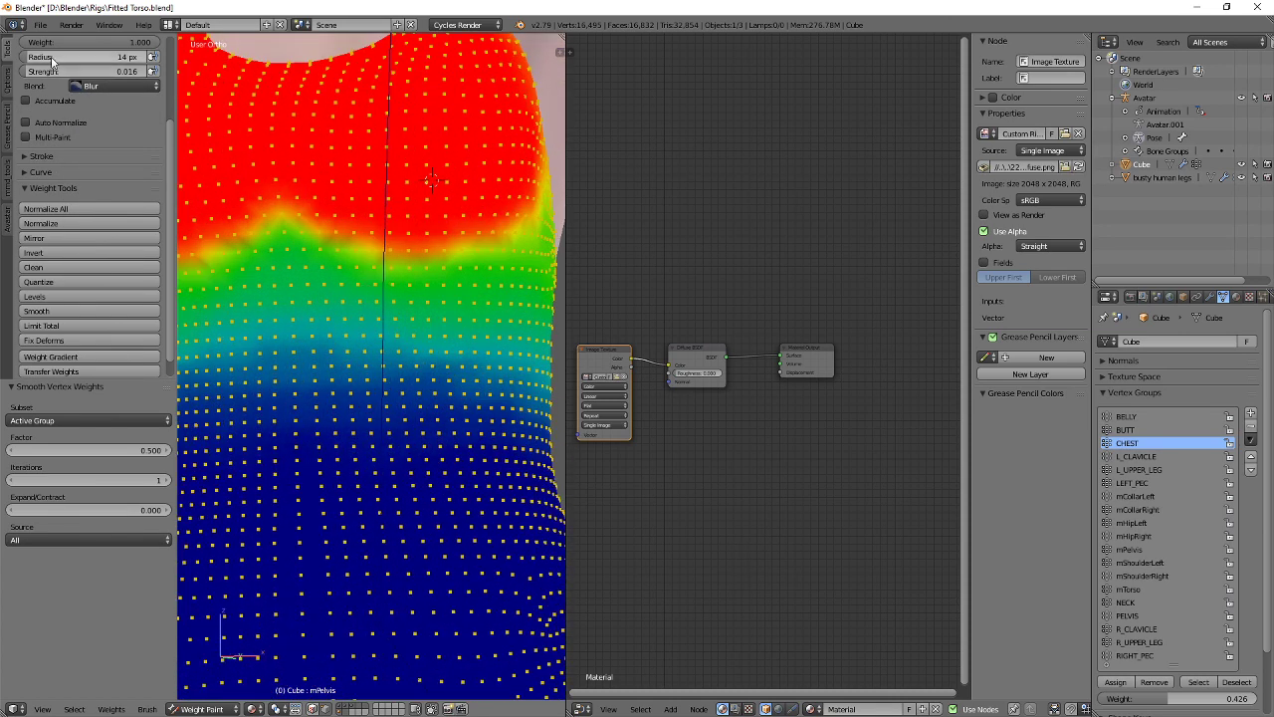
left_click_drag(50, 72, 60, 72)
left_click_drag(52, 58, 96, 58)
left_click_drag(58, 71, 107, 72)
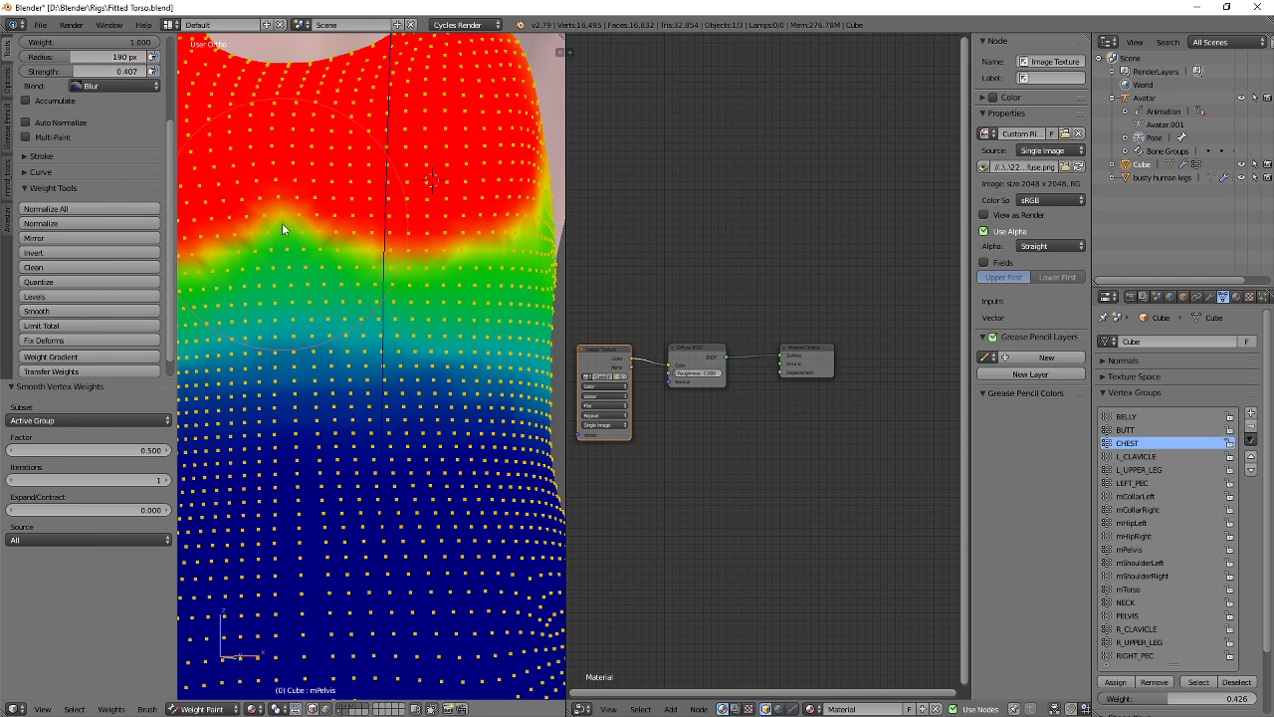
middle_click_drag(326, 242, 349, 289, "shift")
left_click_drag(124, 72, 113, 72)
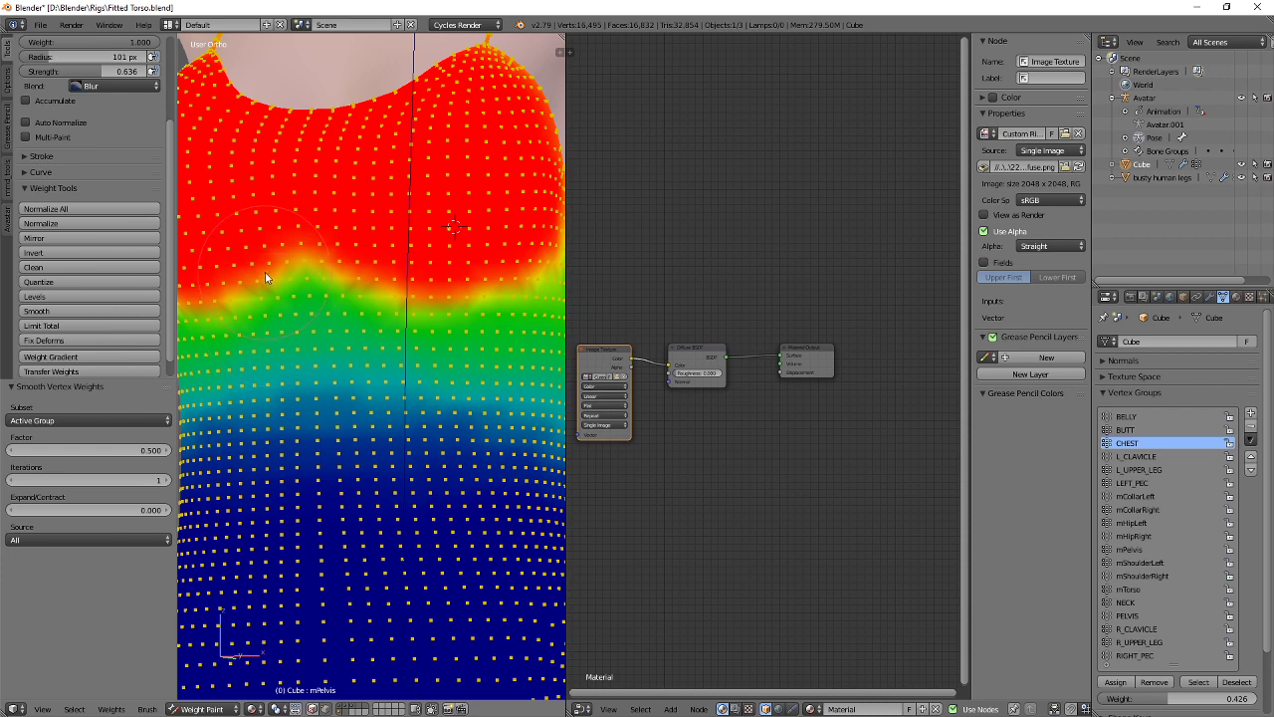
left_click_drag(264, 277, 393, 297)
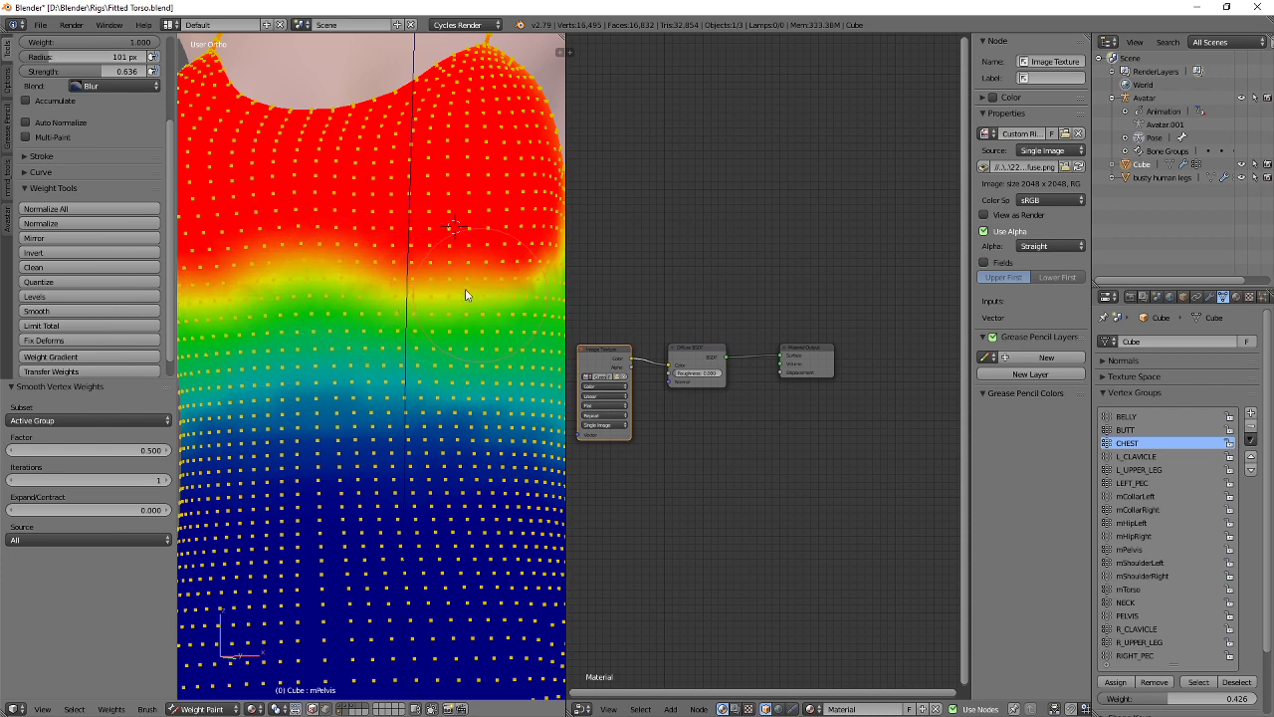
middle_click_drag(465, 288, 399, 319)
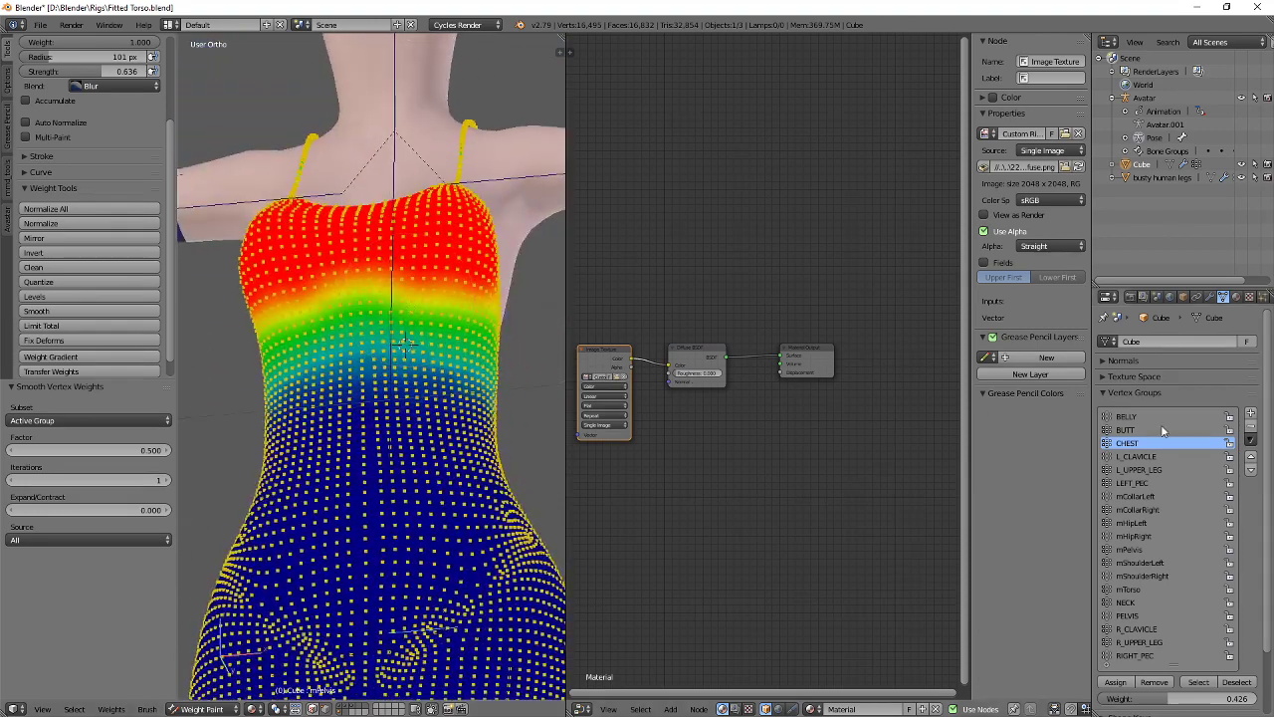
Smooth the L_CLAVICLE and L_UPPER_LEG vertex group weights of the dress with factor 0.500 and 1 iteration.
key("Down")
key("Down")
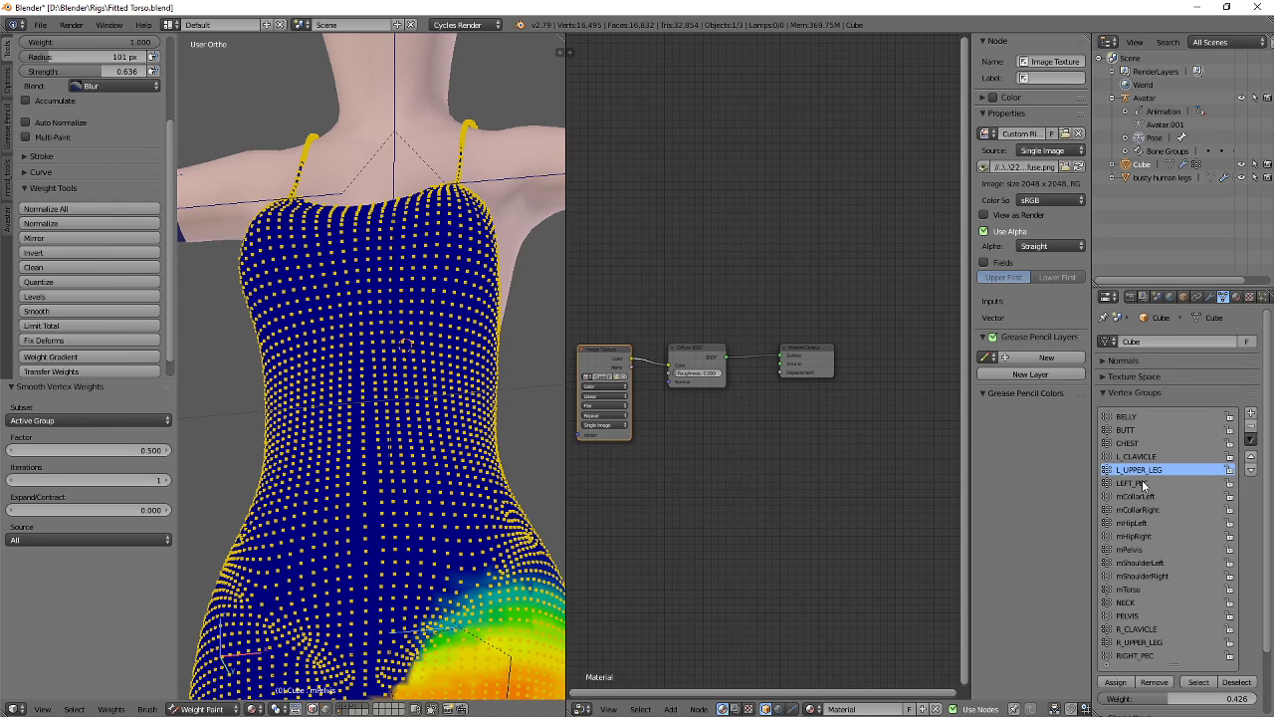
key("Up")
left_click(58, 310)
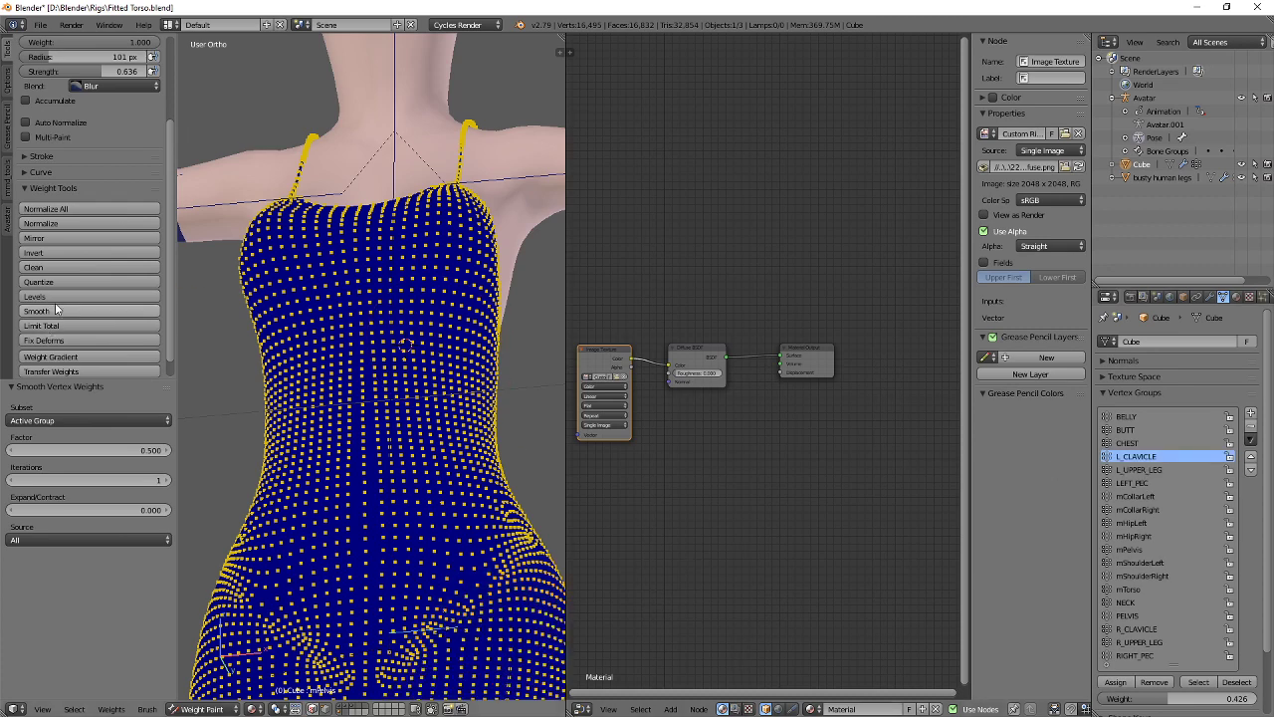
key("Down")
middle_click_drag(464, 505, 392, 236, "shift")
left_click(40, 310)
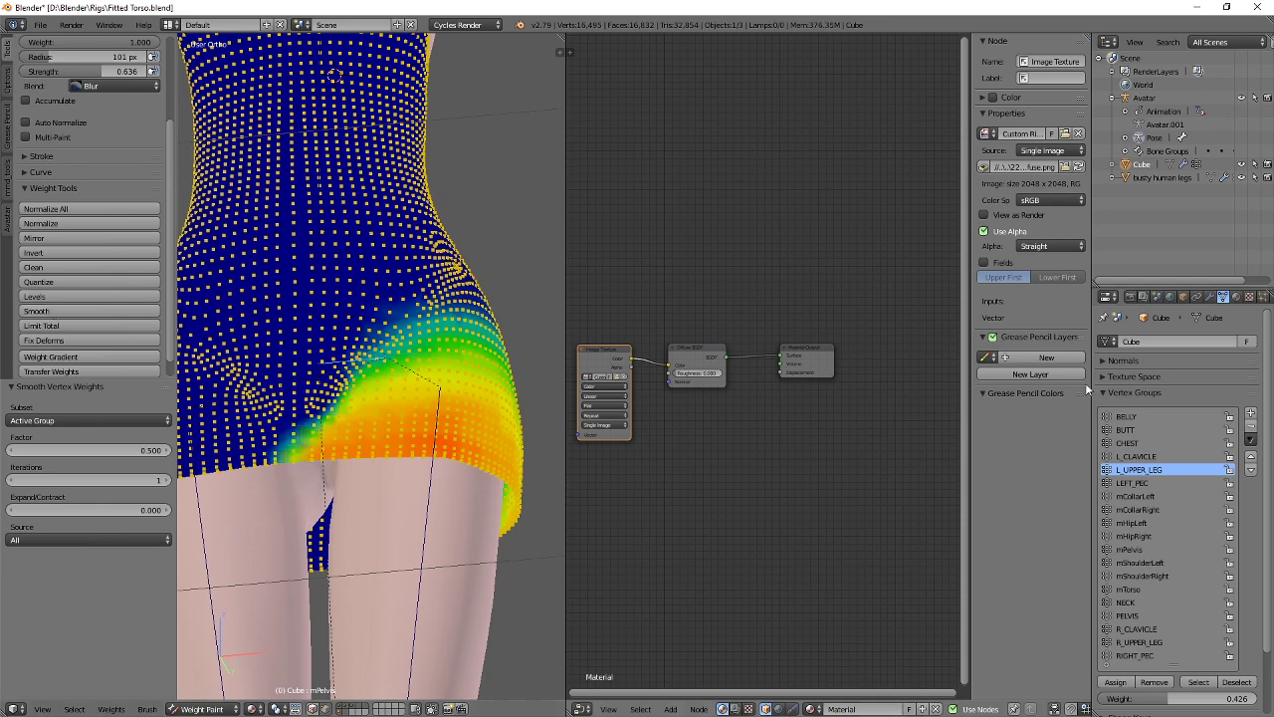
Smooth the LEFT_PEC vertex group weights of the dress with the same smoothing settings.
scroll(1192, 527, "down", 1, "ctrl")
scroll(332, 295, "down", 1)
middle_click_drag(418, 348, 404, 419)
scroll(404, 419, "up", 3)
left_click(48, 311)
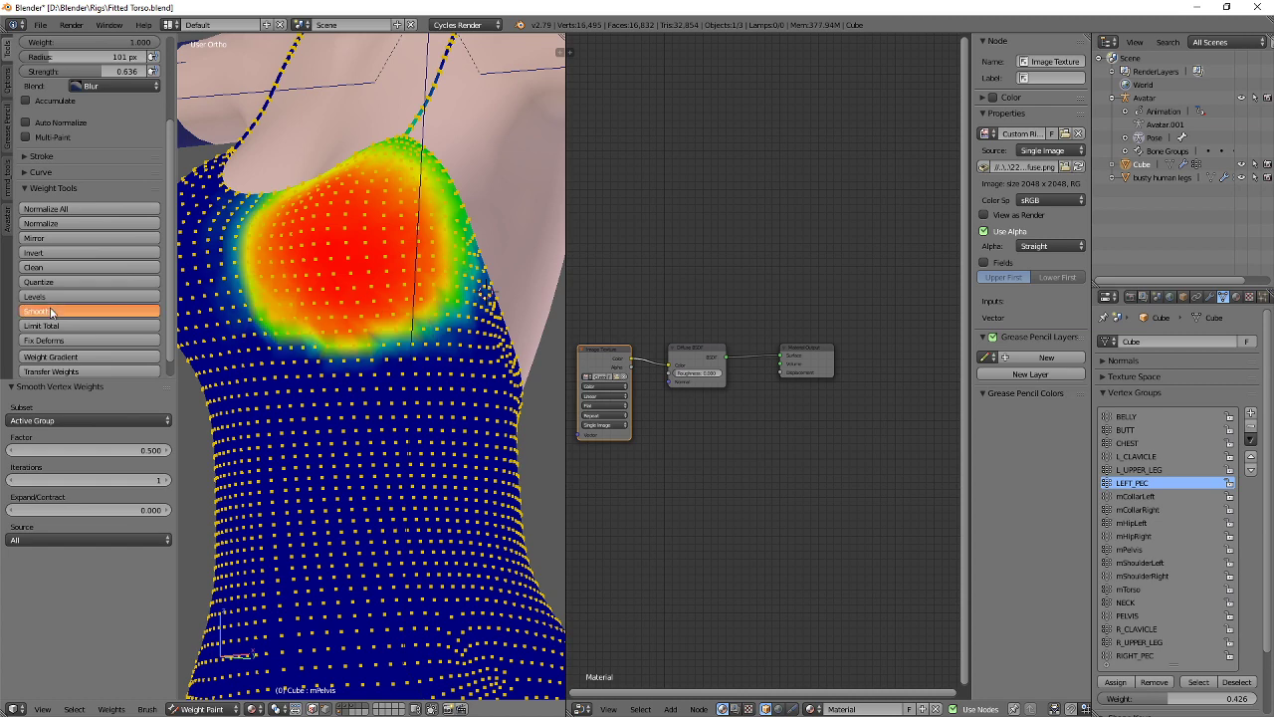
Blur the edges of the LEFT_PEC weights around the left breast with the weight brush.
scroll(358, 361, "up", 4)
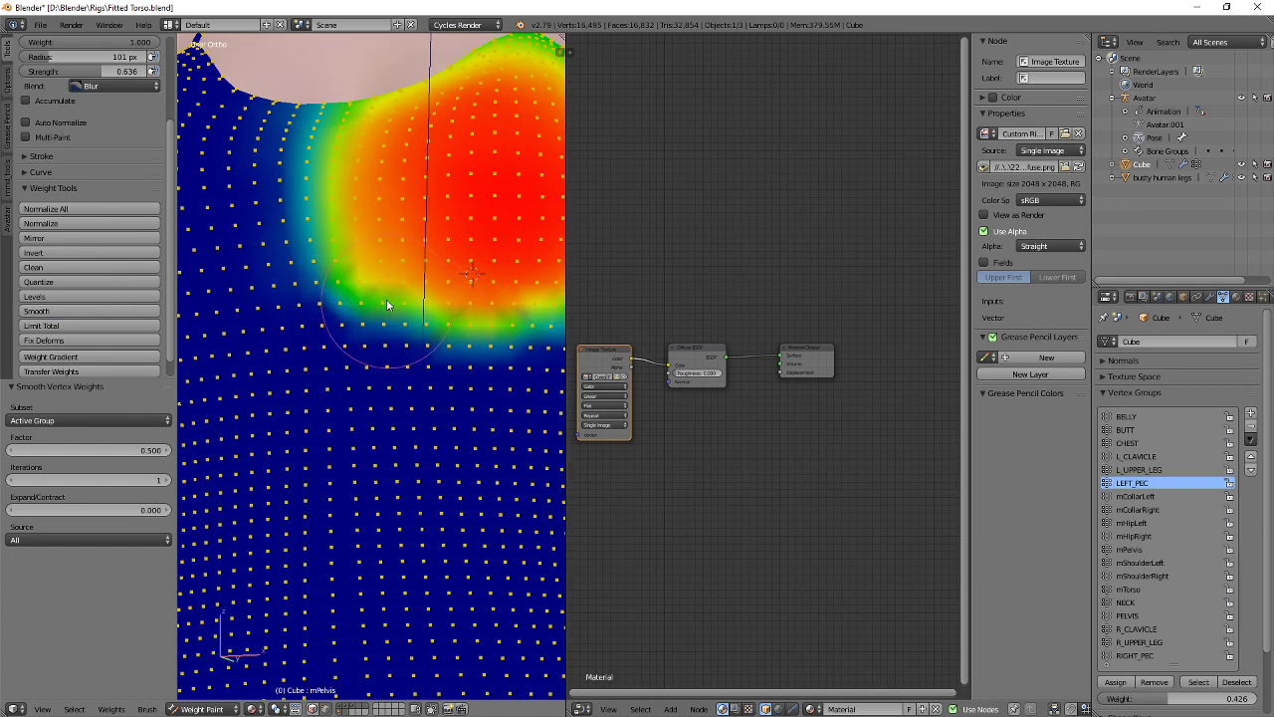
middle_click_drag(416, 320, 445, 373)
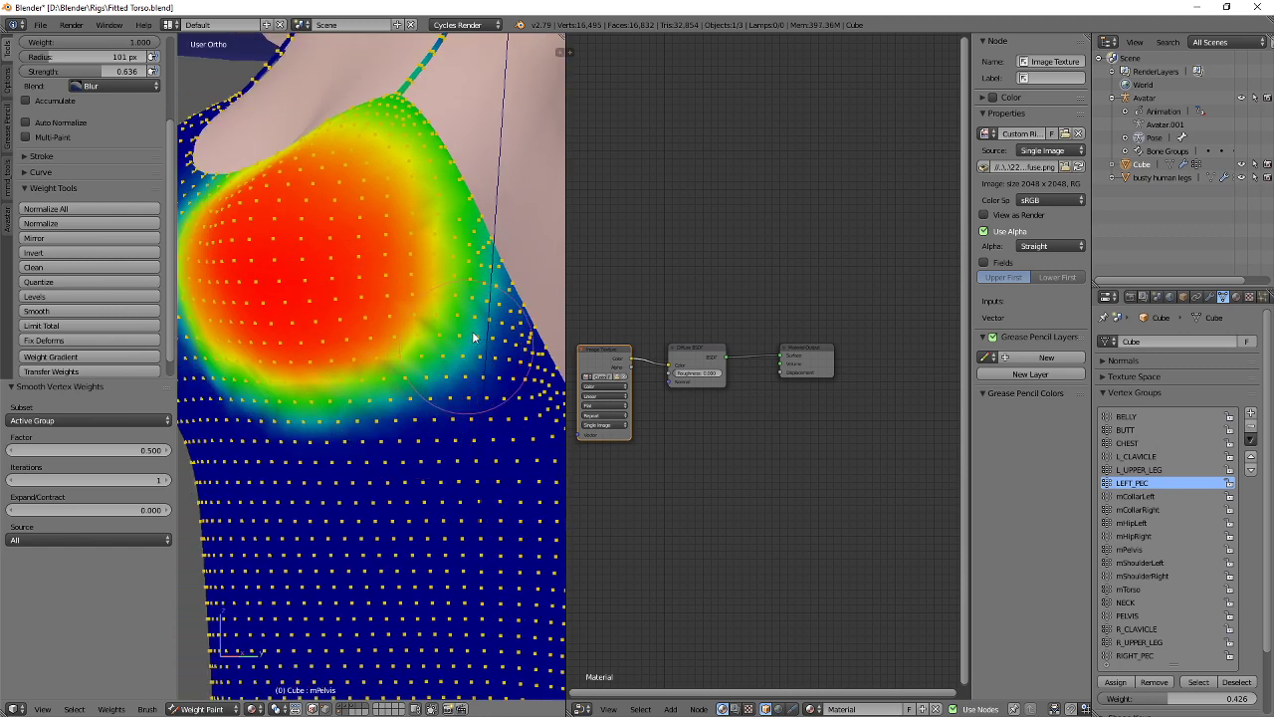
middle_click_drag(364, 447, 348, 418)
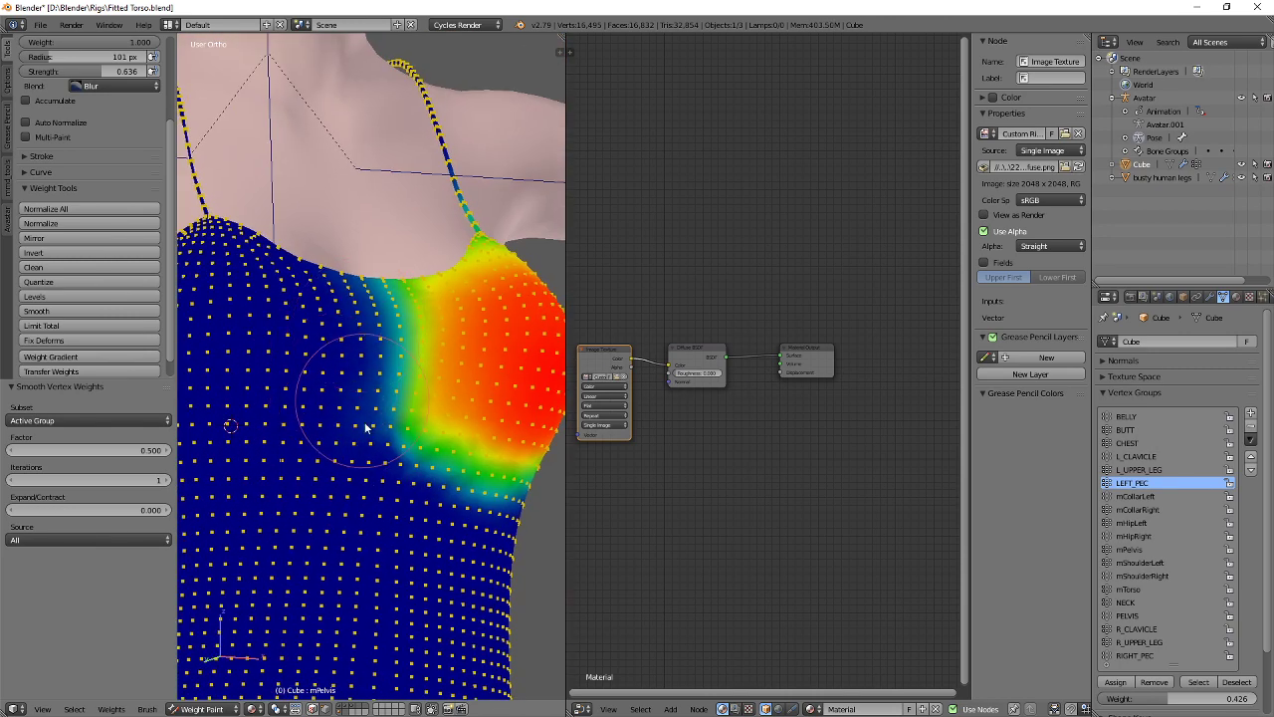
mouse_move(366, 428)
left_mouse_down()
mouse_move(328, 398)
mouse_move(359, 418)
mouse_move(385, 483)
left_mouse_up()
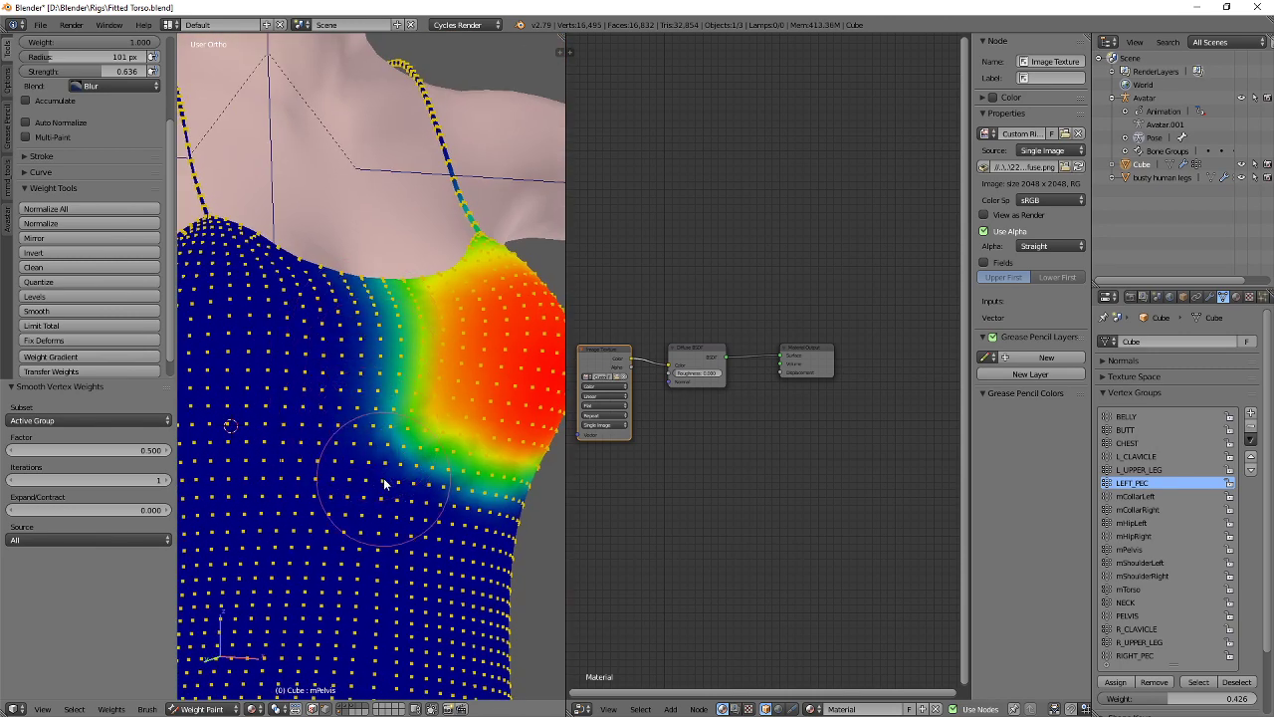
Smooth the mCollarLeft, mCollarRight and mPelvis vertex group weights, only checking mHipLeft and mHipRight in between.
left_click(1164, 496)
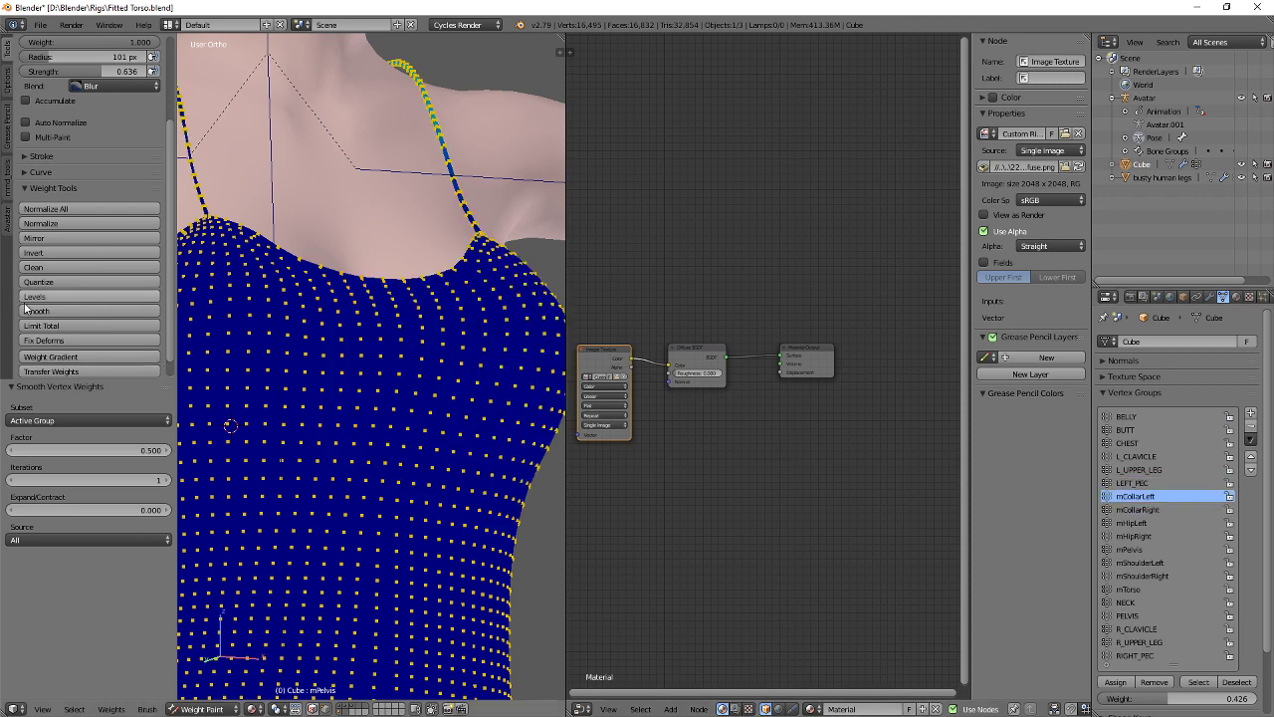
left_click(1197, 510)
left_click(1198, 520)
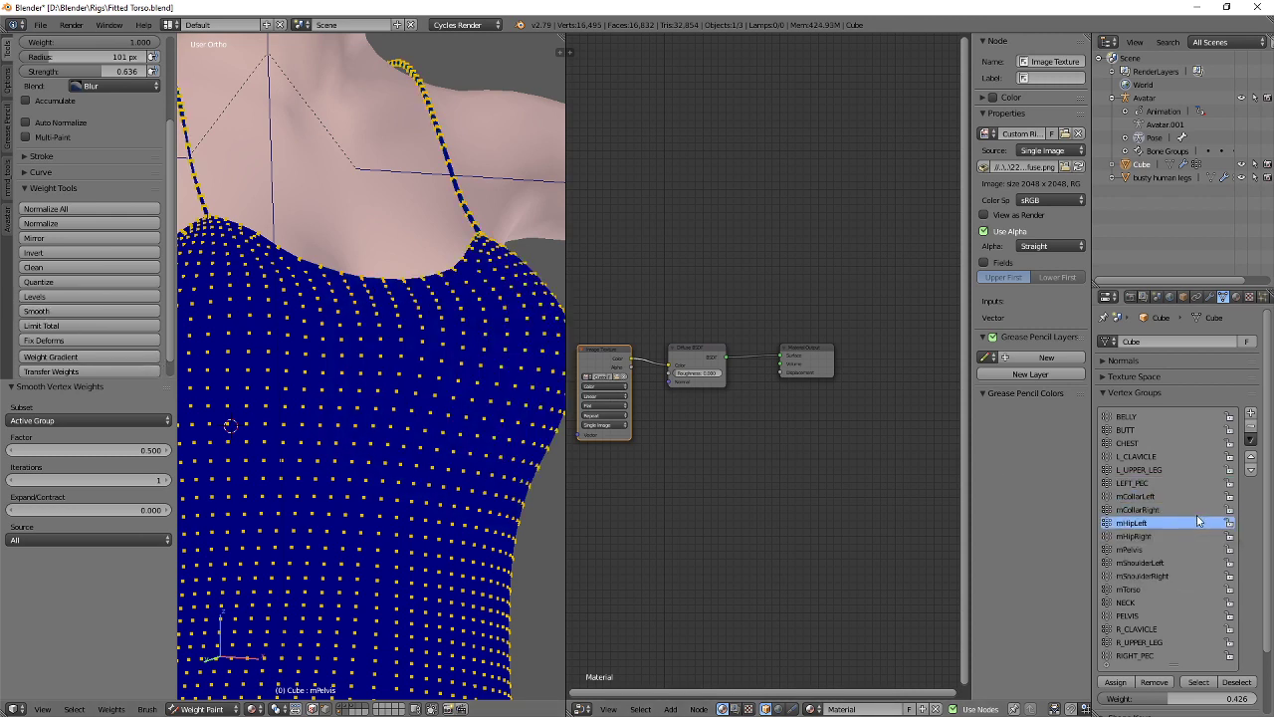
scroll(360, 389, "down", 4)
middle_click_drag(359, 389, 311, 124, "shift")
middle_click_drag(376, 466, 214, 449)
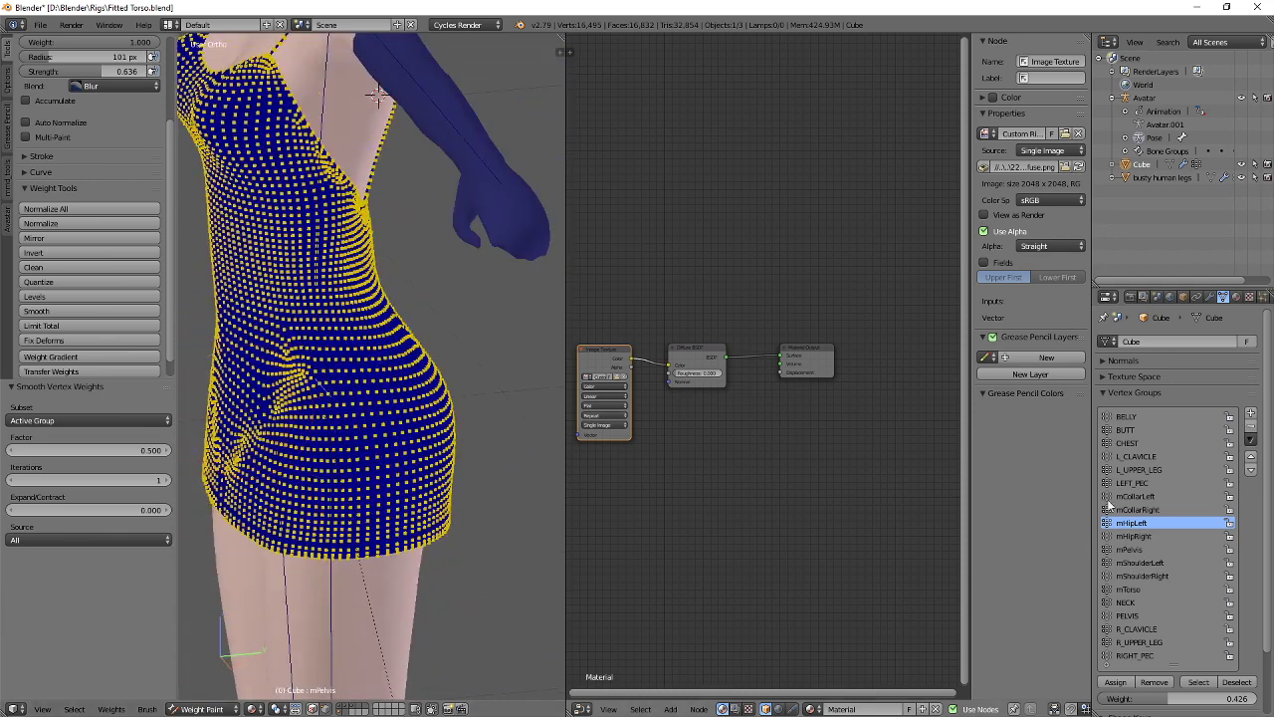
left_click(1210, 534)
left_click(1210, 545)
middle_click_drag(295, 373, 385, 370, "shift")
scroll(389, 369, "up", 3)
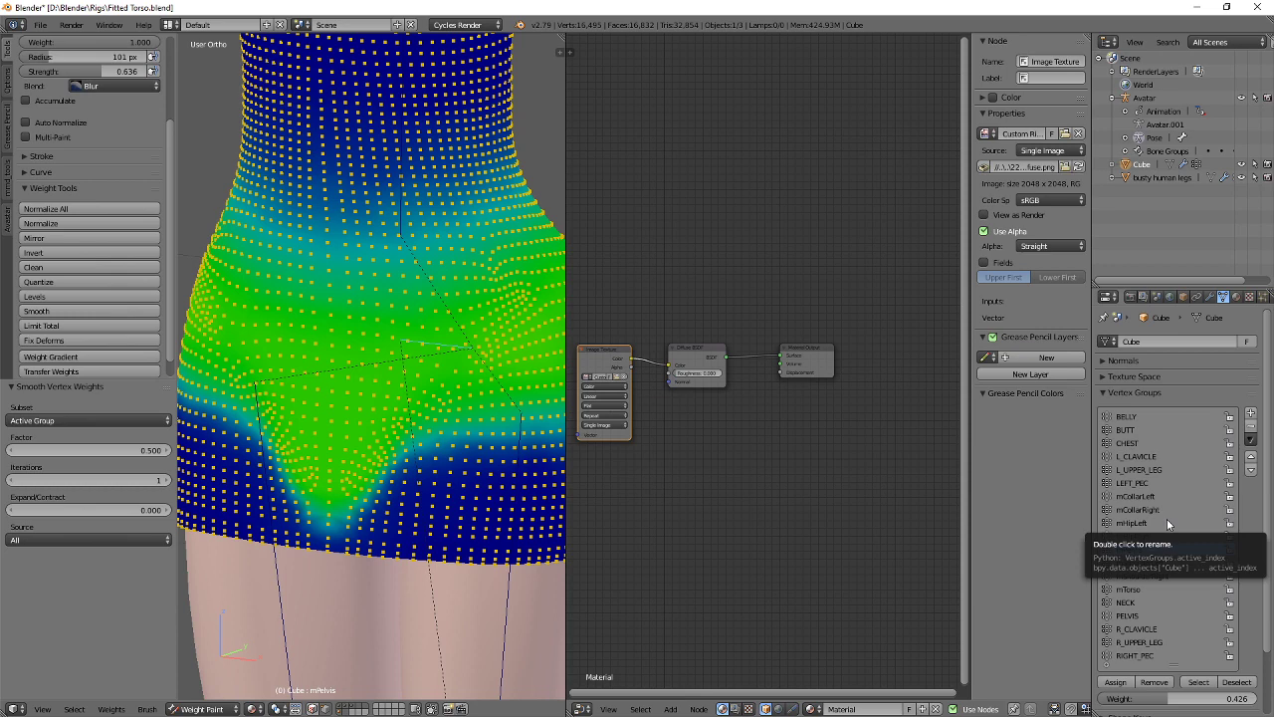
left_click(55, 312)
Smooth the mShoulderLeft and mTorso vertex group weights of the dress with the same settings.
left_click(1139, 562)
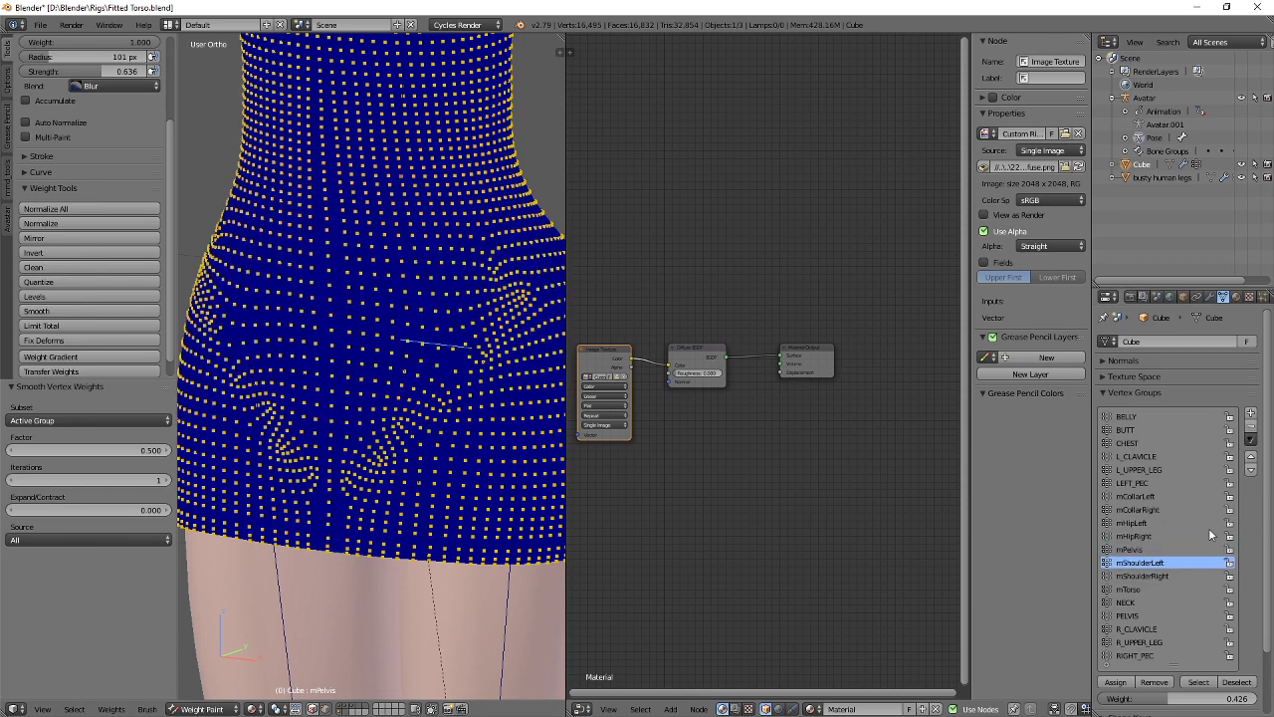
scroll(383, 418, "down", 3)
scroll(455, 329, "up", 3)
middle_click_drag(470, 149, 418, 371, "shift")
scroll(455, 330, "up", 1)
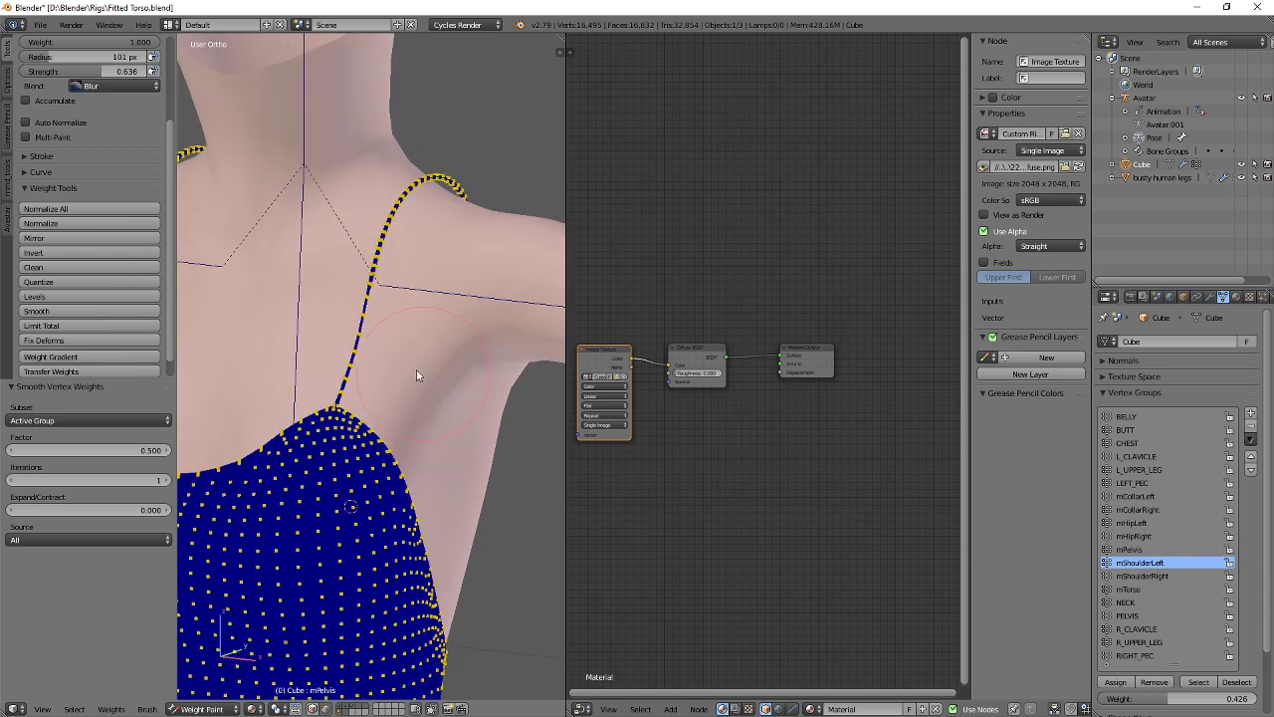
left_click(58, 312)
left_click(1139, 588)
scroll(378, 398, "down", 5)
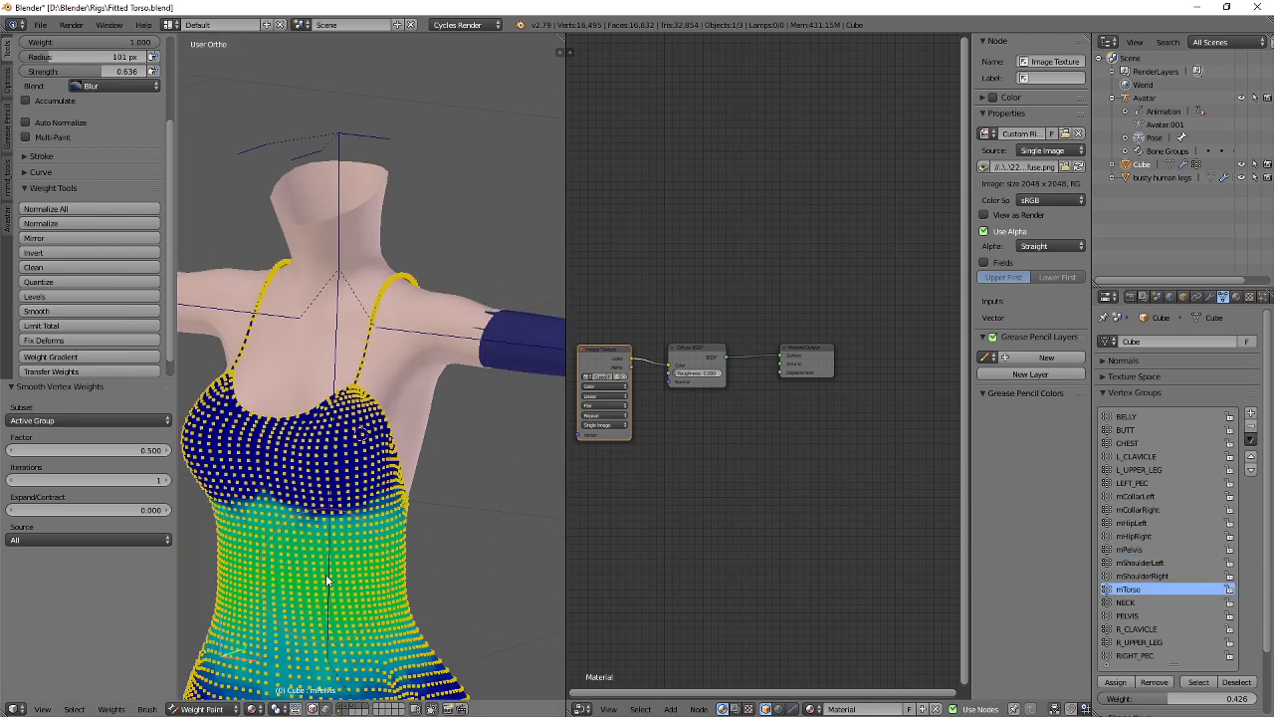
left_click(55, 312)
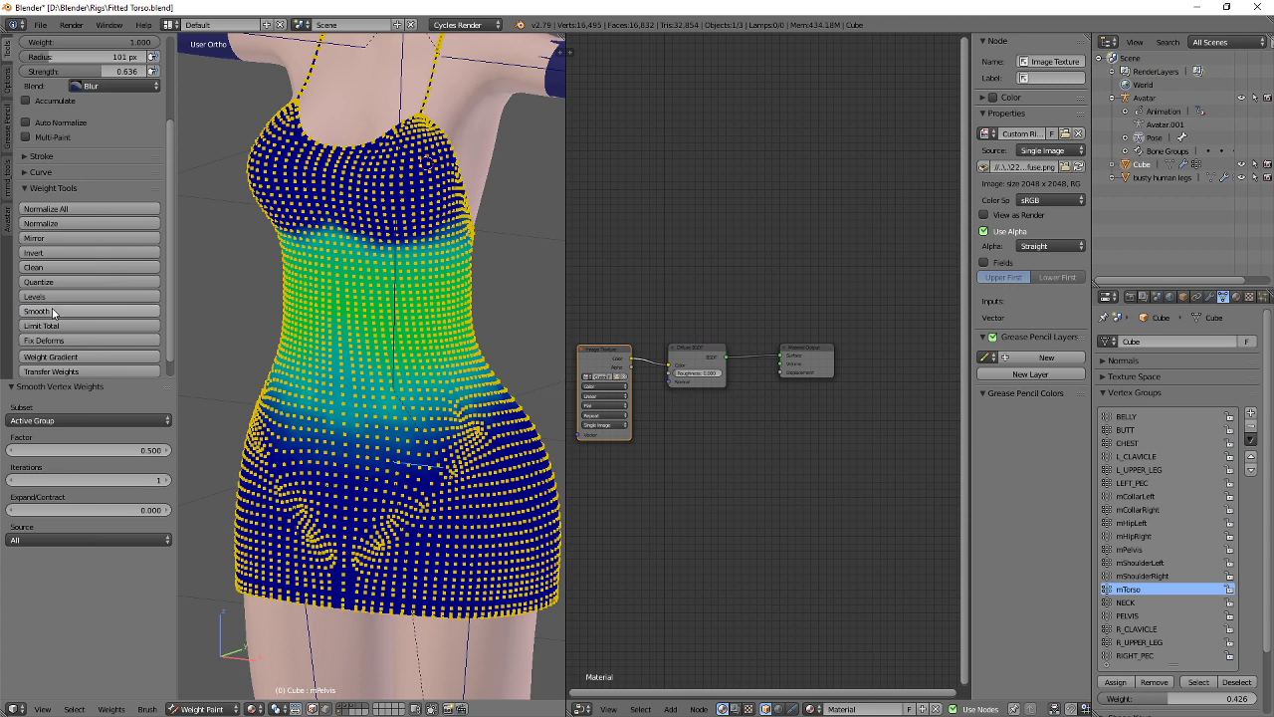
Smooth the NECK, PELVIS, R_CLAVICLE and R_UPPER_LEG vertex group weights one after another, and make RIGHT_PEC the active group.
left_click(1135, 602)
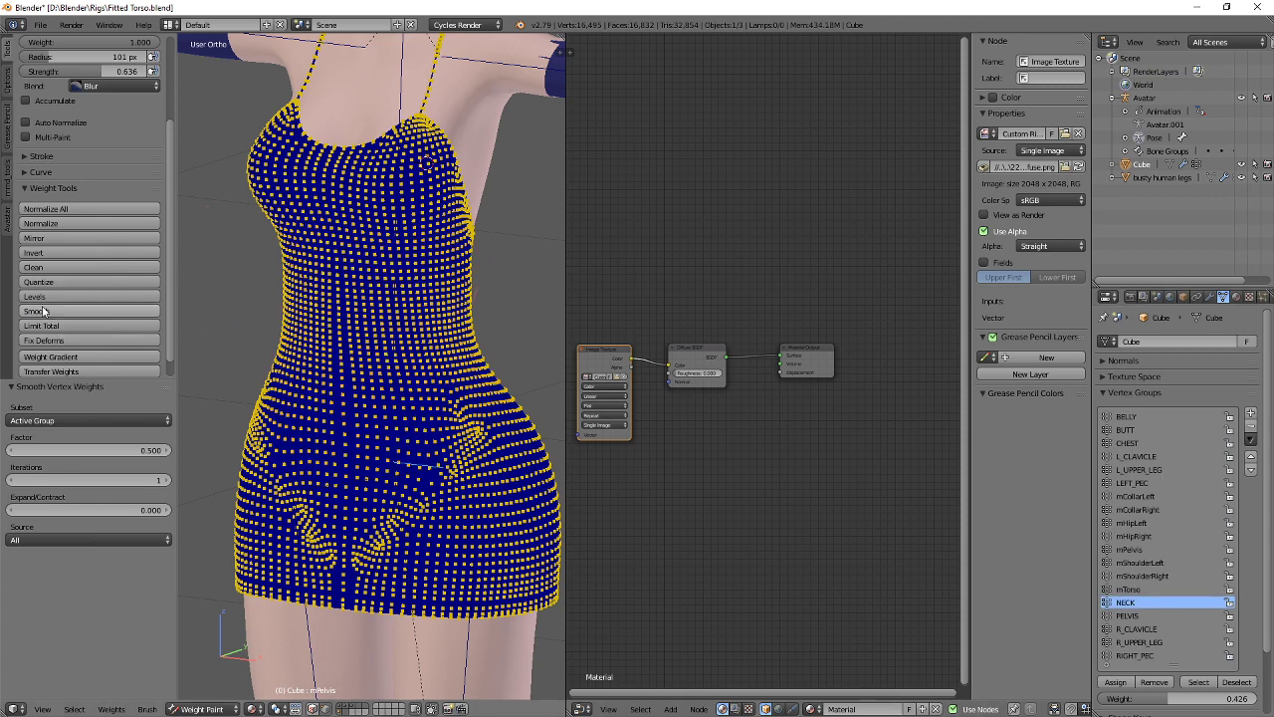
left_click(1135, 615)
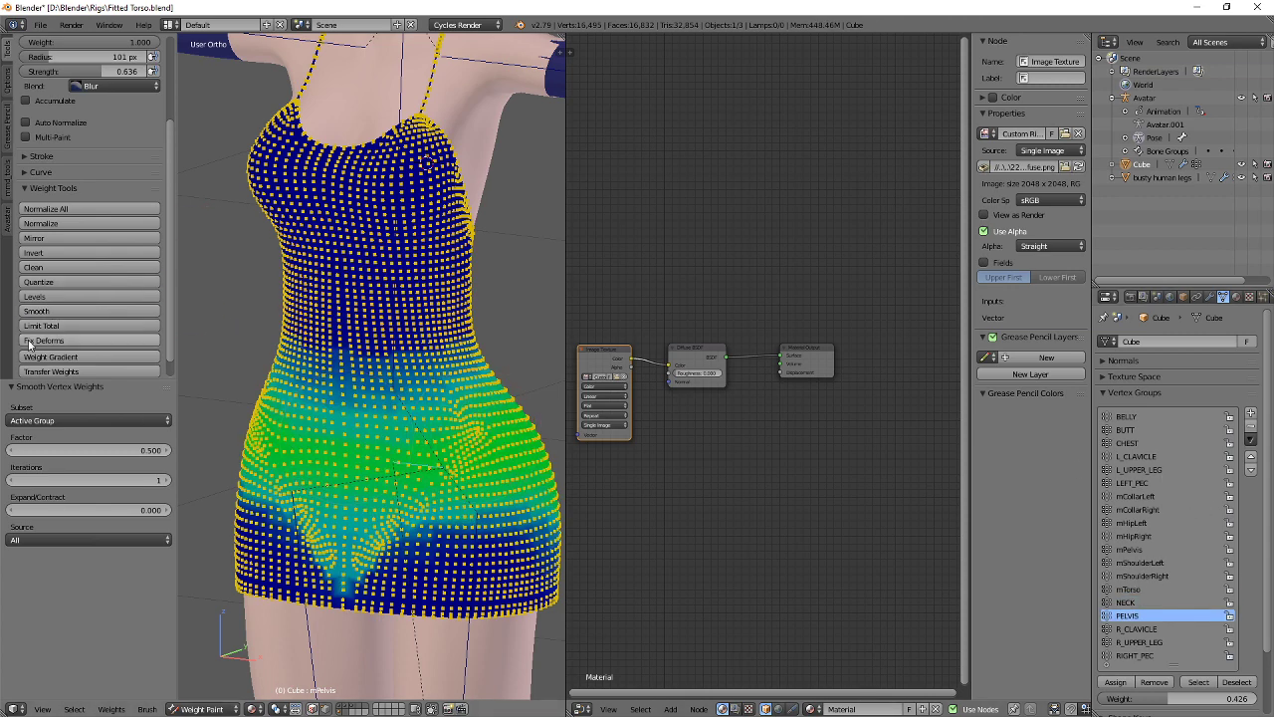
left_click(53, 311)
left_click(1135, 628)
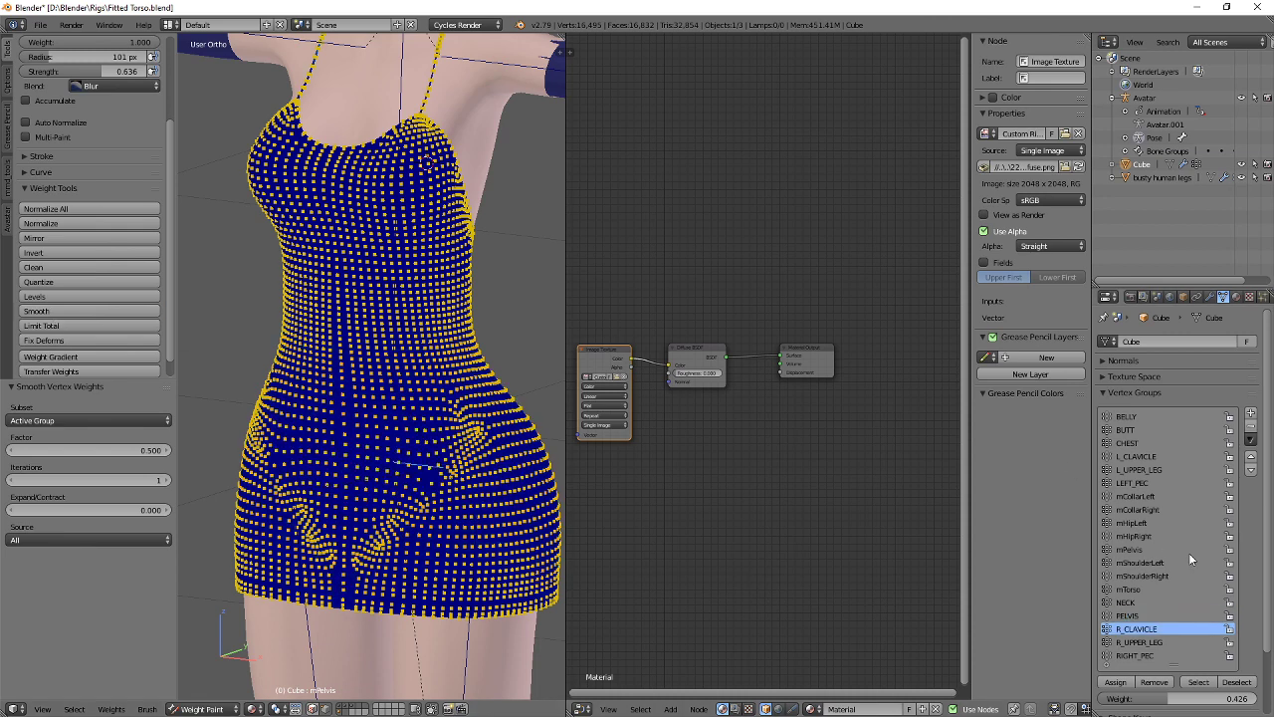
left_click(59, 311)
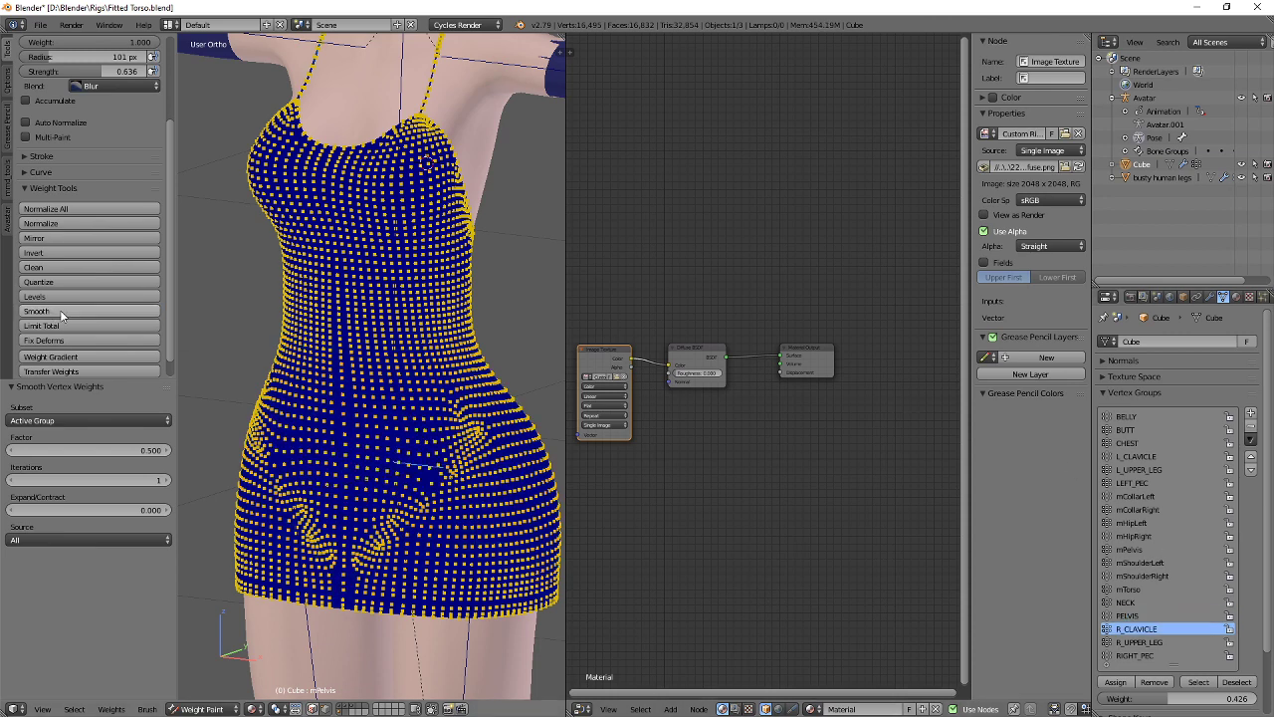
left_click(1142, 642)
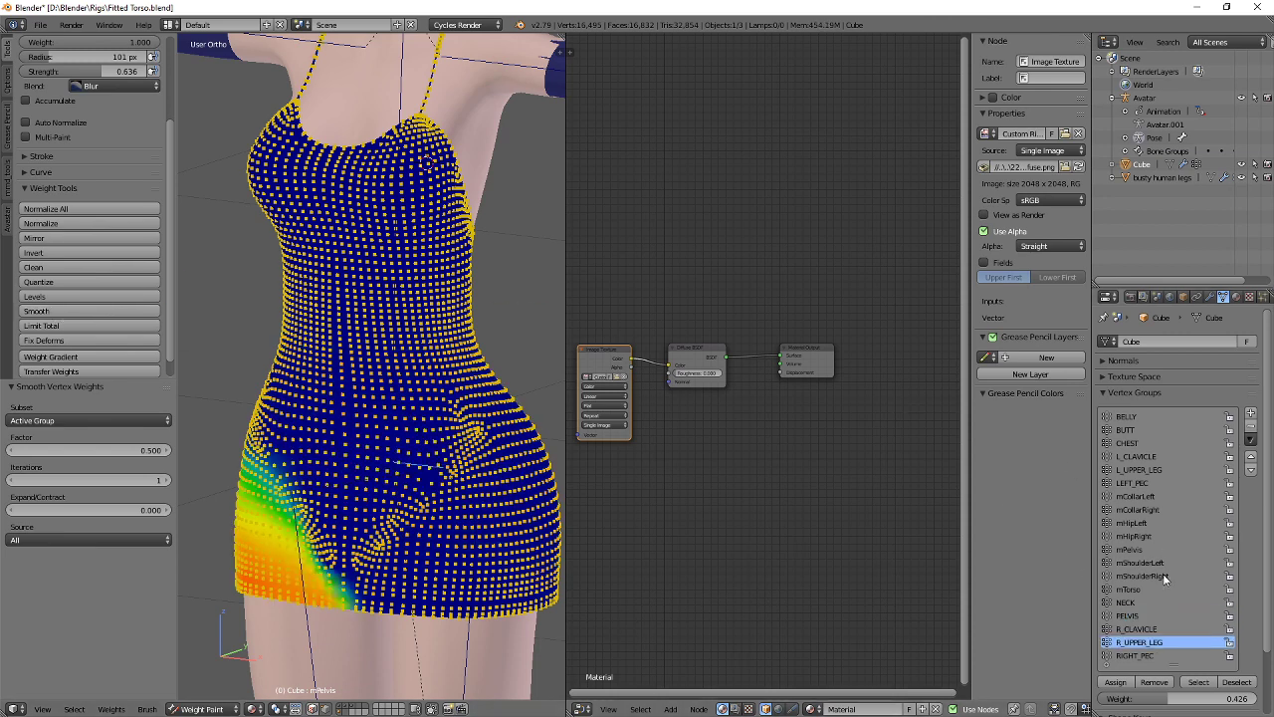
left_click(37, 311)
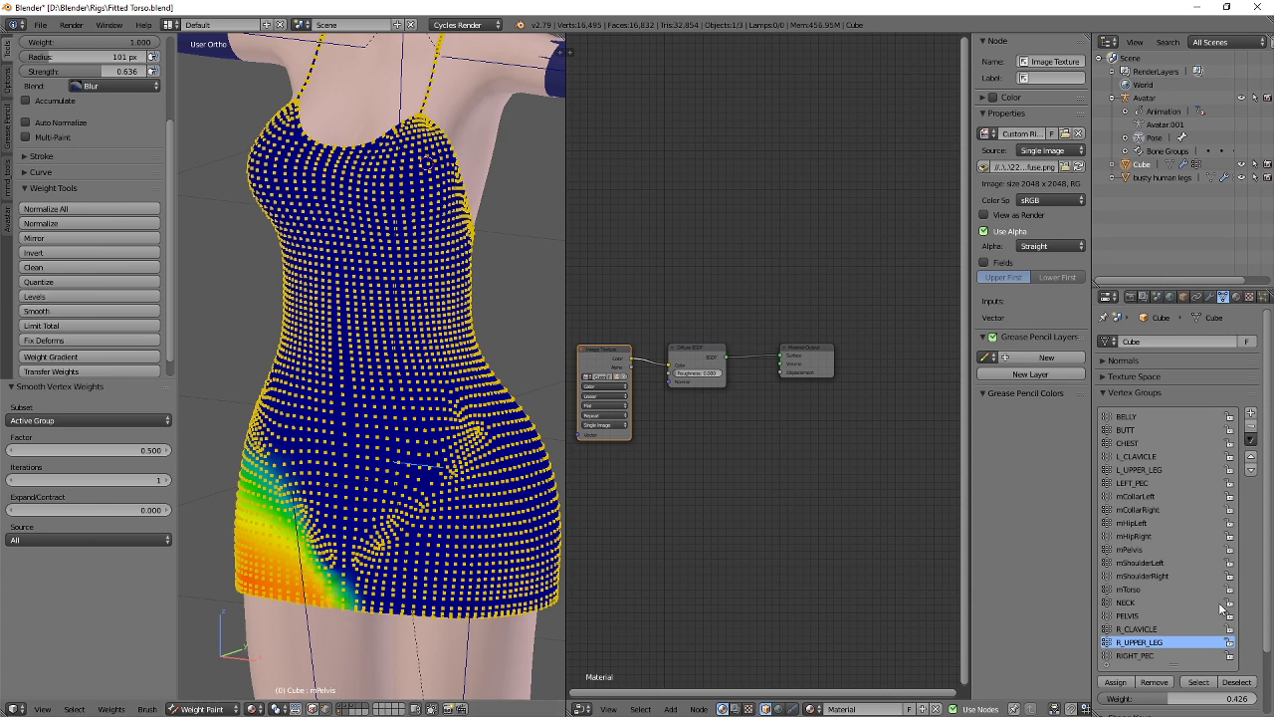
scroll(1193, 594, "down", 1, "ctrl")
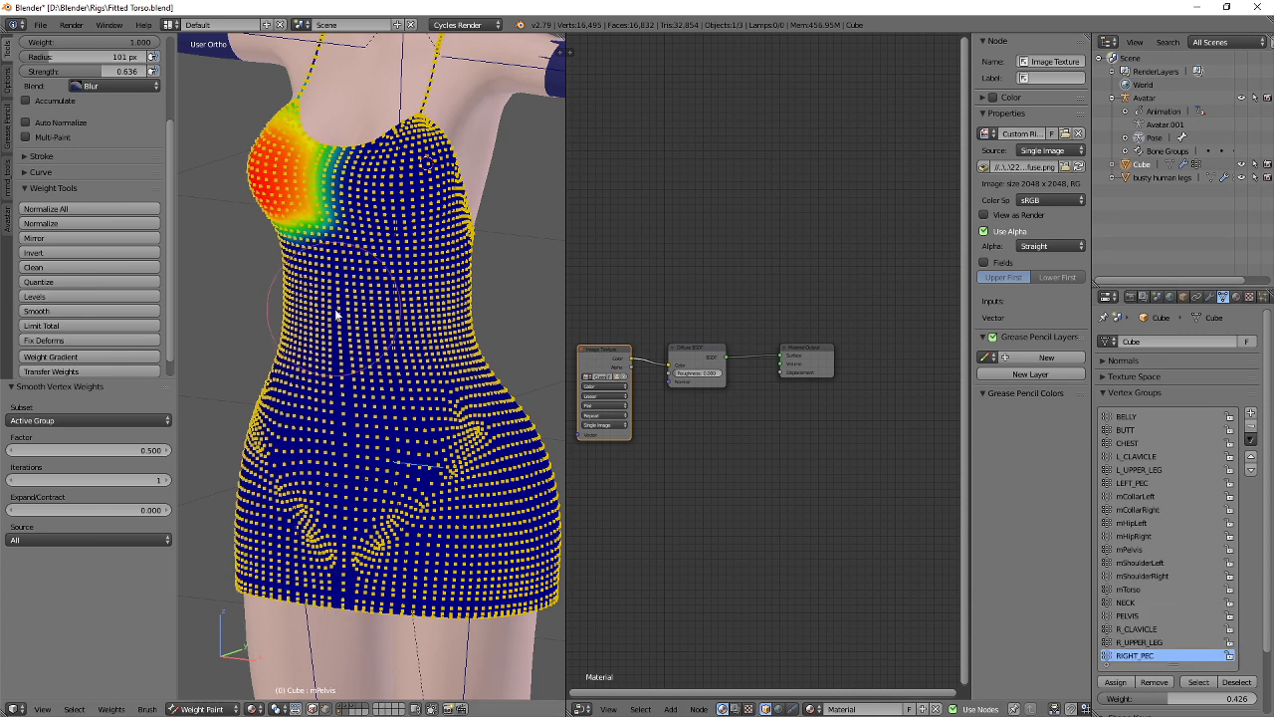
In Edit Mode from the front, move a vertex near the dress's center belly -0.005 along X with smooth proportional editing, size 0.123.
key("KP_1")
scroll(404, 378, "up", 3)
key("Tab")
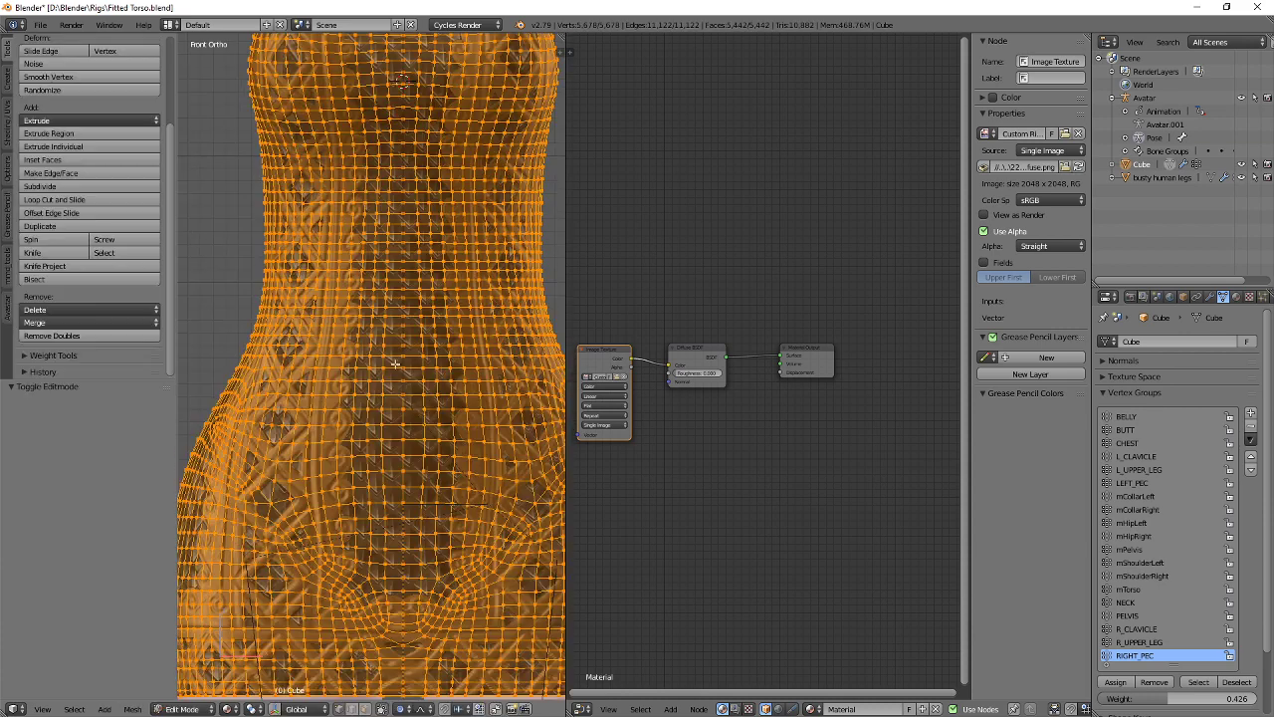
scroll(398, 364, "up", 1)
right_click(399, 352)
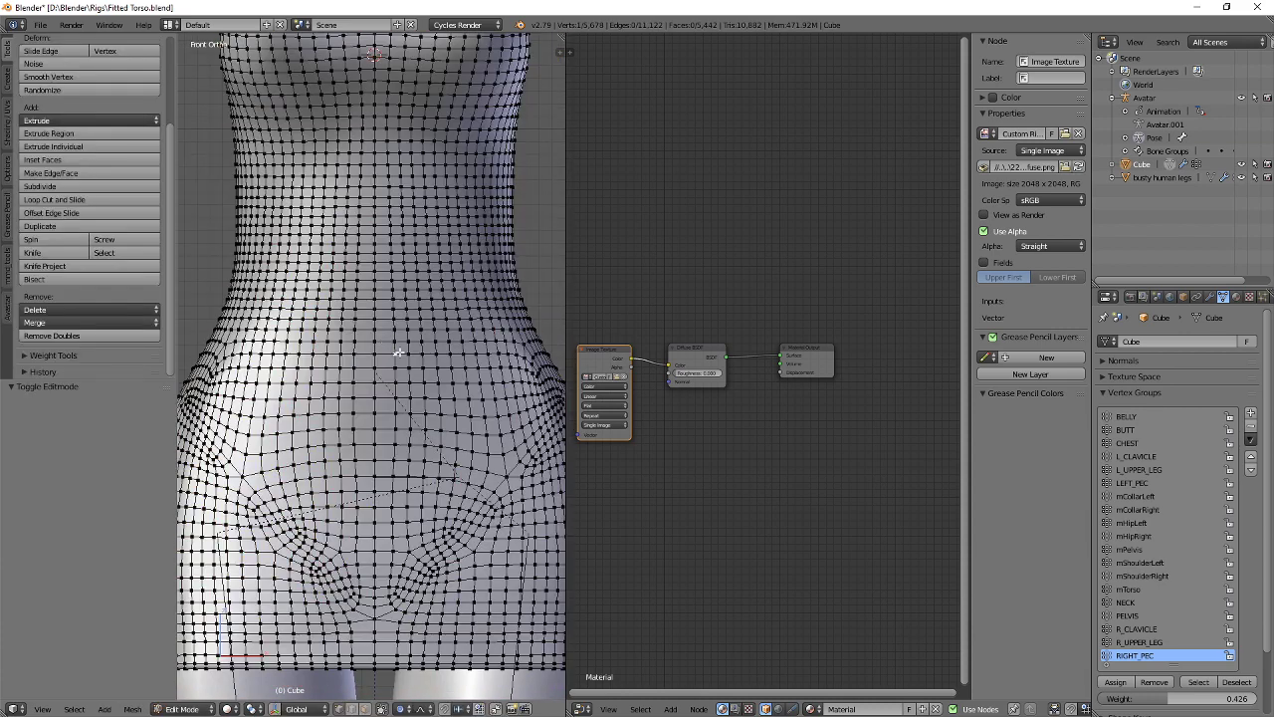
key("g")
key("x")
scroll(463, 336, "down", 4)
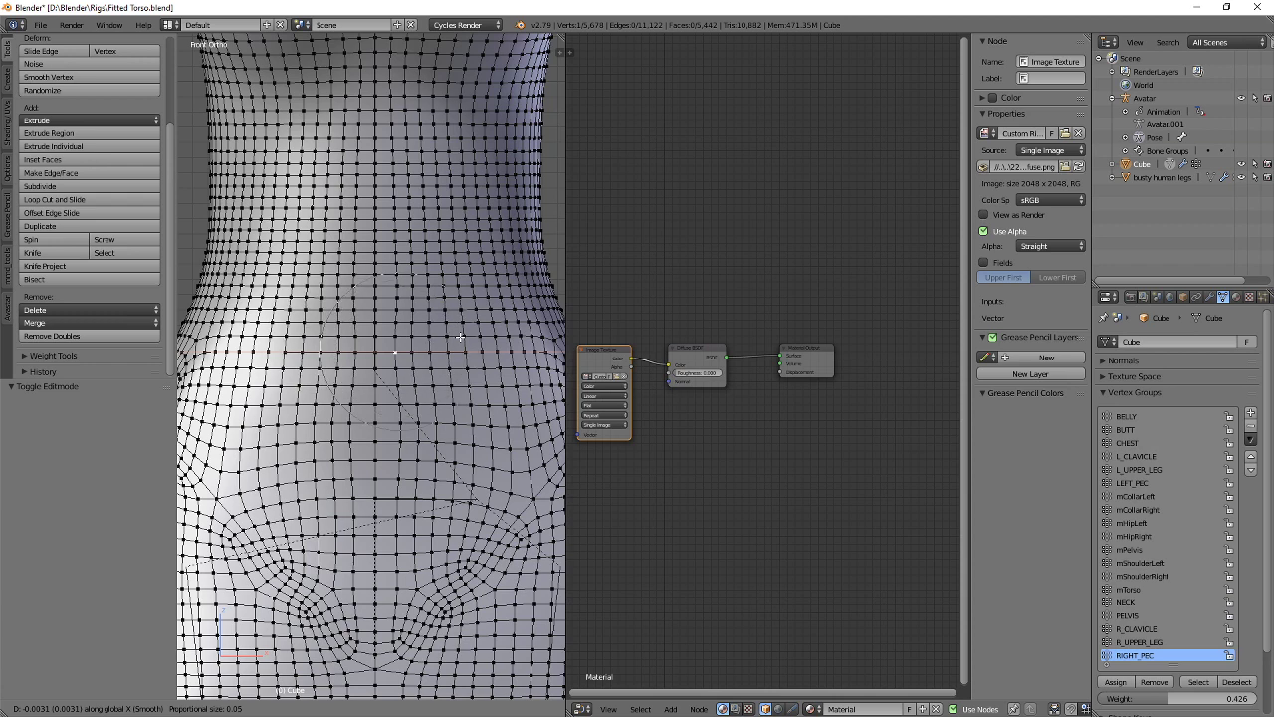
scroll(458, 337, "down", 2)
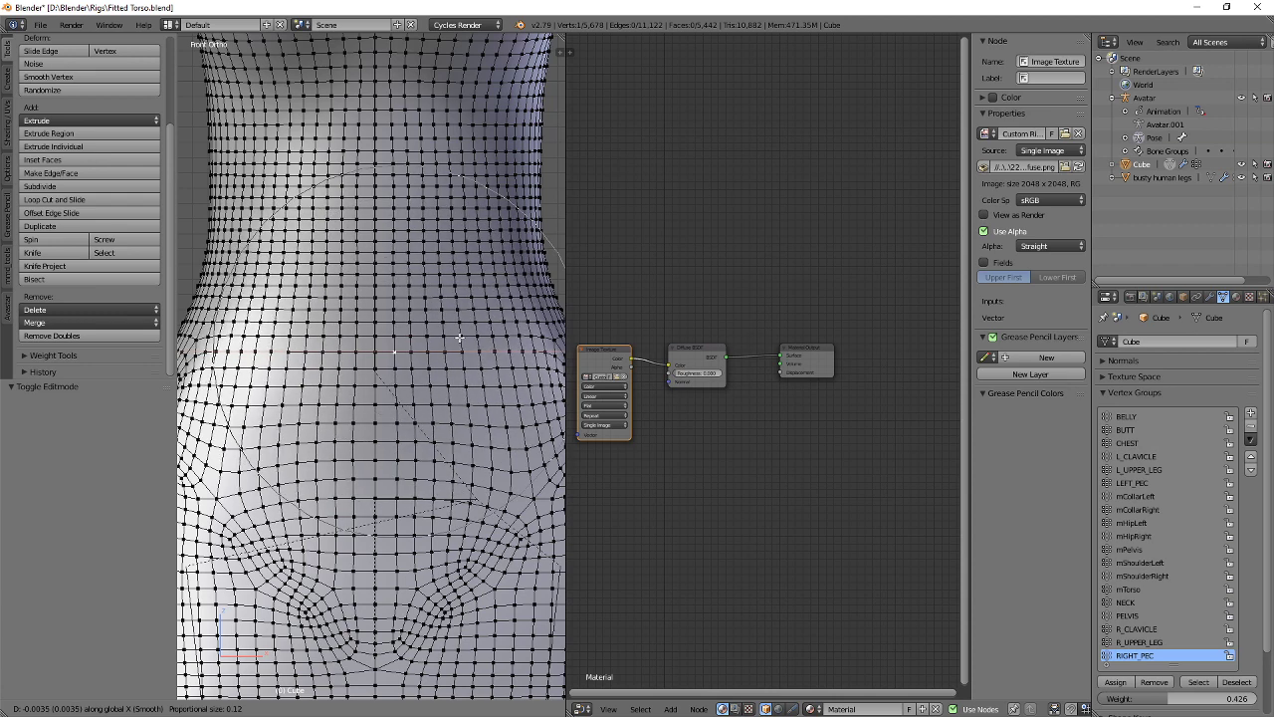
left_click(456, 339)
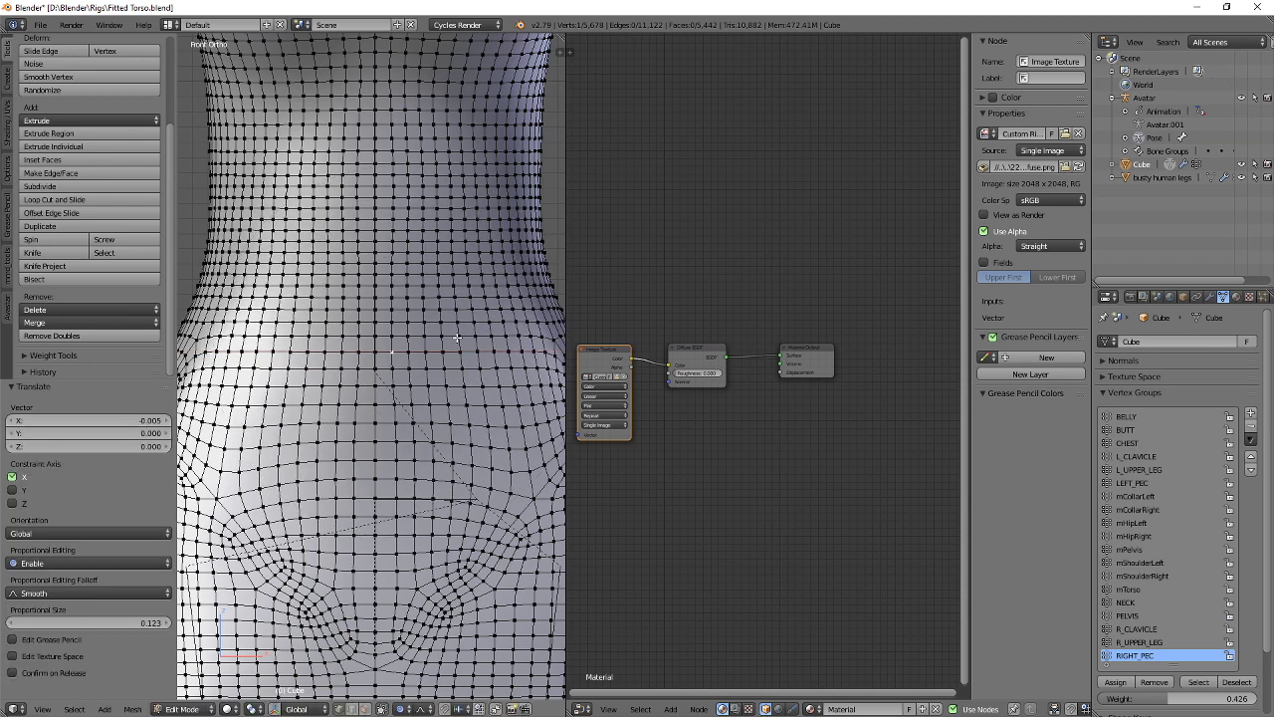
Move a vertex low on the dress front, near the crotch, along X with the same proportional editing.
scroll(406, 489, "down", 4, "shift")
right_click(401, 482)
key("g")
key("x")
left_click(402, 480)
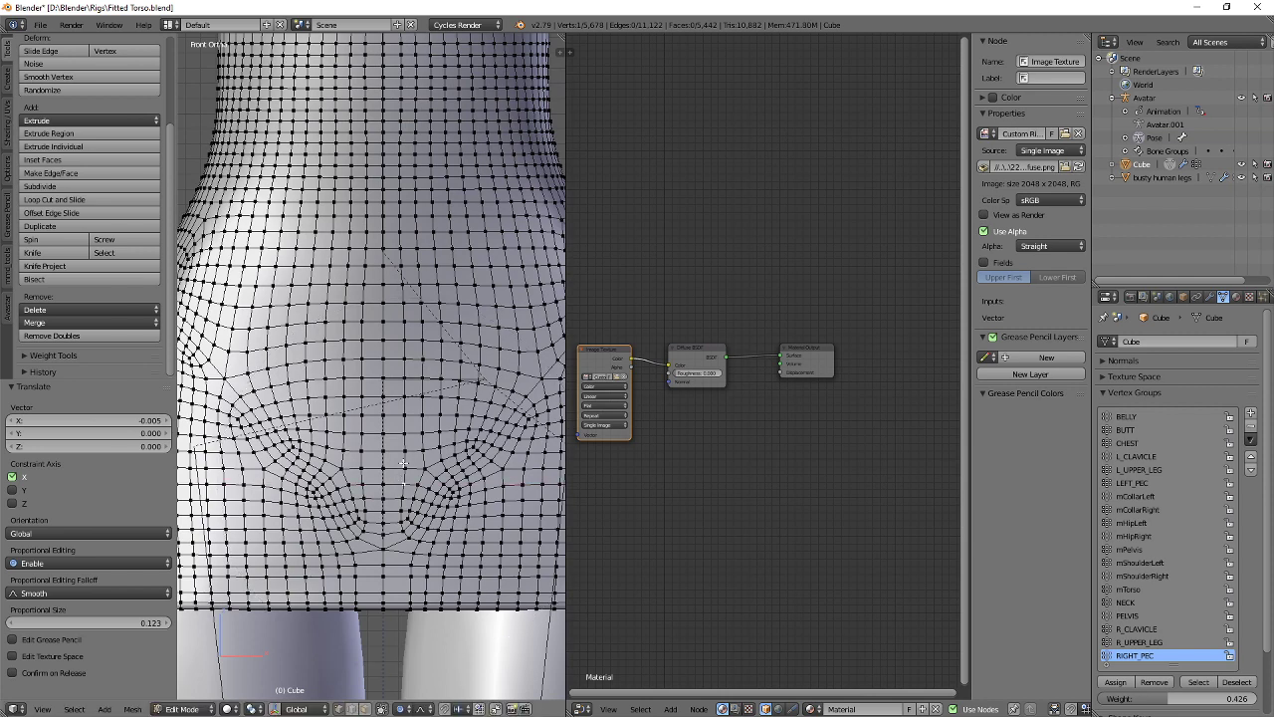
Move another vertex low on the dress's center front along X with smooth proportional editing, and leave Edit Mode.
right_click(401, 467)
key("g")
key("x")
left_click(400, 463)
key("Tab")
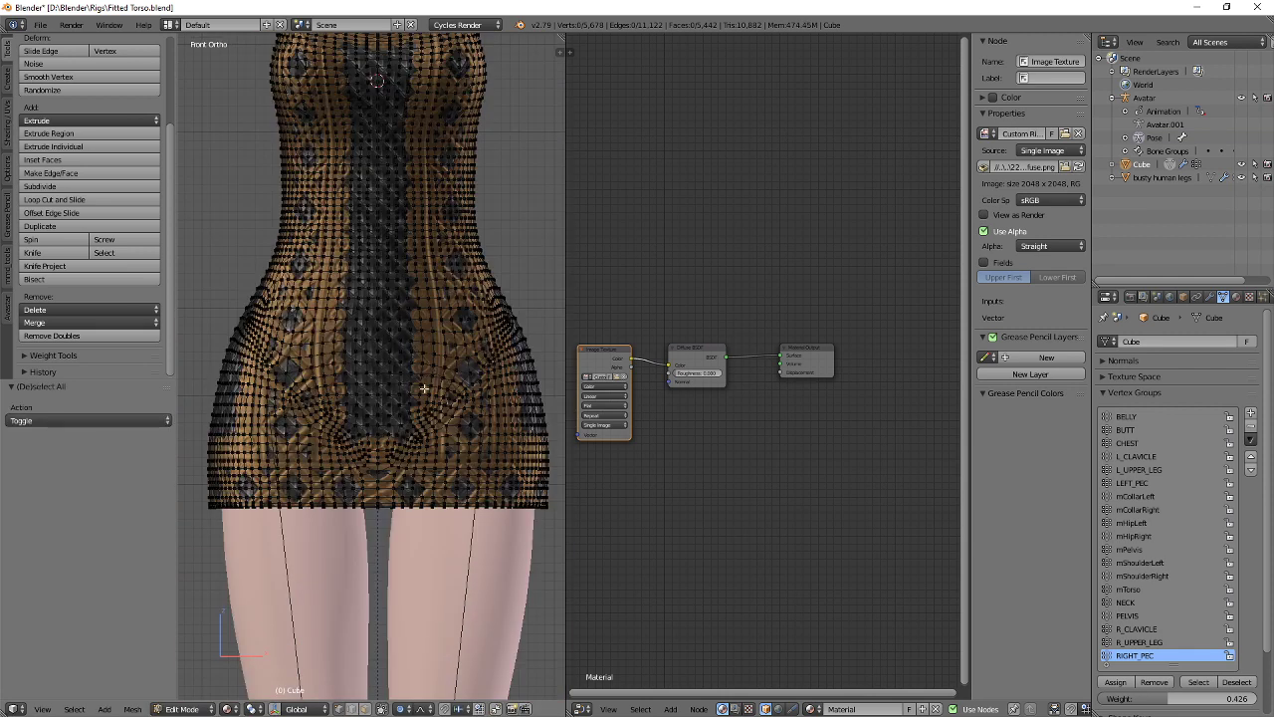
Examine the textured dress from the back and the sides for uneven areas or distortion.
scroll(414, 378, "up", 4, "shift")
middle_click_drag(411, 361, 240, 430)
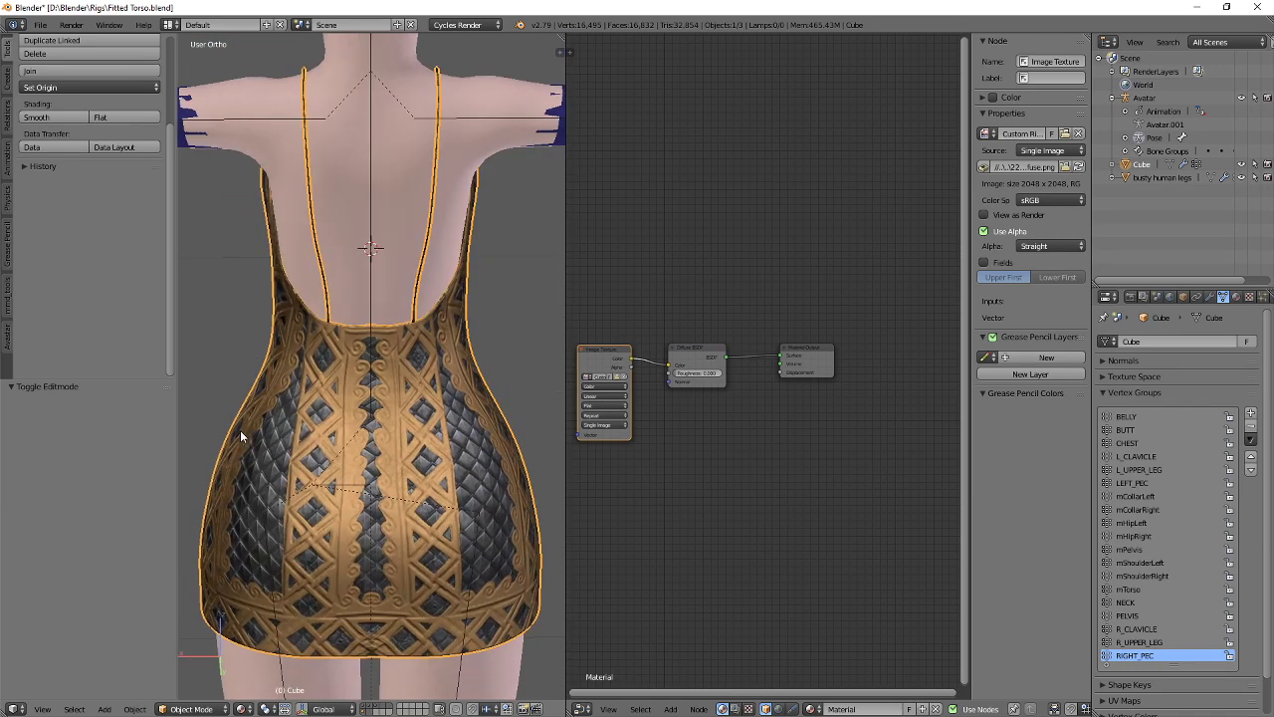
scroll(379, 362, "up", 4)
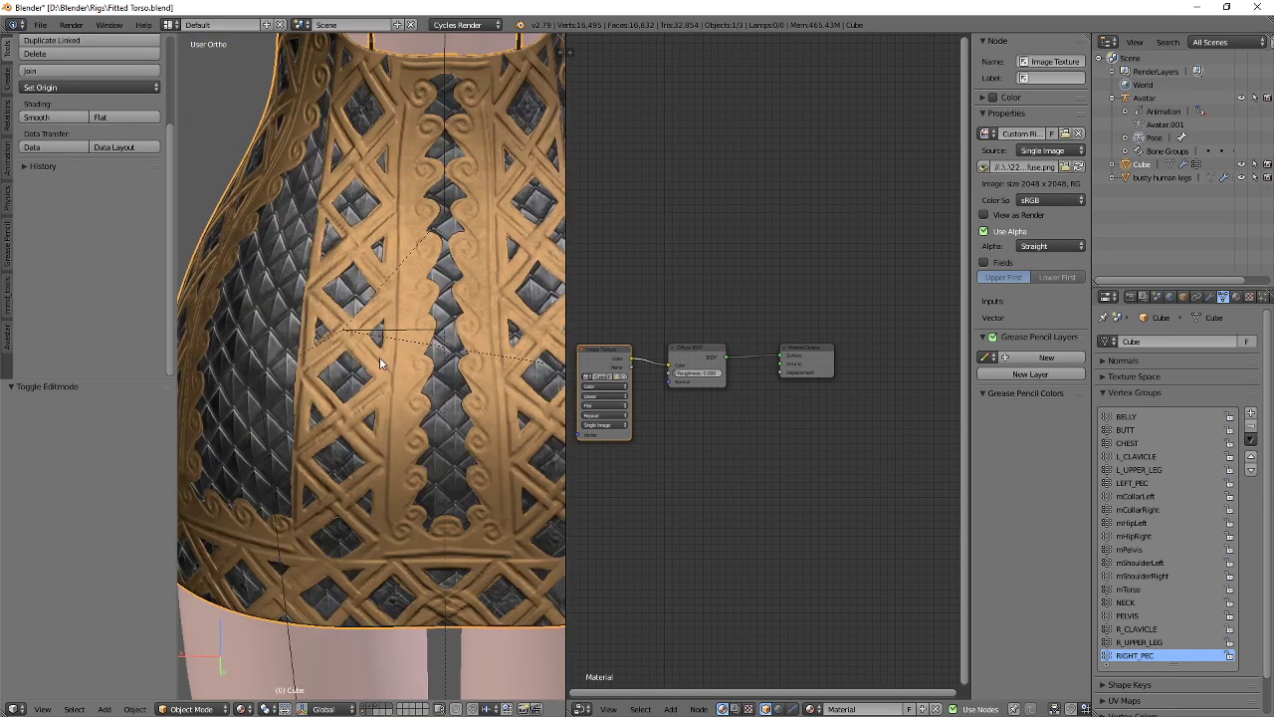
scroll(379, 363, "down", 5)
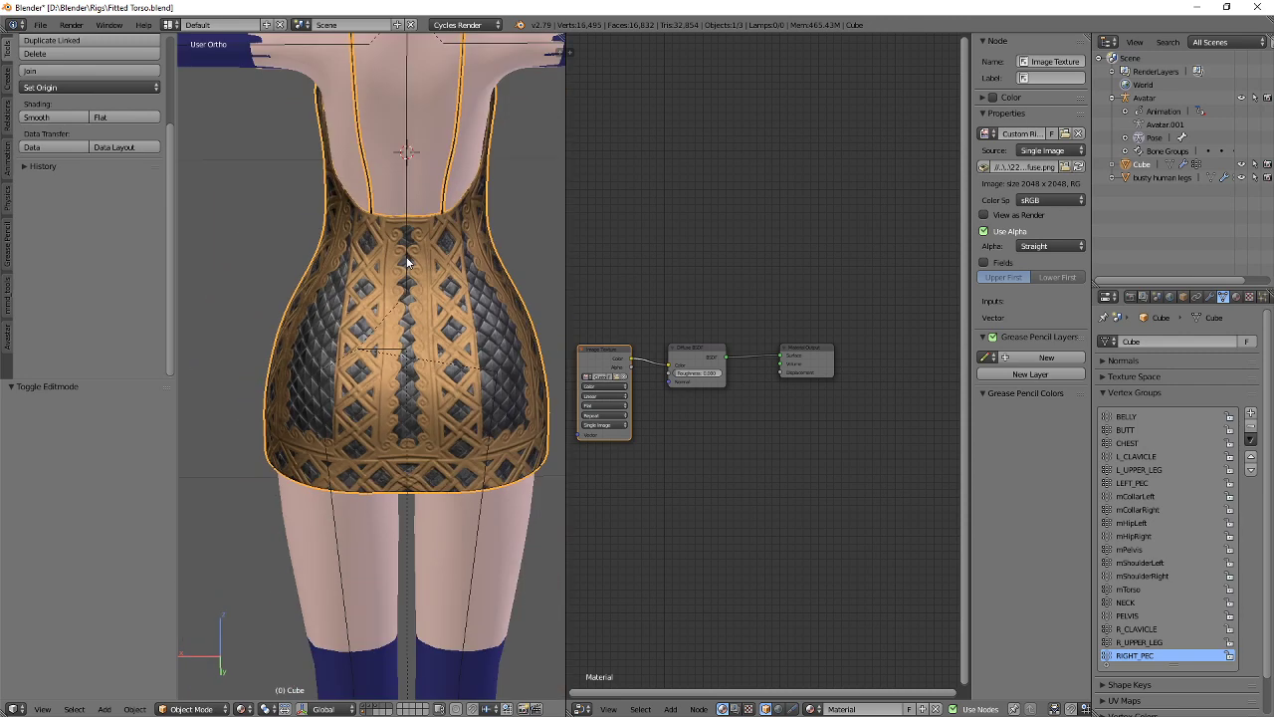
scroll(358, 386, "up", 4, "shift")
middle_click_drag(358, 386, 426, 342)
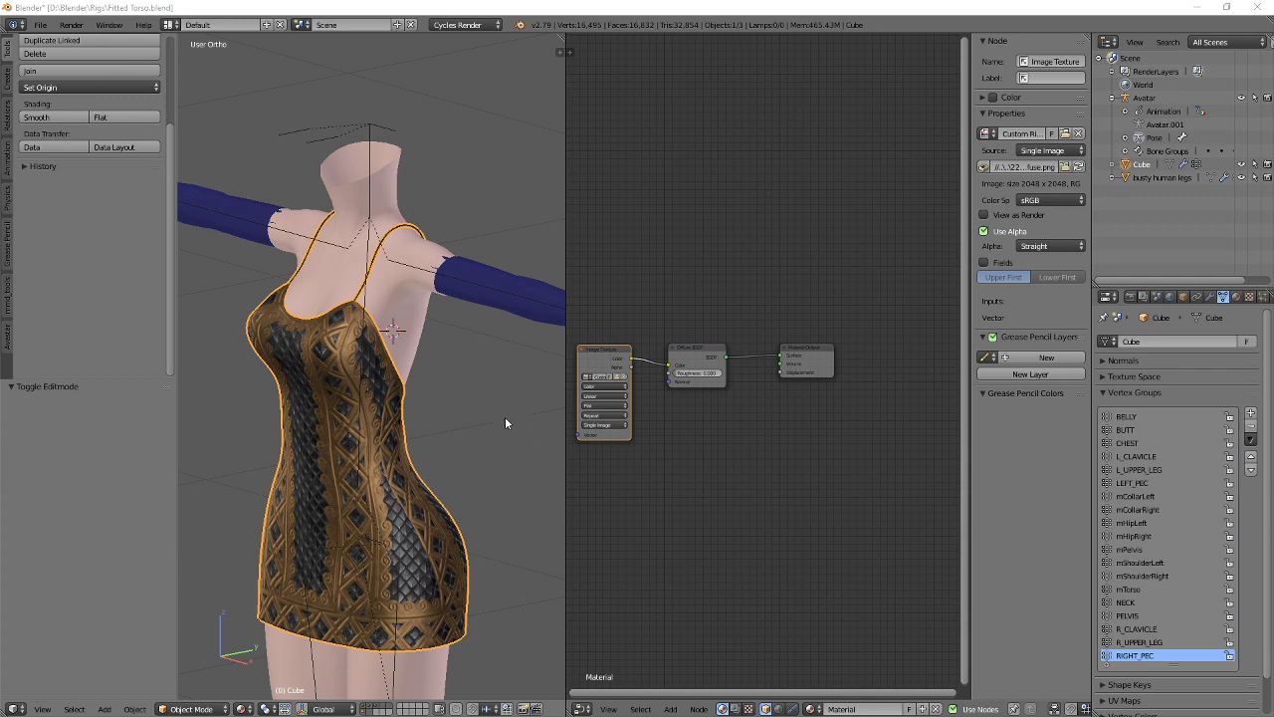
Lower the avatar's left arm by rotating the mShoulderLeft bone 96.5° about the Y axis.
middle_click_drag(476, 362, 446, 242)
right_click(464, 261)
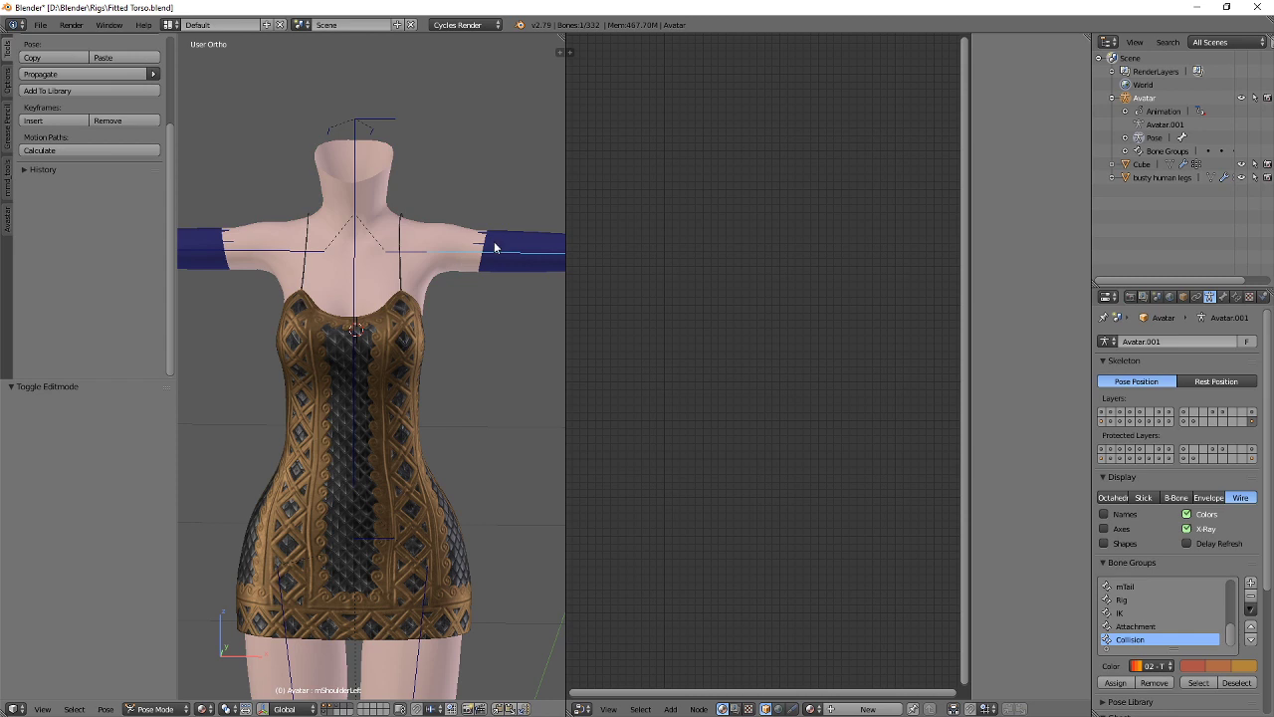
key("r")
key("y")
left_click(463, 316)
scroll(365, 352, "up", 8)
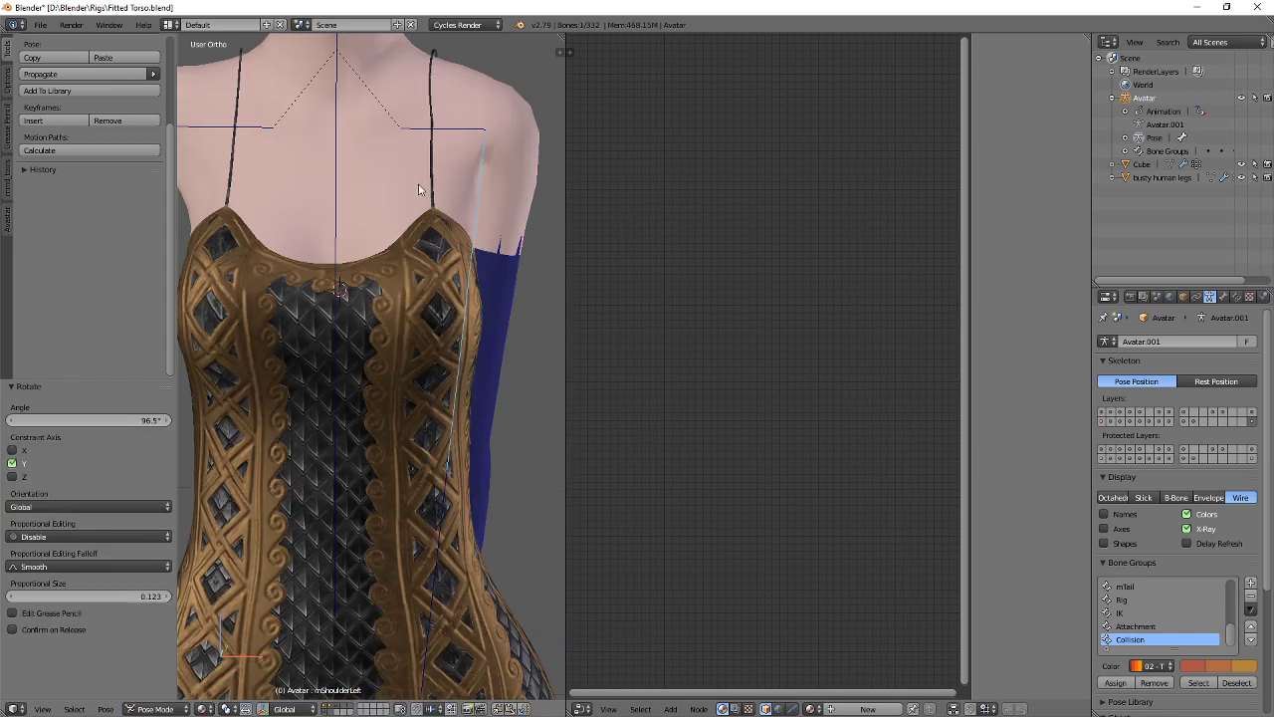
Select the dress and enter Weight Paint mode with a close view of its left shoulder strap.
scroll(368, 354, "up", 3)
right_click(381, 355)
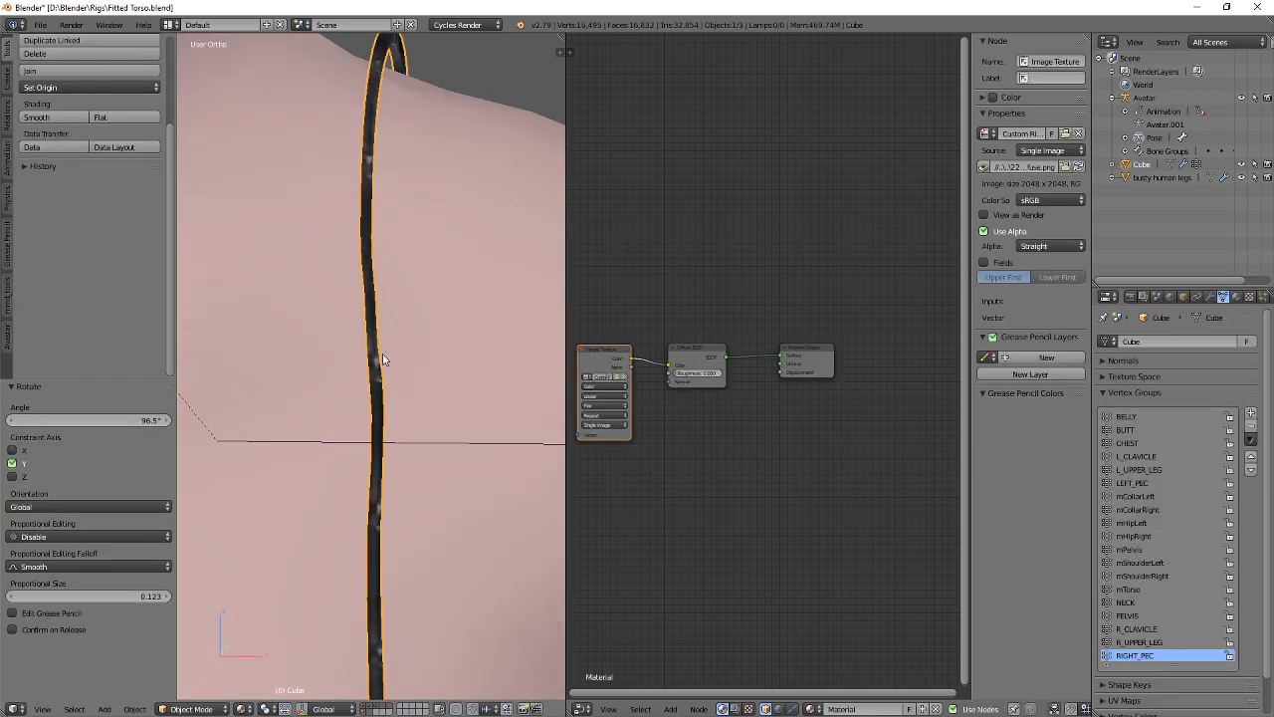
scroll(381, 356, "down", 4)
middle_click_drag(381, 355, 338, 352)
key("ctrl+Tab")
mouse_move(343, 409)
middle_mouse_down()
mouse_move(381, 388)
mouse_move(379, 368)
middle_mouse_up()
scroll(380, 367, "up", 6)
scroll(305, 311, "down", 6)
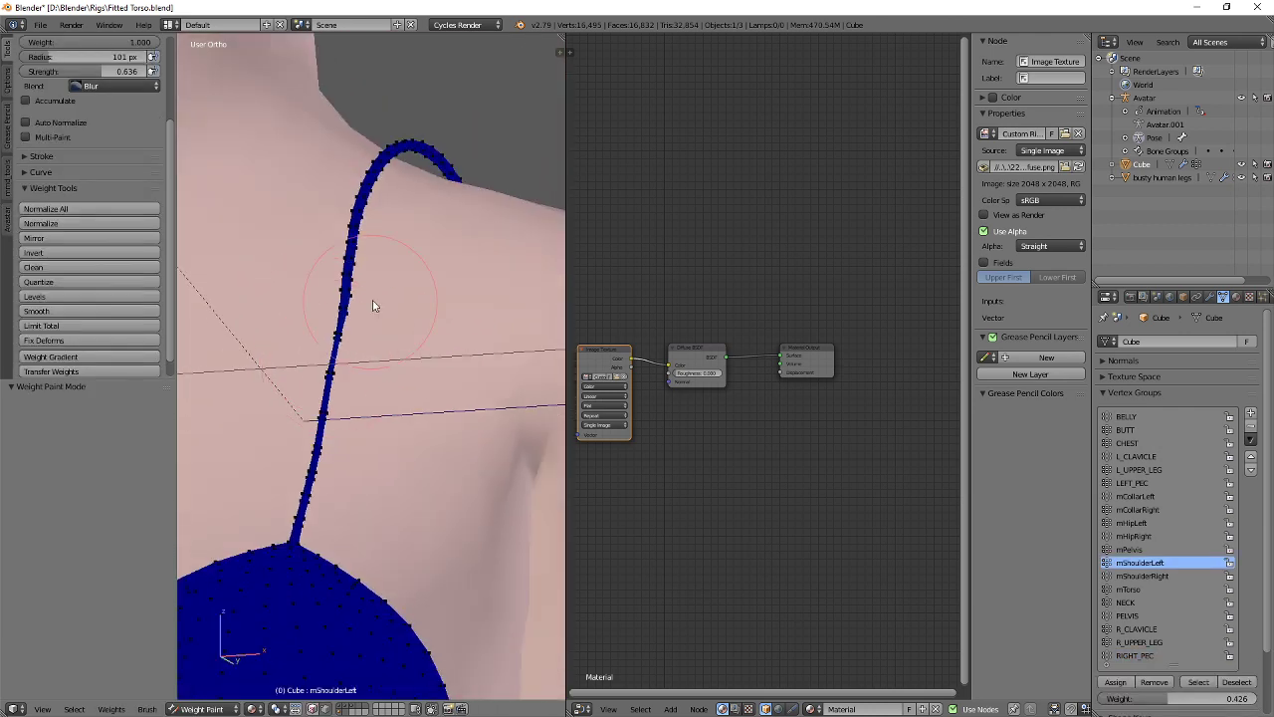
In Edit Mode from the right in wireframe, circle-select the vertices along both shoulder straps, and return to Weight Paint mode.
middle_click_drag(372, 300, 366, 371)
key("KP_3")
key("Tab")
key("z")
left_click(554, 388)
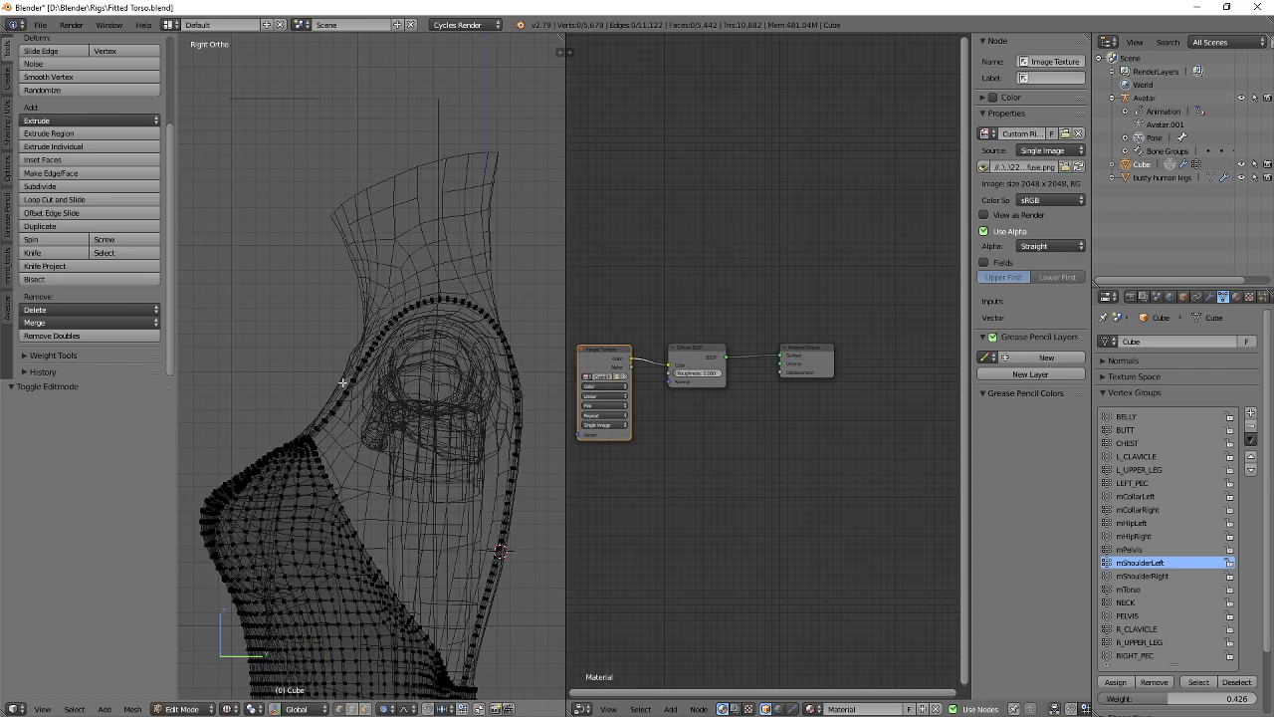
key("a")
key("a")
key("c")
mouse_move(349, 392)
left_mouse_down()
mouse_move(403, 323)
mouse_move(504, 524)
mouse_move(480, 631)
left_mouse_up()
right_click(480, 629)
key("Tab")
left_click(447, 522)
middle_click_drag(447, 522, 547, 567)
middle_click_drag(548, 568, 524, 426, "shift")
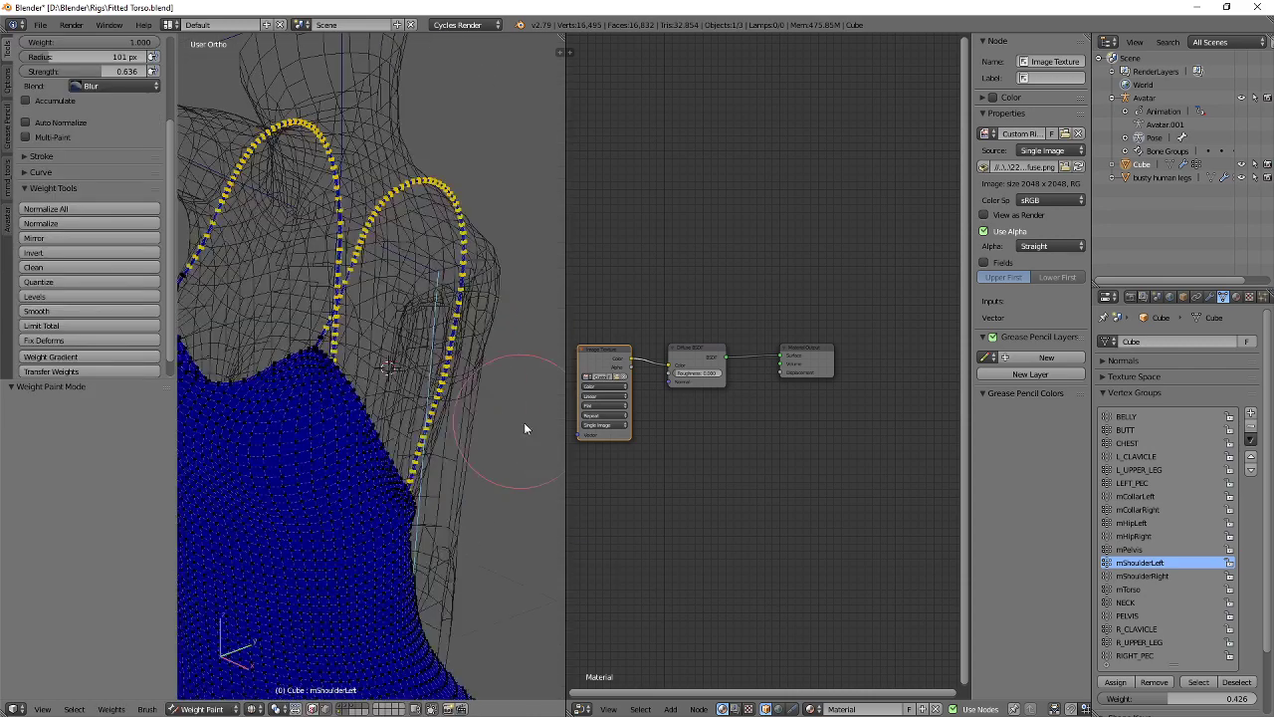
Expand the 3D view over the node editor and show the strap vertex's weights in a widened properties sidebar.
middle_click_drag(416, 354, 449, 426, "shift")
scroll(449, 426, "up", 6)
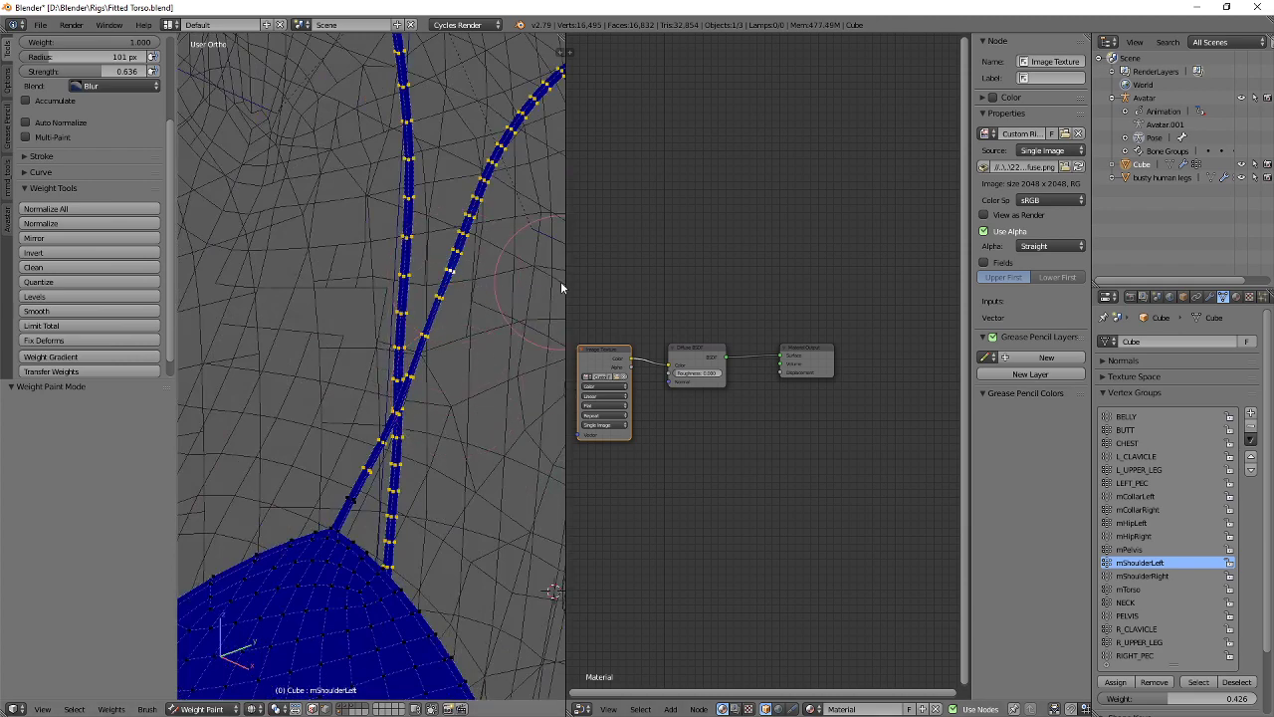
left_click_drag(562, 35, 697, 130)
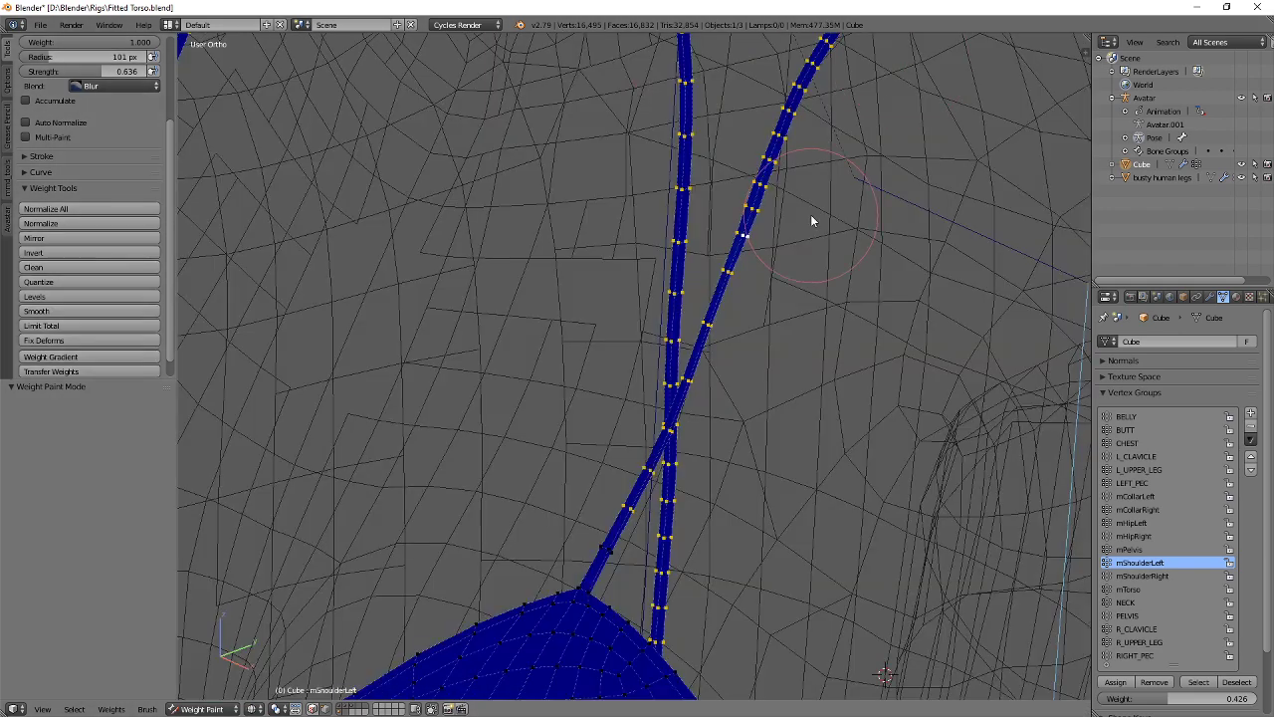
key("n")
middle_click_drag(970, 330, 957, 324, "shift")
left_click_drag(970, 318, 890, 318)
Smooth the selected strap vertices' mCollarLeft and mShoulderLeft weights with factor 0.500 and 1 iteration.
left_click(951, 375)
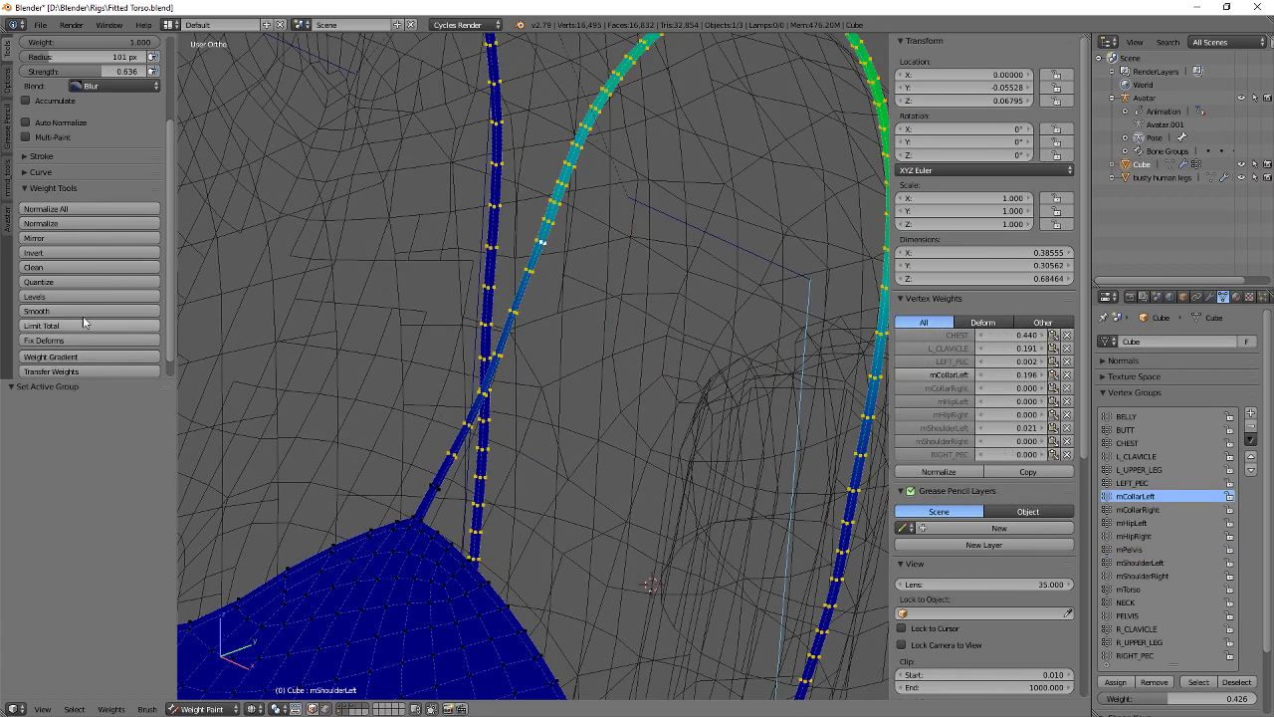
left_click(54, 311)
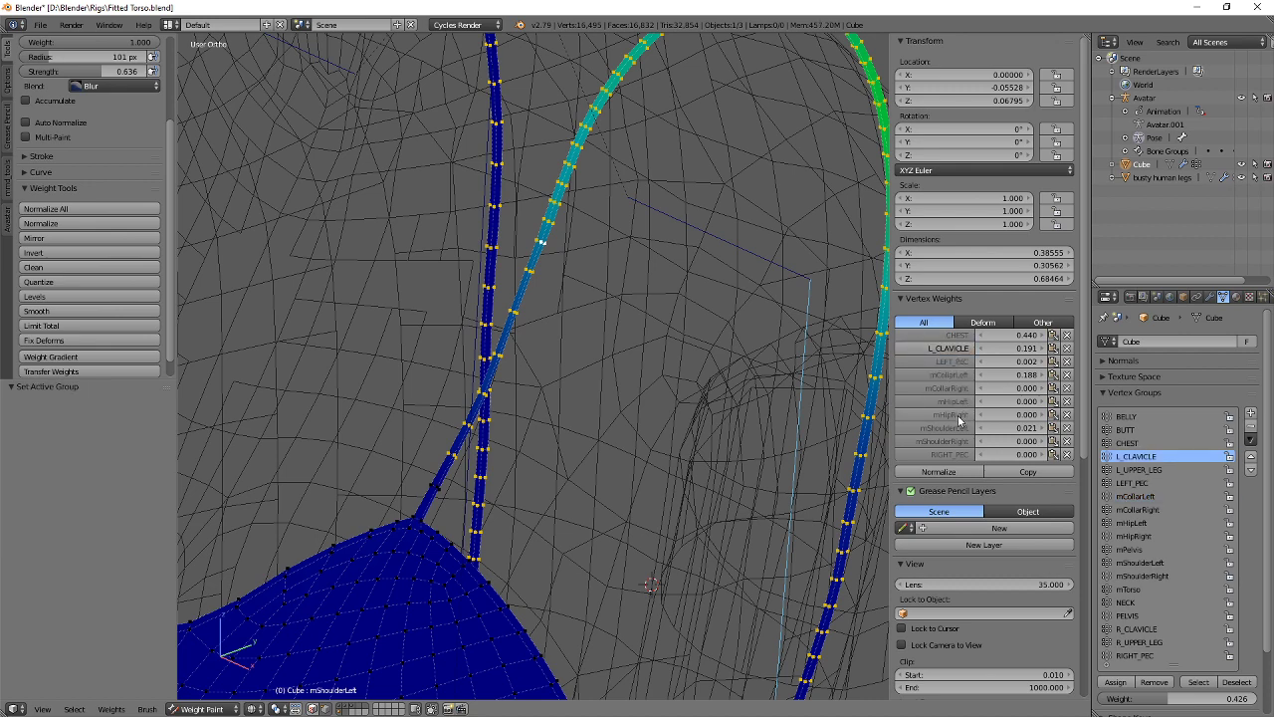
left_click(951, 428)
left_click(57, 311)
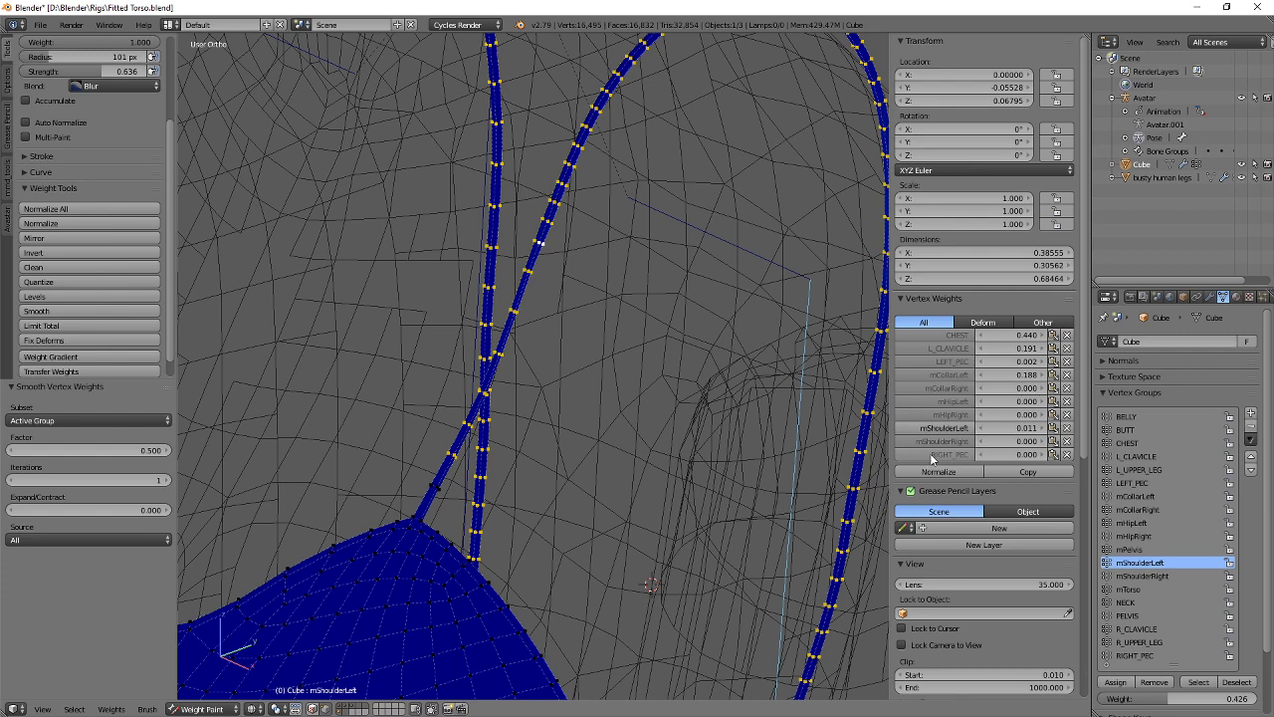
Make NECK the active vertex group and smooth its weights on the straps with factor 0.500 and 1 iteration.
scroll(1127, 507, "down", 3)
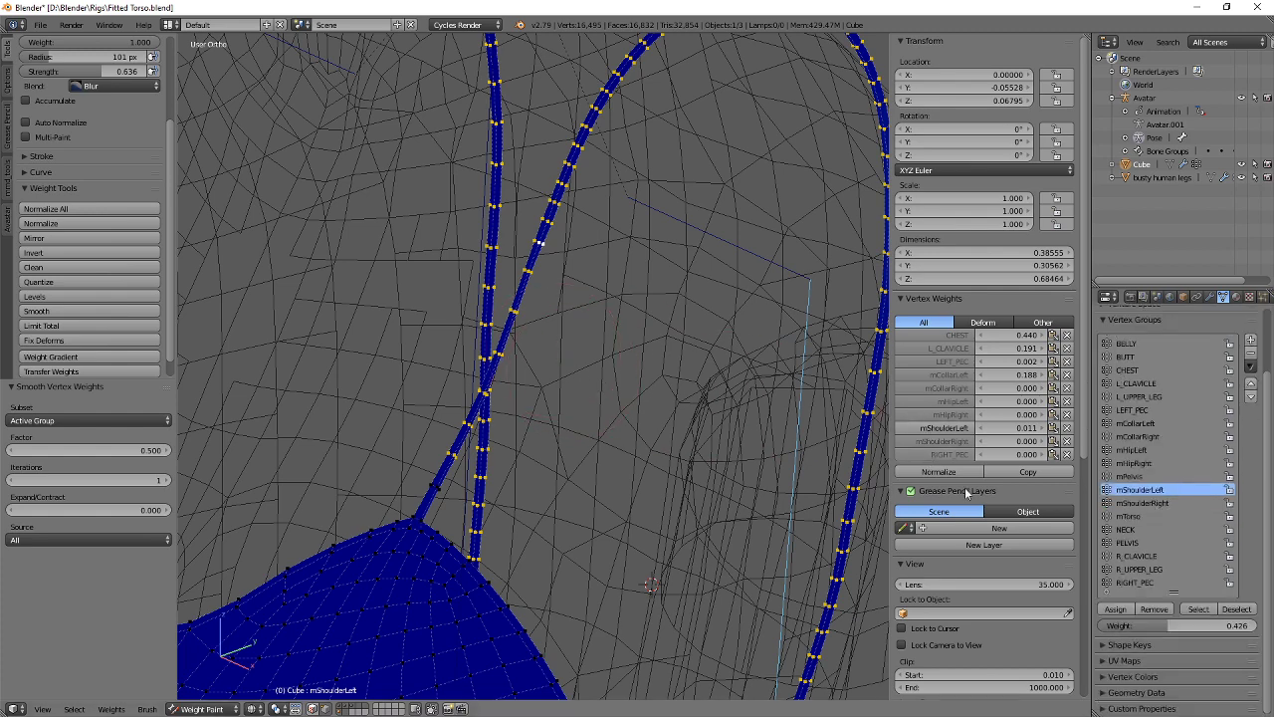
left_click(1125, 529)
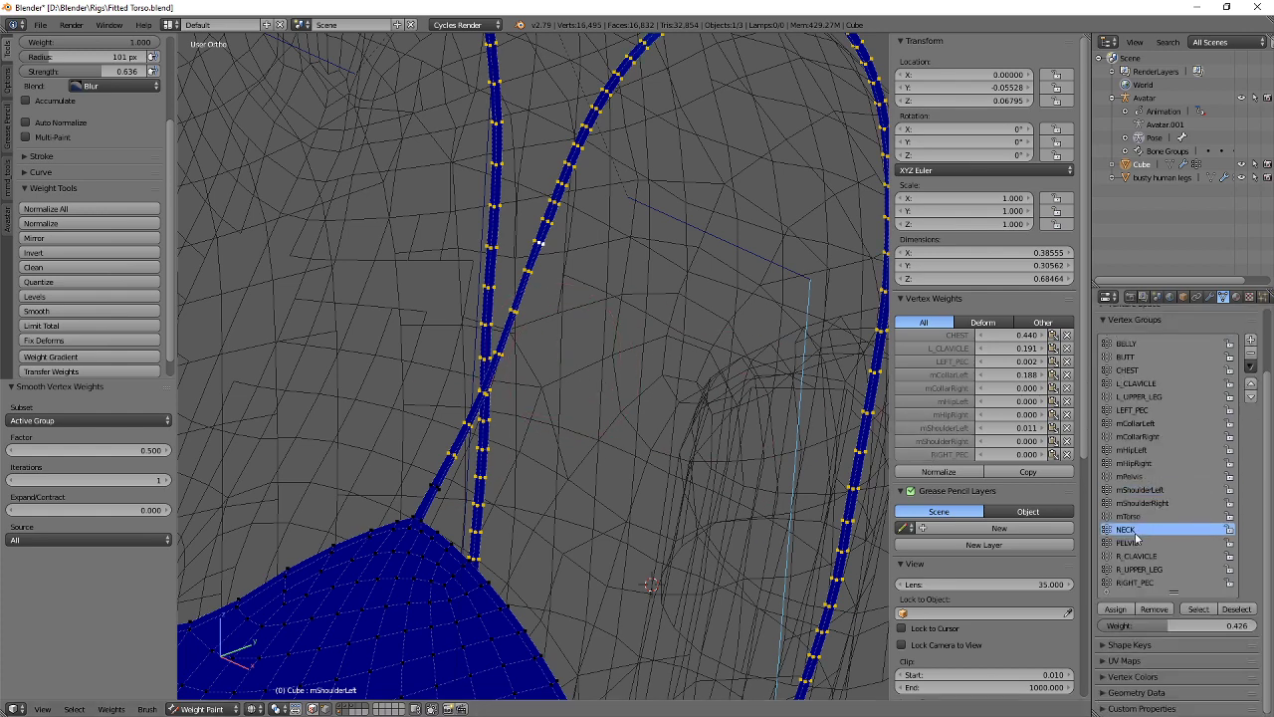
left_click(67, 311)
left_click(68, 313)
scroll(637, 317, "down", 3)
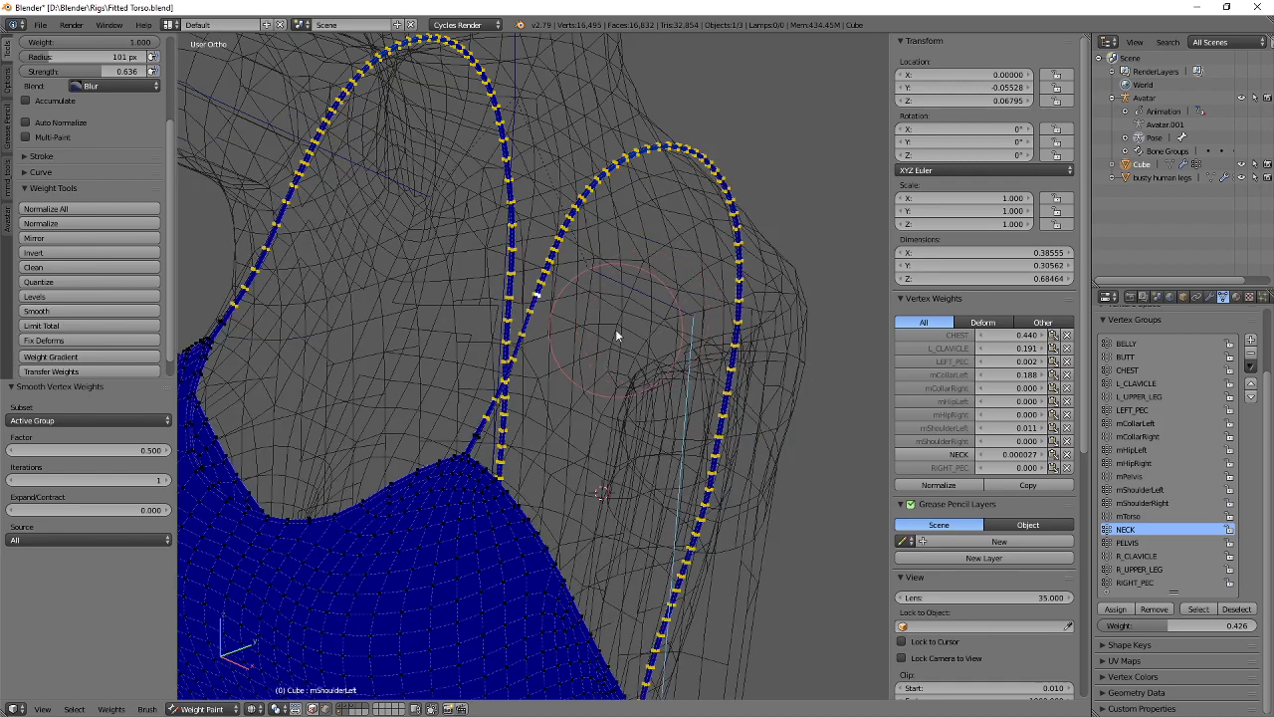
Select all vertices of the dress in Weight Paint mode and limit the total number of weights per vertex.
middle_click_drag(615, 335, 647, 342)
key("Tab")
left_click(482, 334)
scroll(585, 408, "down", 3)
mouse_move(589, 415)
middle_mouse_down("shift")
mouse_move(572, 356)
mouse_move(599, 353)
mouse_move(517, 349)
middle_mouse_up("shift")
scroll(599, 353, "up", 1)
key("ctrl+Tab")
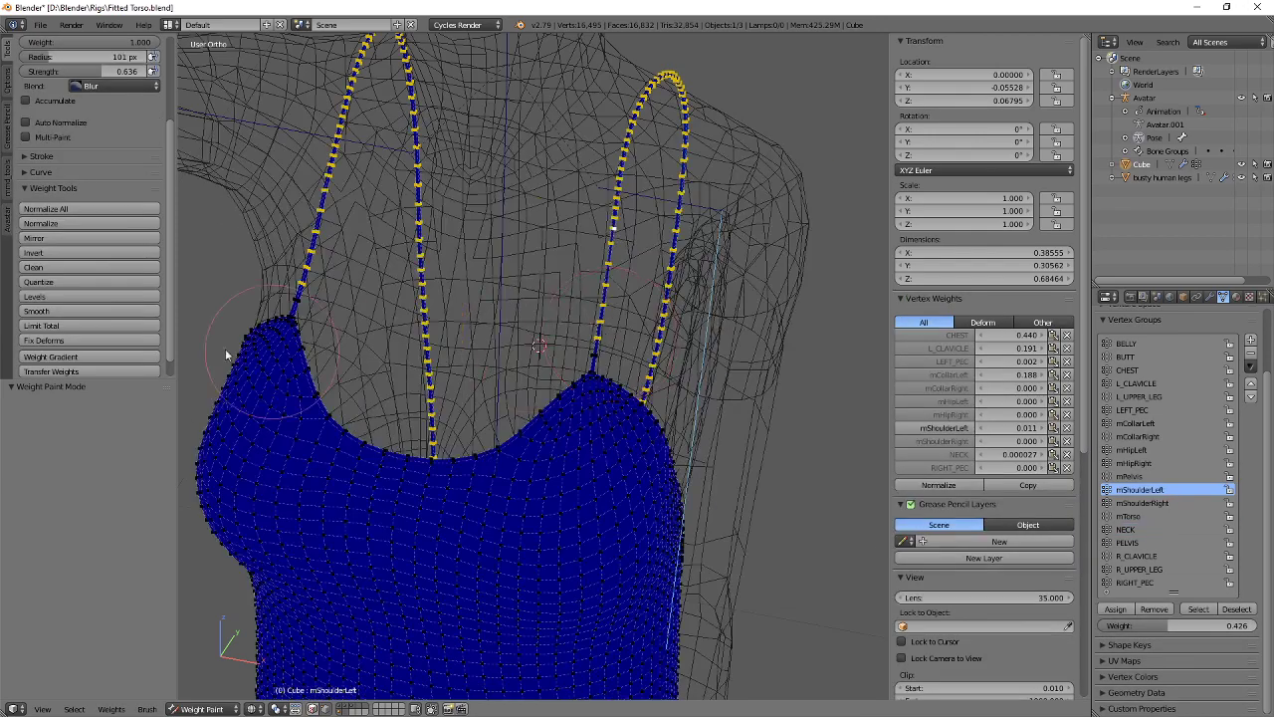
key("a")
key("a")
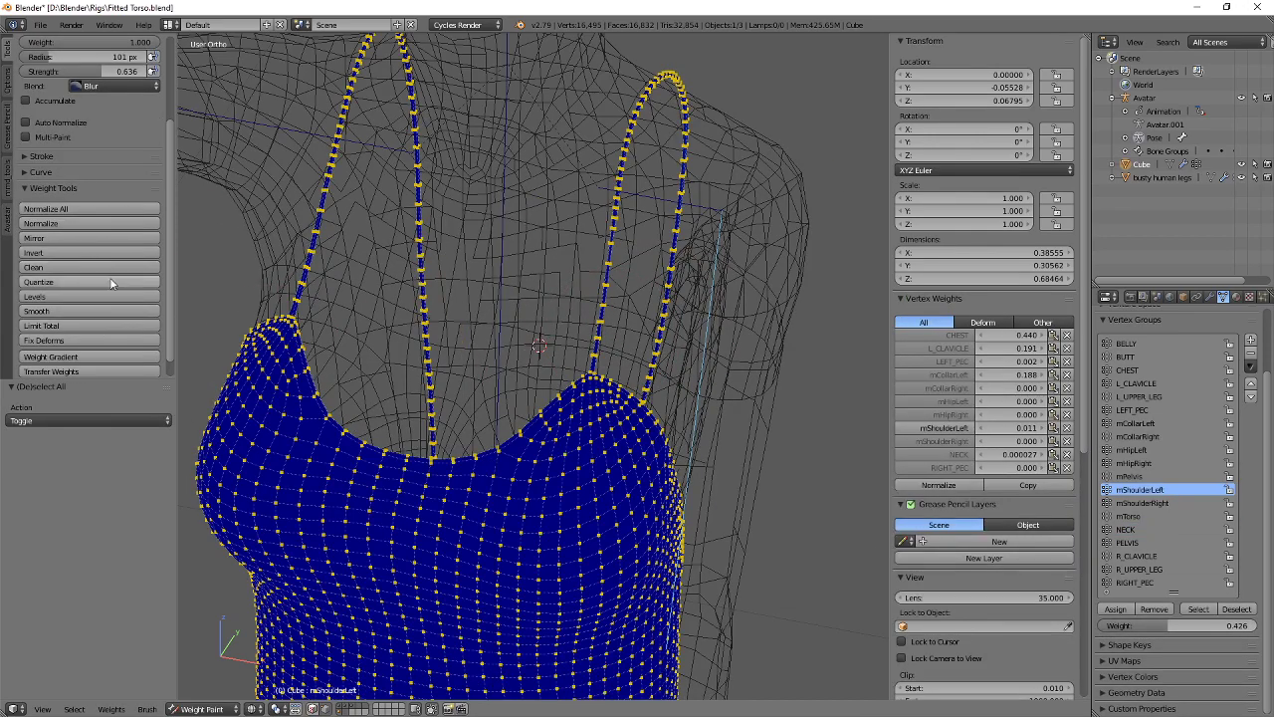
left_click(59, 325)
Leave Weight Paint mode and rotate the avatar's mHipLeft bone -57.1° about the X axis to test the dress.
scroll(546, 298, "down", 3)
middle_click_drag(531, 523, 531, 229, "shift")
middle_click_drag(532, 229, 487, 229)
key("Tab")
scroll(572, 559, "down", 2)
middle_click_drag(572, 558, 555, 327, "shift")
key("Tab")
left_click(495, 430)
right_click(571, 425)
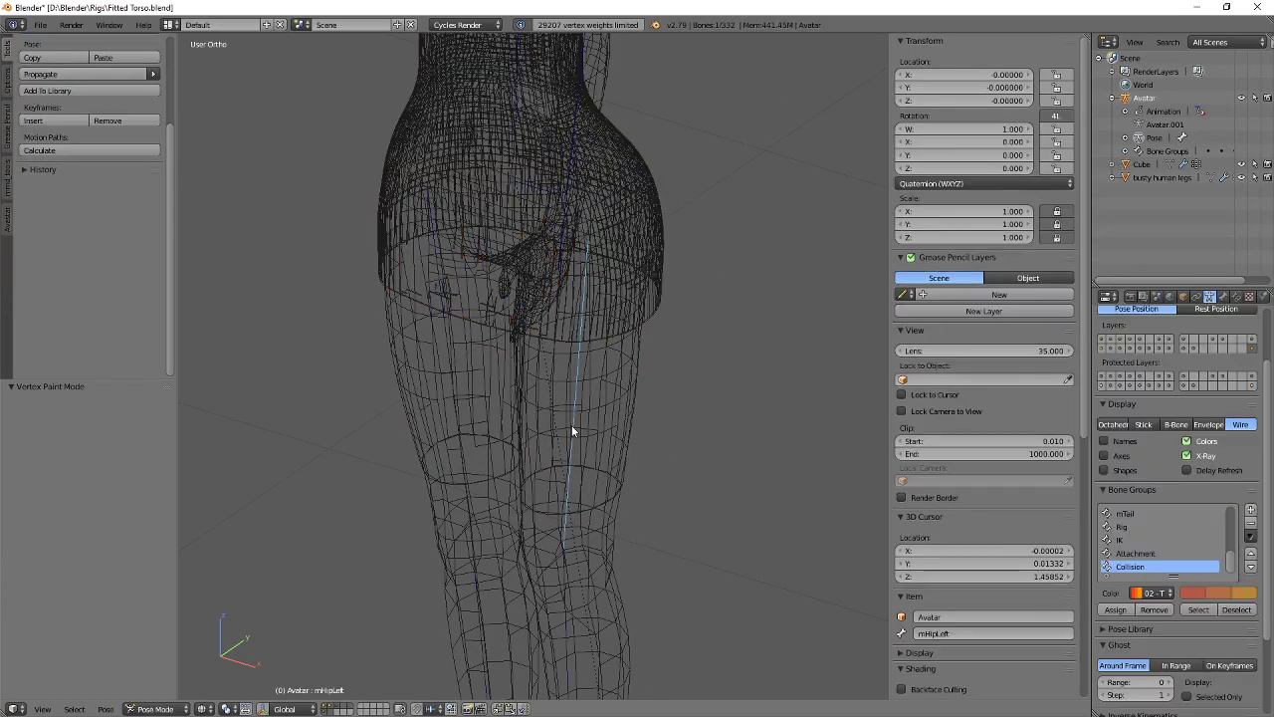
key("r")
key("x")
left_click(423, 323)
Examine how the dress hem deforms around the raised left thigh in solid and textured shading.
key("z")
left_click(488, 403)
mouse_move(498, 383)
middle_mouse_down()
mouse_move(607, 321)
mouse_move(555, 375)
middle_mouse_up()
key("z")
left_click(557, 383)
scroll(554, 376, "up", 2)
middle_click_drag(661, 393, 648, 385)
scroll(648, 384, "up", 3)
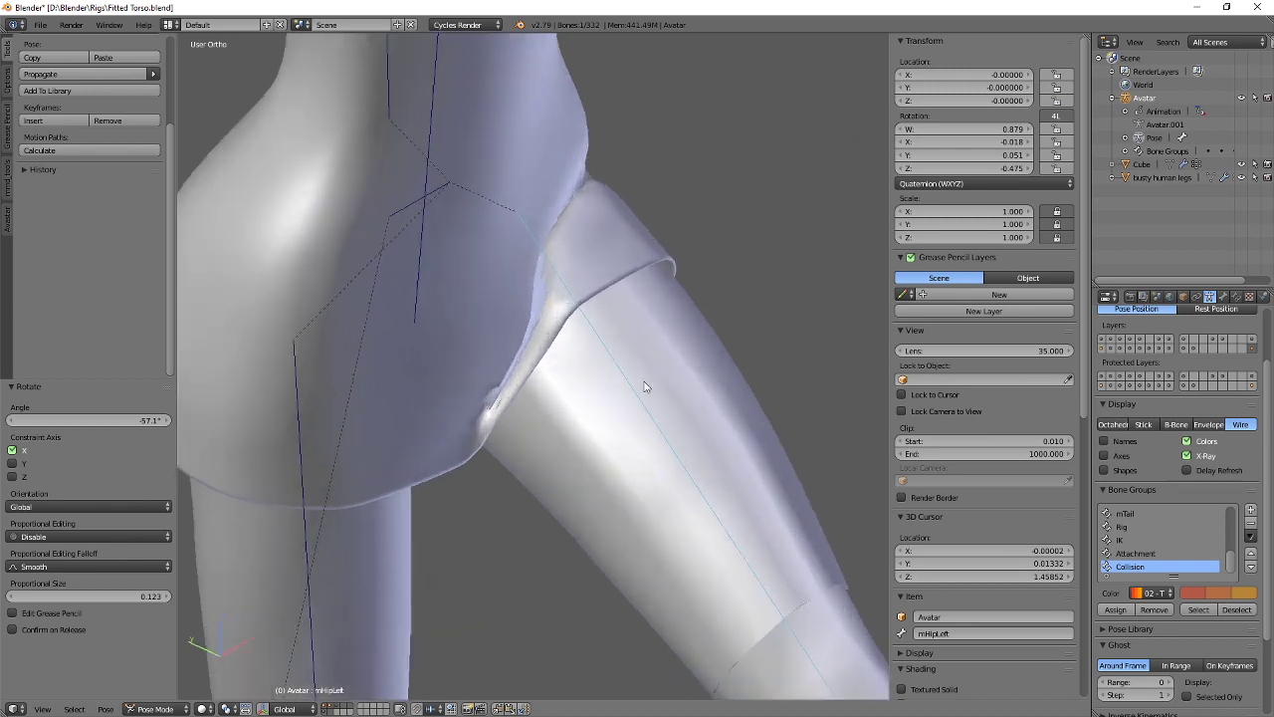
key("z")
left_click(587, 309)
Test a further rotation of the mHipLeft bone about X, cancel it, and clear the bone's rotation.
key("r")
key("x")
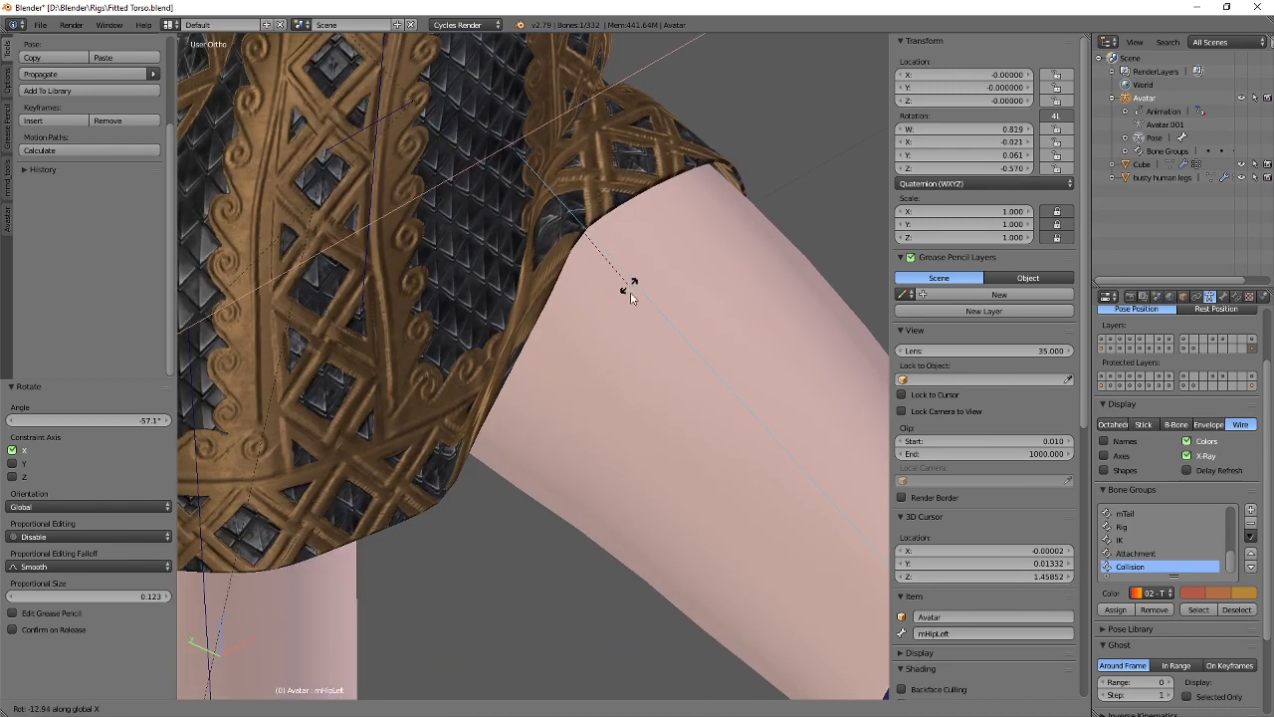
right_click(575, 303)
scroll(625, 413, "down", 2)
middle_click_drag(625, 413, 505, 322)
key("alt+r")
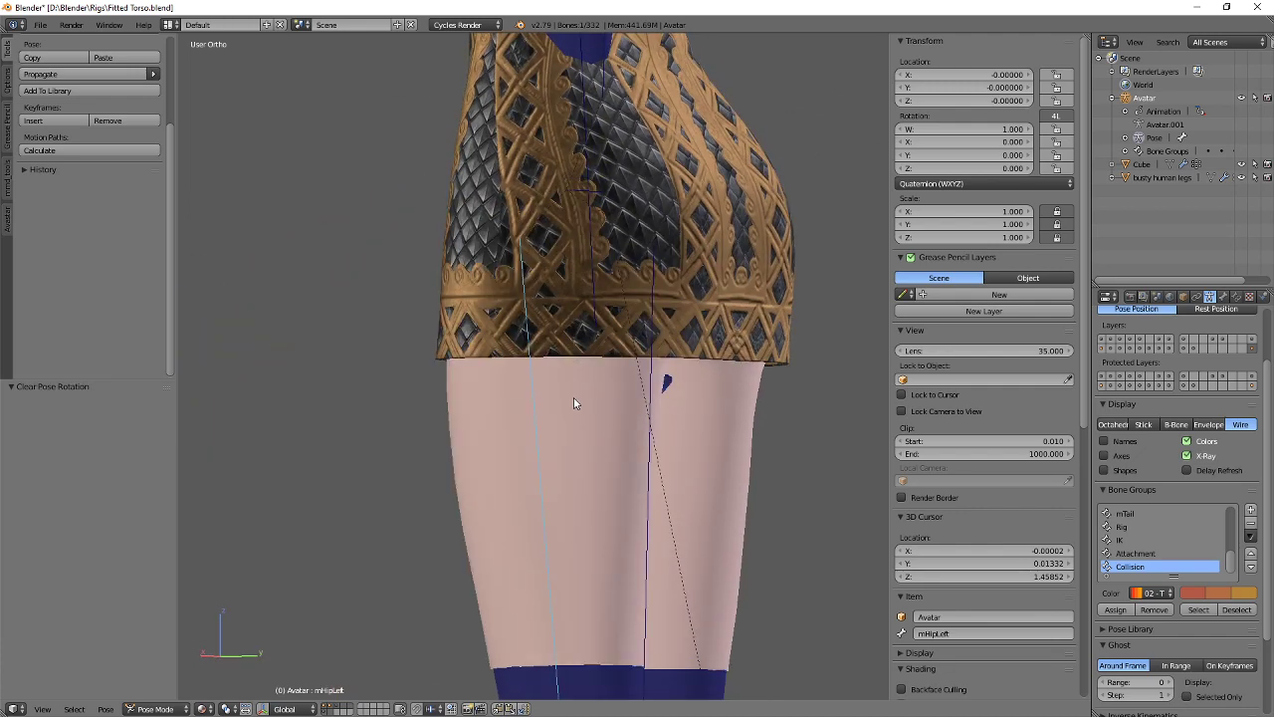
Test the left leg sideways by rotating the mHipLeft bone -36.7° from the front, and clear its rotation.
key("r")
key("y")
right_click(619, 373)
middle_click_drag(507, 400, 677, 438)
key("r")
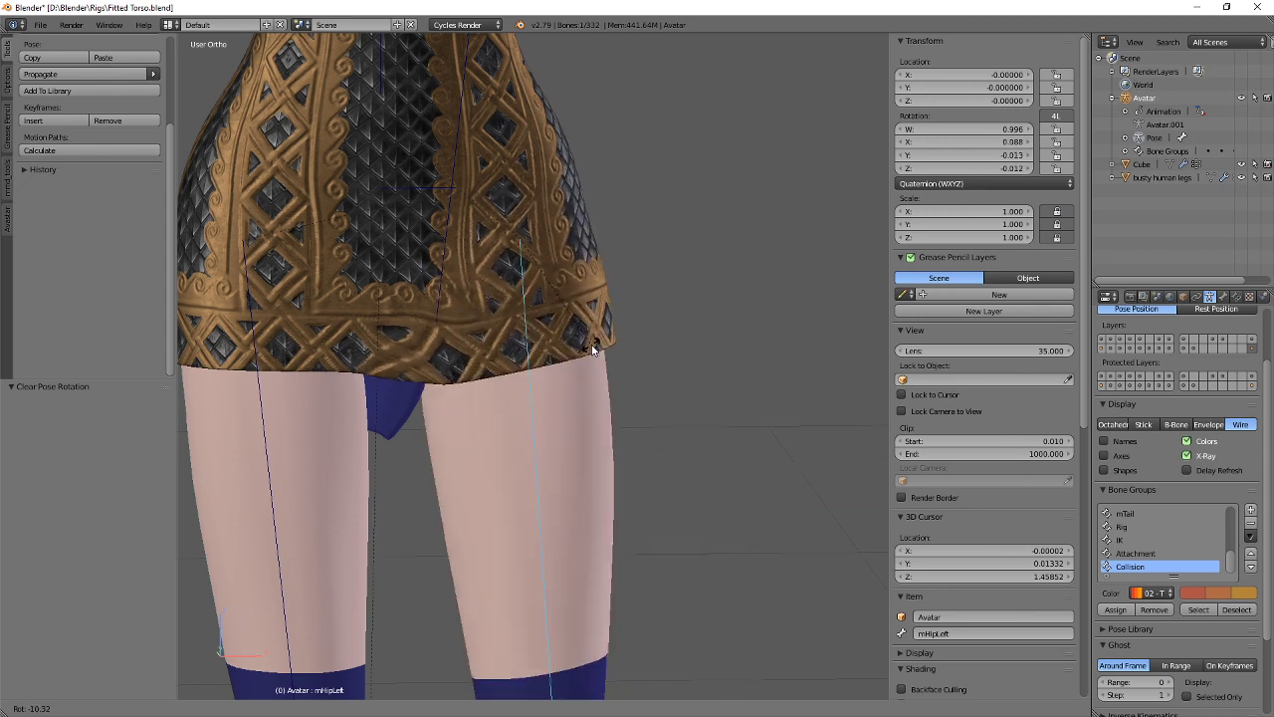
left_click(605, 300)
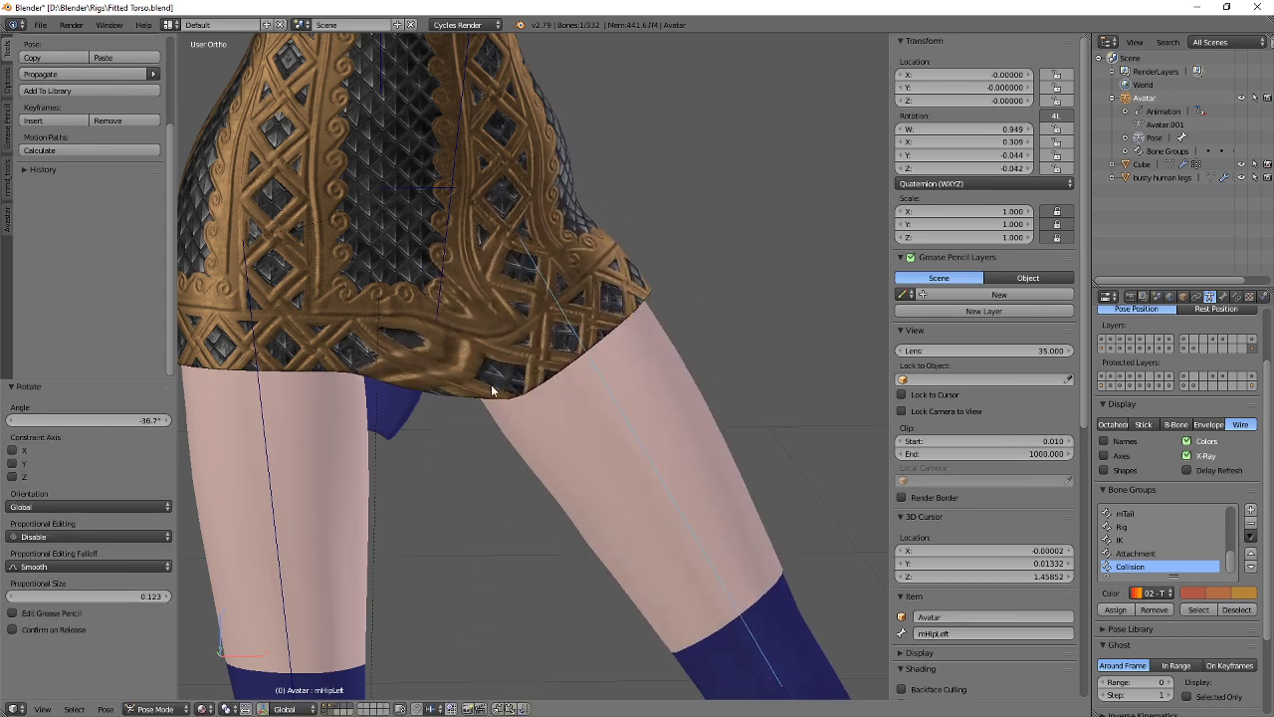
key("alt+r")
Select the mHipRight bone, test its rotation about the X axis, and cancel the rotation.
right_click(260, 485)
right_click(272, 489)
middle_click_drag(272, 490, 375, 533)
key("r")
key("x")
right_click(259, 435)
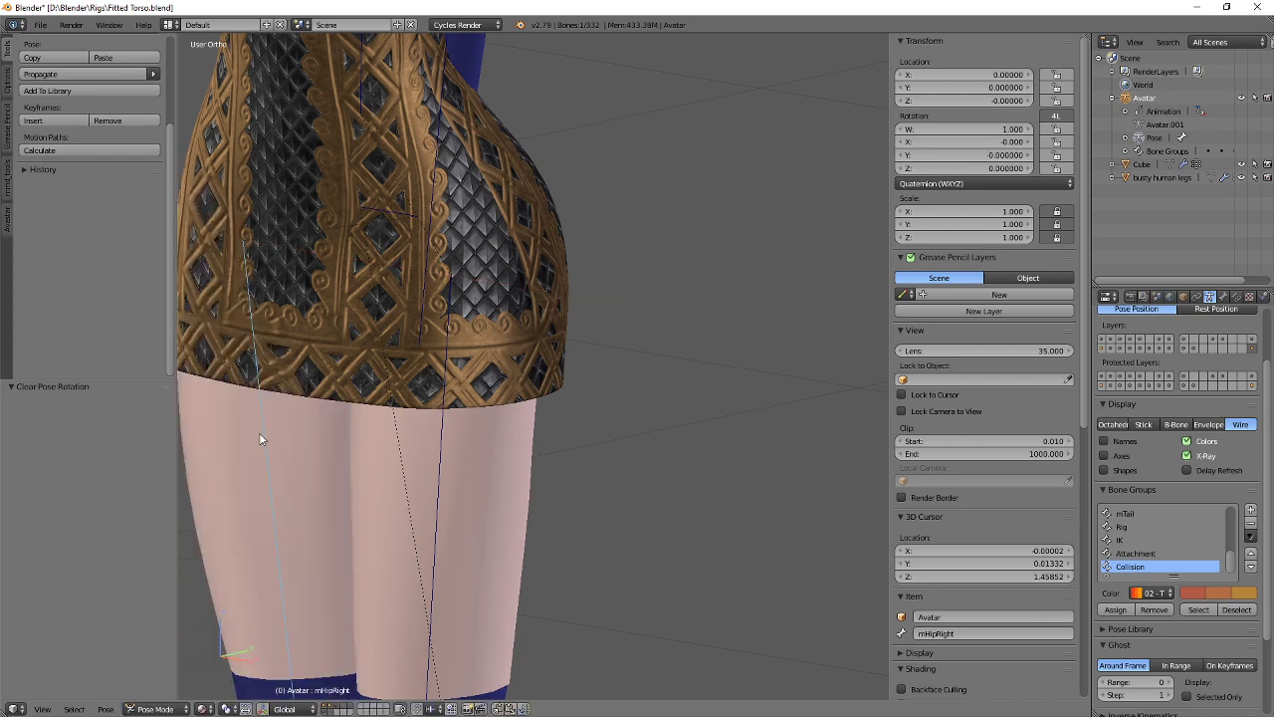
Test bending the mTorso bone forward about X and sideways from the back, cancelling both rotations.
scroll(260, 435, "down", 2)
middle_click_drag(383, 199, 418, 463, "shift")
right_click(387, 363)
key("r")
key("x")
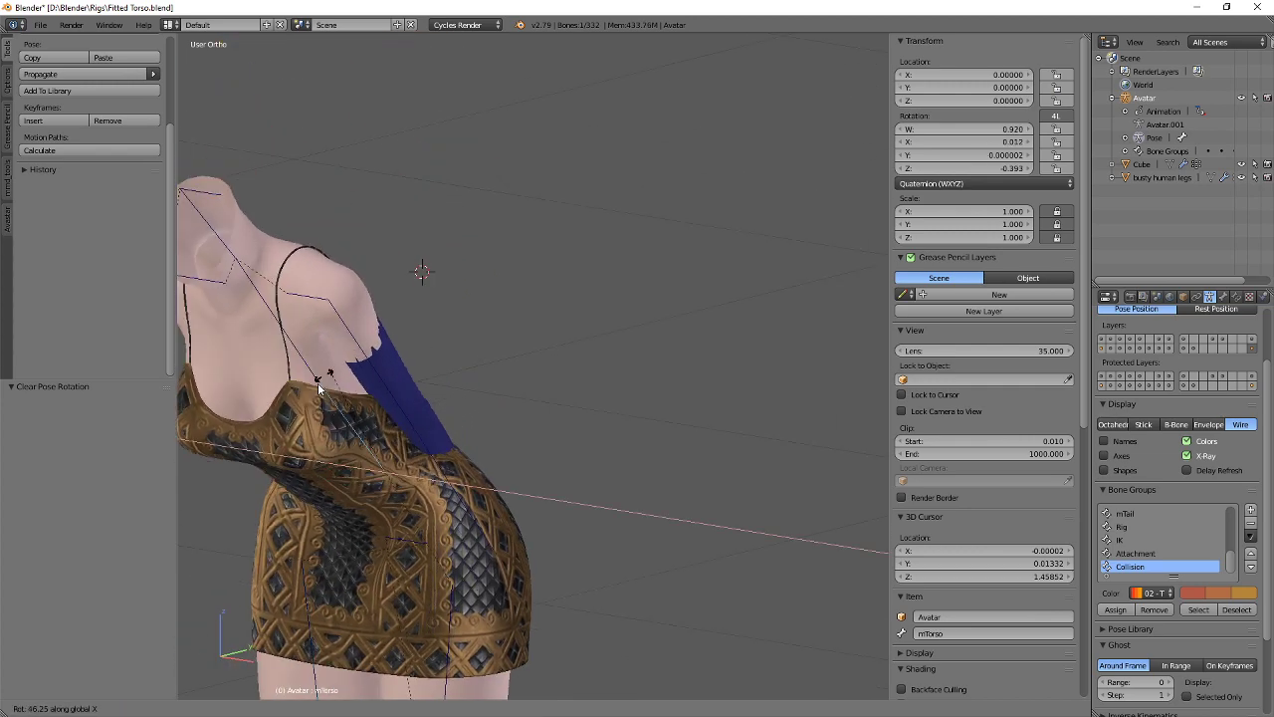
right_click(348, 389)
middle_click_drag(347, 389, 434, 365)
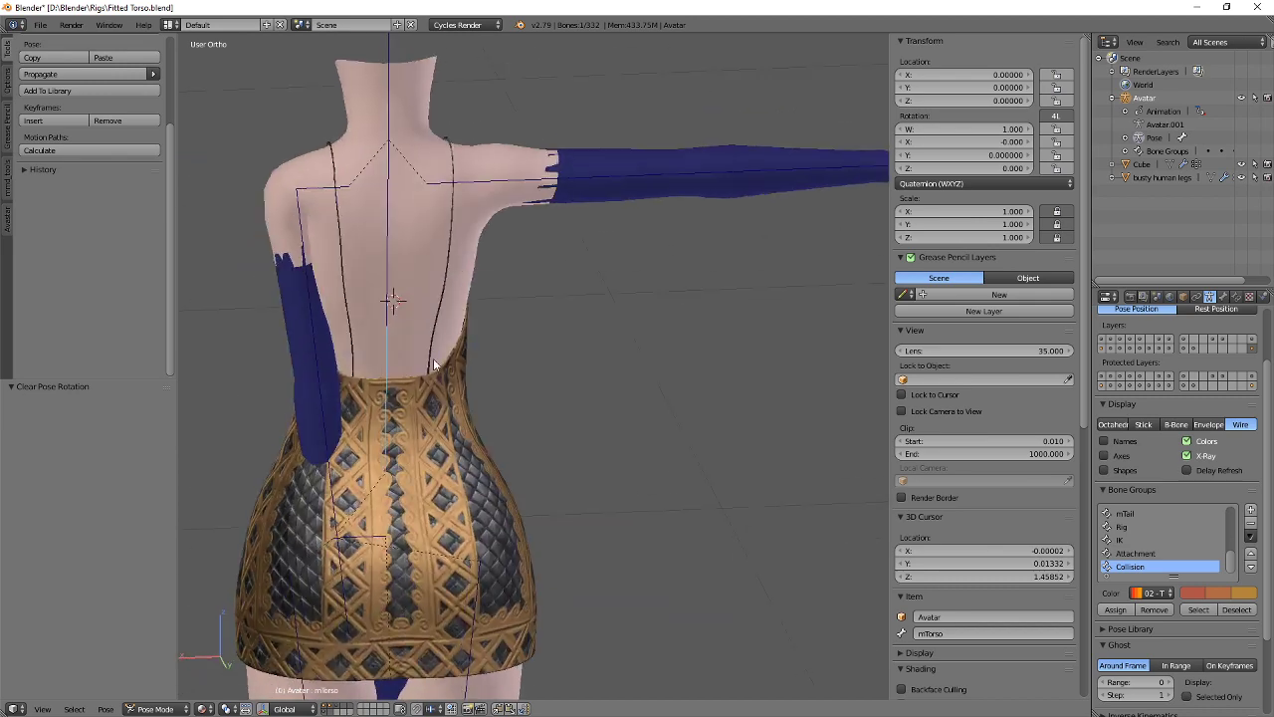
key("r")
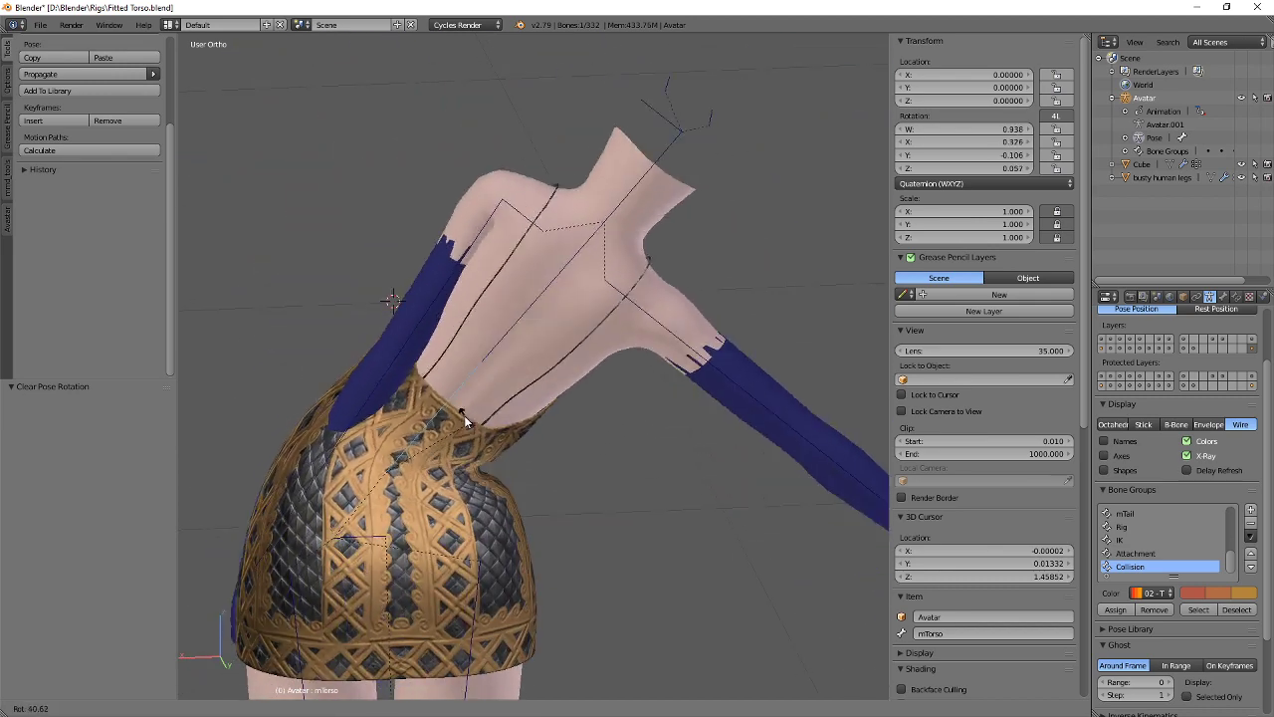
key("Escape")
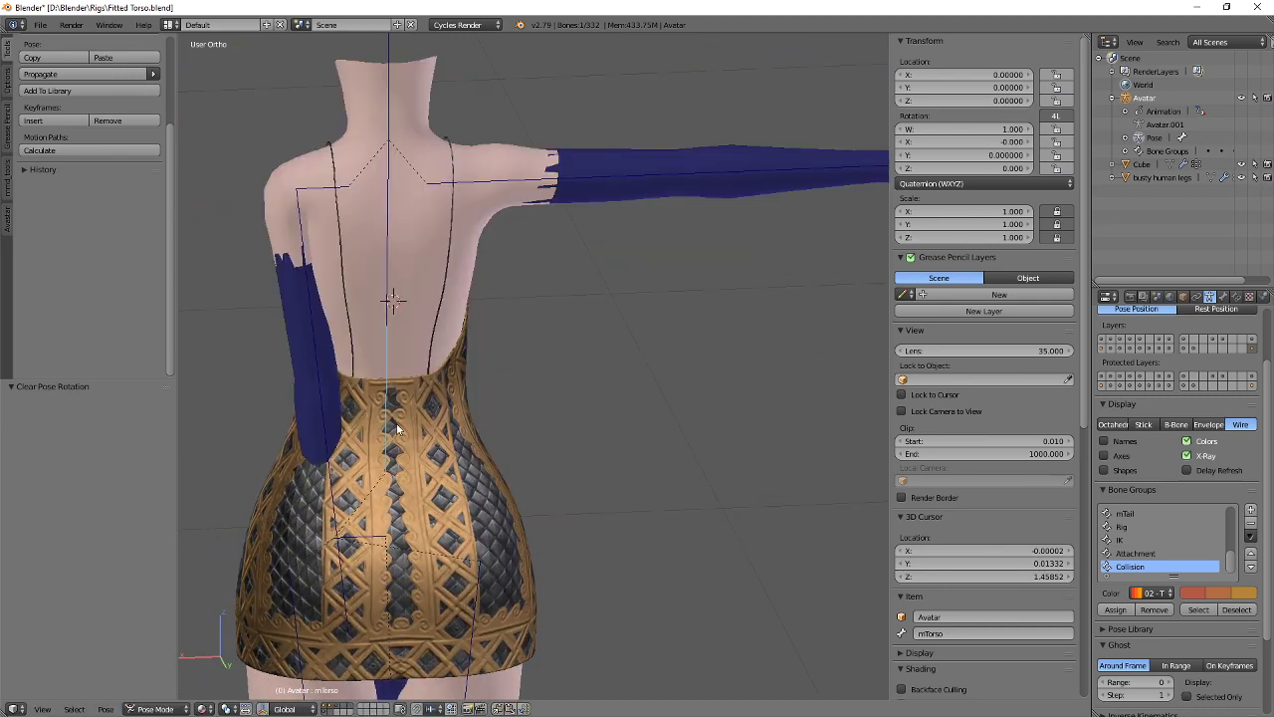
Select the mChest bone and rotate it about the X axis to bend the avatar's upper body.
middle_click_drag(396, 428, 413, 355)
right_click(402, 281)
right_click(398, 260)
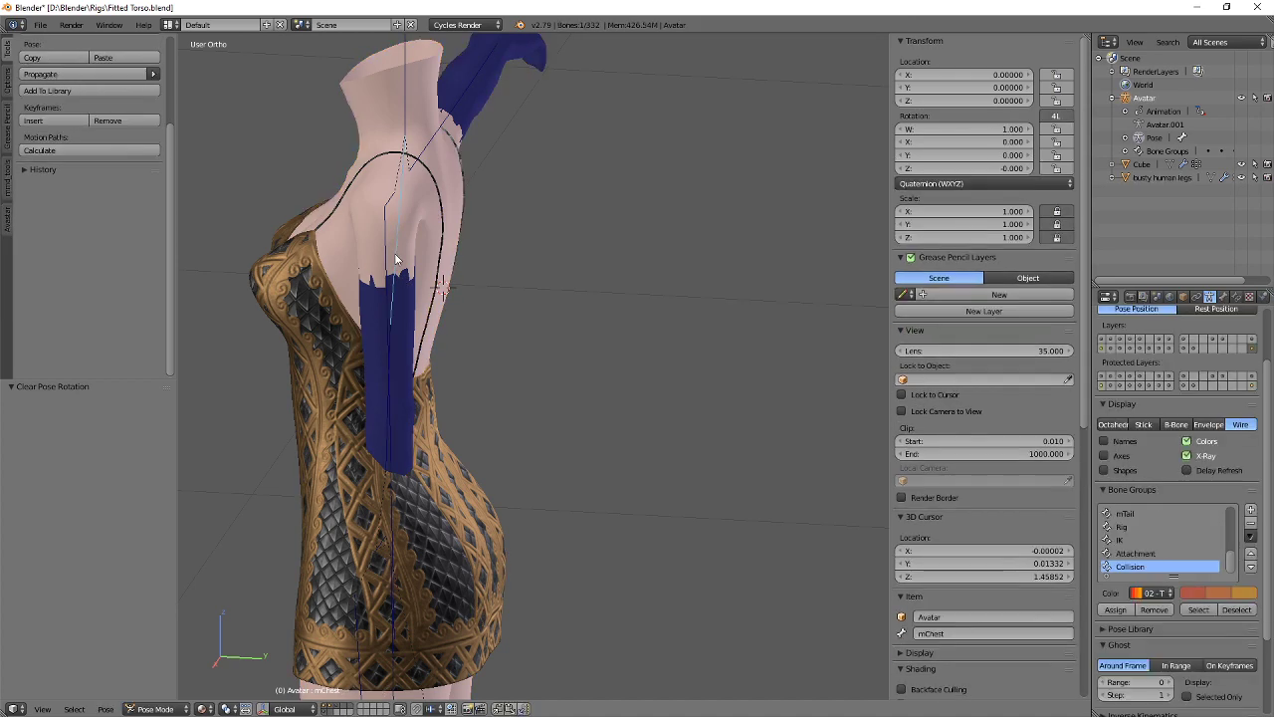
key("r")
key("x")
left_click(366, 287)
Put the dress in Weight Paint mode and select the vertex beside the gap where the skin pokes through.
scroll(378, 290, "up", 3)
mouse_move(365, 287)
middle_mouse_down()
mouse_move(629, 347)
mouse_move(518, 361)
mouse_move(583, 351)
mouse_move(408, 284)
mouse_move(363, 349)
mouse_move(438, 386)
middle_mouse_up()
scroll(408, 284, "down", 2)
scroll(439, 387, "up", 1)
right_click(505, 352)
scroll(510, 347, "up", 4)
key("ctrl+Tab")
middle_click_drag(541, 221, 569, 312, "shift")
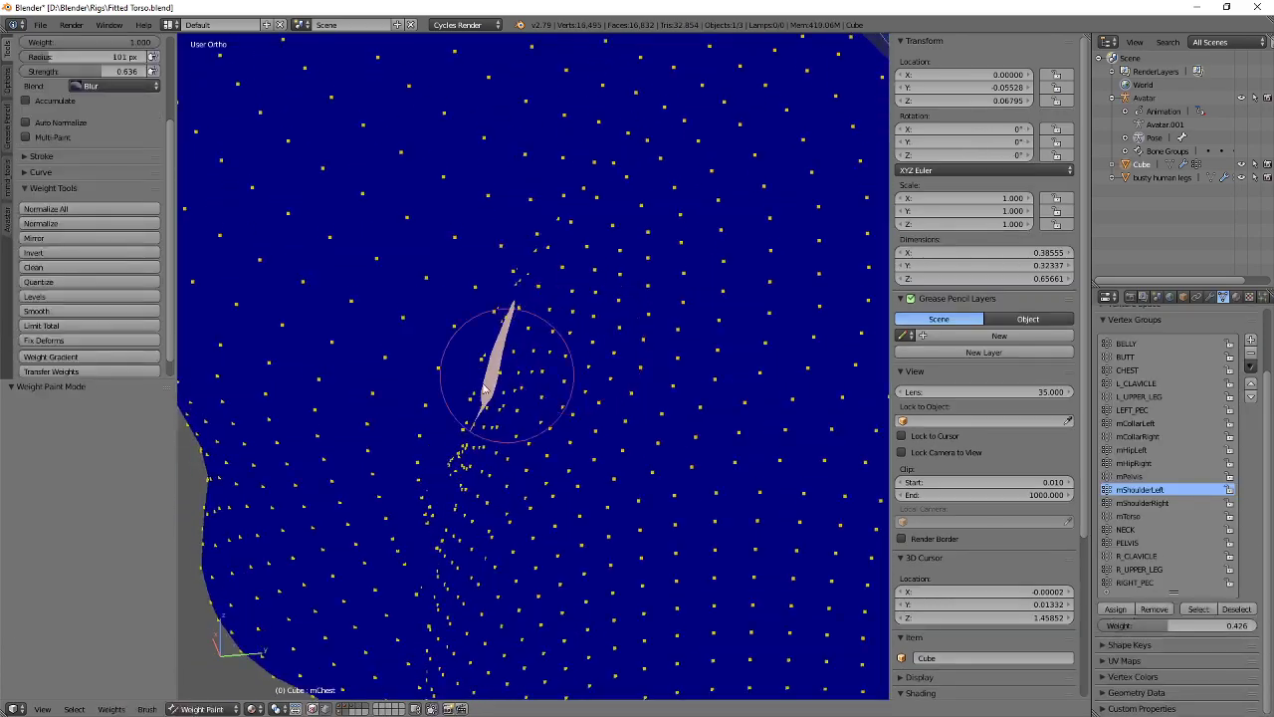
right_click(506, 347)
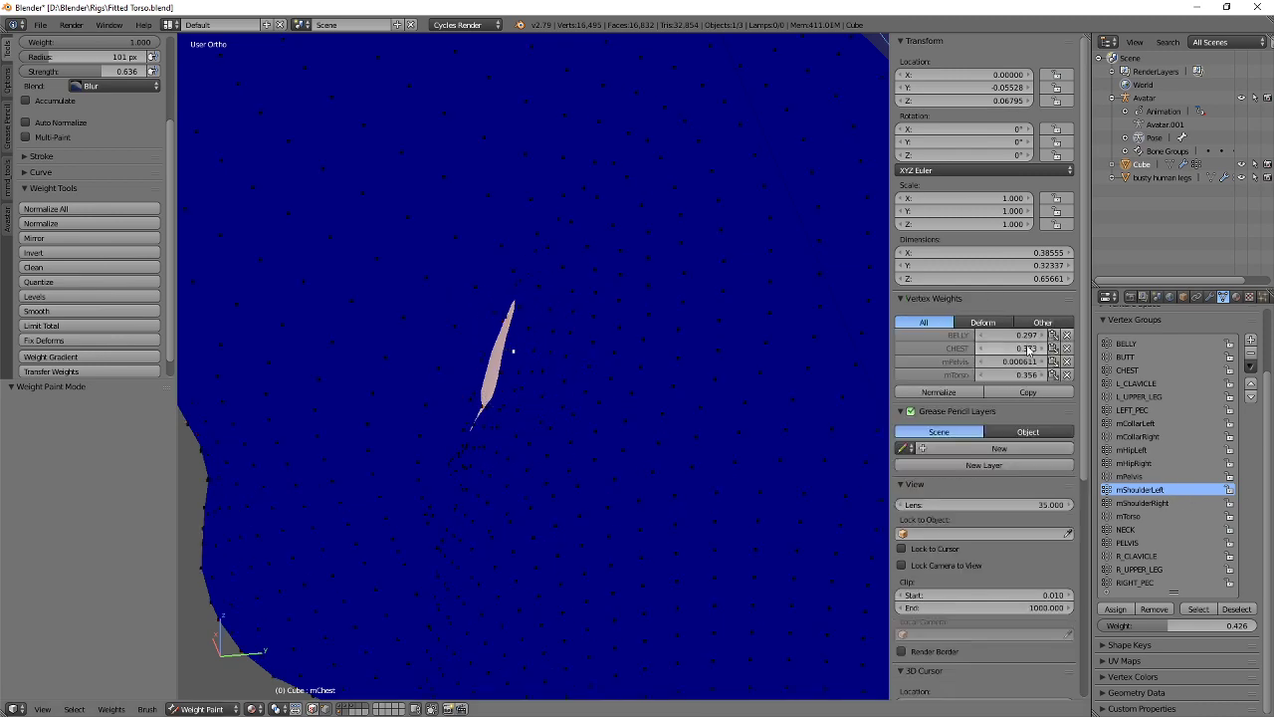
Make mTorso the dress's active vertex group and clear the mChest bone's rotation.
left_click(955, 374)
scroll(609, 379, "down", 6)
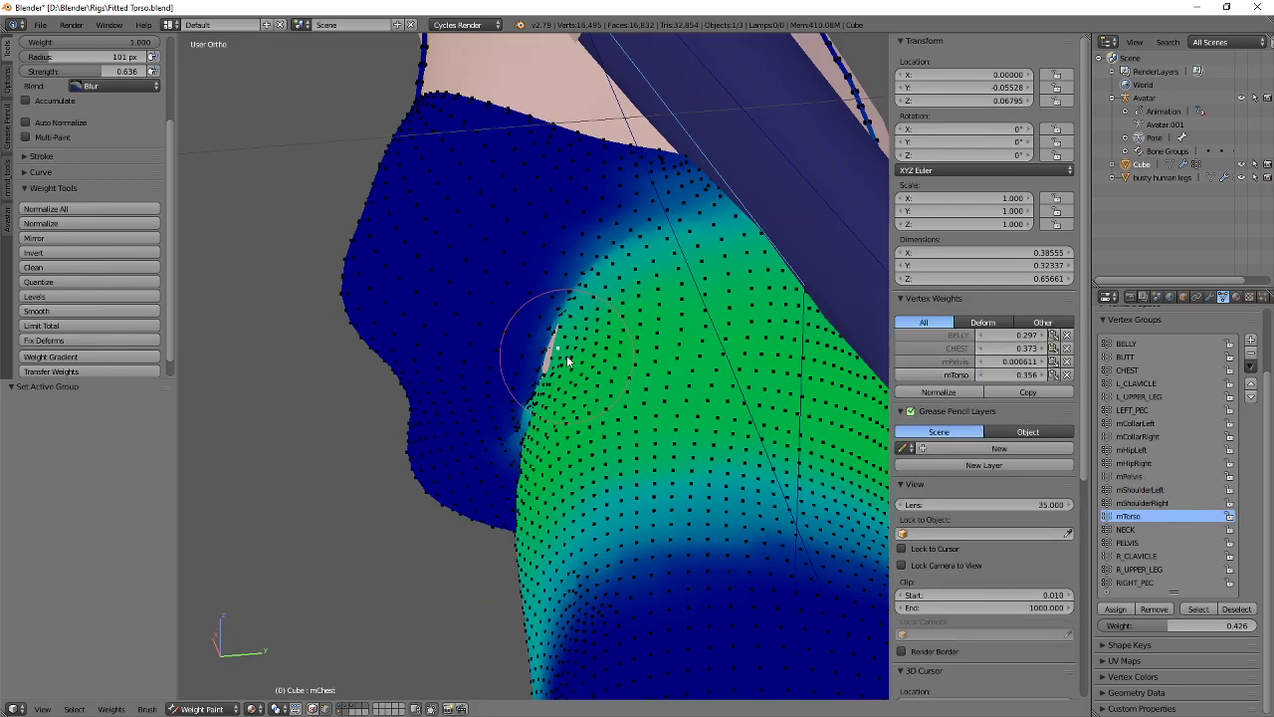
key("v")
key("alt+r")
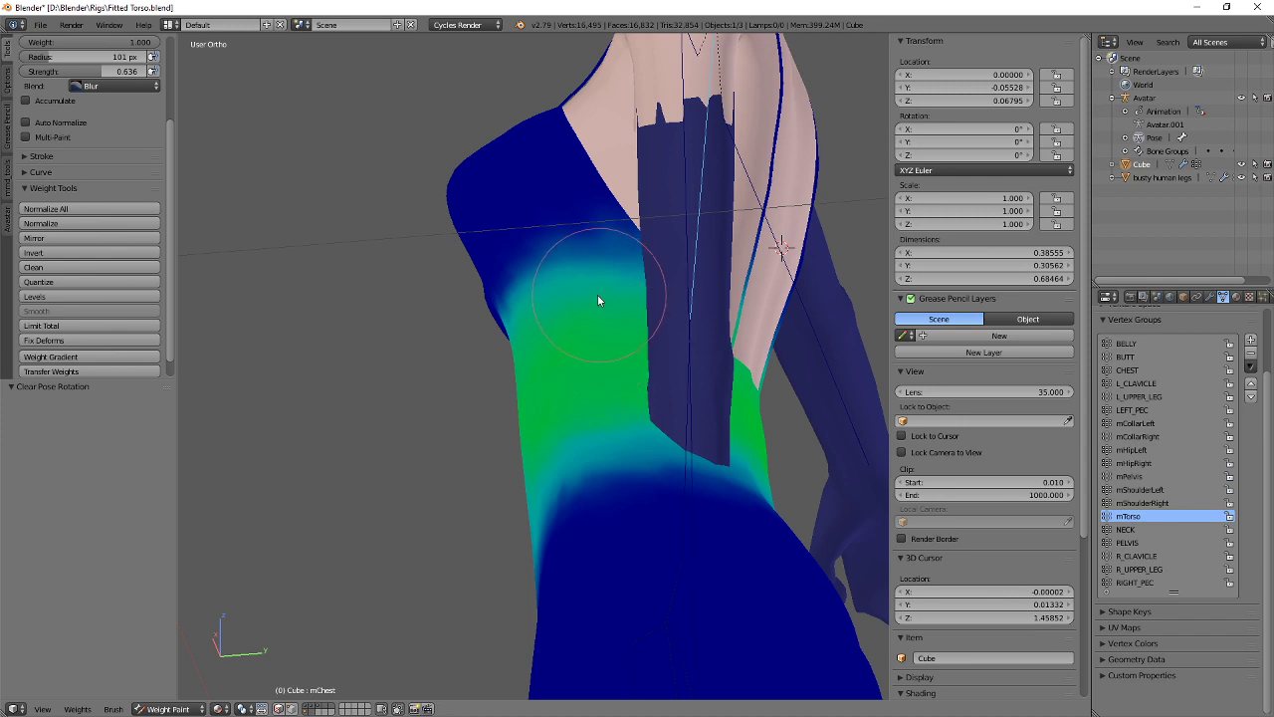
Set the weight brush blend to Subtract and remove mTorso weight along the front of the dress under the bust.
key("v")
middle_click_drag(526, 284, 665, 280)
scroll(642, 282, "up", 4)
scroll(627, 300, "down", 4)
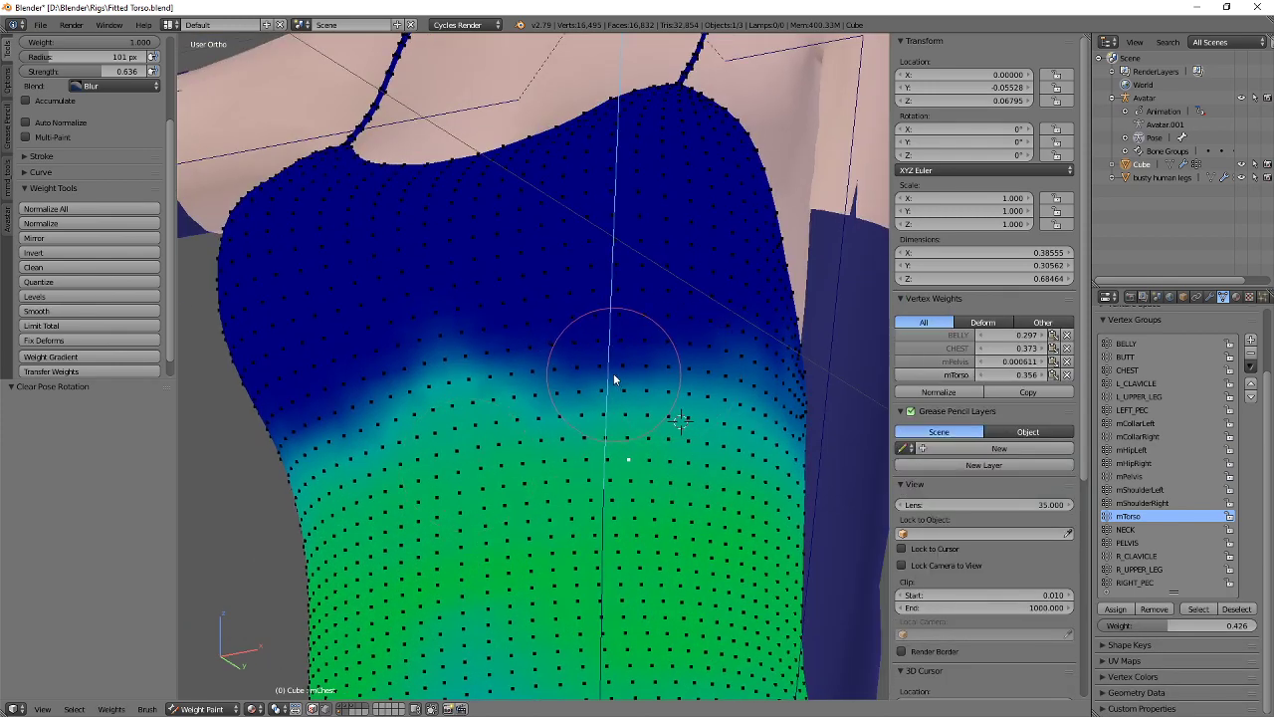
left_click(115, 85)
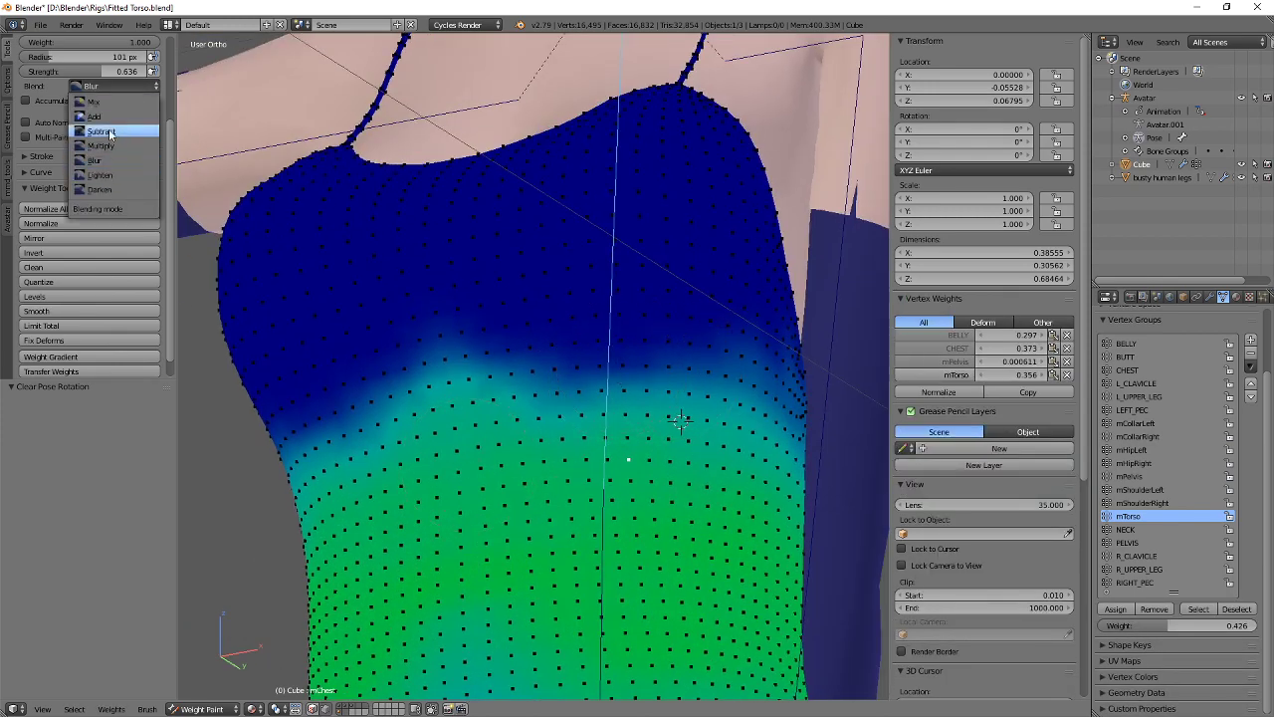
left_click(101, 130)
key("v")
mouse_move(590, 343)
left_mouse_down()
mouse_move(691, 332)
mouse_move(560, 352)
mouse_move(677, 355)
left_mouse_up()
Test the new weights by bending the mChest bone about the X axis, and clear its rotation.
scroll(687, 343, "down", 4)
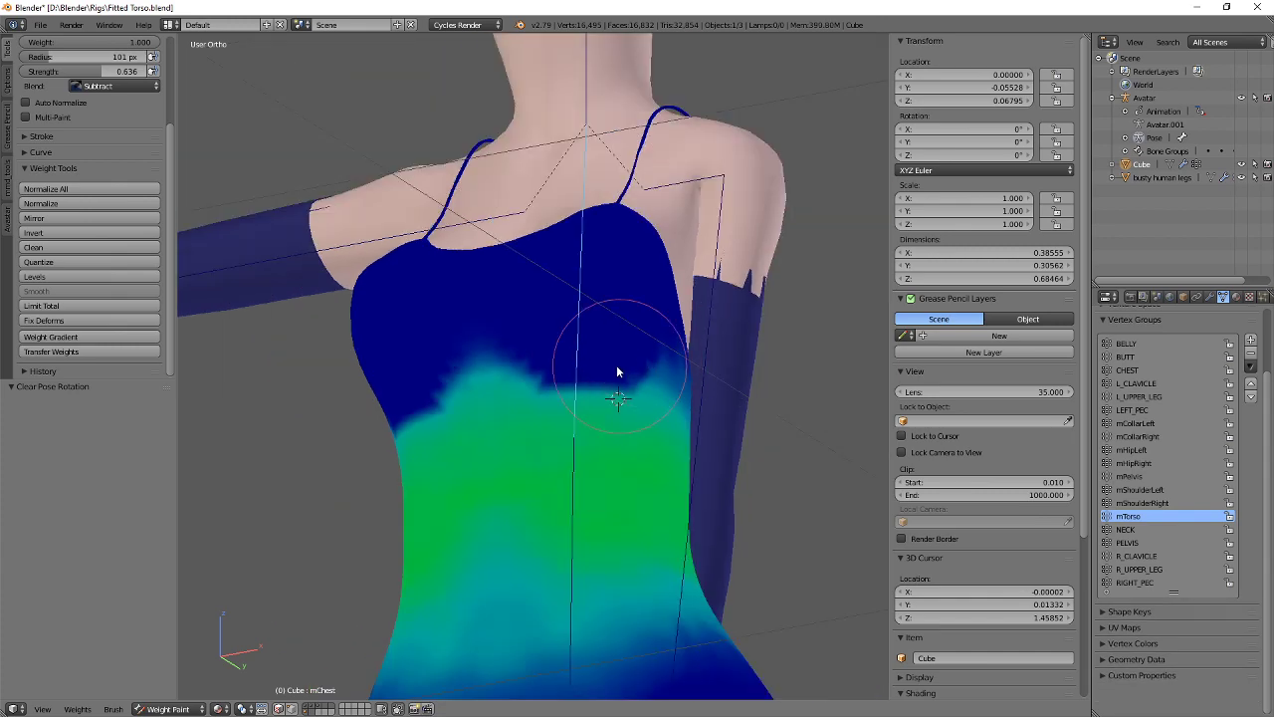
key("r")
key("x")
left_click(459, 349)
middle_click_drag(459, 349, 433, 314)
scroll(418, 451, "up", 3)
key("r")
key("x")
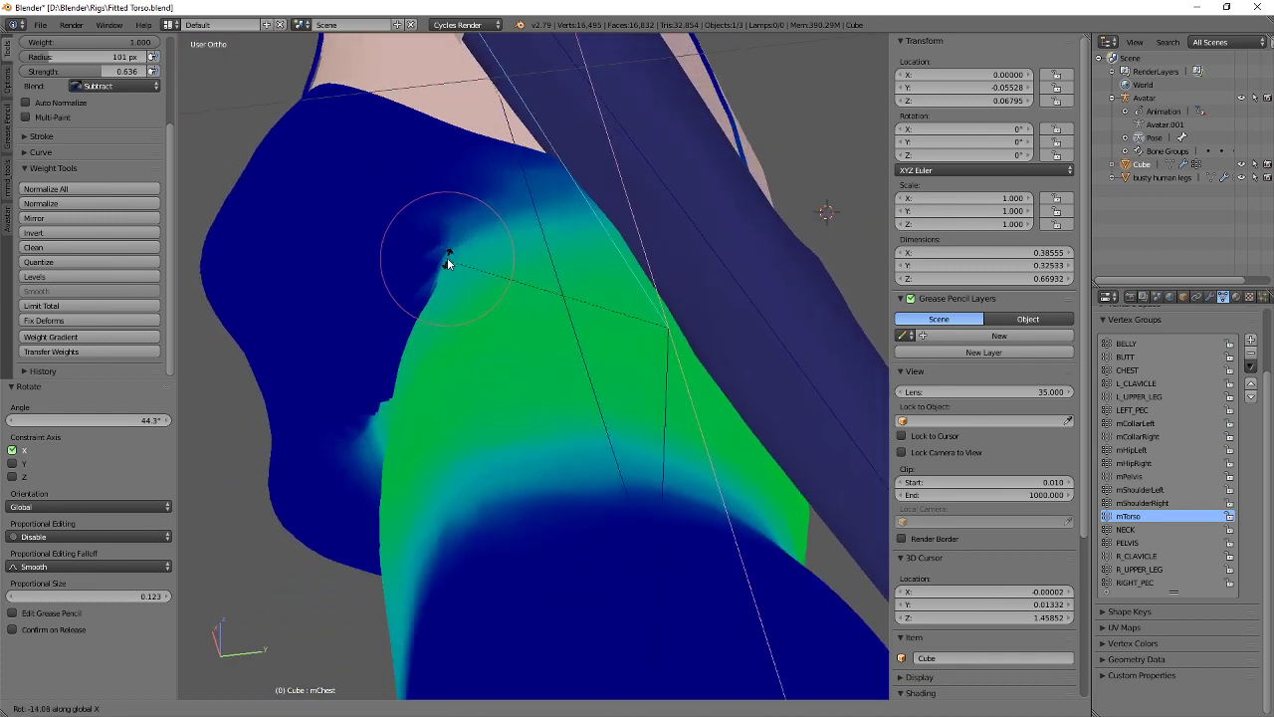
left_click(454, 271)
key("alt+r")
scroll(481, 310, "down", 3)
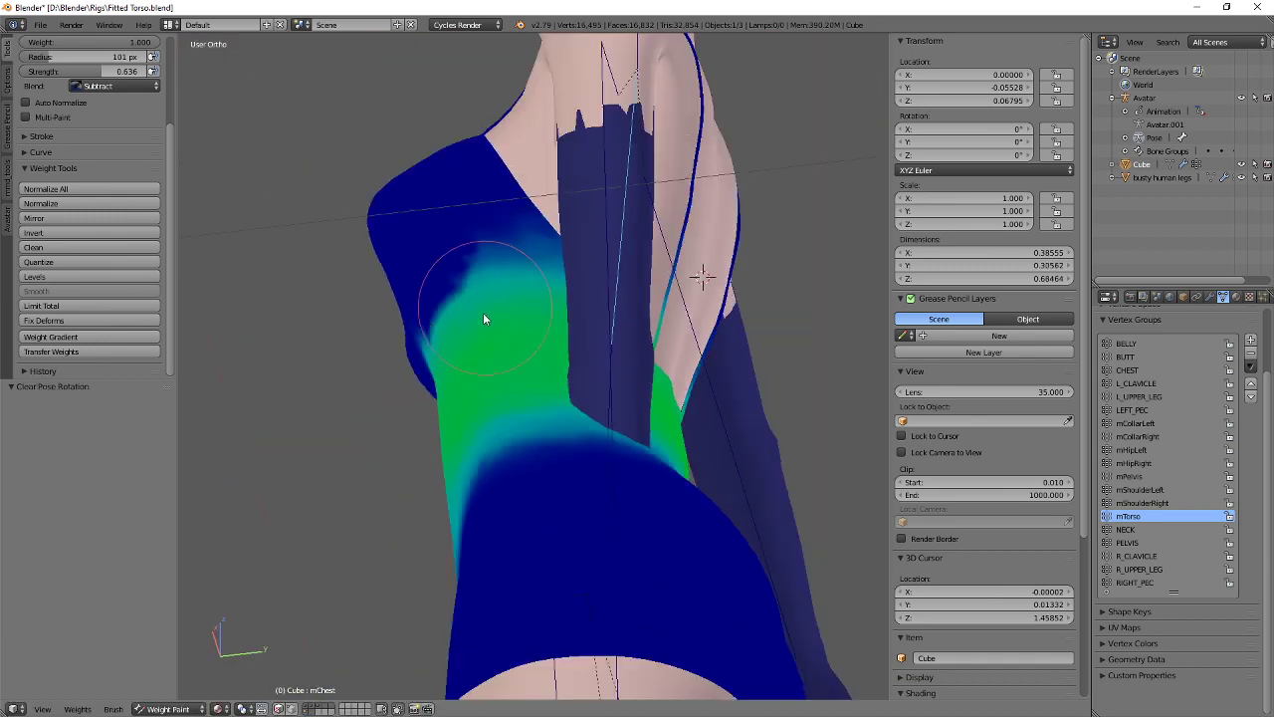
Set the weight brush blend to Blur and smooth the jagged upper edge of the mTorso weights under the bust.
middle_click_drag(483, 312, 582, 378)
left_click(117, 86)
left_click(116, 162)
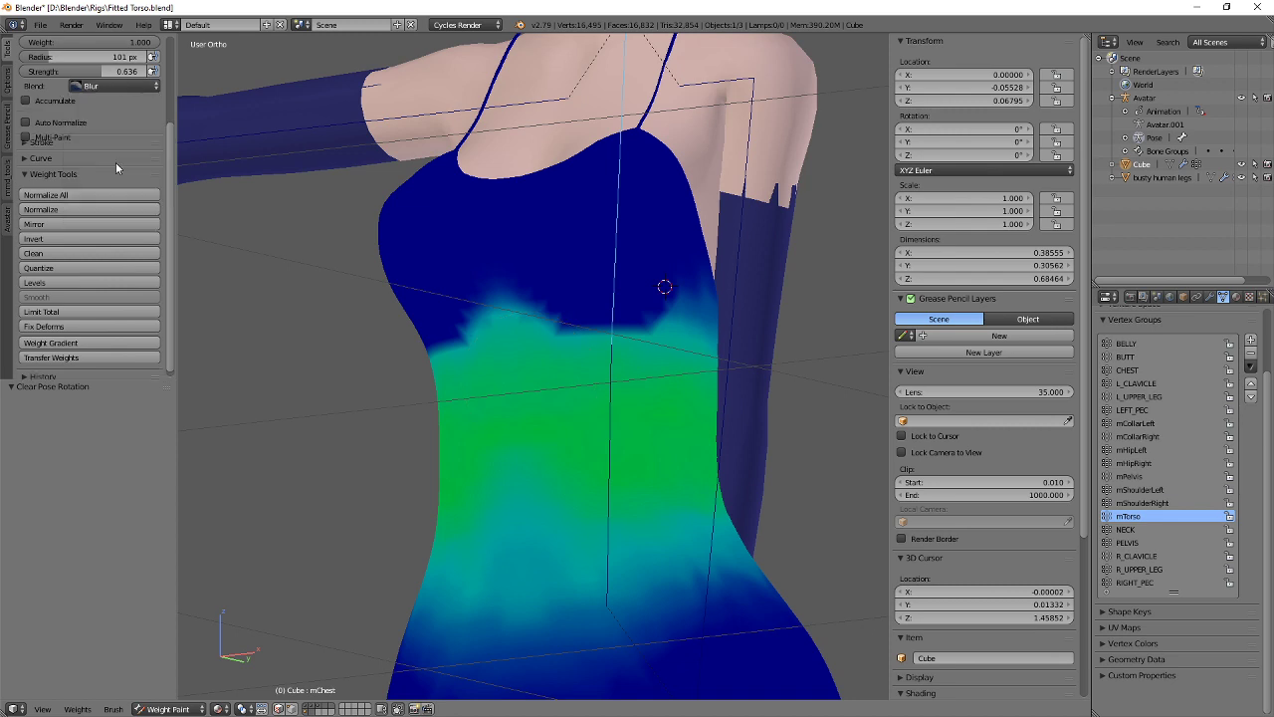
scroll(580, 445, "up", 4)
scroll(528, 428, "up", 3)
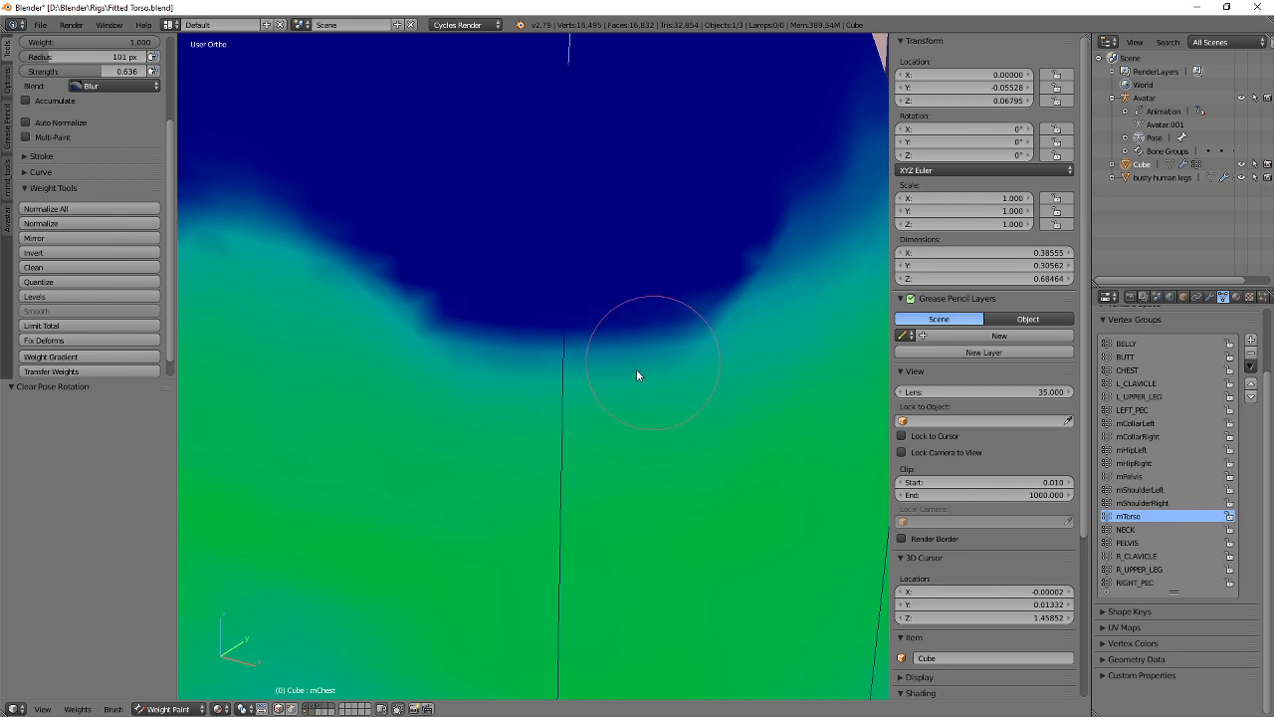
mouse_move(777, 311)
middle_mouse_down("shift")
mouse_move(663, 378)
mouse_move(643, 327)
middle_mouse_up("shift")
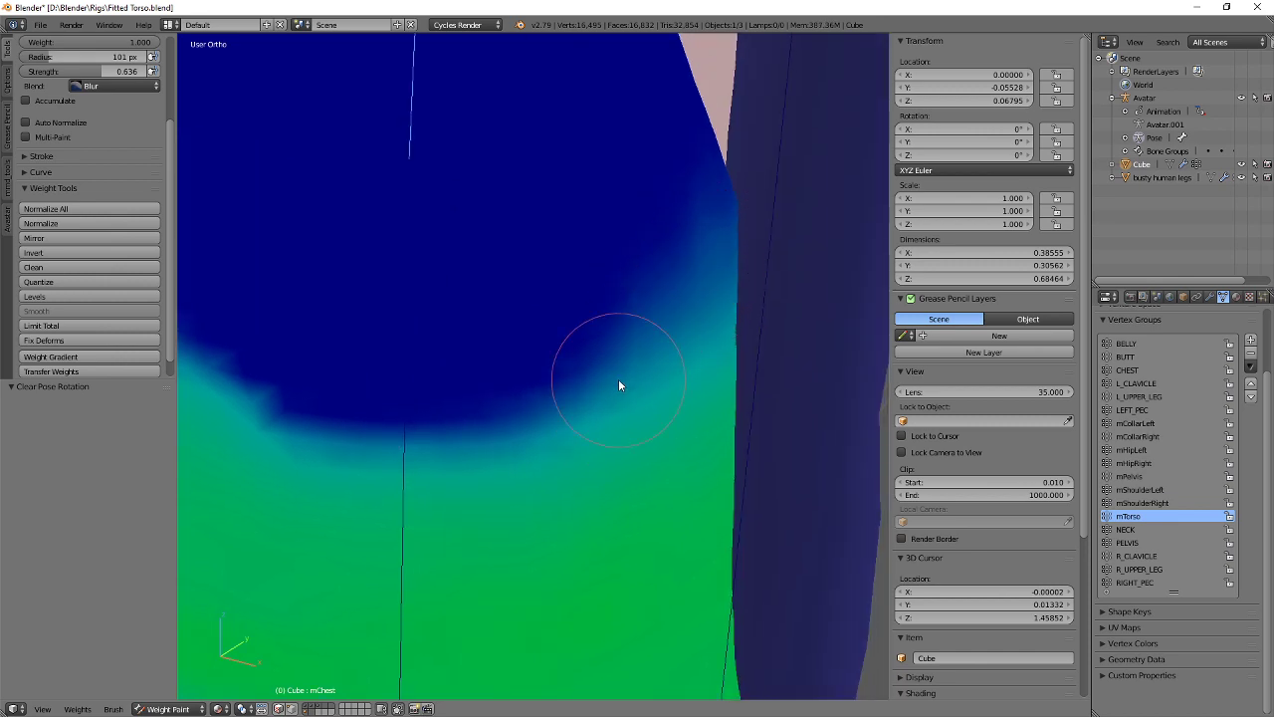
middle_click_drag(300, 514, 559, 470, "shift")
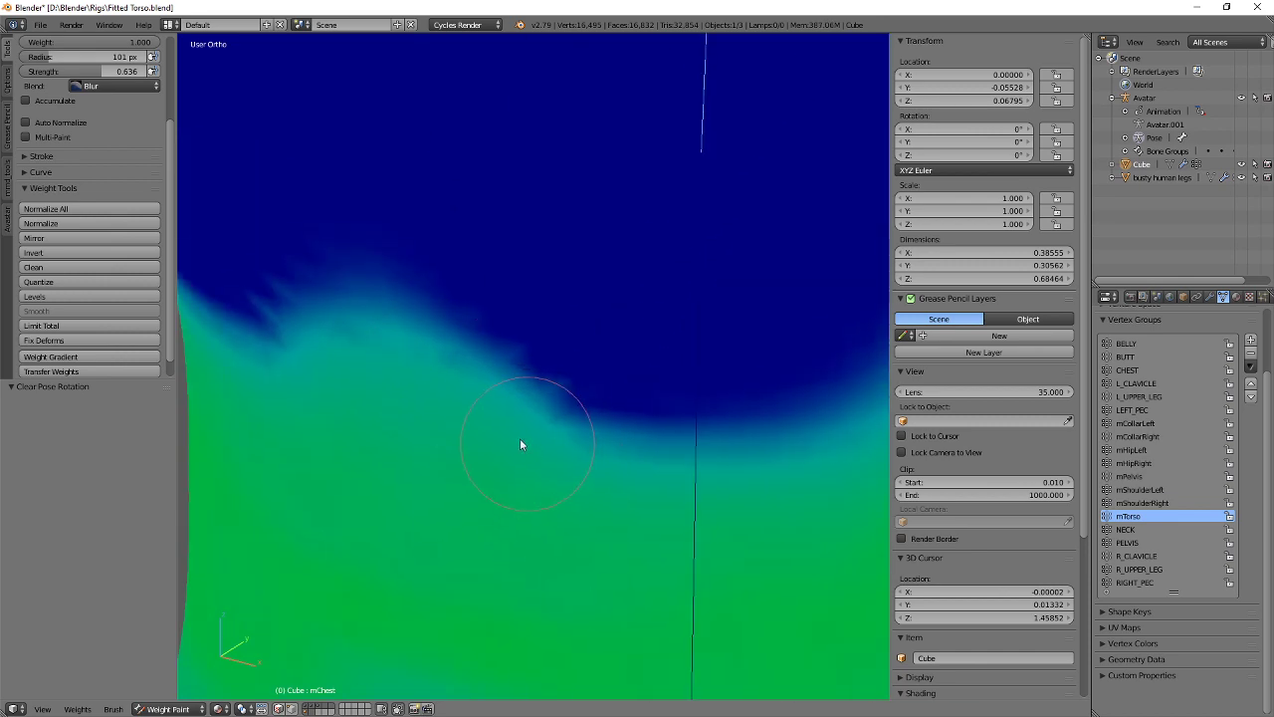
left_click_drag(520, 445, 601, 488)
left_click_drag(535, 445, 512, 429)
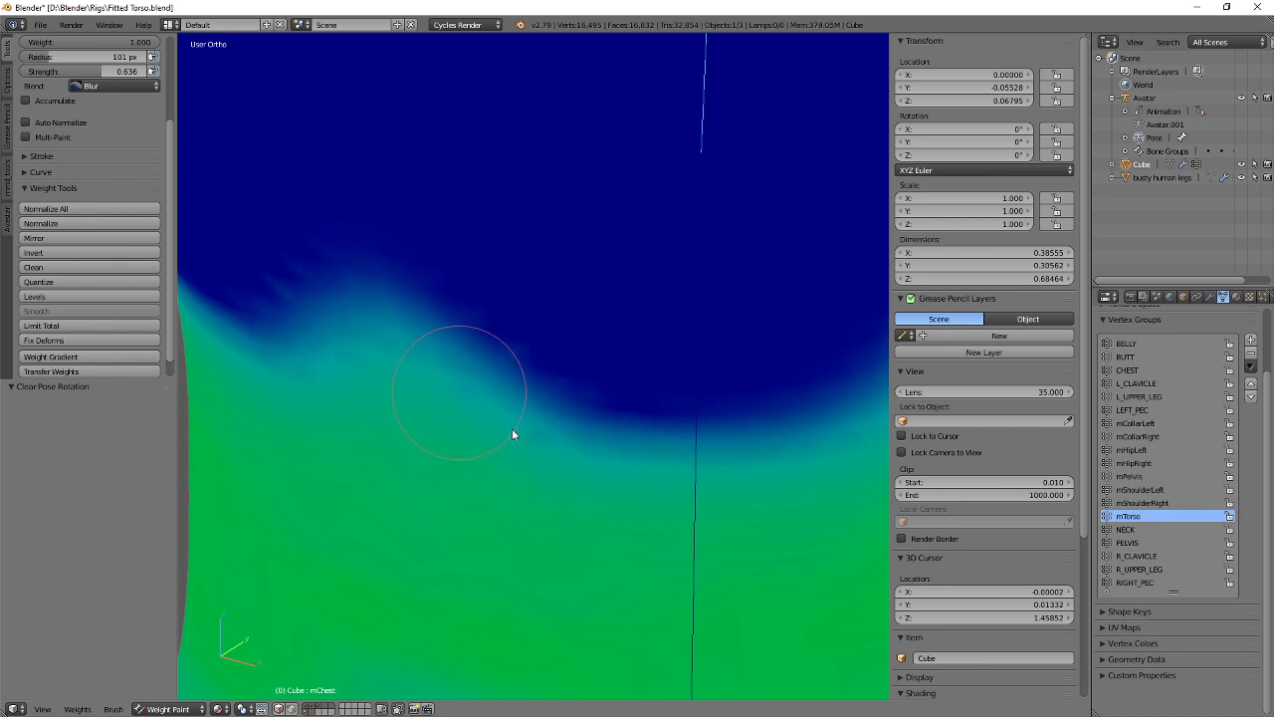
Bend the mChest bone about X again to examine the smoothed area under the bust, and reset the bone's rotation.
scroll(588, 412, "down", 4)
mouse_move(588, 412)
middle_mouse_down()
mouse_move(471, 332)
mouse_move(447, 278)
middle_mouse_up()
key("r")
key("x")
left_click(537, 128)
key("r")
key("x")
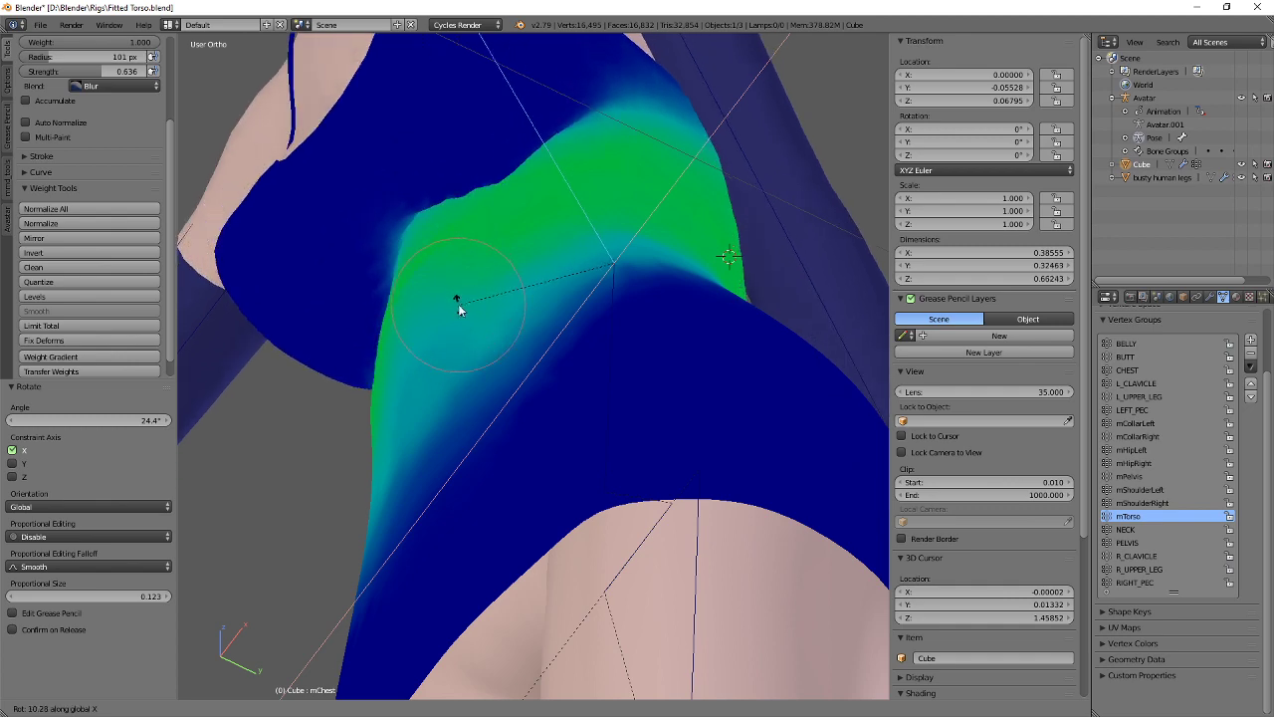
left_click(462, 306)
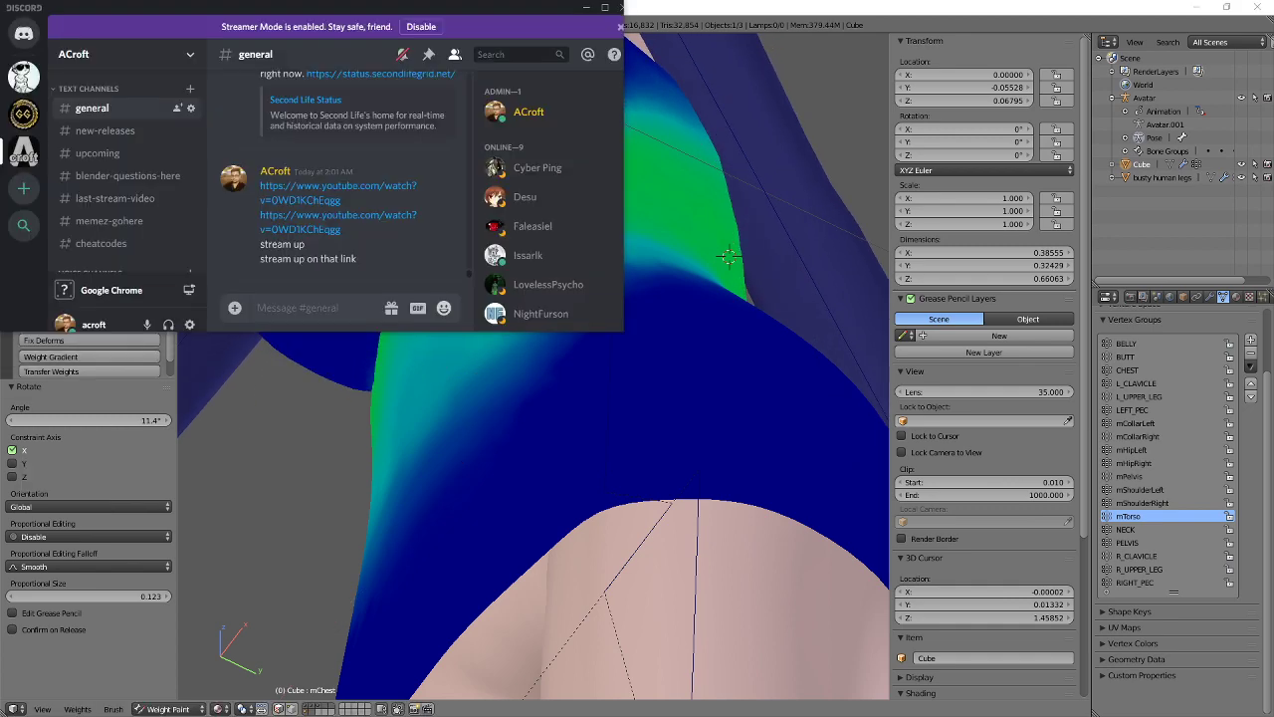
left_click_drag(257, 9, 0, 248)
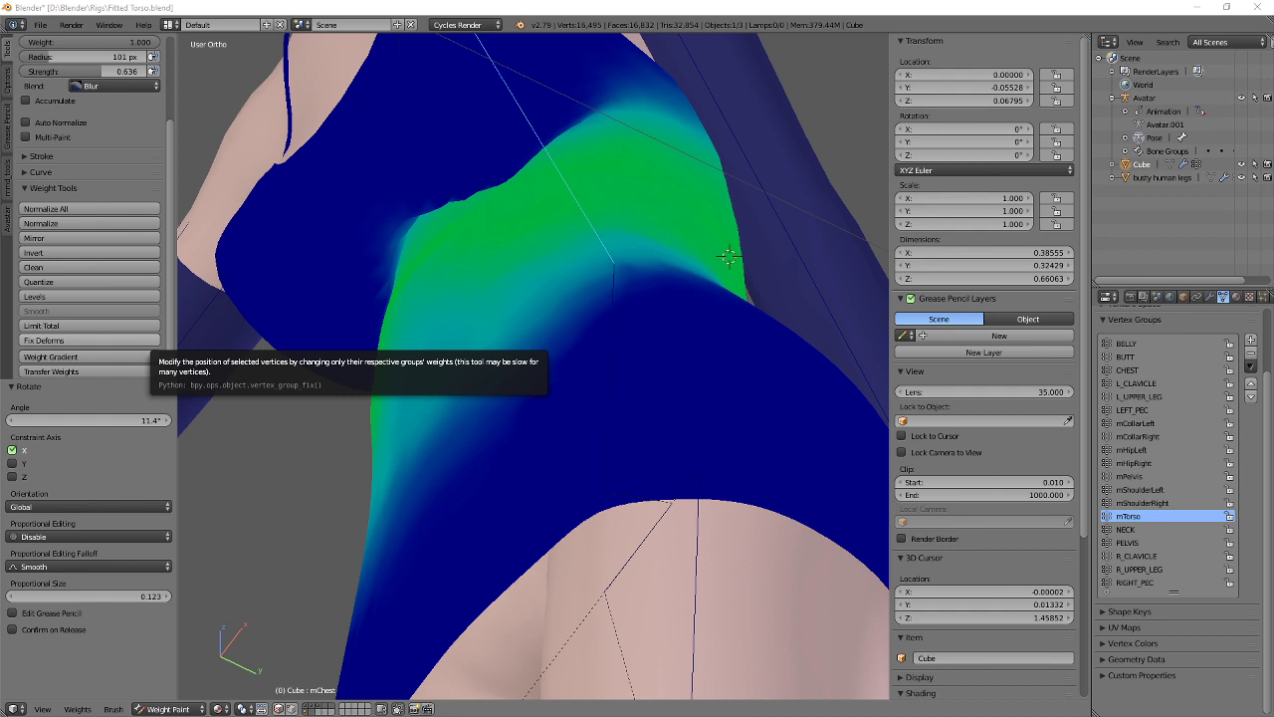
scroll(497, 338, "down", 3)
left_click_drag(0, 0, 0, 0)
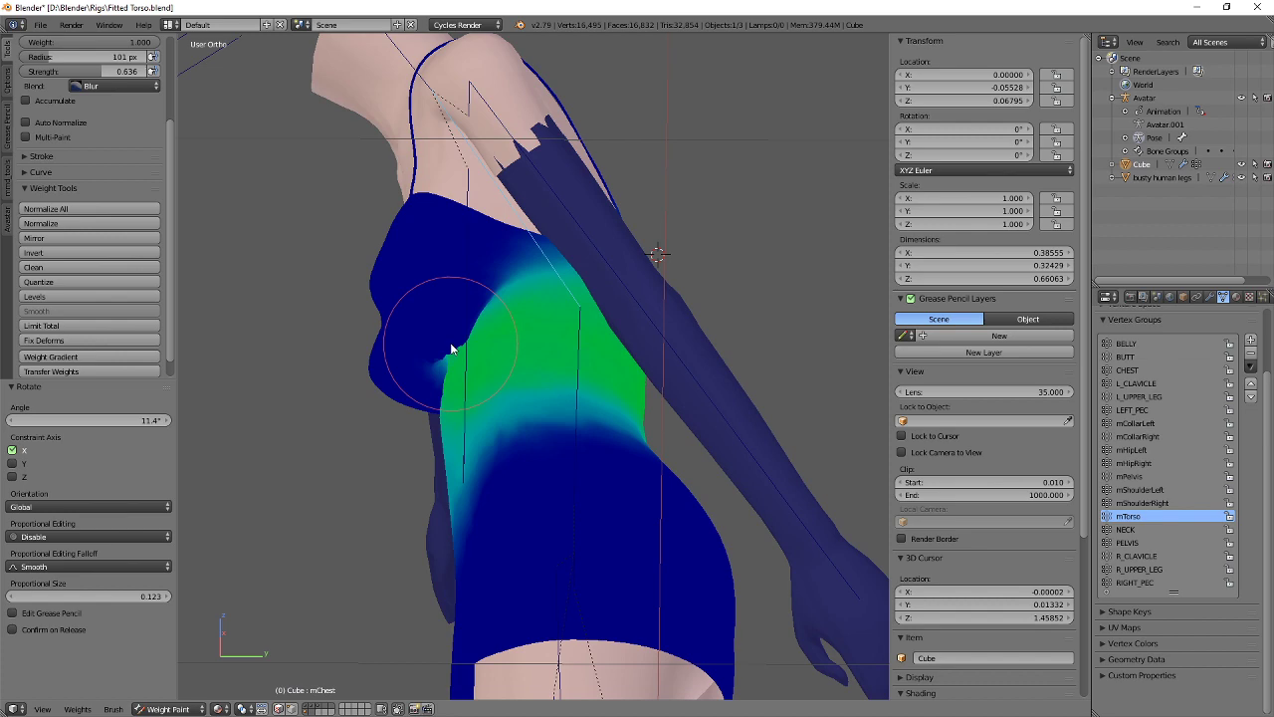
key("alt+r")
Put the armature in Pose Mode, select the mShoulderLeft bone and clear its rotation.
scroll(633, 353, "down", 1)
middle_click_drag(627, 350, 649, 369)
key("ctrl+Tab")
right_click(640, 170)
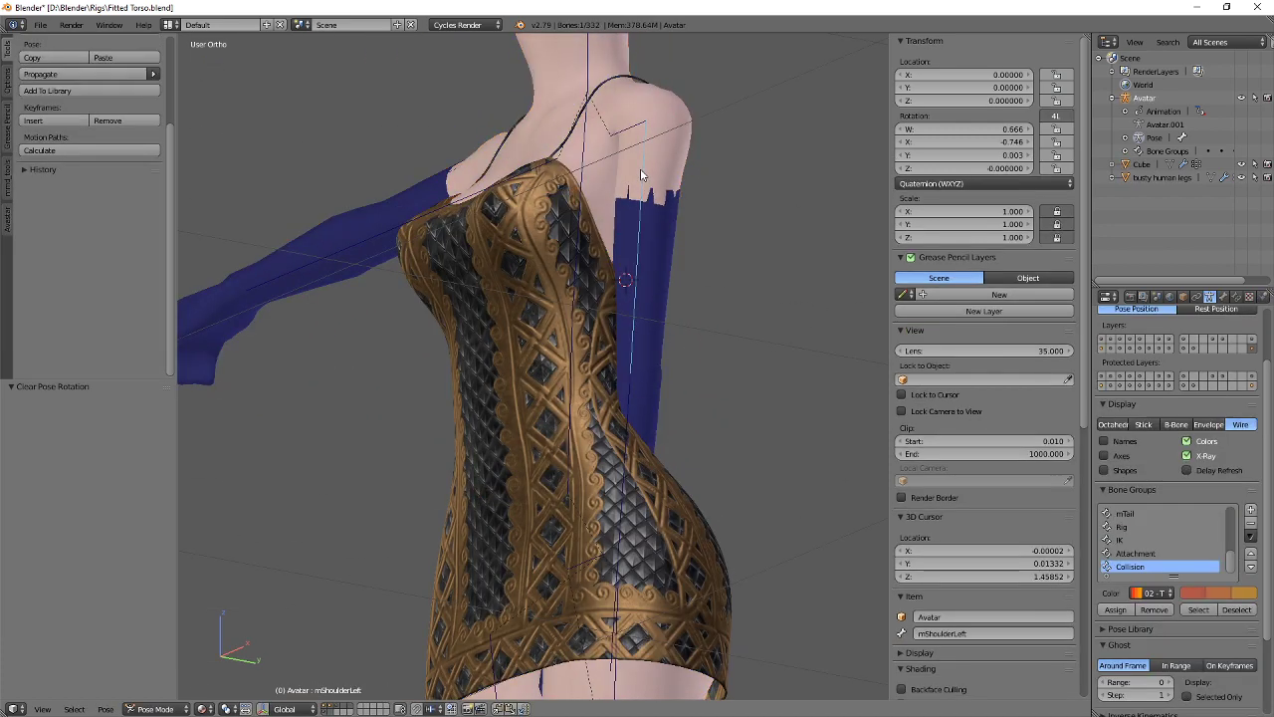
key("alt+r")
Select the dress and return it to Object Mode.
key("ctrl+Tab")
right_click(546, 318)
key("ctrl+Tab")
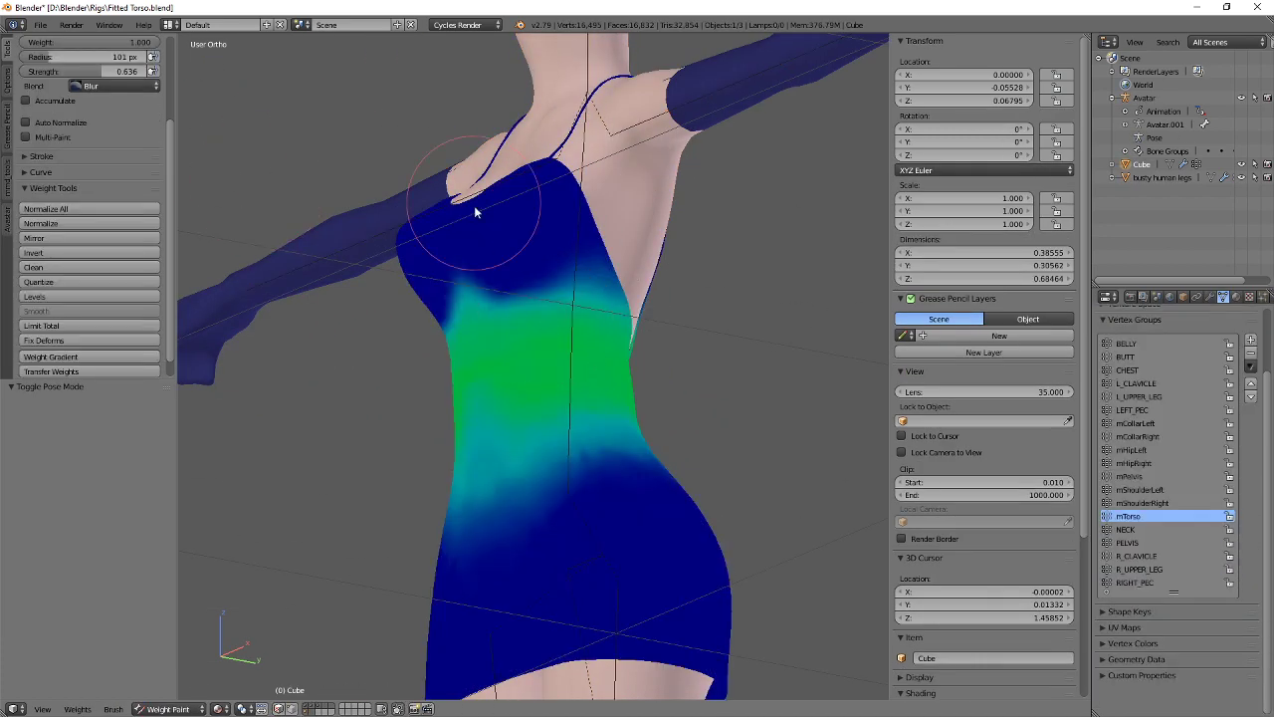
key("ctrl+Tab")
middle_click_drag(418, 177, 394, 189)
scroll(449, 233, "up", 3)
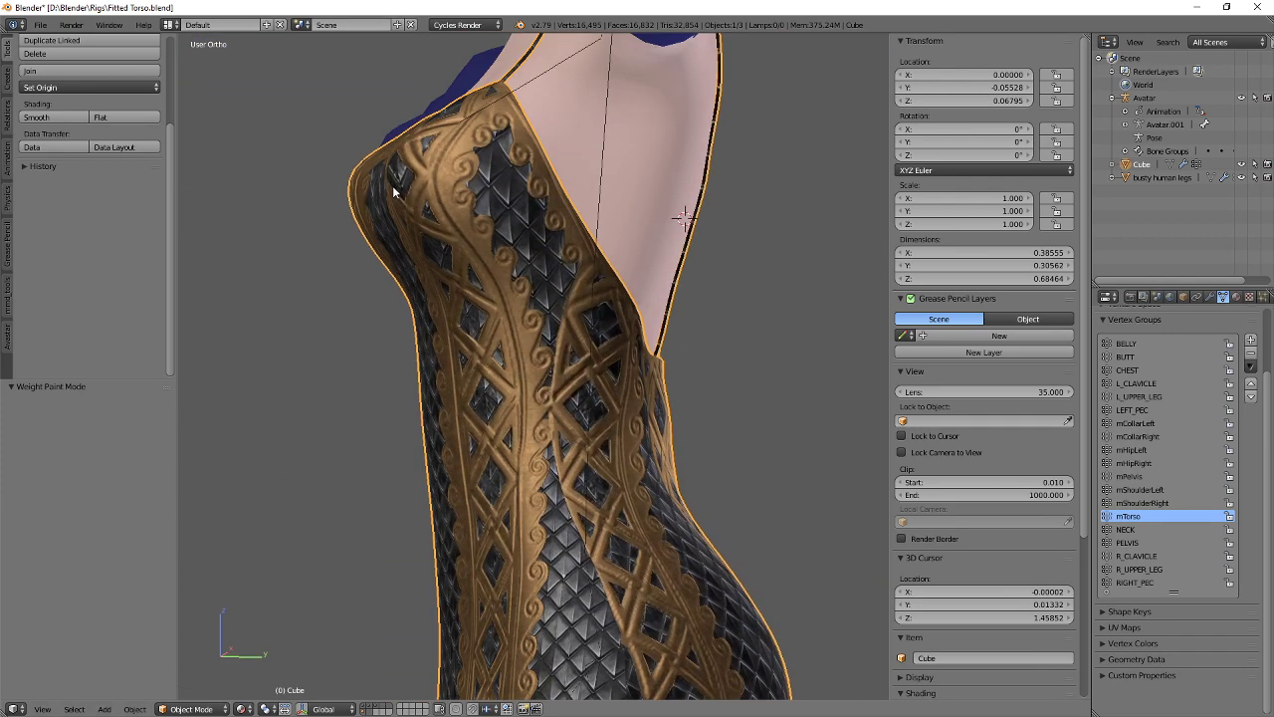
middle_click_drag(453, 129, 446, 375, "shift")
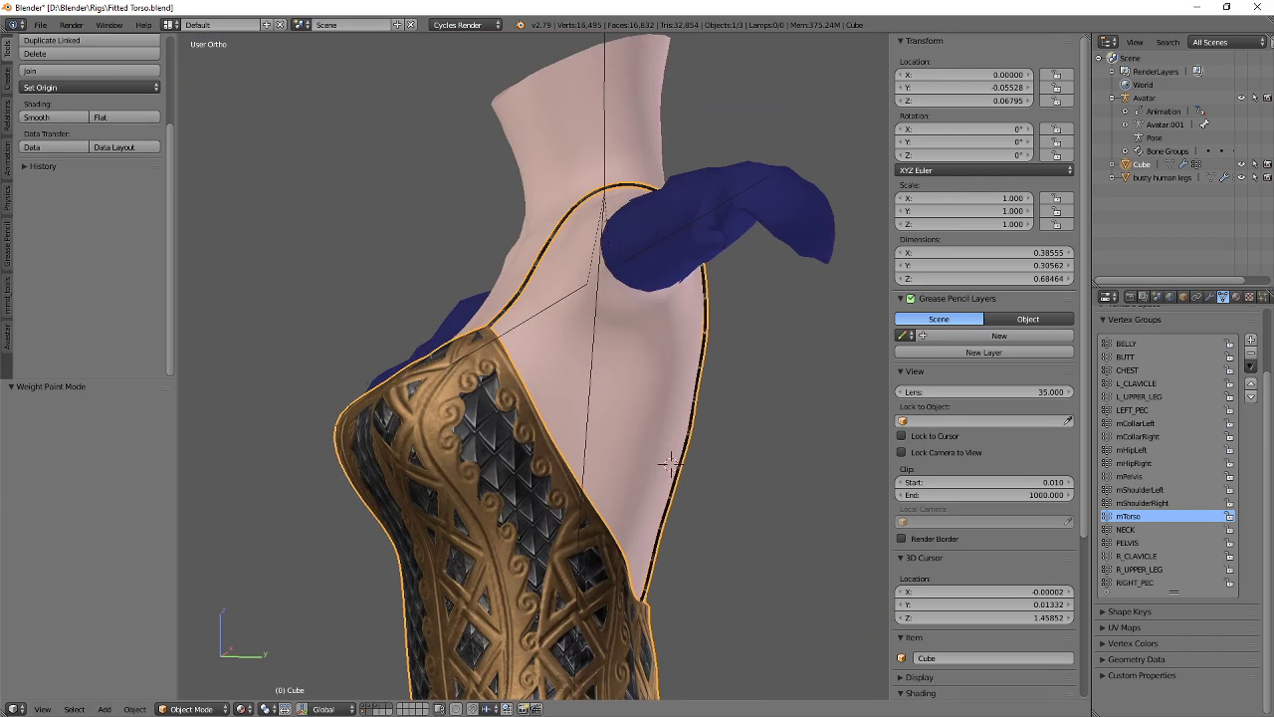
Export the dress as Collada (Avastar) (.dae) to the Storage (D:) drive and dismiss the export hints.
left_click(40, 24)
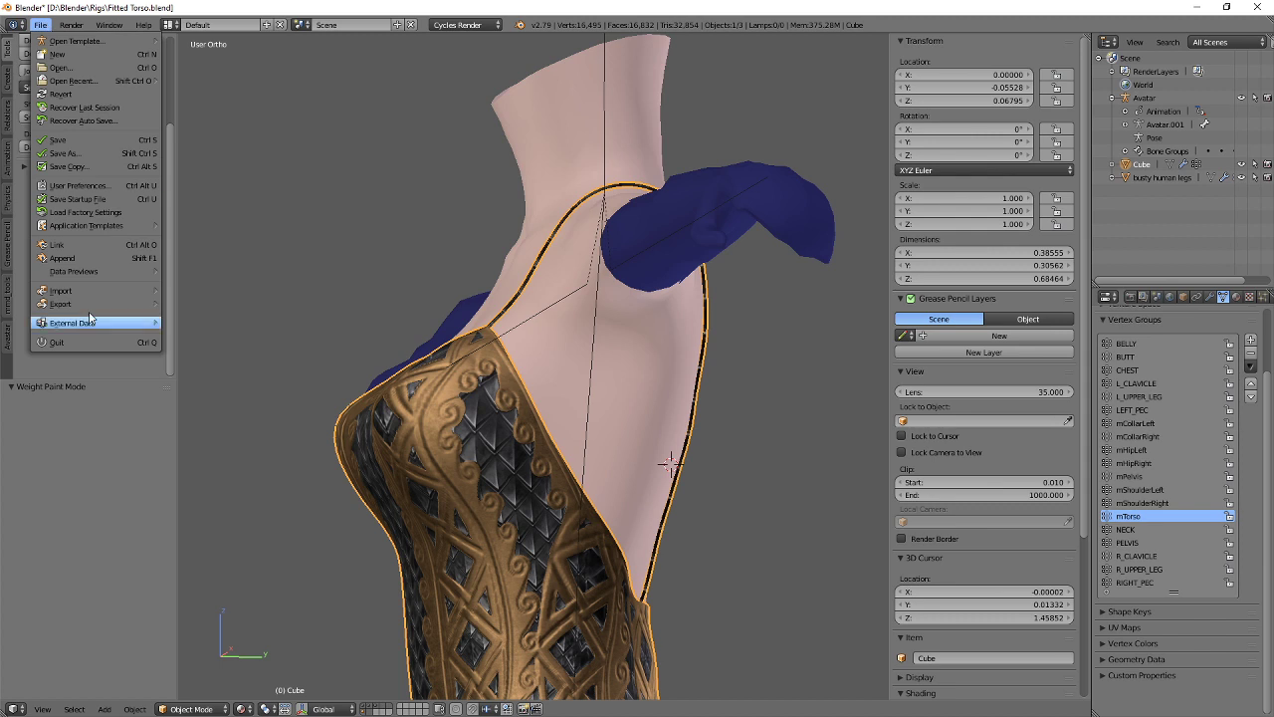
mouse_move(109, 303)
left_click(204, 298)
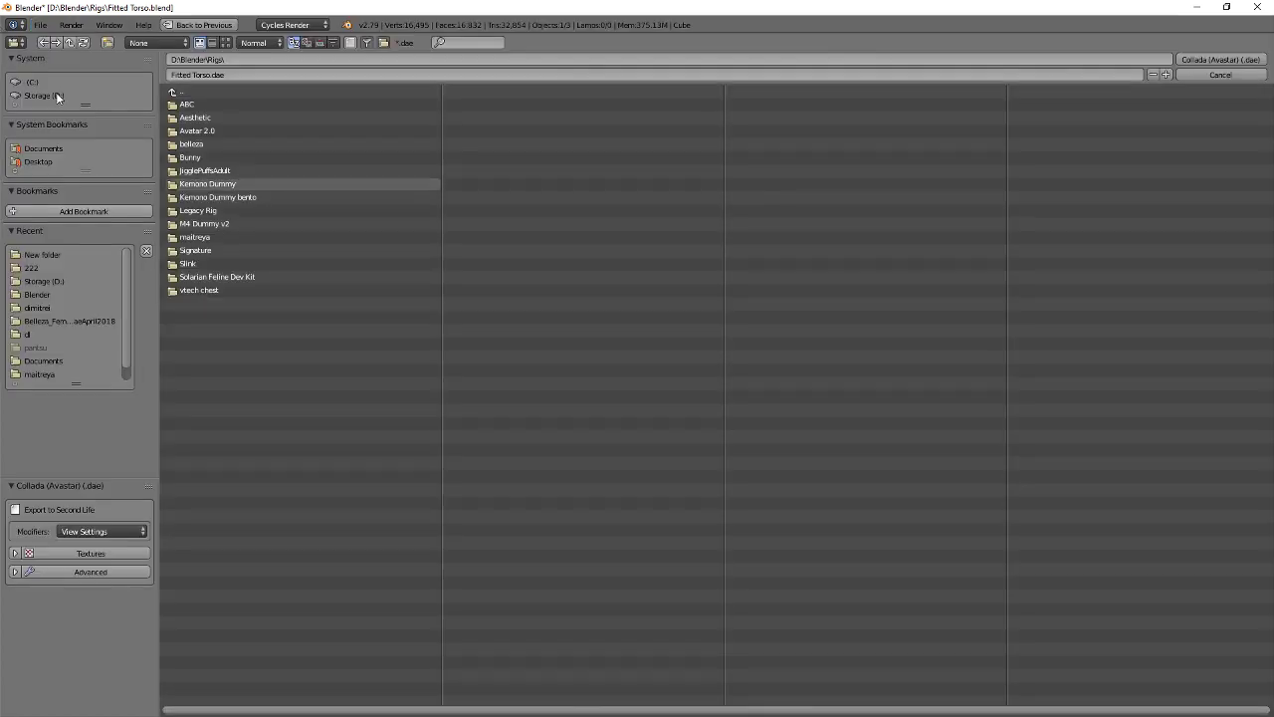
left_click(1205, 61)
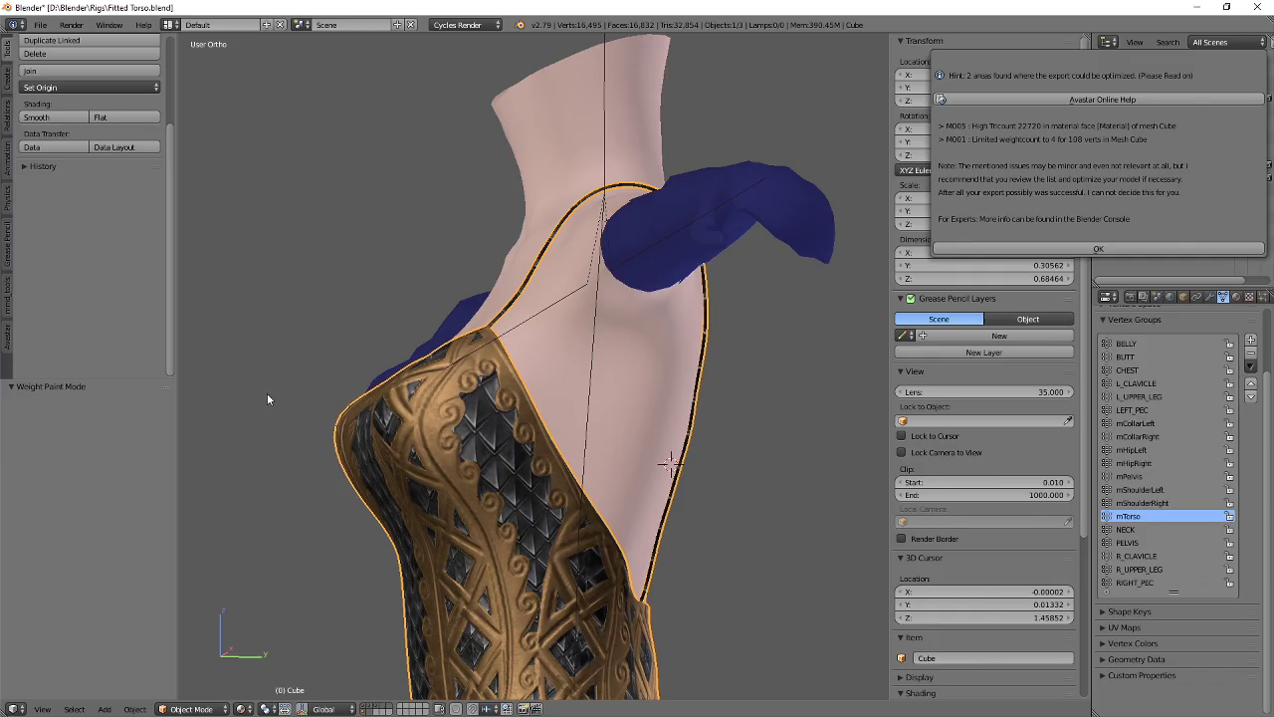
scroll(597, 329, "down", 2)
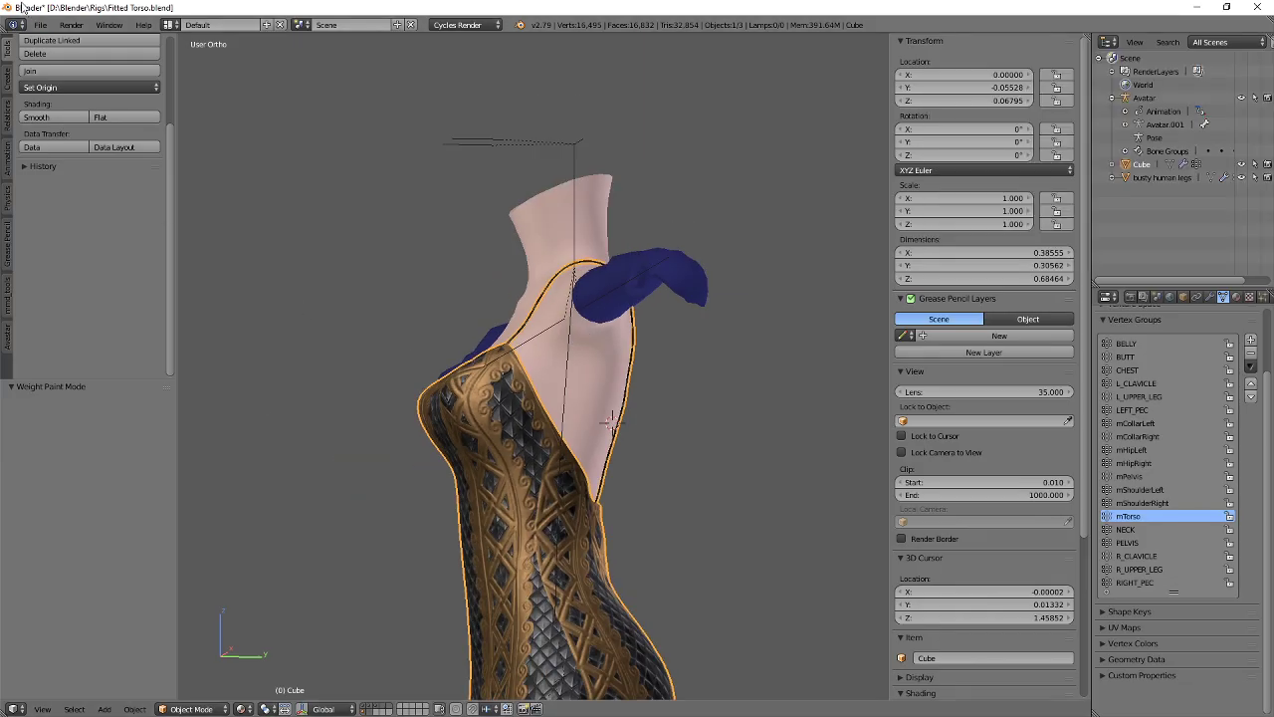
key("shift+d")
key("Escape")
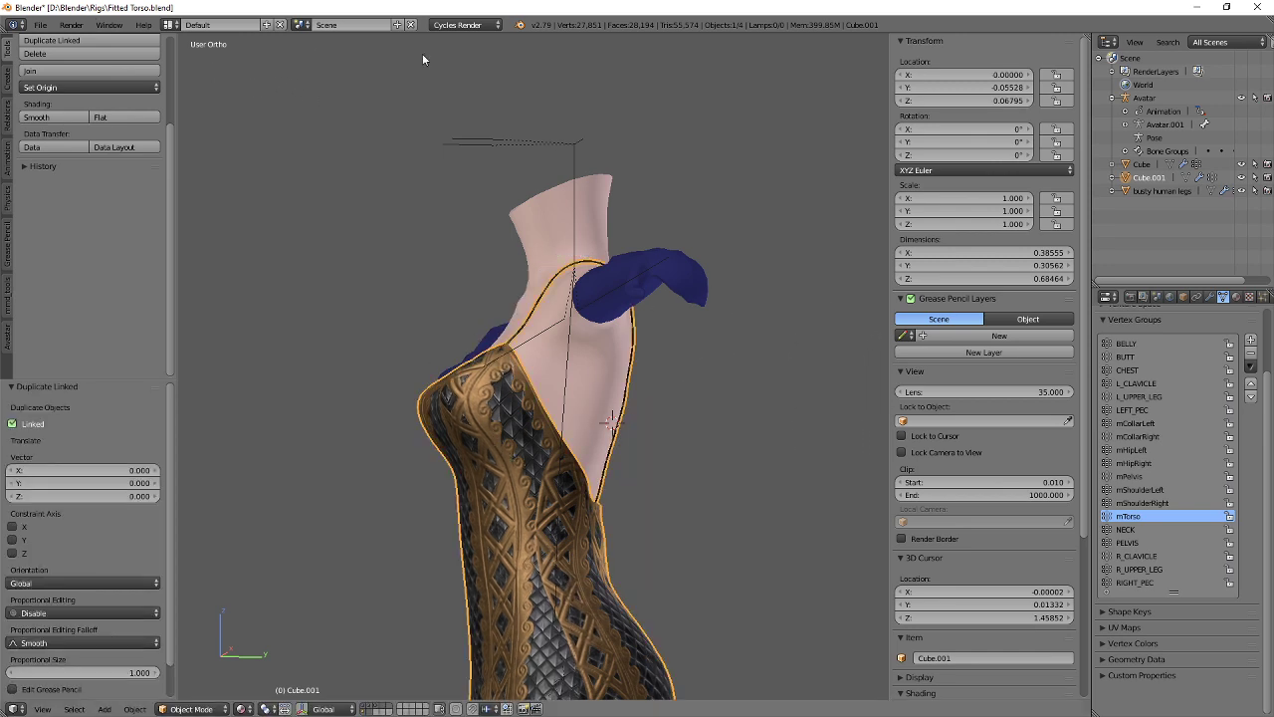
key("ctrl+z")
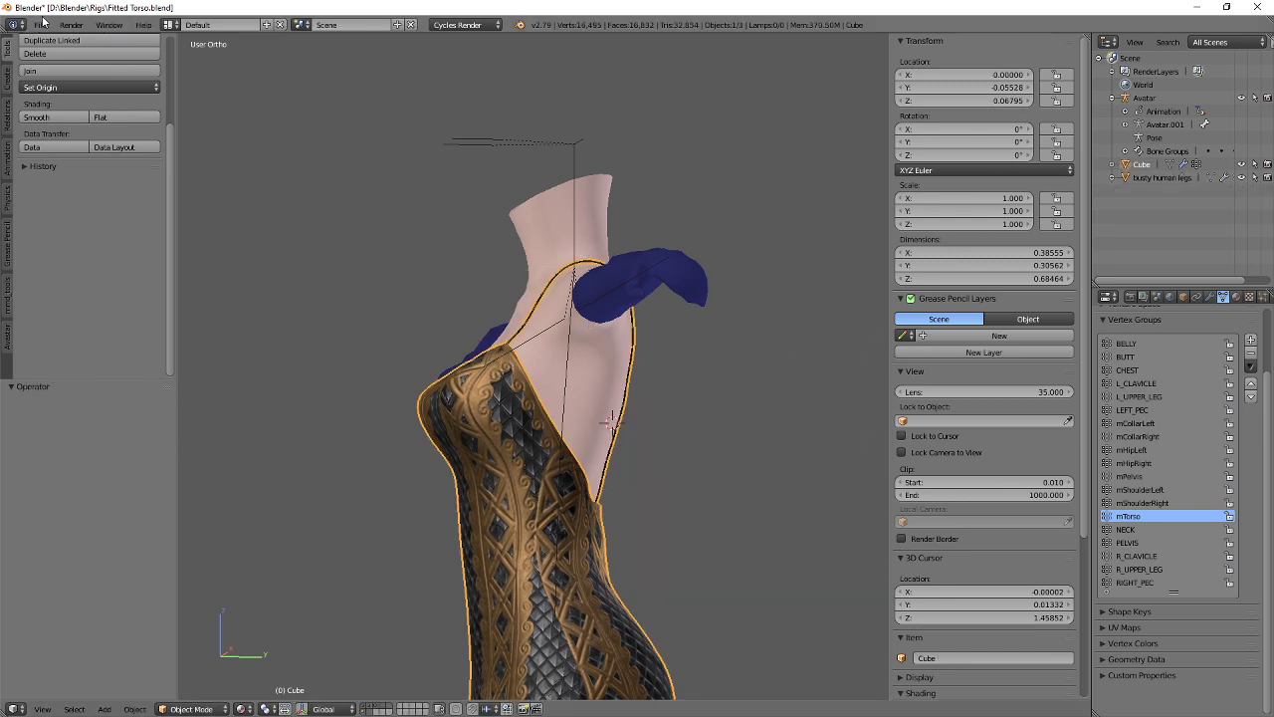
Save the scene with Save As as a Blender file.
left_click(42, 19)
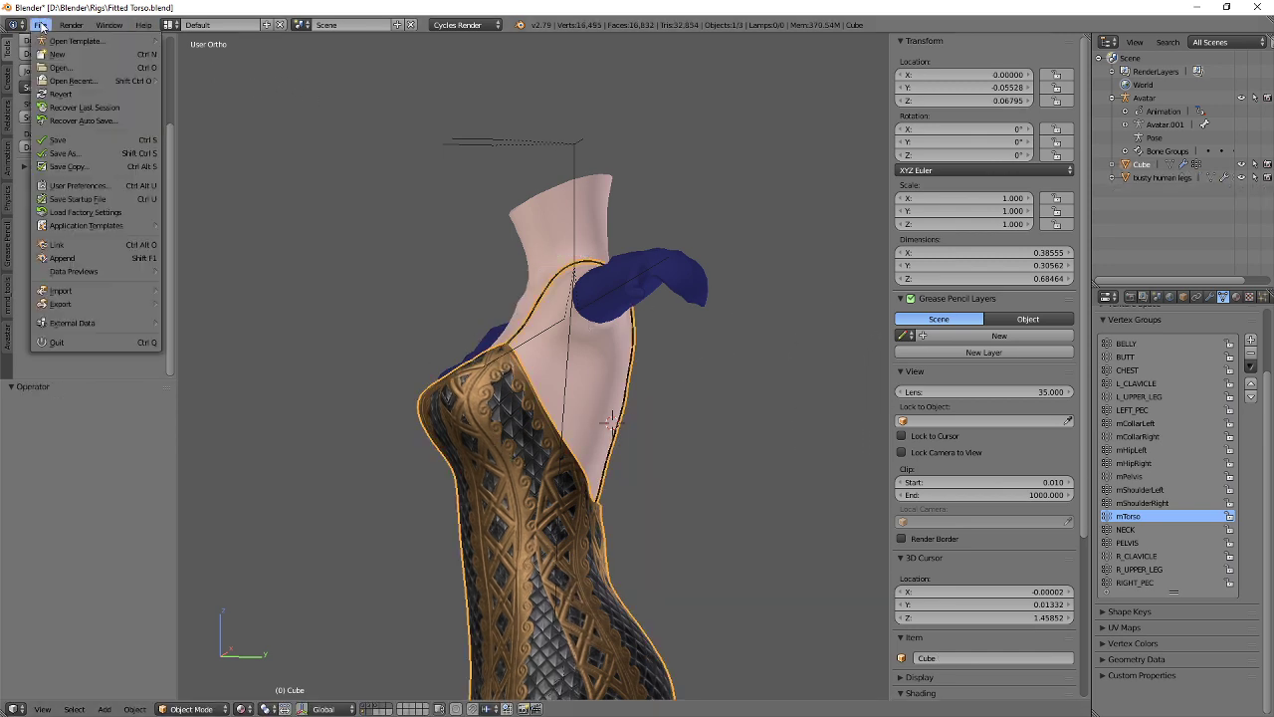
left_click(91, 156)
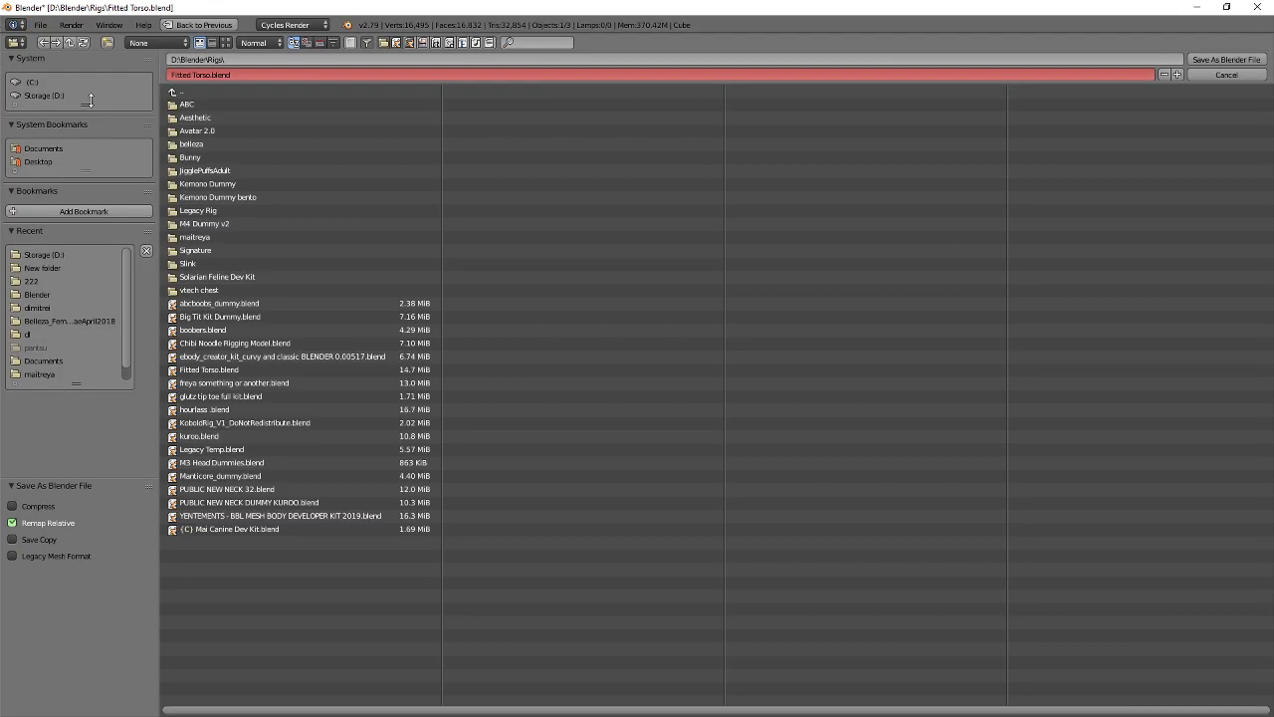
left_click(1224, 59)
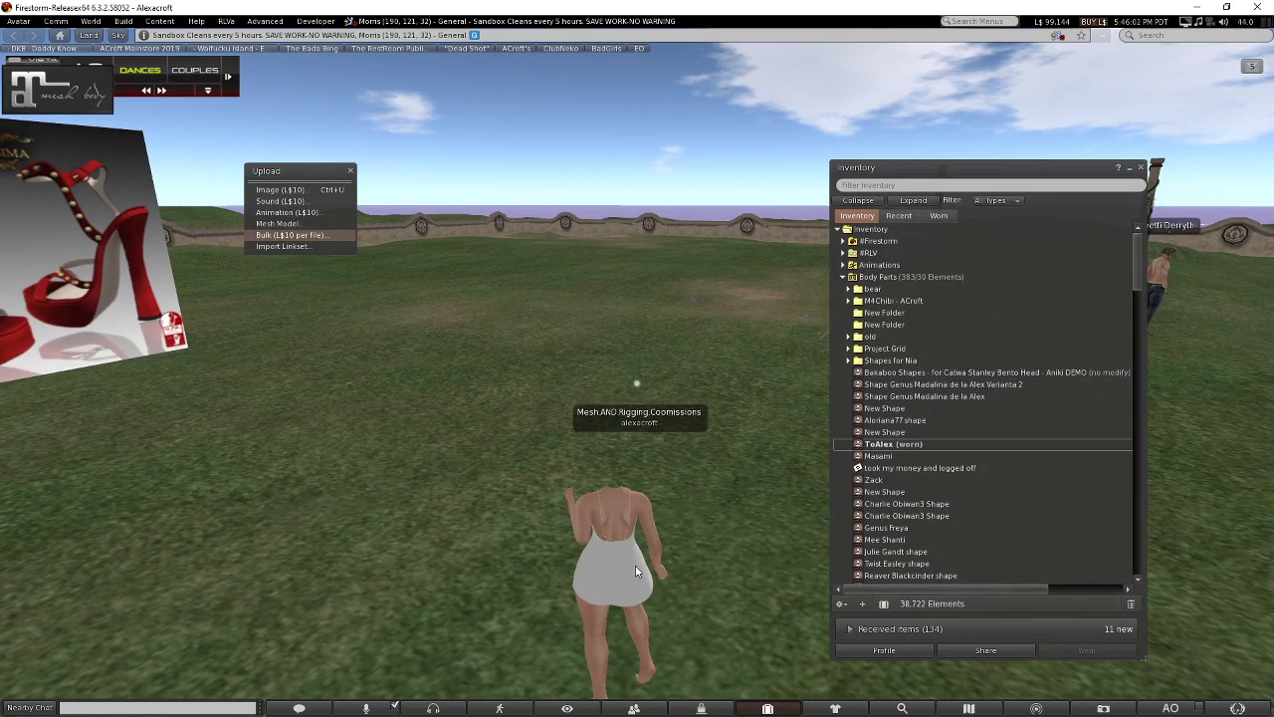
Switch to the Firestorm viewer and replace the avatar's current outfit with the saved Testing outfit.
right_click(637, 564)
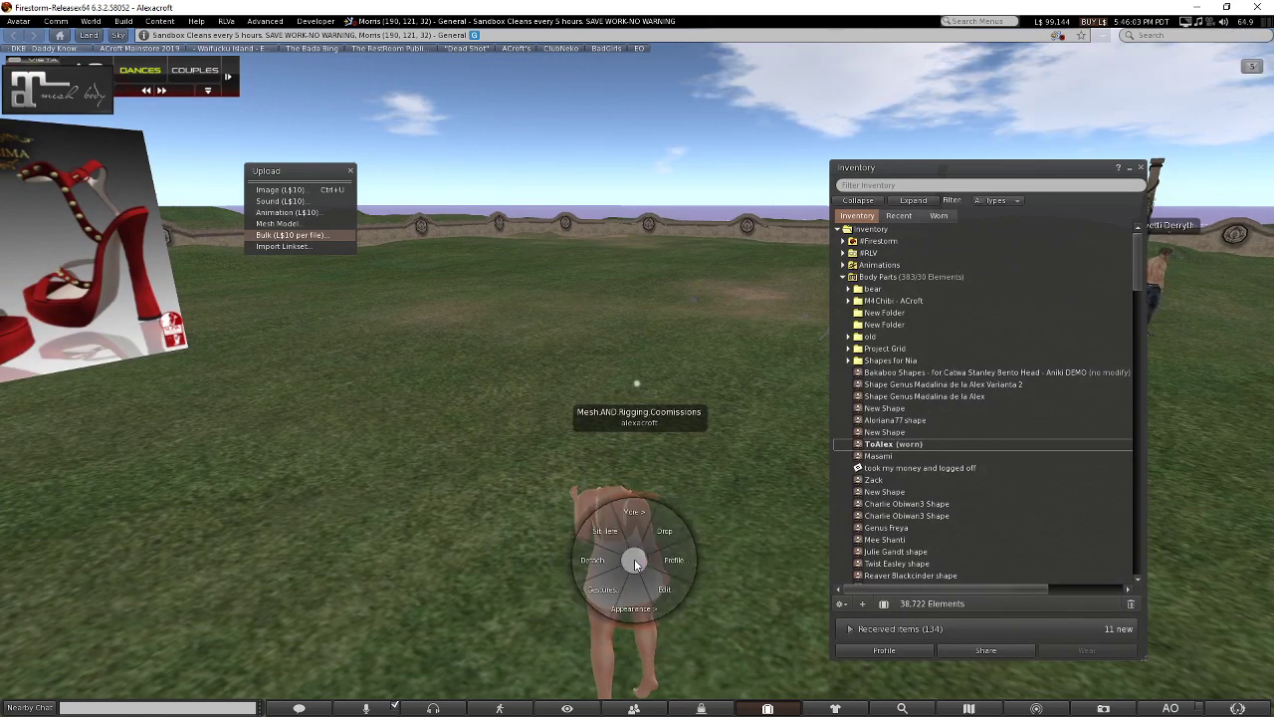
left_click(636, 565)
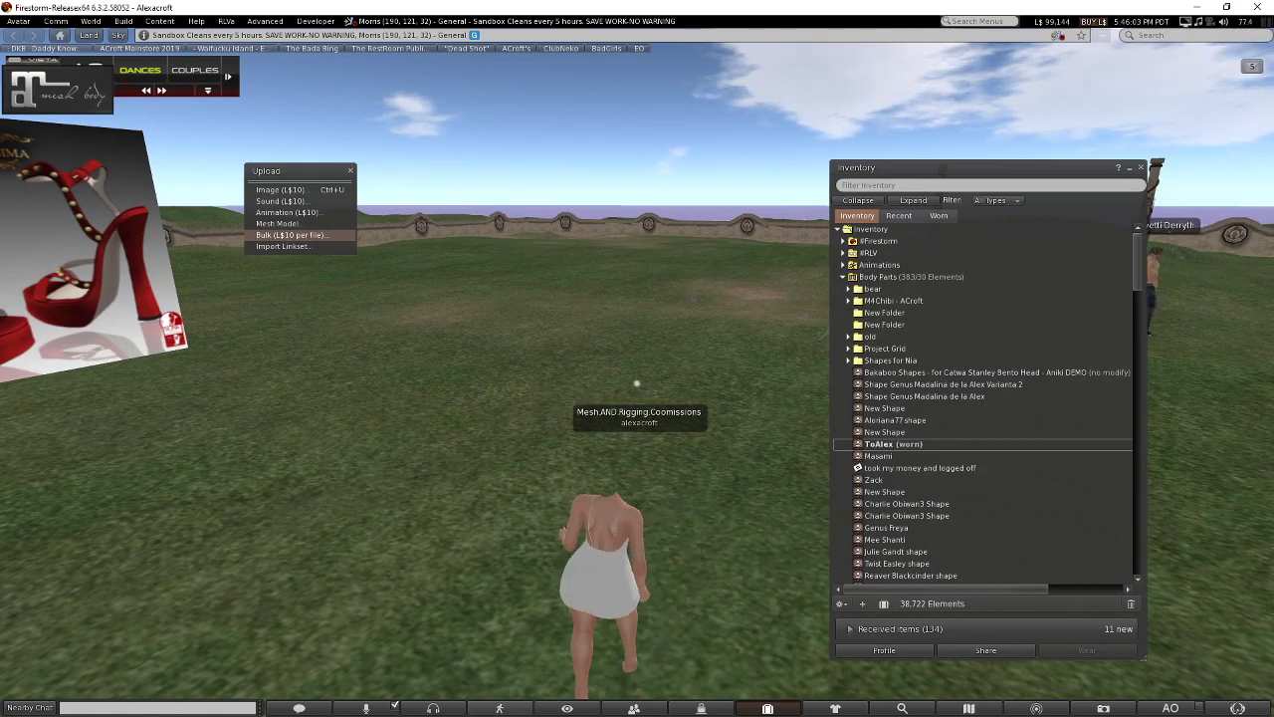
left_click(818, 708)
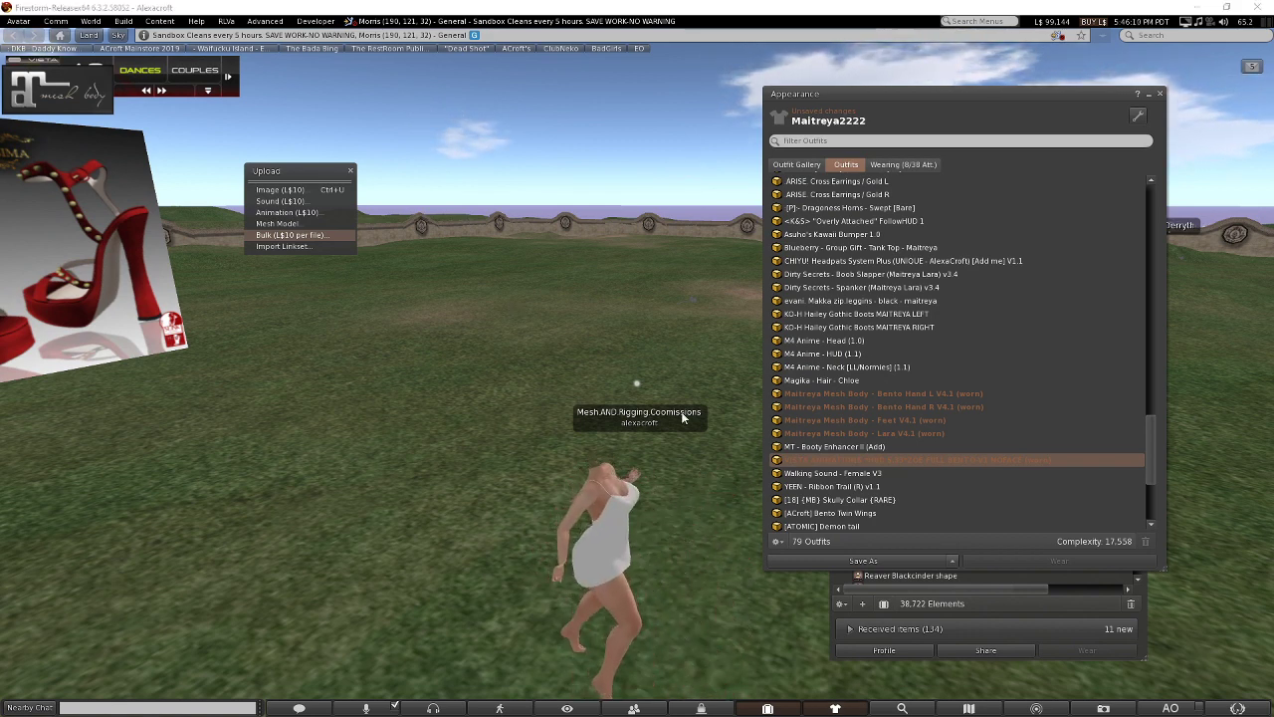
scroll(876, 204, "up", 4)
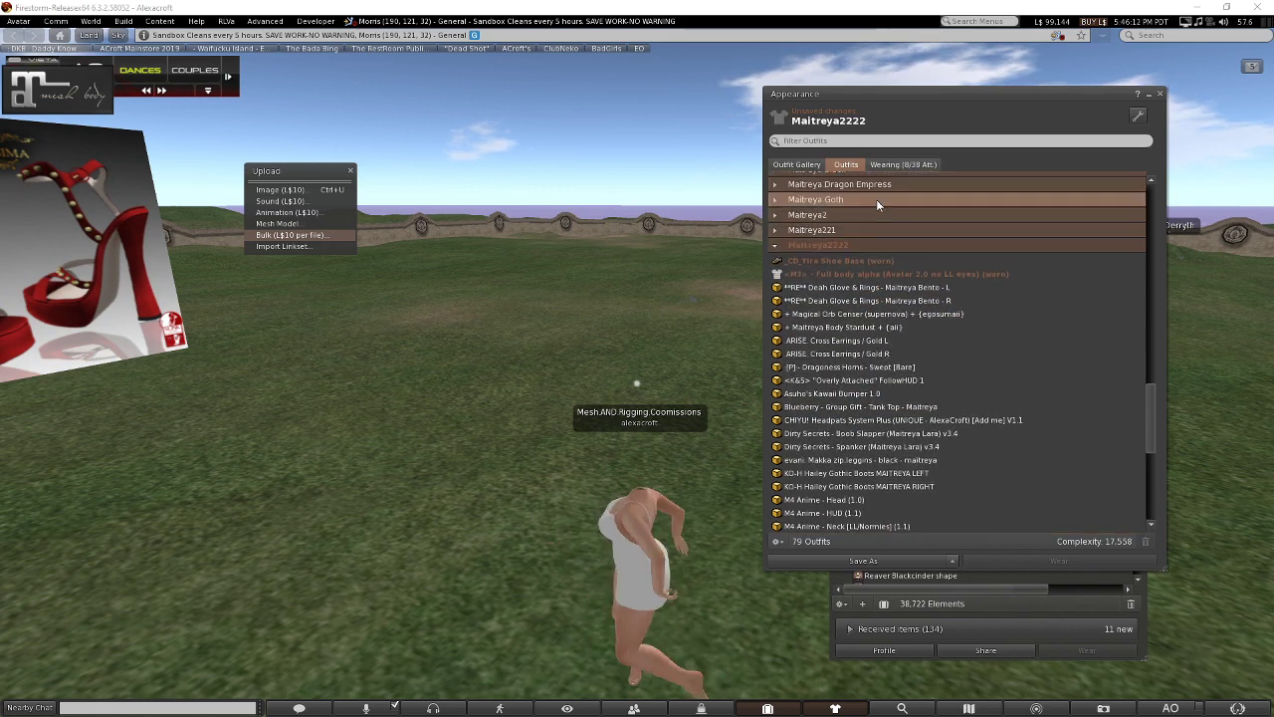
left_click(817, 244)
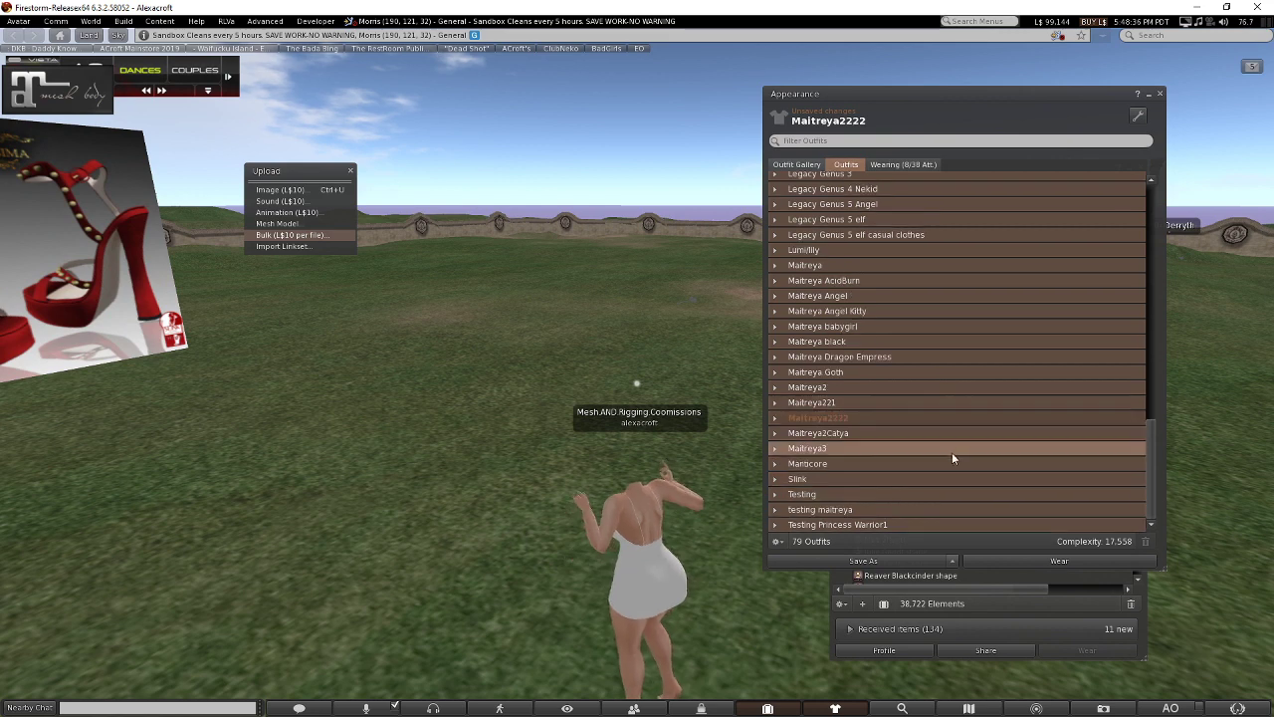
right_click(844, 491)
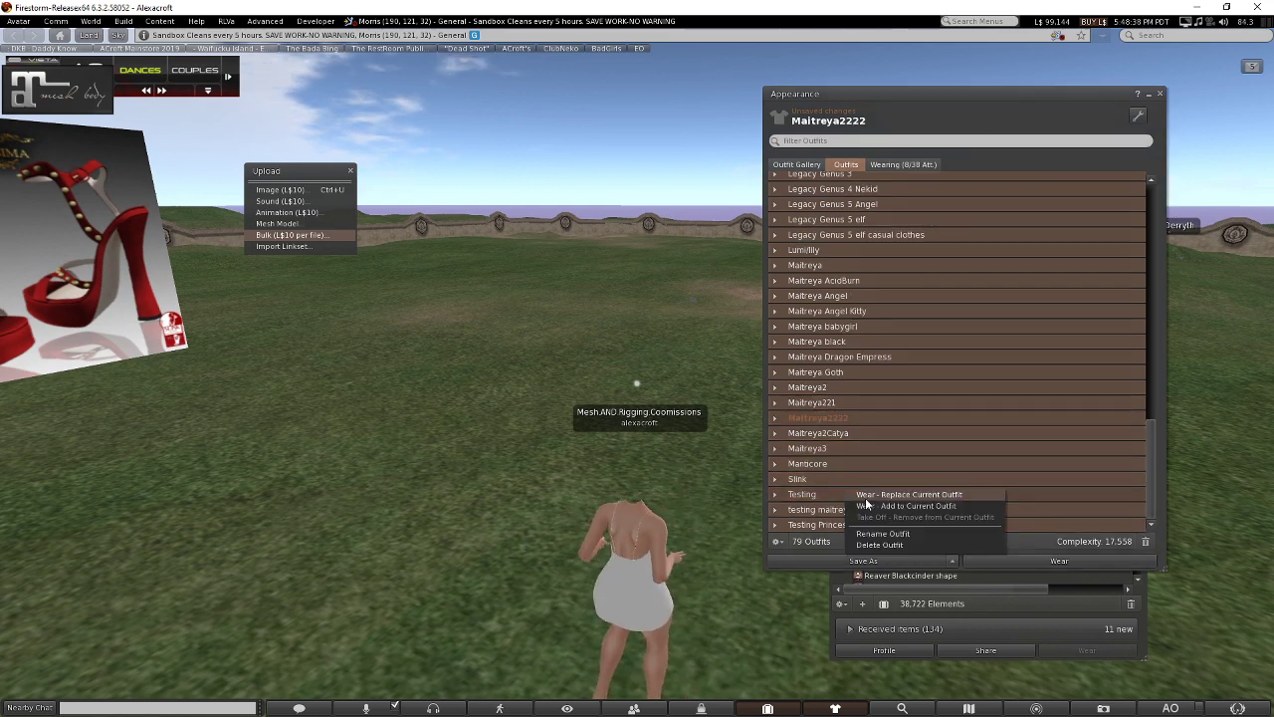
left_click(864, 496)
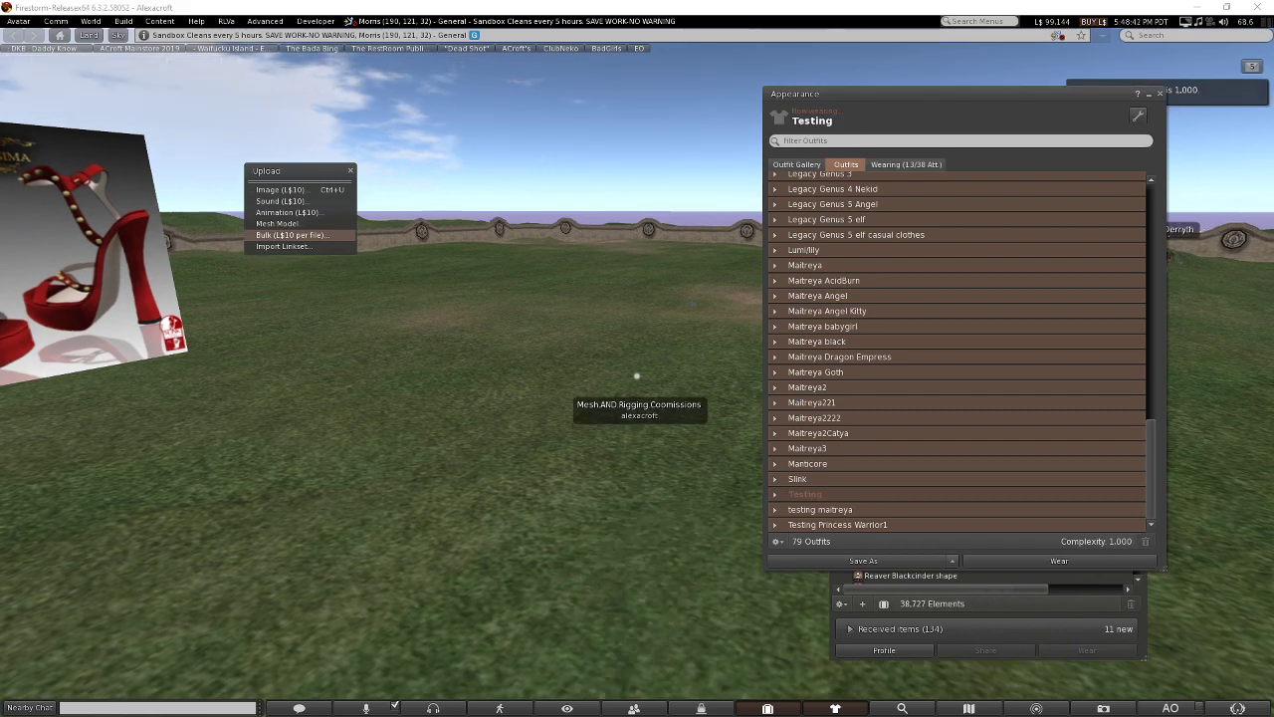
Detach the glutz kemono tip toes and the Stealthic - Paradox (Bento Fitted) hair from the worn items.
left_click(939, 165)
right_click(890, 242)
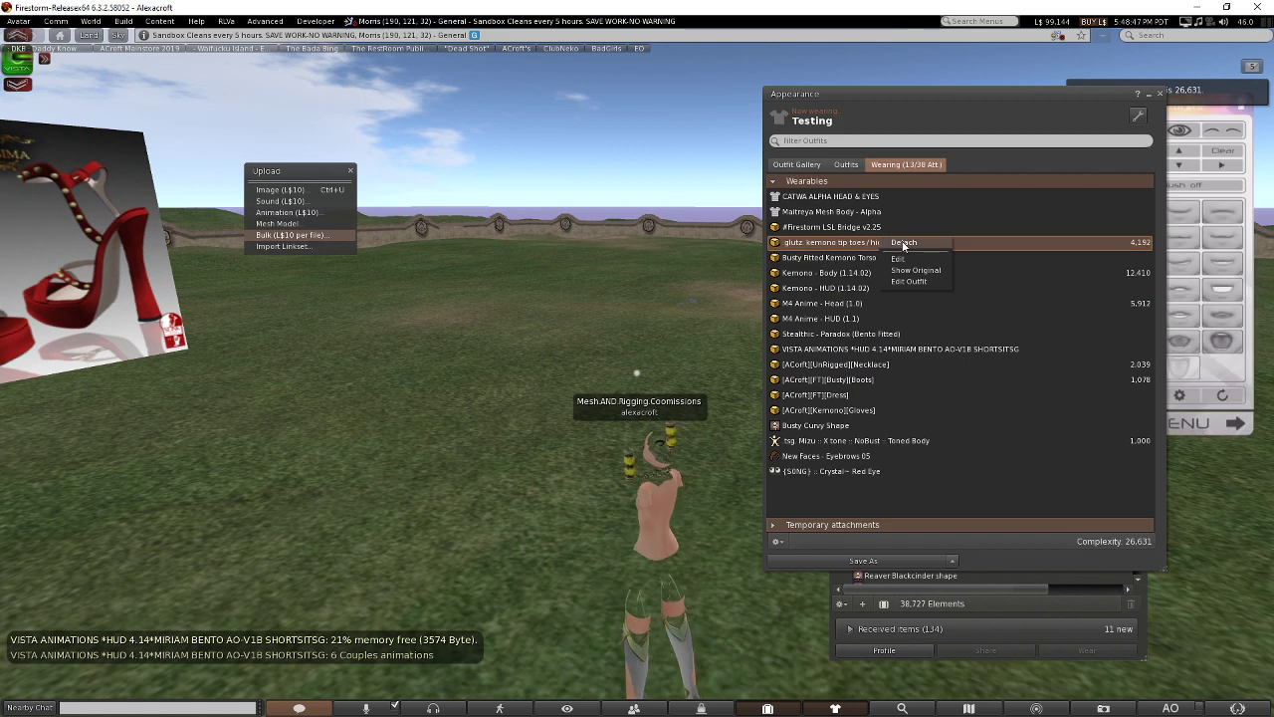
left_click(903, 242)
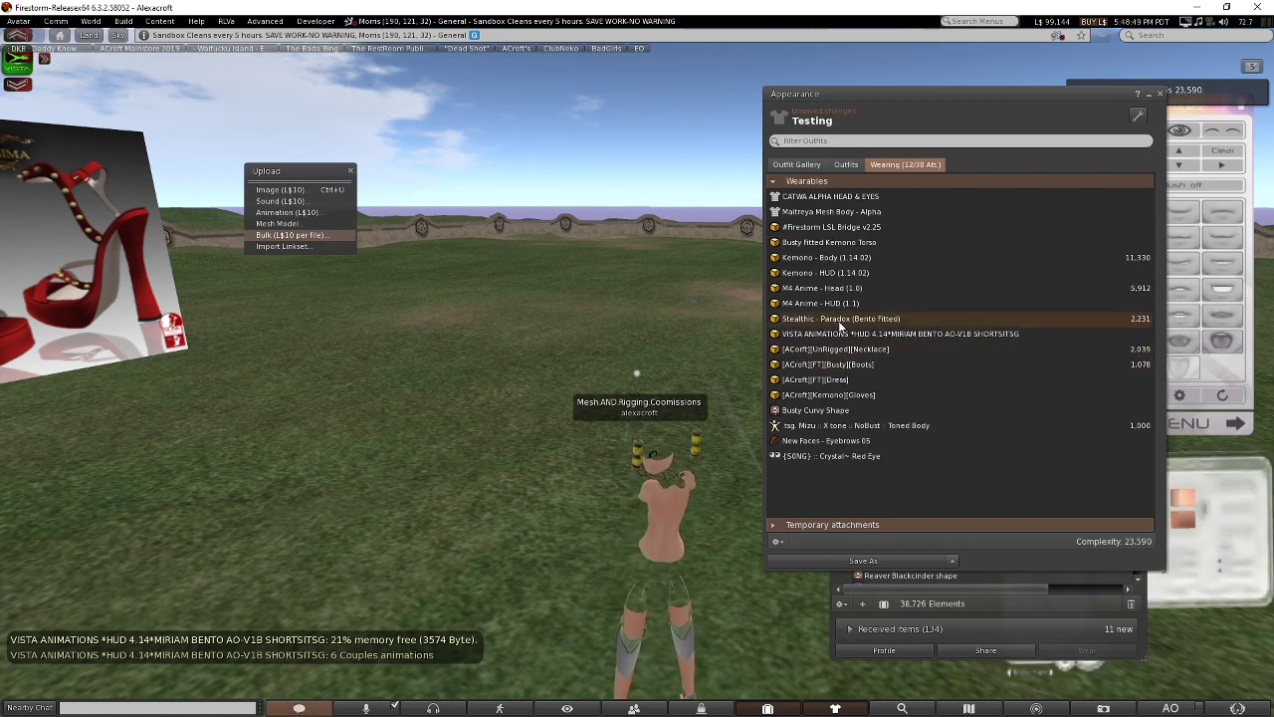
right_click(840, 320)
left_click(848, 325)
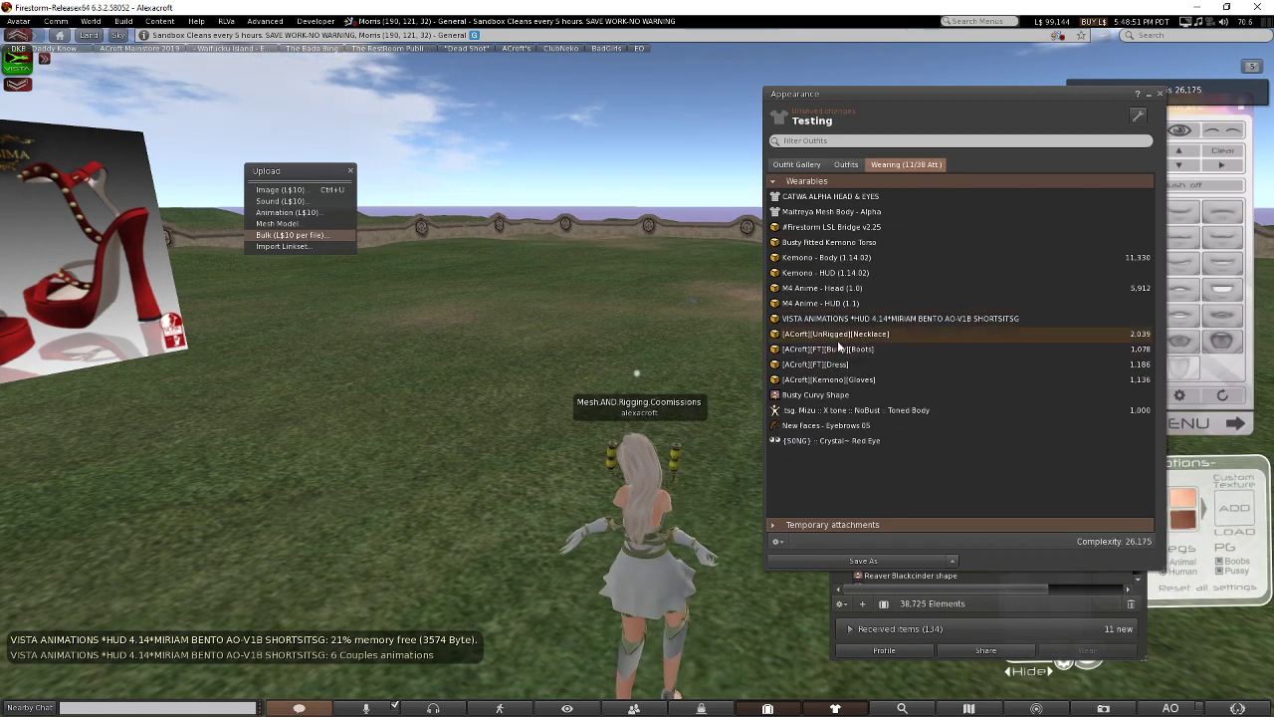
Detach the ACroft necklace, boots, dress and gloves together, and remove the Stealthic - Paradox hair again.
left_click(839, 336)
left_click(862, 380, "shift")
right_click(864, 381)
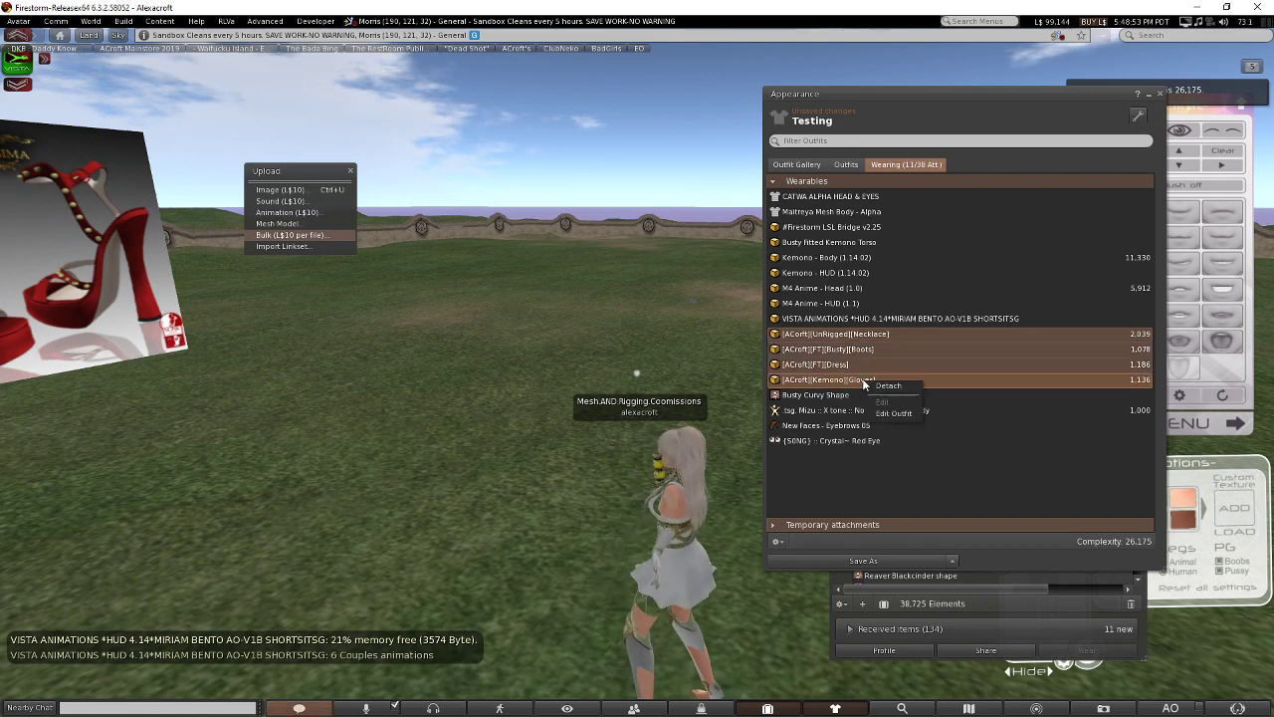
left_click(875, 384)
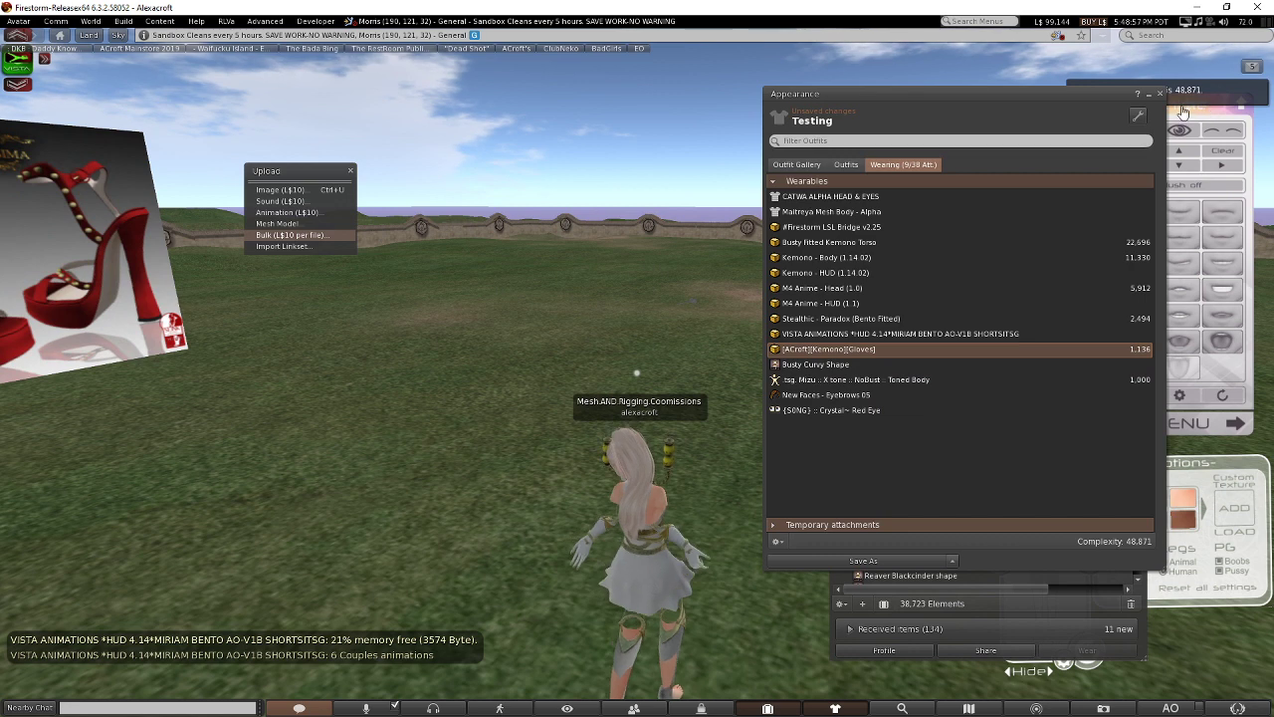
right_click(849, 317)
left_click(872, 323)
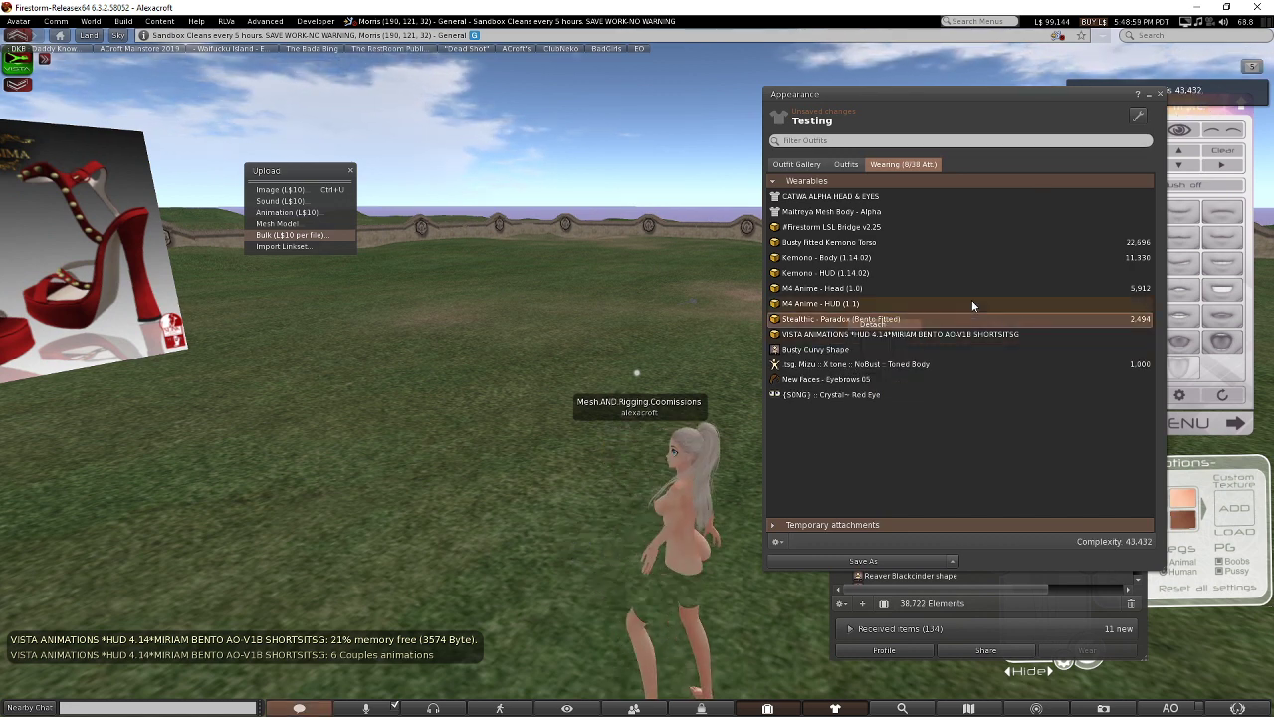
Close the Appearance and Inventory windows and switch the Kemono body HUD to Advanced with all body parts shown.
left_click(1160, 94)
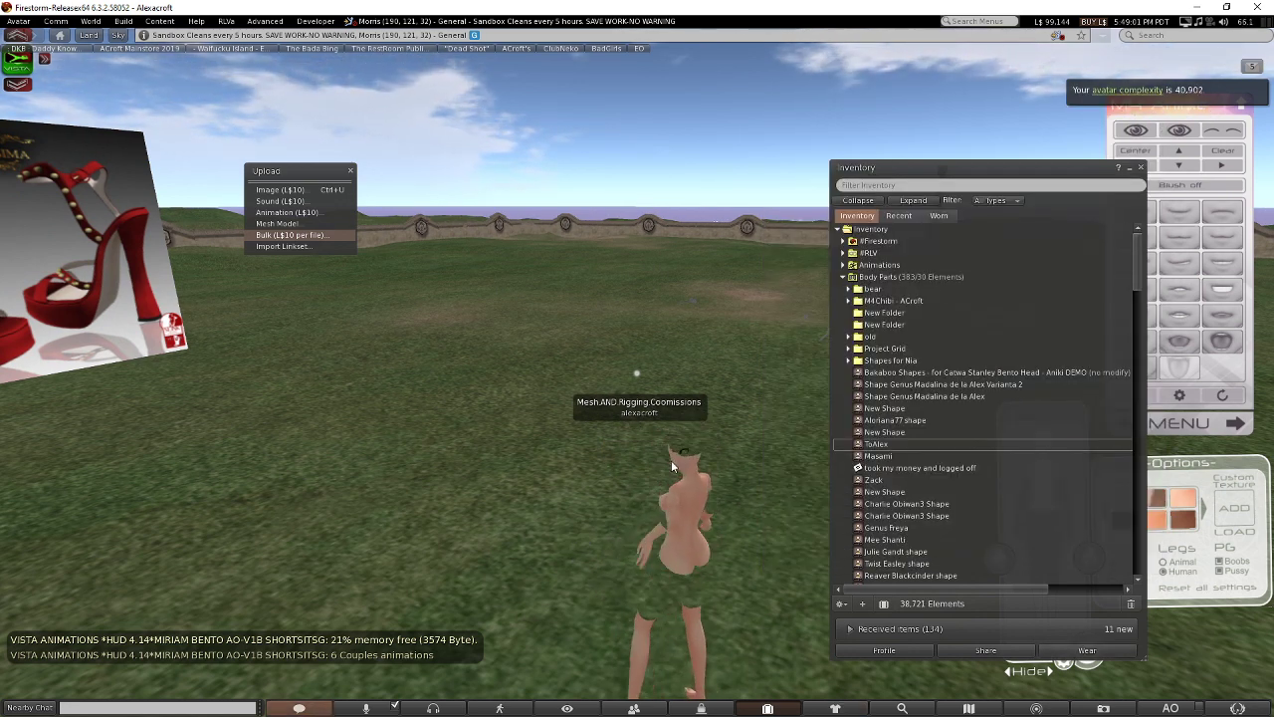
left_click(1140, 166)
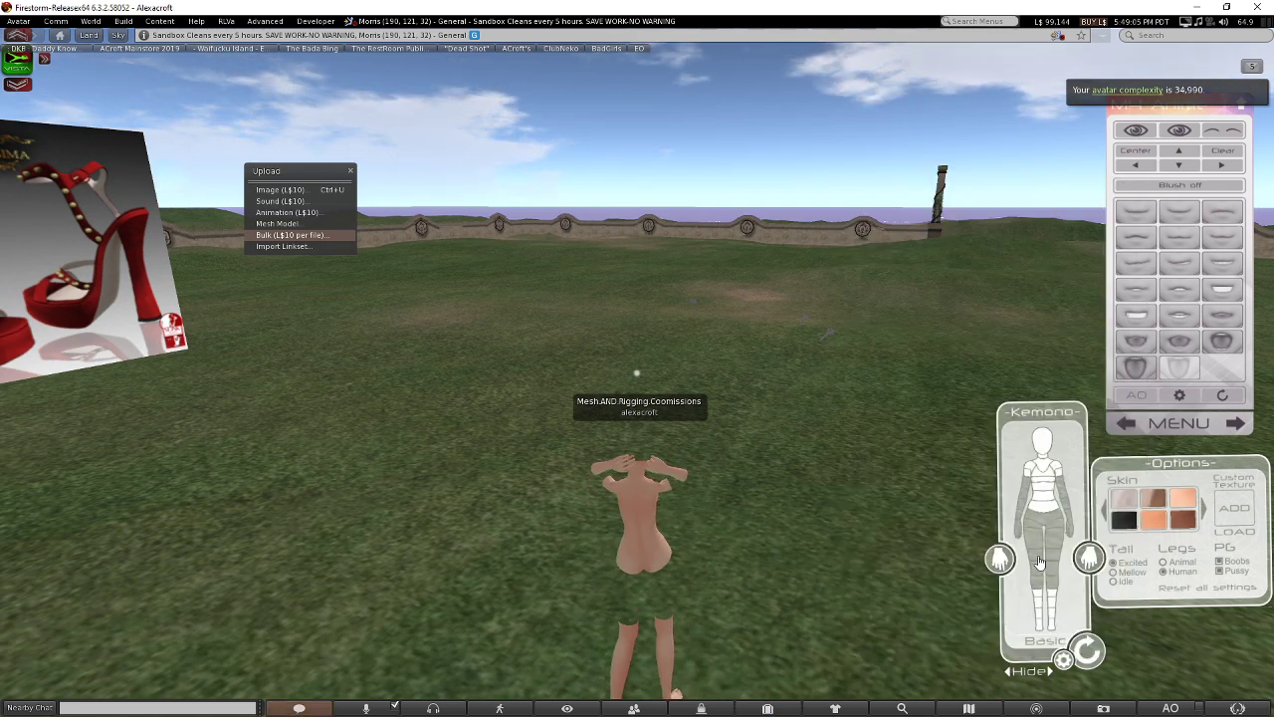
left_click(1035, 651)
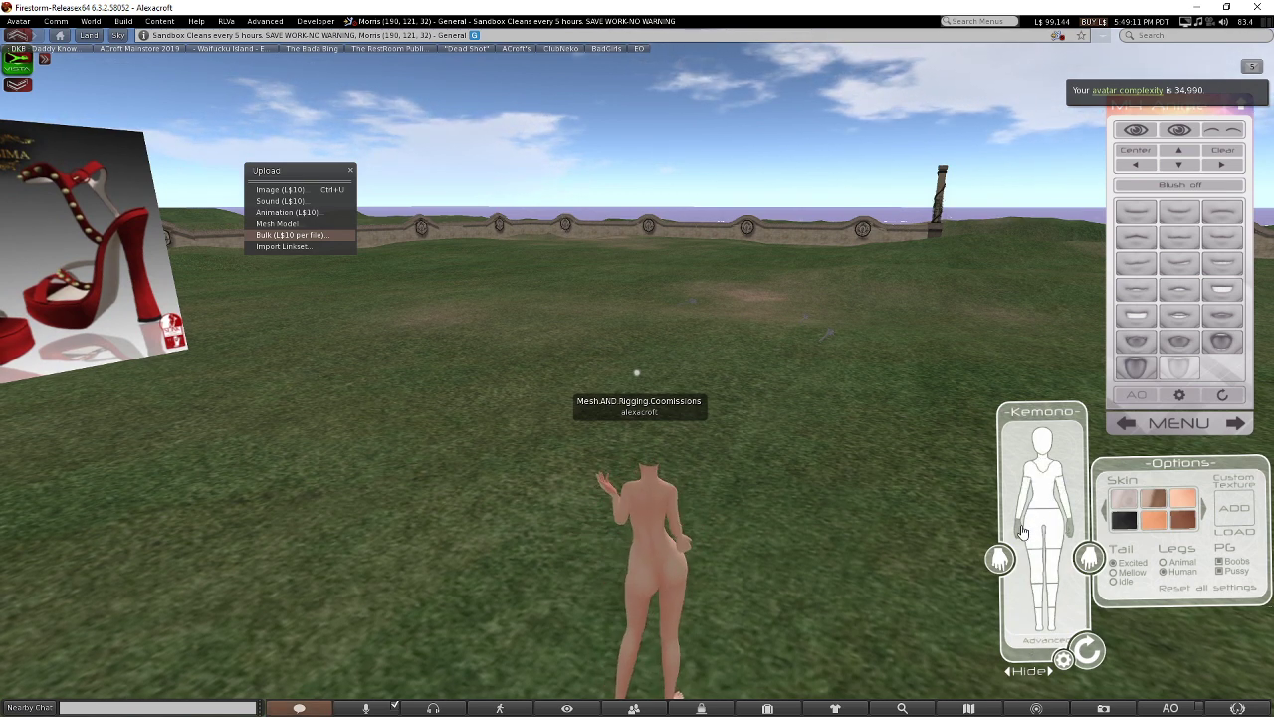
left_click_drag(621, 519, 975, 368, "alt")
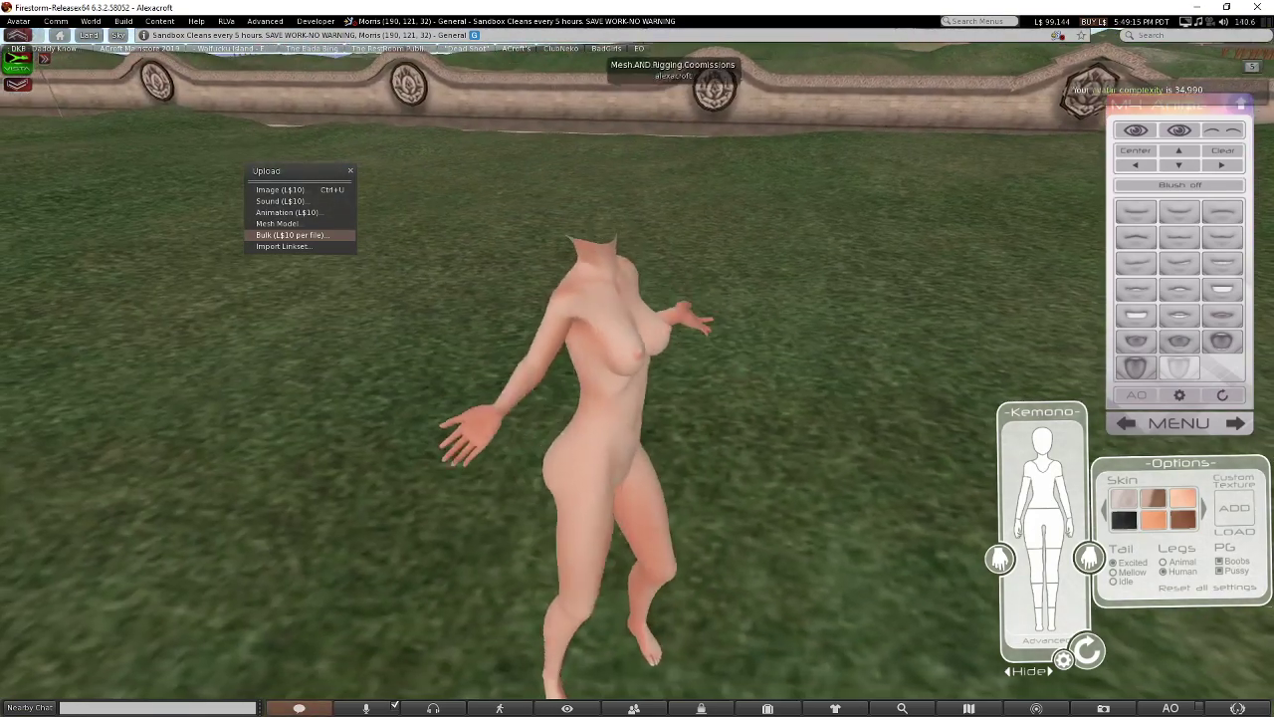
Upload Fitted Torso.dae as a mesh model with skin weight included, after calculating its weights and fee.
left_click(278, 224)
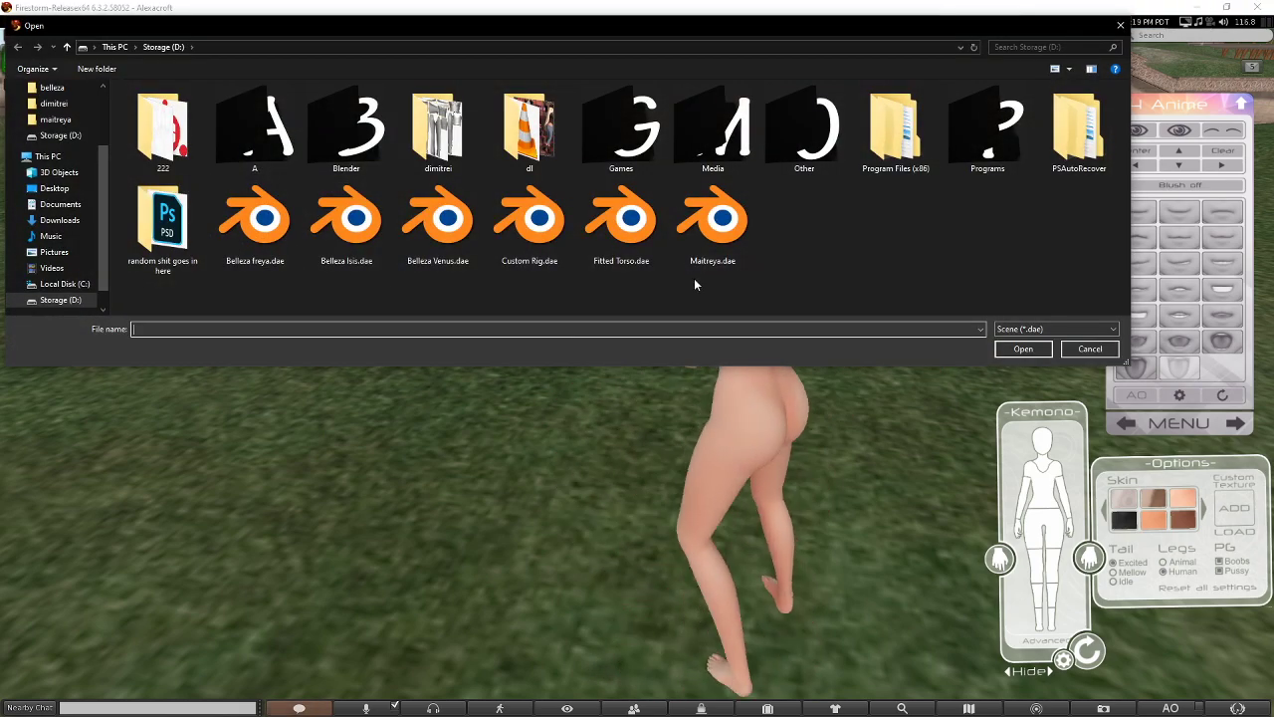
double_click(621, 229)
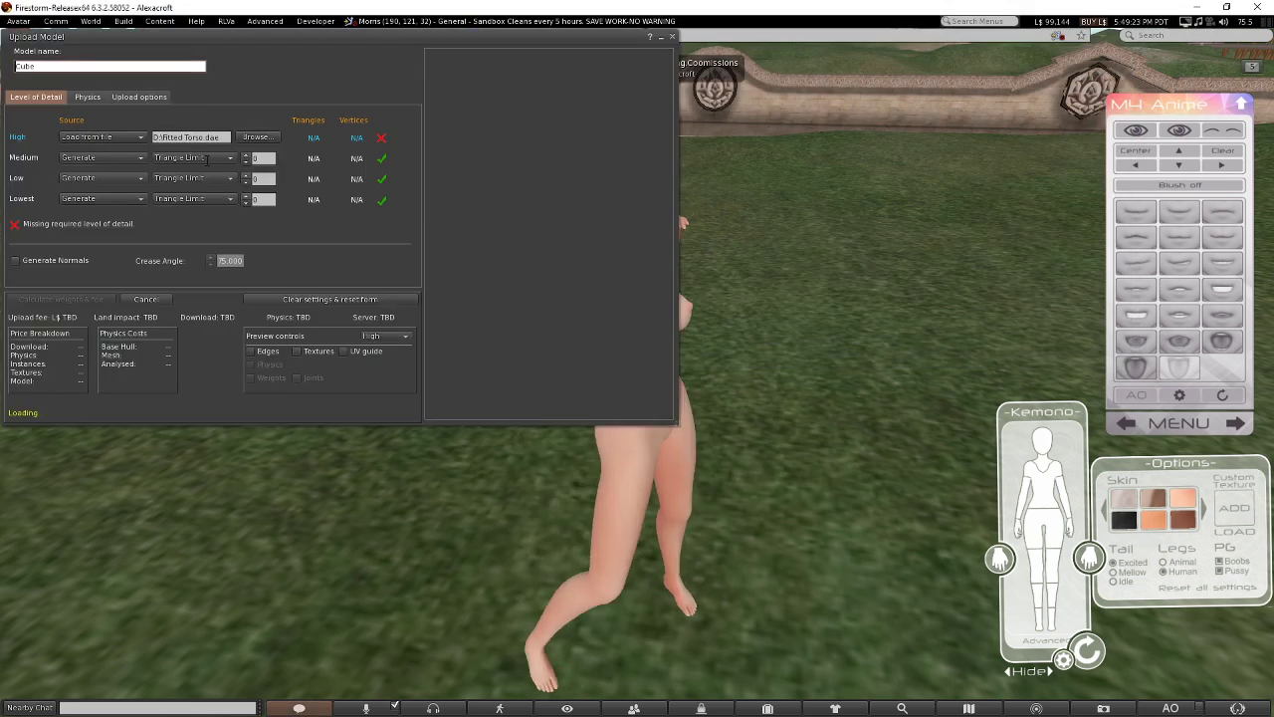
left_click(139, 96)
left_click(67, 196)
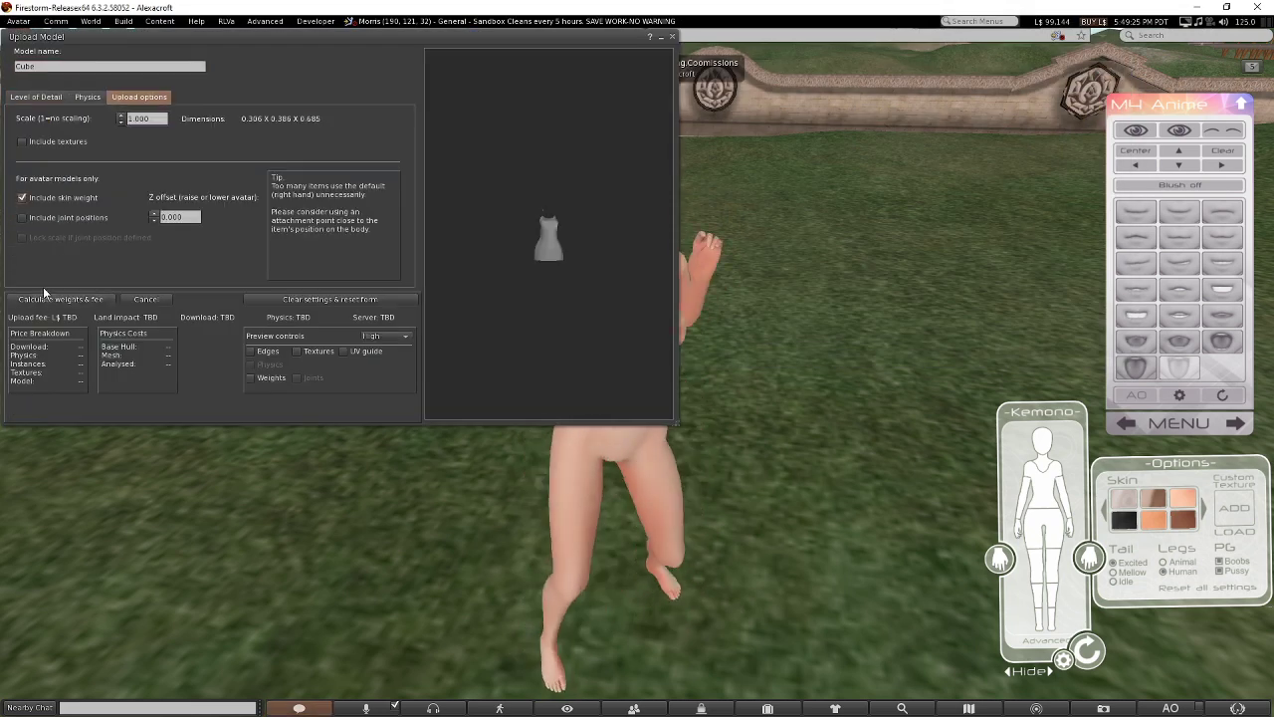
left_click(39, 300)
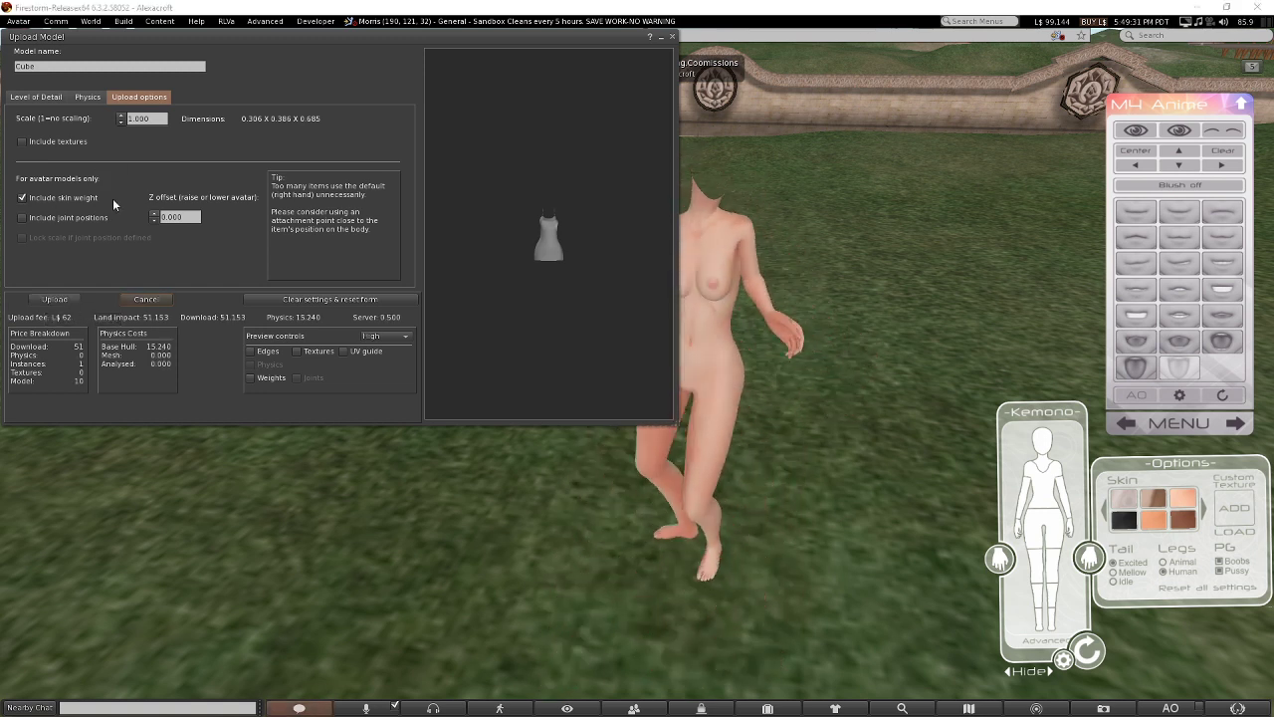
left_click(55, 298)
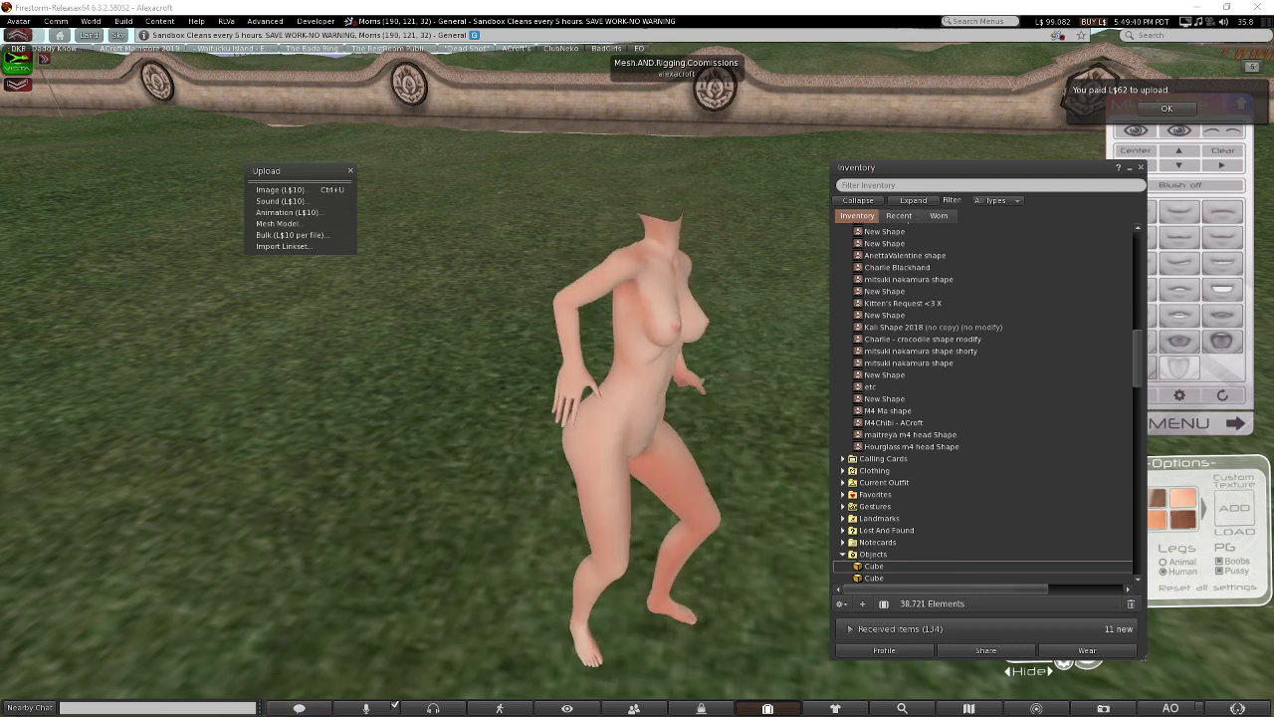
Wear the newly uploaded Cube dress and examine its fit around the avatar's back, front and sides.
right_click(885, 564)
left_click(689, 424)
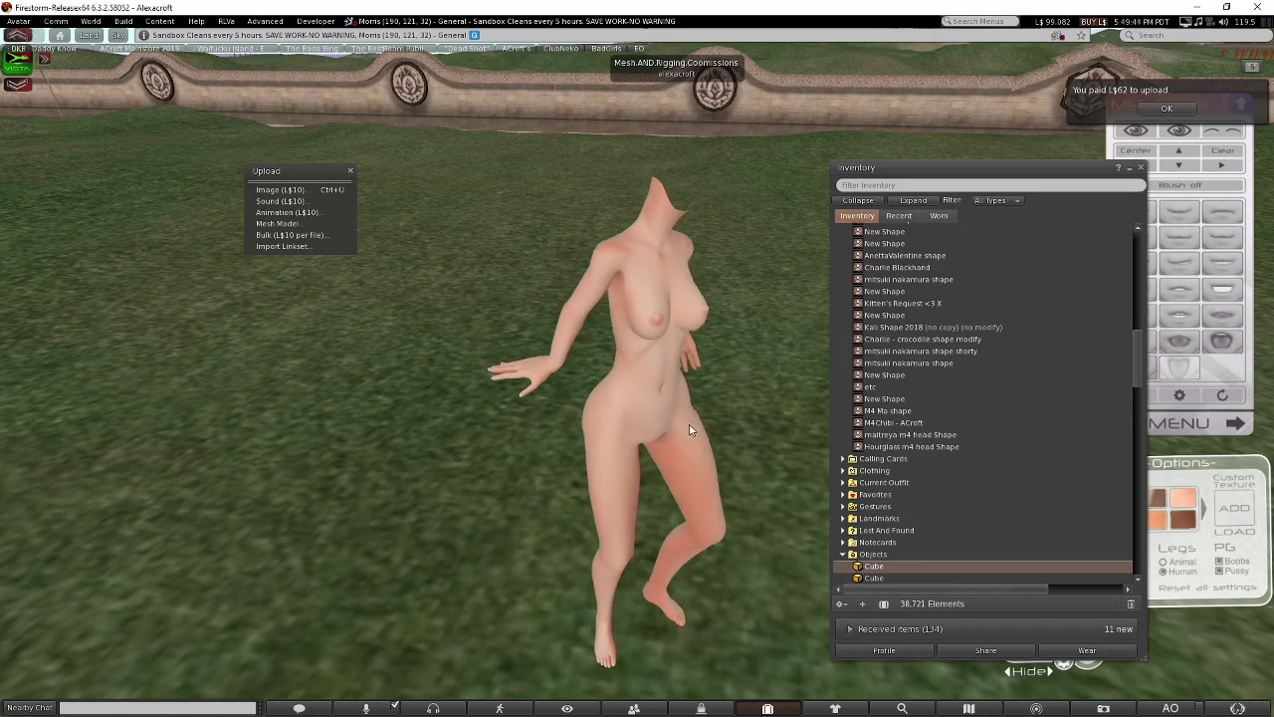
left_click(689, 426, "alt")
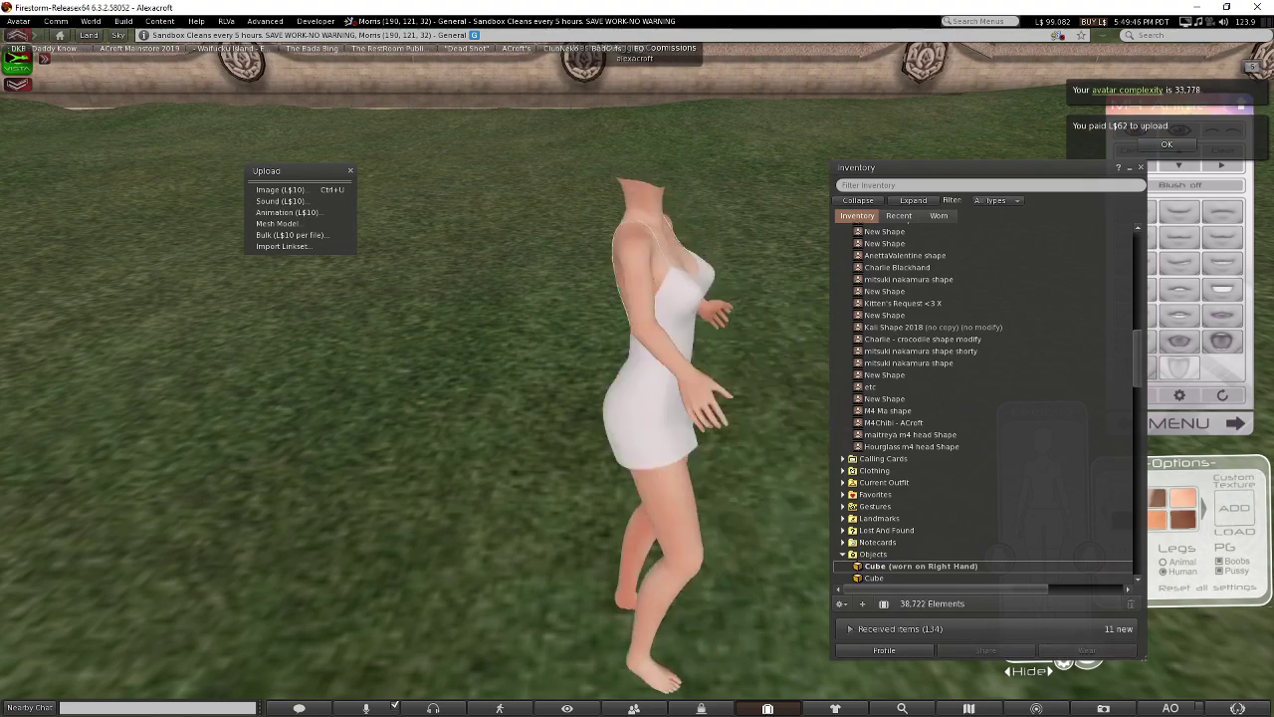
left_click_drag(637, 378, 801, 310, "ctrl+alt")
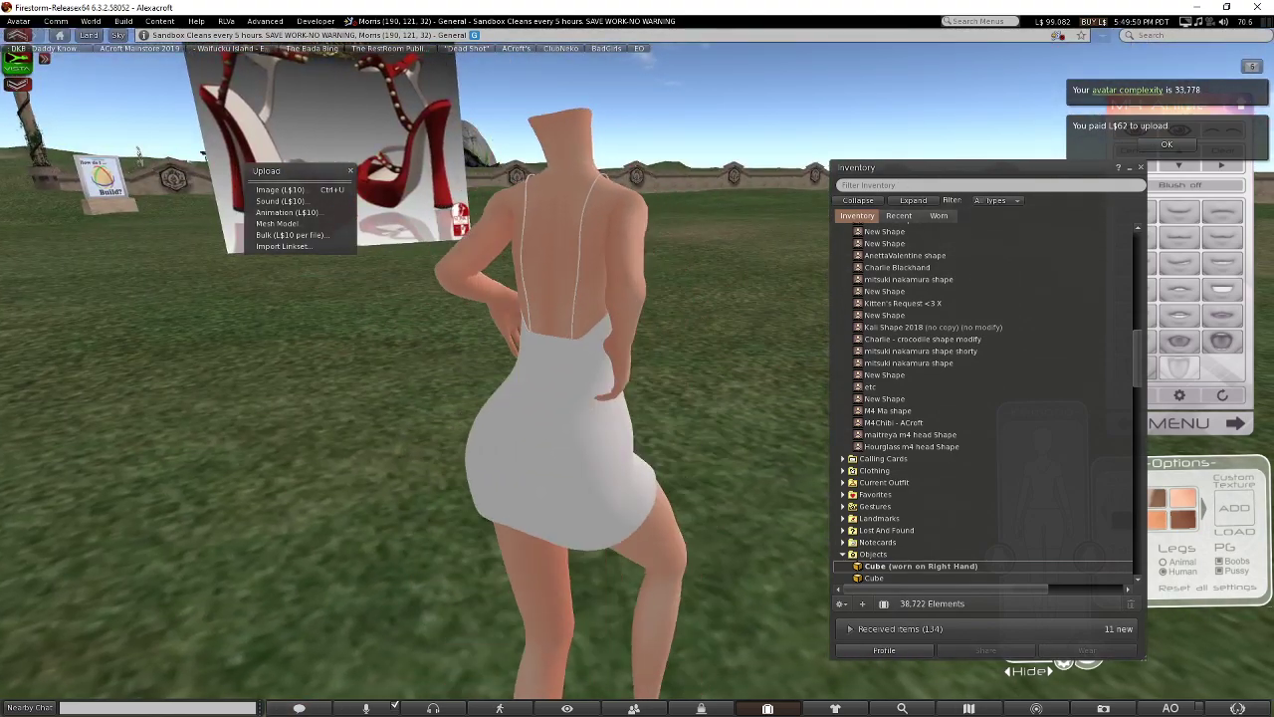
key("Escape")
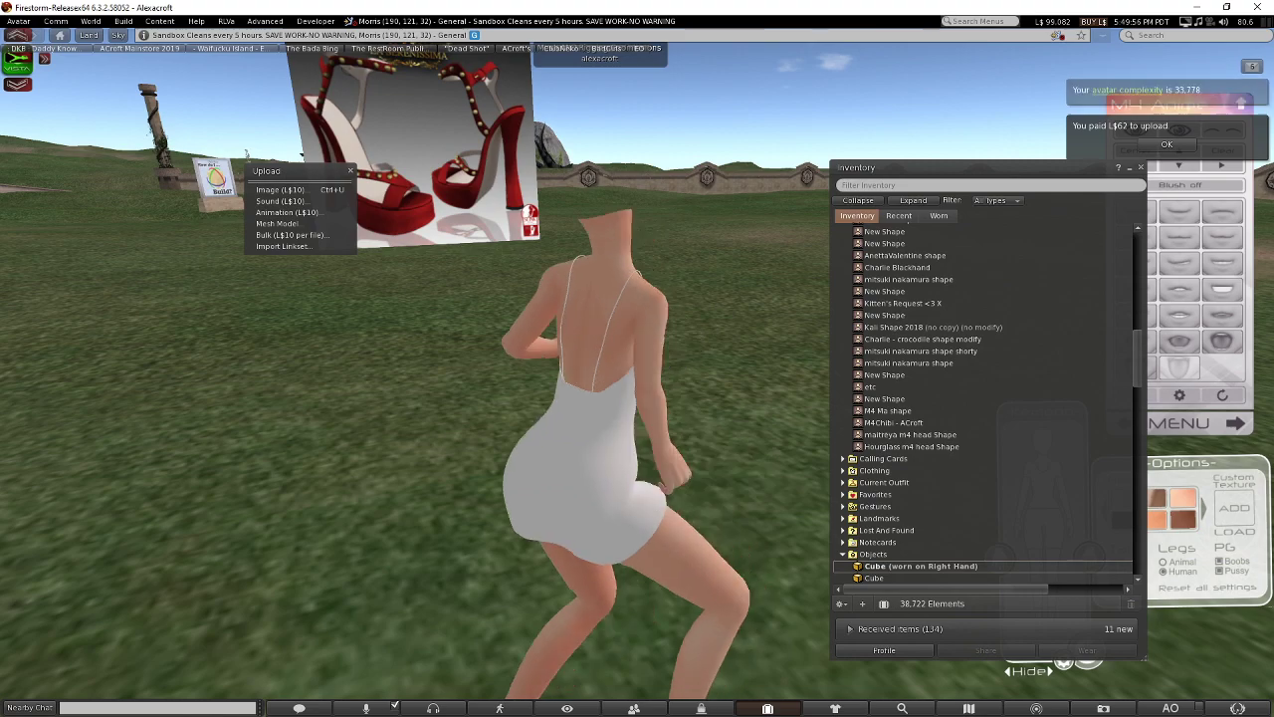
left_click_drag(607, 359, 199, 328, "alt")
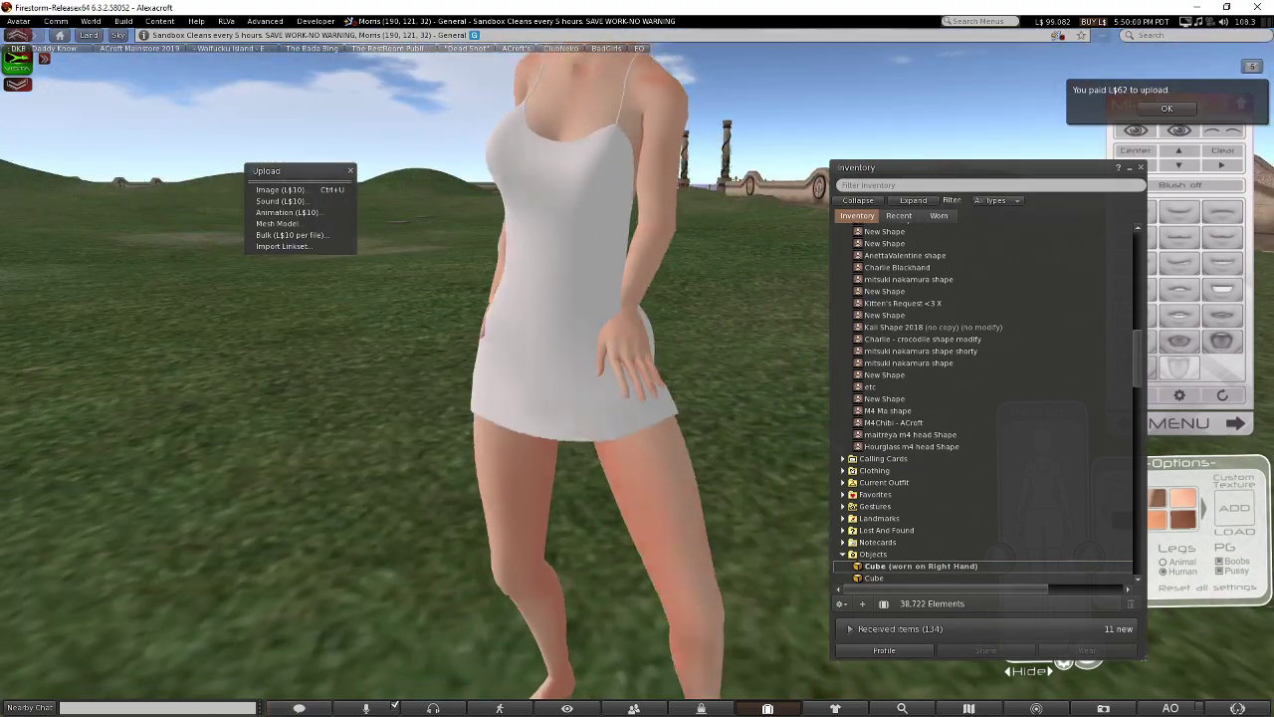
left_click_drag(607, 359, 160, 363, "alt")
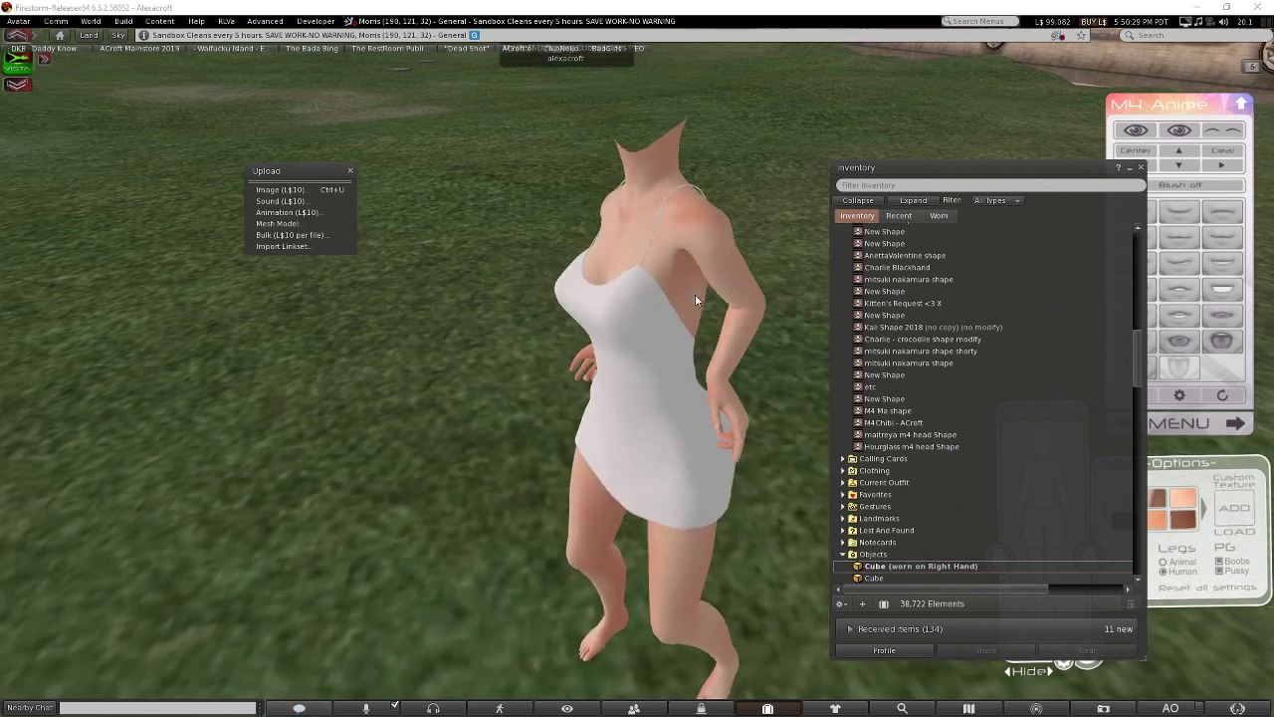
Test the dress's fit by wearing the Kitten's Request <3 X, crocodile and M4 Ma body shapes in turn.
left_click(933, 303)
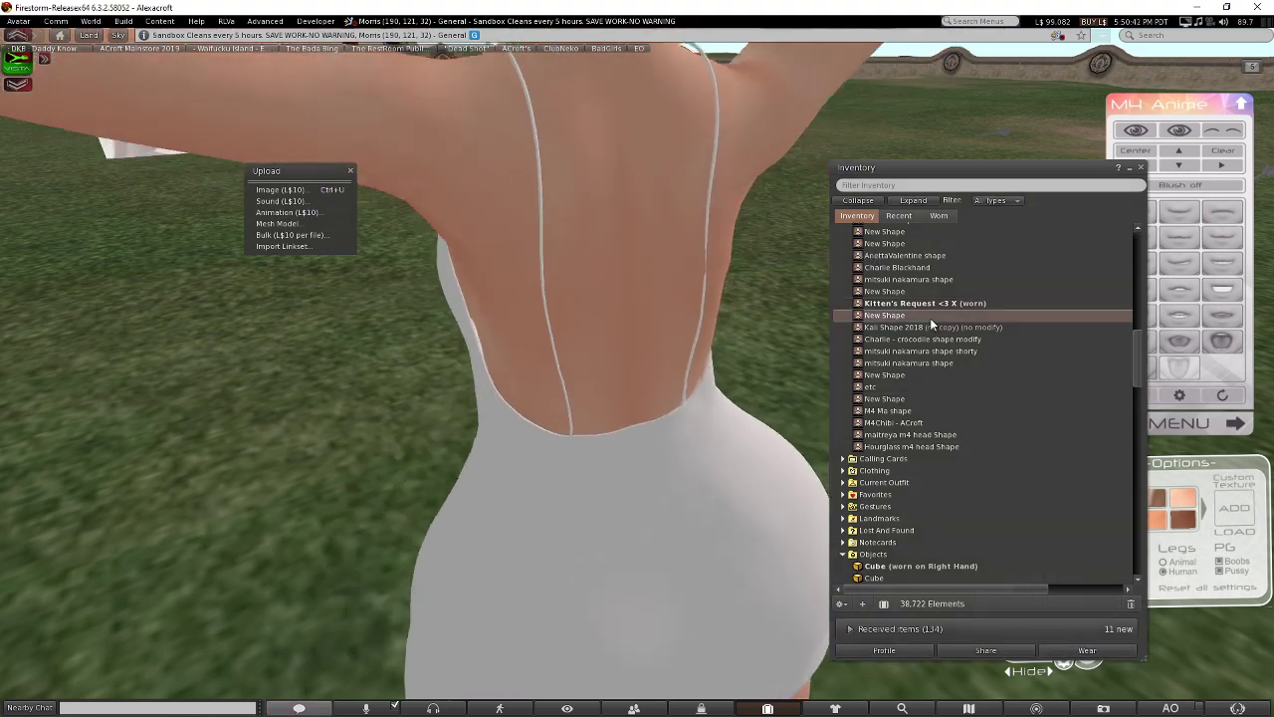
left_click(924, 339)
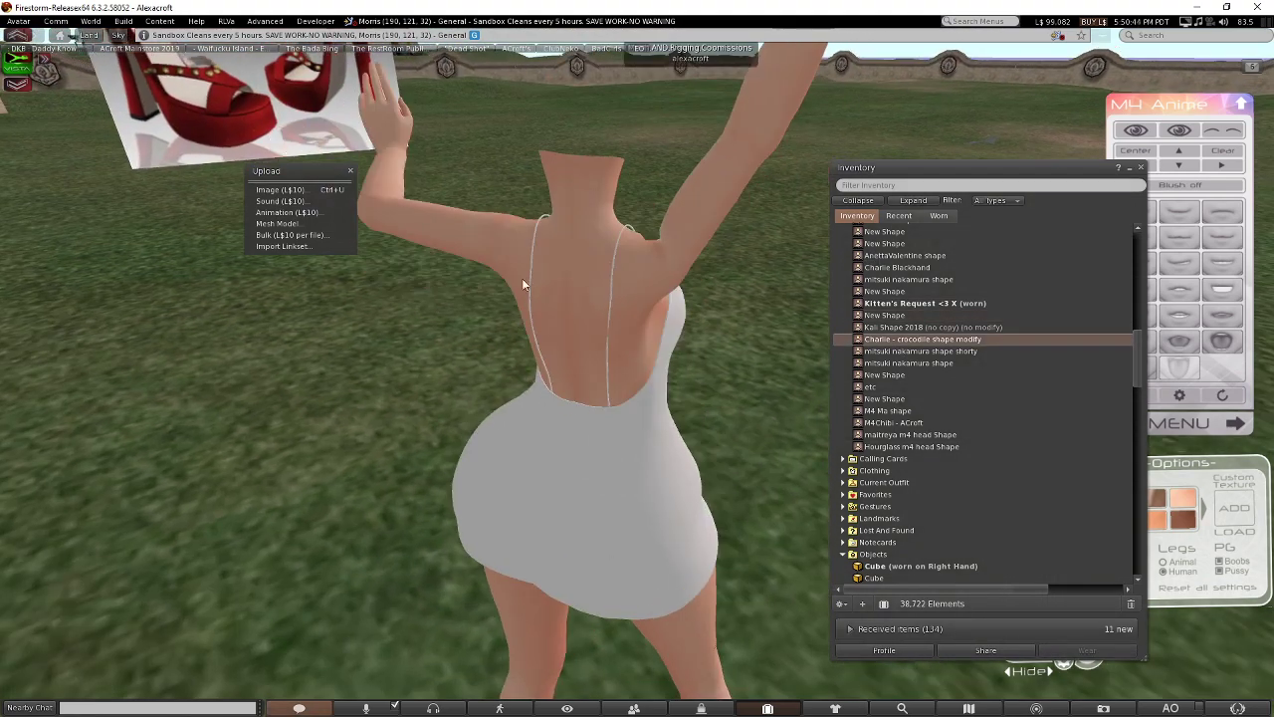
left_click_drag(578, 298, 579, 261, "alt")
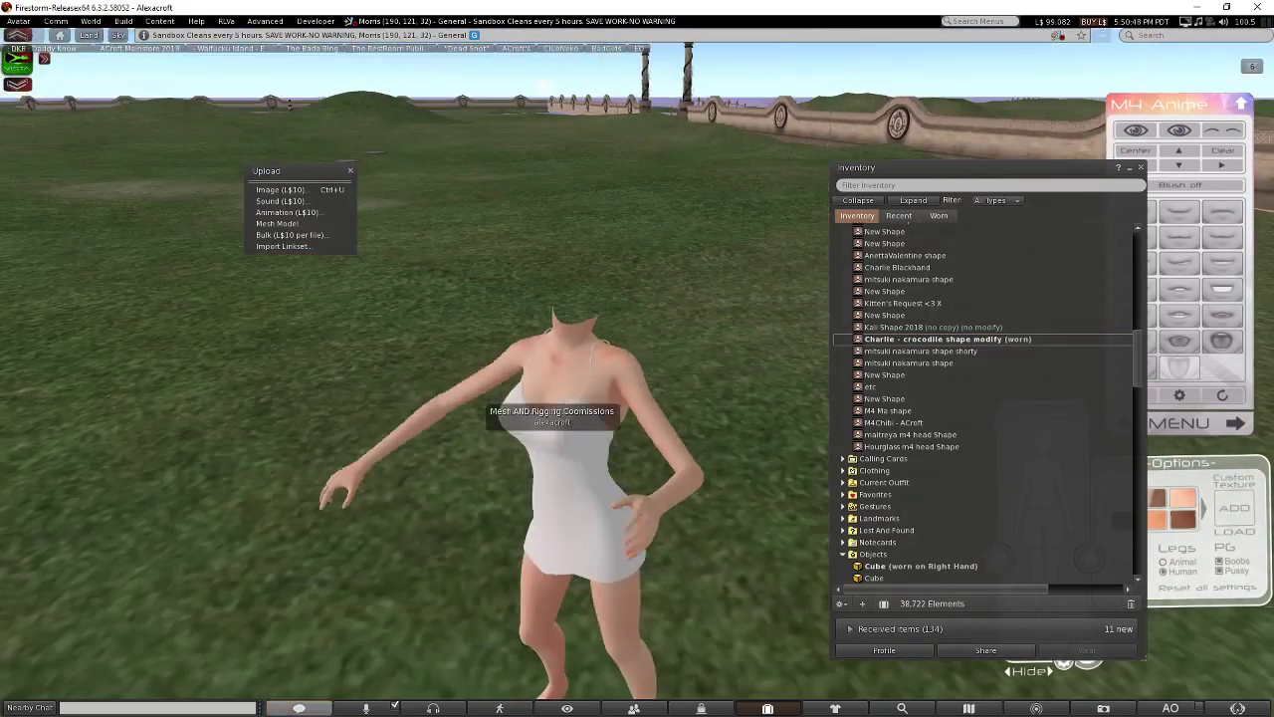
left_click(920, 410)
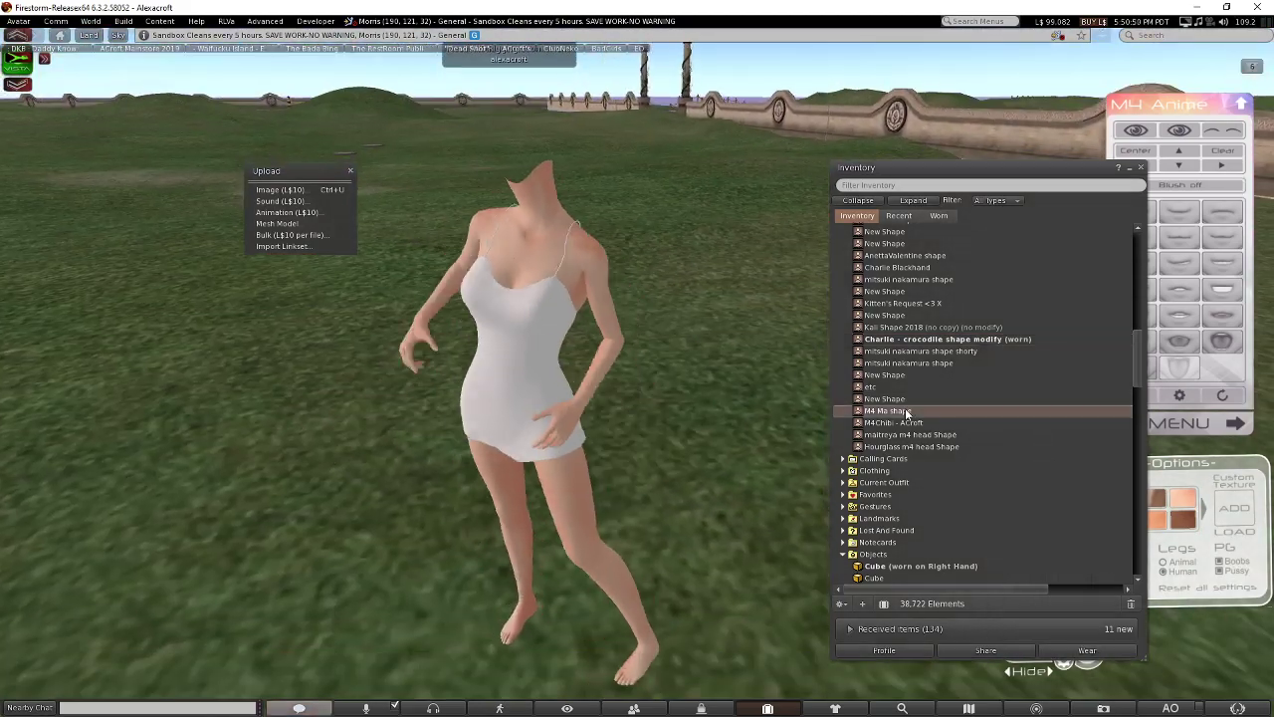
double_click(921, 410)
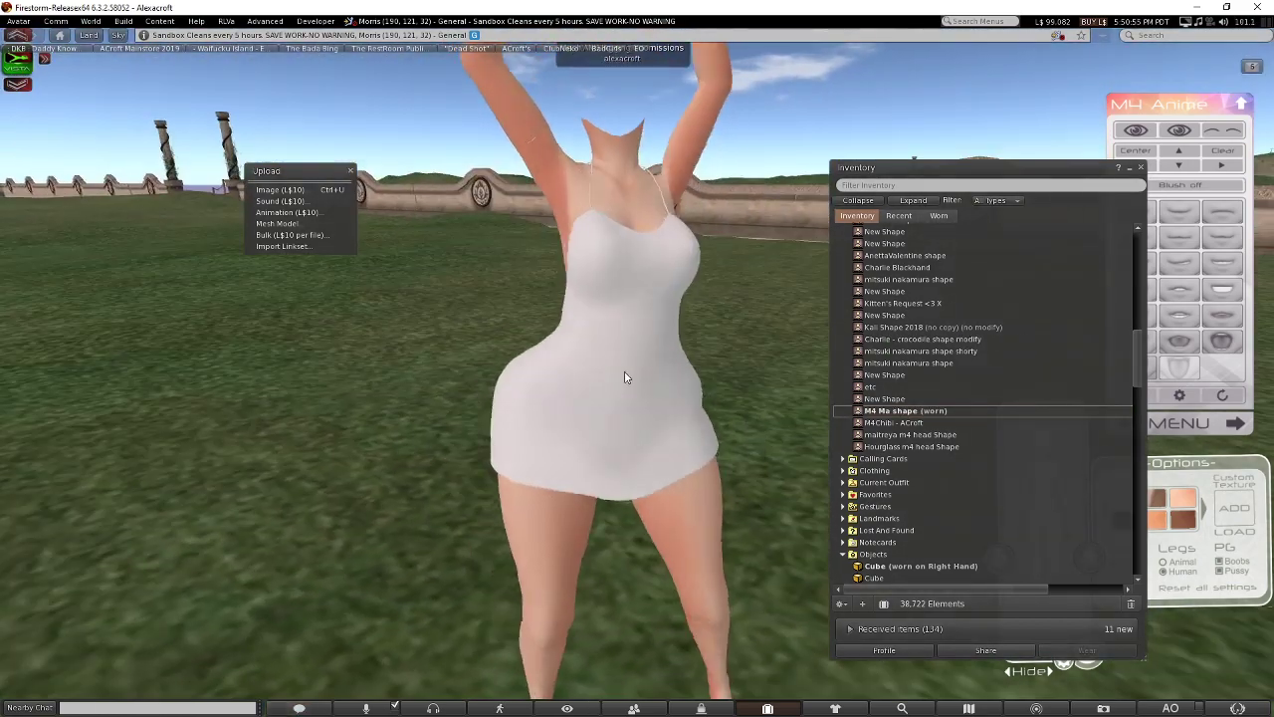
Apply the local image Custom Rig_Diffuse$Diffuse.png as the worn dress's diffuse texture and close its edit window.
right_click(624, 372)
left_click(687, 418)
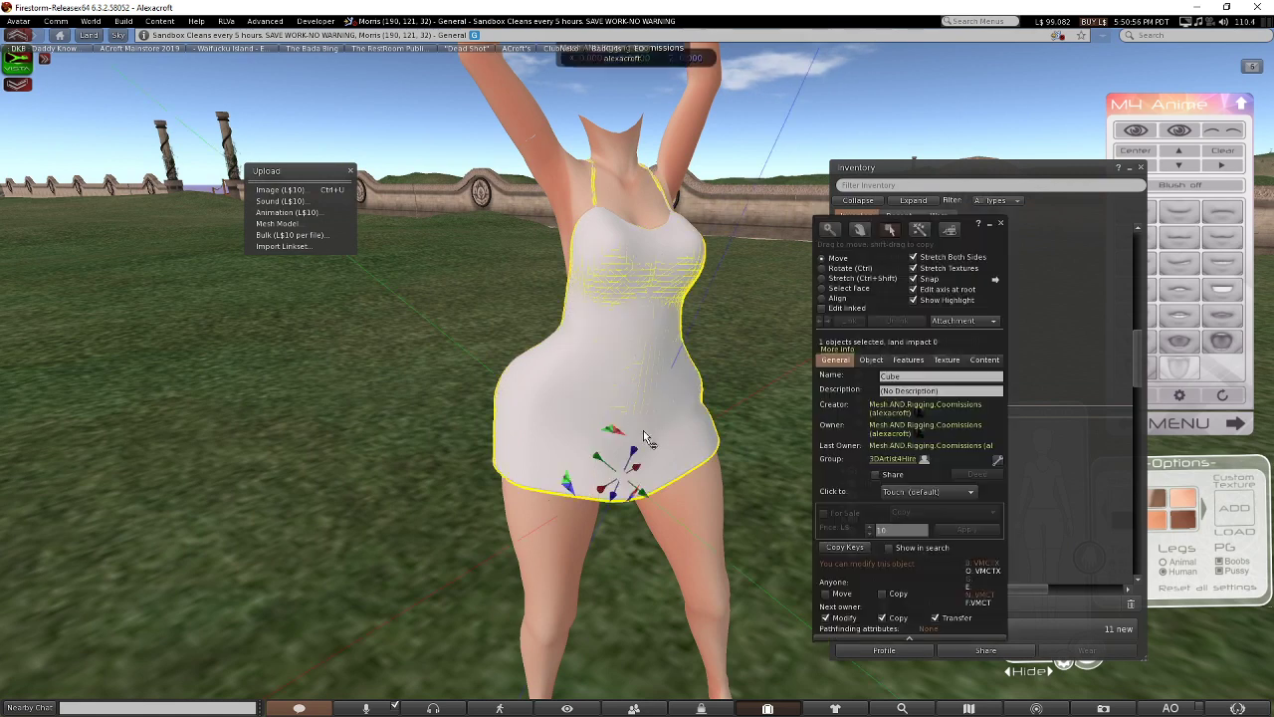
left_click(943, 360)
left_click(840, 455)
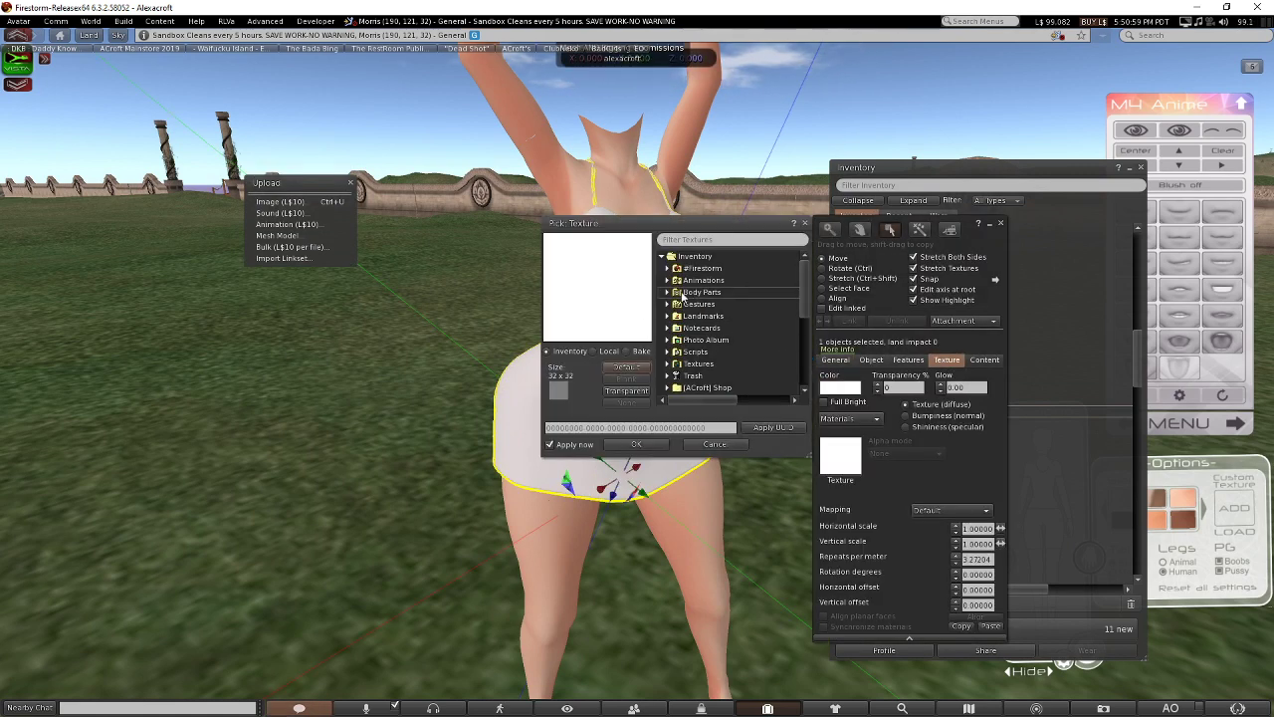
left_click(597, 352)
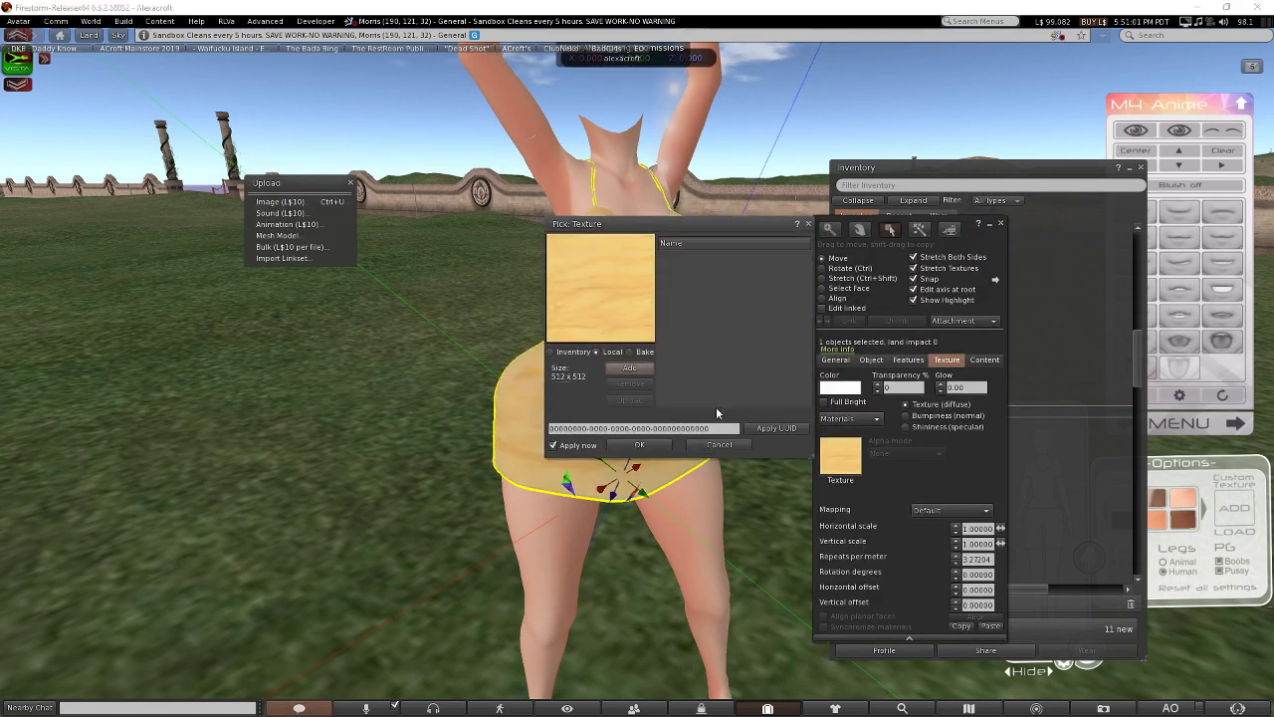
left_click(629, 367)
double_click(177, 147)
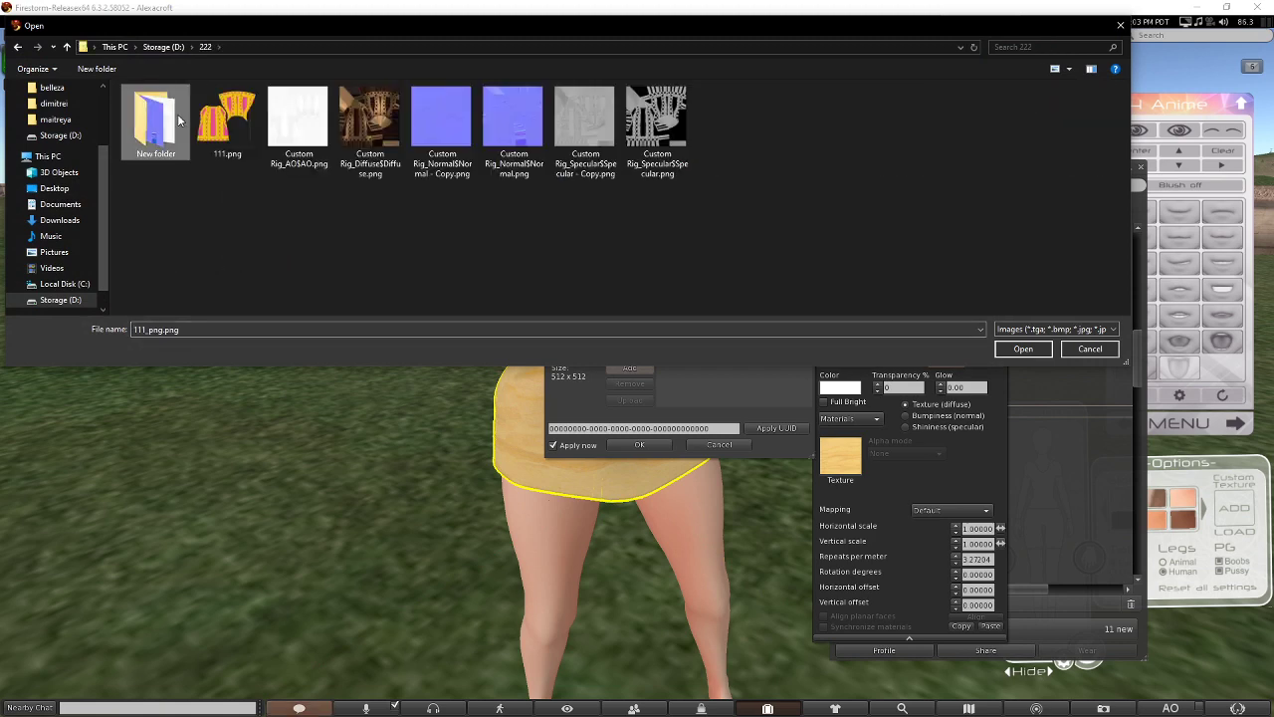
double_click(177, 114)
double_click(229, 129)
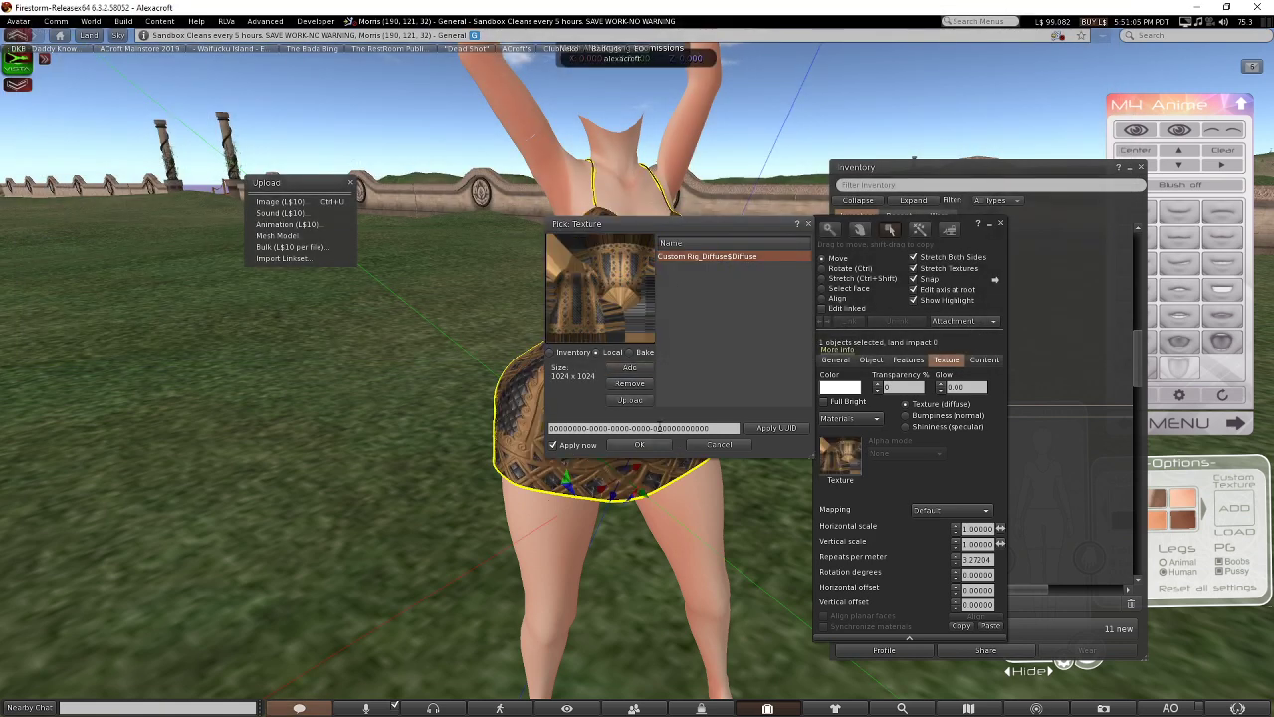
left_click(640, 446)
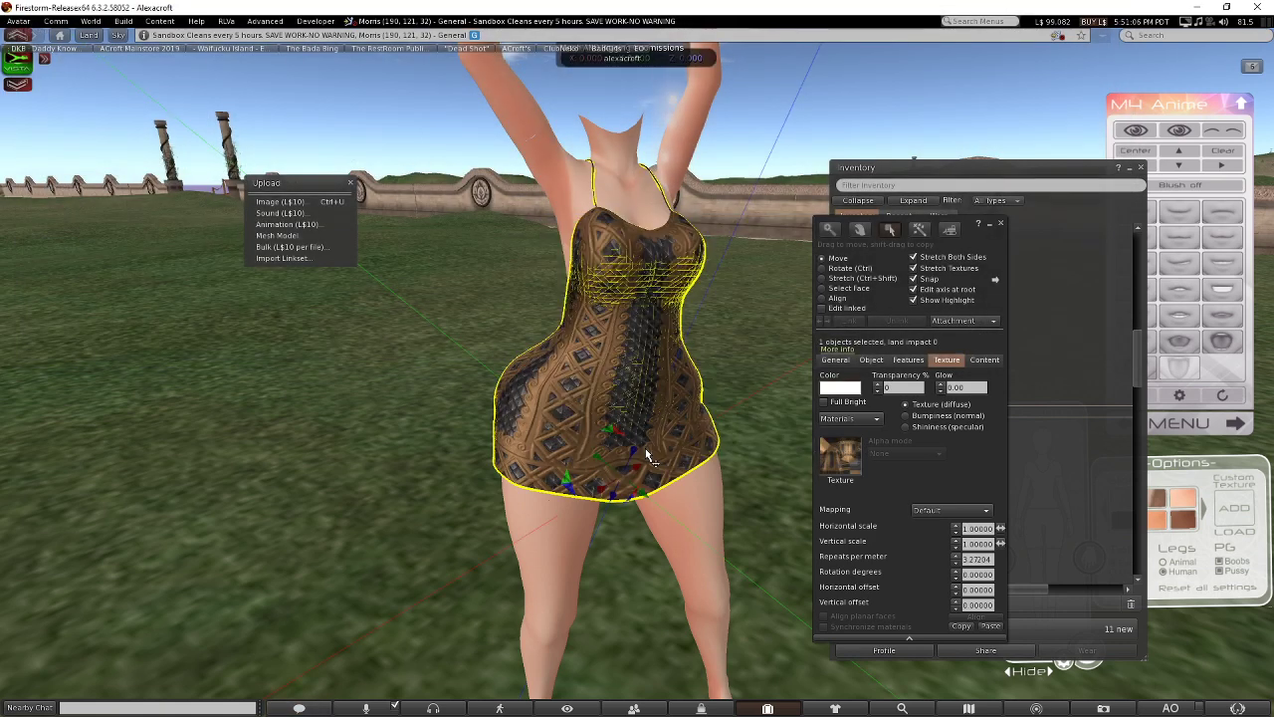
left_click(1013, 232)
left_click(821, 242)
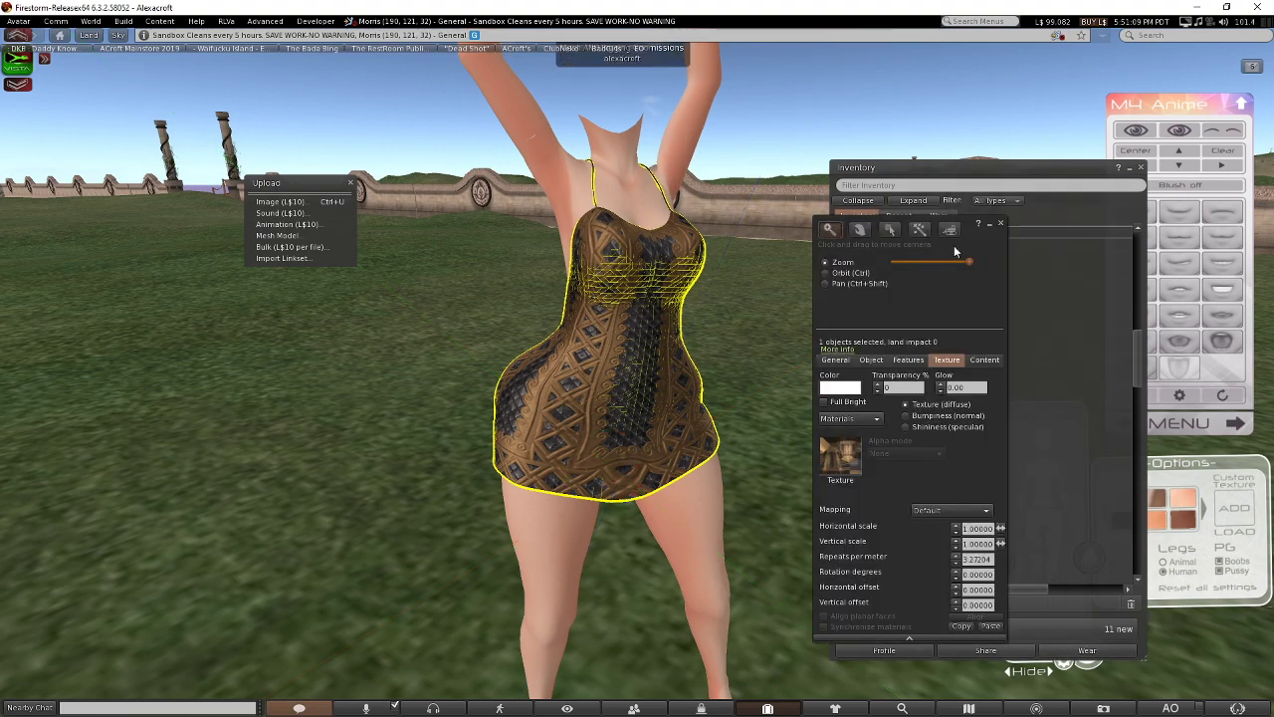
left_click(1001, 223)
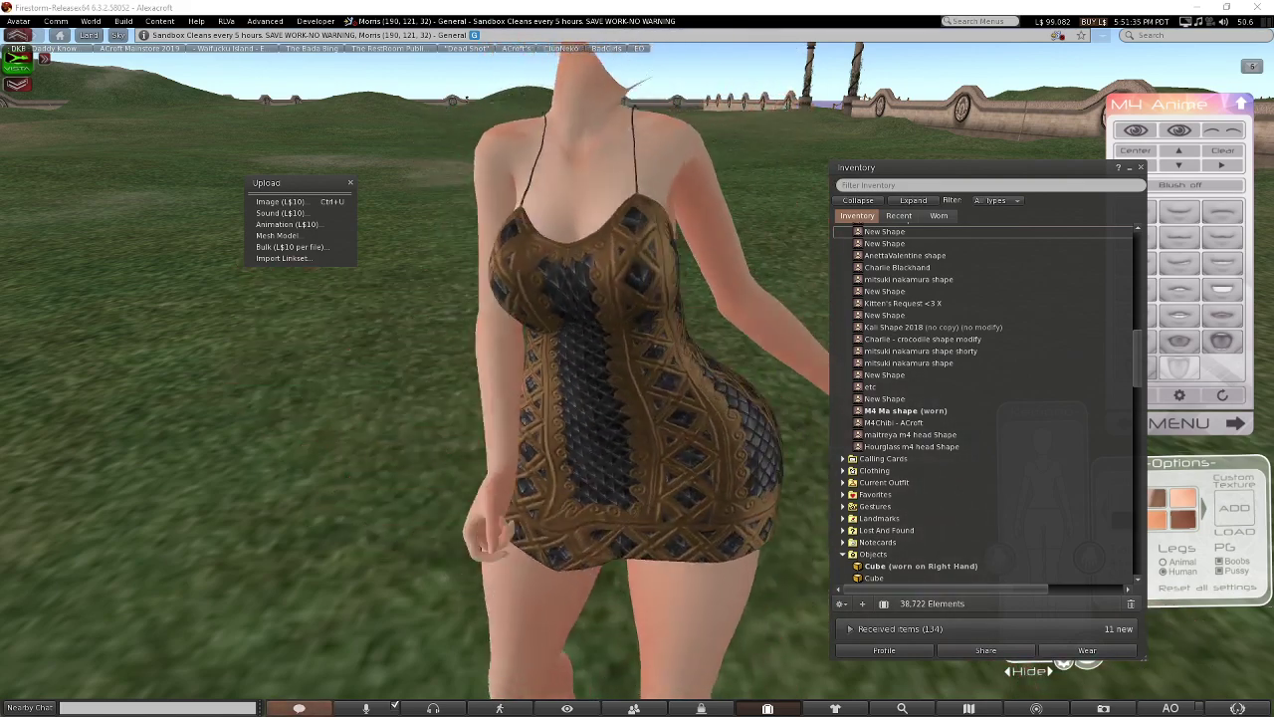
Check the textured dress from several angles while wearing the etc and wwwwwwwshp body shapes in turn.
left_click_drag(627, 435, 150, 528, "ctrl+alt")
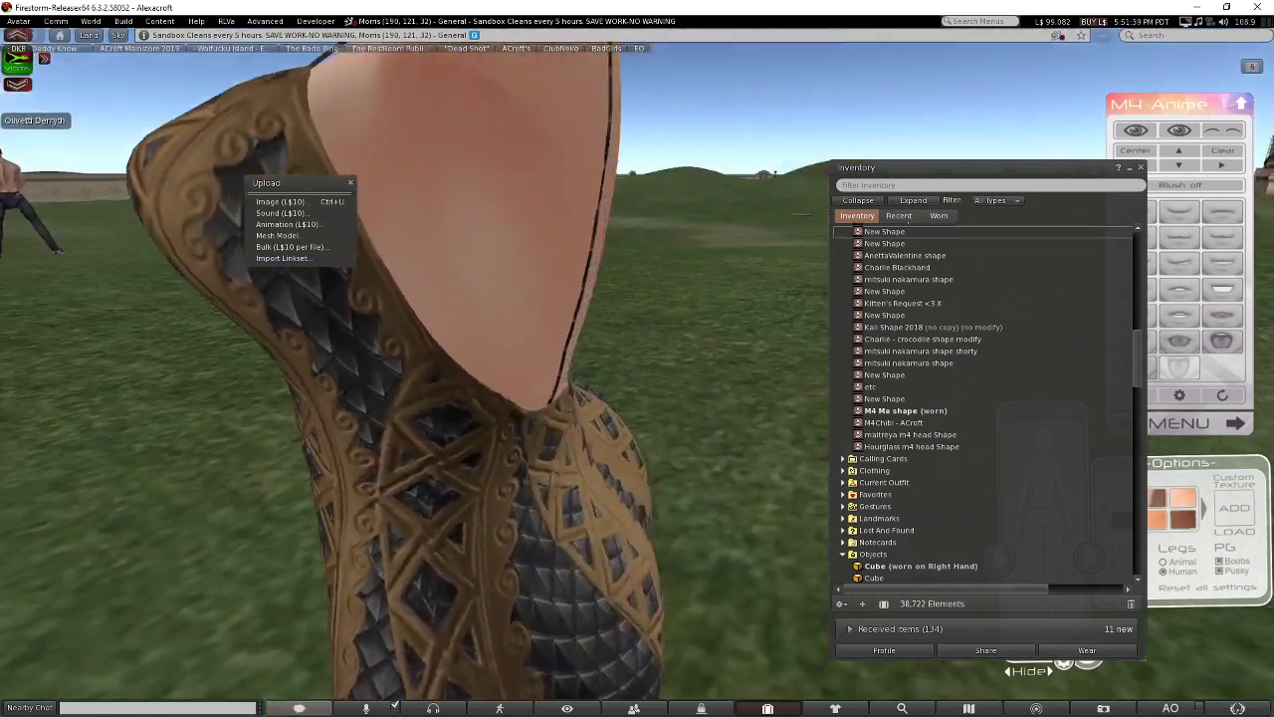
left_click_drag(558, 418, 637, 558, "alt")
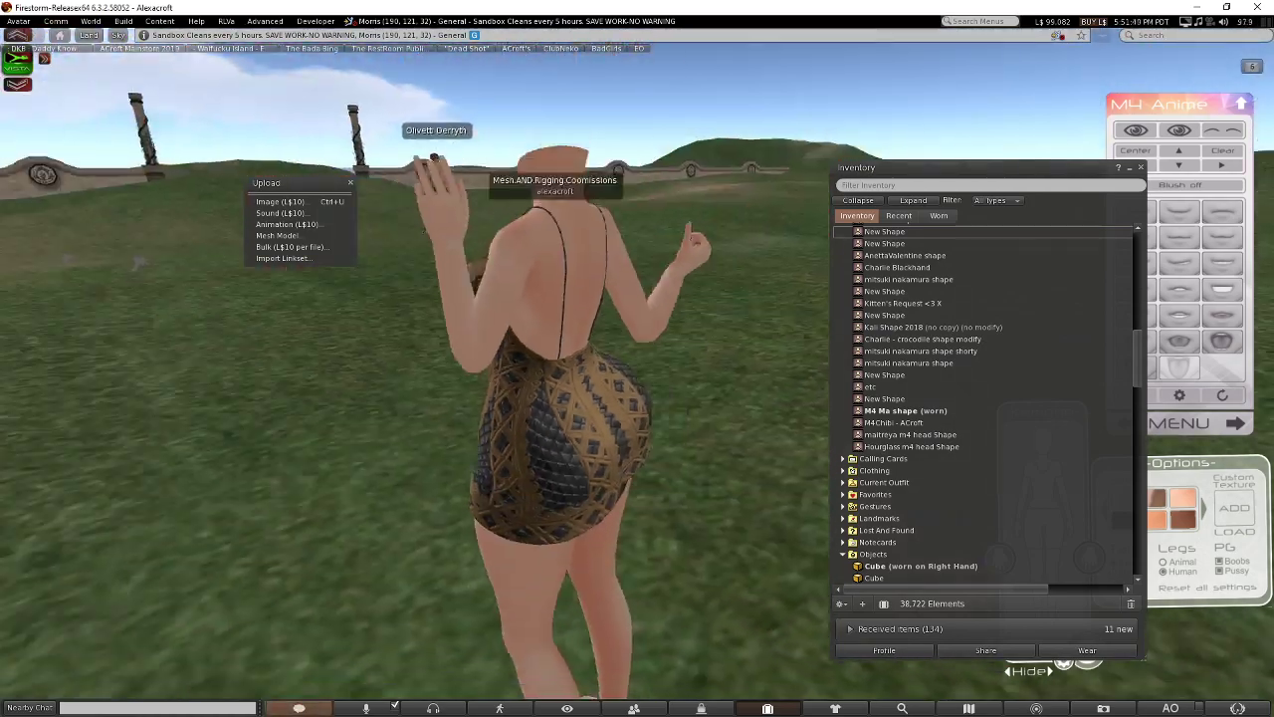
scroll(929, 418, "up", 1)
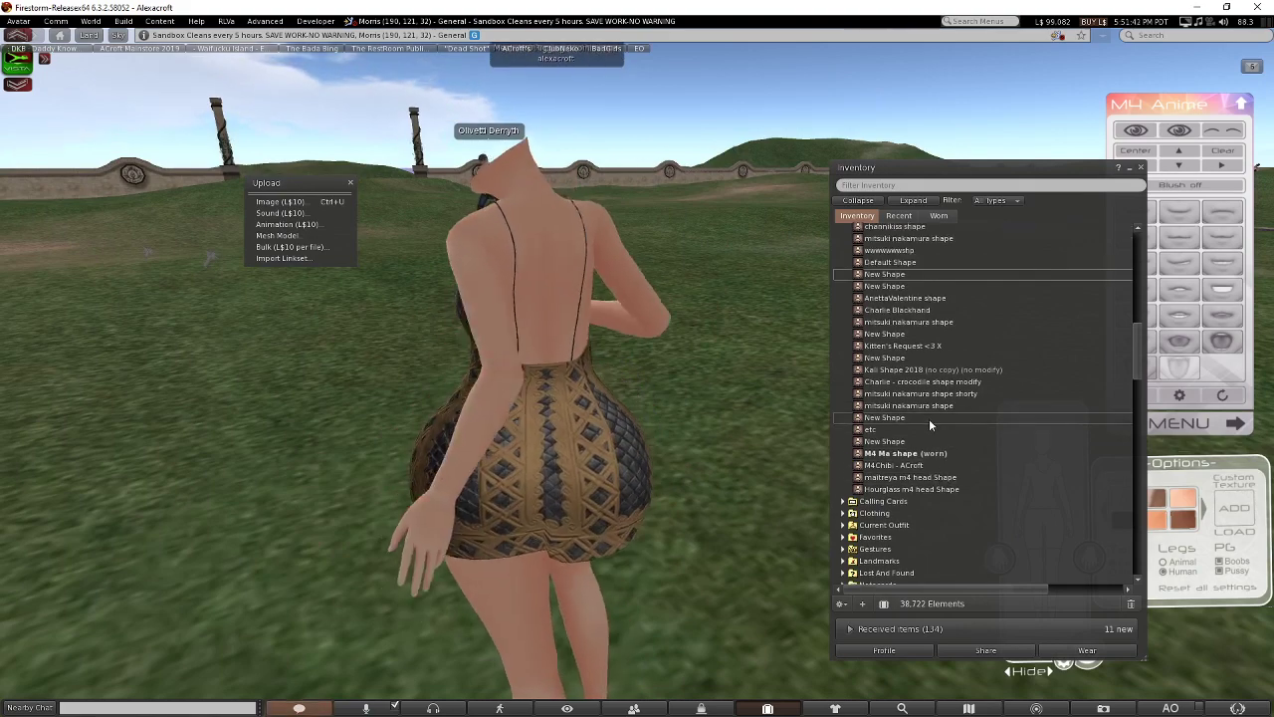
double_click(893, 433)
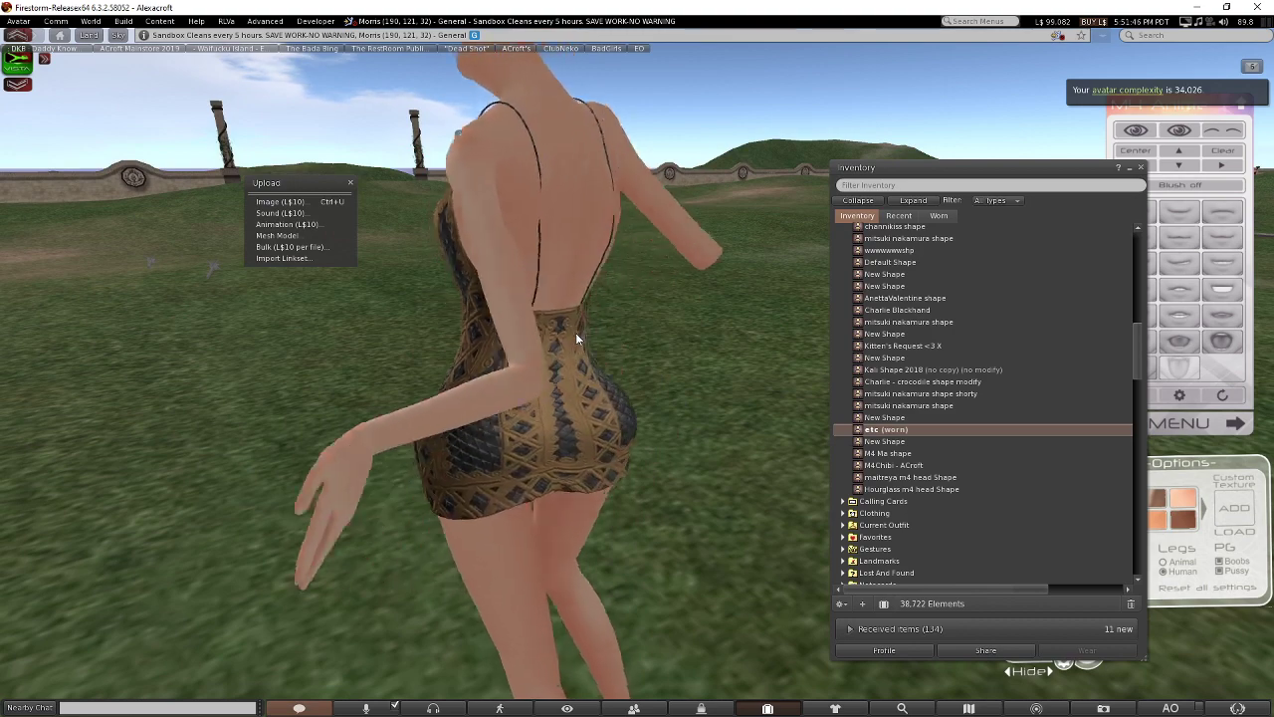
scroll(946, 298, "up", 3)
left_click(926, 345)
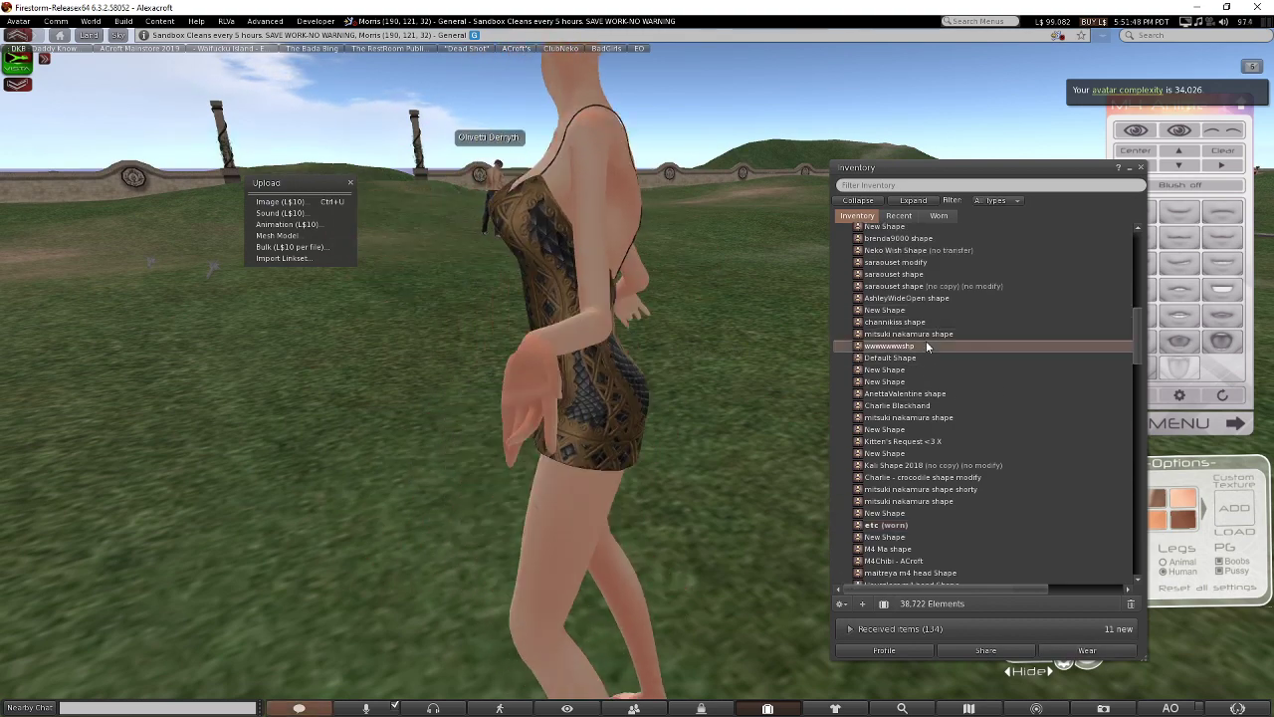
double_click(925, 345)
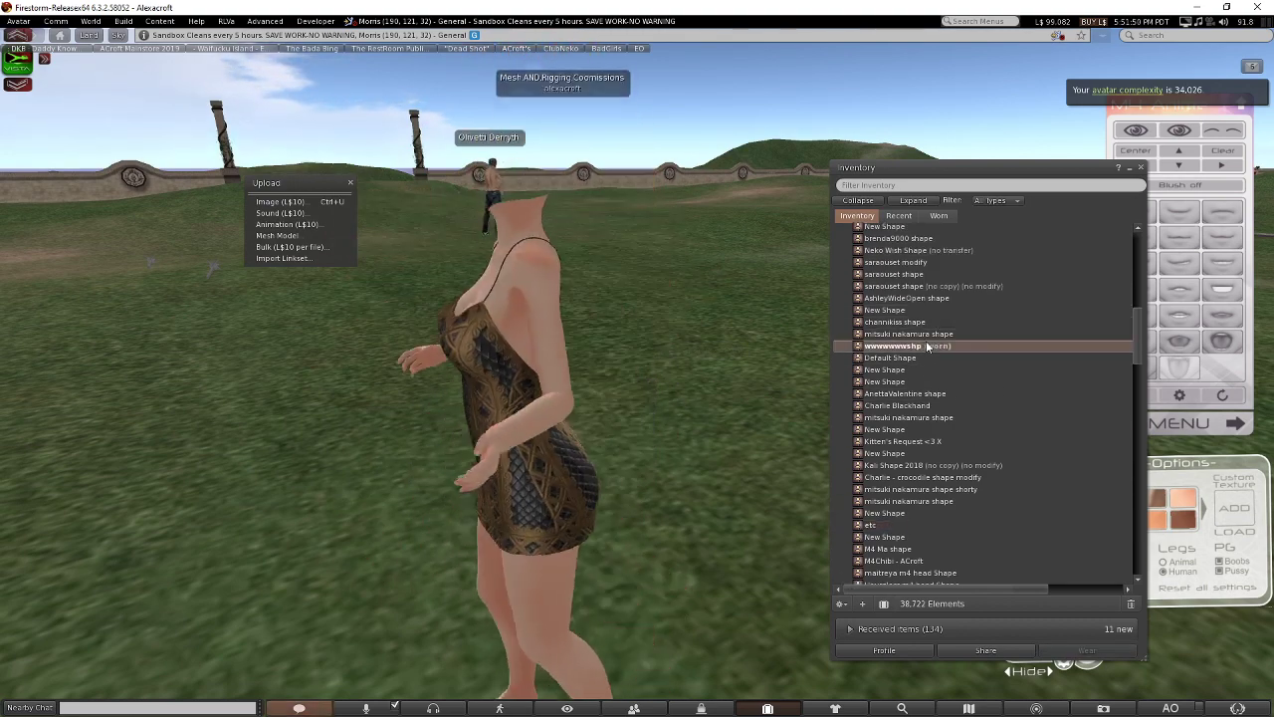
left_click_drag(490, 448, 1025, 453, "alt")
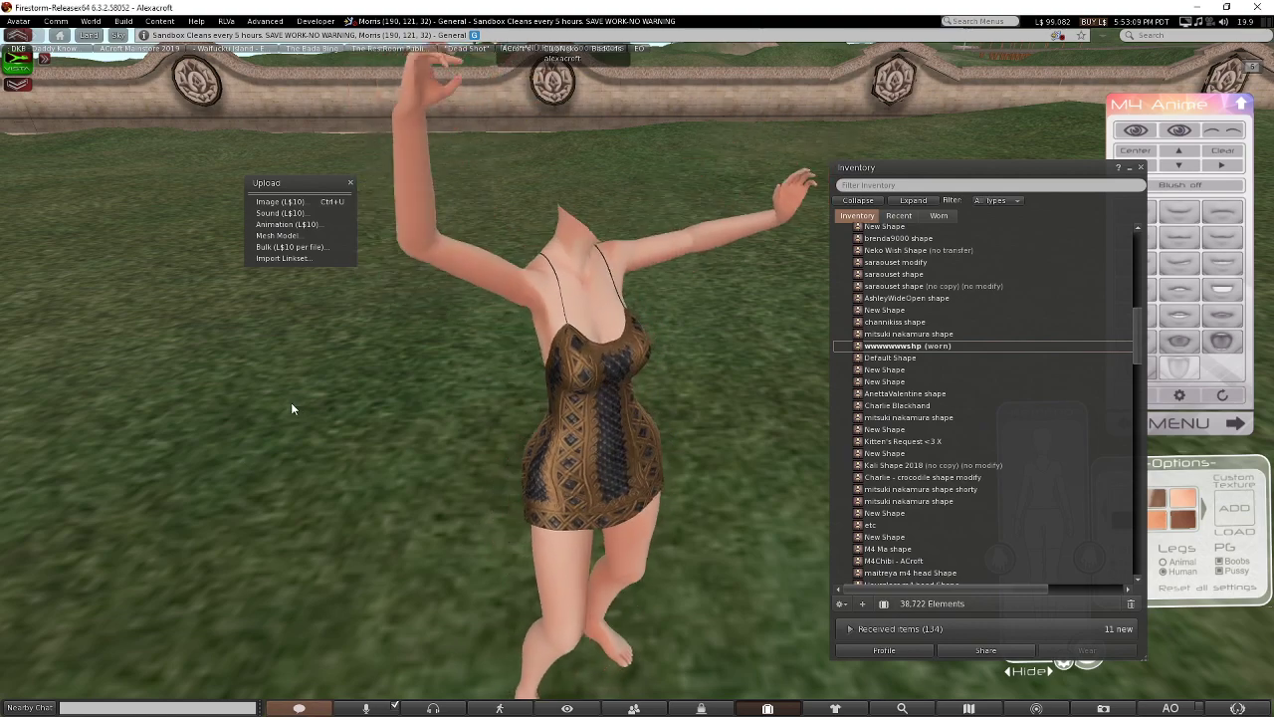
left_click_drag(587, 348, 718, 286, "ctrl+alt")
Switch to Blender and open the Cube dress mesh for editing in wireframe display.
key("alt+Tab")
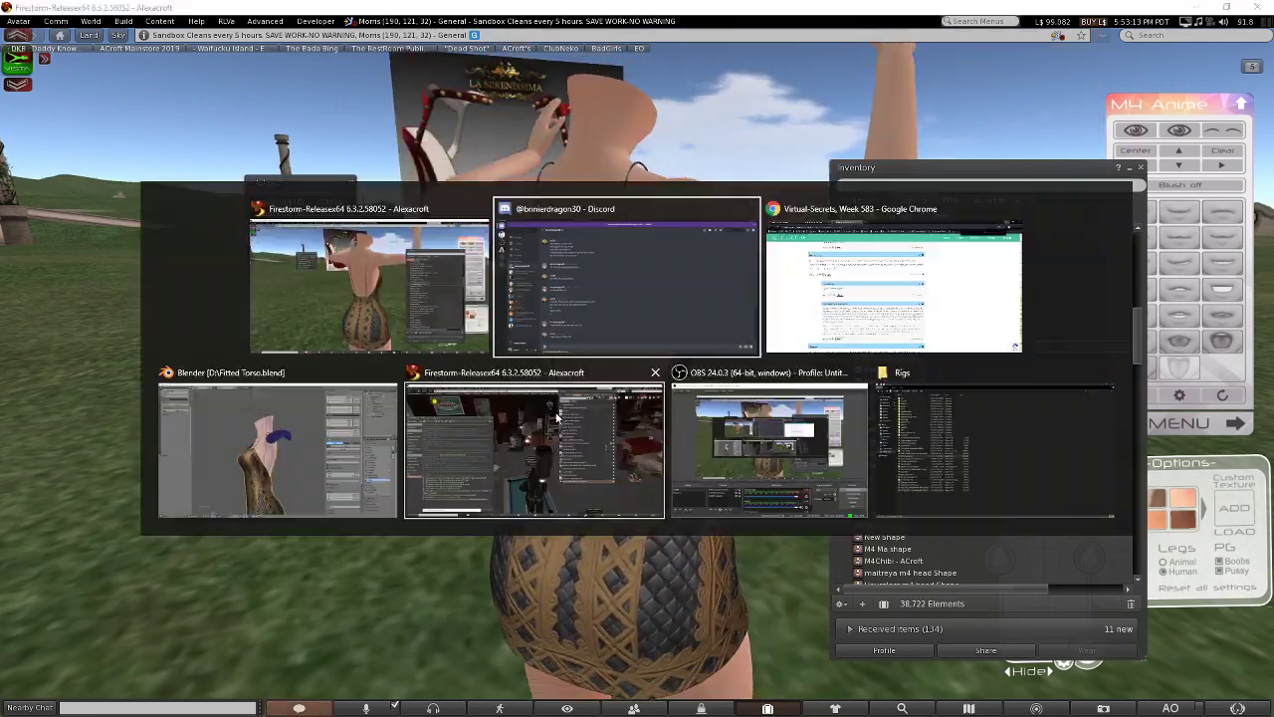
left_click(277, 480)
middle_click_drag(592, 365, 410, 367)
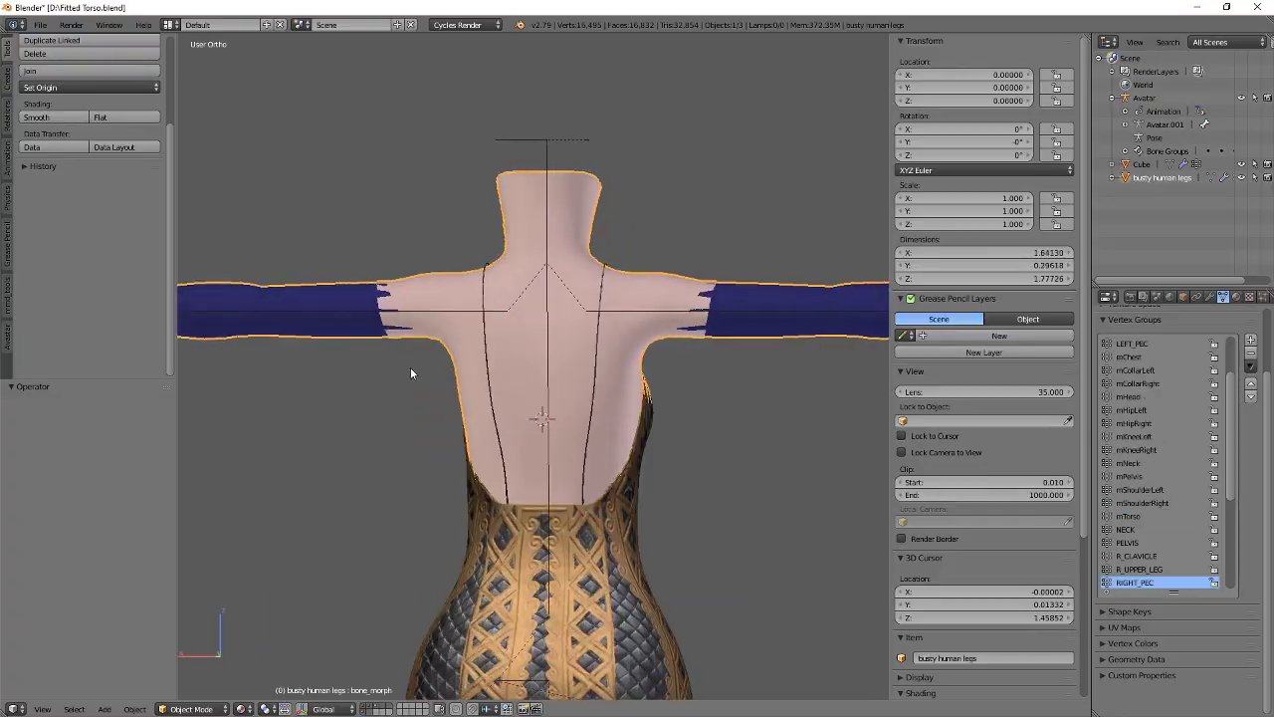
left_click(764, 429)
mouse_move(665, 418)
middle_mouse_down("shift")
mouse_move(600, 317)
mouse_move(435, 339)
mouse_move(560, 515)
middle_mouse_up("shift")
key("z")
scroll(587, 369, "up", 3)
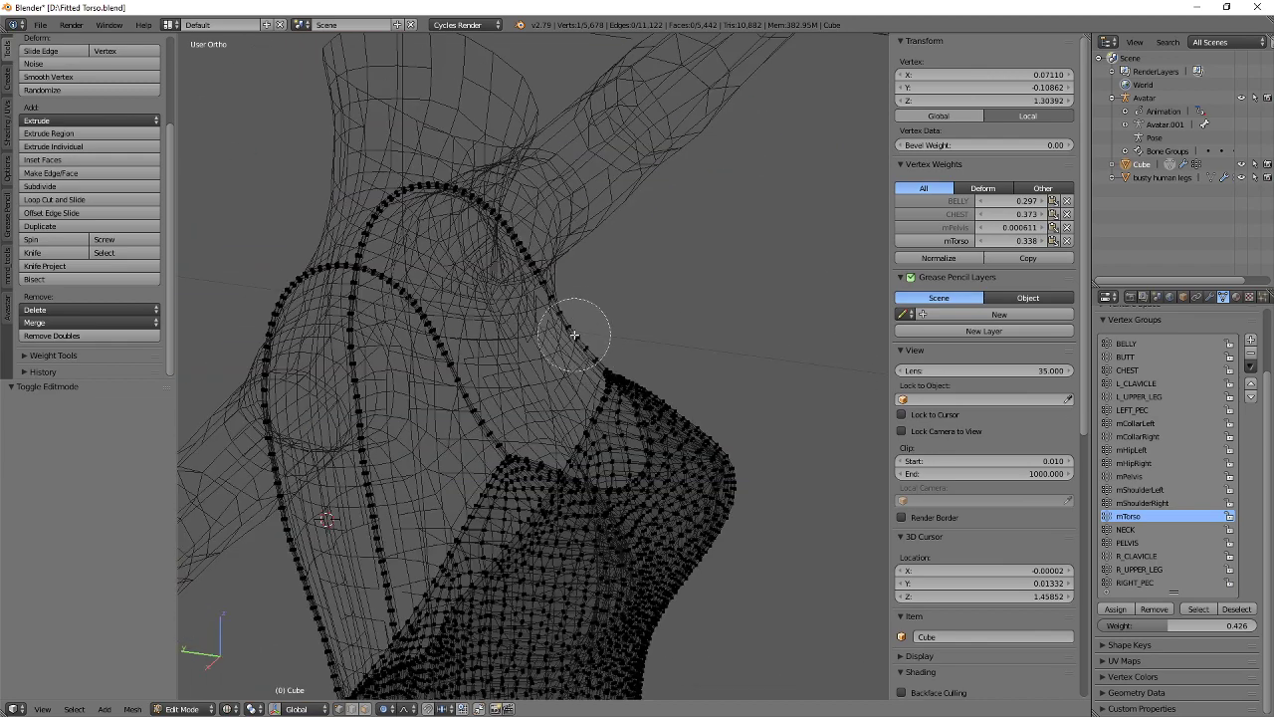
Delete the faces of the dress's shoulder strap on the negative X side.
left_click_drag(578, 343, 557, 292)
middle_click_drag(361, 198, 583, 261)
mouse_move(574, 534)
middle_mouse_down()
mouse_move(584, 389)
mouse_move(552, 333)
middle_mouse_up()
key("c")
key("x")
left_click(645, 362)
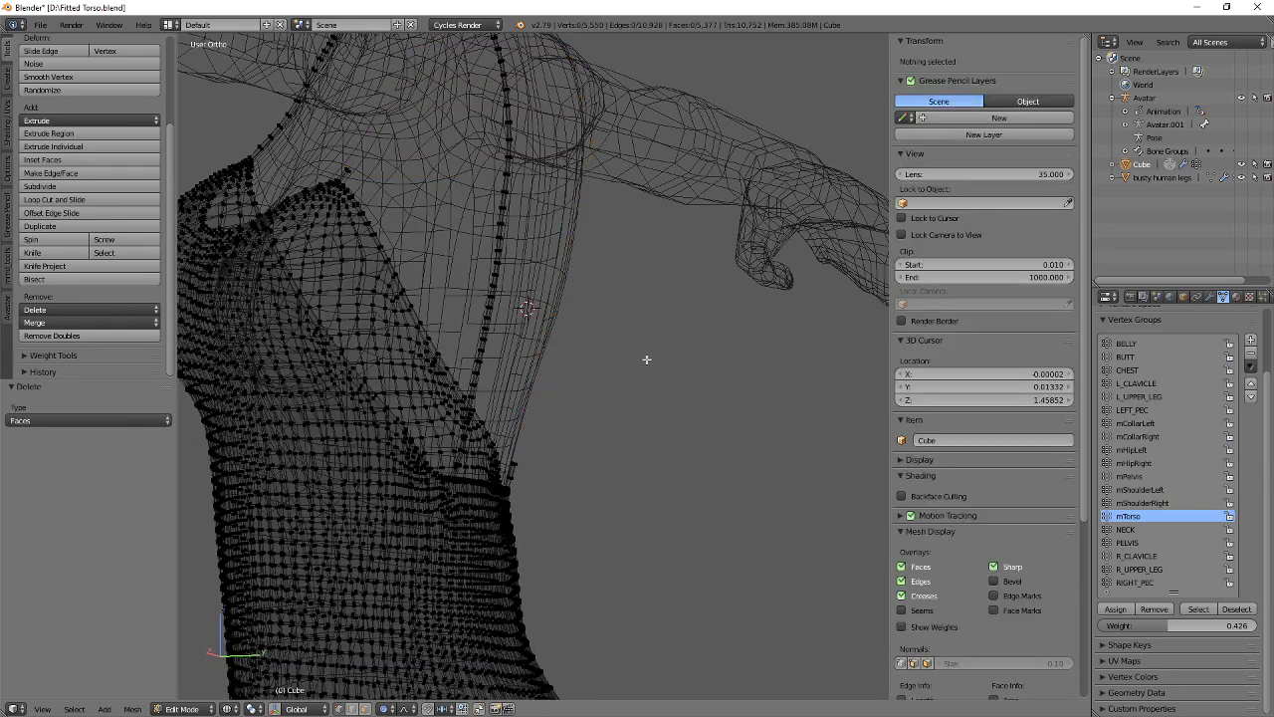
Select the whole remaining shoulder strap from the side view and separate it from the dress into its own object.
mouse_move(646, 360)
middle_mouse_down()
mouse_move(620, 392)
mouse_move(598, 386)
mouse_move(637, 378)
middle_mouse_up()
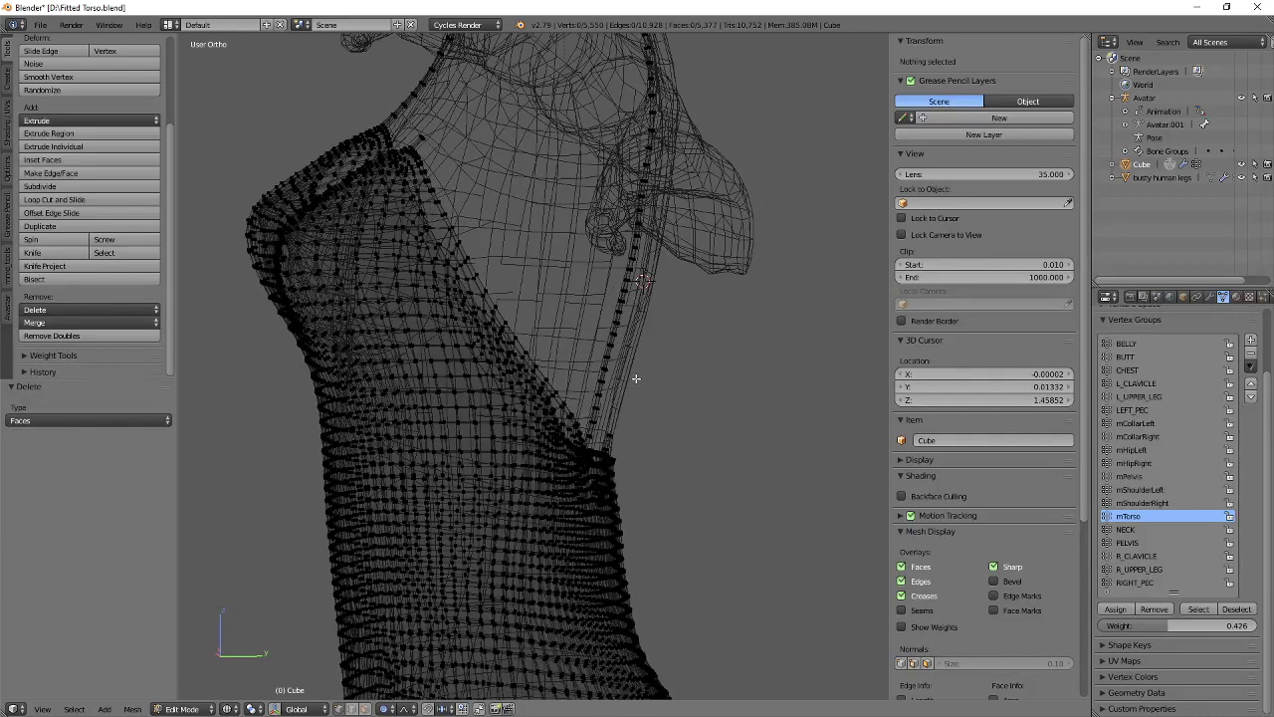
key("KP_3")
middle_click_drag(796, 554, 640, 434, "shift")
left_click_drag(645, 421, 656, 332)
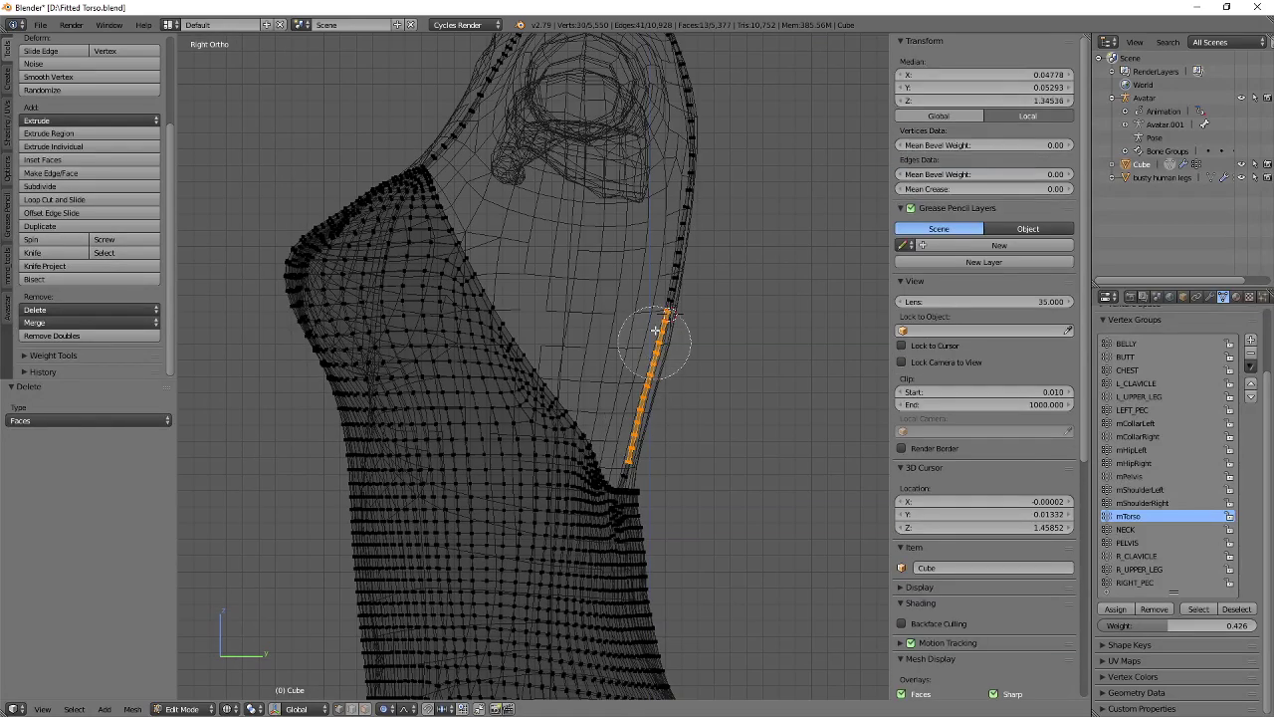
middle_click_drag(685, 131, 704, 323, "shift")
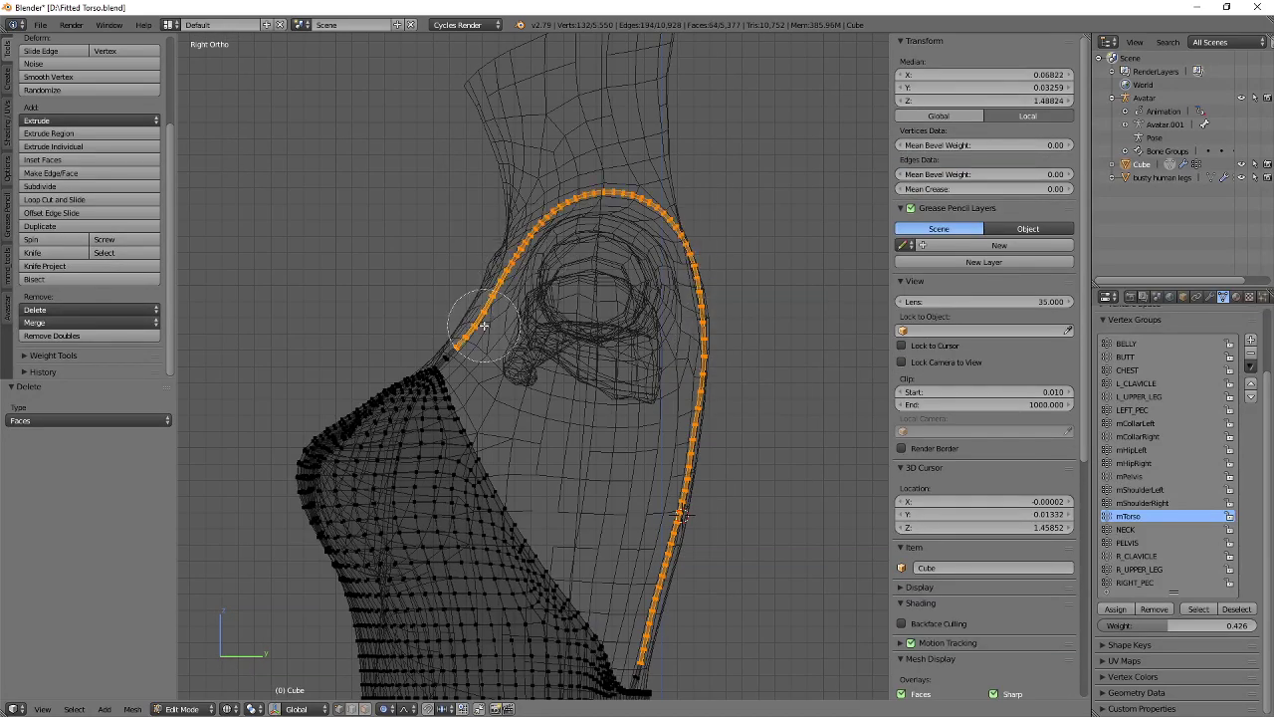
middle_click_drag(572, 463, 570, 422, "shift")
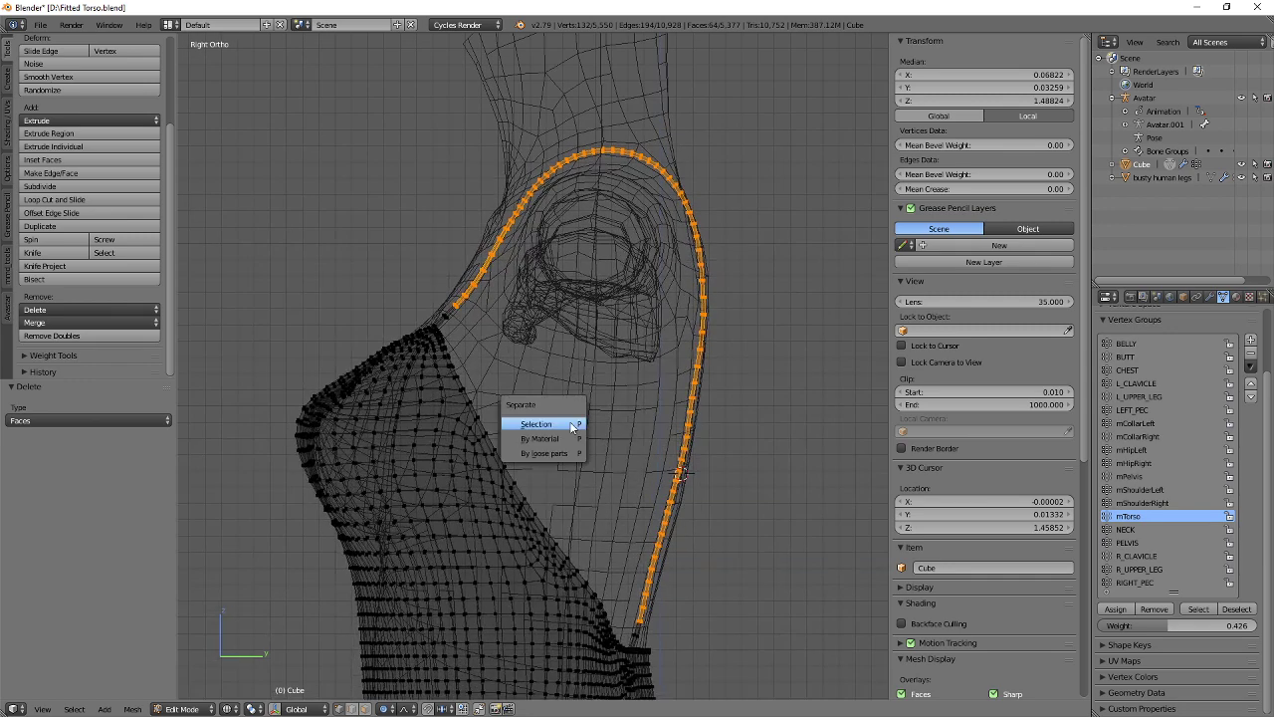
left_click(572, 426)
key("Tab")
Add a Mirror modifier on X to the separated strap, move it above Solidify and Armature, and apply it.
right_click(685, 441)
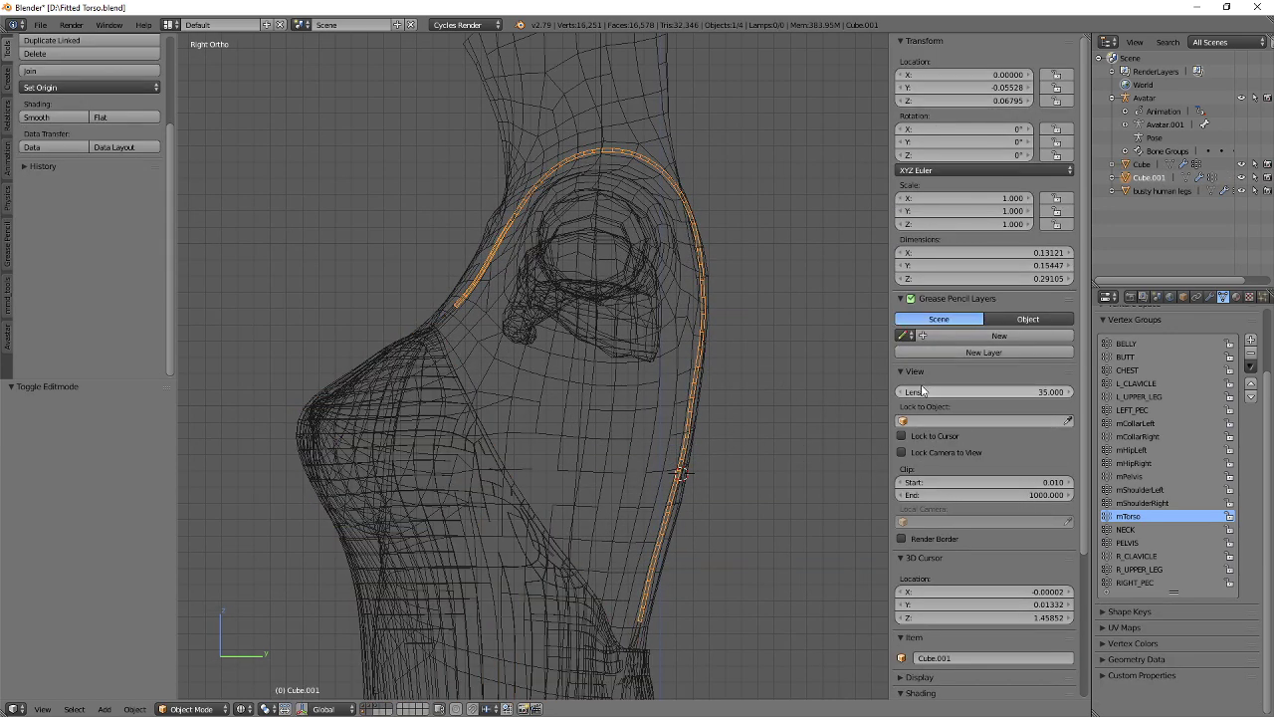
left_click(1209, 297)
left_click(1181, 342)
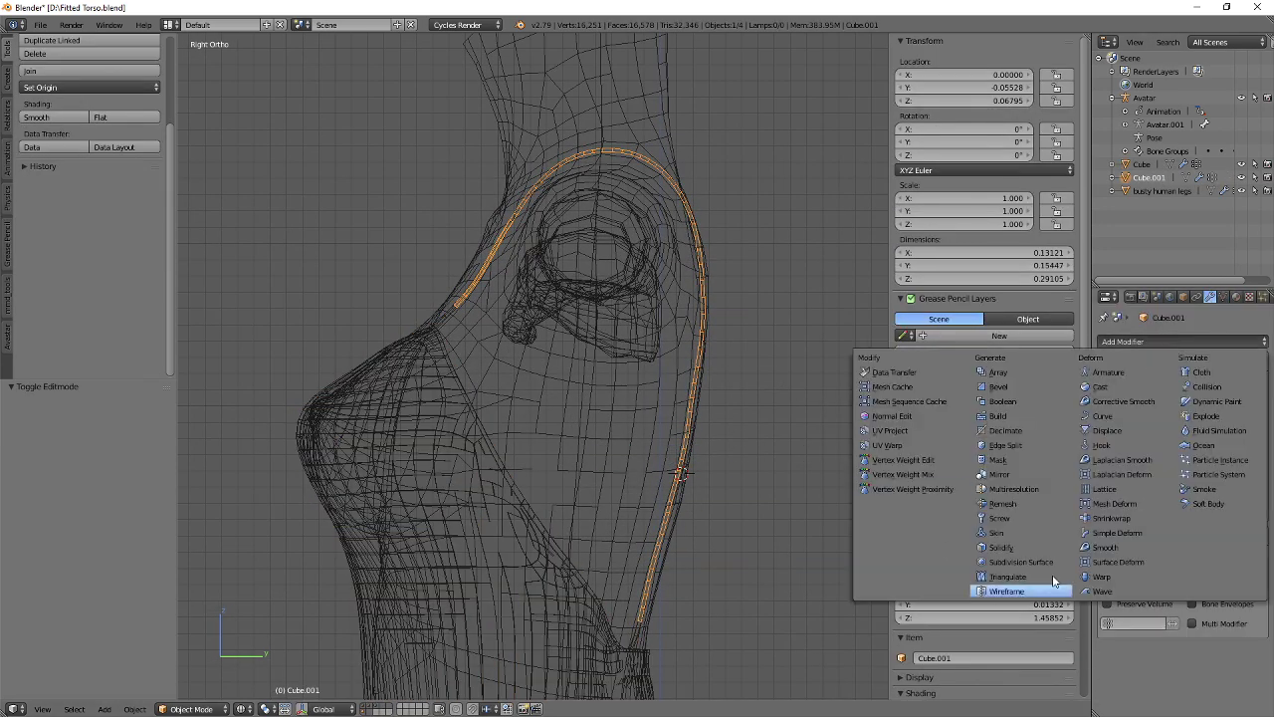
left_click(1029, 475)
middle_click_drag(535, 304, 622, 408)
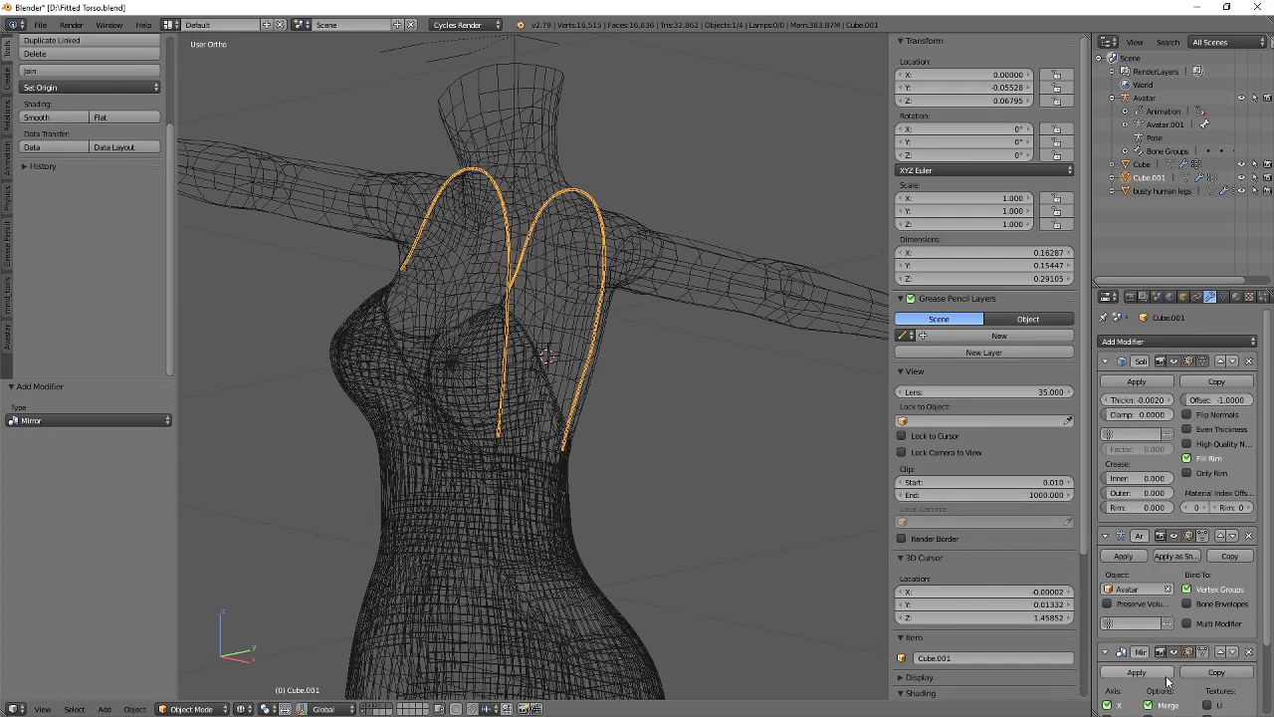
left_click(1218, 652)
left_click(1225, 537)
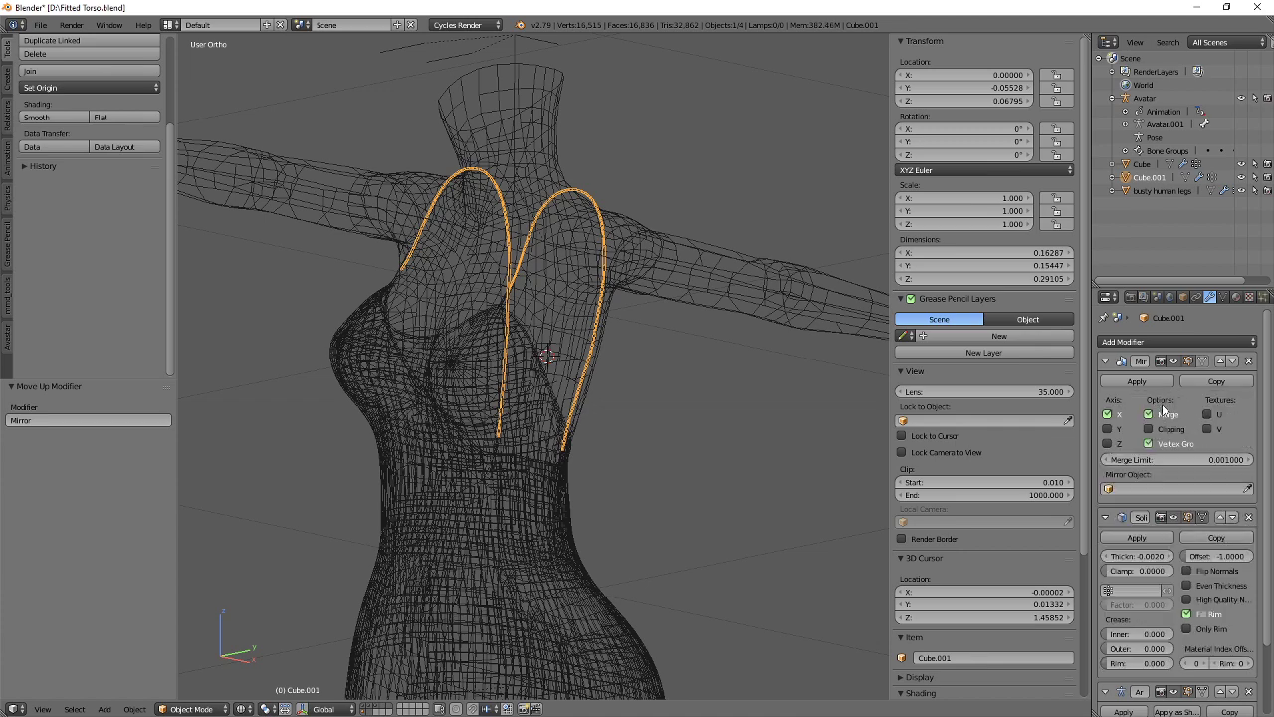
left_click(1162, 410)
left_click(1136, 381)
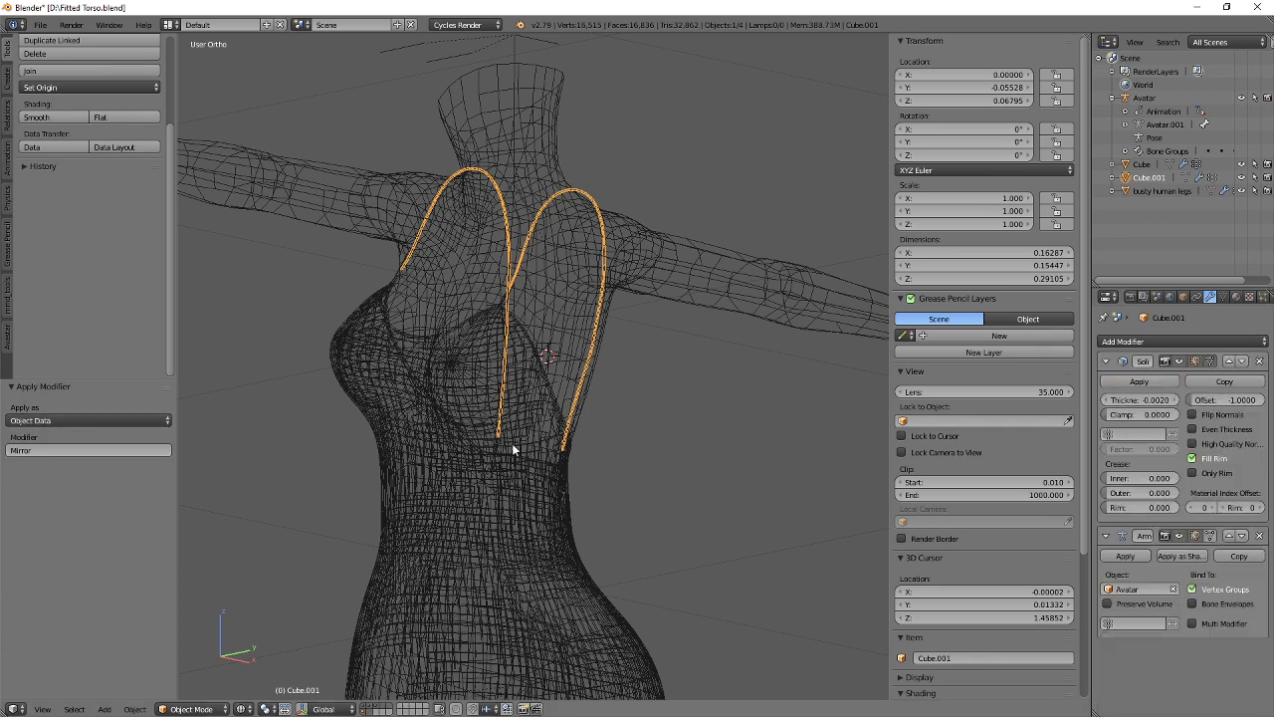
Hide the 3D view's properties and split off a second area set to the UV/Image Editor.
scroll(512, 445, "up", 2)
middle_click_drag(616, 505, 526, 430)
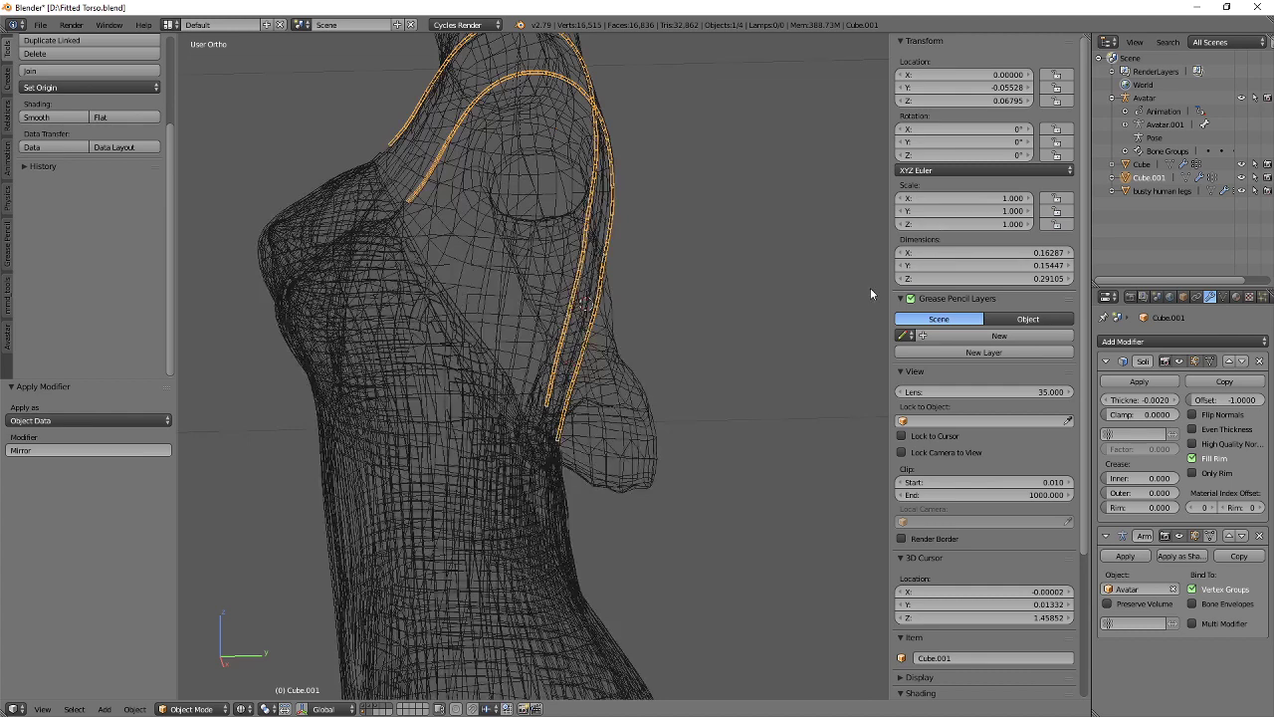
key("n")
left_click_drag(1085, 37, 663, 170)
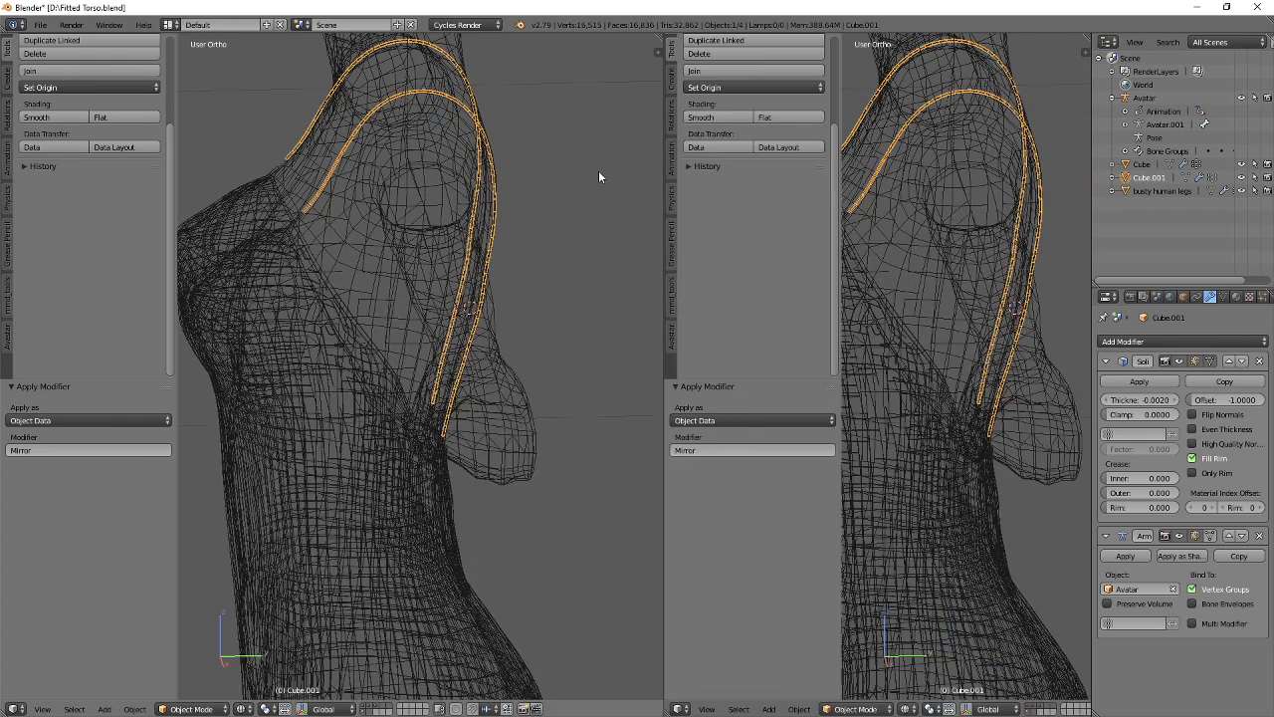
left_click(679, 709)
left_click(730, 607)
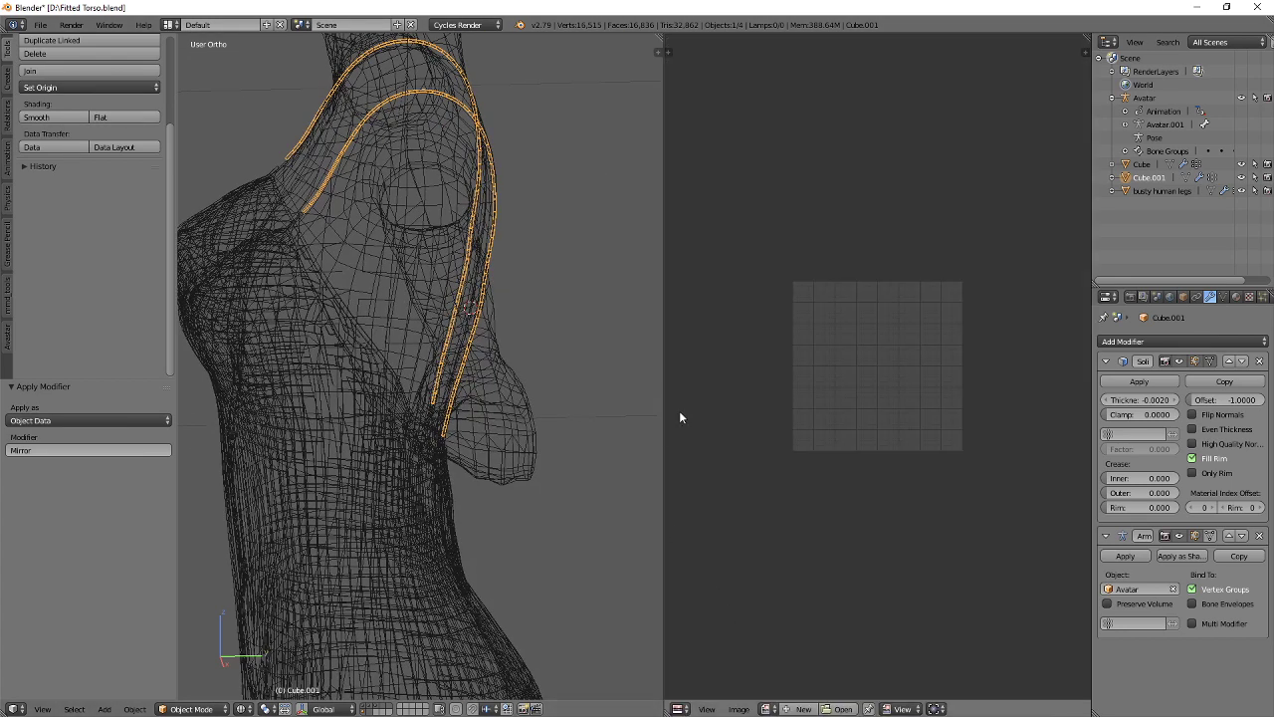
Open the straps for editing, show their UVs, and select only the mirrored strap's linked geometry.
key("Tab")
key("a")
key("Home")
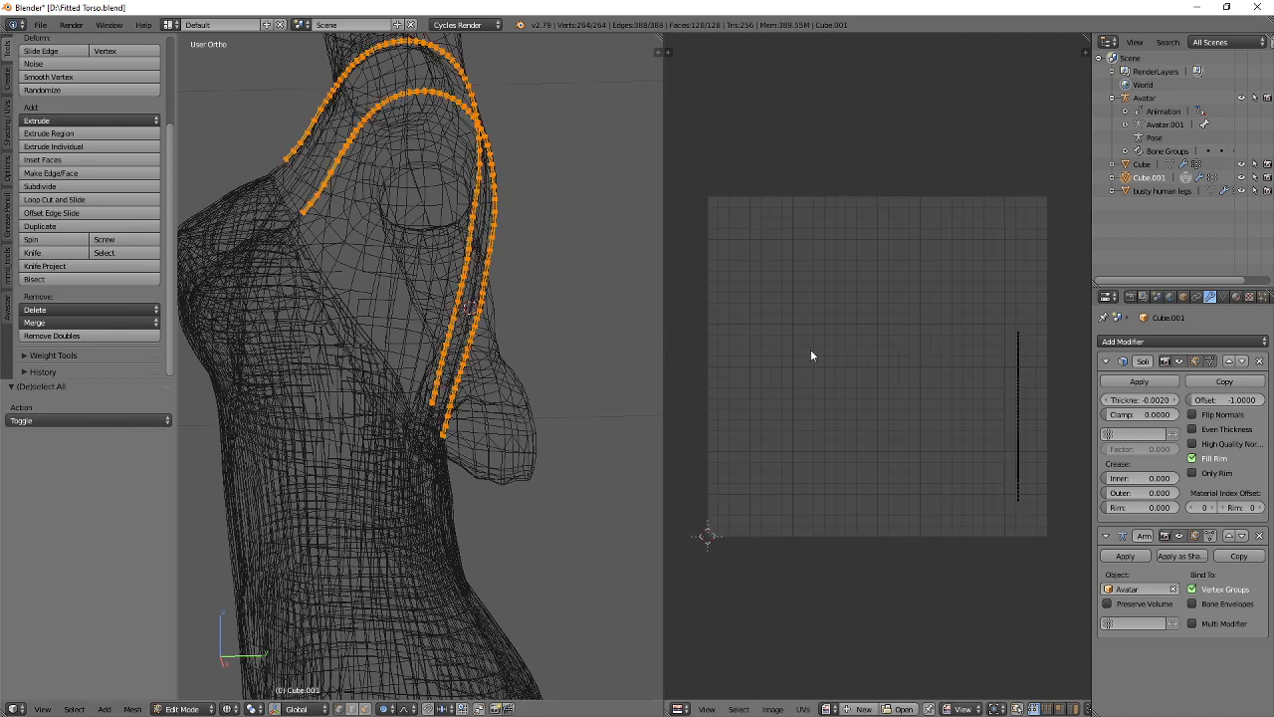
key("a")
key("l")
middle_click_drag(928, 391, 848, 373)
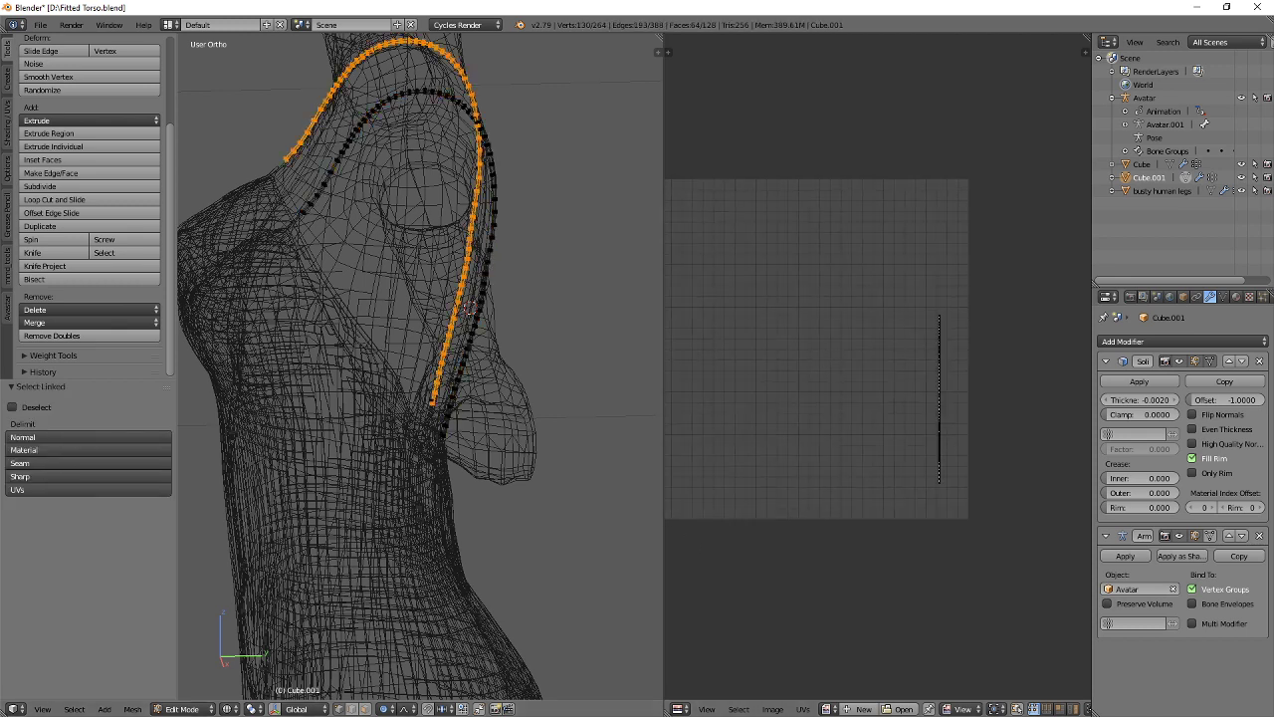
Open the texture image 111.png from the 222 folder behind the UV layout, browsing the files as thumbnails.
left_click(899, 706)
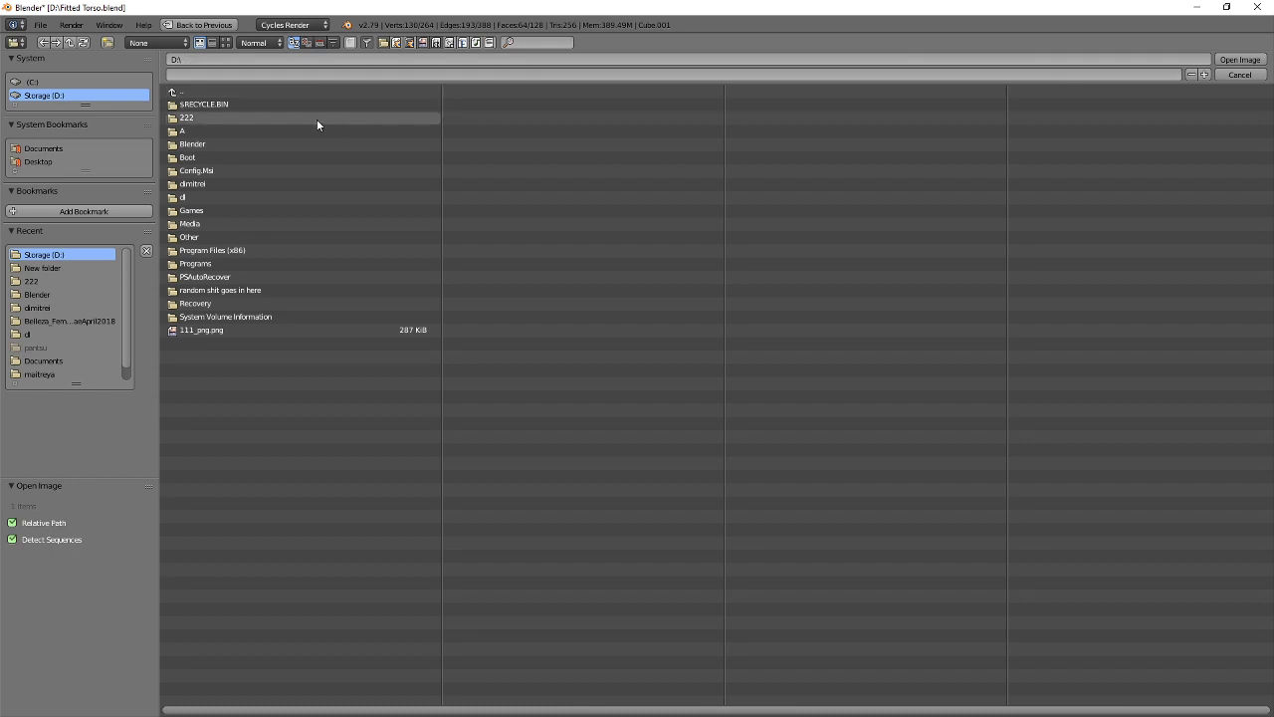
left_click(227, 106)
left_click(228, 42)
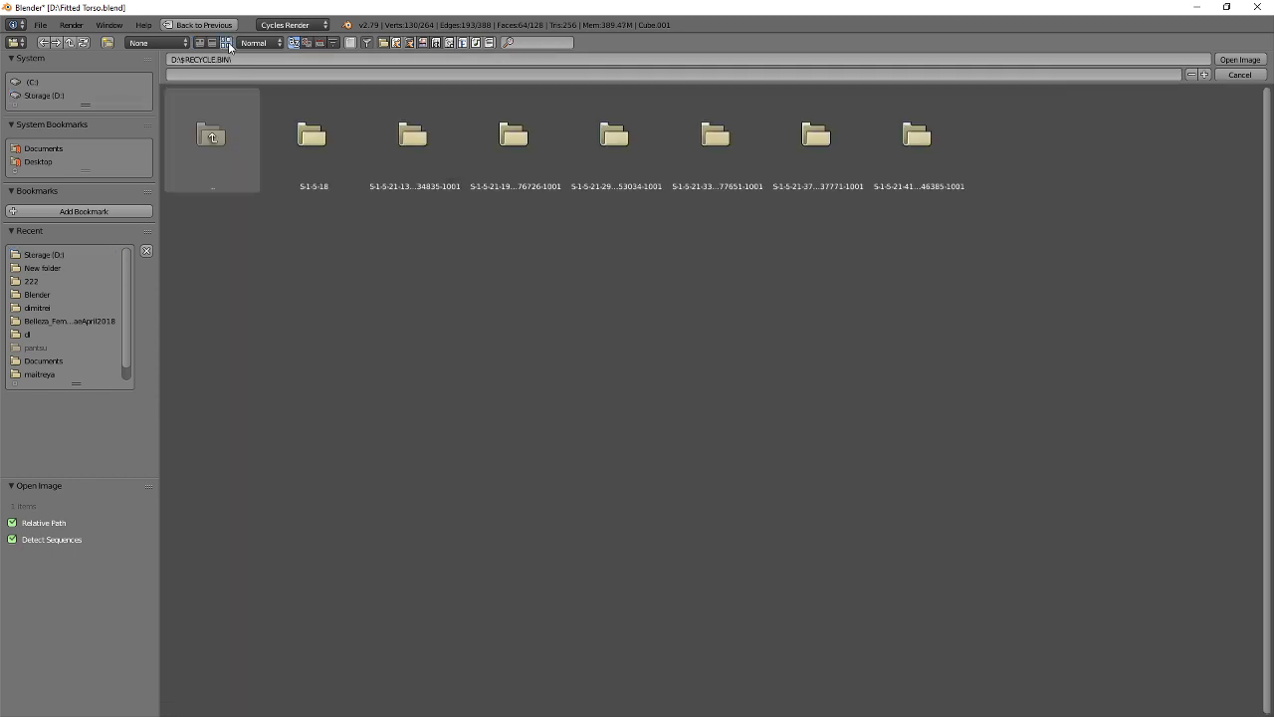
left_click(207, 128)
left_click(413, 139)
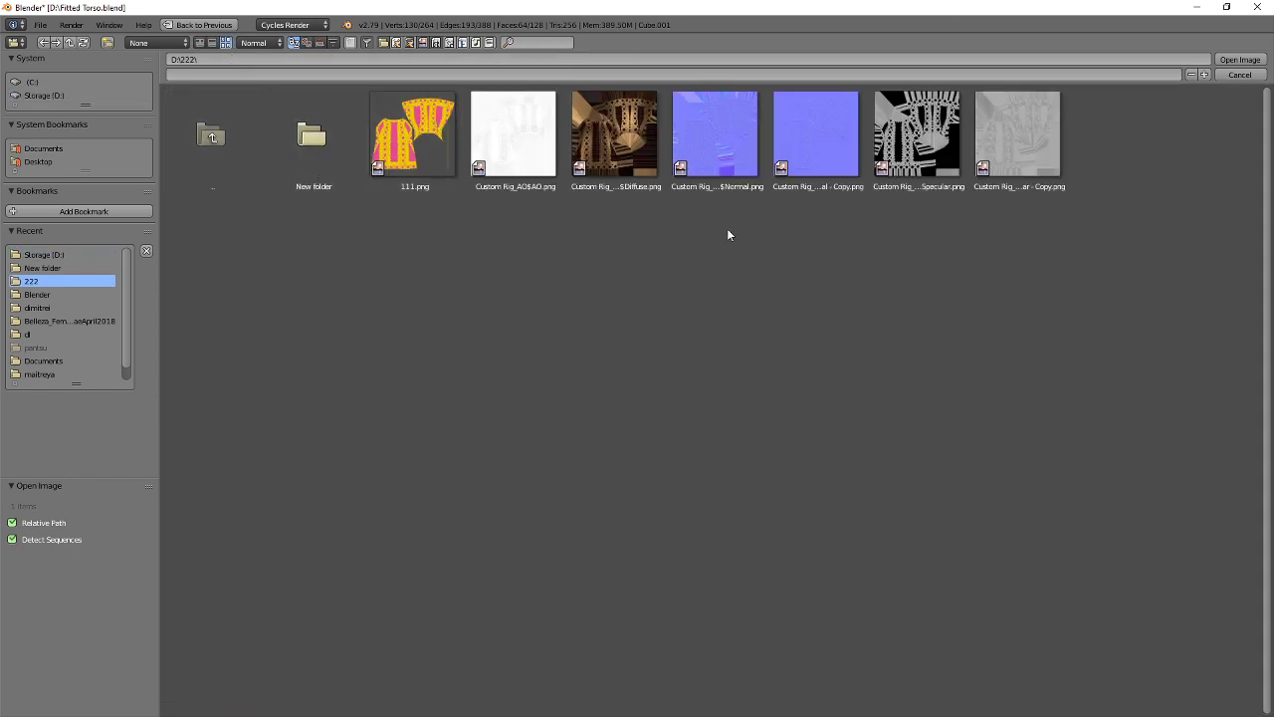
double_click(413, 132)
Select all of the mirrored strap's UVs, slide them along X onto the neighbouring pink strip, and deselect.
scroll(759, 326, "down", 4)
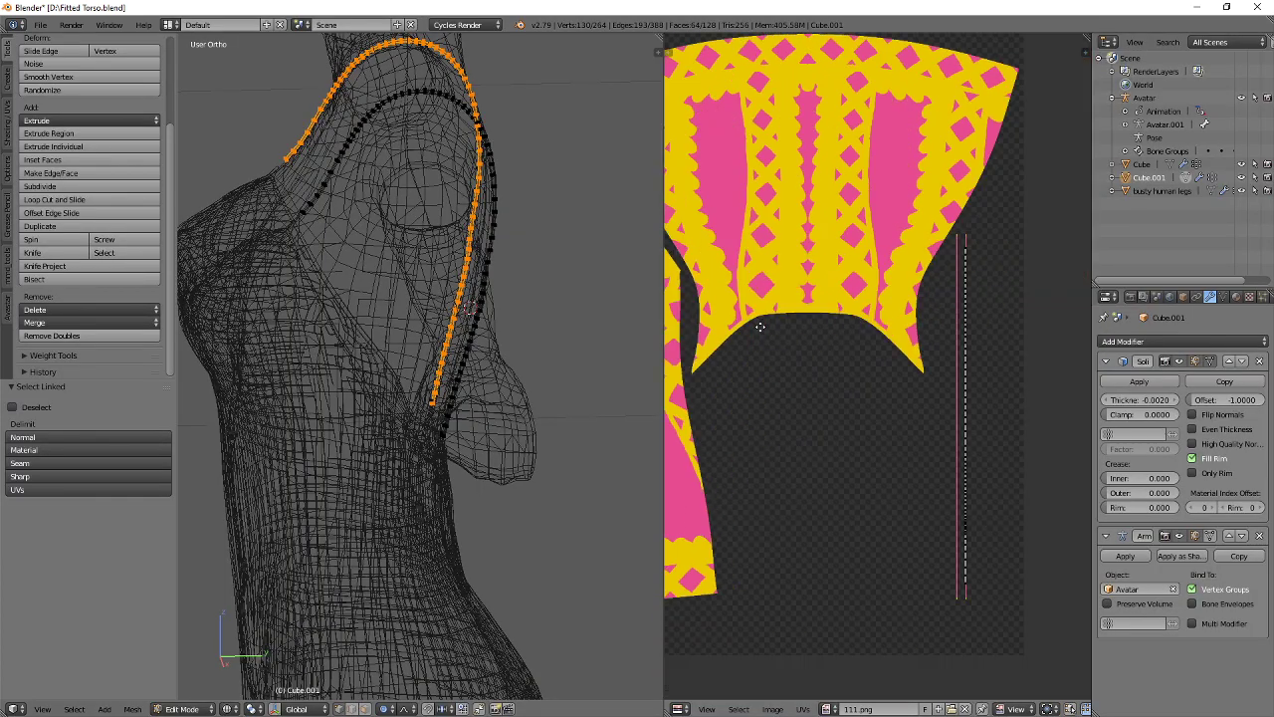
middle_click_drag(760, 326, 641, 304)
scroll(818, 378, "up", 3)
key("a")
key("g")
key("x")
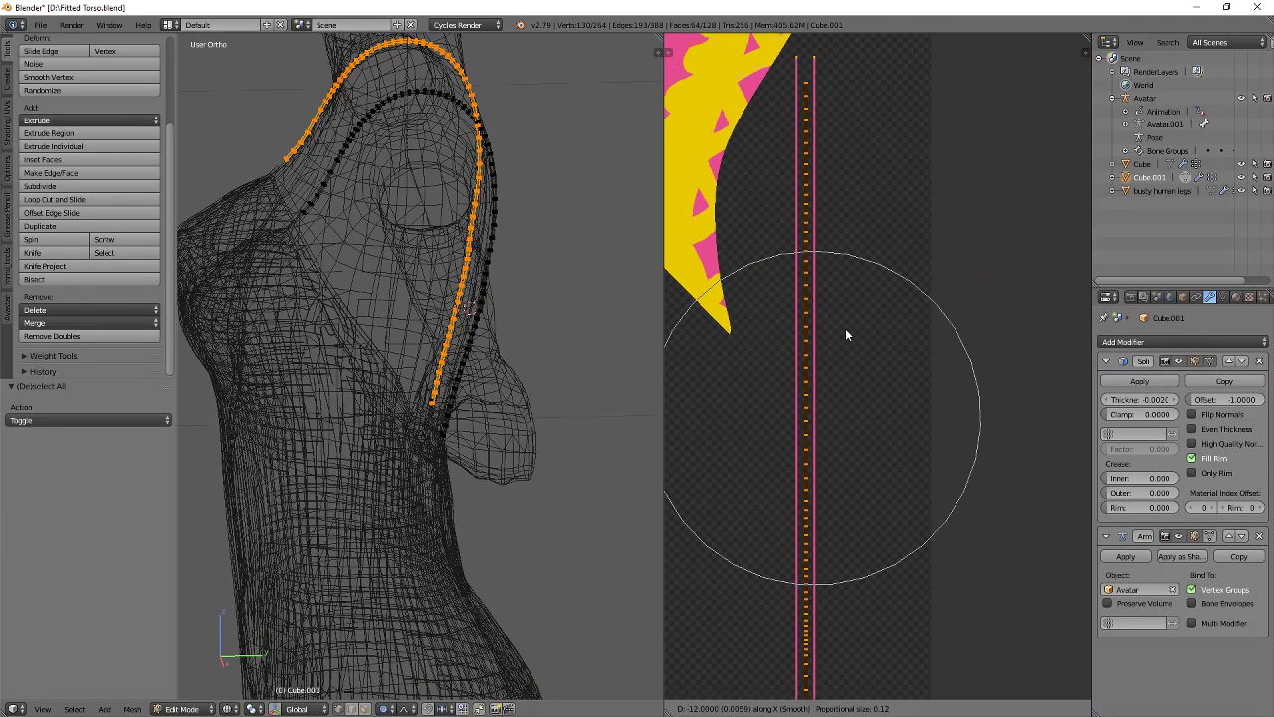
left_click(833, 336)
key("a")
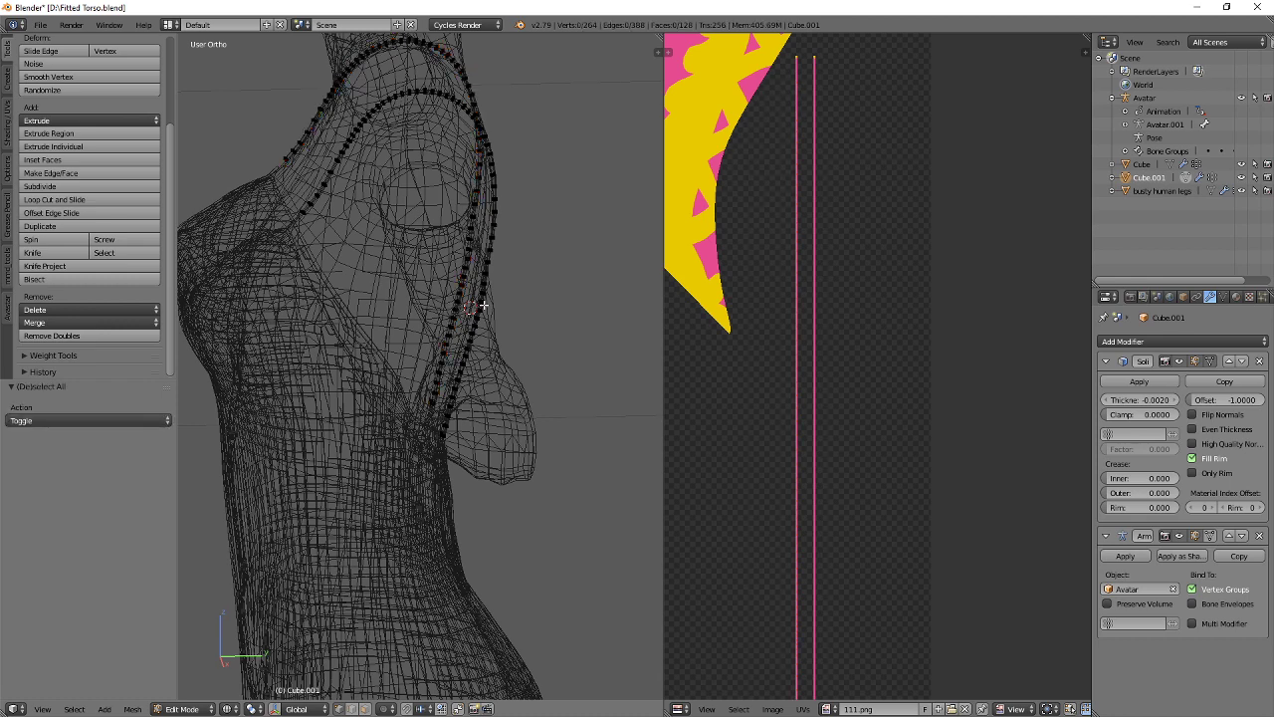
Leave mesh editing, select the straps together with the dress as the active object, and join them.
key("a")
key("Tab")
right_click(228, 307)
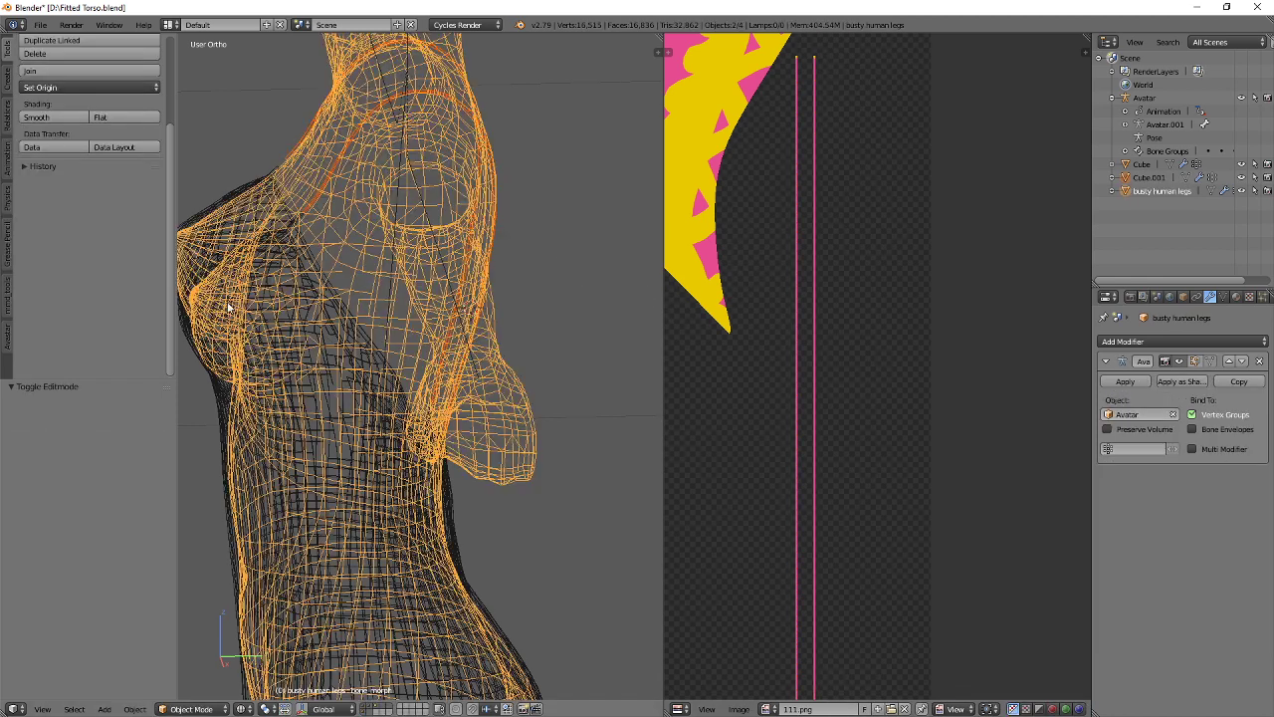
right_click(319, 191)
right_click(248, 195)
right_click(228, 199)
right_click(228, 199, "shift")
scroll(91, 158, "up", 1)
scroll(90, 157, "up", 1)
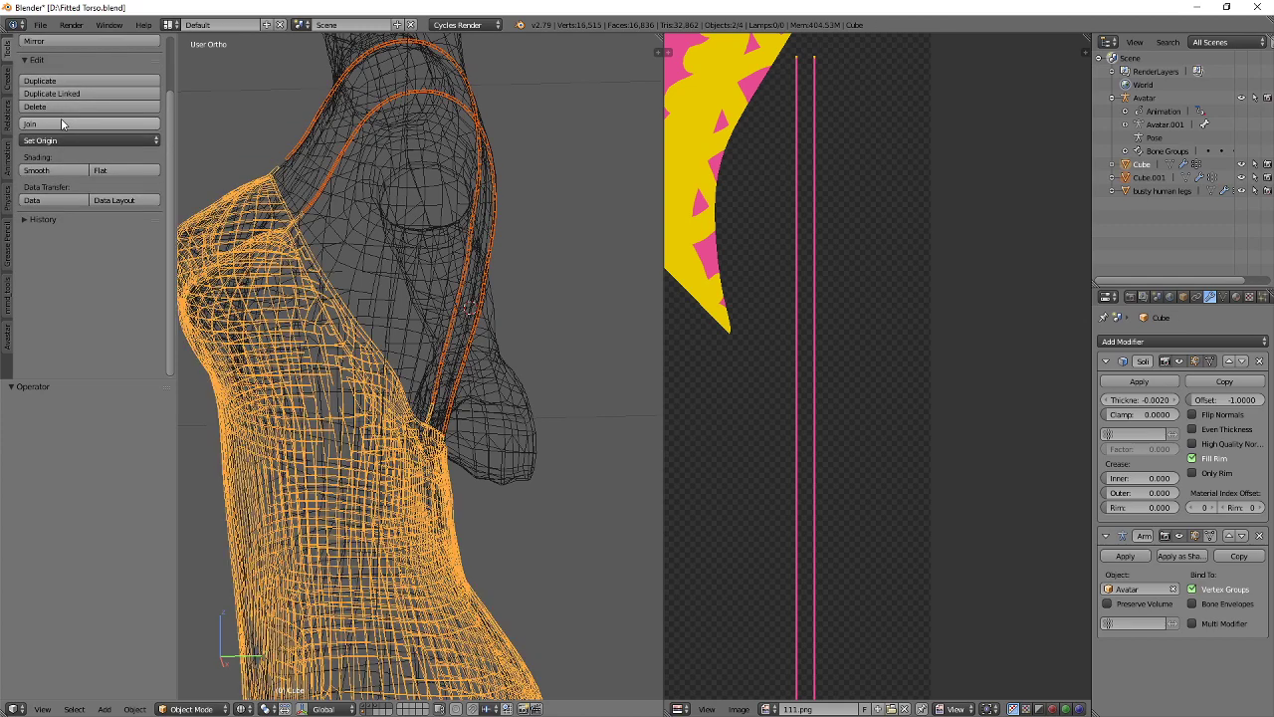
left_click(63, 126)
Enter mesh editing for the joined dress, select one detached shoulder strap's linked geometry and delete its faces.
key("Tab")
key("a")
key("a")
key("w")
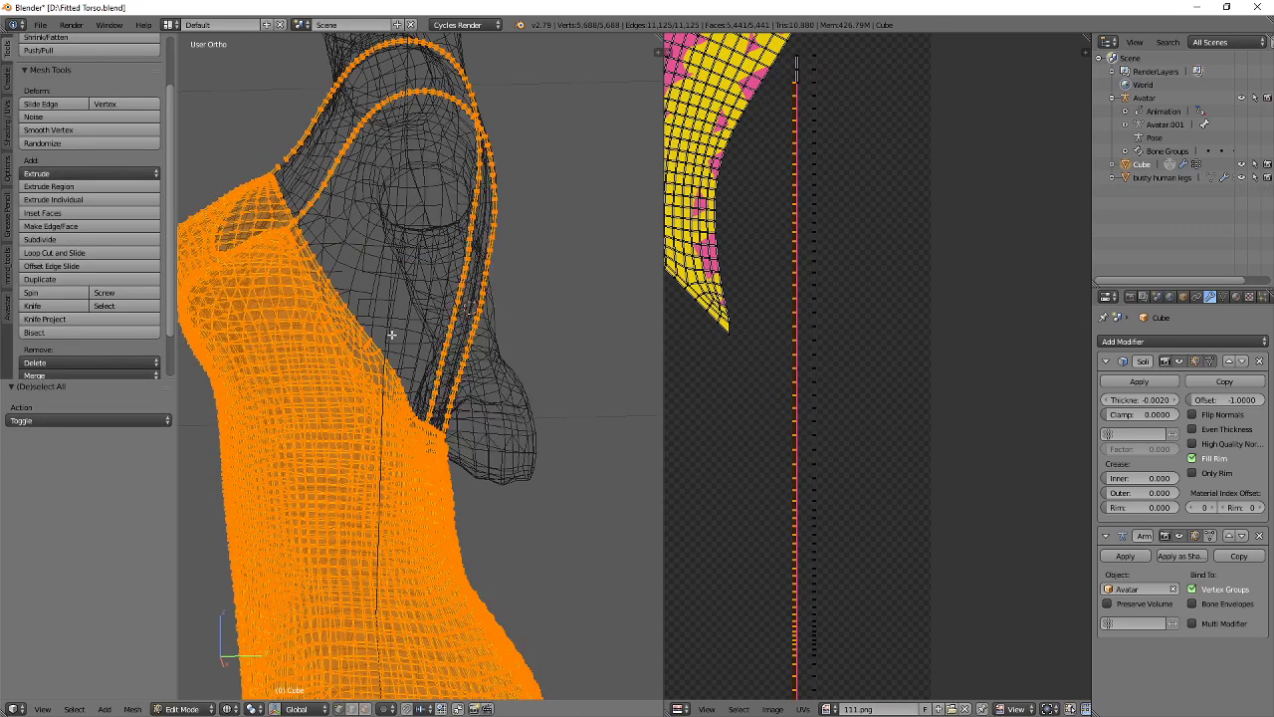
middle_click_drag(393, 334, 197, 403)
scroll(377, 348, "up", 2)
scroll(468, 360, "up", 4)
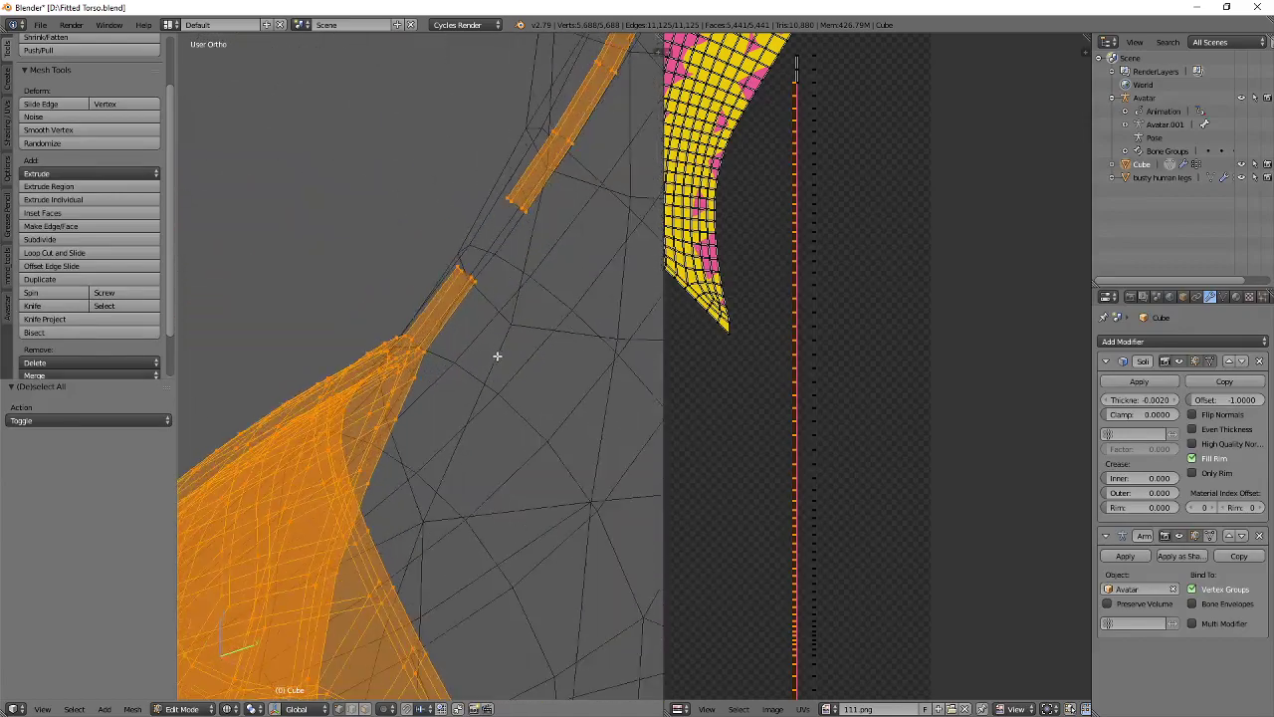
scroll(517, 285, "down", 7)
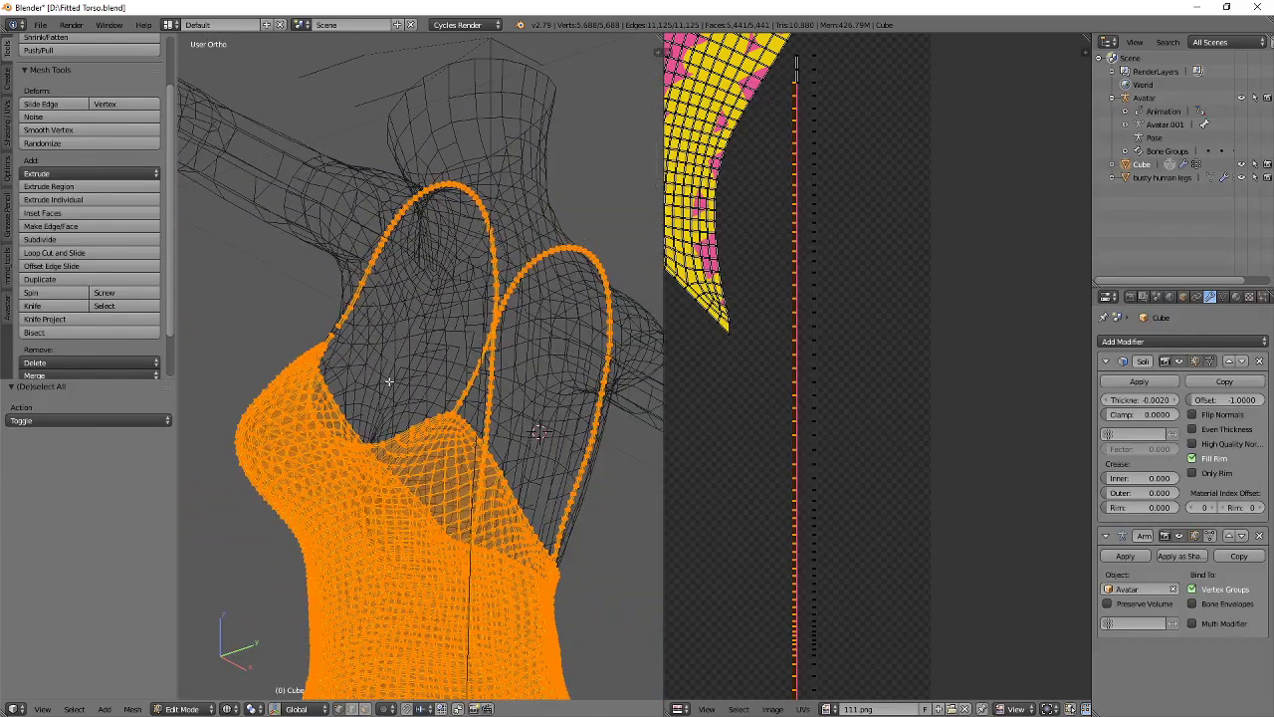
key("a")
key("l")
key("x")
left_click(389, 249)
key("KP_3")
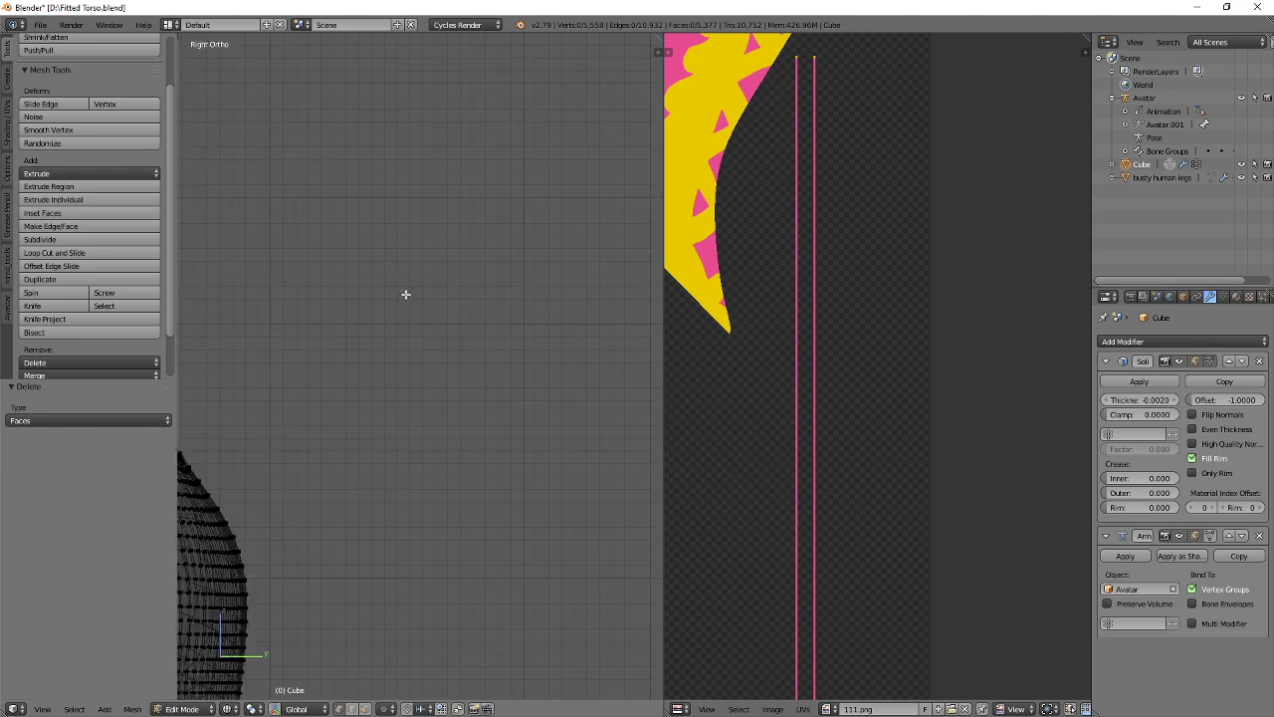
scroll(344, 355, "down", 3)
scroll(344, 355, "up", 5)
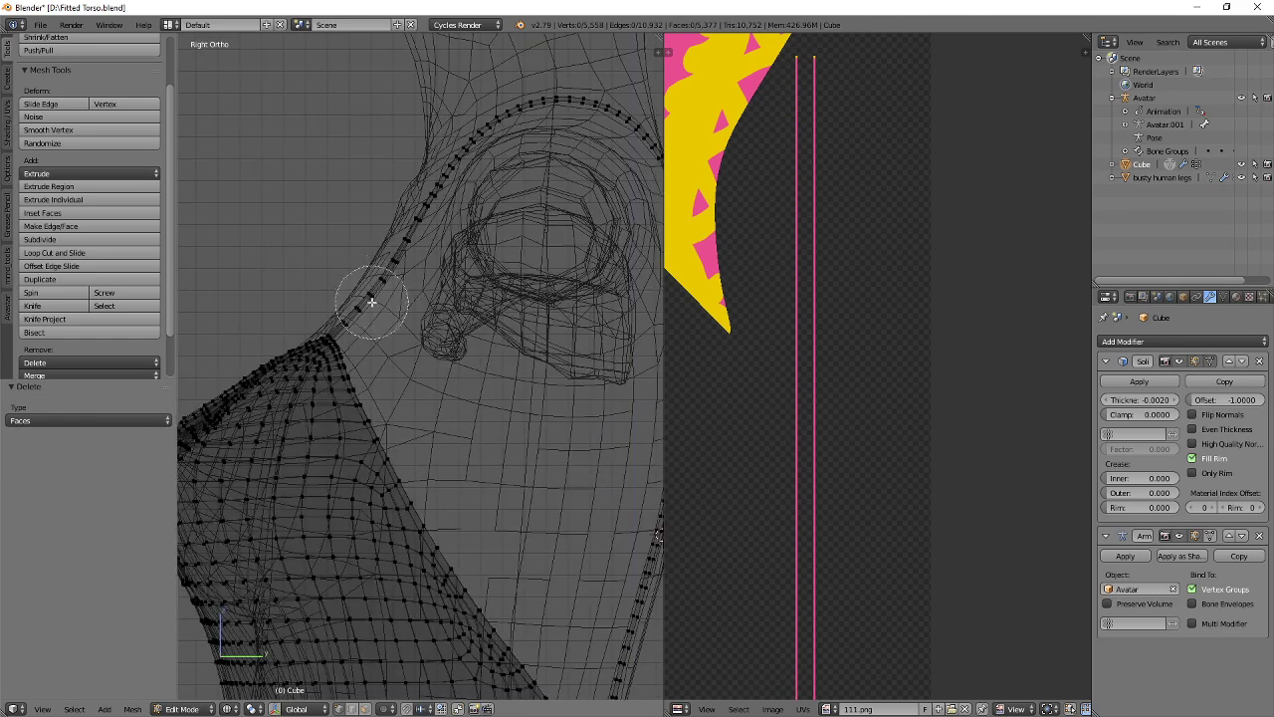
middle_click_drag(585, 291, 318, 102, "shift")
right_click(416, 191)
scroll(419, 199, "down", 3)
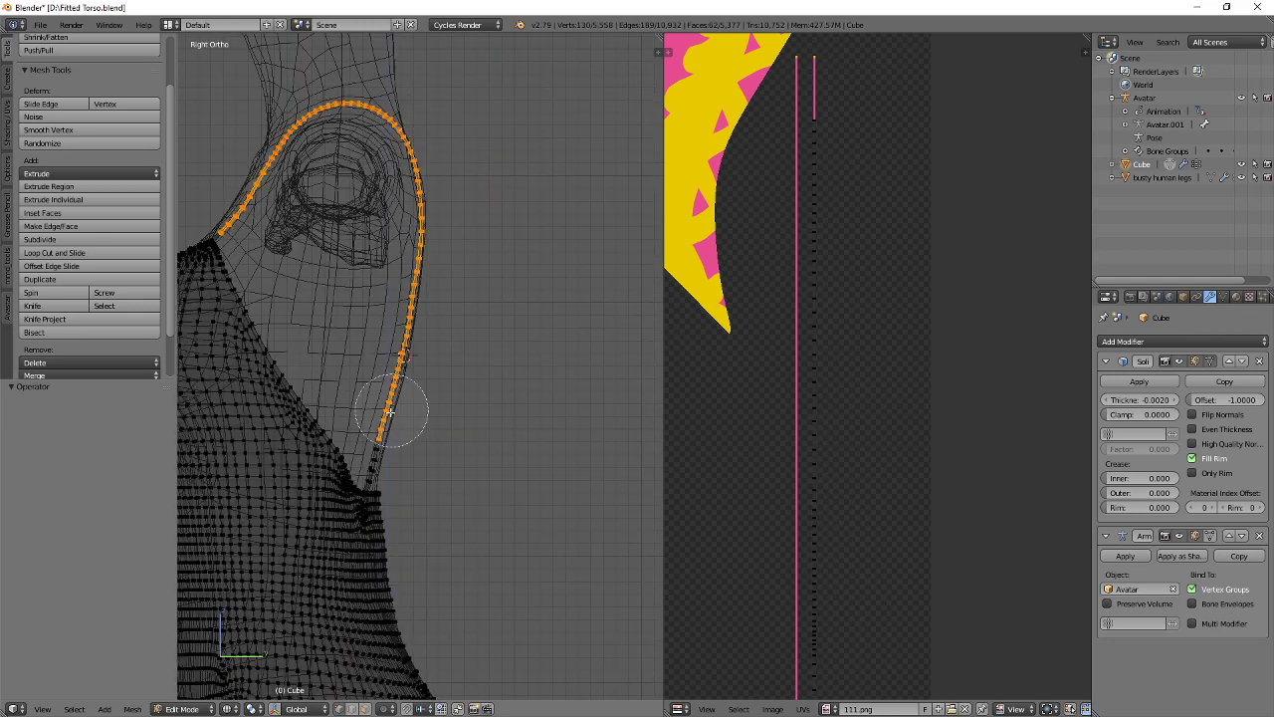
right_click(382, 451)
mouse_move(381, 451)
middle_mouse_down()
mouse_move(332, 400)
mouse_move(370, 447)
mouse_move(441, 464)
middle_mouse_up()
scroll(455, 469, "up", 4)
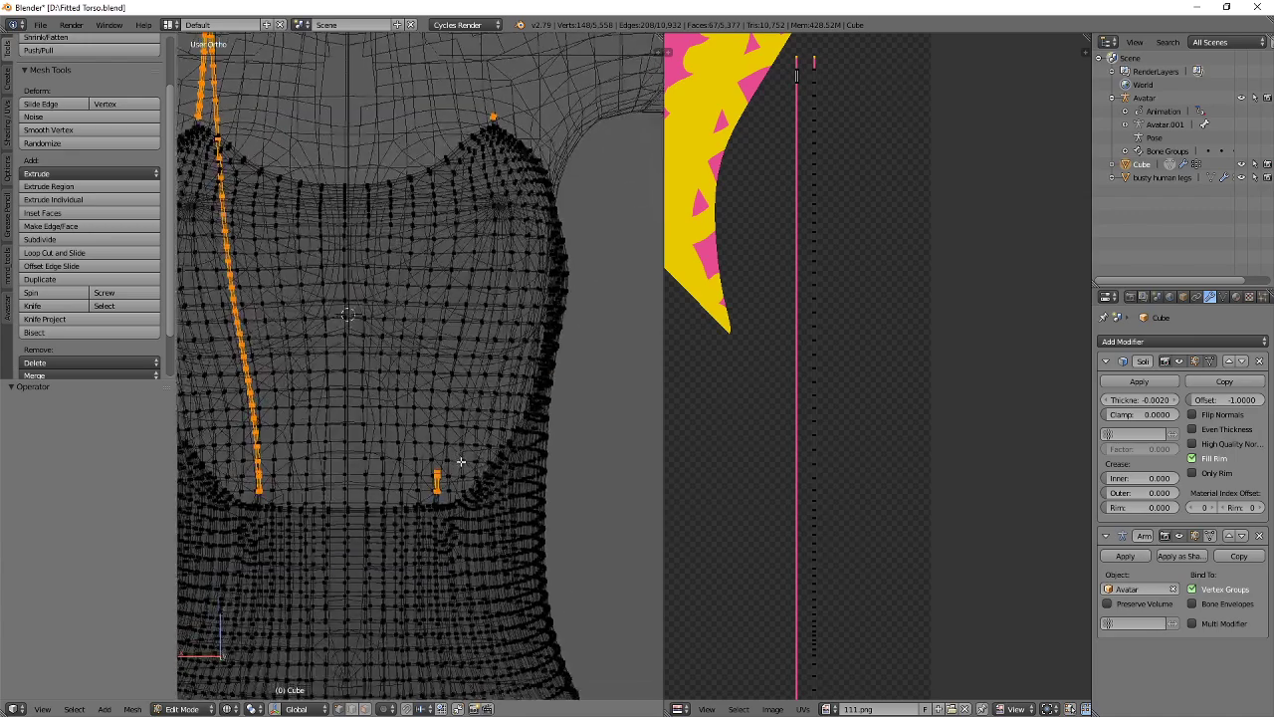
key("a")
In solid shading, select the loose edges floating above the leftover strap stub at the back neckline and delete them.
scroll(448, 498, "up", 5)
key("z")
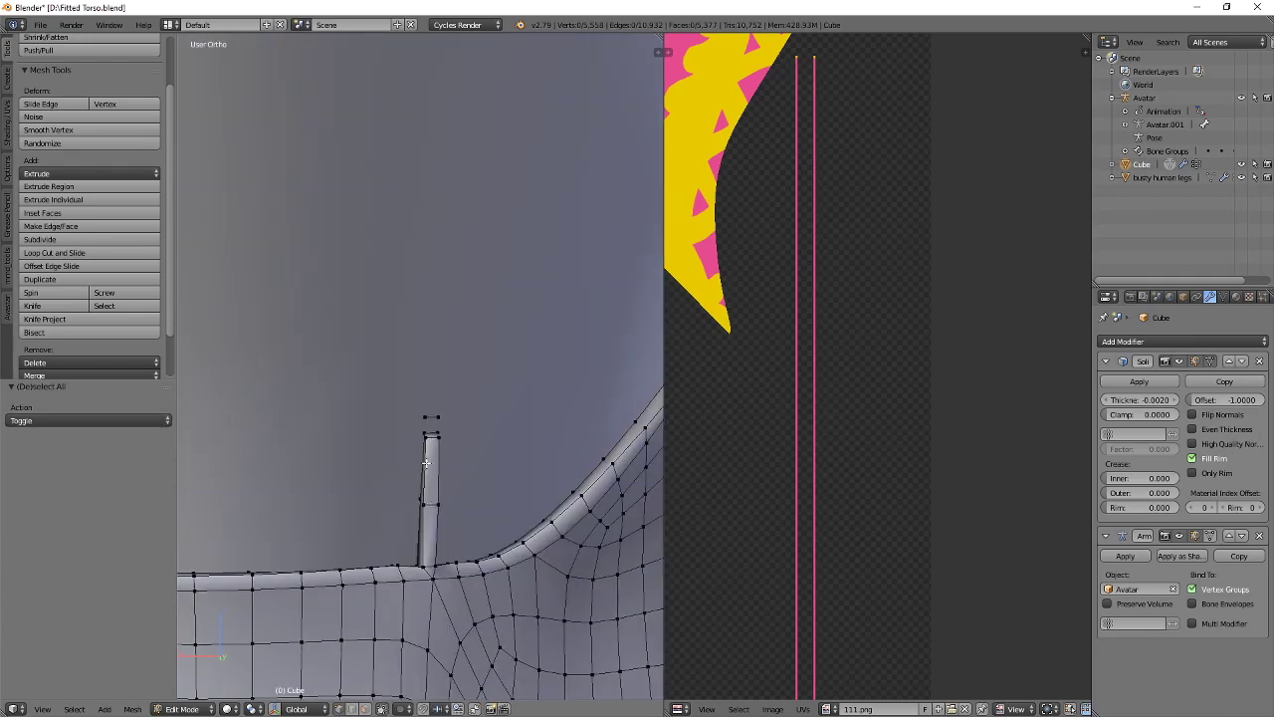
key("l")
middle_click_drag(456, 436, 488, 275, "shift")
key("x")
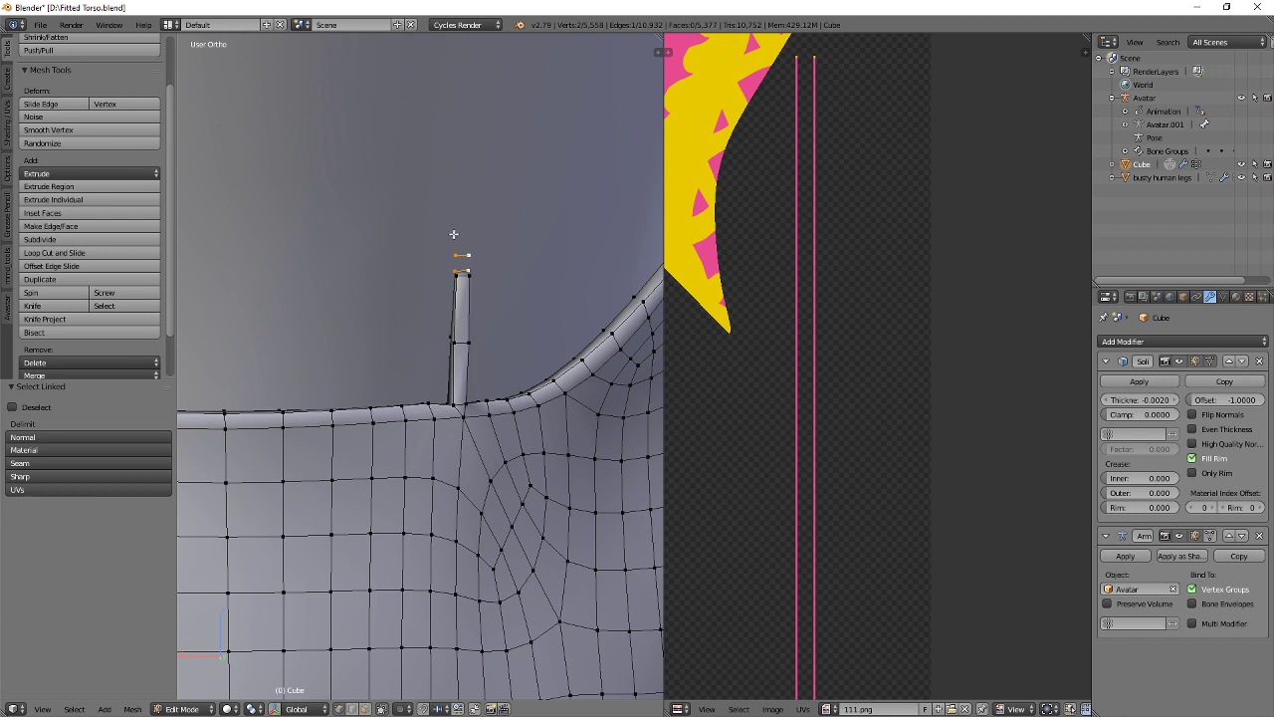
key("x")
left_click(443, 218)
key("x")
key("Escape")
Delete the leftover strap stub at the back neckline, removing its edges and remaining vertices.
scroll(458, 295, "up", 1)
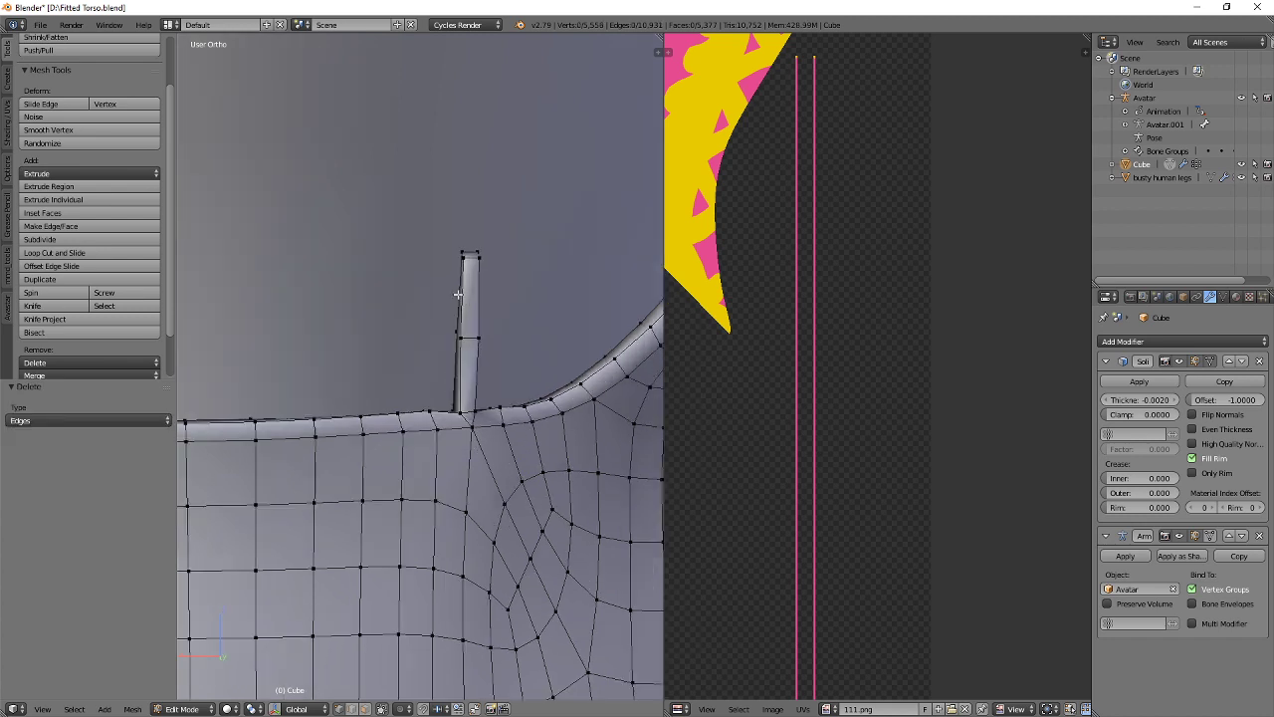
key("x")
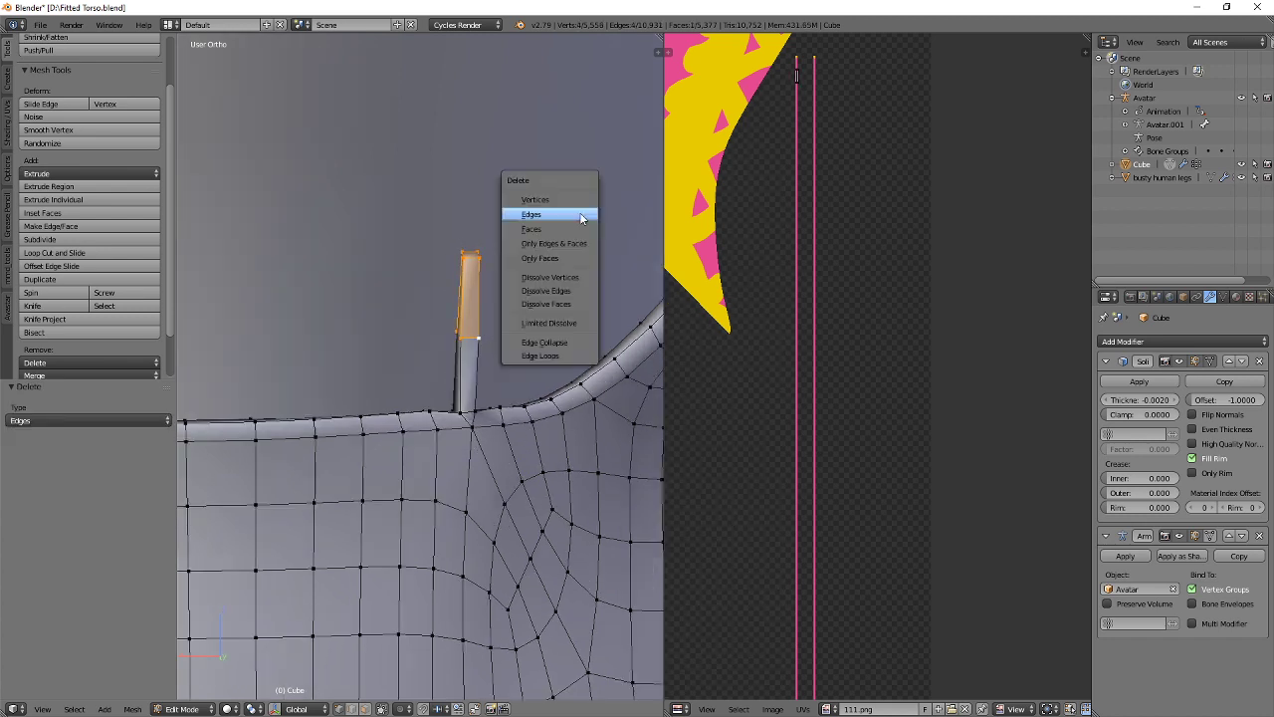
left_click(572, 210)
key("x")
left_click(558, 199)
scroll(461, 233, "down", 8)
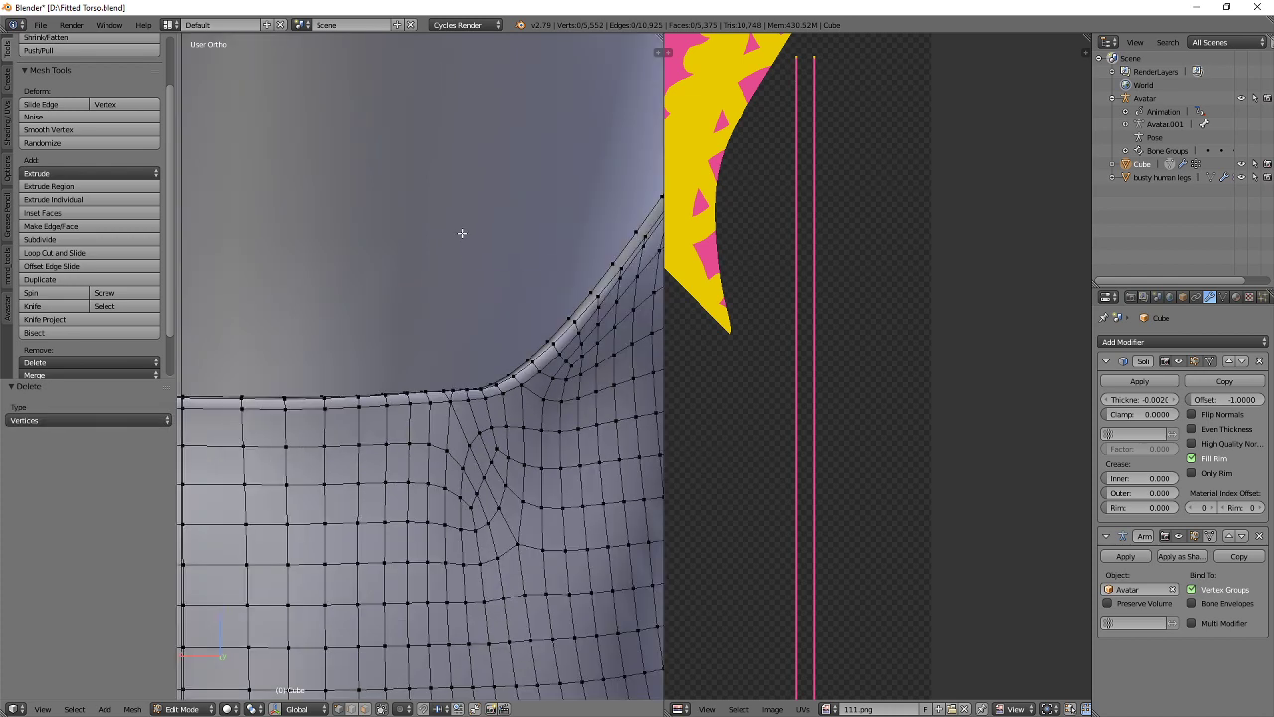
Delete the vertices of the short leftover strap stub at the peak of the front neckline.
key("a")
middle_click_drag(582, 543, 463, 397)
scroll(462, 397, "up", 3)
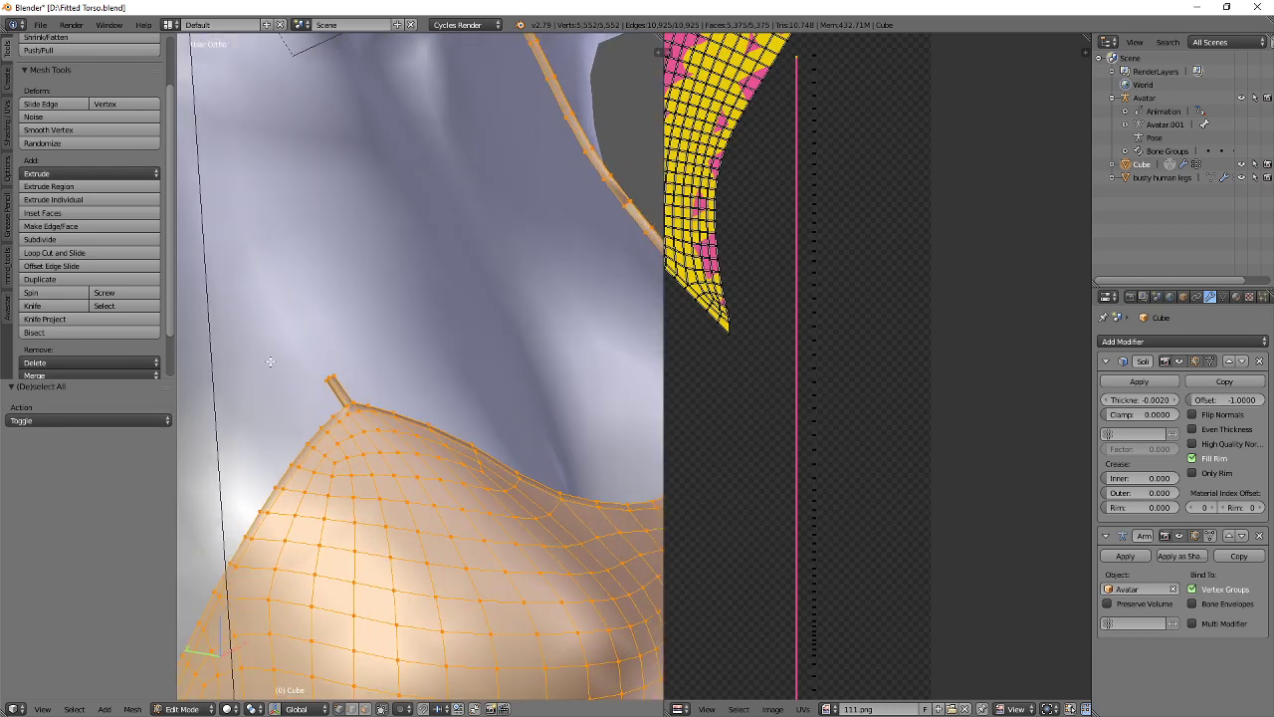
right_click(313, 370)
left_click(480, 274)
scroll(480, 275, "down", 4)
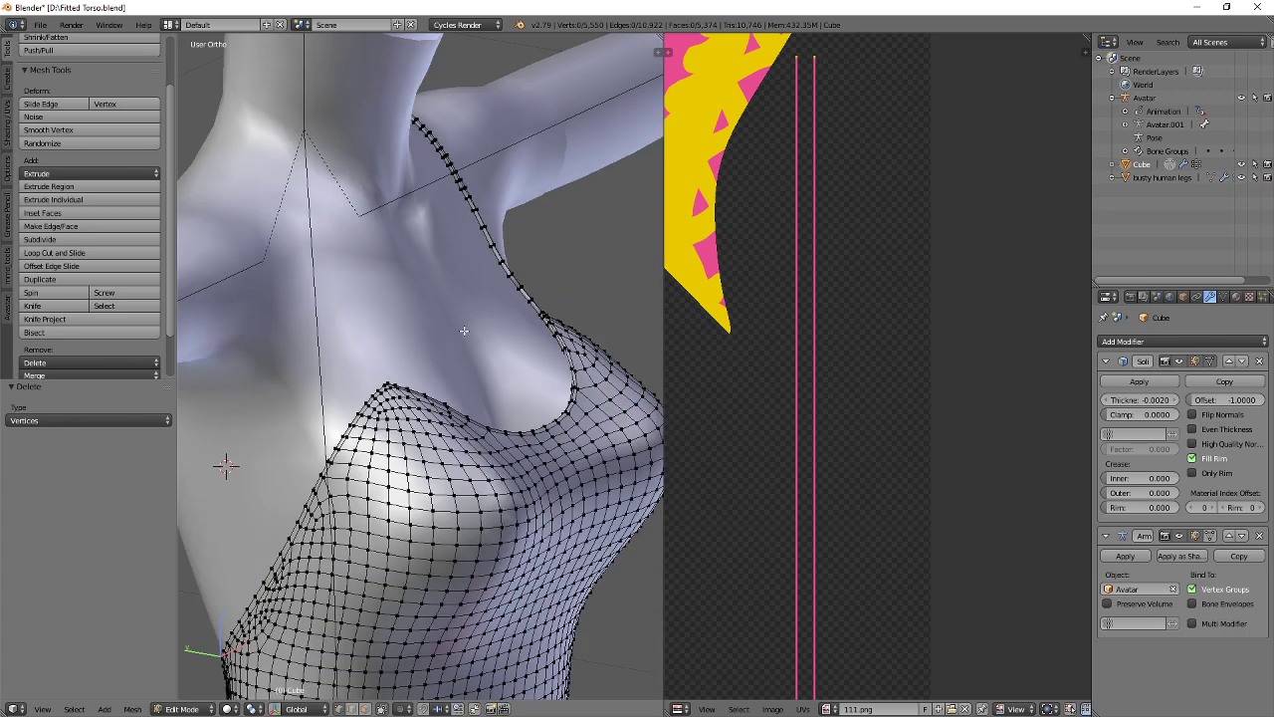
middle_click_drag(479, 275, 376, 430)
scroll(376, 430, "up", 3)
key("c")
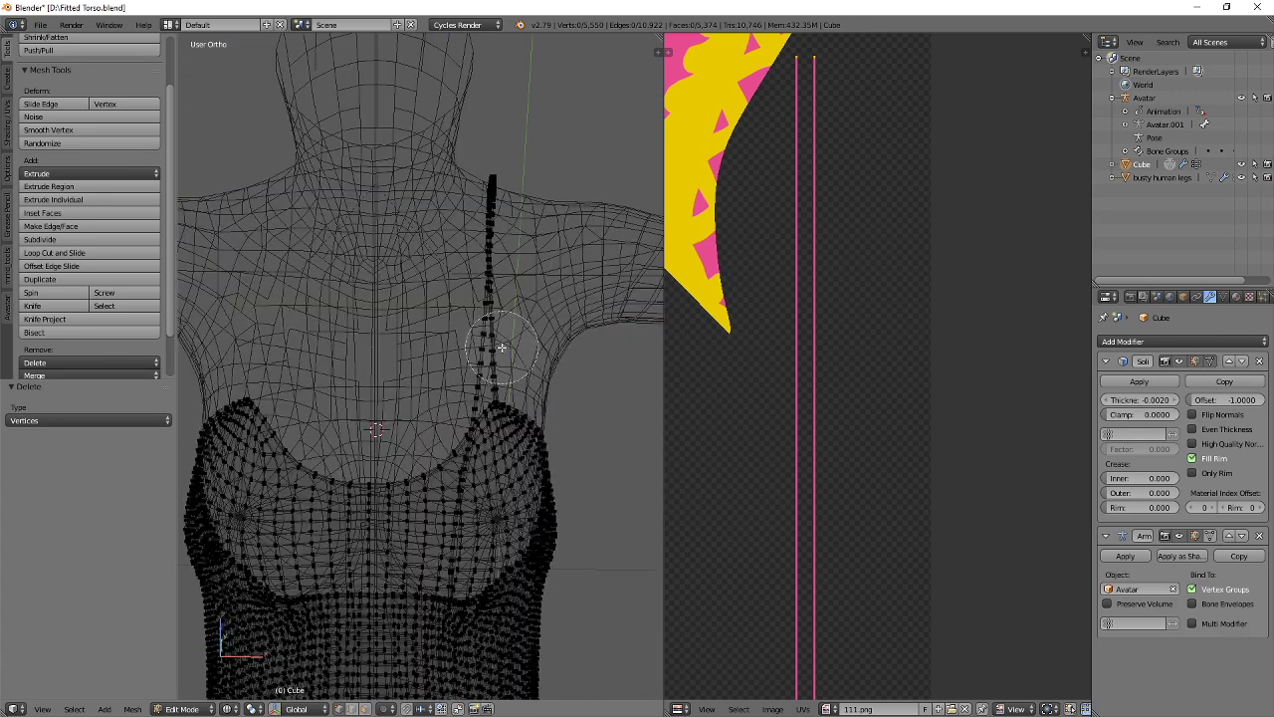
scroll(486, 388, "up", 3)
middle_click_drag(508, 381, 486, 412)
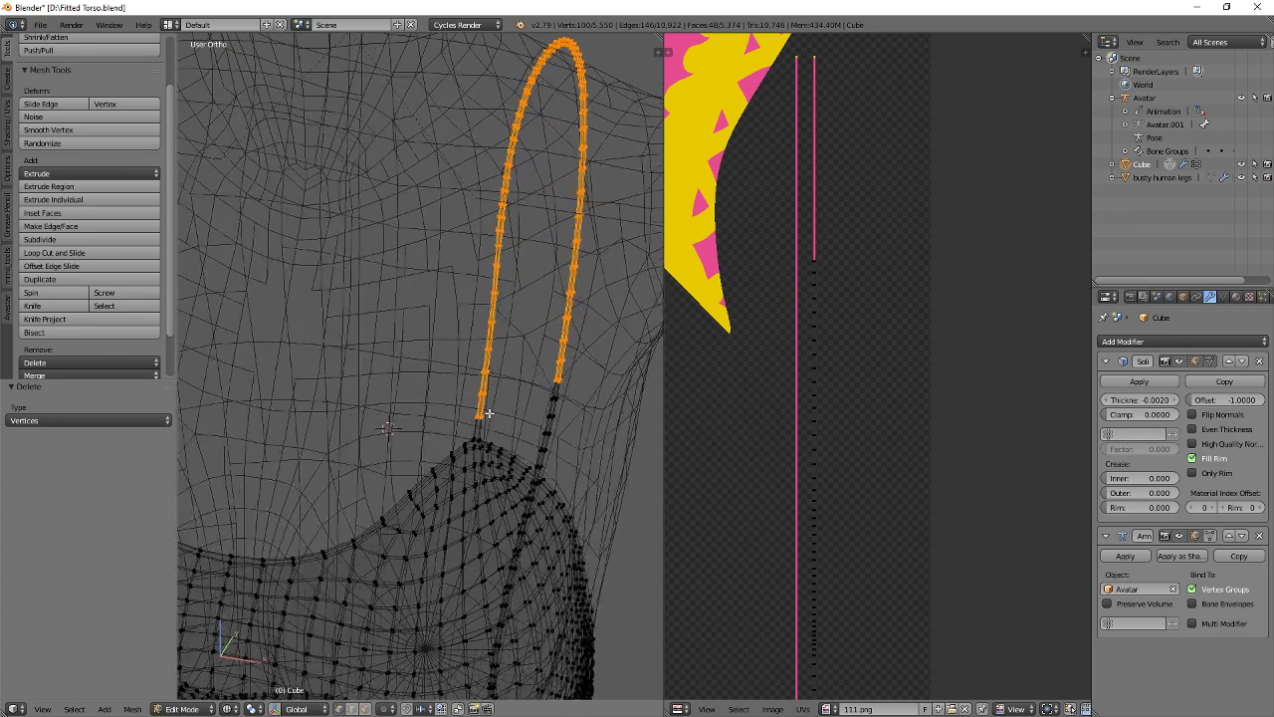
scroll(526, 447, "up", 4)
right_click(538, 515)
scroll(520, 352, "down", 8)
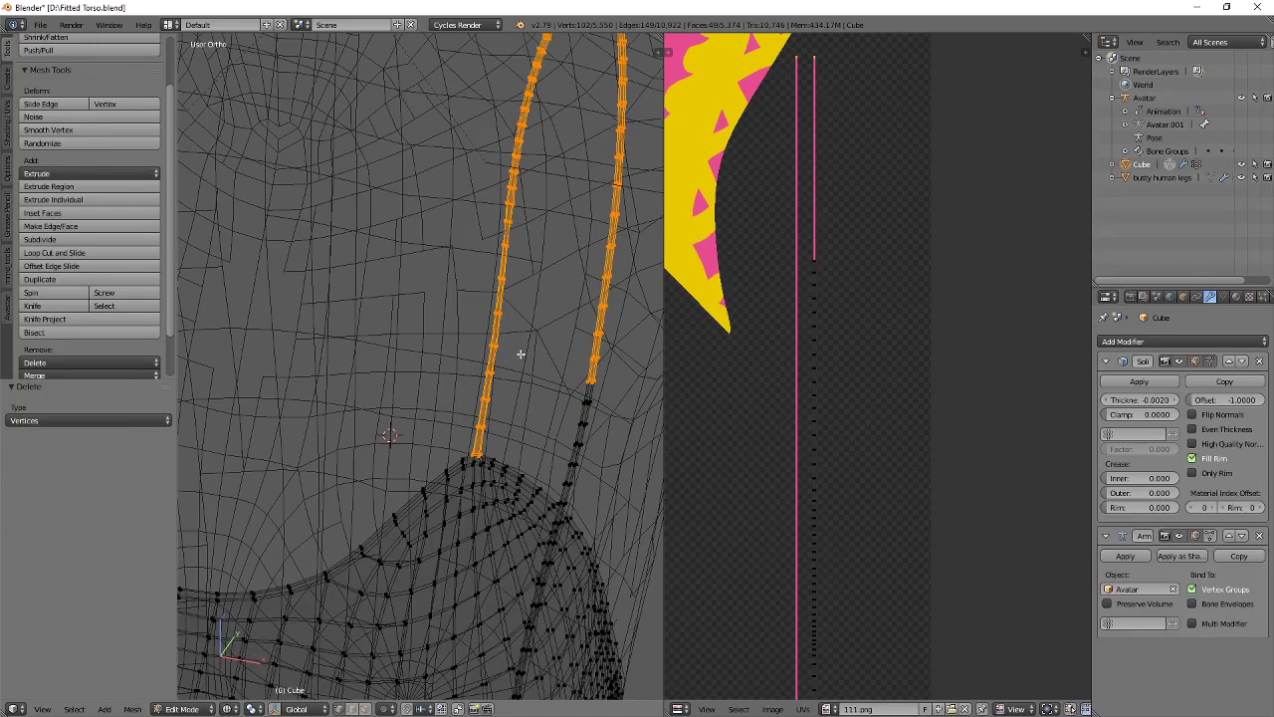
middle_click_drag(571, 464, 470, 426)
middle_click_drag(537, 555, 459, 369, "shift")
key("KP_3")
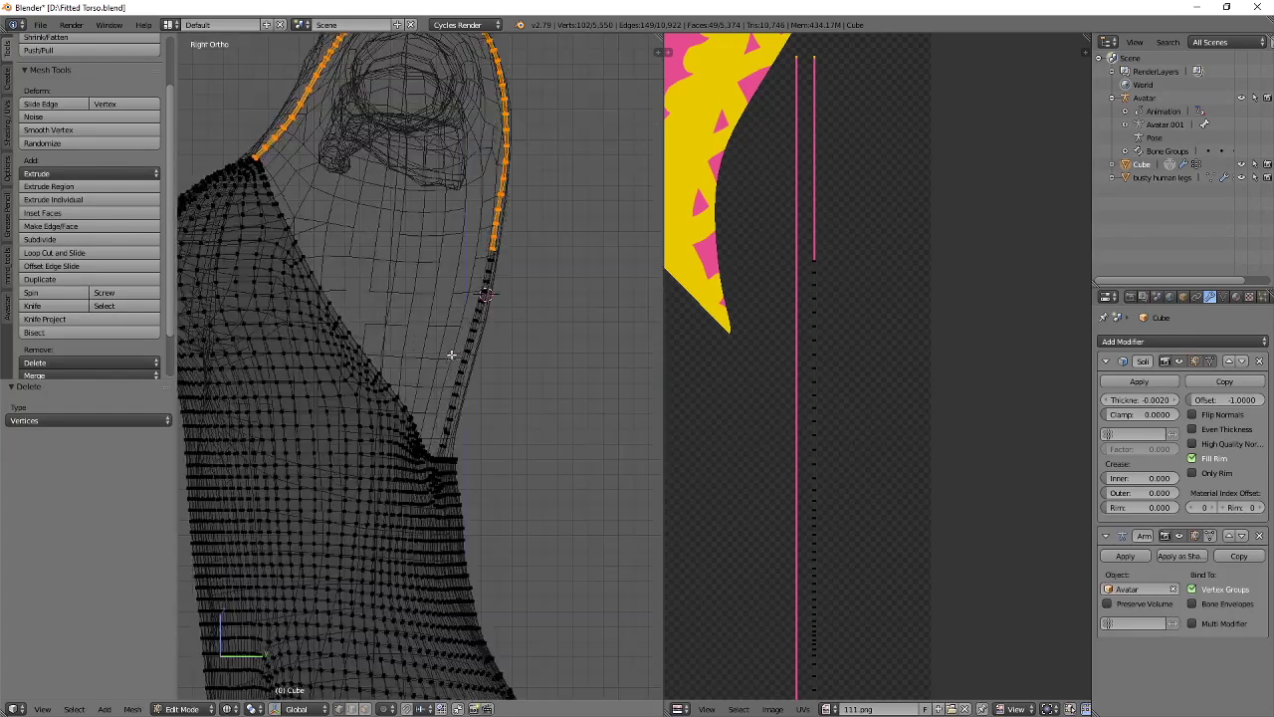
scroll(500, 515, "up", 3)
scroll(475, 427, "up", 3)
key("c")
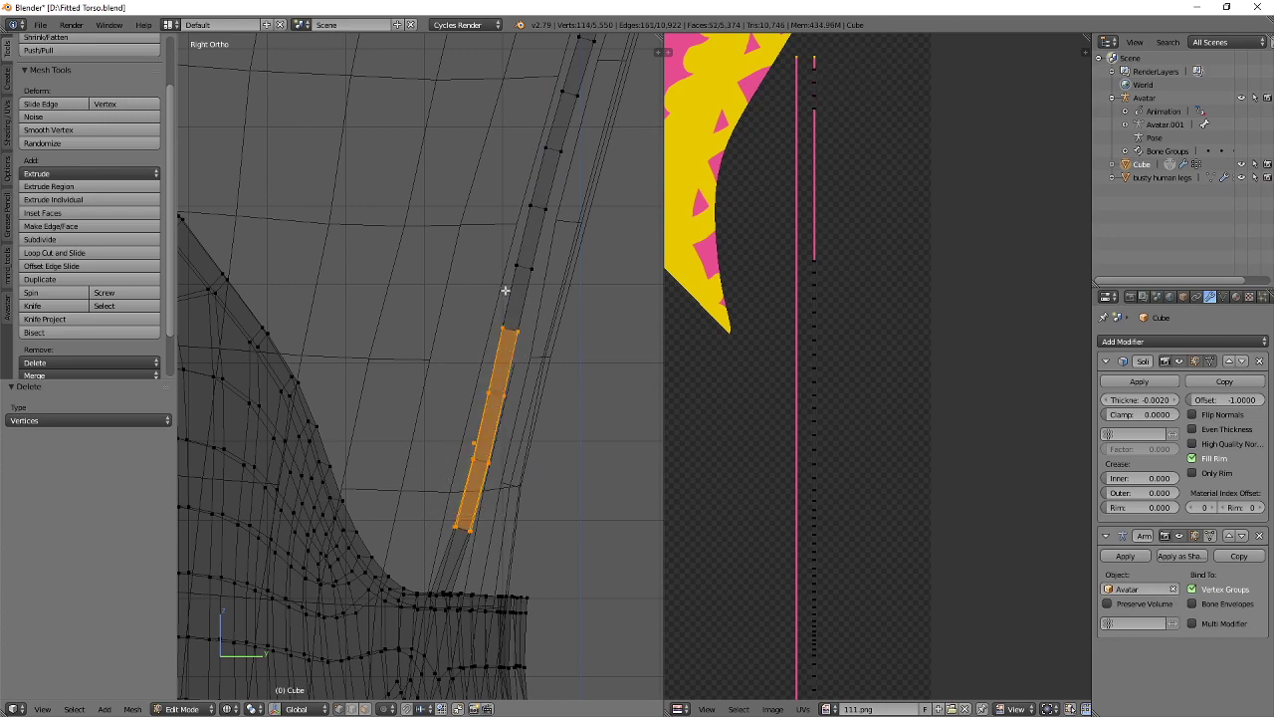
key("a")
Select the stray vertices beside the lower back part of the remaining strap and delete them.
middle_click_drag(485, 403, 449, 476)
scroll(512, 512, "up", 3)
mouse_move(449, 476)
middle_mouse_down()
mouse_move(404, 472)
mouse_move(449, 452)
middle_mouse_up()
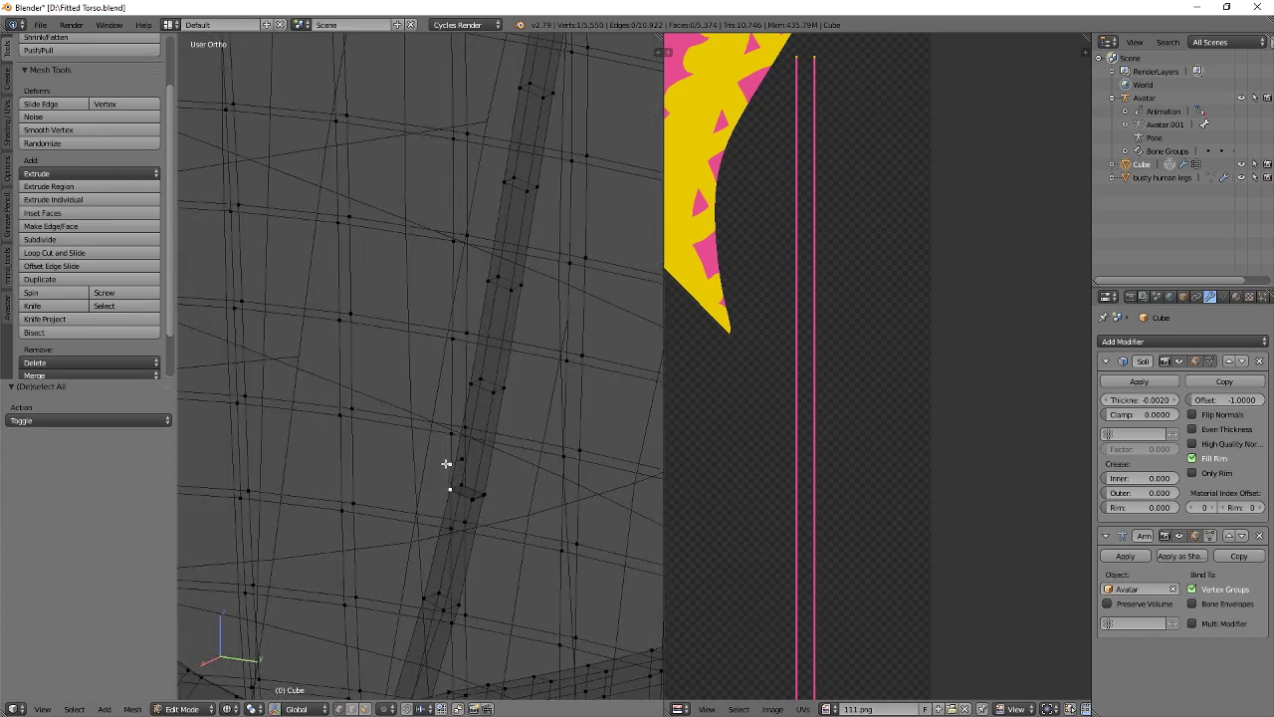
right_click(444, 461, "shift")
key("x")
left_click(539, 386)
Select all of the dress's geometry, remove its doubled vertices, and clear the selection.
scroll(492, 502, "up", 4)
middle_click_drag(496, 593, 428, 433, "shift")
scroll(460, 455, "up", 2)
scroll(462, 461, "down", 4)
scroll(448, 469, "up", 3)
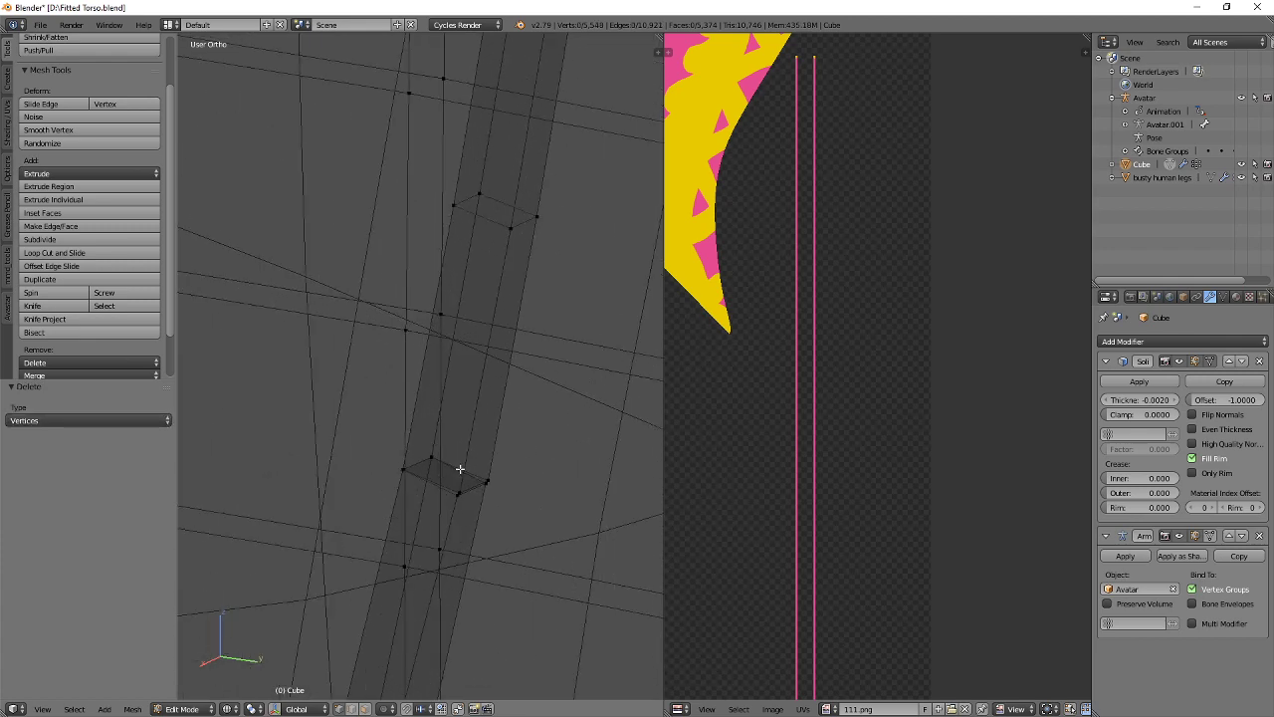
key("a")
key("a")
key("a")
key("w")
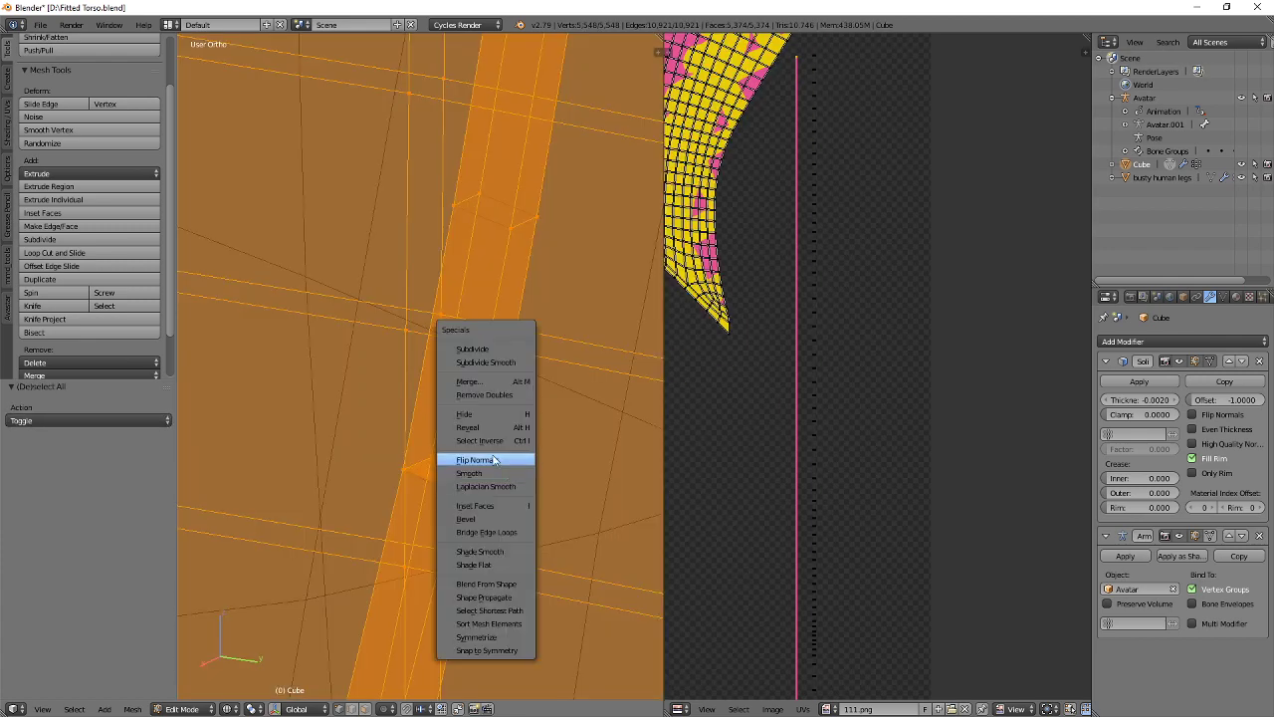
left_click(497, 394)
key("a")
Select the remaining shoulder strap's vertices from the front neckline peak up and over the shoulder.
scroll(489, 378, "down", 5)
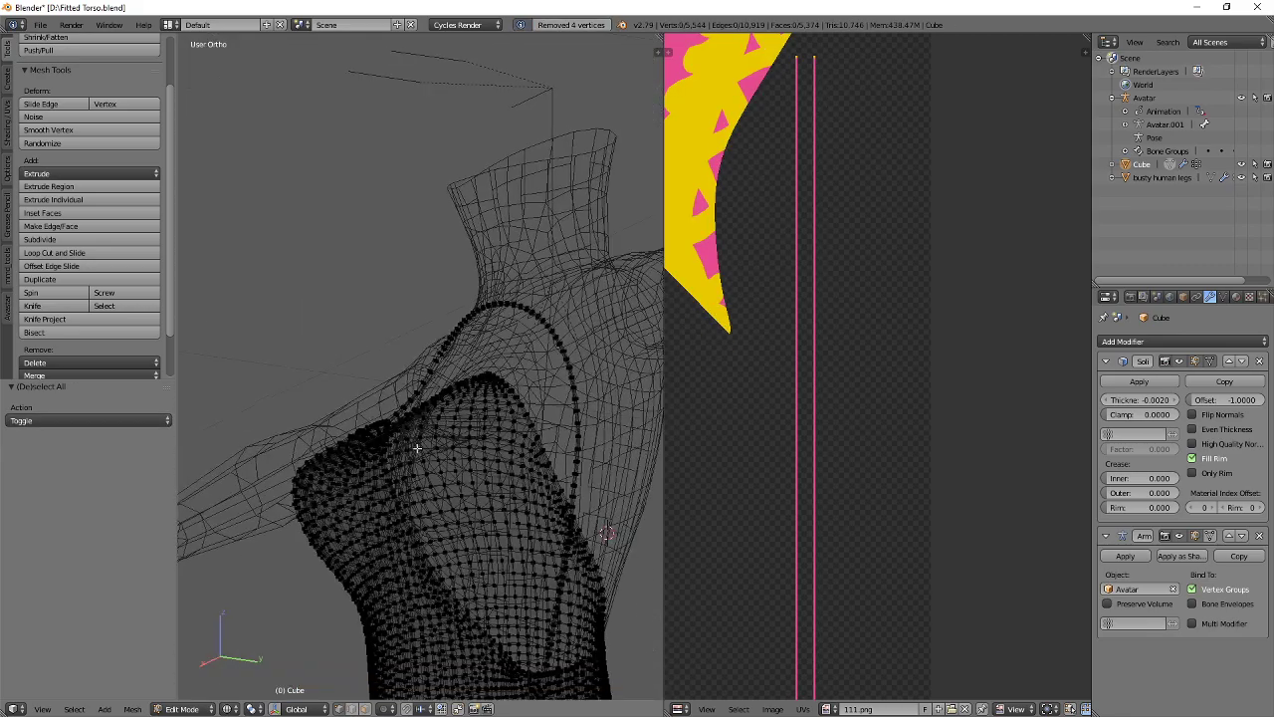
middle_click_drag(417, 448, 472, 537)
scroll(511, 601, "up", 4)
scroll(512, 600, "down", 4)
scroll(428, 560, "up", 5)
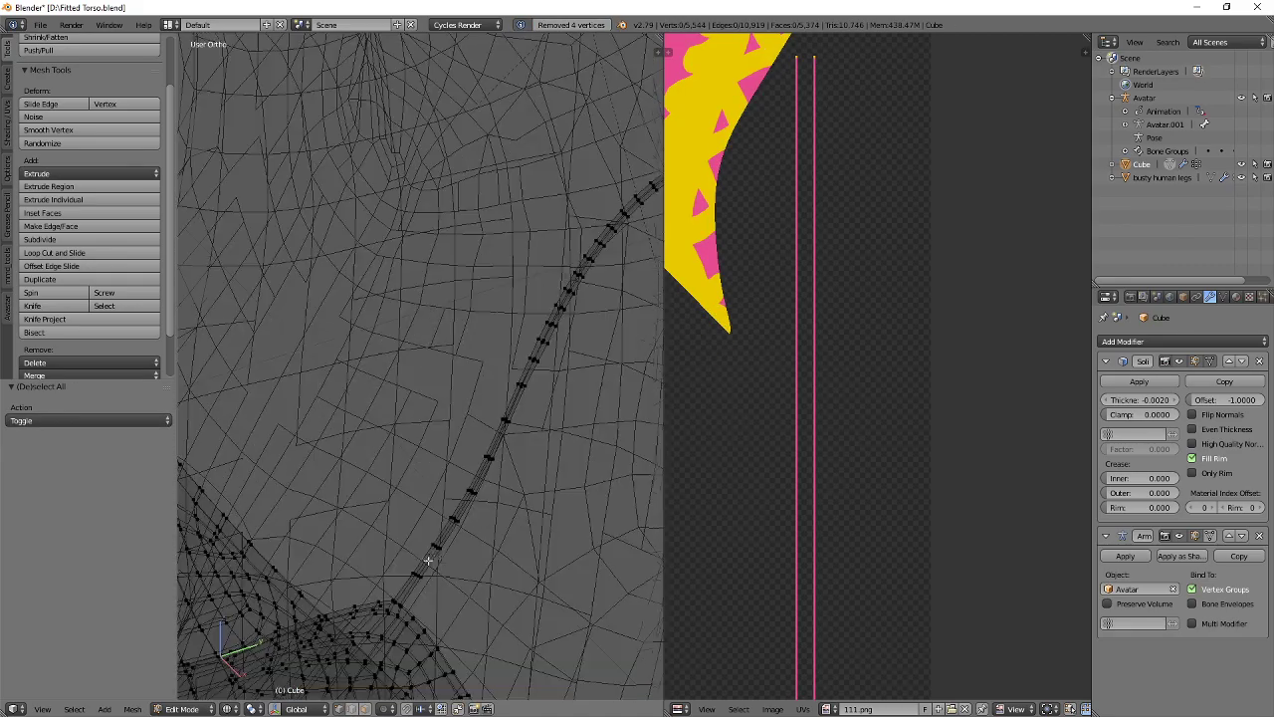
scroll(445, 454, "up", 2)
left_click_drag(481, 459, 559, 326)
right_click(560, 293)
scroll(561, 290, "down", 10)
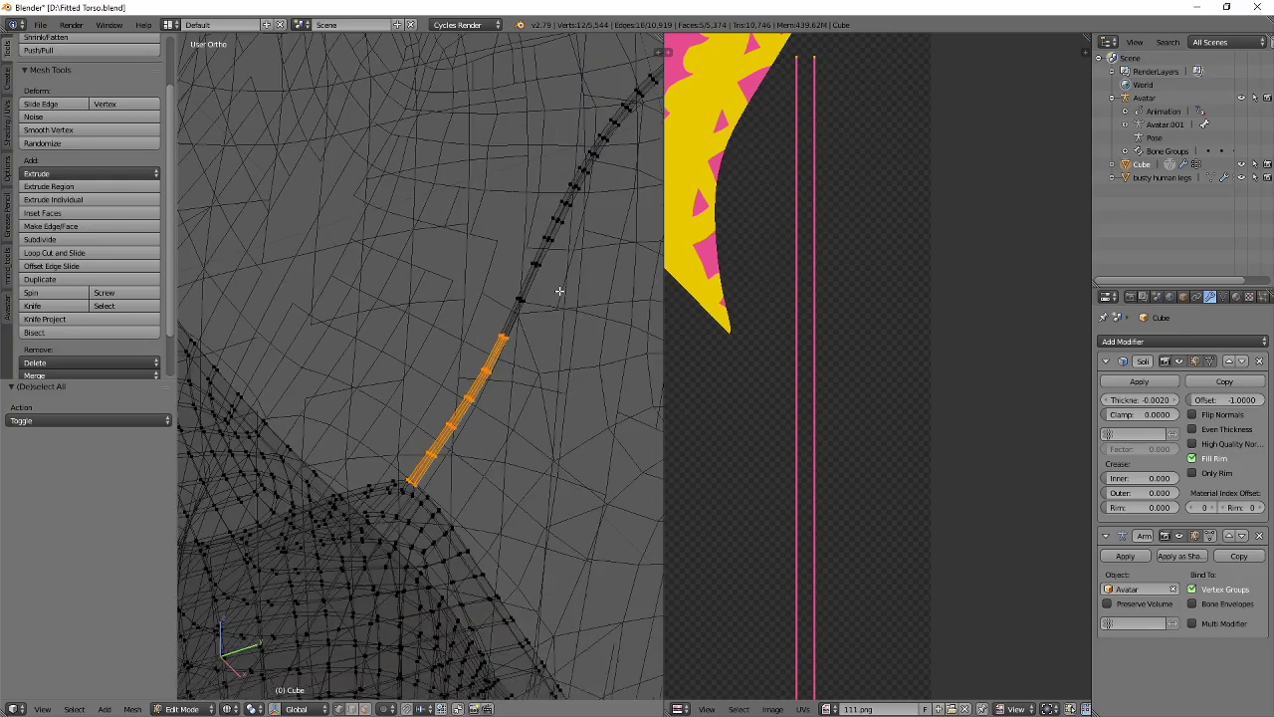
scroll(504, 332, "up", 8)
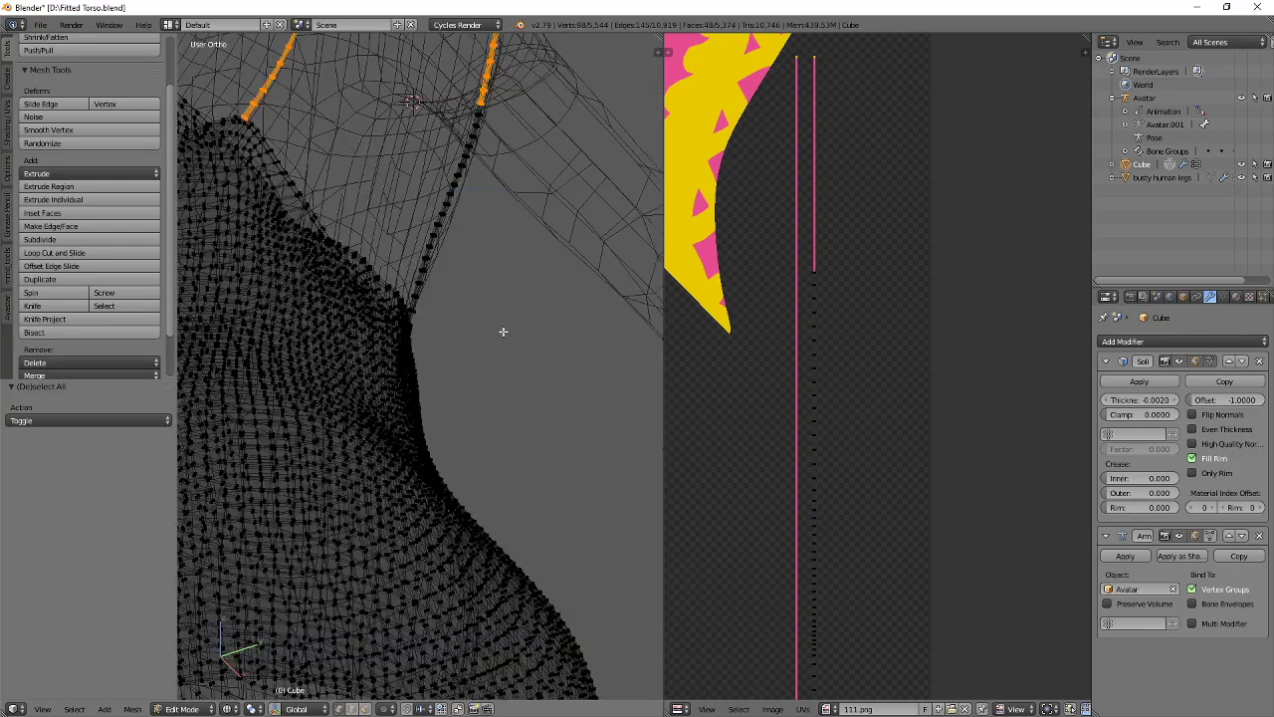
scroll(518, 375, "up", 5)
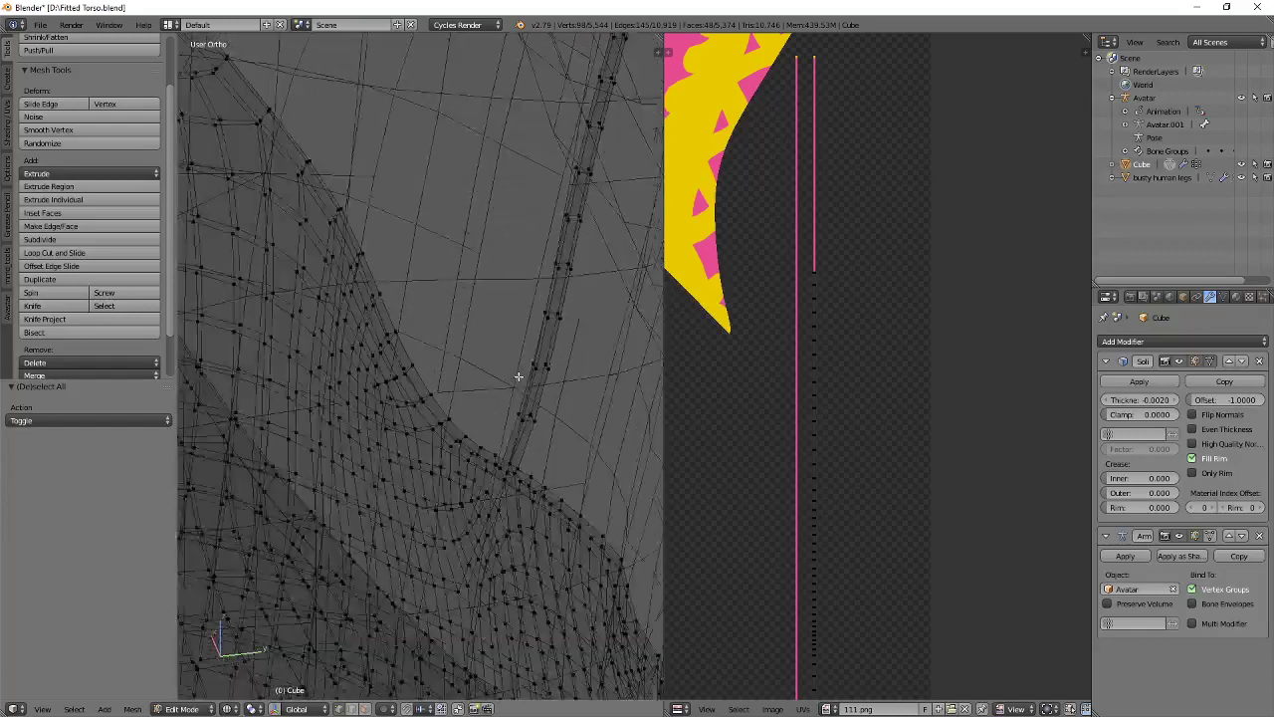
Extend the selection along the strap down to the back neckline and separate the selected strap into its own object.
key("c")
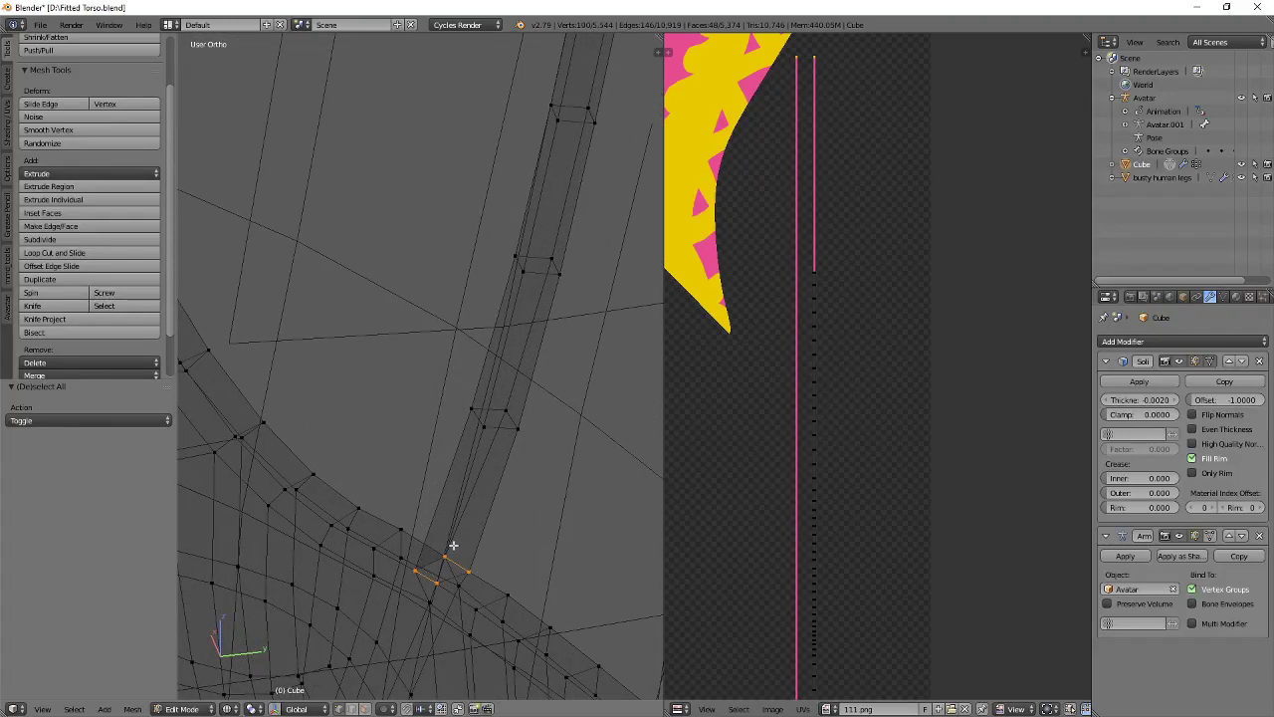
left_click_drag(453, 545, 511, 365)
right_click(513, 348)
scroll(516, 320, "down", 4)
right_click(480, 156)
scroll(500, 207, "down", 7)
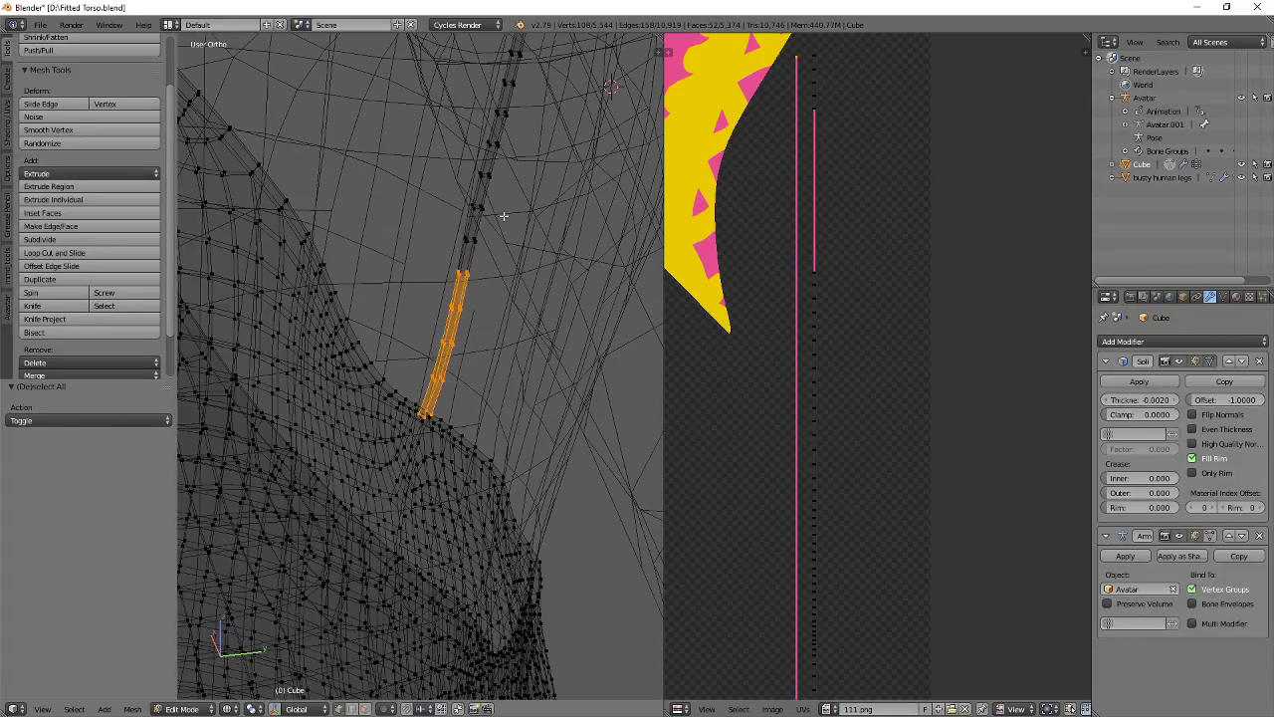
middle_click_drag(501, 211, 494, 432, "shift")
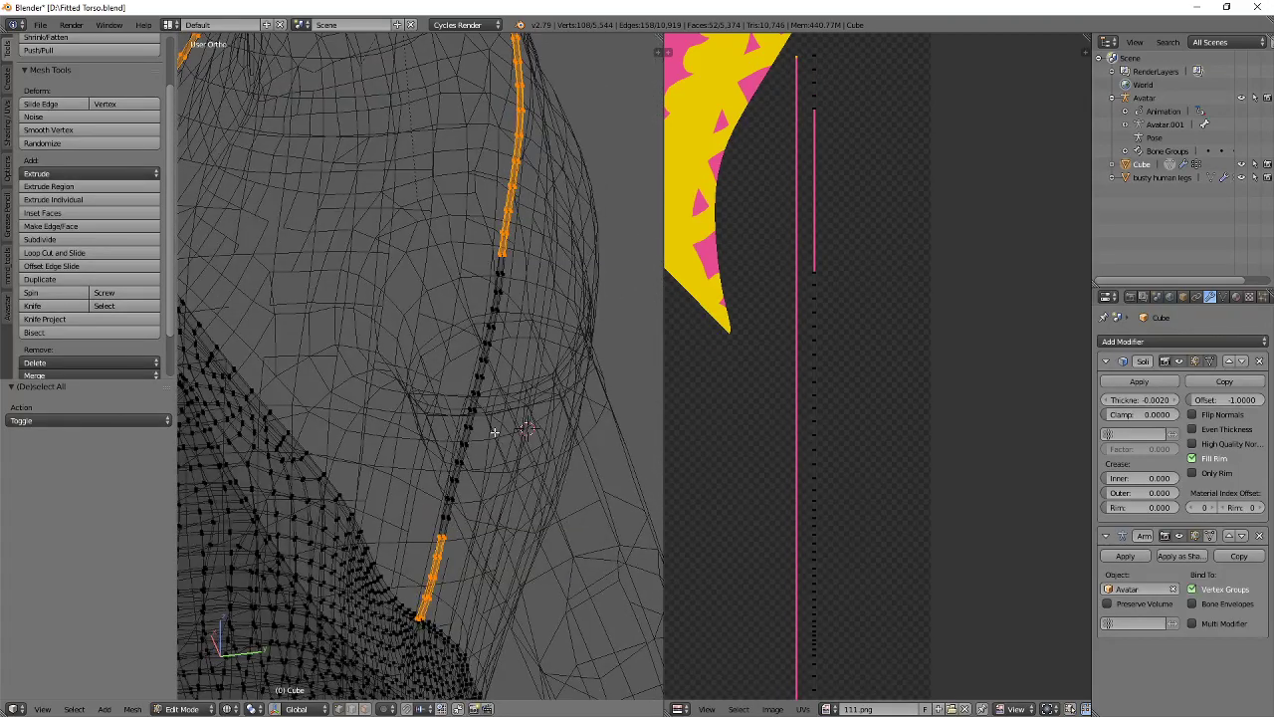
key("p")
left_click(468, 503)
key("Tab")
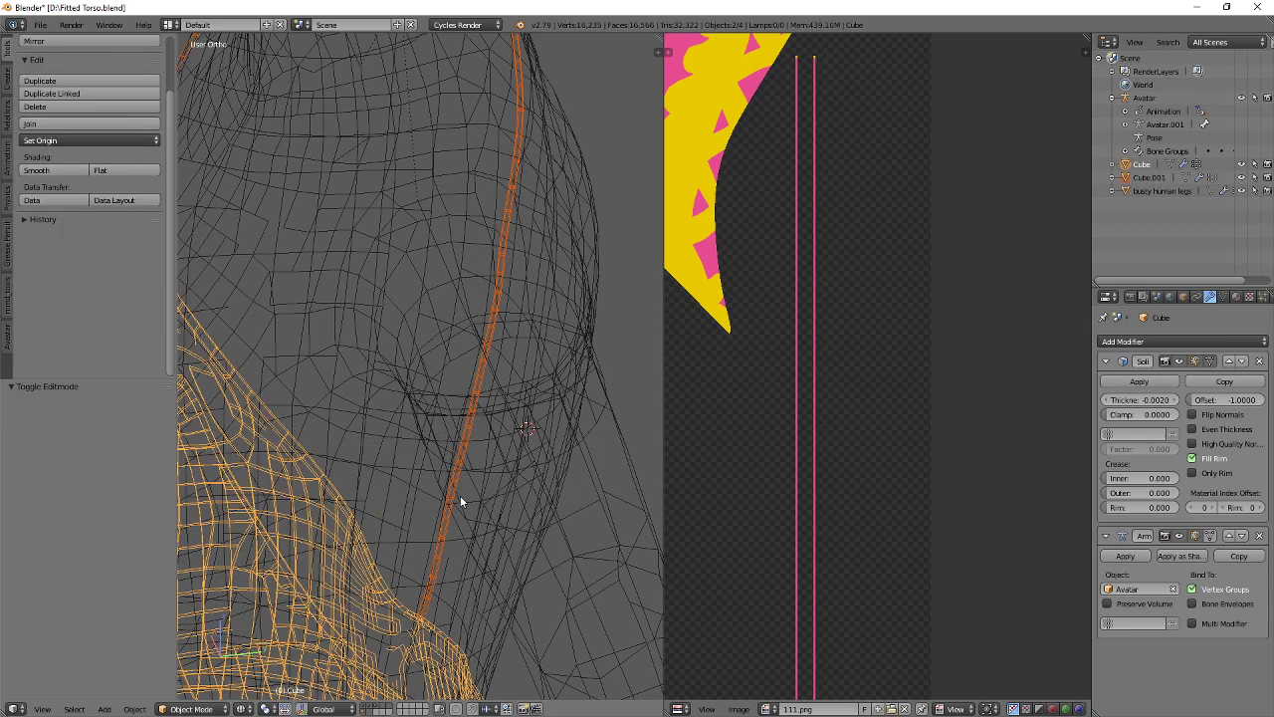
Add a Mirror modifier on X to the separated strap, move it above the Solidify and Armature modifiers, and apply it.
right_click(458, 500)
left_click(1203, 343)
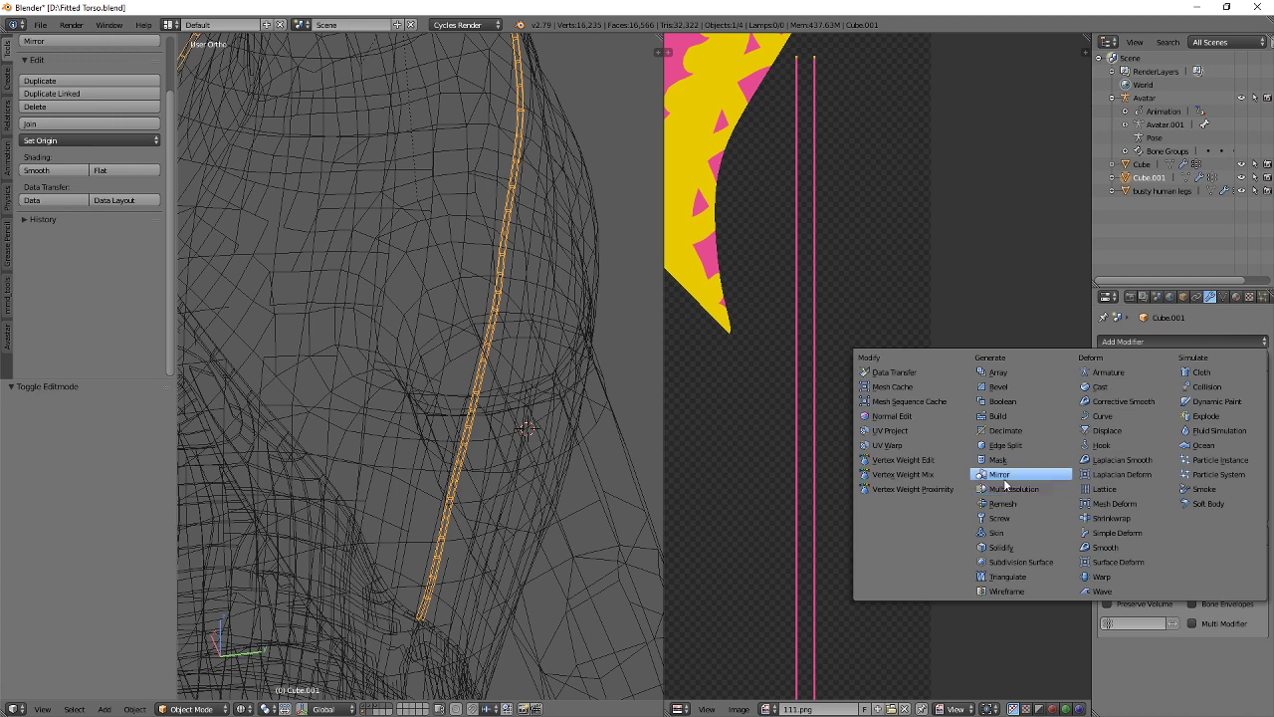
left_click(1000, 475)
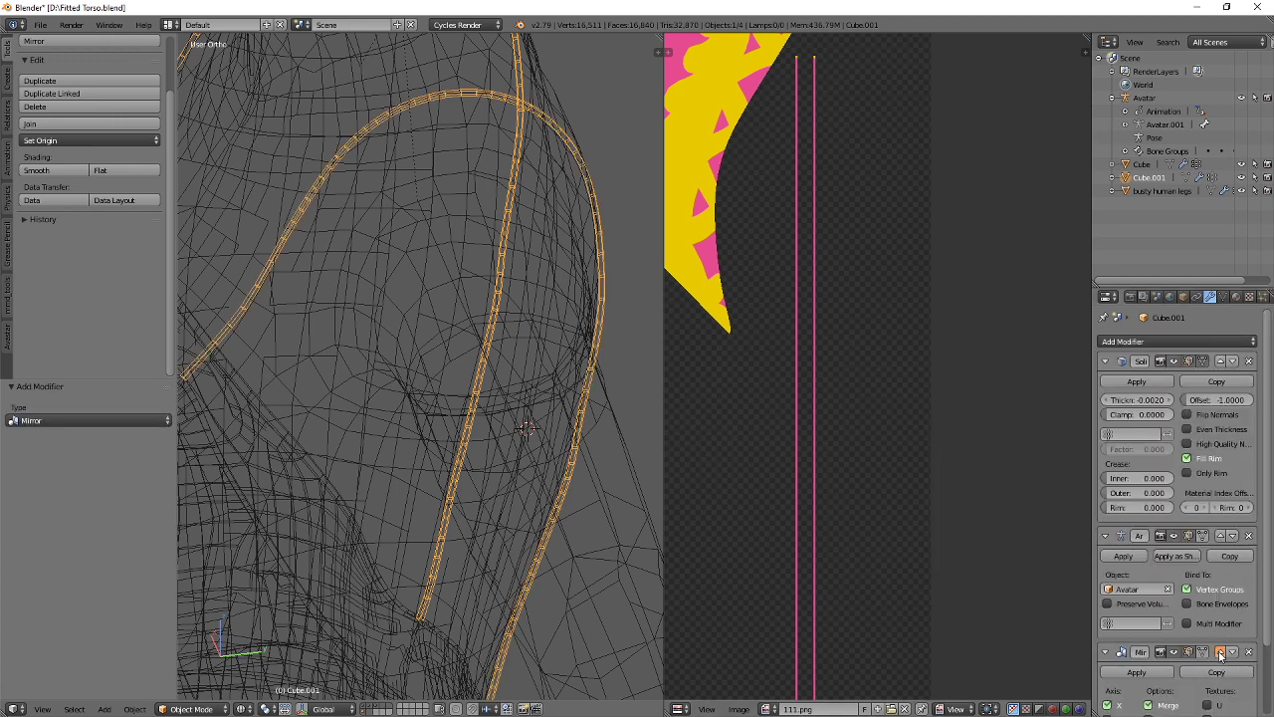
left_click(1220, 653)
left_click(1220, 535)
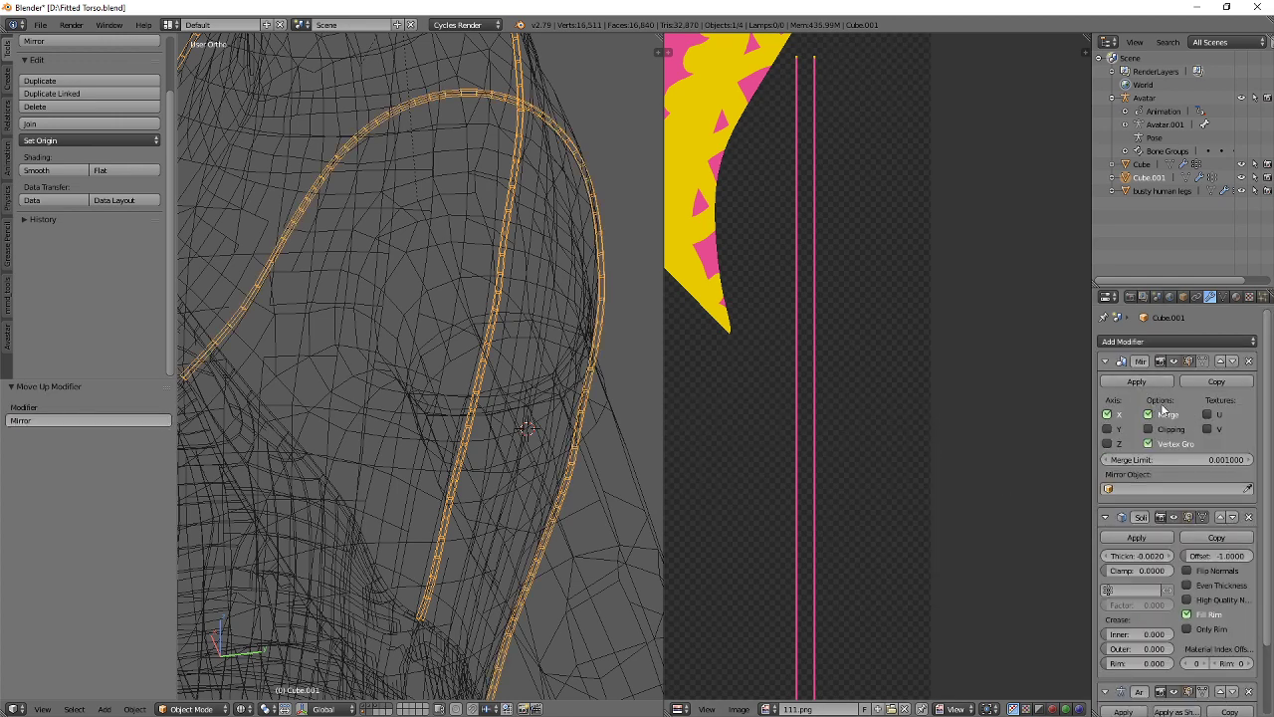
left_click(1137, 381)
Move the mirrored strap's UV strip about -26.5 along X onto the neighbouring strap strip of the texture.
key("Tab")
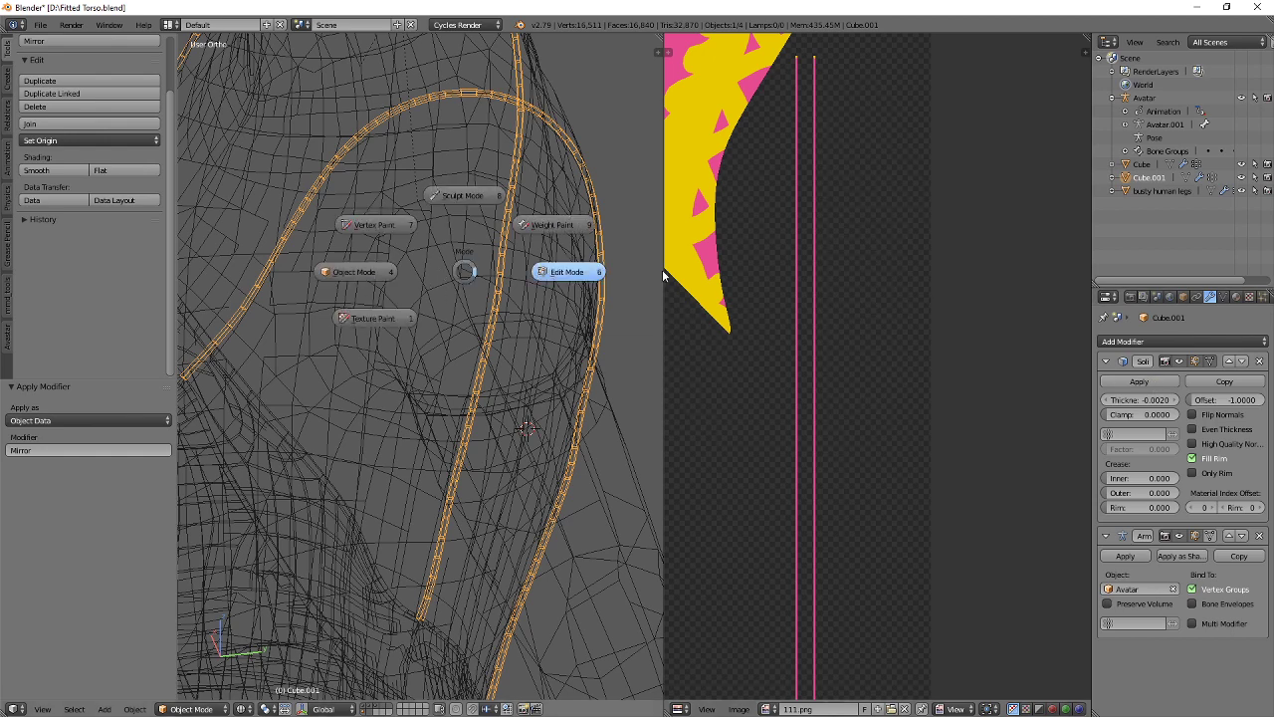
key("shift+l")
key("a")
scroll(810, 181, "up", 8)
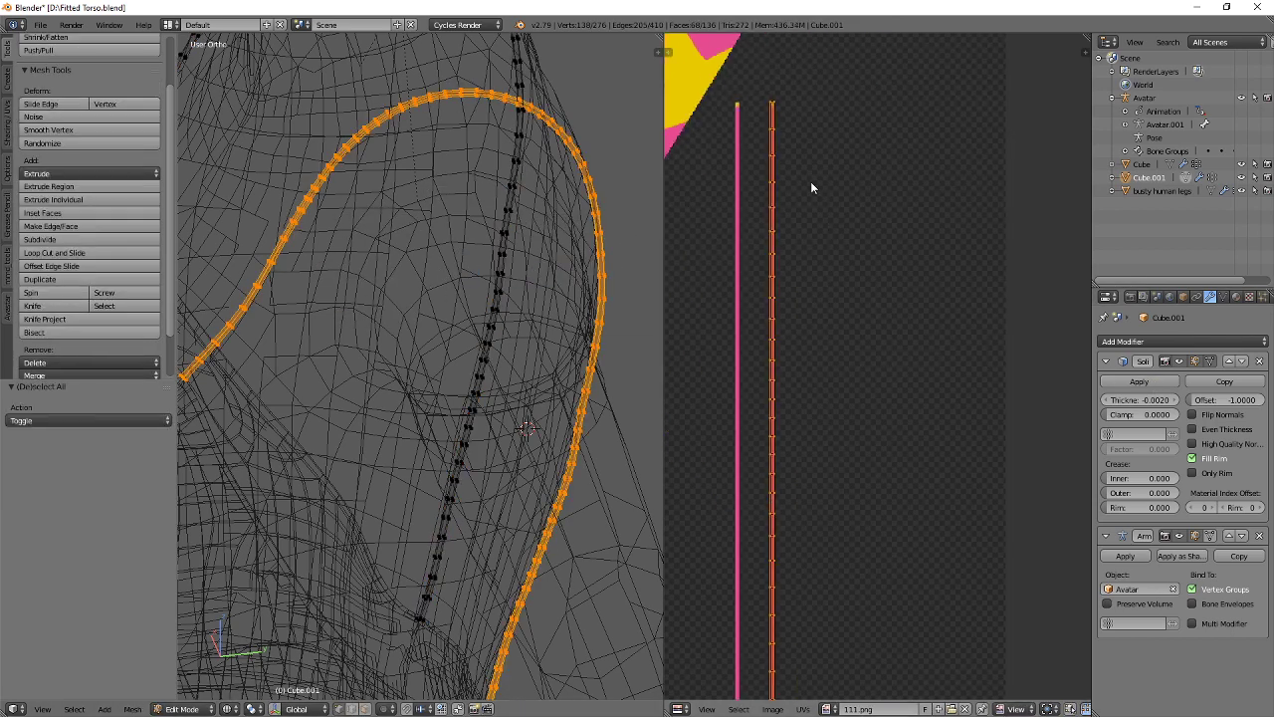
key("g")
key("x")
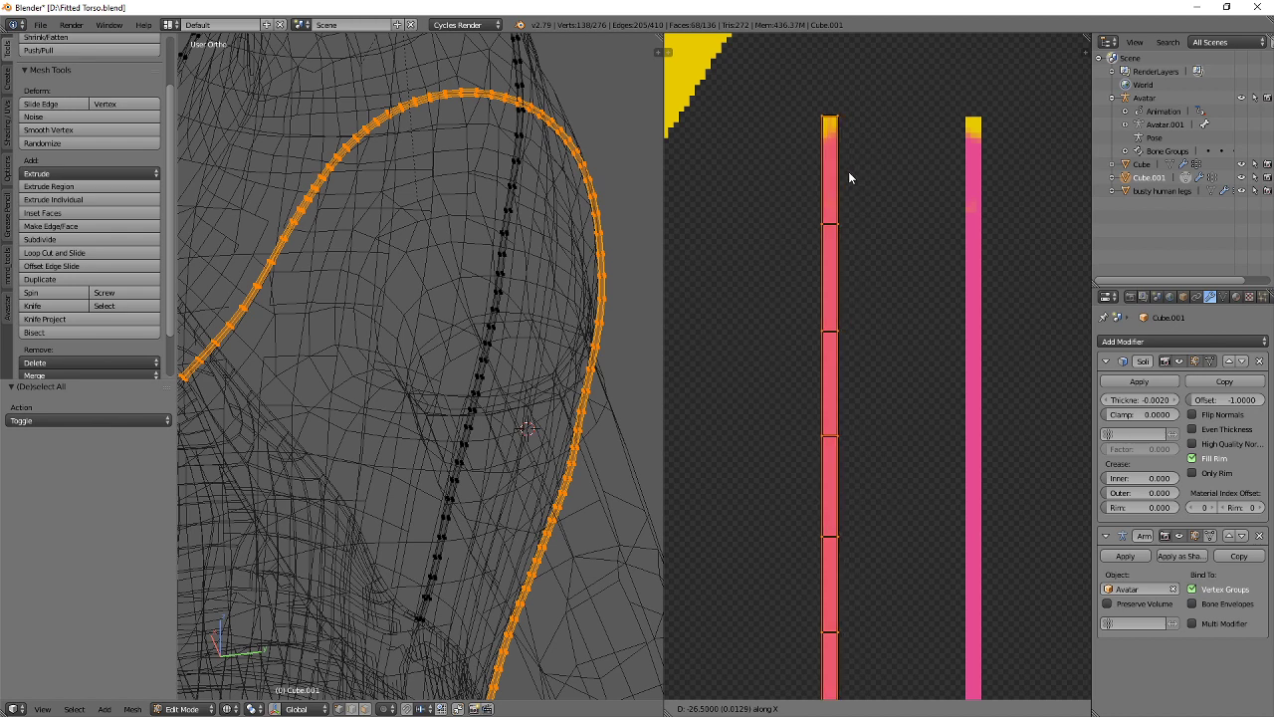
left_click(848, 175)
Nudge the strap's UV strip about 0.0002 along X to line it up with its strip in the texture.
key("a")
key("a")
middle_click_drag(916, 185, 903, 195)
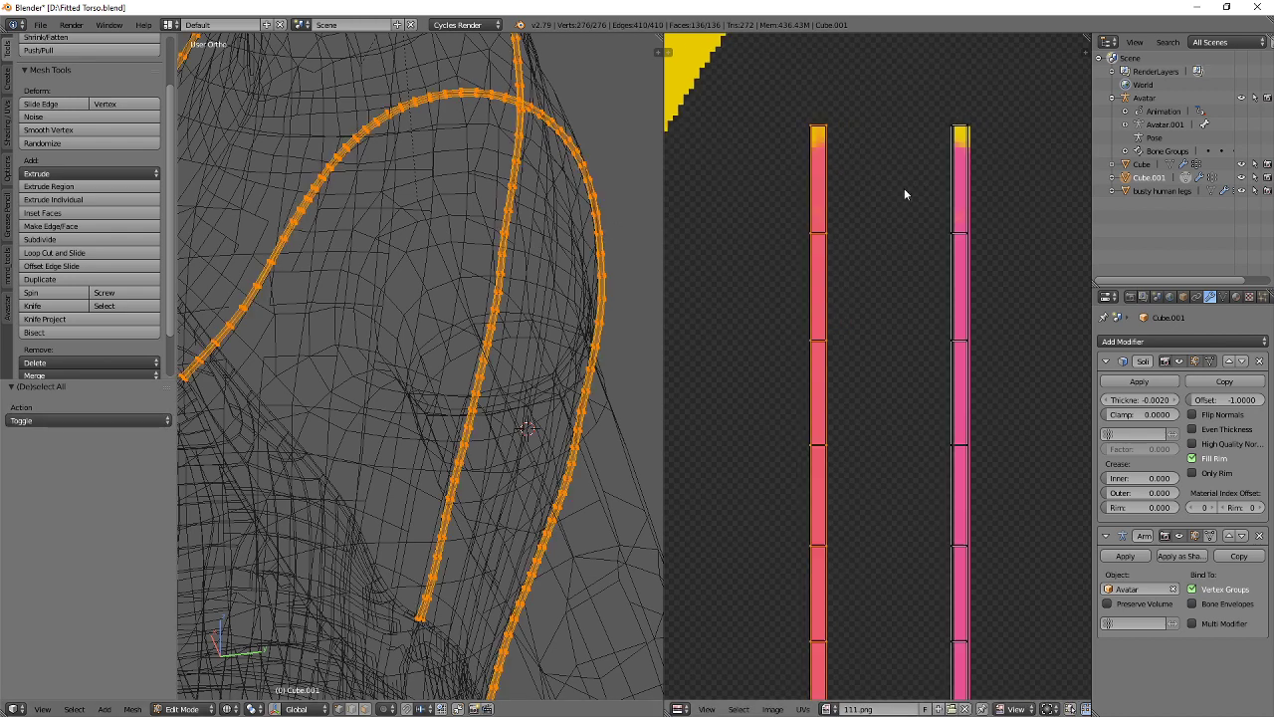
scroll(963, 205, "up", 7)
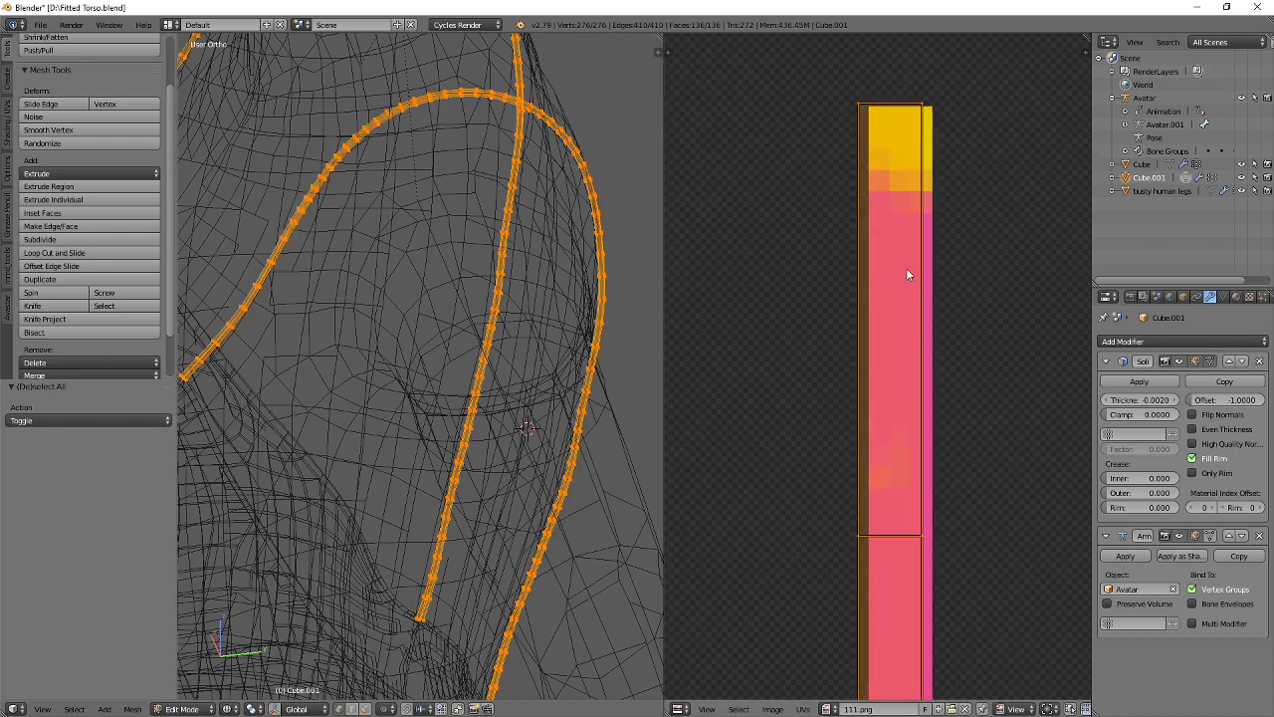
key("g")
key("x")
left_click(916, 256)
scroll(877, 324, "down", 10)
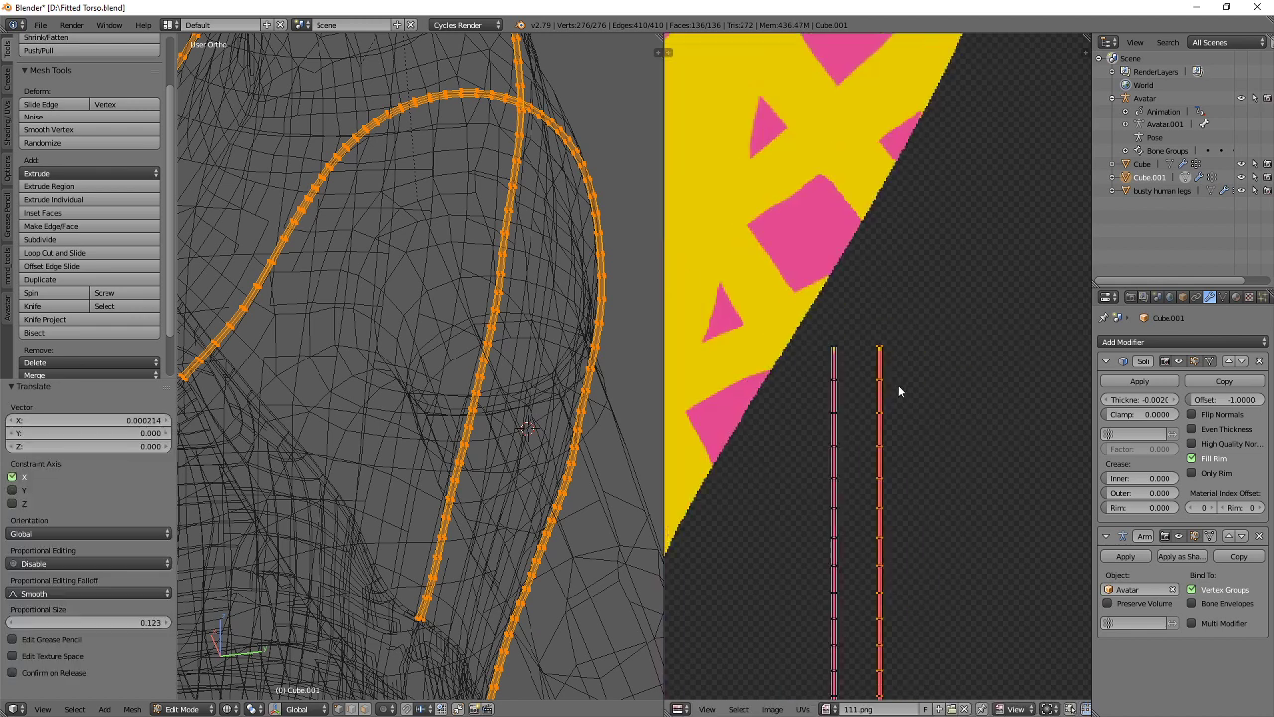
scroll(426, 313, "down", 6)
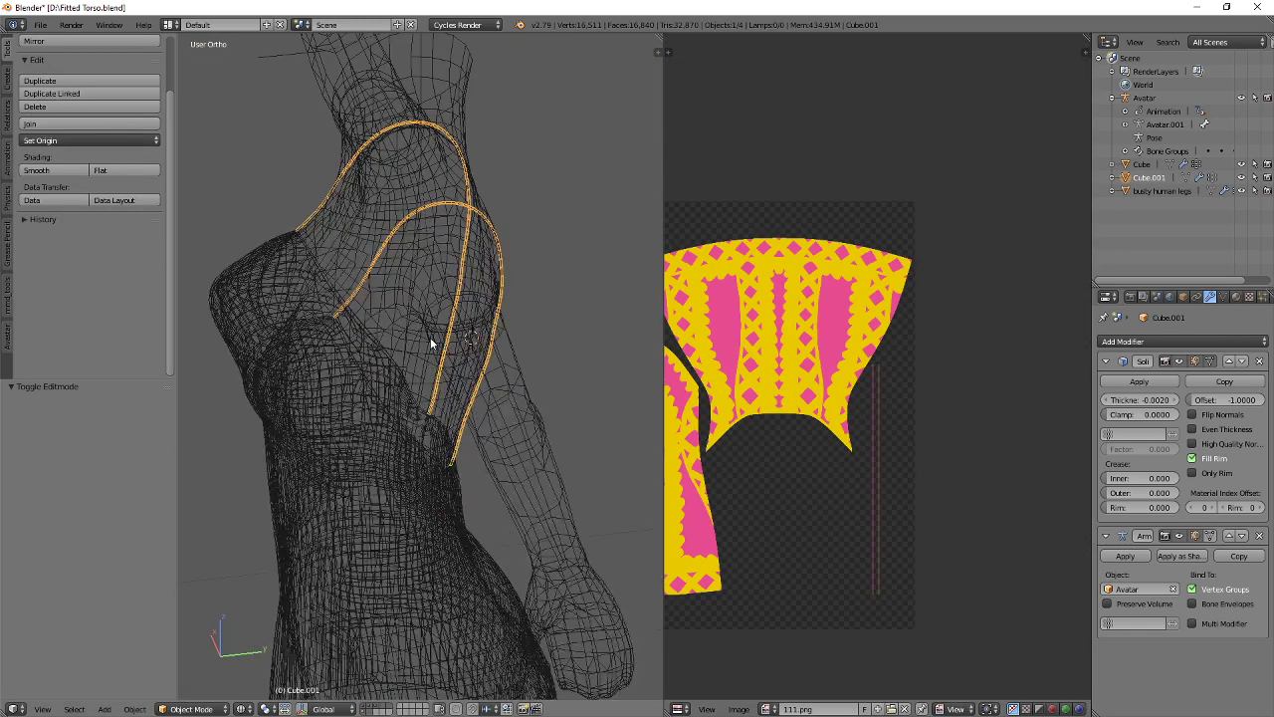
Select the strap object together with the dress and join them into one object.
key("Tab")
right_click(405, 430, "shift")
right_click(458, 316)
right_click(209, 321, "shift")
Remove the doubled vertices from all of the joined dress's geometry and select the whole mesh.
key("Tab")
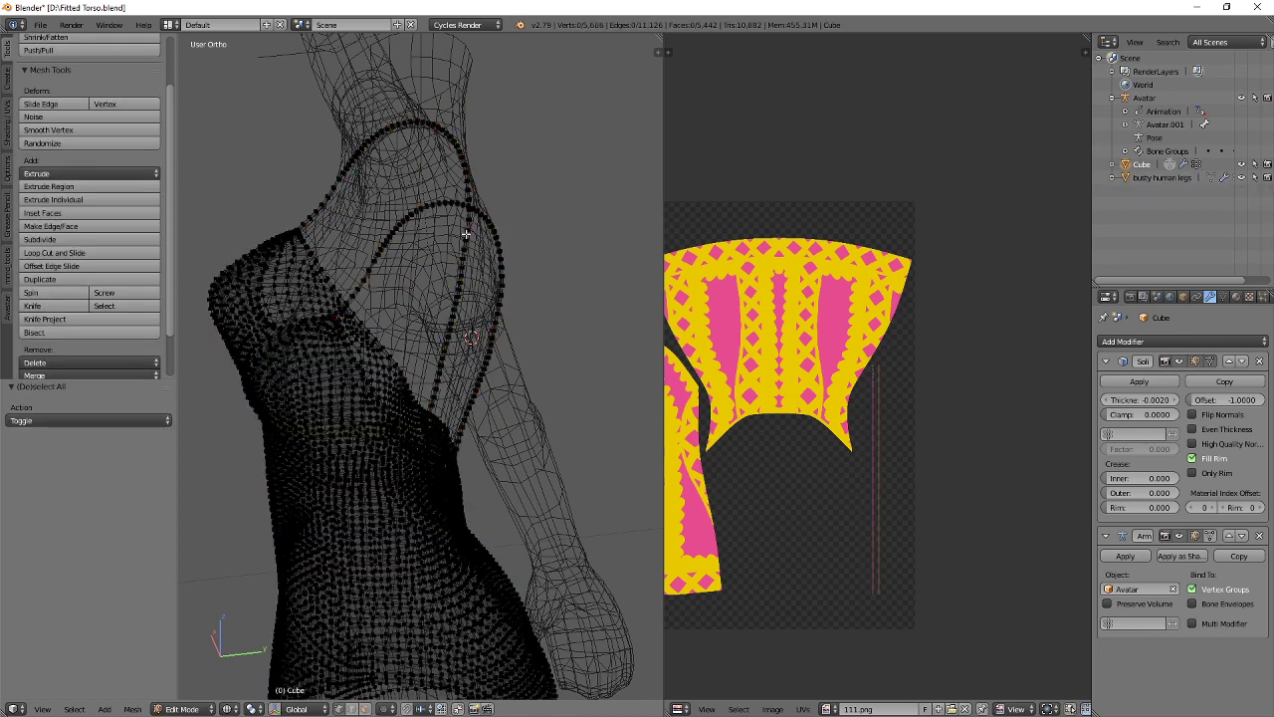
key("a")
key("w")
left_click(466, 242)
key("a")
key("a")
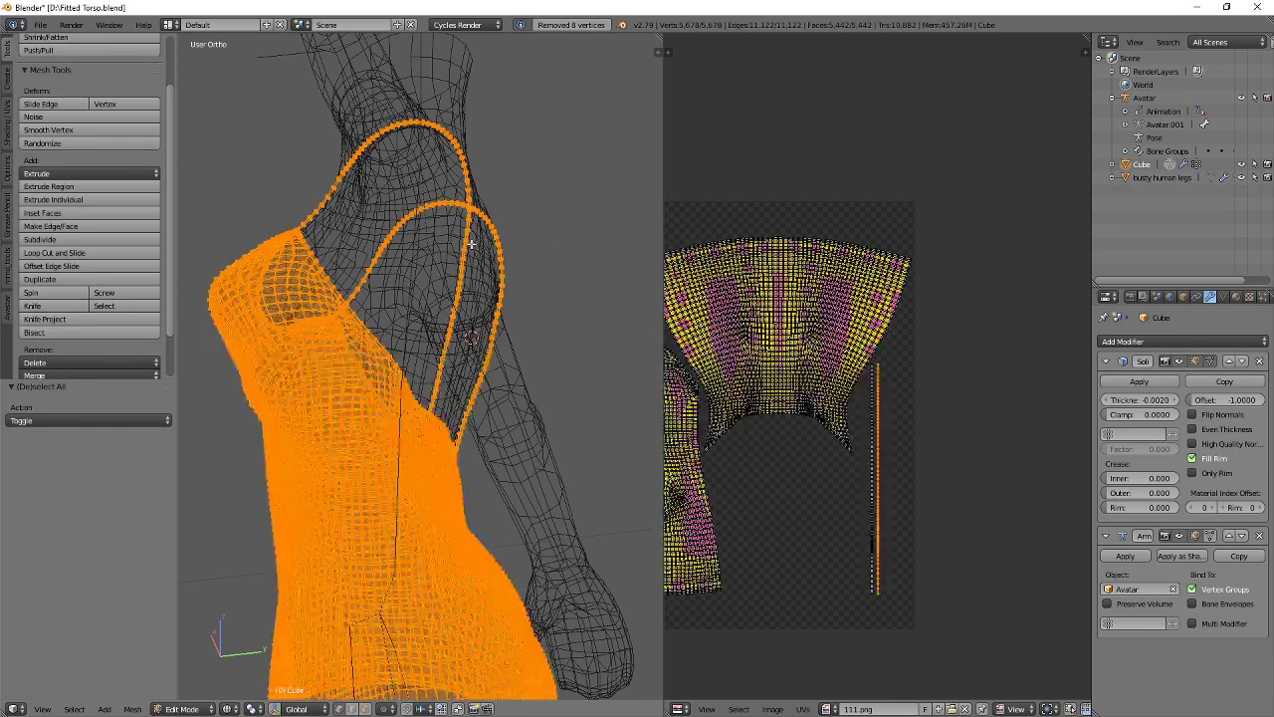
Examine the dress's UV layout around the neckline peaks, and inspect the dress with both straps in solid shading.
scroll(927, 456, "up", 5)
scroll(908, 372, "up", 2)
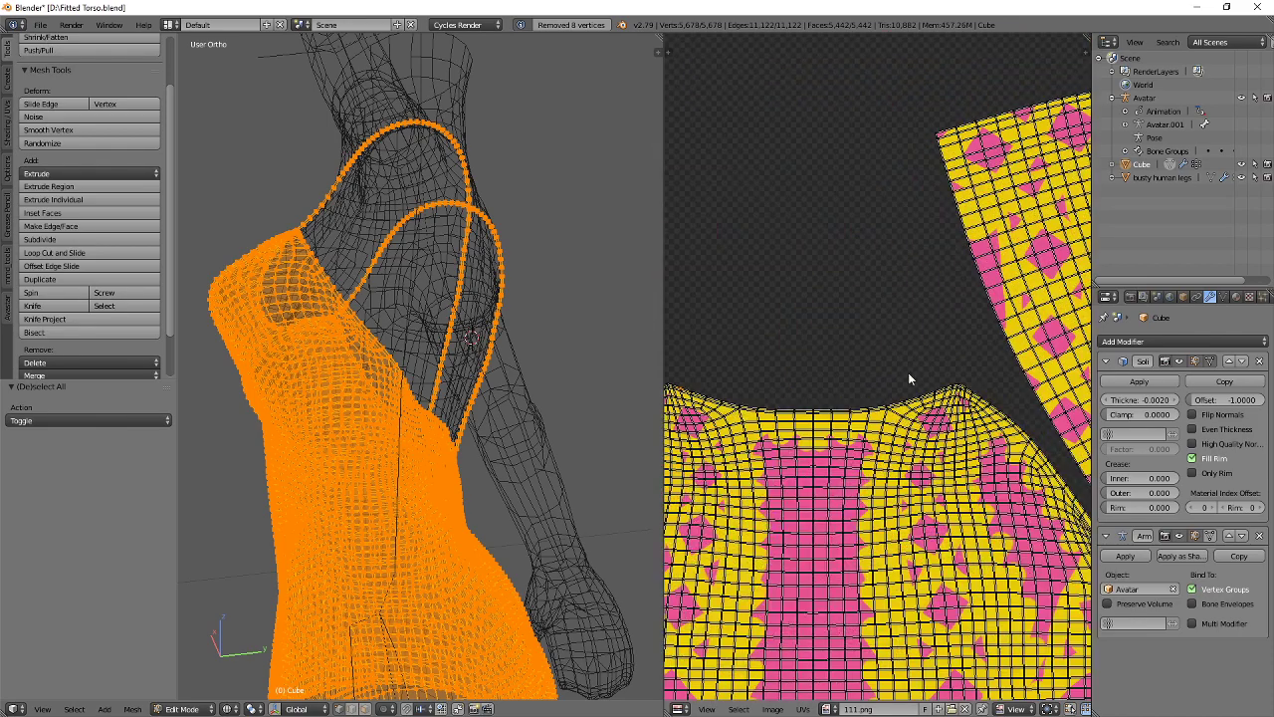
scroll(876, 370, "up", 3)
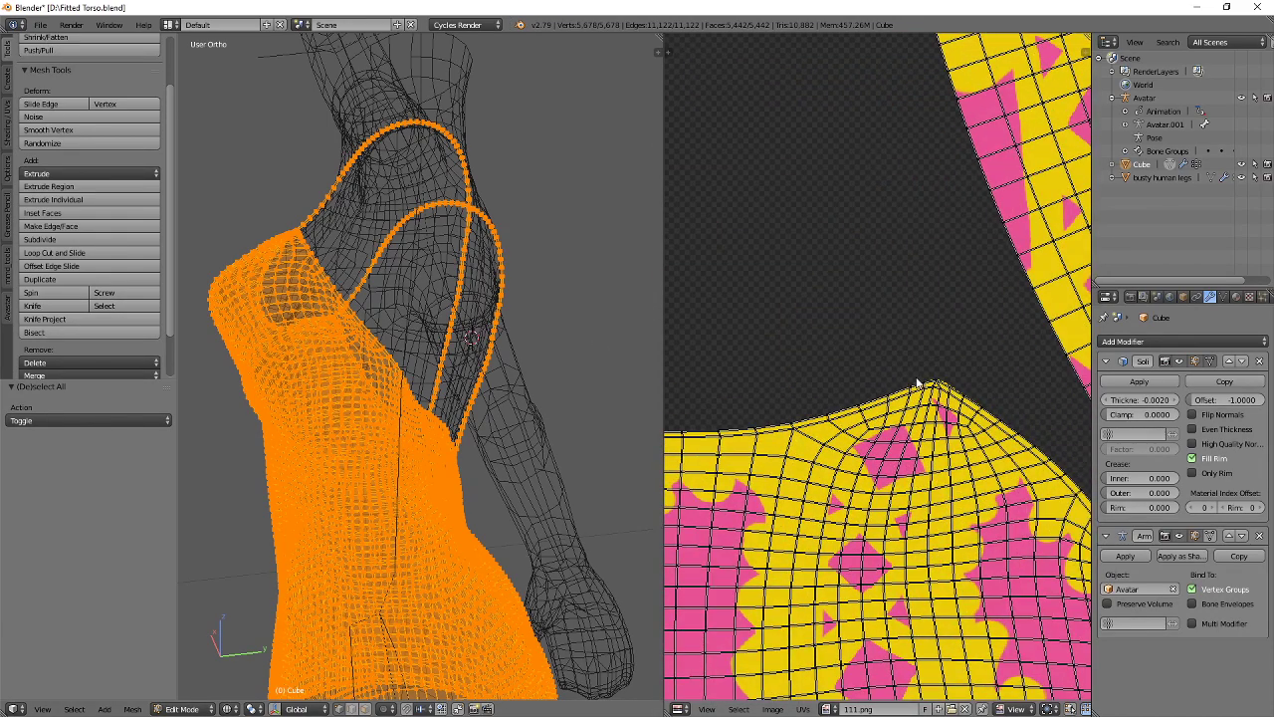
scroll(956, 397, "up", 3)
key("Tab")
key("z")
scroll(464, 347, "down", 4)
middle_click_drag(464, 347, 604, 350)
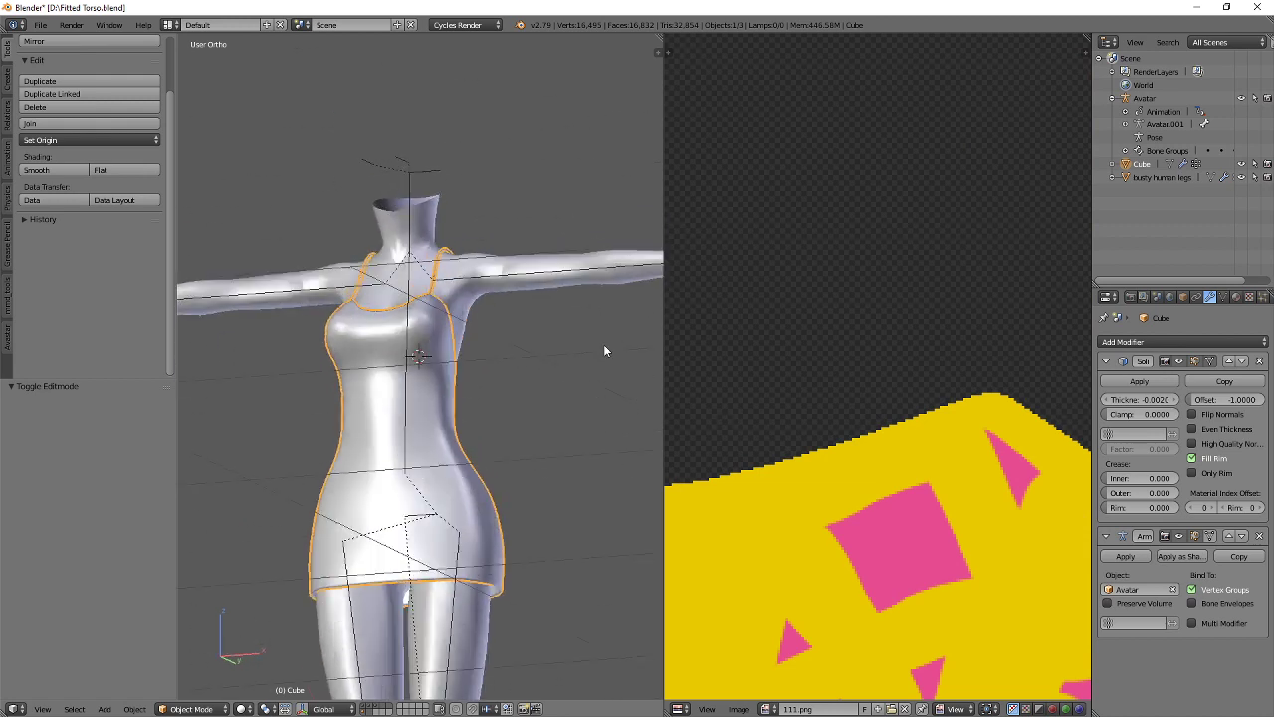
Export the dress as Collada (Avastar) to D:\ as Fitted Torso.dae, overwriting the existing file.
left_click(41, 24)
mouse_move(61, 306)
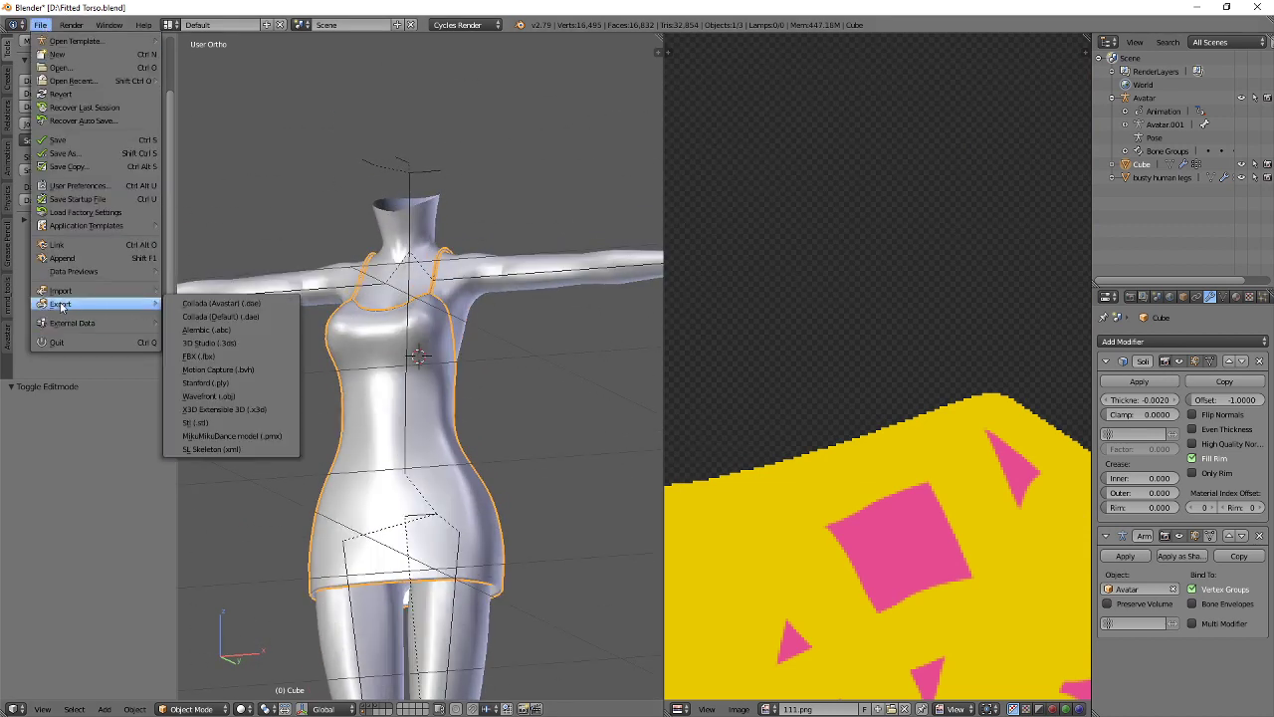
left_click(221, 303)
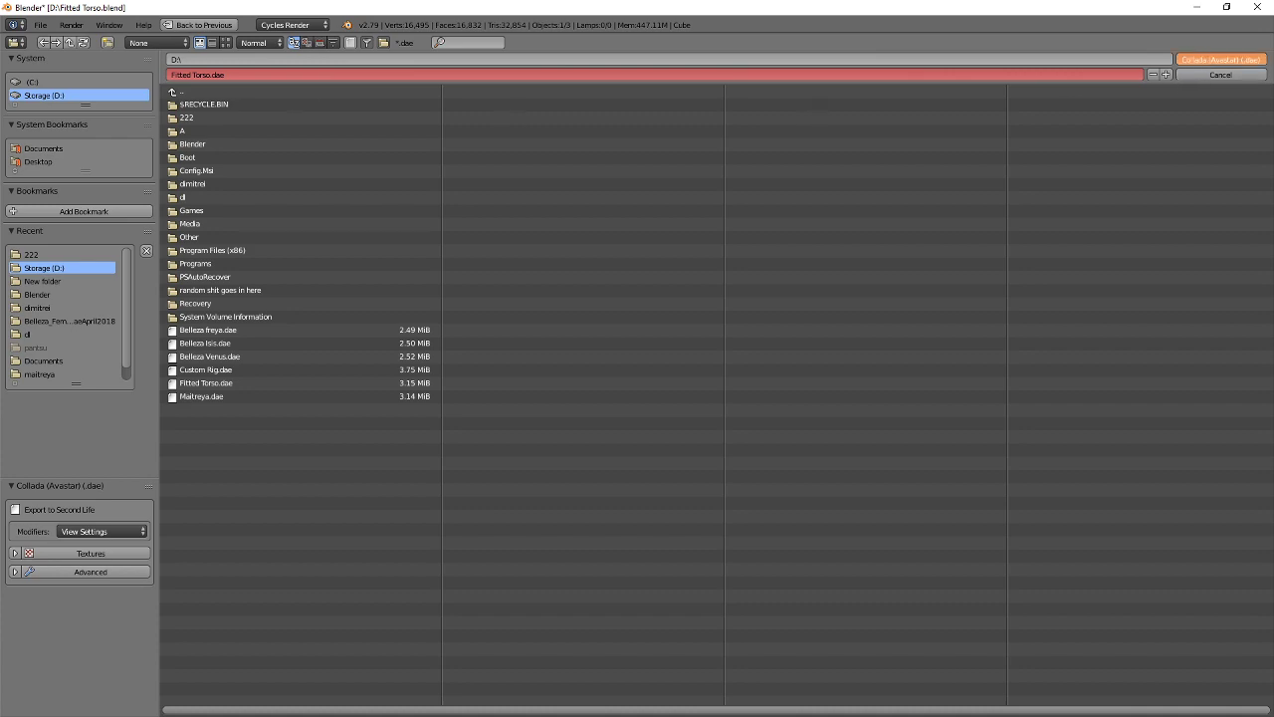
left_click(1220, 60)
Save the project over Fitted Torso.blend in D:\ and close Blender.
left_click(40, 25)
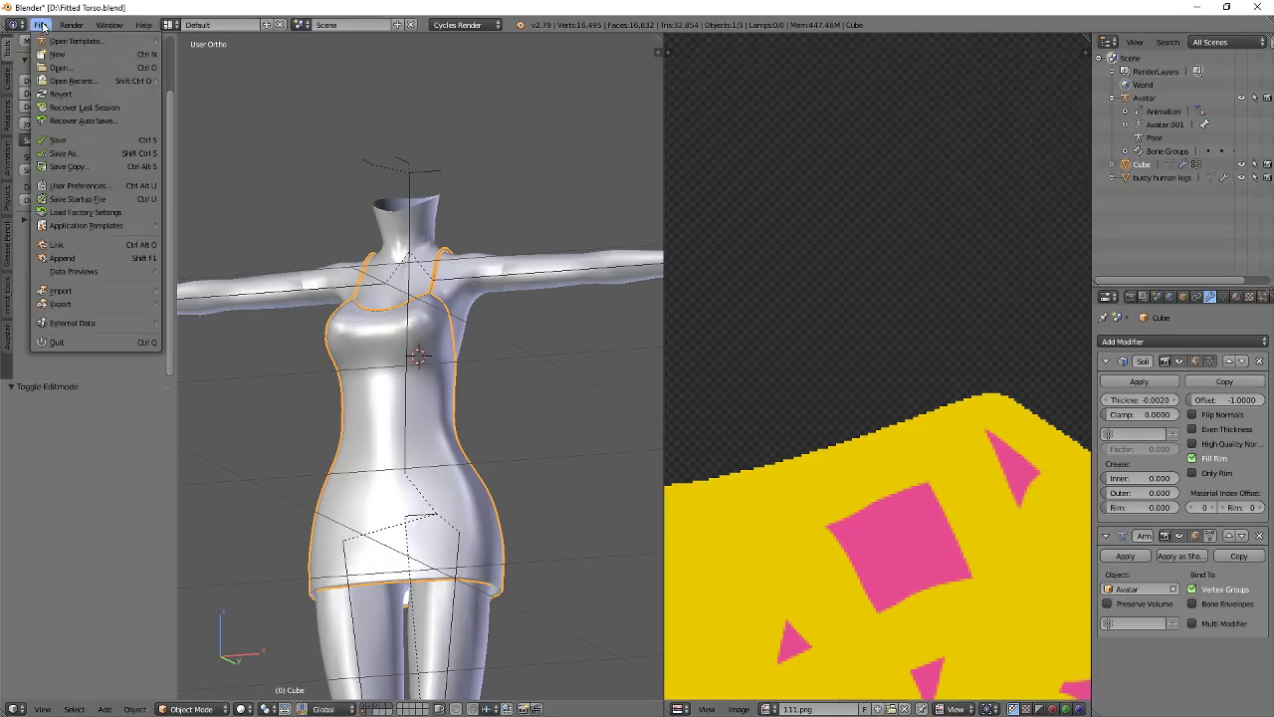
left_click(75, 154)
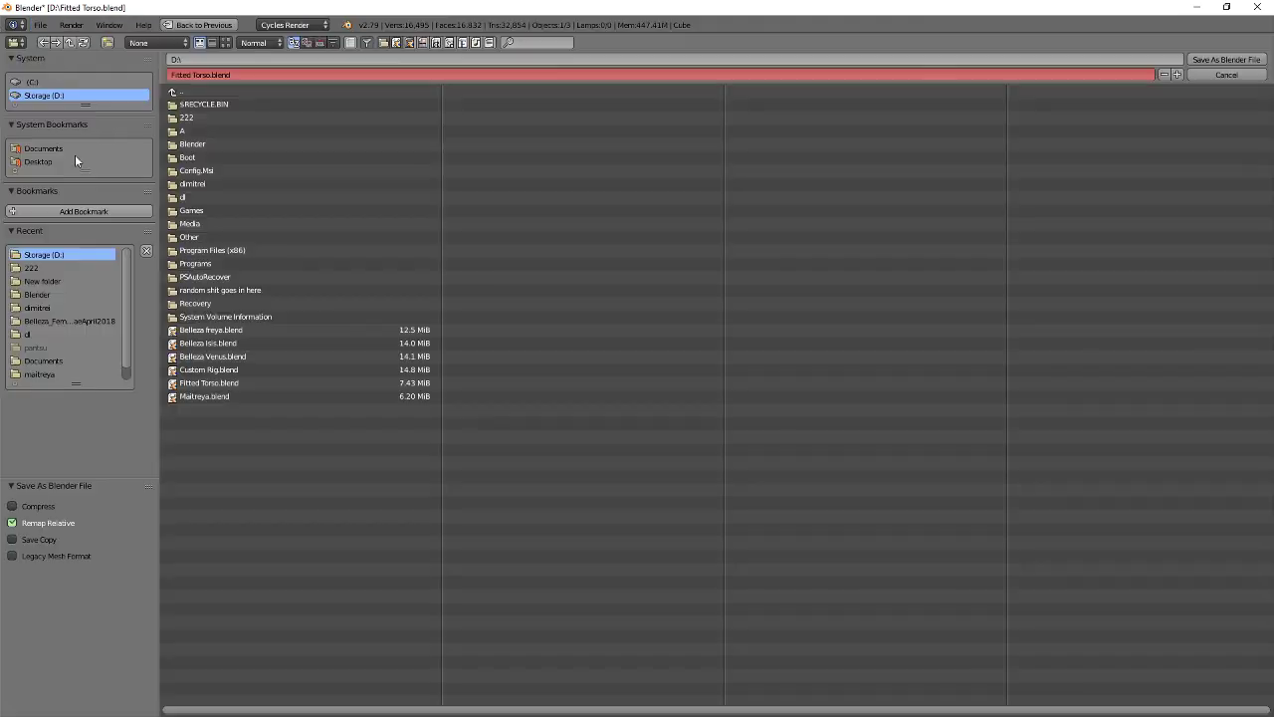
left_click(1228, 59)
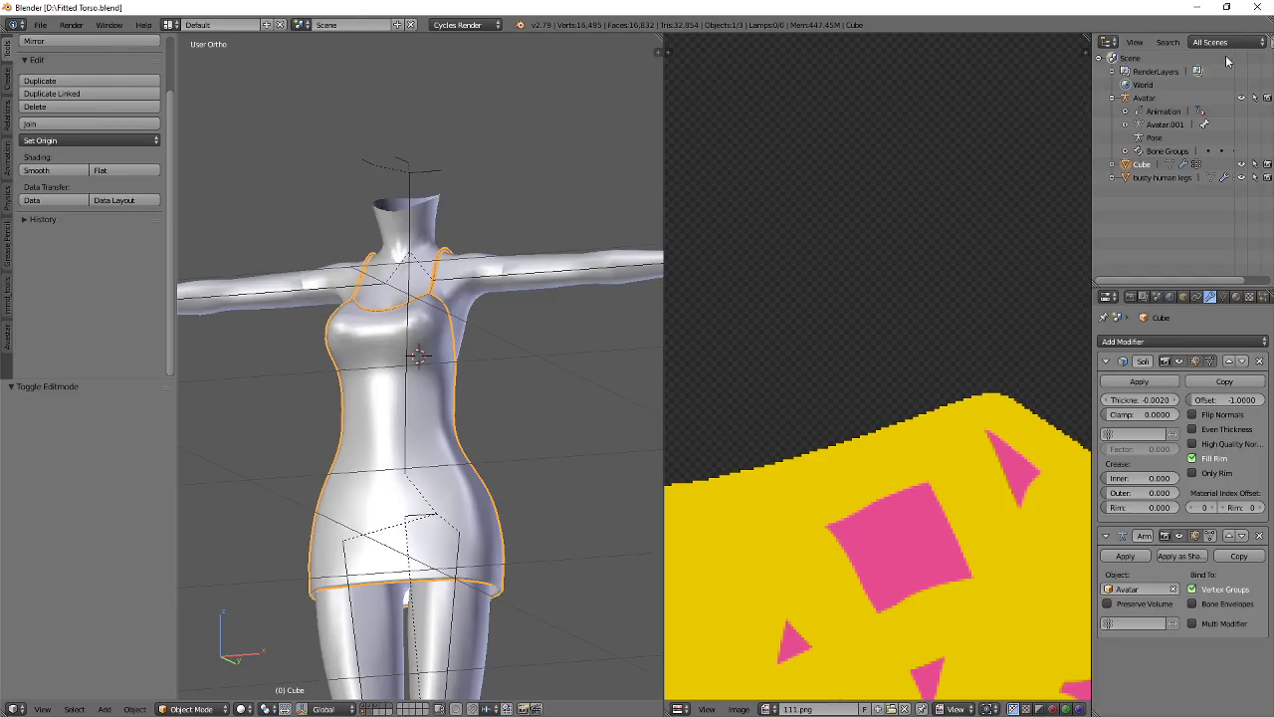
left_click(1262, 7)
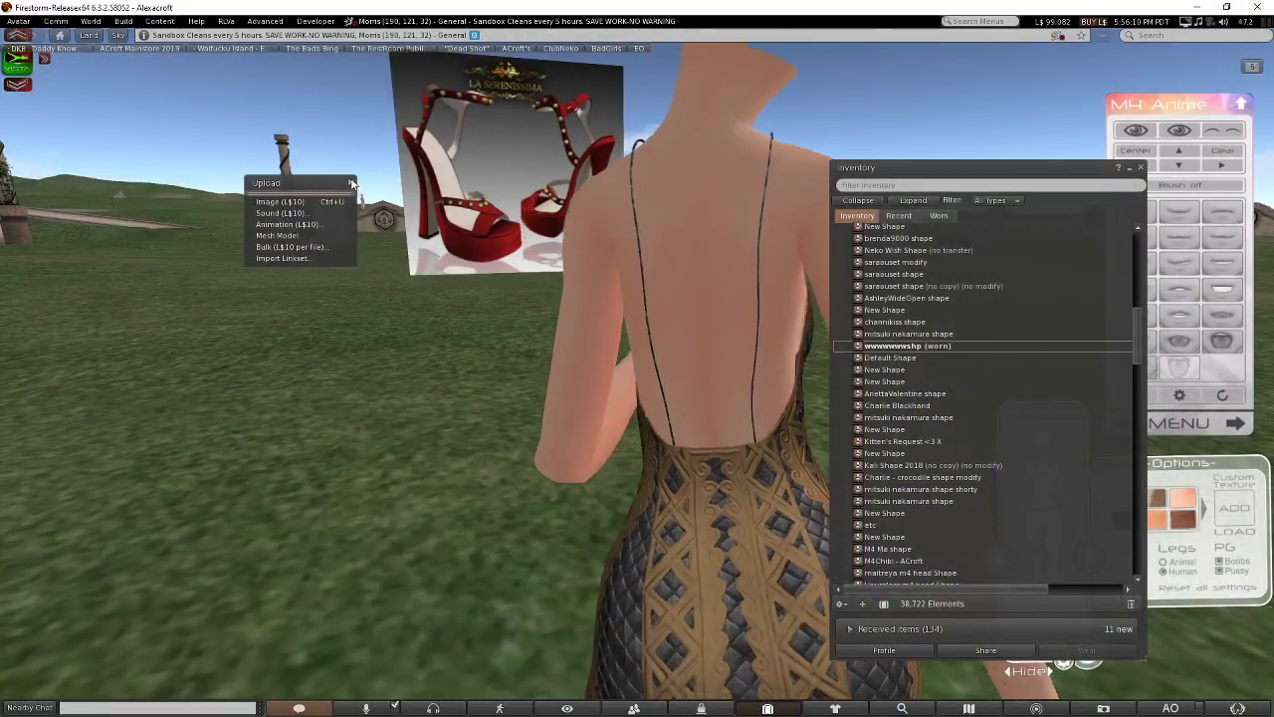
Close the floating Upload menu in Second Life and view the avatar's dress from the front at full length.
left_click(351, 183)
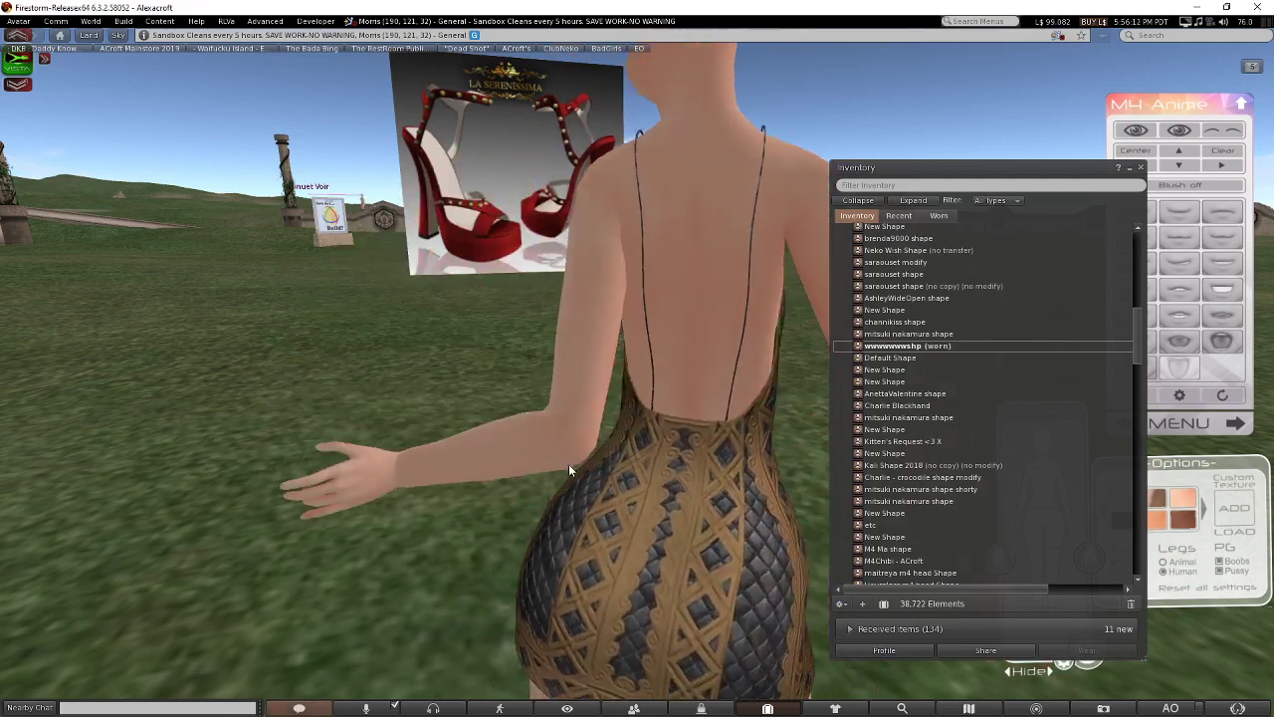
scroll(782, 589, "down", 5)
left_click_drag(663, 563, 119, 642, "alt")
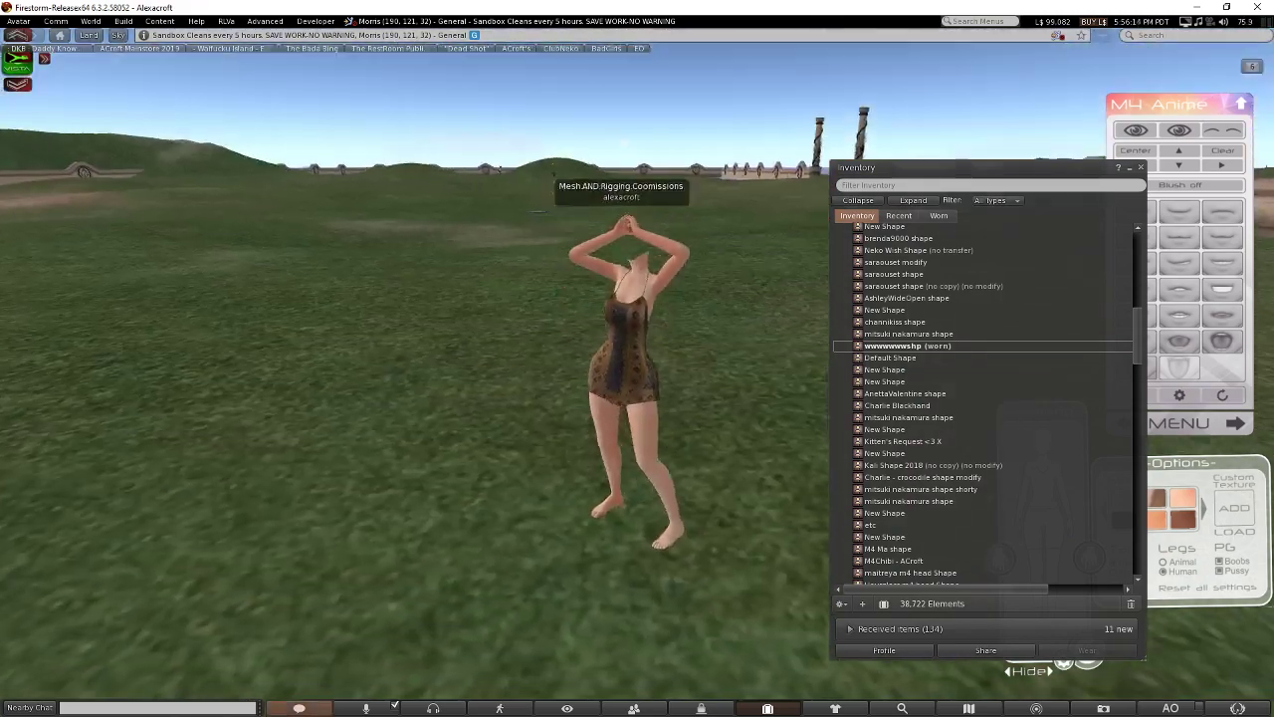
left_click_drag(637, 498, 637, 372, "alt")
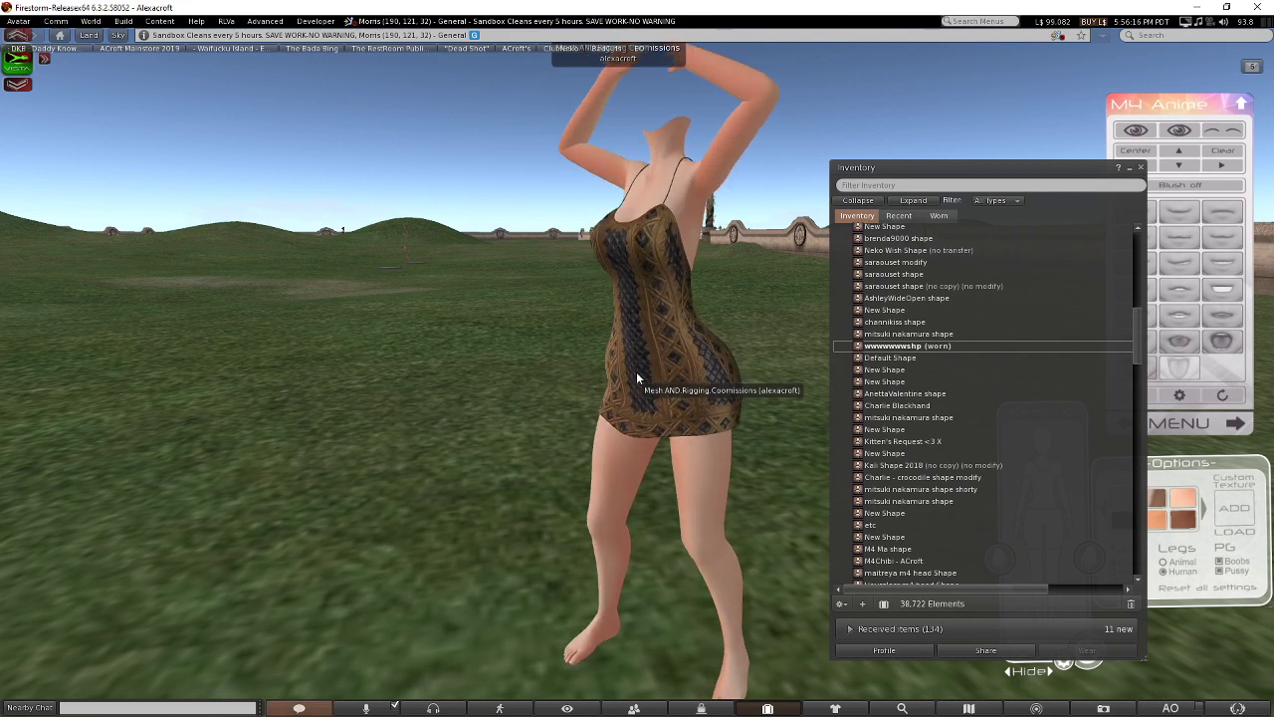
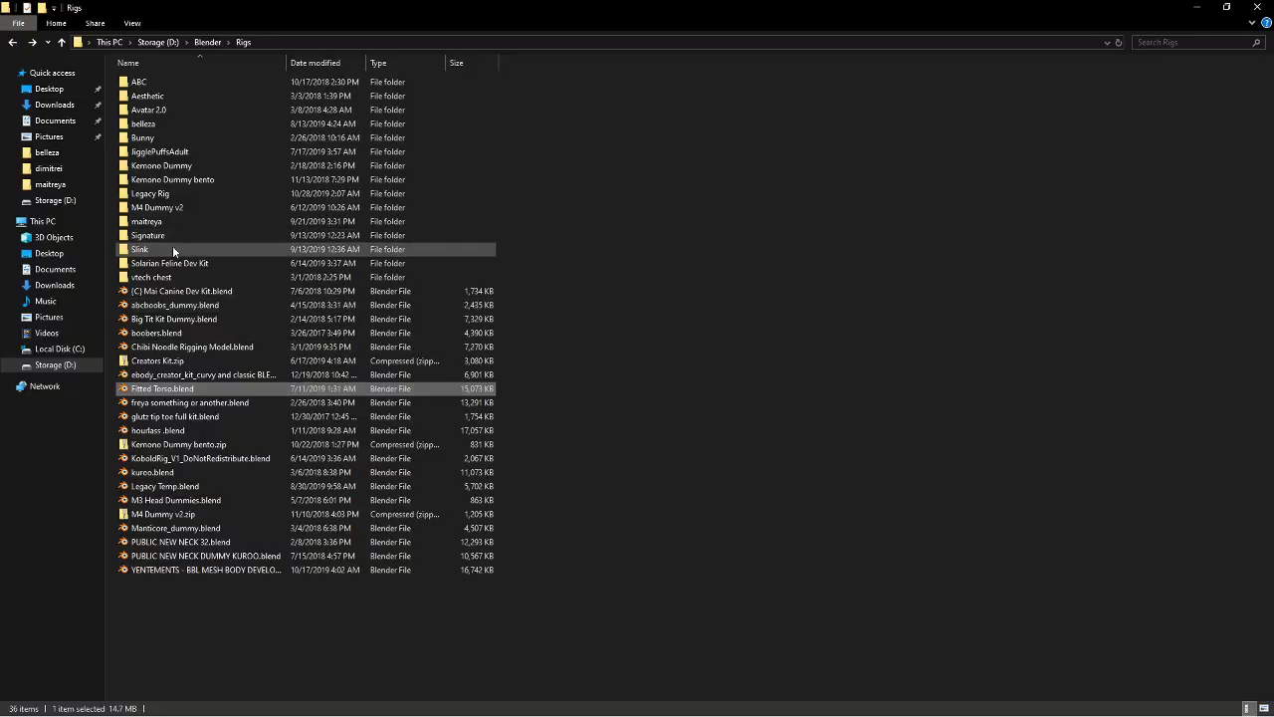
Open Slink old.blend from the Slink rig folder and append the Cube dress object from D:\Maitreya.blend.
double_click(172, 249)
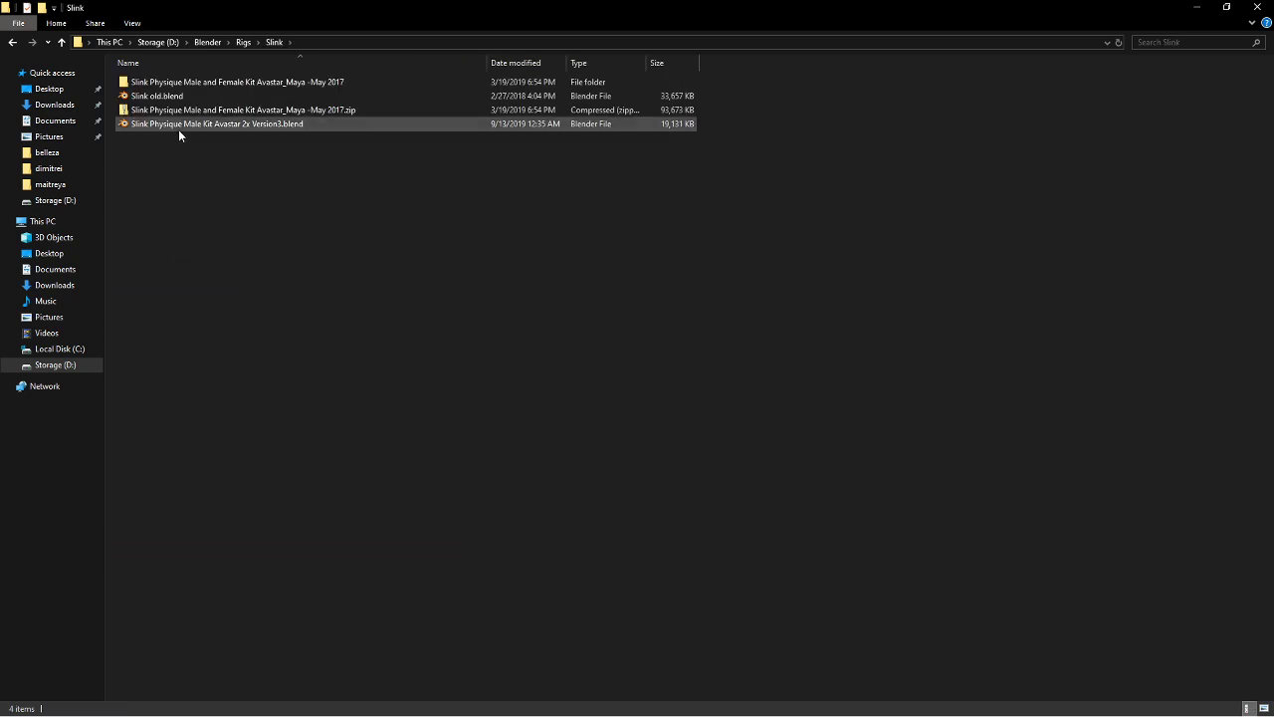
double_click(192, 95)
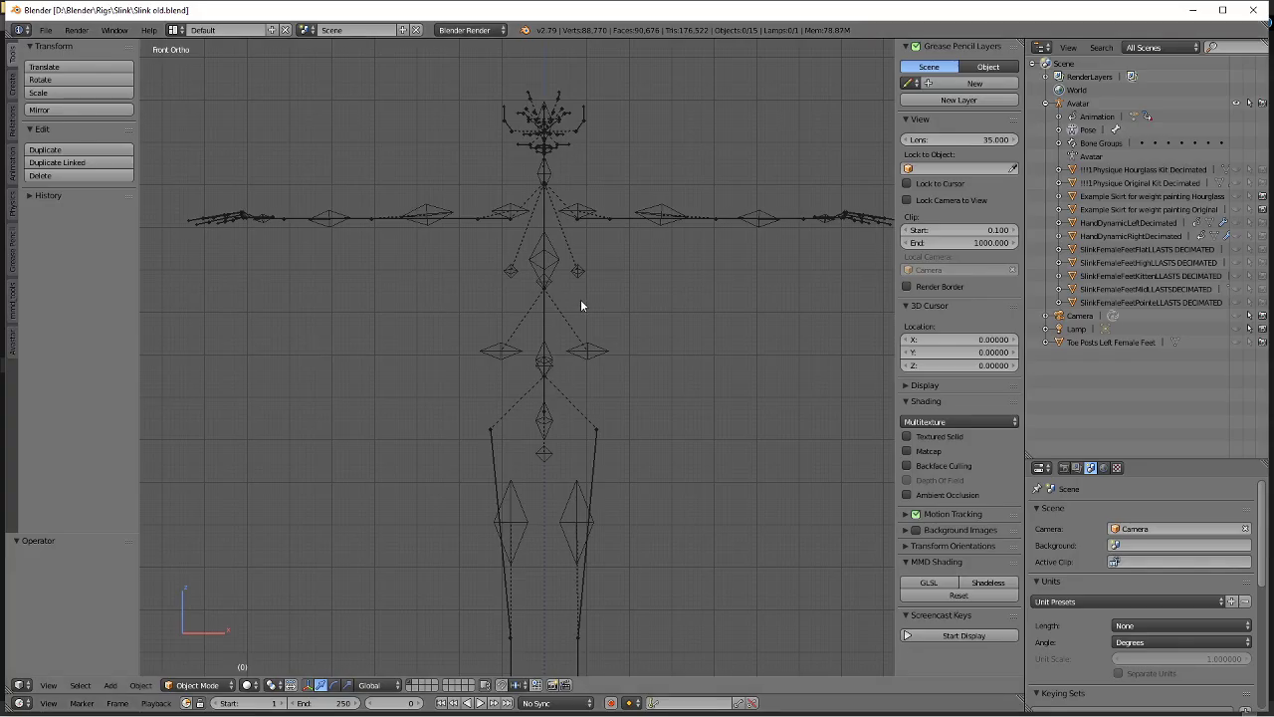
key("shift+F1")
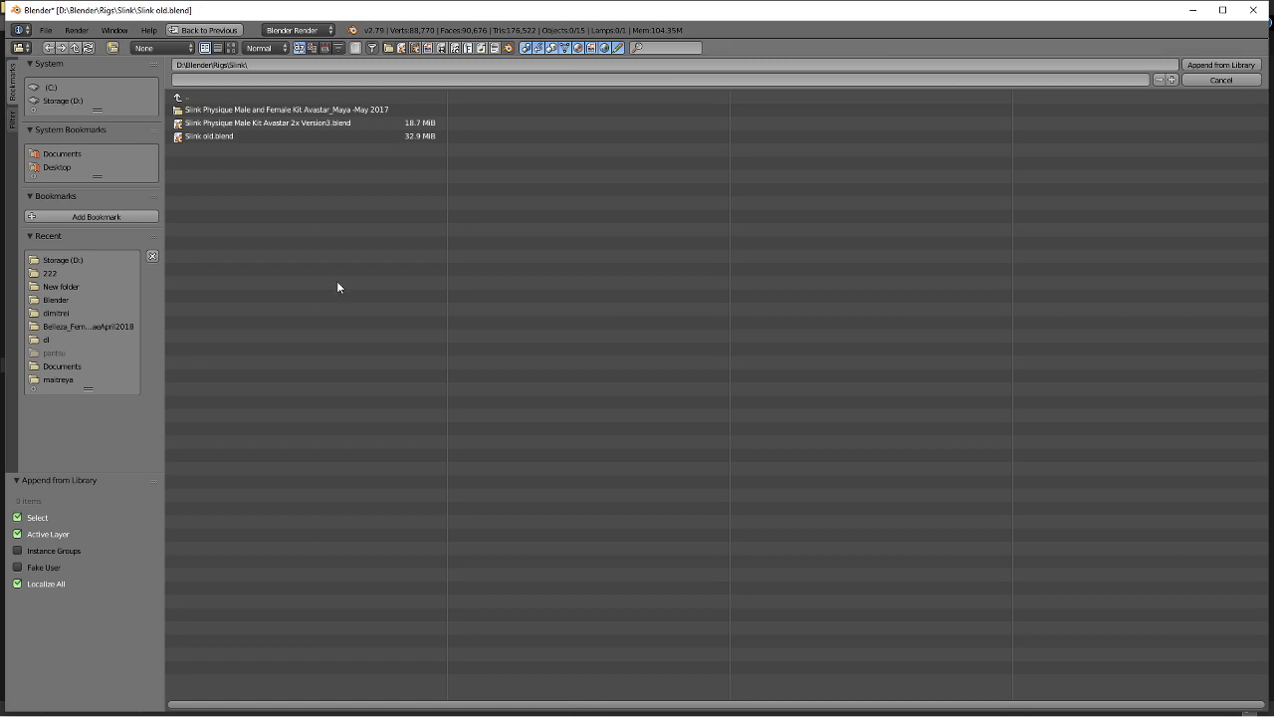
left_click(90, 101)
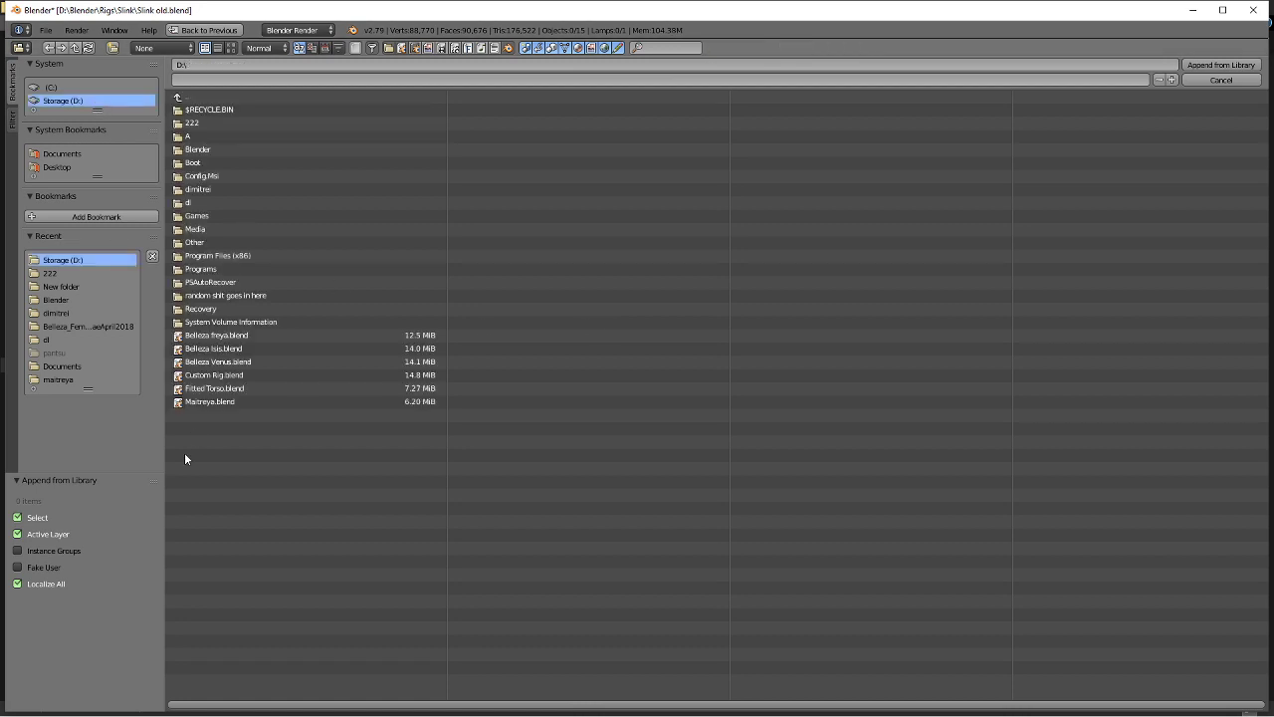
double_click(224, 400)
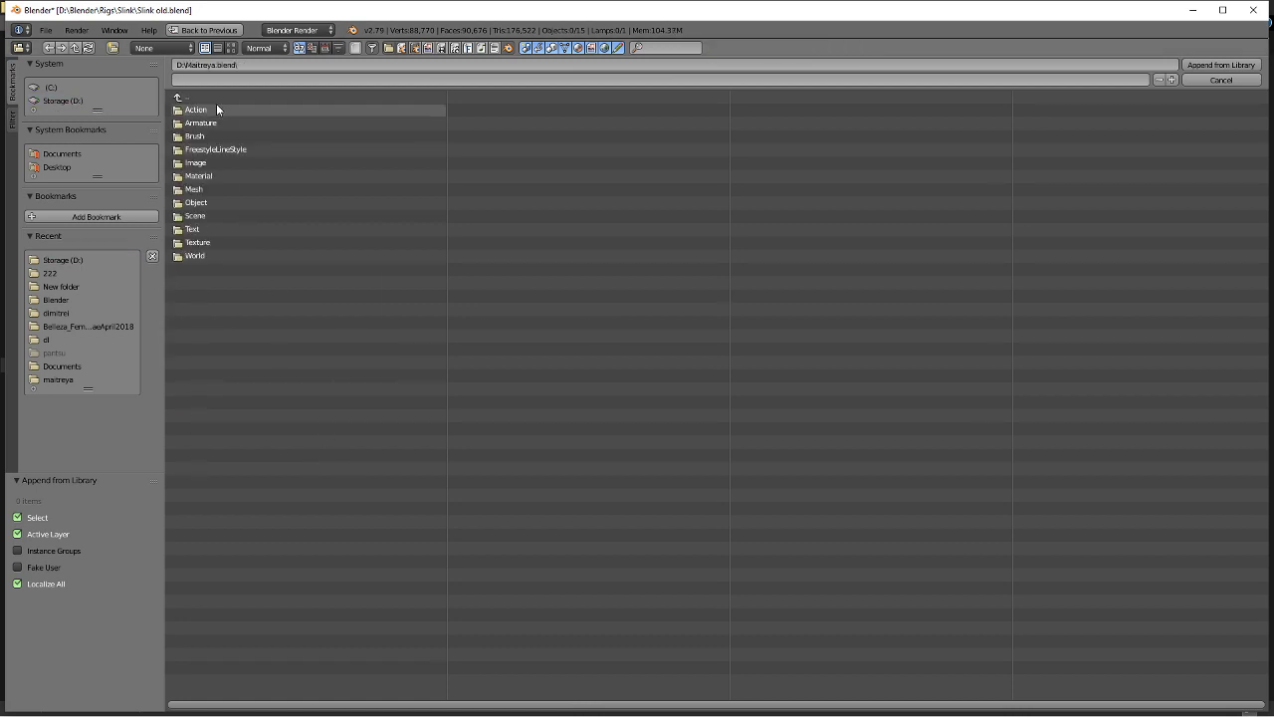
double_click(204, 202)
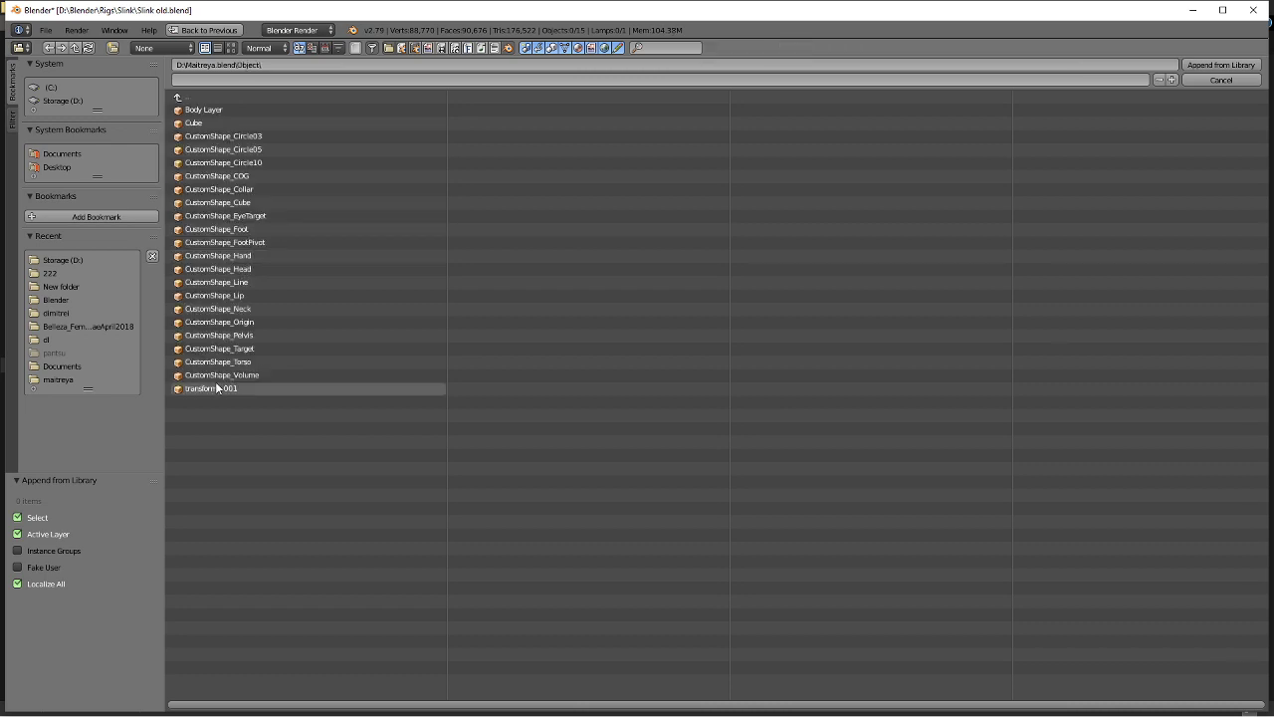
double_click(242, 121)
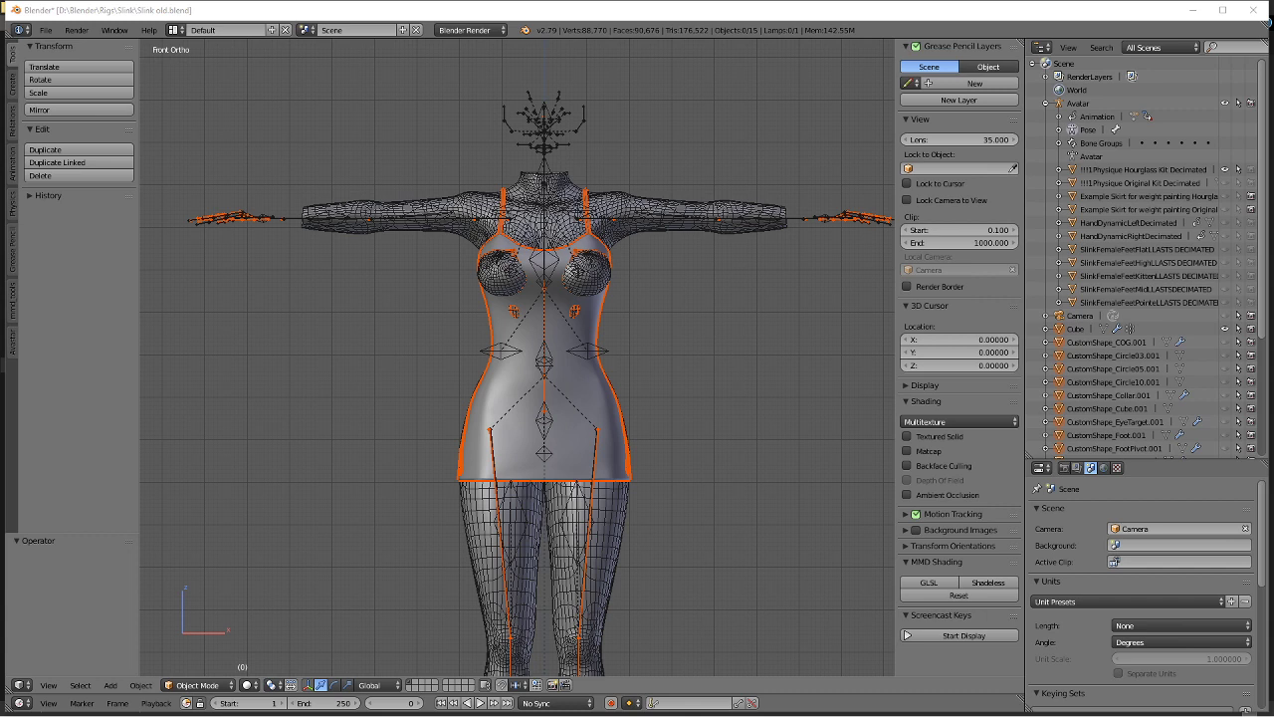
Delete the appended Circle, Collar, Cube and EyeTarget CustomShape objects from the scene.
right_click(1139, 378)
left_click(1137, 422)
right_click(1126, 372)
left_click(1126, 372)
right_click(1126, 372)
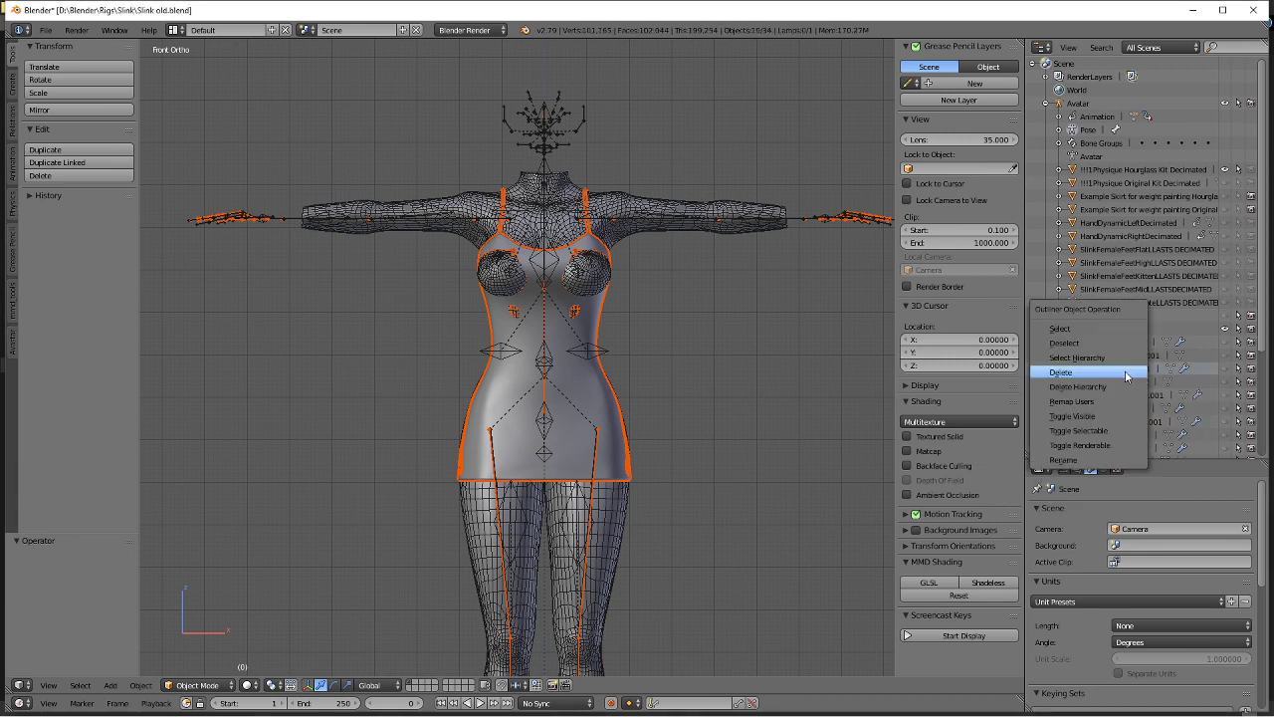
left_click(1126, 373)
right_click(1084, 356)
left_click(1085, 357)
right_click(1084, 330)
right_click(1084, 329)
left_click(1083, 327)
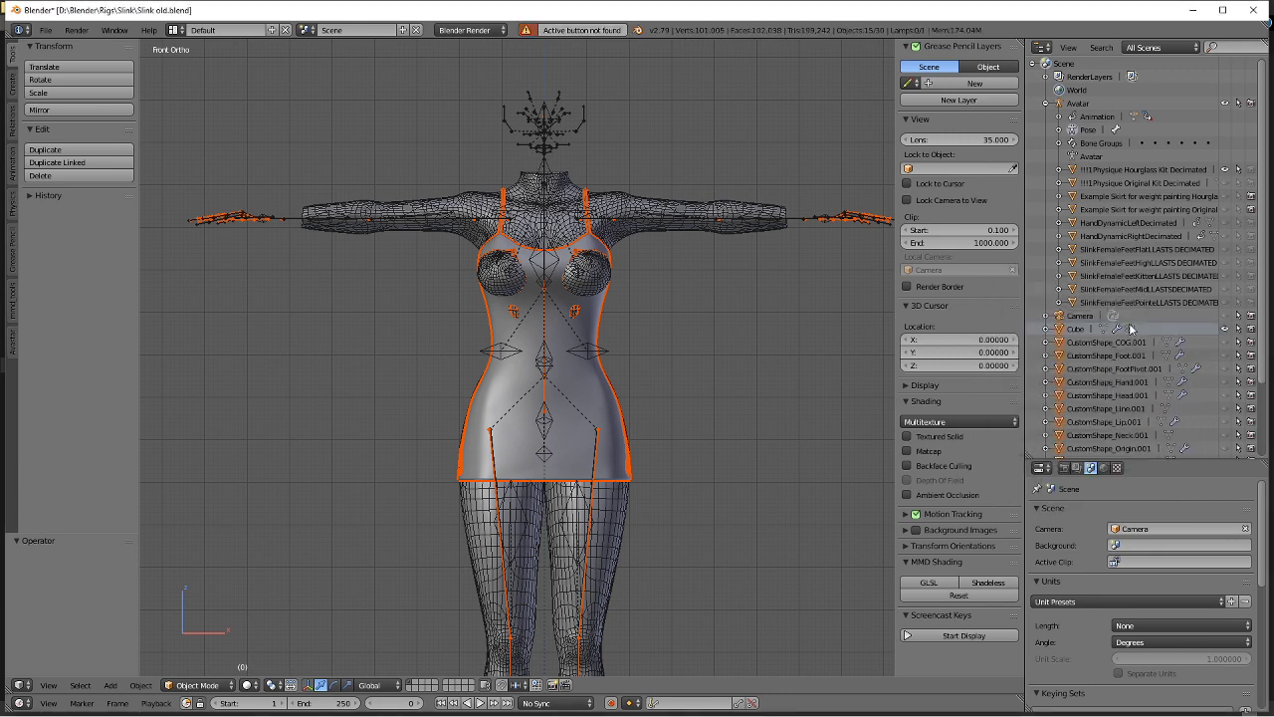
Delete the Camera from the scene and undo the accidental deletion of the Cube dress.
right_click(1180, 315)
left_click(1180, 315)
right_click(1180, 315)
left_click(1180, 314)
right_click(1180, 315)
left_click(1181, 314)
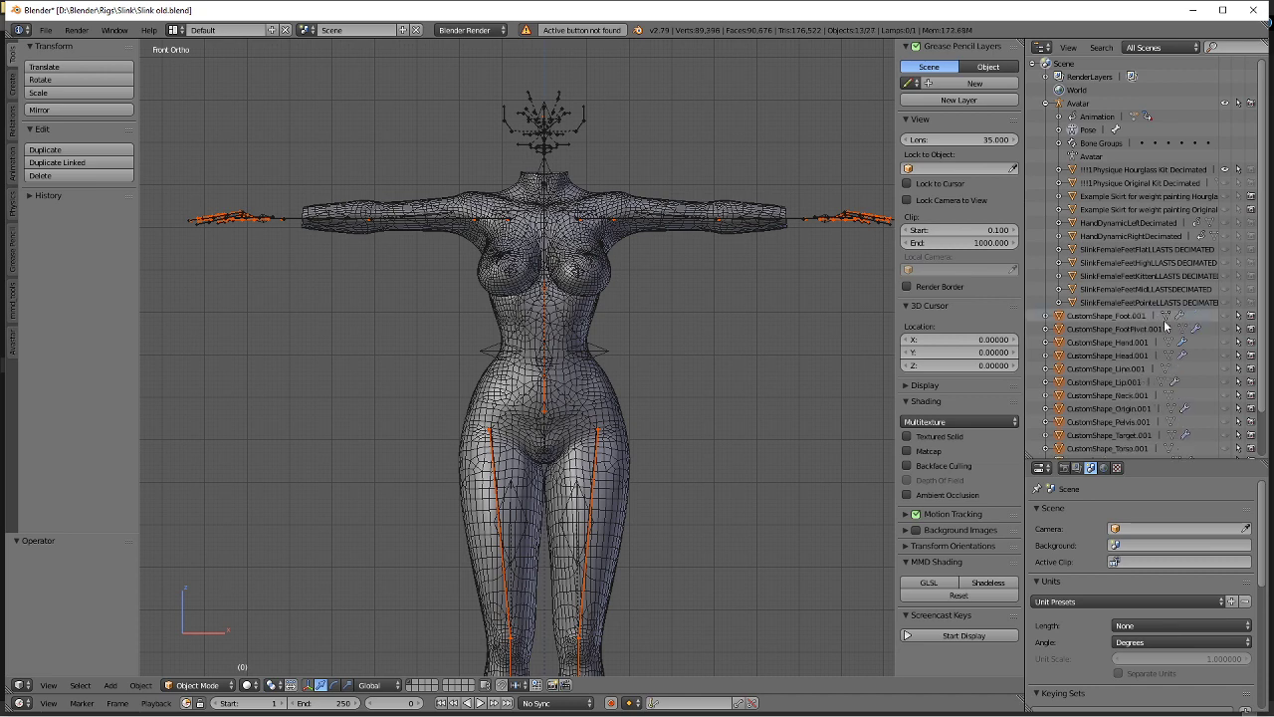
key("ctrl+z")
Delete the remaining CustomShape objects, from COG through Volume, while keeping the Cube dress.
right_click(1159, 327)
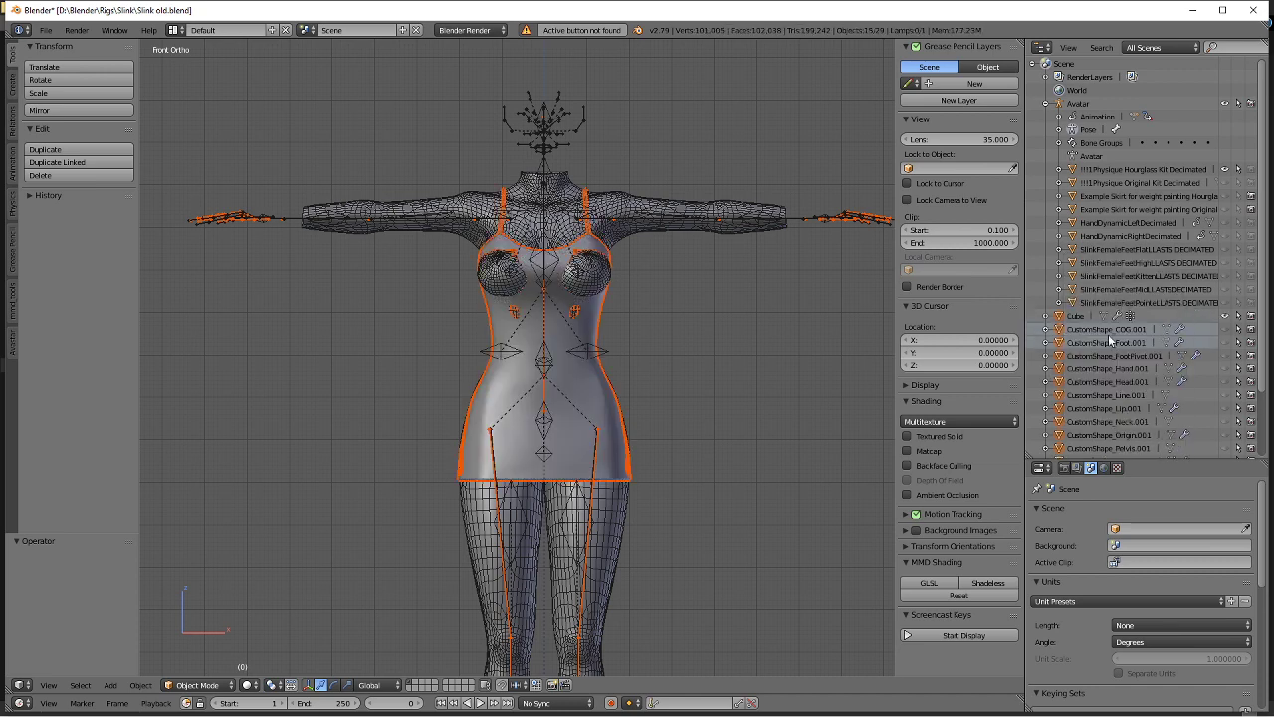
right_click(1129, 320)
right_click(1138, 333)
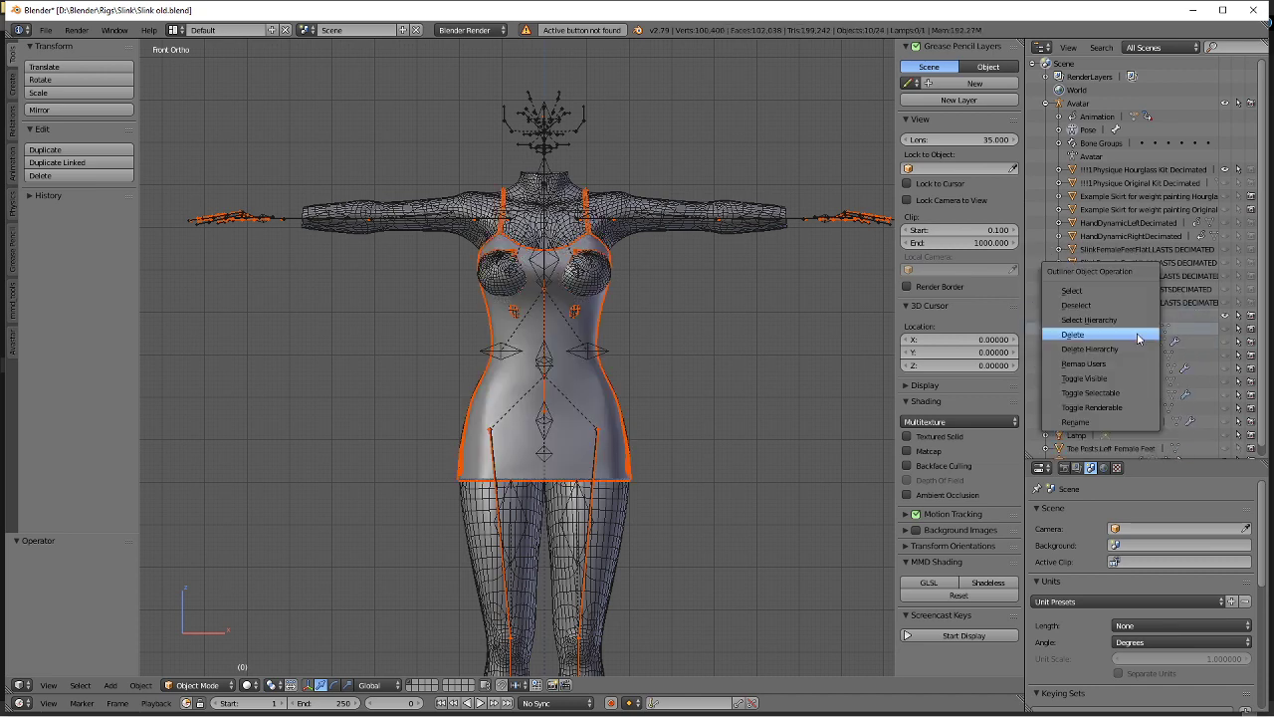
left_click(1136, 332)
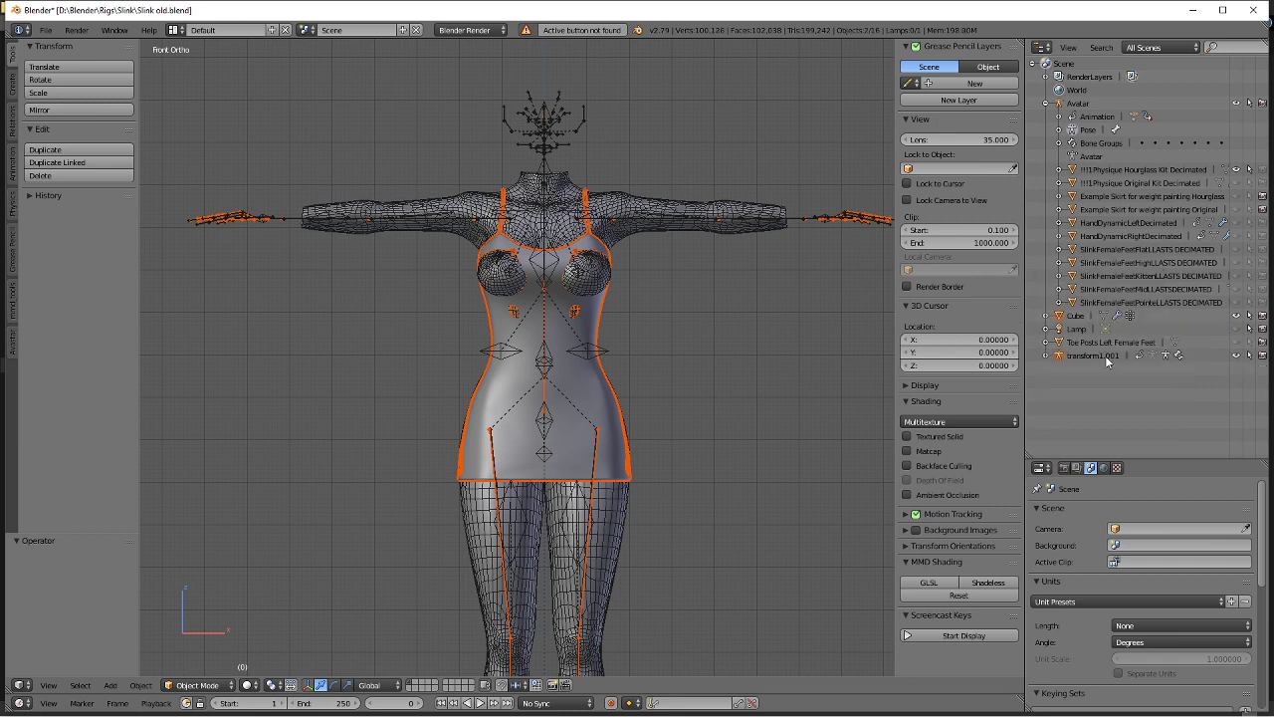
Delete the appended transform1.001 armature, the Toe Posts Left Female Feet object and the Lamp.
right_click(1105, 356)
left_click(1106, 356)
right_click(1112, 344)
left_click(1112, 347)
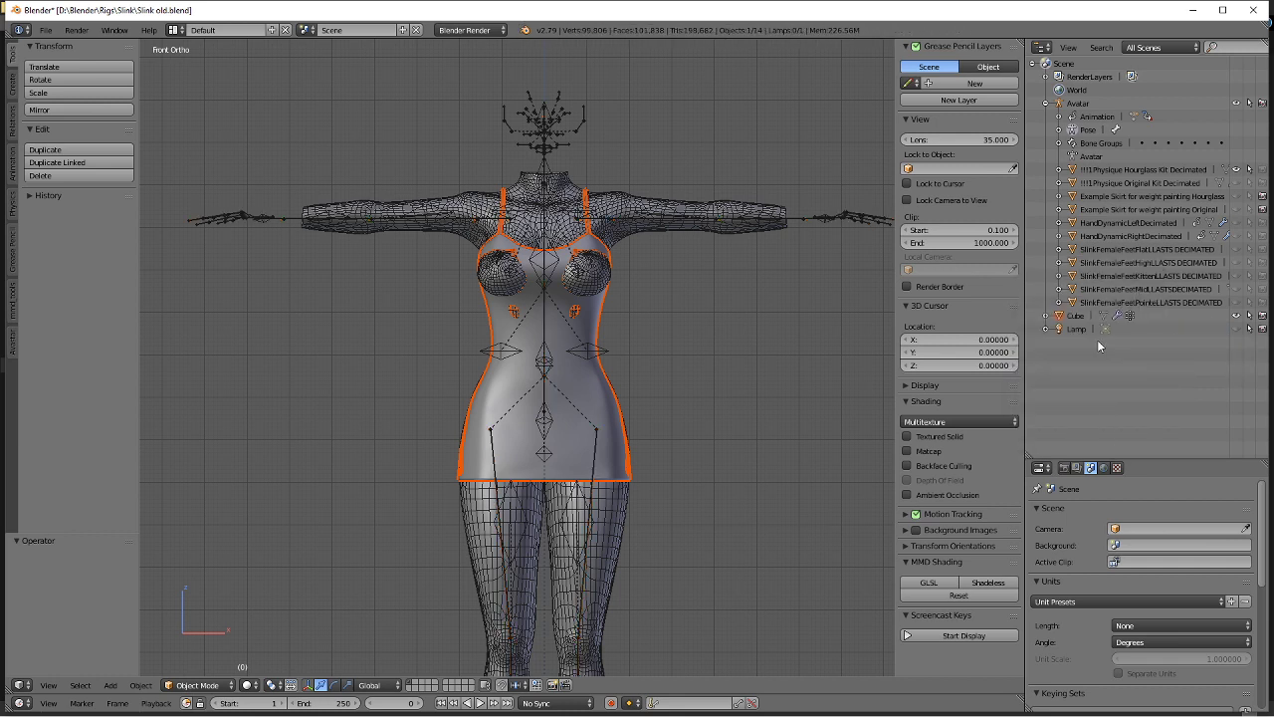
right_click(1091, 329)
left_click(1091, 331)
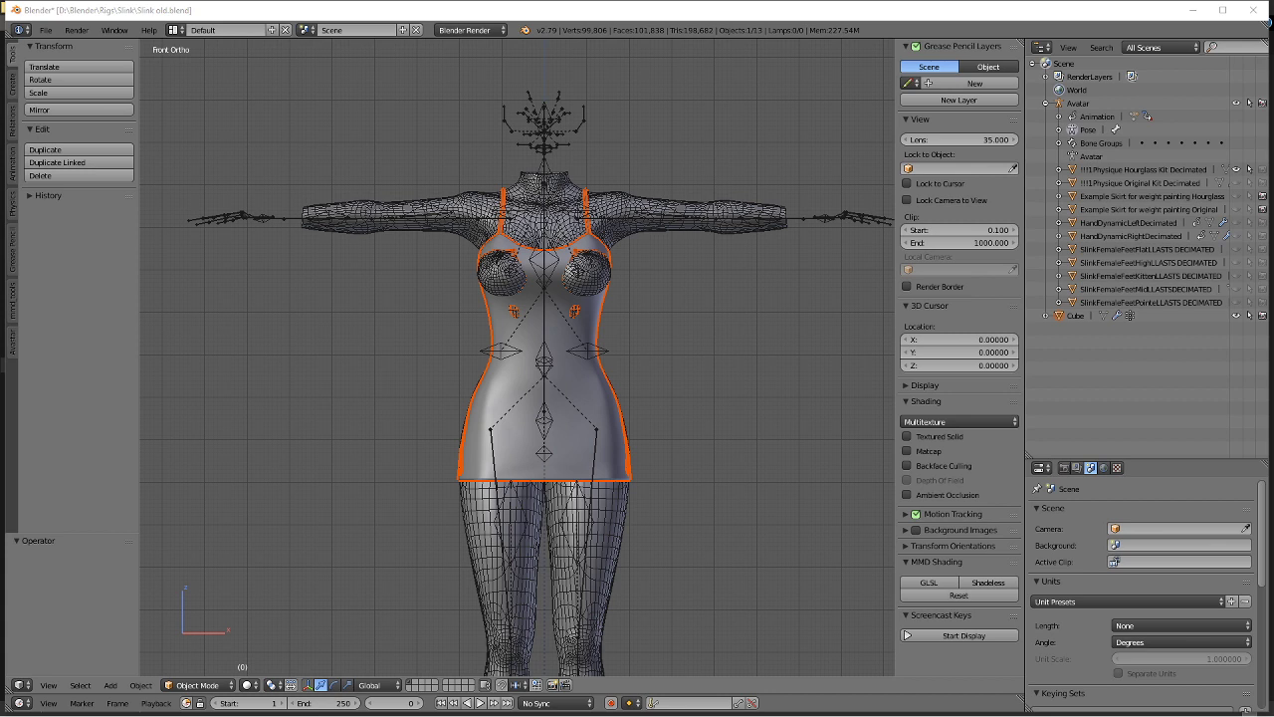
Delete the Slink hand meshes and female feet meshes parented to the Avatar armature.
right_click(1169, 220)
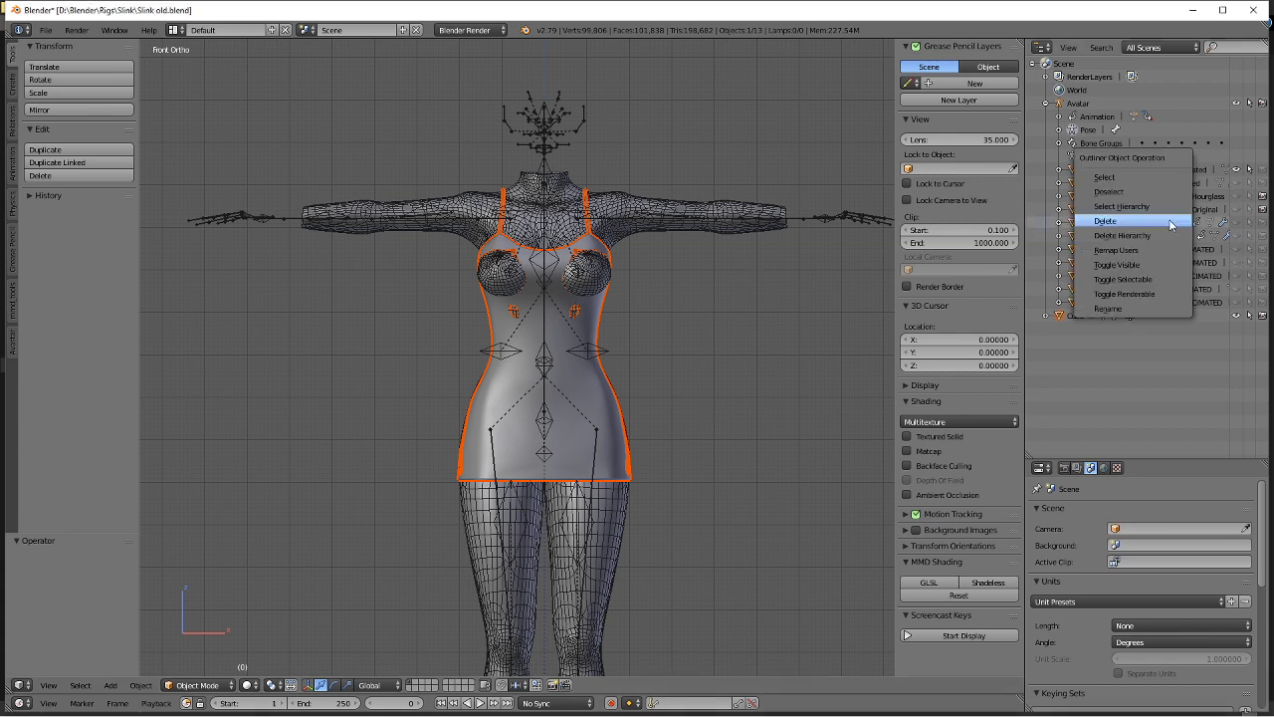
left_click(1169, 220)
right_click(1169, 220)
left_click(1168, 220)
right_click(1169, 220)
right_click(1168, 220)
left_click(1169, 220)
left_click(1168, 221)
right_click(1154, 234)
left_click(1153, 234)
right_click(1152, 220)
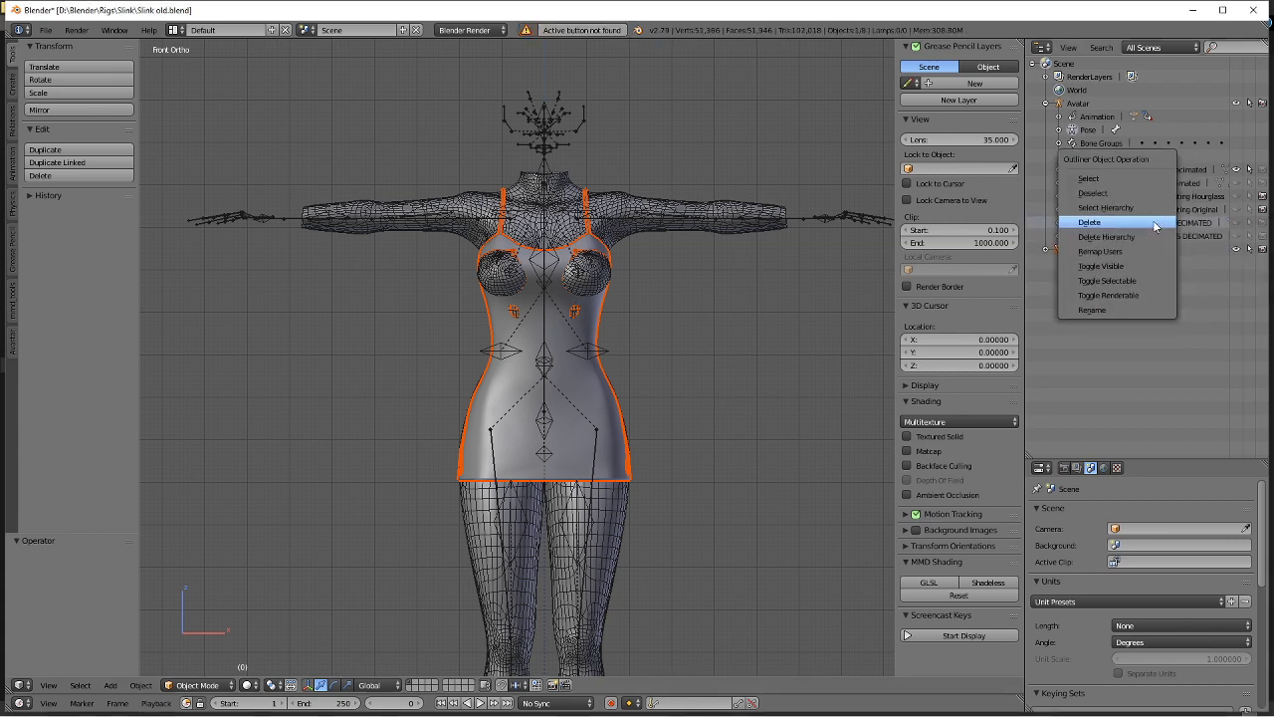
left_click(1152, 220)
Delete the example skirts and the Physique Original Kit, keeping only the Physique Hourglass body under the Avatar.
right_click(1164, 204)
left_click(1164, 204)
right_click(1195, 197)
left_click(1196, 197)
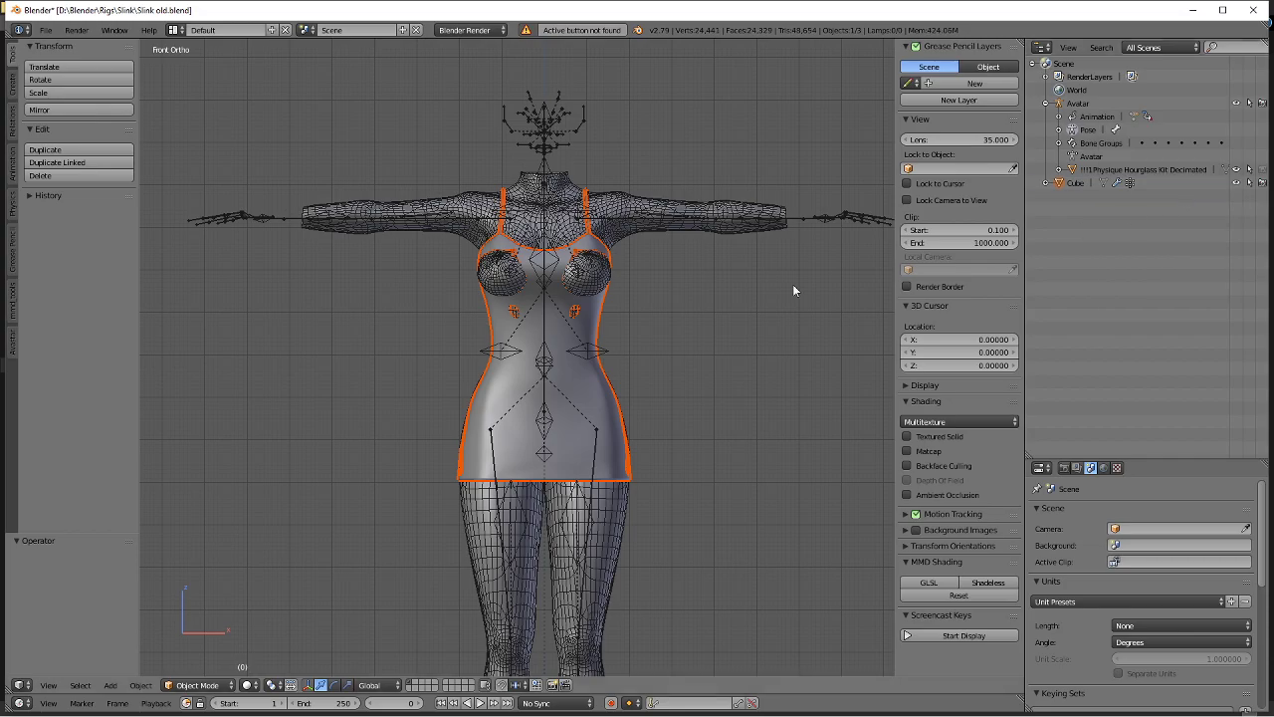
Put the Cube dress in Edit Mode, limit selection to visible geometry, and show the mesh mirroring options.
middle_click_drag(538, 317, 585, 306)
right_click(584, 307)
scroll(571, 245, "up", 3)
middle_click_drag(691, 288, 561, 348)
key("Tab")
left_click(720, 338)
scroll(554, 346, "up", 3)
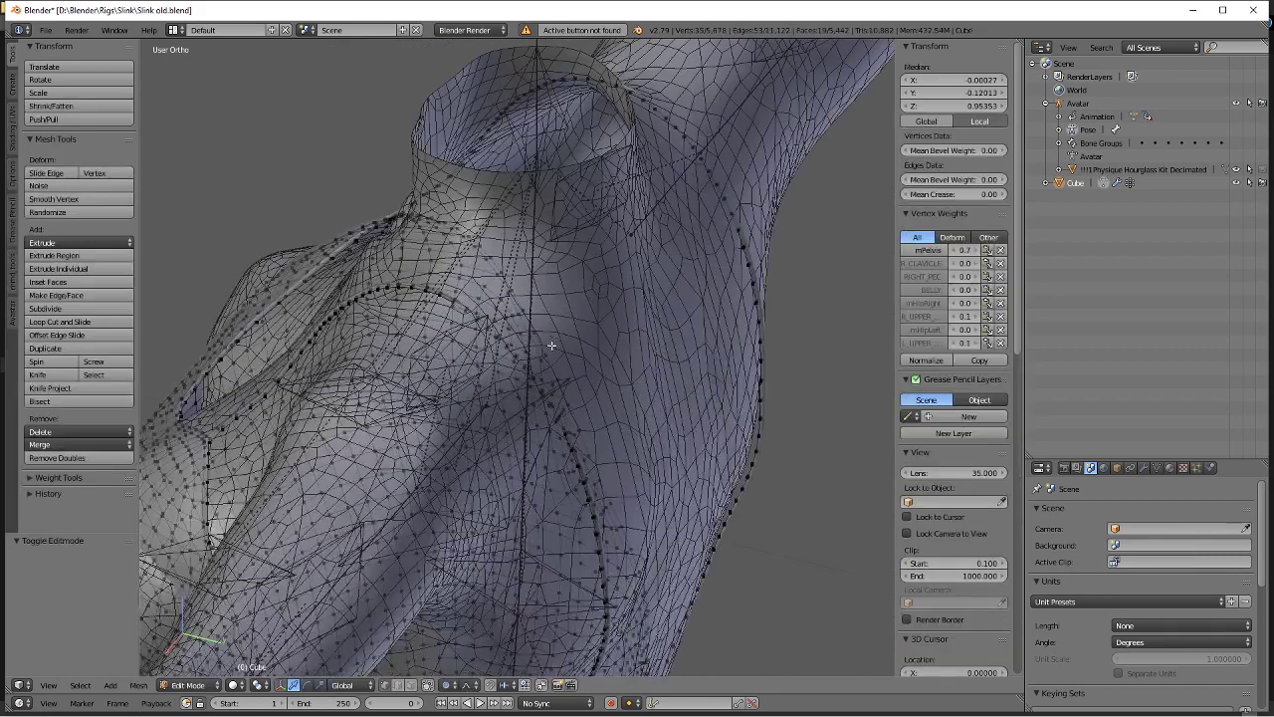
left_click(427, 685)
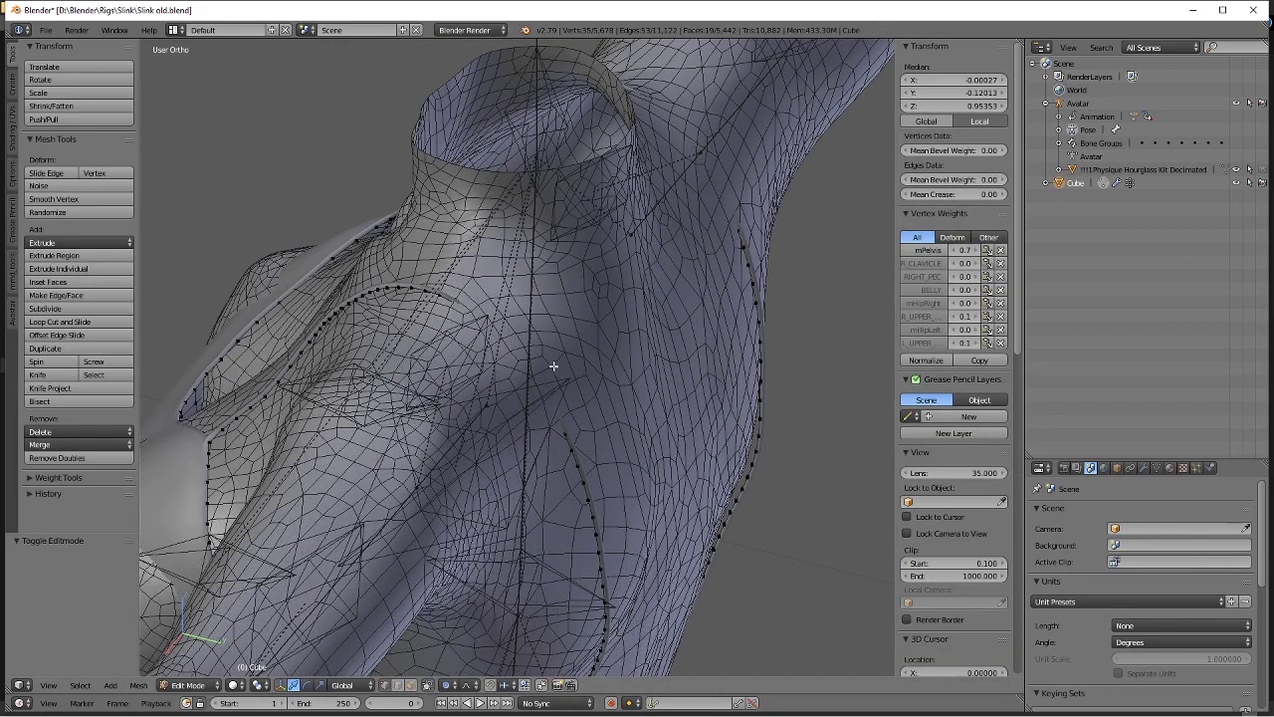
middle_click_drag(553, 367, 418, 299)
left_click(12, 180)
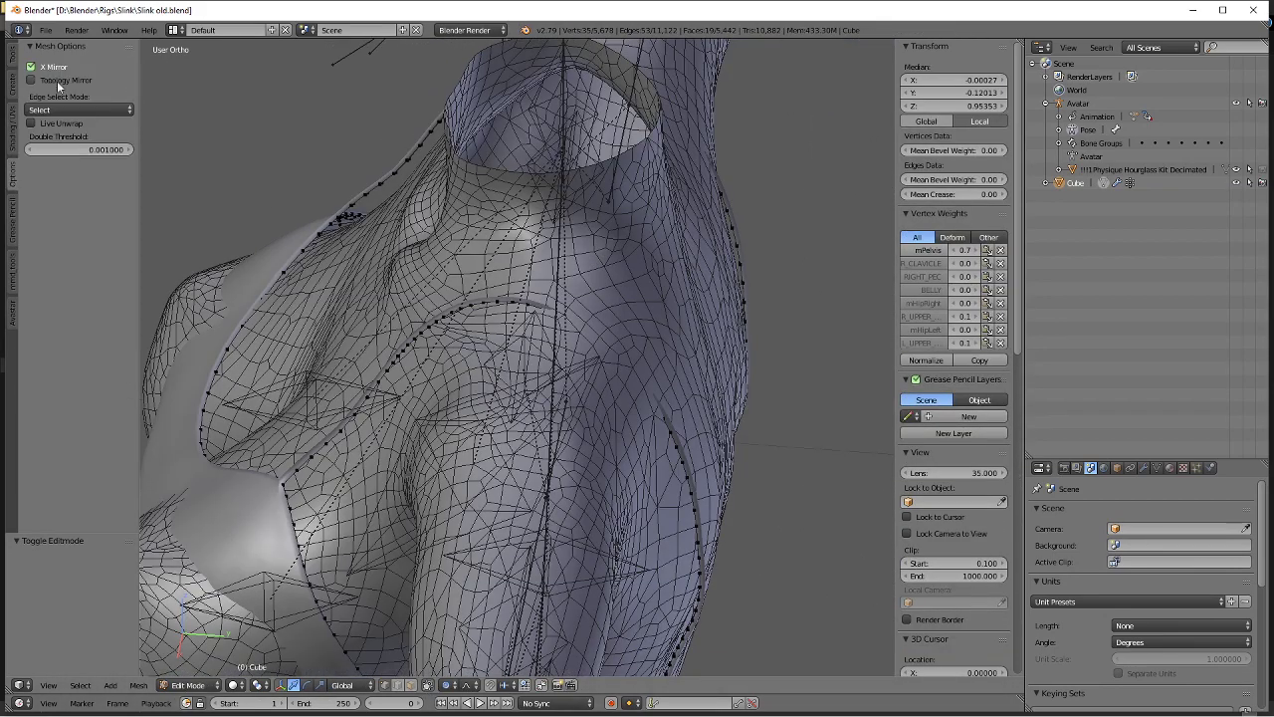
Move the back strap near the shoulder about 0.004 along Y and 0.009 up along Z with proportional editing.
right_click(620, 357)
mouse_move(670, 361)
left_mouse_down()
mouse_move(696, 364)
mouse_move(683, 361)
left_mouse_up()
key("g")
key("z")
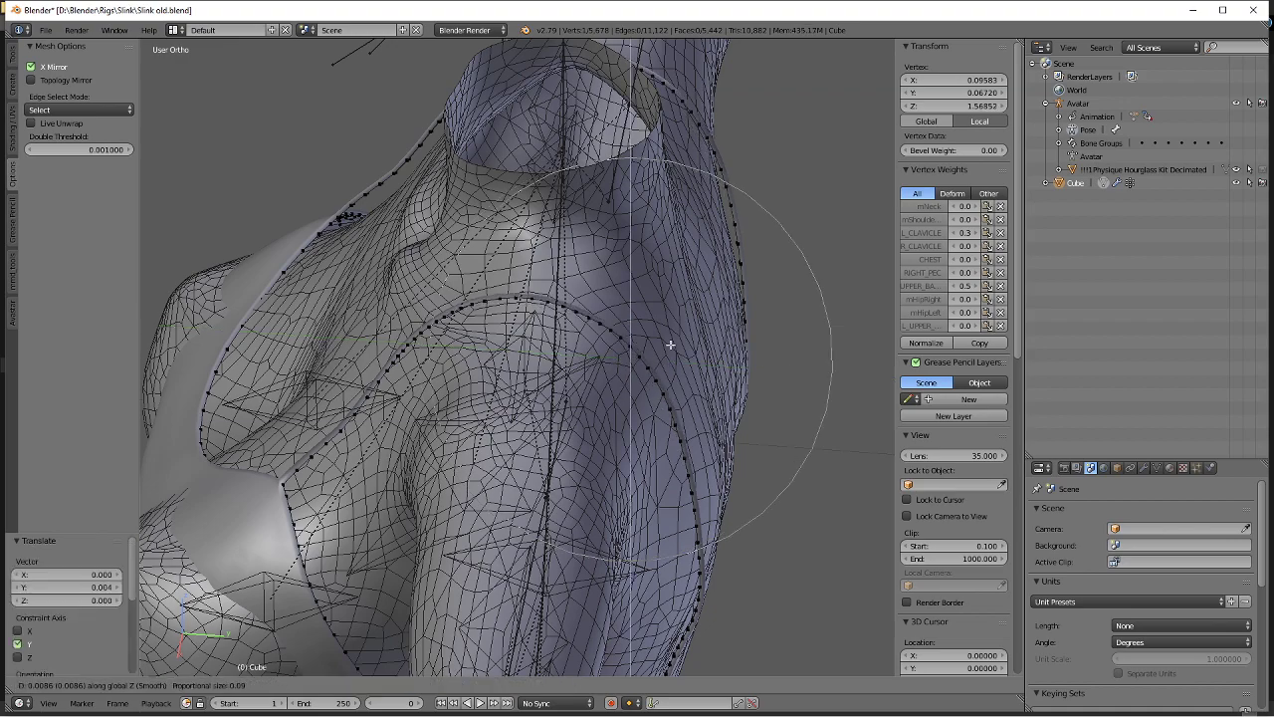
left_click(670, 344)
Move the strap over the shoulder blade about 0.004 toward the body along Y with proportional editing.
middle_click_drag(669, 345, 555, 272)
right_click(549, 204)
key("g")
key("y")
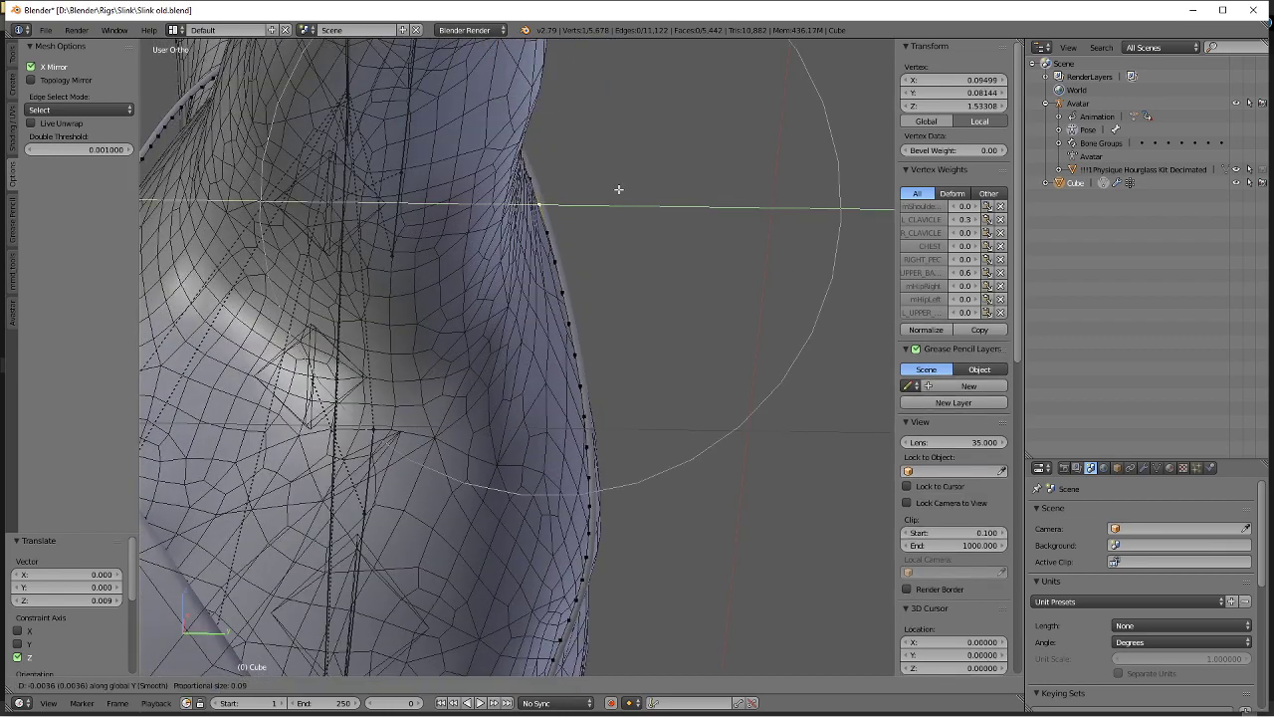
left_click(618, 189)
Pull the dress's side edge below the underarm about 0.004 inward along X with proportional editing.
middle_click_drag(618, 189, 500, 408)
scroll(499, 408, "up", 2)
right_click(471, 341)
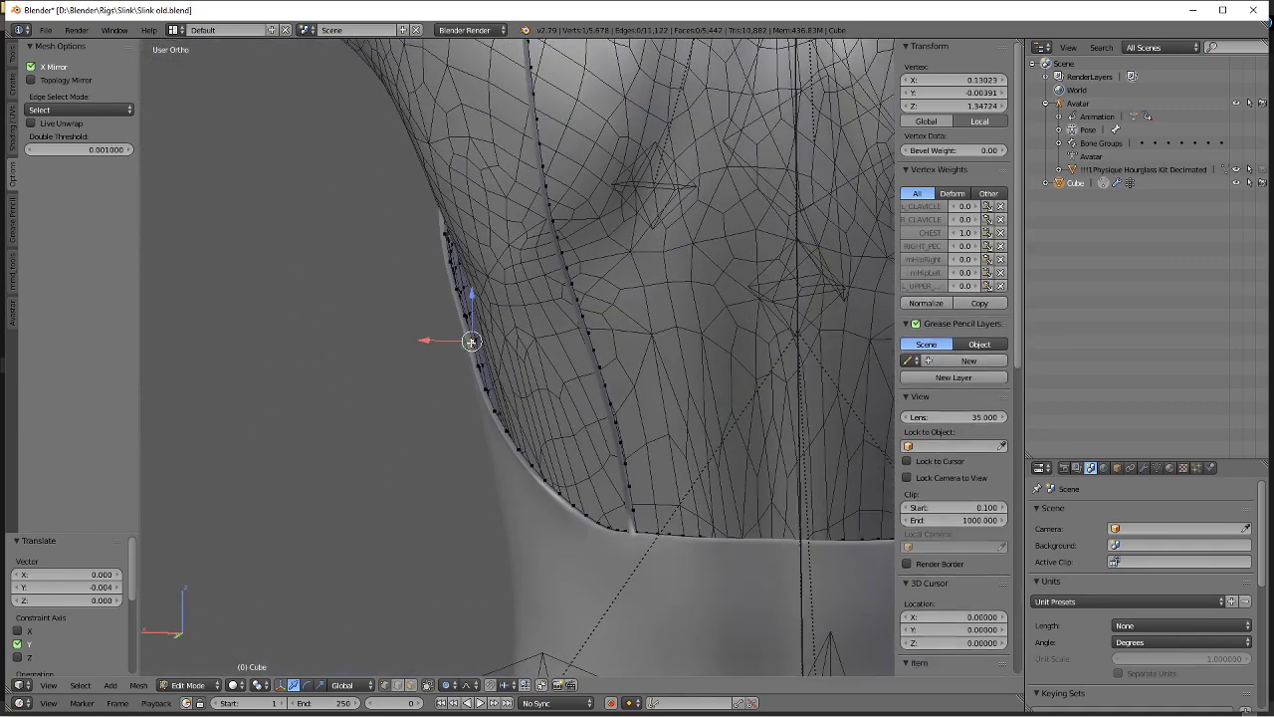
key("g")
key("x")
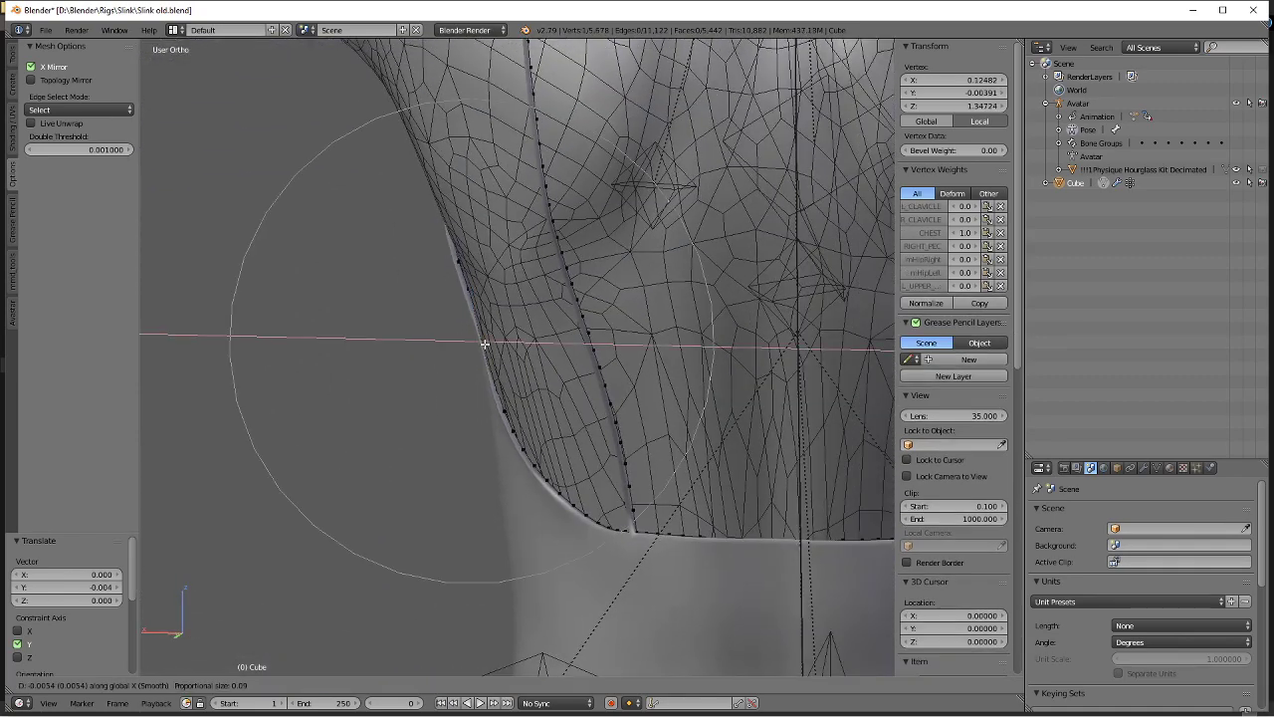
left_click(481, 343)
Move the centre of the dress's upper back edge about 0.002 outward along Y with proportional editing.
middle_click_drag(481, 344, 325, 552)
middle_click_drag(502, 486, 534, 262)
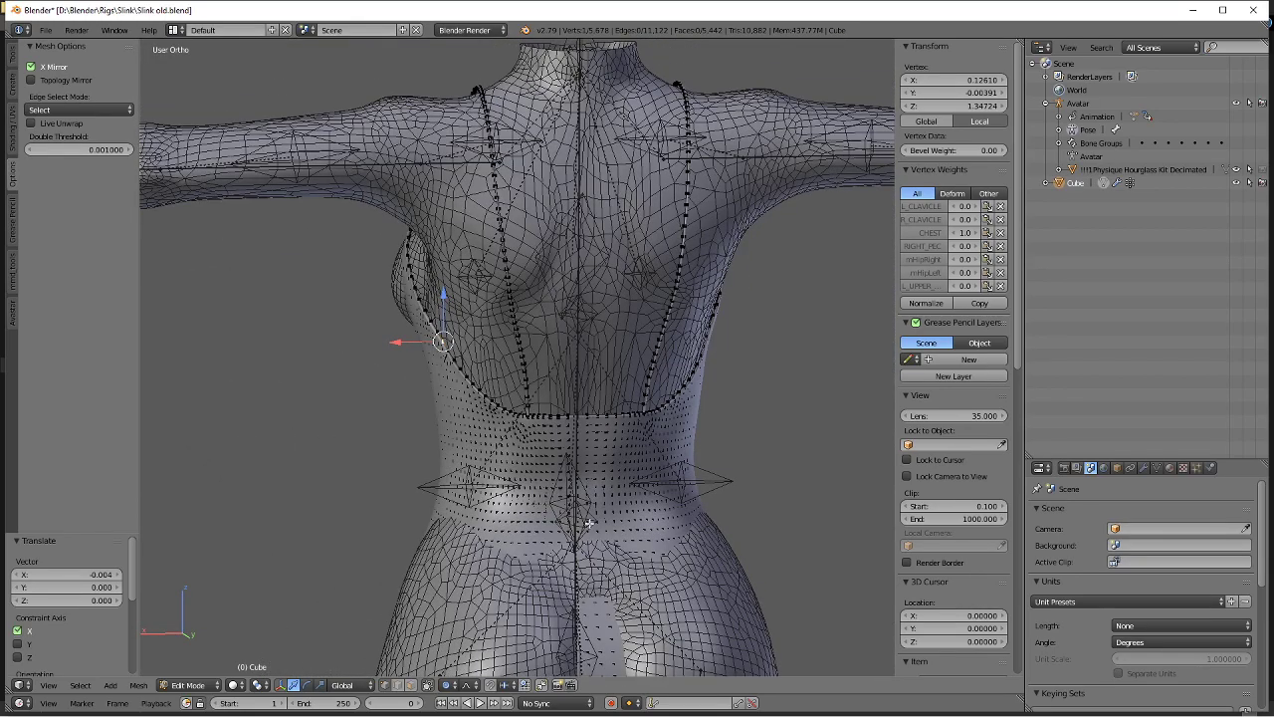
scroll(532, 402, "up", 2)
middle_click_drag(533, 402, 598, 400)
scroll(576, 398, "up", 3)
scroll(606, 435, "up", 3)
middle_click_drag(581, 149, 537, 362, "shift")
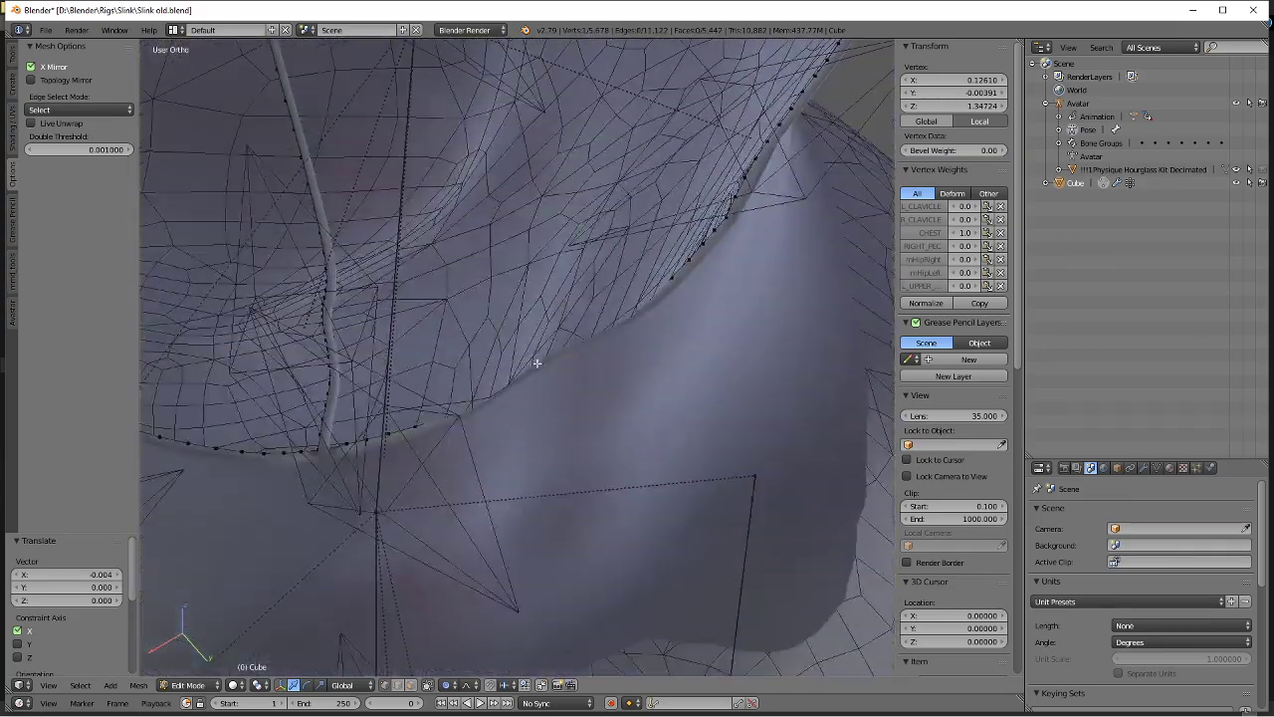
right_click(539, 361)
scroll(557, 374, "up", 3)
key("g")
key("y")
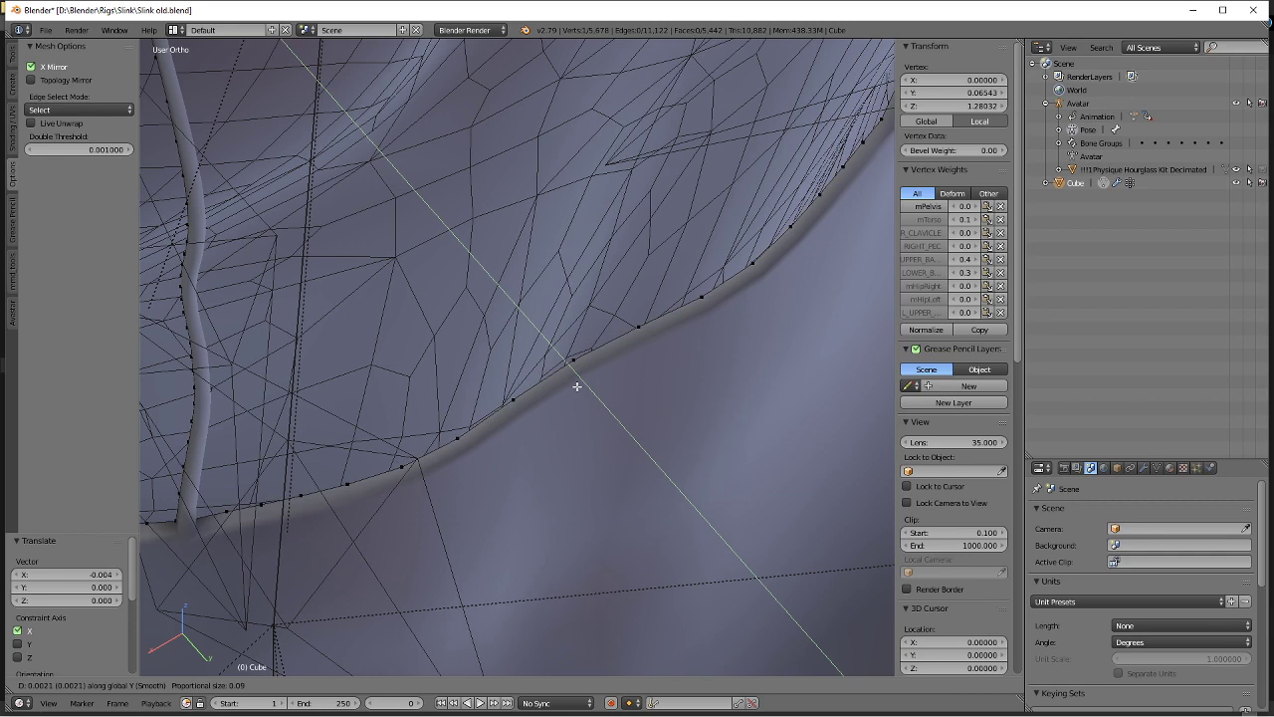
left_click(578, 385)
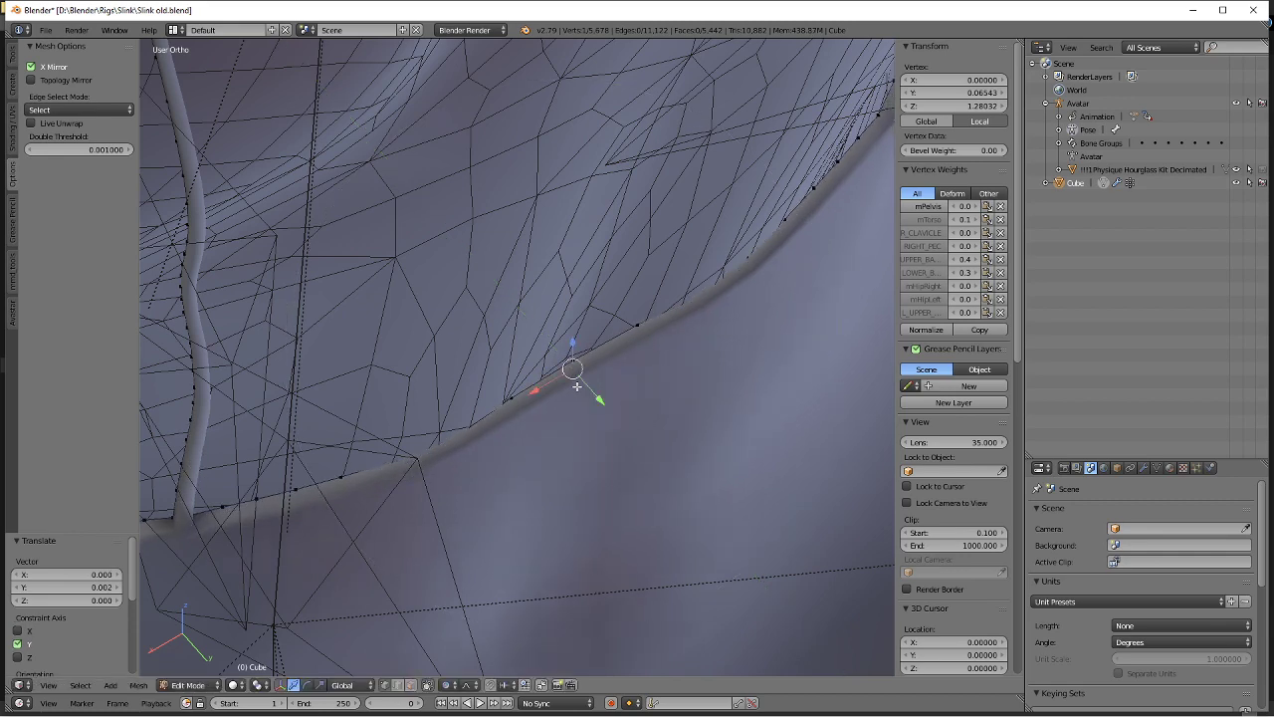
Nudge the upper back edge just beside the centre about 0.0005 outward along Y.
middle_click_drag(580, 385, 493, 308)
key("g")
left_click(550, 508)
Move the base of the front strap about 0.002 back and 0.003 down, with the proportional editing radius reduced.
middle_click_drag(497, 160, 495, 304, "shift")
scroll(494, 305, "up", 2)
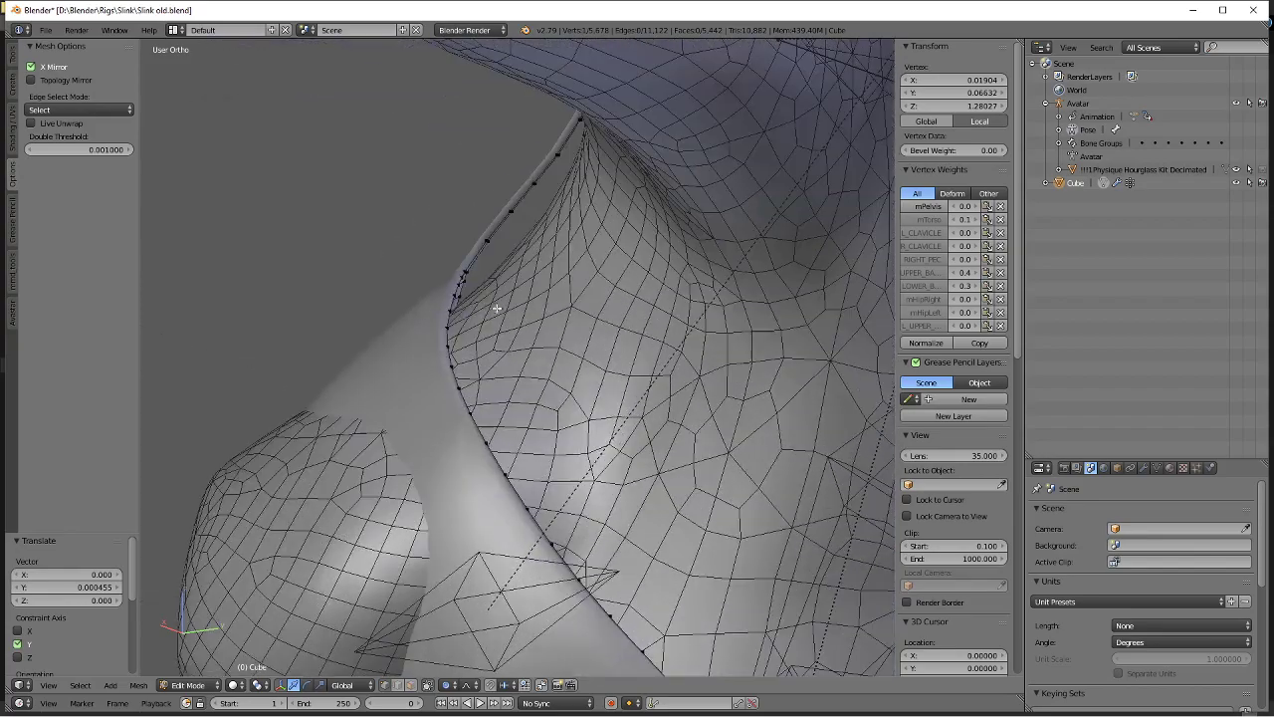
right_click(469, 262)
key("g")
scroll(573, 286, "down", 8)
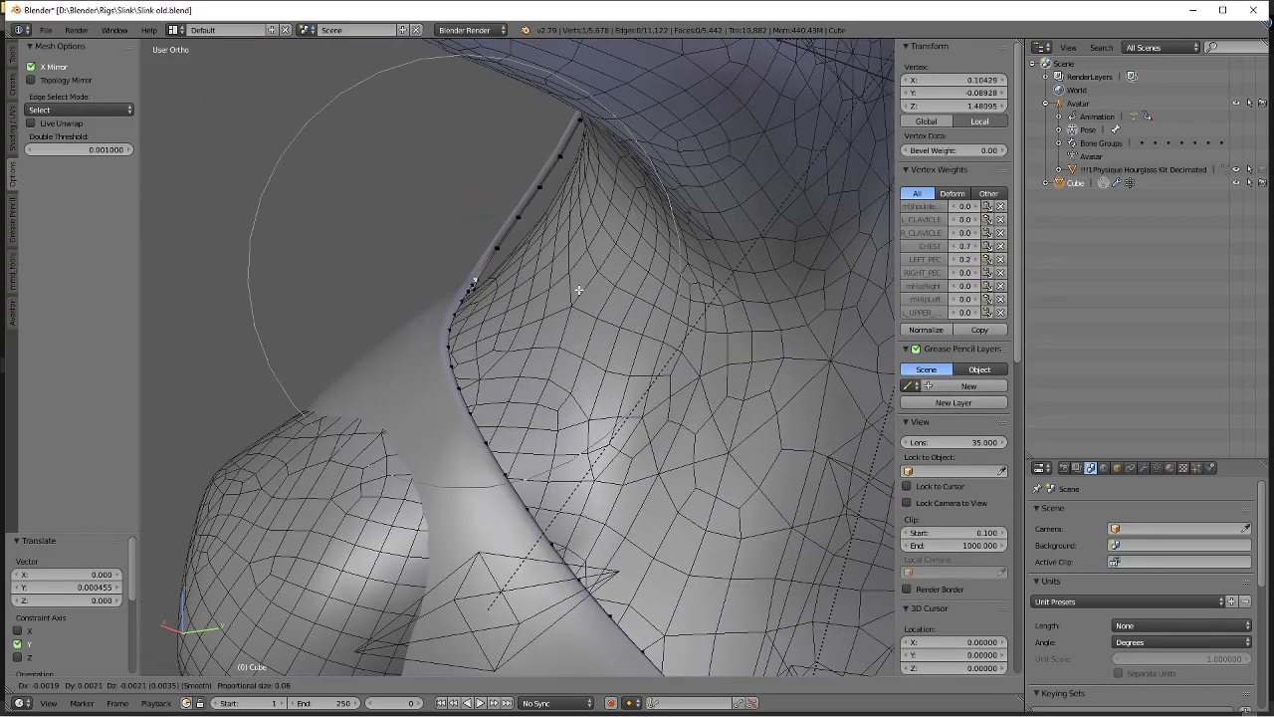
left_click(580, 295)
Move the upper front strap near the shoulder about 0.004 back along Y and 0.002 down.
middle_click_drag(580, 295, 529, 354)
right_click(572, 245)
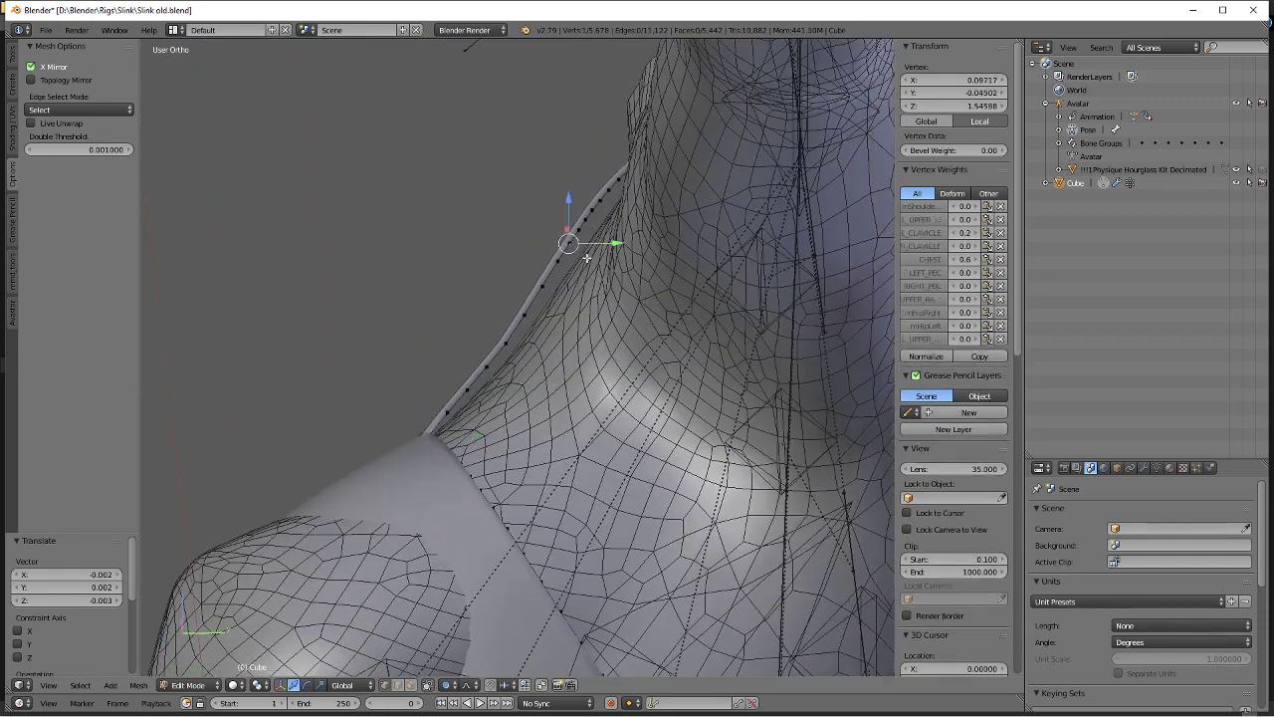
mouse_move(588, 259)
middle_mouse_down()
mouse_move(608, 270)
mouse_move(596, 259)
middle_mouse_up()
key("g")
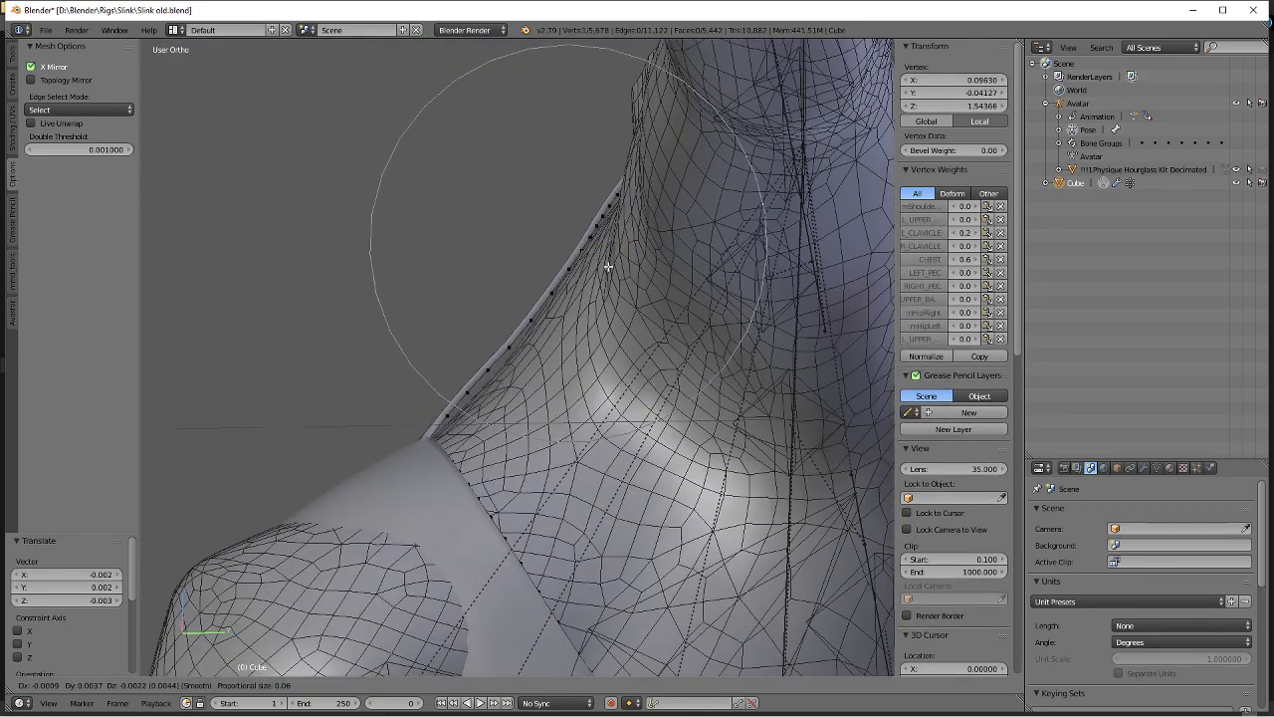
left_click(607, 267)
Move the middle of the front strap about 0.0023 back and 0.0012 down with a smaller proportional radius of about 0.05.
right_click(483, 366)
key("g")
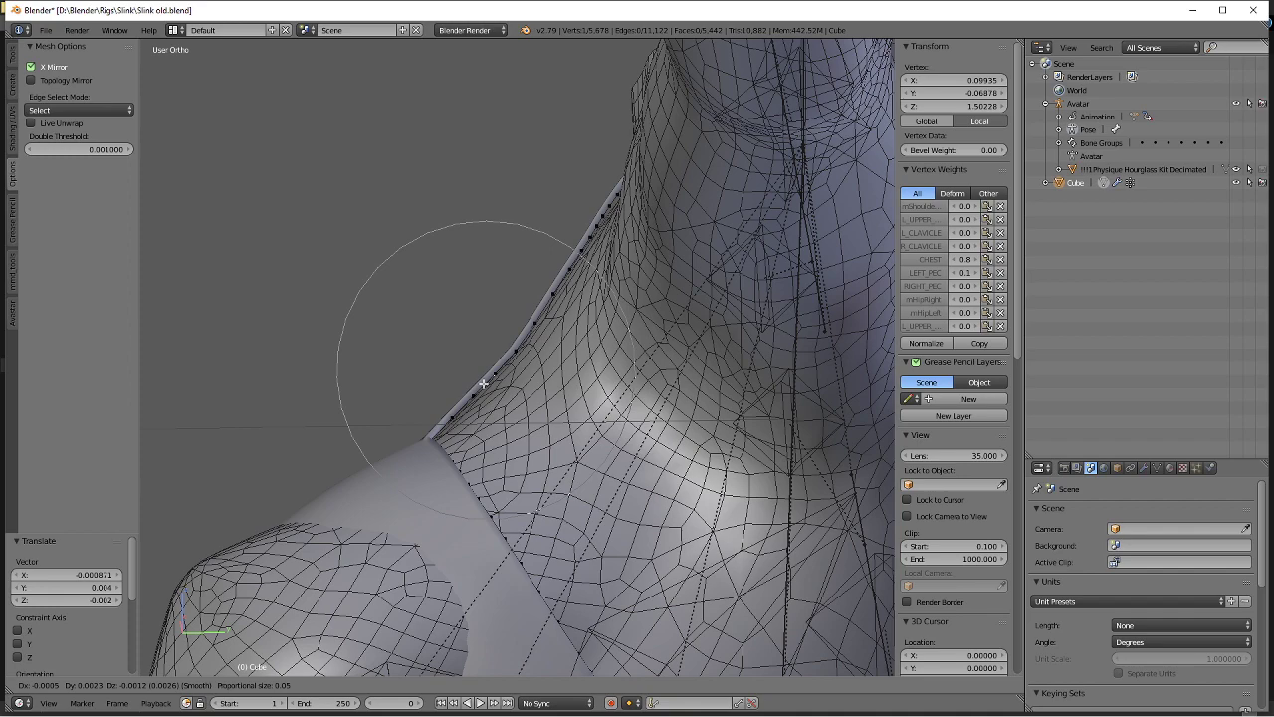
left_click(483, 383)
Lower the strap on top of the shoulder about 0.0025 along Z with proportional editing.
middle_click_drag(487, 369, 519, 445)
key("g")
key("z")
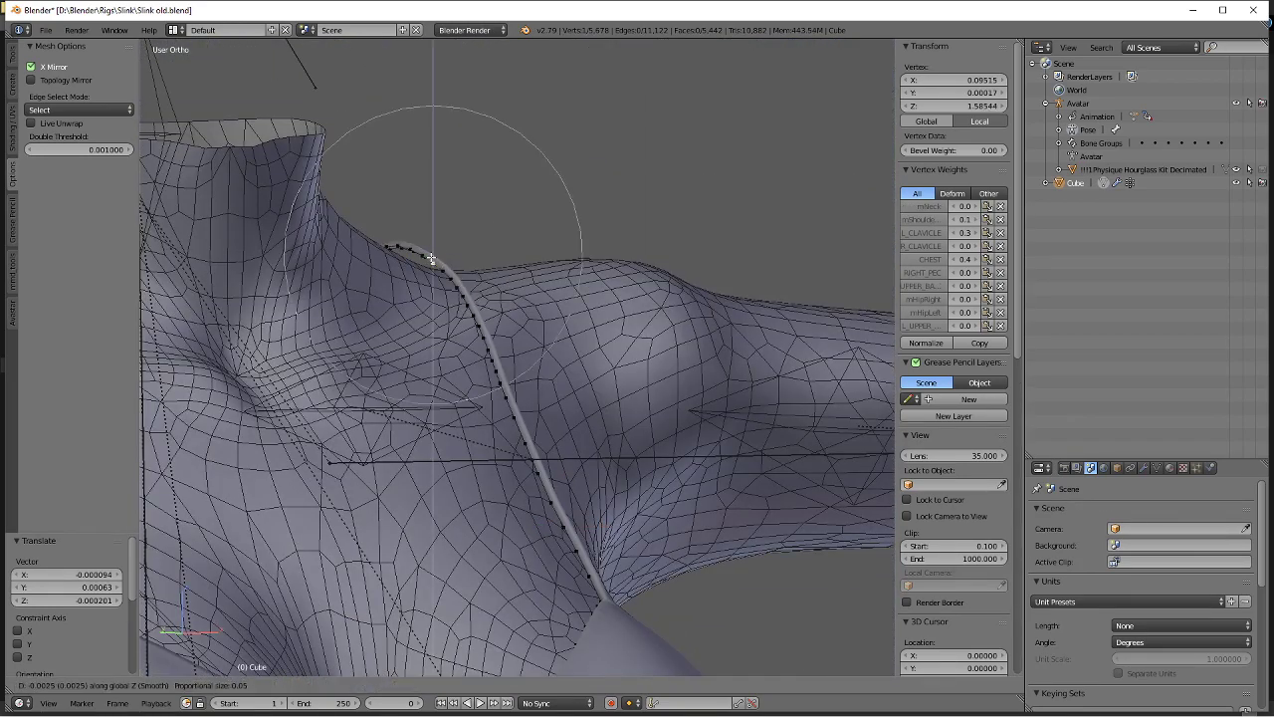
Lower the strap's upper vertices along Z towards the avatar's shoulder with proportional editing, moving one by about -0.005.
scroll(431, 258, "down", 3)
left_click(423, 267)
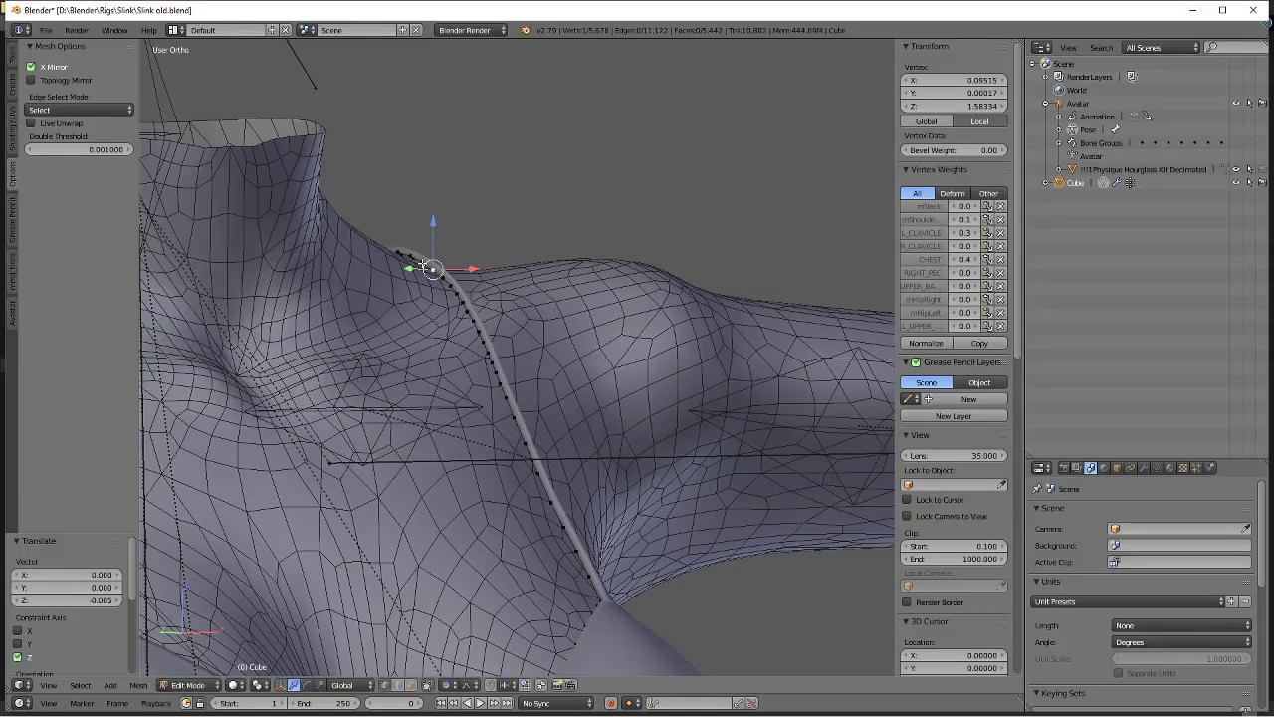
middle_click_drag(423, 266, 548, 412)
scroll(439, 238, "up", 2)
scroll(548, 412, "up", 3)
middle_click_drag(408, 344, 450, 352)
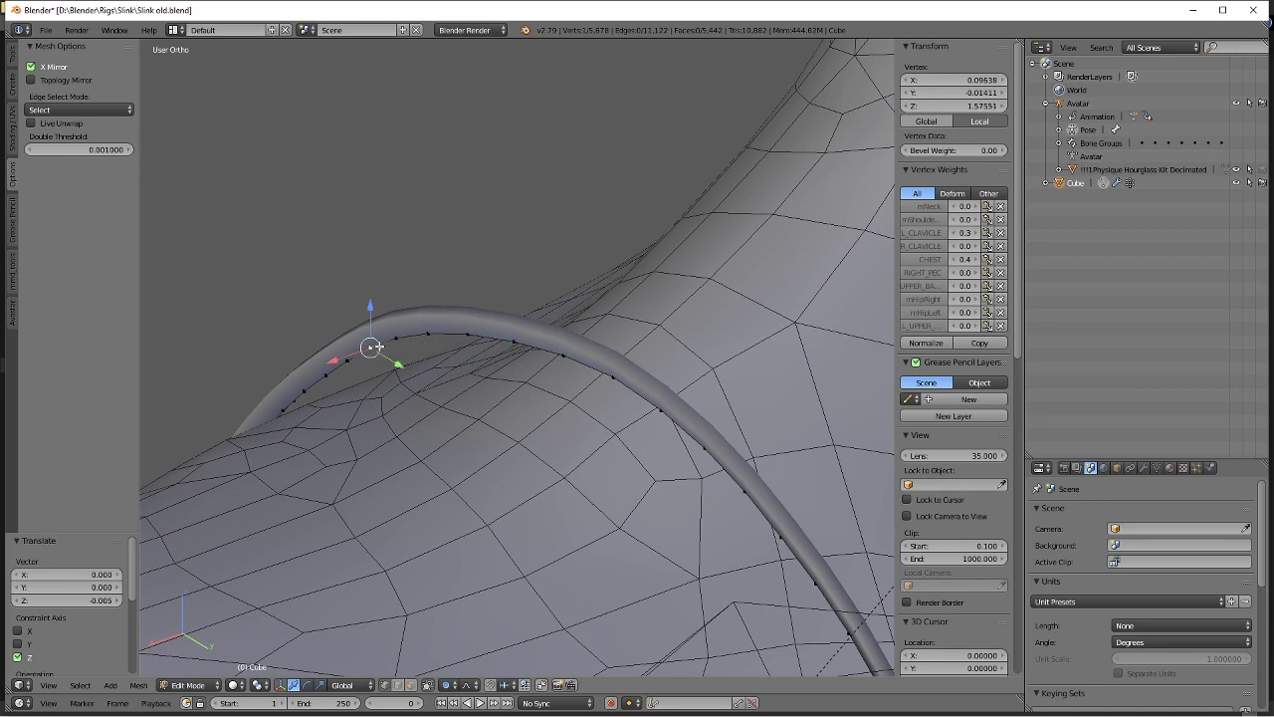
key("g")
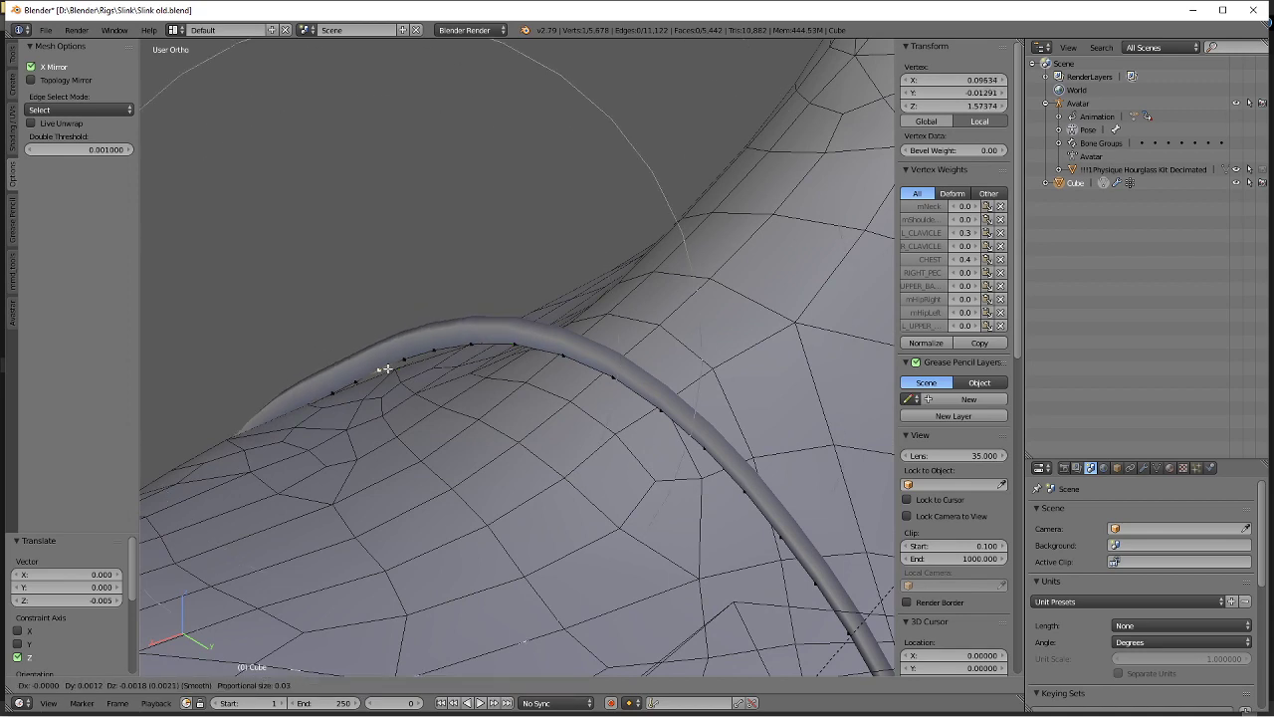
right_click(388, 384)
middle_click_drag(390, 385, 461, 368)
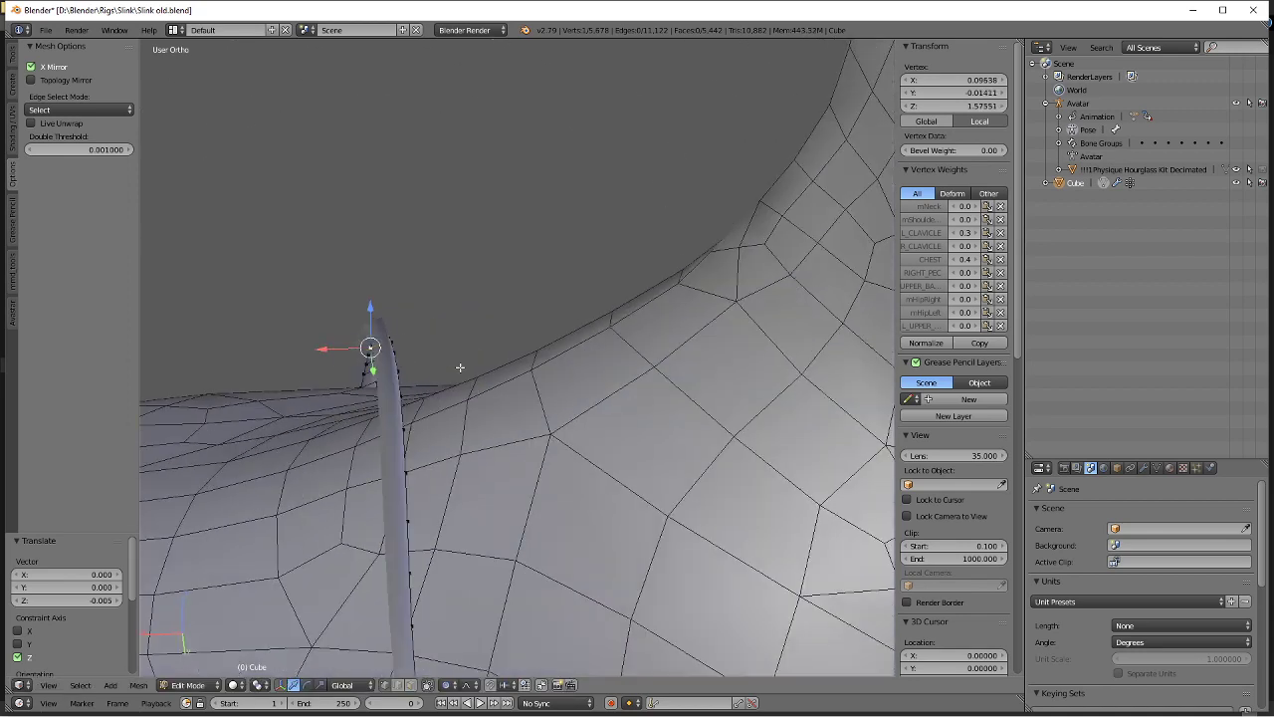
key("g")
key("z")
left_click(449, 414)
Raise two vertices on the front of the shoulder strap along Z by about 0.001 and 0.002 with proportional size 0.02.
middle_click_drag(449, 414, 277, 460)
right_click(438, 376)
key("g")
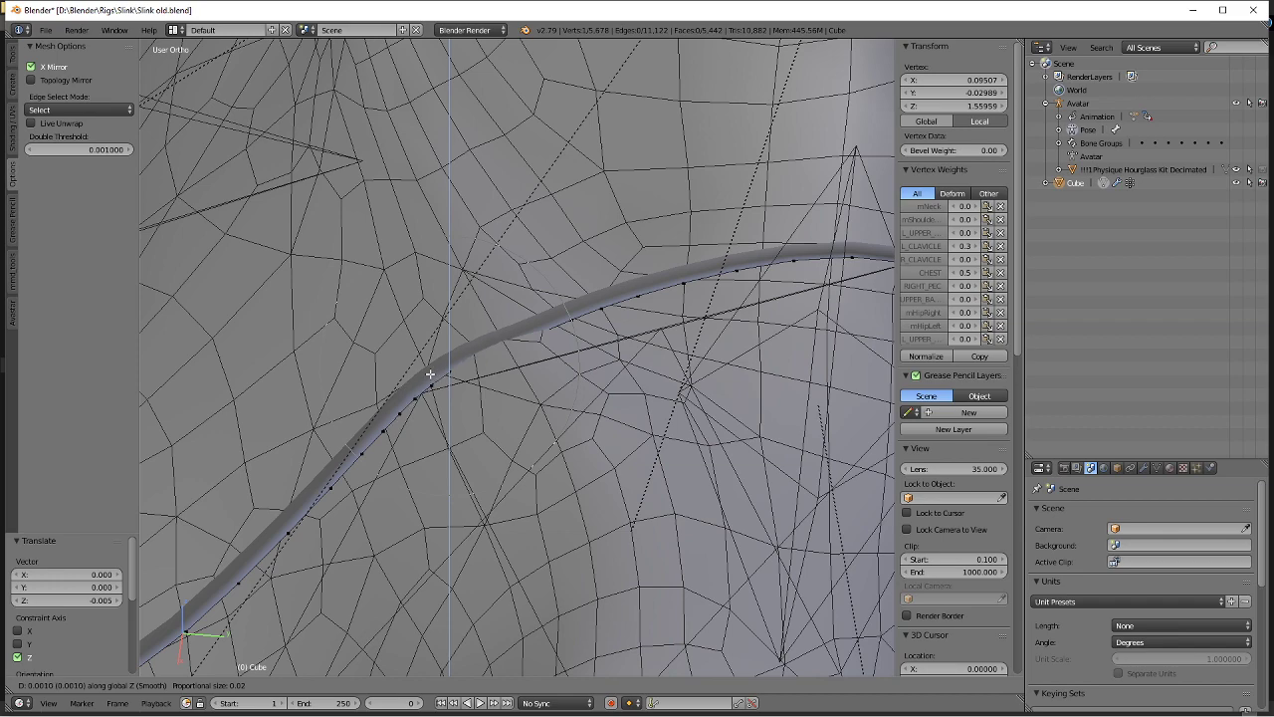
left_click(430, 374)
right_click(521, 341)
key("g")
key("z")
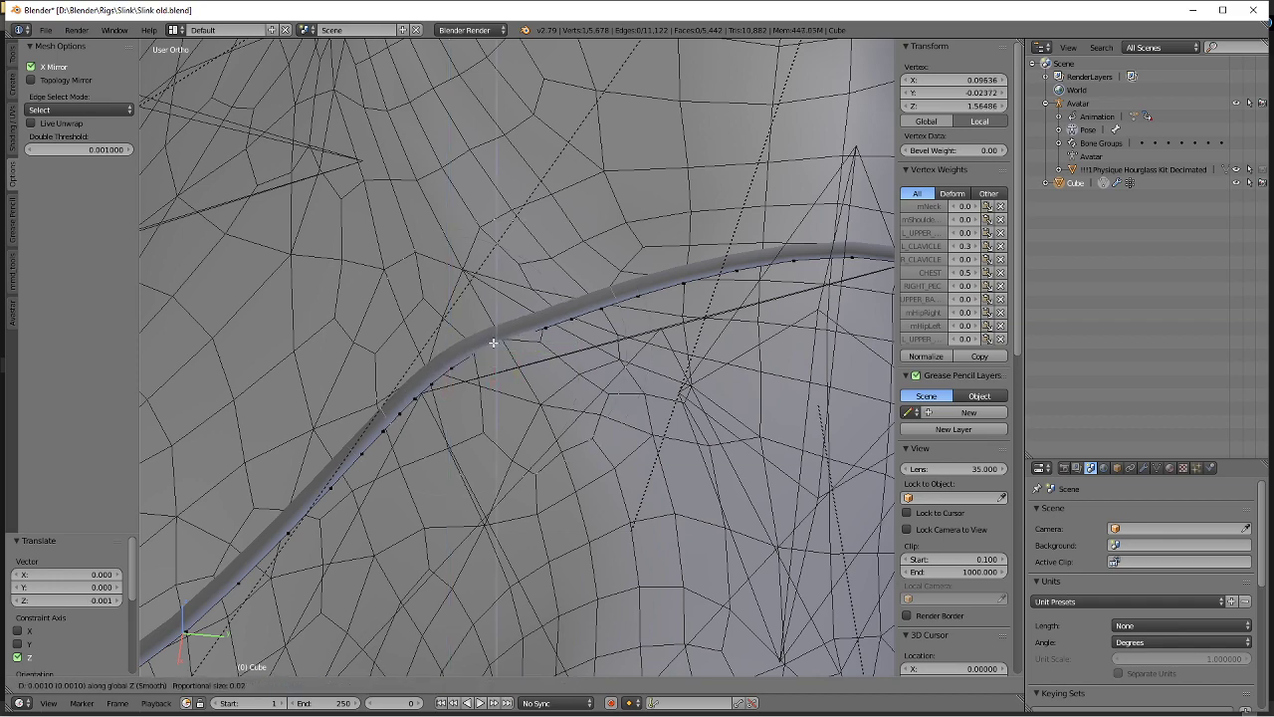
left_click(485, 336)
Make the dress's edit cage follow the Solidify modifier's result.
scroll(485, 336, "down", 5)
middle_click_drag(486, 337, 517, 297)
scroll(529, 356, "down", 3)
left_click(1143, 467)
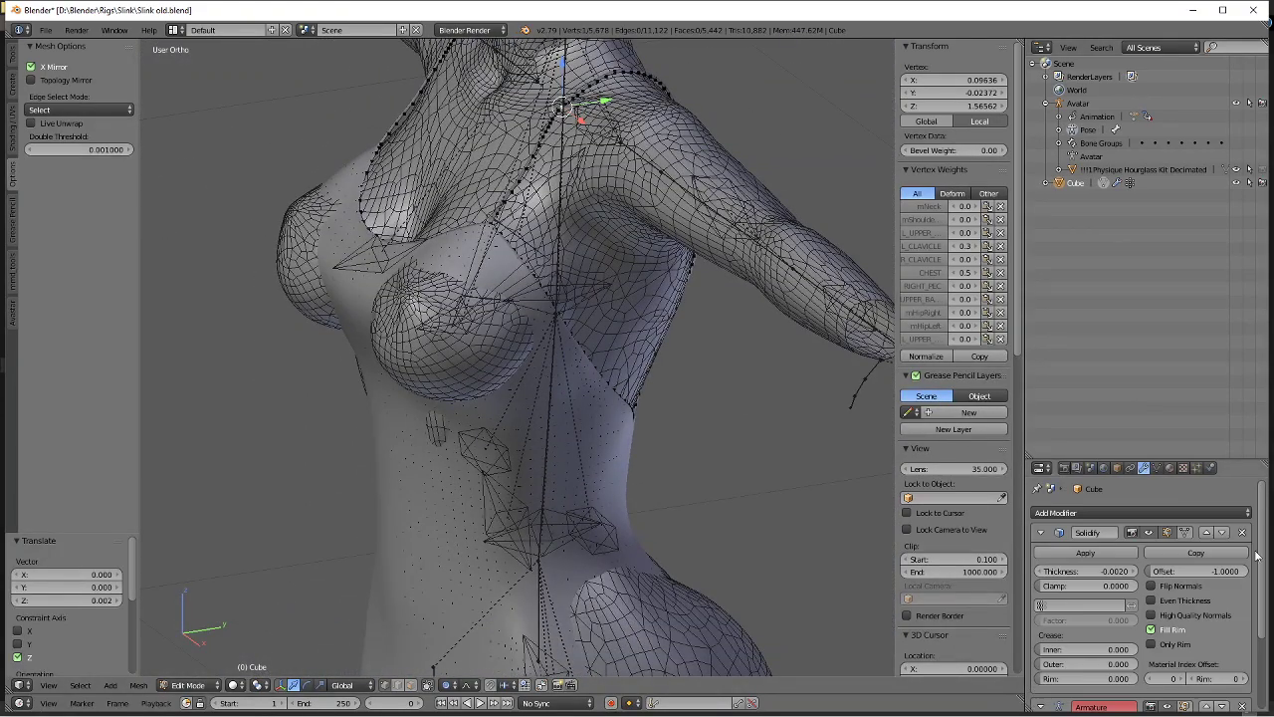
left_click(1185, 533)
Move the dress vertex just below the avatar's left breast about -0.003 along Y with proportional size 0.05.
middle_click_drag(405, 361, 597, 383, "shift")
right_click(430, 348)
middle_click_drag(387, 461, 510, 366, "shift")
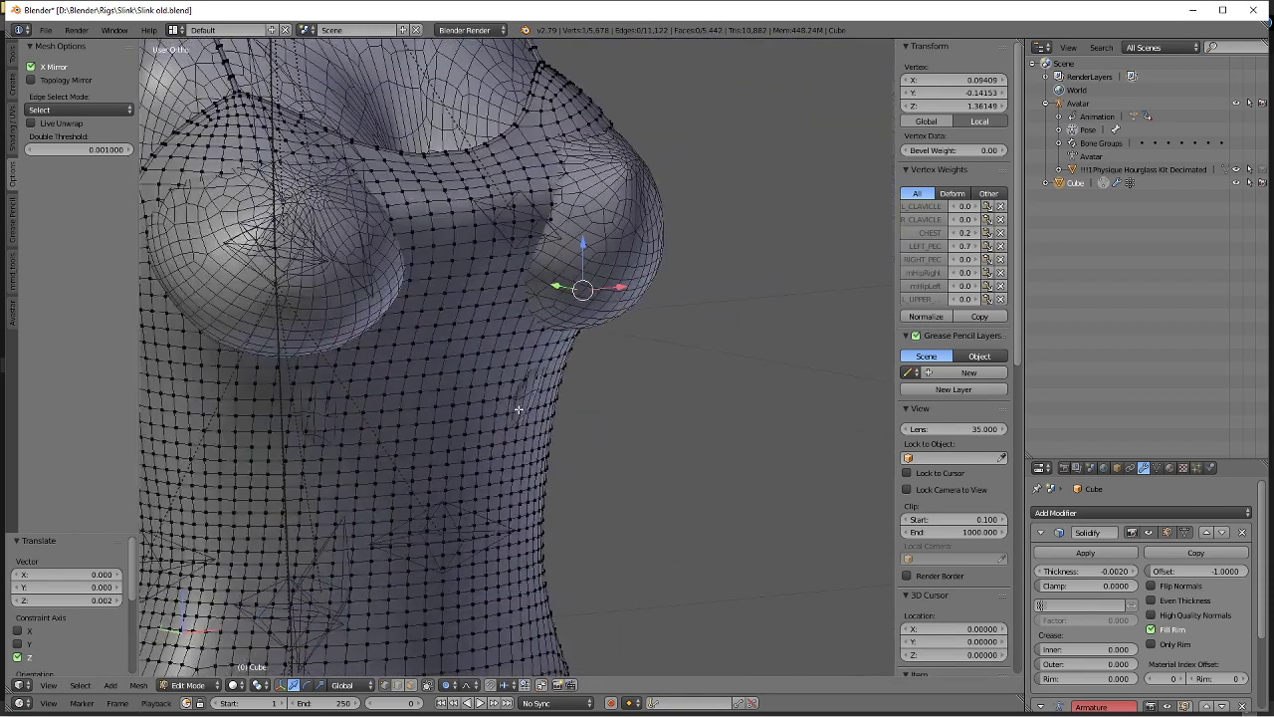
right_click(521, 409)
right_click(550, 394)
right_click(532, 391)
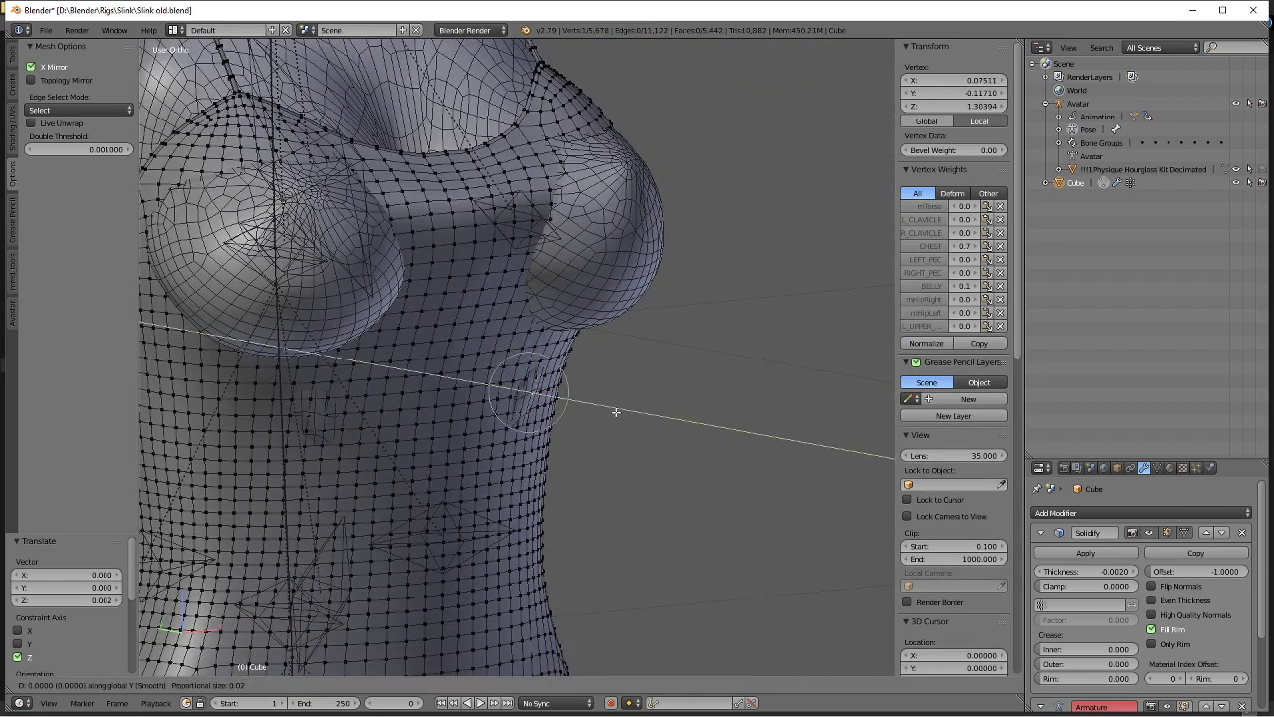
left_click_drag(616, 412, 622, 415)
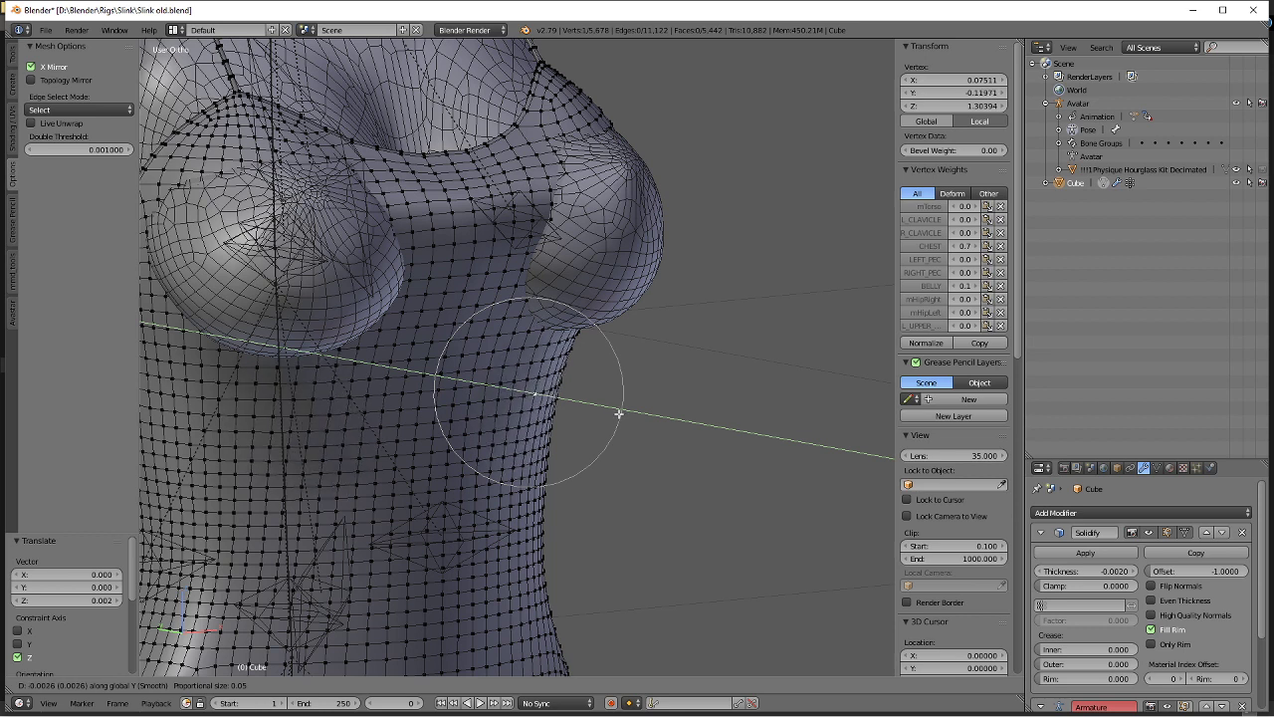
left_click(618, 413)
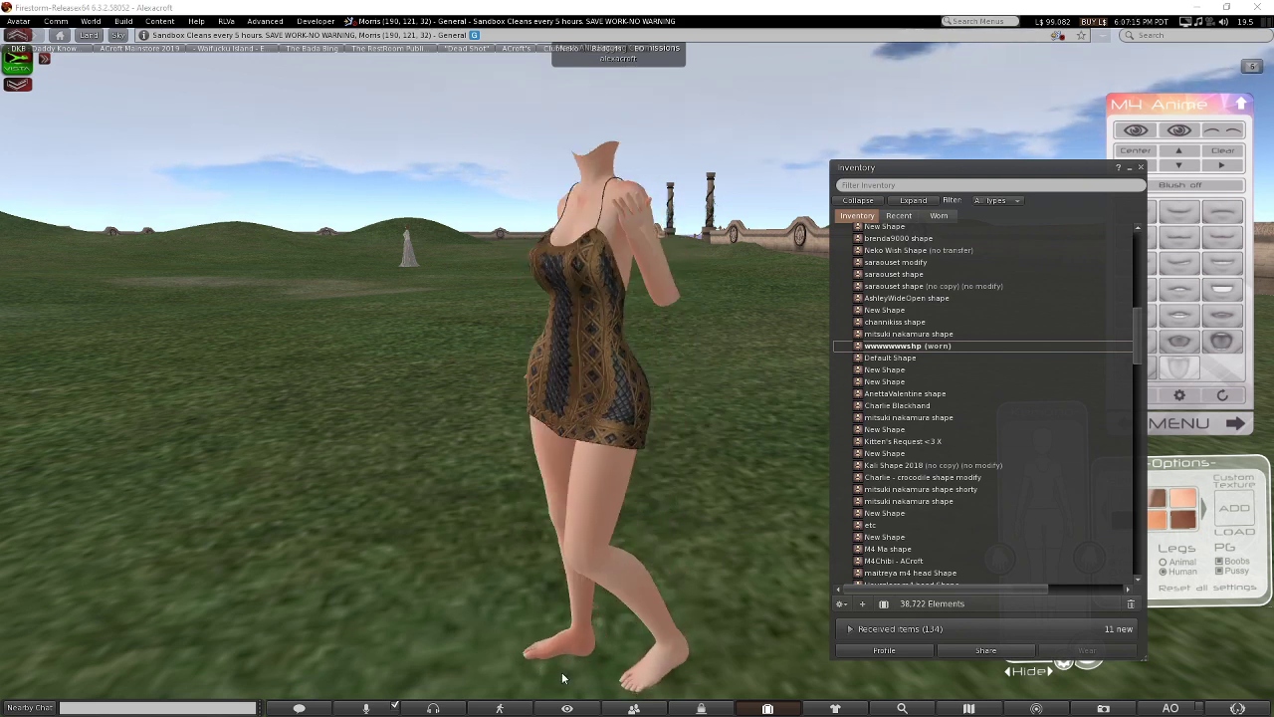
Switch to Firestorm and search the avatar's saved outfits for "hourglass".
left_click(835, 708)
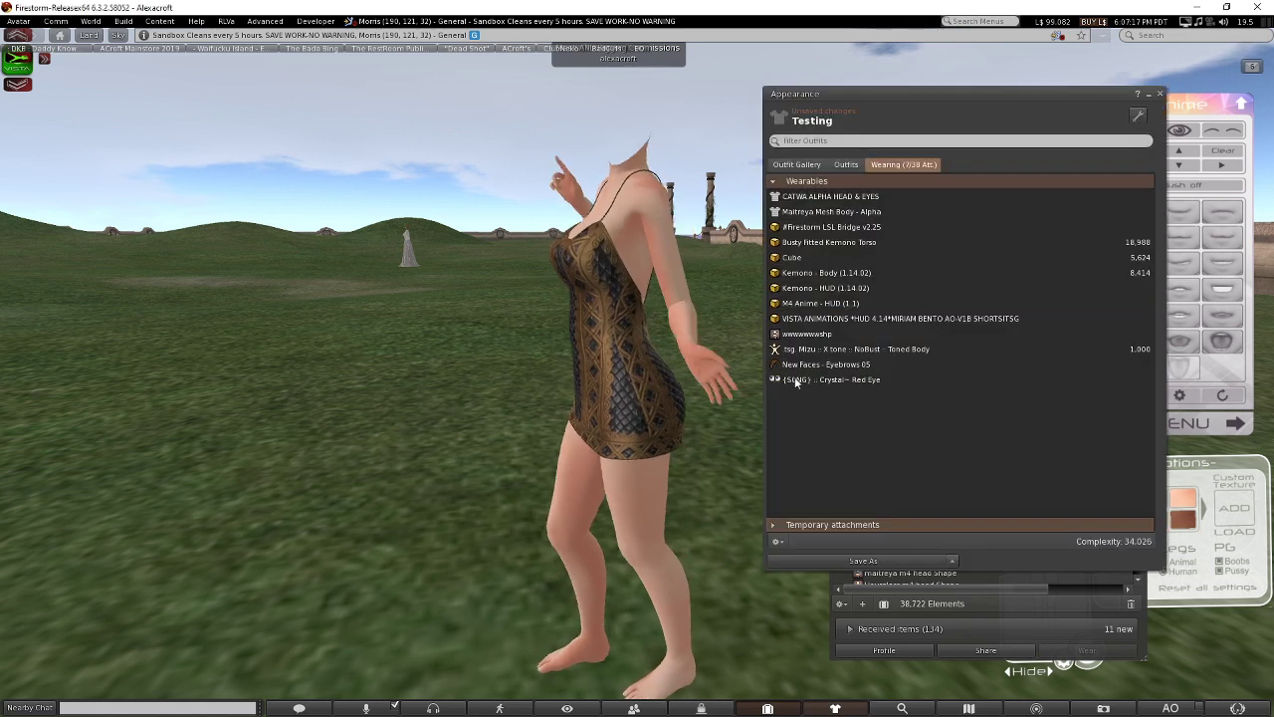
left_click(846, 165)
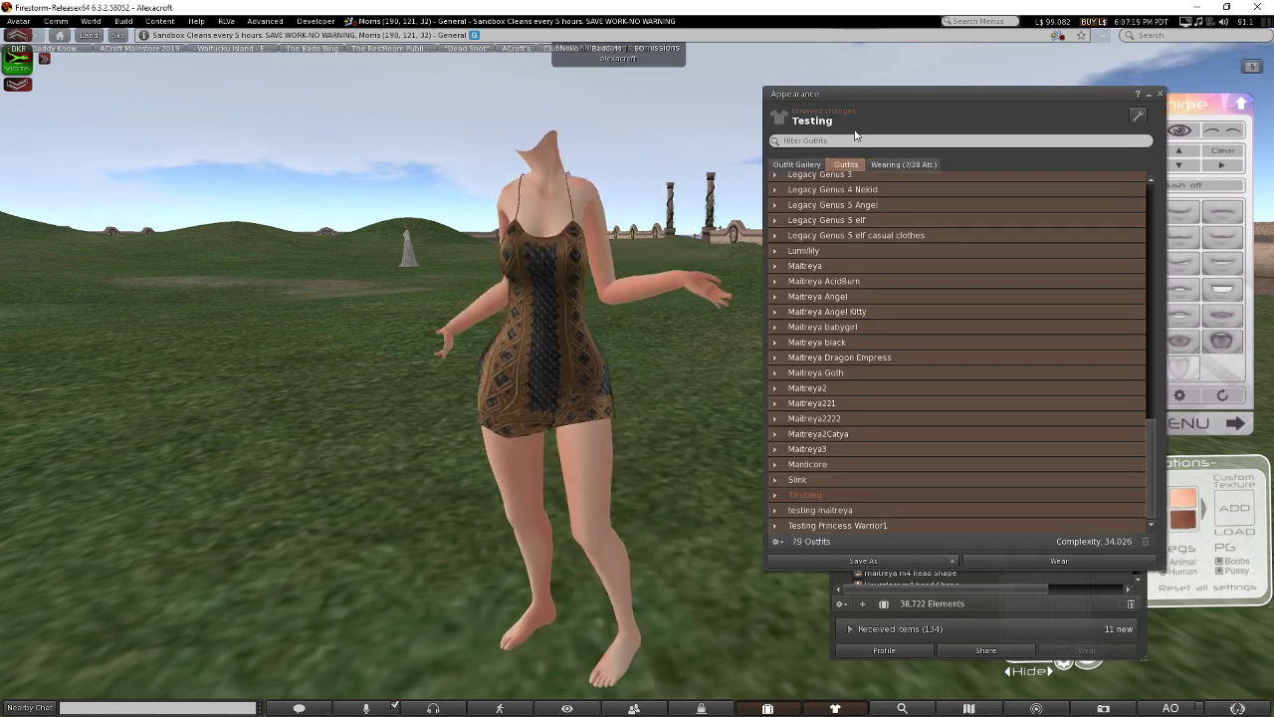
left_click(816, 164)
left_click(836, 140)
type("hou")
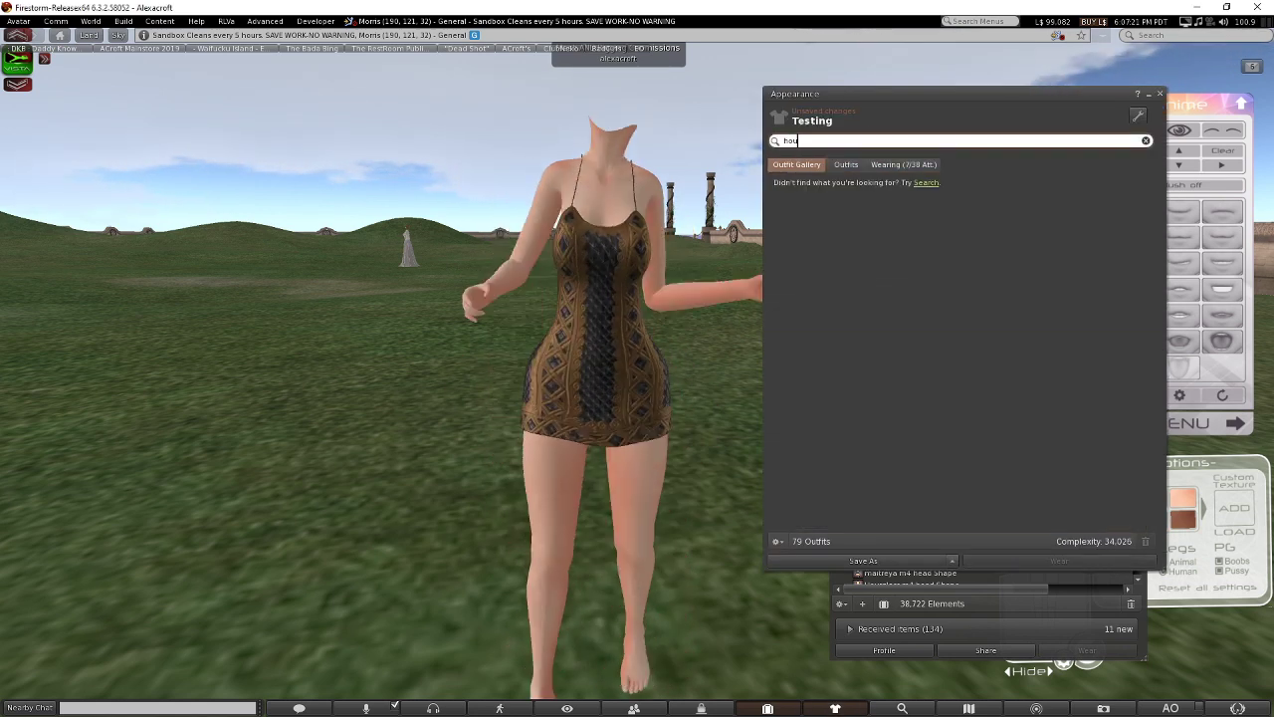
type("rglass")
left_click(859, 167)
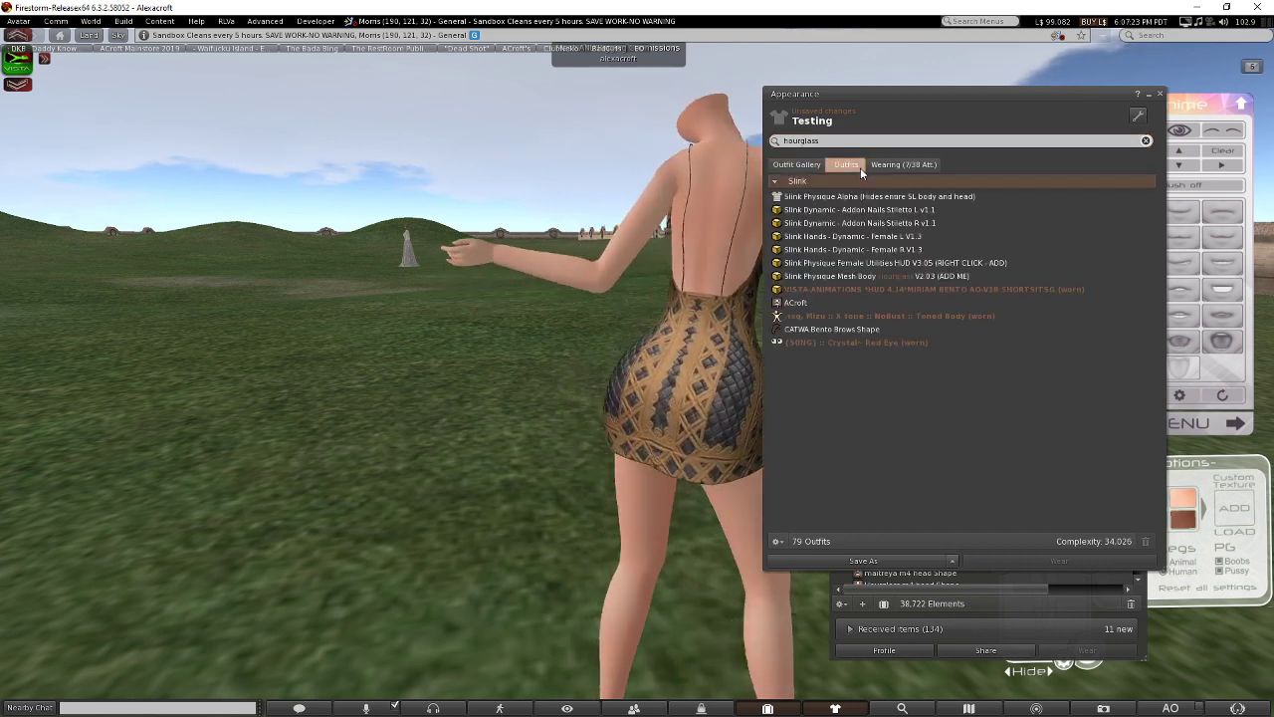
Replace the avatar's current outfit with the Slink outfit and close the Appearance and Inventory windows.
right_click(844, 179)
left_click(896, 180)
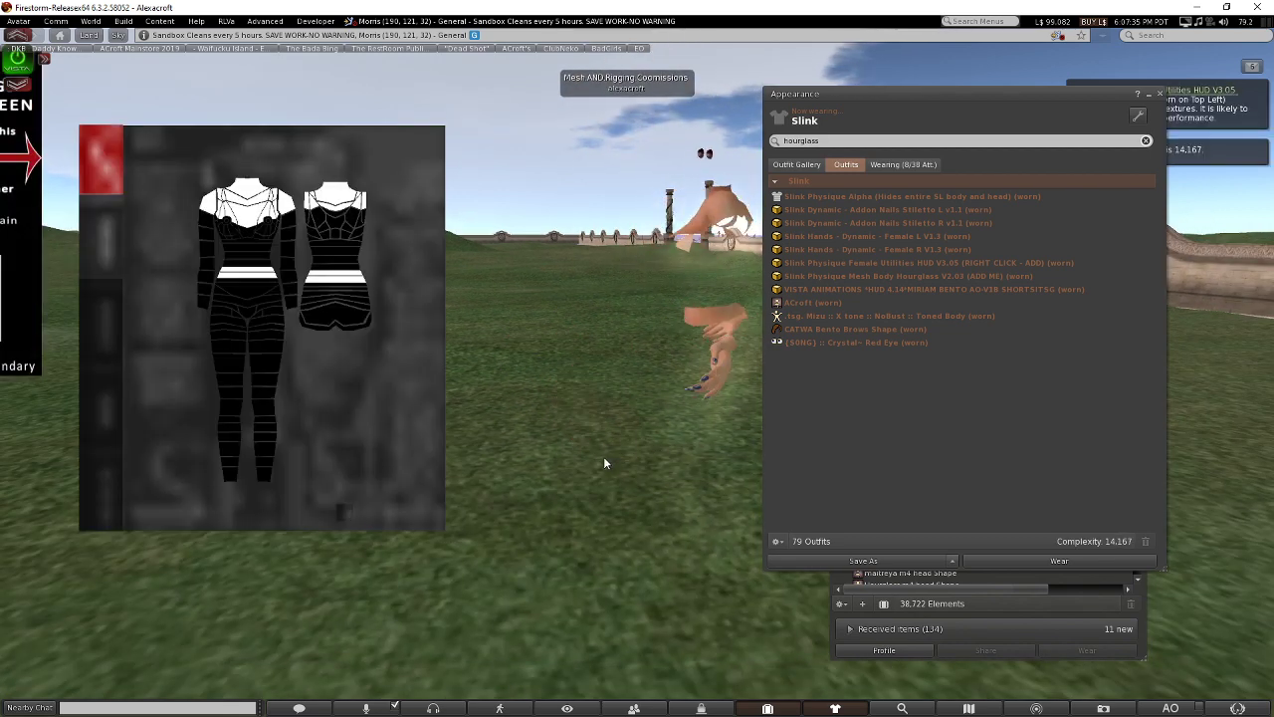
left_click(1159, 94)
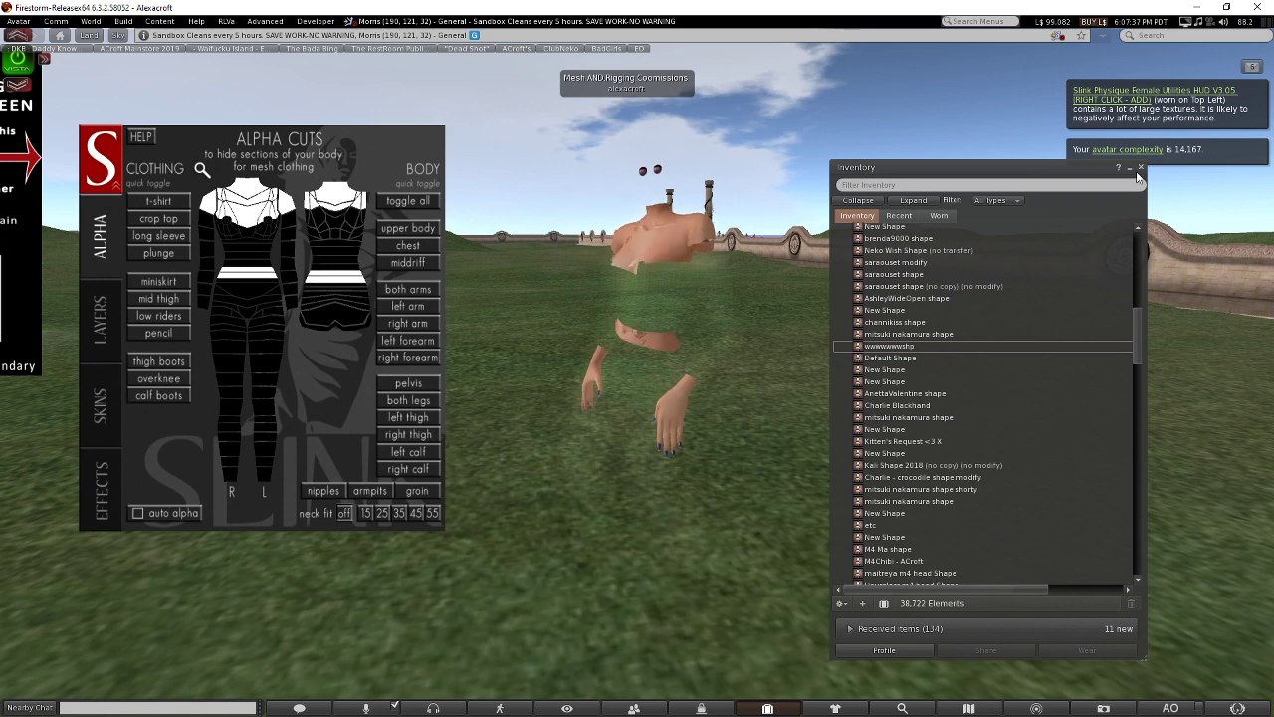
left_click(1140, 167)
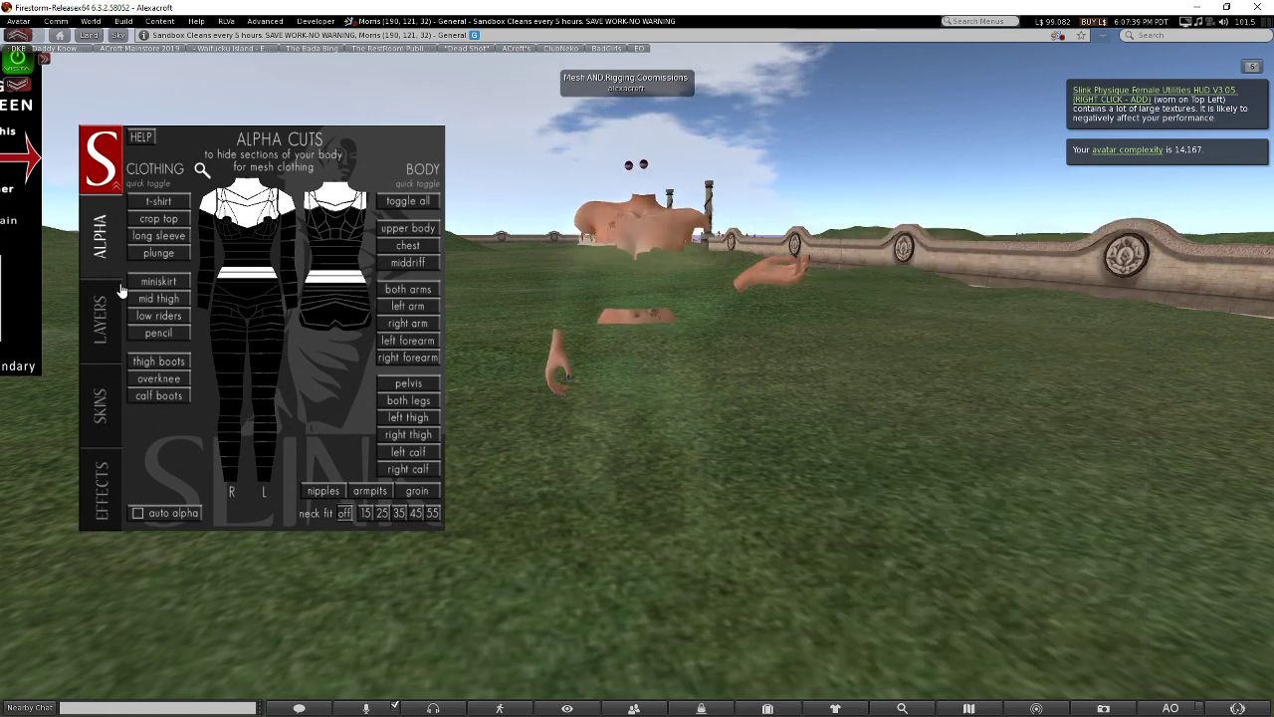
Show all of the avatar's body sections using the alpha cuts of the Slink HUD.
left_click(102, 321)
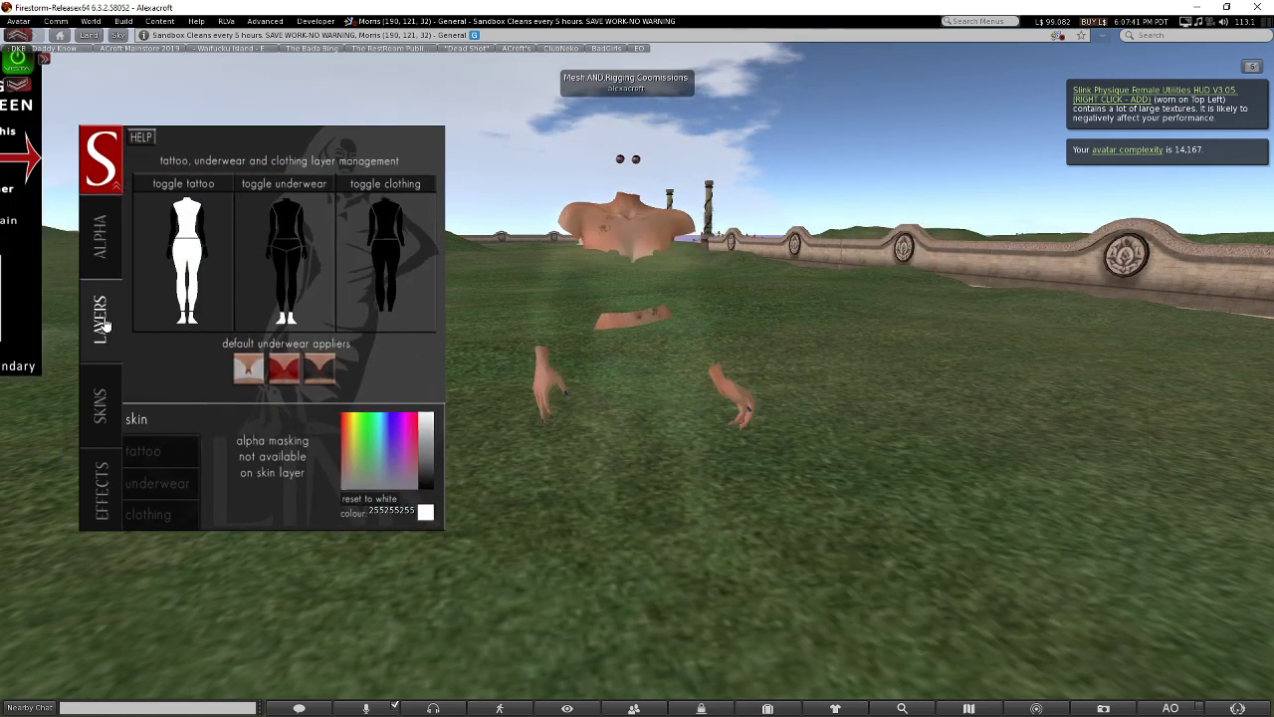
left_click(100, 244)
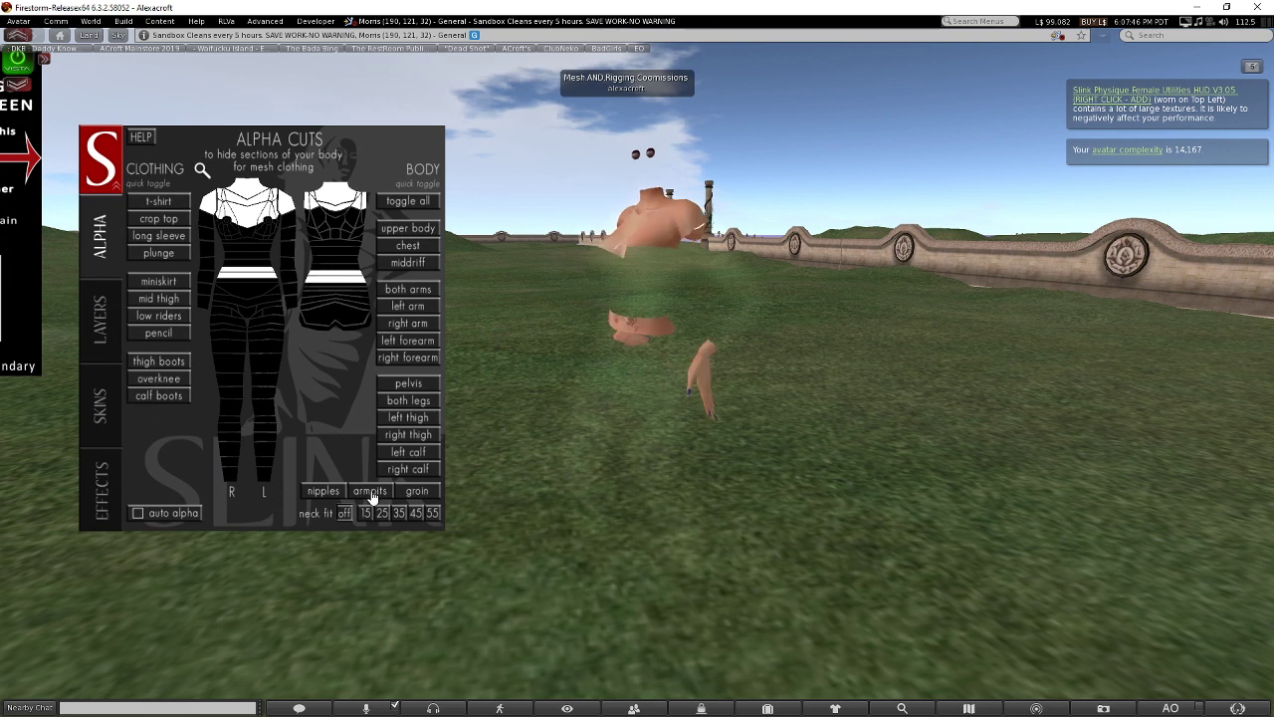
left_click(398, 204)
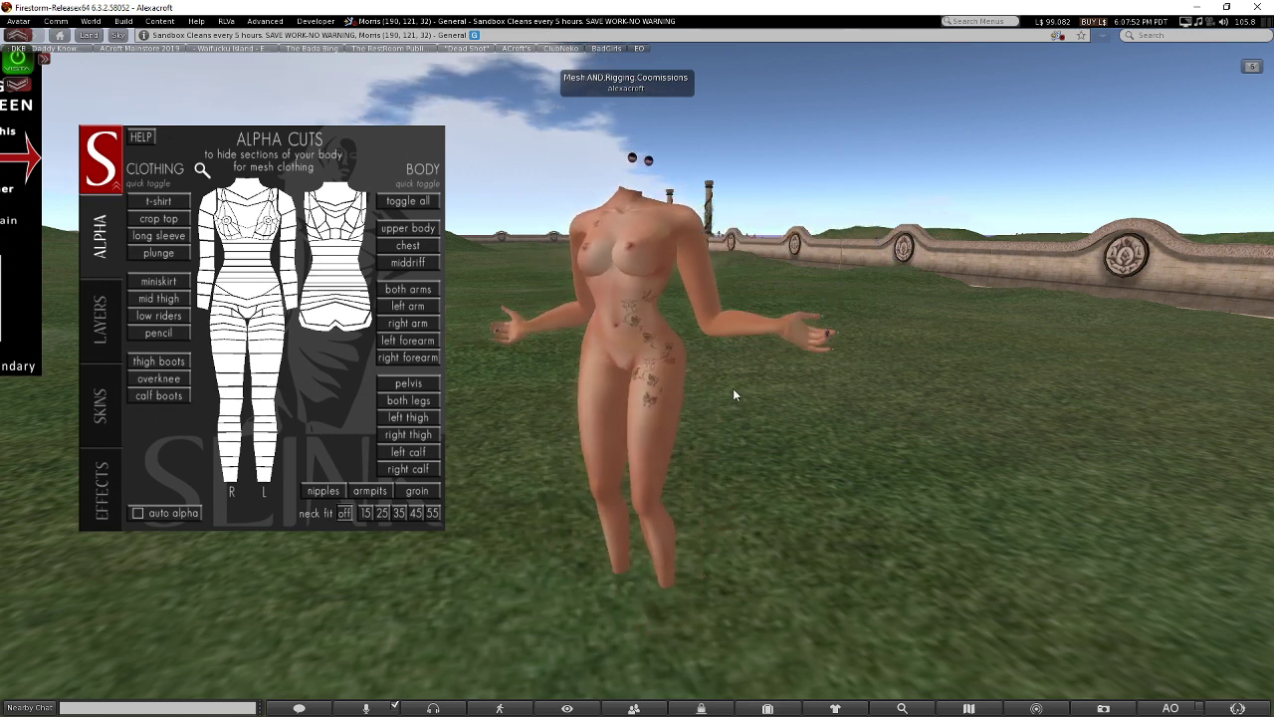
Undeform the avatar.
left_click(18, 21)
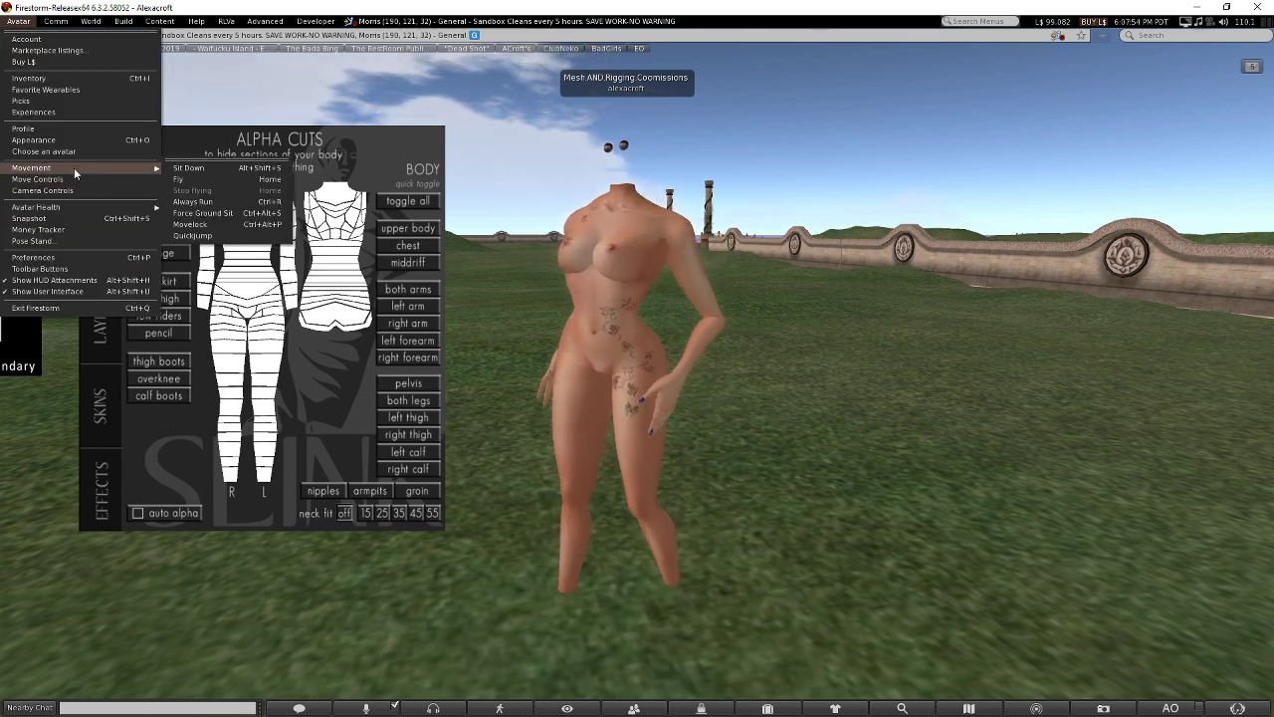
mouse_move(80, 207)
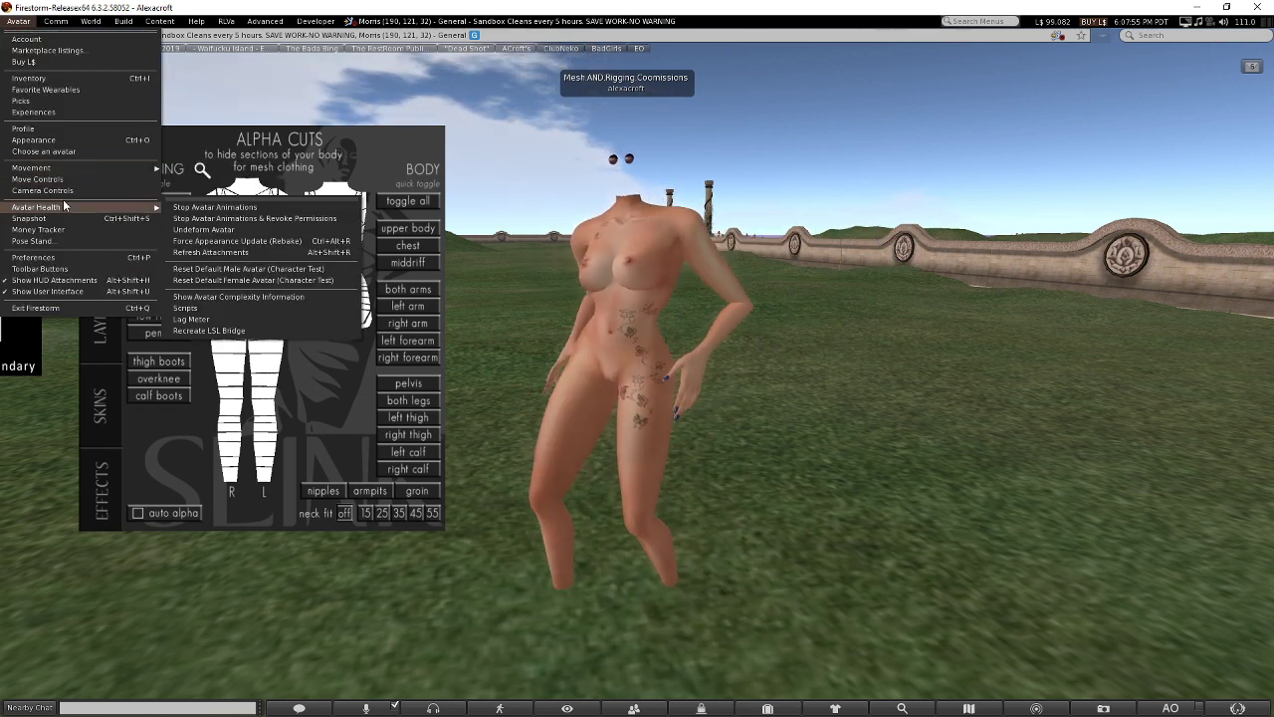
left_click(236, 231)
Reset the avatar's skeleton and examine the Slink Hourglass torso up close.
right_click(633, 94)
right_click(636, 96)
right_click(643, 92)
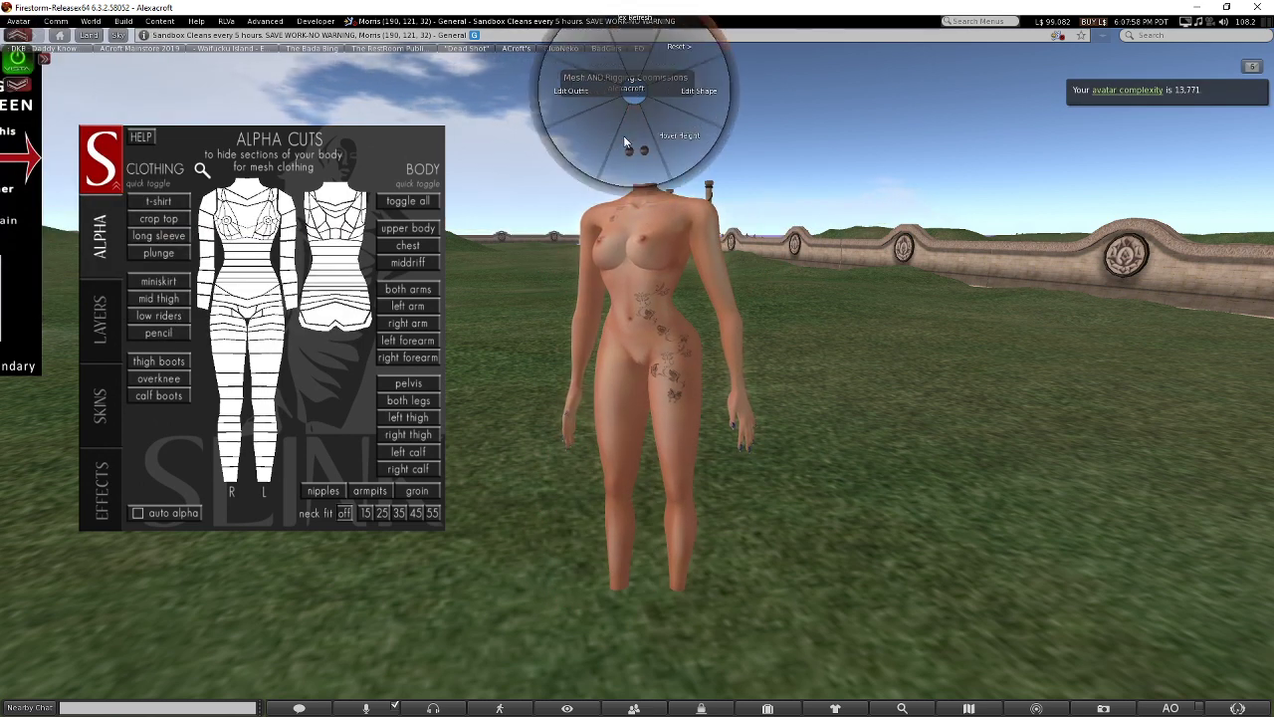
right_click(643, 87)
right_click(640, 91)
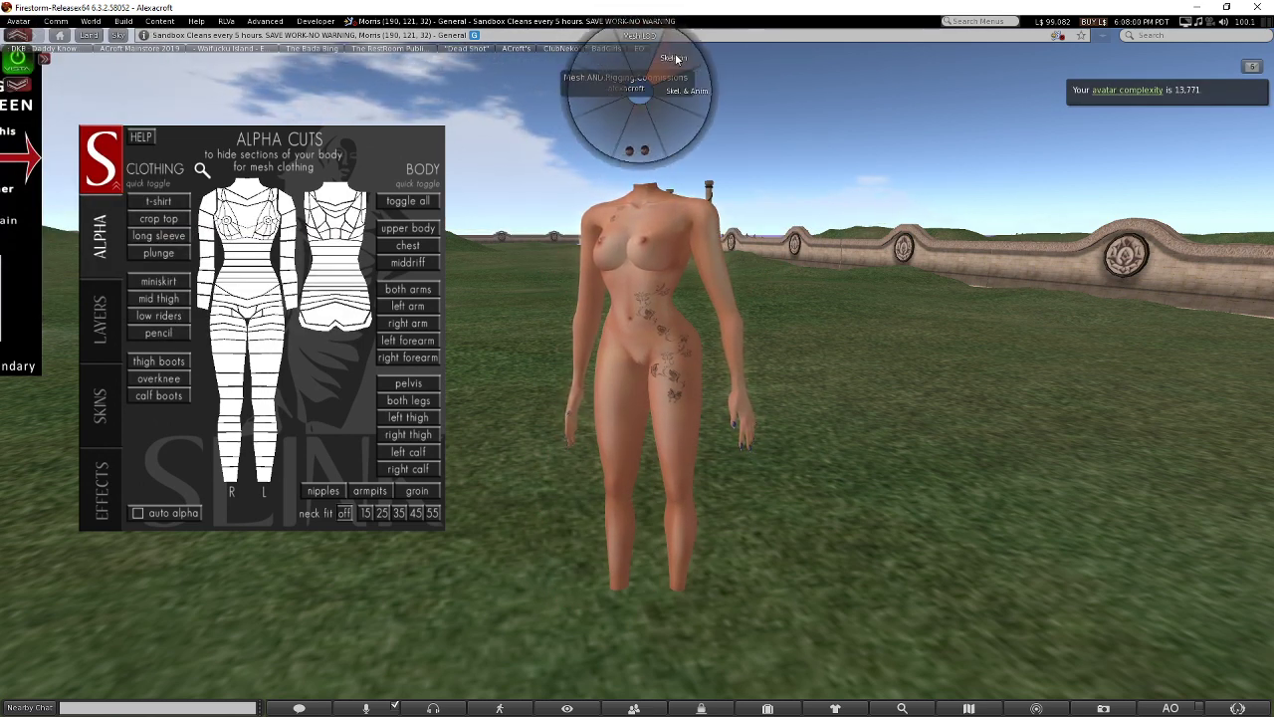
left_click(676, 56)
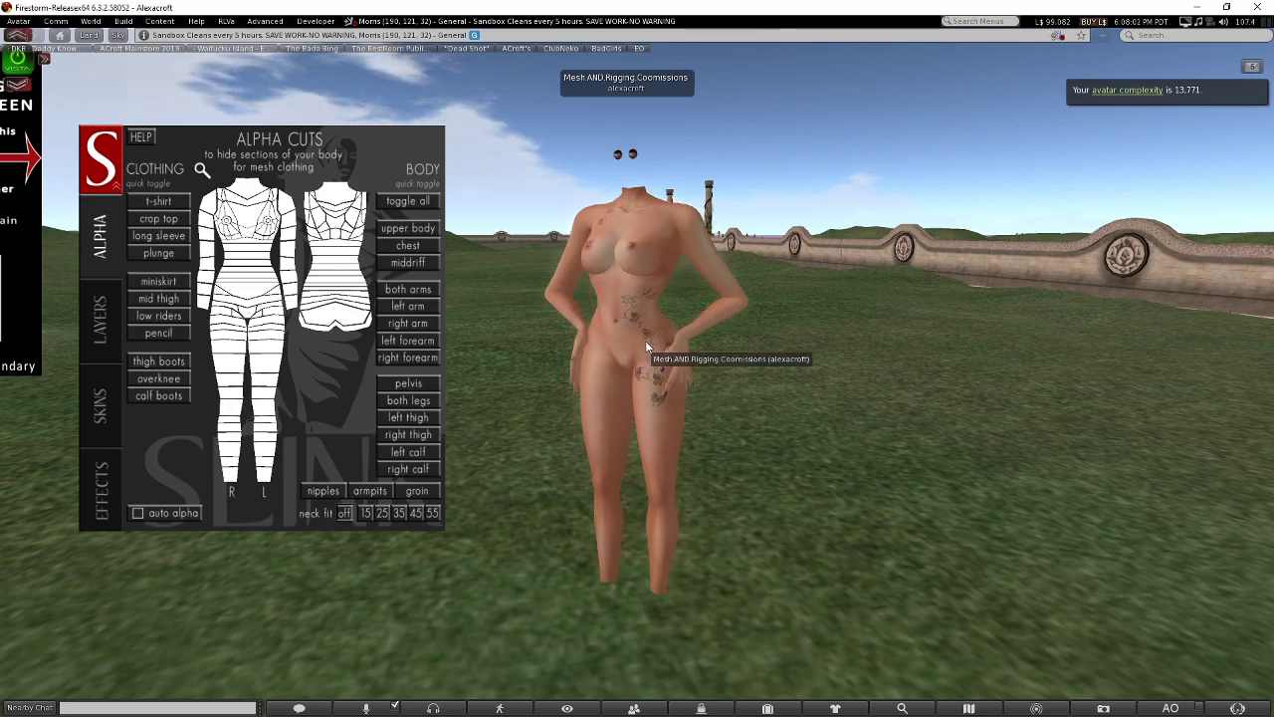
left_click_drag(645, 341, 622, 283, "alt")
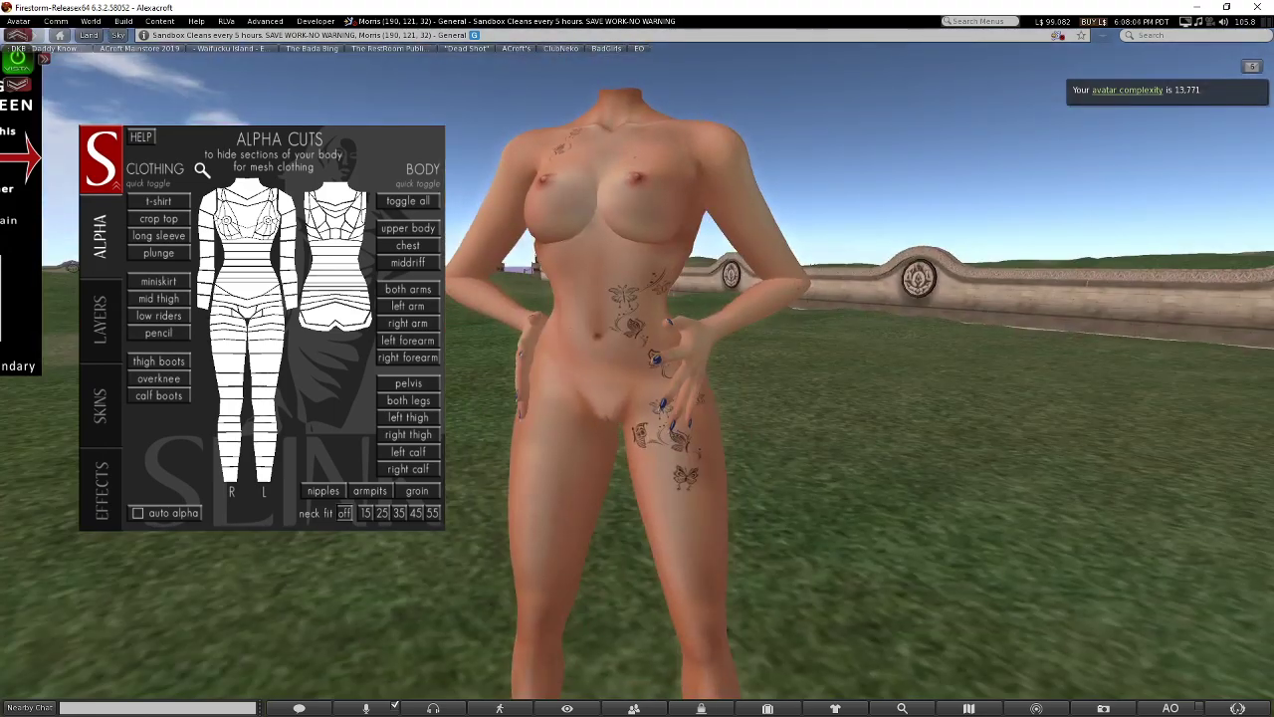
Switch to Blender and move the dress's outer left bust vertex about 0.016, -0.011, -0.005 with proportional editing.
key("alt+Tab")
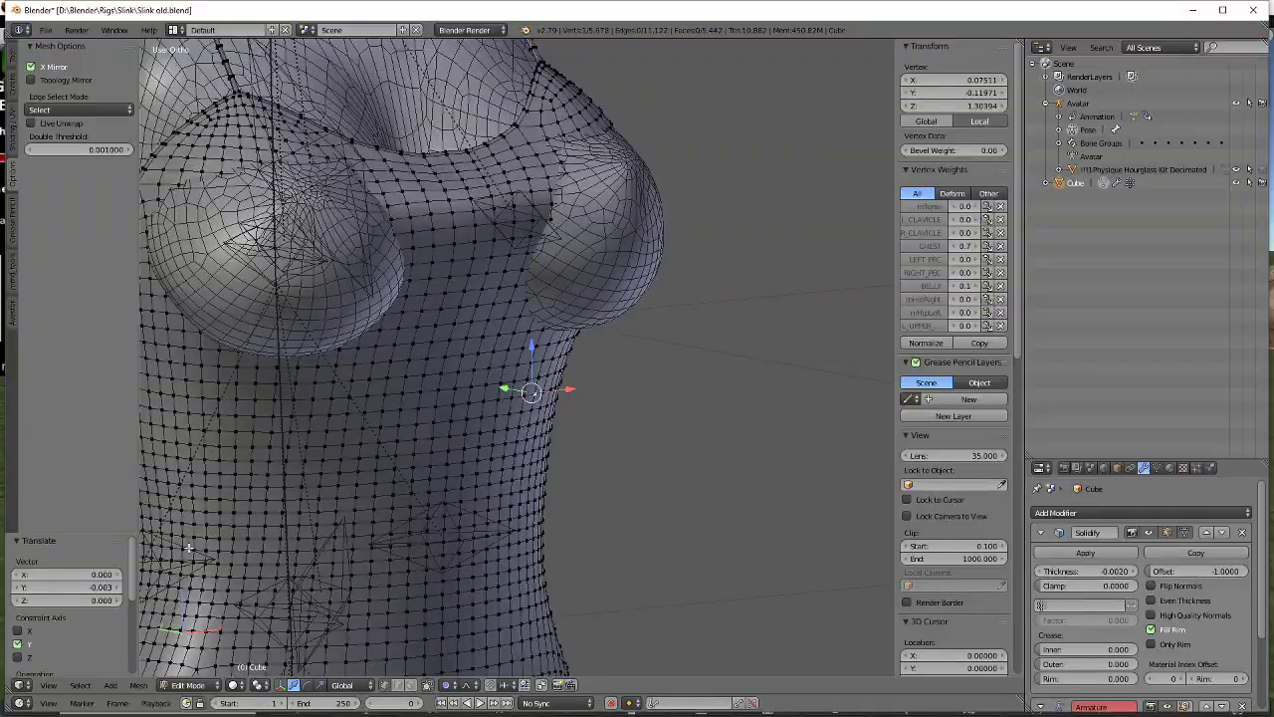
scroll(527, 309, "down", 3)
scroll(526, 308, "up", 3)
middle_click_drag(526, 308, 538, 339)
right_click(586, 316)
right_click(591, 323)
right_click(684, 376)
scroll(684, 377, "down", 2)
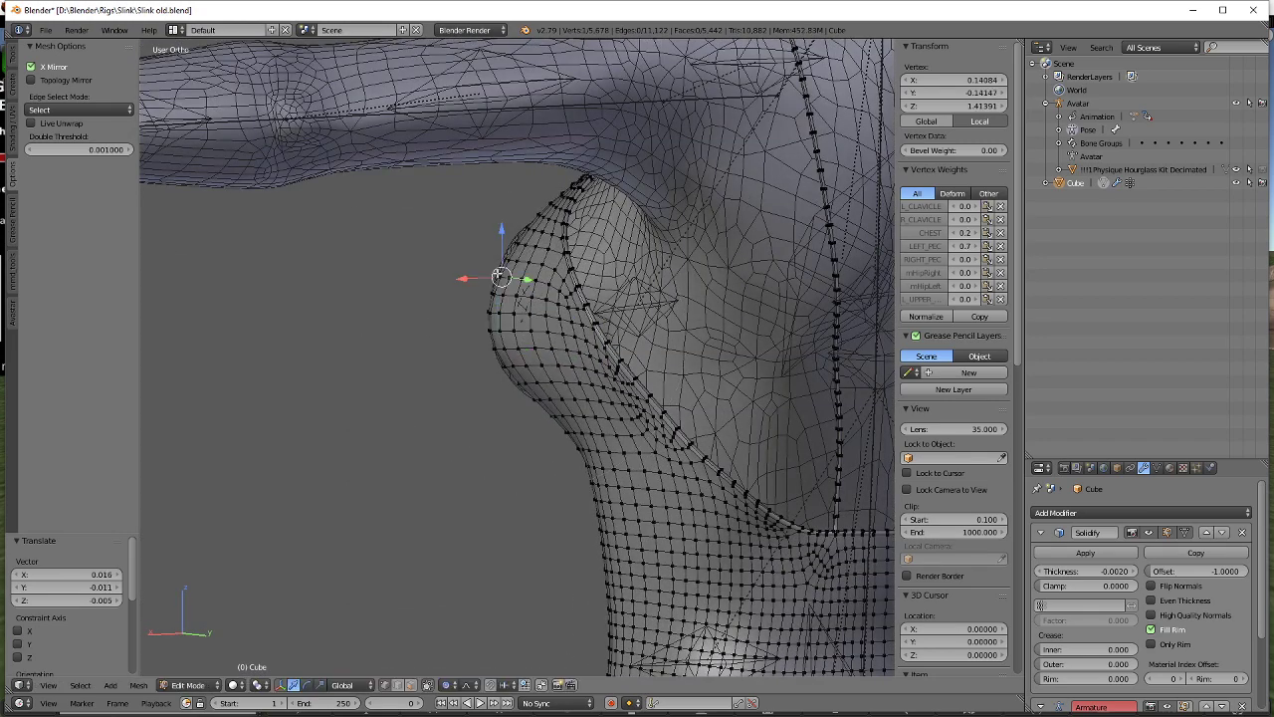
Move a dress vertex on the inner side of the left bust about -0.009 along Y with proportional size 0.08.
middle_click_drag(487, 270, 719, 289)
middle_click_drag(600, 295, 732, 320, "shift")
right_click(475, 355)
middle_click_drag(475, 356, 595, 371)
key("g")
key("y")
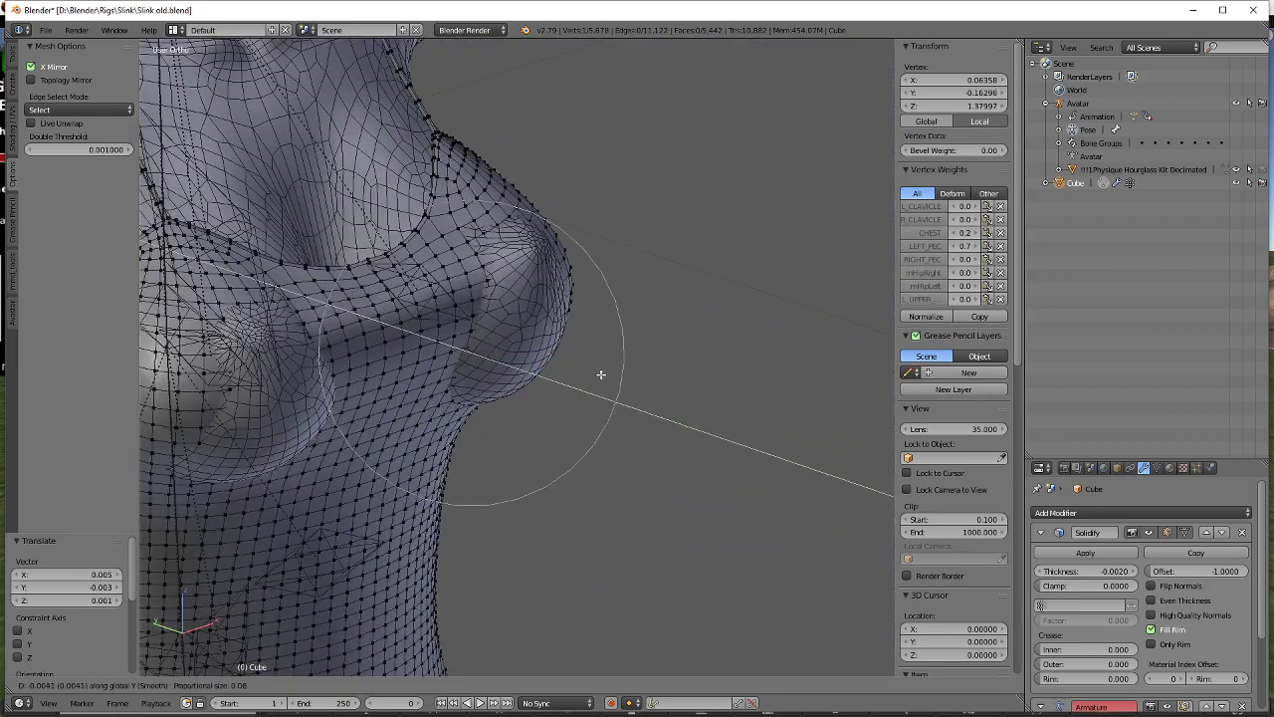
left_click(605, 376)
Pull the dress vertex at the lower front of the left bust about -0.009 along Y with proportional size 0.08.
right_click(561, 347)
key("g")
key("y")
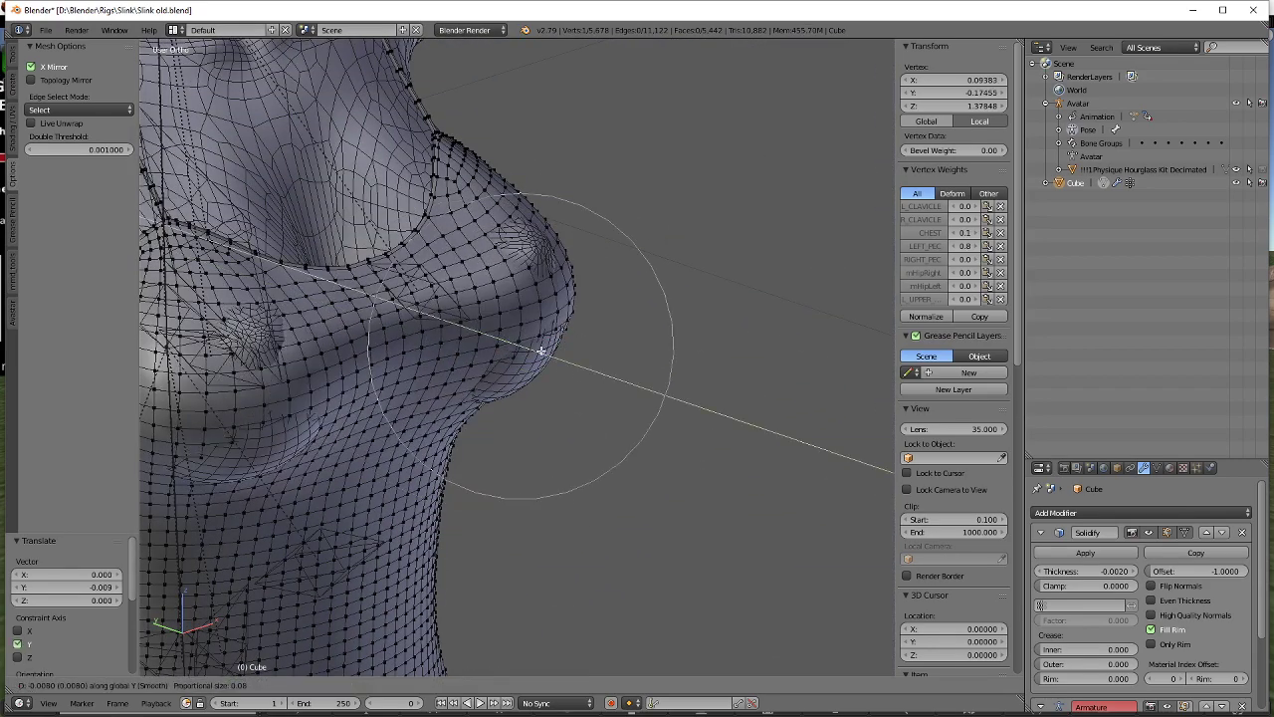
left_click(537, 349)
Shape the upper left bust of the dress by moving vertices about 0.006 along Z and -0.006 along Y.
key("z")
left_click(529, 257)
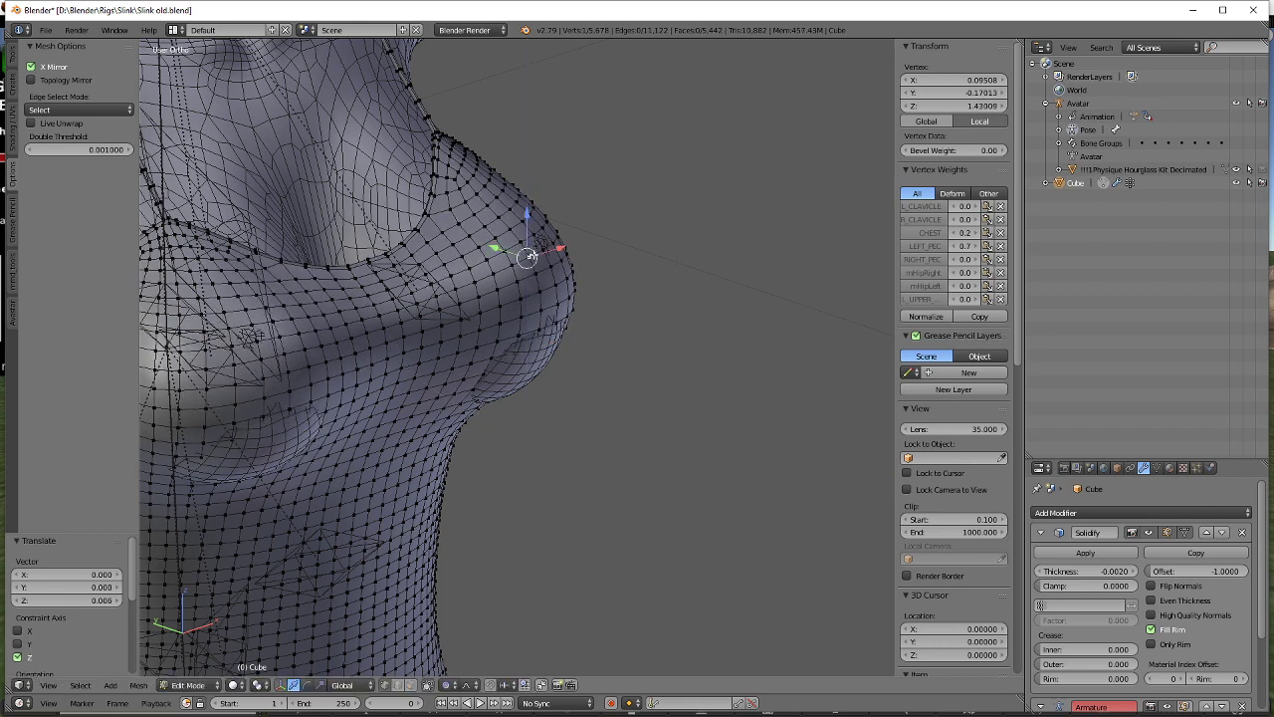
key("g")
key("y")
left_click(545, 249)
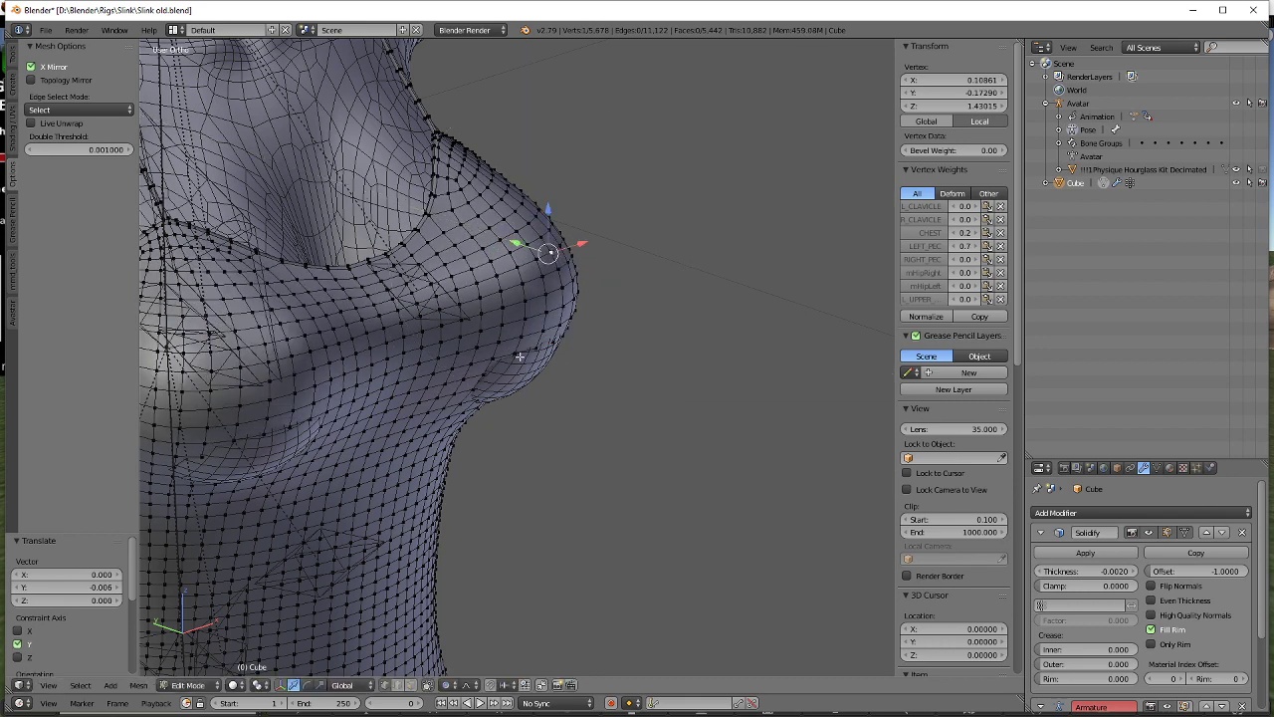
Move two vertices under the dress's left bust, one by about 0.003, -0.005, -0.004 and the other by -0.005 along Y.
right_click(527, 371)
key("g")
right_click(506, 367)
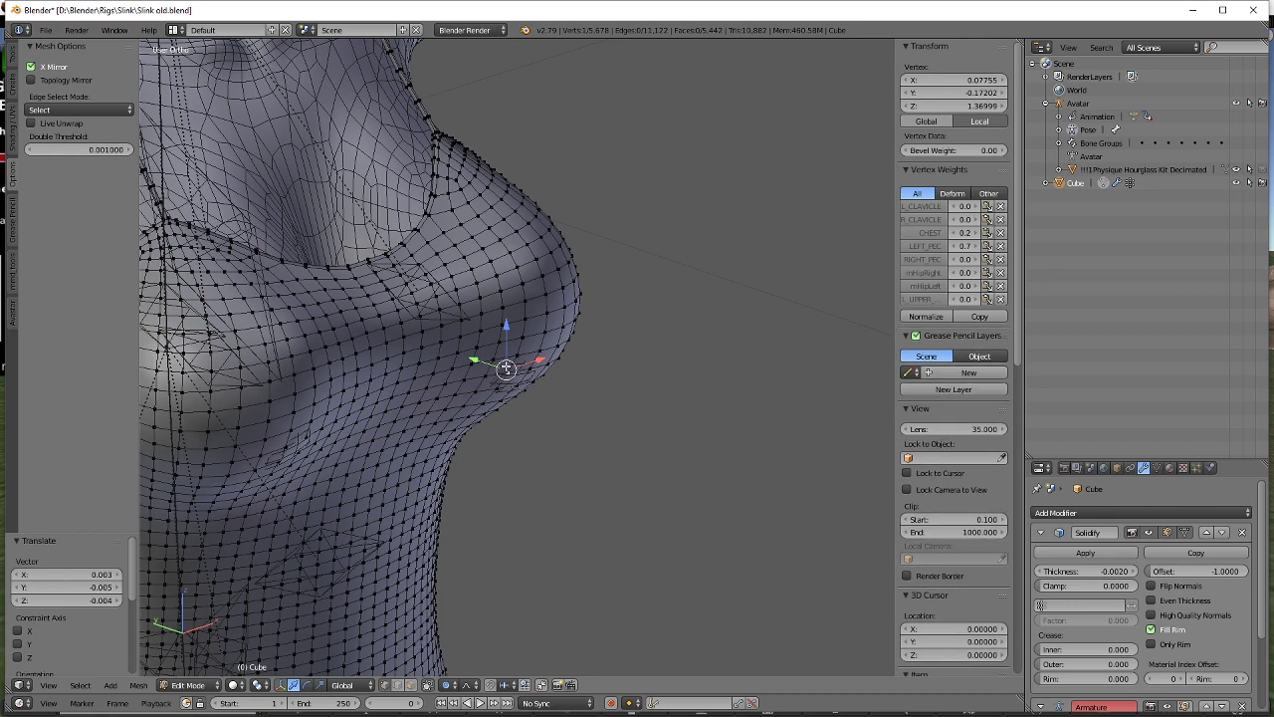
key("g")
key("y")
left_click(514, 370)
Switch the viewport to textured shading and set the render engine to Cycles Render.
middle_click_drag(514, 370, 408, 346)
key("alt+z")
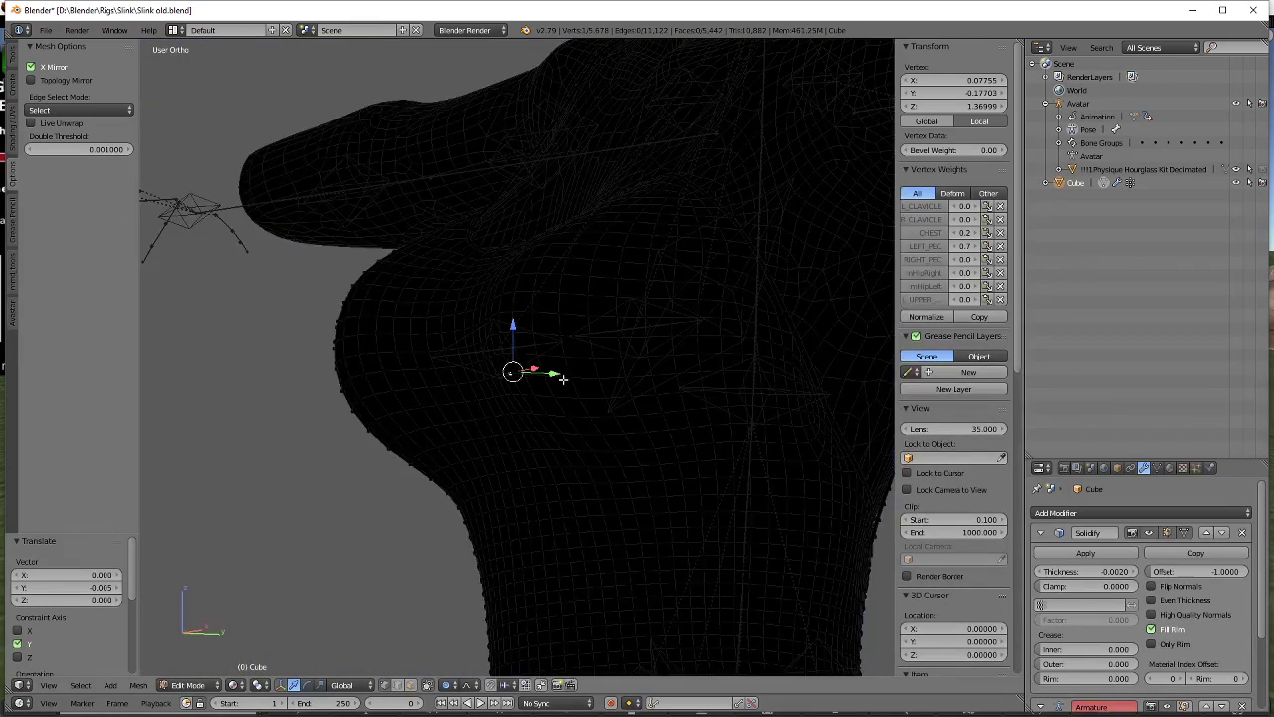
middle_click_drag(613, 405, 526, 362, "shift")
left_click(460, 42)
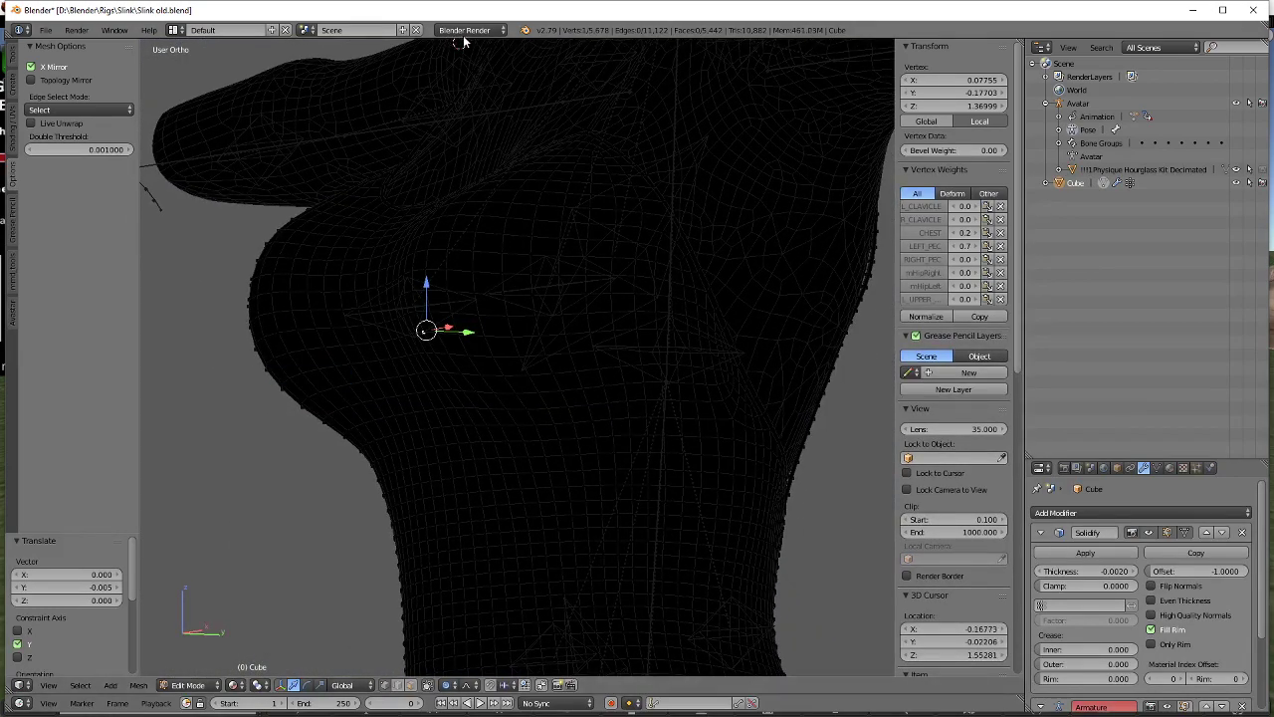
left_click(467, 79)
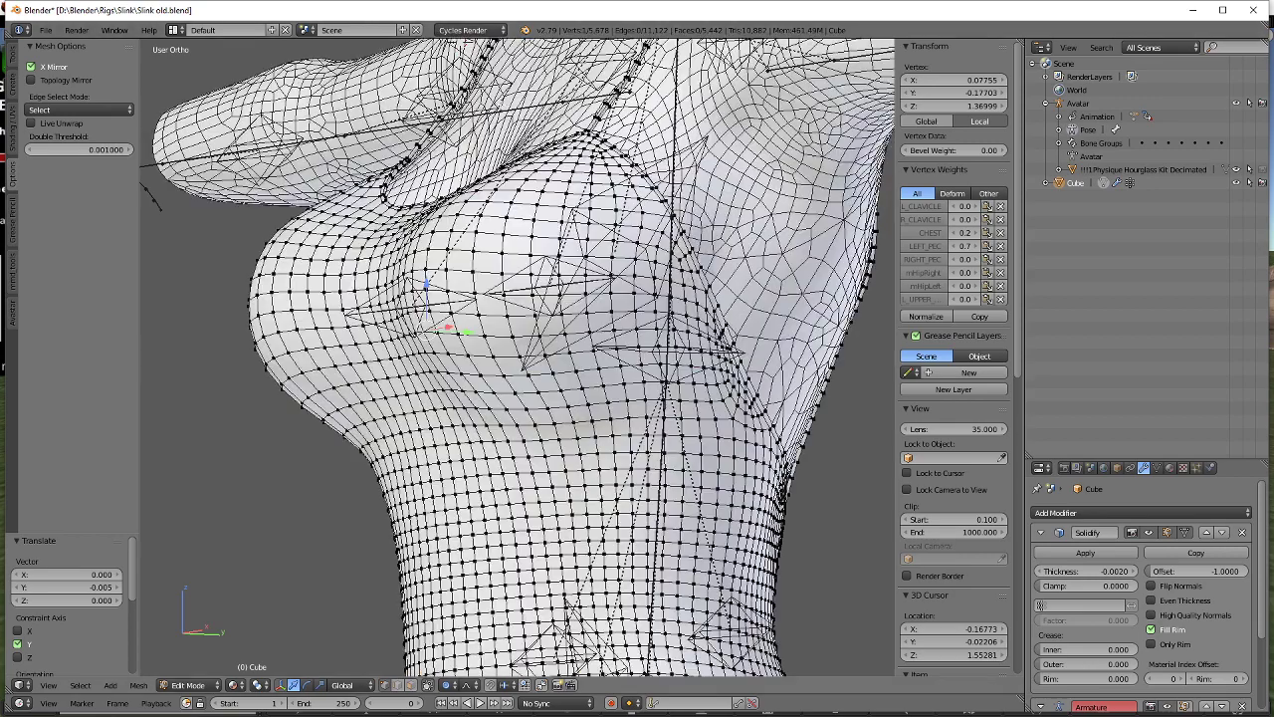
Leave Edit Mode, select the Hourglass body and give it a new material with a red diffuse color.
scroll(647, 298, "down", 3)
key("Tab")
right_click(698, 226)
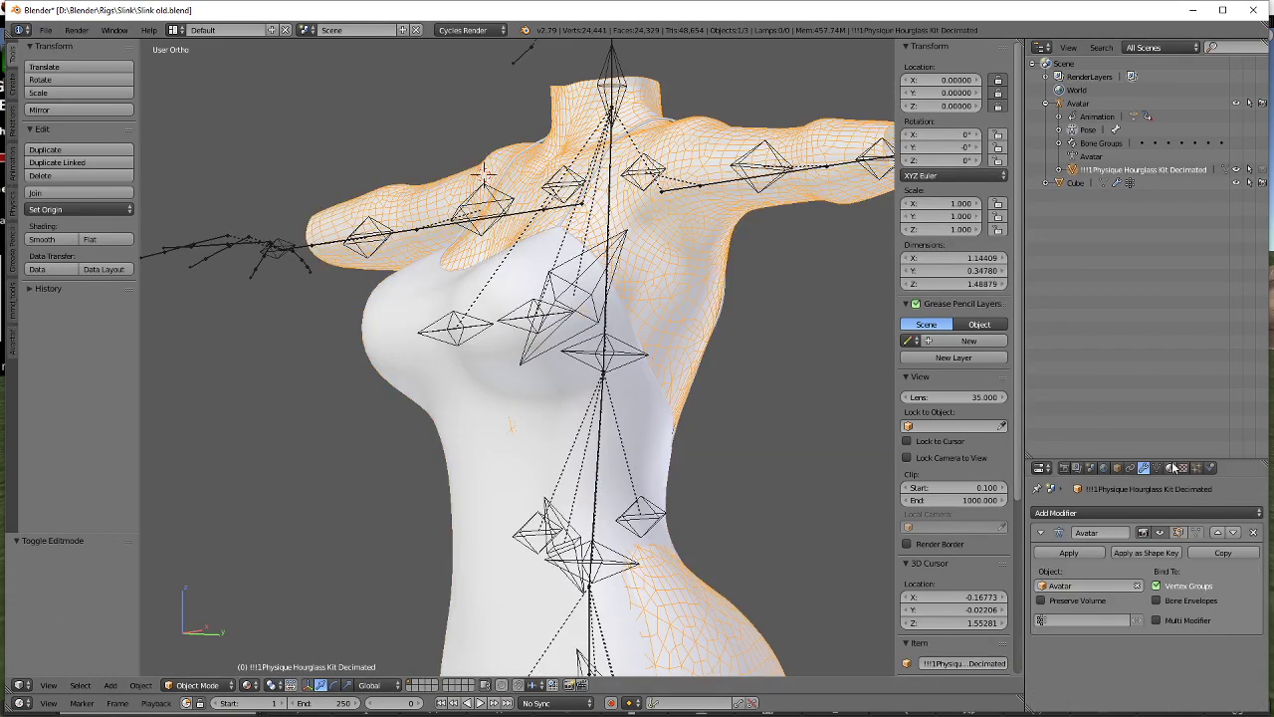
left_click(1172, 468)
left_click(1101, 596)
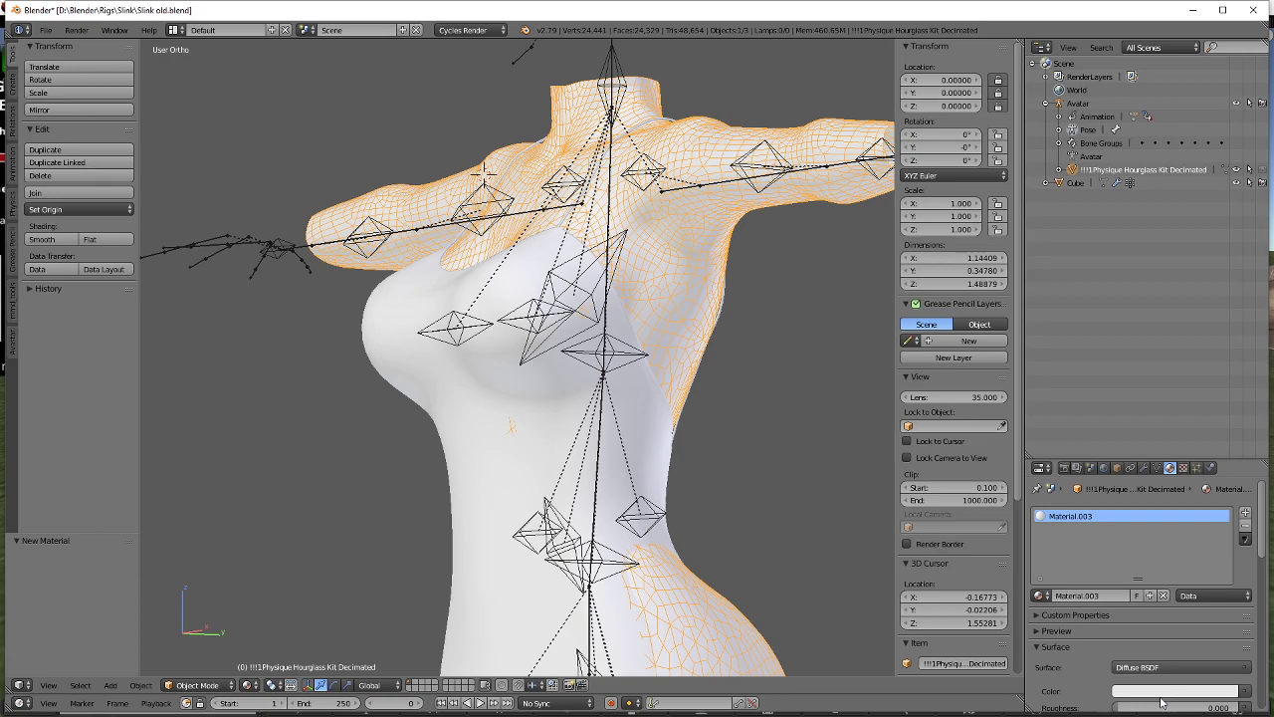
left_click(1164, 692)
left_click(1168, 597)
Edit the dress mesh and pull the lower-back vertex above the buttocks about 0.010 along Y with proportional size 0.08.
scroll(529, 406, "down", 2)
middle_click_drag(647, 453, 578, 287)
right_click(578, 229)
right_click(632, 455)
middle_click_drag(536, 425, 644, 394)
scroll(556, 425, "up", 2)
key("Tab")
left_click(688, 394)
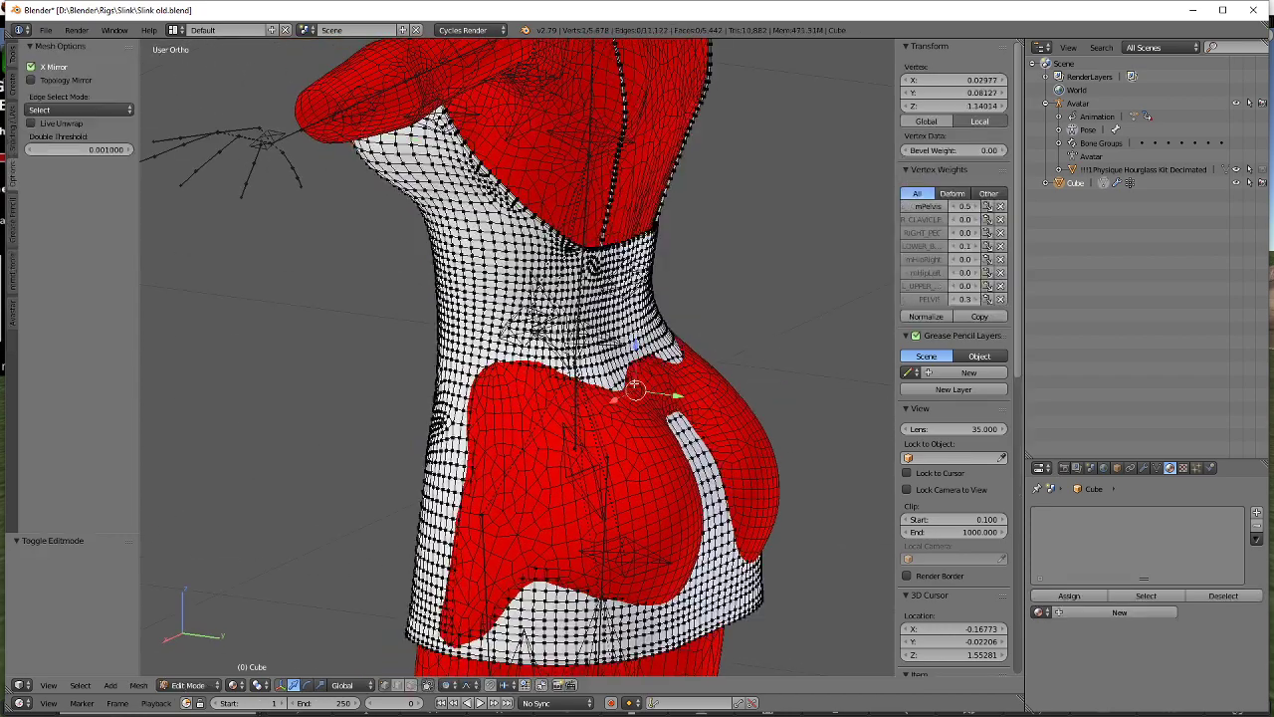
right_click(657, 380)
scroll(667, 378, "up", 4)
key("g")
key("y")
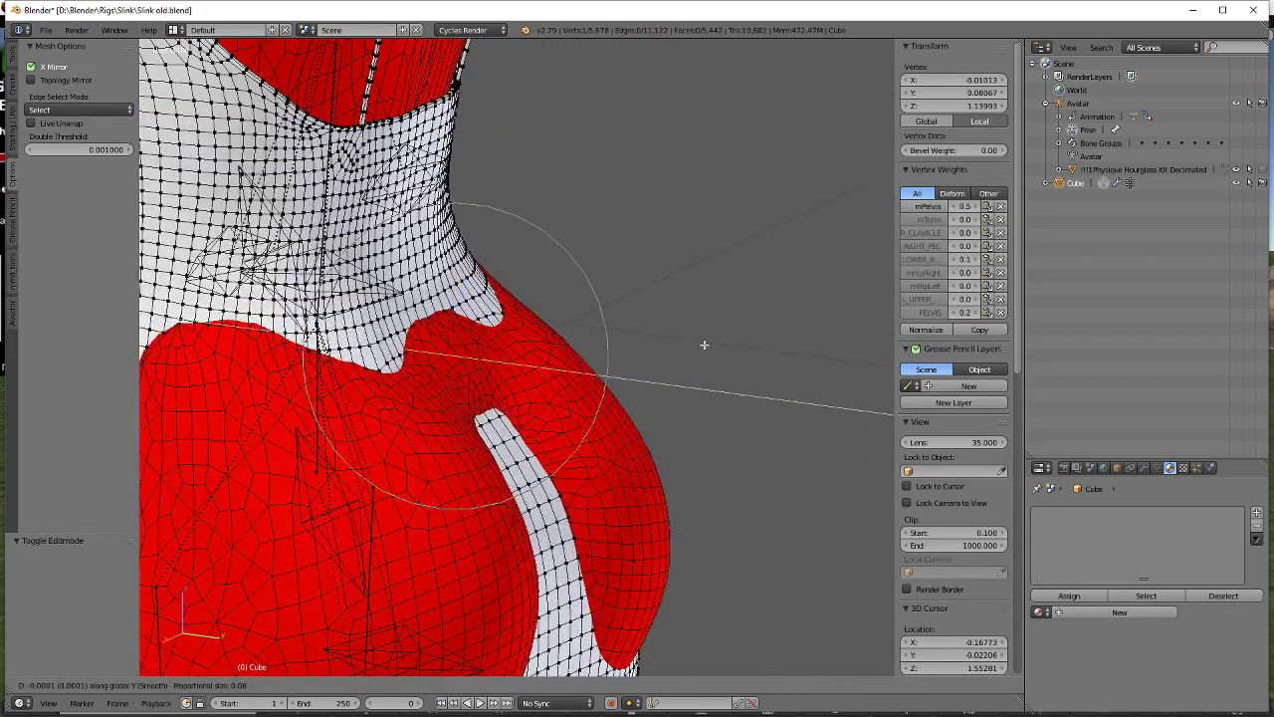
left_click(719, 344)
scroll(545, 434, "down", 2)
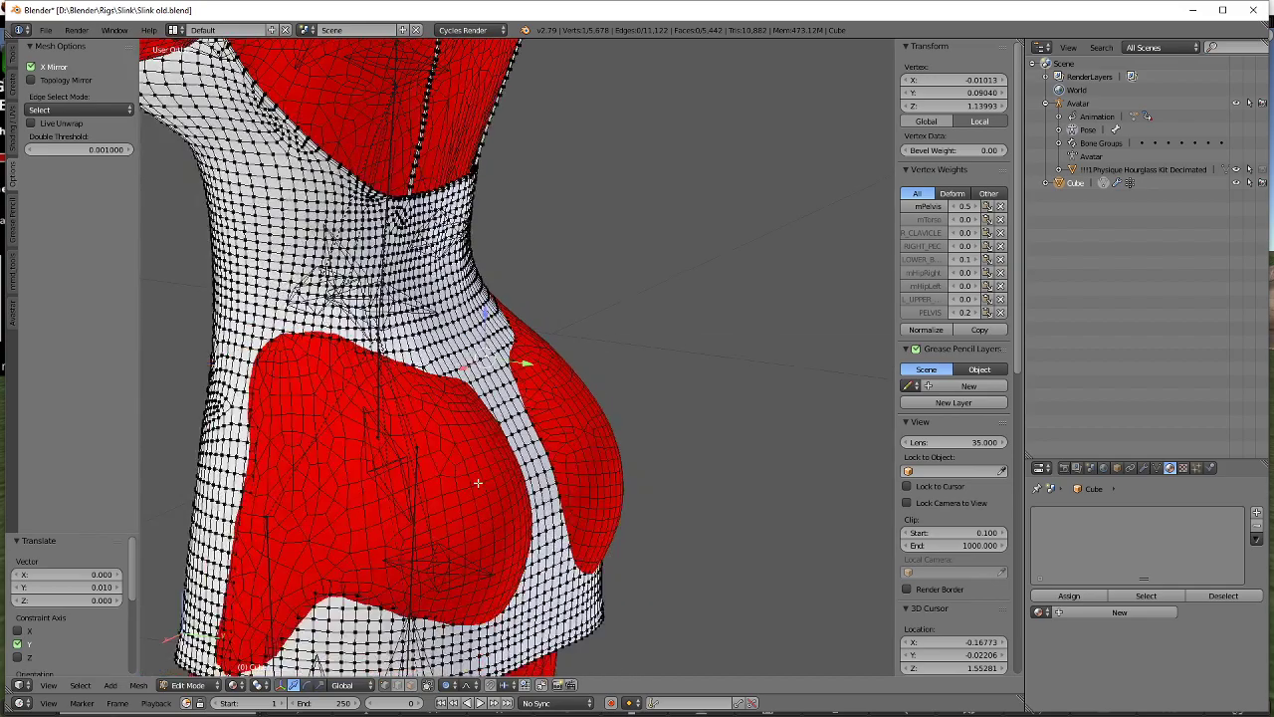
Select a run of dress vertices up the left hip from near the hem and move it about 0.021 along X.
middle_click_drag(517, 468, 598, 383, "shift")
mouse_move(597, 383)
middle_mouse_down()
mouse_move(474, 389)
mouse_move(592, 403)
middle_mouse_up()
right_click(370, 565)
middle_click_drag(390, 464, 392, 461)
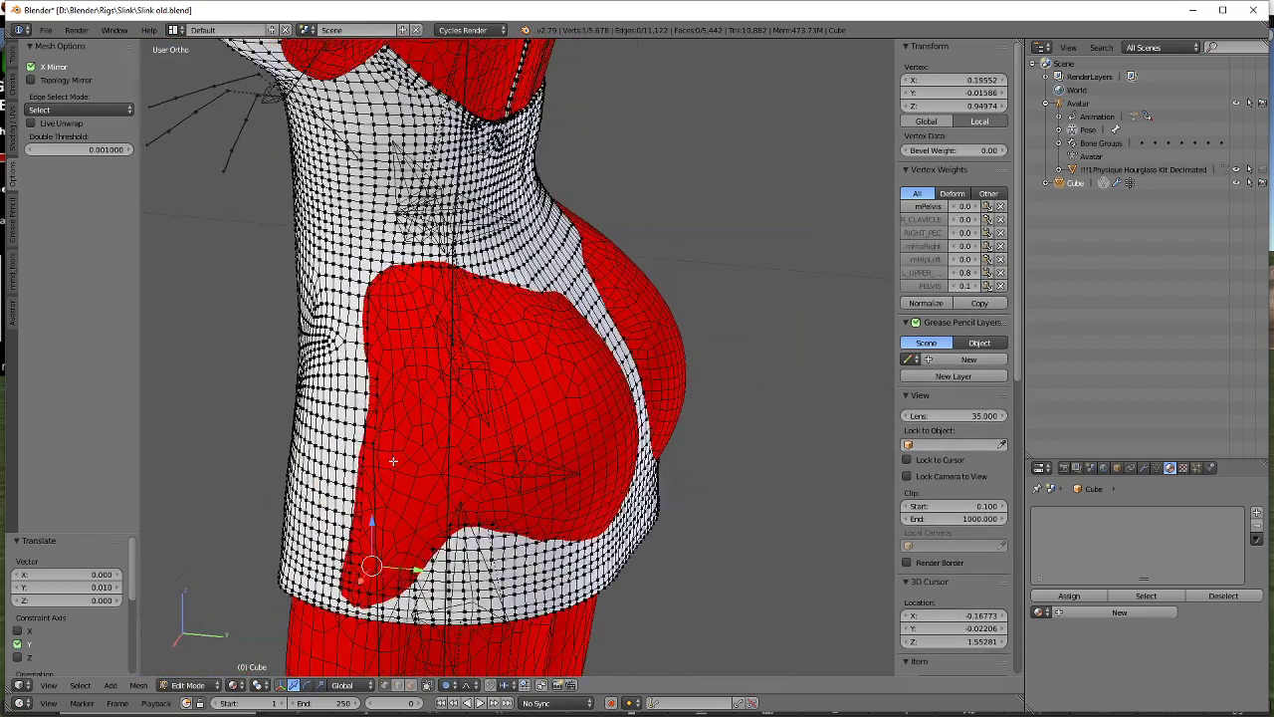
right_click(393, 307, "ctrl")
middle_click_drag(393, 307, 466, 351)
key("g")
key("x")
left_click(784, 424)
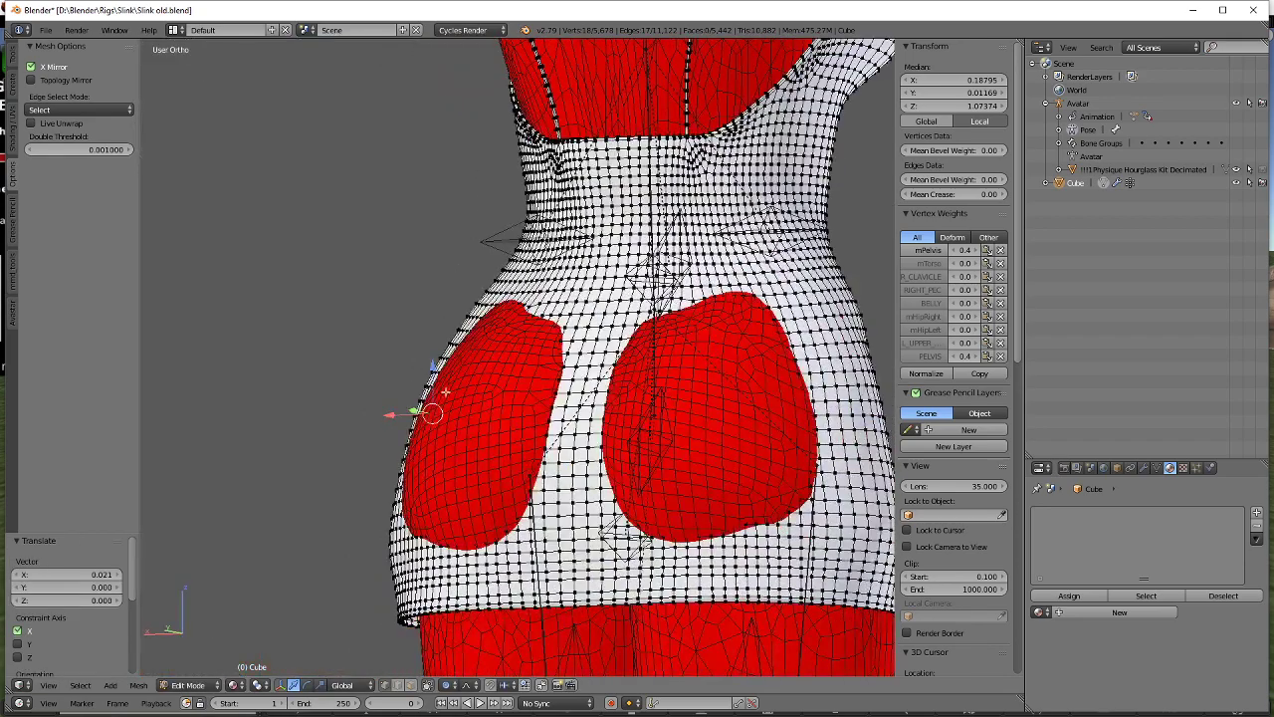
Move a dress vertex on the left buttock about 0.008, 0.028, 0.005 with proportional size 0.12.
right_click(480, 449)
middle_click_drag(455, 431, 602, 457)
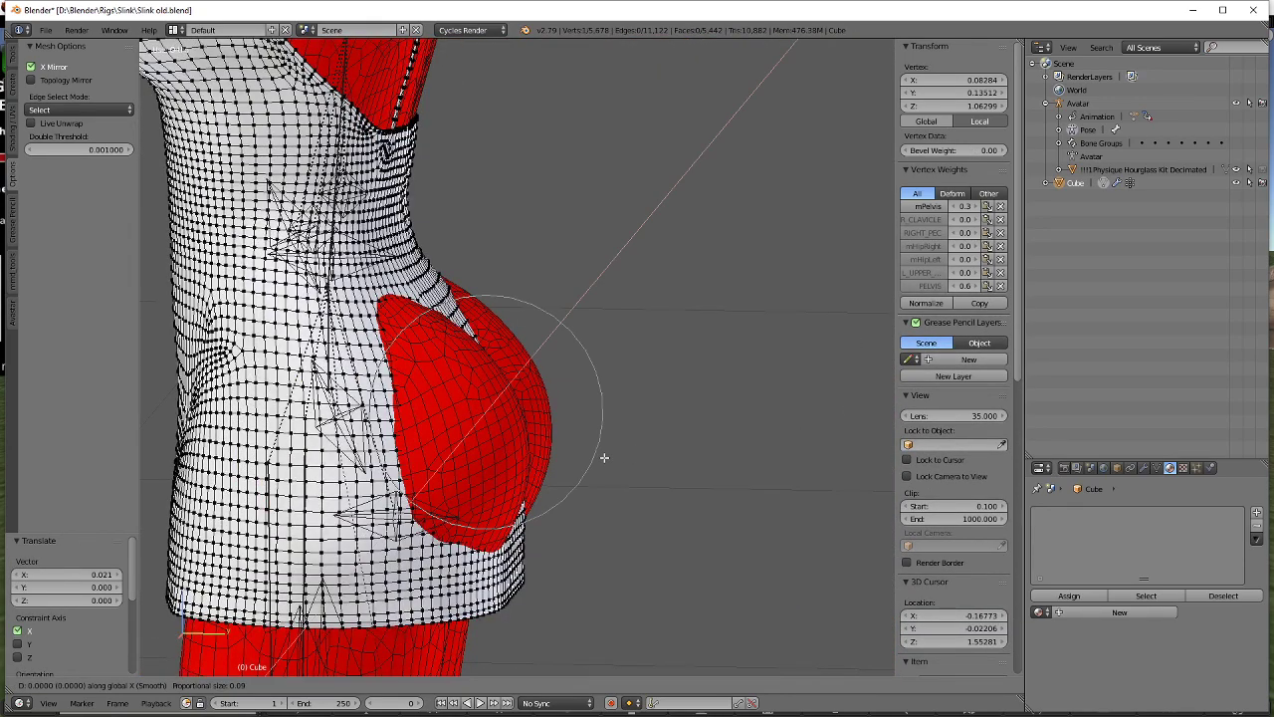
right_click(448, 439)
middle_click_drag(512, 439, 552, 440)
scroll(573, 438, "down", 5)
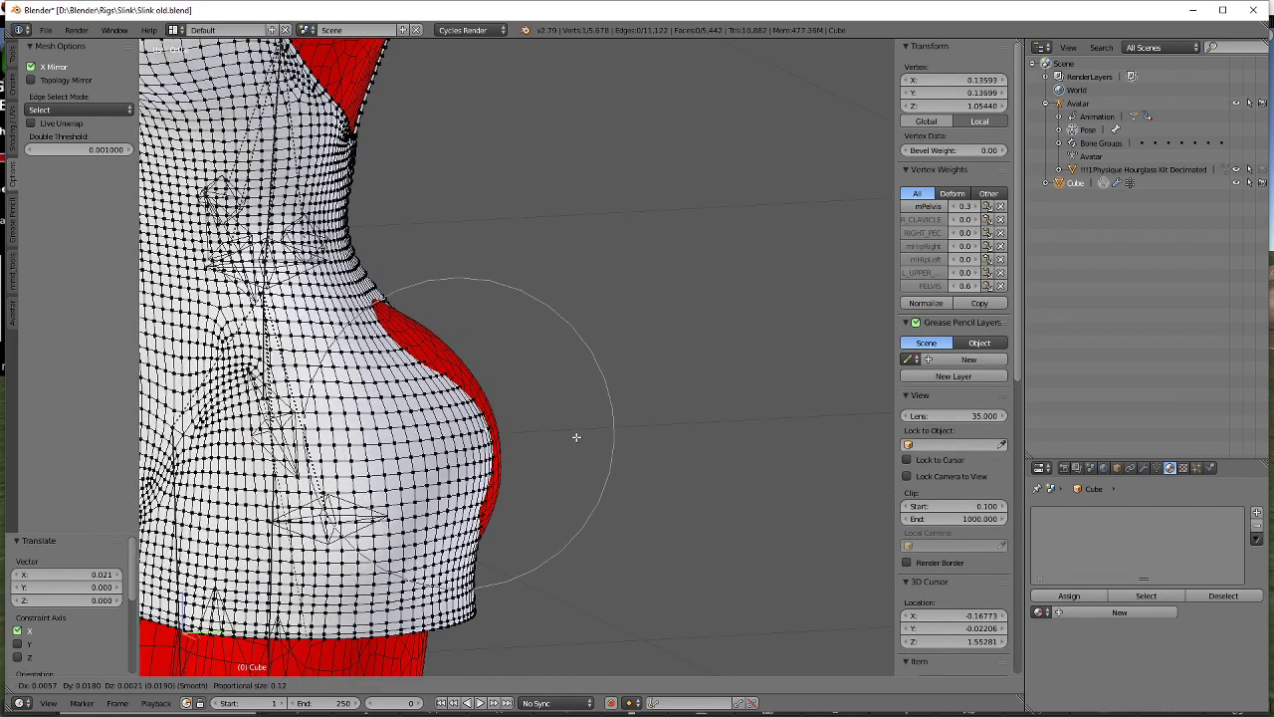
middle_click_drag(572, 428, 491, 420)
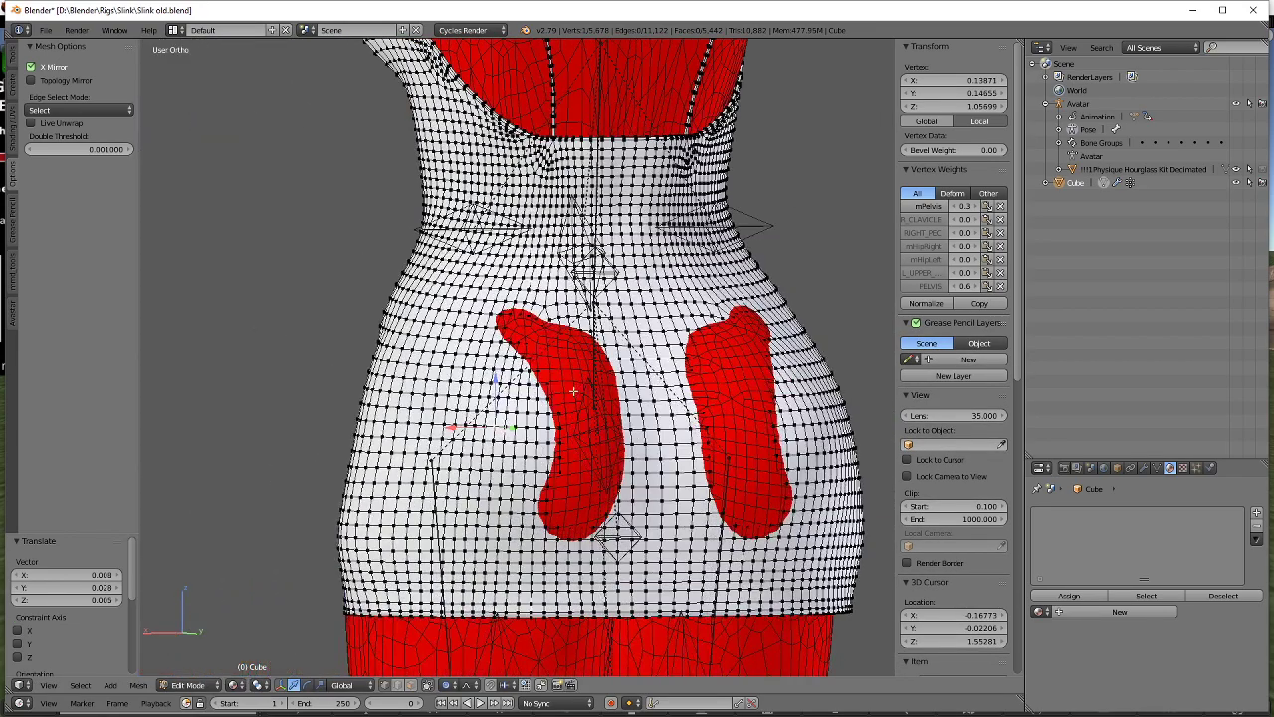
Cover the inner left buttock by moving dress vertices about 0.010 along Y and 0.007 along Z, and a lower one 0.004 along Y.
right_click(580, 396)
middle_click_drag(582, 398, 614, 484)
left_click_drag(612, 437, 622, 446)
key("Return")
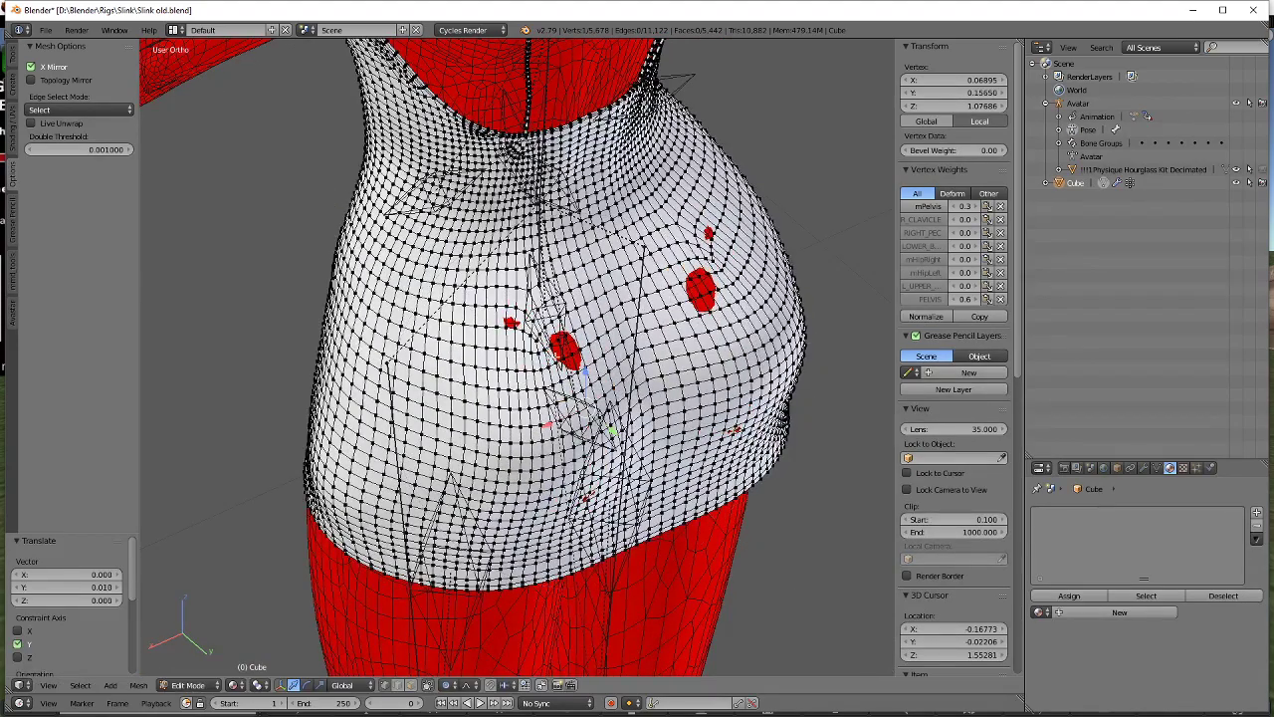
key("z")
key("Return")
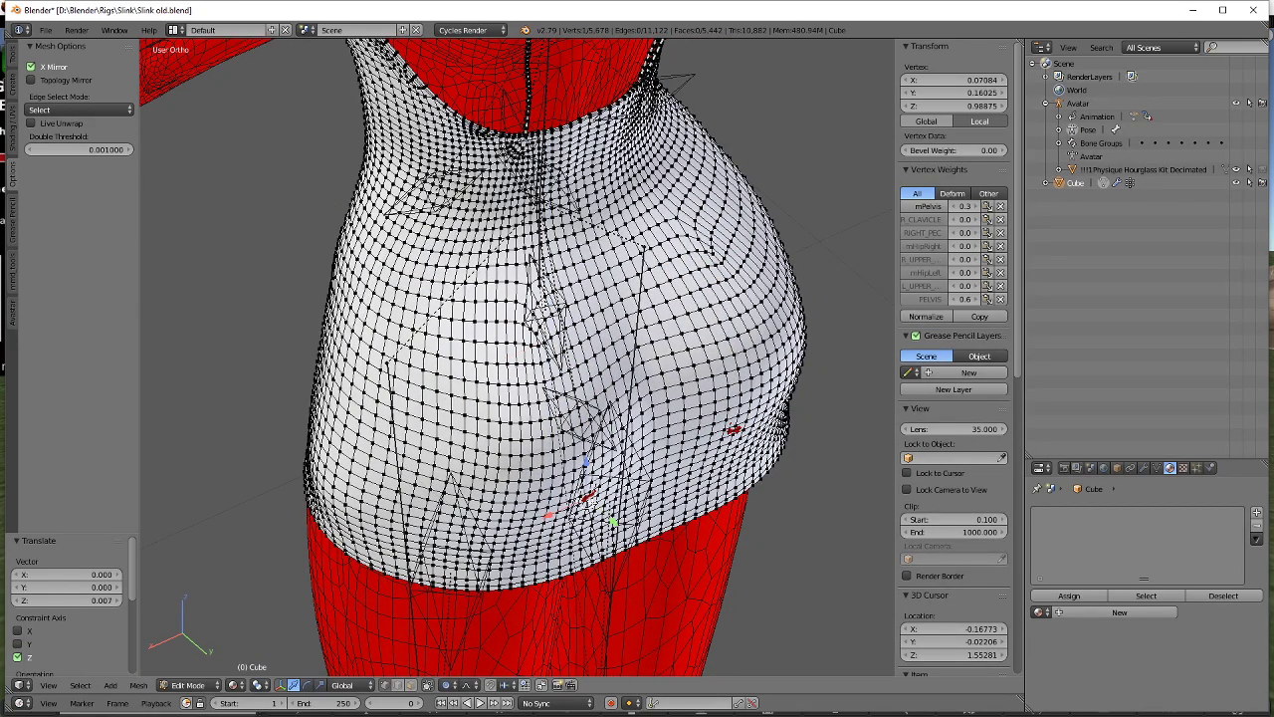
key("g")
key("y")
key("Return")
Pull in the outermost dress vertex of the left hip about -0.004 along X, using the front wireframe view.
middle_click_drag(444, 509, 683, 366)
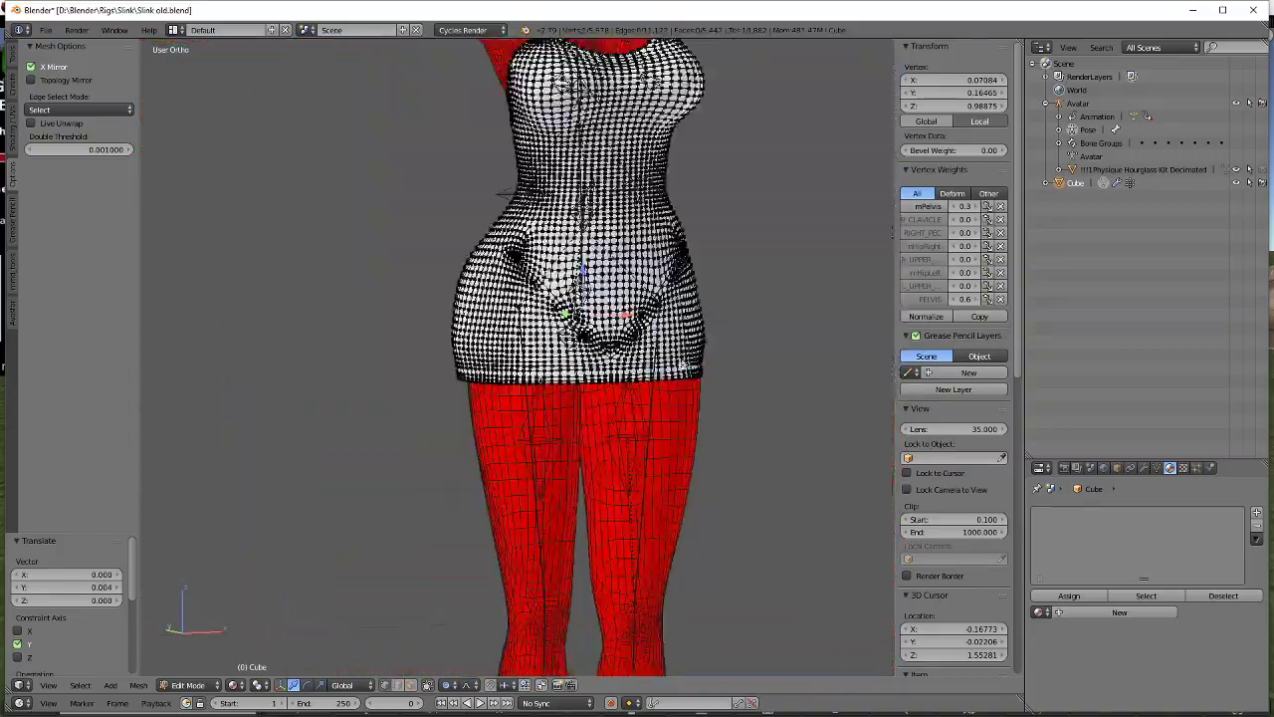
key("KP_1")
key("z")
scroll(674, 435, "up", 5)
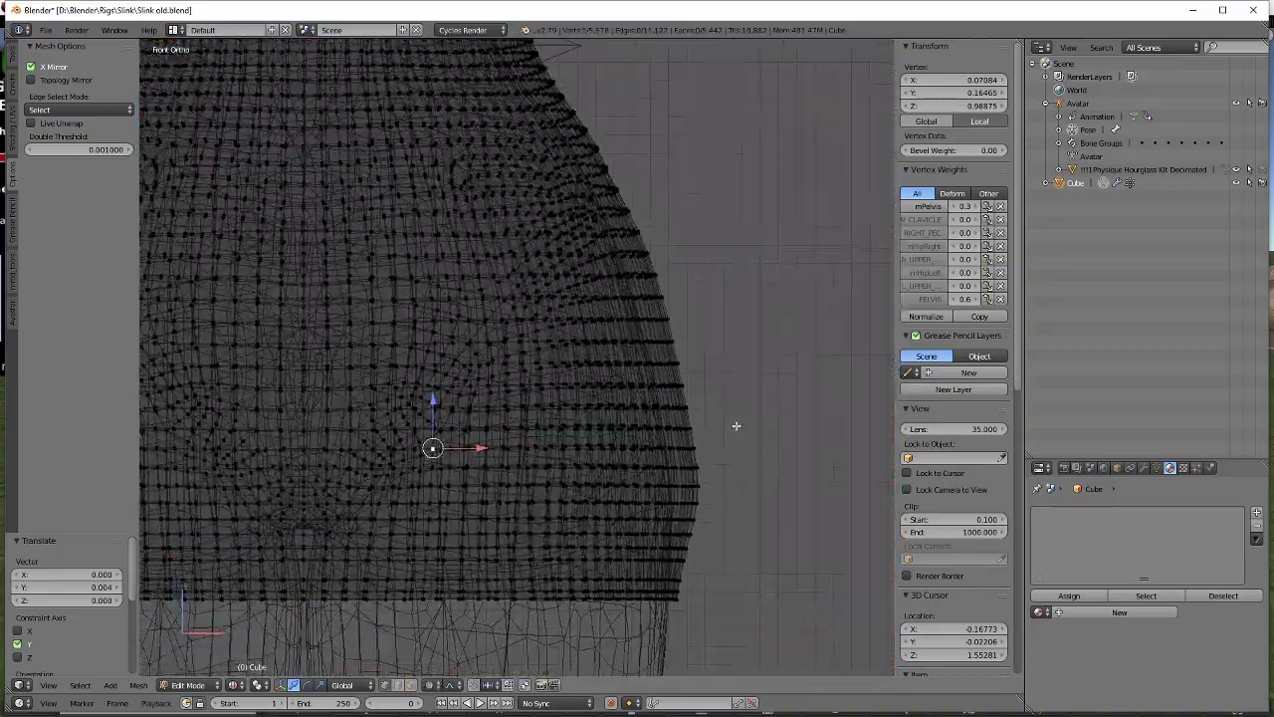
key("a")
right_click(731, 378)
key("g")
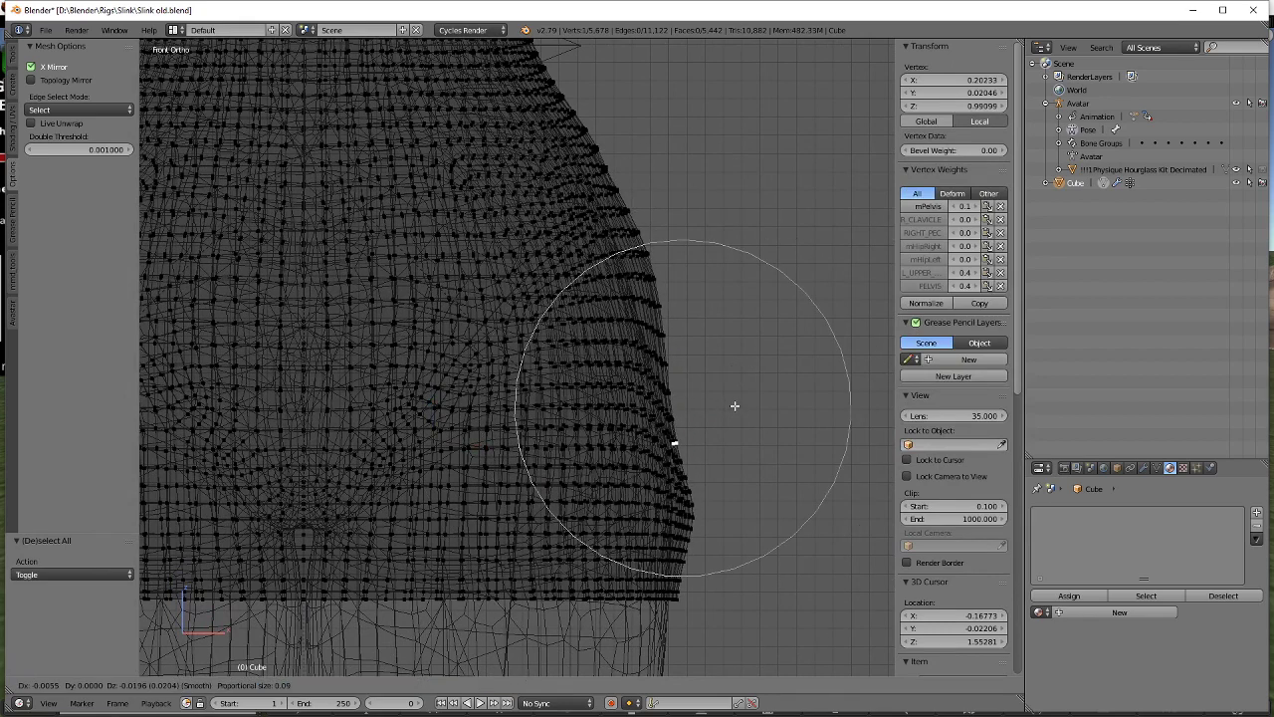
left_click(742, 467)
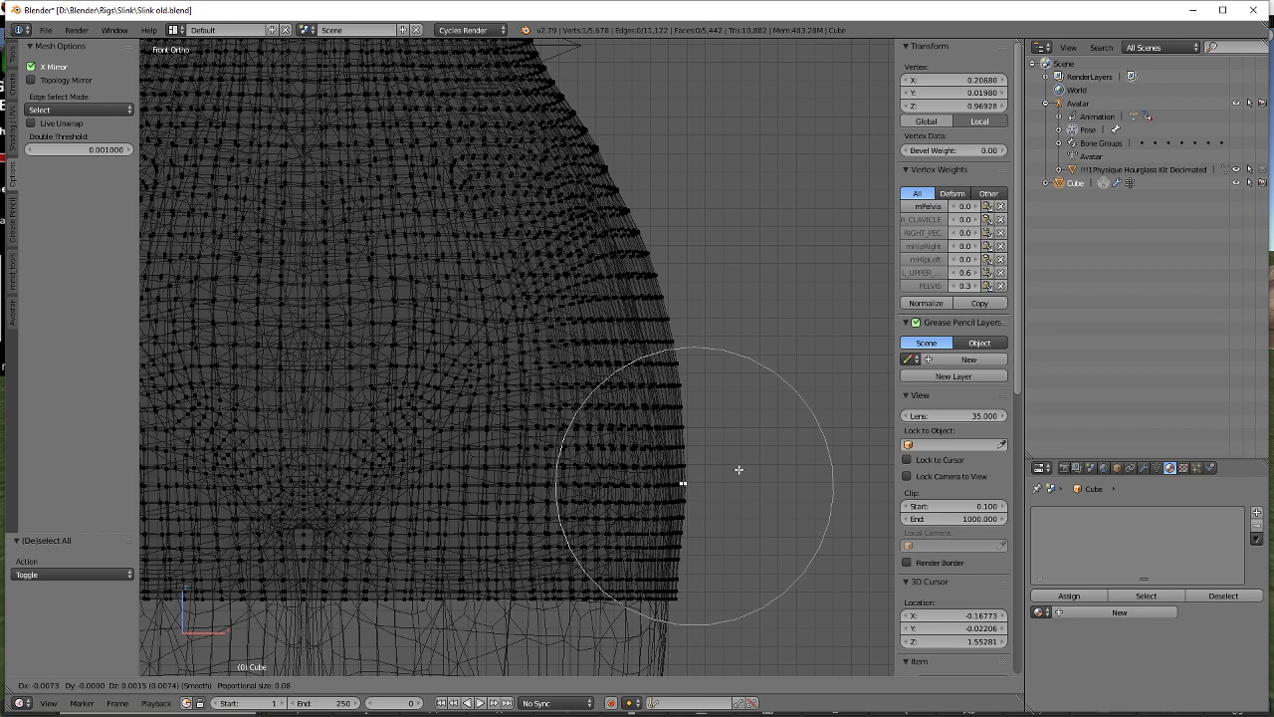
left_click(752, 472)
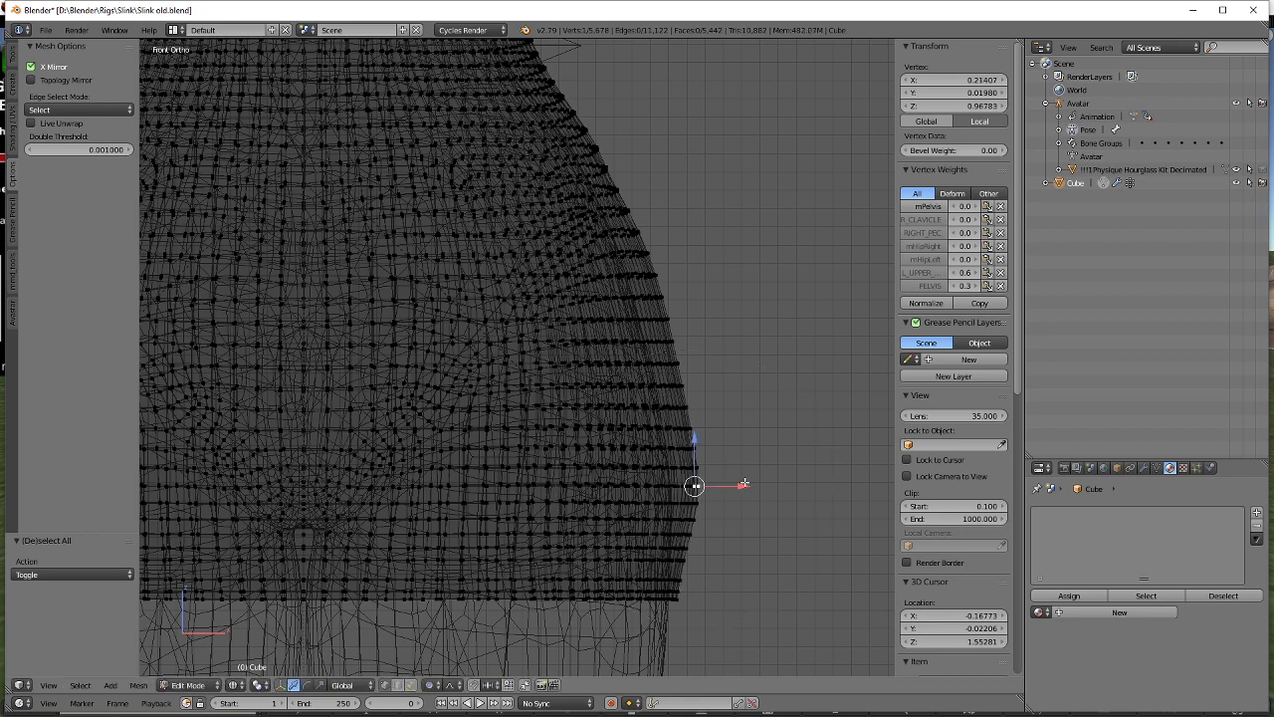
left_click_drag(744, 483, 736, 481)
right_click(693, 340)
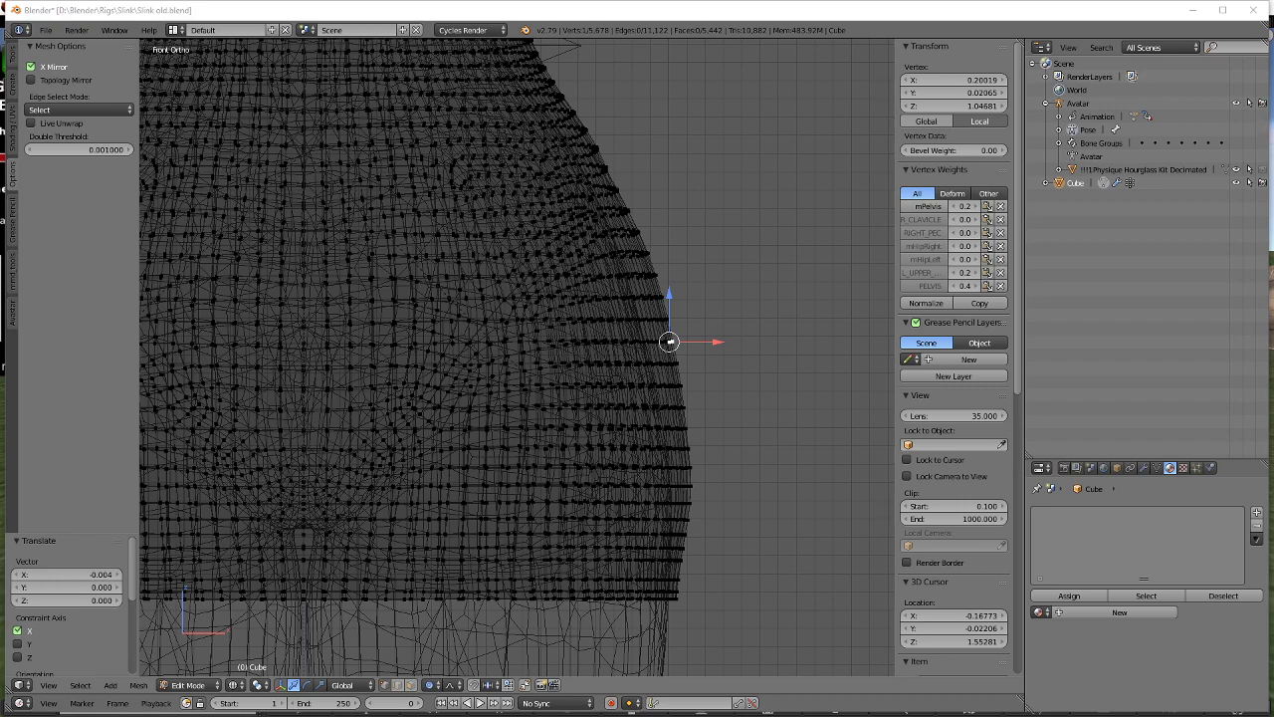
Examine the dress's outline from the front, side and back, including the waist, bust and back neckline.
scroll(682, 250, "down", 3)
scroll(677, 249, "up", 3)
scroll(670, 245, "down", 3)
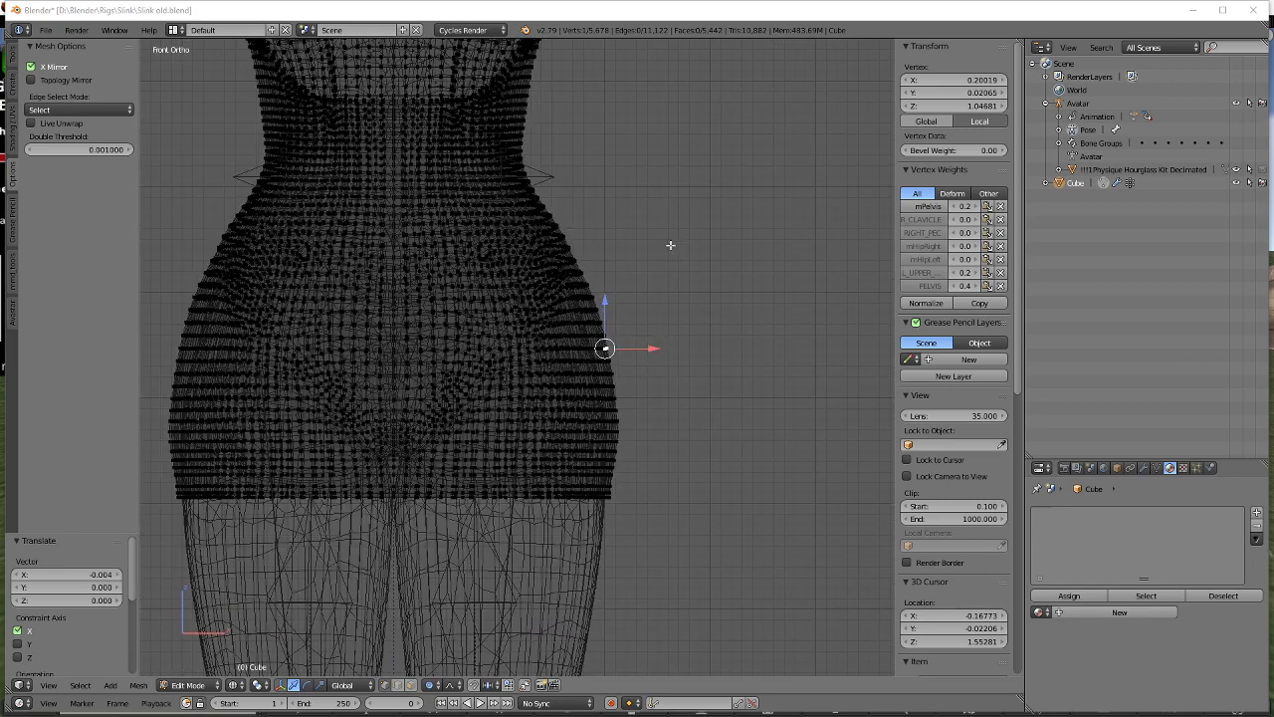
left_click(575, 286)
key("KP_3")
scroll(600, 289, "up", 1)
middle_click_drag(741, 359, 664, 407, "shift")
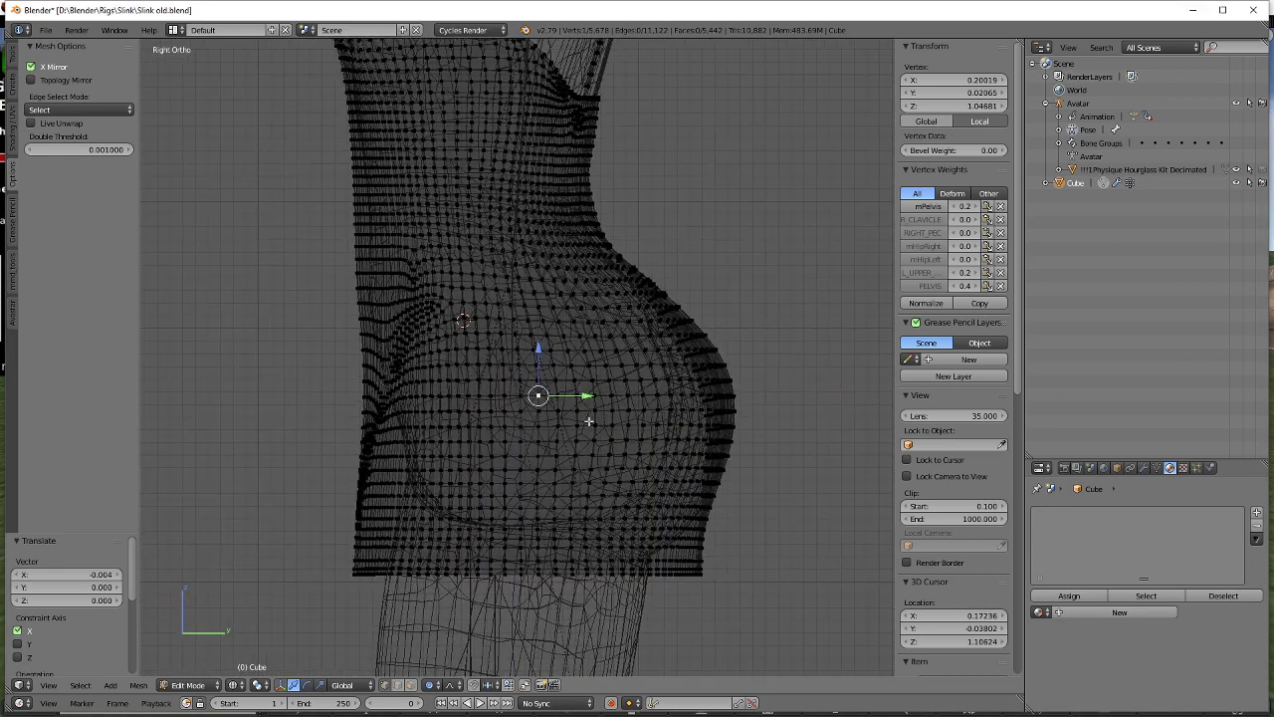
scroll(588, 421, "up", 2)
key("a")
middle_click_drag(559, 210, 541, 412, "shift")
middle_click_drag(566, 303, 541, 401, "shift")
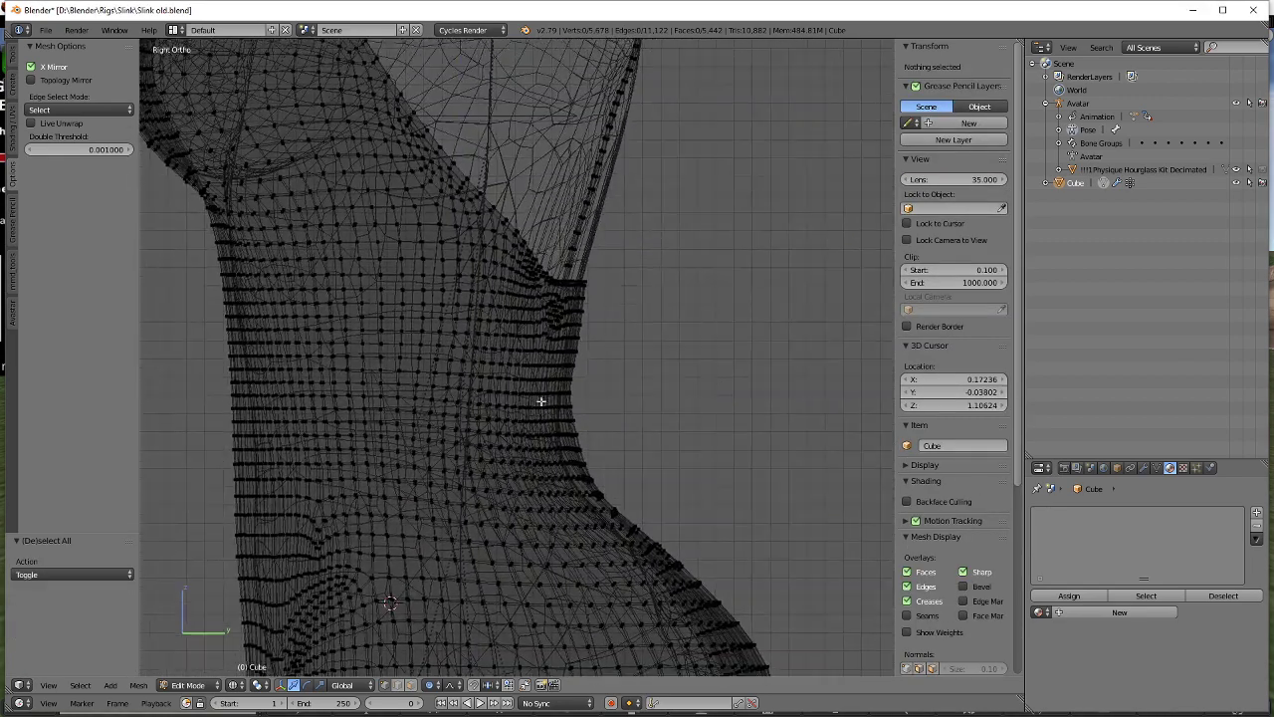
scroll(577, 400, "up", 4)
scroll(488, 312, "down", 4)
scroll(483, 300, "down", 3)
middle_click_drag(491, 299, 604, 449, "shift")
scroll(617, 466, "up", 1)
key("z")
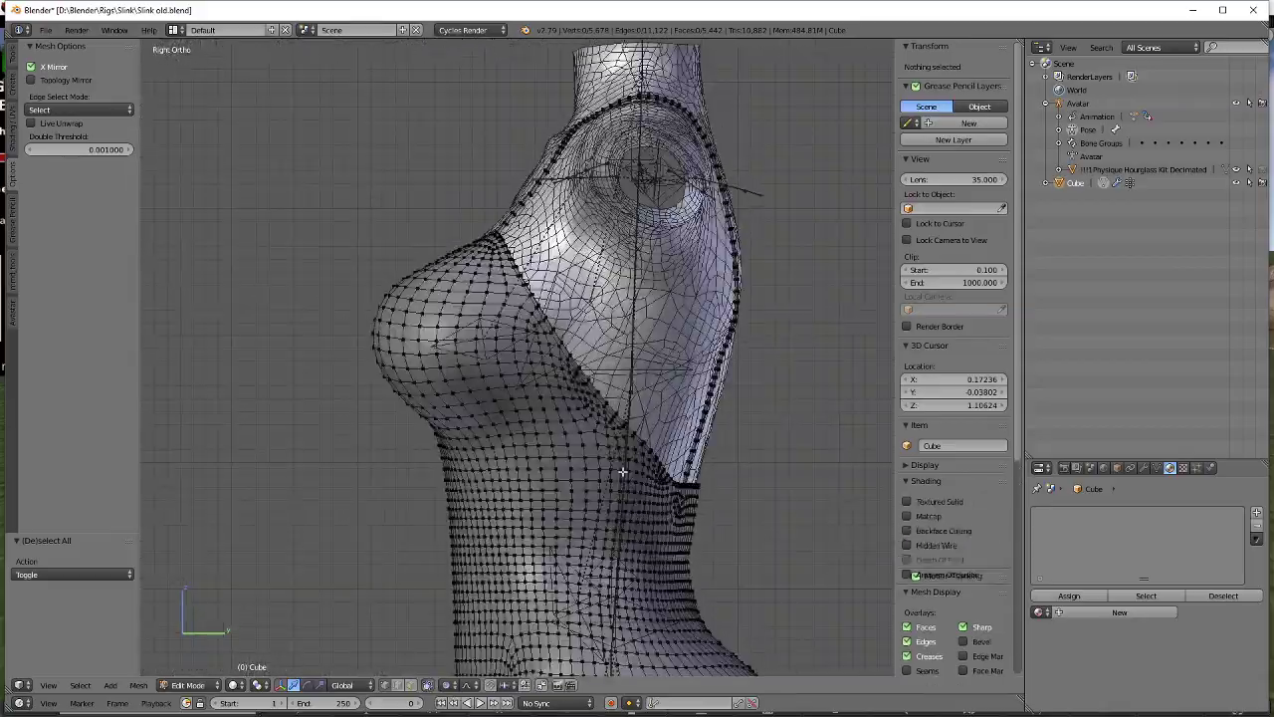
key("ctrl+KP_1")
scroll(674, 429, "up", 2)
middle_click_drag(779, 506, 571, 438, "shift")
middle_click_drag(632, 254, 650, 292)
middle_click_drag(575, 159, 560, 428, "shift")
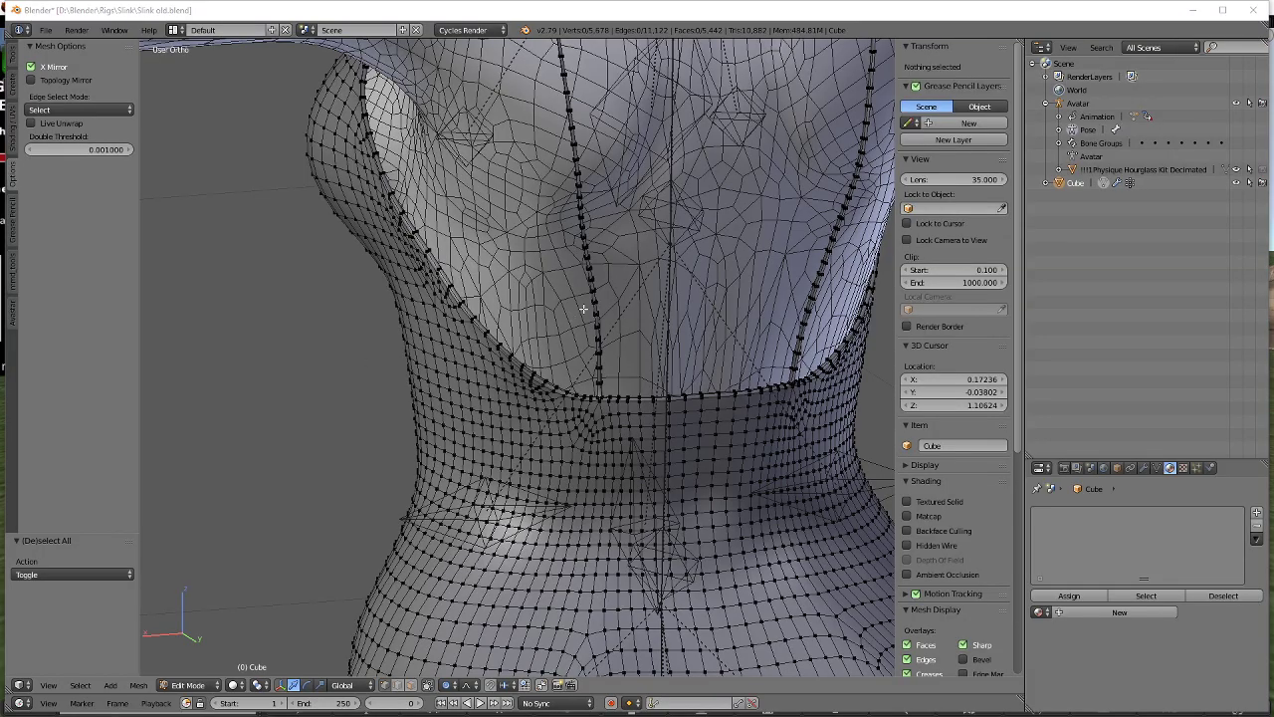
Move a vertex on the dress's left armhole edge about -0.003 along X and -0.001 along Z with proportional size 0.03.
scroll(588, 305, "down", 3)
middle_click_drag(588, 305, 394, 294)
scroll(439, 336, "up", 4)
right_click(399, 153)
key("g")
right_click(467, 170)
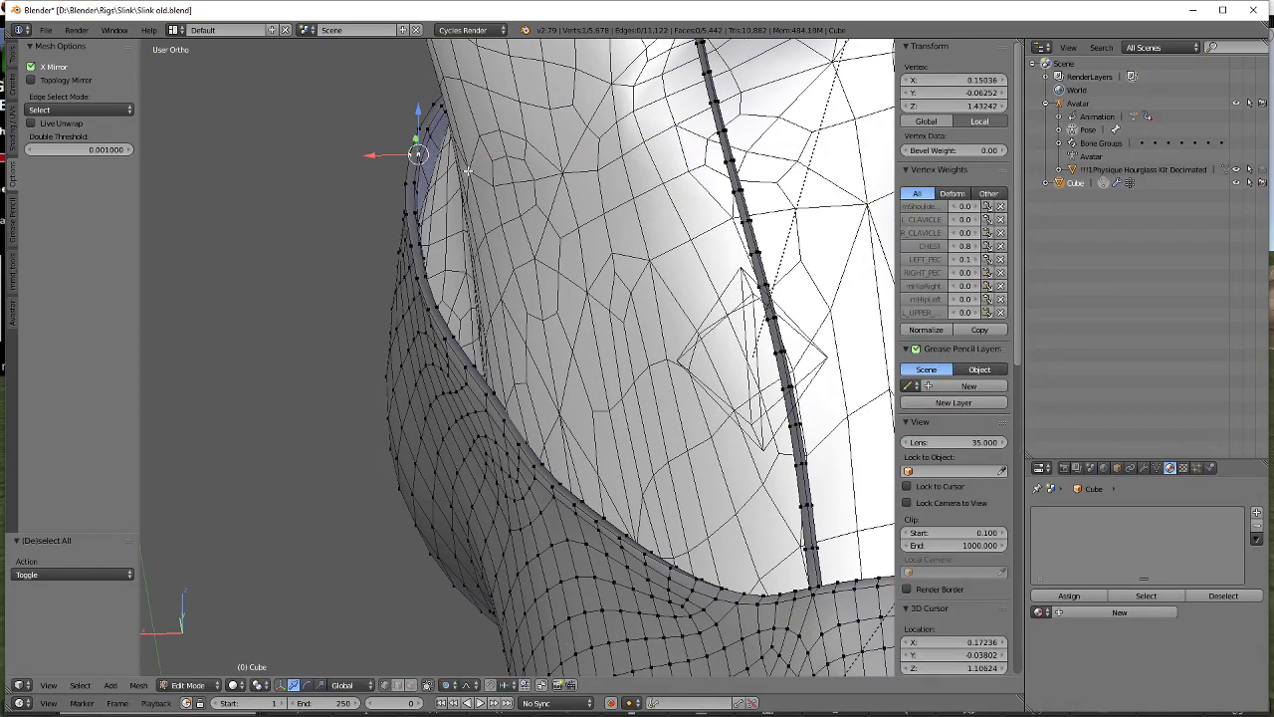
middle_click_drag(467, 170, 501, 150)
key("g")
scroll(501, 151, "up", 9)
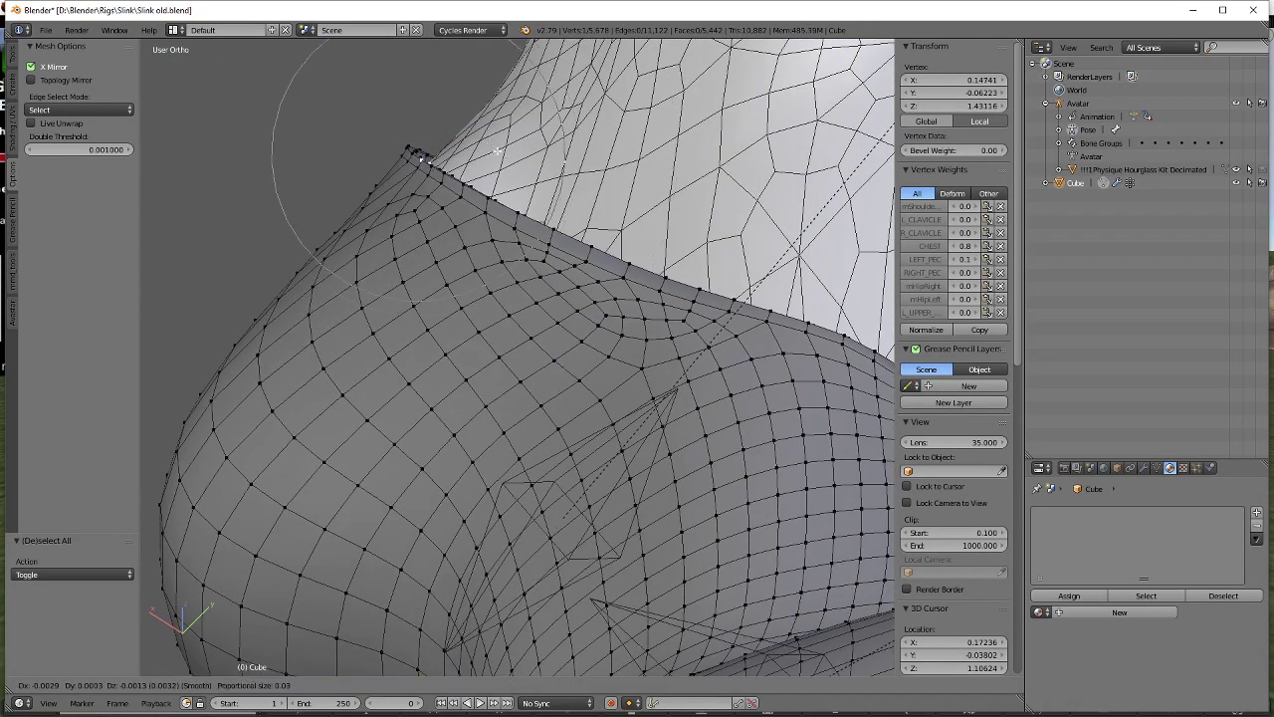
left_click(494, 150)
Move a vertex higher on the left armhole edge about -0.004 along X and -0.002 along Z with proportional size 0.02.
middle_click_drag(495, 150, 442, 255)
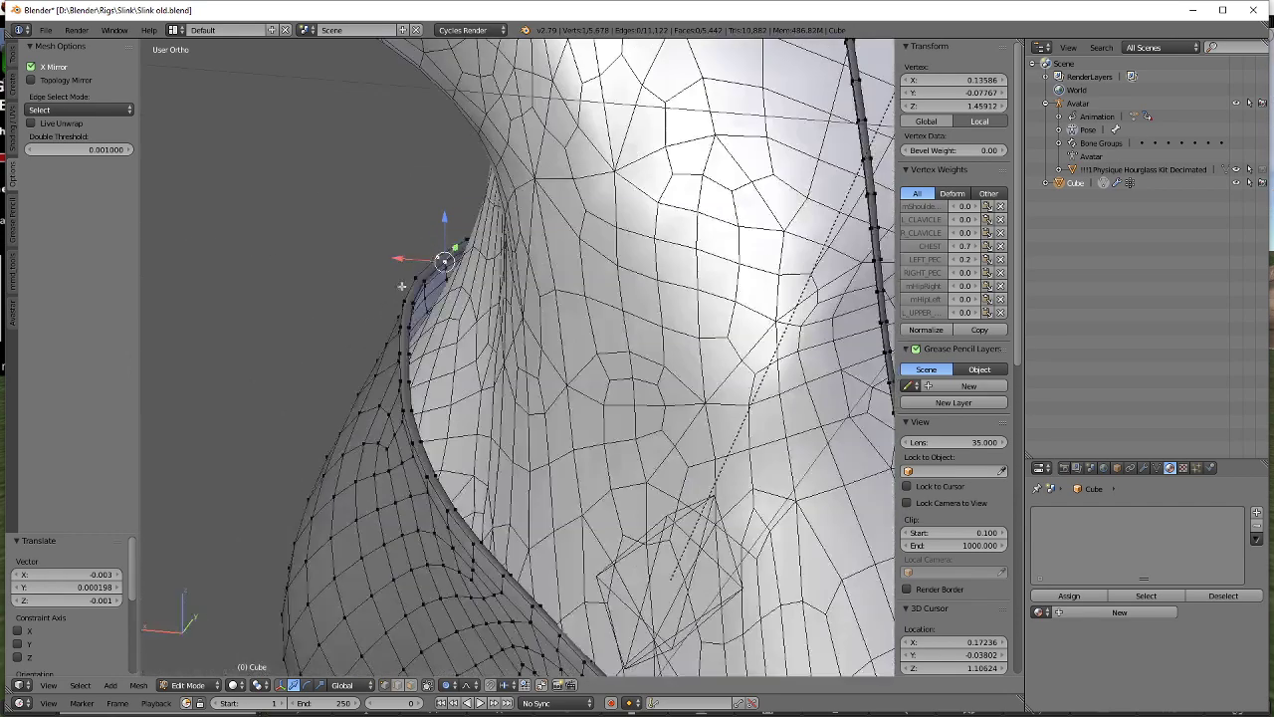
right_click(412, 298)
right_click(426, 281)
key("g")
scroll(429, 282, "up", 4)
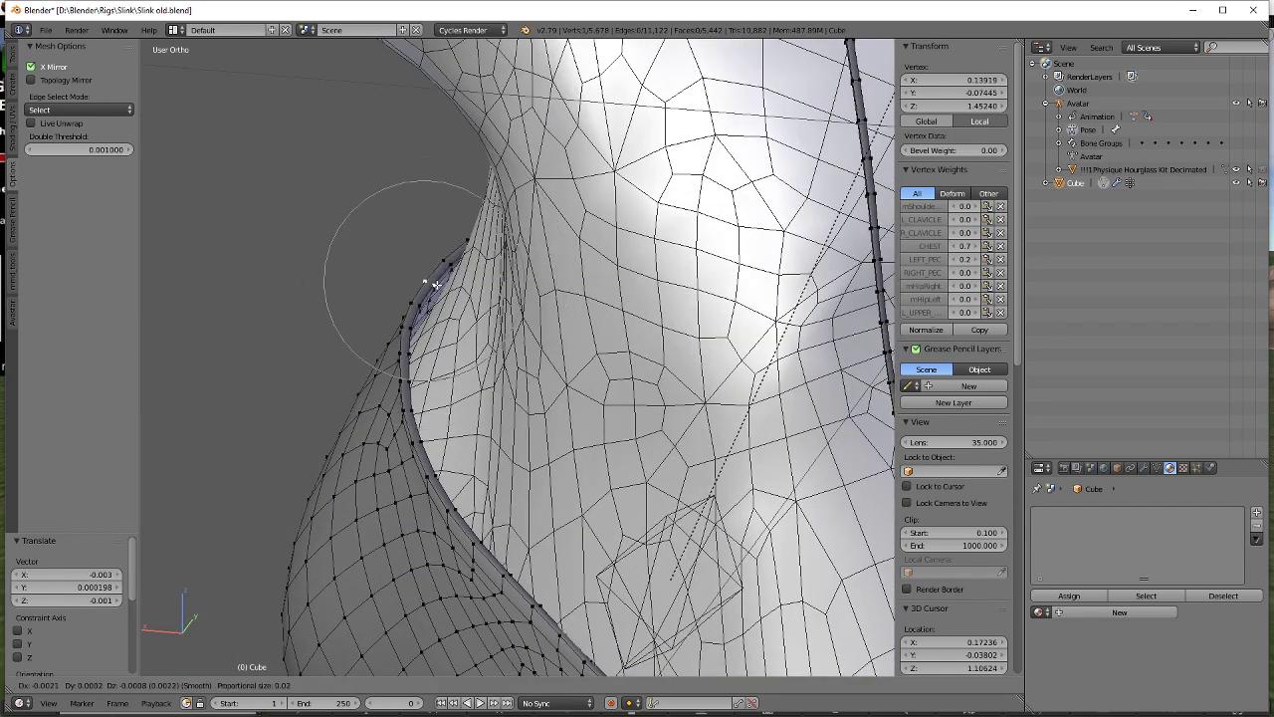
left_click(436, 286)
Nudge the neighbouring lower armhole-edge vertex about -0.0007 along X with proportional size 0.02.
right_click(400, 329)
middle_click_drag(398, 326, 374, 322)
right_click(386, 319)
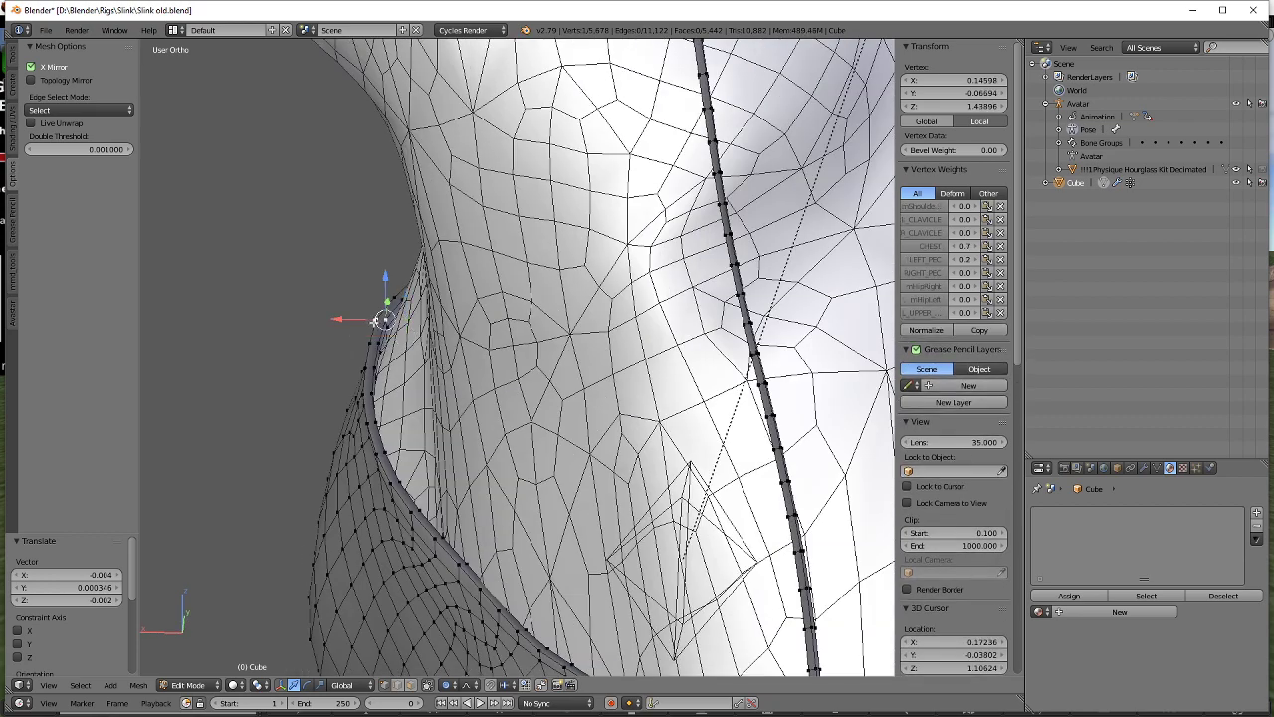
key("g")
scroll(405, 332, "up", 3)
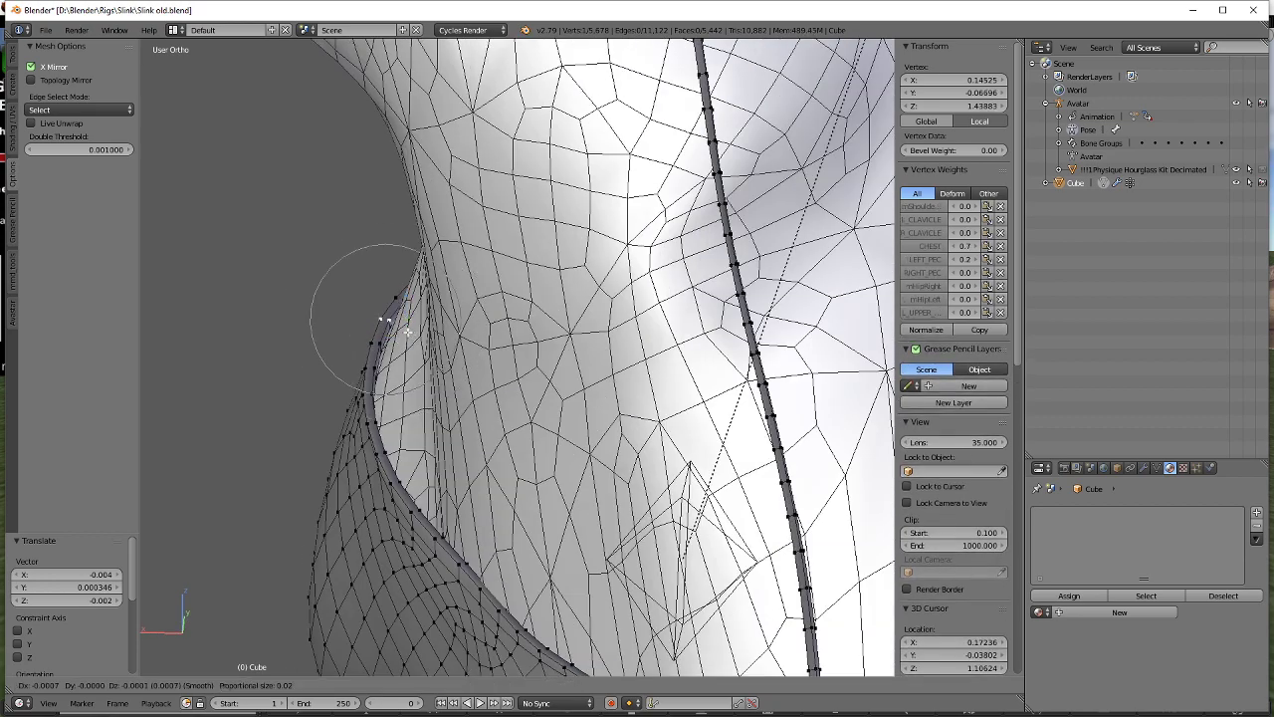
left_click(404, 330)
Raise a vertex near the top of the left bust's armhole edge about 0.002 along Z with proportional size 0.02.
middle_click_drag(404, 329, 436, 211)
right_click(413, 248)
right_click(417, 239)
right_click(447, 205)
key("g")
key("z")
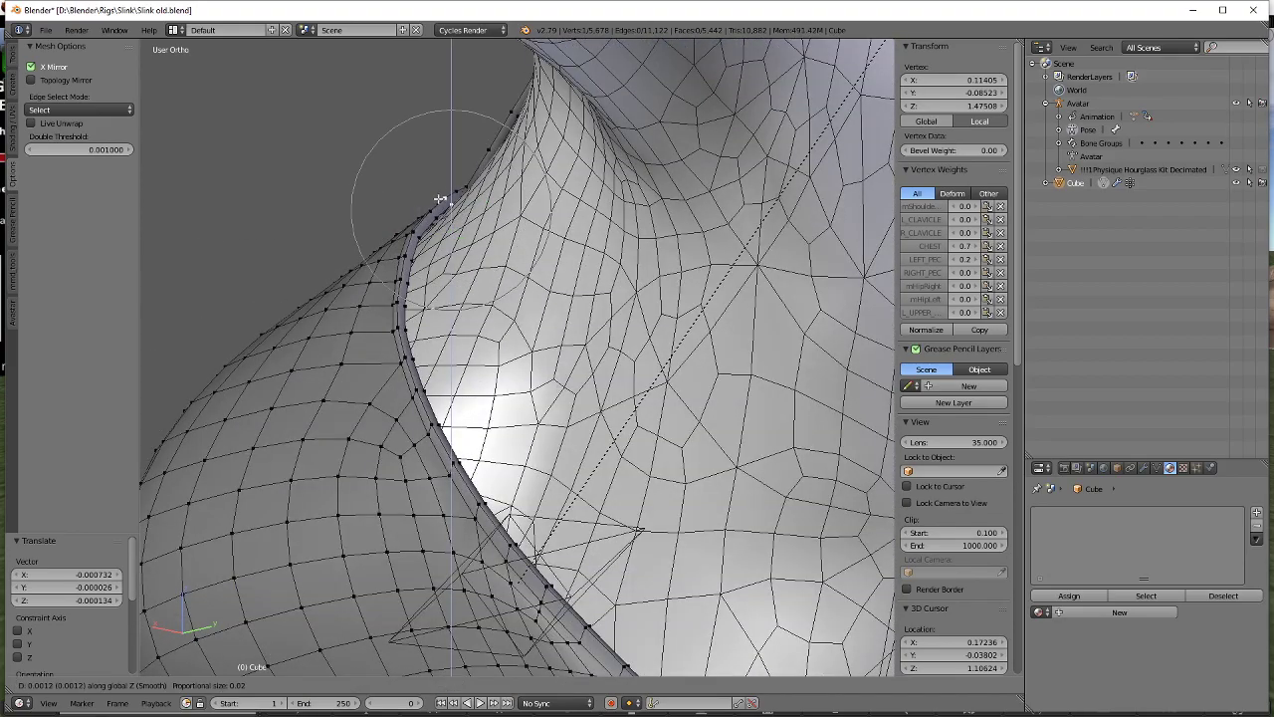
left_click(435, 197)
Return the dress to Object Mode and view its overall shape on the body.
scroll(435, 197, "down", 4)
middle_click_drag(402, 230, 597, 328)
scroll(614, 497, "down", 4)
middle_click_drag(613, 496, 651, 312)
key("Tab")
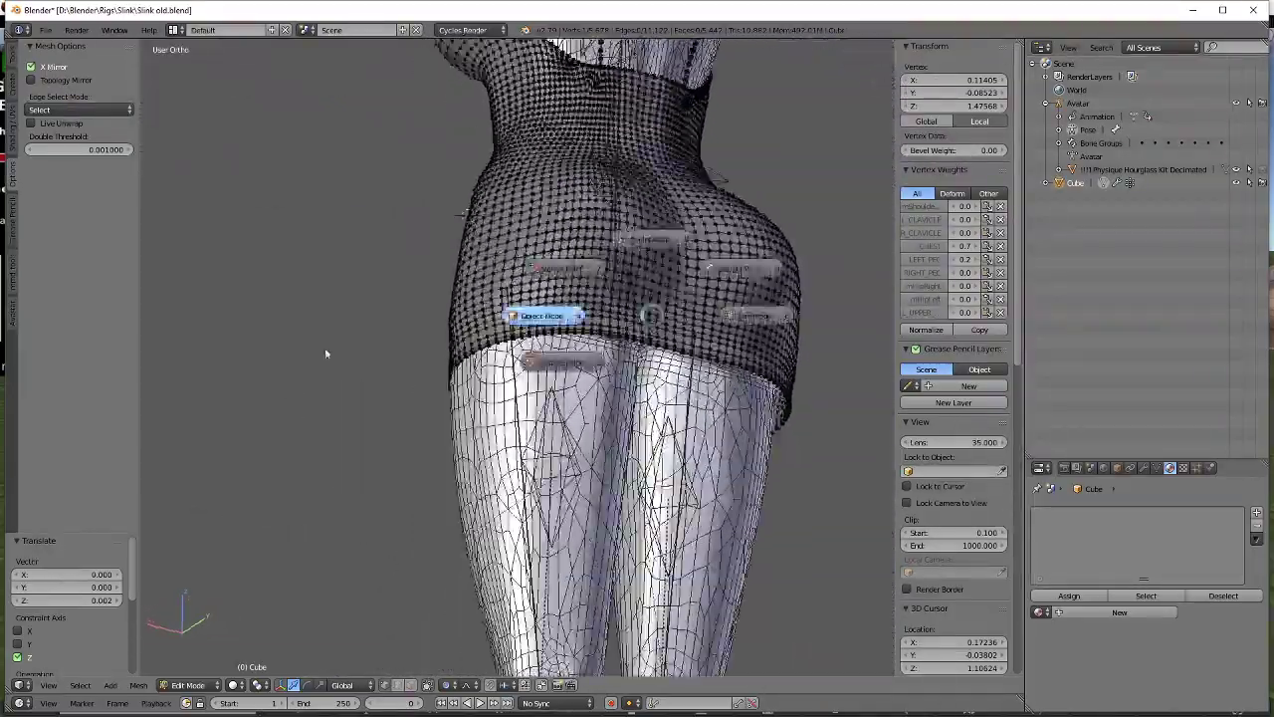
scroll(498, 283, "down", 2)
middle_click_drag(527, 259, 610, 321, "shift")
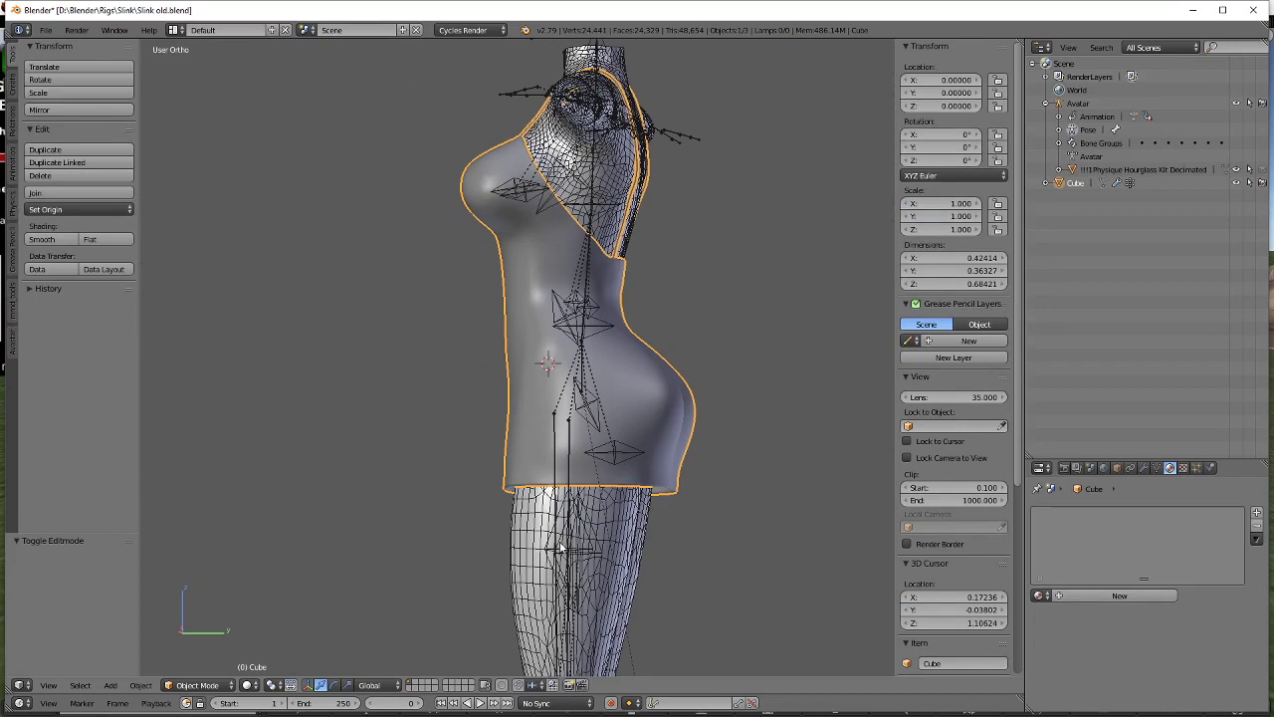
Remove all existing vertex groups from the dress mesh.
left_click(1156, 468)
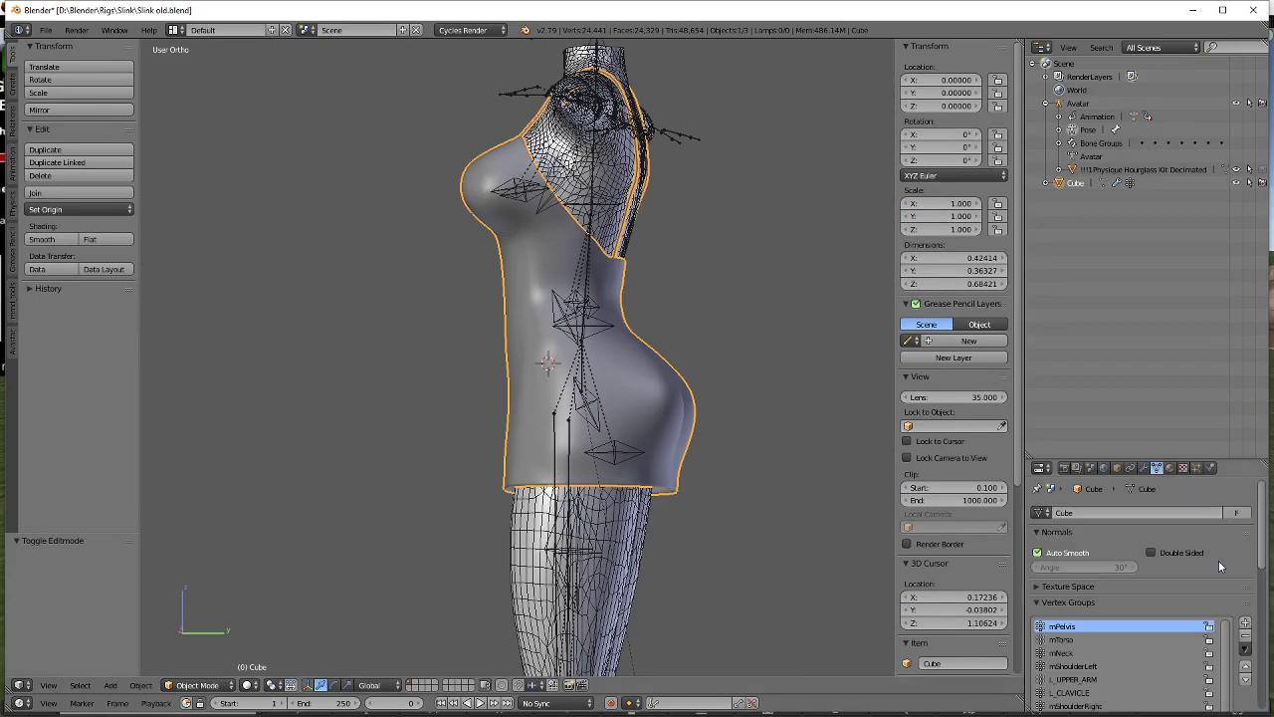
left_click(1245, 637)
left_click(1247, 637)
left_click(1247, 637)
left_click(1247, 637)
left_click(1247, 637)
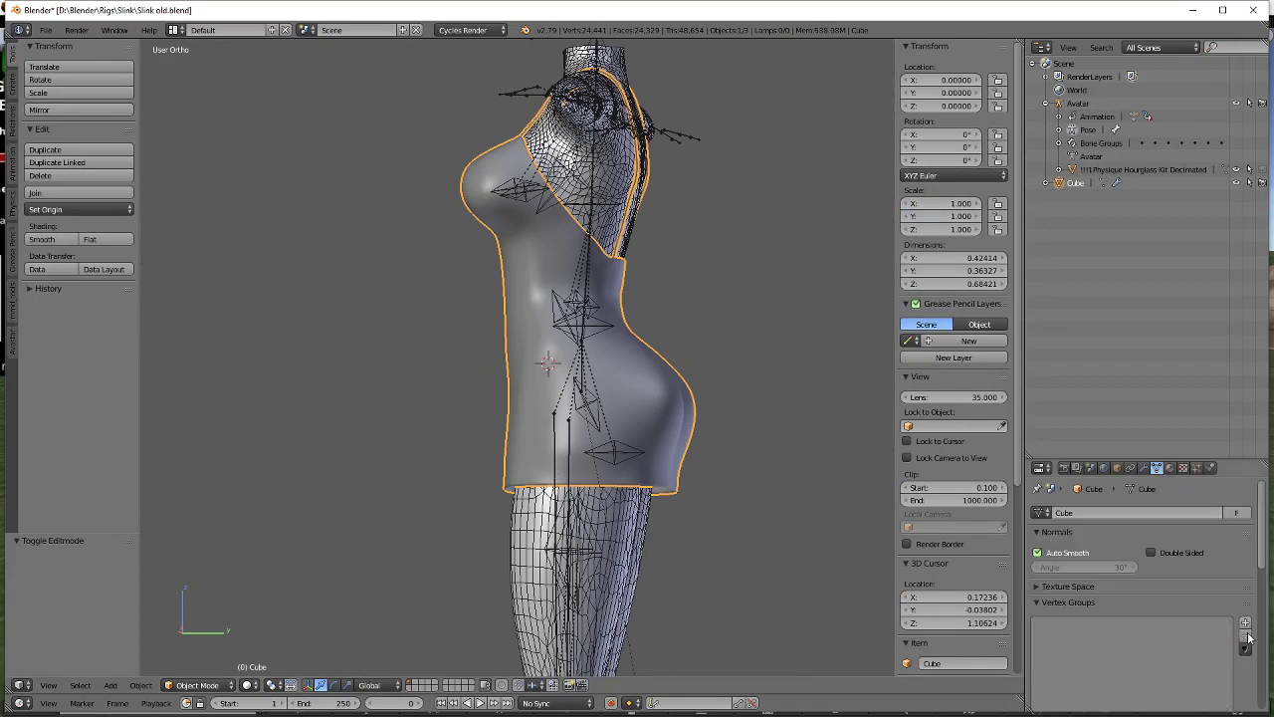
Select the body together with the dress as active object and switch the dress to Weight Paint mode.
right_click(509, 546, "shift")
right_click(501, 451, "shift")
key("Tab")
left_click(416, 429)
Transfer the body's weights to the dress with the source layers selection set to By Name, and return to Object Mode.
left_click(10, 78)
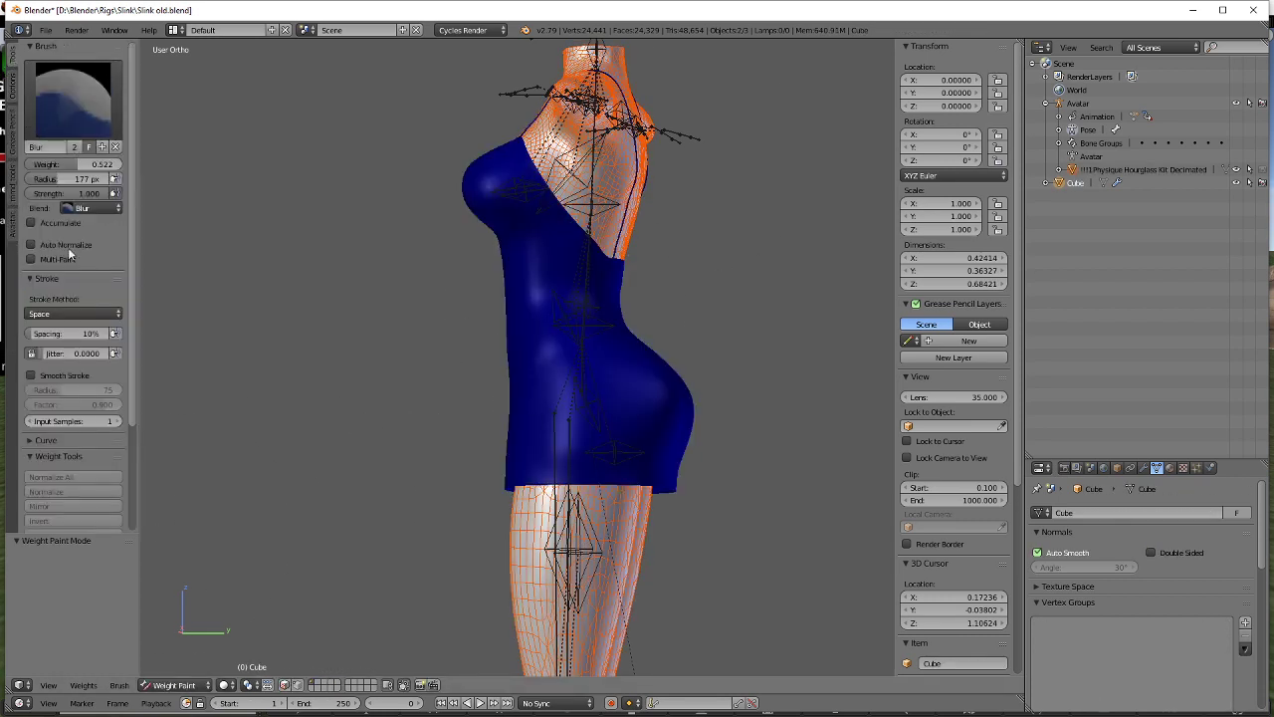
scroll(68, 247, "down", 6)
left_click(56, 509)
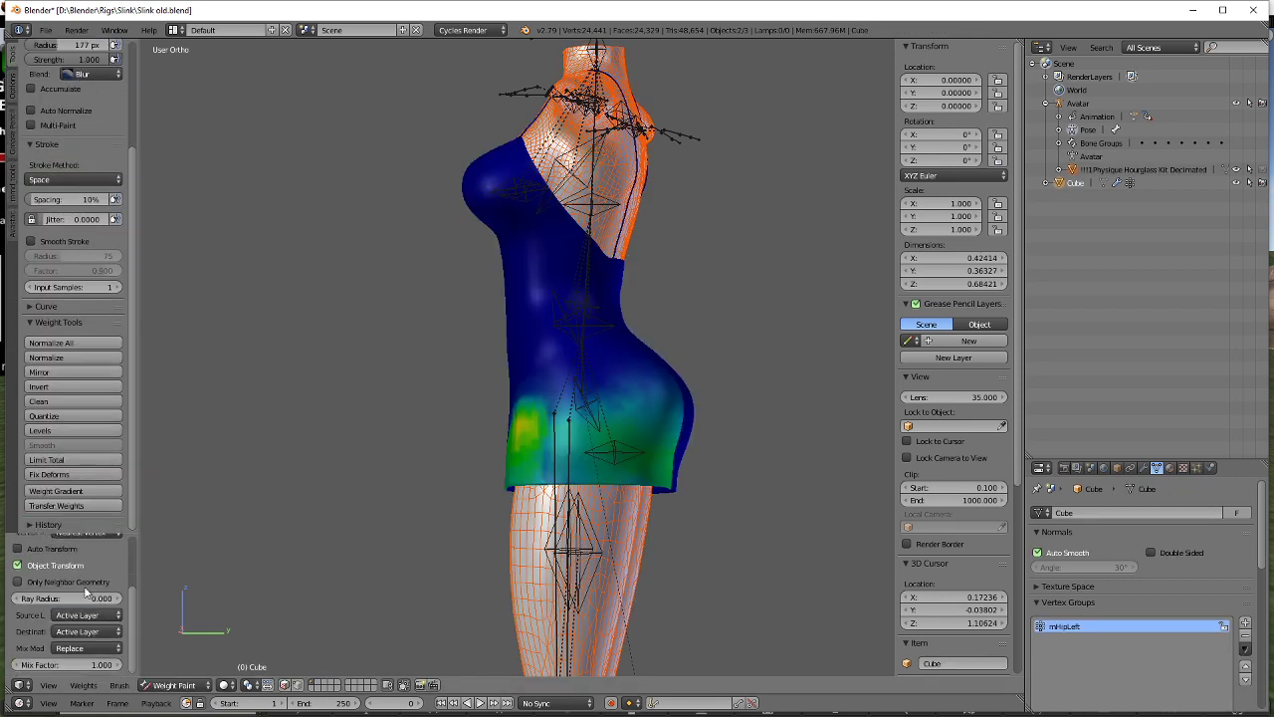
left_click(88, 615)
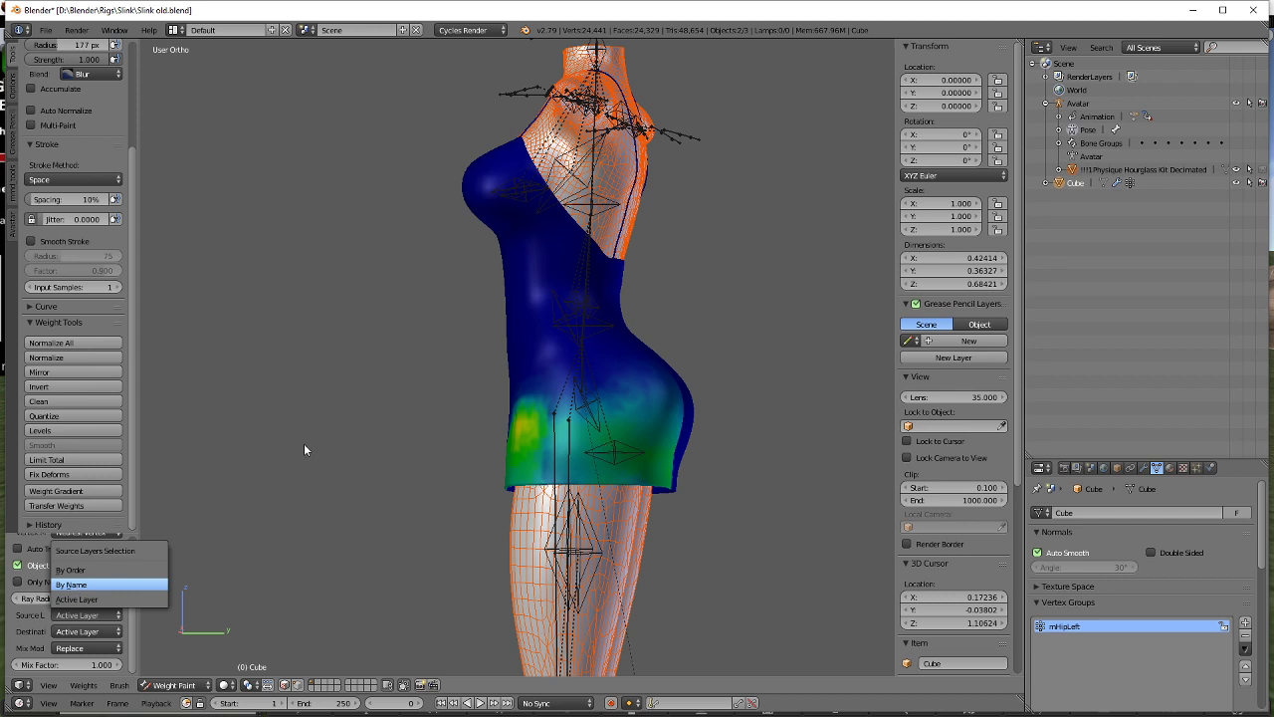
key("Return")
key("ctrl+Tab")
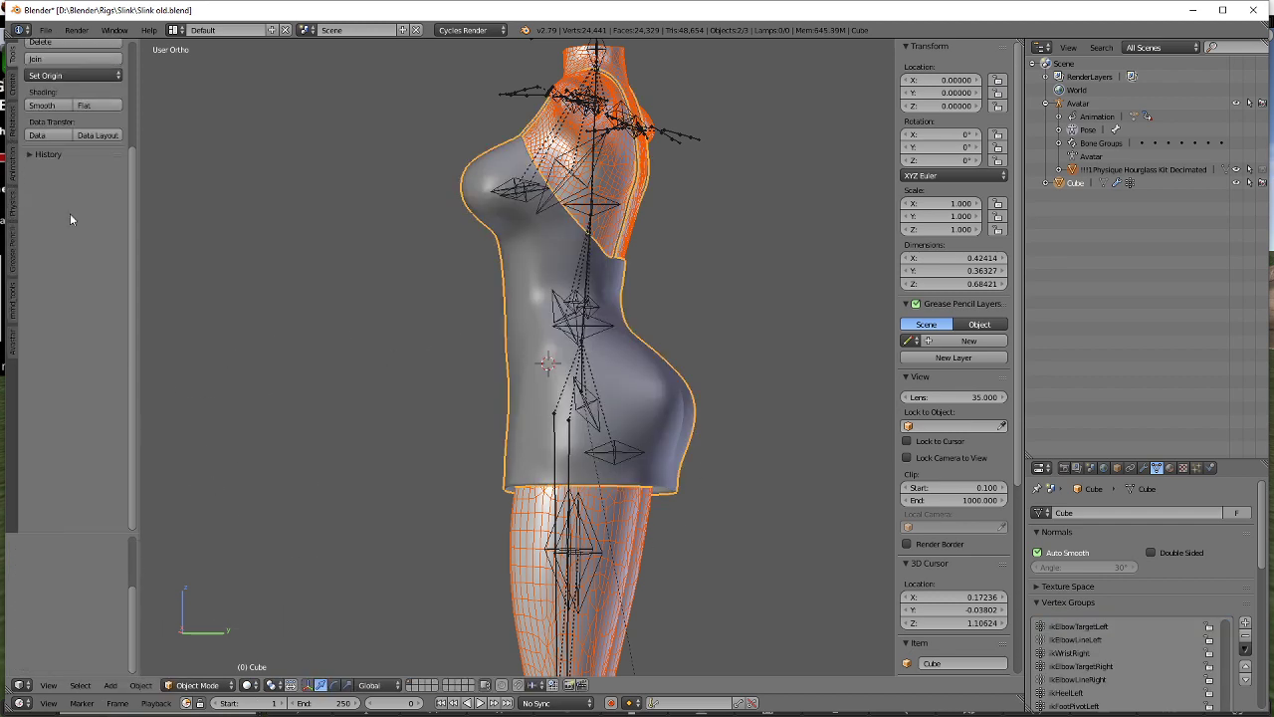
Open the Avastar Tool Box and clean the unused vertex groups from the dress.
left_click(14, 353)
left_click(71, 50)
left_click(77, 66)
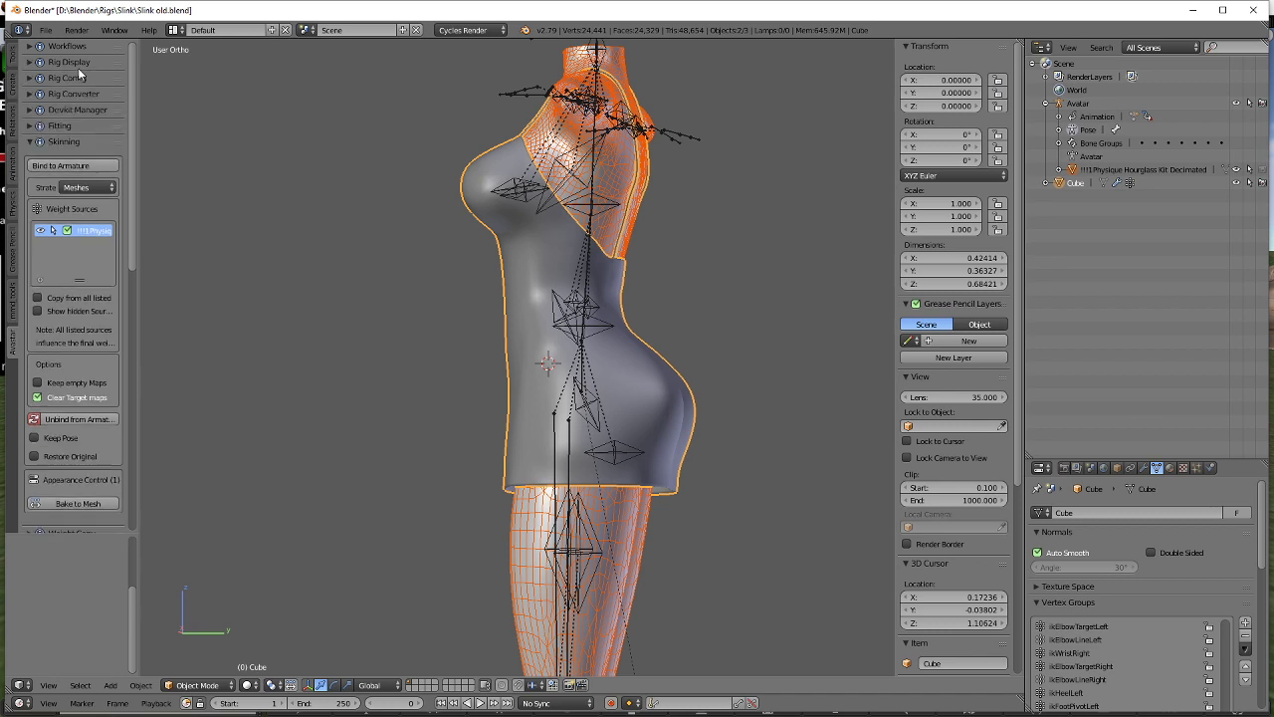
left_click(84, 142)
left_click(66, 344)
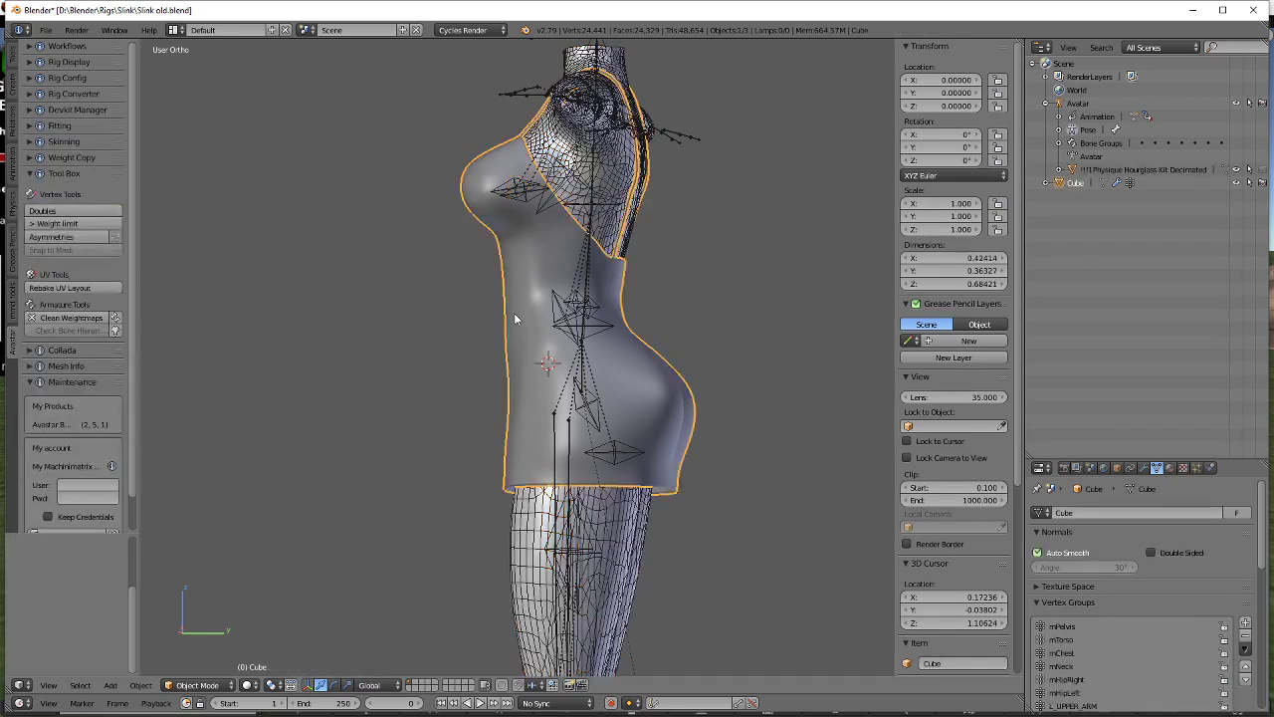
Enlarge the properties area and assign Avatar as the object of the dress's Armature modifier.
left_click(1117, 465)
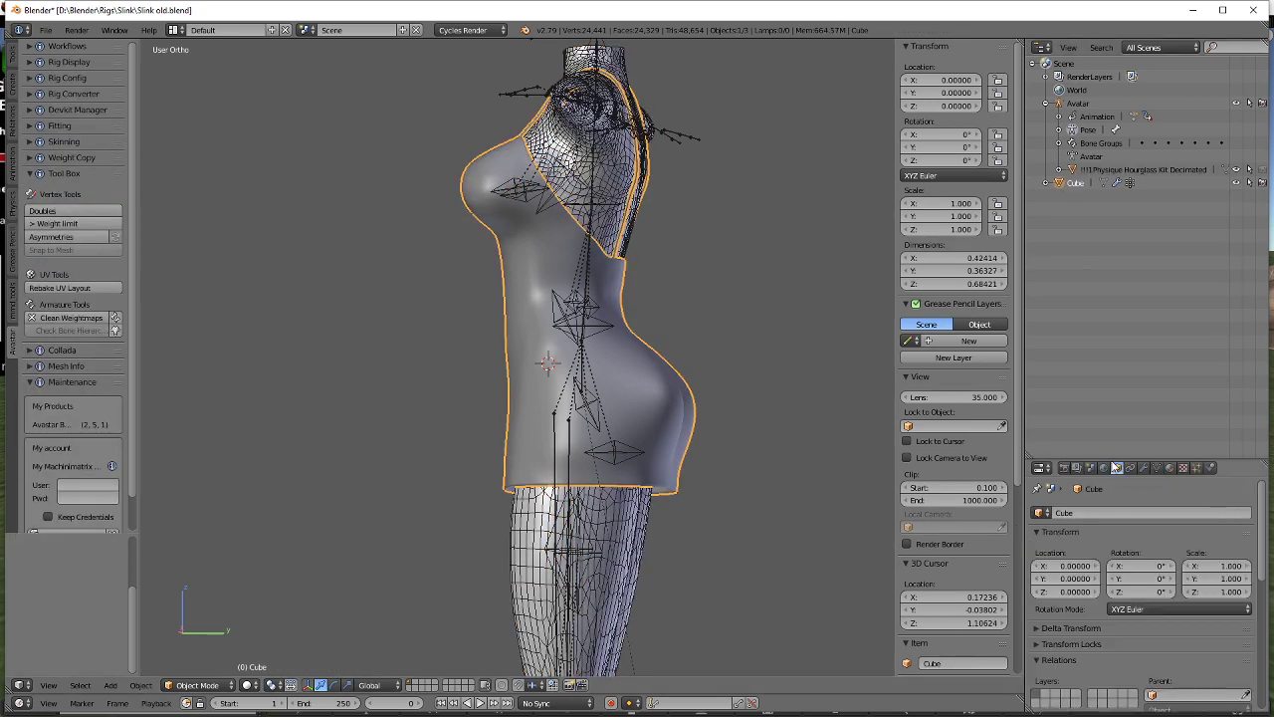
left_click_drag(1116, 456, 1116, 147)
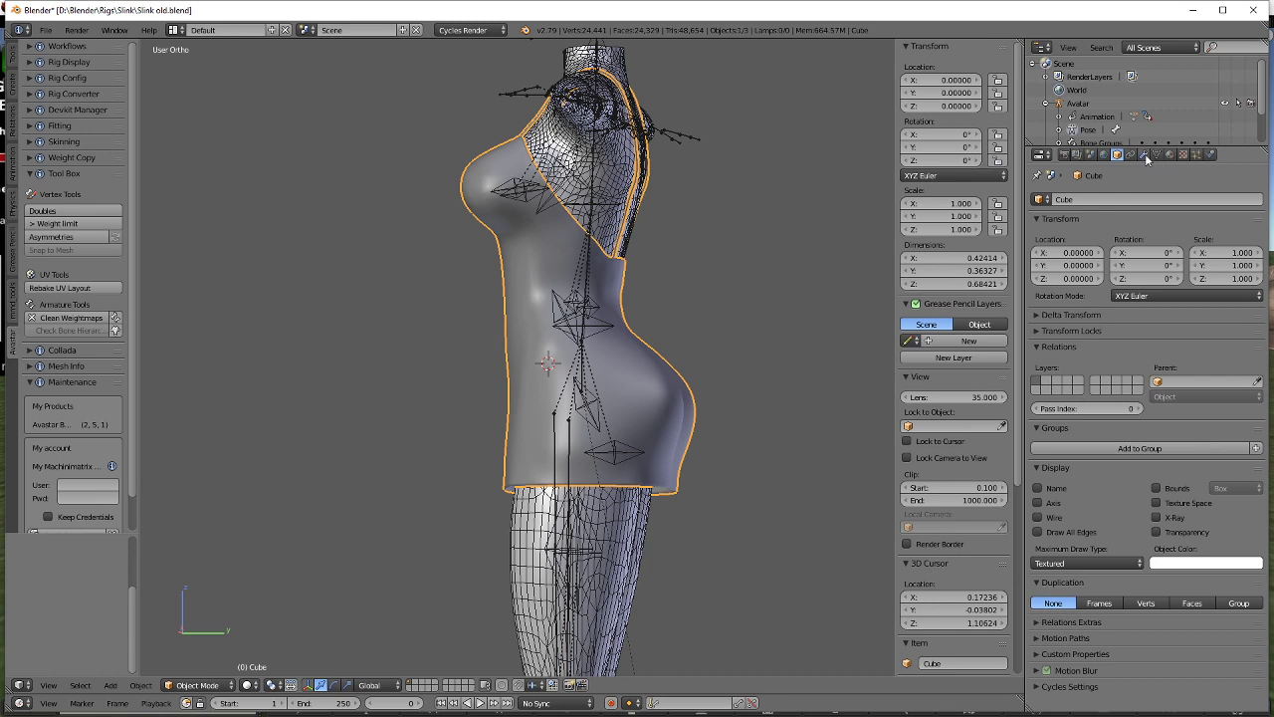
left_click(1156, 155)
left_click(1142, 155)
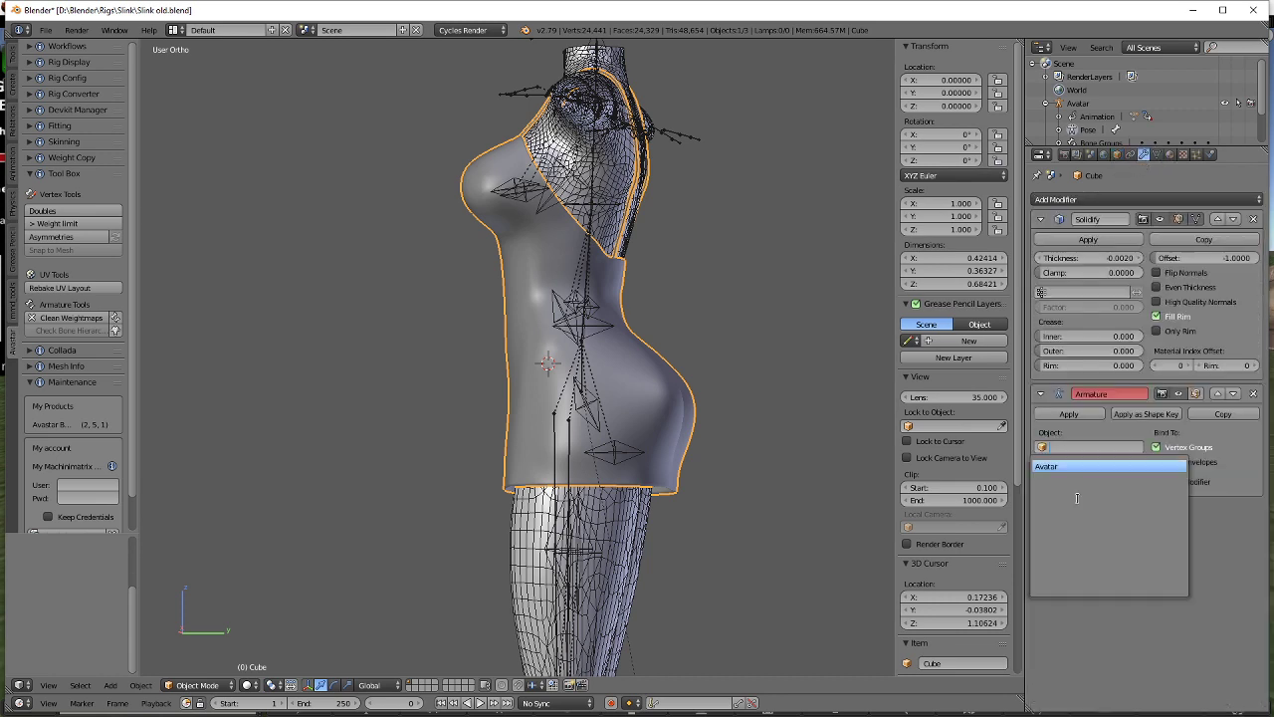
Put the dress in Weight Paint mode with the PELVIS group active, enable vertex masking and select all vertices.
left_click(1156, 155)
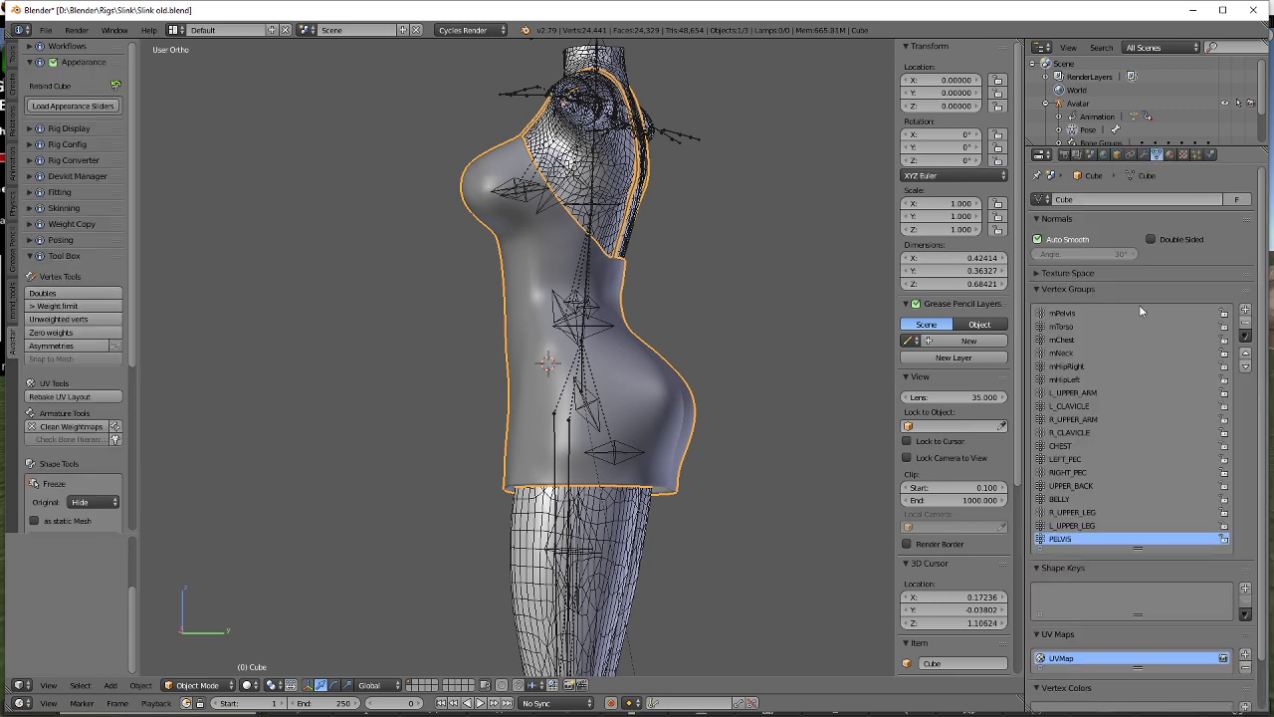
scroll(1148, 461, "down", 2)
scroll(1148, 461, "up", 2)
key("ctrl+Tab")
middle_click_drag(642, 410, 707, 434)
scroll(707, 437, "up", 2)
key("v")
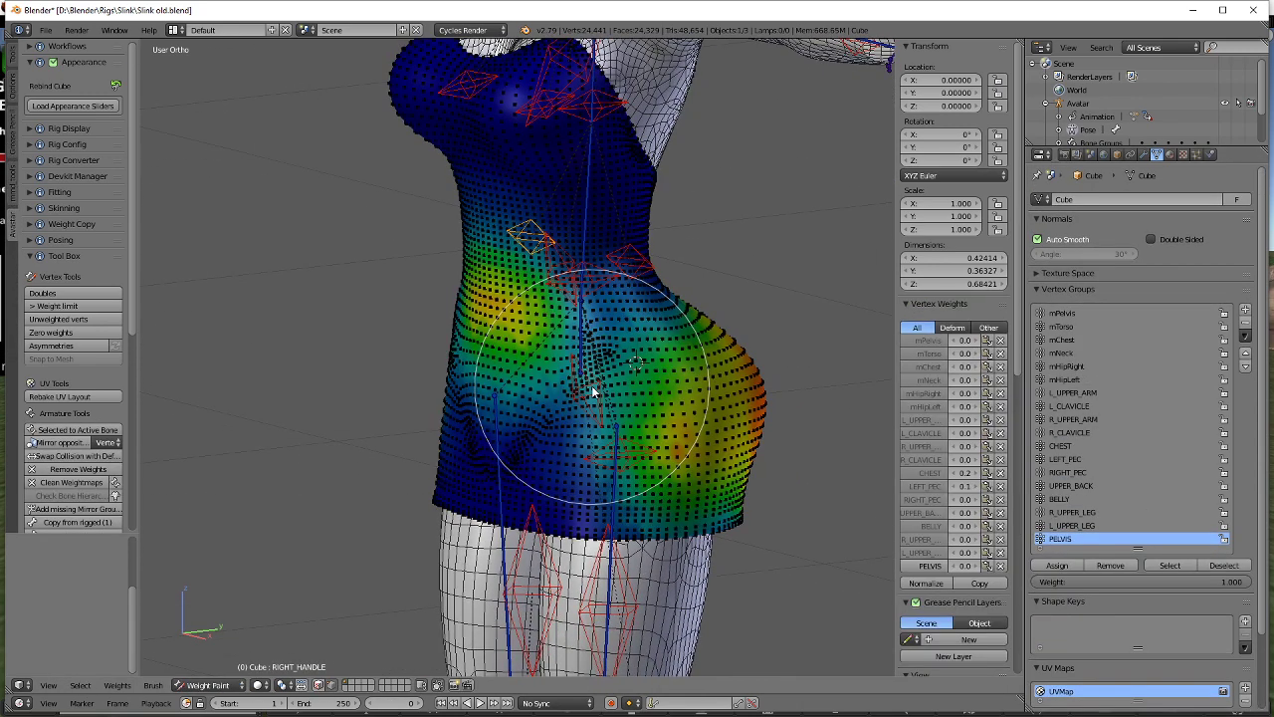
key("a")
Smooth the PELVIS group's weights across all selected dress vertices.
left_click(12, 90)
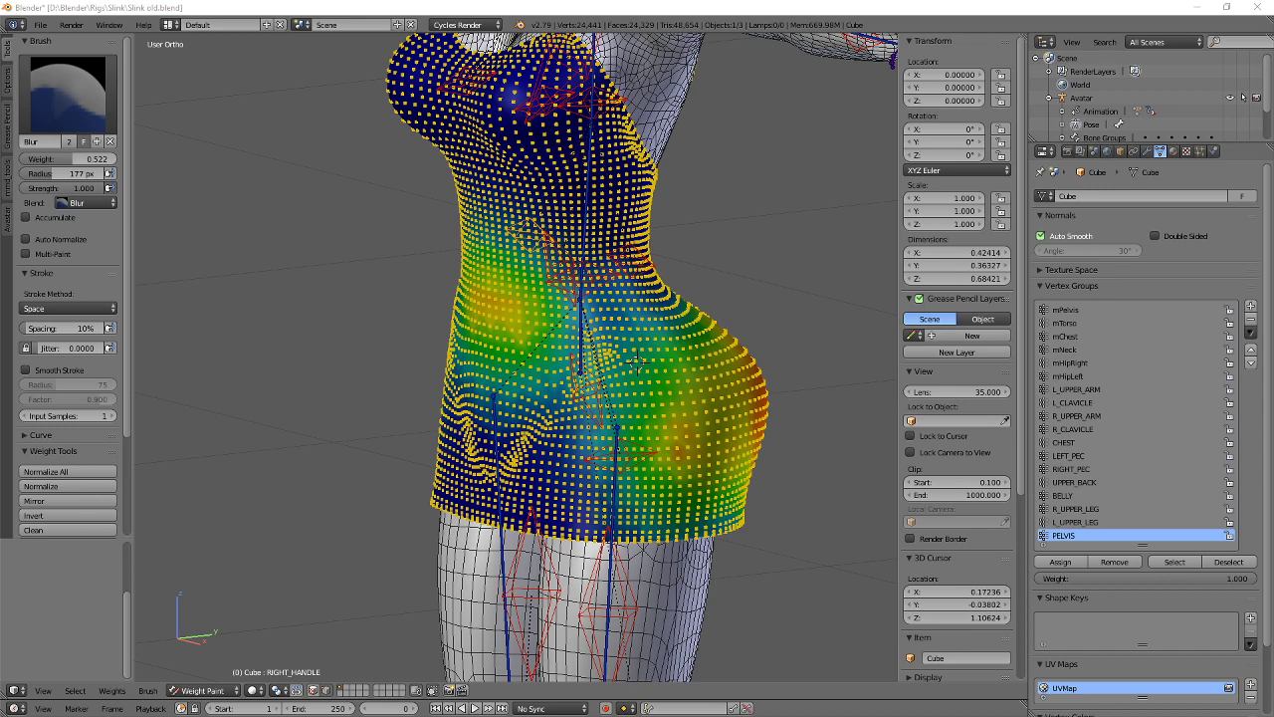
scroll(59, 399, "down", 3)
left_click(55, 468)
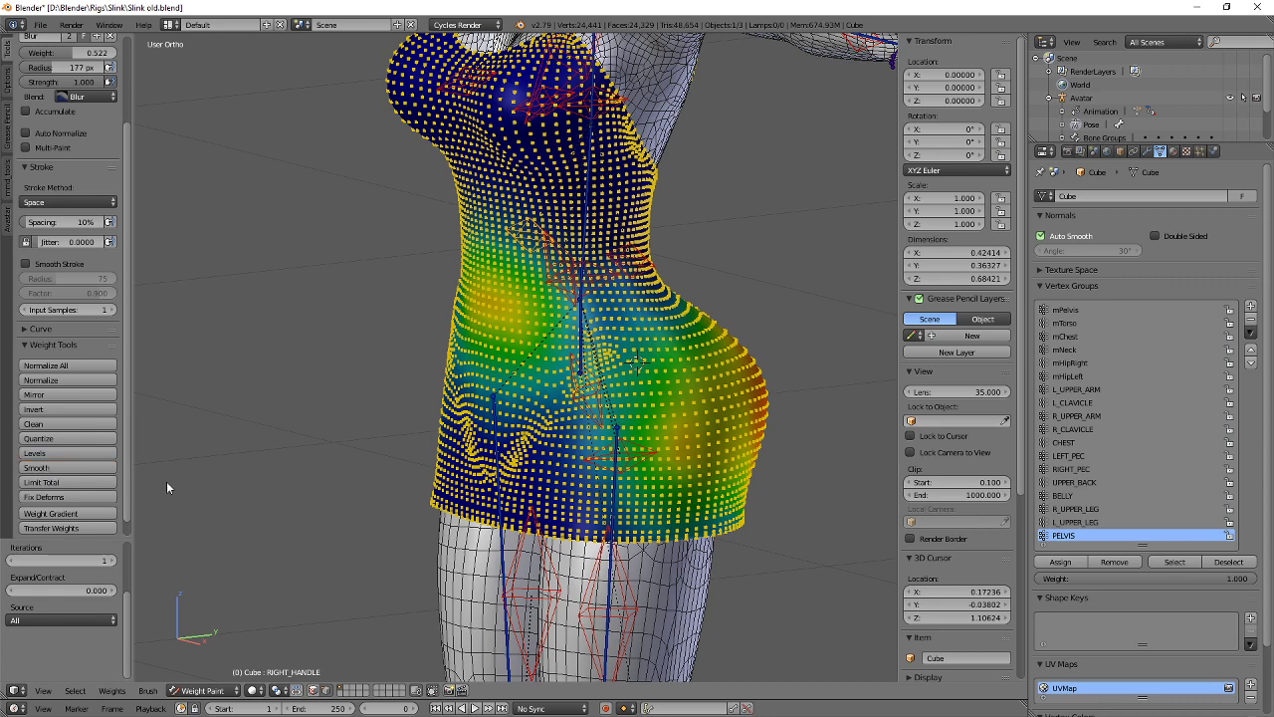
scroll(668, 469, "up", 3)
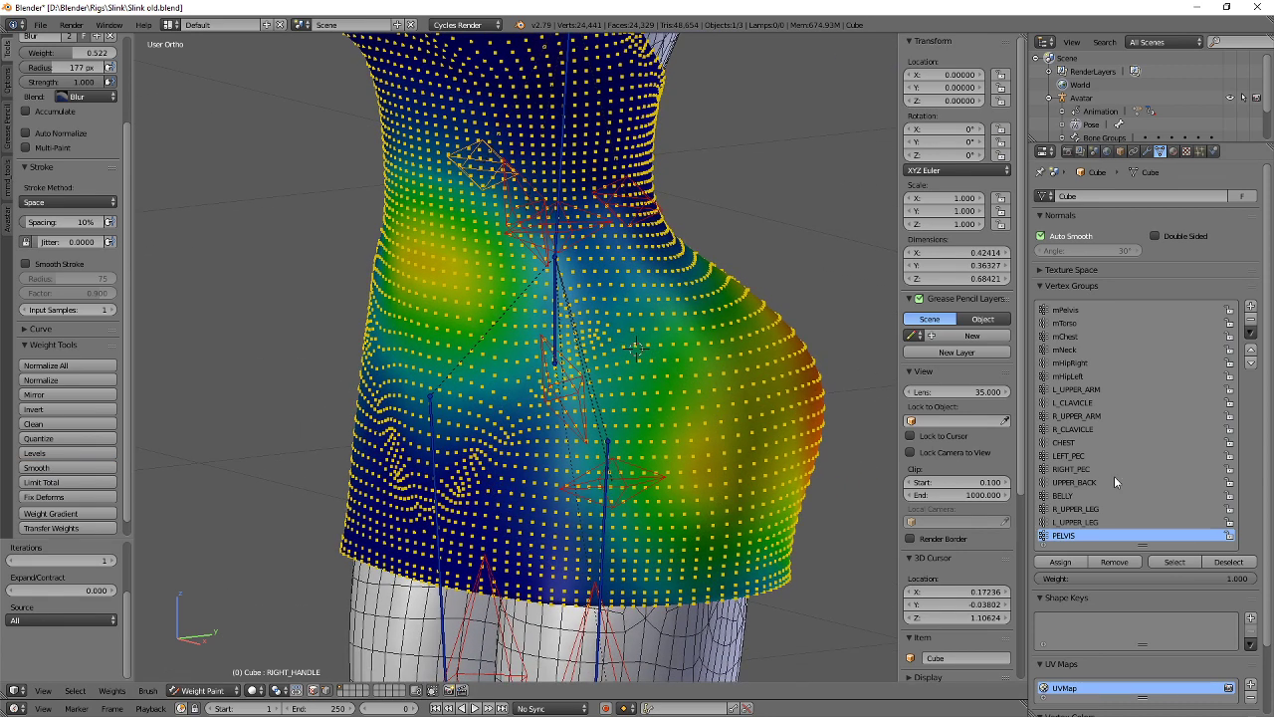
Smooth the L_UPPER_LEG weights and display the R_UPPER_LEG group from the front.
left_click(1070, 520)
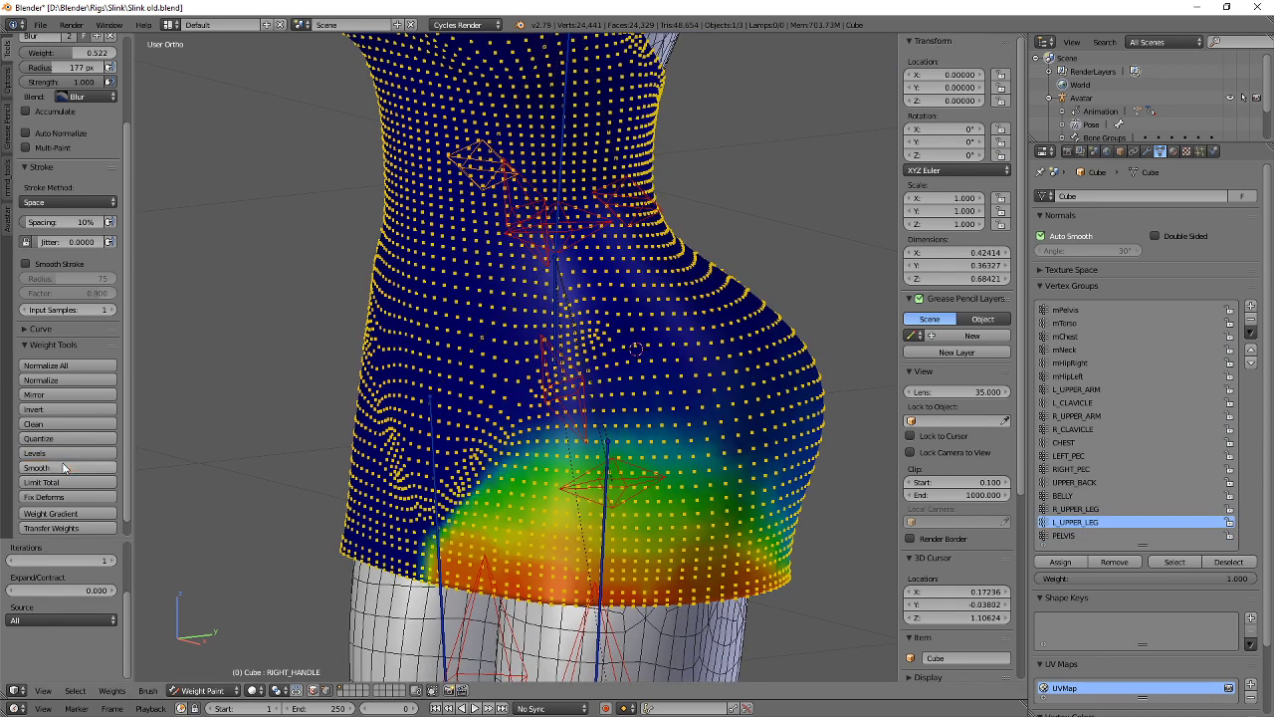
left_click(55, 466)
left_click(1145, 509)
middle_click_drag(605, 463, 660, 454)
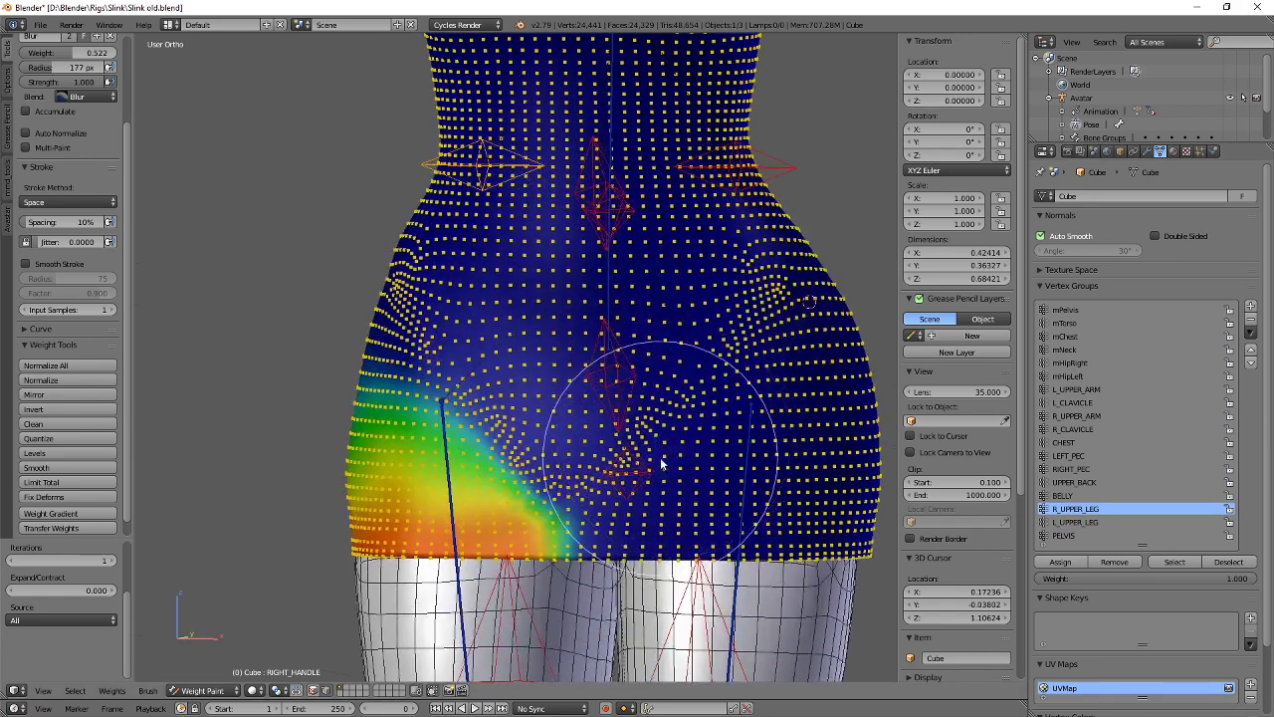
Smooth the BELLY group's weights on the selected dress vertices.
left_click(1063, 494)
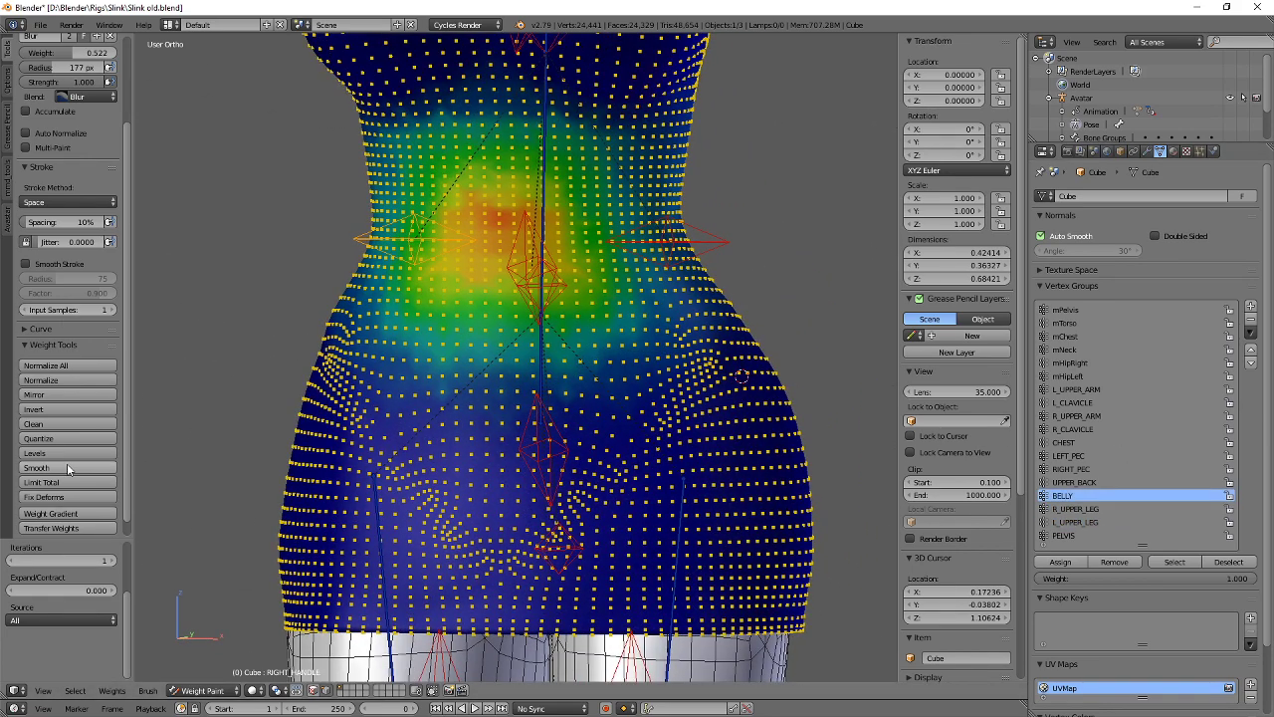
left_click(66, 464)
middle_click_drag(597, 398, 586, 454, "shift")
Make UPPER_BACK the active group and smooth its weights on the dress's back and straps.
scroll(1190, 428, "up", 1, "ctrl")
middle_click_drag(720, 458, 479, 481)
scroll(535, 449, "up", 3)
scroll(463, 402, "down", 4)
middle_click_drag(463, 383, 524, 460, "shift")
scroll(523, 463, "up", 5)
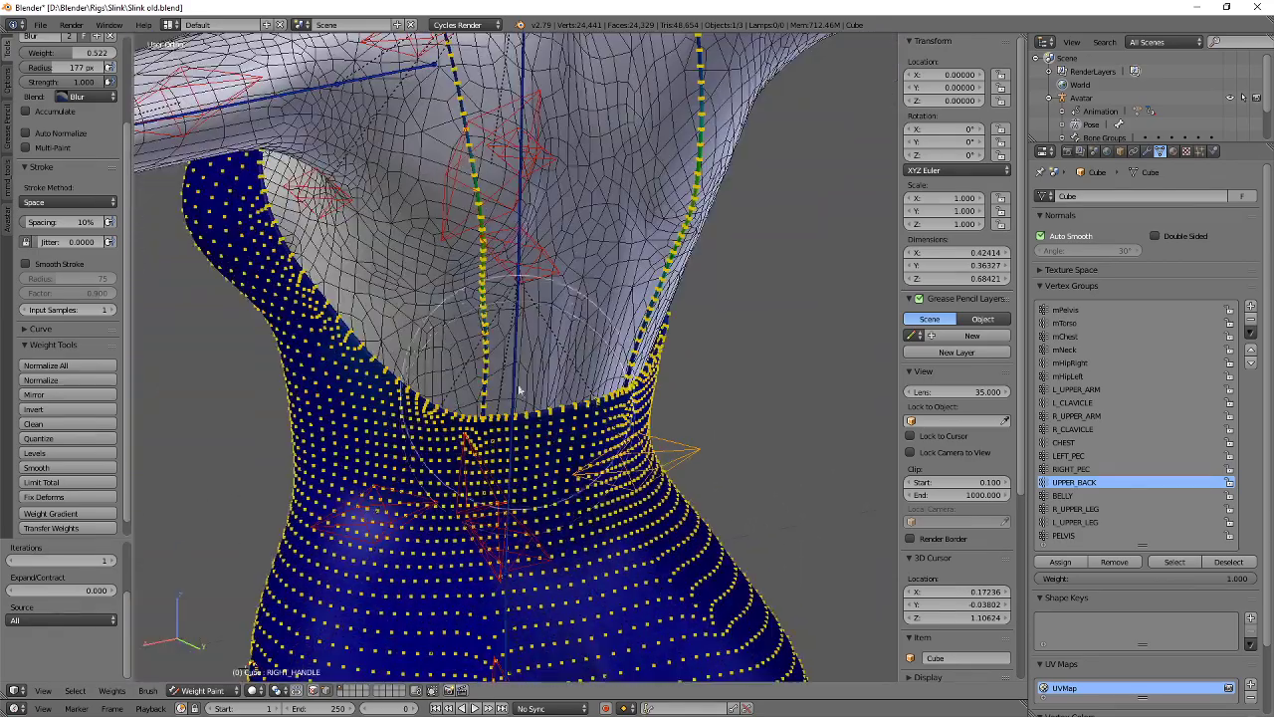
left_click(43, 471)
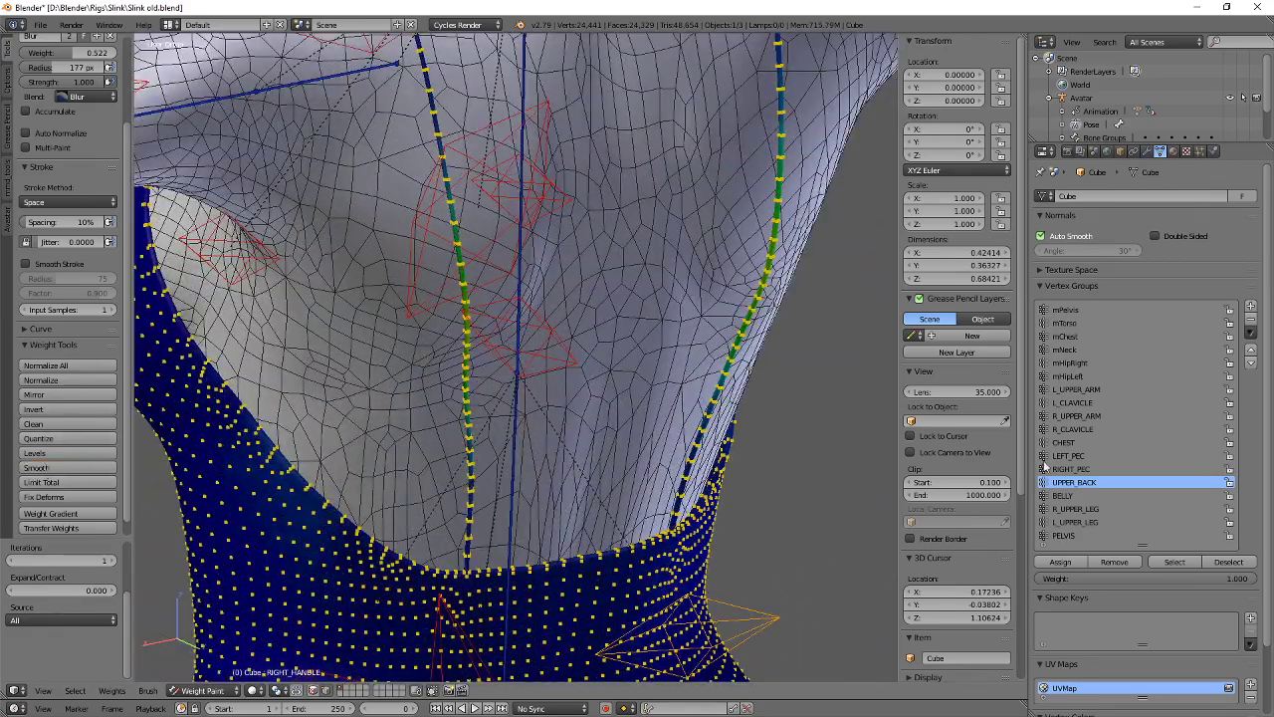
Smooth the RIGHT_PEC weights and blur them with the brush along the right bust's inner and lower edge.
left_click(1115, 470)
scroll(546, 342, "down", 4)
middle_click_drag(547, 342, 685, 318)
scroll(685, 317, "up", 4)
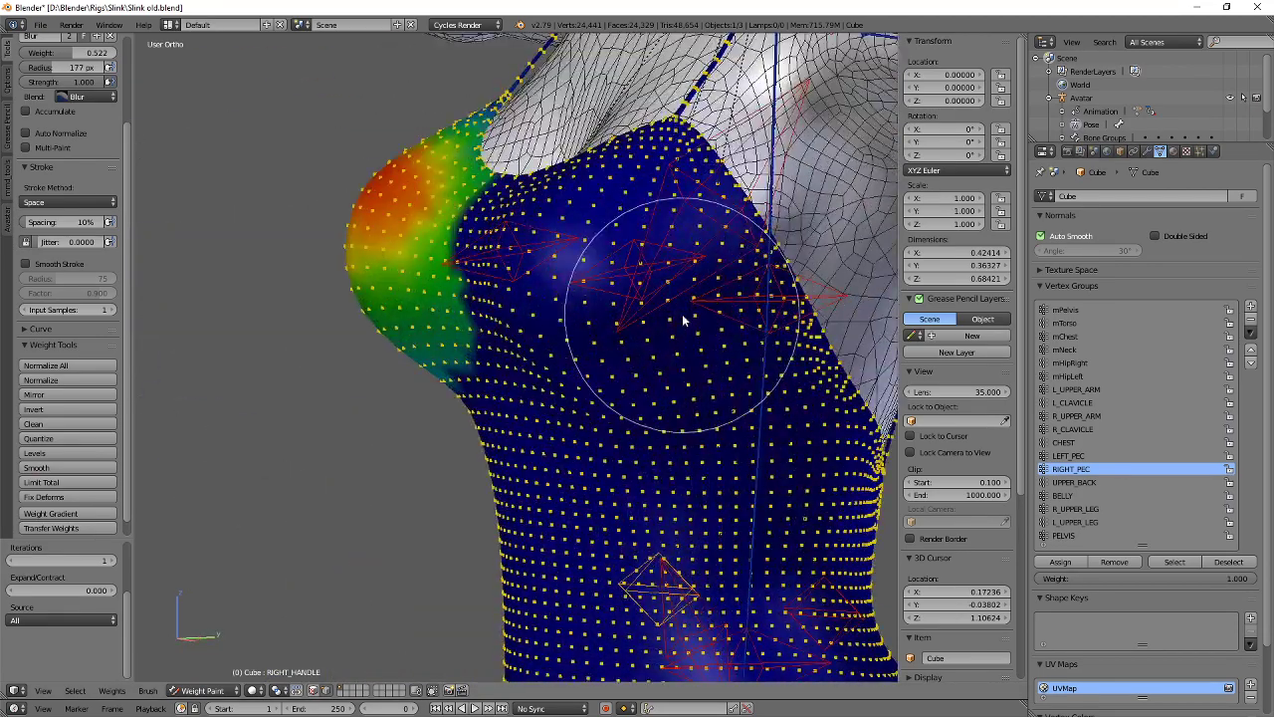
middle_click_drag(517, 261, 515, 322, "shift")
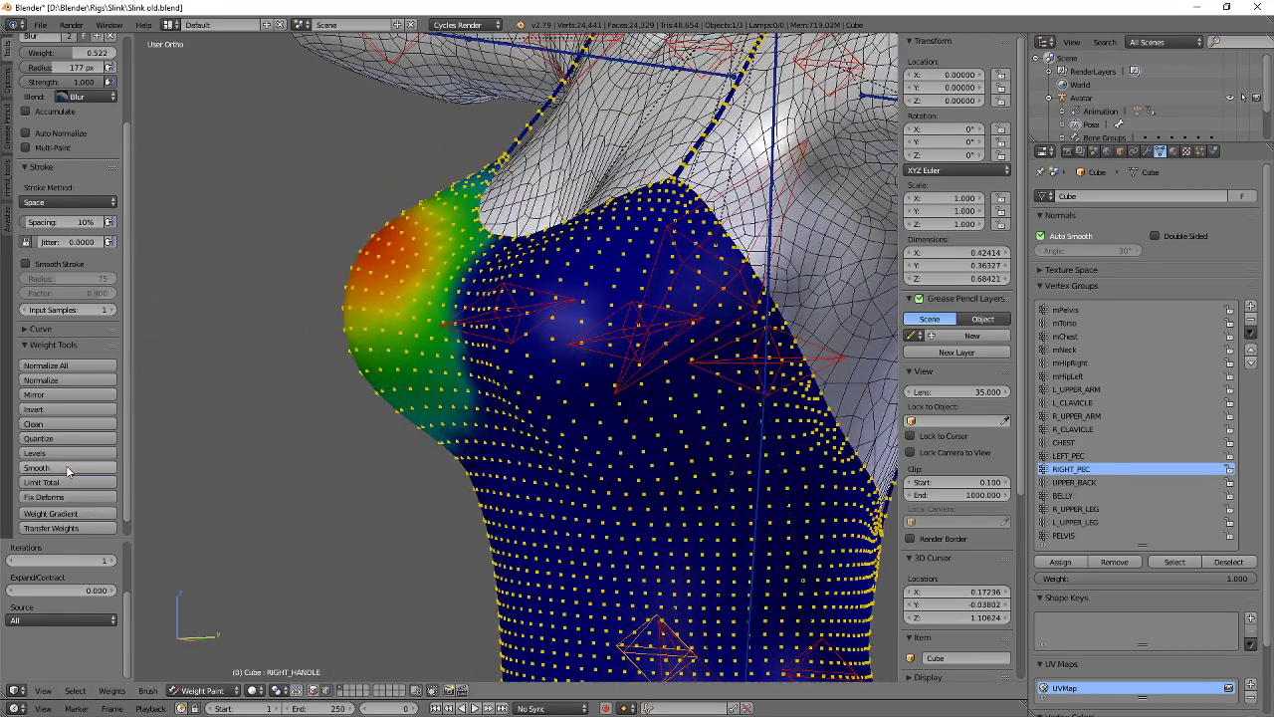
middle_click_drag(448, 497, 484, 355)
middle_click_drag(621, 334, 578, 379, "shift")
scroll(579, 380, "up", 2)
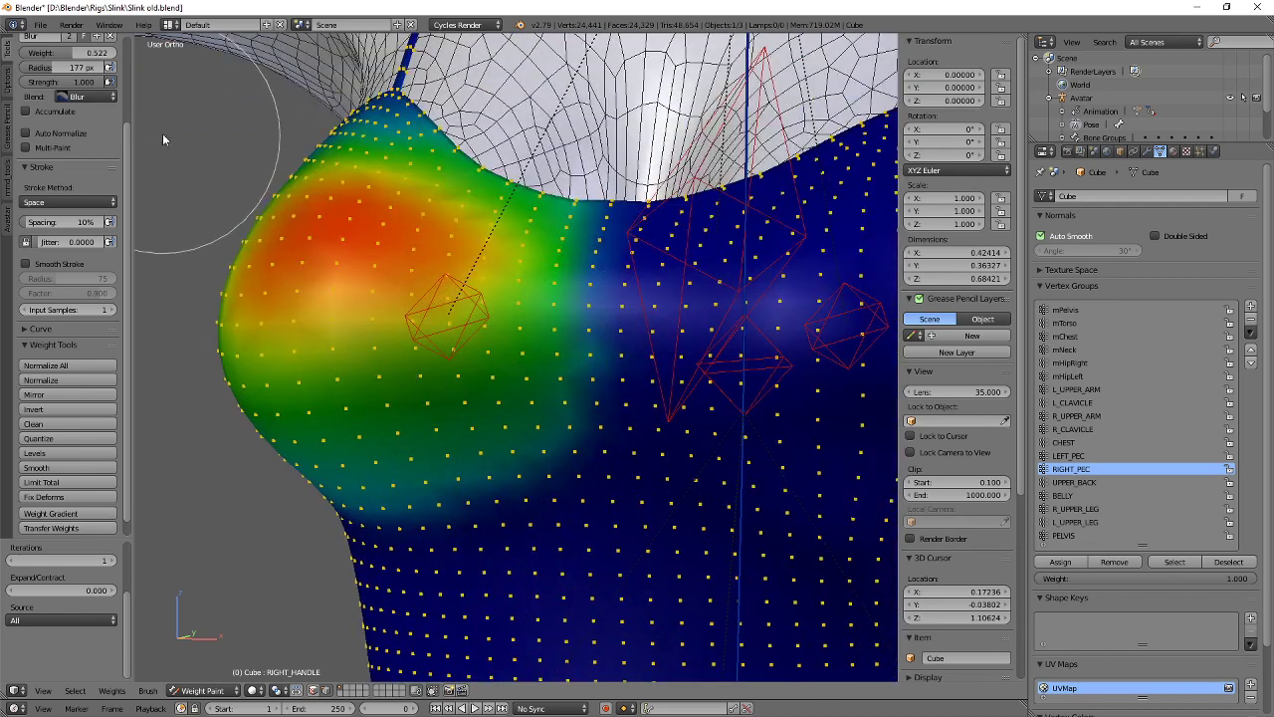
mouse_move(589, 402)
left_mouse_down()
mouse_move(599, 265)
mouse_move(566, 479)
mouse_move(437, 515)
left_mouse_up()
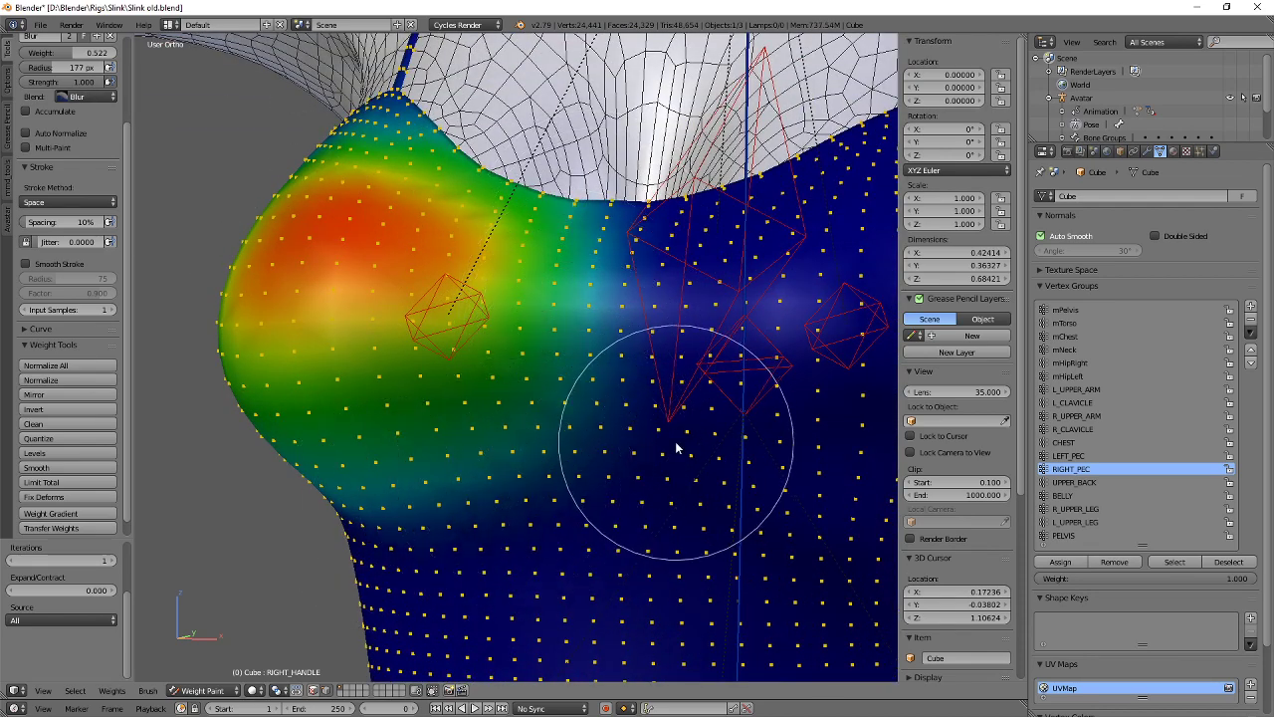
Make CHEST the active vertex group and smooth its weights.
scroll(1150, 481, "up", 1, "ctrl")
scroll(1151, 481, "up", 1, "ctrl")
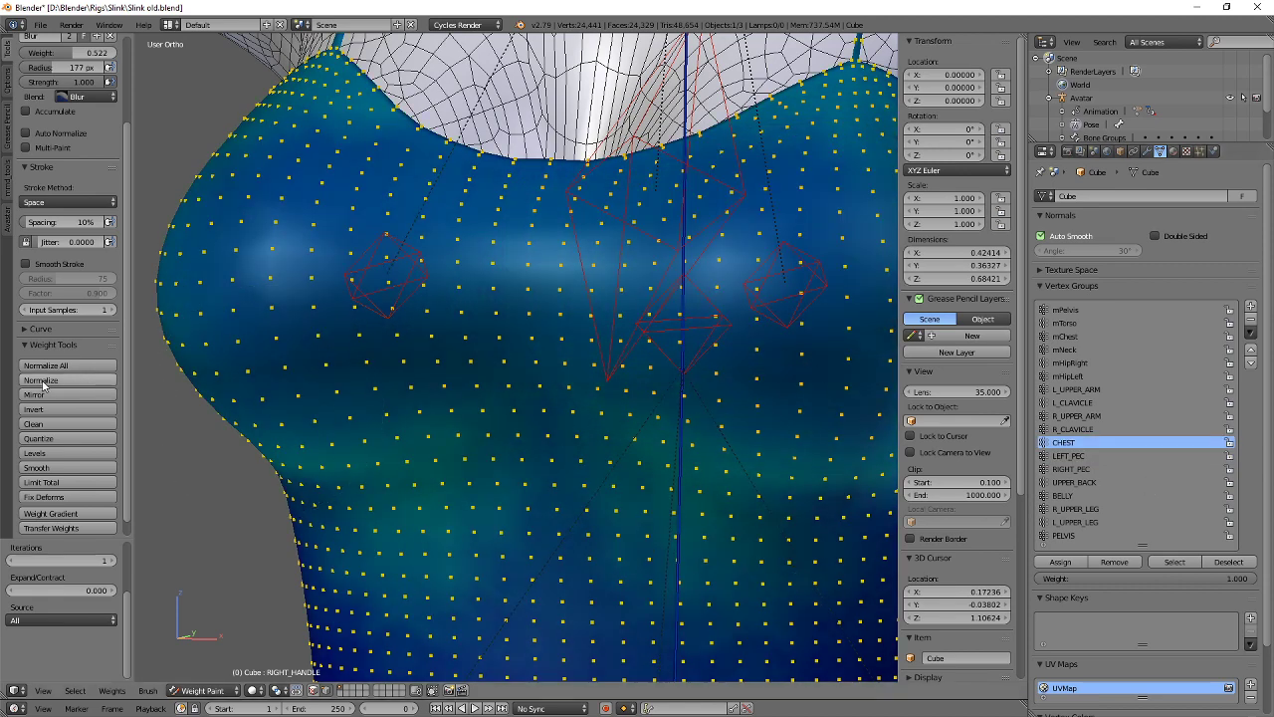
left_click(57, 468)
Smooth the weights of the R_CLAVICLE and R_UPPER_ARM vertex groups.
scroll(1144, 478, "up", 1, "ctrl")
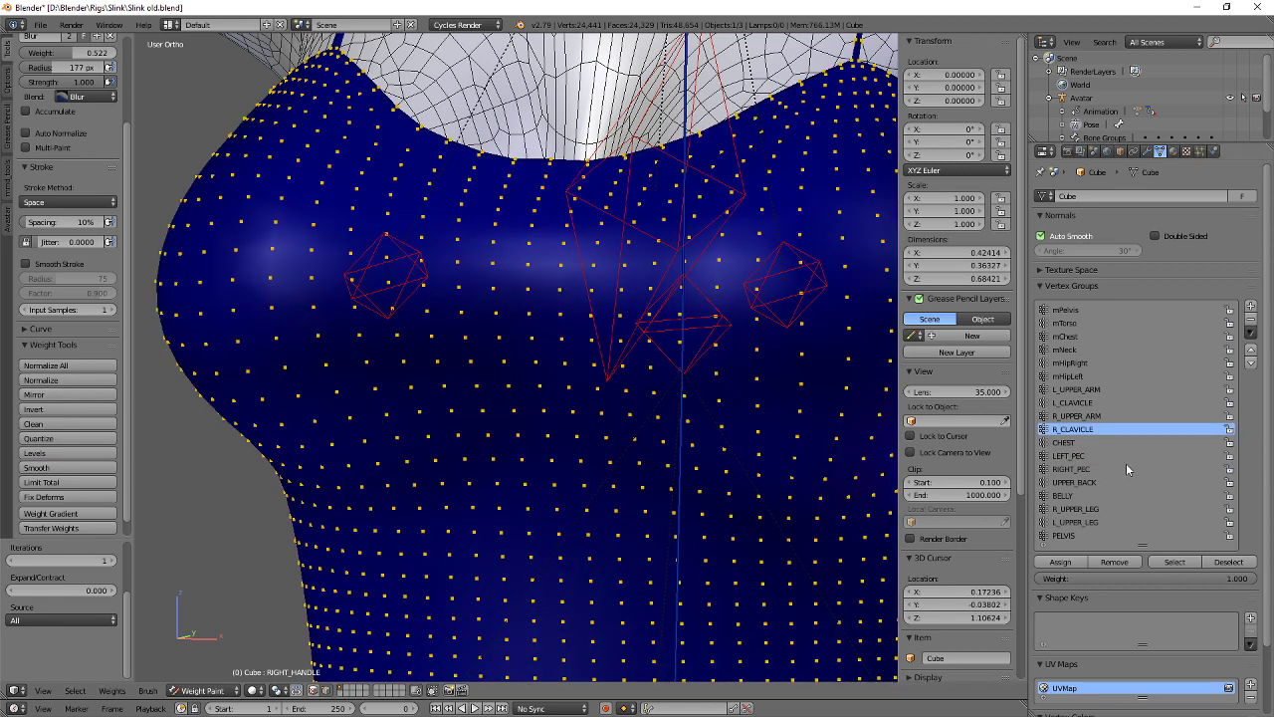
scroll(657, 328, "down", 2)
left_click(36, 469)
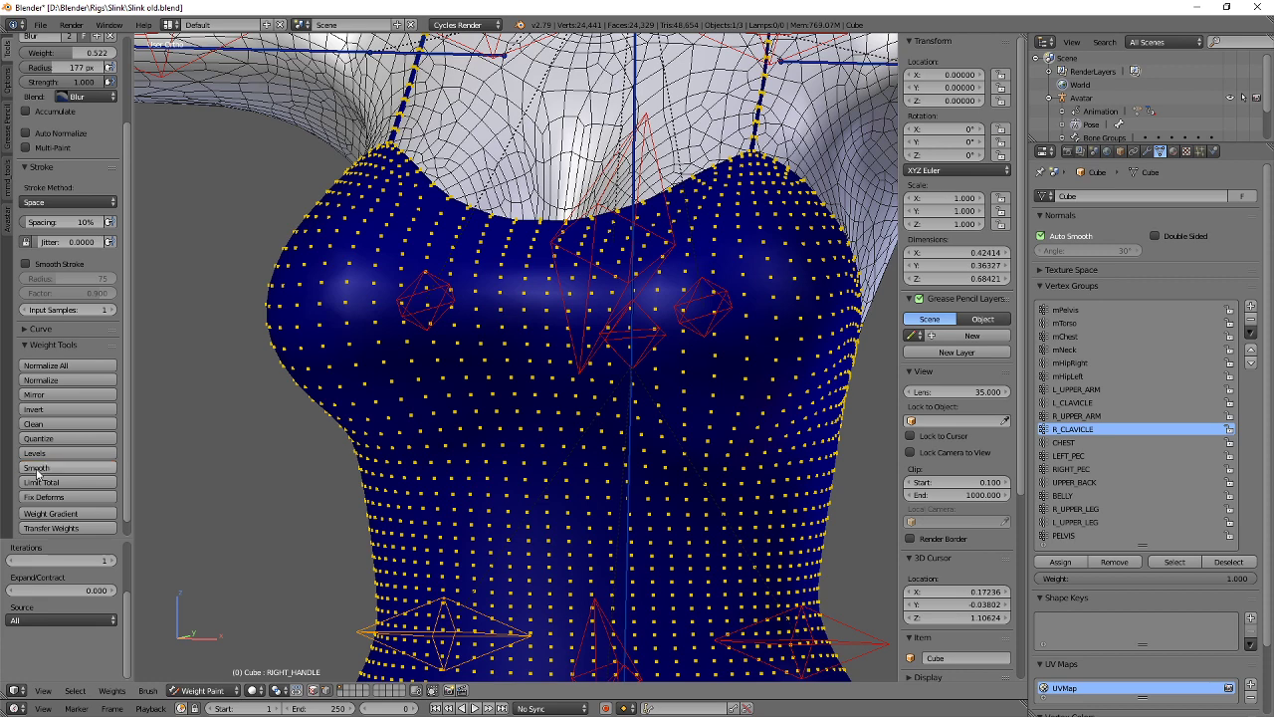
scroll(1104, 441, "up", 1, "ctrl")
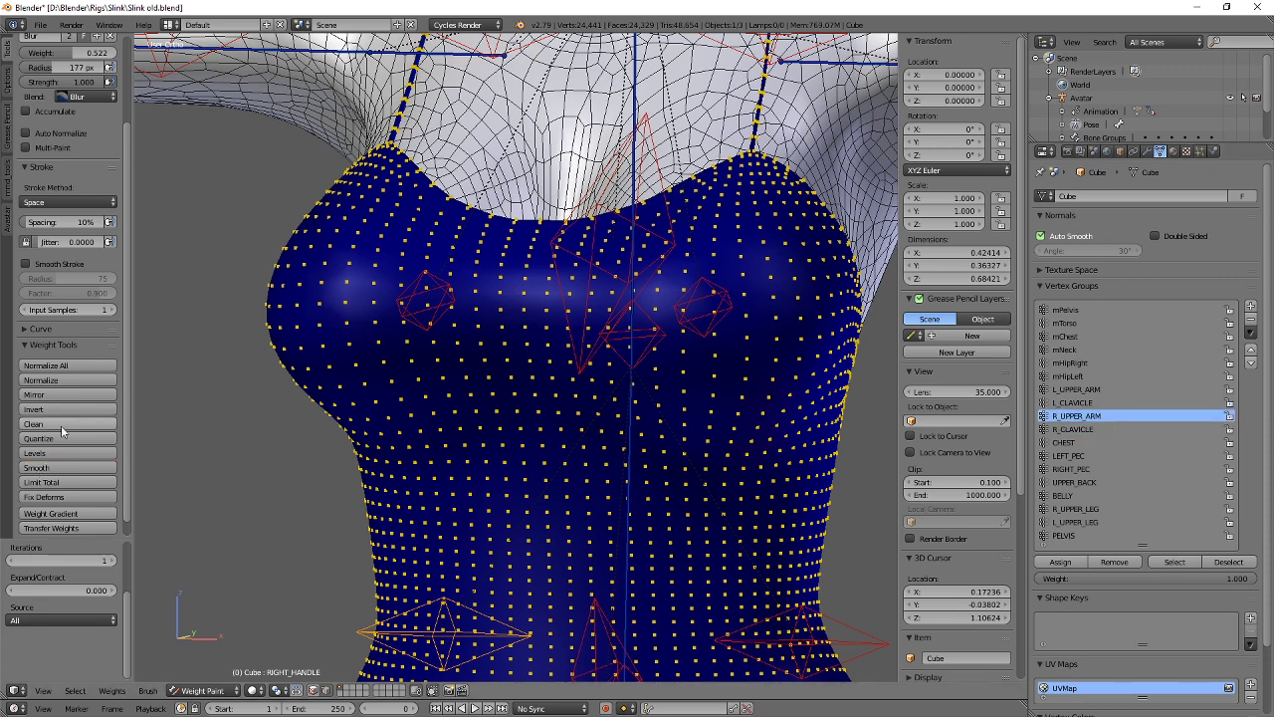
left_click(57, 468)
Make mHipLeft the active group and smooth its weights twice over the dress's hip area.
scroll(1105, 414, "up", 3, "ctrl")
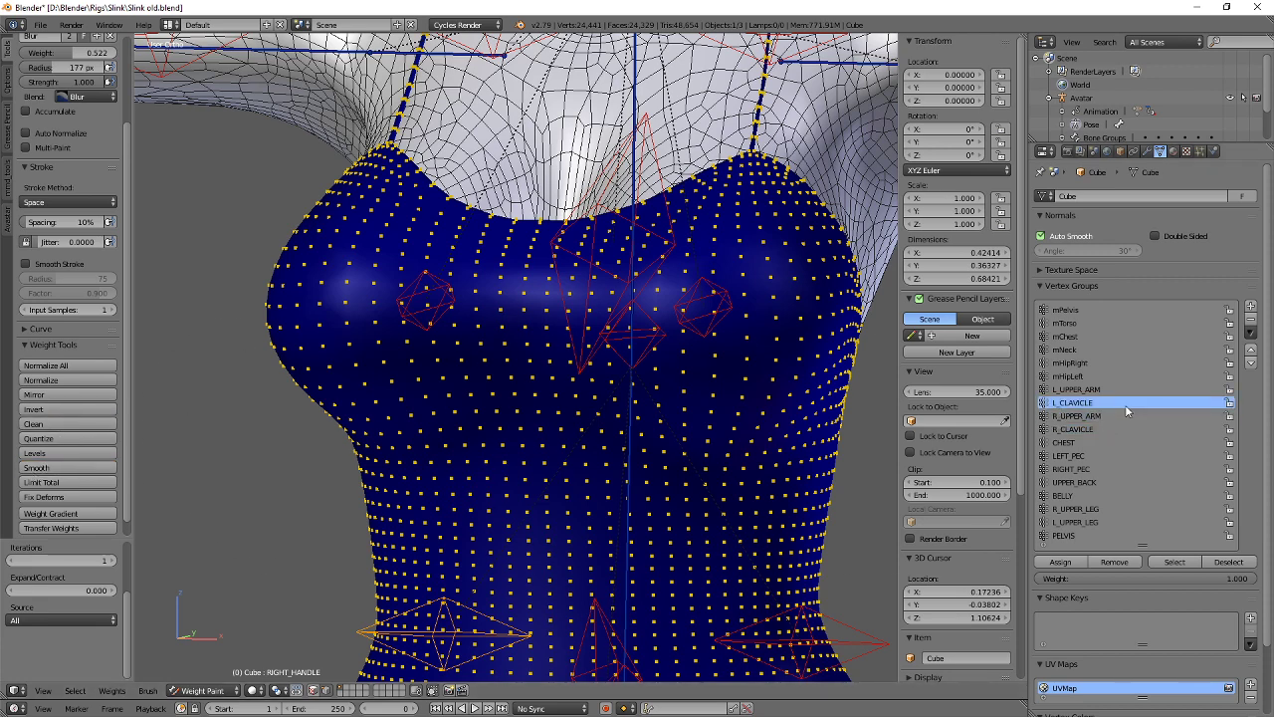
middle_click_drag(617, 647, 585, 245, "shift")
scroll(585, 245, "down", 2)
middle_click_drag(609, 444, 572, 317, "shift")
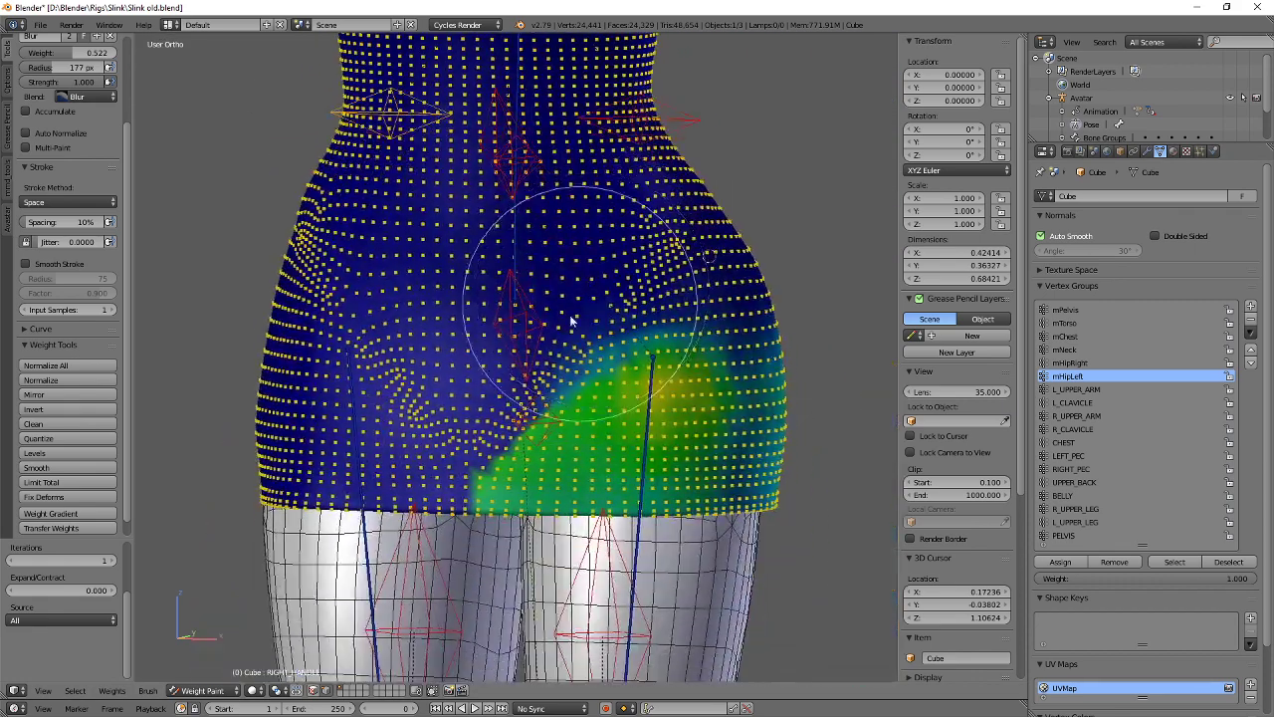
scroll(572, 316, "up", 1)
left_click(41, 472)
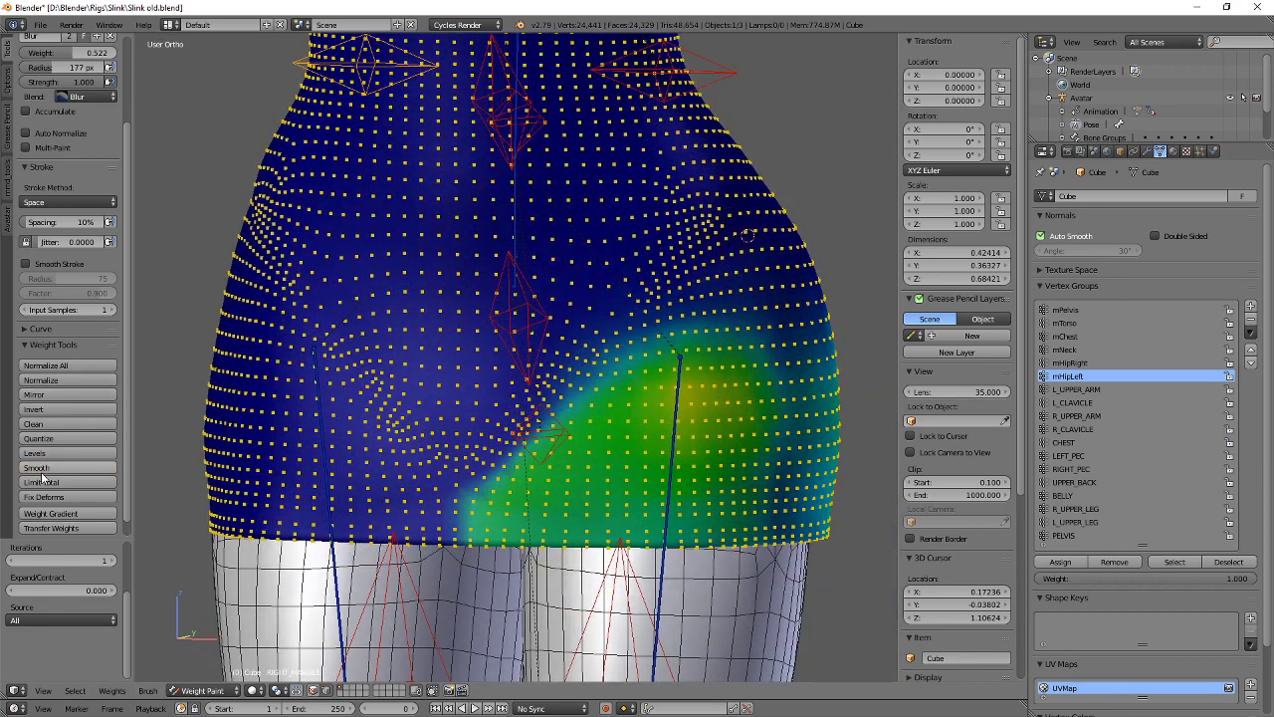
left_click(41, 472)
Smooth the mNeck group's weights and make mChest the active vertex group.
scroll(1189, 344, "up", 2, "ctrl")
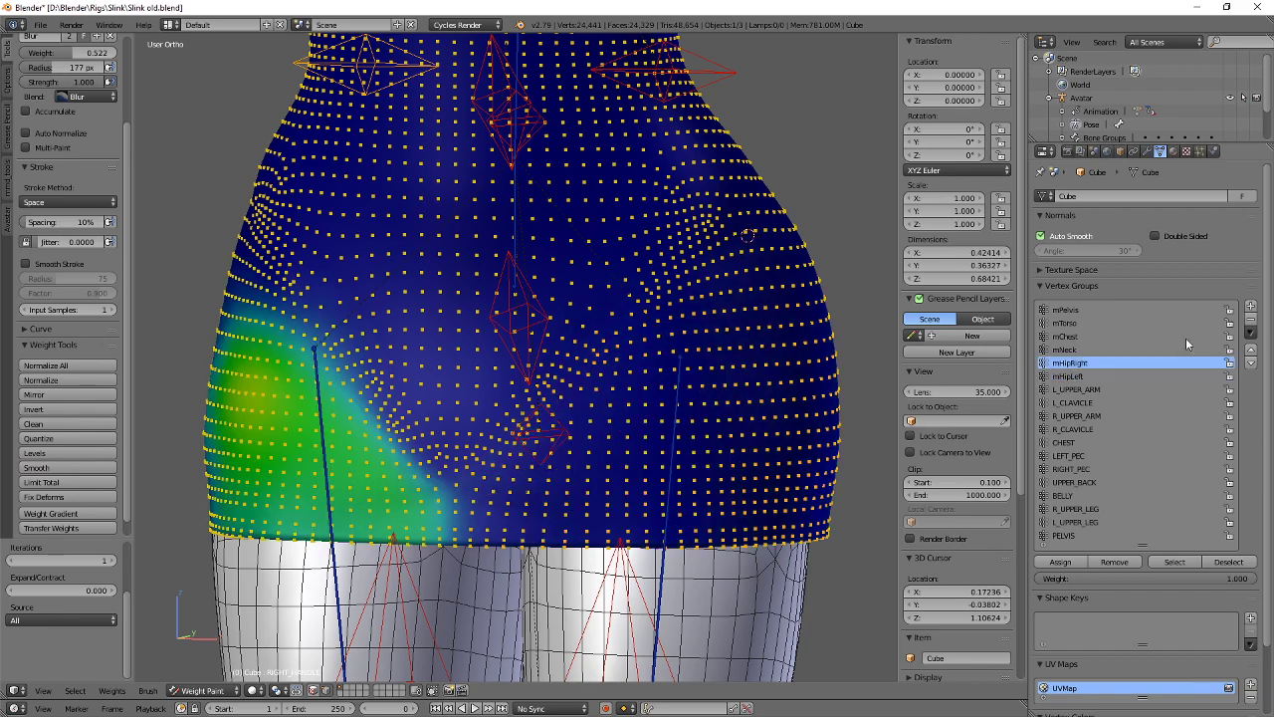
middle_click_drag(477, 124, 493, 578, "shift")
middle_click_drag(597, 204, 535, 446, "shift")
scroll(535, 446, "up", 2)
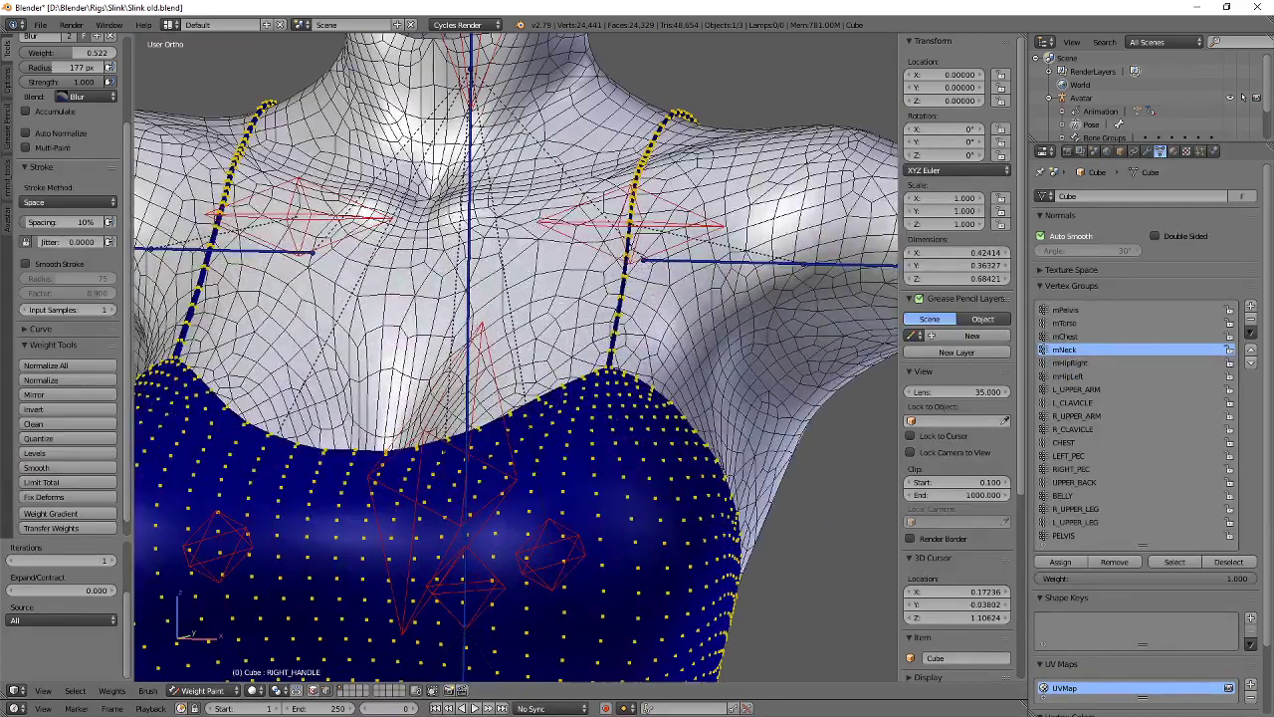
left_click(43, 467)
scroll(1134, 369, "up", 1, "ctrl")
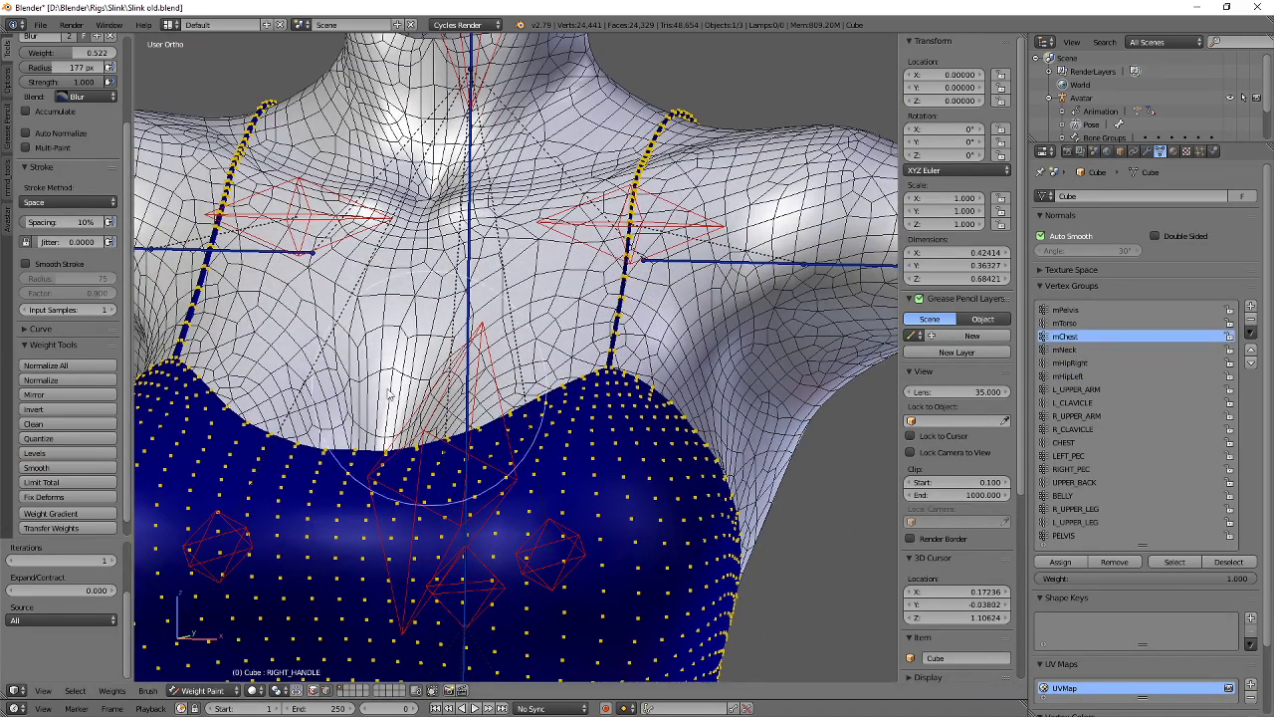
Smooth the mChest group's weights, then make mTorso active and smooth its weights as well.
scroll(398, 448, "down", 3)
middle_click_drag(398, 448, 450, 341)
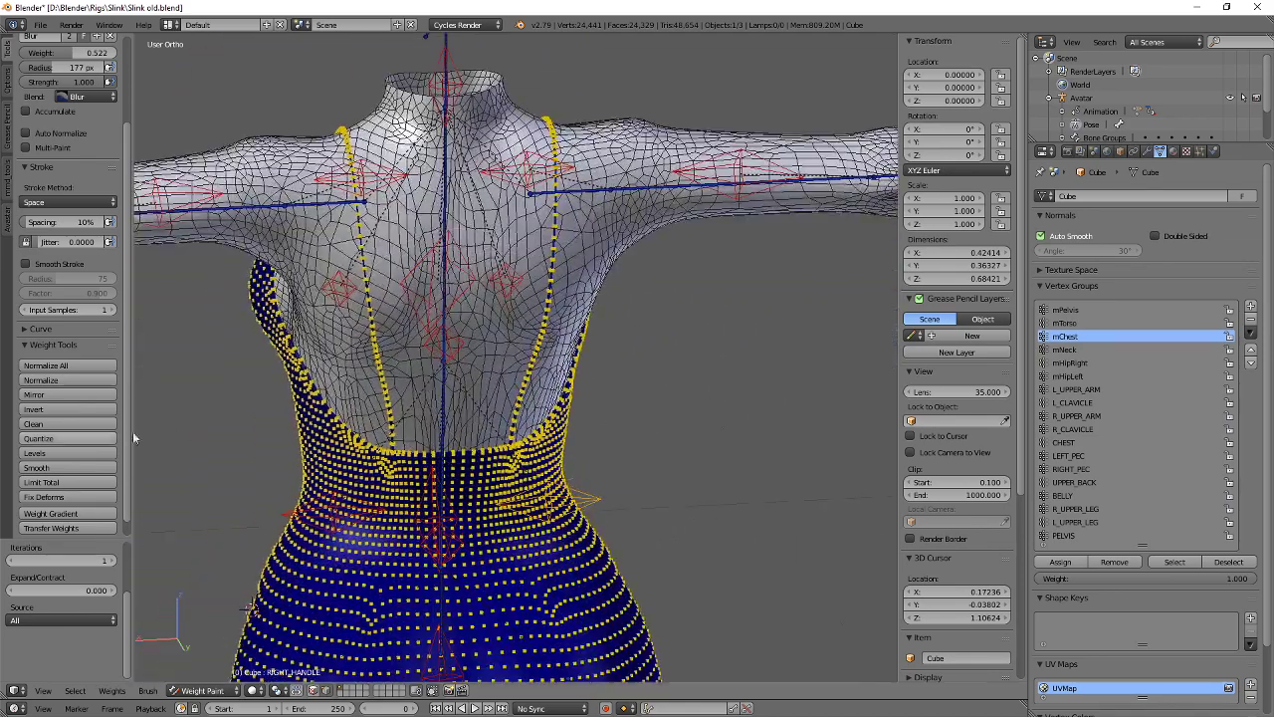
left_click(47, 466)
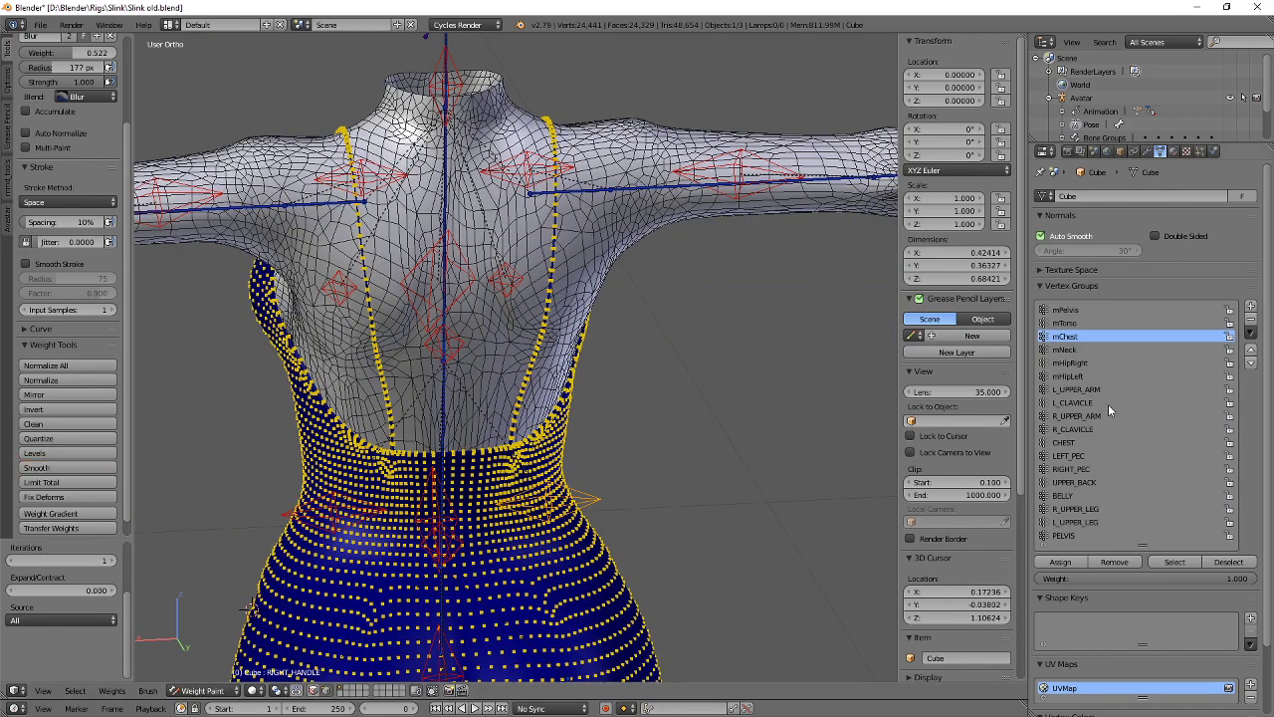
scroll(1108, 404, "up", 1, "ctrl")
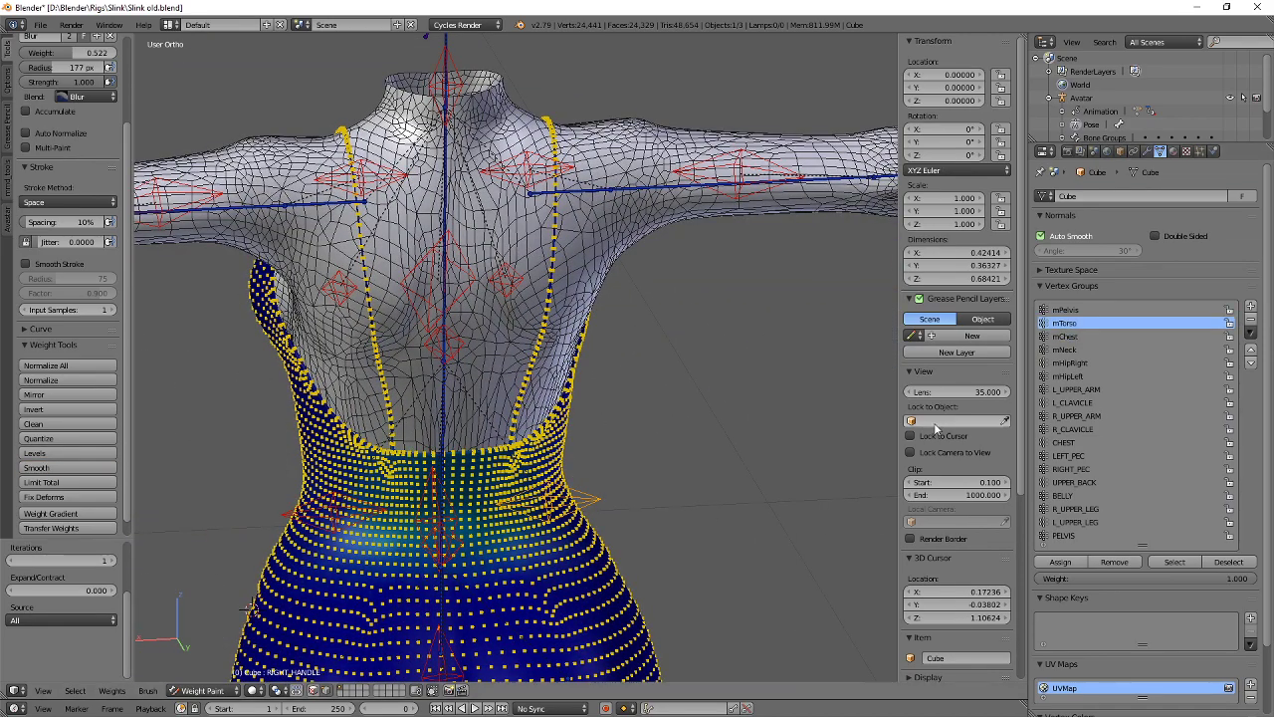
left_click(47, 467)
Make mPelvis the active group, smooth its weights and apply Limit Total to the dress's vertex weights.
scroll(1100, 339, "up", 1, "ctrl")
middle_click_drag(506, 493, 628, 236, "shift")
left_click(62, 468)
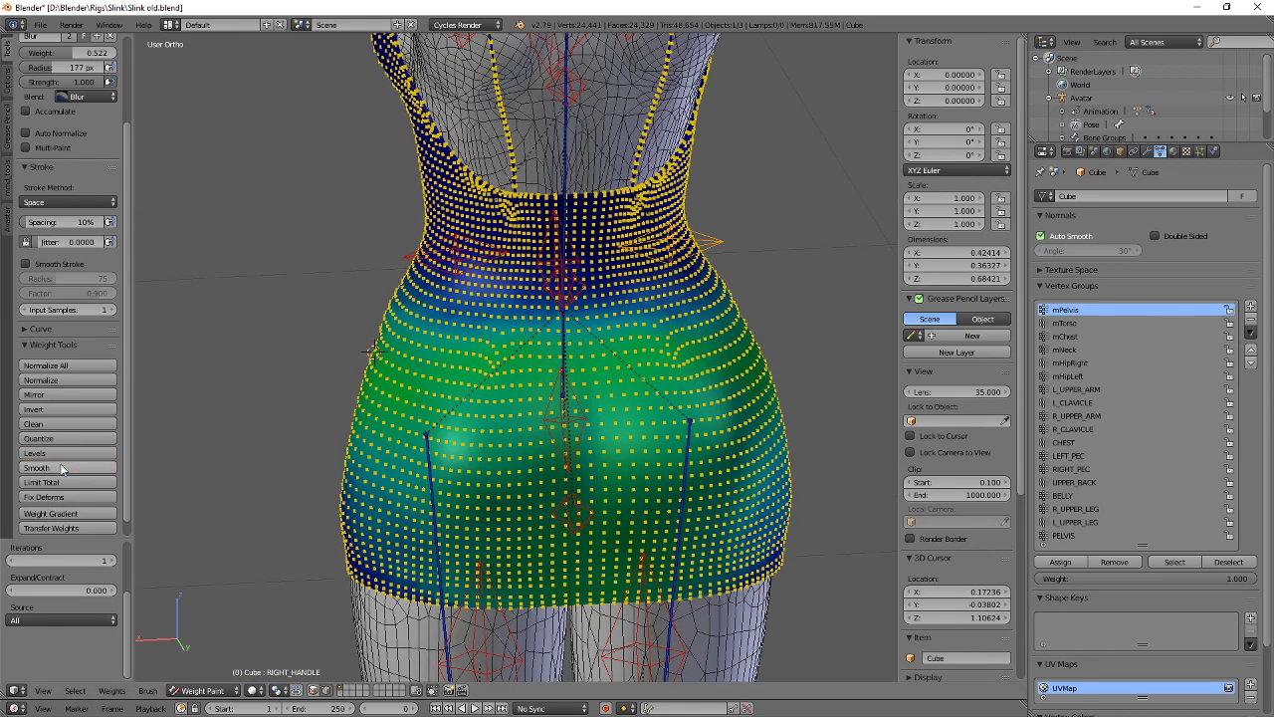
left_click(56, 485)
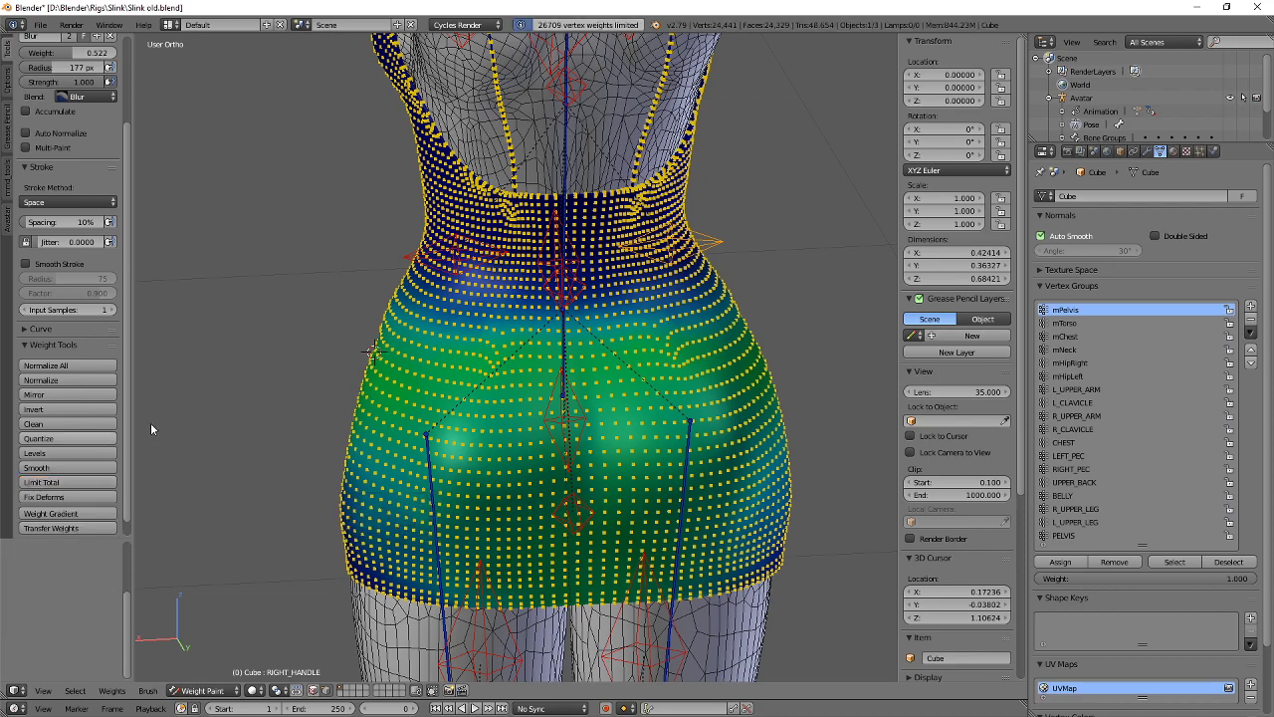
Leave weight painting, select the avatar's mHipLeft bone and rotate it about global X to test how the dress deforms.
mouse_move(487, 258)
middle_mouse_down()
mouse_move(661, 235)
mouse_move(664, 291)
mouse_move(679, 299)
middle_mouse_up()
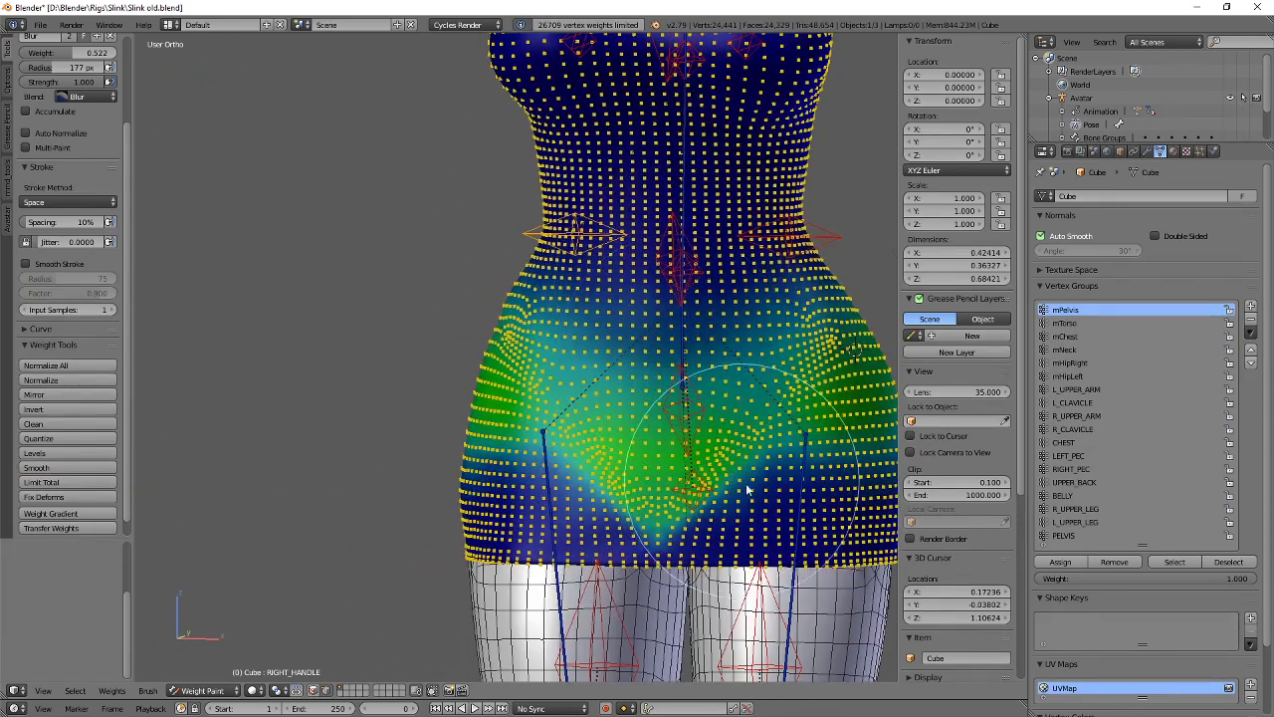
key("ctrl+Tab")
middle_click_drag(699, 544, 646, 389, "shift")
right_click(740, 447)
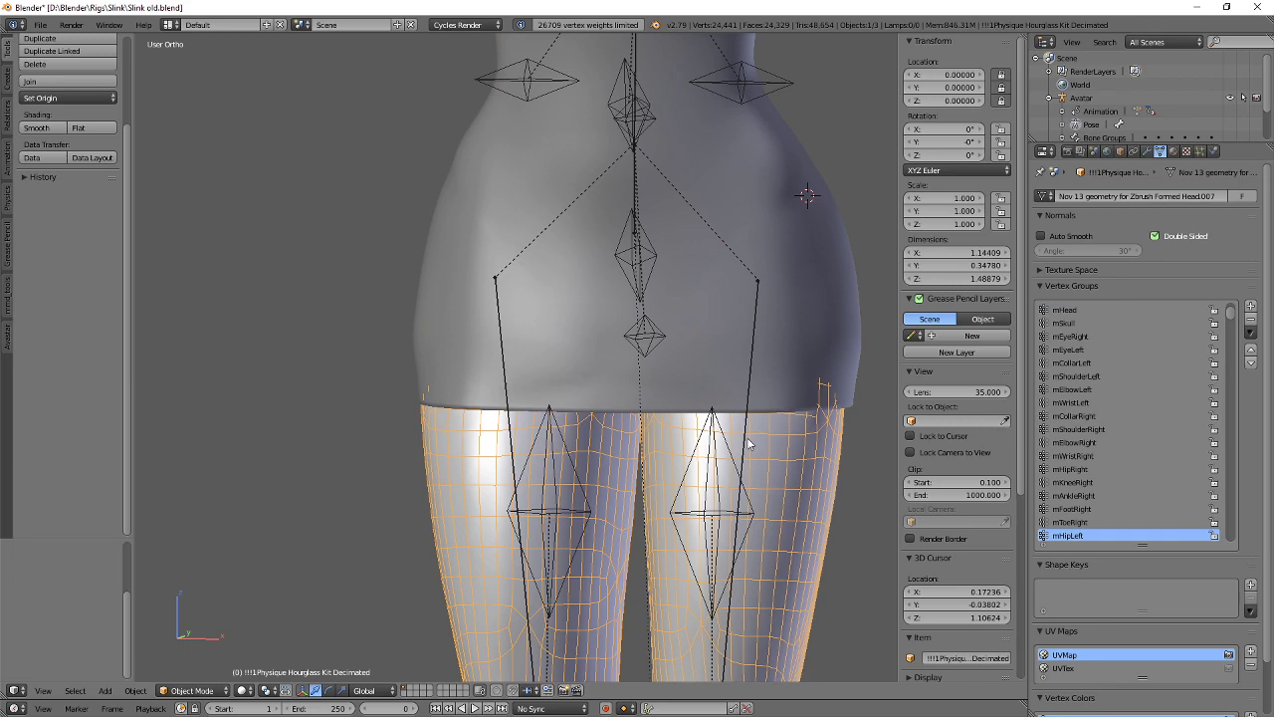
right_click(749, 447)
middle_click_drag(746, 464, 642, 531)
key("r")
key("x")
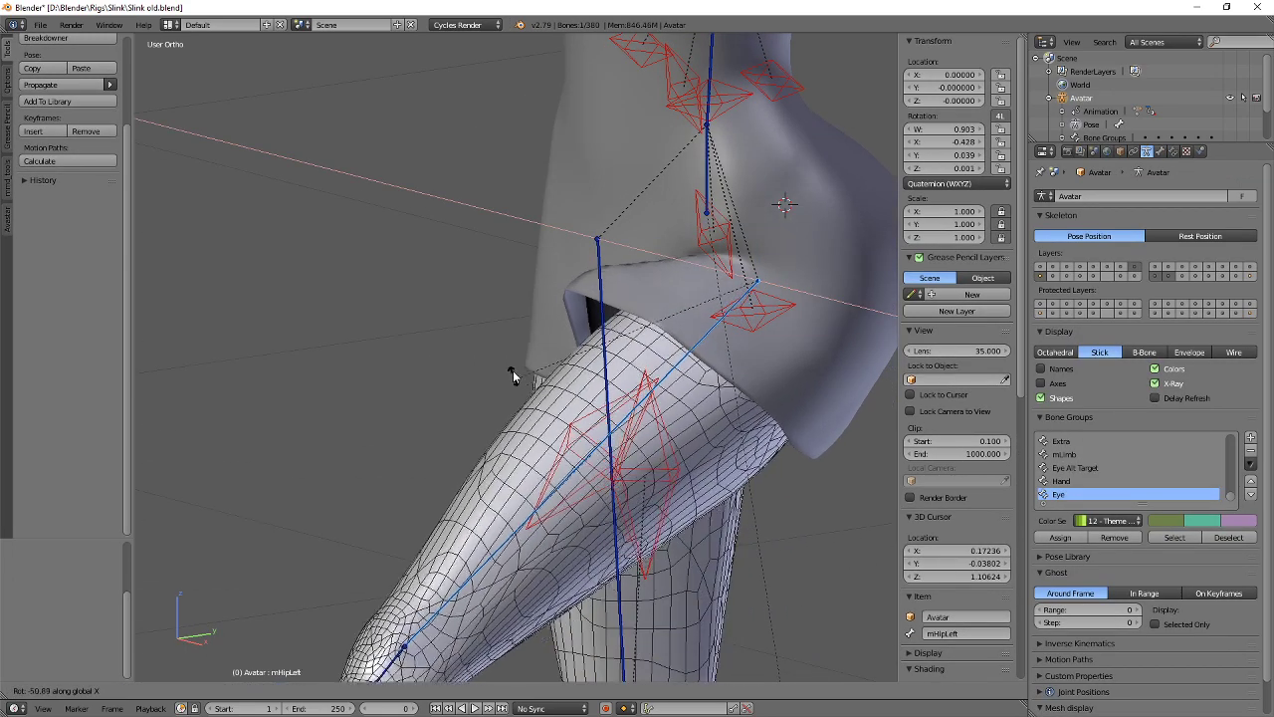
left_click(558, 324)
middle_click_drag(558, 324, 561, 414)
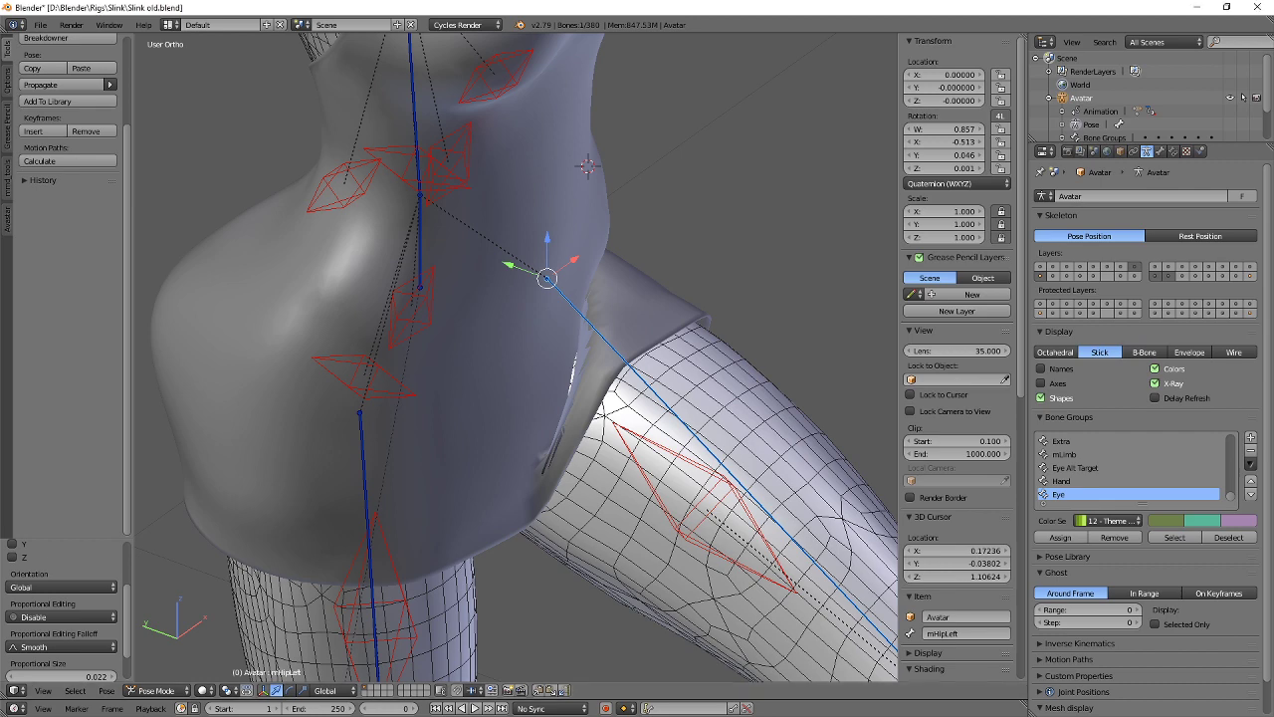
scroll(250, 398, "down", 2)
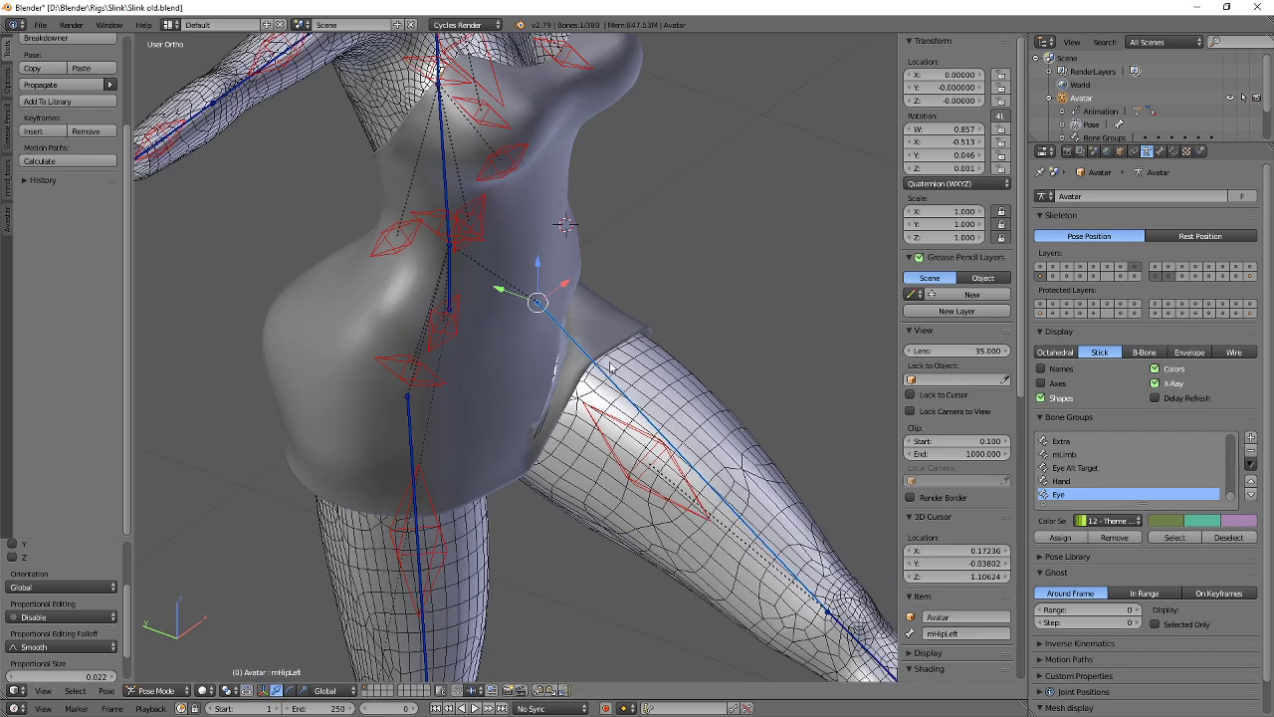
scroll(517, 364, "up", 3)
mouse_move(557, 340)
middle_mouse_down()
mouse_move(517, 364)
mouse_move(603, 366)
mouse_move(527, 369)
mouse_move(421, 298)
middle_mouse_up()
Return to weight painting the dress with the mHipLeft group active and set the brush blend mode to Add.
right_click(517, 365)
key("Tab")
left_click(694, 190)
scroll(604, 366, "up", 3)
left_click(84, 97)
left_click(79, 130)
scroll(580, 381, "up", 5)
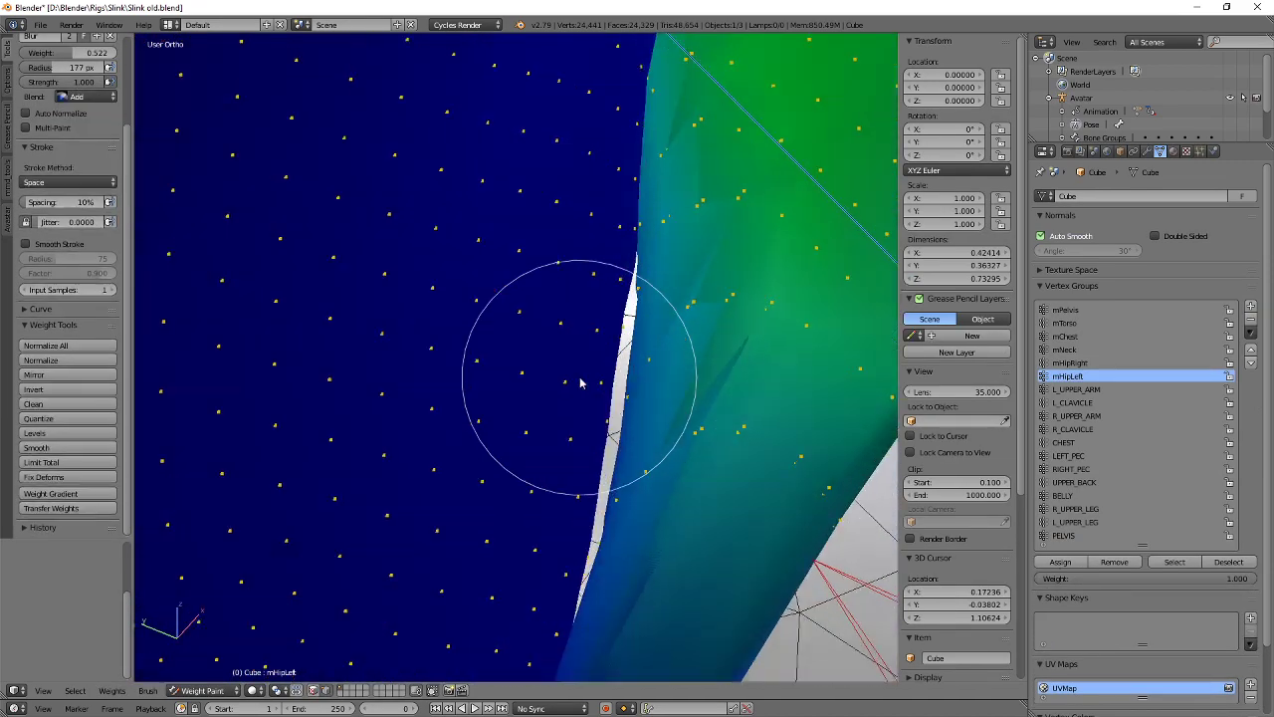
Clear the mHipLeft bone's rotation, try one Add stroke near the dress's inner left thigh and undo that stroke.
scroll(617, 309, "down", 3)
key("alt+r")
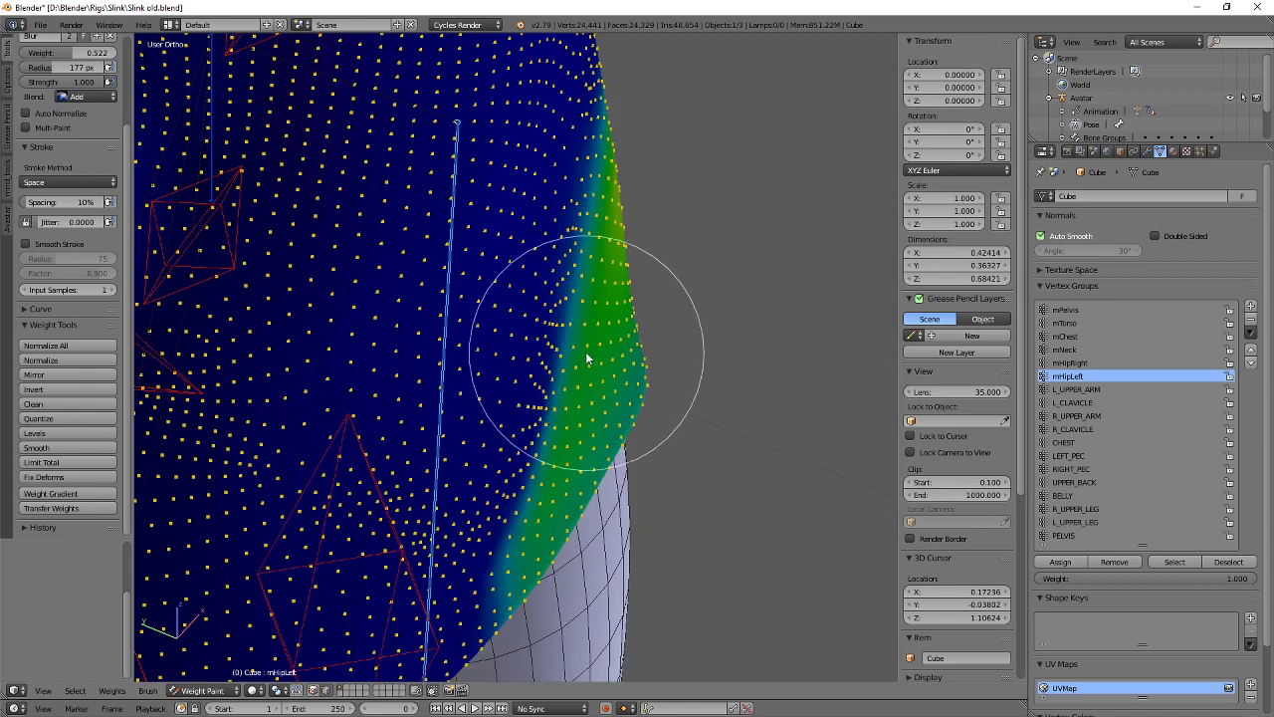
middle_click_drag(587, 357, 545, 391)
scroll(543, 396, "up", 4)
left_click(484, 421)
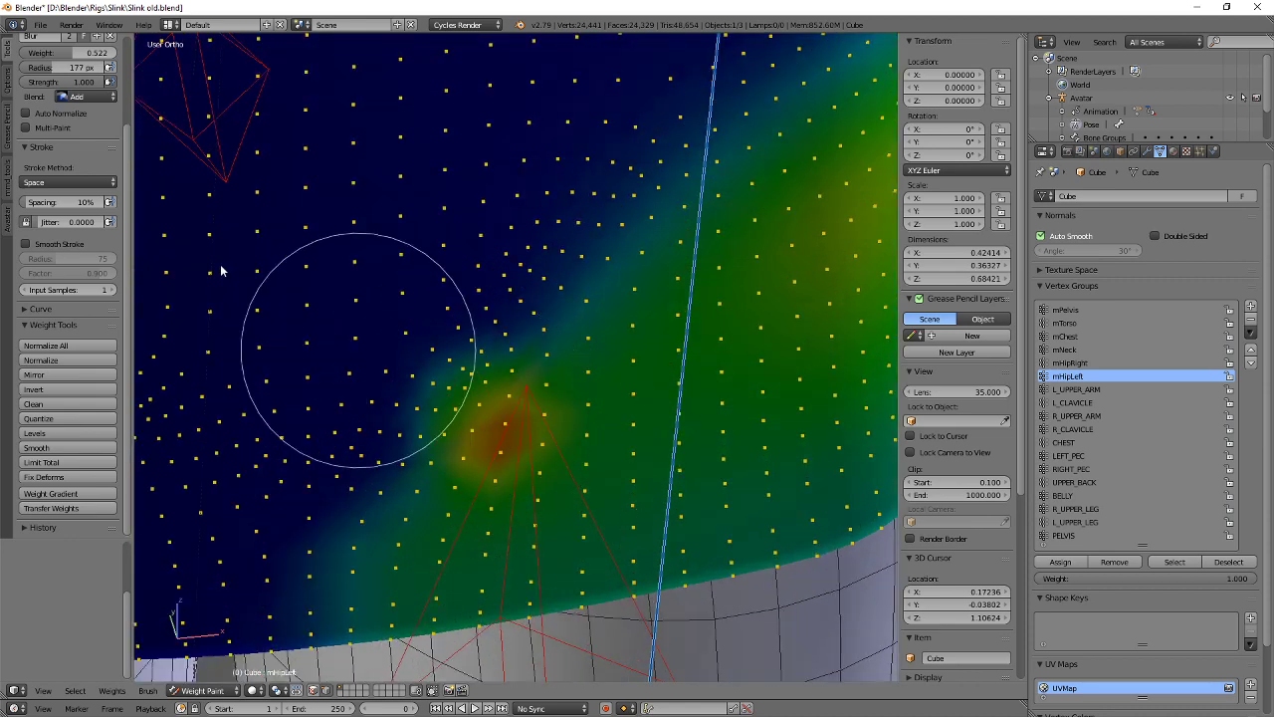
key("ctrl+z")
Set the brush strength to 0.185 and weight to 0.176, and paint mHipLeft weight around the dress's inner left thigh.
mouse_move(100, 82)
left_mouse_down()
mouse_move(33, 81)
mouse_move(41, 53)
mouse_move(51, 86)
left_mouse_up()
mouse_move(545, 303)
left_mouse_down()
mouse_move(554, 285)
mouse_move(381, 484)
mouse_move(586, 276)
mouse_move(439, 459)
mouse_move(600, 252)
mouse_move(375, 497)
left_mouse_up()
scroll(486, 399, "down", 1)
scroll(485, 398, "down", 3)
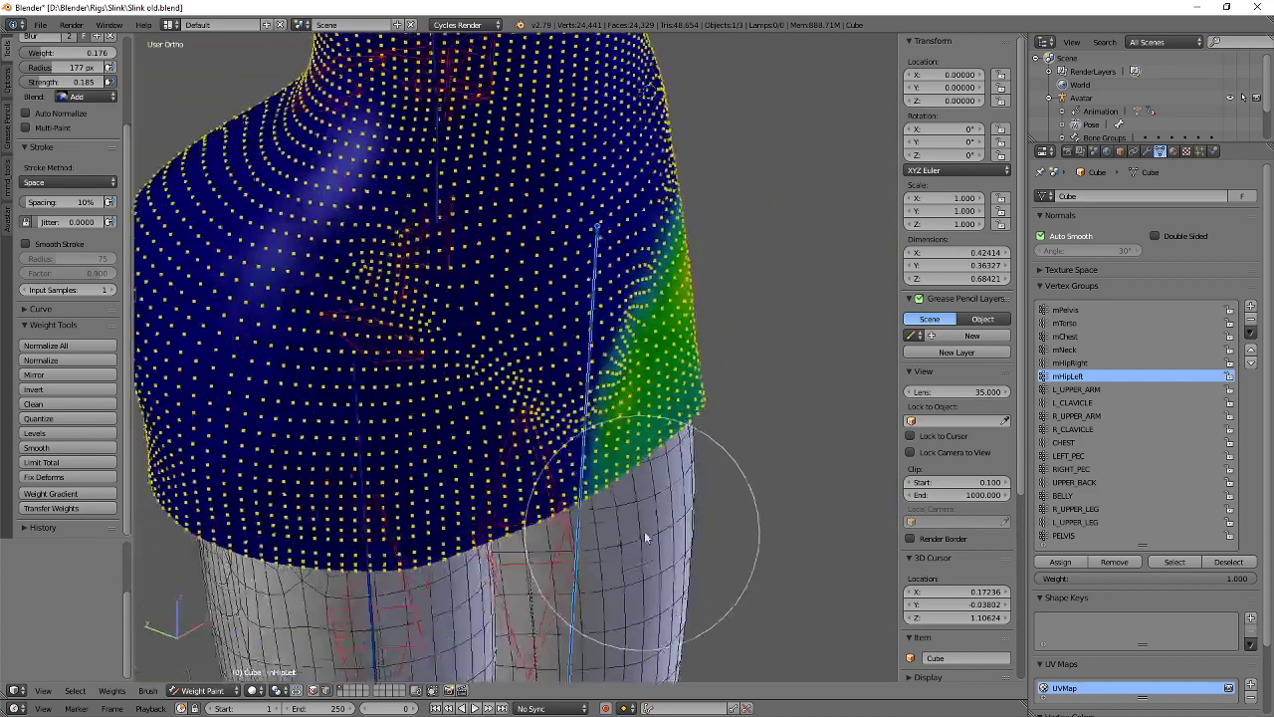
Rotate the mHipLeft bone about X to raise the leg and switch the viewport to textured shading.
key("r")
key("x")
left_click(701, 249)
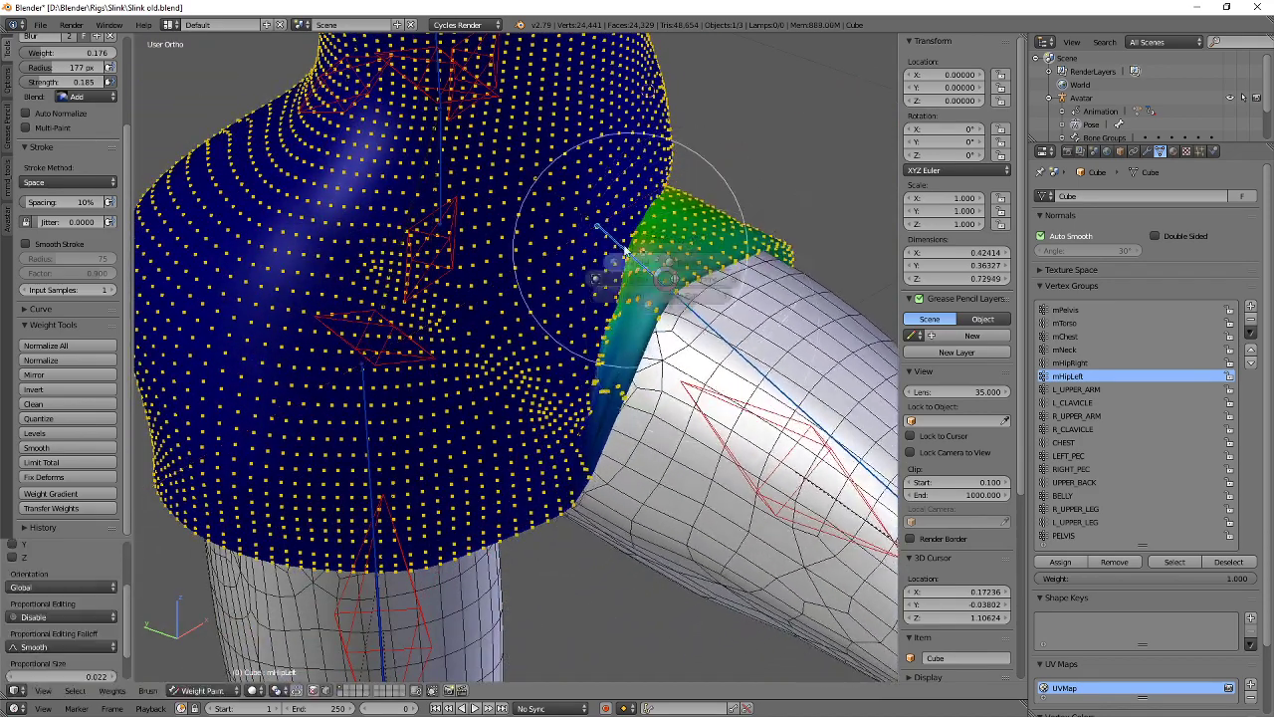
key("alt+z")
middle_click_drag(666, 348, 624, 354, "shift")
scroll(629, 371, "up", 2)
Switch to Object Mode, select the avatar's mHipLeft bone and vary its rotation, first freely and again about global X.
key("ctrl+Tab")
scroll(617, 400, "down", 4)
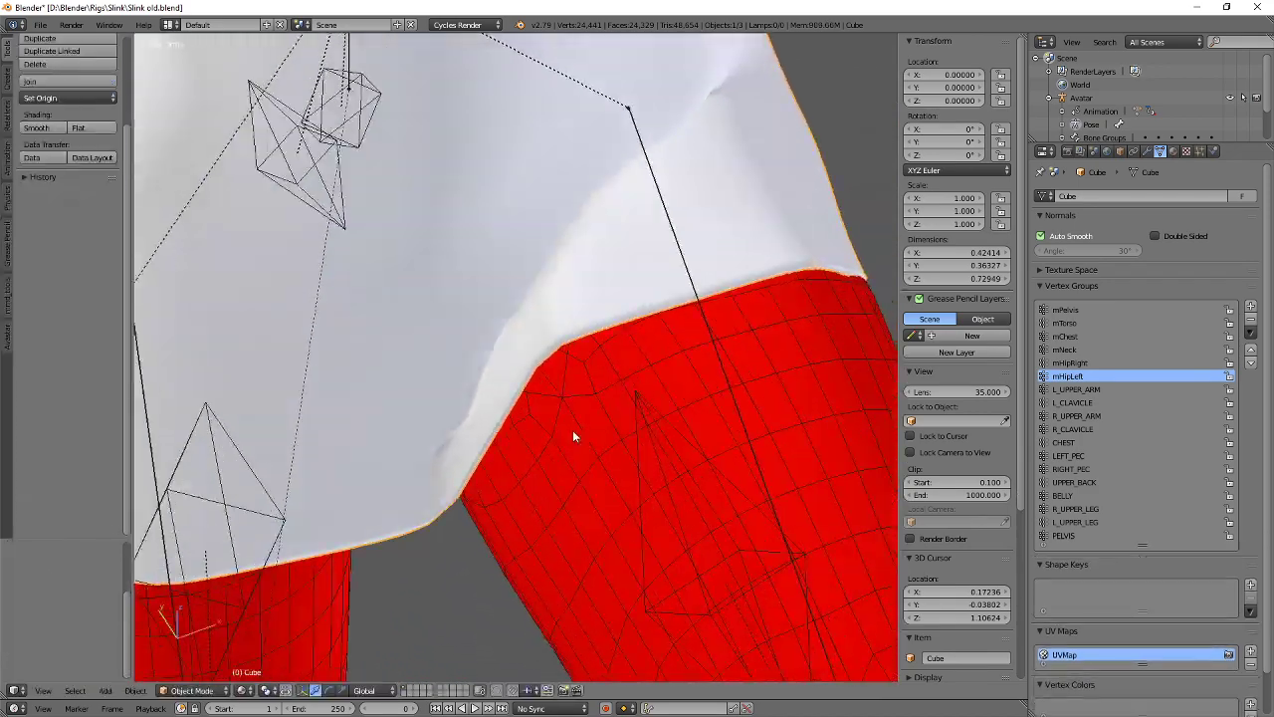
right_click(673, 323)
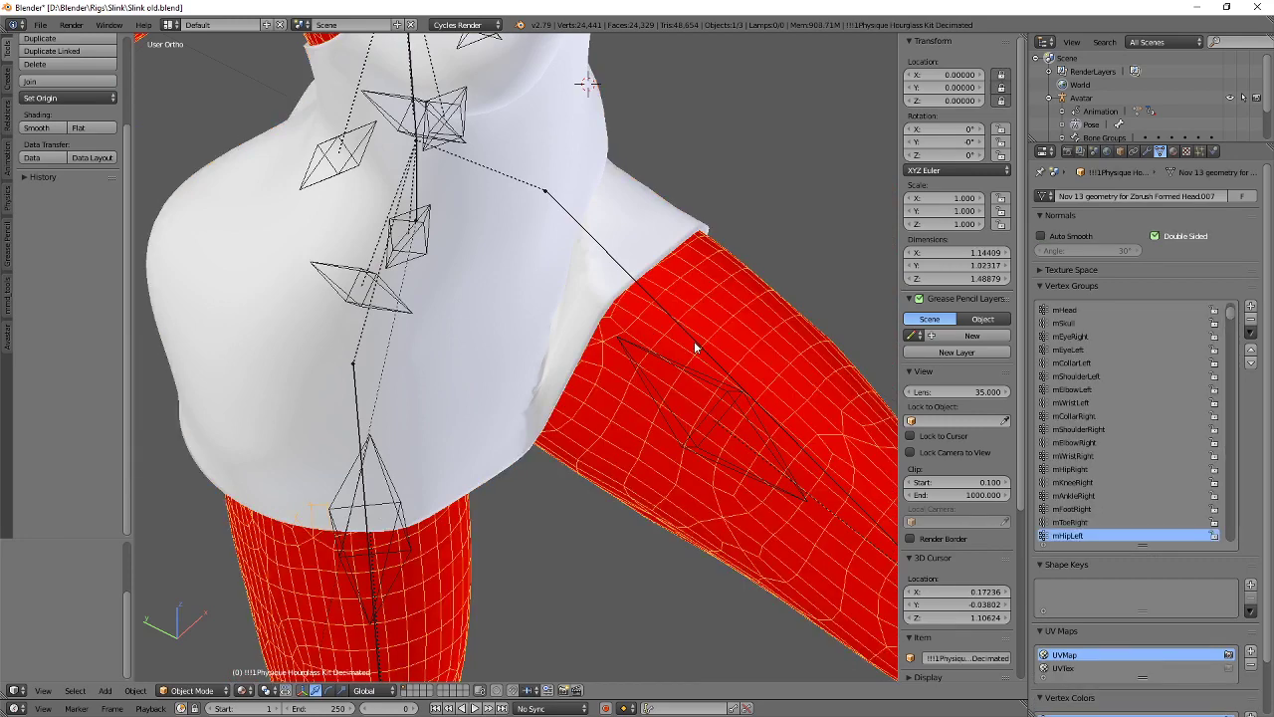
right_click(694, 344)
key("r")
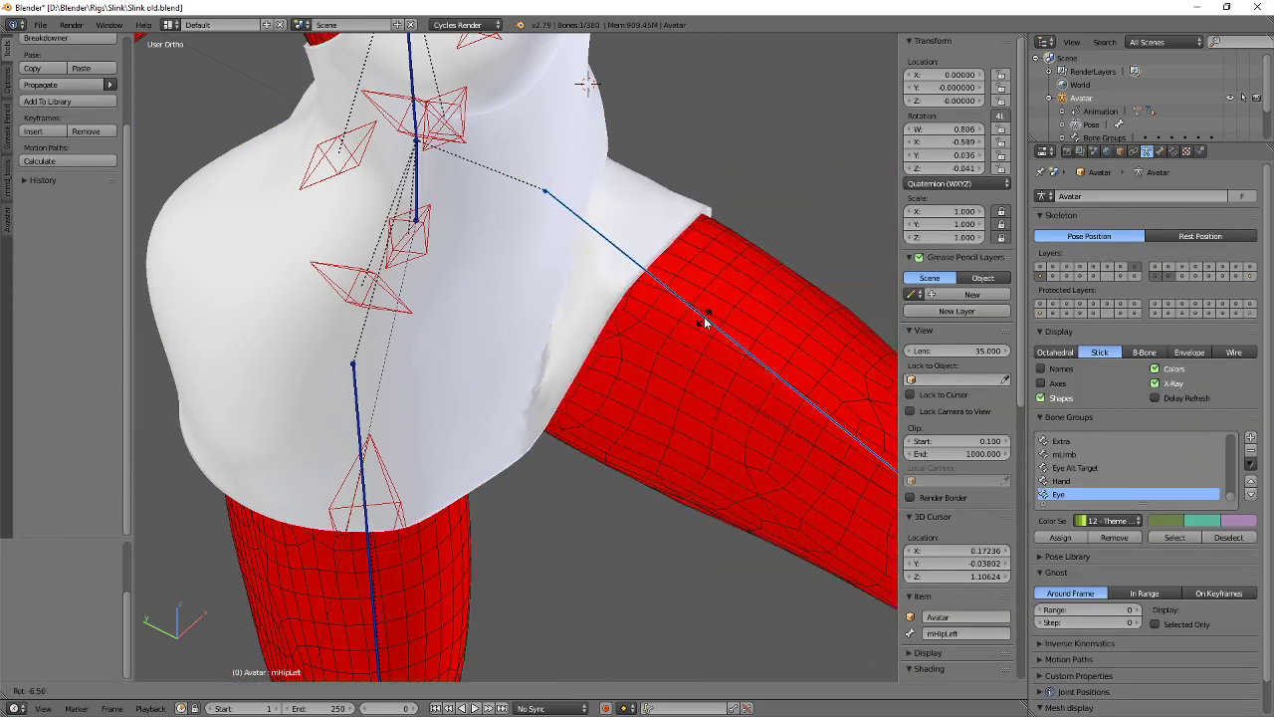
left_click(702, 308)
key("r")
key("x")
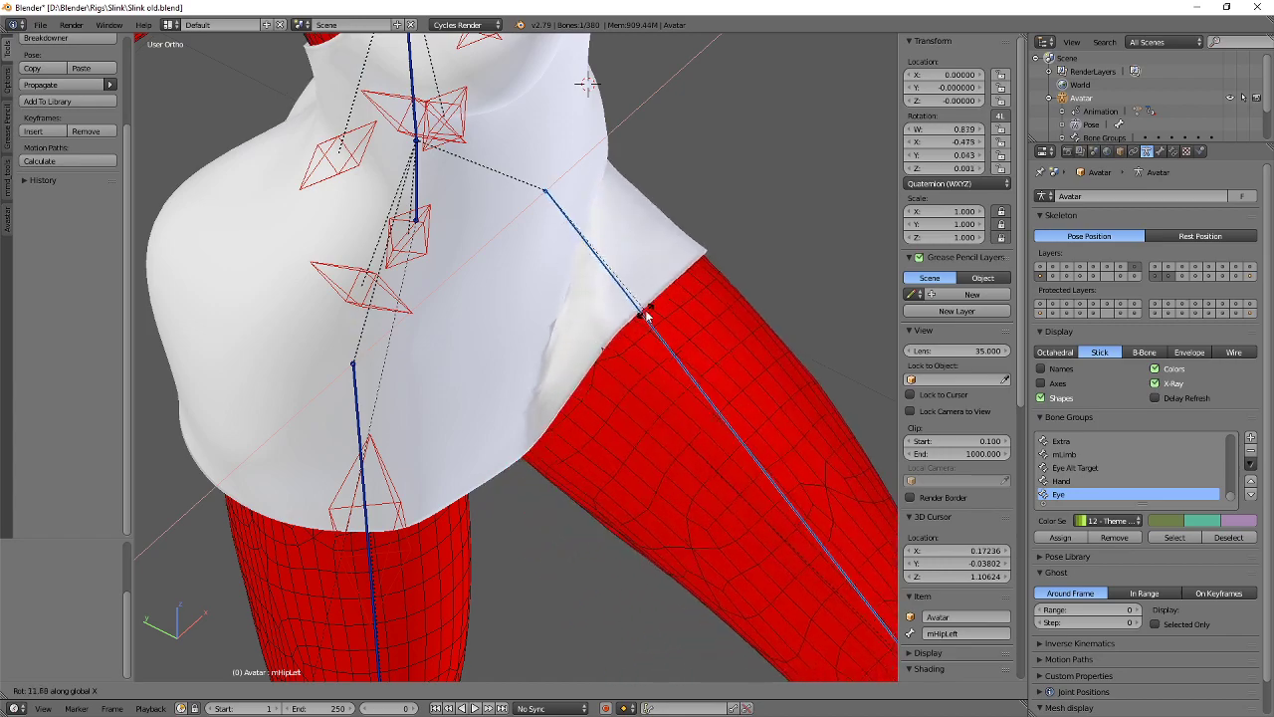
left_click(642, 284)
Clear the mHipLeft bone's rotation and select the dress again.
scroll(587, 319, "down", 2)
middle_click_drag(473, 361, 636, 344)
key("alt+r")
right_click(636, 345)
right_click(588, 333)
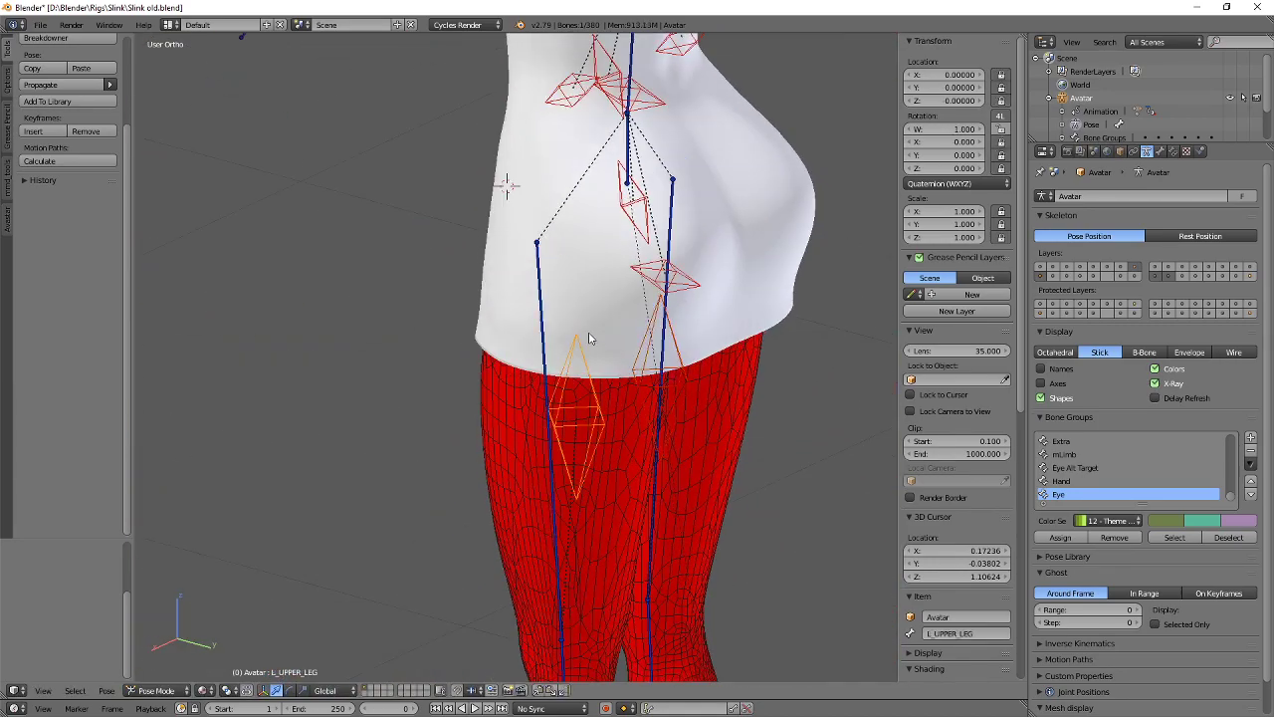
right_click(592, 288)
Hide the 3D view's properties sidebar, split the view in two and turn the new area into a Node Editor.
key("n")
left_click_drag(1017, 61, 574, 70)
left_click(708, 689)
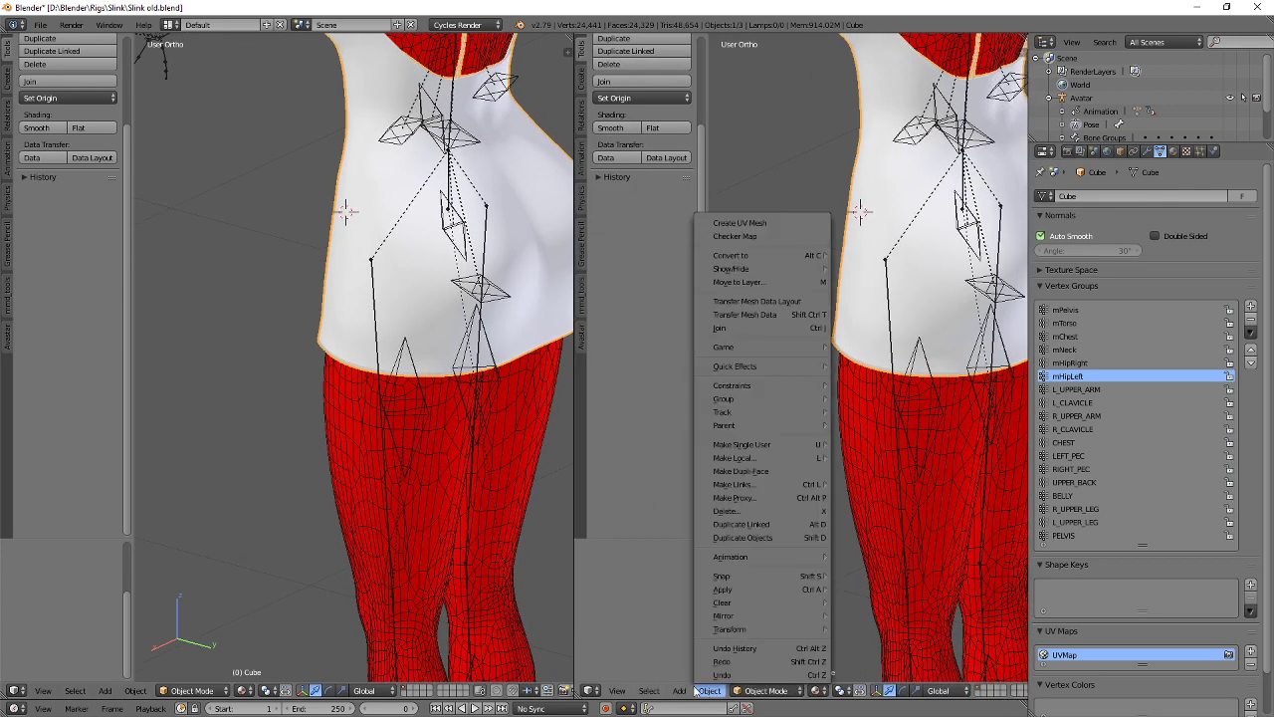
left_click(589, 690)
left_click(620, 542)
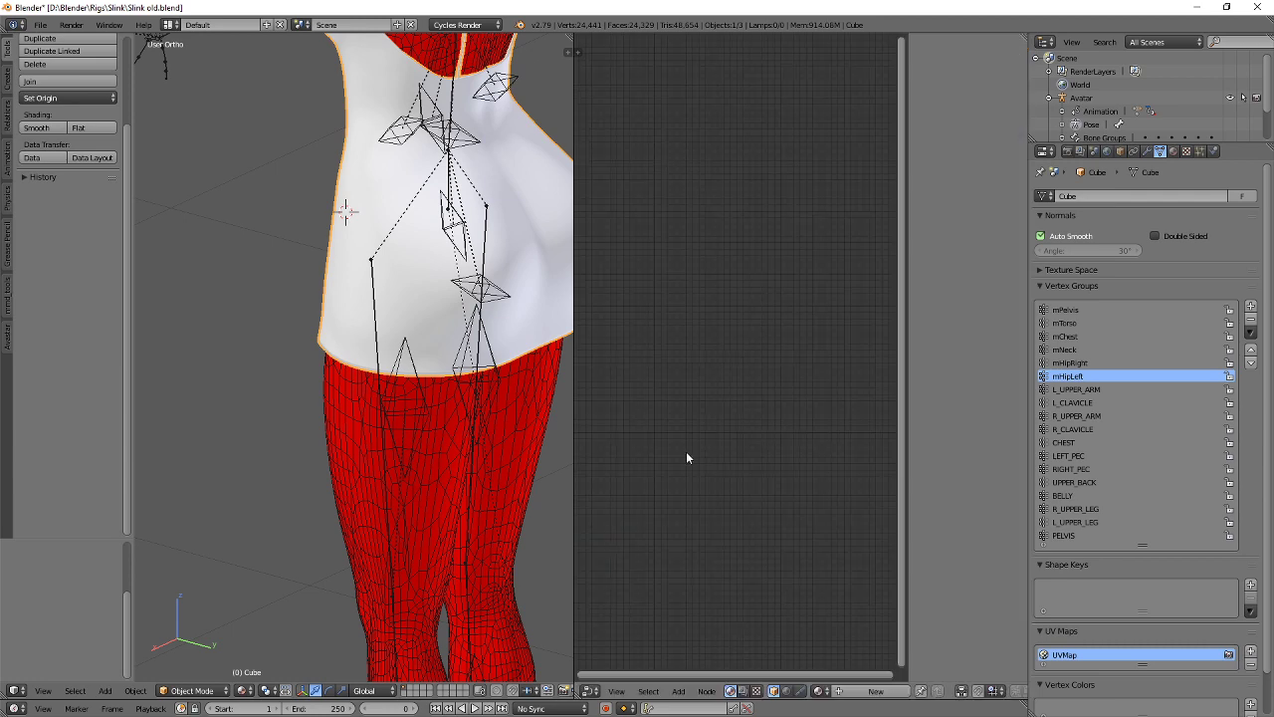
Create a new material for the dress and connect an added Image Texture node's Color to the Diffuse BSDF's Color.
left_click(1173, 151)
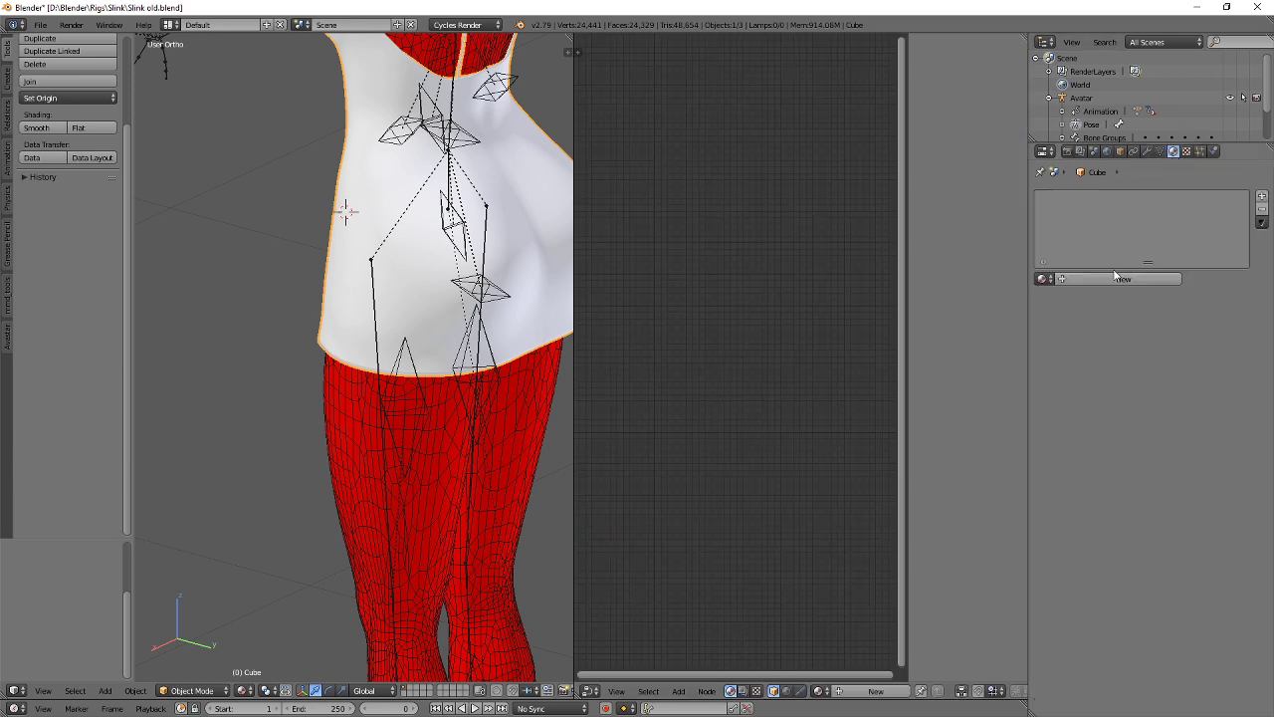
left_click(1115, 279)
key("shift+a")
left_click(706, 309)
type("image")
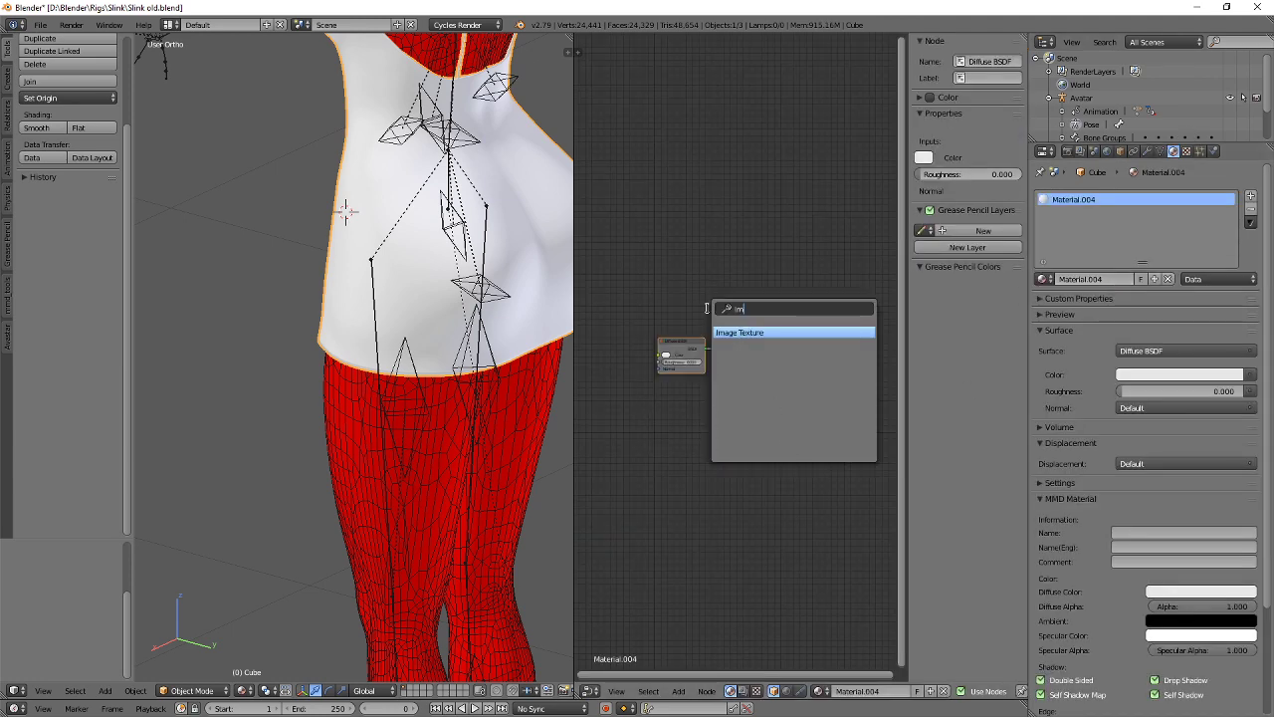
key("Return")
left_click(594, 361)
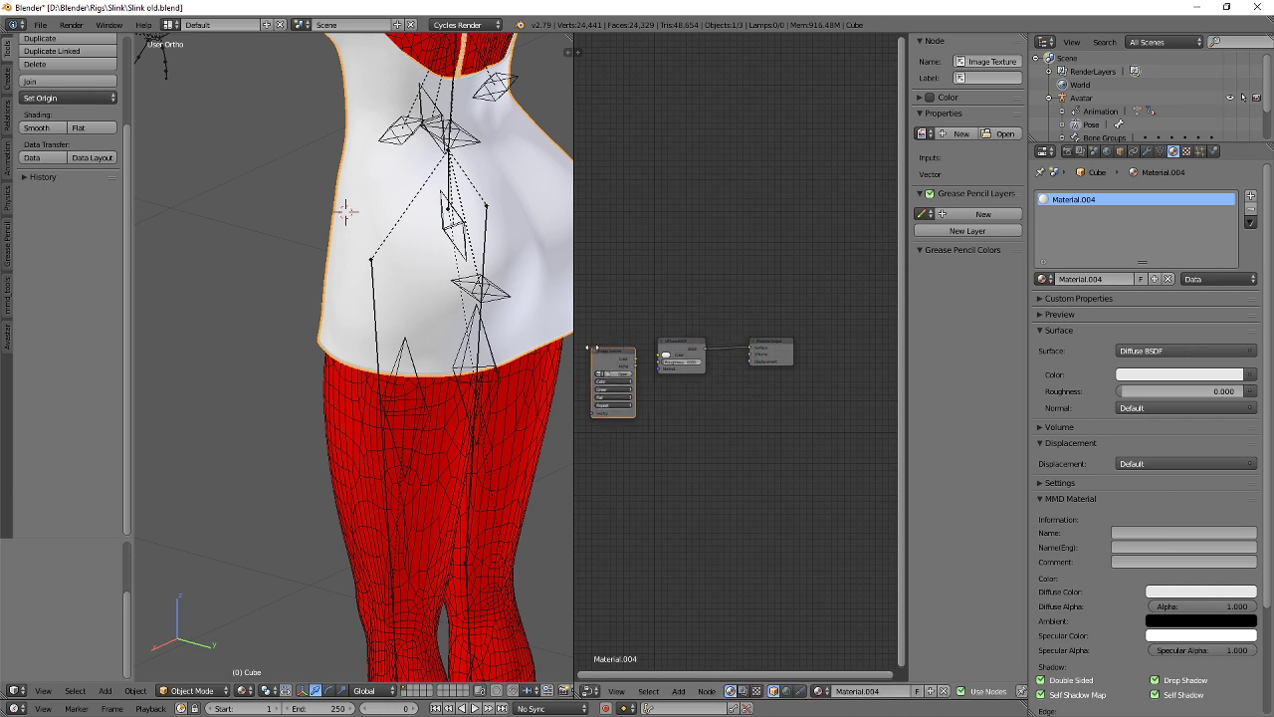
scroll(607, 363, "up", 3)
left_click_drag(733, 369, 776, 362)
Load Custom Rig_Diffuse$Diffuse.png from D:\222\New folder into the Image Texture node, using thumbnail display to find it.
left_click(706, 399)
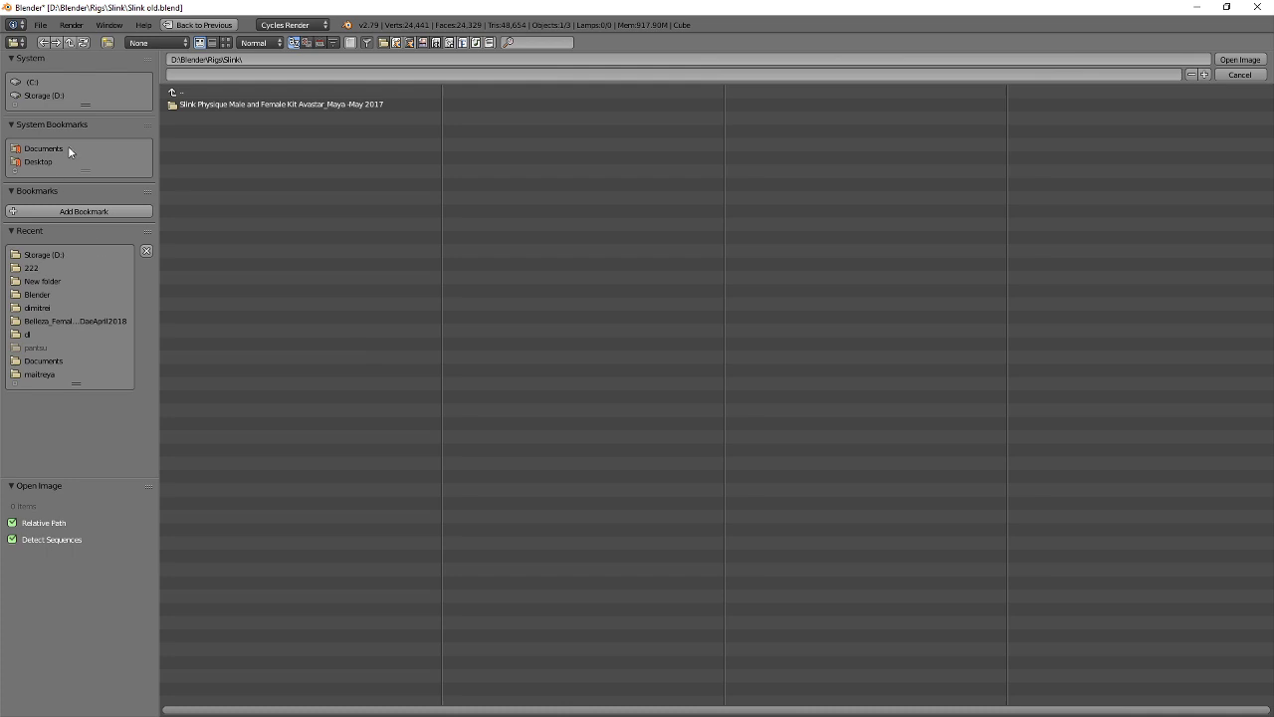
left_click(43, 94)
left_click(197, 117)
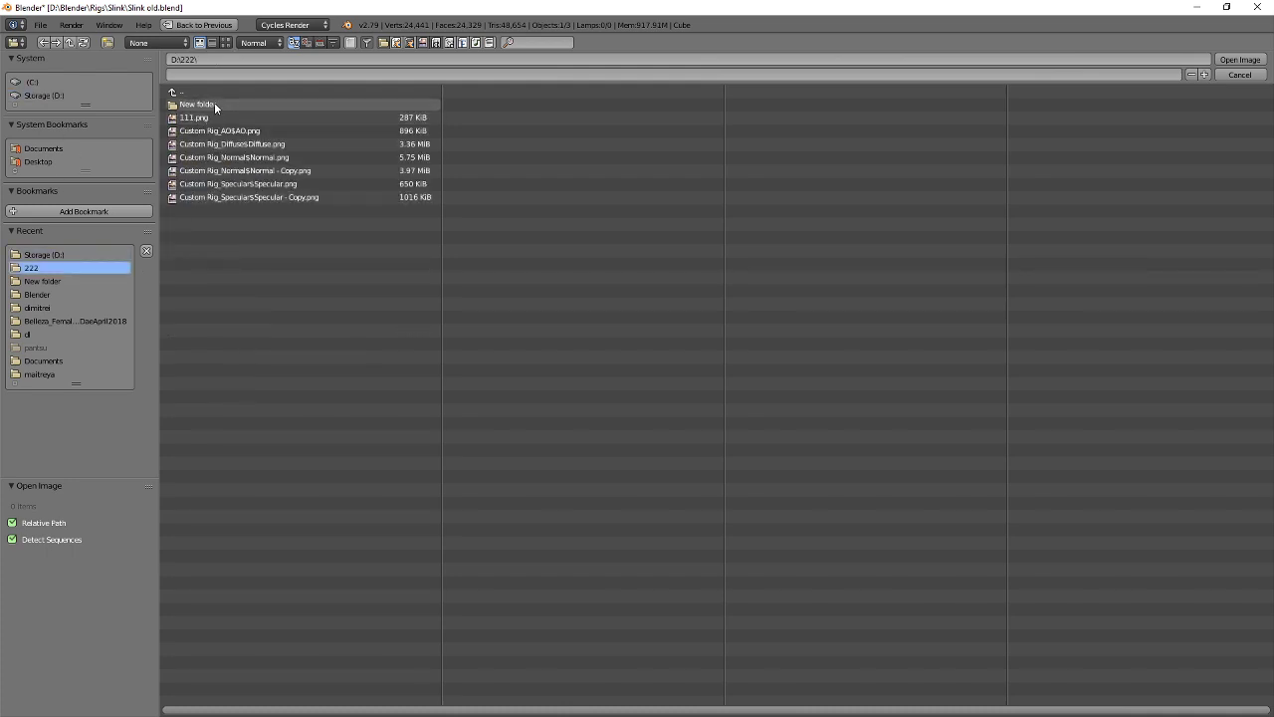
left_click(215, 106)
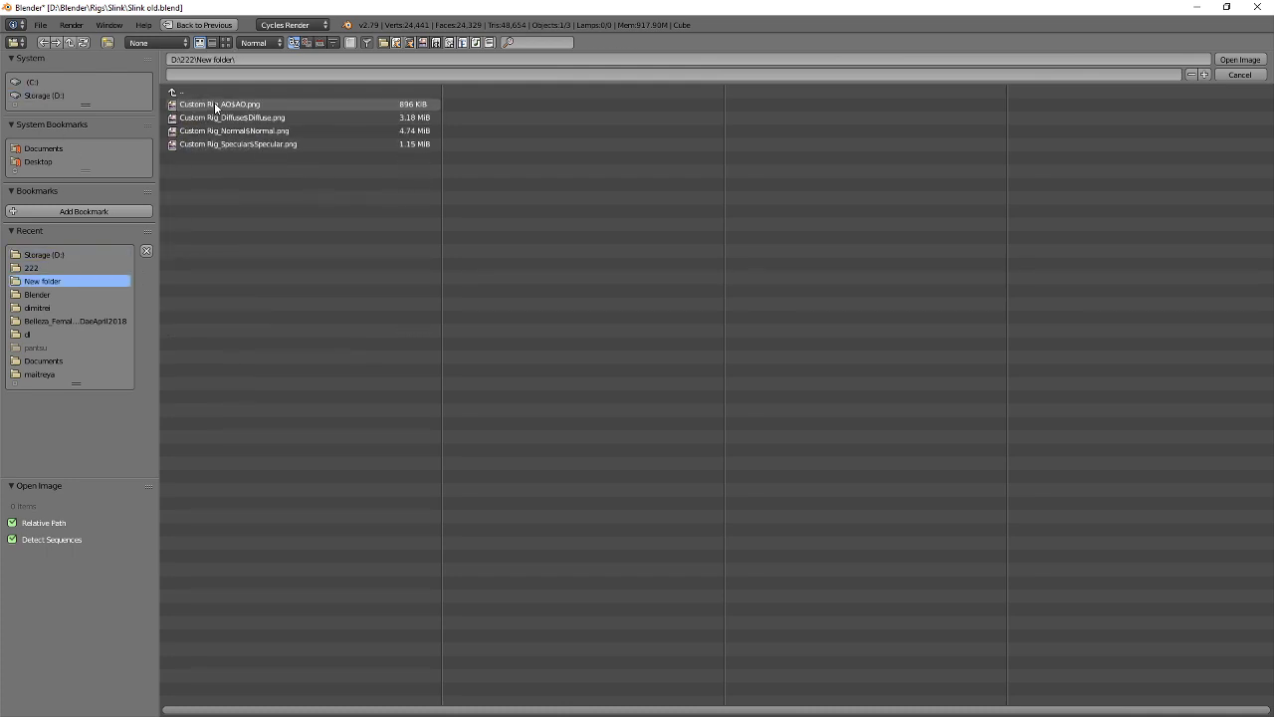
left_click(227, 43)
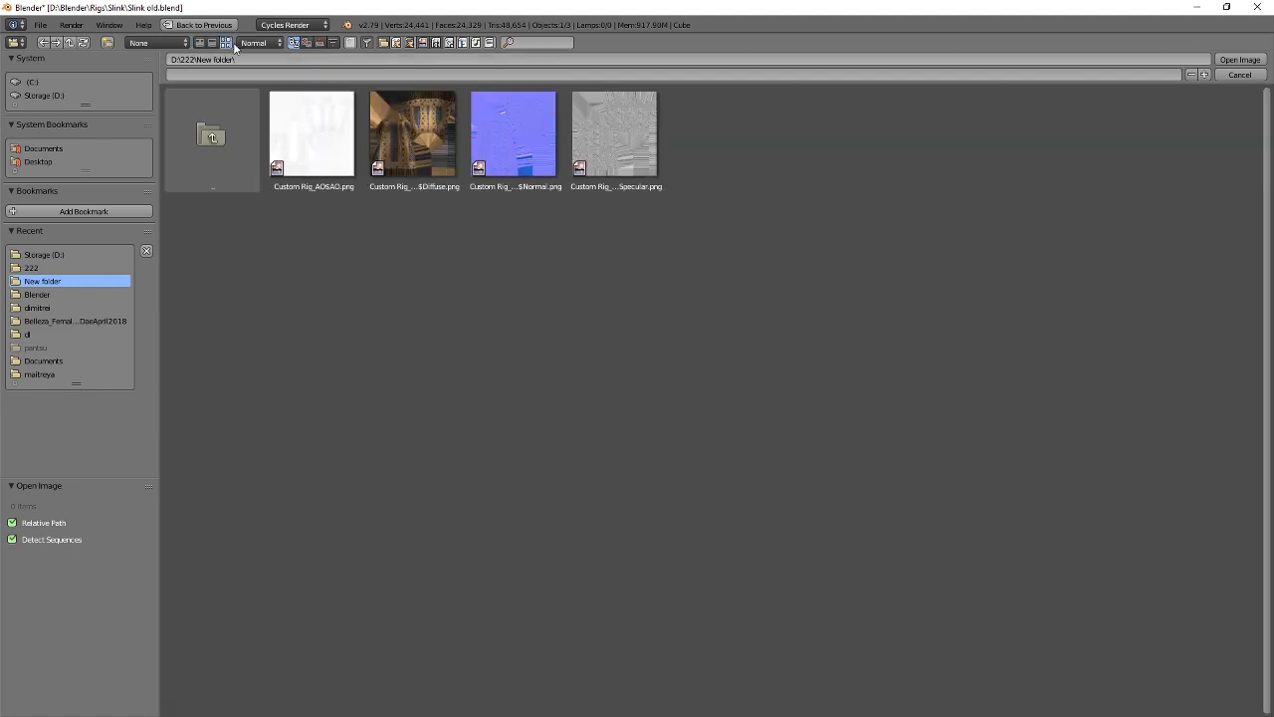
double_click(426, 153)
Examine the textured dress from the back, front and side for how the pattern sits on the body.
scroll(432, 151, "down", 2)
middle_click_drag(432, 151, 424, 281)
scroll(424, 281, "up", 2)
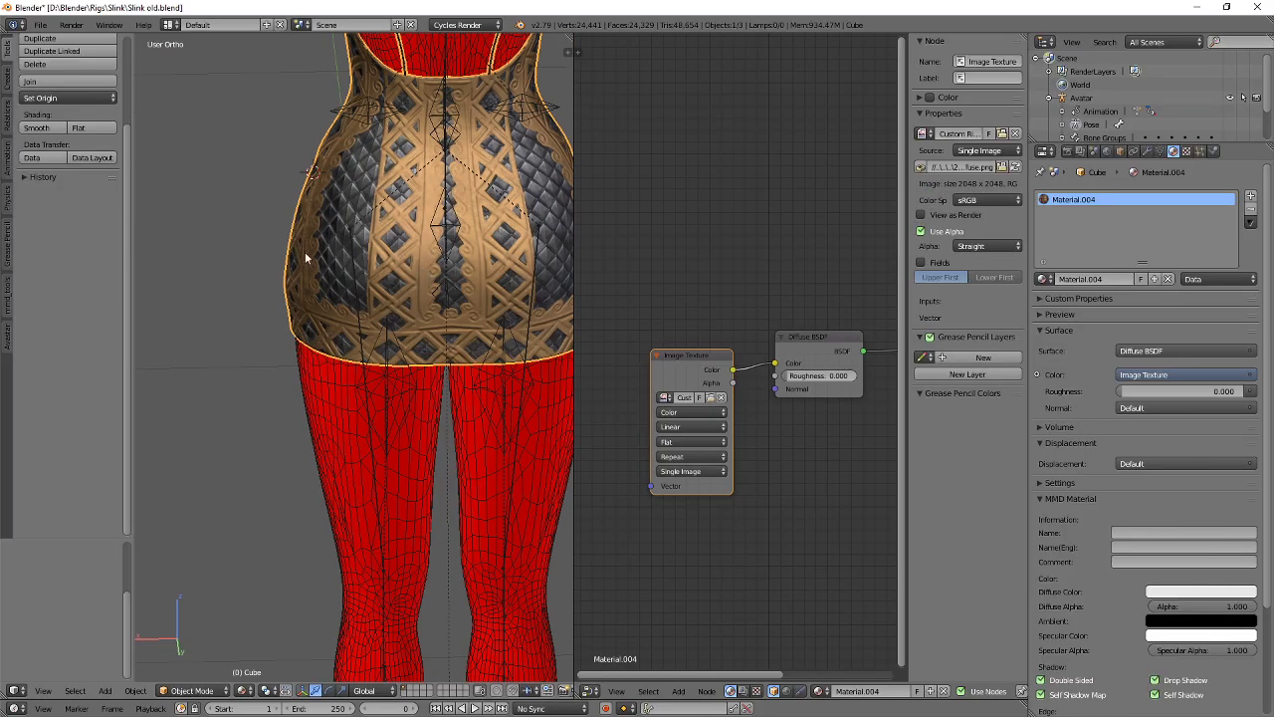
middle_click_drag(307, 258, 489, 289)
scroll(425, 256, "up", 1)
middle_click_drag(409, 262, 402, 359, "shift")
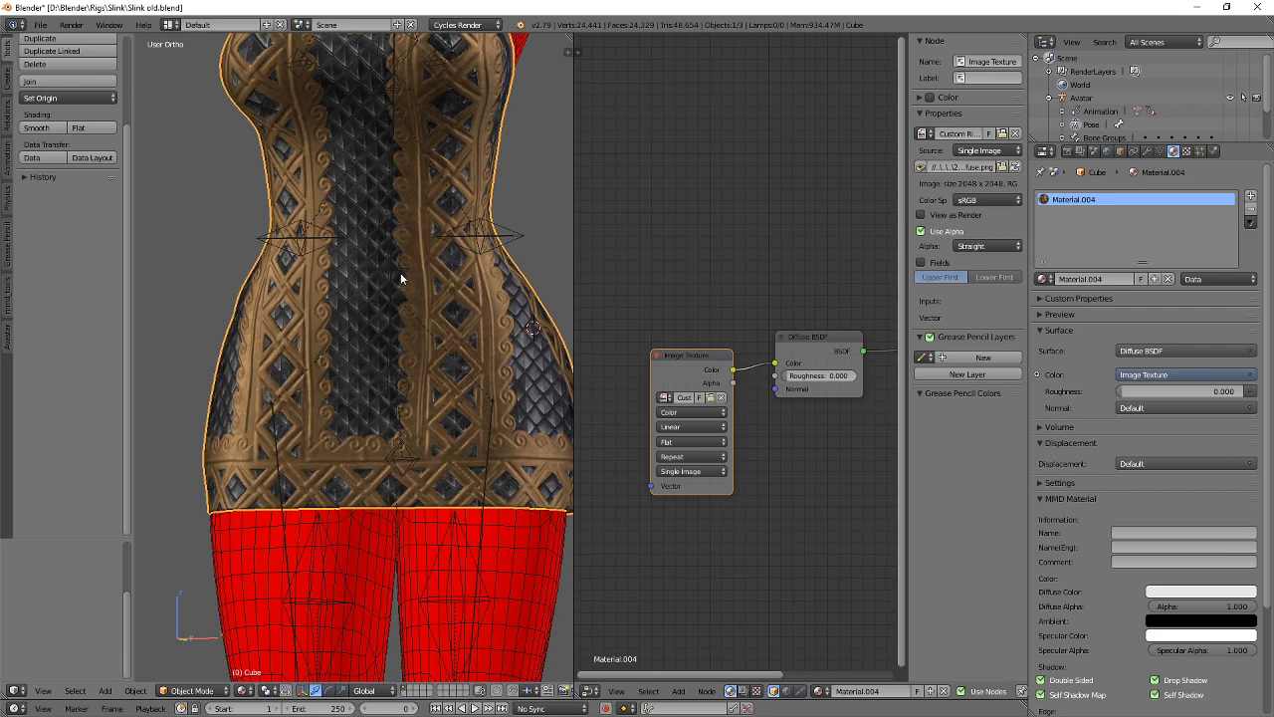
middle_click_drag(409, 217, 387, 393, "shift")
middle_click_drag(450, 199, 422, 319)
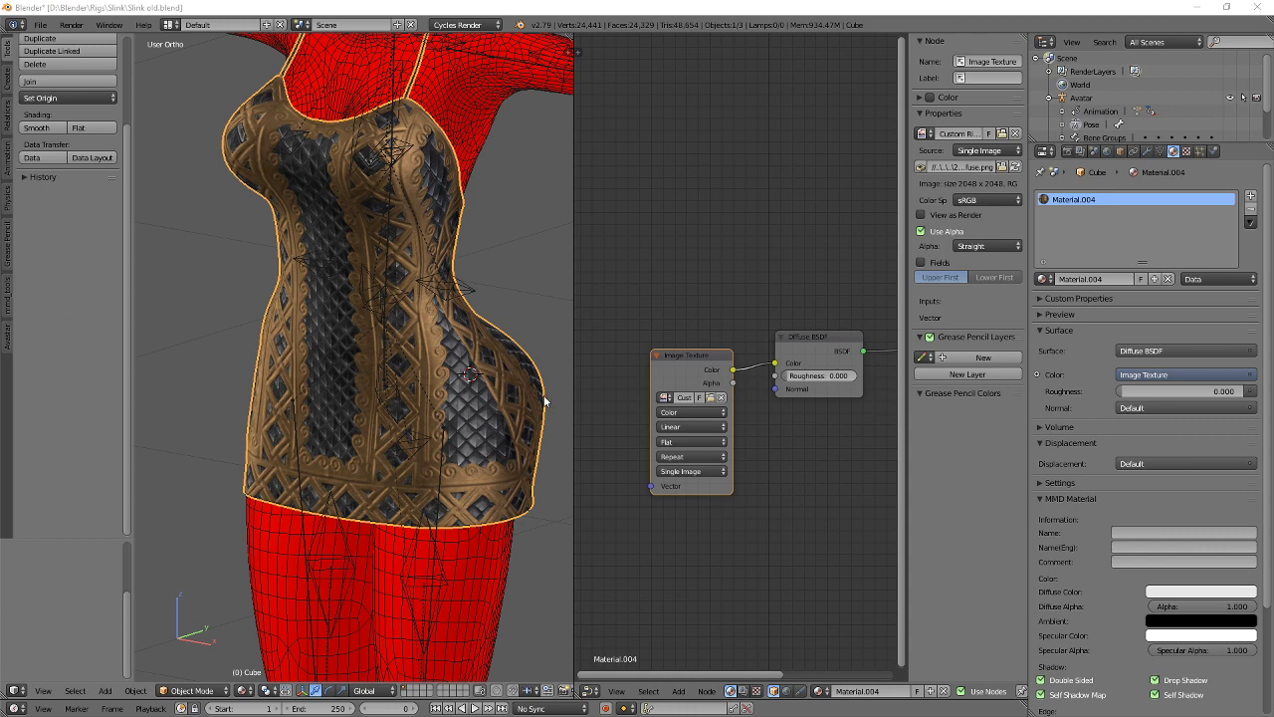
scroll(596, 395, "down", 1)
scroll(487, 378, "up", 2)
middle_click_drag(479, 368, 458, 307)
scroll(350, 340, "down", 4)
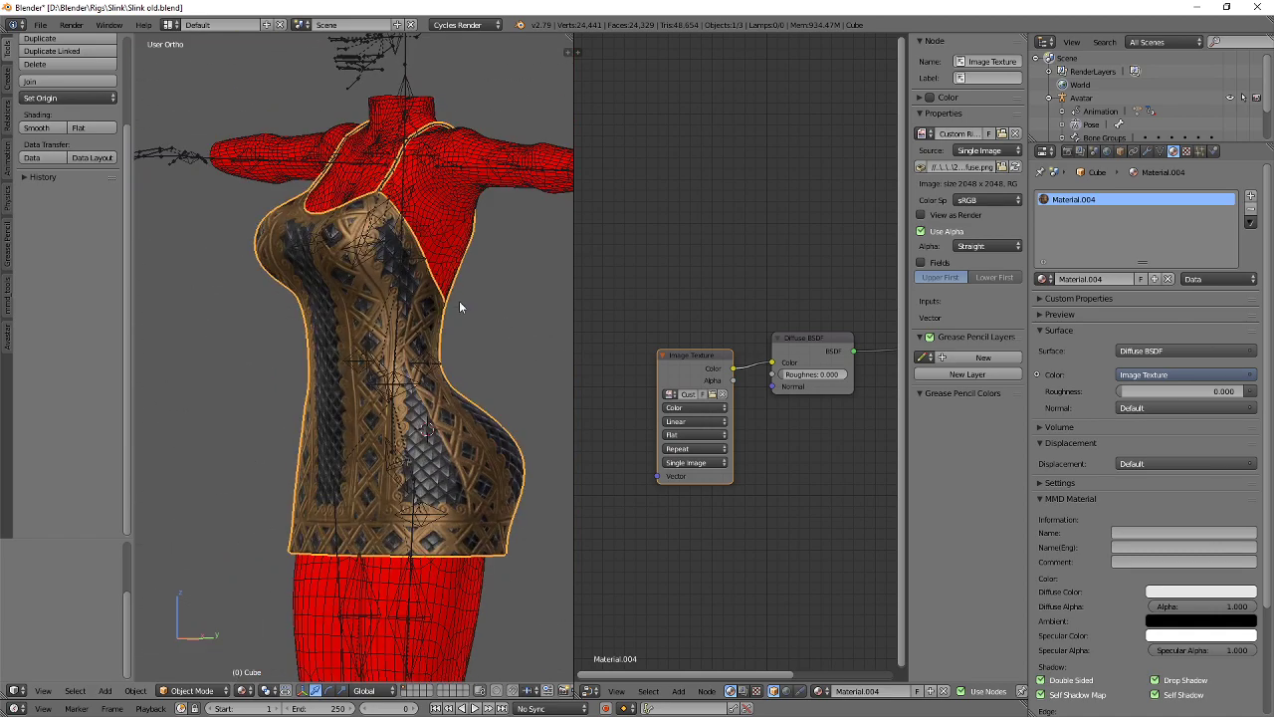
Test the dress's chest deformation by rotating the mChest bone about the global X axis, and undo the rotation.
right_click(393, 257)
right_click(405, 280)
right_click(404, 241)
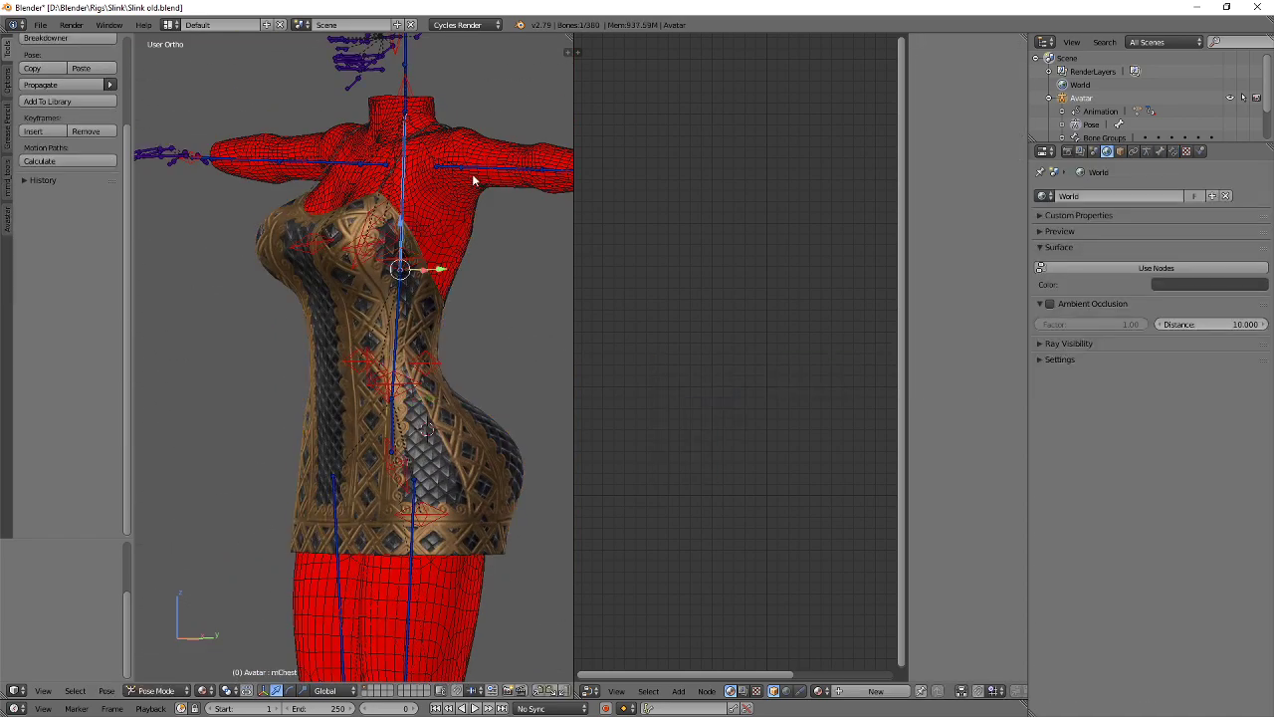
key("r")
key("x")
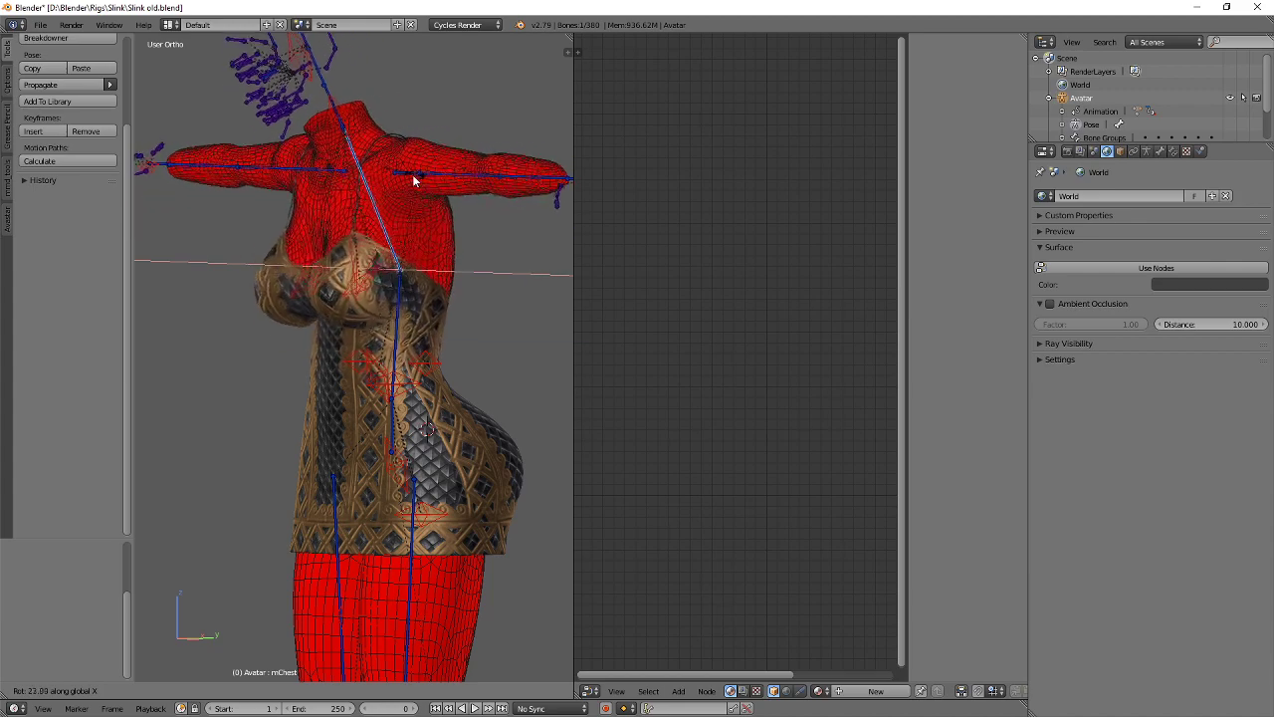
left_click(343, 341)
scroll(344, 340, "up", 3)
middle_click_drag(343, 340, 358, 222)
key("r")
key("x")
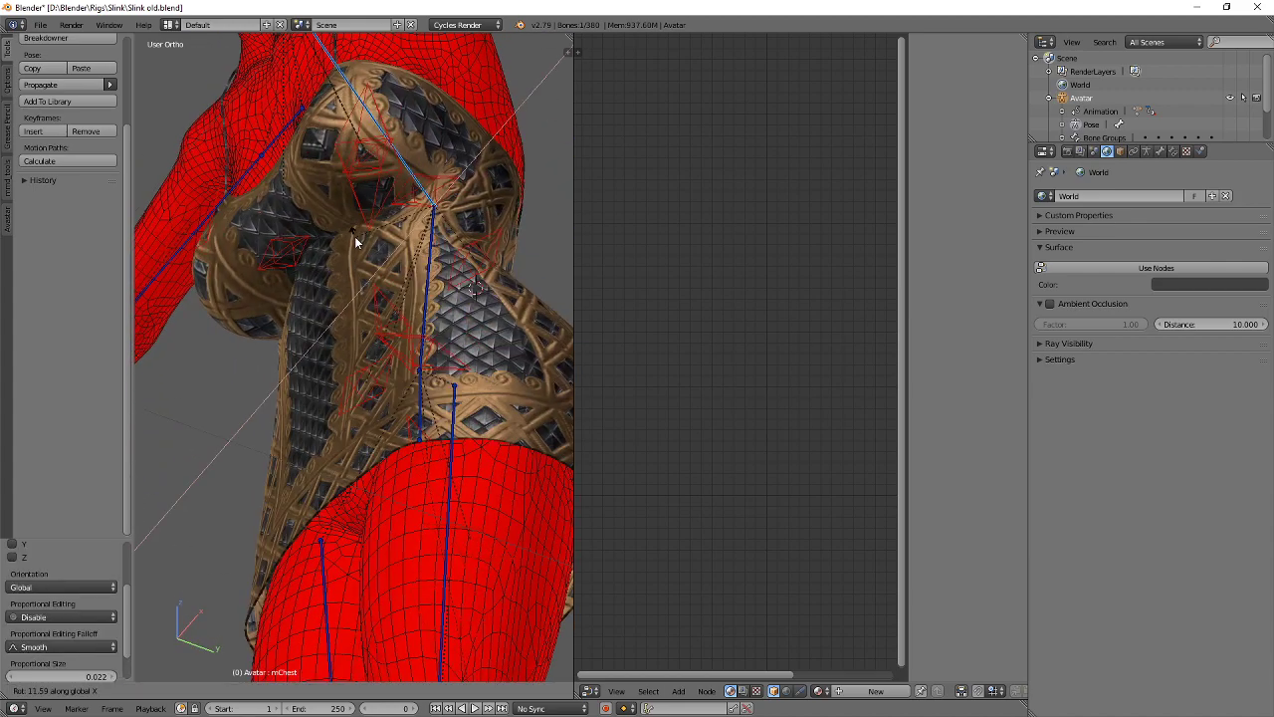
left_click(368, 212)
key("ctrl+z")
Test the waist deformation by bending the mTorso bone about the global X axis, and restore the rest pose.
right_click(429, 238)
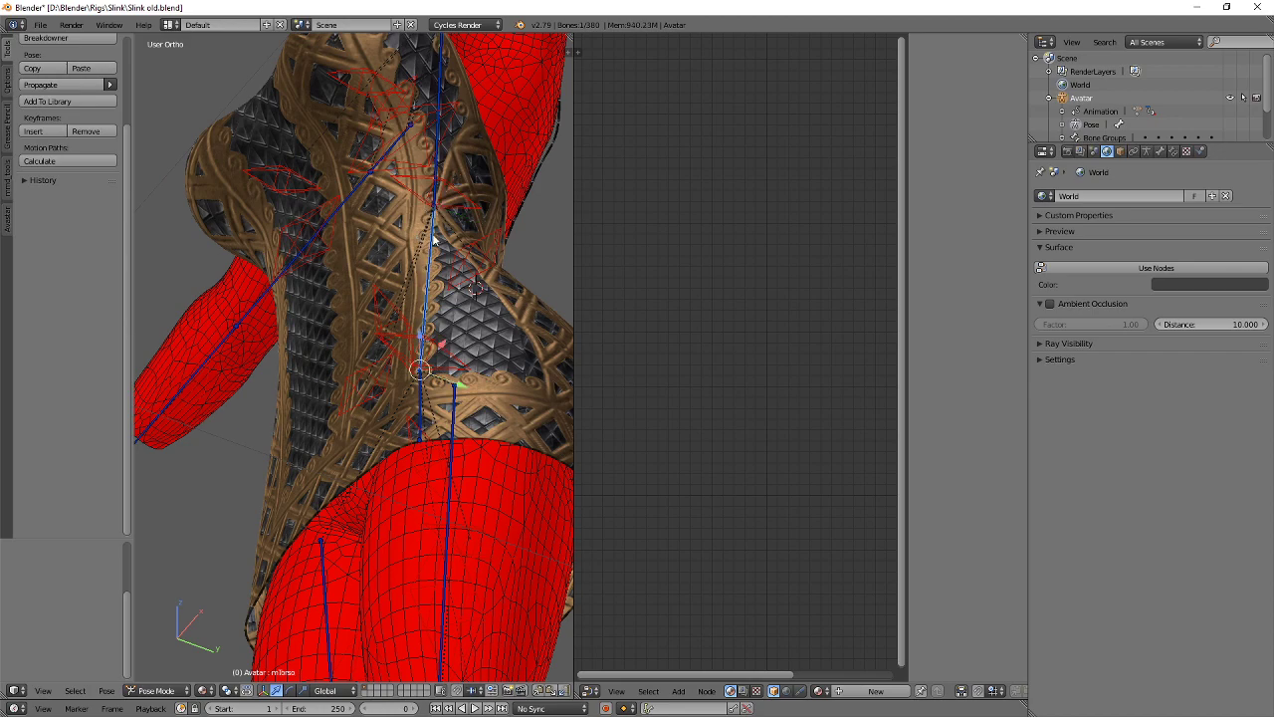
key("r")
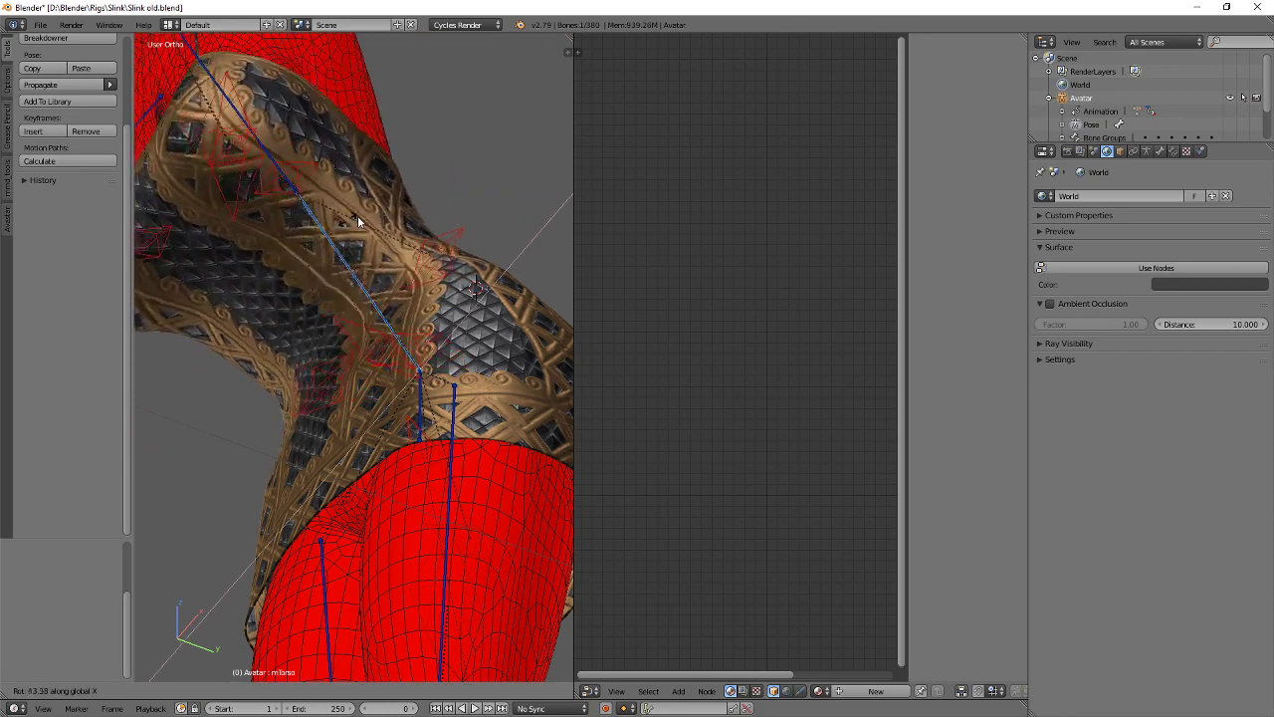
left_click(445, 277)
middle_click_drag(444, 277, 314, 343)
key("r")
key("x")
left_click(511, 199)
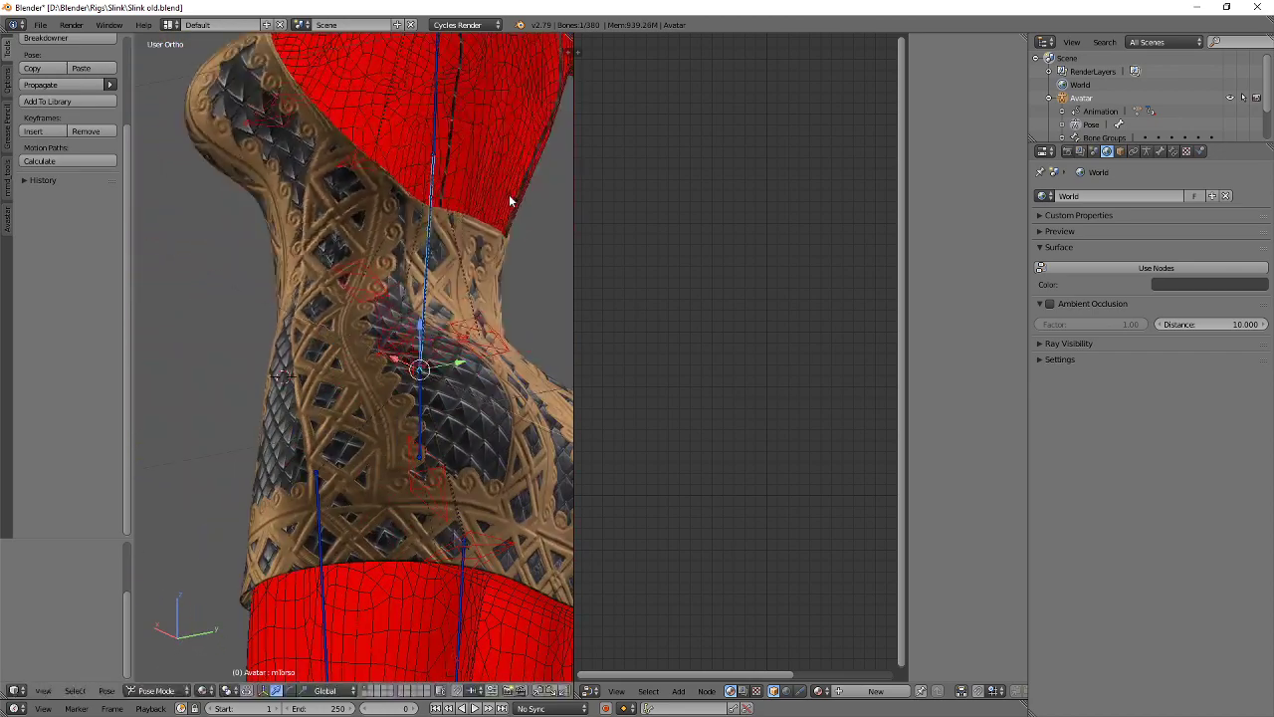
scroll(331, 286, "down", 3)
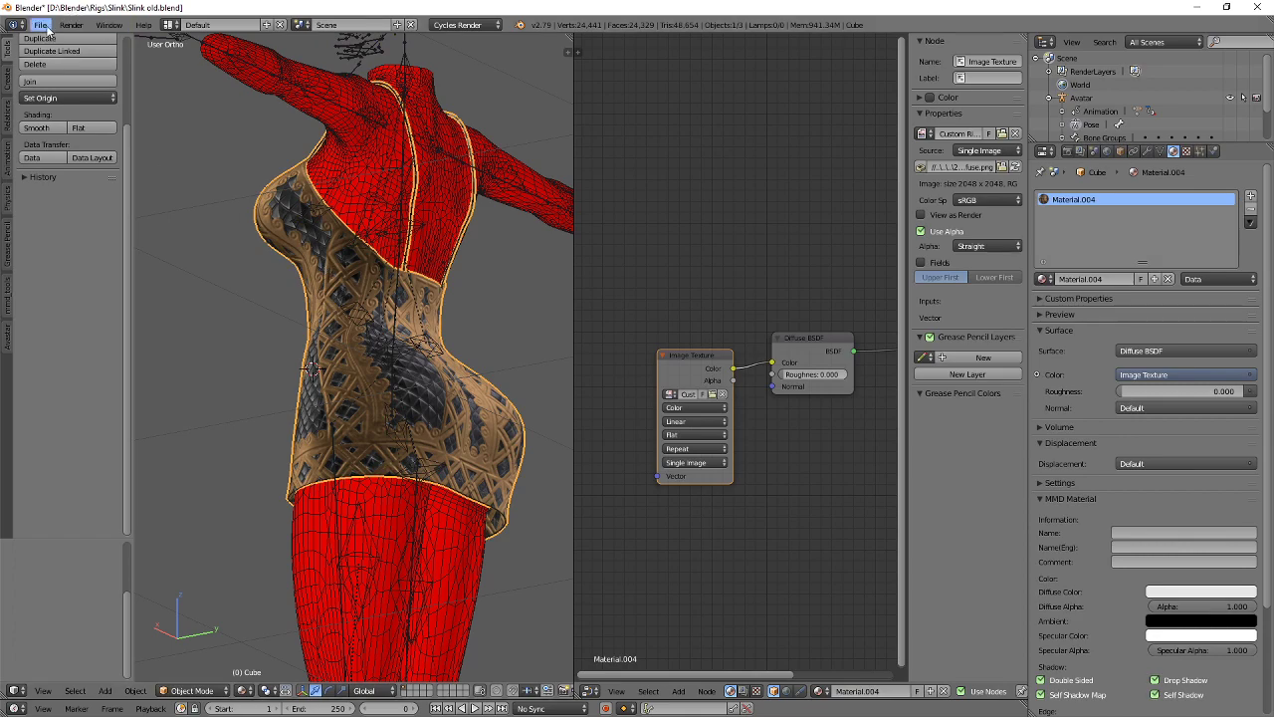
left_click(40, 24)
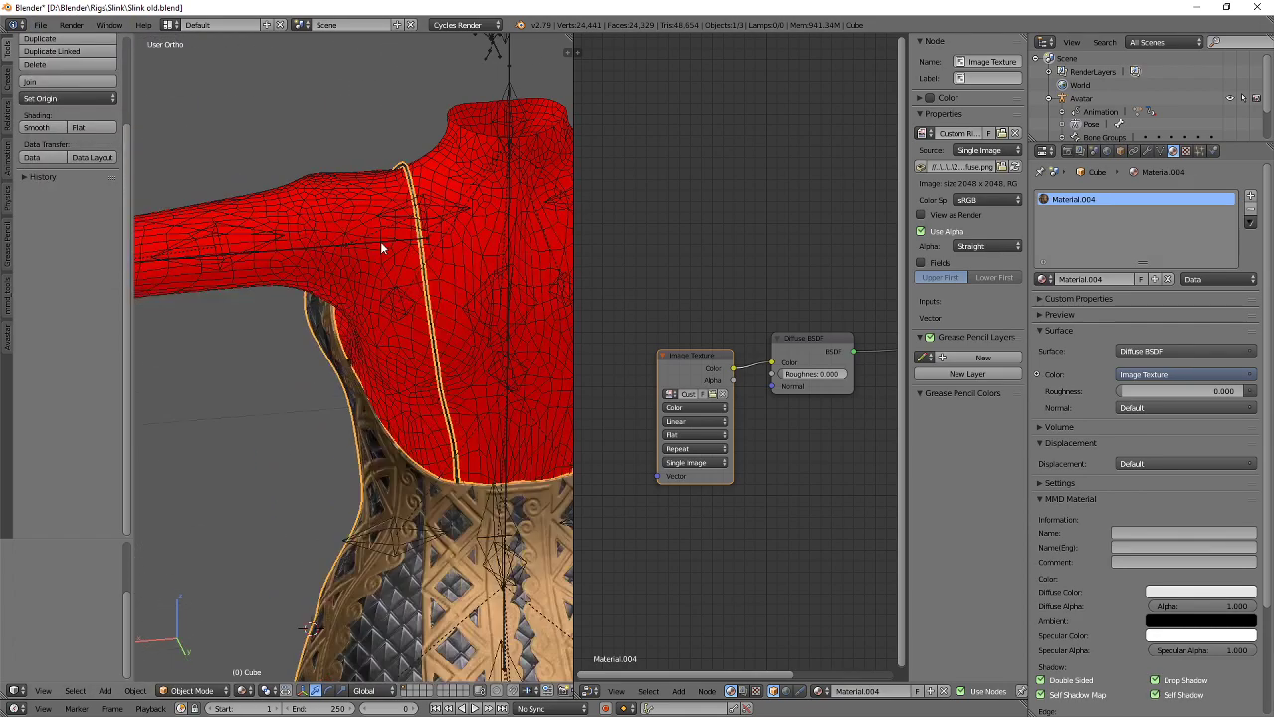
Test the back strap by rotating the left collar bone about the global Y axis and swinging the left shoulder bone down, restoring each.
key("r")
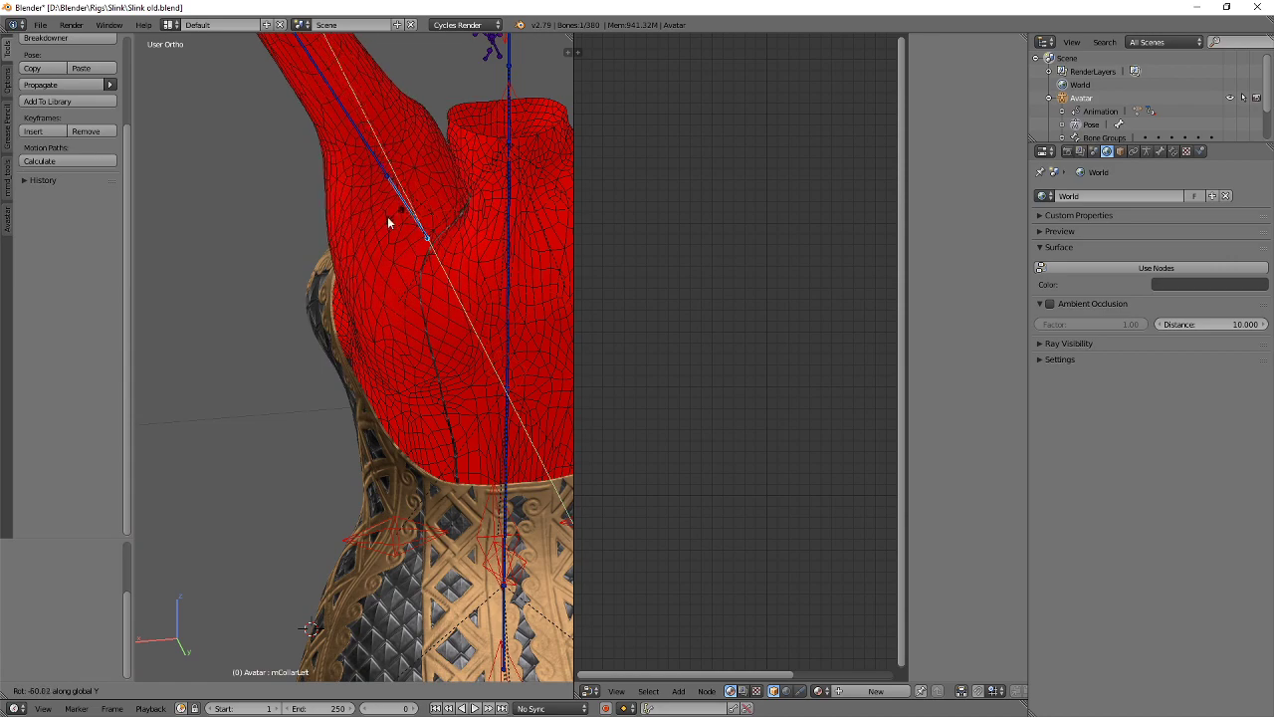
left_click(367, 245)
right_click(307, 250)
key("r")
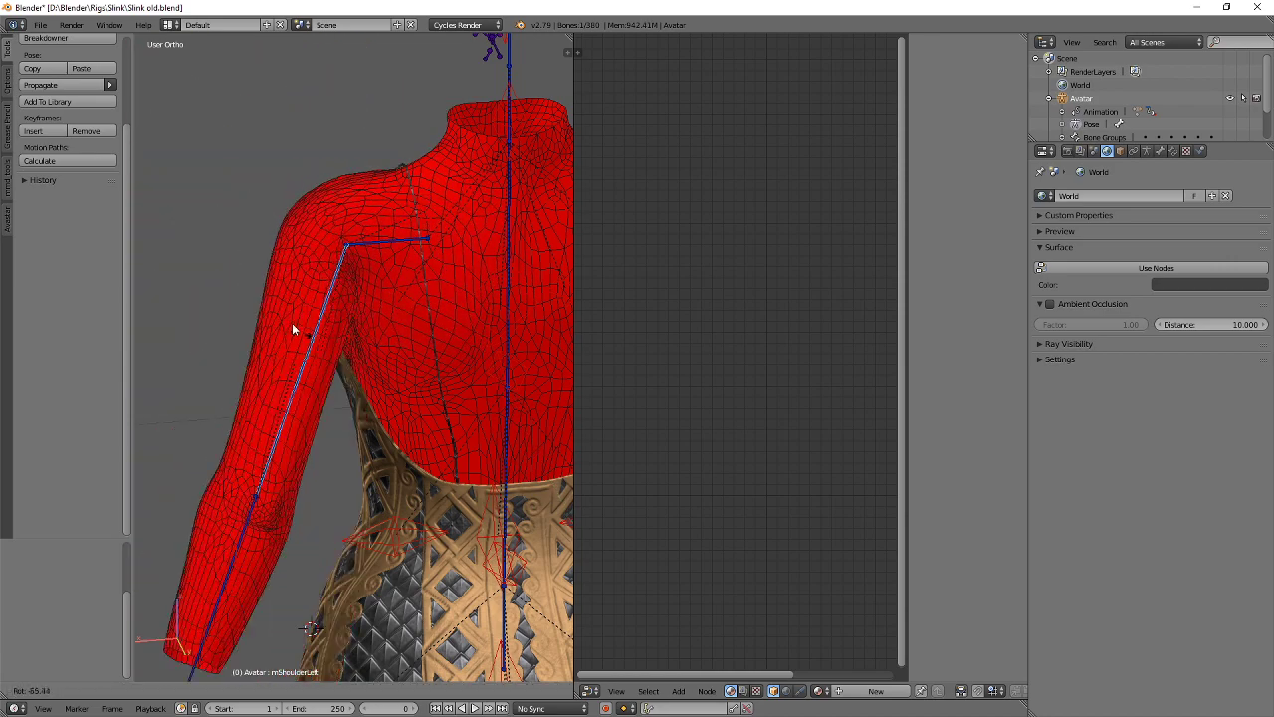
left_click(358, 380)
Rotate the left collar bone downward to check the strap from the front, and undo the rotation.
right_click(374, 249)
middle_click_drag(370, 250, 469, 242)
key("r")
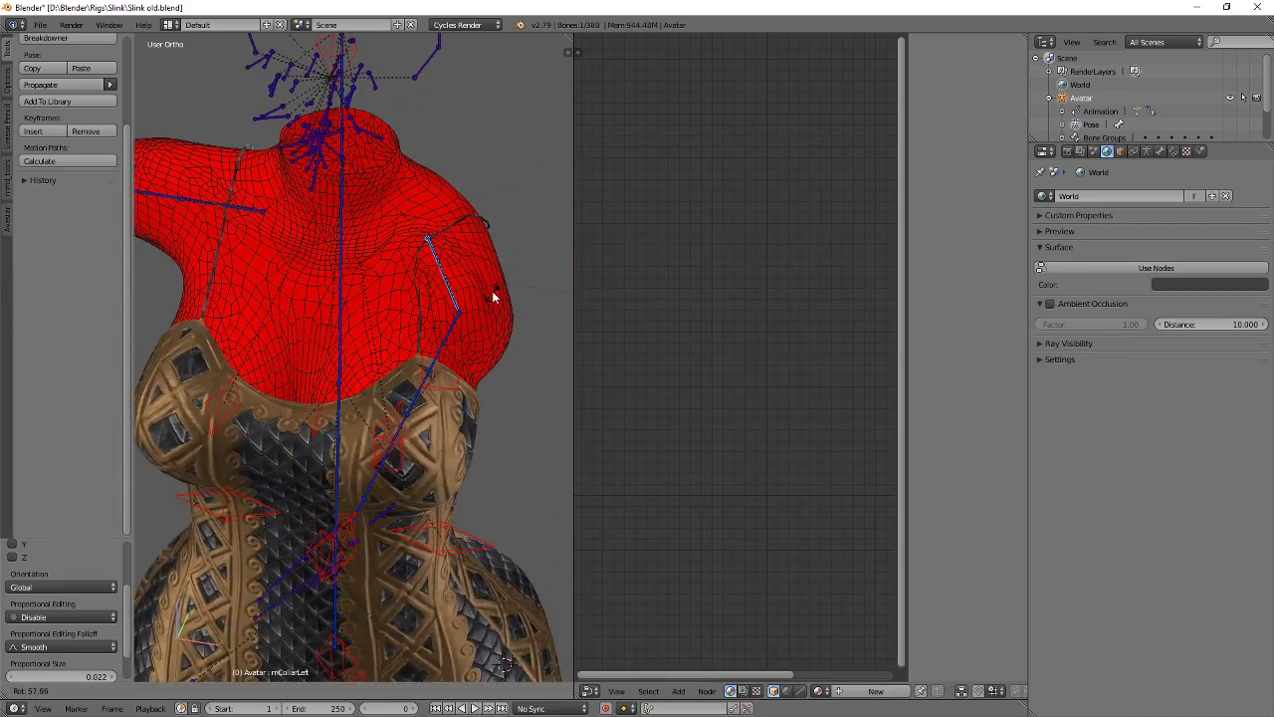
left_click(493, 297)
middle_click_drag(493, 296, 237, 242)
key("ctrl+z")
key("a")
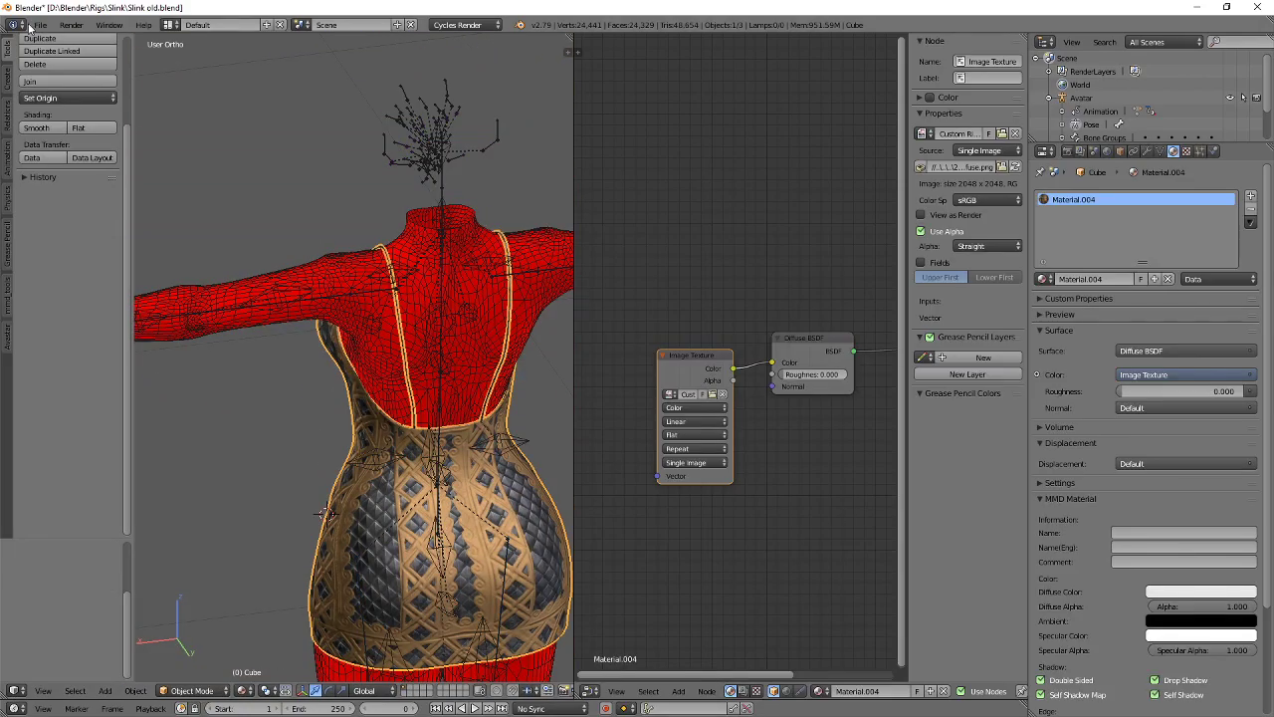
Export the dress in Collada (Avastar) format to D:\ as Slink old.dae.
left_click(41, 25)
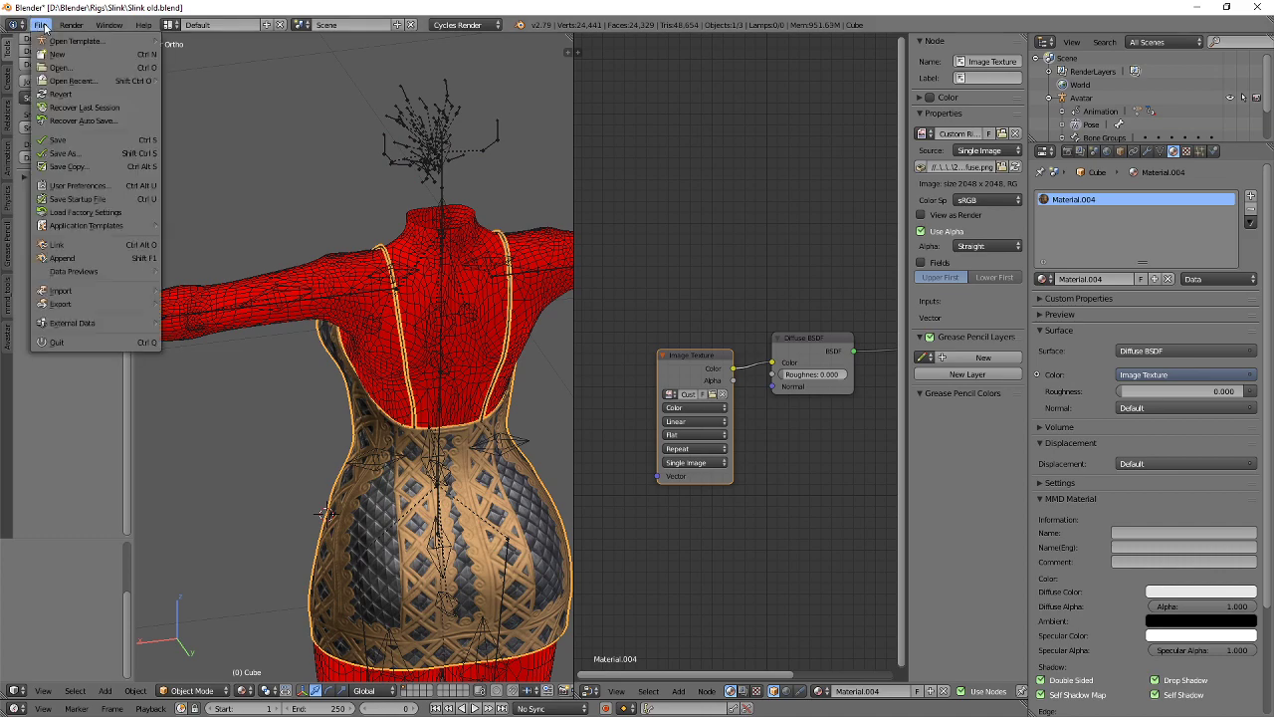
mouse_move(98, 311)
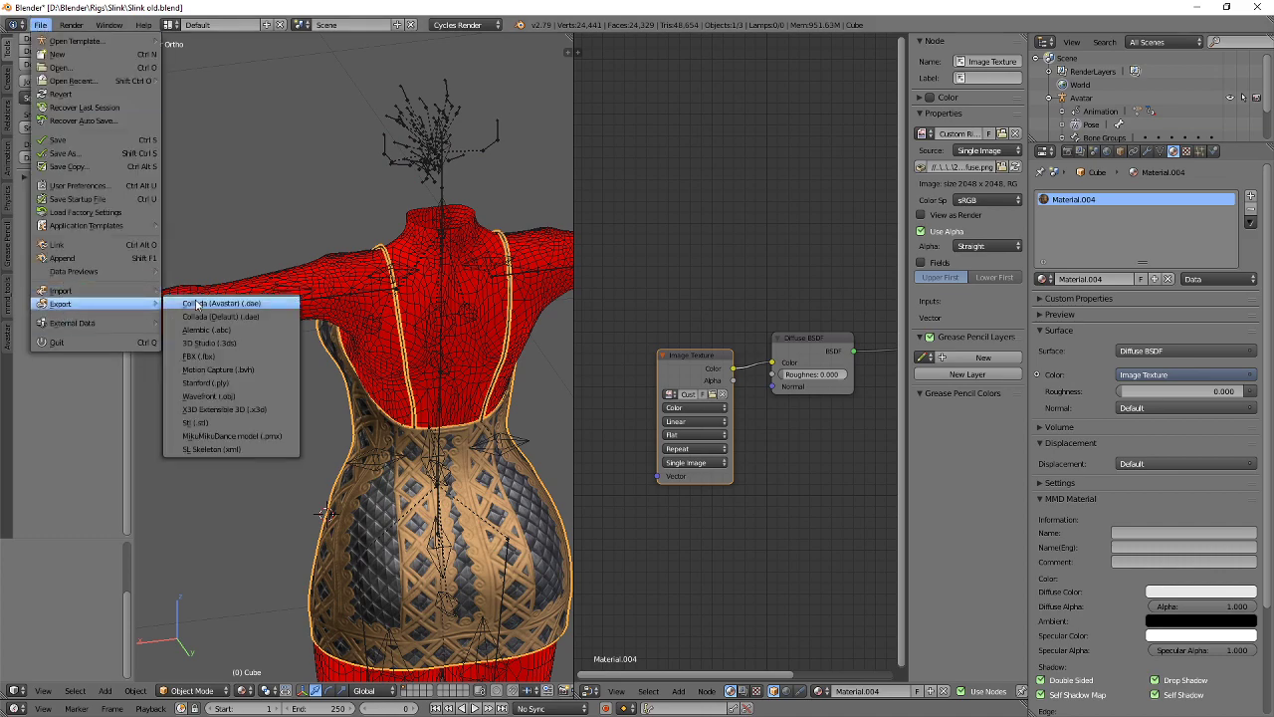
left_click(198, 303)
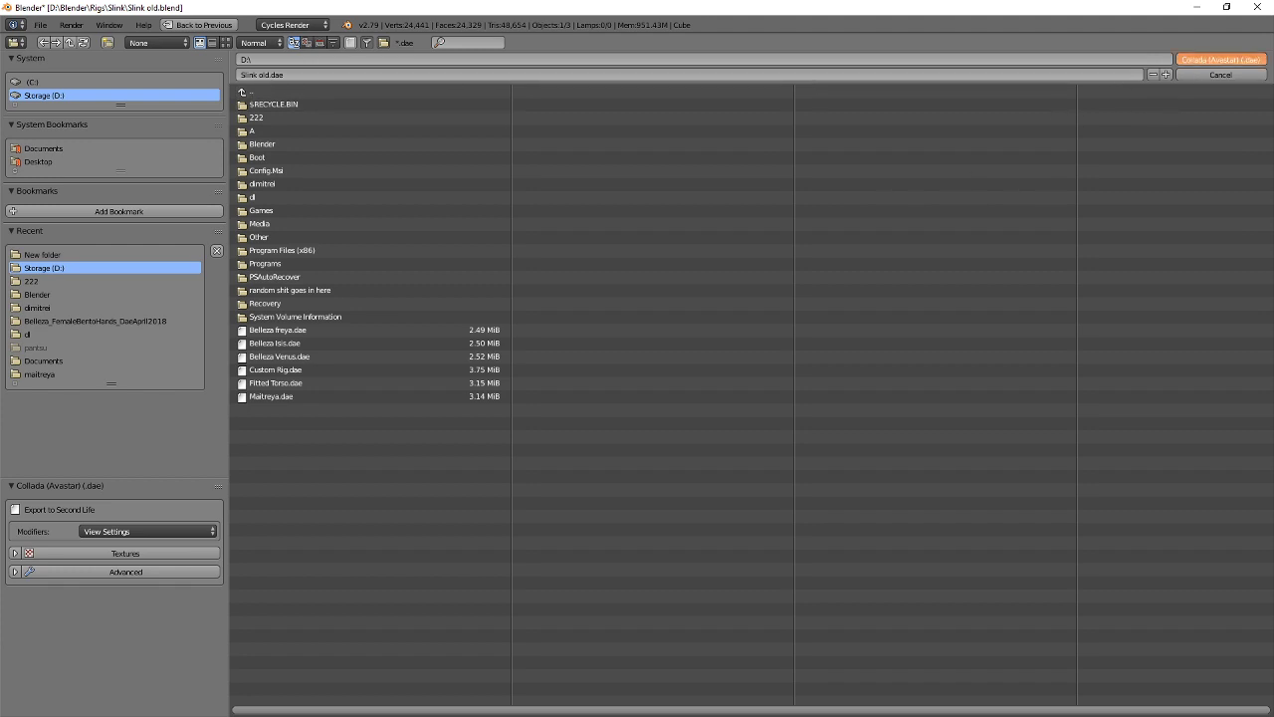
key("Return")
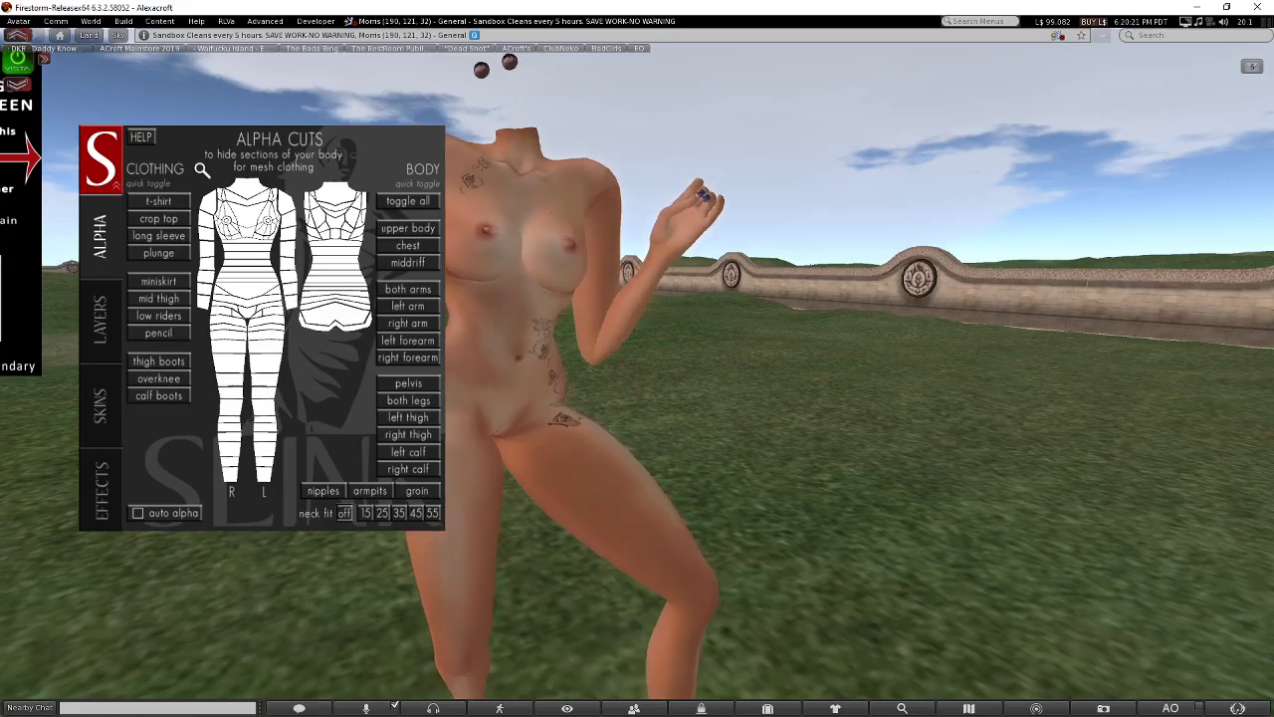
Switch to the Firestorm viewer and load Slink old.dae from drive D: for mesh model upload.
left_click(124, 21)
left_click(284, 227)
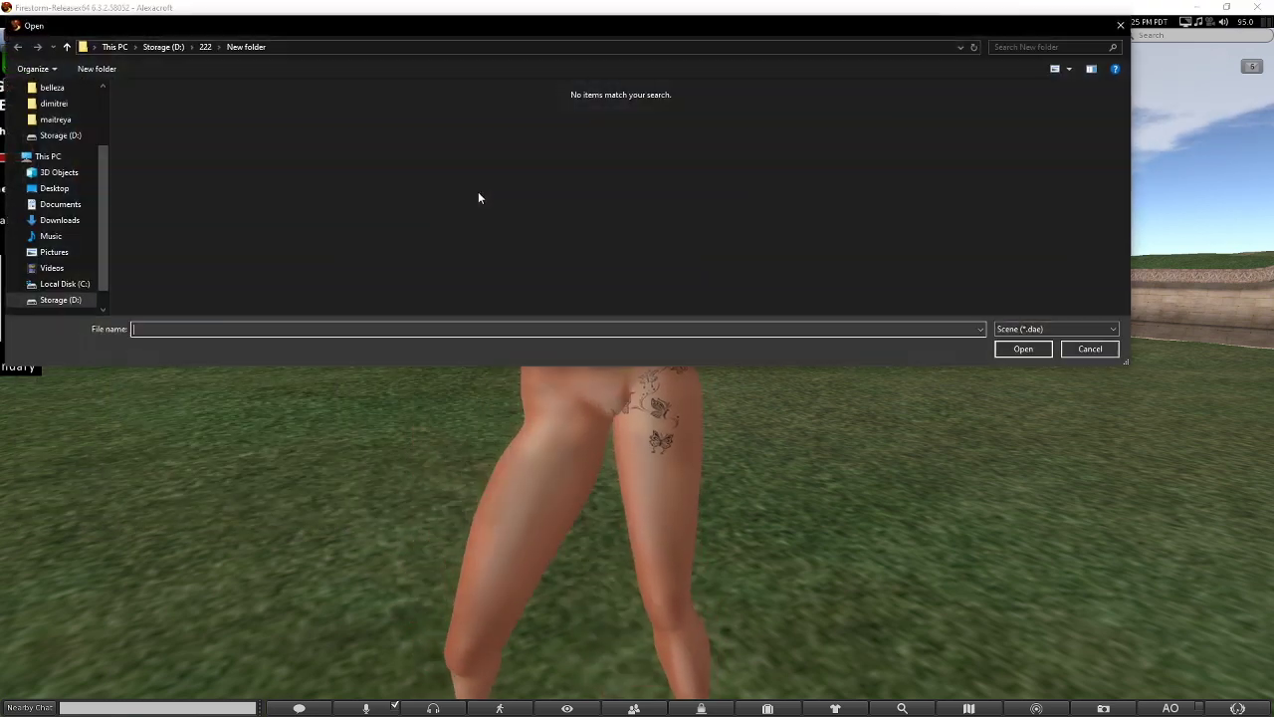
left_click(50, 300)
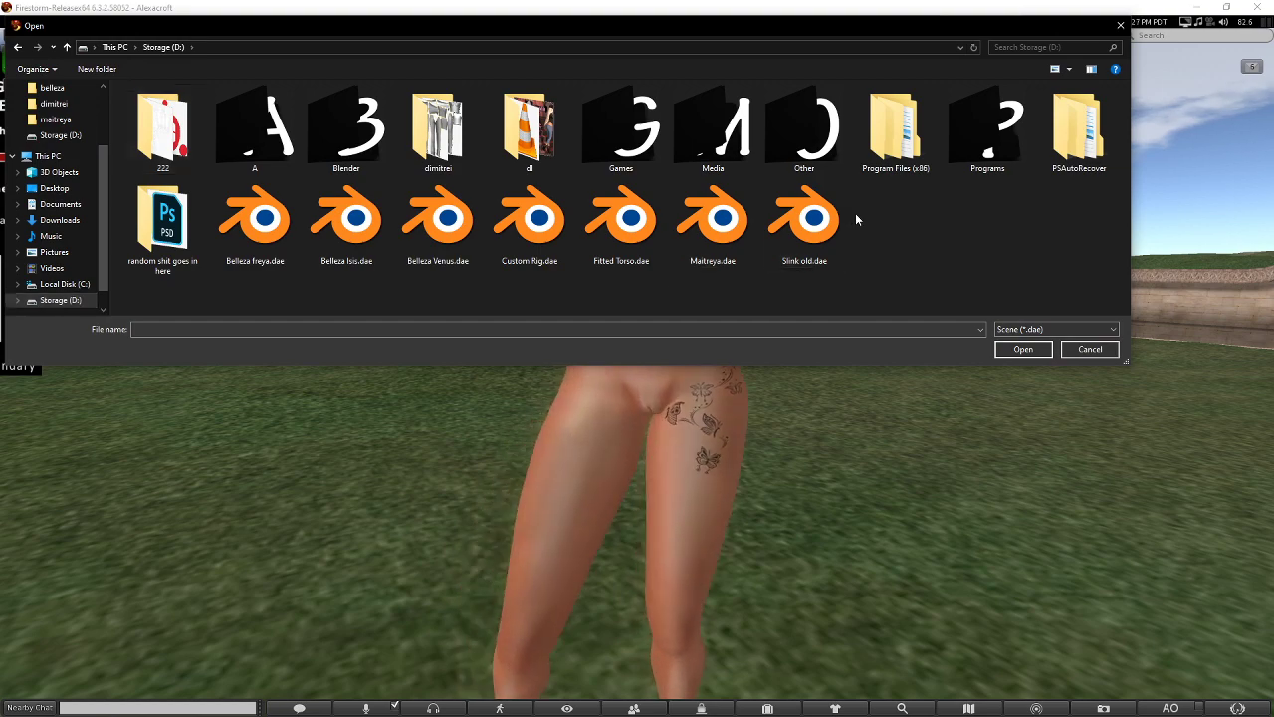
double_click(811, 221)
Include the skin weight in the upload options, calculate the weights and fee, and upload the model.
left_click(140, 97)
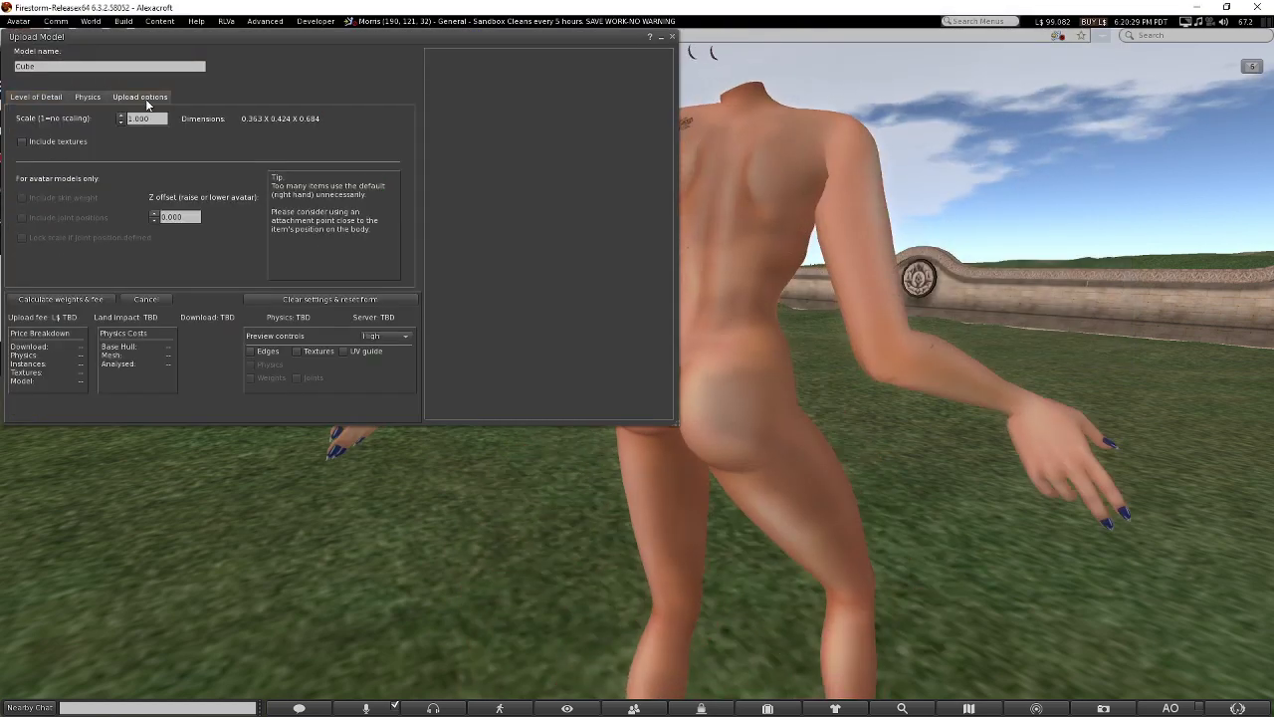
left_click(63, 198)
left_click(41, 302)
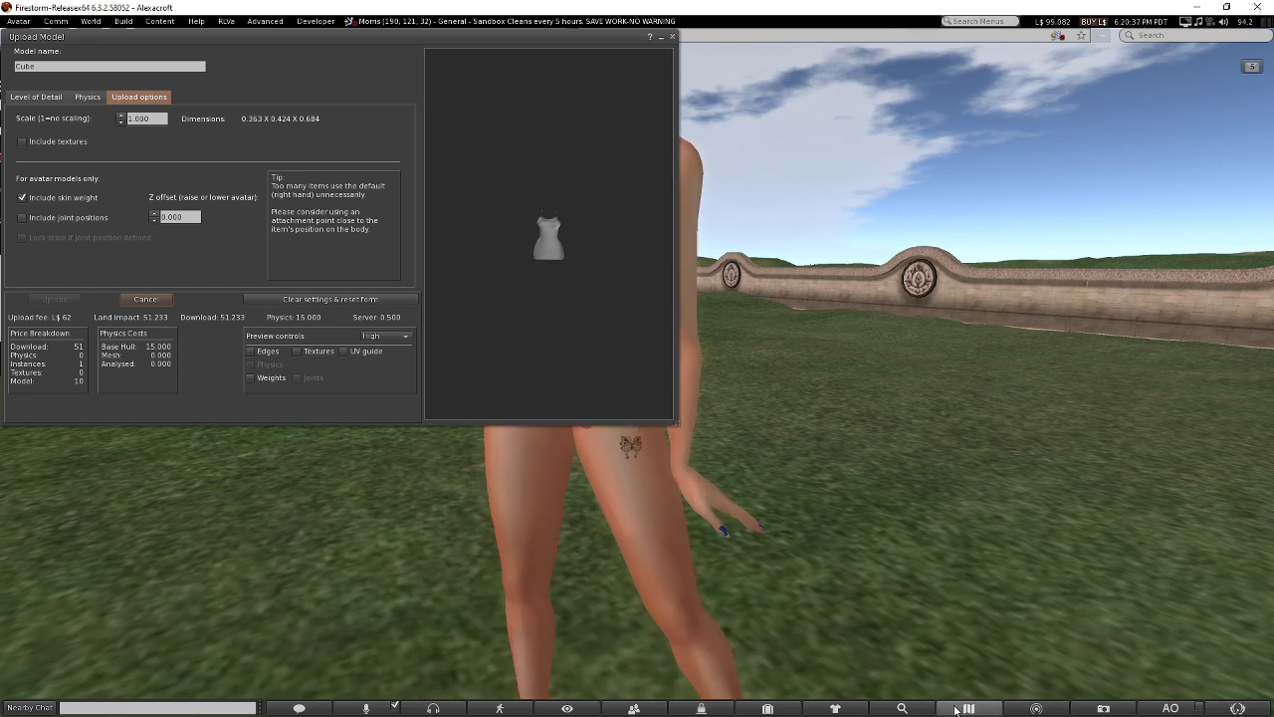
Add the uploaded Cube object from the inventory's Objects folder to the avatar and view the dress on it.
key("ctrl+i")
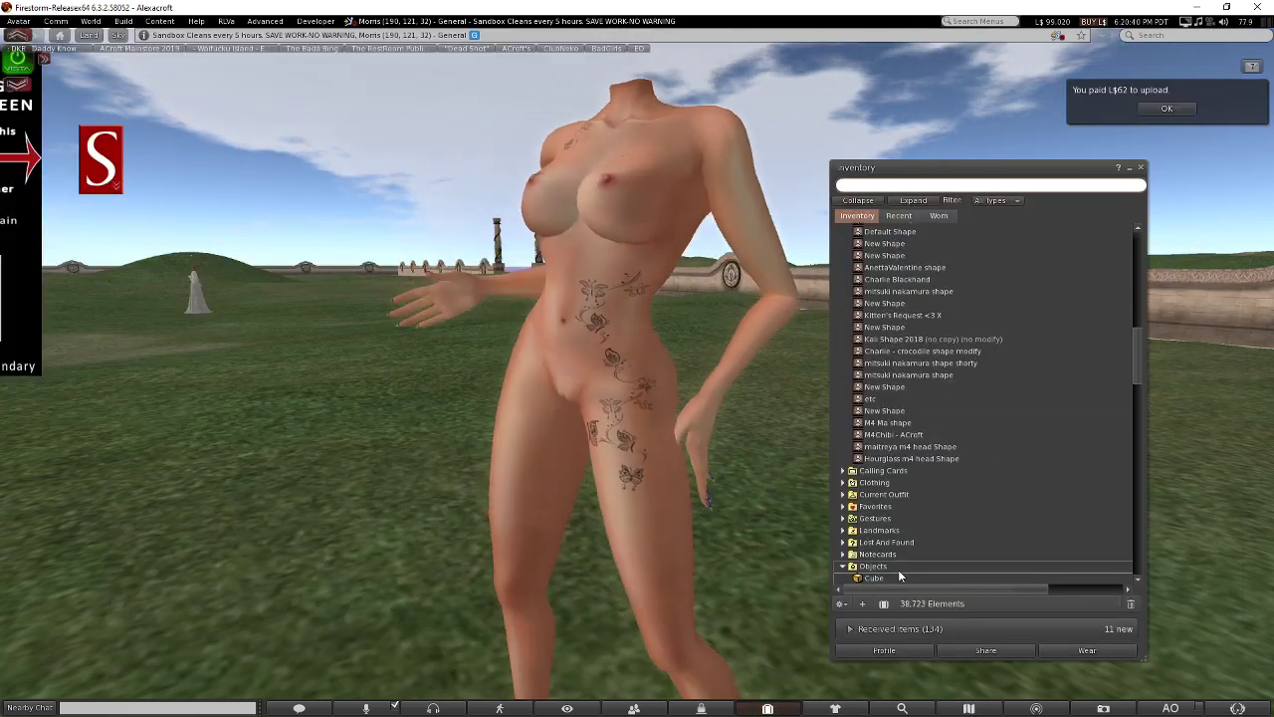
right_click(890, 574)
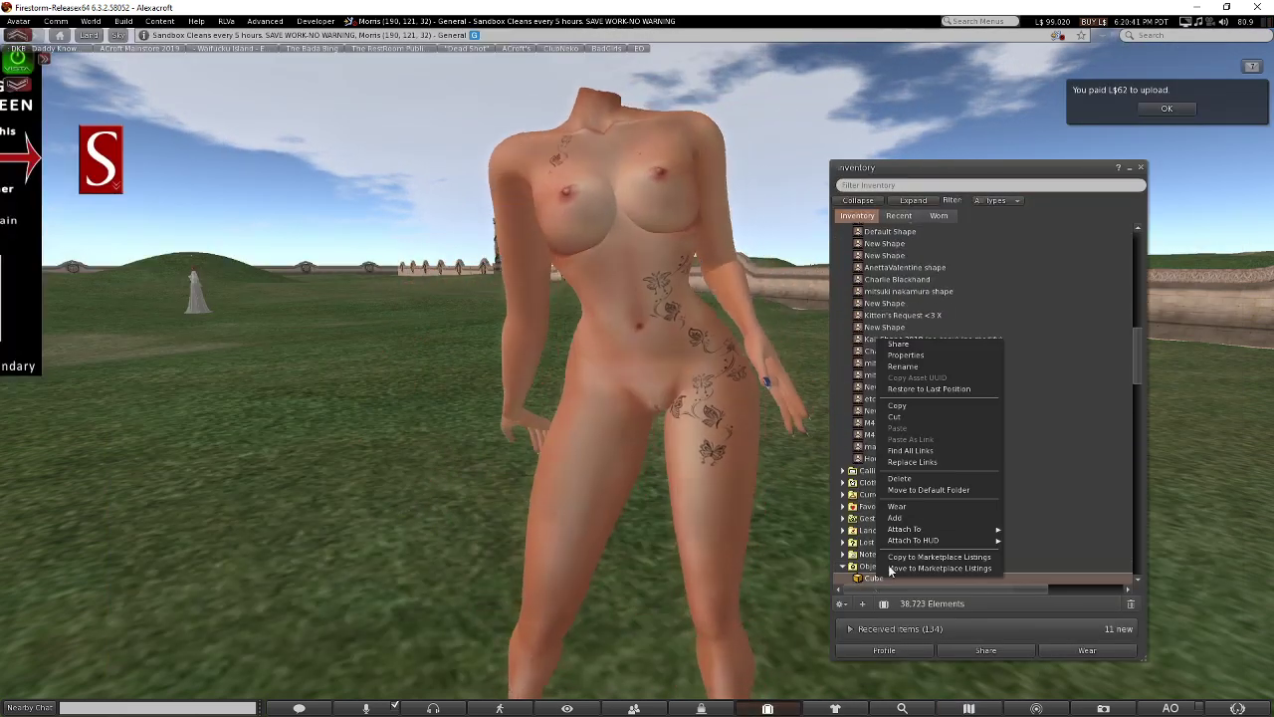
left_click(909, 519)
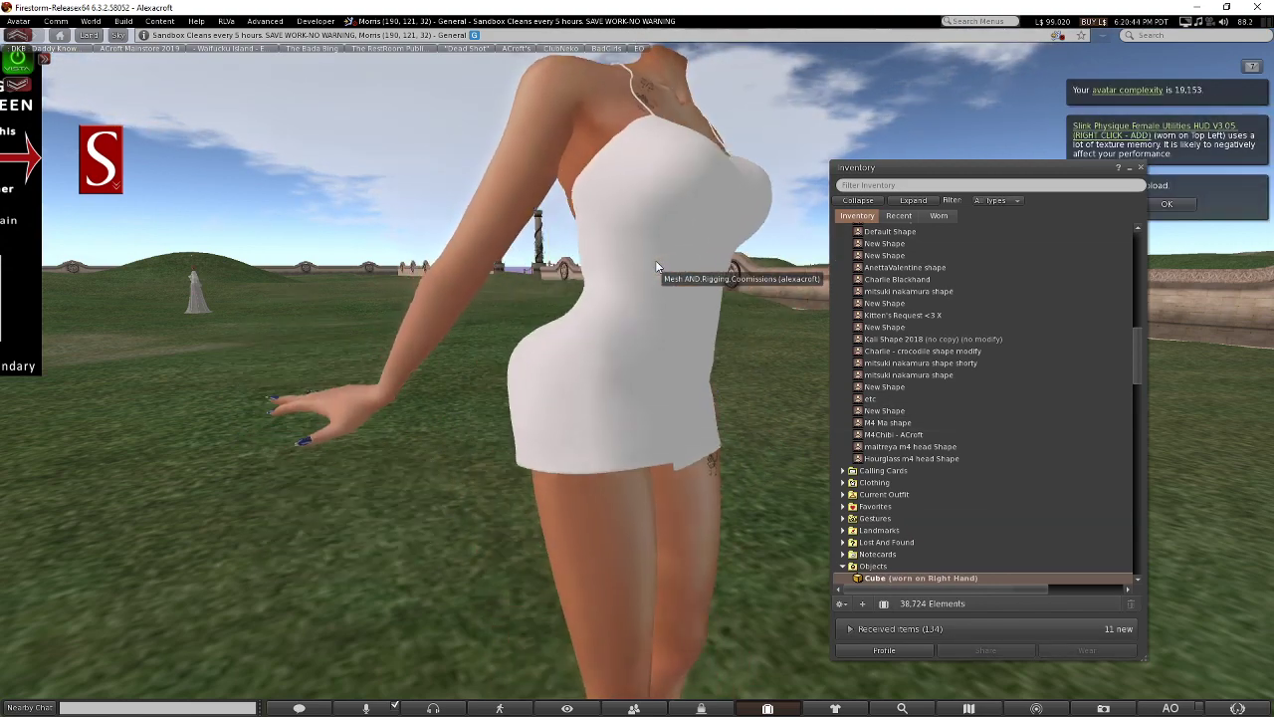
left_click_drag(642, 267, 875, 388, "ctrl+alt")
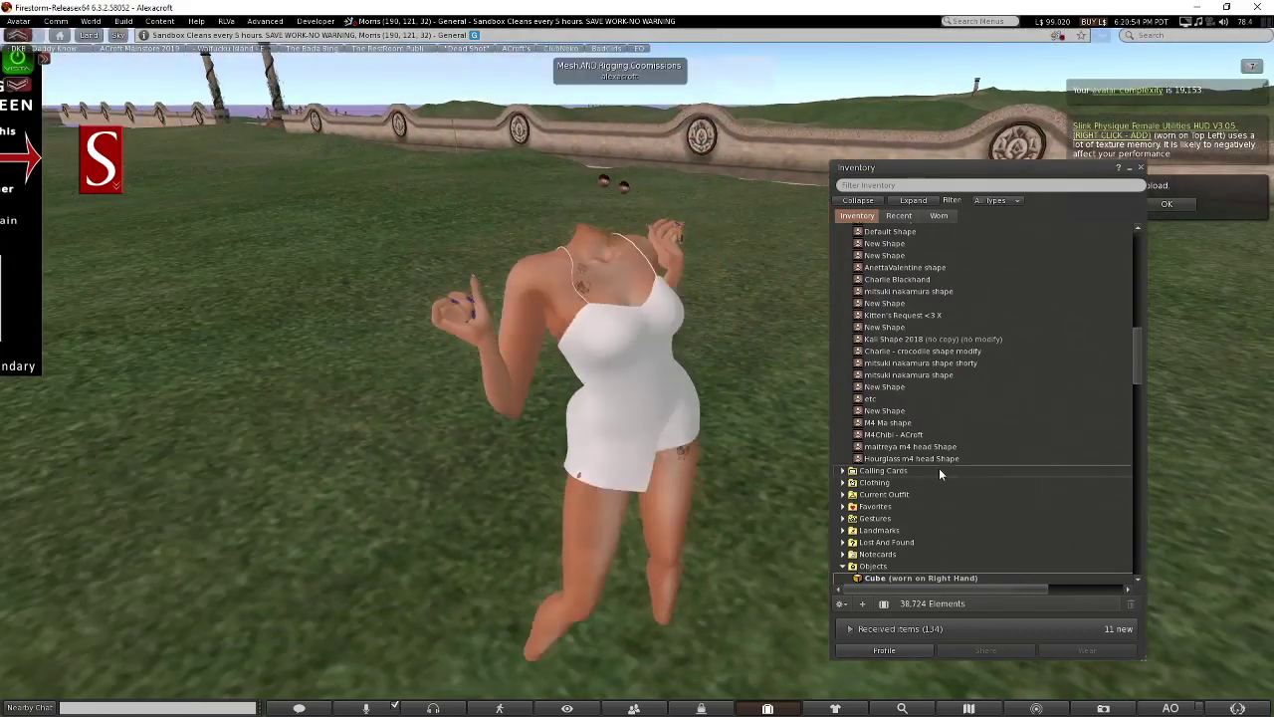
Wear the Hourglass m4 head Shape and inspect the dress's fit on it from several angles.
left_click(897, 459)
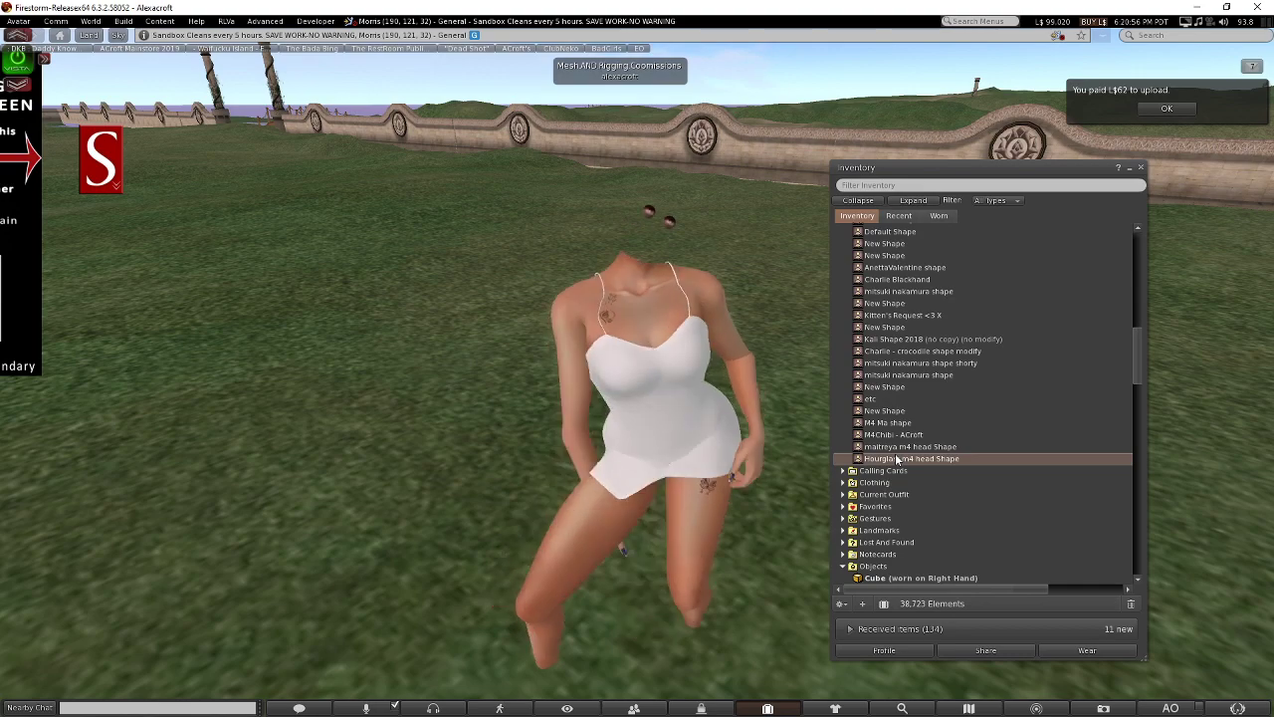
double_click(897, 459)
left_click_drag(628, 464, 856, 343, "alt")
left_click_drag(562, 322, 856, 323, "ctrl+alt")
left_click_drag(637, 358, 731, 398, "ctrl+alt")
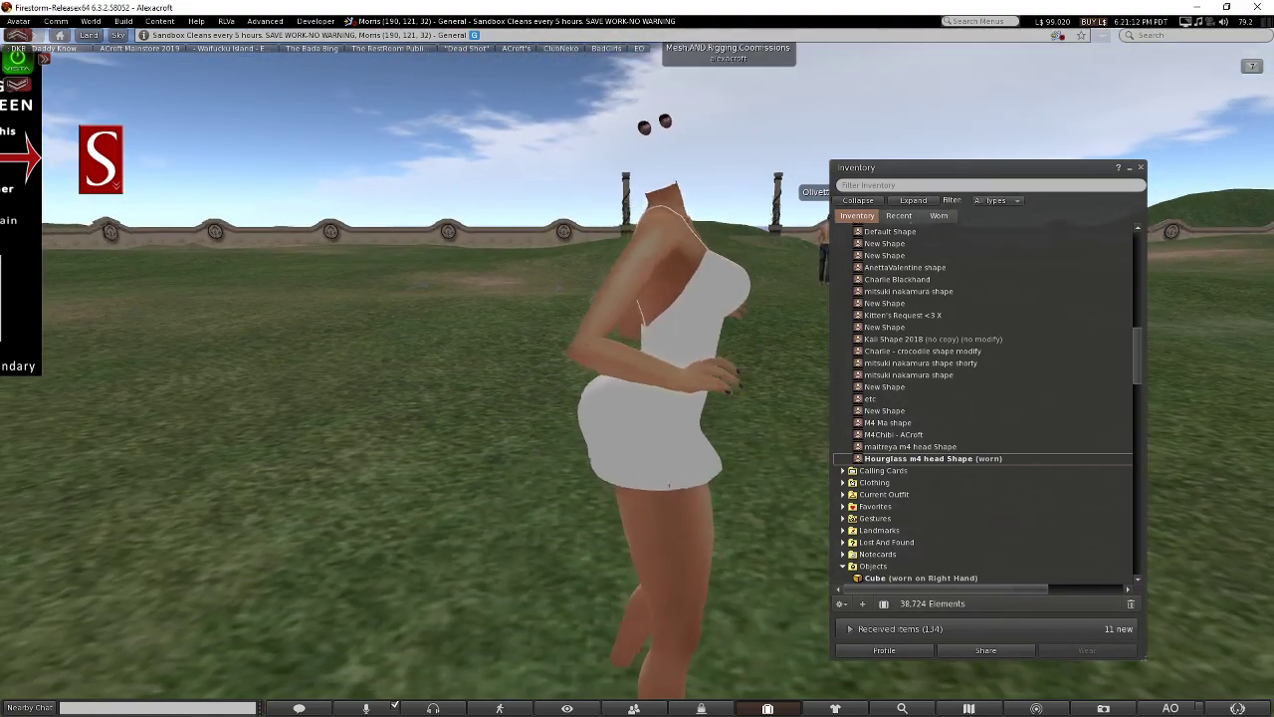
Wear the maitreya m4 head Shape to check the dress's fit, and switch to the M4 Ma shape.
left_click(940, 447)
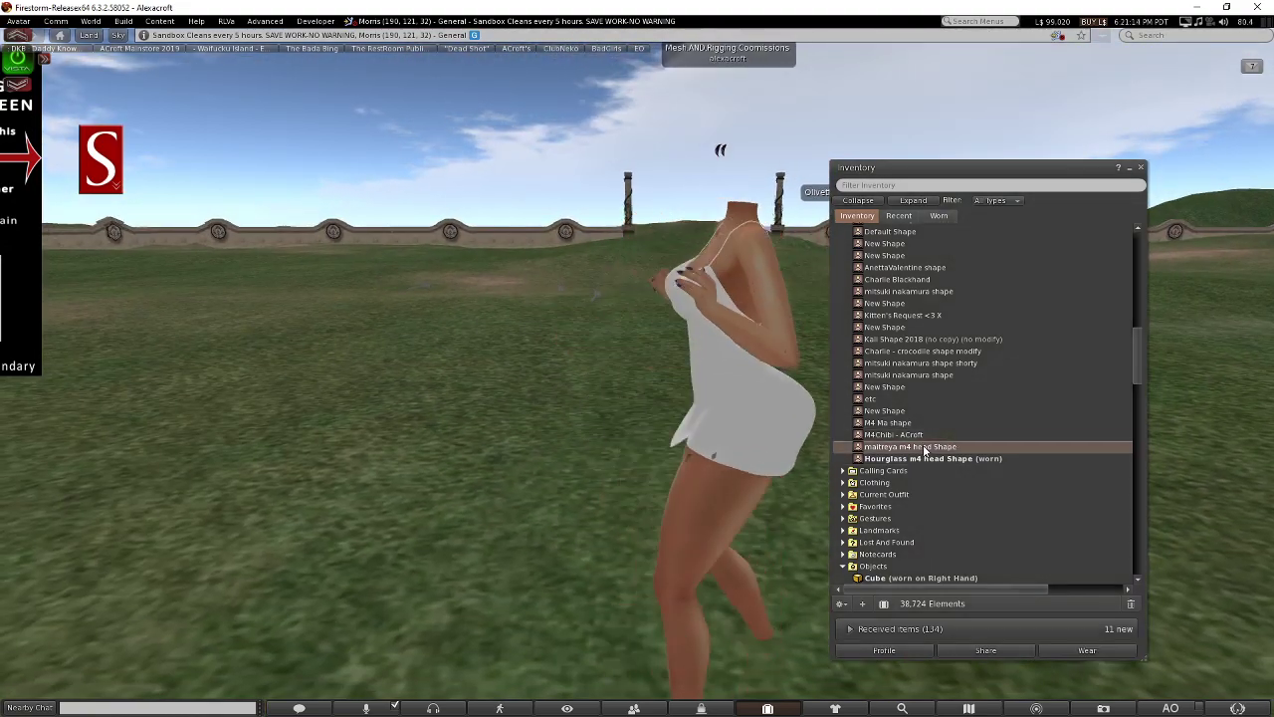
double_click(925, 447)
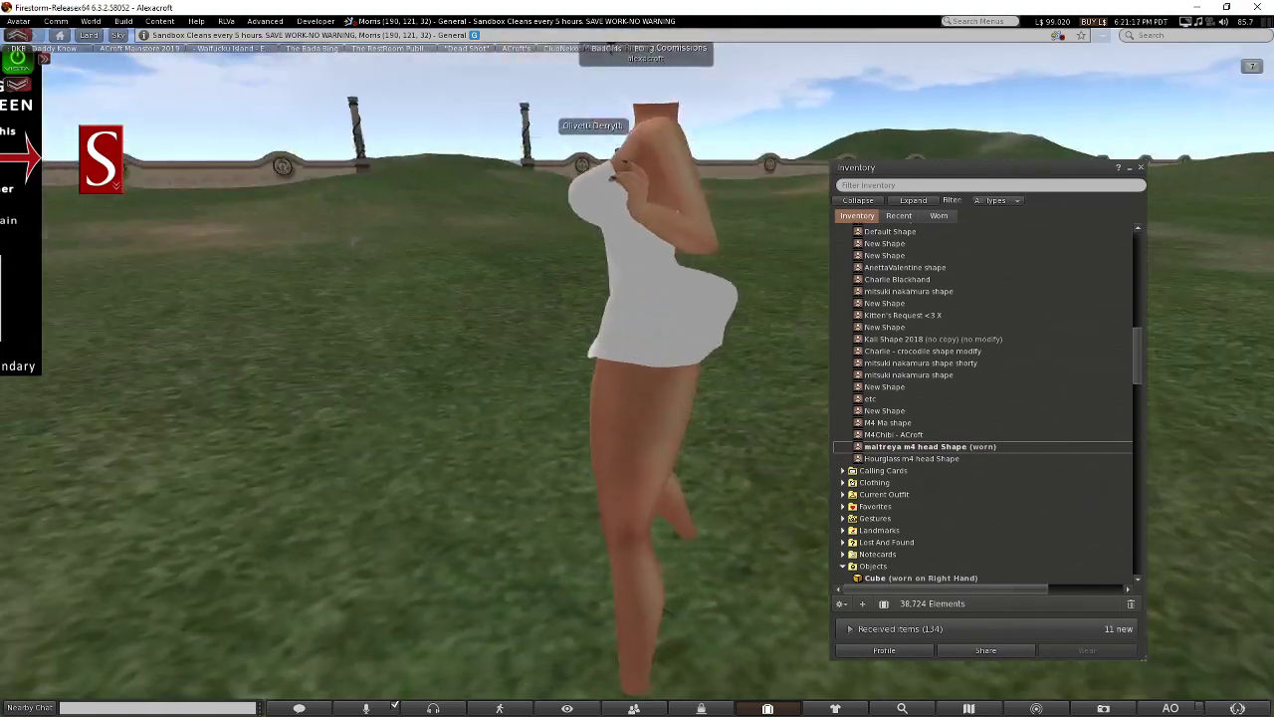
left_click_drag(811, 289, 734, 289, "alt")
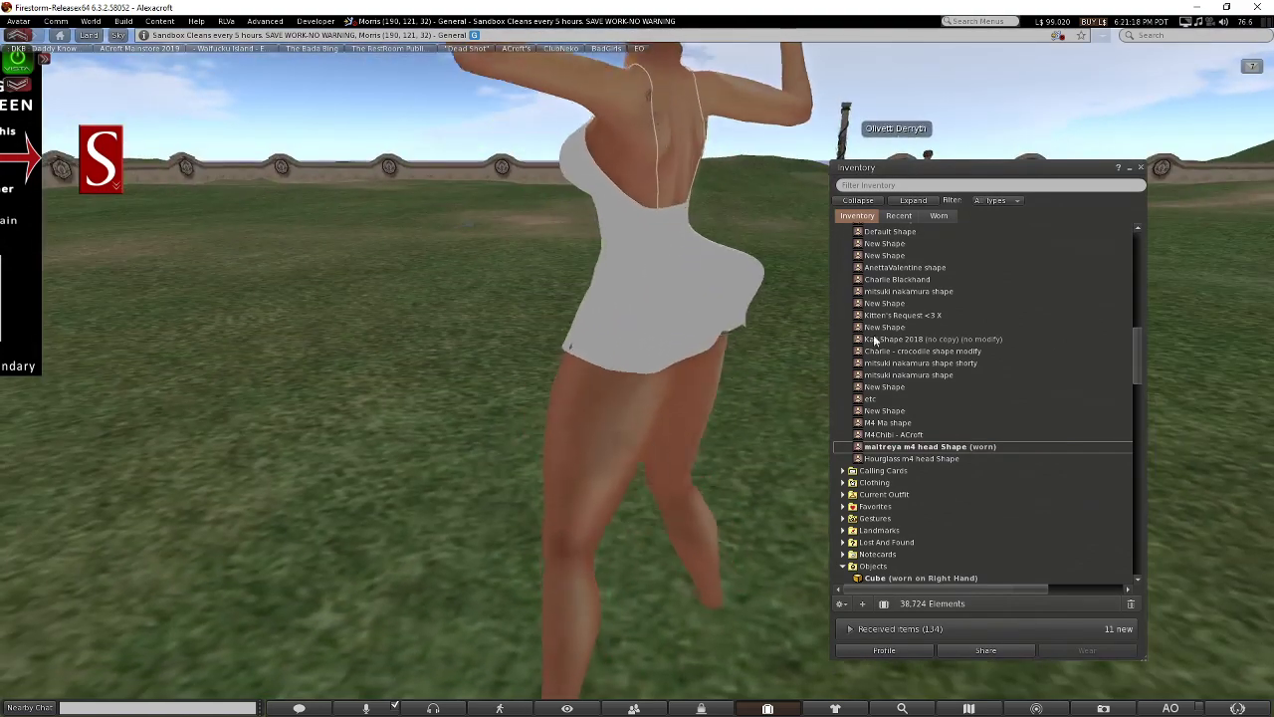
left_click(901, 424)
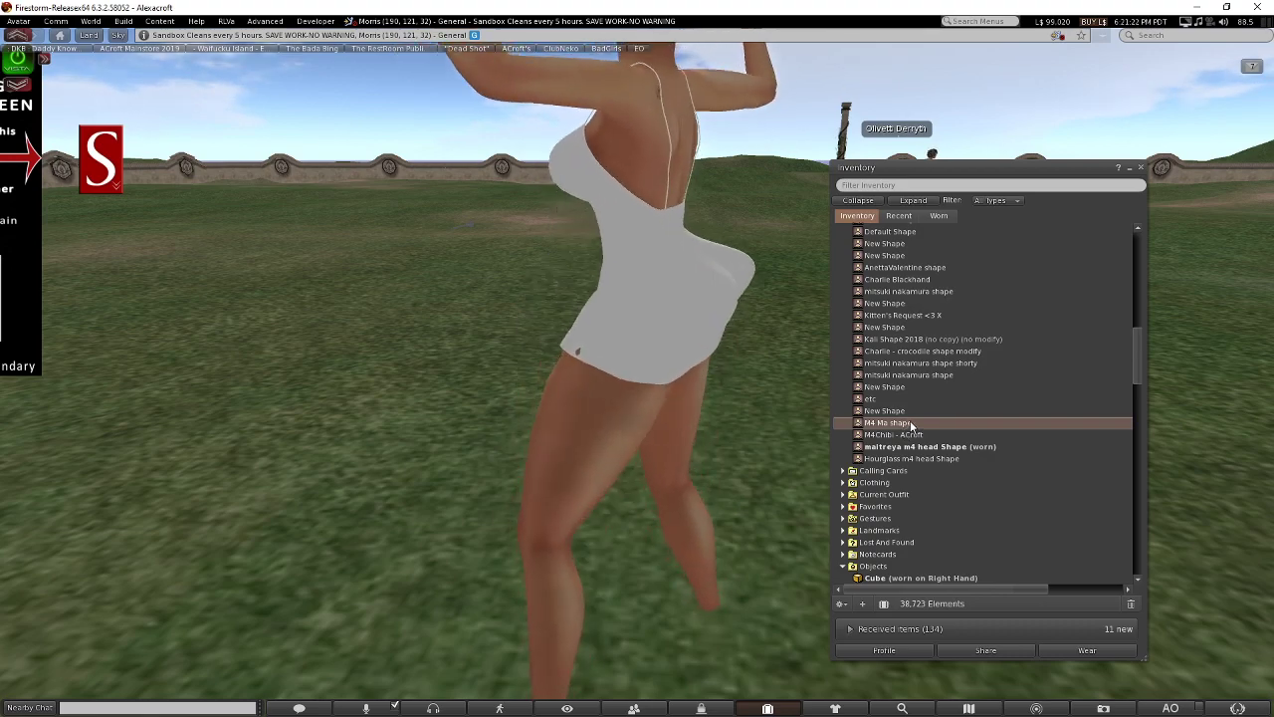
double_click(901, 423)
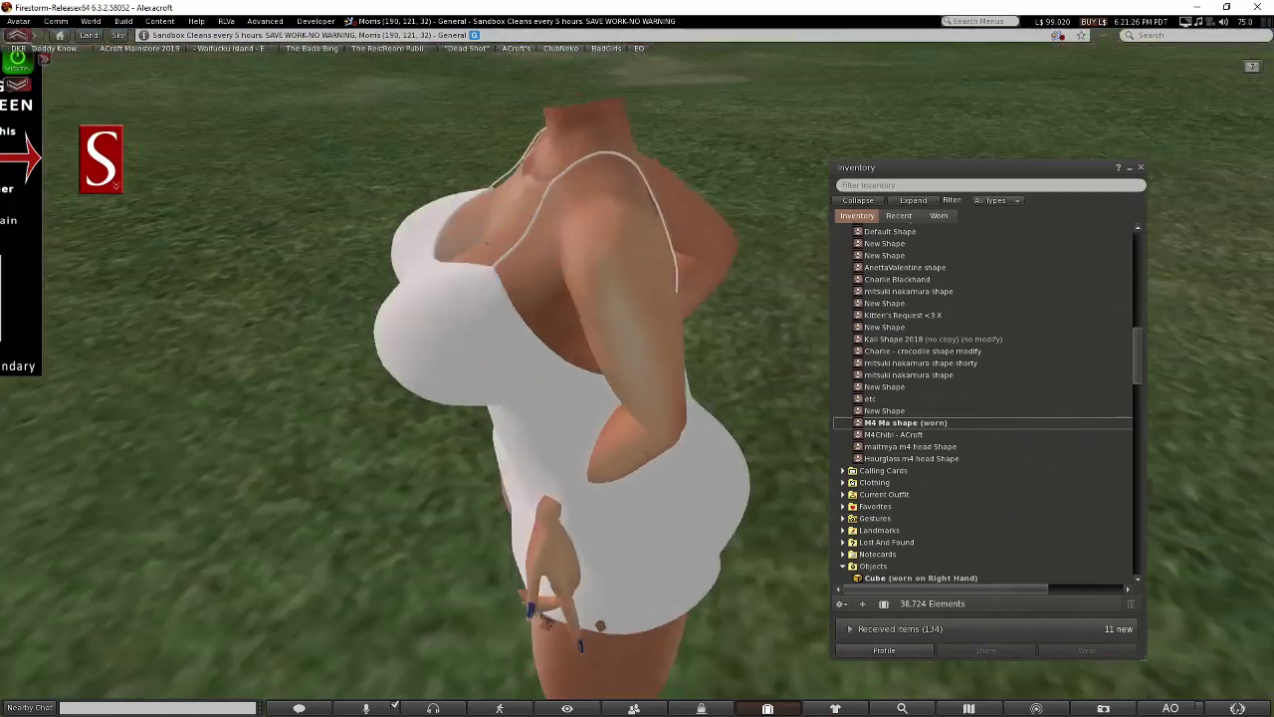
Wear the Default Shape to check the dress, and switch to the named avatar shape just below channikiss shape.
scroll(982, 240, "up", 2)
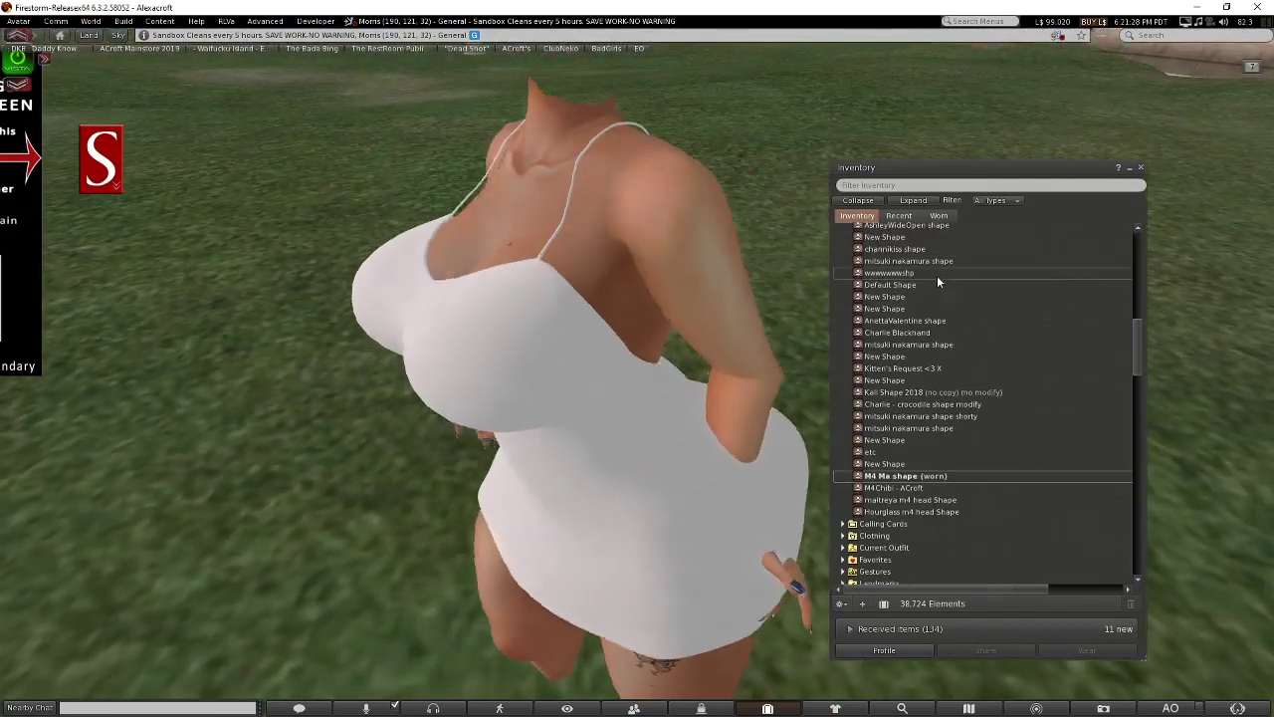
left_click(911, 284)
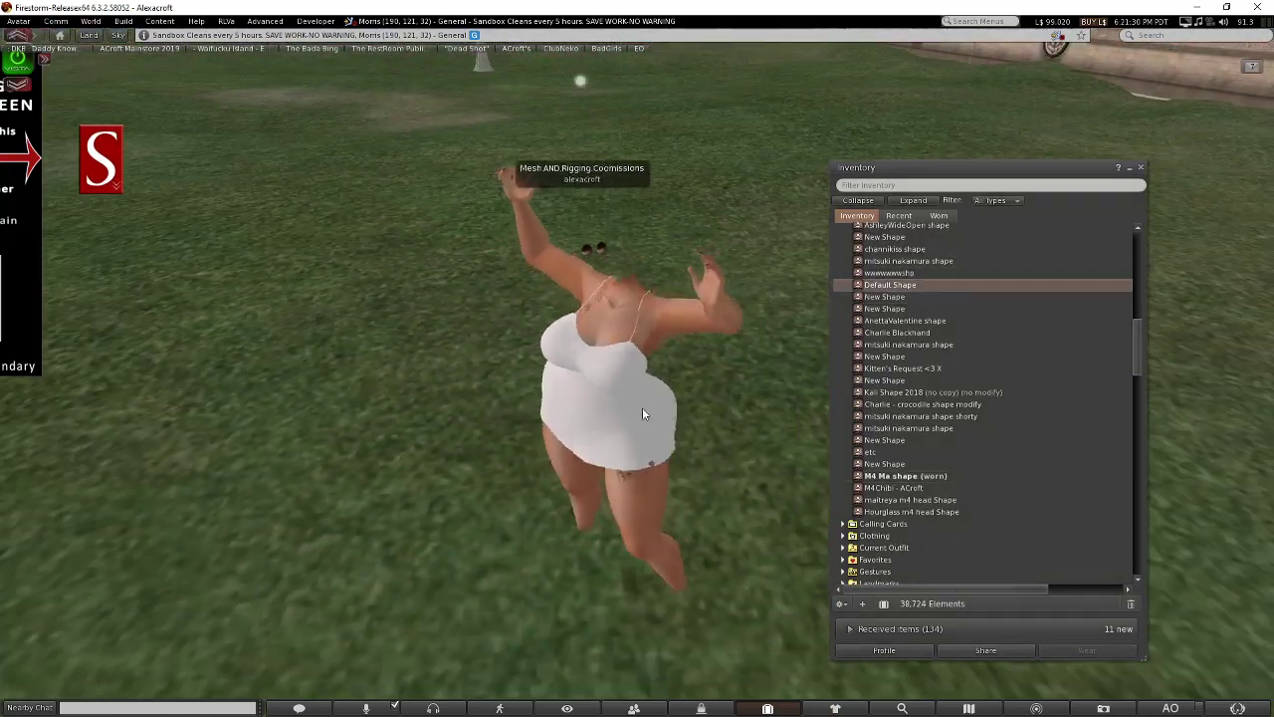
scroll(971, 344, "up", 2)
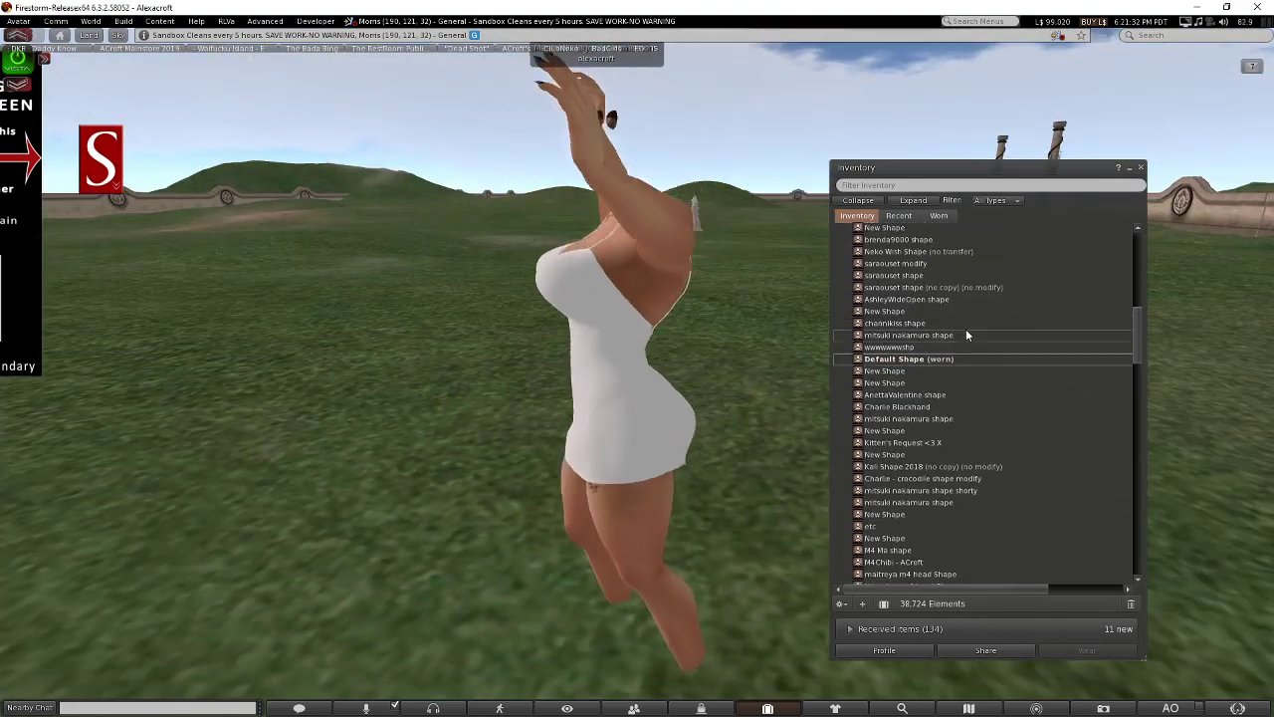
double_click(966, 335)
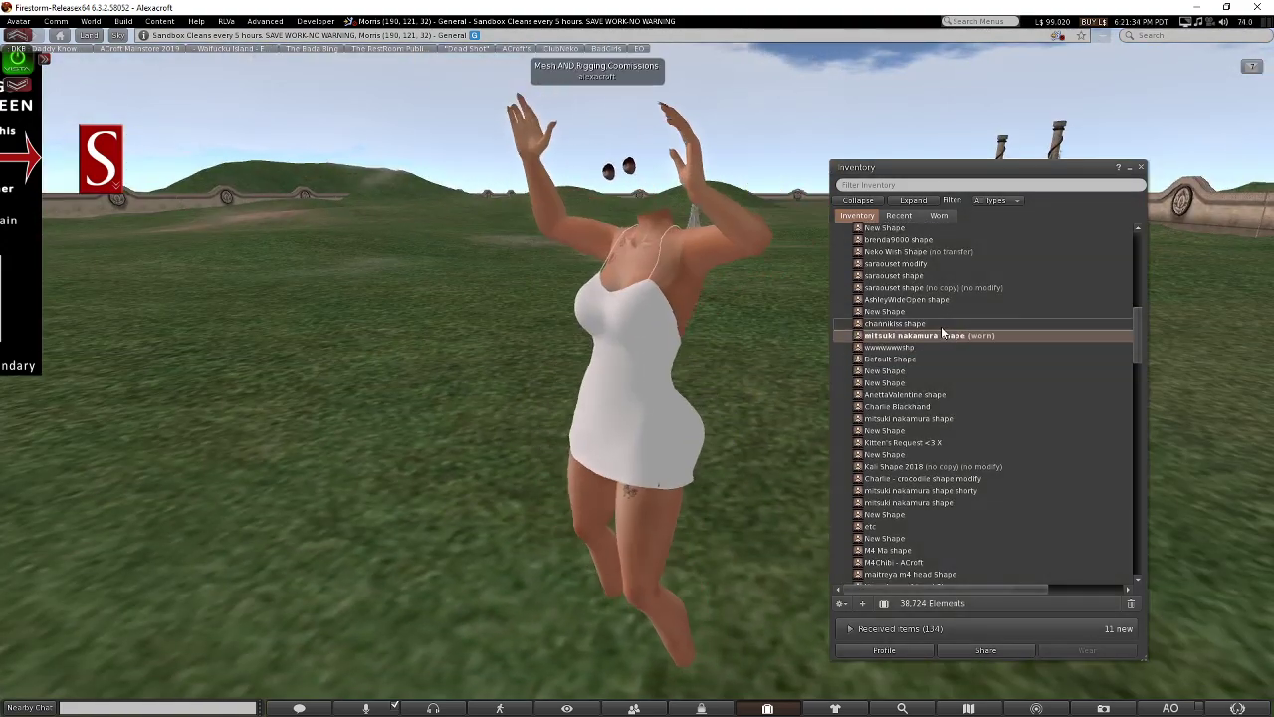
Switch to Blender and rotate the avatar's mHipLeft bone about 74 degrees around global Y to test how the dress deforms.
left_click_drag(606, 384, 637, 371, "alt")
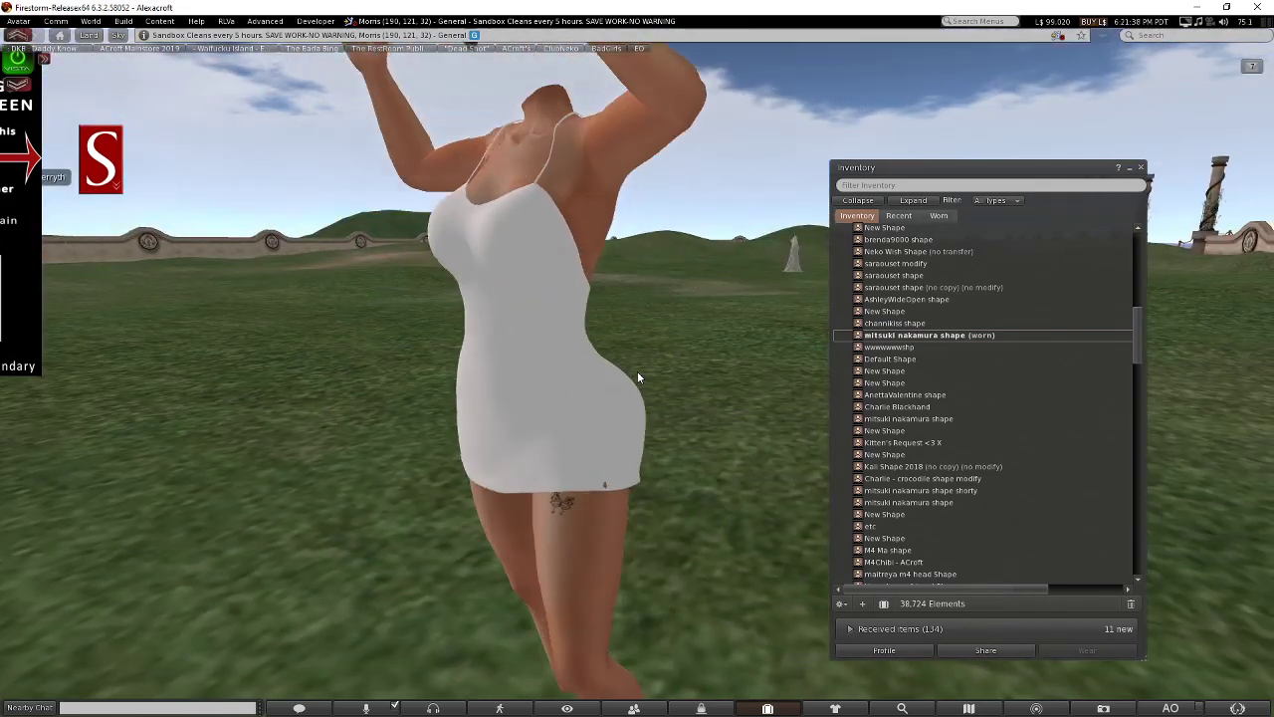
key("alt+Tab")
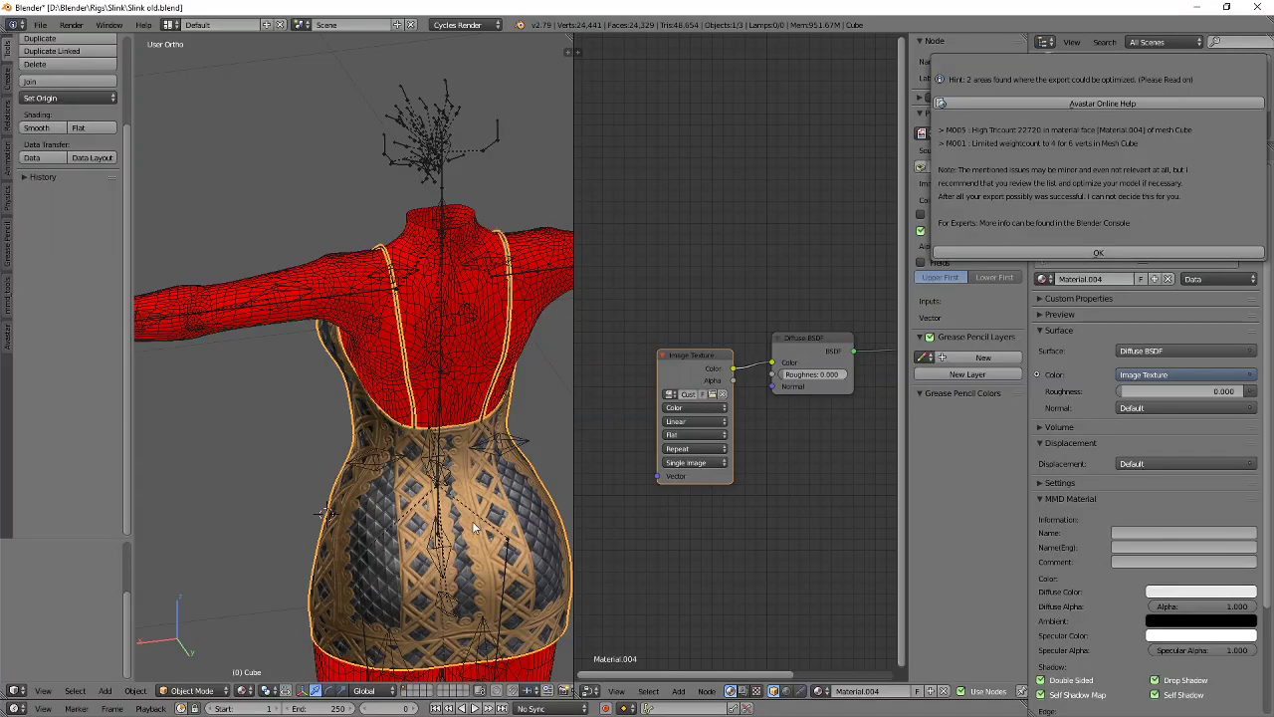
middle_click_drag(403, 609, 434, 364, "shift")
right_click(400, 464)
right_click(400, 463)
key("ctrl+Tab")
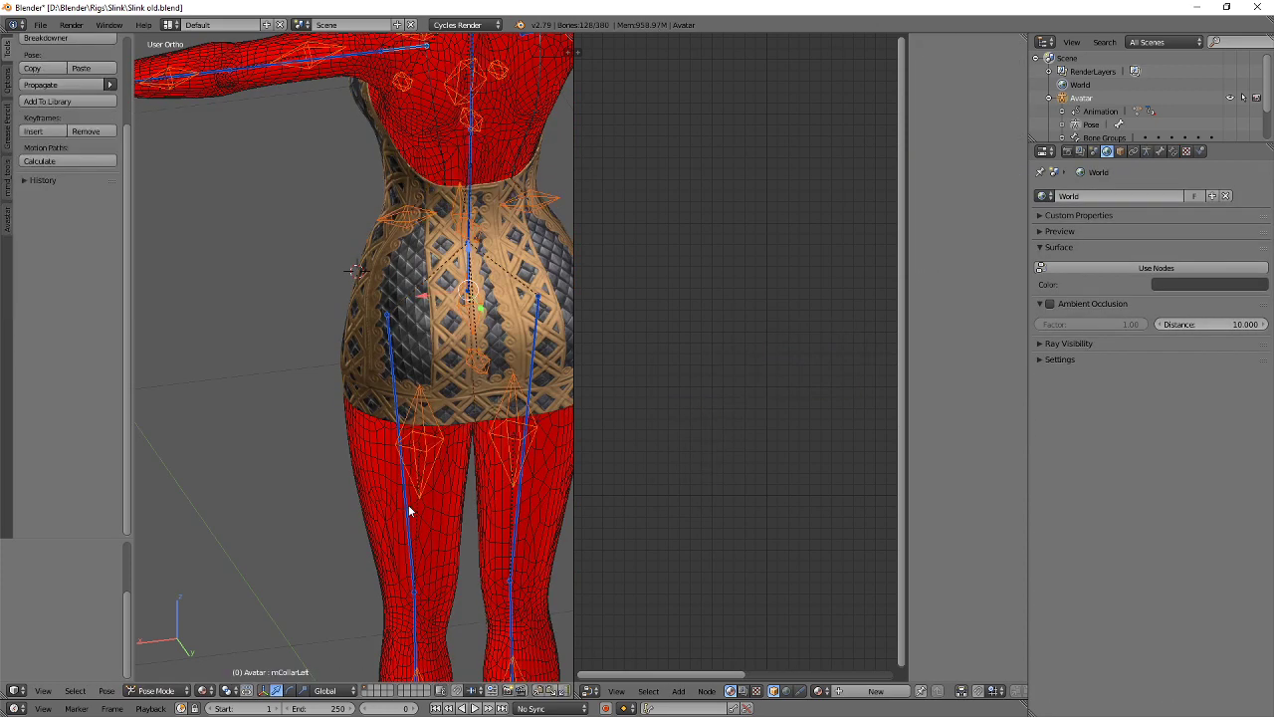
right_click(408, 505)
key("r")
key("y")
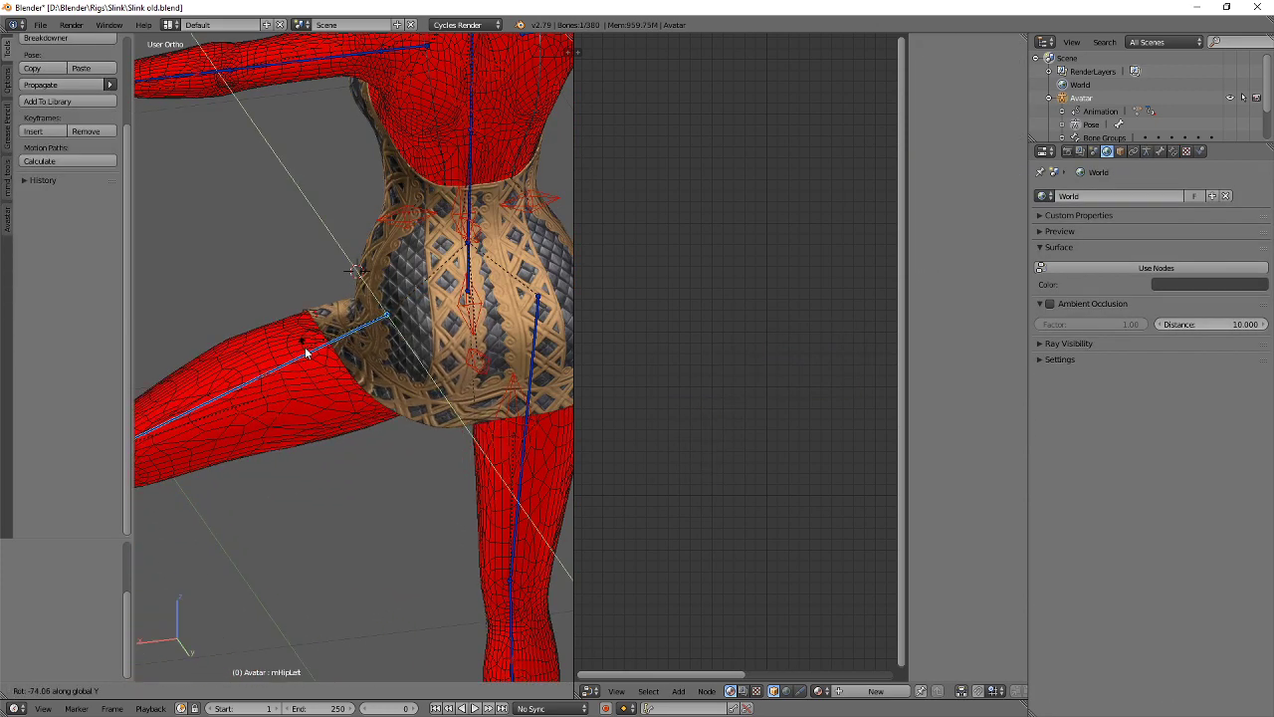
left_click(306, 351)
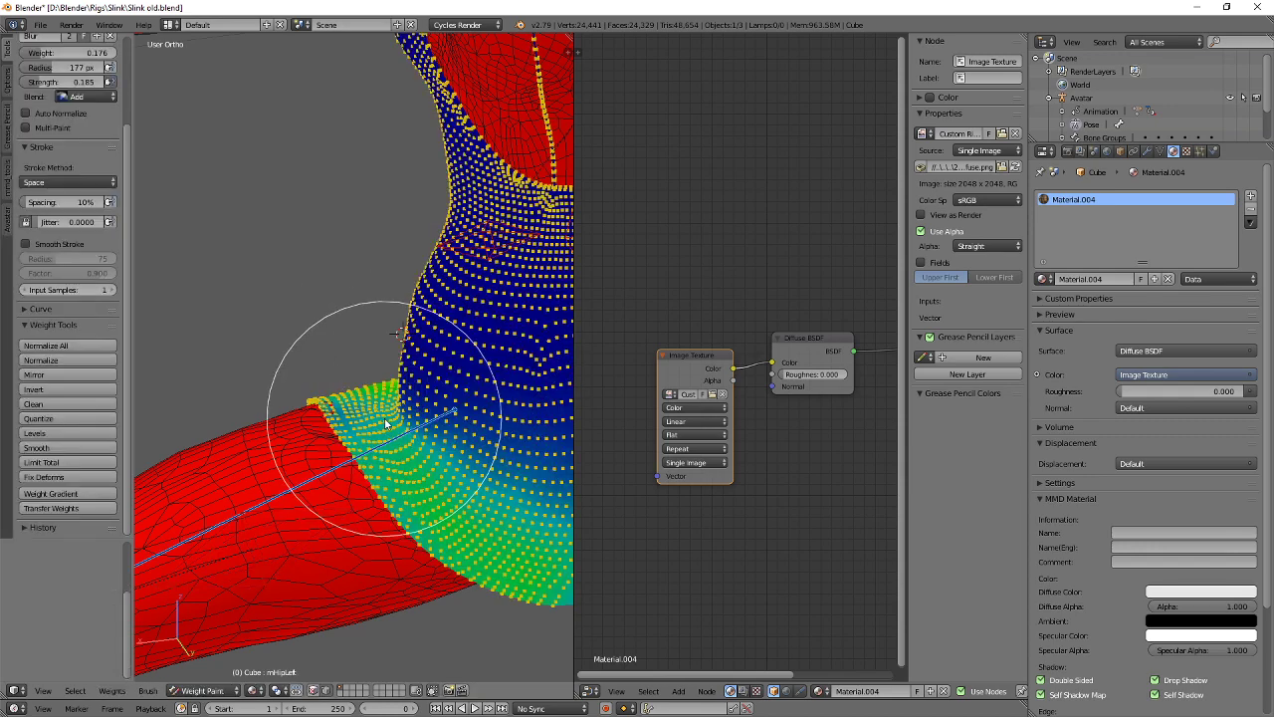
Inspect the dress's mHipLeft weights around the hem, rotating the bone inward around global Y, and display the vertex weights.
scroll(386, 423, "up", 5)
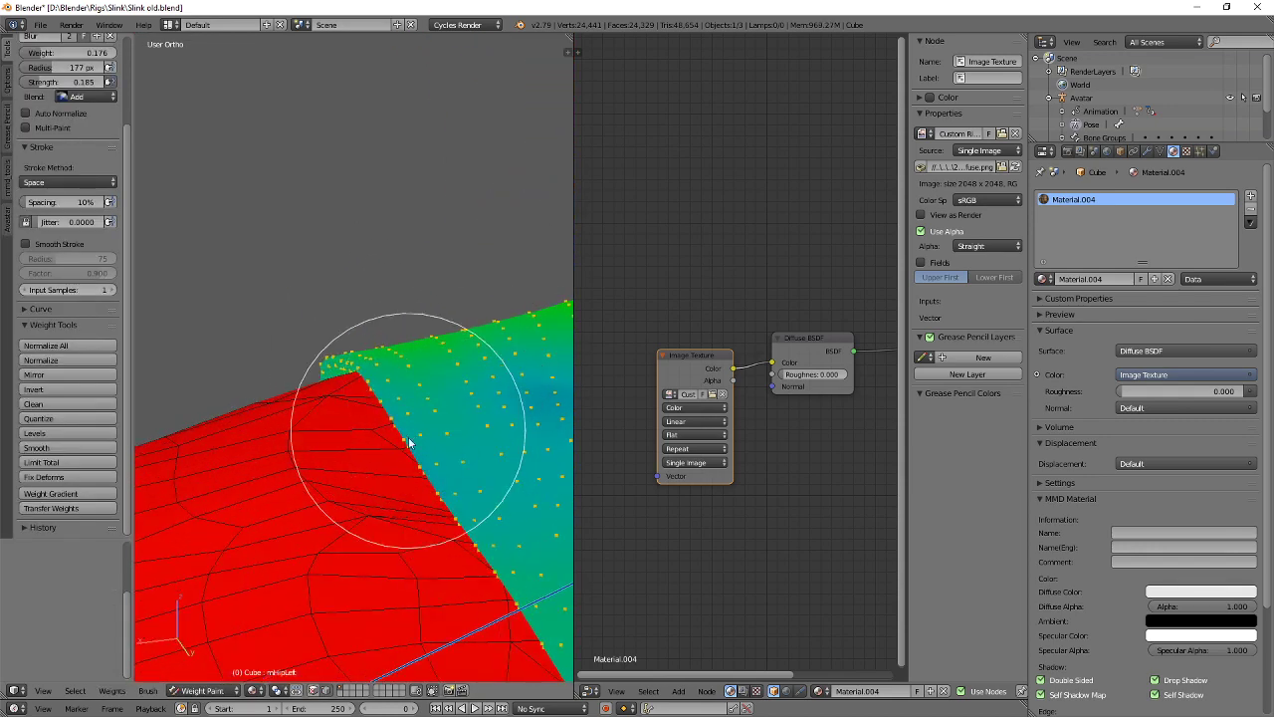
mouse_move(518, 393)
middle_mouse_down()
mouse_move(455, 521)
mouse_move(390, 397)
mouse_move(412, 407)
mouse_move(399, 446)
middle_mouse_up()
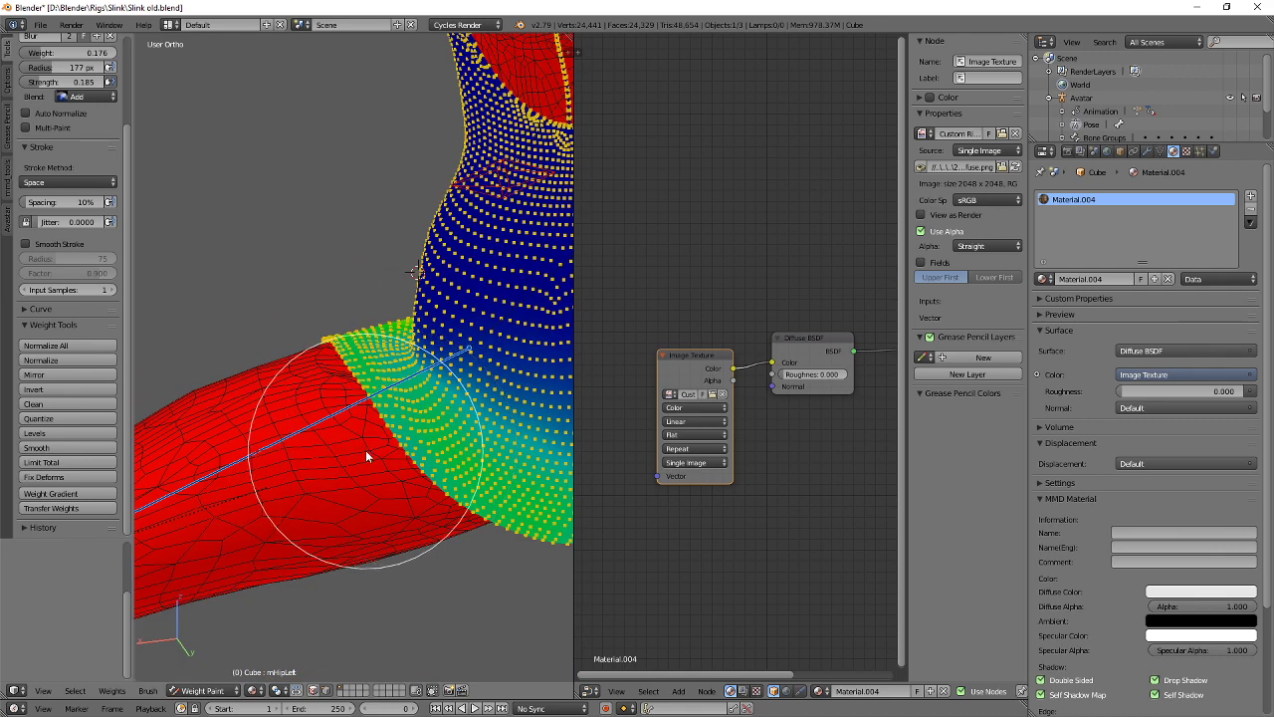
key("r")
key("y")
left_click(215, 418)
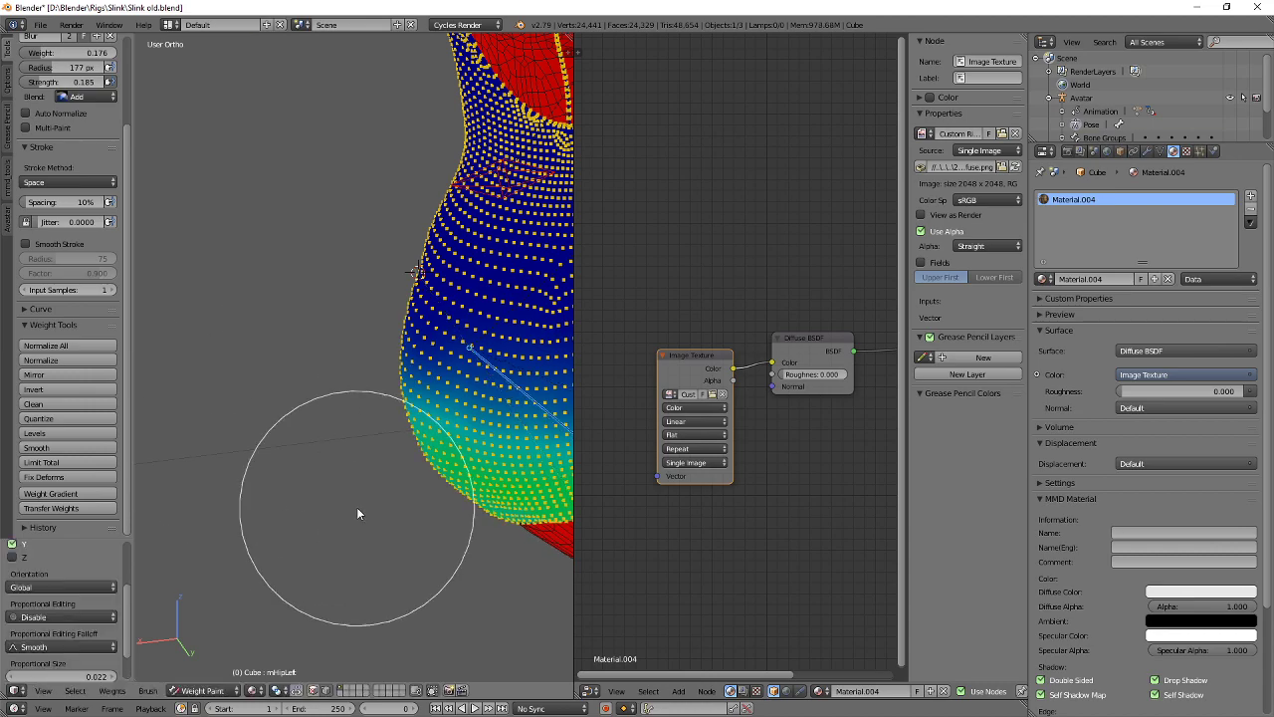
mouse_move(358, 509)
middle_mouse_down()
mouse_move(513, 463)
mouse_move(389, 548)
mouse_move(299, 447)
mouse_move(388, 411)
middle_mouse_up()
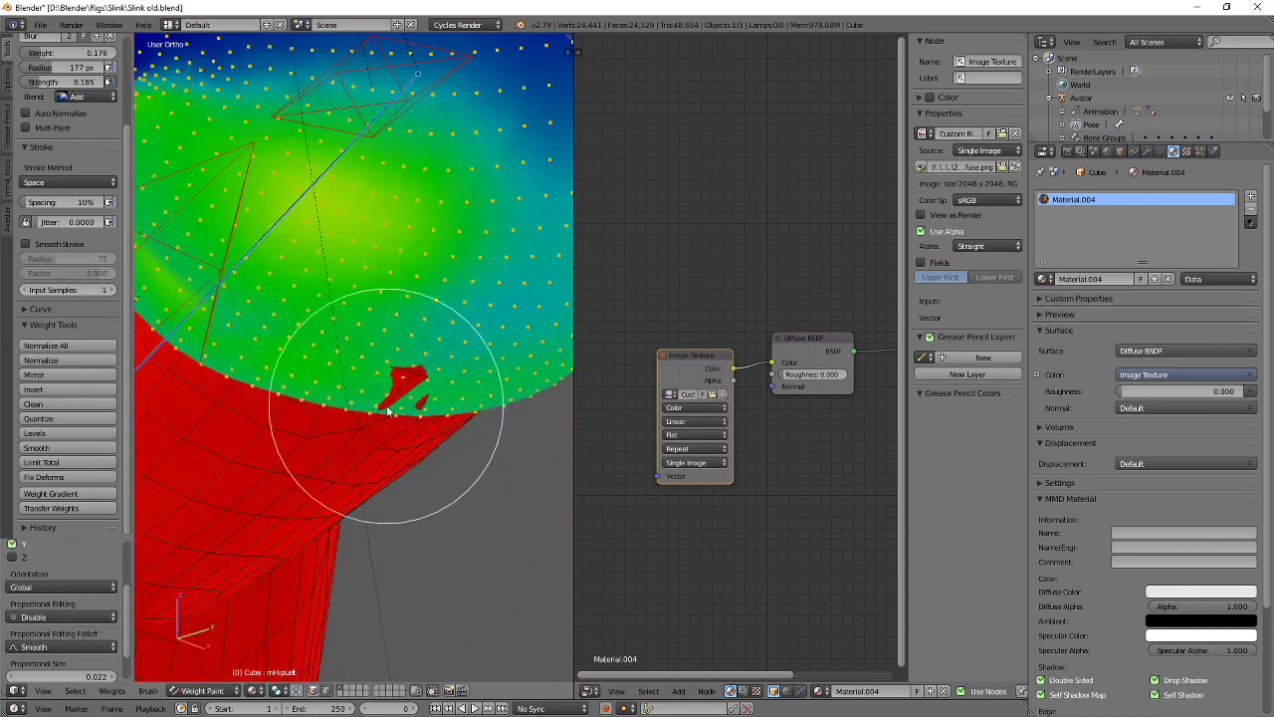
key("n")
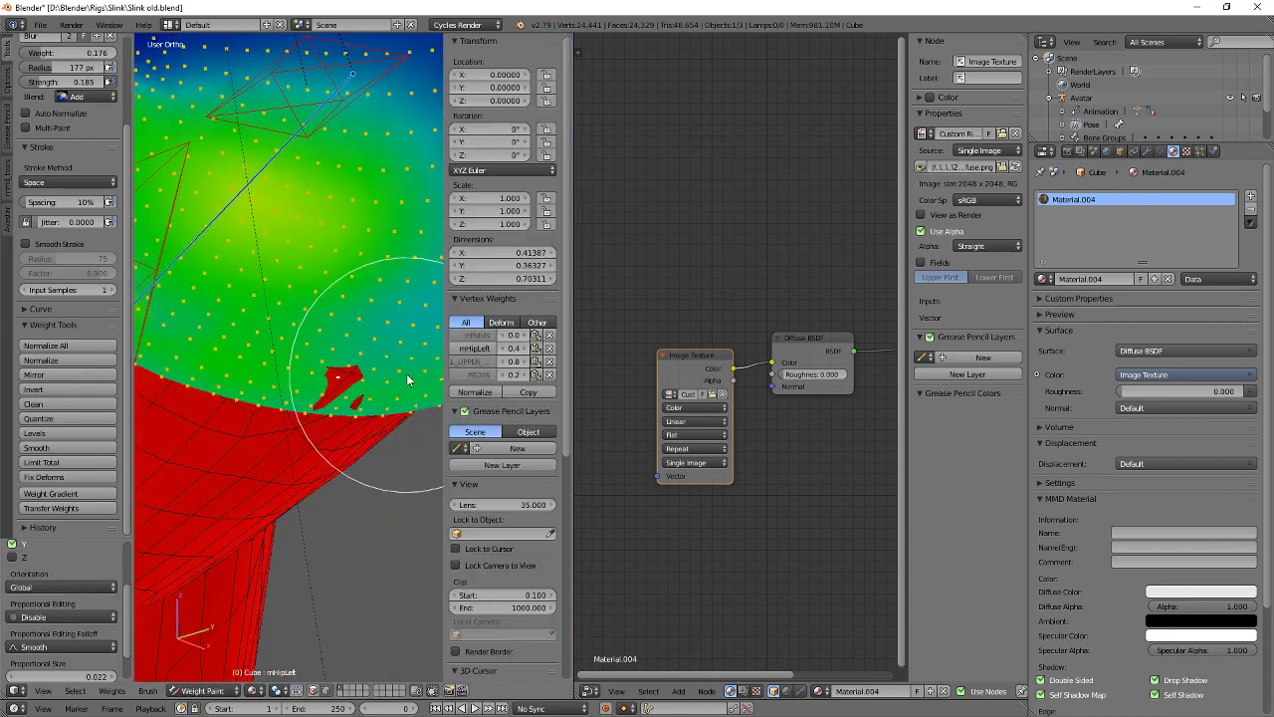
Clear the mHipLeft bone's rotation, try rotating it around global X, and return the dress to Object Mode.
scroll(383, 400, "down", 12)
key("alt+r")
middle_click_drag(279, 453, 307, 426)
key("r")
key("x")
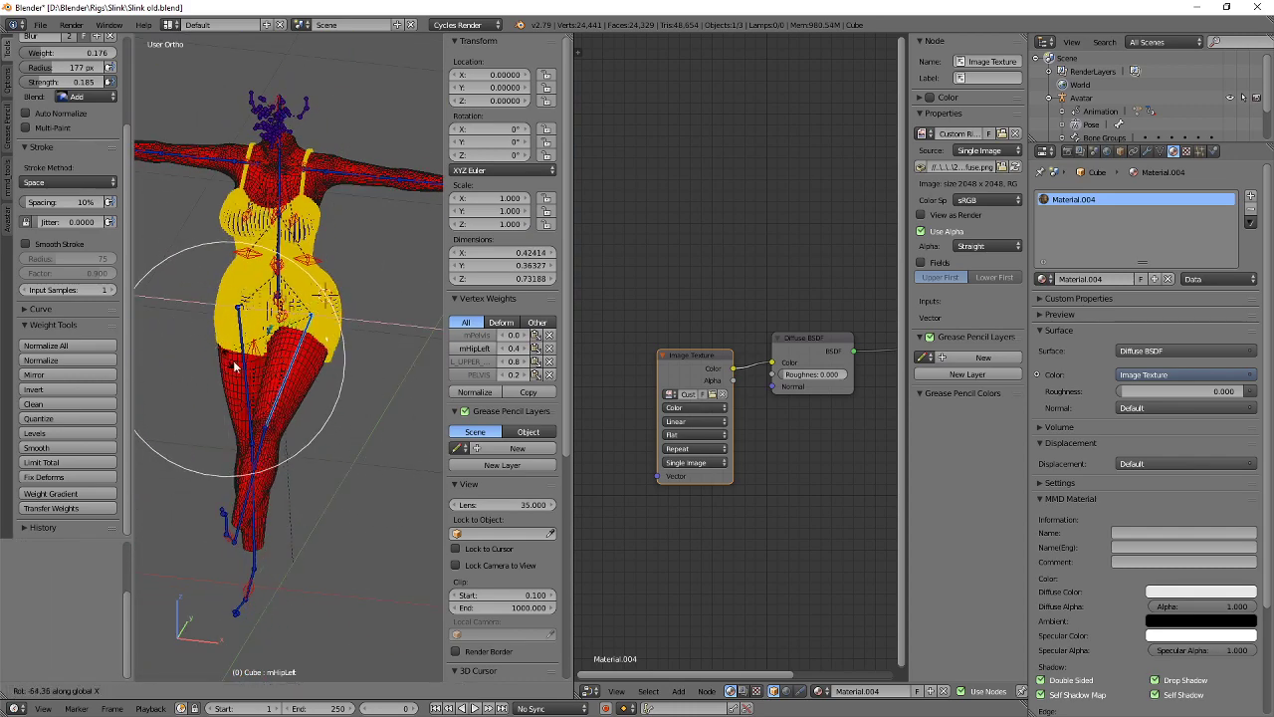
right_click(343, 377)
middle_click_drag(346, 387, 350, 419, "shift")
key("ctrl+Tab")
scroll(299, 398, "up", 5)
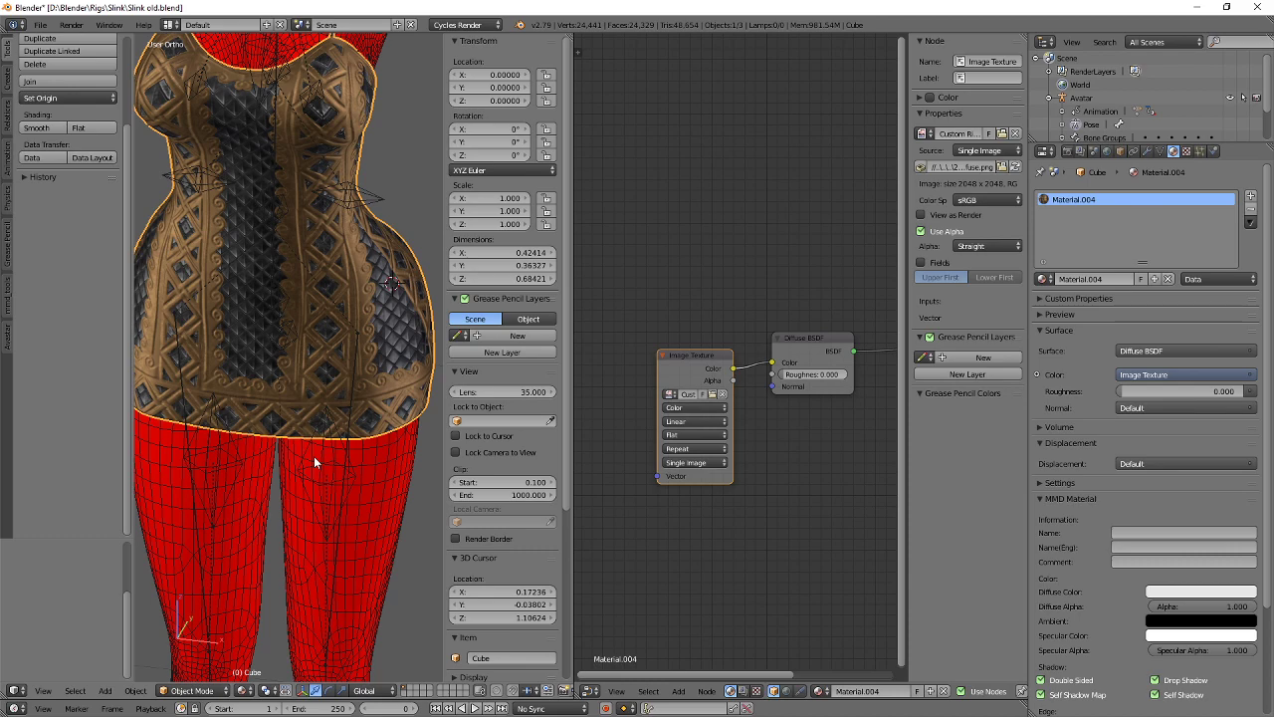
Select the Hourglass body mesh and examine how the dress sits on it from the front, side and back.
right_click(314, 459)
scroll(313, 438, "down", 4)
middle_click_drag(305, 411, 299, 453)
scroll(241, 255, "up", 2)
scroll(300, 453, "up", 2)
scroll(283, 415, "up", 3)
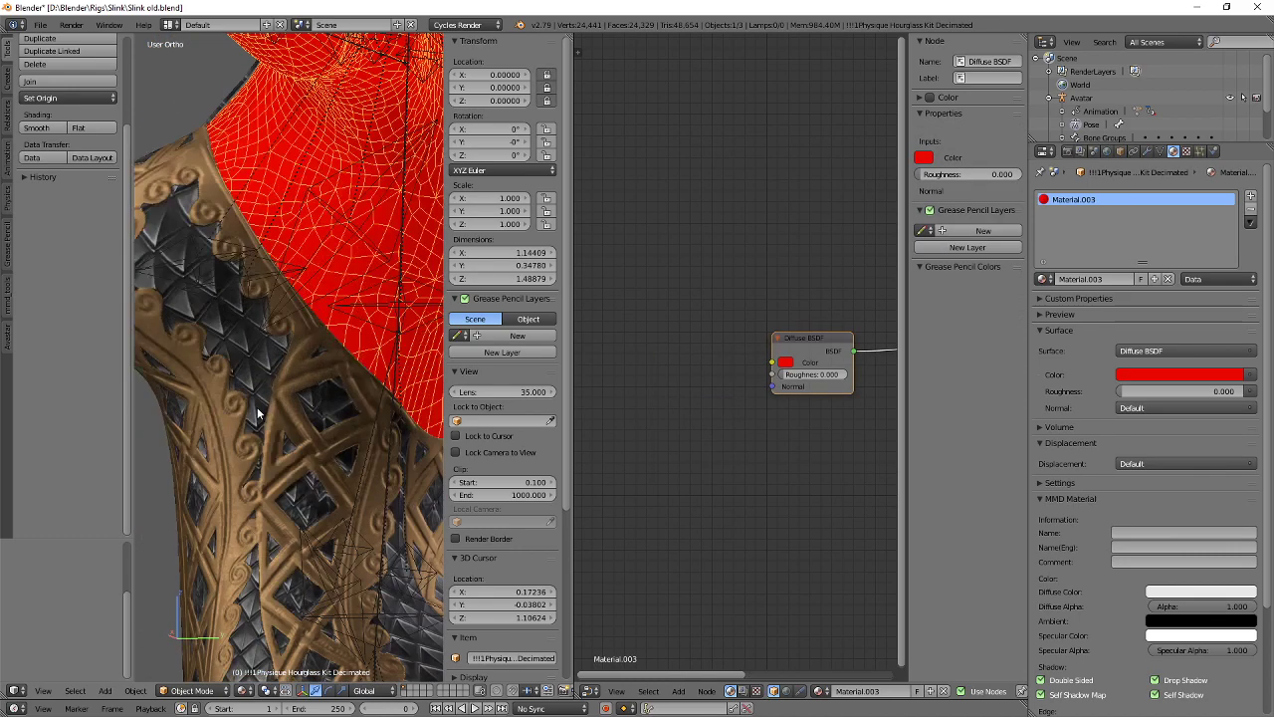
key("alt+Tab")
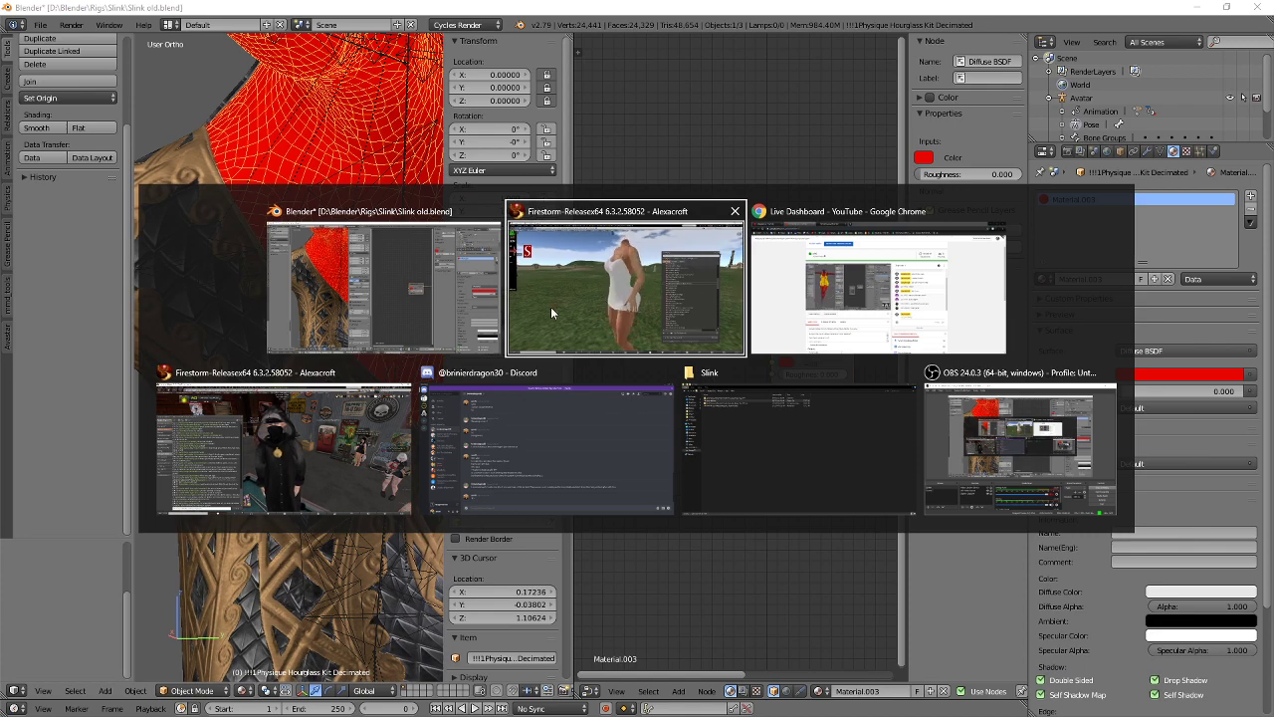
left_click(356, 206)
scroll(348, 348, "down", 3)
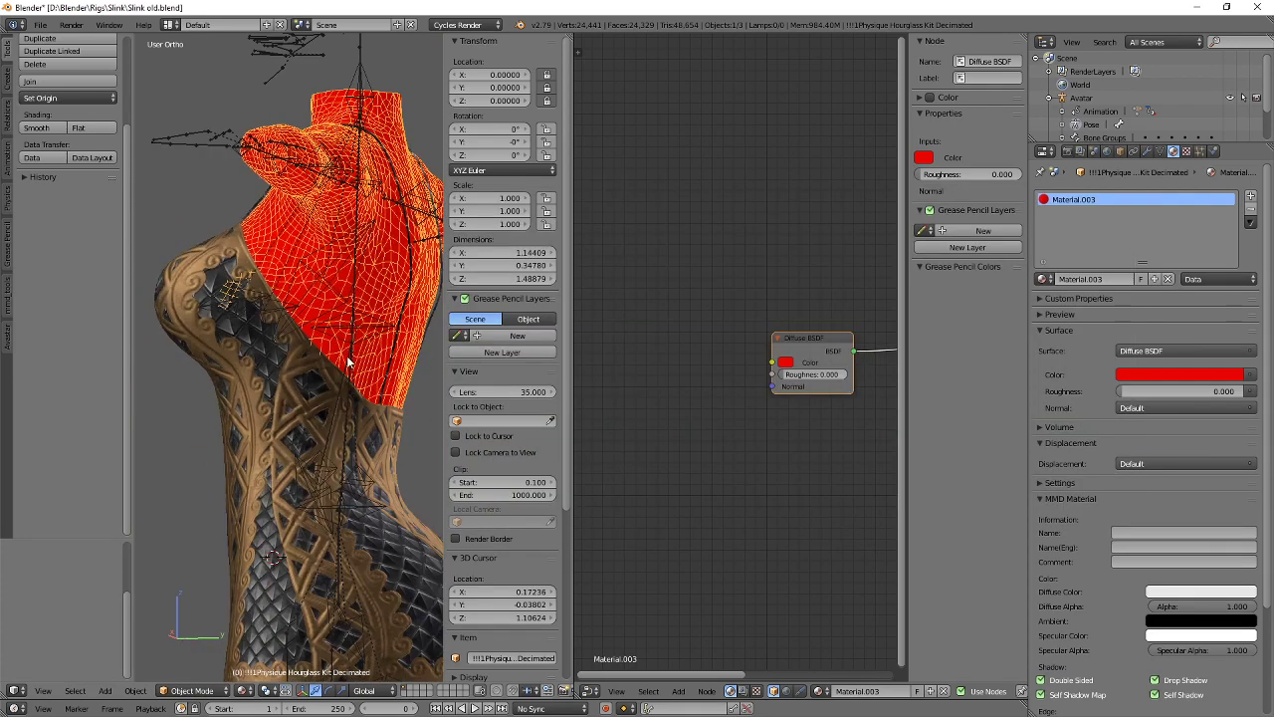
middle_click_drag(336, 263, 338, 369)
Widen the 3D viewport over the node editor and try scaling the L_CLAVICLE bone beside the dress's strap.
key("n")
scroll(347, 313, "up", 3)
scroll(474, 316, "up", 2)
right_click(519, 284)
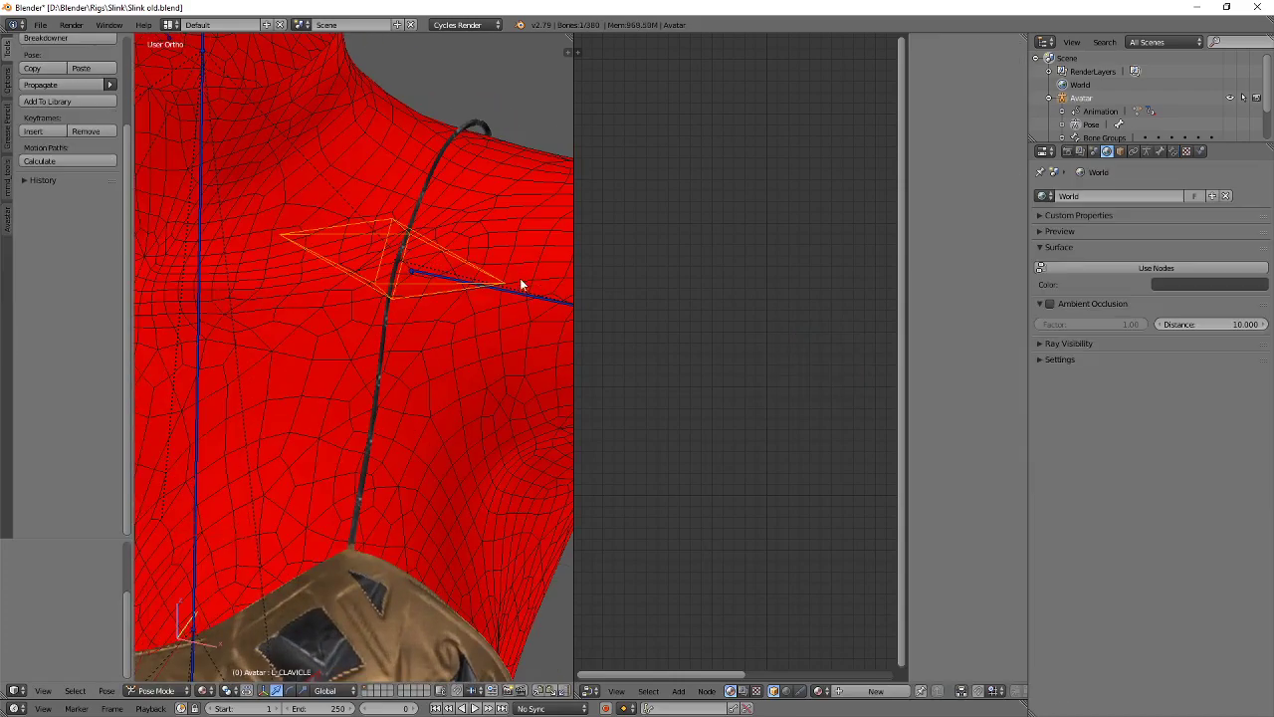
left_click(565, 248)
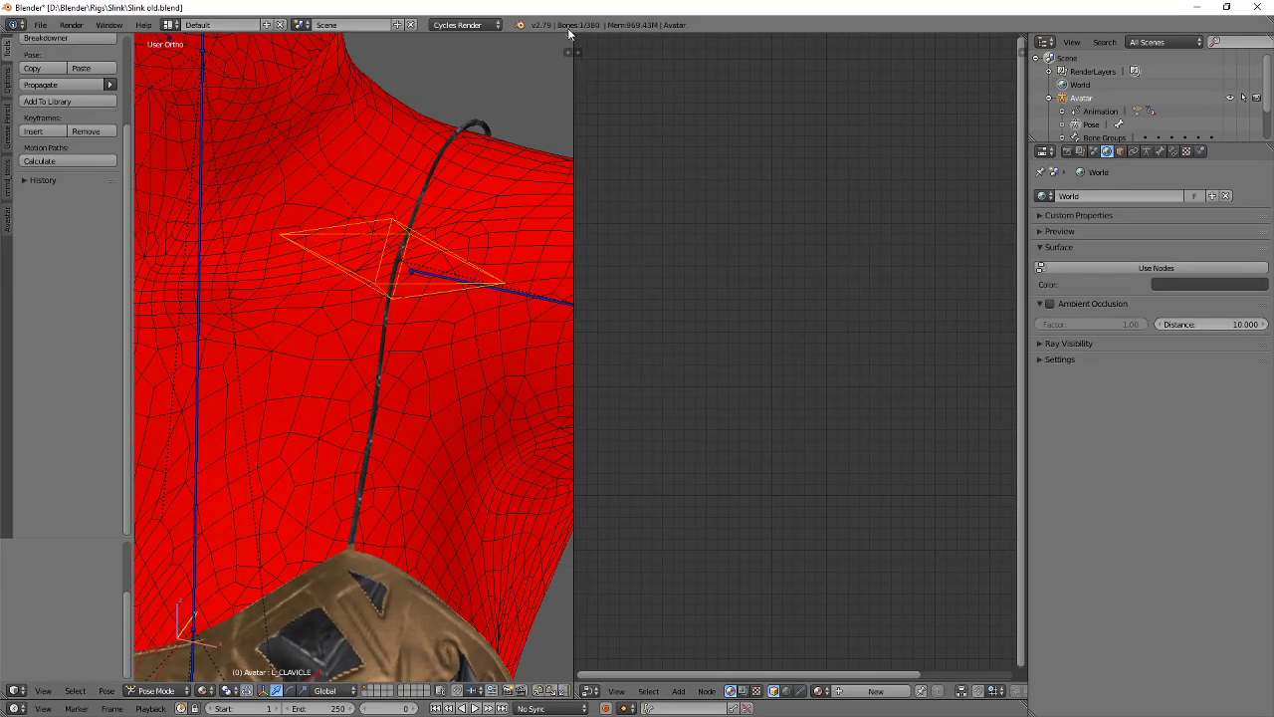
left_click_drag(582, 41, 973, 104)
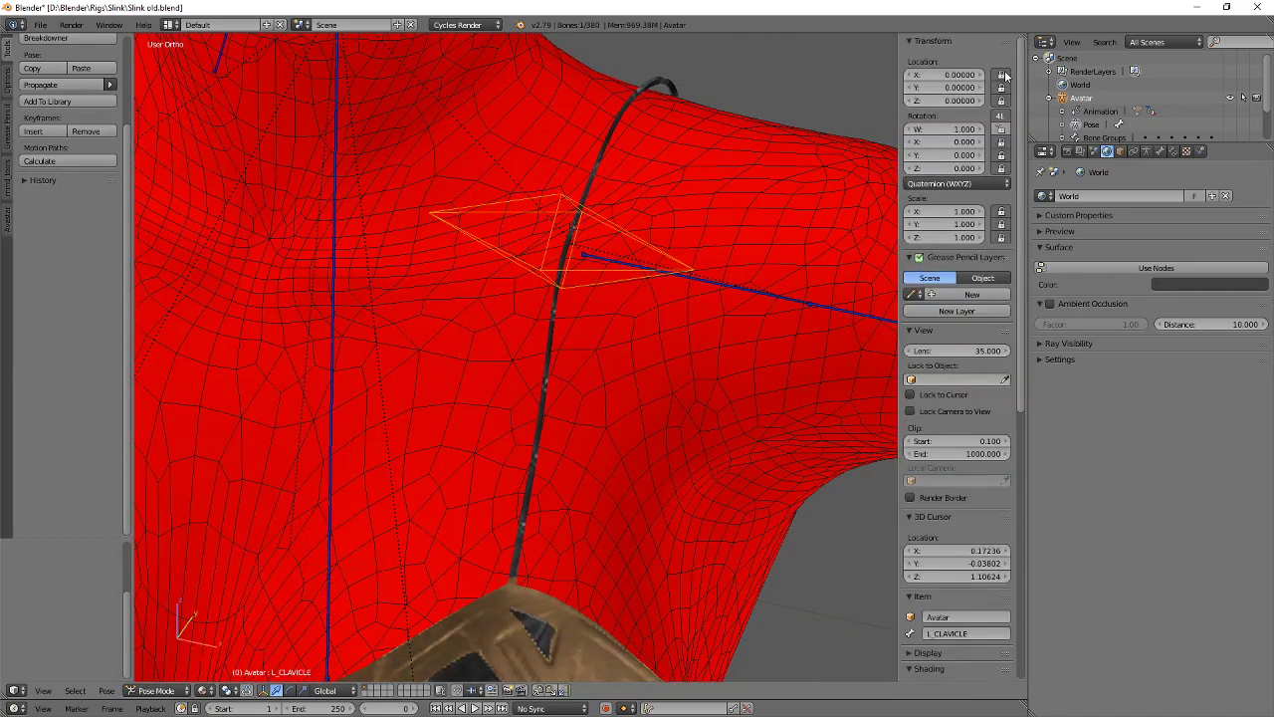
key("n")
key("s")
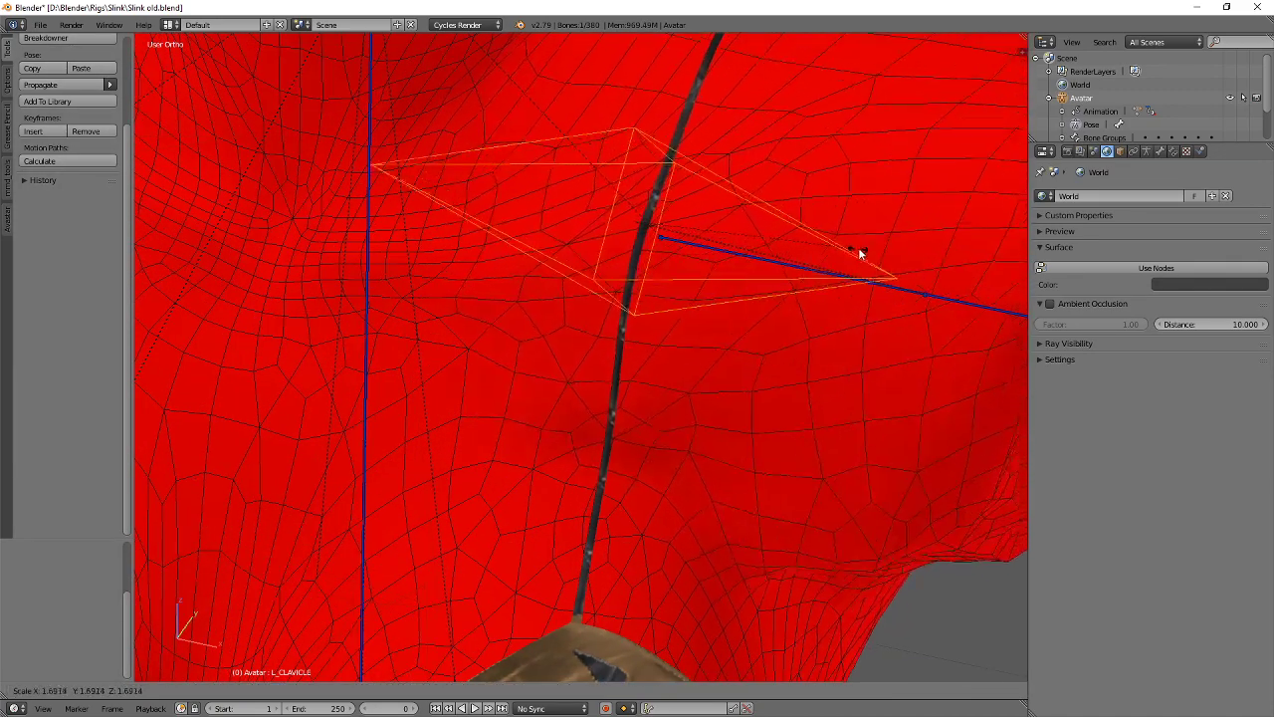
right_click(854, 280)
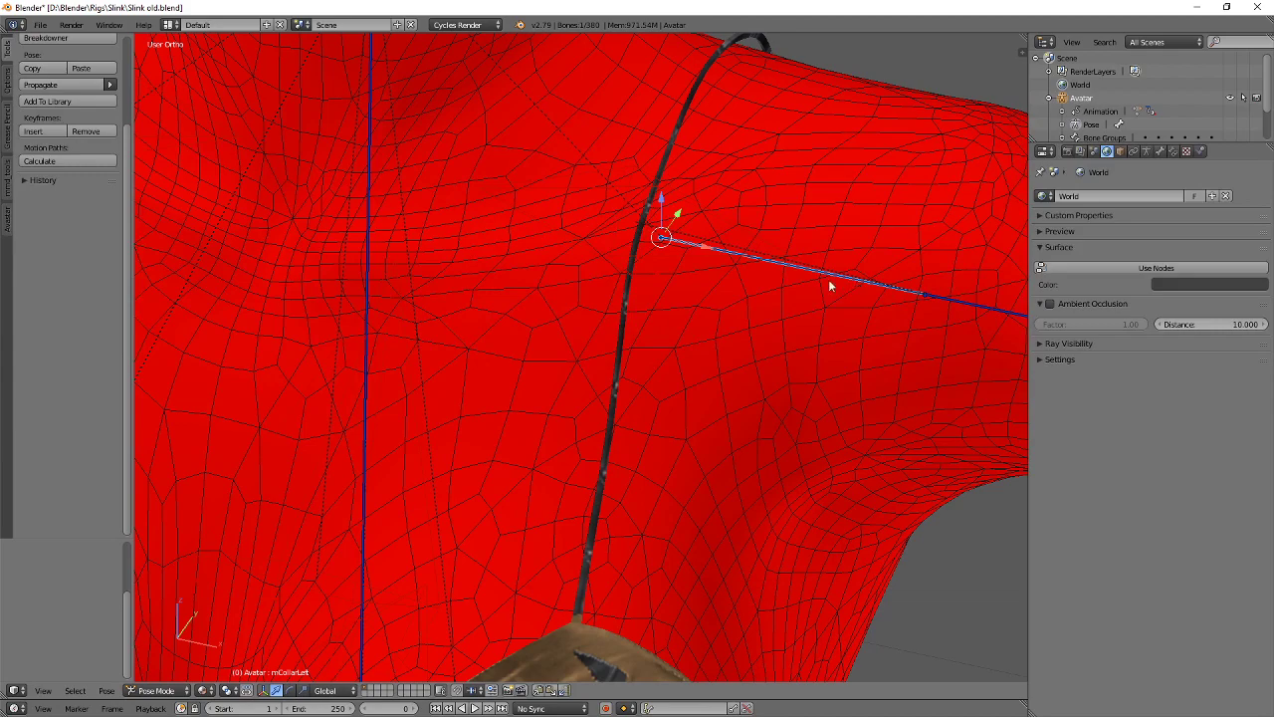
Rotate the mCollarLeft bone about 58 degrees to lower the left arm and bend the strap.
left_click(858, 281)
scroll(896, 248, "down", 2)
key("r")
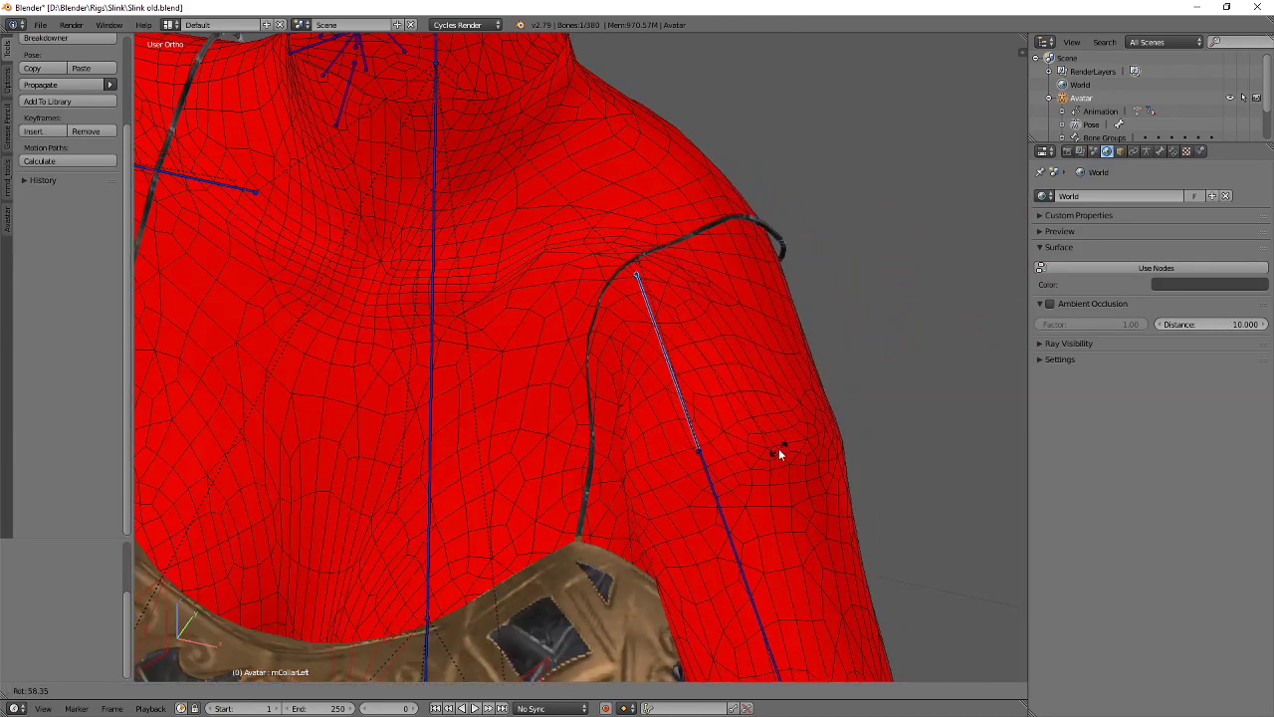
left_click(763, 436)
Select the front vertices of the dress's left shoulder strap and show their vertex weights in Weight Paint mode with a wider sidebar.
scroll(760, 436, "up", 3)
right_click(614, 255)
scroll(631, 253, "up", 3)
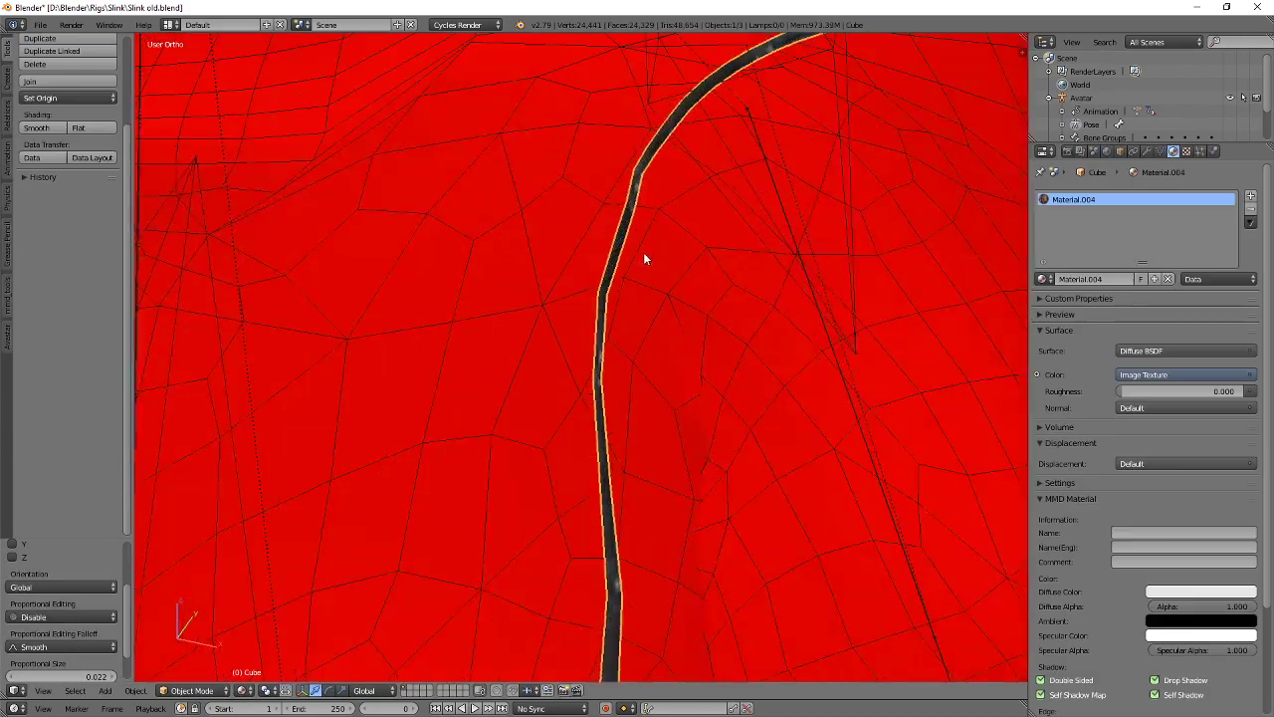
key("ctrl+Tab")
key("Tab")
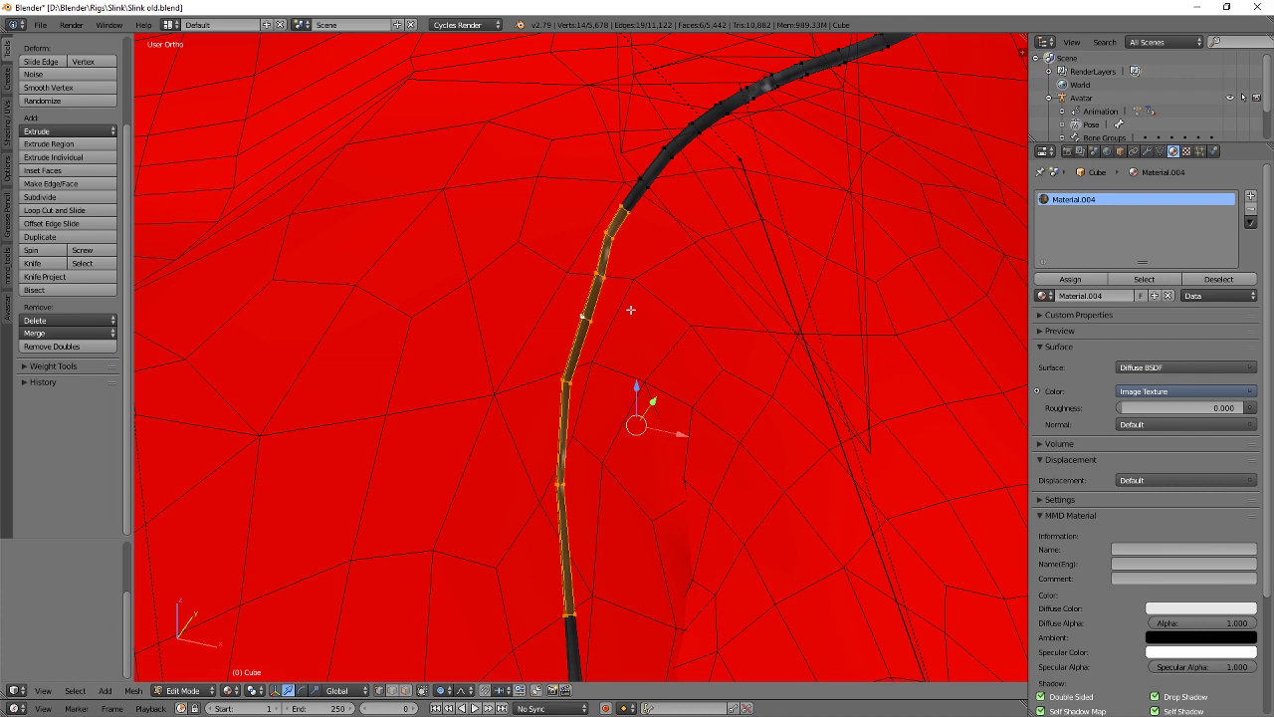
left_click(693, 198)
key("n")
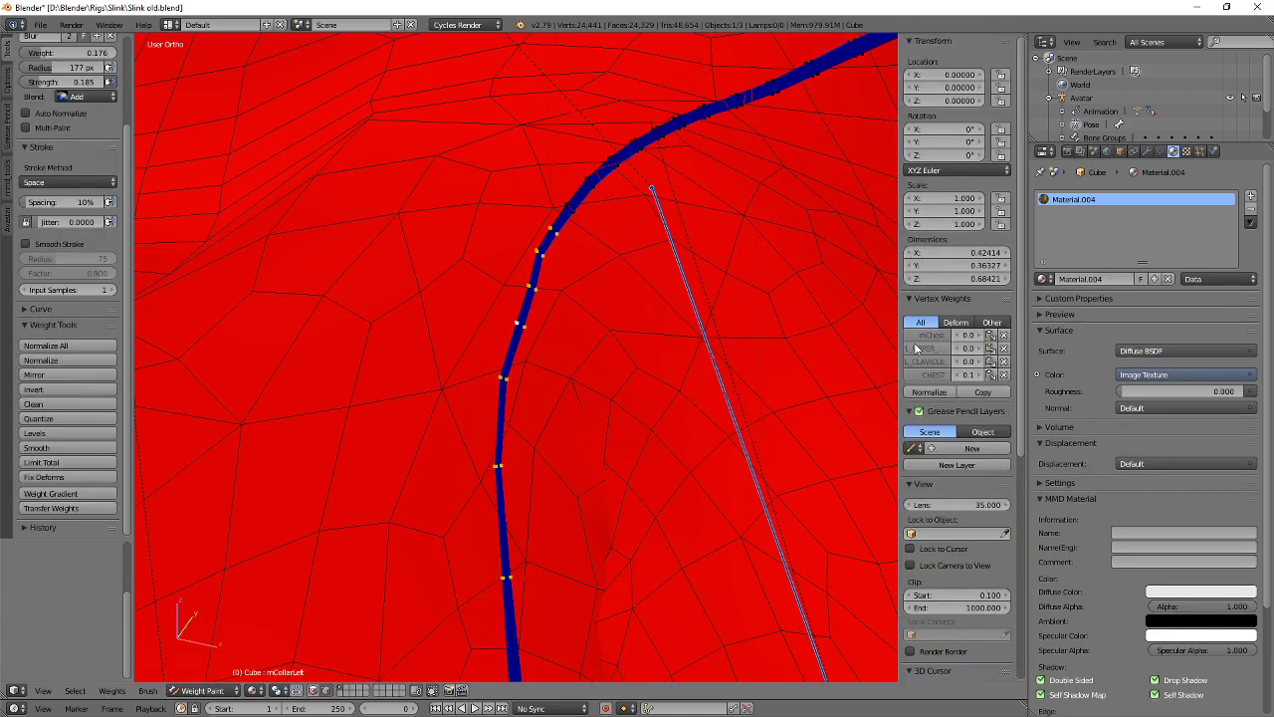
left_click_drag(896, 341, 809, 342)
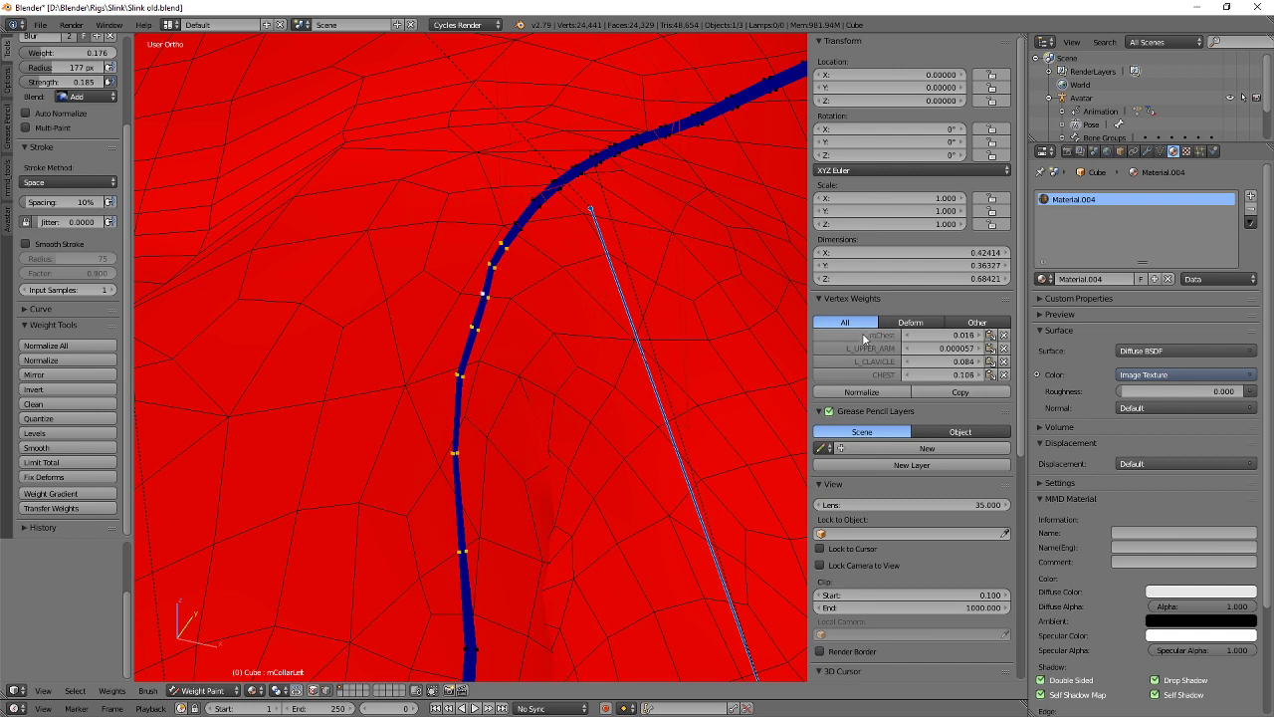
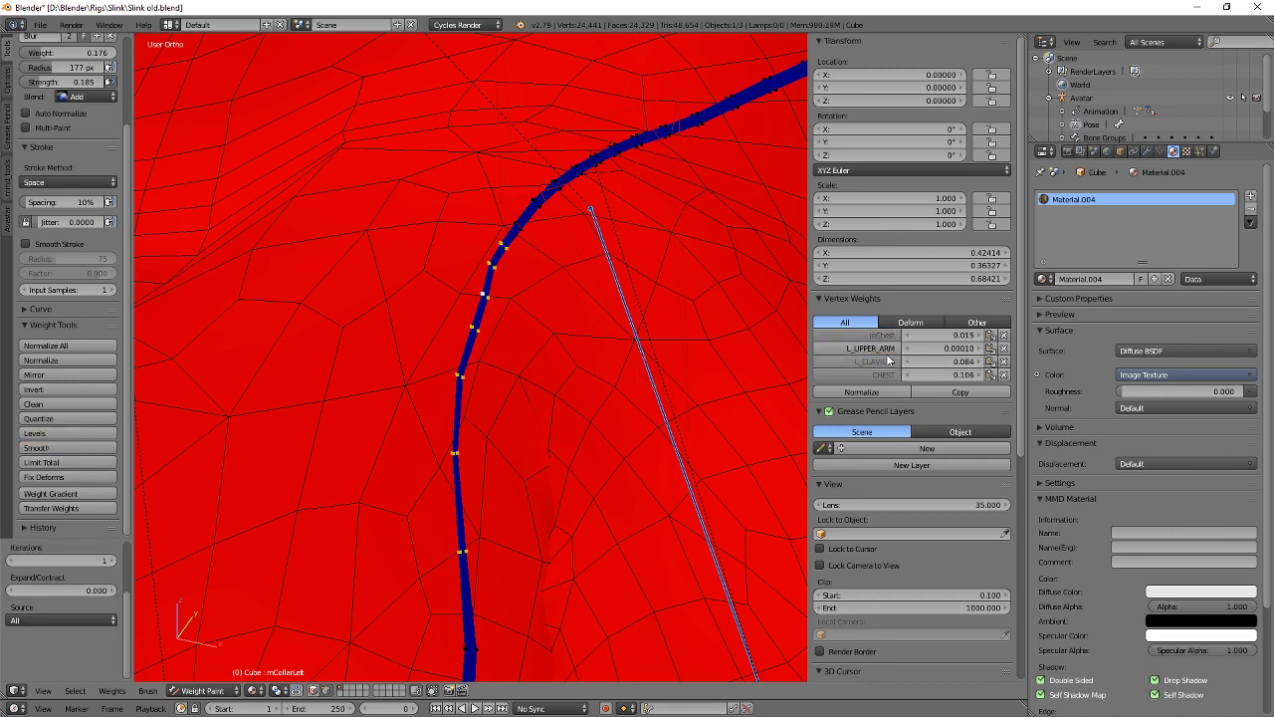
Smooth the L_CLAVICLE weights on the selected front strap vertices, and again with all of the dress's vertices selected.
left_click(41, 450)
scroll(617, 401, "down", 3)
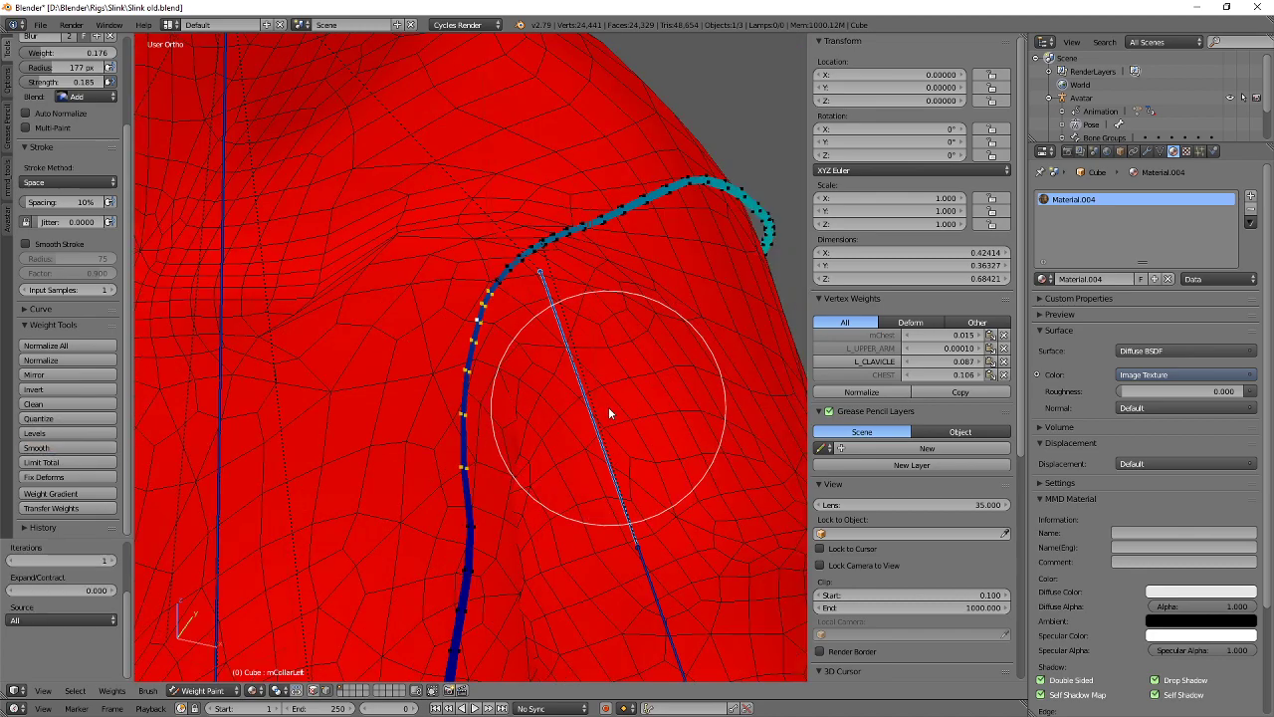
middle_click_drag(608, 406, 406, 365)
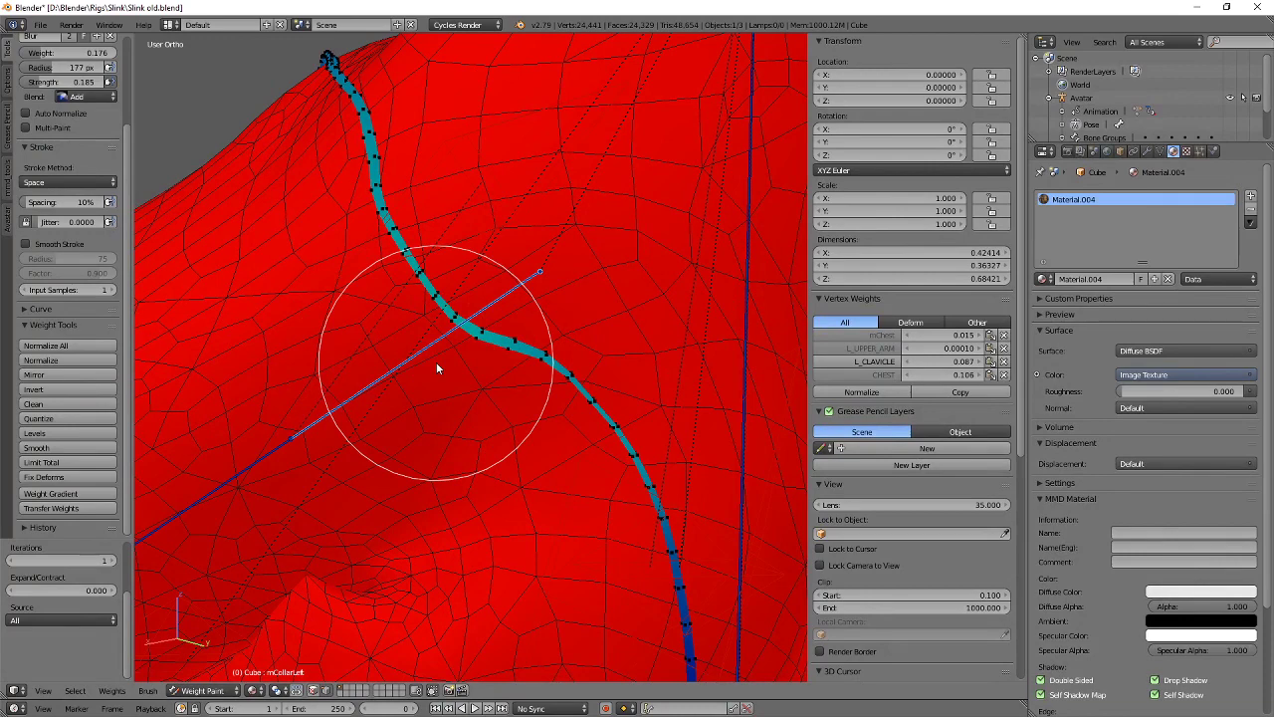
left_click(45, 450)
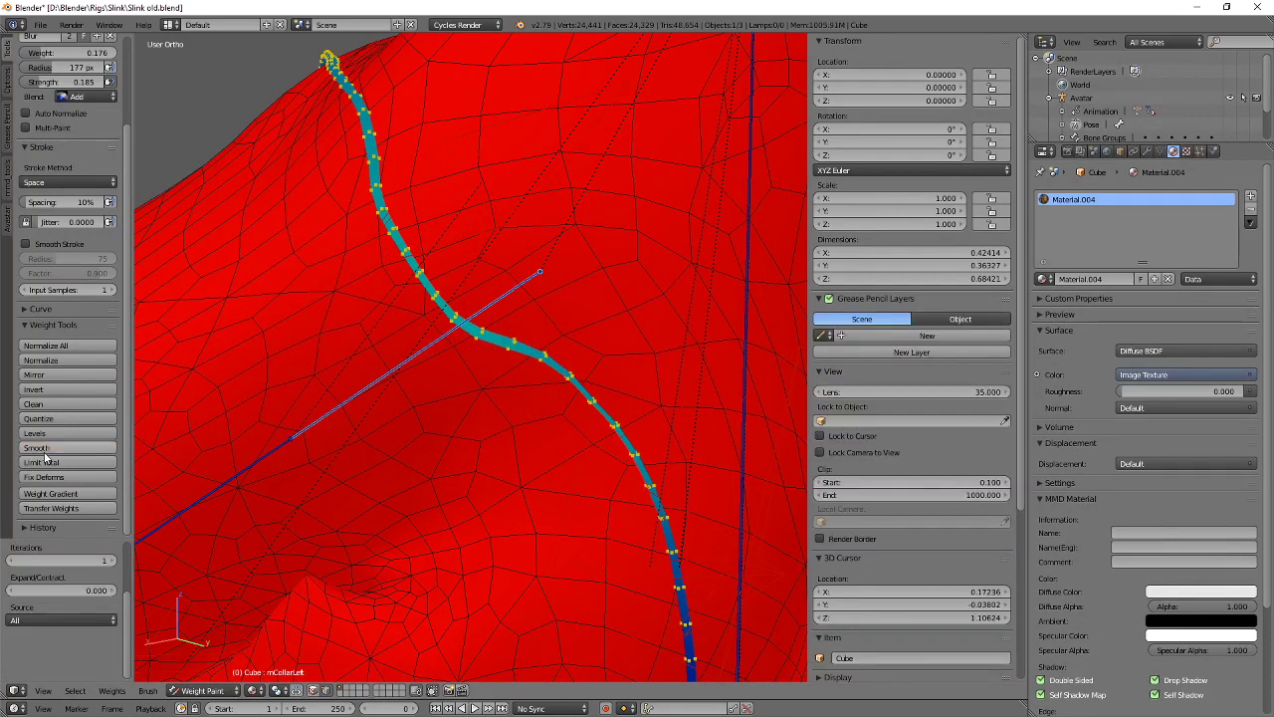
Smooth the UPPER_BACK, L_CLAVICLE and CHEST weight groups across the dress's selected vertices.
right_click(564, 369)
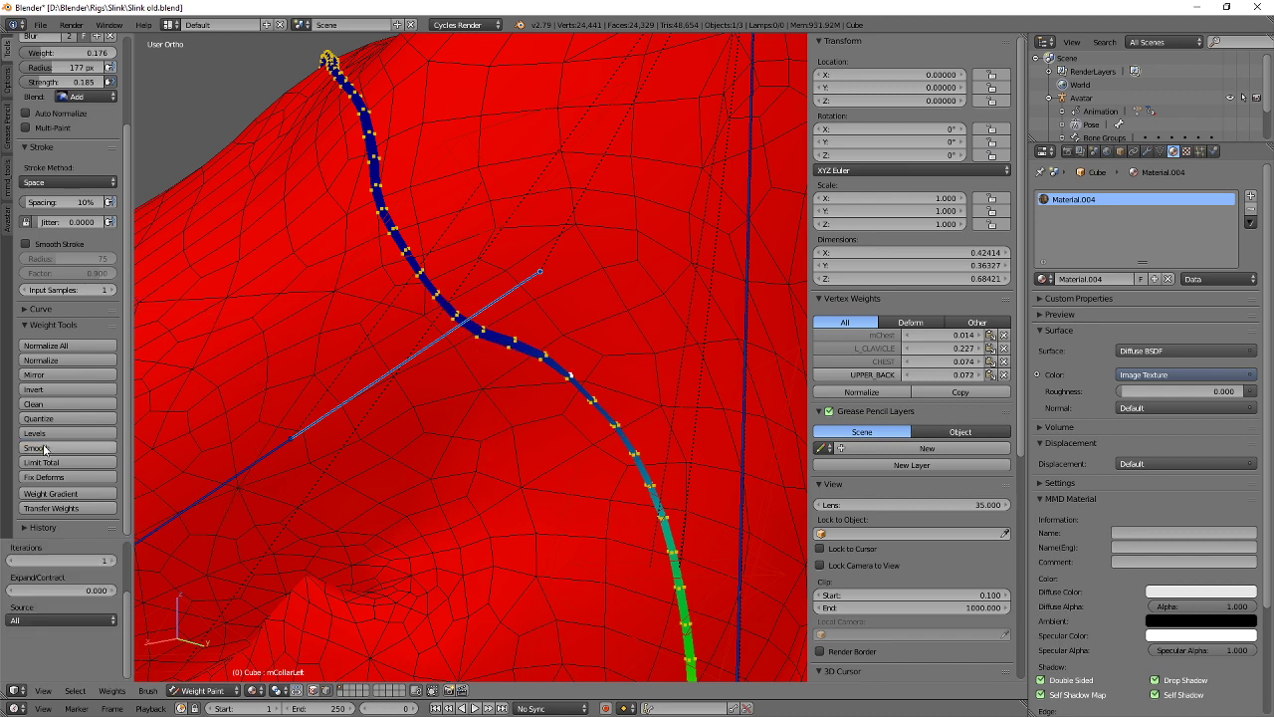
left_click(849, 349)
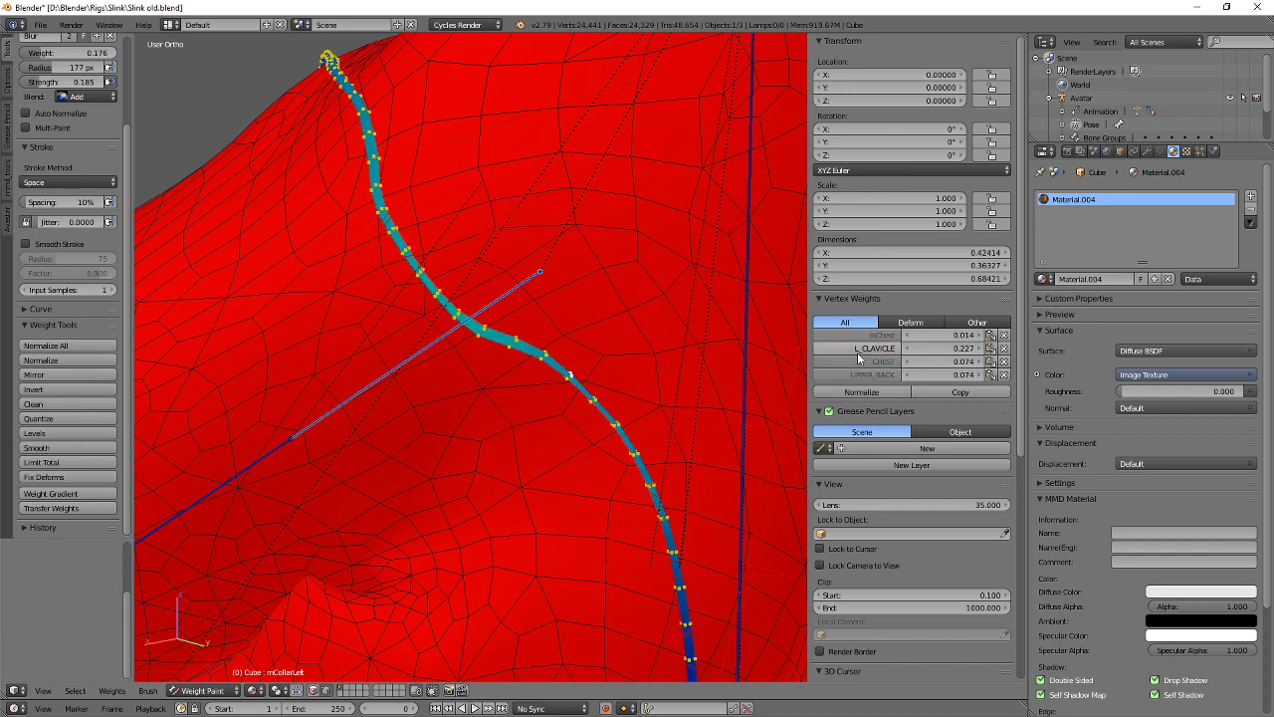
left_click(65, 453)
Return the dress to Object Mode, select the Avatar armature and move to frame 2 to restore its unposed arms.
scroll(227, 391, "down", 2)
key("Tab")
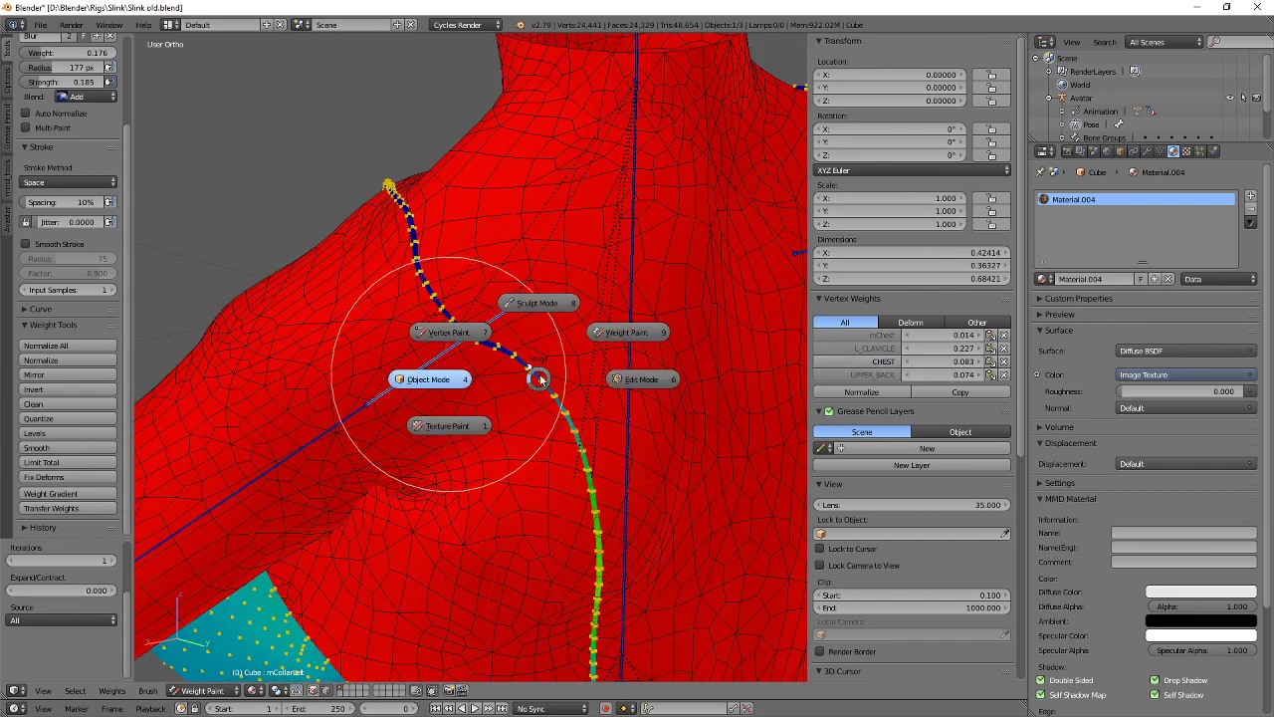
left_click(448, 375)
scroll(454, 371, "down", 3)
right_click(447, 357)
key("a")
key("a")
key("Right")
key("Right")
scroll(451, 367, "down", 1)
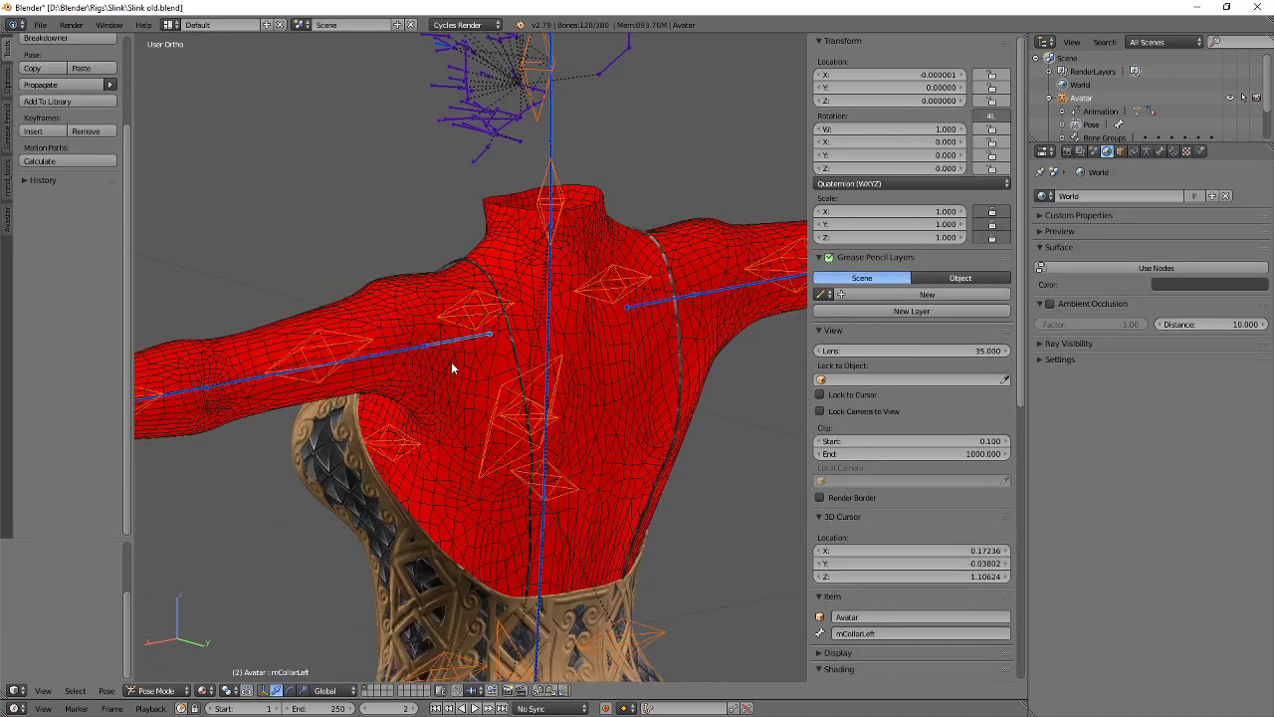
Select the dress and export it as an Avastar Collada file to Storage (D:).
middle_click_drag(451, 368, 585, 360)
right_click(627, 403)
scroll(597, 416, "down", 3)
middle_click_drag(528, 433, 532, 374, "shift")
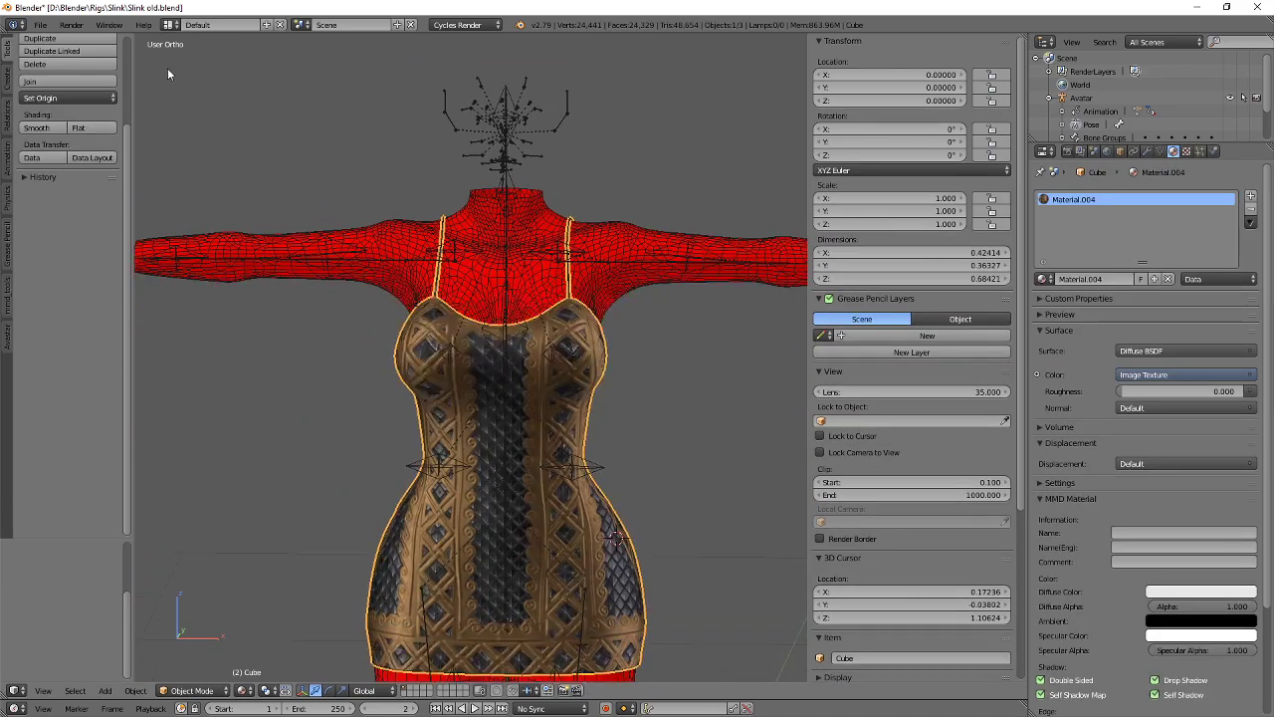
left_click(40, 23)
mouse_move(66, 306)
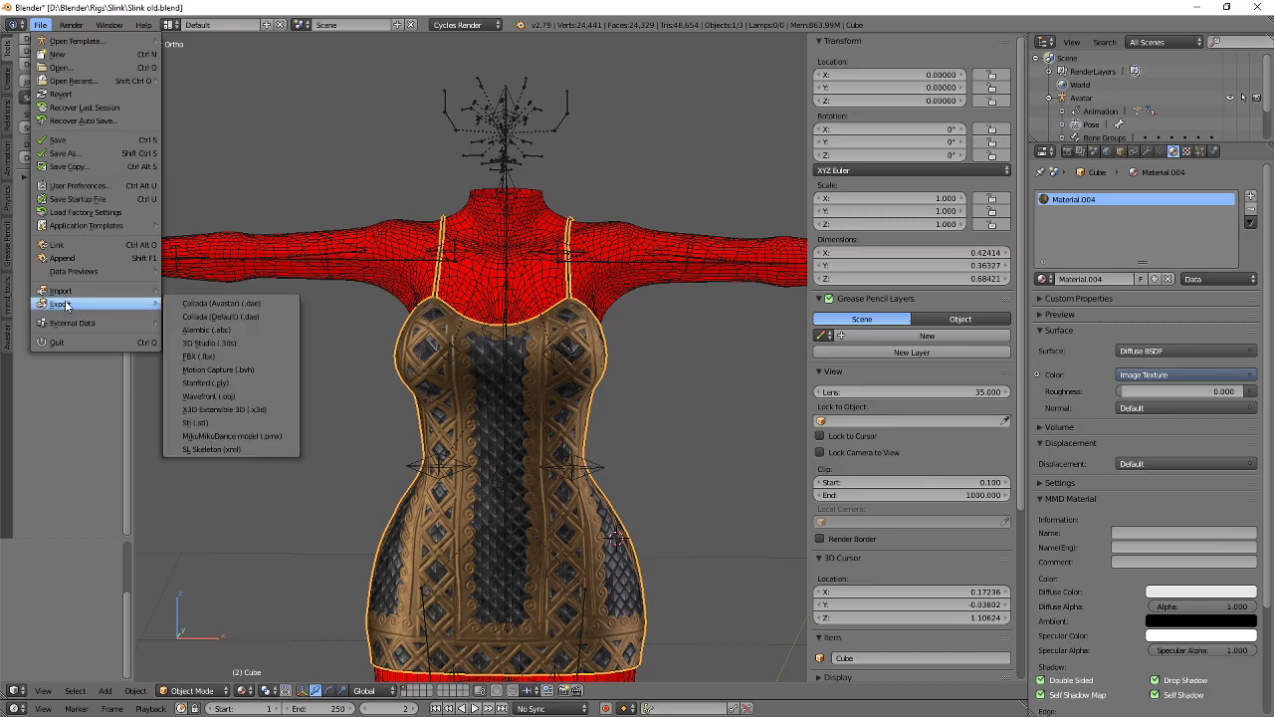
left_click(214, 301)
left_click(71, 96)
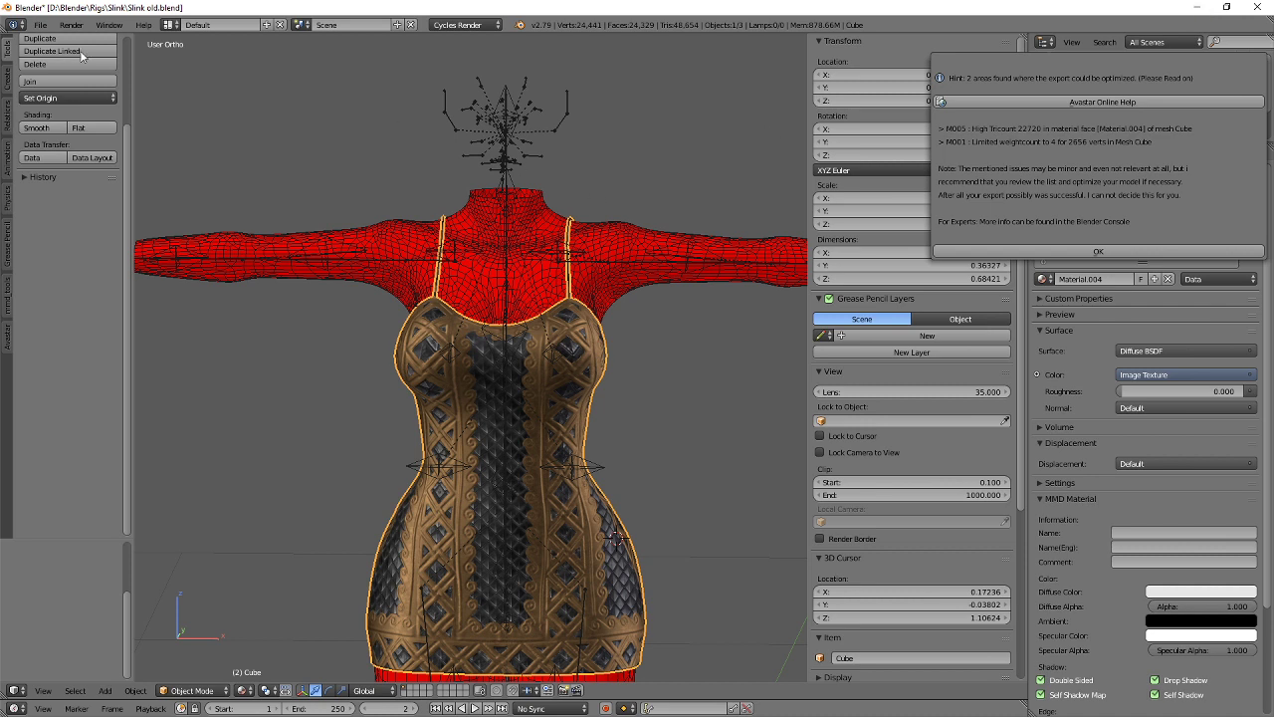
Save the scene as Slink old.blend in Storage (D:) and close Blender.
left_click(39, 25)
left_click(60, 153)
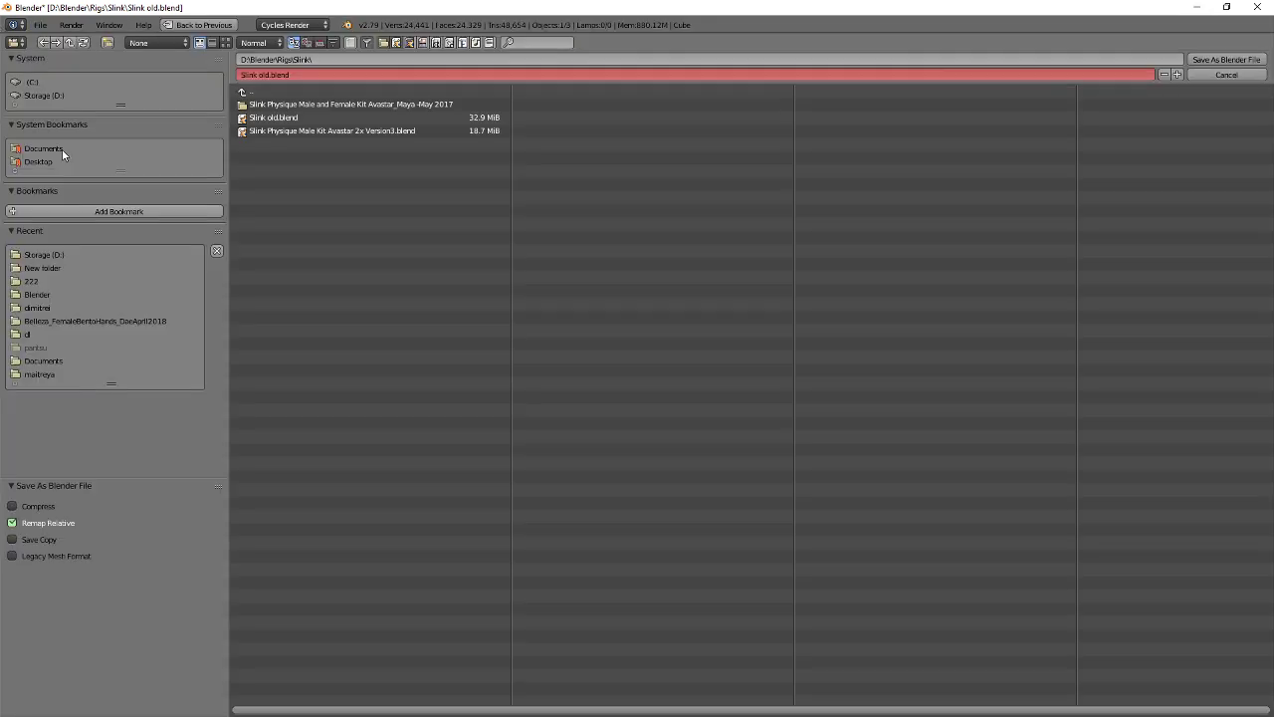
left_click(132, 93)
left_click(1234, 61)
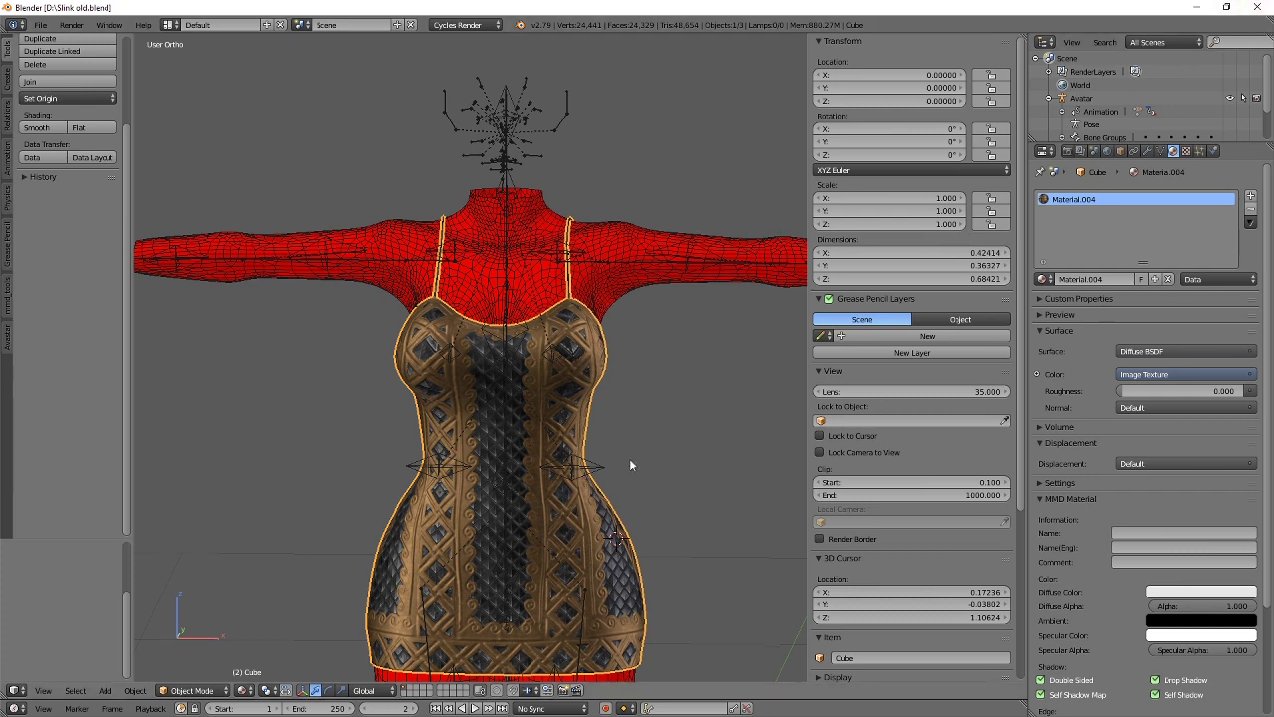
middle_click_drag(629, 465, 469, 386)
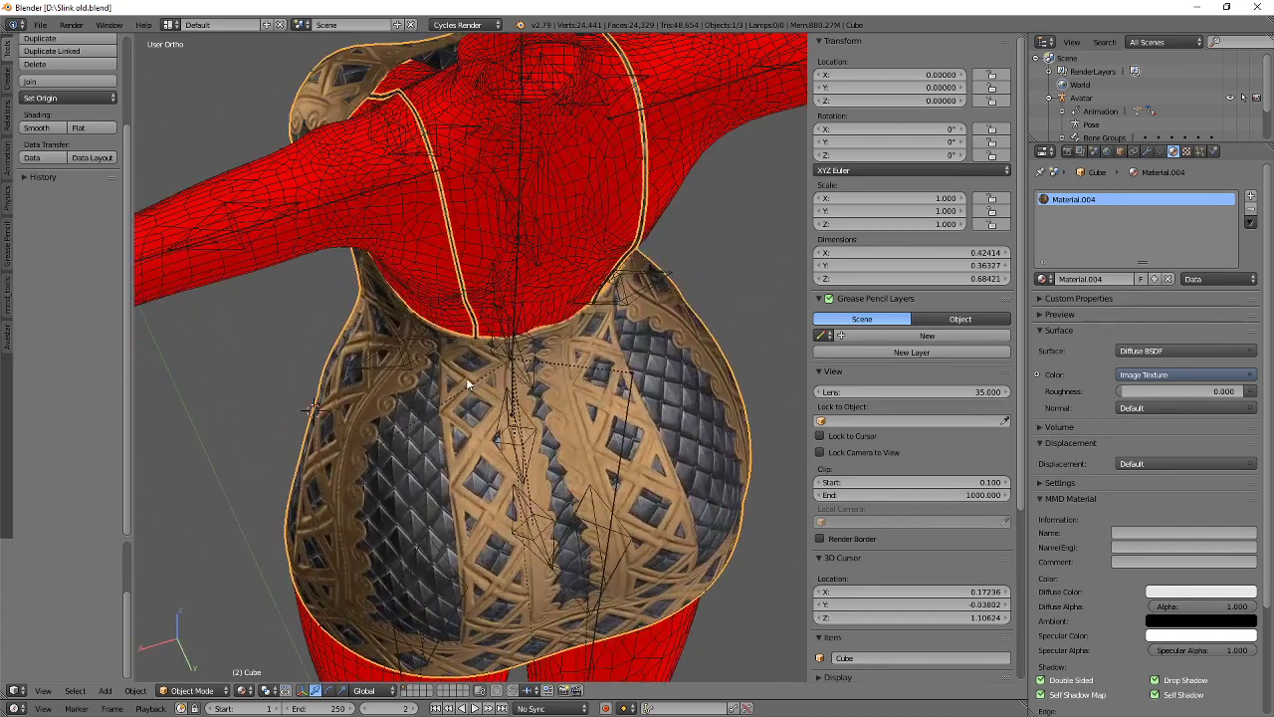
left_click(1256, 6)
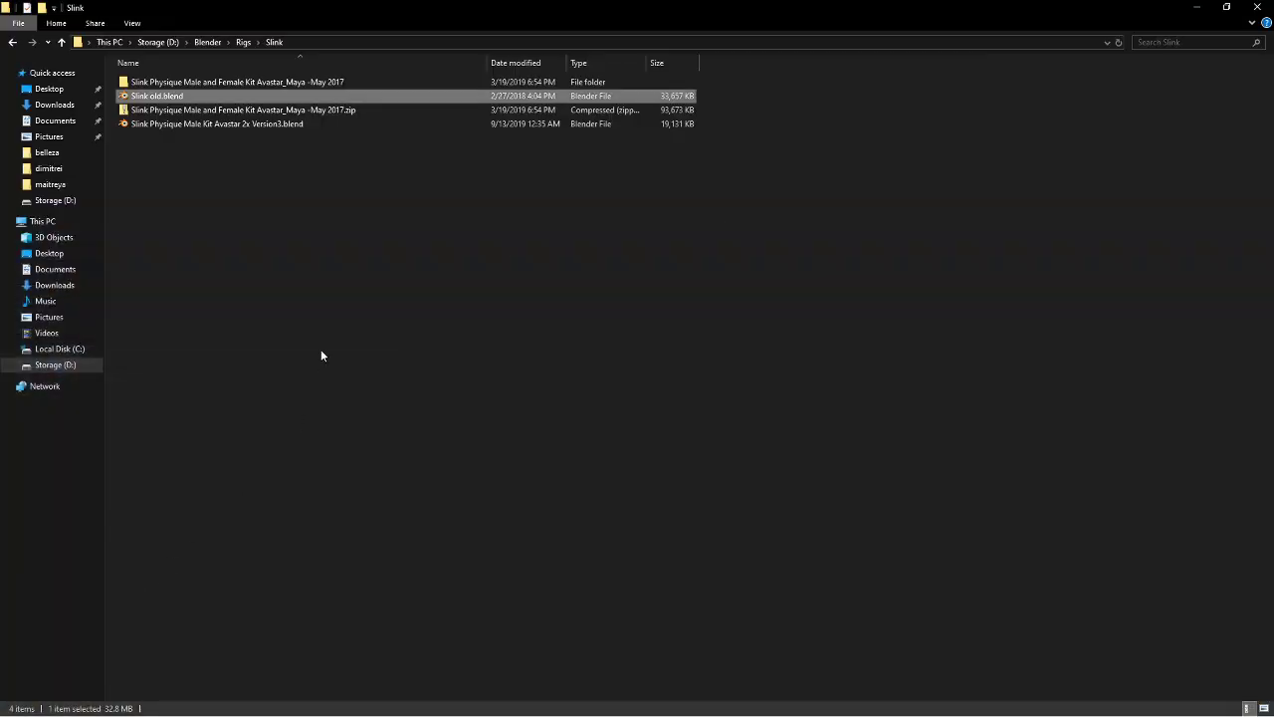
In File Explorer, go to D:\Blender\finished projects\LewdLulu and open its project lewd dress folder.
left_click(359, 288)
key("alt+Up")
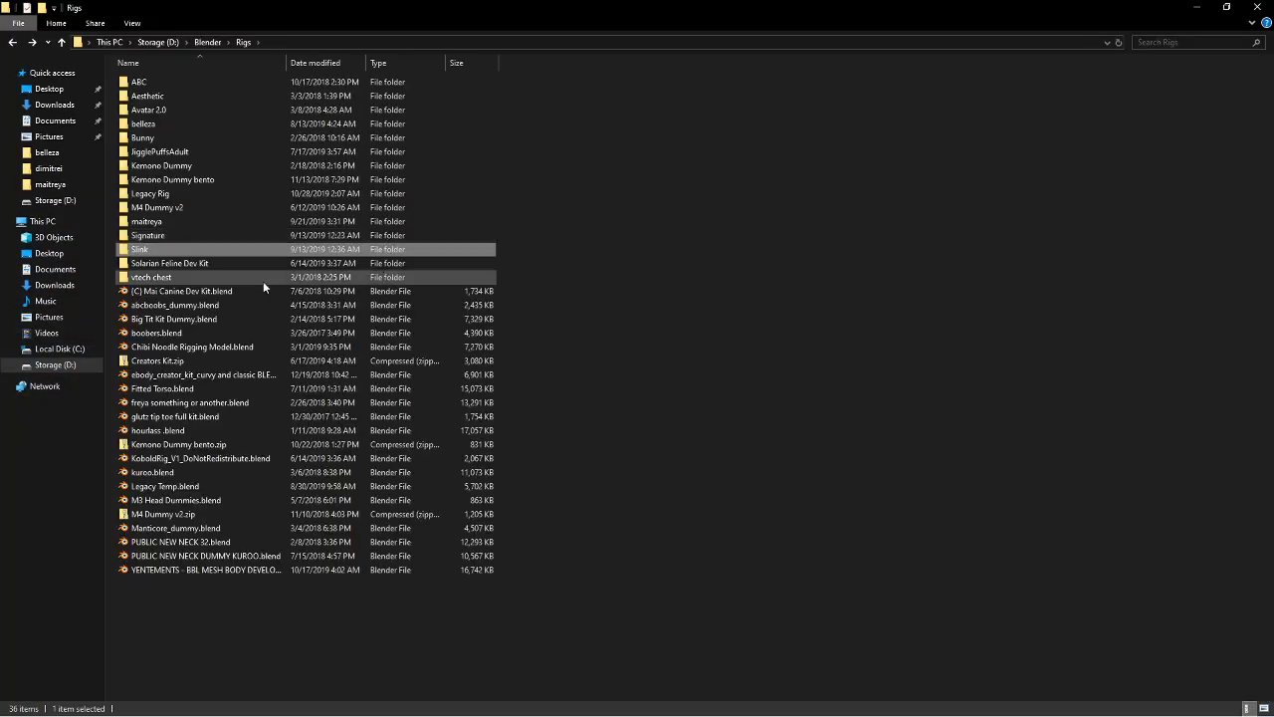
left_click(55, 364)
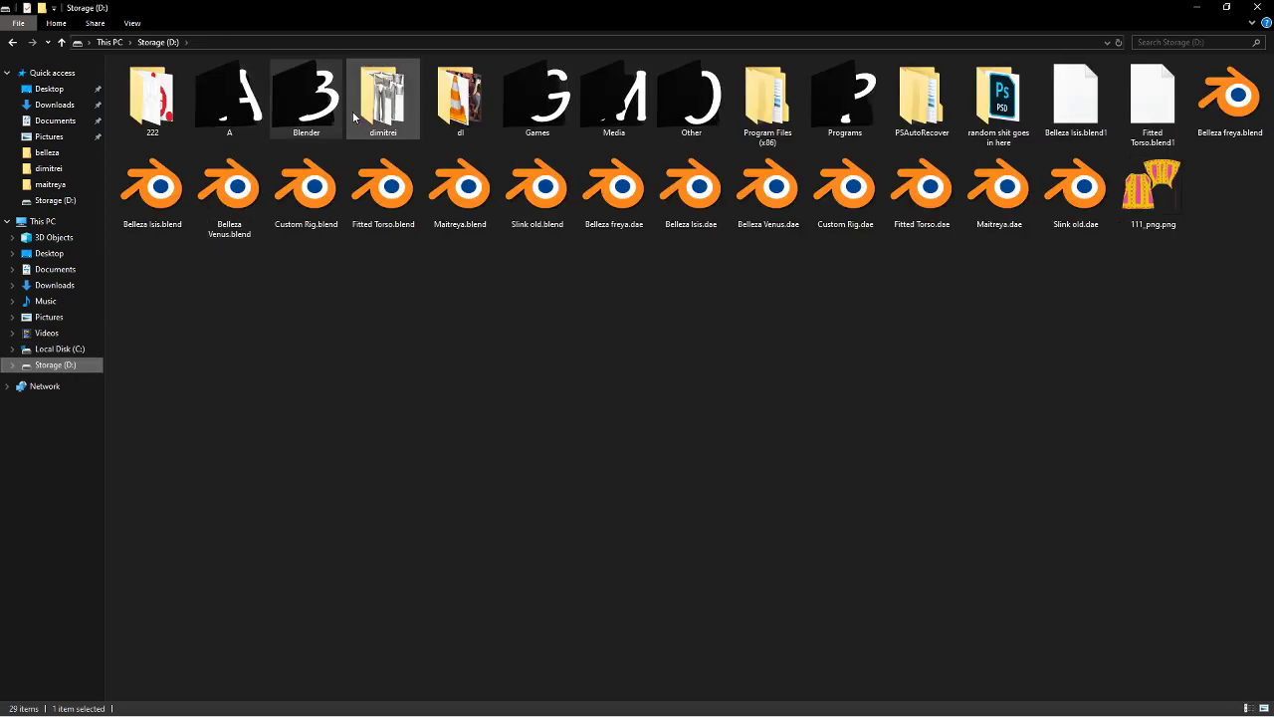
double_click(318, 110)
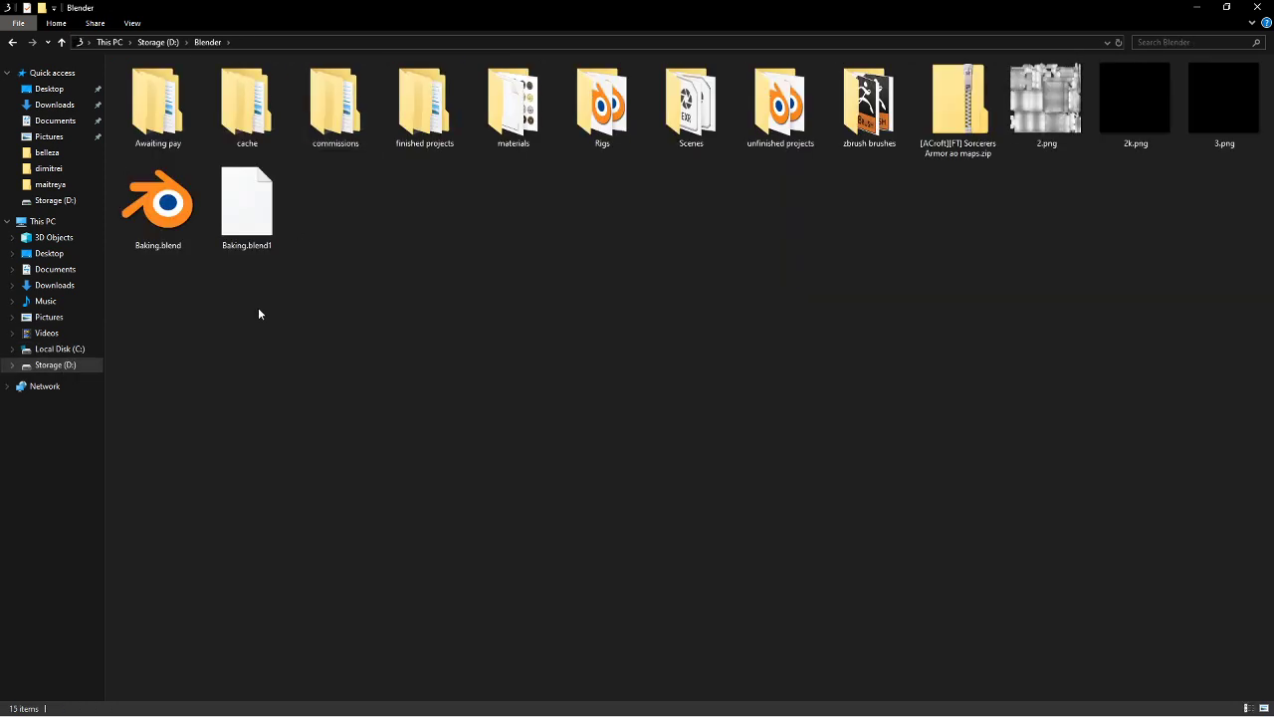
double_click(421, 109)
scroll(249, 443, "down", 3)
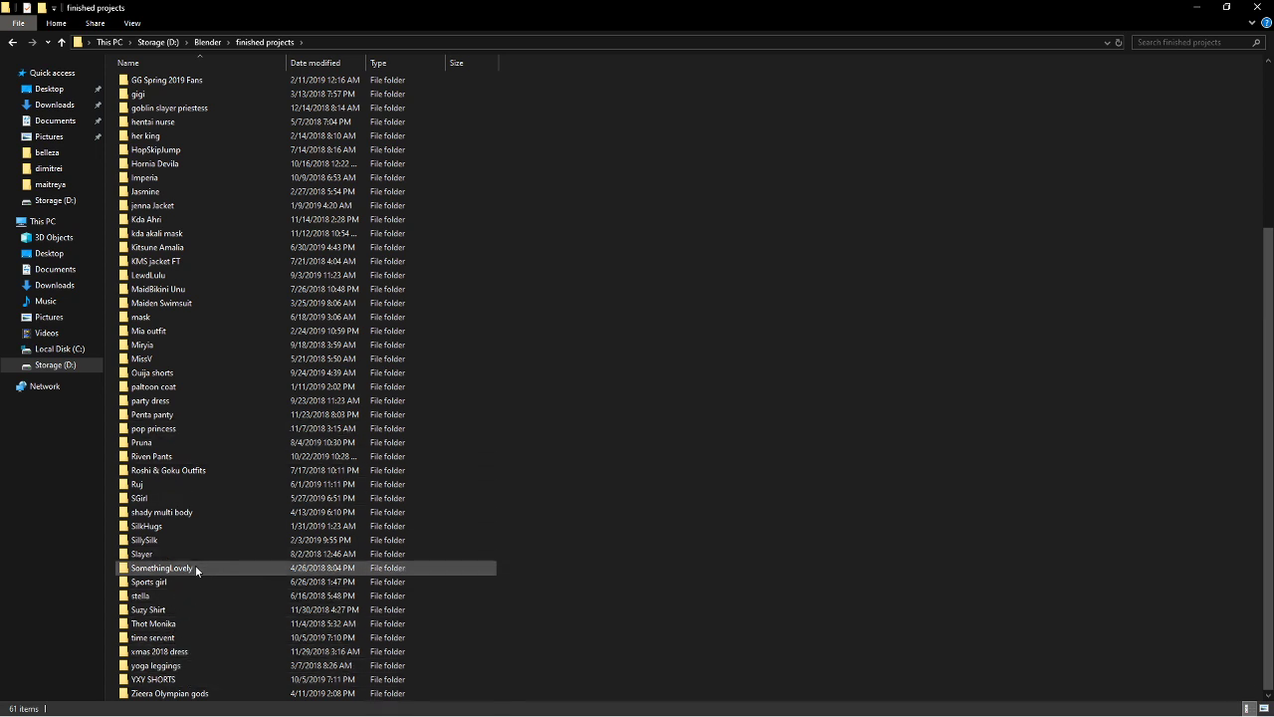
key("l")
key("Return")
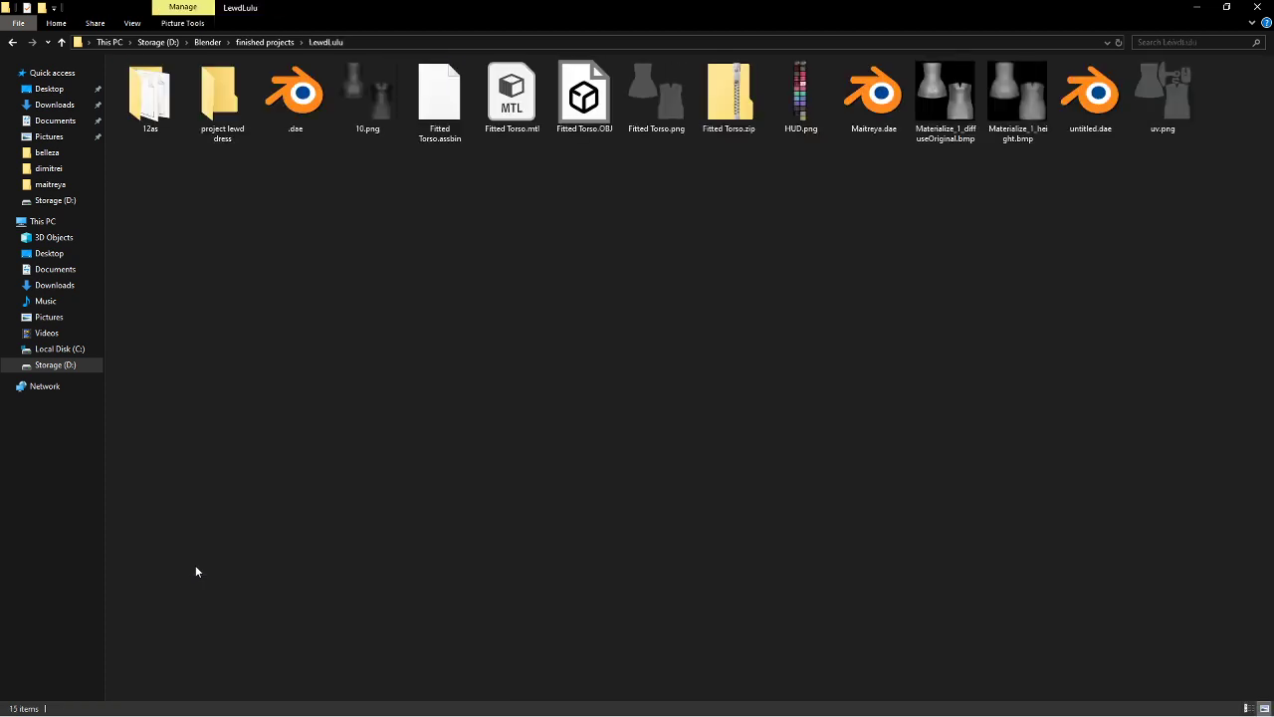
key("Right")
key("Right")
key("Left")
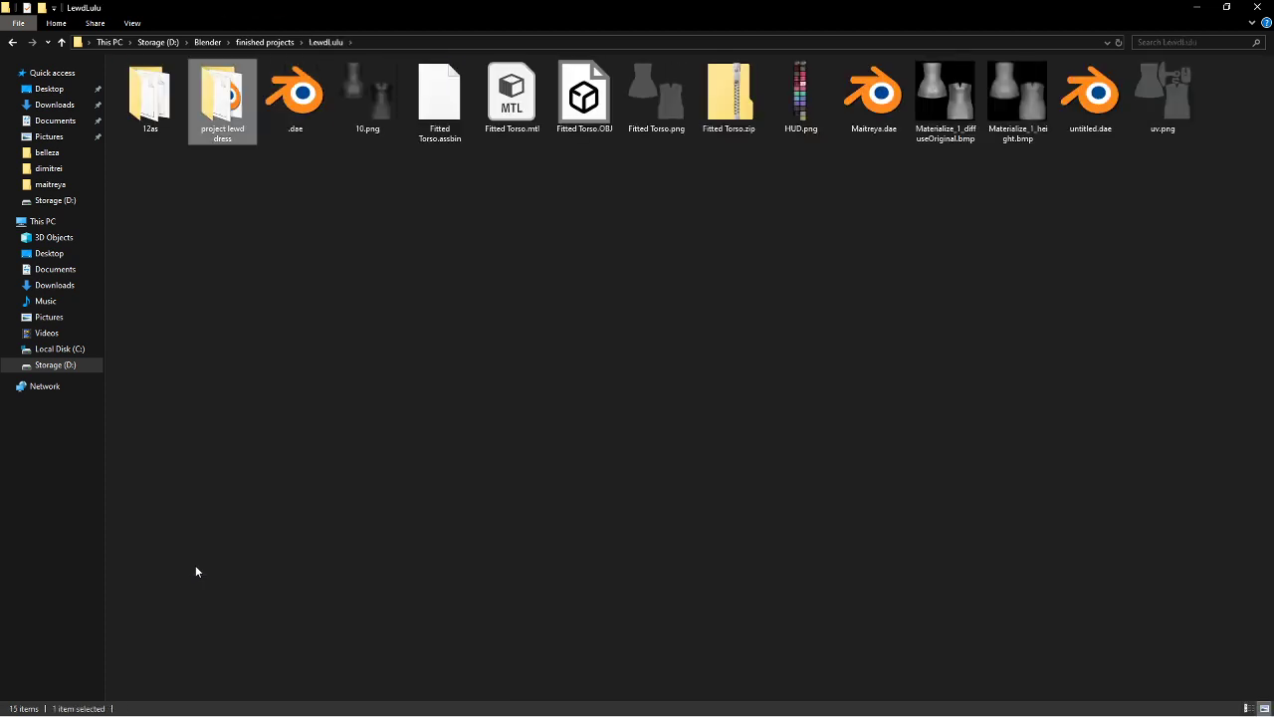
key("Return")
Open abcboobs_dummy.blend in Blender and delete the object selected in its scene.
key("a")
key("Down")
key("Down")
key("Down")
key("Up")
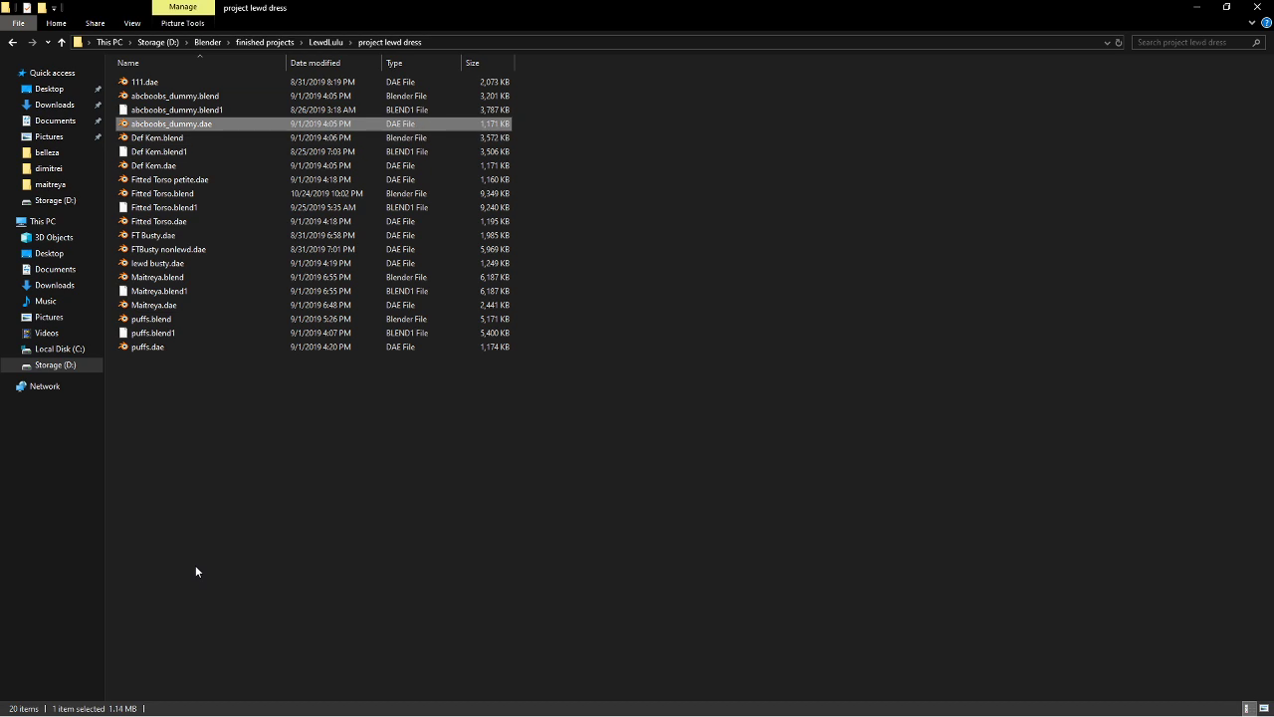
key("Down")
key("Down")
key("Down")
key("Up")
key("Up")
key("Up")
key("Up")
key("Up")
key("Return")
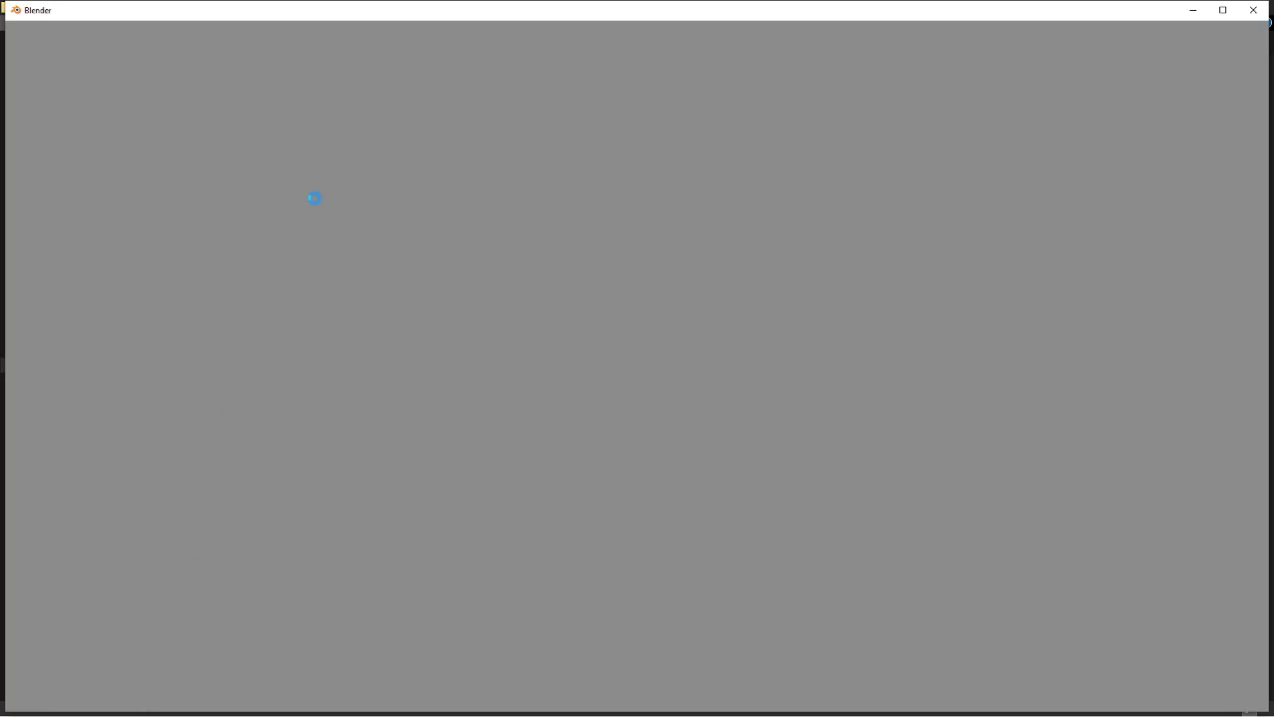
key("Delete")
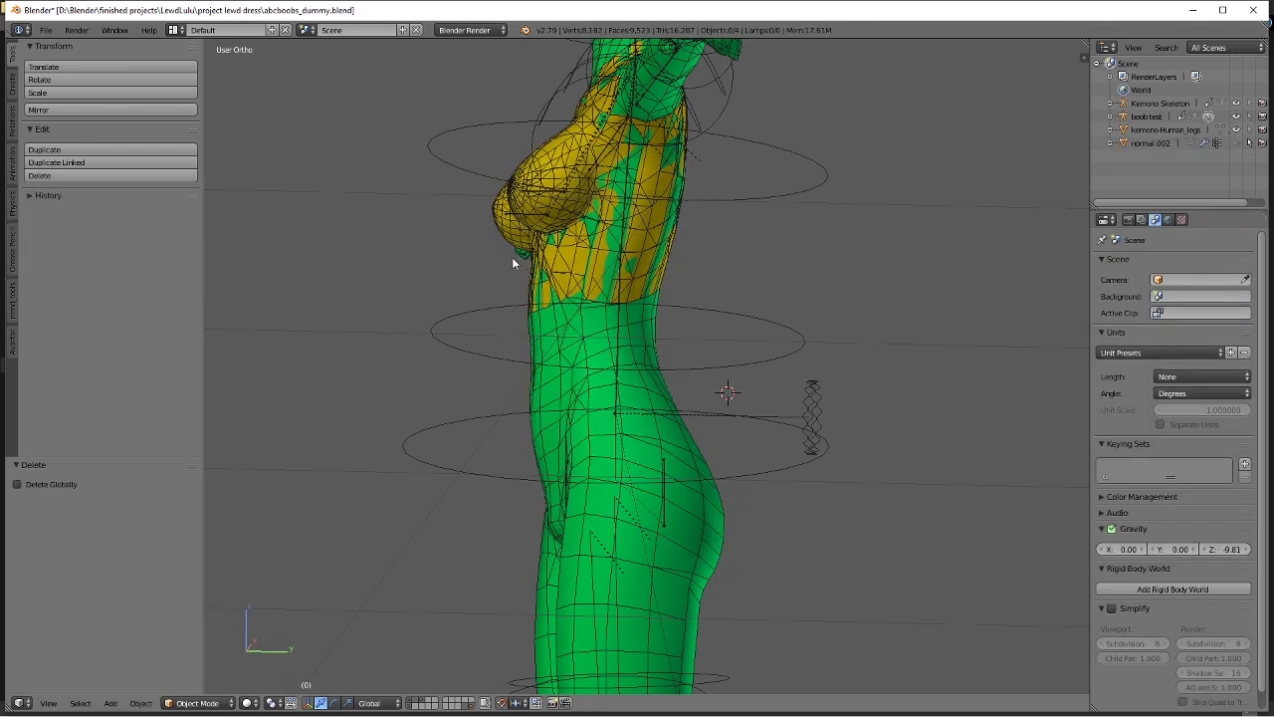
Append the Cube object from Fitted Torso.blend on Storage (D:) into the scene.
key("shift+F1")
left_click(56, 101)
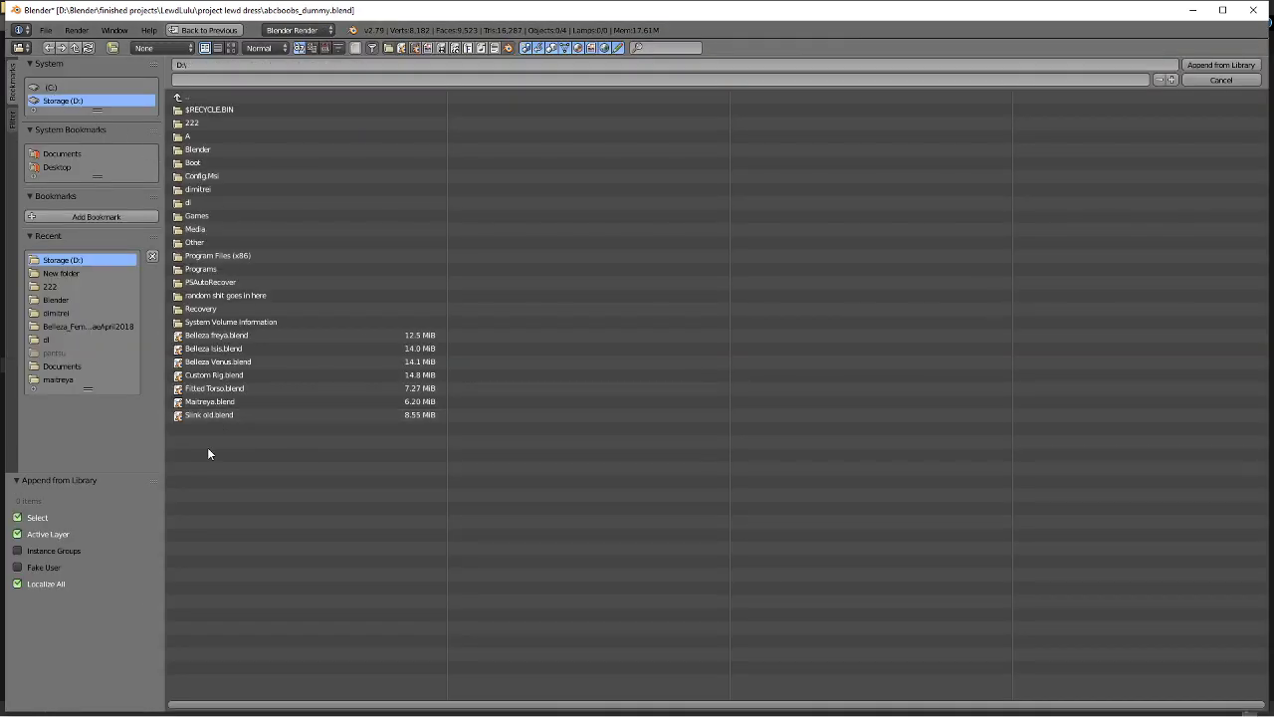
double_click(207, 388)
left_click(207, 191)
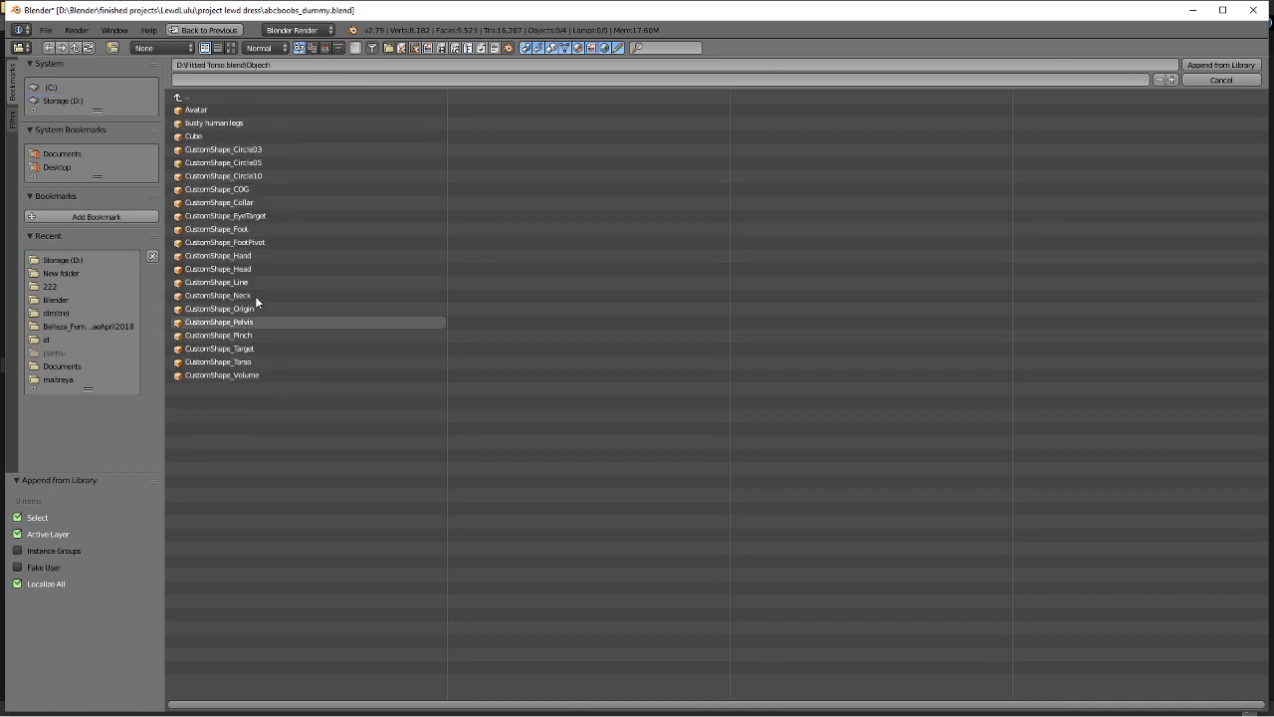
double_click(228, 137)
Delete the appended Avatar armature, keeping the dress and the Kemono Skeleton.
middle_click_drag(529, 257, 489, 277)
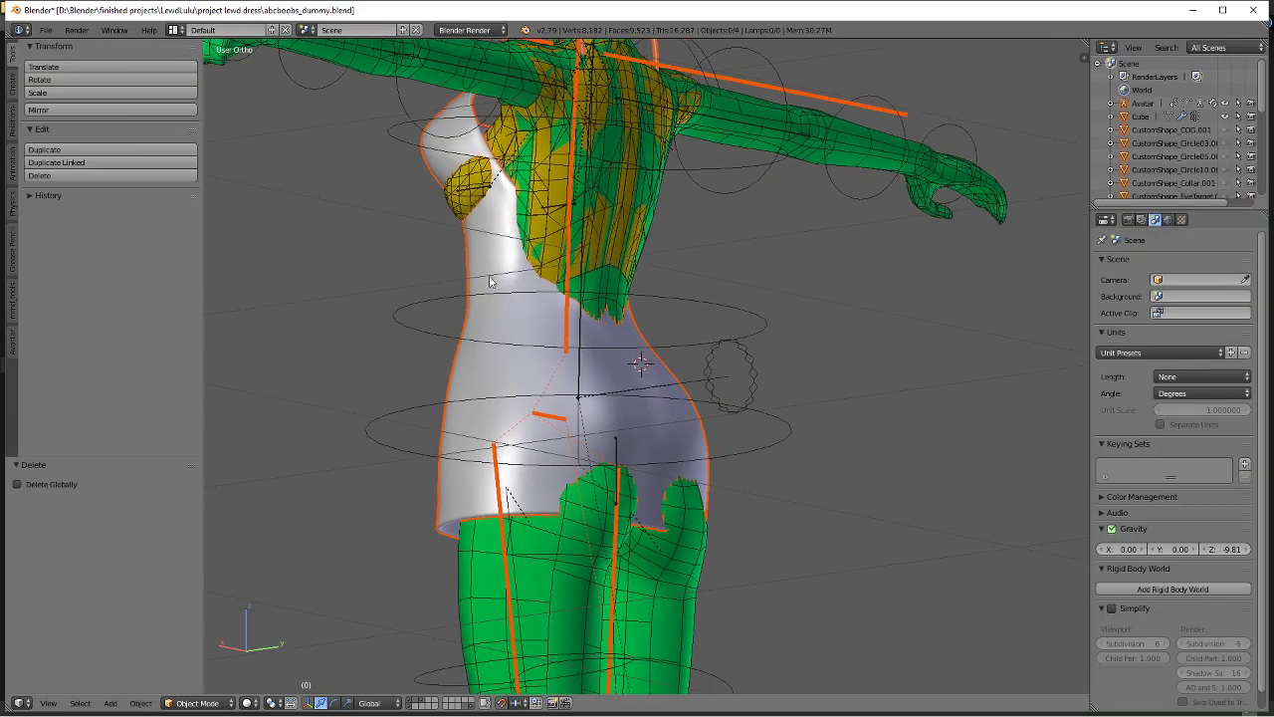
key("KP_3")
scroll(554, 323, "down", 2)
key("ctrl+z")
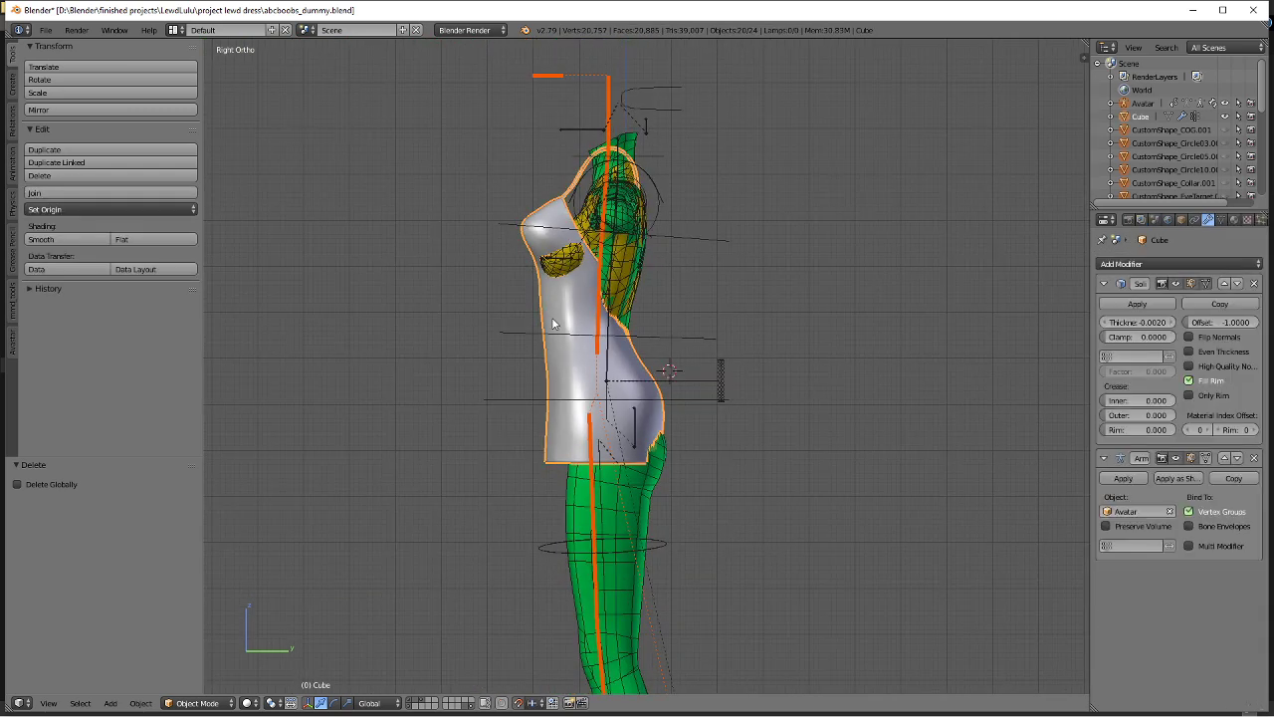
key("ctrl+z")
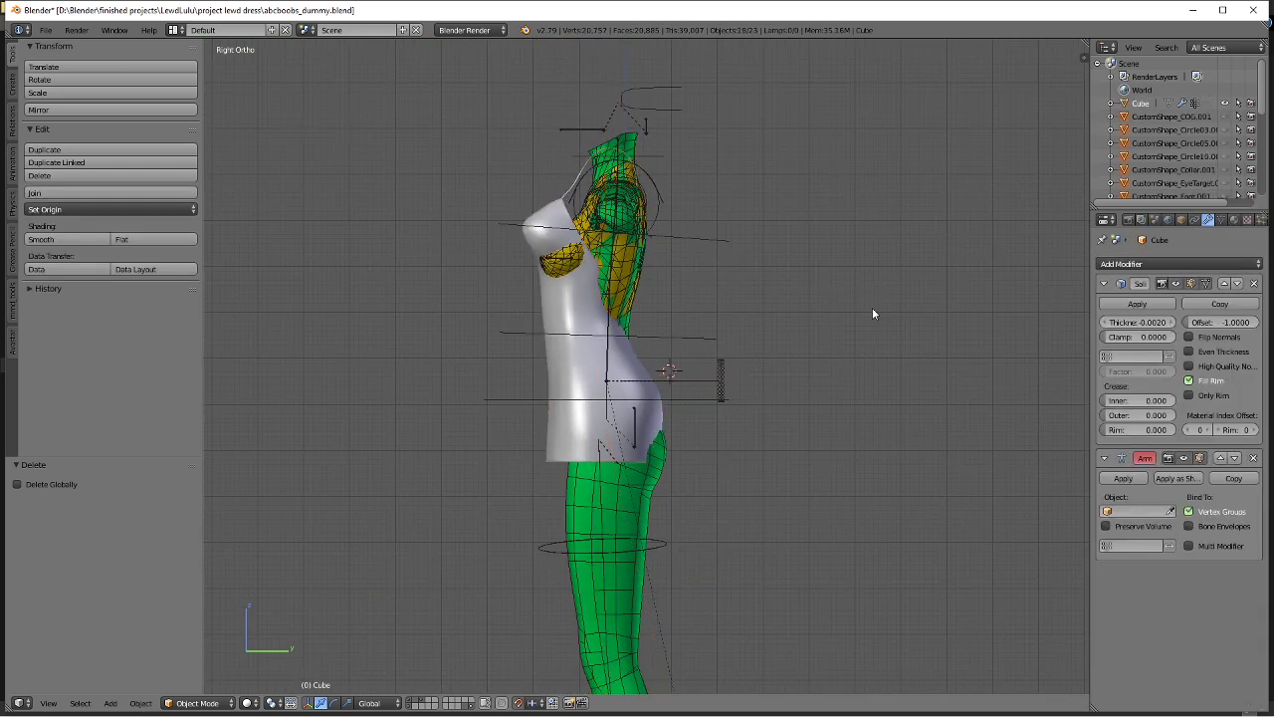
Delete the leftover appended CustomShape objects from the outliner.
right_click(1194, 125)
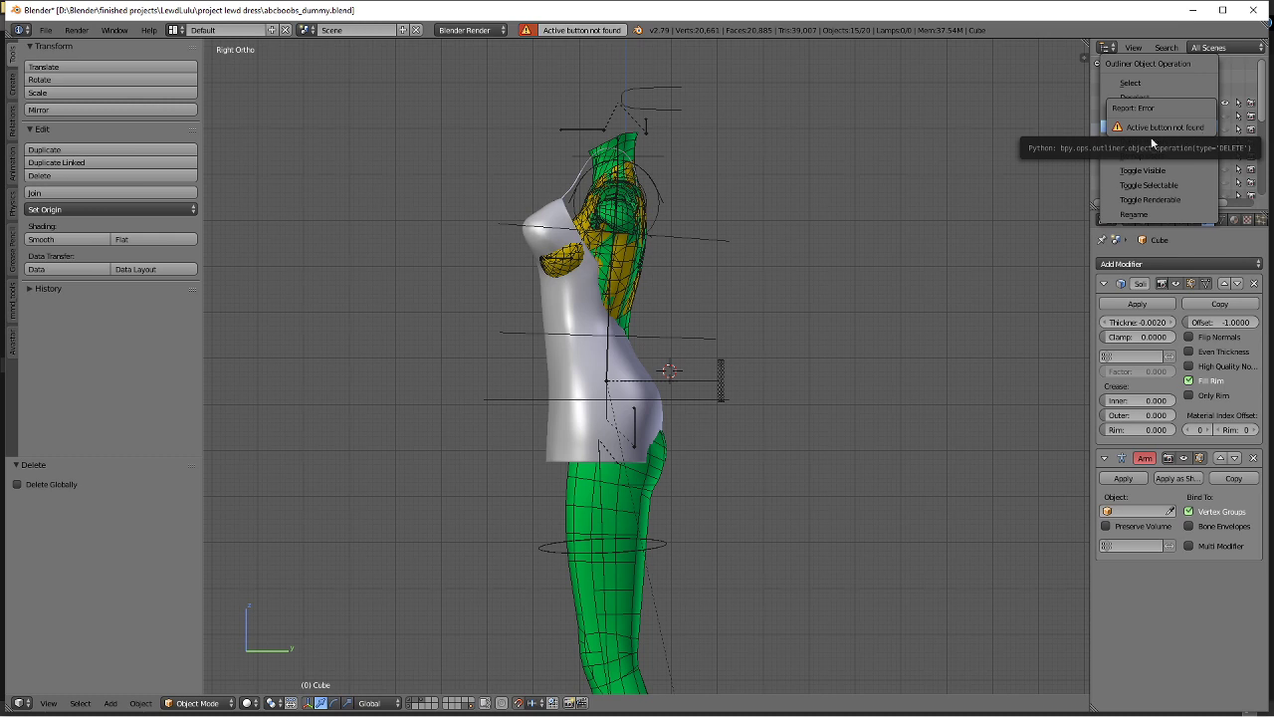
left_click(1194, 124)
right_click(1176, 145)
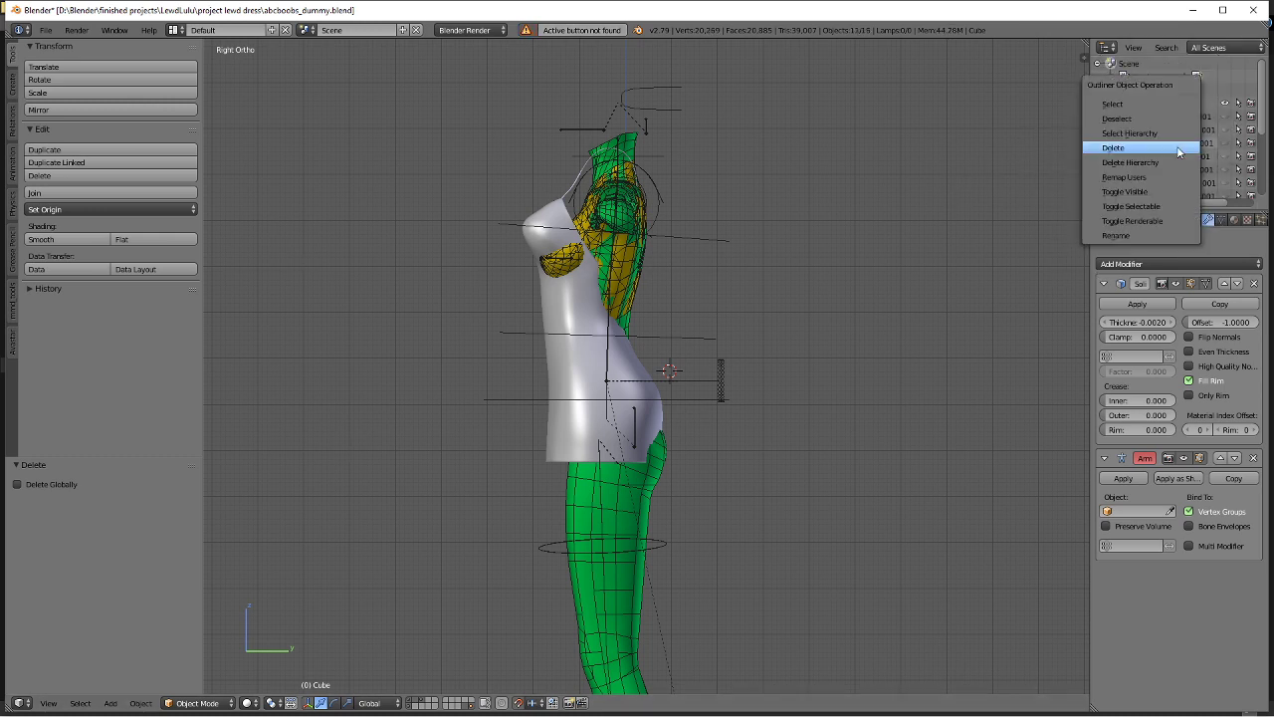
left_click(1176, 145)
right_click(1177, 145)
left_click(1176, 145)
right_click(1176, 145)
left_click(1177, 146)
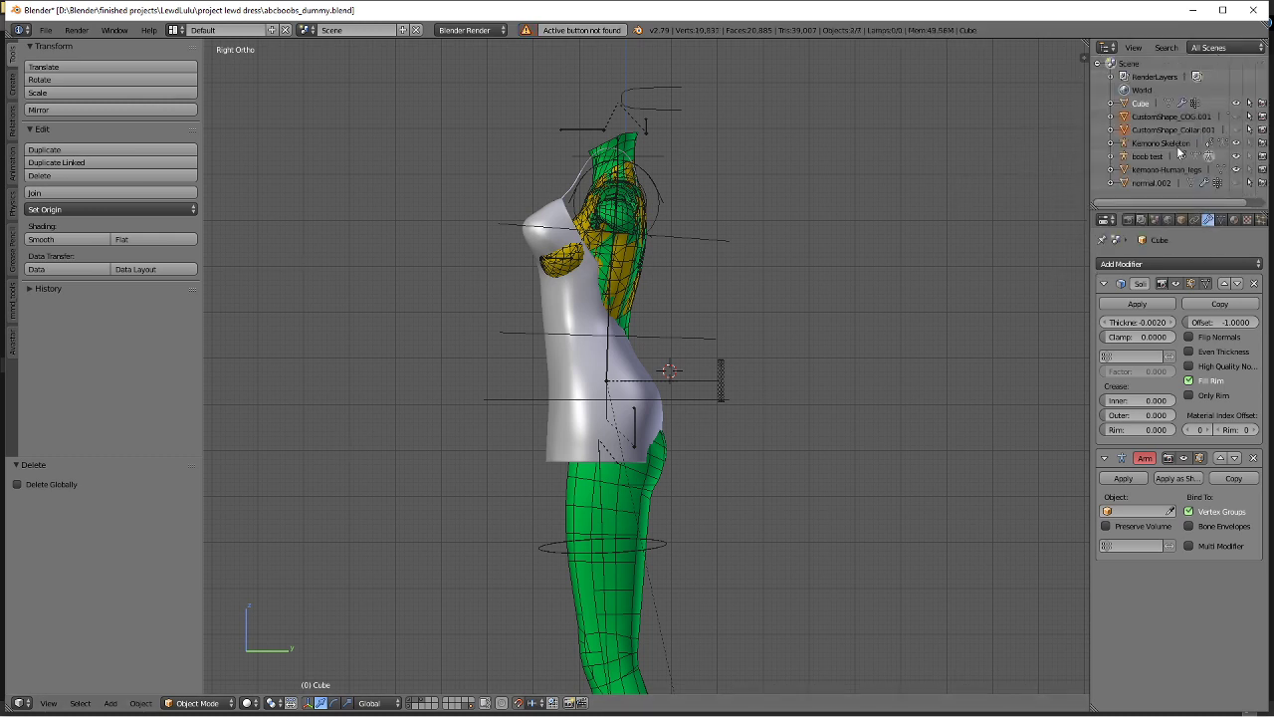
right_click(1182, 132)
left_click(1183, 131)
right_click(1189, 121)
left_click(1189, 124)
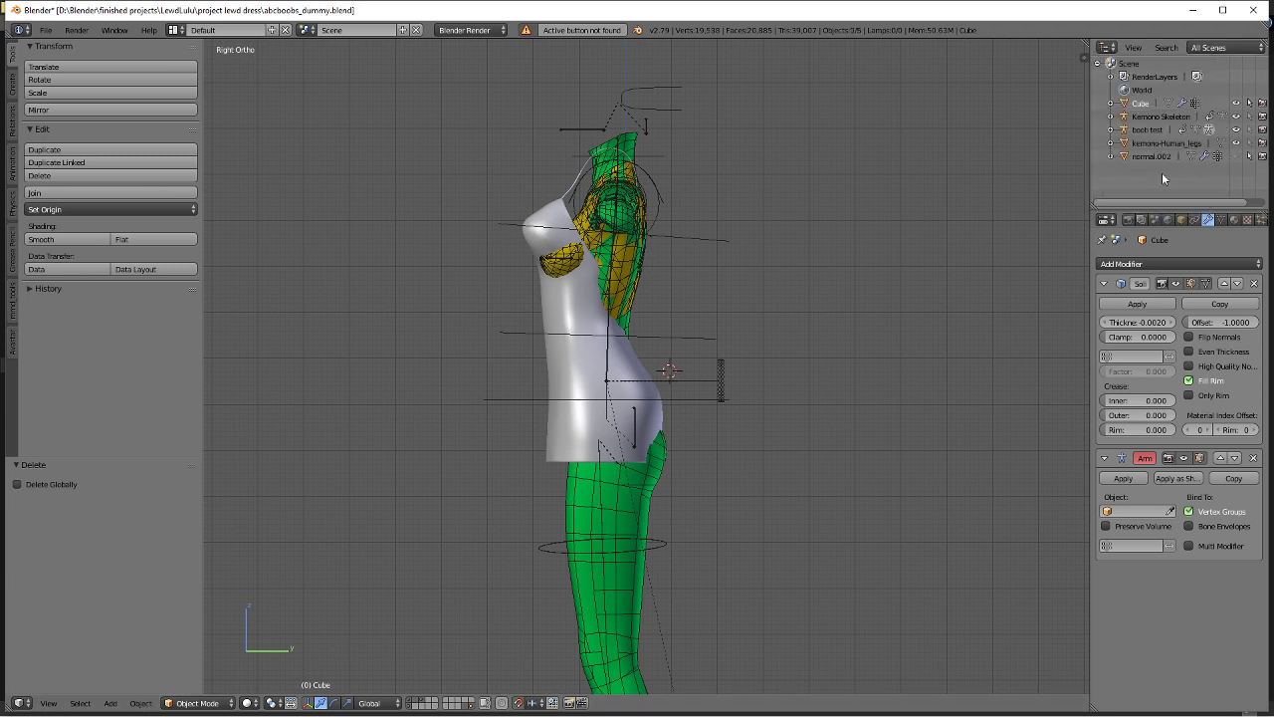
Set the dress's Armature modifier object to Kemono Skeleton and move the dress about 0.030 along Y and -0.060 along Z.
left_click(1135, 510)
left_click(1137, 546)
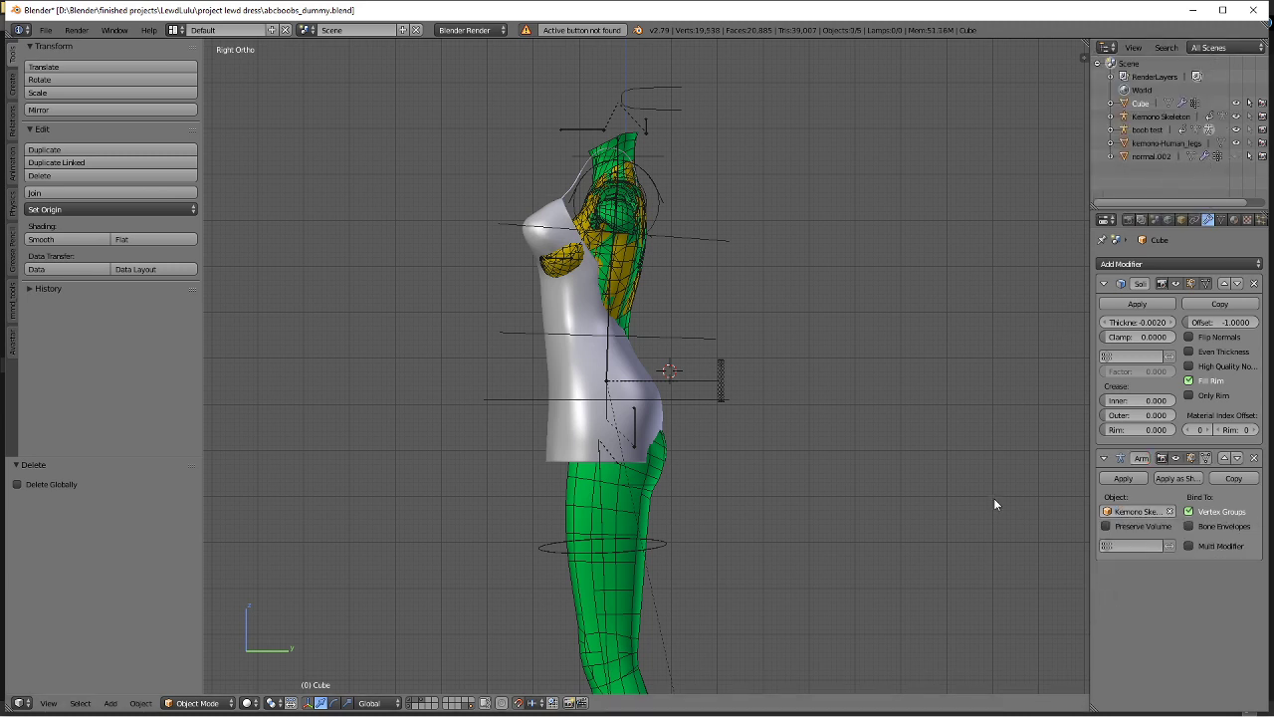
scroll(646, 327, "up", 3)
key("g")
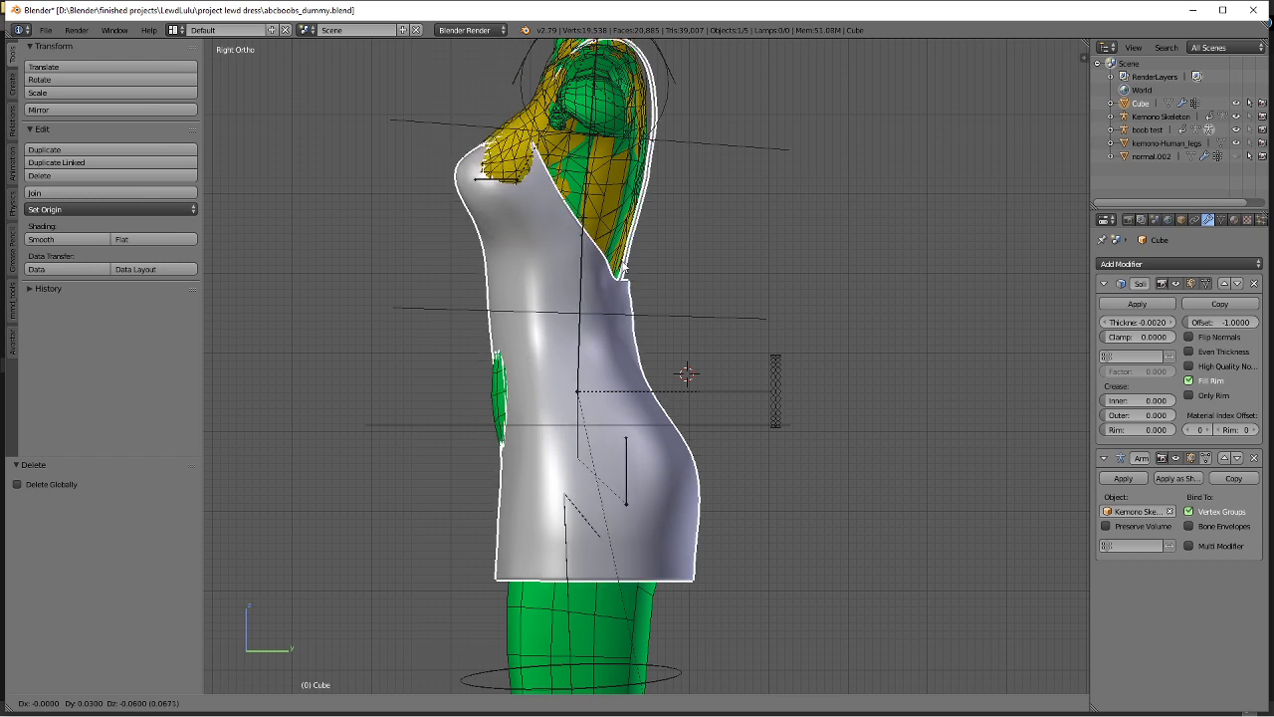
left_click(617, 263)
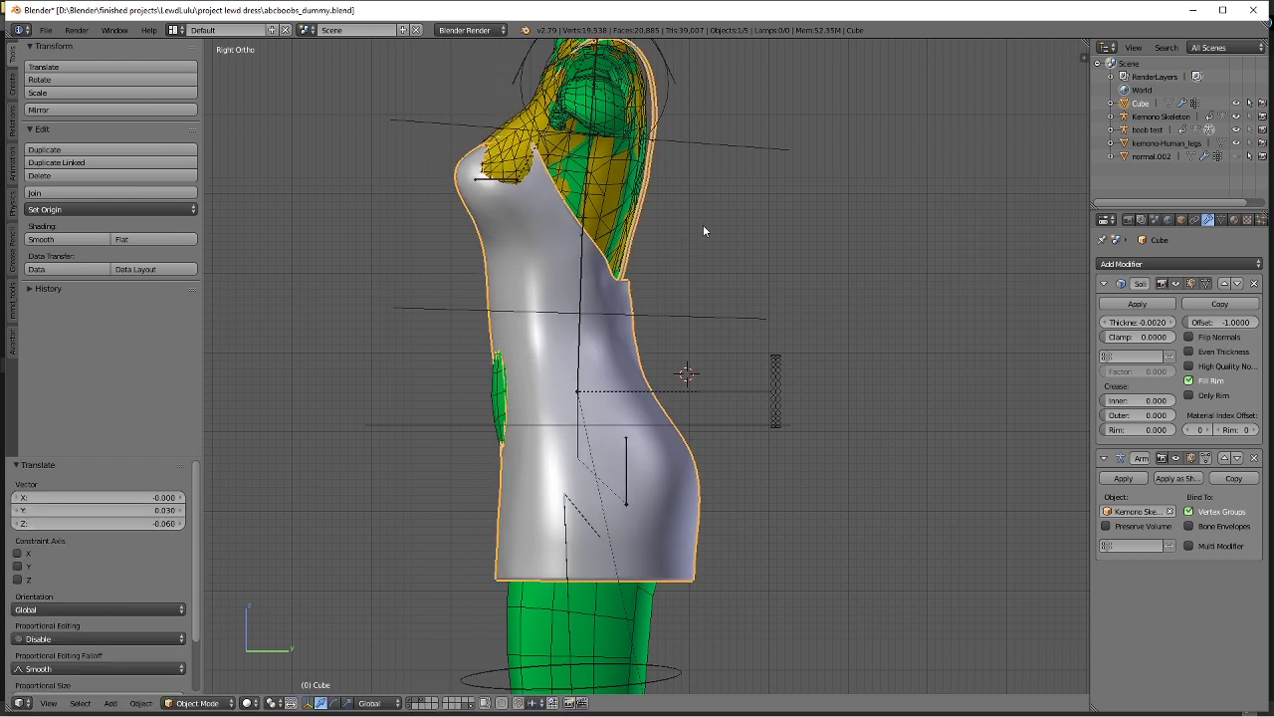
Shift the dress about -0.009 along Y and -0.008 along Z, then raise it about 0.016 along Z.
scroll(703, 224, "up", 1)
key("g")
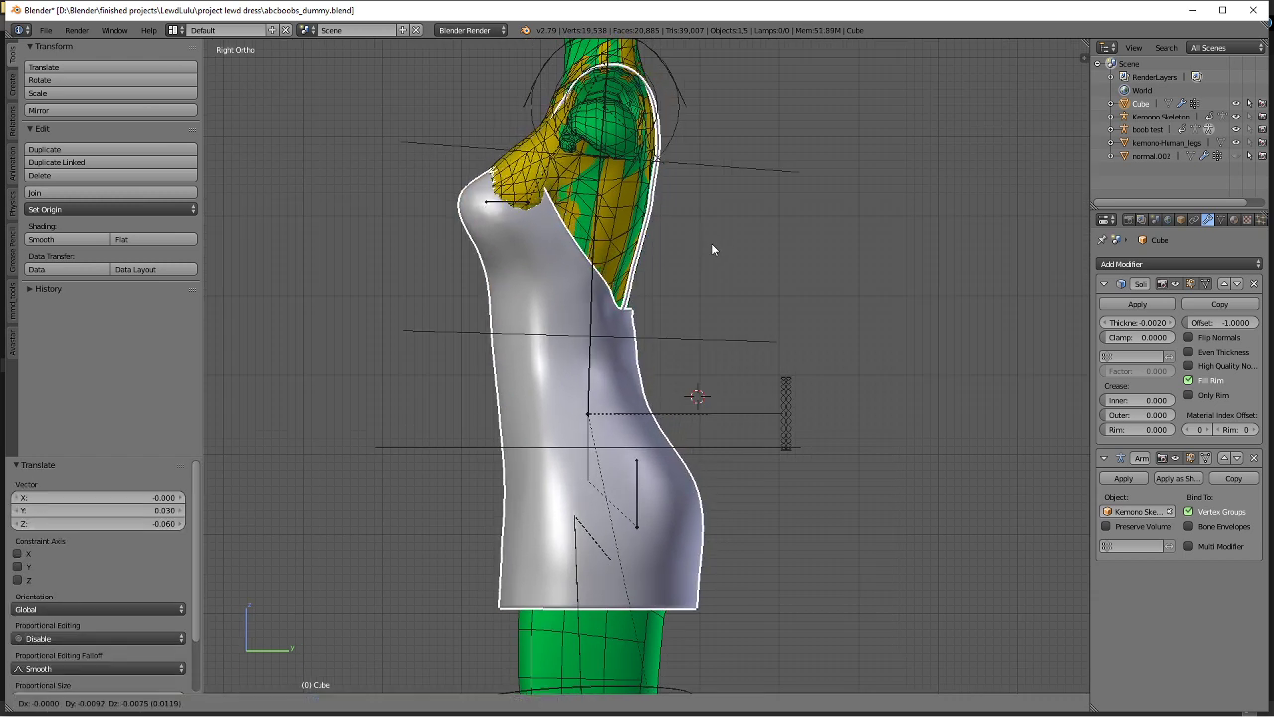
left_click(712, 249)
middle_click_drag(589, 347, 683, 352)
scroll(660, 279, "up", 2)
middle_click_drag(656, 275, 638, 342, "shift")
key("g")
key("z")
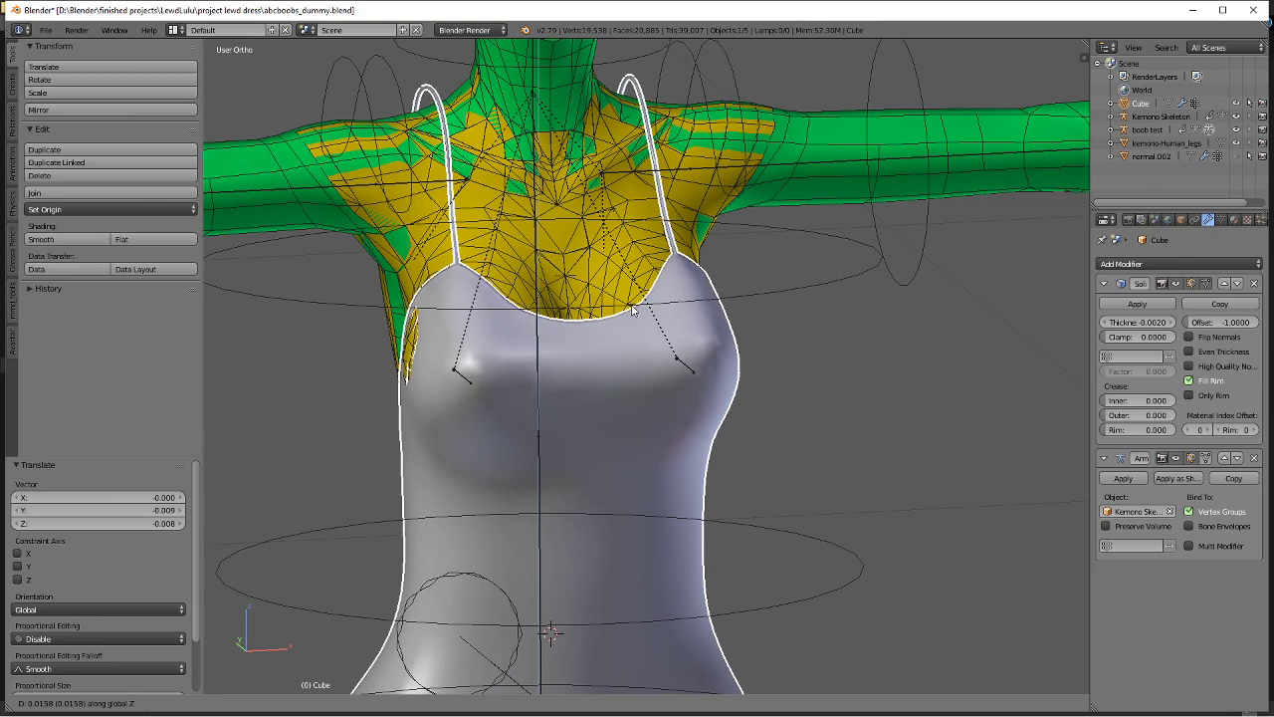
left_click(629, 310)
Adjust the dress's height along Z once more and check its fit around the bust and straps in wireframe.
middle_click_drag(629, 310, 754, 324)
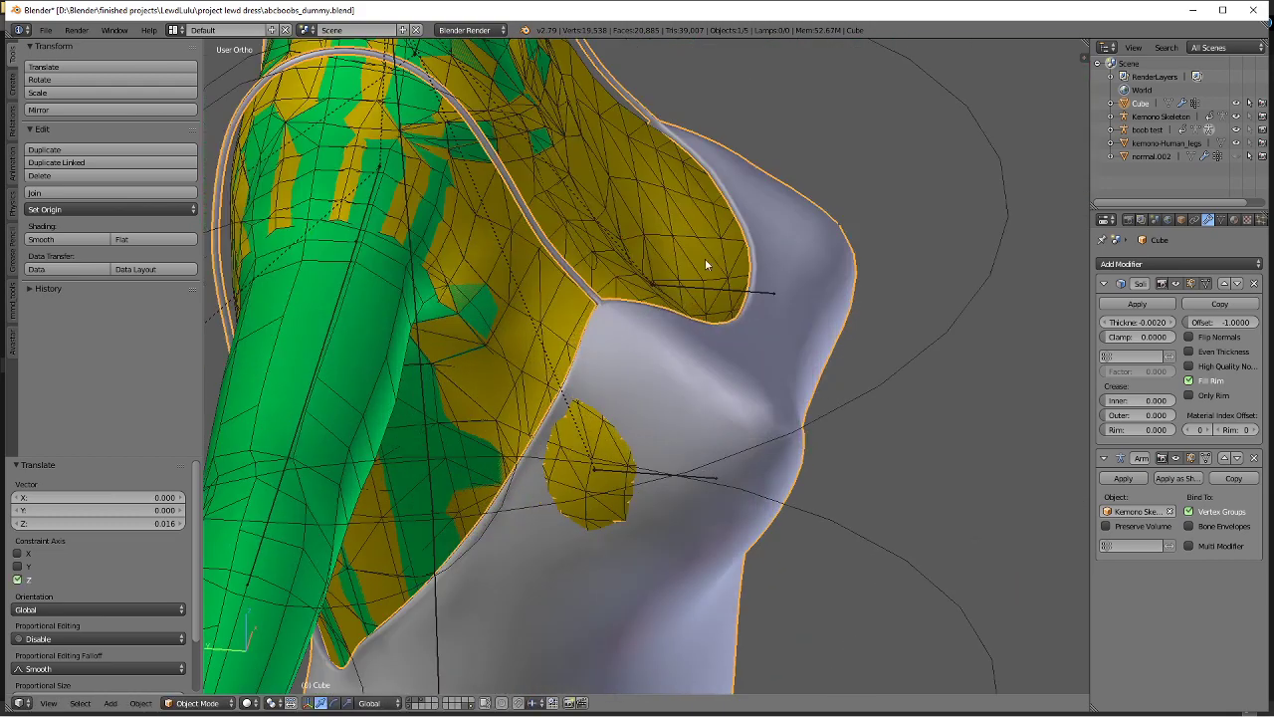
middle_click_drag(706, 263, 392, 406)
key("g")
key("z")
left_click(681, 236)
middle_click_drag(508, 251, 570, 281)
key("z")
middle_click_drag(629, 400, 589, 515)
key("z")
scroll(609, 374, "up", 2)
middle_click_drag(599, 258, 540, 381, "shift")
In Edit Mode, select a dress vertex beside the left bust and move it about 0.005 along X with smooth proportional editing.
key("Tab")
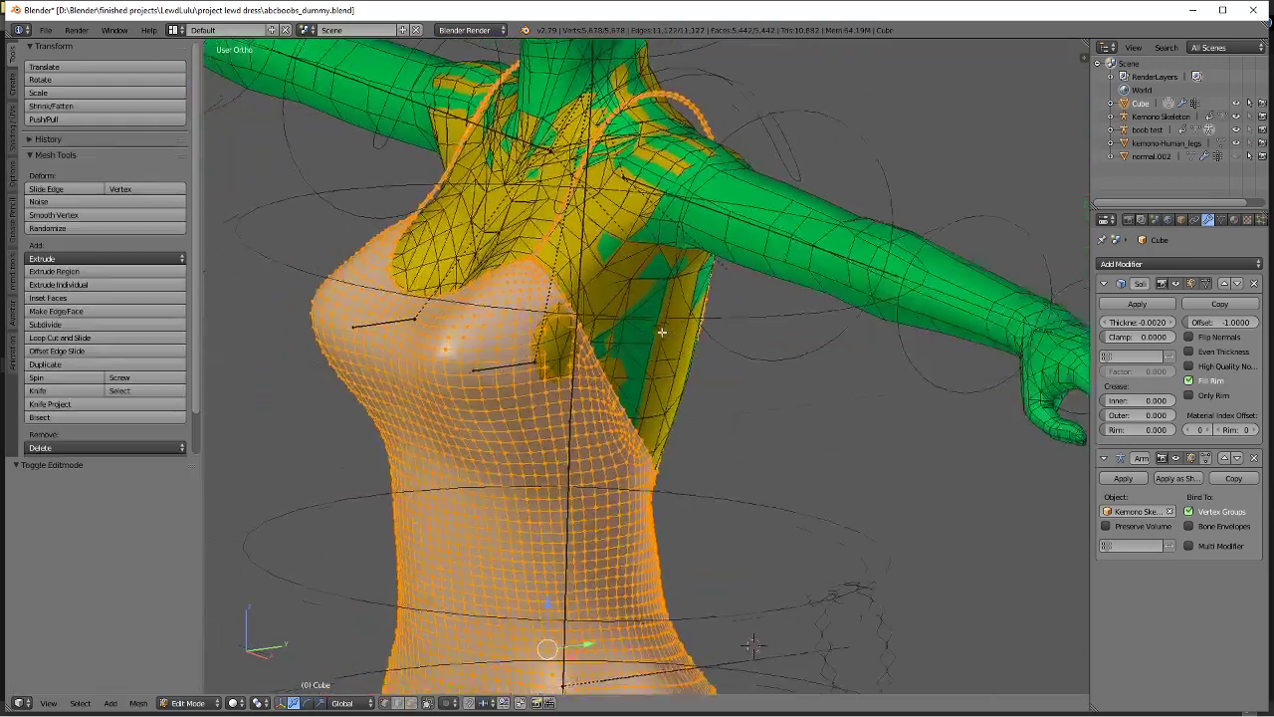
scroll(539, 381, "up", 3)
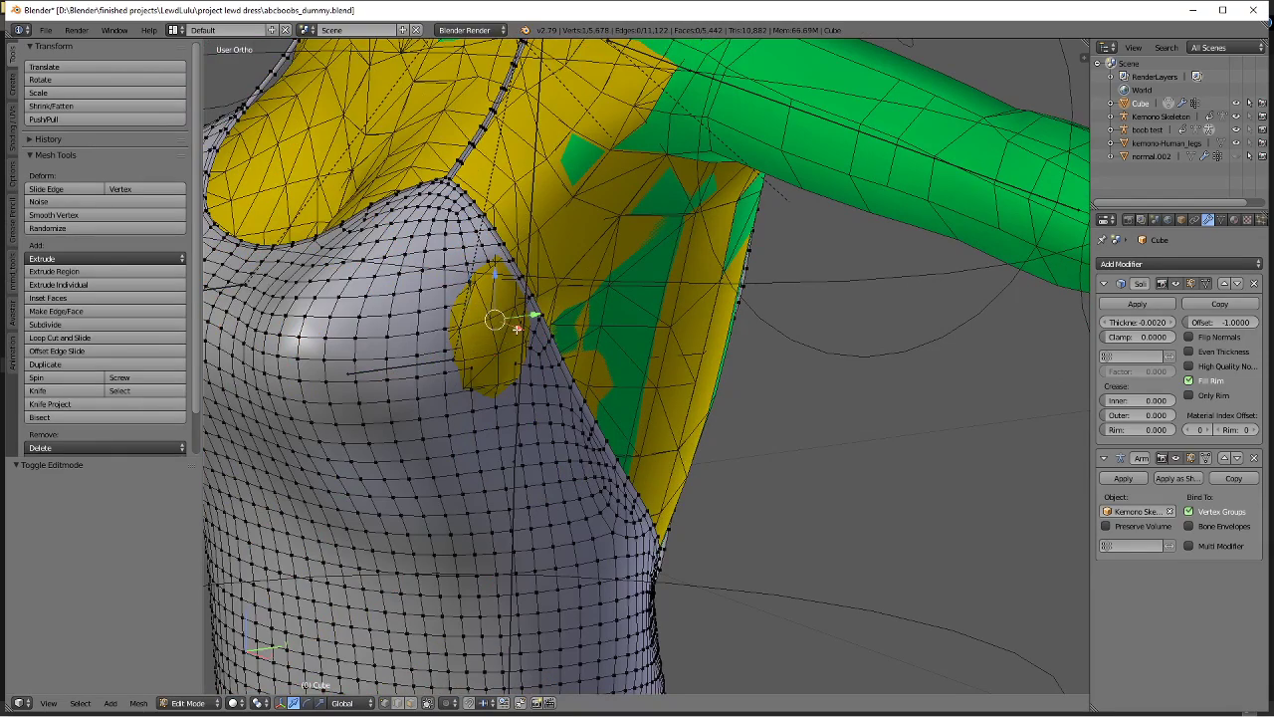
middle_click_drag(585, 357, 623, 375)
middle_click_drag(763, 359, 814, 366, "shift")
middle_click_drag(649, 339, 479, 413)
key("g")
key("x")
left_click(762, 350)
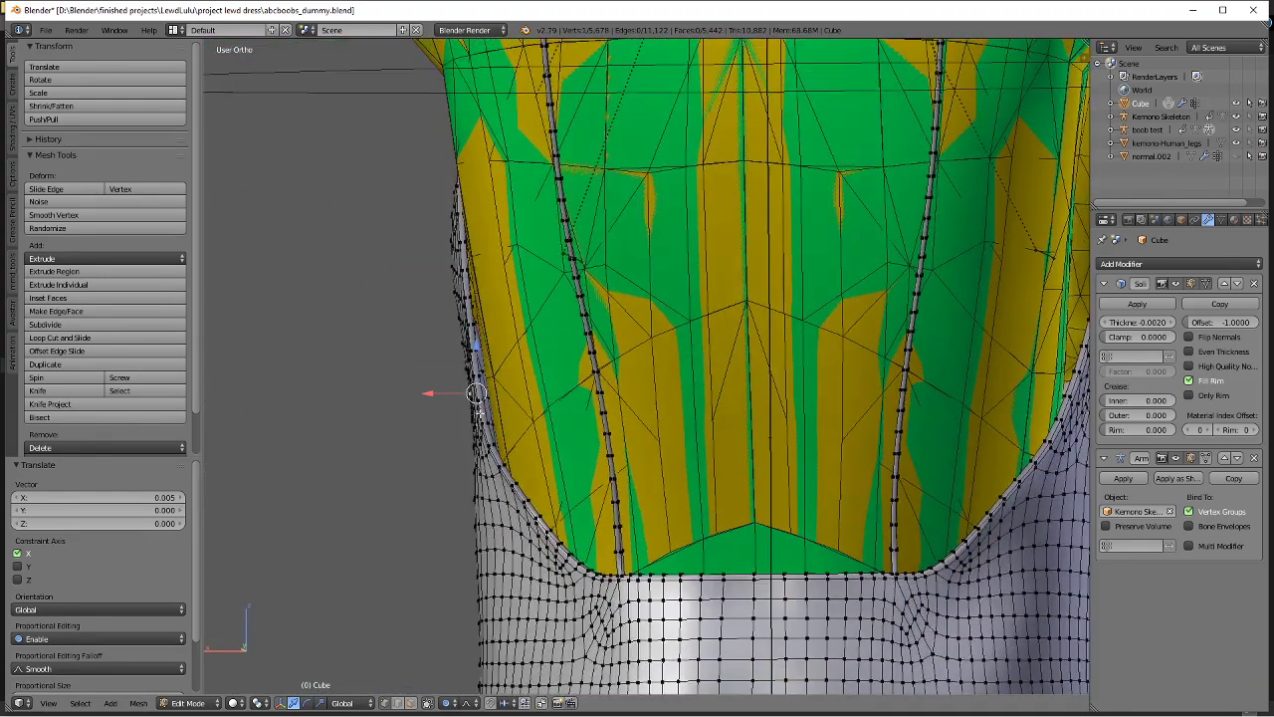
Move the dress's left side area along X again with proportional editing and deselect all vertices.
key("g")
key("x")
left_click(560, 390)
key("a")
middle_click_drag(505, 374, 531, 376)
scroll(481, 311, "down", 3)
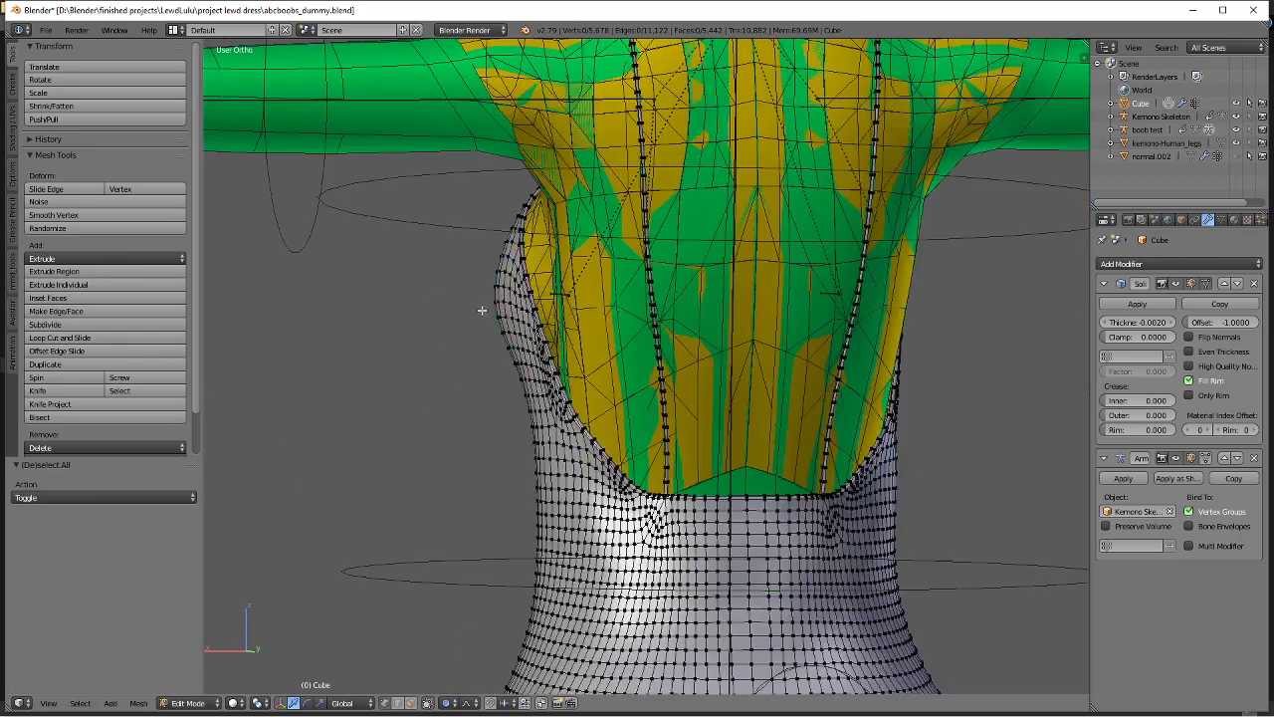
Select a vertex at the peak of the dress's shoulder strap and lower it about 0.012 along Z with smooth proportional editing.
middle_click_drag(482, 311, 793, 305)
right_click(556, 278)
scroll(581, 257, "up", 3)
middle_click_drag(580, 257, 551, 279)
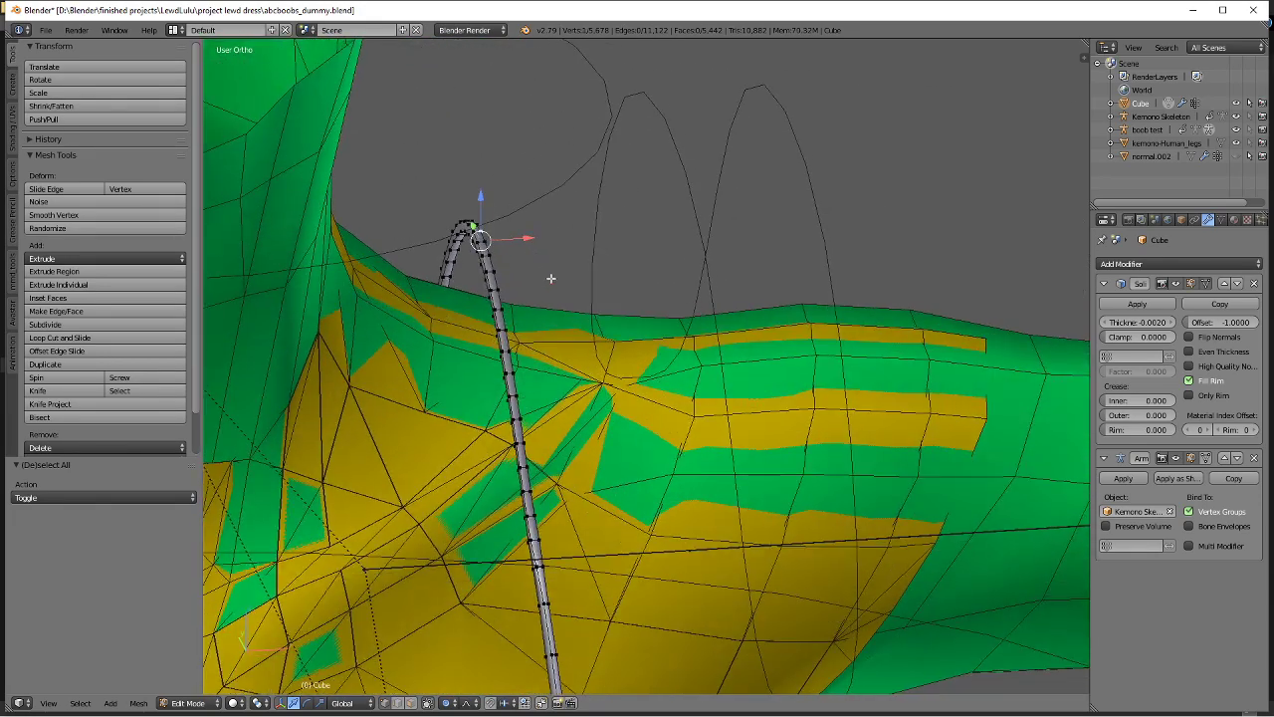
key("g")
key("z")
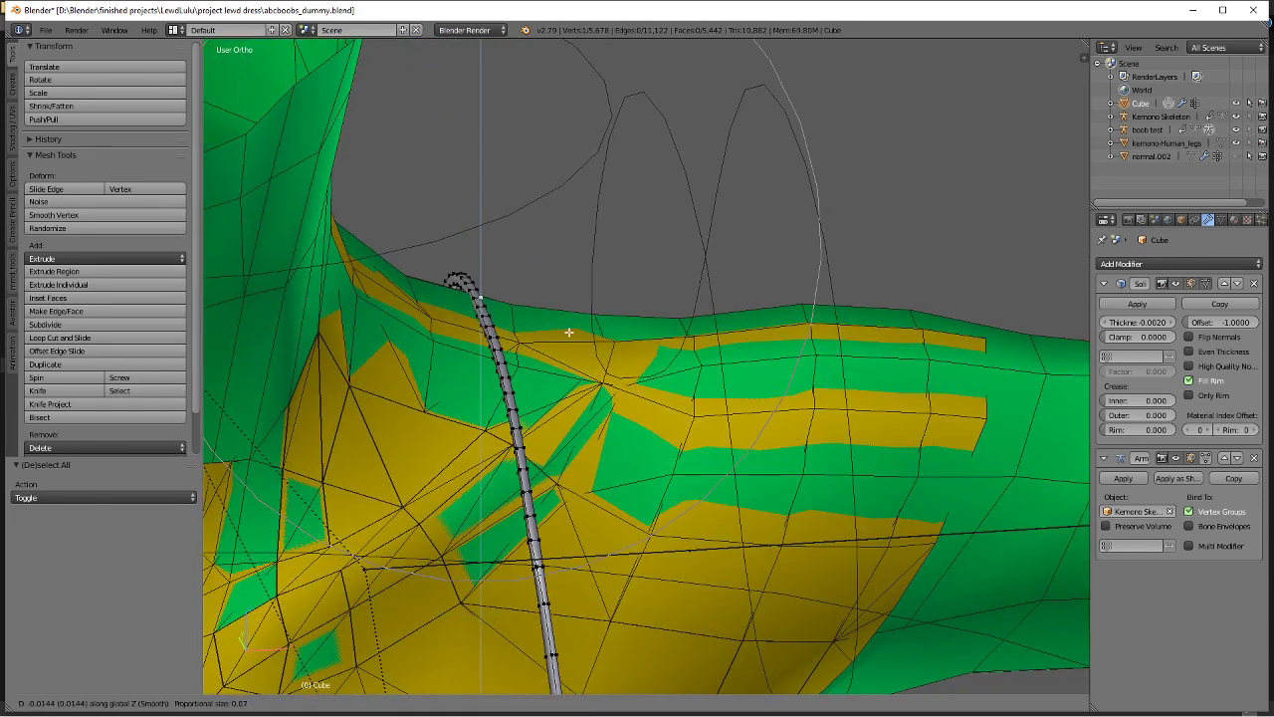
left_click(555, 321)
Lower the strap's curve over the shoulder about 0.006 along Z, then raise the section near its crest about 0.001.
middle_click_drag(555, 321, 440, 305)
scroll(418, 244, "up", 3)
right_click(447, 351, "shift")
middle_click_drag(447, 351, 487, 341, "shift")
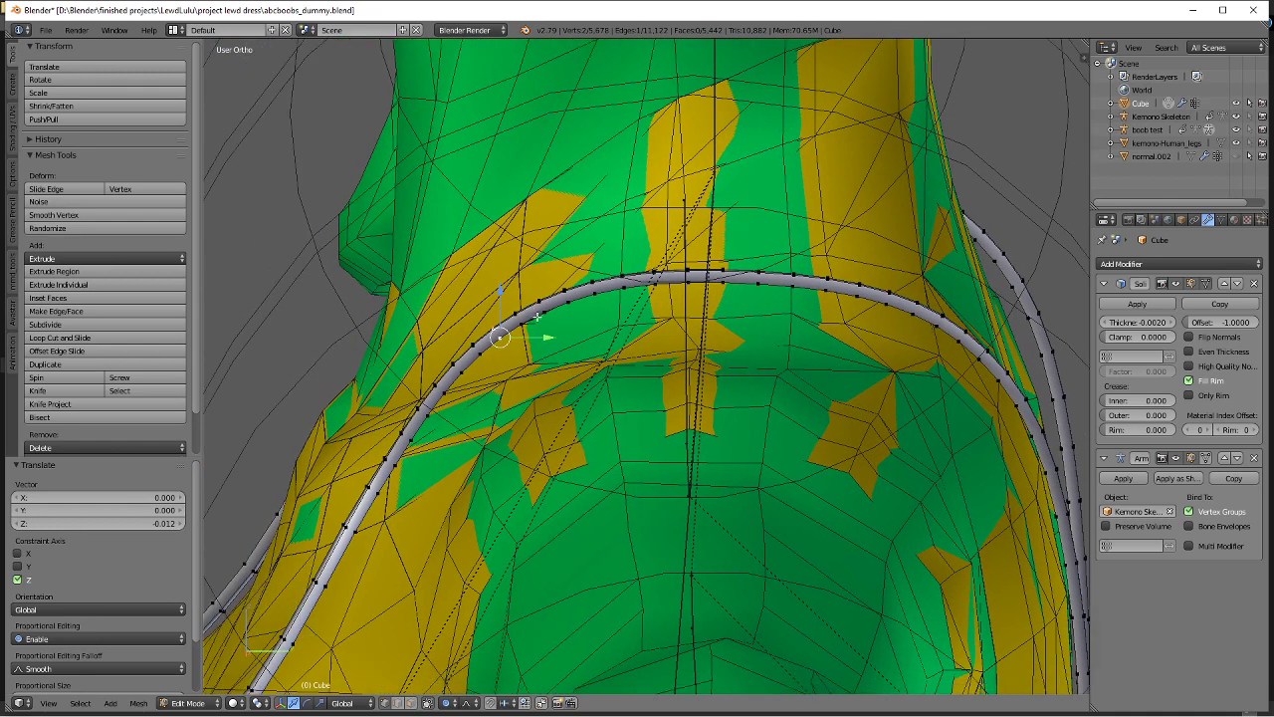
key("g")
key("z")
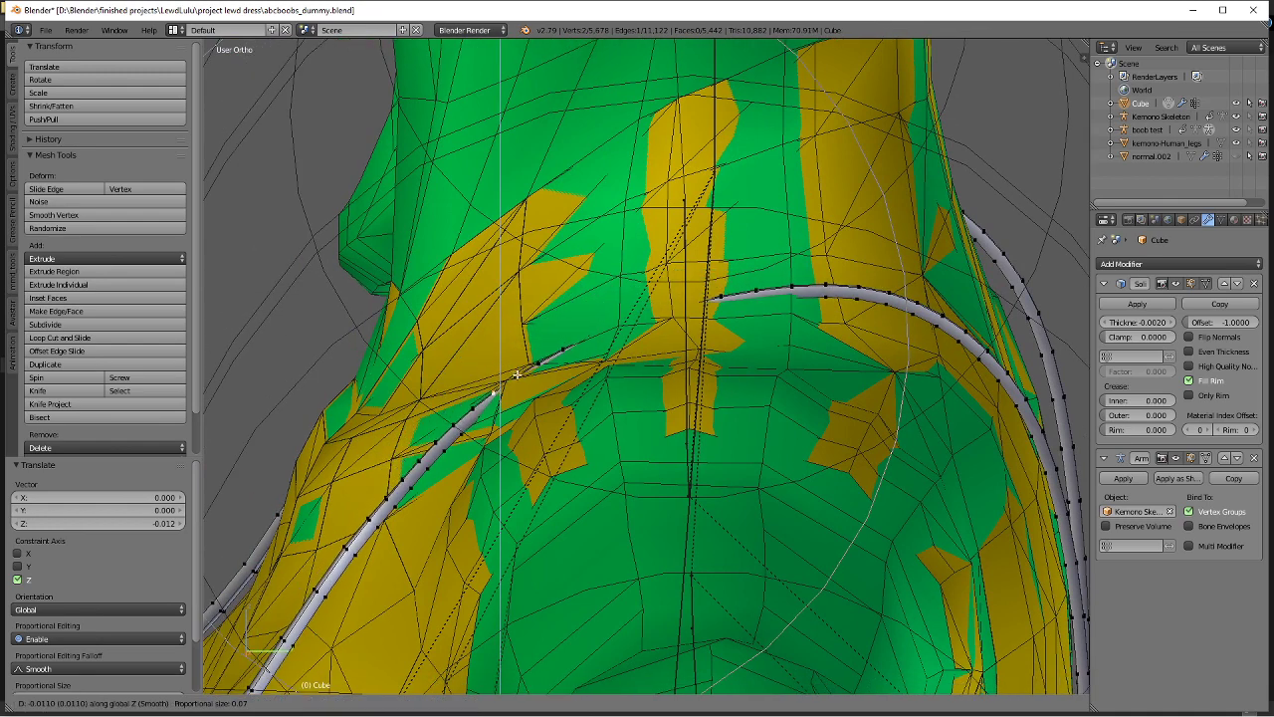
left_click(646, 314)
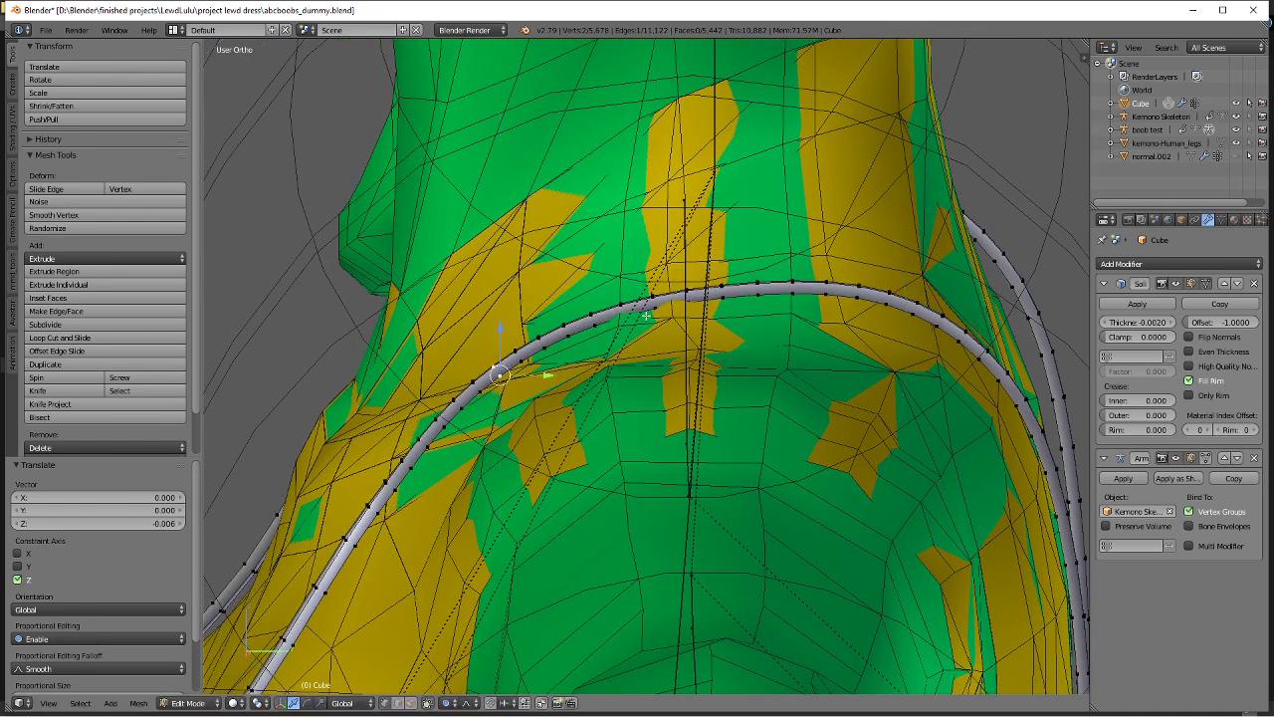
key("g")
key("z")
scroll(654, 288, "up", 1)
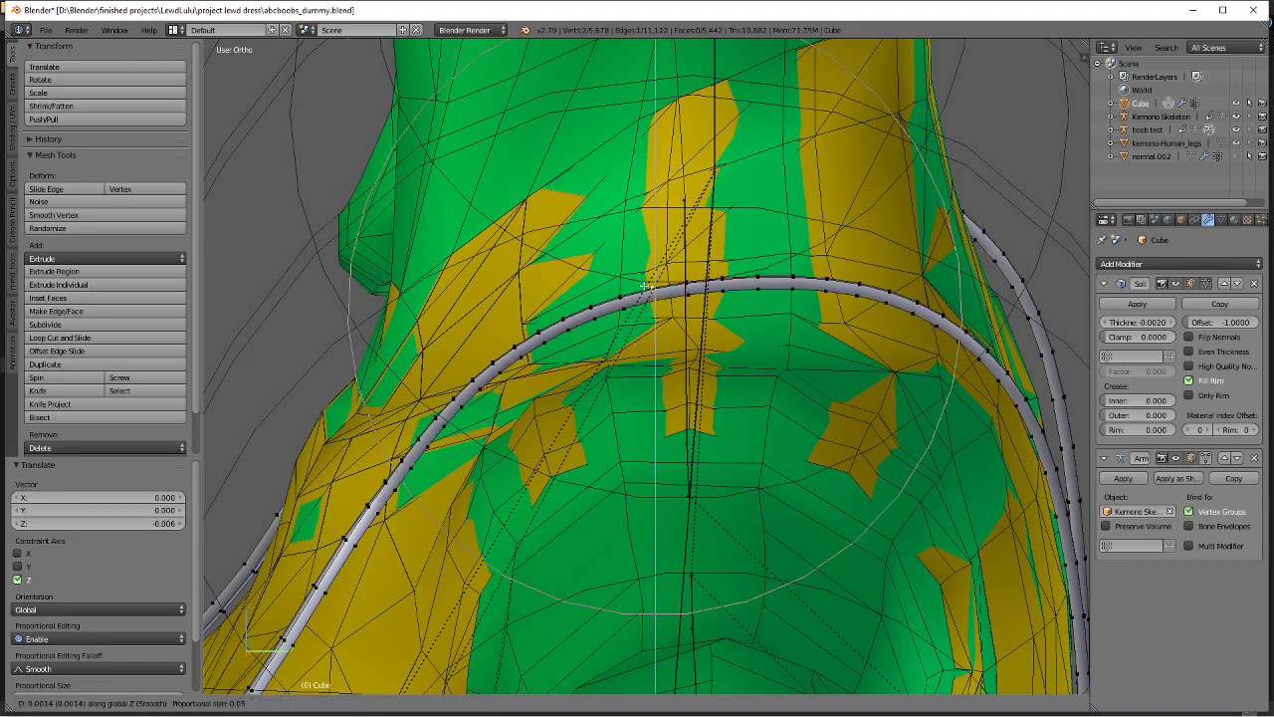
left_click(656, 288)
Move the rear of the shoulder strap's curve about -0.007 along Y and lower it about 0.002 along Z.
scroll(796, 398, "down", 3)
middle_click_drag(829, 426, 703, 335, "shift")
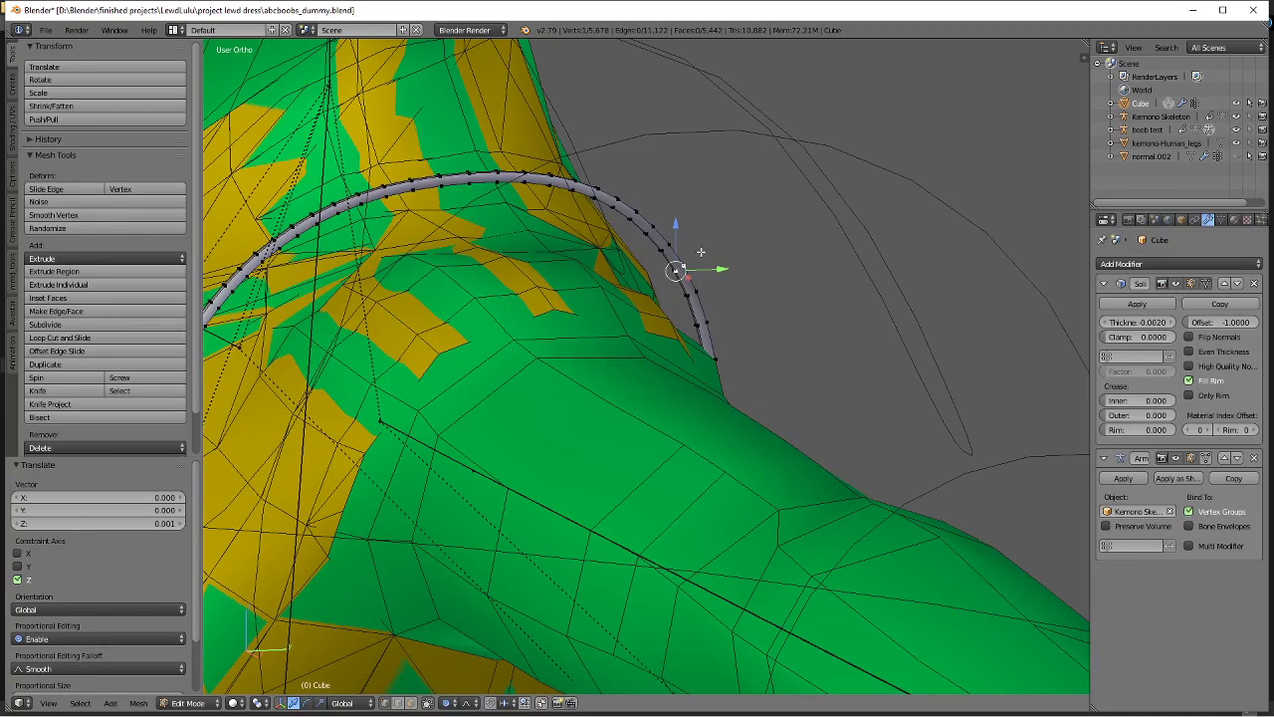
right_click(676, 282, "ctrl")
key("g")
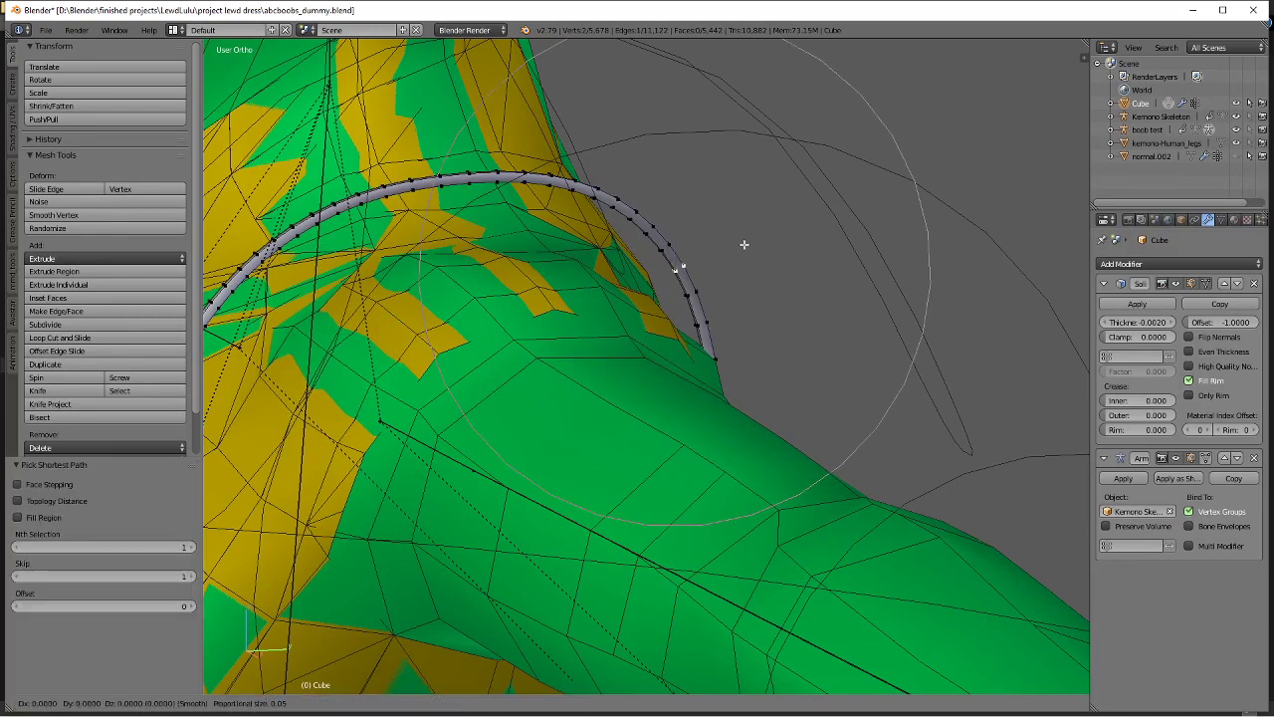
key("y")
left_click(687, 265)
middle_click_drag(687, 264, 714, 156)
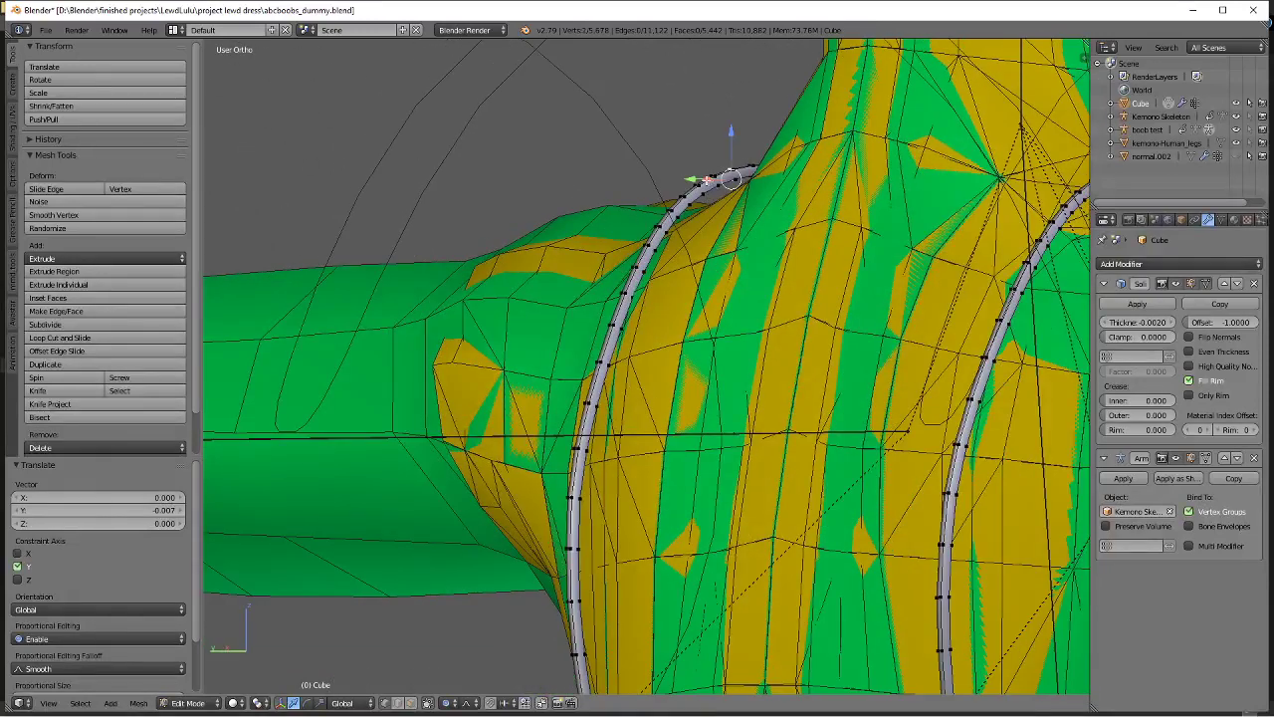
right_click(714, 184, "shift")
key("g")
key("z")
left_click(715, 195)
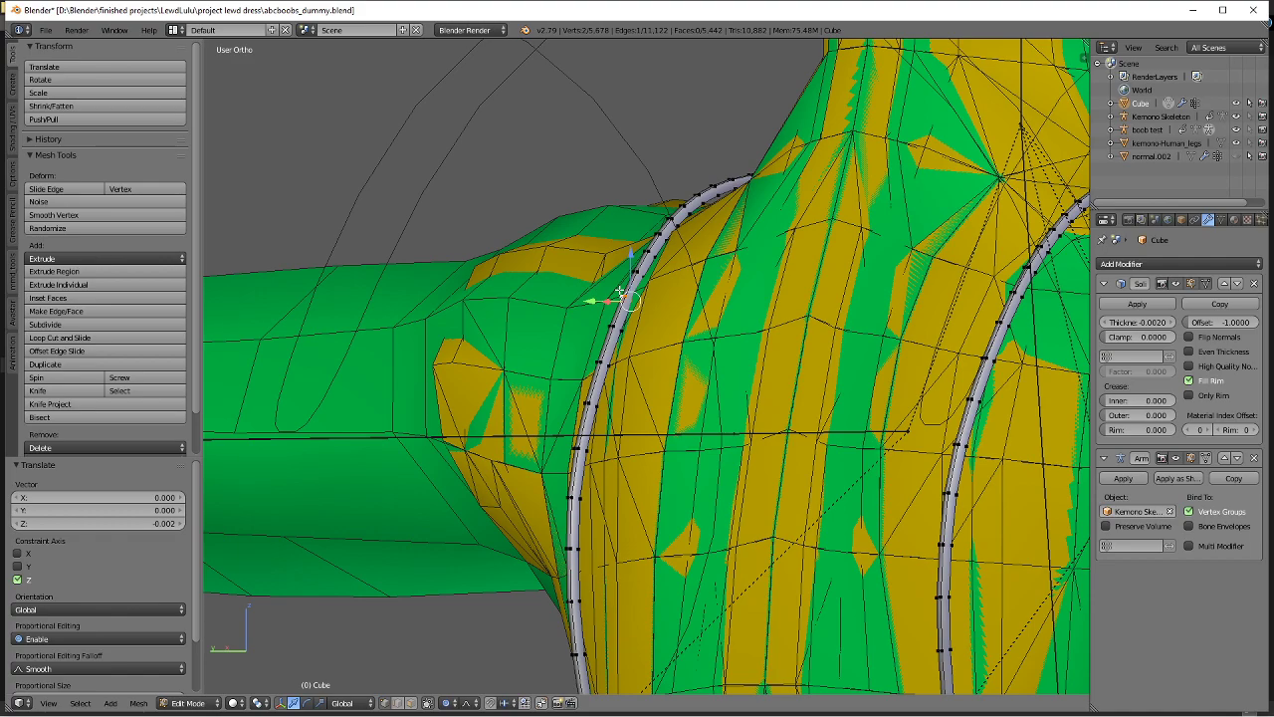
Adjust the height of the strap section behind the shoulder along Z with proportional editing and deselect all vertices.
key("a")
middle_click_drag(619, 291, 758, 317)
scroll(663, 330, "up", 4)
middle_click_drag(758, 317, 751, 428, "shift")
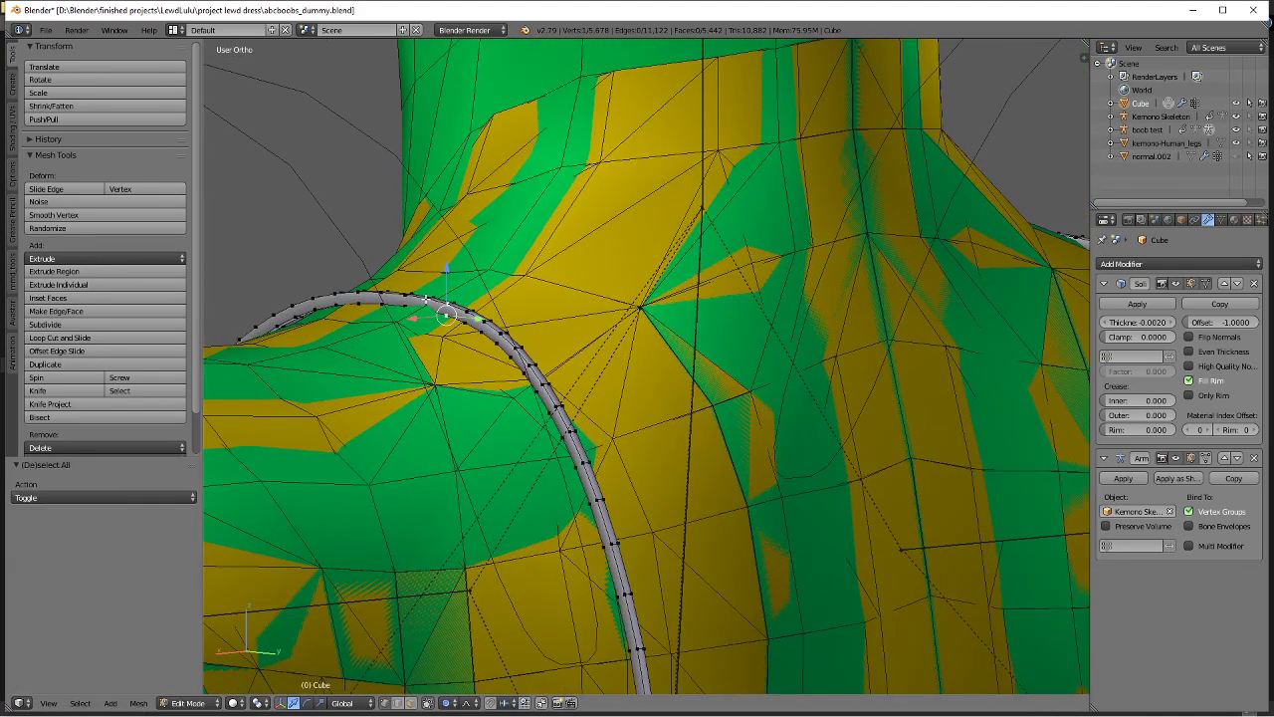
key("g")
key("z")
left_click(452, 250)
key("a")
Select a cross-section of the strap on the upper back and pull it about -0.007 along Y toward the body.
scroll(497, 319, "down", 6)
middle_click_drag(627, 505, 637, 318, "shift")
scroll(666, 263, "up", 3)
scroll(637, 319, "up", 2)
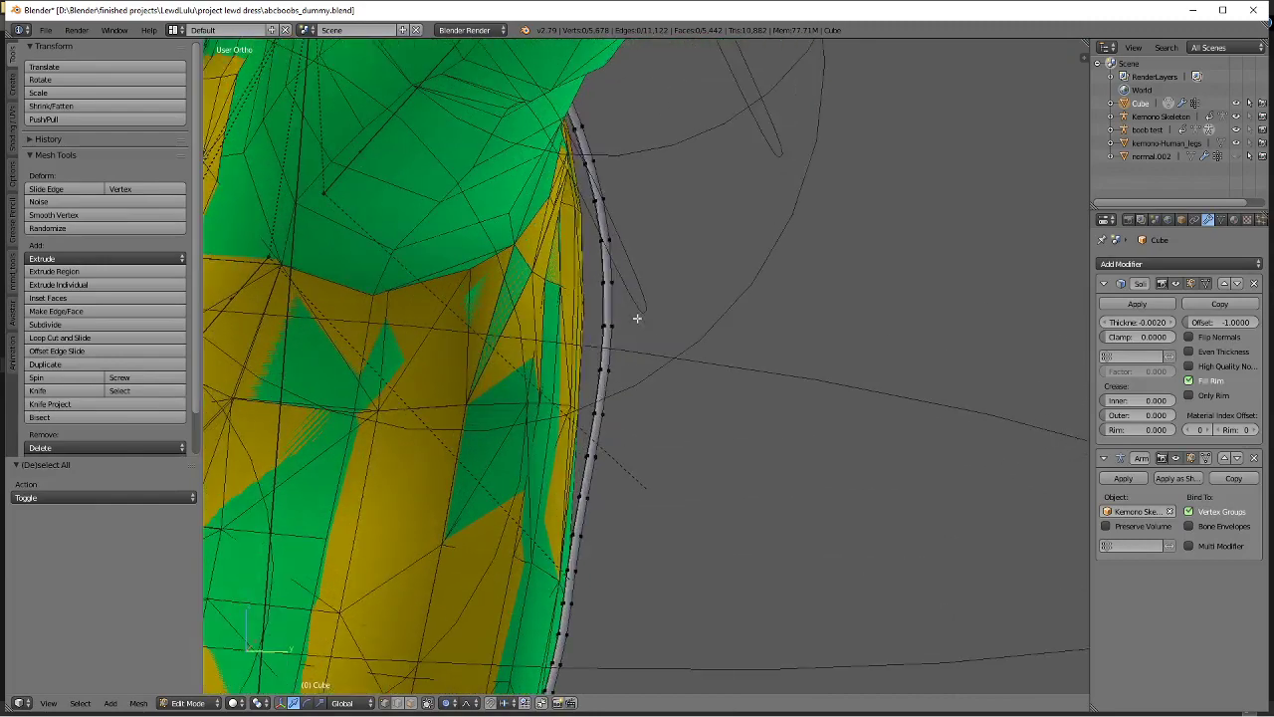
key("a")
right_click(606, 248, "alt")
middle_click_drag(633, 265, 692, 409, "shift")
scroll(692, 409, "up", 1)
middle_click_drag(692, 398, 771, 326)
key("g")
key("y")
scroll(767, 328, "down", 5)
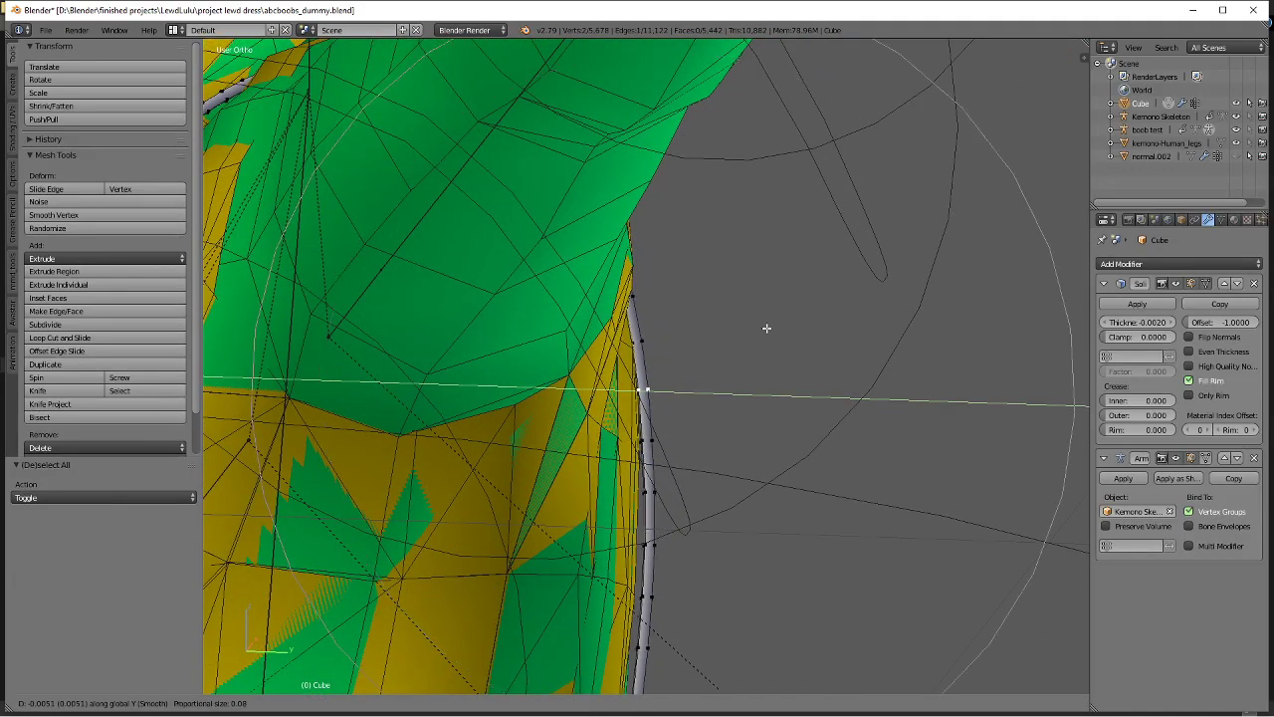
left_click(760, 327)
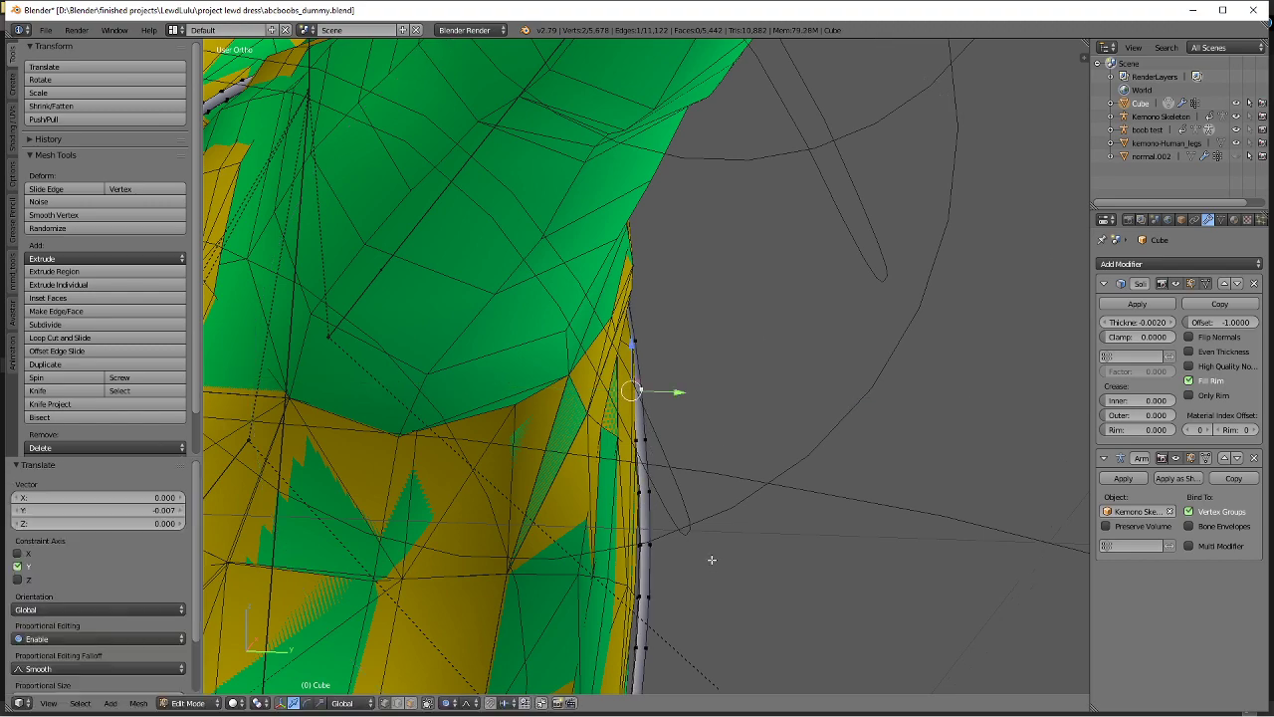
Move a vertex of the strap beside the shoulder blade about 0.002 along Y with proportional editing.
middle_click_drag(712, 560, 717, 243)
key("a")
left_click_drag(666, 279, 655, 282)
middle_click_drag(655, 281, 605, 304)
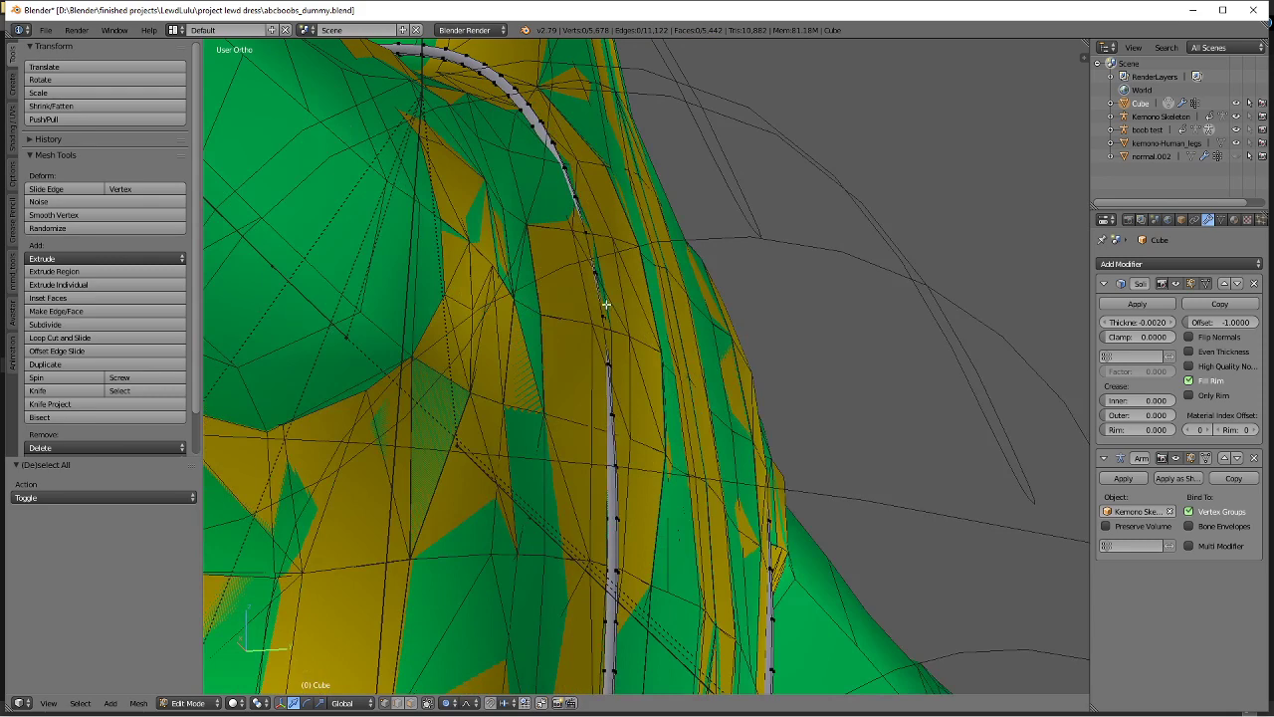
left_click_drag(610, 319, 615, 318)
middle_click_drag(615, 319, 498, 330)
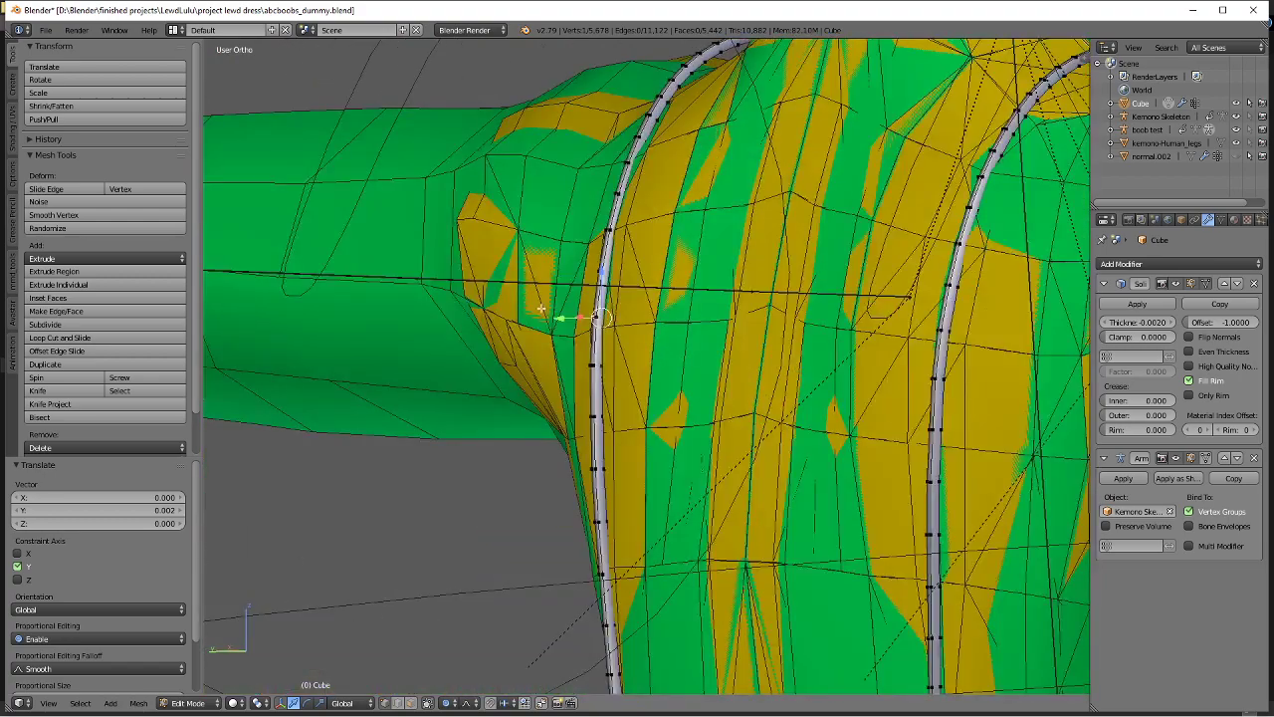
Offset the next sunken strap section on the upper back about 0.0017 along Y and deselect all vertices.
middle_click_drag(632, 242, 607, 329)
scroll(617, 309, "up", 2)
key("a")
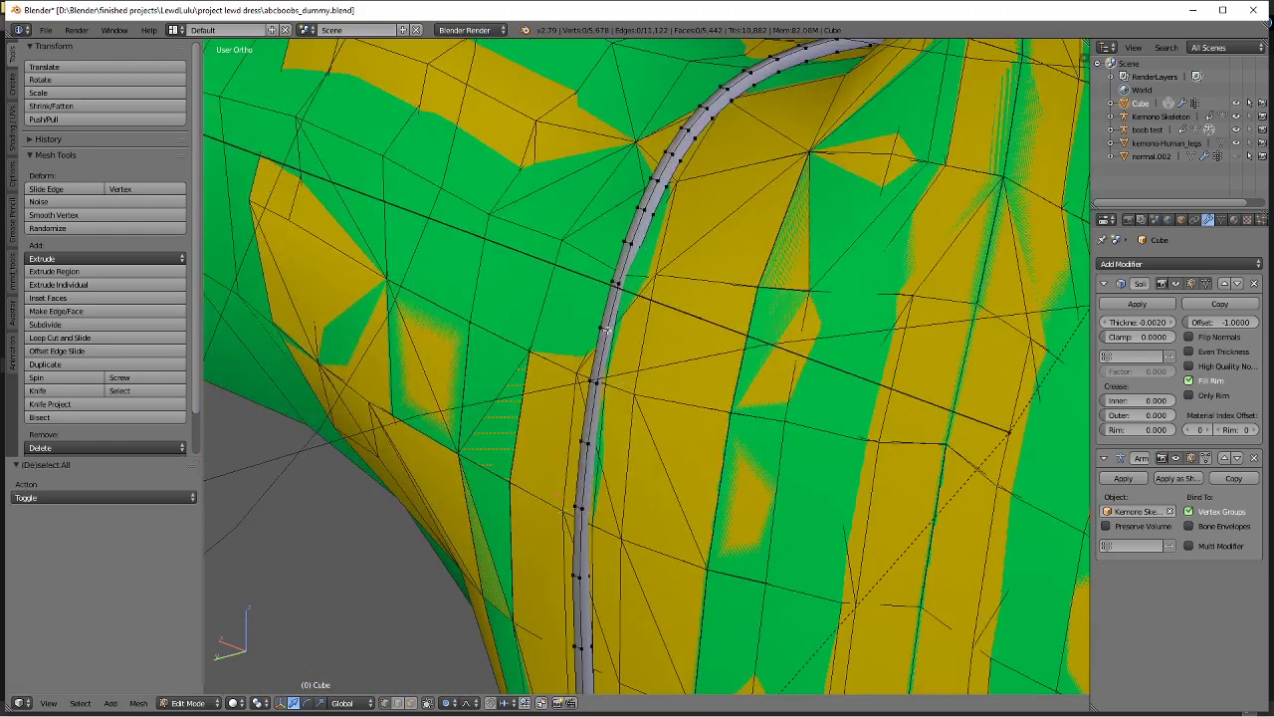
left_click_drag(601, 332, 595, 336)
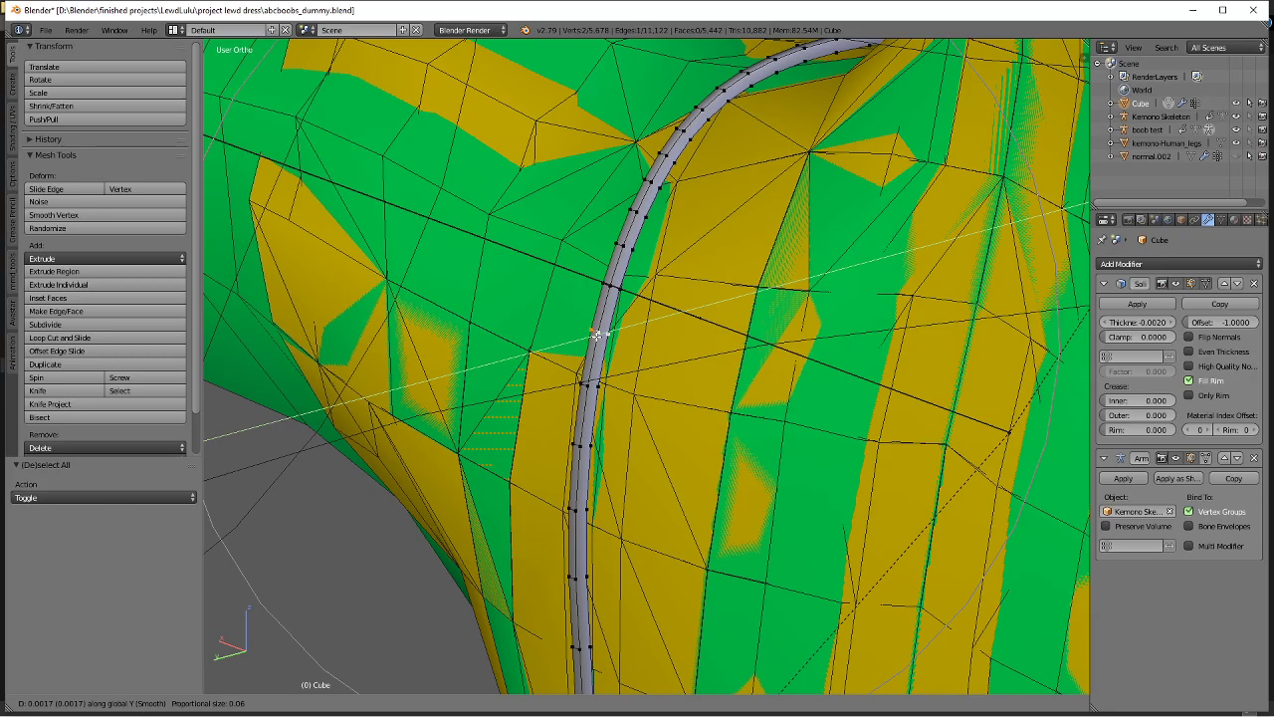
left_click(595, 335)
scroll(598, 334, "down", 2)
key("a")
Select a vertex halfway down the back strap and move it about 0.002 along Y away from the body.
middle_click_drag(600, 334, 664, 227)
scroll(606, 378, "down", 5)
scroll(668, 441, "up", 3)
middle_click_drag(664, 227, 623, 231)
scroll(634, 408, "up", 5)
right_click(595, 343)
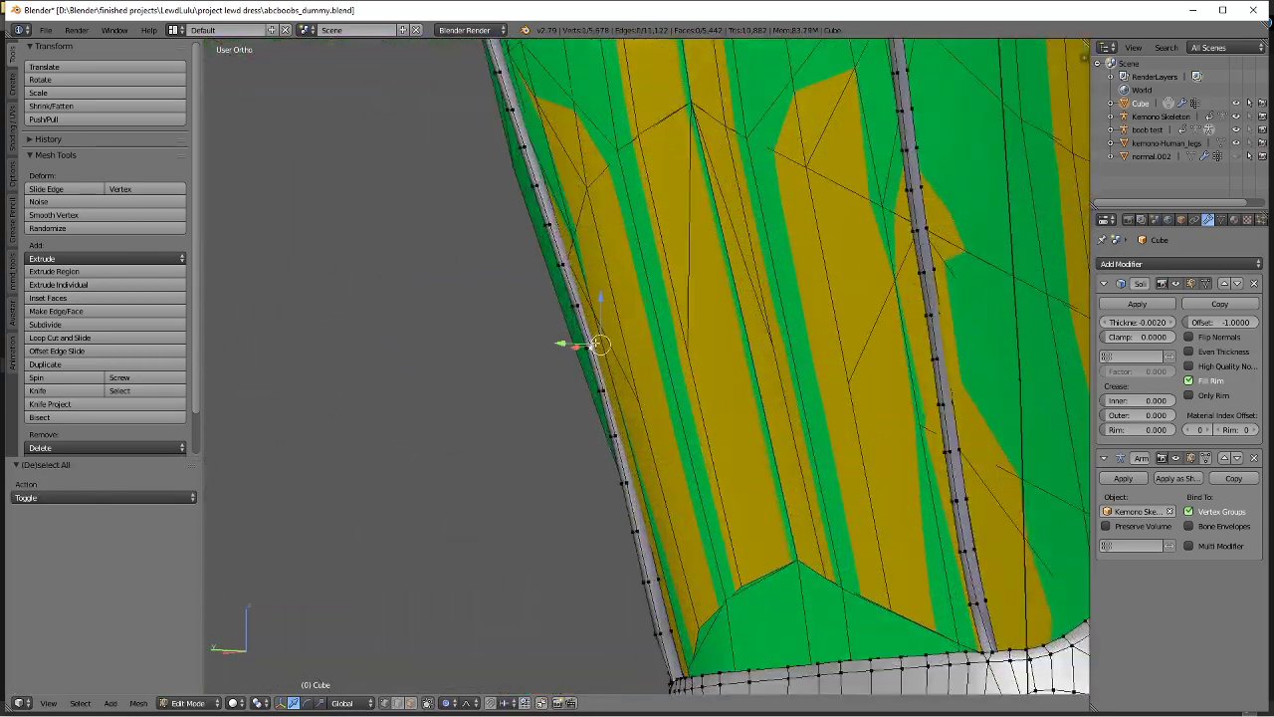
key("g")
key("y")
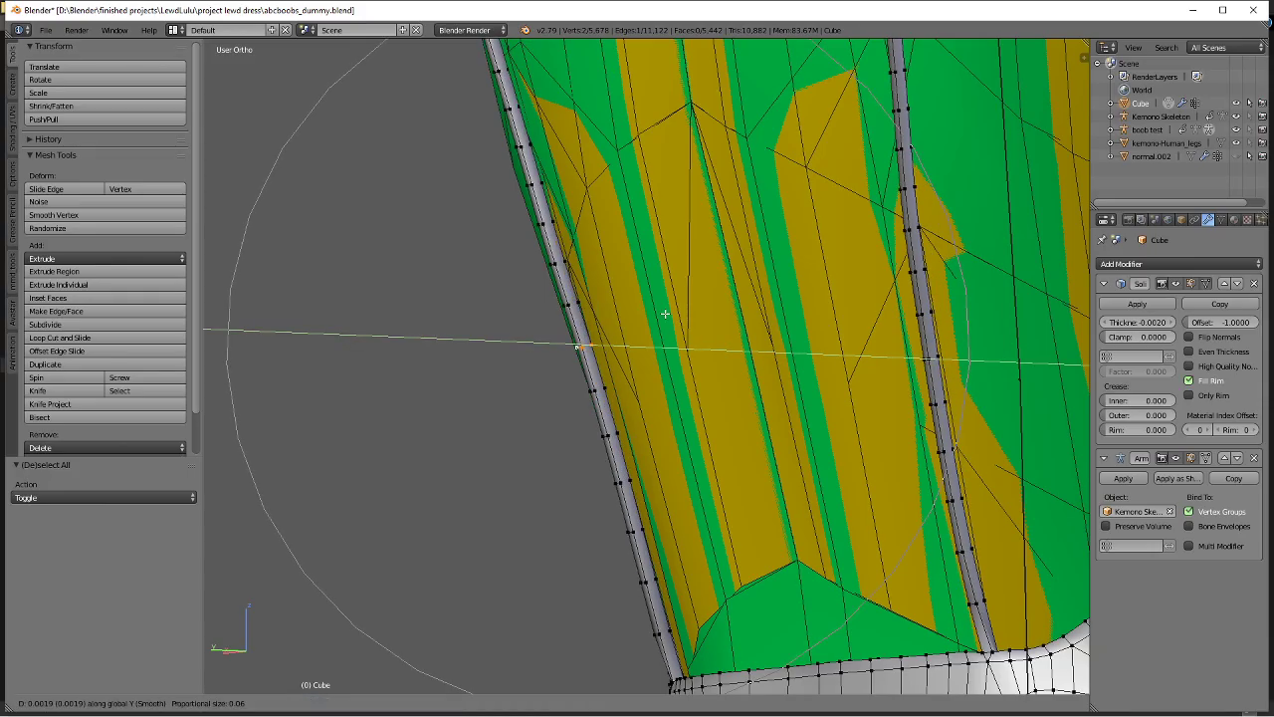
left_click(665, 313)
Move the rim of the dress's open back about 0.002 along X, reducing the proportional editing size to 0.02.
middle_click_drag(606, 245, 589, 239)
middle_click_drag(680, 577, 680, 418, "shift")
scroll(680, 418, "down", 4)
middle_click_drag(564, 363, 626, 465)
scroll(654, 379, "down", 4)
scroll(558, 483, "up", 7)
middle_click_drag(558, 484, 732, 255, "shift")
scroll(637, 309, "up", 3)
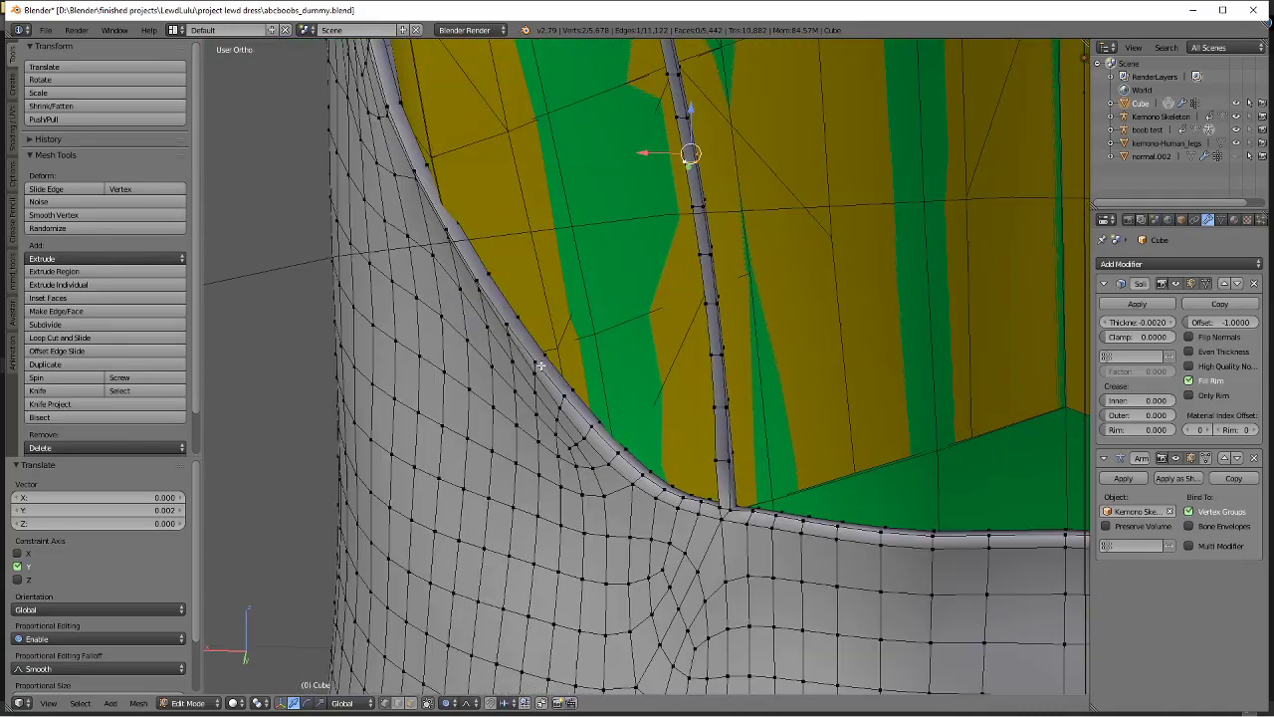
middle_click_drag(540, 367, 597, 278)
middle_click_drag(597, 278, 586, 338, "shift")
key("g")
key("x")
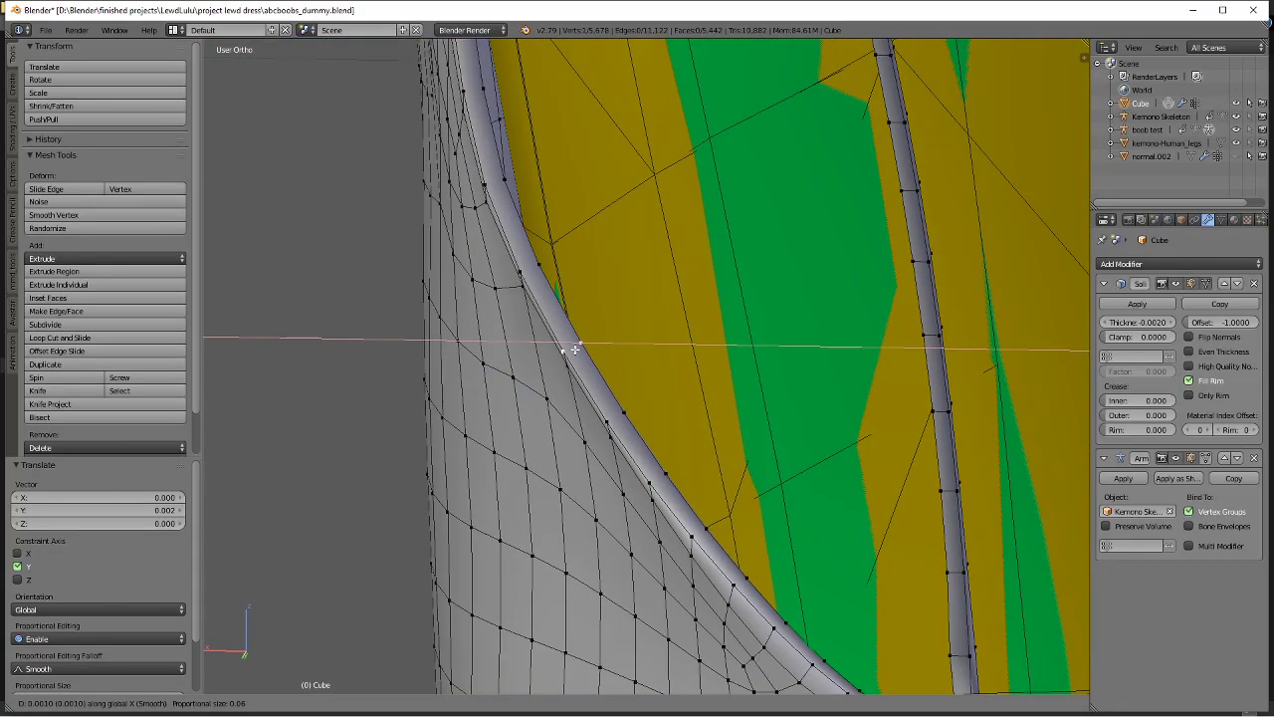
scroll(571, 350, "up", 3)
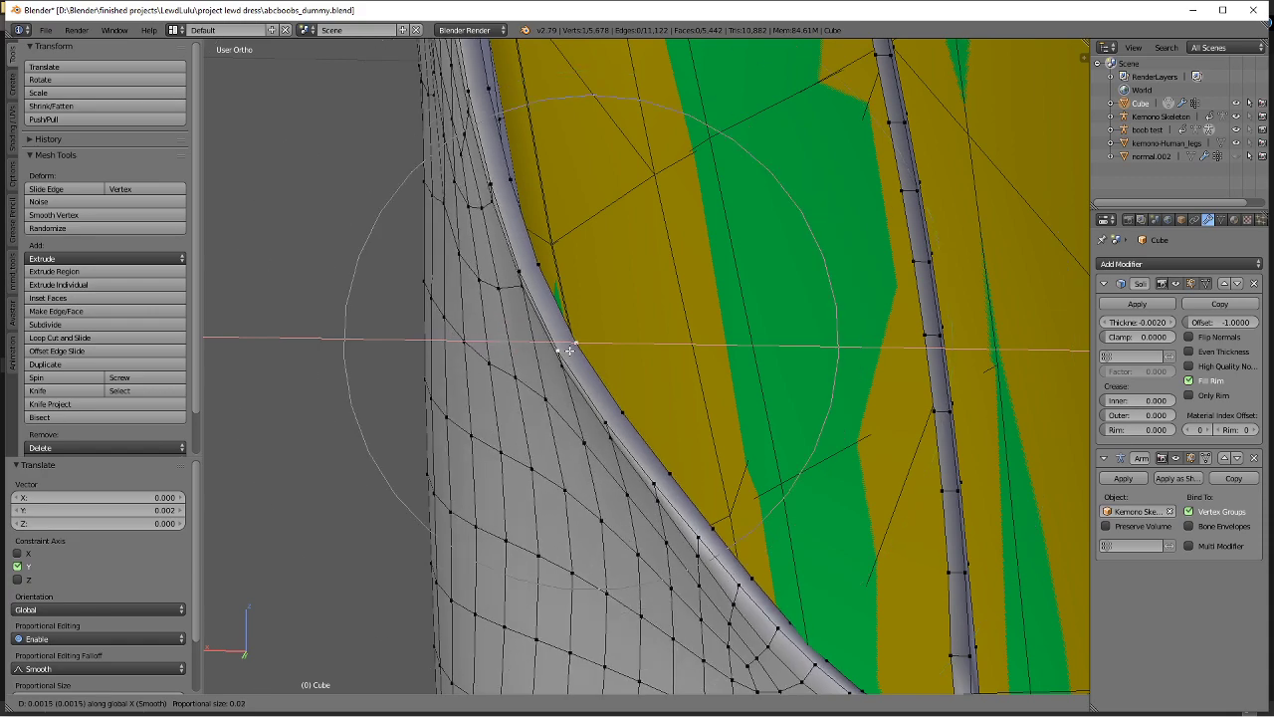
left_click(569, 350)
Reposition the open-back rim higher up the dress's side with proportional editing and deselect all vertices.
middle_click_drag(569, 351, 517, 356)
scroll(583, 487, "down", 5)
middle_click_drag(636, 463, 601, 482)
scroll(615, 418, "up", 3)
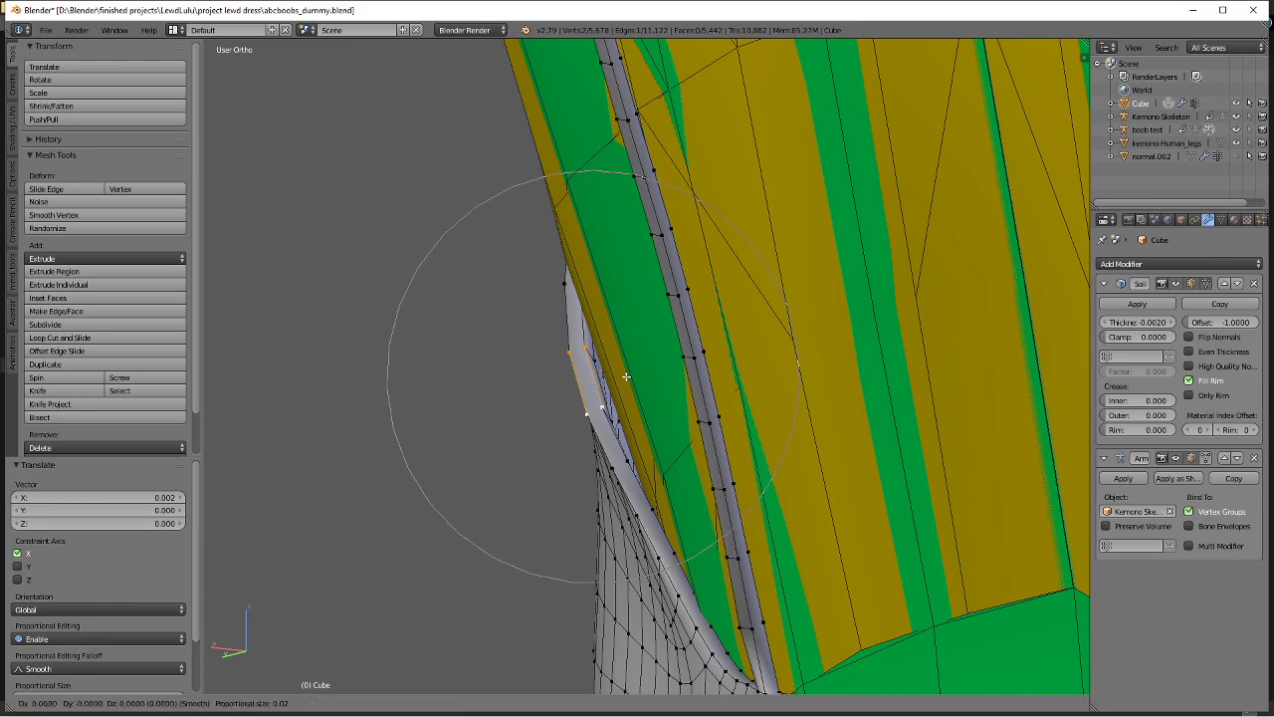
left_click(635, 378)
key("a")
Check the dress's hips and waist in a right-side wireframe view and turn off the Solidify modifier's viewport display.
scroll(657, 418, "down", 6)
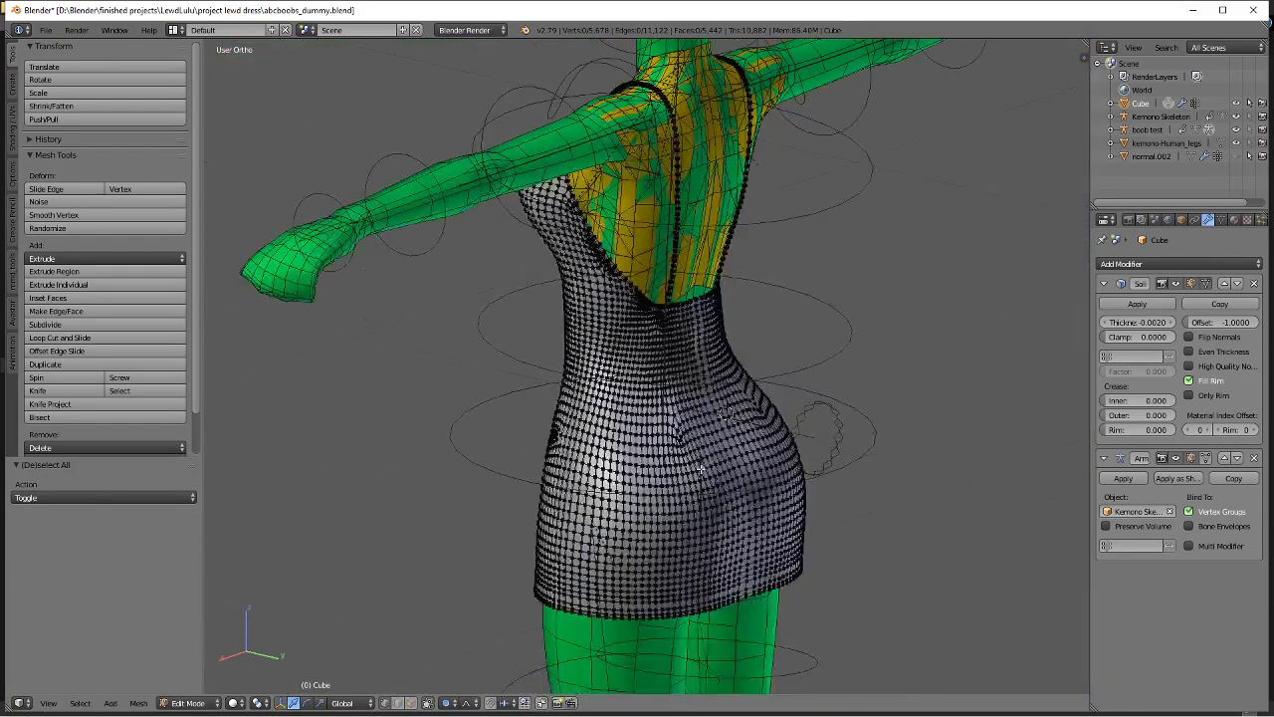
middle_click_drag(701, 468, 712, 387)
key("KP_3")
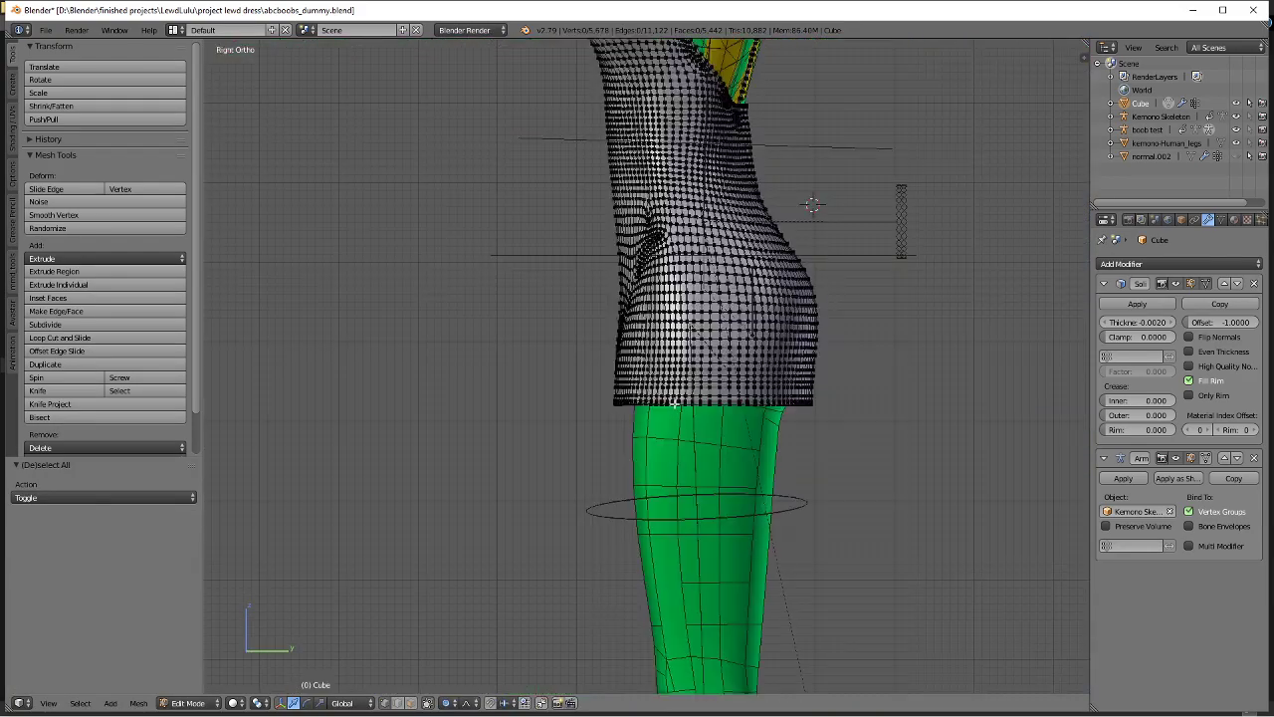
scroll(674, 402, "up", 8)
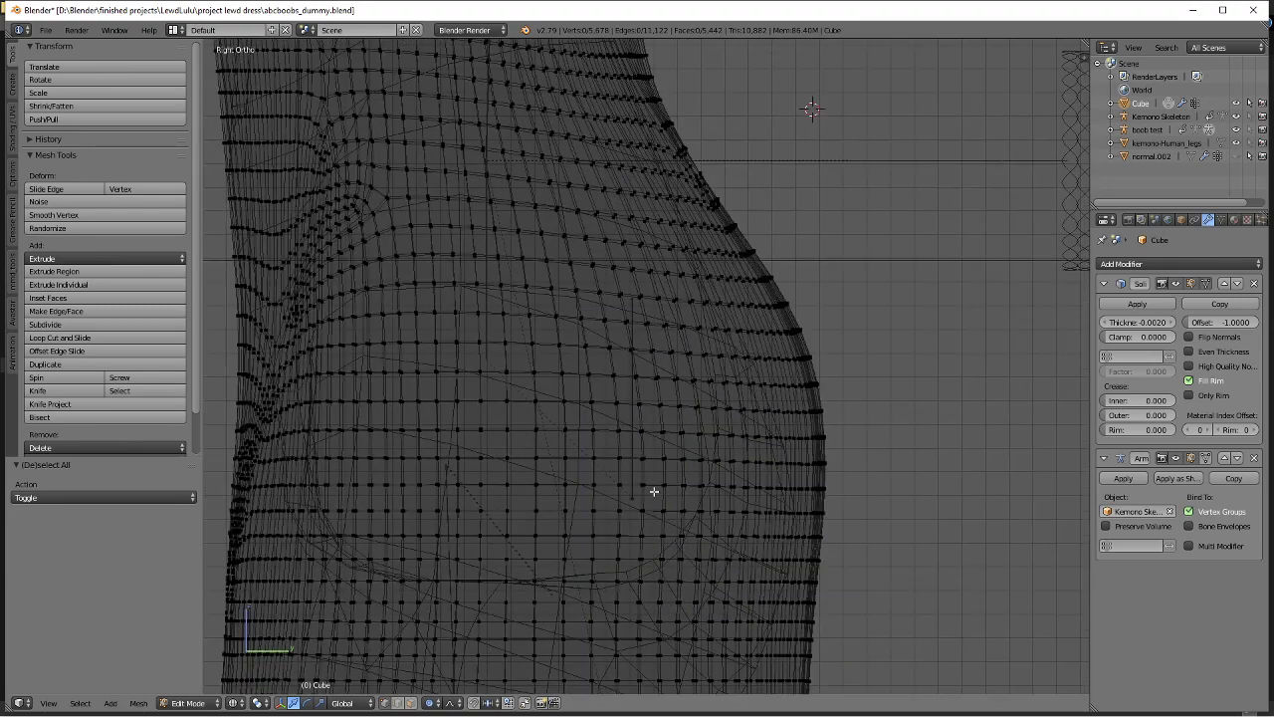
middle_click_drag(696, 374, 714, 517, "shift")
scroll(696, 427, "down", 5)
scroll(697, 427, "up", 6)
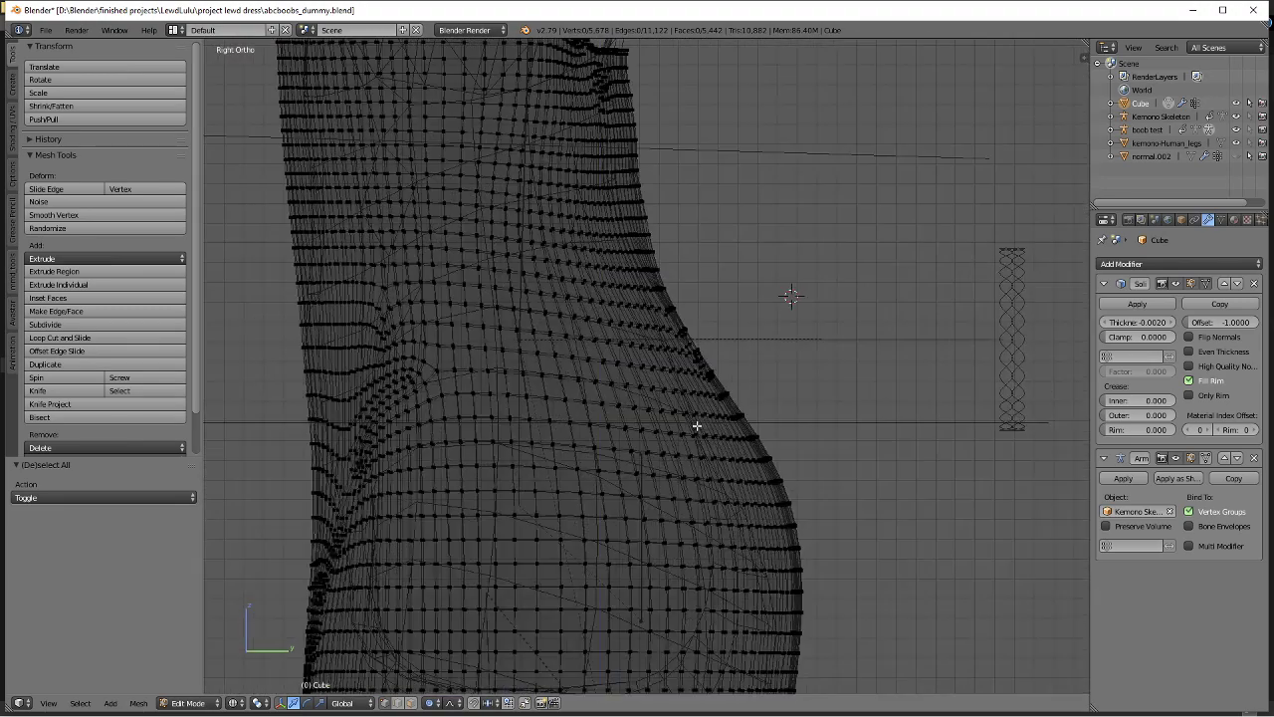
scroll(697, 427, "down", 3)
middle_click_drag(697, 427, 674, 305, "shift")
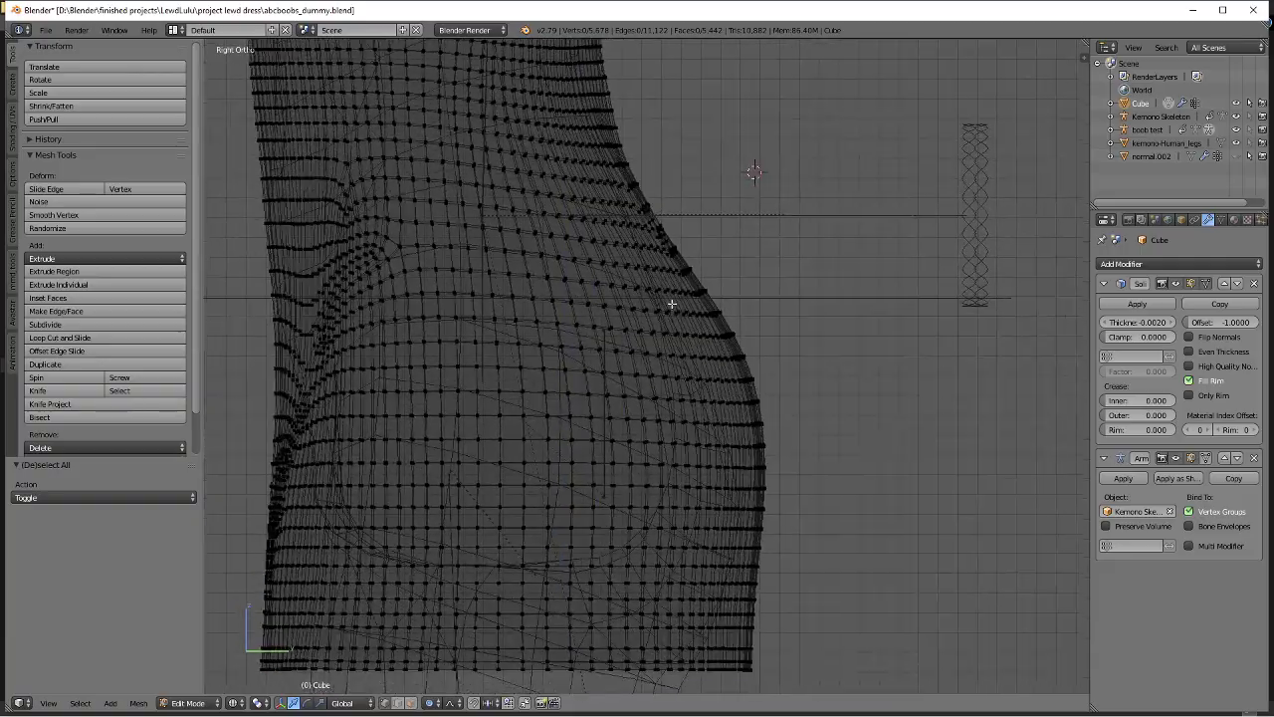
left_click(1173, 286)
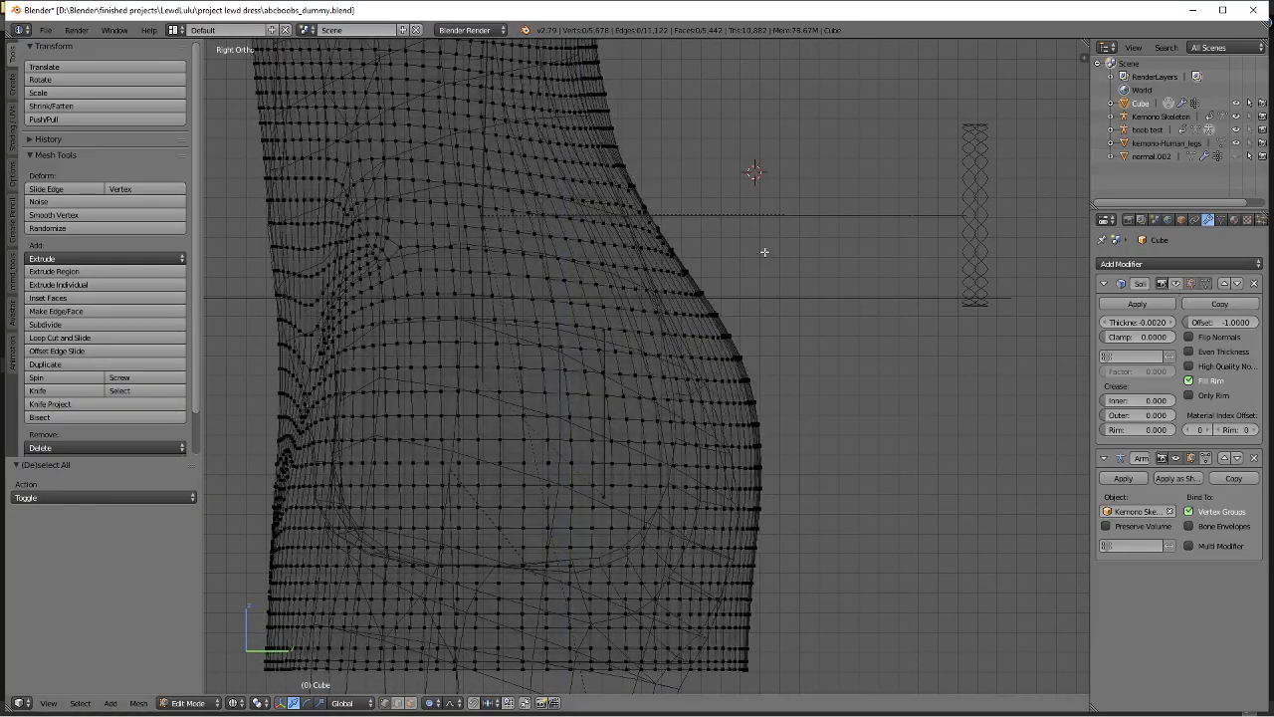
key("z")
Move the dress vertex at the side of the bust about 0.002 along X to cover the body poking through.
middle_click_drag(716, 251, 592, 282)
scroll(592, 282, "down", 4)
middle_click_drag(597, 219, 747, 336, "shift")
scroll(748, 335, "up", 4)
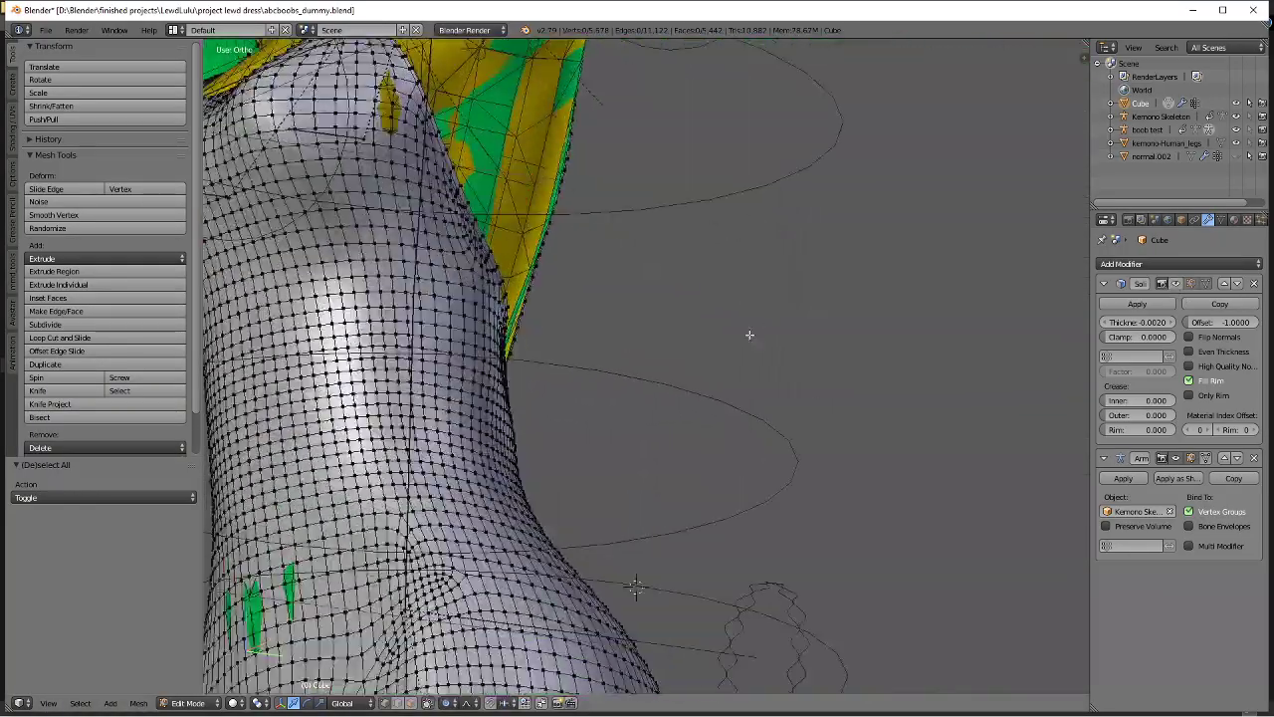
middle_click_drag(497, 124, 605, 342, "shift")
scroll(605, 341, "up", 2)
middle_click_drag(474, 307, 605, 335)
key("g")
key("x")
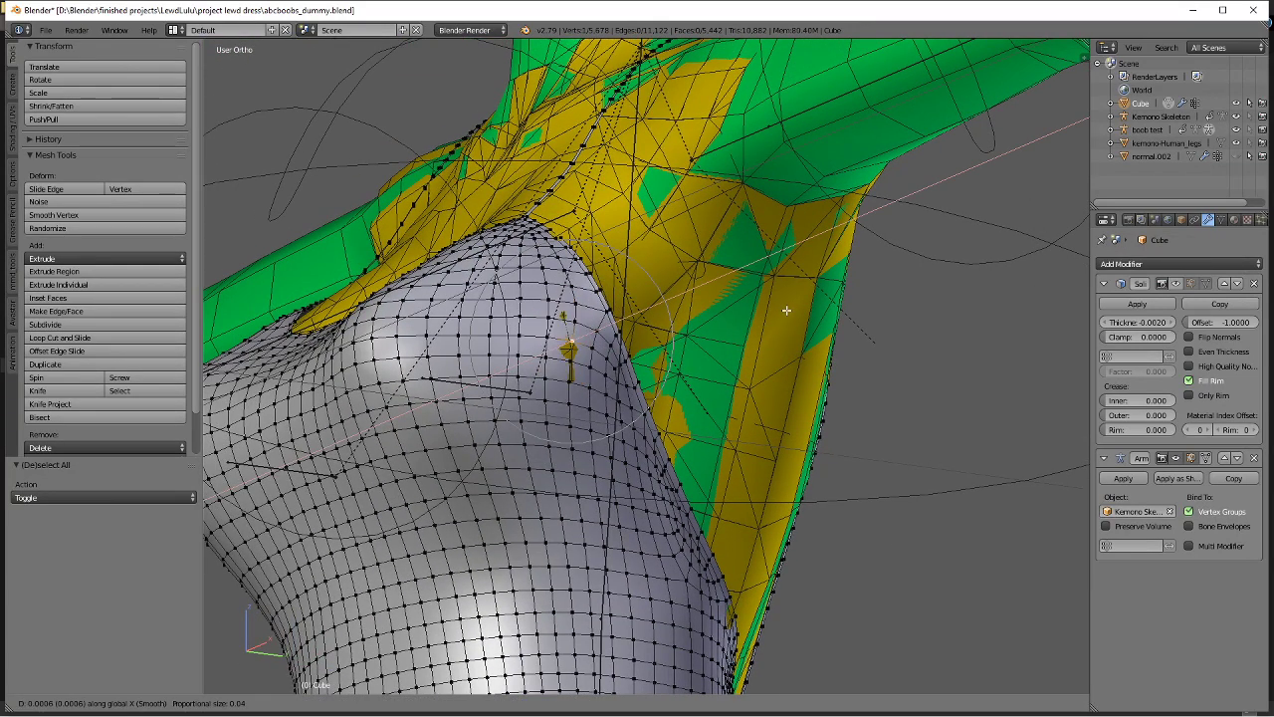
left_click(789, 310)
Move the front of the dress at the lower abdomen about -0.003 along Y with proportional editing to cover the body.
scroll(782, 316, "down", 3)
middle_click_drag(569, 437, 659, 190, "shift")
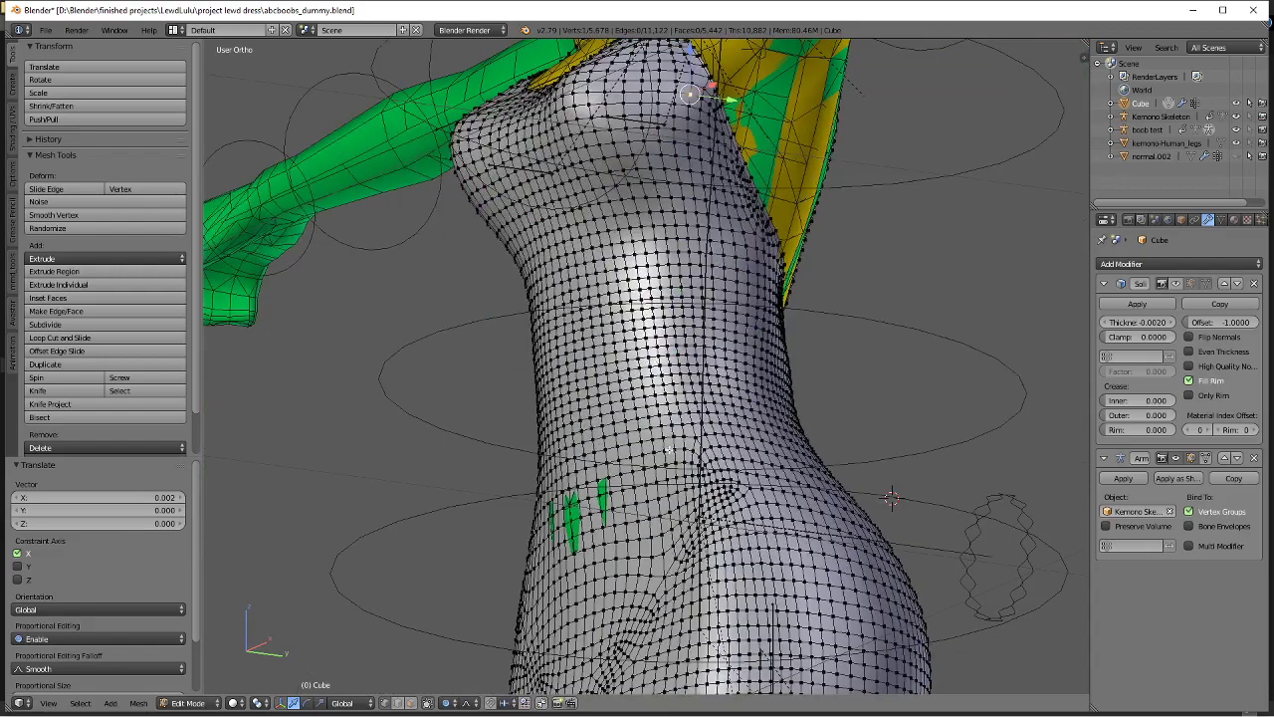
middle_click_drag(670, 449, 650, 286, "shift")
key("g")
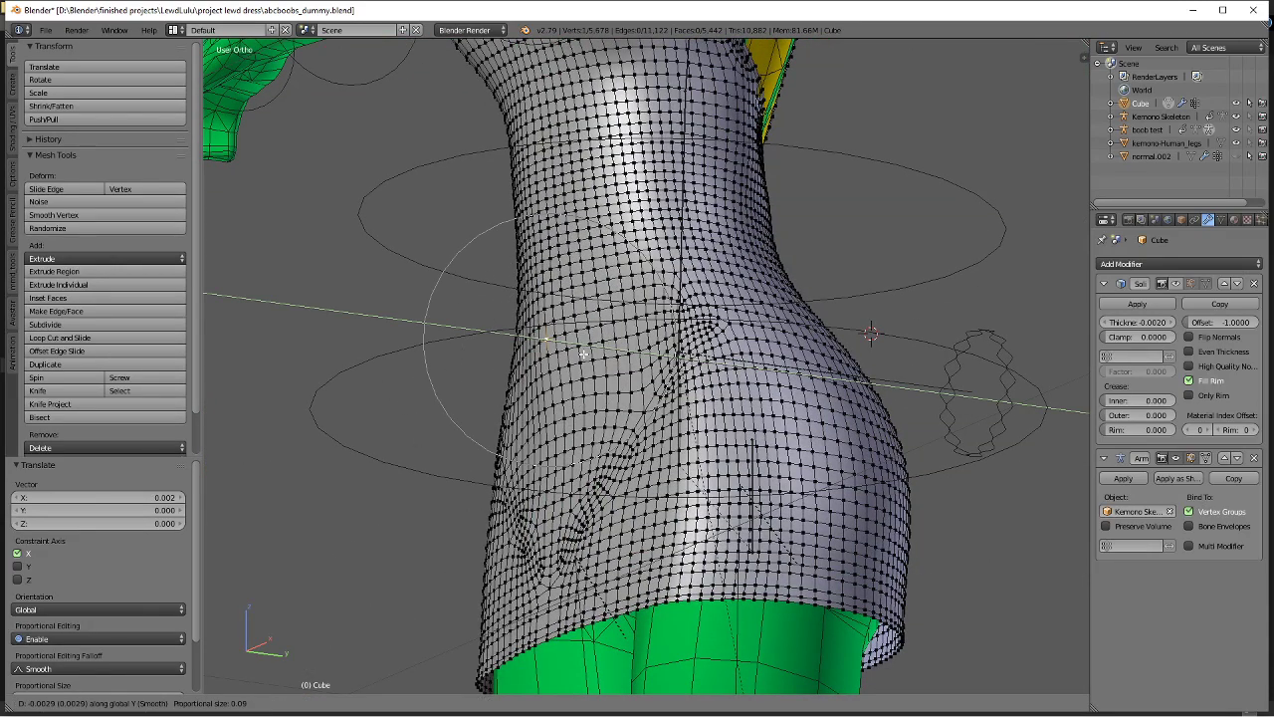
left_click(583, 354)
scroll(597, 390, "down", 4)
middle_click_drag(610, 425, 498, 464)
middle_click_drag(699, 402, 618, 416)
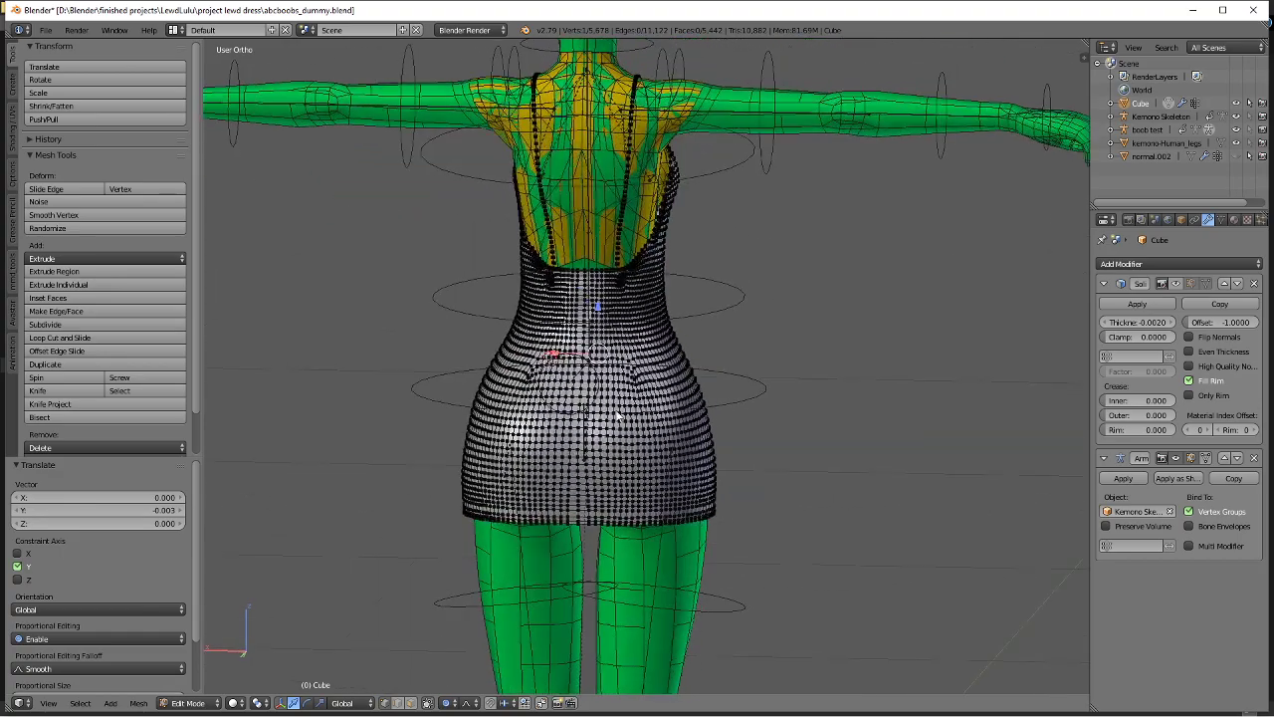
Move the dress vertex just beside the open-back rim about 0.001 along X with proportional editing.
key("Tab")
middle_click_drag(670, 370, 631, 352)
scroll(632, 351, "up", 3)
middle_click_drag(651, 233, 683, 387, "shift")
middle_click_drag(596, 366, 642, 359)
scroll(642, 359, "up", 3)
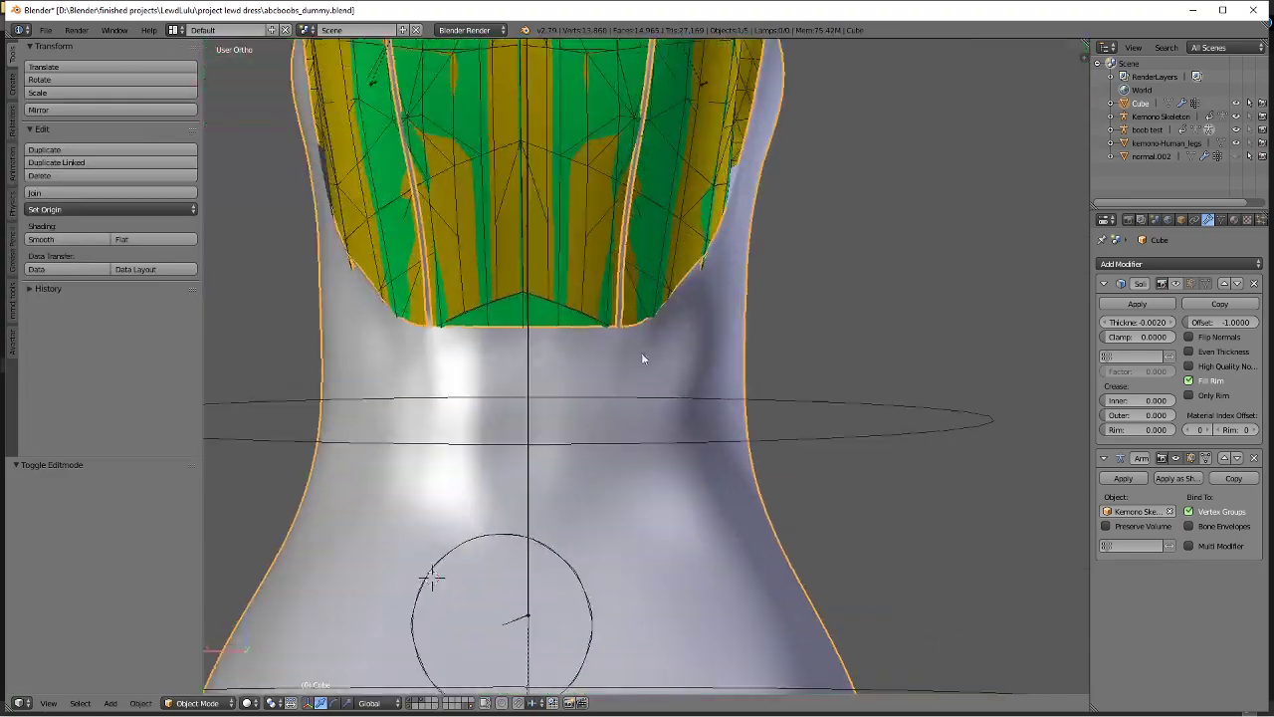
key("Tab")
scroll(502, 348, "up", 3)
key("g")
key("x")
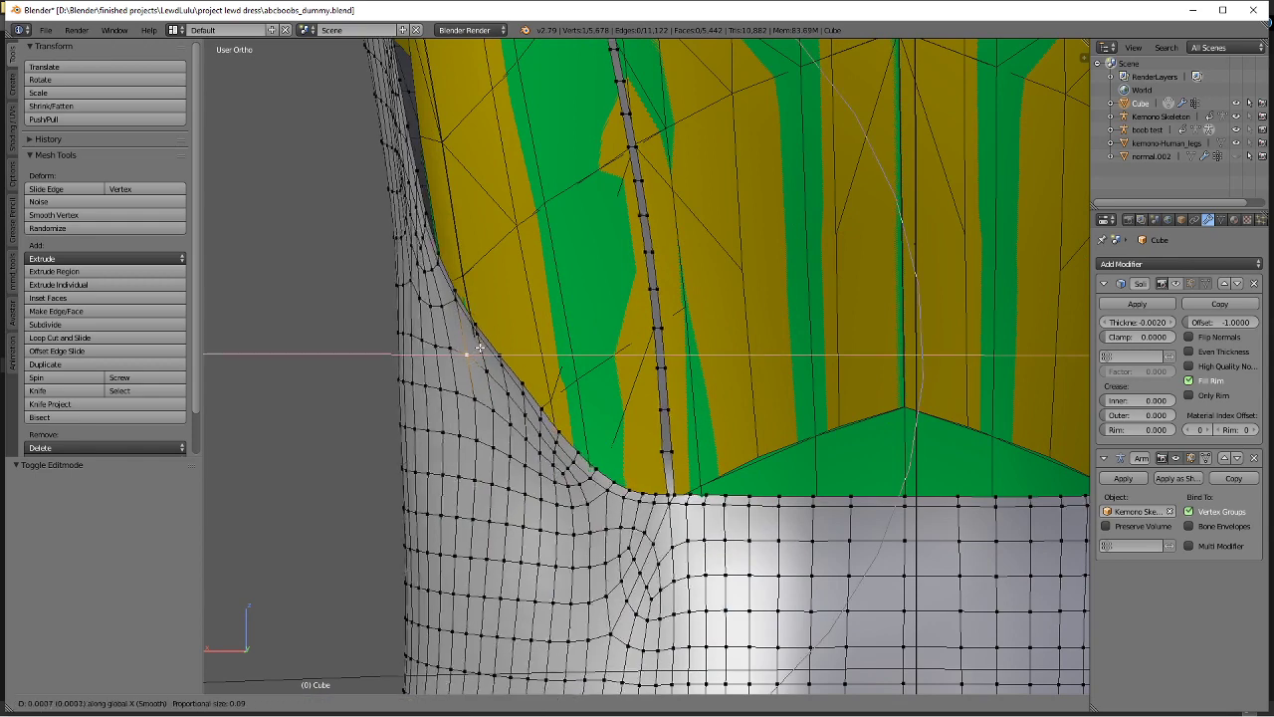
left_click(477, 348)
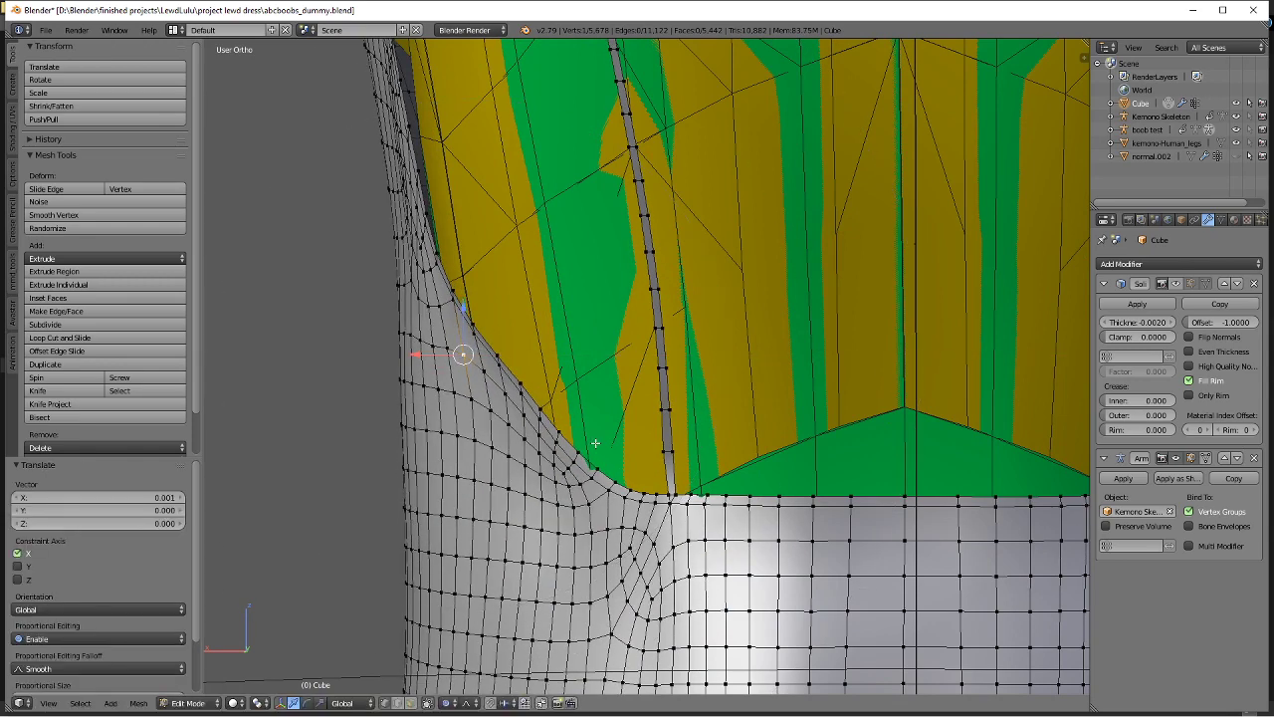
key("g")
right_click(595, 464)
key("g")
right_click(597, 463)
scroll(587, 448, "down", 5)
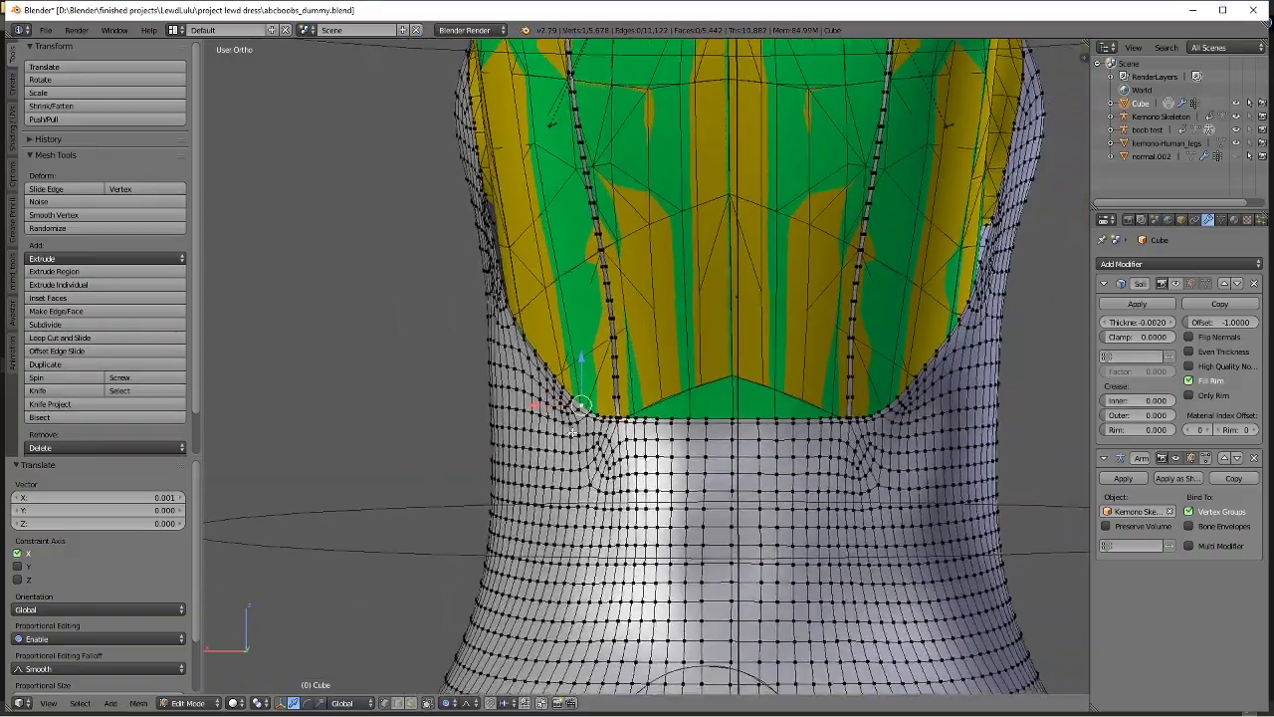
Examine the dress's back, hips and front in Object Mode for body poking through.
scroll(573, 432, "down", 3)
middle_click_drag(597, 538, 607, 209, "shift")
middle_click_drag(652, 418, 782, 256)
key("Tab")
left_click(273, 395)
middle_click_drag(557, 298, 719, 364)
key("Tab")
Try to move the vertex path down the skirt's side about -0.004 along X in front wireframe view.
key("KP_1")
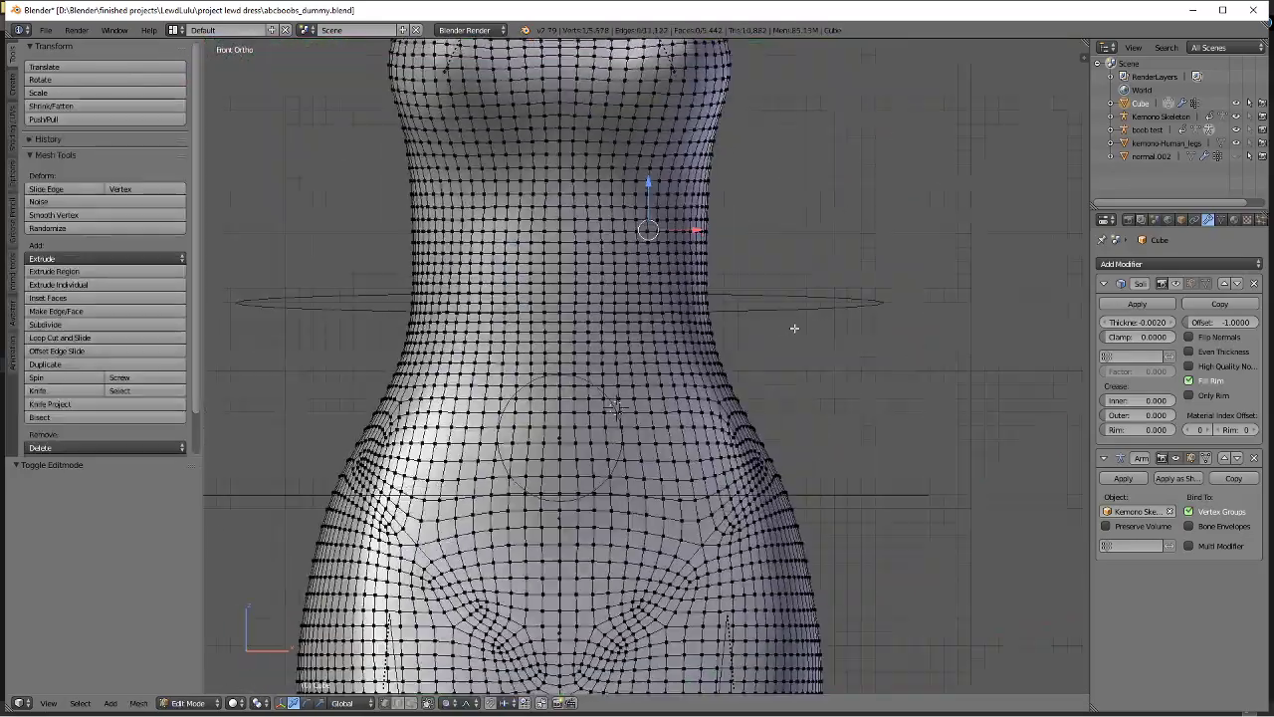
key("z")
scroll(698, 394, "up", 5)
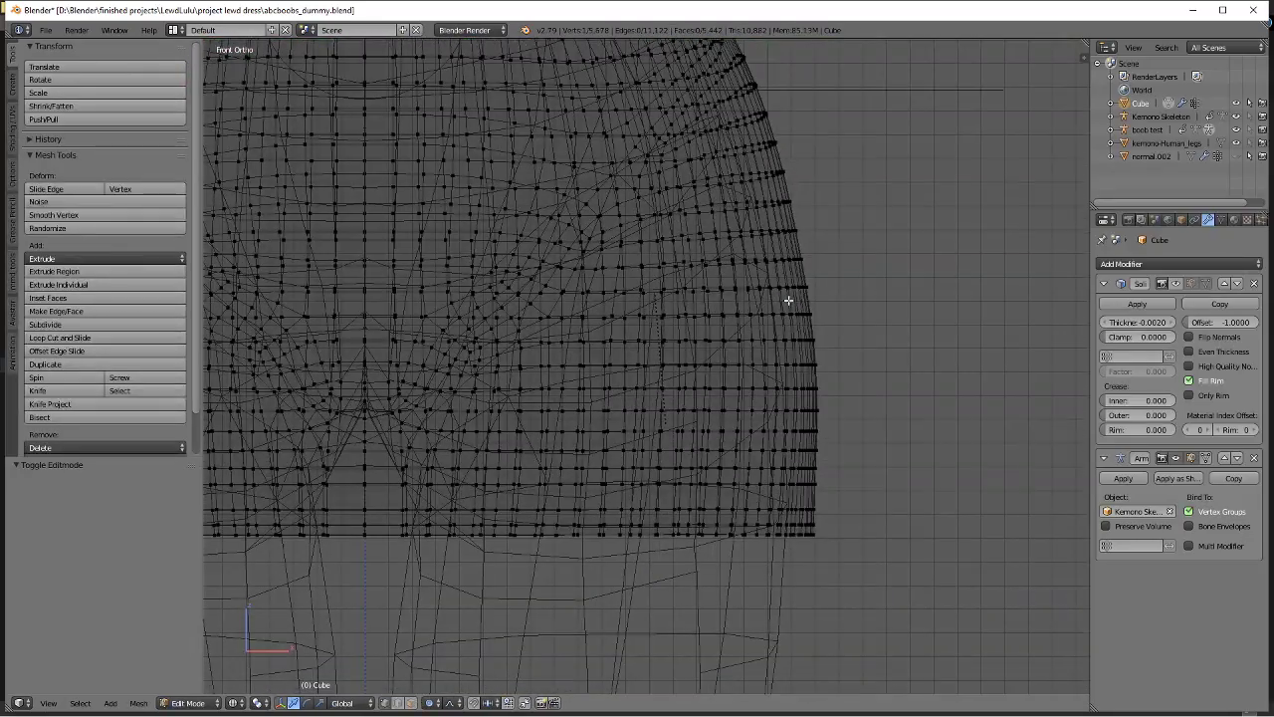
middle_click_drag(787, 300, 708, 401, "shift")
scroll(710, 241, "down", 4)
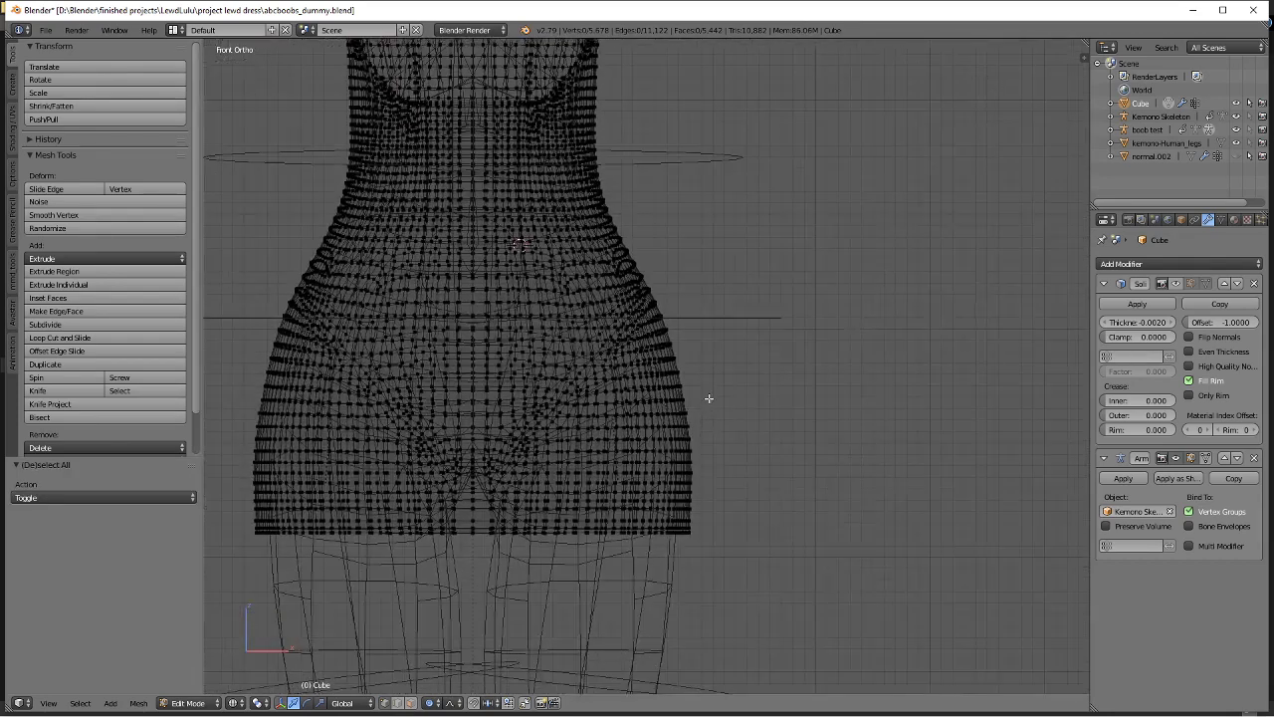
scroll(722, 343, "up", 2)
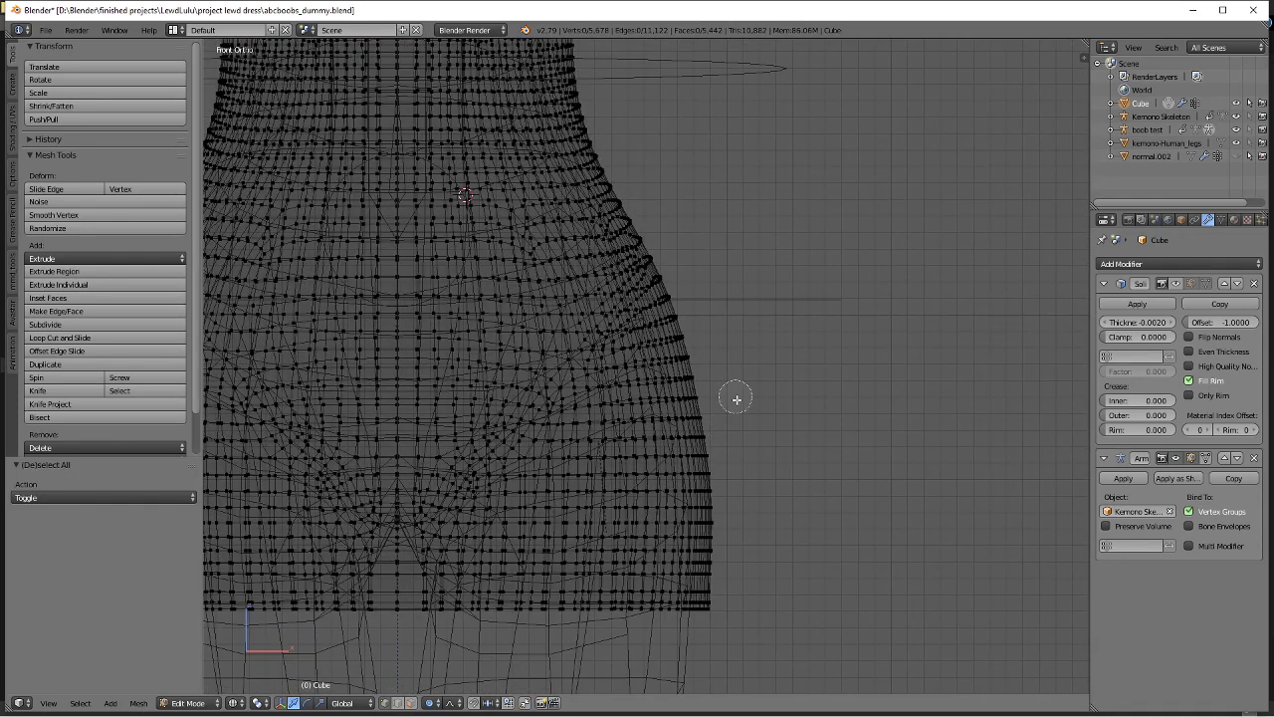
left_click(745, 608, "ctrl")
scroll(745, 447, "down", 4, "shift")
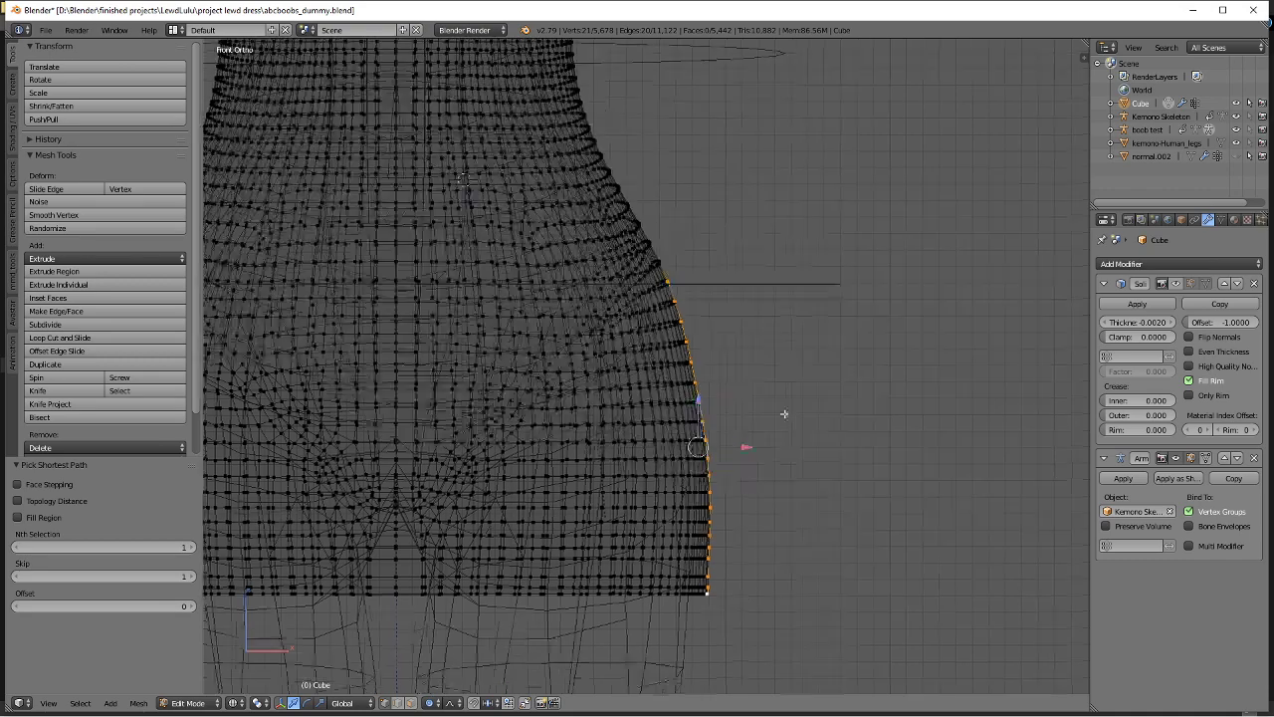
key("g")
key("x")
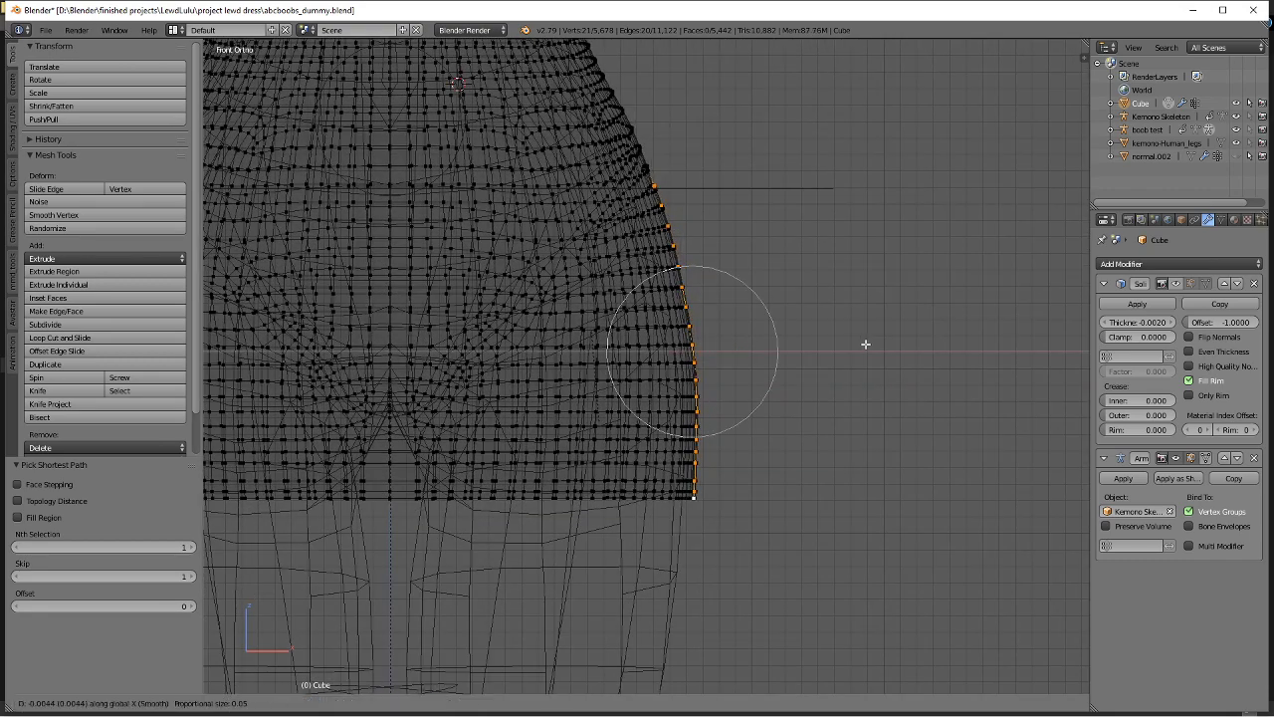
left_click(865, 343)
Return to solid shading, try moving the side path along Y, and undo the path's X move and selection.
key("z")
middle_click_drag(825, 398, 737, 436)
key("g")
key("y")
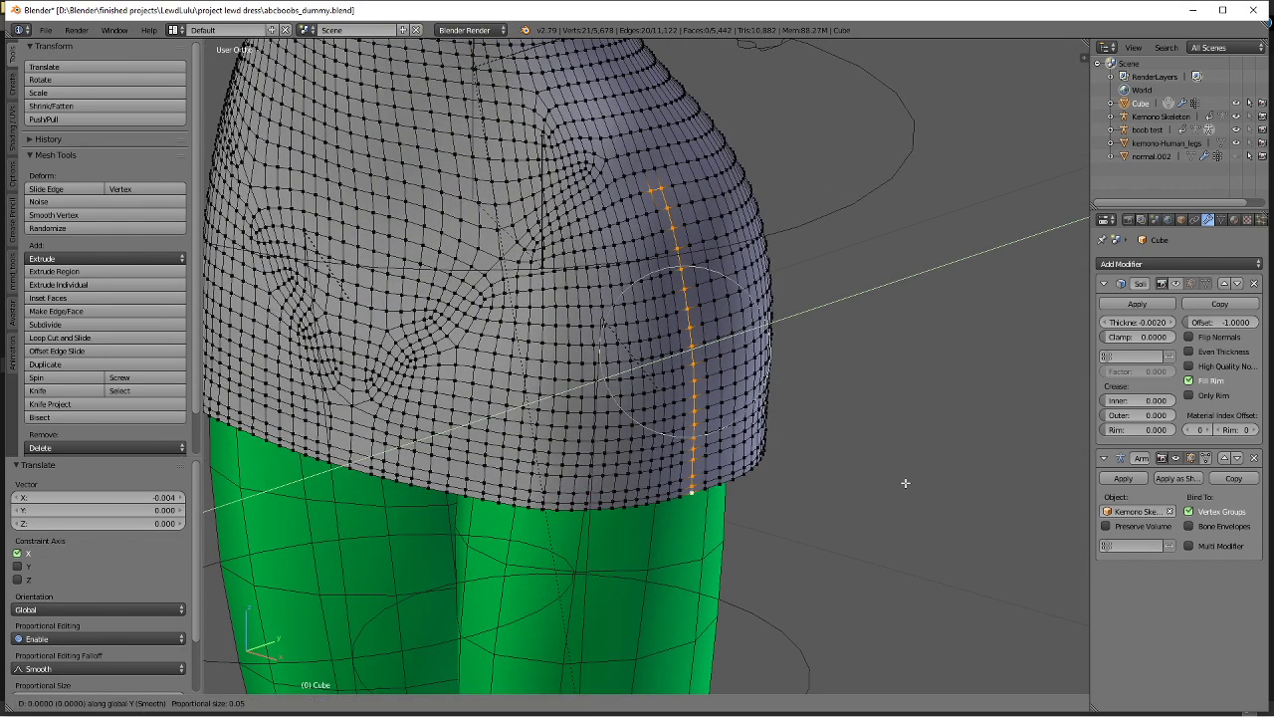
right_click(905, 483)
key("ctrl+z")
key("ctrl+z")
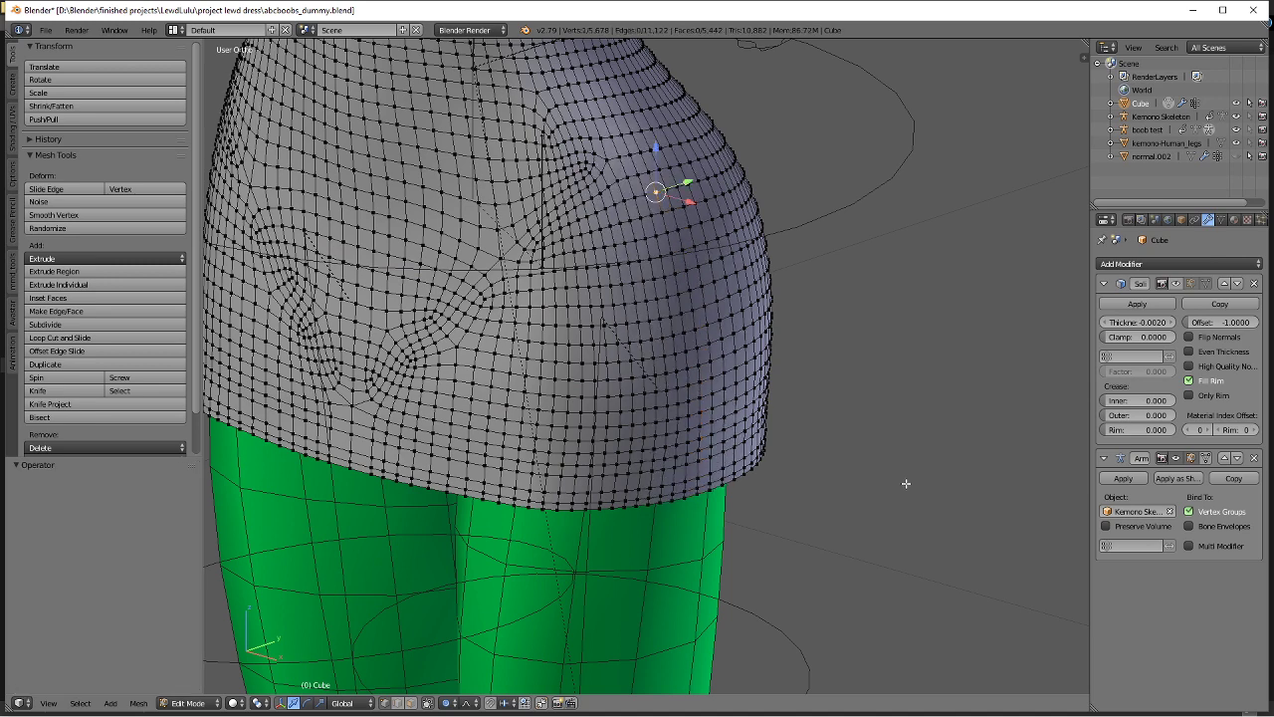
Move the vertex path down the skirt's side about -0.011 along X with wider proportional editing and deselect it.
key("g")
key("x")
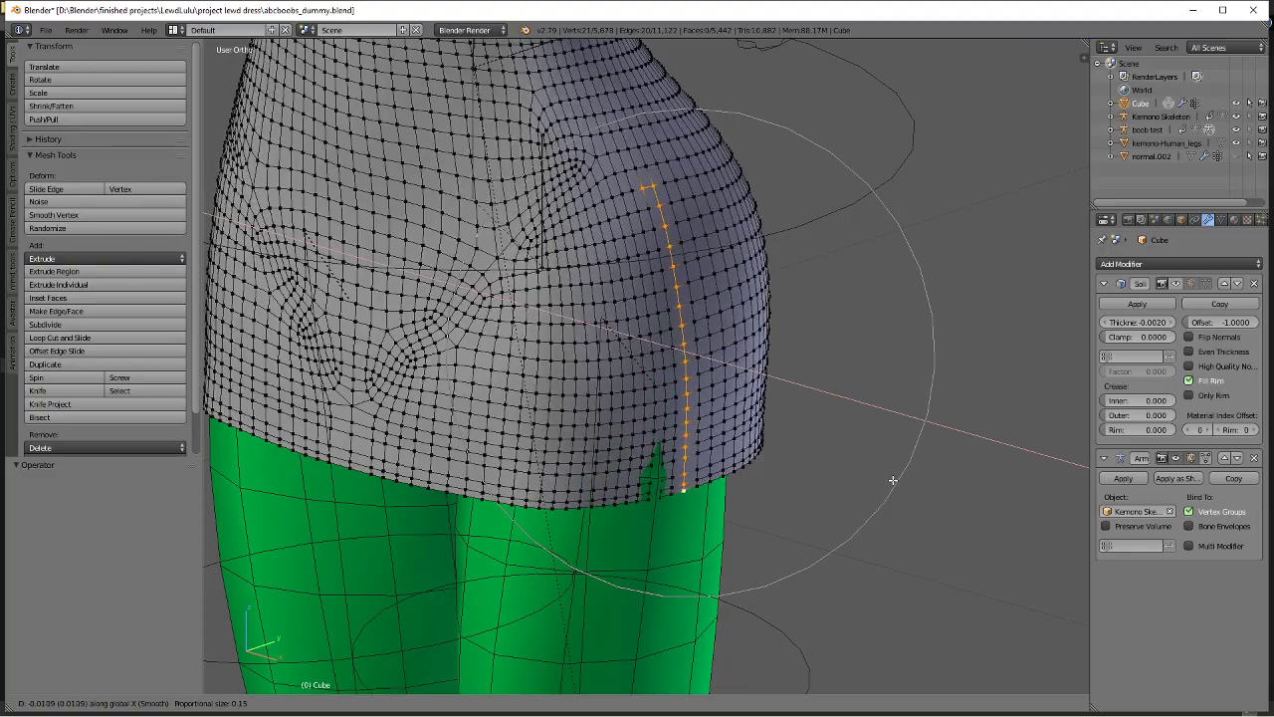
left_click(896, 481)
middle_click_drag(749, 432, 736, 284, "shift")
key("a")
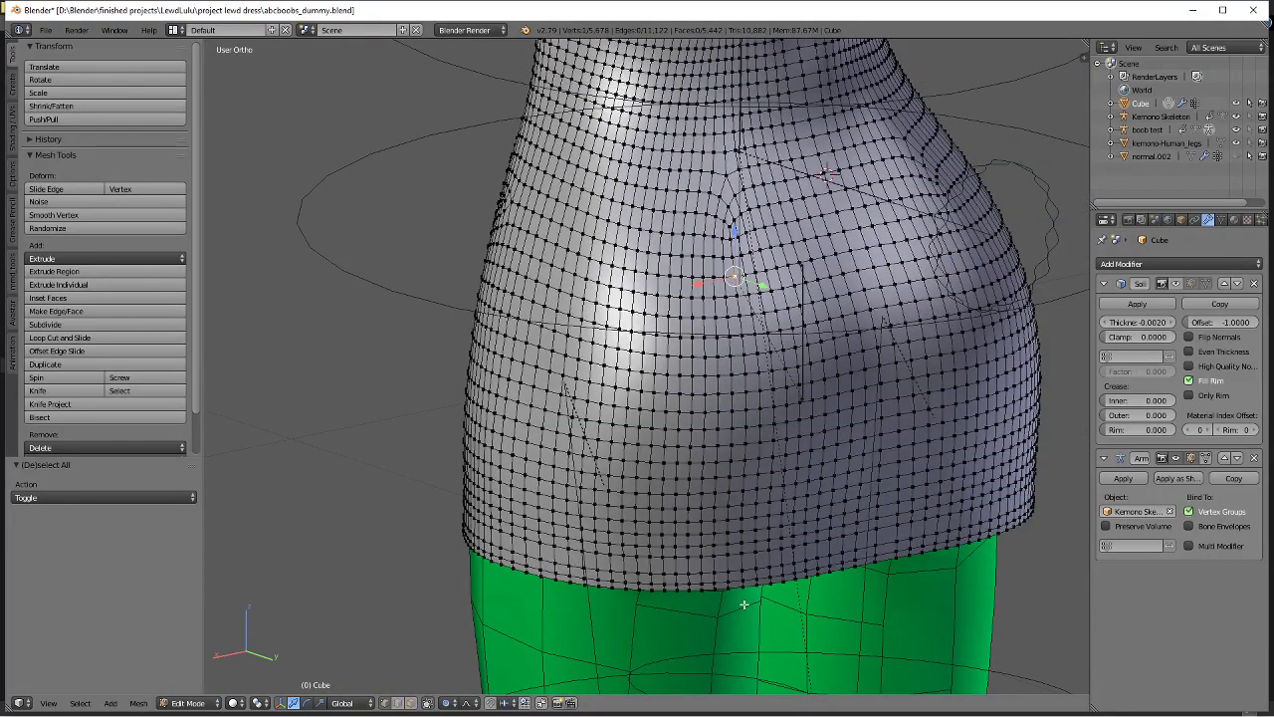
Select two vertical vertex paths on the back of the skirt and move them about -0.005 along Y with proportional editing.
left_click(737, 597, "ctrl")
middle_click_drag(737, 598, 780, 270)
key("g")
key("y")
left_click(800, 479)
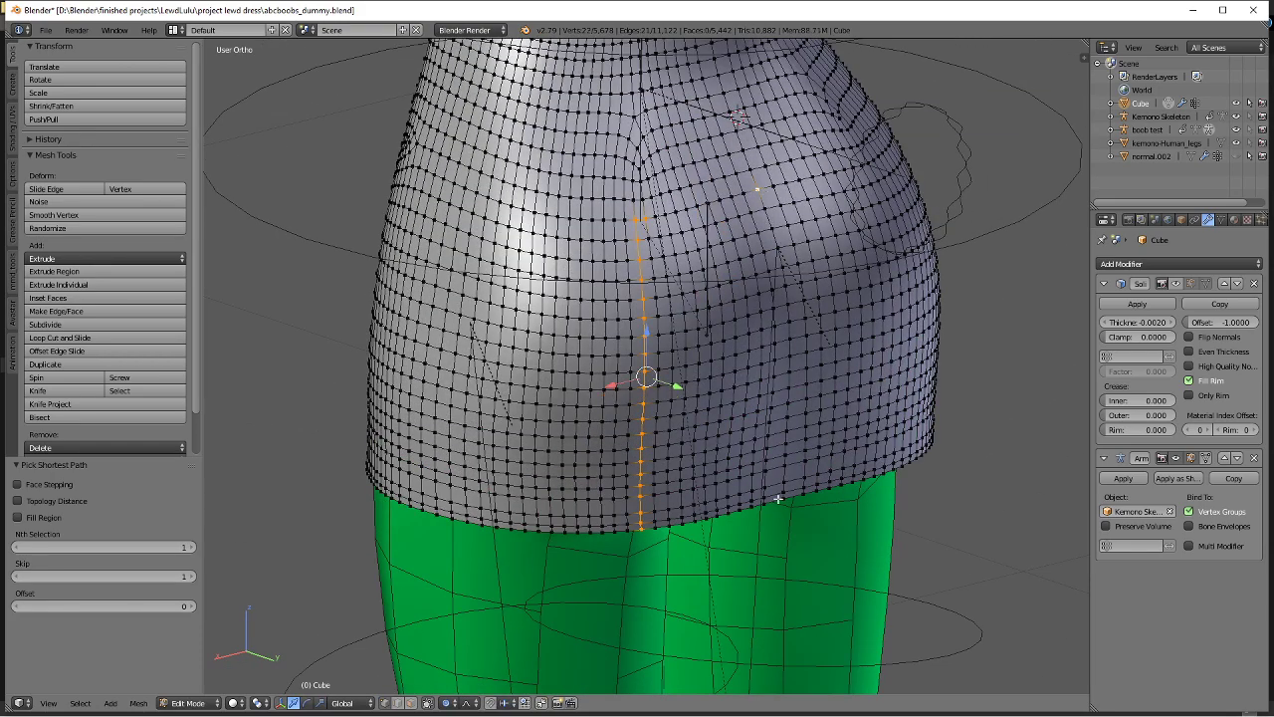
key("g")
key("y")
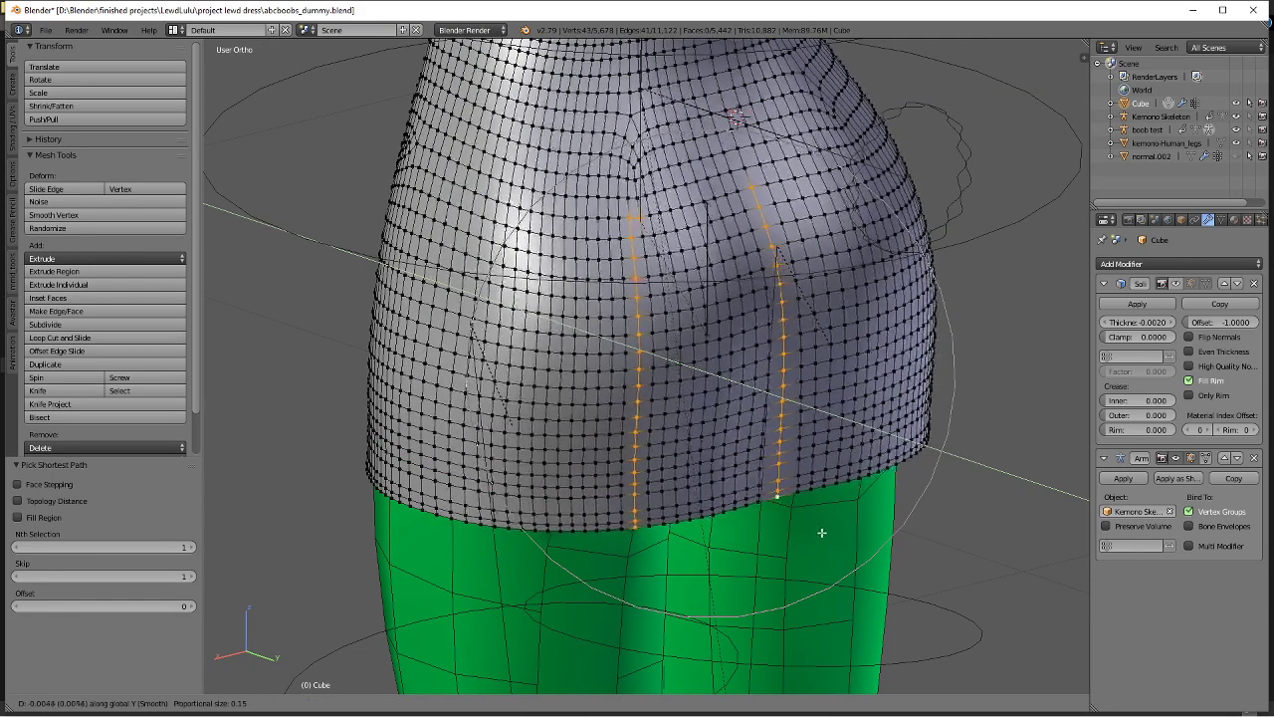
left_click(820, 531)
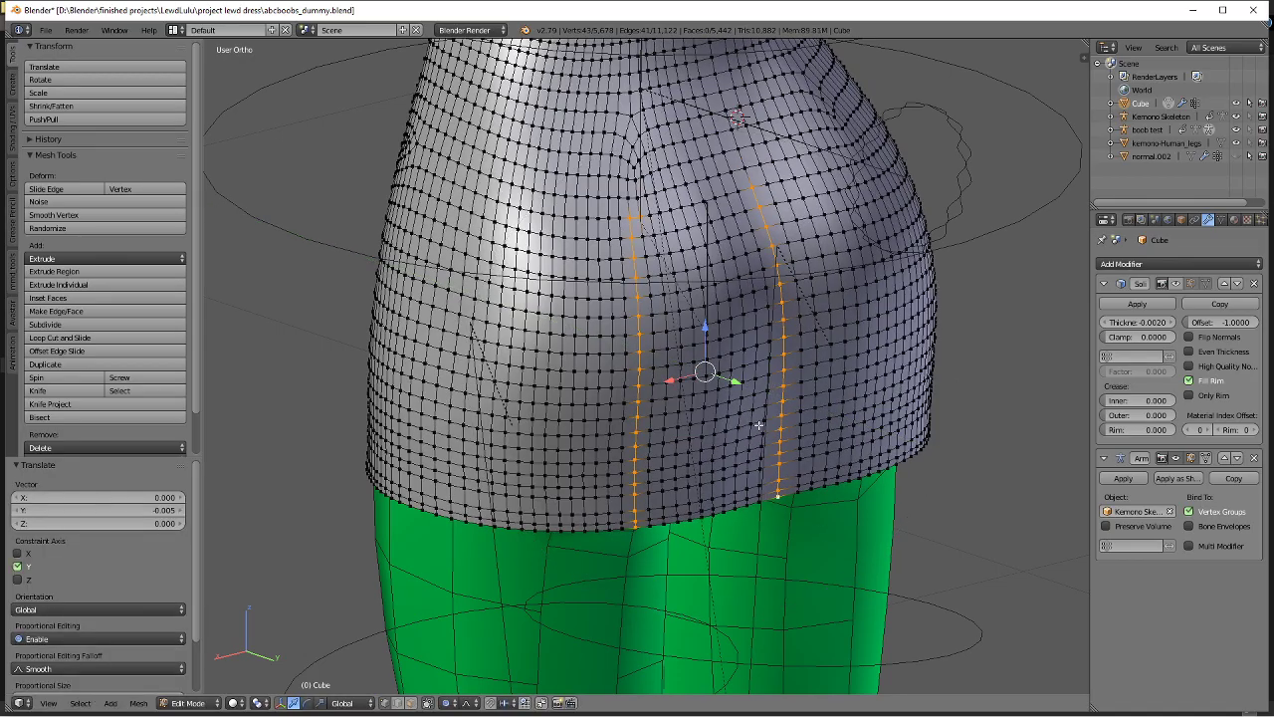
Examine the skirt's clearance around the body from below, the side and the back in Object Mode.
middle_click_drag(821, 531, 829, 377)
key("Tab")
middle_click_drag(704, 449, 797, 399)
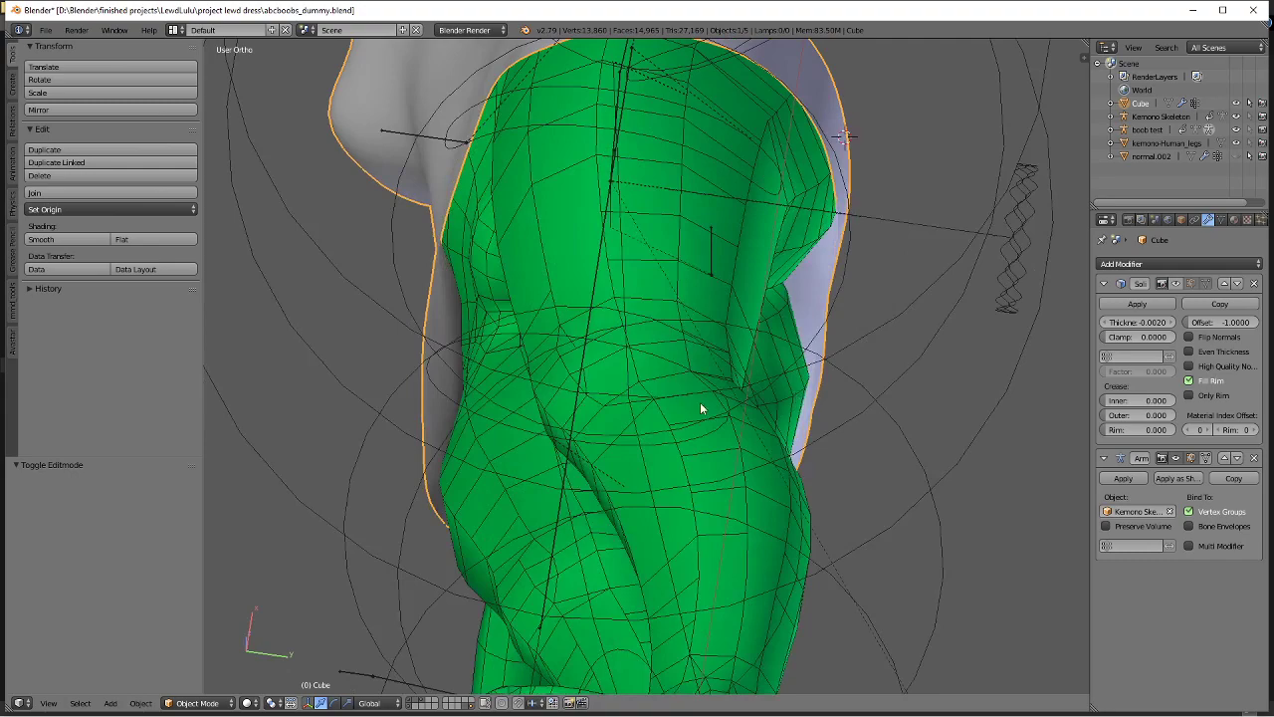
middle_click_drag(701, 407, 567, 347)
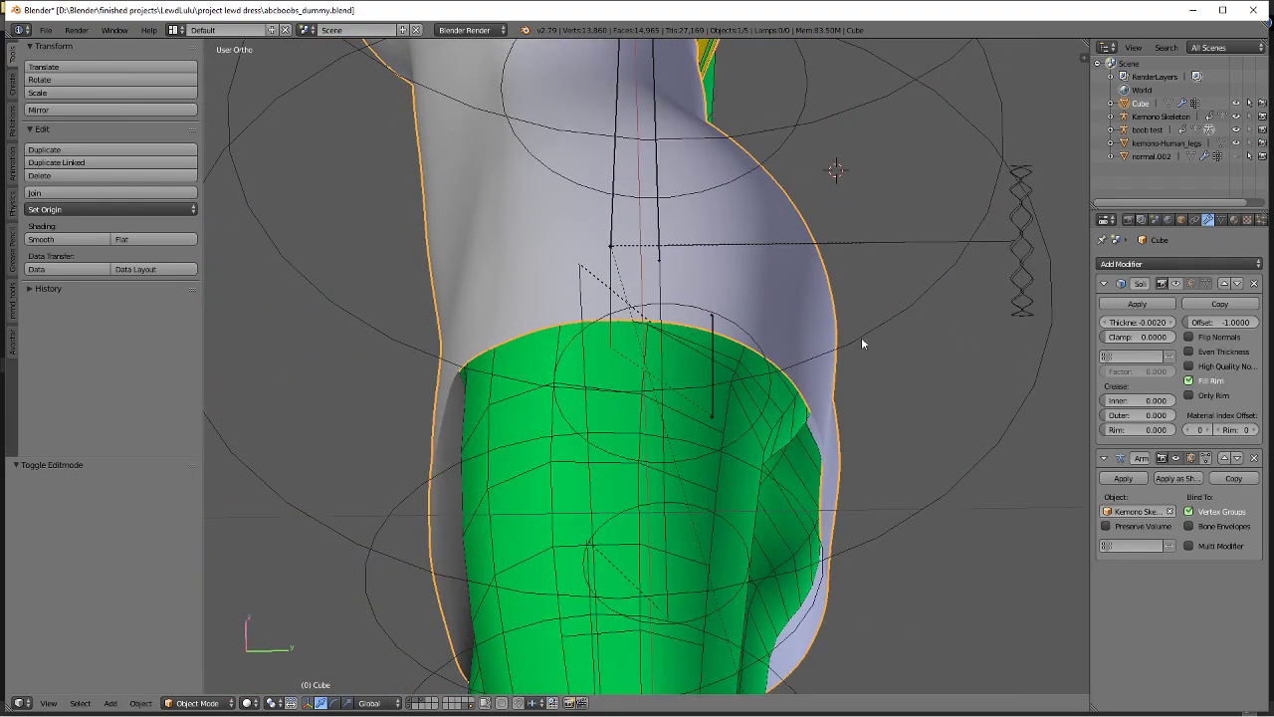
scroll(862, 344, "down", 3)
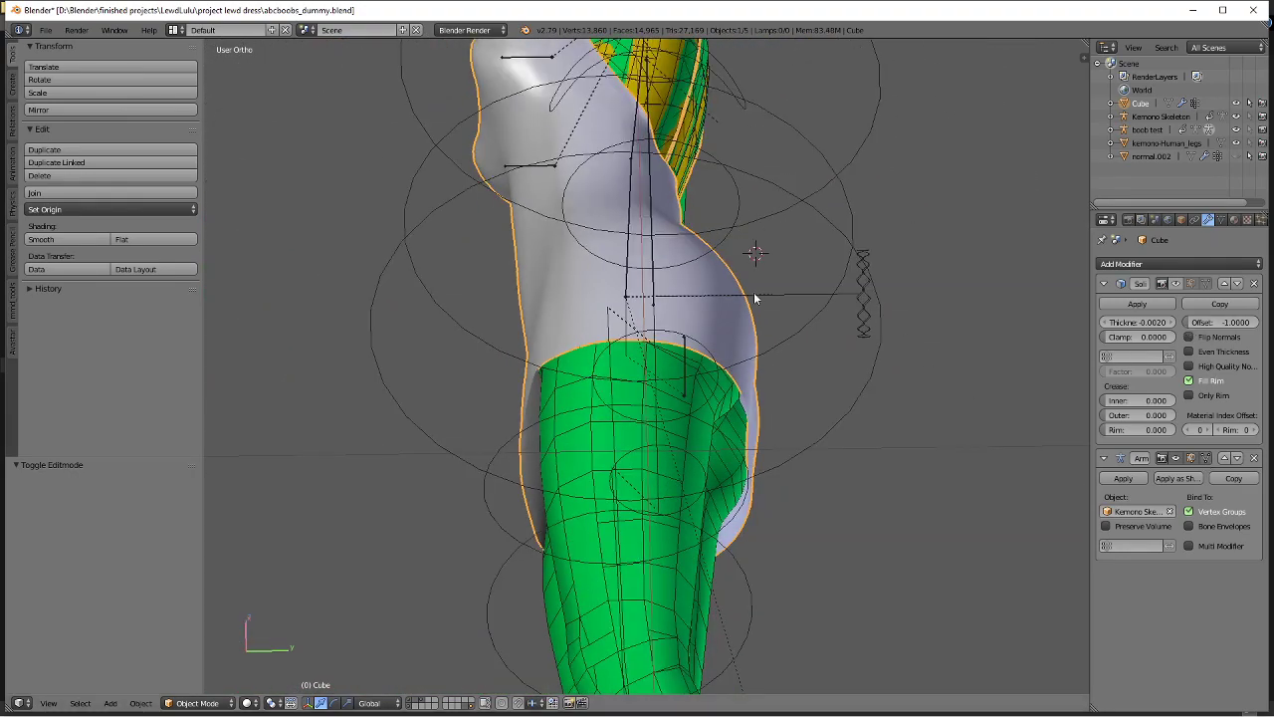
middle_click_drag(697, 249, 570, 298)
scroll(592, 284, "up", 4)
middle_click_drag(621, 196, 720, 398)
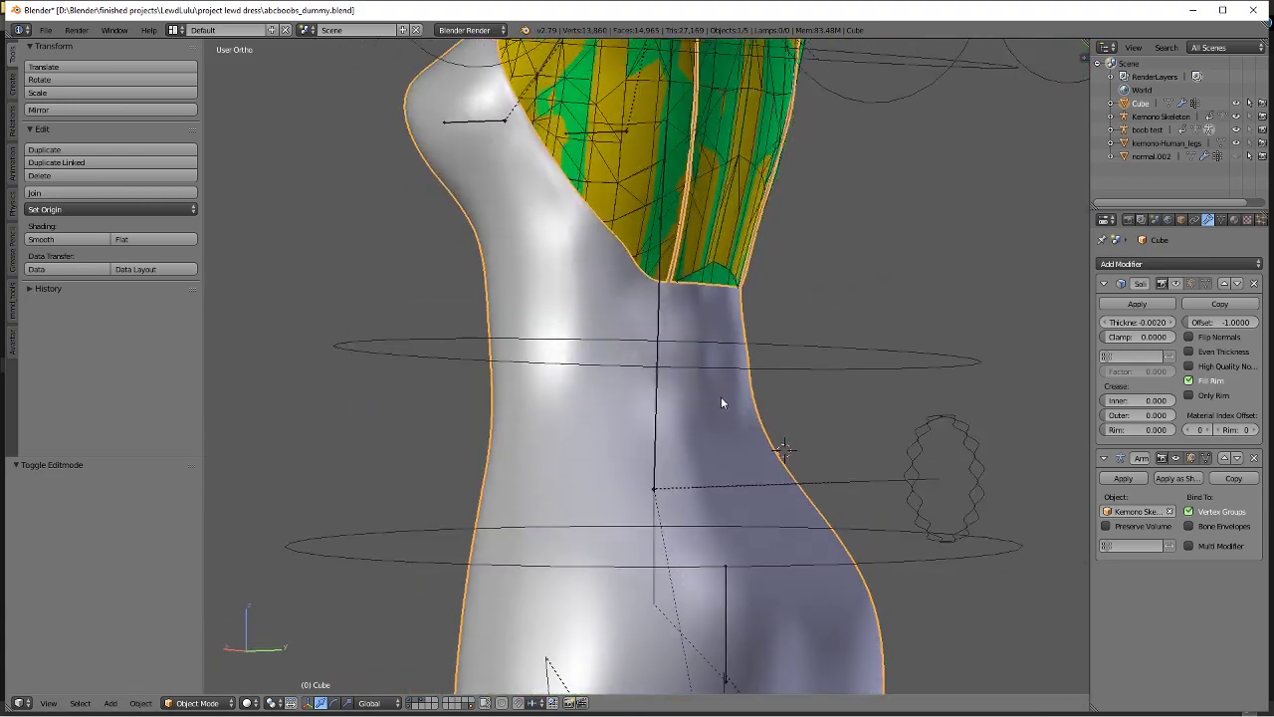
Move a vertex on the open-back rim's slanted edge about 0.001 in X, -0.003 in Y and -0.004 in Z with proportional editing.
scroll(707, 339, "up", 3)
middle_click_drag(695, 291, 647, 261)
key("Tab")
scroll(560, 270, "up", 2)
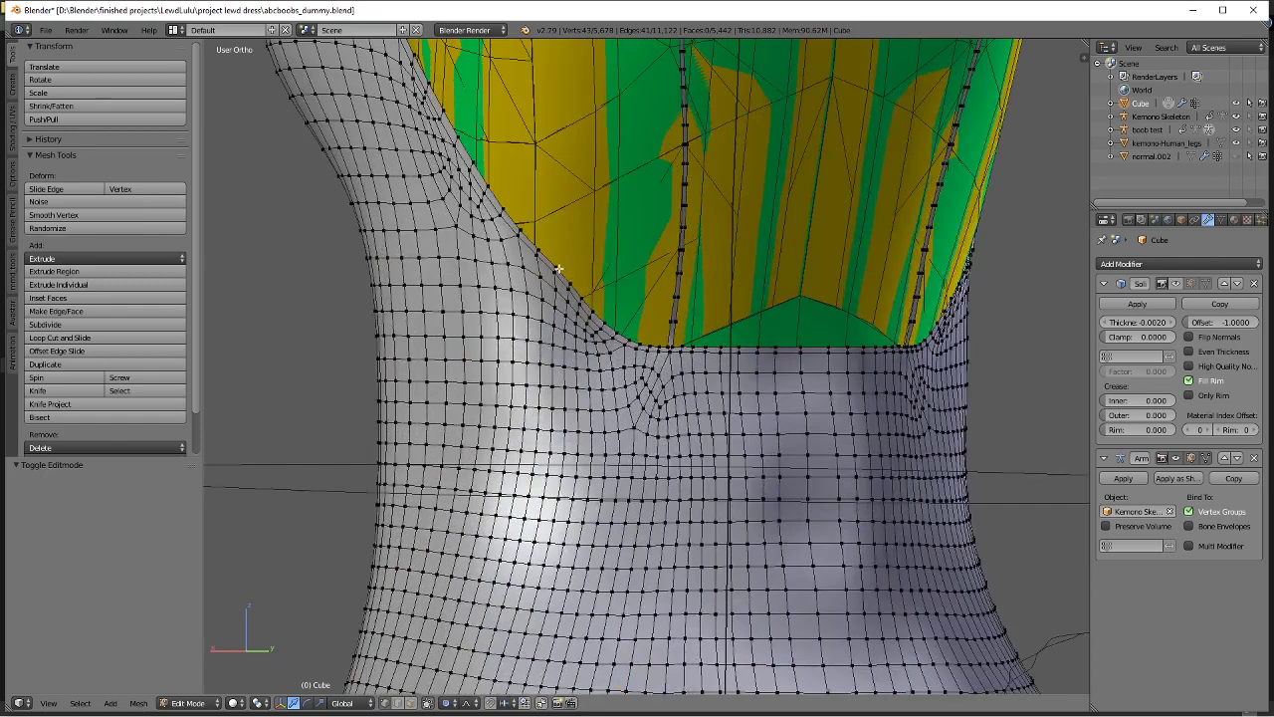
right_click(559, 269)
middle_click_drag(559, 269, 617, 277)
scroll(617, 278, "up", 3)
key("g")
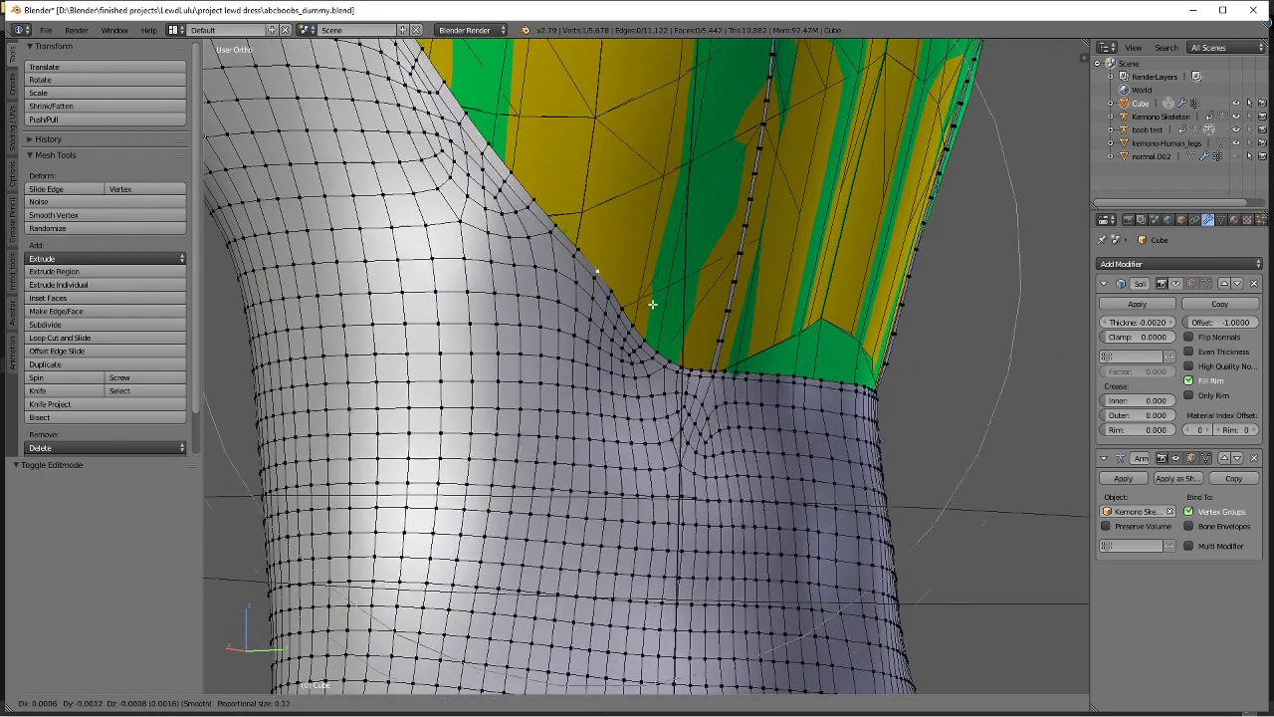
scroll(647, 310, "up", 5)
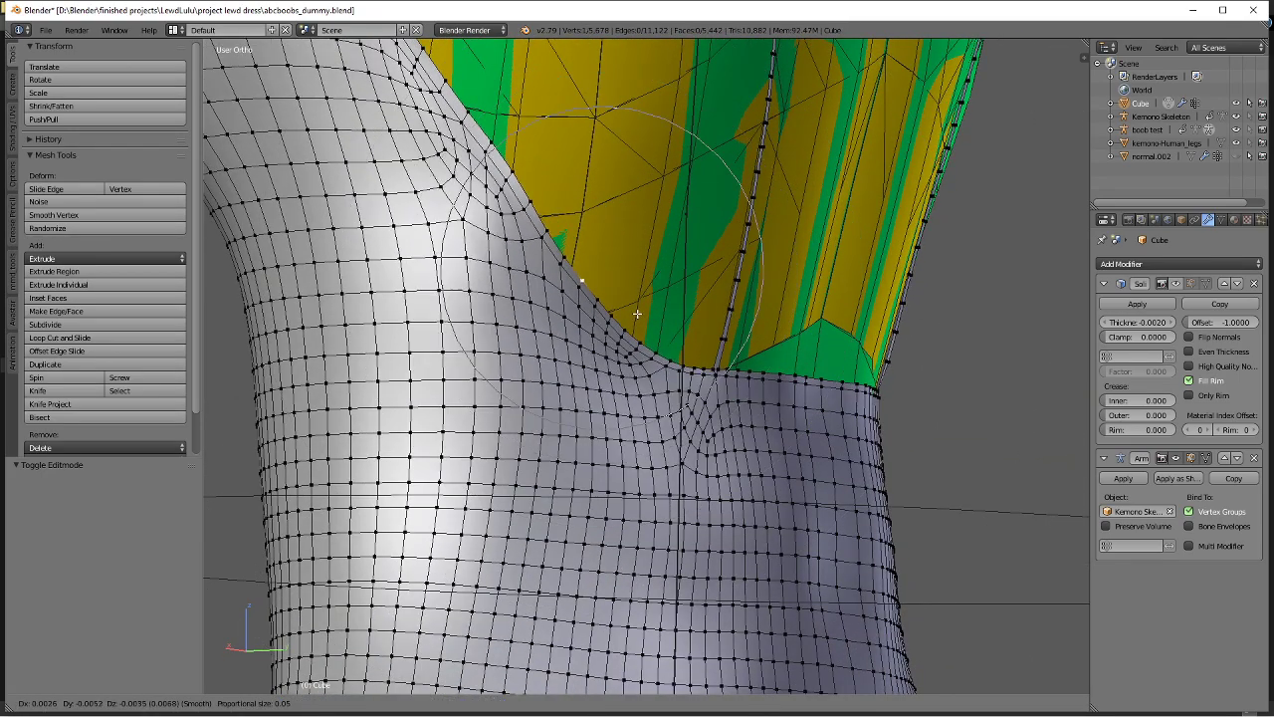
left_click(649, 317)
middle_click_drag(659, 343, 557, 367)
key("g")
key("x")
scroll(601, 355, "down", 6)
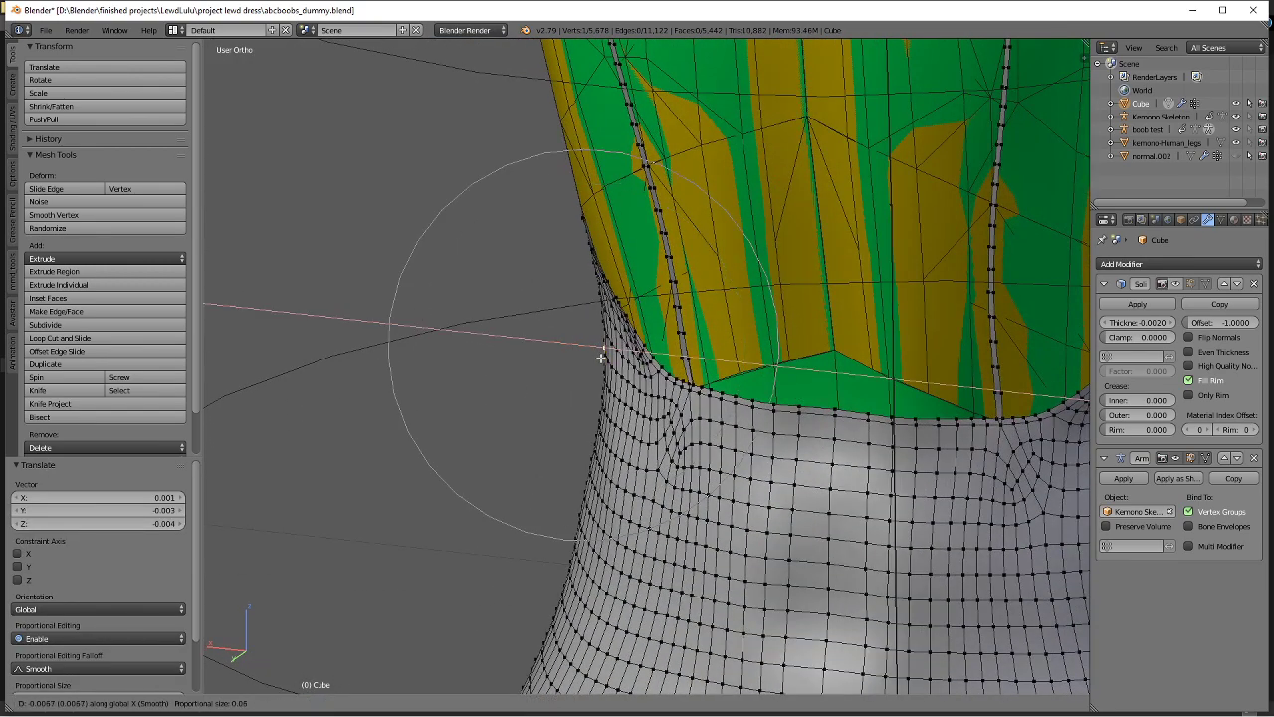
right_click(601, 356)
Move the outermost vertex at the dress's waist about -0.012 along X in front wireframe view, with proportional size 0.11.
scroll(576, 435, "down", 3)
mouse_move(576, 435)
middle_mouse_down()
mouse_move(609, 407)
mouse_move(893, 537)
middle_mouse_up()
key("KP_1")
middle_click_drag(685, 386, 702, 378, "shift")
key("z")
scroll(696, 373, "up", 2)
key("a")
key("c")
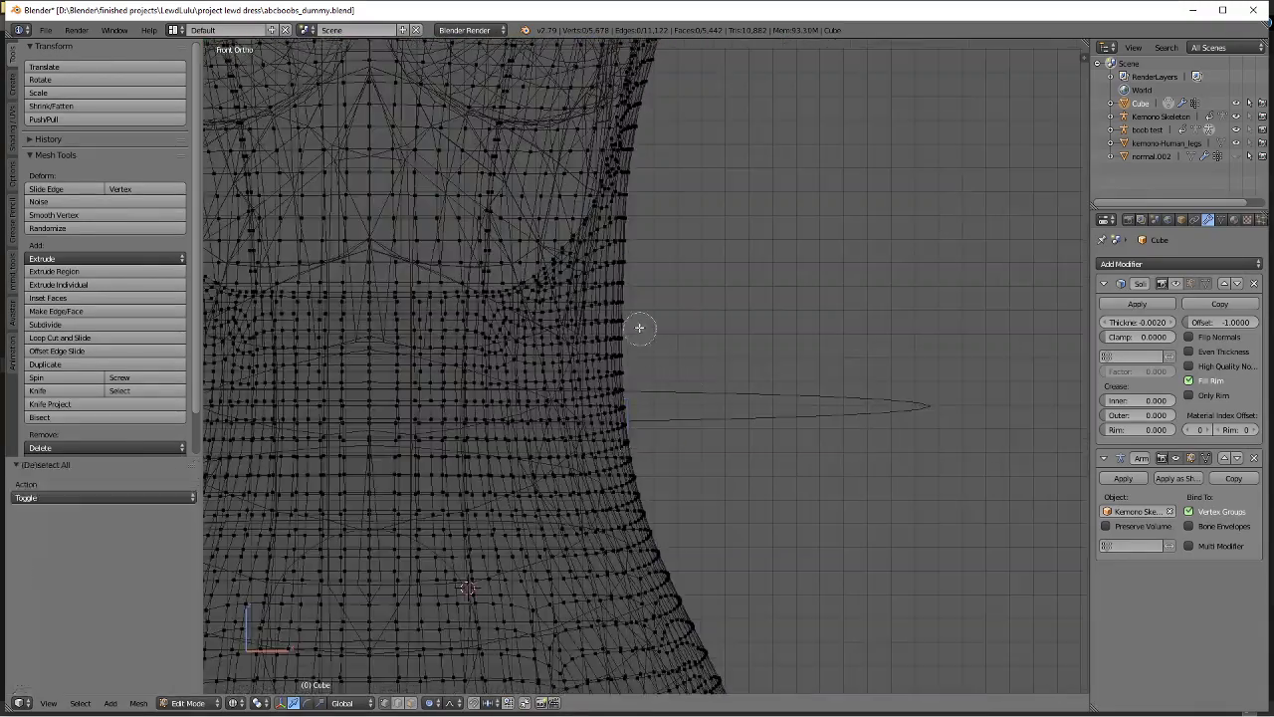
middle_click_drag(840, 309, 881, 332, "shift")
key("g")
key("x")
scroll(881, 332, "down", 8)
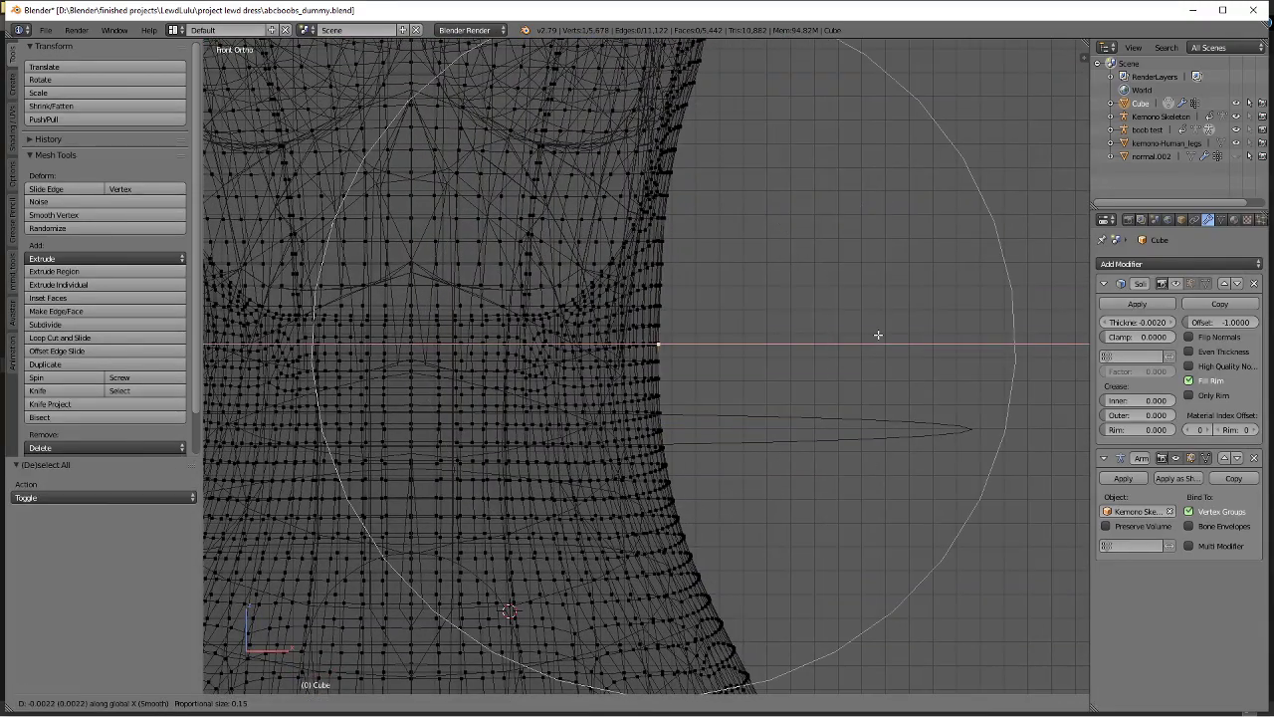
scroll(878, 335, "up", 1)
scroll(878, 334, "up", 3)
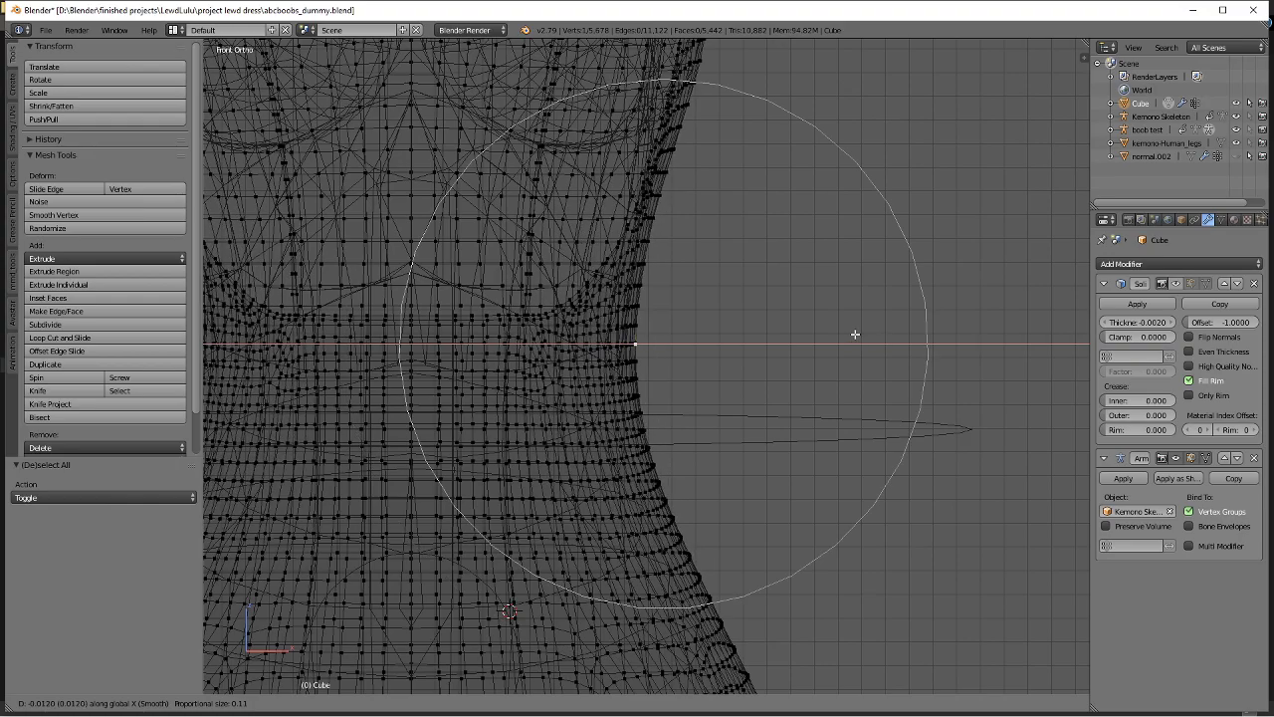
left_click(855, 334)
Return to solid shading and move the dress's side near the open back 0.003 along X with proportional editing.
key("z")
middle_click_drag(744, 301, 660, 254)
key("g")
key("x")
scroll(668, 309, "up", 3)
left_click(657, 301)
Select a vertex by the open-back rim's lower curve, grow the selection six times and smooth the vertices.
scroll(686, 349, "up", 2)
right_click(695, 364)
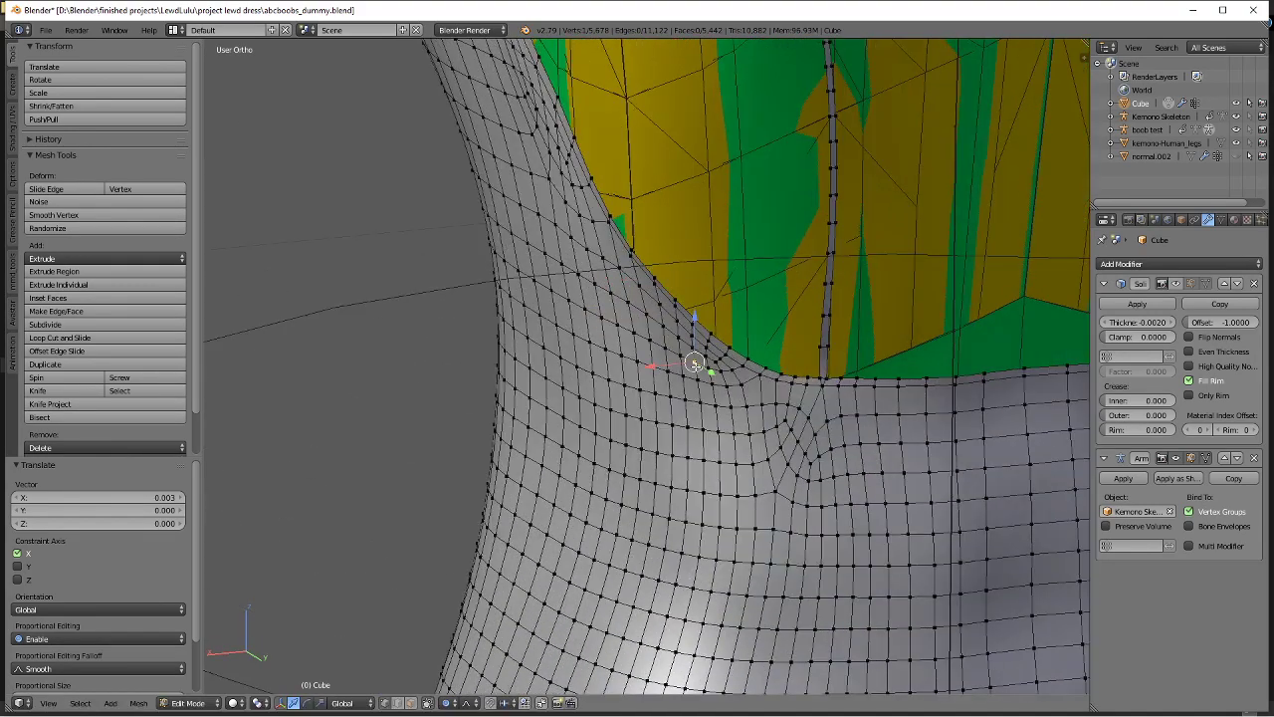
key("ctrl+KP_Add")
key("ctrl+KP_Add")
key("ctrl+KP_Add")
key("ctrl+KP_Add")
key("ctrl+KP_Add")
key("ctrl+KP_Add")
key("w")
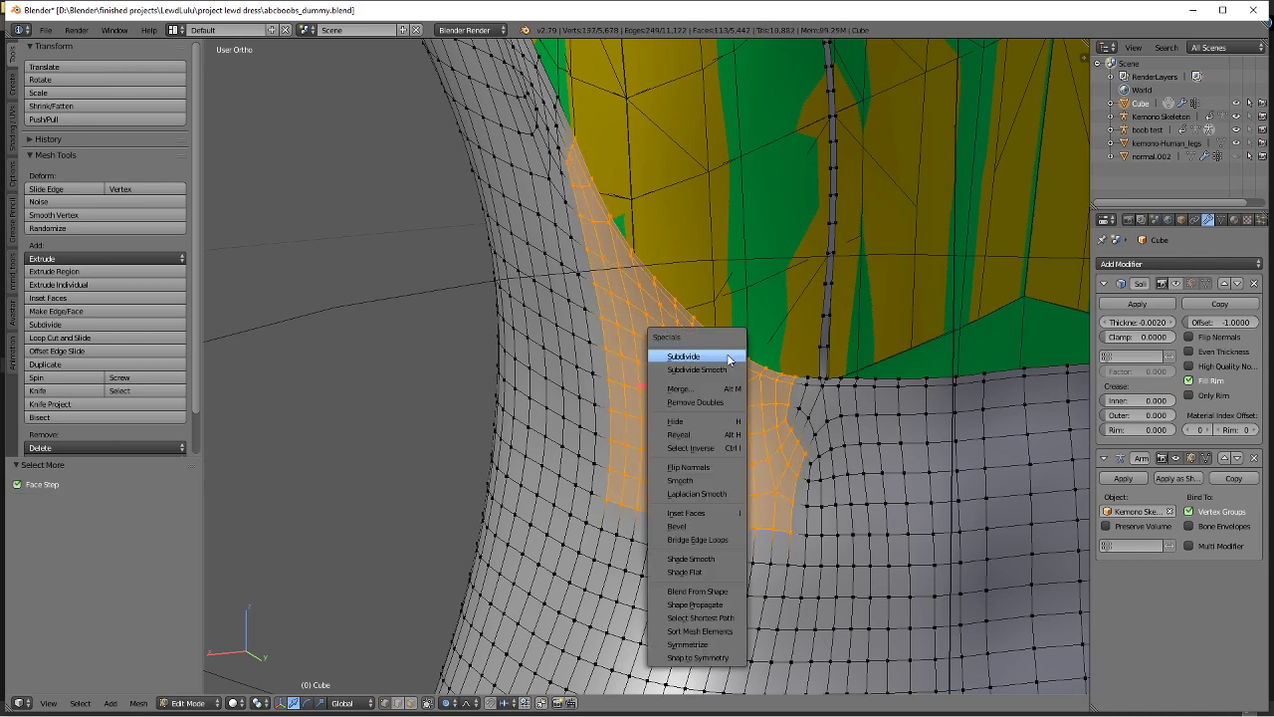
left_click(700, 479)
key("w")
left_click(701, 482)
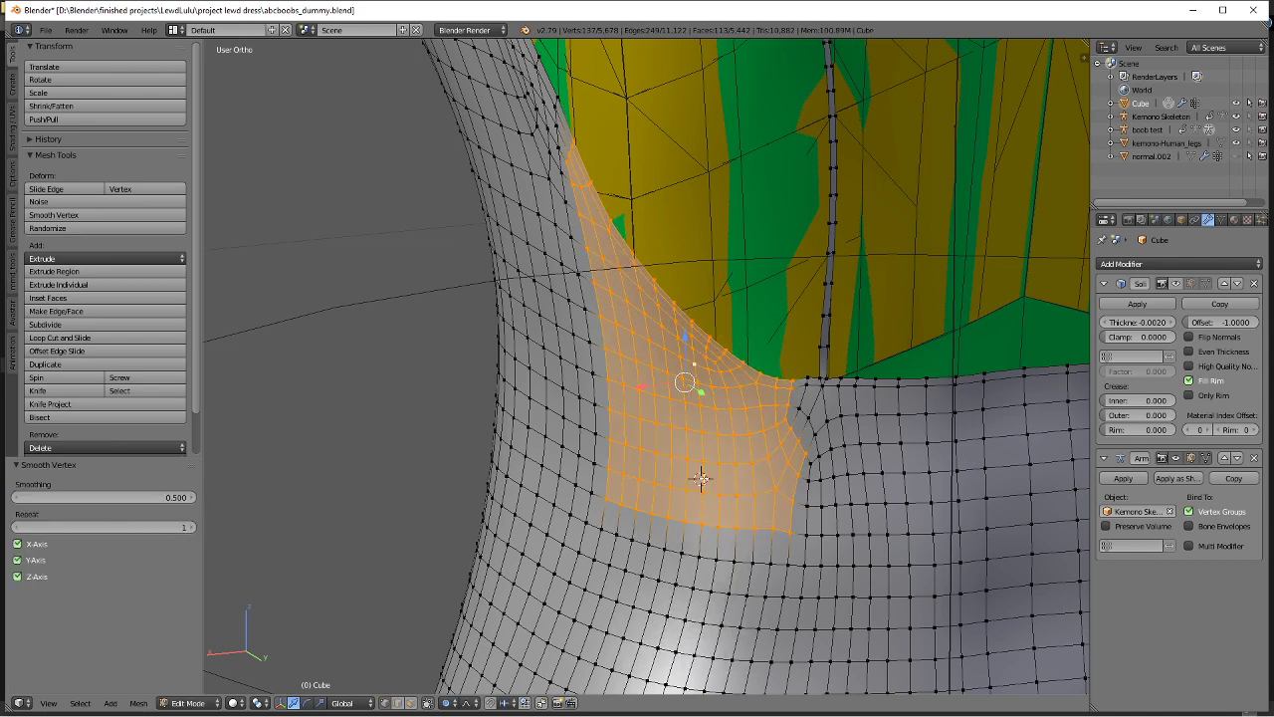
Select the two vertices at the bend of the open-back rim and move them about 0.001 along Z.
mouse_move(741, 383)
middle_mouse_down()
mouse_move(700, 364)
mouse_move(749, 370)
middle_mouse_up()
scroll(796, 371, "up", 2)
right_click(813, 381)
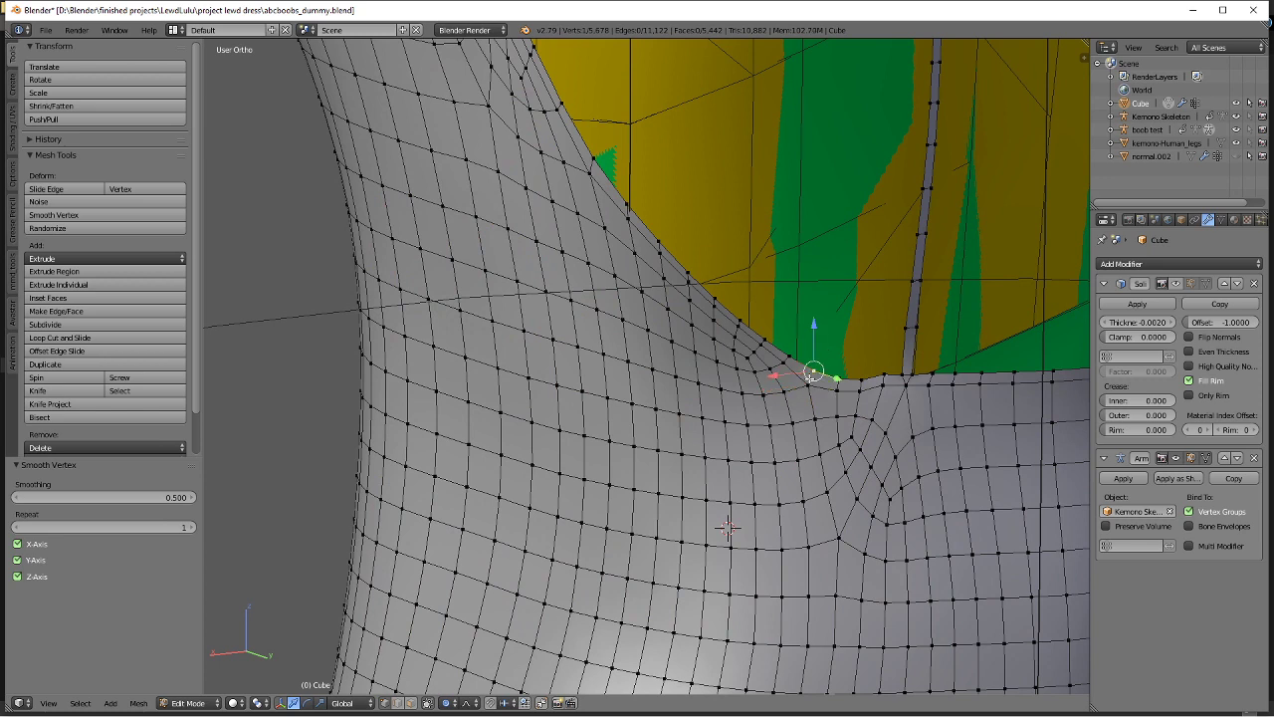
key("g")
key("z")
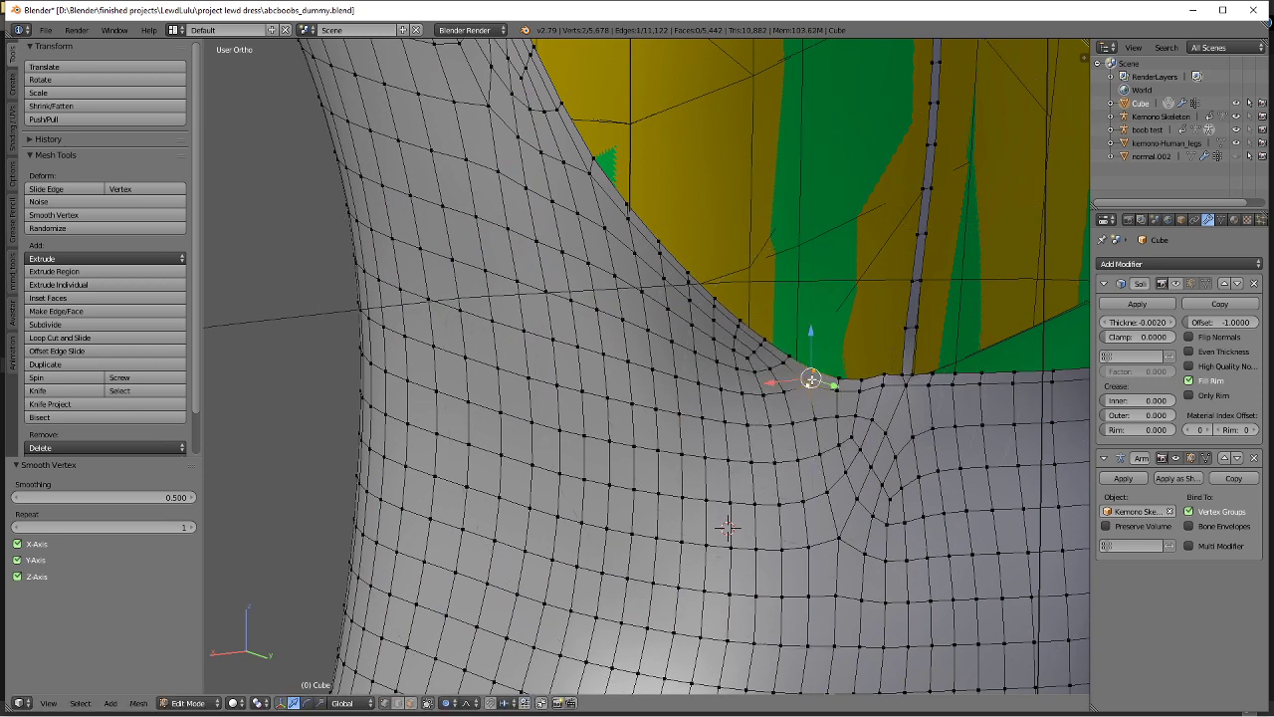
left_click(812, 374)
Turn off proportional editing, move the neighbouring vertices at the open-back rim's bend about 0.0008 along Z, and clear the selection.
key("KP_Decimal")
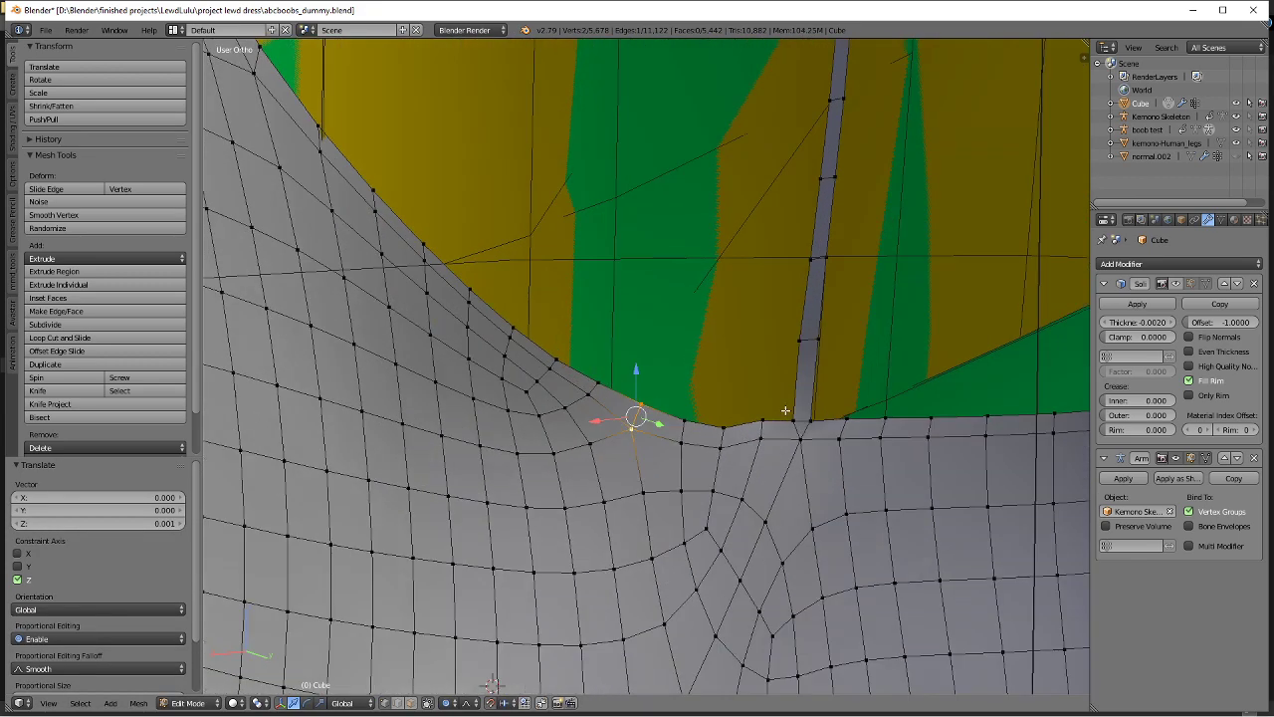
scroll(772, 431, "up", 2)
right_click(778, 497, "ctrl")
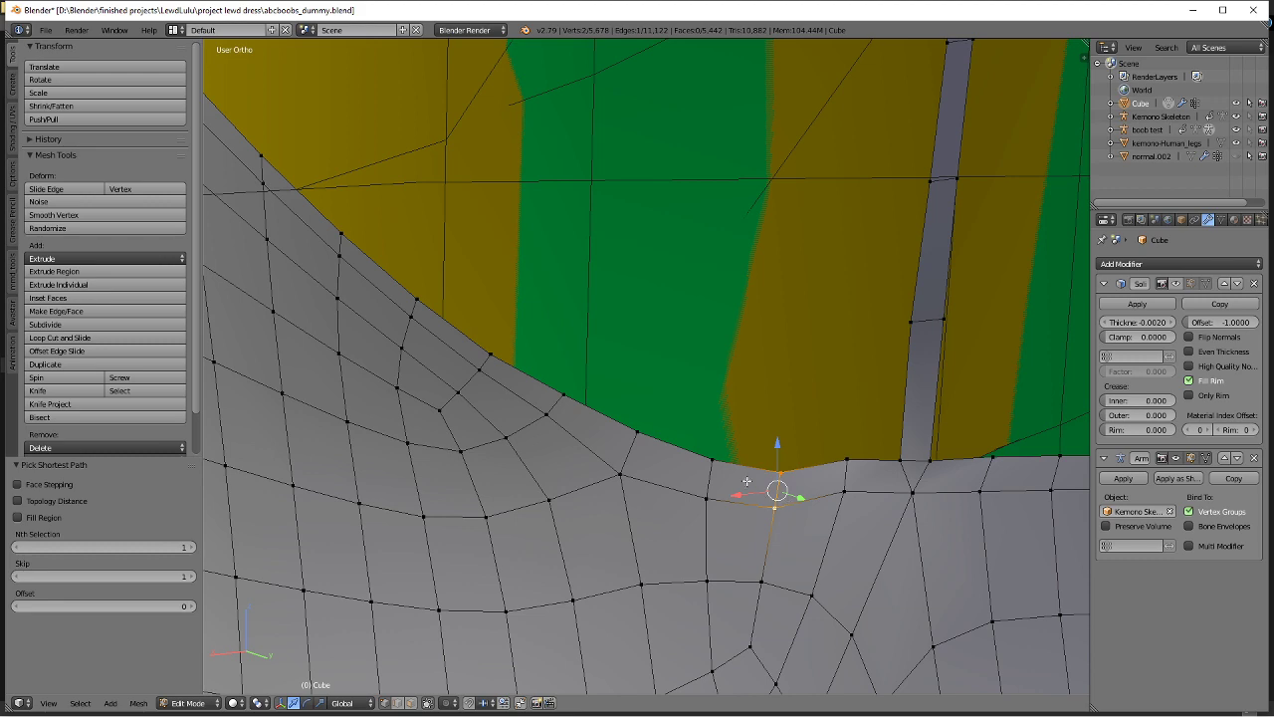
left_click(719, 490)
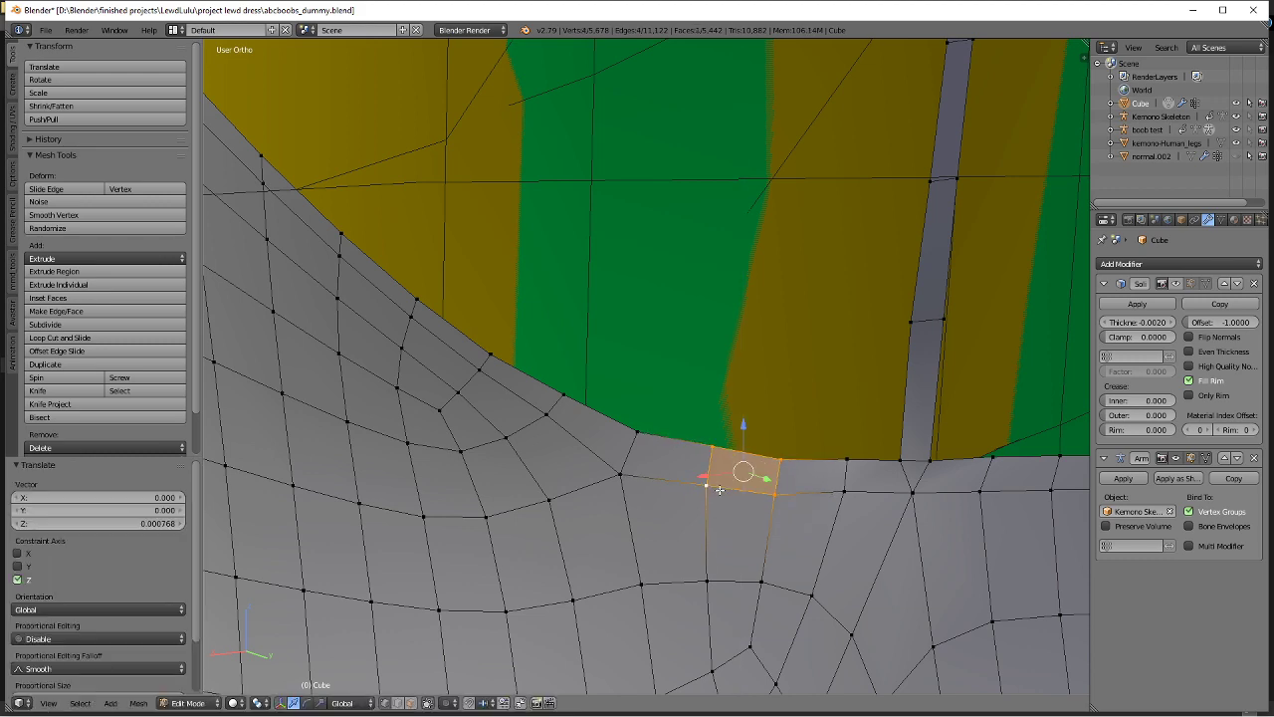
key("a")
left_click(640, 477)
key("a")
scroll(640, 477, "down", 8)
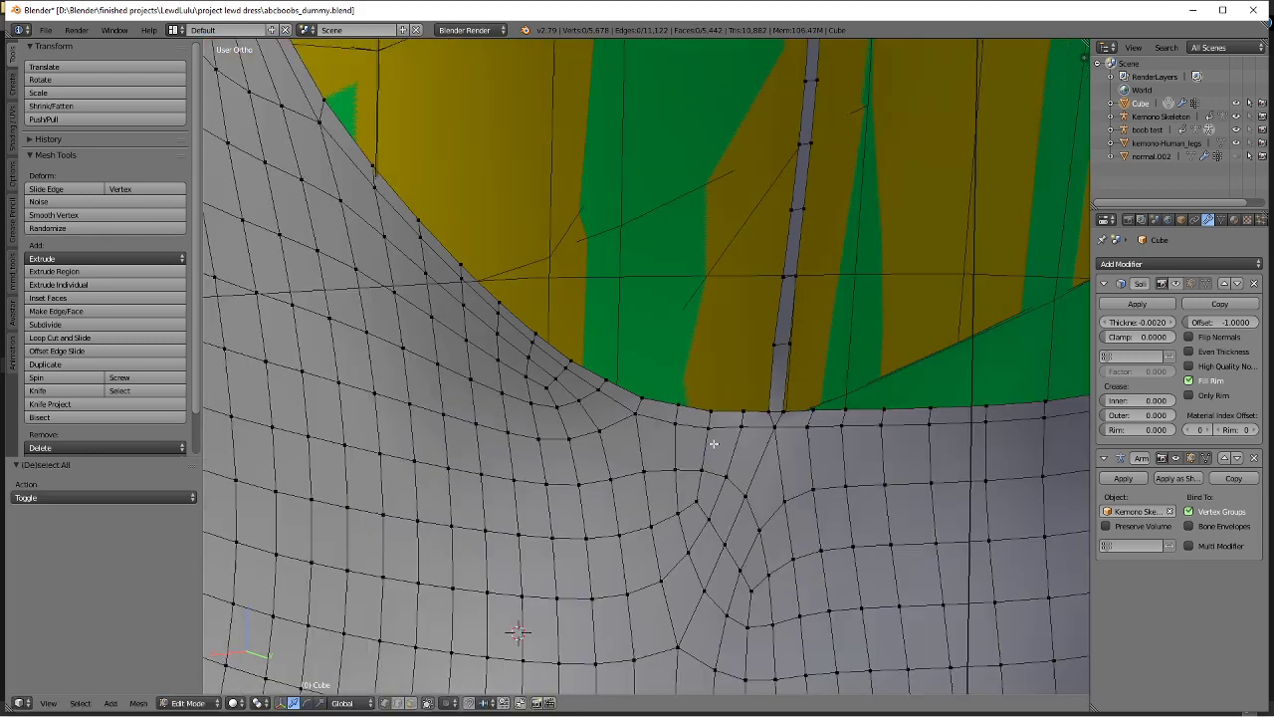
Move the vertex on the steep side of the open-back rim slightly along X with proportional editing, and clear the selection.
mouse_move(622, 438)
middle_mouse_down()
mouse_move(639, 463)
mouse_move(562, 432)
mouse_move(646, 431)
middle_mouse_up()
key("Tab")
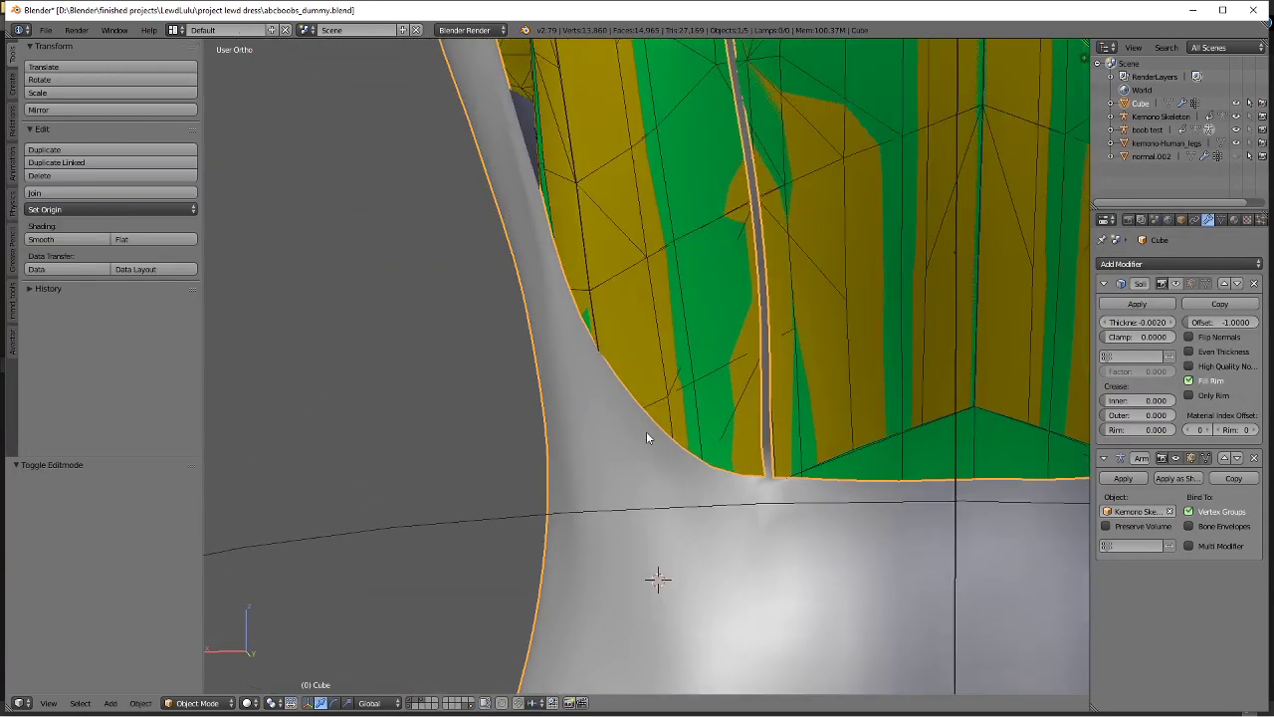
scroll(639, 423, "up", 3)
key("Tab")
left_click(760, 404)
scroll(565, 363, "up", 2)
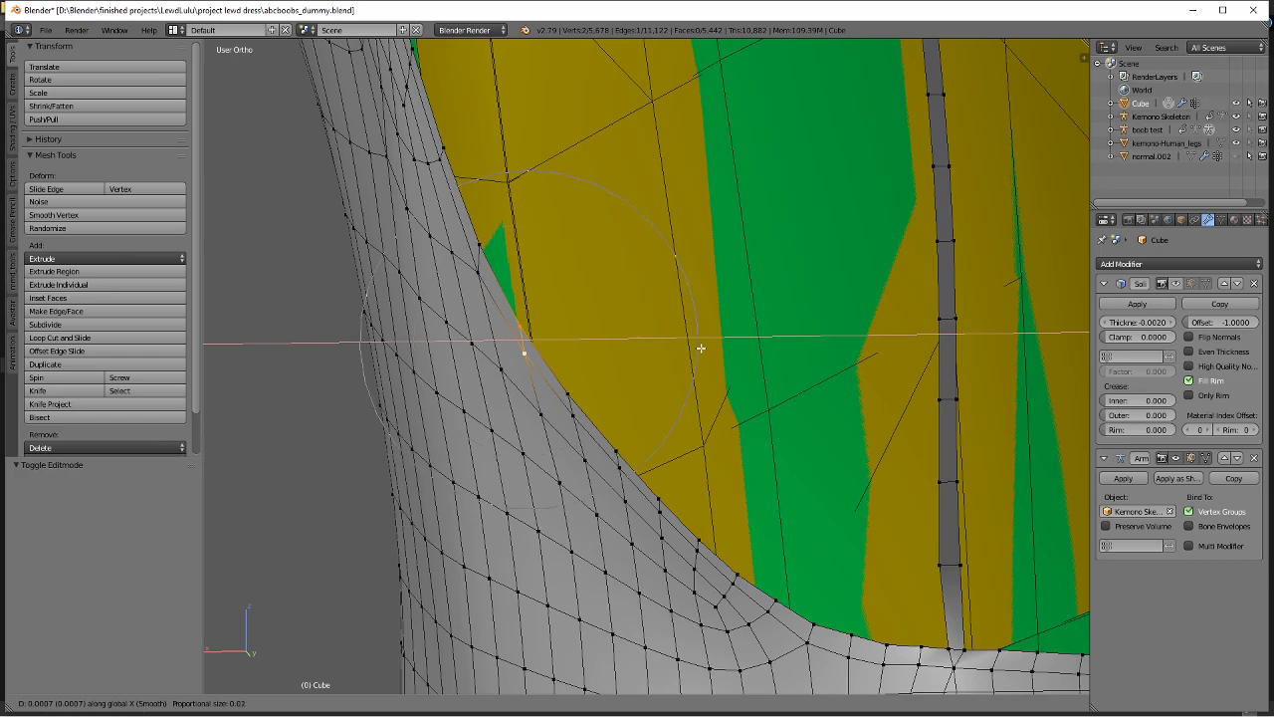
scroll(702, 348, "down", 3)
left_click(702, 349)
scroll(672, 352, "down", 3)
key("a")
Examine the dress's waist and open-back rim from several angles in Object Mode.
middle_click_drag(671, 353, 635, 386)
scroll(631, 333, "down", 3)
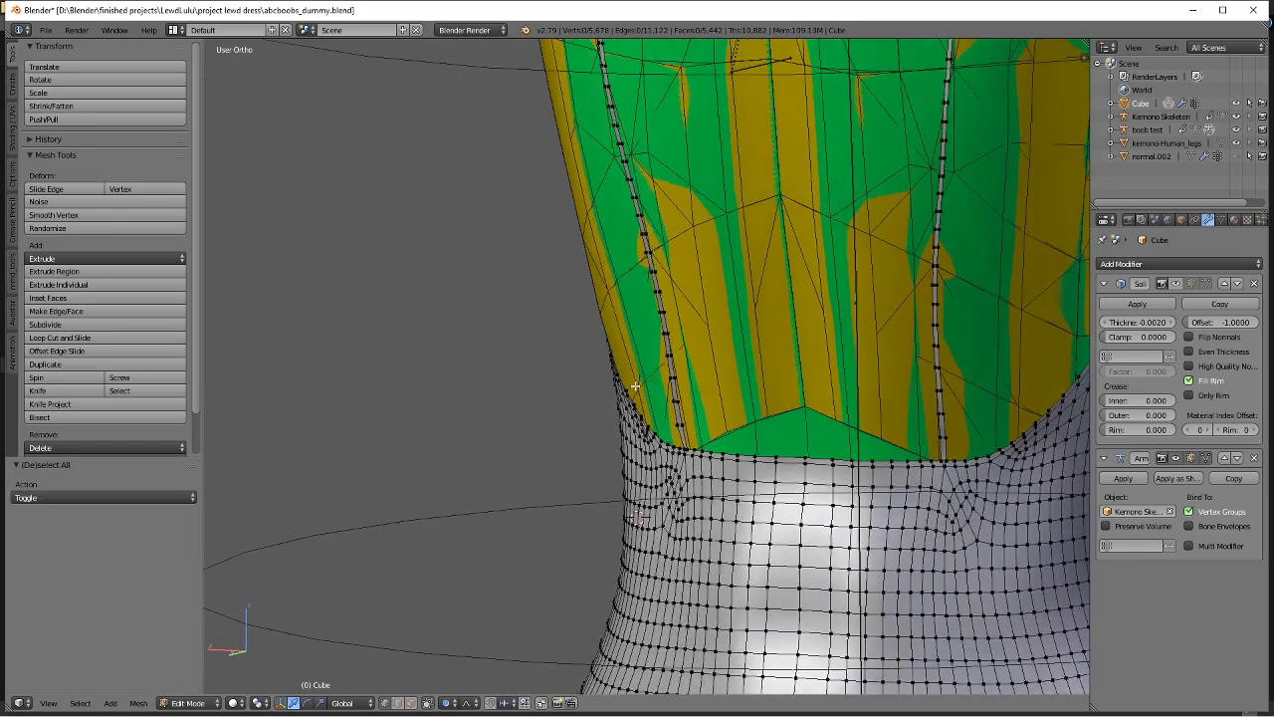
scroll(635, 385, "down", 2)
scroll(635, 386, "down", 2)
key("Tab")
left_click(605, 432)
scroll(651, 388, "up", 3)
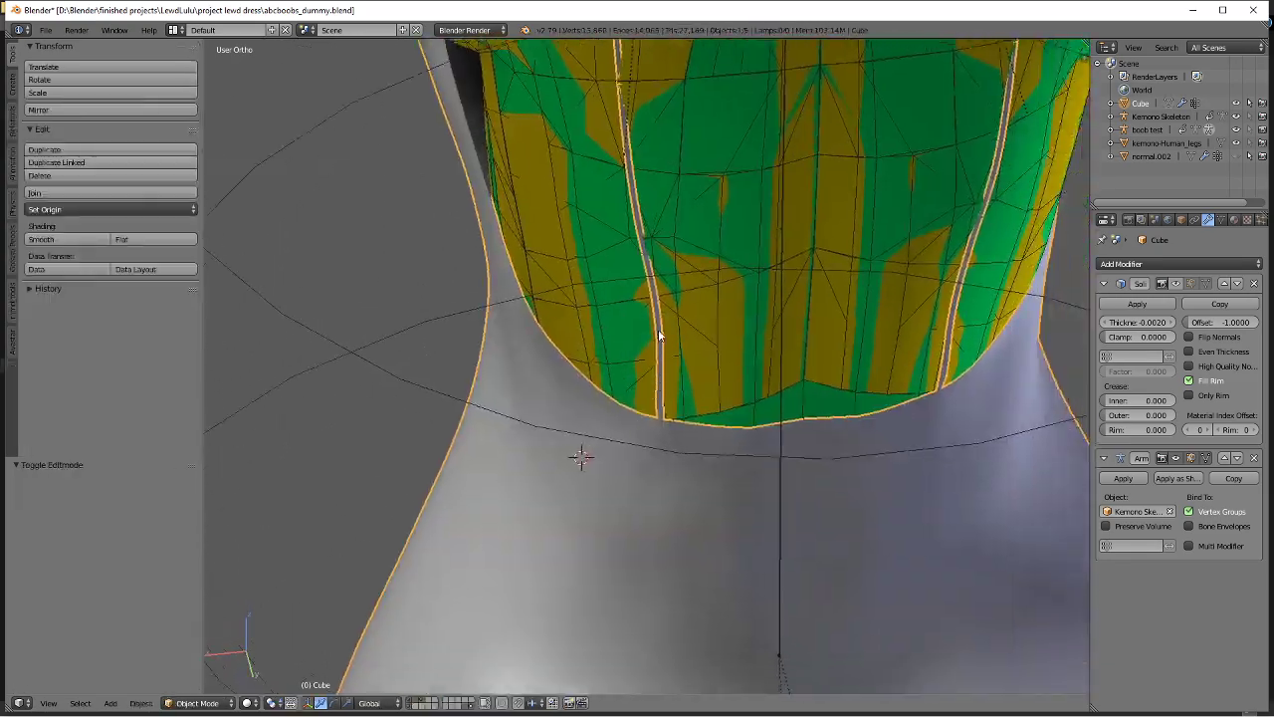
scroll(658, 329, "up", 4)
In Edit Mode, move a vertex on the back strap's edge slightly along Y with proportional editing.
key("Tab")
scroll(725, 432, "up", 1)
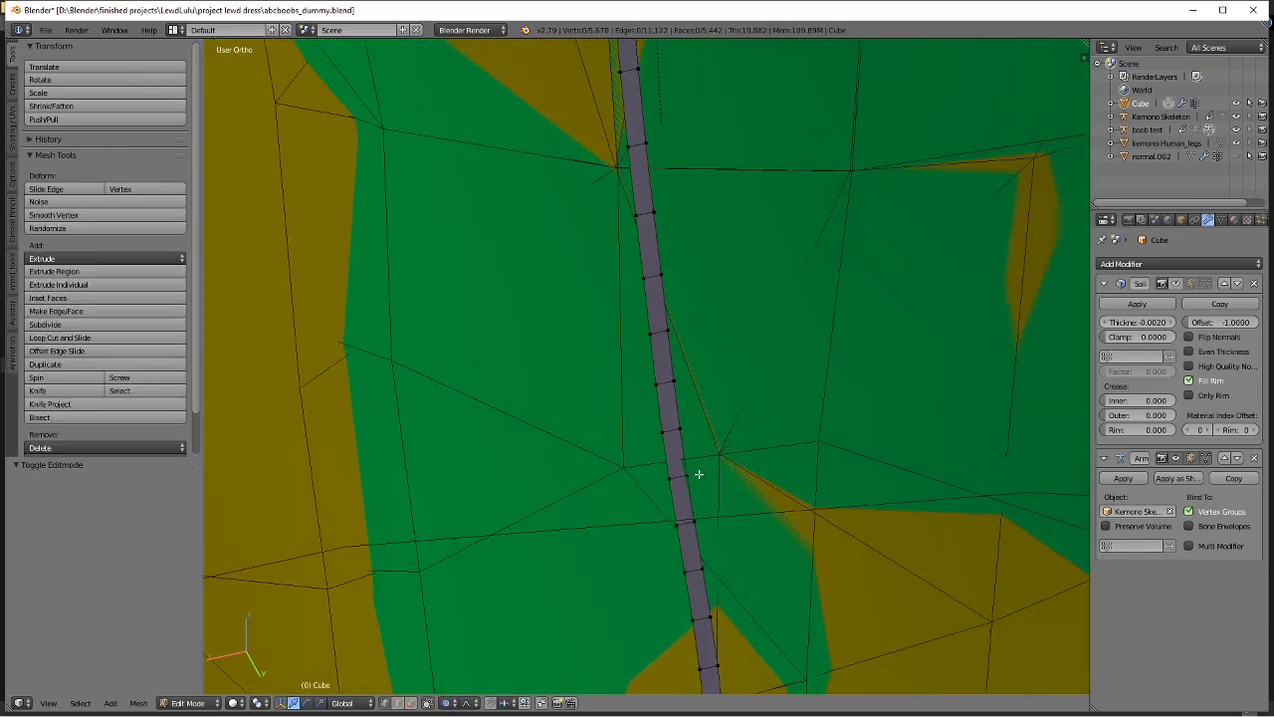
right_click(698, 474)
middle_click_drag(761, 506, 734, 438, "shift")
key("g")
key("y")
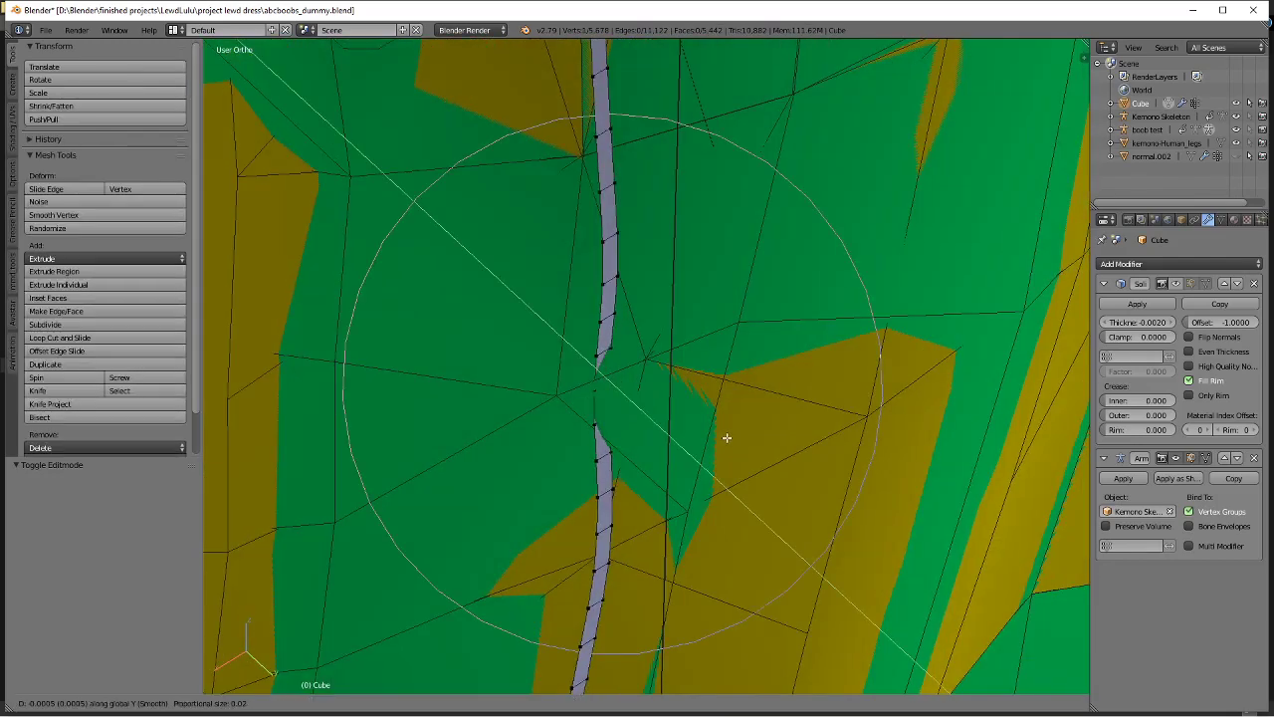
left_click(729, 439)
Turn off proportional editing, add the next vertex on the back strap's edge to the selection and move them about 0.0003 along Y.
middle_click_drag(727, 438, 645, 412)
scroll(645, 413, "up", 2)
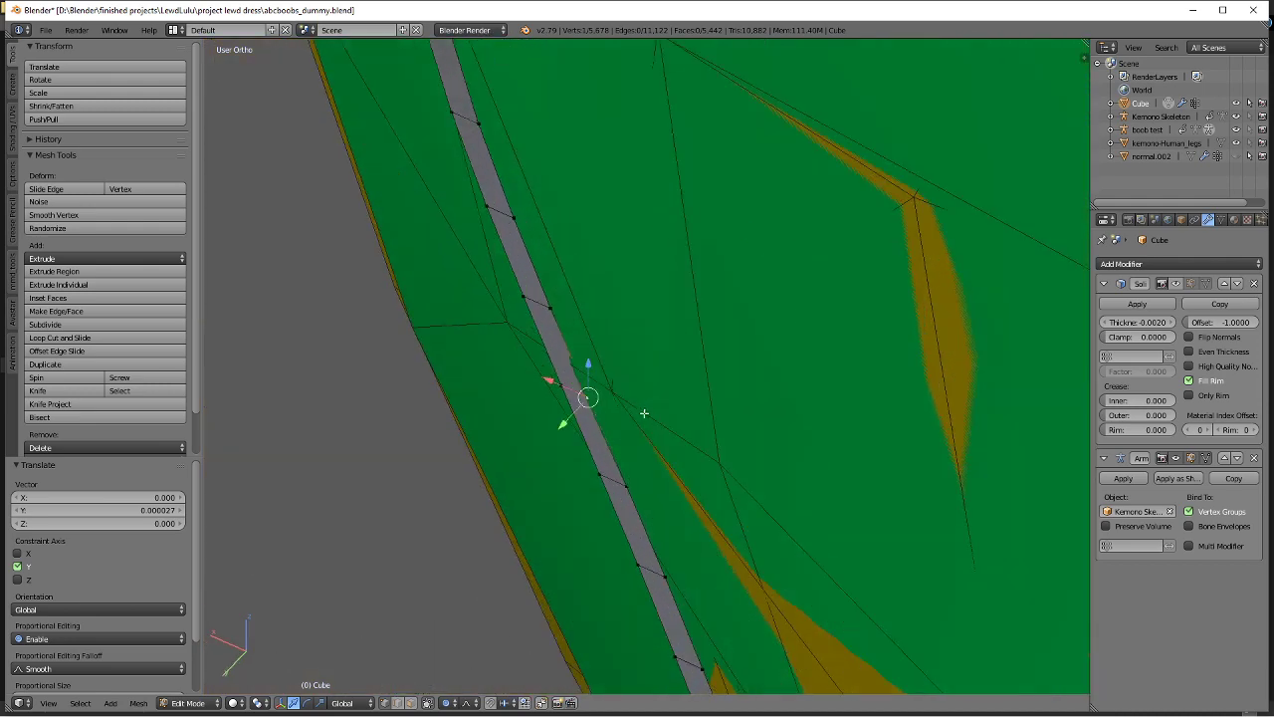
key("g")
key("y")
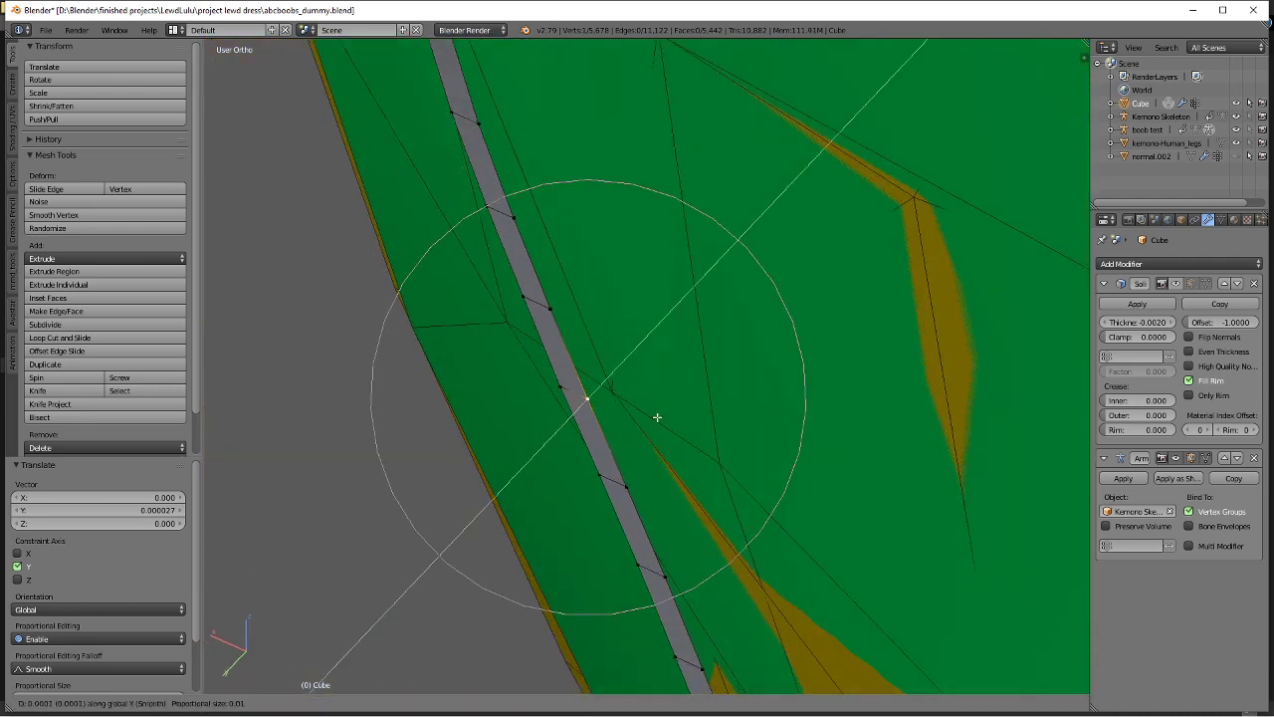
right_click(657, 417)
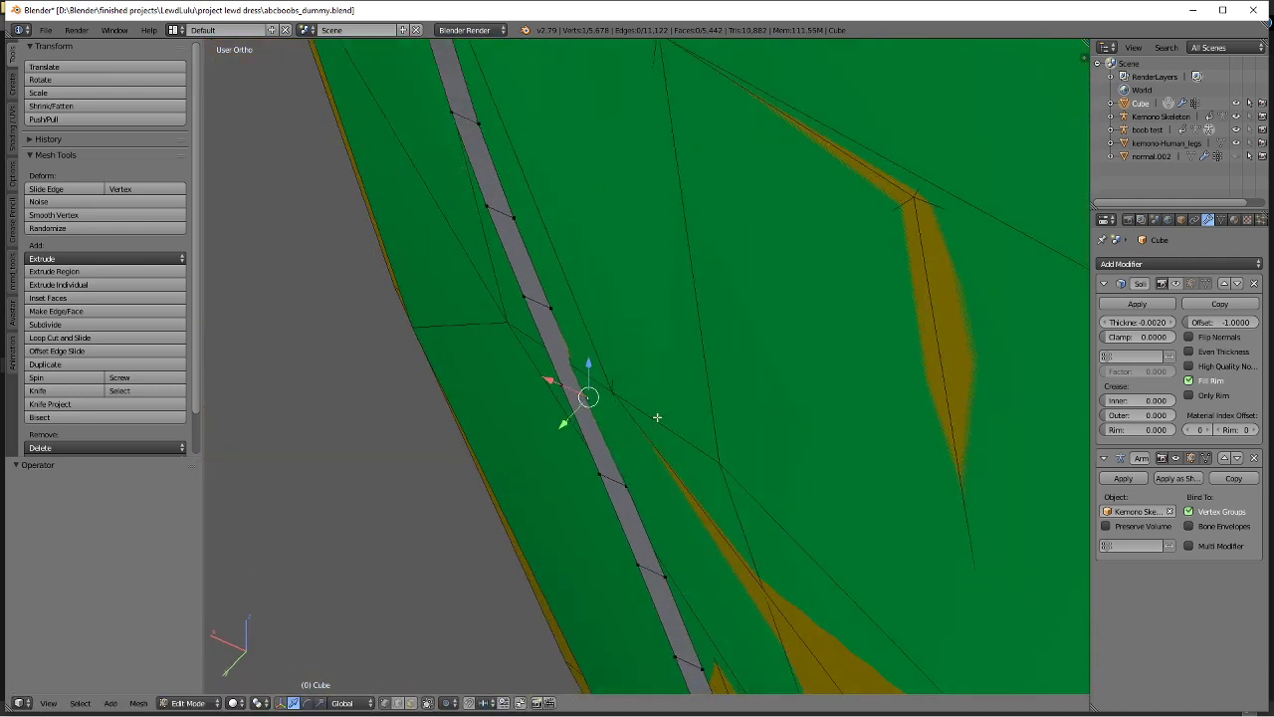
right_click(628, 486, "ctrl")
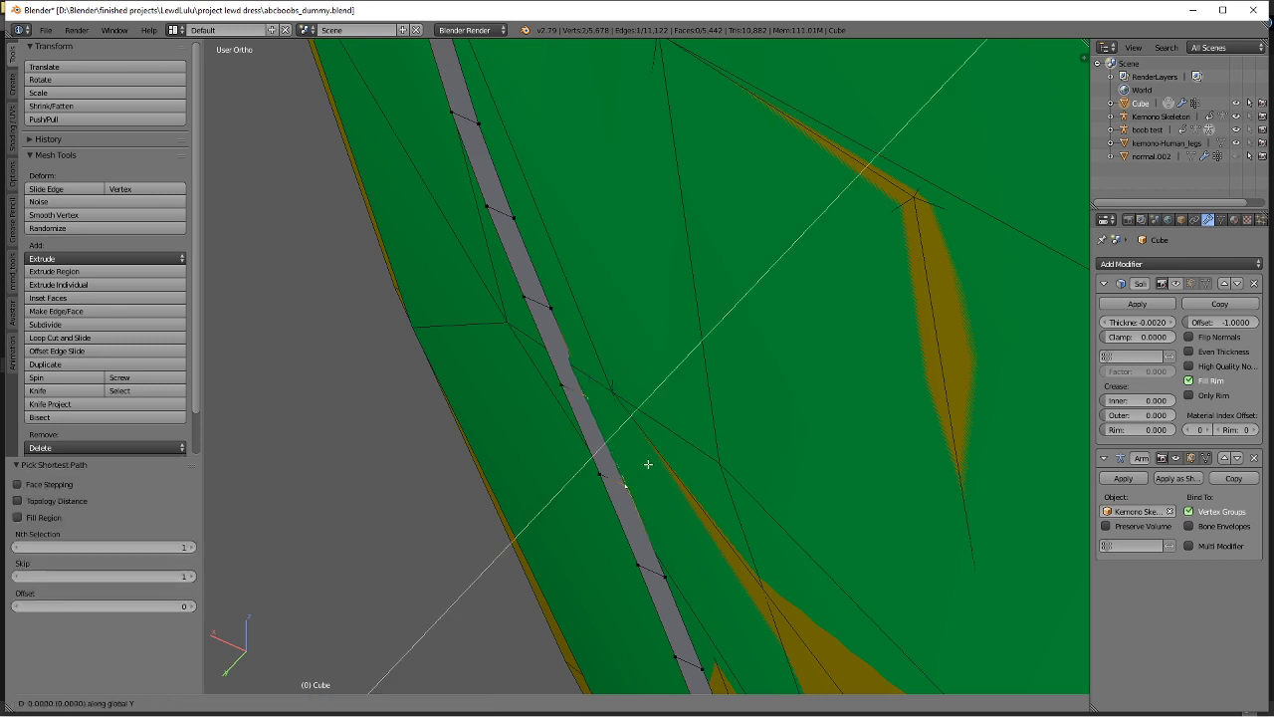
left_click(643, 467)
Higher up the strap, move three edge vertices about 0.0004 along Y and the sunken vertex on the opposite edge about 0.0002.
middle_click_drag(643, 466, 587, 294)
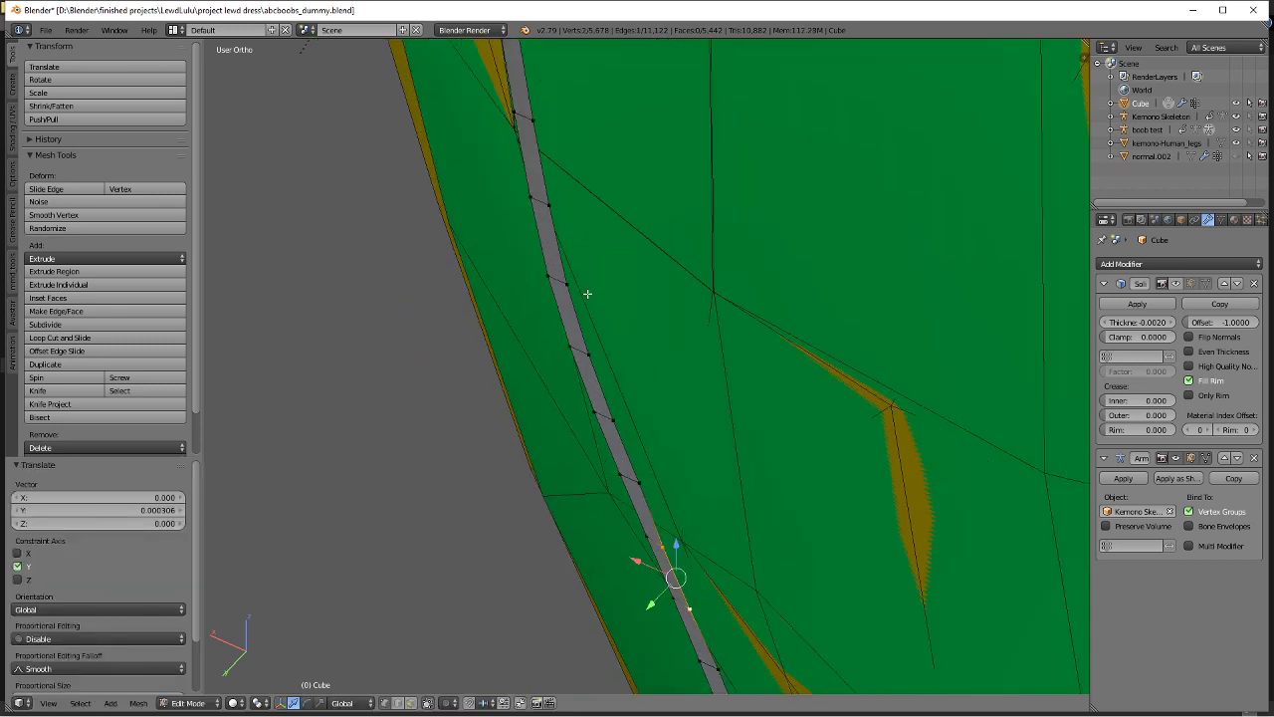
middle_click_drag(528, 205, 606, 382)
middle_click_drag(553, 228, 583, 335)
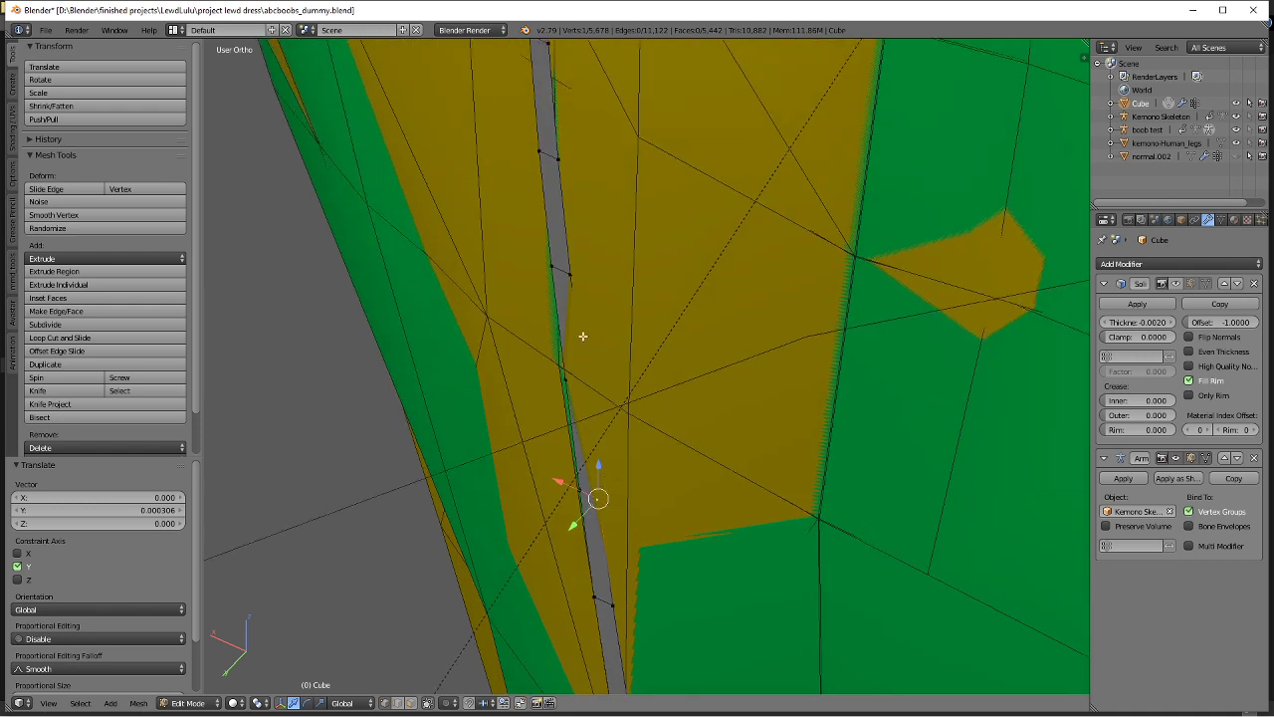
right_click(563, 273, "ctrl")
key("g")
key("y")
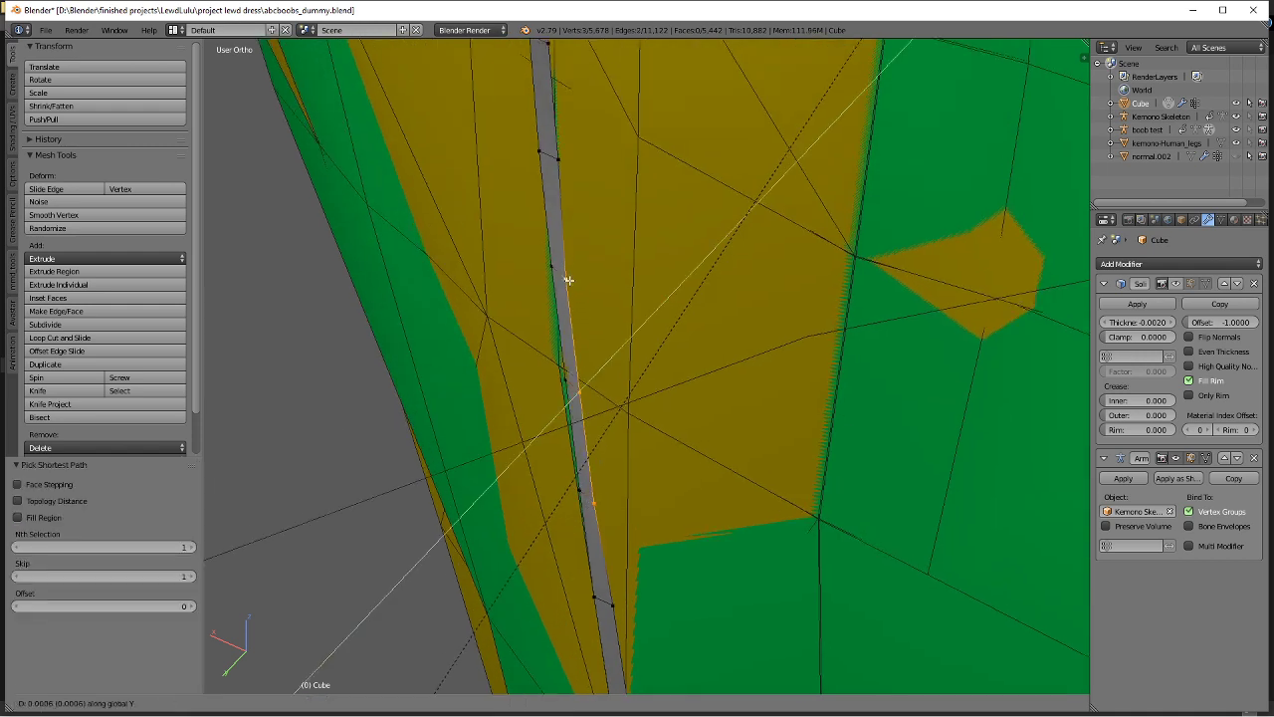
left_click(568, 280)
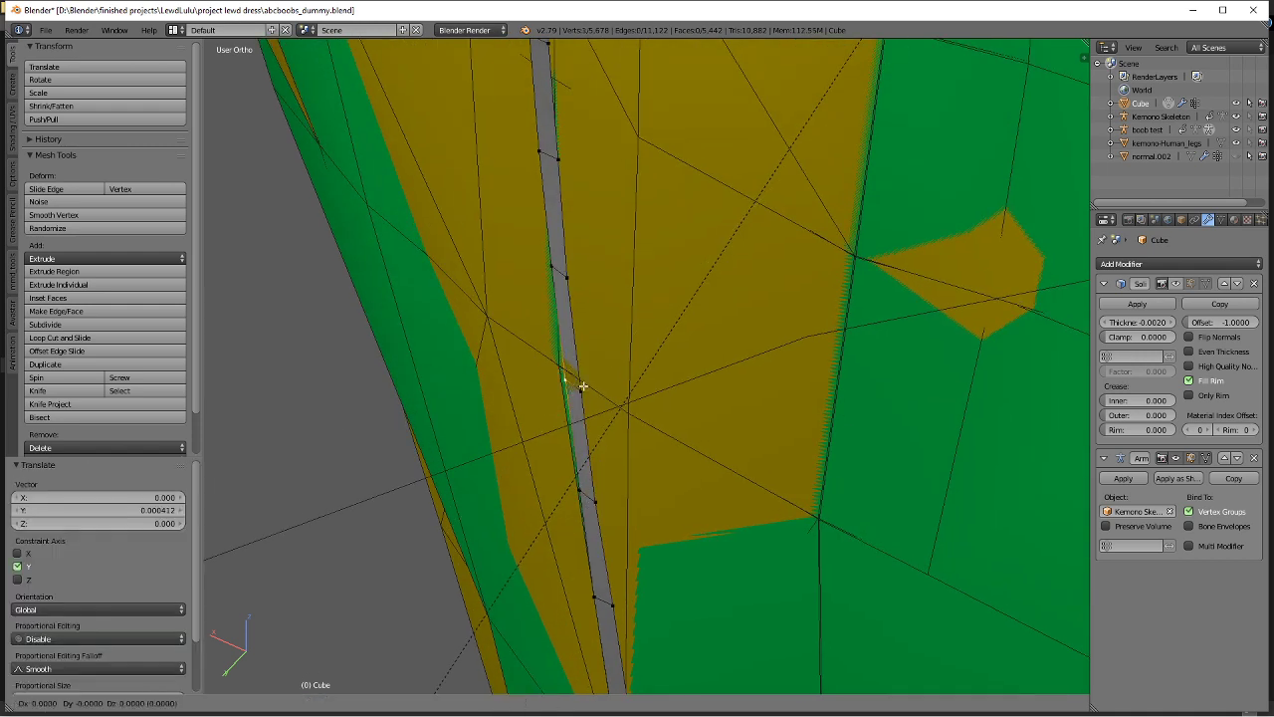
left_click(560, 372)
Examine the straps, neckline and open back against the dummy body from all sides.
middle_click_drag(560, 372, 707, 299)
scroll(666, 350, "down", 6)
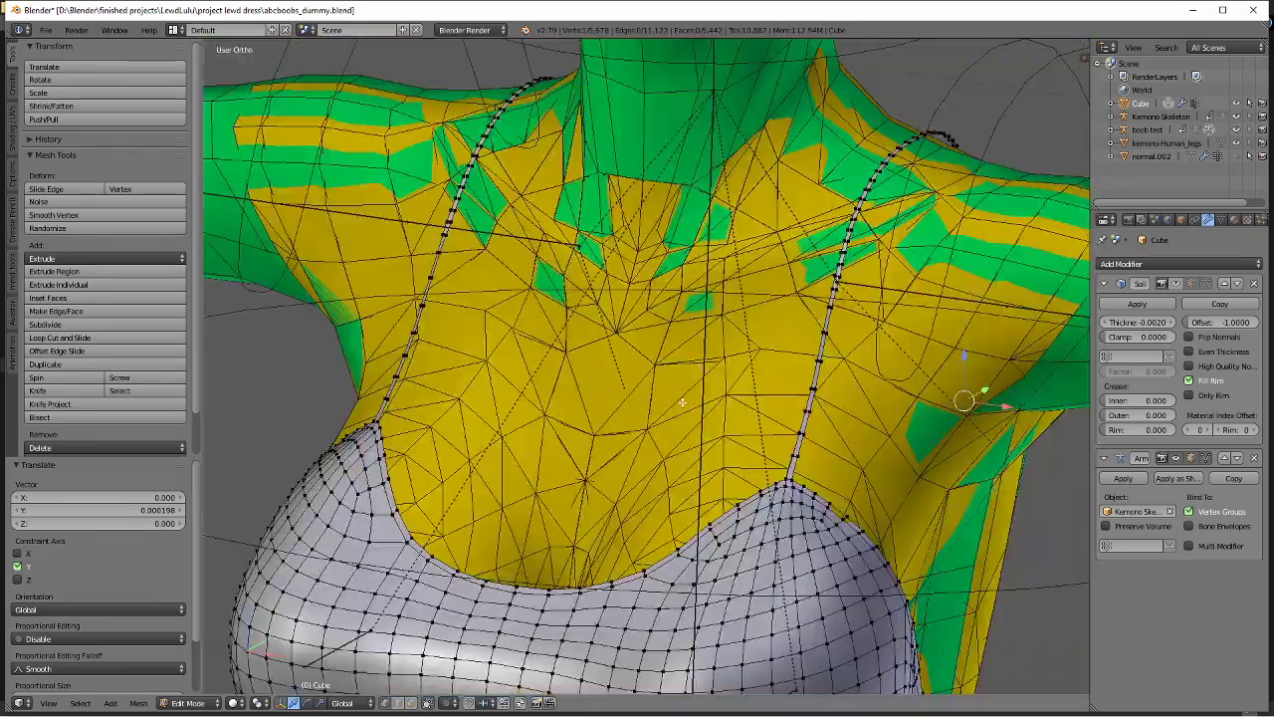
middle_click_drag(668, 374, 581, 362)
scroll(720, 391, "up", 3)
scroll(721, 392, "down", 6)
key("Tab")
scroll(626, 395, "up", 6)
middle_click_drag(668, 378, 663, 312)
scroll(560, 405, "up", 2)
Move the vertex on the dress's side near the open back -0.002 along X, with proportional size 0.05.
key("Tab")
scroll(637, 399, "up", 3)
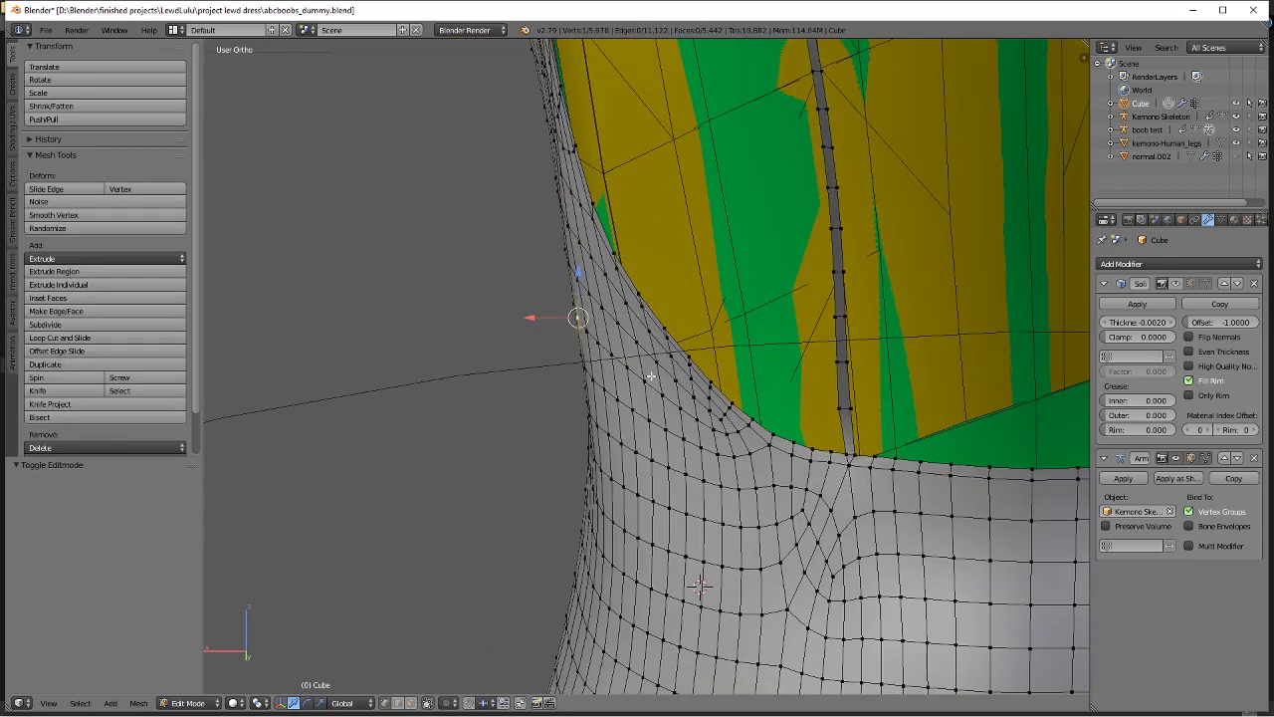
middle_click_drag(649, 377, 647, 347)
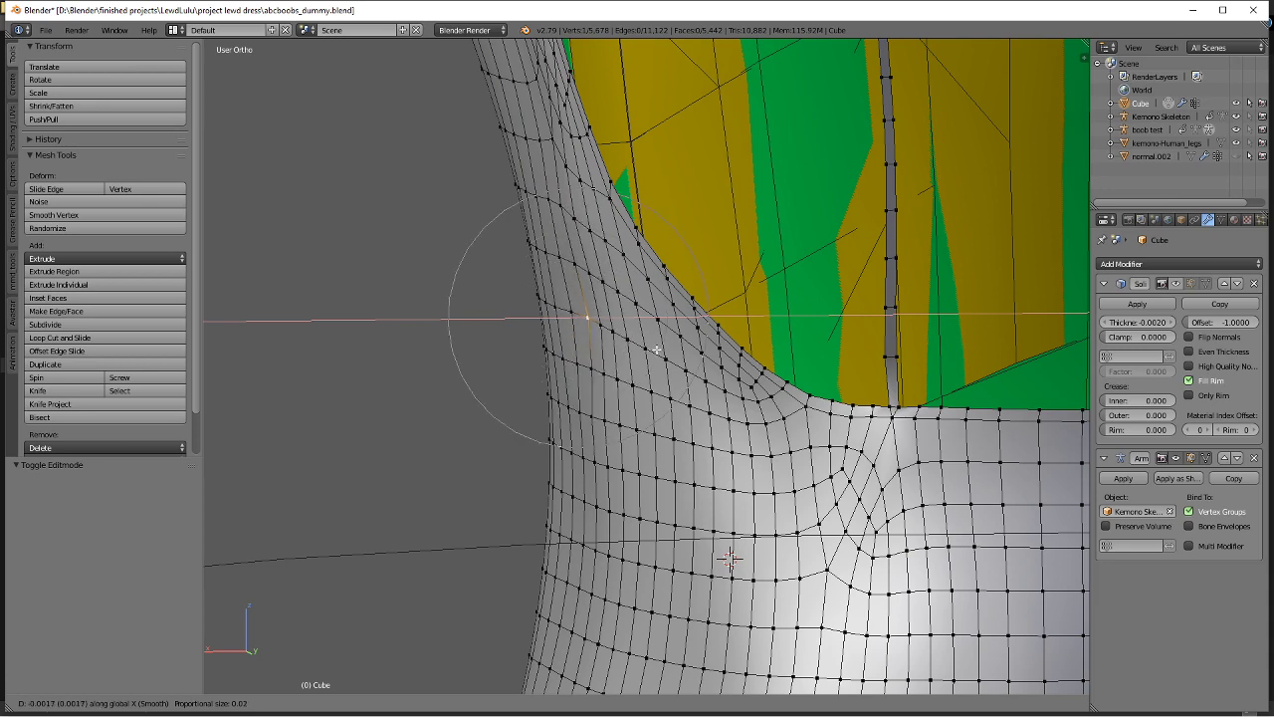
scroll(656, 350, "down", 7)
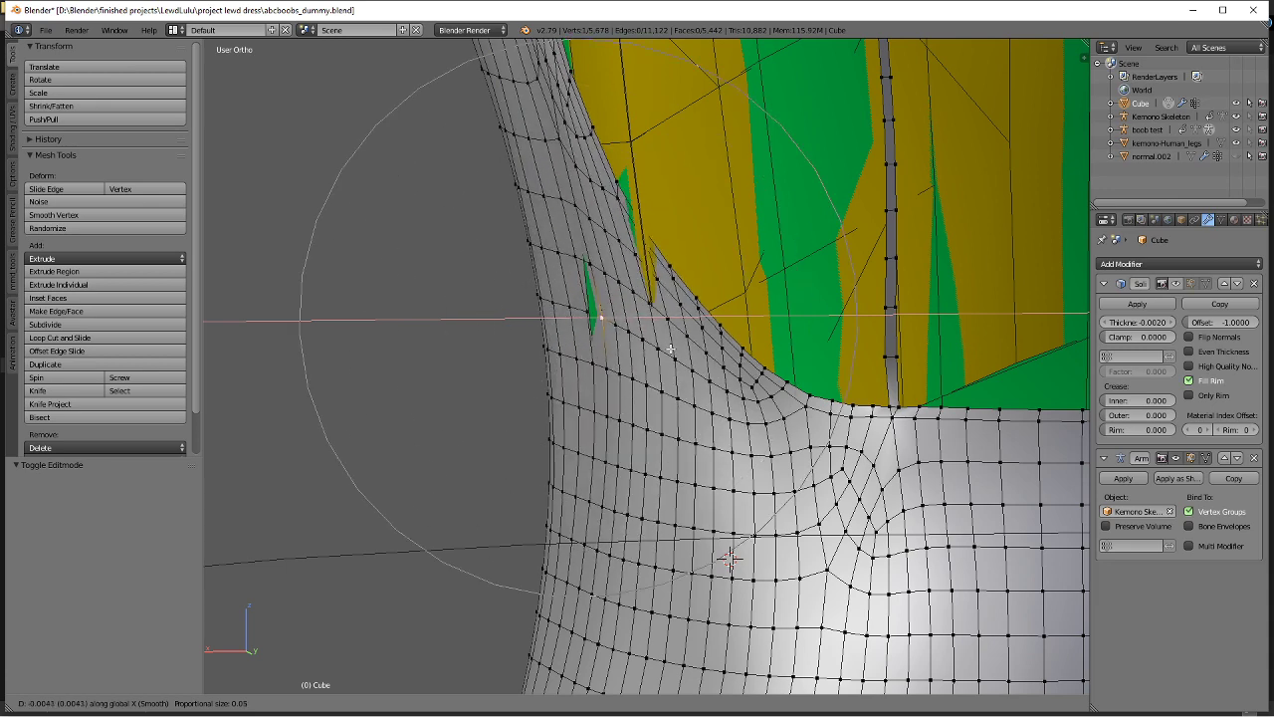
left_click(657, 353)
middle_click_drag(658, 353, 687, 373)
scroll(687, 374, "down", 3)
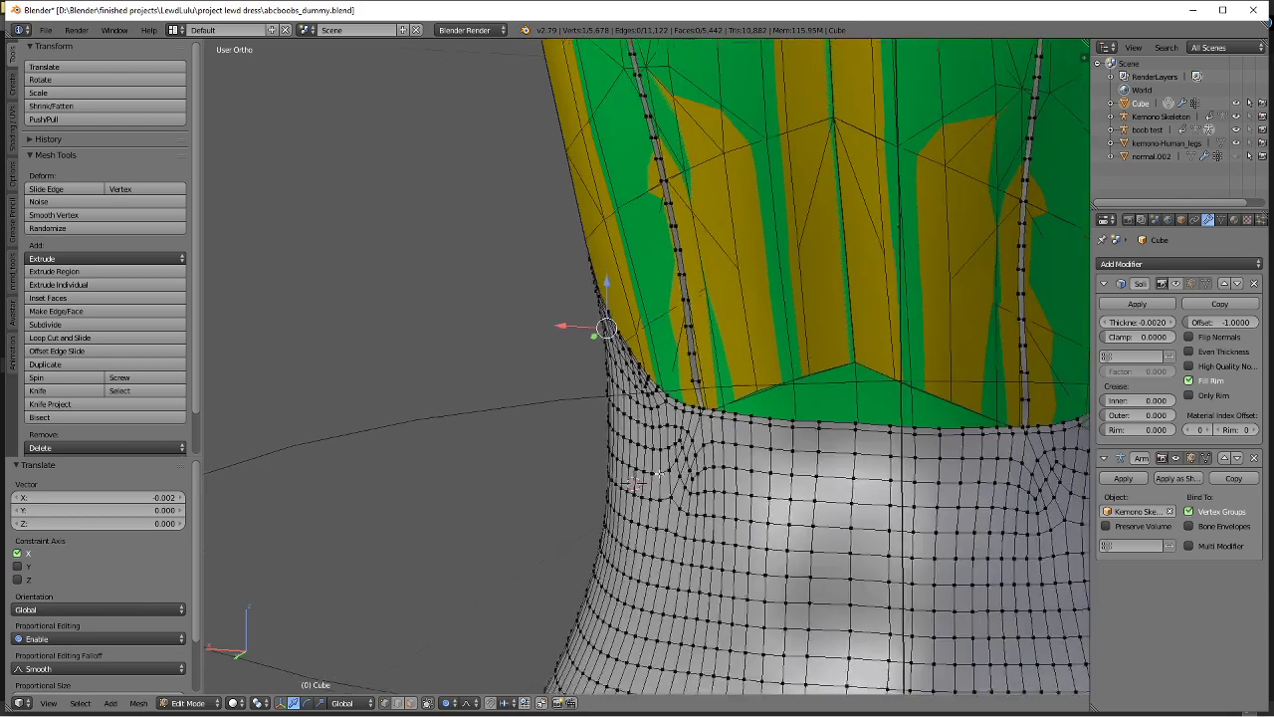
key("Tab")
middle_click_drag(712, 528, 753, 308, "shift")
key("Tab")
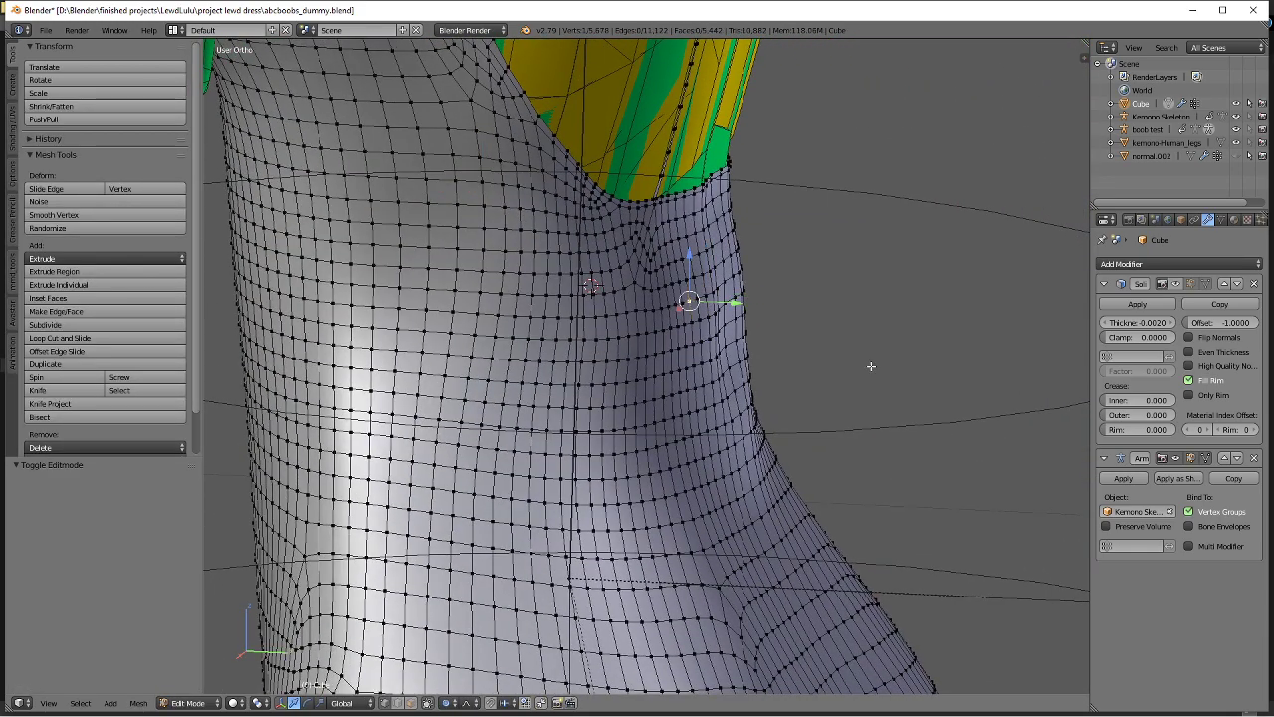
key("g")
key("y")
right_click(868, 366)
key("KP_3")
key("z")
left_click(889, 348)
scroll(710, 285, "up", 3)
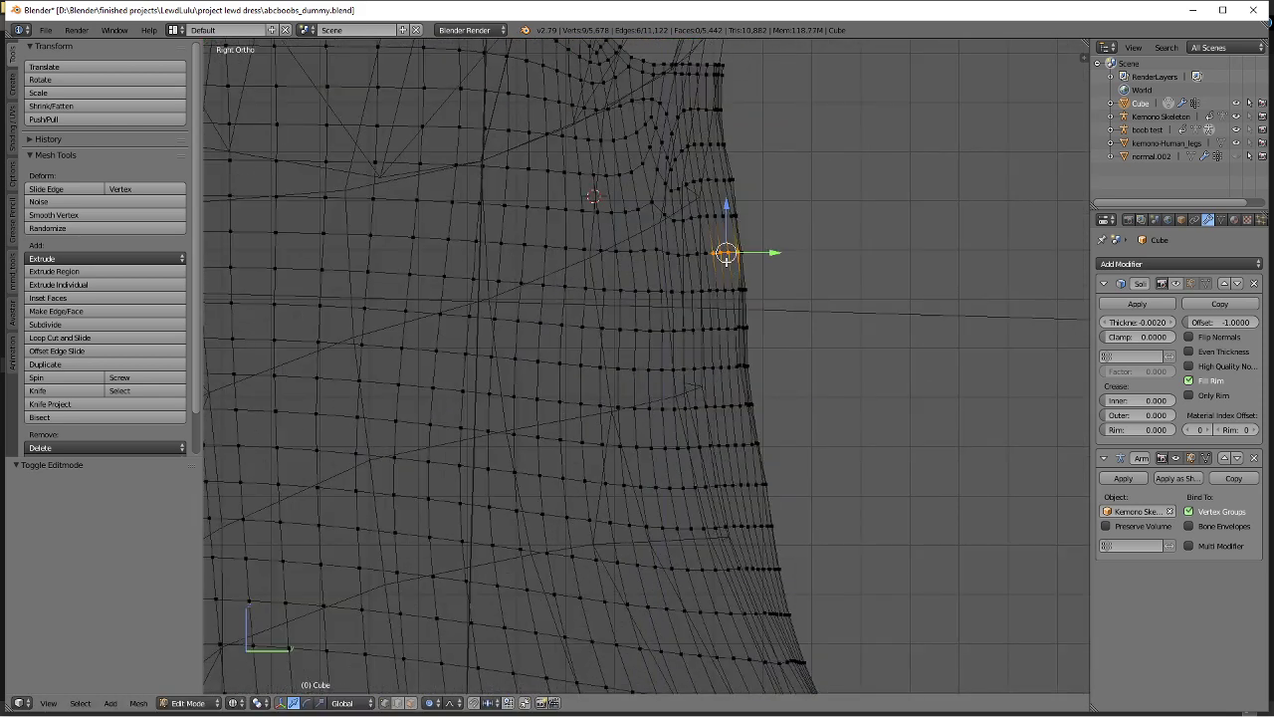
middle_click_drag(829, 260, 777, 335, "shift")
key("g")
key("y")
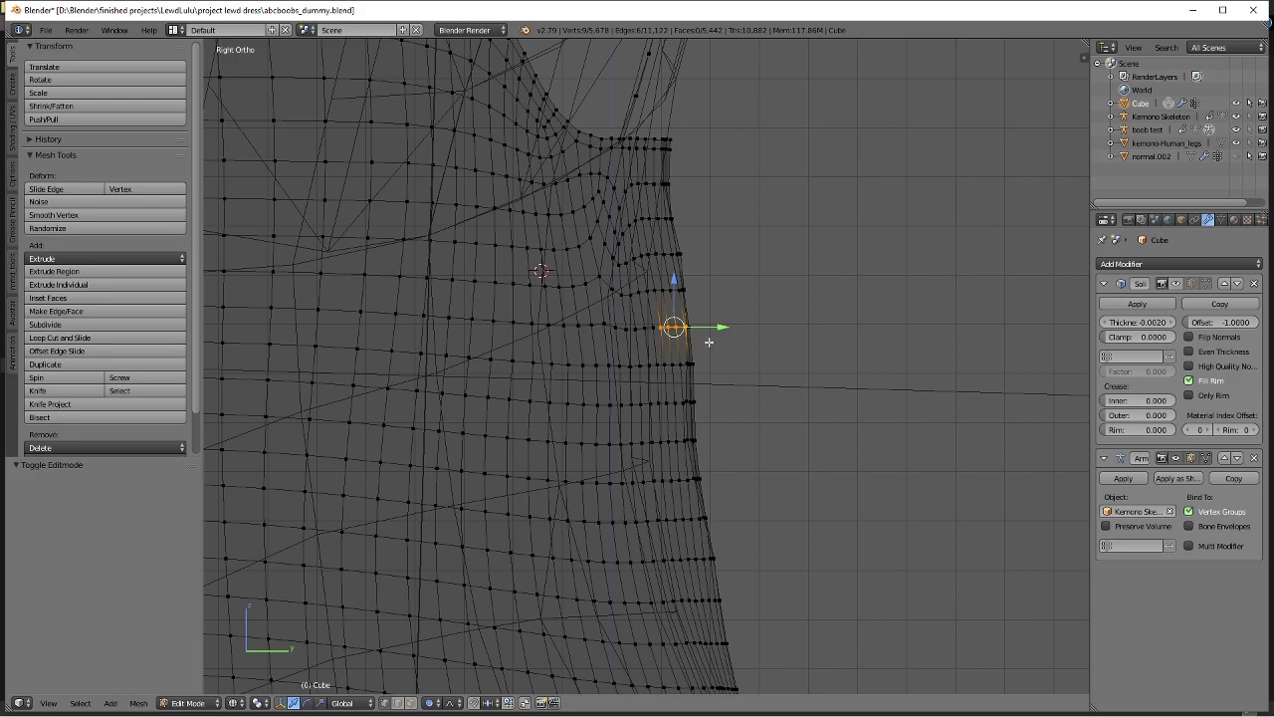
Select a central vertex on the dress's lower back and grow the selection repeatedly from the open-back rim down to the hips.
right_click(692, 331)
mouse_move(708, 342)
middle_mouse_down()
mouse_move(673, 392)
mouse_move(739, 341)
middle_mouse_up()
key("z")
mouse_move(725, 557)
middle_mouse_down()
mouse_move(672, 392)
mouse_move(794, 378)
middle_mouse_up()
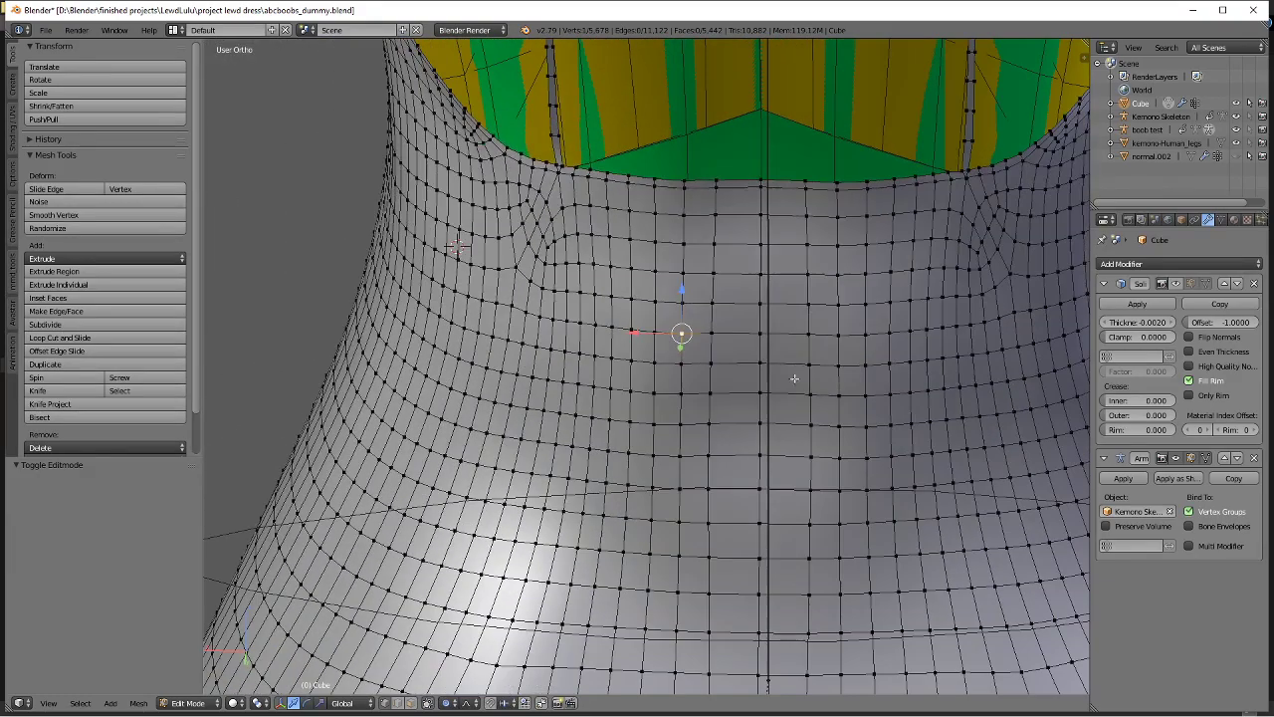
key("ctrl+KP_Add")
key("ctrl+KP_Add")
key("ctrl+KP_Add")
key("ctrl+KP_Add")
key("ctrl+KP_Add")
key("ctrl+KP_Add")
key("ctrl+KP_Add")
key("ctrl+KP_Add")
key("ctrl+KP_Add")
key("ctrl+KP_Add")
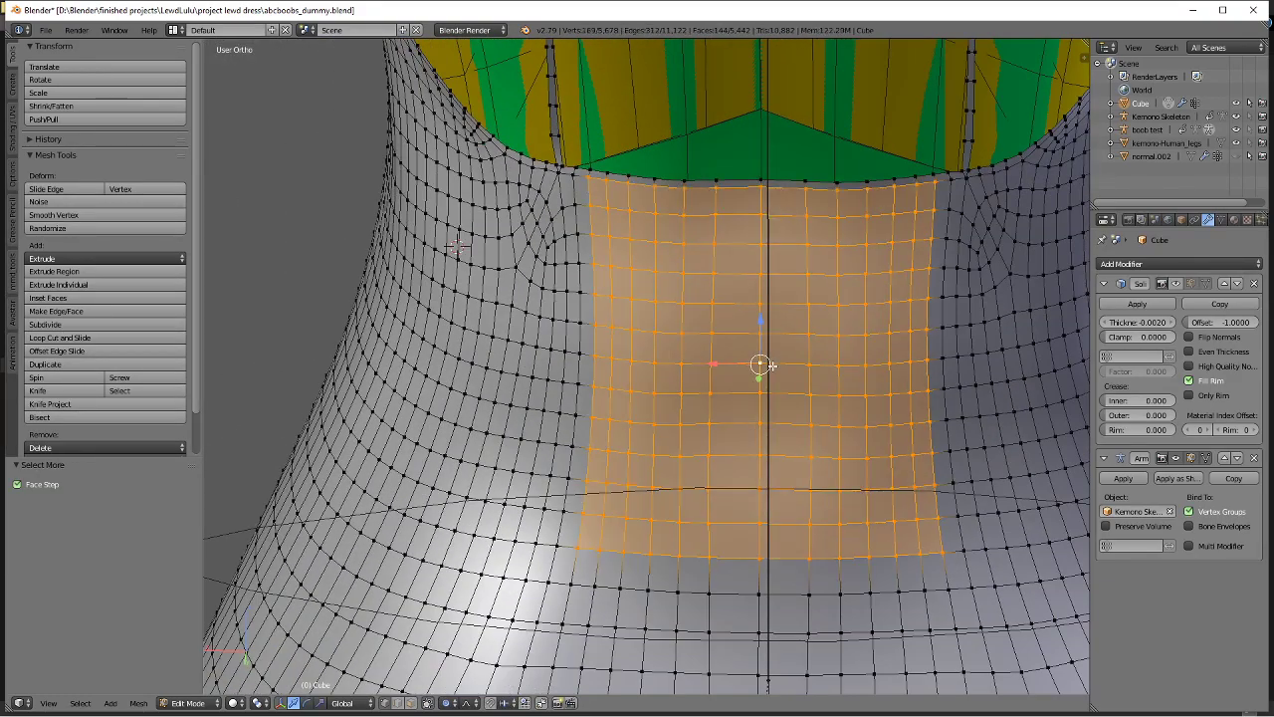
key("ctrl+KP_Add")
scroll(772, 366, "down", 5)
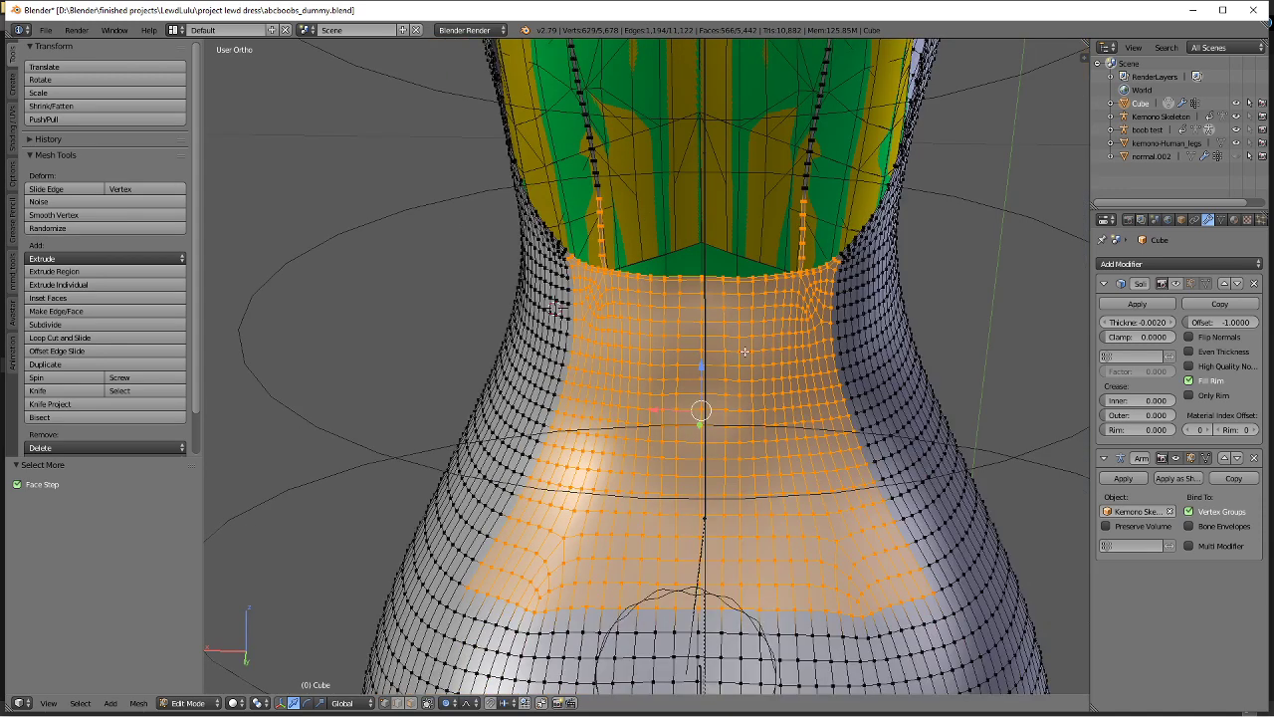
In wireframe view, remove the open-back rim's edge rows and both rim corners from the lower-back selection.
key("z")
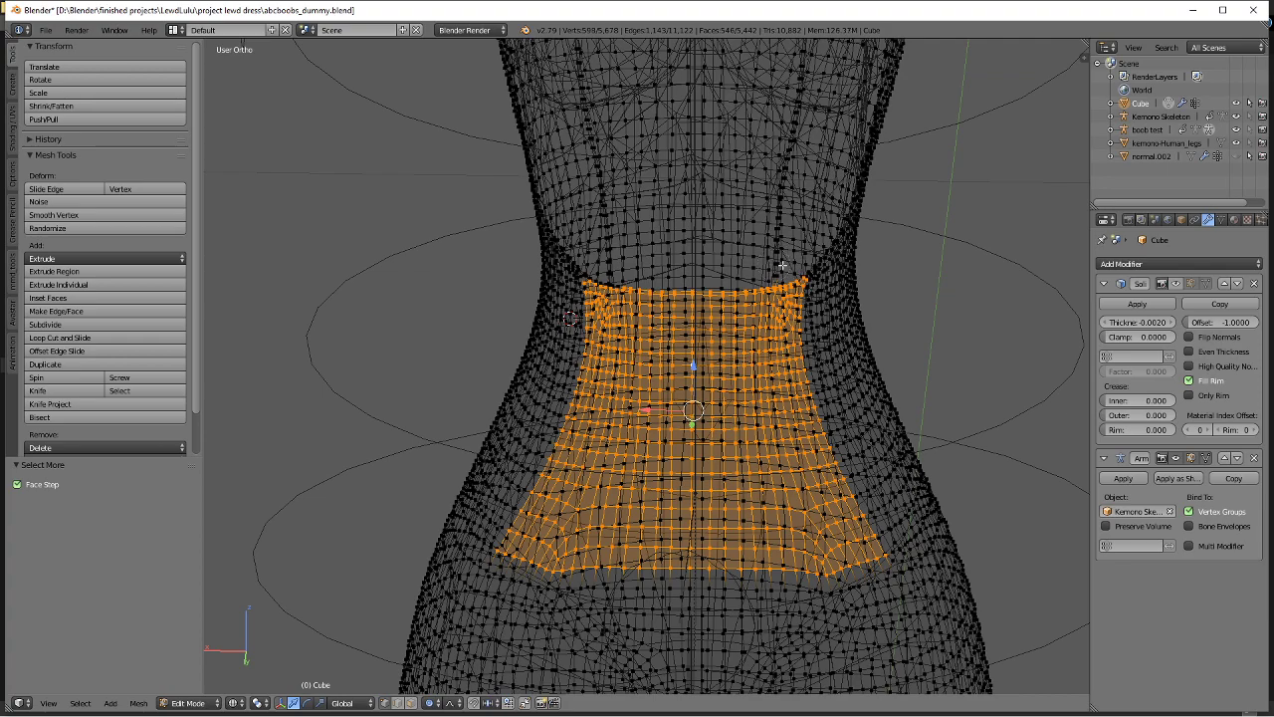
scroll(782, 265, "up", 5)
key("ctrl+KP_Add")
key("ctrl+z")
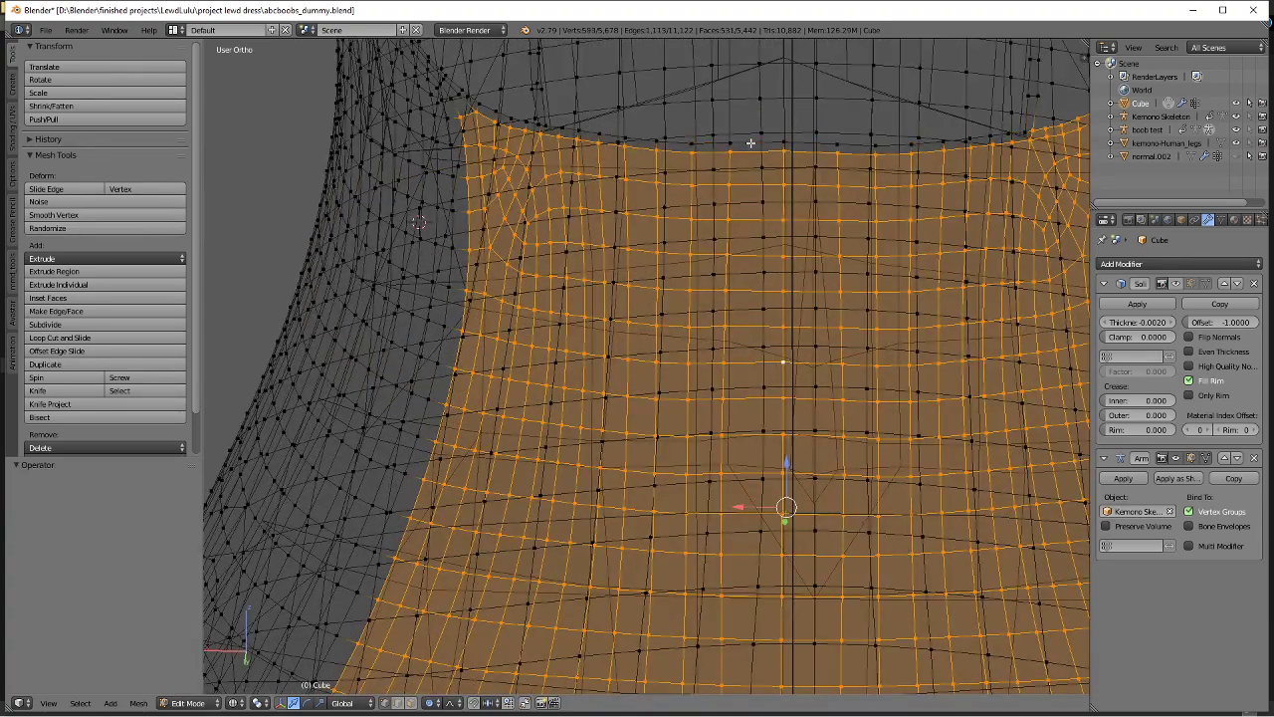
right_click(747, 148, "alt+shift")
middle_click_drag(485, 112, 539, 121)
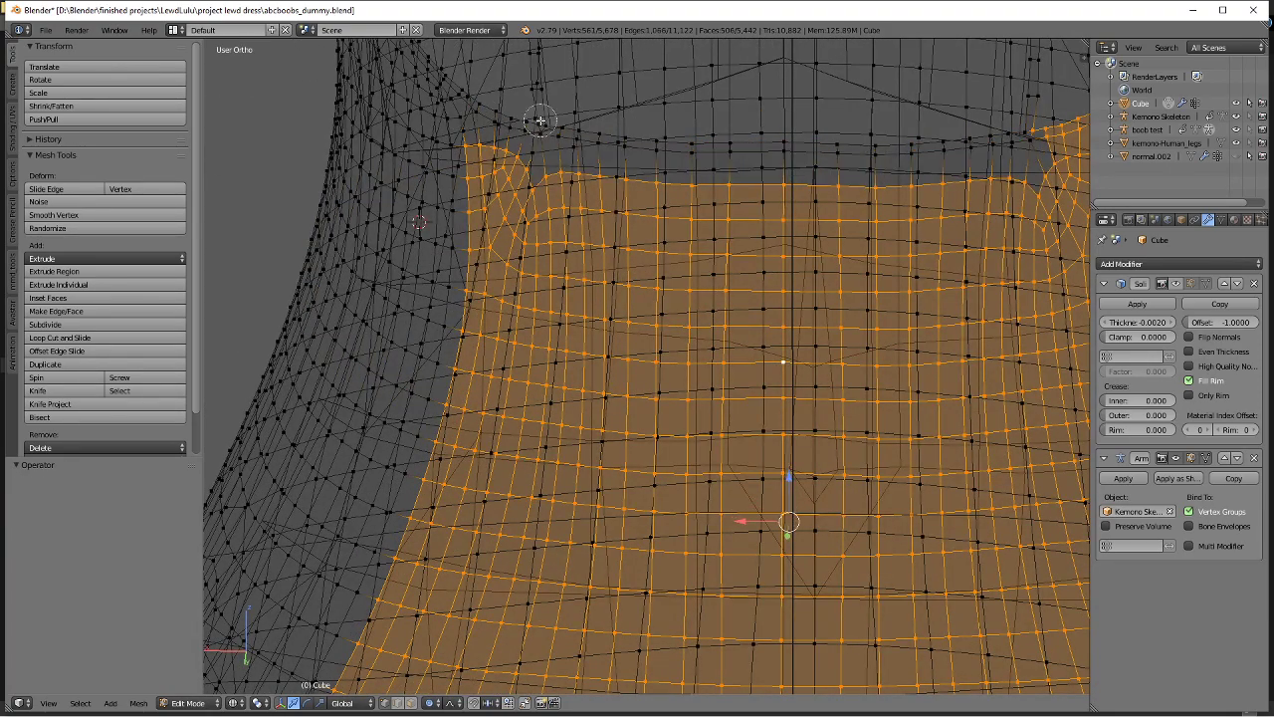
right_click(540, 120)
middle_click_drag(836, 133, 550, 213, "shift")
key("c")
middle_click_drag(758, 227, 839, 188)
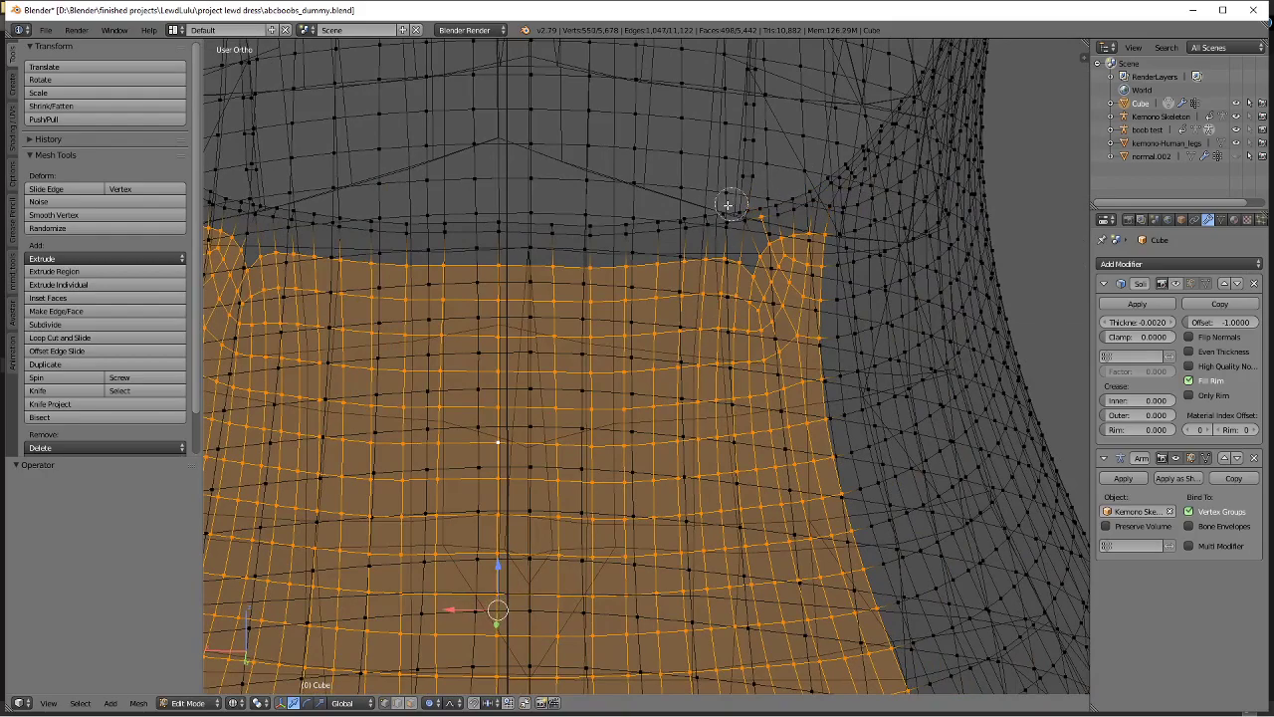
right_click(793, 207)
Smooth the selected lower-back vertices five times with Smooth Vertex at 0.500 in solid view.
scroll(792, 207, "down", 4)
key("z")
mouse_move(567, 458)
middle_mouse_down("shift")
mouse_move(636, 321)
mouse_move(793, 319)
middle_mouse_up("shift")
key("w")
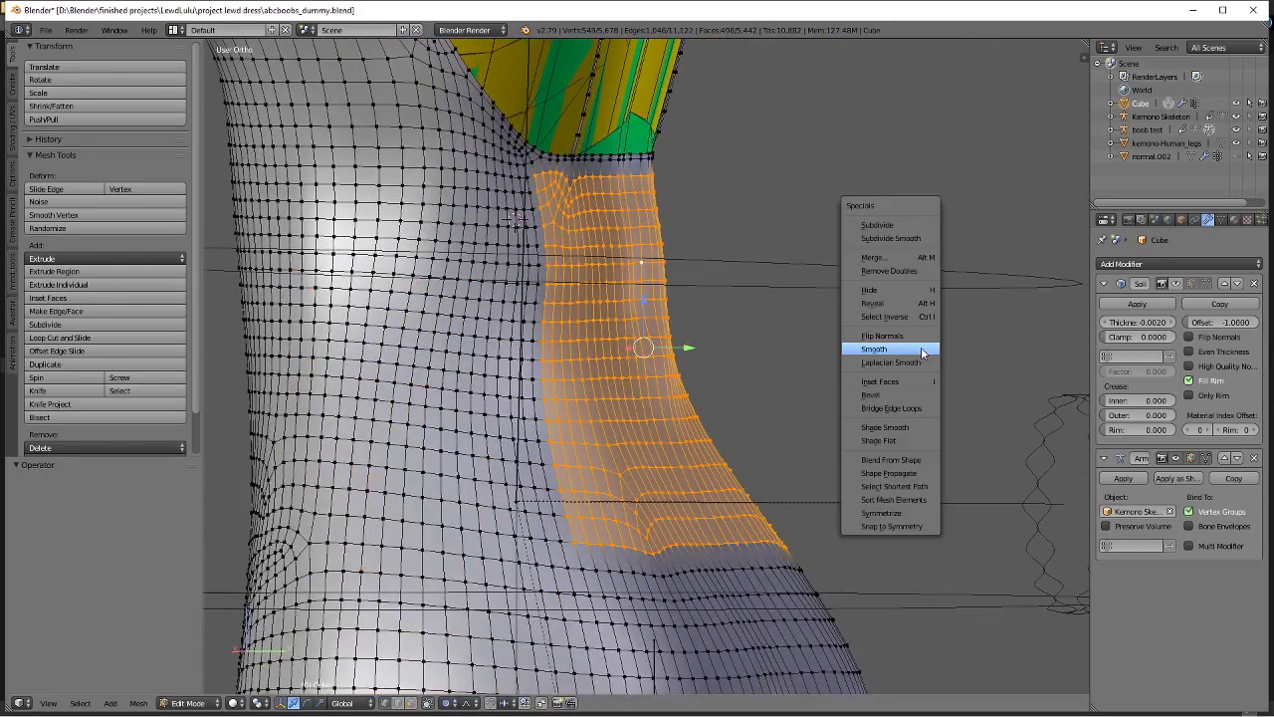
left_click(901, 350)
key("w")
left_click(902, 350)
key("w")
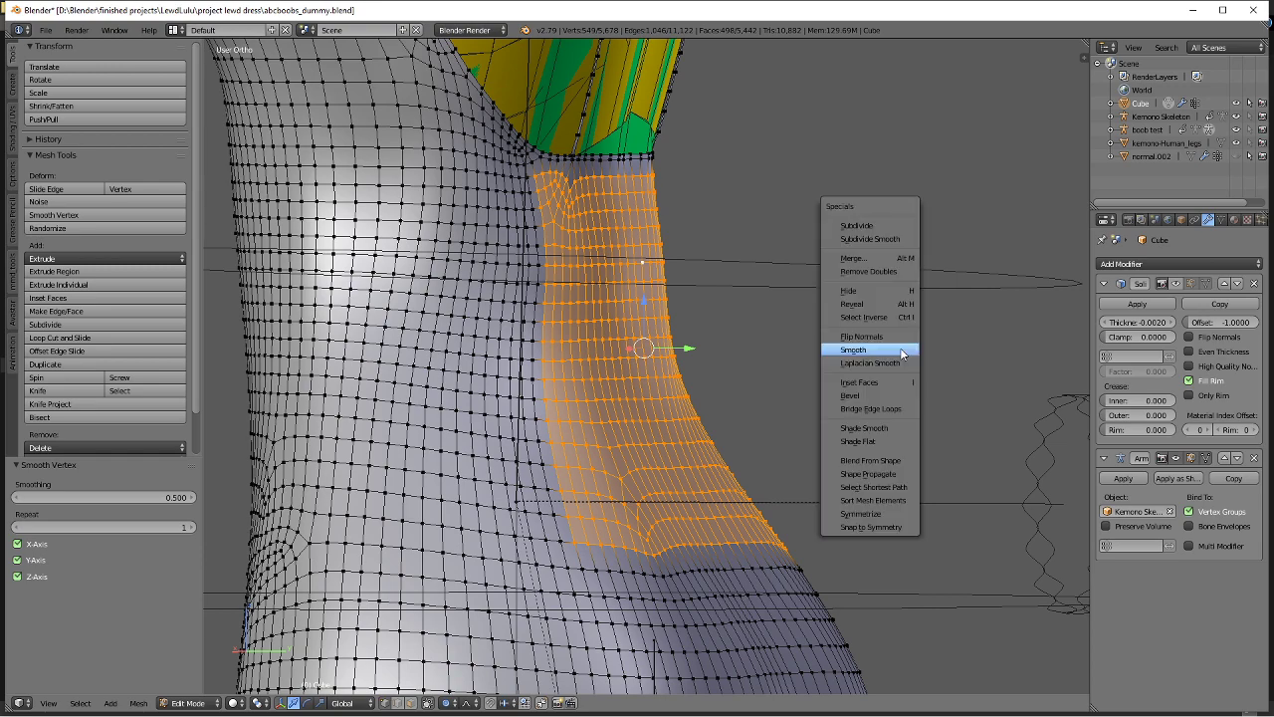
left_click(902, 350)
key("w")
left_click(901, 352)
key("w")
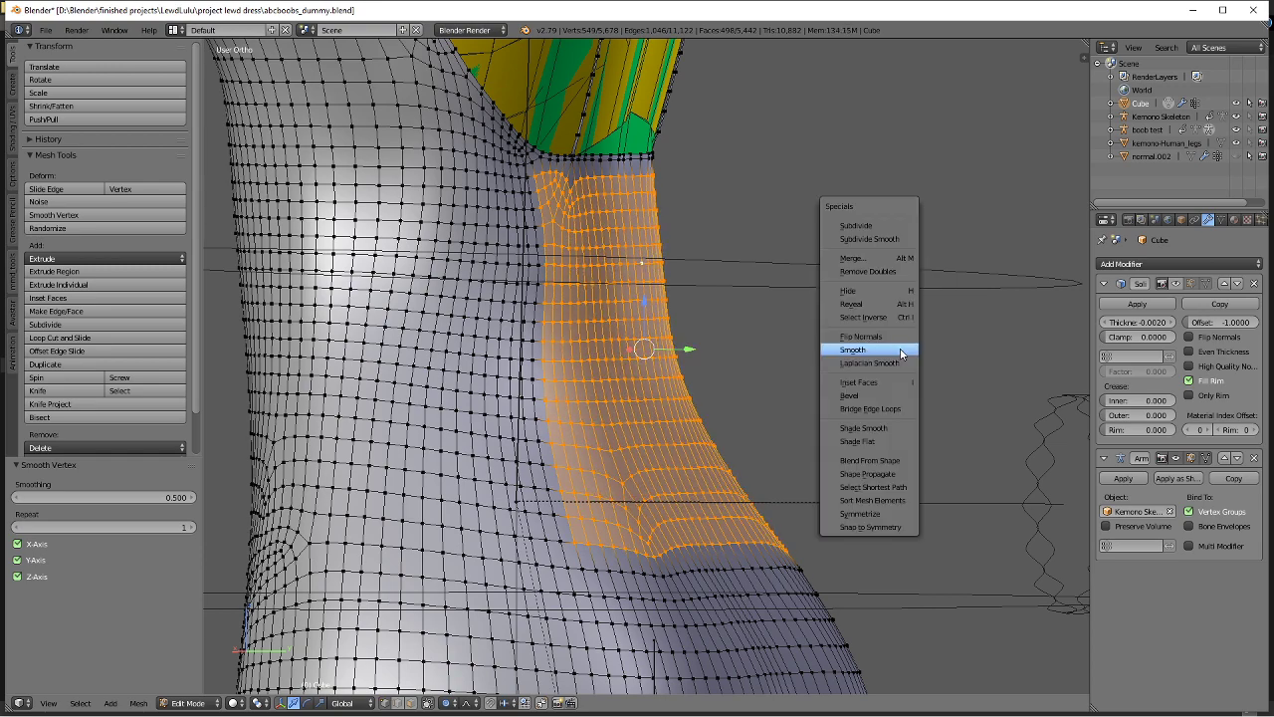
left_click(902, 350)
Move a lower-back vertex just below the open-back rim -0.008 along Y, with proportional size 0.07.
middle_click_drag(898, 350, 931, 350)
right_click(635, 252)
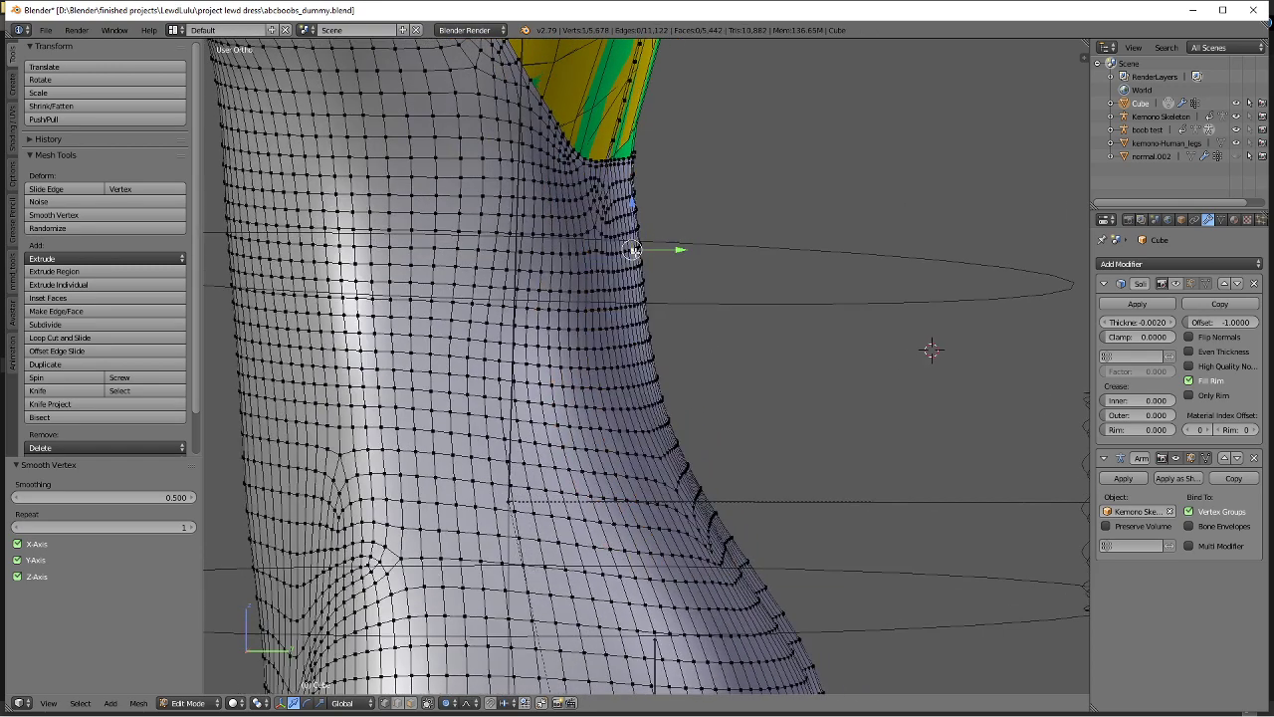
middle_click_drag(681, 264, 839, 288)
key("g")
key("y")
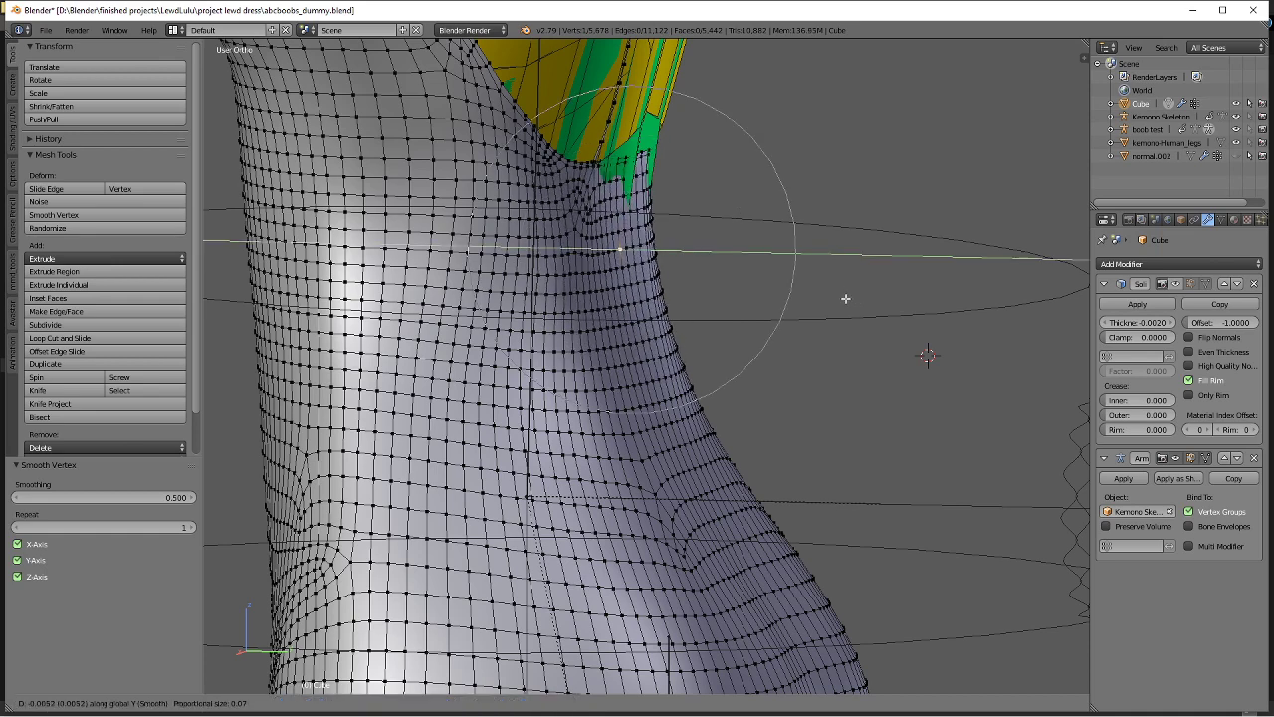
left_click(841, 299)
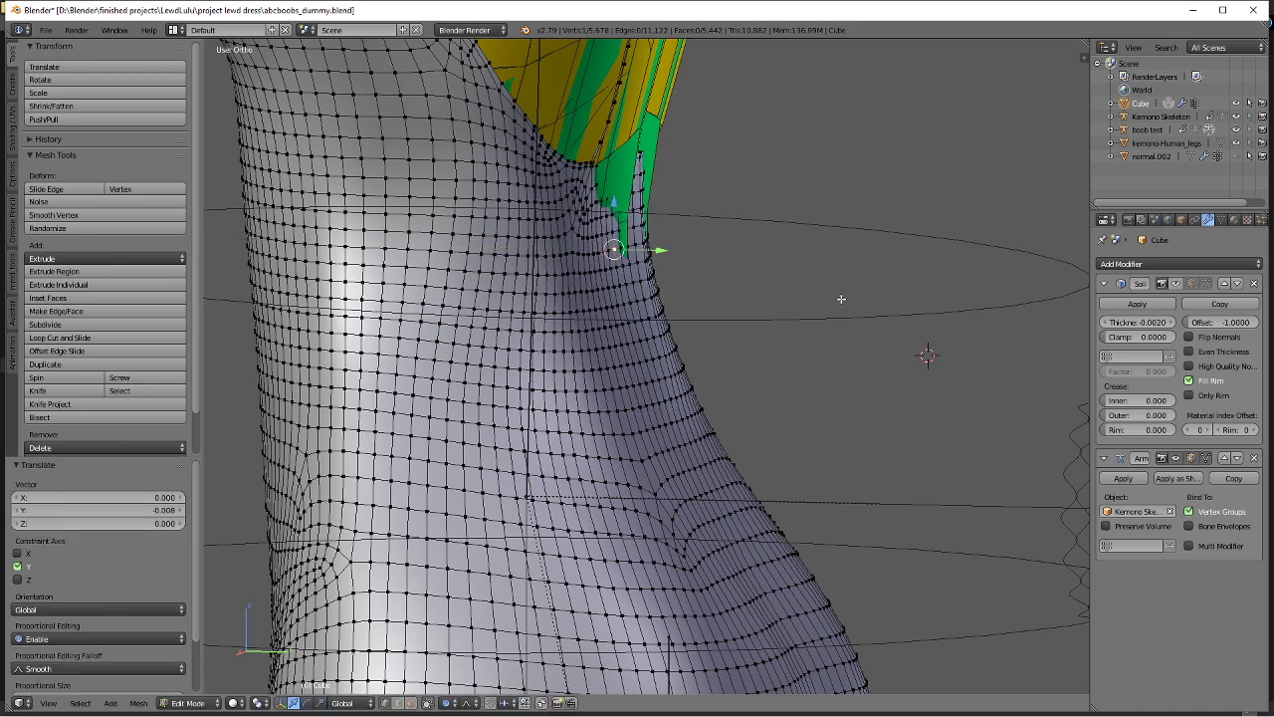
right_click(618, 155)
key("g")
key("y")
left_click(626, 155)
right_click(627, 155)
key("g")
key("y")
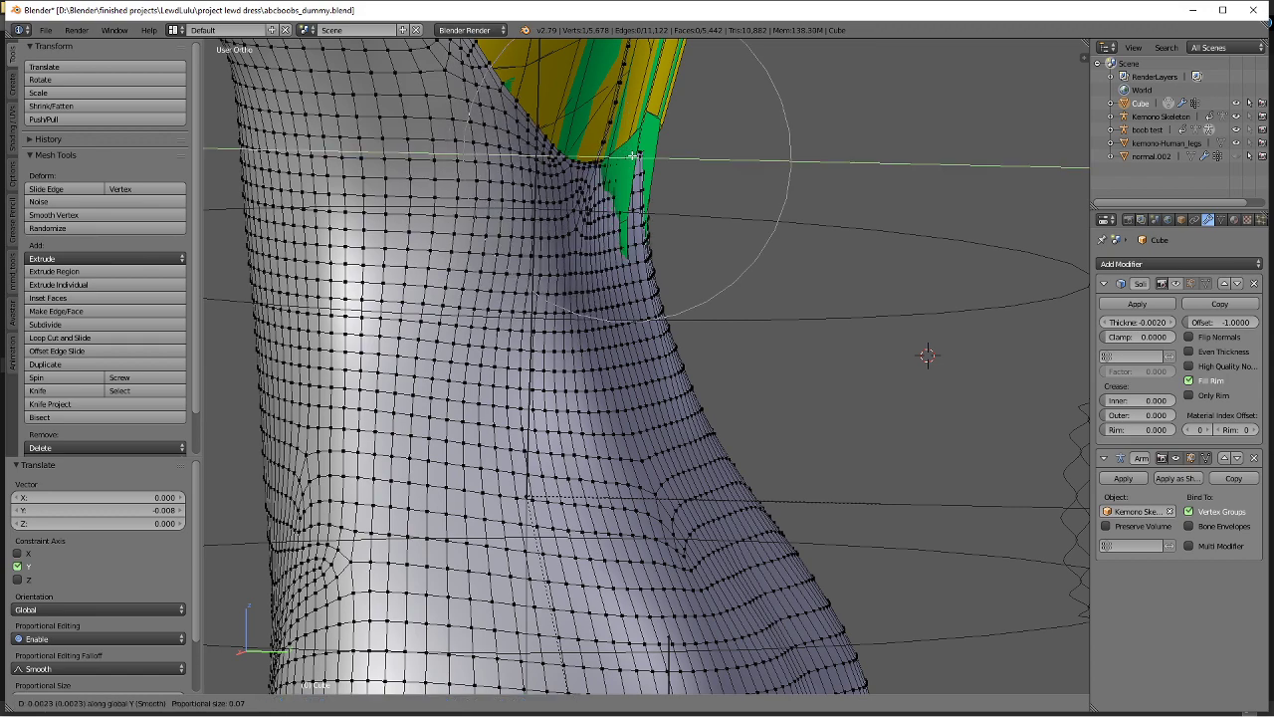
right_click(632, 156)
Move a vertex on the open-back rim, where the body pokes through, 0.003 along Y with proportional size 0.05.
middle_click_drag(631, 156, 575, 200)
key("g")
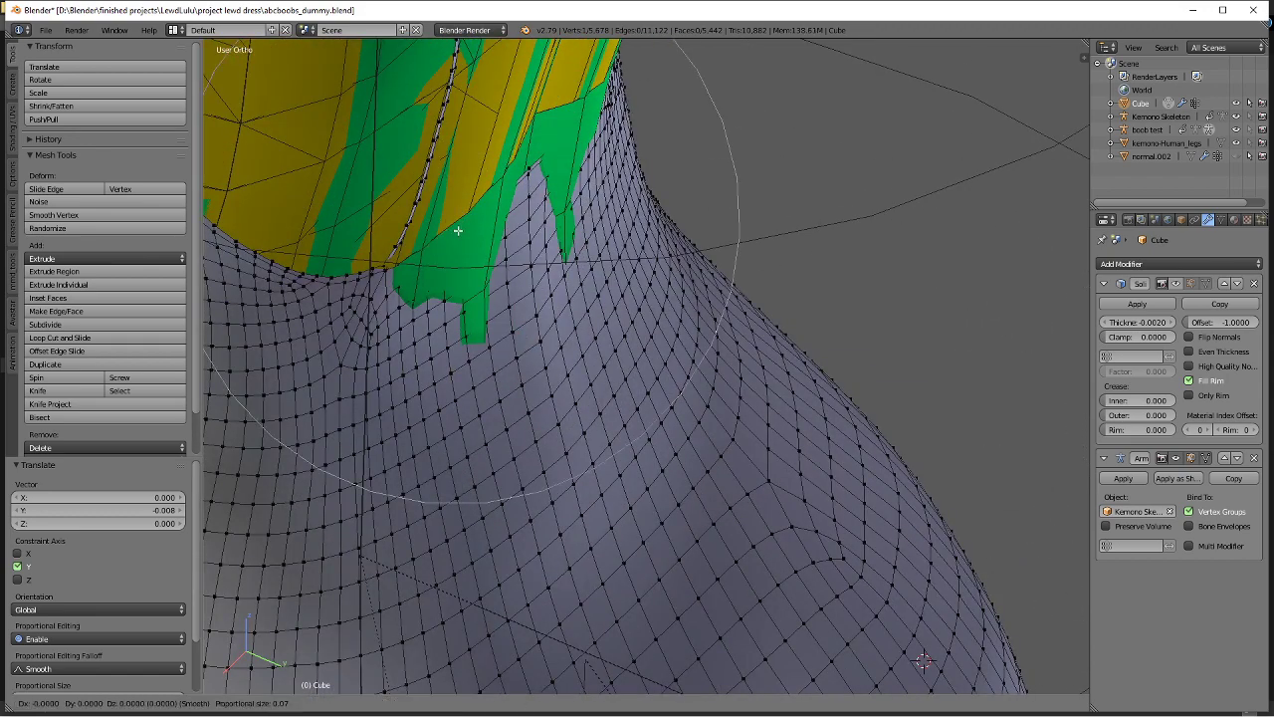
key("y")
scroll(465, 242, "up", 4)
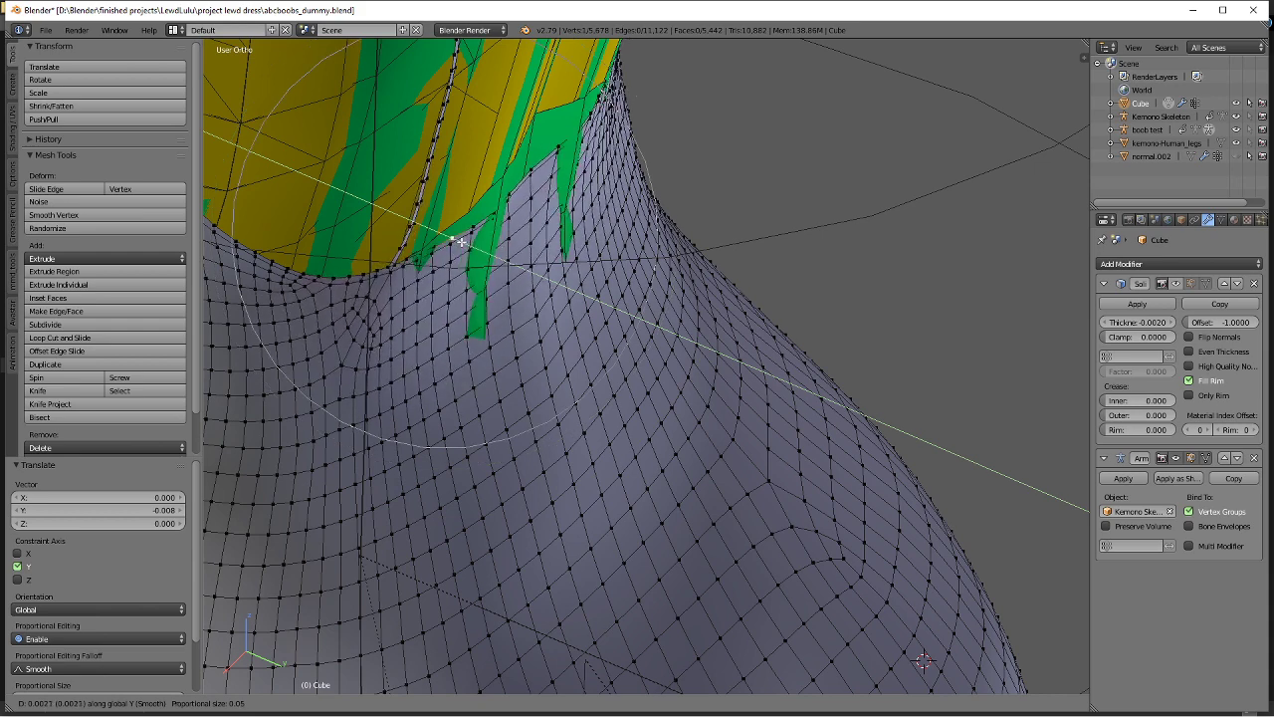
left_click(478, 251)
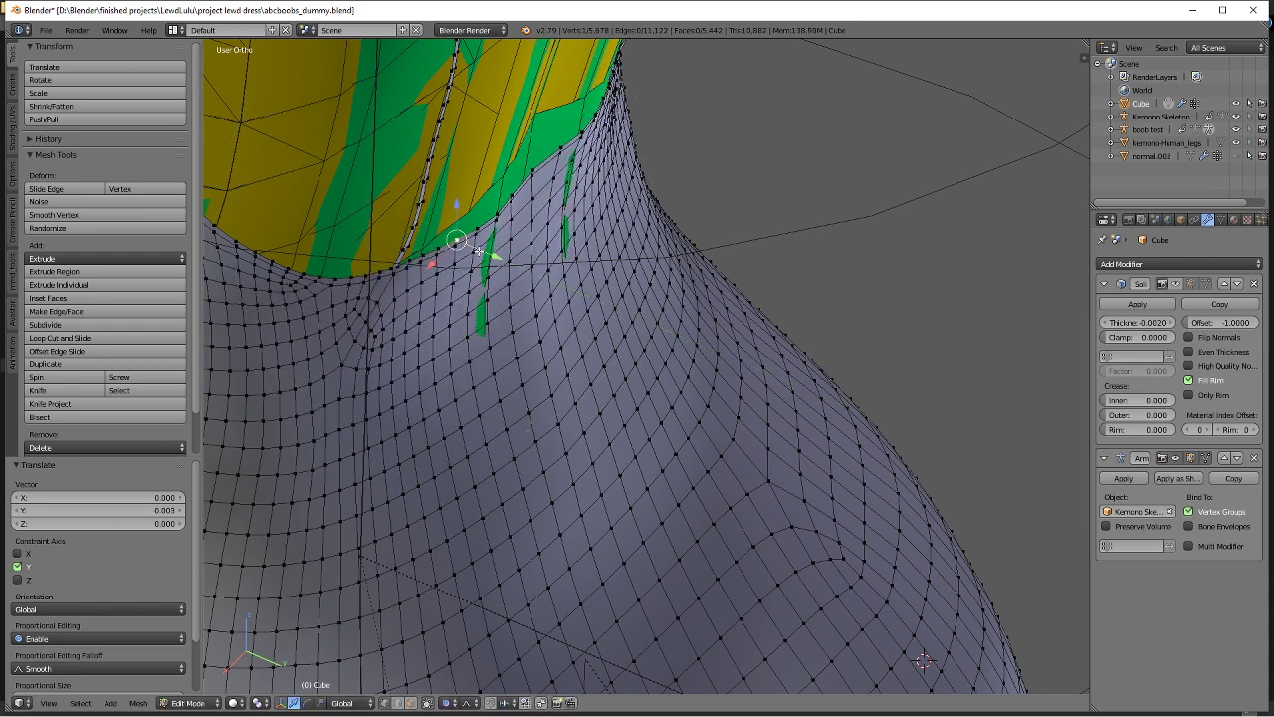
Nudge the vertex just below the open-back rim slightly outward along Y at the remaining body poke-through.
right_click(494, 335)
key("g")
key("y")
right_click(495, 336)
right_click(481, 298)
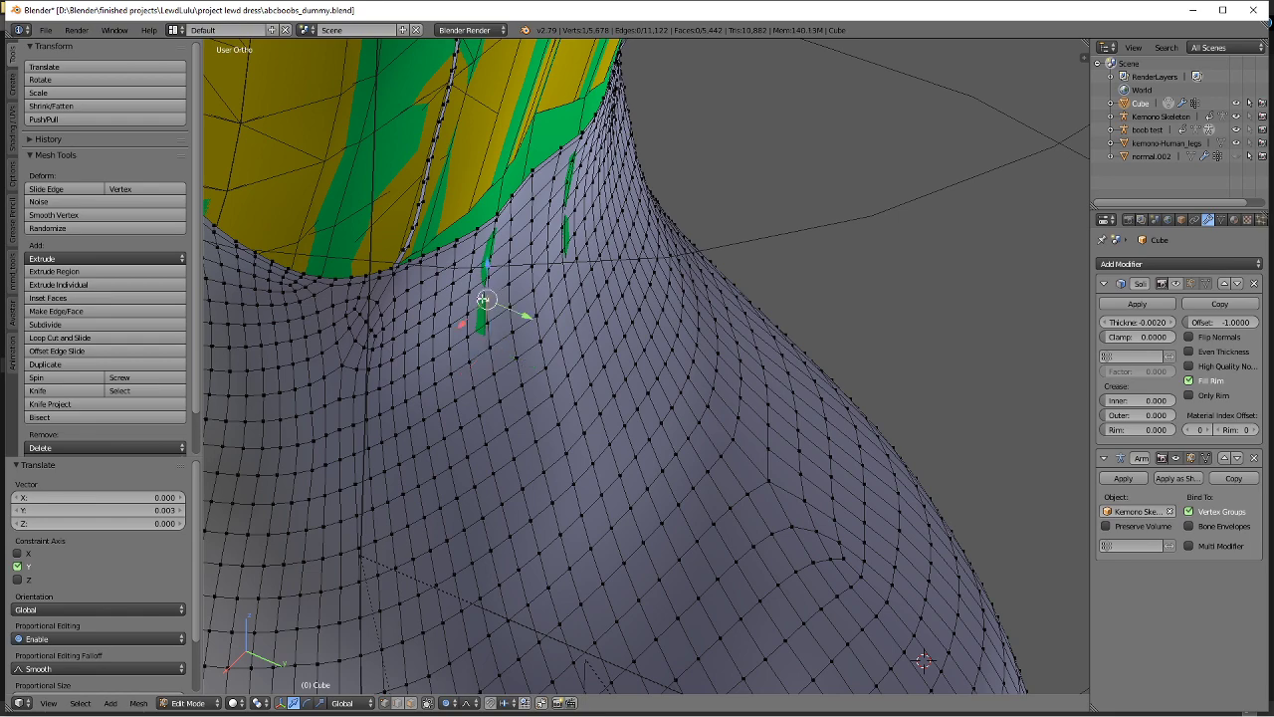
key("g")
key("y")
left_click(488, 299)
With proportional editing disabled, move the back strap's vertex pair nearest the rim -0.002 and another -0.000791 along Y.
key("Tab")
left_click(455, 307)
middle_click_drag(455, 307, 557, 345)
scroll(495, 387, "up", 2)
scroll(558, 344, "up", 1)
key("Tab")
left_click(410, 337)
scroll(405, 335, "up", 3)
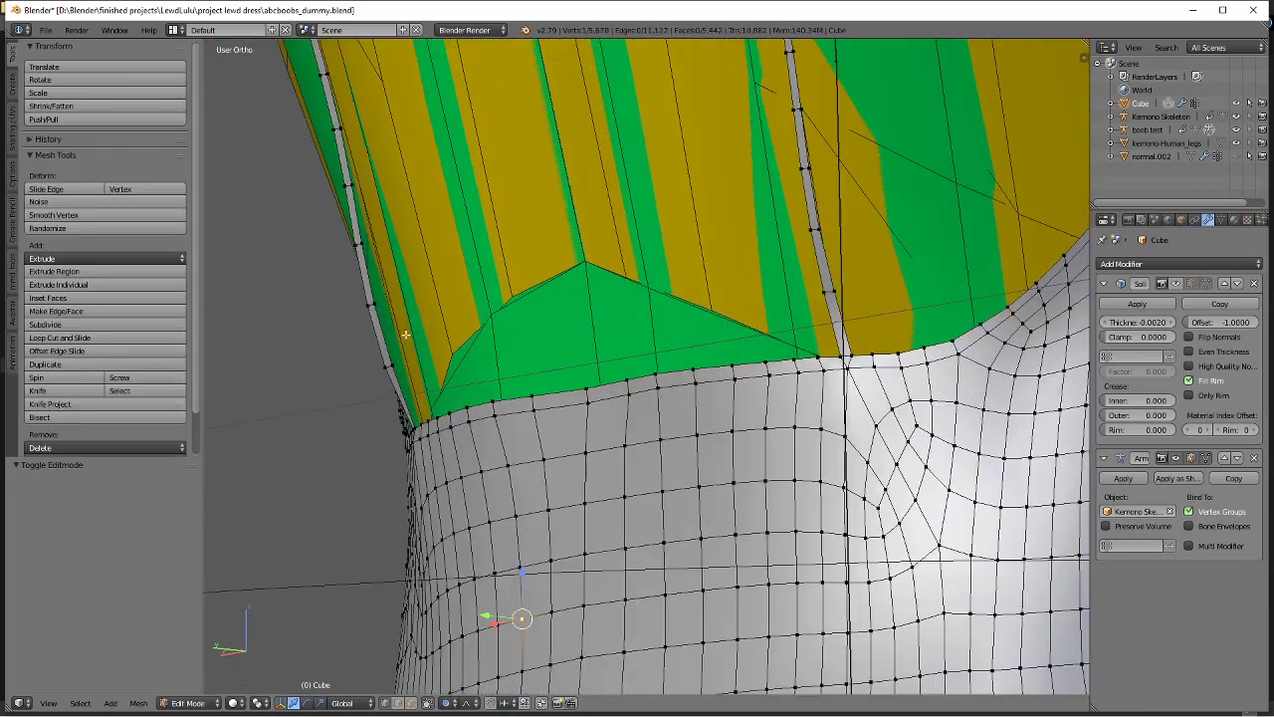
scroll(437, 343, "up", 4)
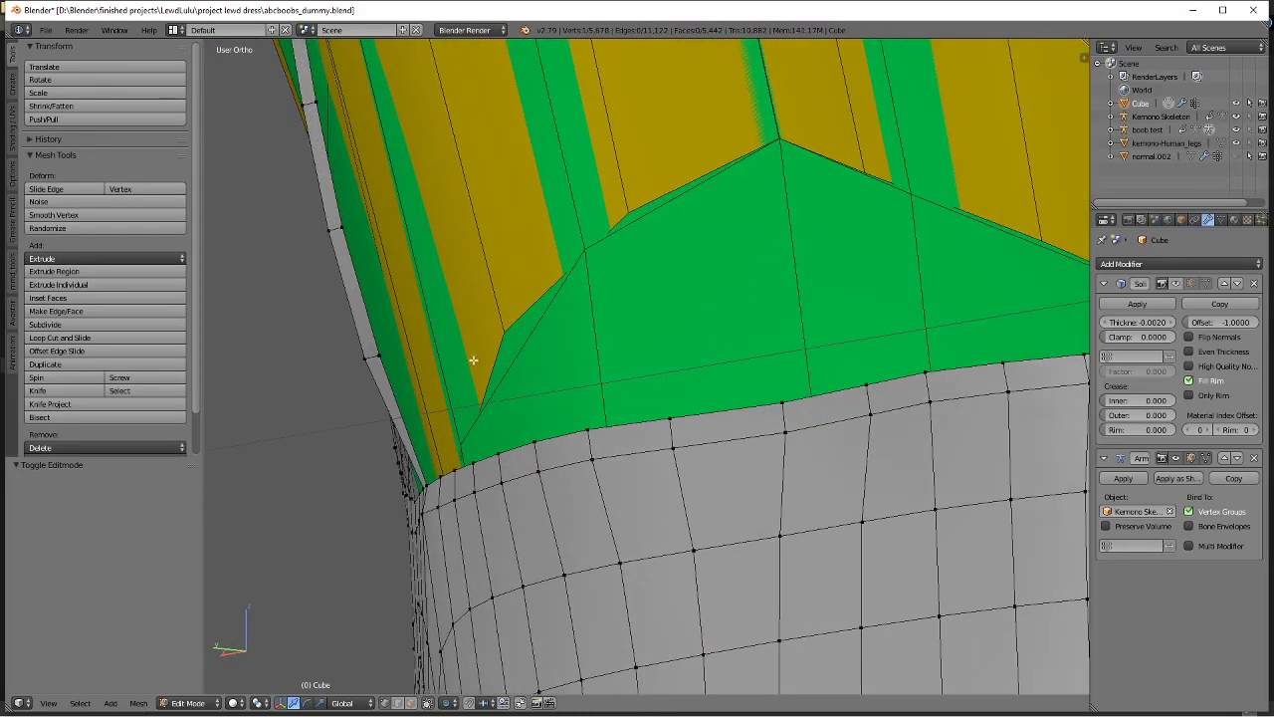
middle_click_drag(360, 378, 467, 382, "shift")
key("g")
key("y")
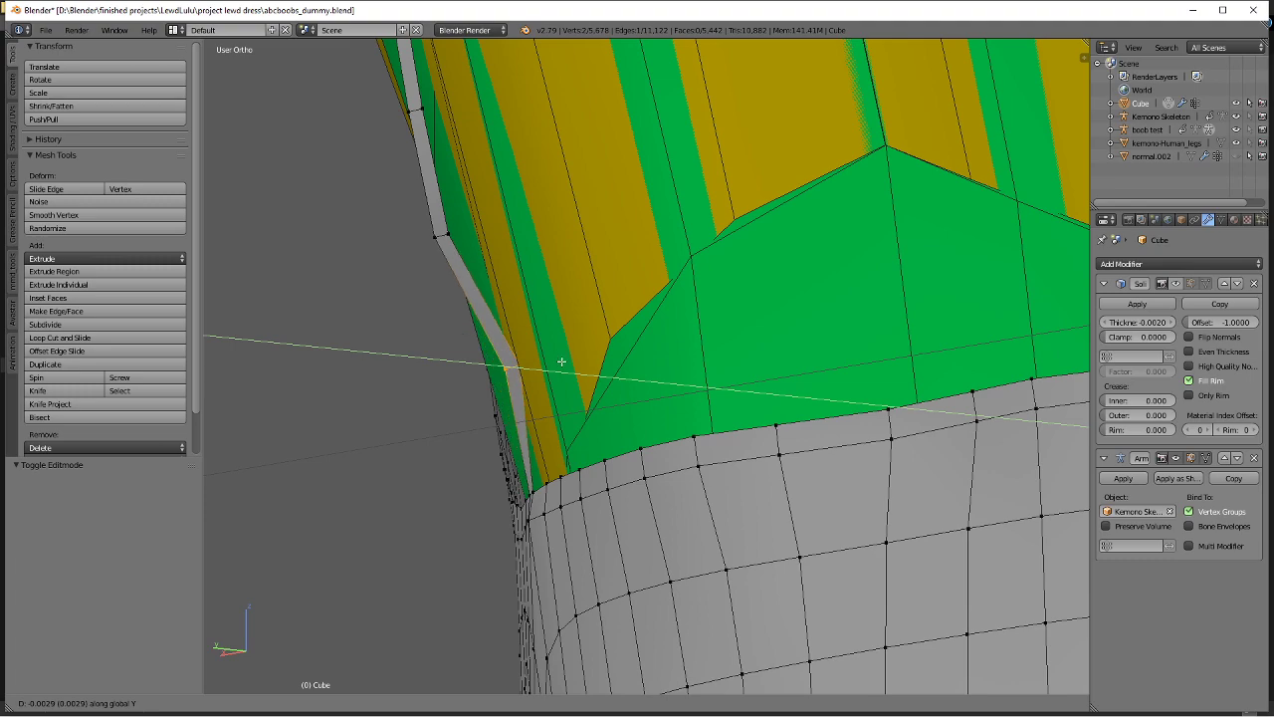
left_click(552, 366)
middle_click_drag(553, 366, 561, 435)
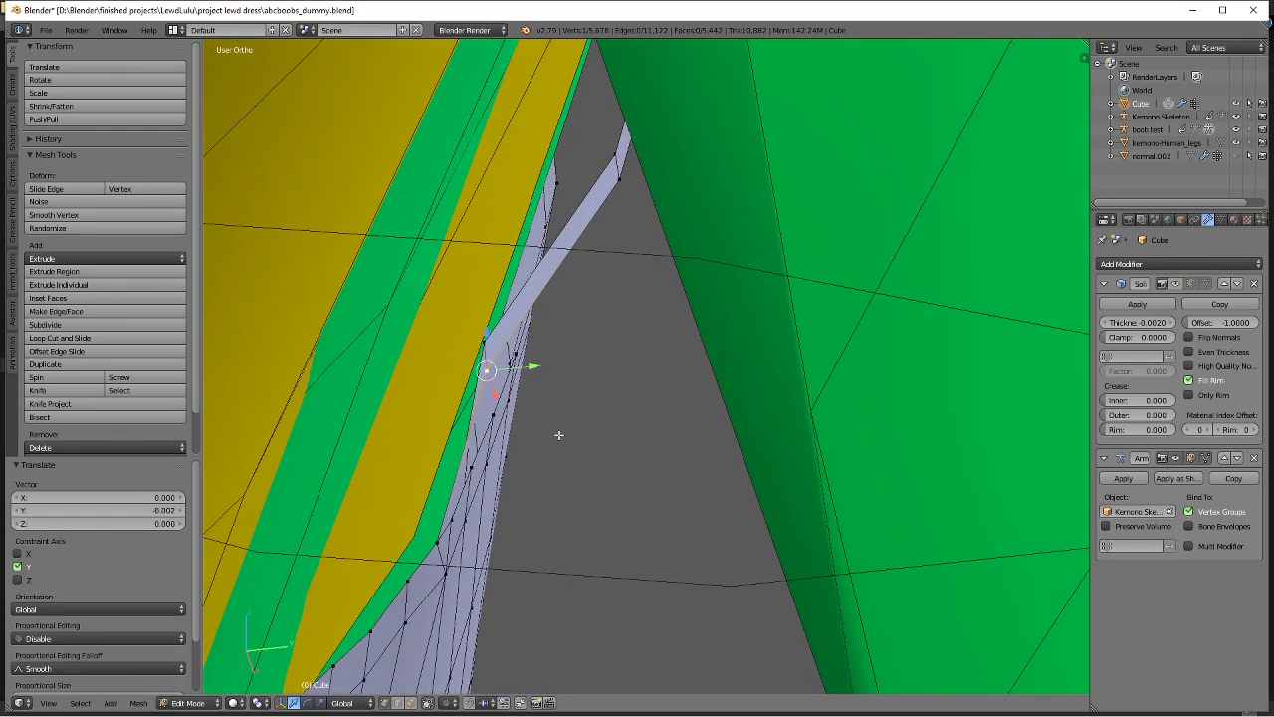
key("g")
key("y")
left_click(526, 416)
scroll(545, 266, "down", 2)
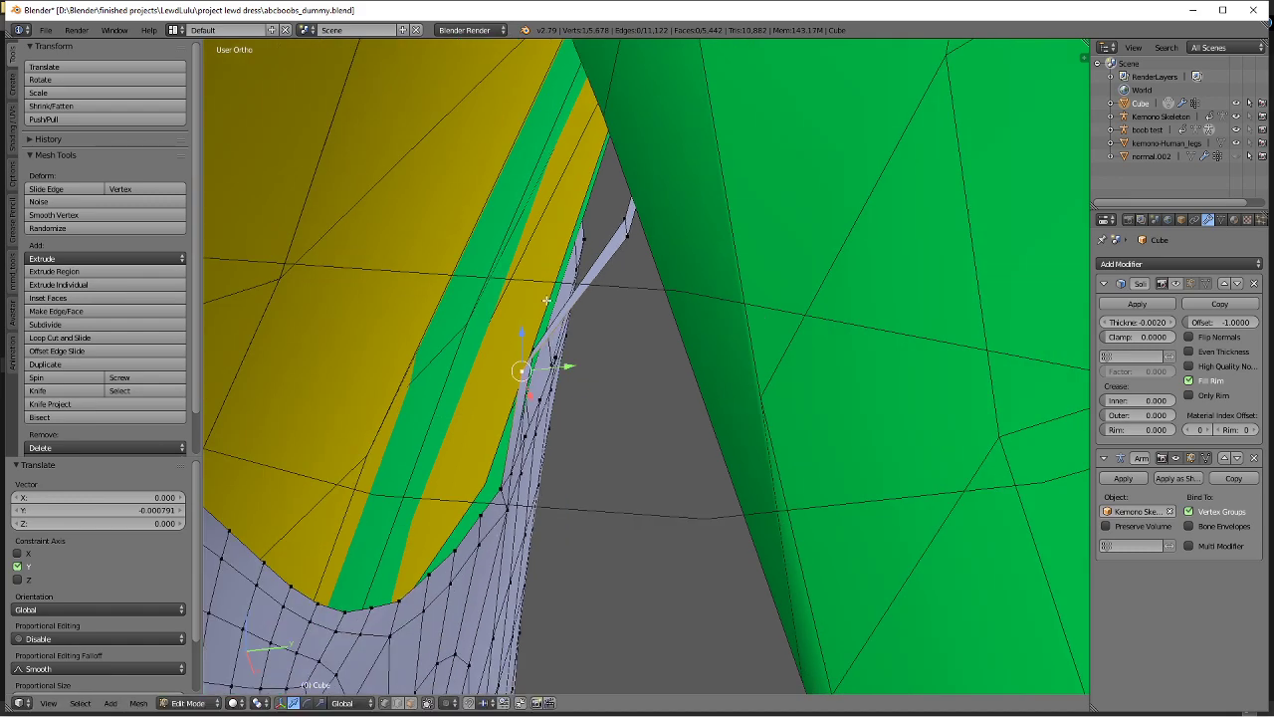
Rotate the next vertex pair up the back strap -23.6° about Z and move it -0.003 along Y.
middle_click_drag(544, 269, 580, 261)
key("r")
key("z")
left_click(659, 265)
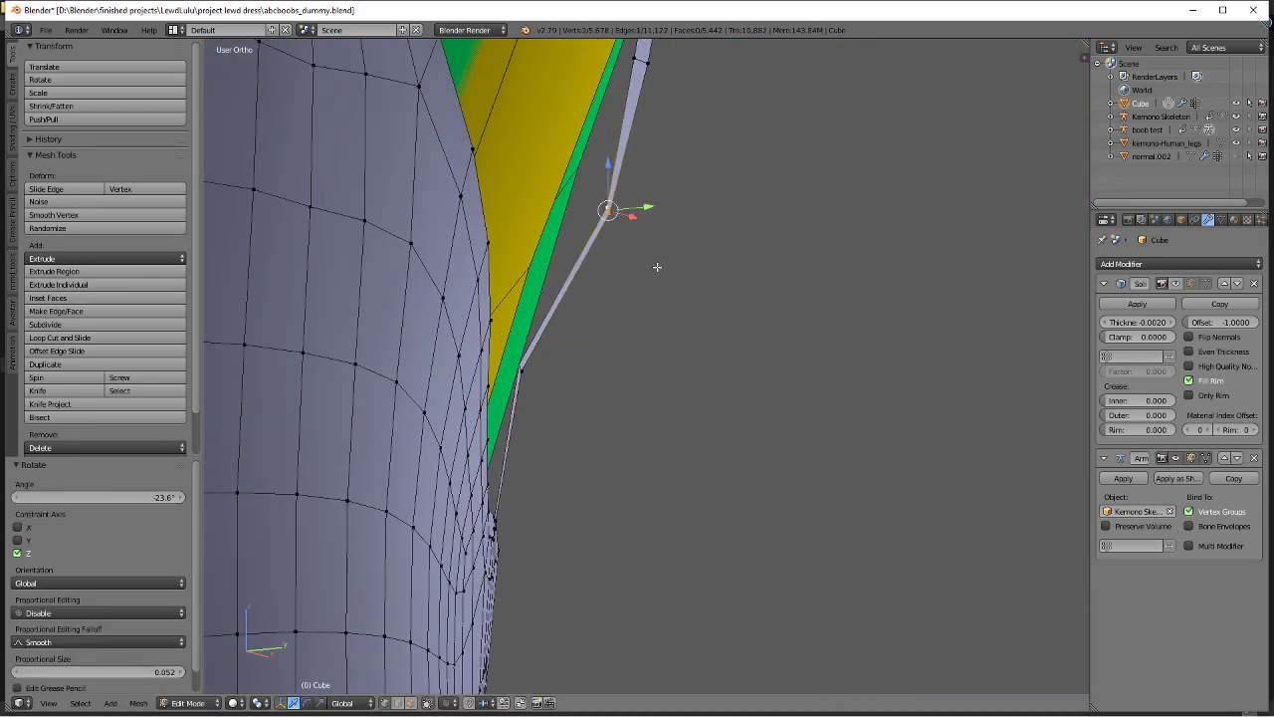
key("g")
key("y")
left_click(613, 263)
middle_click_drag(613, 255, 553, 327, "shift")
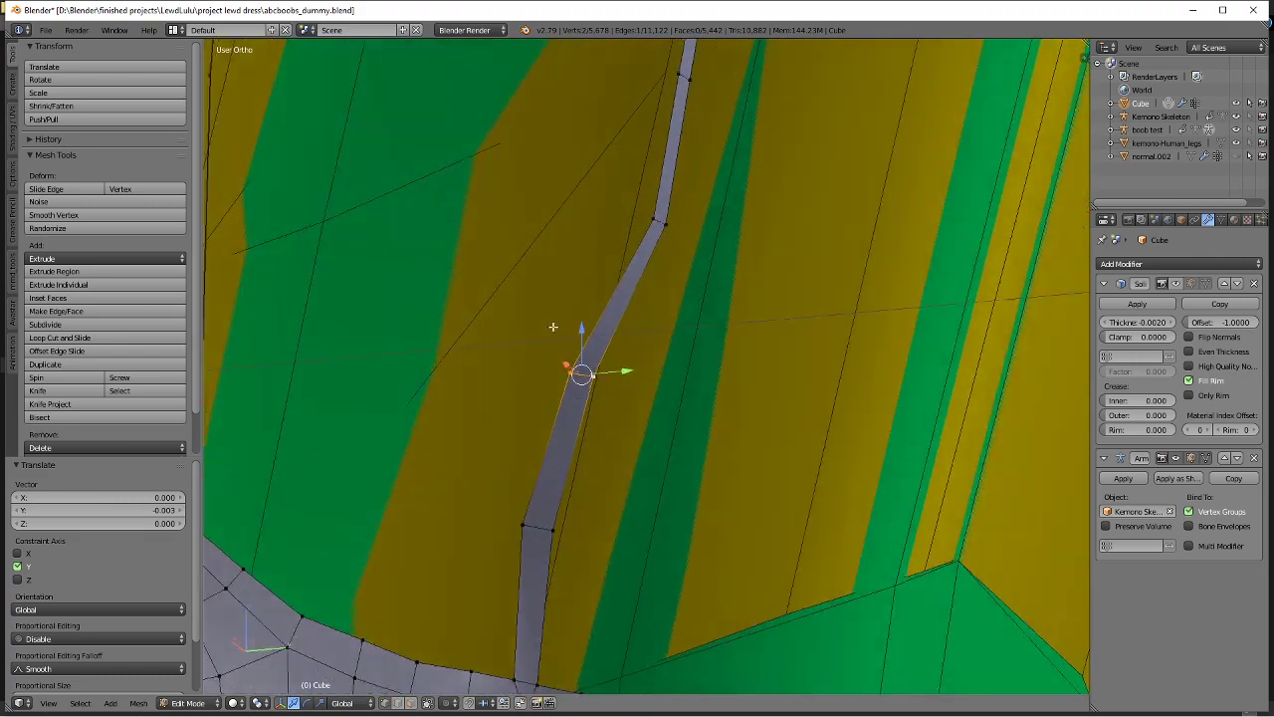
Move the following vertex pair up the back strap -0.002 along Y and rotate it about -14° around Z.
right_click(666, 224, "shift")
middle_click_drag(677, 229, 694, 377, "shift")
middle_click_drag(693, 377, 615, 414)
key("g")
key("y")
left_click(728, 377)
key("r")
key("z")
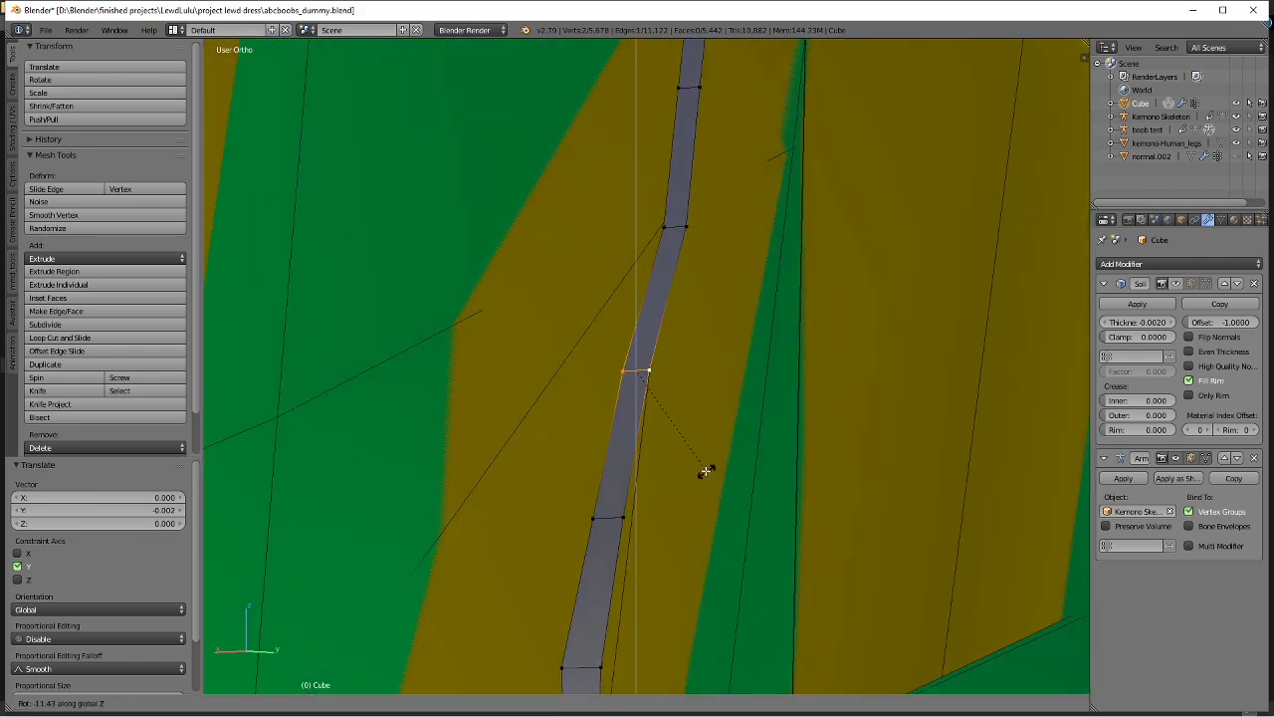
left_click(704, 473)
Move the back strap's next higher vertex pair about -0.0016 along Y and rotate it -6.63° around Z.
middle_click_drag(659, 294, 697, 222)
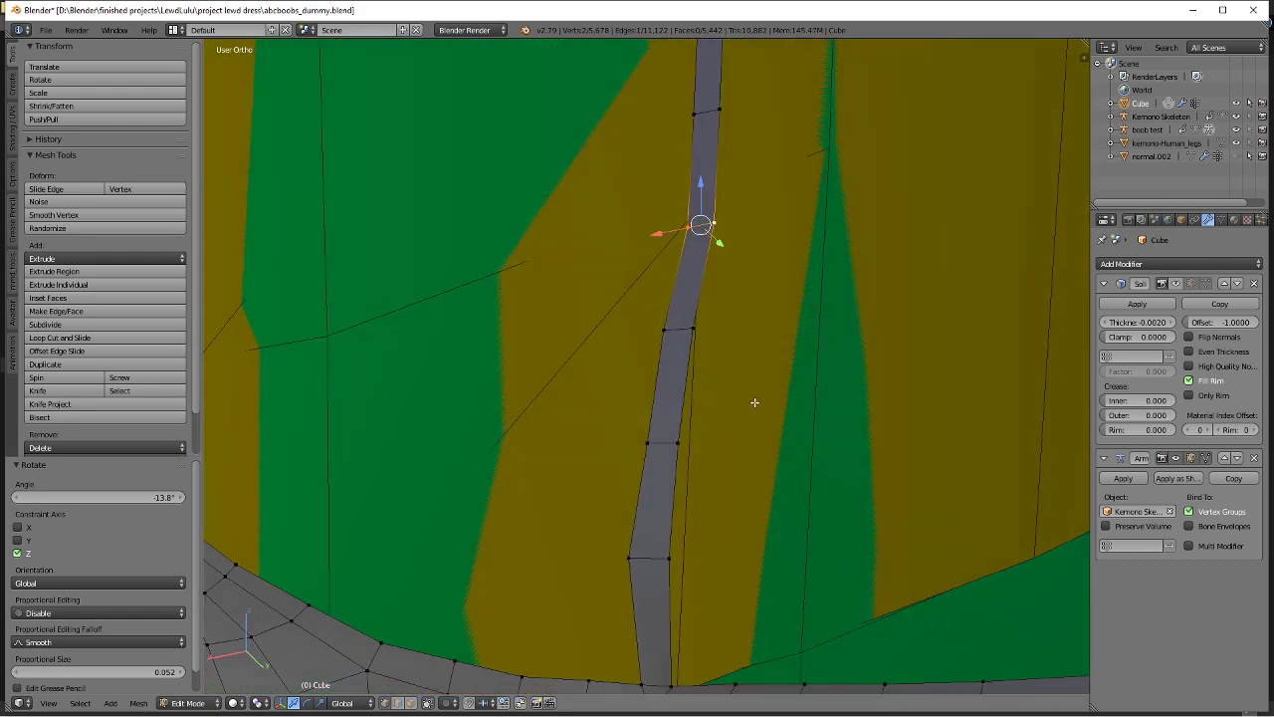
key("g")
key("y")
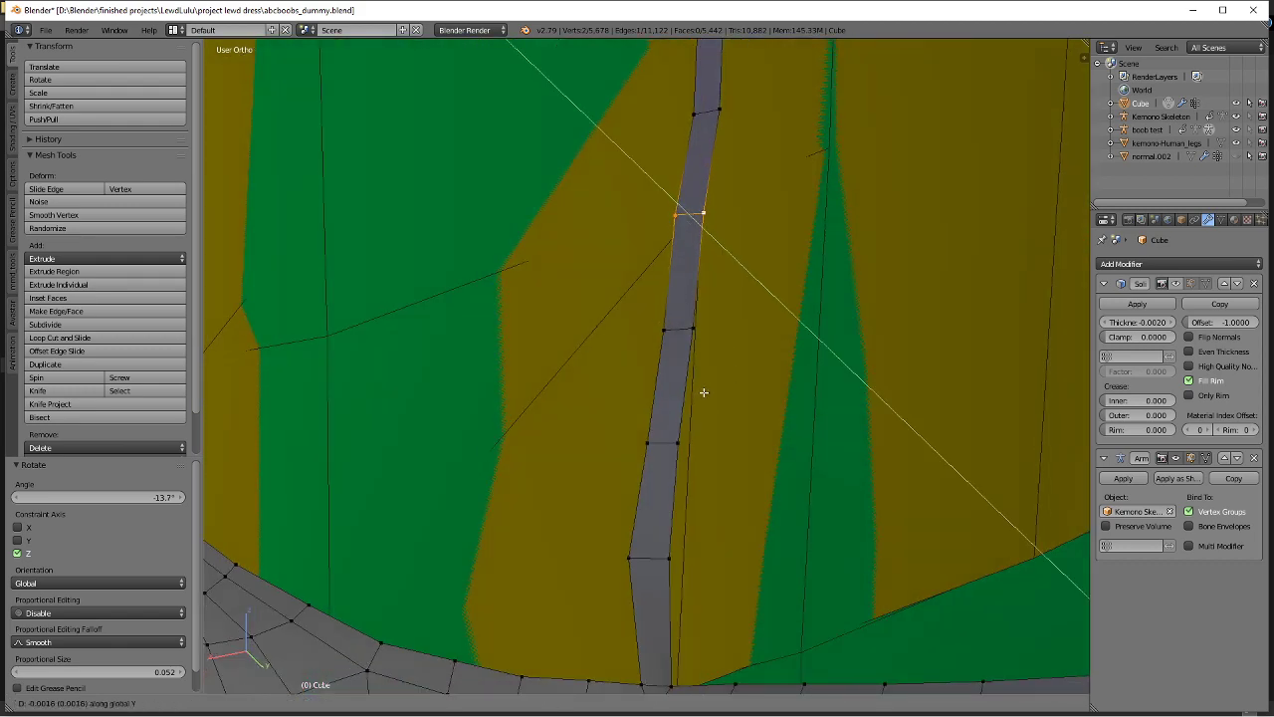
left_click(706, 394)
key("r")
key("z")
left_click(698, 304)
Rotate the next pair at the strap's bend -11.4° about Z, shift it slightly along negative Y, and rotate it another -8.92°.
middle_click_drag(695, 296, 718, 231)
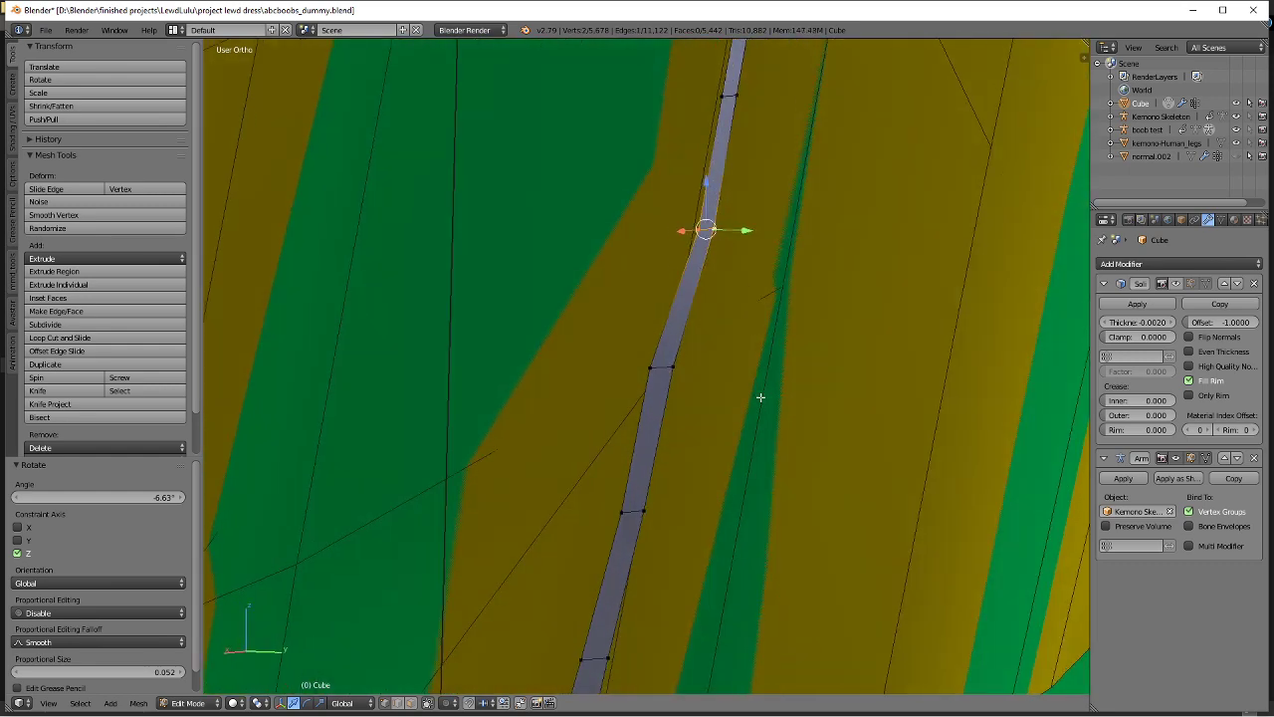
key("r")
key("z")
left_click(727, 403)
key("g")
key("y")
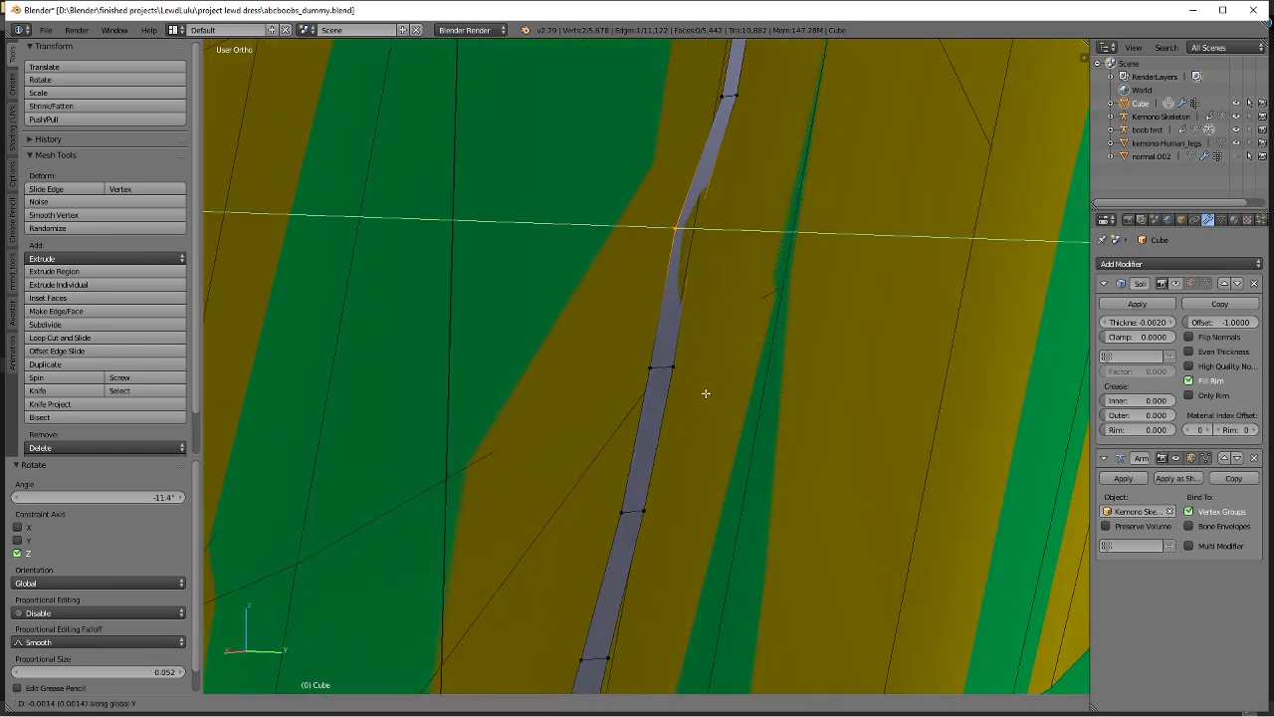
left_click(712, 397)
key("r")
key("z")
left_click(702, 398)
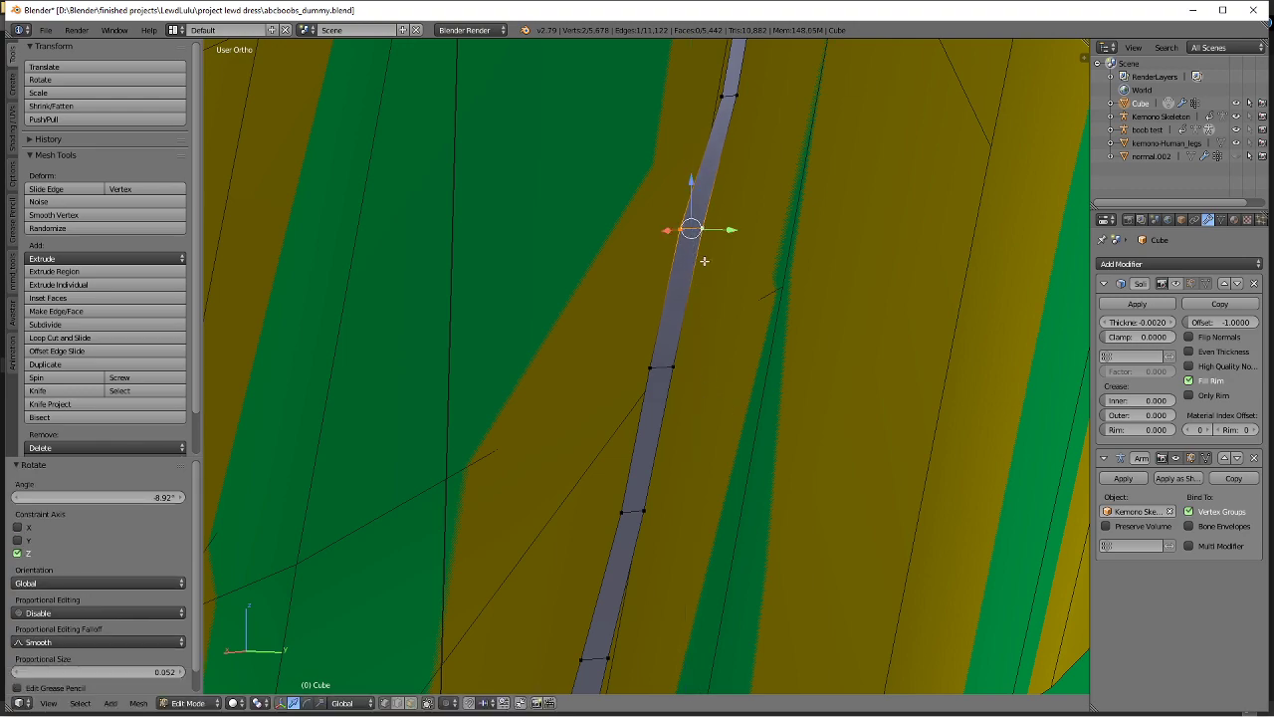
Examine the vertices along the dress's thin back strap for alignment.
scroll(702, 244, "down", 2)
middle_click_drag(694, 214, 600, 471, "shift")
key("a")
scroll(630, 438, "down", 2)
scroll(600, 472, "up", 1)
middle_click_drag(656, 263, 648, 382, "shift")
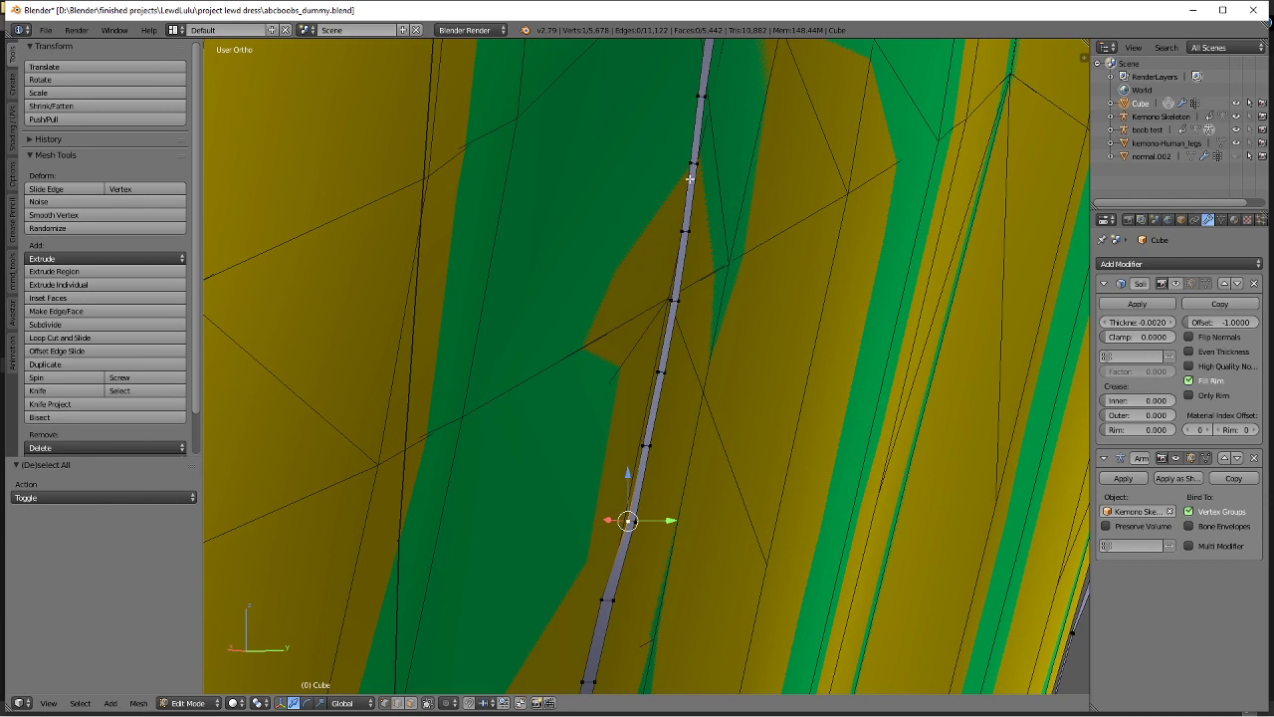
right_click(669, 309, "ctrl")
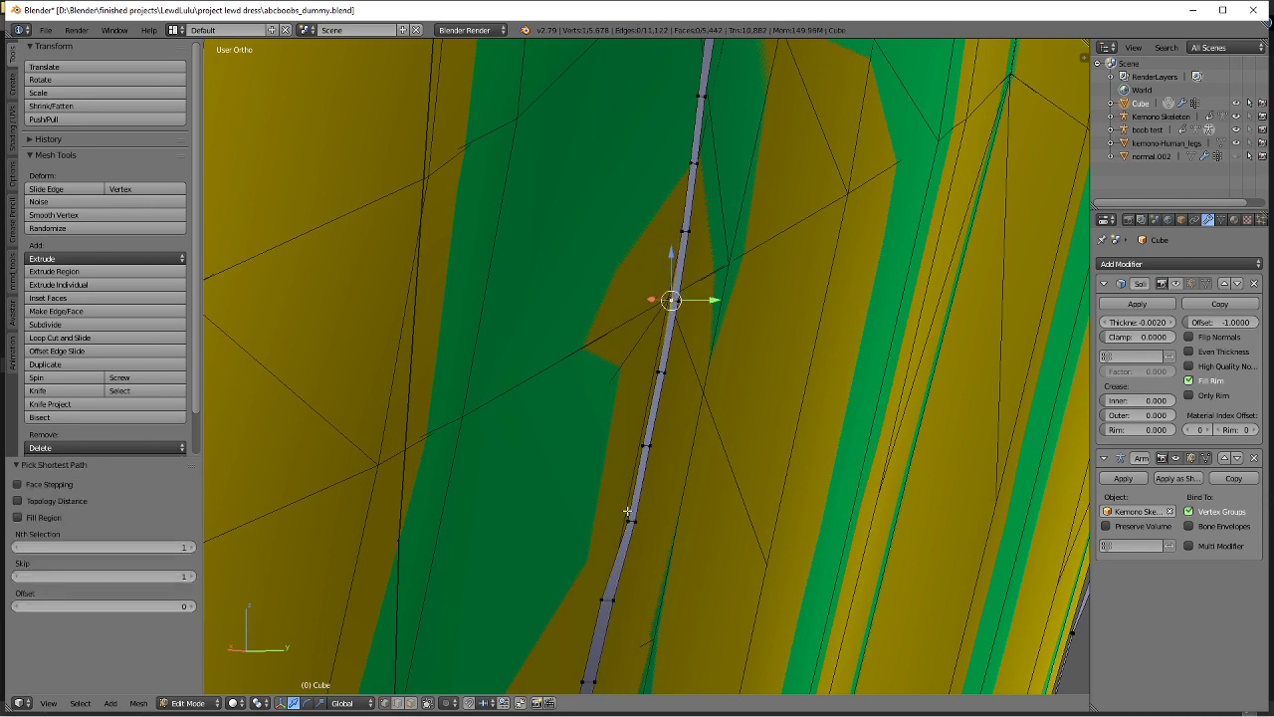
key("a")
middle_click_drag(682, 455, 606, 372)
Return to Object Mode and show the dress's Solidify modifier in the viewport.
key("Tab")
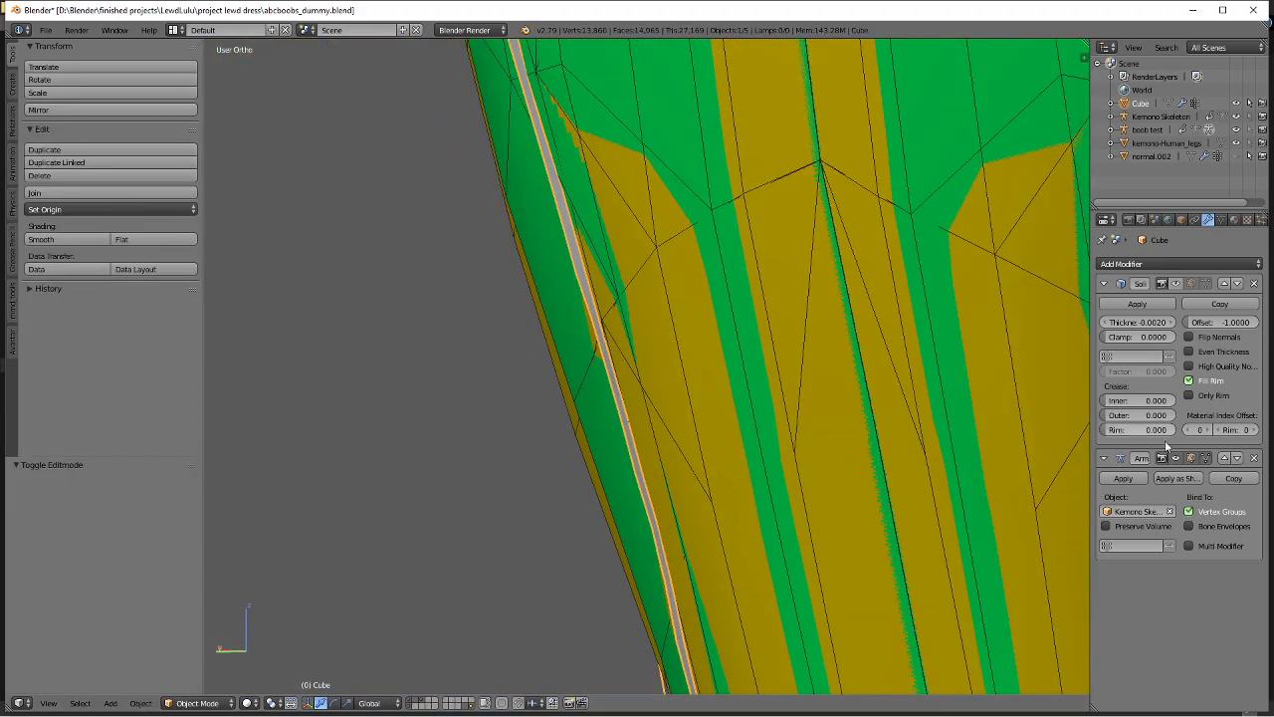
left_click(1176, 283)
scroll(514, 288, "down", 4)
middle_click_drag(513, 288, 610, 475)
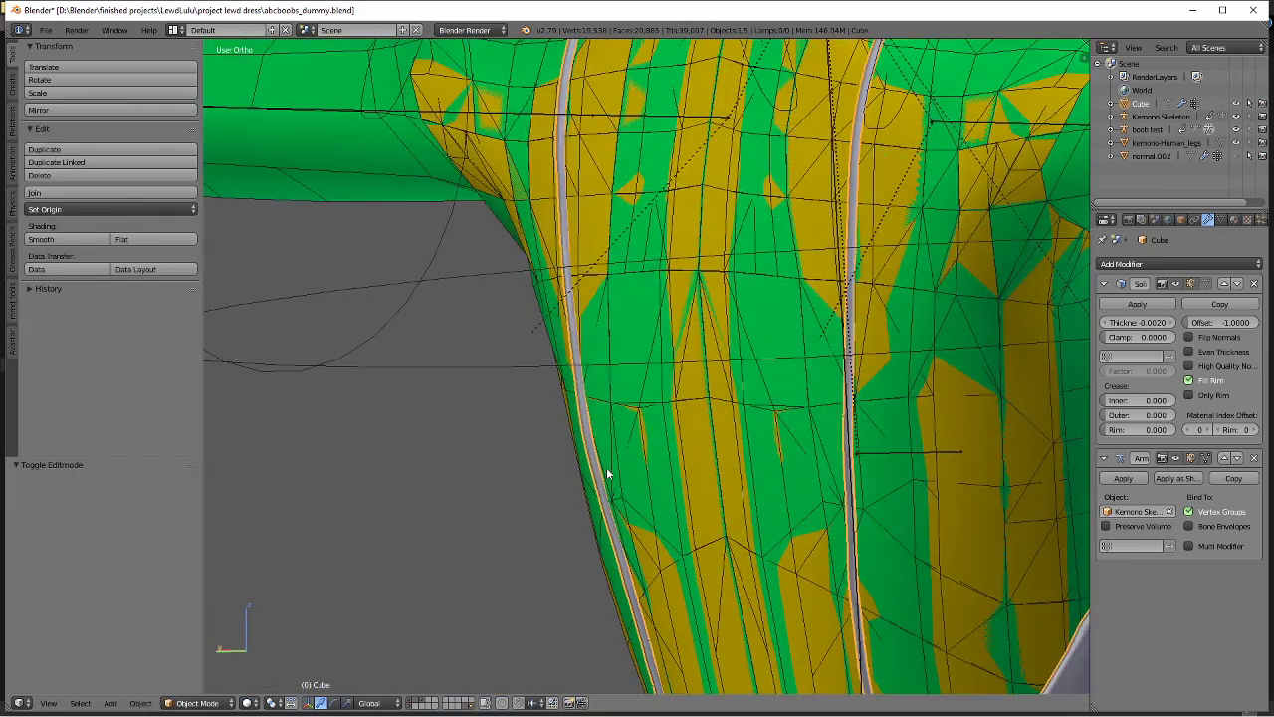
scroll(621, 196, "down", 5)
middle_click_drag(621, 199, 907, 274)
middle_click_drag(753, 372, 609, 309, "shift")
mouse_move(606, 394)
middle_mouse_down()
mouse_move(616, 403)
mouse_move(578, 381)
middle_mouse_up()
In wireframe, move the foremost bust vertex by -0.003 X, 0.008 Y and -0.006 Z with proportional editing.
key("z")
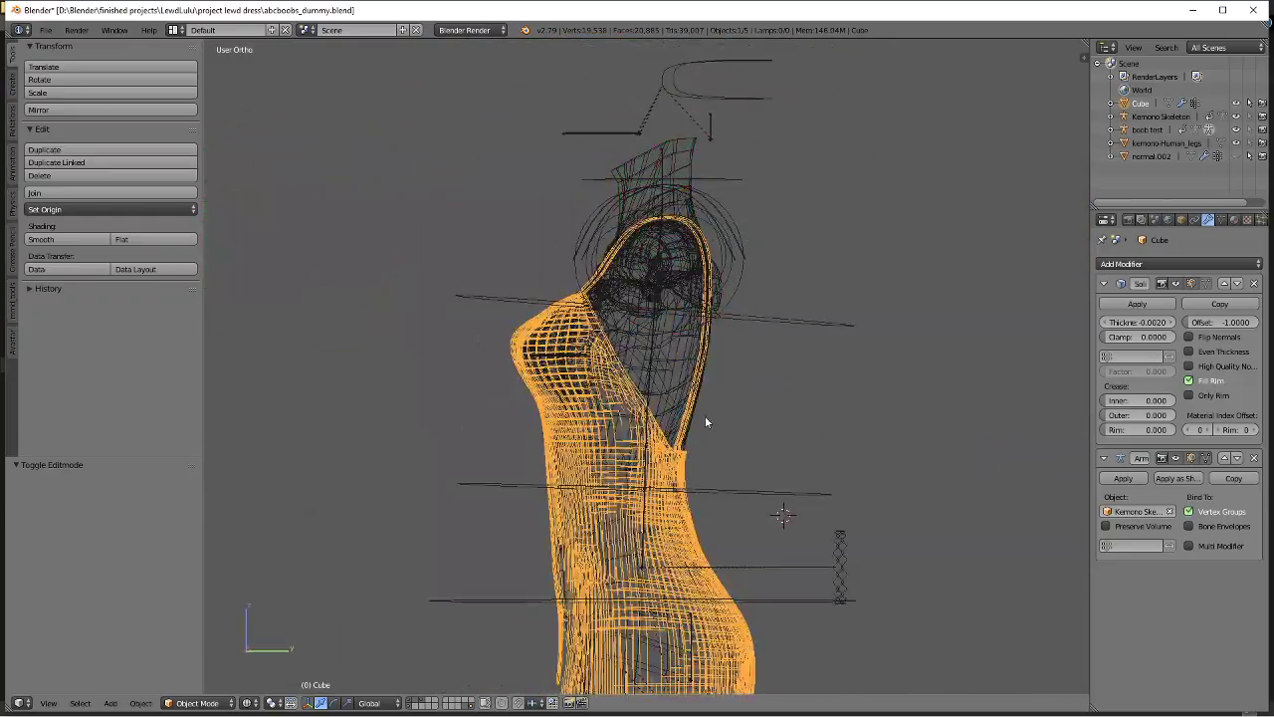
scroll(762, 331, "up", 3)
scroll(762, 330, "up", 4)
middle_click_drag(654, 233, 589, 360)
key("Tab")
middle_click_drag(641, 324, 623, 308)
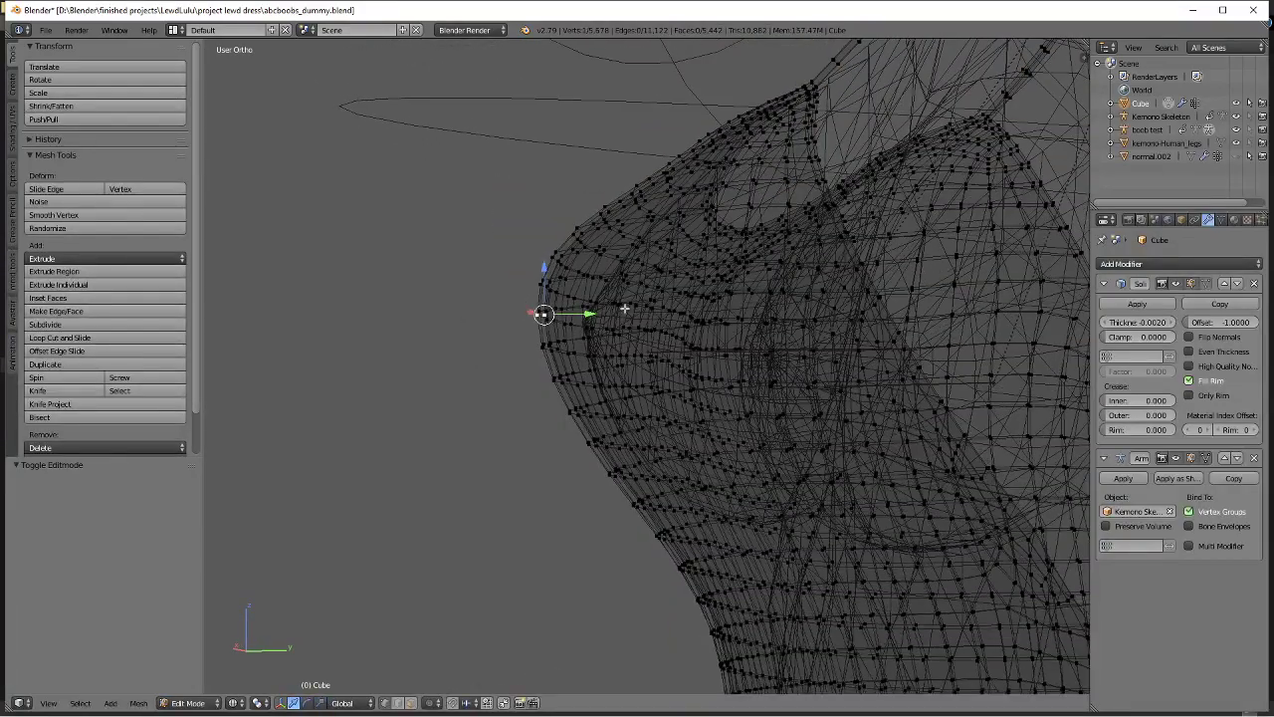
key("g")
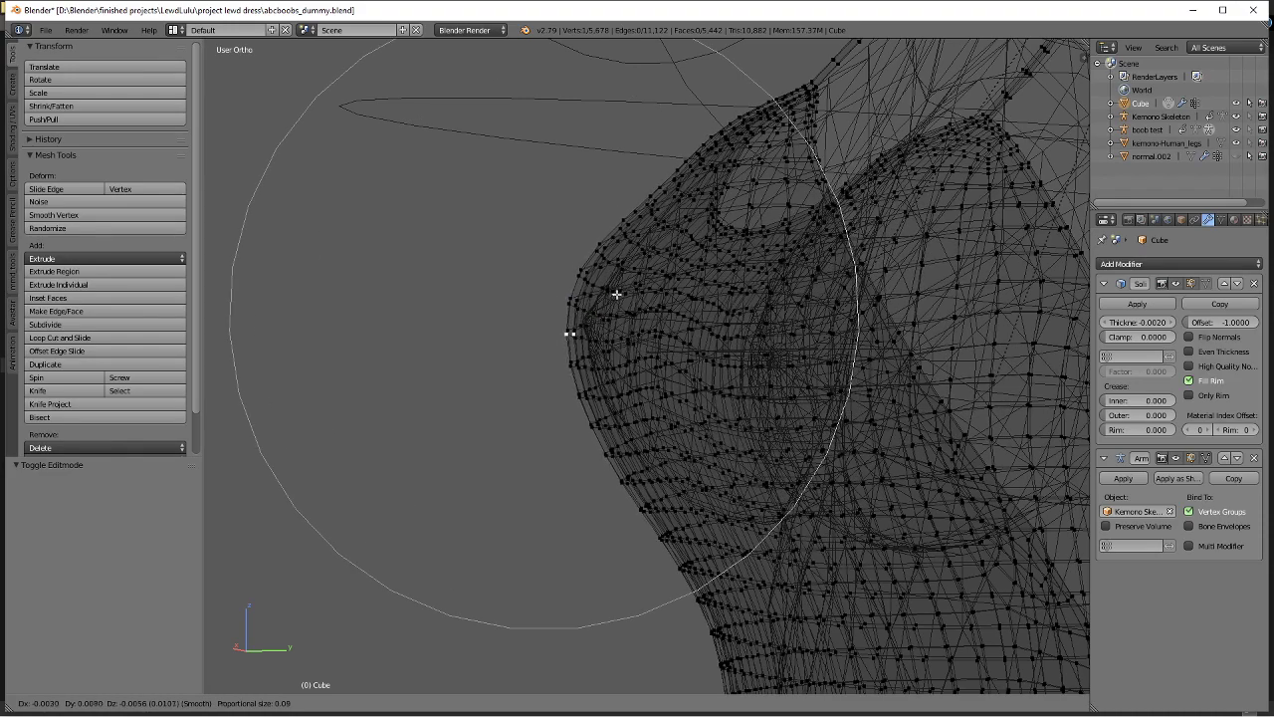
left_click(623, 295)
Shift the upper bust area by -0.005 along Z with proportional editing.
middle_click_drag(623, 295, 609, 235)
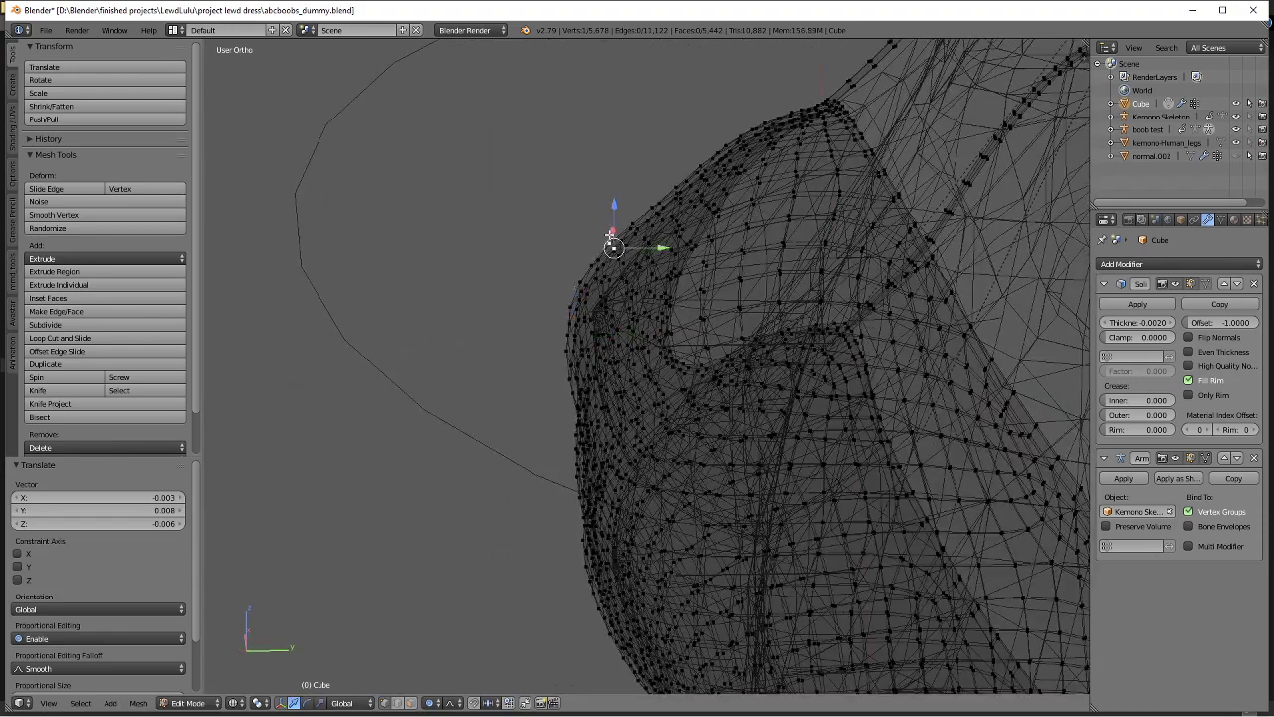
key("g")
key("z")
left_click(526, 421)
Reshape the underside of the bust with proportional moves along Y and Z.
middle_click_drag(526, 421, 847, 399)
key("g")
key("y")
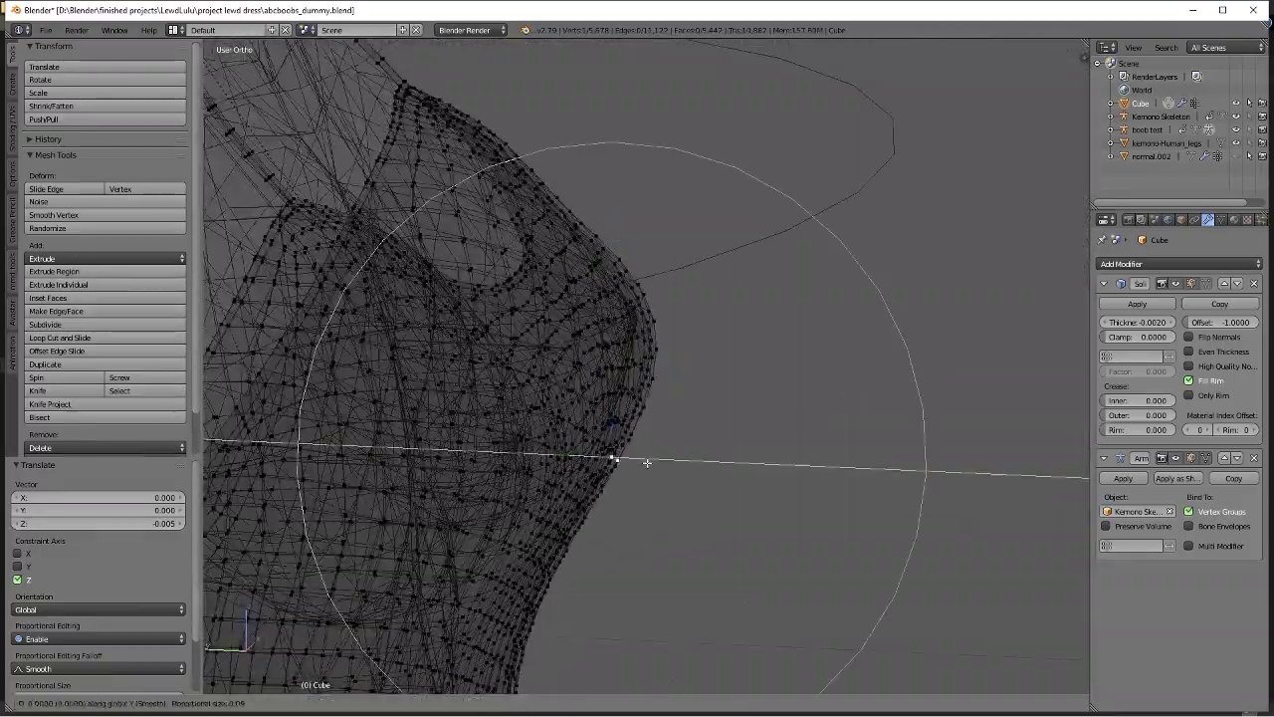
left_click(637, 461)
key("z")
left_click(643, 500)
Select another bust vertex and adjust its height along Z with proportional editing.
mouse_move(643, 500)
middle_mouse_down()
mouse_move(521, 376)
mouse_move(499, 244)
mouse_move(564, 348)
mouse_move(437, 318)
mouse_move(392, 333)
mouse_move(458, 330)
mouse_move(525, 364)
mouse_move(623, 252)
mouse_move(601, 267)
mouse_move(580, 332)
middle_mouse_up()
right_click(551, 223)
key("g")
key("z")
left_click(548, 220)
In the right orthographic view, nudge vertices midway along the dress's armhole edge slightly outward to smooth its line.
key("Tab")
scroll(524, 247, "down", 3)
key("KP_3")
key("Tab")
scroll(584, 273, "up", 5)
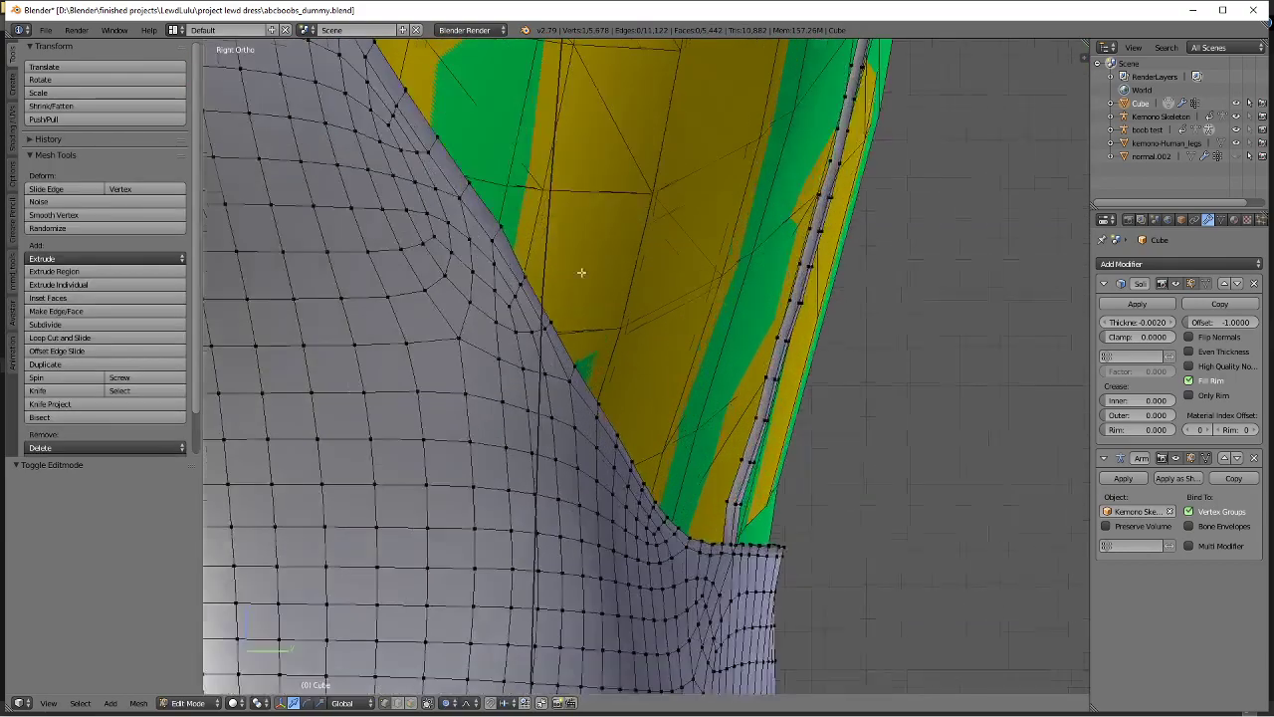
right_click(498, 224)
scroll(590, 306, "up", 2)
scroll(535, 309, "down", 2)
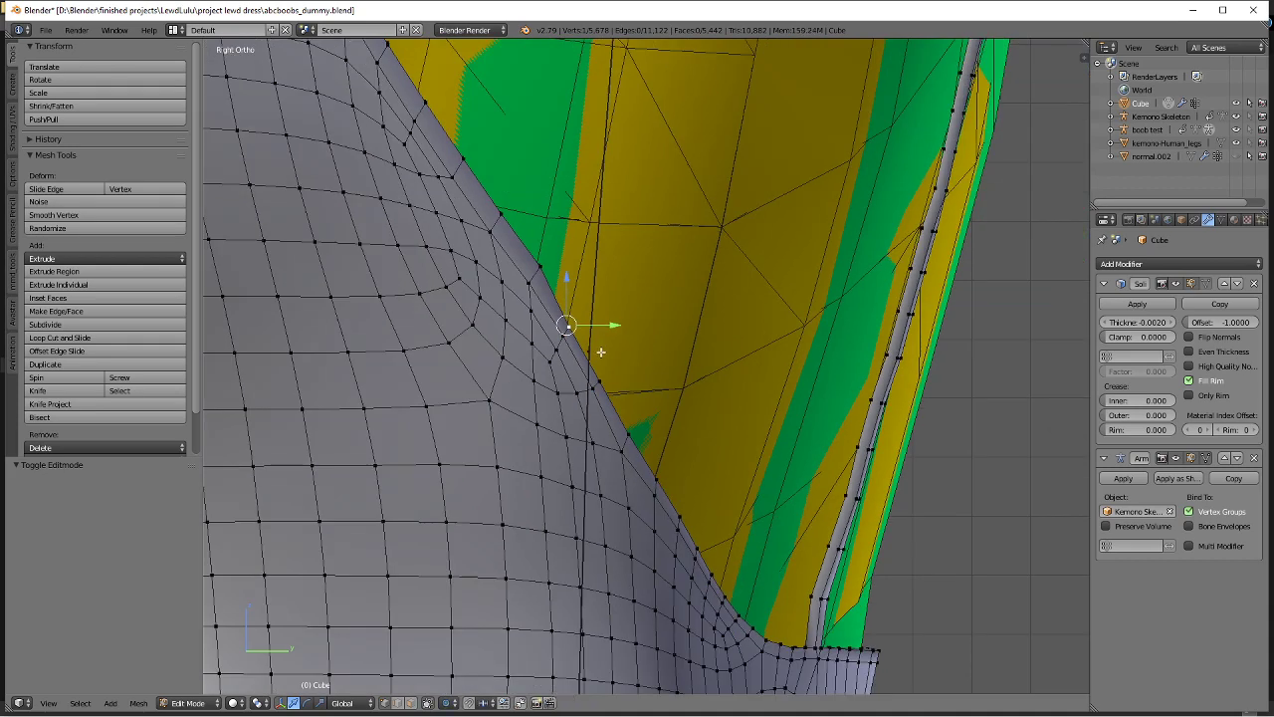
middle_click_drag(609, 388, 587, 340, "shift")
right_click(587, 339, "ctrl")
key("g")
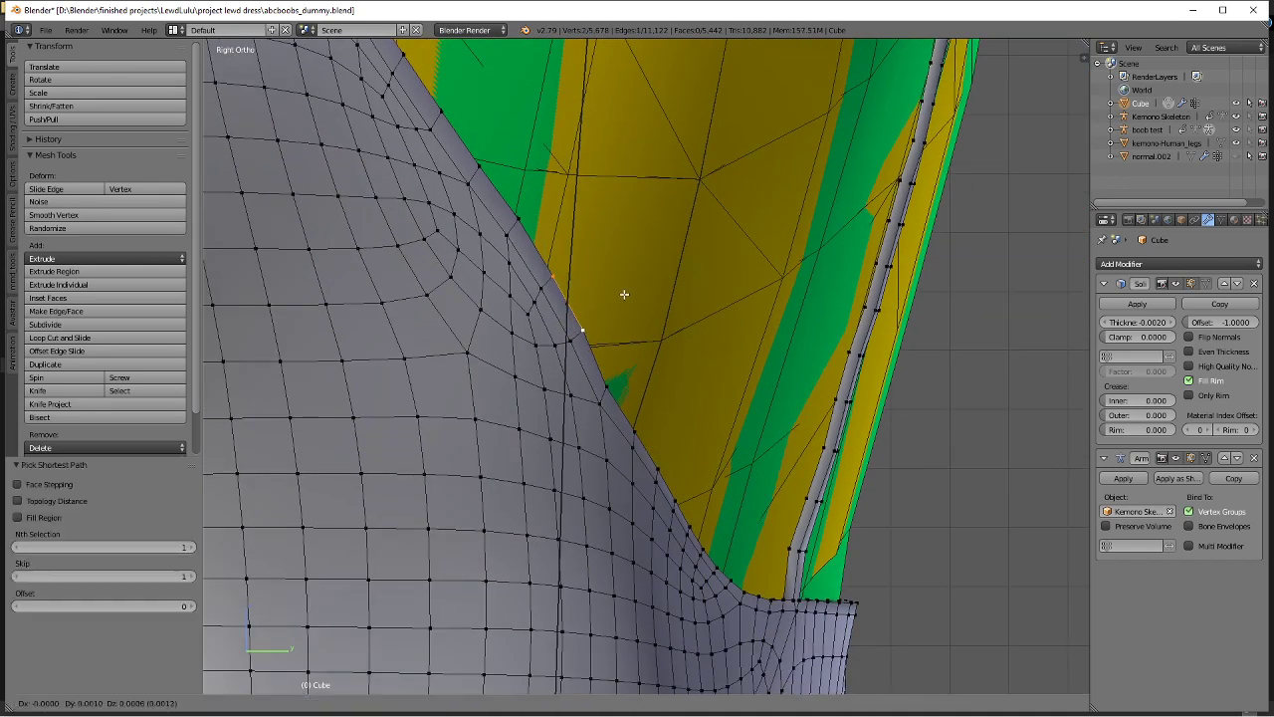
left_click(623, 294)
key("g")
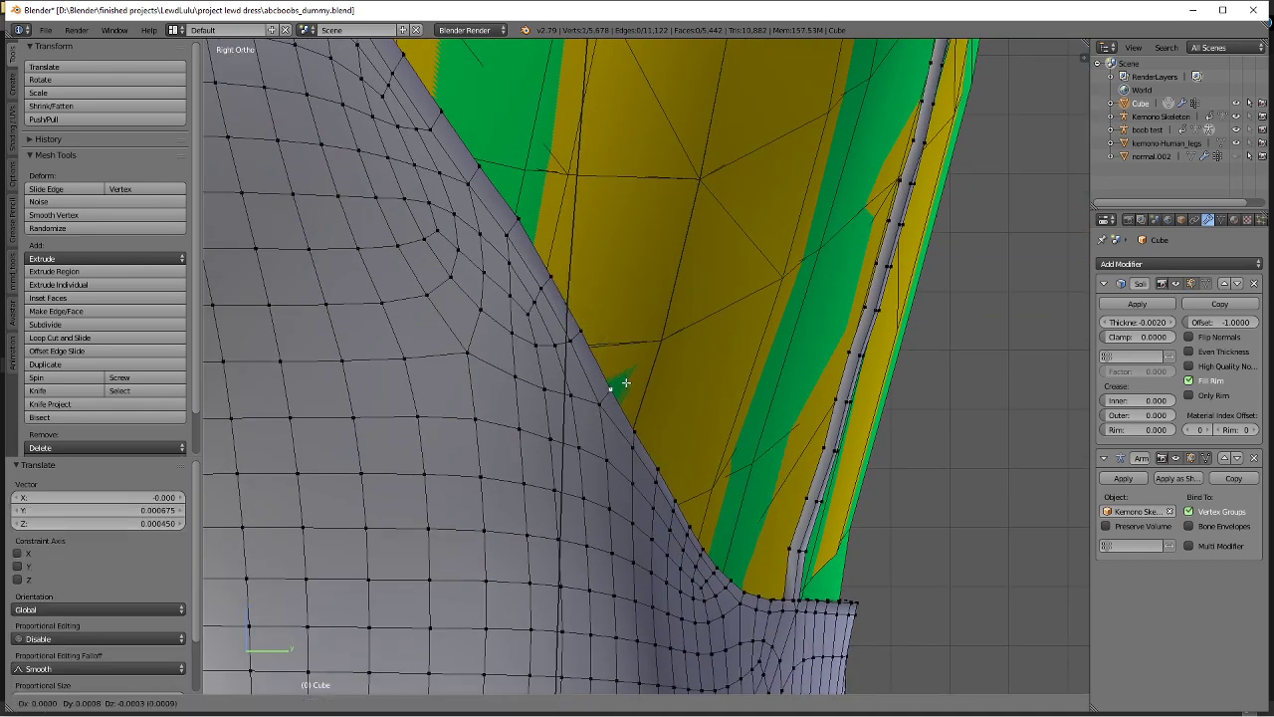
left_click(625, 382)
Nudge the vertex path along the lower armhole edge and the vertices near its corner outward, then return to Object Mode.
left_click(716, 558, "ctrl")
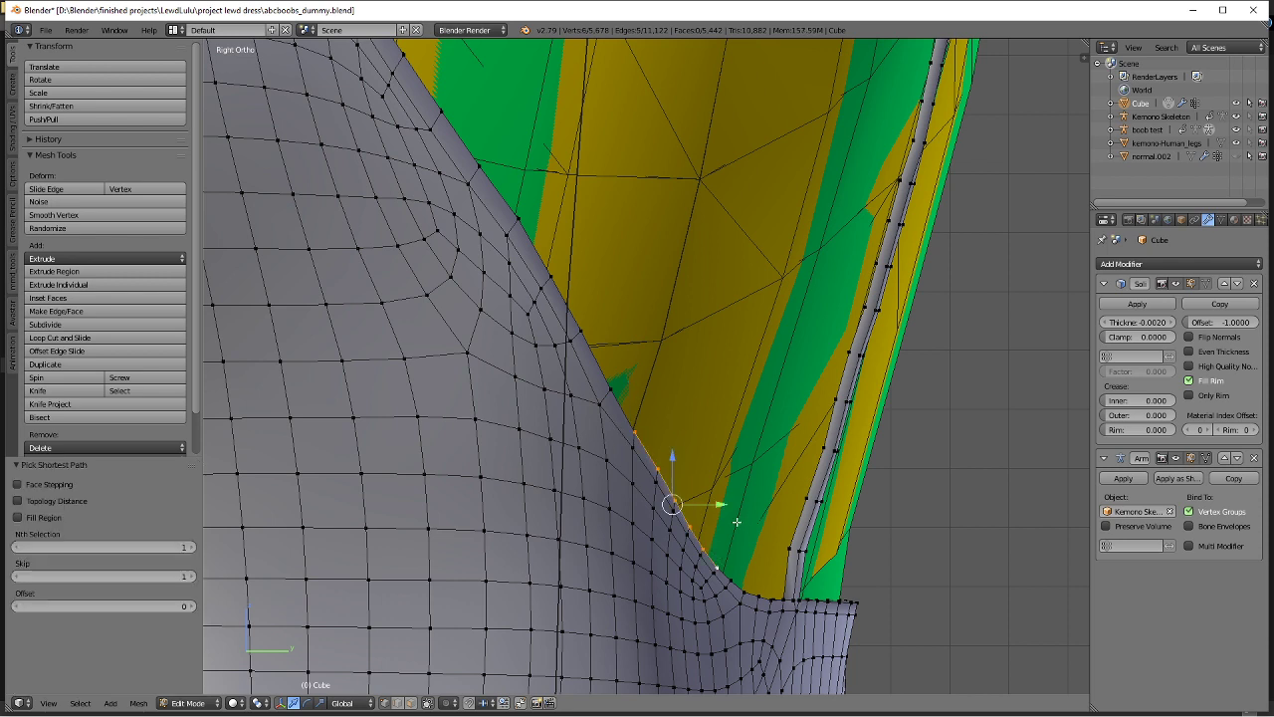
key("g")
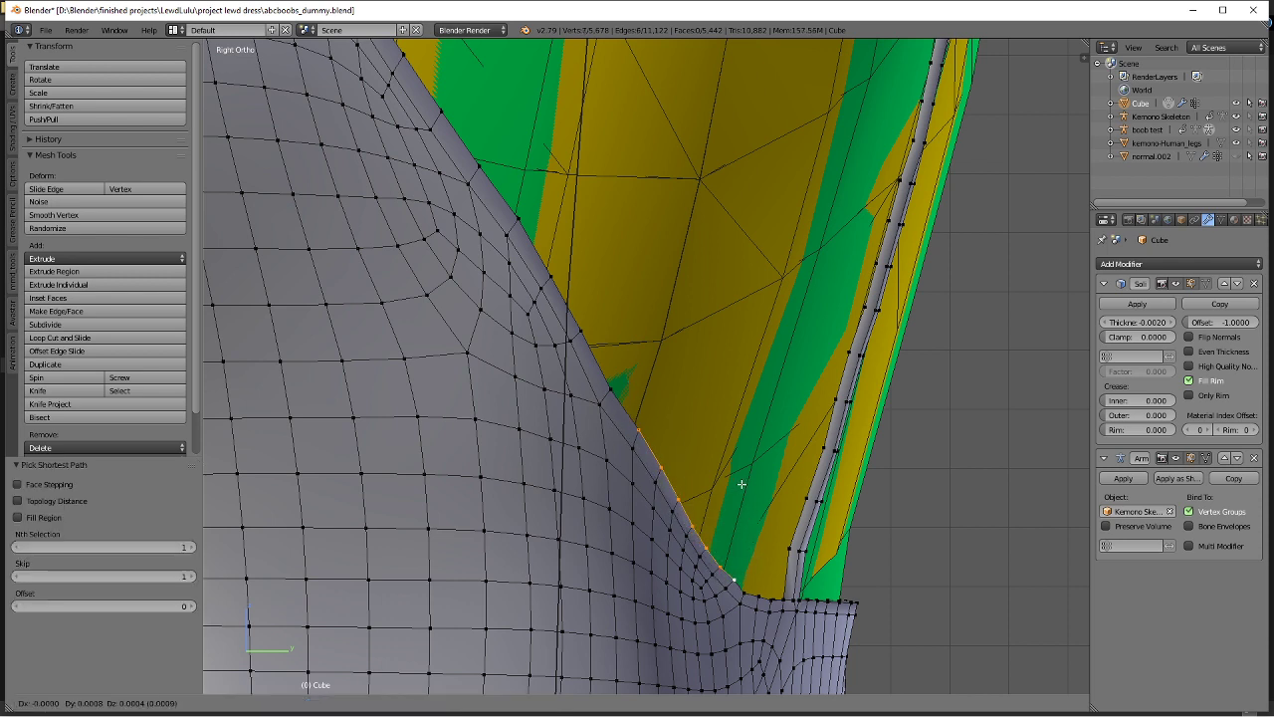
left_click(740, 484)
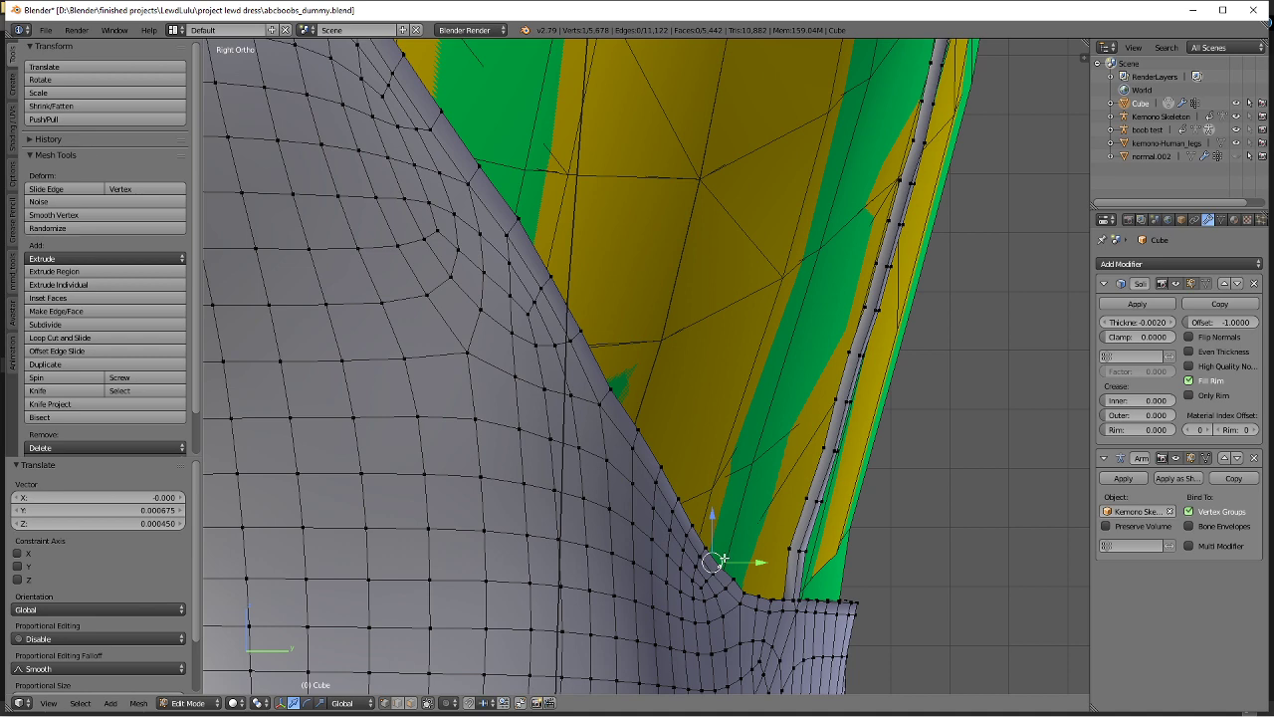
key("g")
left_click(718, 560)
key("g")
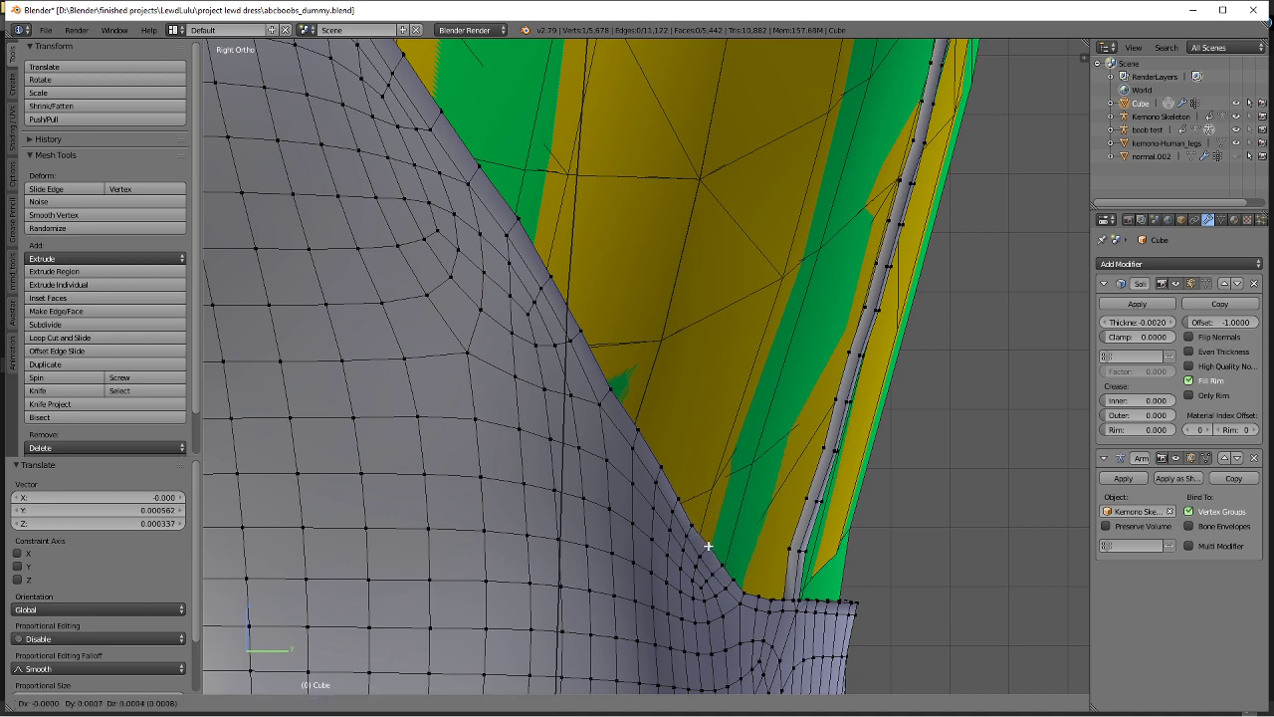
left_click(704, 547)
key("a")
scroll(656, 445, "down", 1)
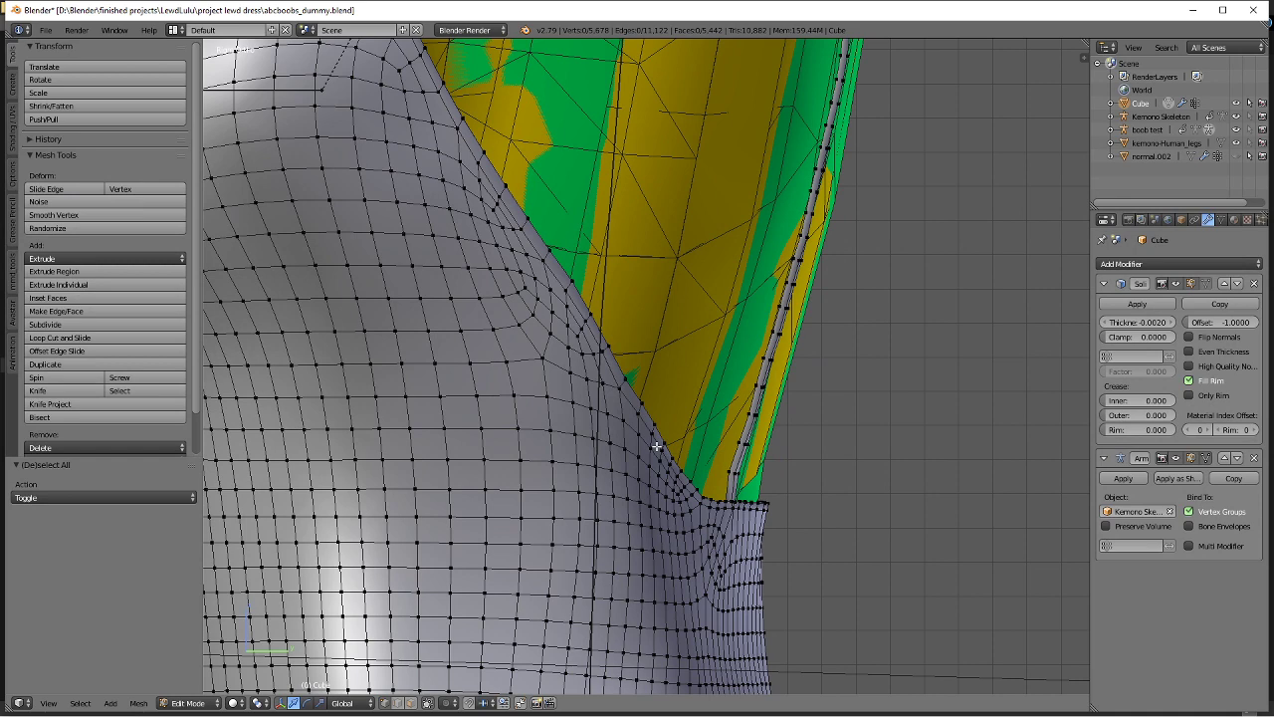
scroll(657, 446, "down", 3)
key("Tab")
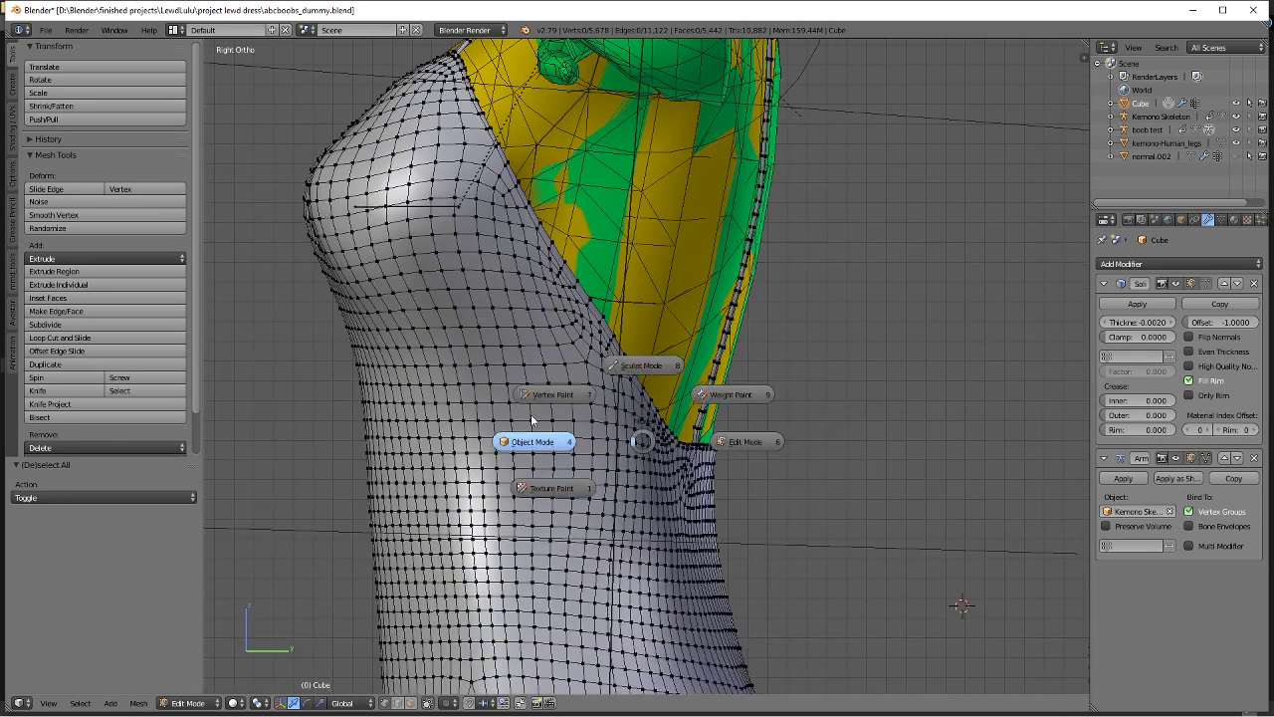
left_click(532, 421)
Set the viewport to textured shading and switch the render engine to Cycles Render.
key("alt+z")
scroll(501, 364, "down", 3)
middle_click_drag(501, 364, 644, 408)
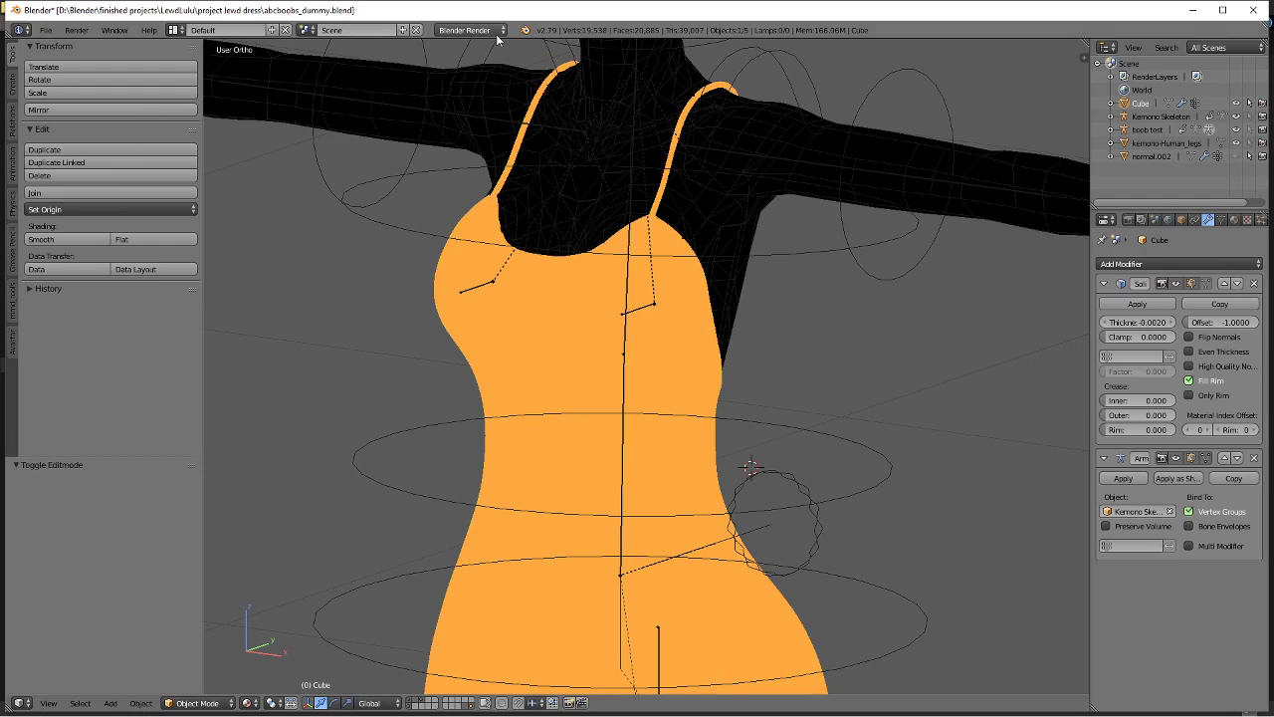
left_click(465, 30)
left_click(467, 85)
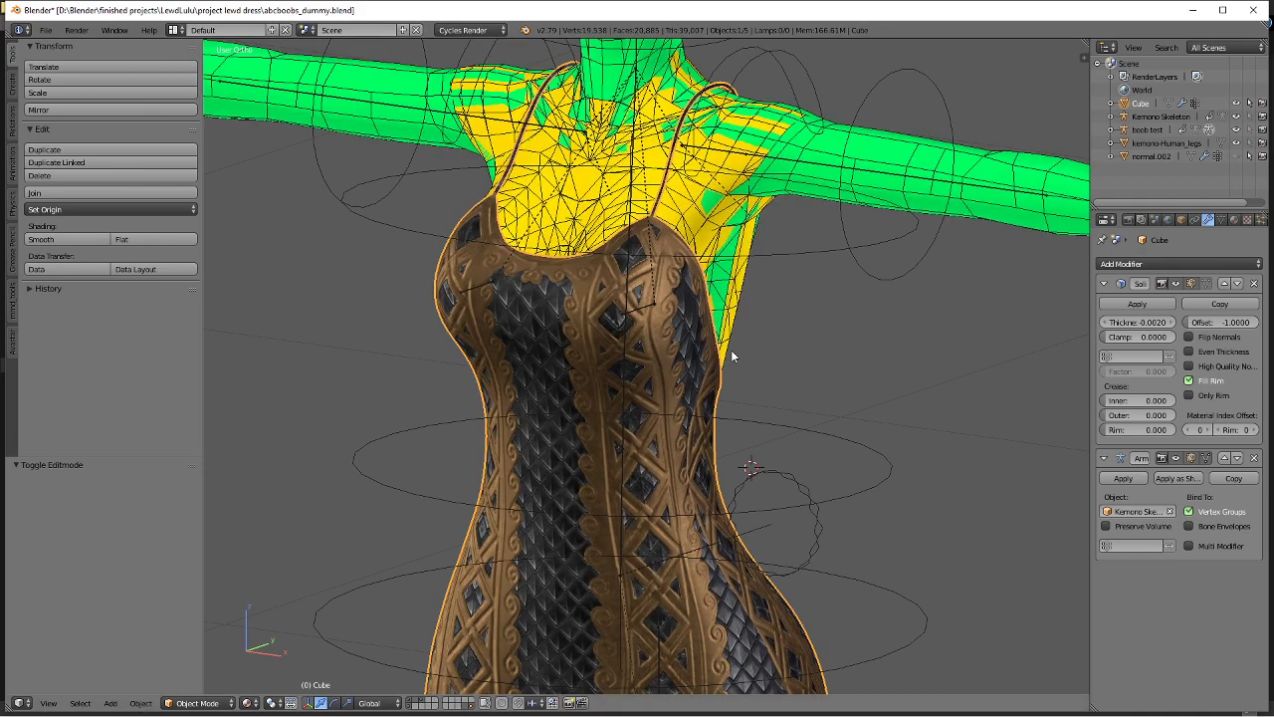
Delete all existing vertex groups from the dress mesh.
middle_click_drag(730, 349, 748, 409)
middle_click_drag(681, 548, 488, 324, "shift")
middle_click_drag(583, 349, 767, 369)
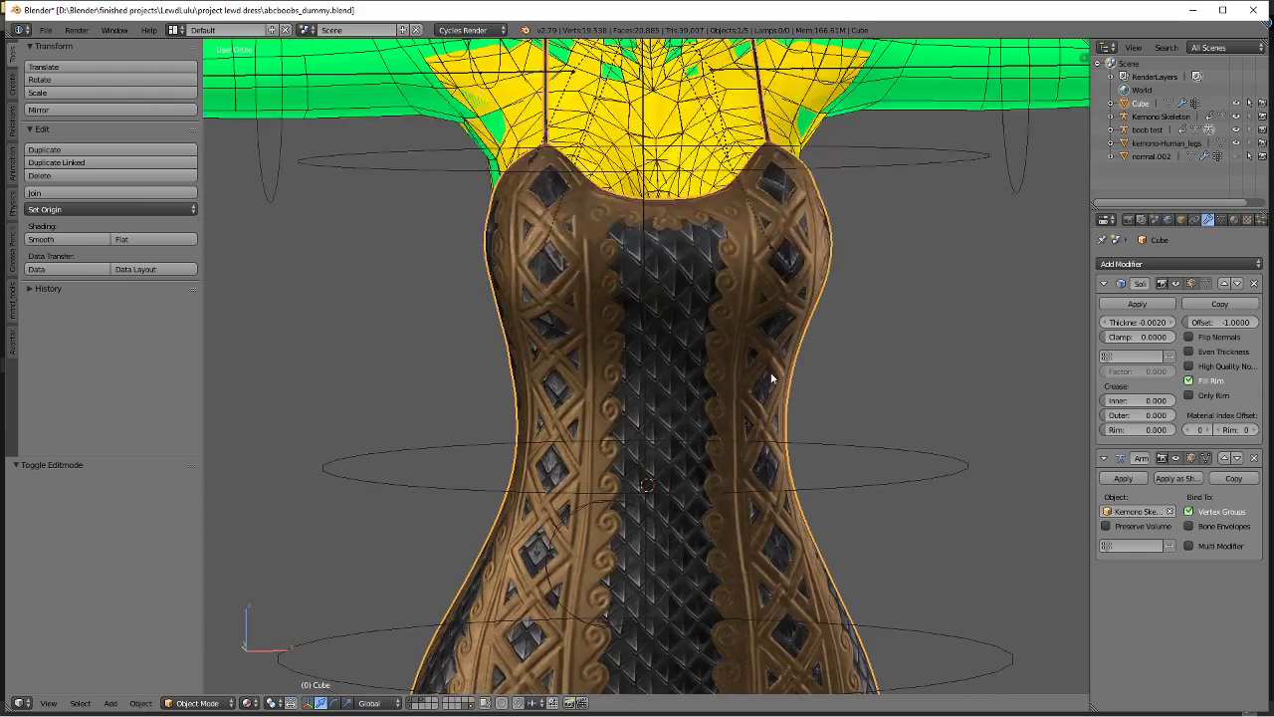
scroll(728, 373, "down", 2)
left_click(1222, 220)
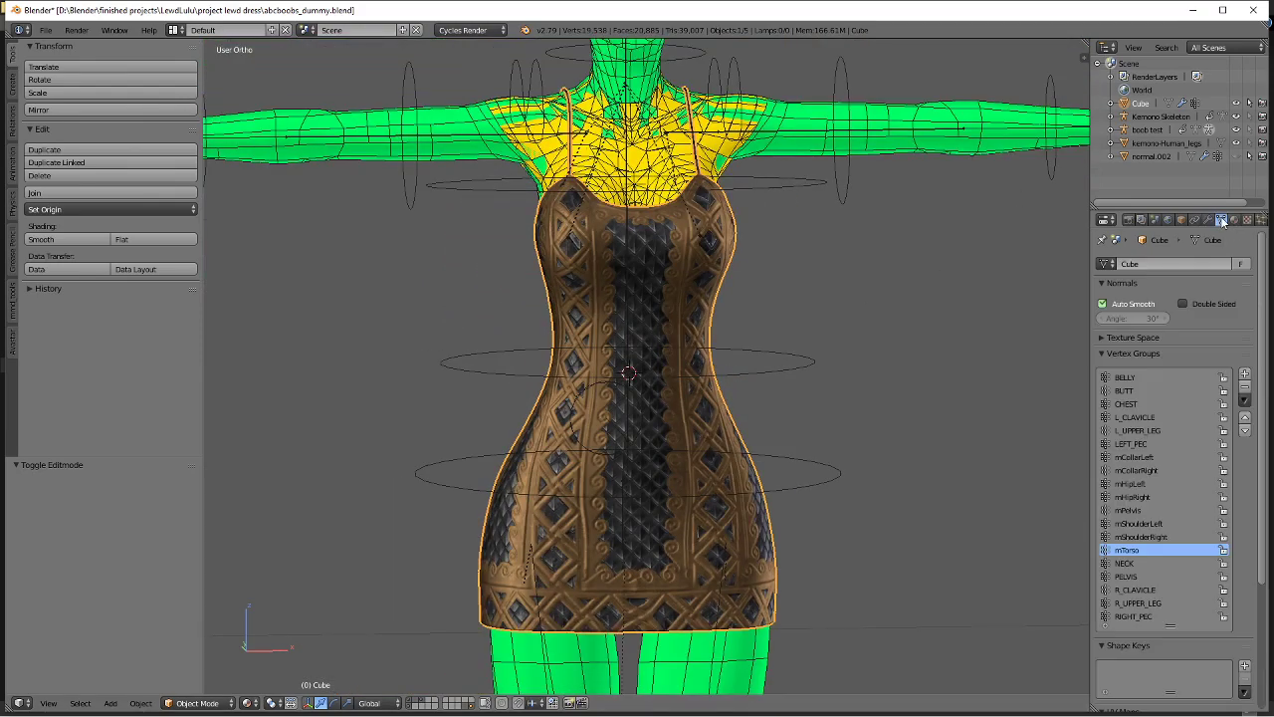
key("Return")
key("Return")
key("Return")
key("Return")
key("Return")
key("Return")
key("Return")
key("Return")
key("Return")
key("Return")
key("Return")
key("Return")
key("Return")
key("Return")
key("Return")
key("Return")
key("Return")
key("Return")
key("Return")
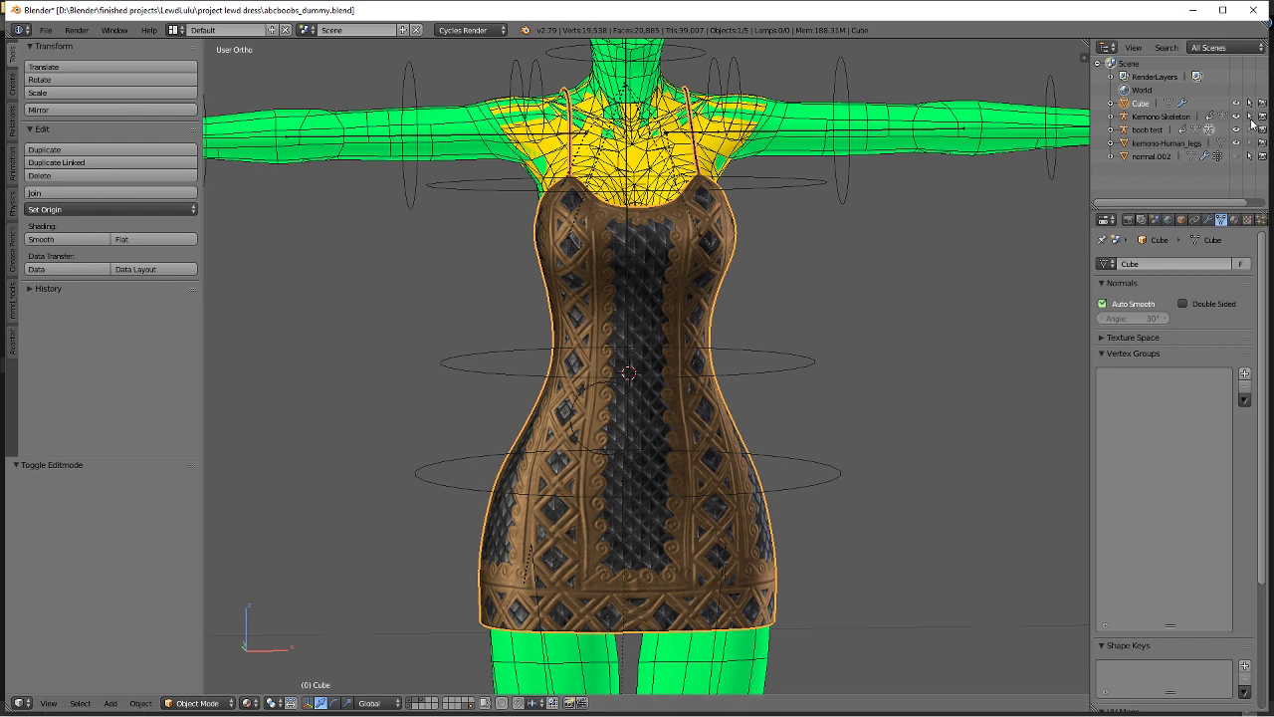
Make kemono-Human_legs selectable, select it together with the dress, and enter Weight Paint mode on the dress.
left_click(1249, 146)
right_click(748, 635)
right_click(746, 602, "shift")
key("ctrl+Tab")
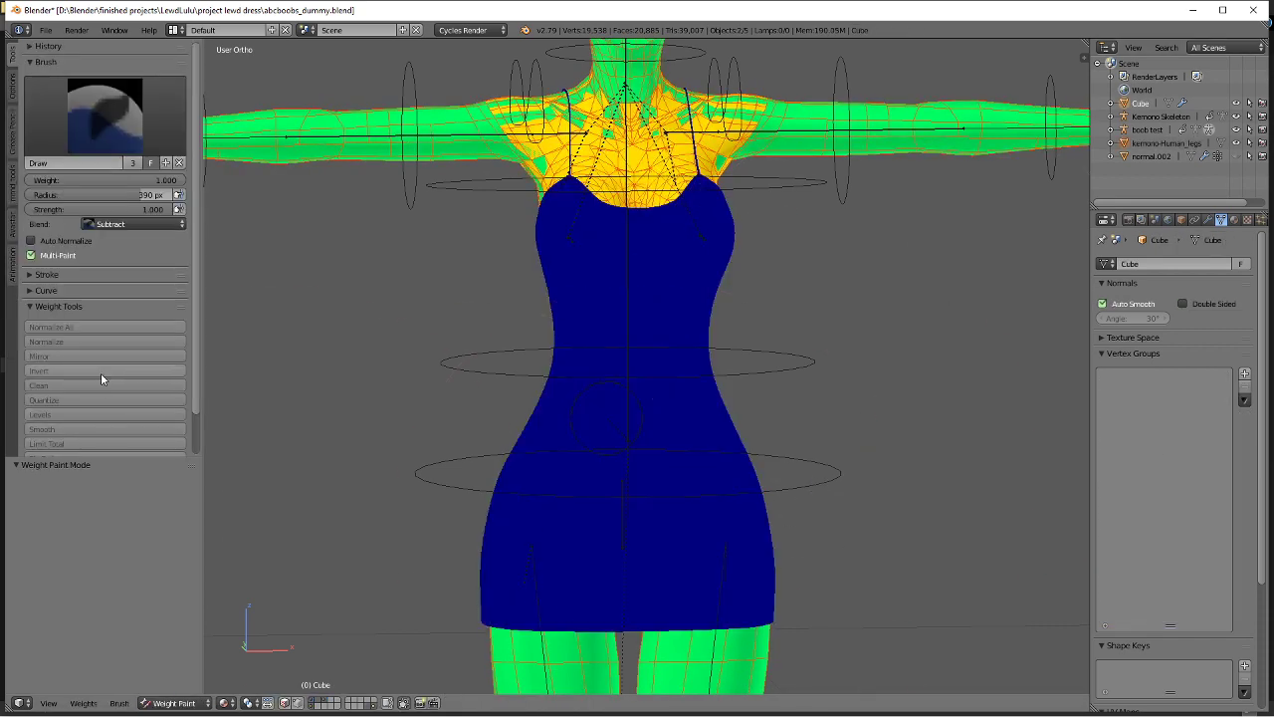
scroll(101, 378, "down", 2)
Return to Object Mode, select only the dress, and apply its location, rotation and scale.
key("ctrl+Tab")
right_click(729, 266)
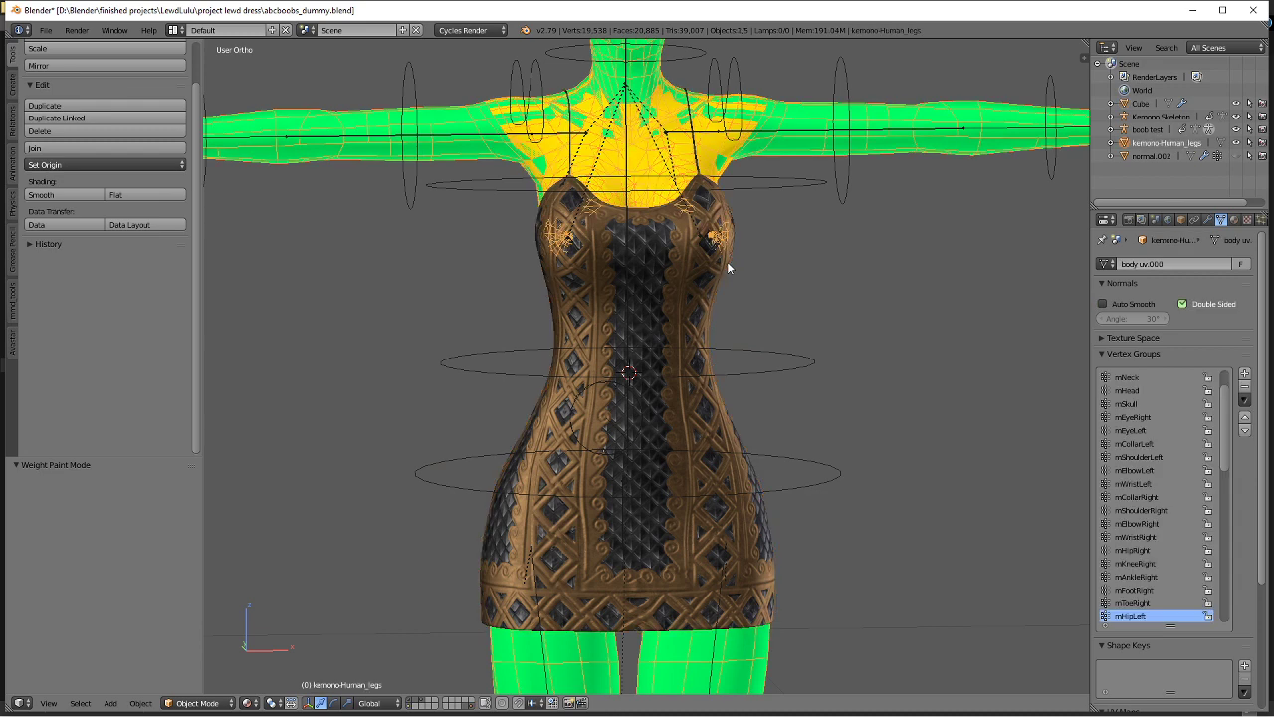
right_click(711, 294)
key("n")
key("ctrl+a")
left_click(757, 294)
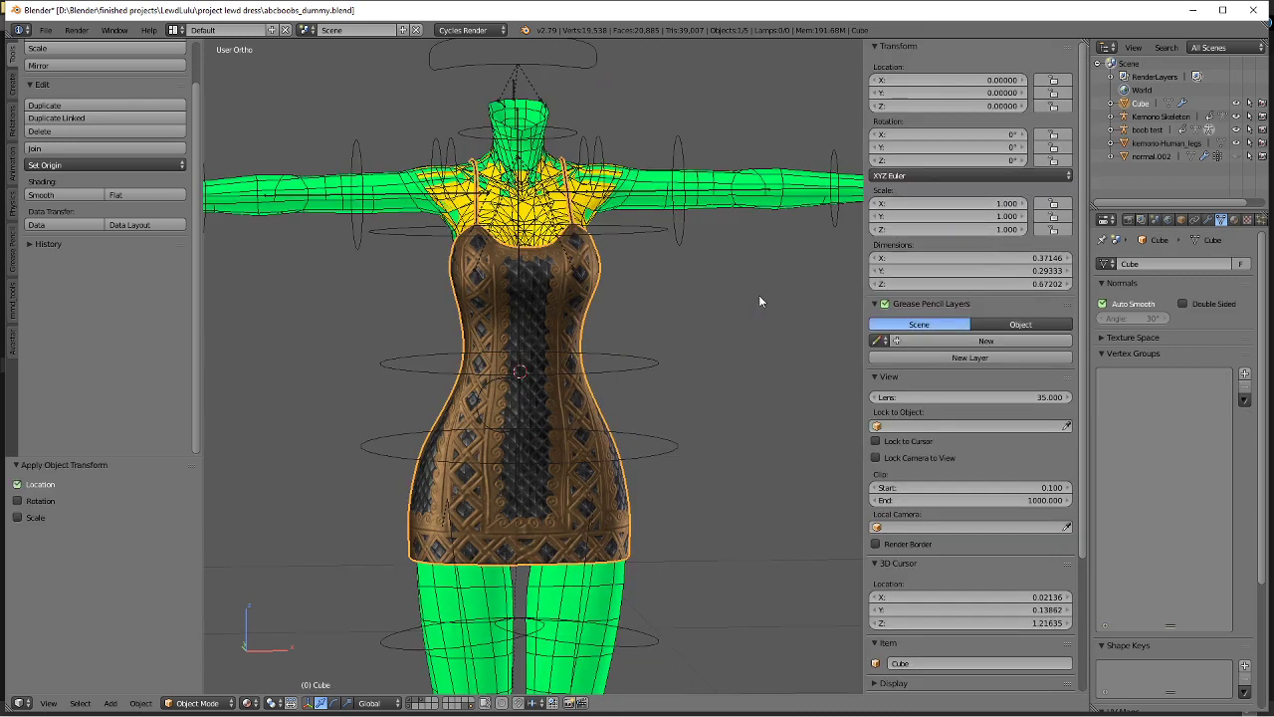
key("ctrl+a")
left_click(652, 380)
Transfer the body's vertex weights to the dress with source layers By Name and destination All Layers, then leave Weight Paint mode.
right_click(599, 599)
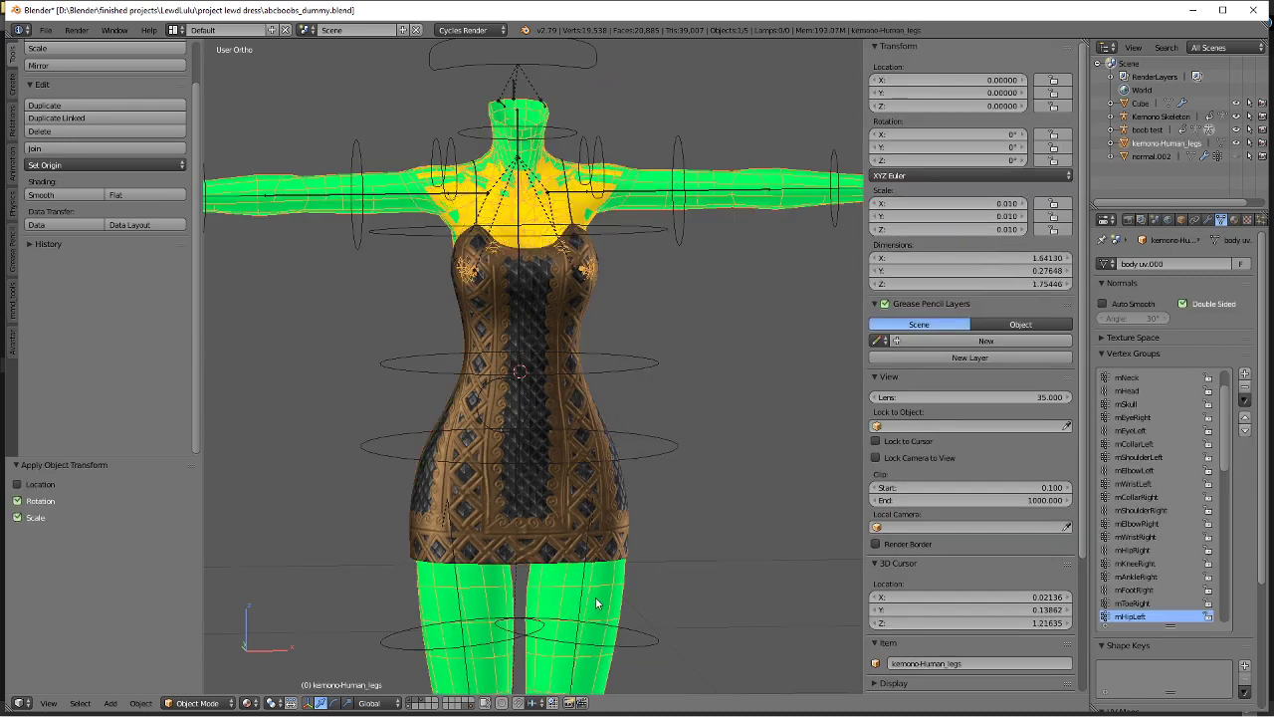
right_click(583, 525, "shift")
key("ctrl+Tab")
left_click(95, 445)
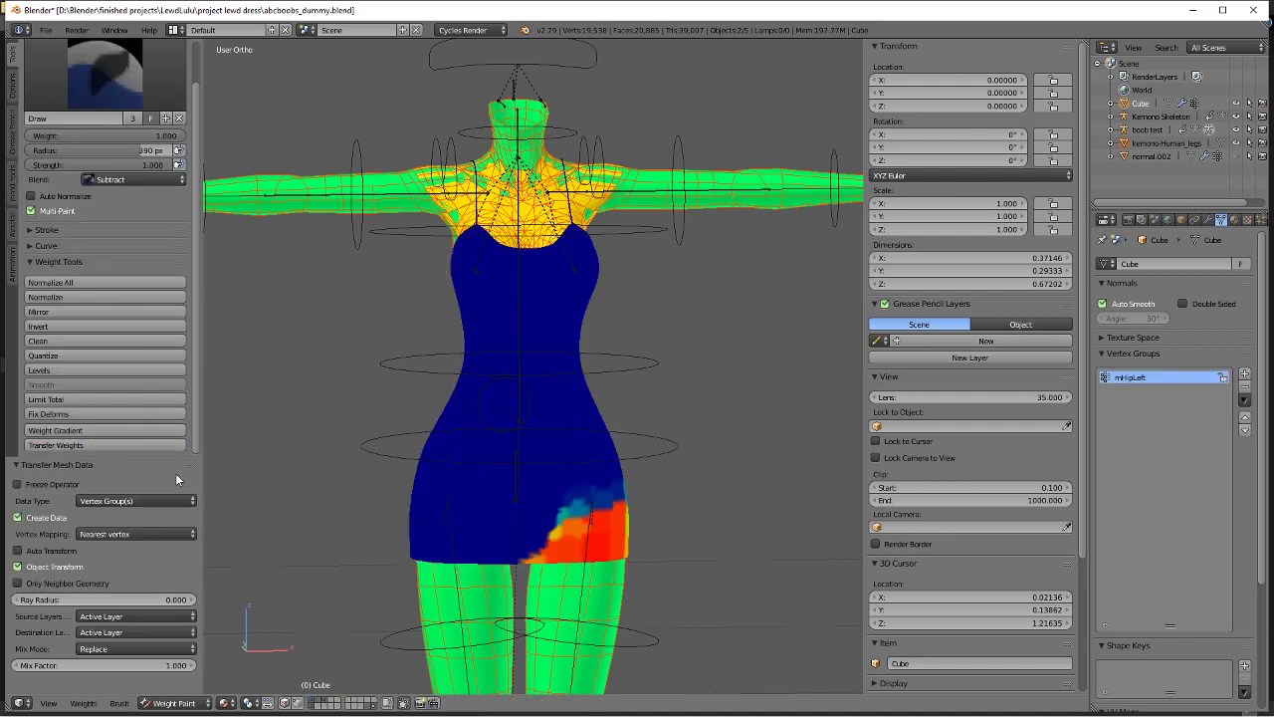
left_click(125, 616)
left_click(95, 585)
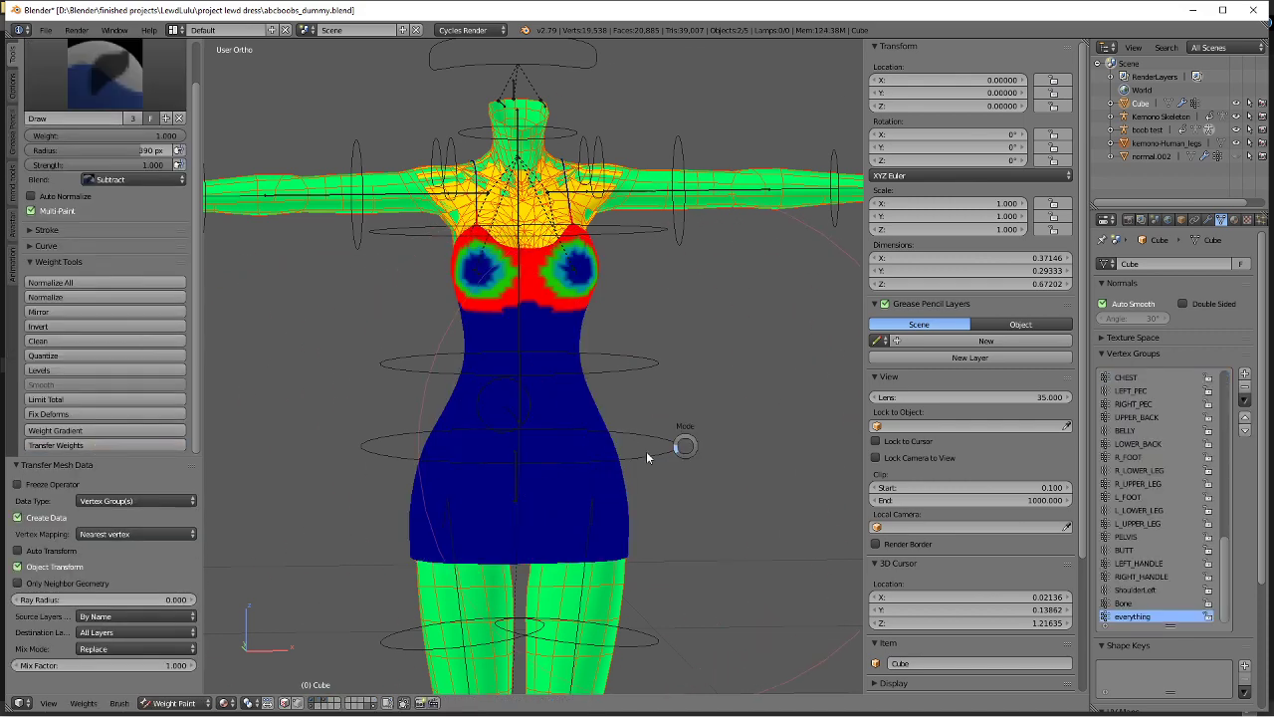
key("ctrl+Tab")
Remove the dress's empty weight maps with Avastar's Clean Weightmaps, including visible and hidden bones.
left_click(16, 351)
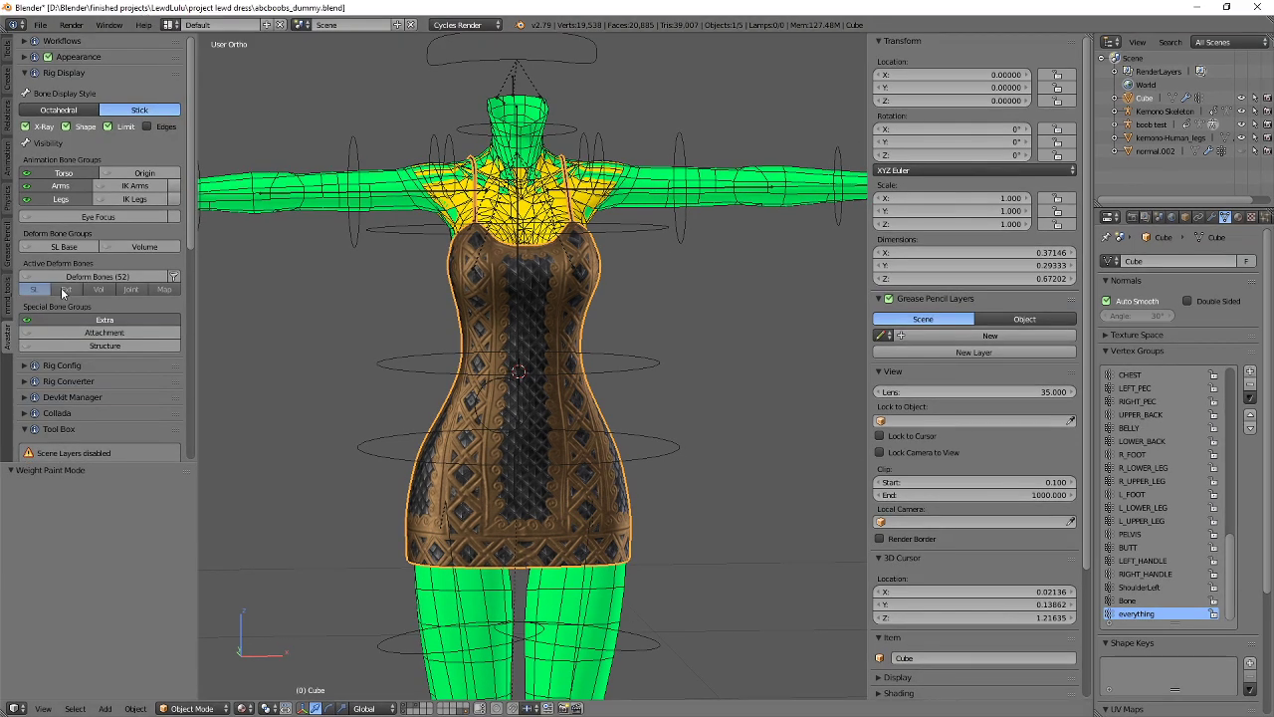
left_click(26, 46)
left_click(8, 49)
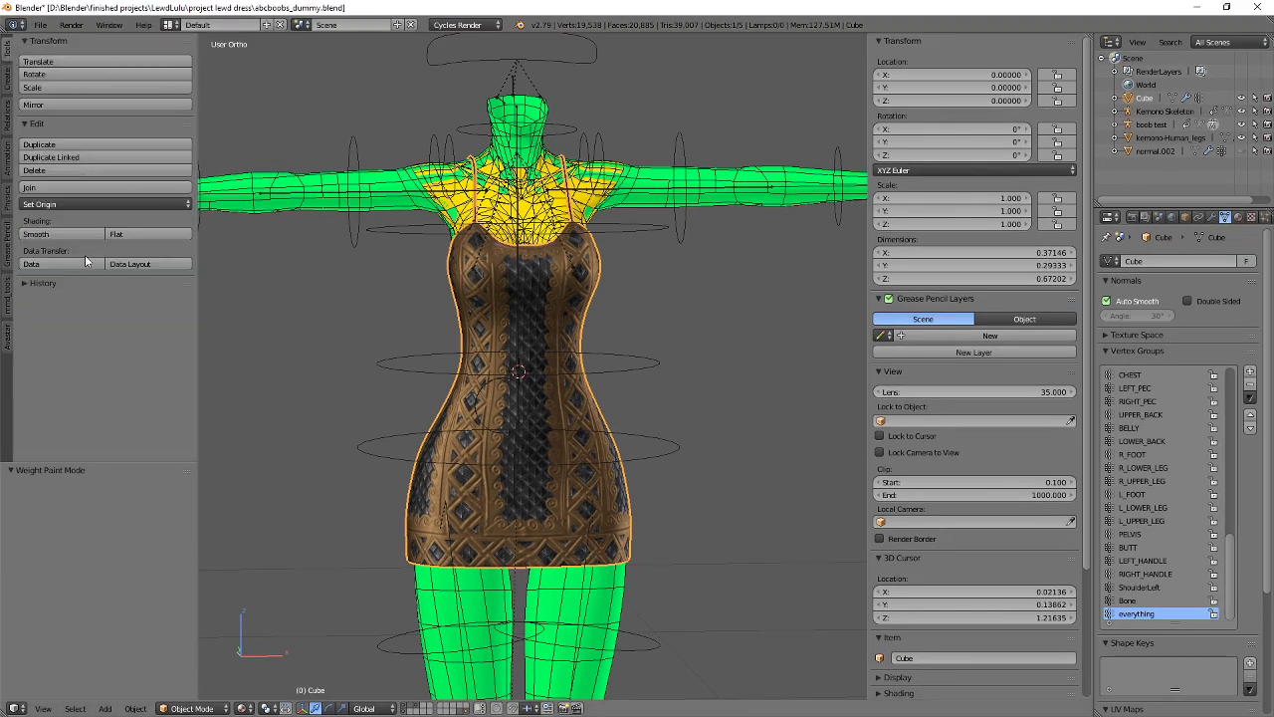
left_click(10, 328)
scroll(105, 386, "down", 8)
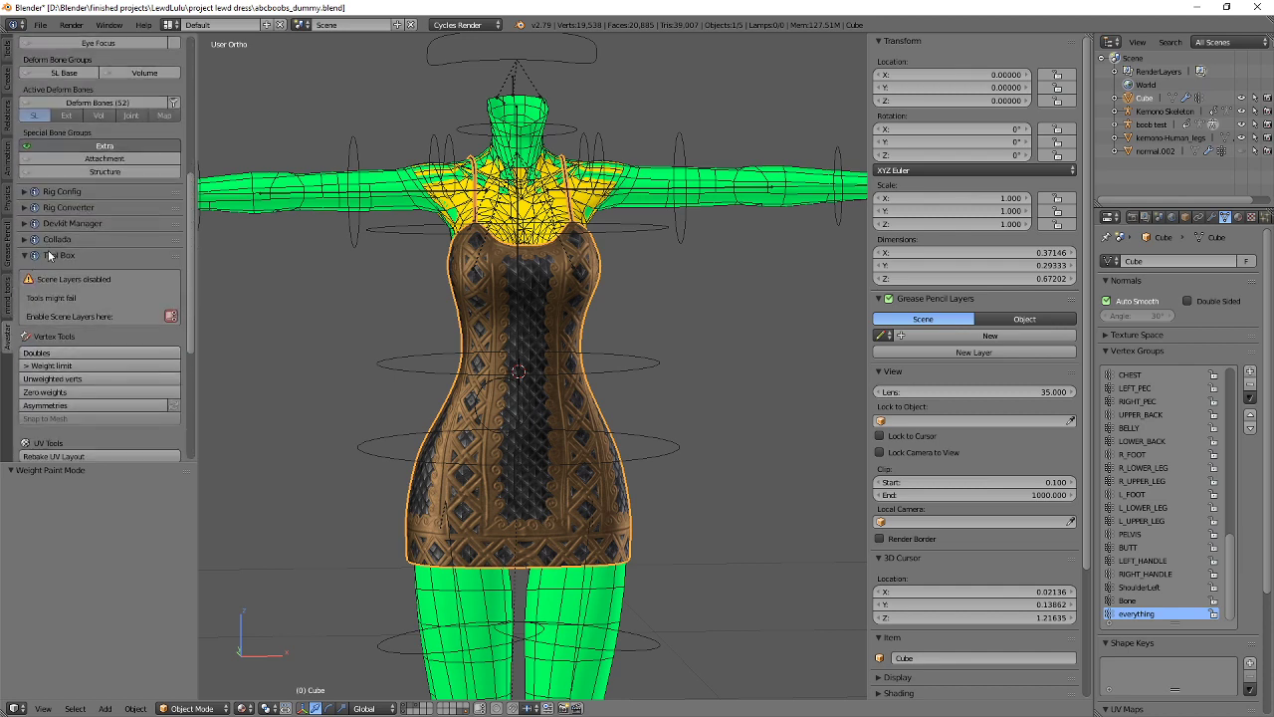
scroll(102, 331, "down", 4)
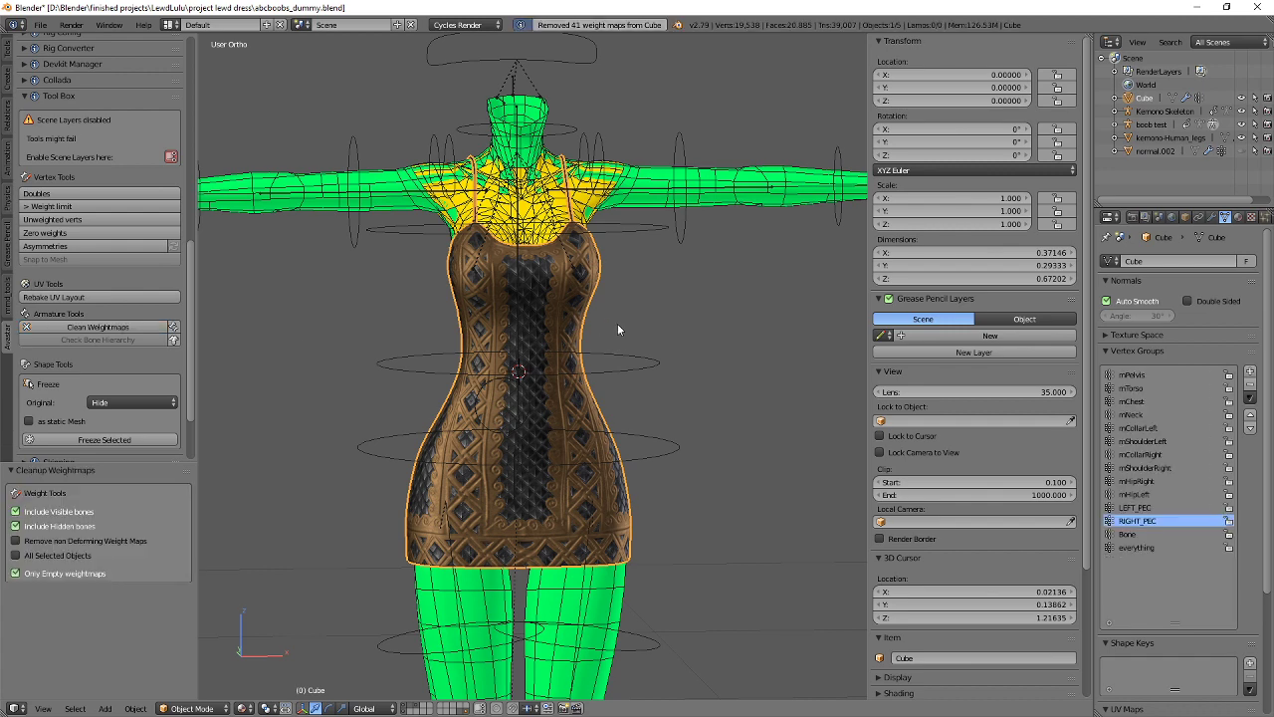
middle_click_drag(617, 324, 546, 320)
scroll(579, 331, "up", 3)
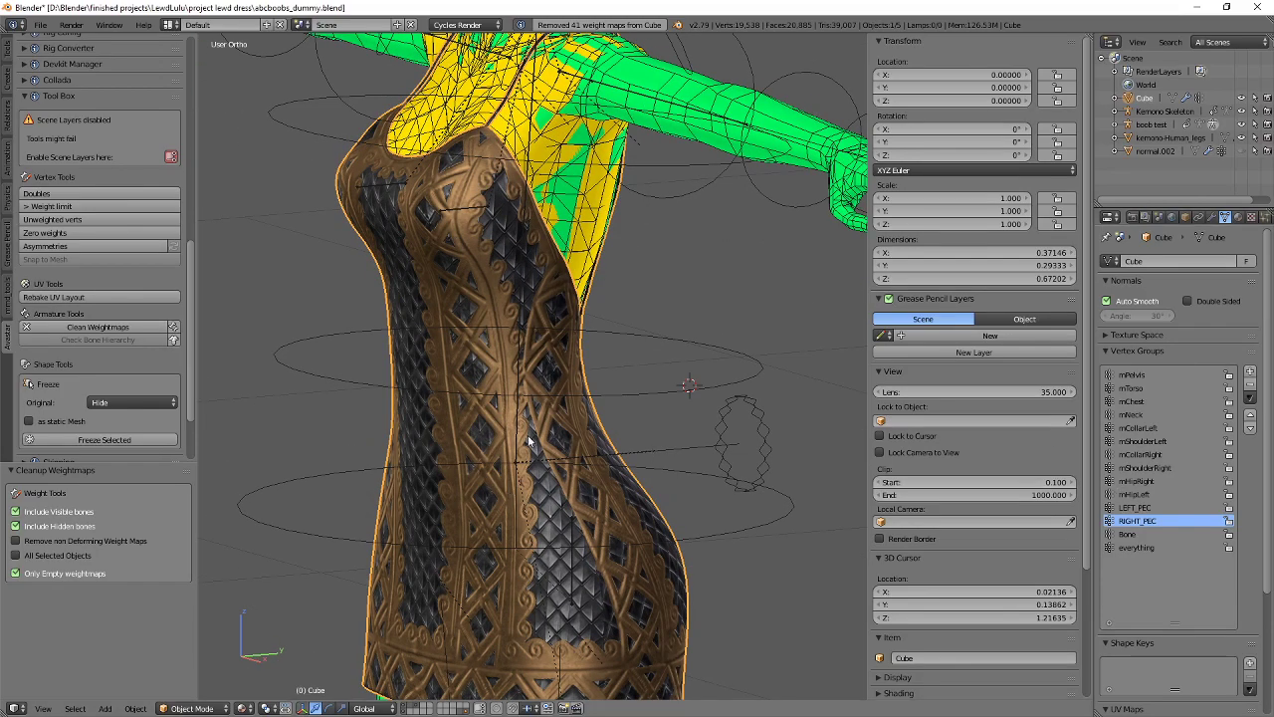
Enter Weight Paint mode on the dress, enable vertex selection masking and select all of its vertices.
middle_click_drag(528, 441, 540, 400)
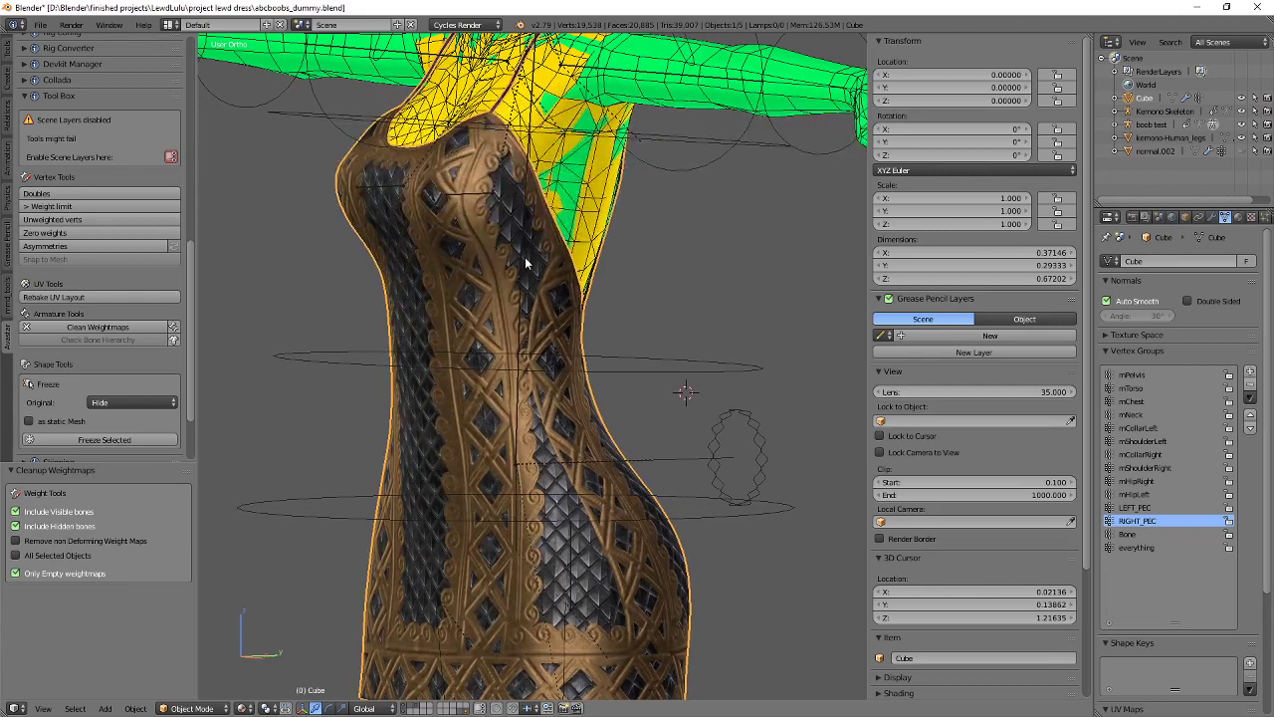
middle_click_drag(525, 258, 527, 330, "shift")
key("ctrl+Tab")
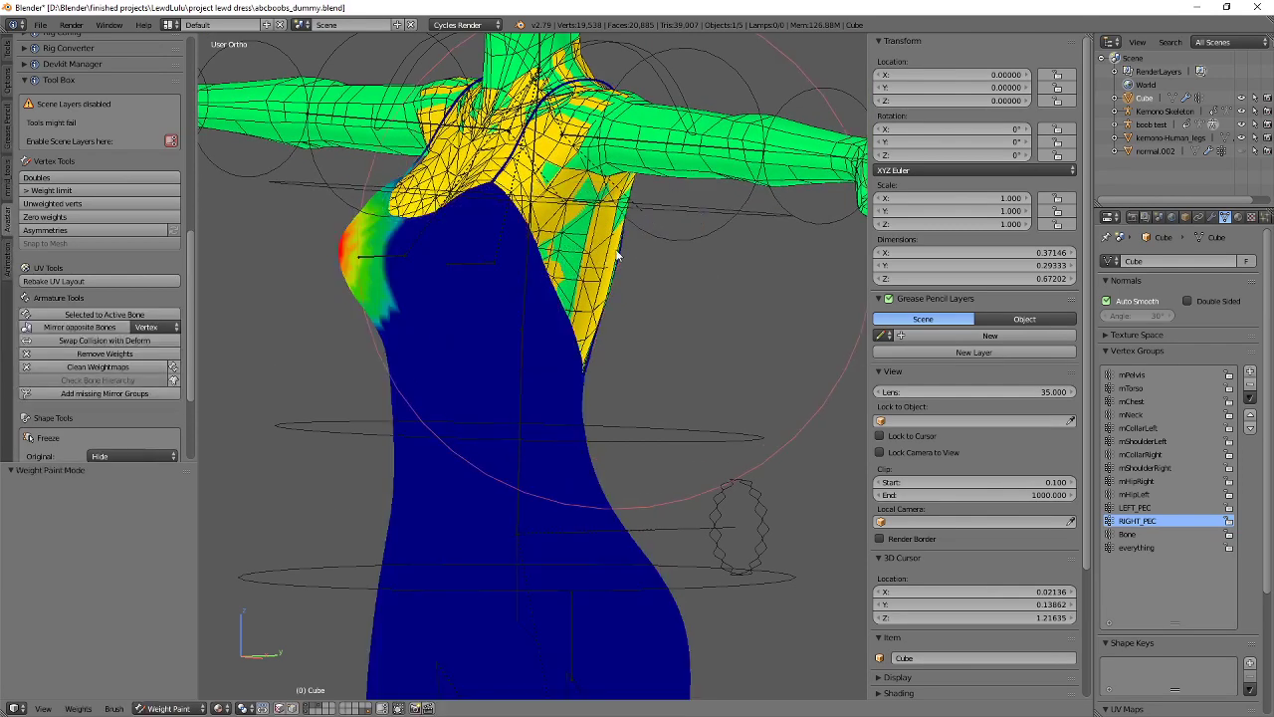
middle_click_drag(538, 284, 591, 318)
scroll(592, 318, "up", 1)
key("v")
key("a")
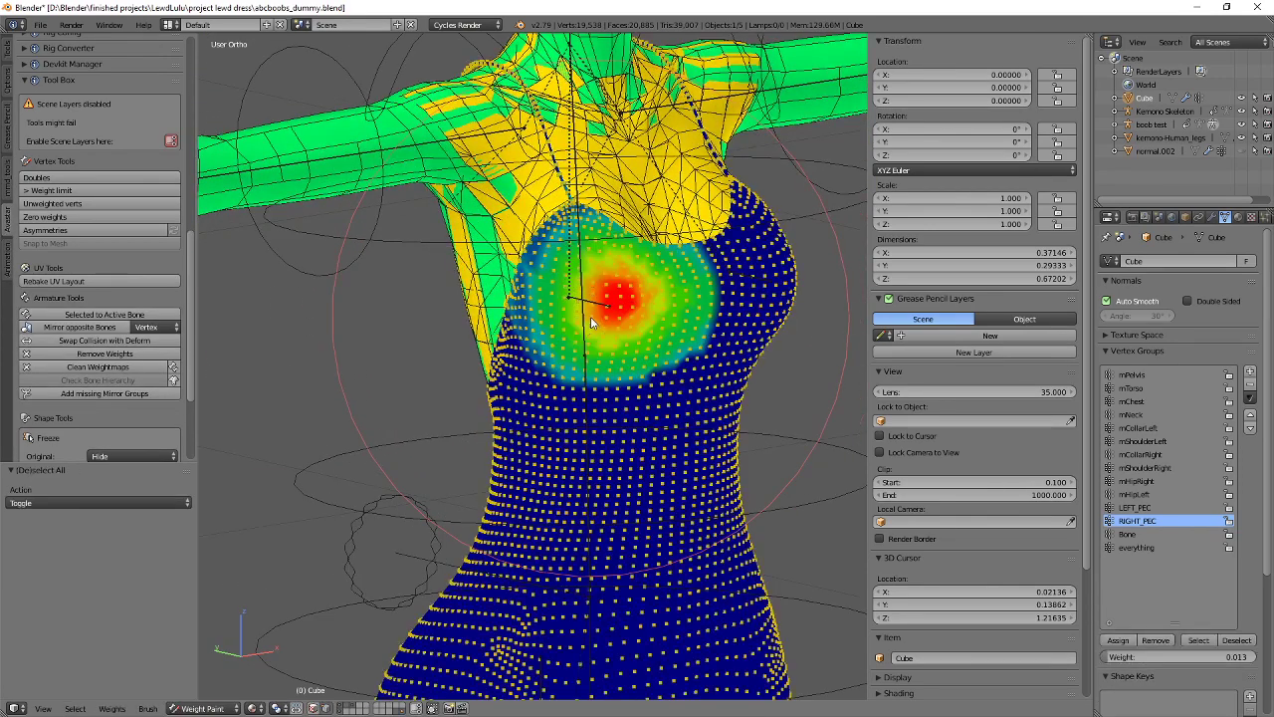
Smooth the dress's mPelvis weights with factor 0.500 and 1 iteration on the active group.
left_click(8, 47)
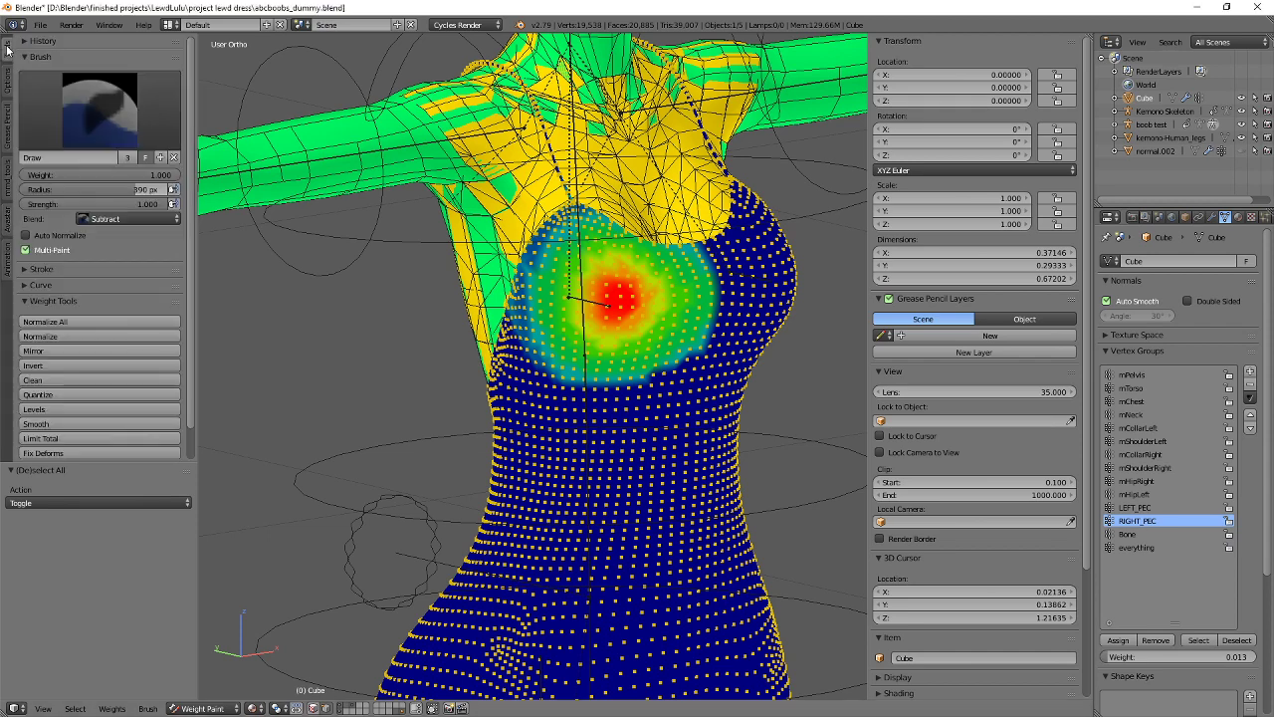
left_click(1144, 374)
middle_click_drag(653, 600, 662, 342, "shift")
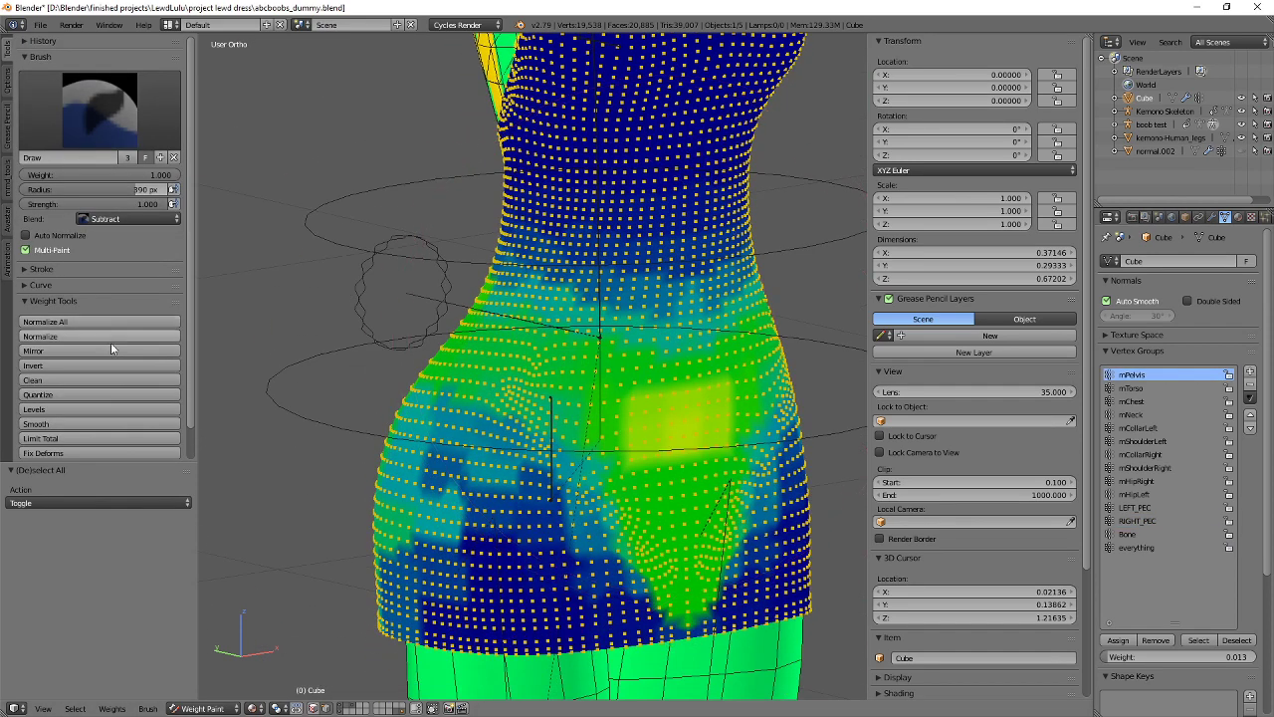
left_click(43, 425)
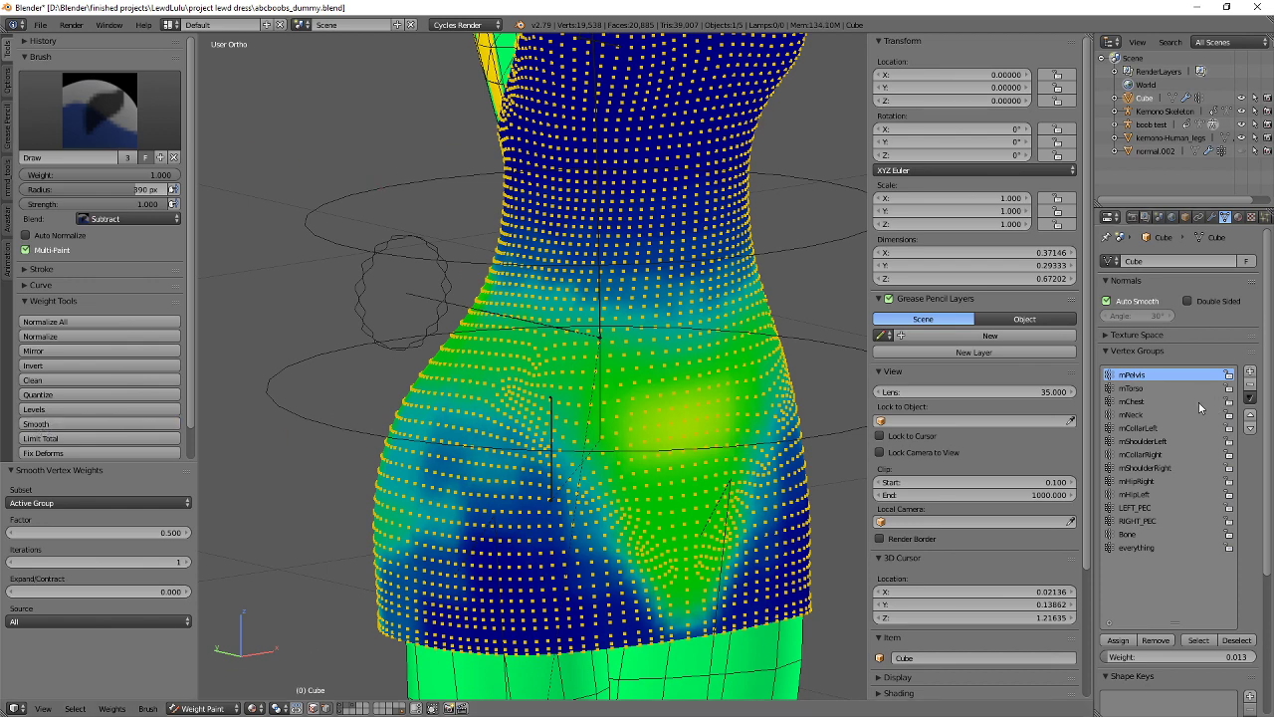
Smooth the mTorso and mChest weights of the dress with the same settings.
left_click(1174, 388)
left_click(90, 422)
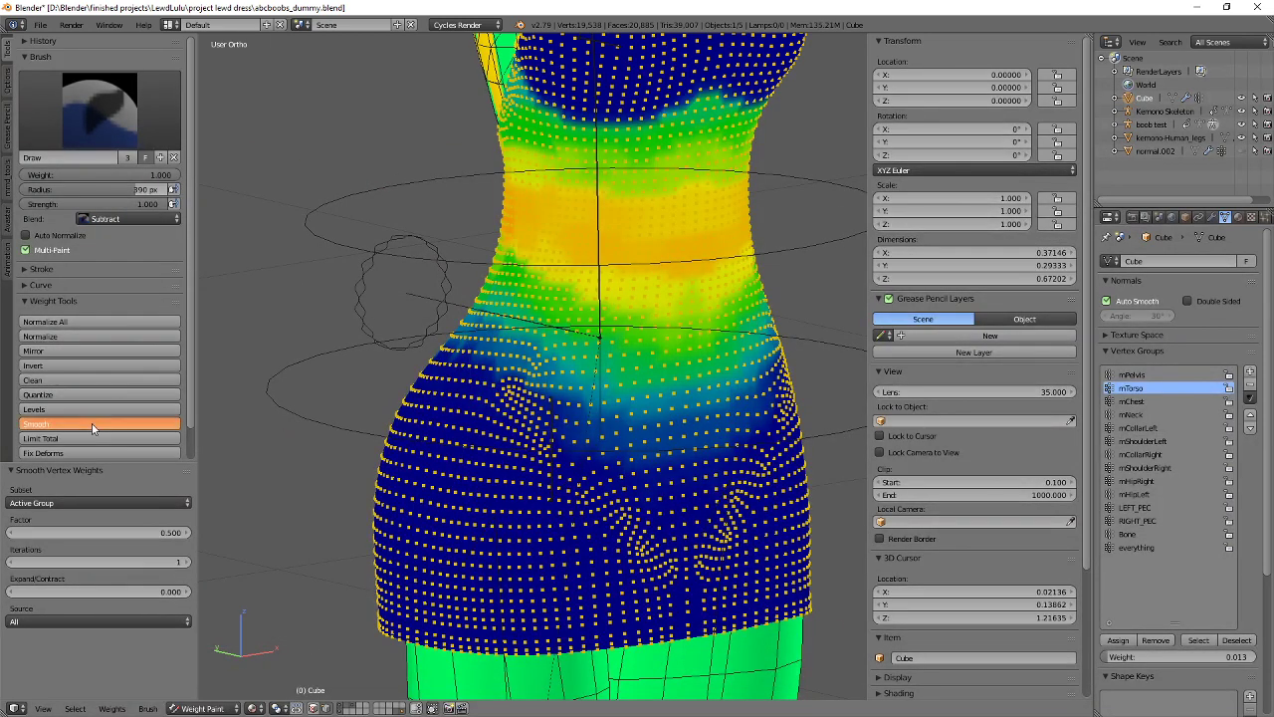
left_click(1144, 401)
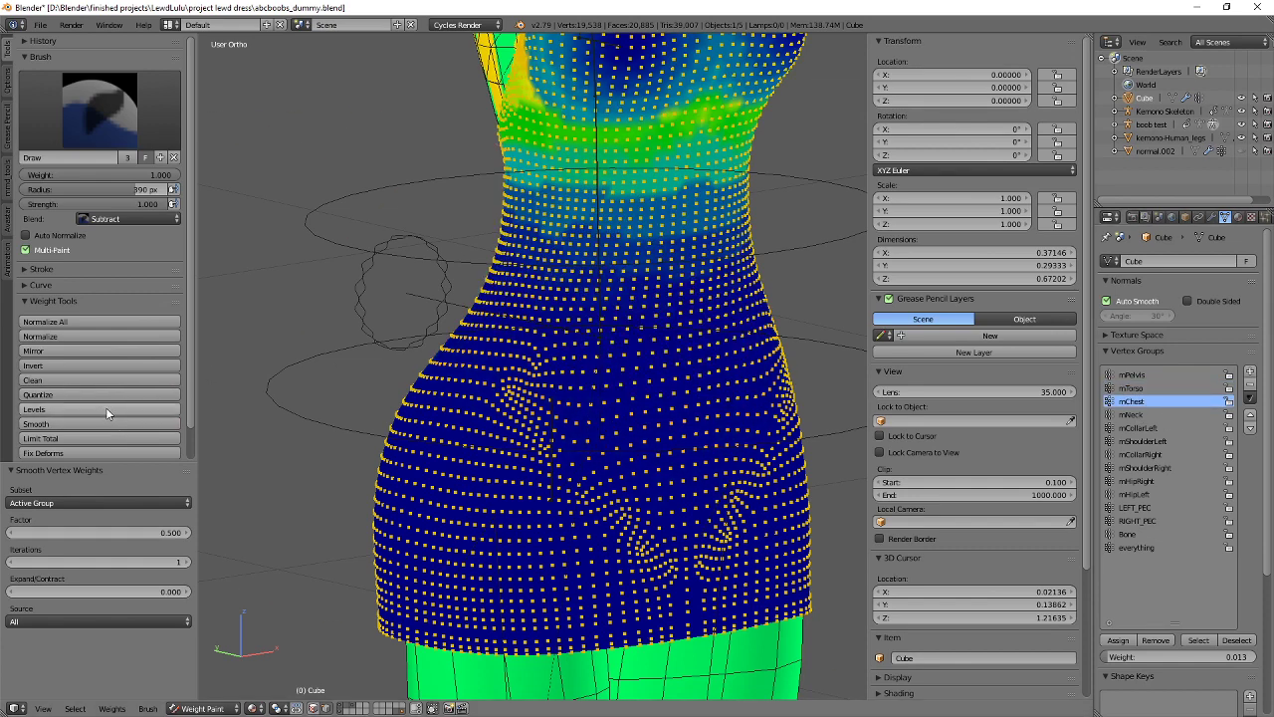
left_click(61, 423)
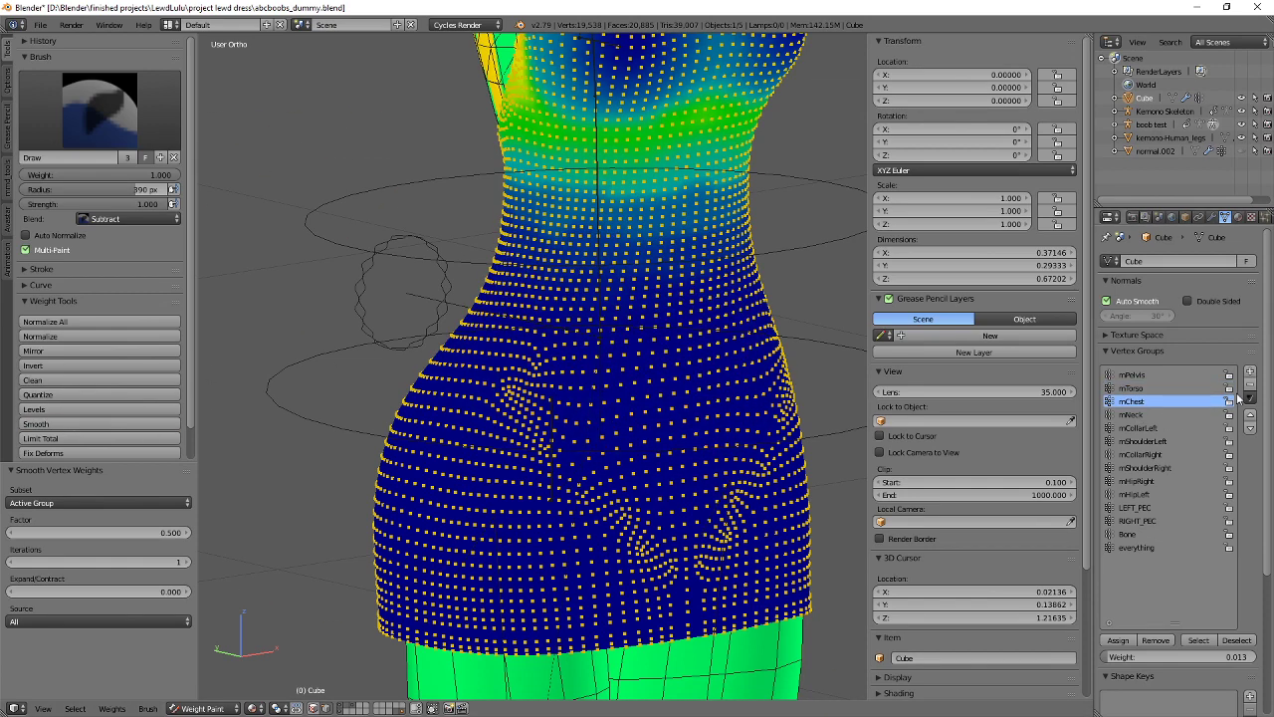
Smooth the neck, collar and shoulder vertex groups of the dress, from mNeck through mShoulderRight.
left_click(1152, 415)
middle_click_drag(584, 97, 489, 433, "shift")
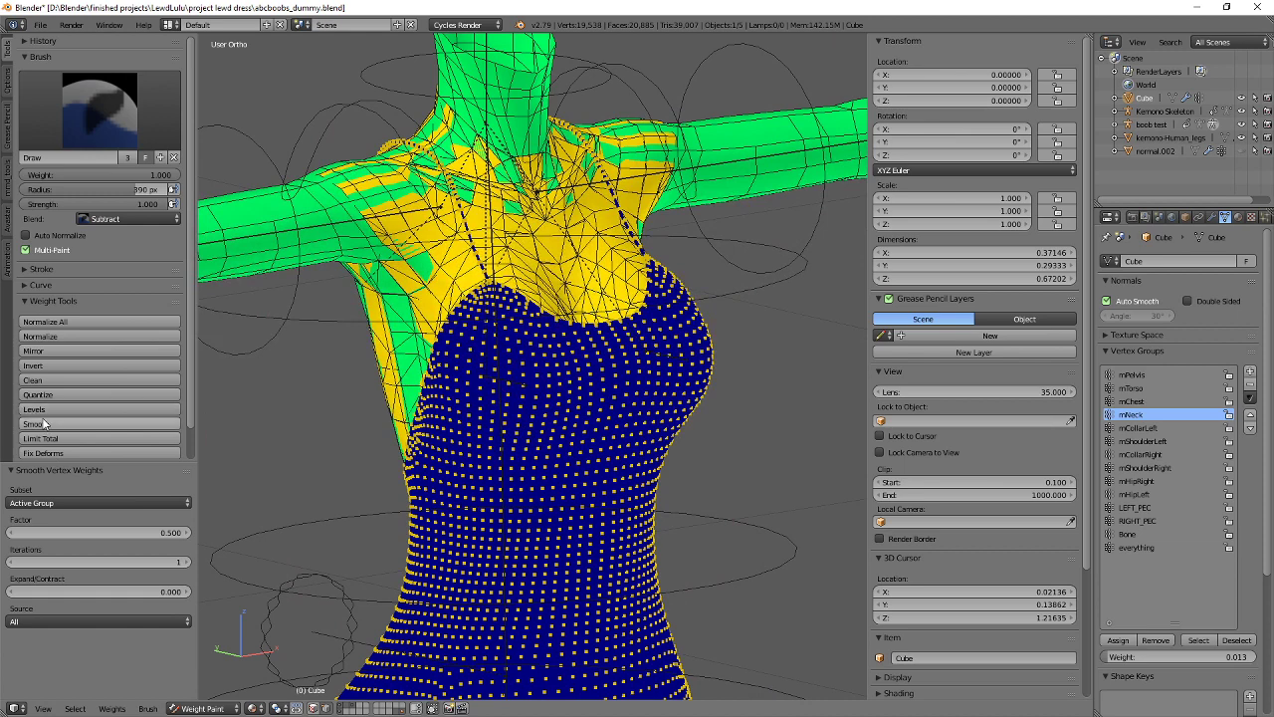
middle_click_drag(529, 471, 544, 503, "shift")
left_click(1145, 428)
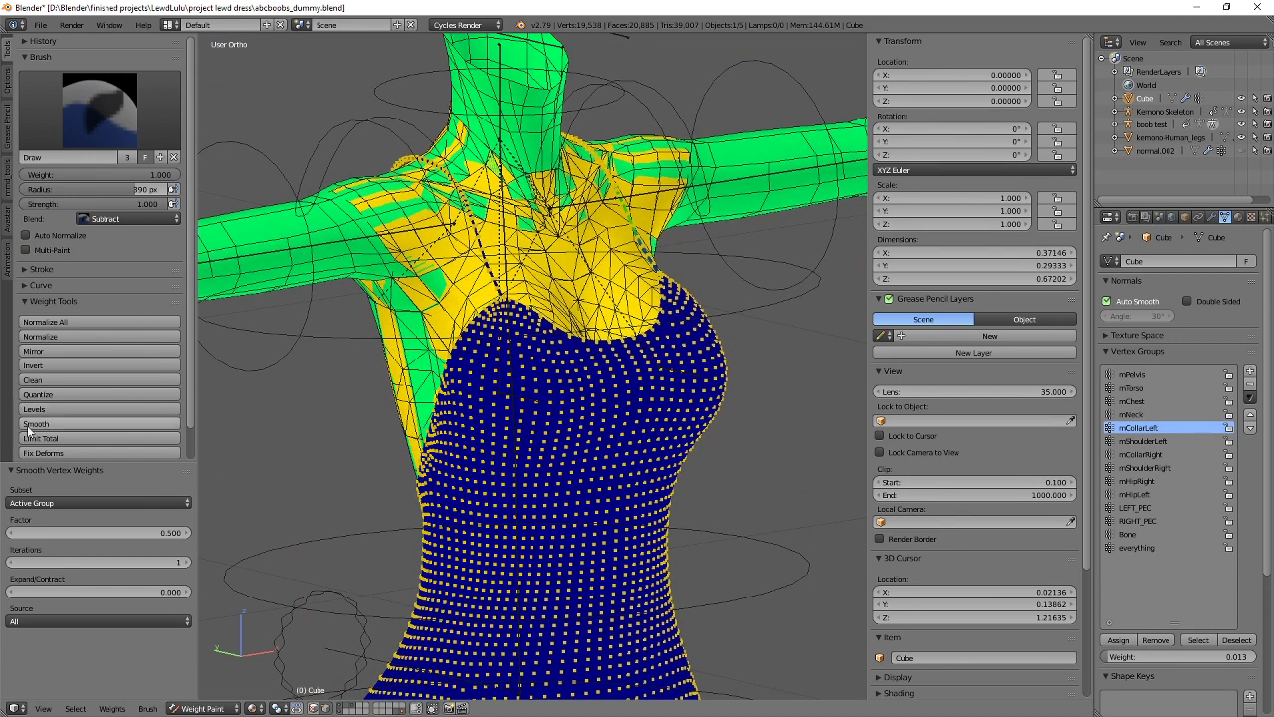
left_click(29, 430)
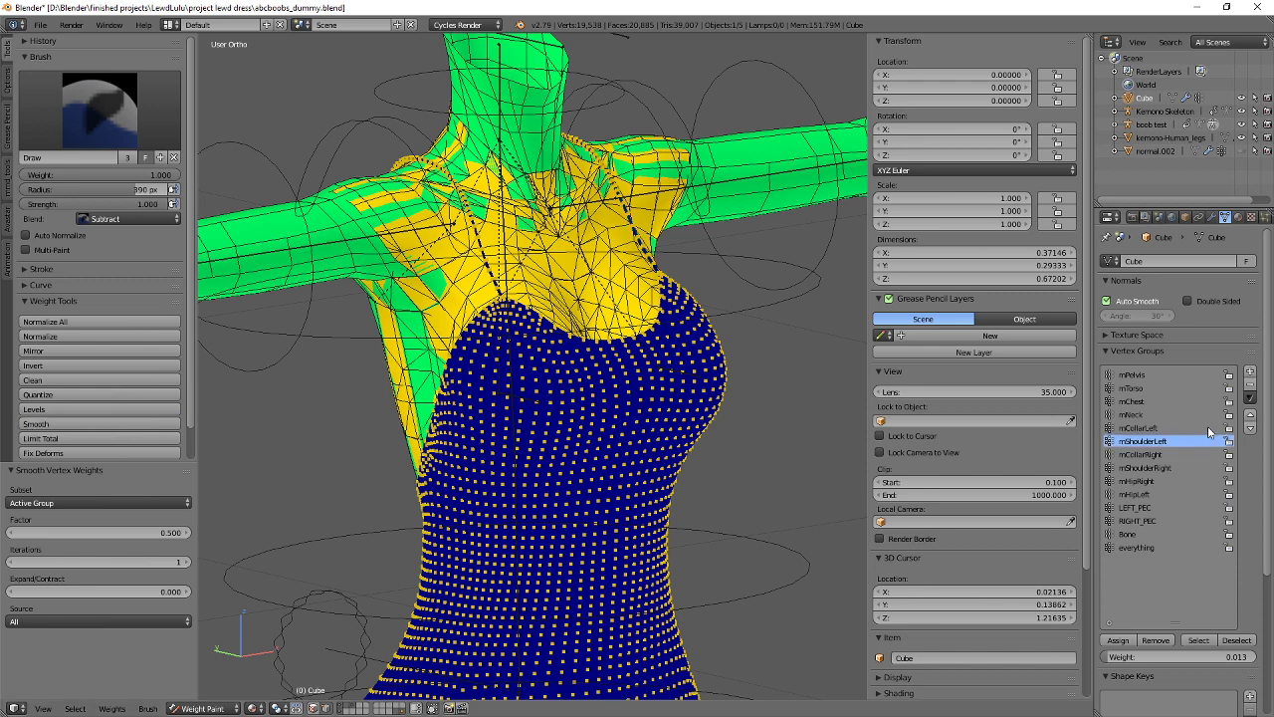
left_click(40, 424)
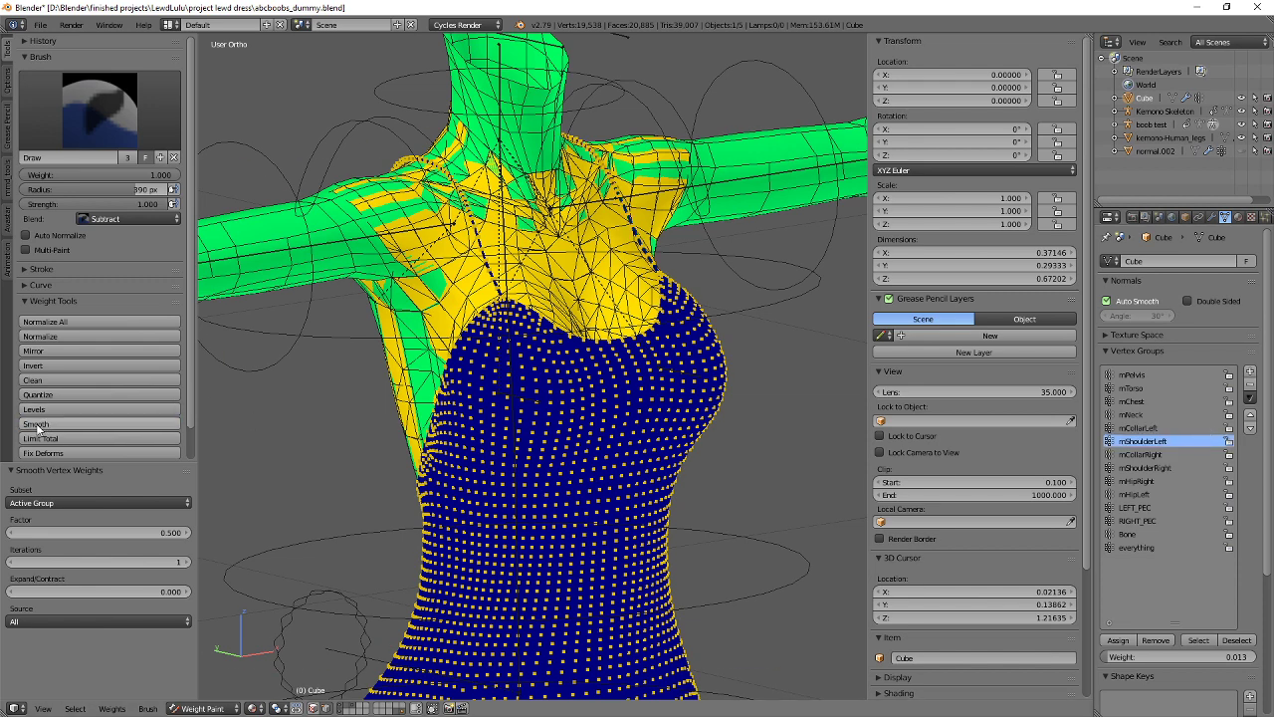
scroll(1153, 418, "down", 3, "ctrl")
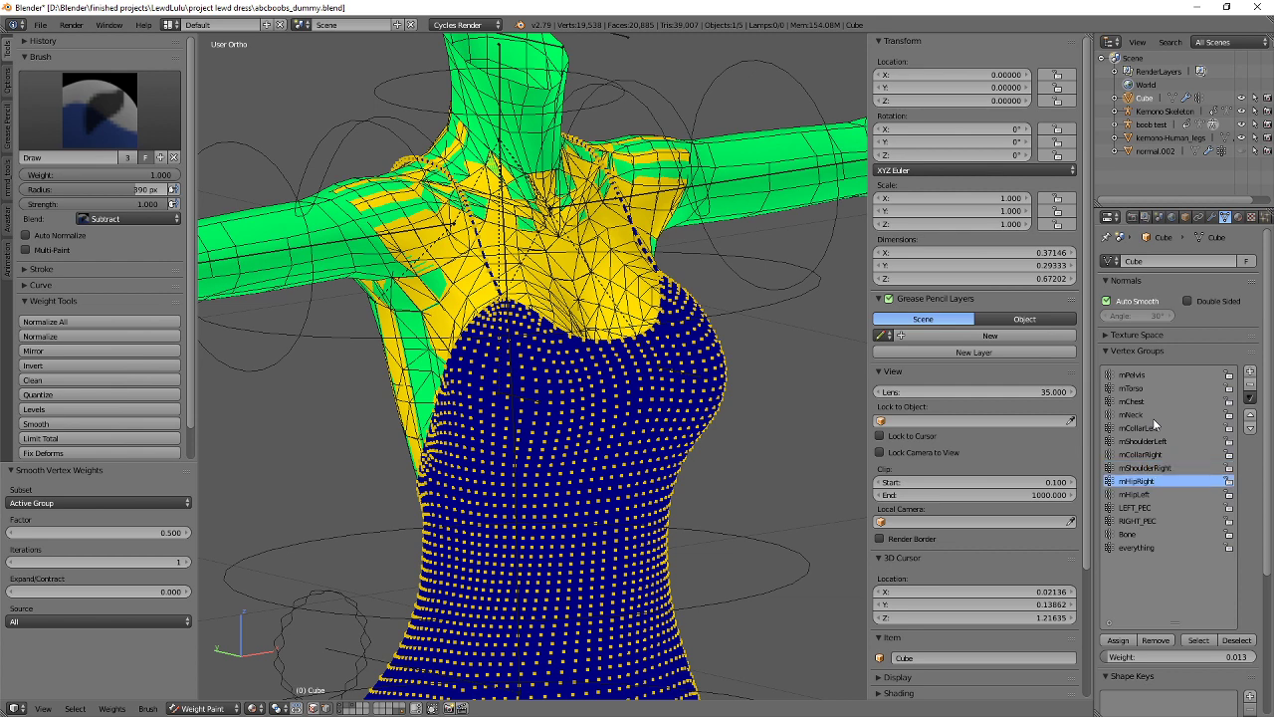
Smooth the mHipRight and mHipLeft weights around the dress's lower hem.
middle_click_drag(530, 649, 559, 304, "shift")
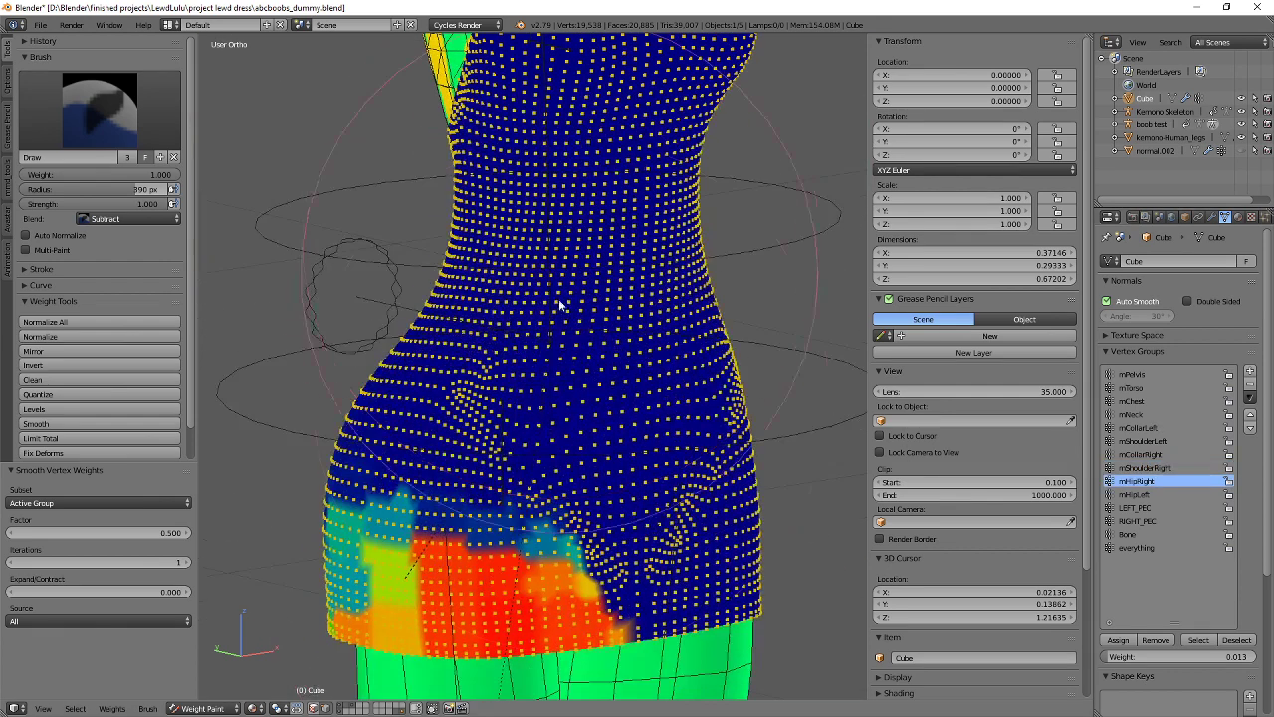
left_click(48, 424)
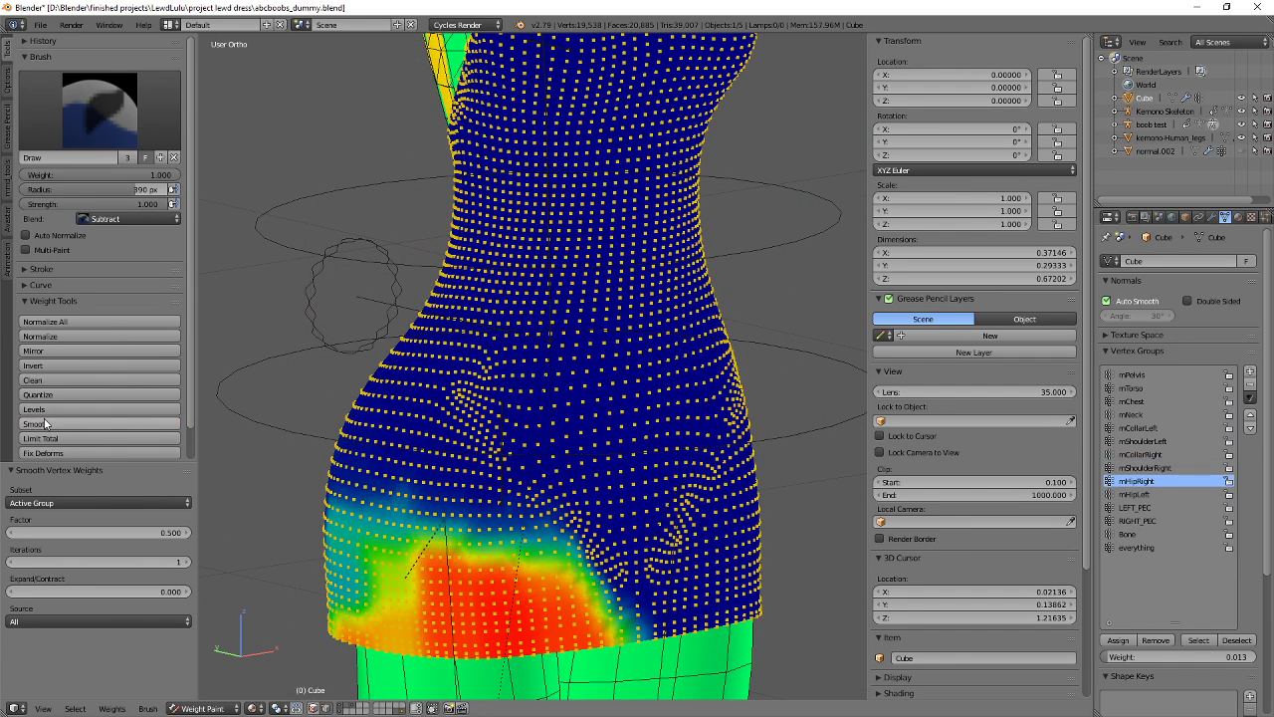
scroll(1192, 434, "down", 1, "ctrl")
middle_click_drag(756, 329, 970, 455)
Smooth the LEFT_PEC and RIGHT_PEC weights on the dress's bust.
scroll(1185, 468, "down", 1, "ctrl")
middle_click_drag(744, 287, 558, 438)
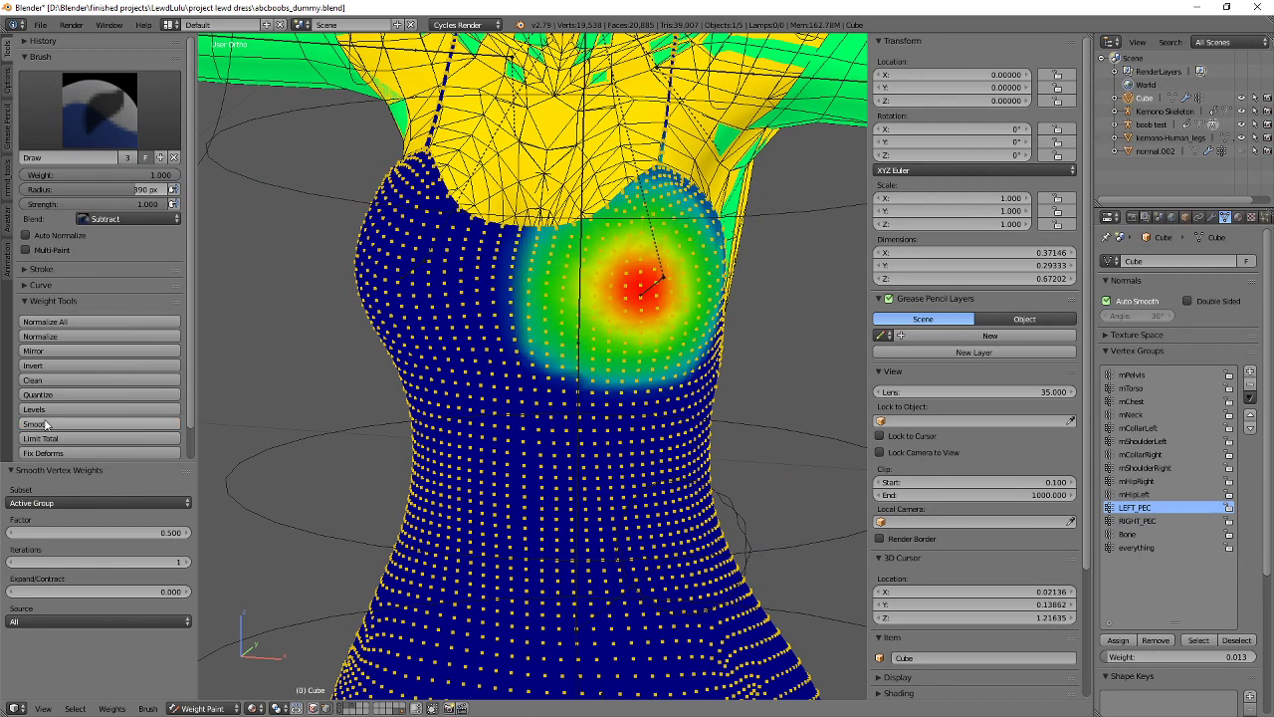
key("Down")
key("Down")
key("Down")
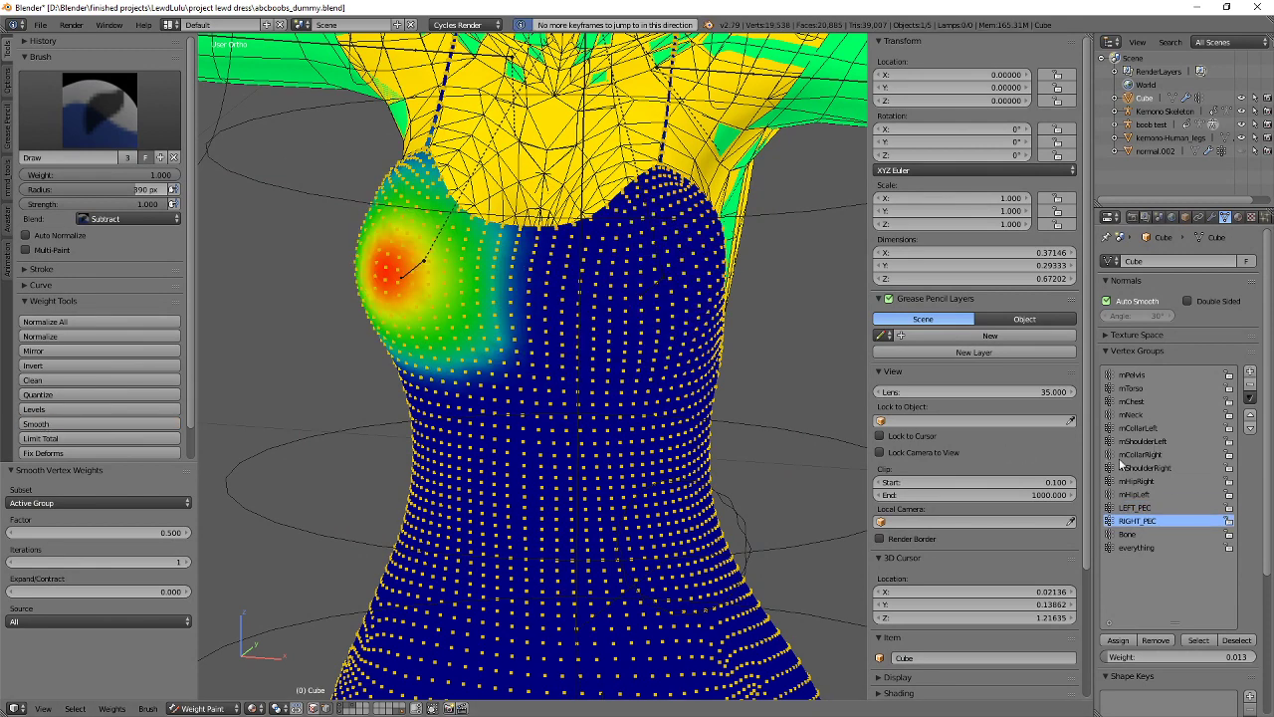
middle_click_drag(480, 402, 387, 398, "shift")
left_click(87, 424)
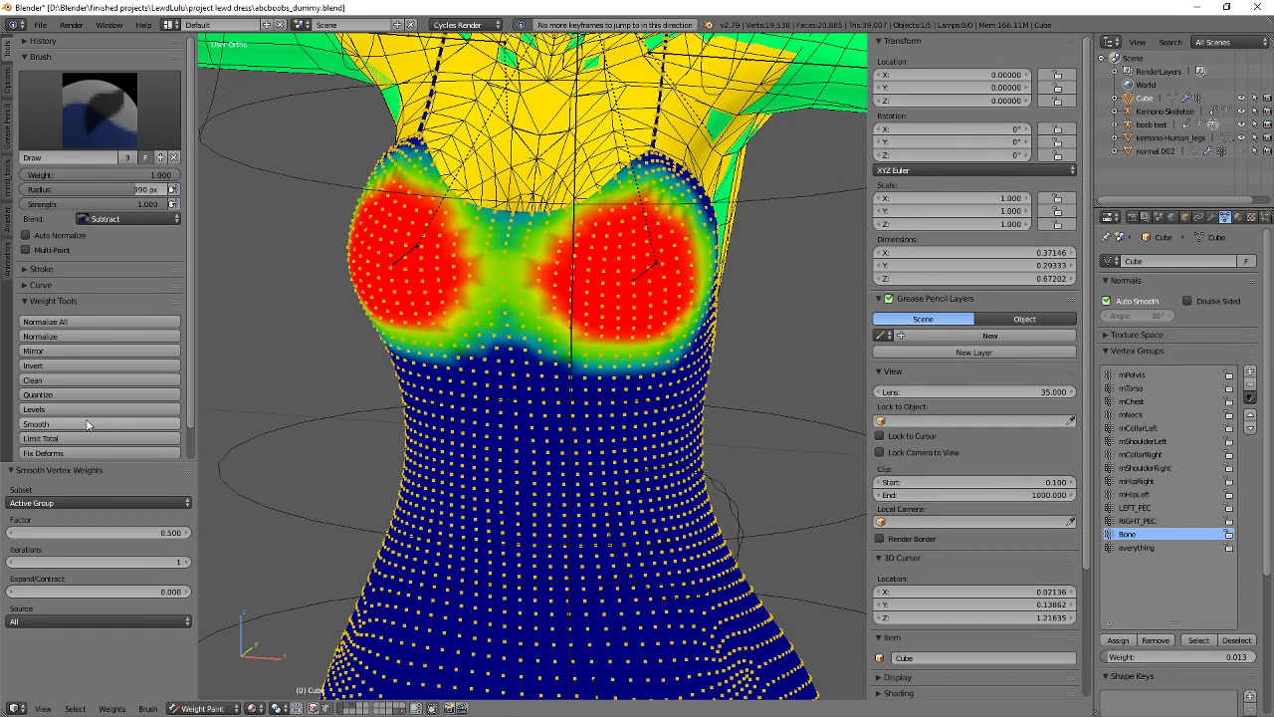
Smooth the Bone and everything vertex groups of the dress, then return to Object Mode.
left_click(87, 424)
left_click(88, 424)
key("Down")
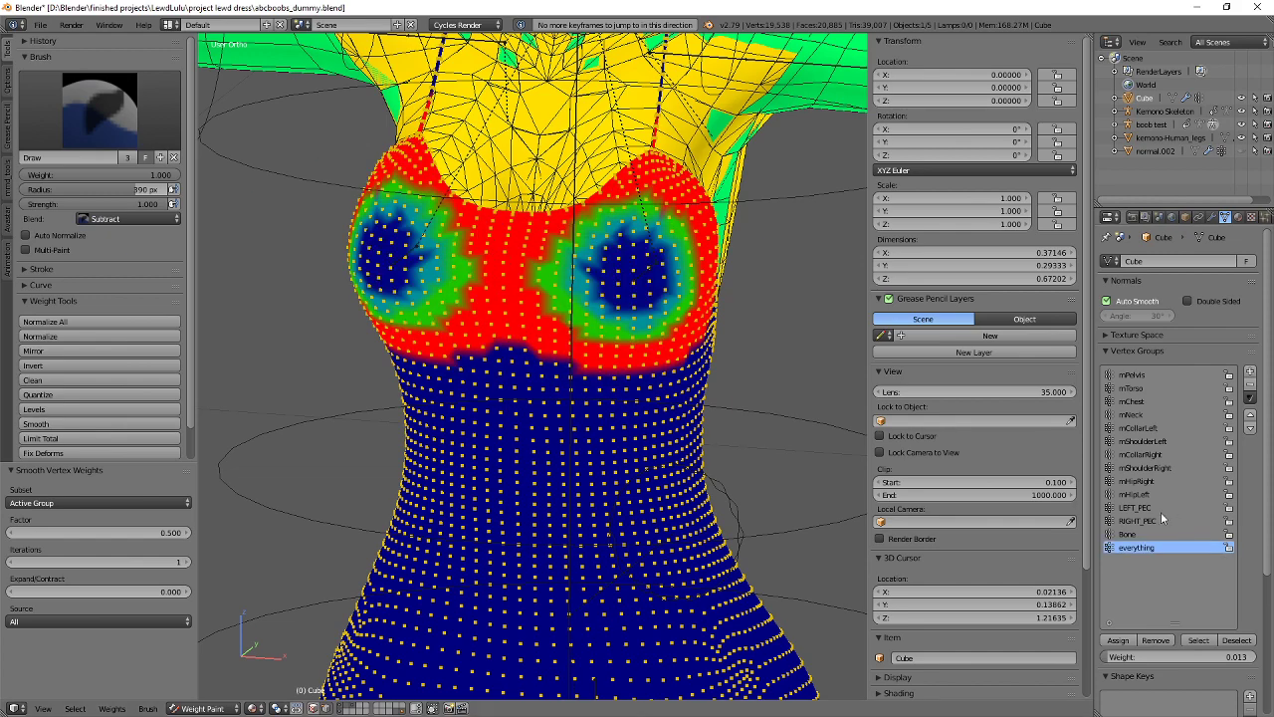
left_click(64, 424)
key("ctrl+Tab")
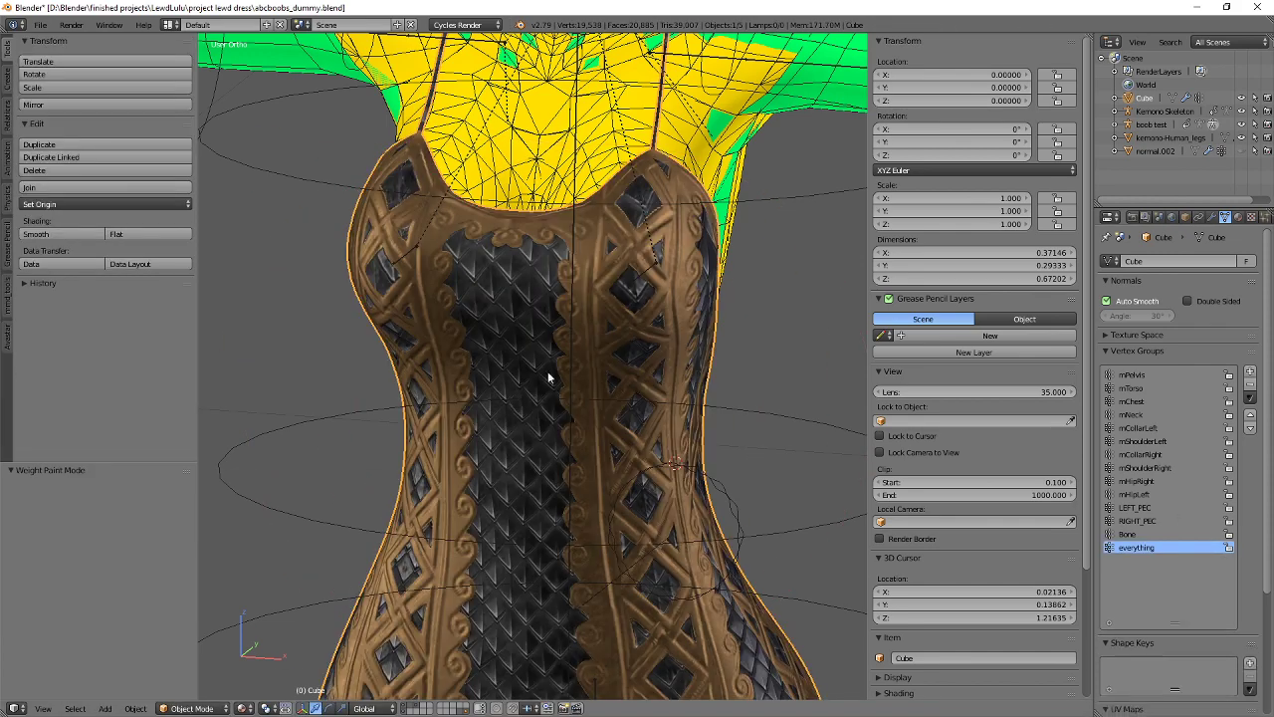
middle_click_drag(548, 378, 543, 340)
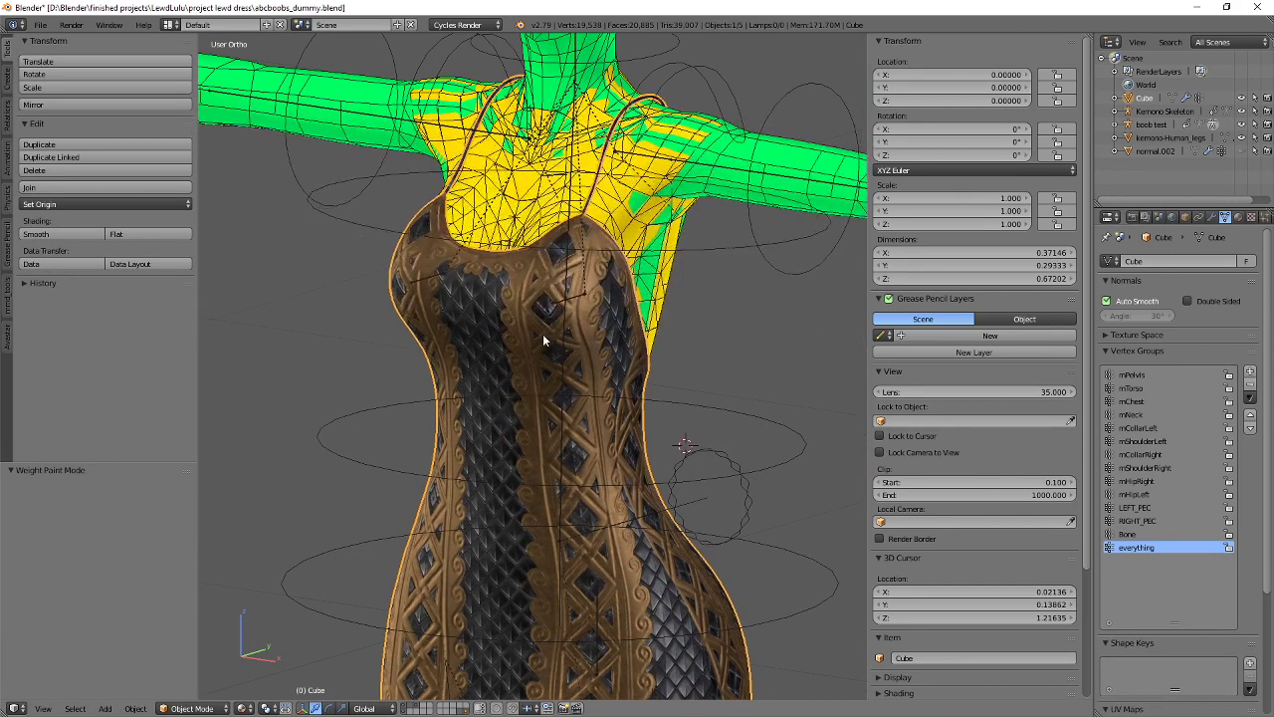
Open the Collada (Avastar) export for the dress and choose where to save the DAE file.
left_click(40, 24)
mouse_move(94, 303)
left_click(227, 304)
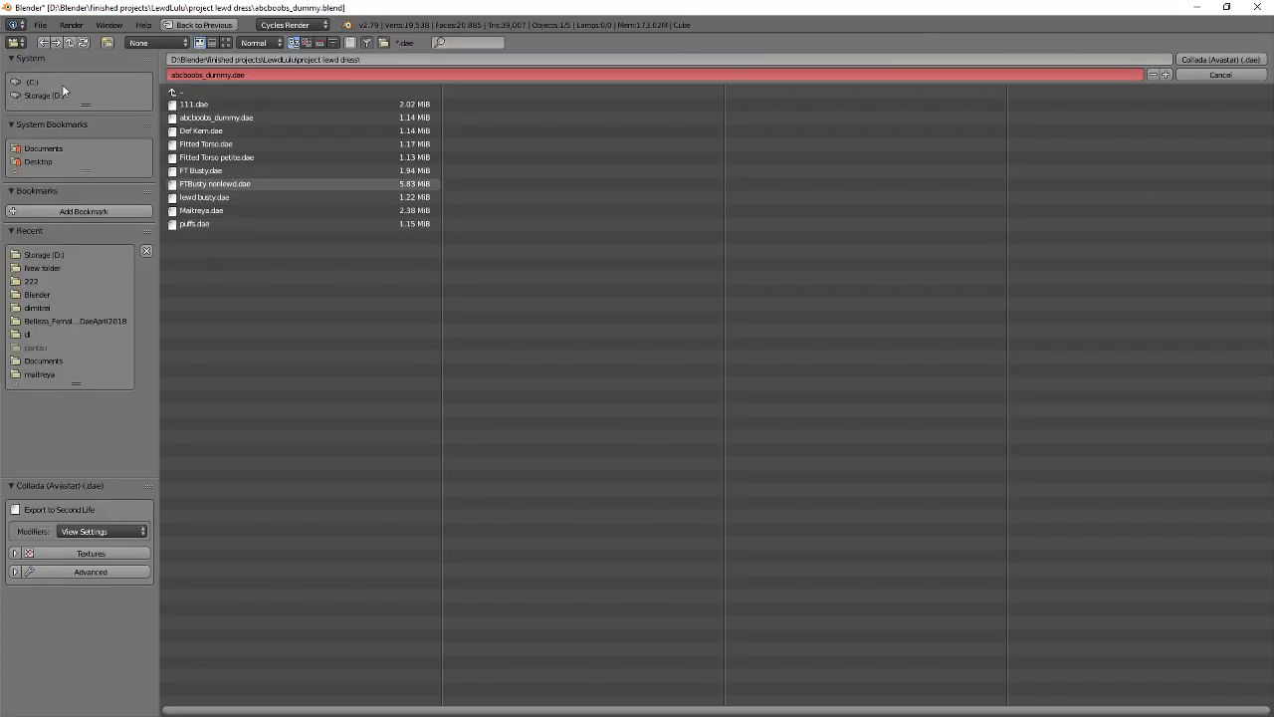
left_click(56, 90)
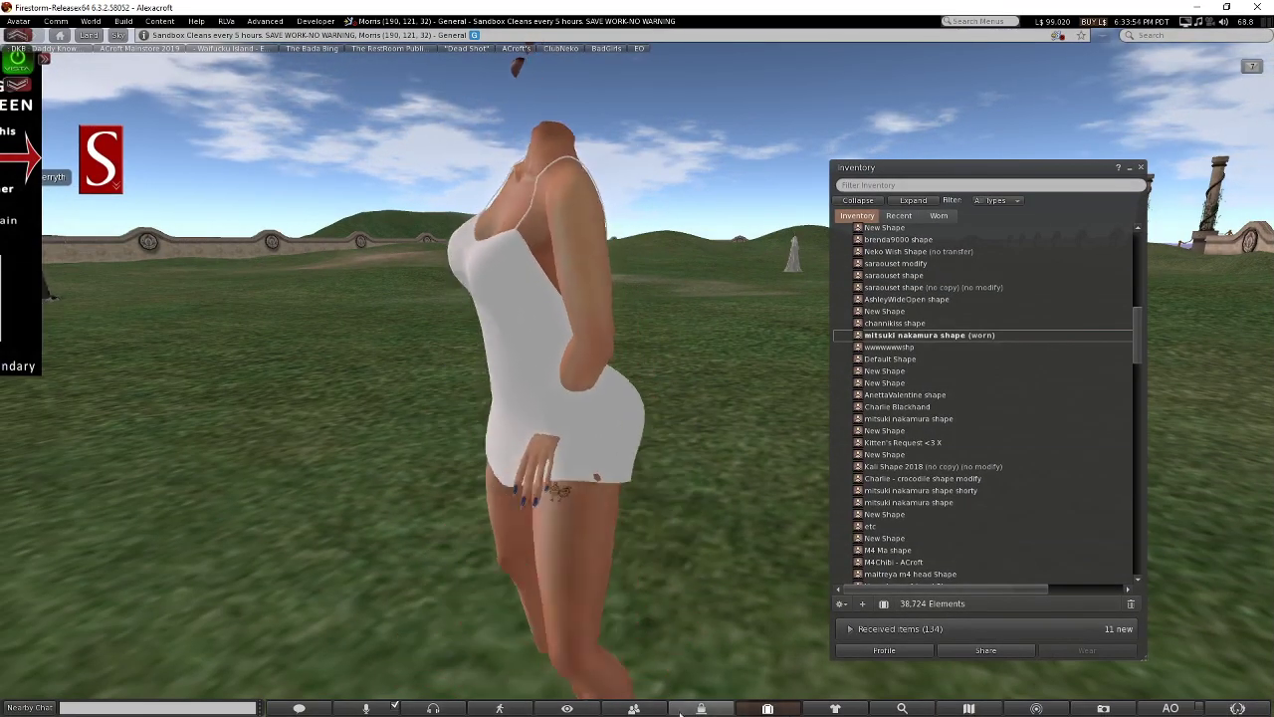
Switch to Firestorm, clear the hourglass filter on worn items and take off the Cube dress and the Slink nails, hands, HUD and Hourglass body.
left_click(835, 707)
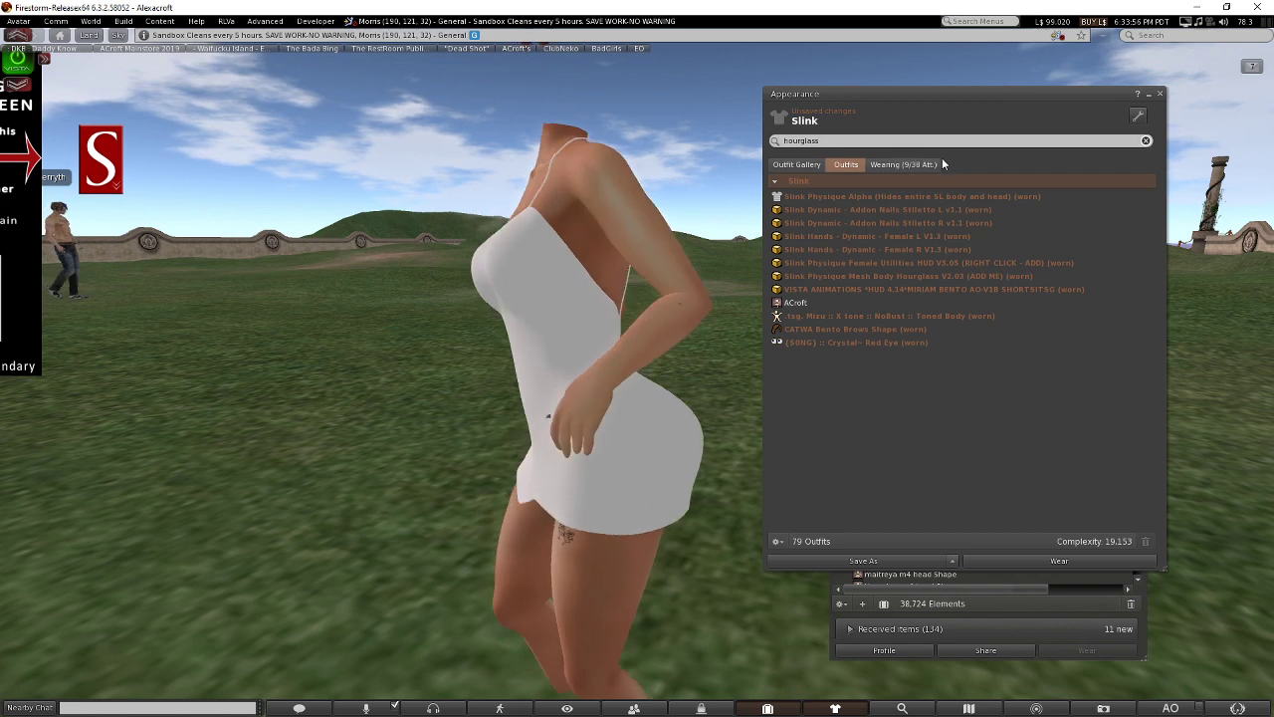
left_click(896, 164)
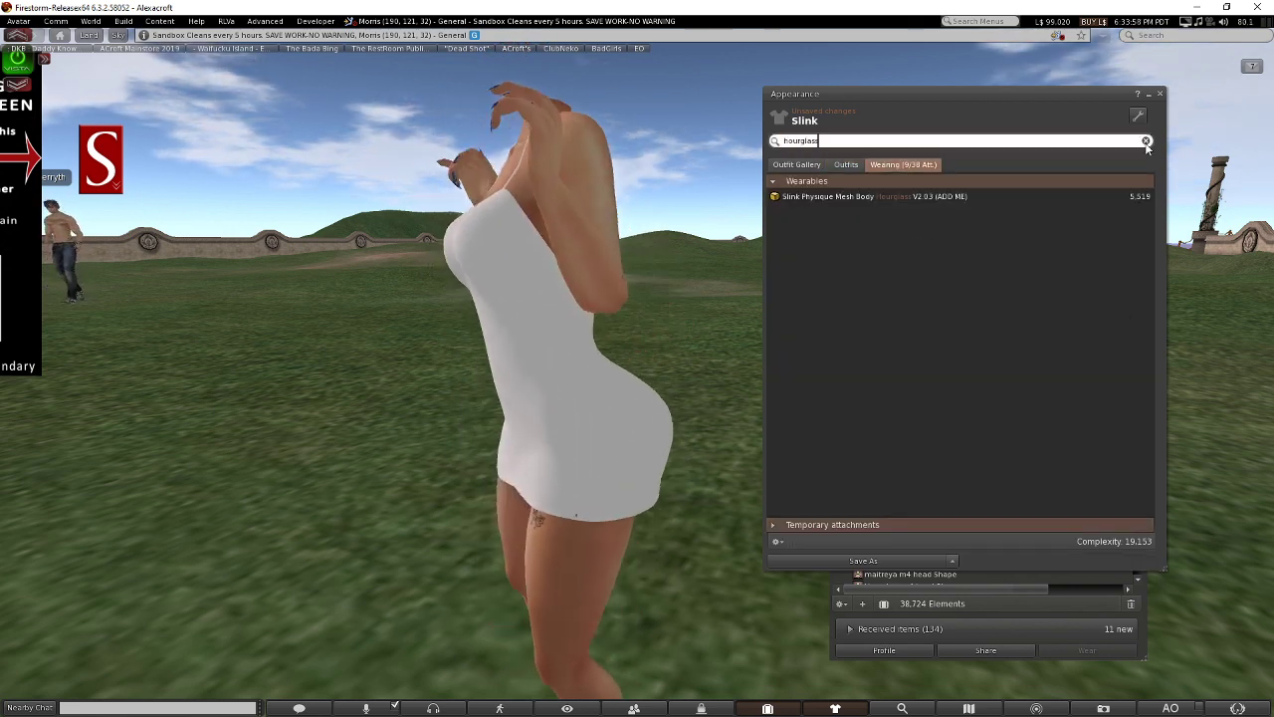
left_click(1145, 140)
left_click(791, 227)
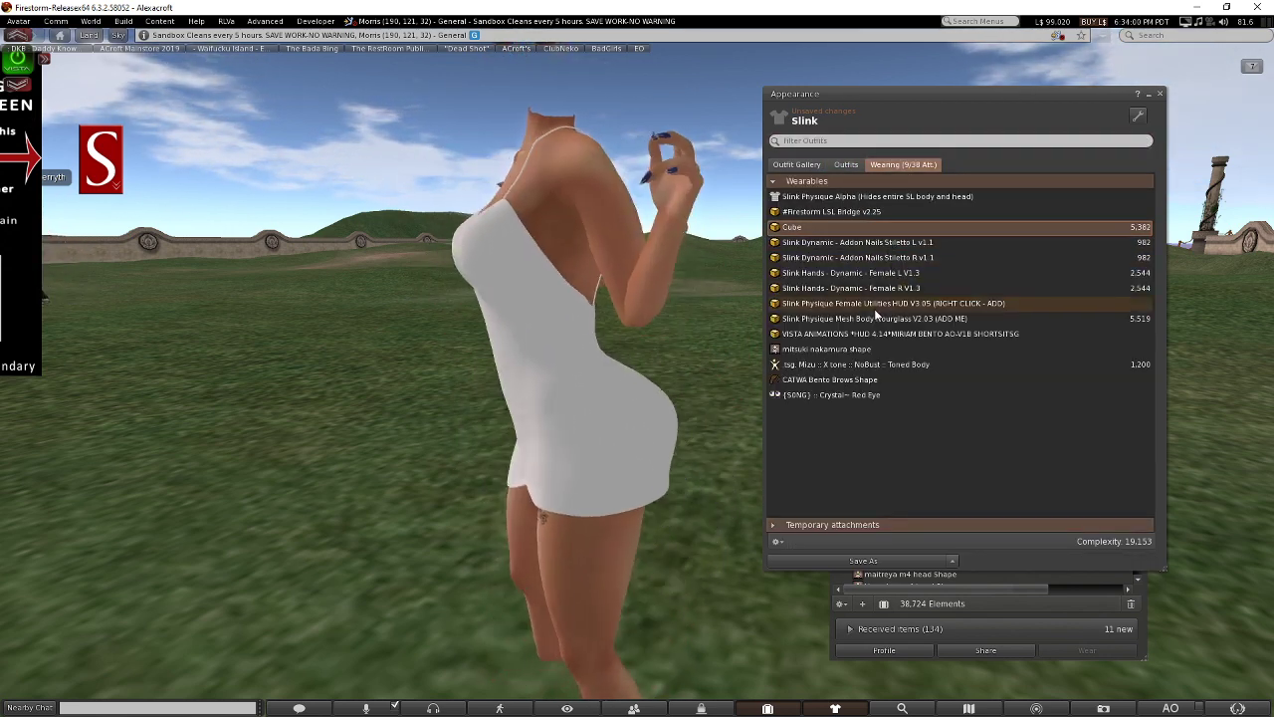
left_click(876, 318, "shift")
right_click(884, 319)
left_click(891, 318)
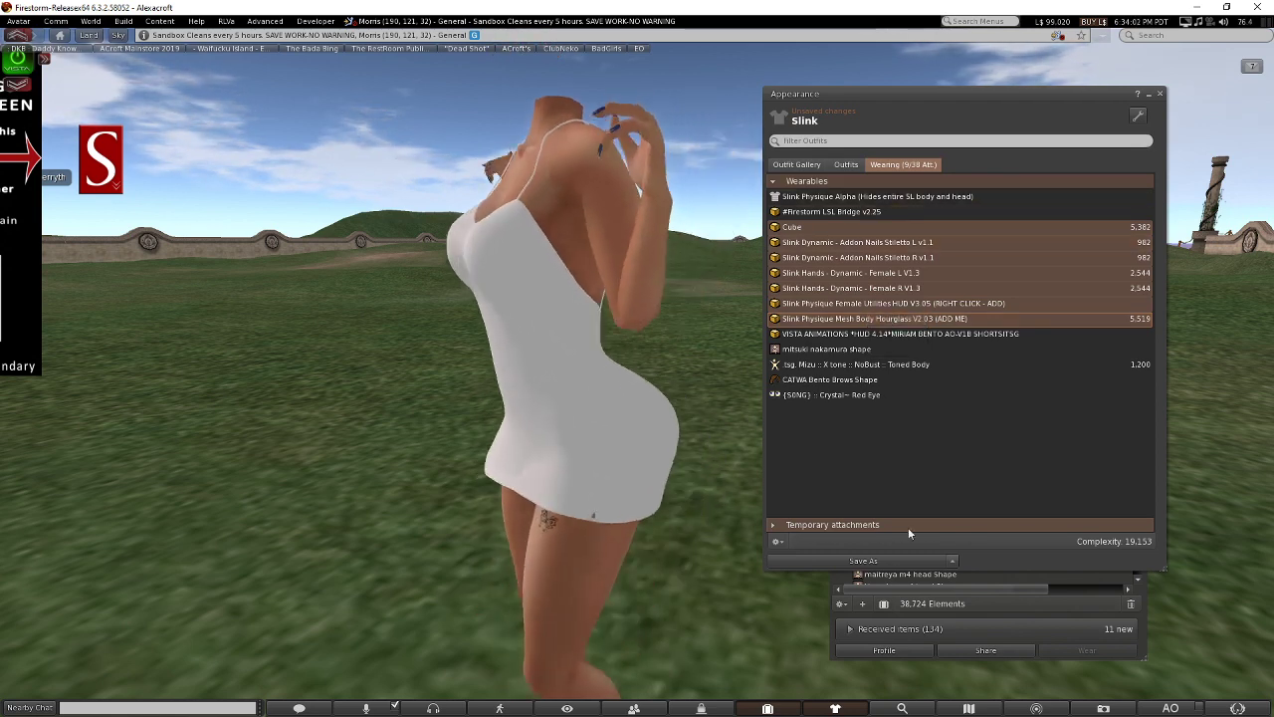
Find the abc outfit and wear its ABC Bouncy Boobs, Kemono Body and Kemono HUD items, then put the Appearance window away.
left_click(845, 164)
type("abc")
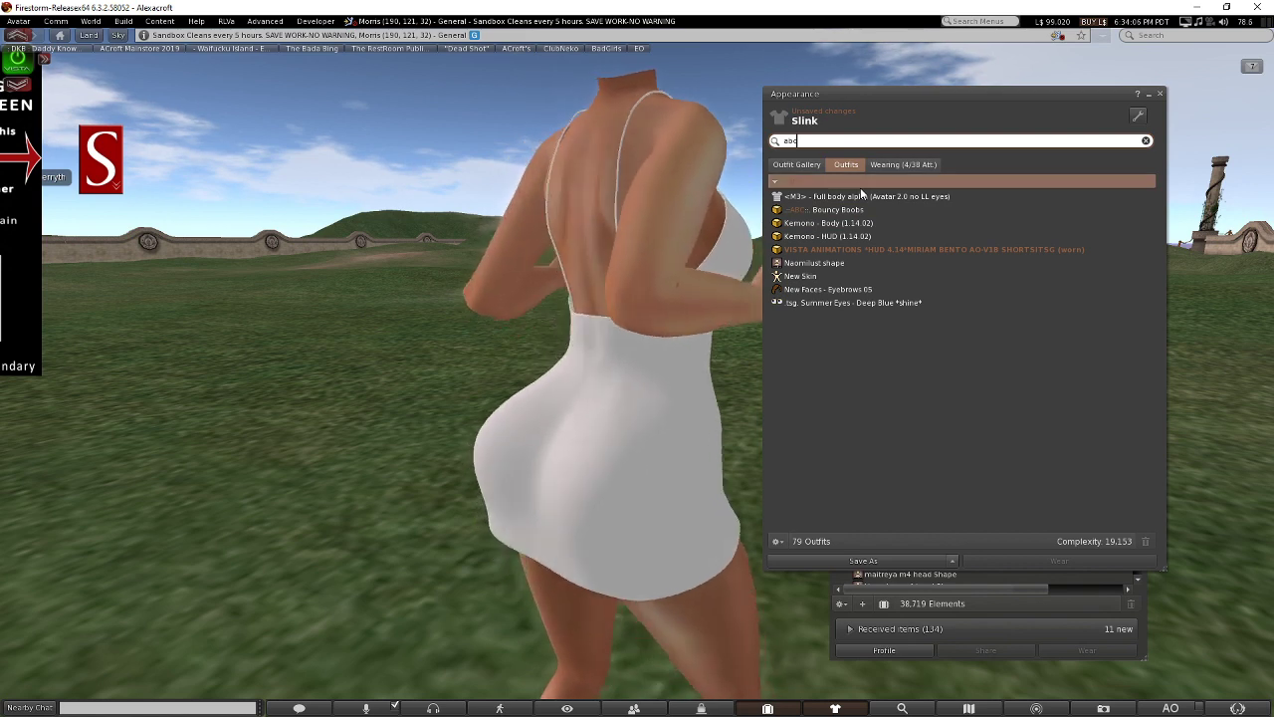
right_click(872, 189)
left_click(884, 194)
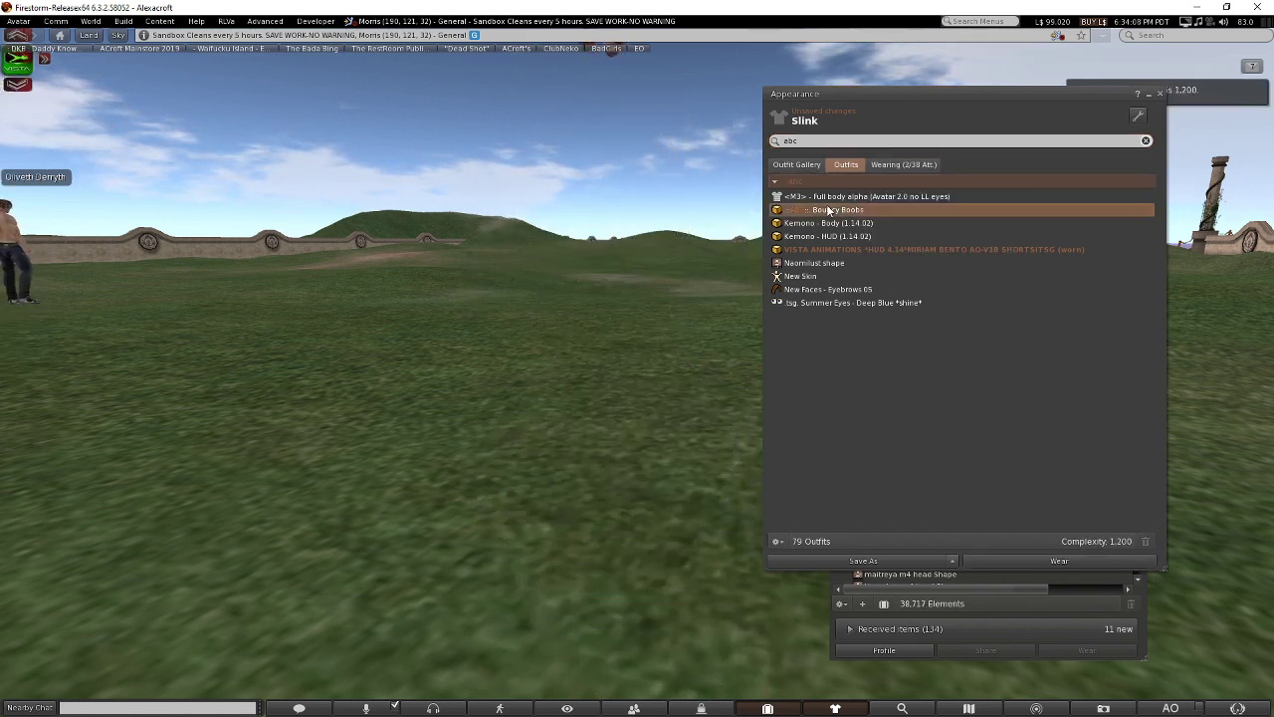
left_click(1147, 142)
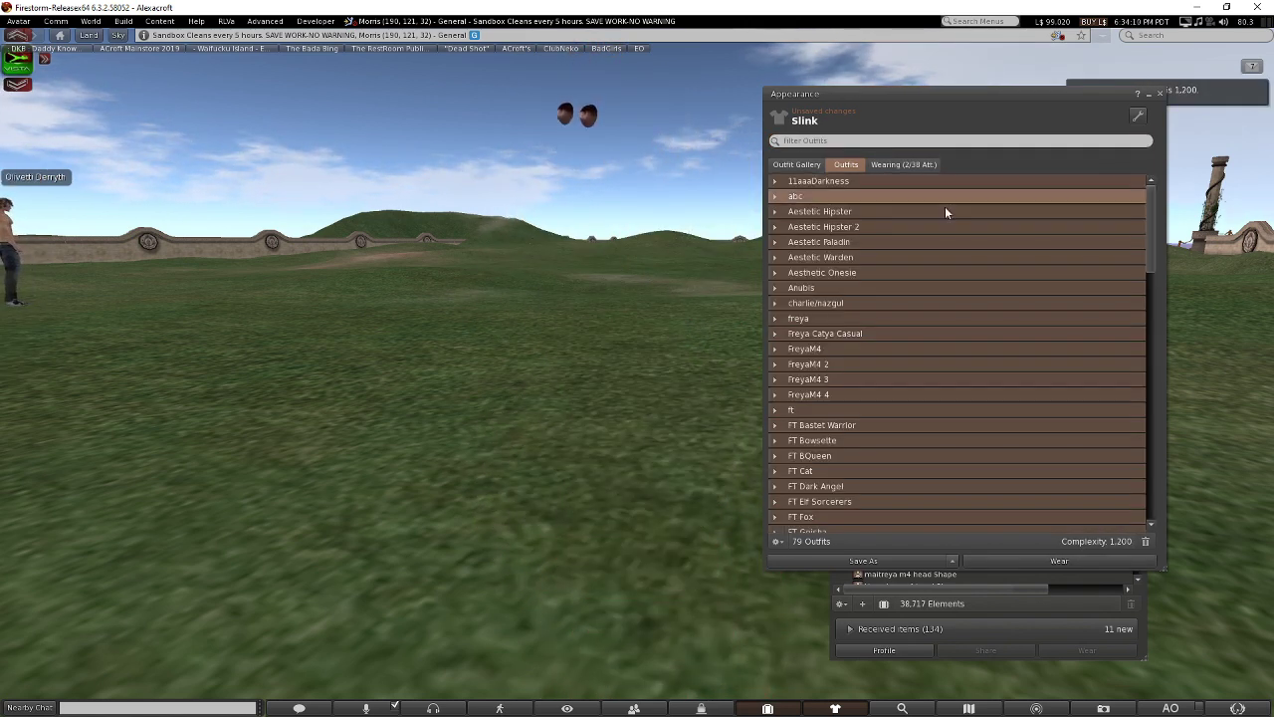
left_click(883, 196)
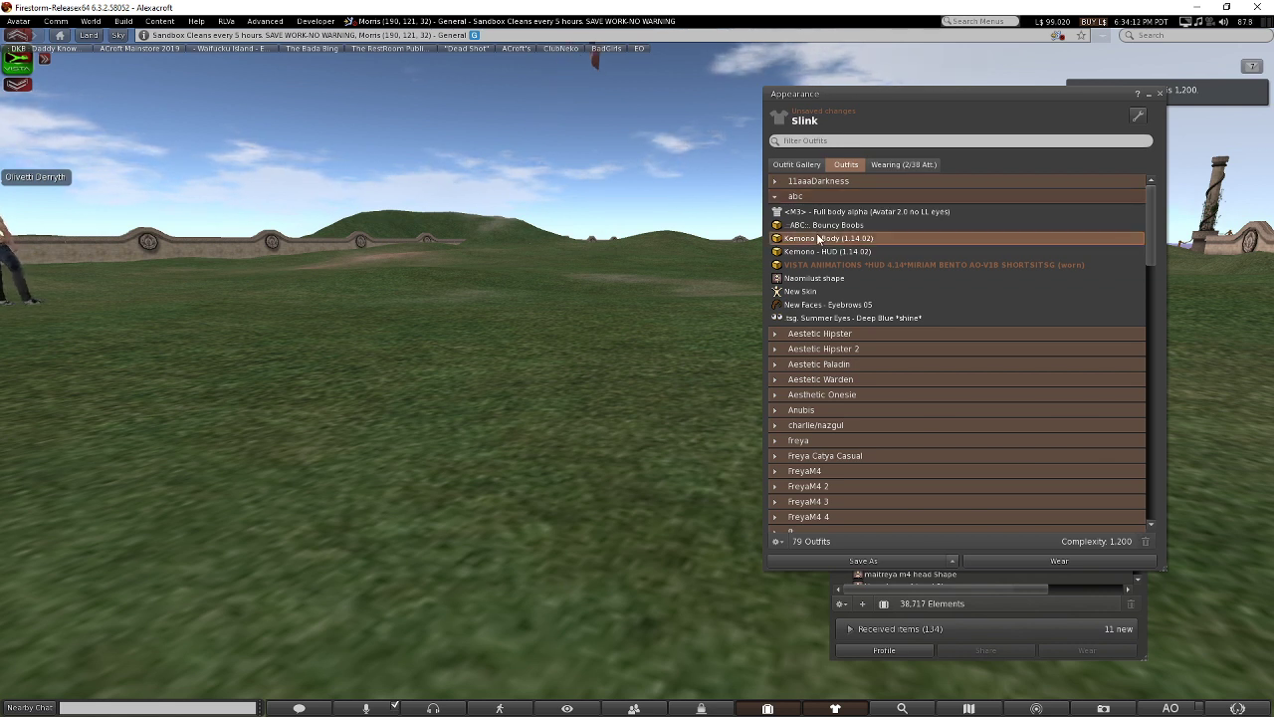
left_click(848, 237, "shift")
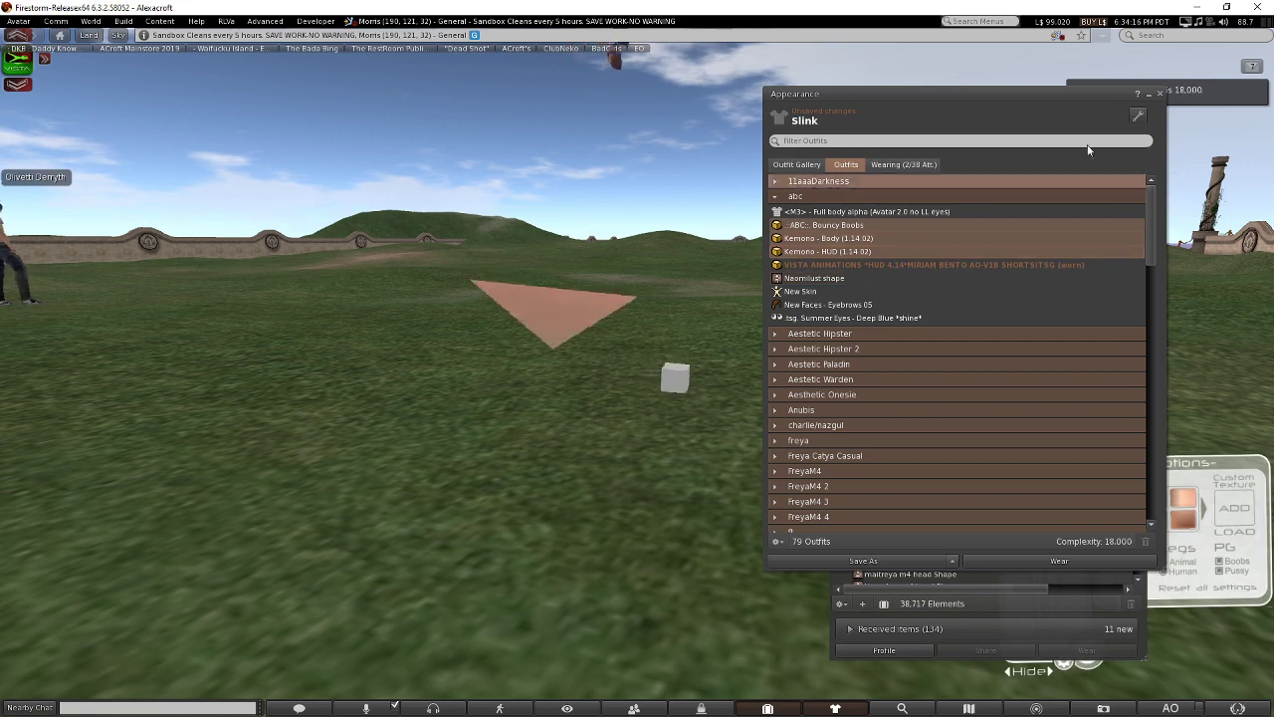
left_click(1147, 93)
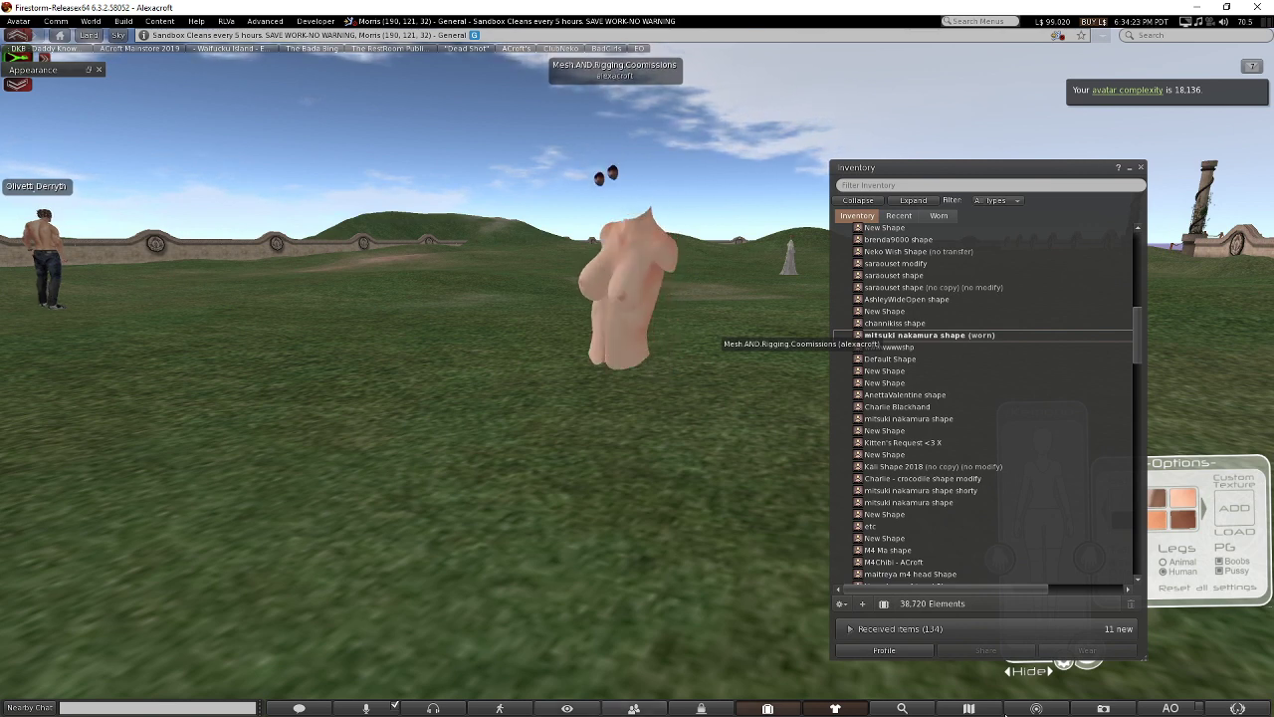
left_click(835, 708)
left_click(835, 708)
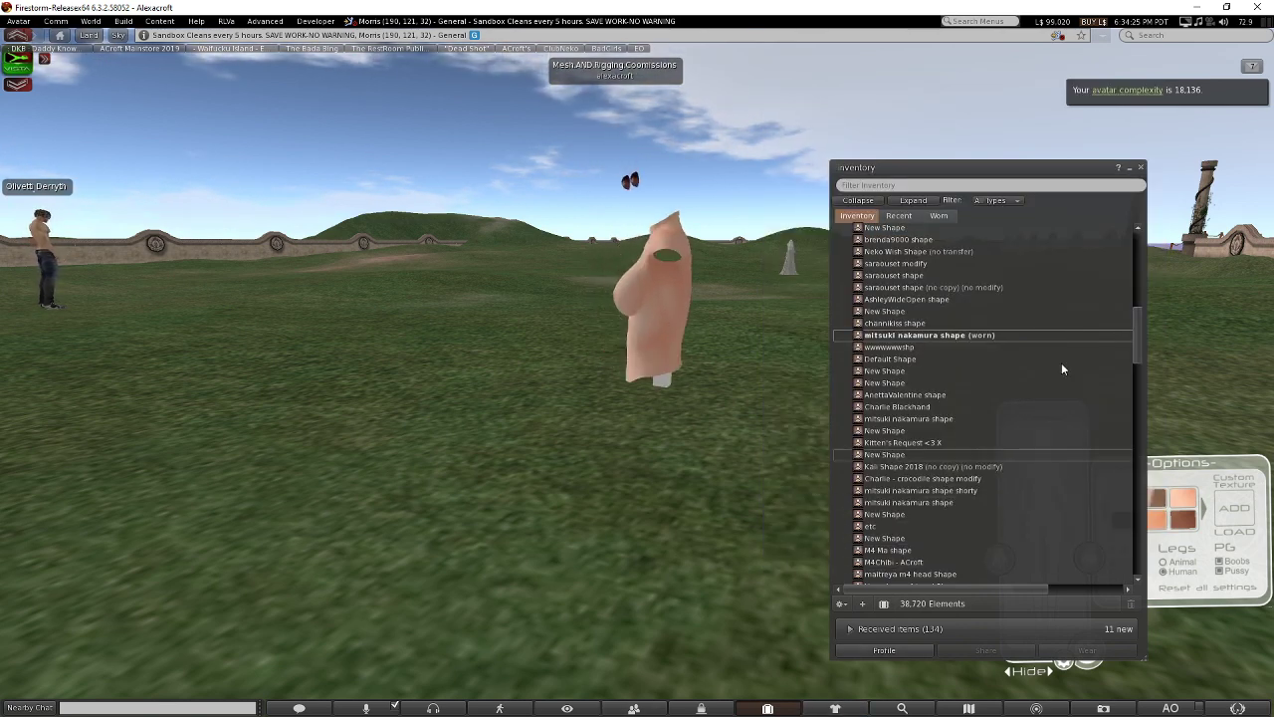
Load abcboobs_dummy.dae from Storage (D:) as a mesh model upload and bring up its upload options.
left_click(1142, 167)
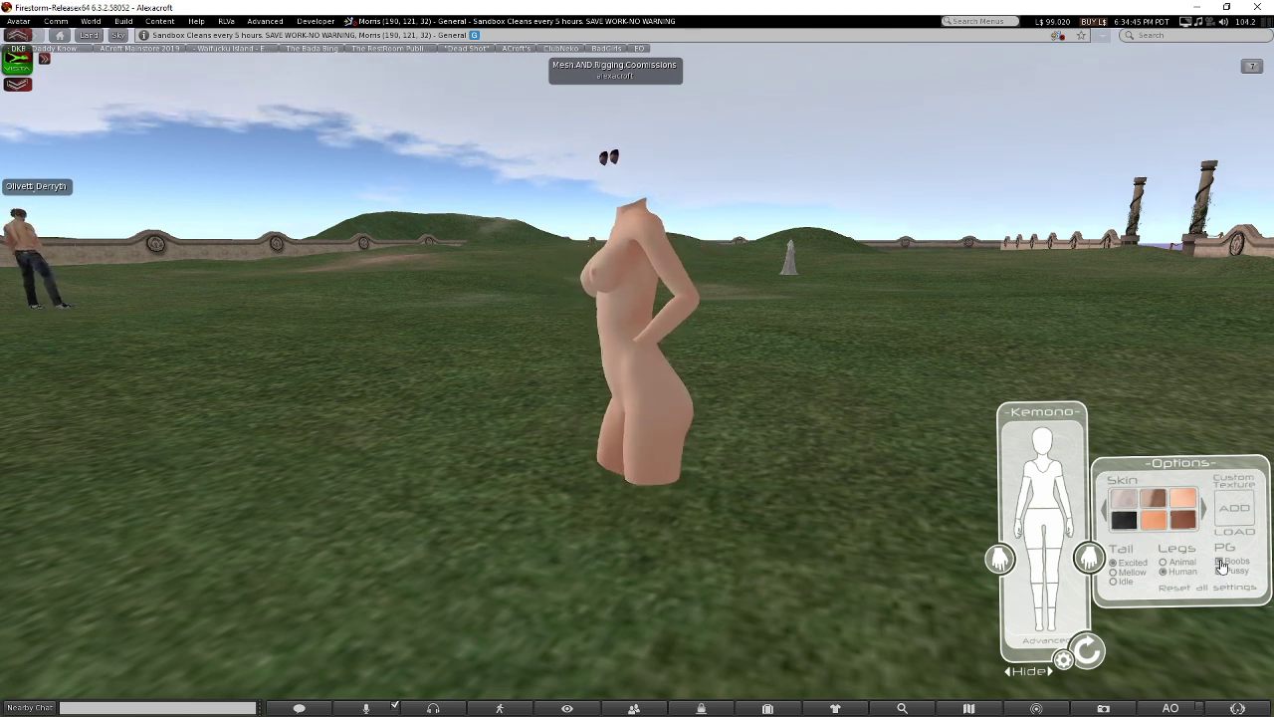
left_click(124, 21)
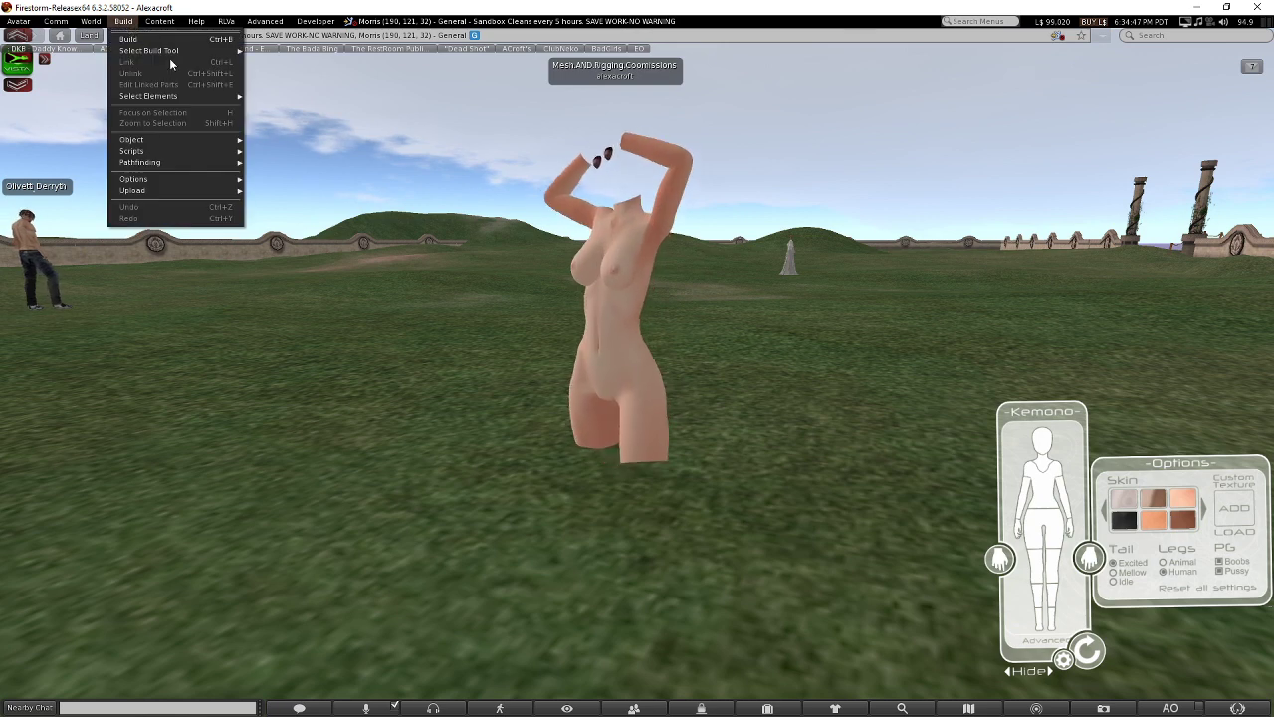
mouse_move(166, 192)
left_click(278, 224)
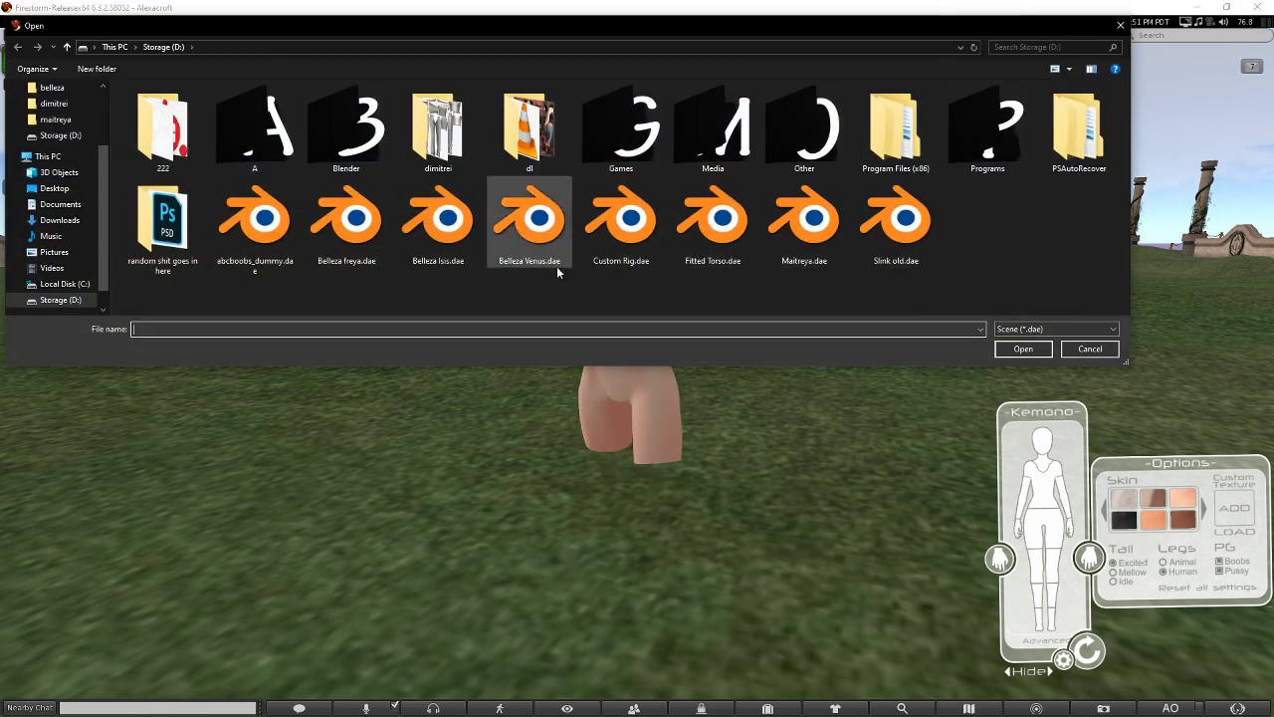
double_click(277, 270)
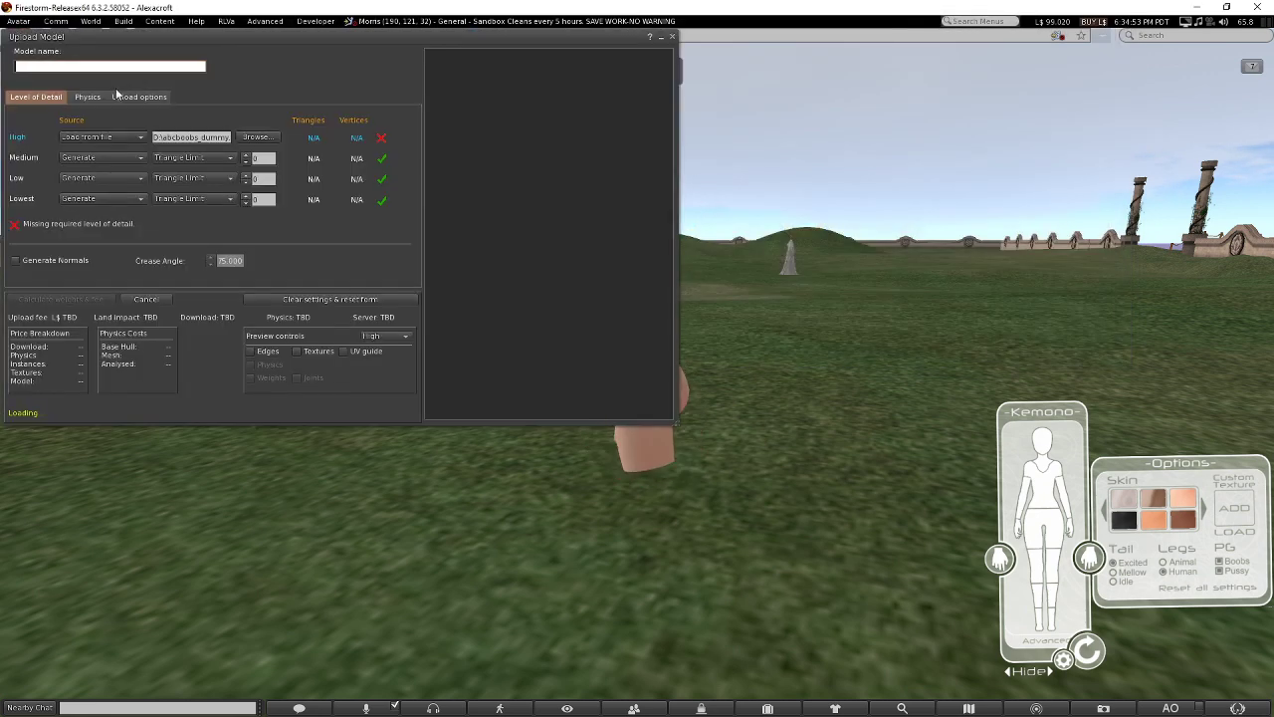
left_click(146, 100)
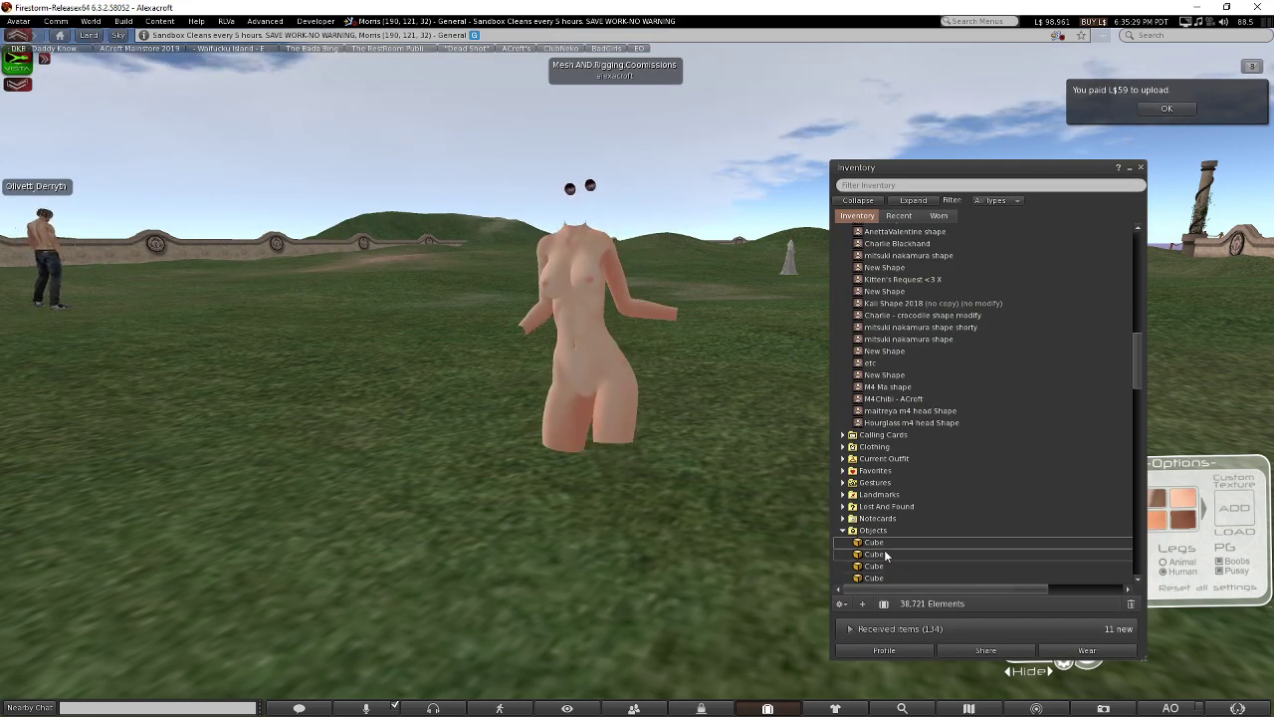
Wear the newly uploaded Cube from the Objects folder and inspect the dress on the body from front and back.
right_click(886, 544)
left_click(914, 485)
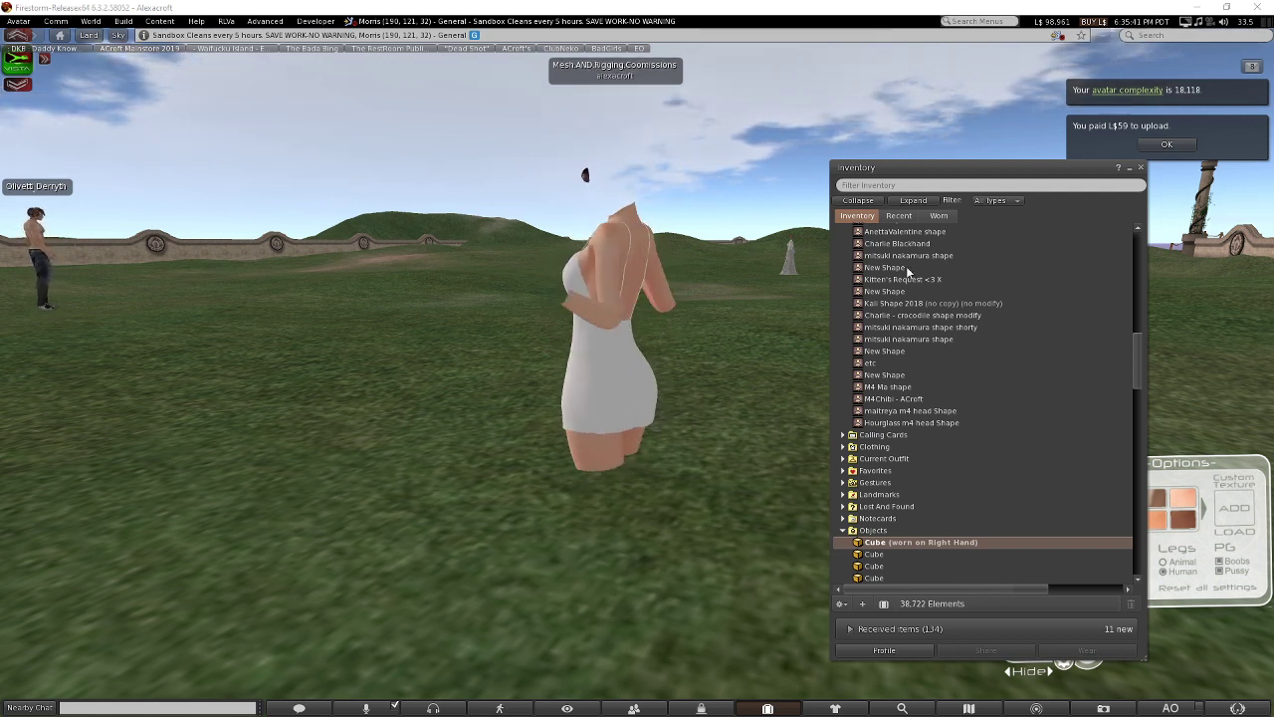
left_click_drag(614, 387, 871, 311, "alt")
left_click_drag(423, 288, 438, 383, "alt")
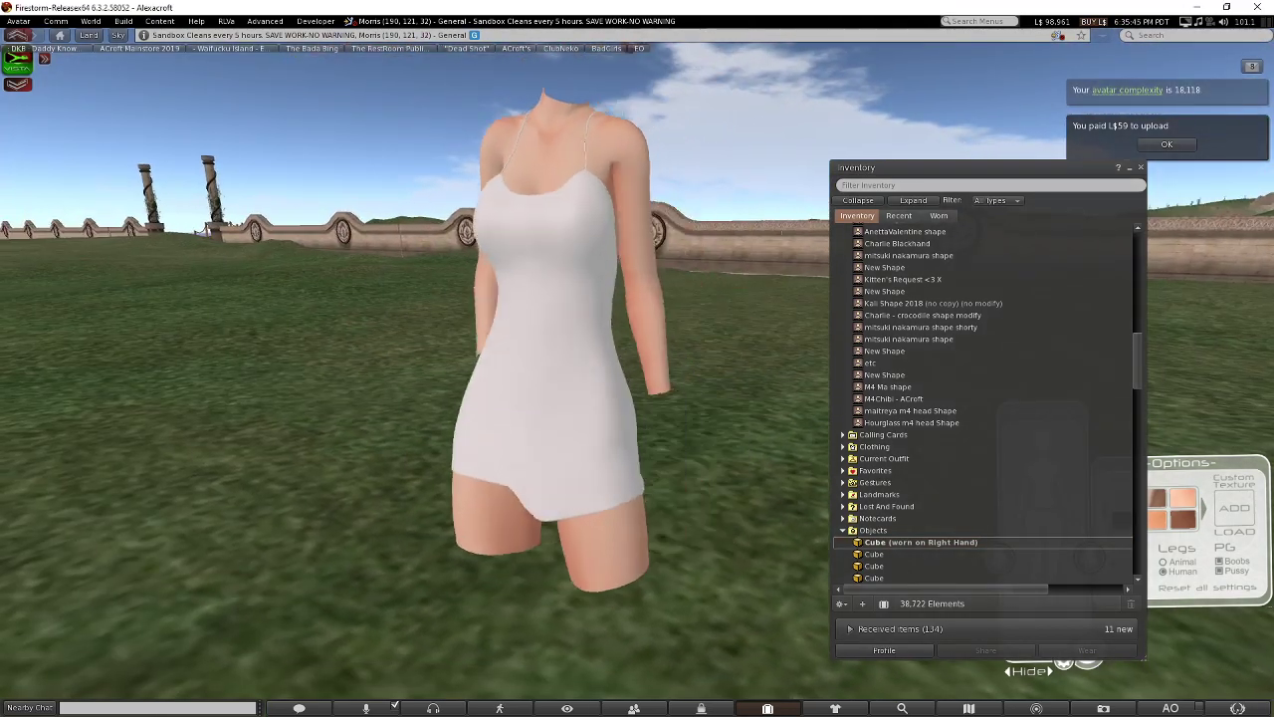
left_click_drag(617, 244, 284, 329, "alt")
key("Escape")
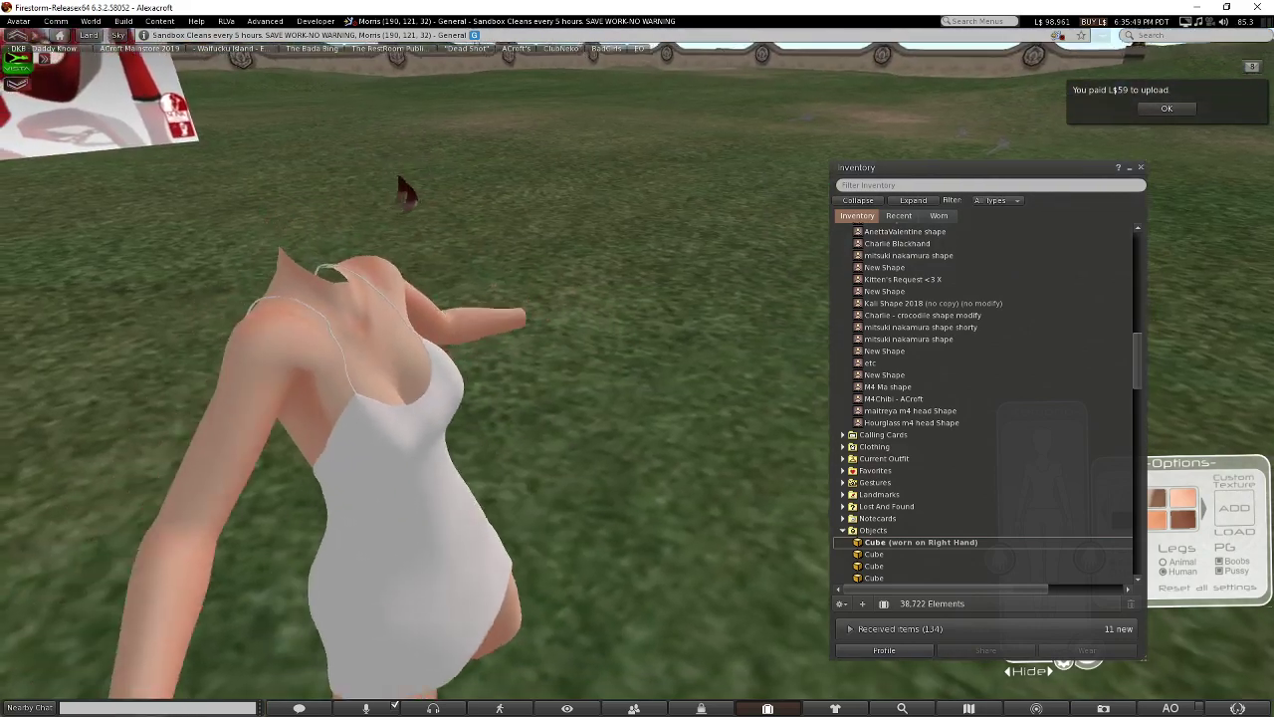
key("Left")
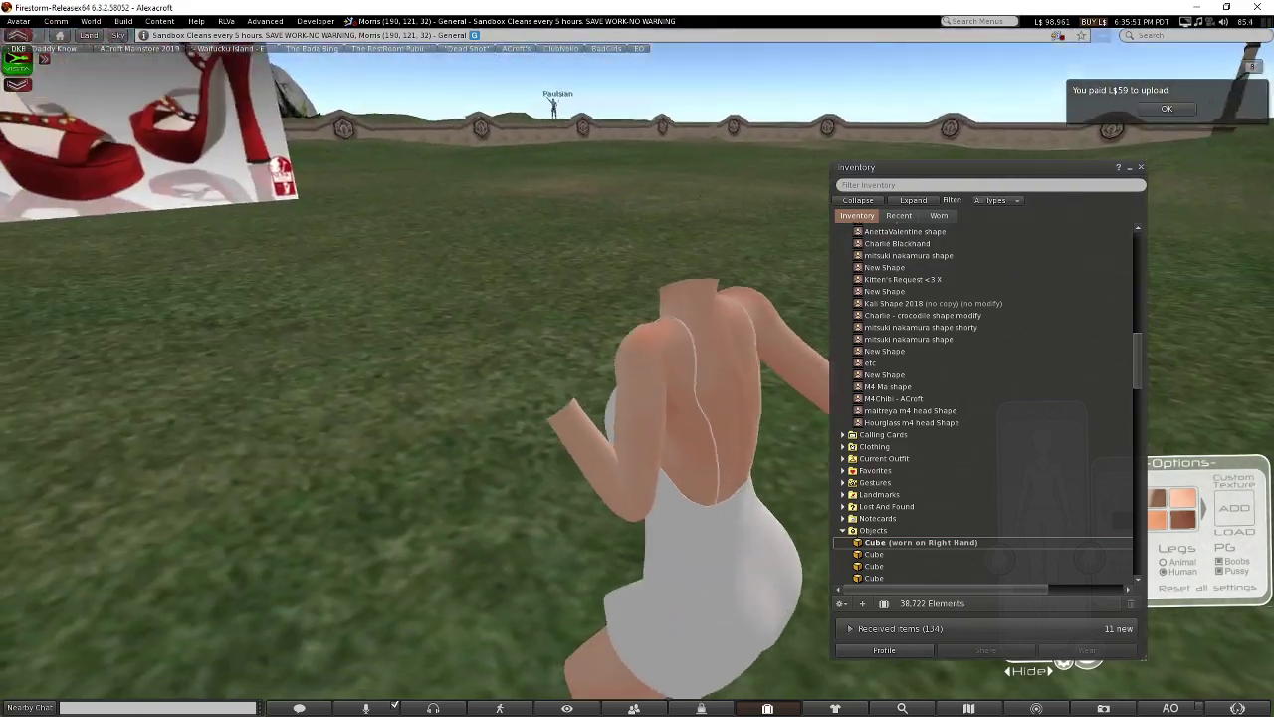
left_click_drag(597, 379, 617, 333, "alt")
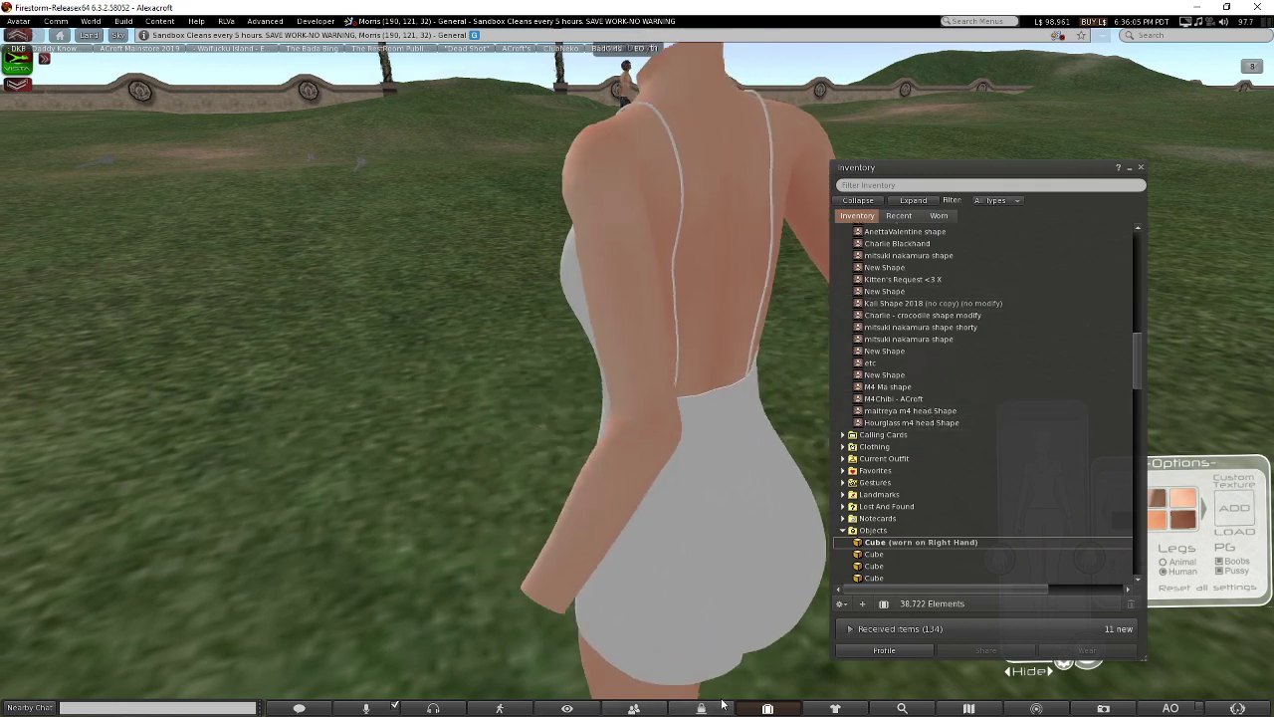
Wear the body shape from the abc outfit and examine how the dress and its straps fit.
left_click(824, 708)
left_click(845, 277)
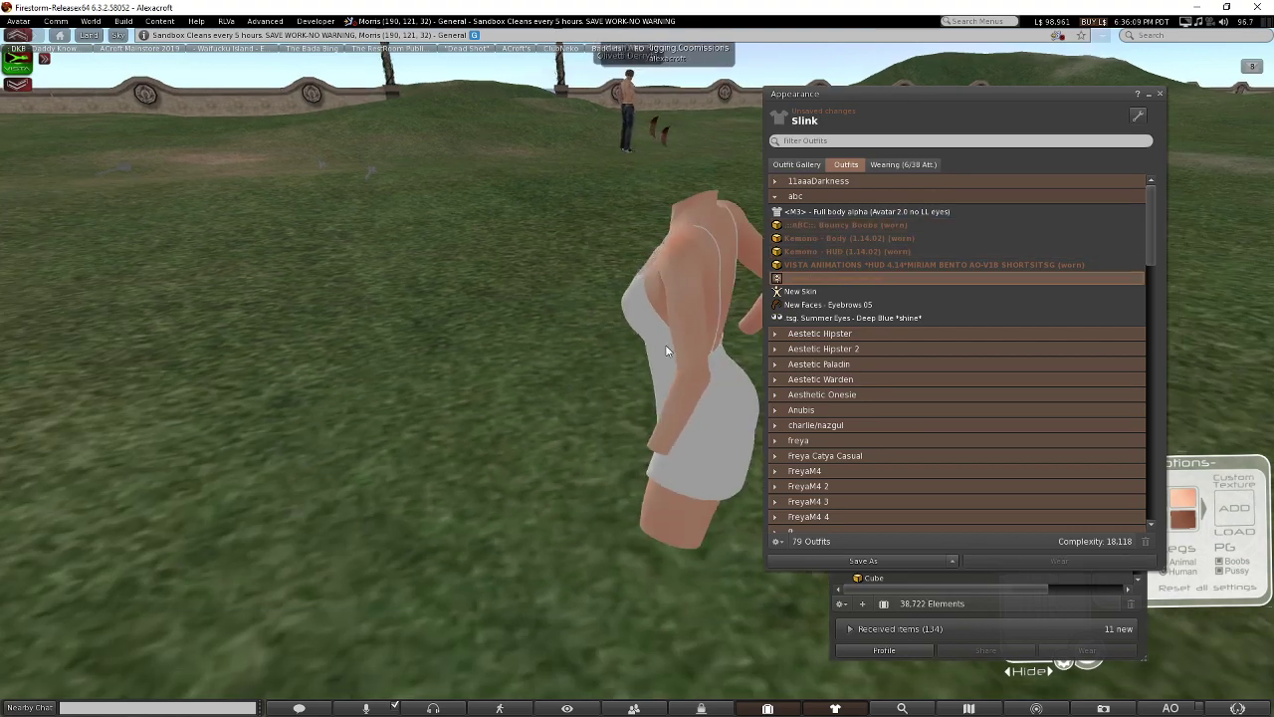
left_click_drag(667, 350, 717, 373, "alt")
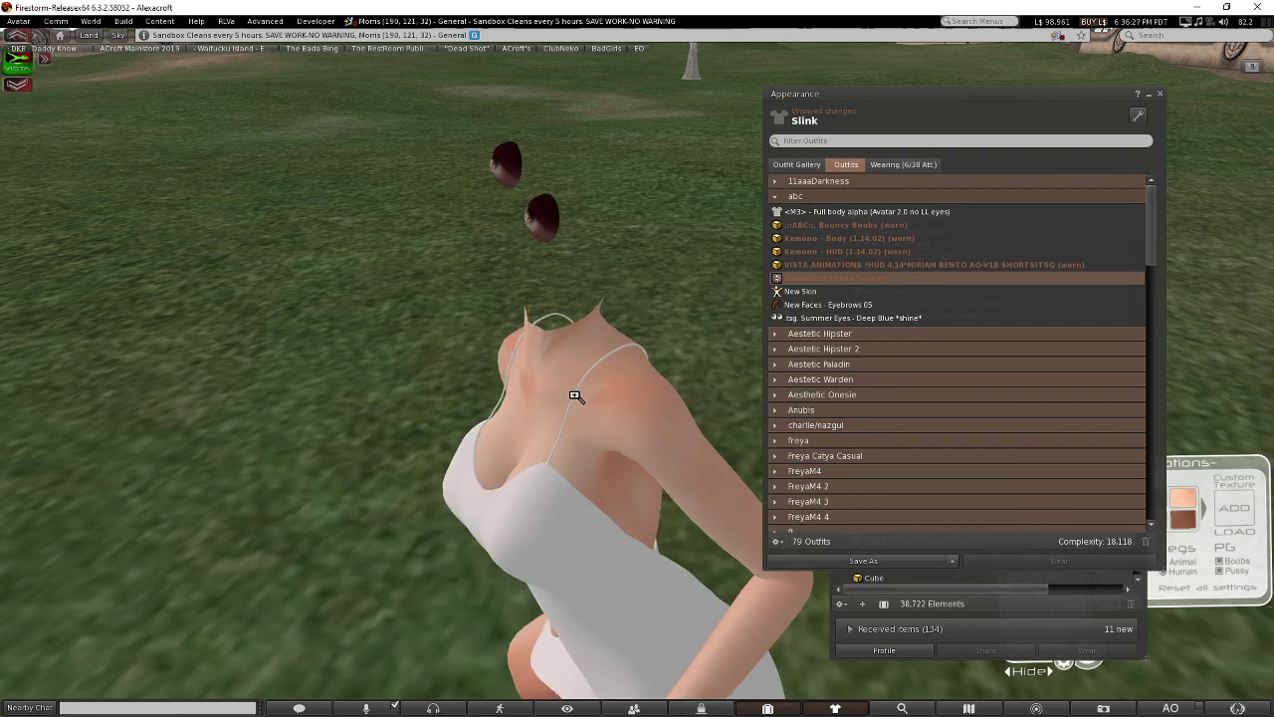
Switch to Blender and raise the top of the dress's left shoulder strap about 0.003 along Z with proportional editing.
key("alt+Tab")
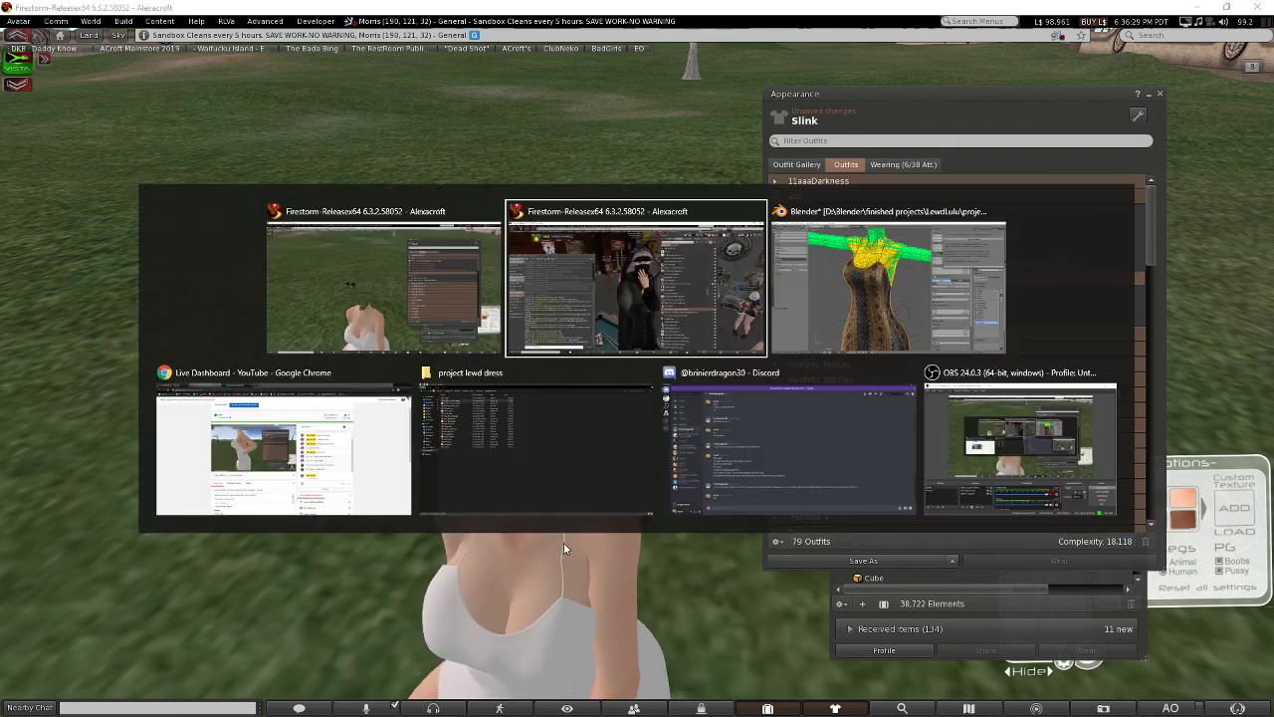
left_click(862, 315)
scroll(594, 311, "up", 2)
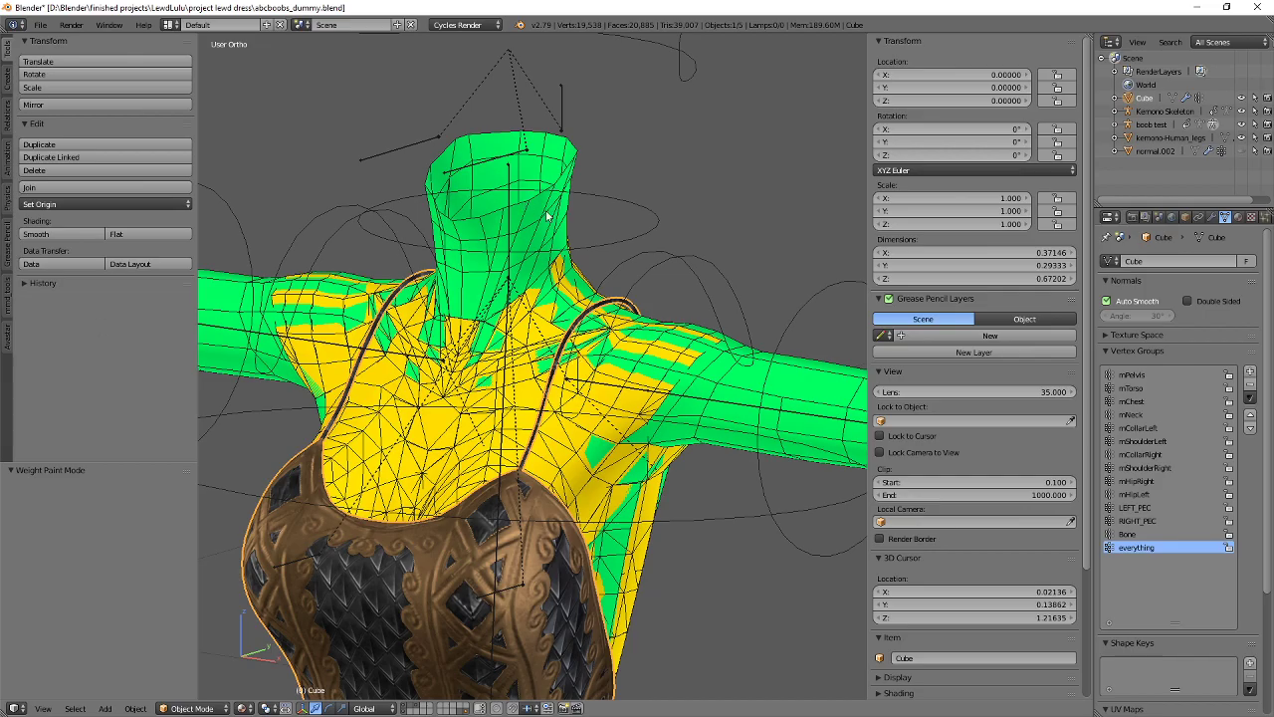
scroll(546, 216, "up", 2)
middle_click_drag(547, 216, 513, 420)
scroll(471, 341, "up", 3)
scroll(498, 408, "up", 4)
key("Tab")
scroll(428, 344, "up", 3)
right_click(353, 297)
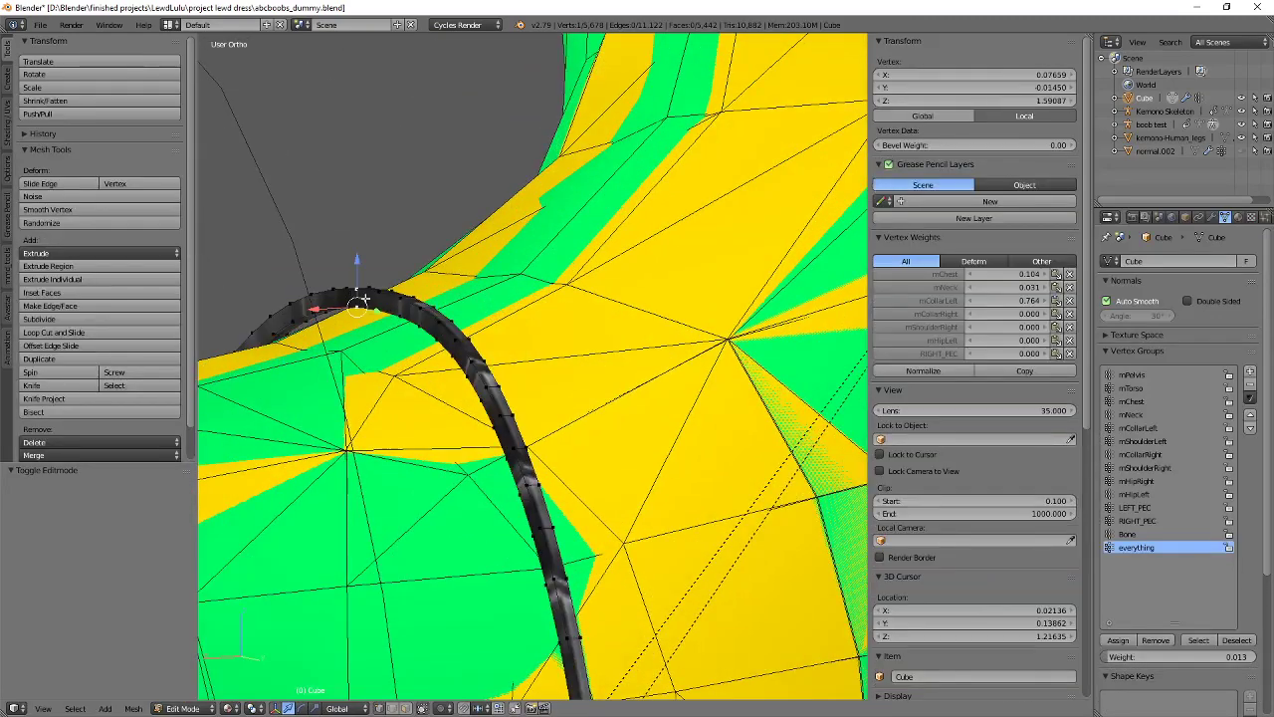
right_click(381, 280, "shift")
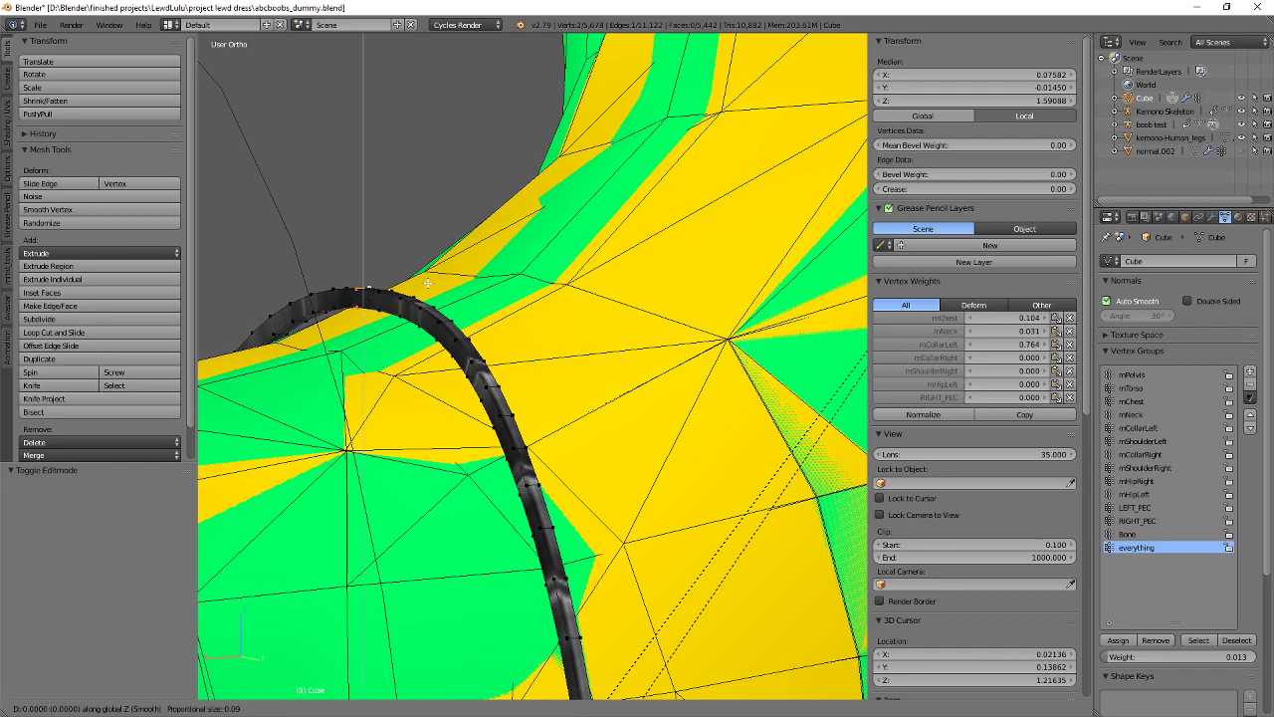
left_click(412, 255)
scroll(412, 256, "down", 3)
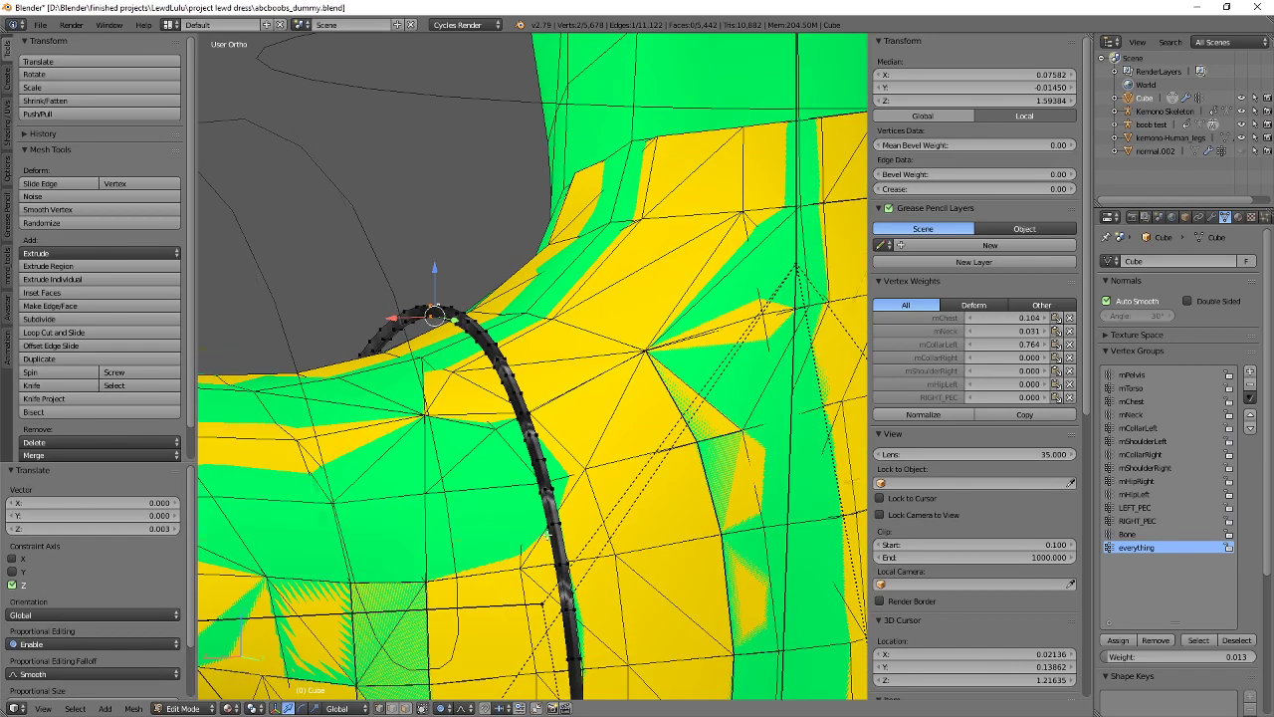
Pull the upper back section of the left strap away from the body, about 0.002 along Y with proportional editing.
middle_click_drag(477, 498, 448, 299, "shift")
middle_click_drag(447, 298, 619, 307)
right_click(631, 304)
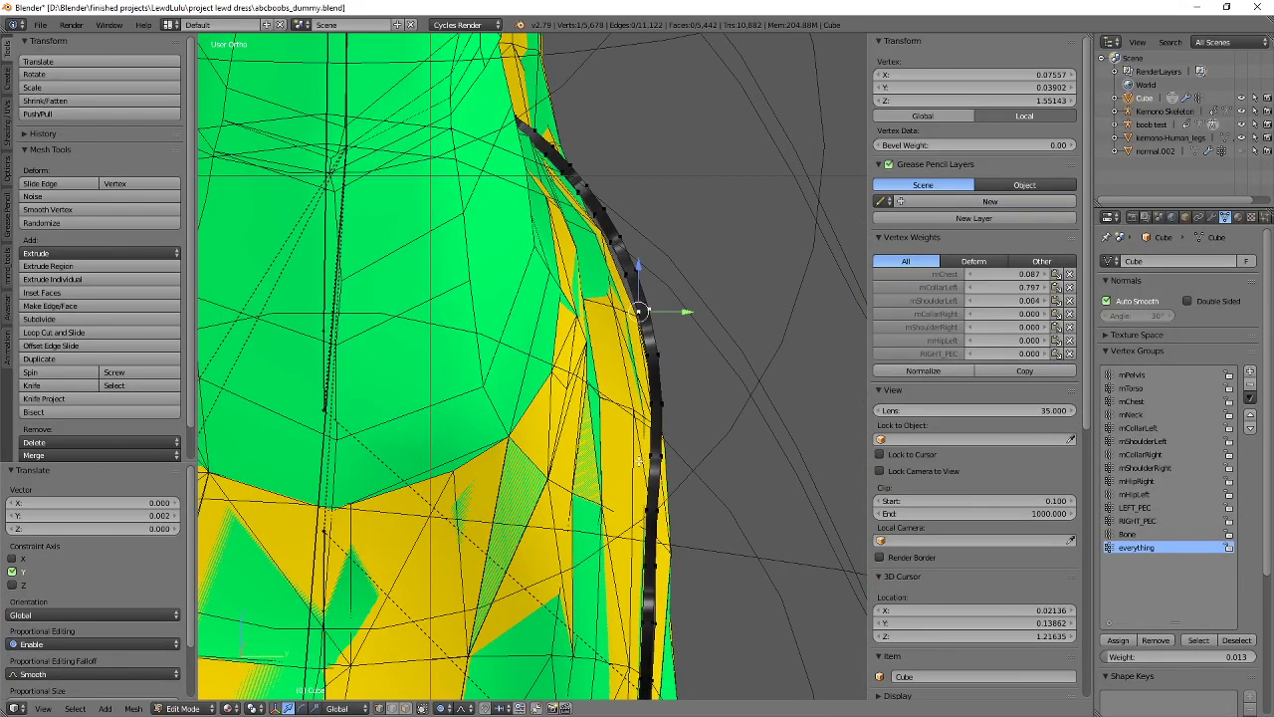
middle_click_drag(638, 462, 601, 370)
middle_click_drag(597, 533, 573, 359, "shift")
middle_click_drag(573, 358, 563, 343)
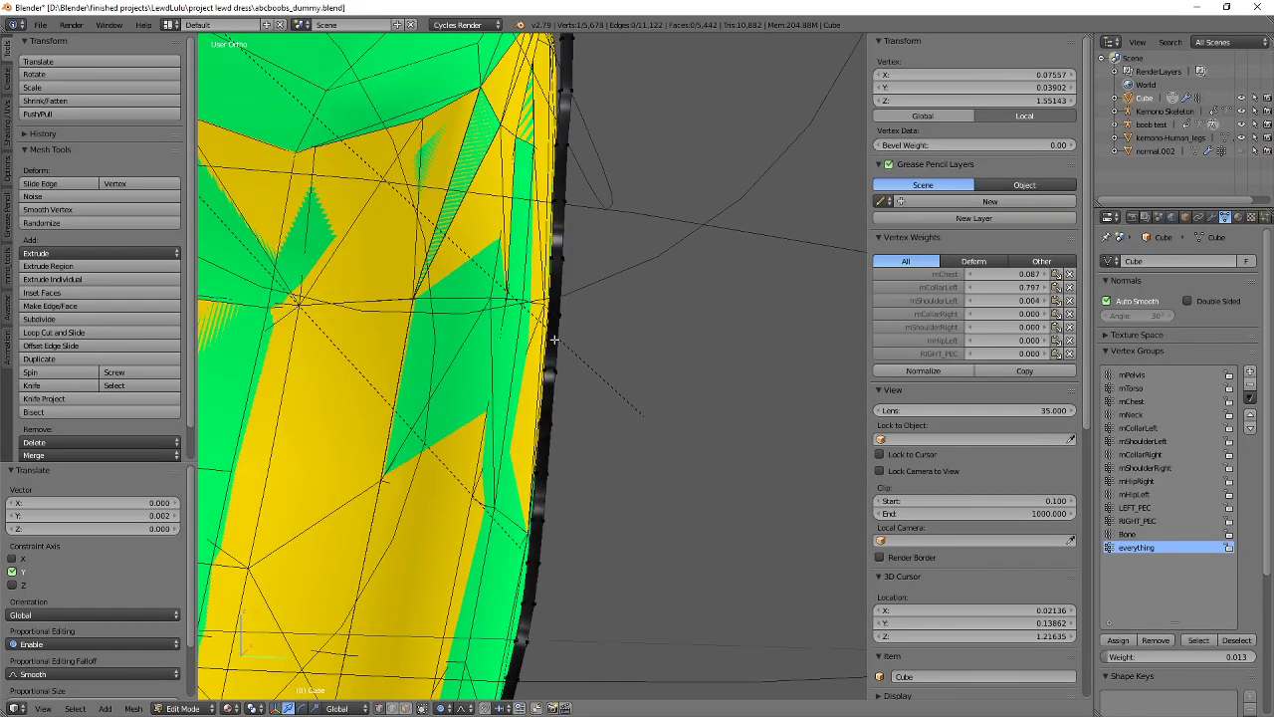
right_click(563, 317)
right_click(566, 316, "shift")
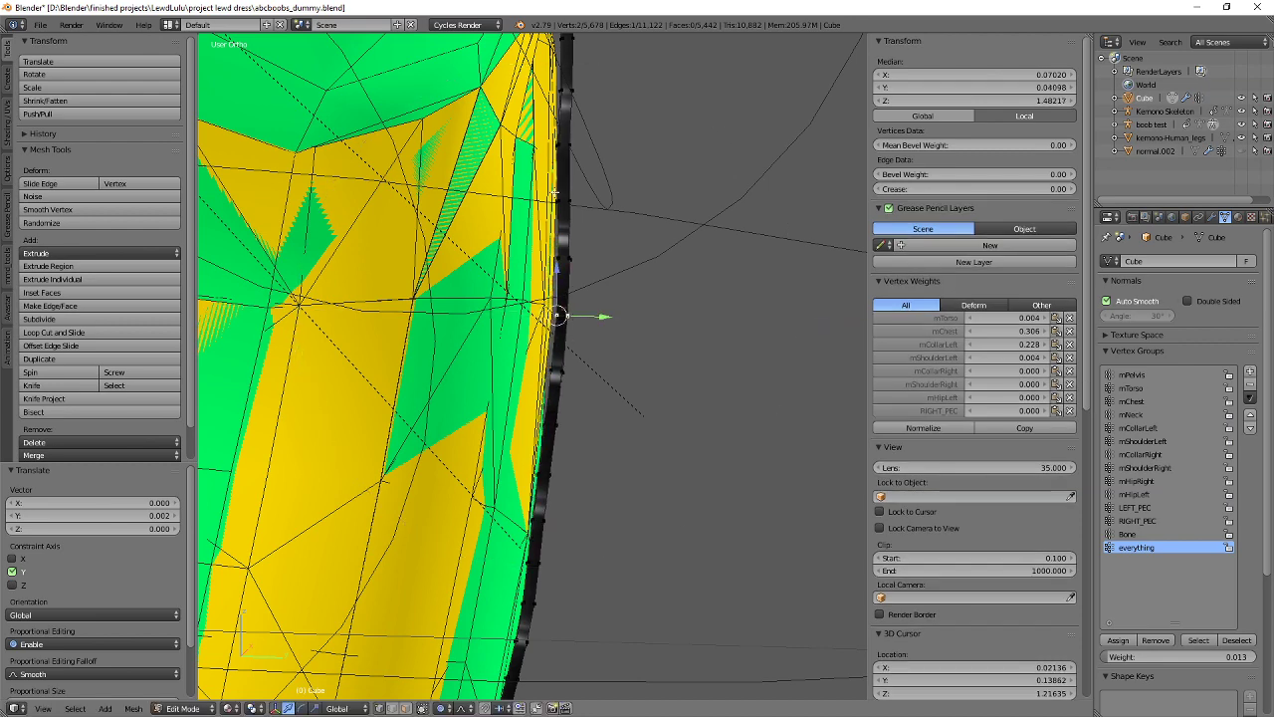
right_click(560, 147)
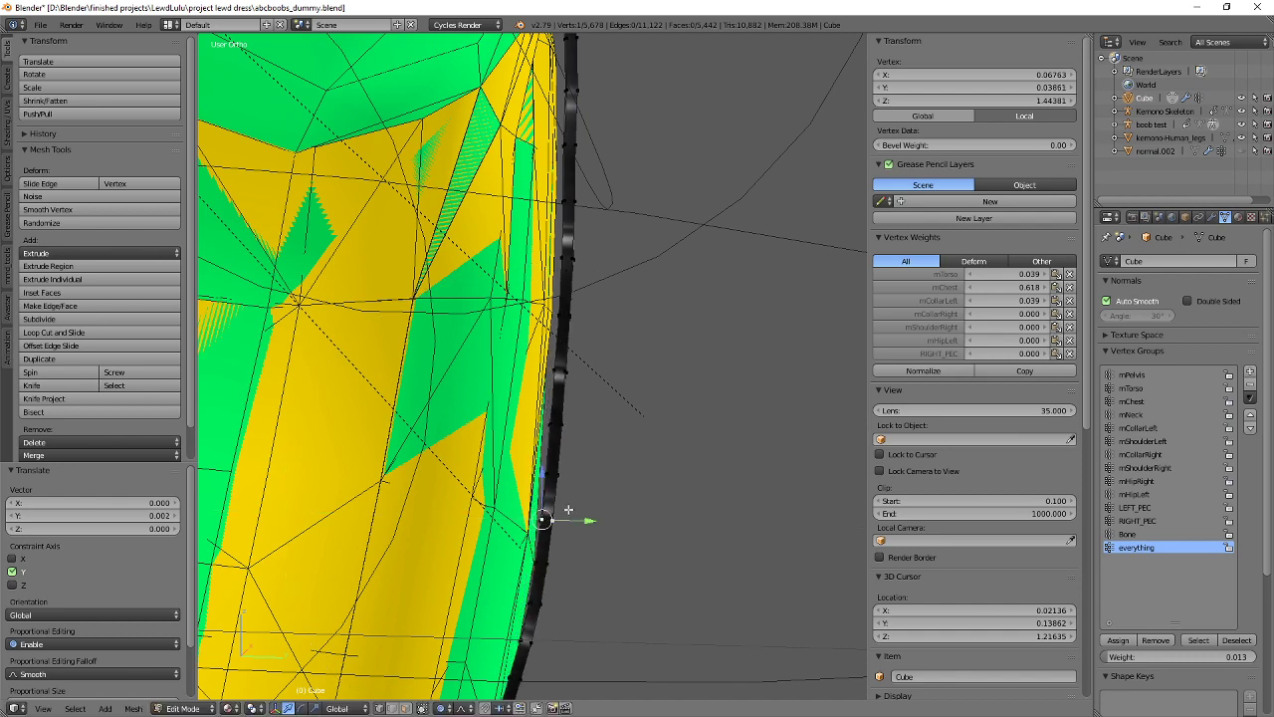
Adjust the lower back section of the left strap along Y with proportional editing, then return to Object Mode.
middle_click_drag(568, 510, 545, 378)
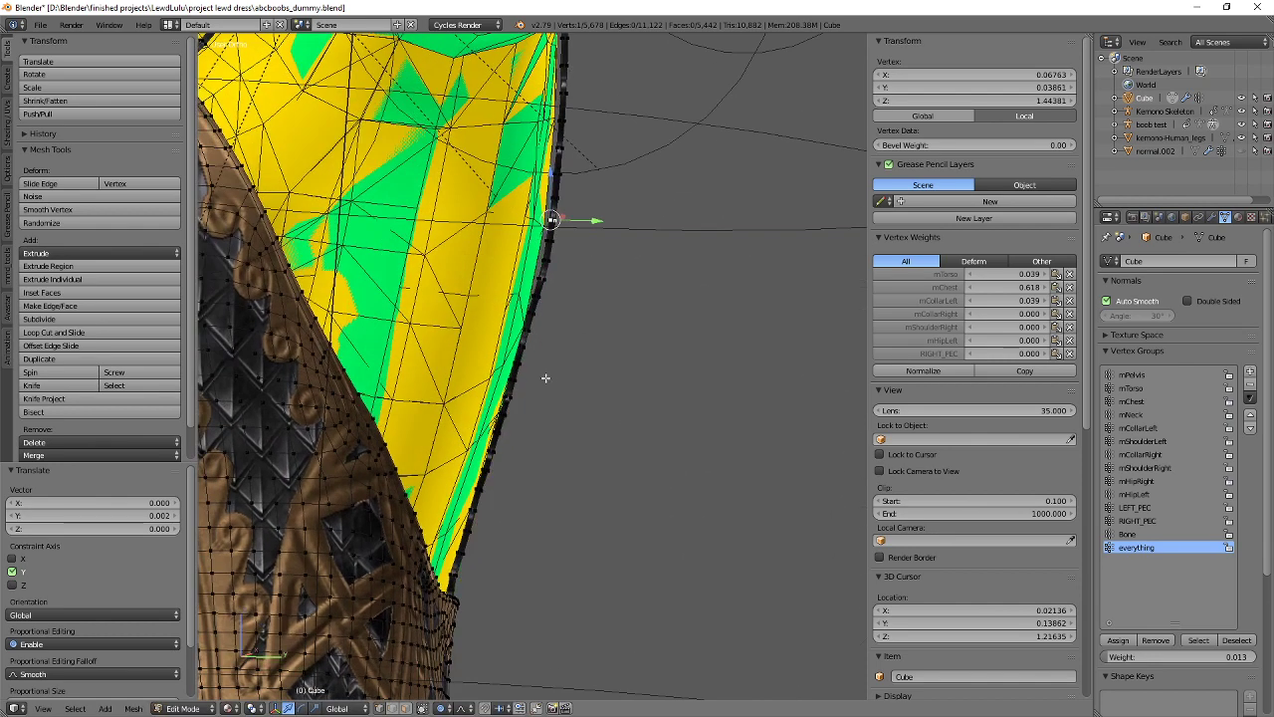
right_click(518, 359)
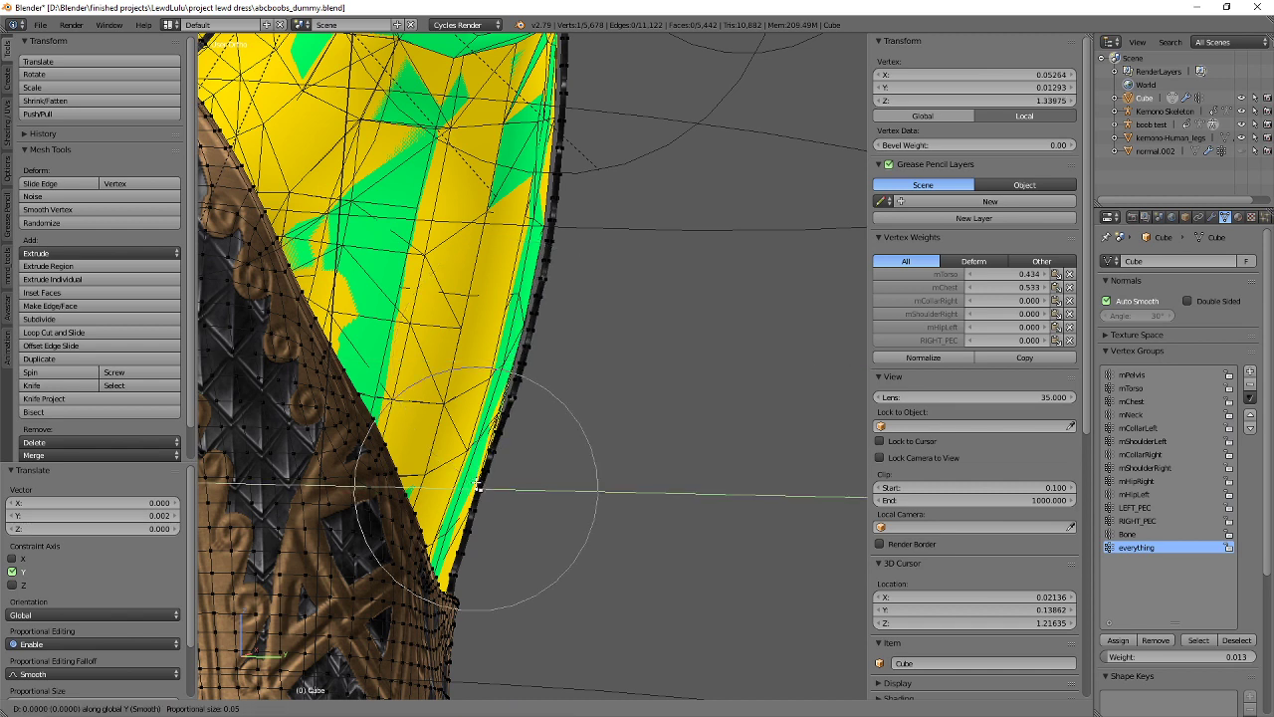
key("Tab")
scroll(535, 362, "down", 5)
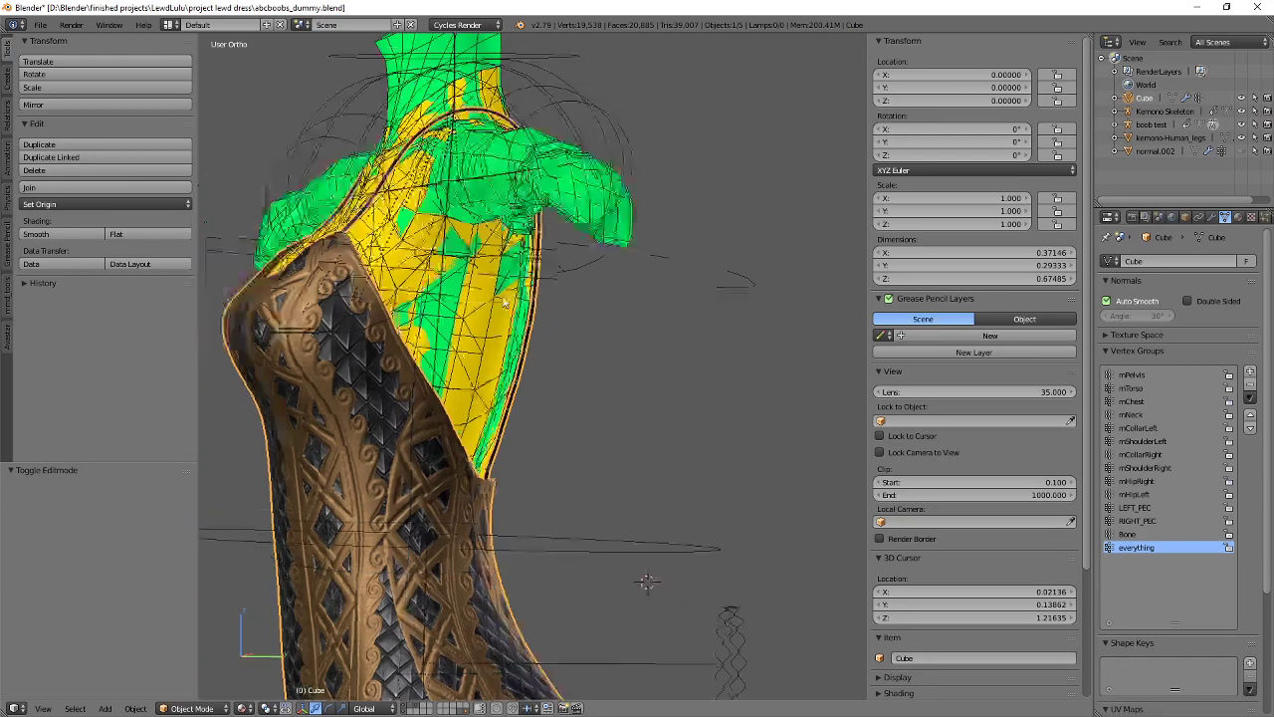
mouse_move(543, 316)
middle_mouse_down()
mouse_move(440, 330)
mouse_move(423, 307)
mouse_move(359, 314)
mouse_move(553, 308)
middle_mouse_up()
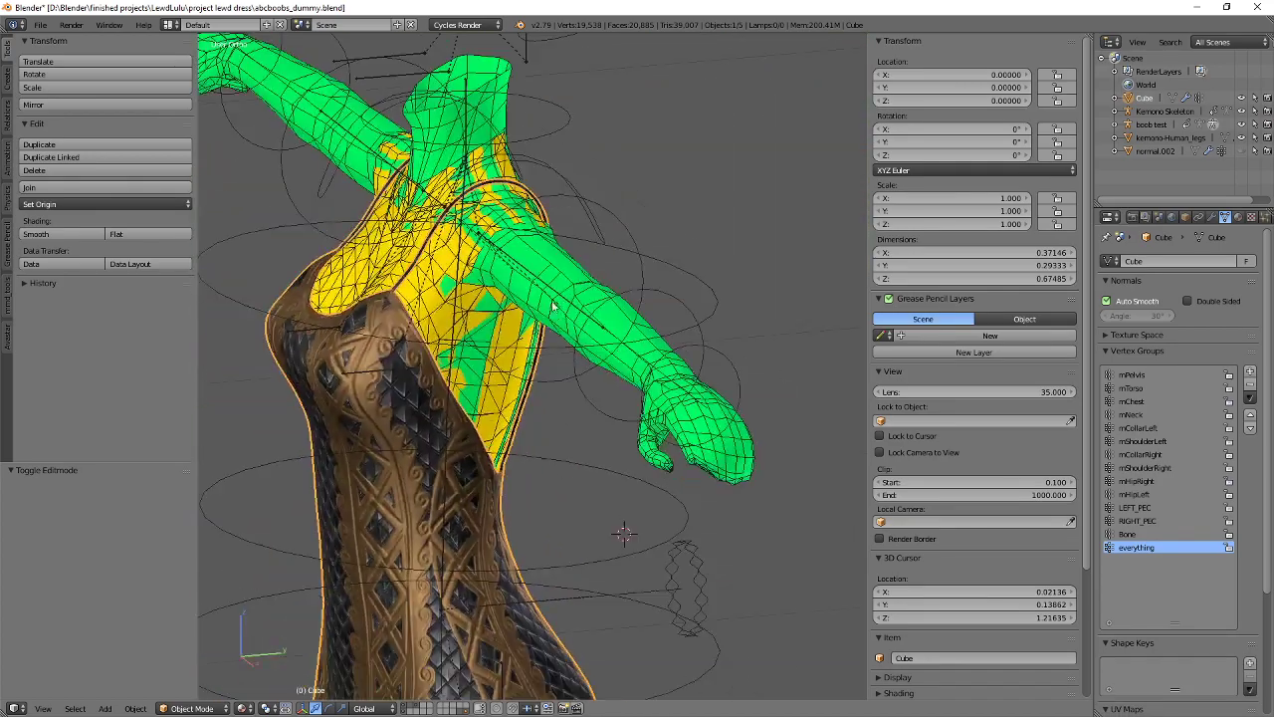
middle_click_drag(461, 408, 548, 478)
Switch to Firestorm and wear the body shape from the 11aaaDarkness outfit.
key("alt+Tab")
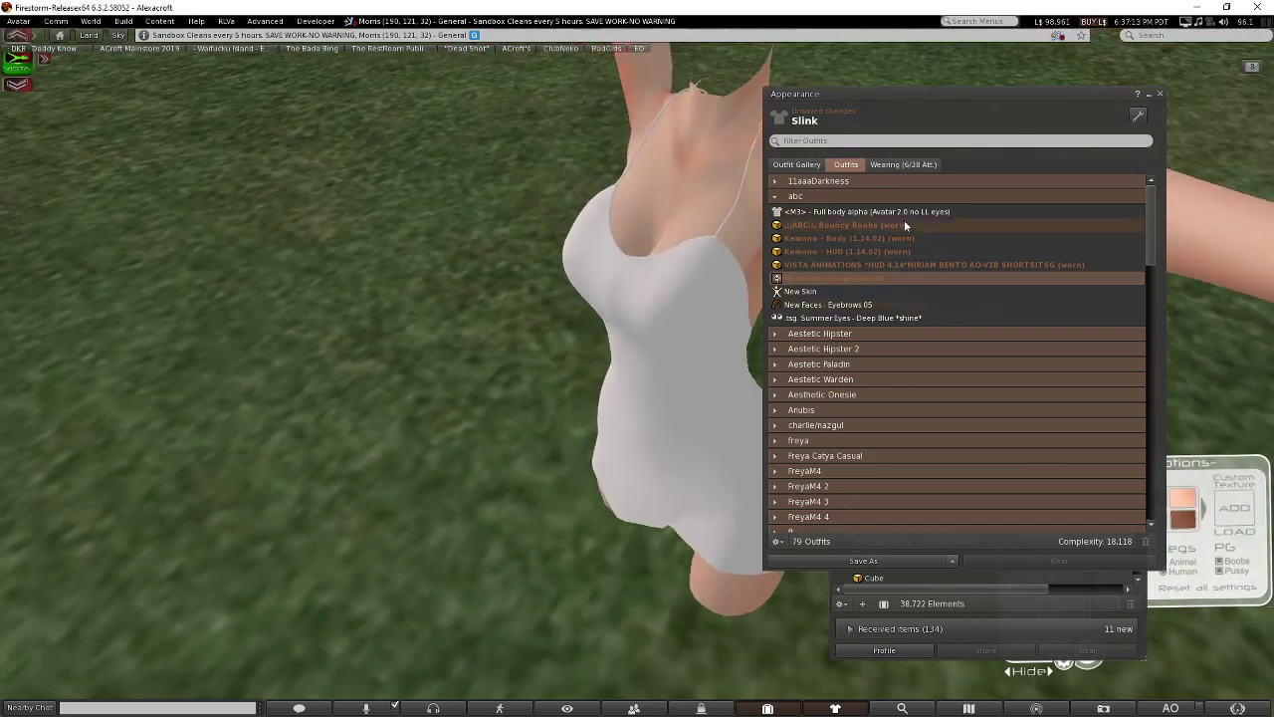
left_click(884, 181)
left_click(820, 385)
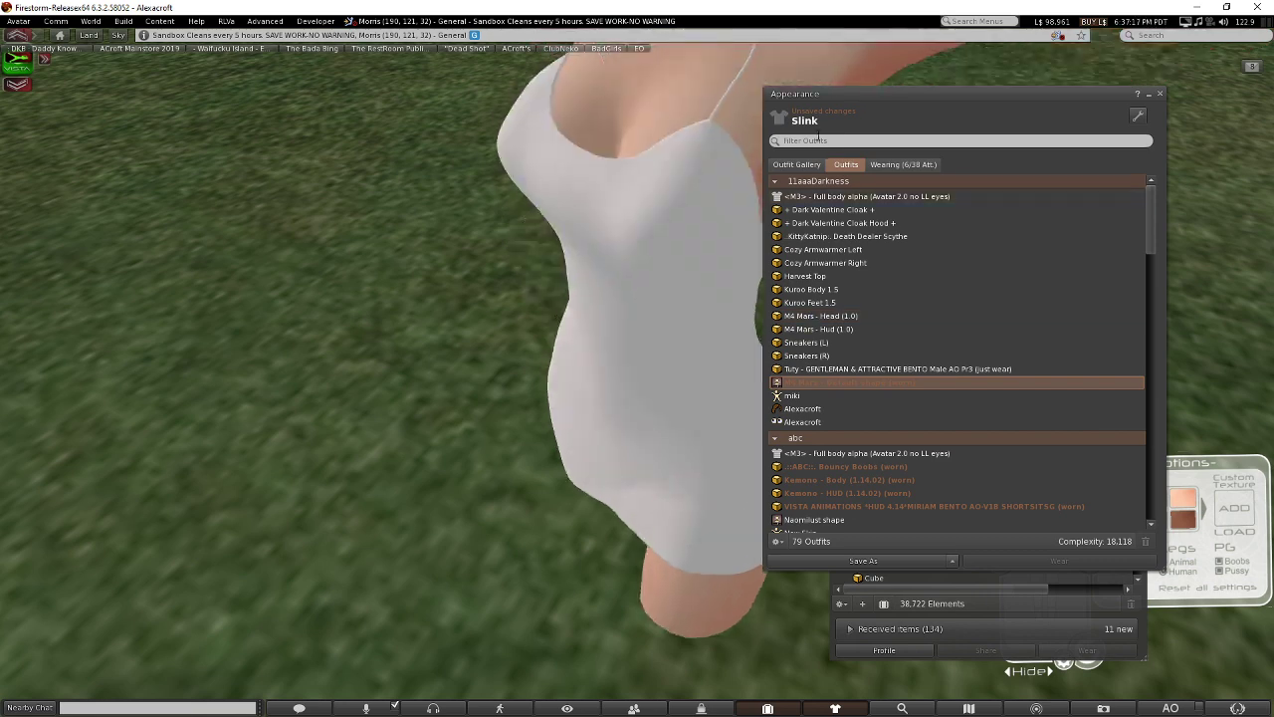
left_click(817, 183)
Wear the body shape from the FreyaM4 2 outfit and inspect the dress on it from the side.
scroll(916, 356, "down", 1)
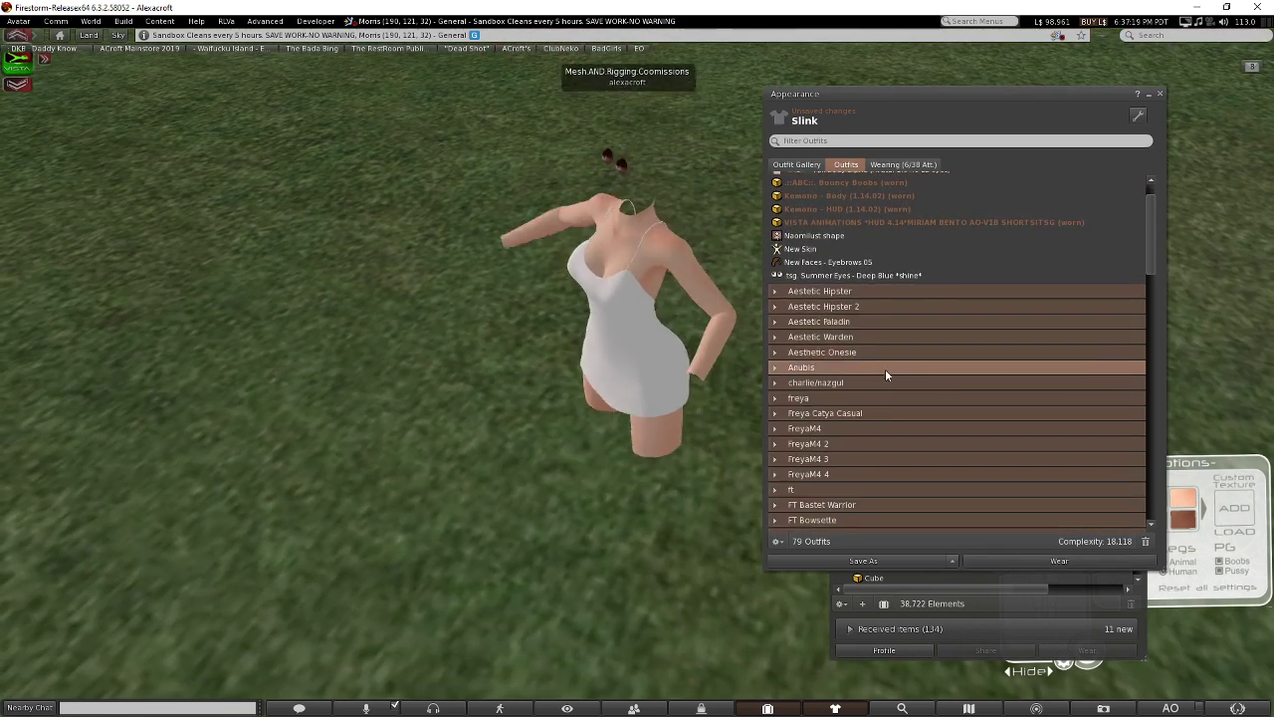
left_click(882, 368)
left_click(881, 371)
scroll(894, 367, "down", 6)
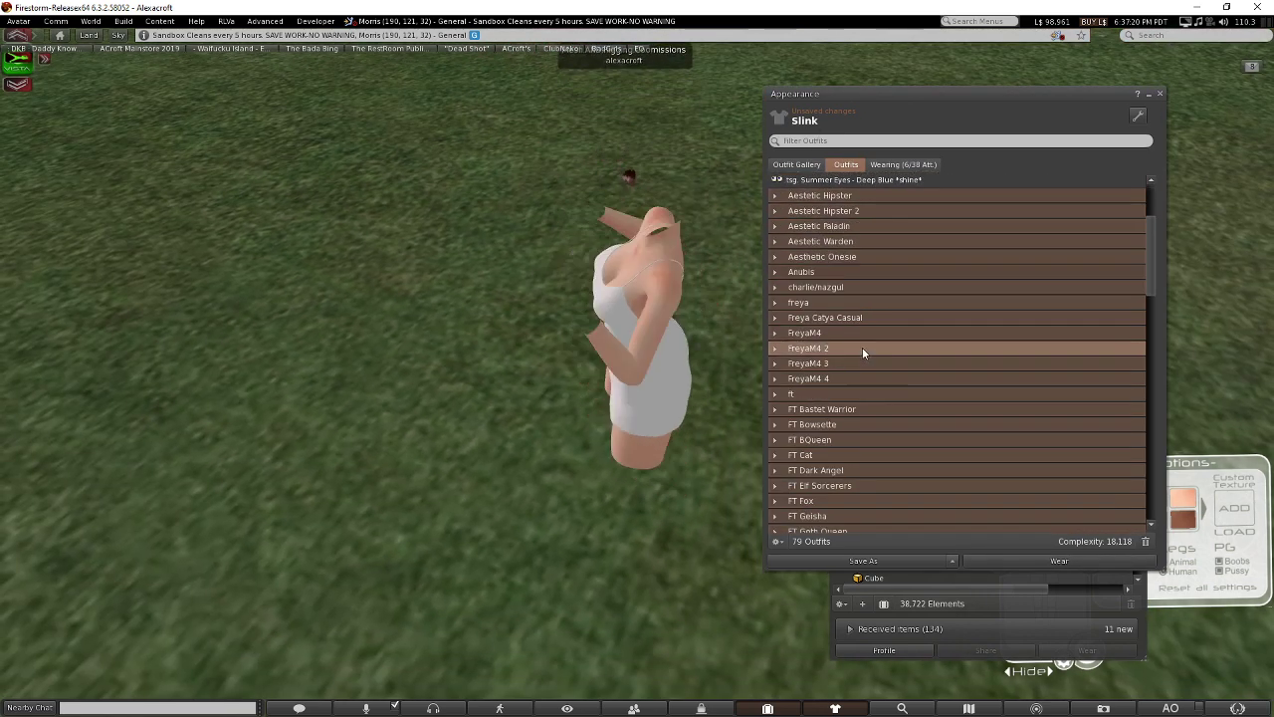
left_click(863, 350)
scroll(870, 404, "down", 2)
left_click(836, 440)
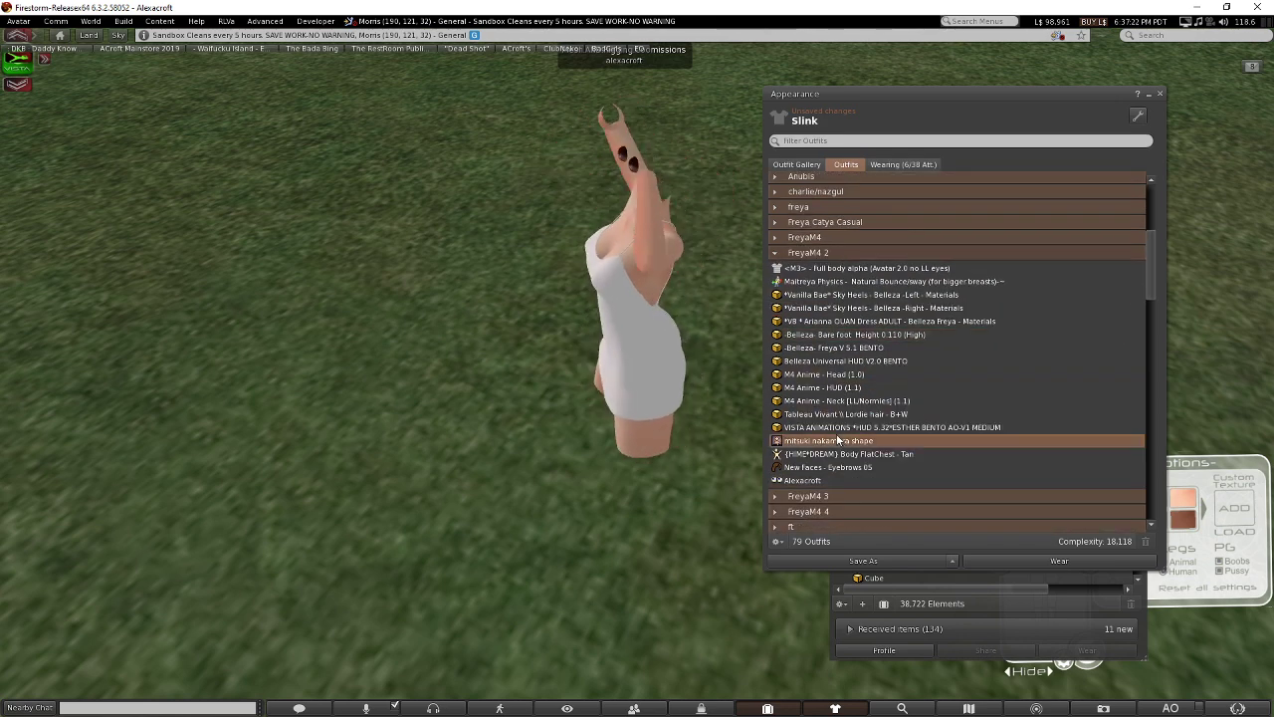
left_click(826, 253)
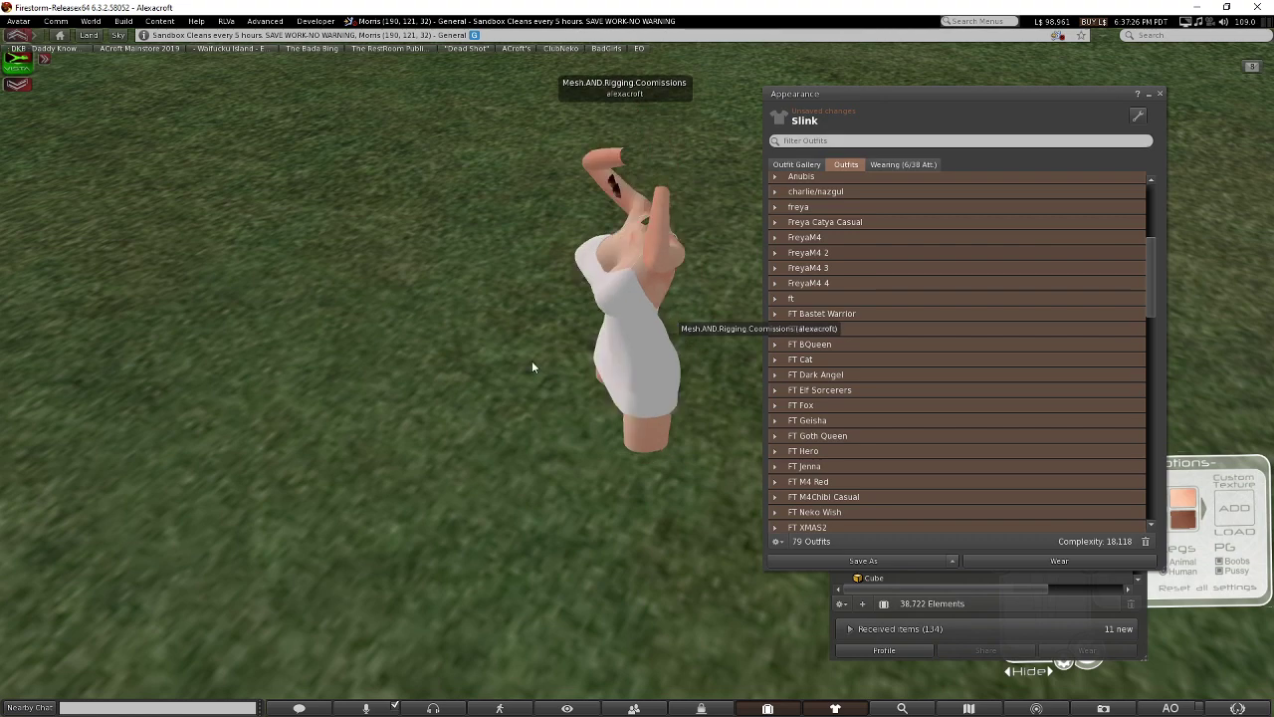
left_click_drag(614, 345, 274, 221, "ctrl+alt")
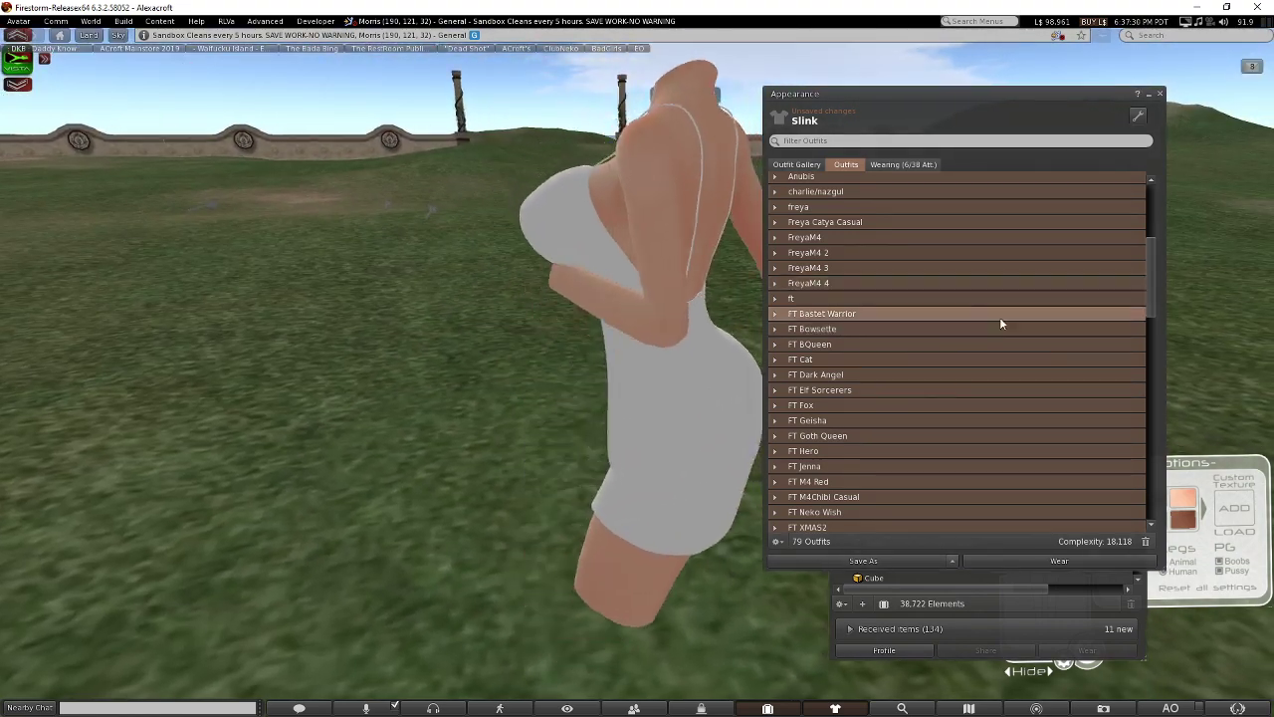
Wear the body shape from the Legacy Genus 5 elf casual clothes outfit.
scroll(999, 317, "down", 2)
scroll(990, 370, "down", 8)
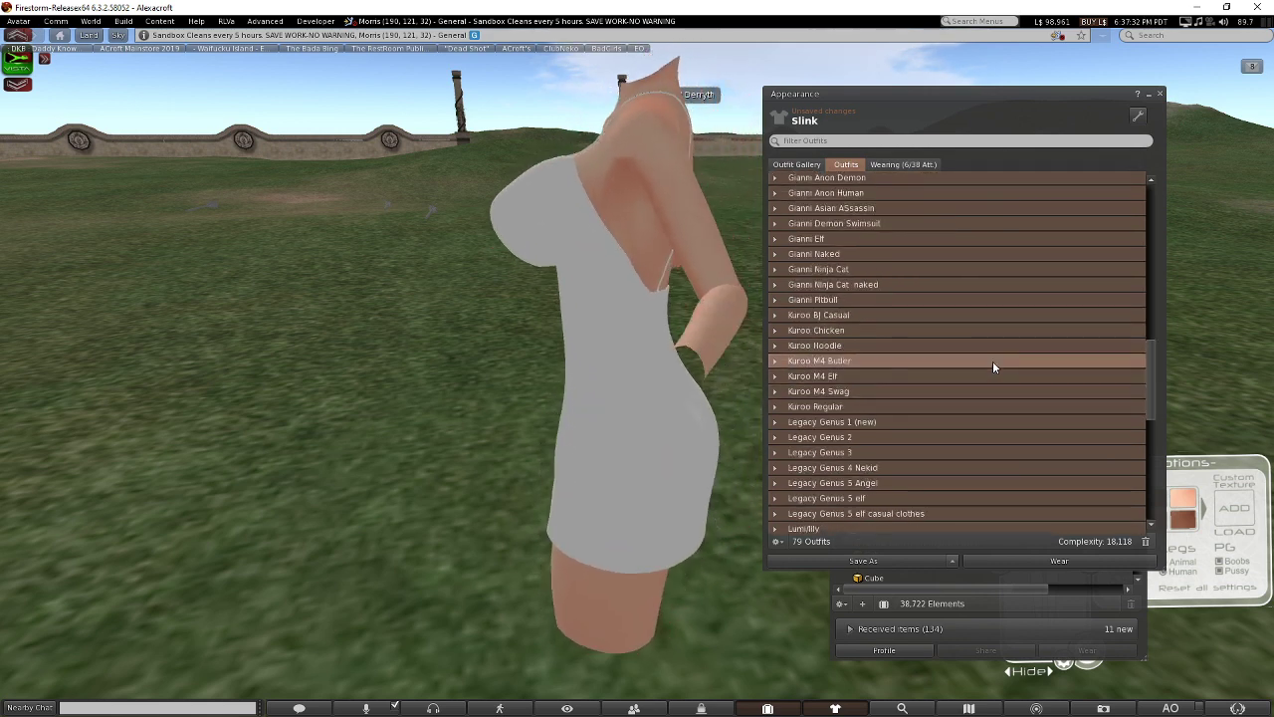
left_click(866, 407)
scroll(856, 438, "down", 5)
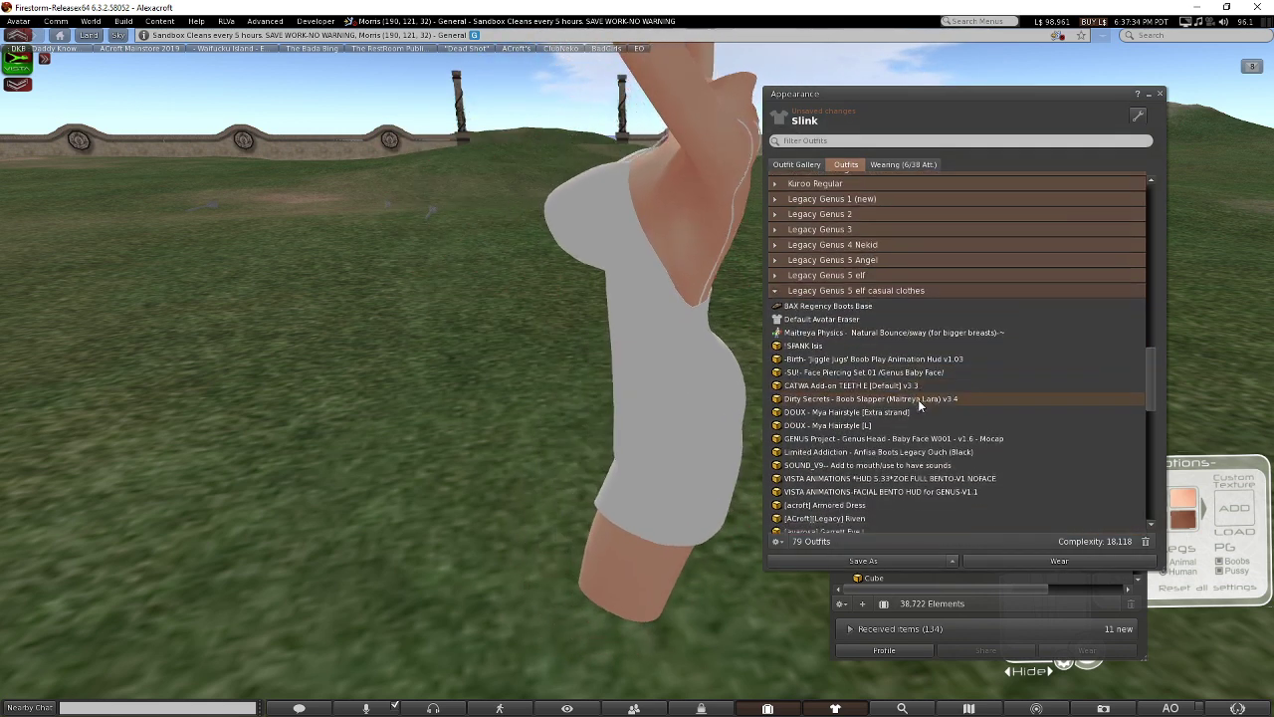
scroll(852, 448, "down", 3)
left_click(845, 468)
left_click(845, 459)
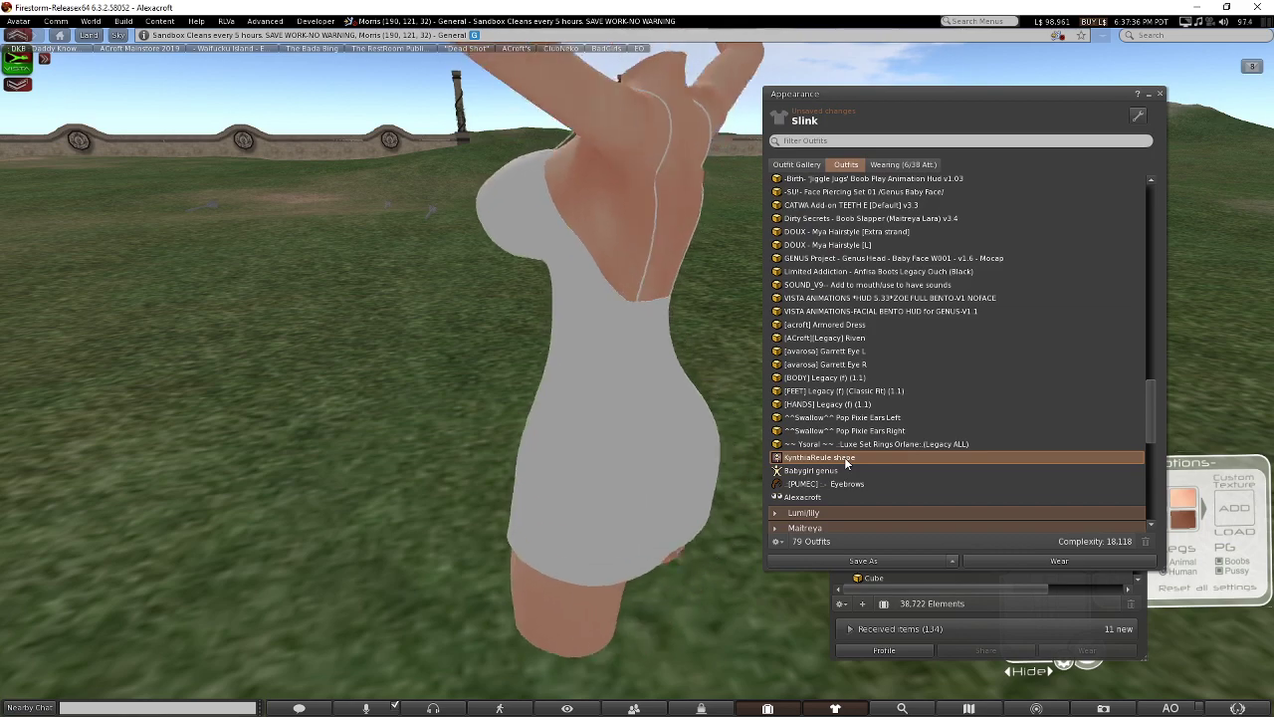
Detach the dress from the avatar after viewing its back straps, and start a mesh model upload.
left_click_drag(645, 400, 966, 403, "alt")
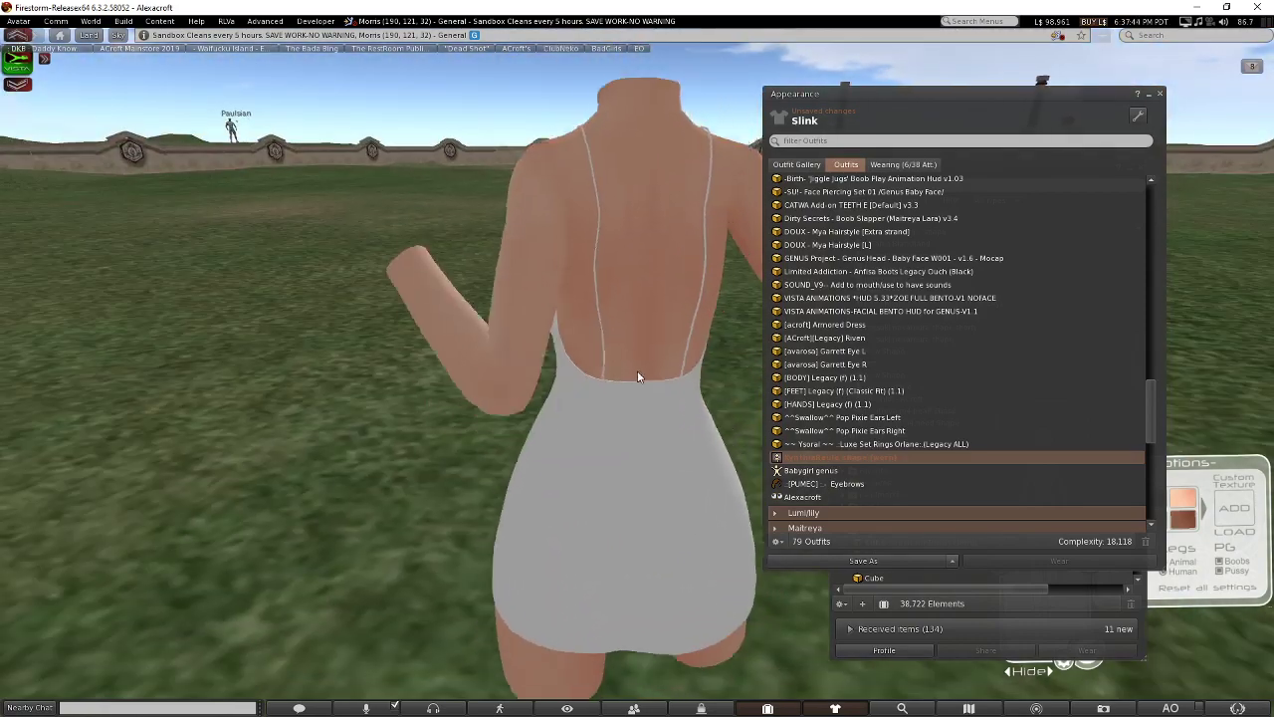
left_click(645, 441)
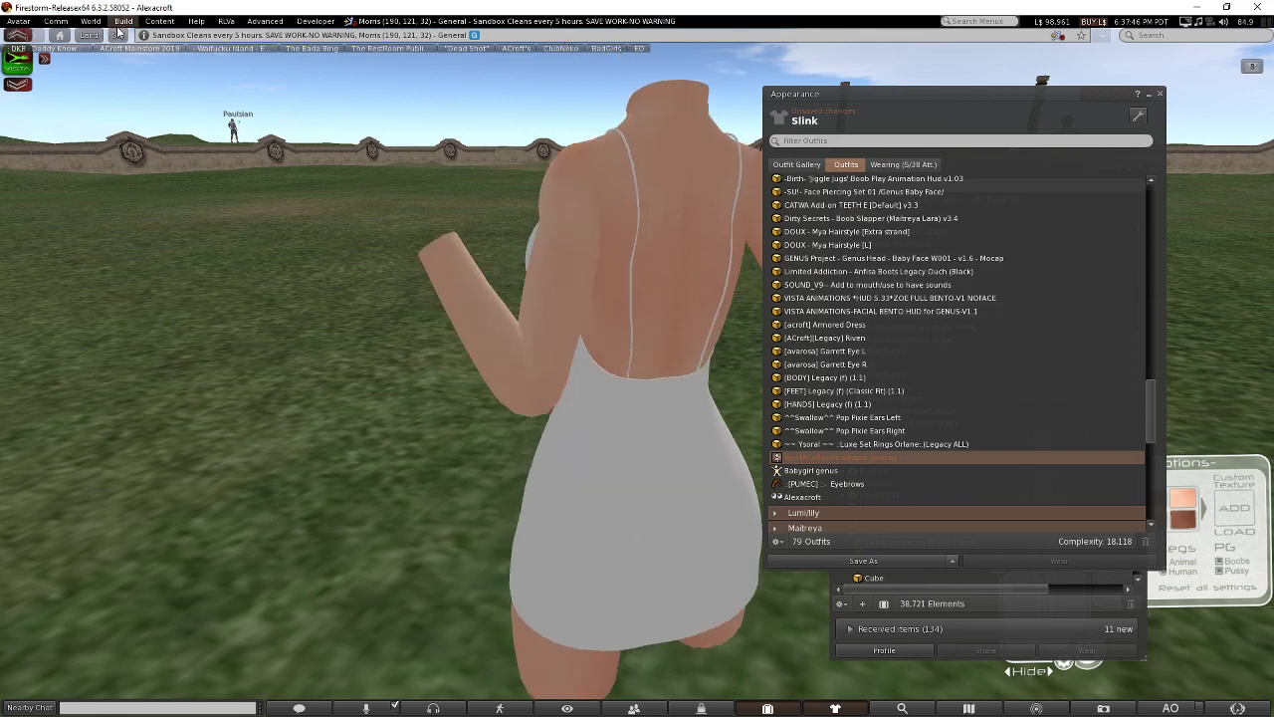
left_click(124, 21)
mouse_move(146, 191)
left_click(313, 225)
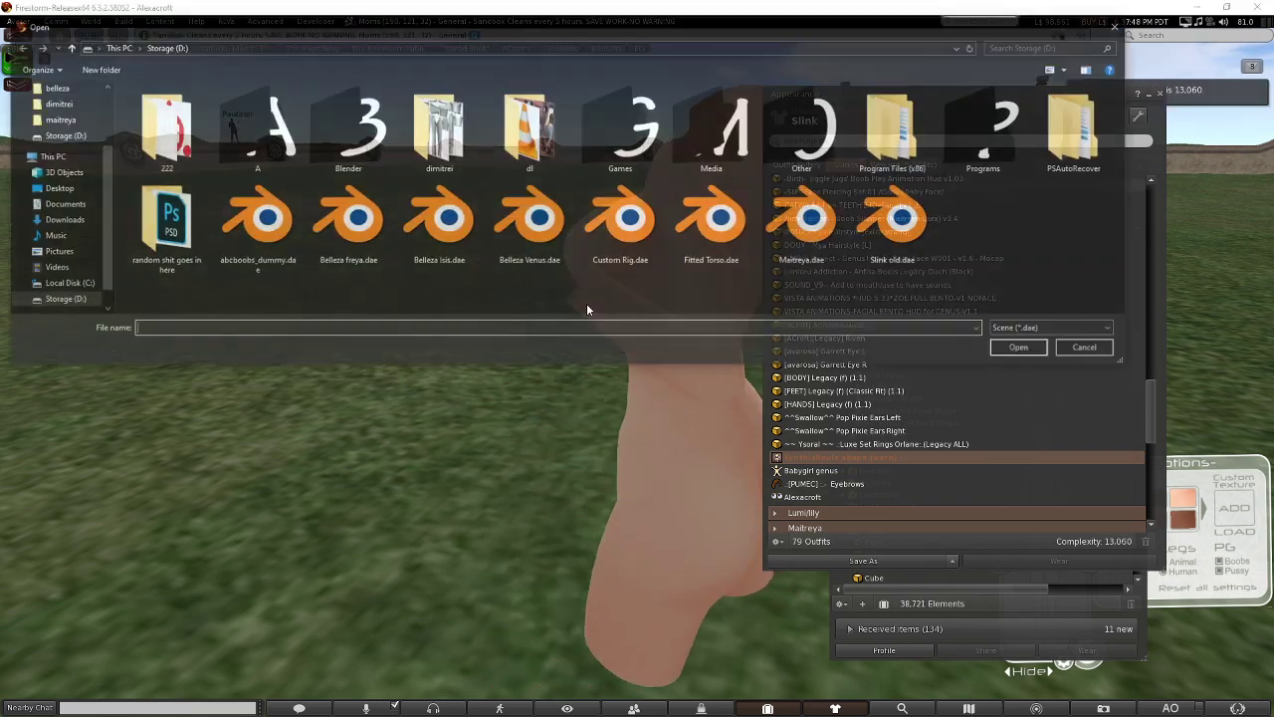
Switch to Blender, export the dress with Avastar Collada as abcboobs_dummy.dae to Storage (D:), and load that file into Firestorm's model upload.
key("alt+Tab")
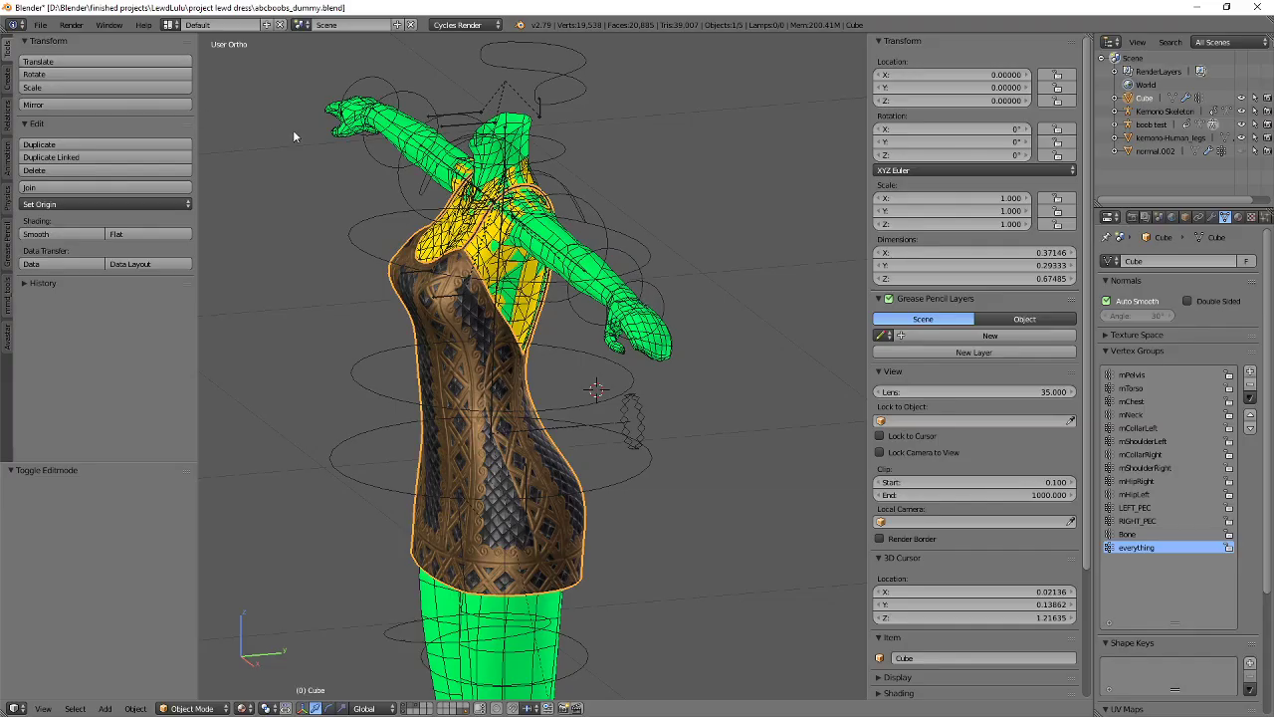
left_click(41, 24)
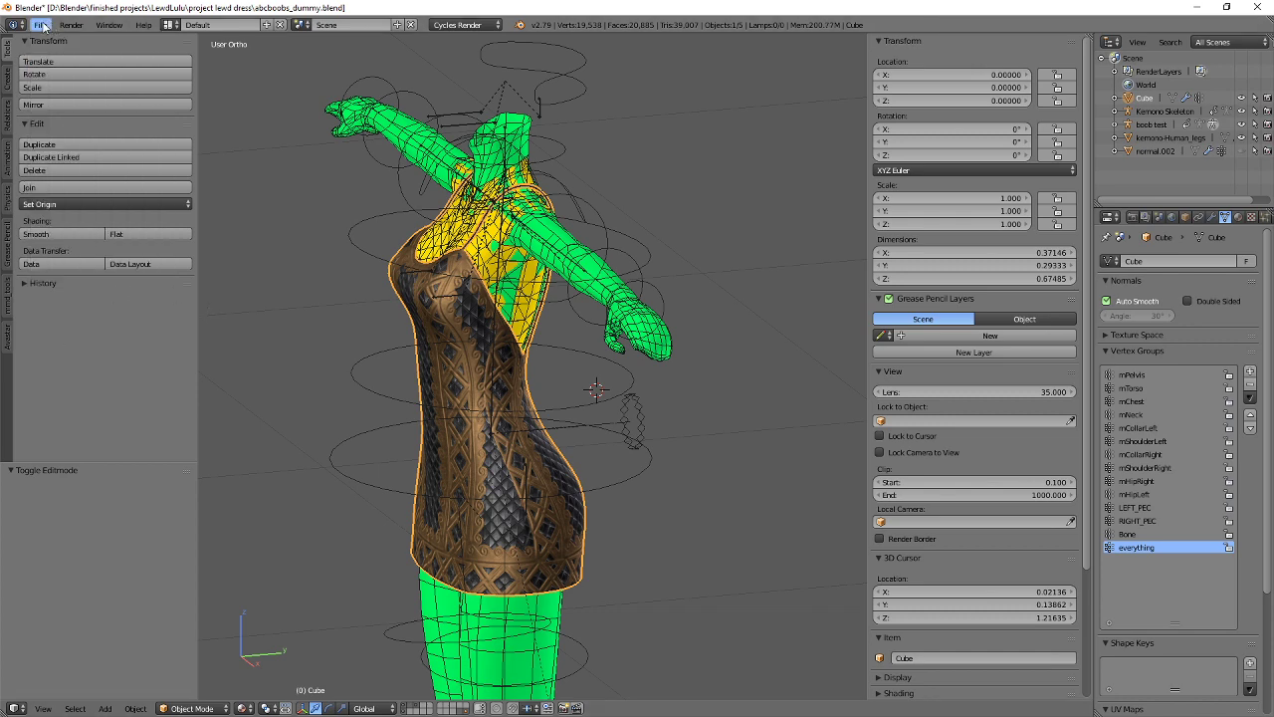
left_click(41, 24)
mouse_move(61, 291)
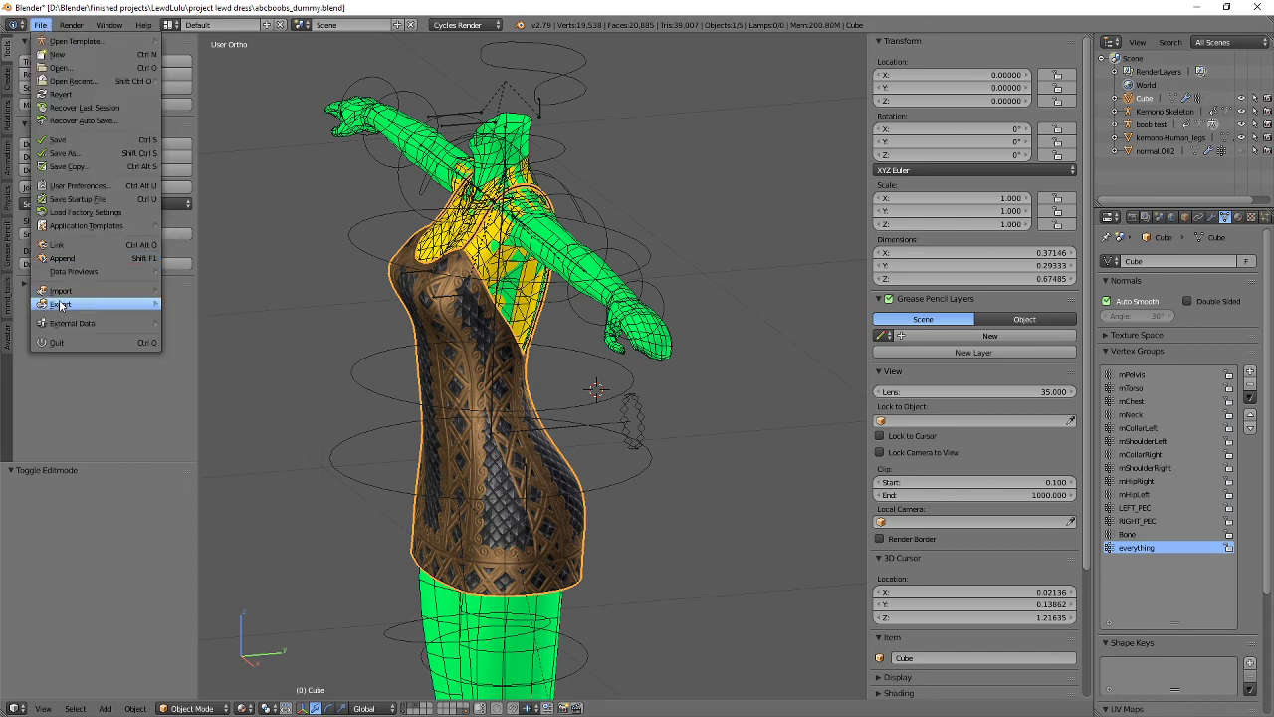
left_click(221, 304)
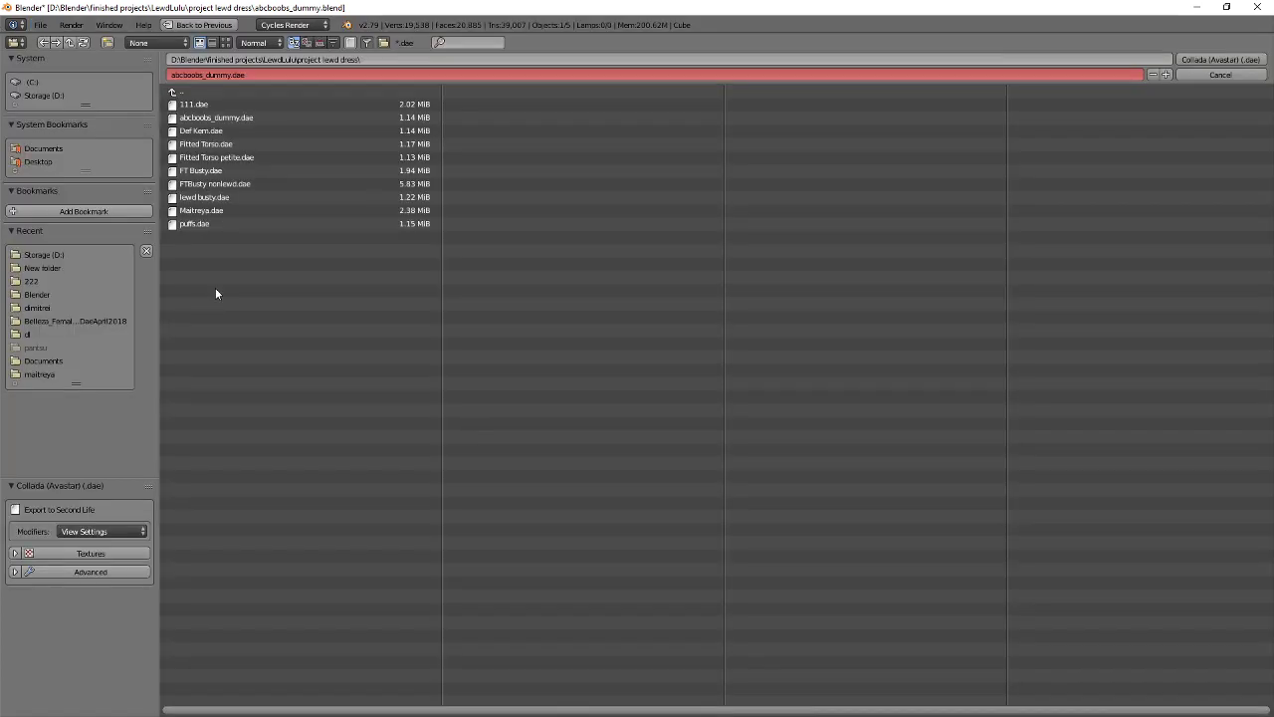
left_click(44, 96)
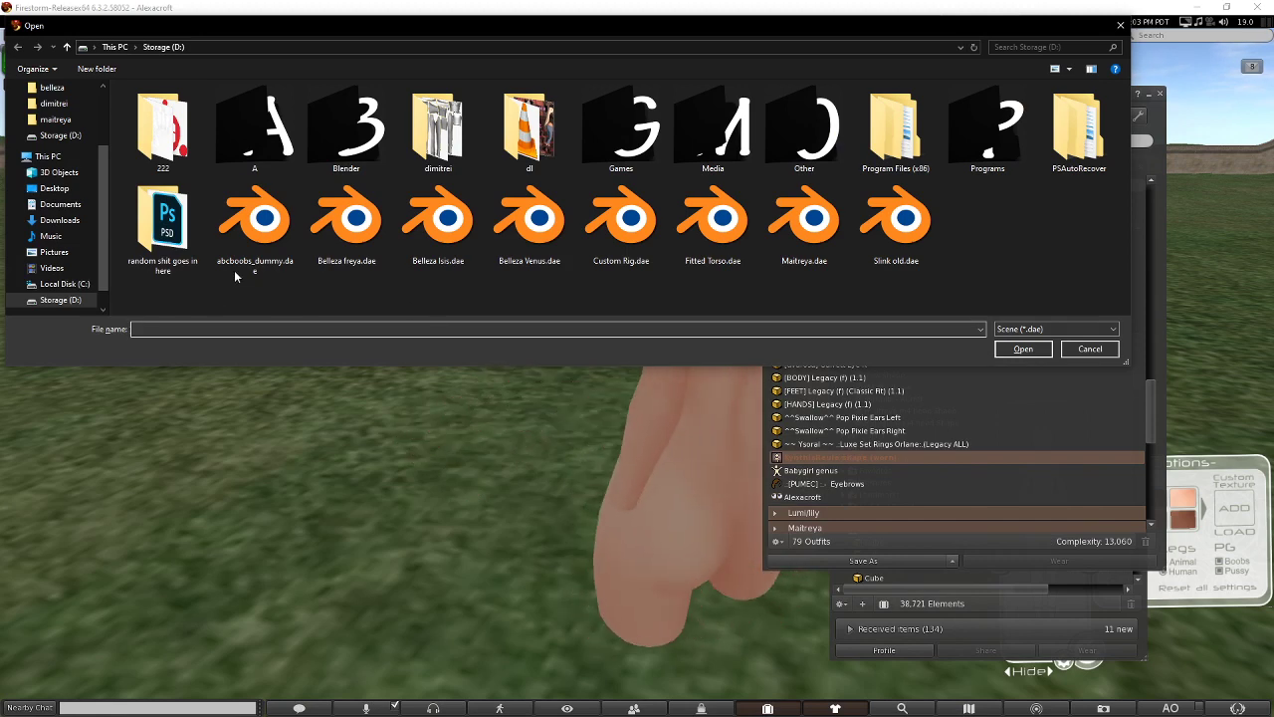
double_click(235, 272)
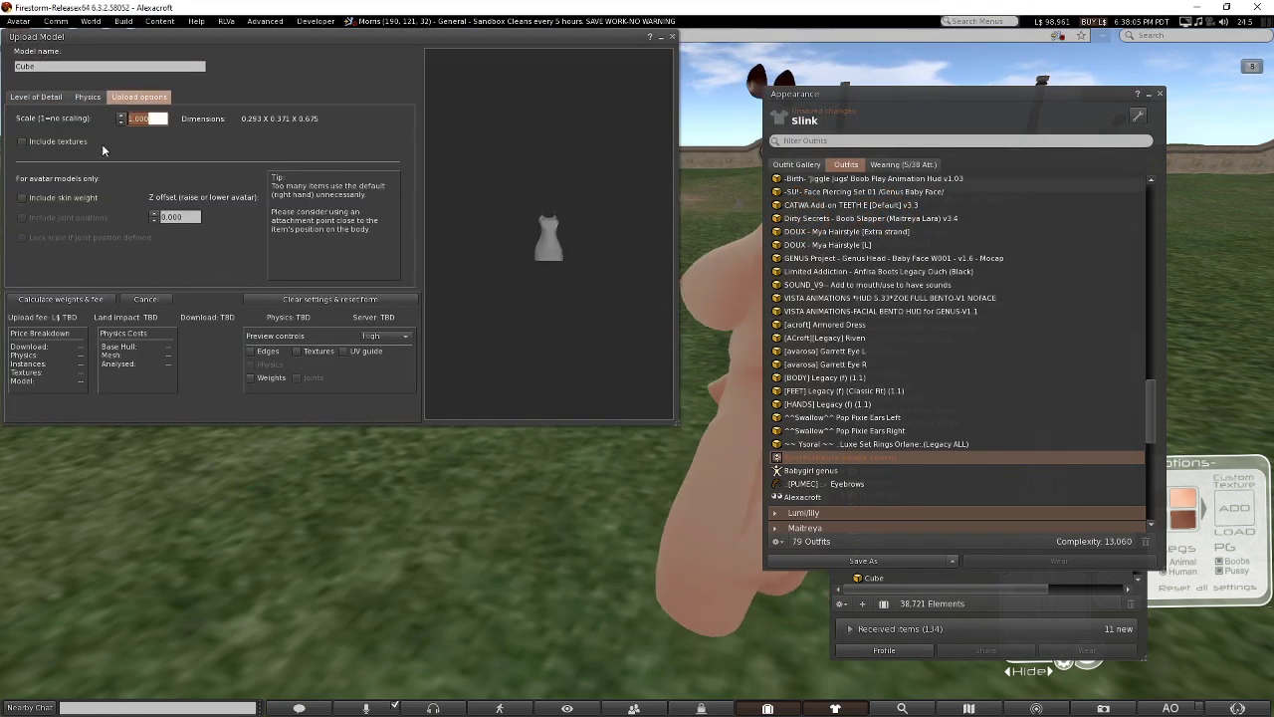
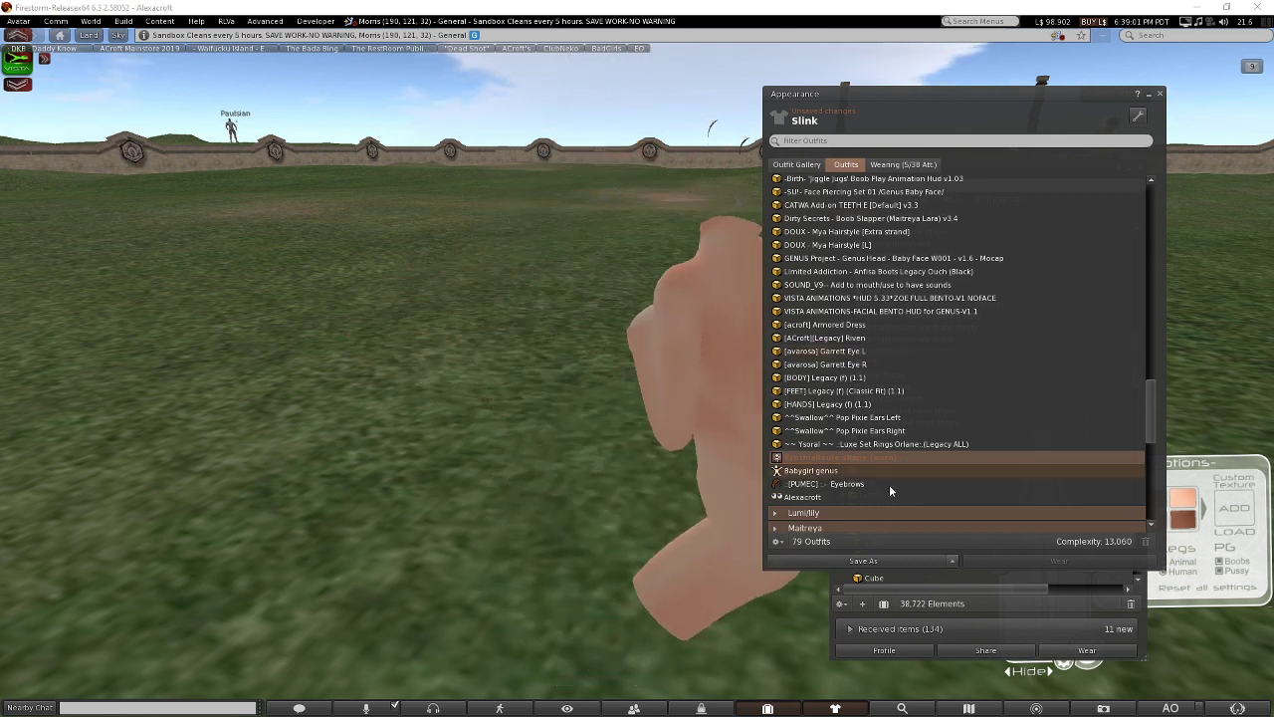
Close the Appearance window and delete all the uploaded Cube items from the inventory's Objects folder.
left_click(1160, 95)
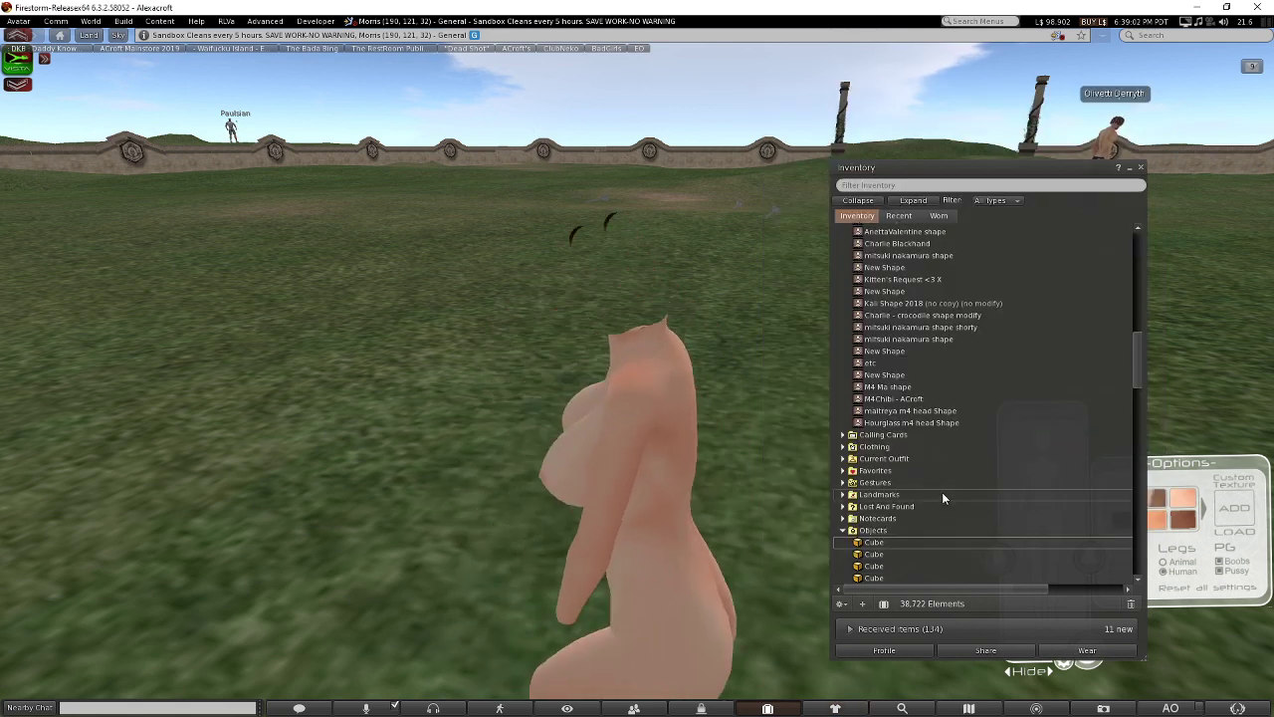
left_click(891, 544)
key("Delete")
key("Delete")
key("Delete")
key("Delete")
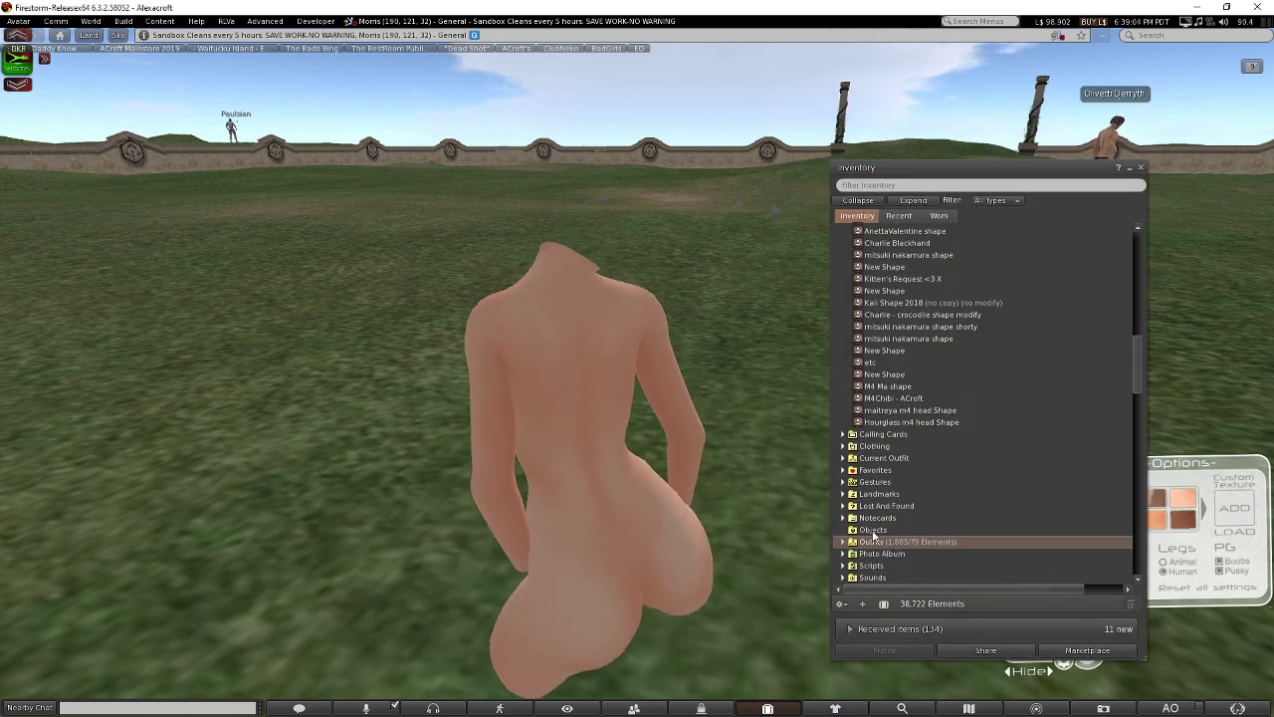
Upload abcboobs_dummy.dae from Storage (D:) as a mesh model with skin weight included.
left_click(124, 21)
mouse_move(169, 182)
left_click(285, 222)
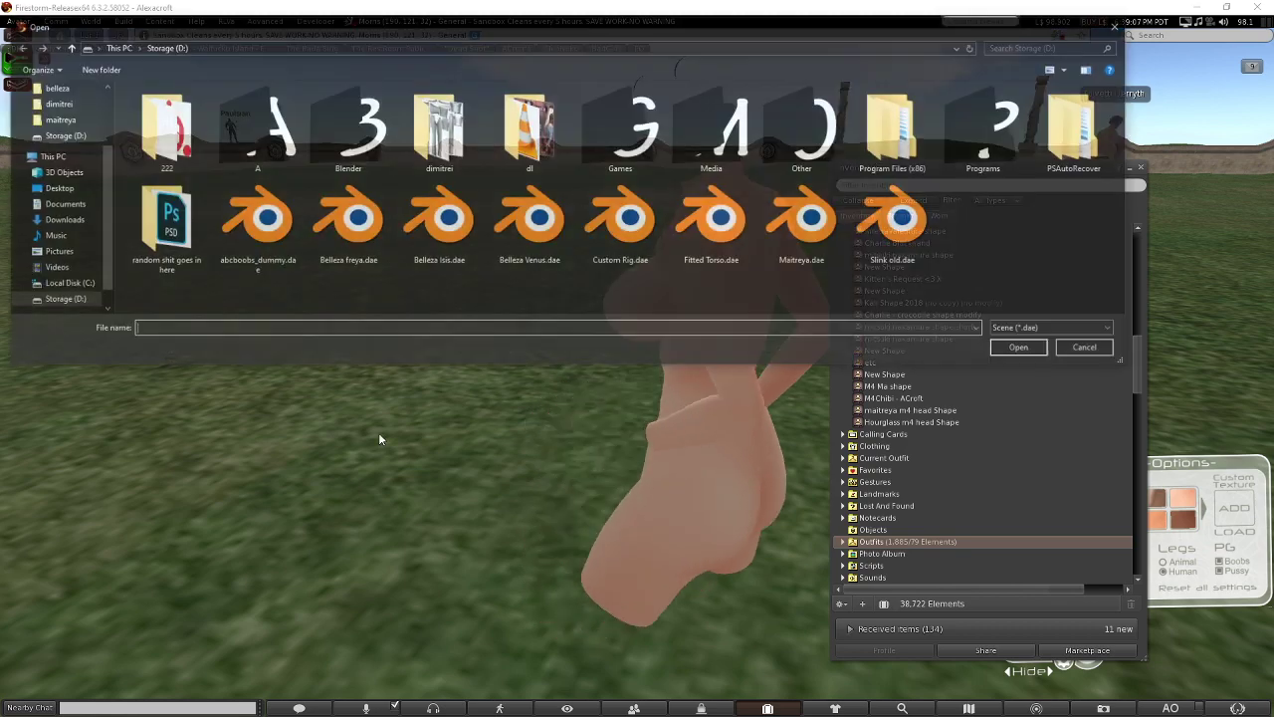
double_click(257, 219)
left_click(140, 96)
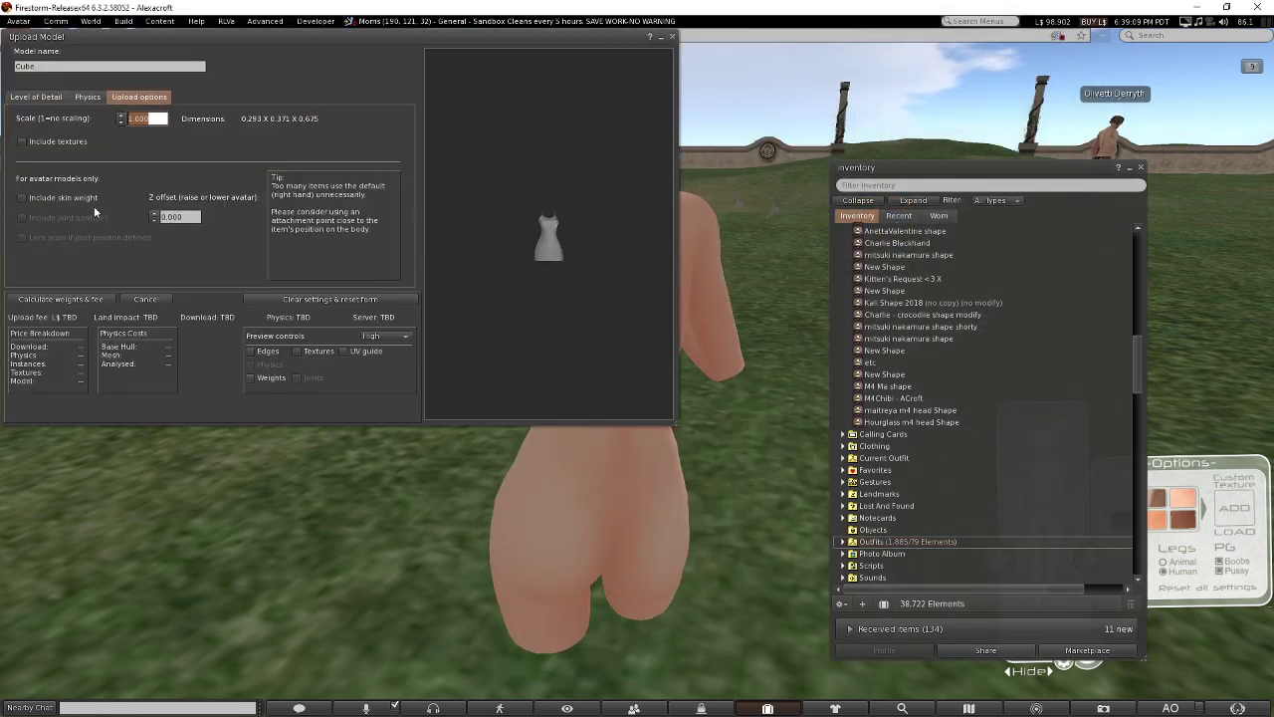
left_click(65, 198)
left_click(38, 304)
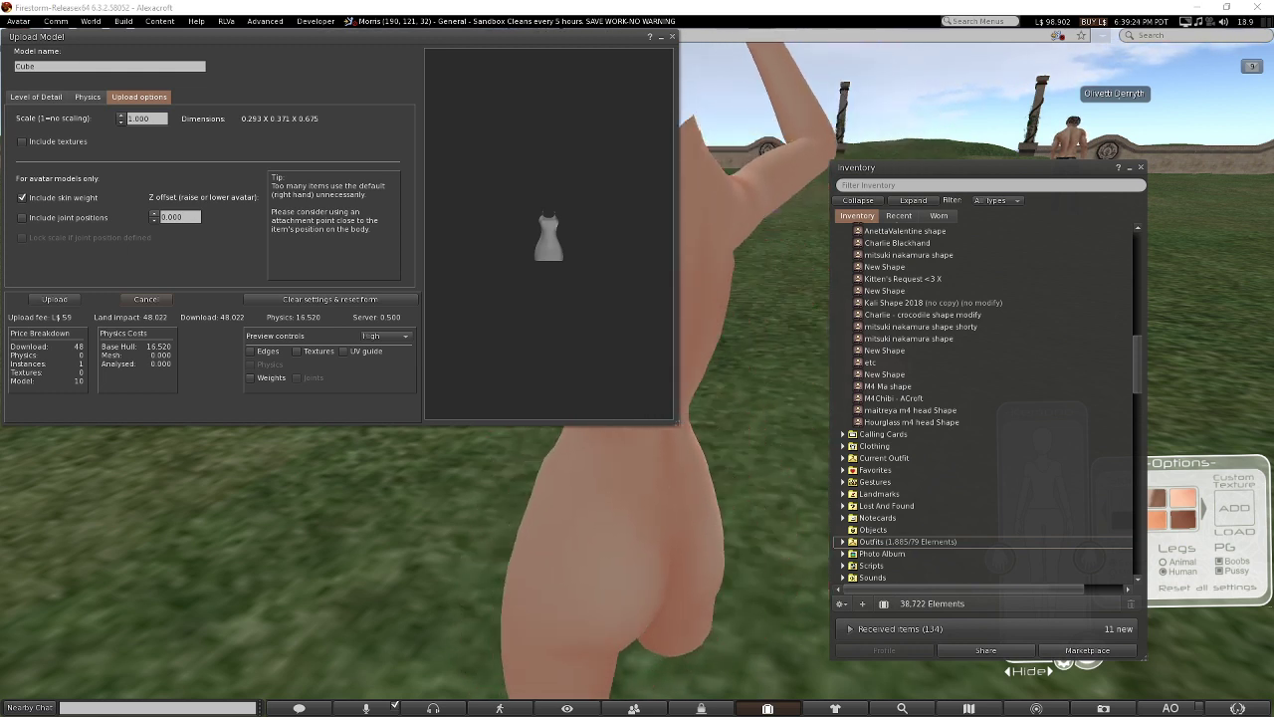
left_click(58, 299)
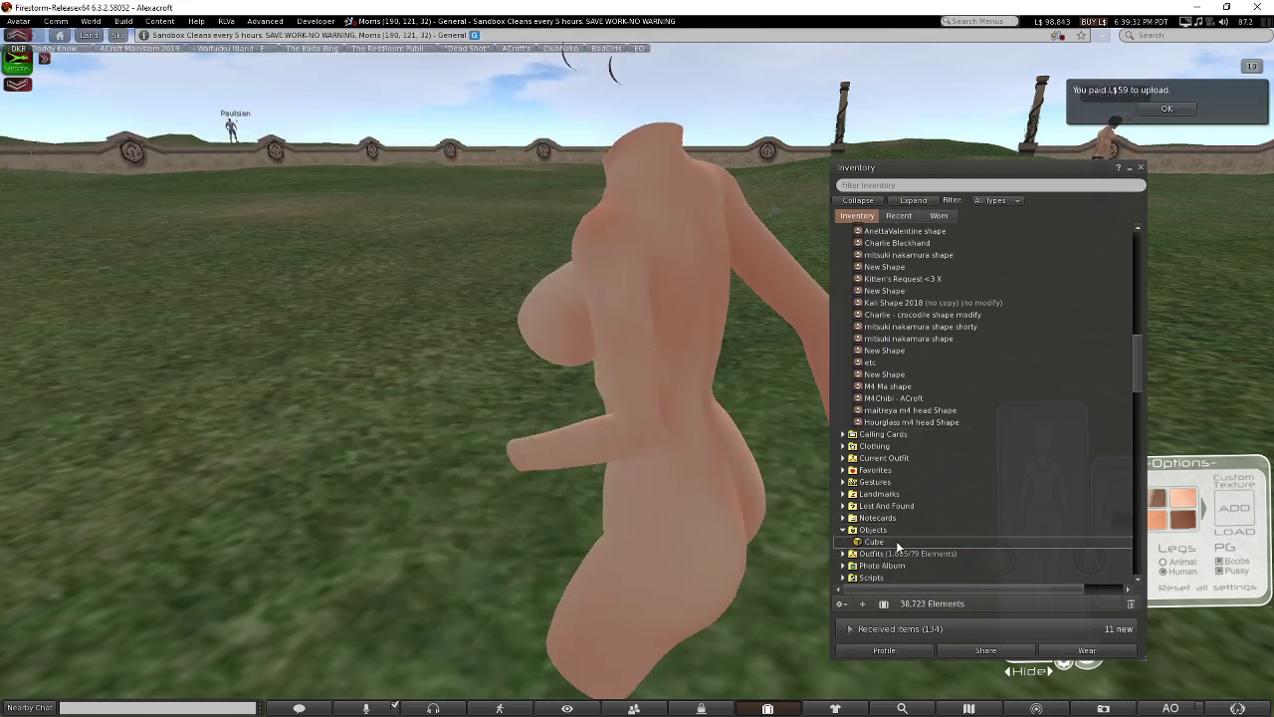
Wear the newly uploaded Cube dress and inspect its back straps up close from several angles.
right_click(896, 541)
left_click(941, 478)
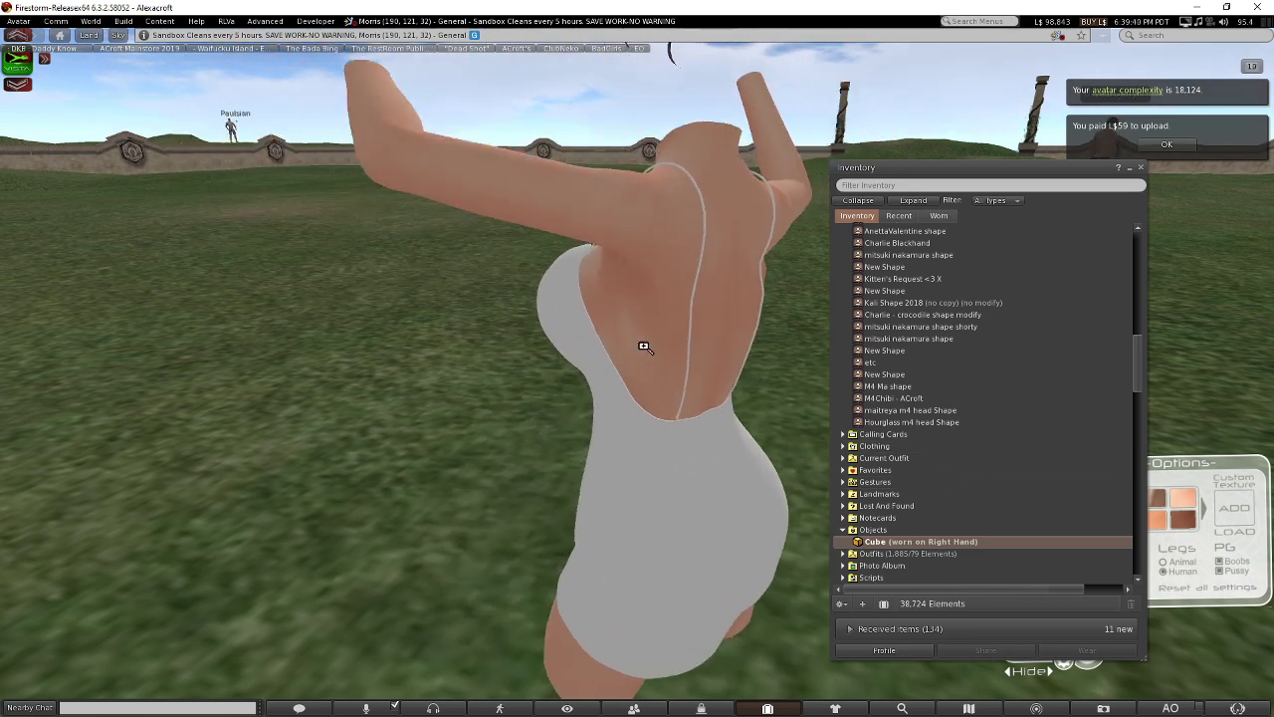
left_click_drag(625, 298, 876, 344, "alt")
left_click_drag(637, 368, 140, 224, "ctrl+alt")
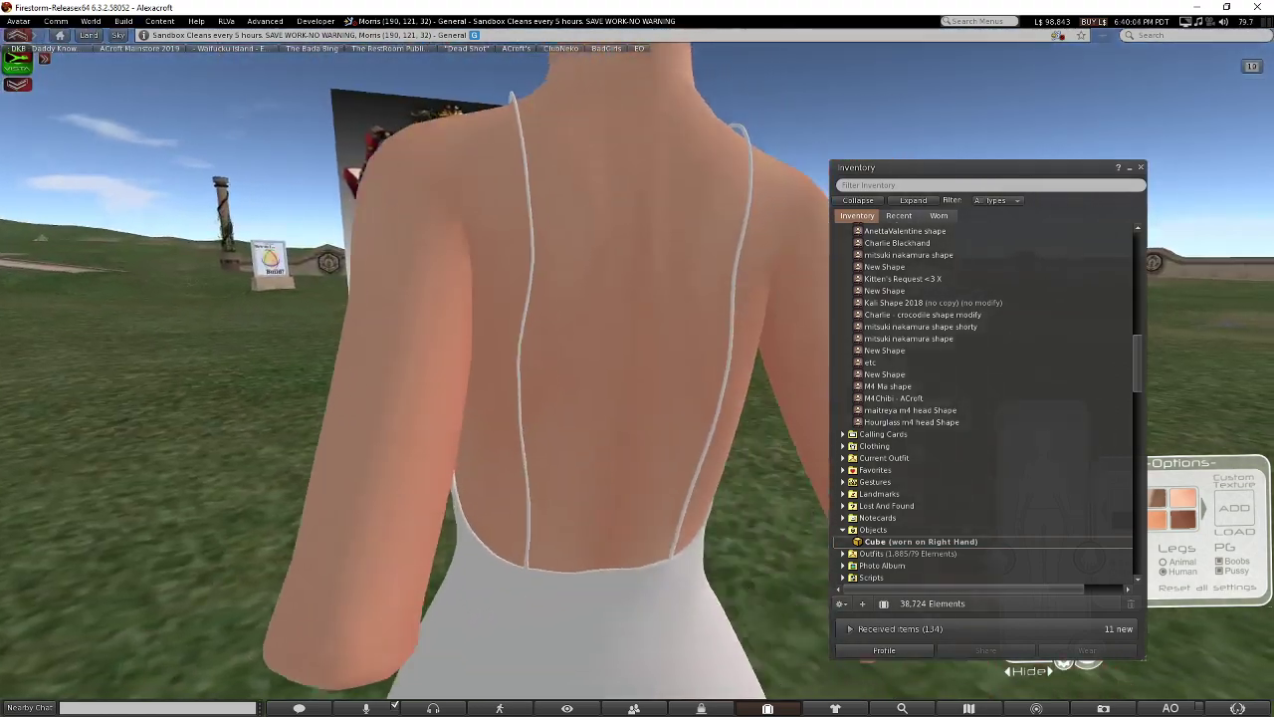
Close Firestorm and save the Blender scene as a separate file on Storage (D:).
mouse_move(1210, 7)
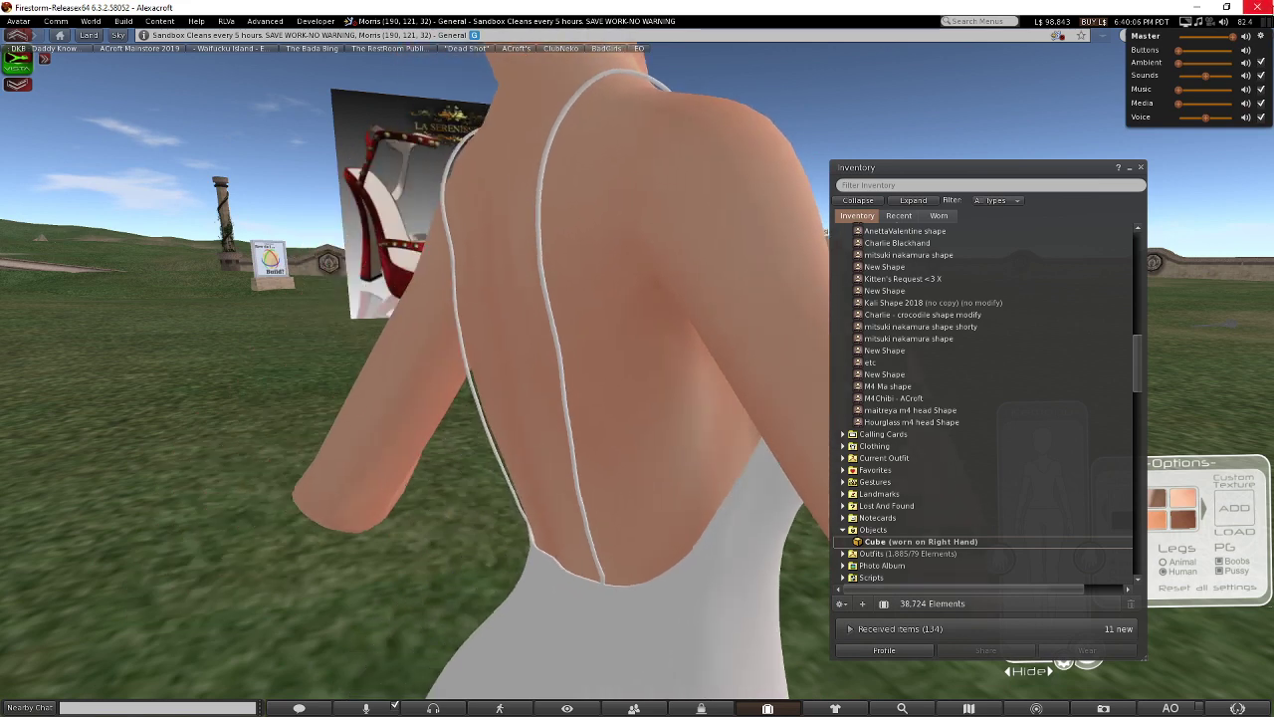
left_click(1257, 7)
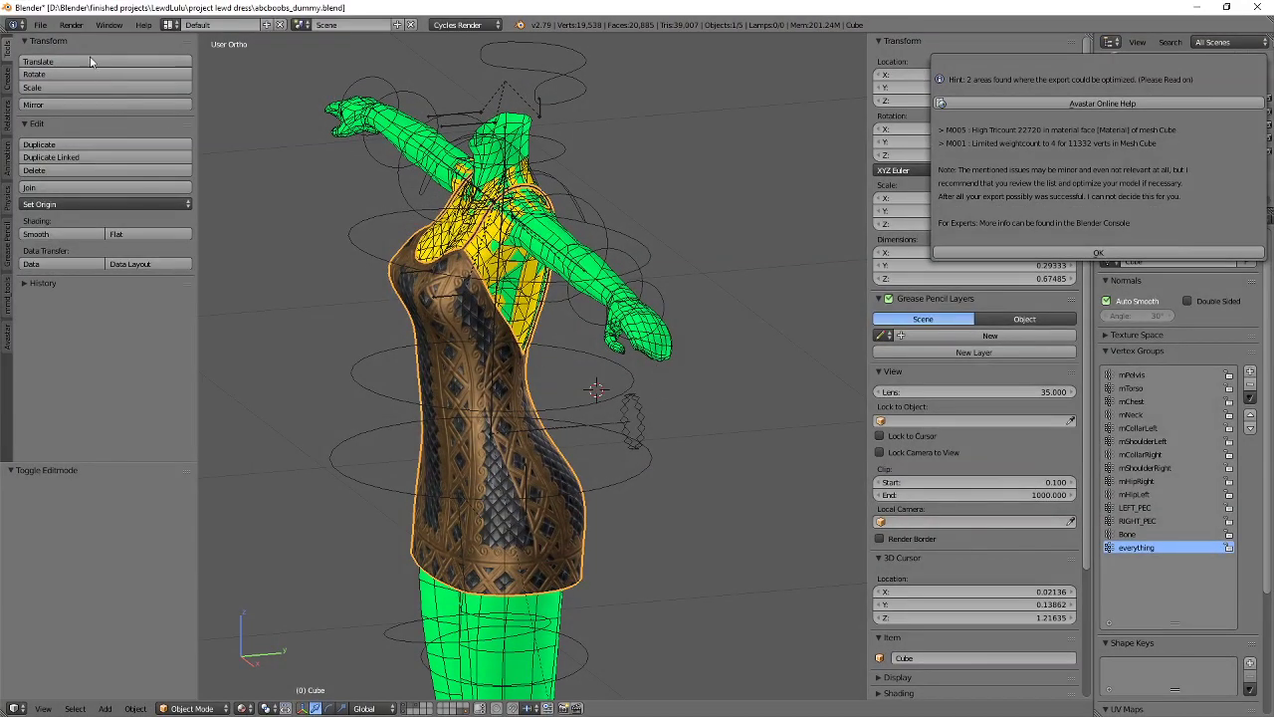
left_click(40, 25)
left_click(59, 154)
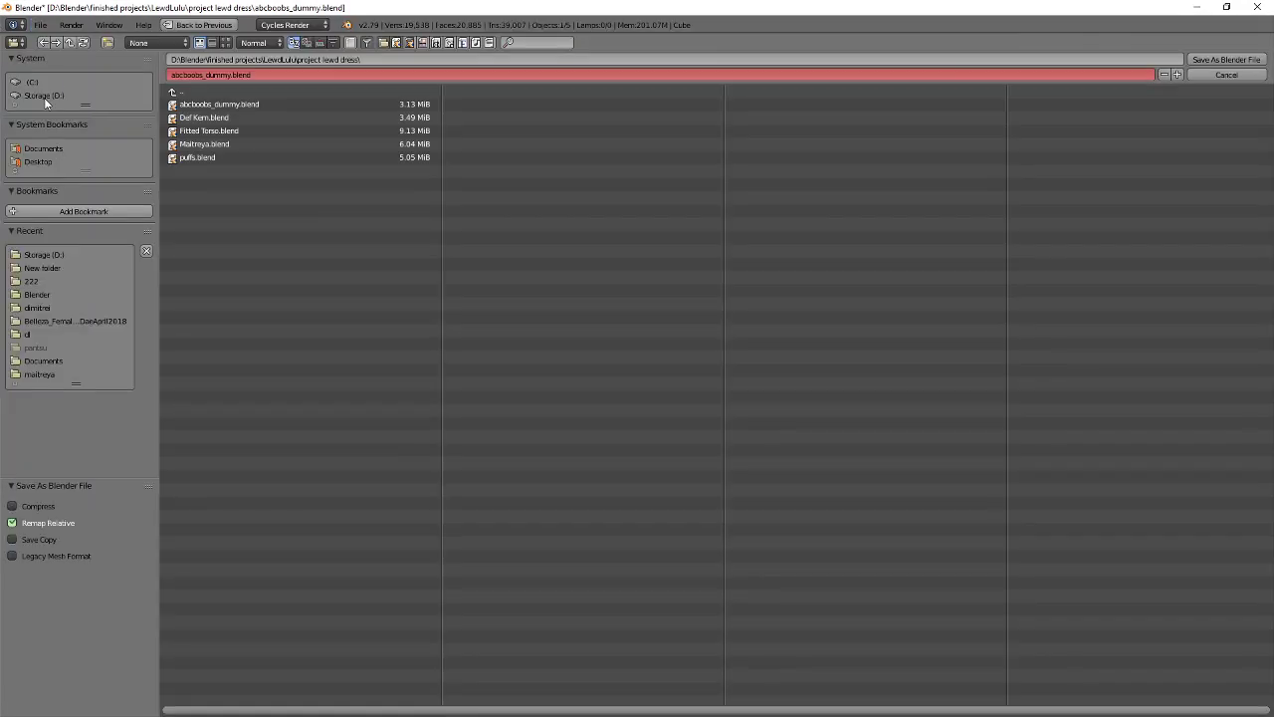
left_click(44, 95)
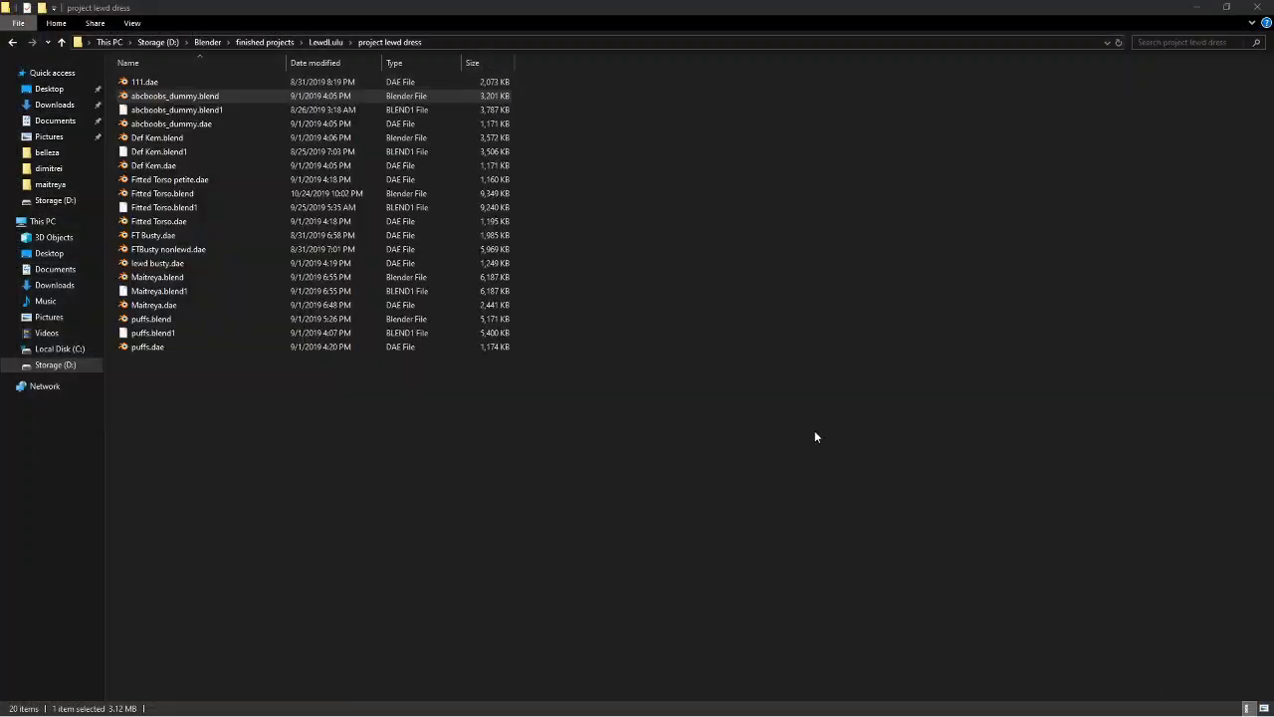
Launch Substance Painter and create a new project from the Custom Rig.obj mesh in the 222 folder on Storage (D:).
left_click(568, 311)
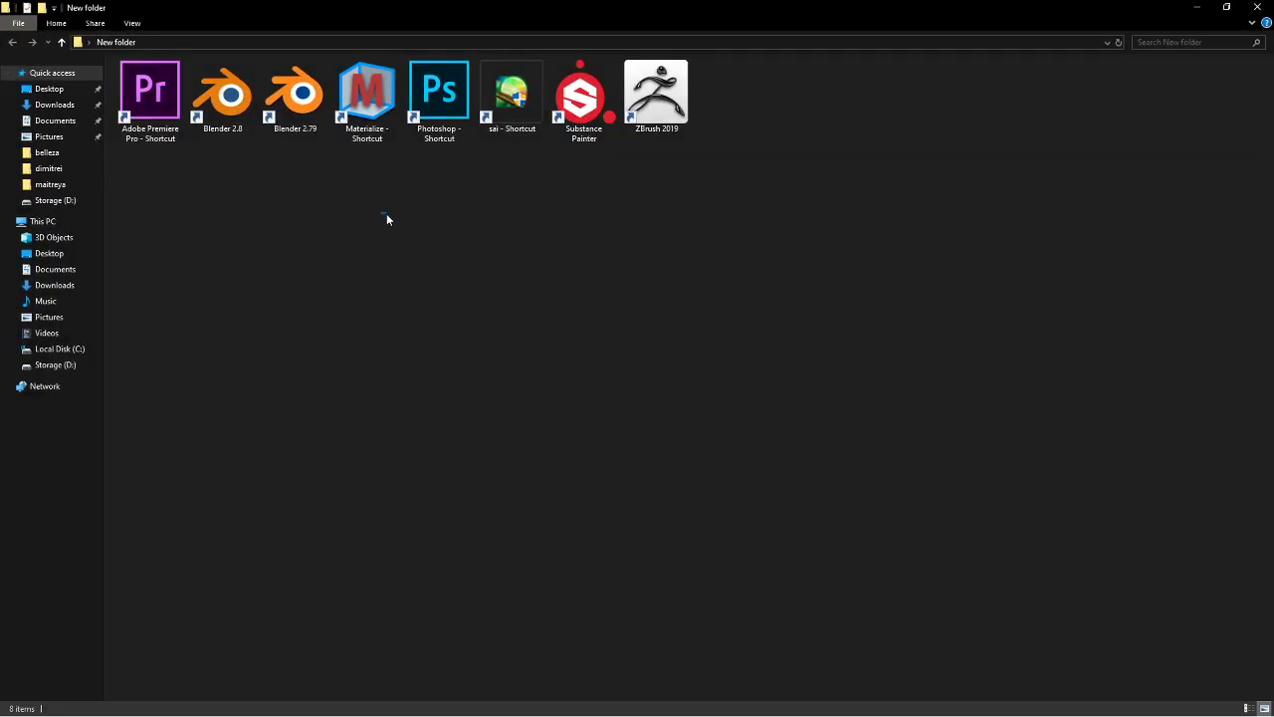
left_click(584, 94)
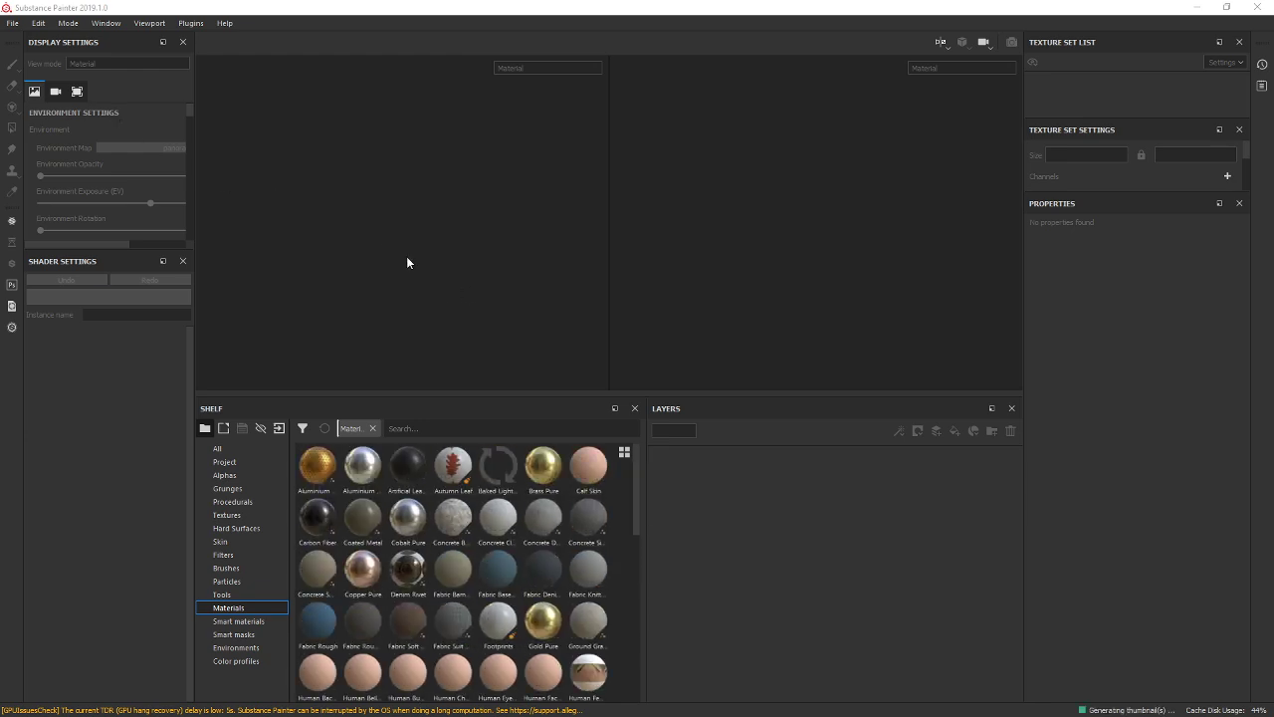
left_click(13, 22)
left_click(24, 38)
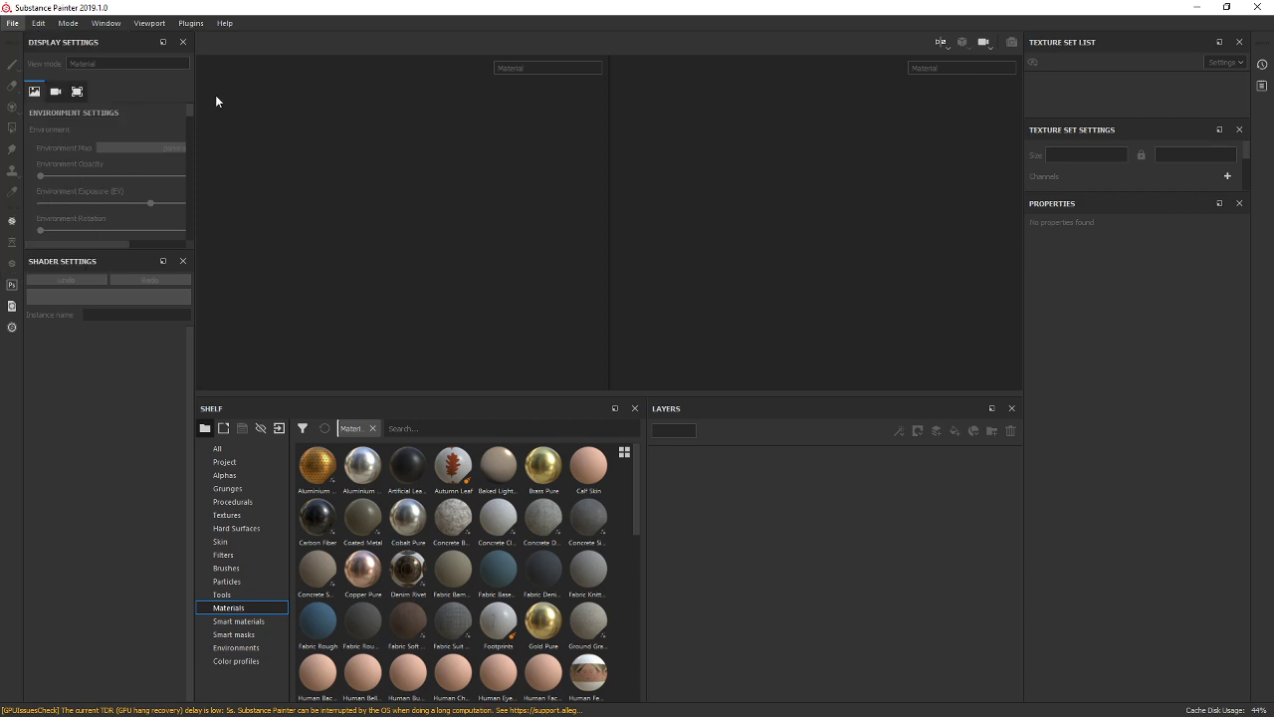
left_click(778, 236)
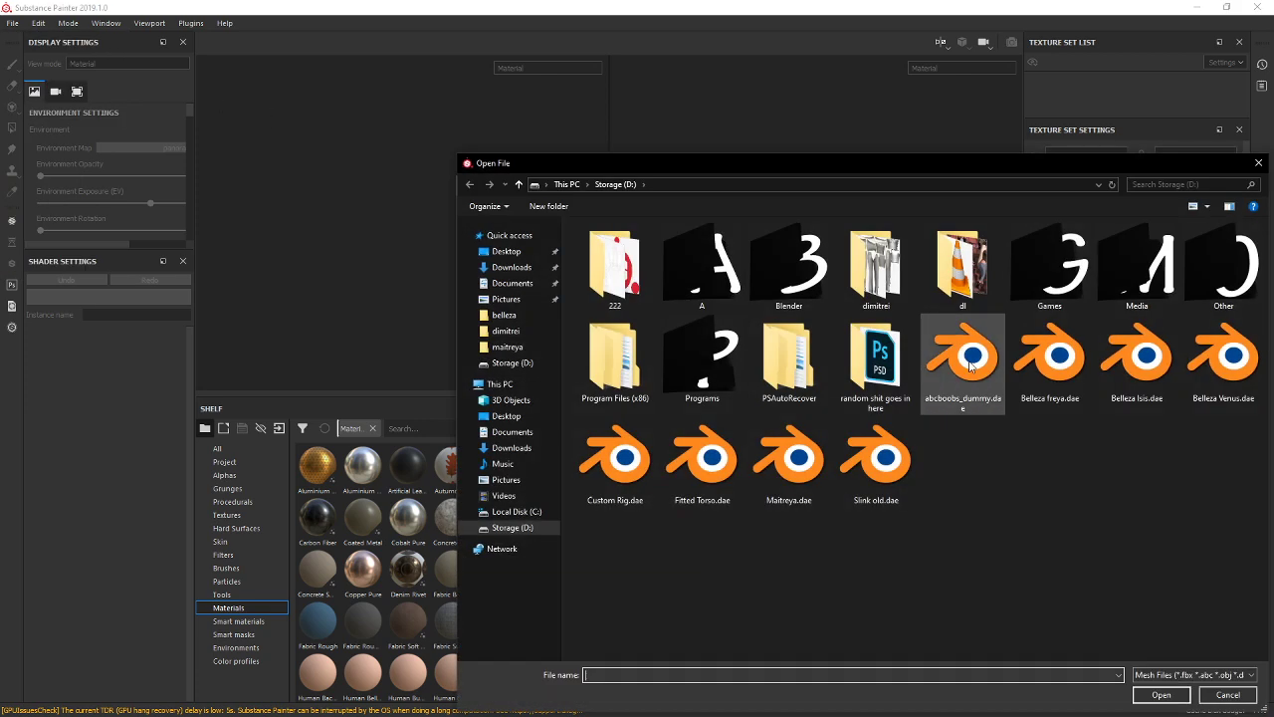
double_click(627, 273)
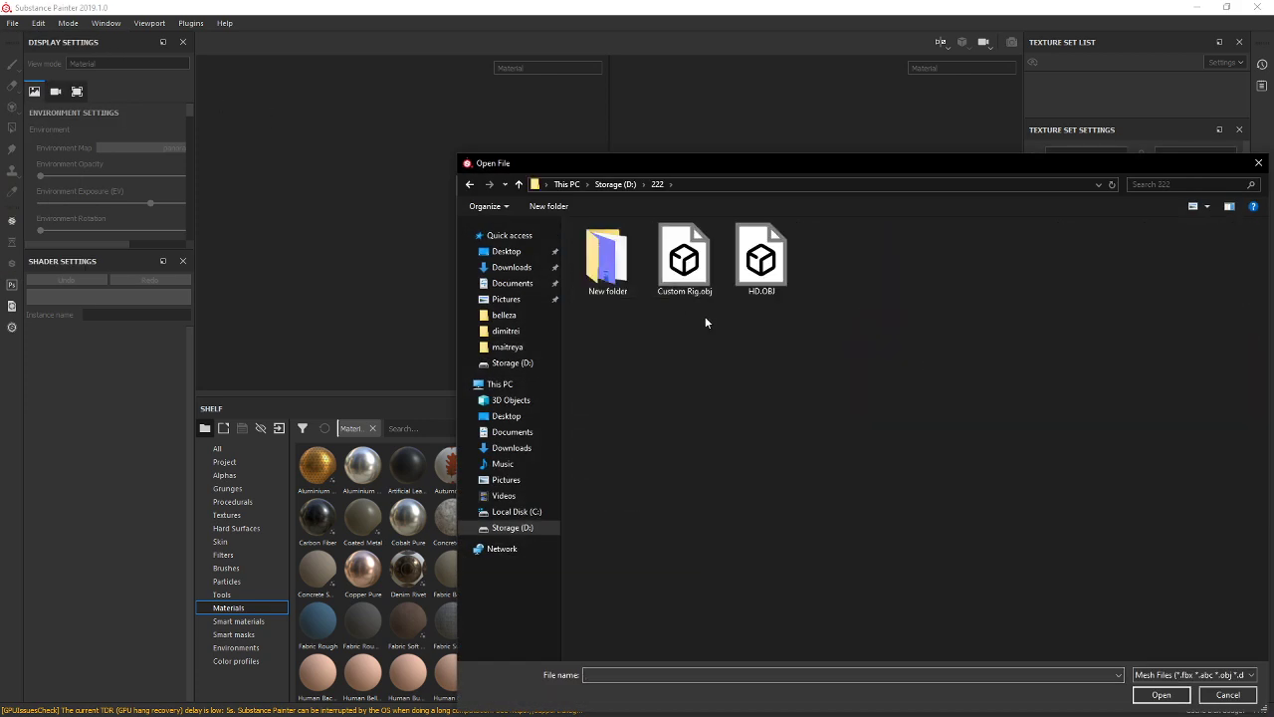
double_click(683, 257)
left_click(696, 523)
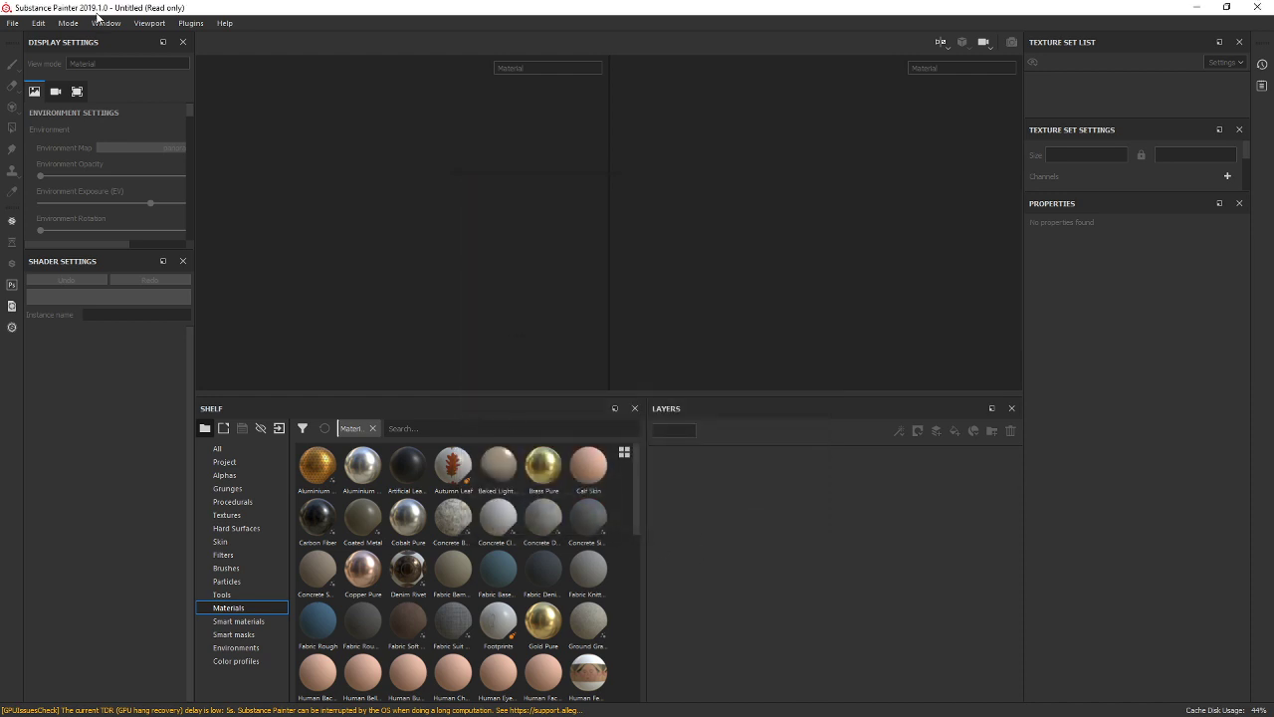
Open the mesh map baking settings, add HD.OBJ as the high definition mesh, and set the output size to 2048.
left_click(12, 23)
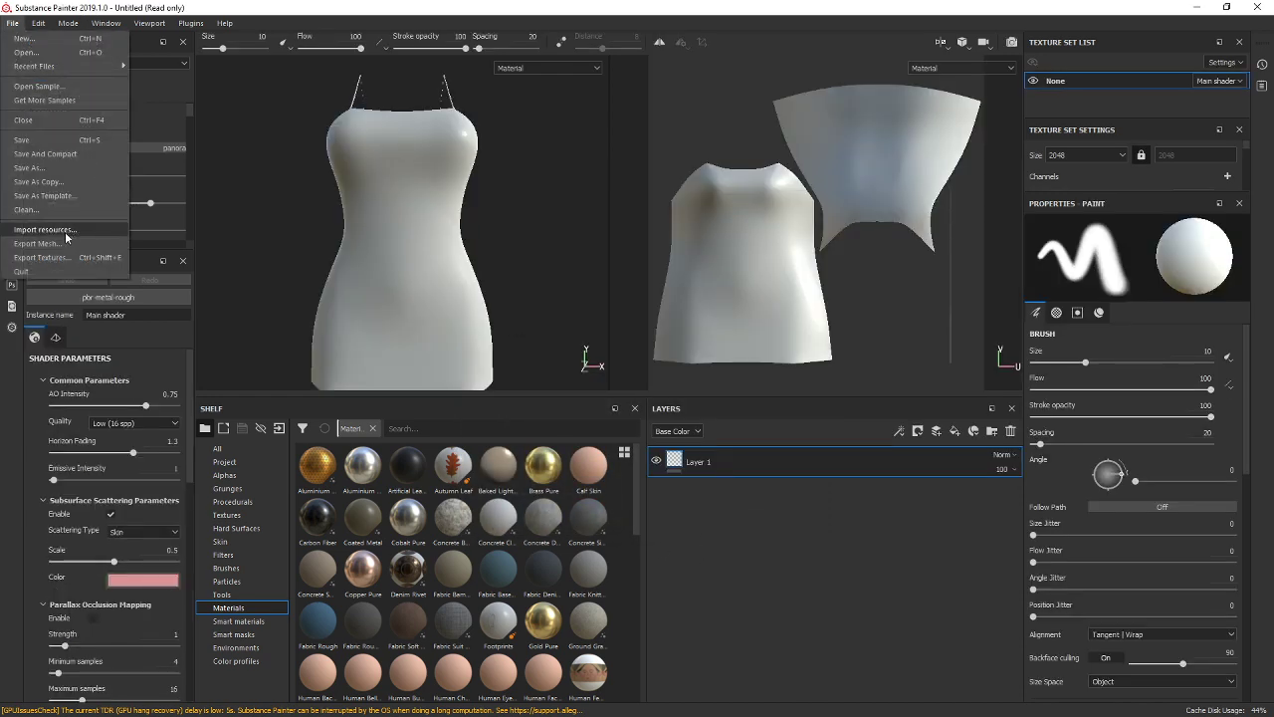
left_click(1131, 192)
left_click_drag(1151, 450, 1122, 398)
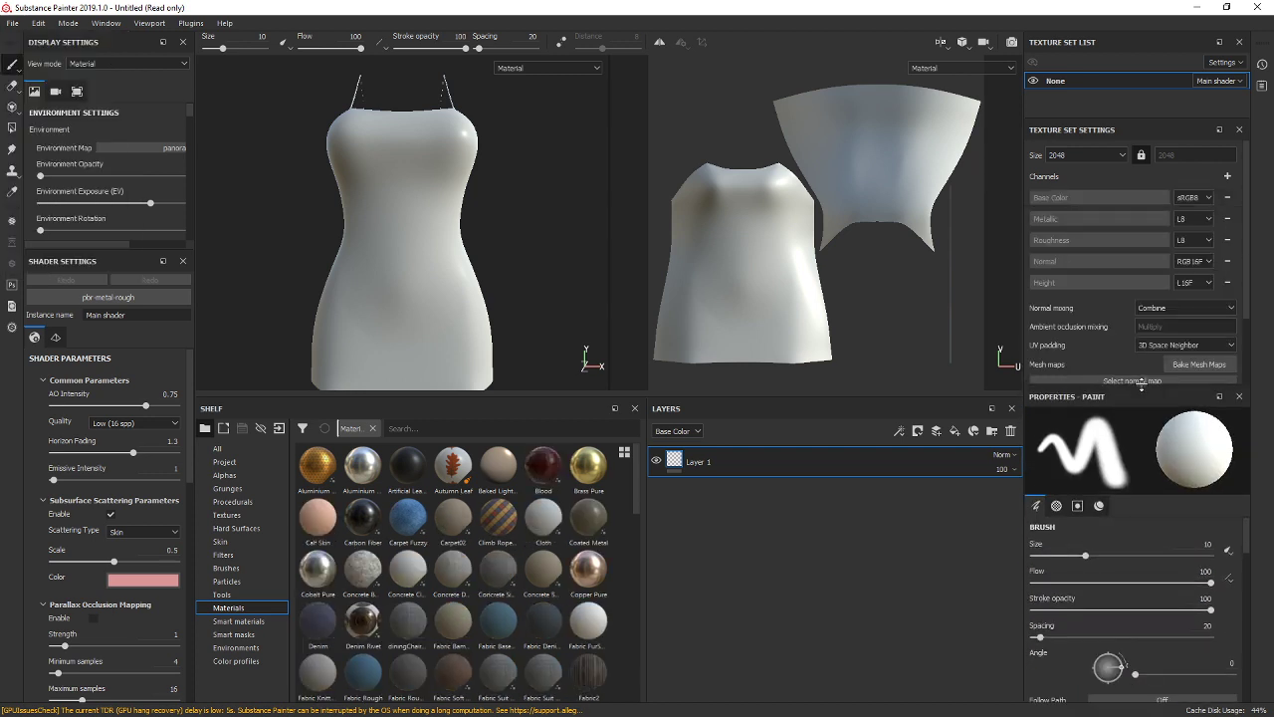
left_click(1206, 365)
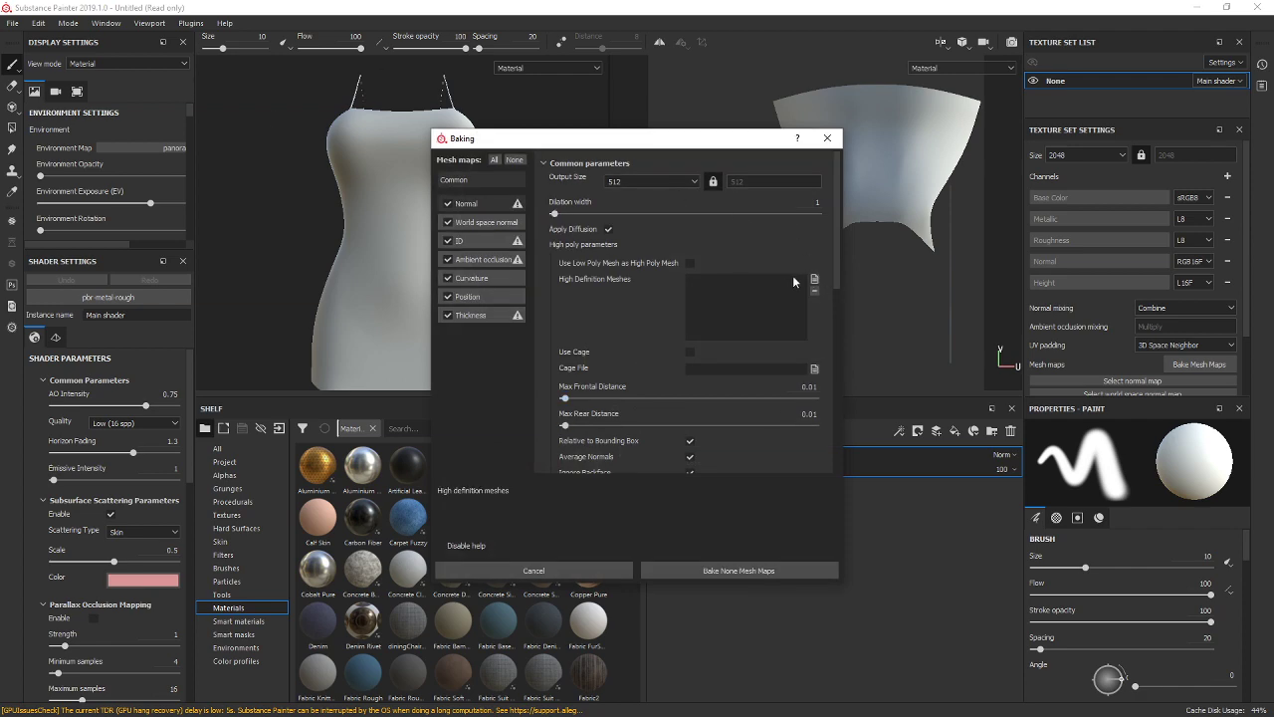
left_click(813, 280)
double_click(745, 251)
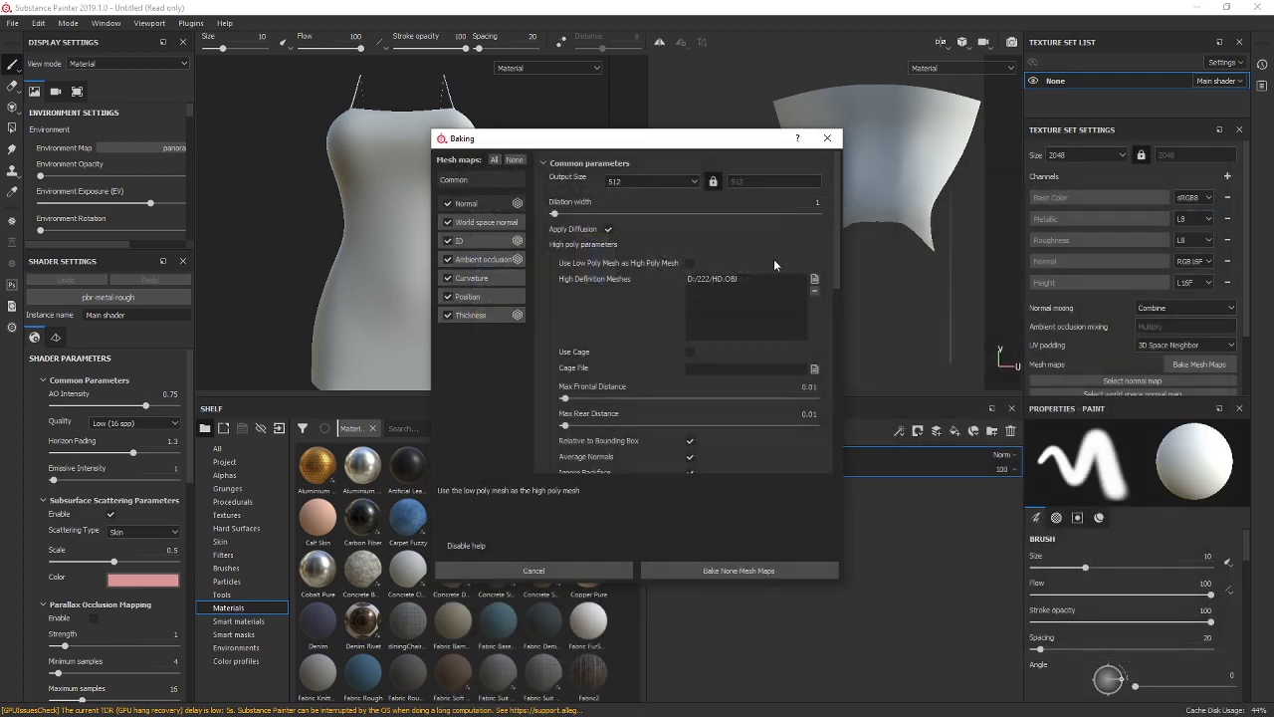
left_click(687, 186)
left_click(664, 231)
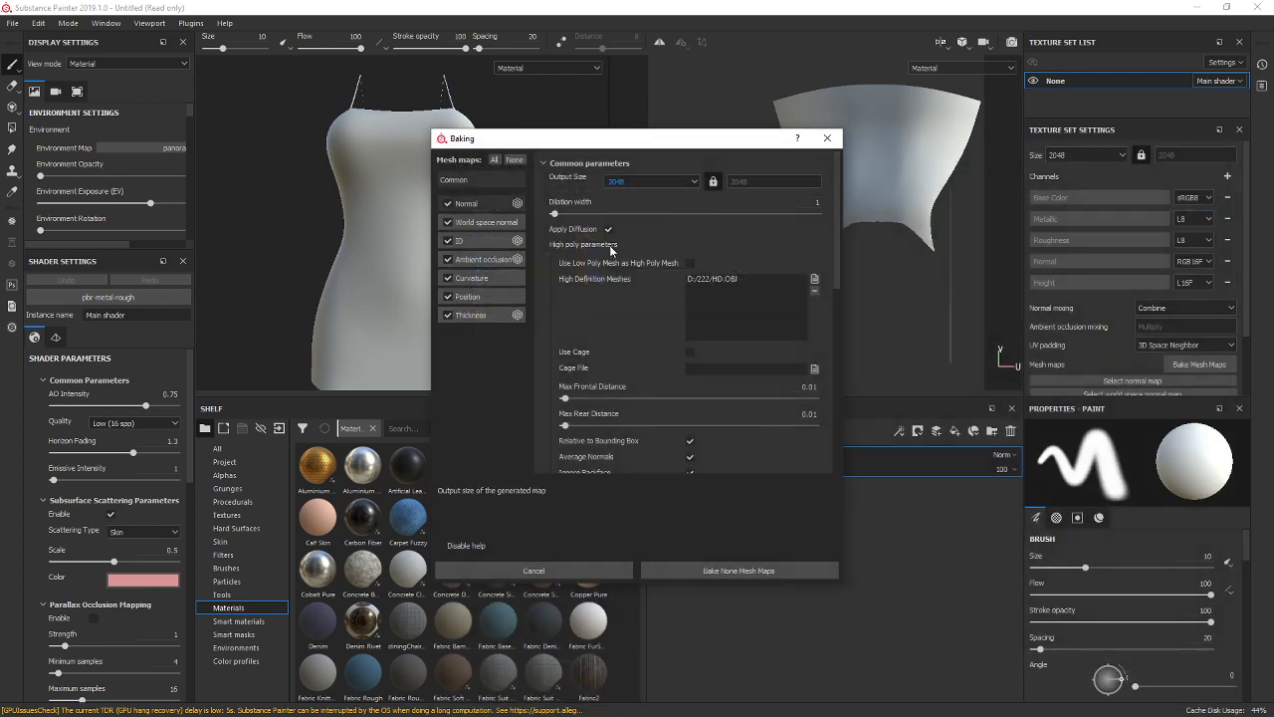
Set the ID map's color source to Mesh ID / Polygroup and bake the mesh maps.
left_click(495, 224)
left_click(507, 239)
left_click(717, 176)
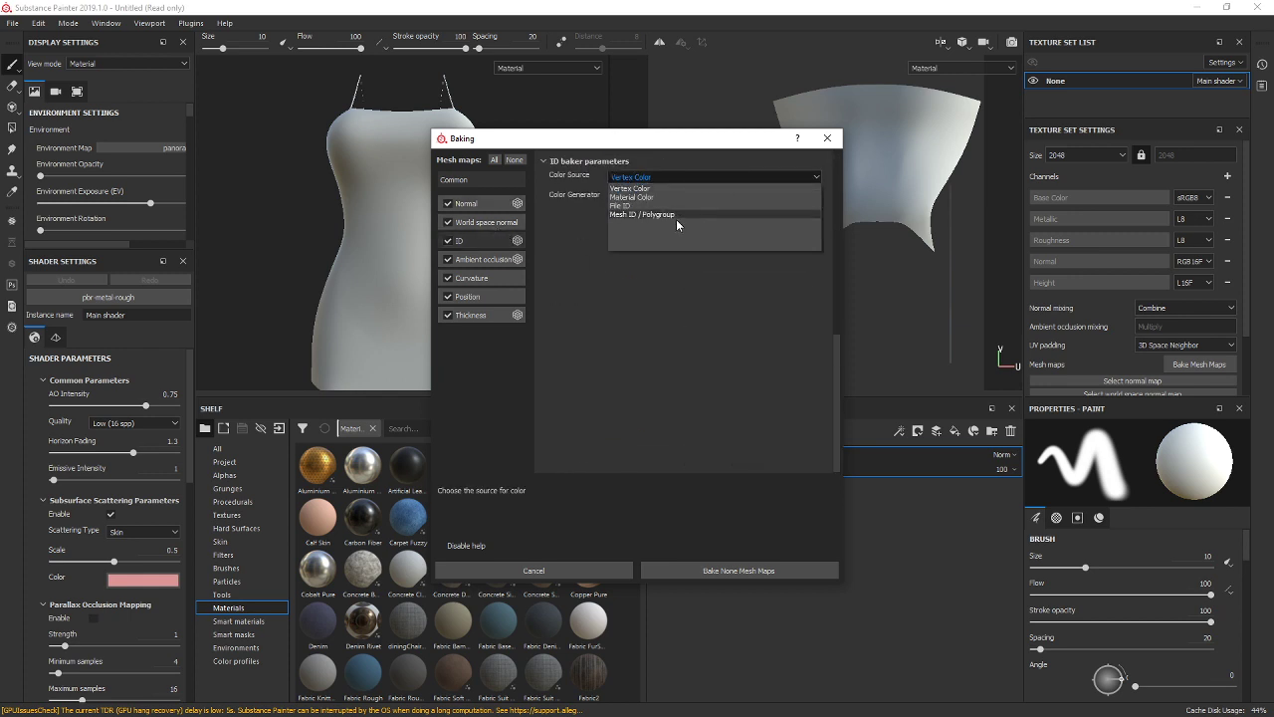
left_click(676, 217)
left_click(748, 574)
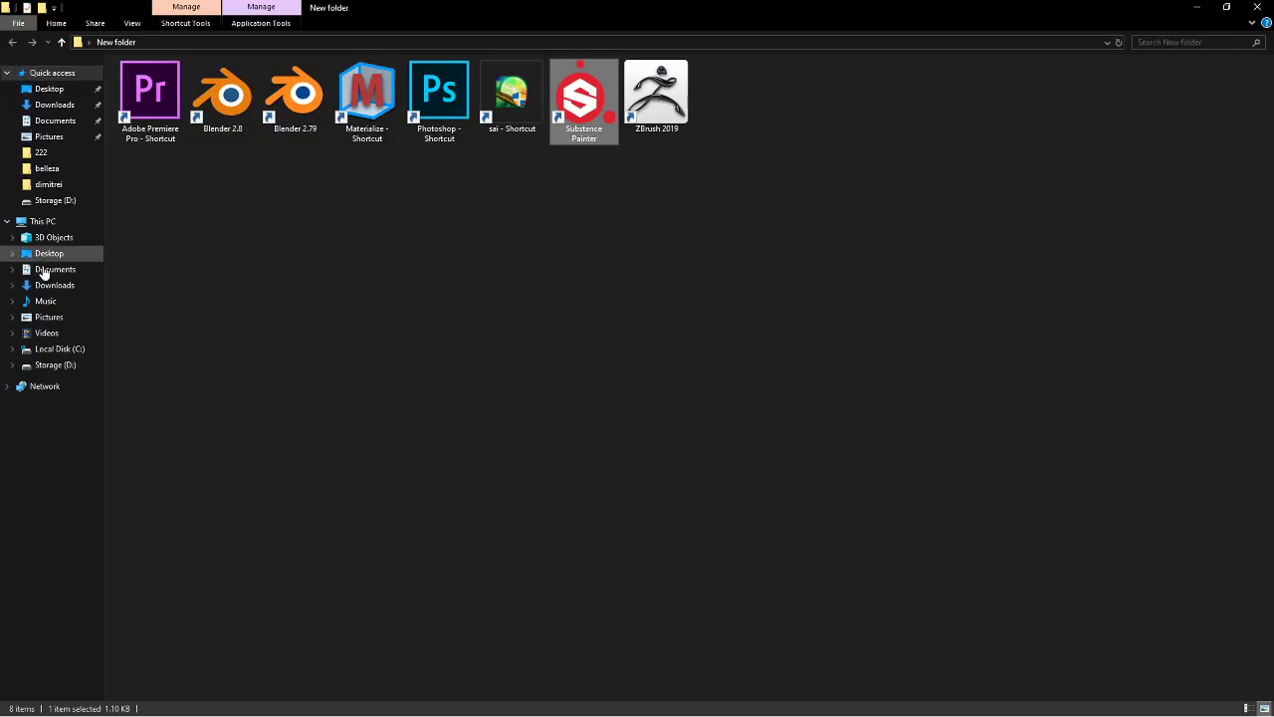
Import 111.png from the 222 folder on Storage (D:) as a texture and assign it as the ID mesh map.
left_click(50, 365)
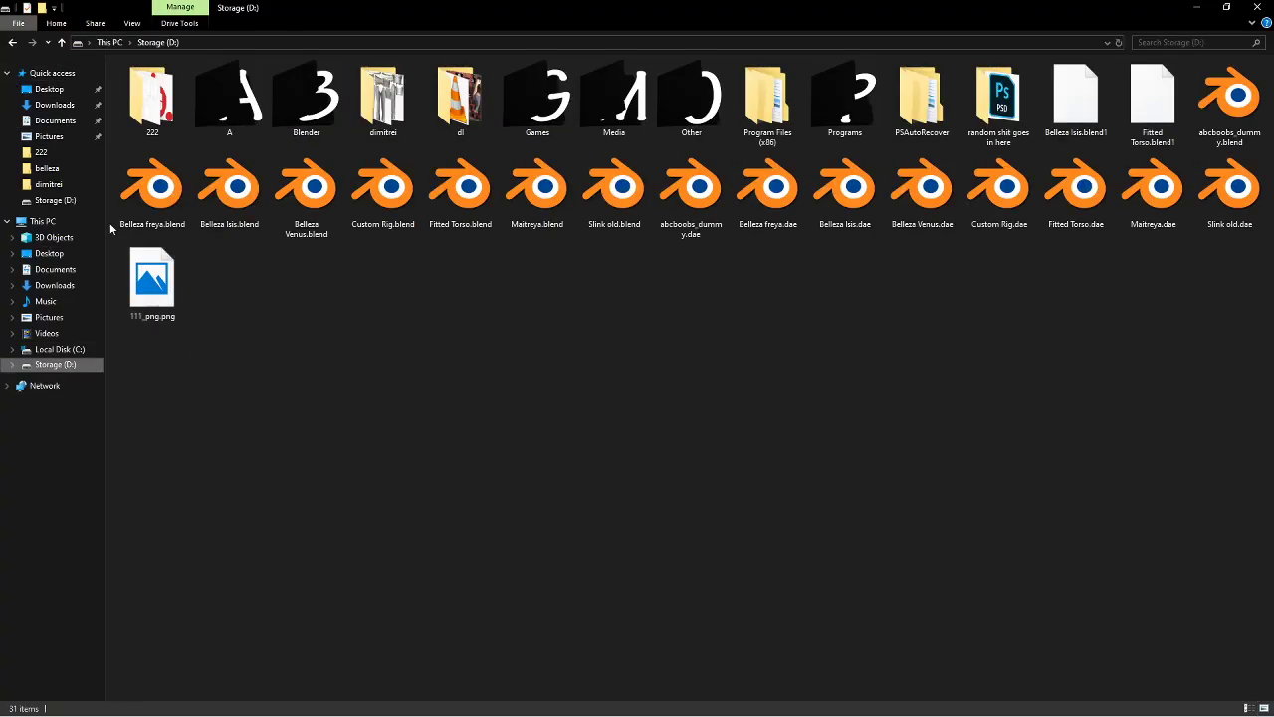
double_click(153, 100)
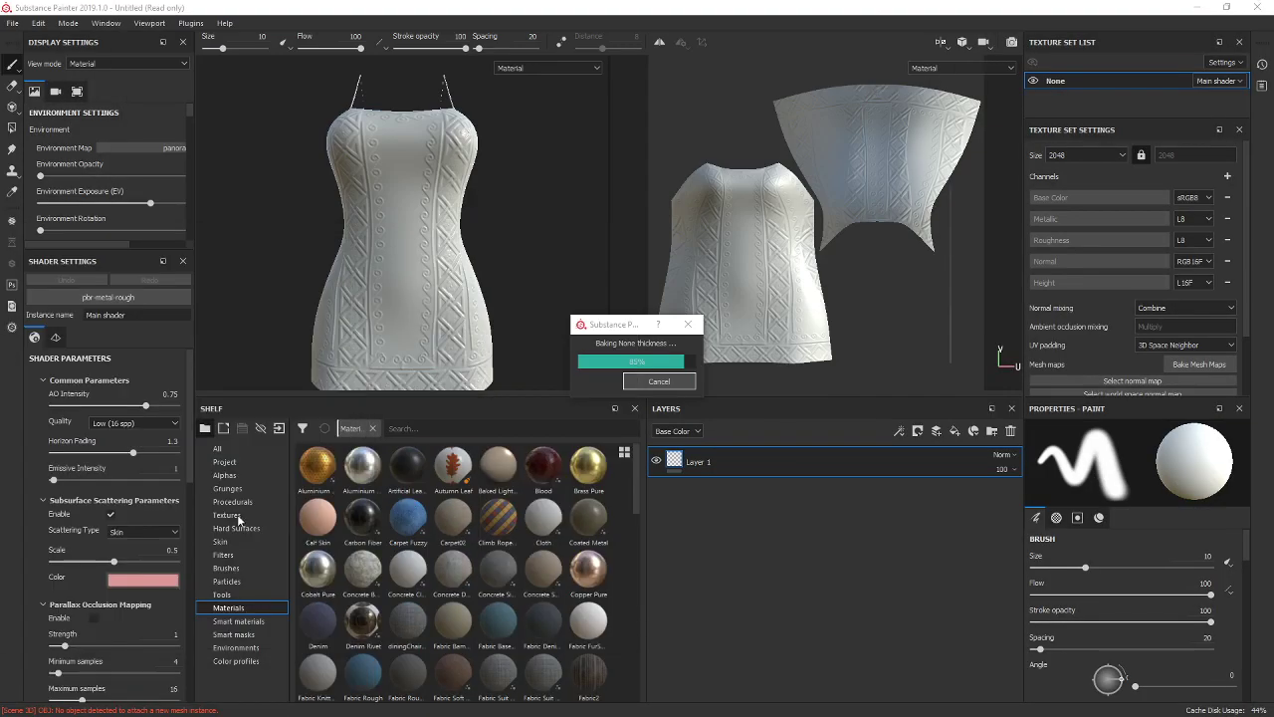
left_click_drag(239, 519, 503, 537)
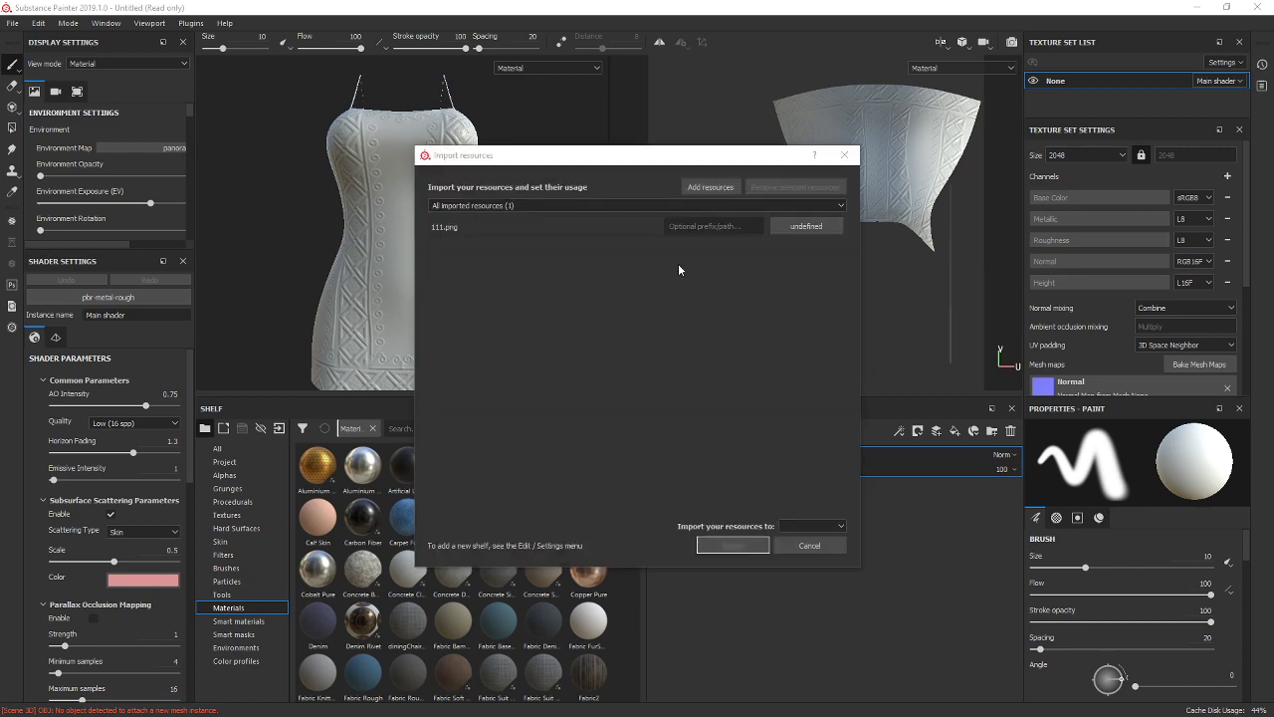
left_click(806, 225)
left_click(818, 278)
left_click(811, 526)
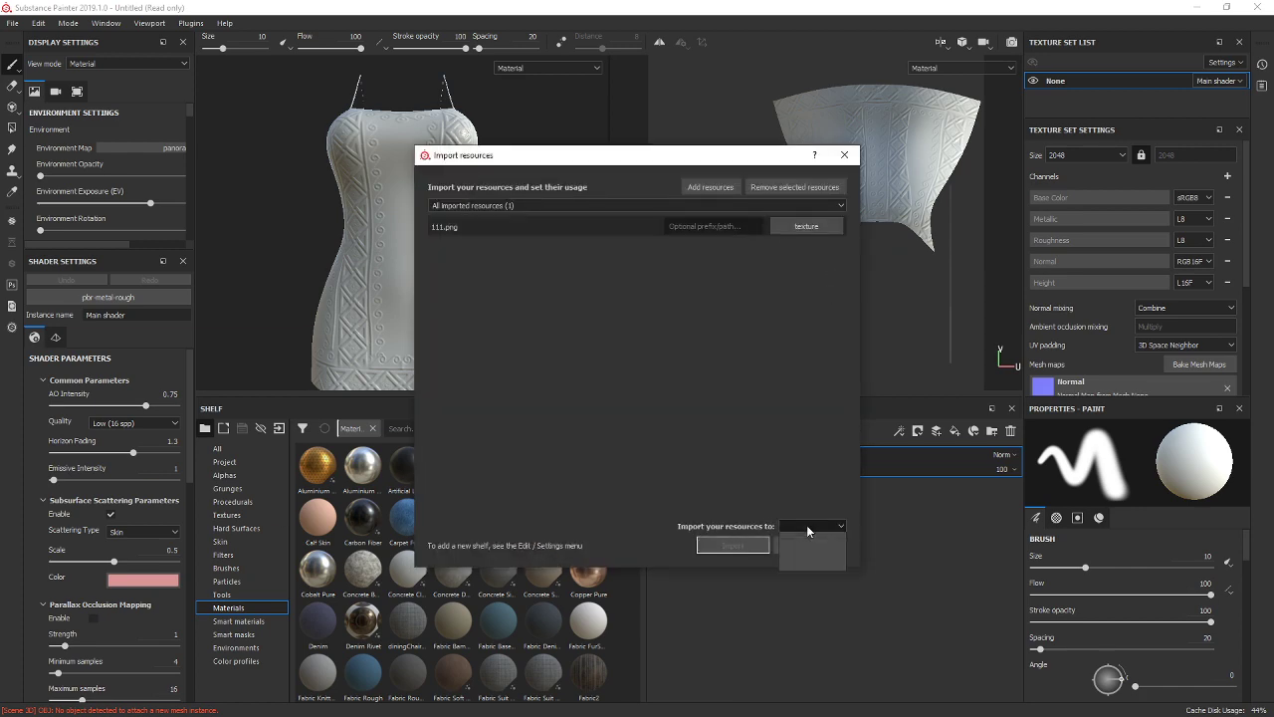
left_click(811, 553)
left_click(733, 544)
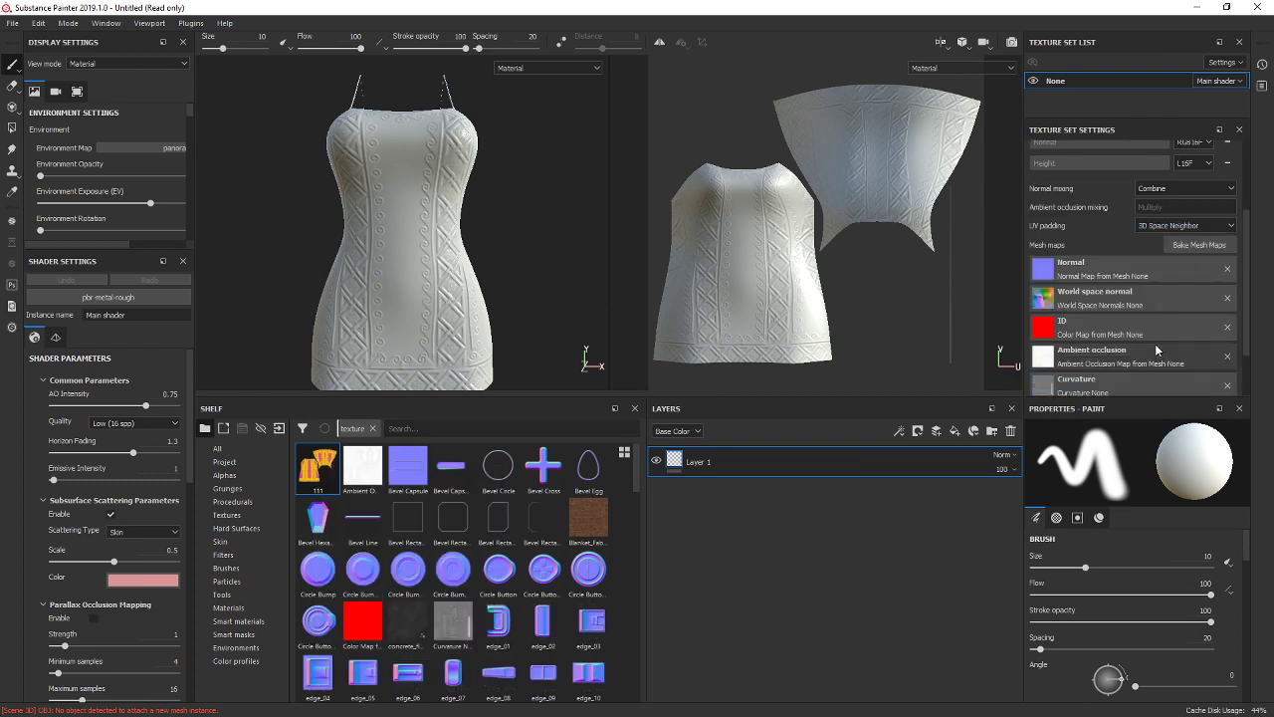
left_click_drag(318, 465, 1106, 329)
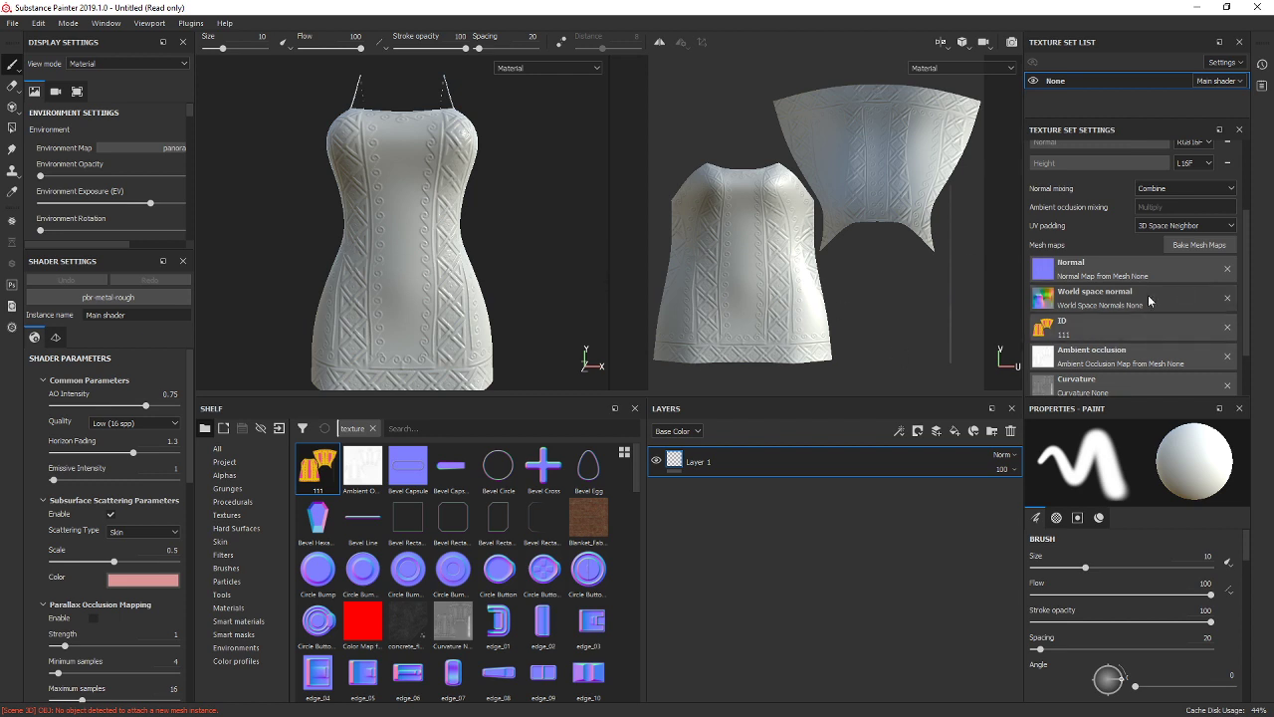
Delete Layer 1 and add the Baked Lighting Environment filter to the layer stack.
left_click(1011, 431)
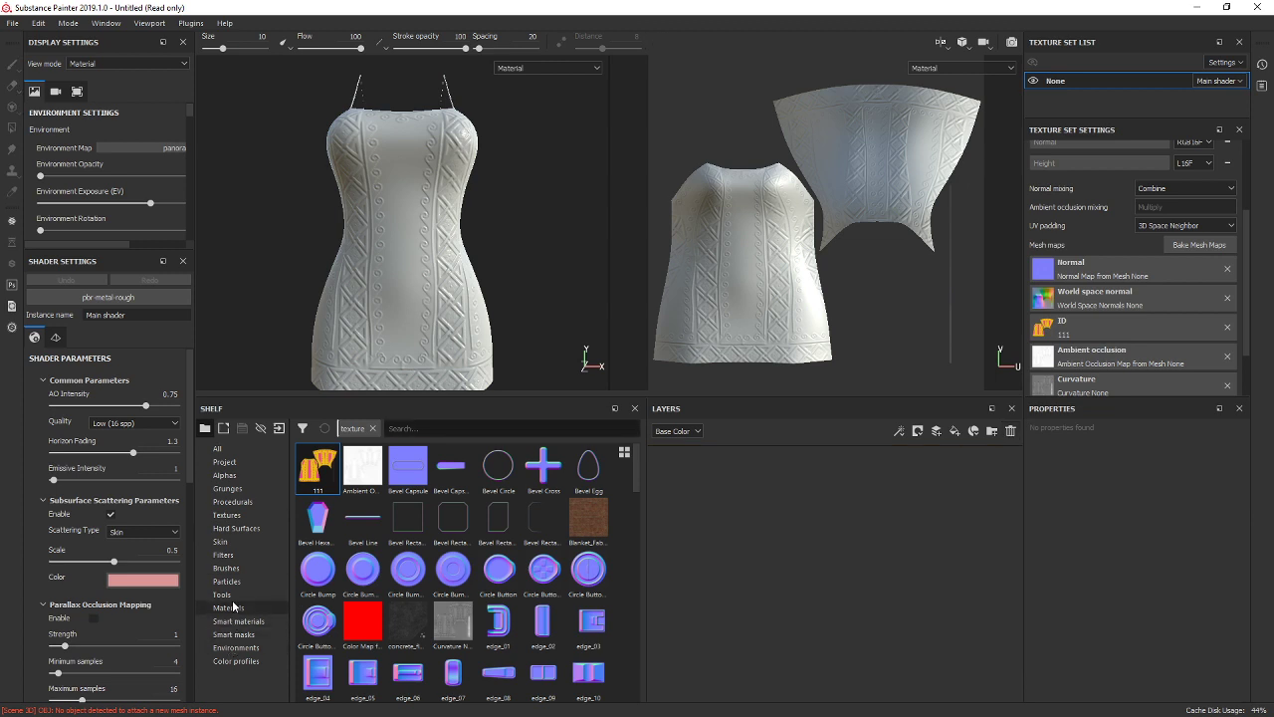
left_click(225, 554)
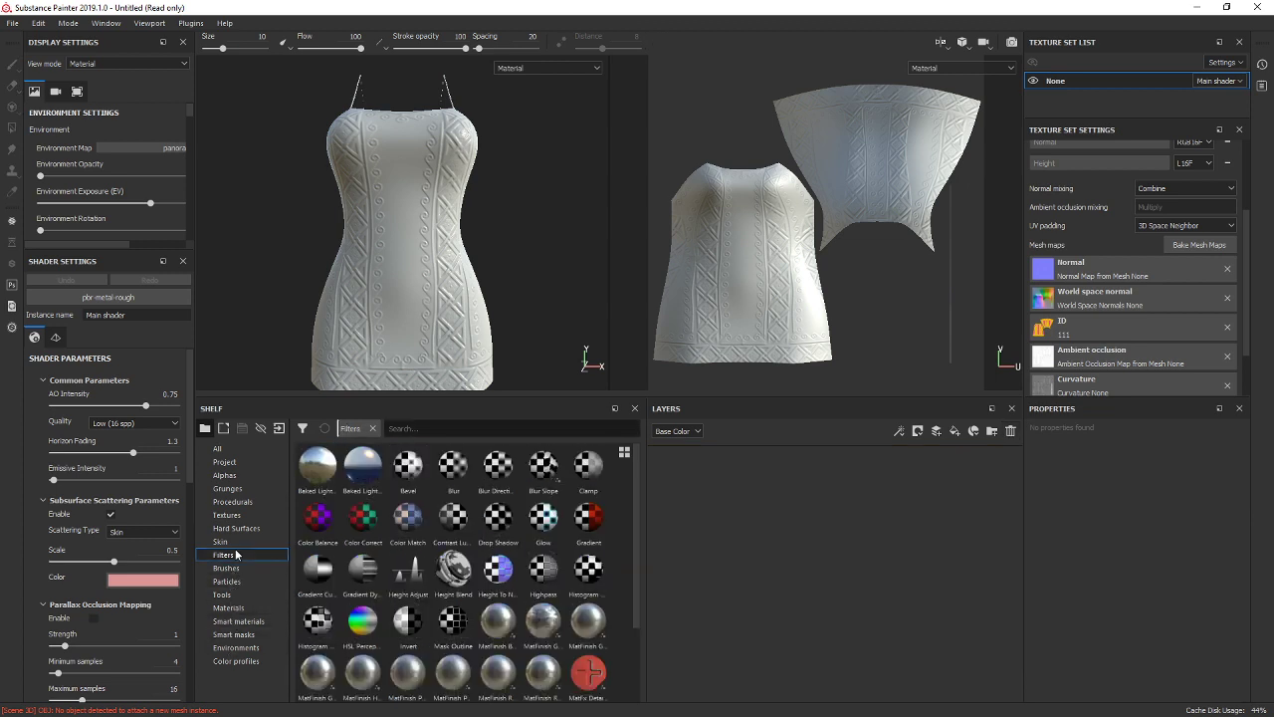
left_click_drag(317, 478, 782, 508)
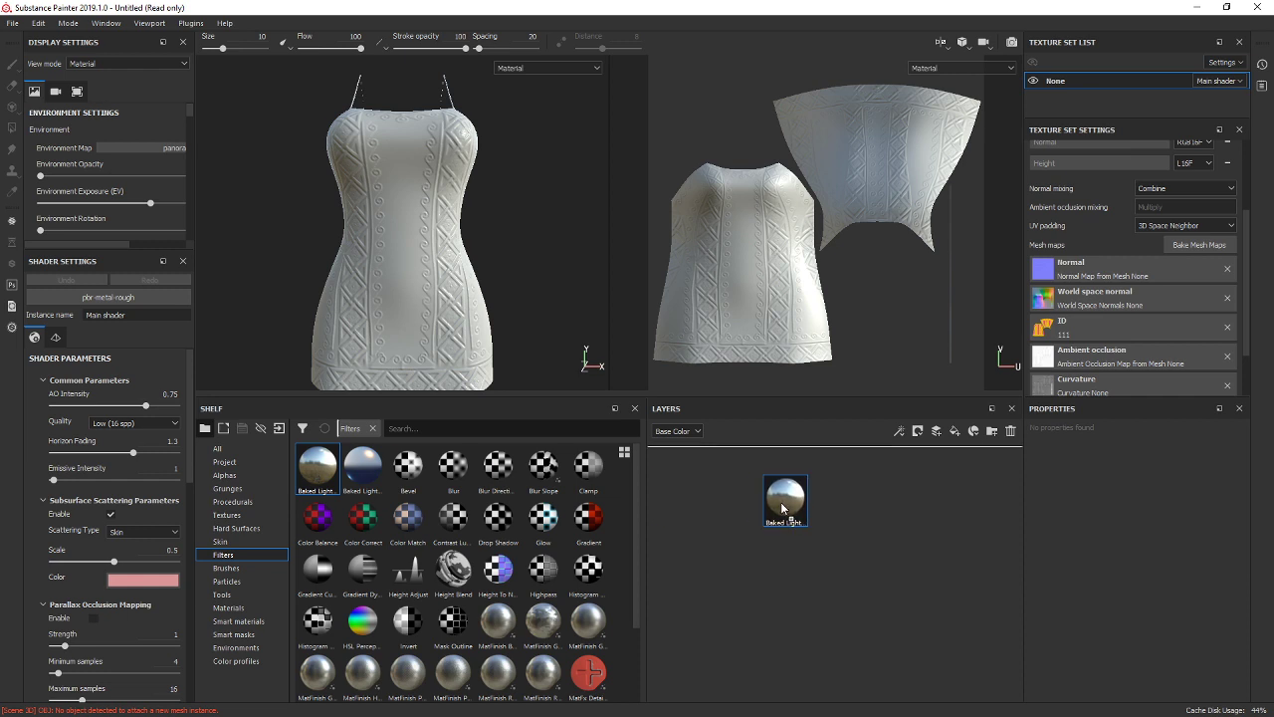
left_click_drag(783, 508, 772, 500)
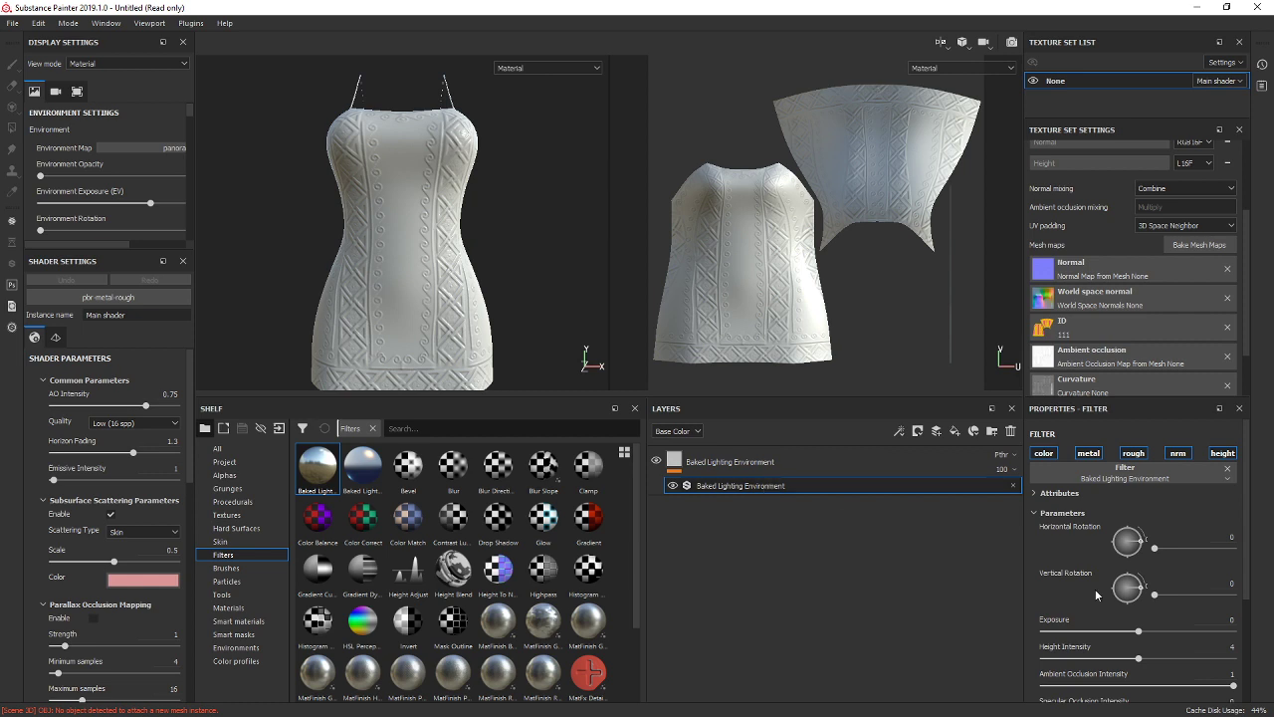
Set the Baked Lighting Environment filter's environment map to Panorama.
scroll(1097, 591, "down", 4)
left_click(1083, 634)
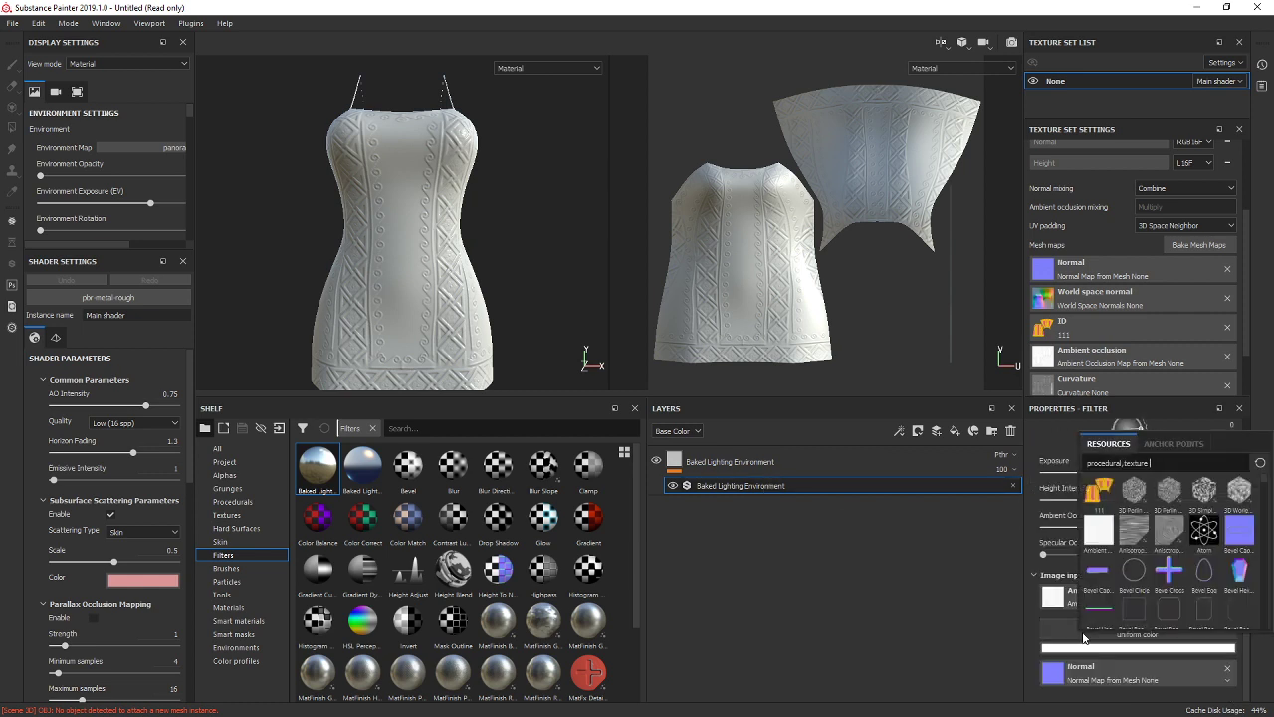
key("ctrl+a")
type("panoram")
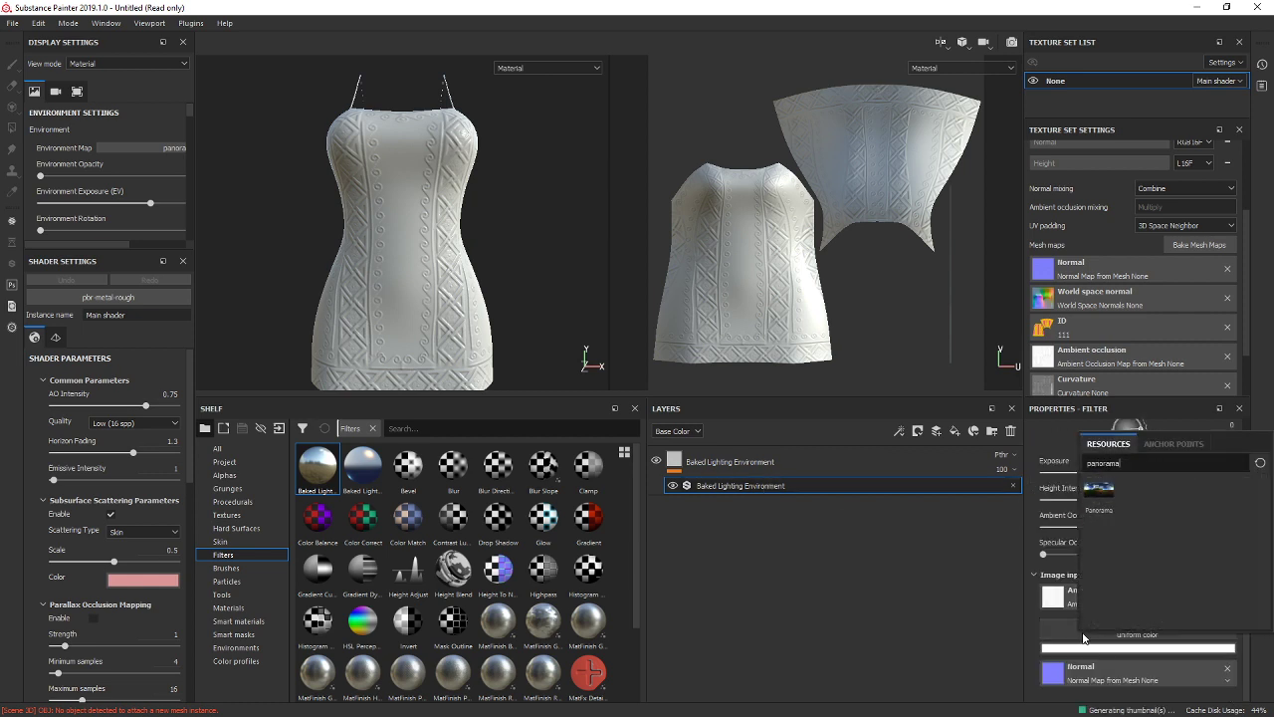
left_click(1098, 487)
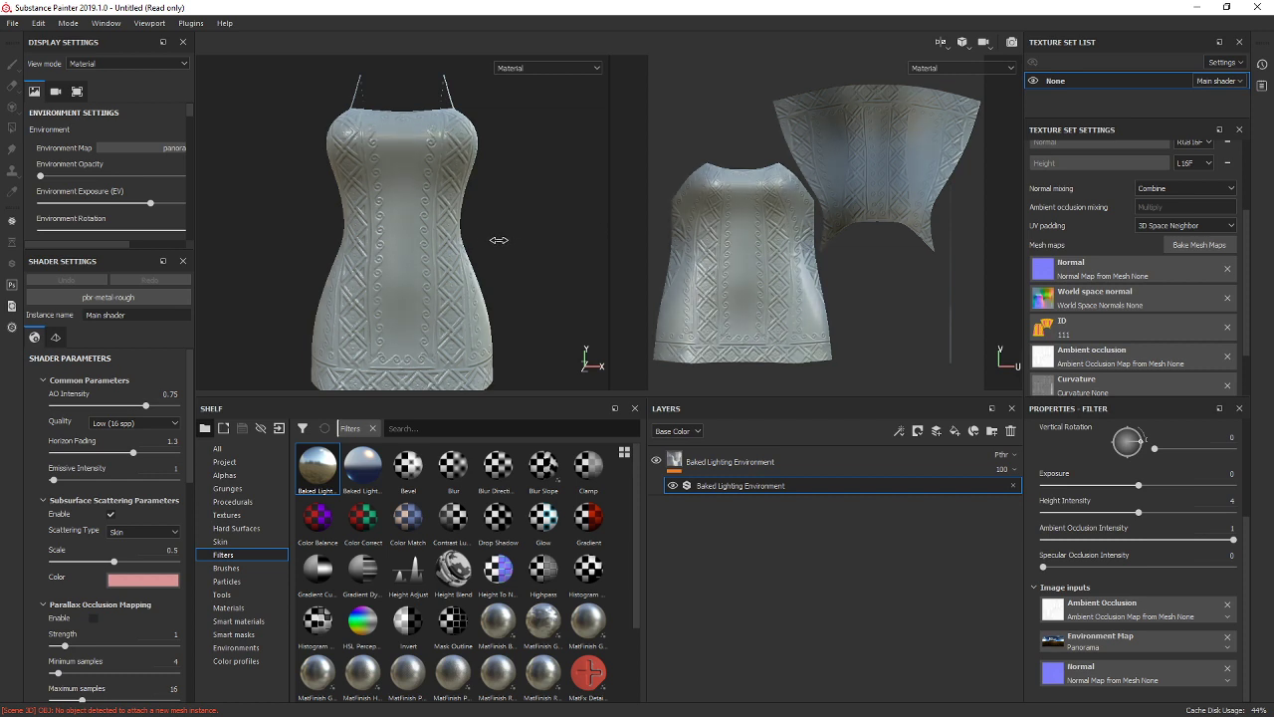
Set the baked lighting's exposure to 0.54, horizontal rotation to 71 and vertical rotation to 314.
right_click_drag(496, 239, 506, 241, "shift")
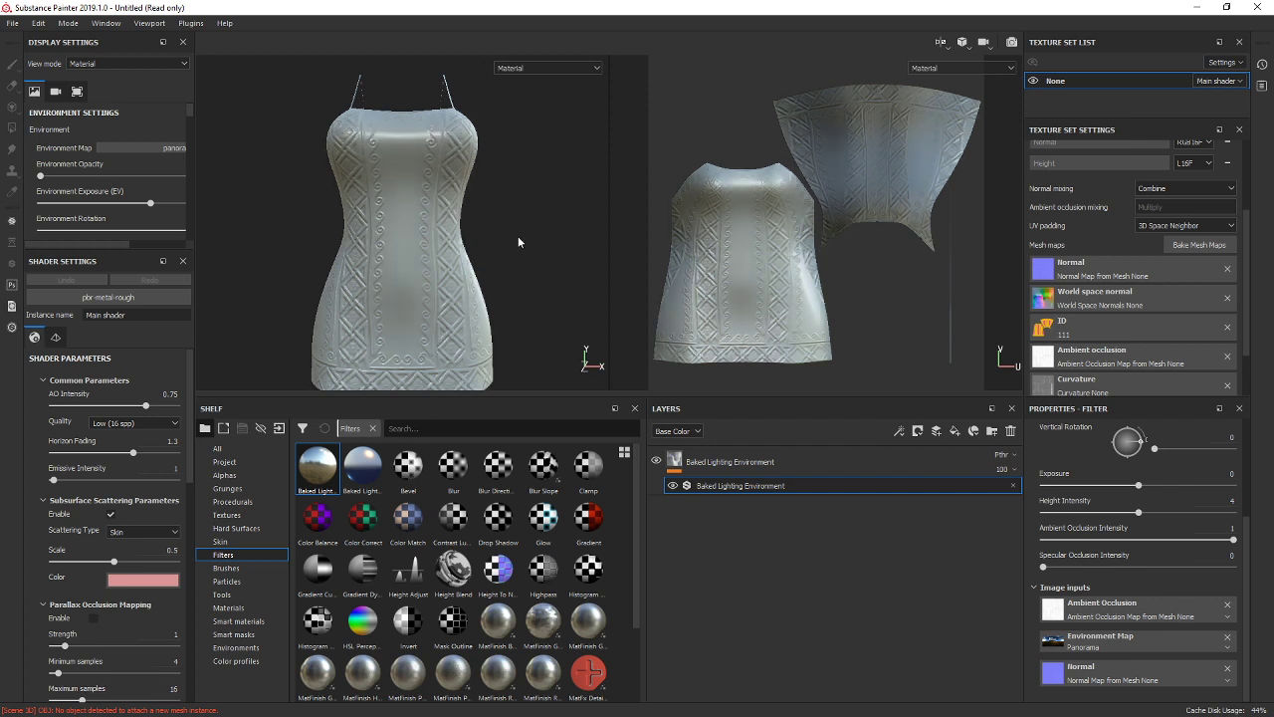
scroll(1174, 497, "up", 2)
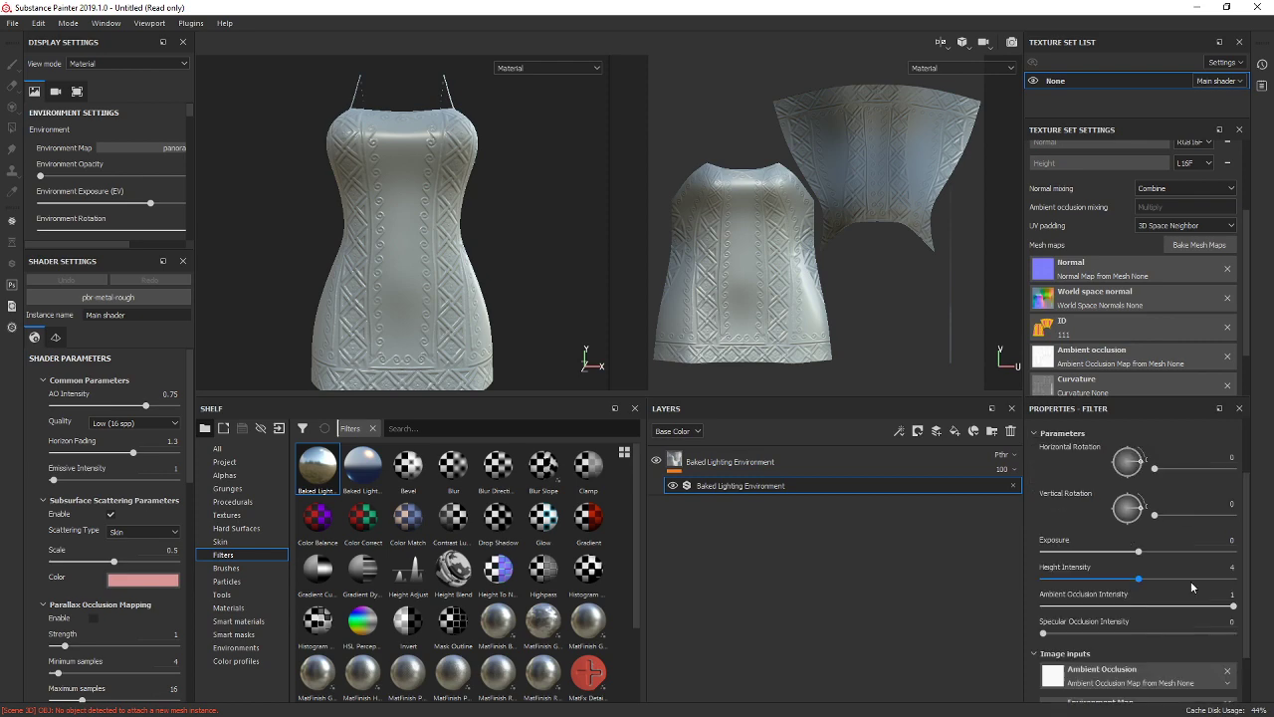
left_click_drag(1138, 552, 1146, 551)
left_click_drag(1131, 402, 1148, 550)
mouse_move(1157, 470)
left_mouse_down()
mouse_move(1174, 470)
mouse_move(1148, 483)
mouse_move(1169, 483)
mouse_move(1181, 515)
mouse_move(1134, 513)
mouse_move(1223, 520)
left_mouse_up()
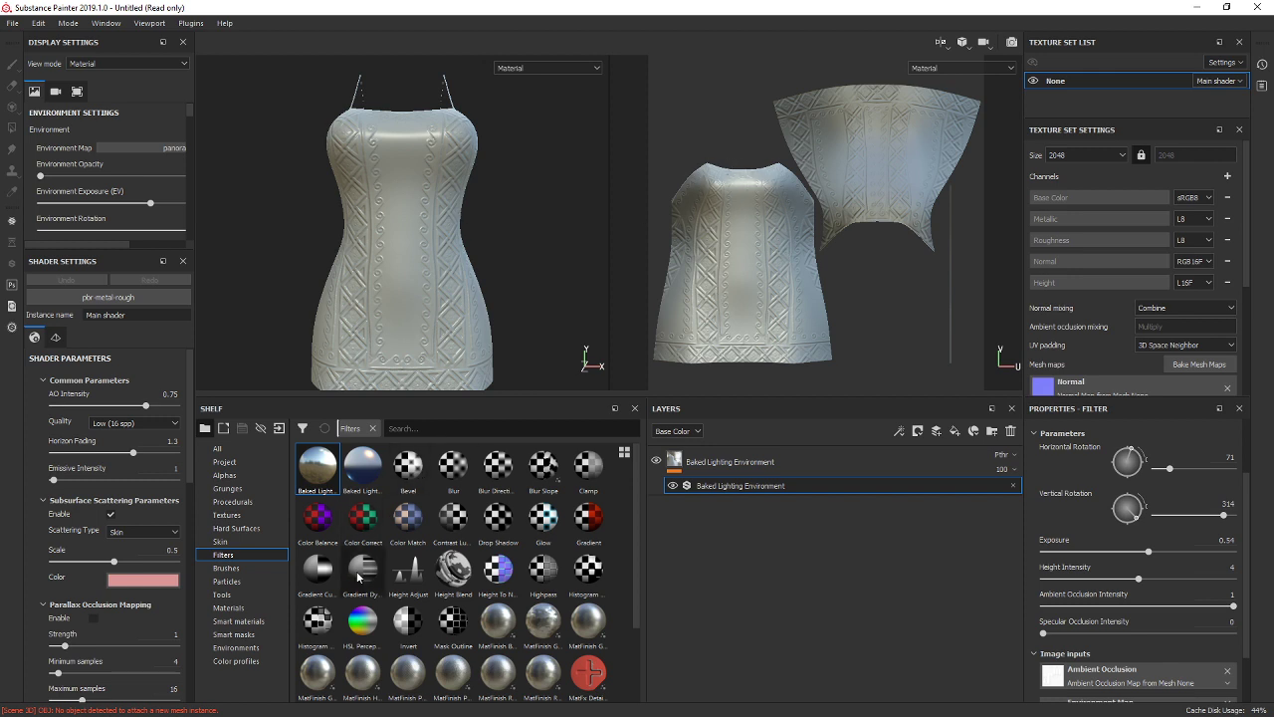
Add the Aluminium Insulator material beneath the Baked Lighting Environment layer and set its UV scale to 6.35.
left_click(252, 608)
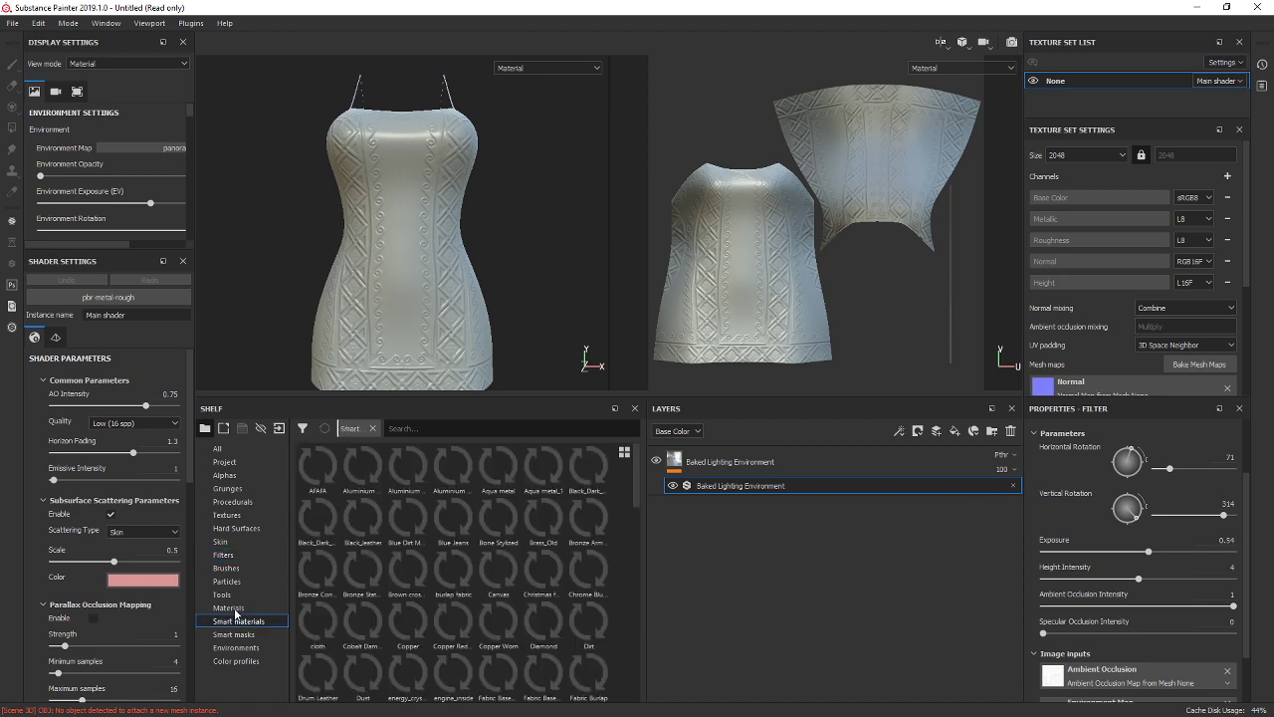
mouse_move(478, 524)
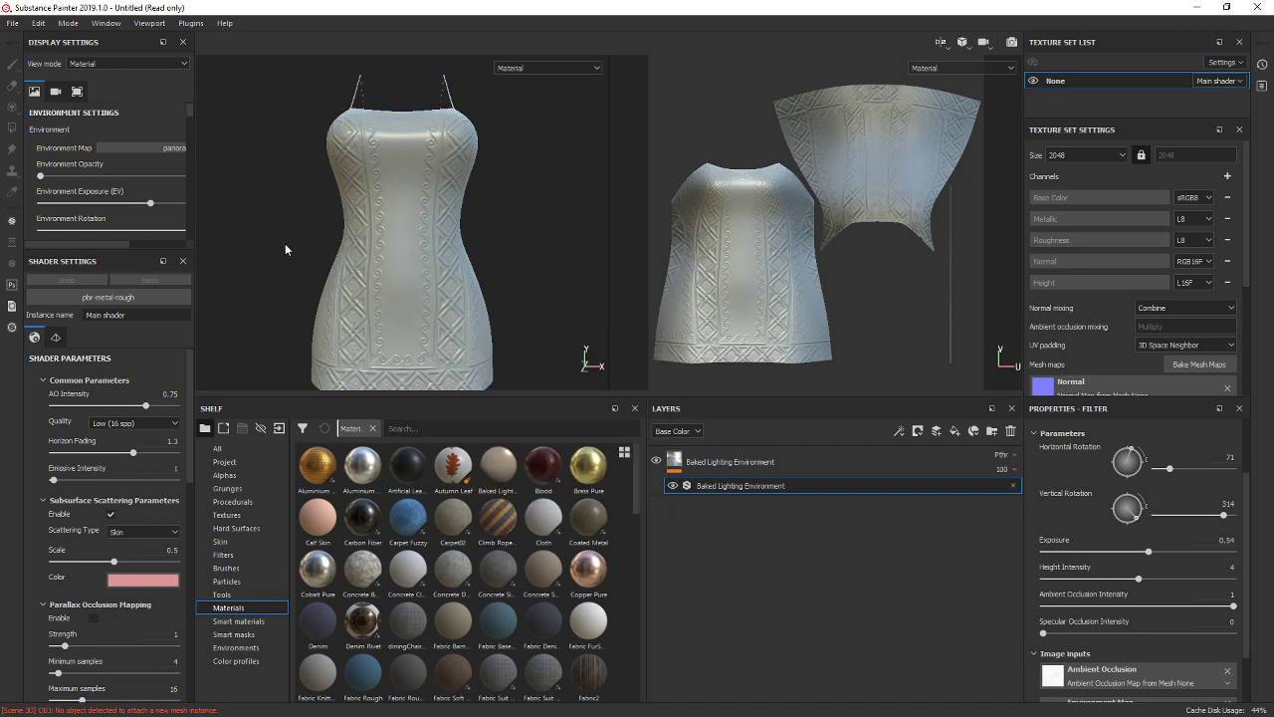
left_click_drag(316, 465, 772, 536)
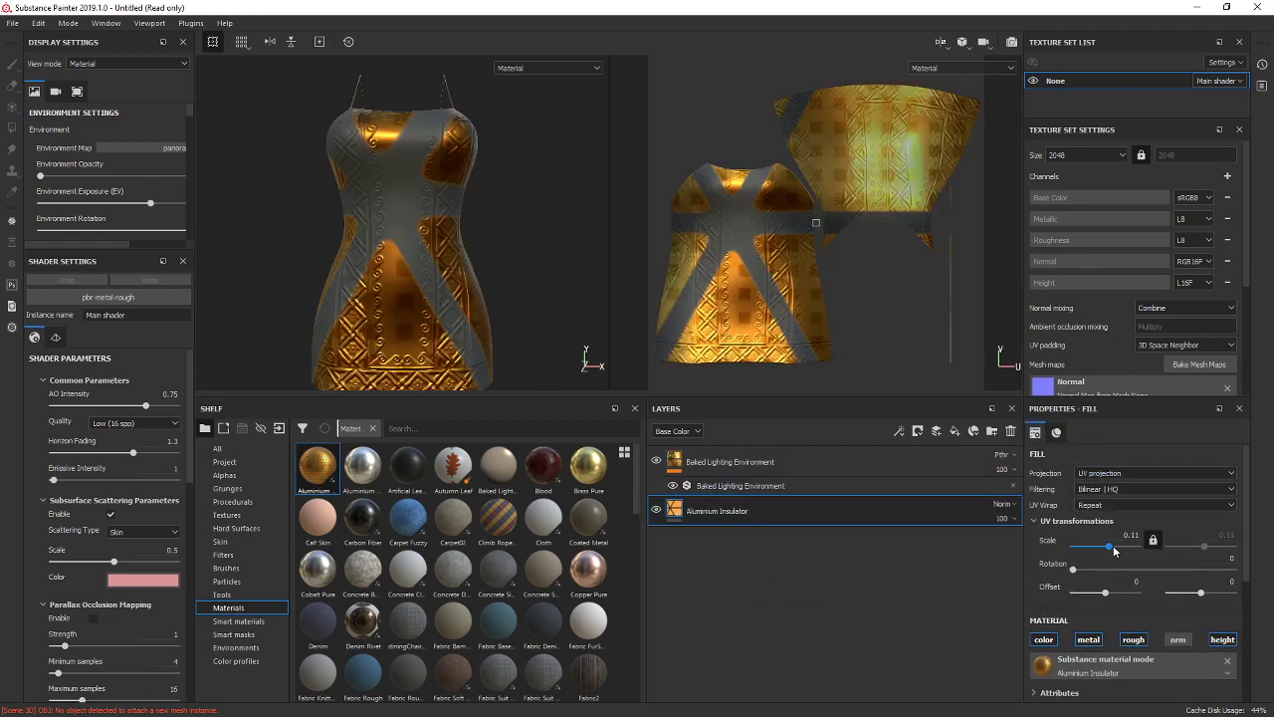
left_click_drag(1110, 546, 1118, 543)
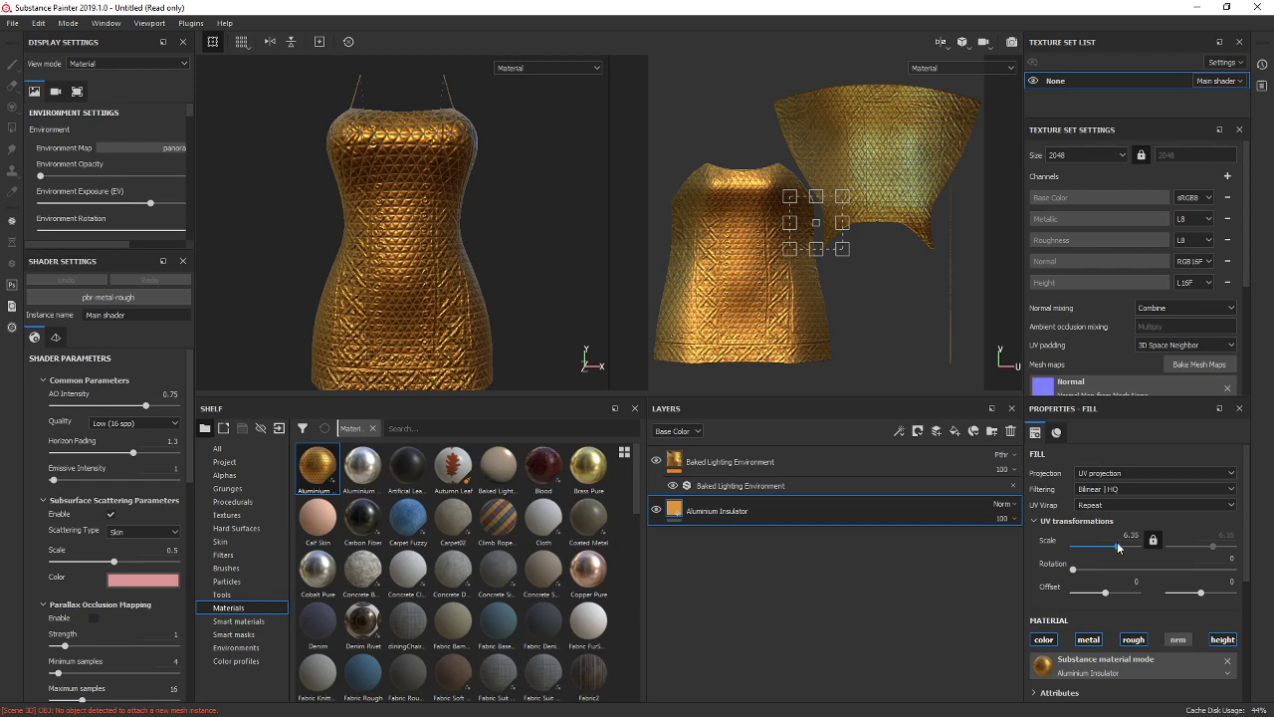
Add the Aluminium Brushed Worn smart material and place it directly above the Aluminium Insulator layer.
left_click(255, 621)
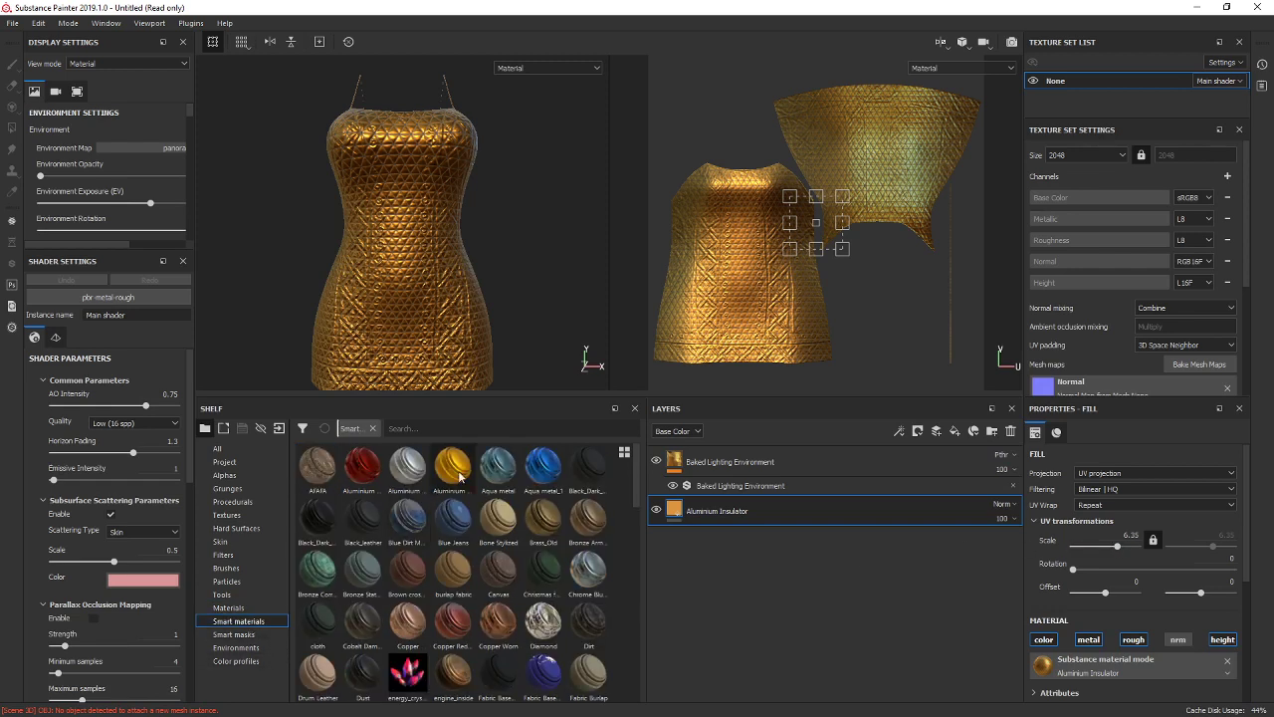
left_click_drag(453, 468, 806, 597)
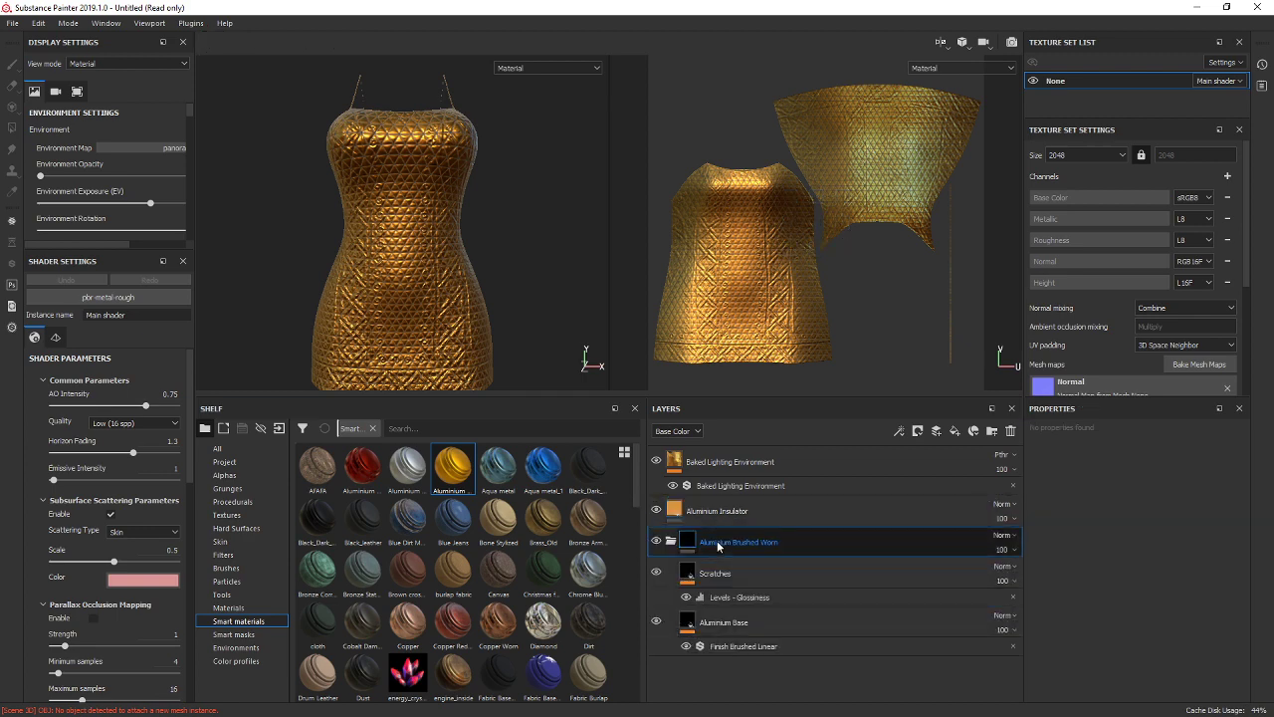
right_click(724, 505)
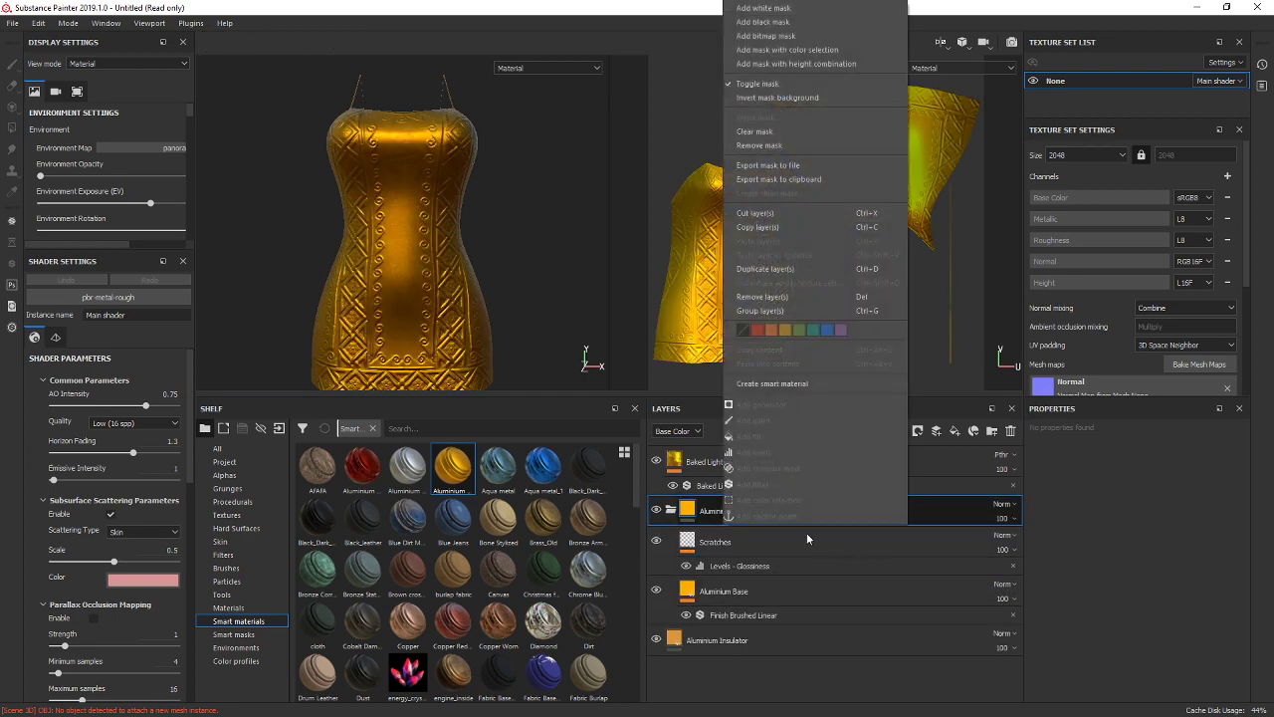
Add a color selection mask to the Aluminium Brushed Worn folder and pick the dress's yellow ID color.
right_click(692, 507)
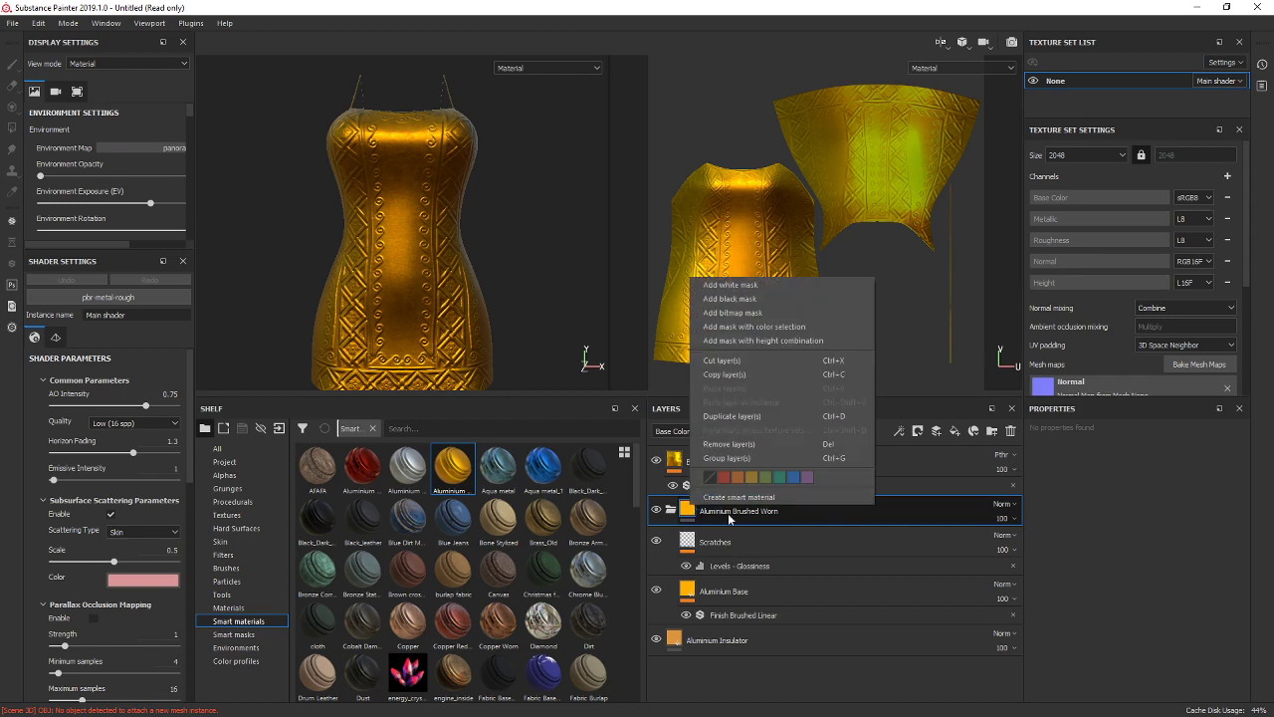
right_click(729, 514)
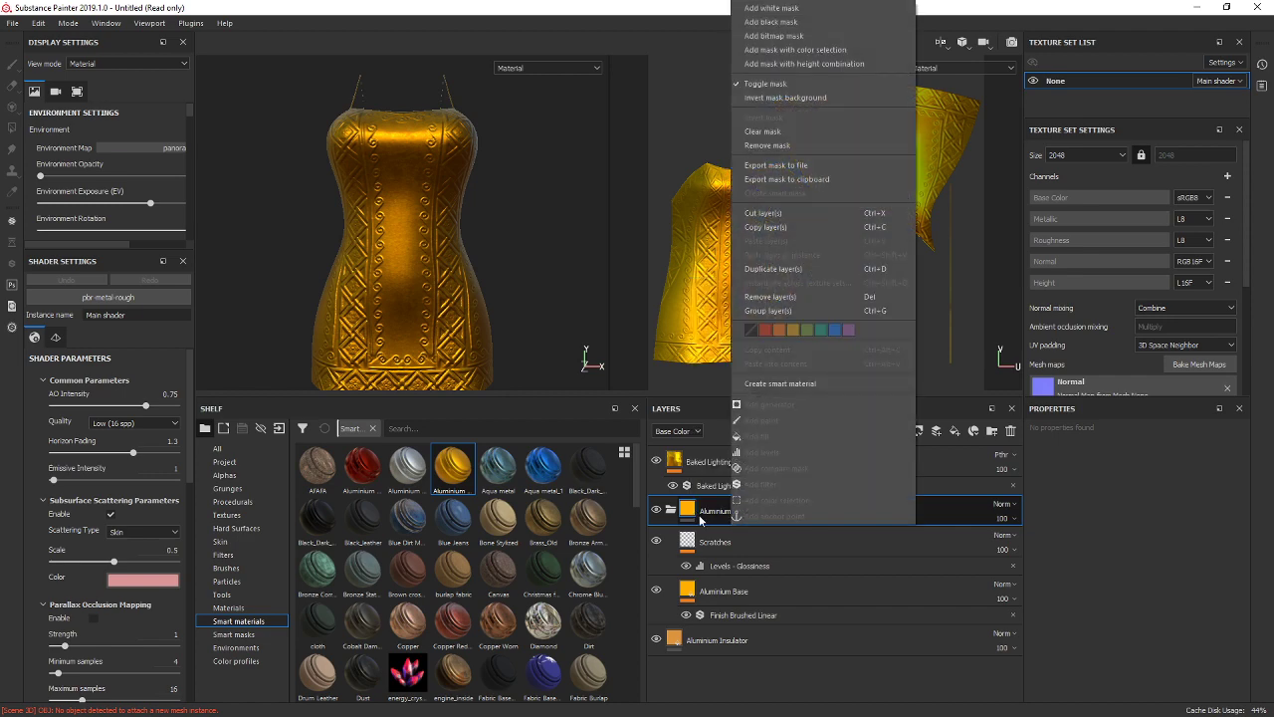
left_click(818, 50)
left_click(1204, 565)
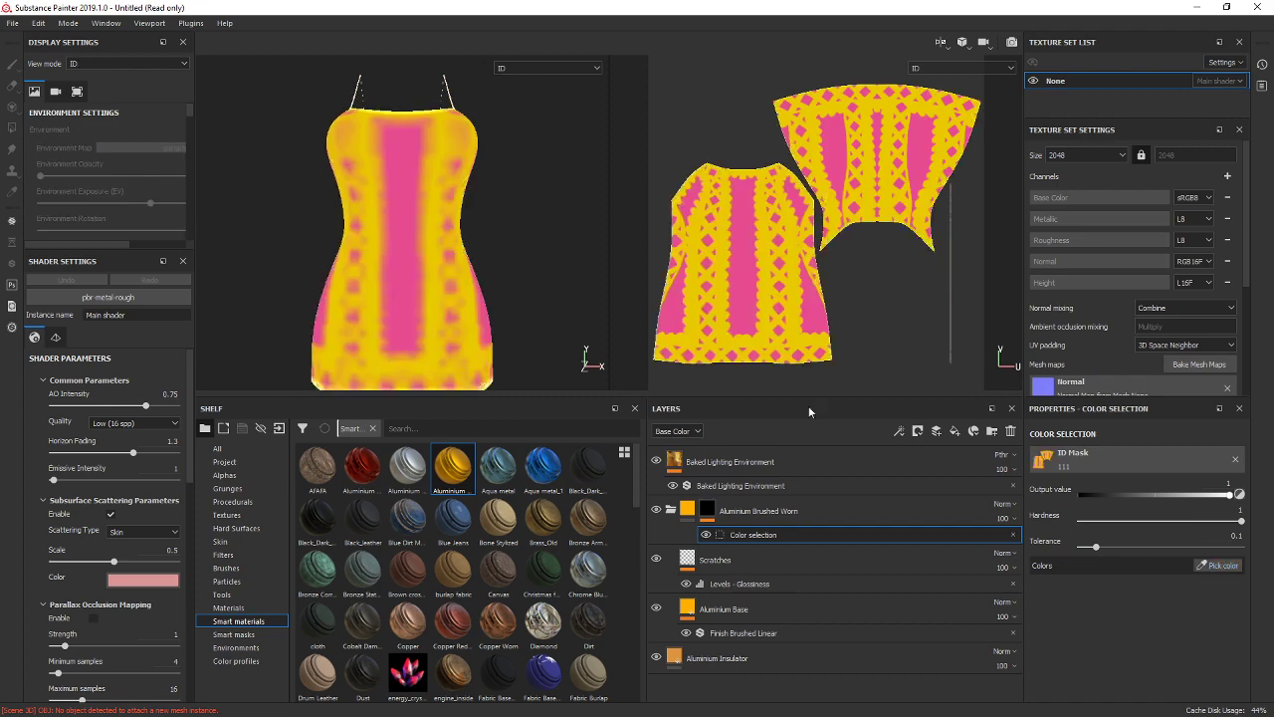
left_click(441, 282)
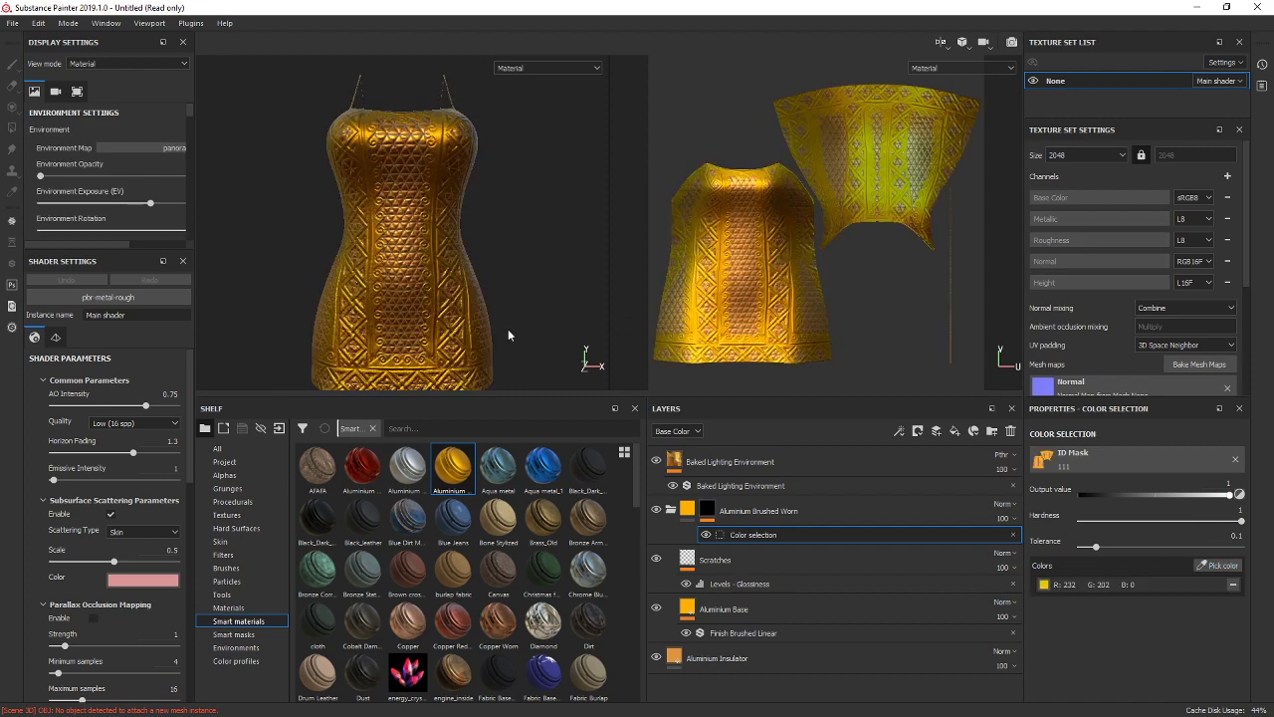
scroll(492, 303, "up", 5)
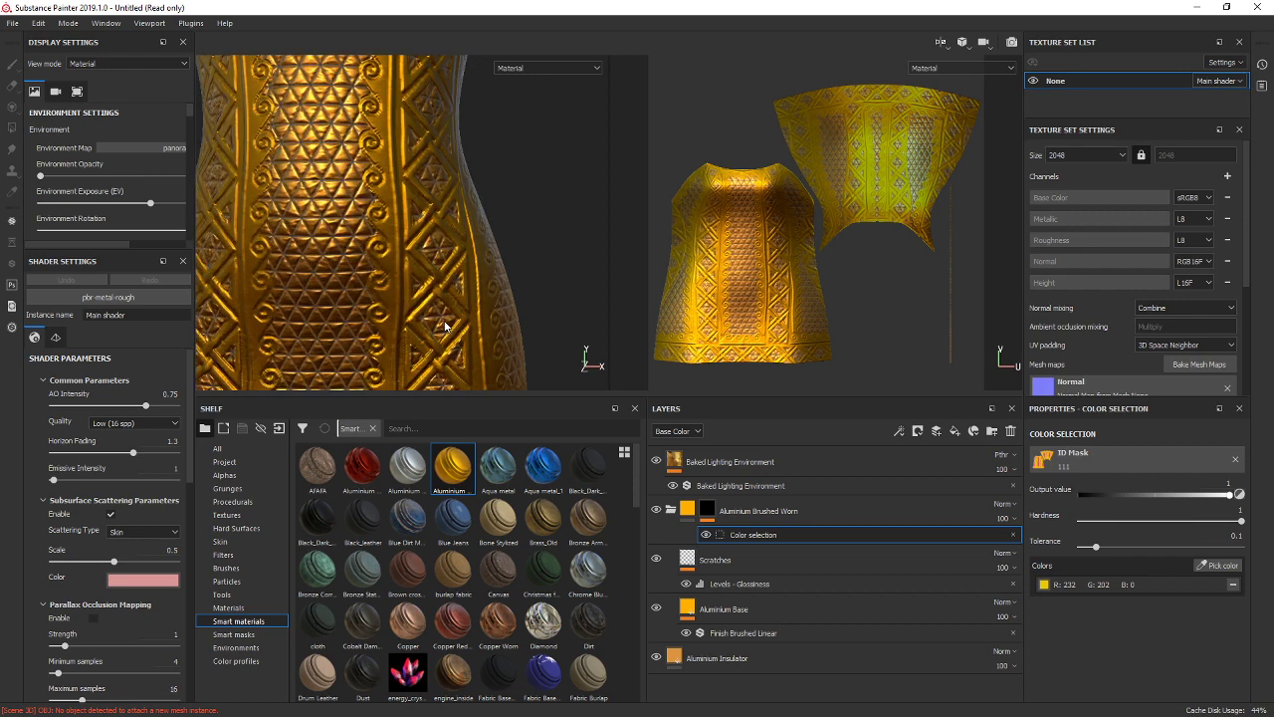
scroll(412, 268, "down", 5)
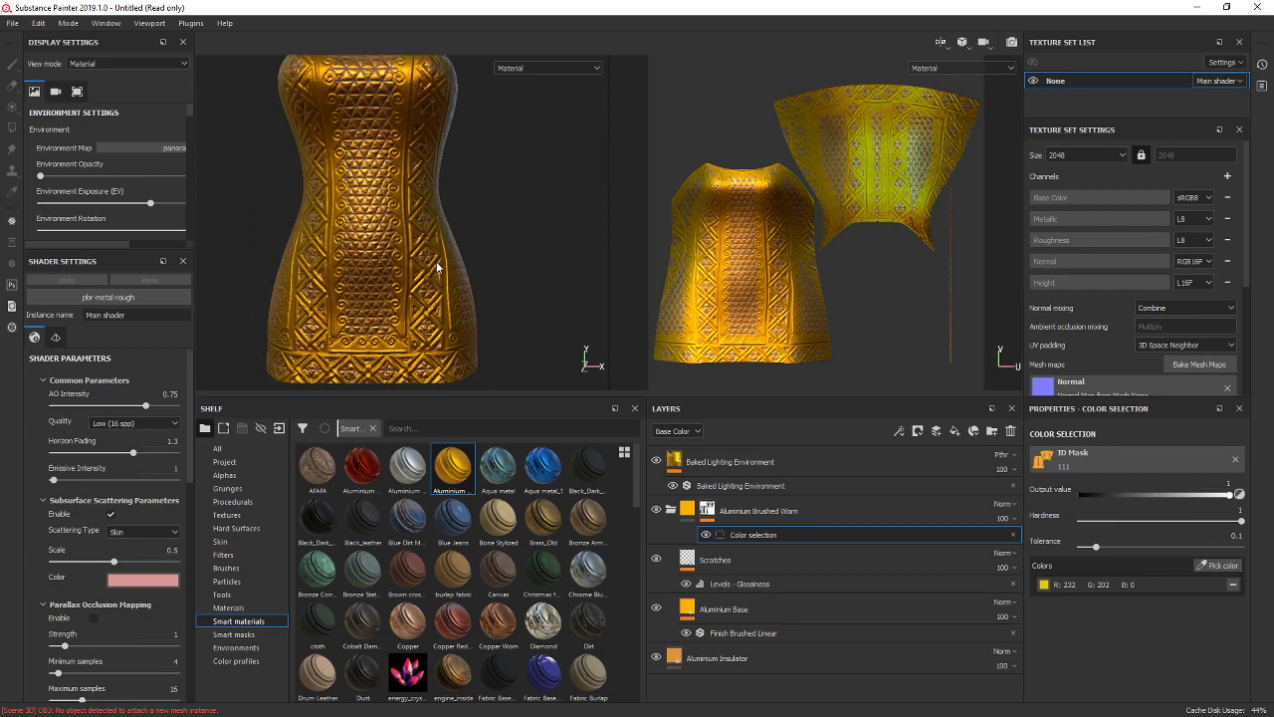
Change the Aluminium Base layer's base color to a pale grey-blue with HSV 0.527, 0.148, 0.530.
left_click(673, 510)
scroll(453, 275, "up", 2)
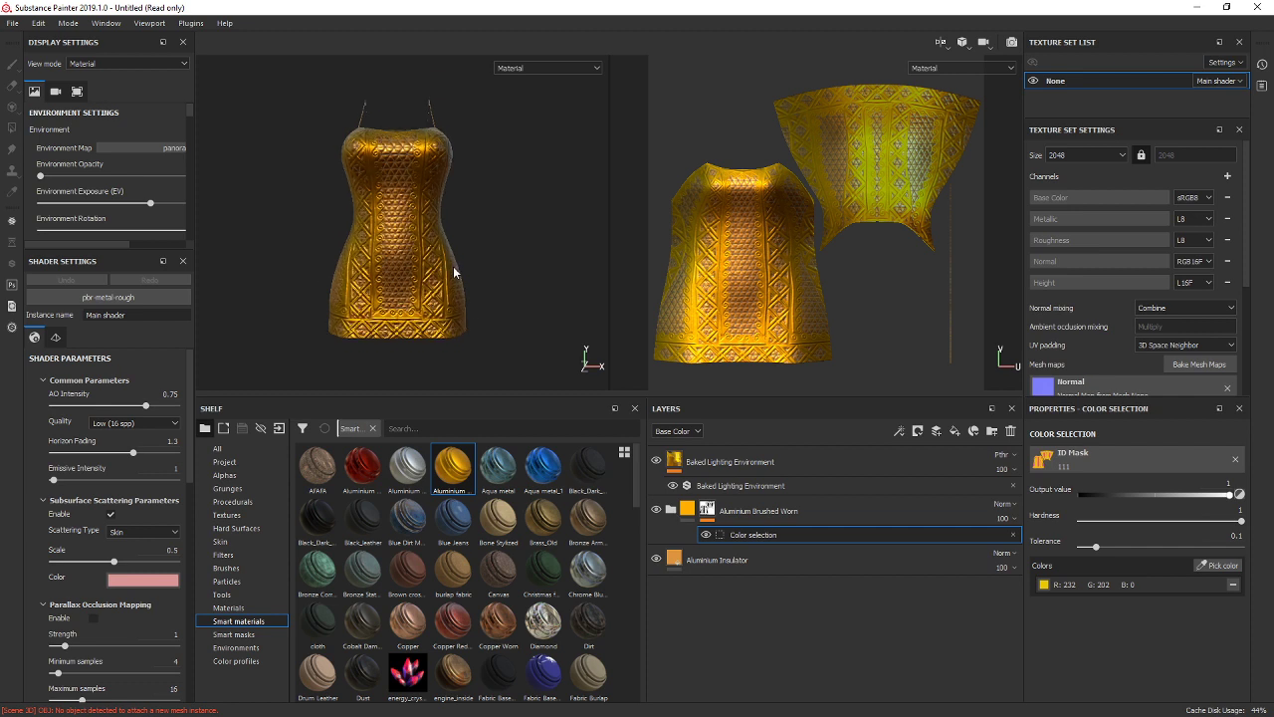
left_click(672, 511)
left_click(746, 609)
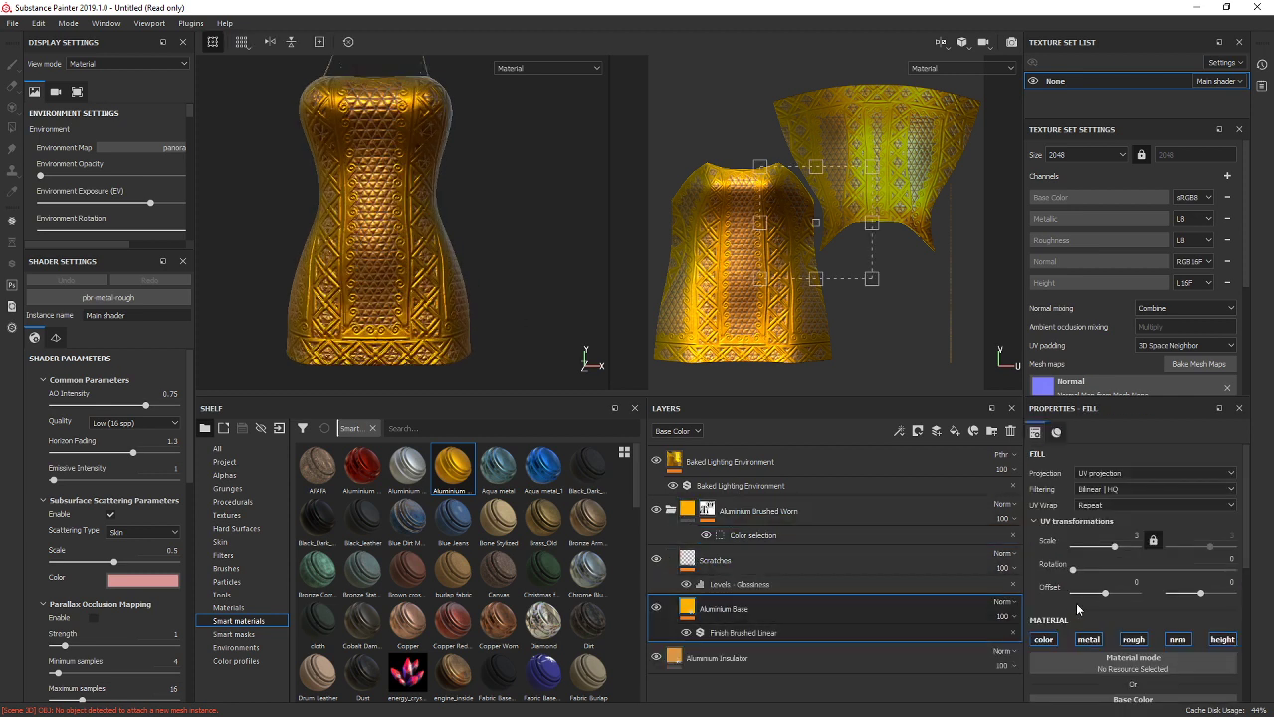
scroll(1110, 652, "down", 3)
left_click(1111, 566)
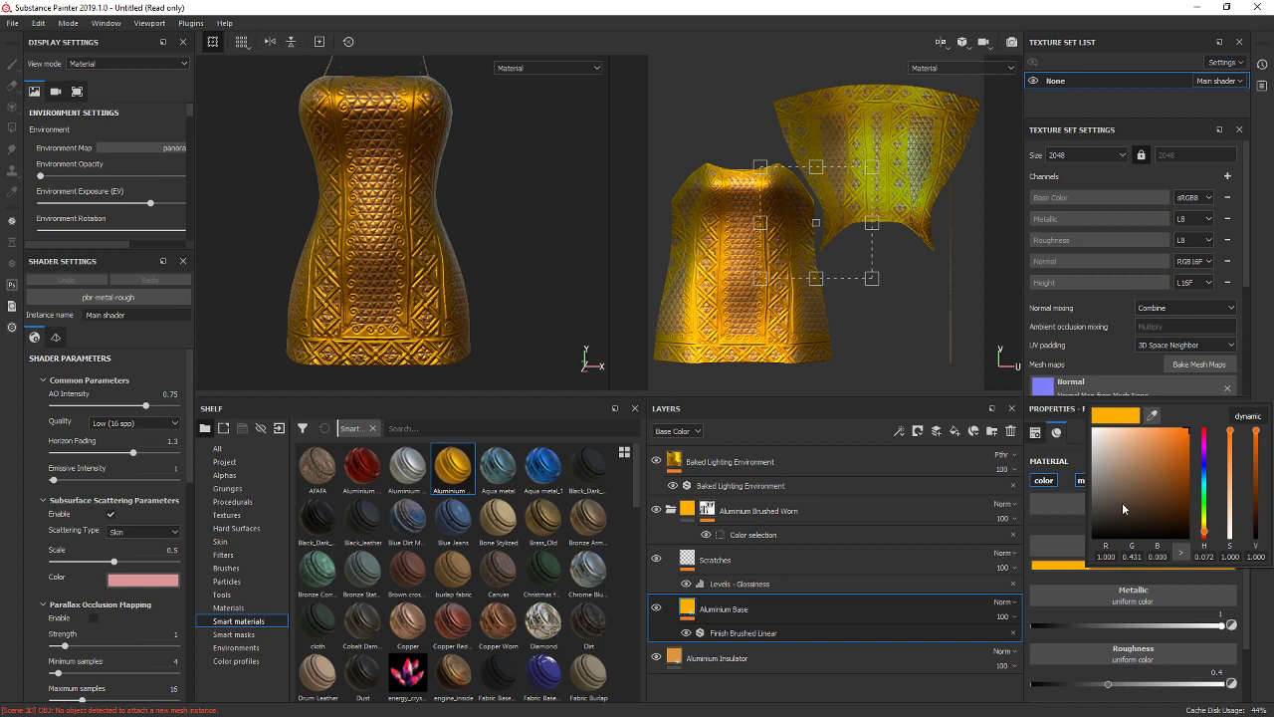
left_click(1205, 485)
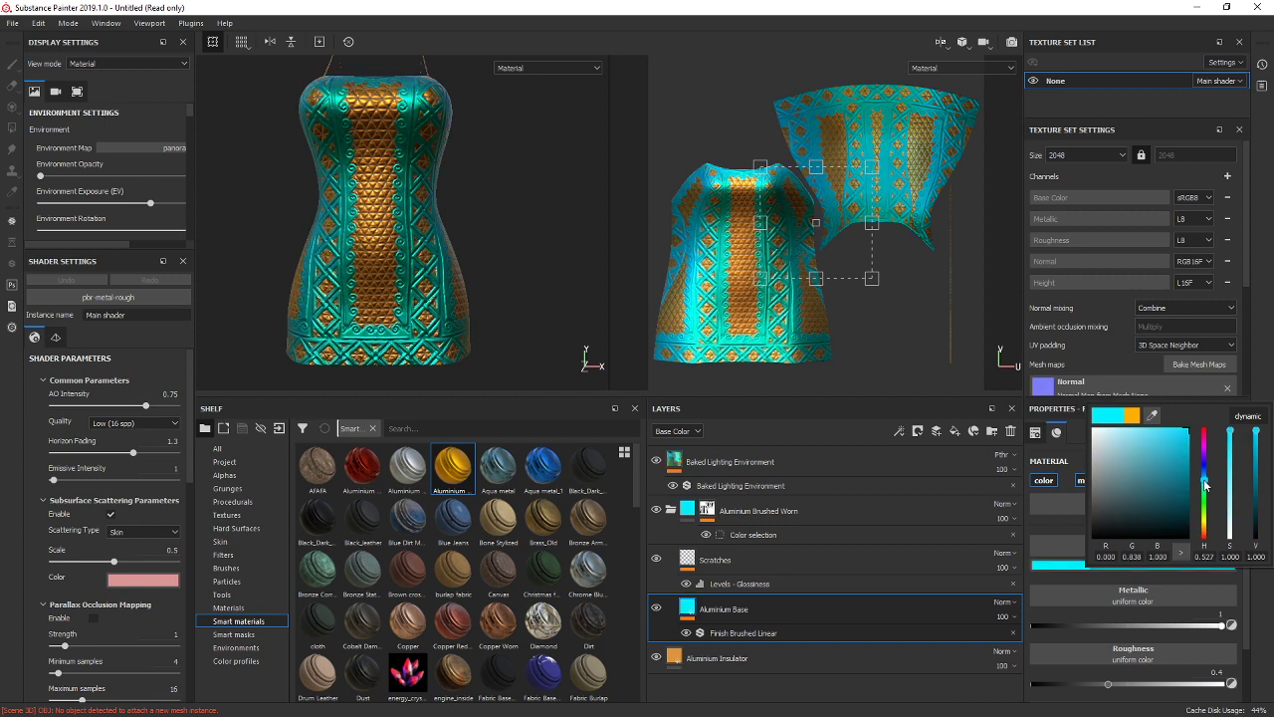
left_click(1116, 454)
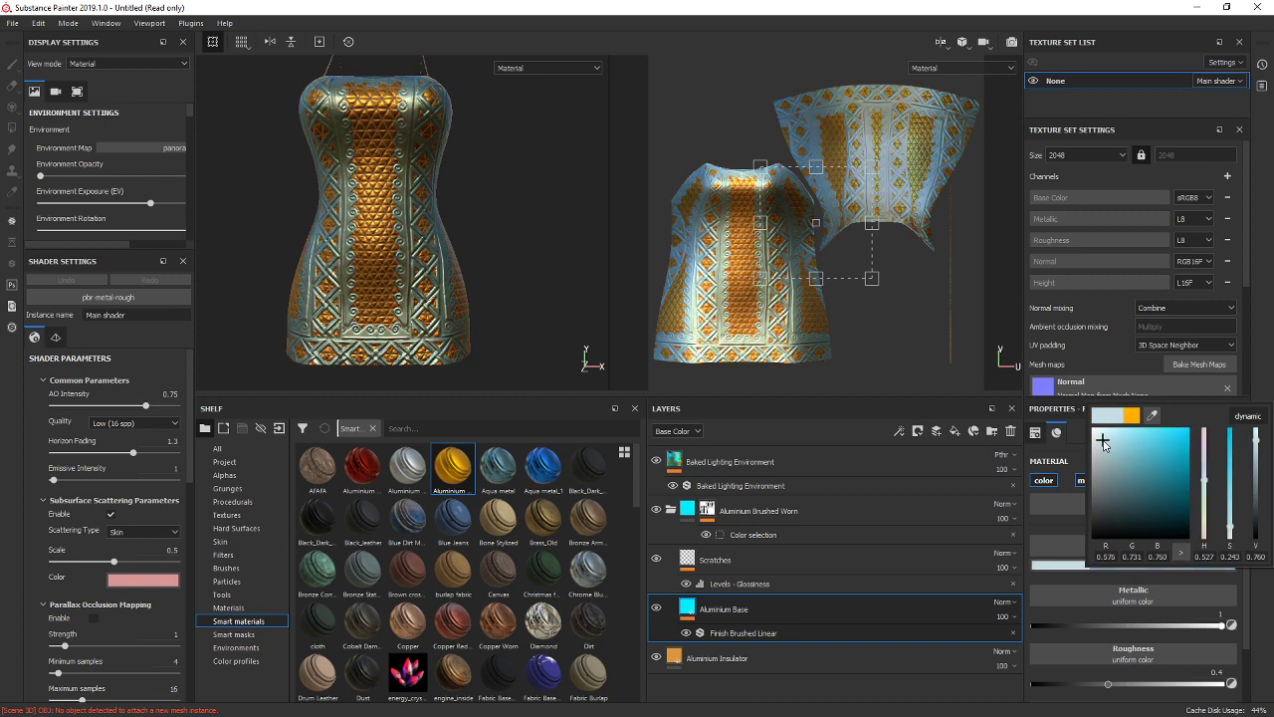
left_click_drag(1103, 442, 1096, 454)
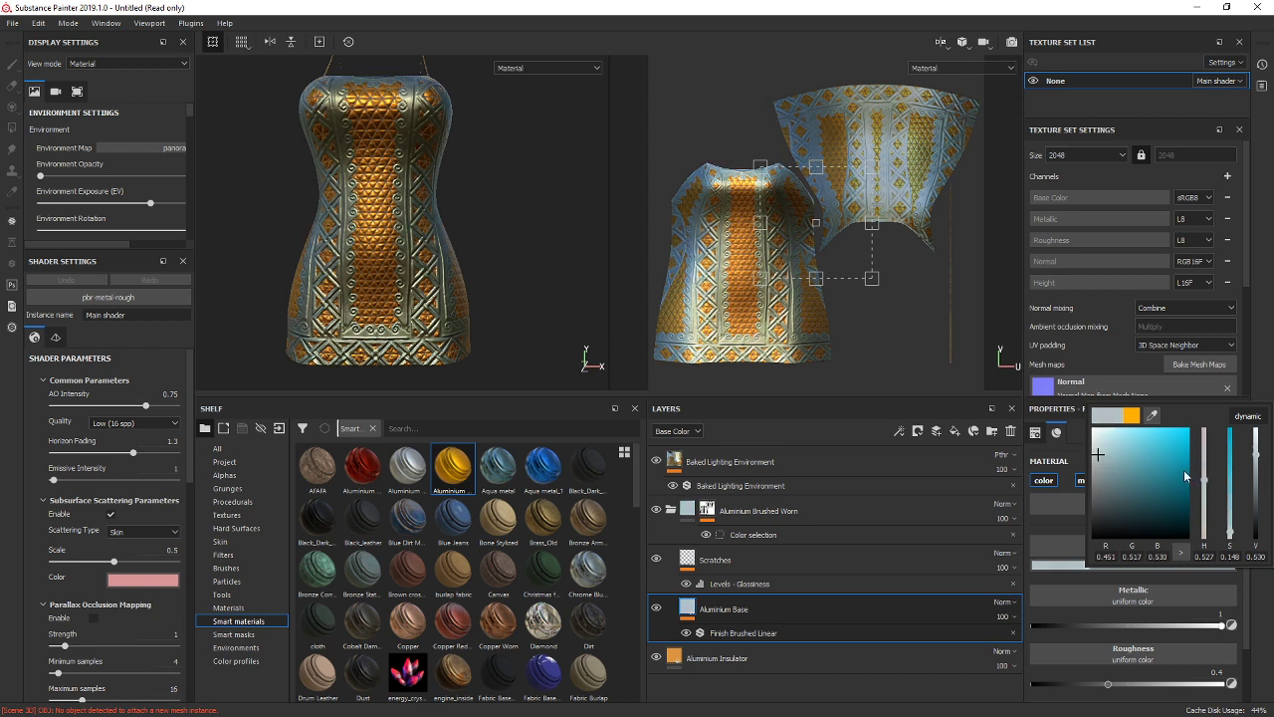
Try a purple base color on the Aluminium Base layer with HSV 0.814, 0.880, 0.346.
left_click(1152, 468)
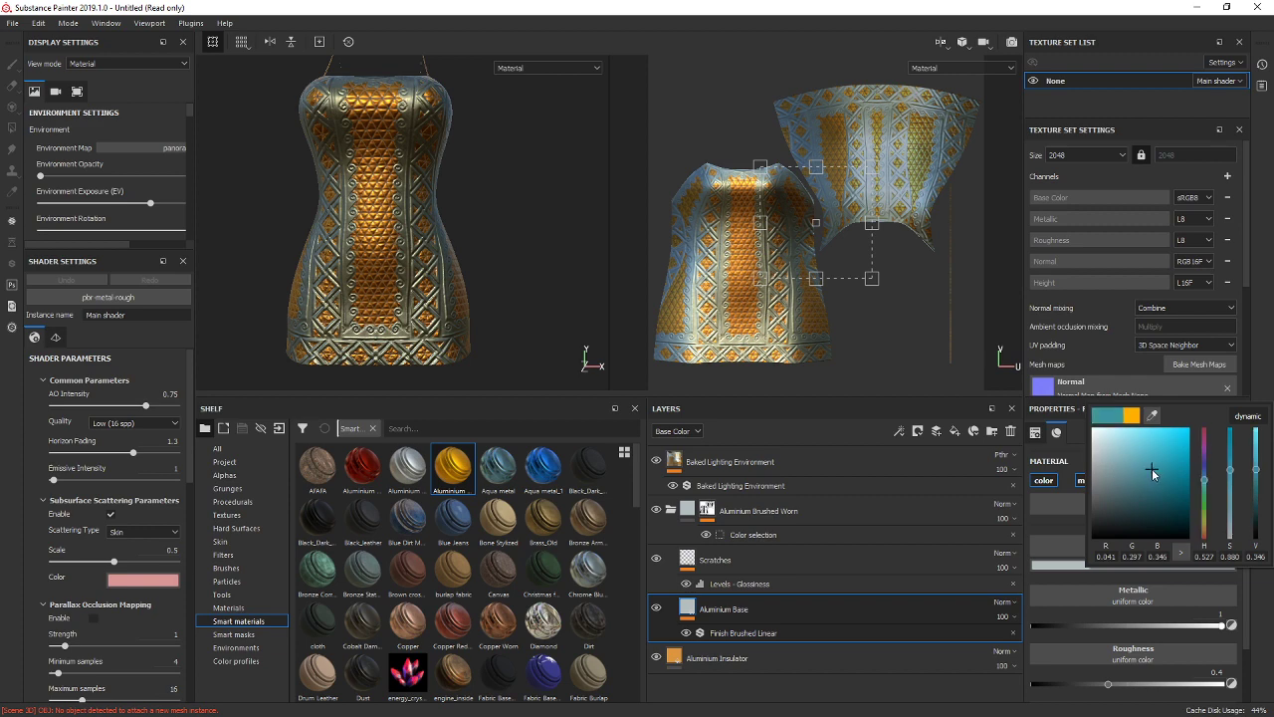
left_click(1202, 451)
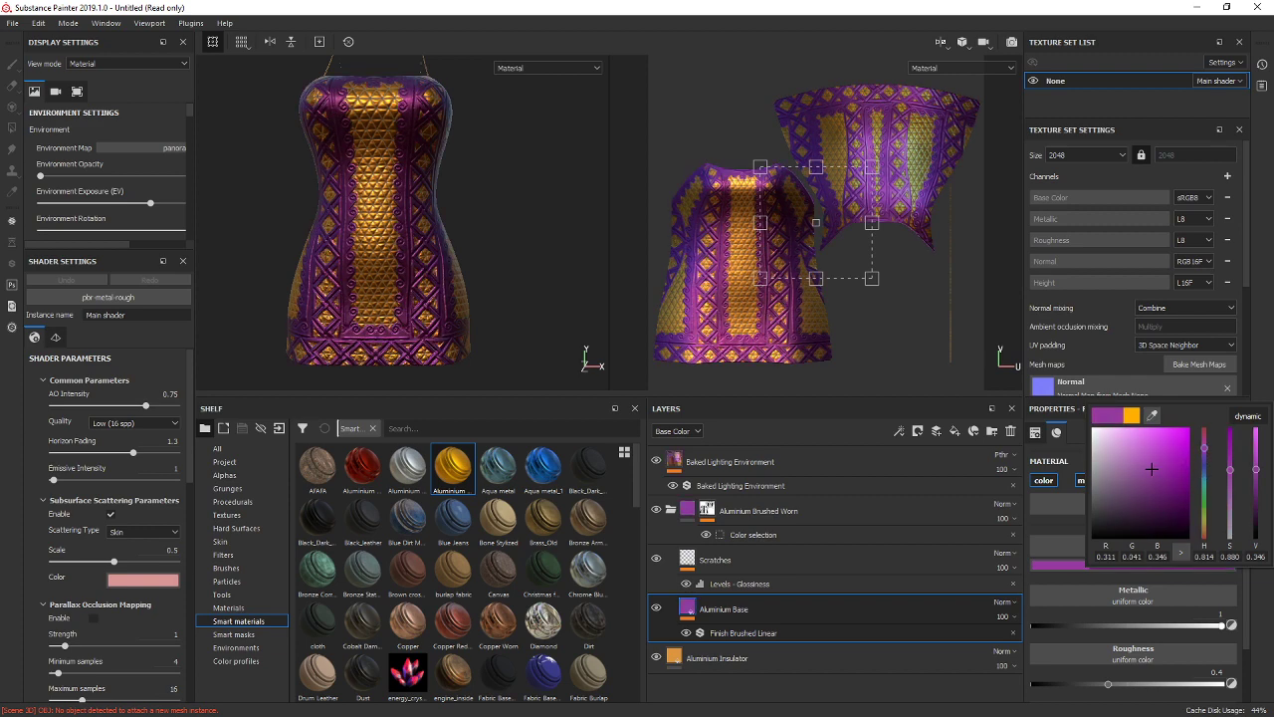
key("Escape")
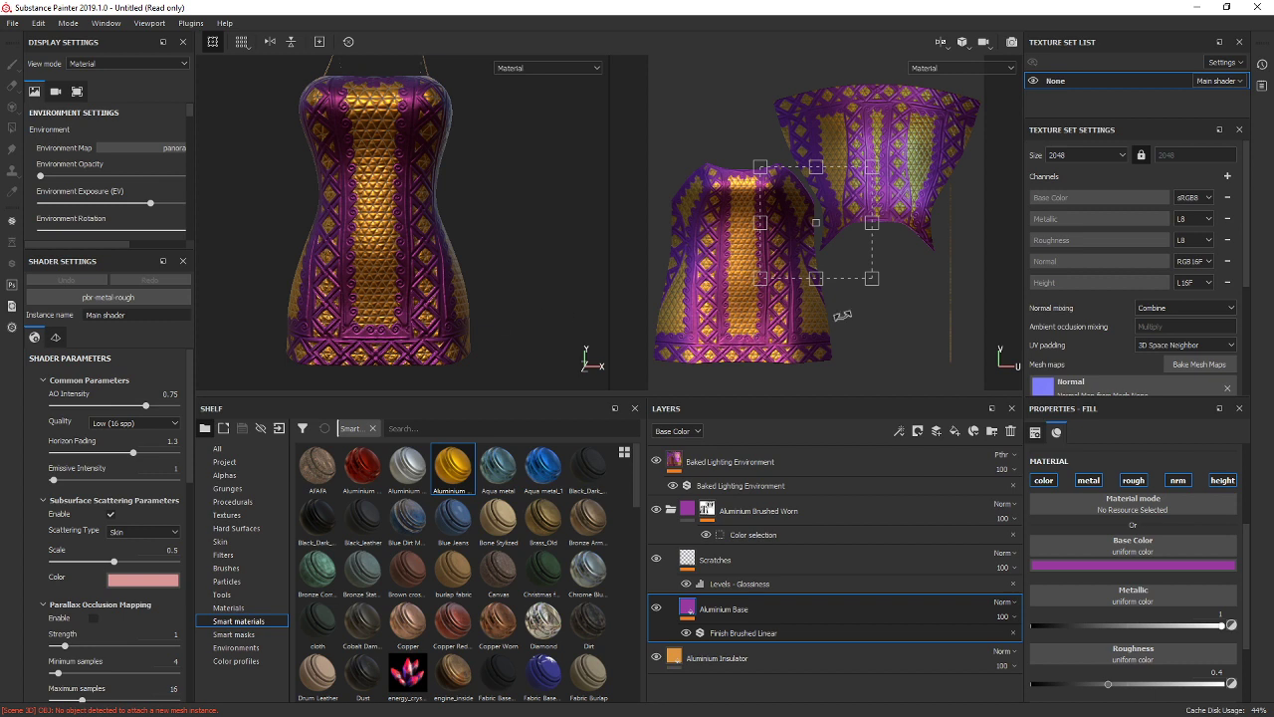
Change the Aluminium Base layer's base color to neutral dark grey, RGB 0.142, and inspect the dress up close.
left_click(1165, 566)
mouse_move(1135, 505)
left_mouse_down()
mouse_move(1088, 496)
mouse_move(1093, 521)
mouse_move(1067, 492)
left_mouse_up()
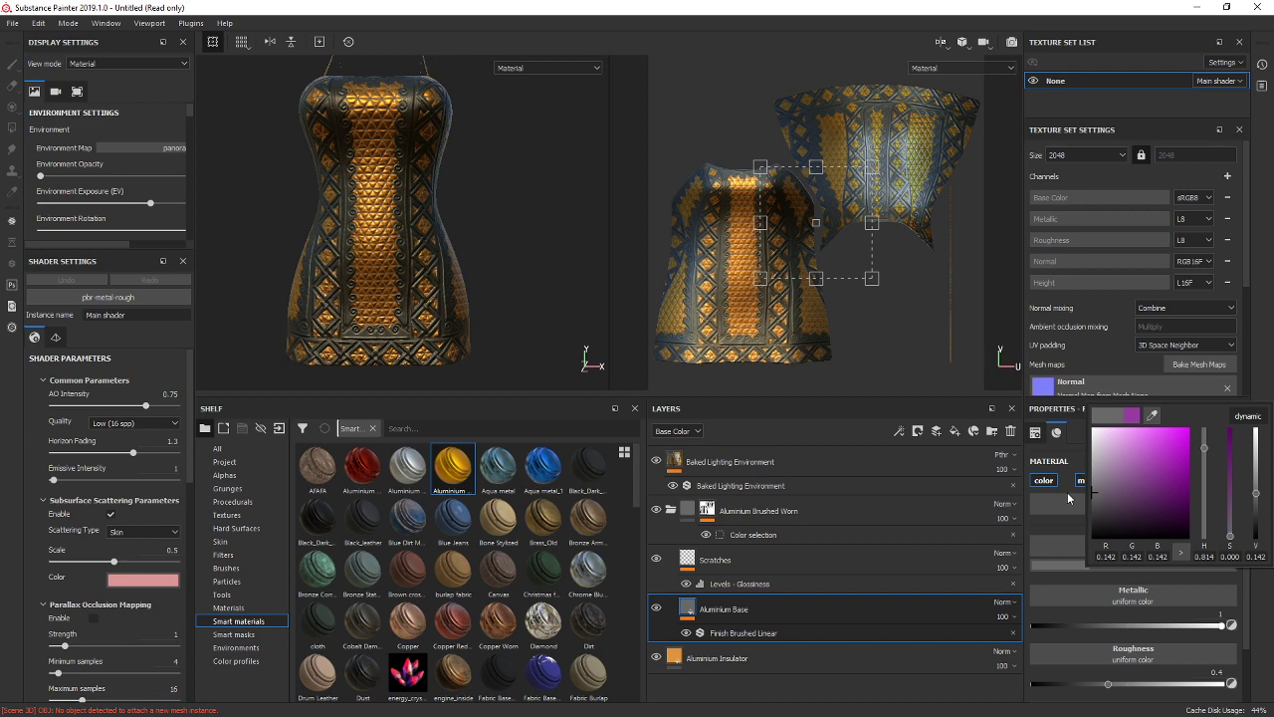
left_click(939, 373)
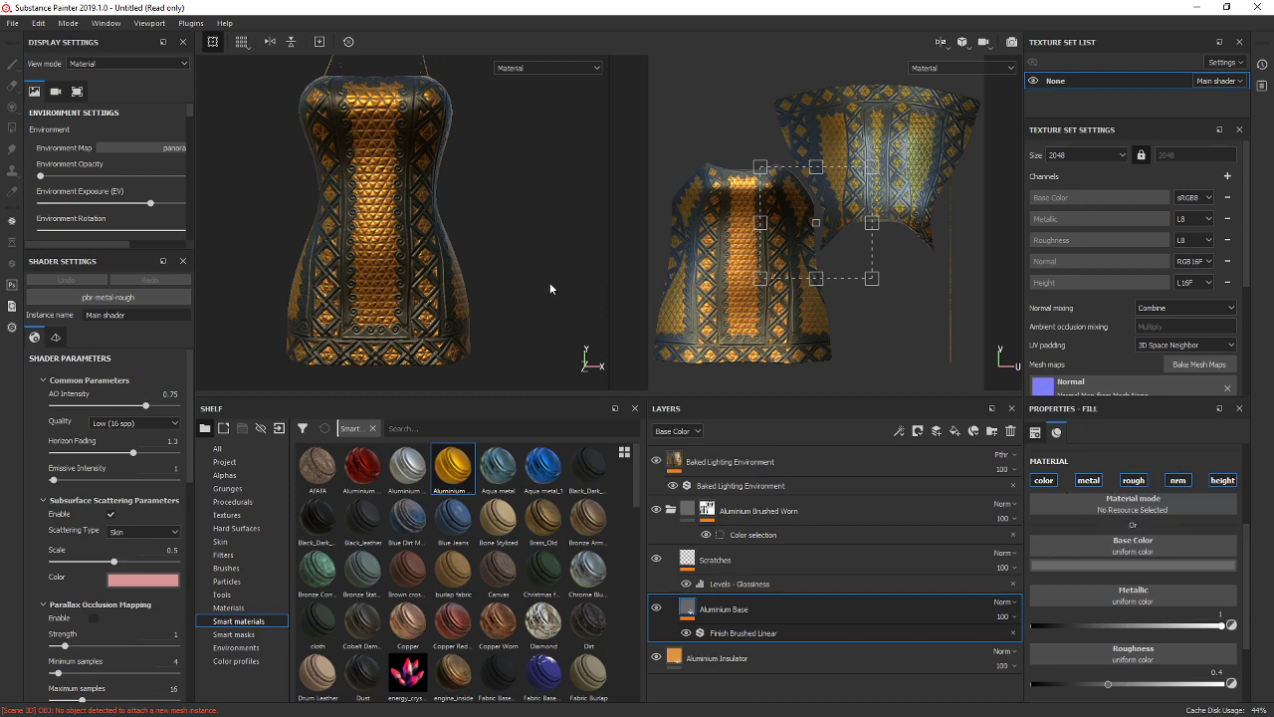
left_click_drag(499, 234, 391, 241, "alt")
middle_click_drag(440, 211, 420, 269, "alt")
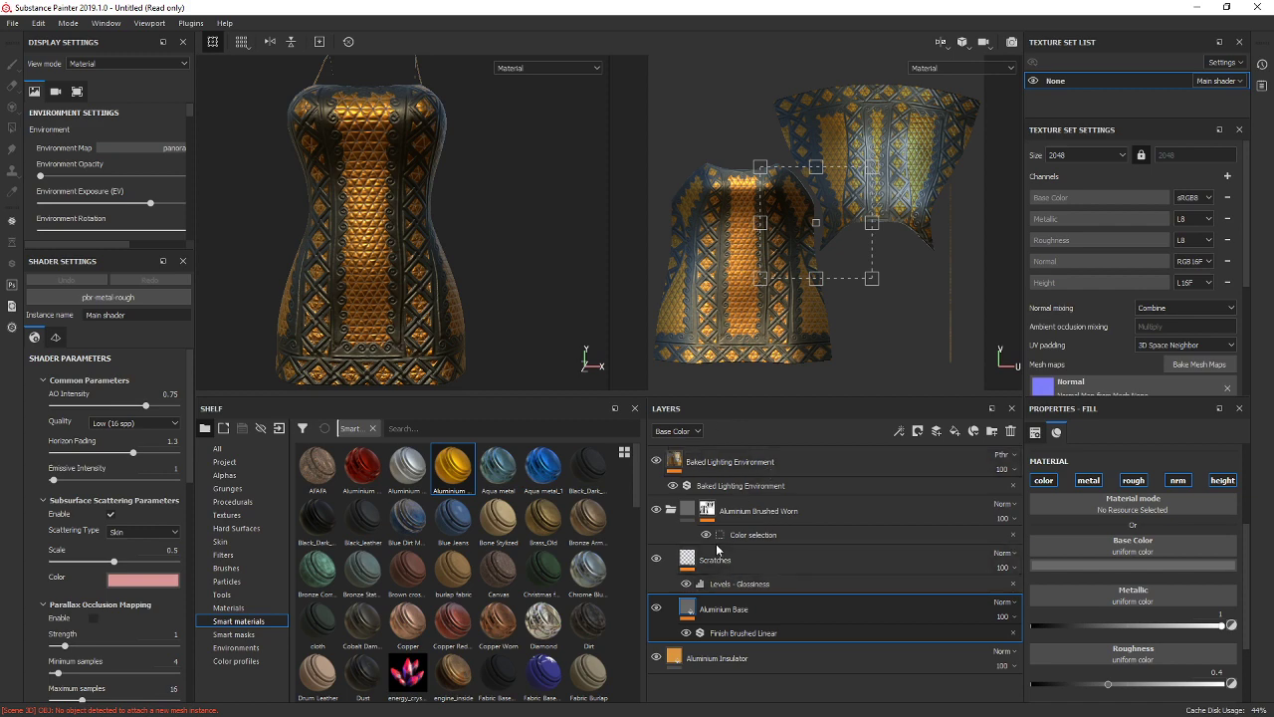
scroll(445, 288, "up", 5)
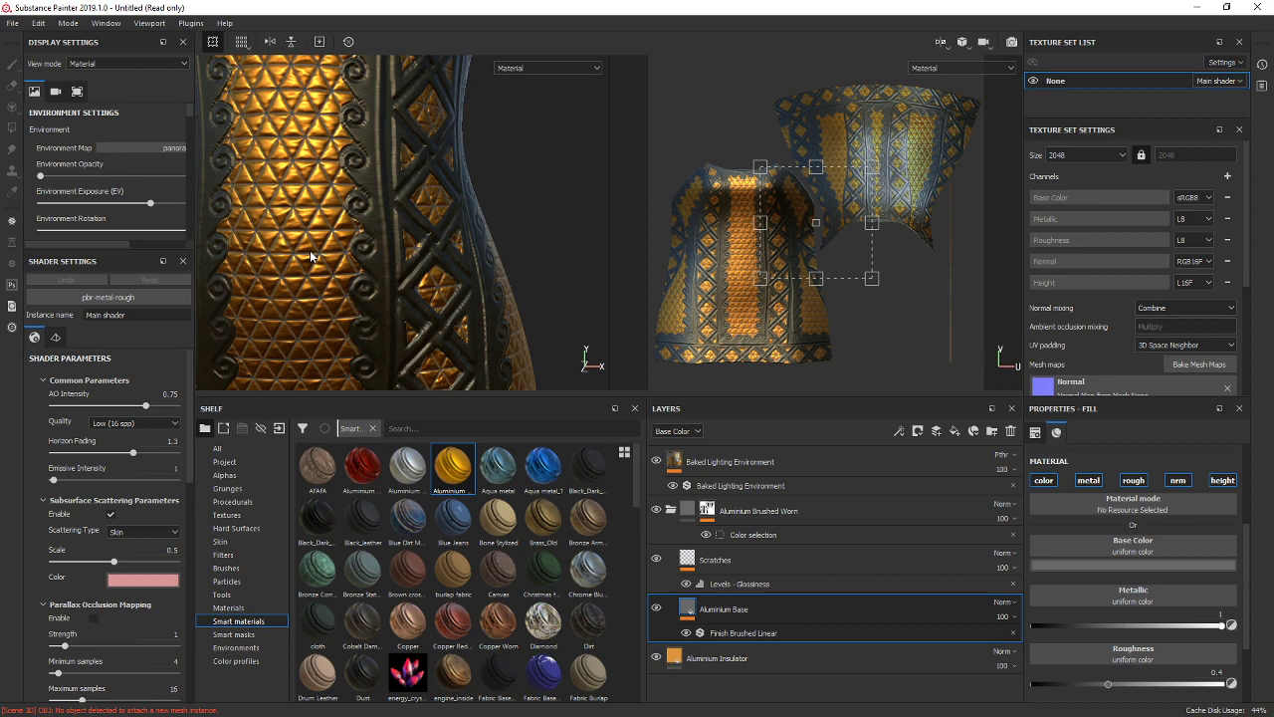
scroll(318, 252, "down", 5)
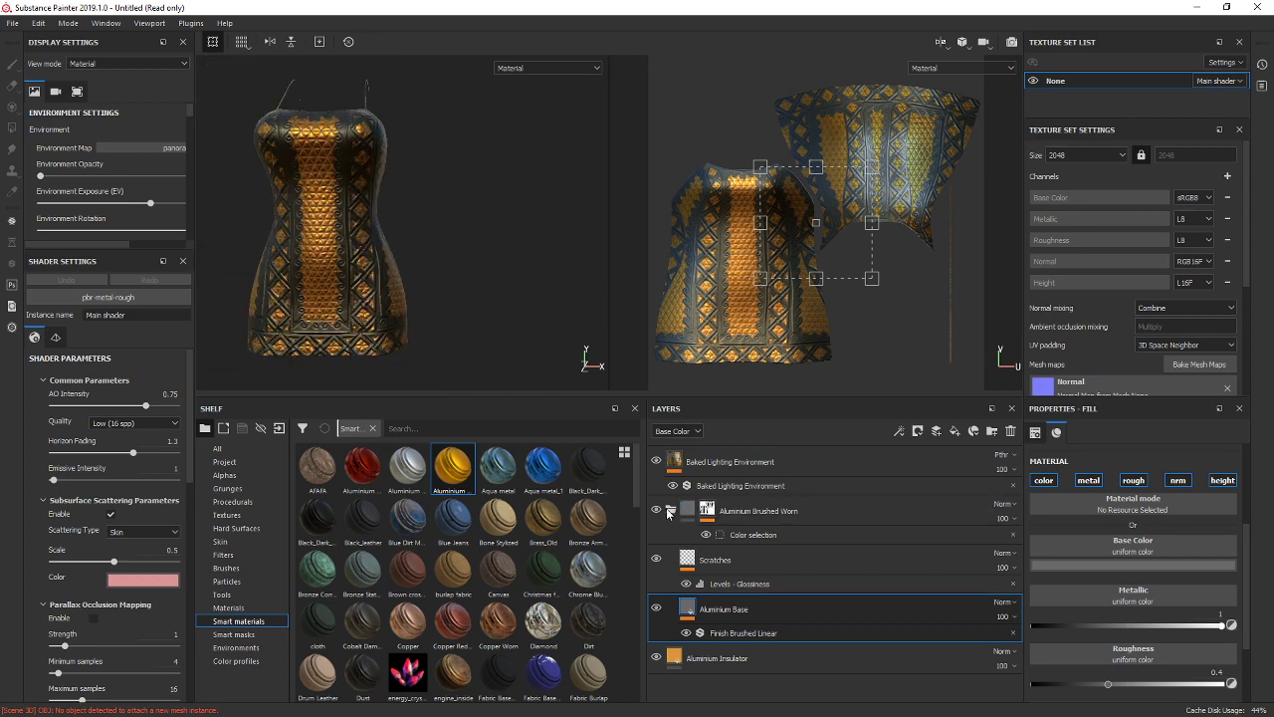
Collapse and hide the Aluminium Brushed Worn folder, and set the Aluminium Insulator layer's color to neutral dark grey, RGB 0.210.
key("Delete")
key("Delete")
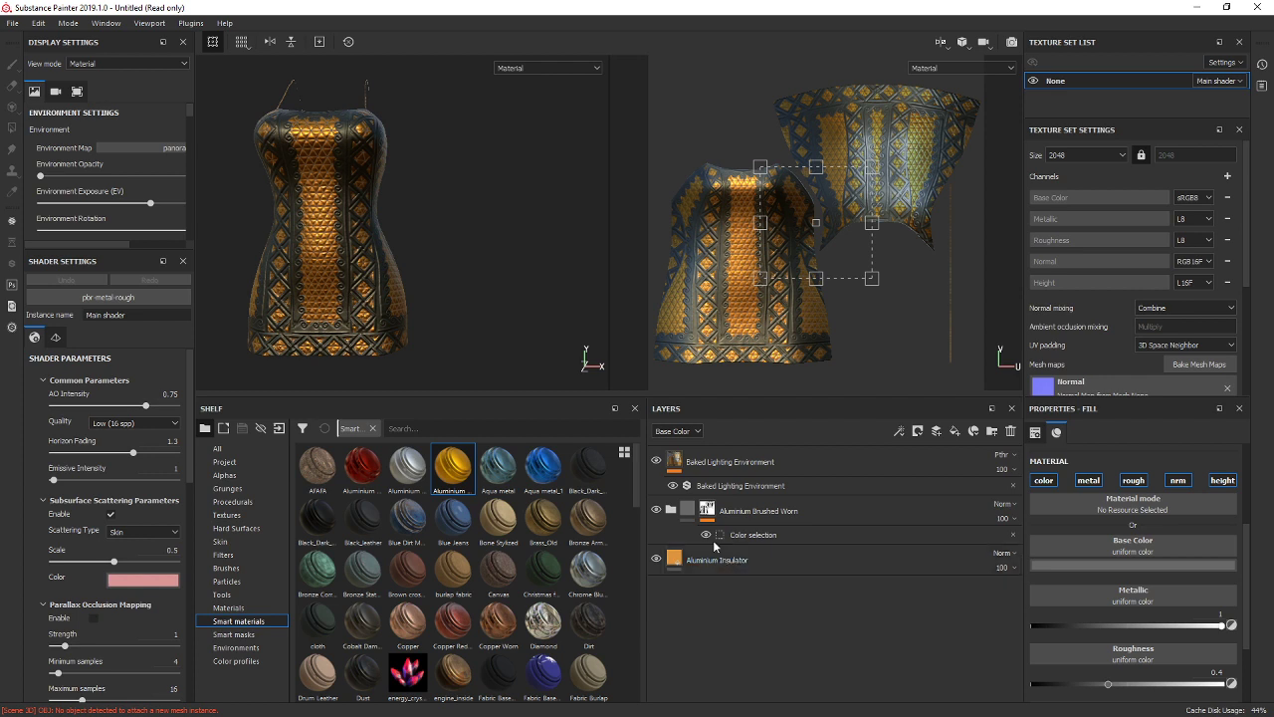
left_click(656, 510)
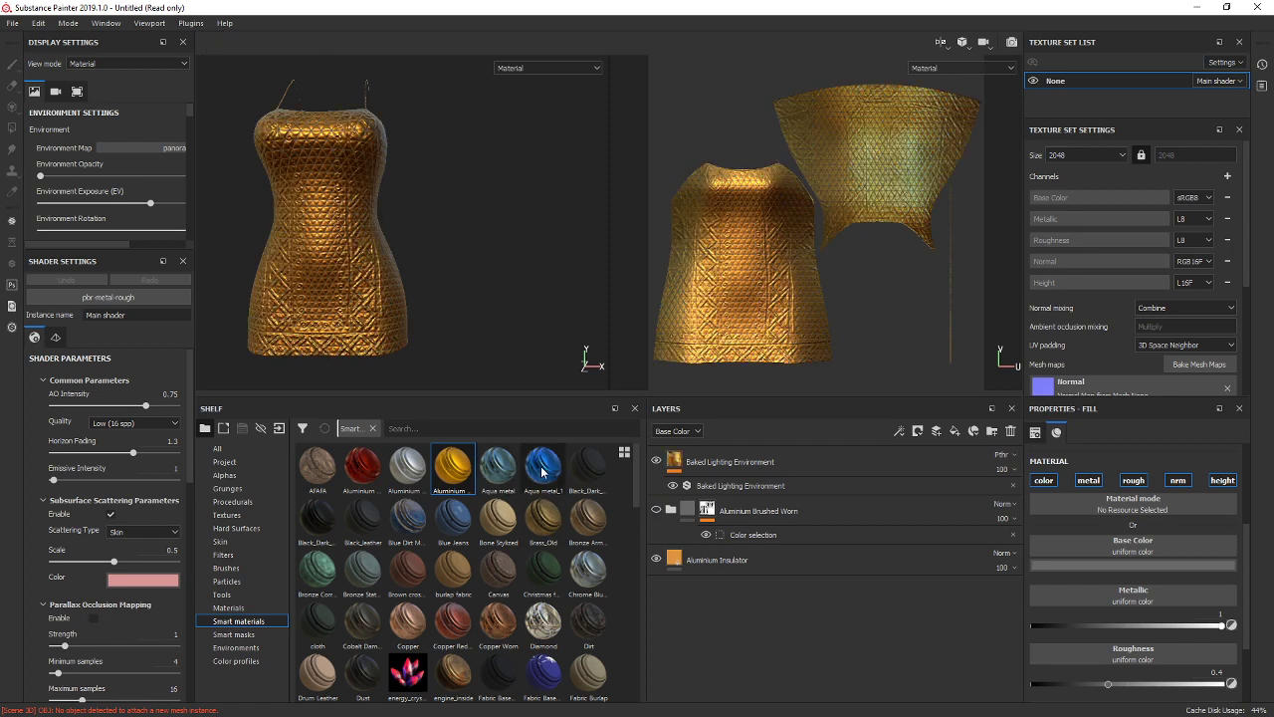
scroll(468, 563, "down", 3)
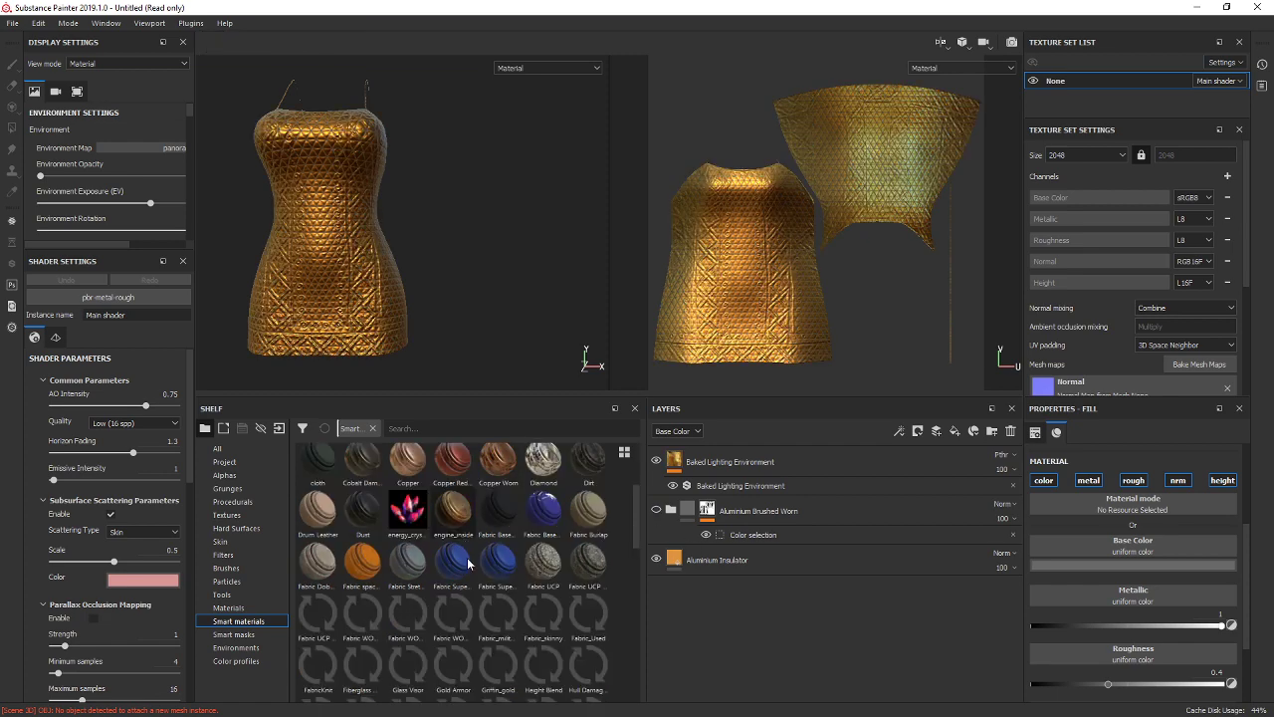
scroll(416, 484, "down", 3)
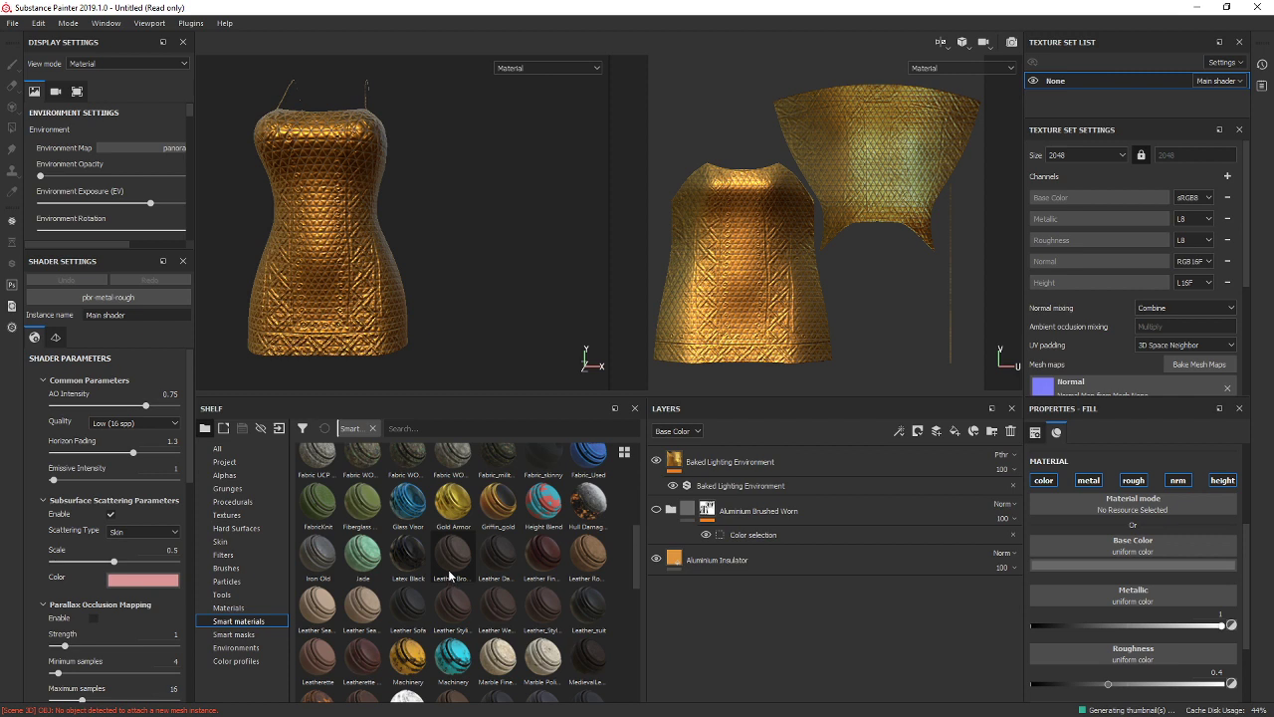
left_click(696, 559)
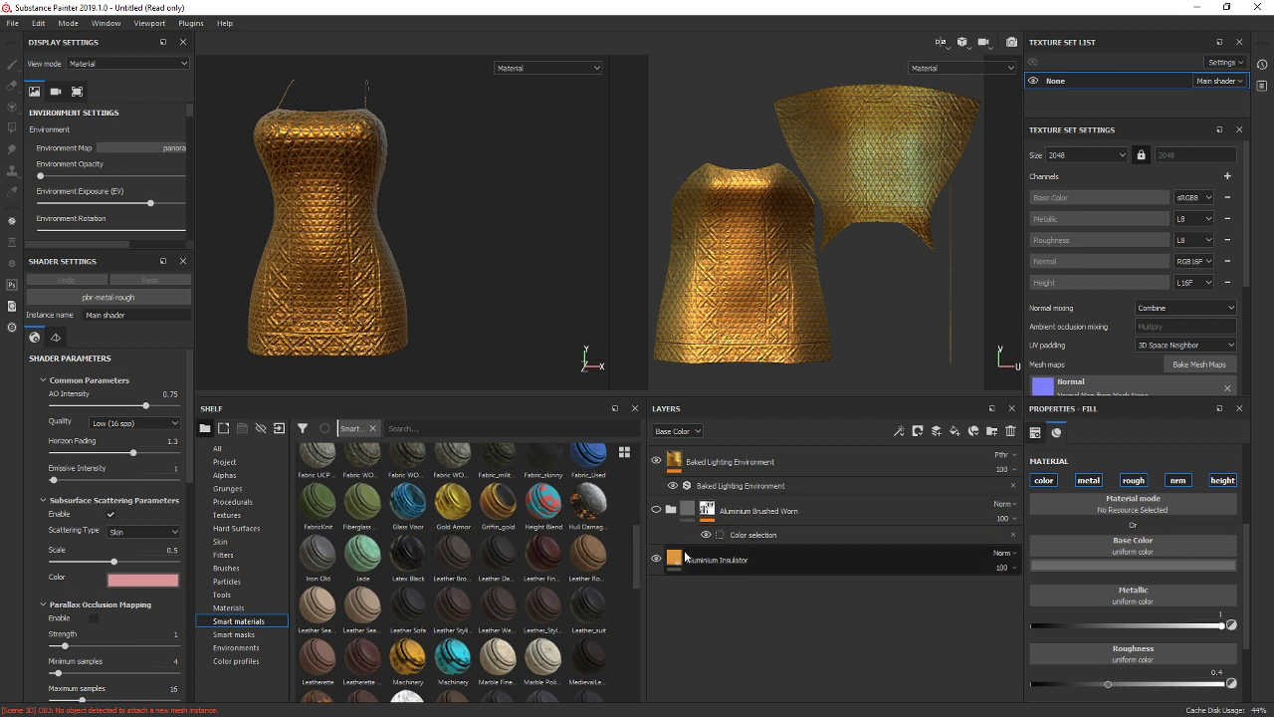
left_click(1161, 606)
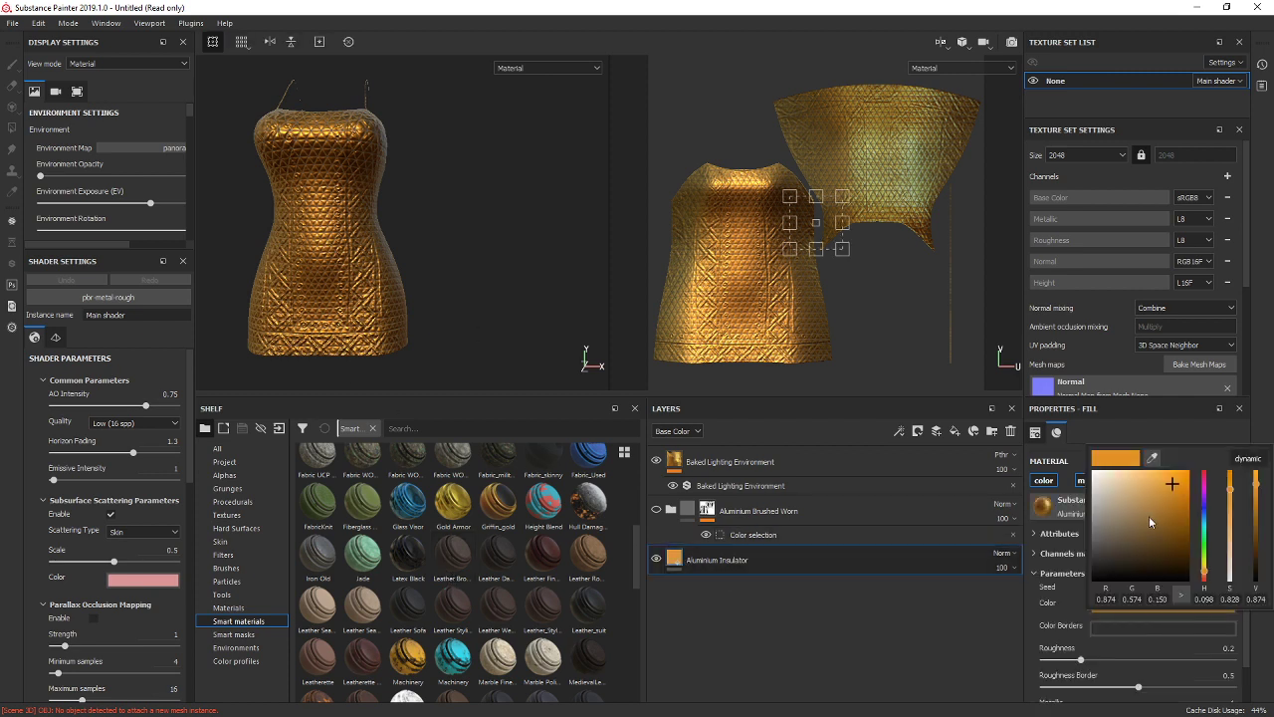
left_click(1093, 555)
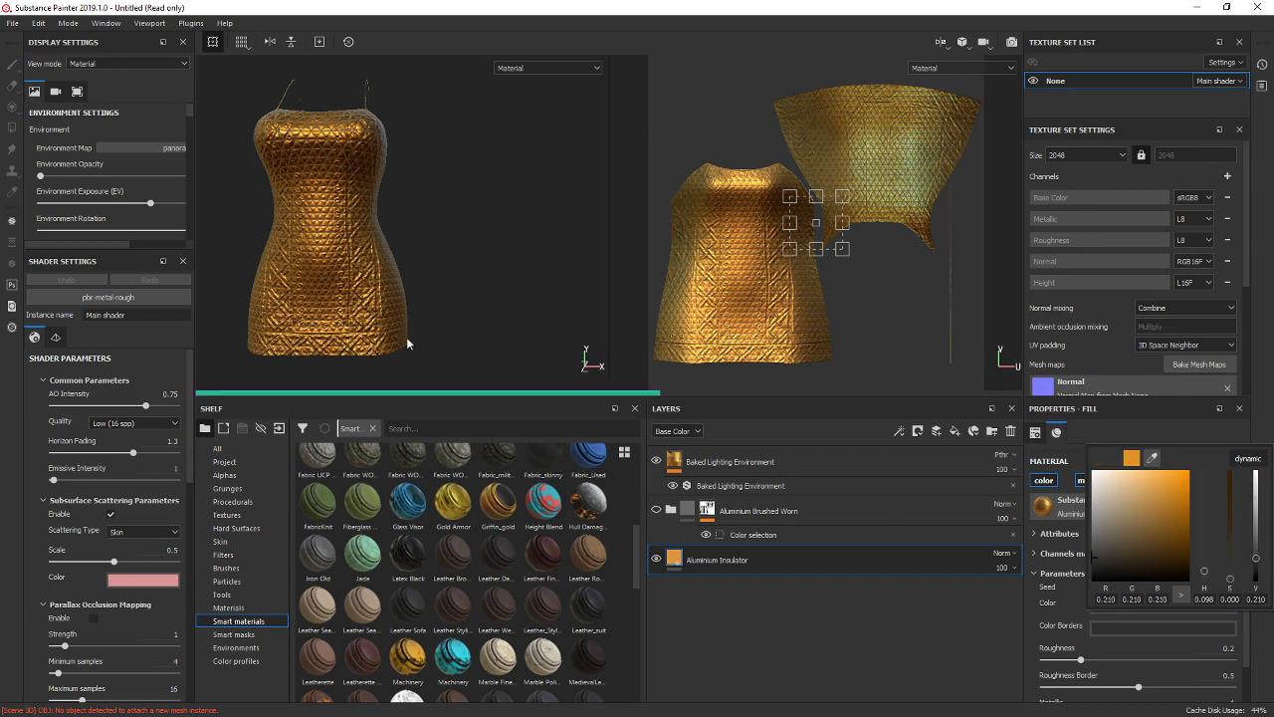
Turn the Aluminium Brushed Worn folder's visibility back on, toggling it to compare the dress with and without it.
left_click(657, 509)
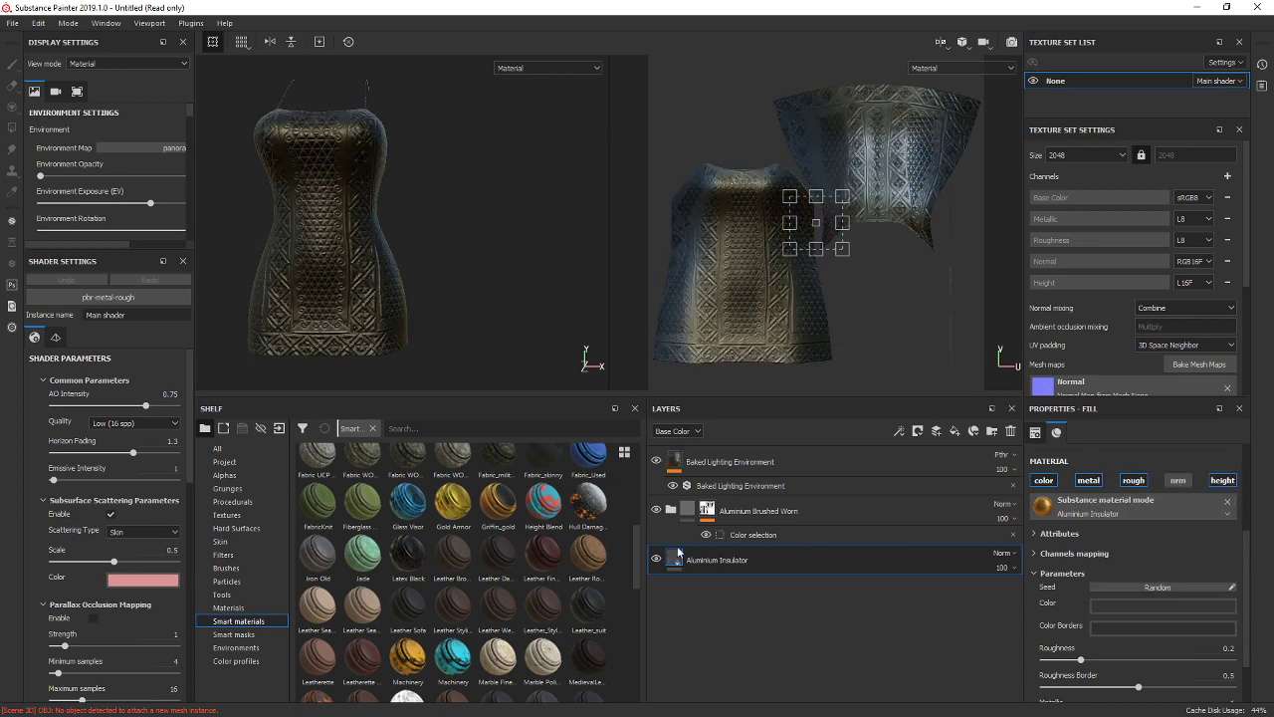
left_click(767, 506)
left_click(658, 510)
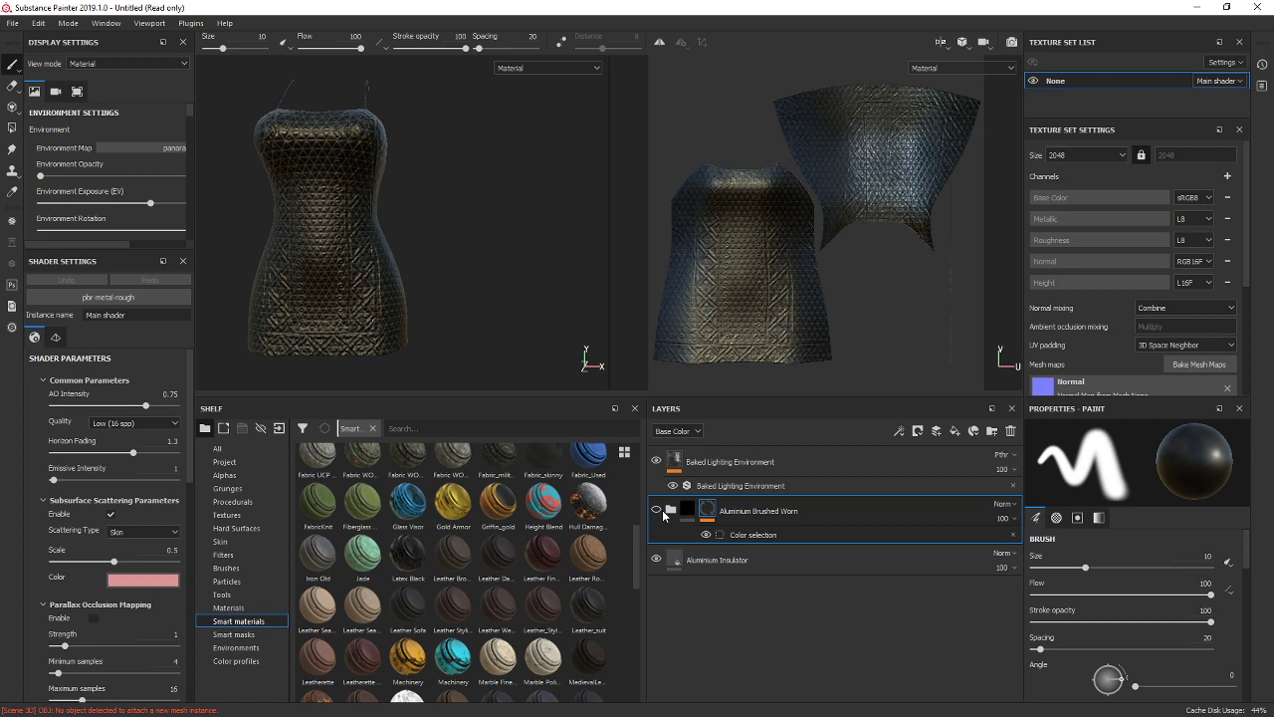
left_click(658, 510)
Expand the Aluminium Brushed Worn folder and set its Aluminium Base layer's base color to gold with HSV 0.084, 0.659, 0.737.
left_click(671, 510)
left_click(719, 608)
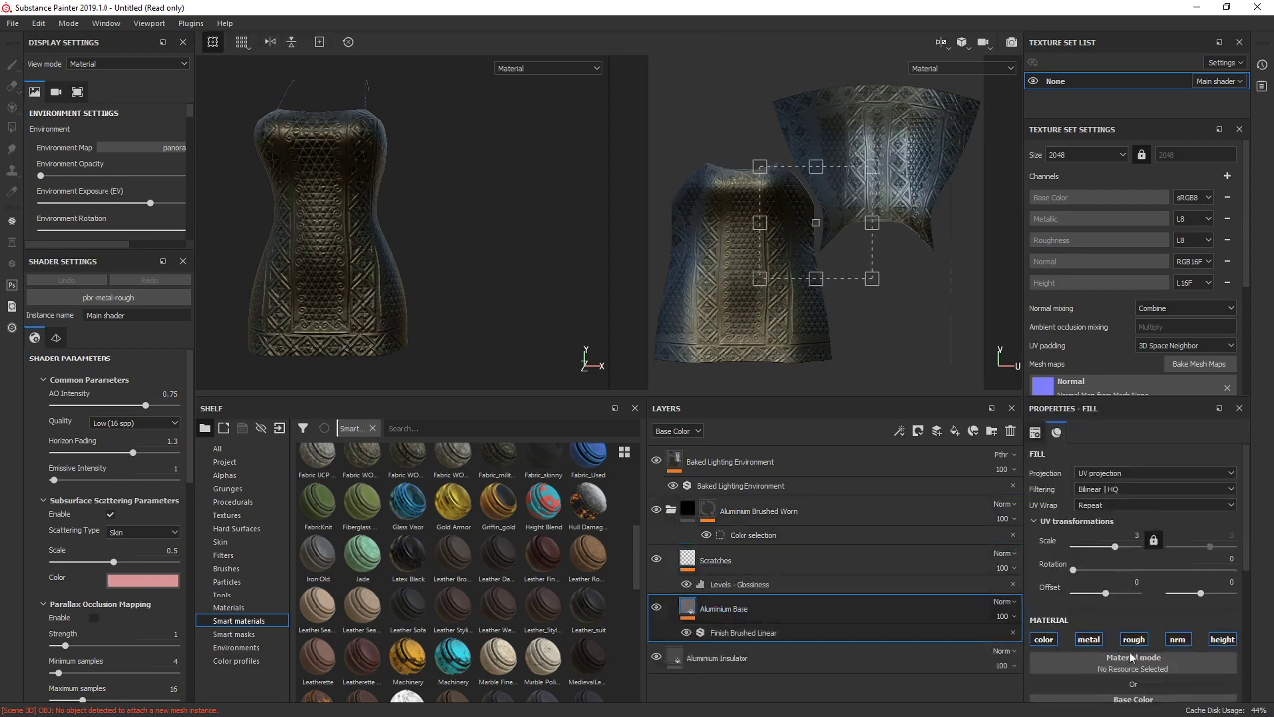
scroll(1143, 606, "down", 5)
left_click(1104, 601)
left_click(1176, 476)
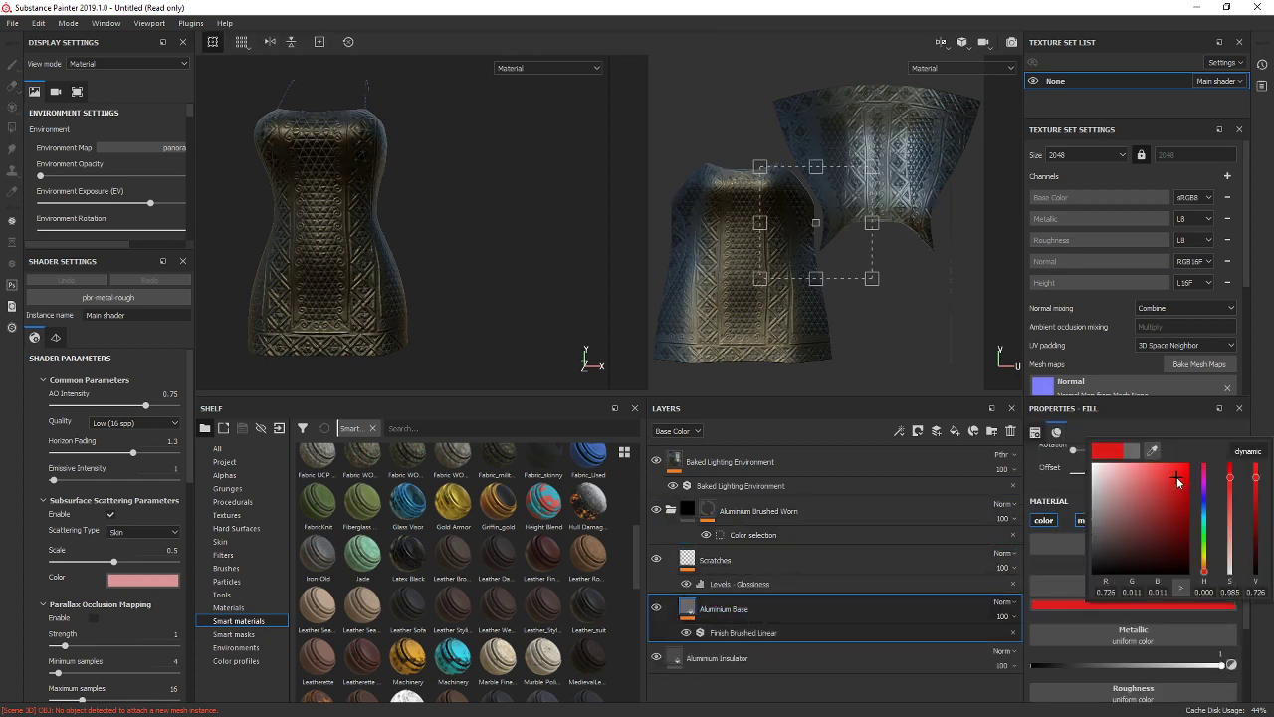
left_click_drag(1207, 529, 1194, 567)
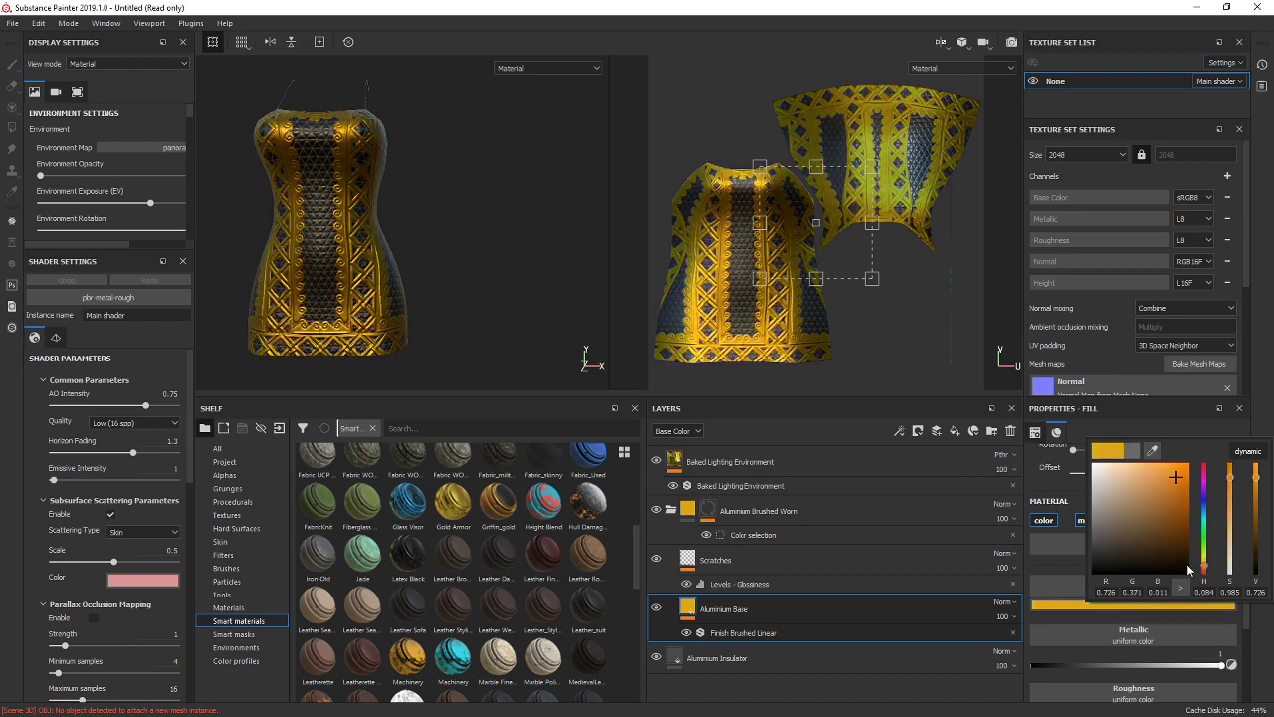
left_click_drag(1152, 482, 1129, 480)
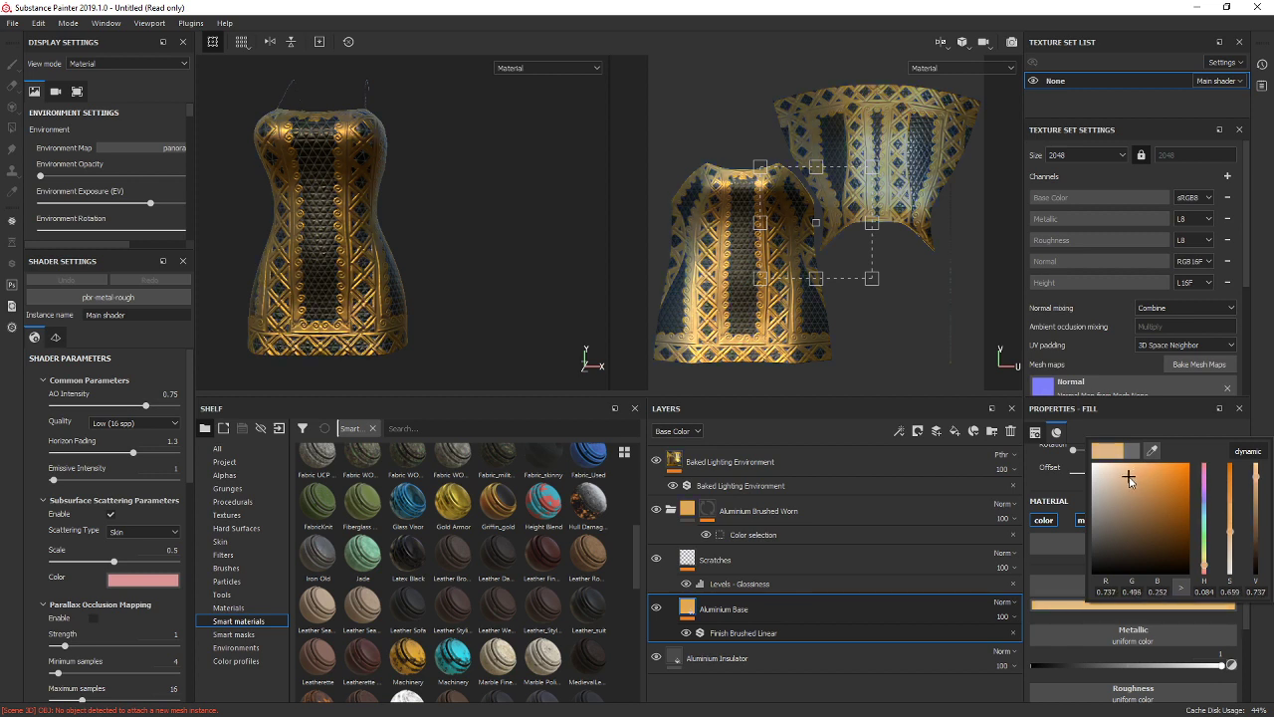
left_click(379, 271)
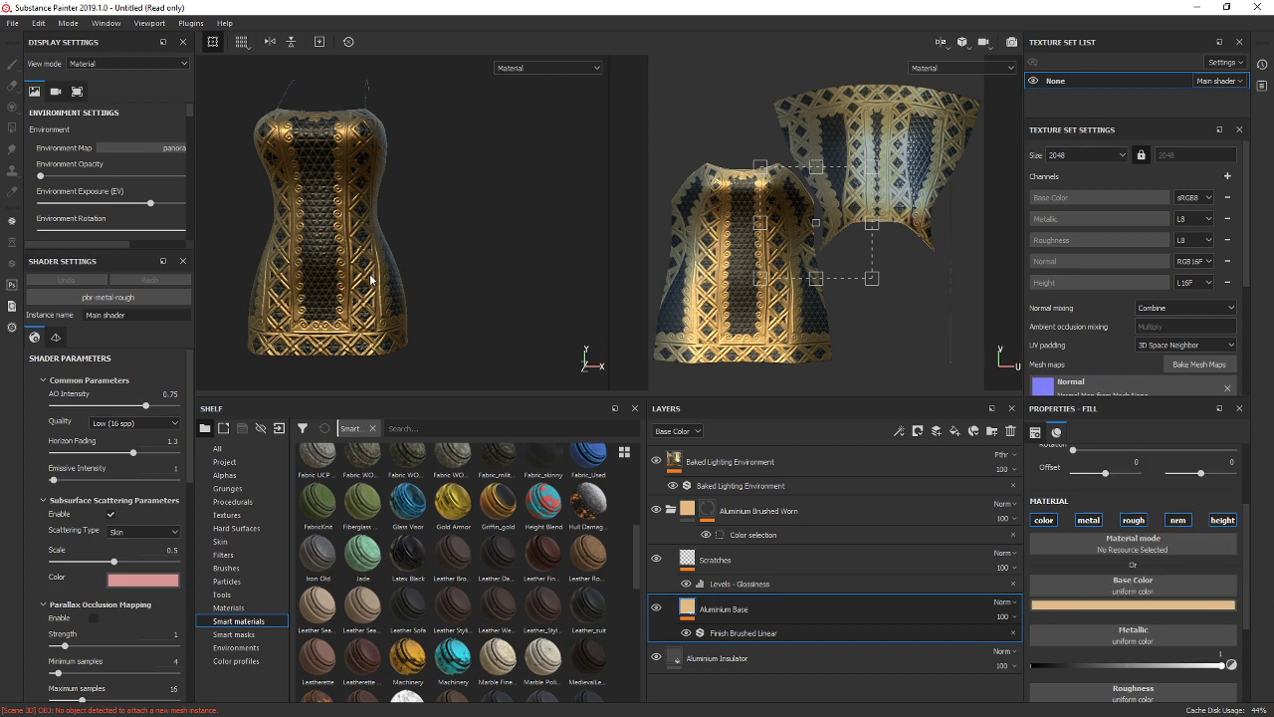
Inspect the gold trim and dark fabric of the dress in the 3D view from several distances.
left_click(341, 263)
mouse_move(400, 237)
left_mouse_down("alt")
mouse_move(265, 228)
mouse_move(286, 257)
mouse_move(429, 135)
mouse_move(560, 266)
left_mouse_up("alt")
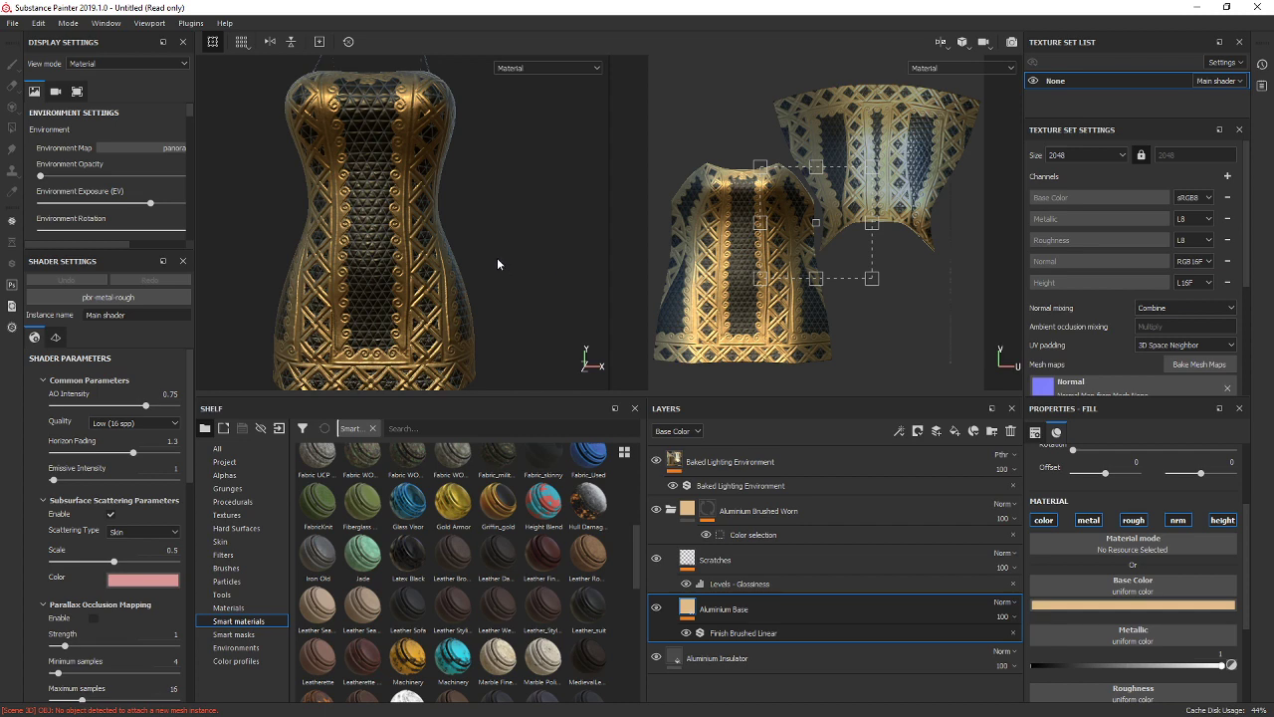
scroll(501, 260, "down", 3)
scroll(489, 252, "up", 6)
scroll(487, 252, "down", 5)
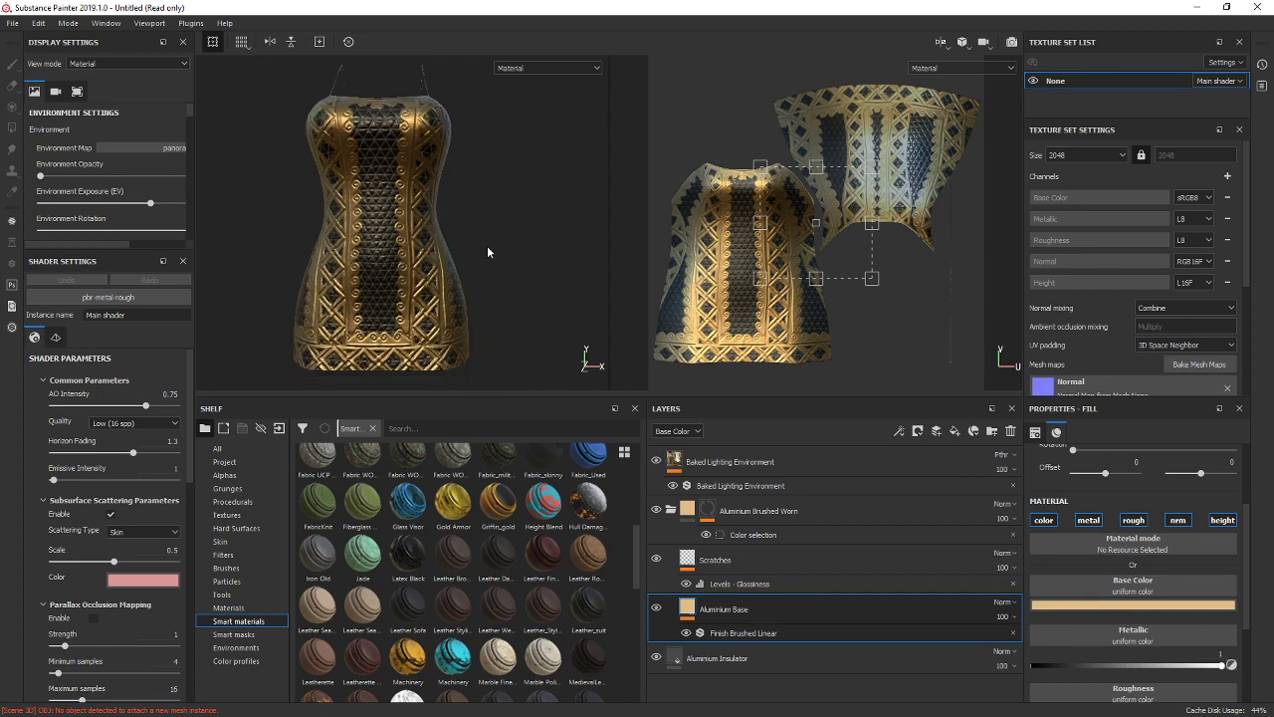
mouse_move(487, 249)
left_mouse_down("alt")
mouse_move(244, 250)
mouse_move(266, 269)
mouse_move(450, 282)
mouse_move(478, 250)
left_mouse_up("alt")
key("f")
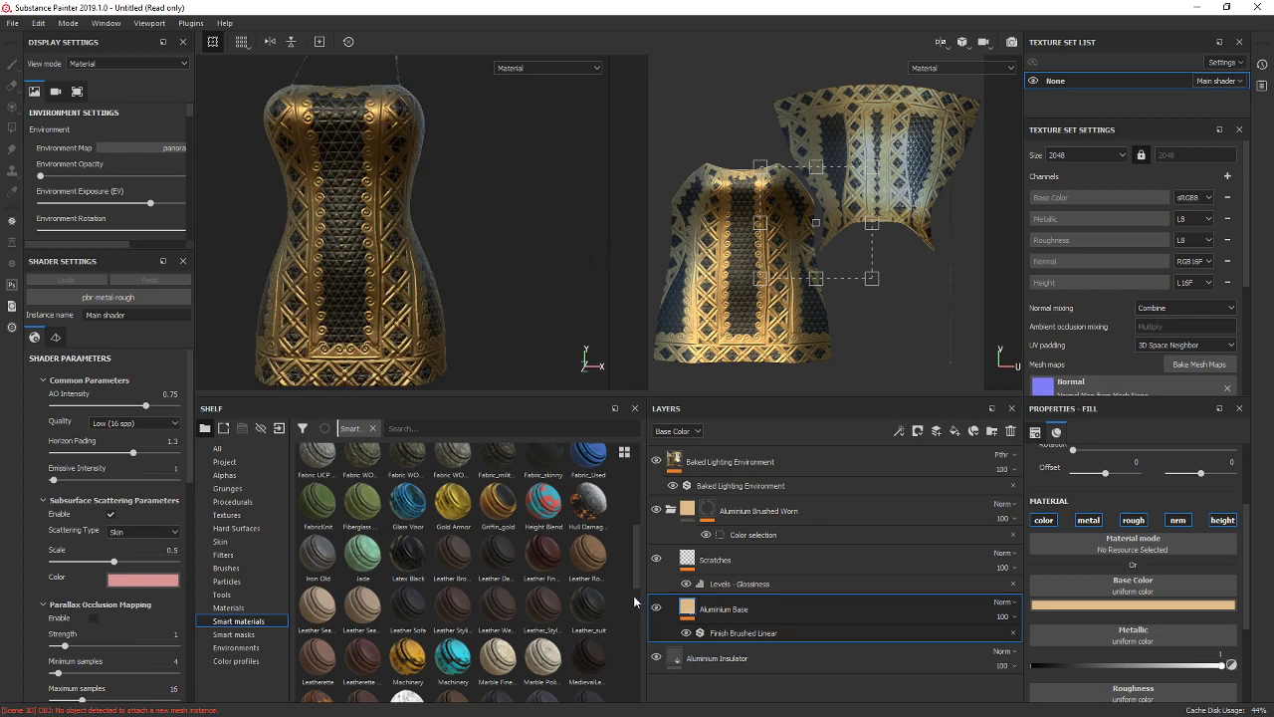
Open the texture export settings and create a folder named textures on Storage (D:) for the output.
left_click(12, 22)
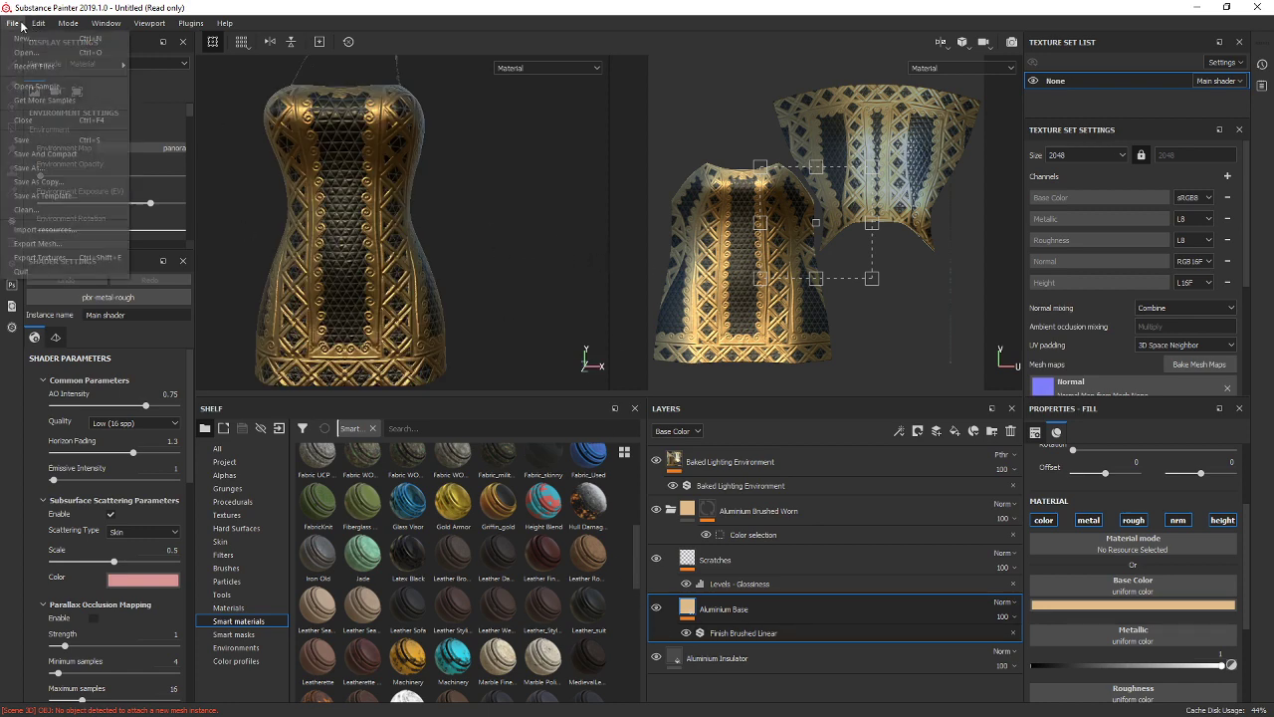
left_click(38, 261)
left_click(533, 171)
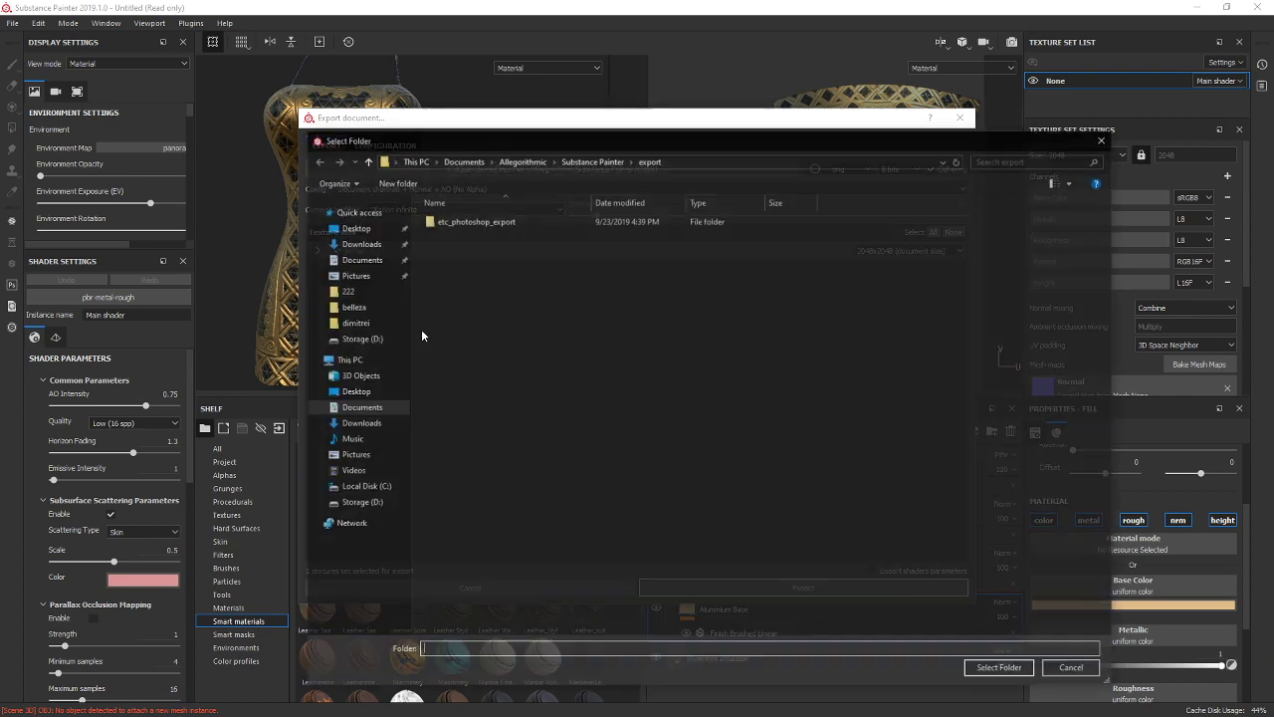
right_click(636, 438)
type("wf")
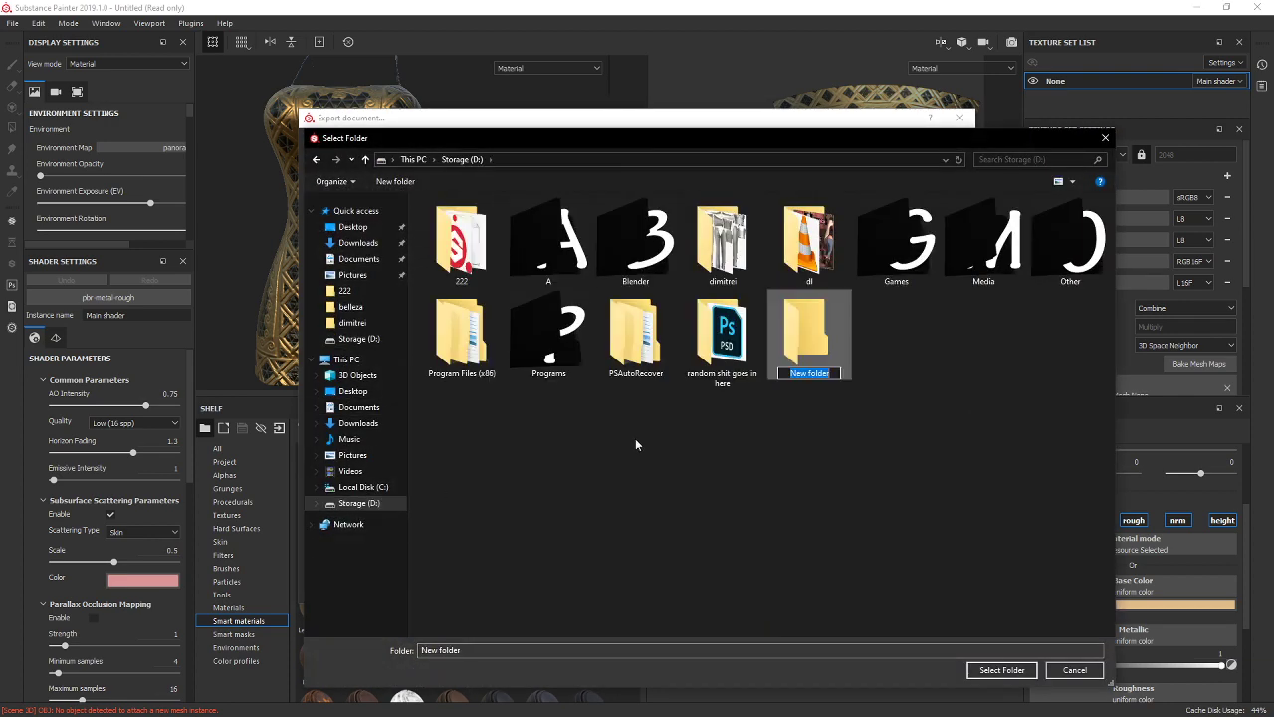
type("textures")
key("Return")
key("Return")
Create a subfolder named prop 1 inside the textures folder and select it as the export destination.
right_click(637, 436)
type("wf")
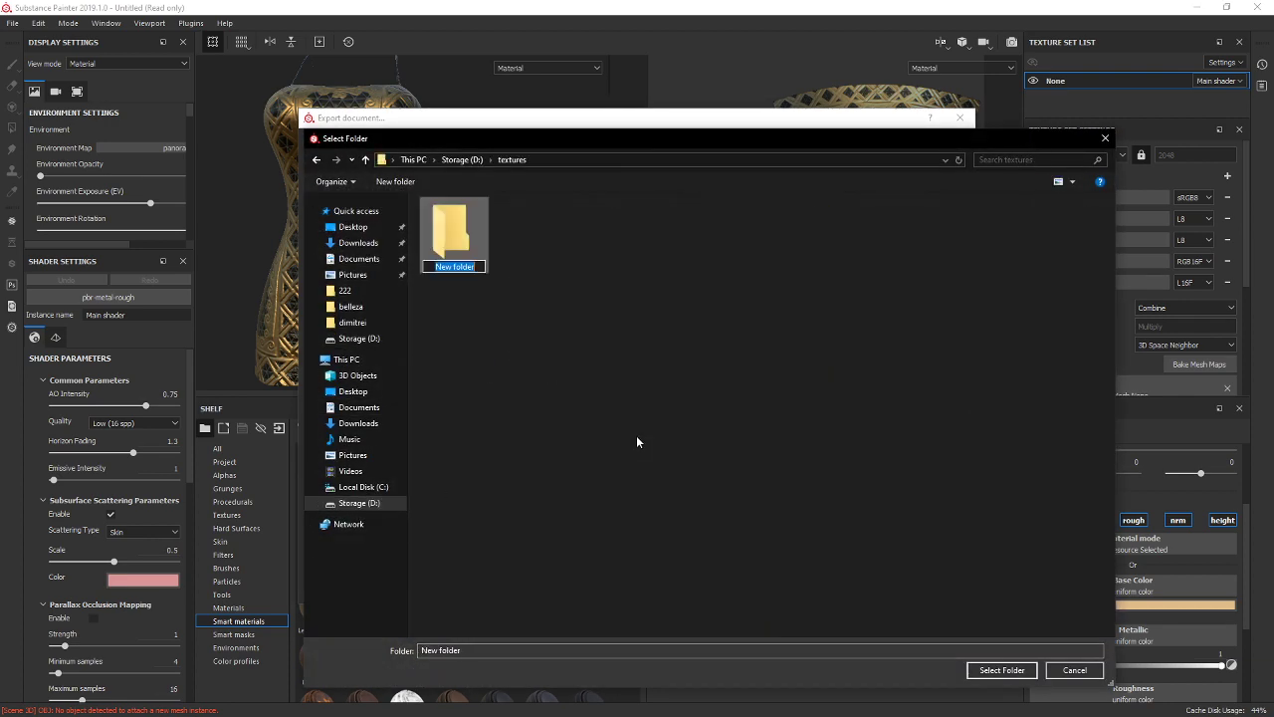
type("p")
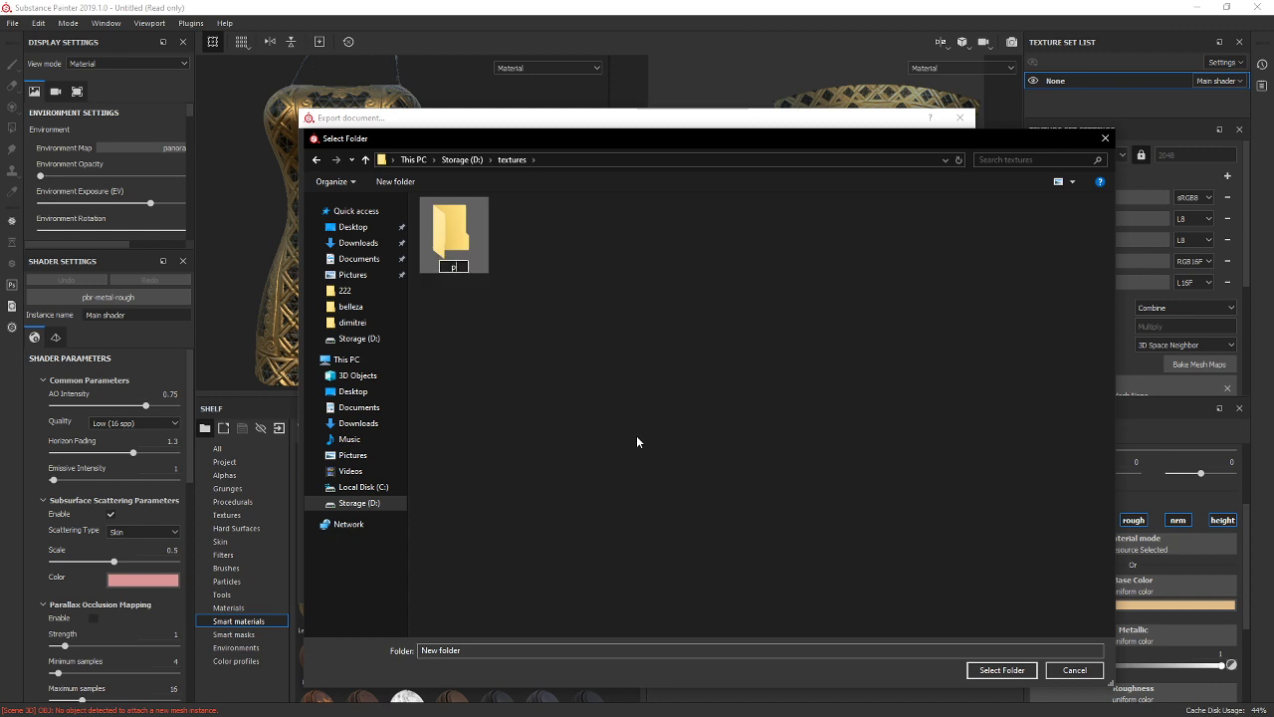
type("rop 1")
key("Return")
key("Return")
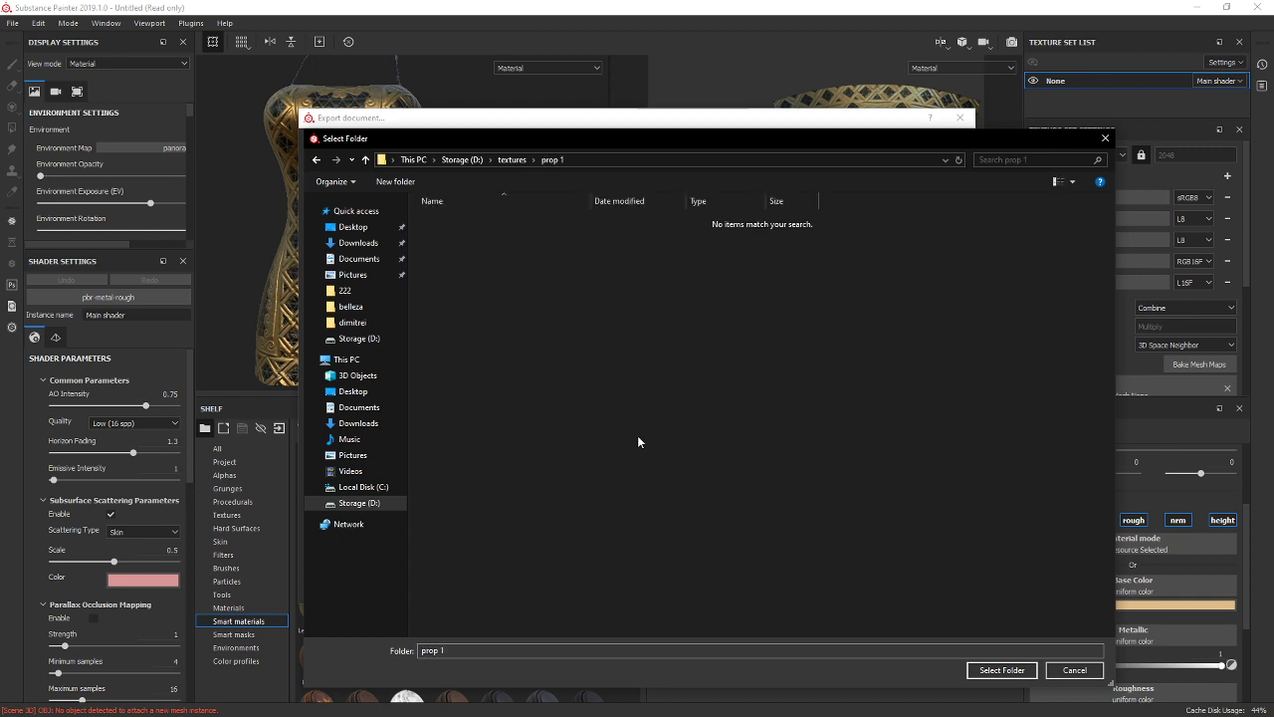
left_click(1001, 669)
Start the texture export, cancel it, and switch the export config to slexport.
left_click(796, 587)
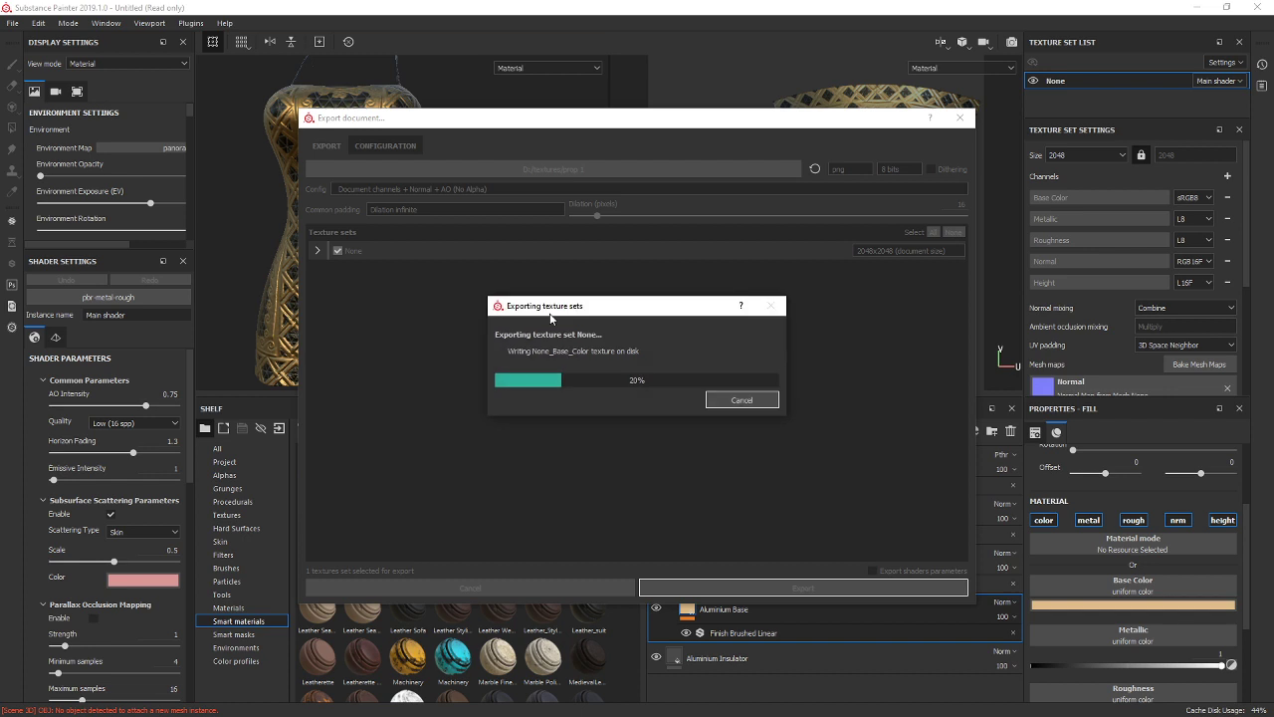
left_click(737, 400)
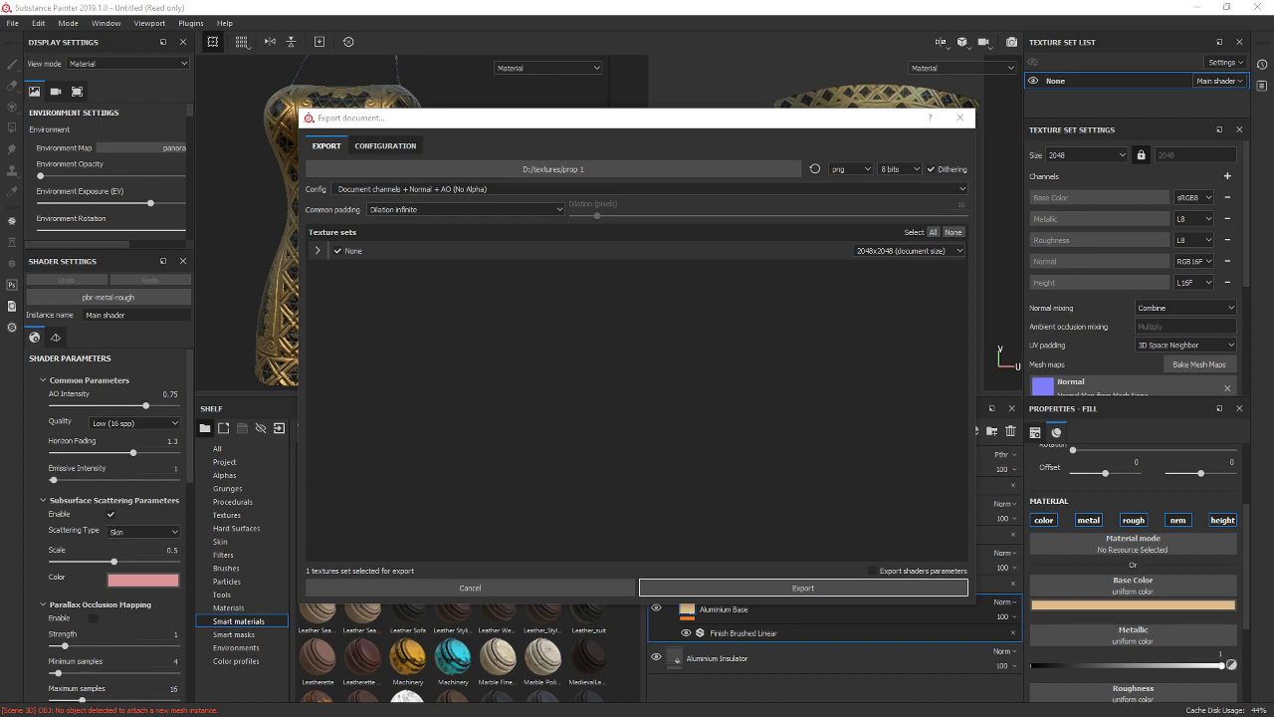
left_click(462, 189)
scroll(448, 235, "down", 5)
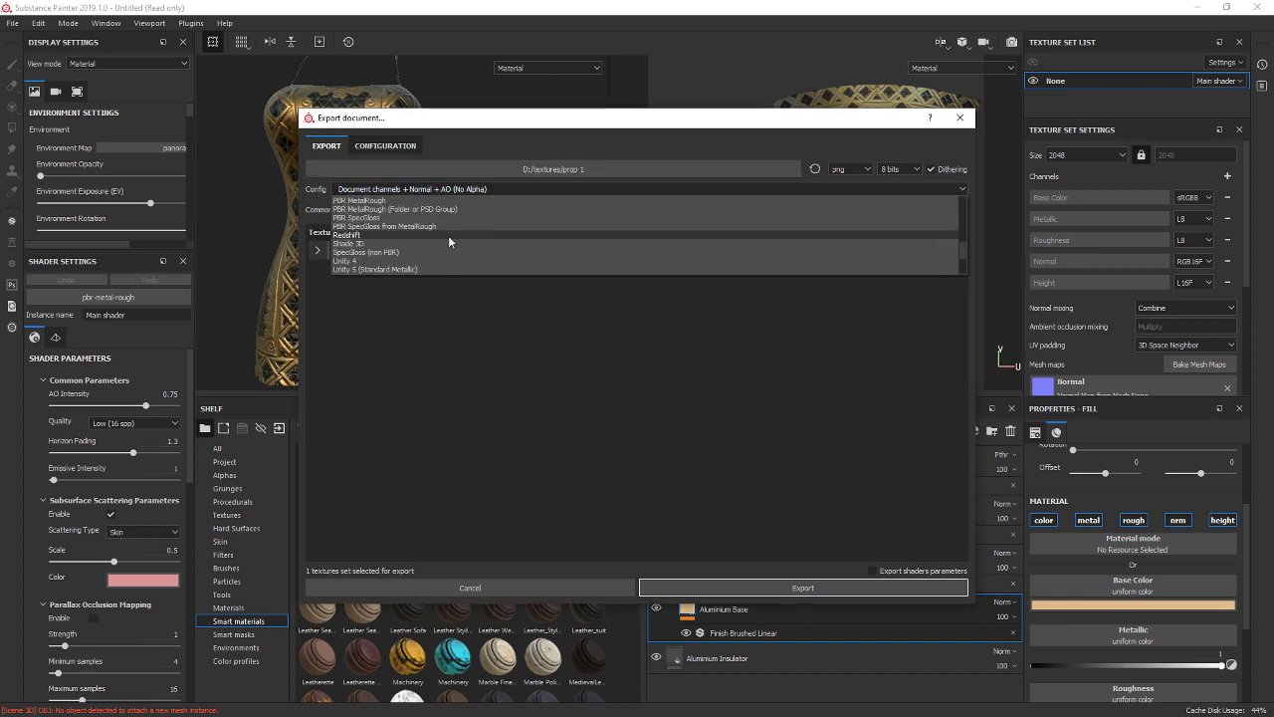
left_click(353, 269)
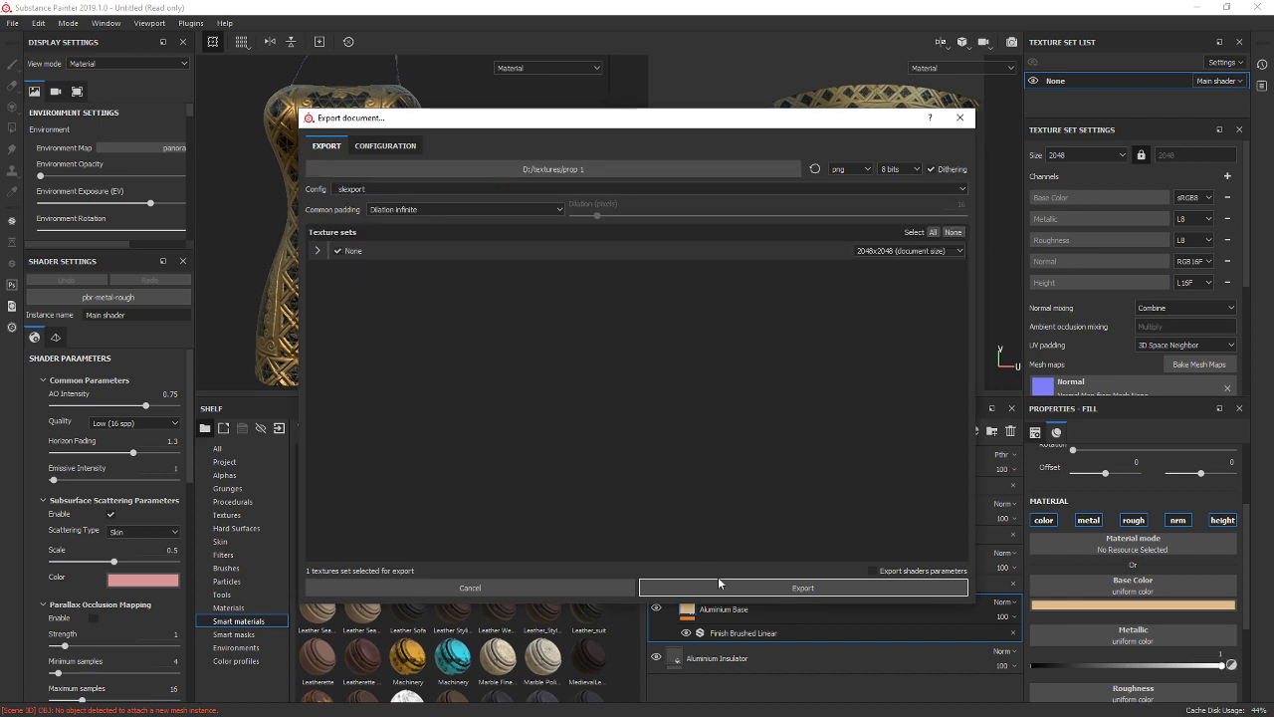
Export the textures with the slexport config and review the exported diffuse map before closing it.
left_click(732, 587)
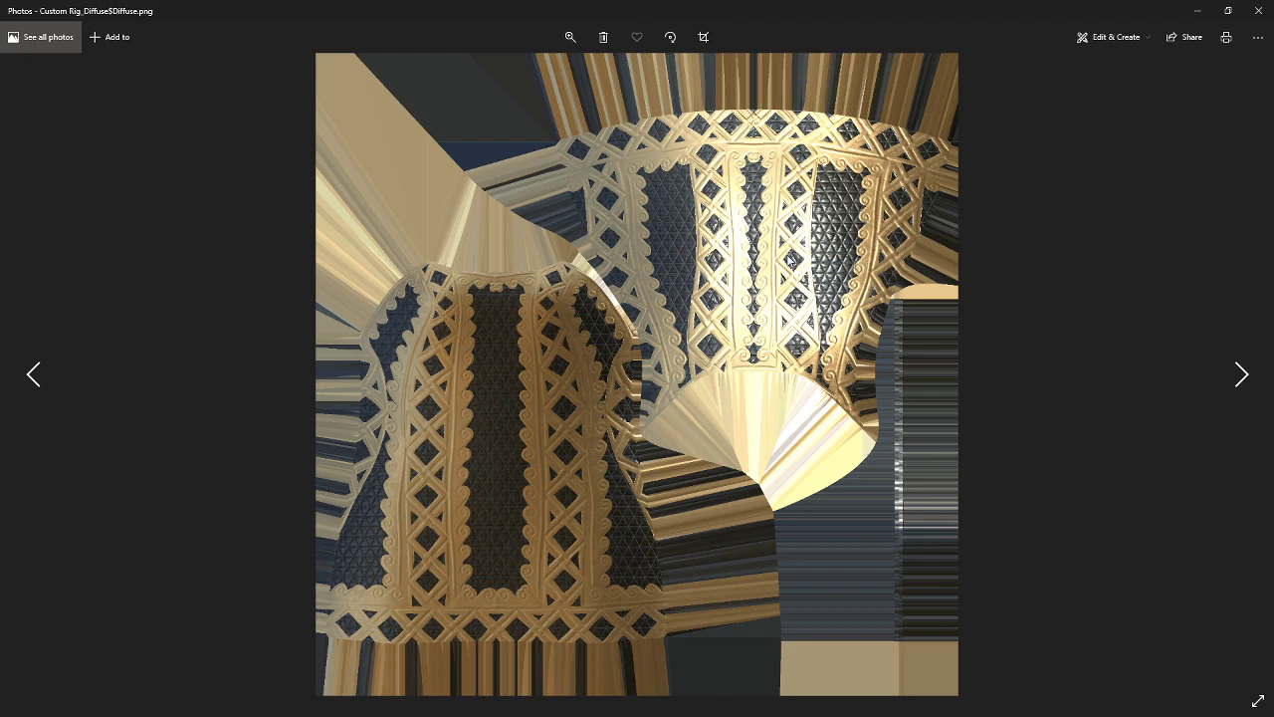
left_click(1258, 9)
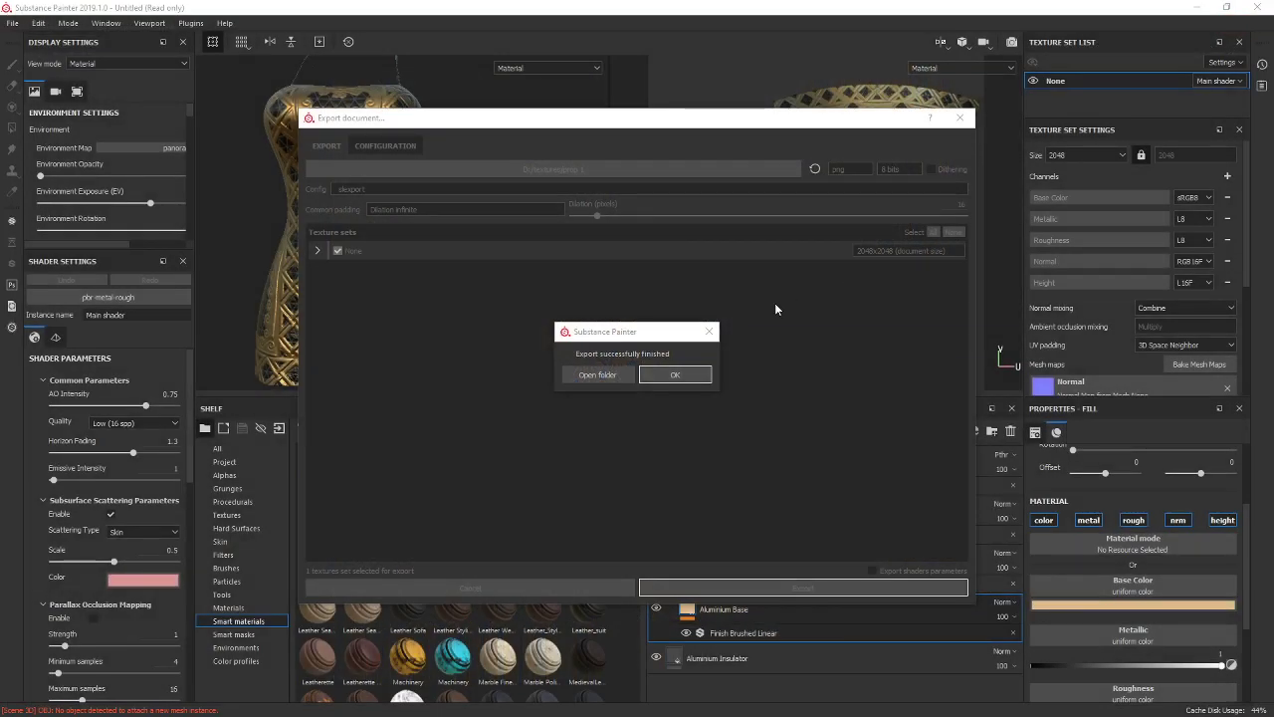
left_click(671, 375)
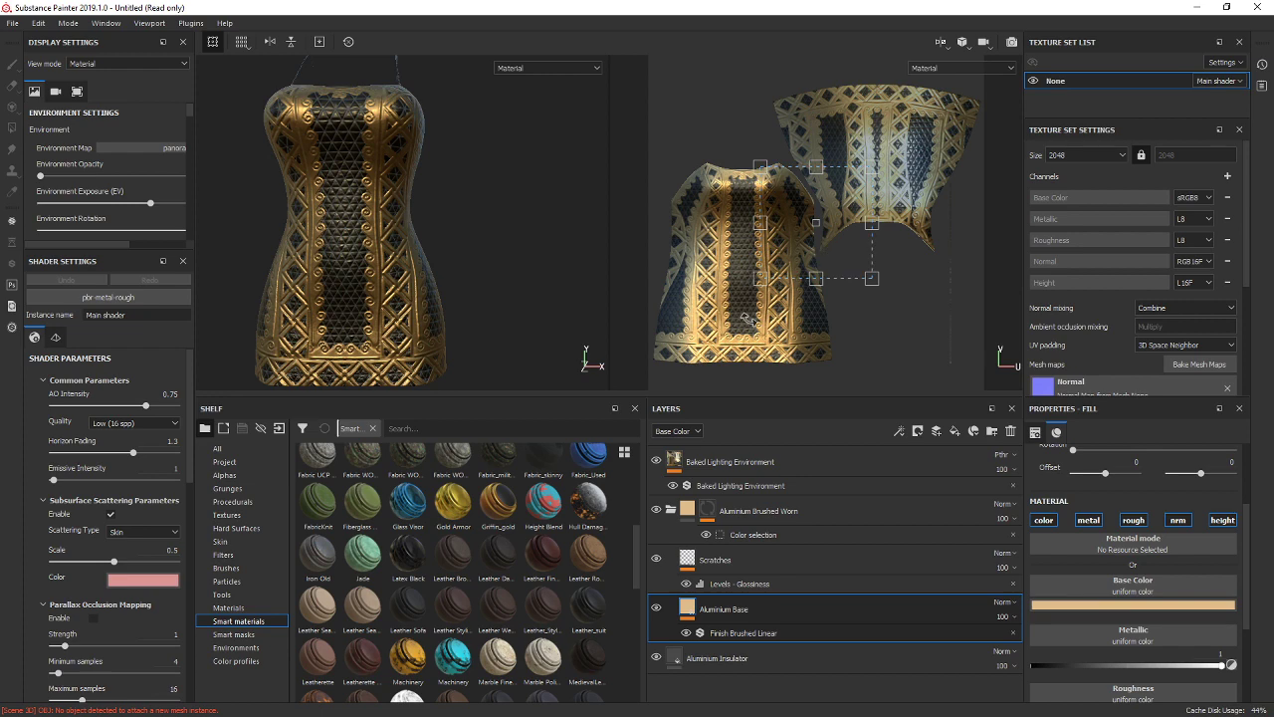
Rotate the environment lighting on the dress and export the textures again into the prop 1 folder.
right_click_drag(489, 238, 366, 204, "shift")
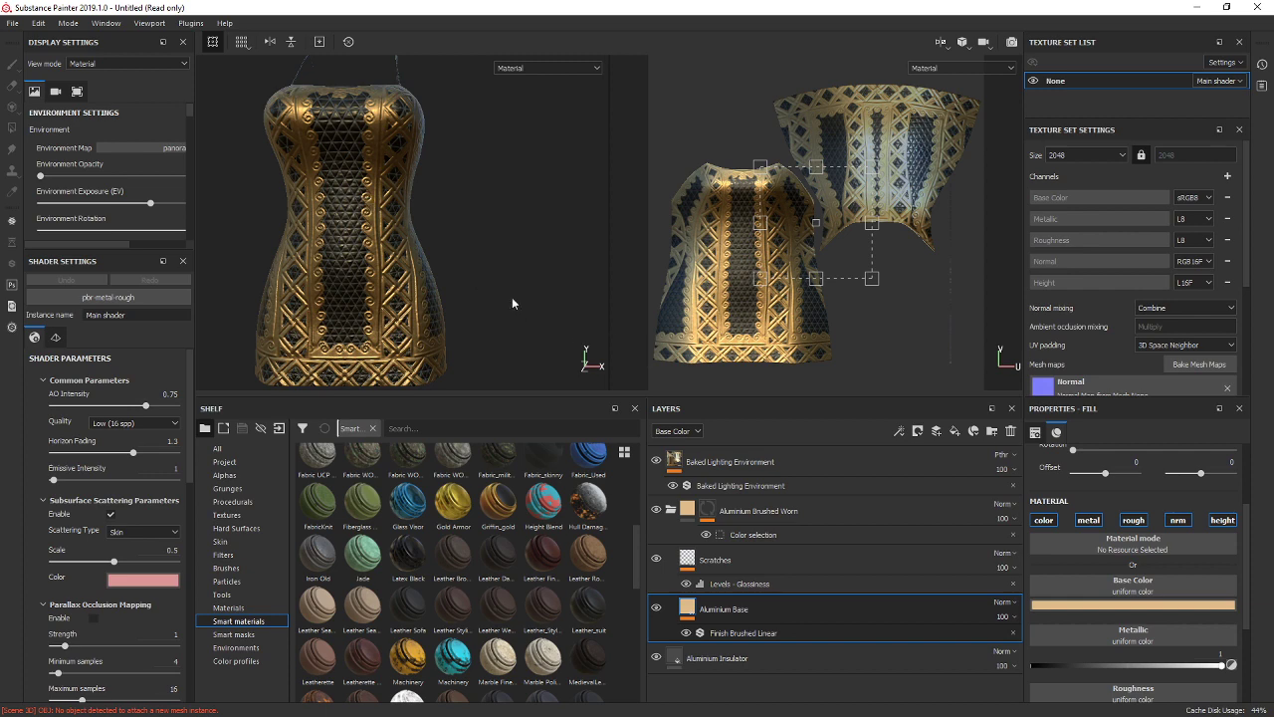
left_click(13, 23)
left_click(40, 244)
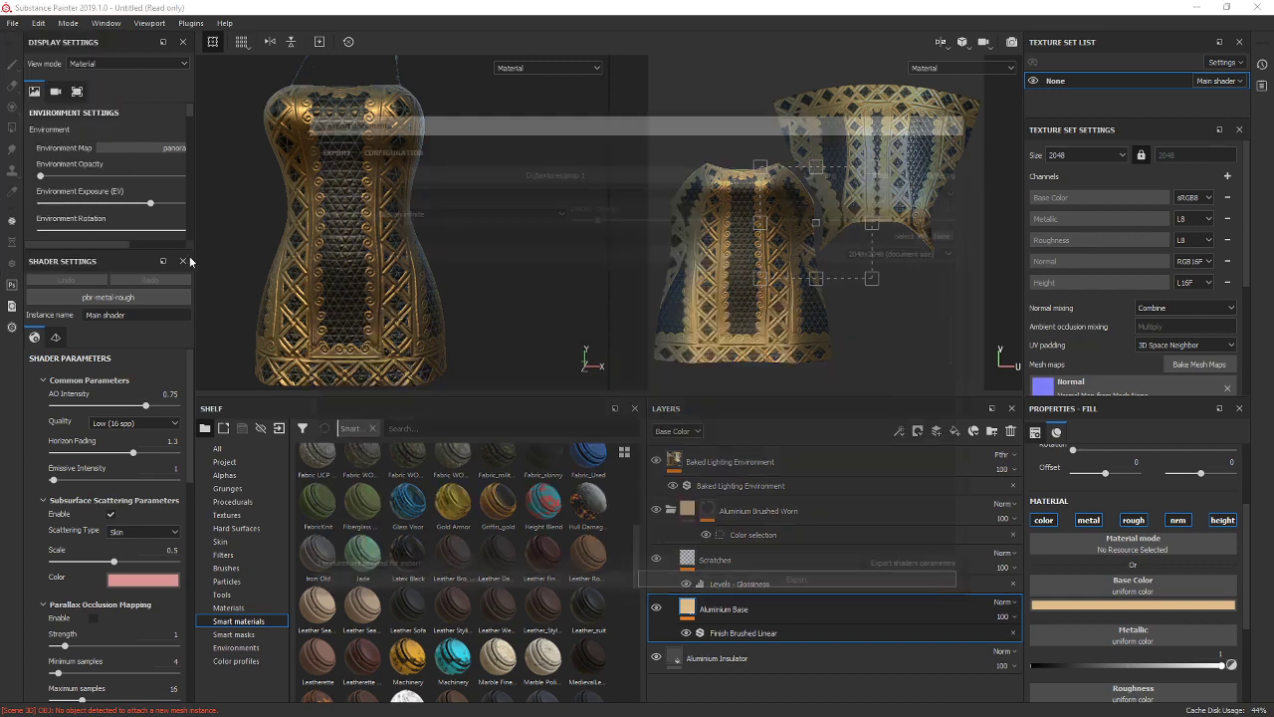
left_click(600, 171)
key("Escape")
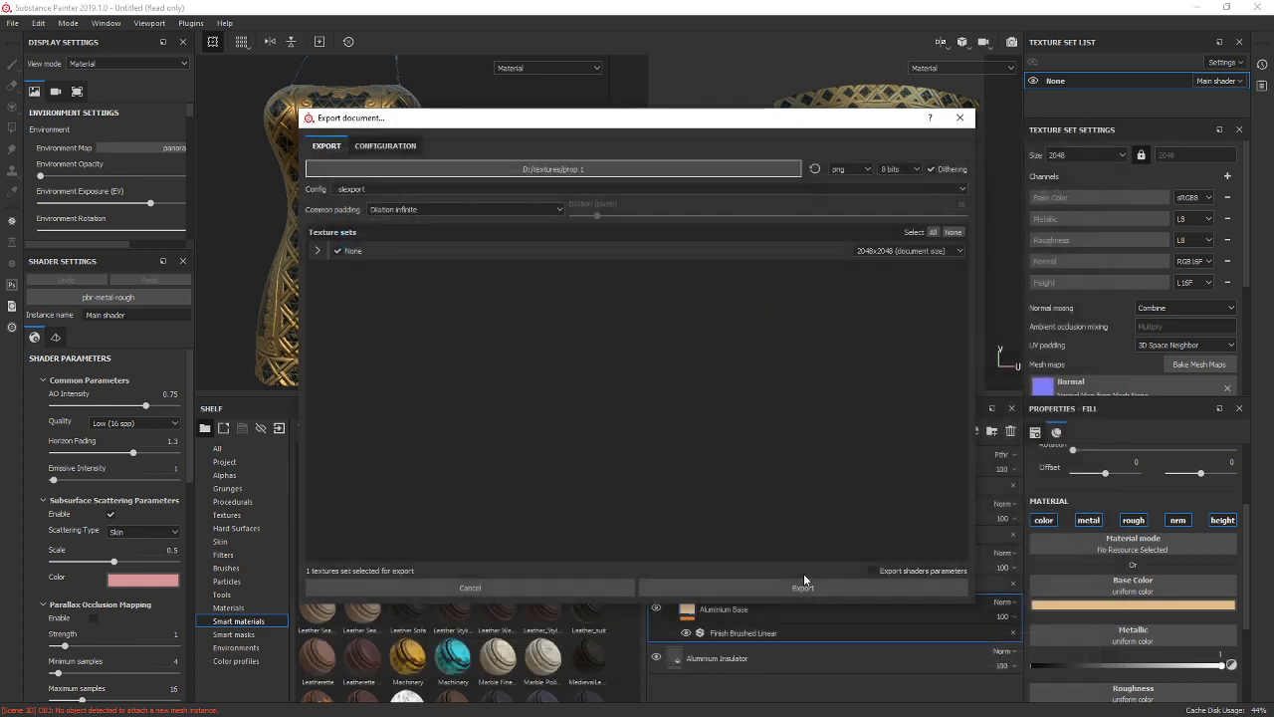
left_click(822, 591)
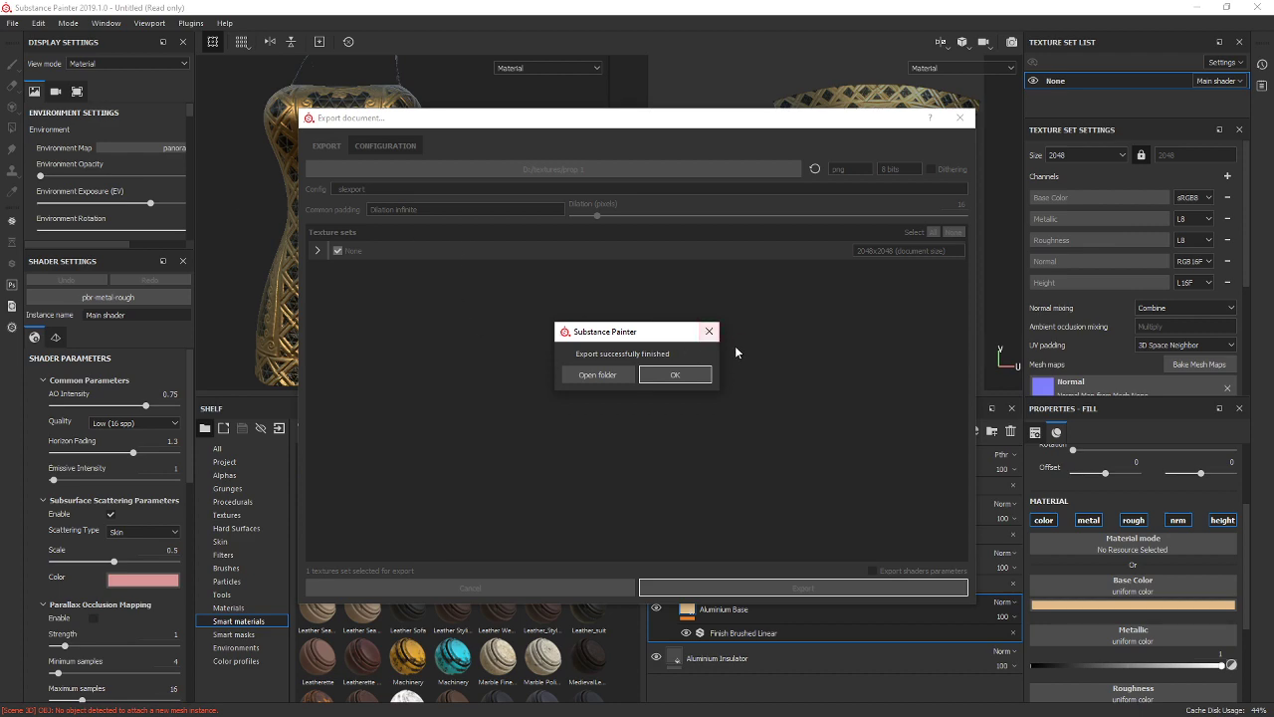
left_click(675, 374)
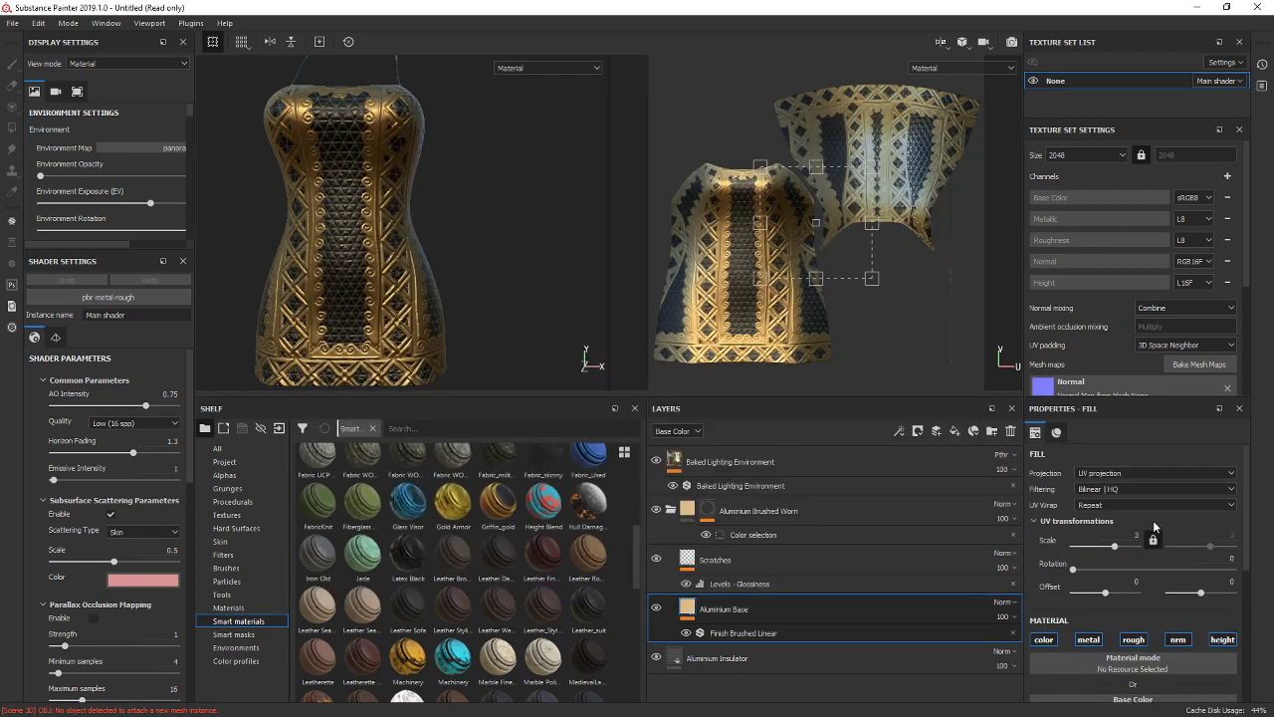
Set the Baked Lighting Environment filter's horizontal rotation to 0 and its vertical rotation to 80.
left_click(748, 482)
scroll(1240, 501, "up", 3)
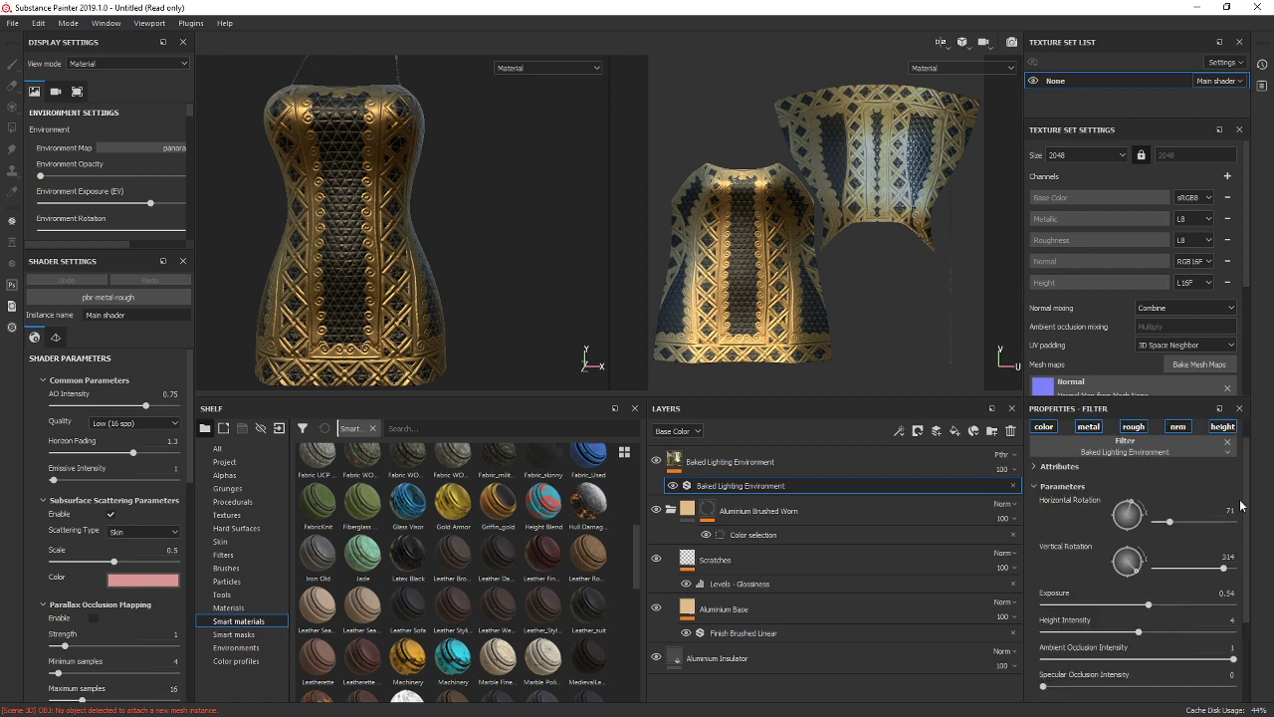
left_click_drag(1222, 570, 1234, 571)
left_click_drag(1167, 524, 1032, 510)
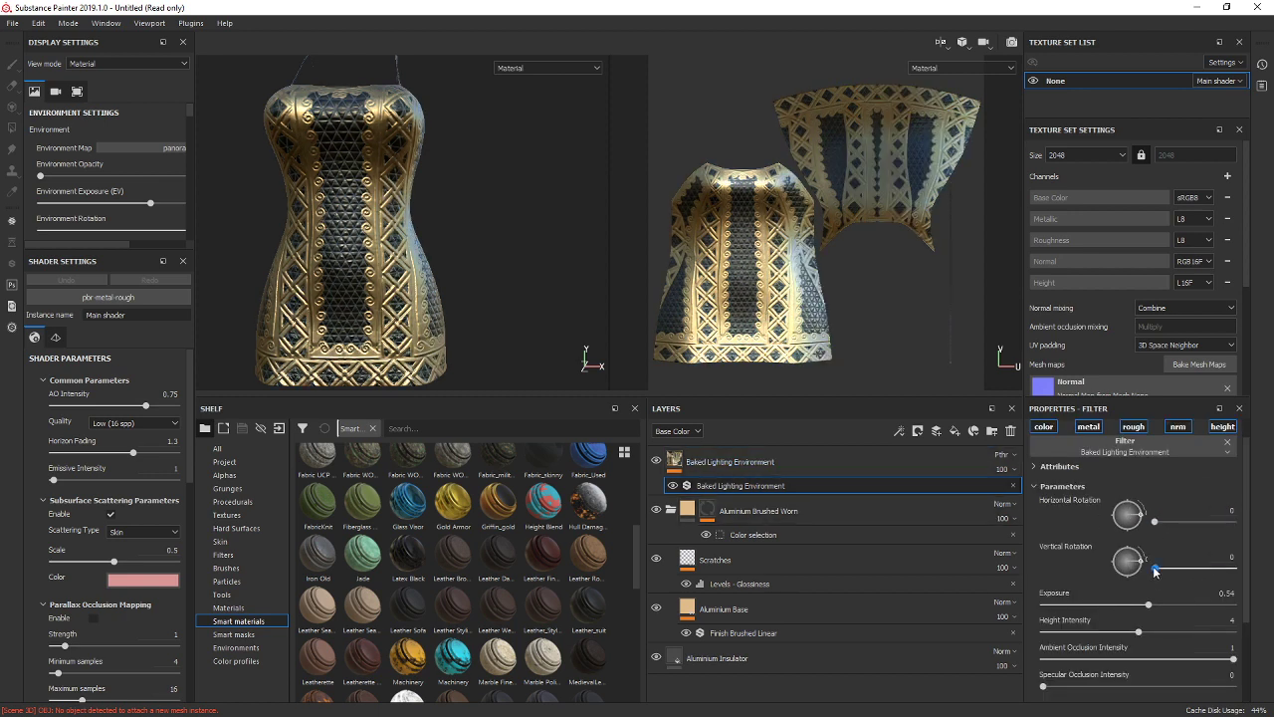
mouse_move(1155, 570)
left_mouse_down()
mouse_move(1171, 568)
mouse_move(1157, 564)
left_mouse_up()
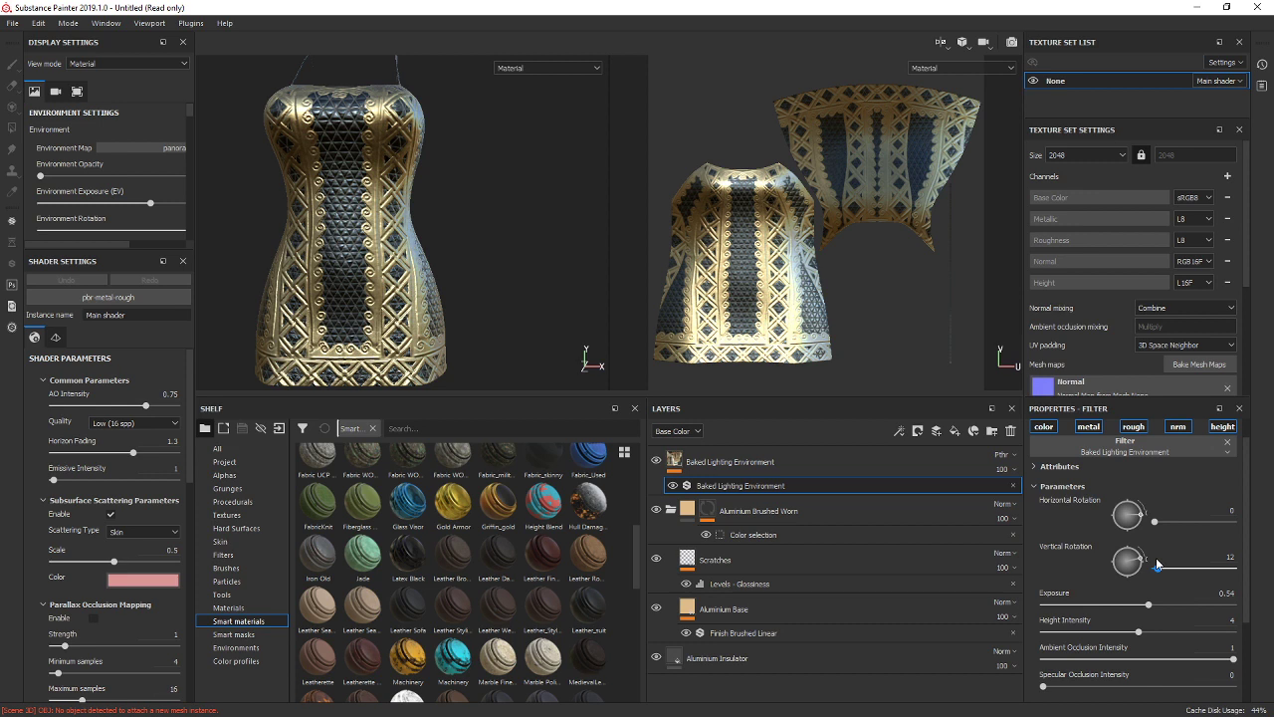
left_click_drag(1157, 564, 1173, 562)
Lower the Baked Lighting Environment filter's exposure to -0.51 and set its height intensity to 5.08.
left_click_drag(1147, 605, 1127, 605)
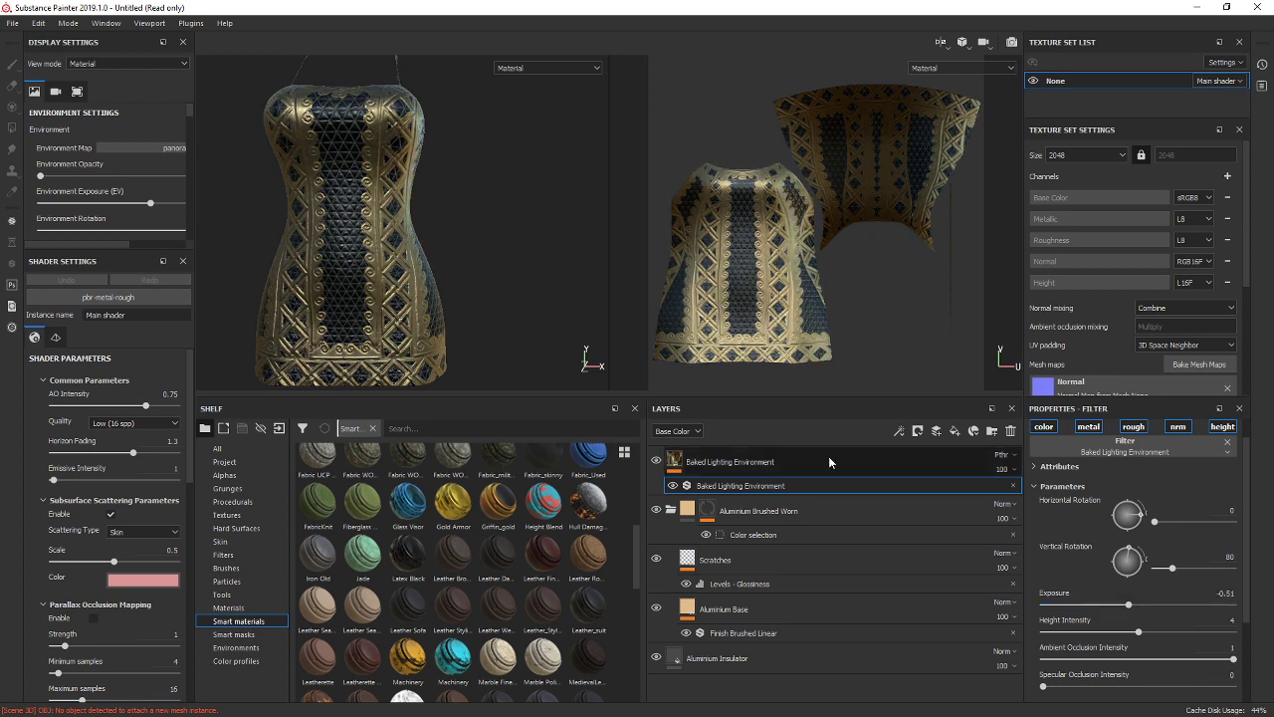
left_click_drag(1141, 628, 1227, 633)
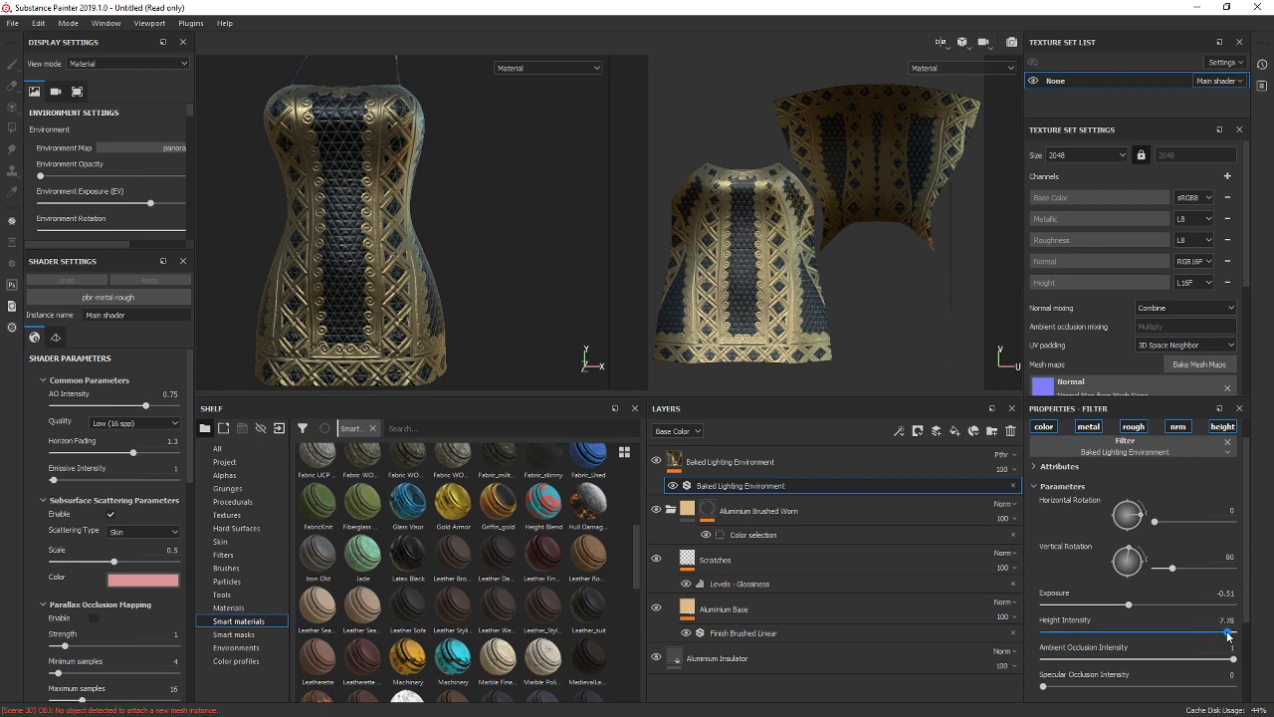
scroll(836, 295, "up", 5)
scroll(838, 304, "down", 3)
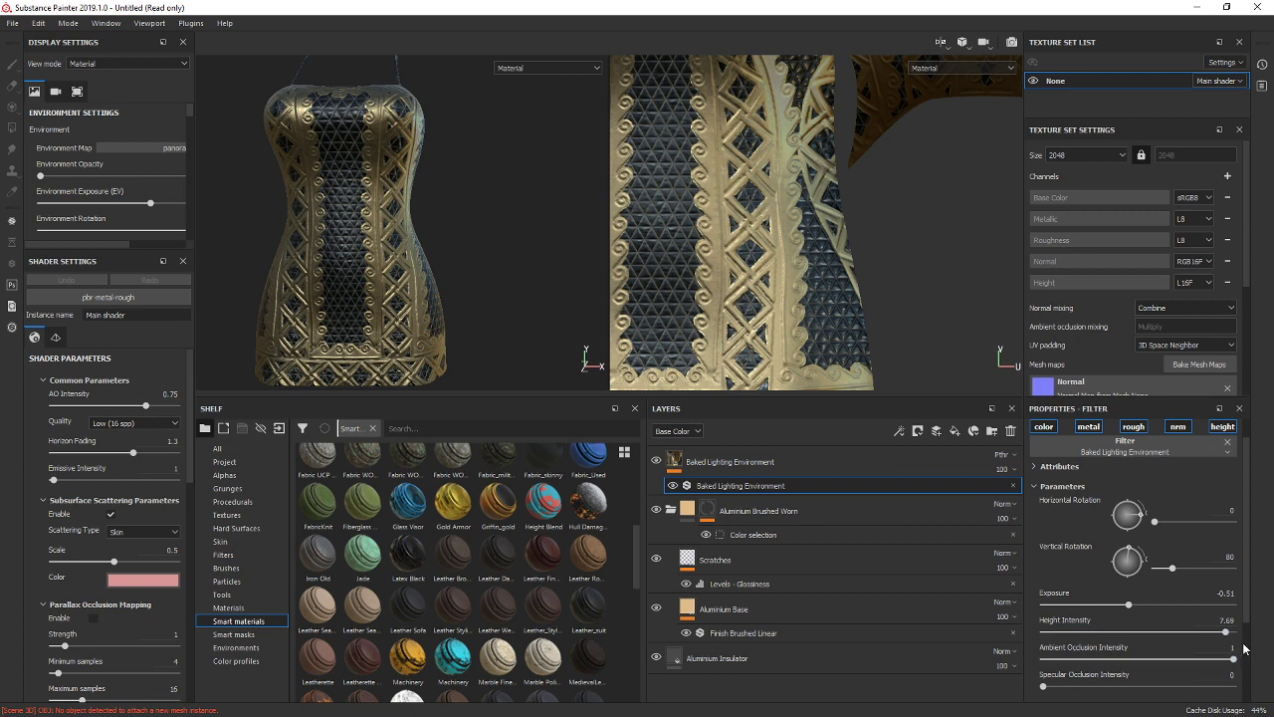
left_click_drag(1227, 633, 1183, 594)
Set the lighting filter's ambient occlusion intensity to 0.65, specular occlusion intensity to 0.14 and exposure to -0.86.
scroll(1169, 587, "down", 3)
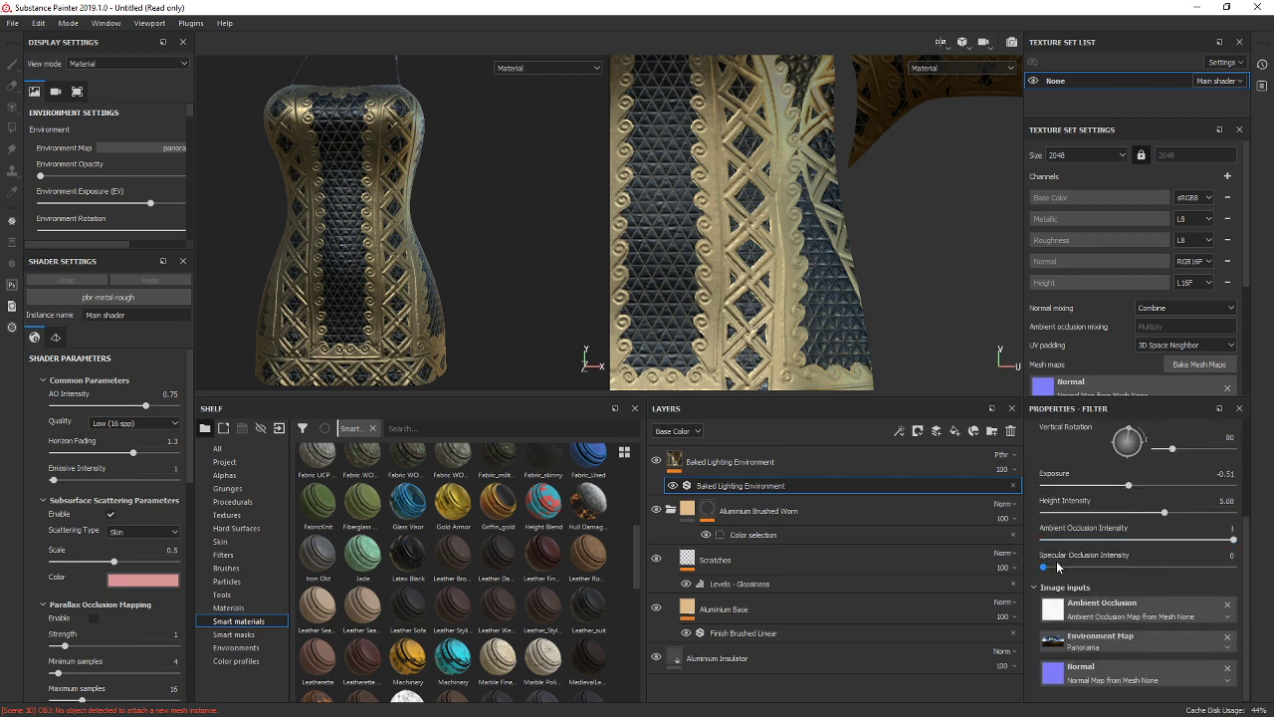
left_click_drag(1233, 538, 1166, 541)
mouse_move(1100, 567)
left_mouse_down()
mouse_move(1143, 567)
mouse_move(1071, 567)
mouse_move(1122, 566)
left_mouse_up()
scroll(1150, 538, "up", 2)
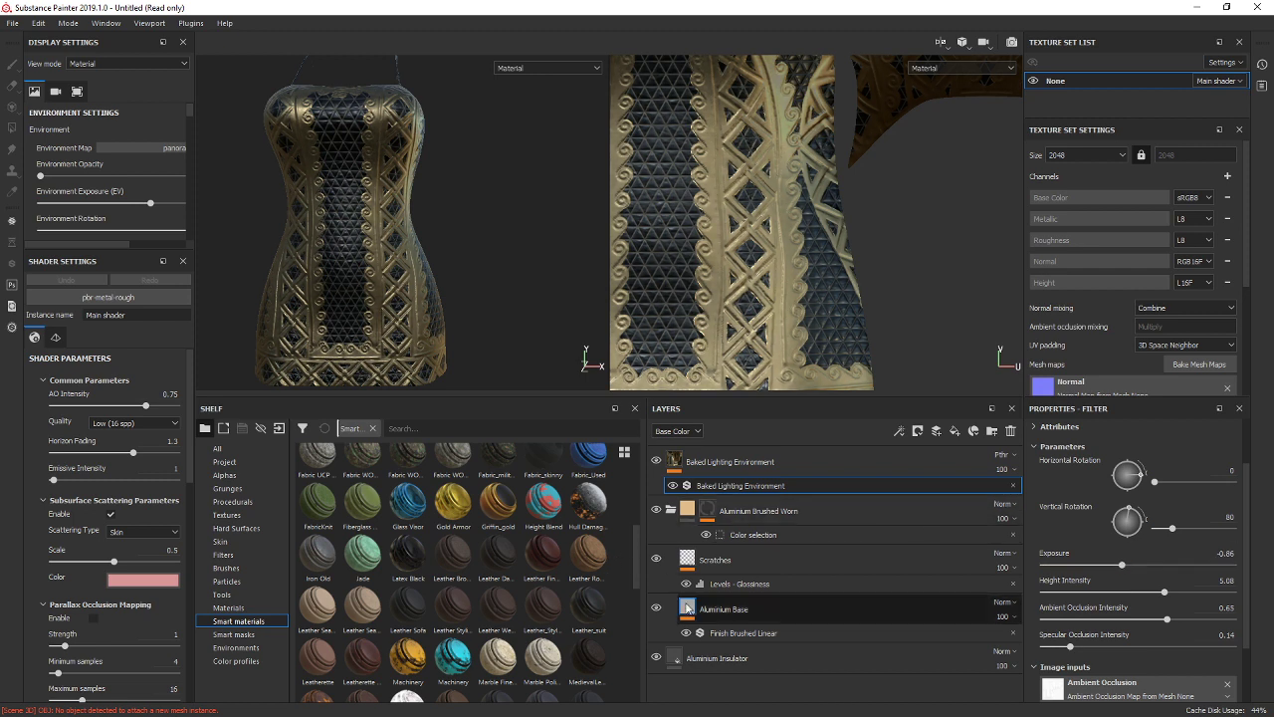
Change the Aluminium Base layer's base color to a more saturated golden orange, about H 0.084, S 0.876, V 0.808.
left_click(687, 608)
scroll(1170, 584, "down", 4)
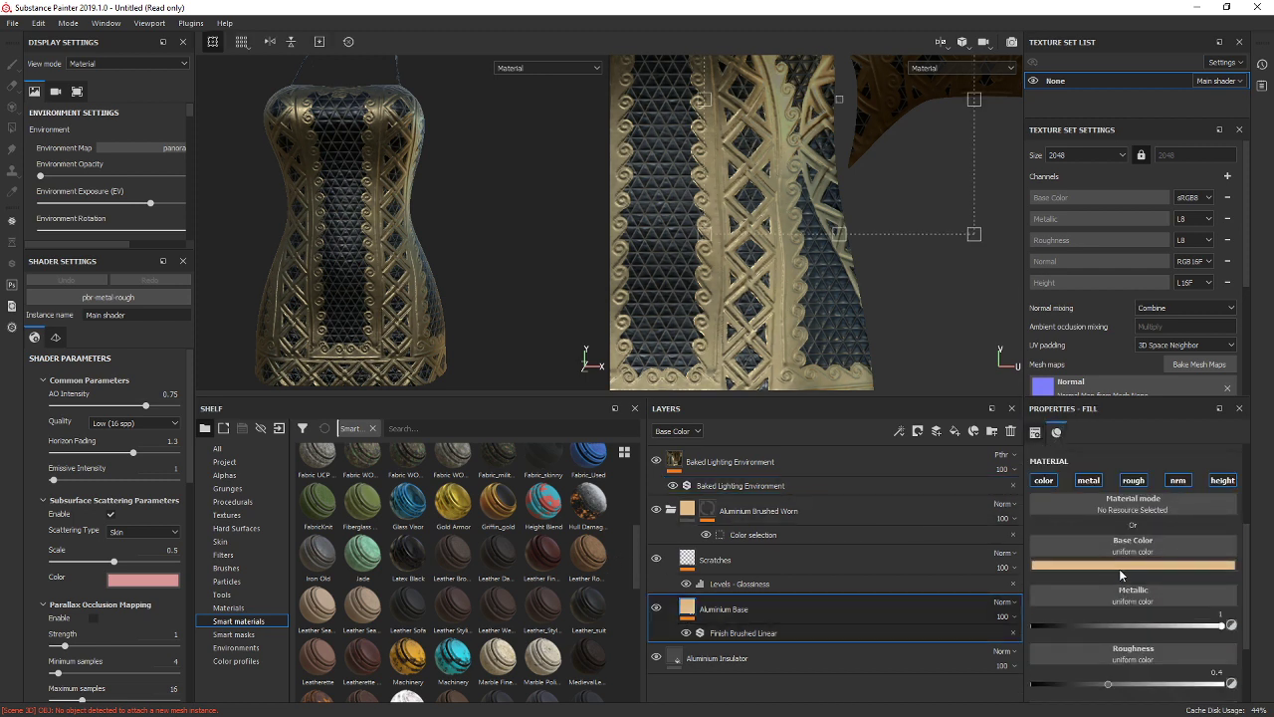
left_click(1119, 568)
mouse_move(1142, 439)
left_mouse_down()
mouse_move(1161, 441)
mouse_move(1152, 436)
left_mouse_up()
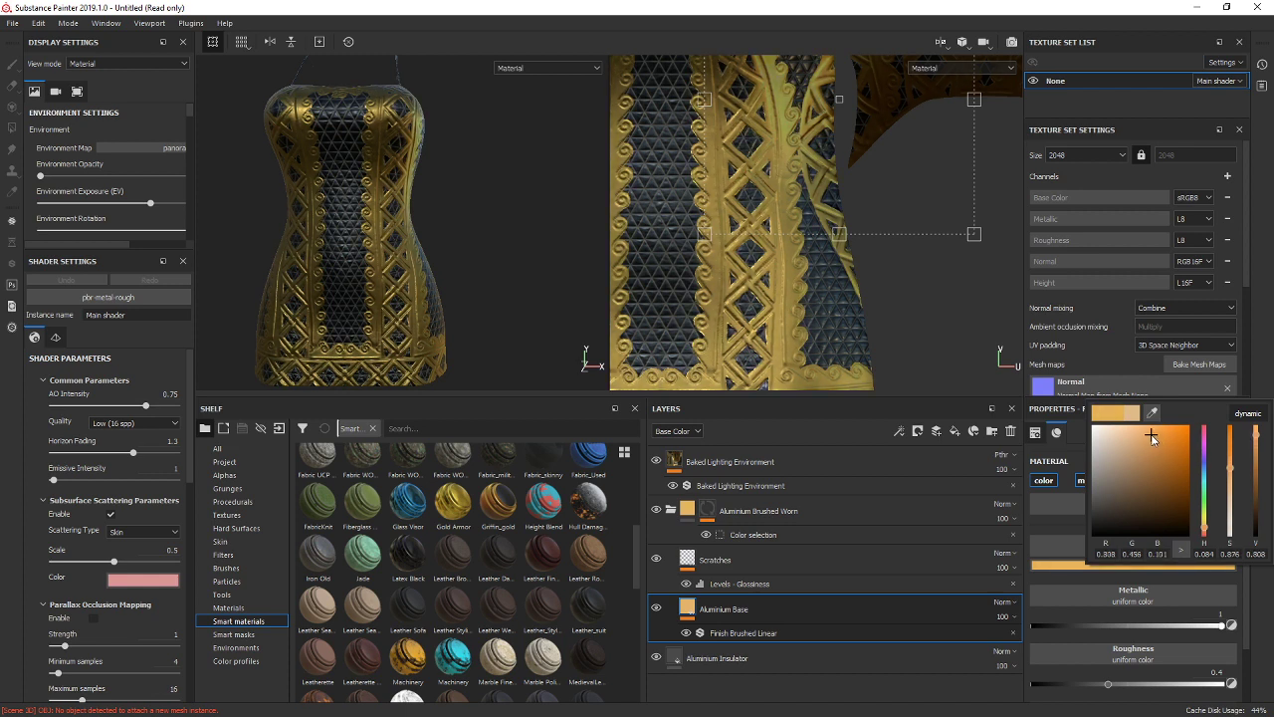
Export the recolored textures to D:/textures/prop 1 with slexport and review the exported diffuse map.
left_click(12, 22)
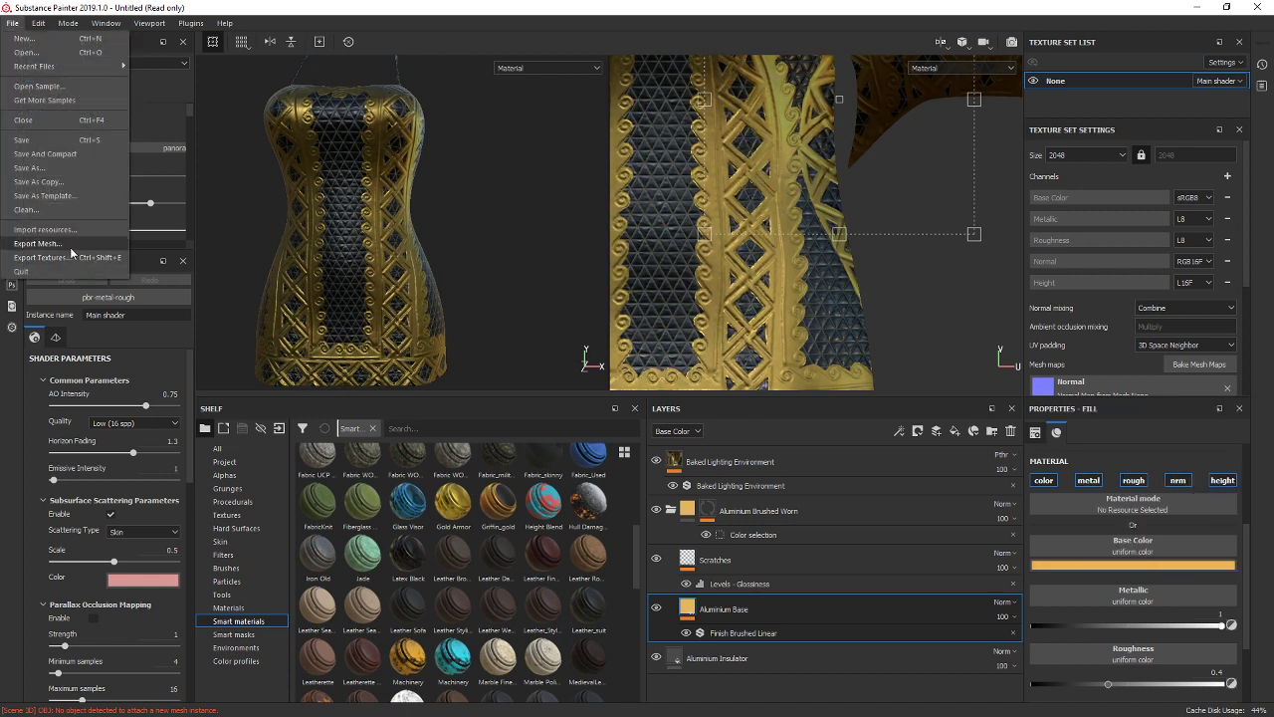
left_click(44, 249)
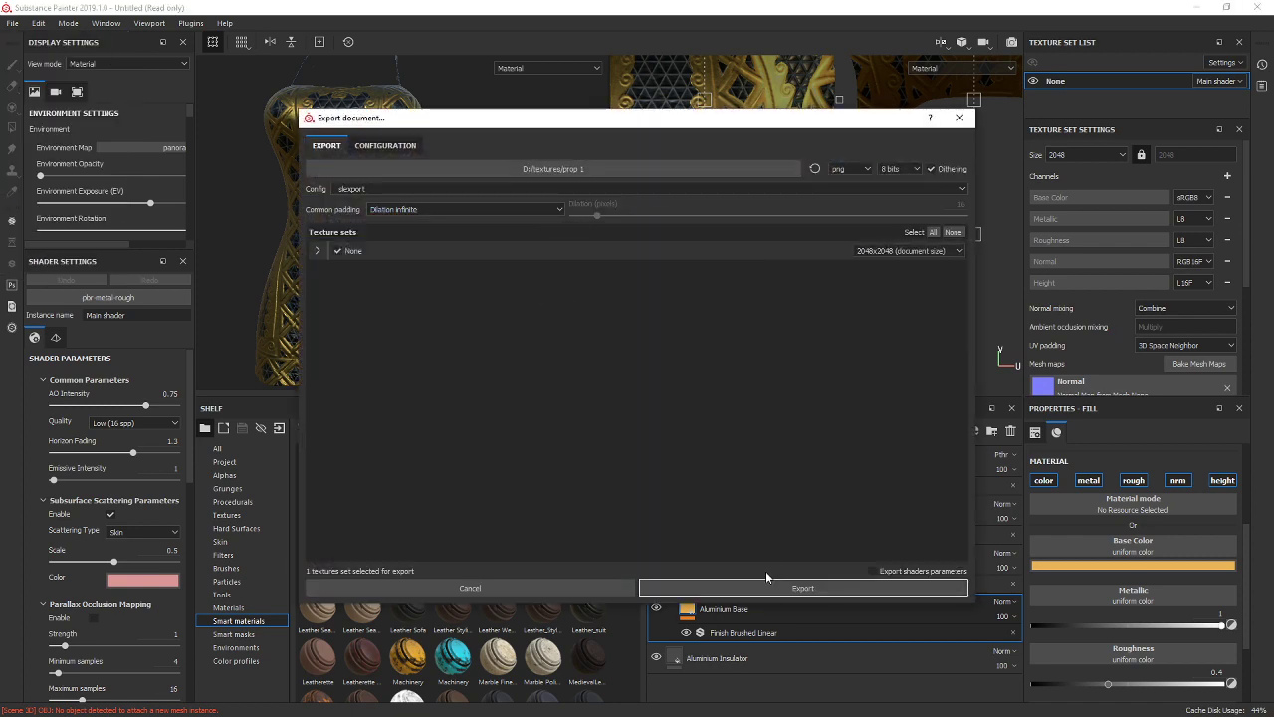
left_click(768, 587)
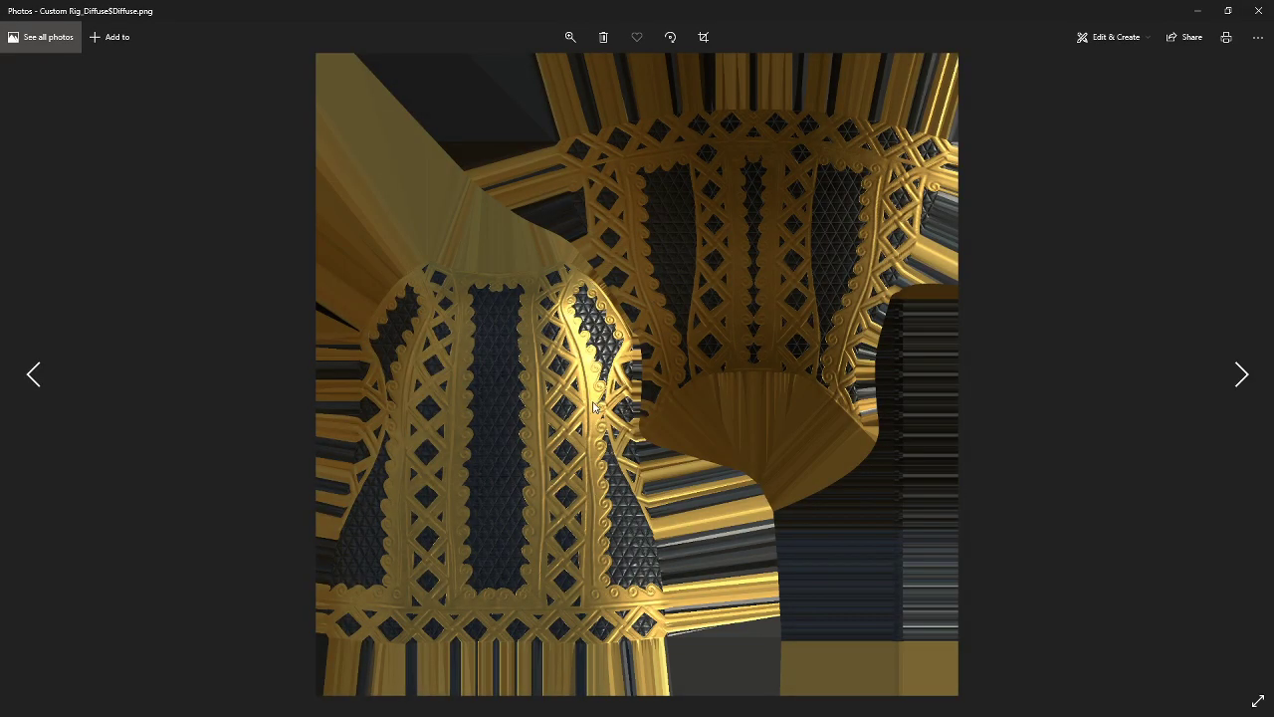
left_click(1258, 10)
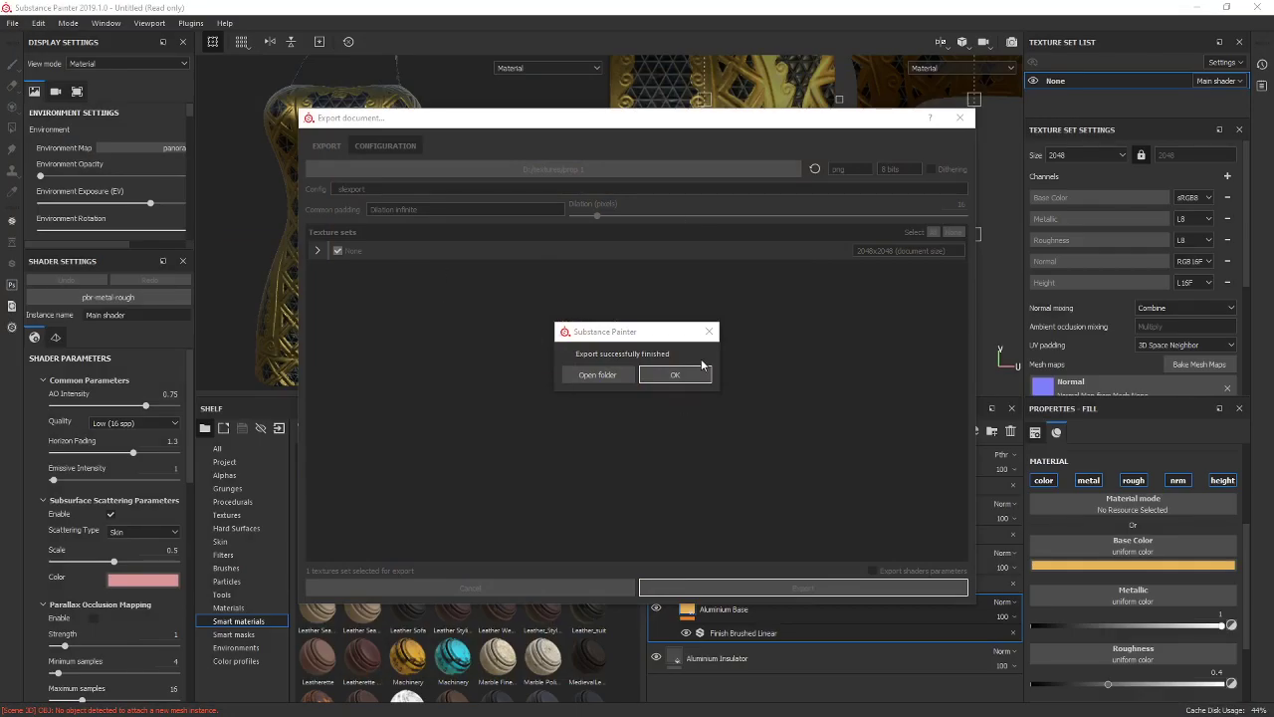
left_click(669, 369)
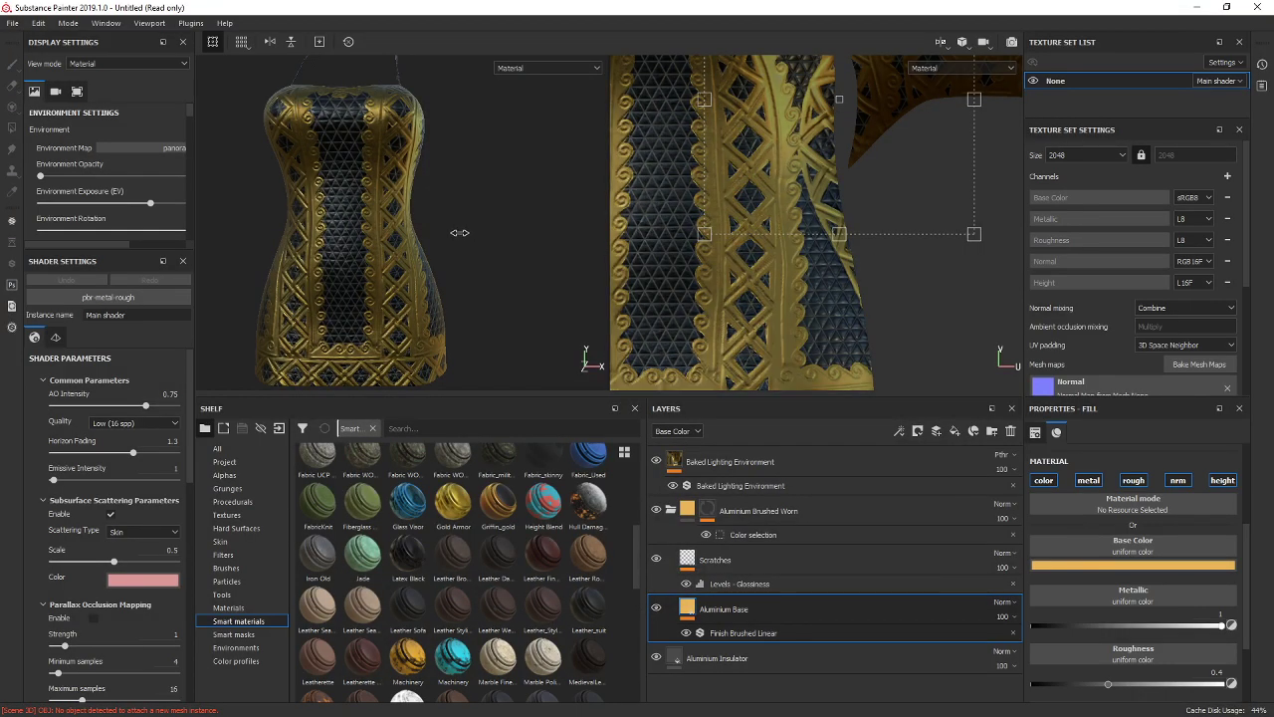
Check the dress under rotated environment lighting and export its textures once more with the slexport config.
scroll(816, 231, "down", 4)
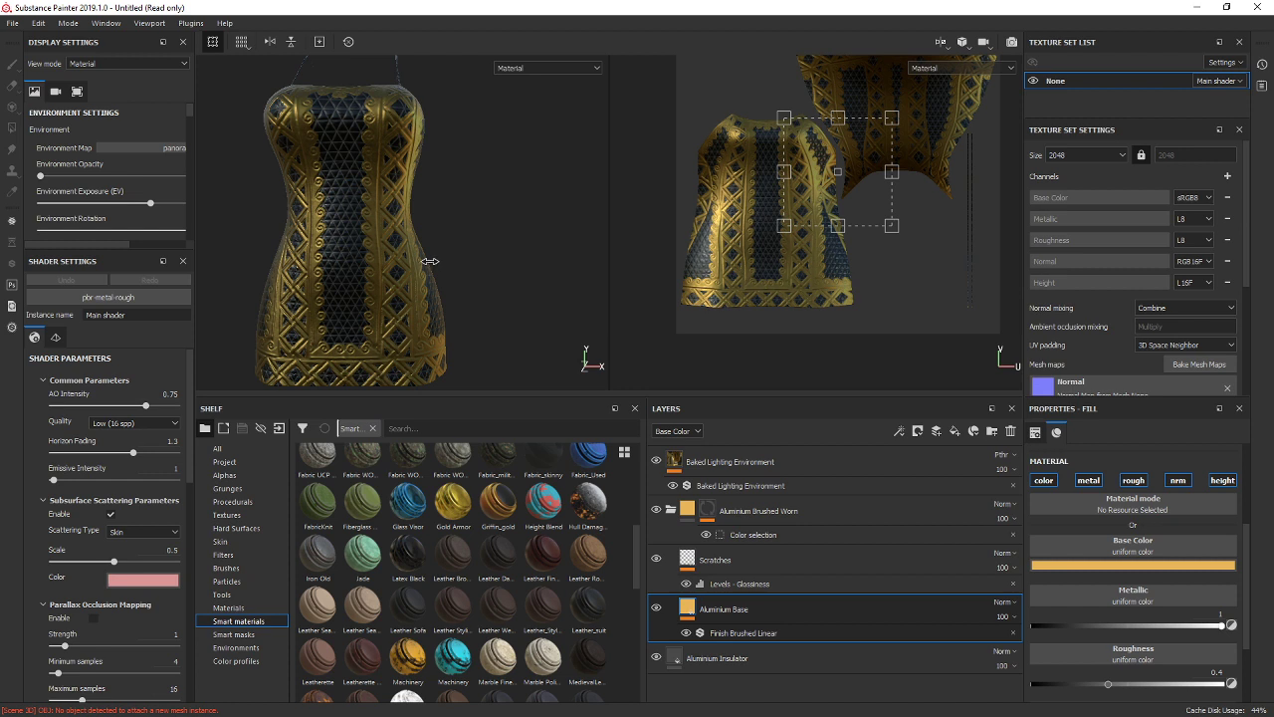
right_click_drag(429, 261, 436, 264, "shift")
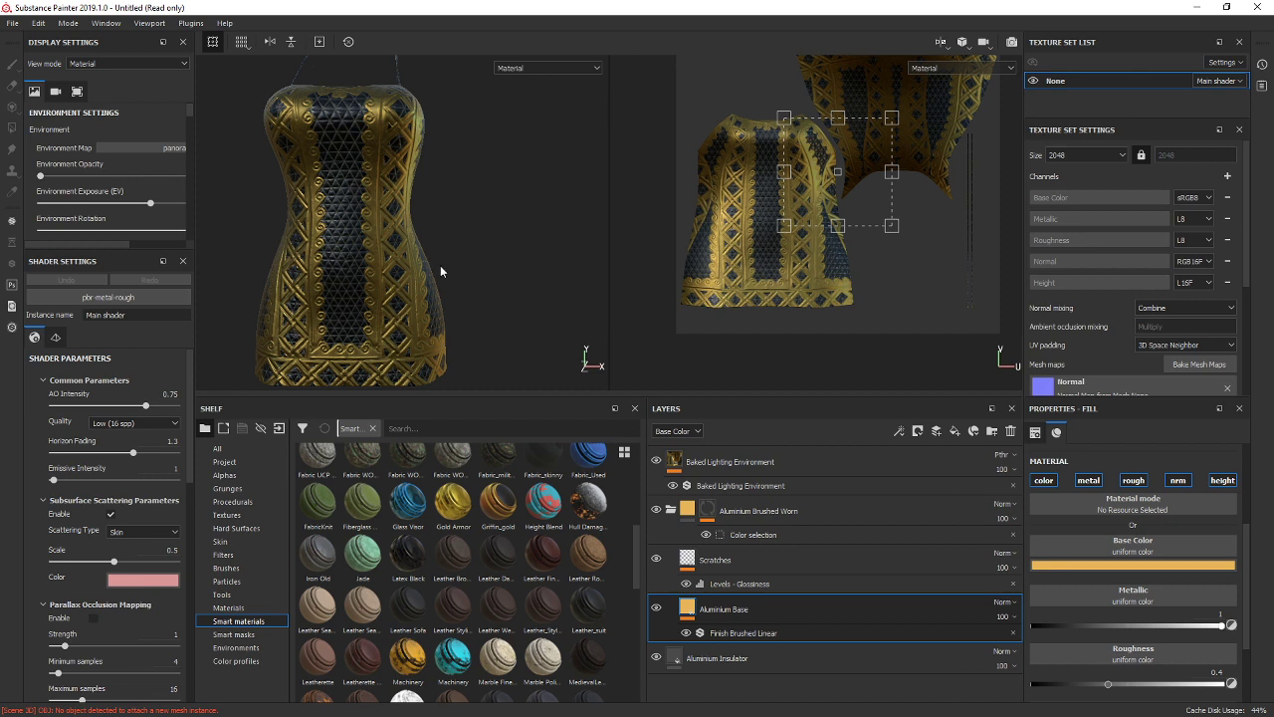
key("f")
left_click(12, 22)
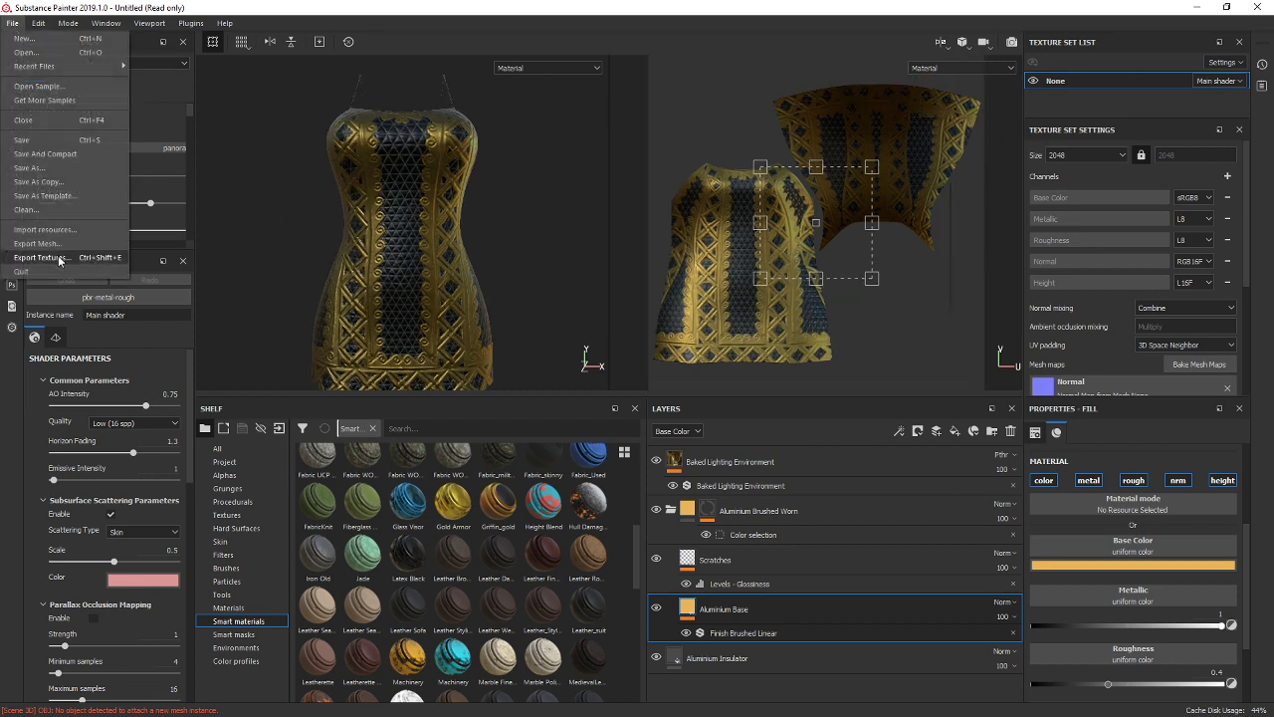
left_click(58, 258)
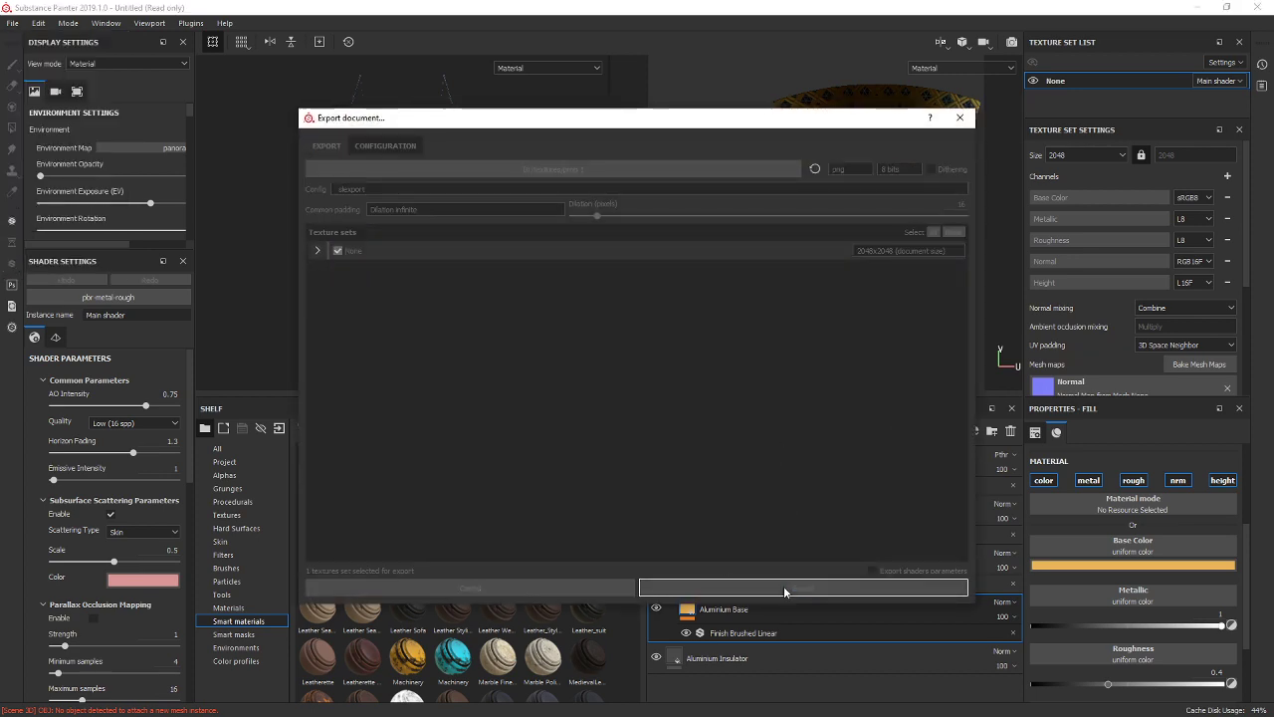
left_click(785, 589)
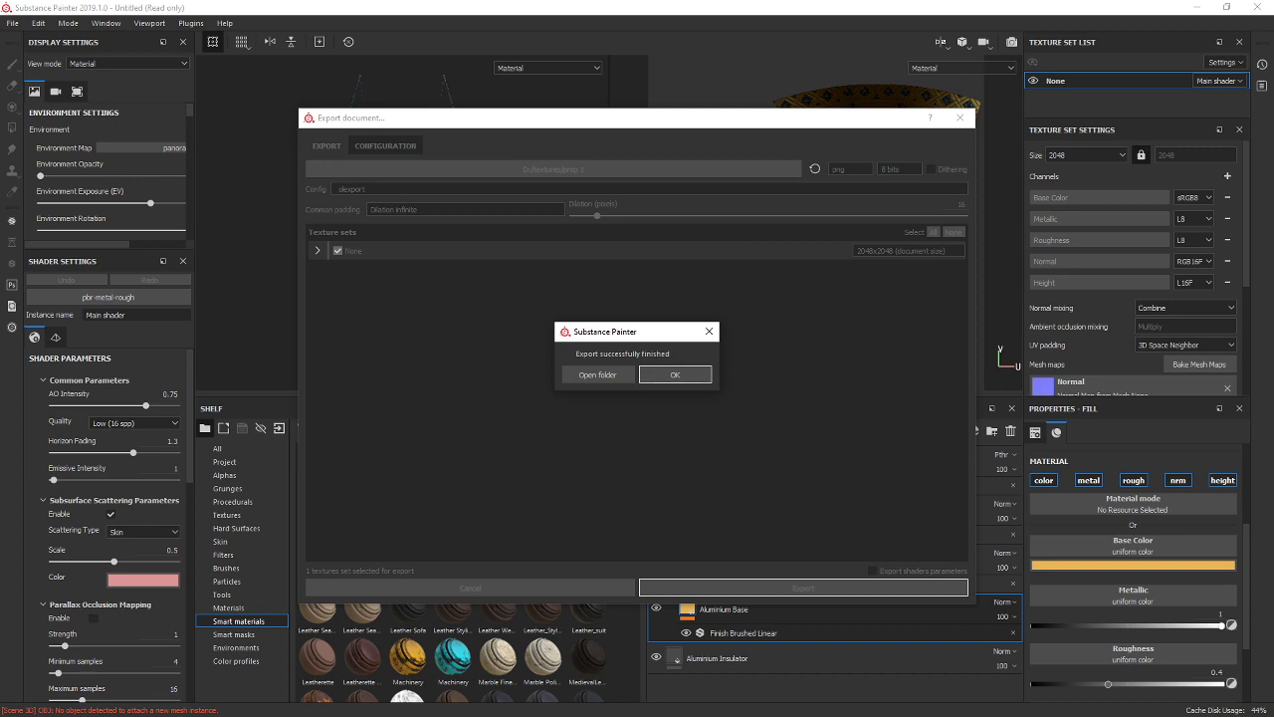
left_click(686, 374)
Set the Baked Lighting Environment filter's vertical rotation to 0.
scroll(1145, 495, "up", 3)
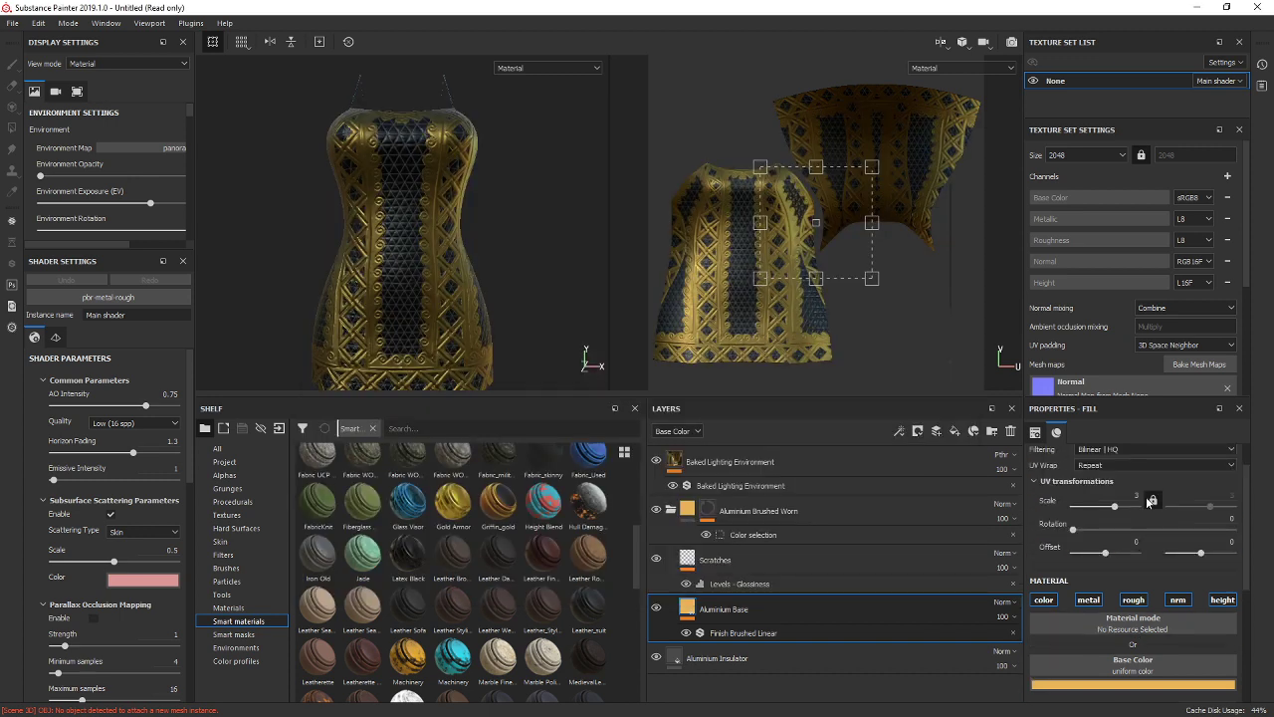
left_click(786, 486)
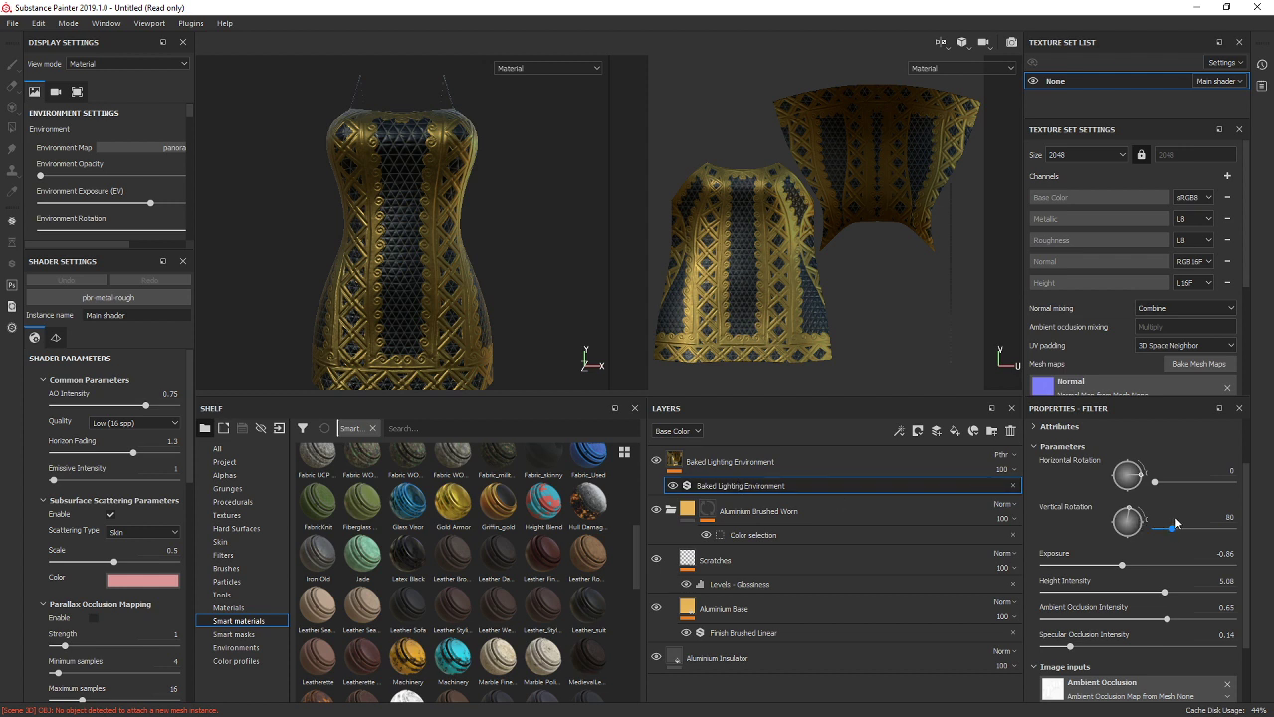
left_click_drag(1175, 523, 1154, 526)
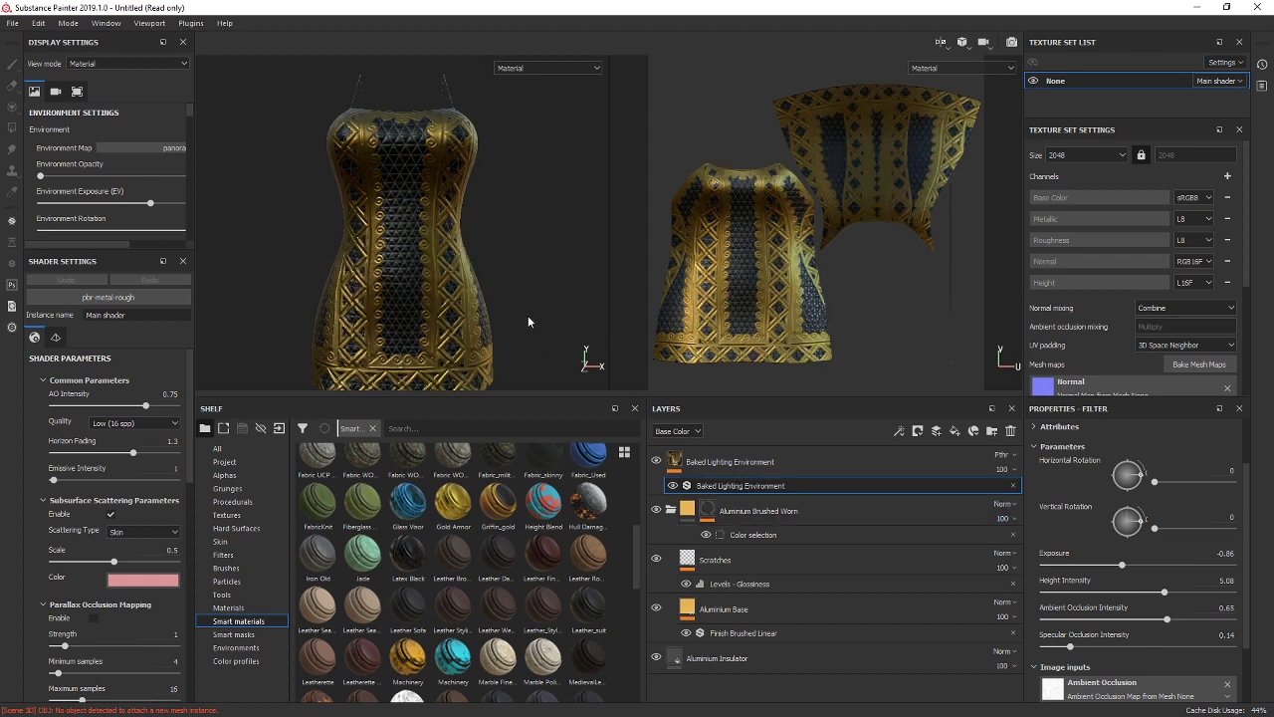
Export the textures with the updated baked lighting to the prop 1 folder.
left_click(12, 23)
left_click(50, 261)
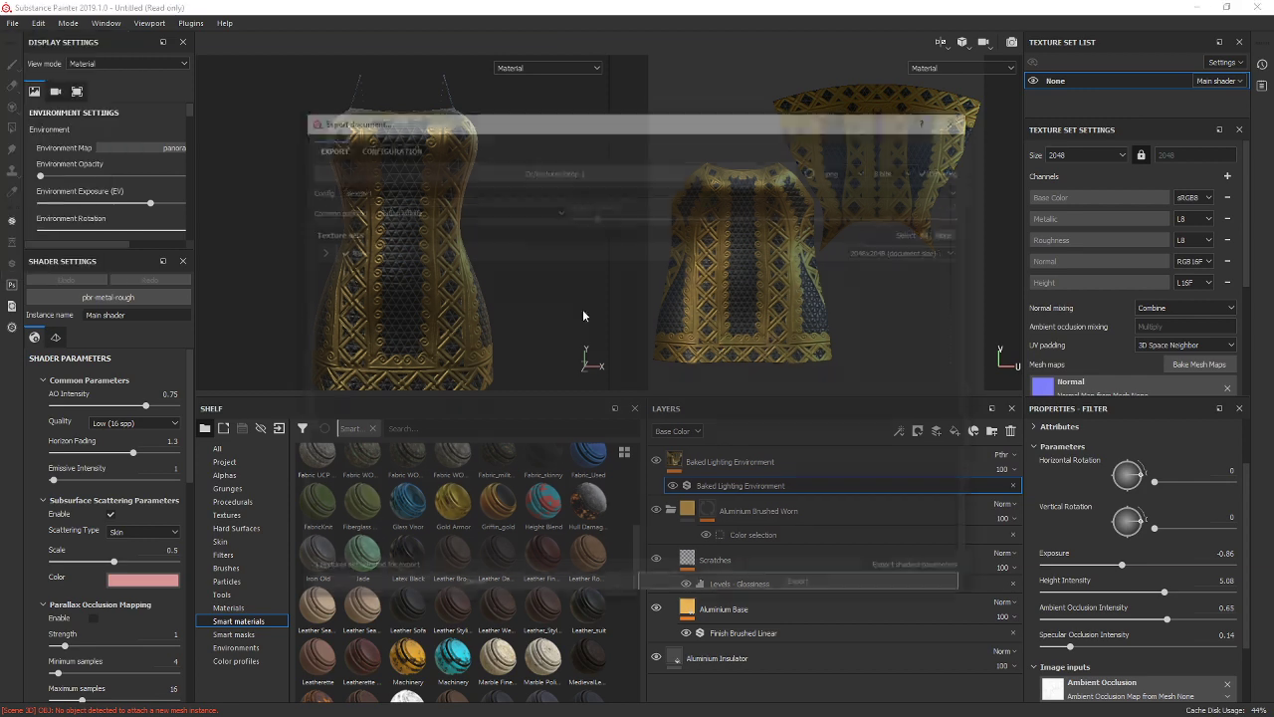
left_click(782, 590)
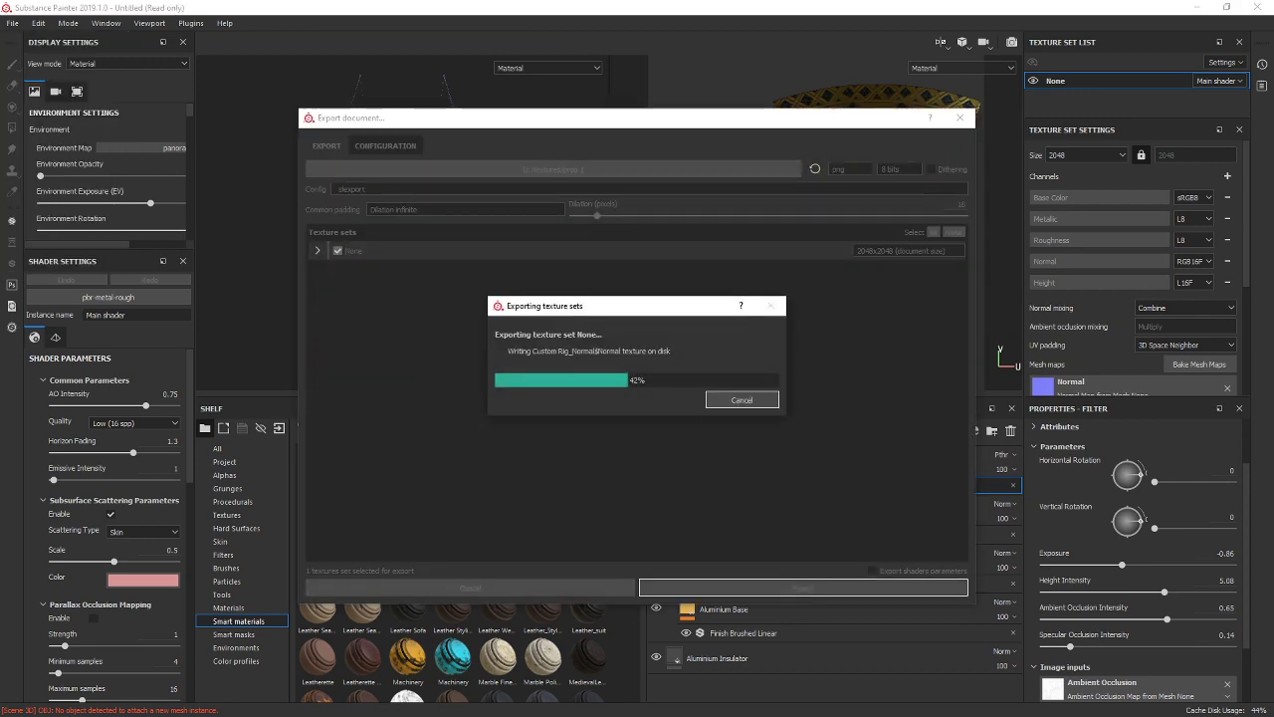
left_click(674, 373)
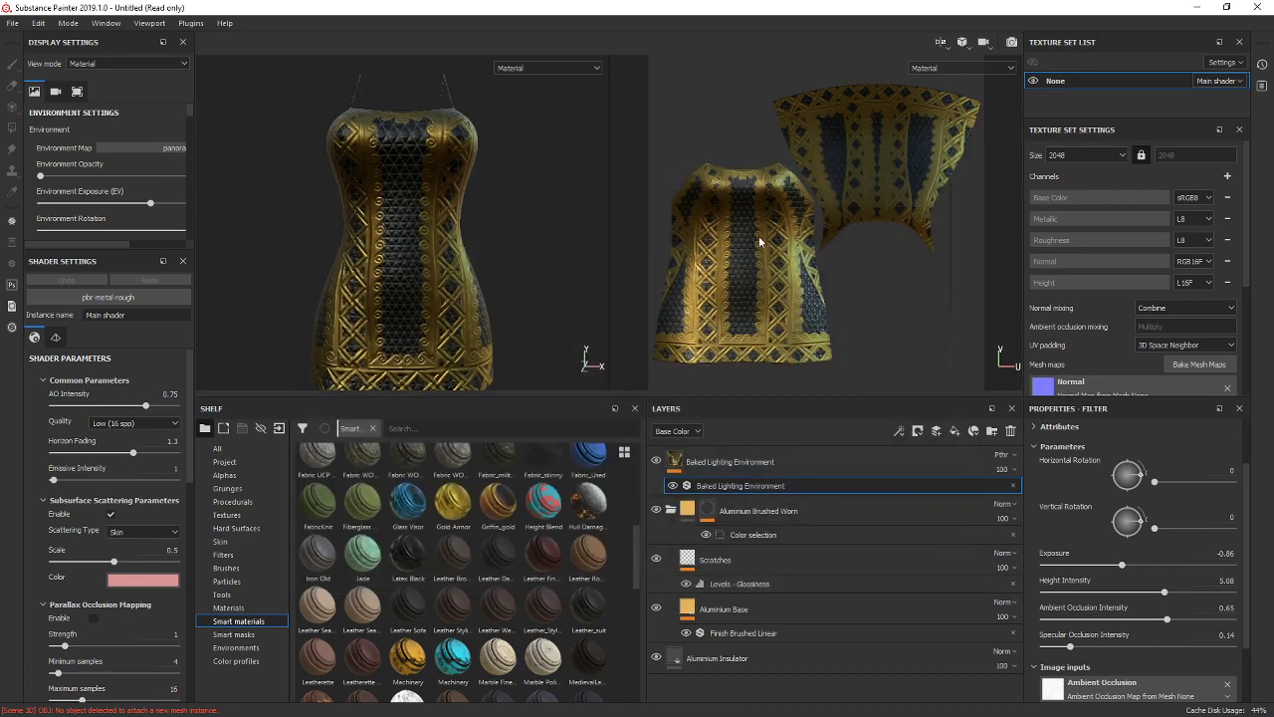
Delete the Baked Lighting Environment layer from the layer stack.
left_click(856, 463)
left_click(1013, 433)
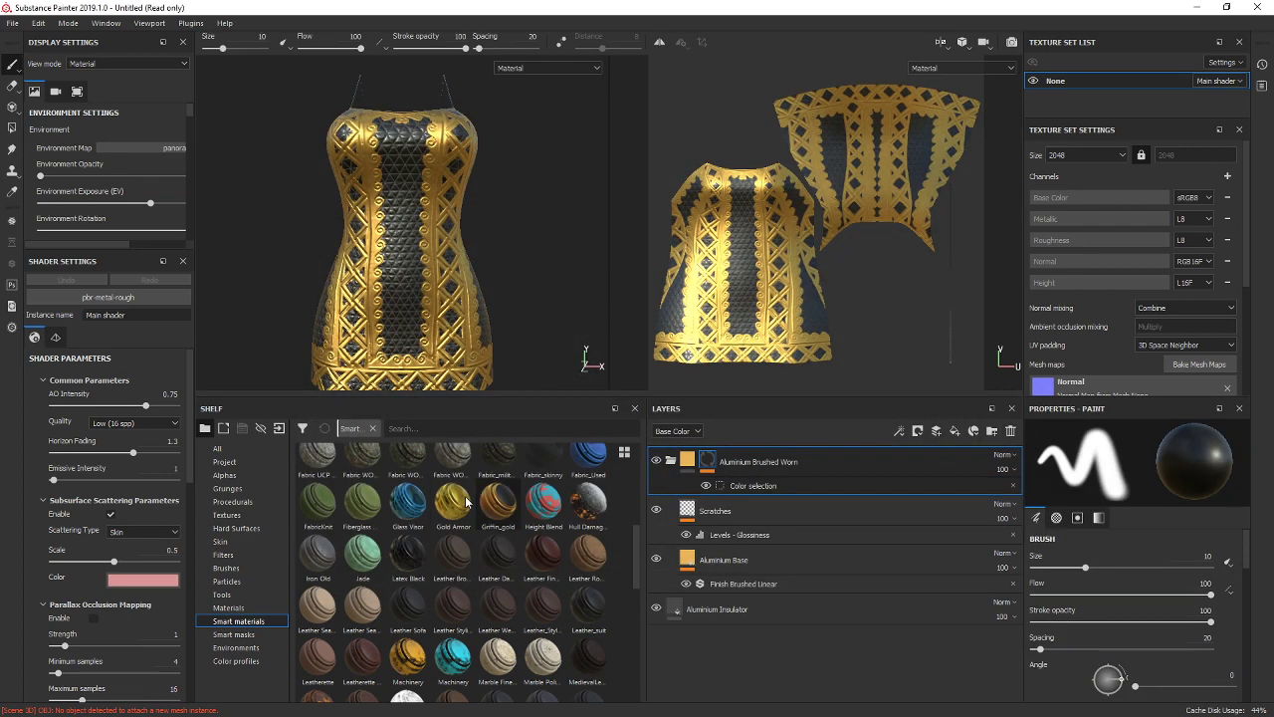
Add the Baked Lighting Stylized filter above the Aluminum Brushed Worn layer and show the filter's properties.
scroll(330, 495, "up", 5)
left_click(223, 554)
mouse_move(362, 464)
left_mouse_down()
mouse_move(712, 456)
mouse_move(665, 453)
mouse_move(725, 680)
mouse_move(700, 632)
mouse_move(696, 448)
mouse_move(713, 458)
left_mouse_up()
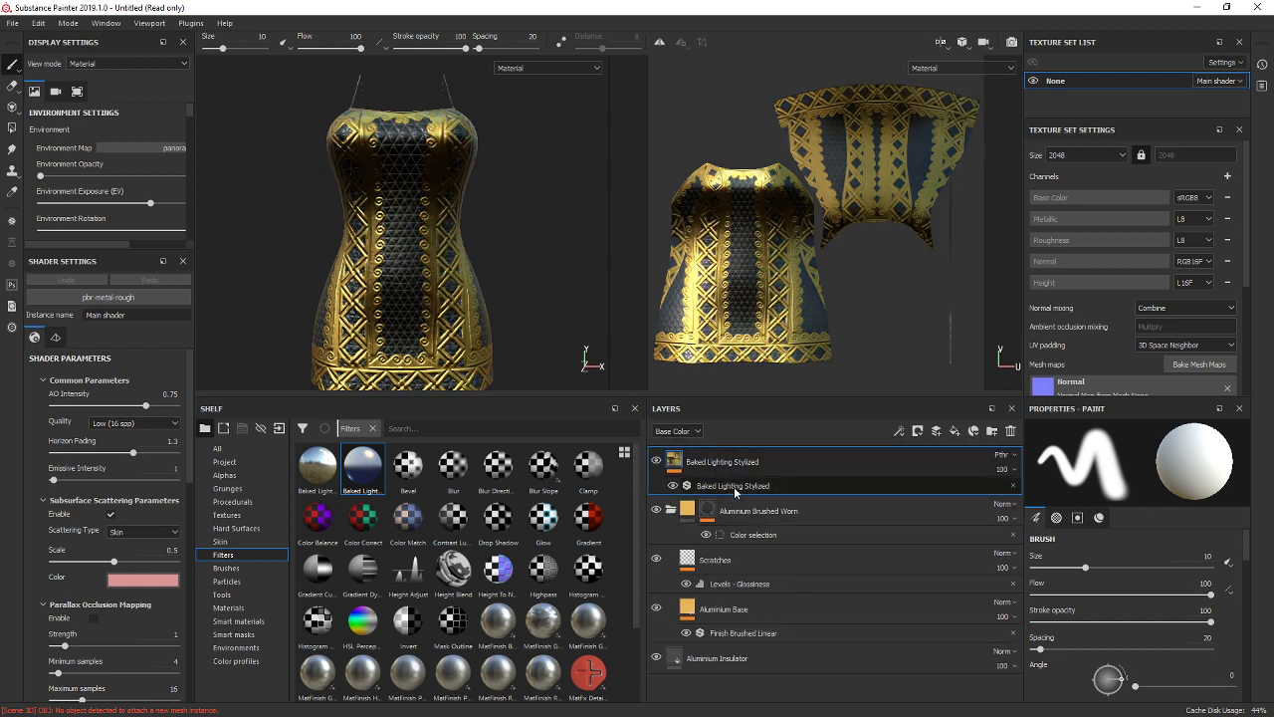
left_click(734, 485)
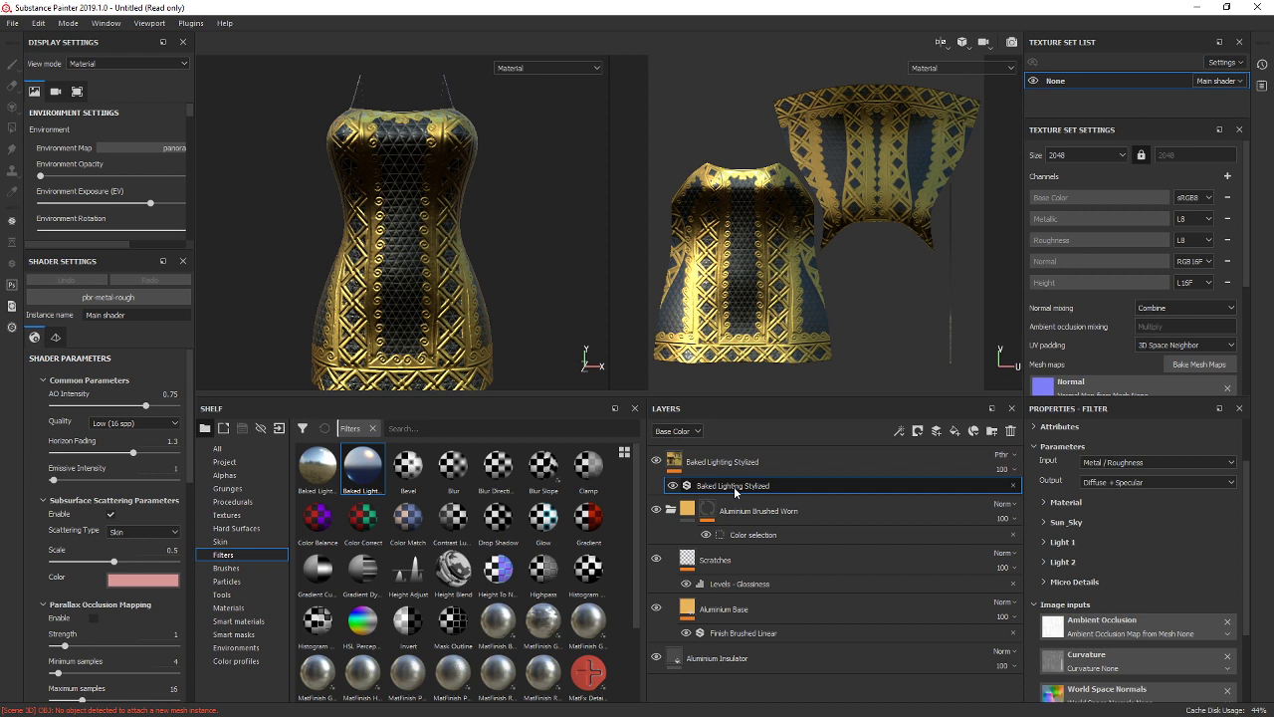
Lower the Baked Lighting Stylized filter's Sky Intensity to 0.51 in its Sun_Sky parameters.
left_click(1071, 521)
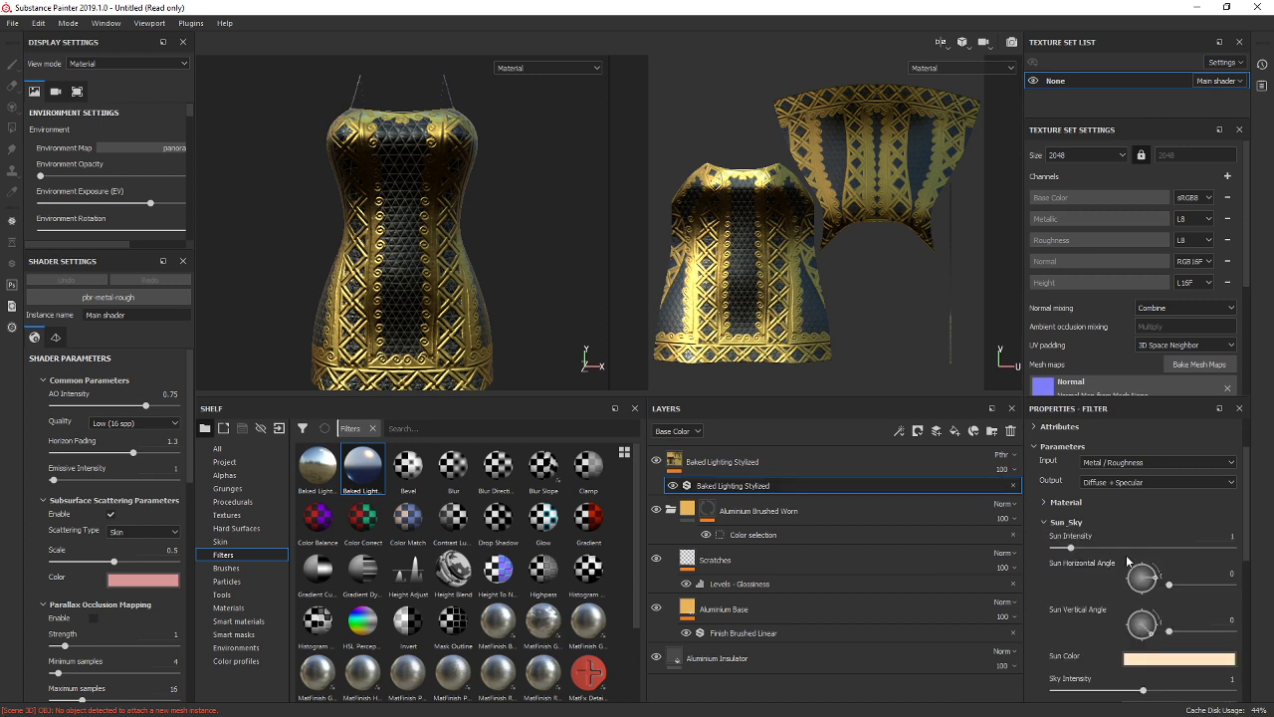
scroll(1128, 563, "down", 3)
left_click_drag(1122, 575, 1169, 578)
Set Light 1 of the filter to Intensity 2, Horizontal Angle 180 and Vertical Angle 121.
left_click(1053, 659)
scroll(1103, 629, "down", 3)
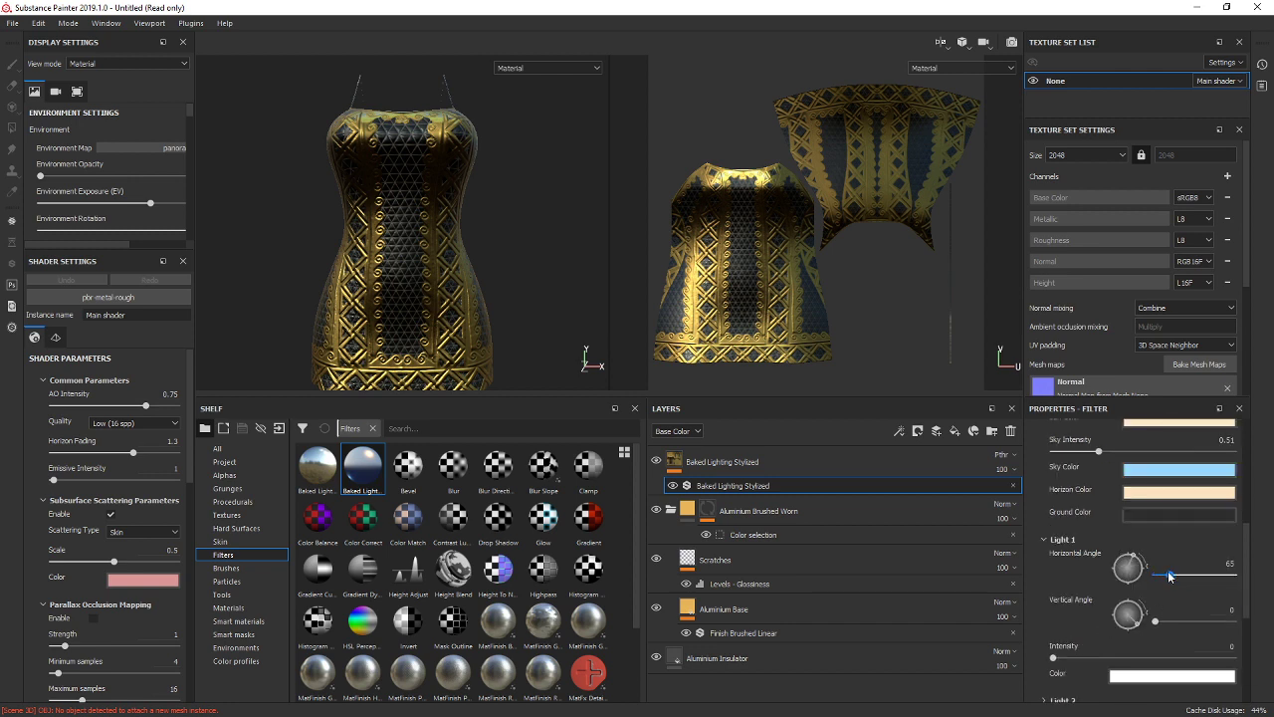
left_click_drag(1132, 655, 1219, 649)
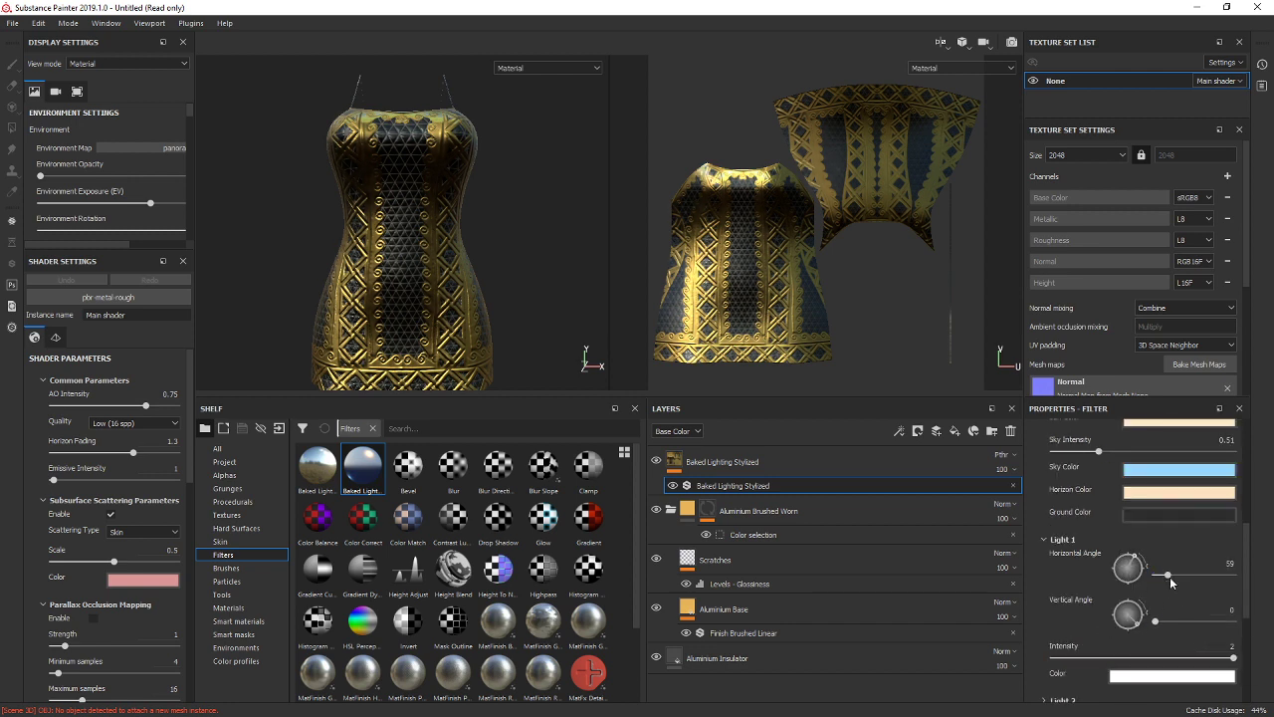
left_click_drag(1165, 579, 1214, 574)
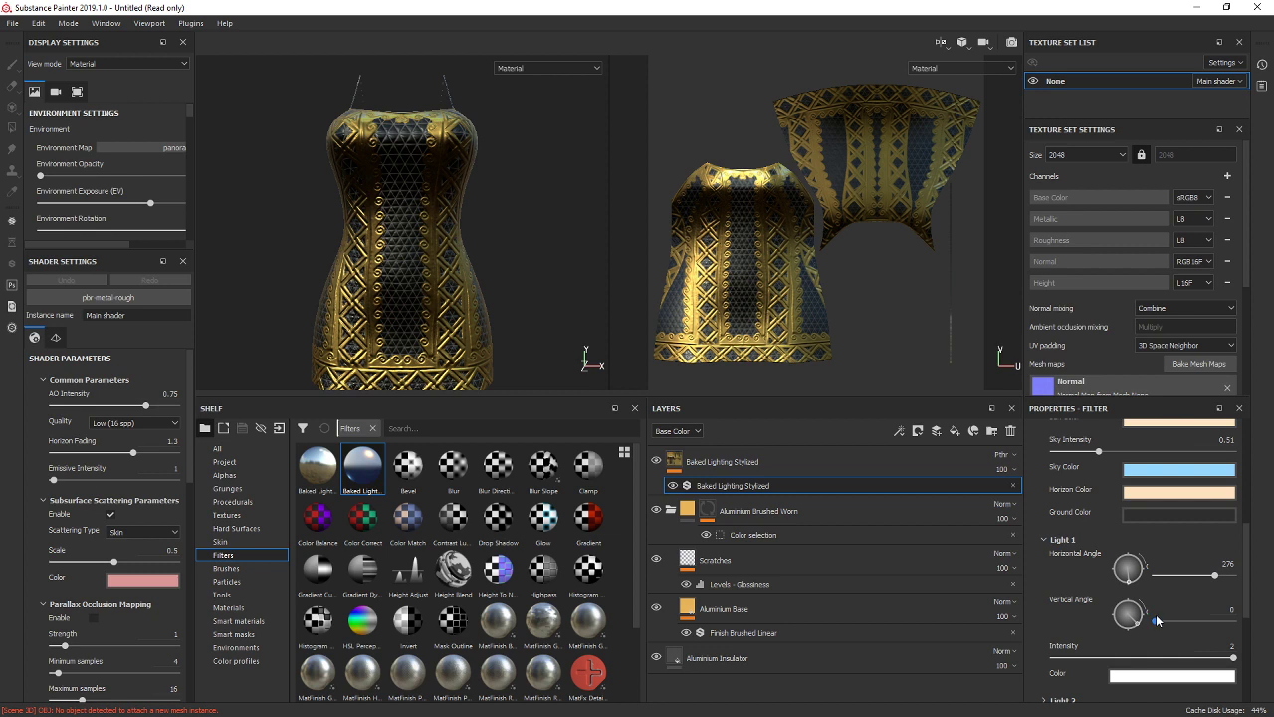
left_click_drag(1155, 624, 1195, 581)
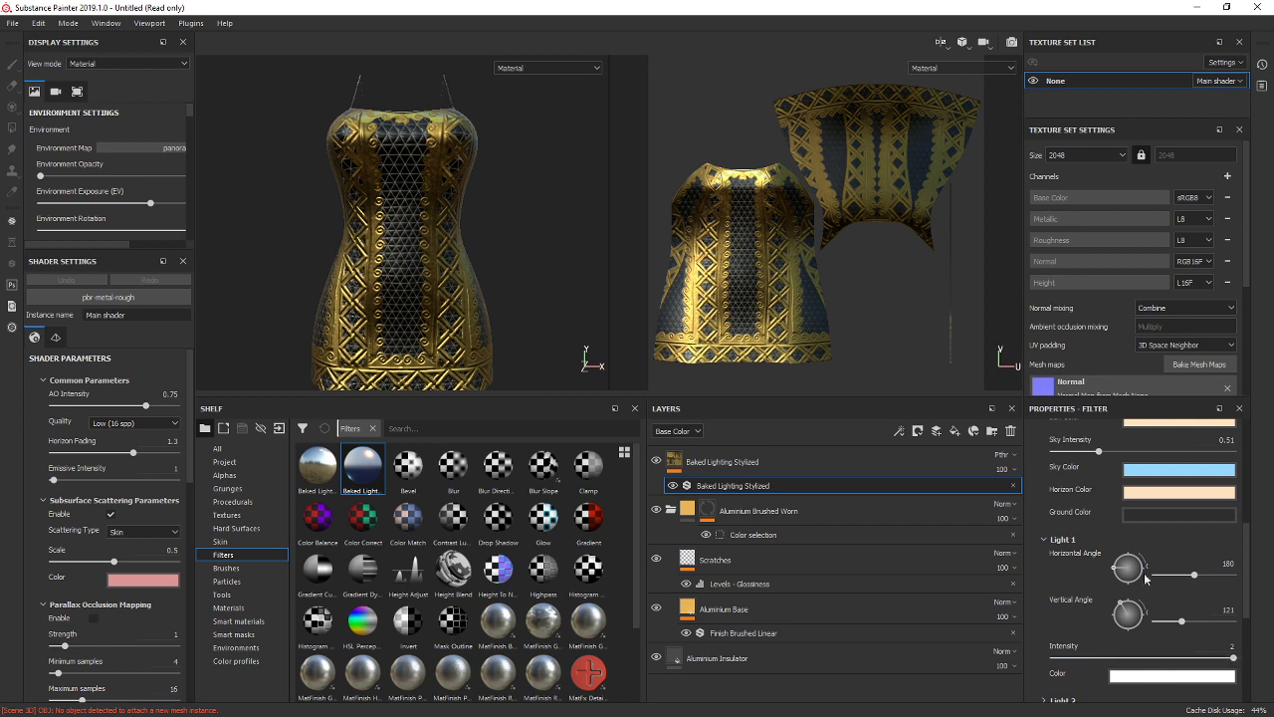
Set the filter's Horizon Color to white, Sky Color to black and Sun Color to a 0.461 grey.
left_click(1167, 494)
left_click_drag(1112, 531, 1045, 511)
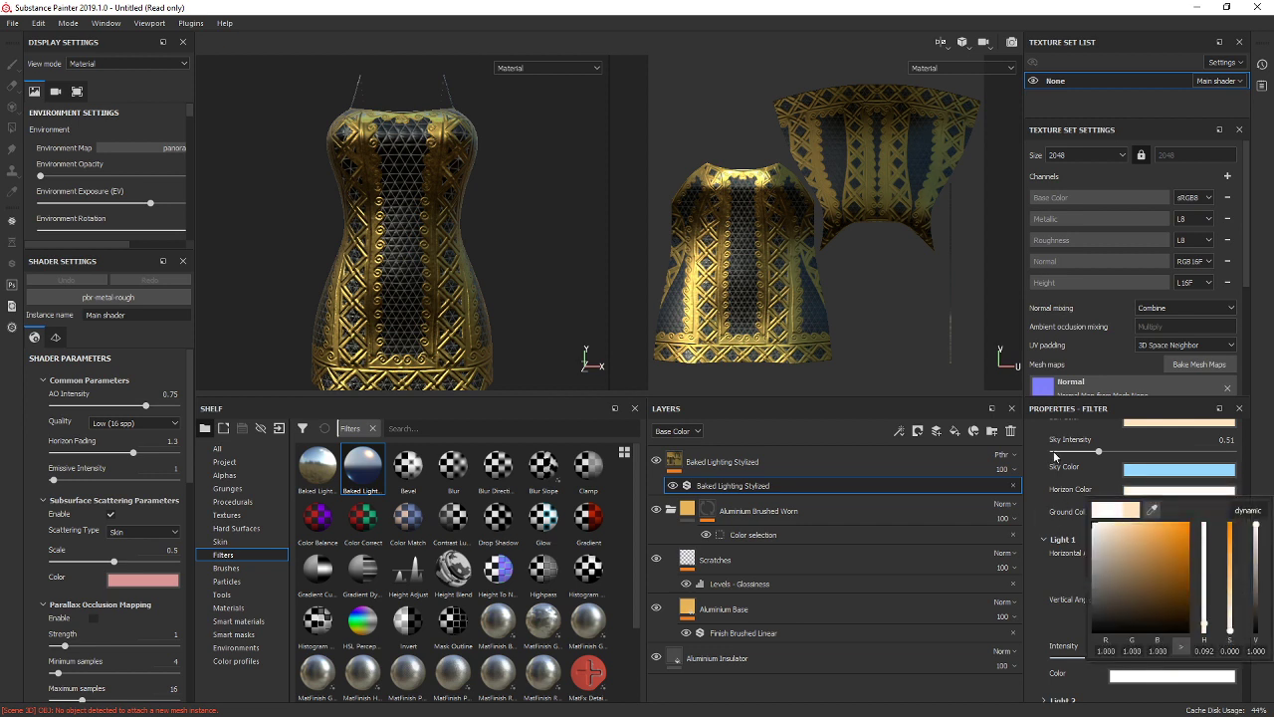
left_click(1178, 469)
left_click_drag(1125, 537, 1076, 609)
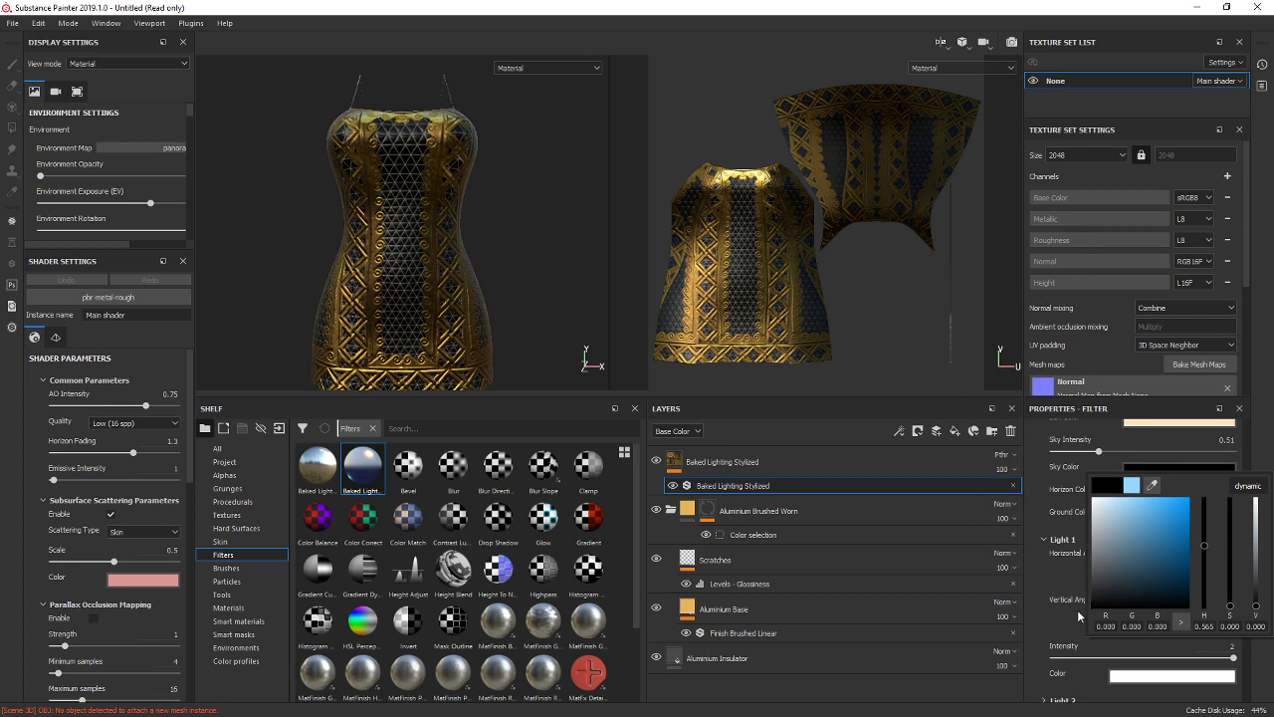
left_click(1154, 424)
left_click_drag(1160, 453, 1045, 516)
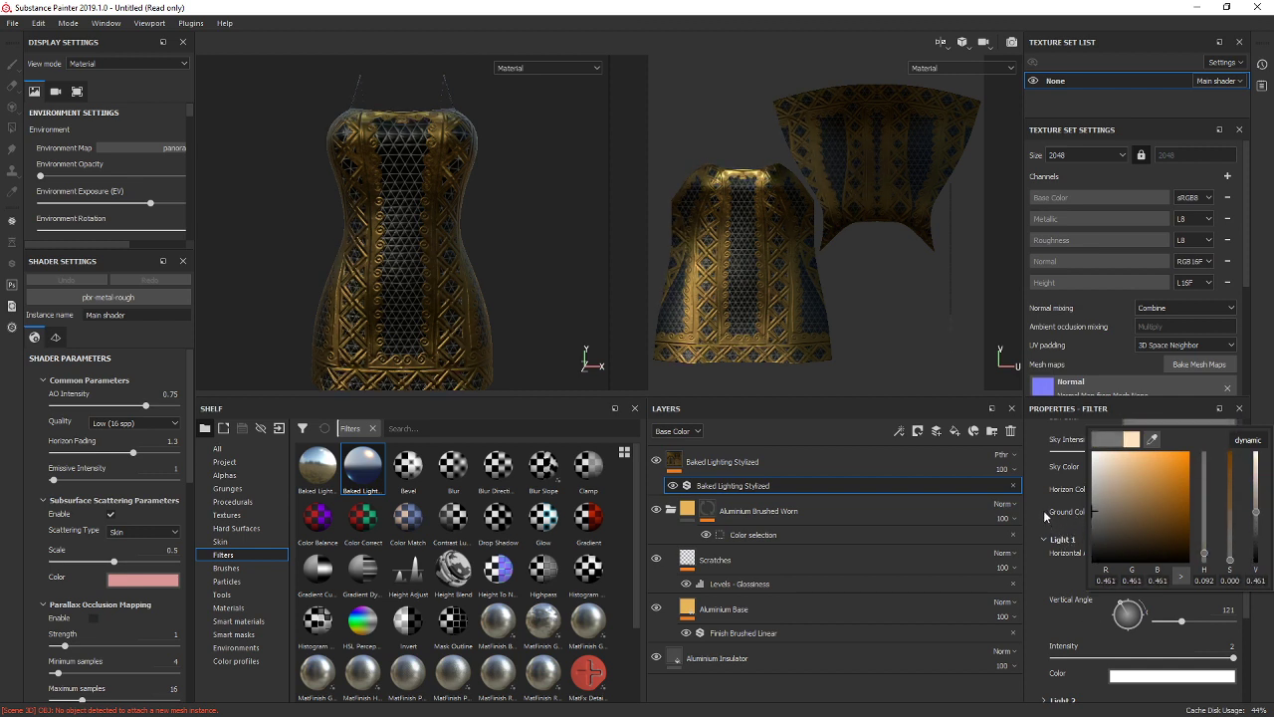
left_click(711, 364)
Examine the stylized baked lighting on the dress's neckline, front and back in the 3D and UV views.
mouse_move(472, 207)
left_mouse_down("alt")
mouse_move(558, 235)
mouse_move(255, 285)
mouse_move(481, 129)
left_mouse_up("alt")
key("f")
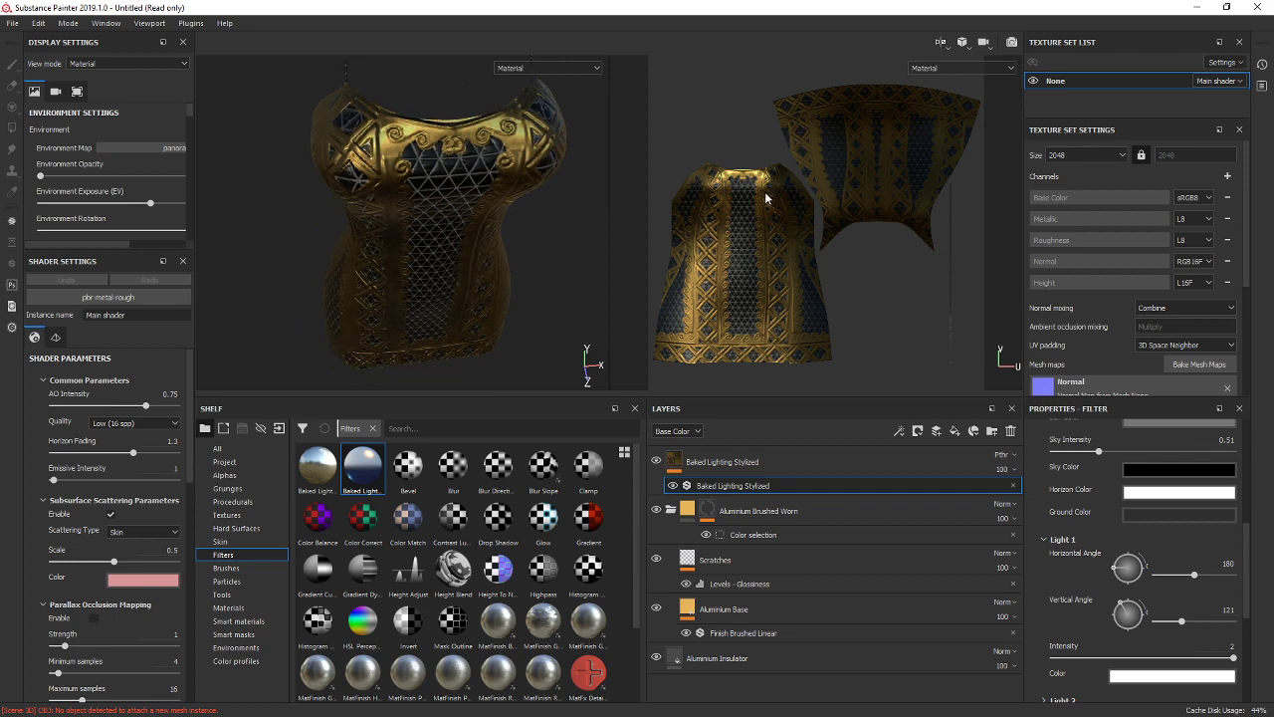
left_click_drag(488, 139, 382, 321, "alt")
scroll(415, 236, "up", 8)
scroll(413, 240, "down", 5)
scroll(759, 146, "up", 8)
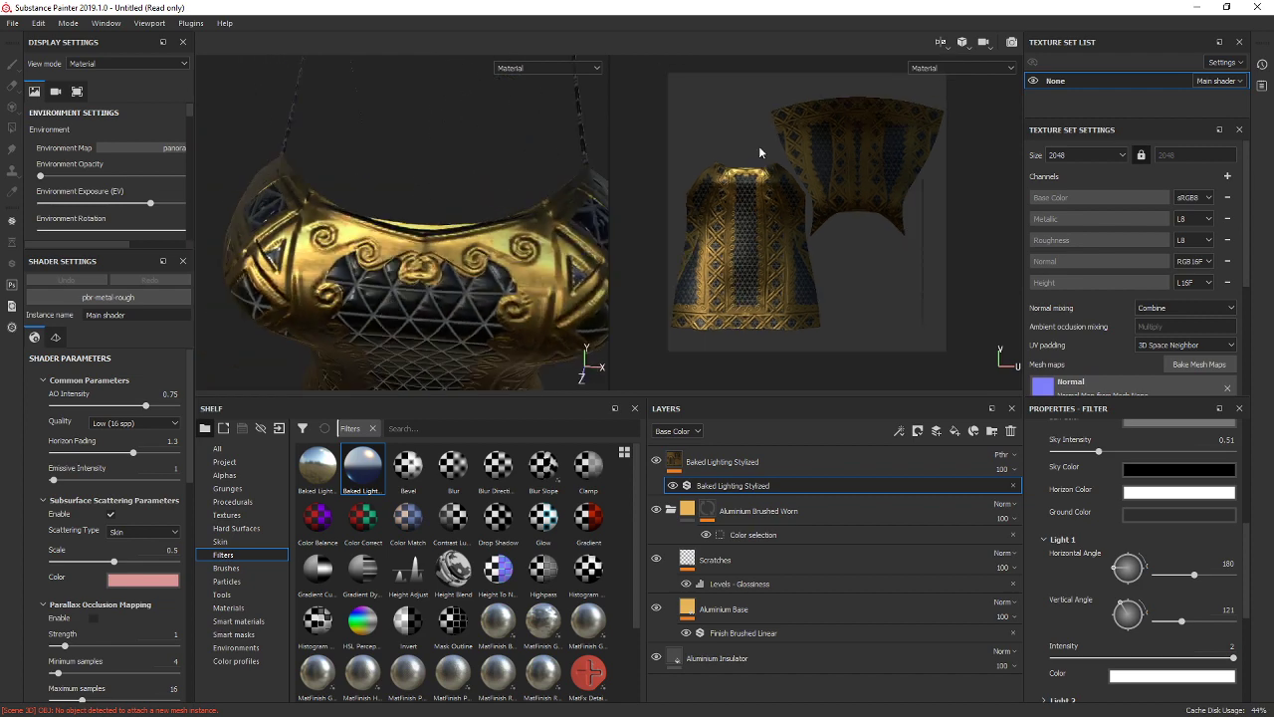
scroll(796, 197, "down", 6)
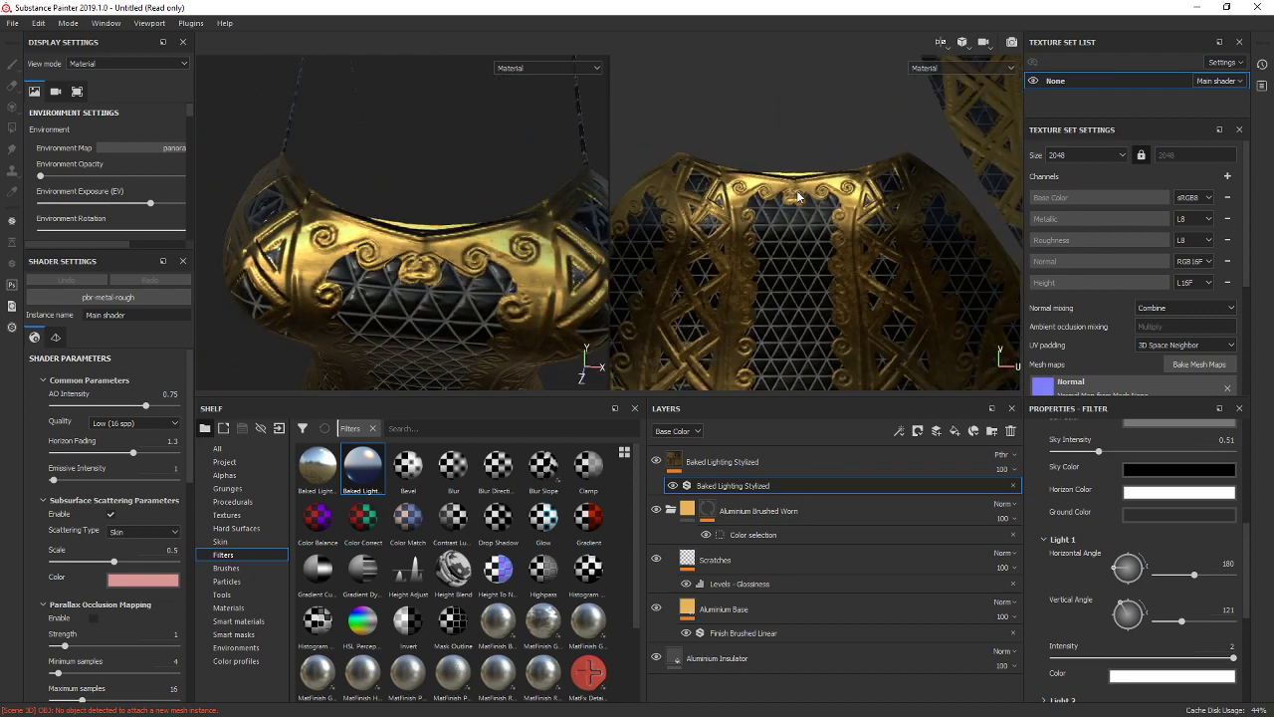
middle_click_drag(903, 217, 842, 226, "alt")
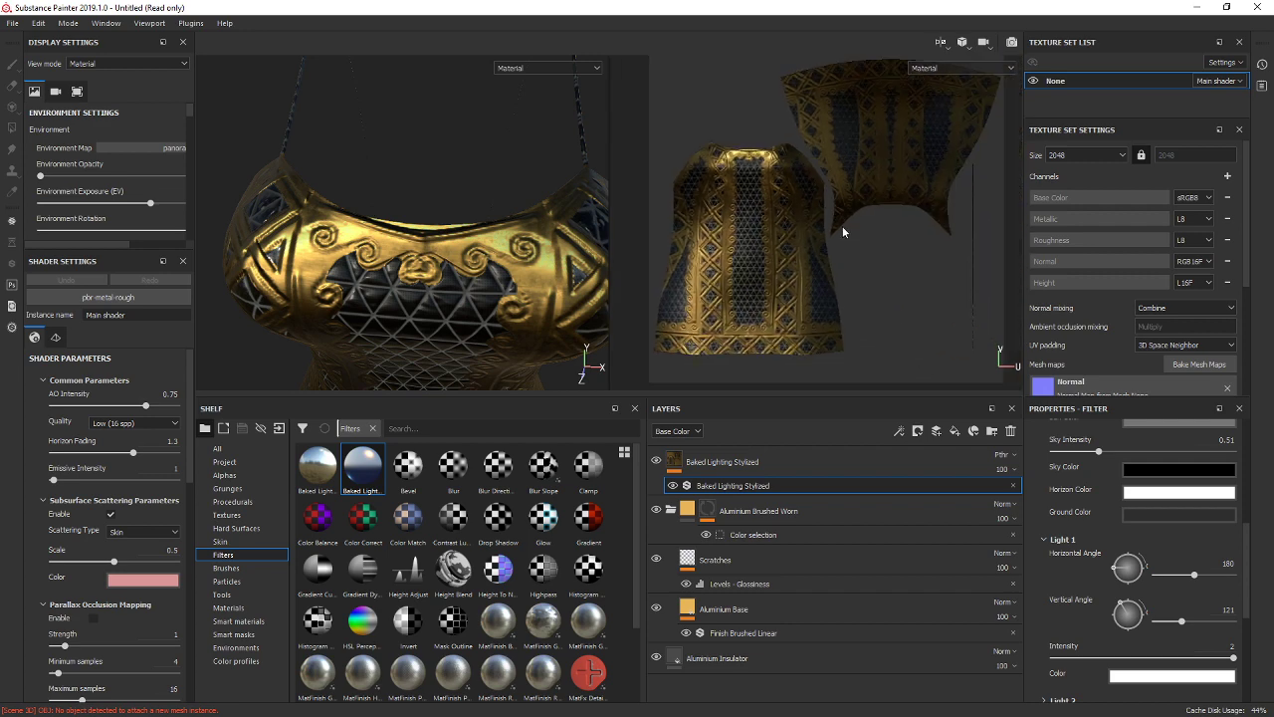
scroll(844, 224, "down", 3)
scroll(844, 224, "up", 3)
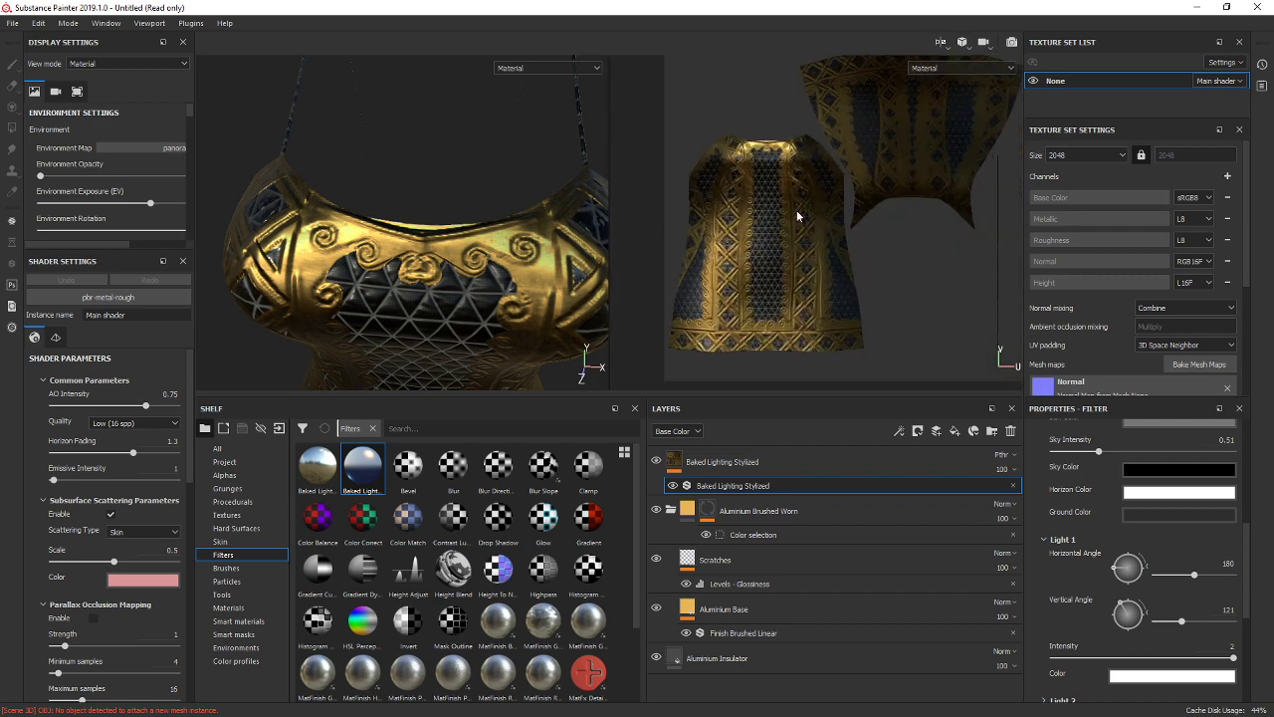
scroll(800, 204, "down", 2)
left_click_drag(512, 257, 454, 269, "alt")
Set Light 2 of the filter to Intensity 2, Vertical Angle 31 and Horizontal Angle 180.
scroll(1059, 484, "up", 4)
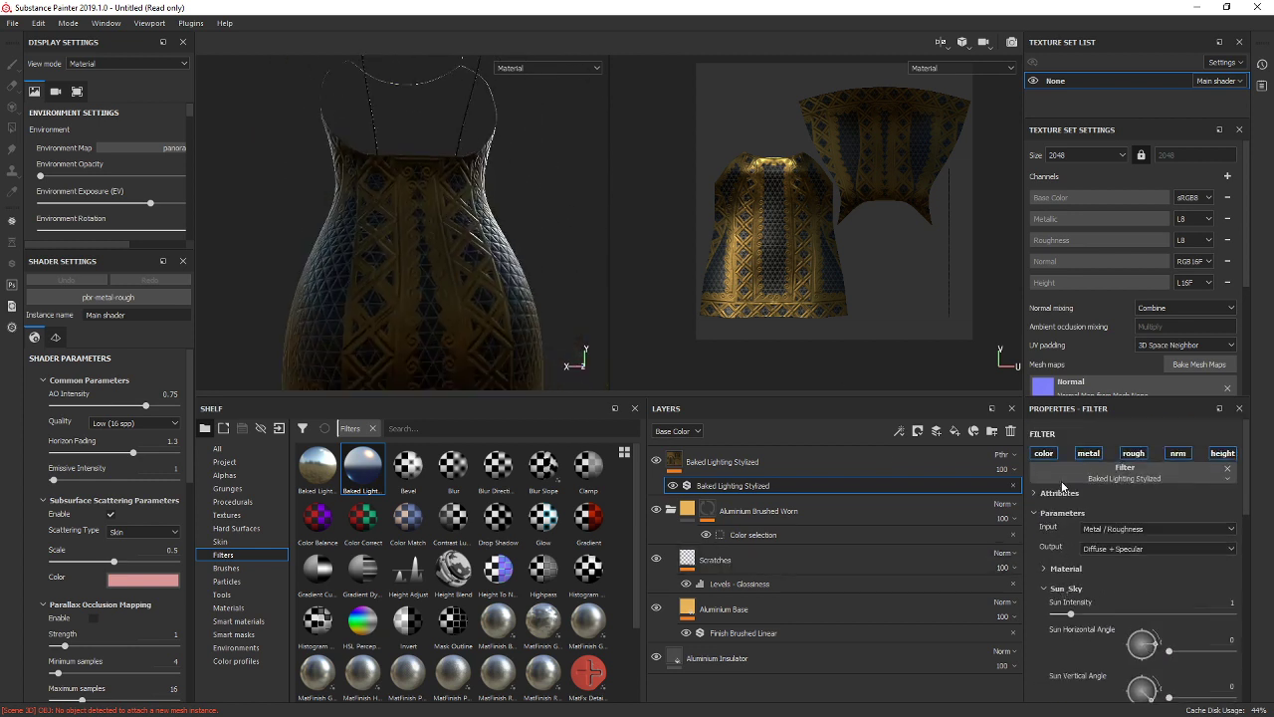
left_click(1044, 587)
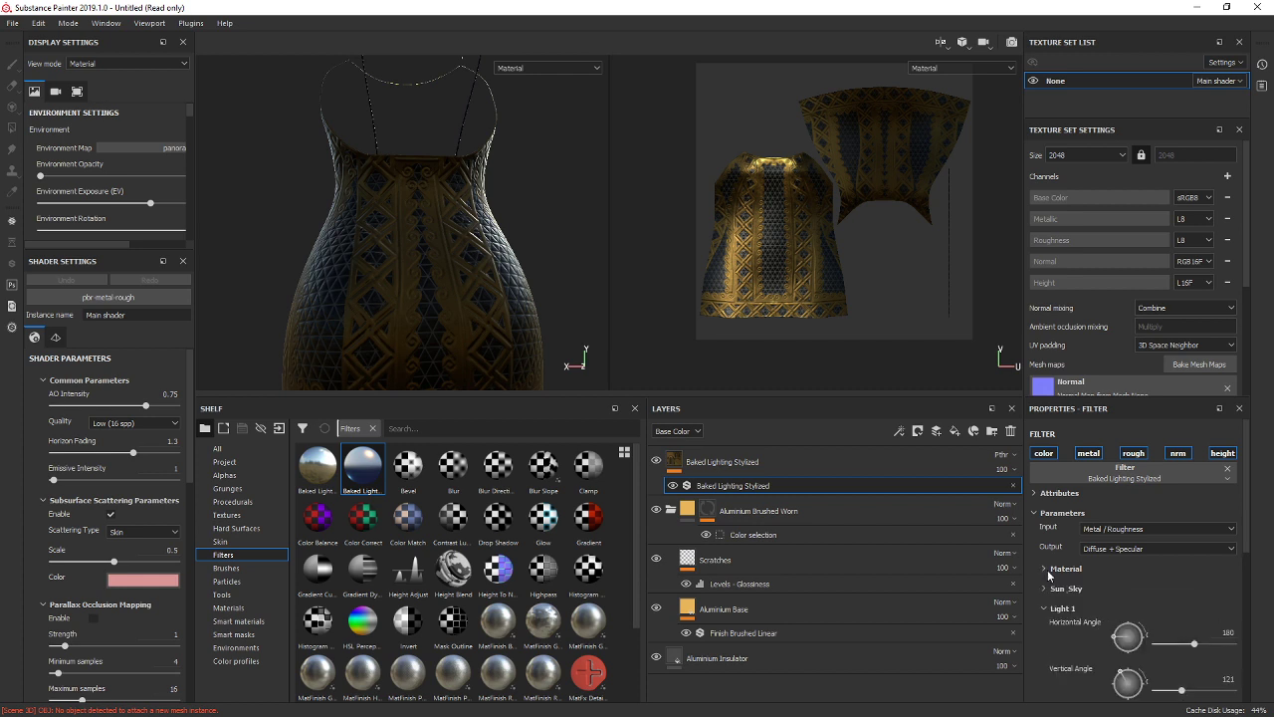
scroll(1045, 563, "down", 3)
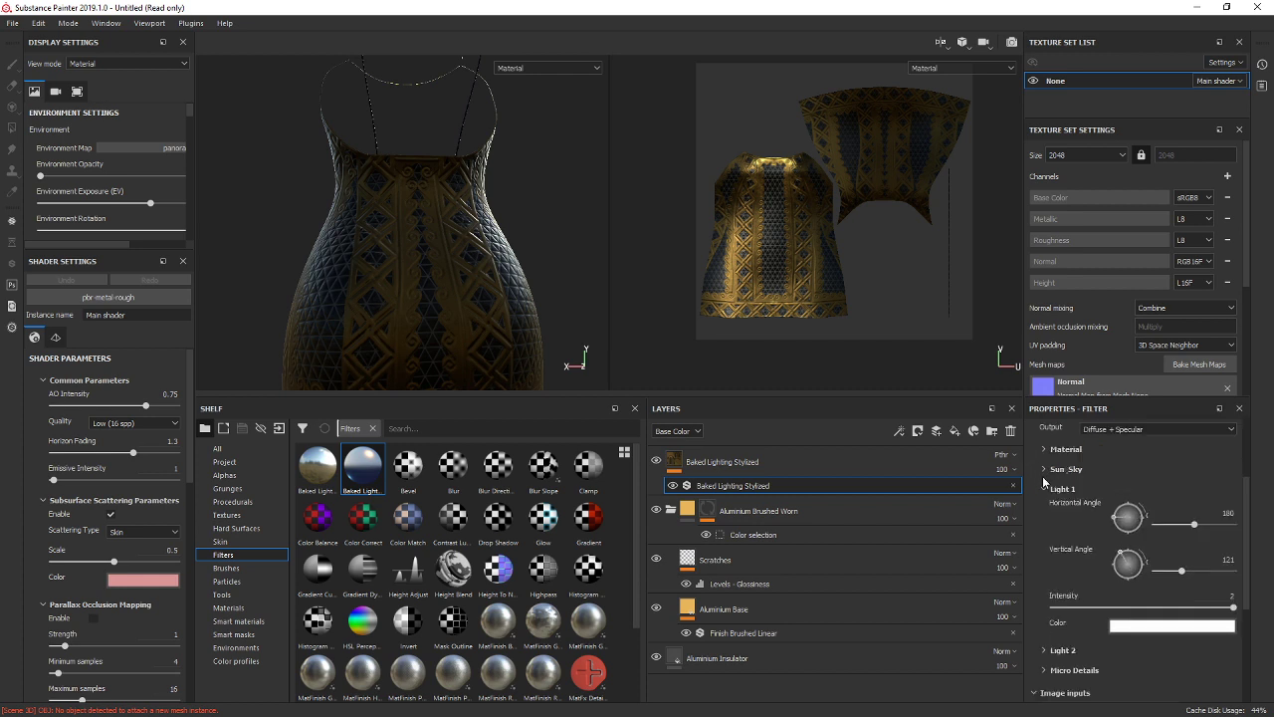
left_click(1044, 509)
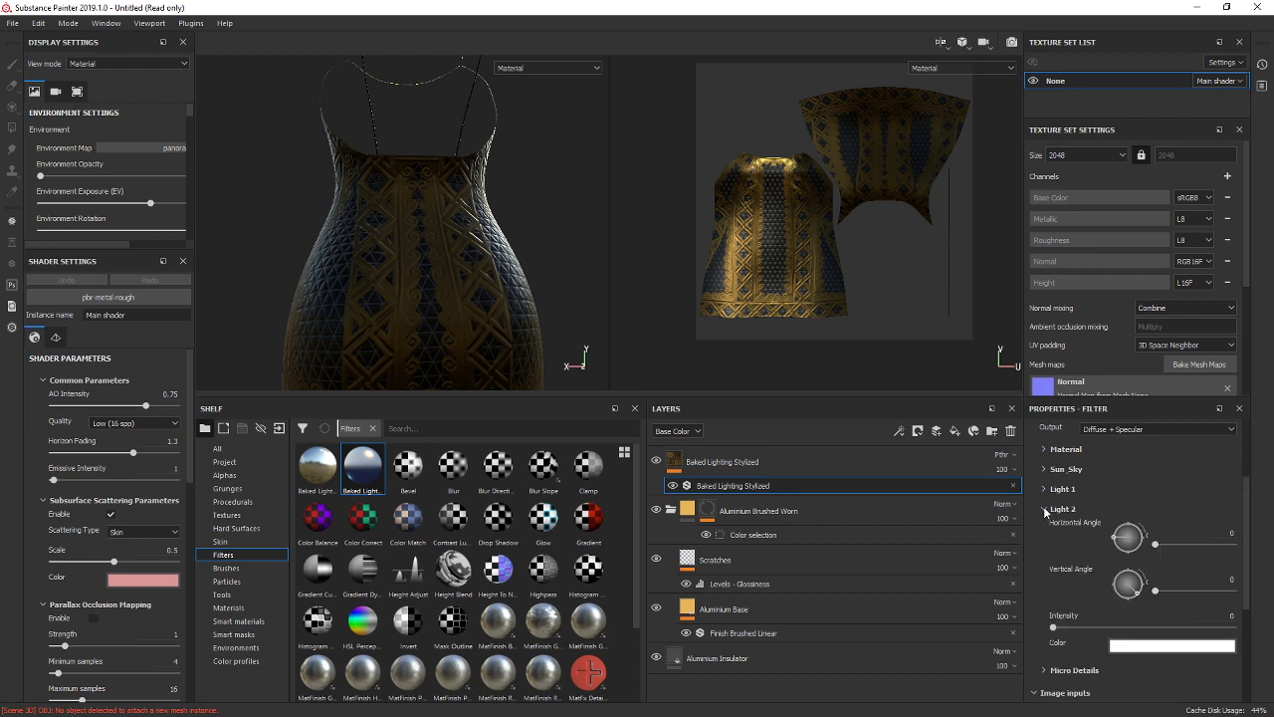
scroll(1118, 553, "down", 2)
left_click_drag(1054, 548, 1272, 548)
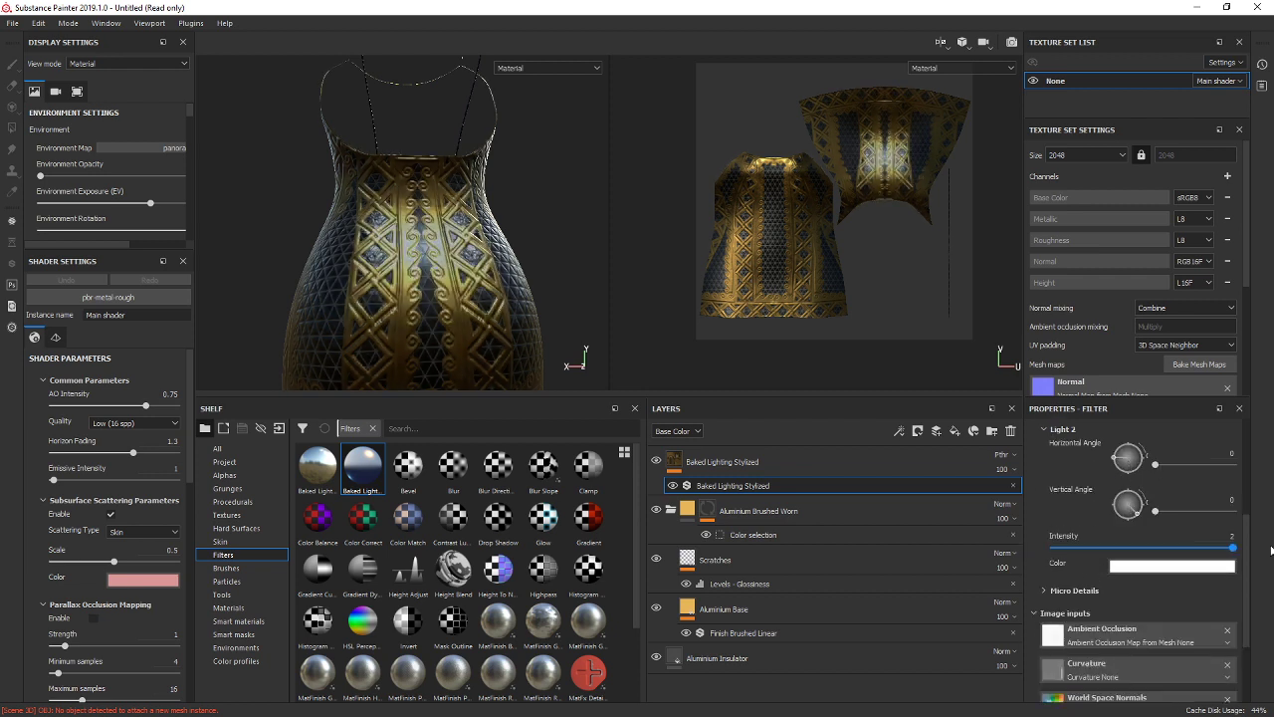
left_click_drag(1156, 511, 1194, 464)
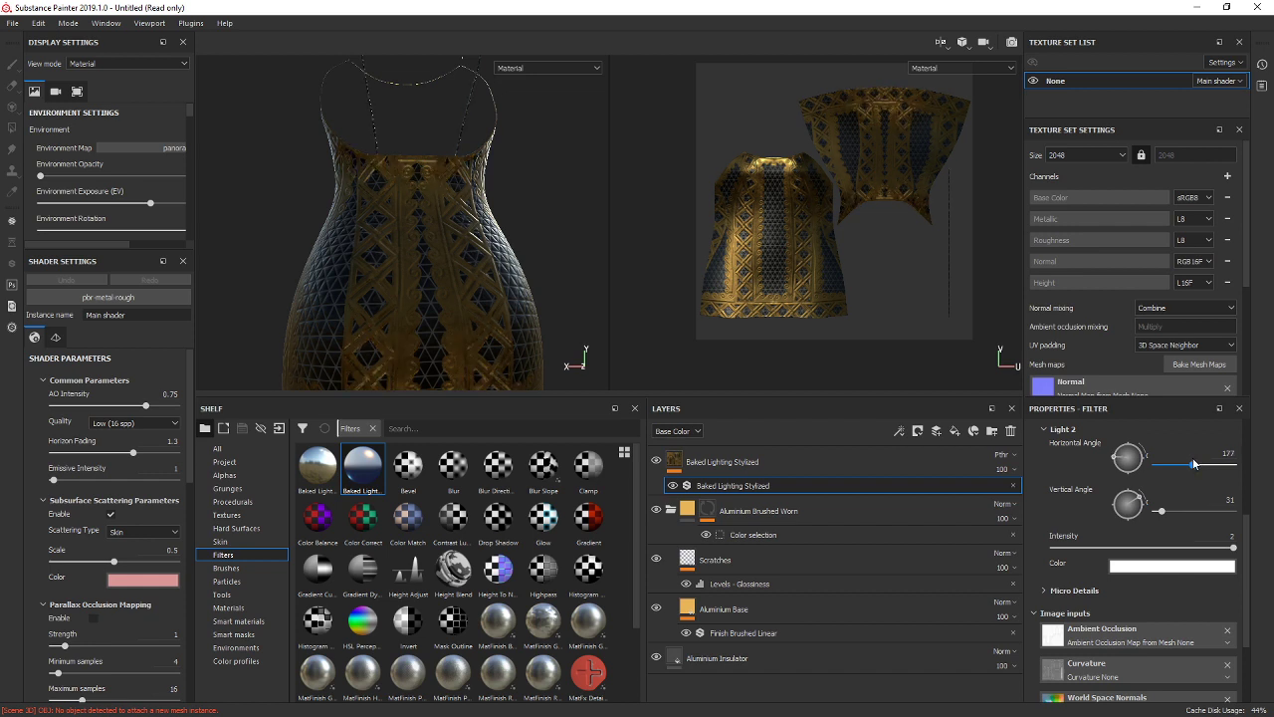
In Micro Details, set Curvature Intensity to 0.57, Height Details Intensity to 1.19, AO Radius to 0.39 and AO Depth to 0, and toggle Micro Height.
scroll(1129, 548, "up", 5)
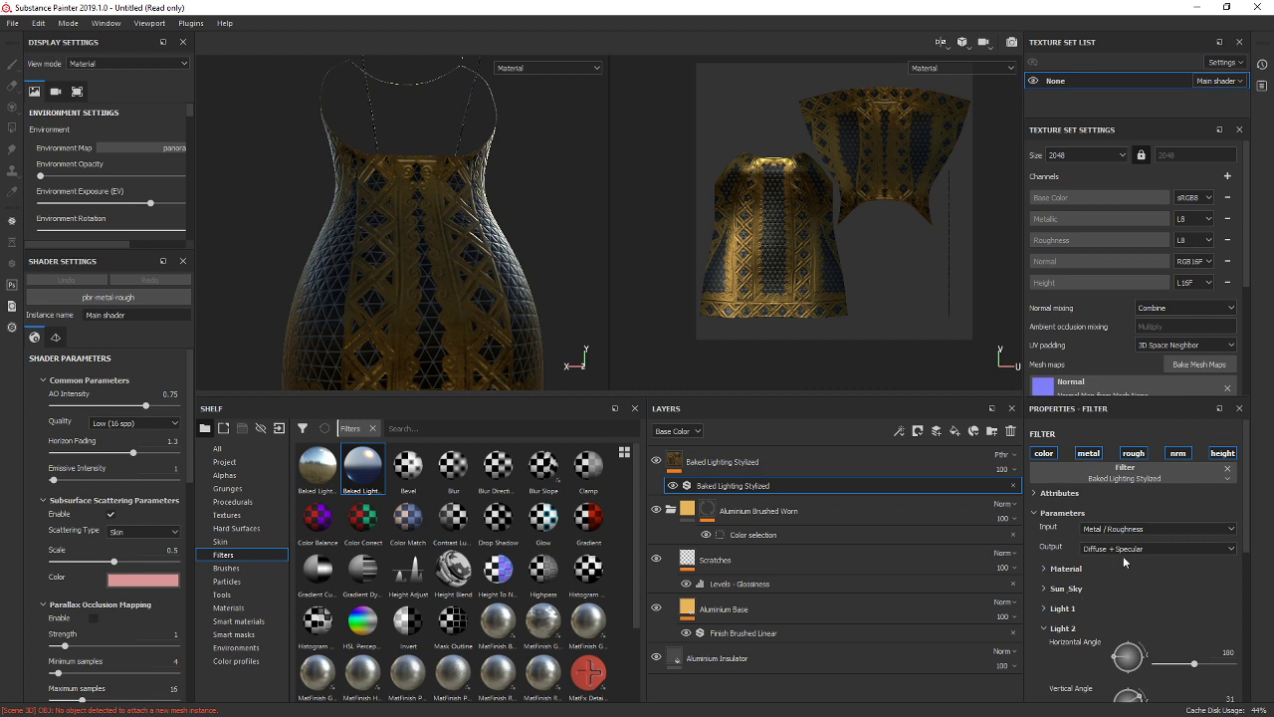
scroll(1122, 558, "down", 8)
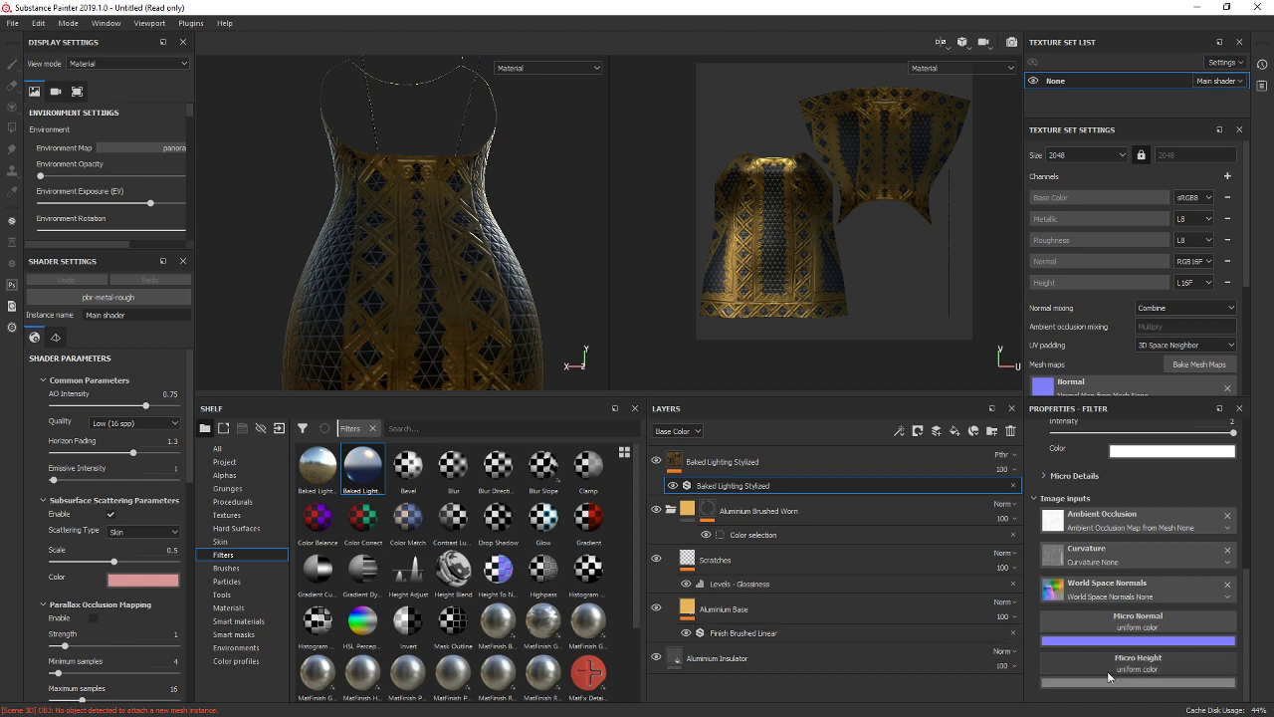
scroll(1101, 651, "up", 3)
left_click(1096, 637)
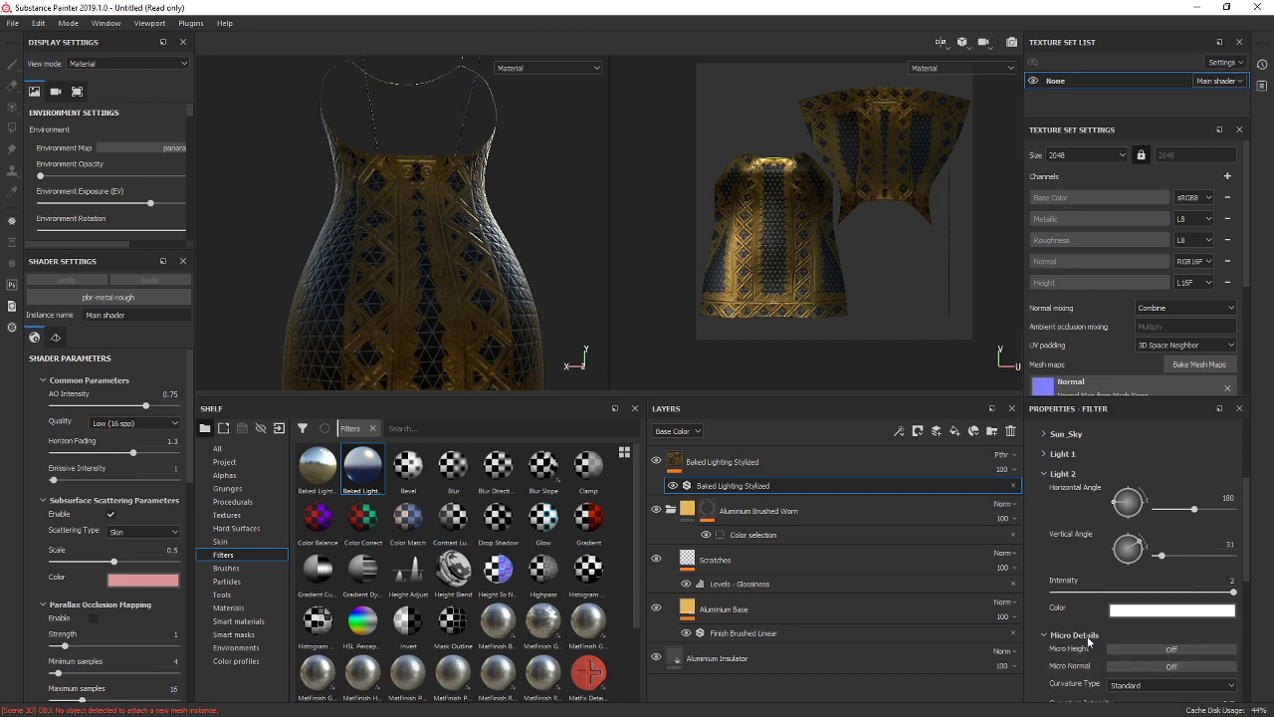
scroll(1104, 642, "down", 4)
scroll(1127, 643, "up", 2)
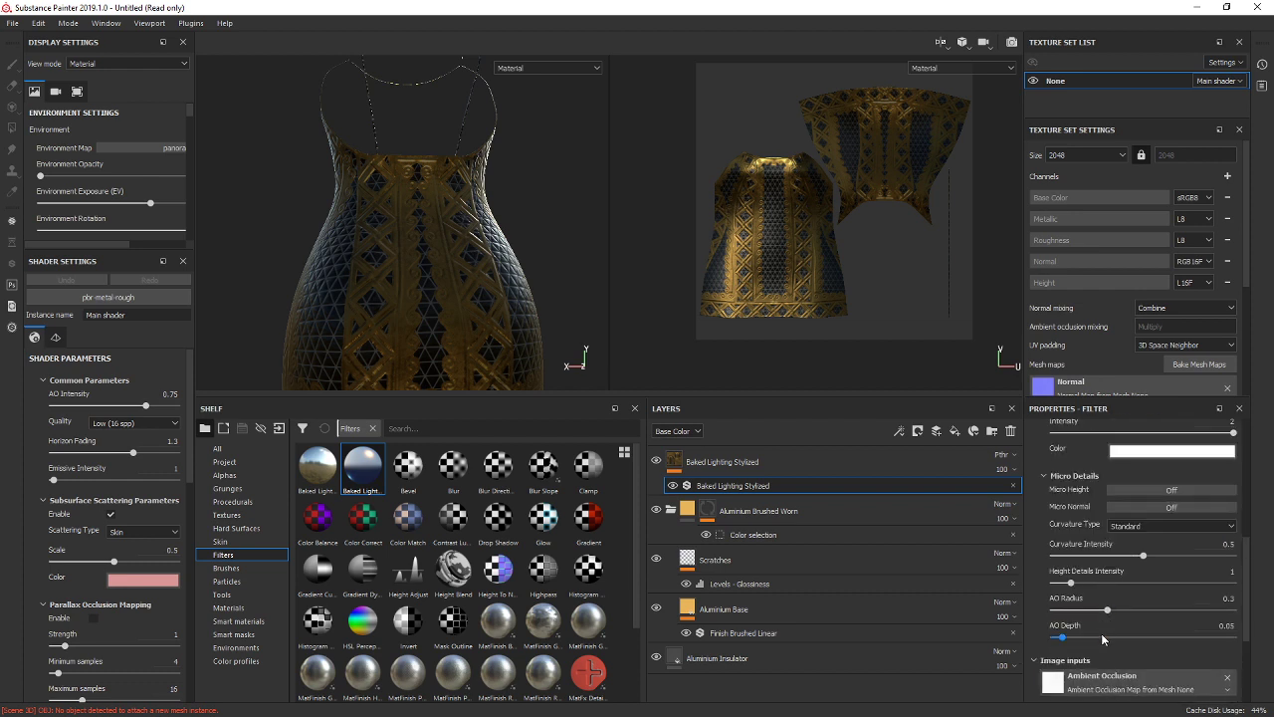
mouse_move(1065, 637)
left_mouse_down()
mouse_move(1160, 633)
mouse_move(1063, 628)
mouse_move(1193, 612)
mouse_move(1042, 586)
left_mouse_up()
left_click_drag(1111, 618, 1074, 585)
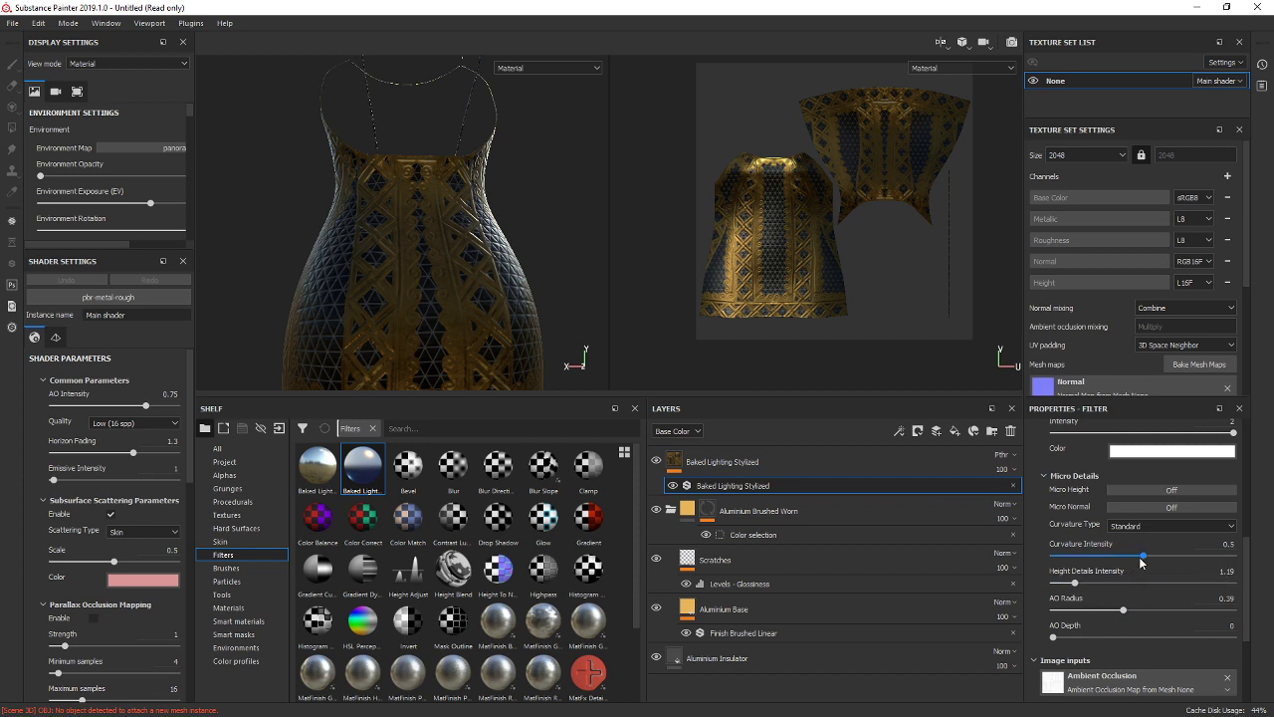
mouse_move(1144, 559)
left_mouse_down()
mouse_move(1225, 561)
mouse_move(1155, 560)
left_mouse_up()
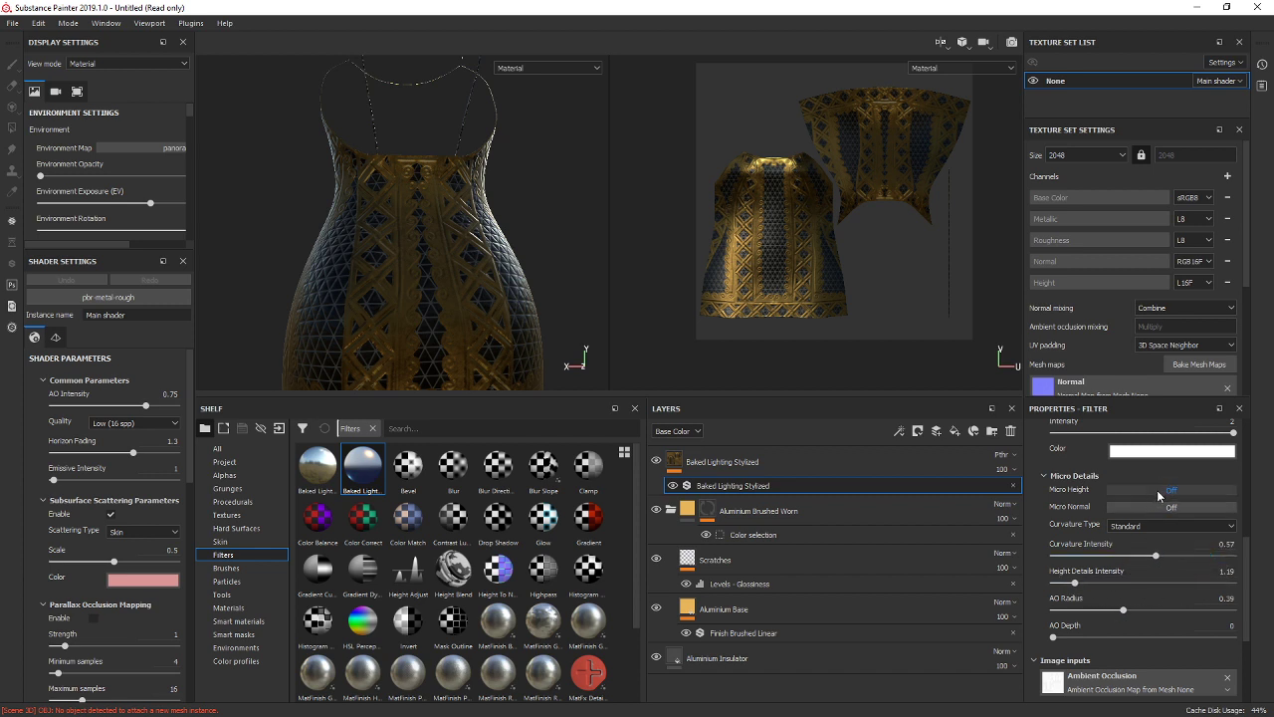
left_click(1156, 490)
In the filter's Material parameters, set Diffuse AO to 0.13, Diffuse Cavity 0.14, Specular AO 0.03, Specular Cavity 0.06 and Edges Smoothness 0.17.
scroll(1102, 529, "up", 5)
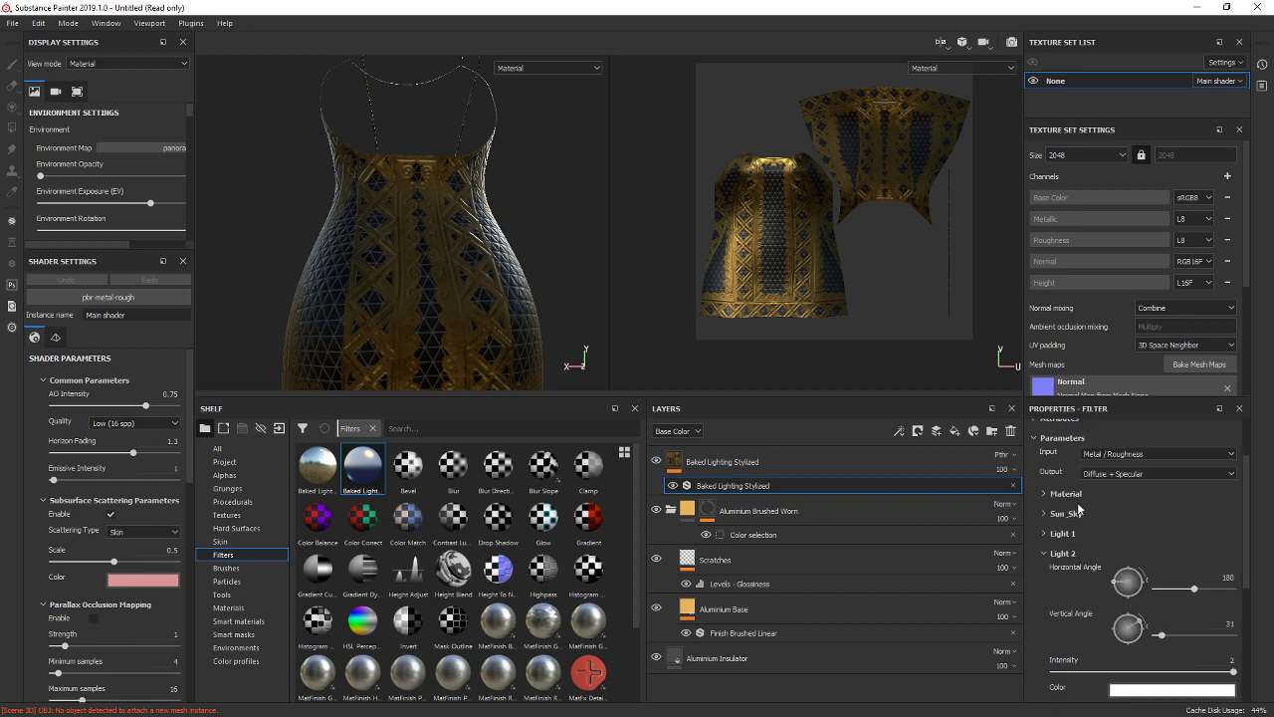
left_click(1077, 493)
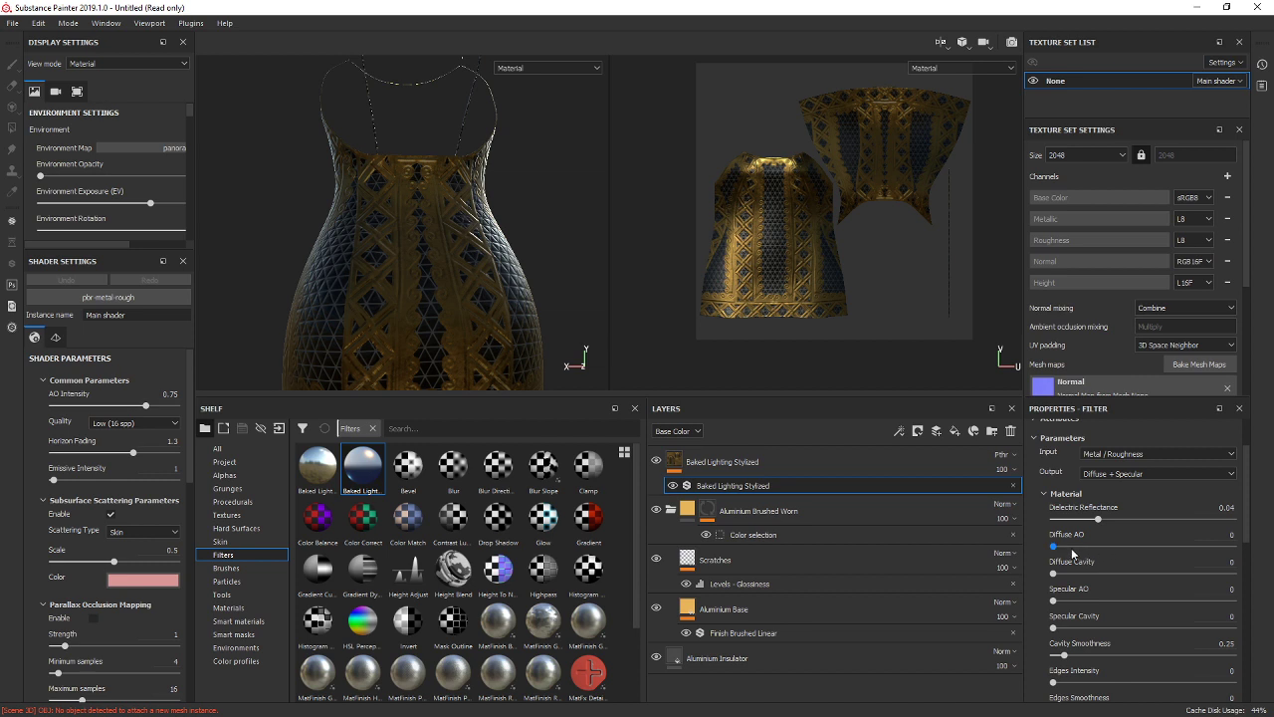
left_click_drag(1072, 549, 1085, 600)
scroll(1065, 627, "down", 4)
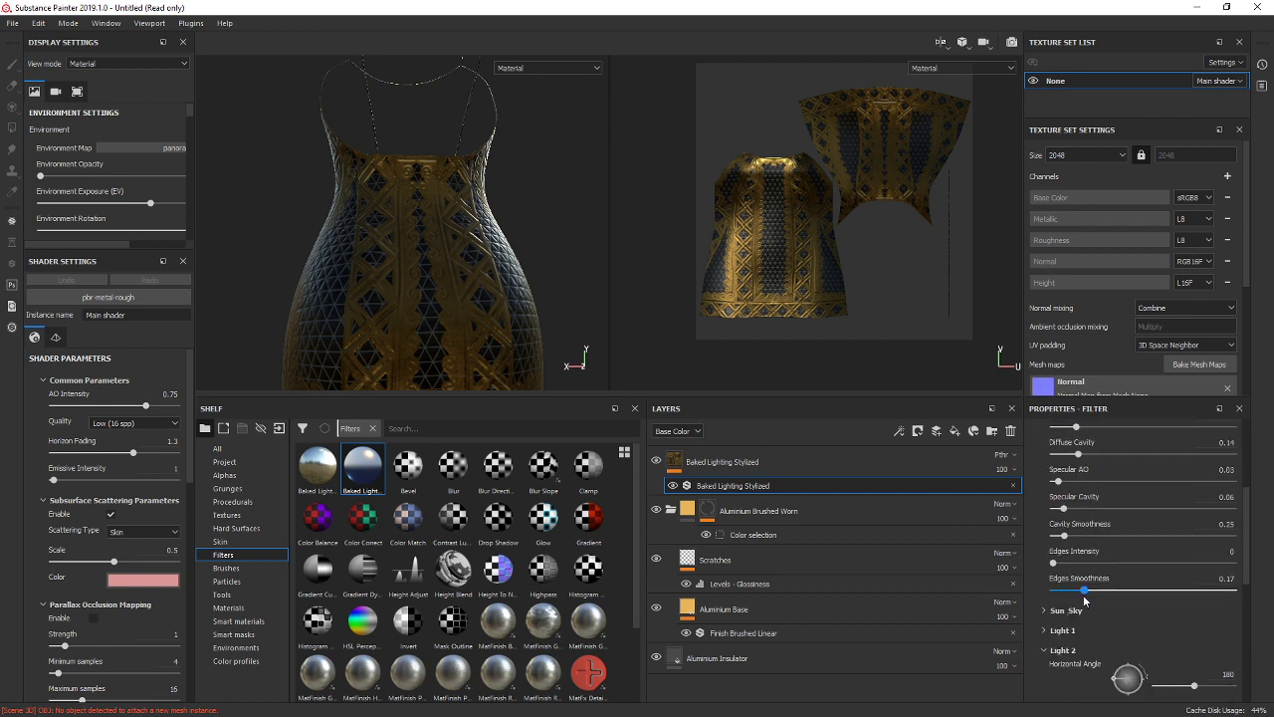
scroll(1102, 567, "up", 4)
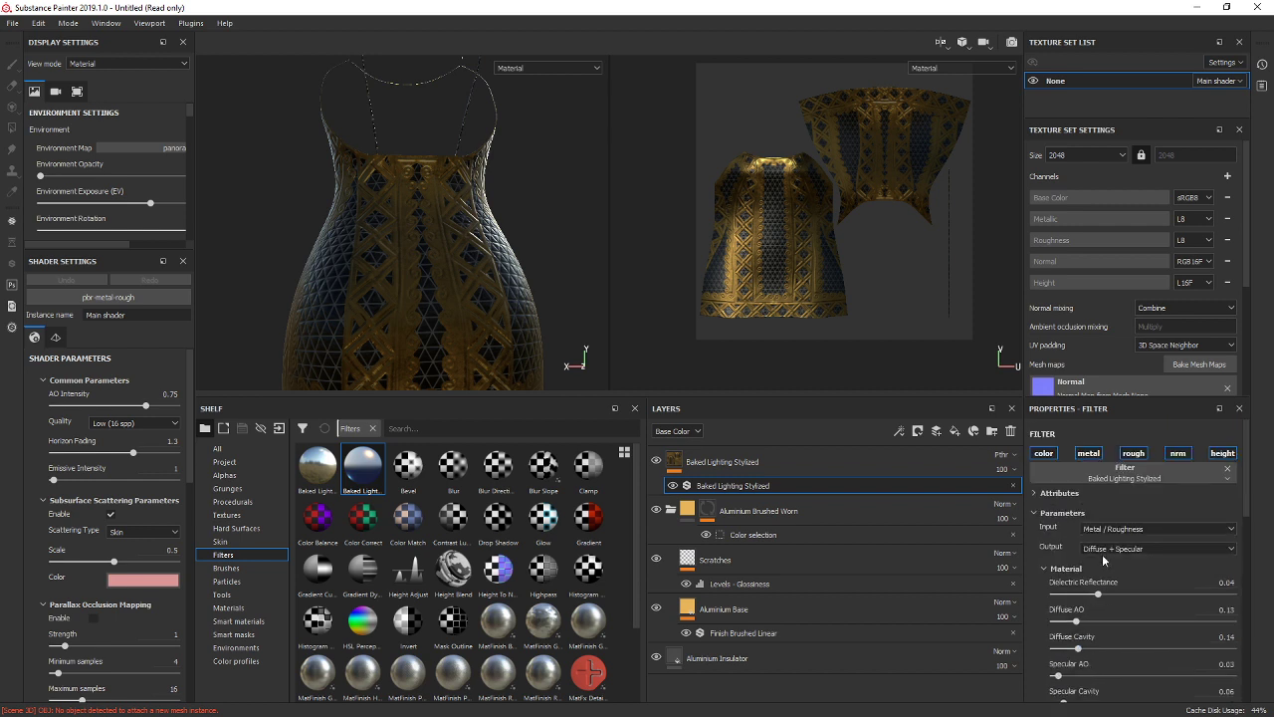
Export the textures as PNG with the slexport config to the prop 1 folder and check the exported diffuse image.
left_click(38, 23)
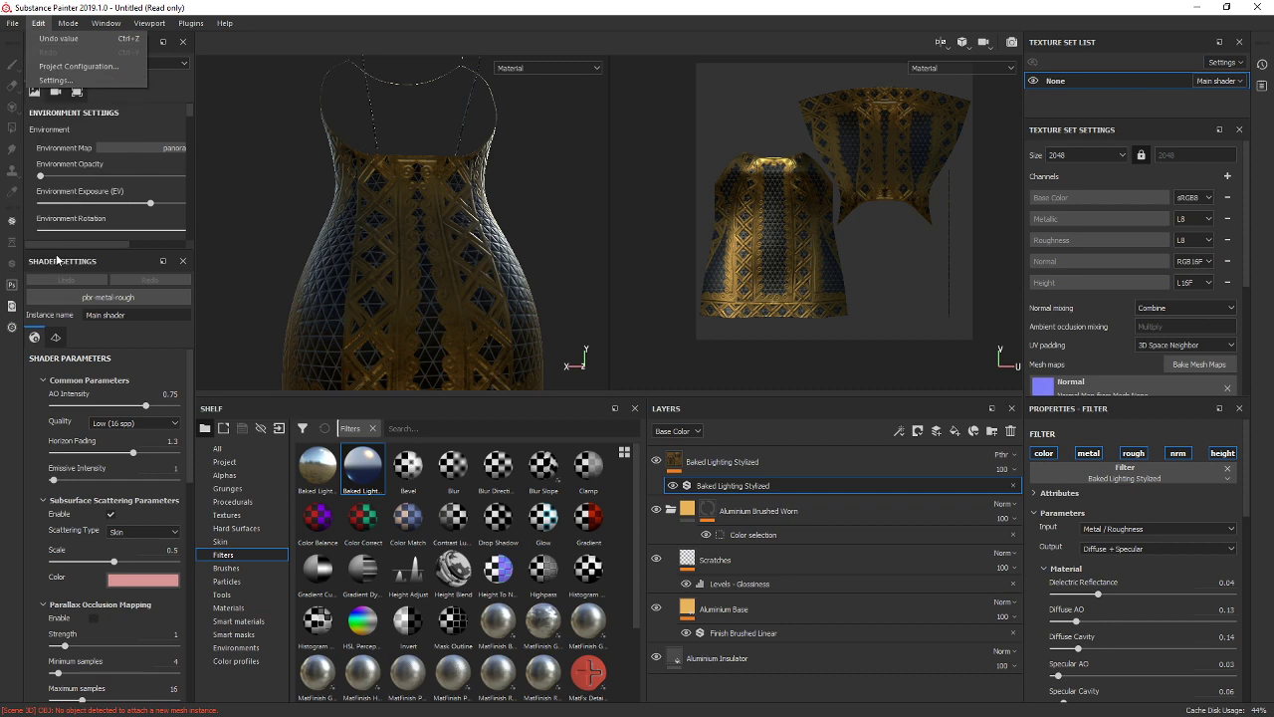
mouse_move(12, 23)
left_click(30, 261)
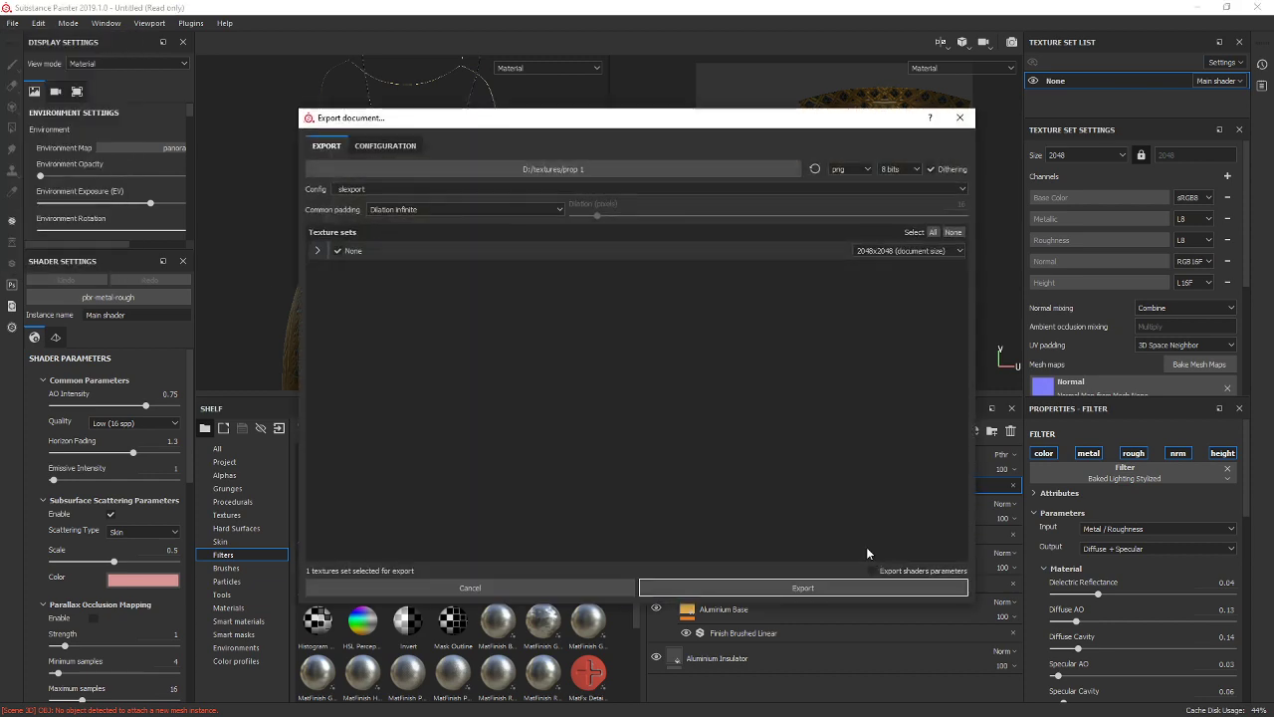
left_click(808, 586)
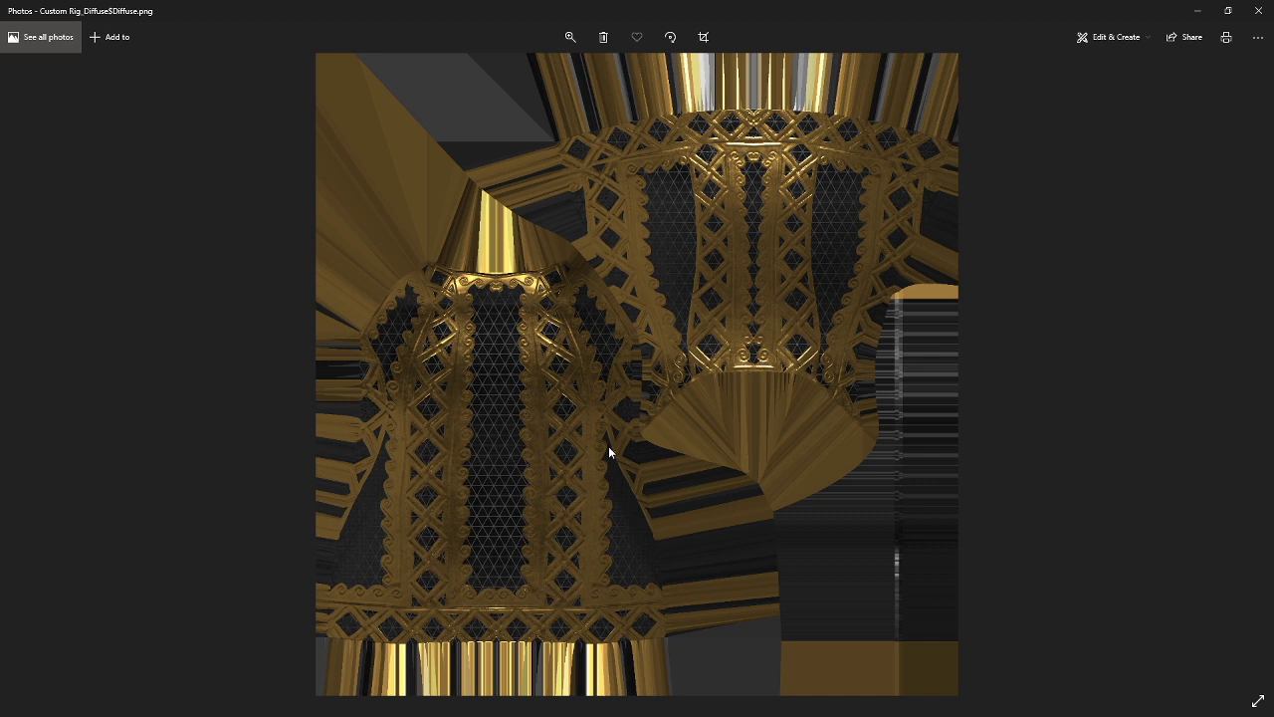
left_click(1258, 9)
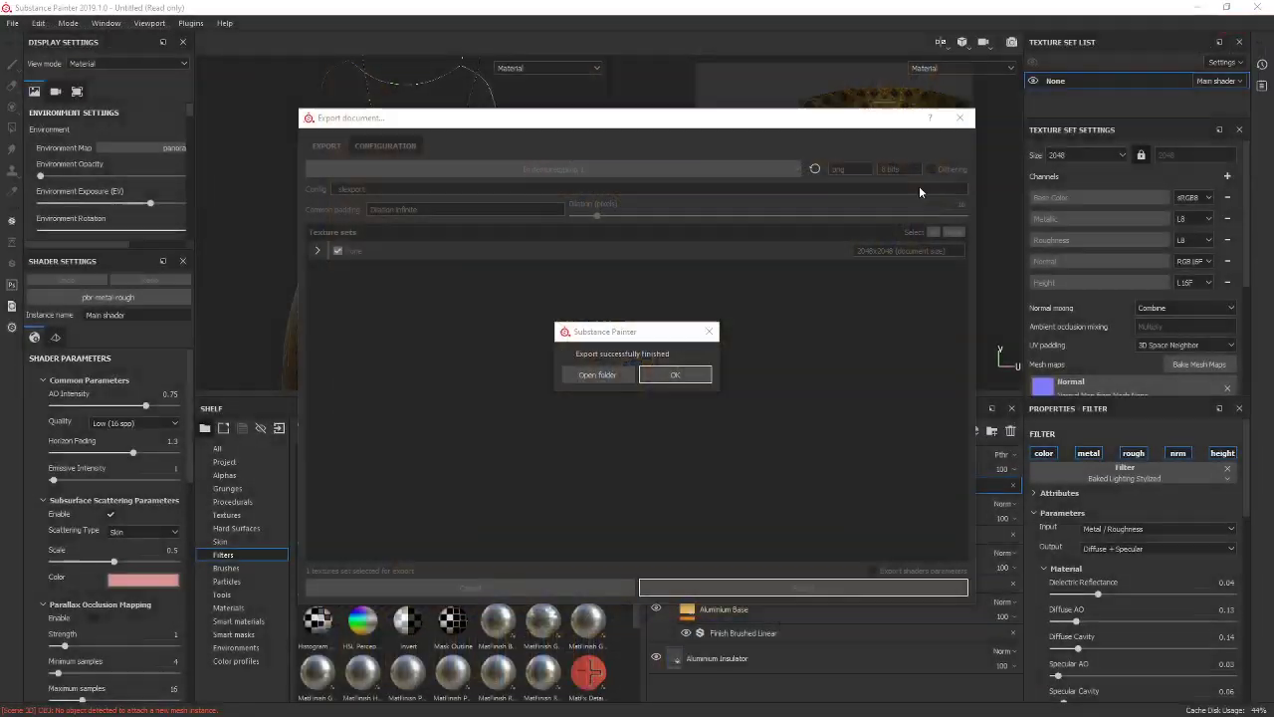
Dismiss the export message and inspect the baked lighting on the dress in the 3D and UV views.
left_click(677, 374)
scroll(453, 264, "up", 4)
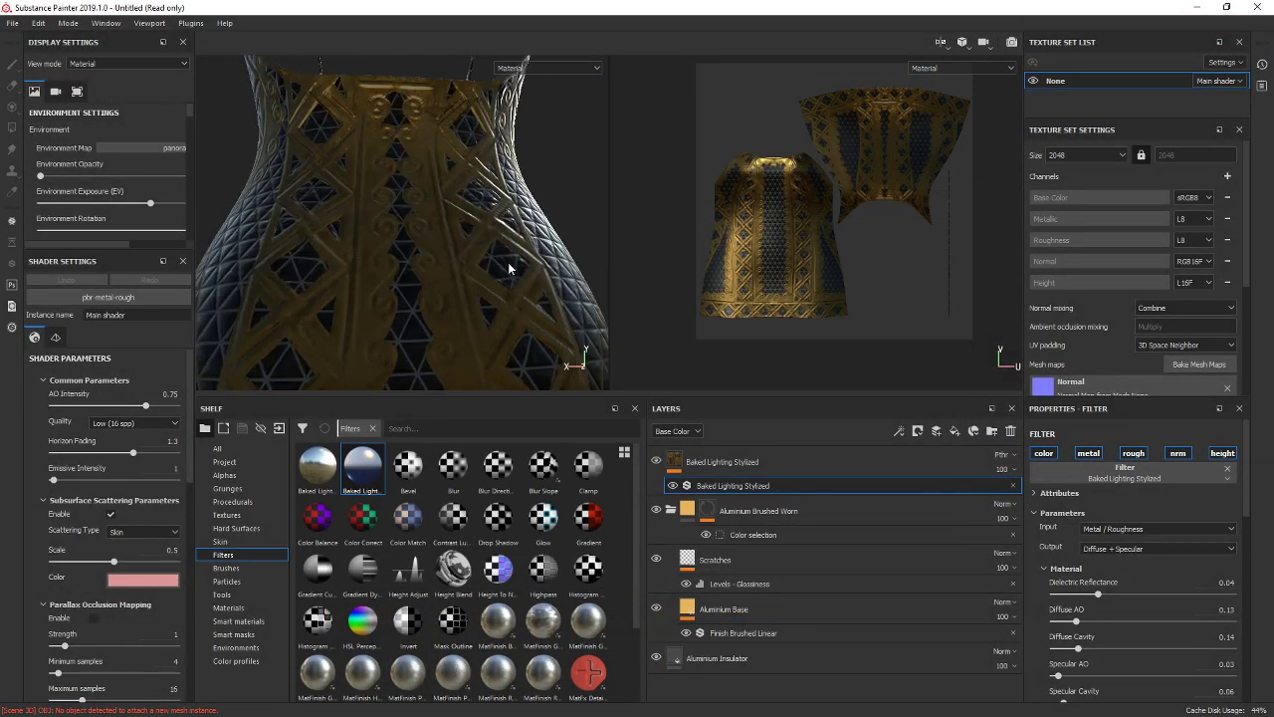
scroll(768, 255, "down", 3)
scroll(767, 249, "up", 6)
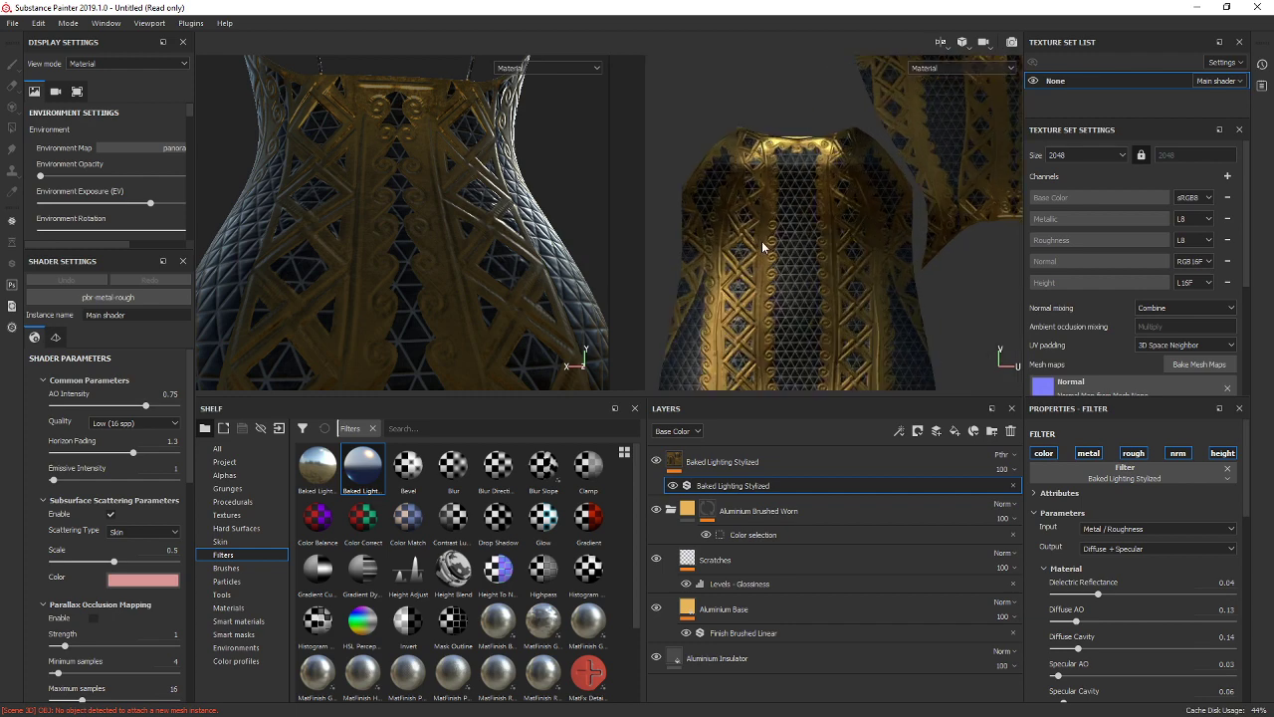
scroll(408, 209, "down", 4)
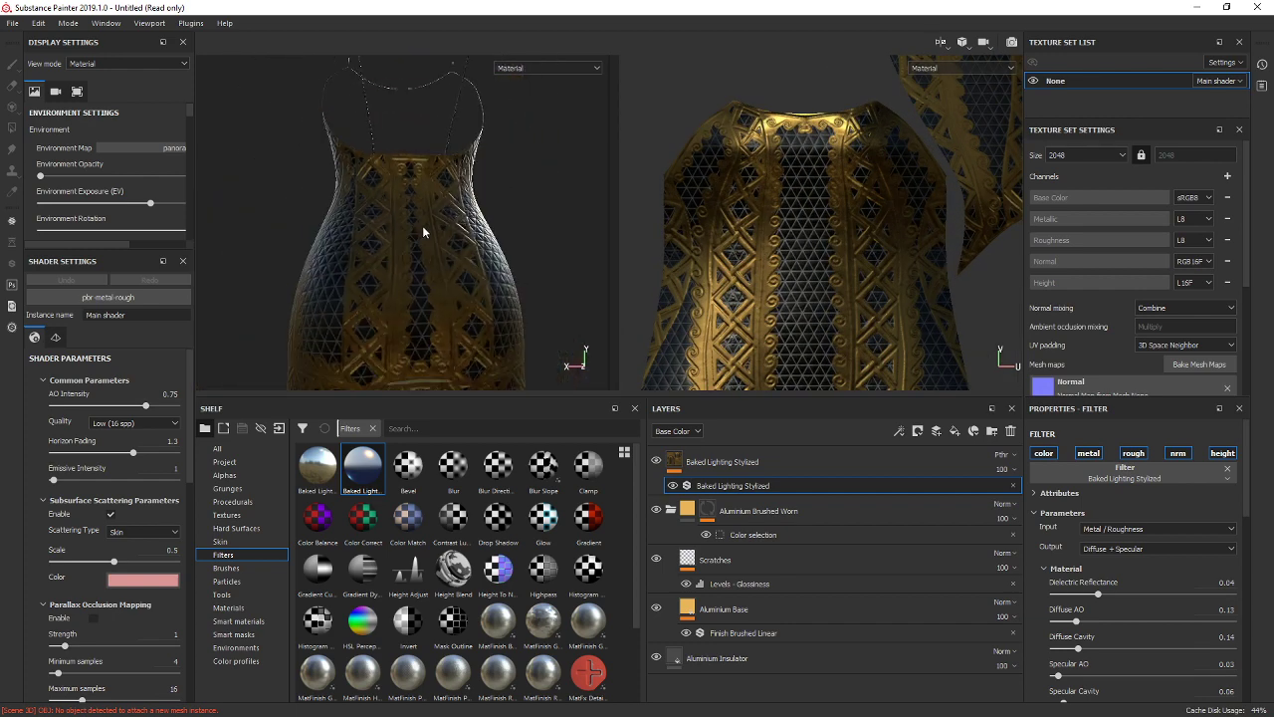
right_click_drag(423, 230, 436, 233, "shift")
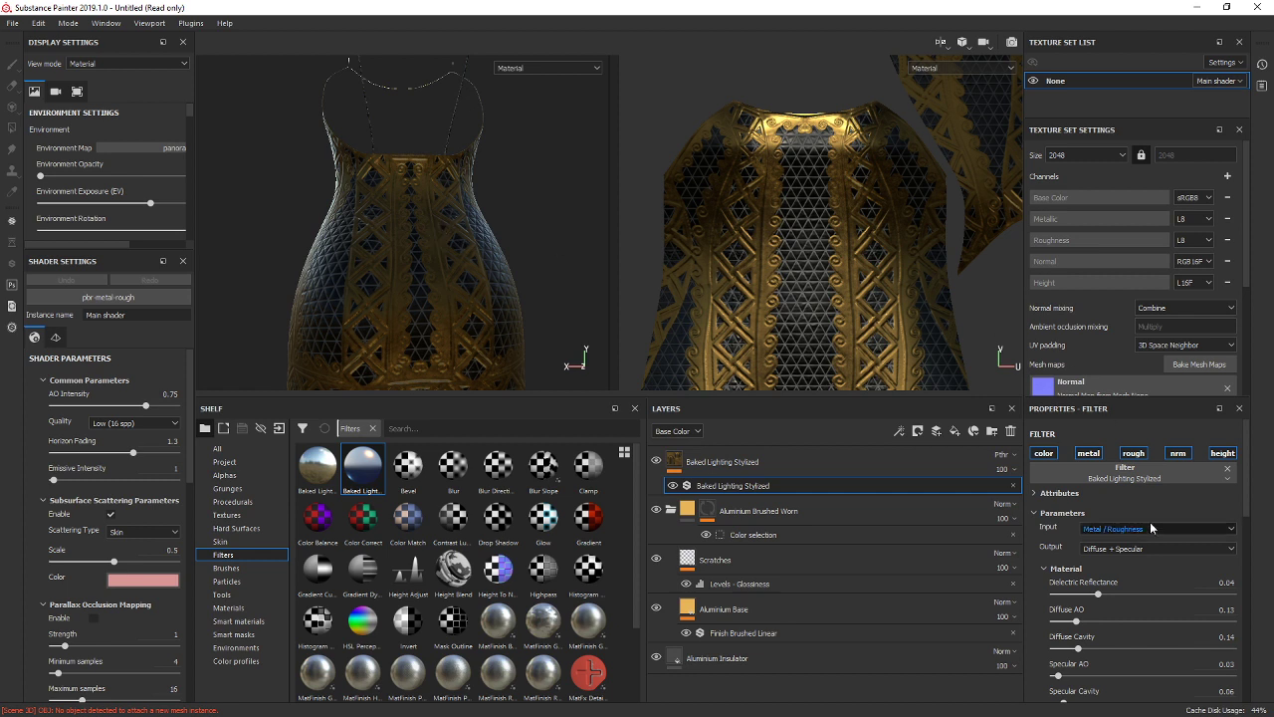
Review the Baked Lighting Stylized filter's attributes, parameters and image inputs.
left_click(738, 465)
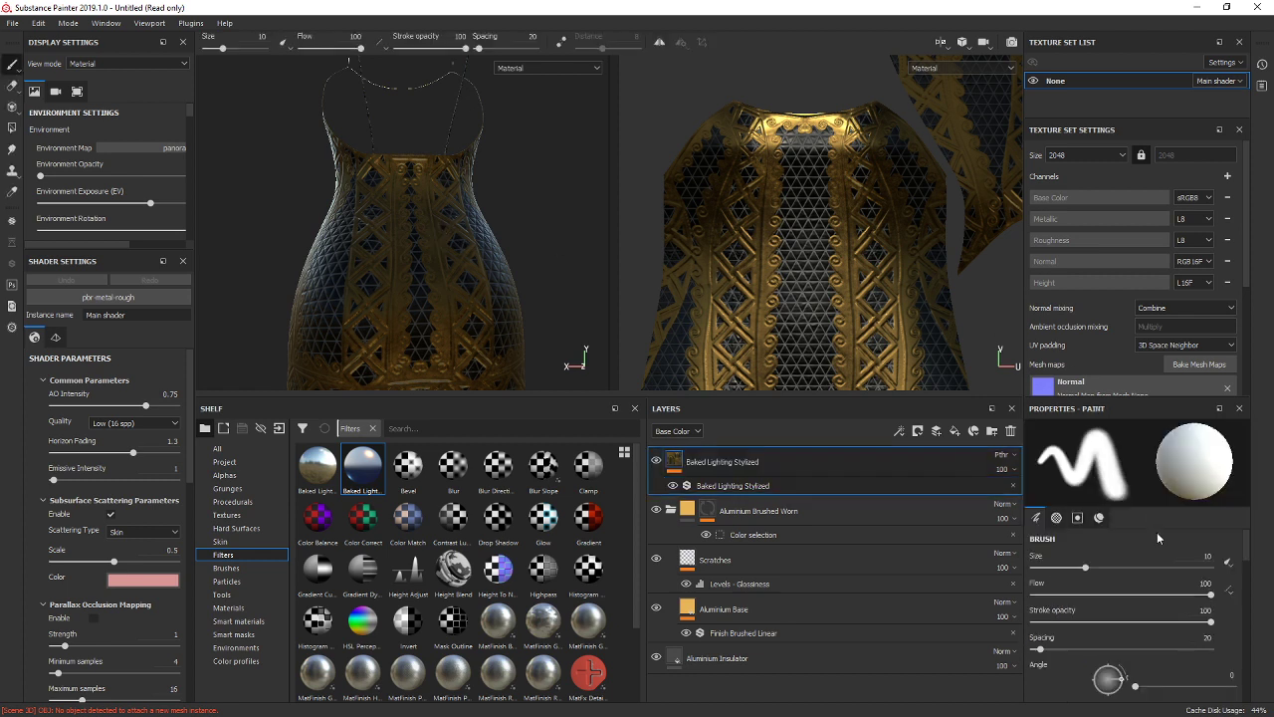
left_click(784, 487)
left_click(1074, 512)
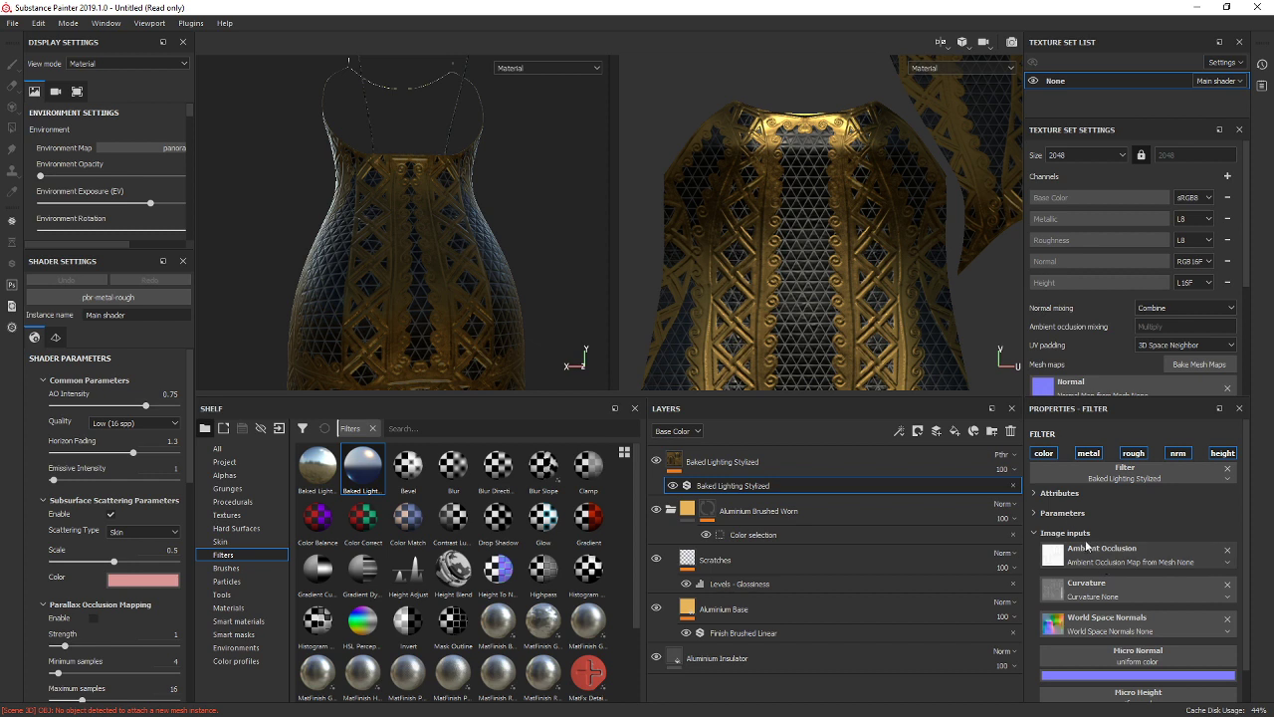
scroll(1133, 505, "down", 1)
left_click(1082, 460)
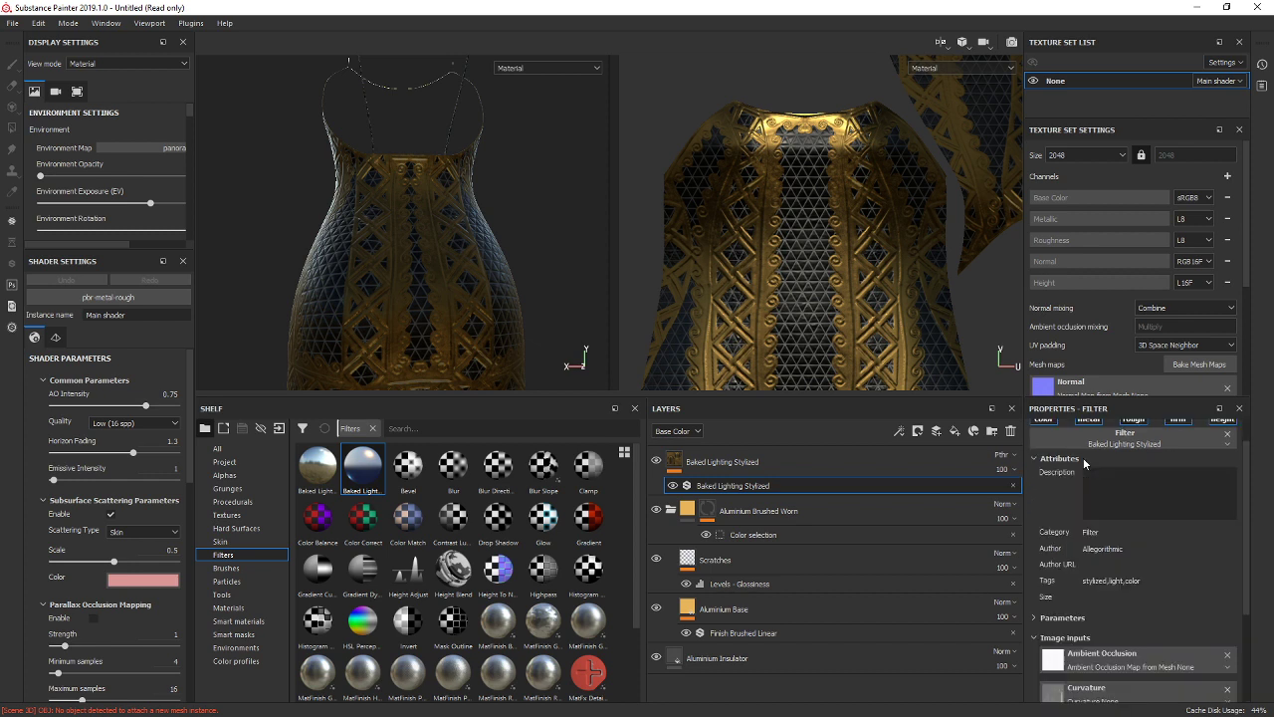
left_click(1083, 460)
left_click(1081, 479)
scroll(1145, 505, "down", 3)
scroll(1145, 501, "up", 5)
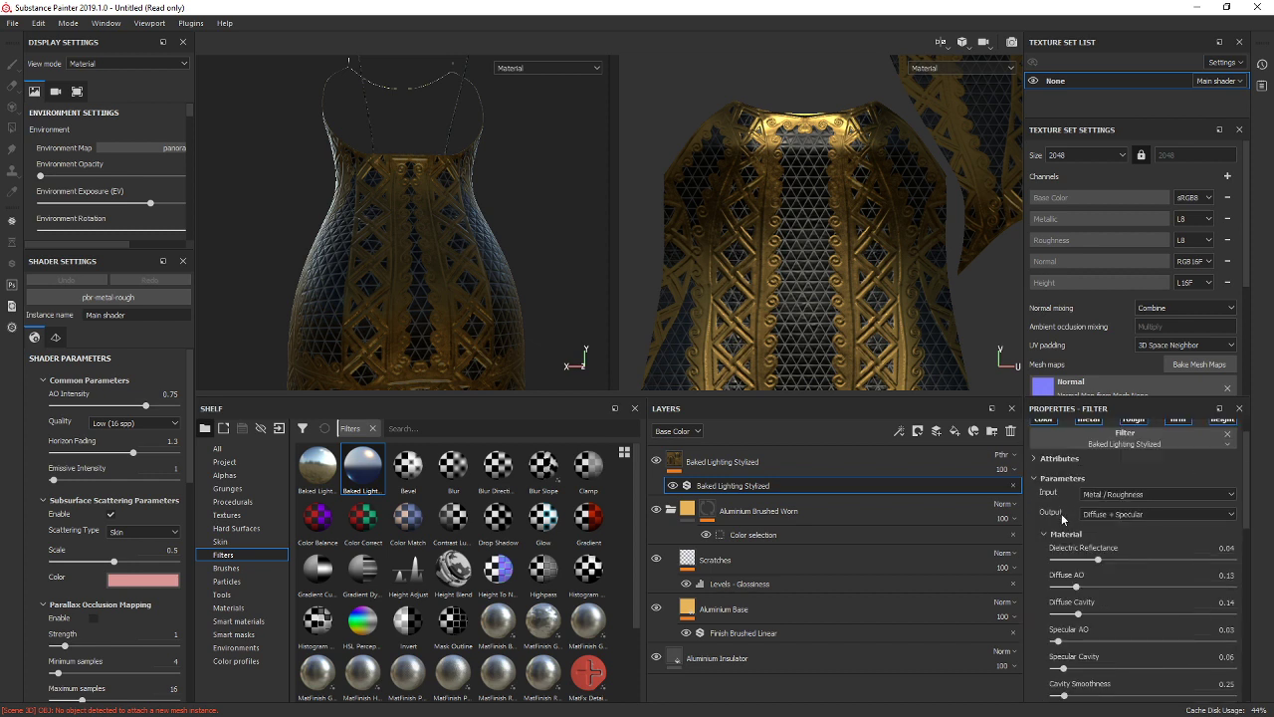
scroll(1063, 536, "down", 5)
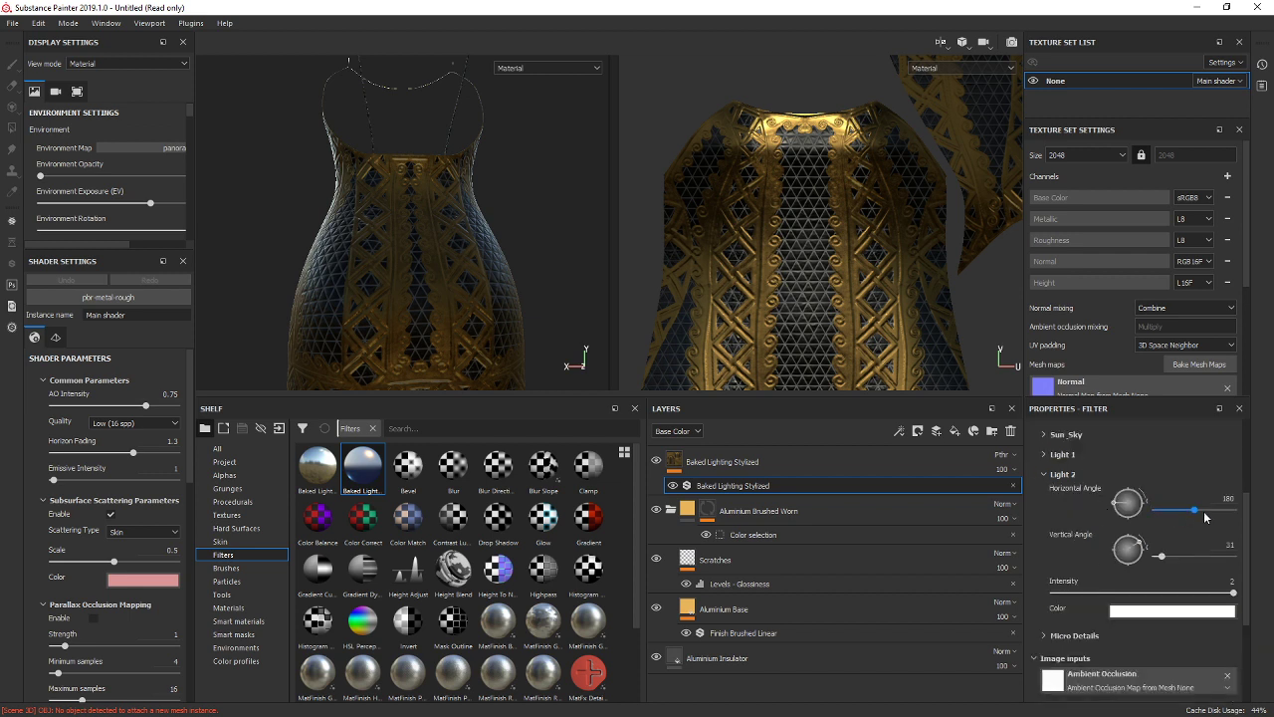
Set Light 1 of the Baked Lighting Stylized filter to Horizontal Angle 180, Vertical Angle 177 and Intensity 0.08.
mouse_move(1196, 511)
left_mouse_down()
mouse_move(1151, 508)
mouse_move(1196, 506)
left_mouse_up()
left_click(1073, 476)
left_click(1073, 453)
left_click(1172, 489)
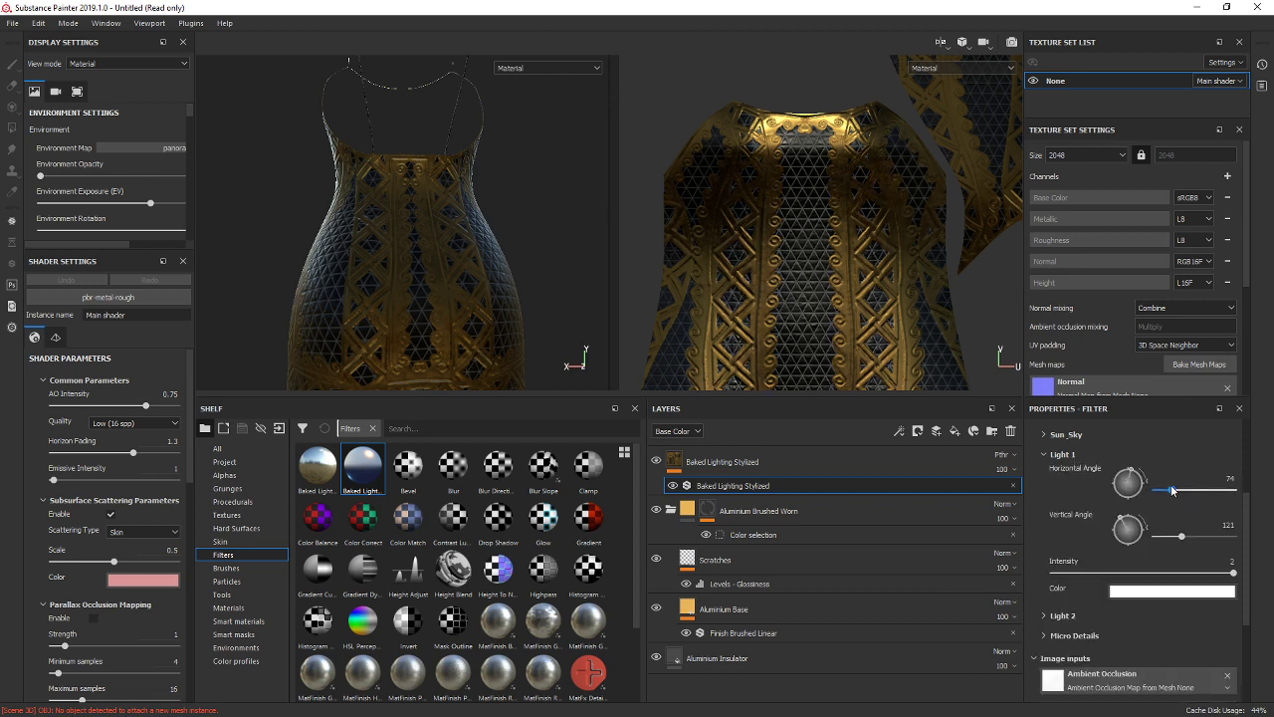
left_click_drag(1172, 489, 1197, 483)
mouse_move(1181, 536)
left_mouse_down()
mouse_move(1199, 531)
mouse_move(1182, 527)
mouse_move(1192, 492)
mouse_move(1193, 534)
left_mouse_up()
left_click(1191, 535)
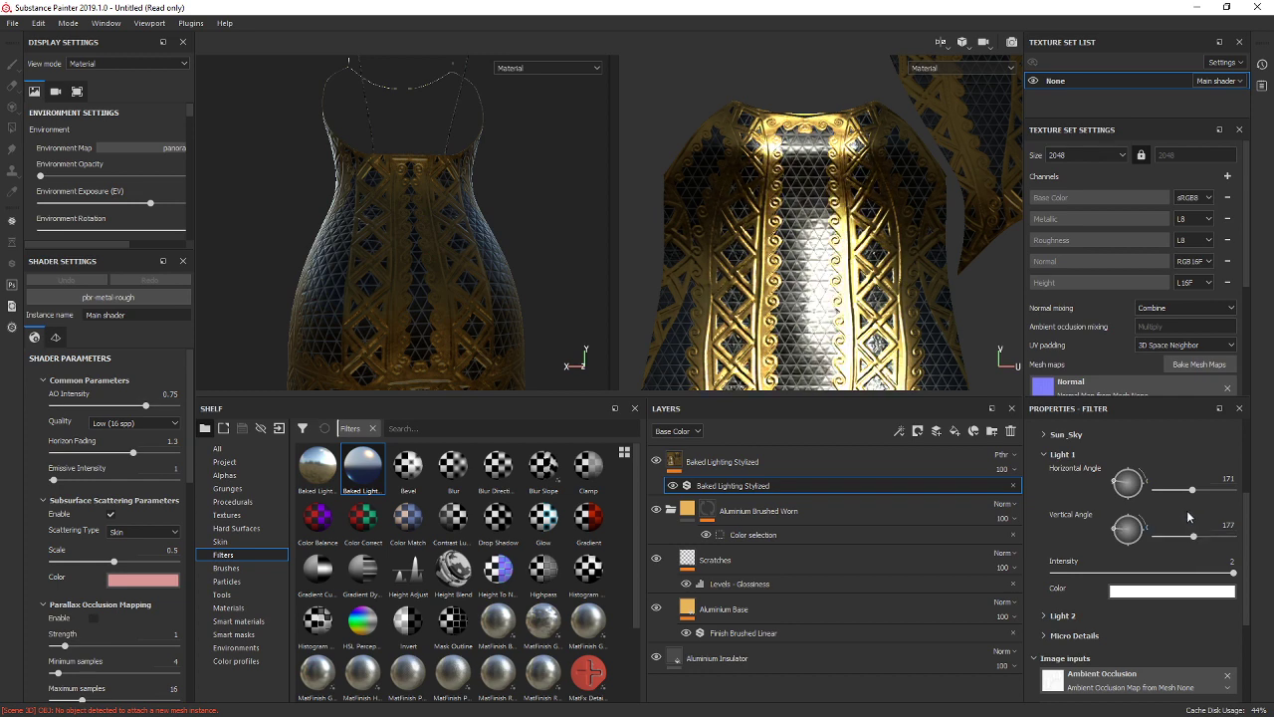
left_click_drag(1191, 490, 1194, 489)
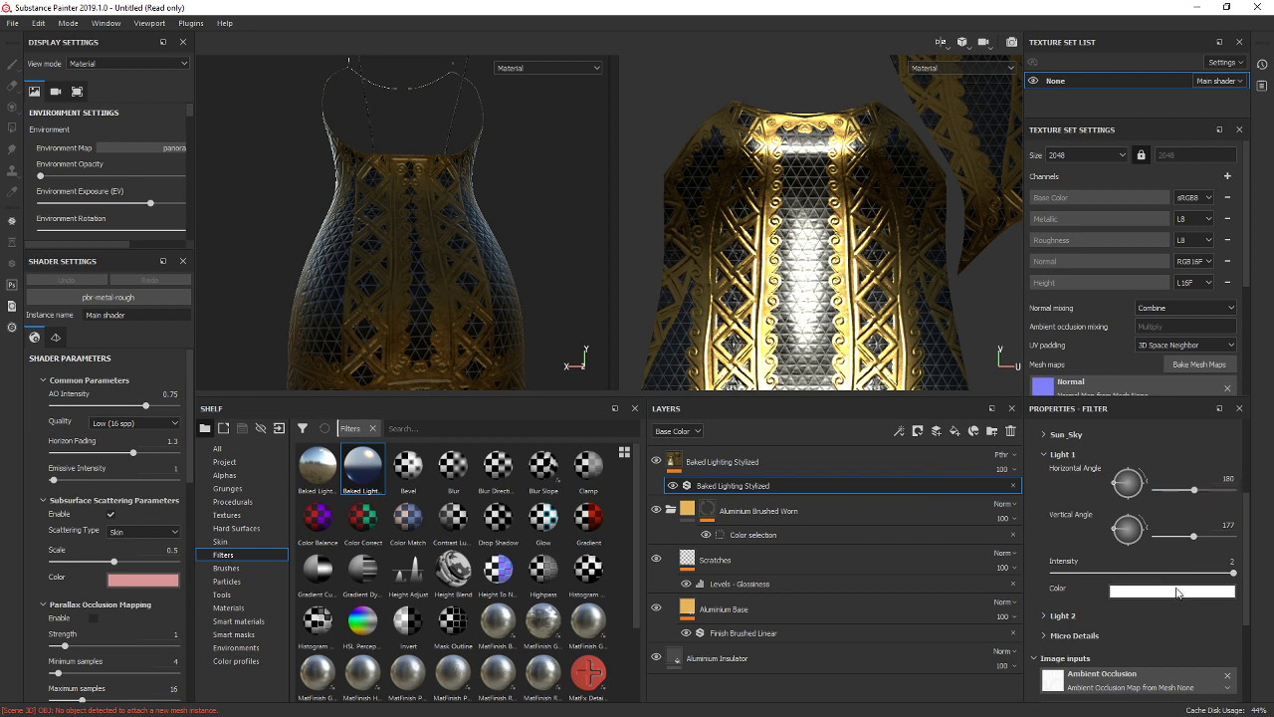
left_click_drag(1180, 573, 1062, 532)
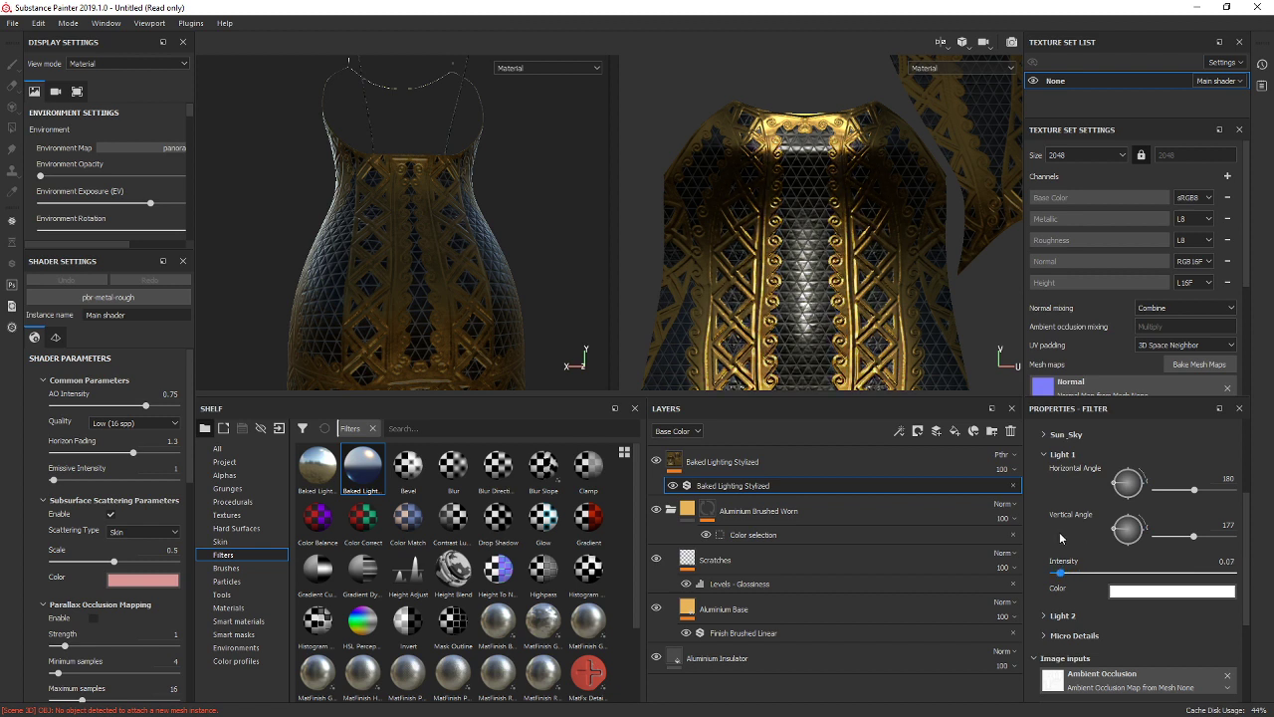
left_click_drag(1063, 529, 1059, 527)
Export the textures again with the current configuration and check the exported diffuse image up close.
left_click(12, 23)
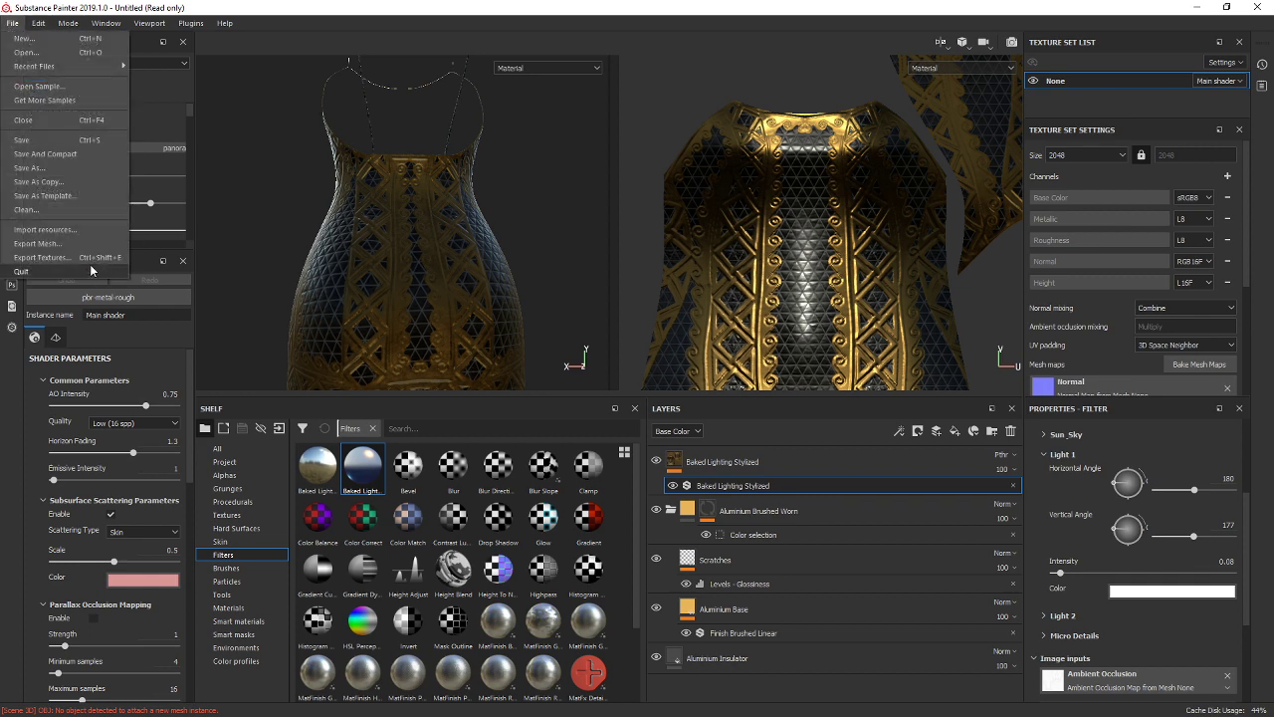
left_click(40, 257)
key("Return")
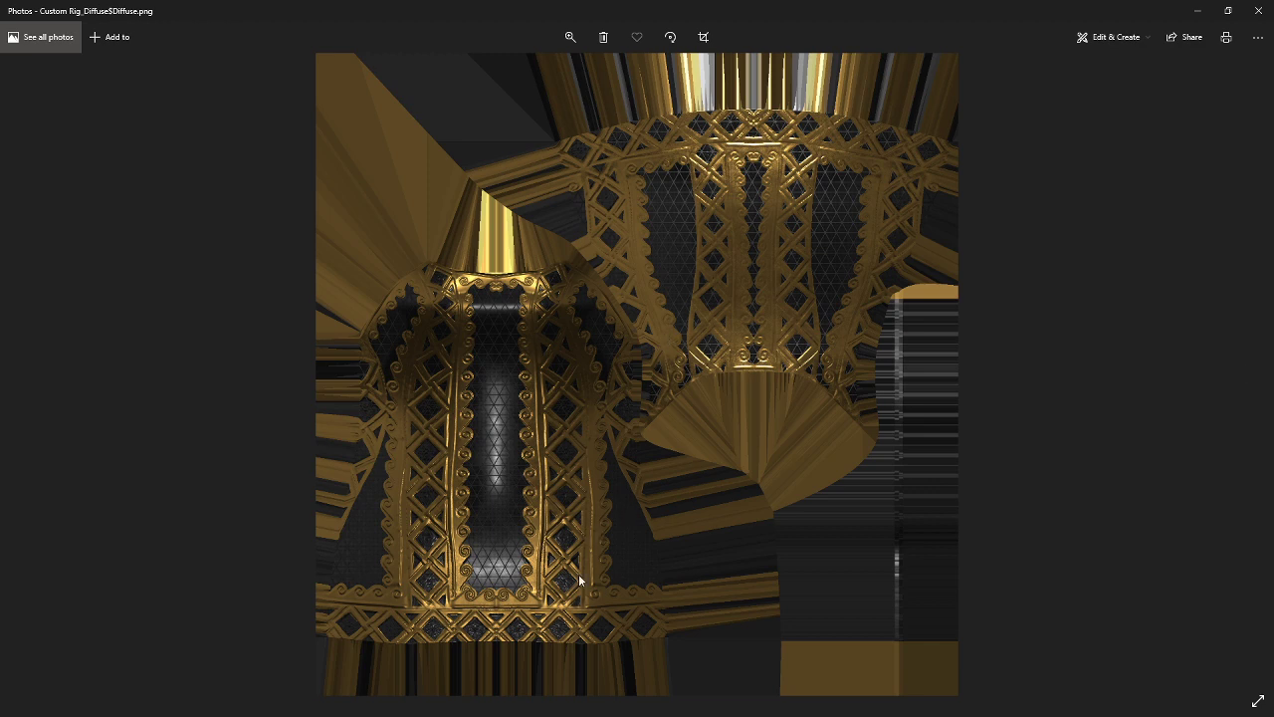
key("Right")
key("Left")
scroll(642, 562, "up", 2, "ctrl")
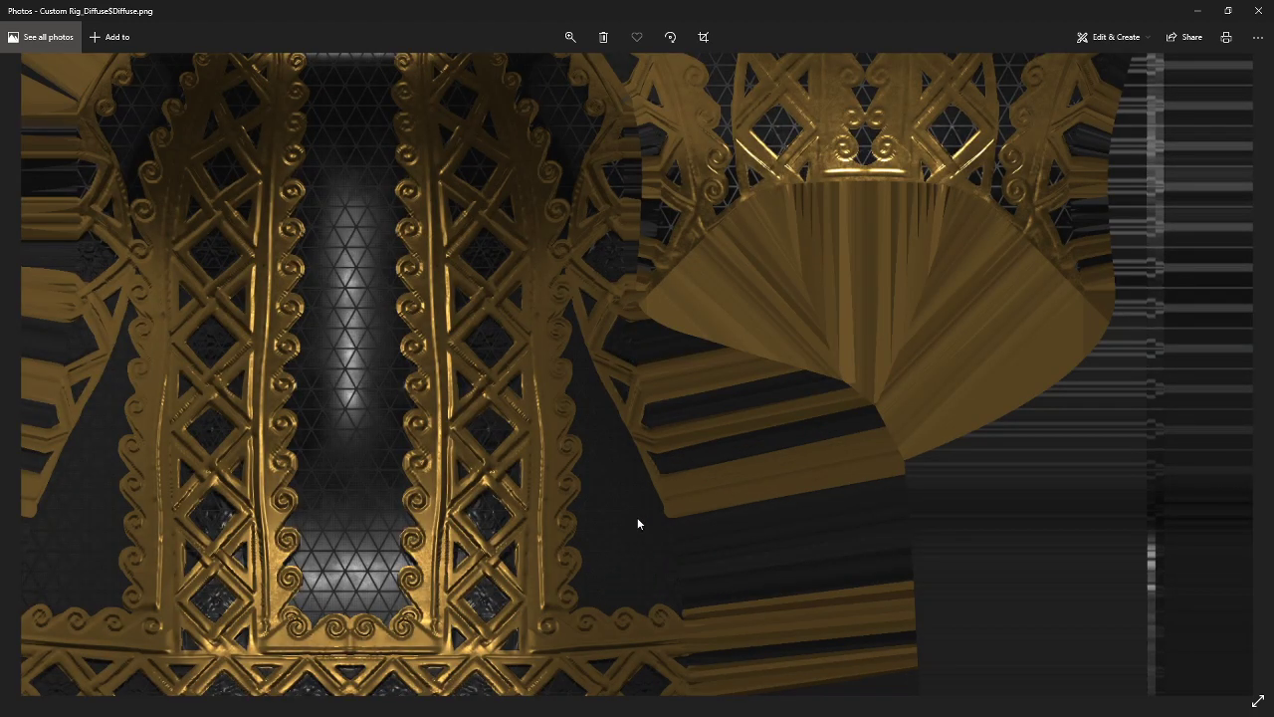
scroll(637, 518, "down", 2, "ctrl")
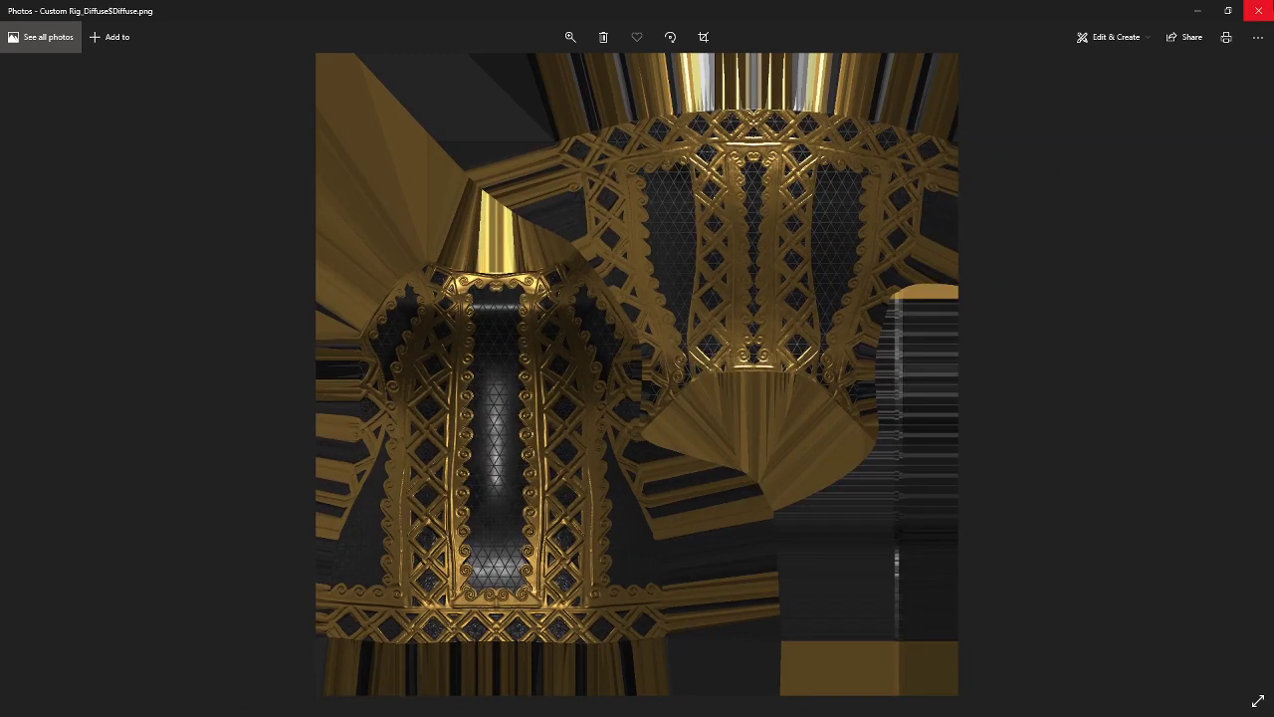
left_click(1258, 10)
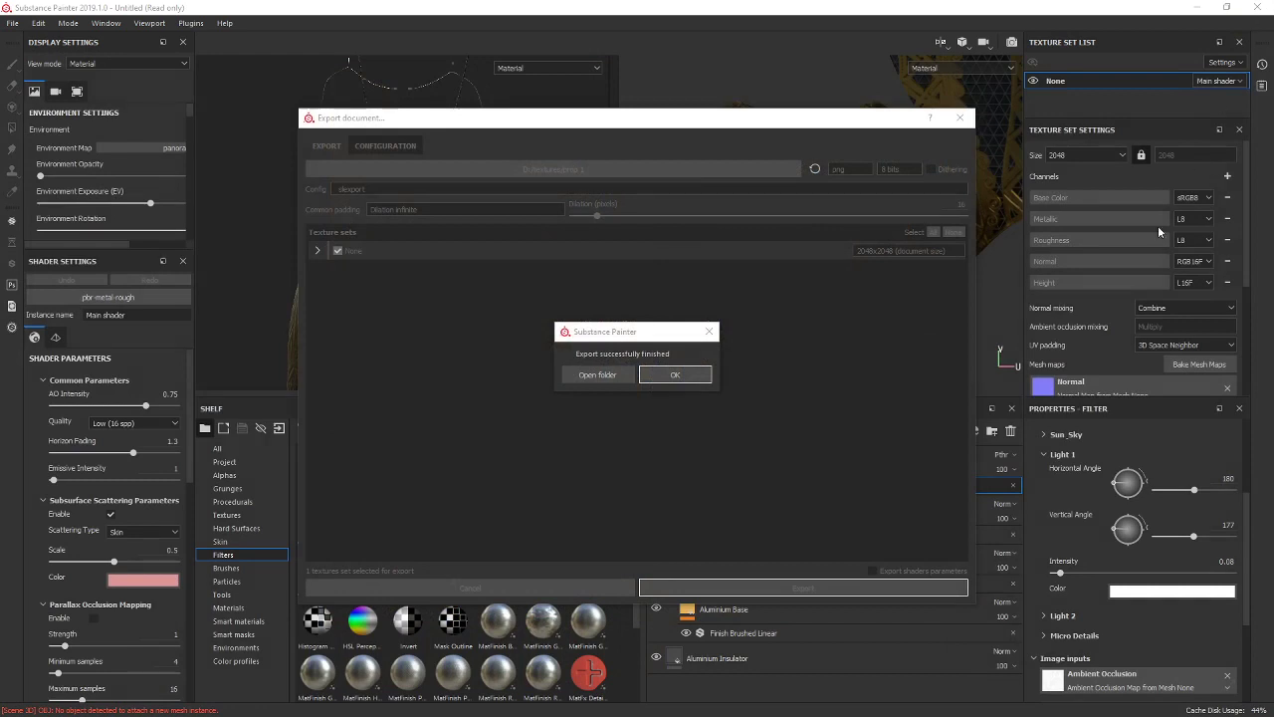
left_click(699, 375)
Try a Base Color Levels effect on the Baked Lighting Stylized layer with the midpoint at 0.931, and remove the effect.
scroll(1092, 480, "down", 5)
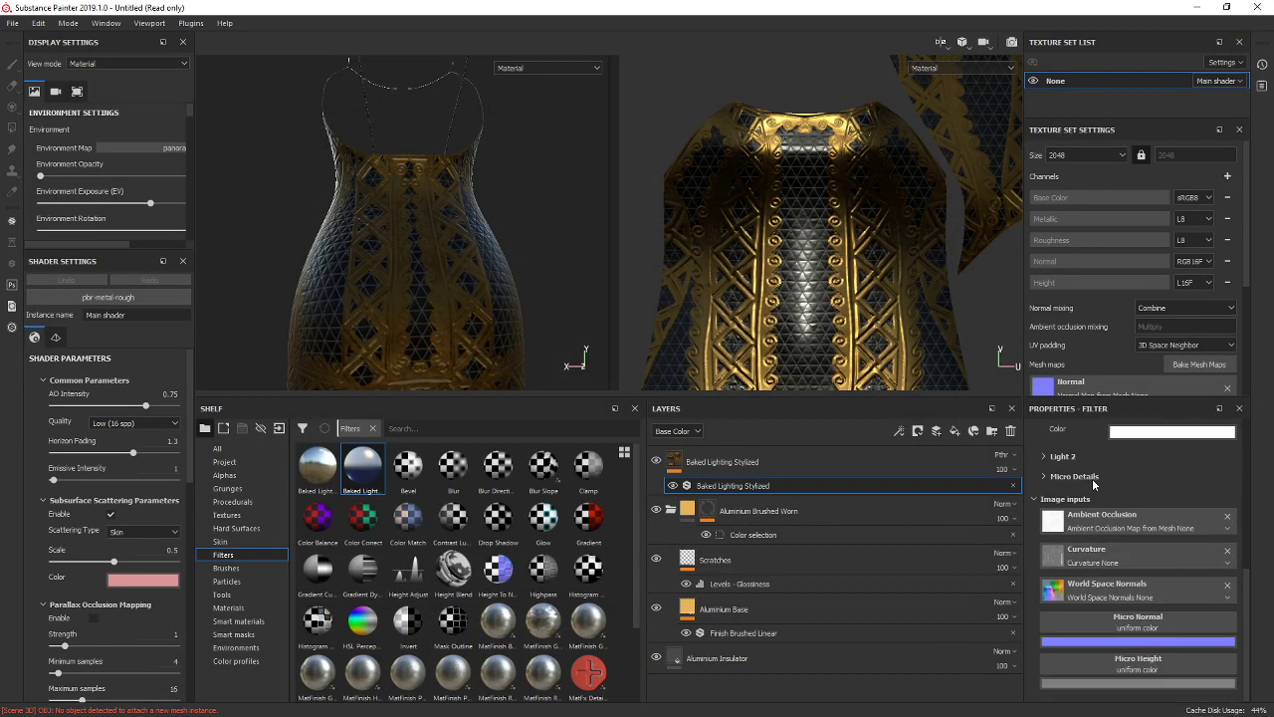
scroll(1110, 558, "up", 4)
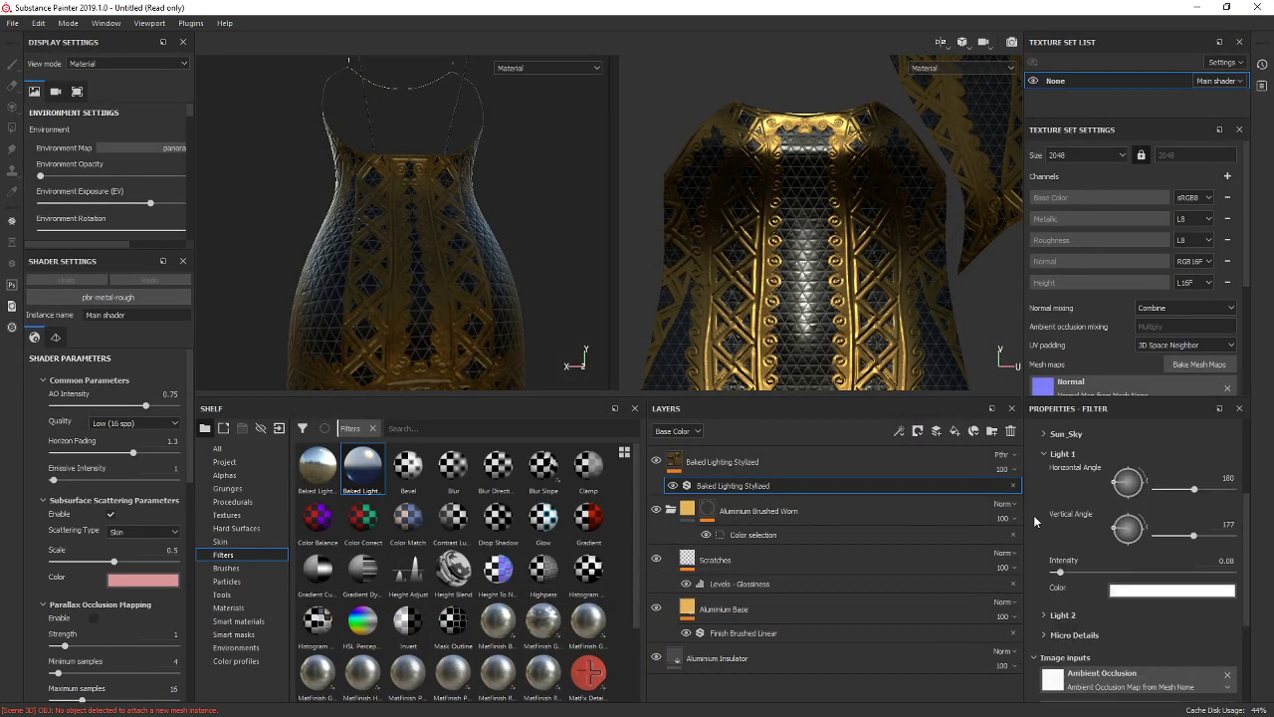
left_click(760, 459)
right_click(761, 459)
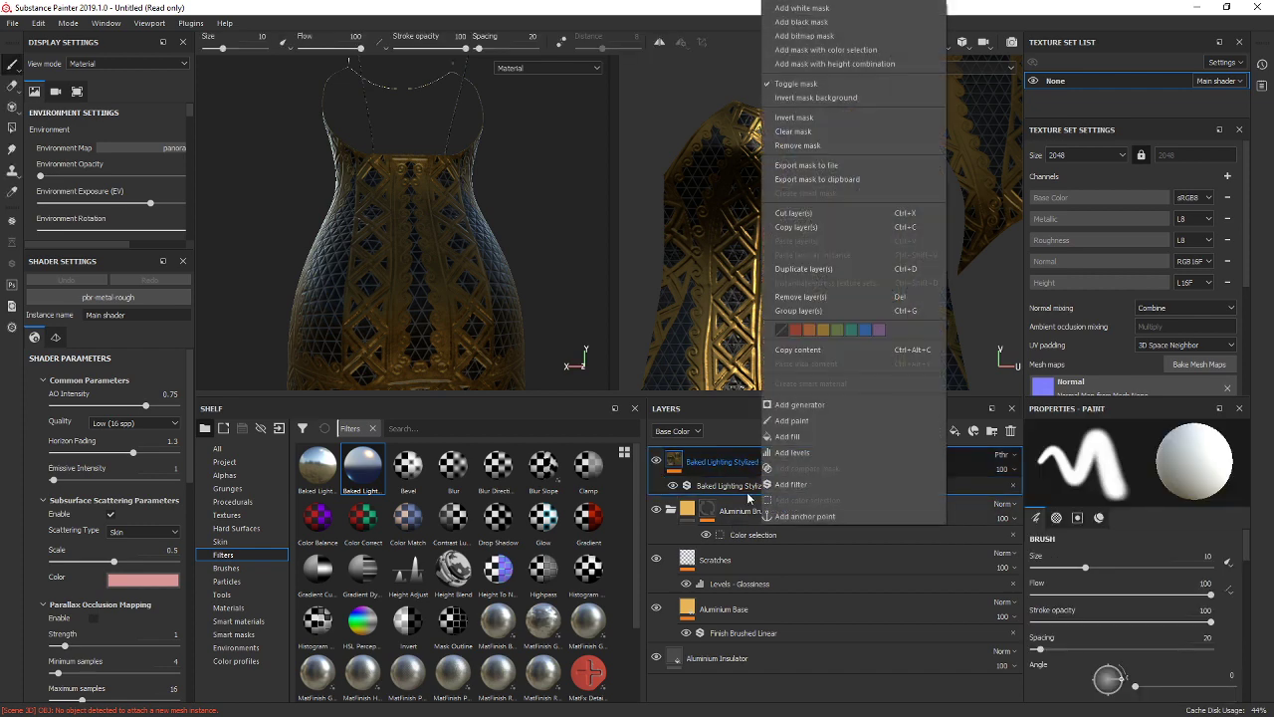
left_click(792, 452)
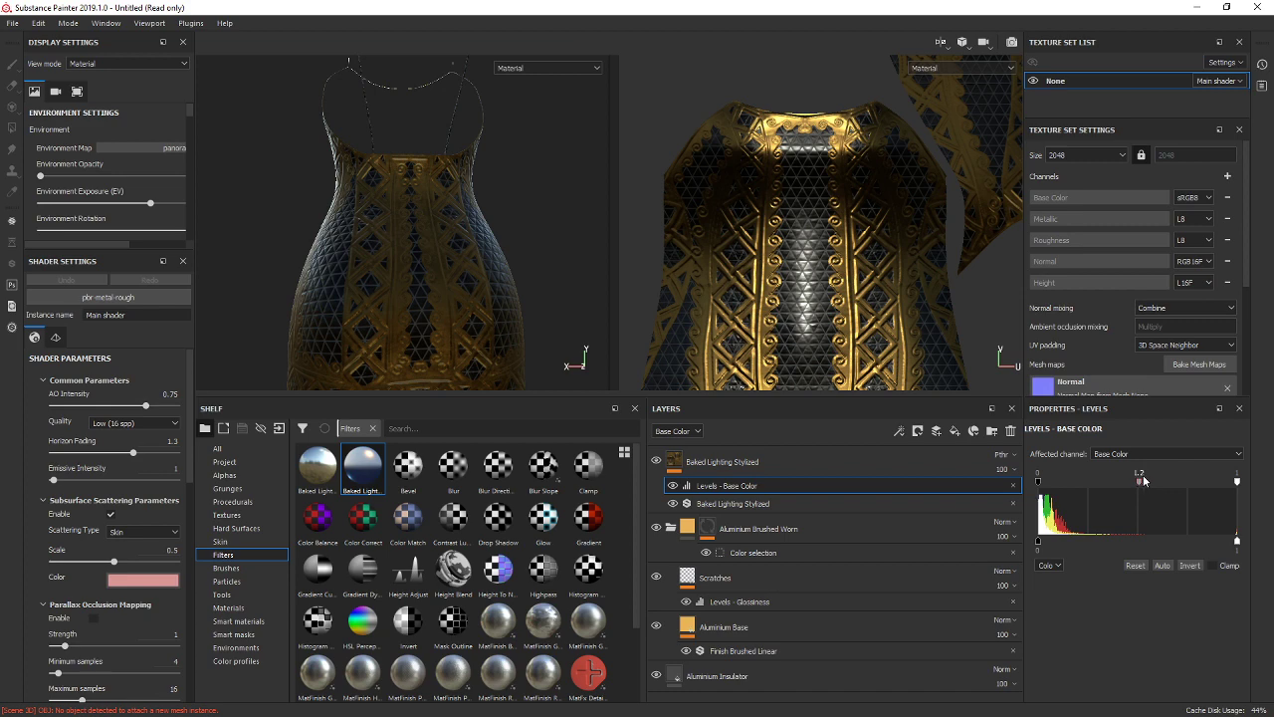
left_click_drag(1140, 481, 1035, 482)
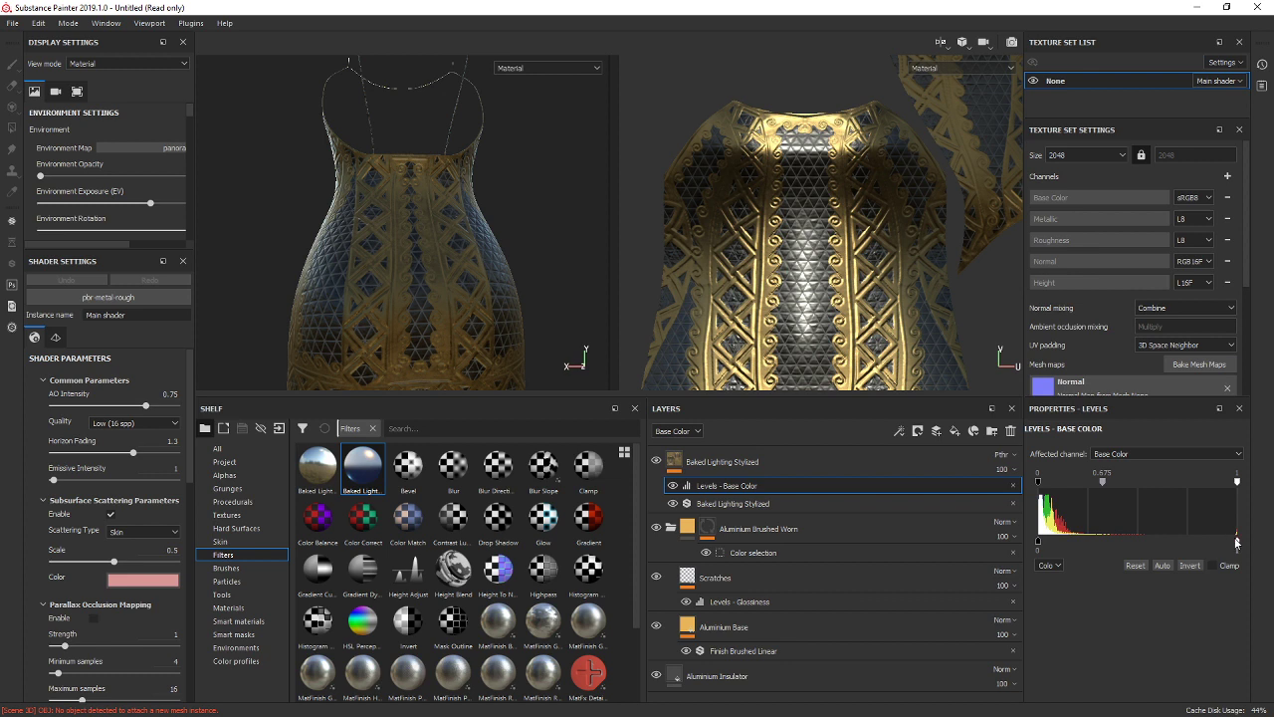
mouse_move(1237, 542)
left_mouse_down()
mouse_move(1134, 538)
mouse_move(1160, 525)
mouse_move(1191, 543)
mouse_move(1239, 543)
left_mouse_up()
left_click_drag(1237, 481, 1272, 486)
left_click_drag(1100, 482, 1137, 483)
left_click_drag(1126, 490, 1131, 490)
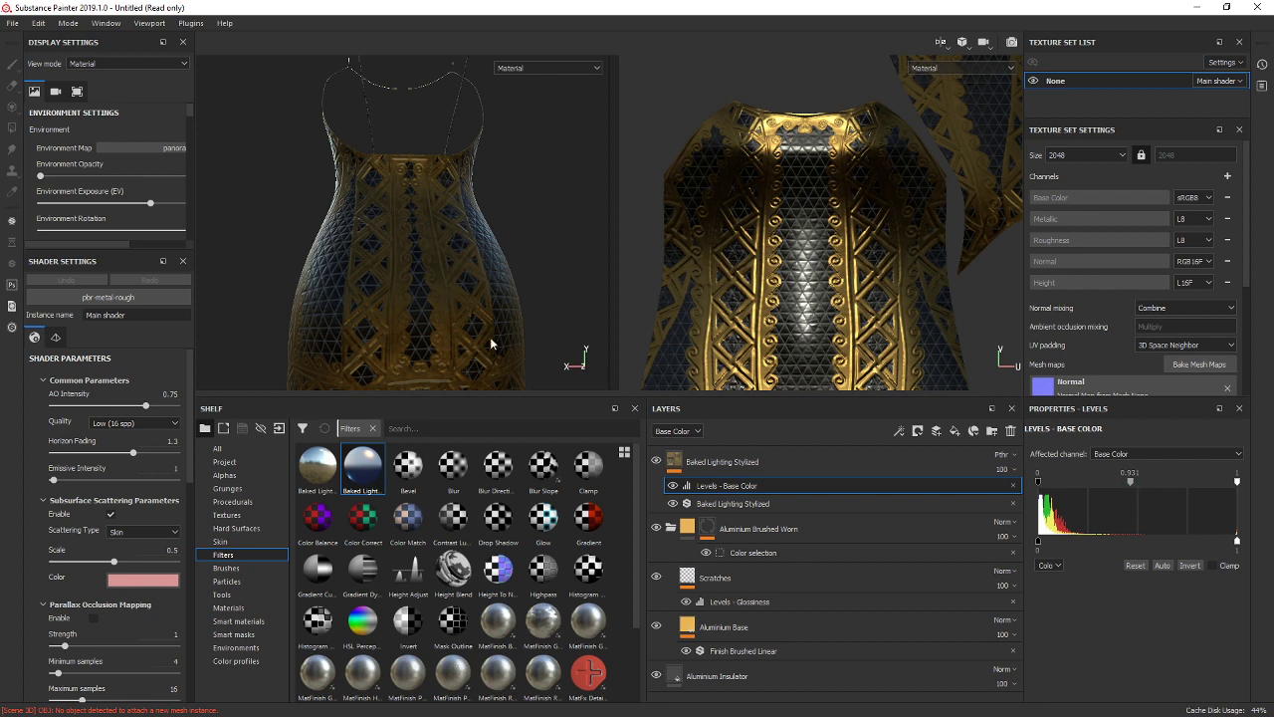
right_click(753, 487)
left_click(785, 626)
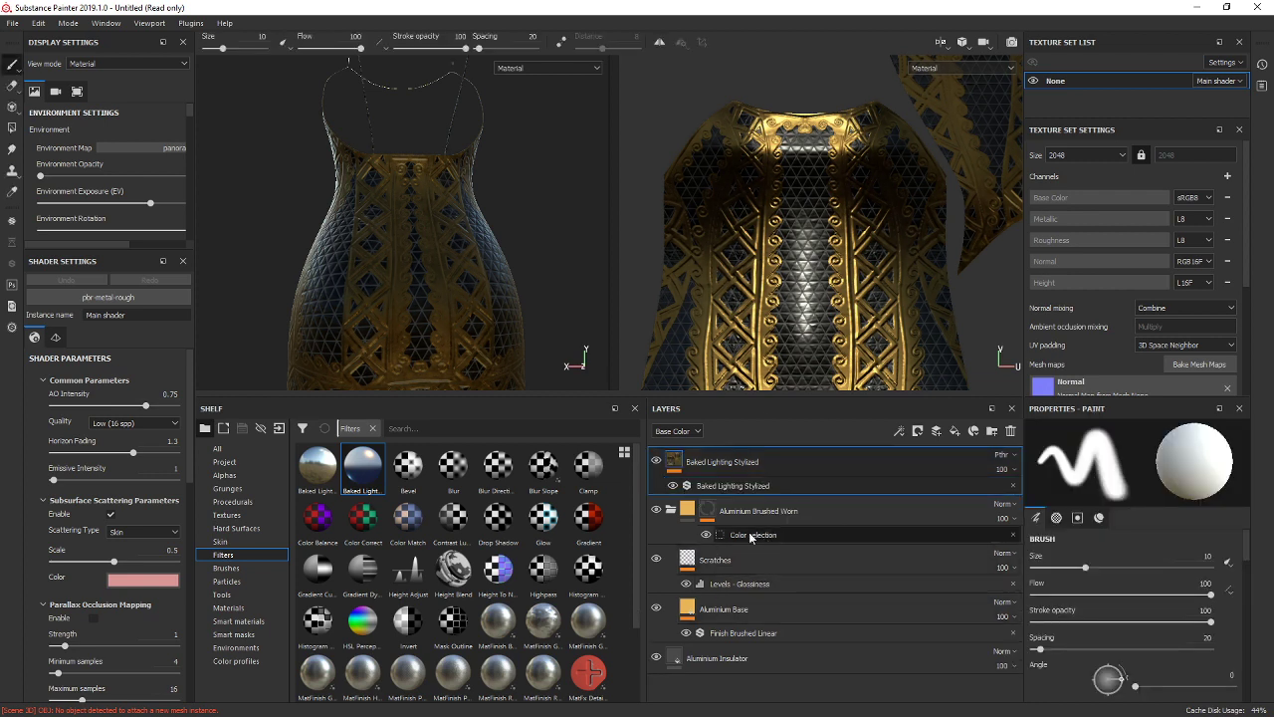
Mask the Baked Lighting Stylized layer by color selection, picking the yellow ID color of the gold trim.
right_click(754, 467)
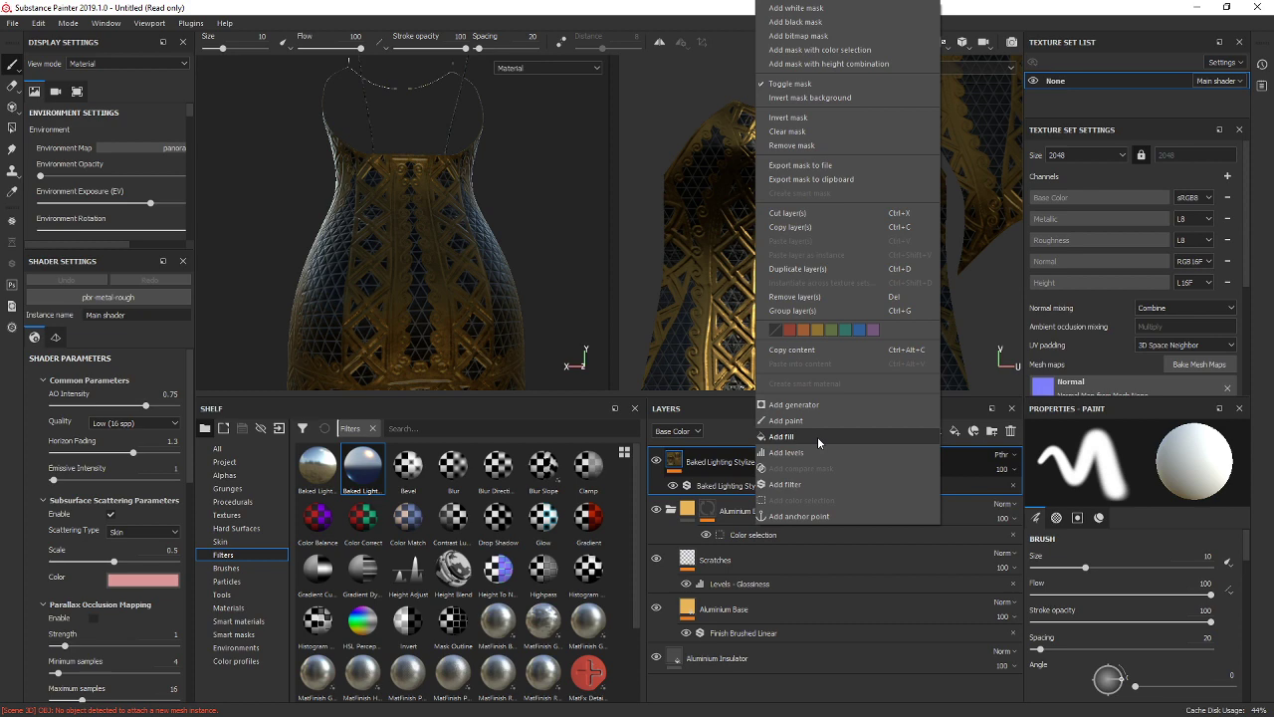
left_click(740, 459)
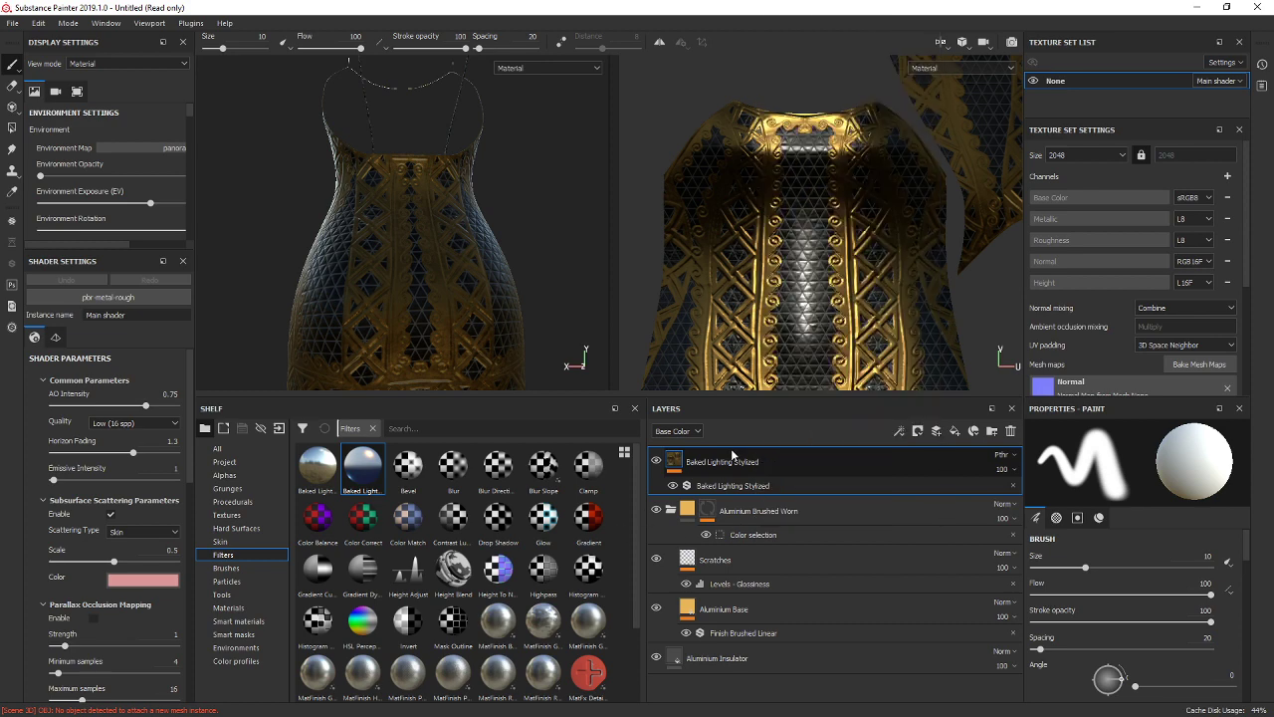
right_click(754, 461)
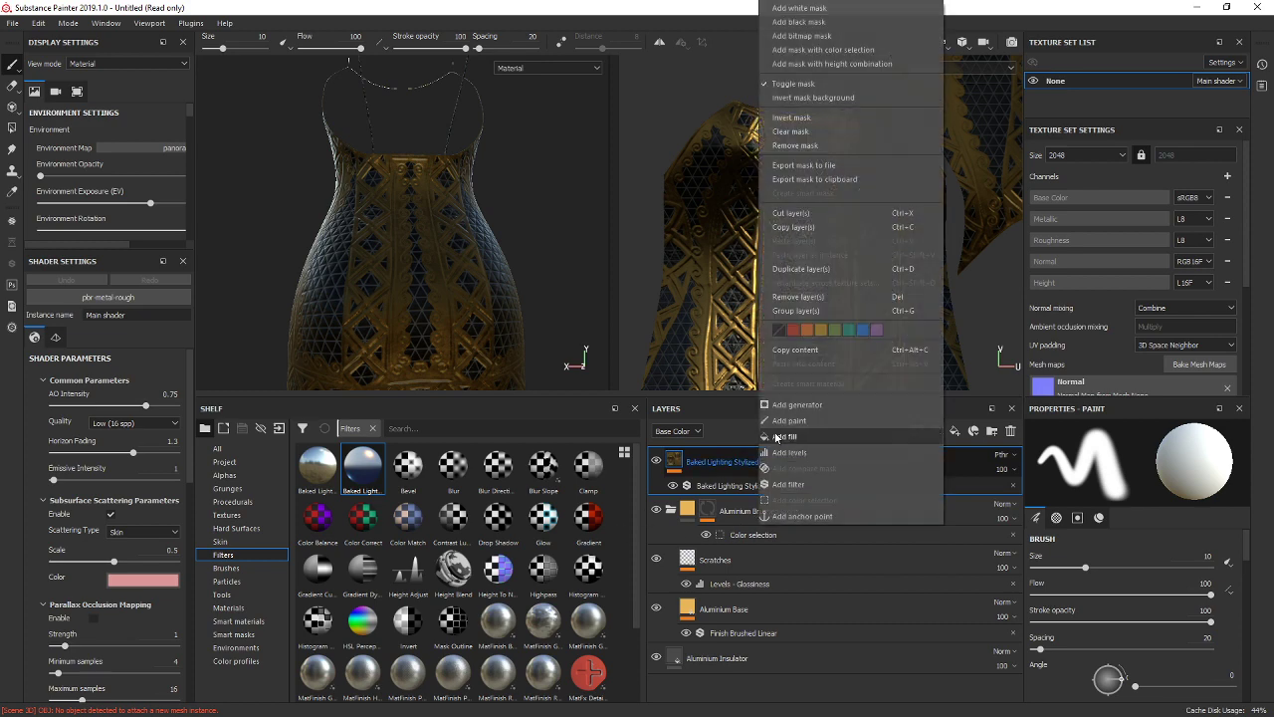
left_click(821, 50)
left_click(1216, 564)
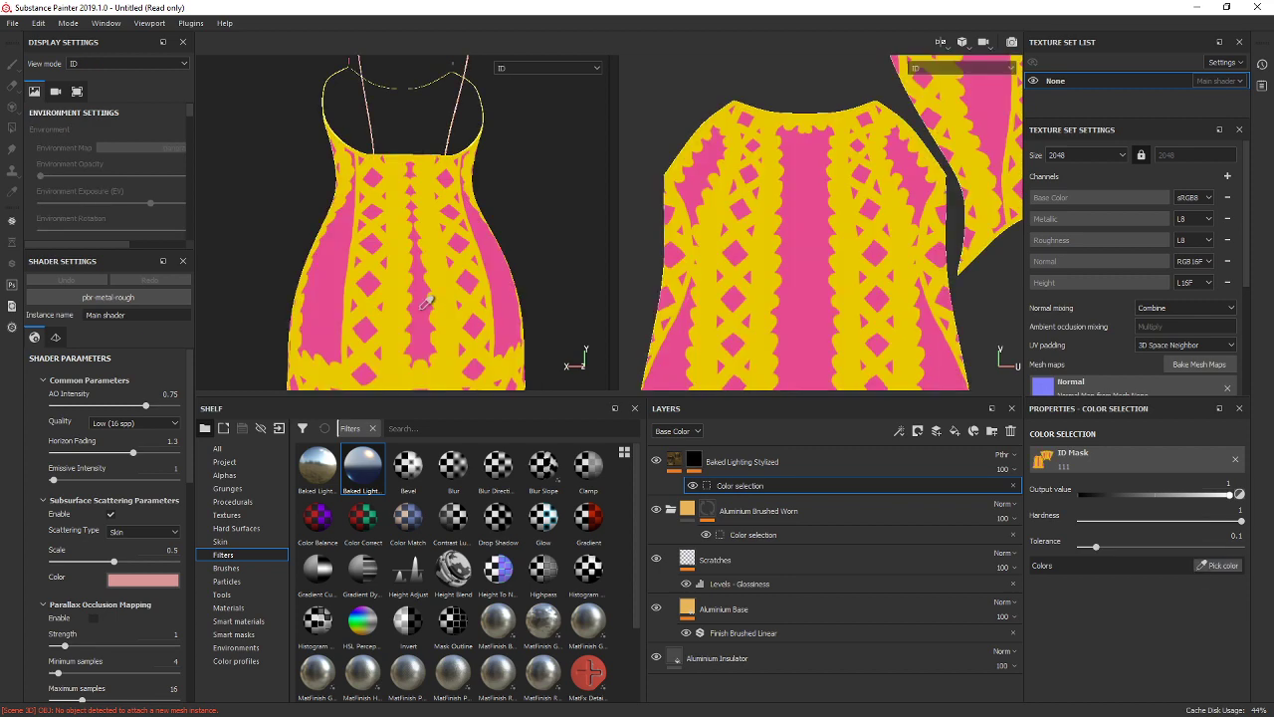
left_click(402, 239)
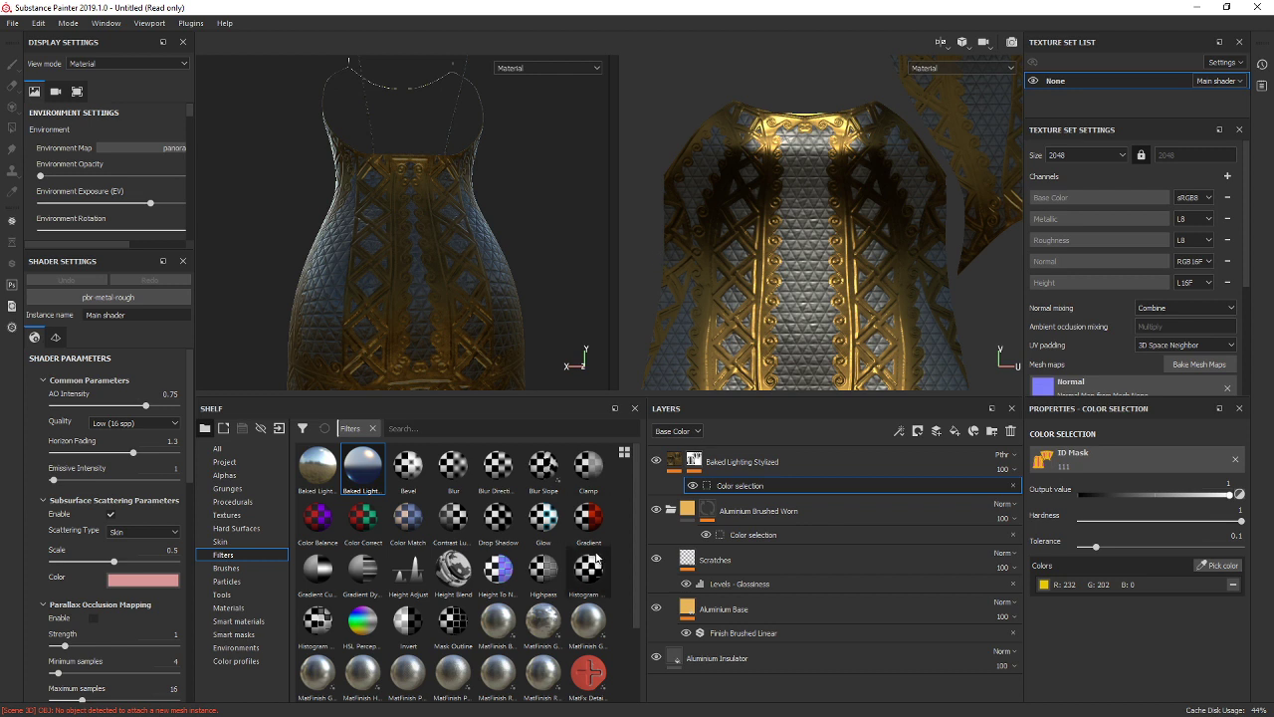
Add a Baked Lighting Environment filter layer below Baked Lighting Stylized and mask it by color selection with the pink ID color.
left_click_drag(325, 480, 726, 491)
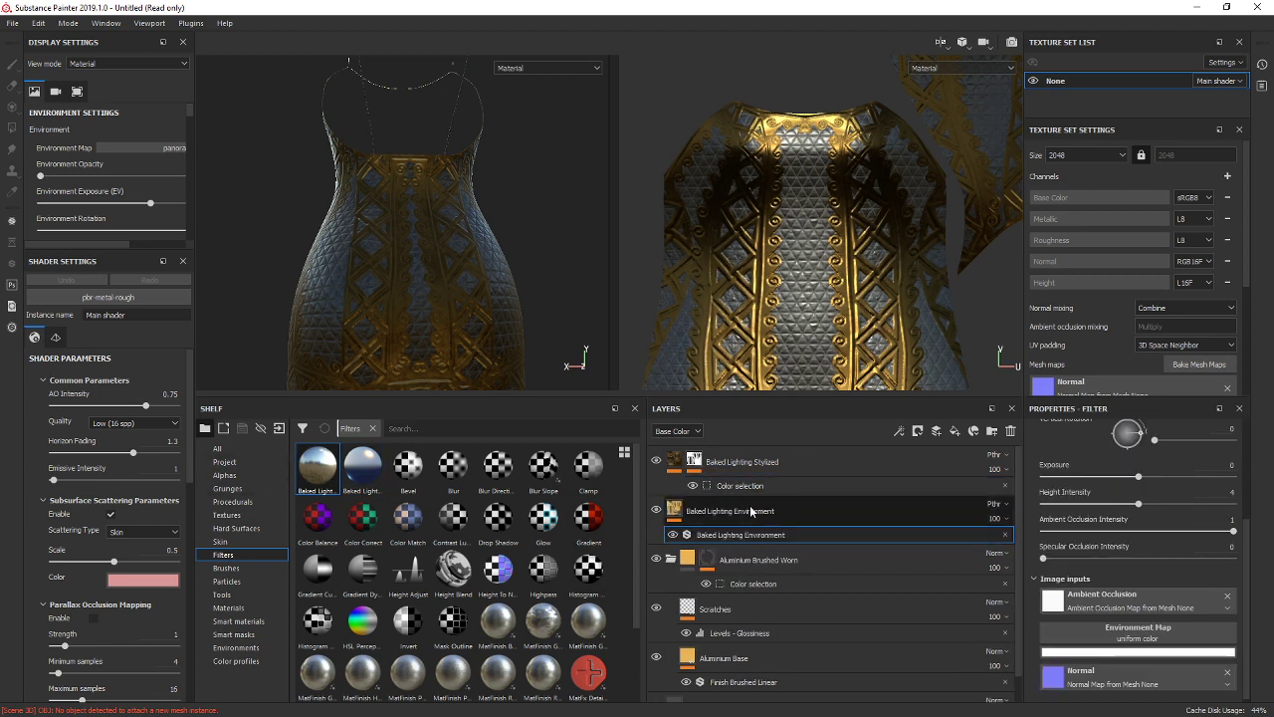
left_click(750, 505)
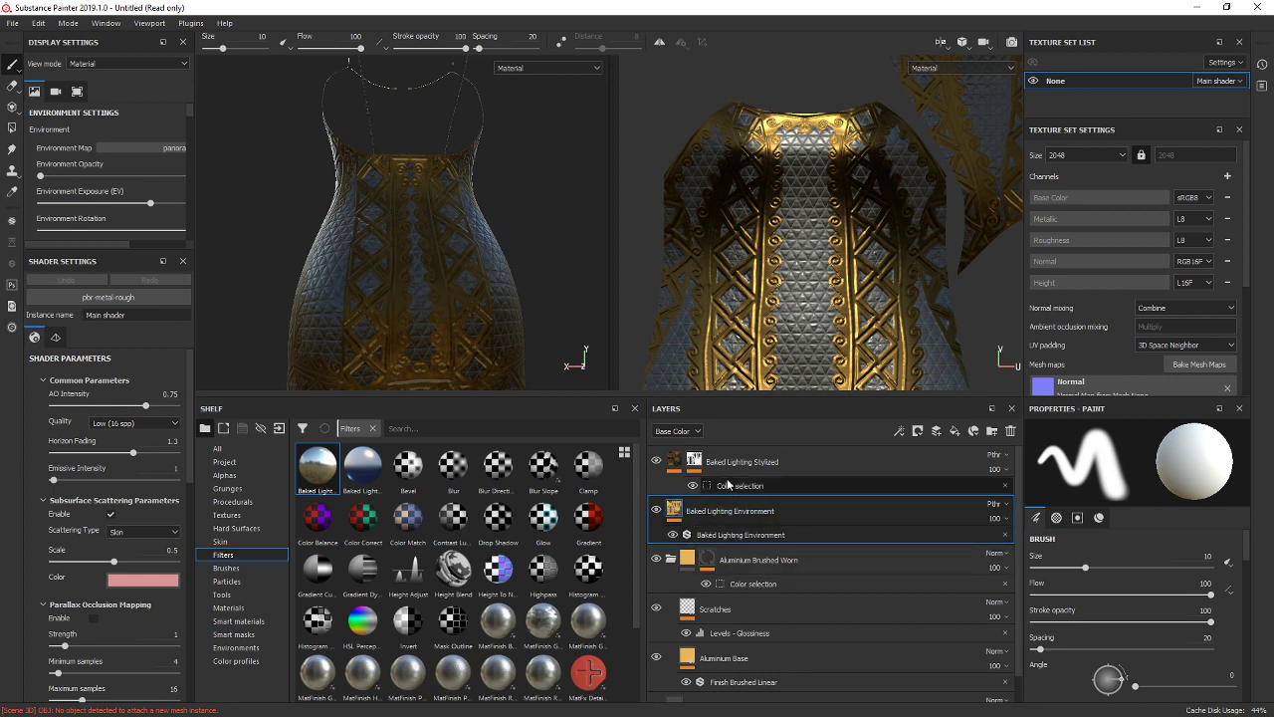
right_click(769, 509)
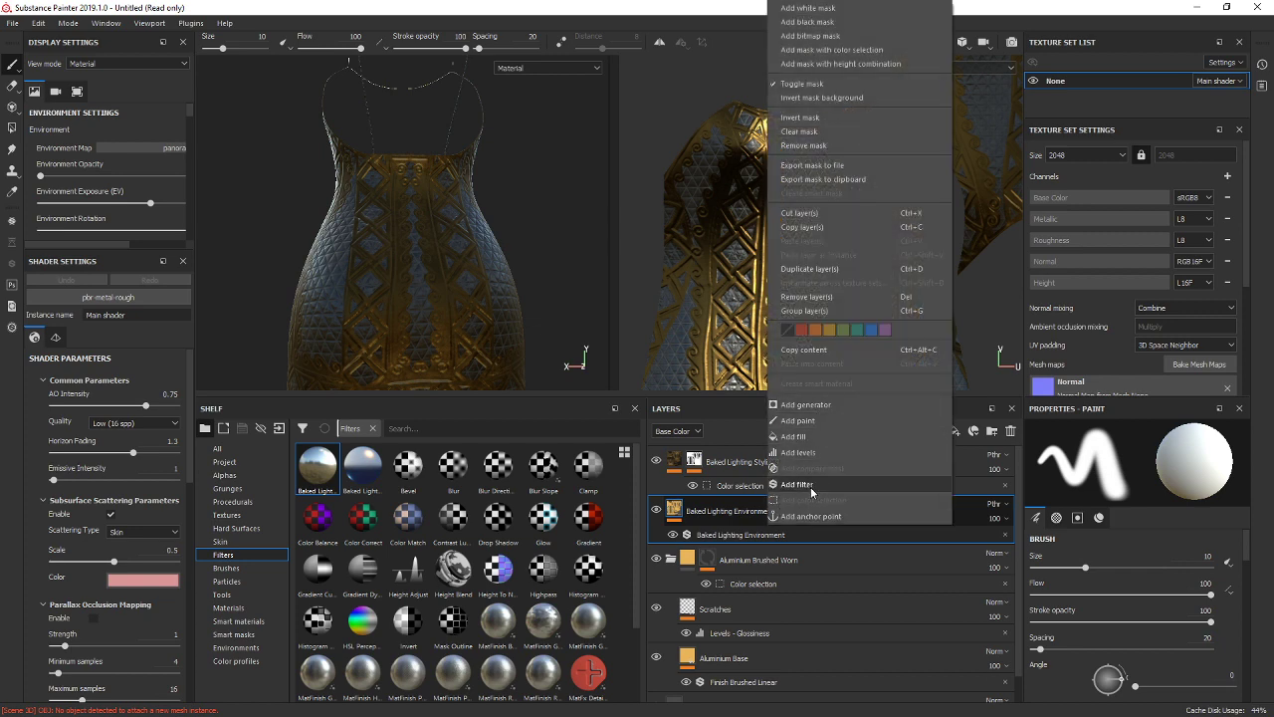
left_click(832, 49)
left_click(1216, 564)
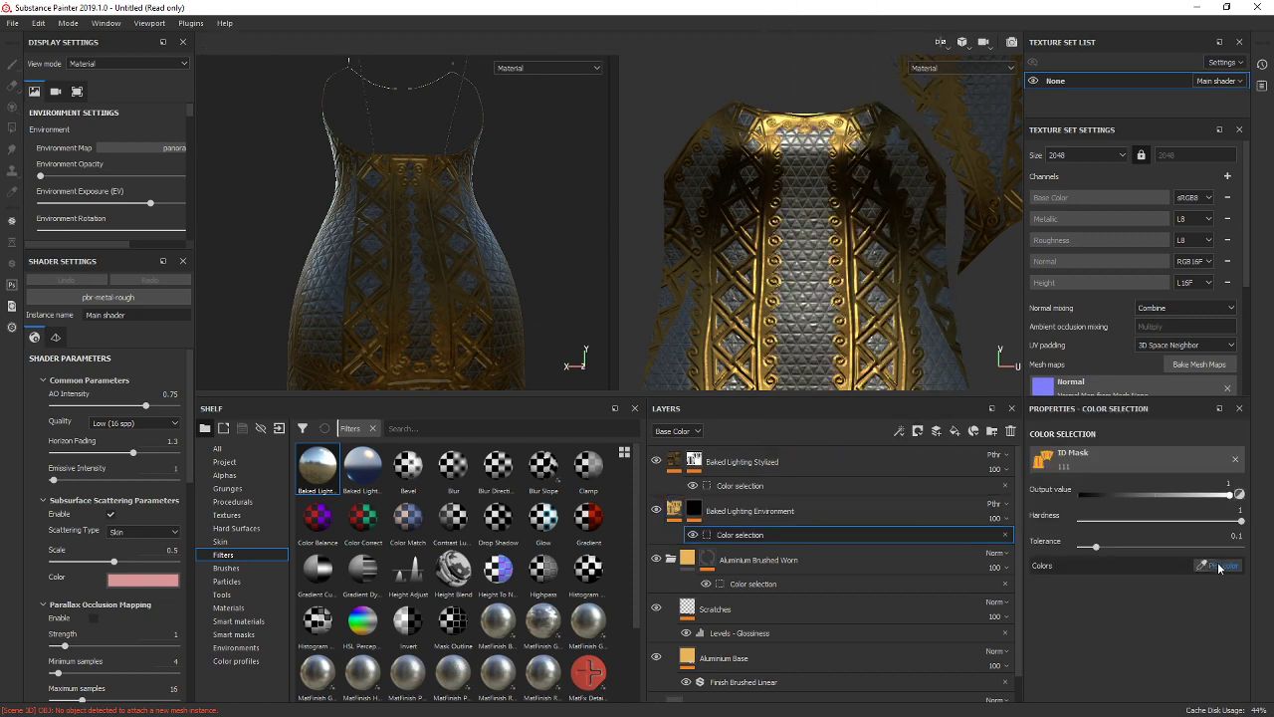
left_click(827, 324)
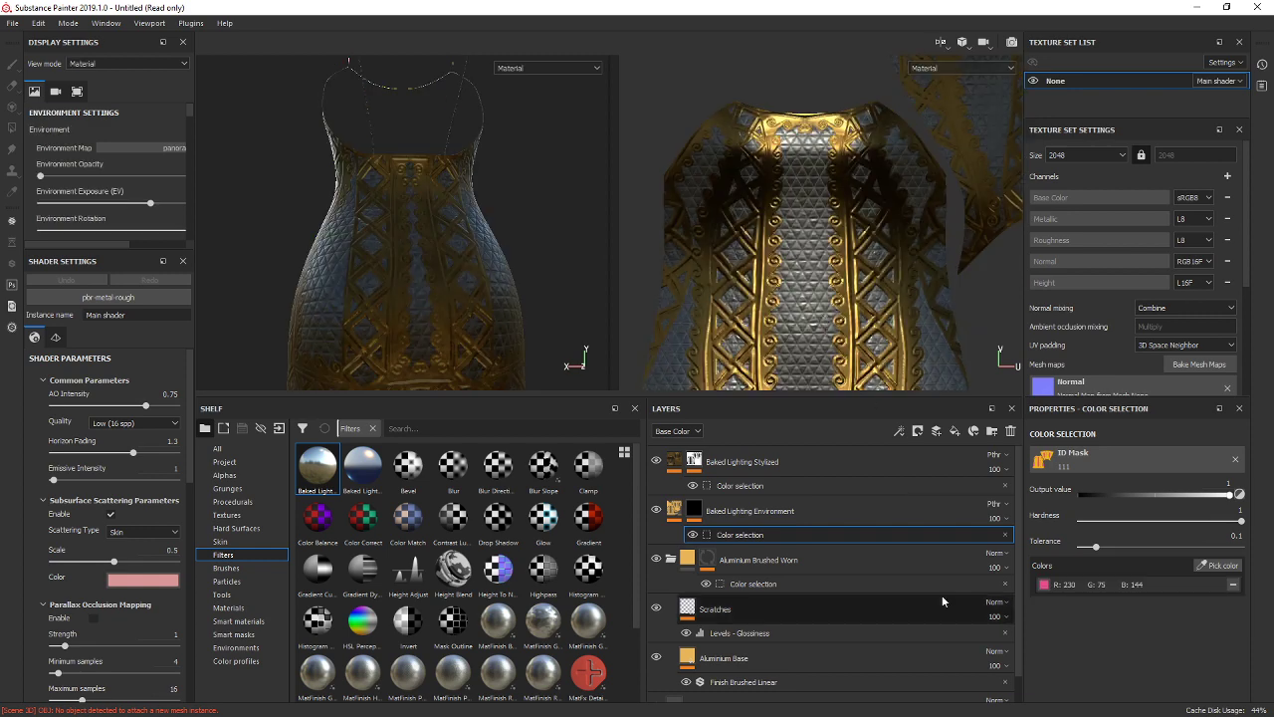
Add a compare mask effect to the Baked Lighting Environment layer's mask and reverse its comparison of This Layer with Layers Below.
left_click(749, 511)
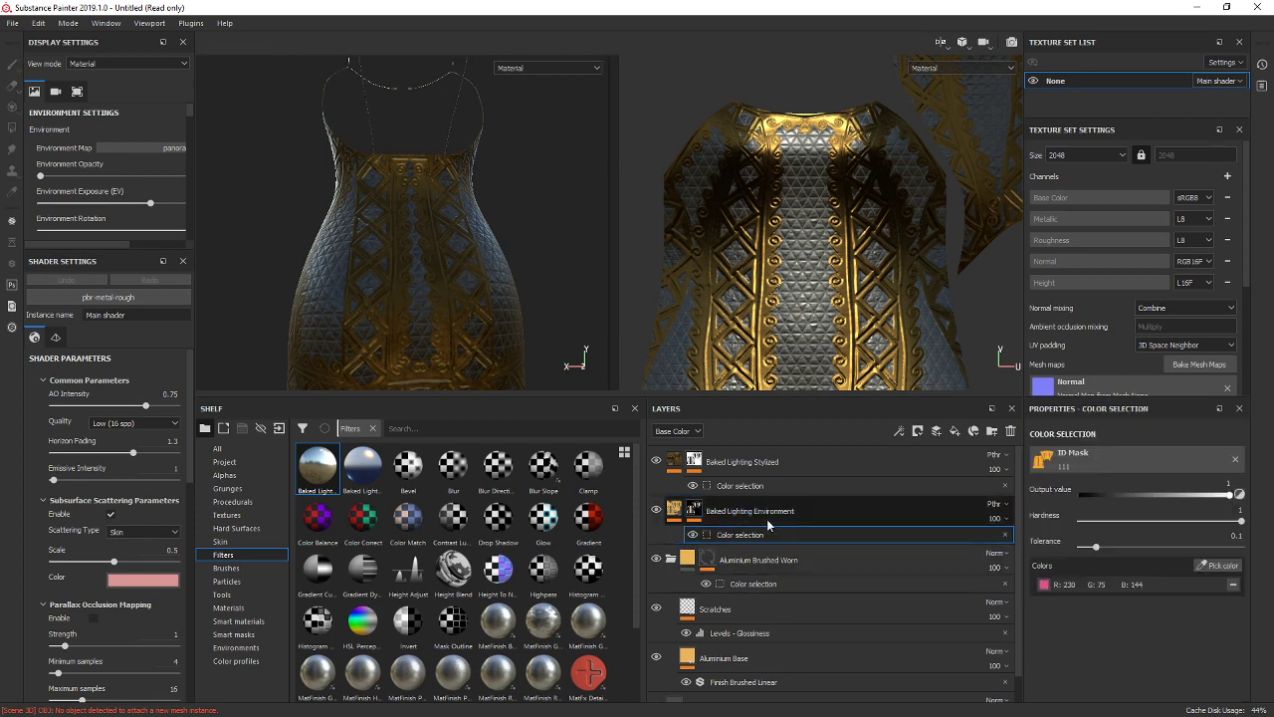
right_click(771, 518)
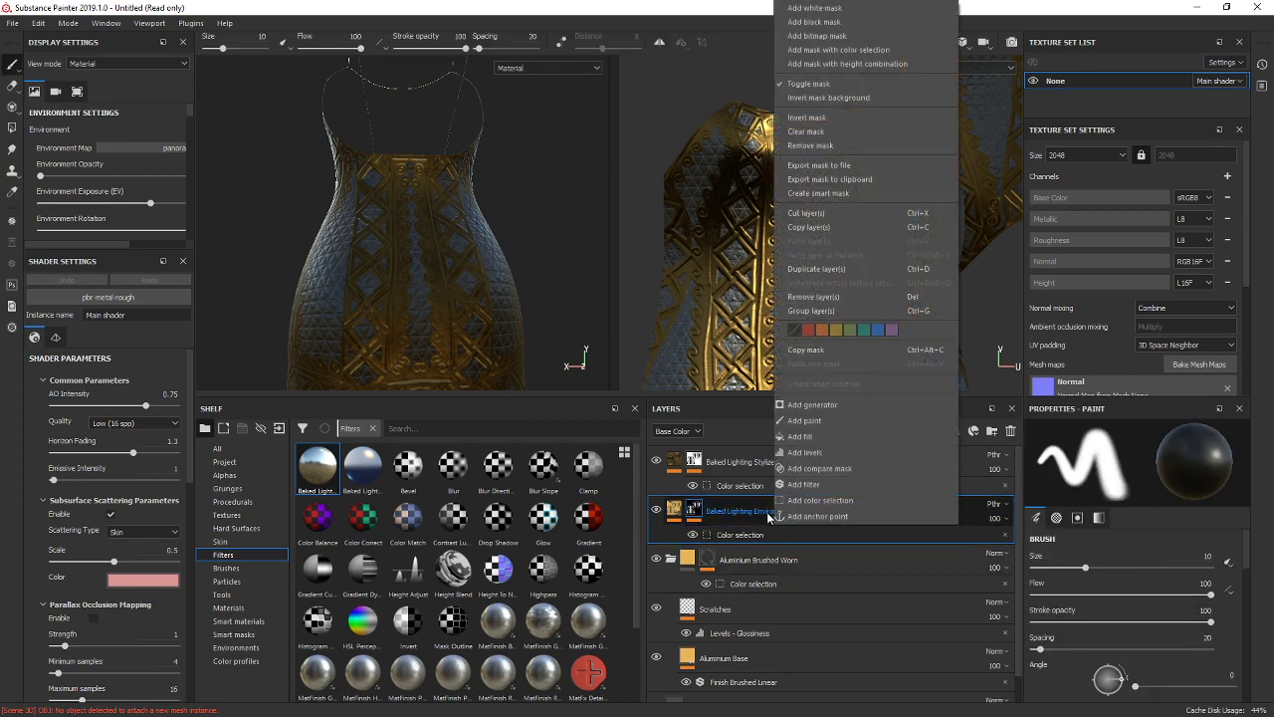
left_click(837, 468)
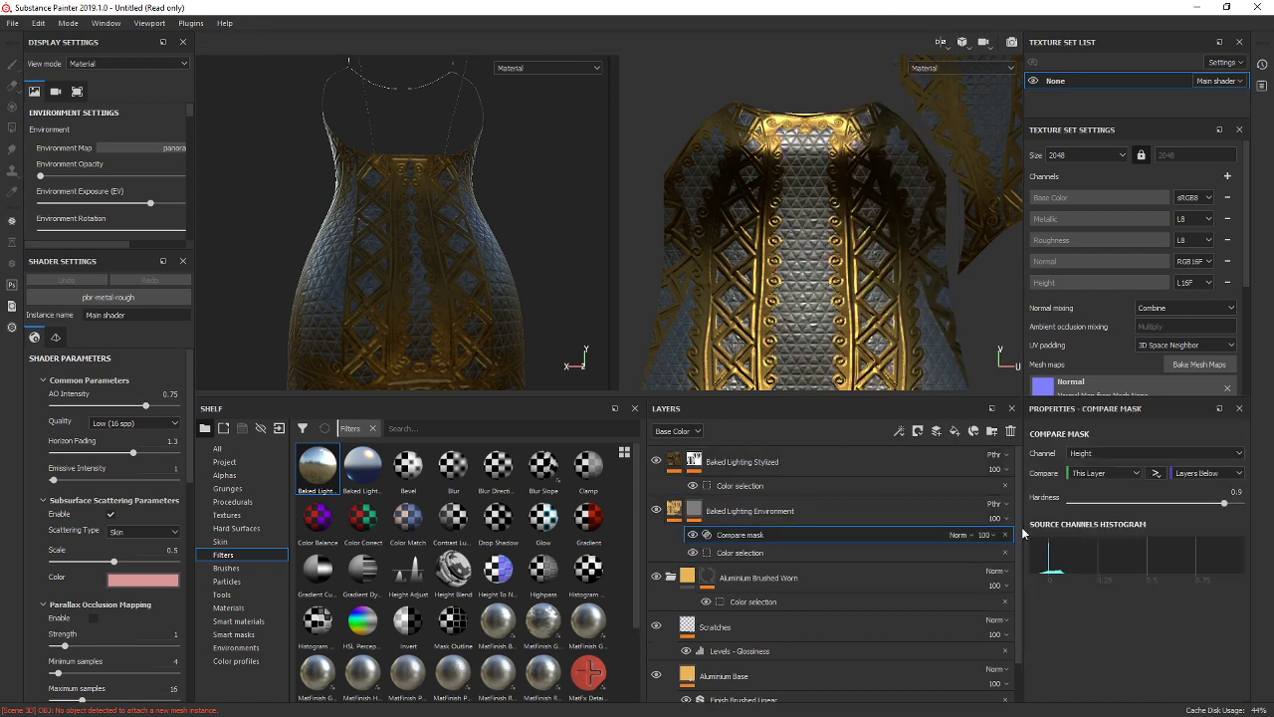
left_click(1109, 470)
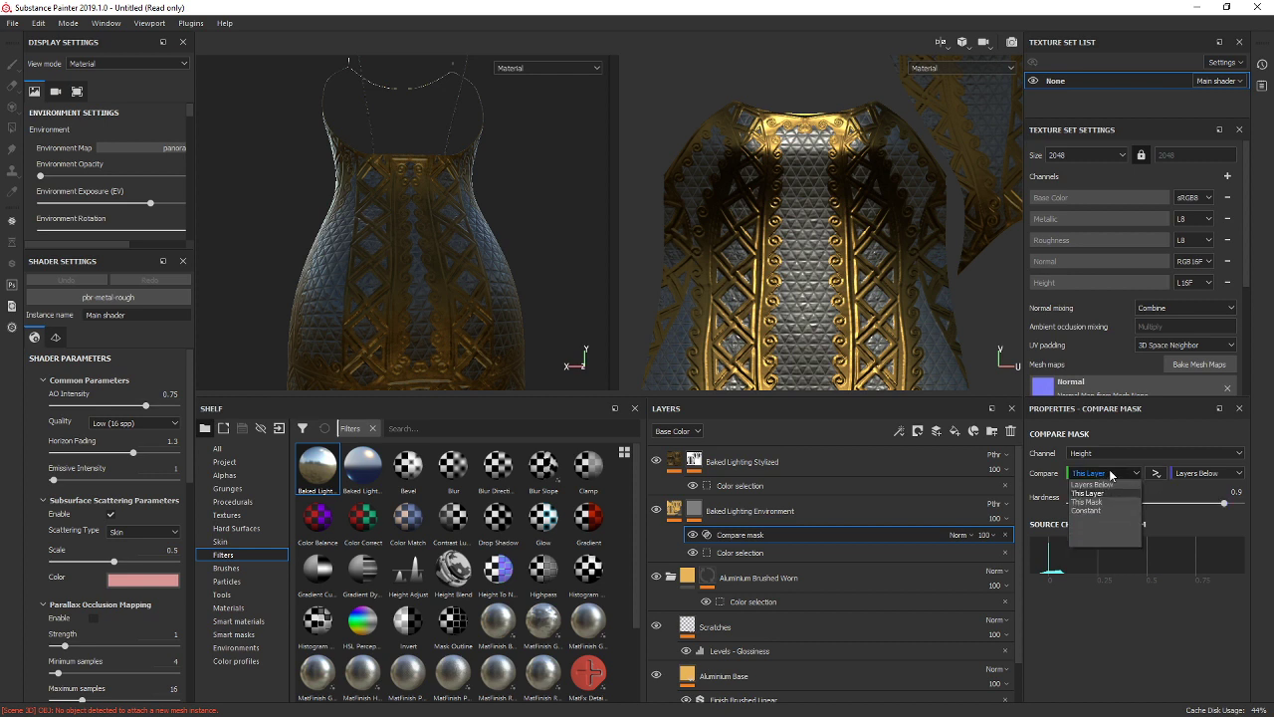
left_click(1156, 473)
left_click(1161, 501)
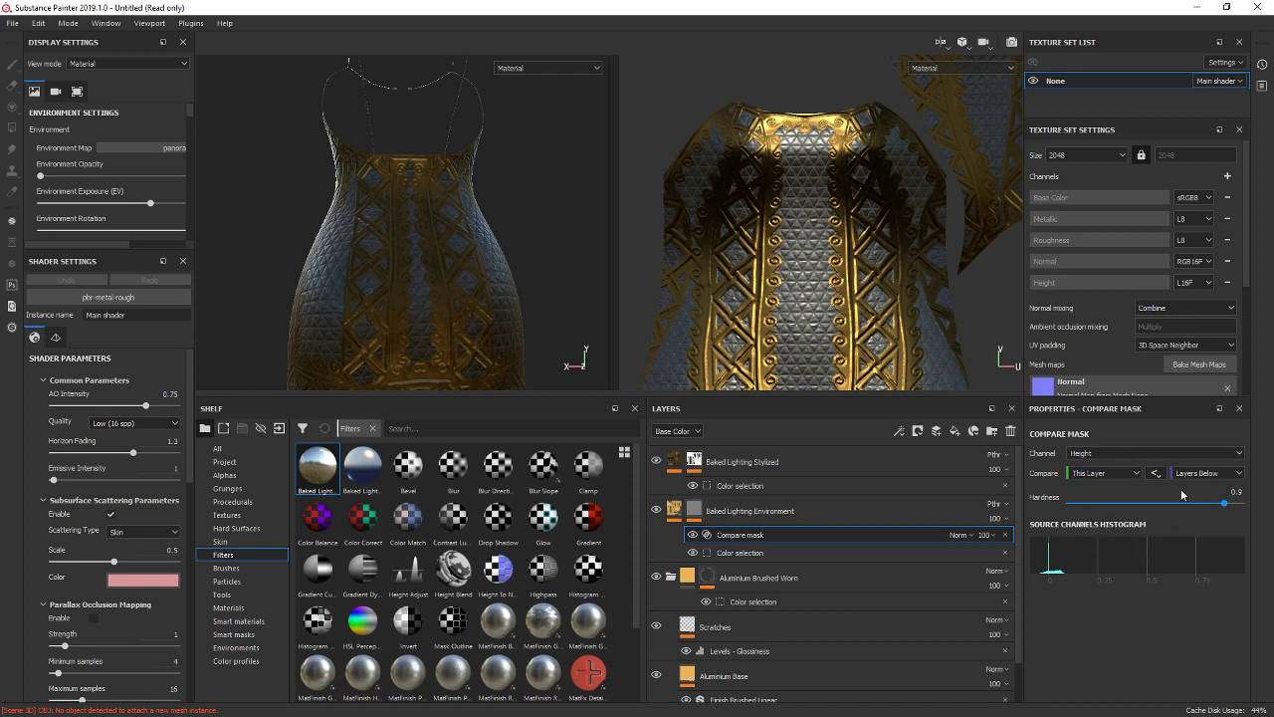
right_click(762, 539)
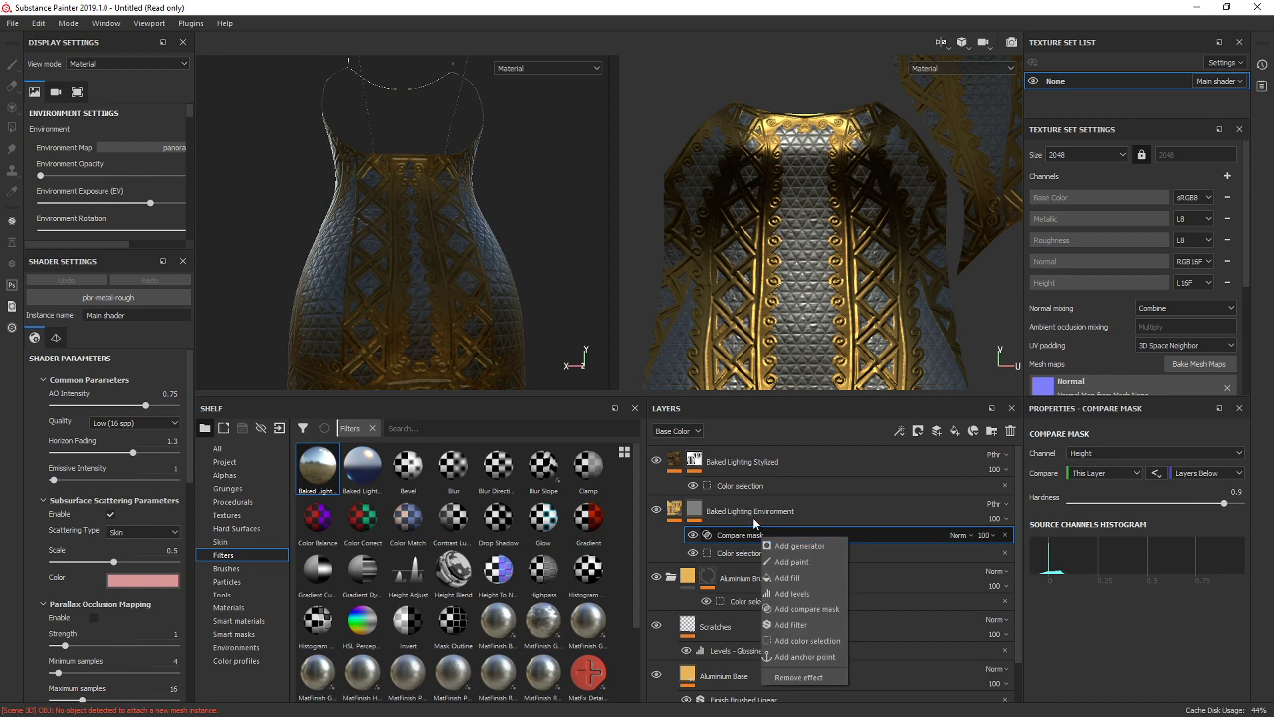
left_click(753, 517)
left_click(753, 518)
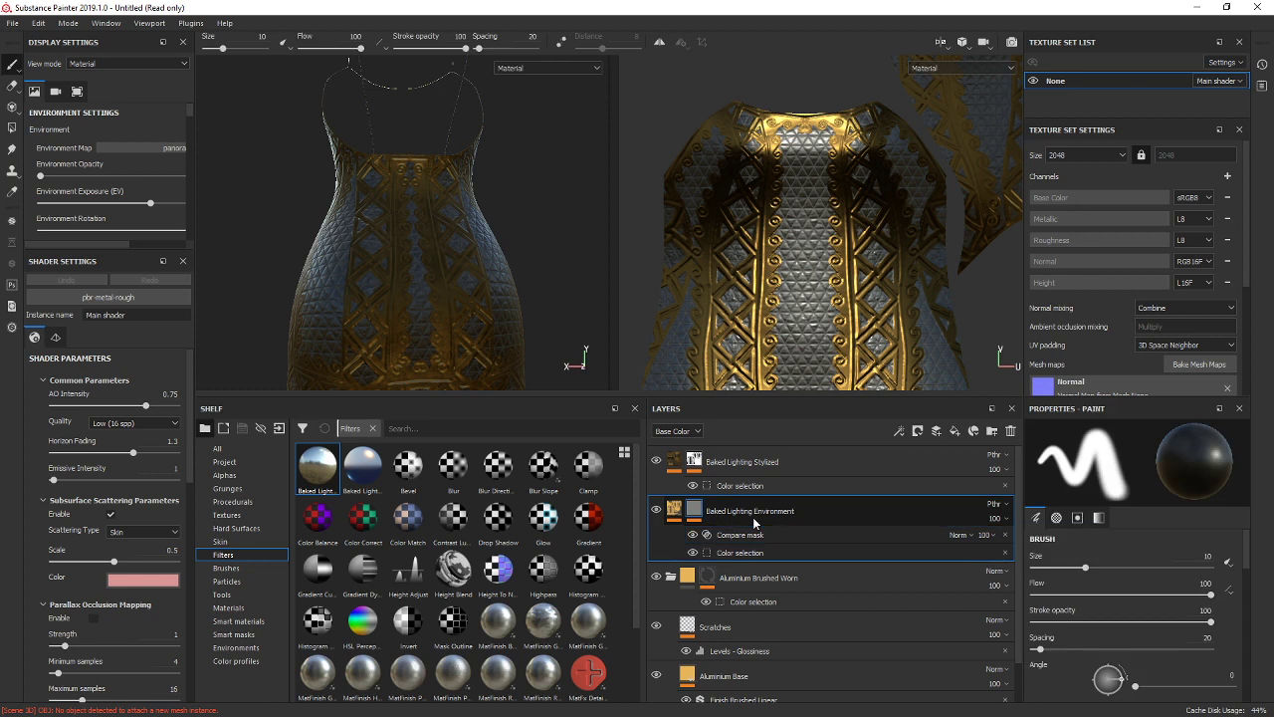
Undo the compare mask and color selection mask on the Baked Lighting Environment layer, and try adding a filter to its content.
key("ctrl+z")
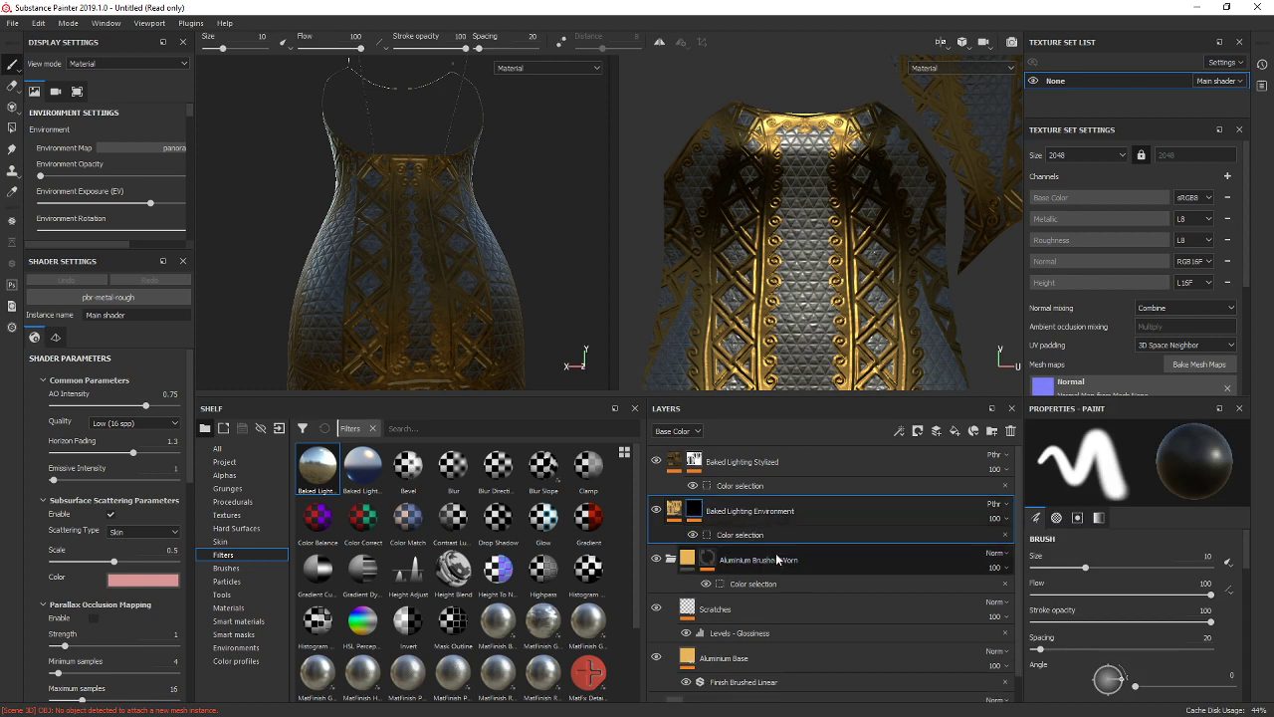
key("ctrl+z")
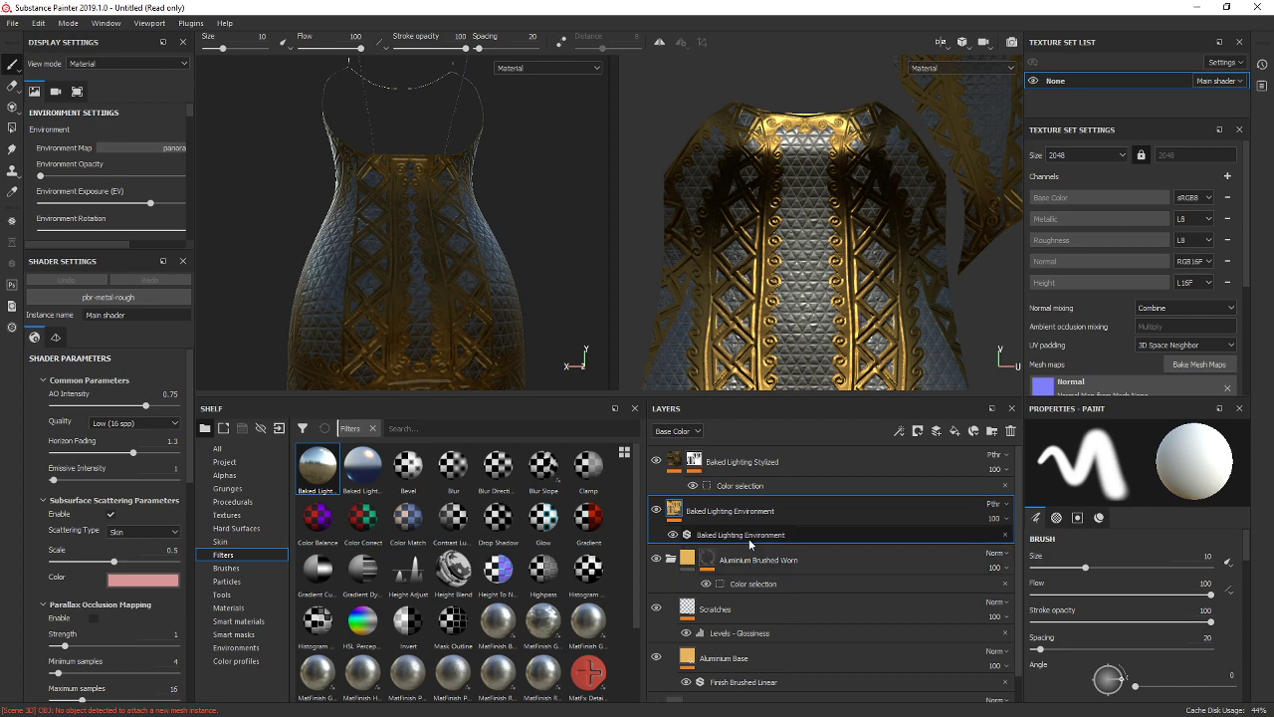
left_click(749, 537)
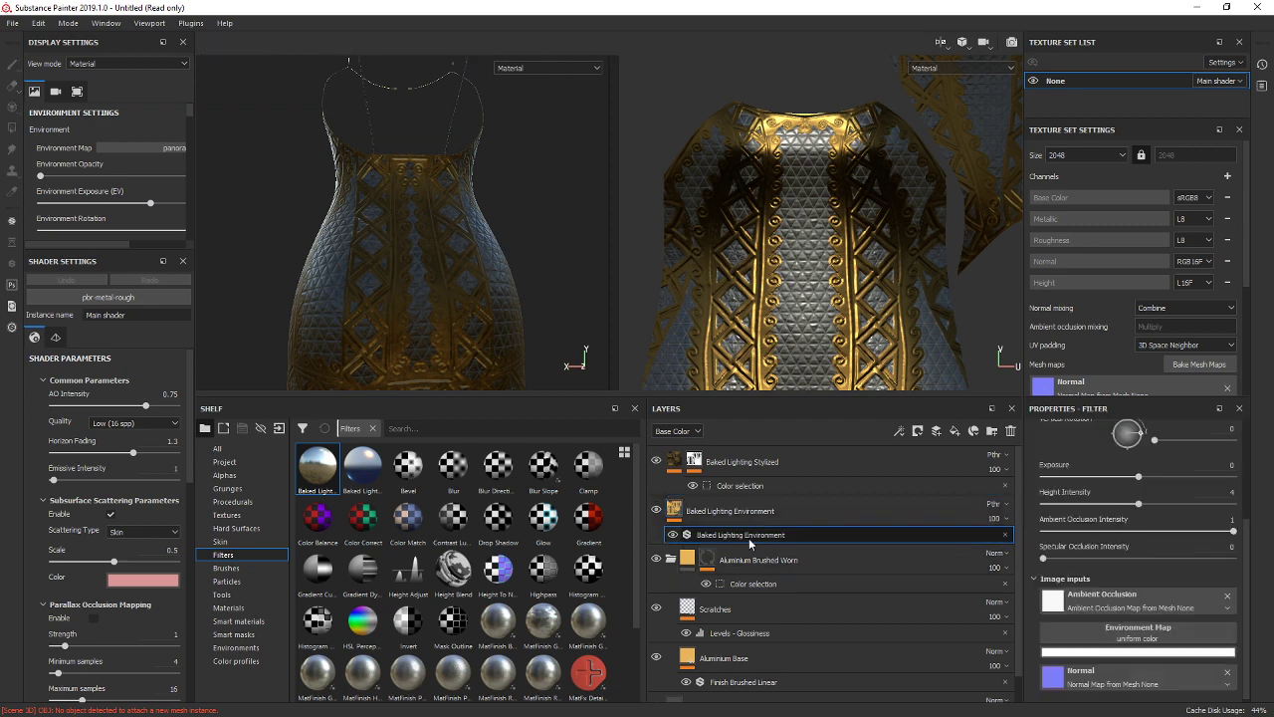
right_click(836, 508)
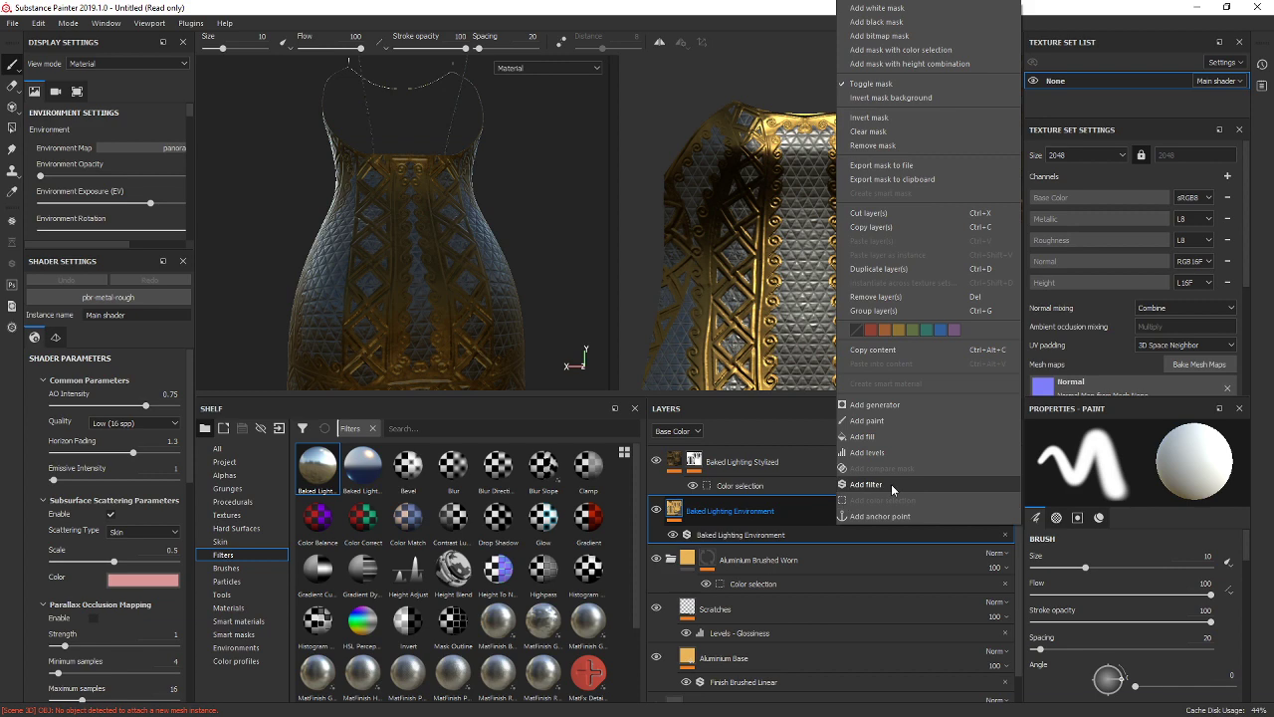
left_click(891, 484)
key("ctrl+z")
Add a color selection mask to the Baked Lighting Environment layer and put an empty filter effect on that mask.
right_click(816, 515)
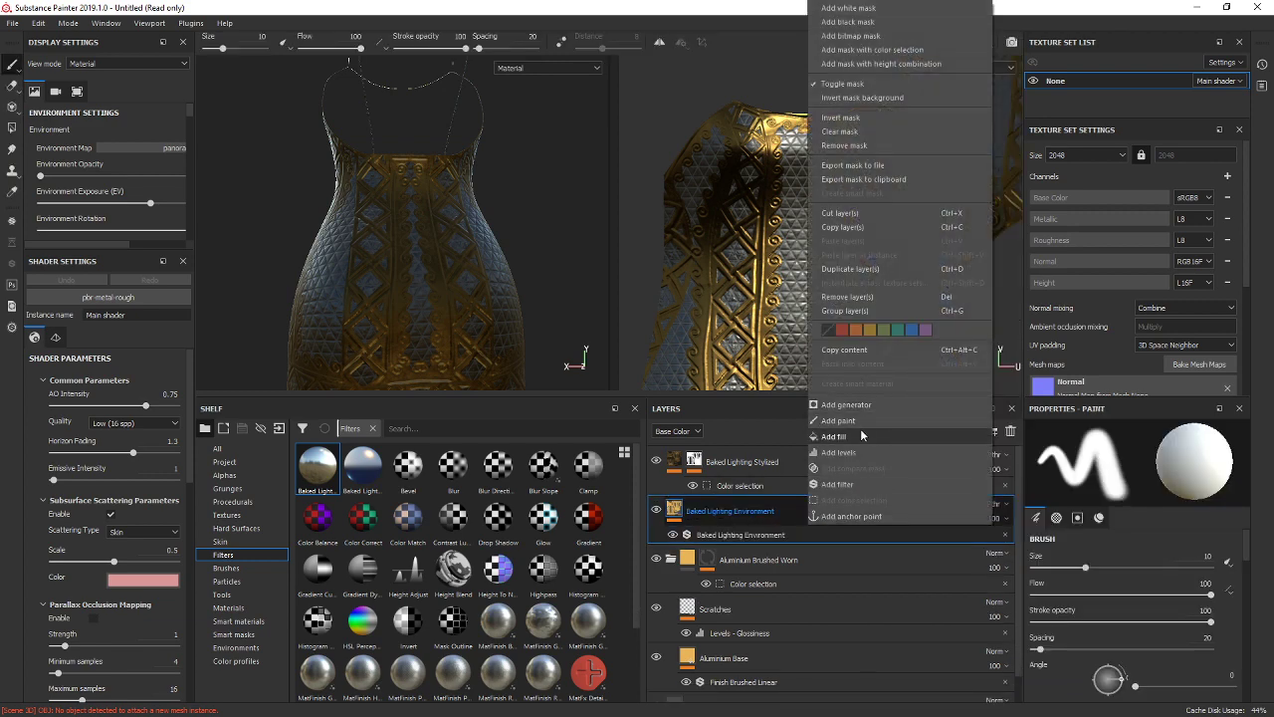
left_click(876, 49)
left_click(801, 509)
right_click(802, 508)
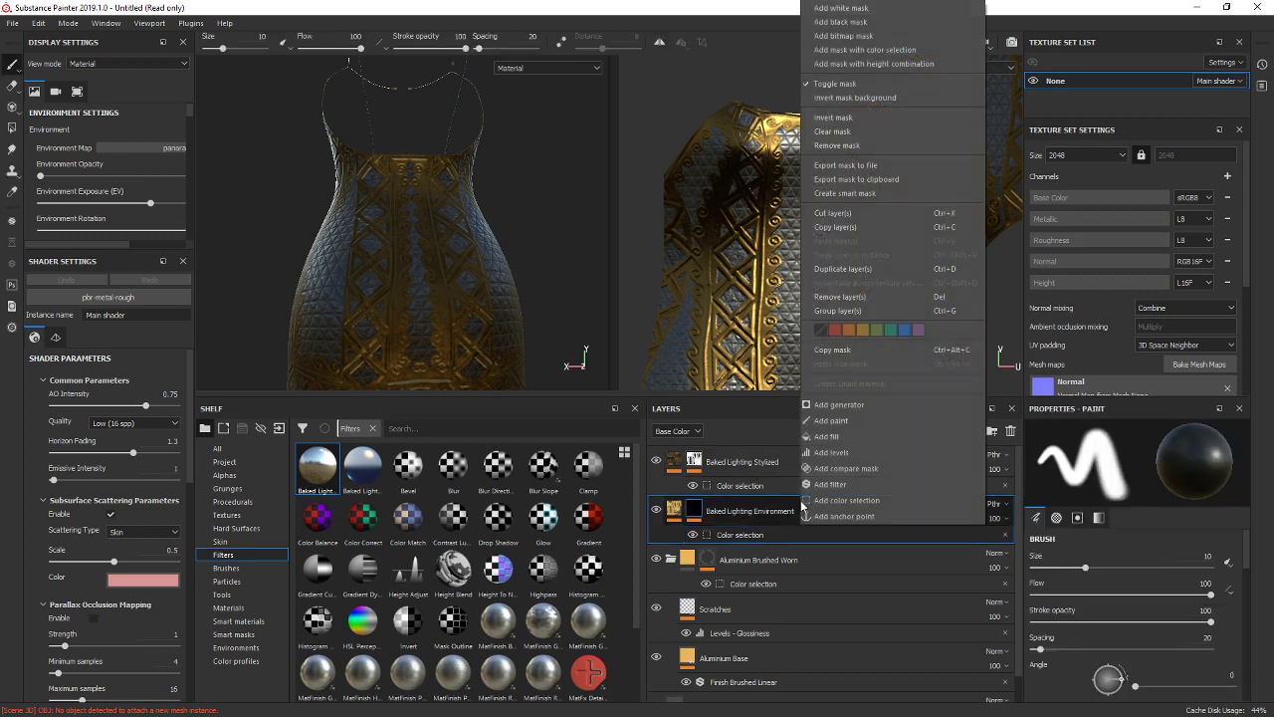
left_click(830, 484)
Try the Baked Lighting Environment filter in the mask's filter effect, and assign Gradient Curve to it.
left_click(1073, 454)
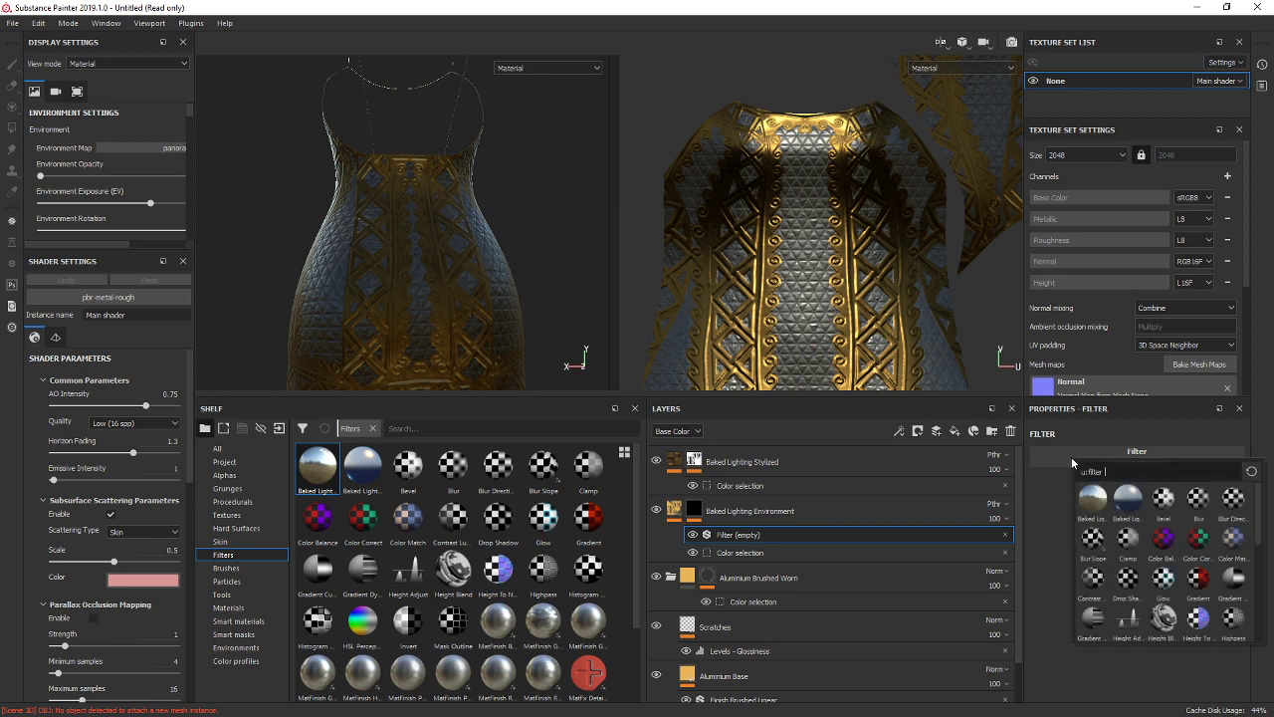
left_click(1088, 495)
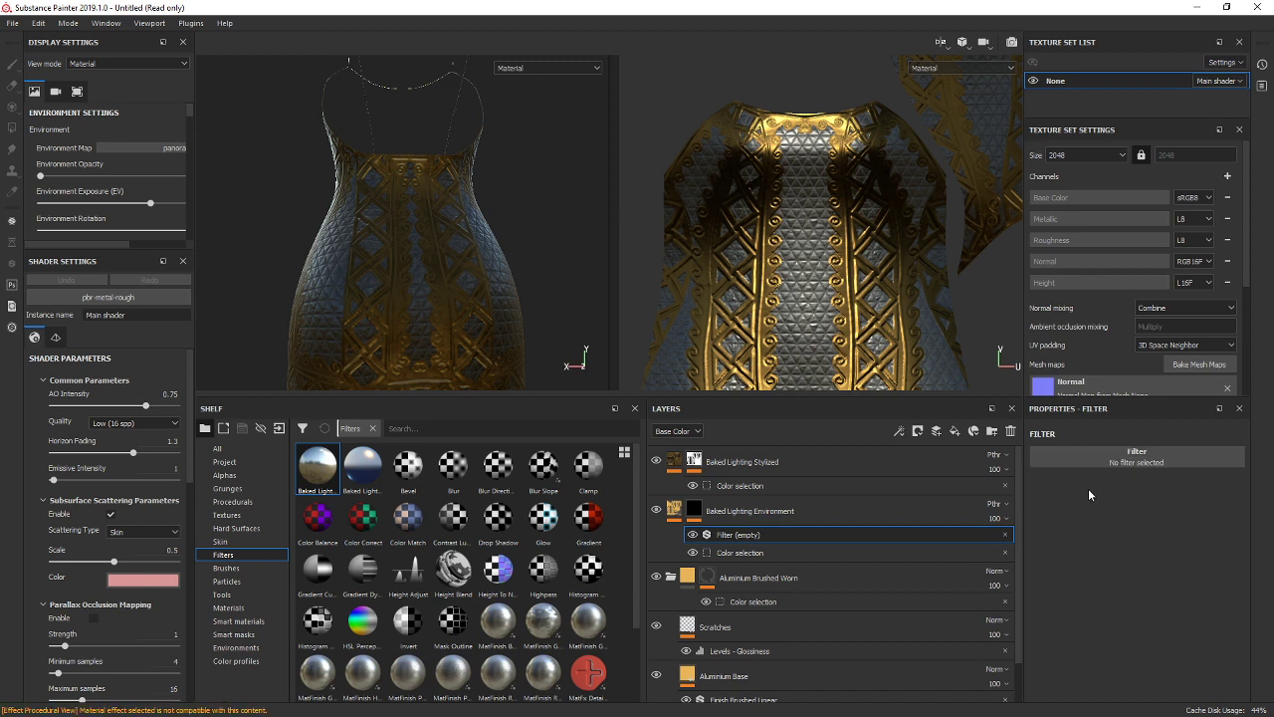
left_click(1127, 446)
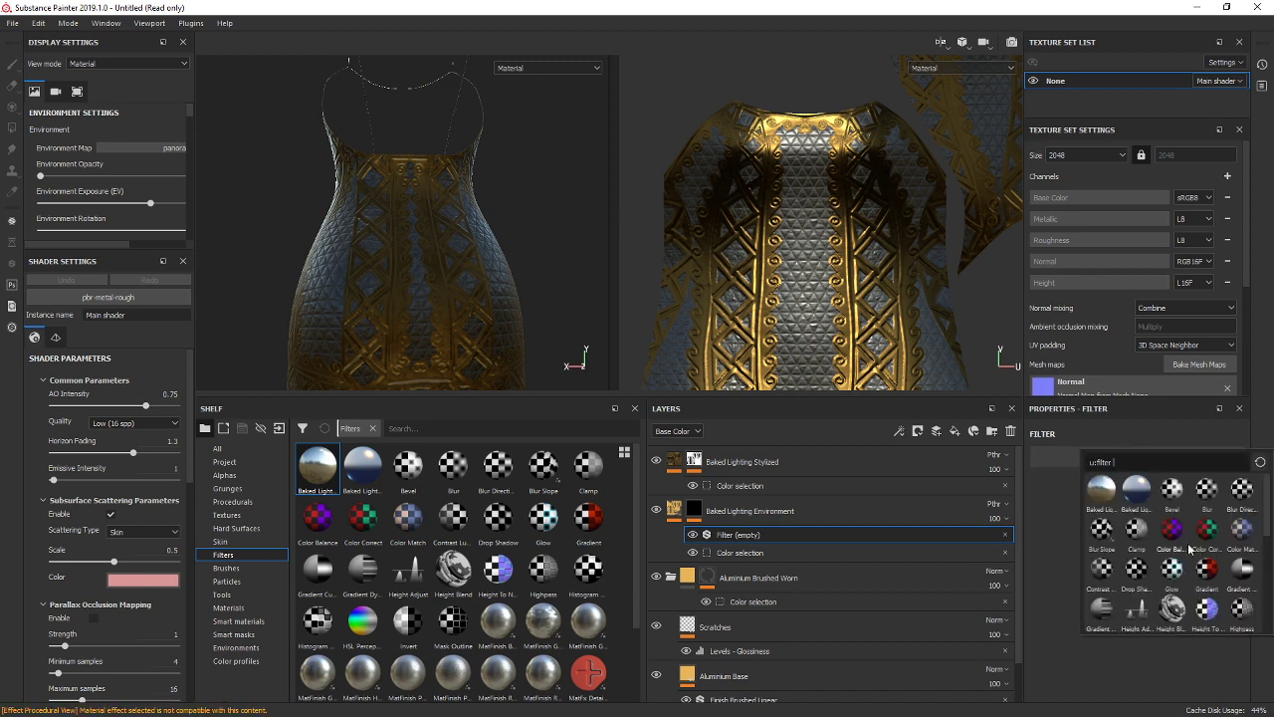
scroll(1189, 549, "down", 3)
left_click(1169, 490)
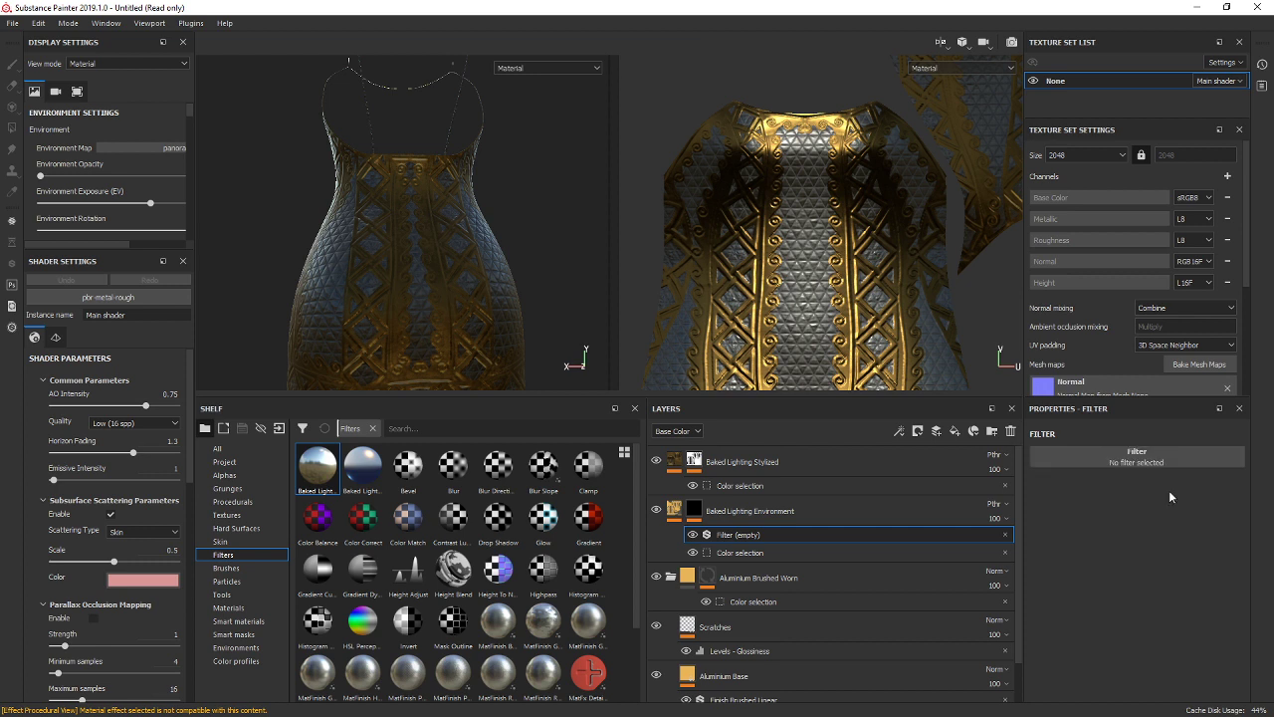
left_click(1139, 462)
left_click(1241, 586)
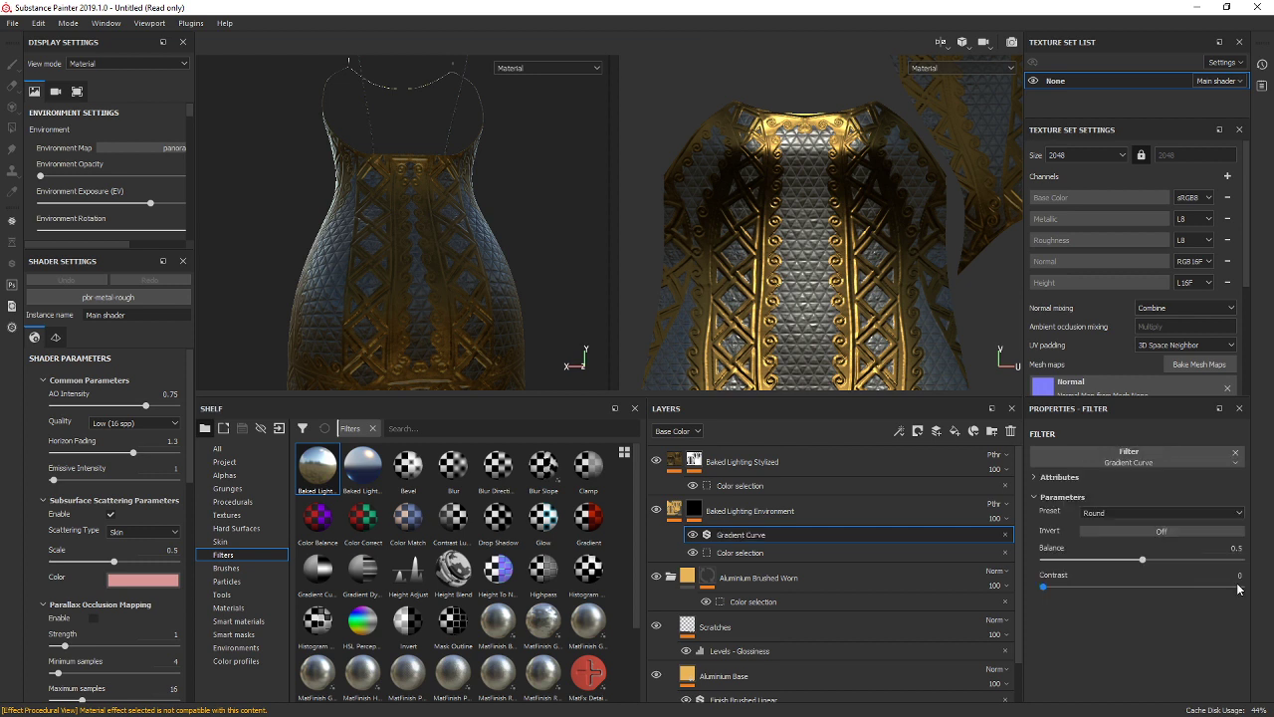
Try the Gradient Curve filter with contrast 0.54 and with Invert switched on and off, and set balance and contrast to 0.
left_click_drag(1113, 584, 1151, 564)
left_click(1136, 513)
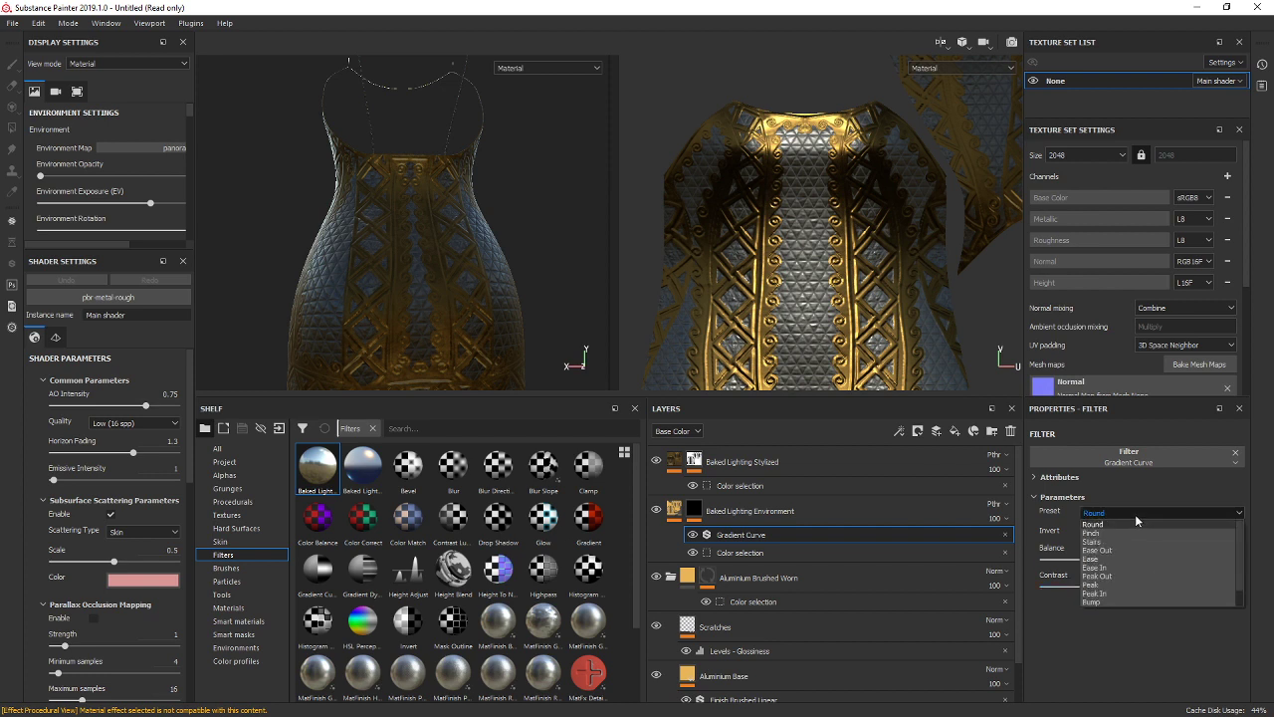
left_click(1135, 524)
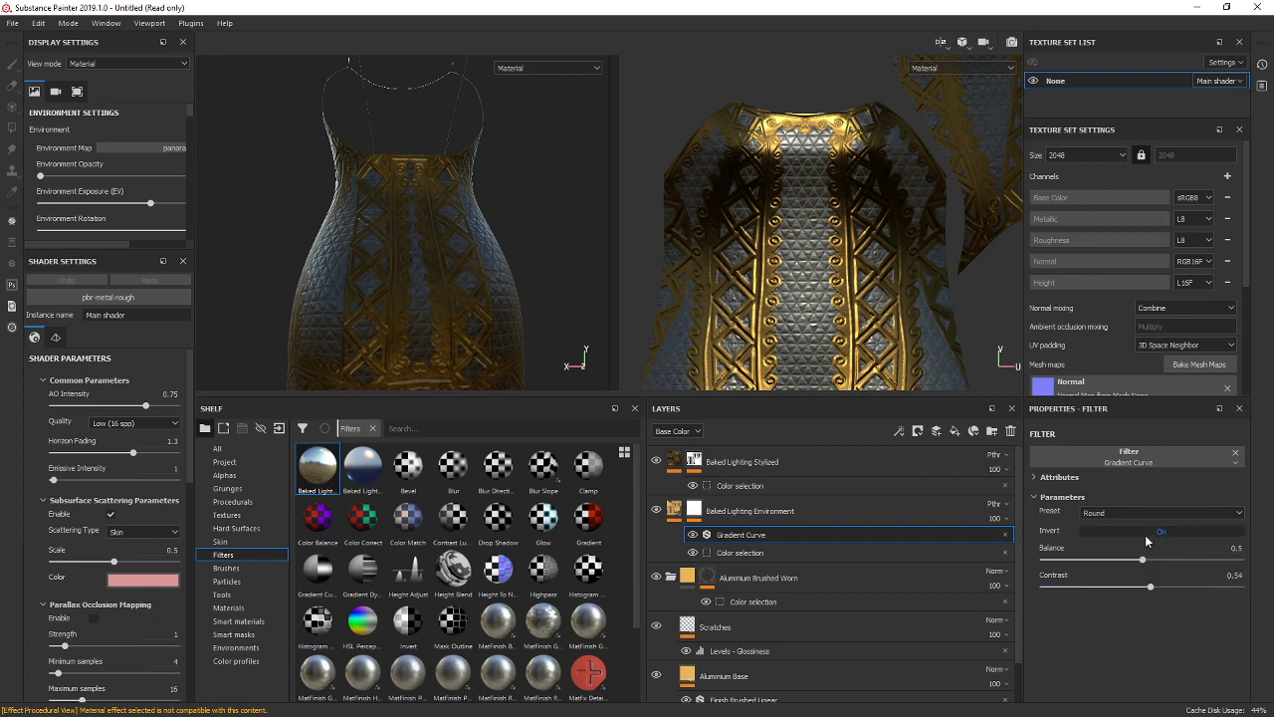
left_click(1145, 533)
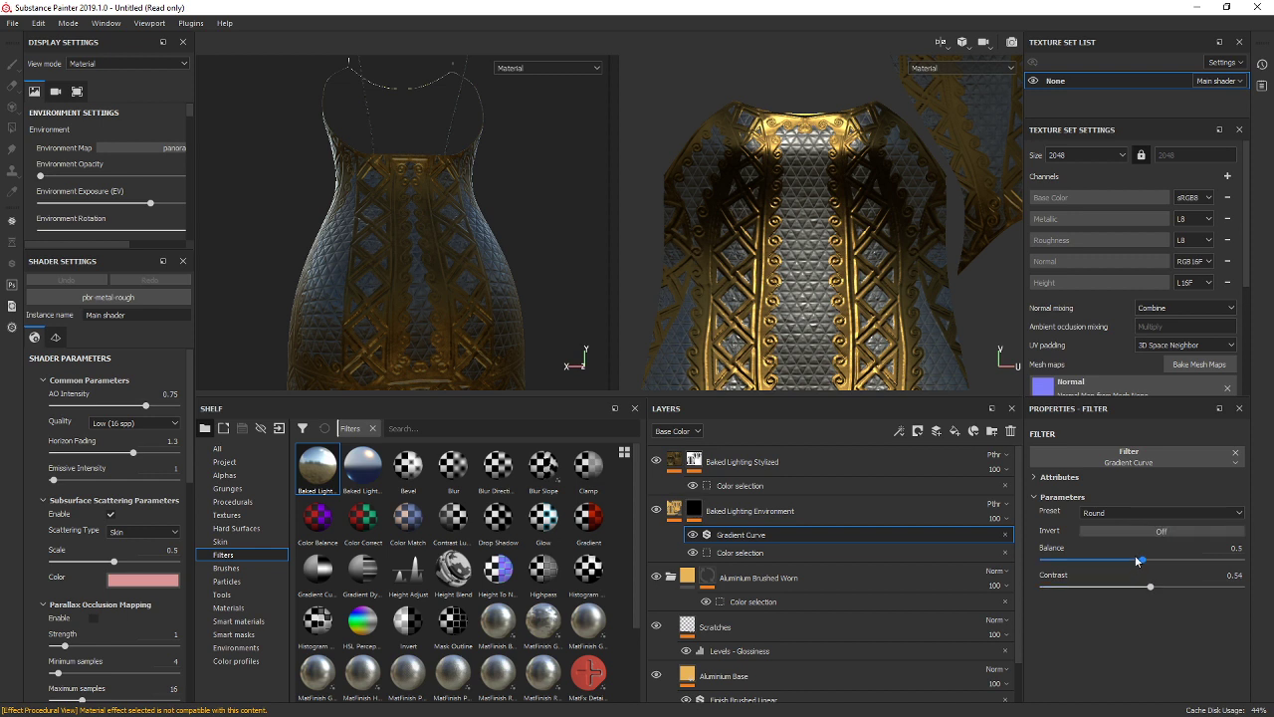
left_click_drag(1137, 560, 1041, 587)
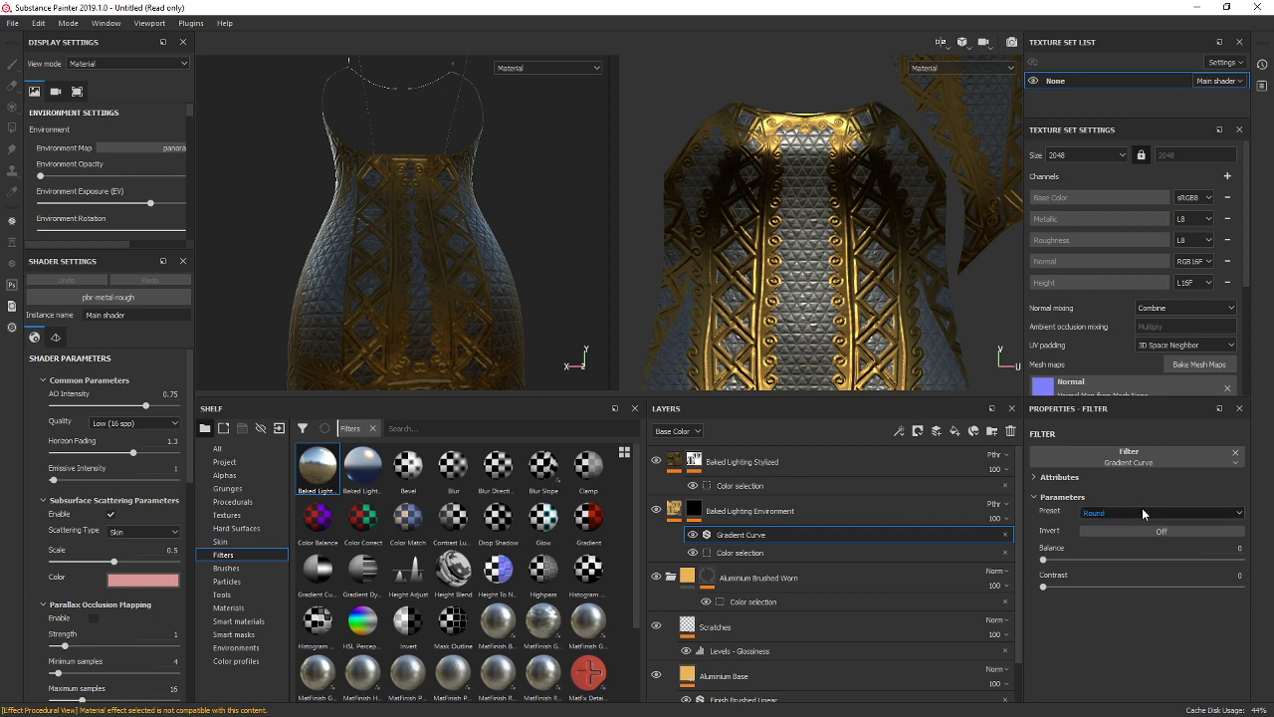
Try the Color Balance, Height Adjust and Blur Slope filters in the mask's filter effect on the Baked Lighting Environment layer.
left_click(1170, 461)
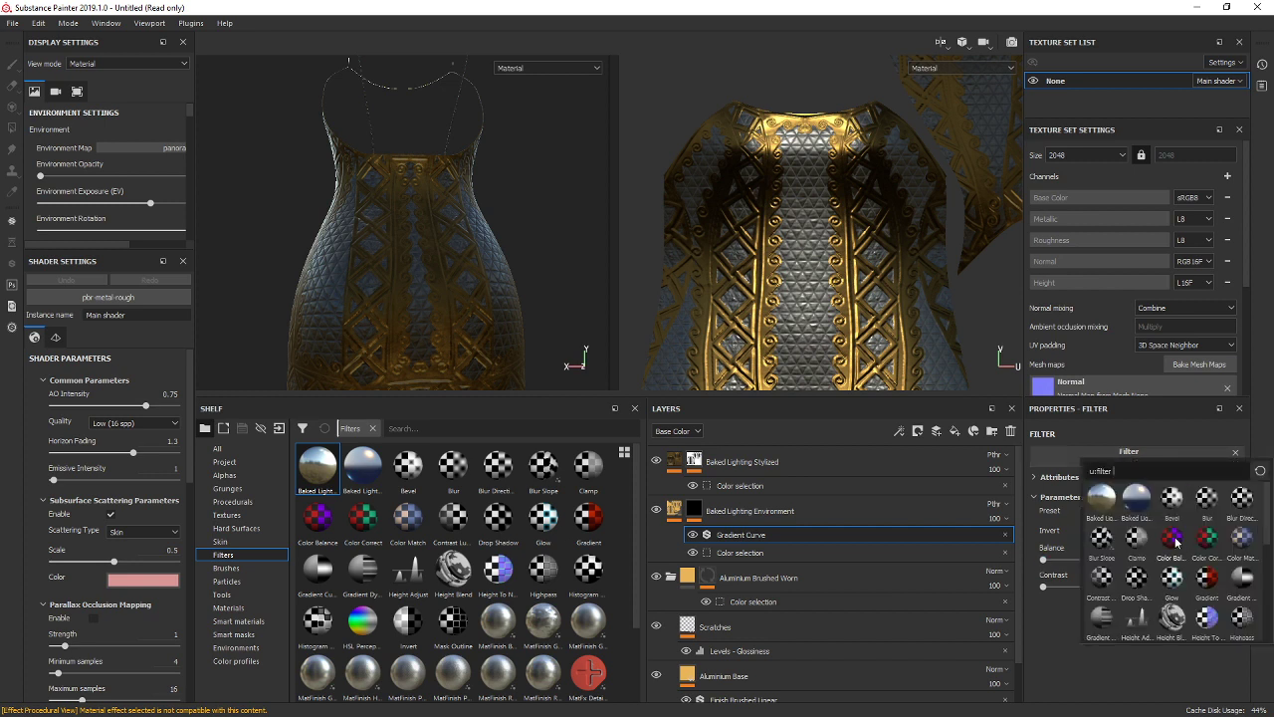
left_click(1171, 538)
left_click(1155, 467)
scroll(1144, 561, "down", 4)
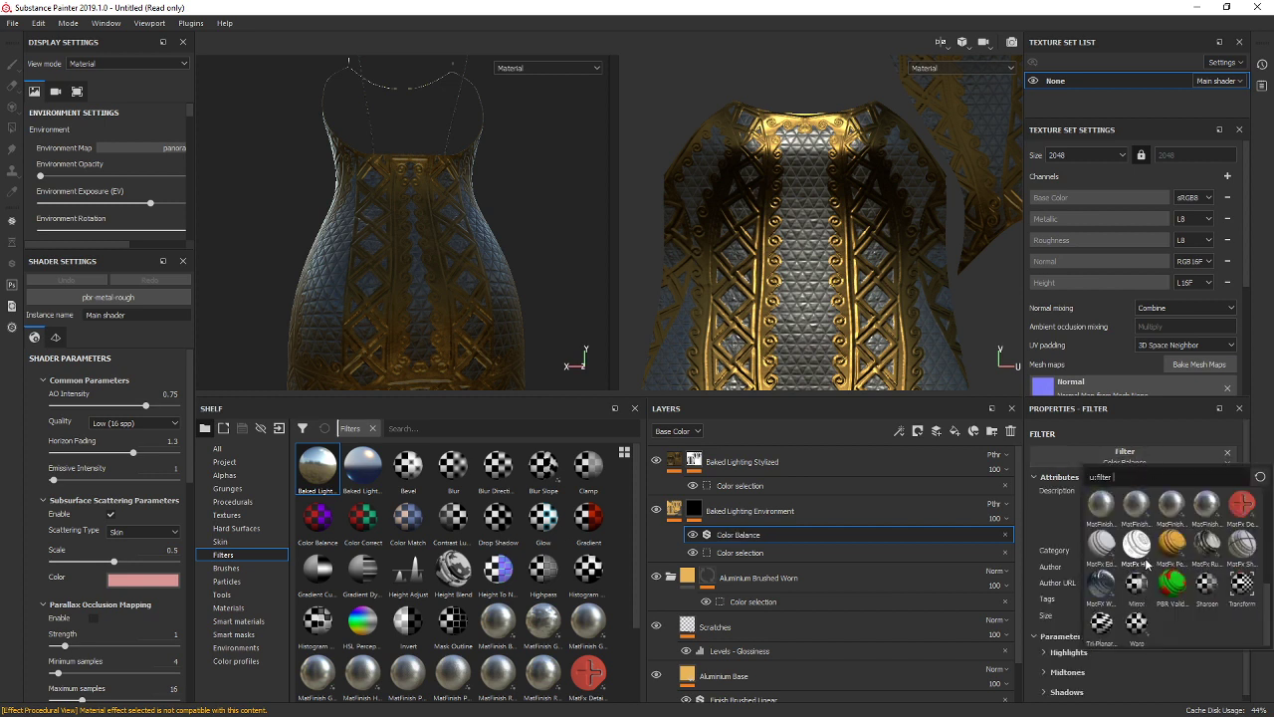
left_click(1106, 590)
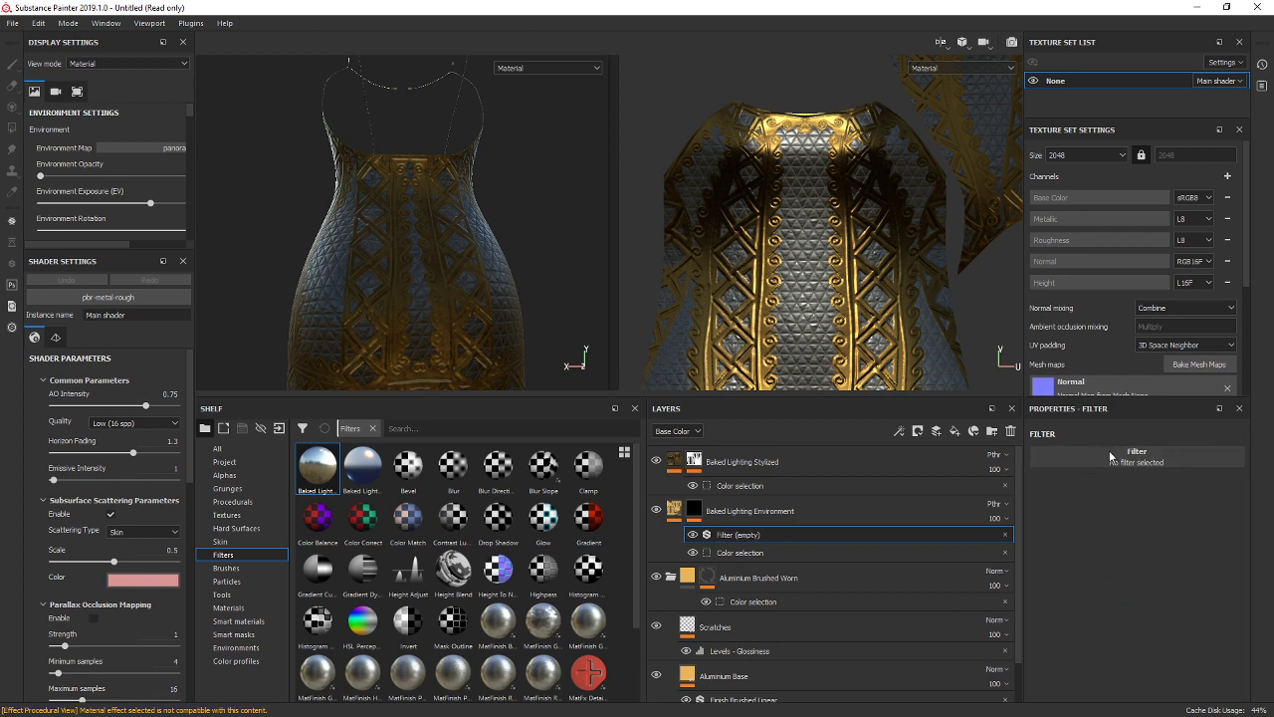
left_click(1109, 452)
left_click(1141, 611)
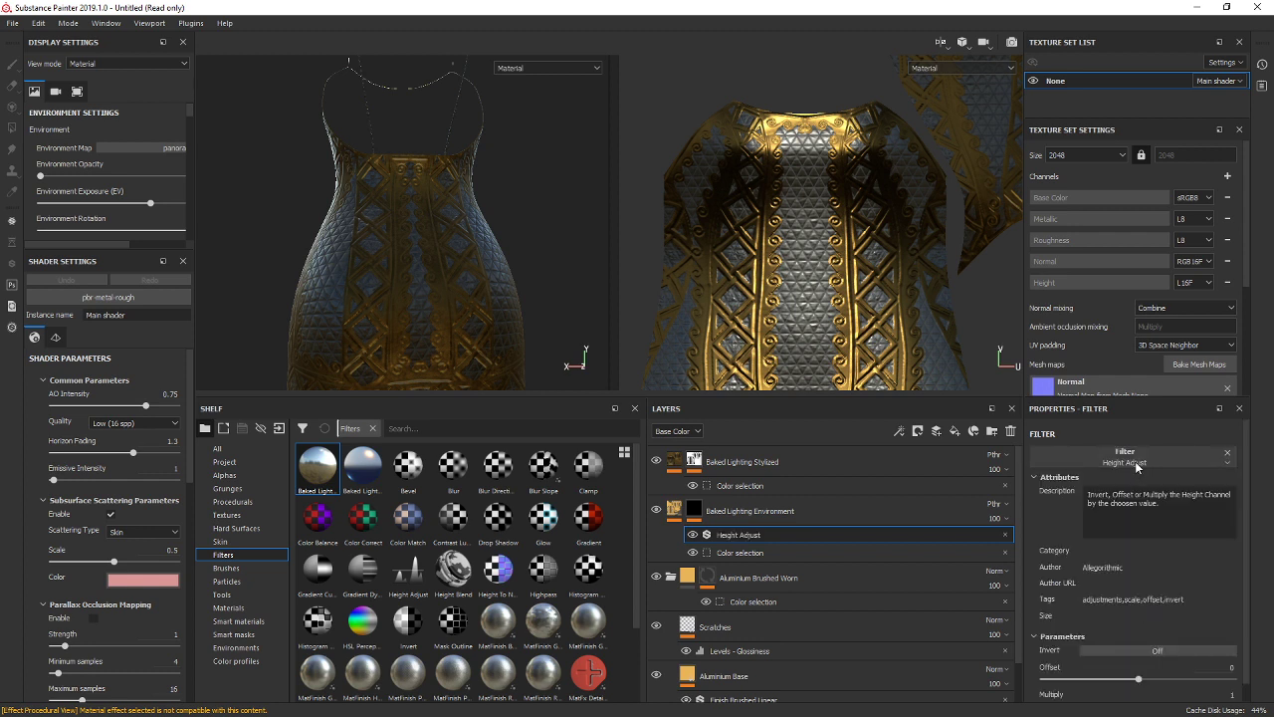
left_click(1136, 464)
left_click(1101, 545)
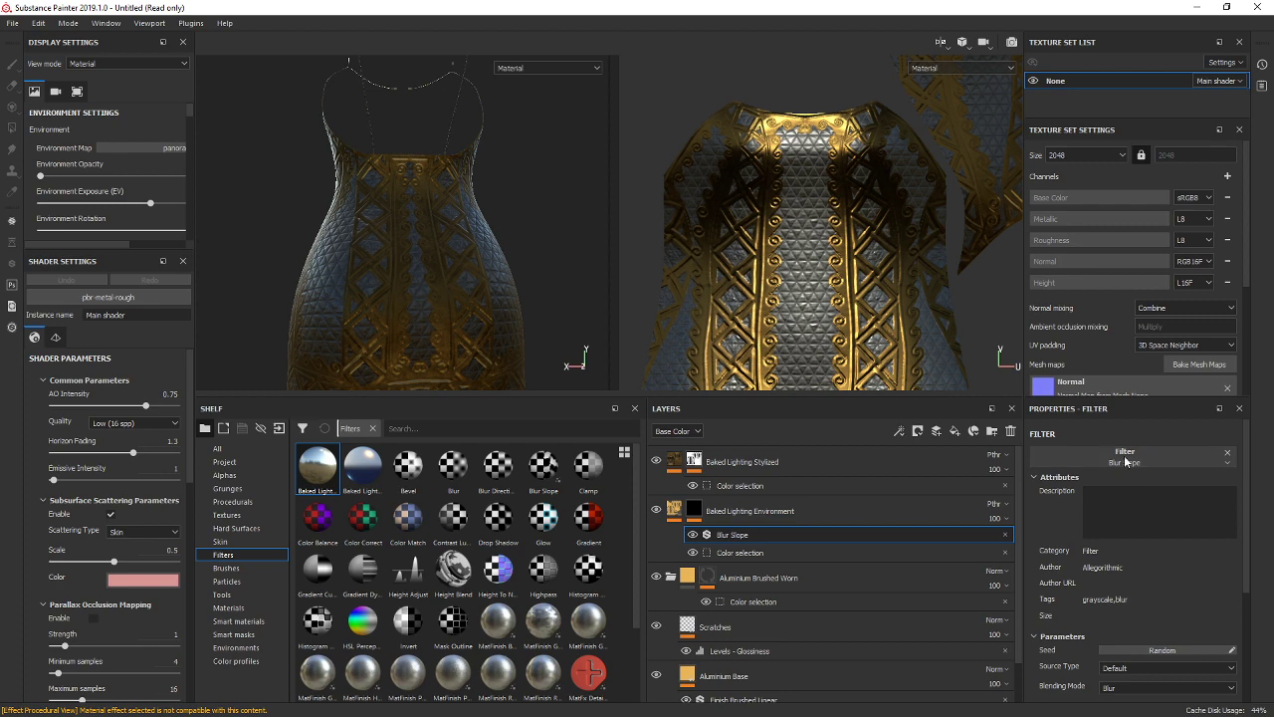
left_click(1123, 454)
Delete the Baked Lighting Environment and Baked Lighting Stylized layers from the layer stack.
left_click(856, 515)
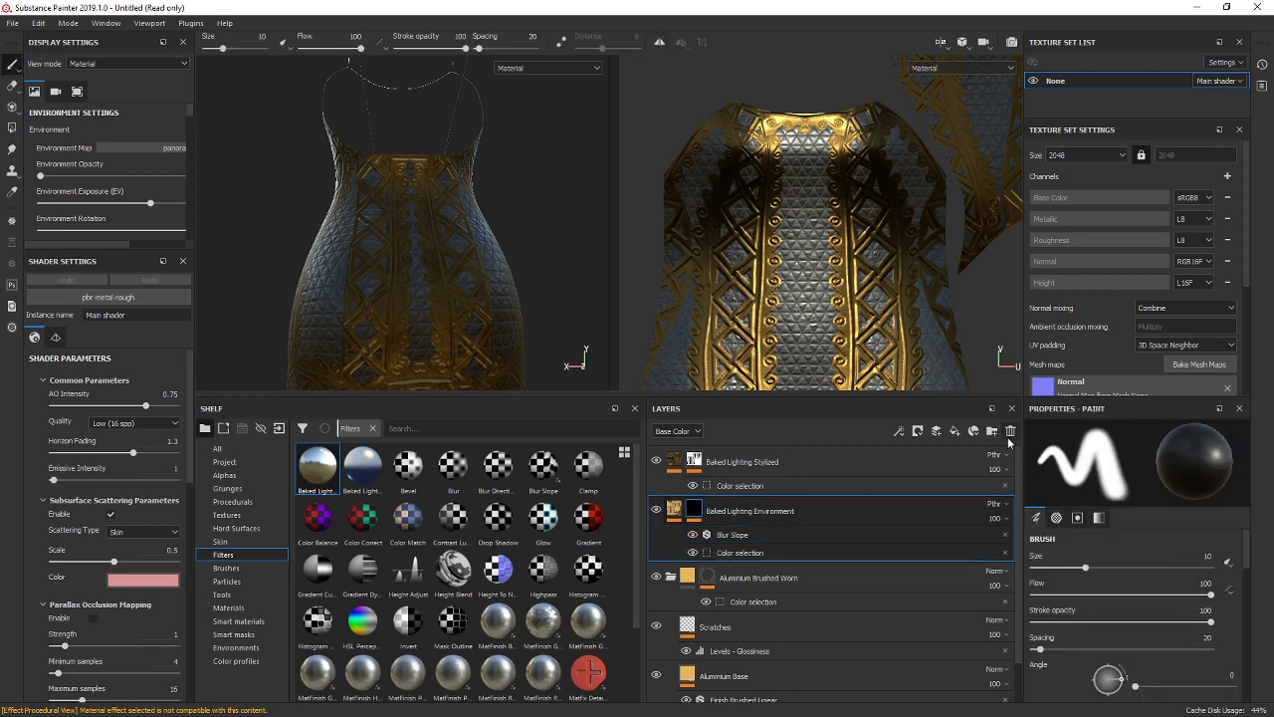
left_click(1010, 431)
left_click(870, 466)
left_click(1010, 431)
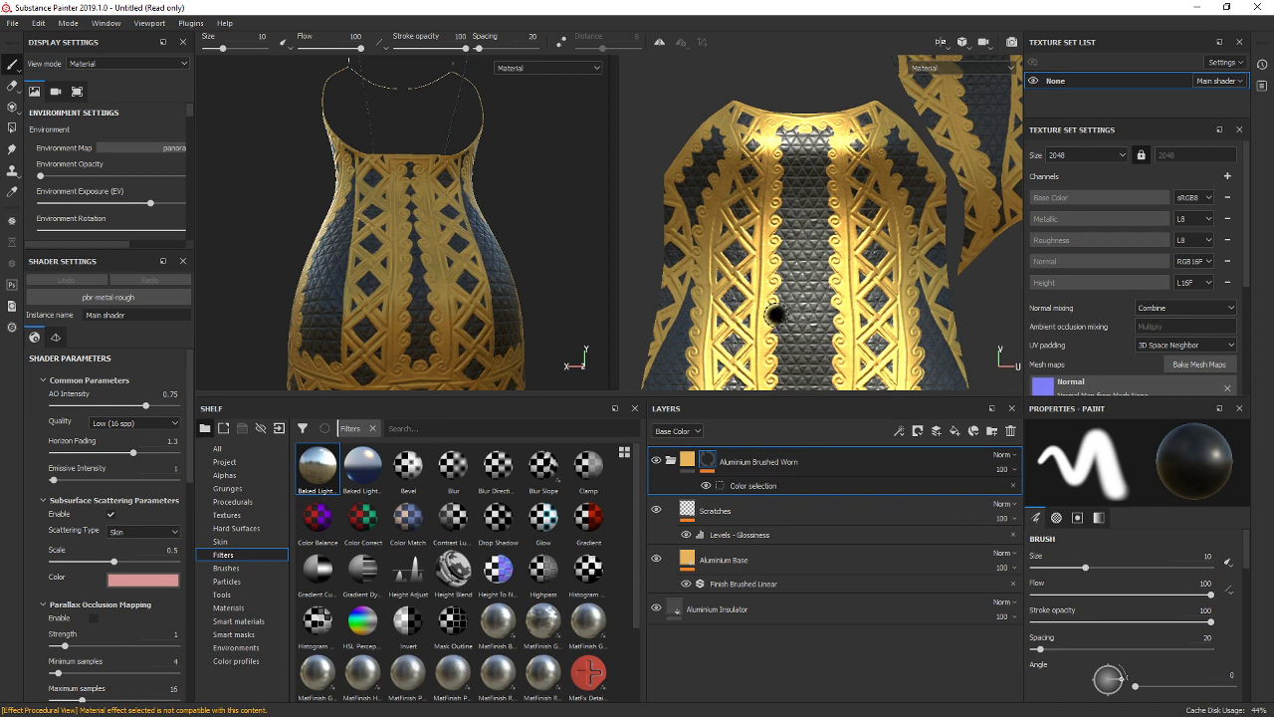
Add a Baked Lighting Environment filter layer above Aluminium Brushed Worn and set its environment map to Panorama.
left_click_drag(312, 478, 742, 454)
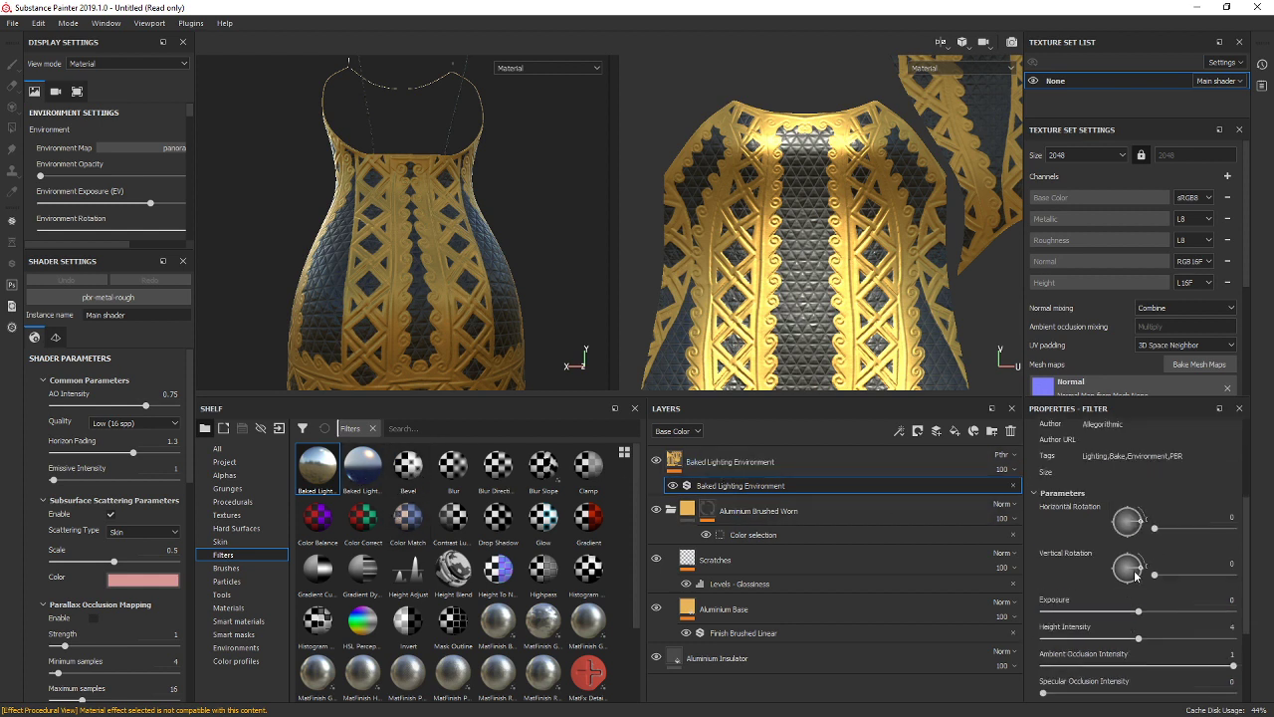
left_click(1063, 498)
left_click(1082, 514)
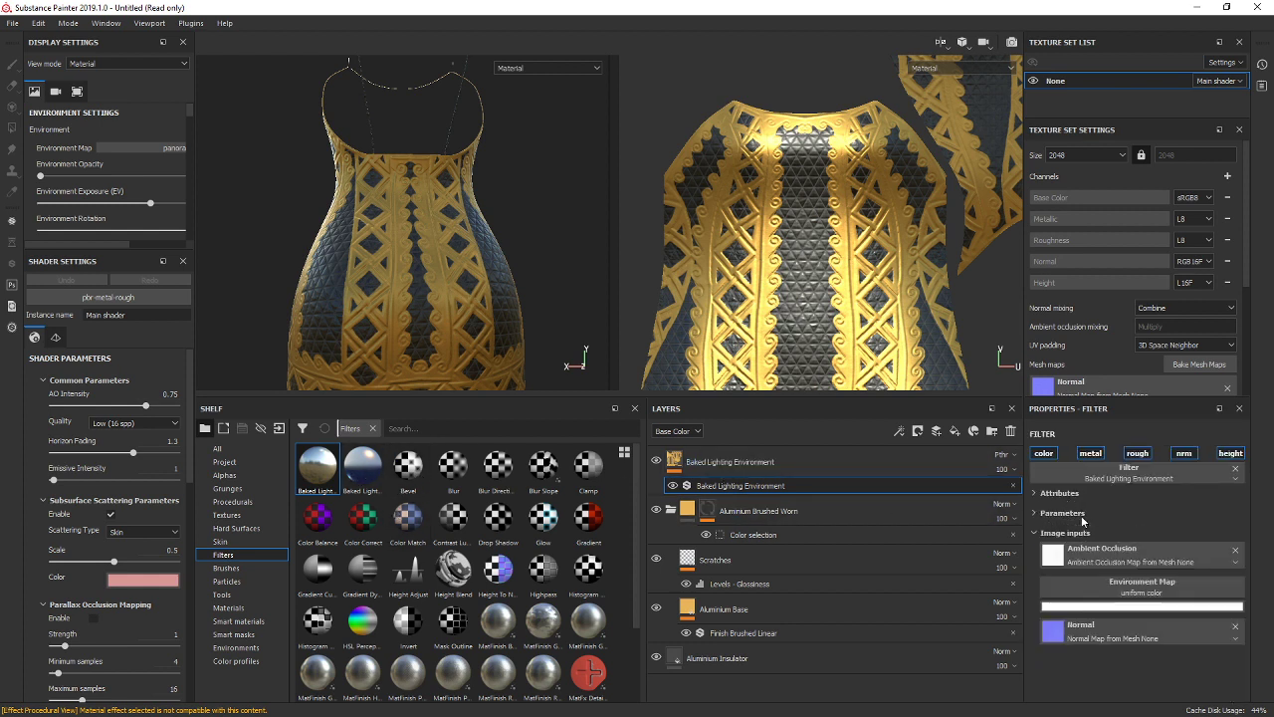
left_click(1122, 585)
left_click(1098, 450)
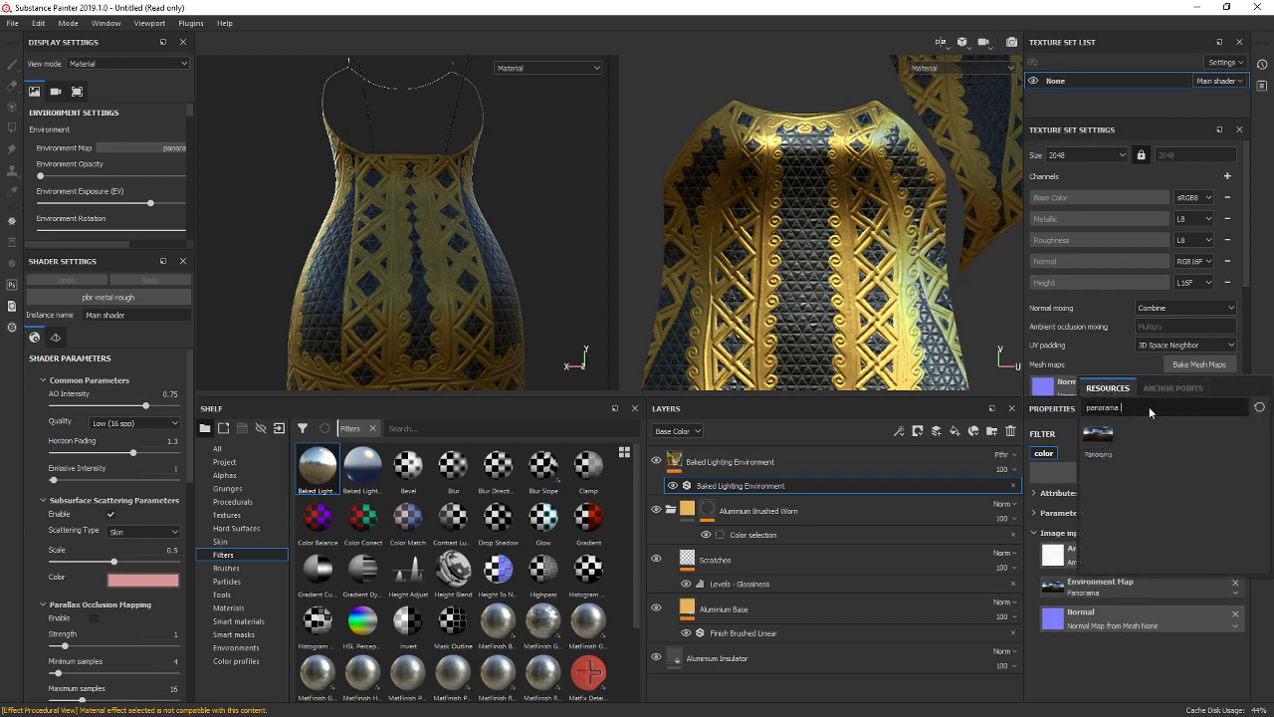
Search the resources for environments, set the Baked Lighting Environment filter's environment map to Studio 03, and inspect the dress's back and front.
key("ctrl+a")
type("env")
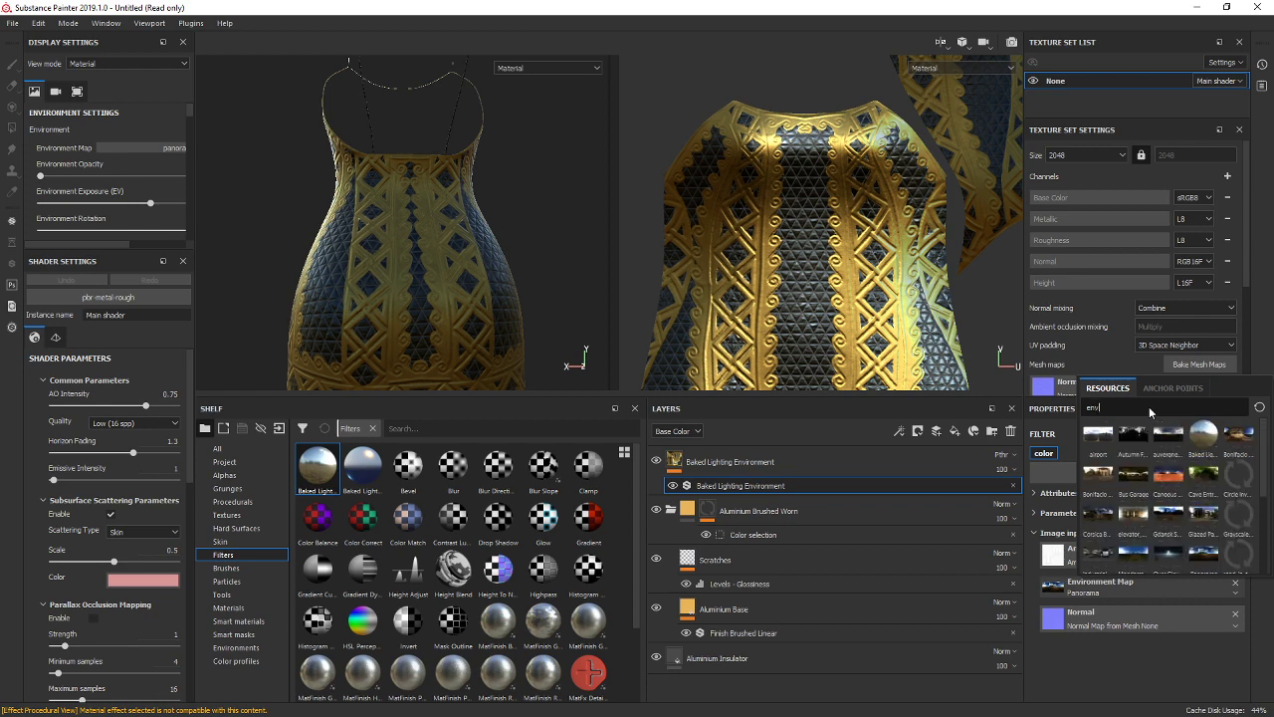
type("ironment")
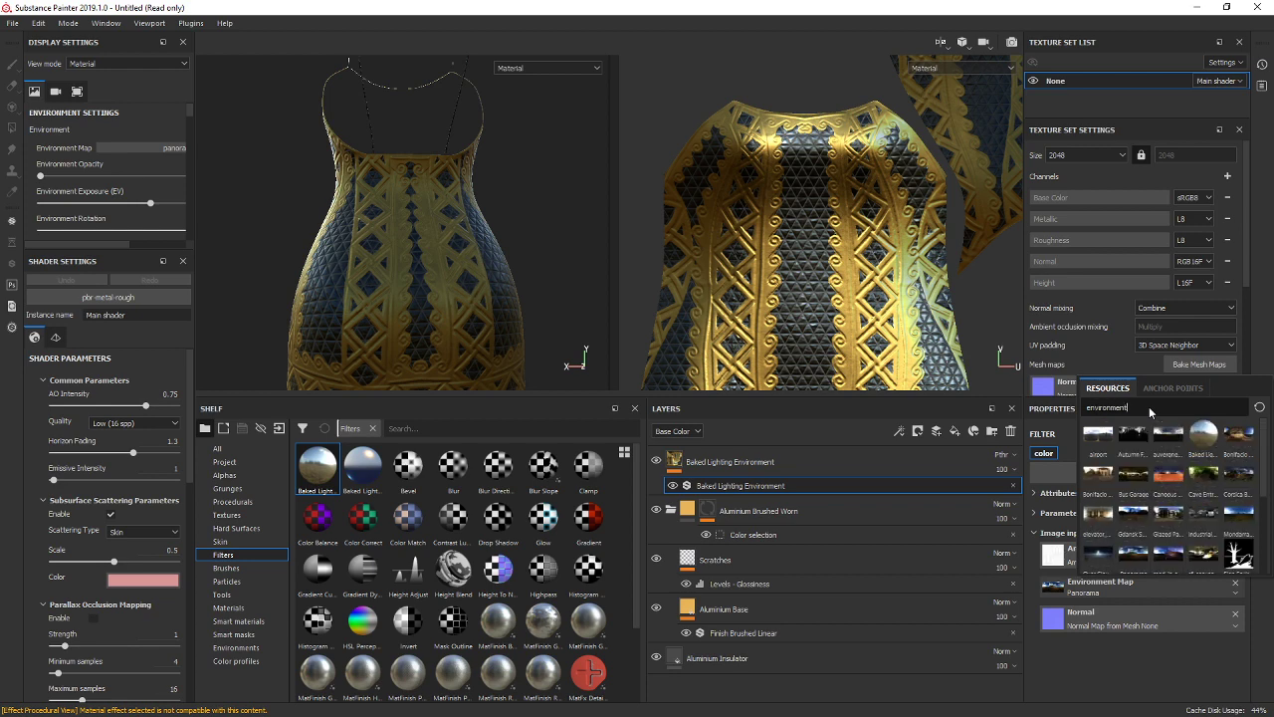
type("s")
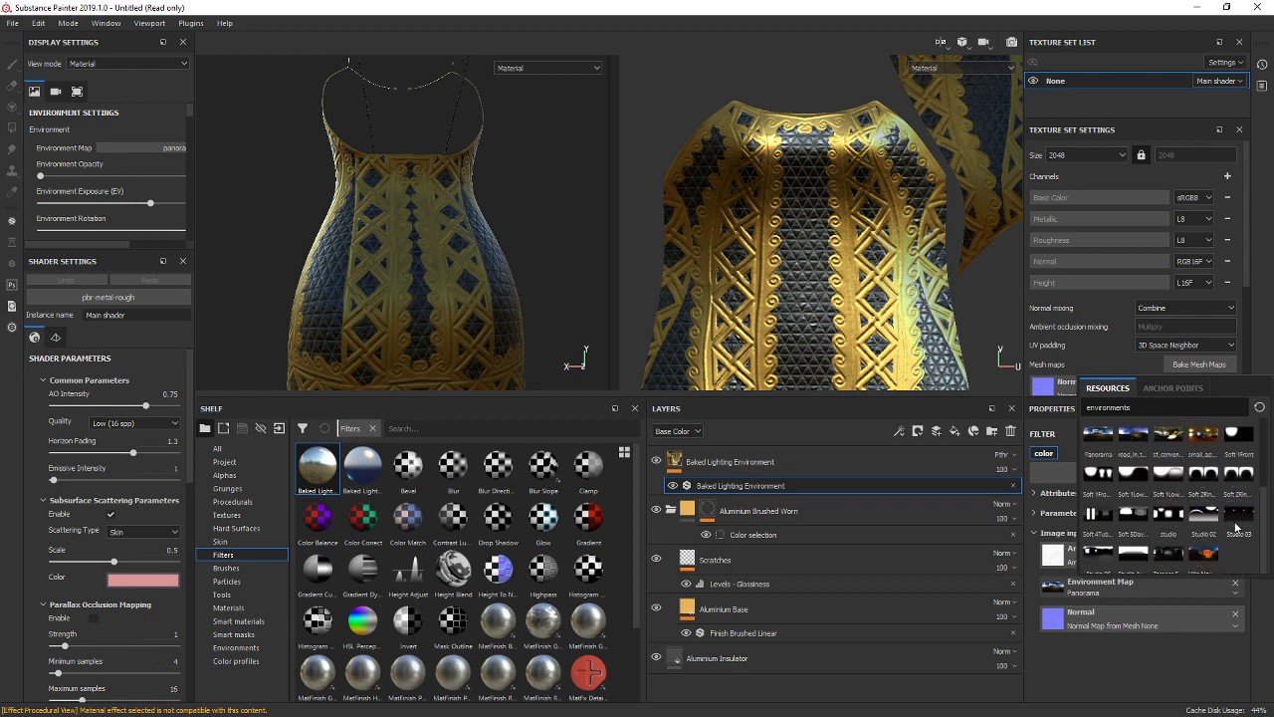
left_click(1232, 516)
scroll(507, 281, "up", 5)
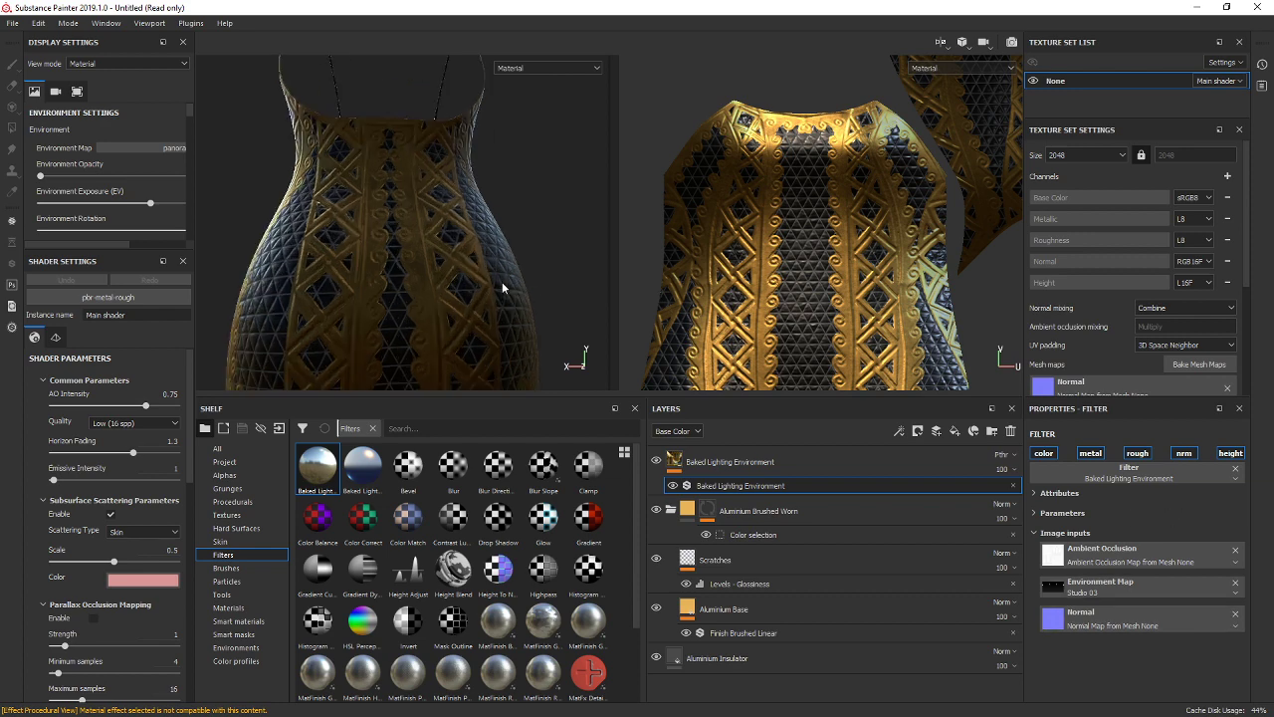
scroll(500, 287, "down", 7)
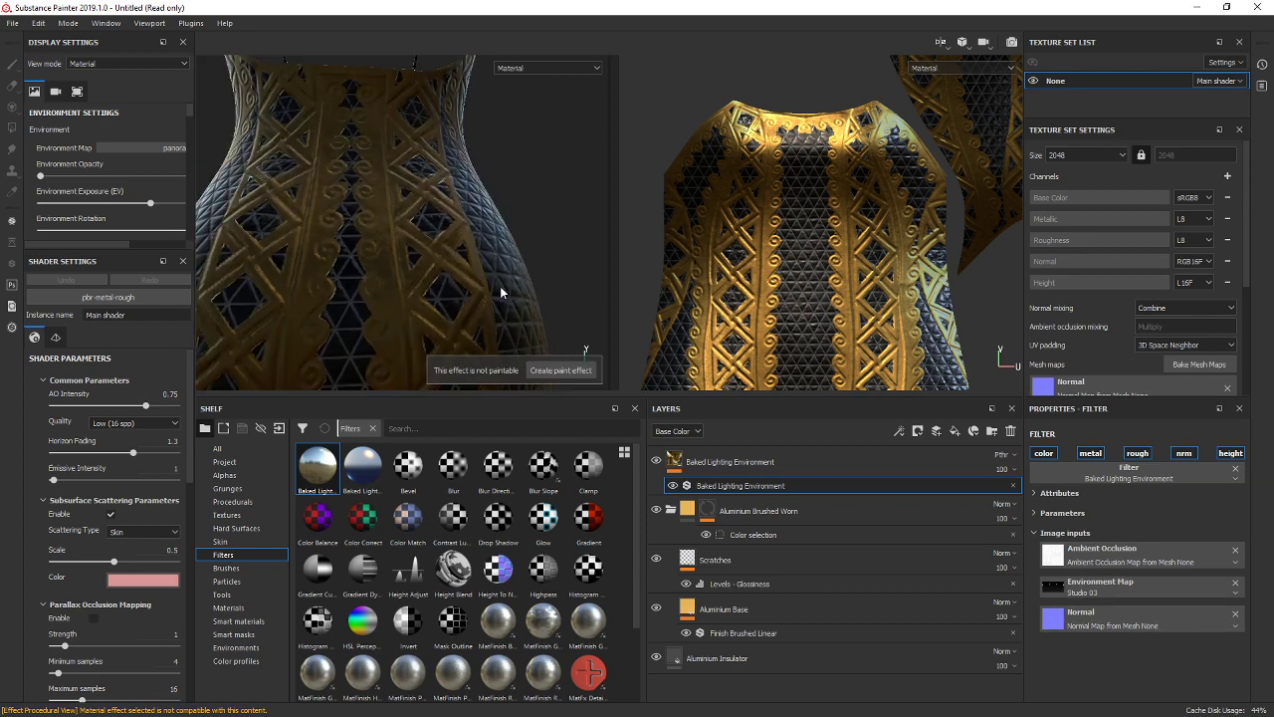
mouse_move(503, 255)
left_mouse_down("alt")
mouse_move(461, 247)
mouse_move(281, 272)
mouse_move(204, 258)
left_mouse_up("alt")
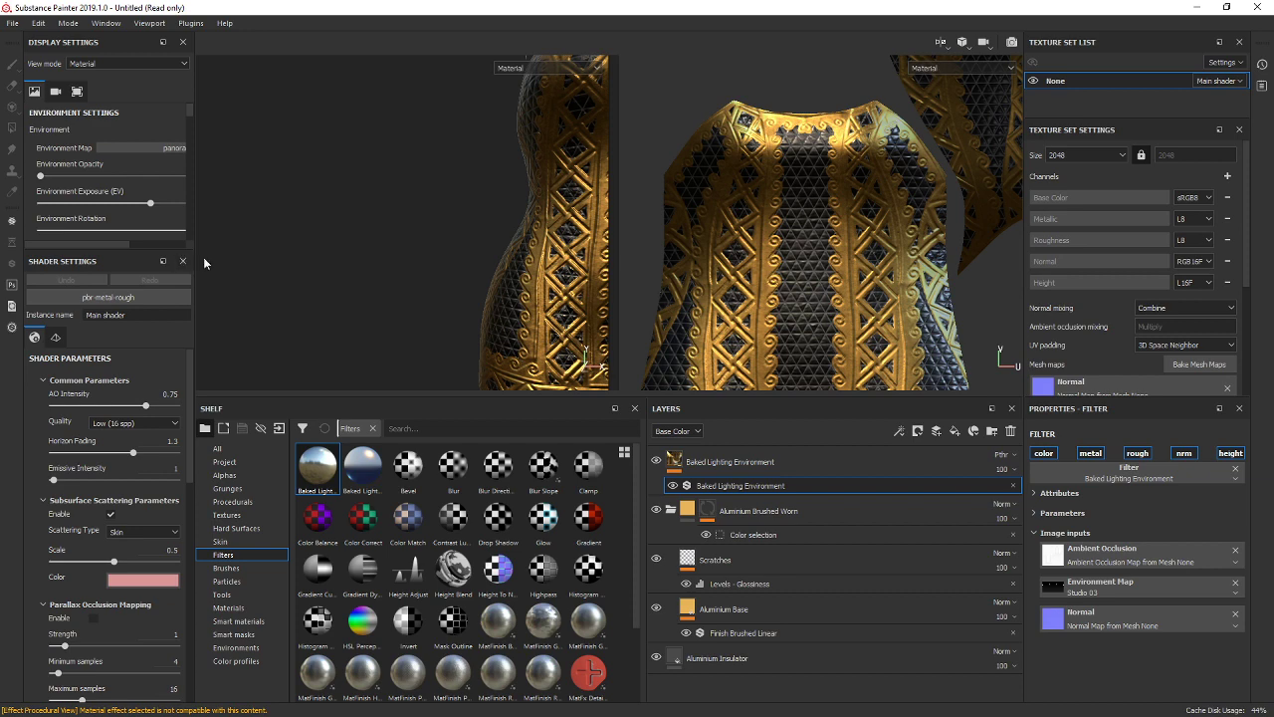
middle_click_drag(518, 238, 364, 247, "alt")
key("f")
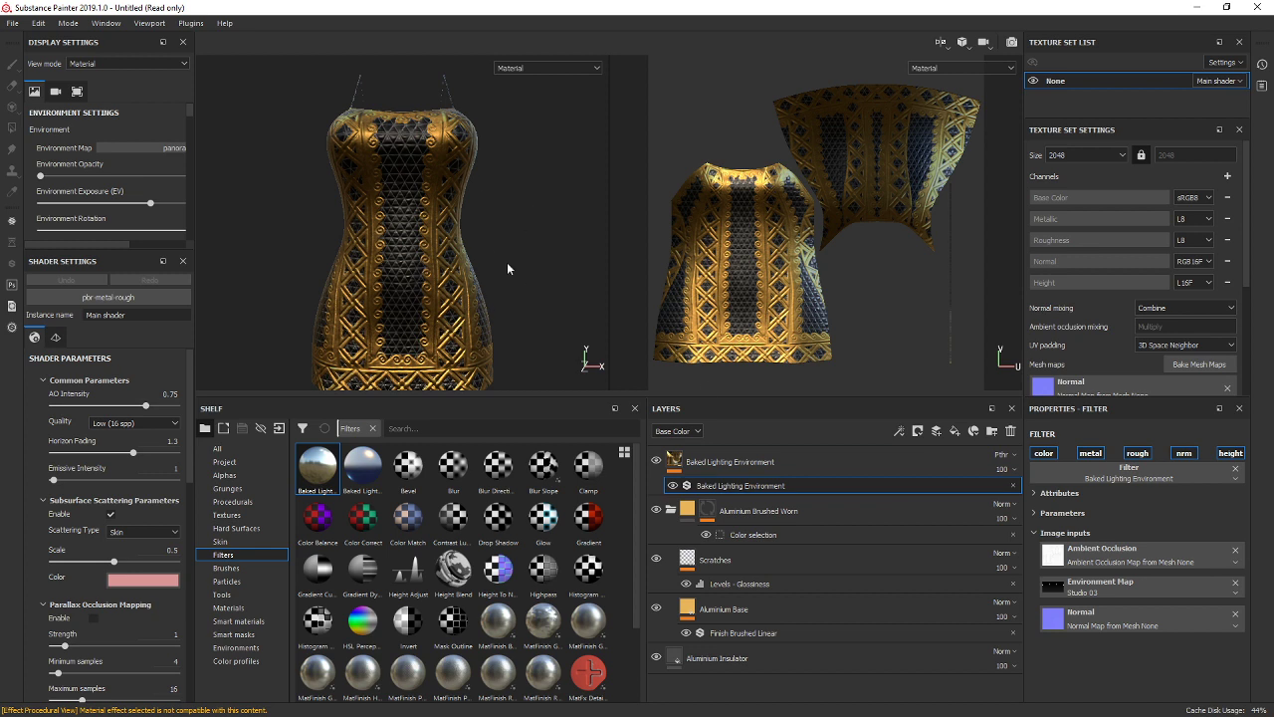
mouse_move(506, 262)
right_mouse_down("shift")
mouse_move(491, 256)
mouse_move(503, 259)
right_mouse_up("shift")
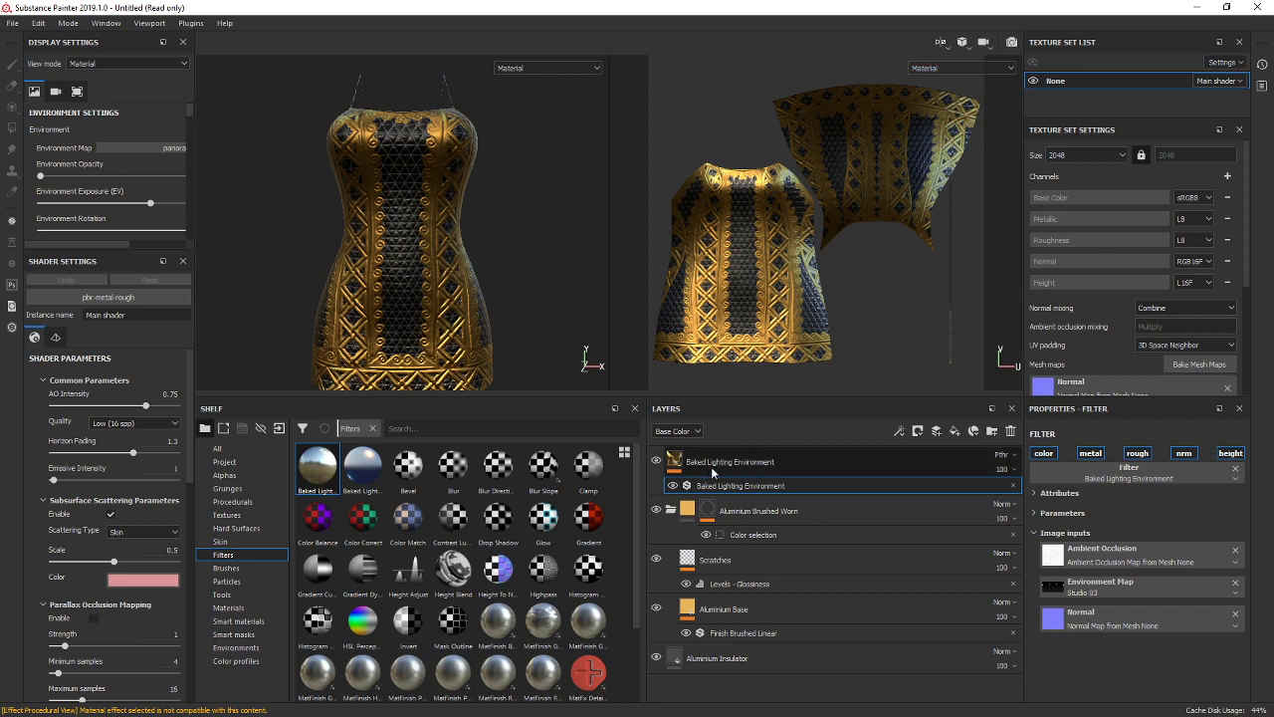
Add a Baked Lighting Stylized filter layer above Baked Lighting Environment and show its filter parameters.
mouse_move(363, 464)
left_mouse_down()
mouse_move(718, 448)
mouse_move(693, 453)
mouse_move(702, 467)
left_mouse_up()
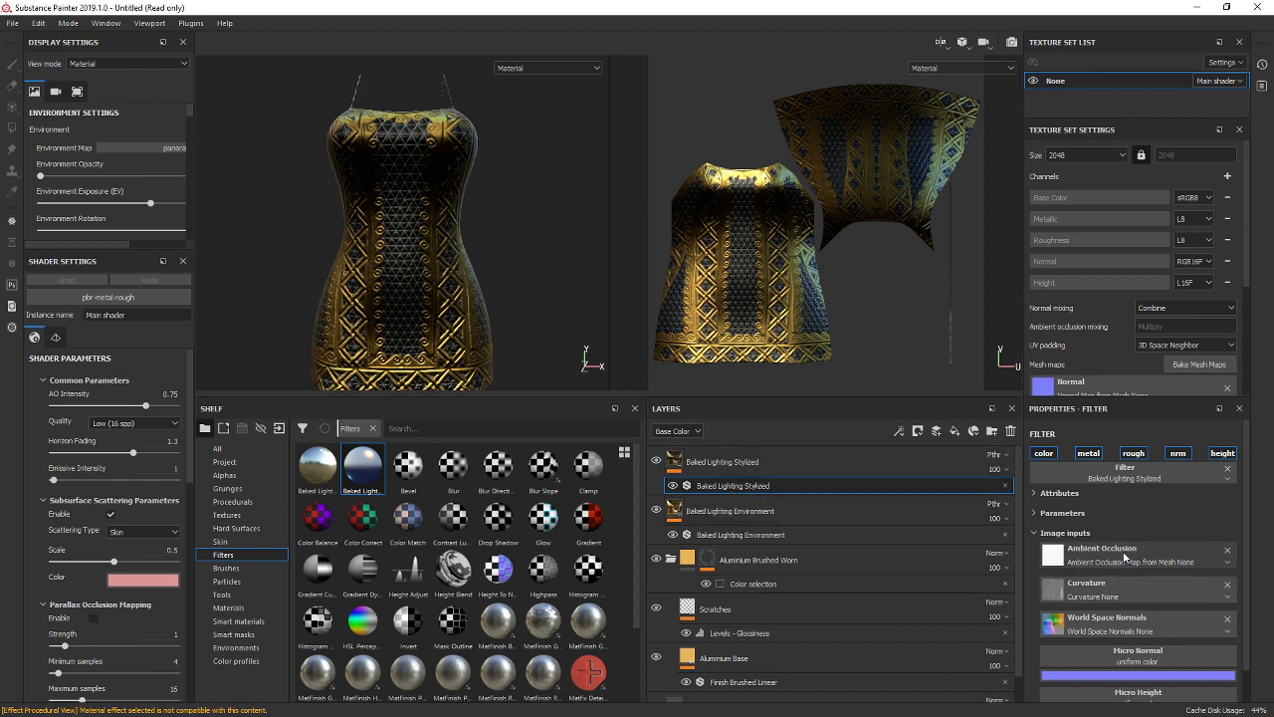
left_click(1065, 534)
left_click(1083, 512)
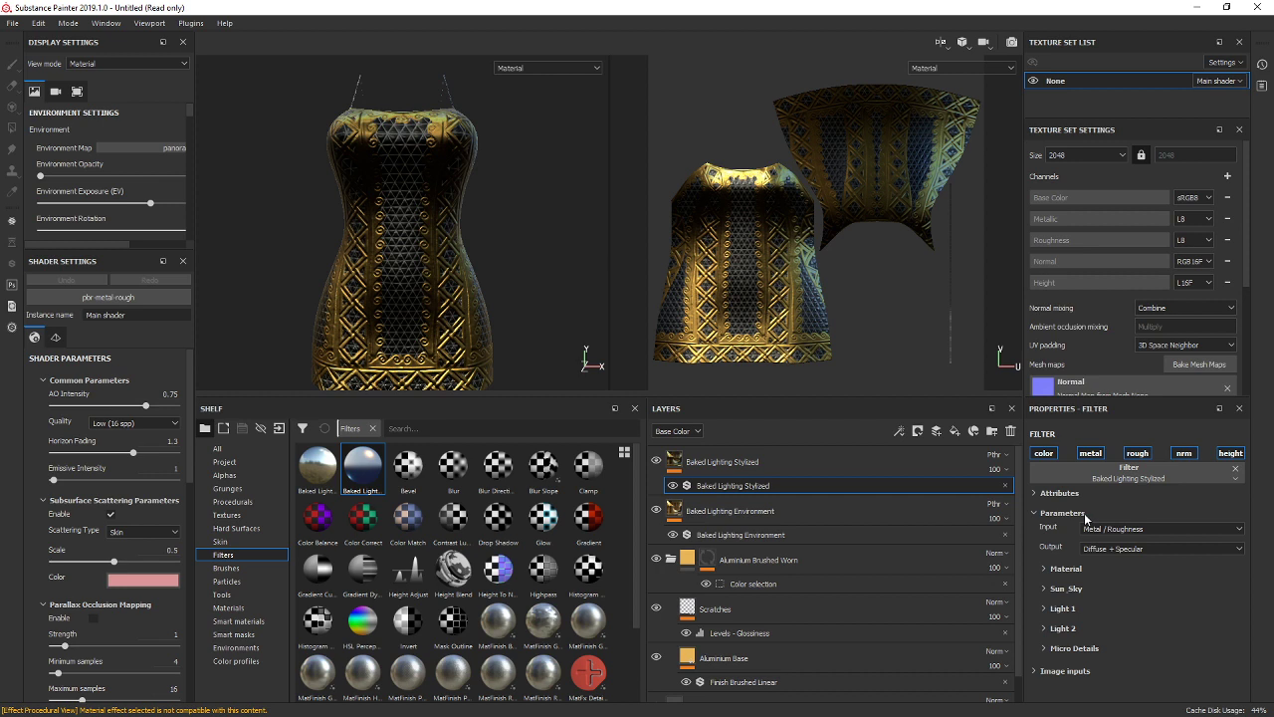
Set Light 1 of the Baked Lighting Stylized filter to intensity 1.07, horizontal angle 19 and vertical angle 22.
left_click(1079, 607)
scroll(1152, 625, "down", 2)
left_click_drag(1085, 608, 1158, 607)
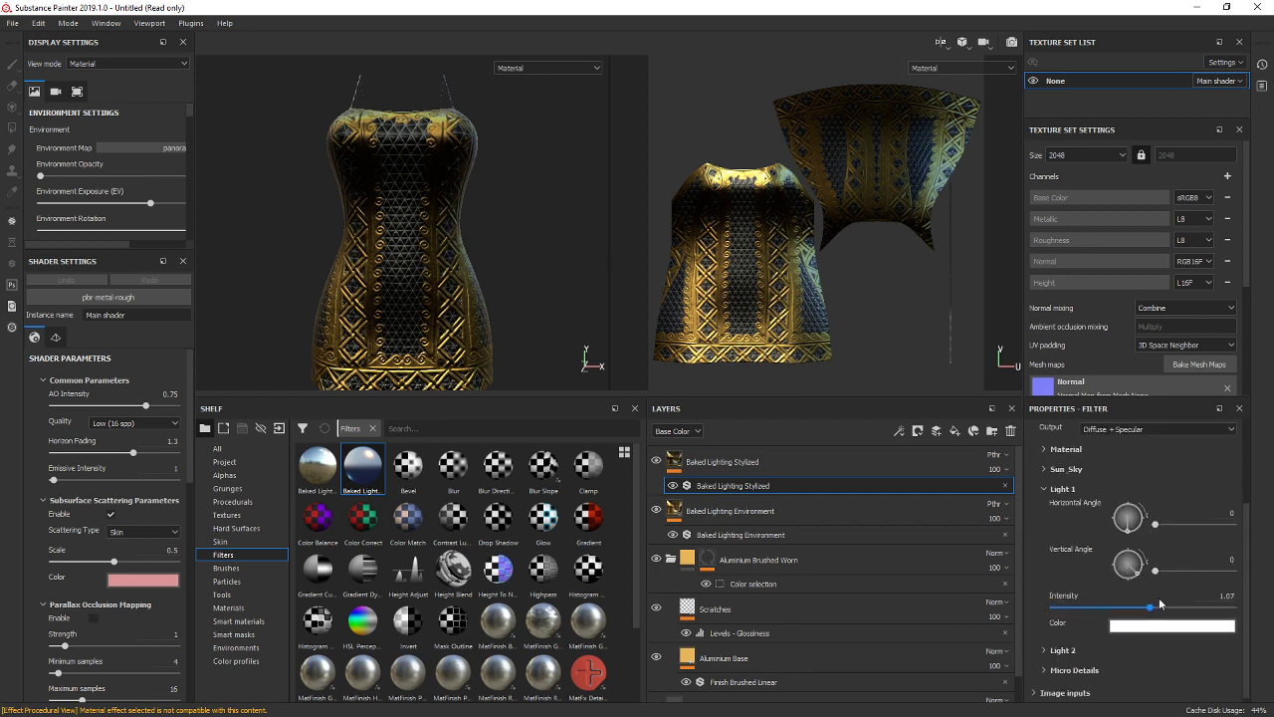
mouse_move(1154, 524)
left_mouse_down()
mouse_move(1176, 525)
mouse_move(1158, 525)
left_mouse_up()
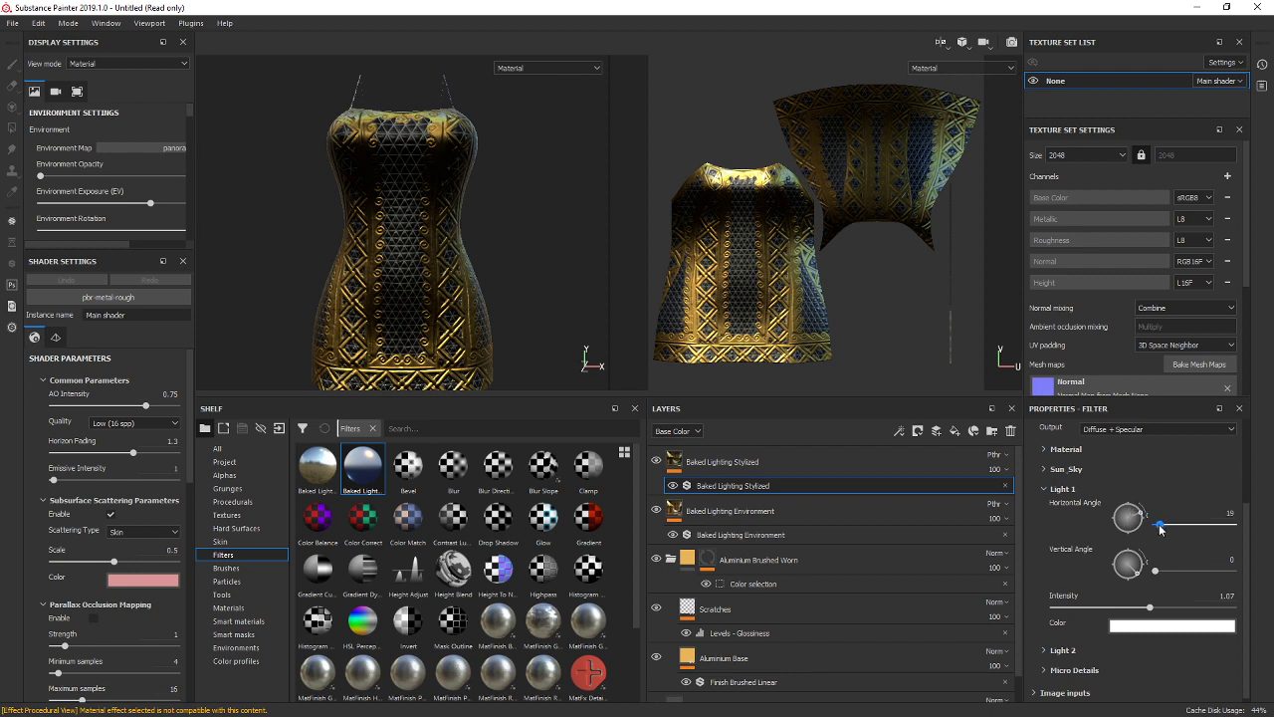
mouse_move(1156, 570)
left_mouse_down()
mouse_move(1184, 570)
mouse_move(1160, 562)
left_mouse_up()
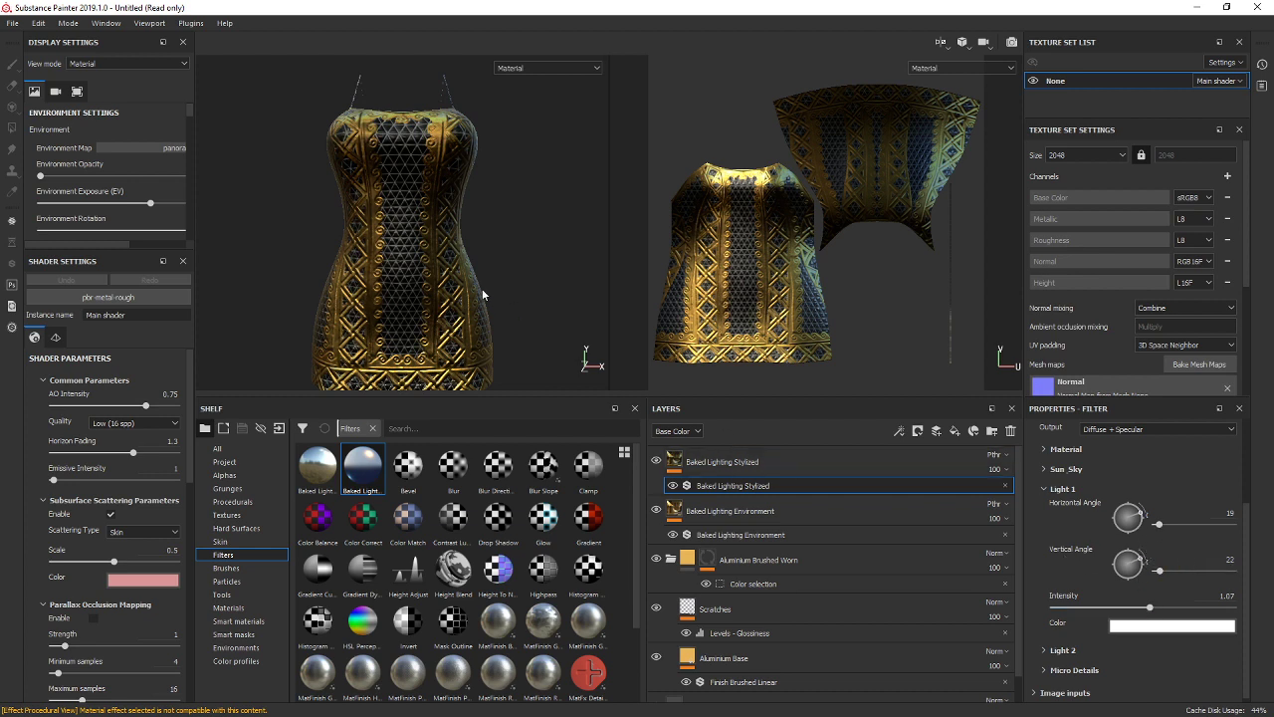
right_click_drag(445, 271, 445, 271, "shift")
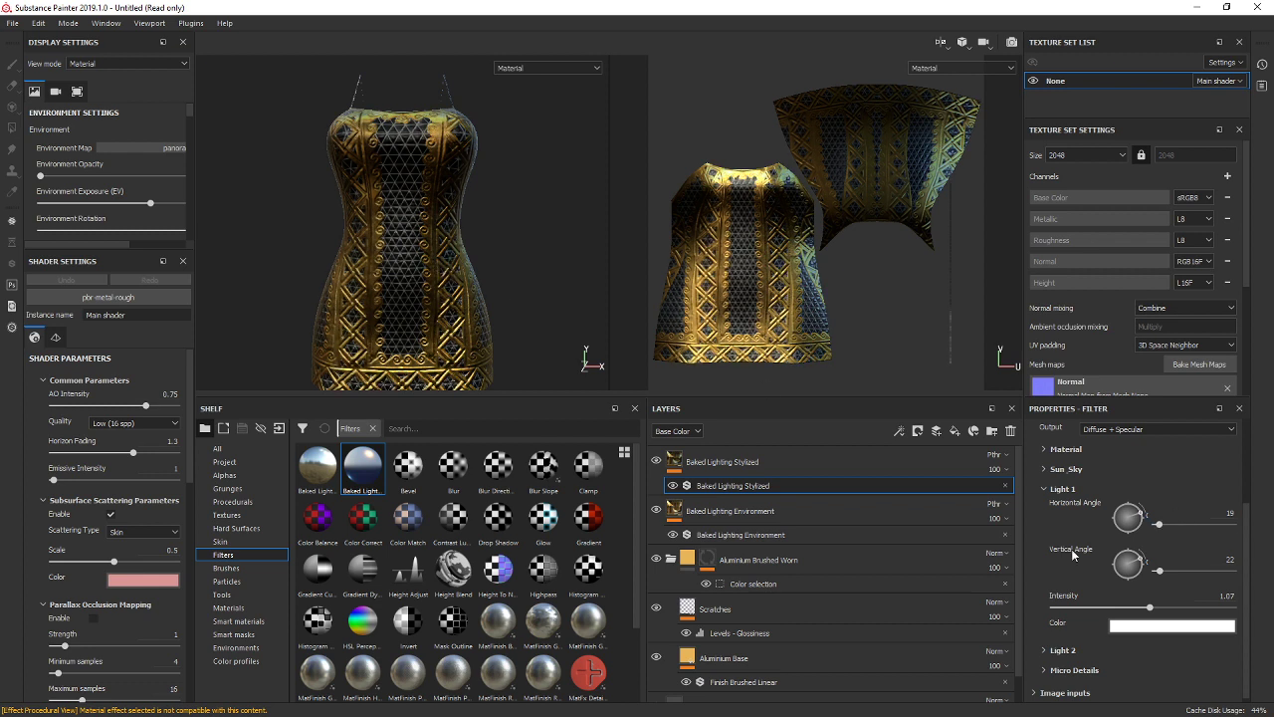
left_click(1064, 490)
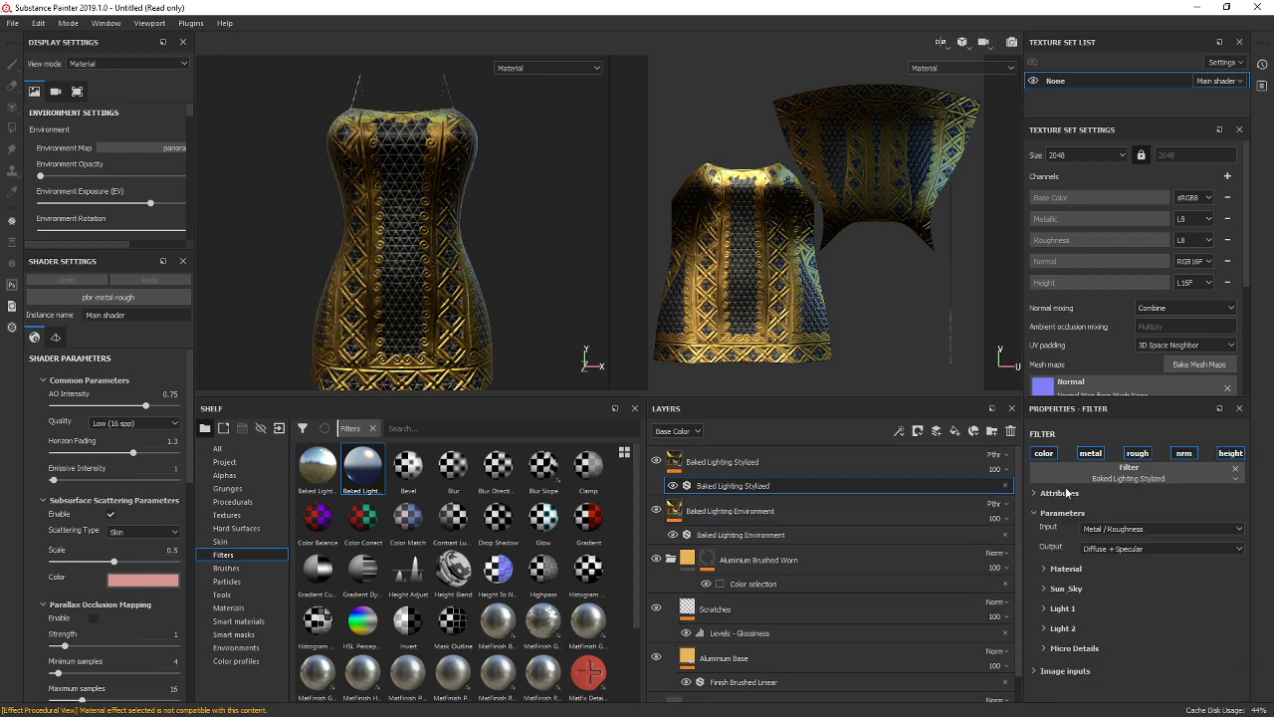
Set the Sun_Sky horizontal angle of the Baked Lighting Stylized filter to 178, keeping the sun's vertical angle at 0.
left_click(1065, 588)
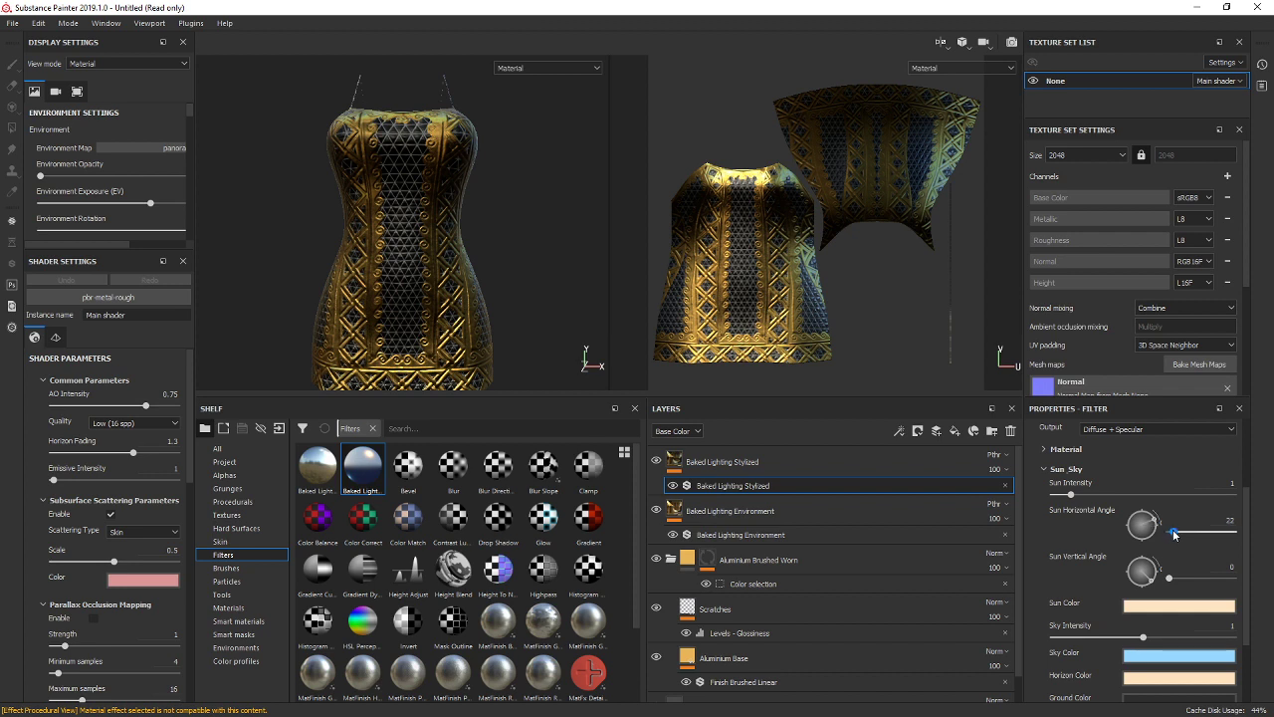
left_click_drag(1175, 534, 1199, 529)
mouse_move(1173, 577)
left_mouse_down()
mouse_move(1193, 575)
mouse_move(1170, 563)
left_mouse_up()
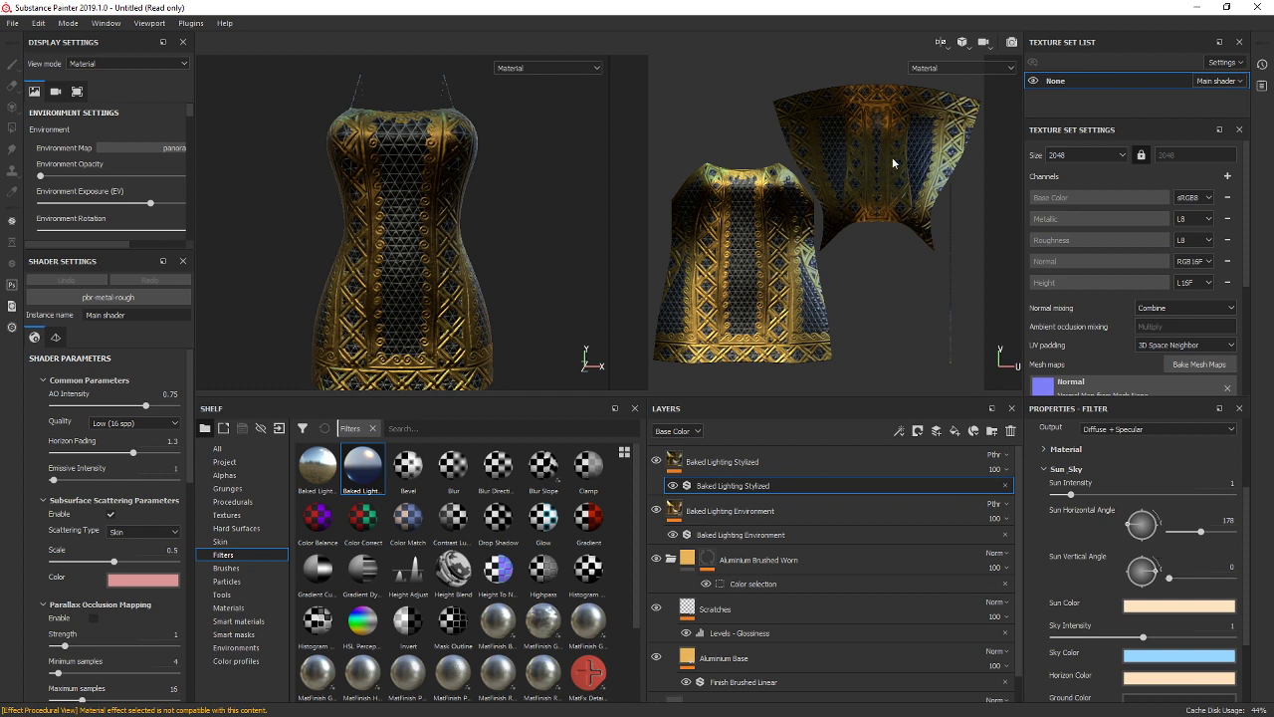
Set the Ground Color and Horizon Color of the Baked Lighting Stylized filter to white.
scroll(1173, 593, "down", 2)
left_click(1148, 602)
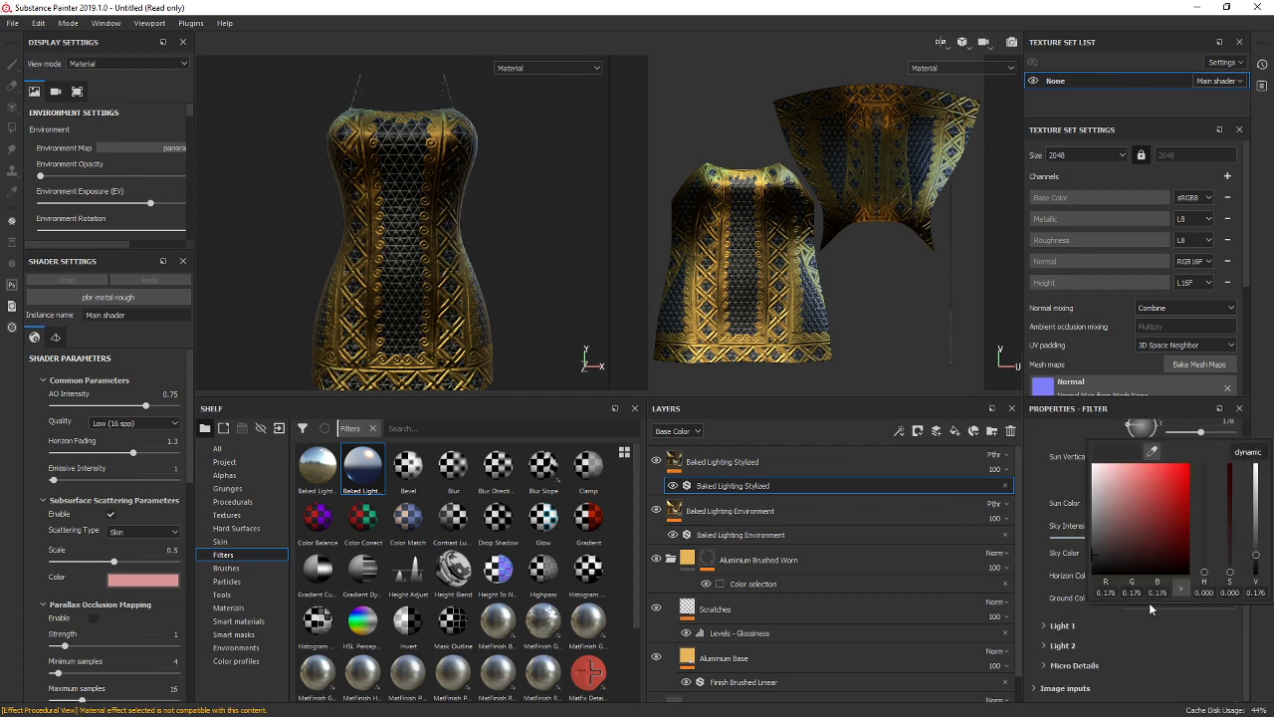
left_click(1099, 468)
left_click_drag(1100, 467, 1066, 406)
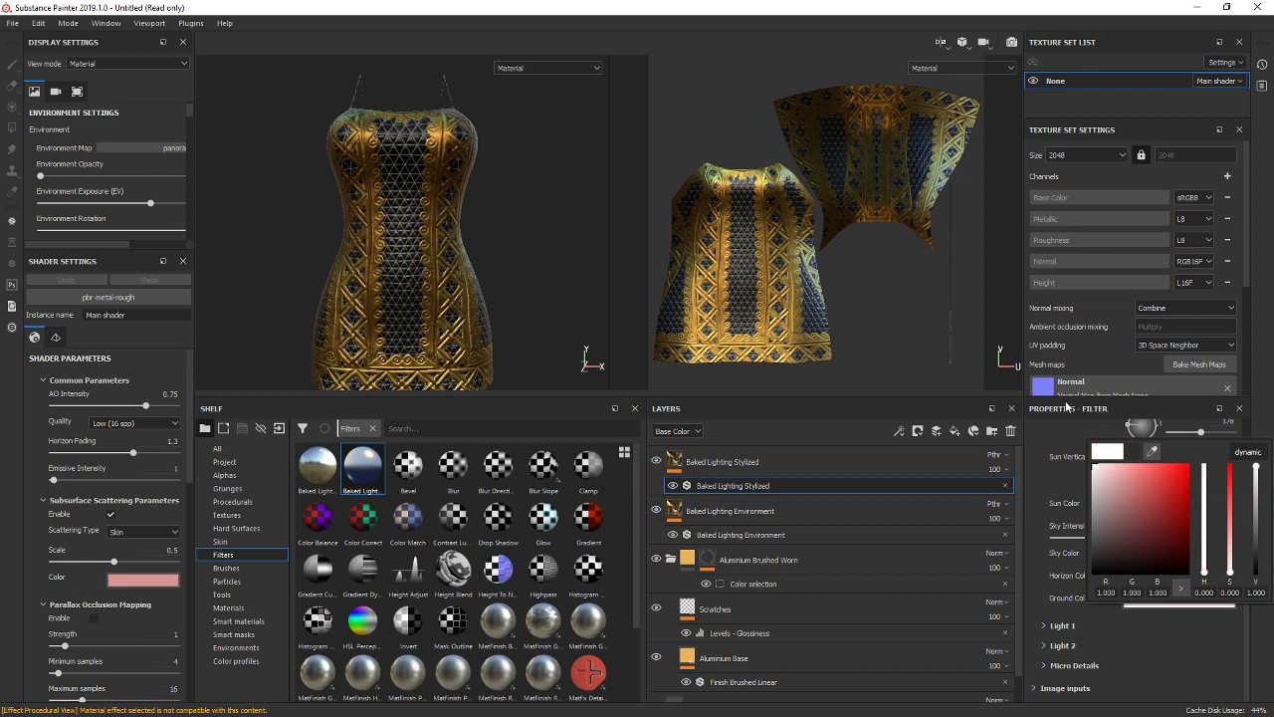
left_click(1061, 463)
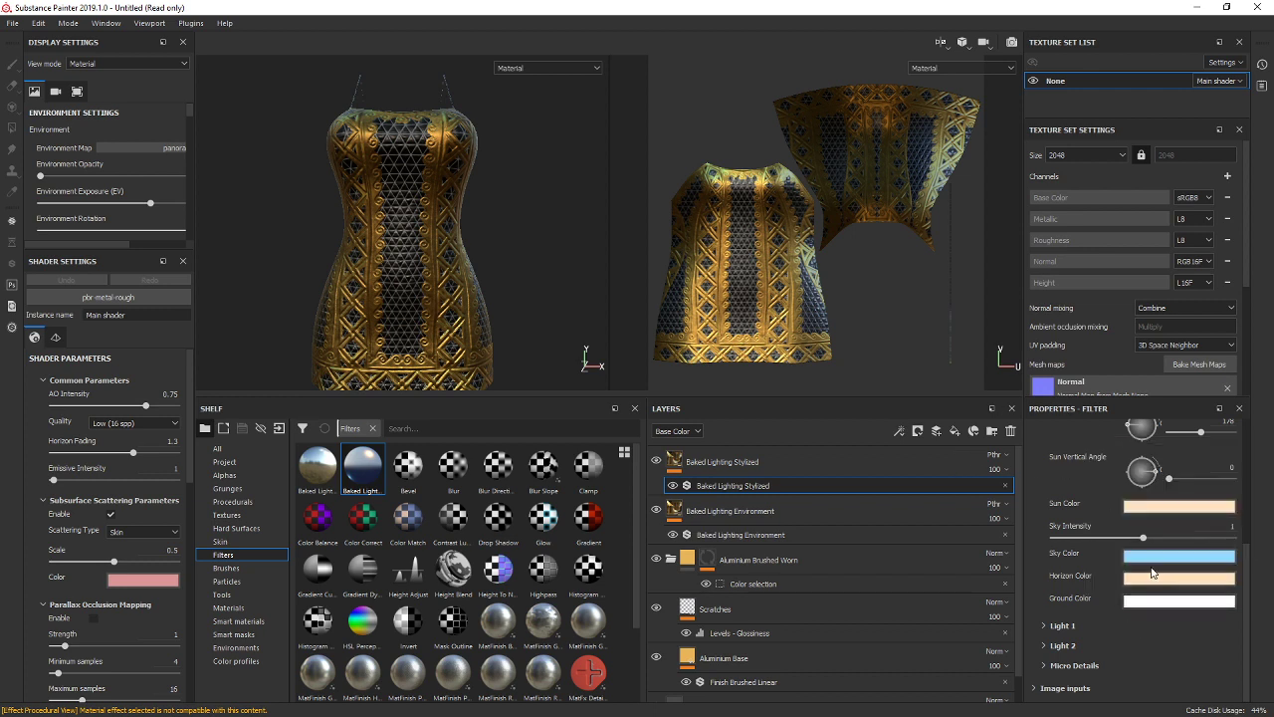
left_click(1154, 580)
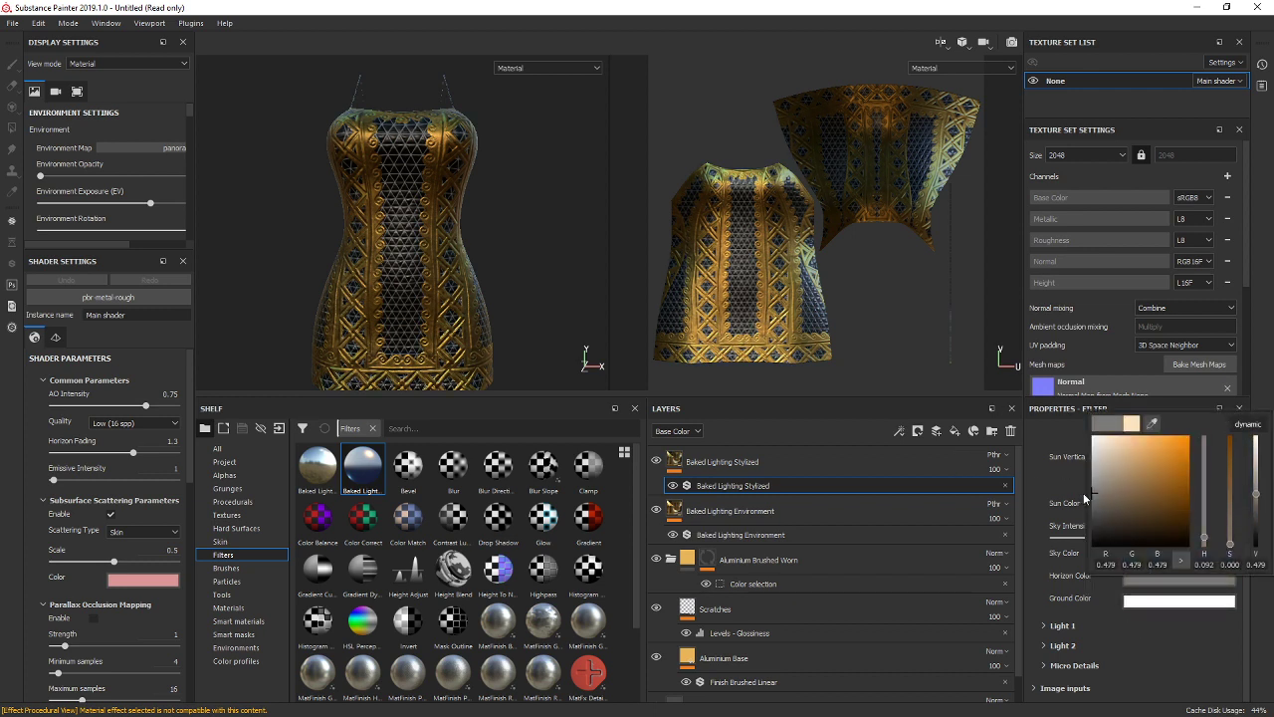
left_click_drag(1093, 491, 1065, 406)
left_click(1149, 646)
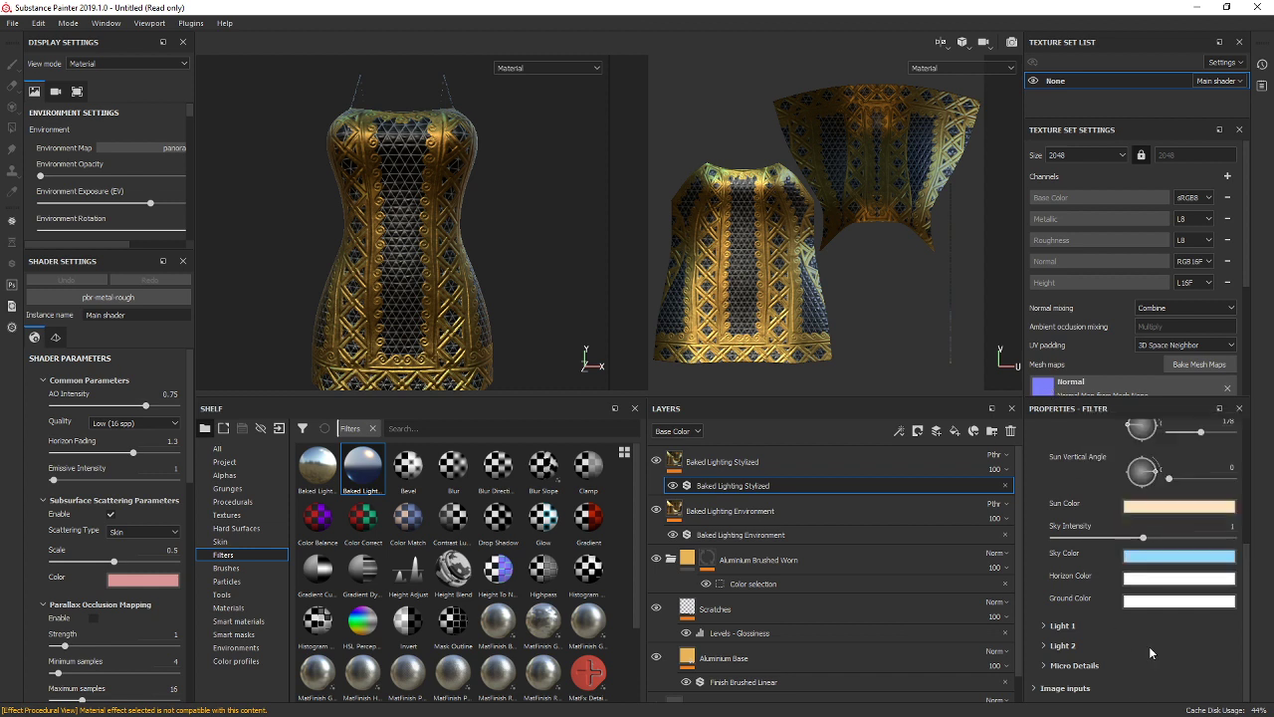
Set the filter's Sky Color to a neutral dark grey.
left_click(1155, 554)
left_click_drag(1091, 512, 1043, 492)
left_click(1170, 565)
Try black as the filter's Sun Color and check it on the texture.
left_click(1171, 508)
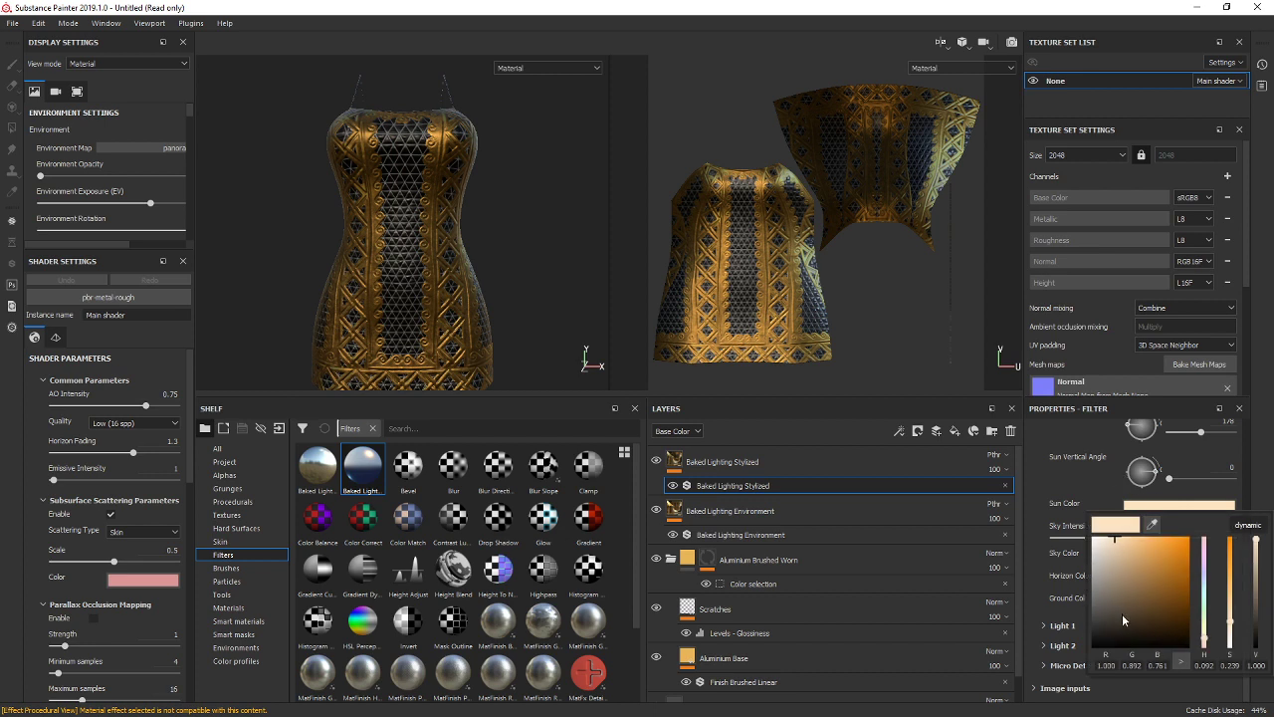
mouse_move(1121, 613)
left_mouse_down()
mouse_move(1062, 642)
mouse_move(1092, 538)
mouse_move(1068, 677)
left_mouse_up()
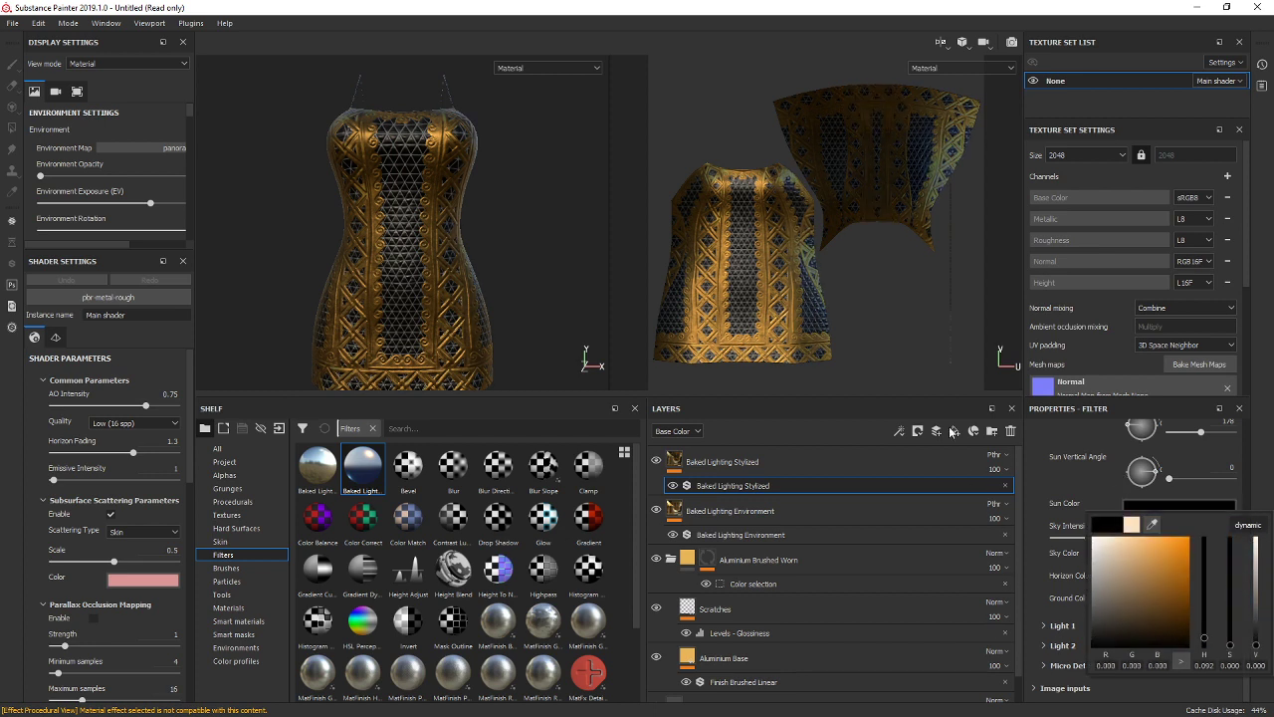
left_click(902, 259)
mouse_move(902, 258)
right_mouse_down("shift")
mouse_move(890, 256)
mouse_move(908, 258)
right_mouse_up("shift")
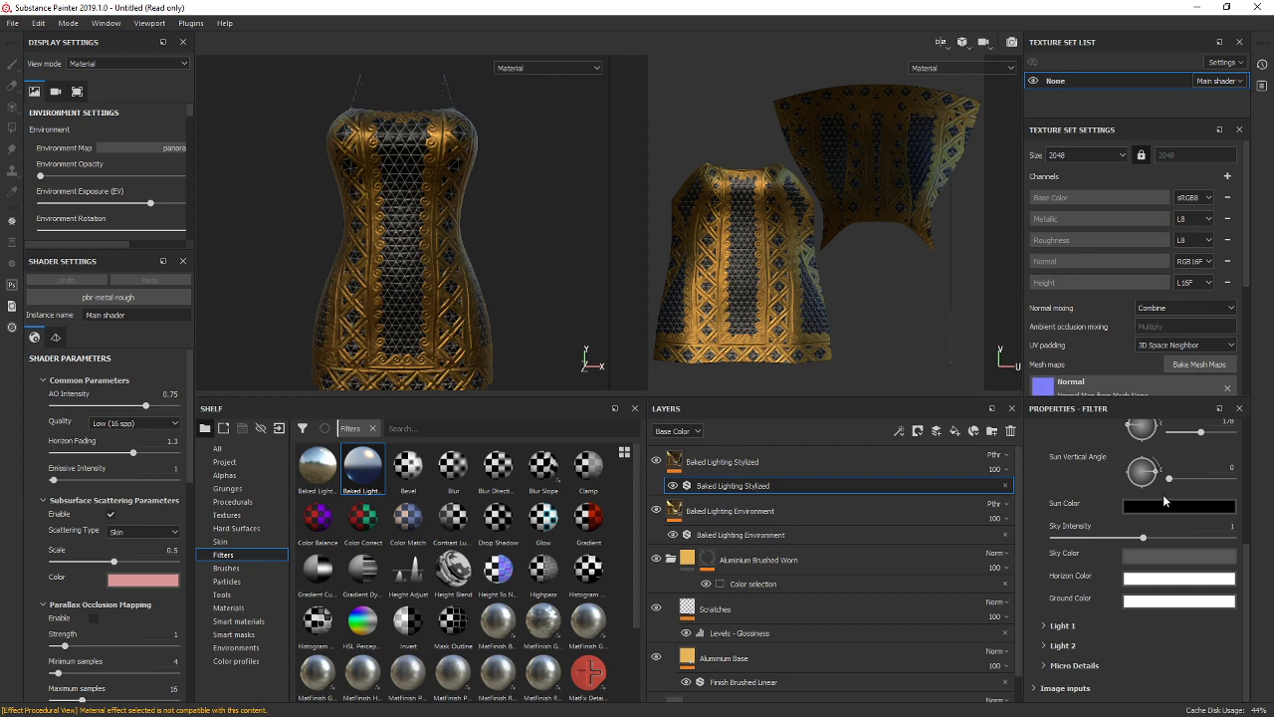
Set the filter's Sun Color to a near-white grey with RGB values of 0.892.
left_click(1167, 505)
left_click_drag(1061, 559, 1049, 545)
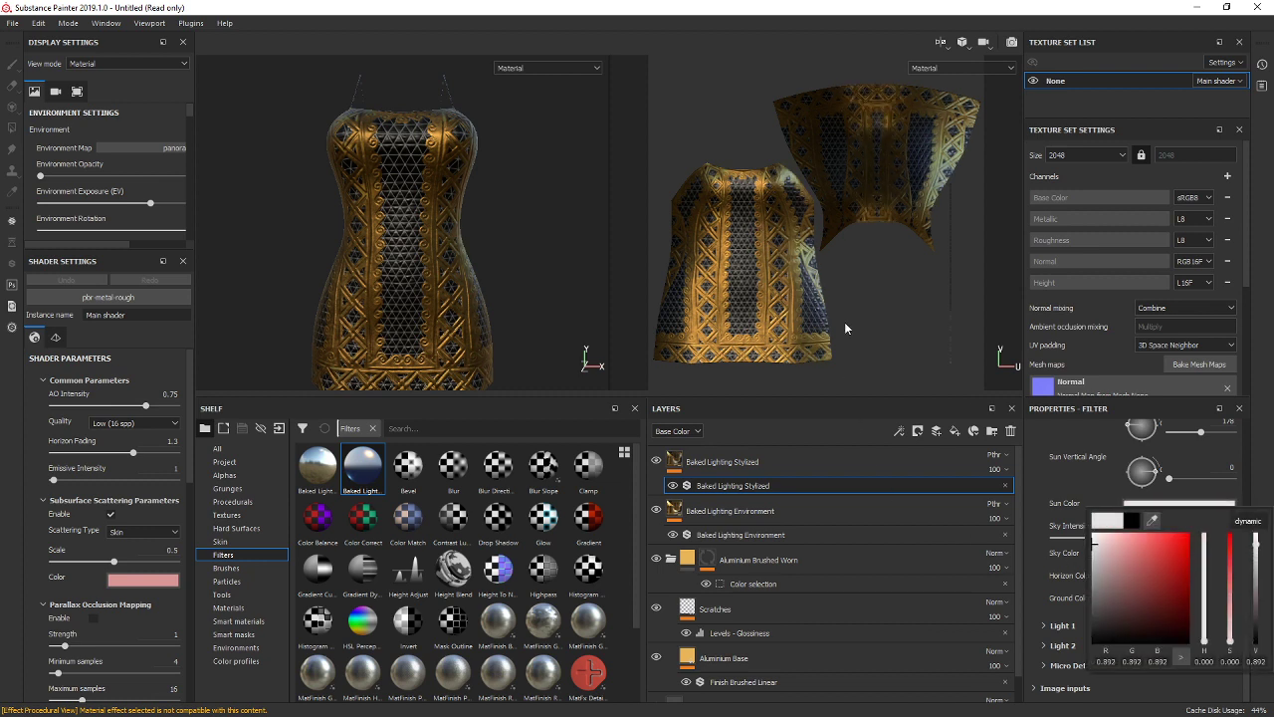
left_click(848, 324)
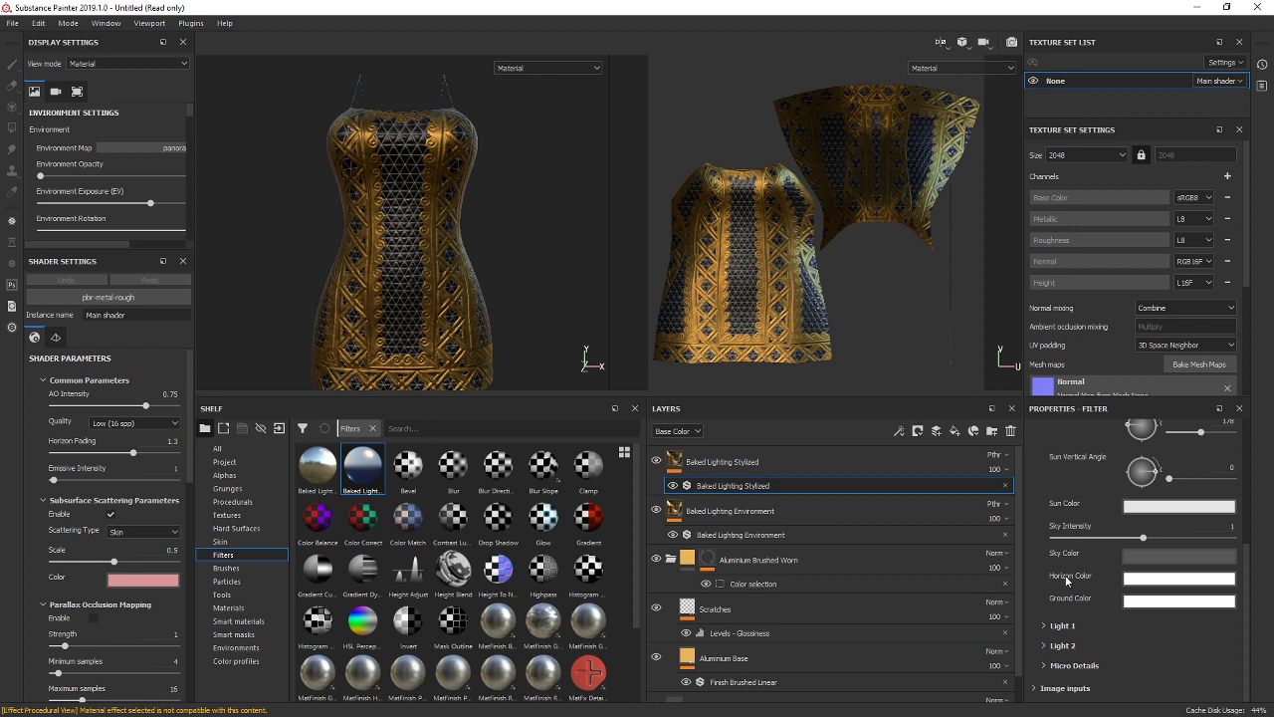
Set the intensity of Light 2 to 1.9 and its horizontal angle to 152.
left_click(1061, 645)
scroll(1135, 612, "down", 2)
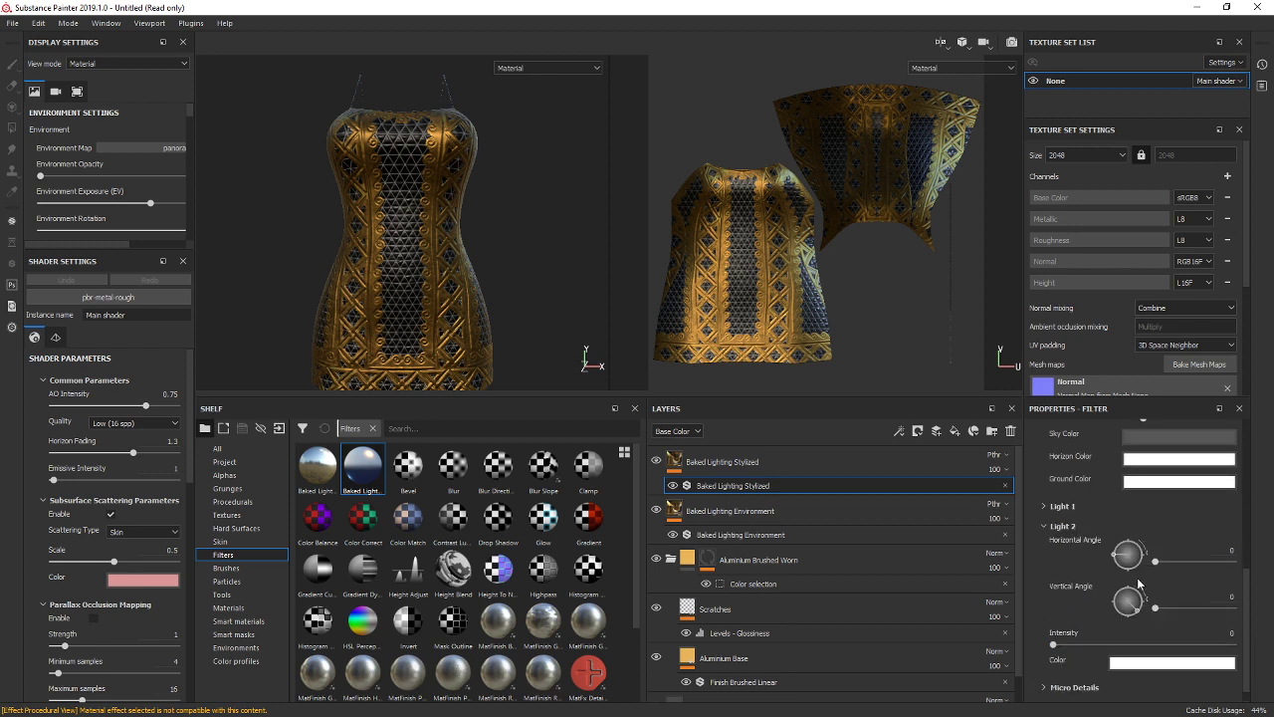
left_click(1153, 645)
left_click_drag(1154, 646, 1223, 646)
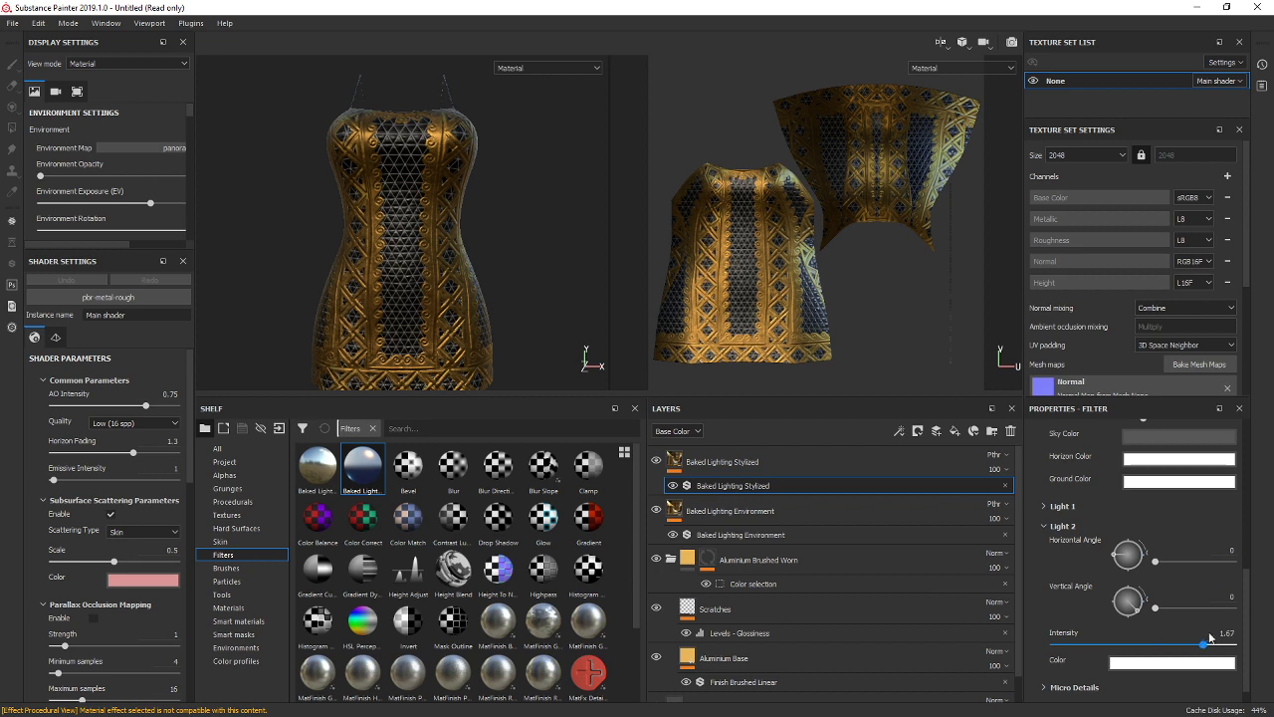
left_click_drag(1155, 563, 1188, 560)
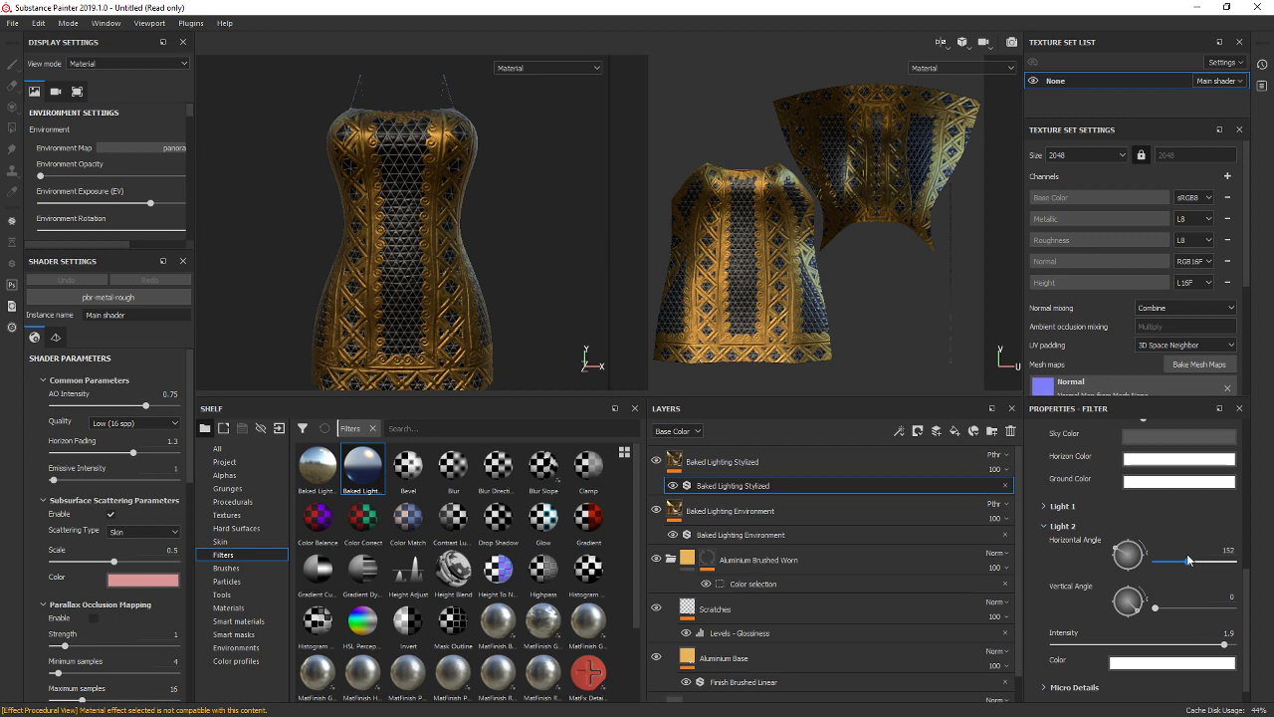
mouse_move(1156, 607)
left_mouse_down()
mouse_move(1167, 608)
mouse_move(1154, 608)
left_mouse_up()
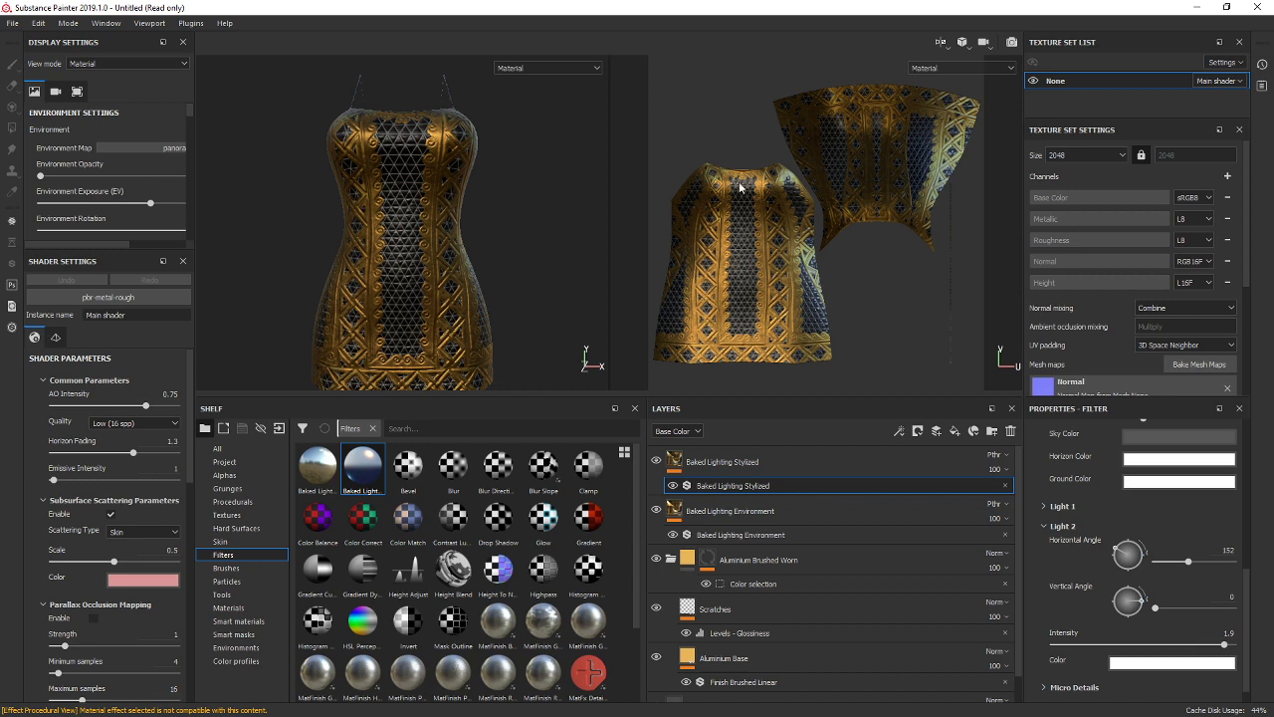
Raise the filter's Sky Intensity to 2.
scroll(1078, 546, "up", 3)
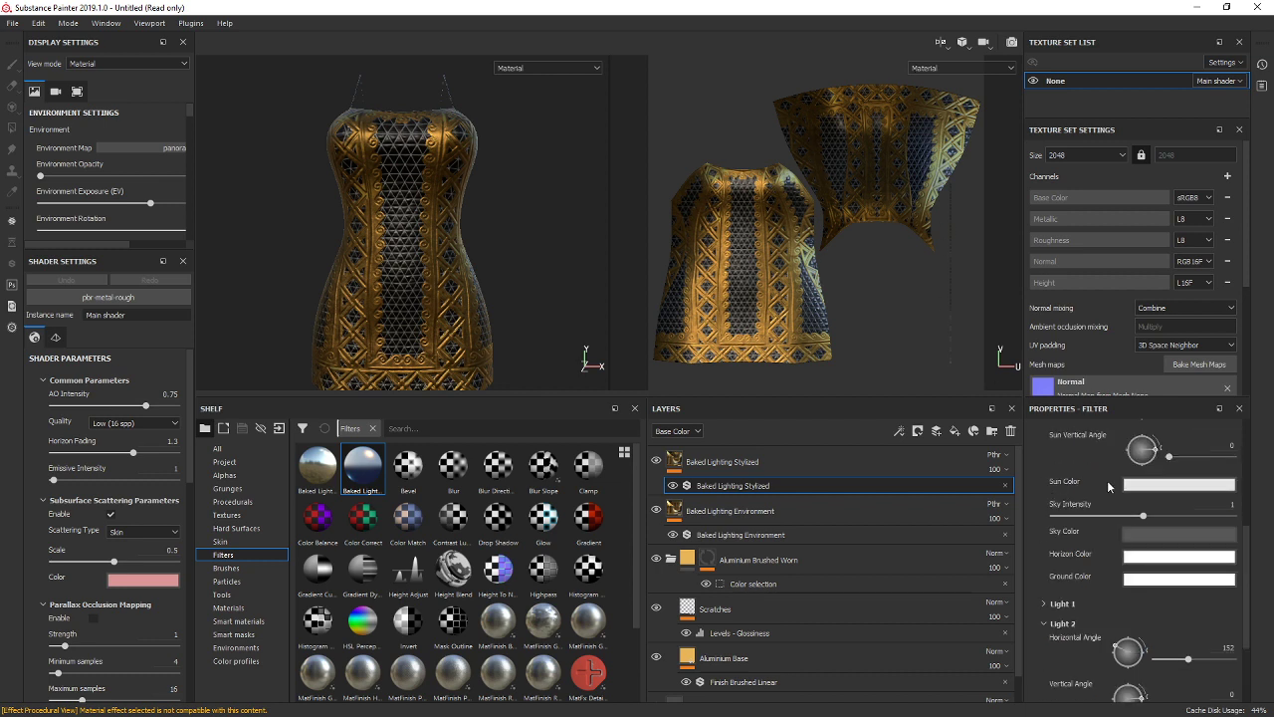
scroll(1078, 547, "up", 2)
left_click_drag(1146, 514, 1245, 518)
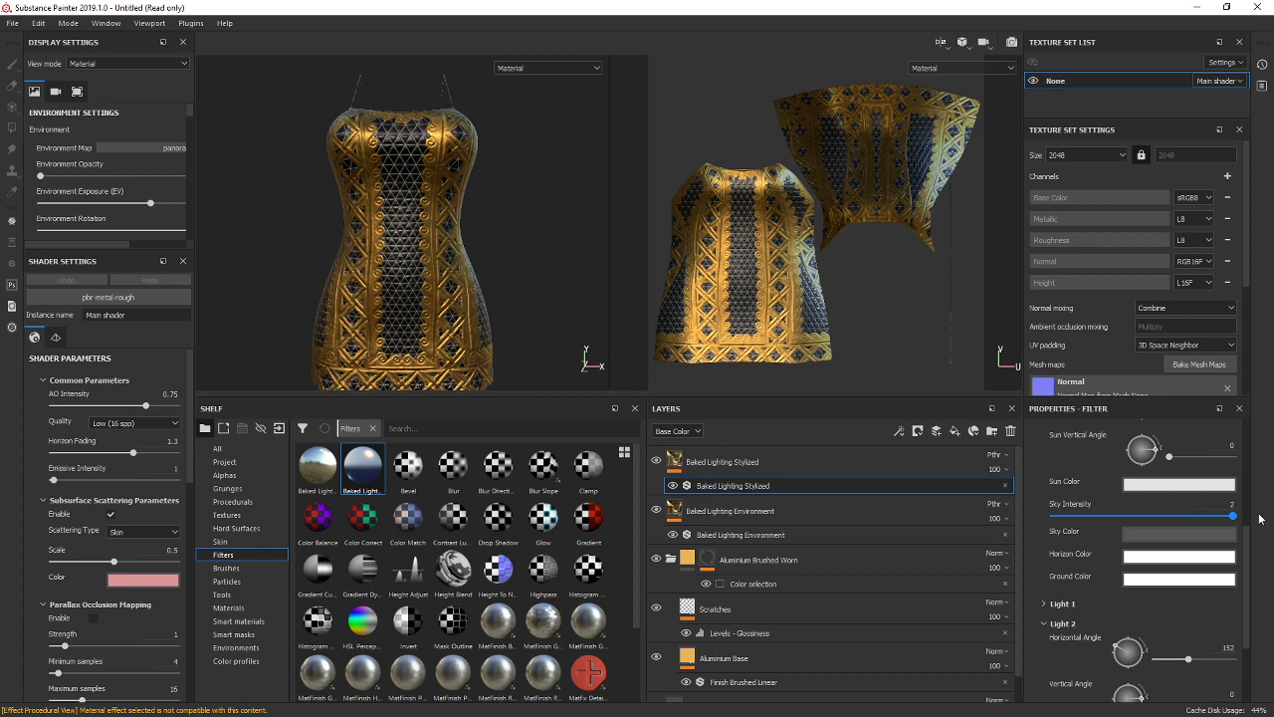
Turn on Micro Height and Micro Normal in the filter's micro details and set the curvature type to Smooth.
scroll(1164, 580, "down", 6)
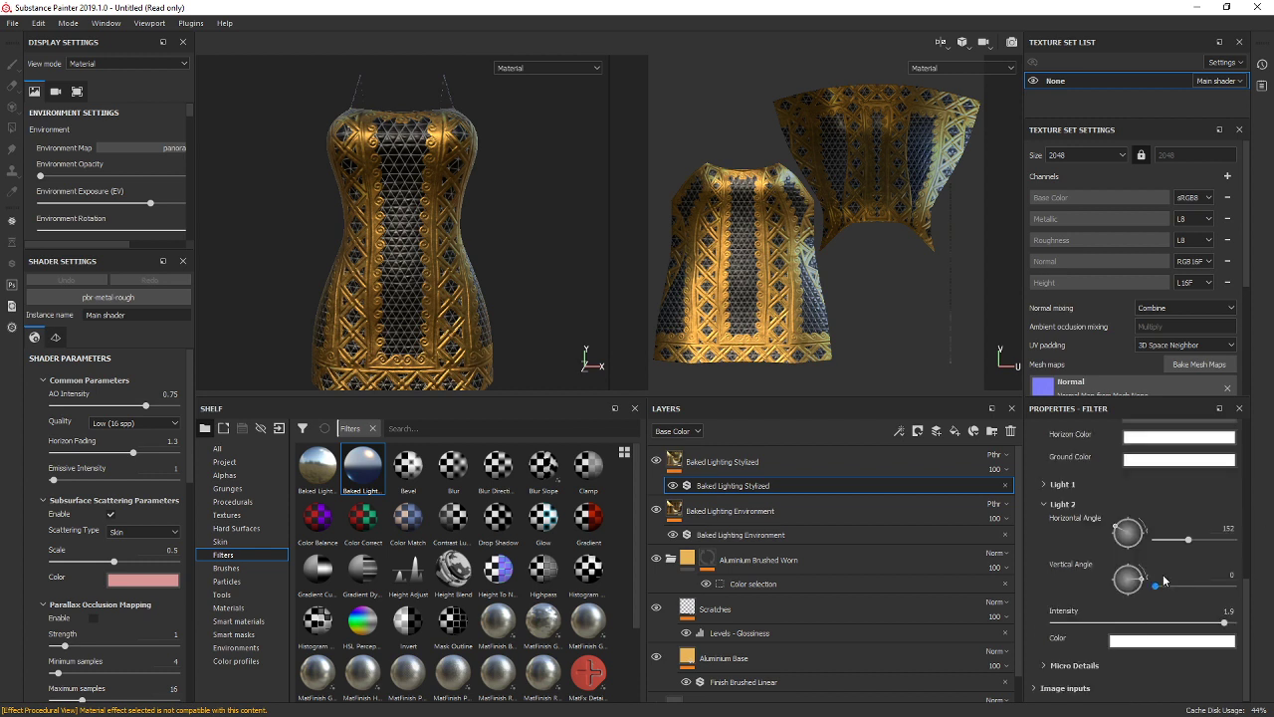
left_click(1070, 666)
scroll(1108, 643, "down", 8)
left_click(1173, 518)
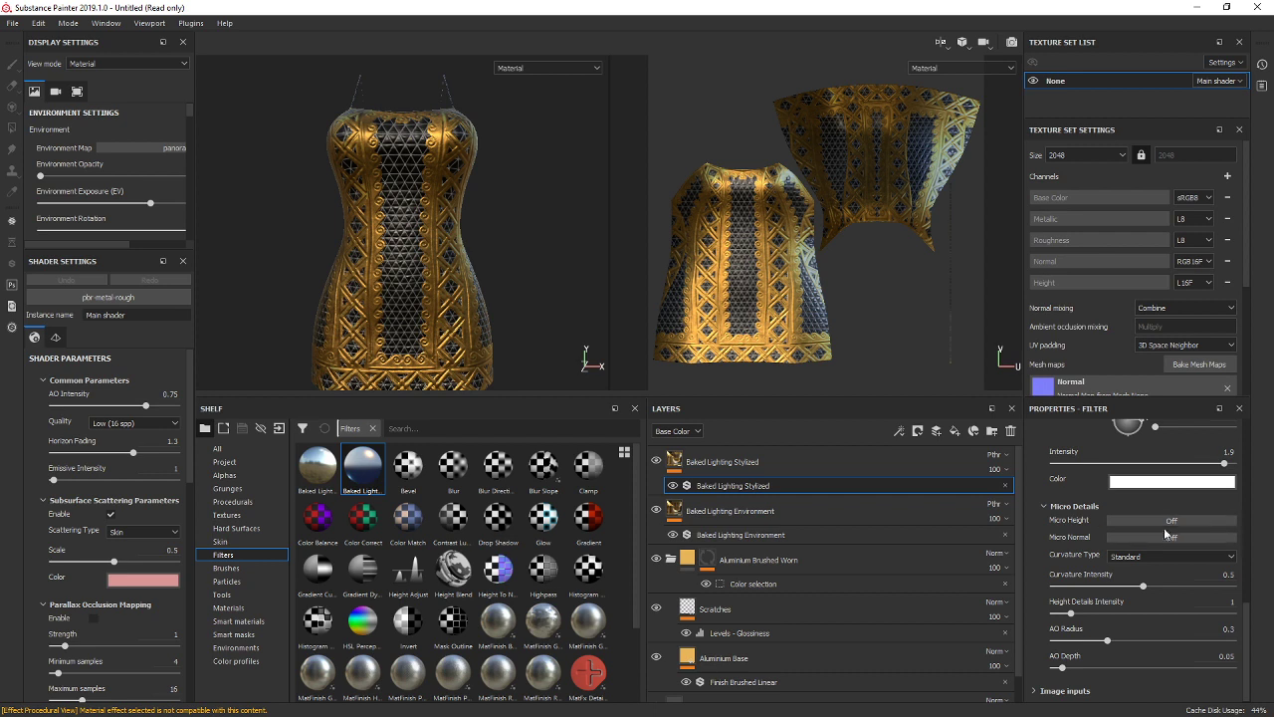
left_click(1168, 537)
left_click(1167, 558)
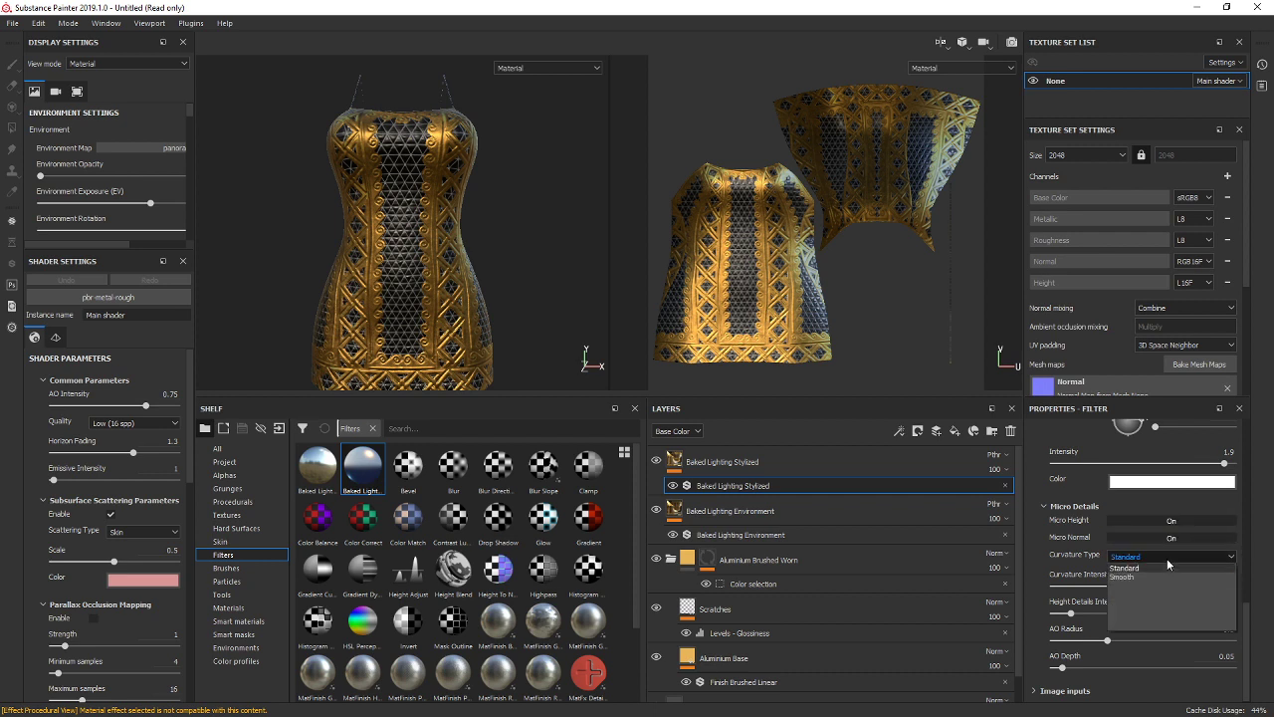
left_click(1140, 576)
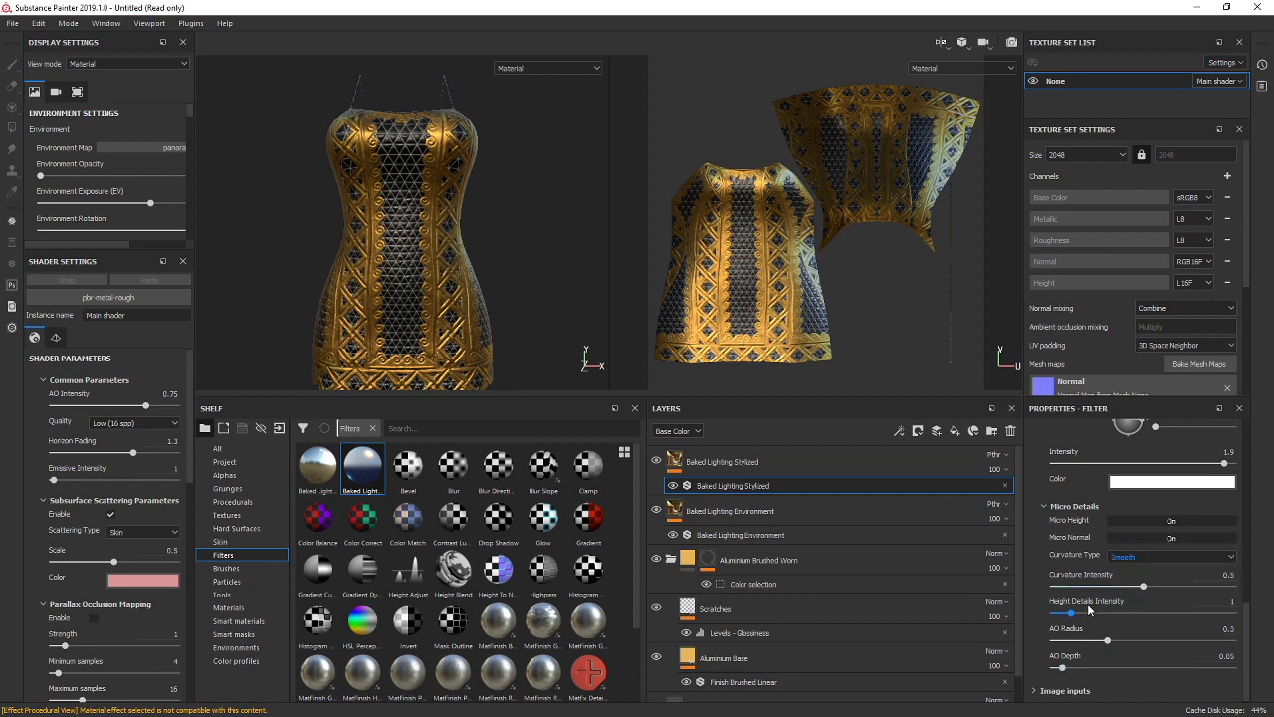
Set the micro details' Curvature Intensity to 0.3, Height Details Intensity to about 2.88 and AO Depth to about 0.03.
left_click_drag(1071, 613, 1107, 587)
mouse_move(1062, 668)
left_mouse_down()
mouse_move(1104, 668)
mouse_move(1062, 668)
left_mouse_up()
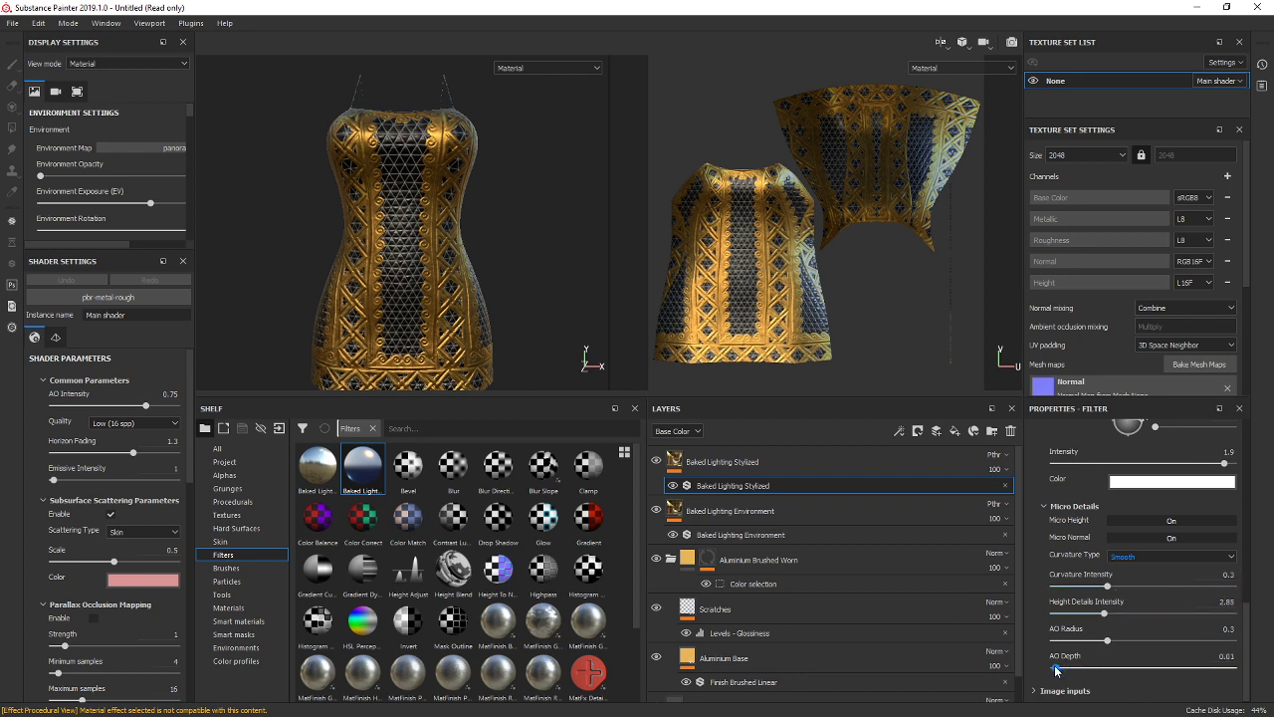
left_click(1166, 520)
Try Specular / Glossiness as the filter's input, switch back to Metal / Roughness and keep the output at Diffuse + Specular.
scroll(1139, 582, "up", 10)
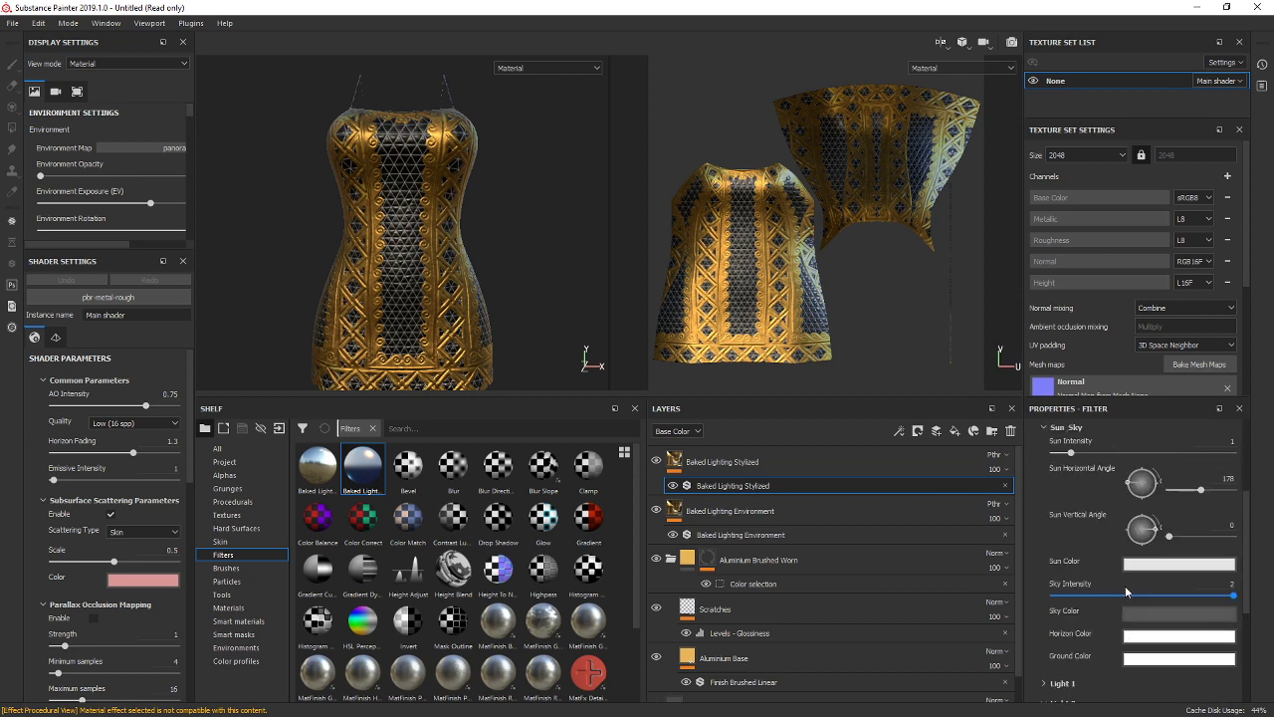
left_click(1123, 528)
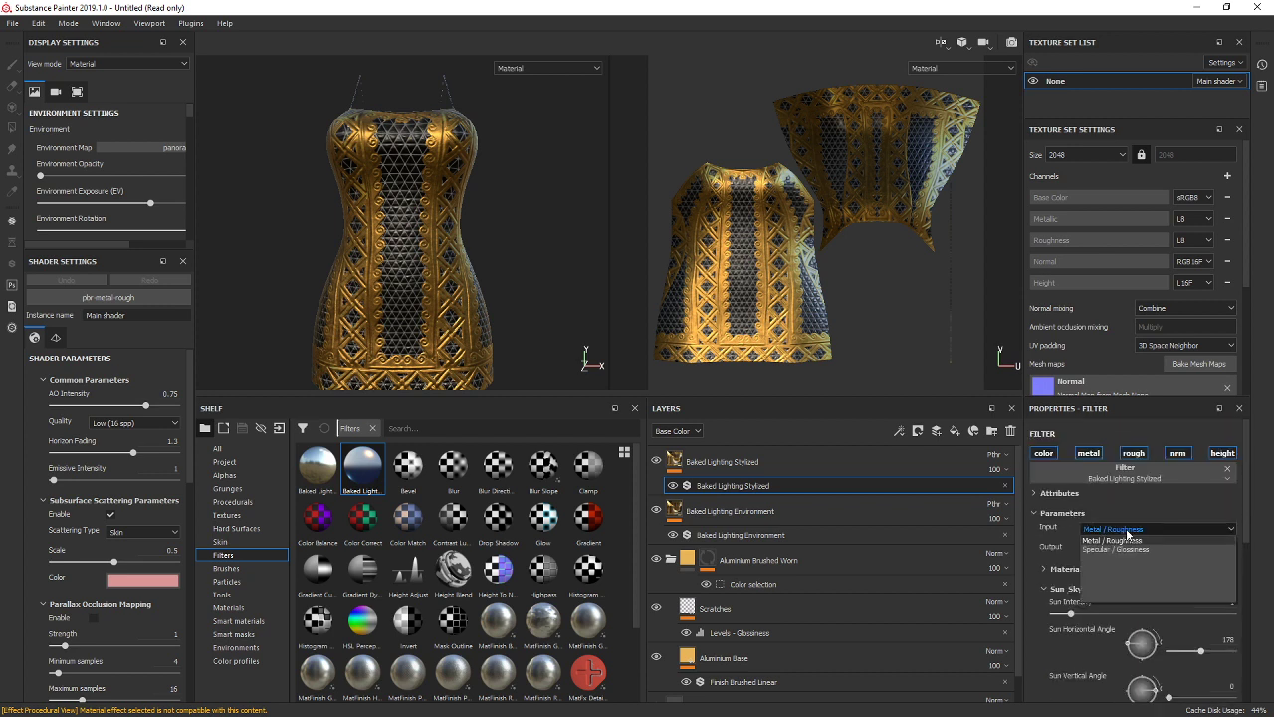
left_click(1110, 547)
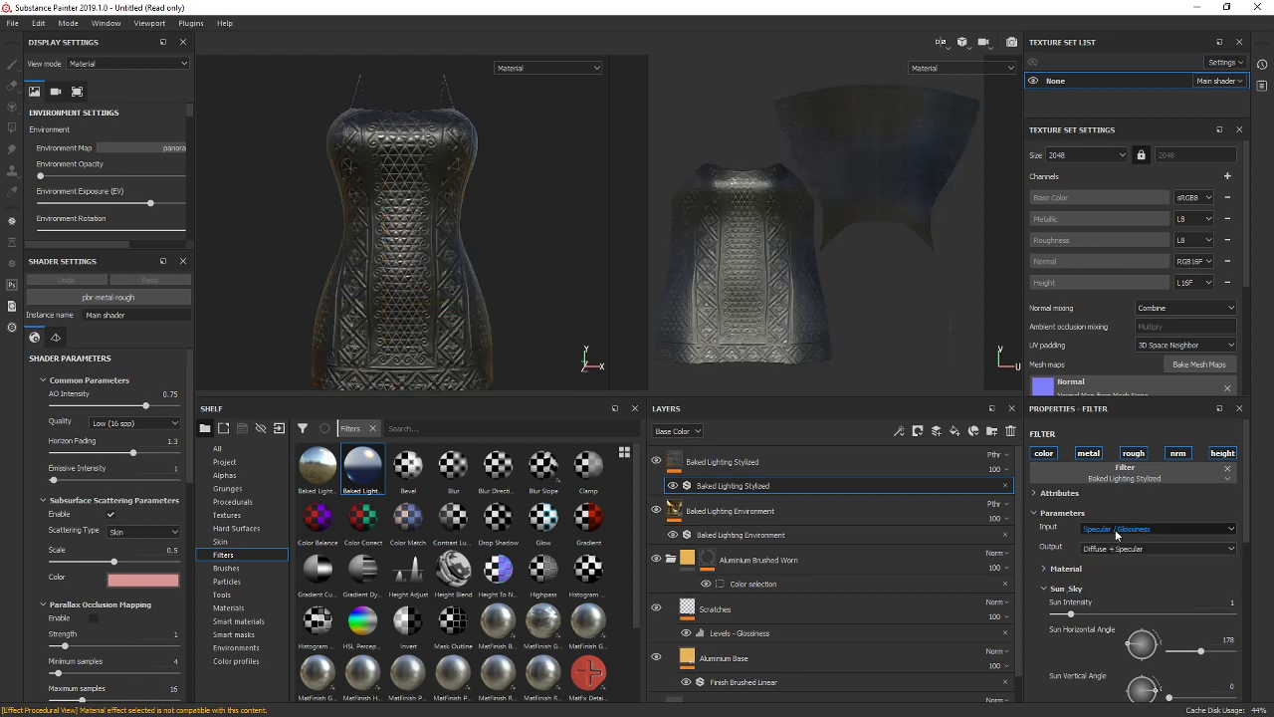
left_click(1117, 531)
left_click(1112, 539)
left_click(1123, 547)
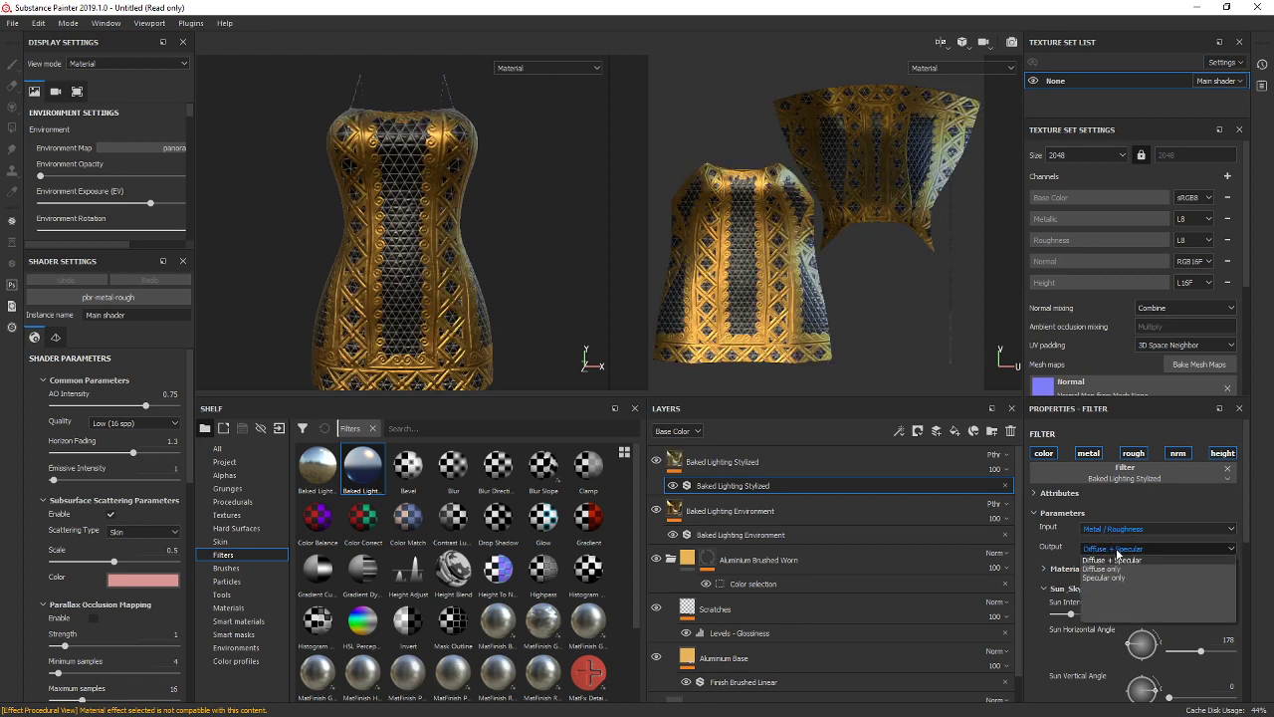
left_click(1132, 558)
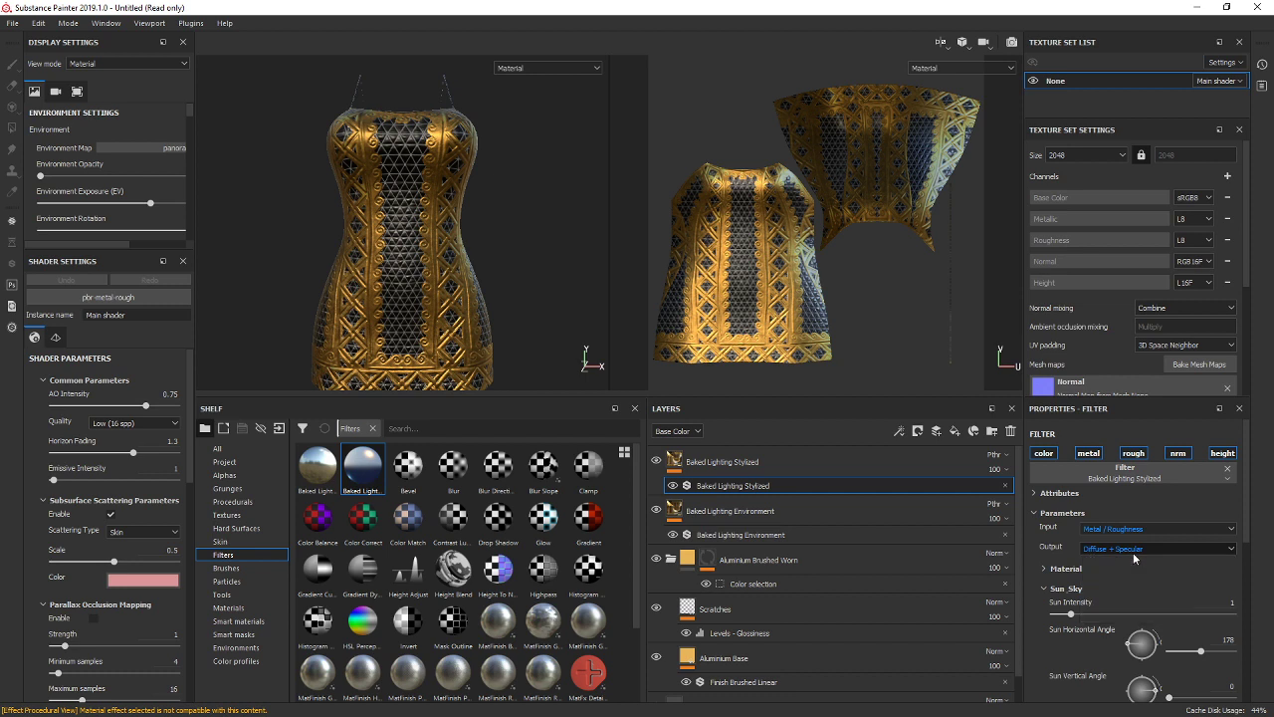
Set the filter's Sun Intensity to 3.96.
left_click_drag(1093, 614, 1124, 607)
Export the None texture set as 8-bit PNG textures to D:/textures/prop 1.
left_click(12, 24)
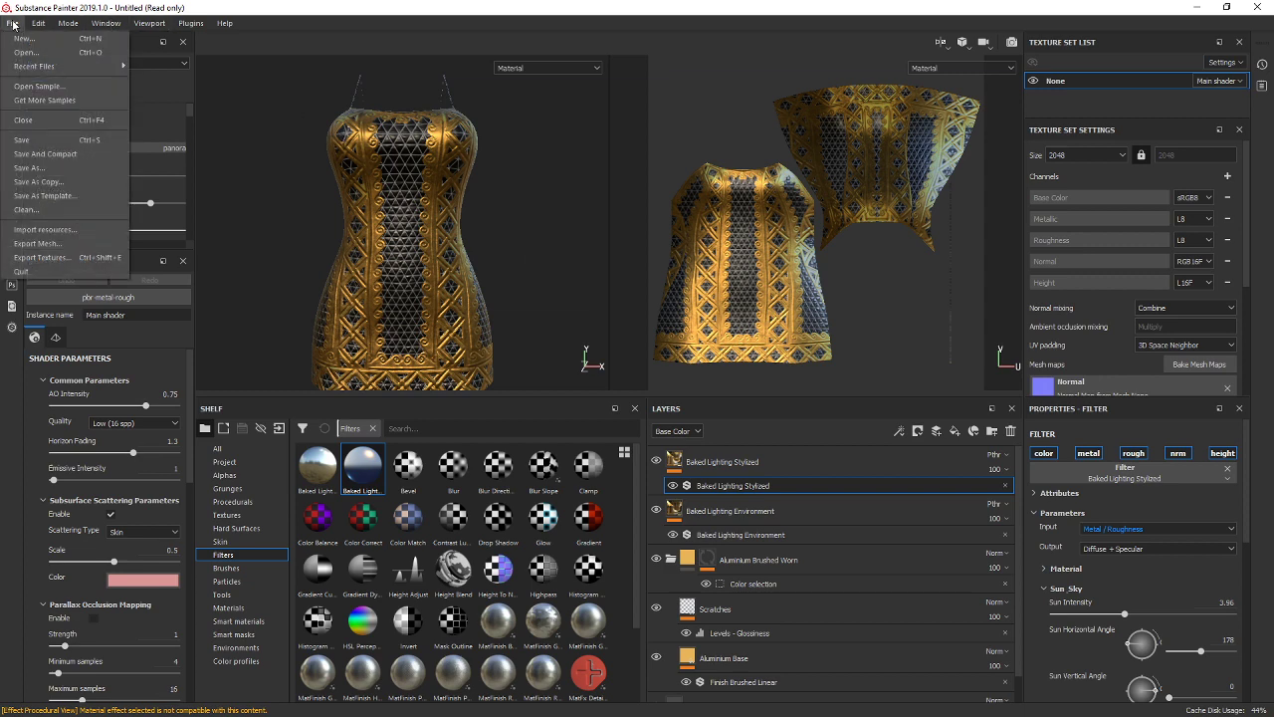
left_click(58, 258)
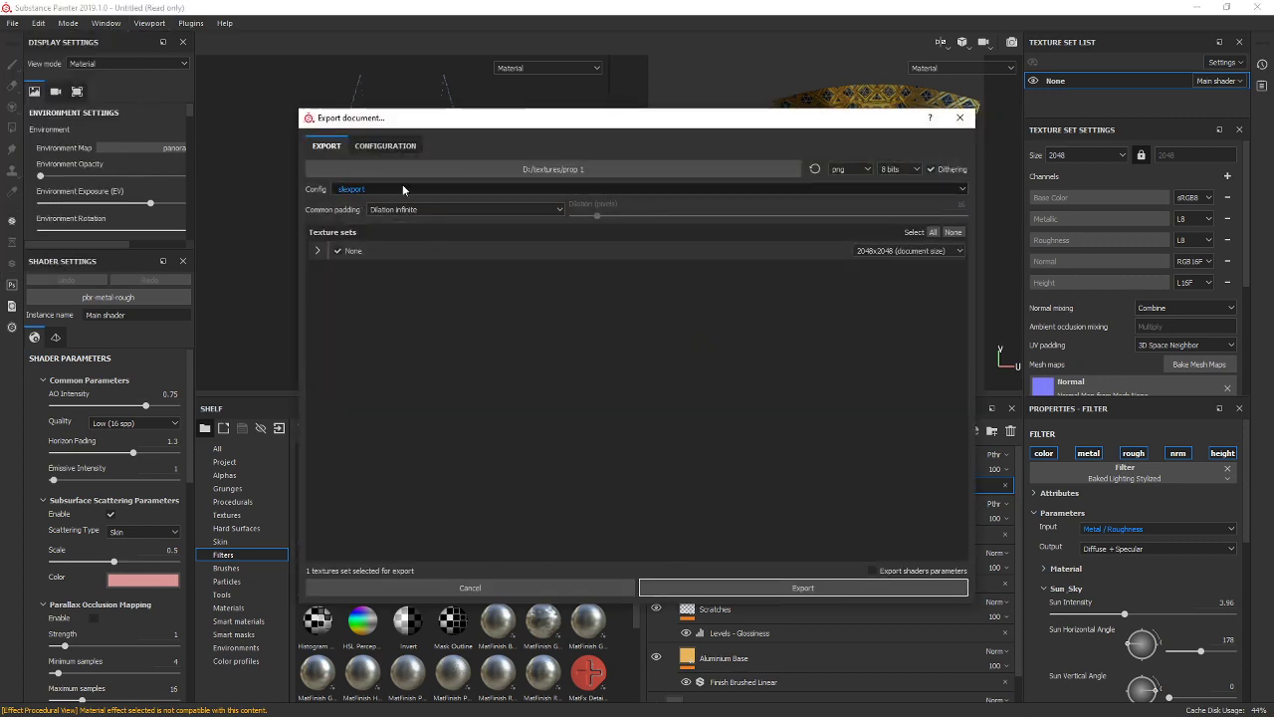
left_click(727, 585)
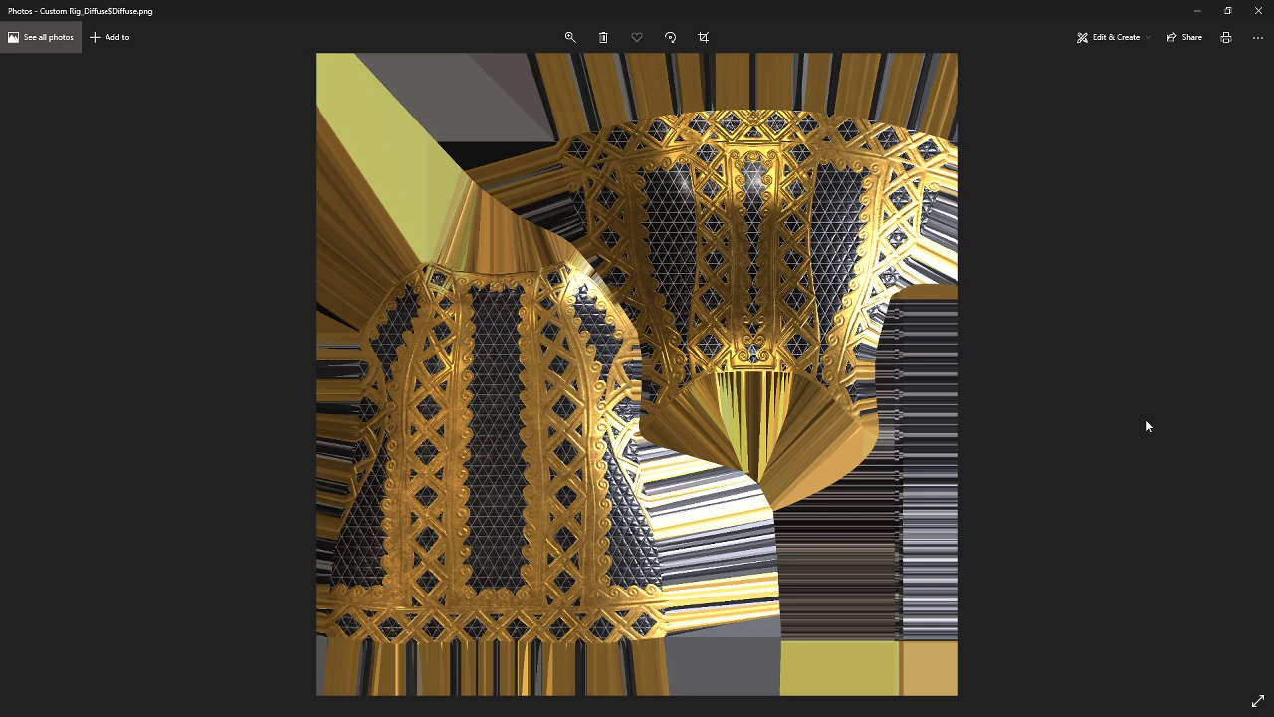
Review the exported texture images in the Photos viewer and close it.
key("Left")
key("Right")
left_click(1259, 10)
left_click(680, 373)
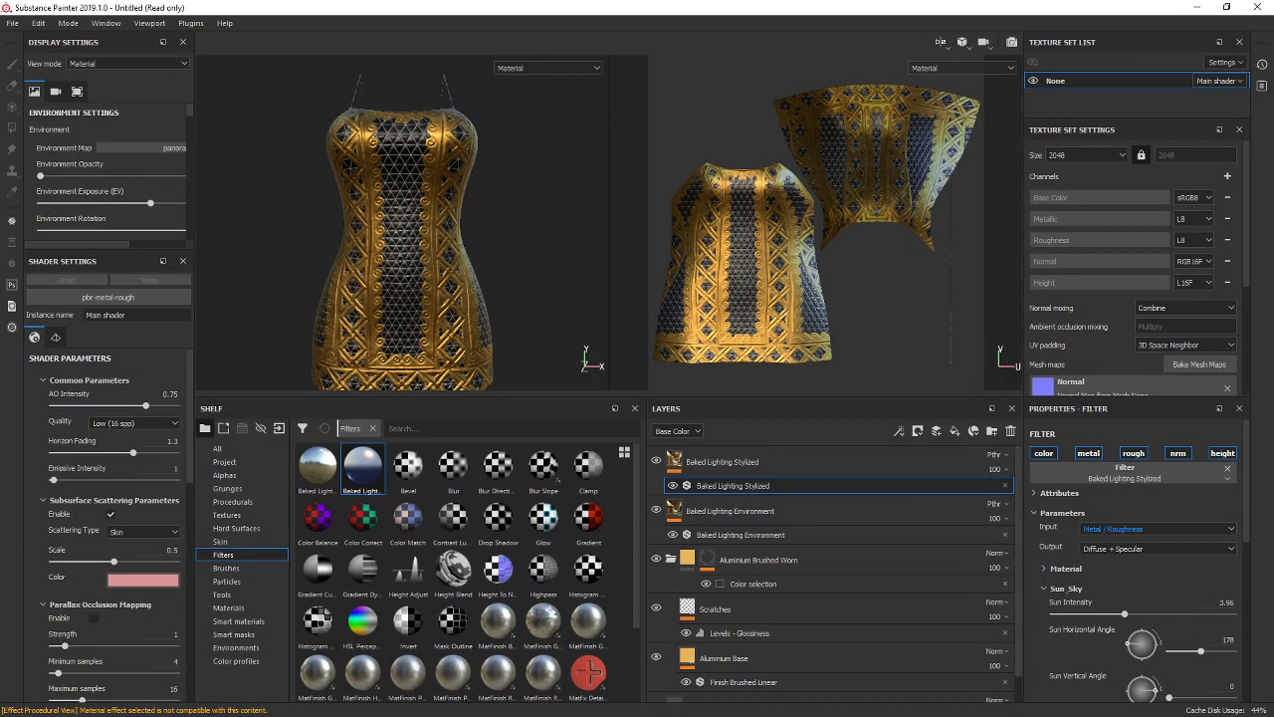
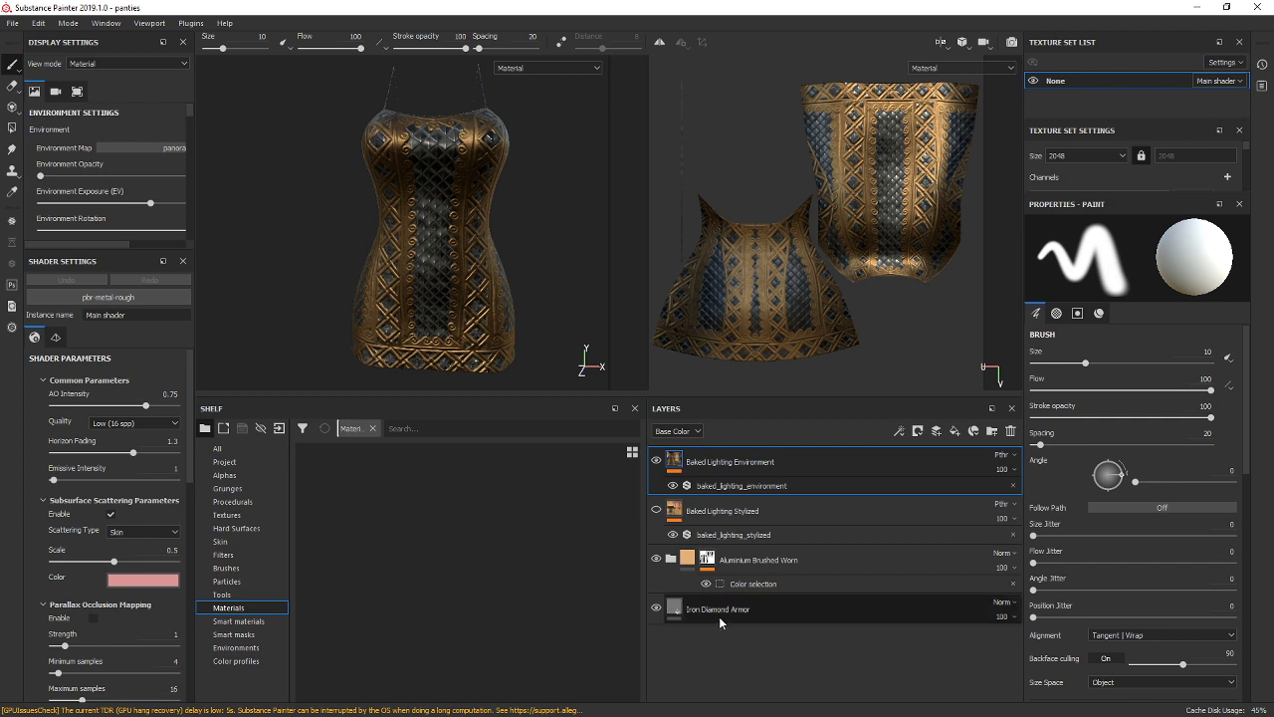
Delete the Iron Diamond Armor layer from the panties project.
left_click(718, 610)
scroll(428, 269, "up", 6)
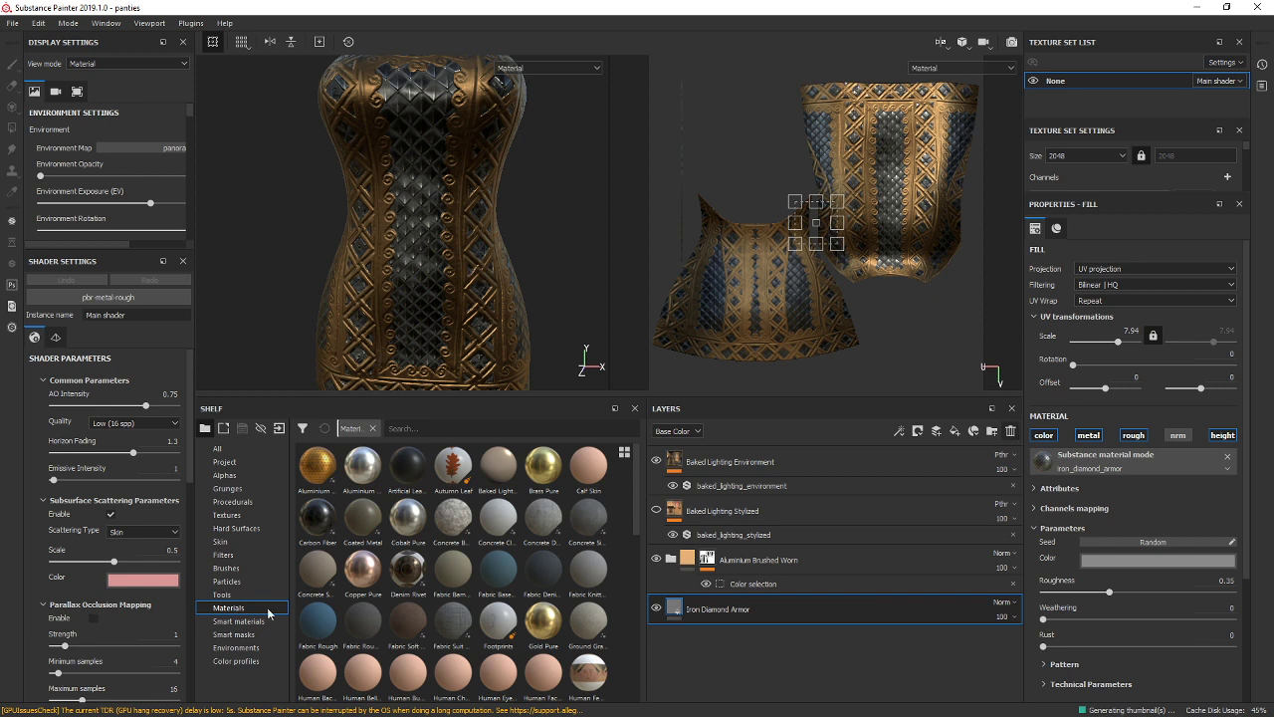
key("Delete")
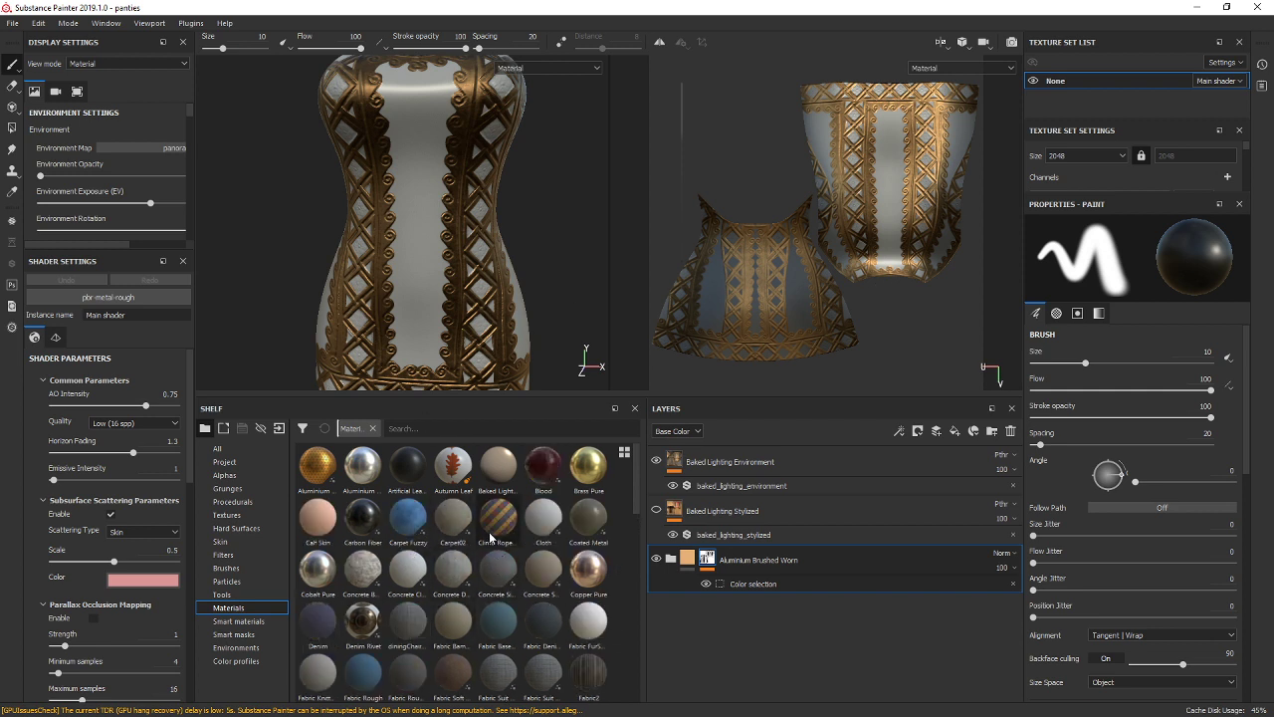
Add the Aluminium Insulator material below the Aluminium Brushed Worn folder and set its Color to dark grey, RGB 0.192.
left_click_drag(316, 466, 717, 622)
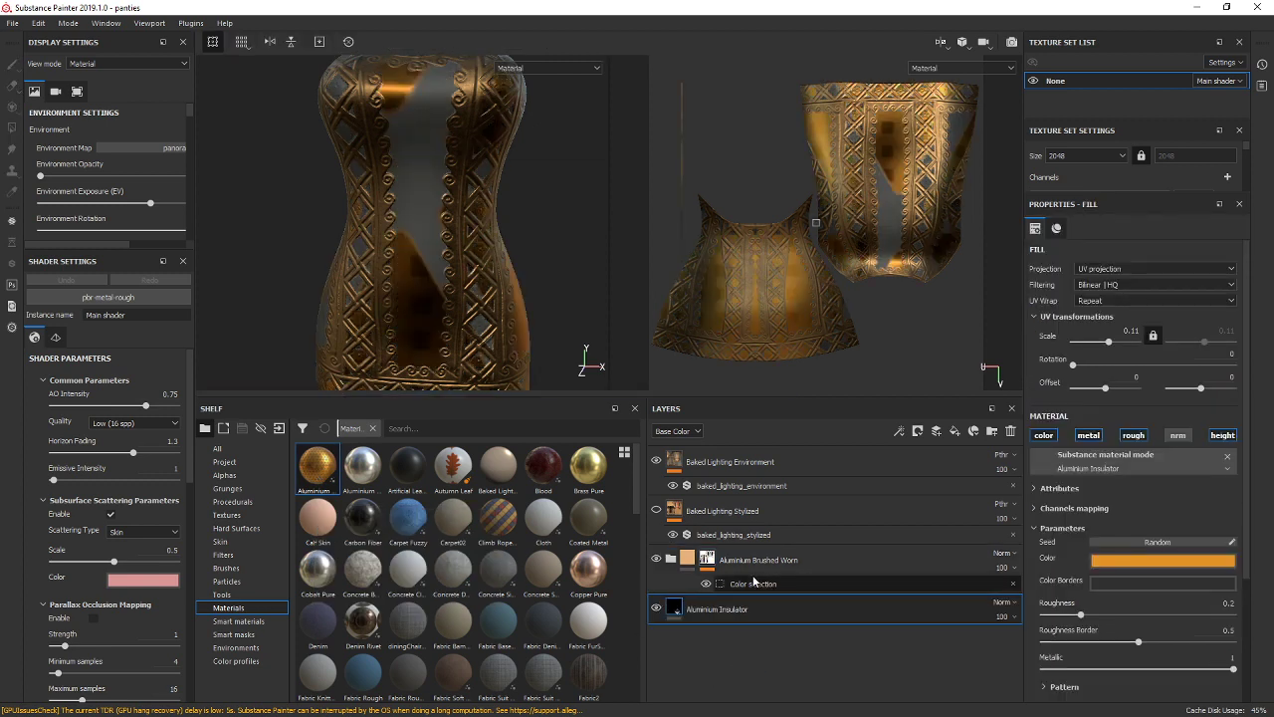
left_click(1131, 561)
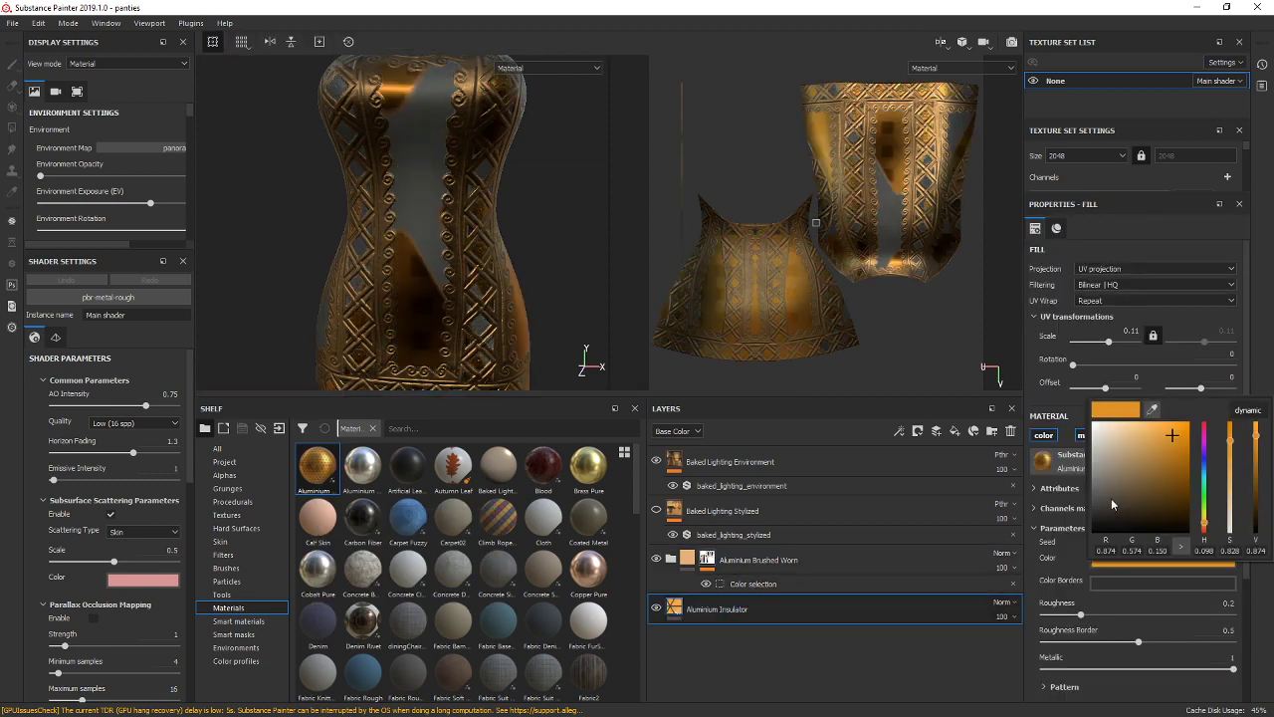
left_click_drag(1111, 502, 1092, 510)
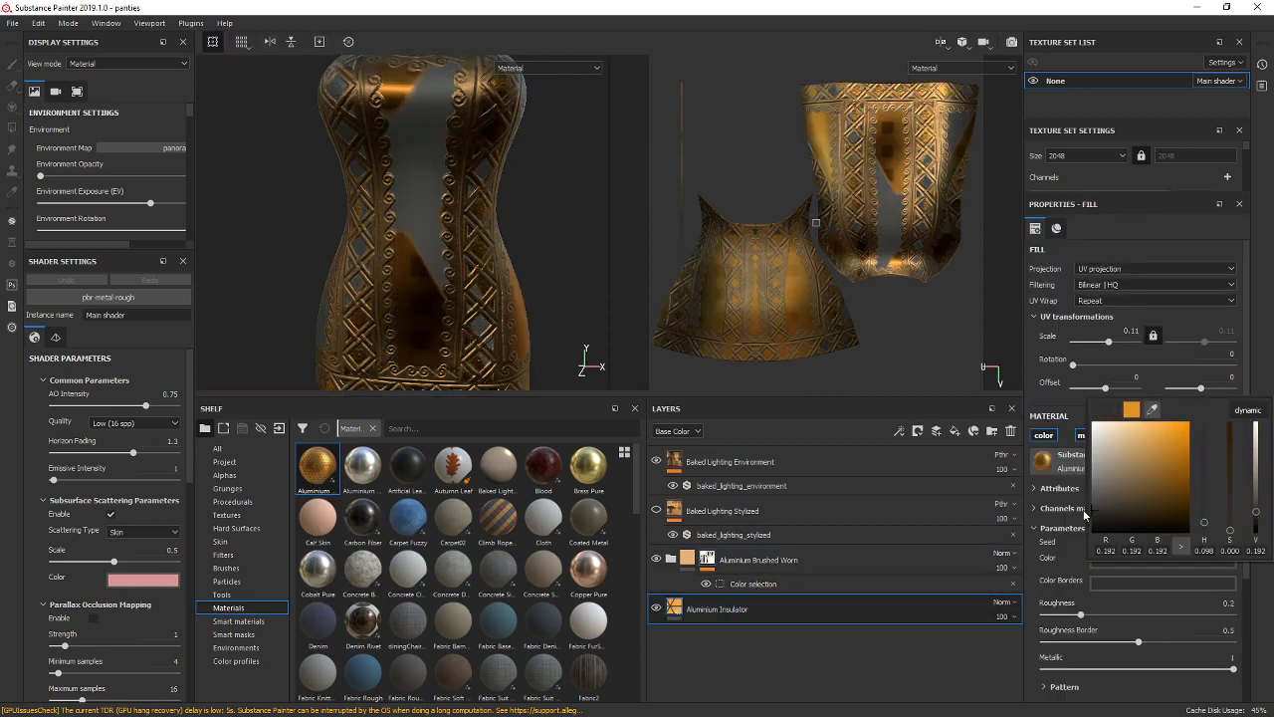
left_click(849, 663)
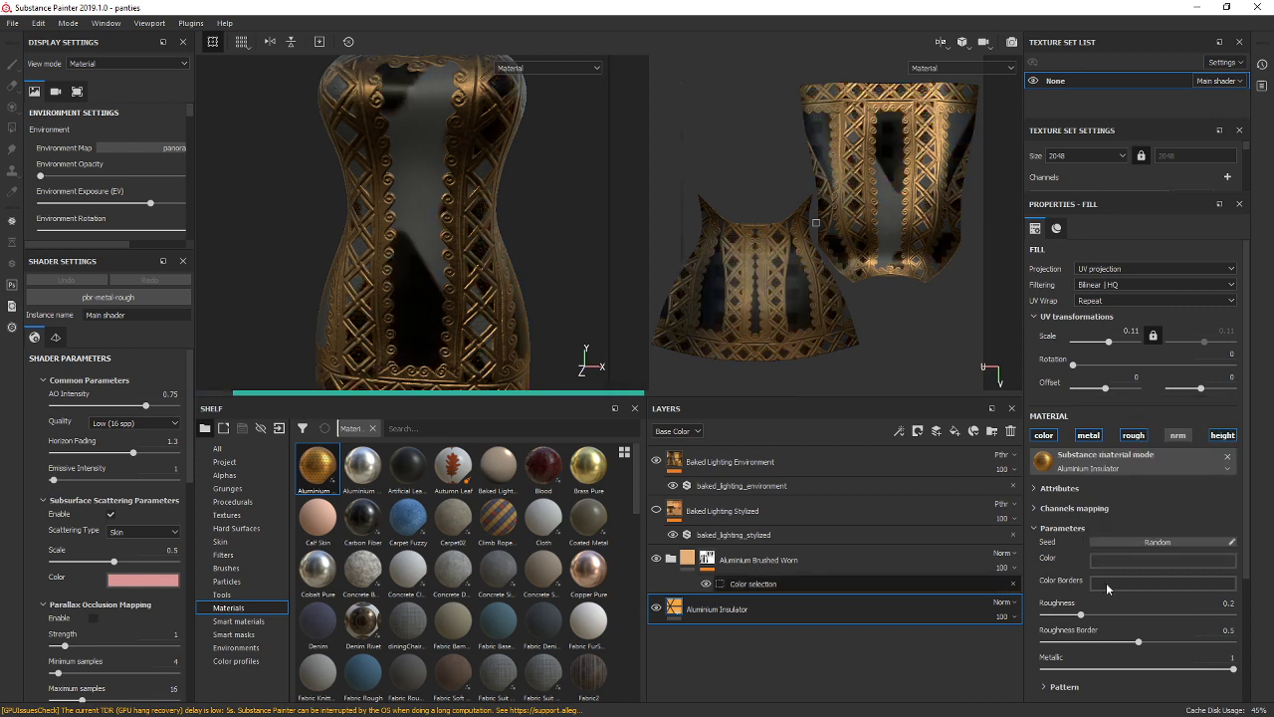
Set the Aluminium Insulator layer's UV scale to 6.75.
left_click(1119, 344)
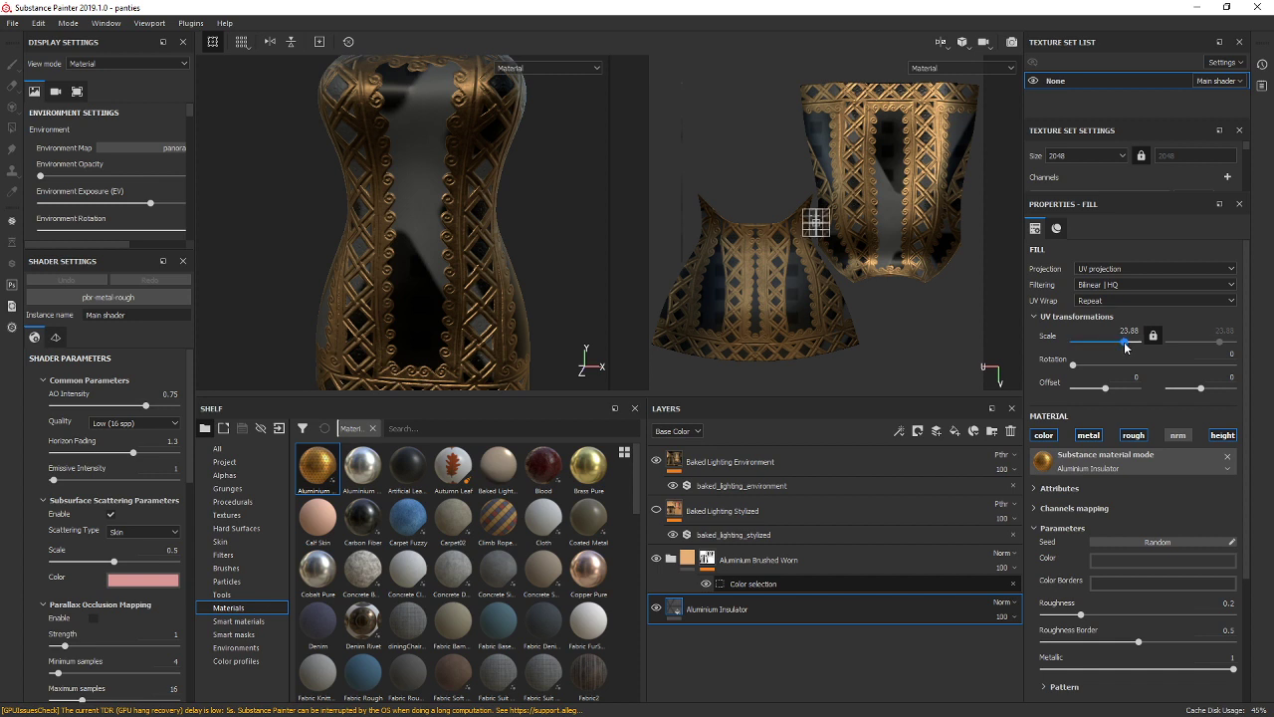
left_click_drag(1121, 345, 1117, 344)
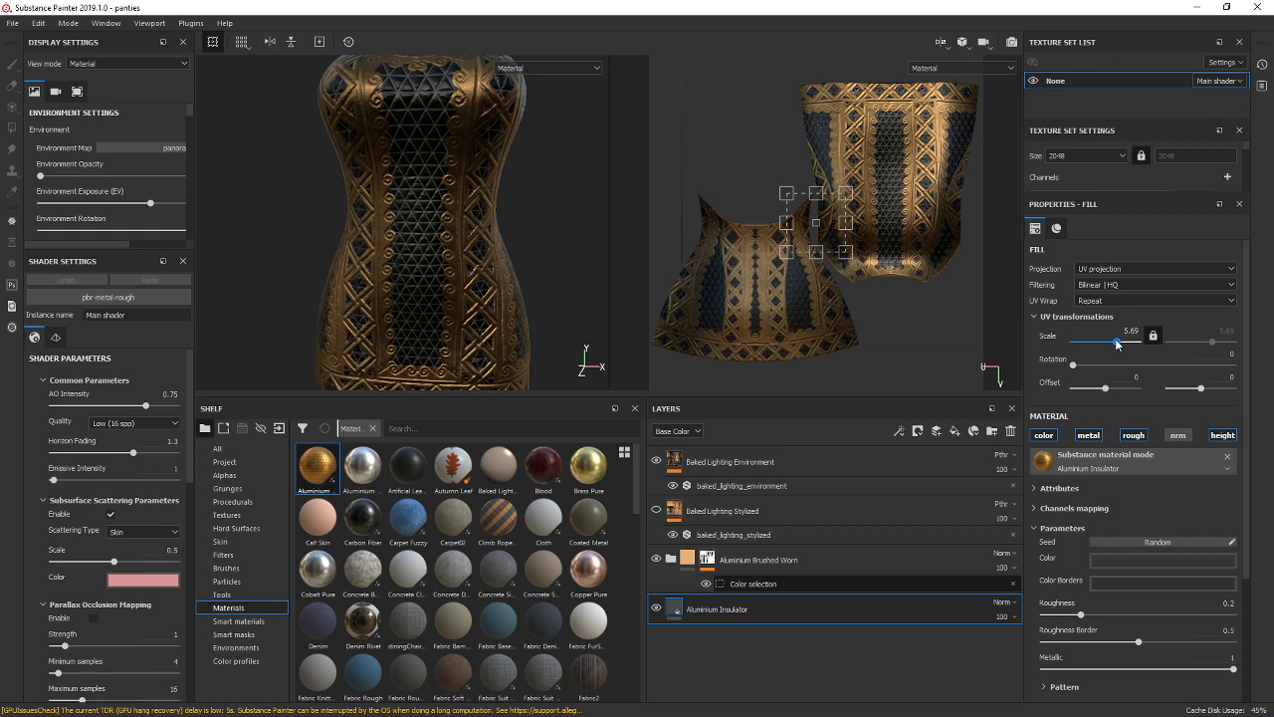
left_click_drag(1117, 343, 1118, 343)
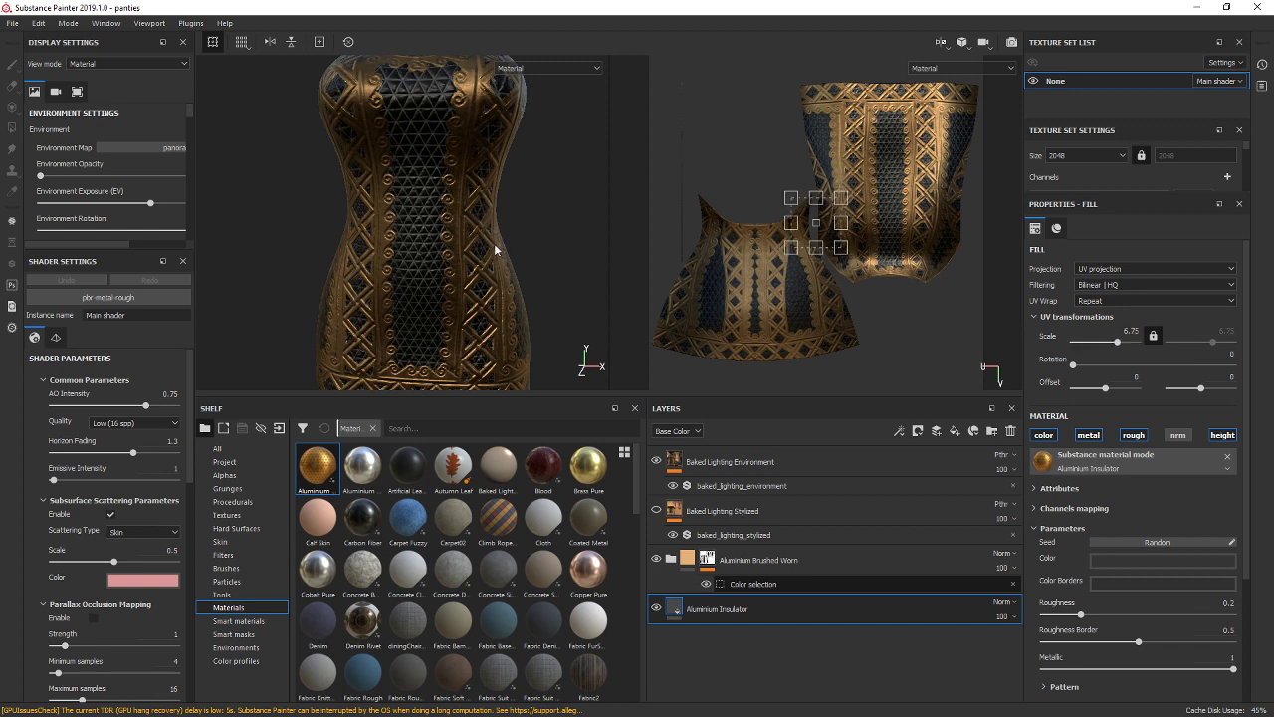
Export the None texture set as 8-bit PNG textures at 2048x2048 to D:/textures/prop 1.
left_click(12, 23)
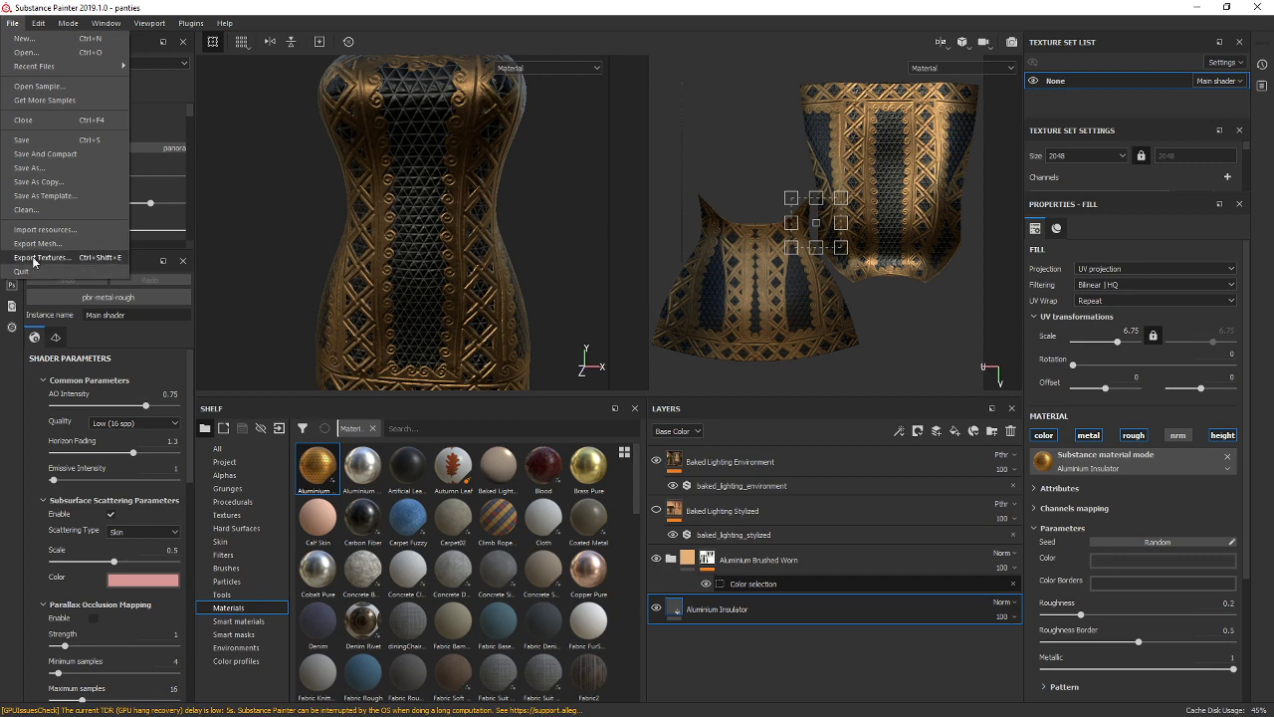
left_click(33, 258)
left_click(473, 169)
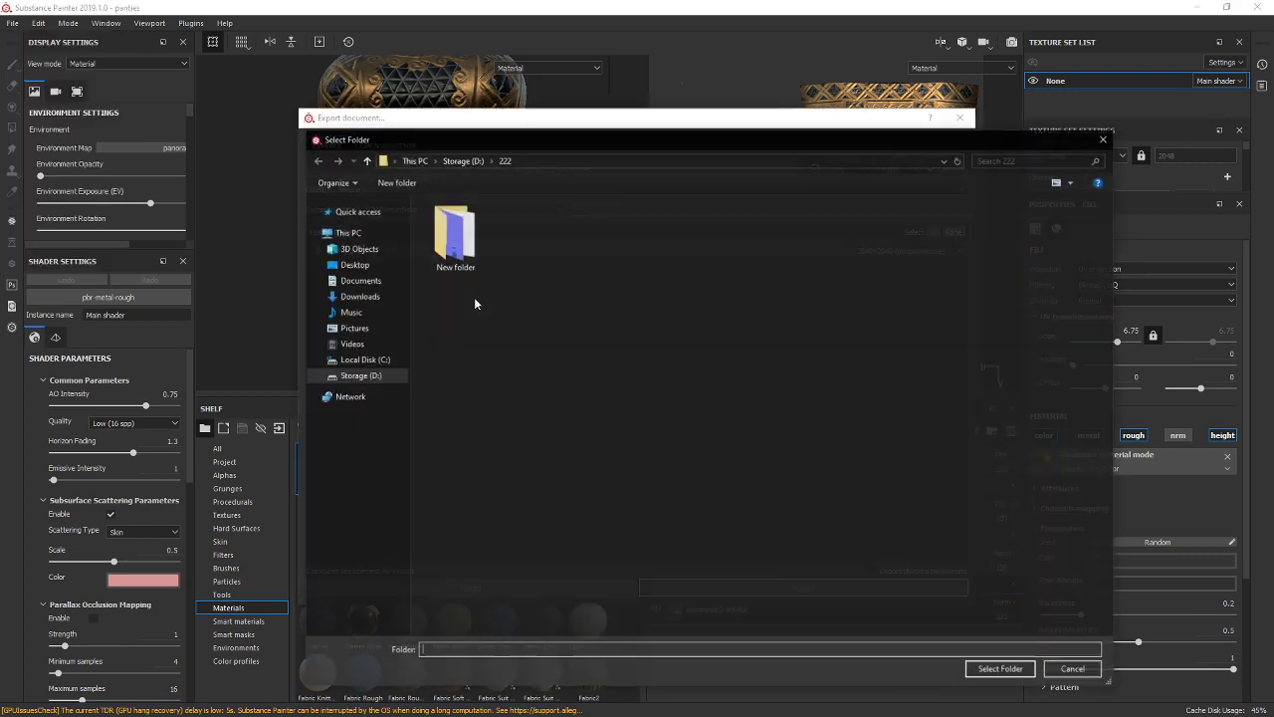
left_click(356, 502)
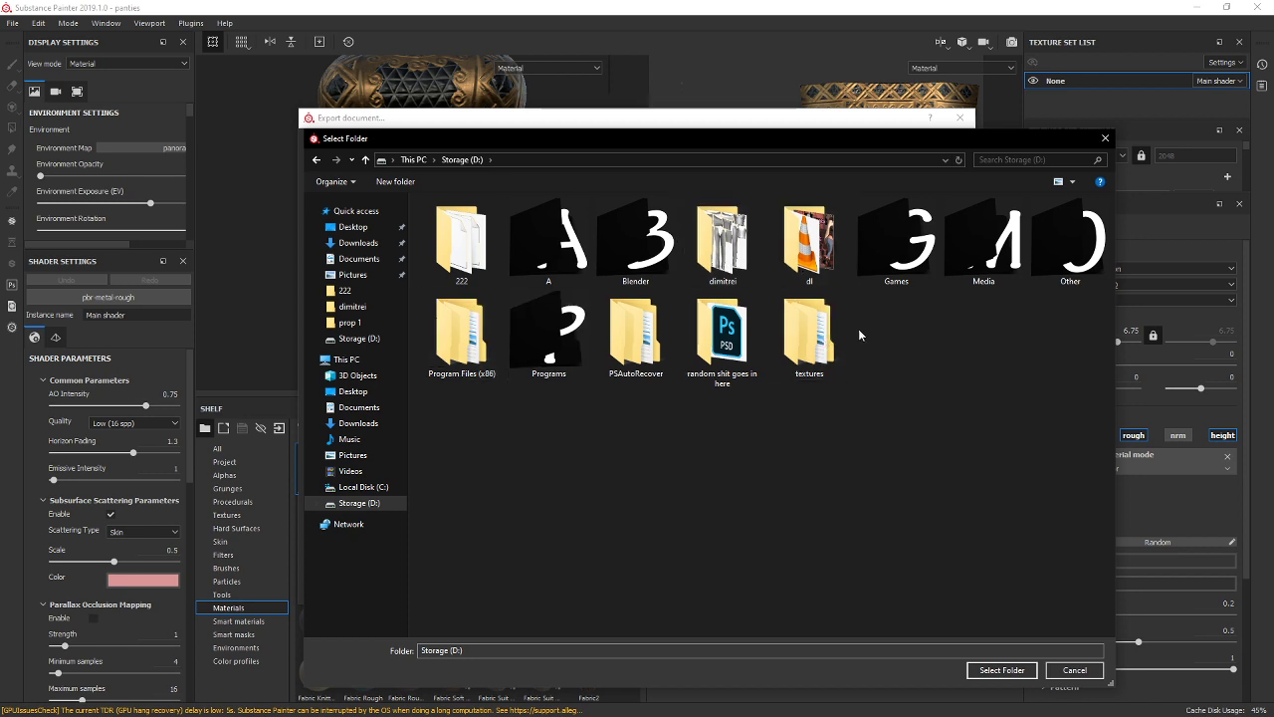
double_click(807, 333)
double_click(455, 235)
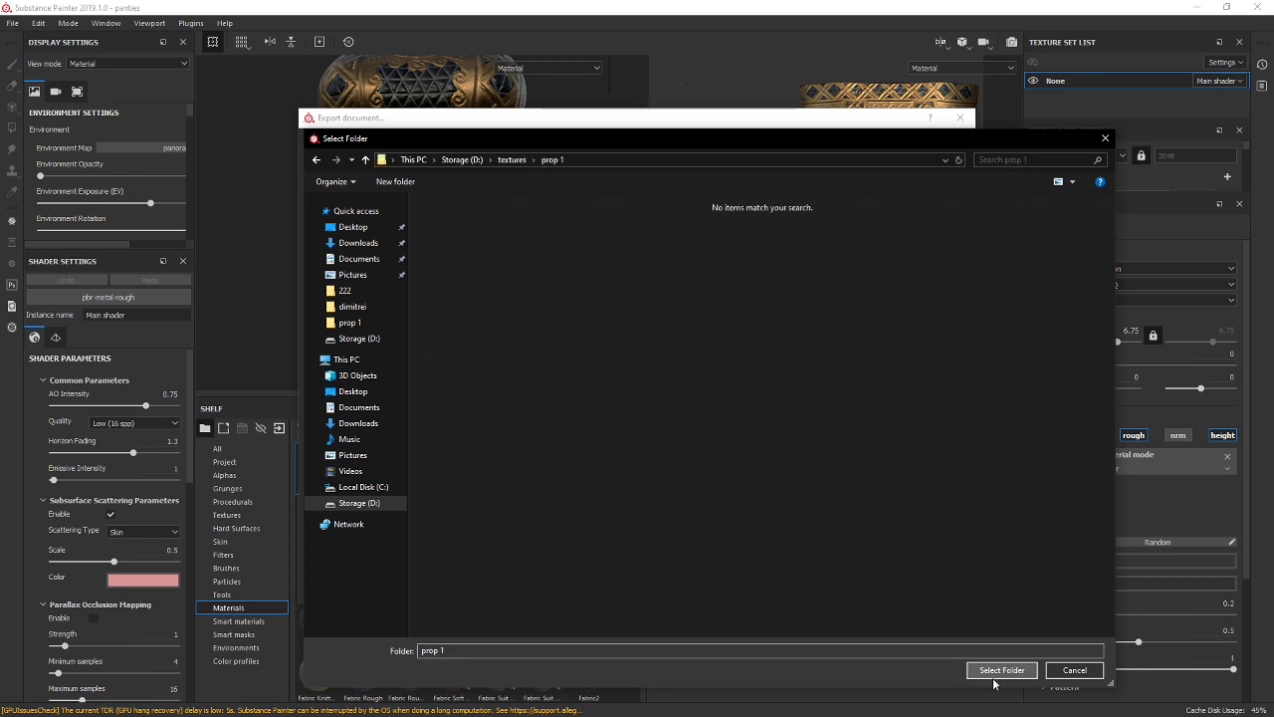
left_click(995, 677)
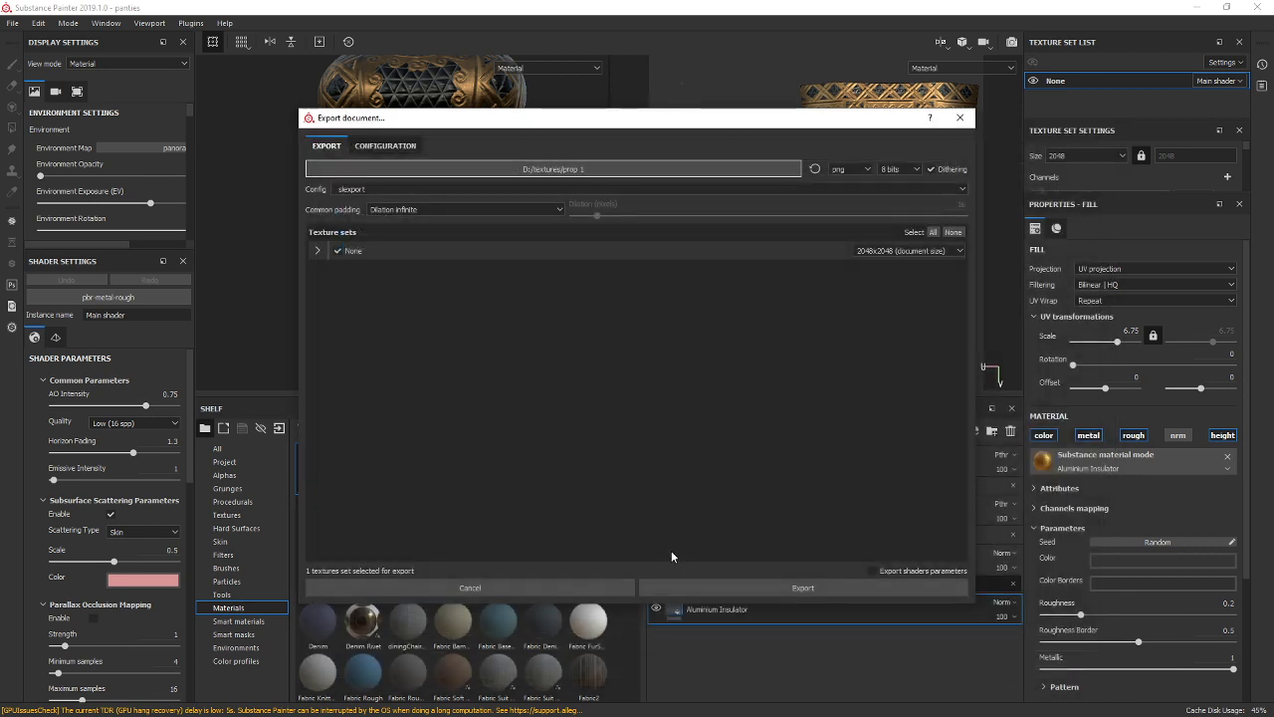
left_click(726, 584)
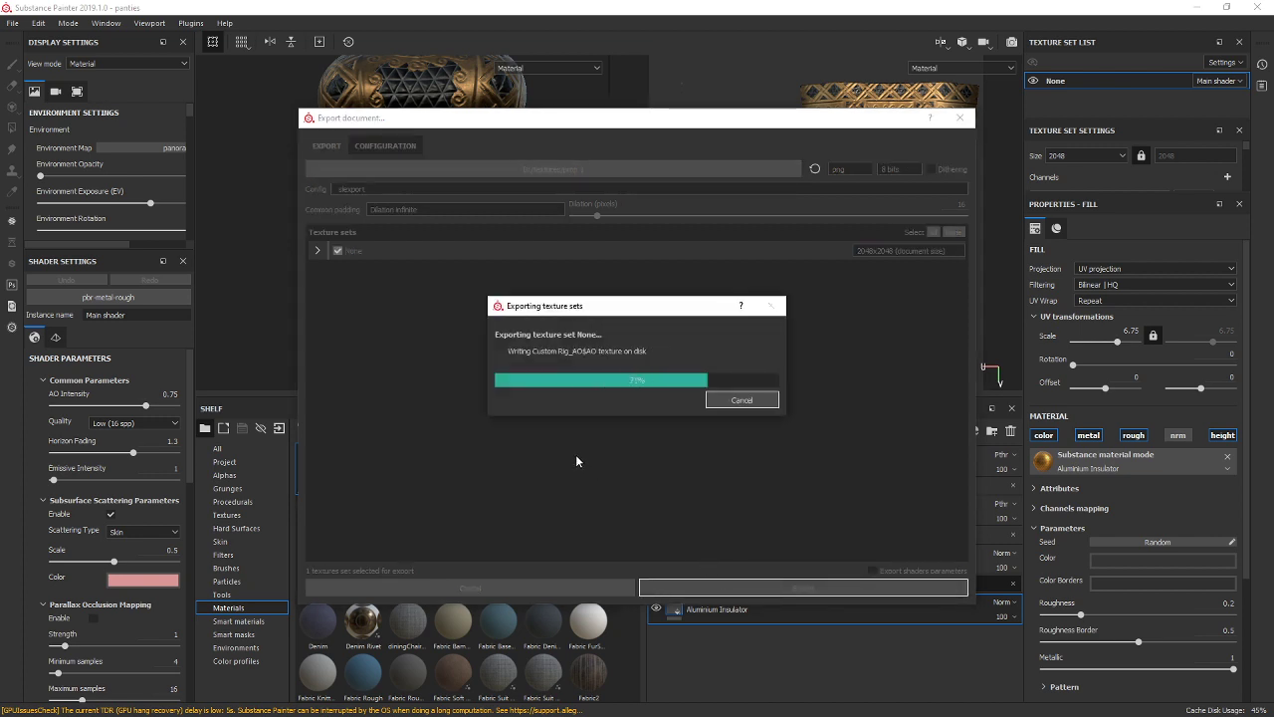
left_click(677, 374)
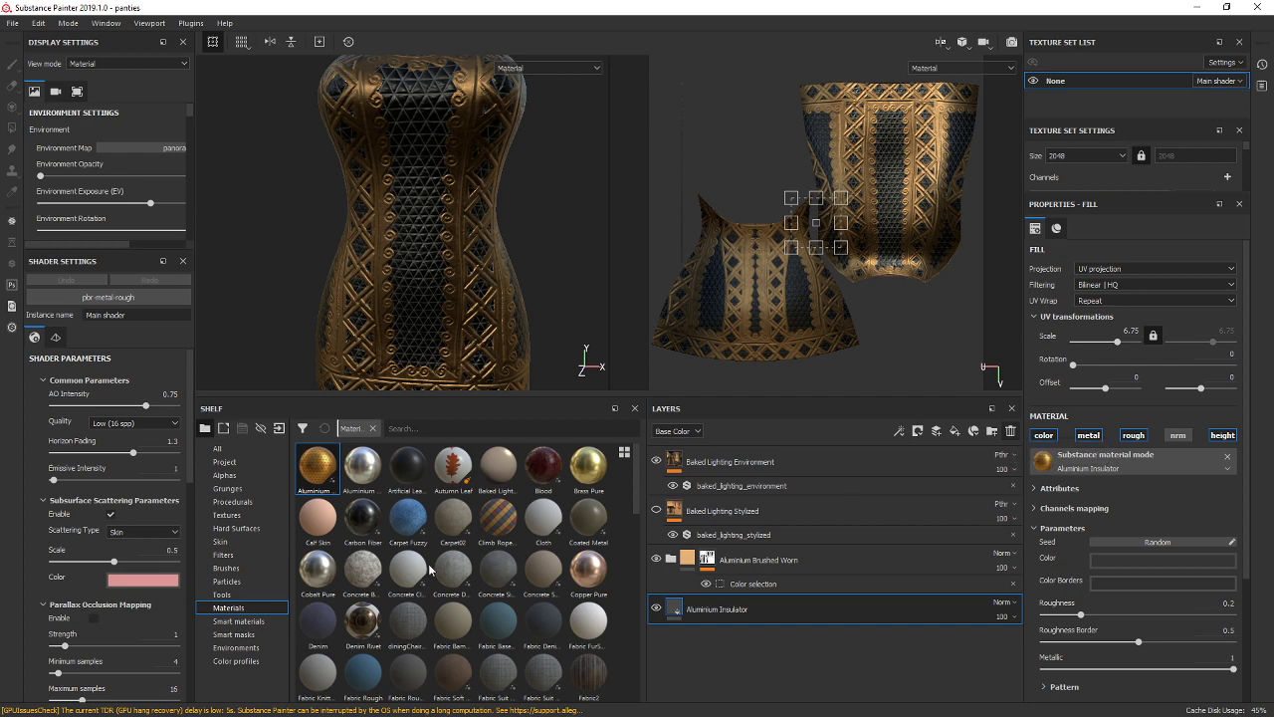
Delete the Aluminium Insulator layer and browse the materials for another base material.
left_click(1010, 431)
scroll(518, 543, "down", 3)
scroll(519, 543, "down", 5)
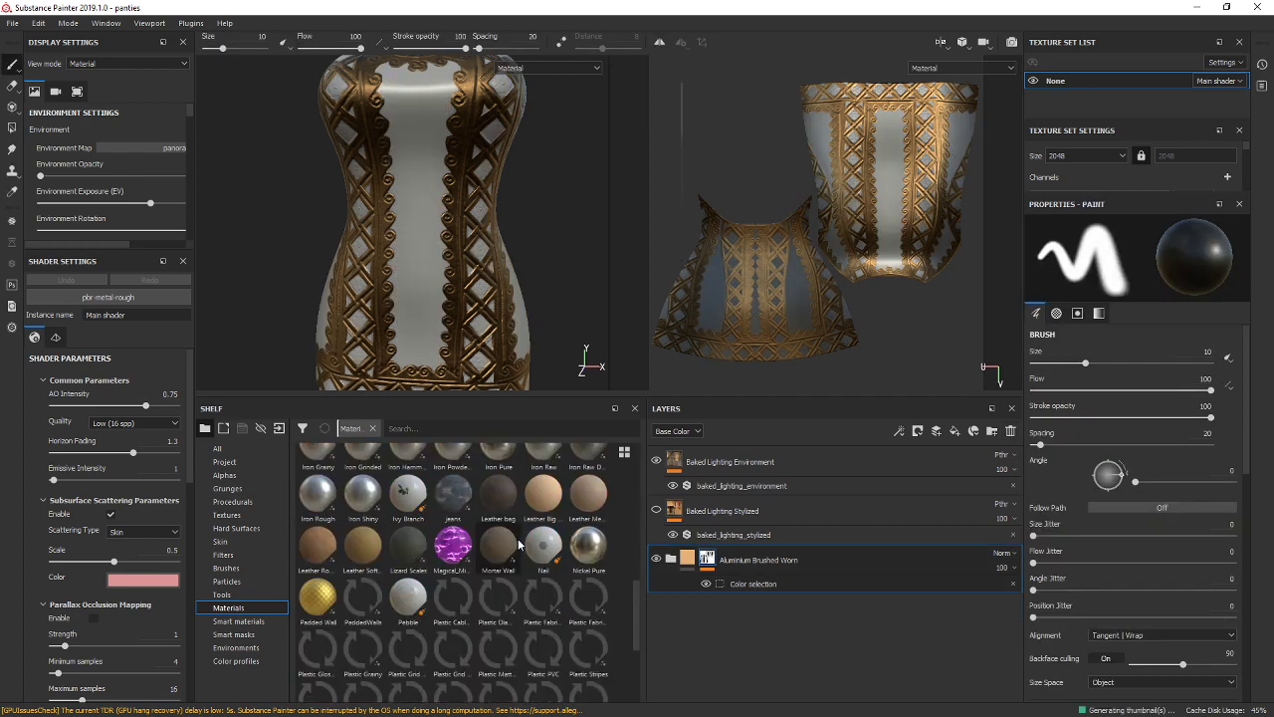
scroll(378, 535, "down", 5)
scroll(379, 535, "up", 3)
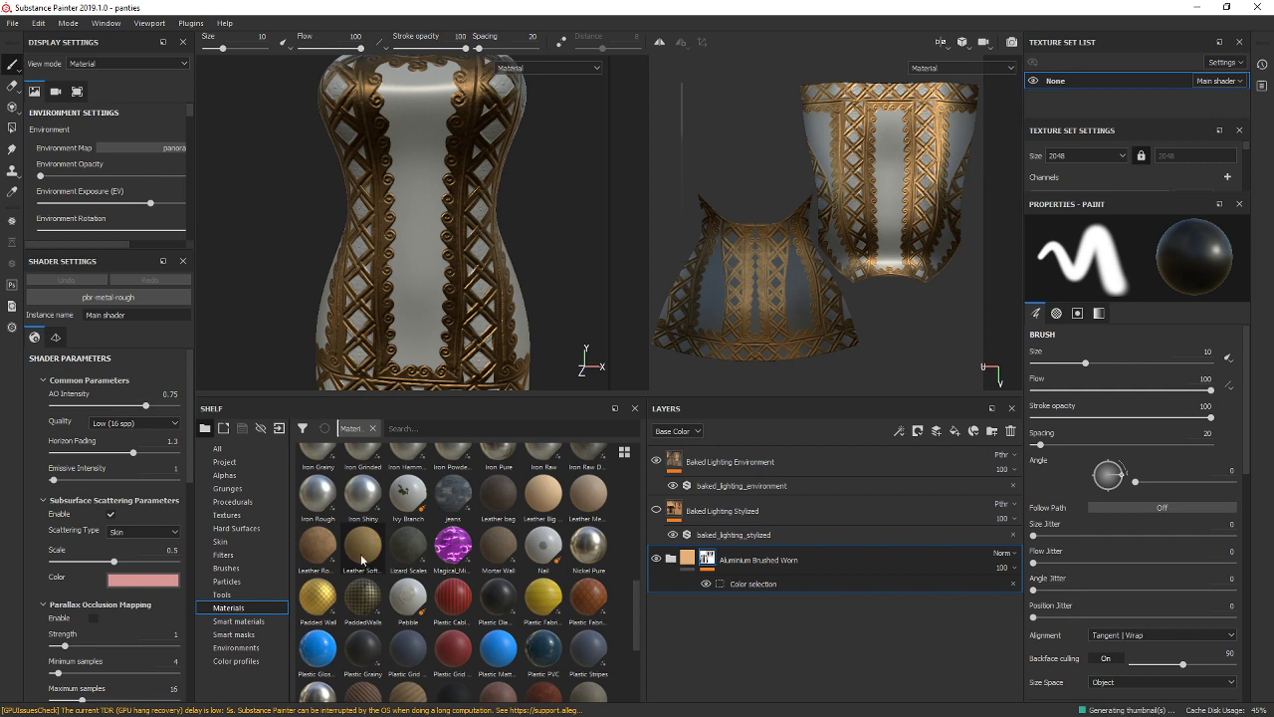
Try the PaddedWalls material below Aluminium Brushed Worn at a UV scale of 5.35 and remove its layer.
left_click_drag(363, 595, 745, 637)
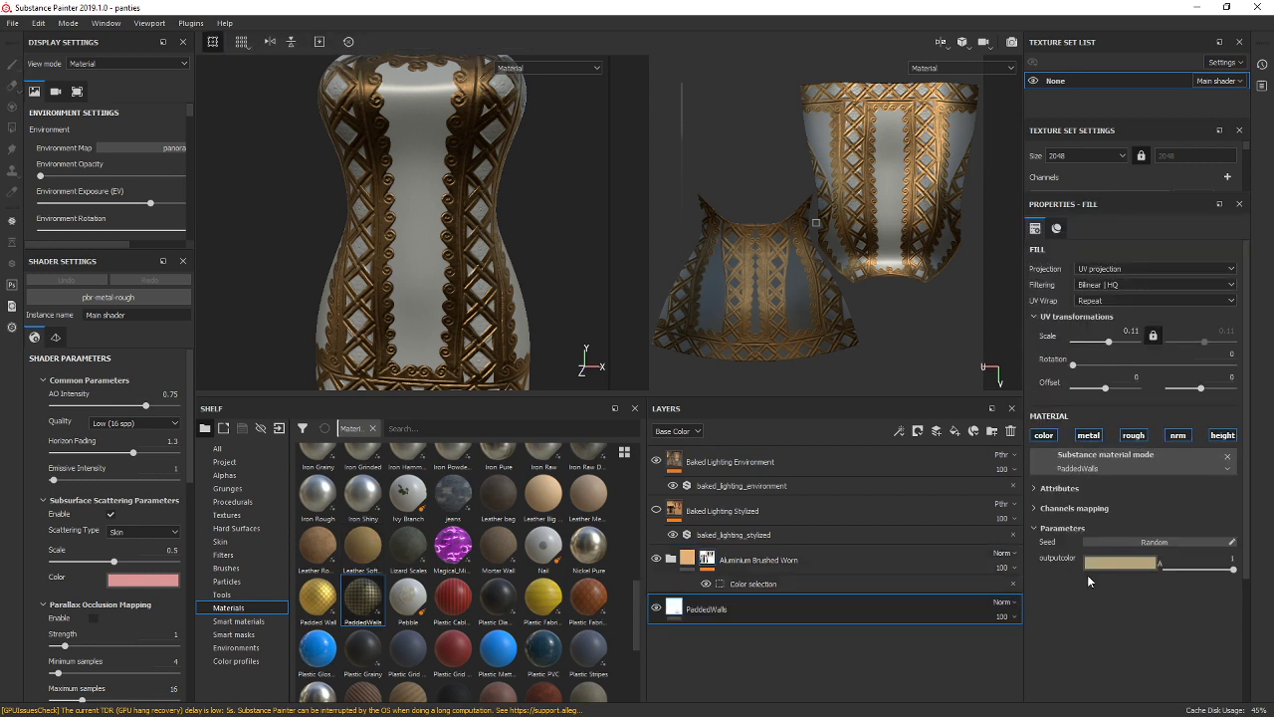
left_click(1121, 343)
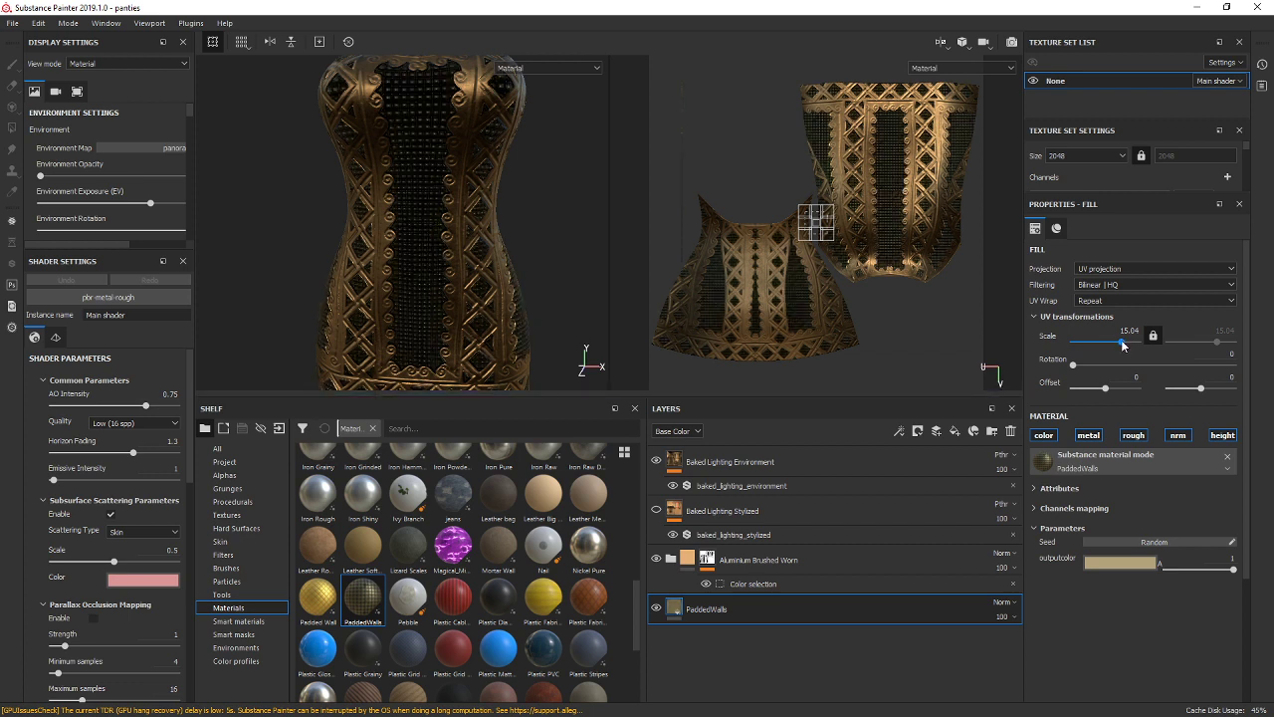
left_click_drag(1121, 342, 1112, 343)
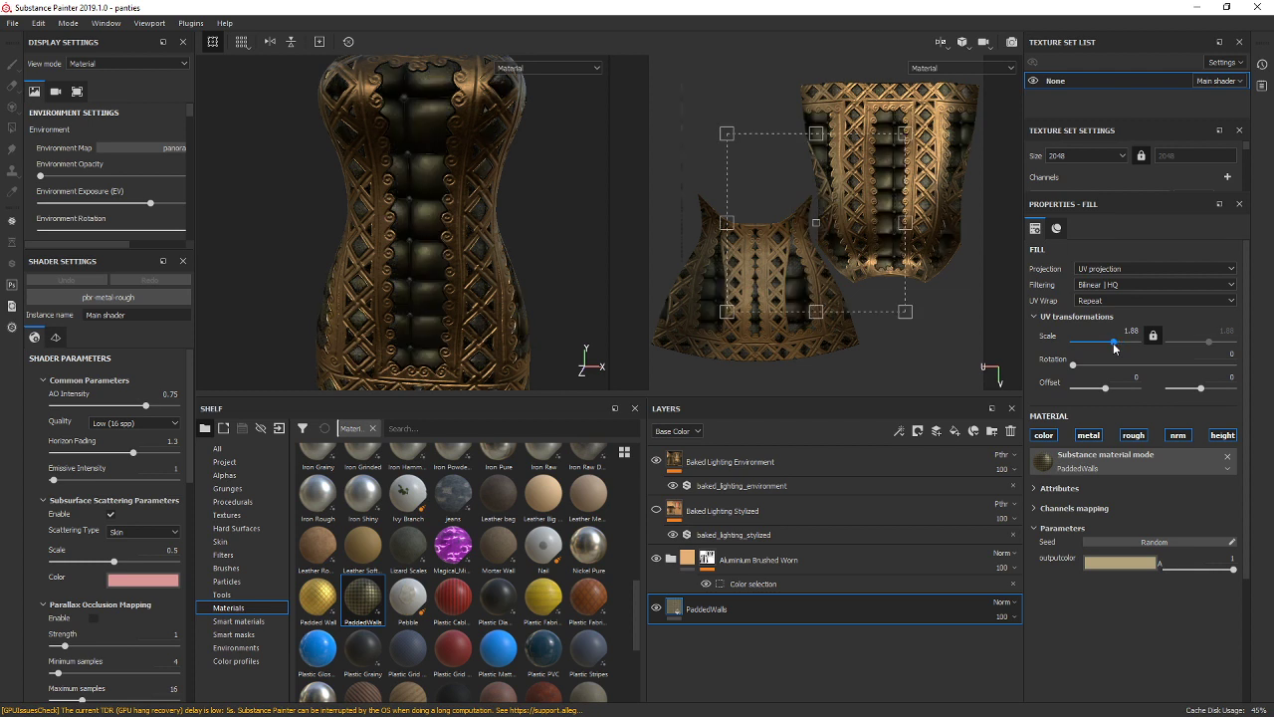
left_click_drag(1113, 342, 1116, 347)
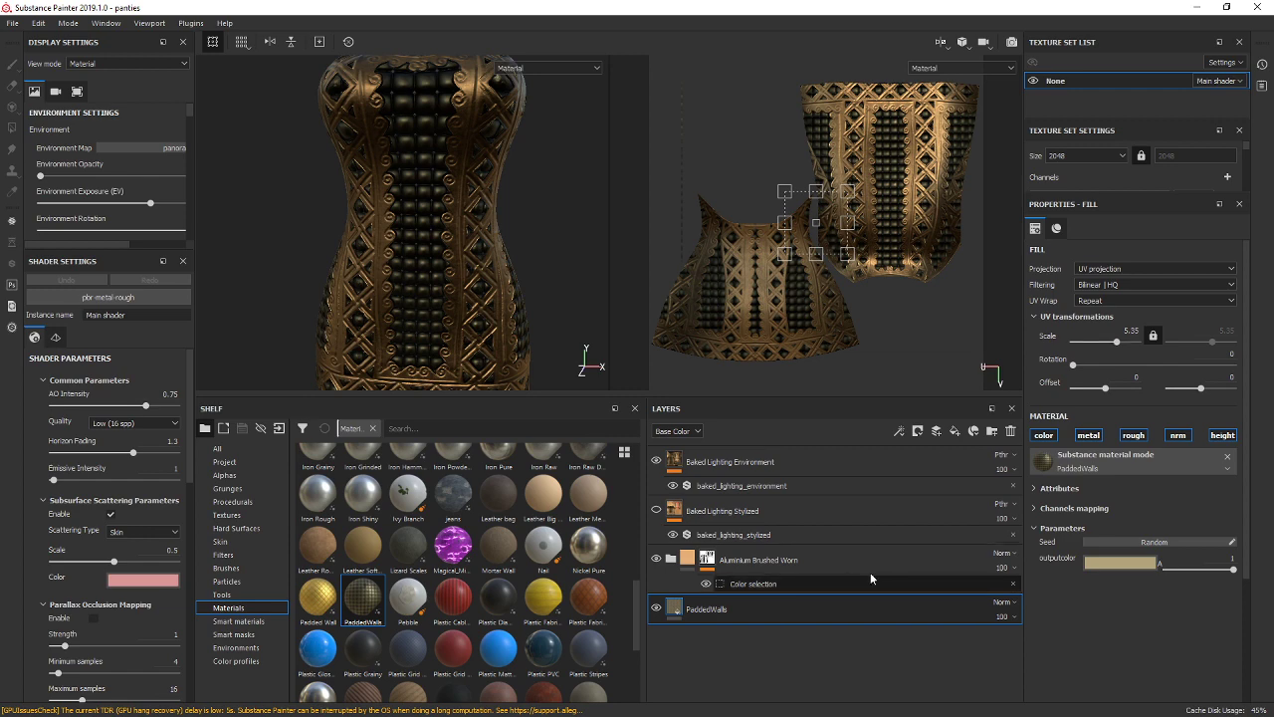
left_click(1010, 430)
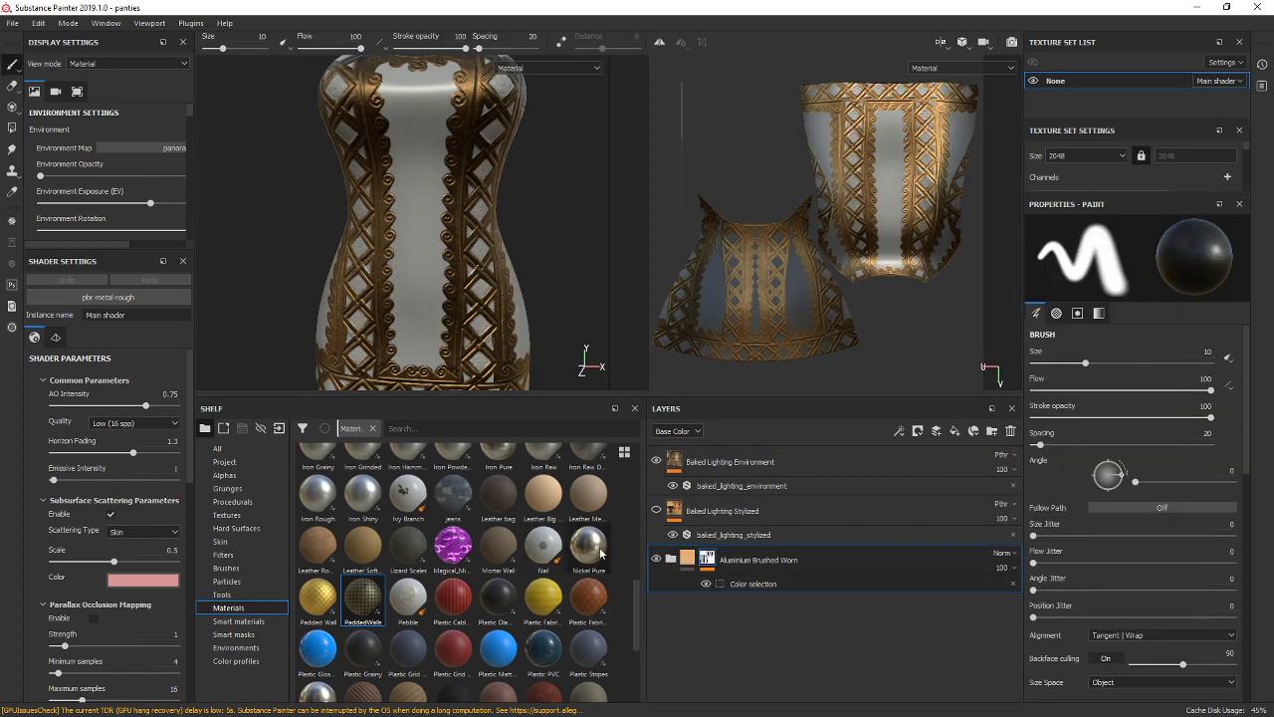
Try the yellow Machinery smart material below the Aluminium Brushed Worn folder and remove it.
scroll(586, 591, "down", 3)
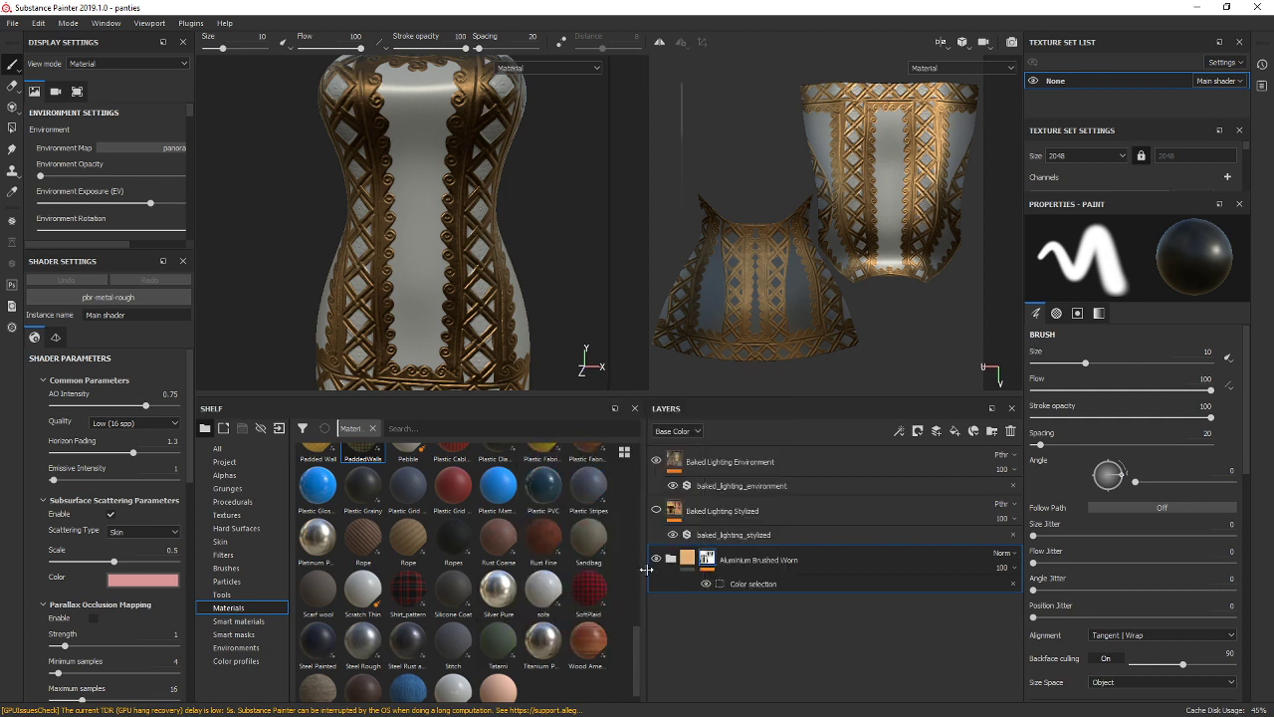
mouse_move(609, 585)
scroll(547, 546, "up", 5)
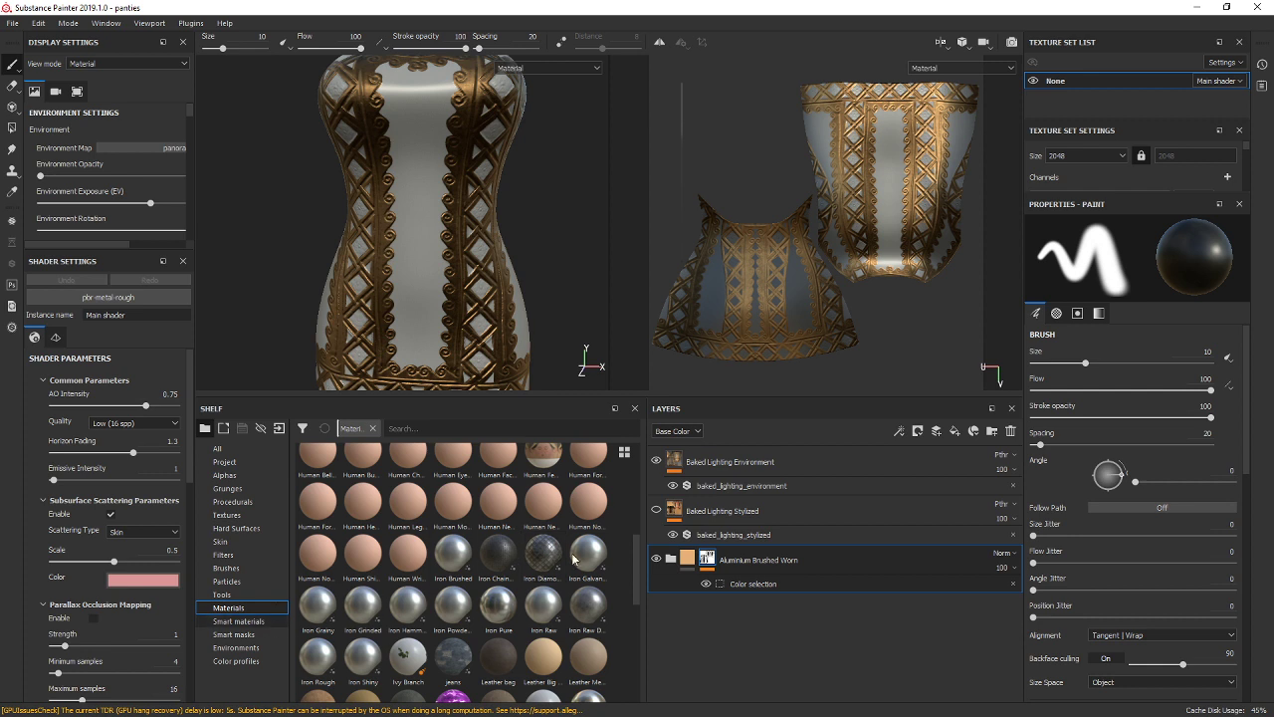
key("Down")
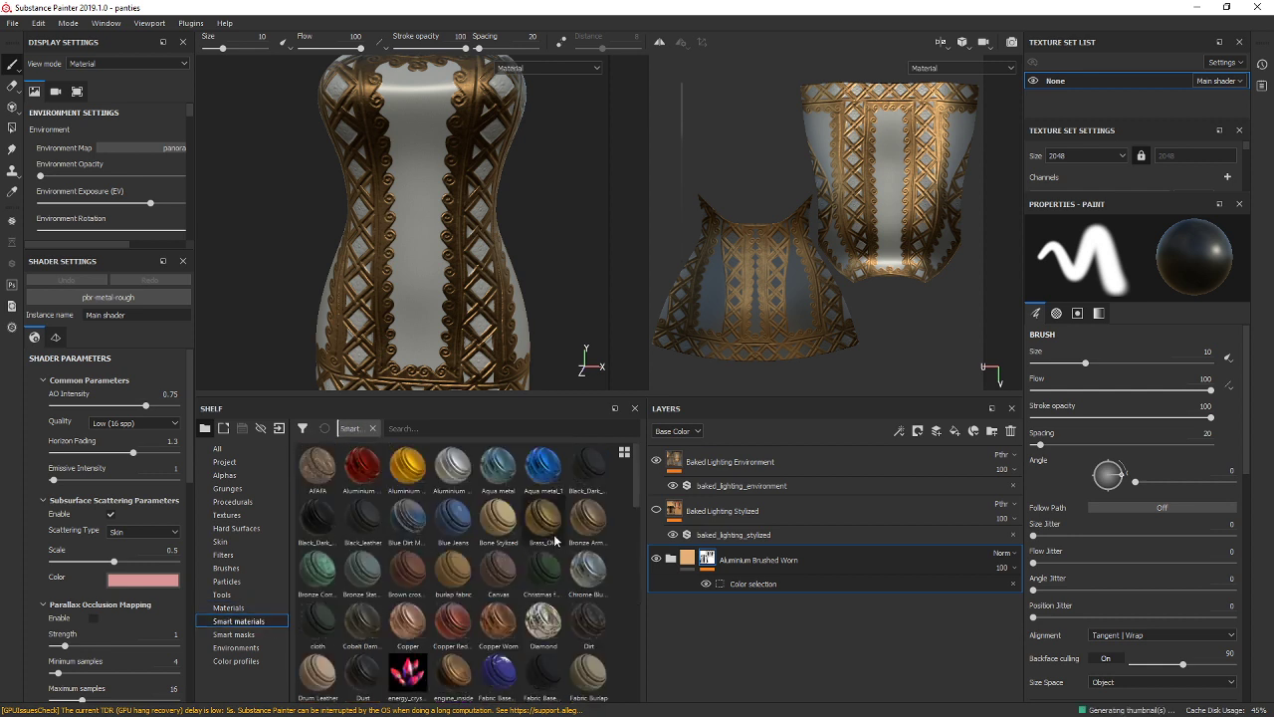
scroll(424, 530, "down", 3)
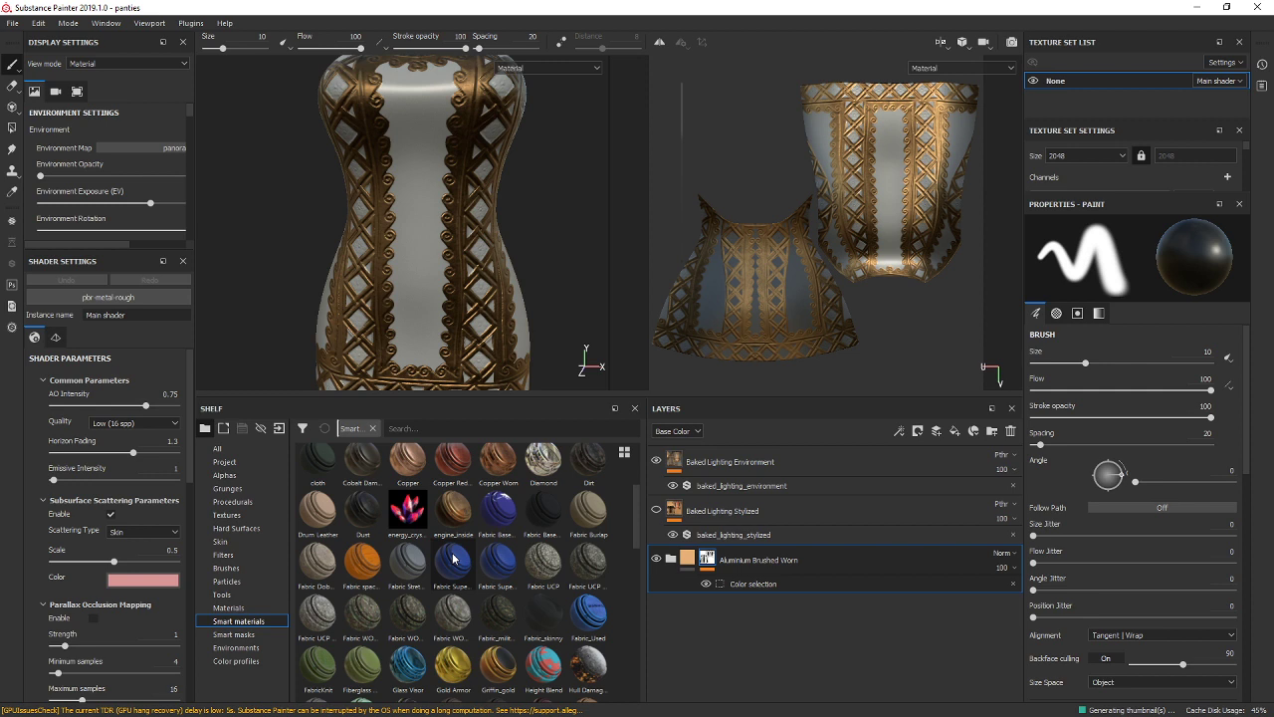
scroll(453, 558, "down", 3)
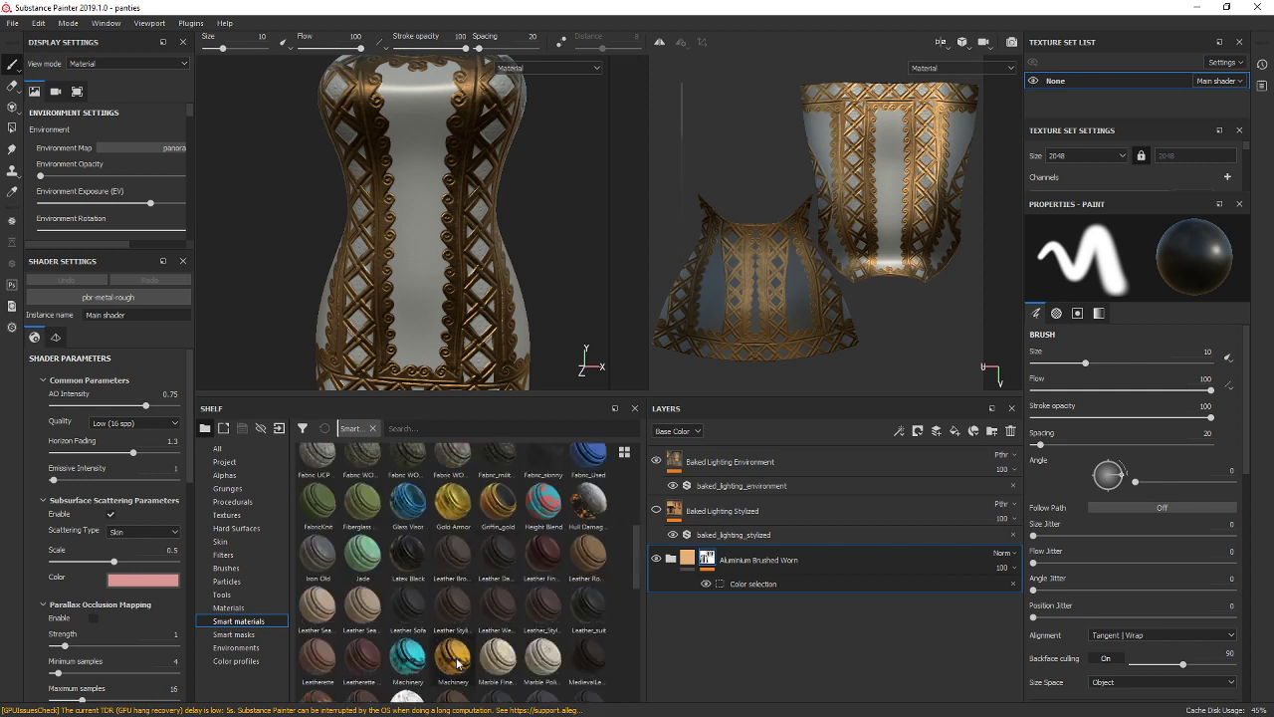
left_click_drag(453, 657, 756, 617)
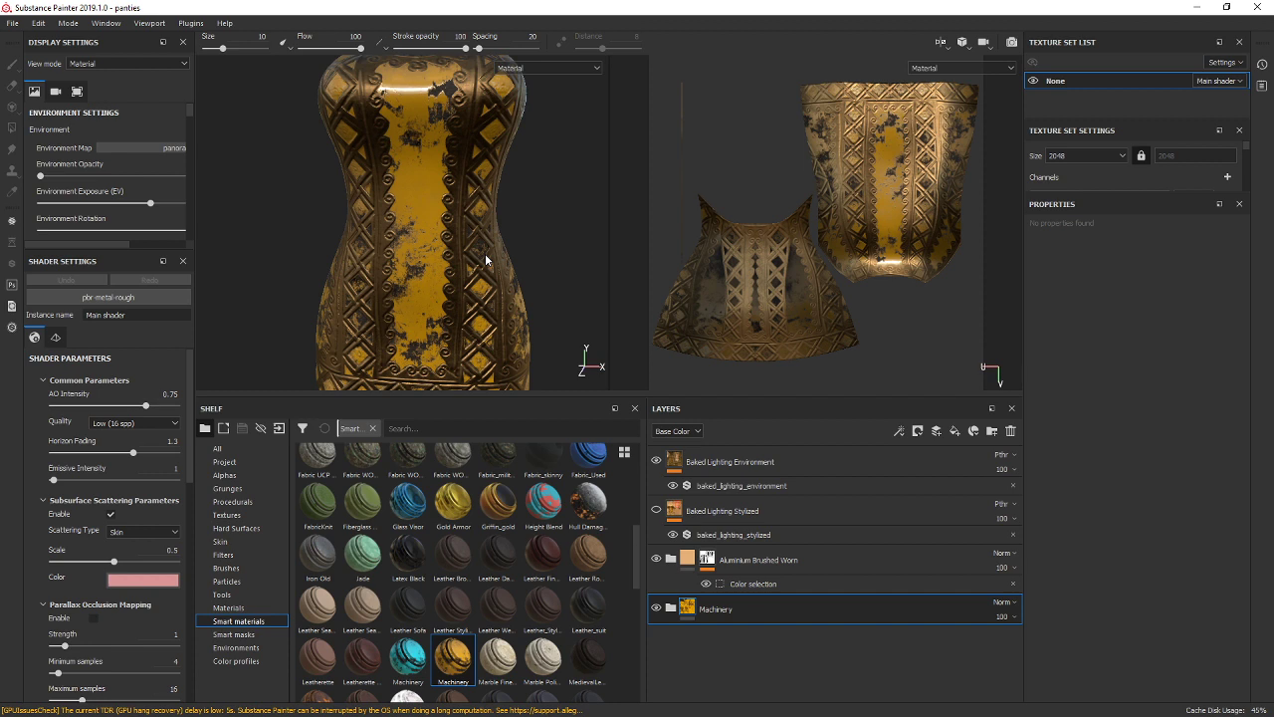
left_click(1011, 430)
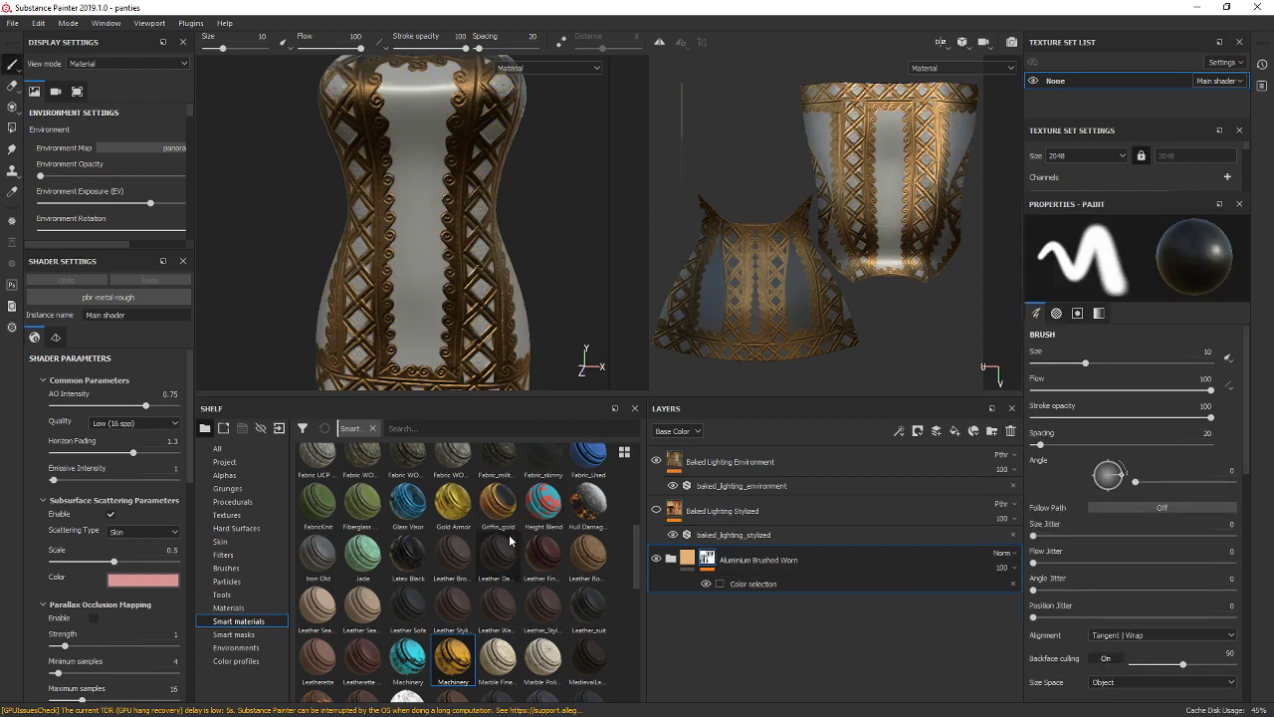
Add the Black_leather smart material below the Aluminium Brushed Worn folder and inspect it on the dress.
scroll(513, 534, "down", 3)
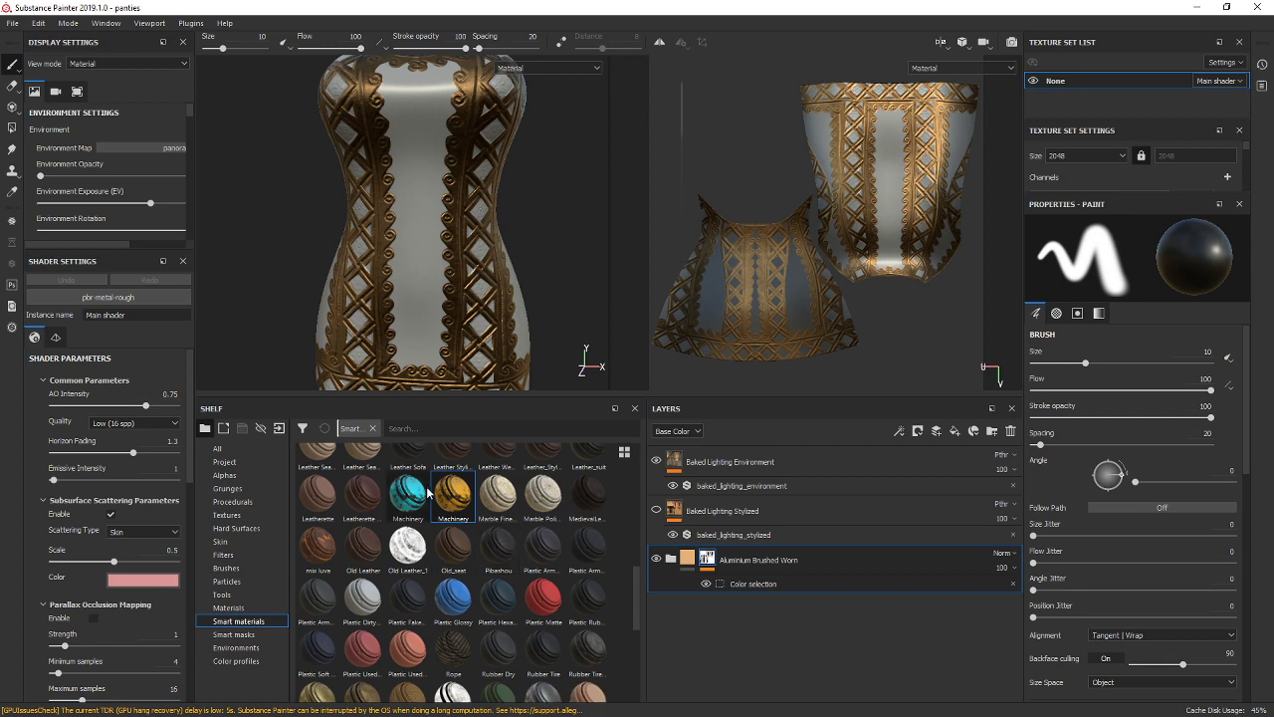
mouse_move(350, 560)
scroll(350, 558, "up", 10)
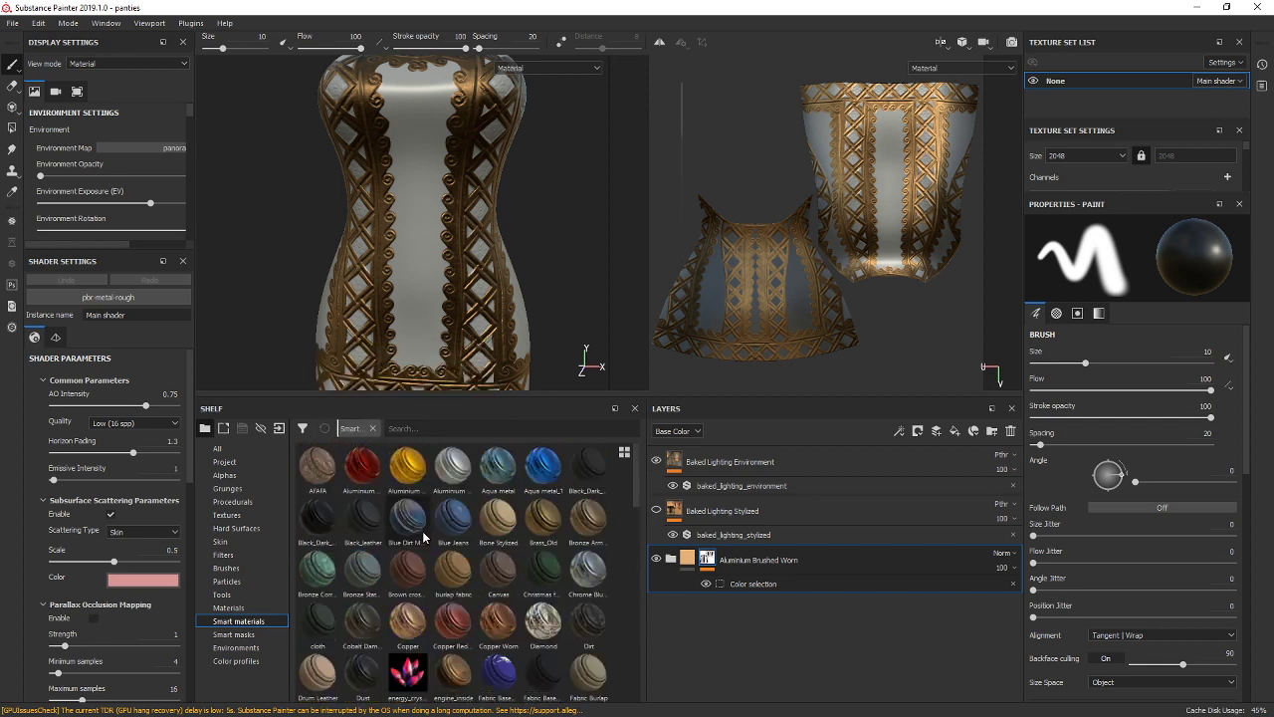
left_click_drag(353, 522, 683, 620)
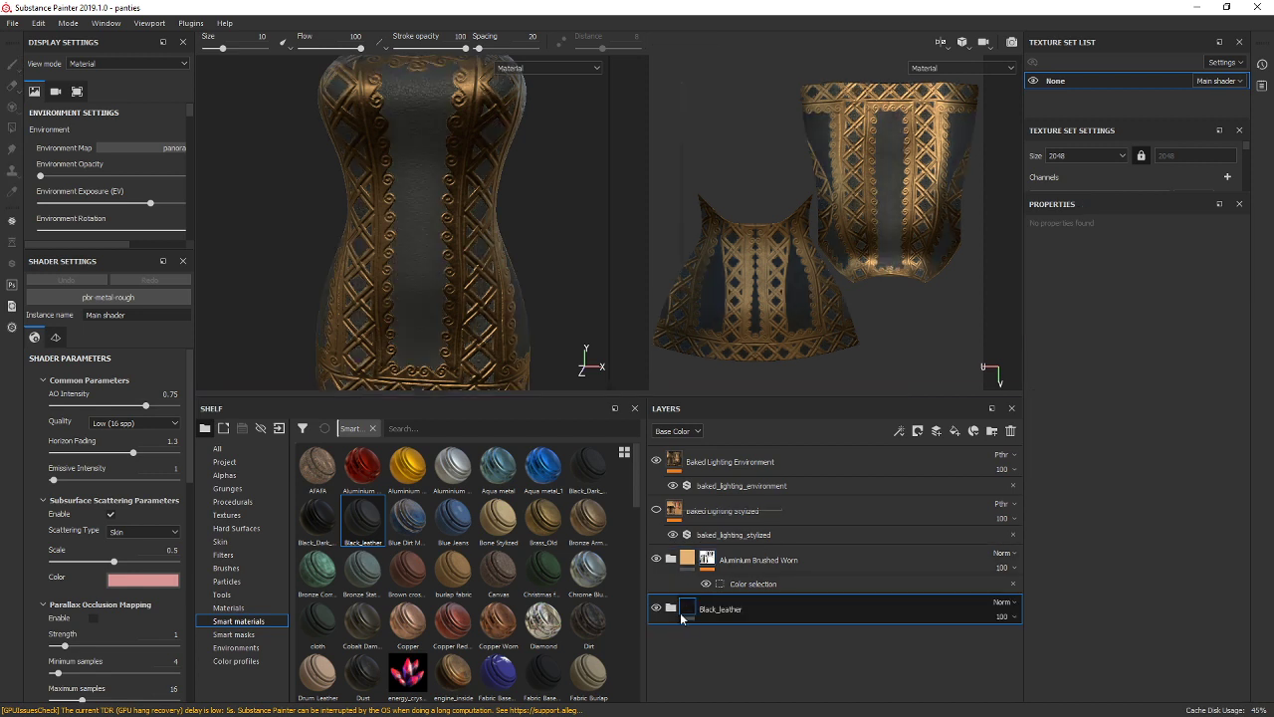
mouse_move(682, 618)
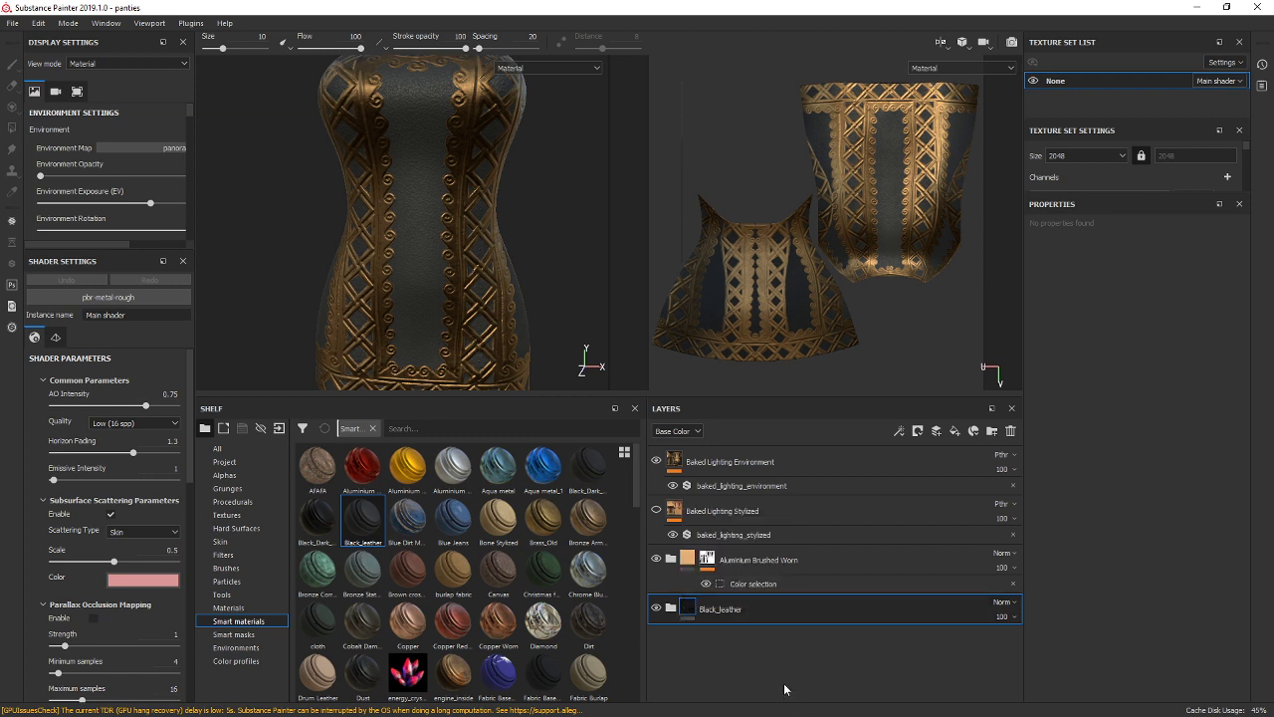
scroll(504, 268, "up", 3)
scroll(508, 264, "down", 5)
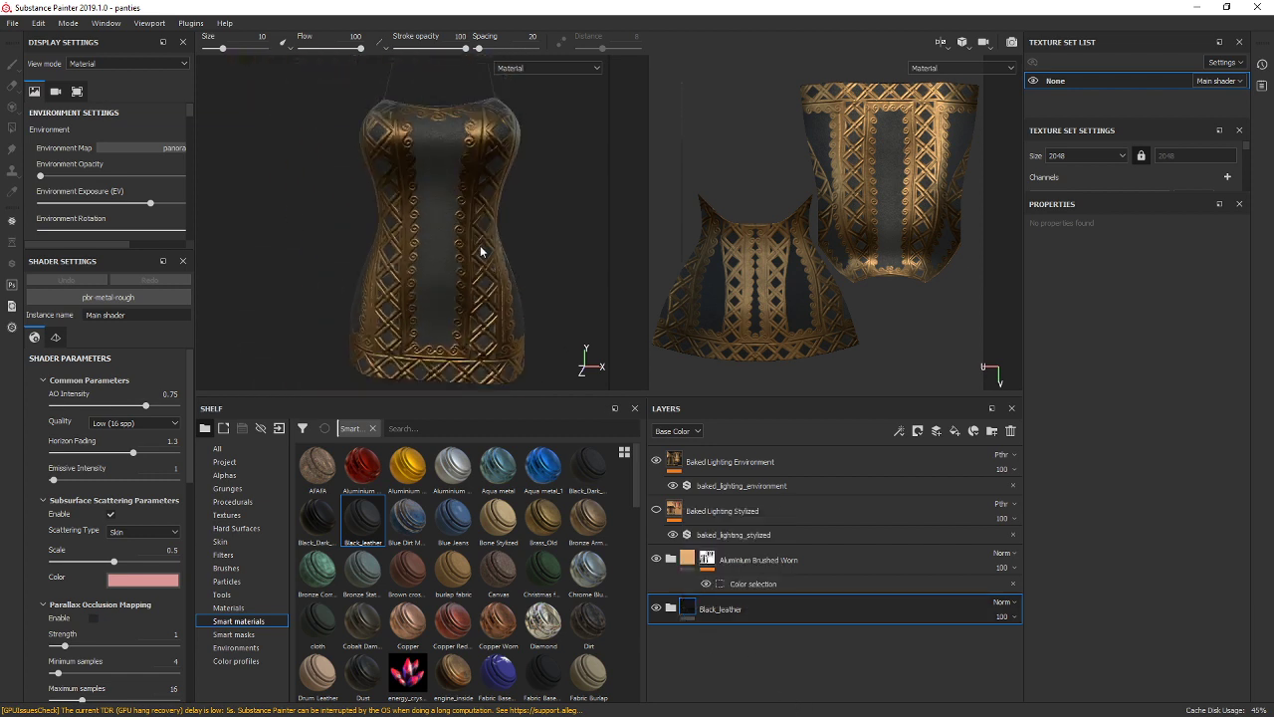
scroll(484, 228, "up", 4)
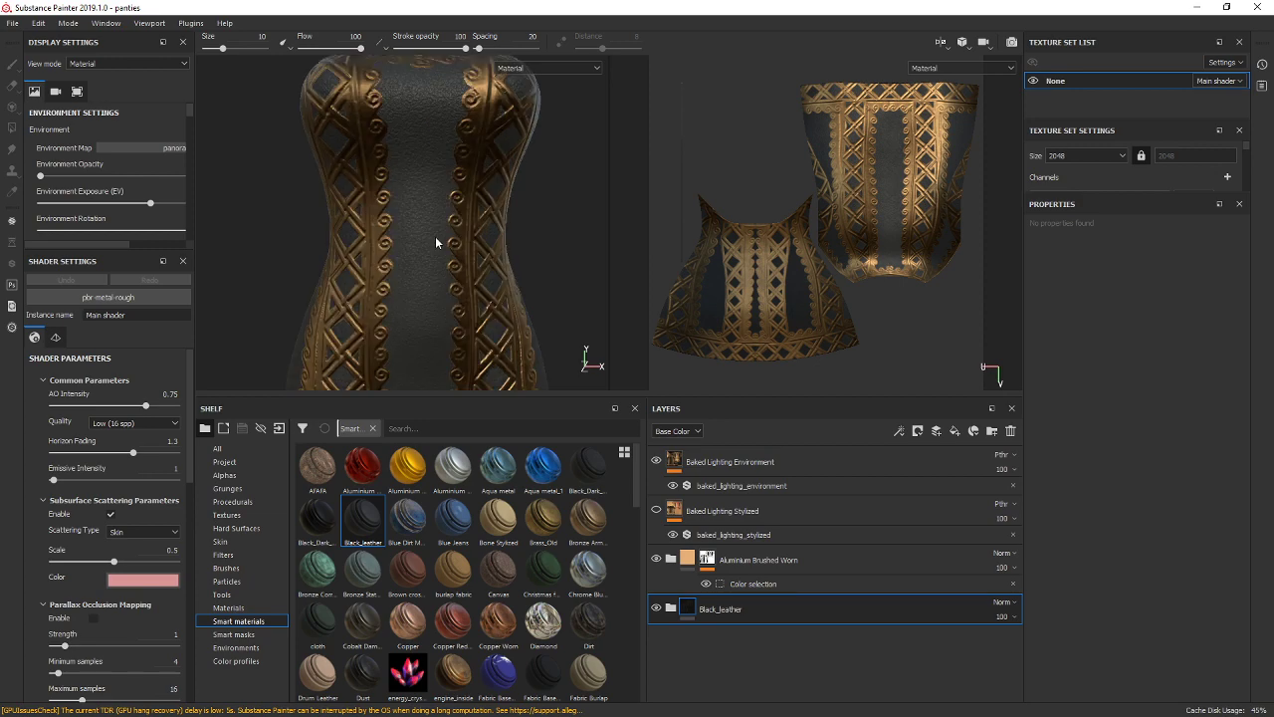
left_click_drag(520, 299, 525, 238, "alt")
scroll(454, 304, "up", 8)
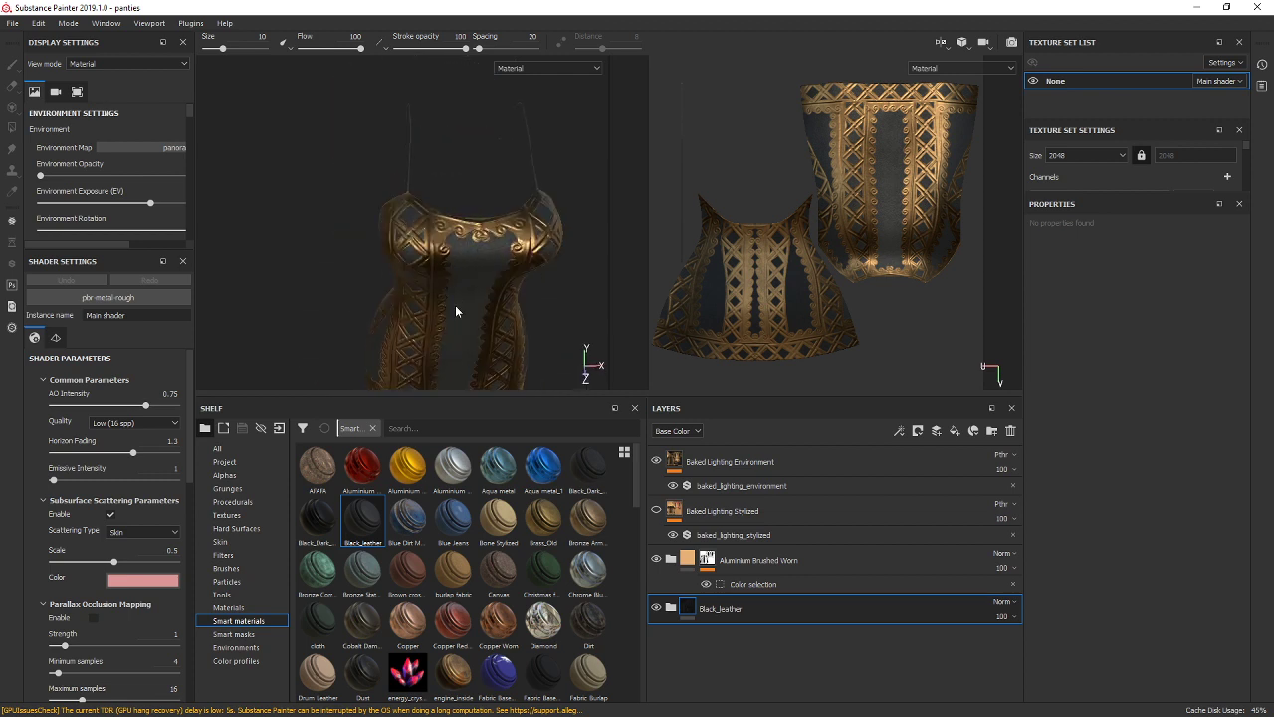
Hide the Black_leather folder and add the Black_Dark_Leather_1 smart material below it.
scroll(480, 297, "up", 2)
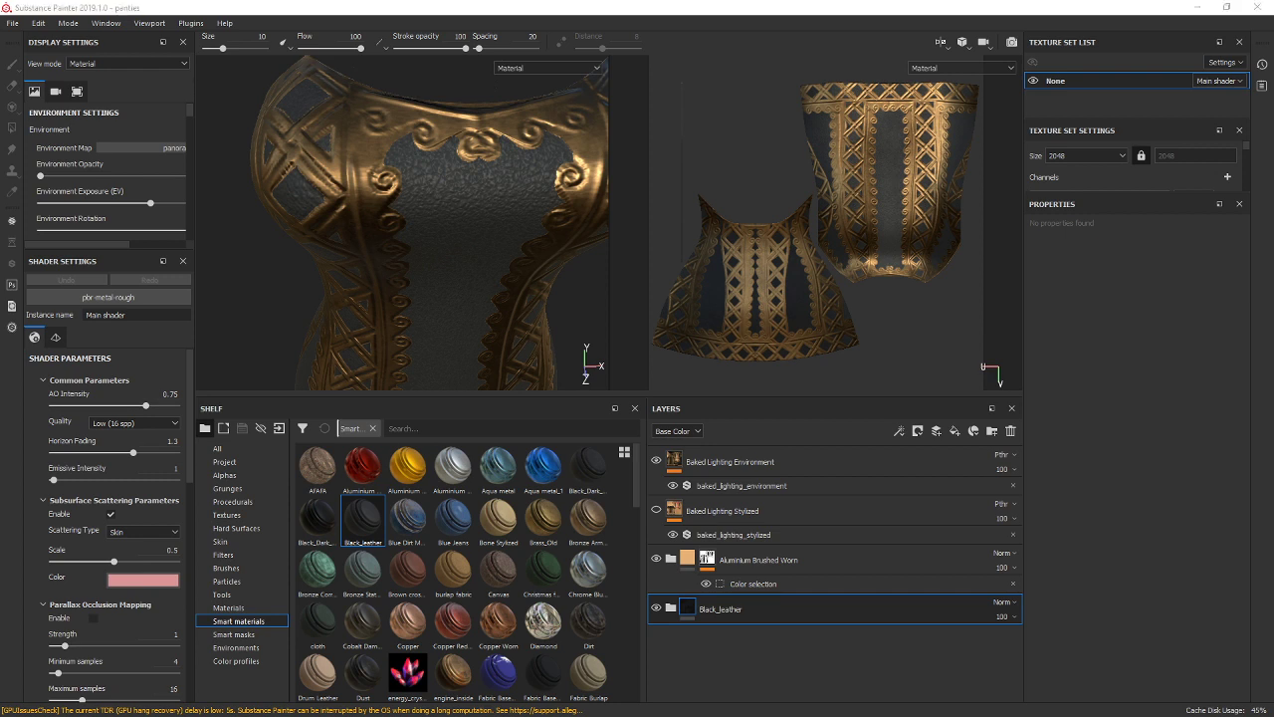
scroll(429, 263, "down", 5)
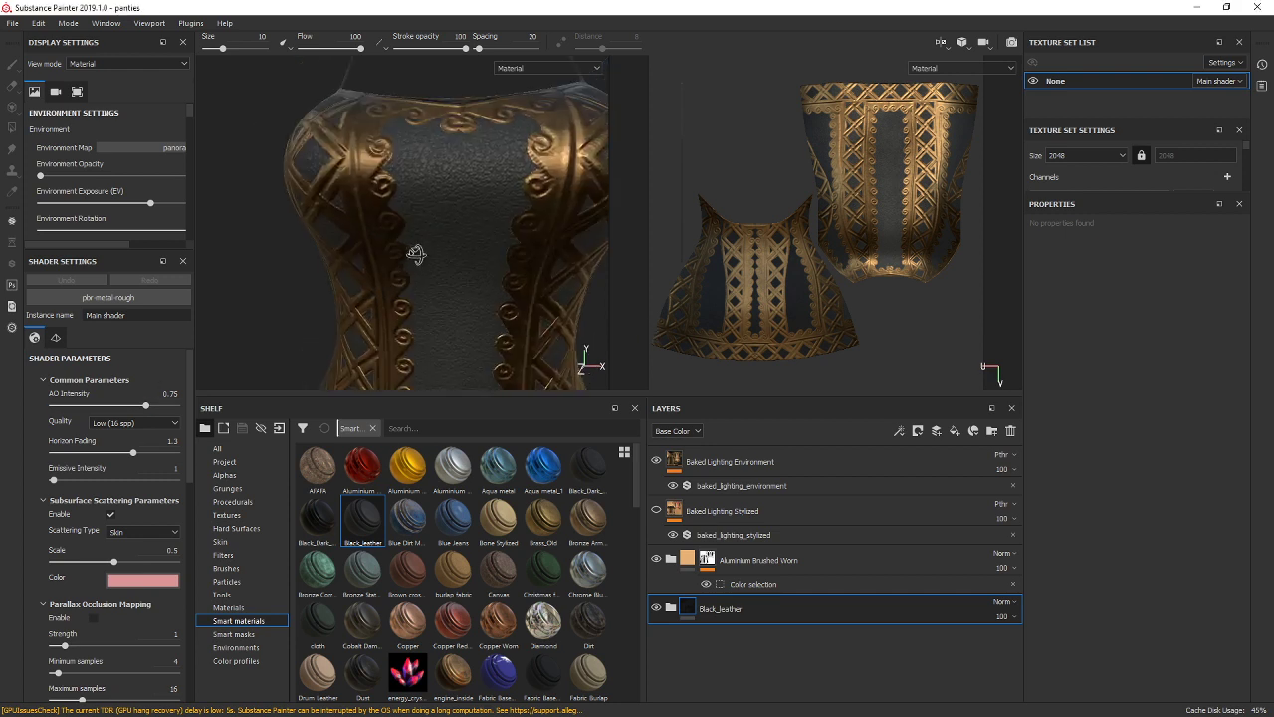
left_click(656, 608)
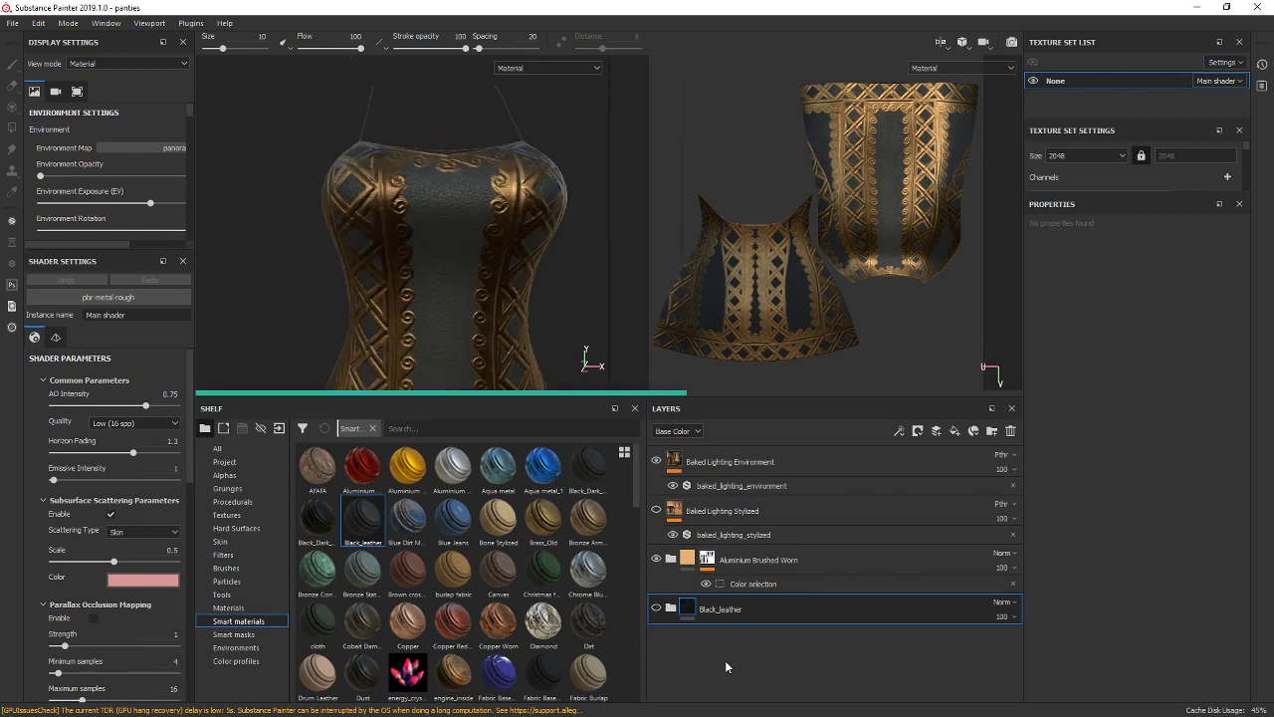
left_click_drag(318, 519, 716, 656)
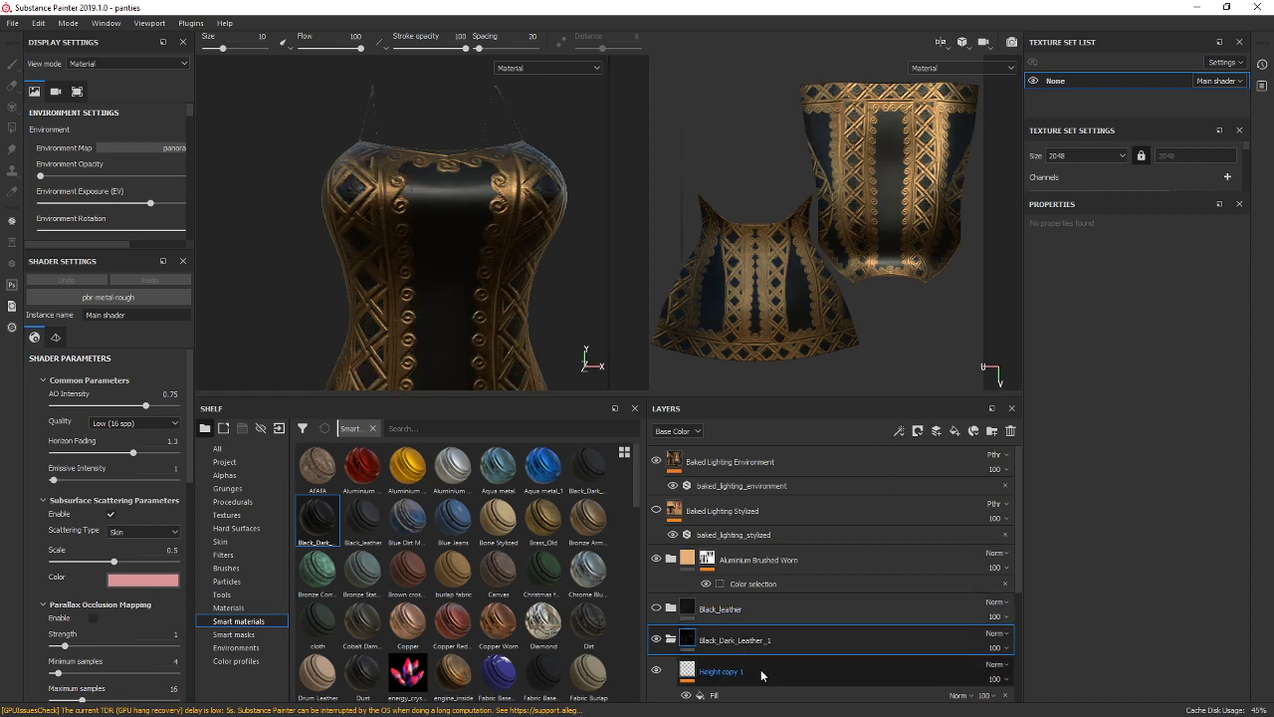
Set the UV scale of the edges_worn layer in Black_Dark_Leather_1 to 9.26 and inspect it on the bodice.
scroll(774, 619, "down", 2)
scroll(775, 623, "down", 1)
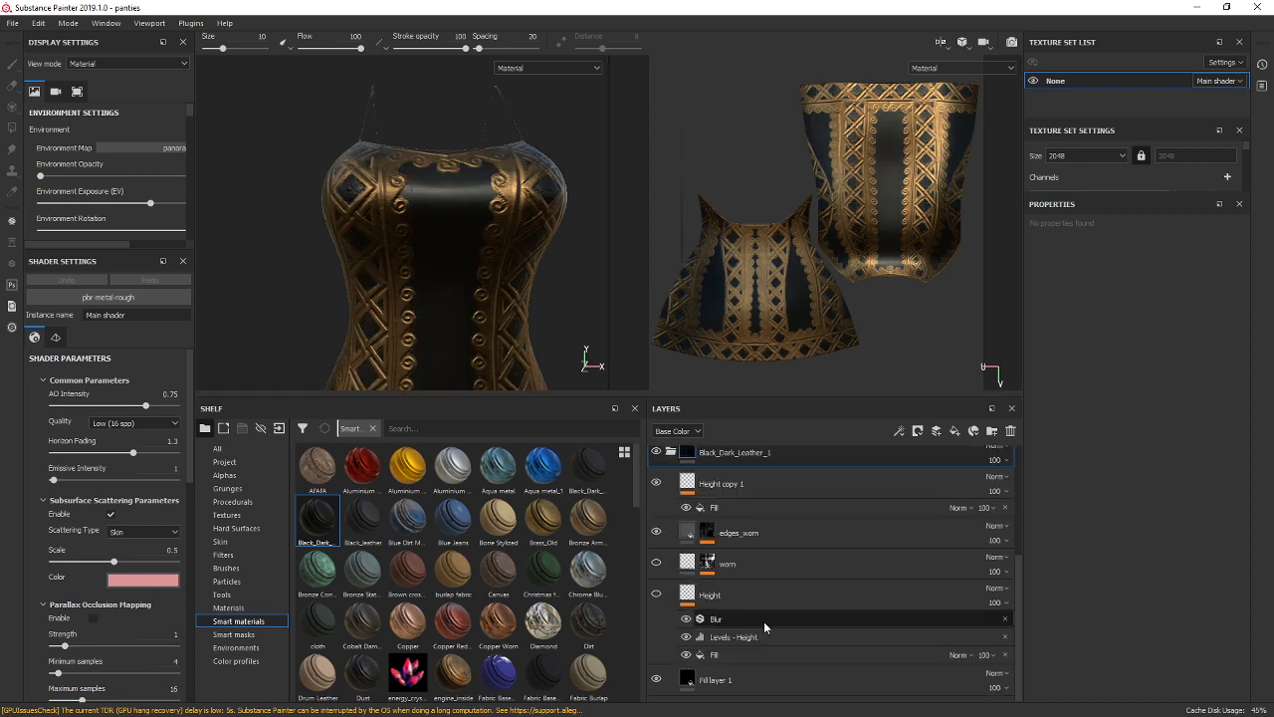
left_click(768, 687)
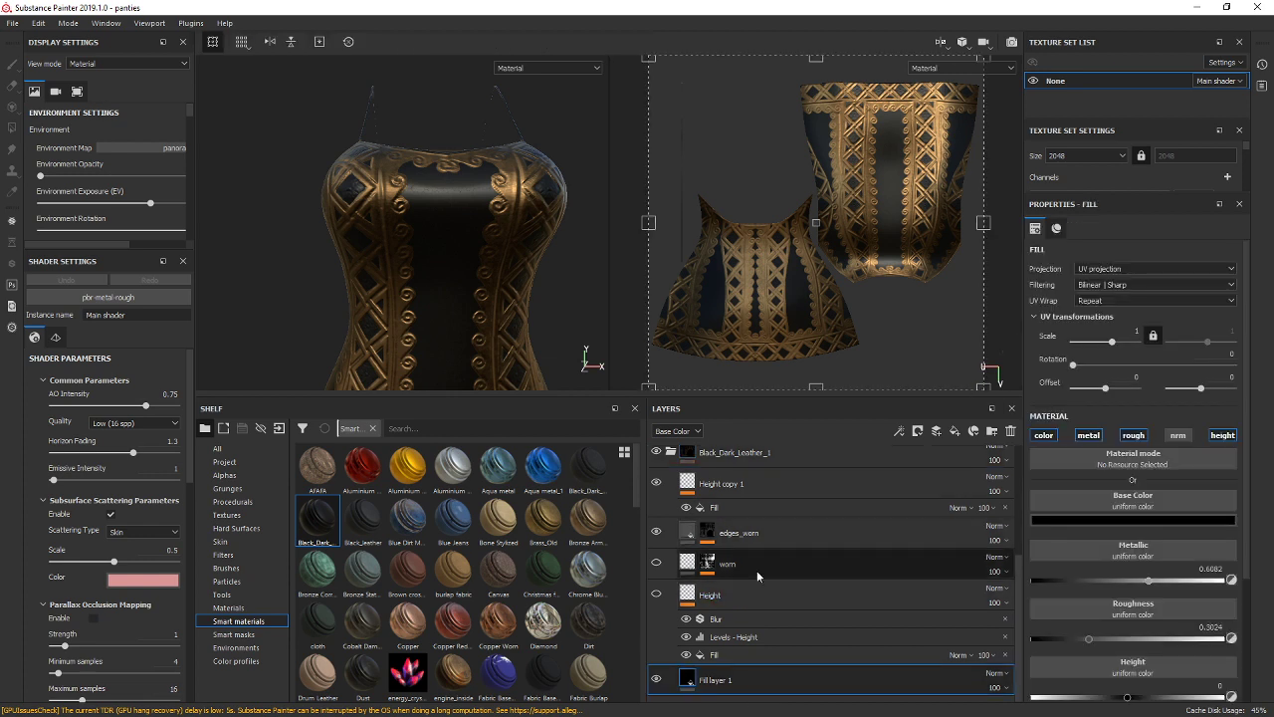
left_click(751, 534)
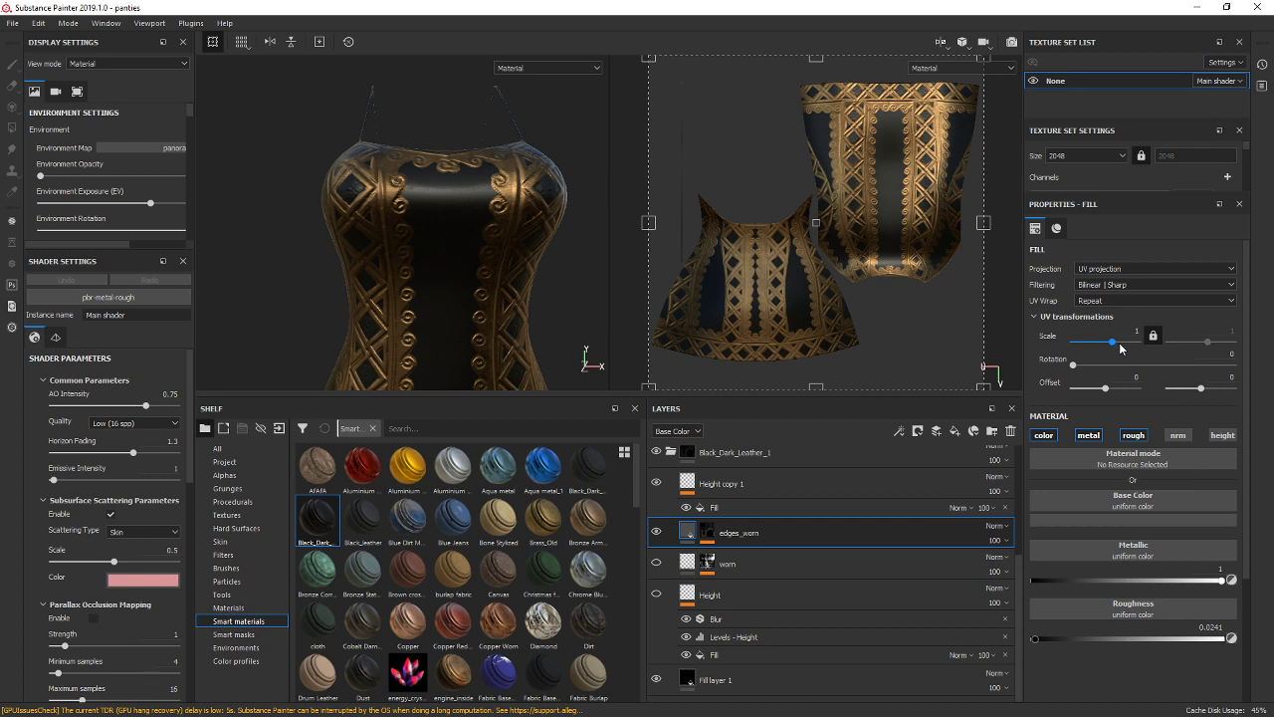
left_click_drag(1118, 342, 1119, 347)
scroll(442, 216, "up", 5)
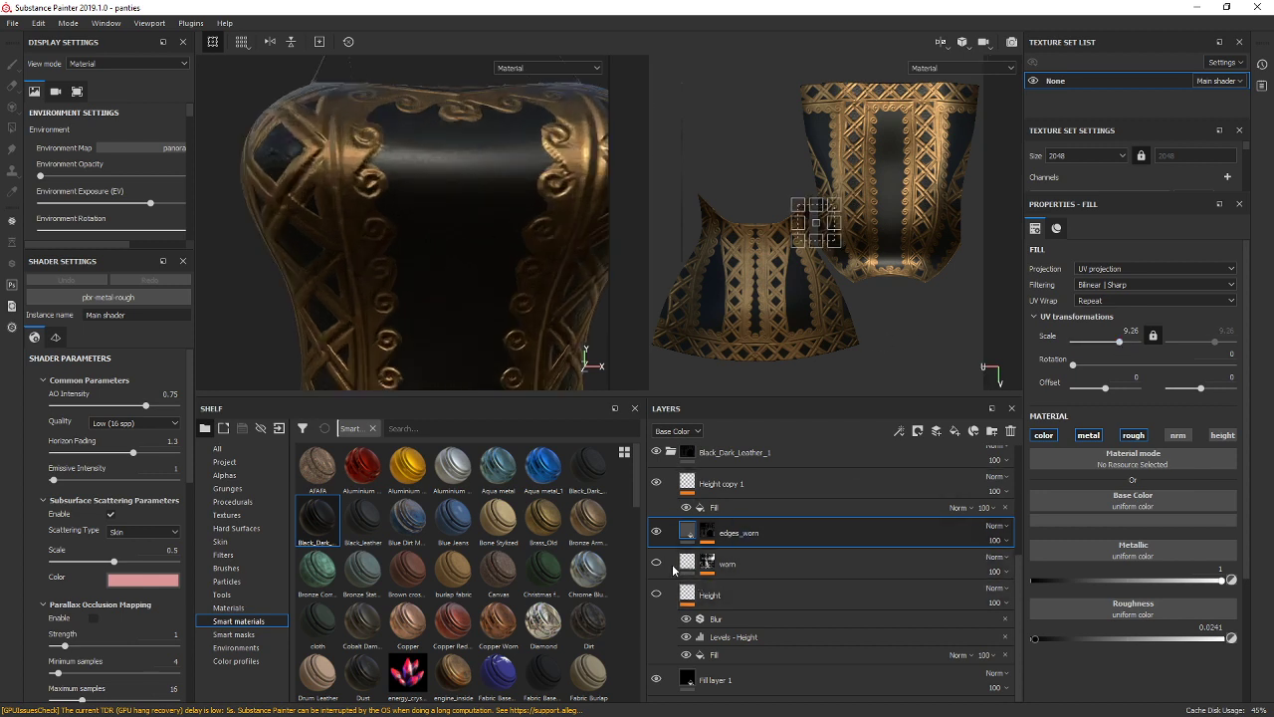
Show the worn and Height layers of Black_Dark_Leather_1, toggling each to compare its effect on the bodice.
left_click(656, 562)
left_click(657, 593)
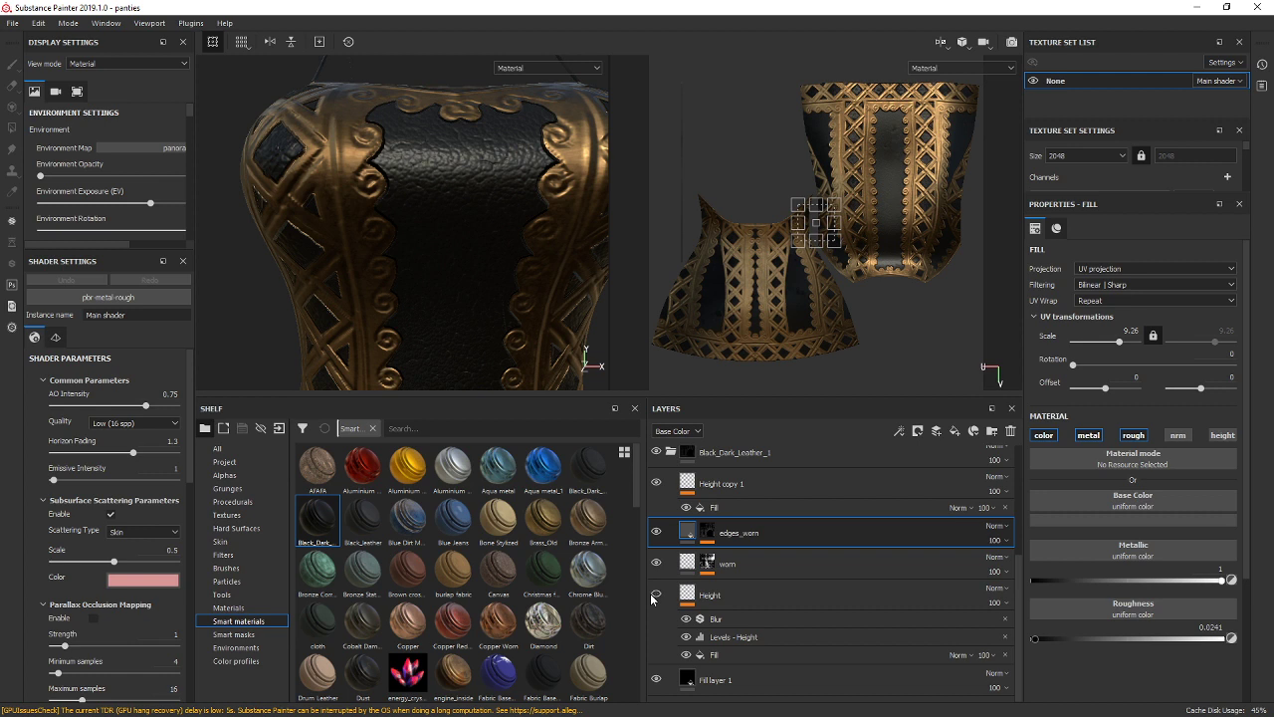
left_click(655, 594)
left_click(655, 594)
left_click(655, 564)
left_click(656, 564)
left_click_drag(468, 257, 398, 250, "alt")
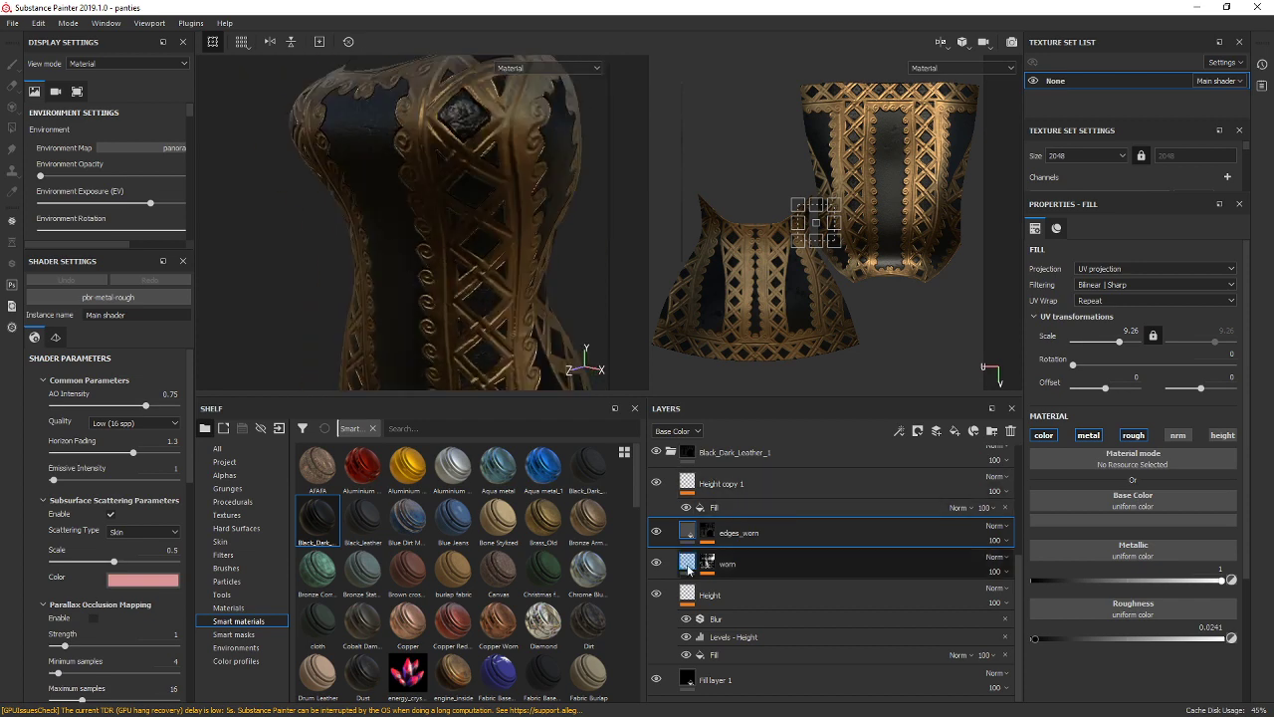
Raise the output level of the Height layer's Levels effect to 1 and set its Blur intensity to 0.
left_click(761, 636)
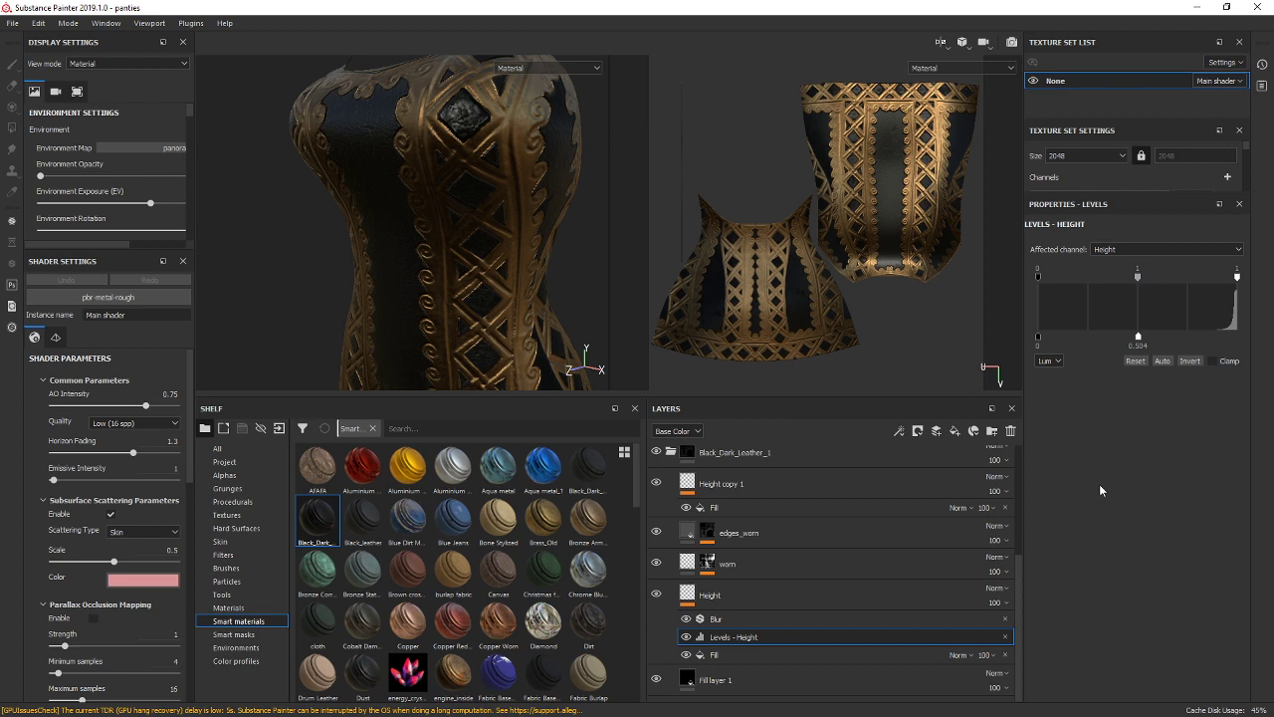
left_click_drag(1134, 336, 1236, 337)
left_click_drag(427, 241, 495, 262, "alt")
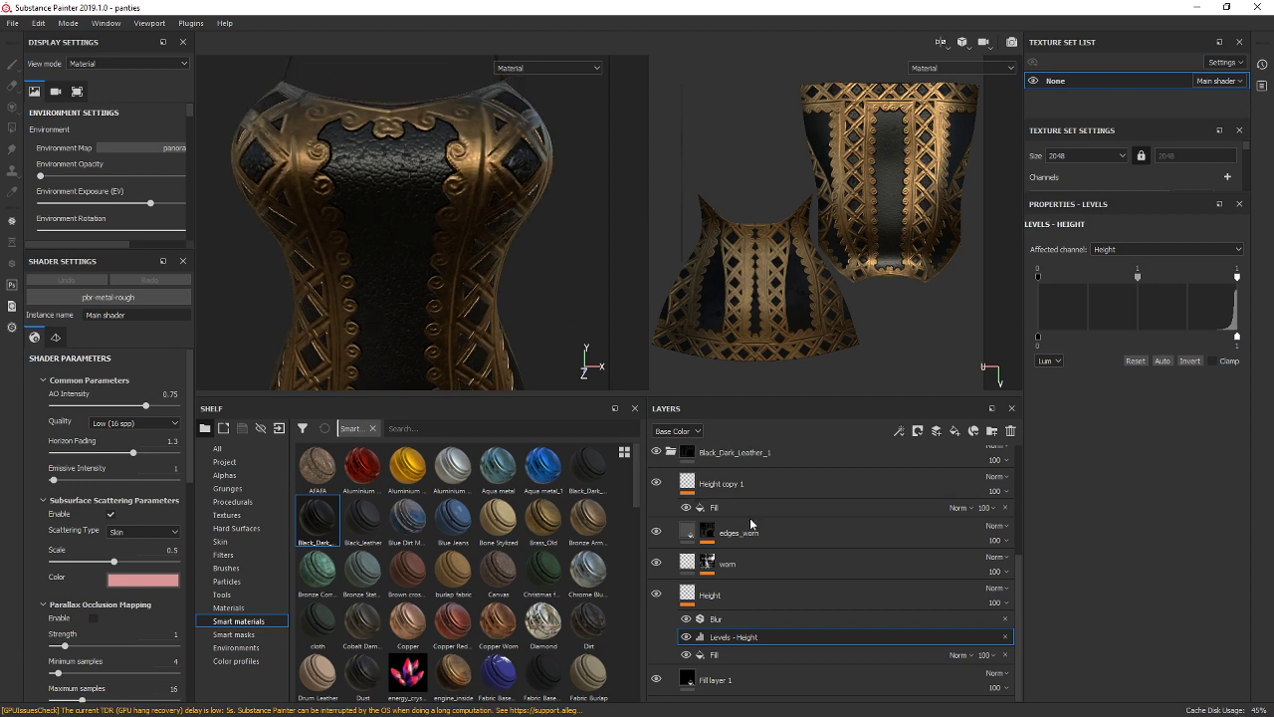
left_click(705, 621)
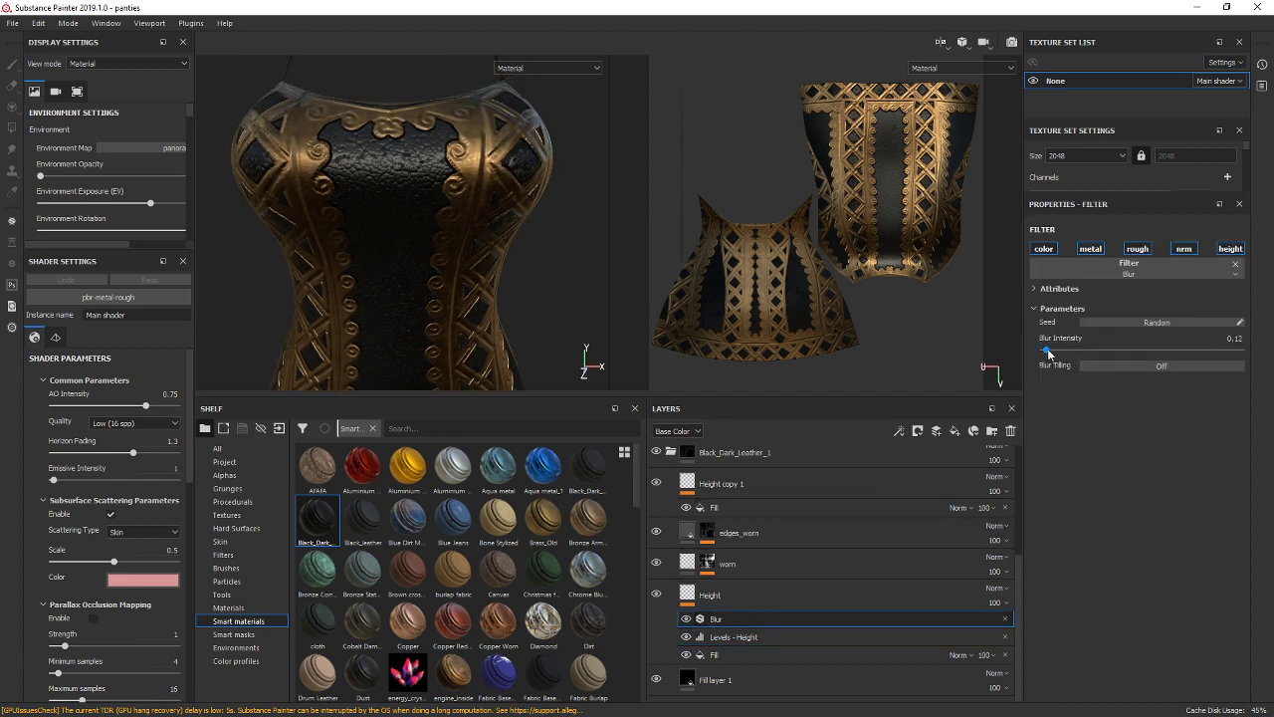
left_click_drag(1046, 350, 996, 346)
Toggle the Height layer's Fill to compare it, and set its Cells 3 histogram position to 0.45.
left_click(686, 655)
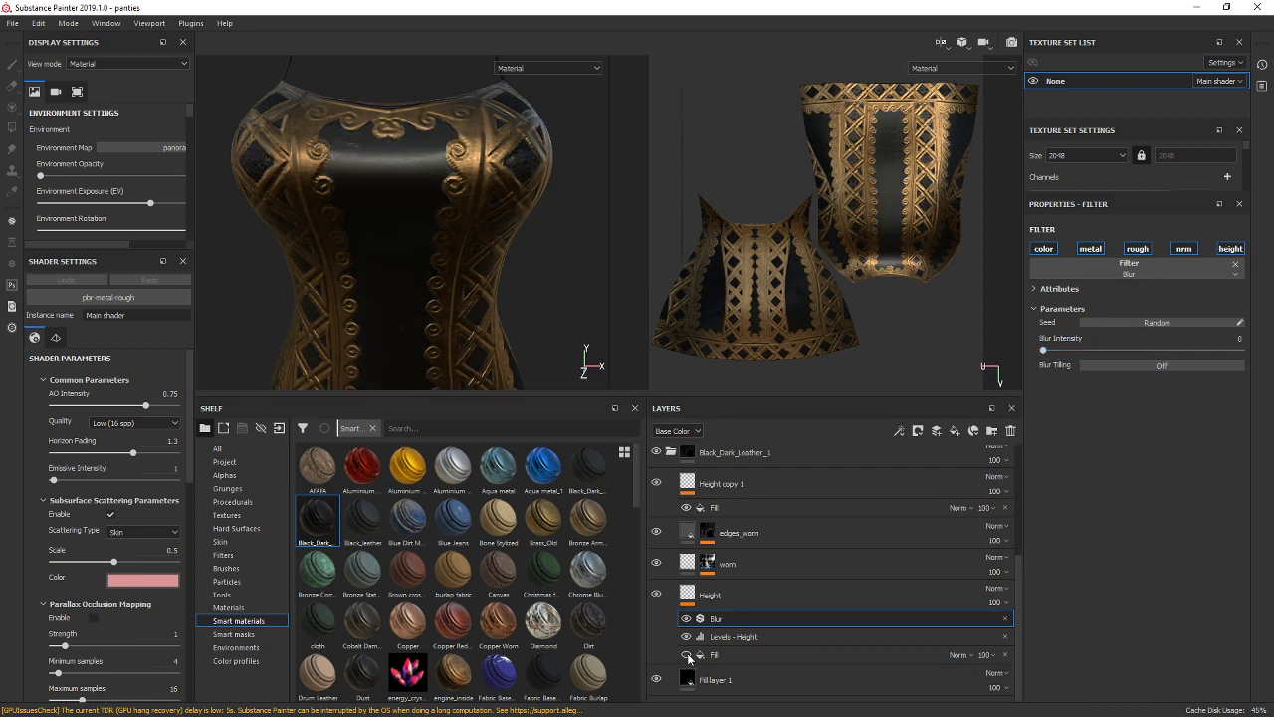
left_click(686, 654)
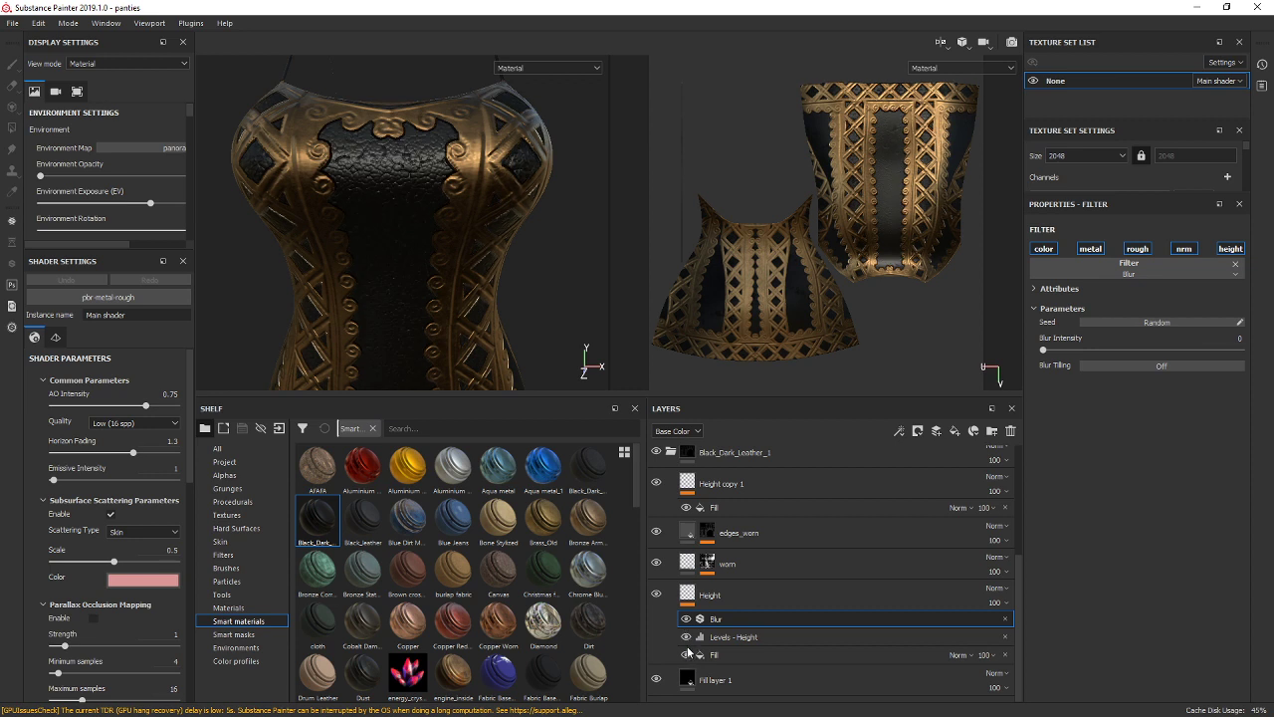
left_click(756, 654)
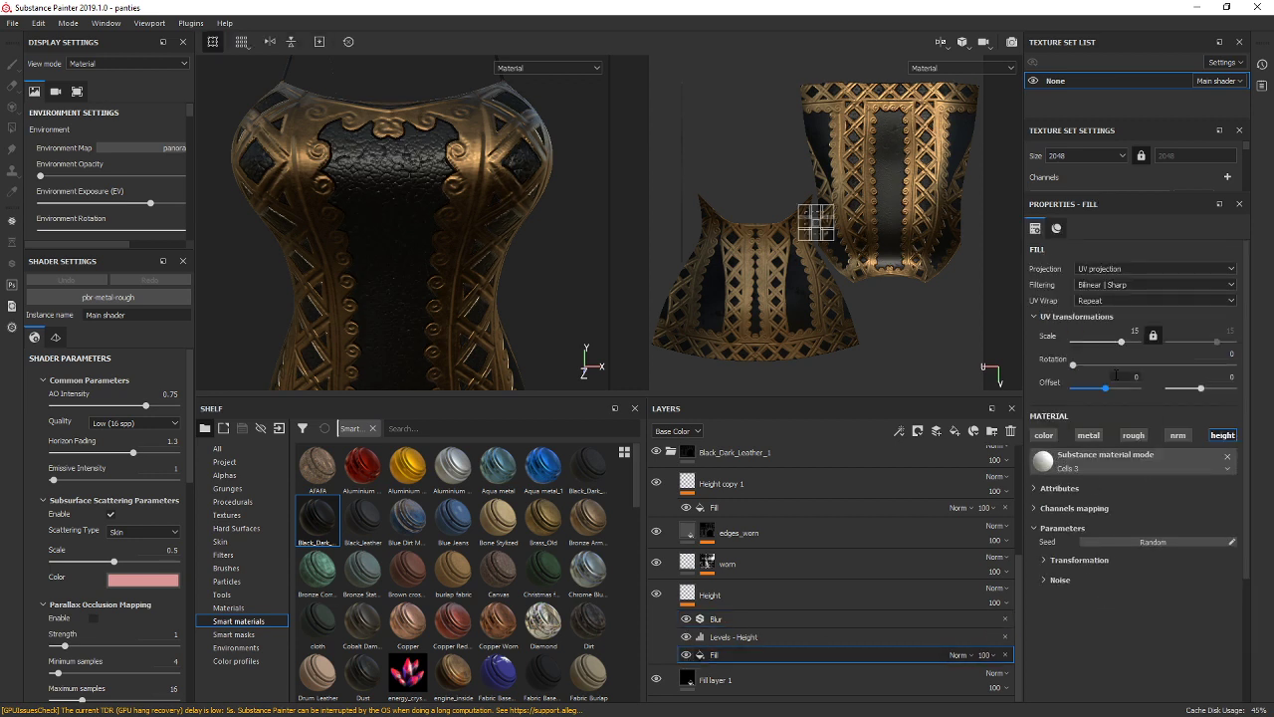
left_click(1075, 560)
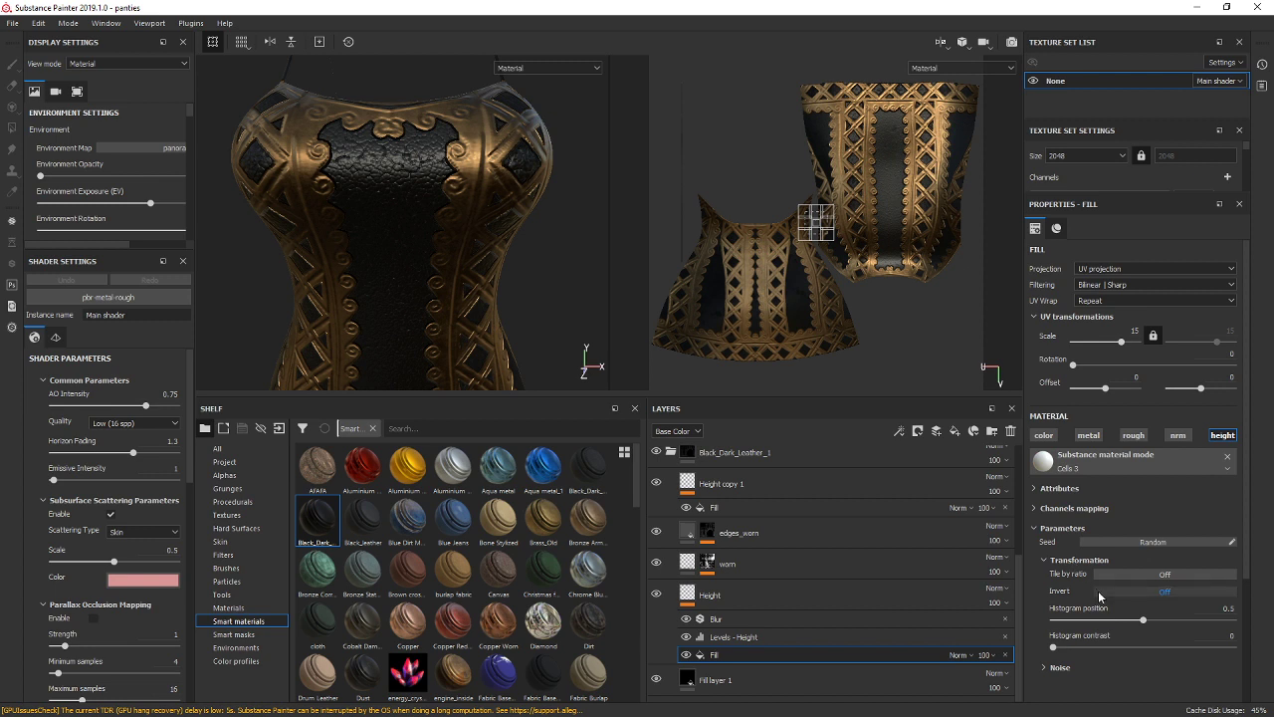
left_click_drag(1141, 625, 1132, 556)
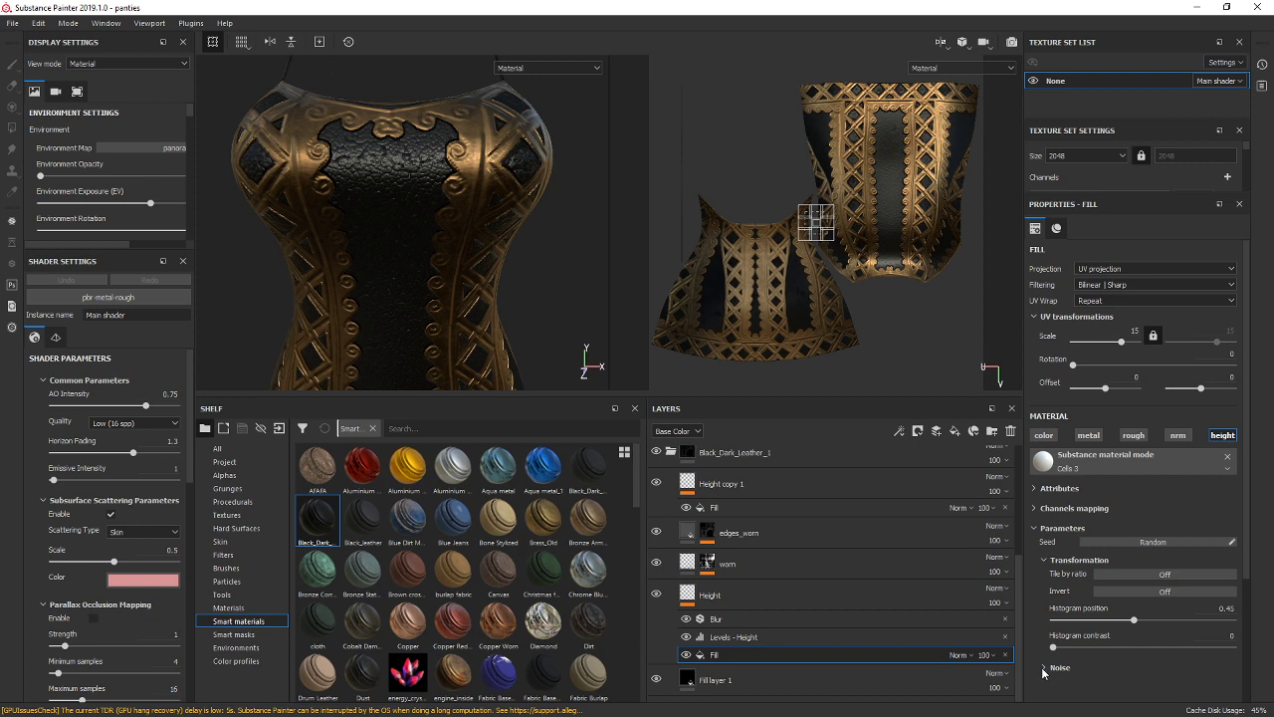
Check the Cells 3 attributes and channel mapping, and set the histogram position to 0.11.
left_click(1063, 508)
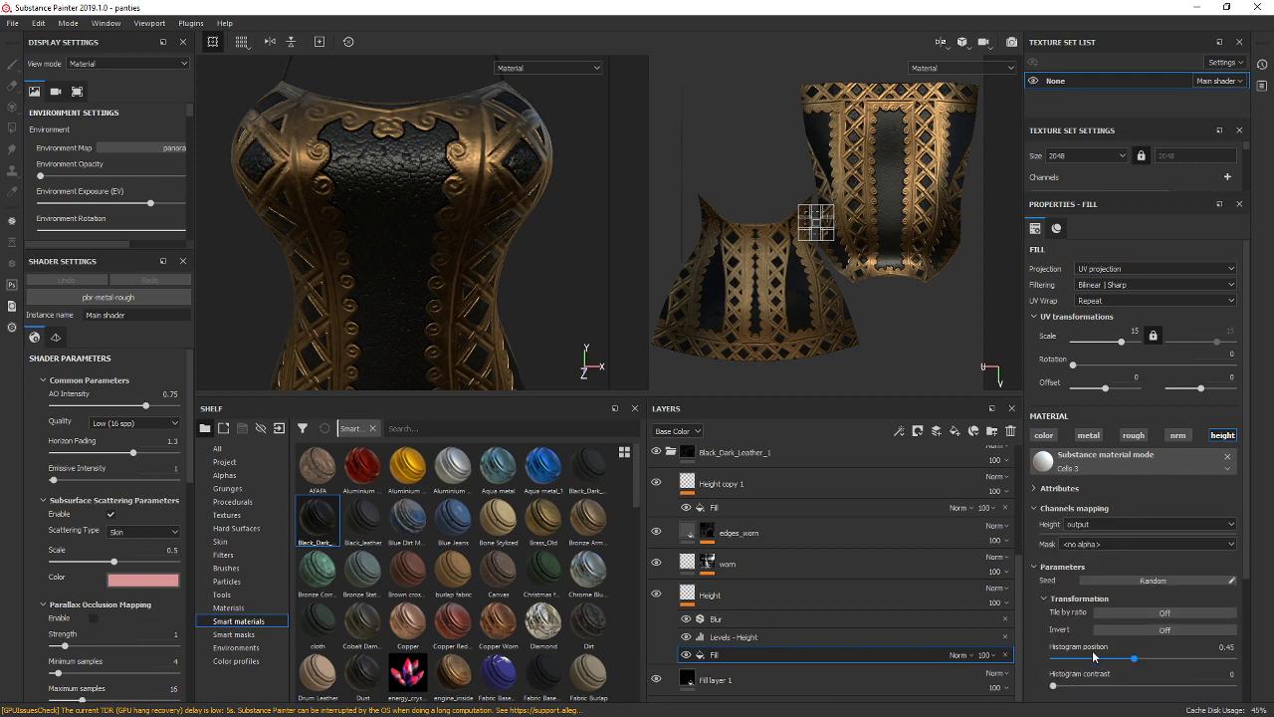
scroll(1059, 602, "down", 3)
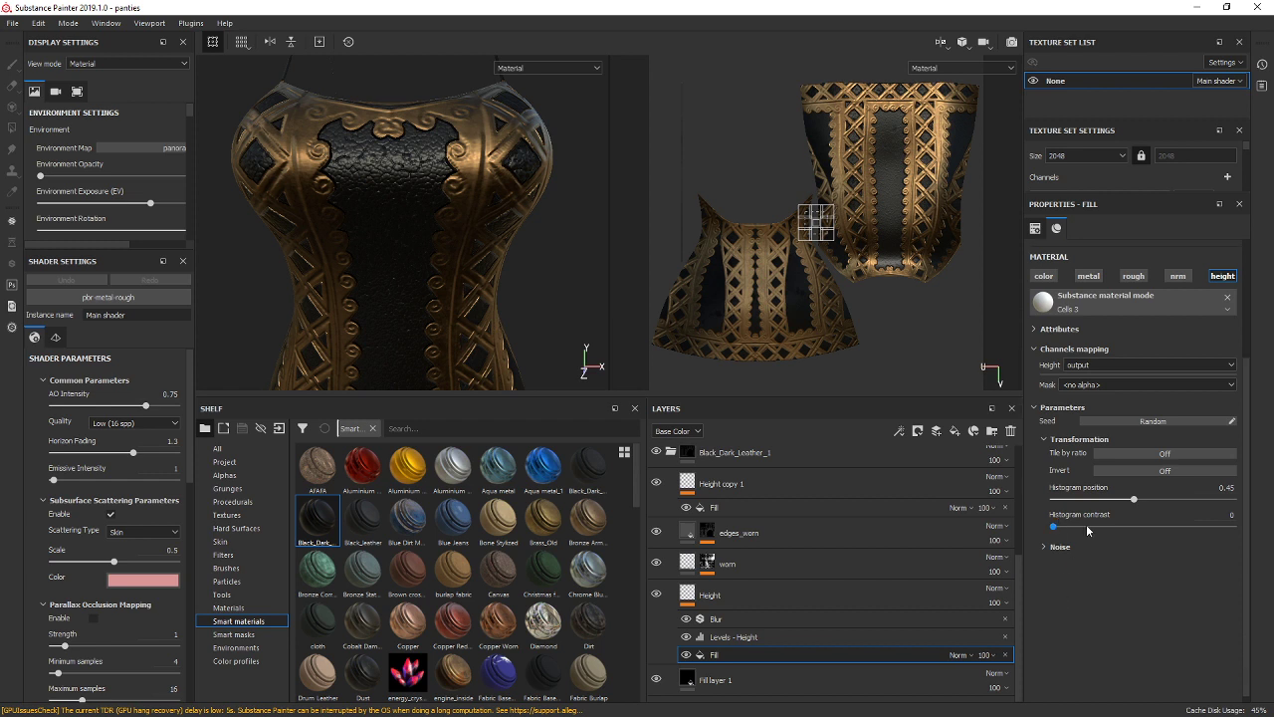
left_click(1061, 330)
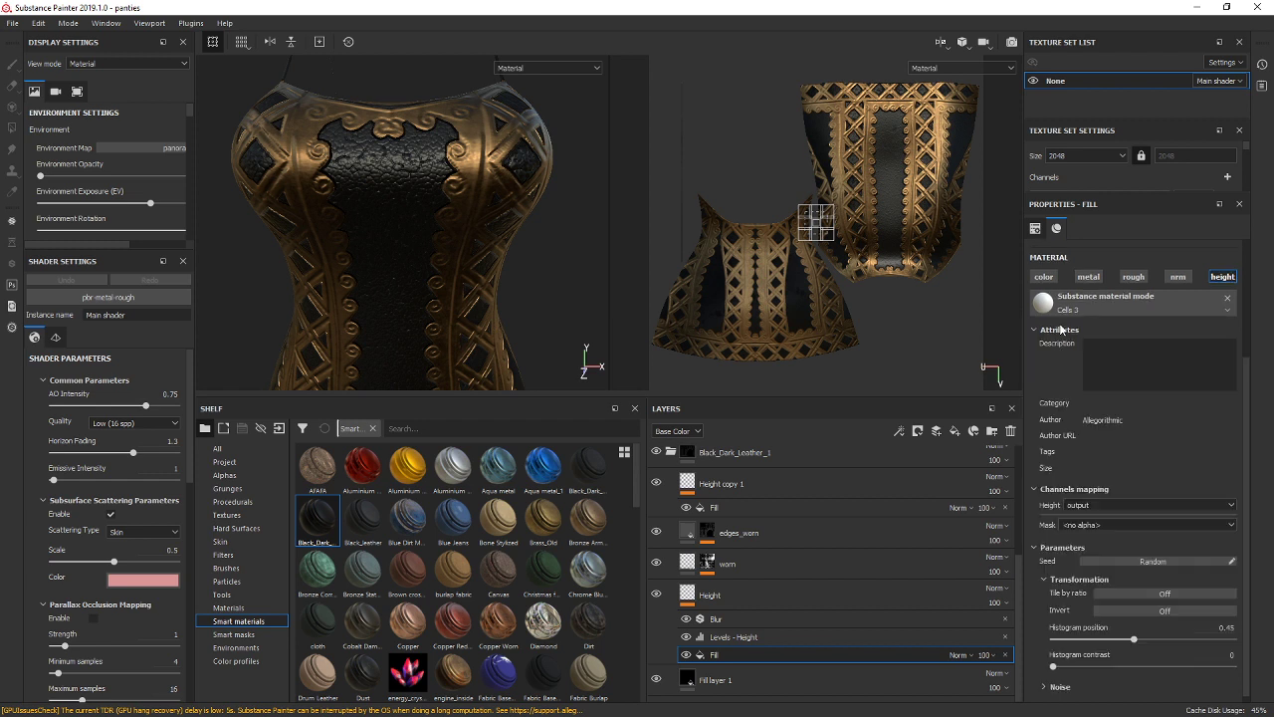
left_click(1061, 330)
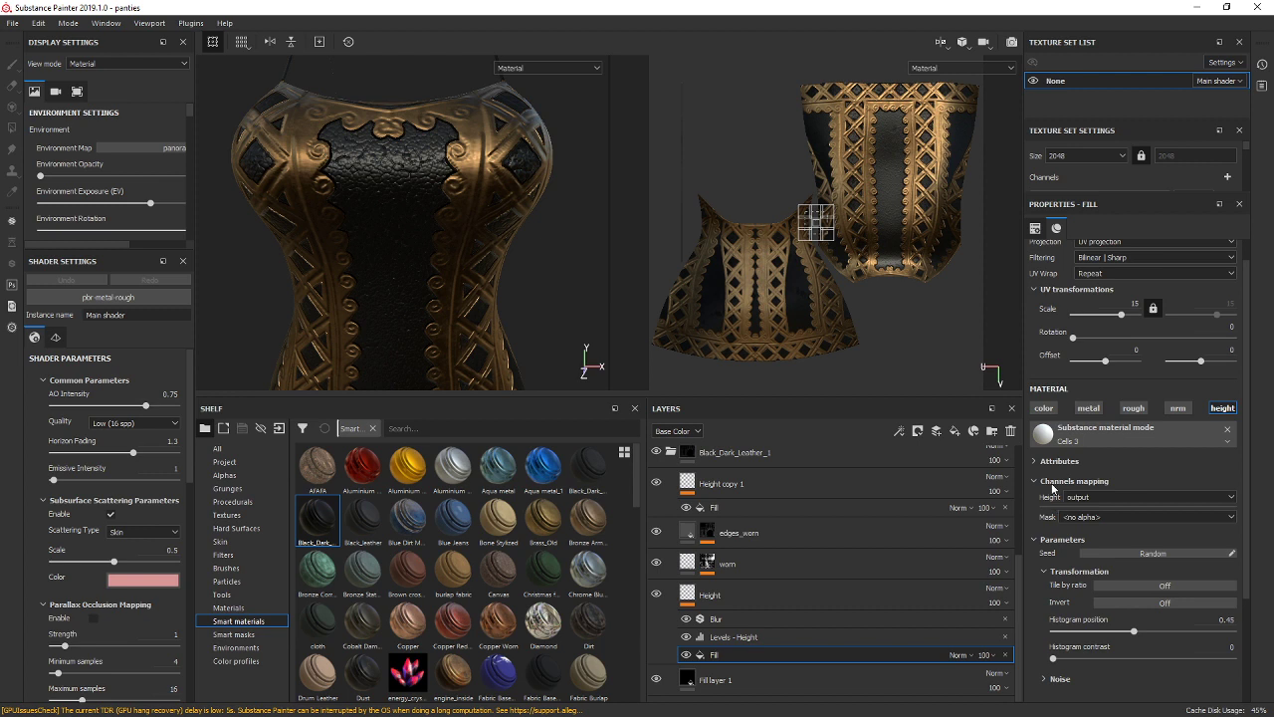
left_click(1058, 485)
left_click(1079, 501)
left_click(1063, 463)
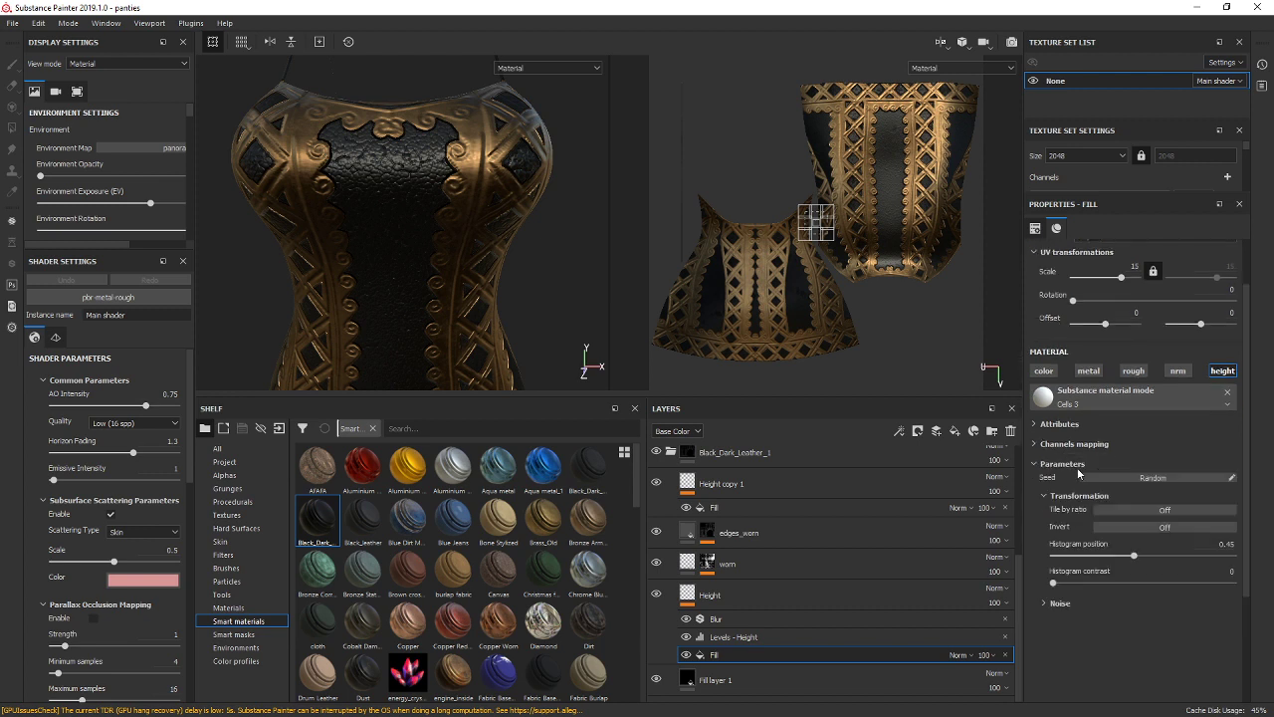
left_click_drag(1113, 560, 1046, 558)
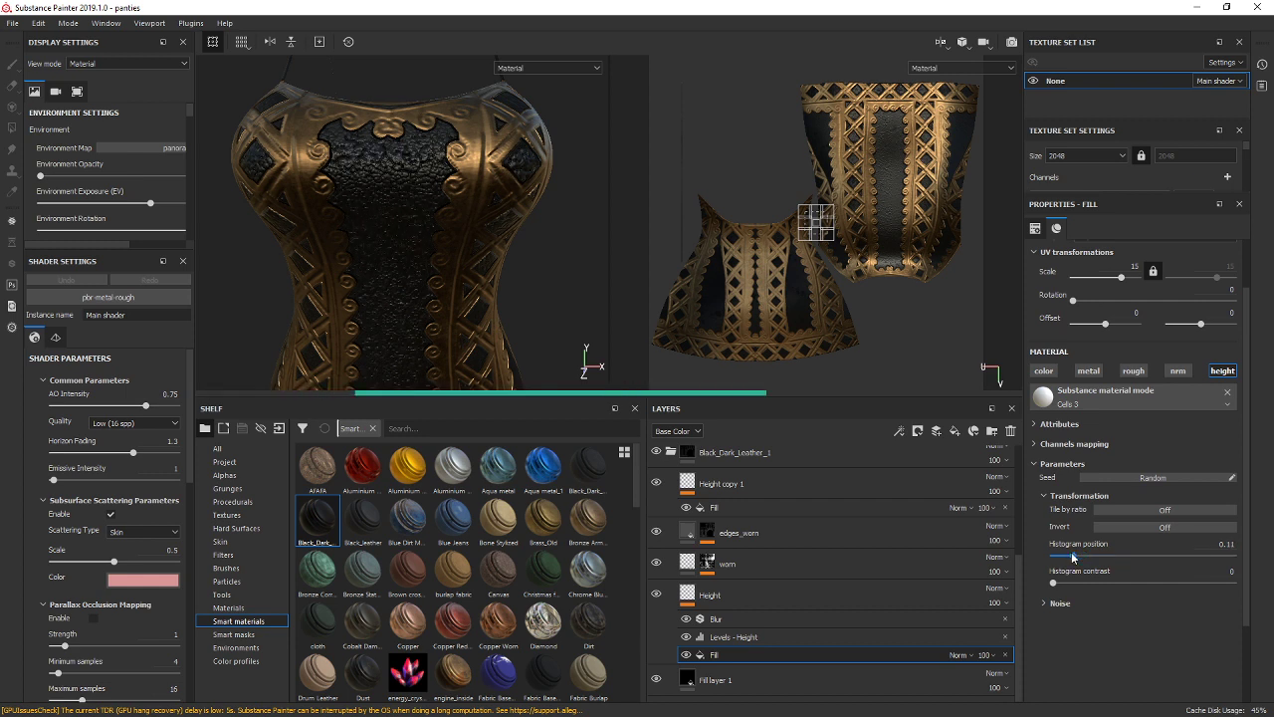
Delete the Black_Dark_Leather_1 folder and show the Black_leather folder again.
scroll(773, 541, "up", 3)
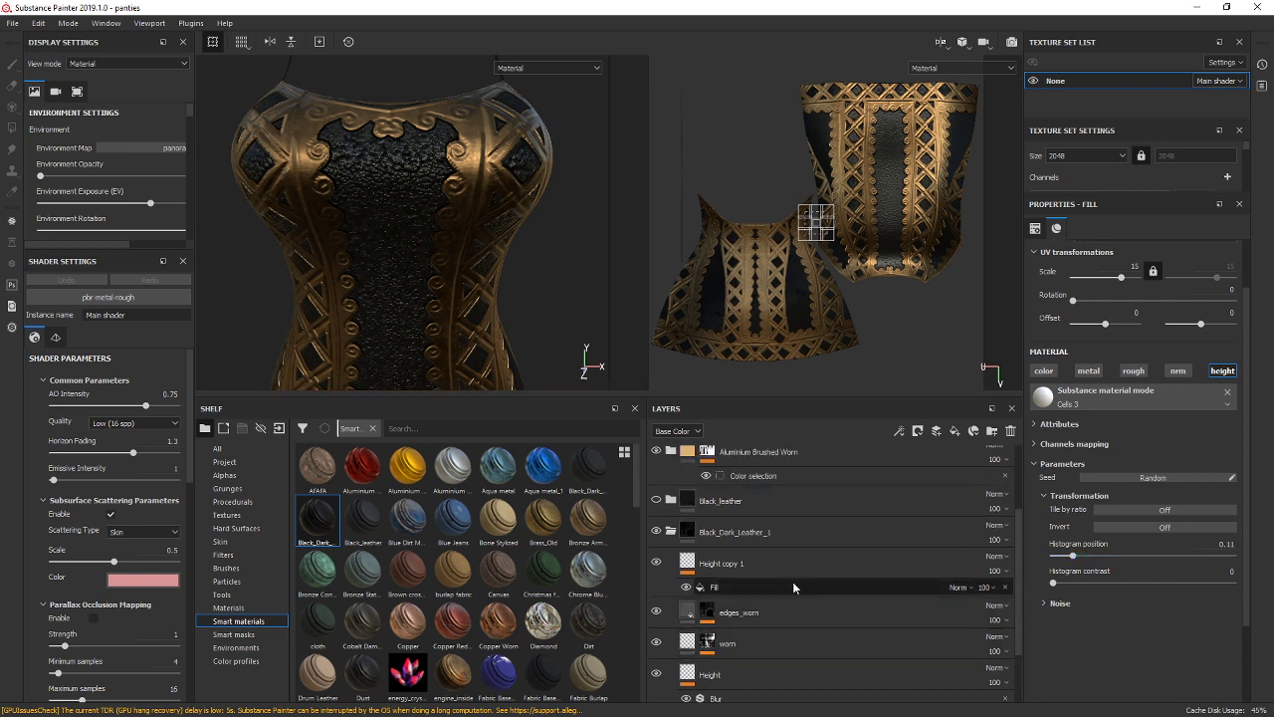
left_click(769, 541)
left_click(1011, 430)
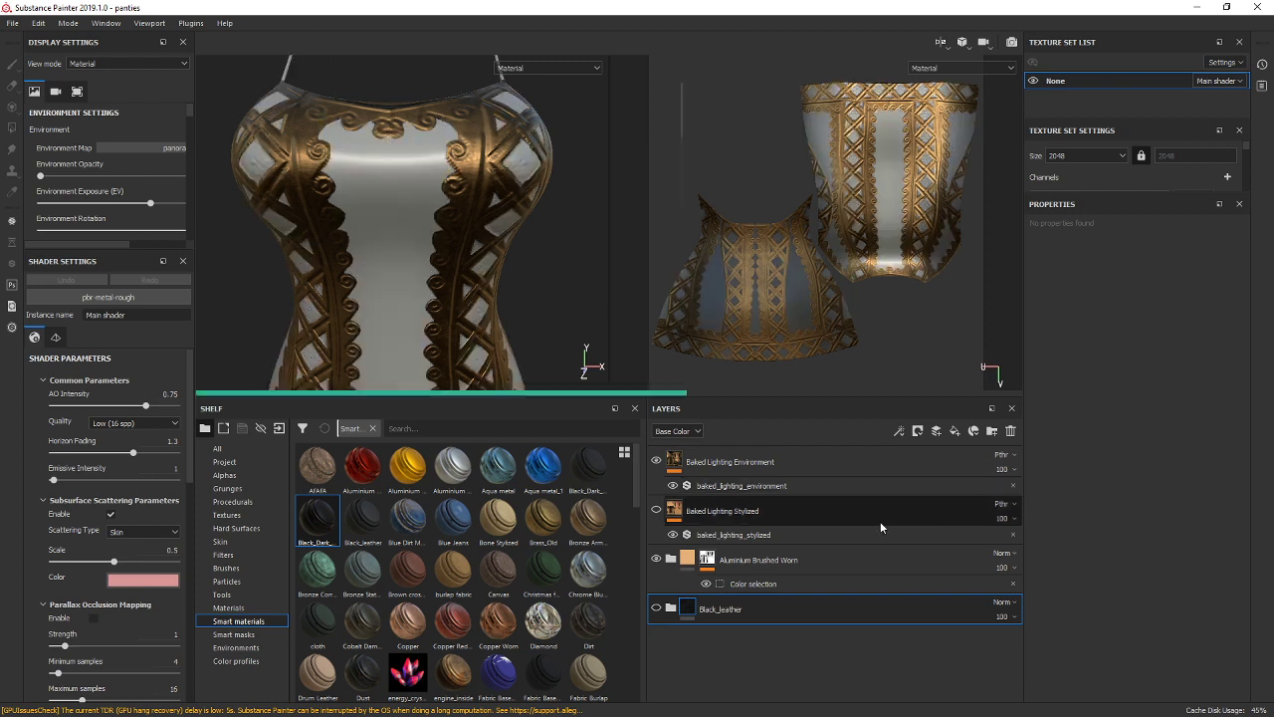
left_click(655, 609)
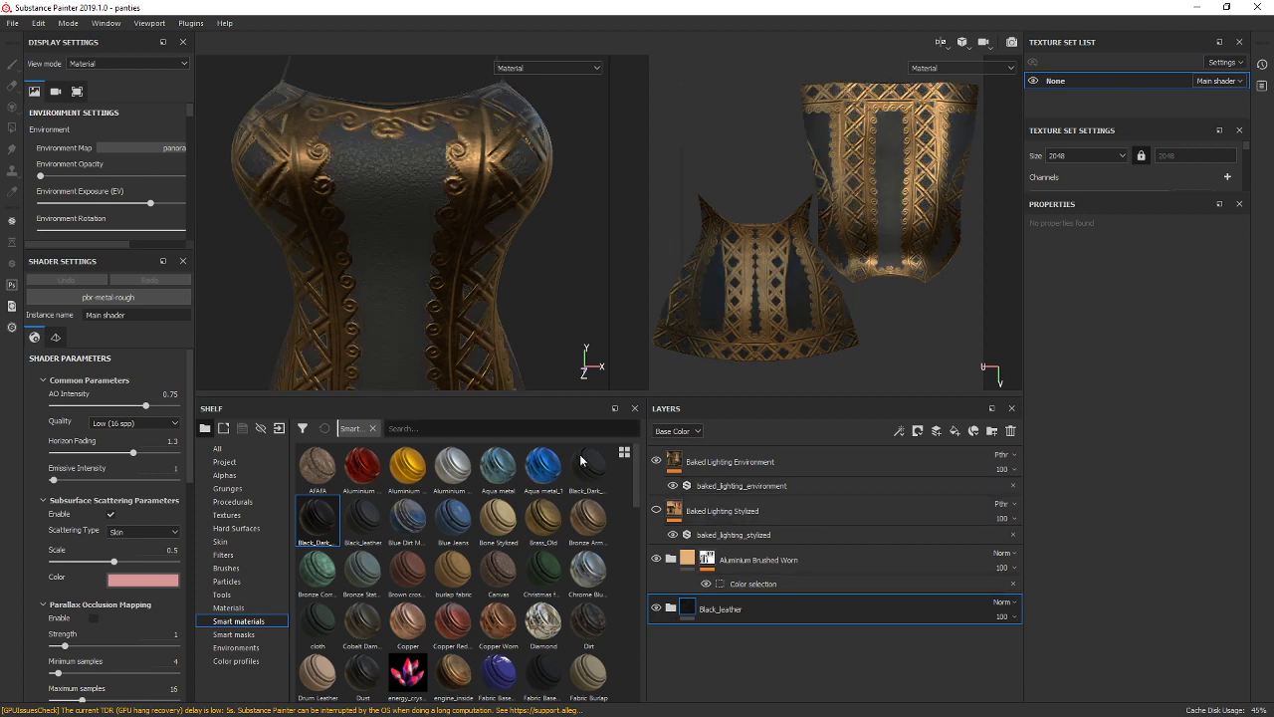
Expand the Black_leather folder and try adjusting the base color of its Base layer.
left_click(670, 609)
scroll(772, 588, "down", 3)
left_click(736, 685)
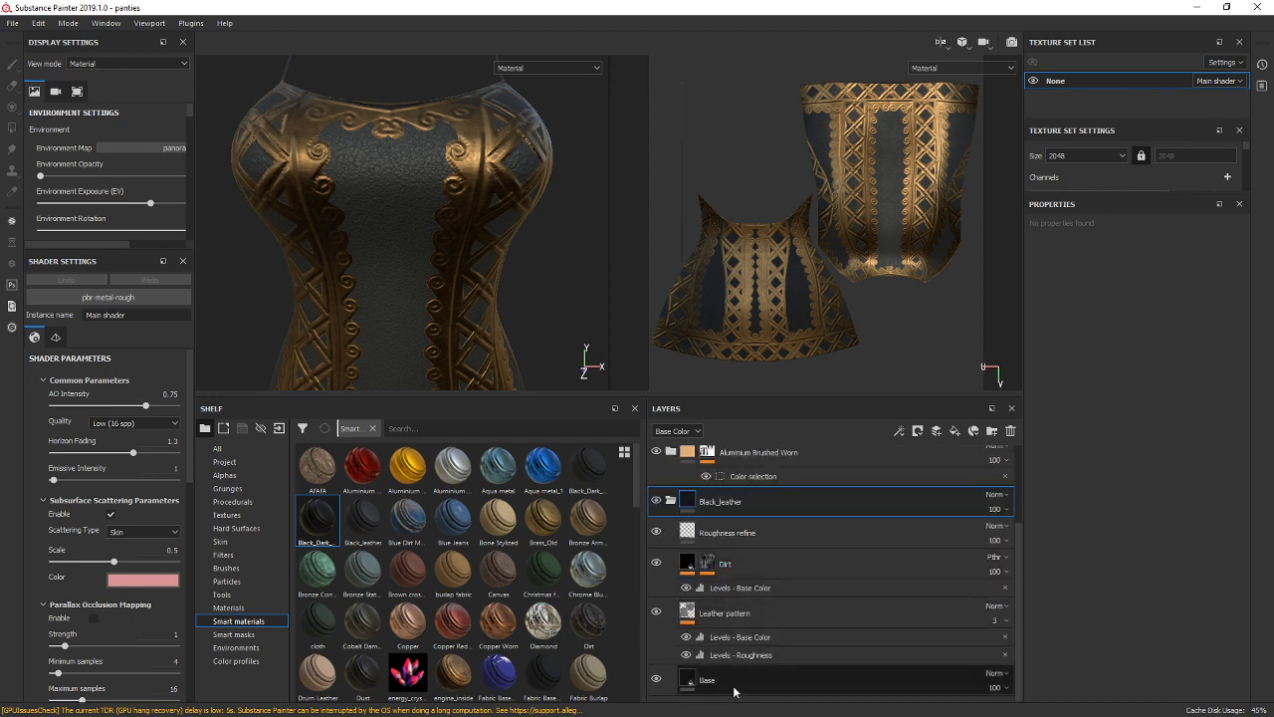
left_click(1106, 455)
left_click_drag(1099, 597, 1091, 593)
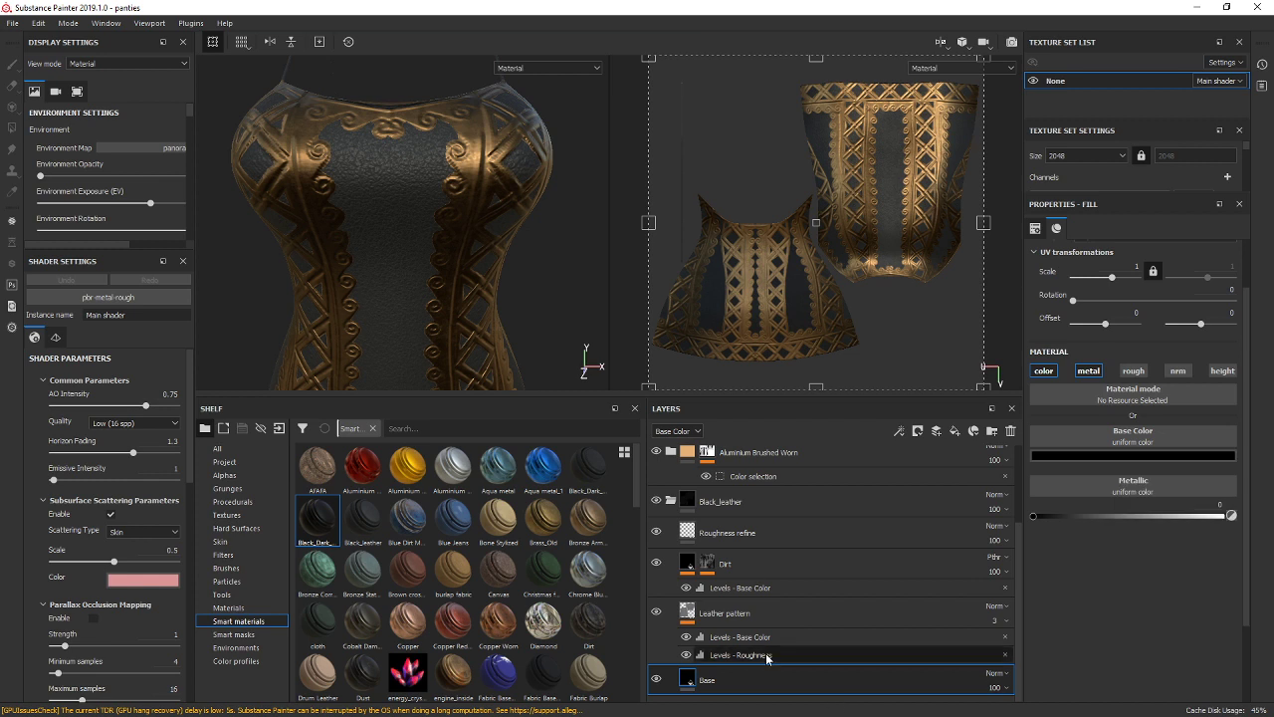
Review the Leather pattern layer's material parameters and adjust the input and output levels of its Levels - Base Color effect.
left_click(741, 619)
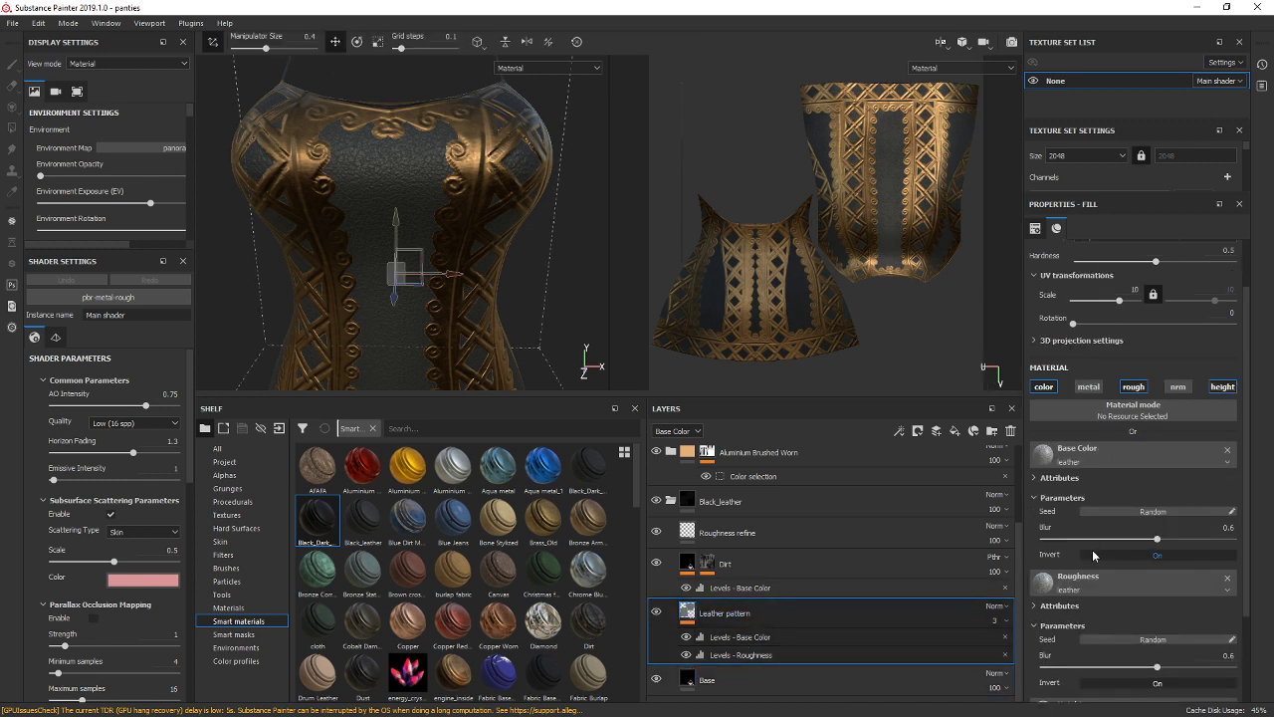
scroll(1121, 504, "down", 3)
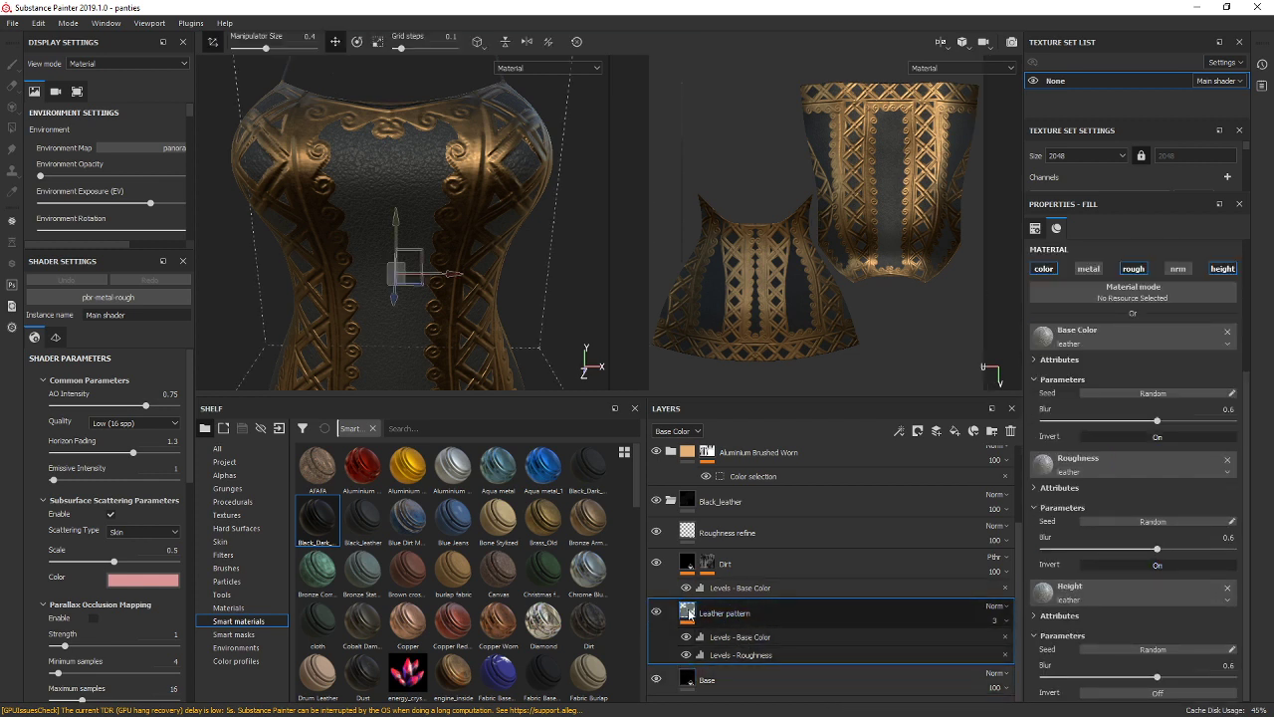
right_click(697, 611)
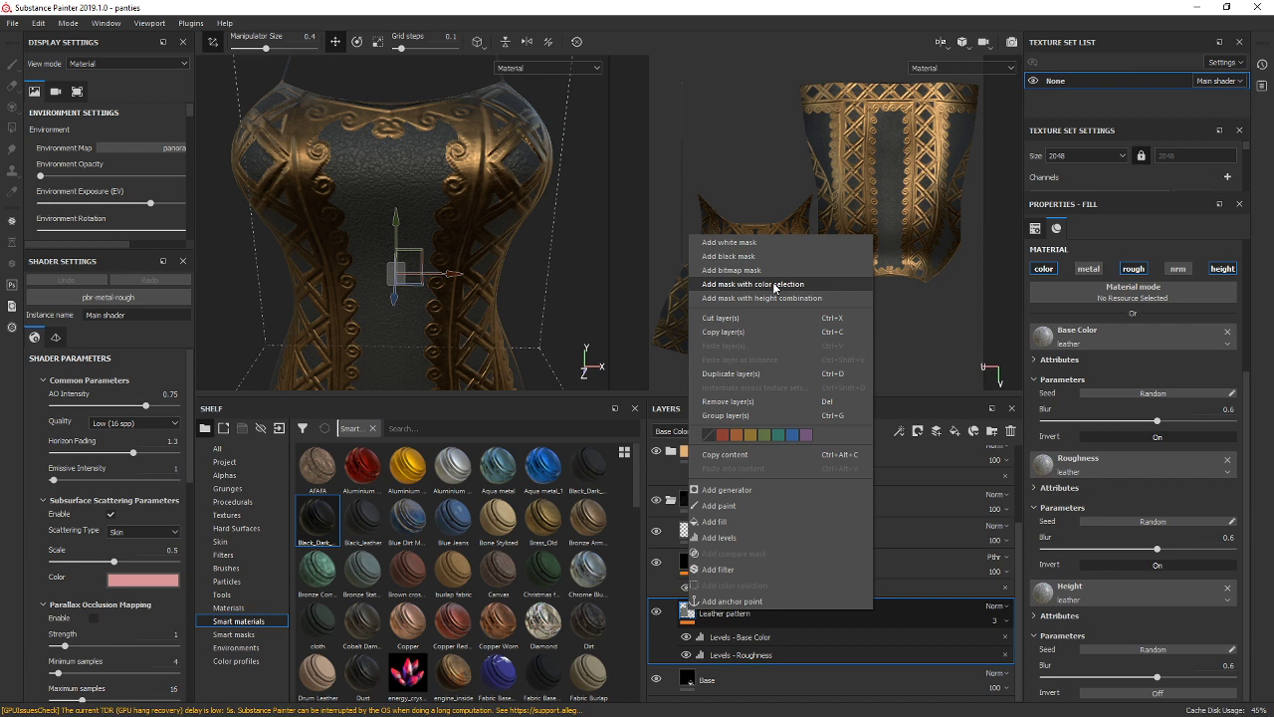
left_click(757, 653)
left_click(756, 639)
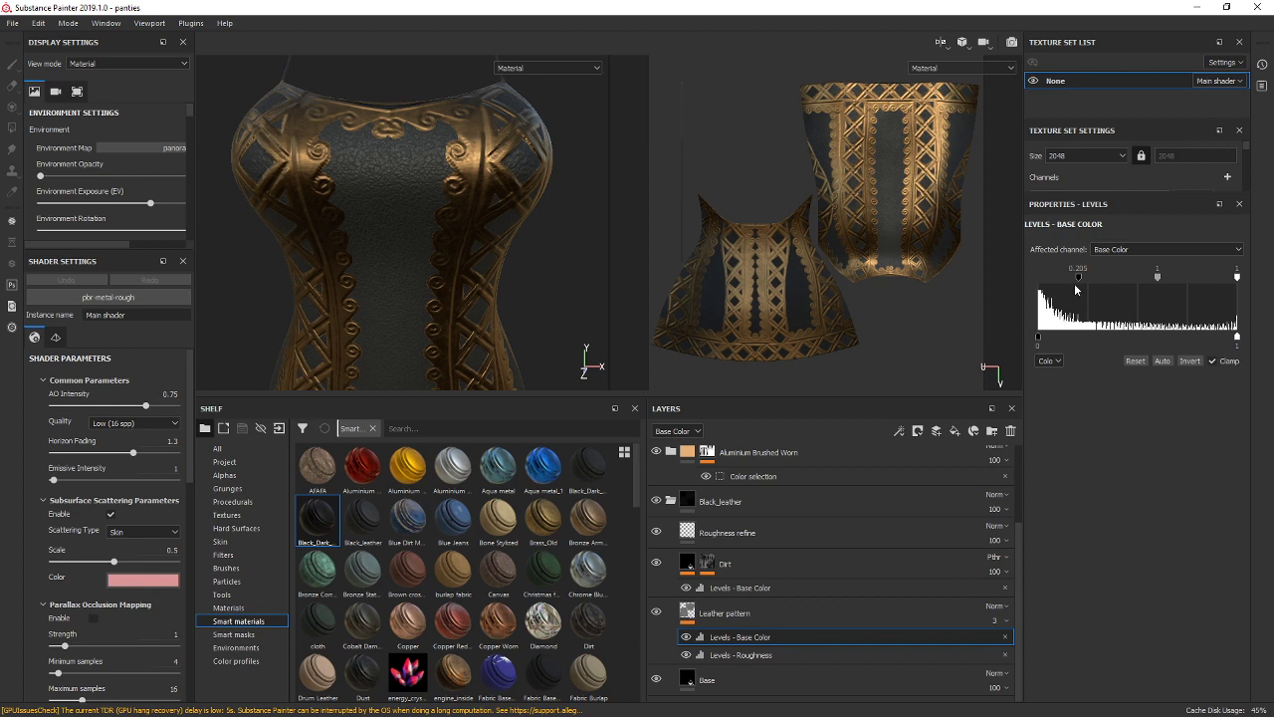
left_click_drag(1078, 278, 996, 279)
left_click_drag(1144, 274, 1236, 289)
left_click_drag(1038, 338, 1188, 343)
key("ctrl+z")
left_click_drag(1127, 337, 1009, 333)
Set the lower output level of the Leather pattern's Levels - Roughness effect to 0.21.
left_click(806, 652)
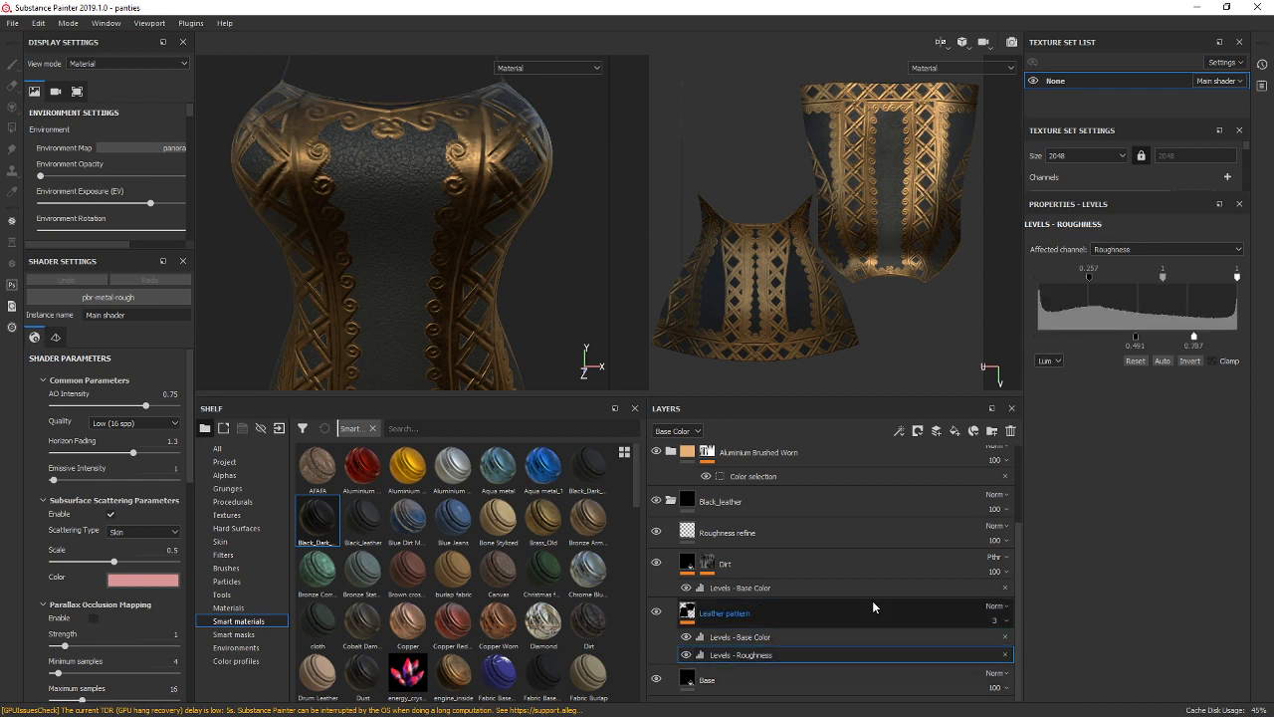
left_click_drag(1135, 337, 1078, 344)
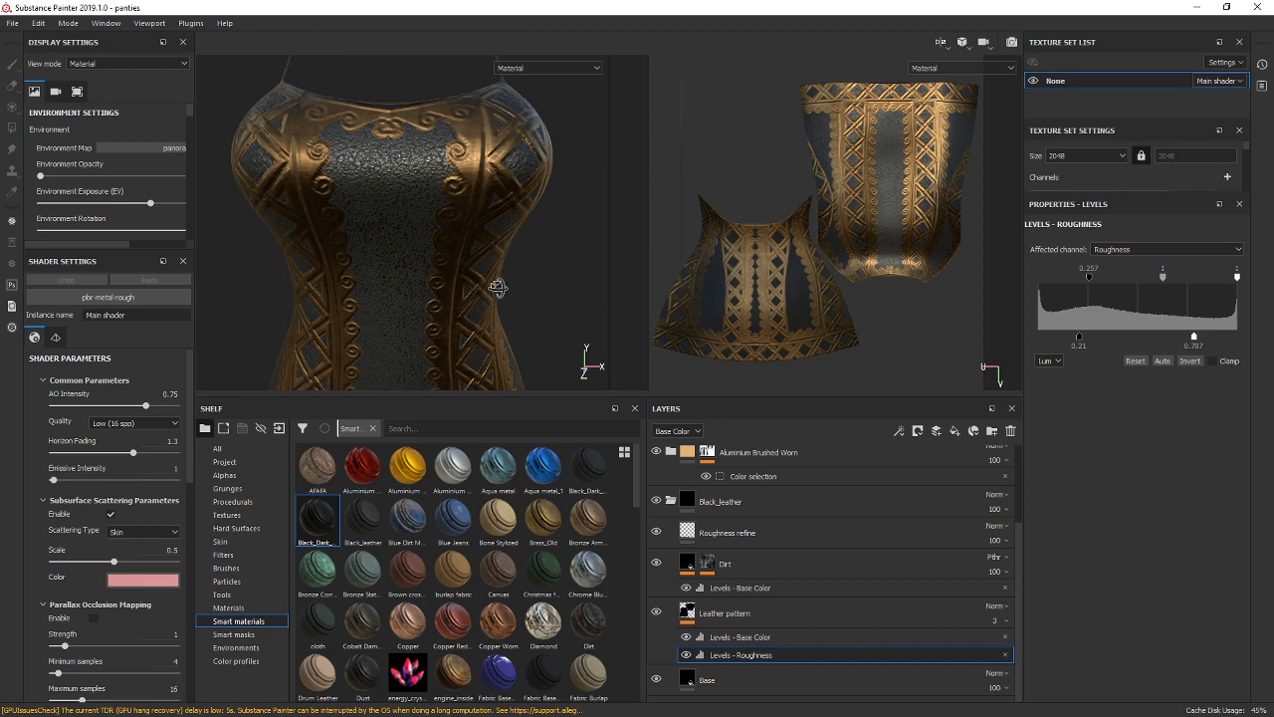
Try adjusting the Leather pattern's Levels - Base Color effect, and reset its Base Color and Roughness levels to defaults.
left_click_drag(488, 296, 536, 295, "alt")
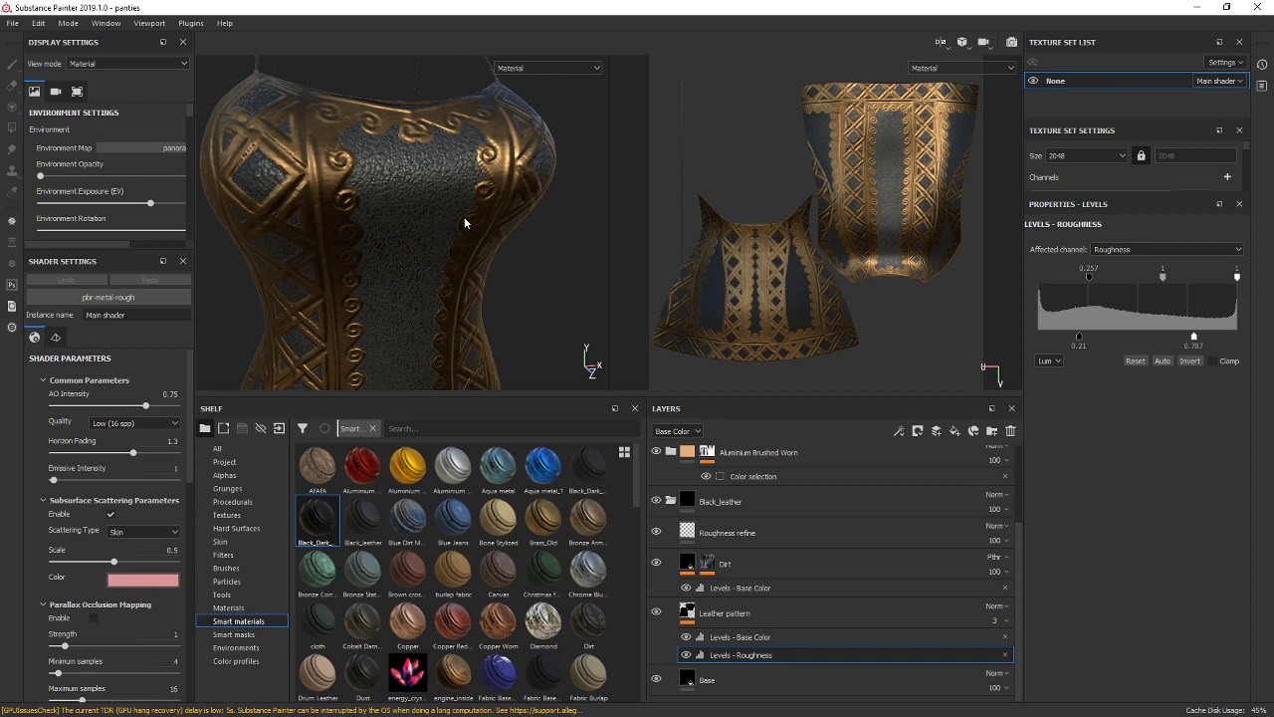
left_click(742, 613)
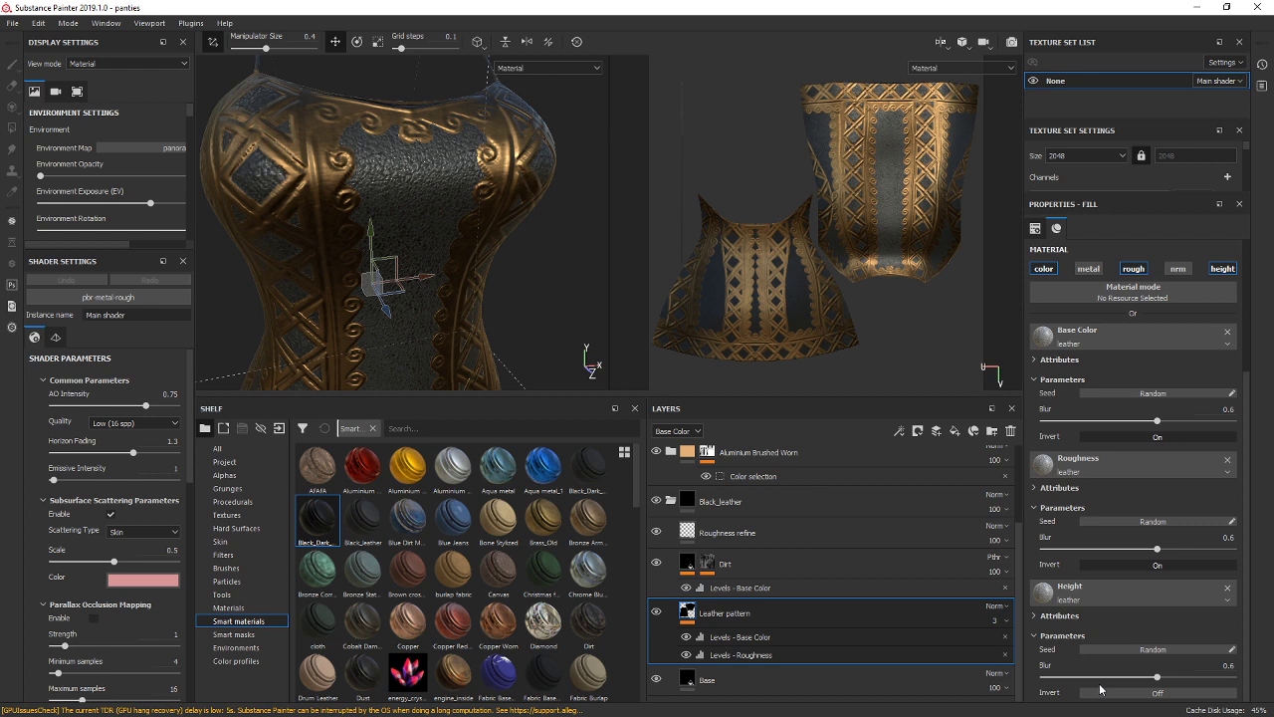
left_click(749, 637)
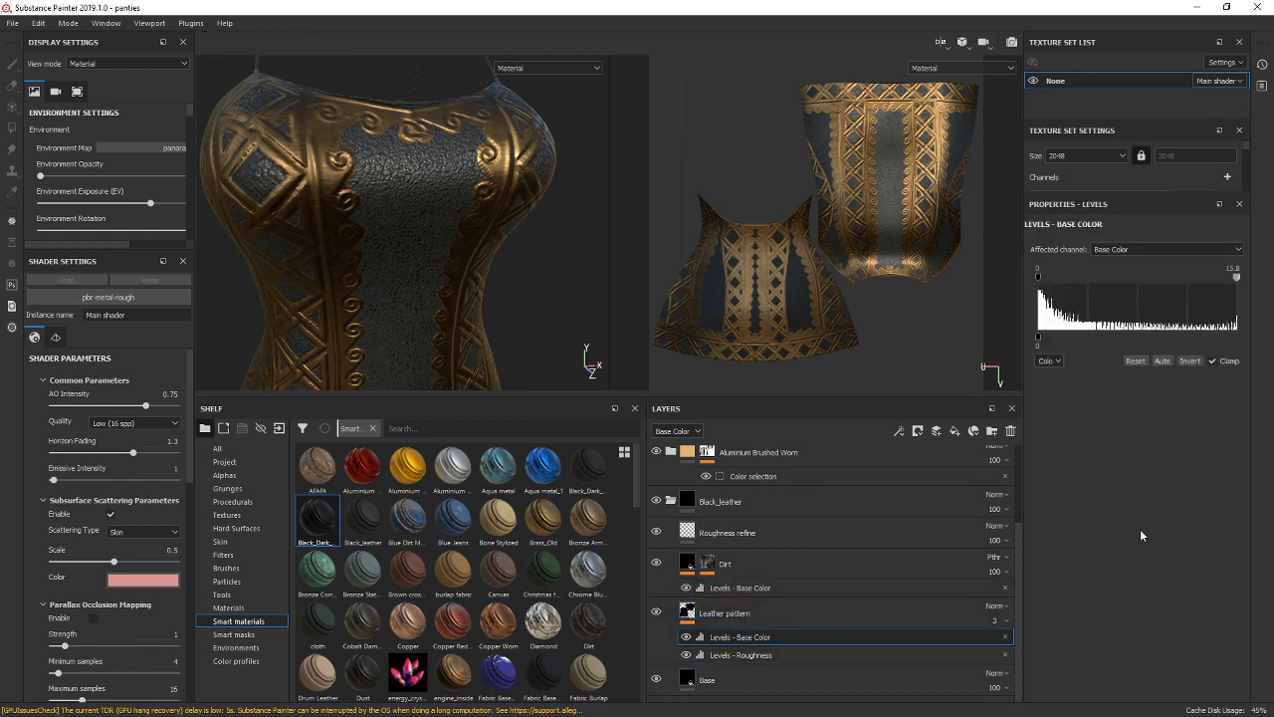
left_click_drag(1238, 278, 1142, 286)
left_click(1142, 363)
left_click(807, 656)
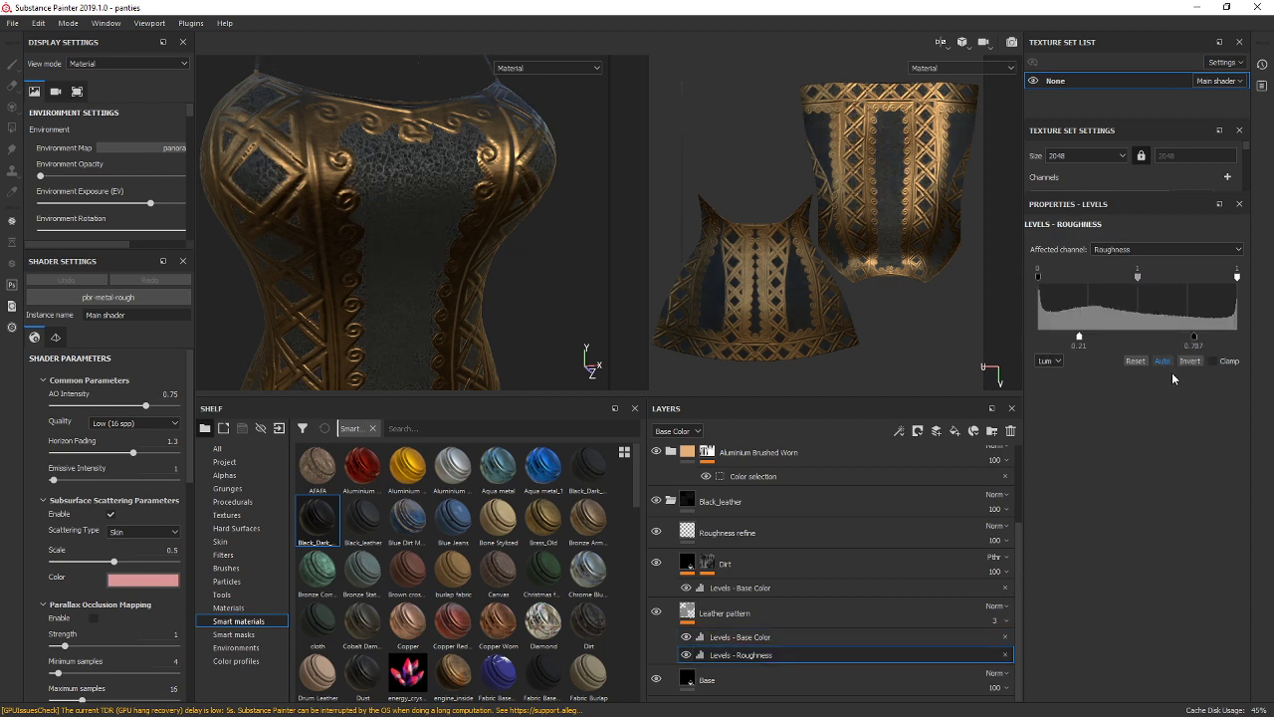
left_click(1135, 362)
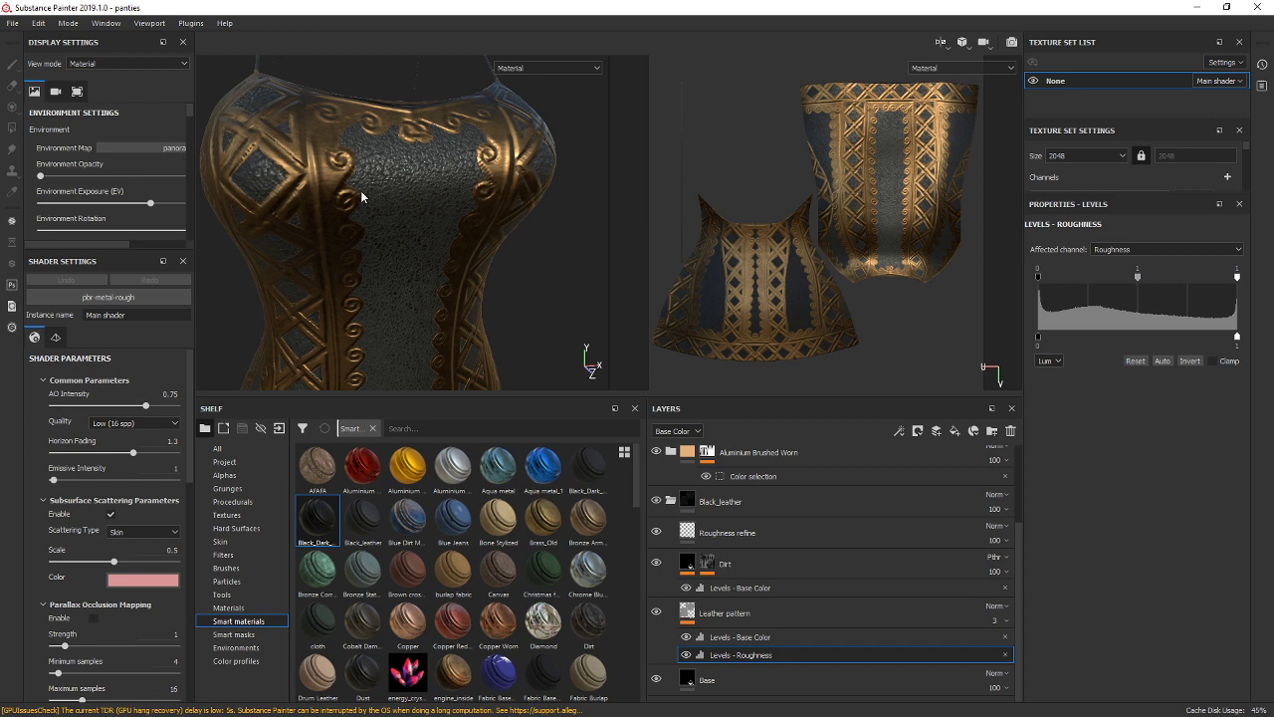
Delete the Black_leather folder from the layer stack.
scroll(458, 219, "down", 5)
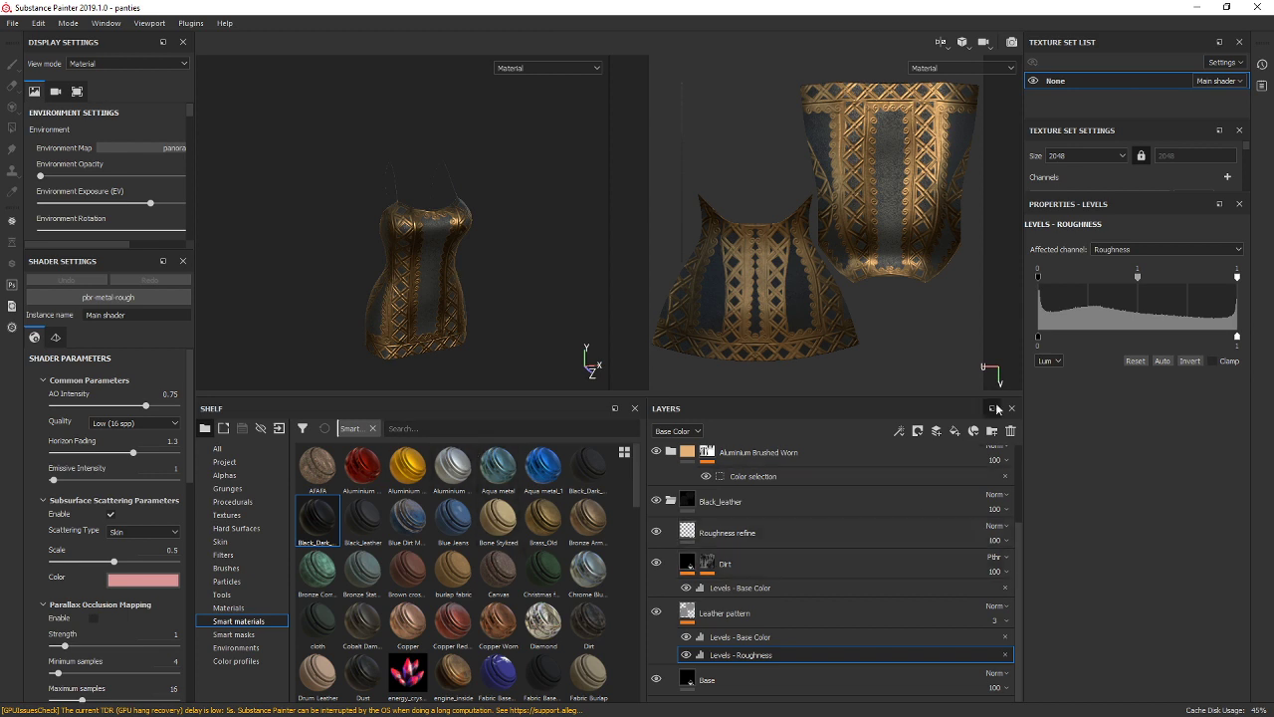
left_click(824, 504)
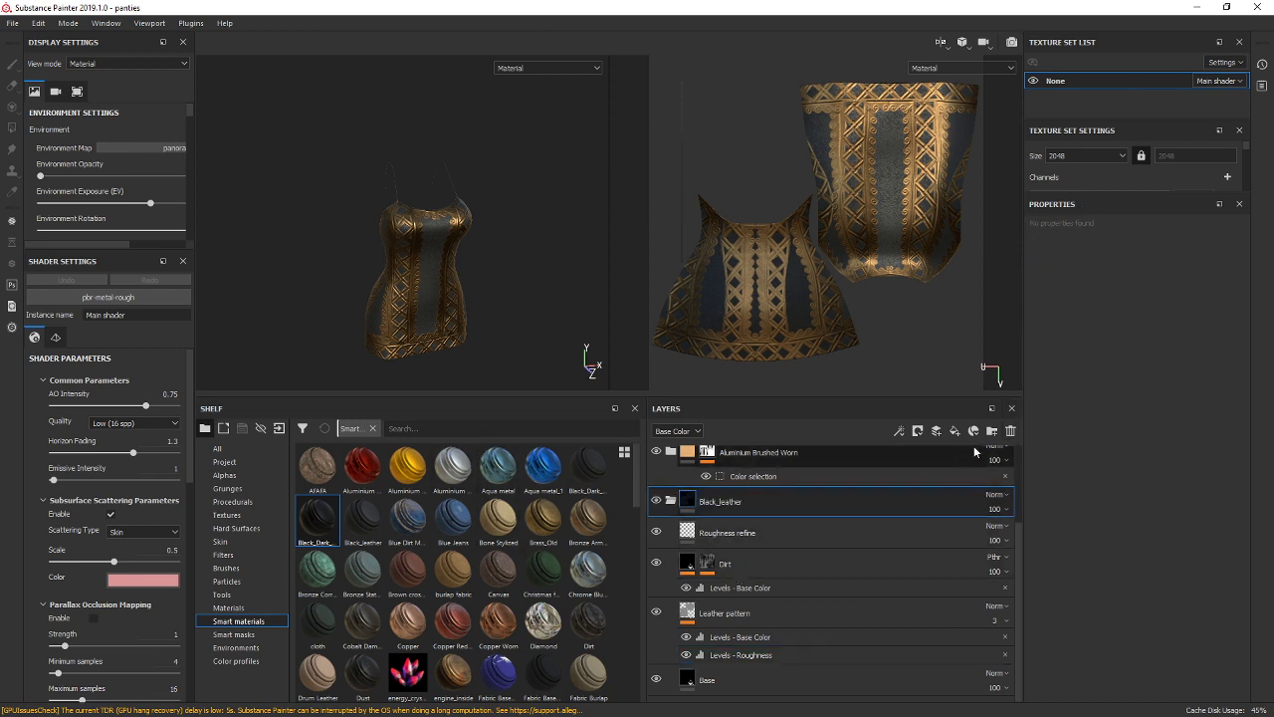
left_click(1012, 431)
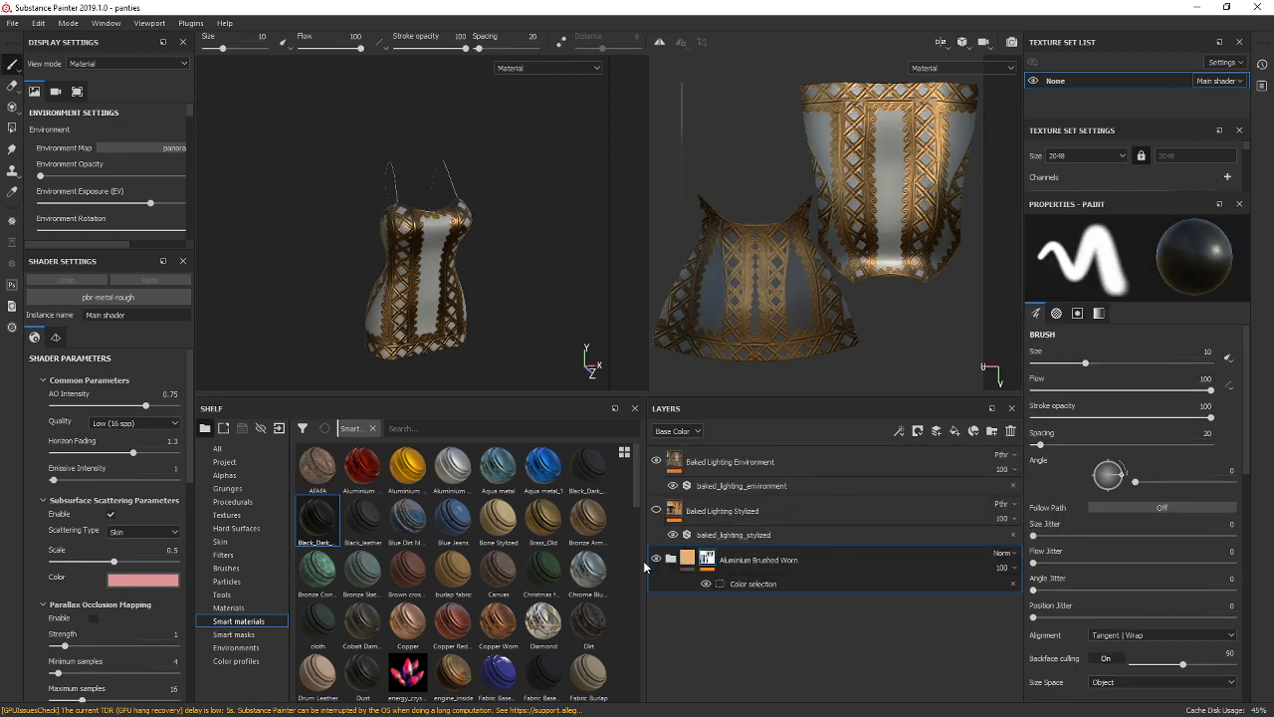
Try the Tyrion's Medieval Wool_Imero smart material beneath the Aluminium Brushed Worn folder, inspect it around the dress, and delete it.
mouse_move(456, 575)
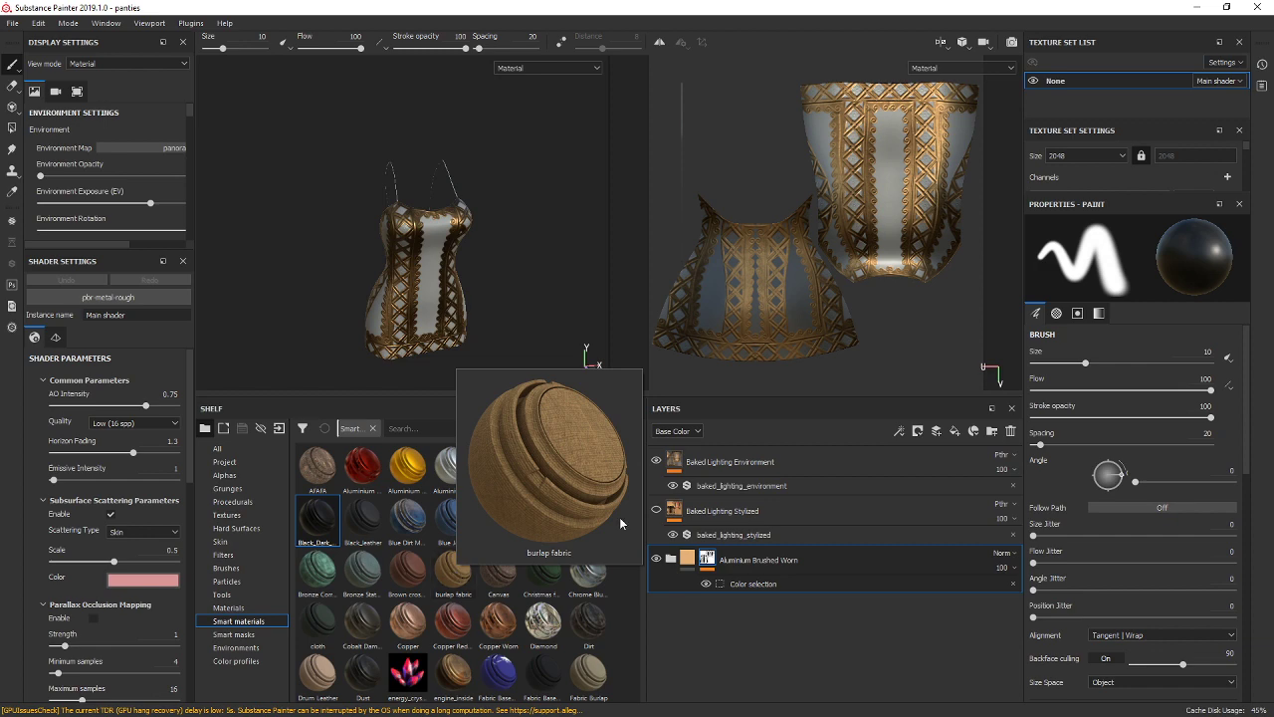
scroll(622, 570, "down", 5)
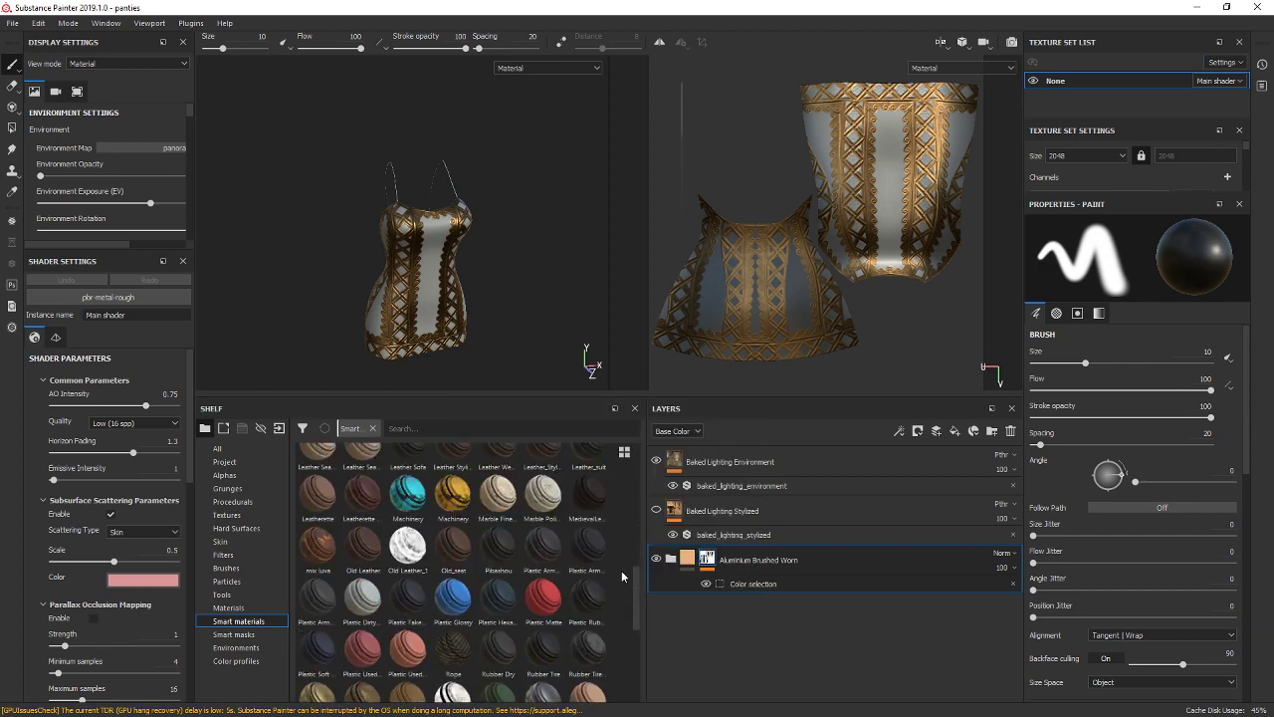
scroll(621, 571, "down", 5)
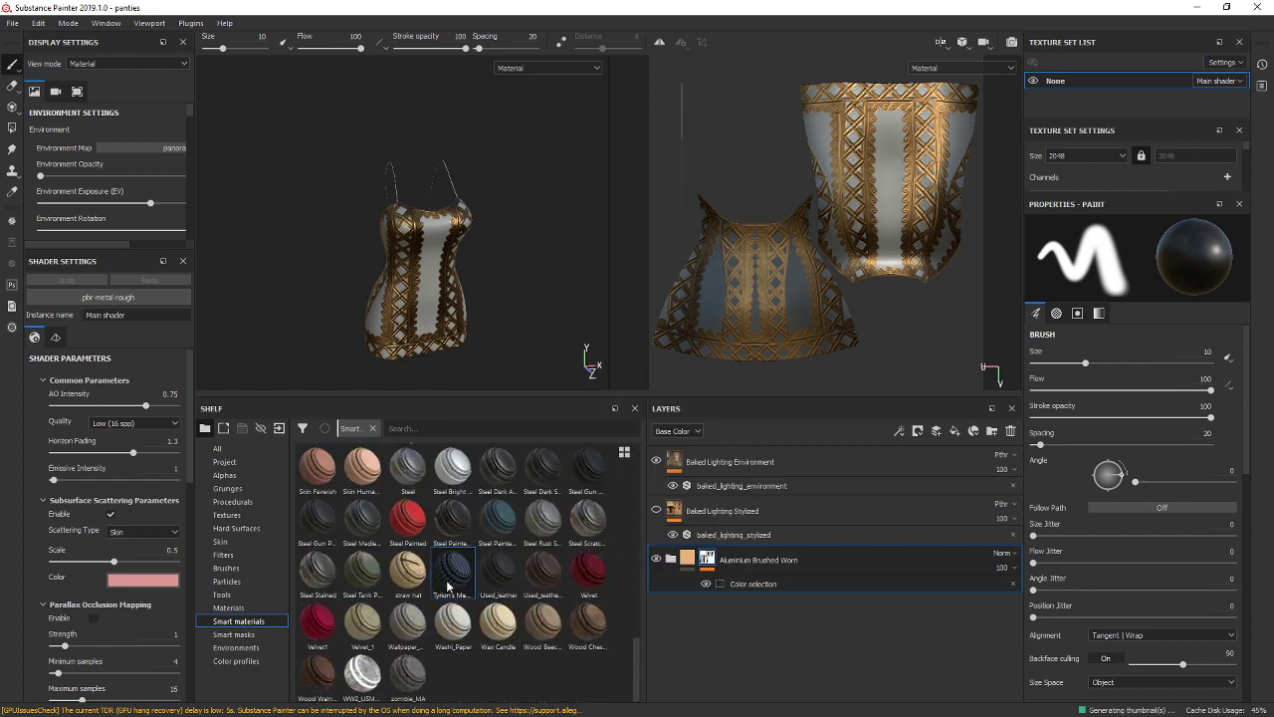
left_click_drag(448, 587, 770, 660)
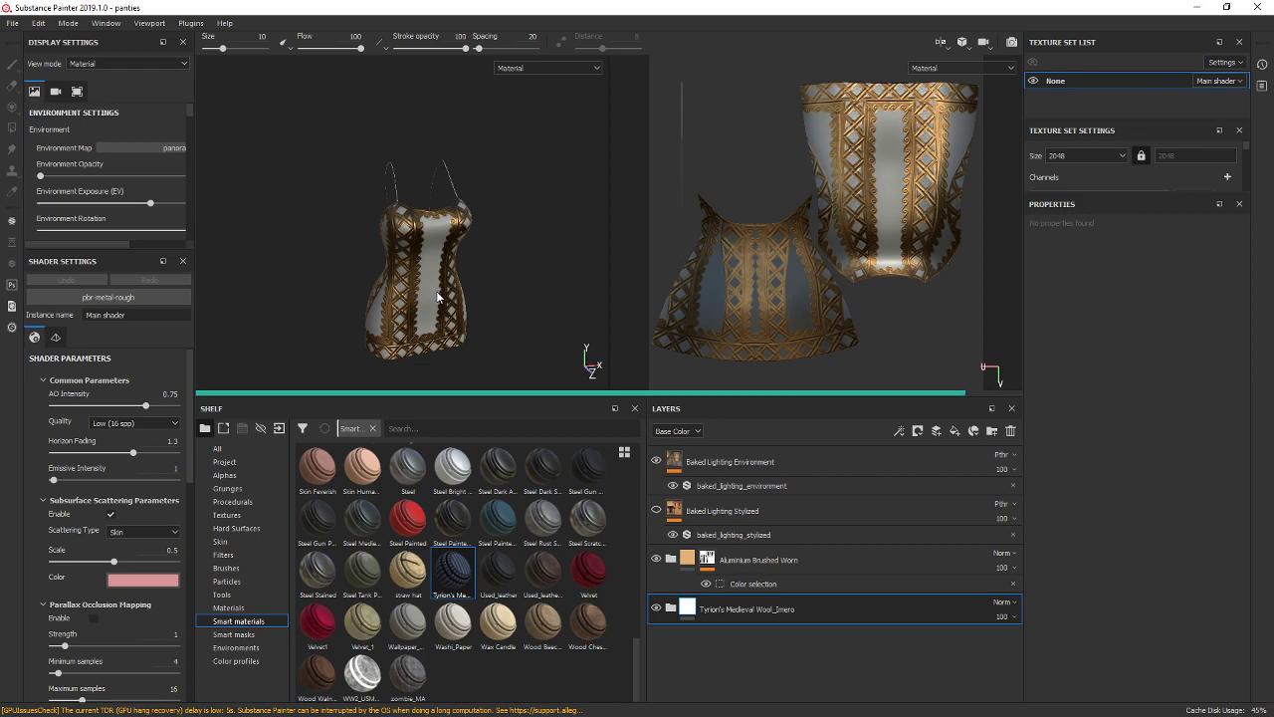
scroll(436, 289, "up", 5)
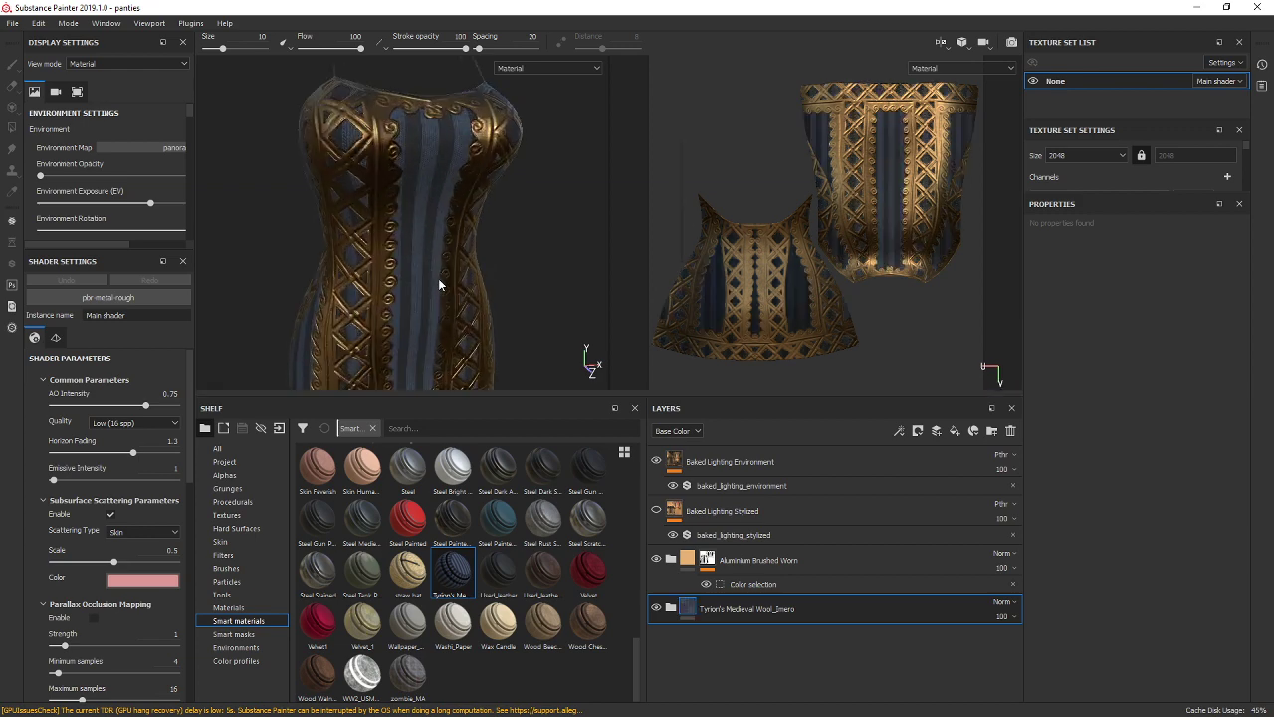
scroll(438, 281, "up", 5)
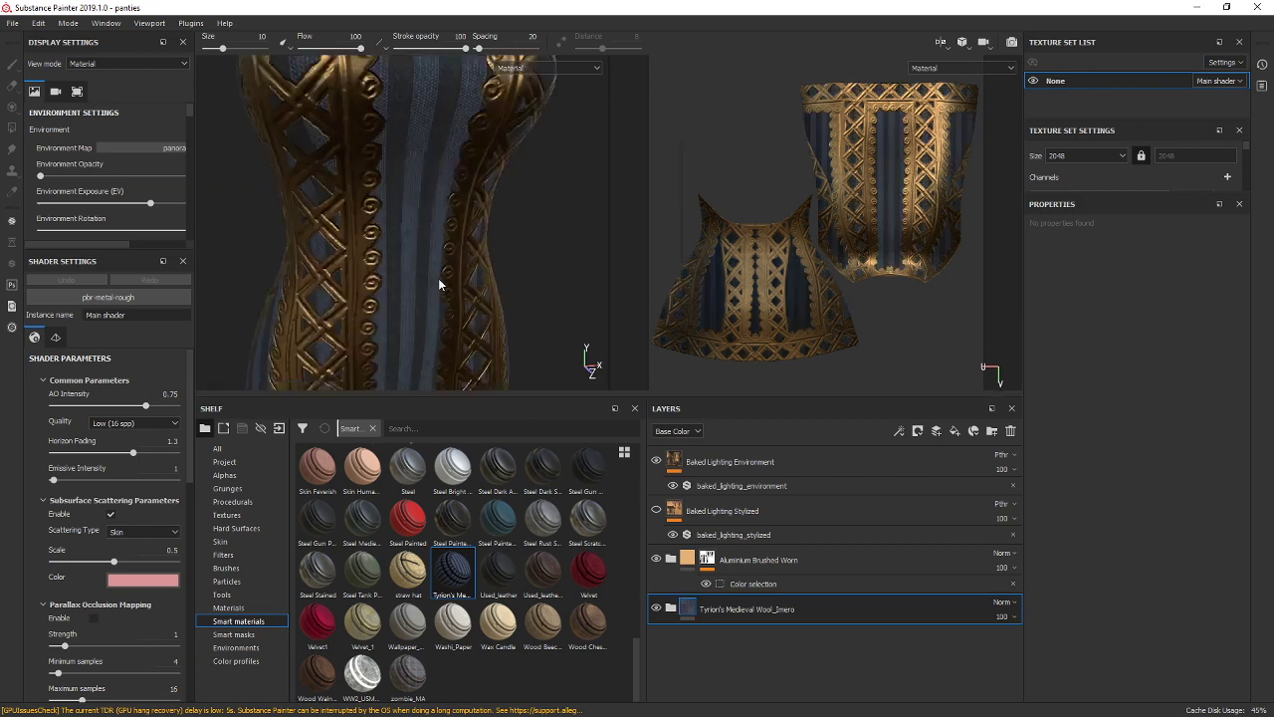
scroll(437, 299, "down", 5)
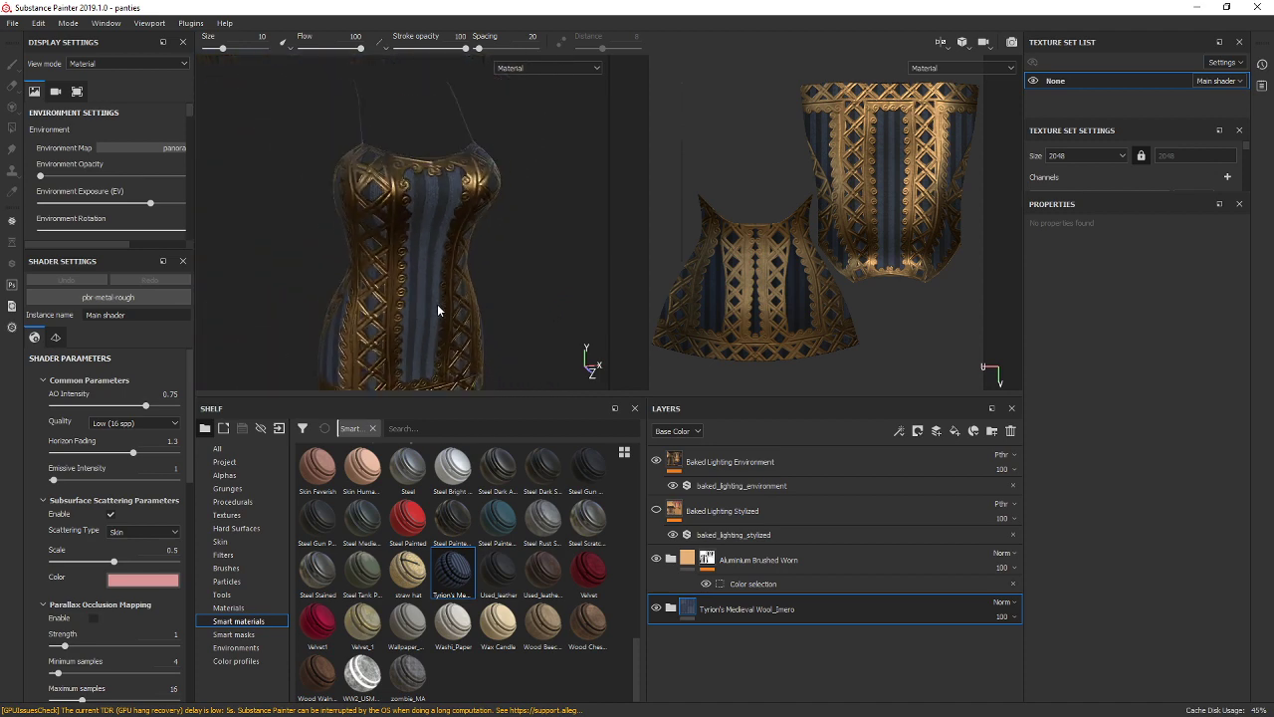
left_click_drag(494, 251, 198, 225, "alt")
left_click_drag(279, 253, 566, 254, "alt")
left_click_drag(444, 232, 501, 284, "alt")
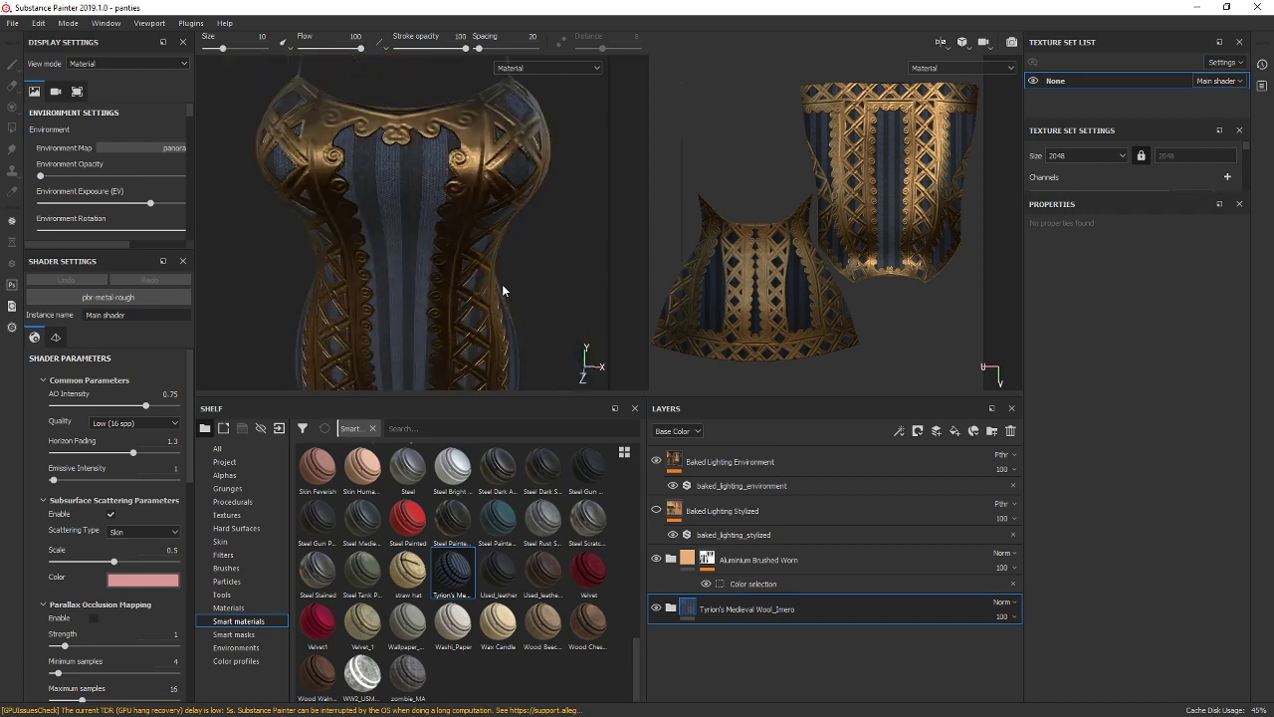
left_click(1014, 430)
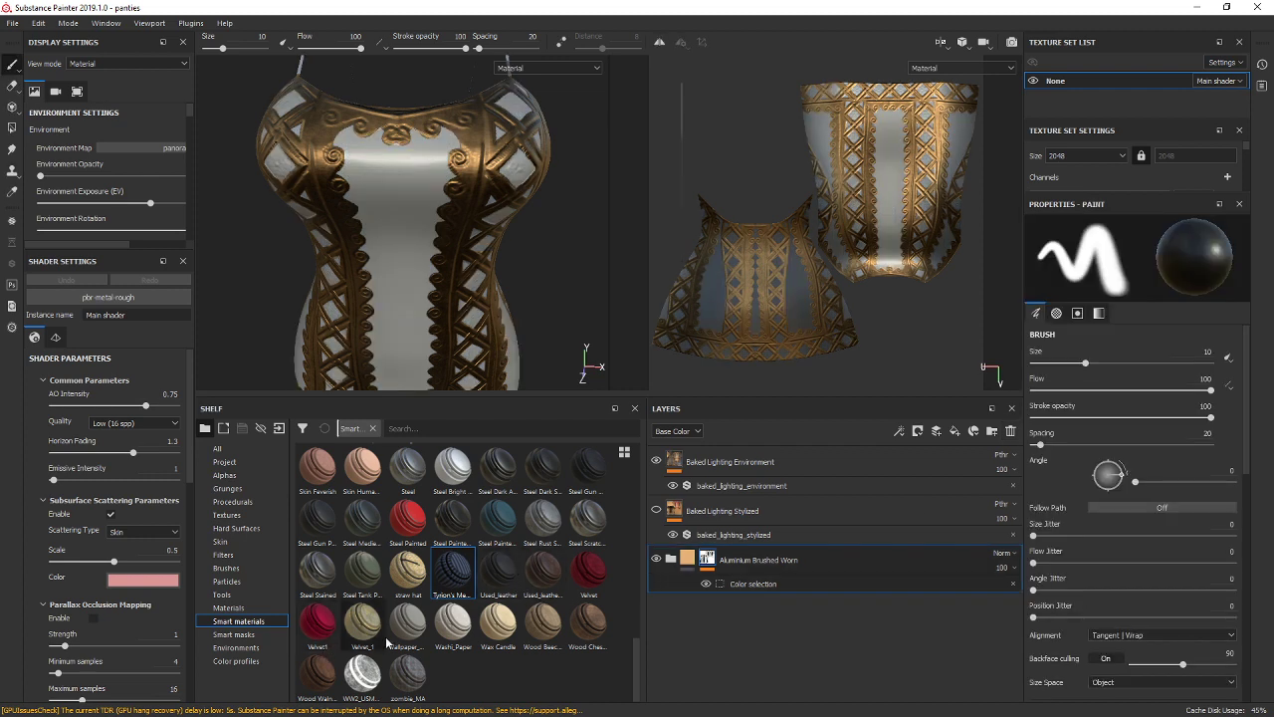
Add the Velvet smart material beneath the Aluminium Brushed Worn folder and inspect it around the dress.
left_click_drag(587, 592, 851, 647)
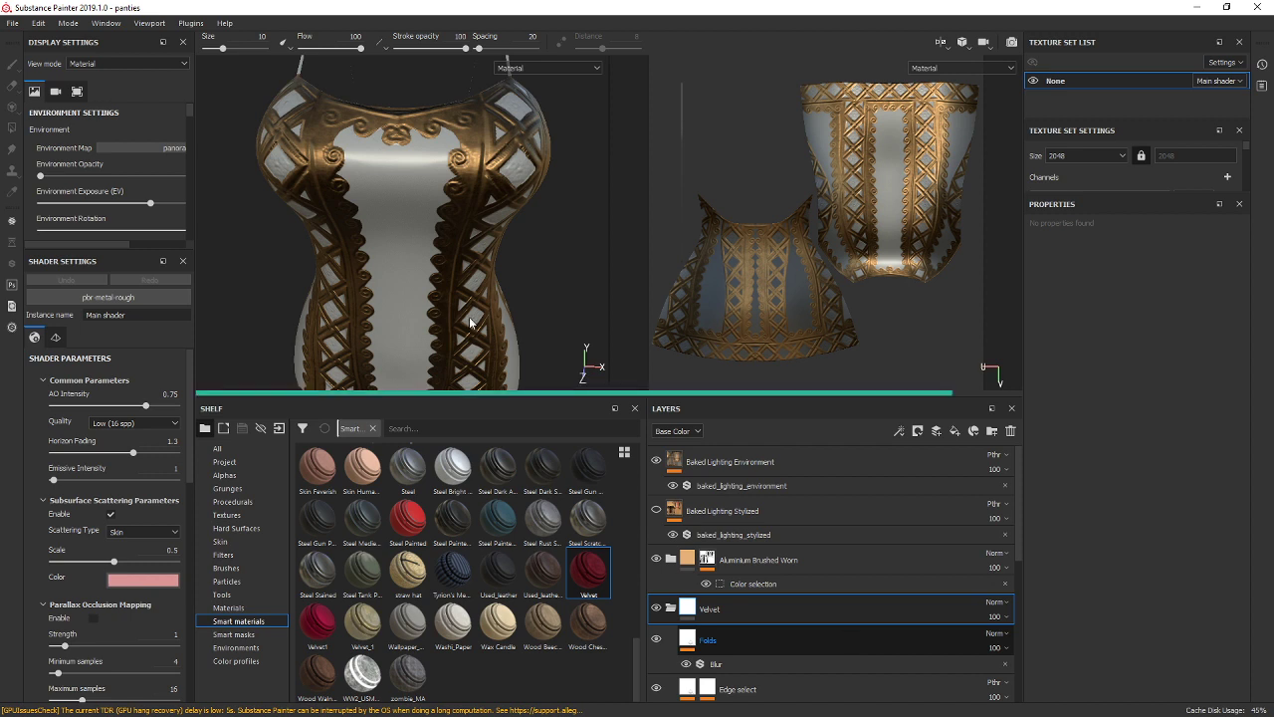
left_click_drag(466, 317, 382, 247, "alt")
middle_click_drag(382, 247, 444, 309, "alt")
left_click_drag(444, 308, 490, 263, "alt")
middle_click_drag(490, 262, 539, 291, "alt")
left_click_drag(538, 291, 455, 288, "alt")
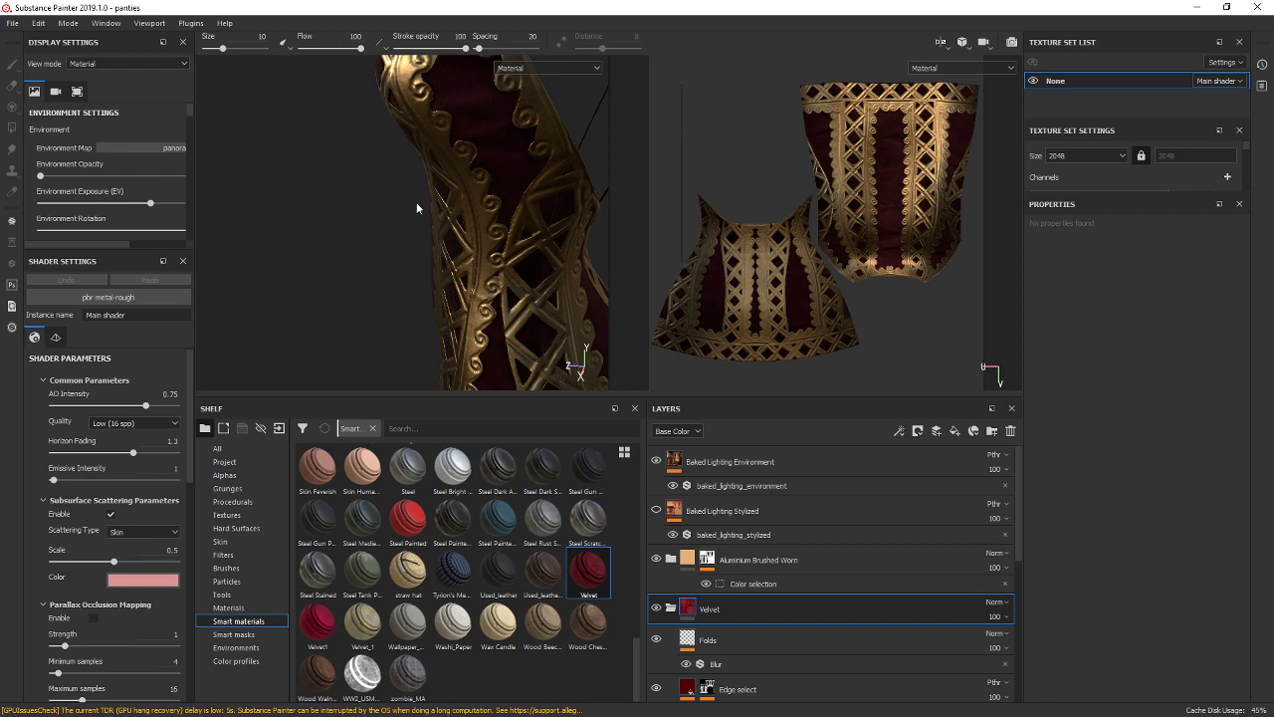
left_click_drag(416, 202, 490, 262, "alt")
scroll(447, 256, "down", 6)
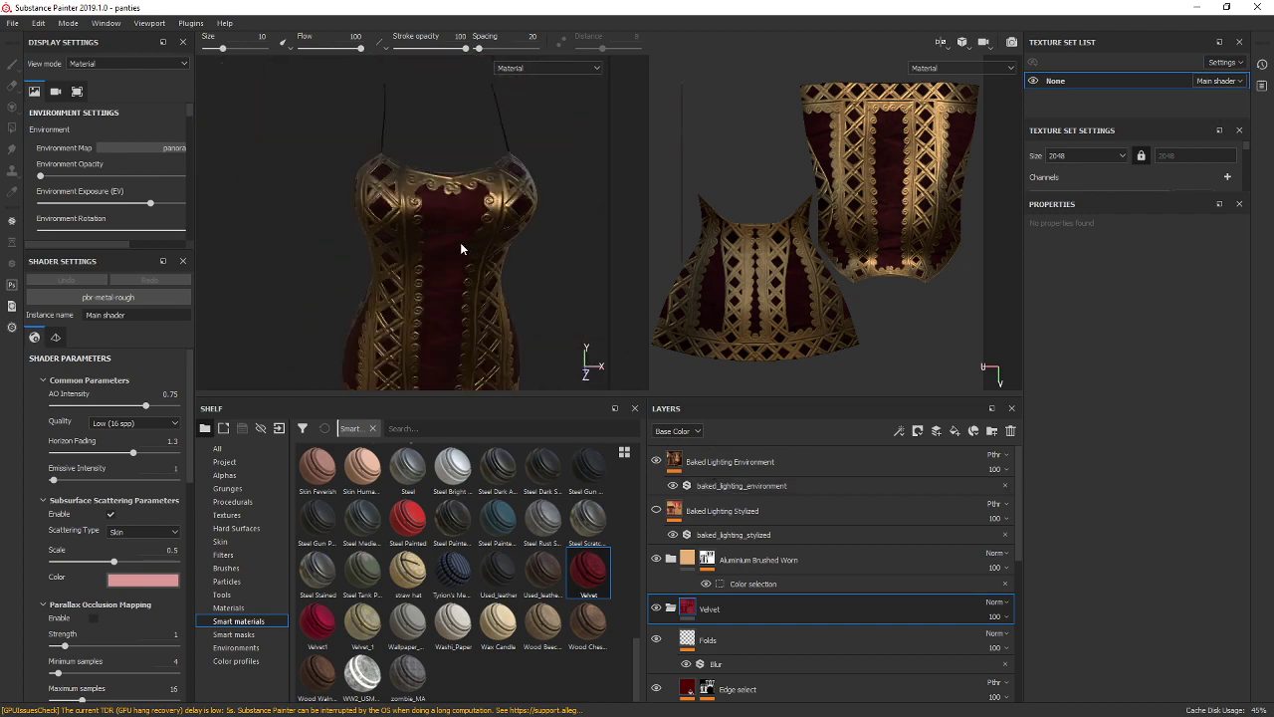
middle_click_drag(460, 249, 455, 219, "alt")
left_click_drag(455, 219, 475, 241, "alt")
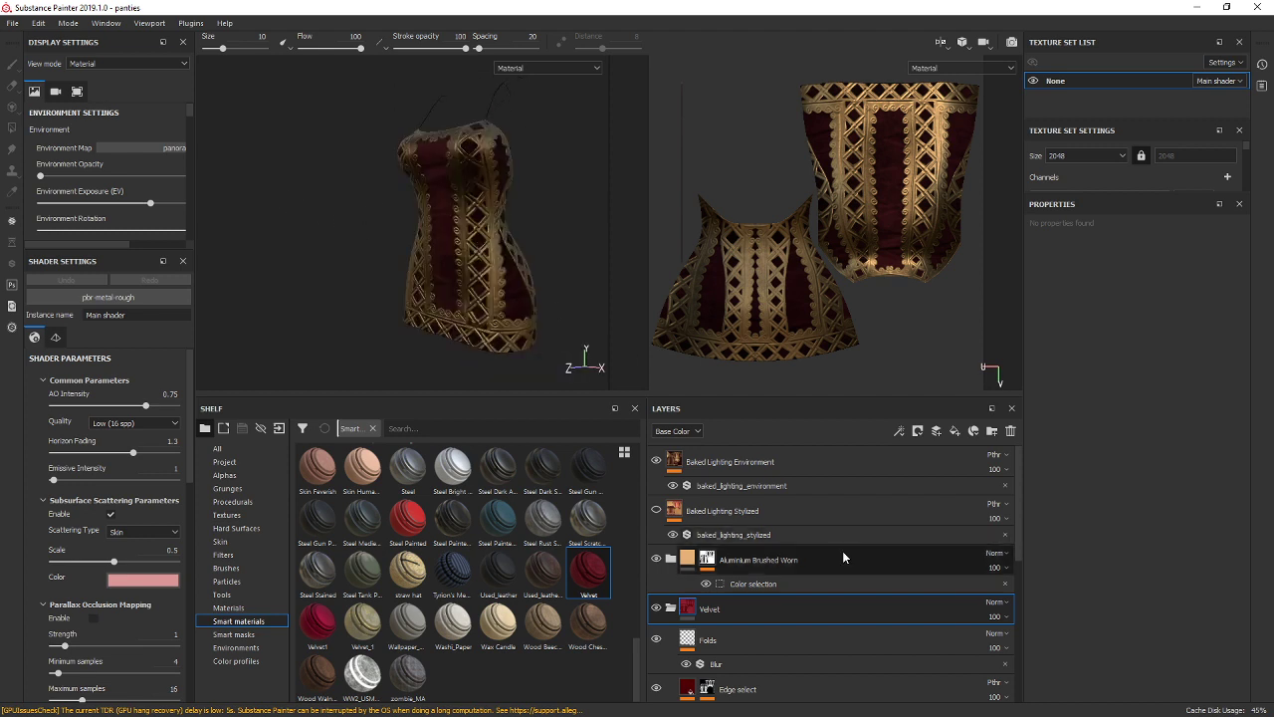
scroll(842, 550, "down", 5)
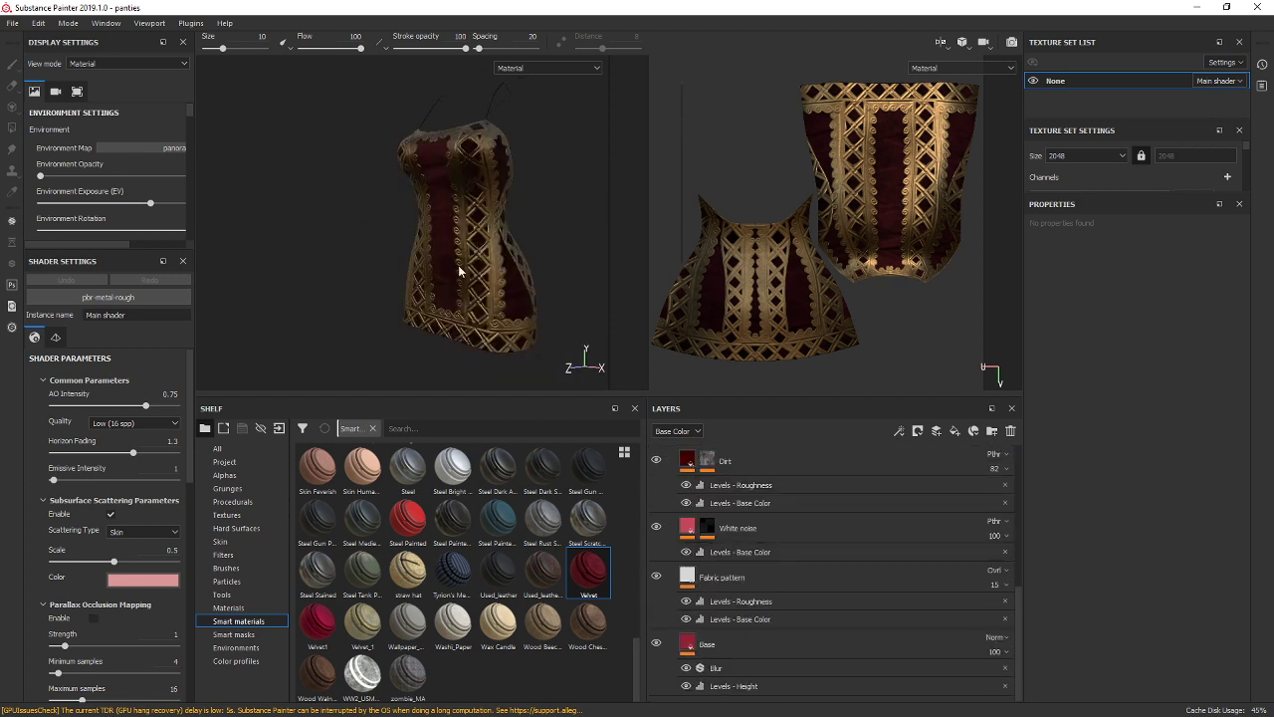
scroll(460, 271, "down", 2)
scroll(498, 271, "up", 5)
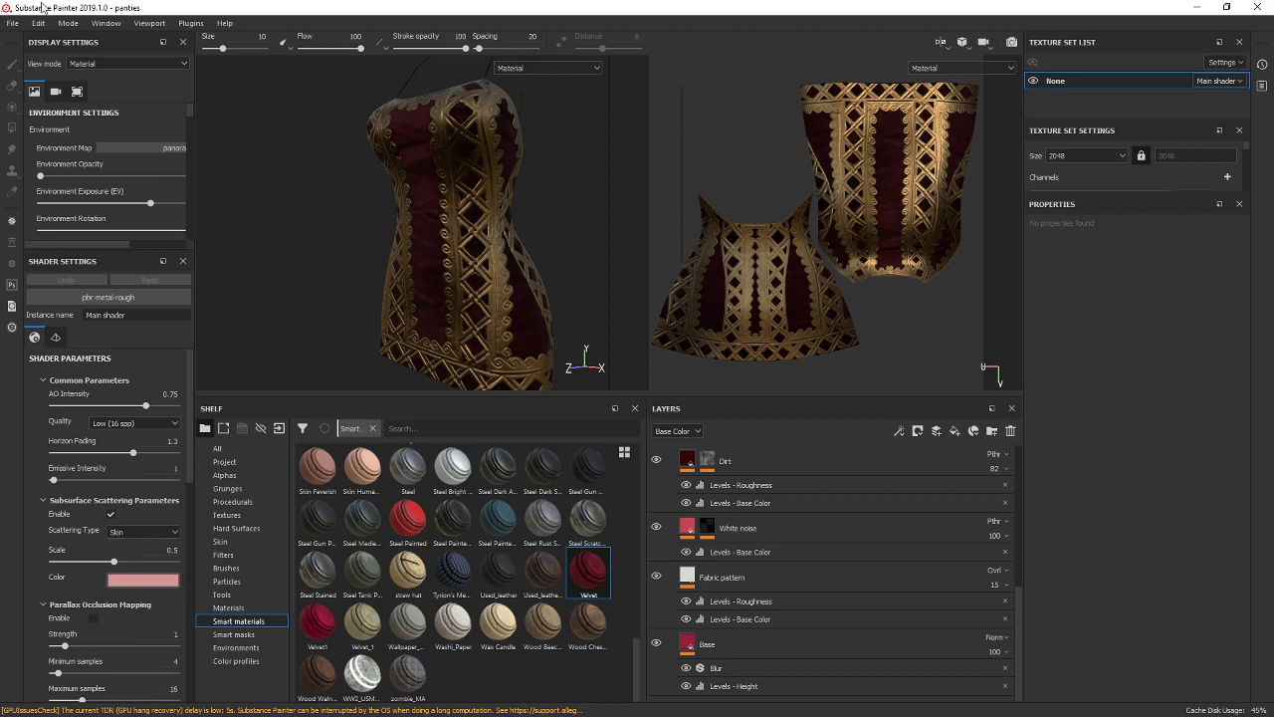
Start a texture export and create a destination folder named prop 2 inside D:/textures.
left_click(13, 23)
left_click(90, 257)
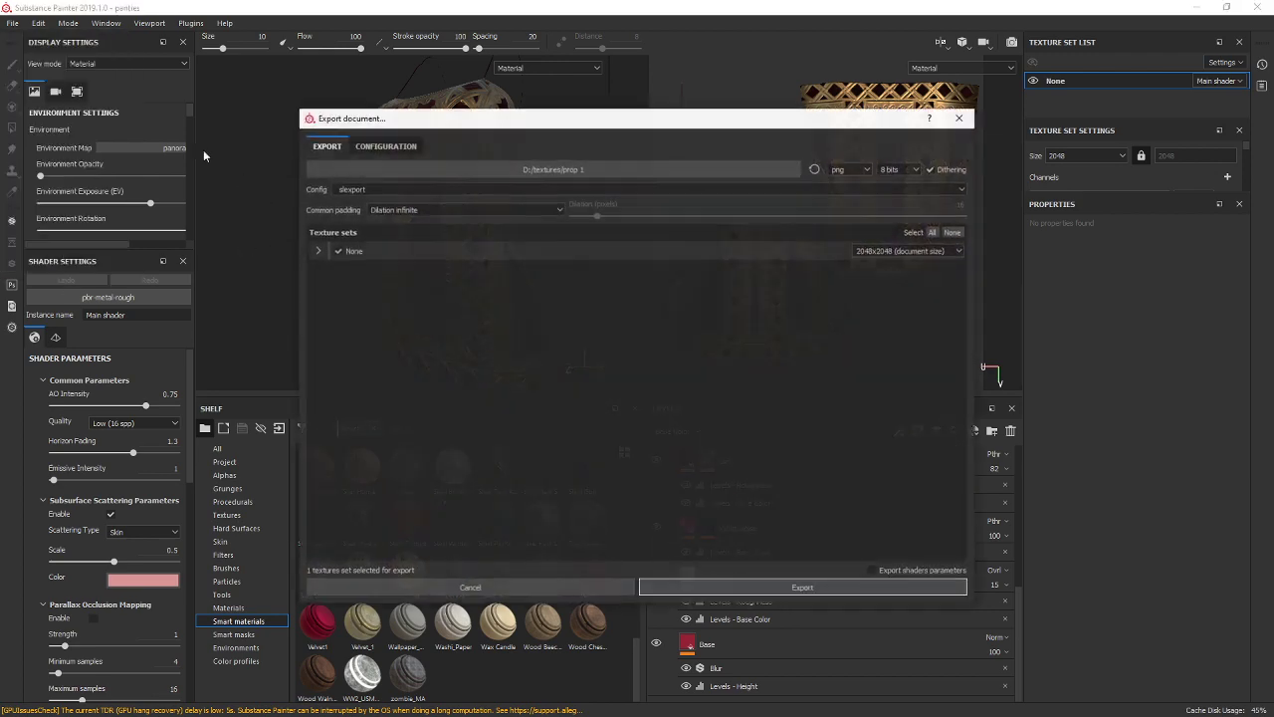
left_click(554, 170)
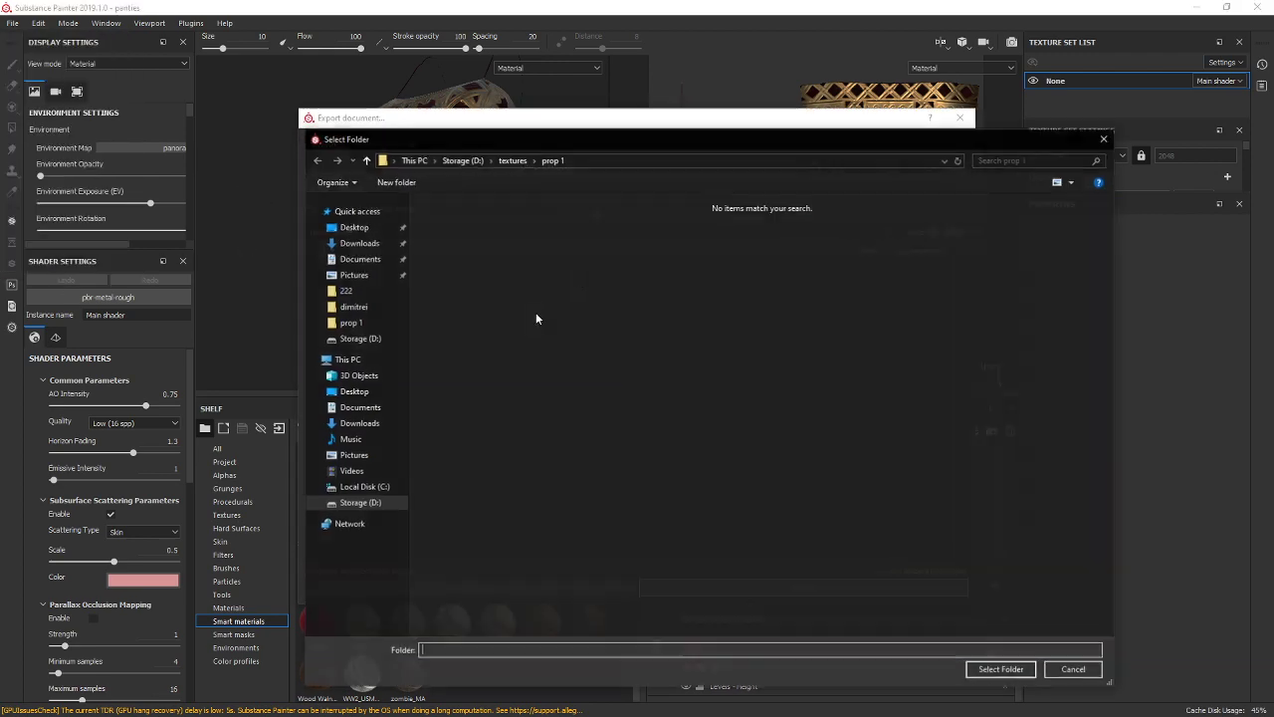
left_click(514, 161)
right_click(601, 358)
type("wf")
type("pro")
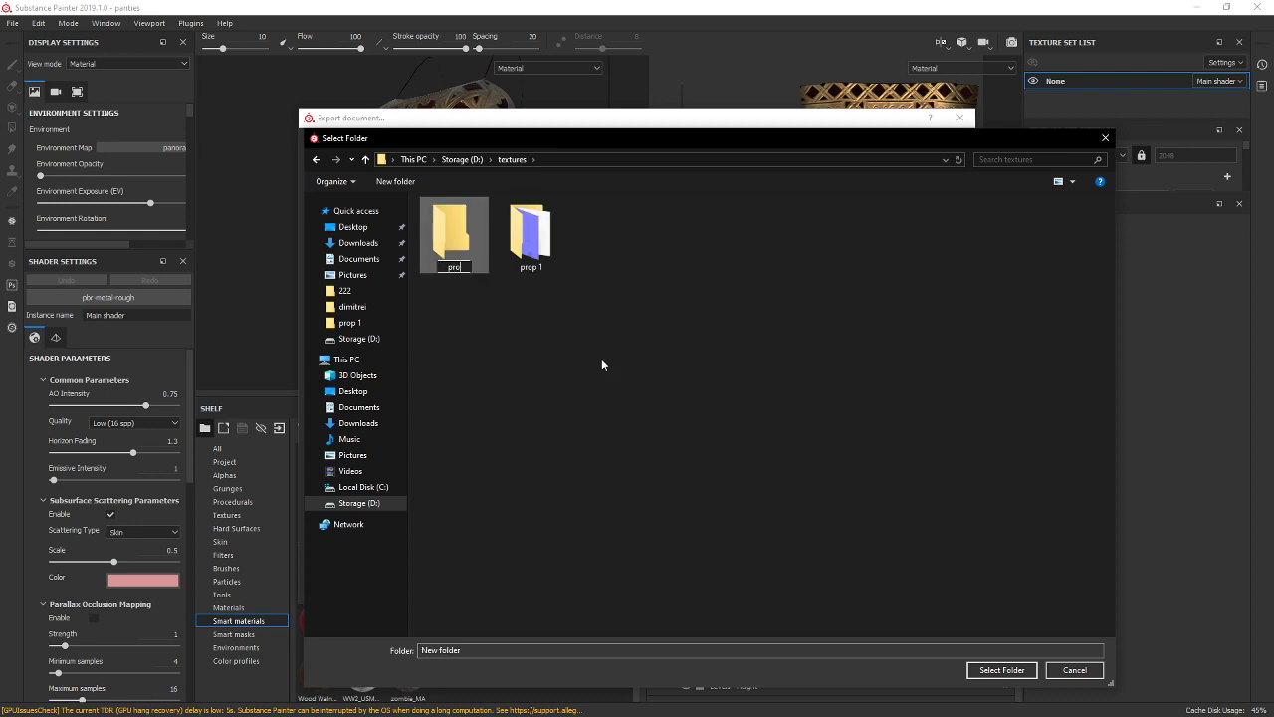
type("p 2")
key("Return")
Choose the prop 2 folder as the destination and export the velvet version's textures.
key("Return")
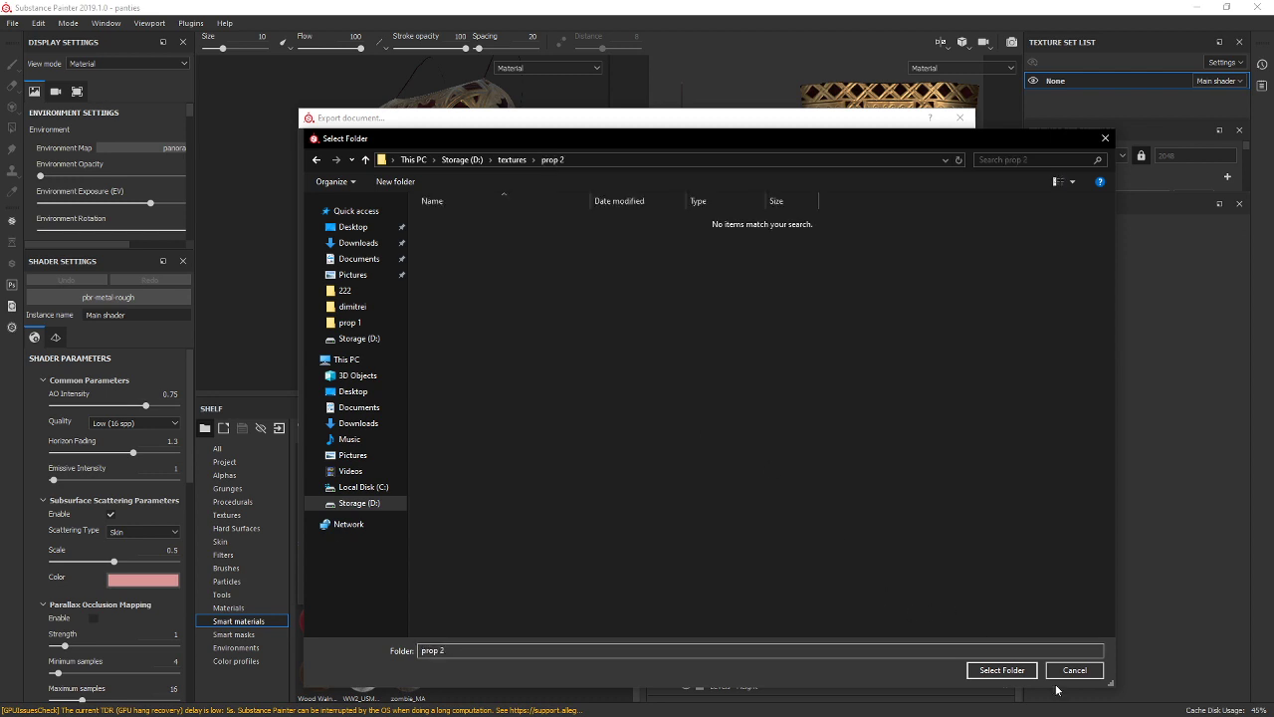
left_click(987, 668)
left_click(725, 587)
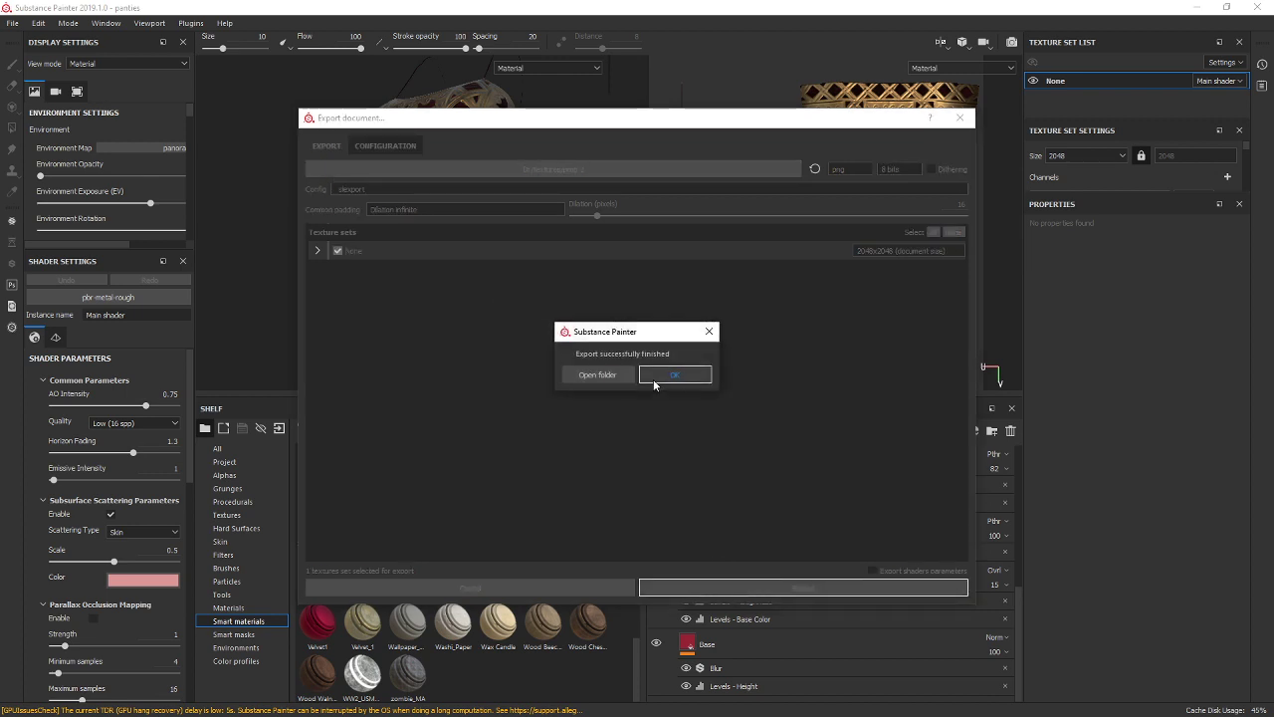
left_click(655, 378)
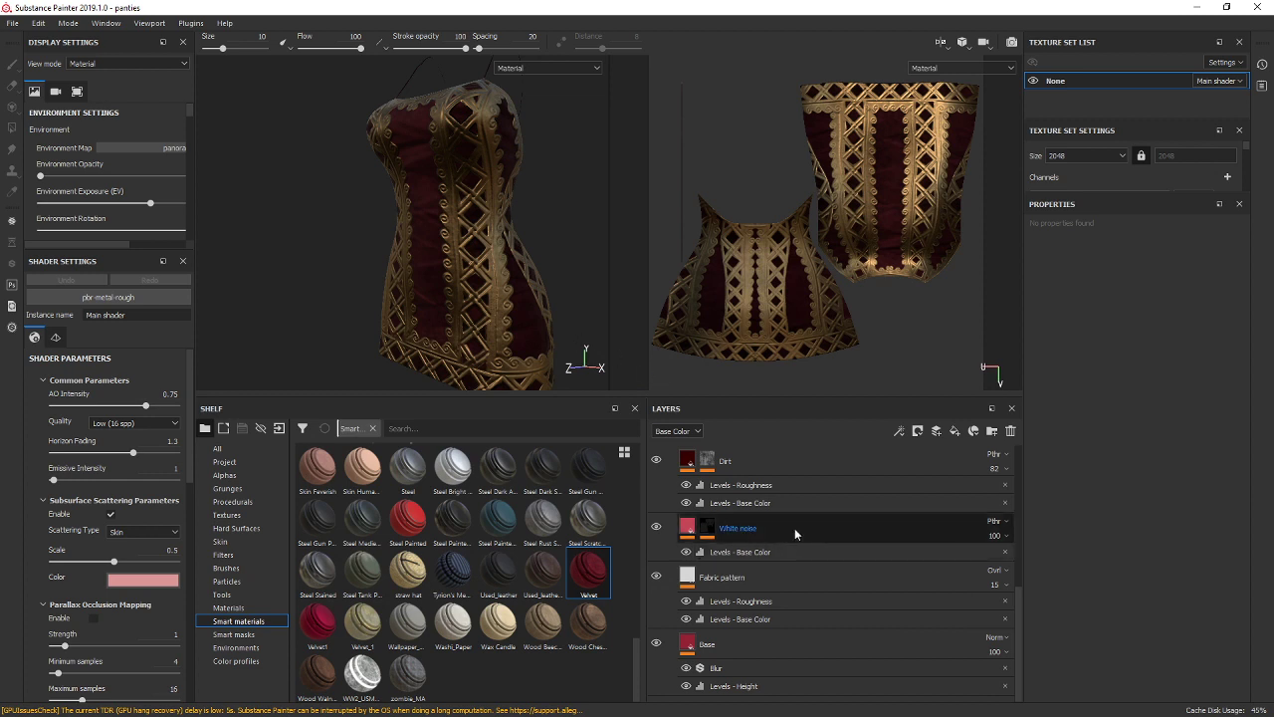
Delete the Velvet folder from the layer stack.
scroll(759, 500, "up", 6)
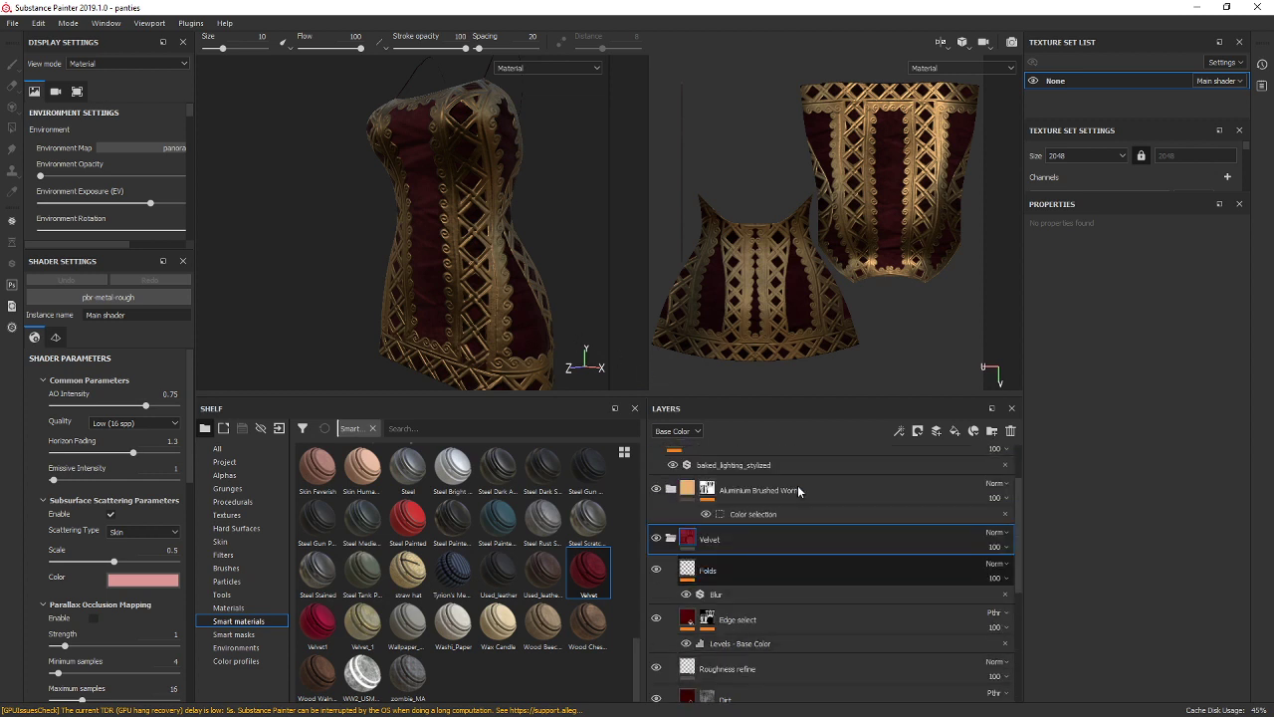
key("Delete")
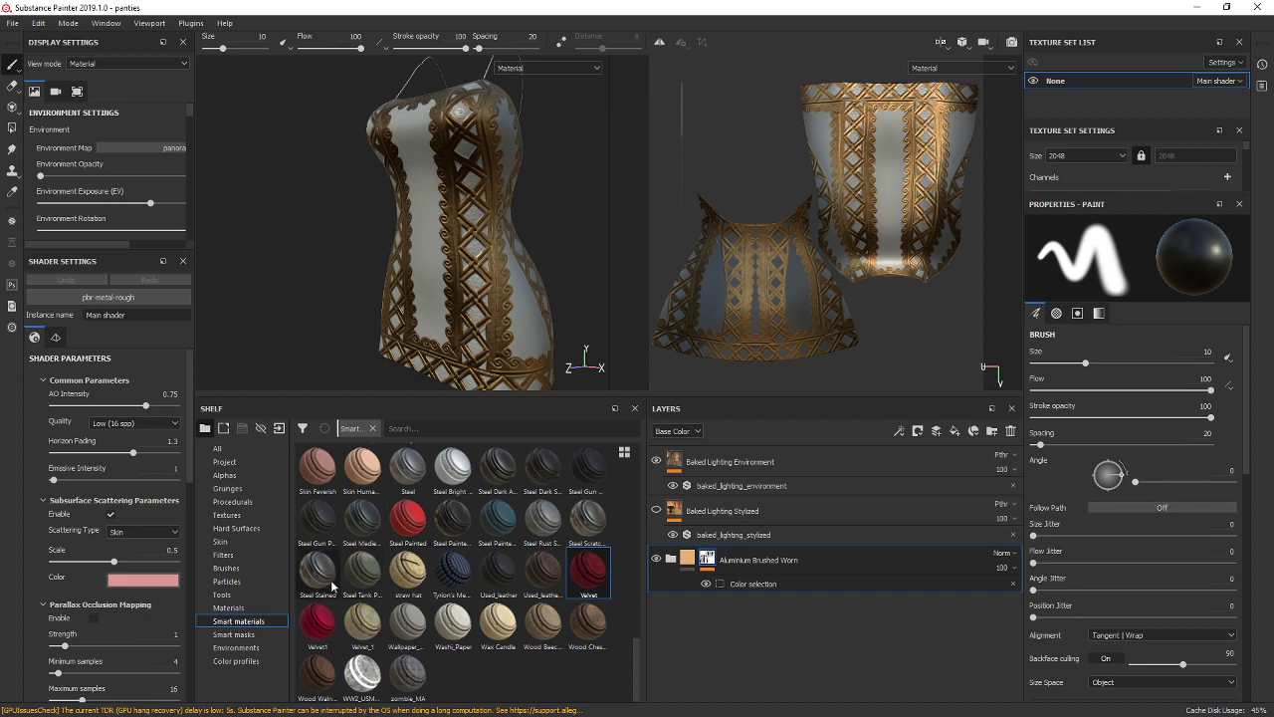
Try the zombie_MA smart material beneath the Aluminium Brushed Worn folder, inspect it on the dress, and remove it.
left_click_drag(408, 673, 748, 617)
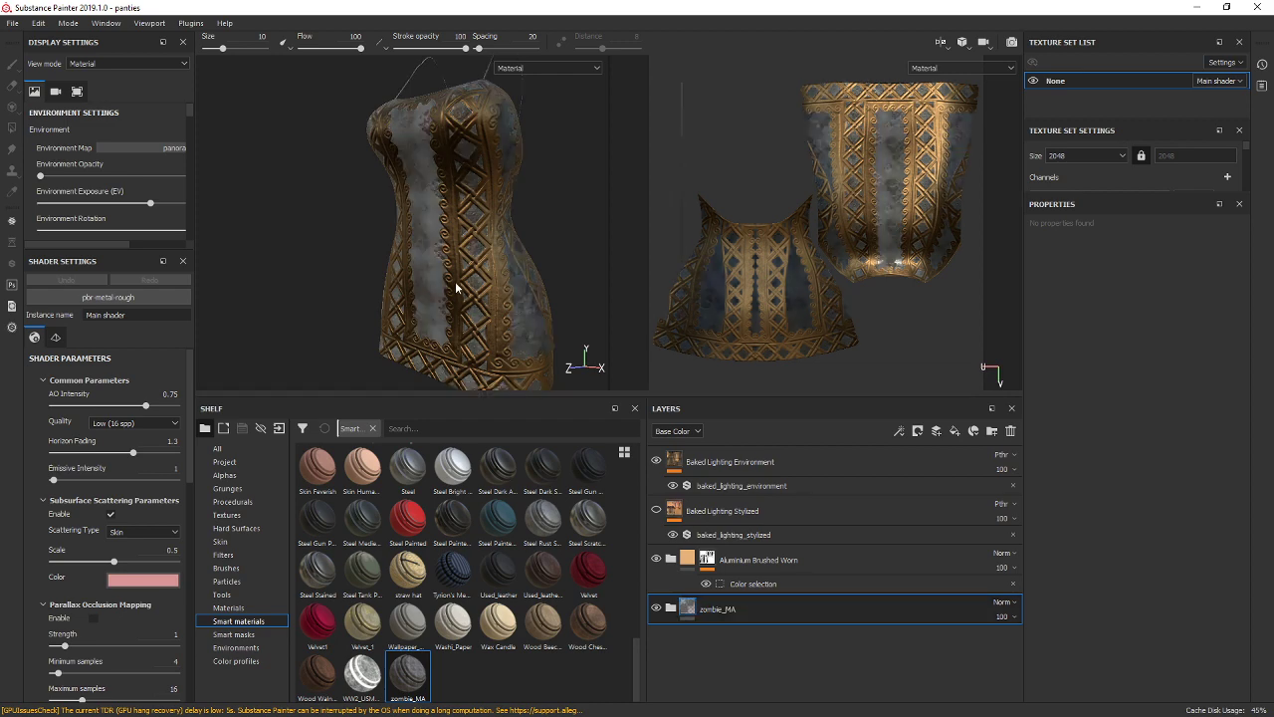
left_click_drag(455, 288, 523, 293, "alt")
scroll(488, 272, "up", 2)
scroll(489, 271, "up", 1)
left_click_drag(495, 251, 469, 242, "alt")
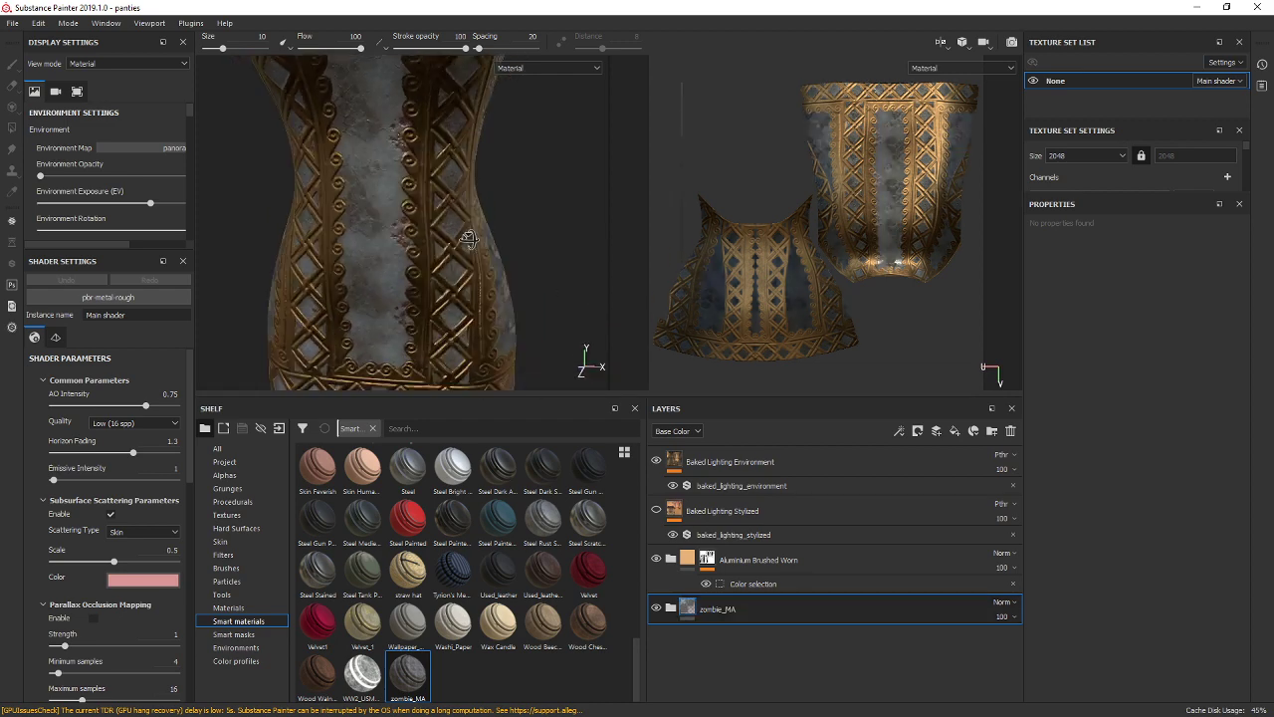
middle_click_drag(408, 191, 452, 321, "alt")
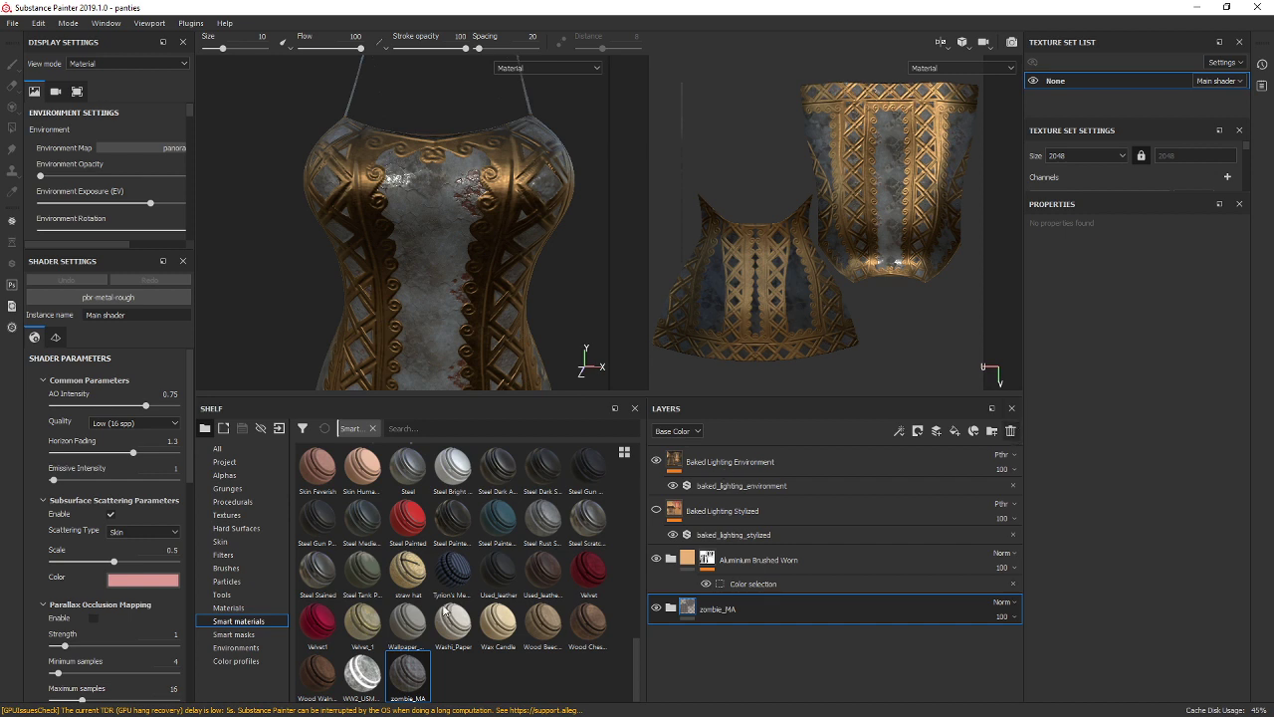
key("ctrl+z")
Add the Steel Painted smart material beneath the Aluminium Brushed Worn folder.
left_click_drag(407, 519, 691, 675)
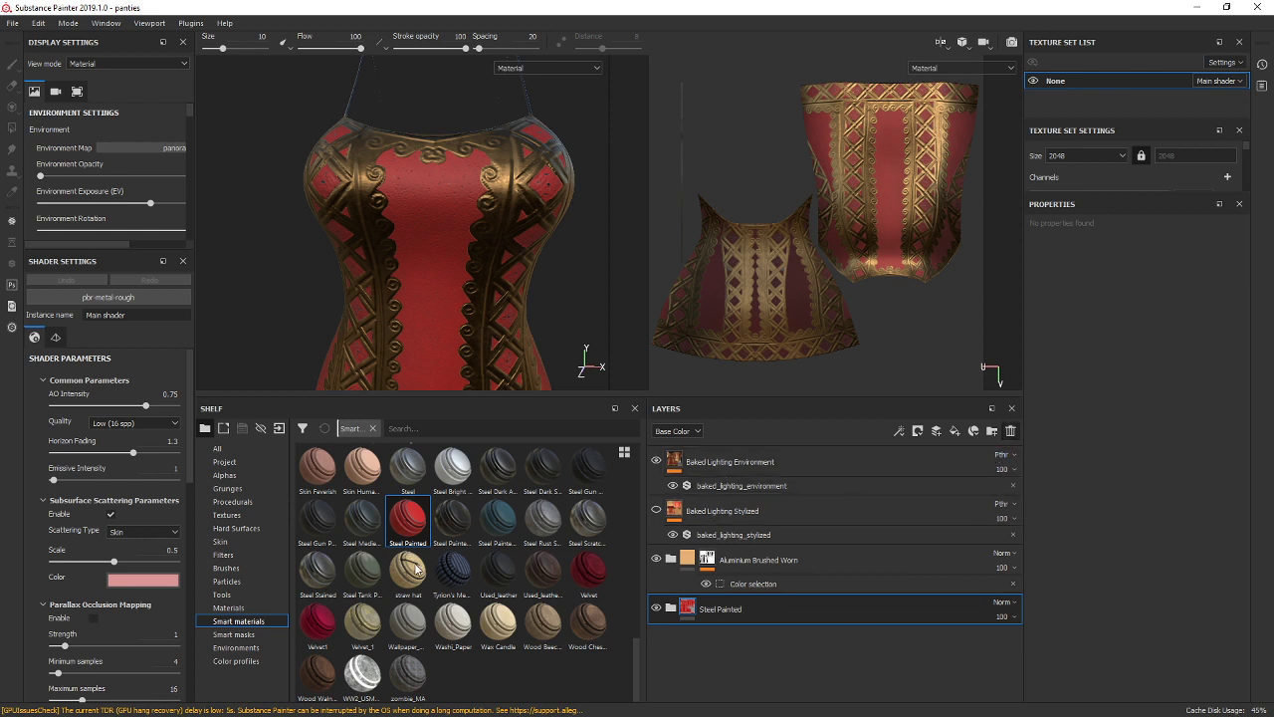
Undo the Steel Painted addition, and try the Blood material beneath the Aluminium Brushed Worn folder before removing it.
key("ctrl+z")
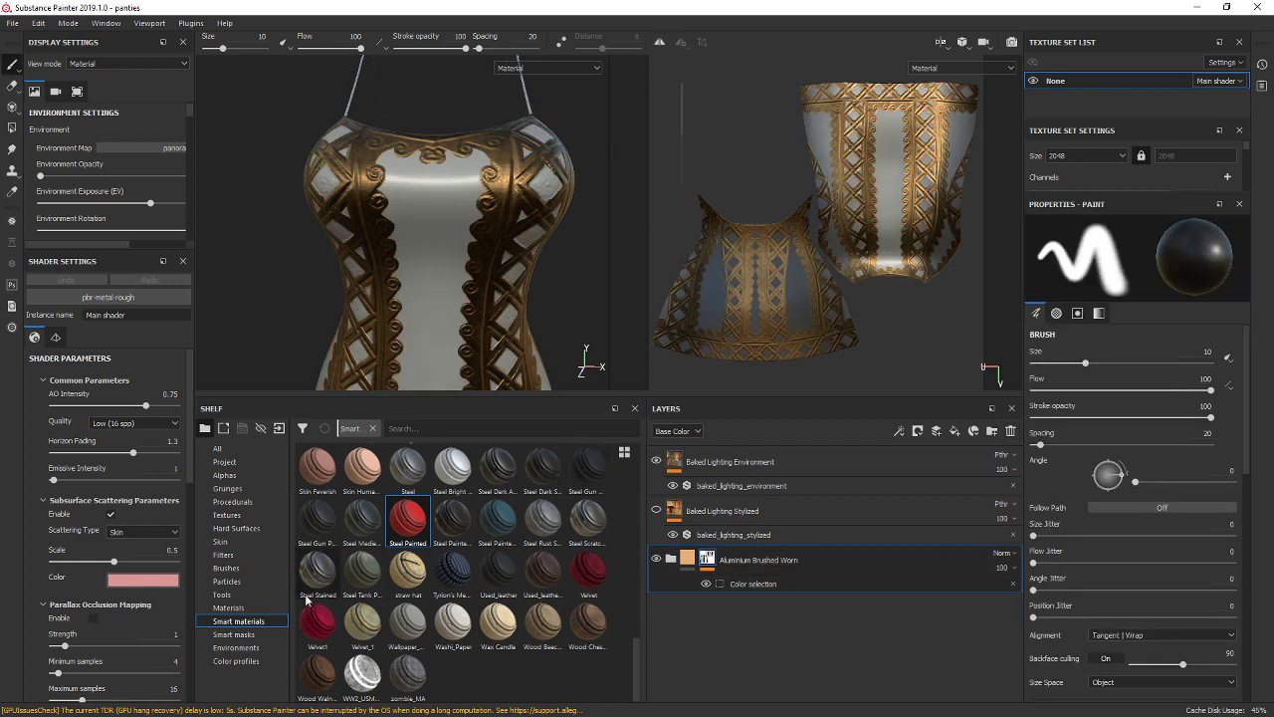
left_click(249, 604)
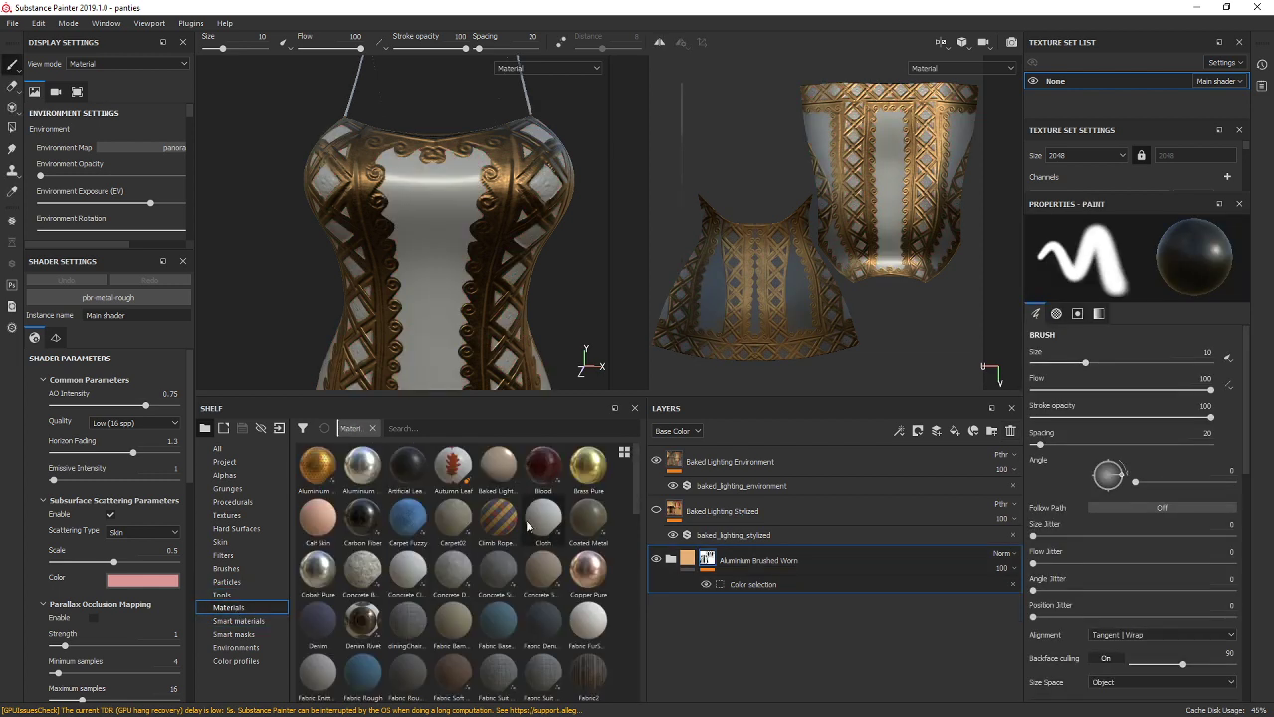
mouse_move(526, 520)
scroll(626, 567, "down", 3)
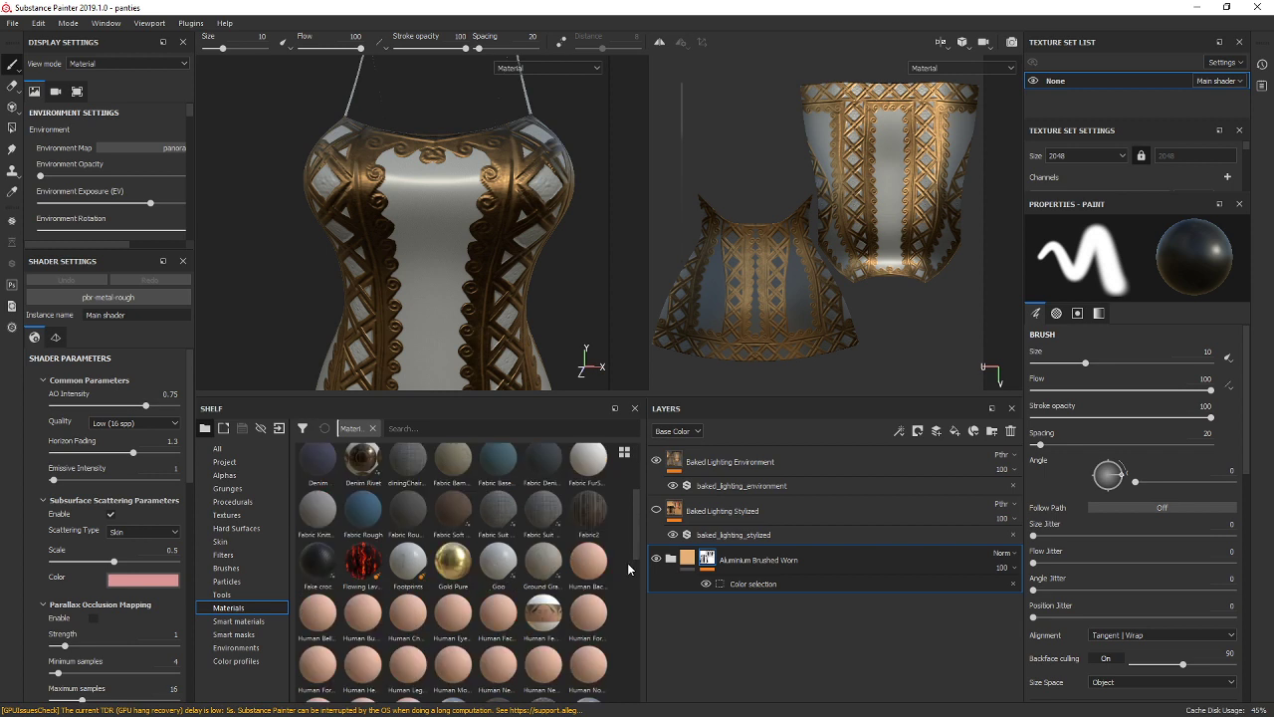
scroll(628, 568, "up", 3)
left_click_drag(560, 472, 734, 656)
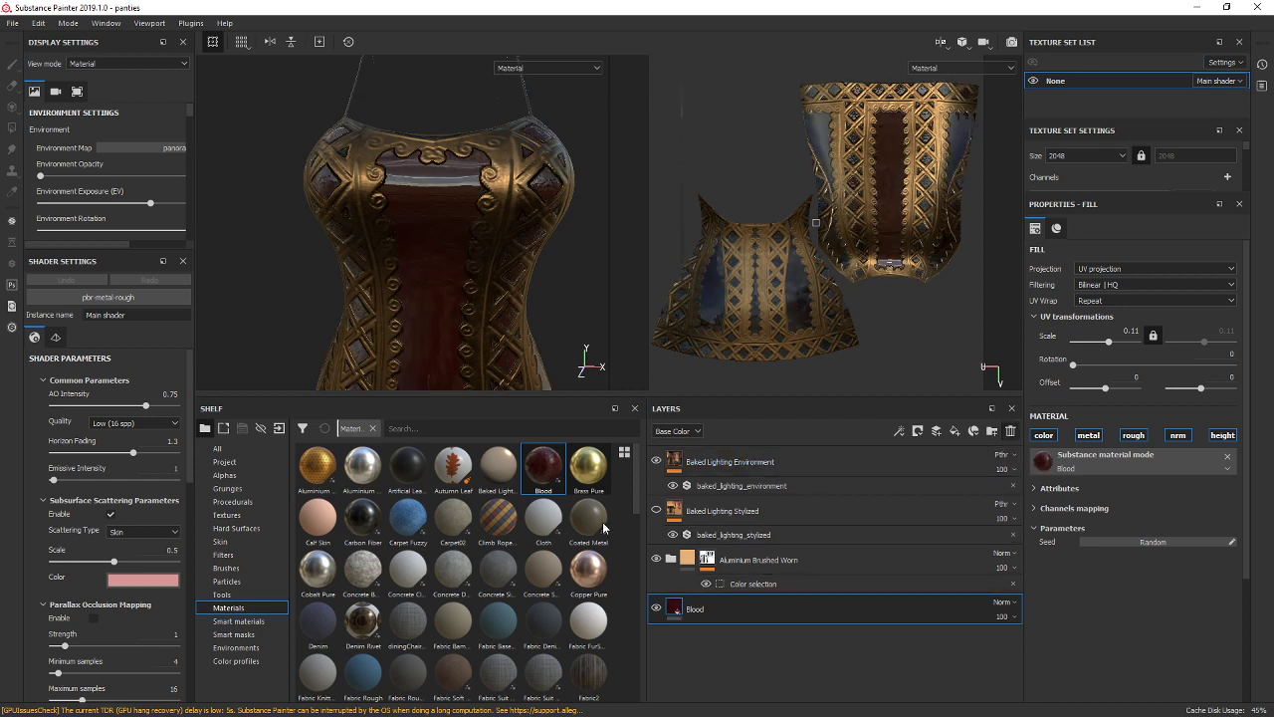
key("ctrl+z")
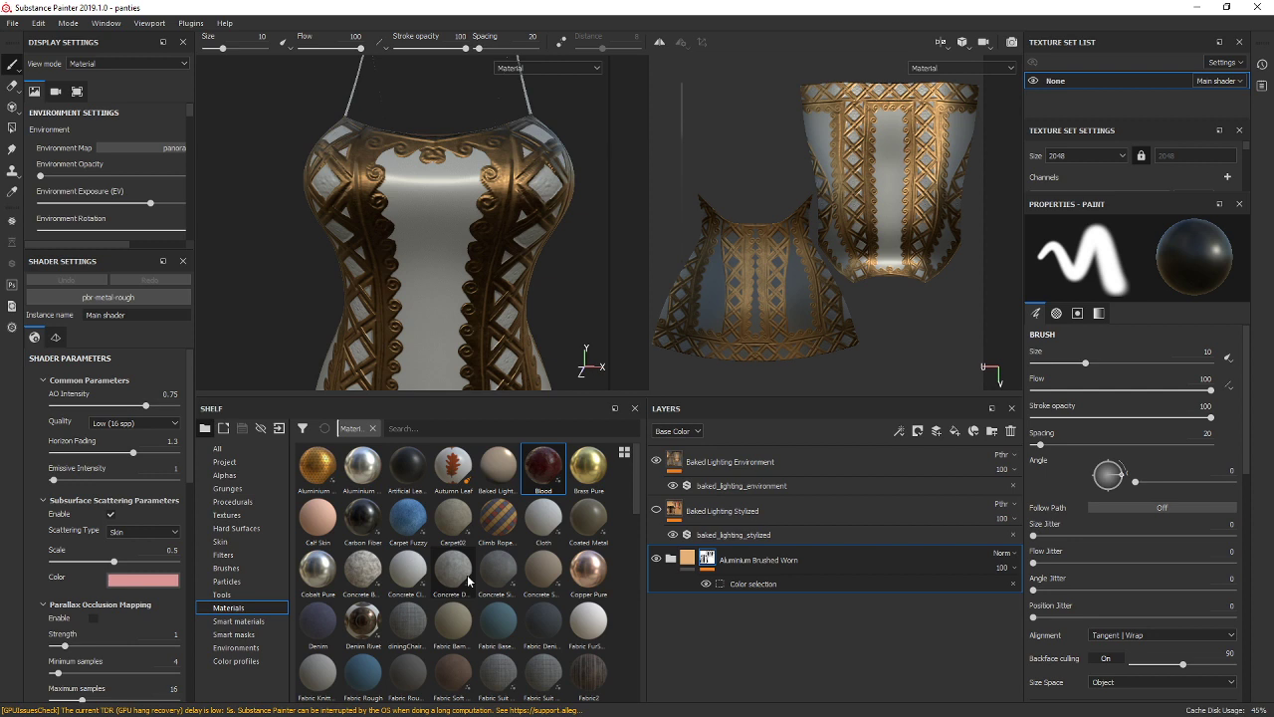
Add the Fake croc material beneath the Aluminium Brushed Worn folder and set its UV scale to 11.58.
scroll(468, 580, "down", 3)
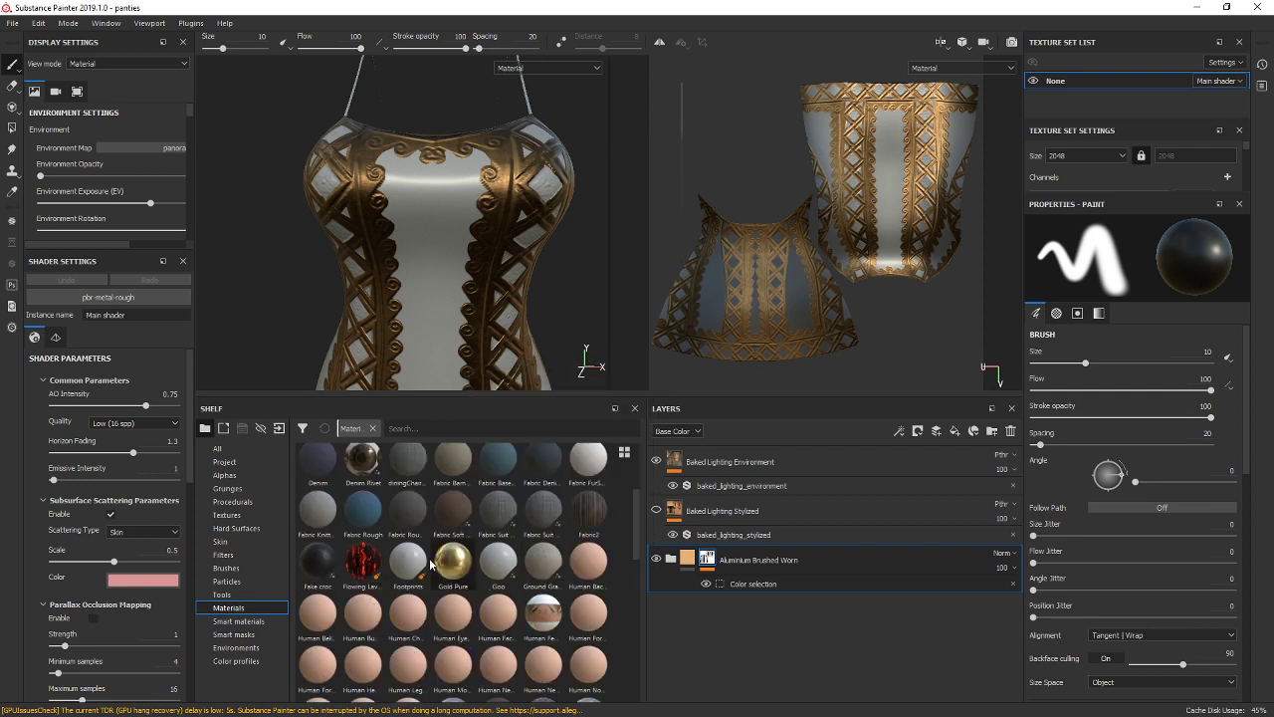
left_click_drag(318, 561, 723, 648)
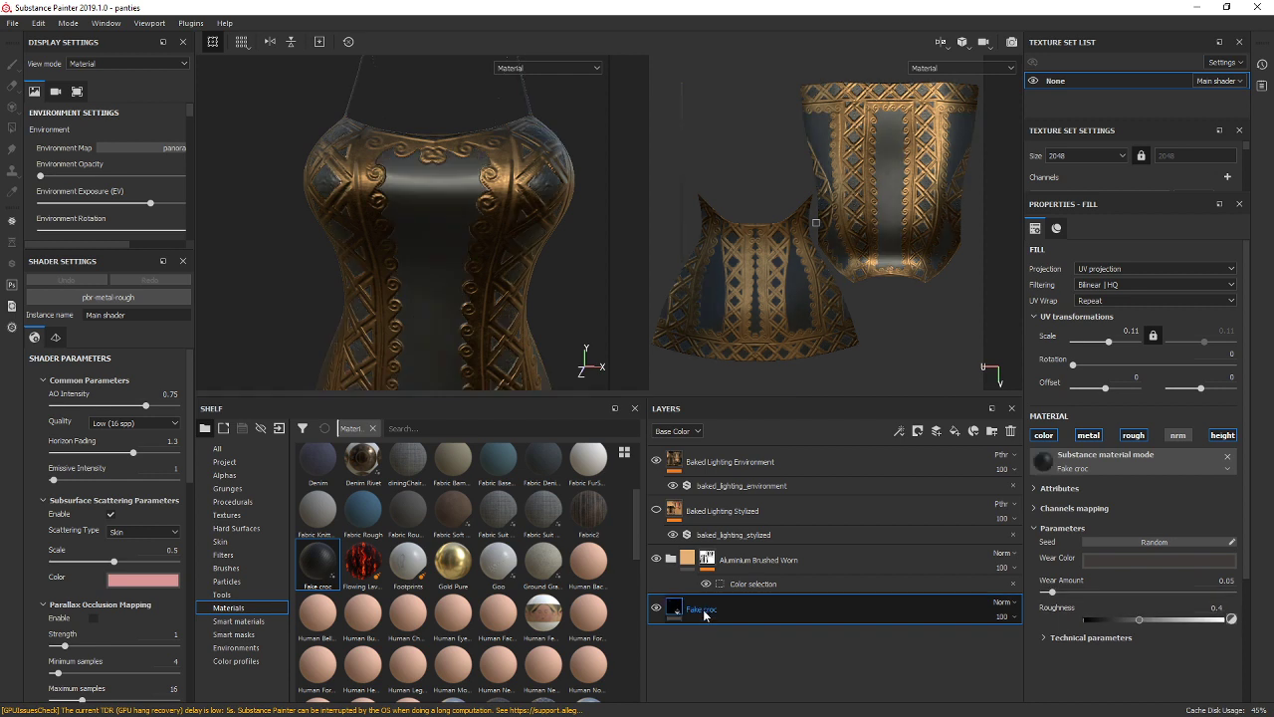
left_click(1123, 337)
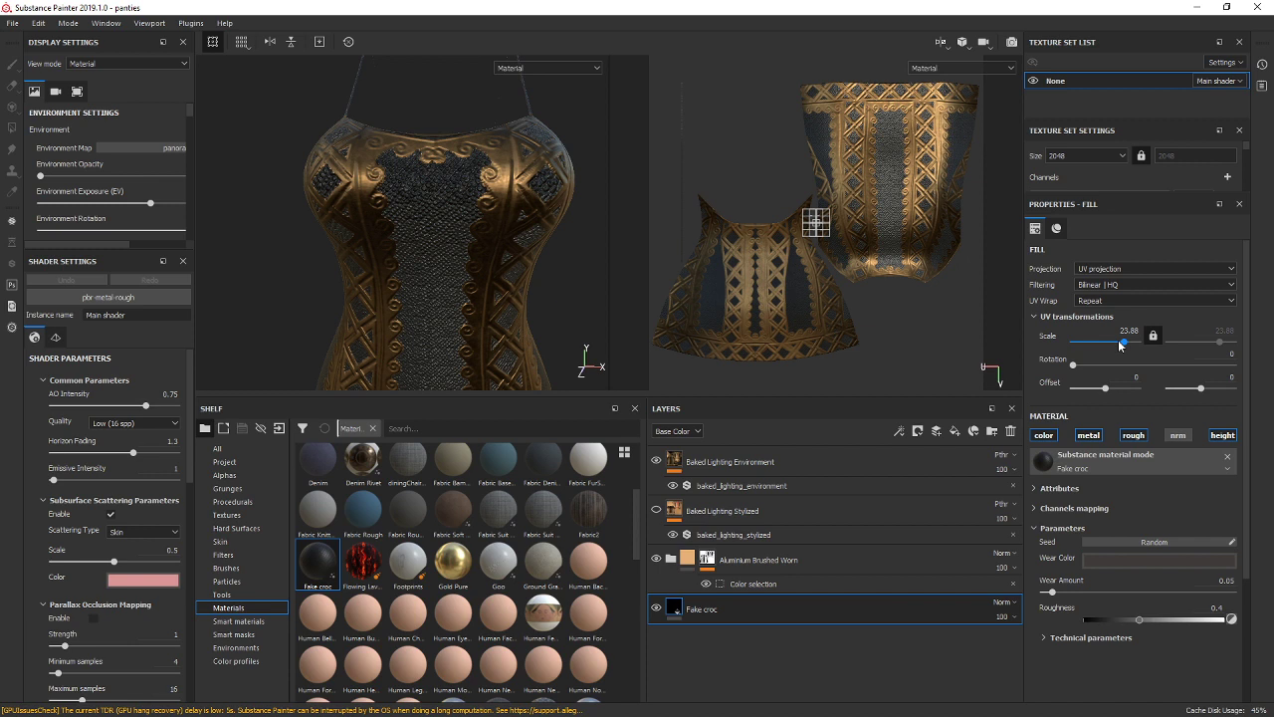
left_click(1120, 343)
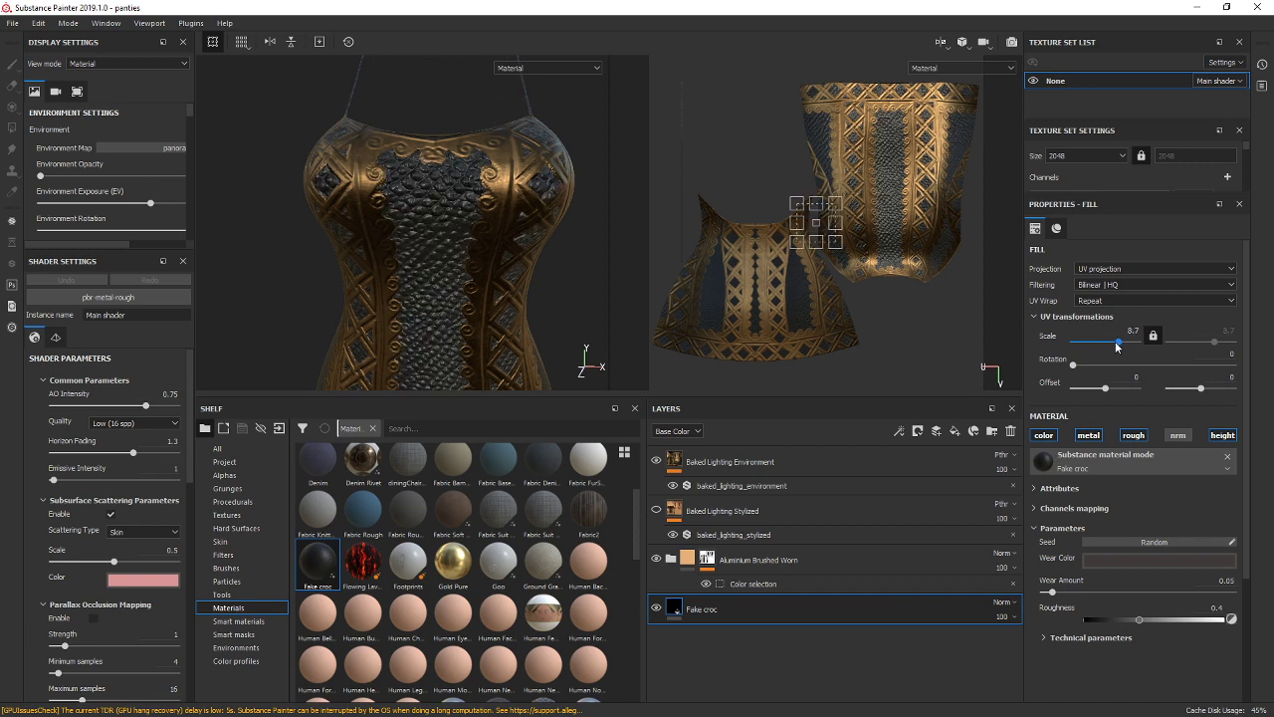
left_click(1116, 343)
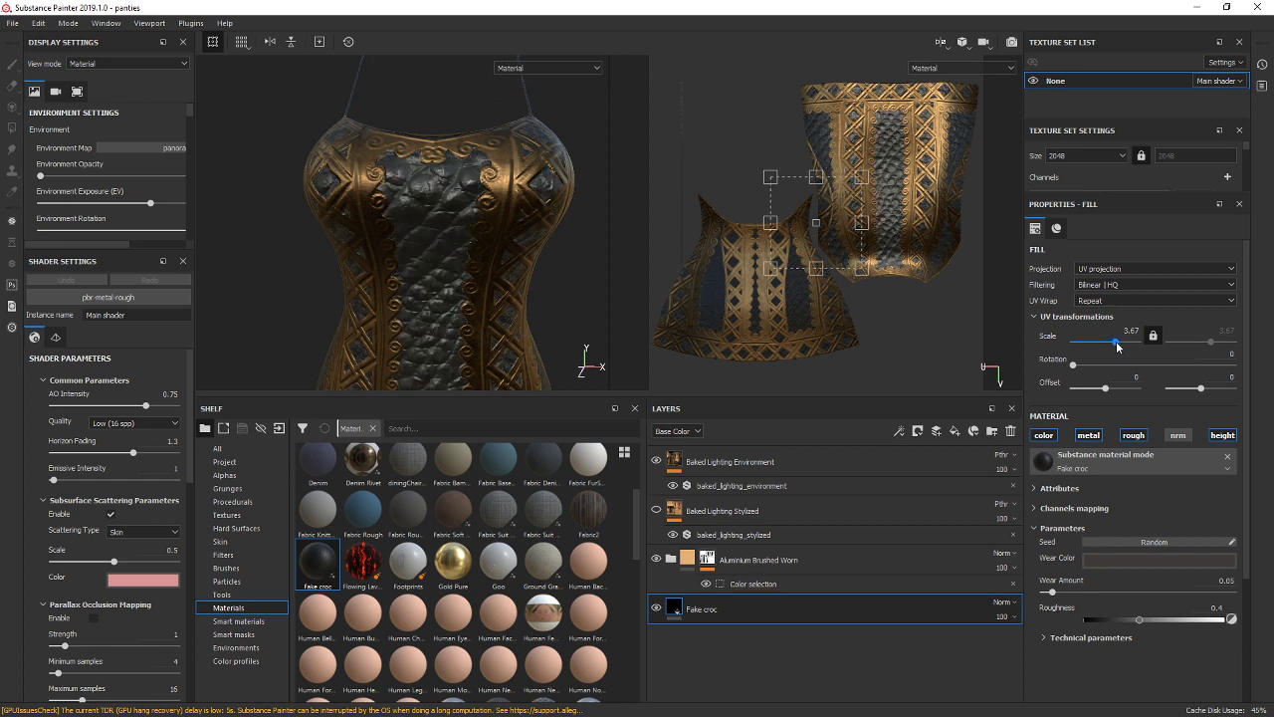
left_click(1126, 343)
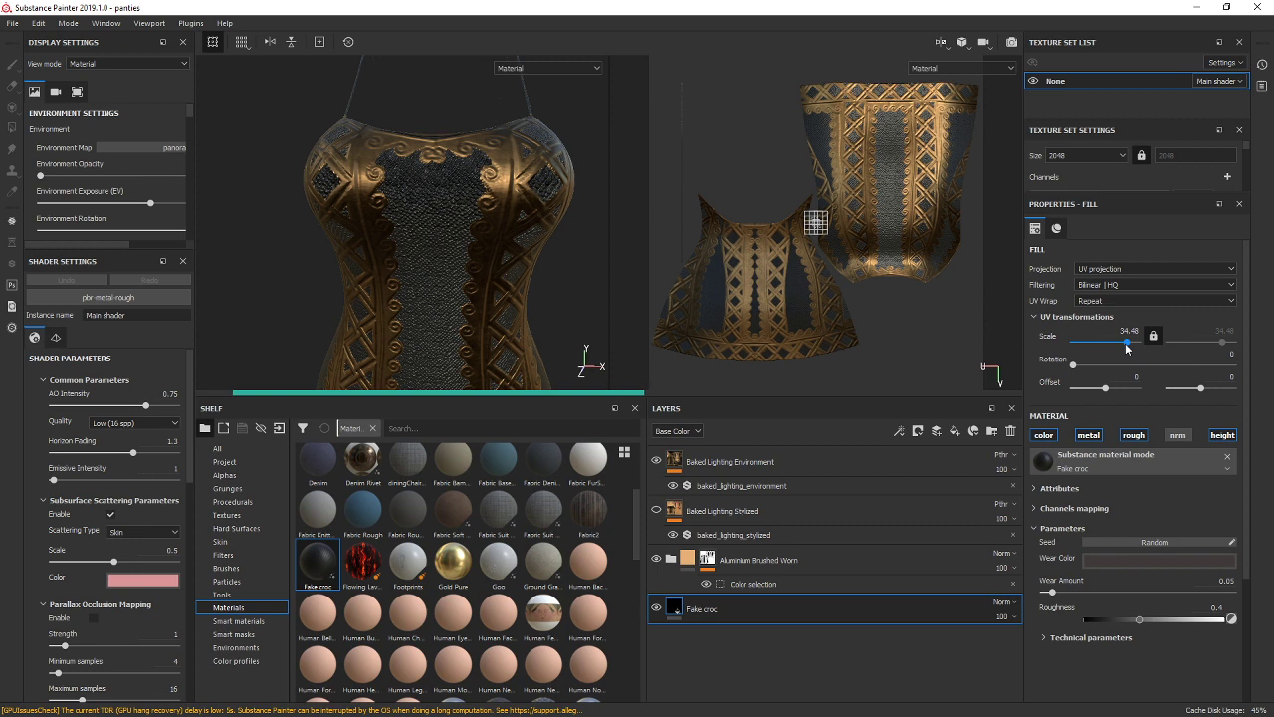
left_click_drag(1126, 343, 1120, 344)
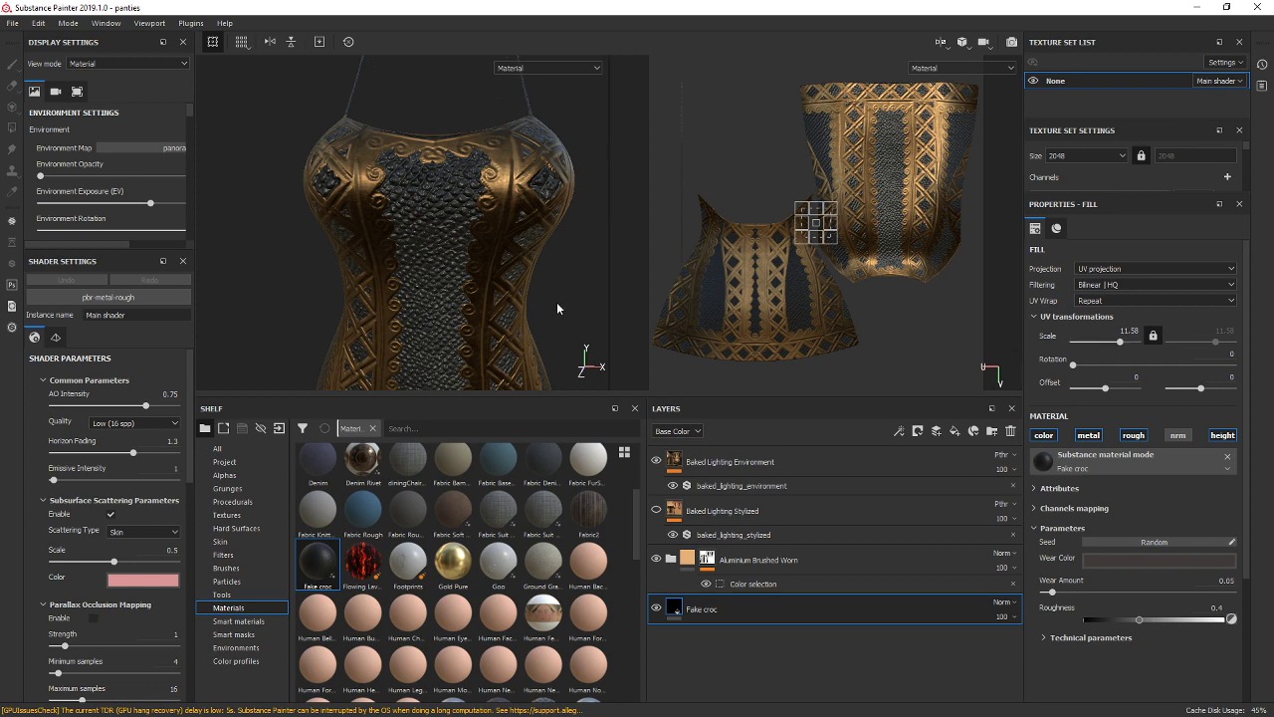
Start a texture export and create a folder named prop 3 inside D:/textures.
left_click(11, 22)
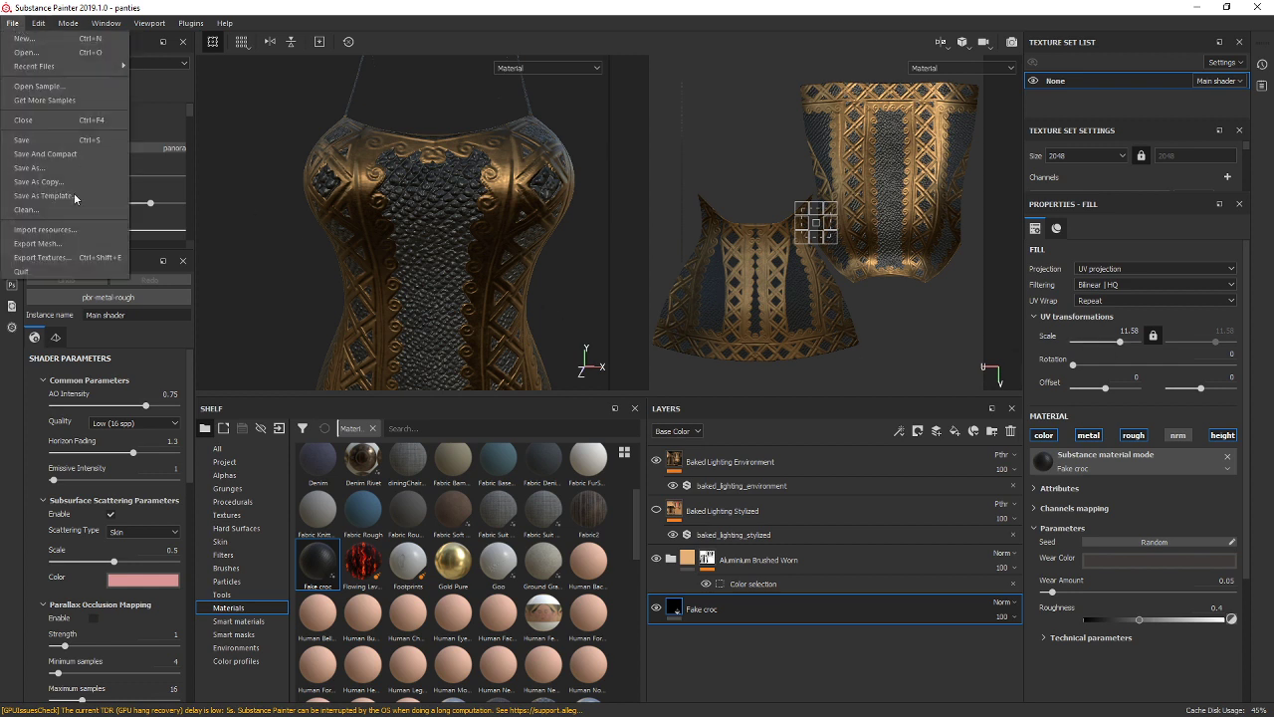
left_click(60, 257)
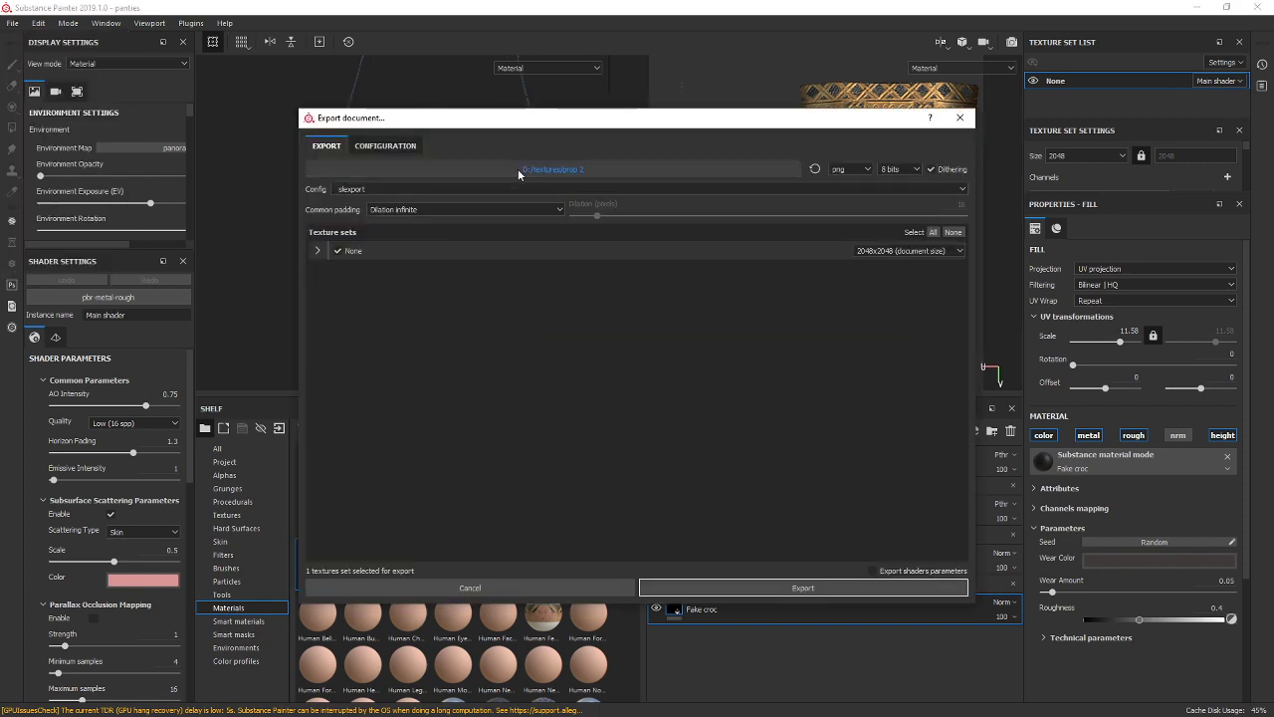
left_click(518, 168)
left_click(512, 161)
right_click(673, 319)
type("w")
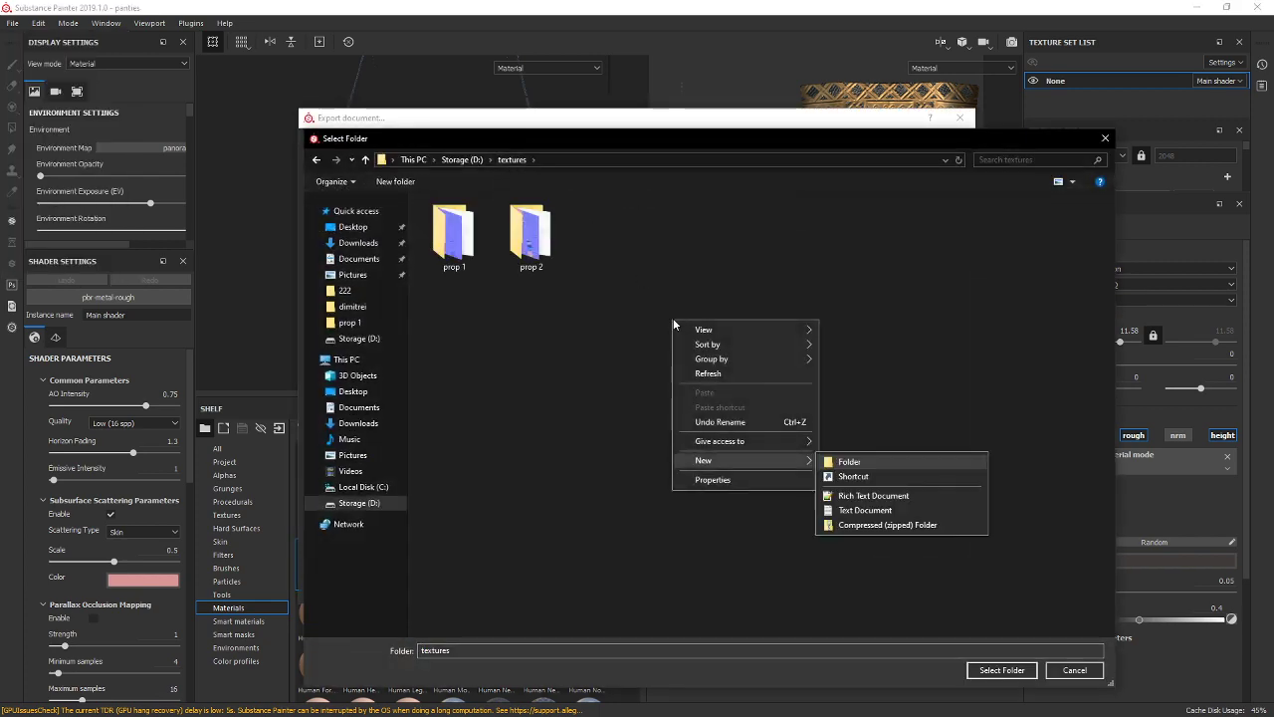
type("f")
type("pro")
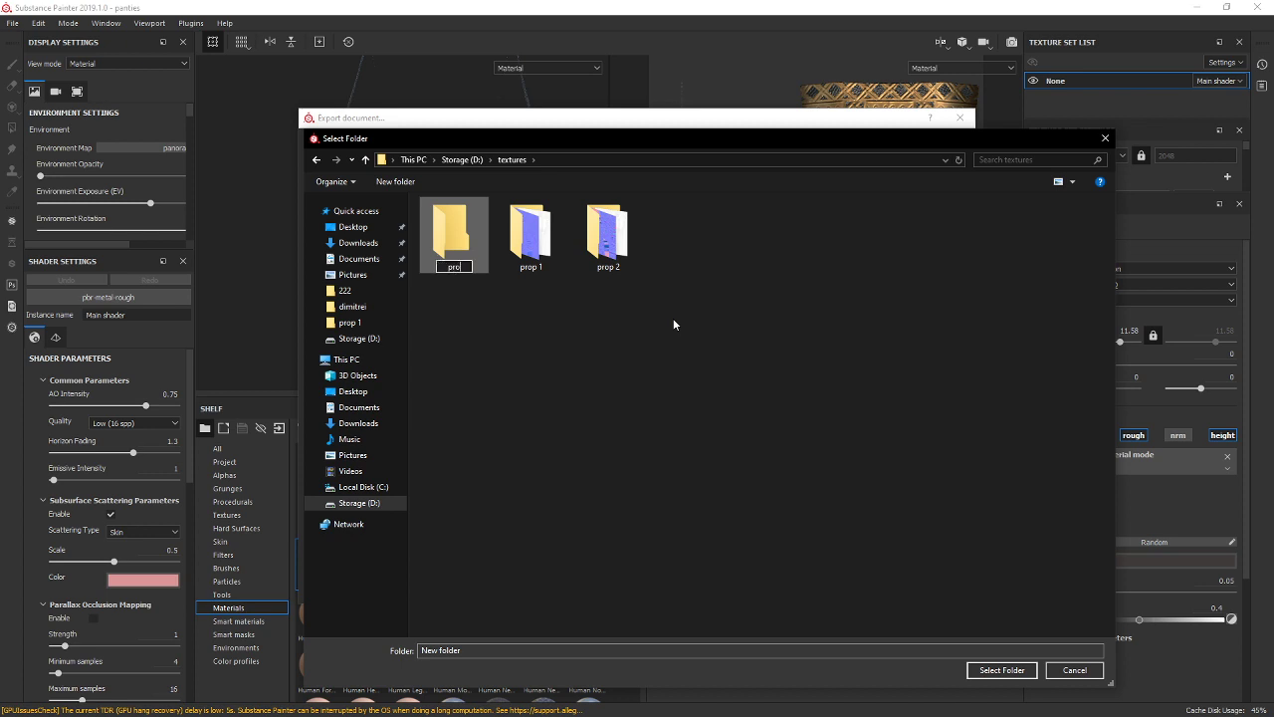
type("p 3")
key("Return")
Choose the prop 3 folder as the destination and export the Fake croc version's textures.
key("Return")
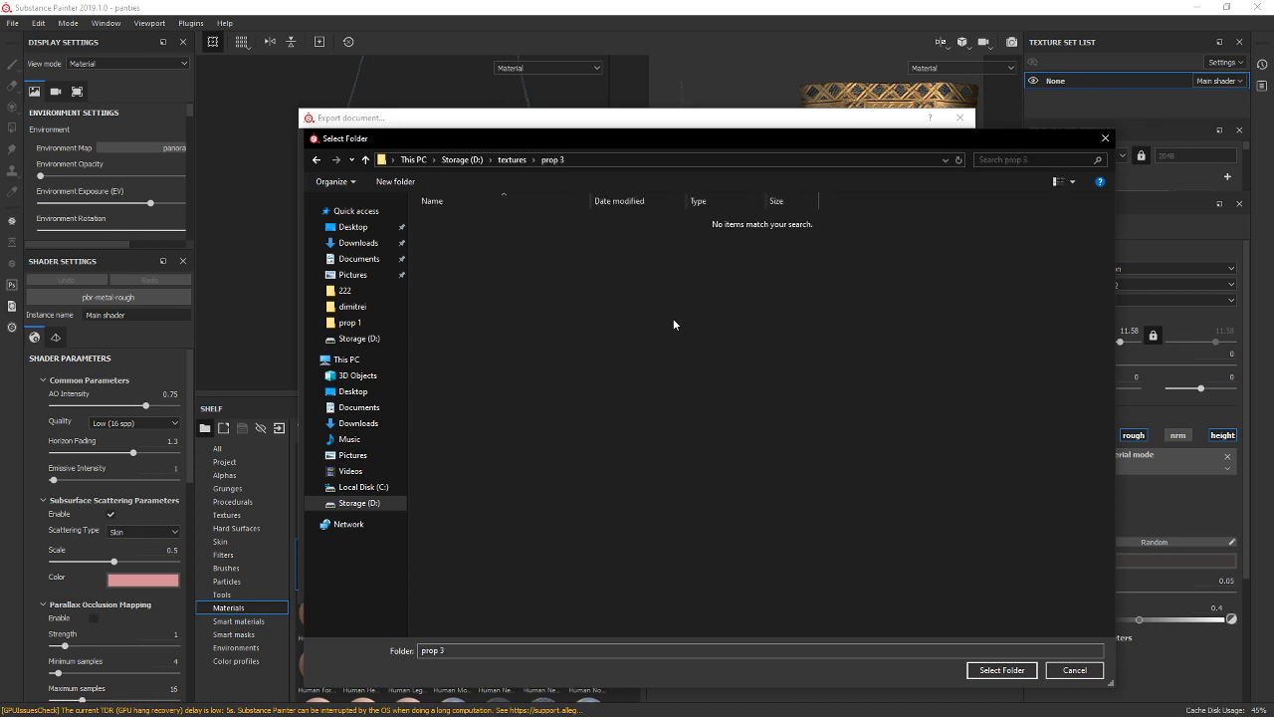
left_click(999, 669)
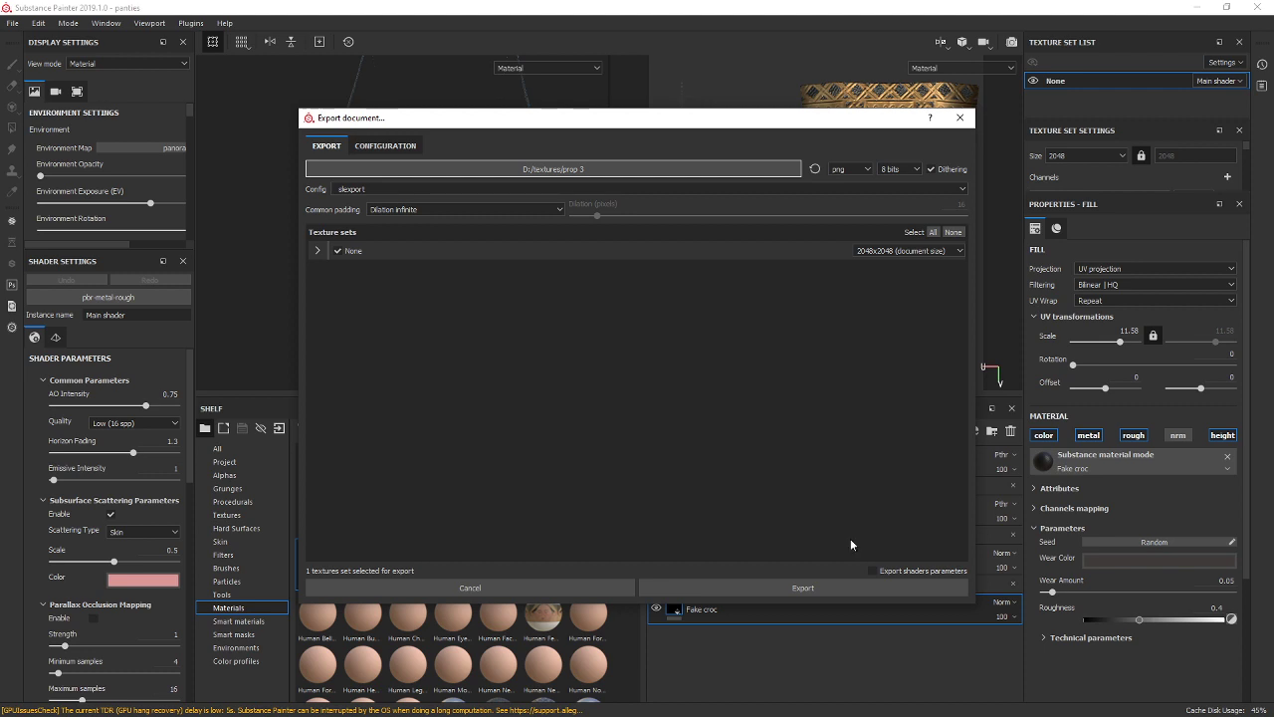
left_click(811, 594)
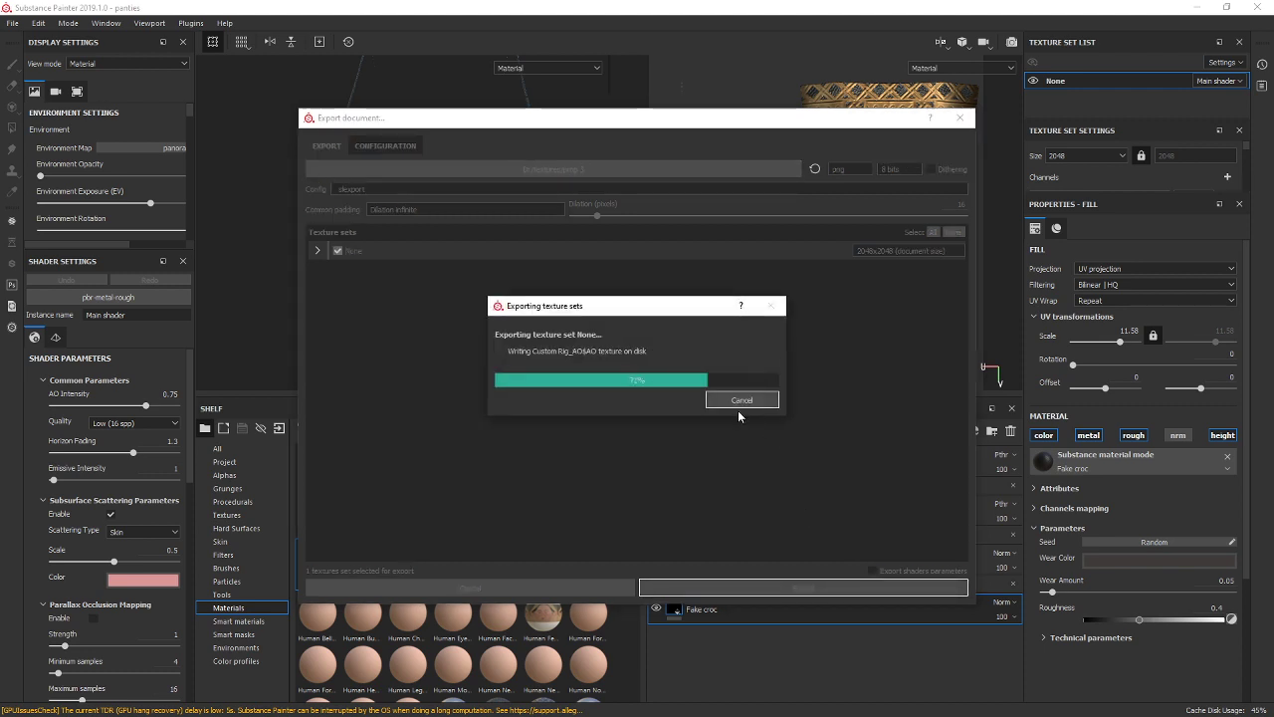
left_click(681, 377)
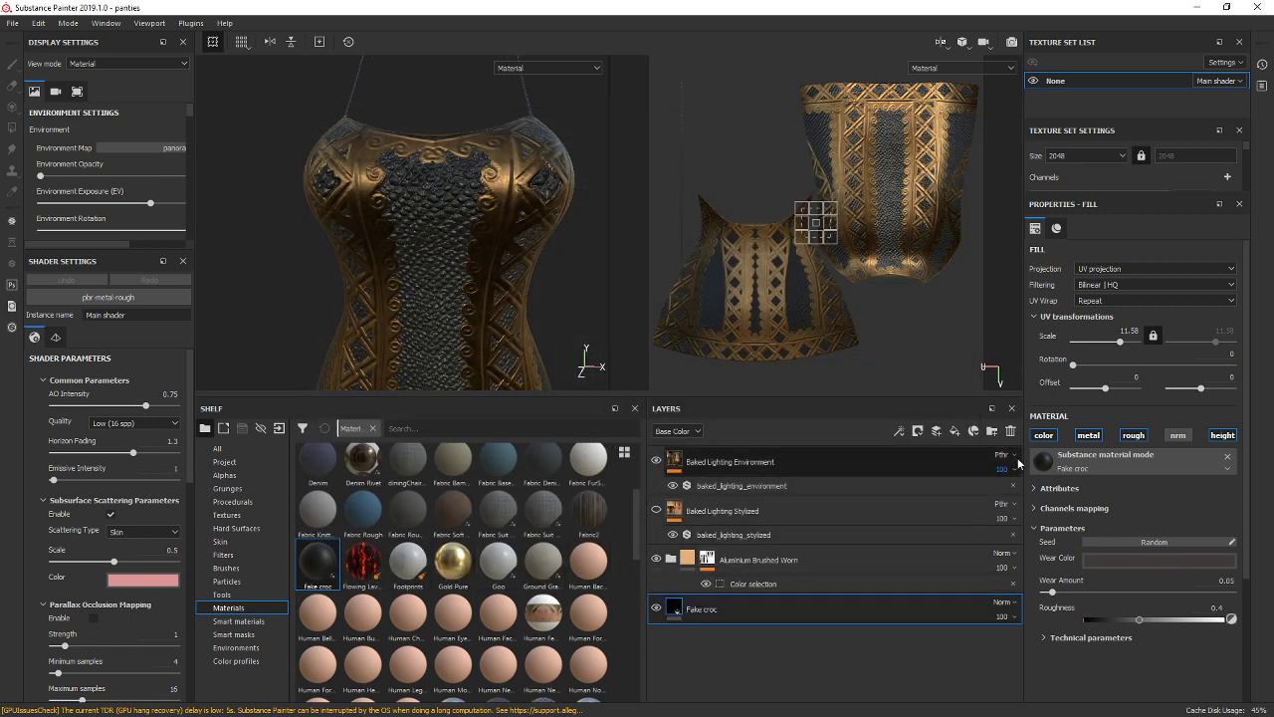
Try the Flowing Lava 28 material as the base layer at UV scale 4.46, inspect it on the dress, and delete it.
left_click_drag(370, 565, 794, 621)
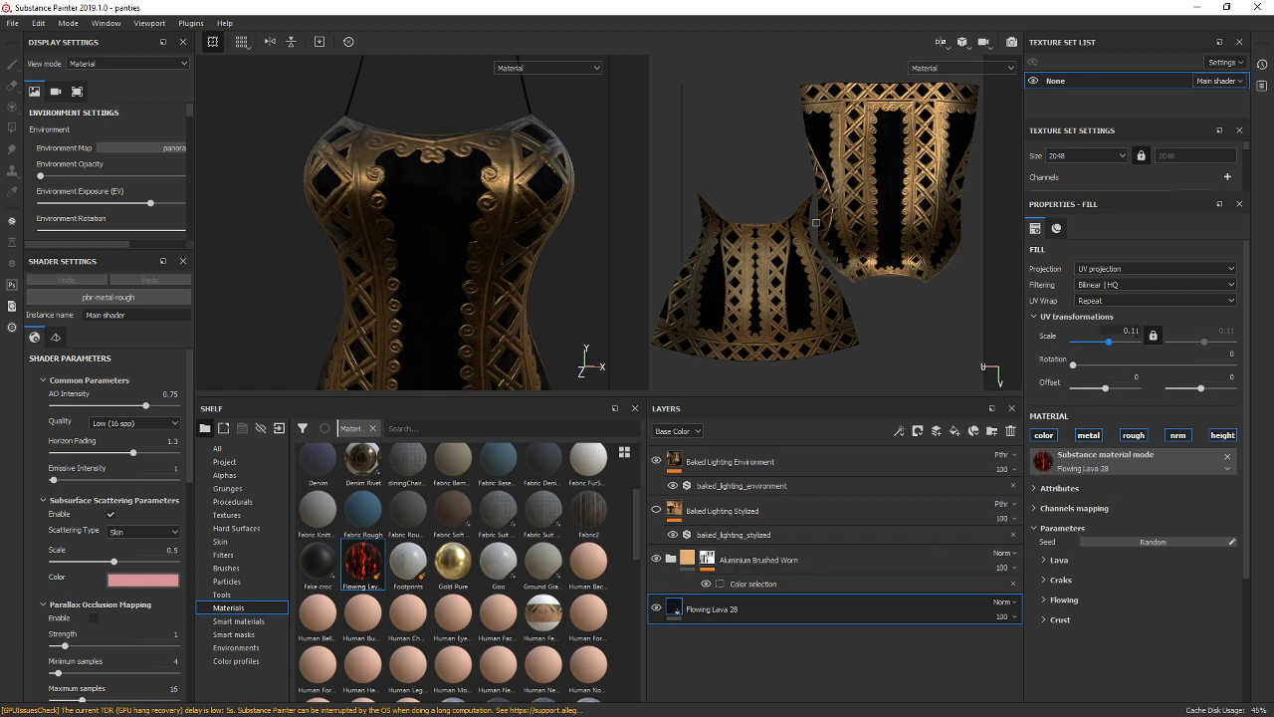
left_click_drag(1109, 341, 1115, 342)
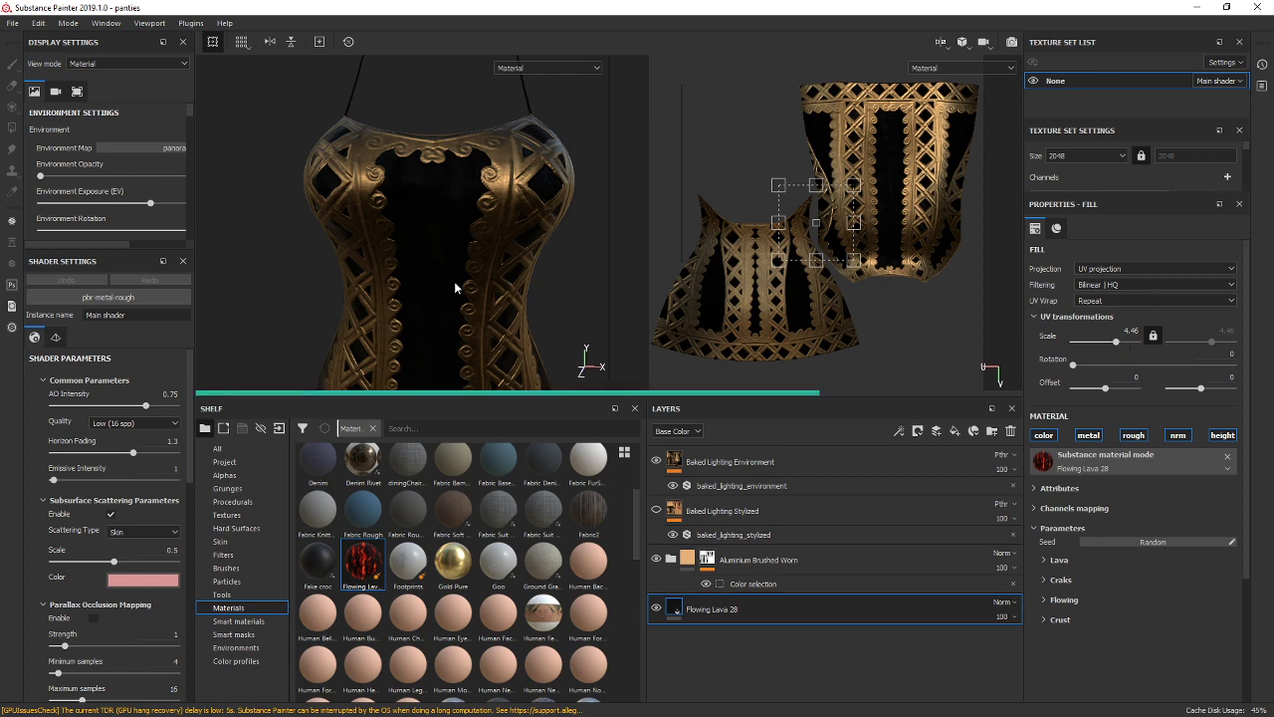
left_click_drag(508, 315, 592, 289, "alt")
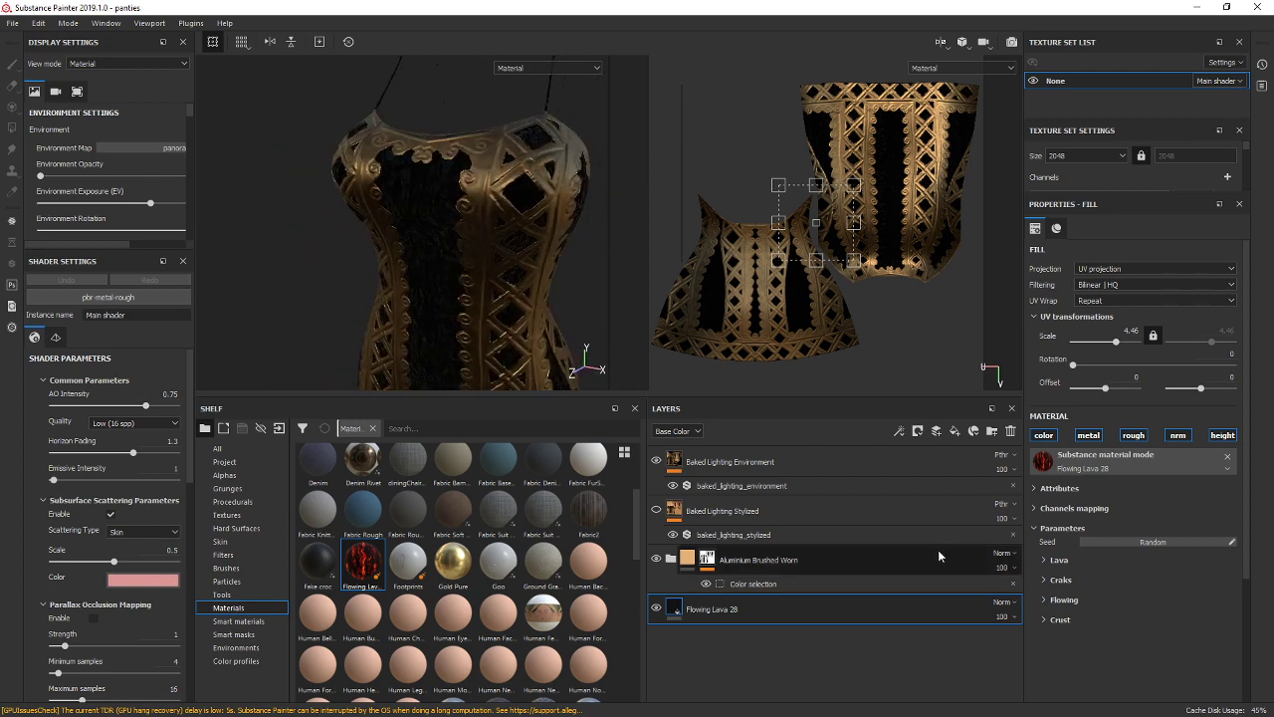
left_click(1011, 431)
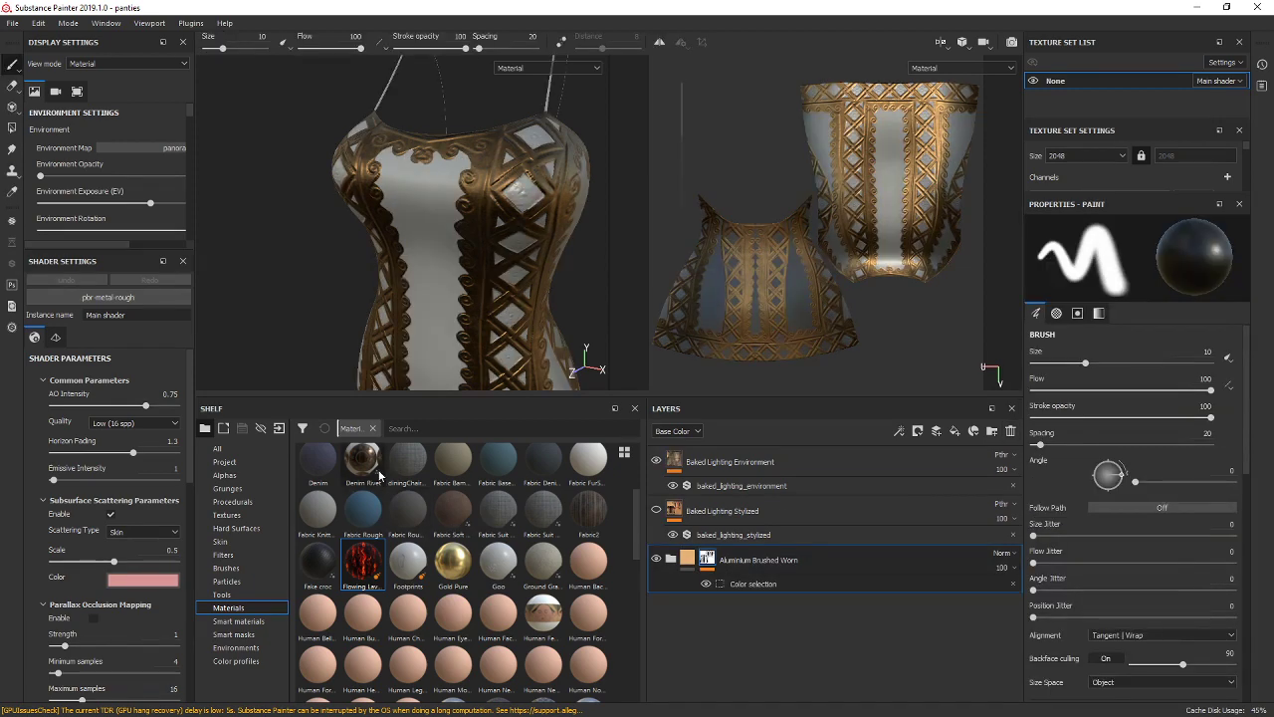
Try the Denim material beneath the Aluminium Brushed Worn folder at UV scale 7.94, inspect its weave up close, and remove it.
left_click_drag(317, 463, 785, 613)
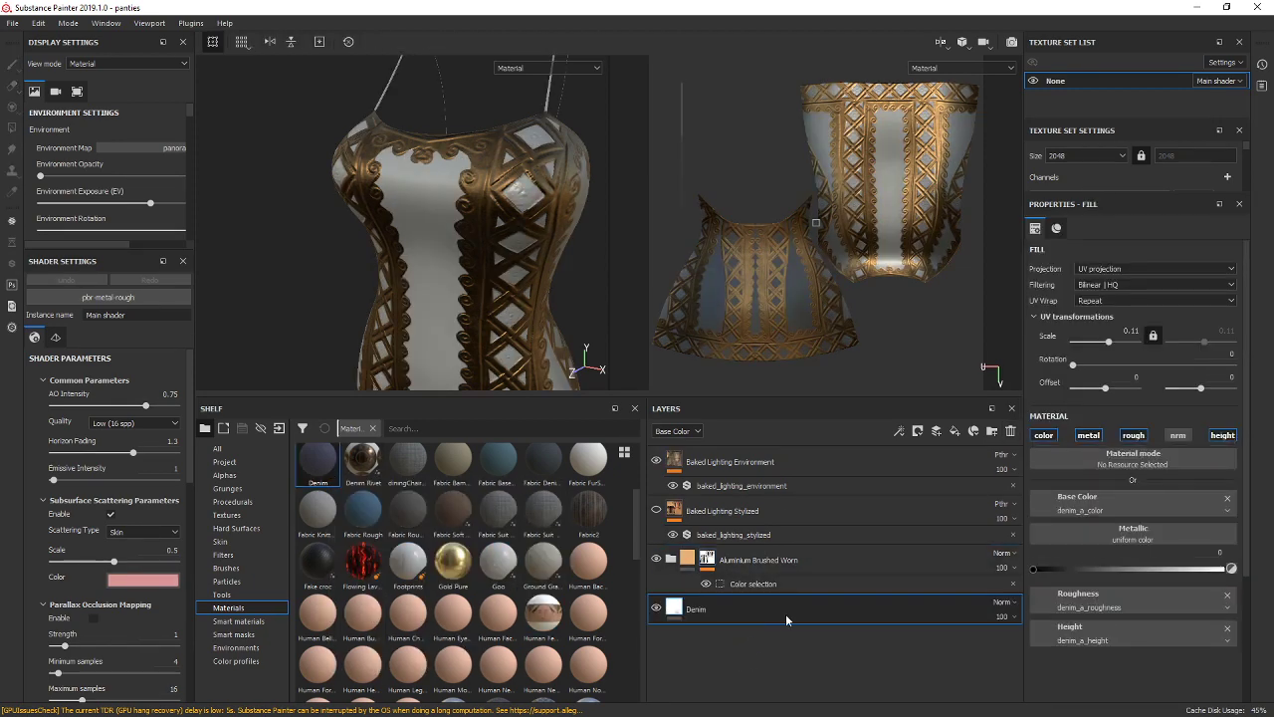
left_click_drag(1108, 341, 1117, 338)
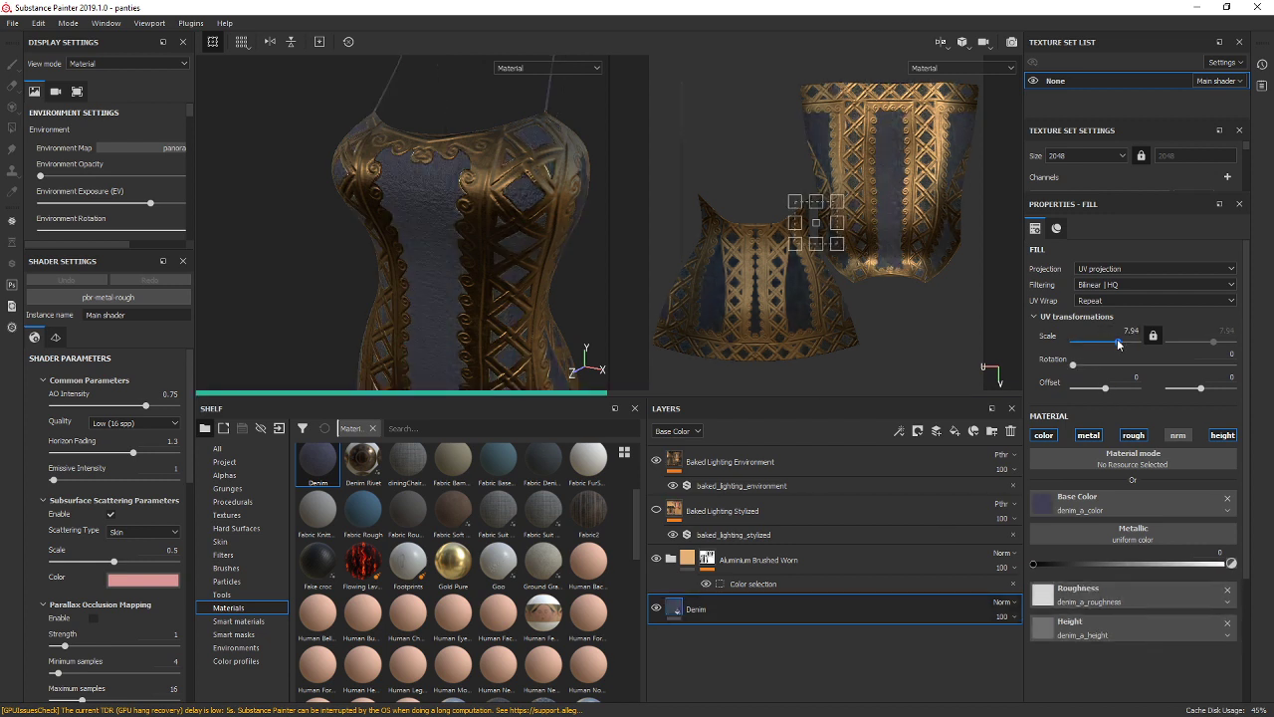
scroll(418, 217, "up", 6)
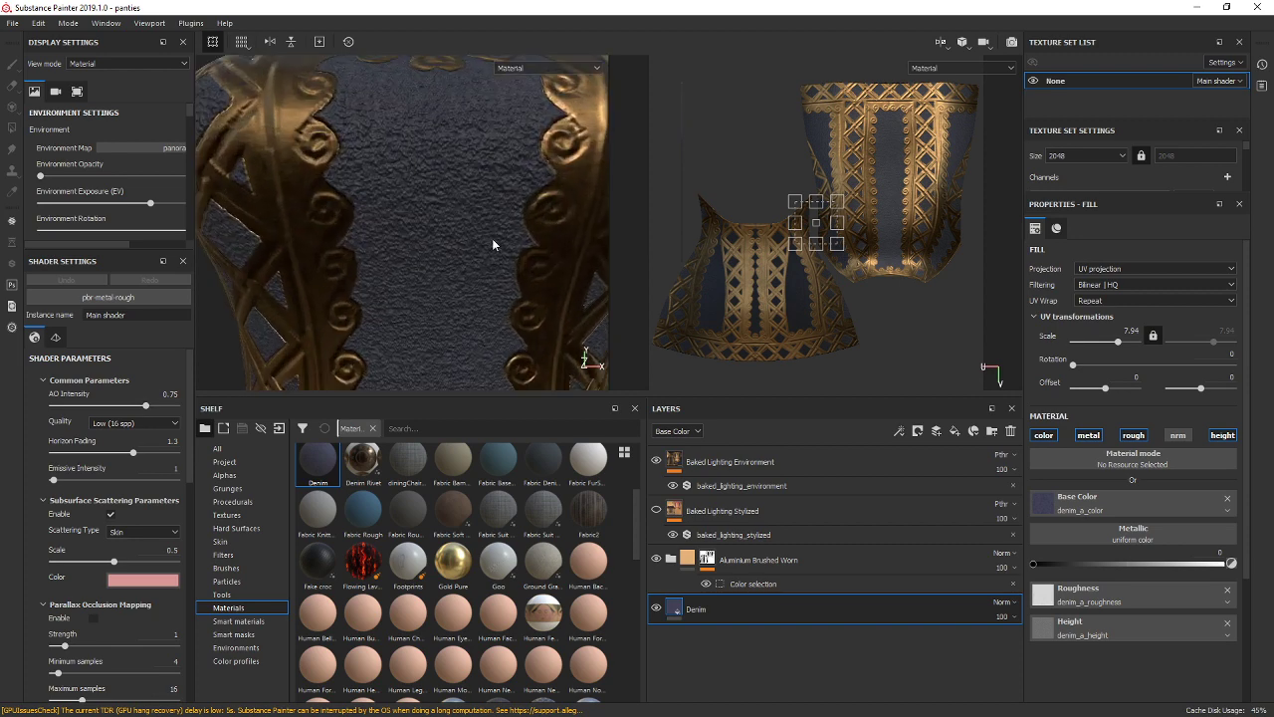
scroll(492, 244, "down", 8)
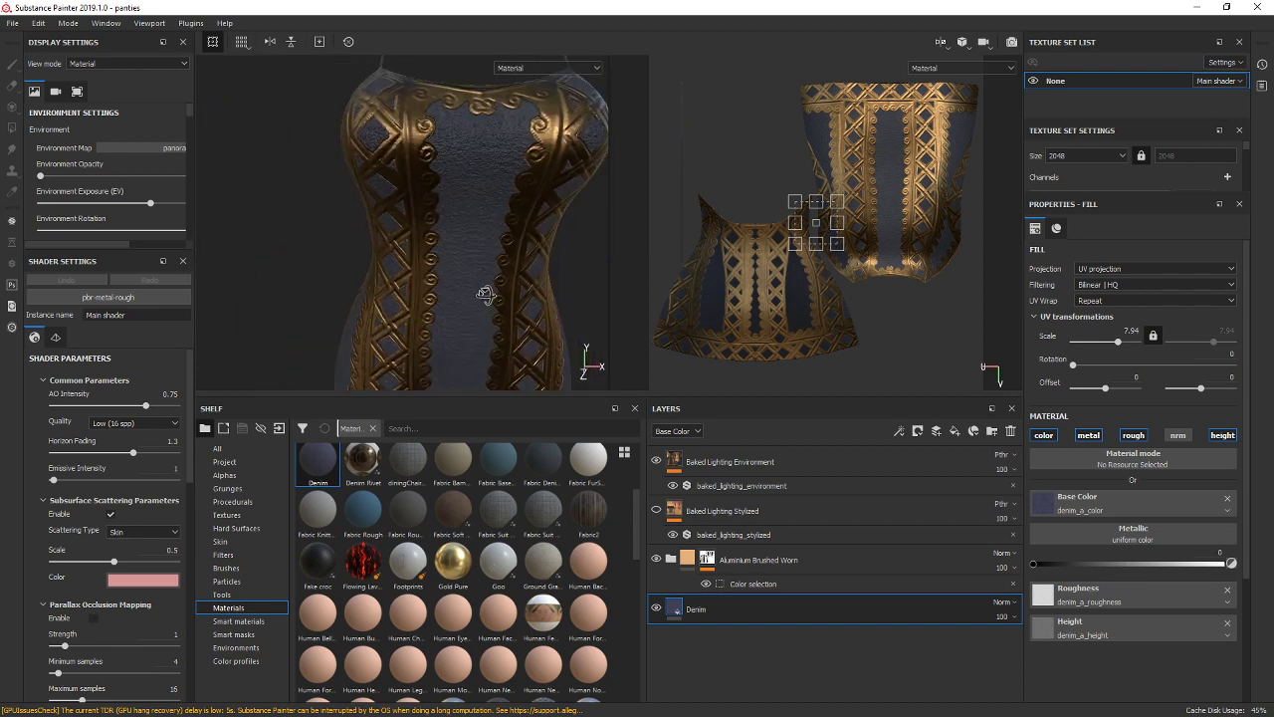
left_click_drag(485, 293, 684, 288, "alt")
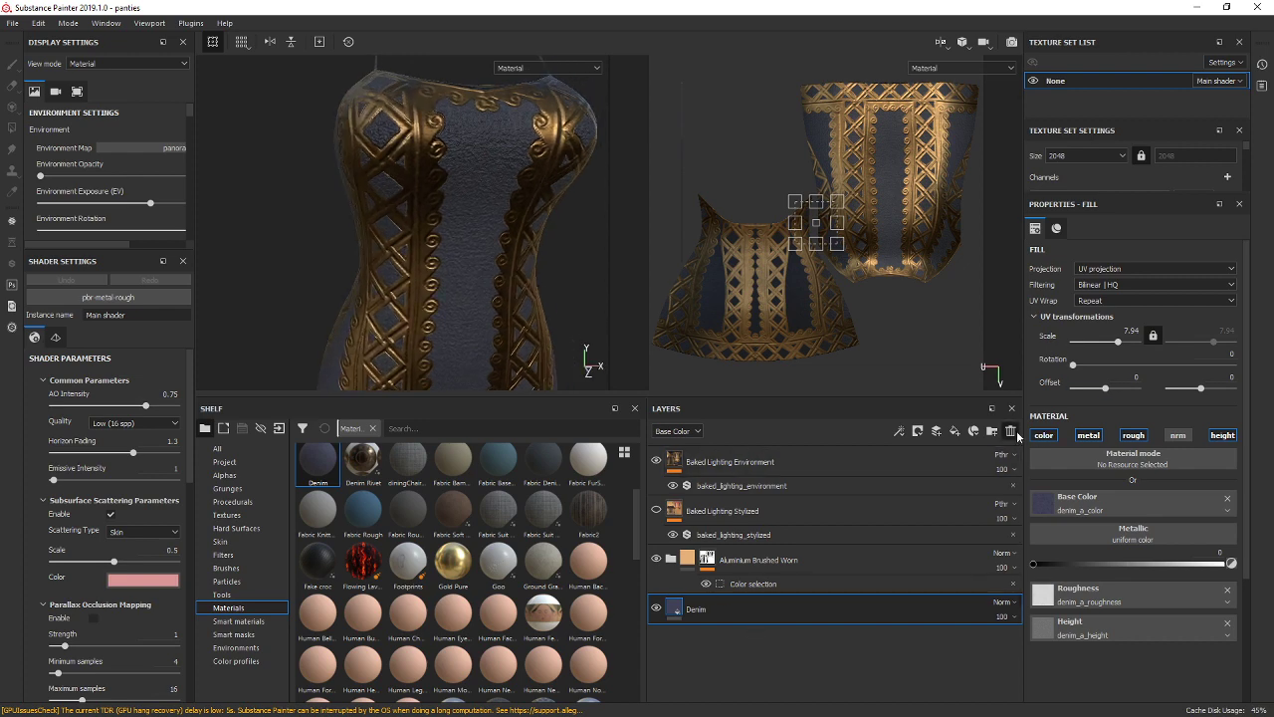
key("ctrl+z")
Add the diningChairCloth material beneath the Aluminium Brushed Worn folder, set its UV scale to 6.35, and inspect it around the dress.
scroll(484, 541, "up", 3)
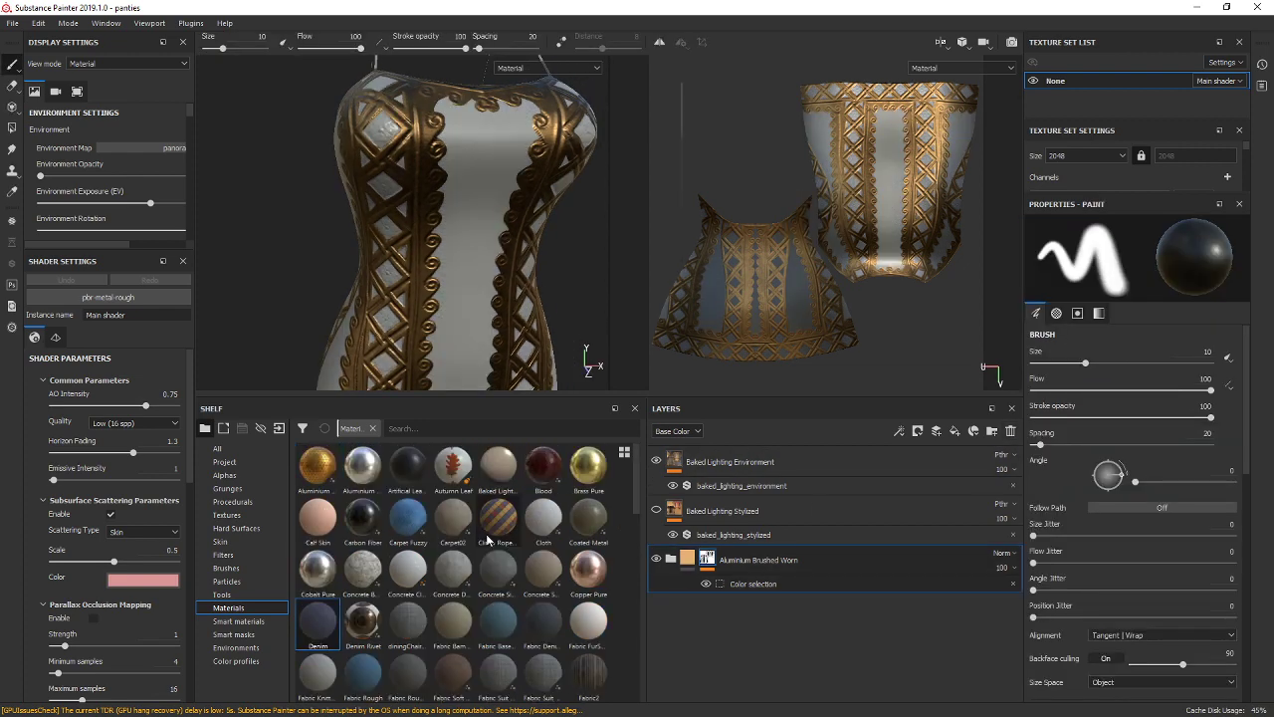
left_click_drag(408, 622, 828, 642)
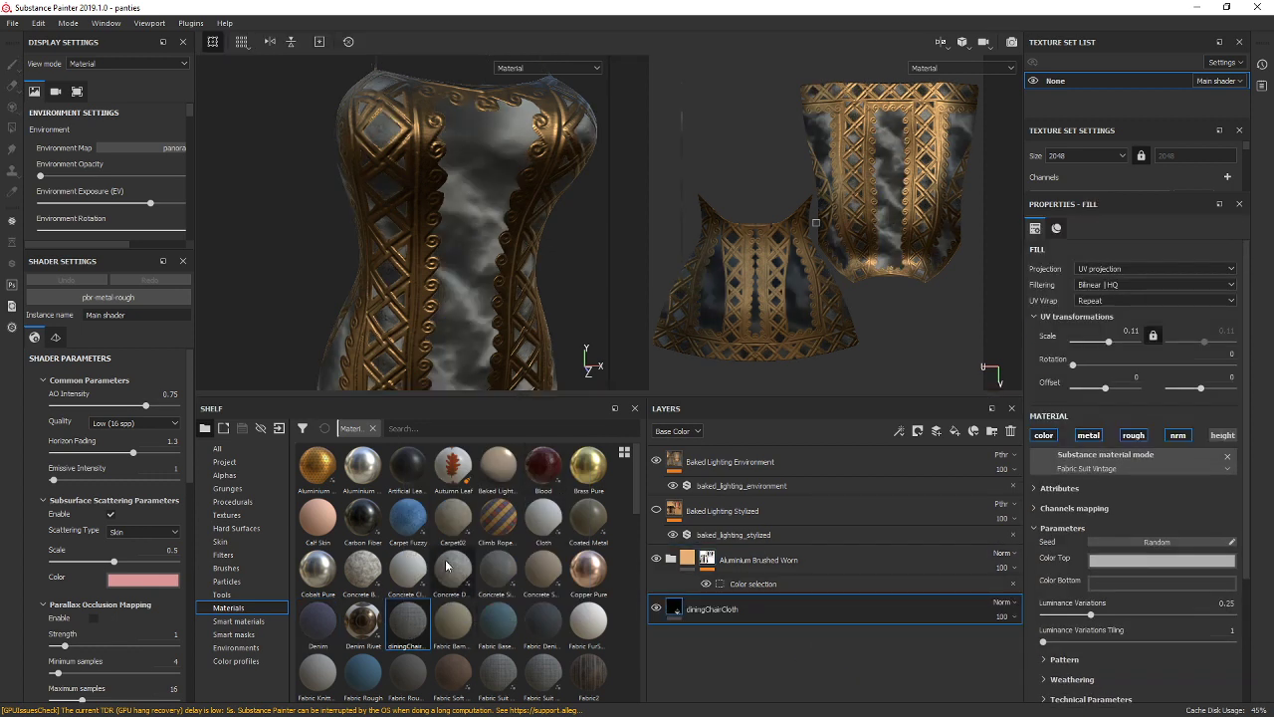
left_click_drag(1107, 341, 1119, 341)
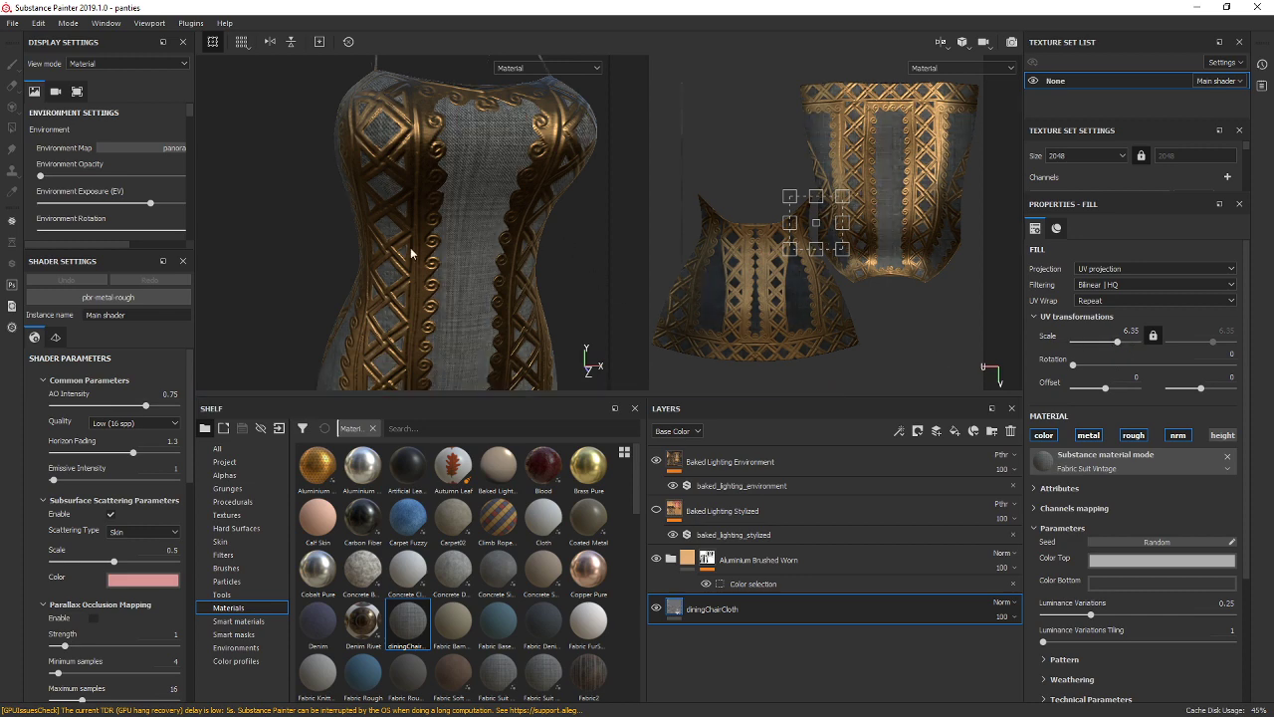
left_click_drag(412, 251, 428, 289, "alt")
middle_click_drag(428, 289, 355, 248, "alt")
left_click_drag(354, 253, 312, 247, "alt")
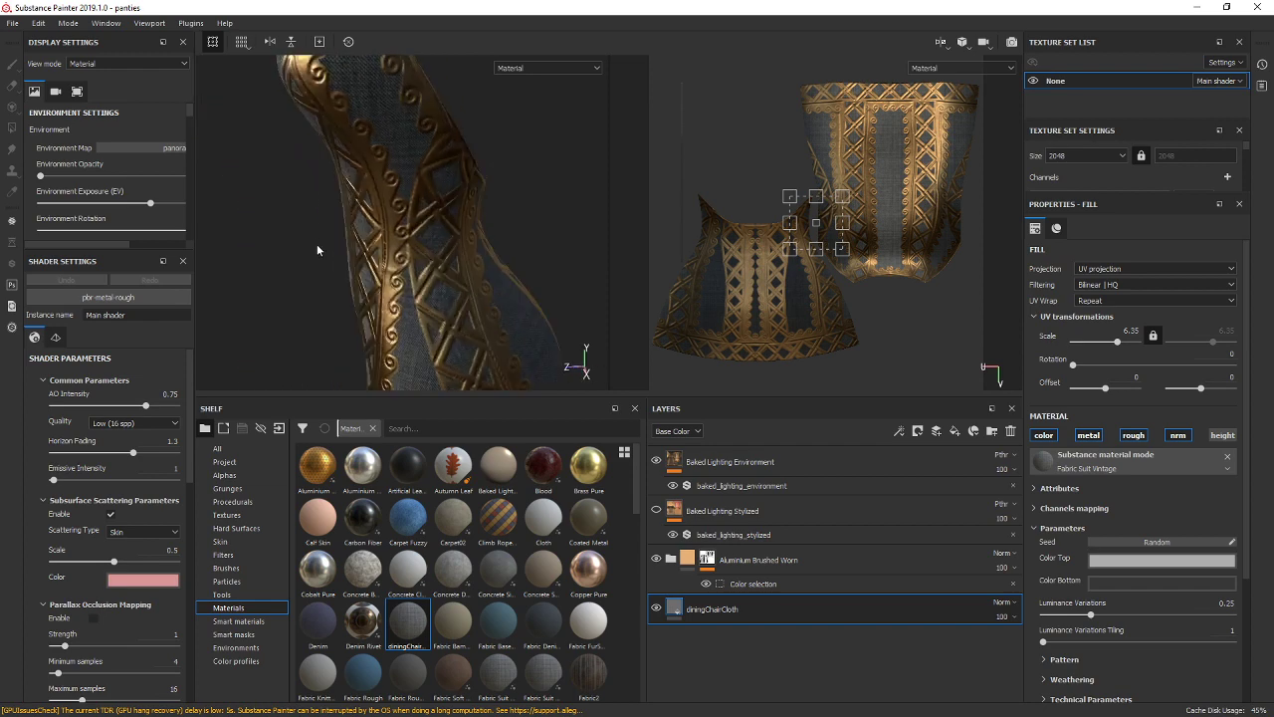
left_click_drag(423, 298, 457, 299, "alt")
left_click_drag(488, 255, 408, 227, "alt")
middle_click_drag(418, 141, 430, 247, "alt")
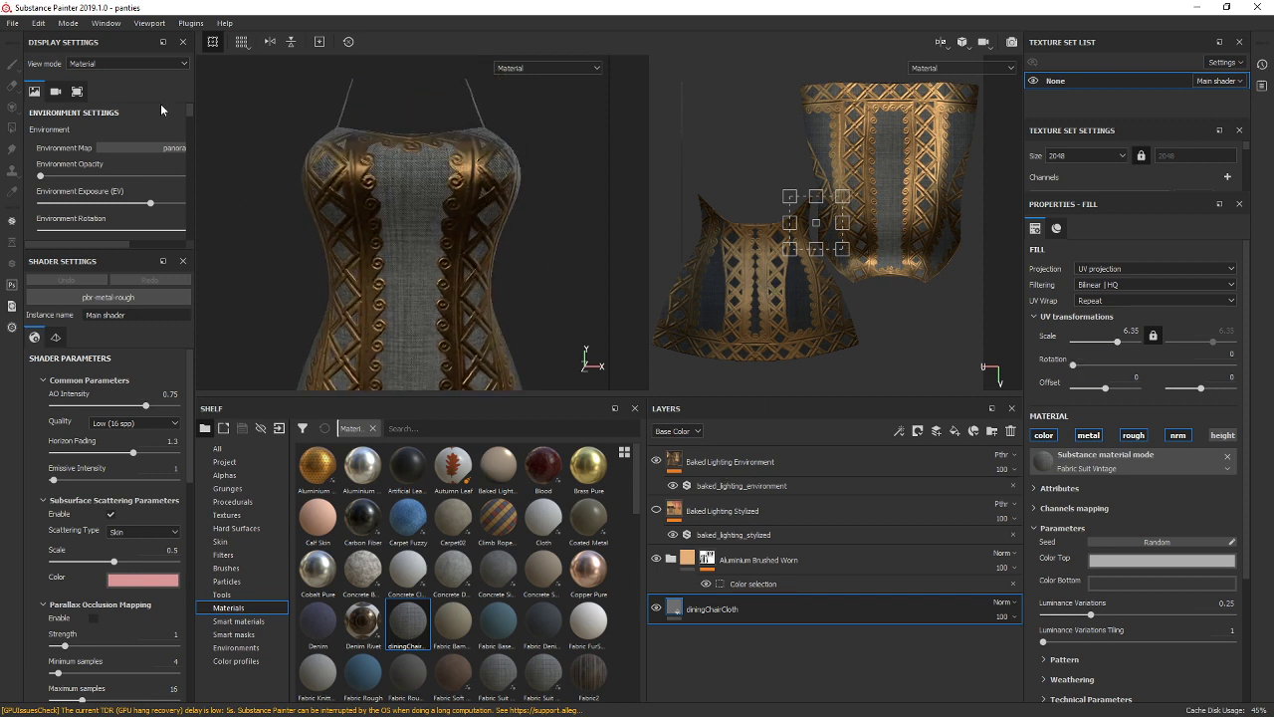
Create a folder named prop 4 inside the textures folder and export the diningChairCloth version's textures into it.
left_click(12, 23)
left_click(56, 258)
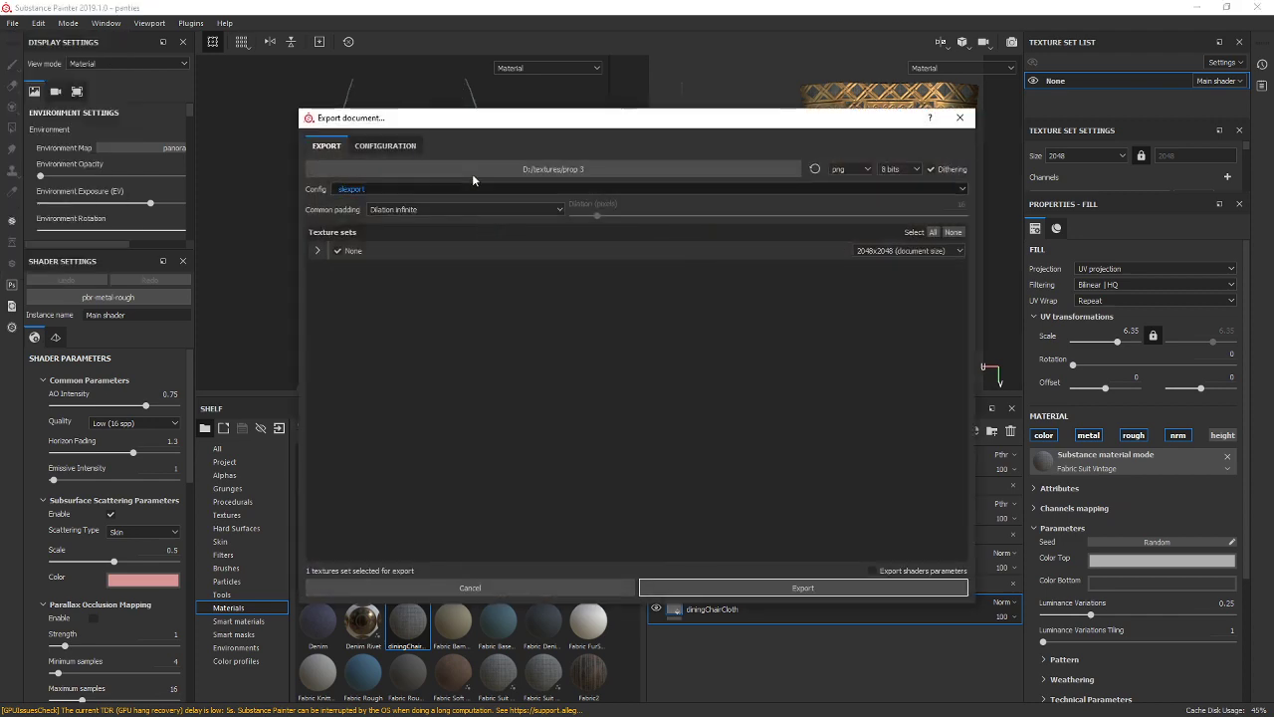
left_click(472, 171)
left_click(511, 161)
right_click(659, 380)
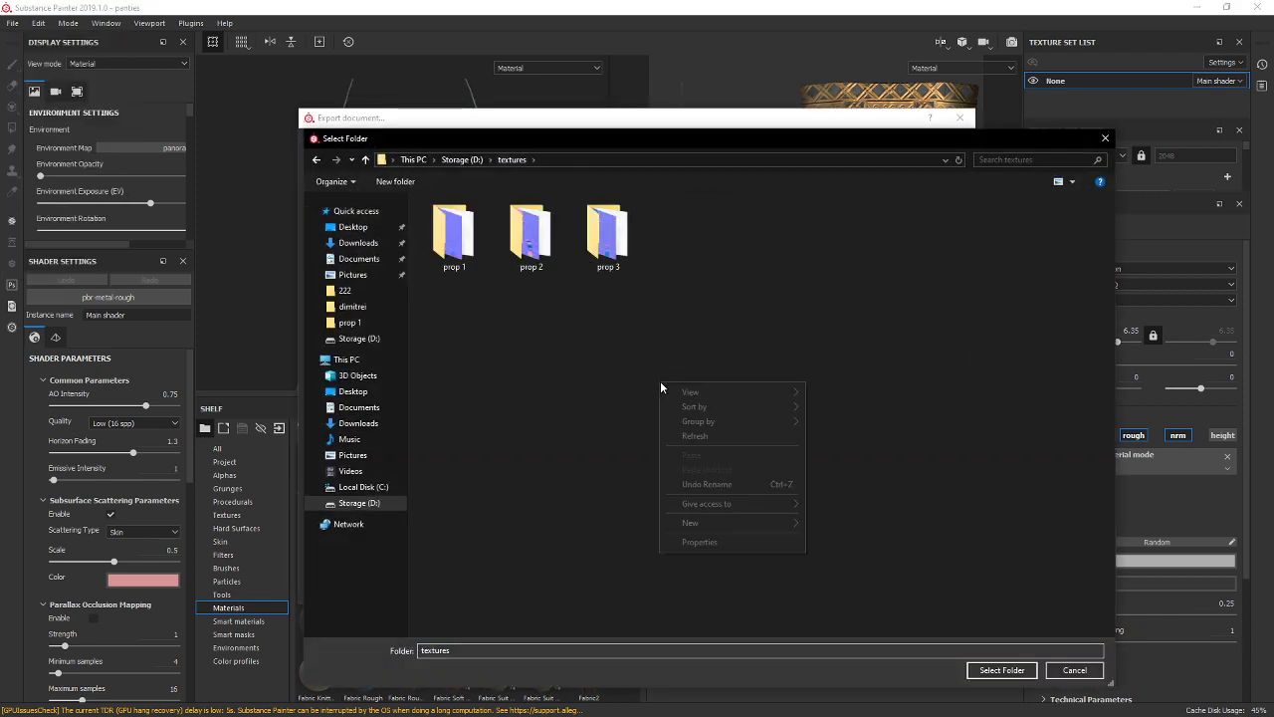
type("wfprop")
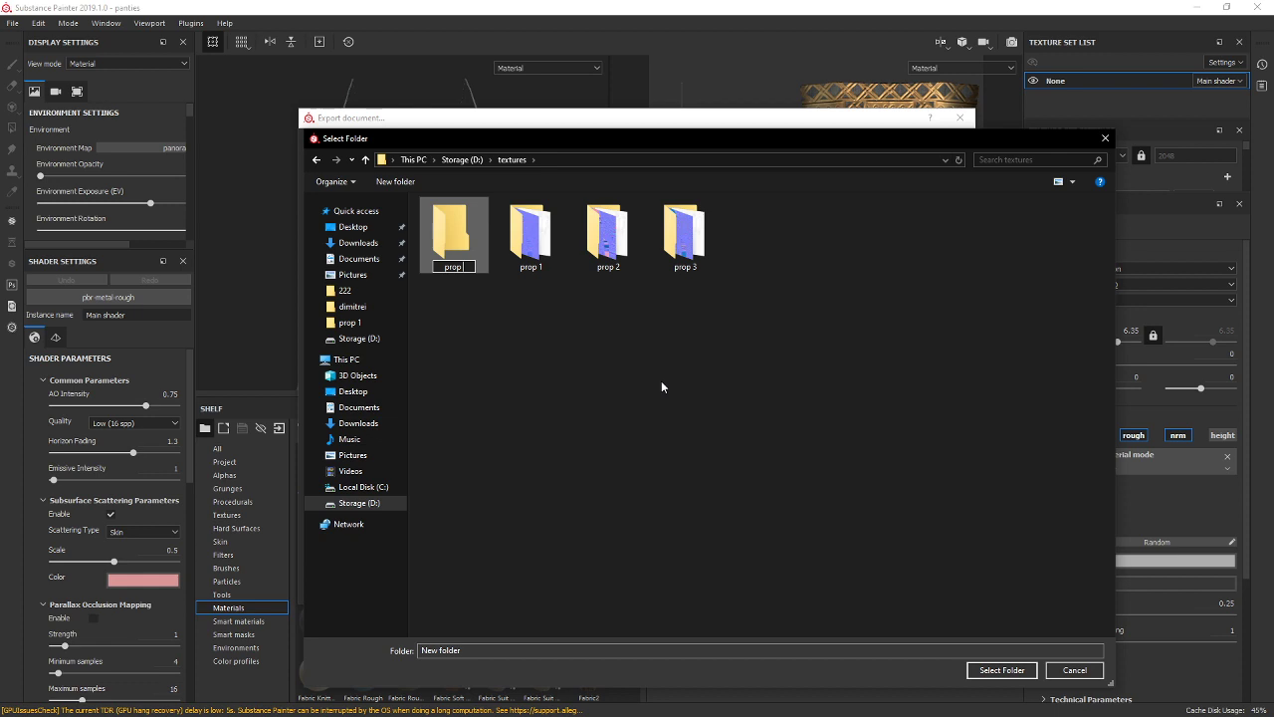
type(" 4")
key("Return")
key("Return")
left_click(1001, 670)
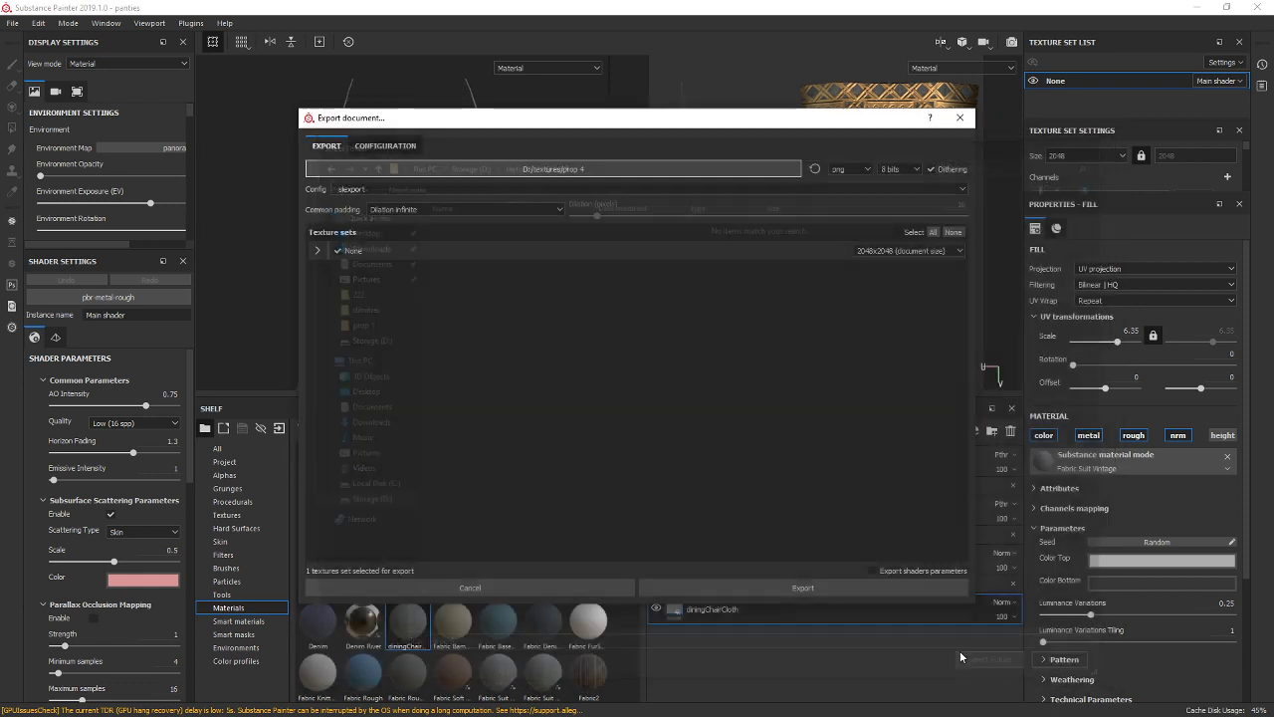
left_click(766, 590)
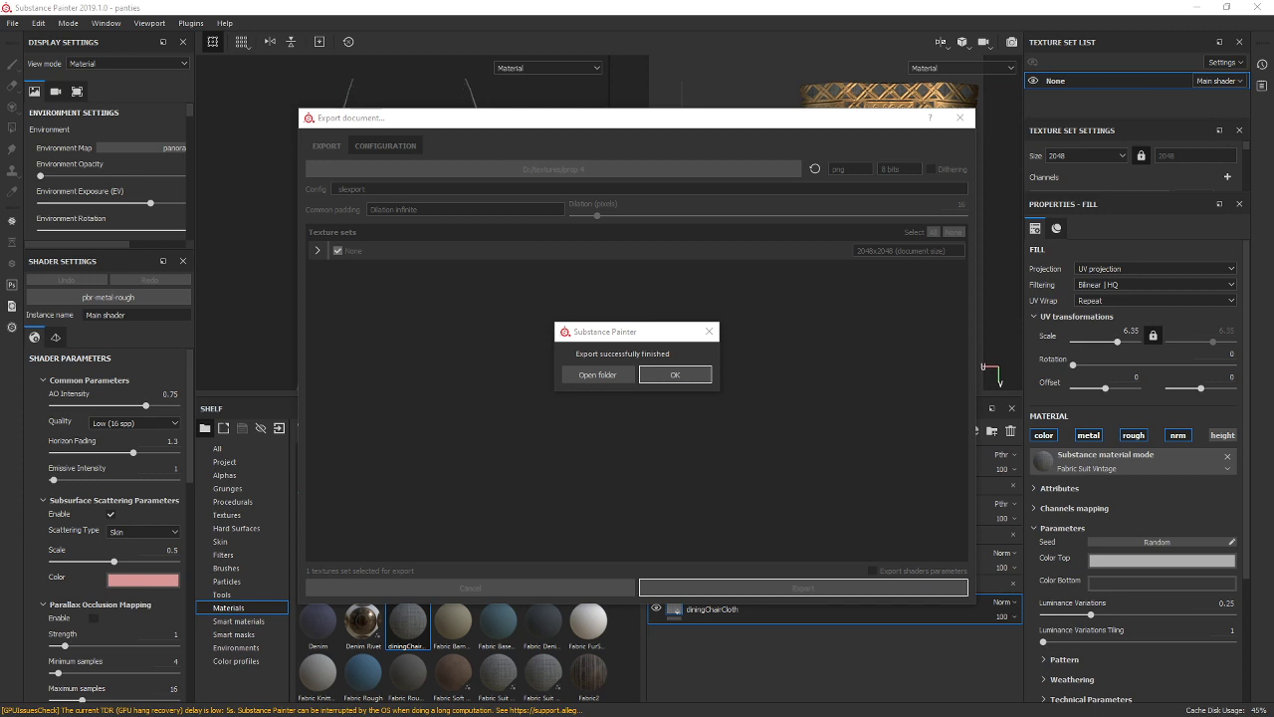
left_click(675, 374)
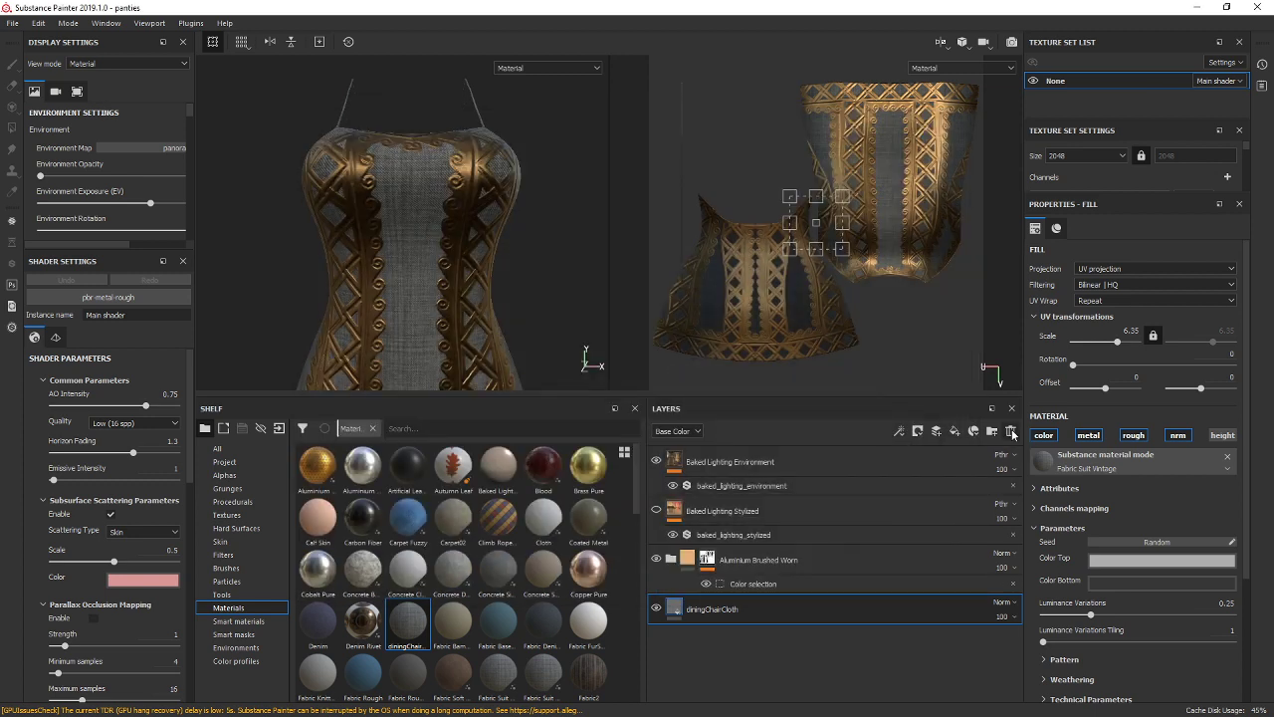
Set the diningChairCloth layer's Color Top to a strong red.
left_click(1155, 563)
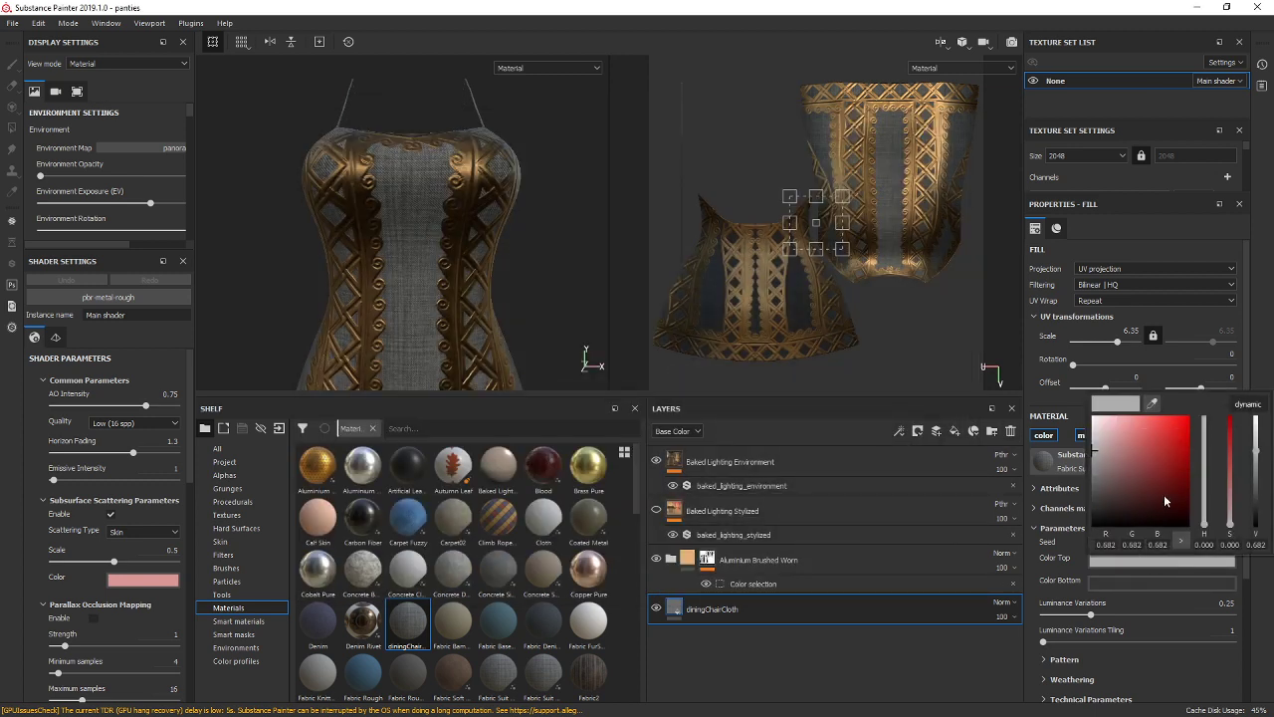
left_click(1179, 443)
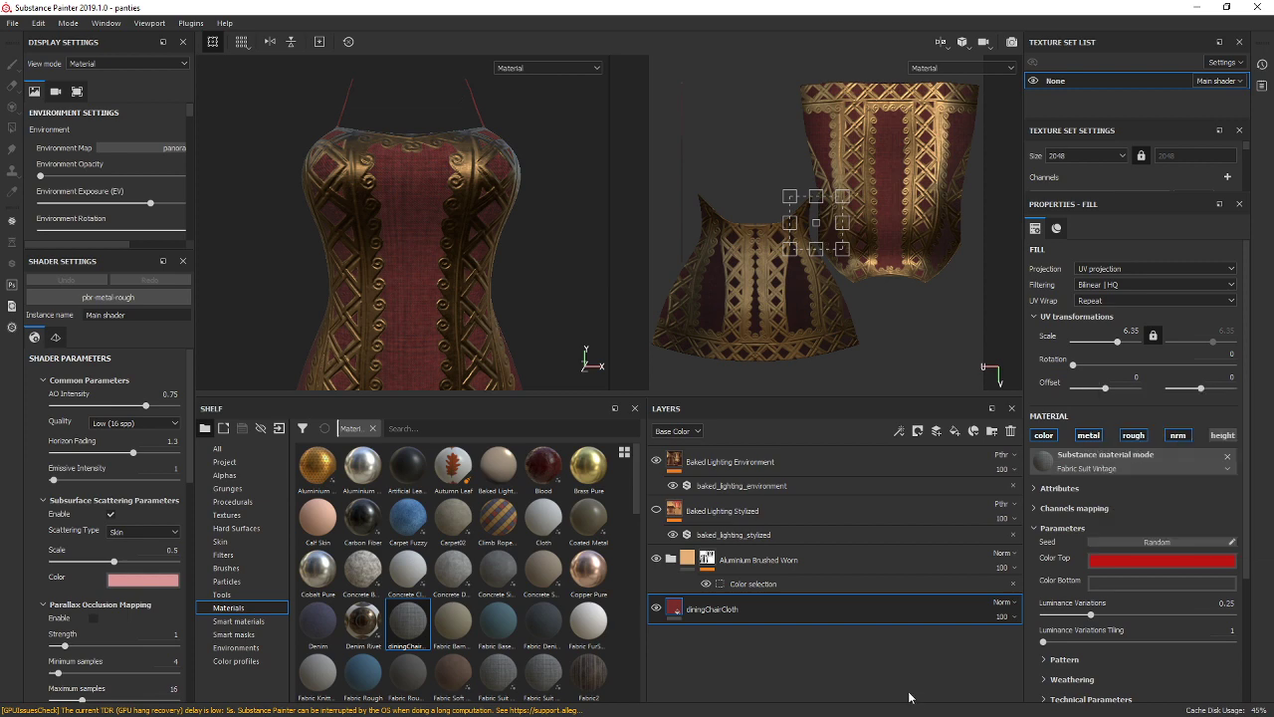
Export the red cloth version's textures to a new folder named red inside prop 4, and delete the diningChairCloth layer.
left_click(12, 23)
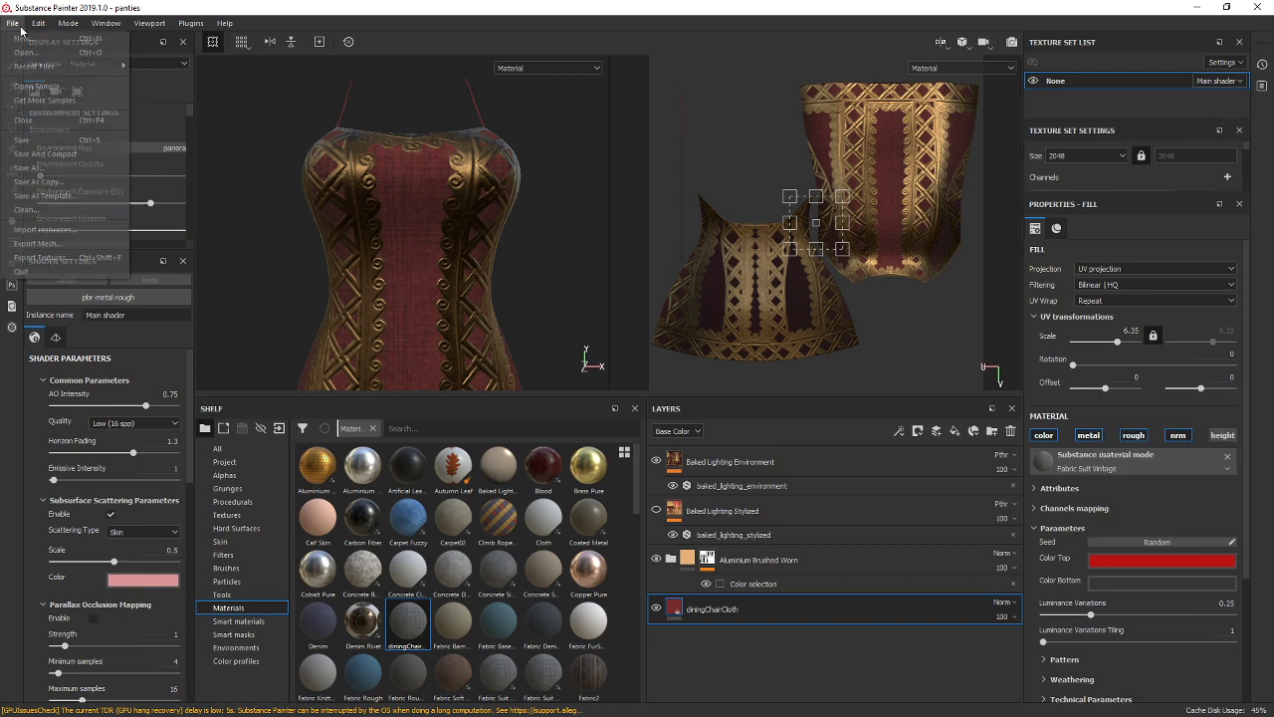
left_click(54, 250)
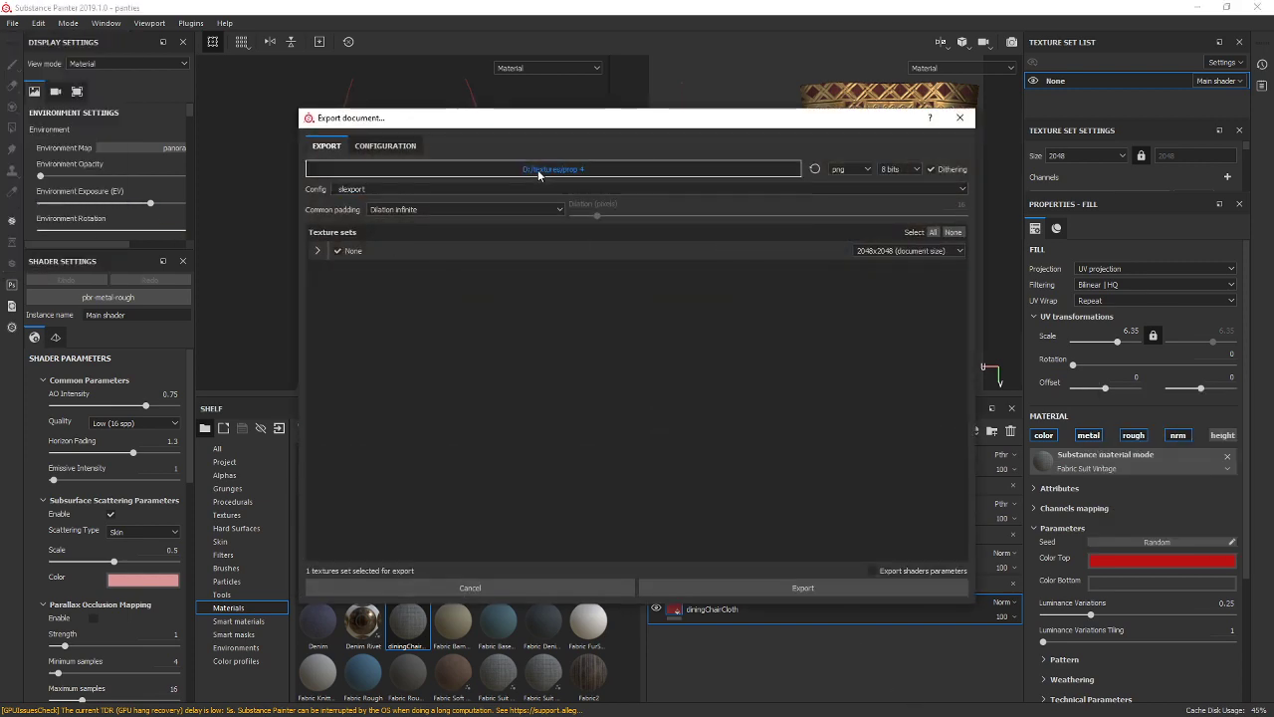
left_click(537, 169)
right_click(608, 332)
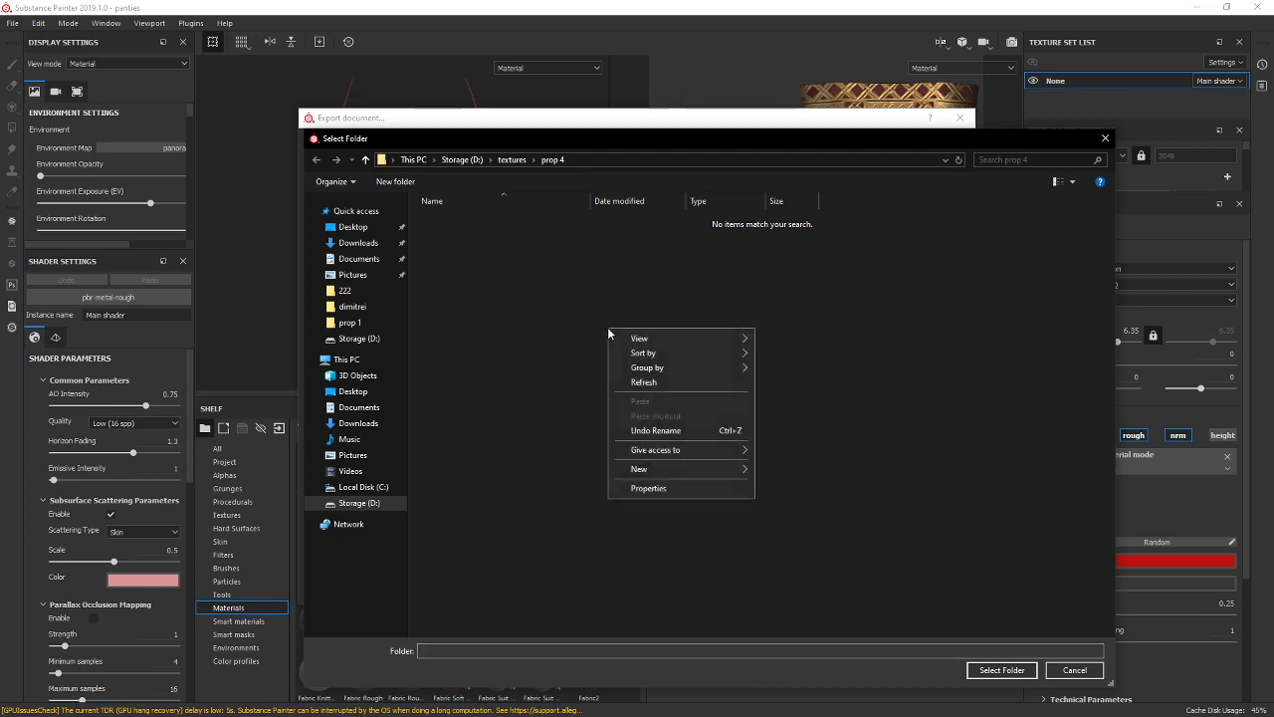
type("w/fred")
key("Return")
key("Return")
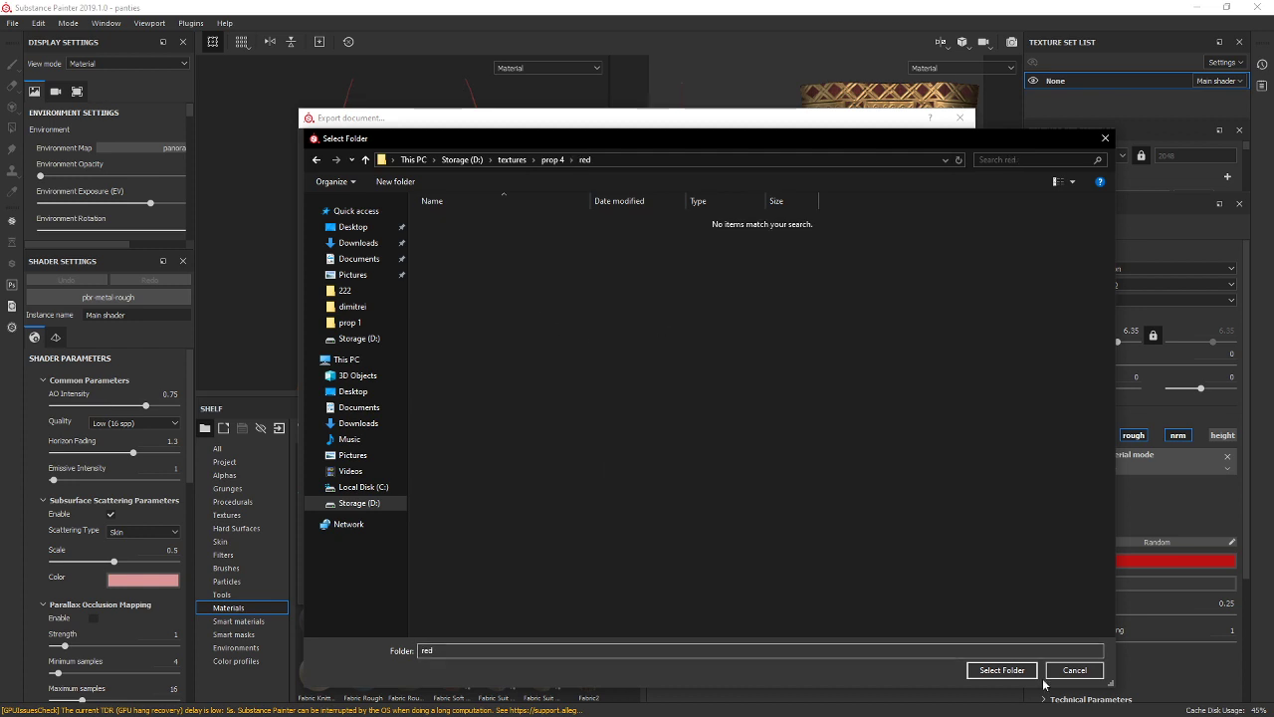
left_click(1002, 669)
left_click(868, 589)
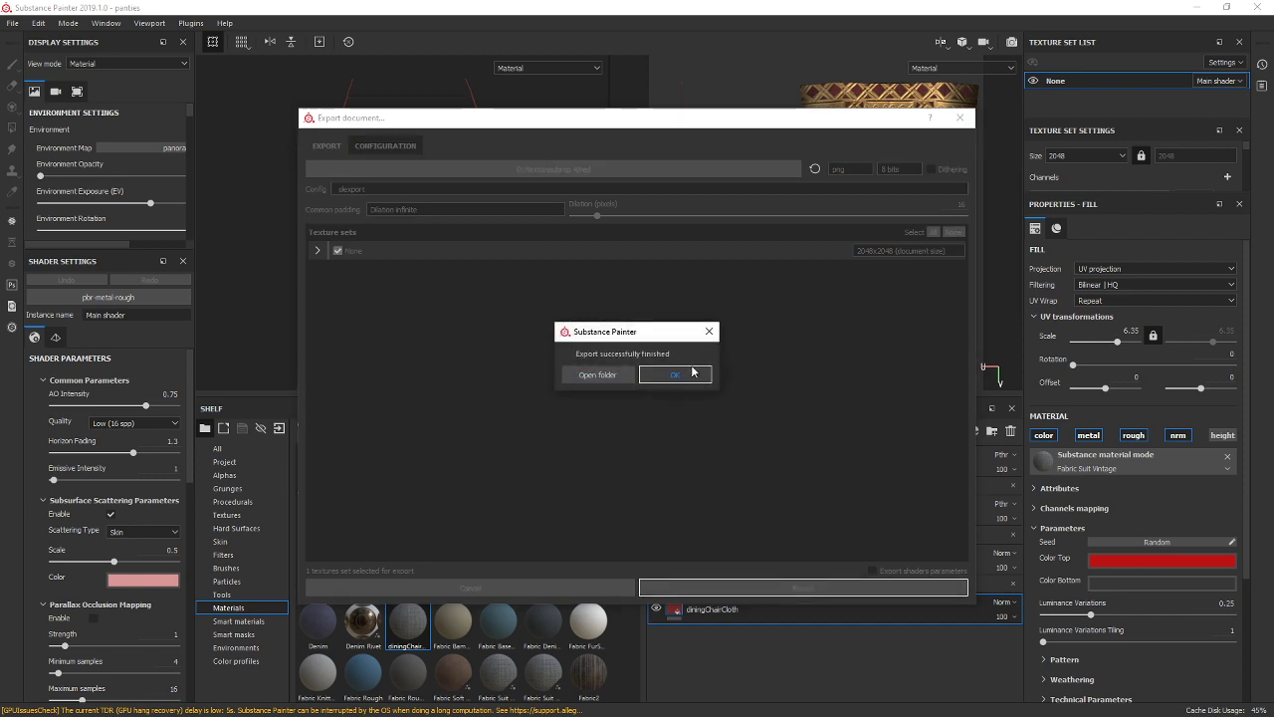
left_click(692, 371)
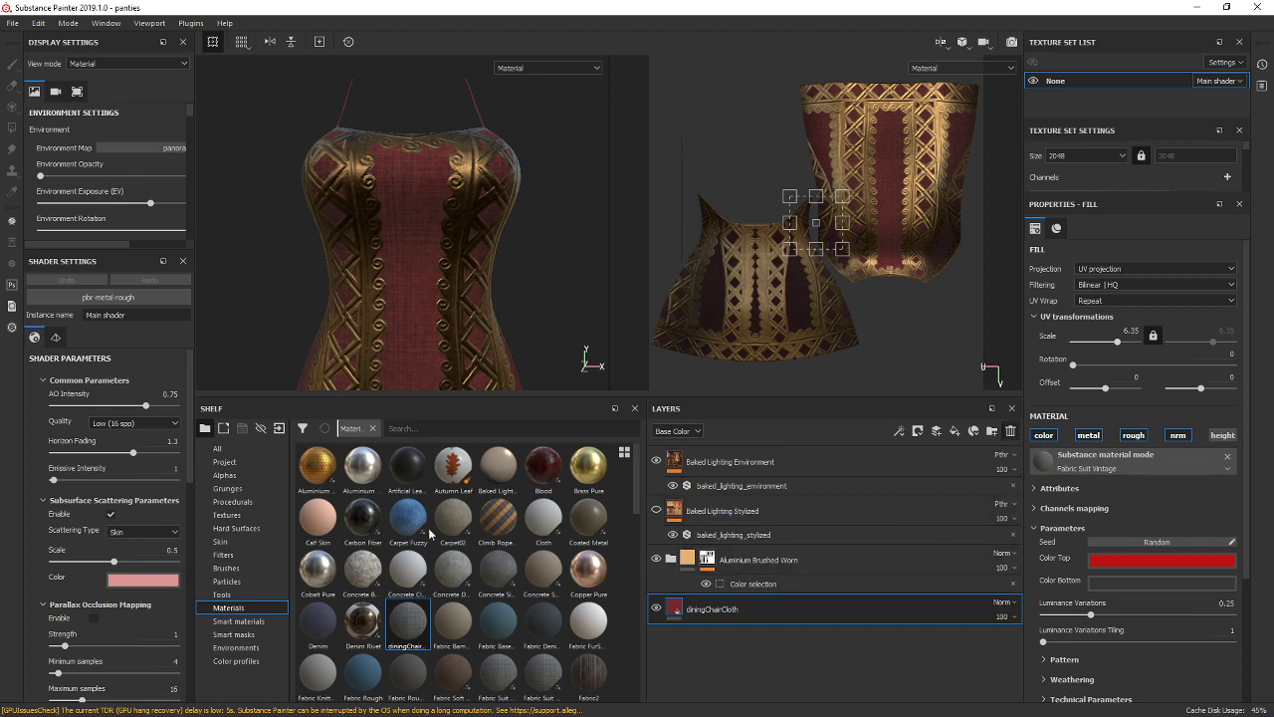
key("Delete")
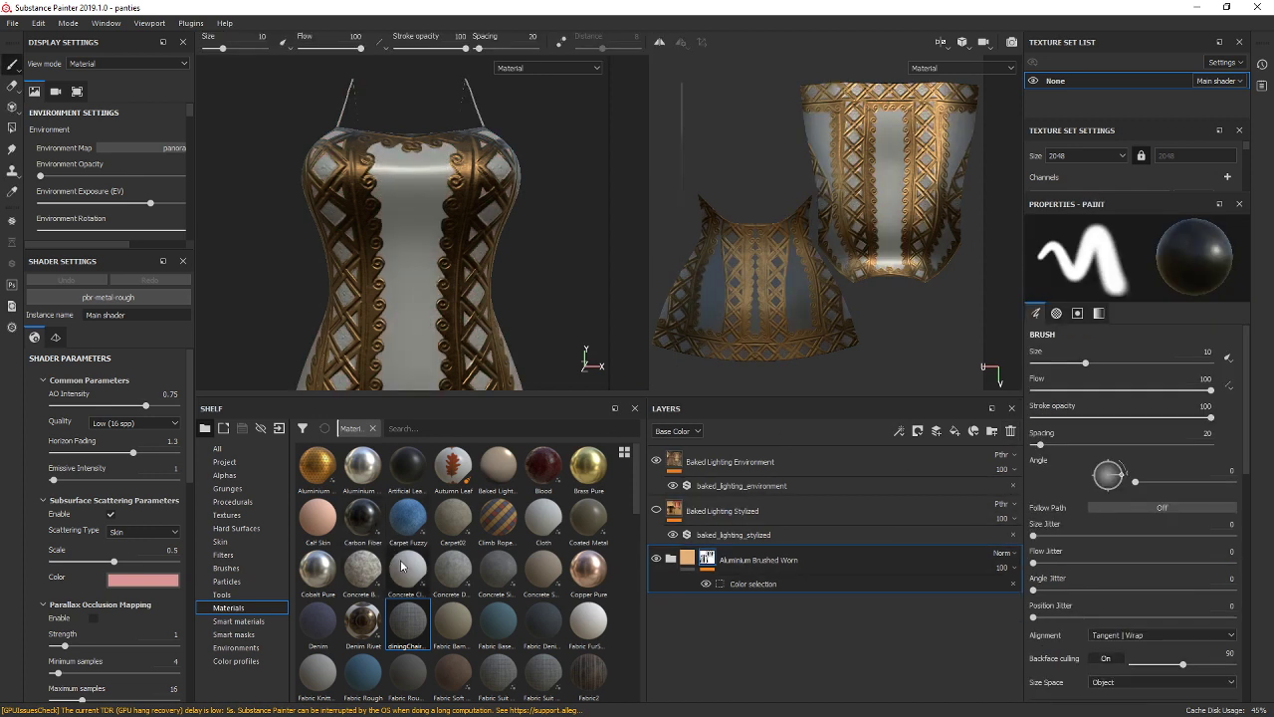
Try the Blue Jeans smart material beneath the Aluminium Brushed Worn folder, inspect it on the UV layout, and delete it.
scroll(436, 563, "down", 3)
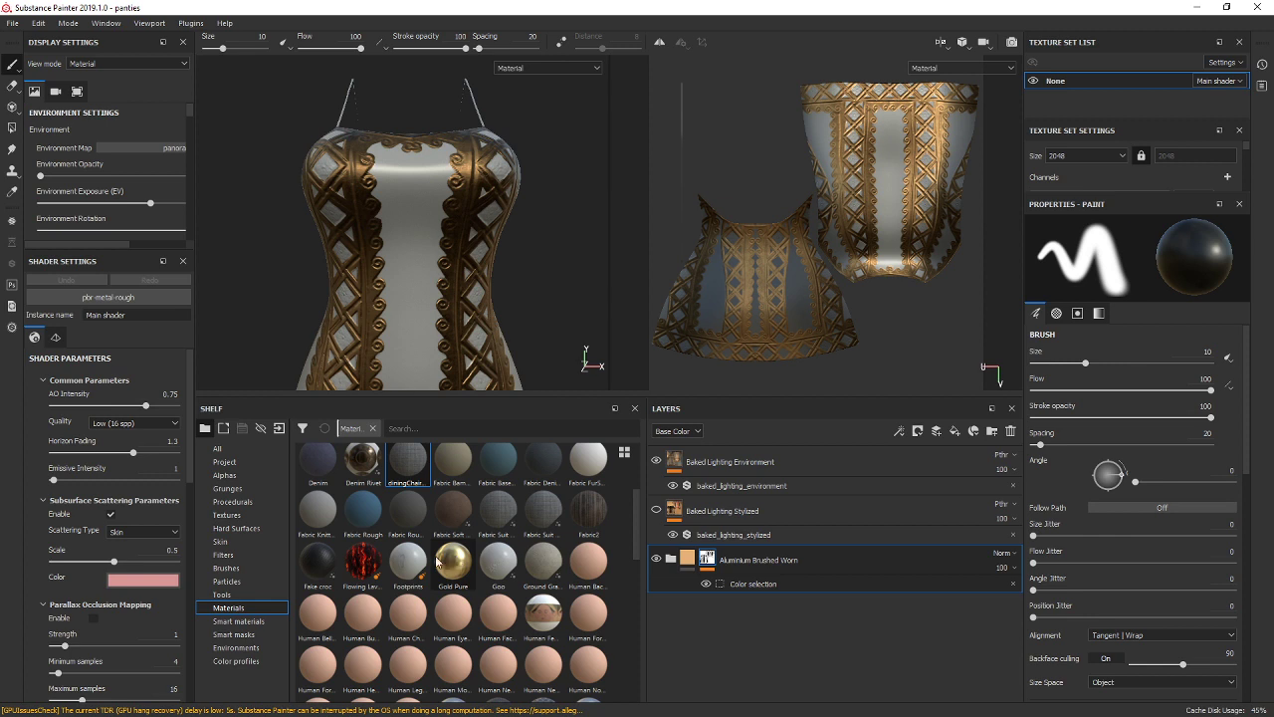
left_click(257, 621)
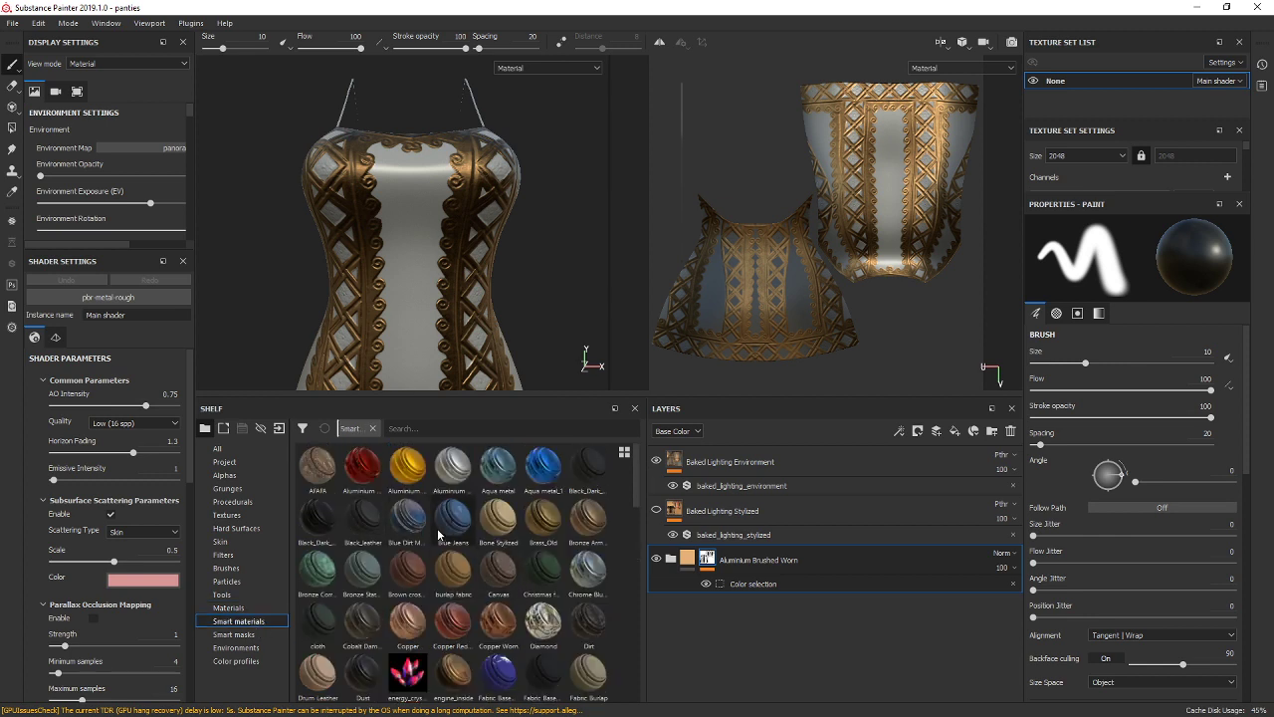
left_click_drag(446, 525, 787, 650)
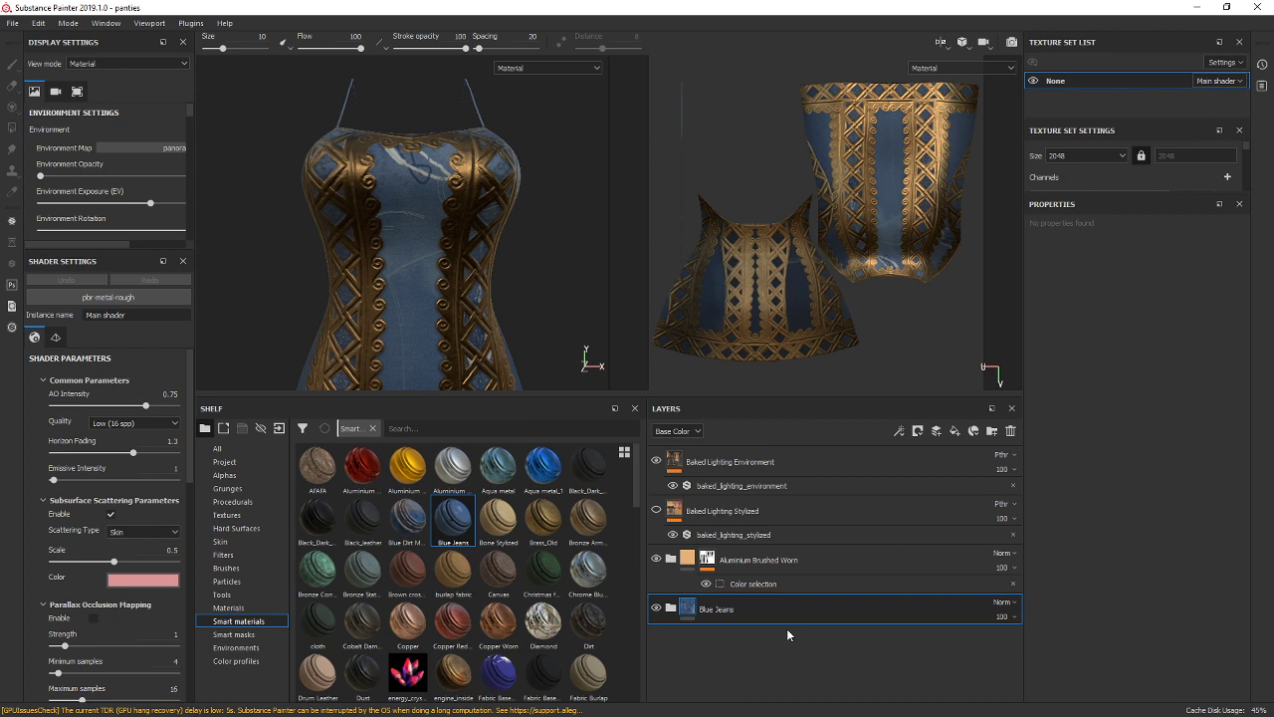
scroll(643, 88, "up", 4)
scroll(755, 177, "down", 4)
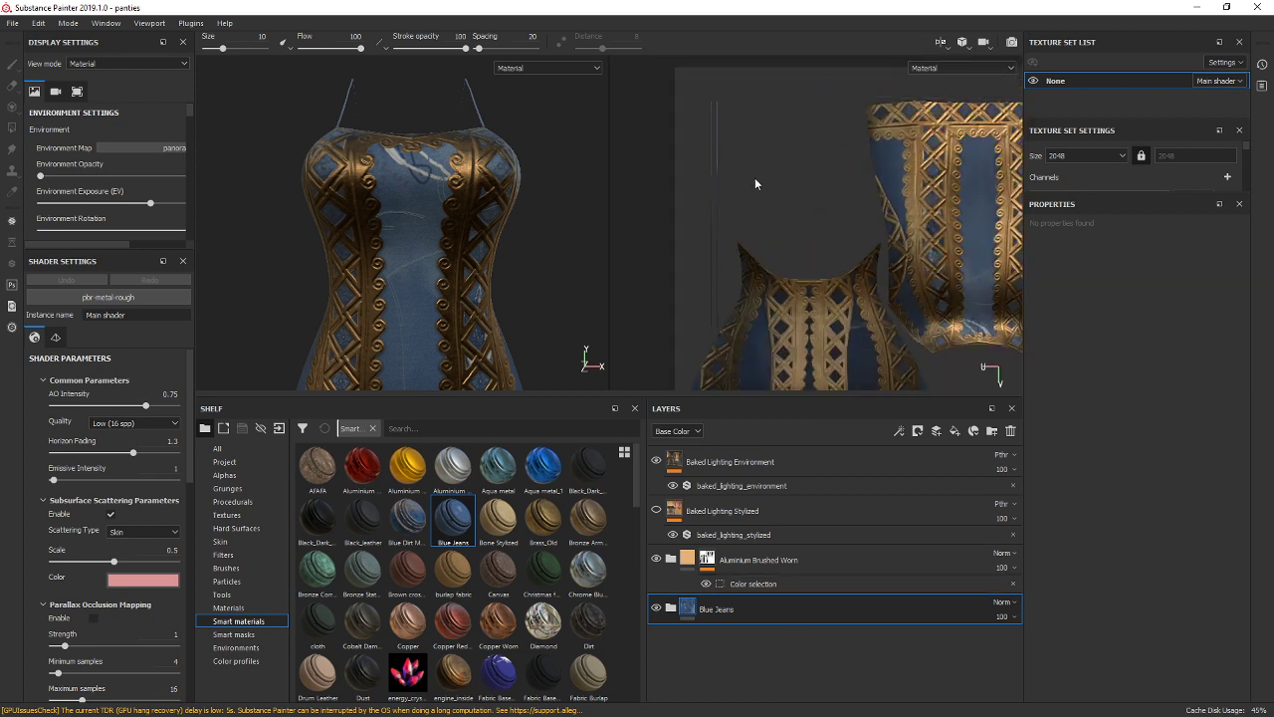
scroll(980, 297, "up", 2)
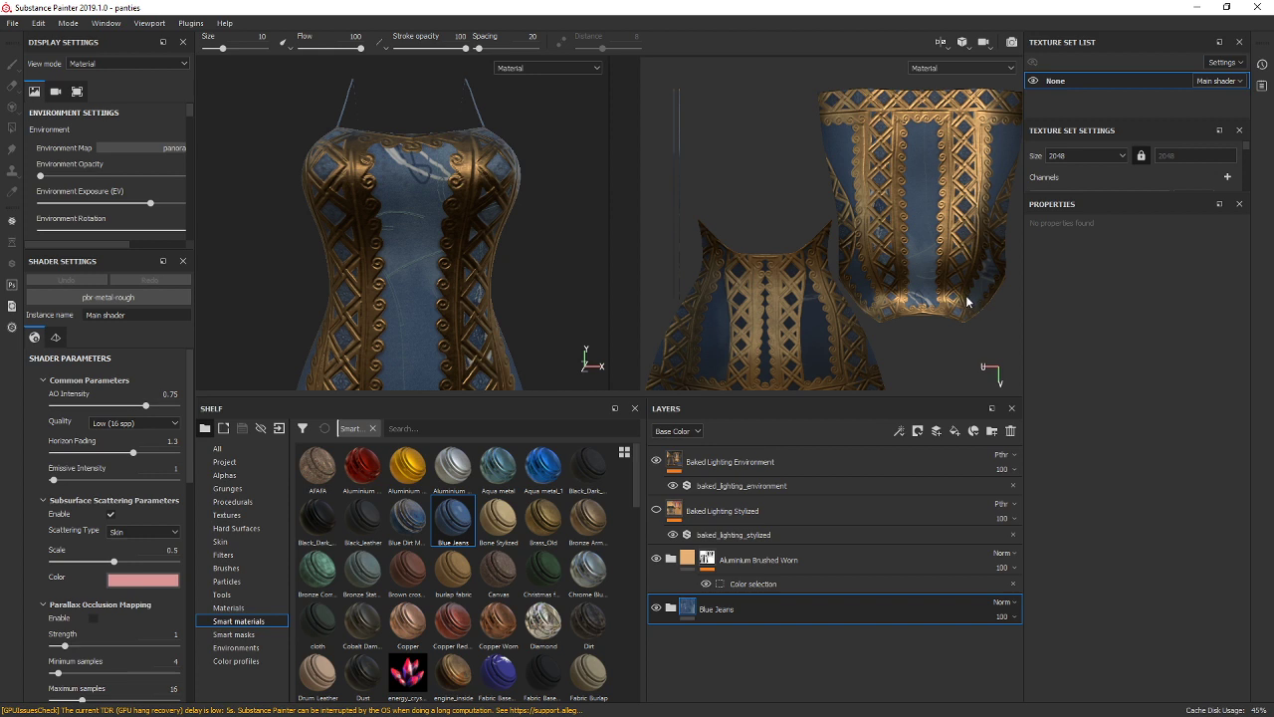
left_click(1011, 430)
Try the Blue Dirt Machine smart material beneath the Aluminium Brushed Worn folder, inspect it all around the dress, and delete it.
left_click_drag(418, 517, 784, 648)
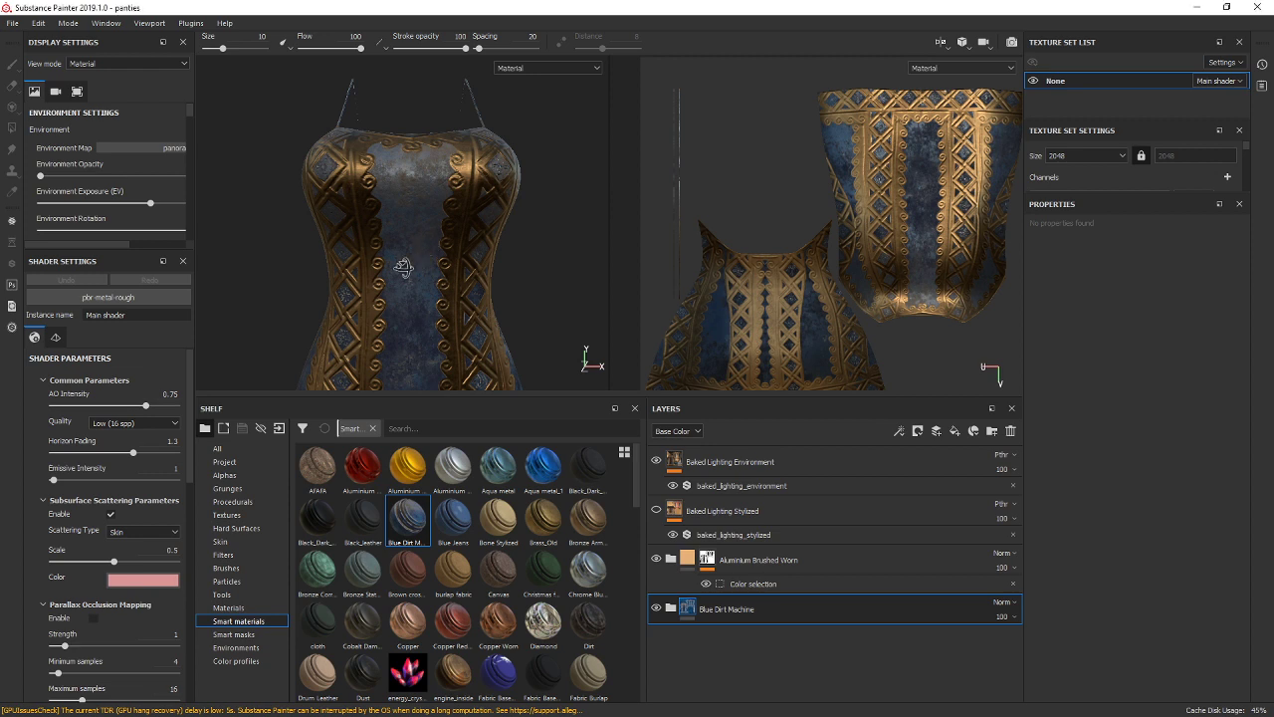
left_click_drag(403, 268, 449, 314, "alt")
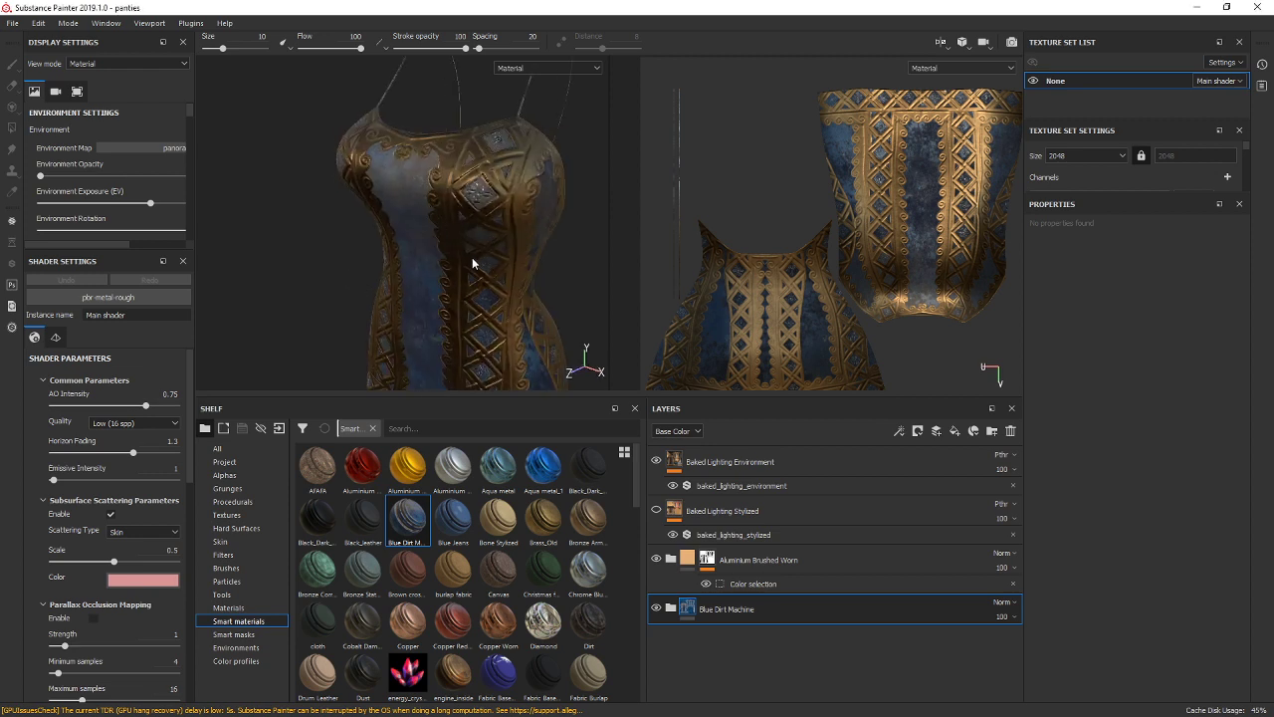
key("alt")
left_click_drag(416, 304, 469, 221, "alt")
right_click_drag(468, 341, 488, 289, "alt")
left_click_drag(487, 288, 370, 284, "alt")
middle_click_drag(519, 236, 351, 278, "alt")
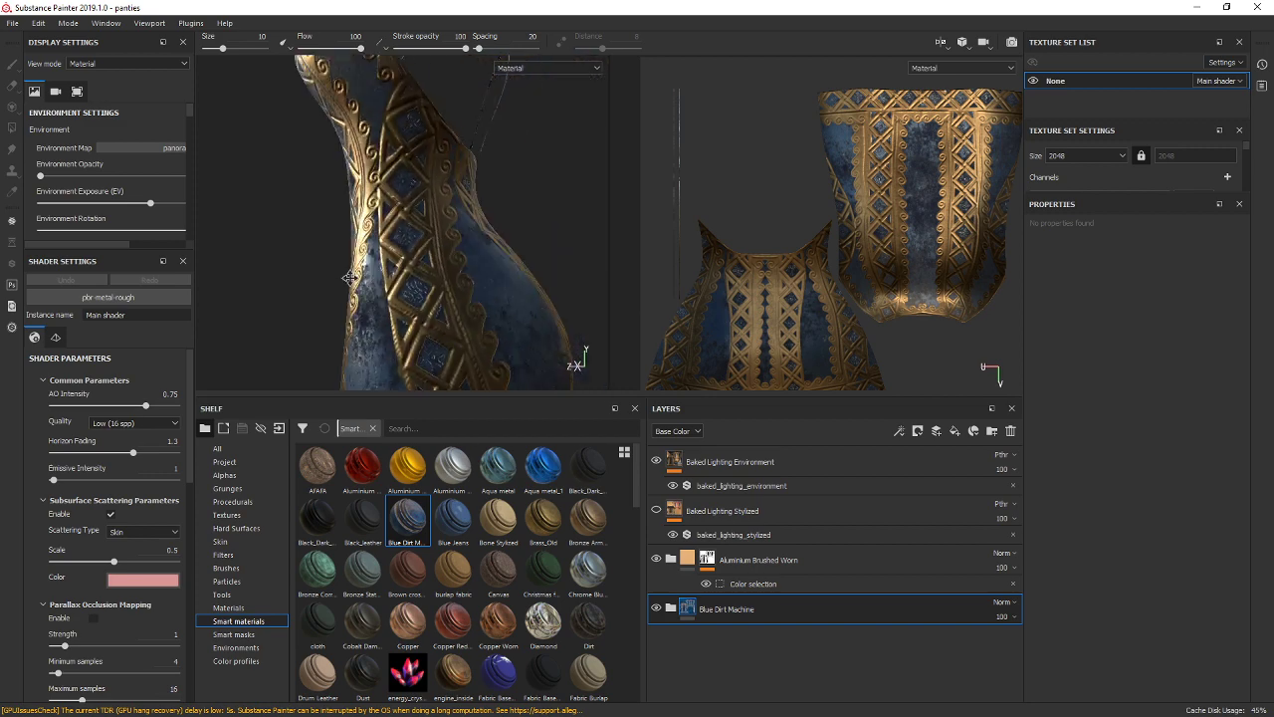
middle_click_drag(404, 201, 416, 269, "alt")
left_click_drag(428, 254, 578, 204, "alt")
middle_click_drag(380, 182, 510, 247, "alt")
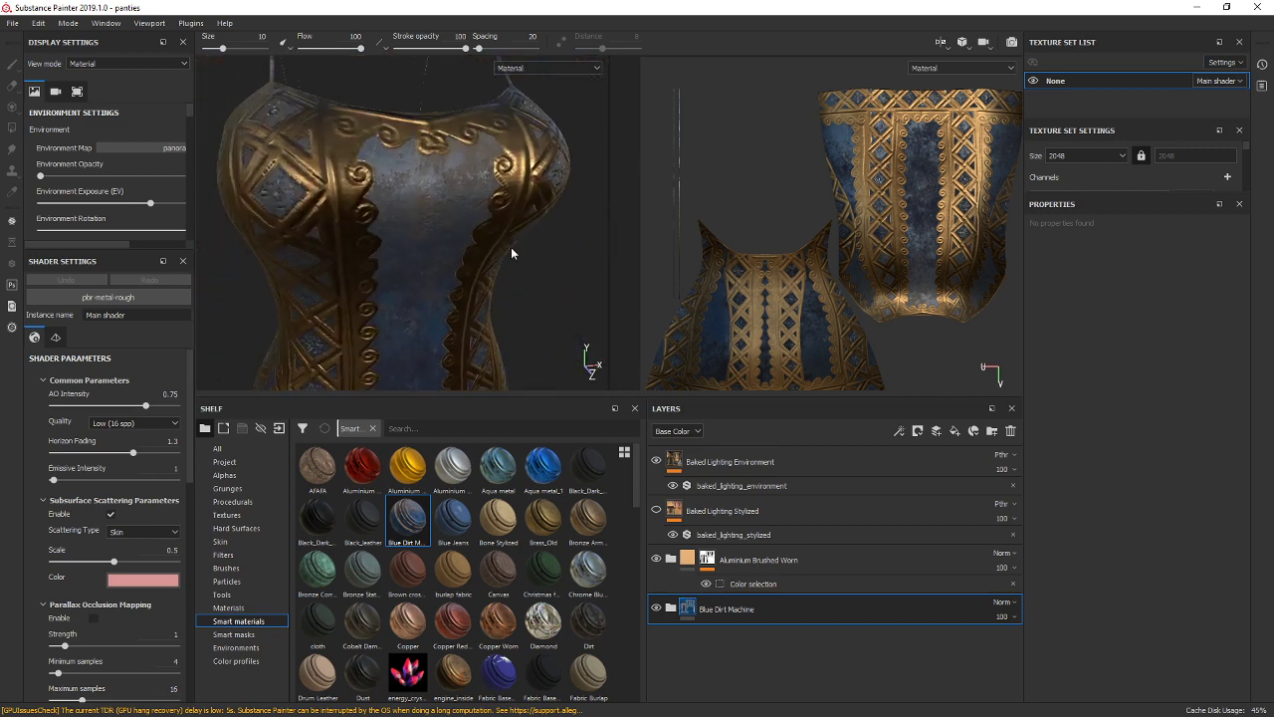
left_click_drag(510, 246, 437, 258, "alt")
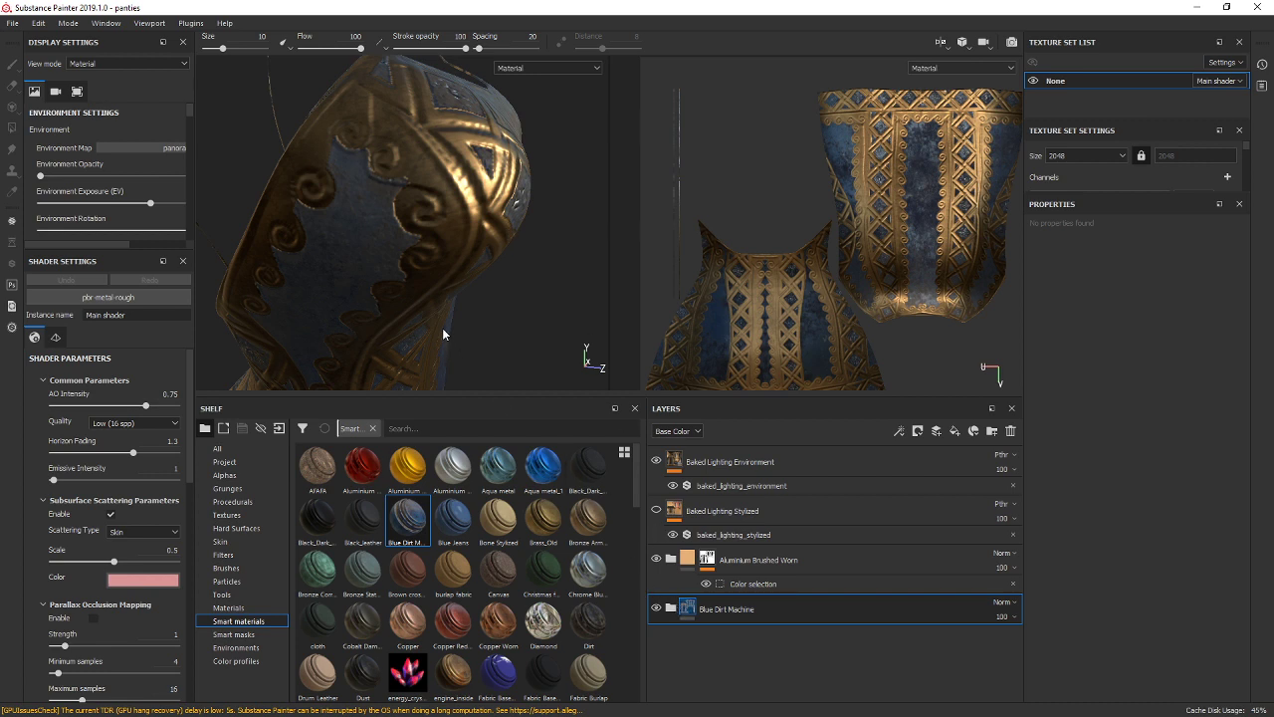
left_click_drag(443, 334, 361, 213, "alt")
middle_click_drag(361, 213, 285, 152, "alt")
scroll(403, 213, "down", 4)
left_click_drag(412, 217, 436, 255, "alt")
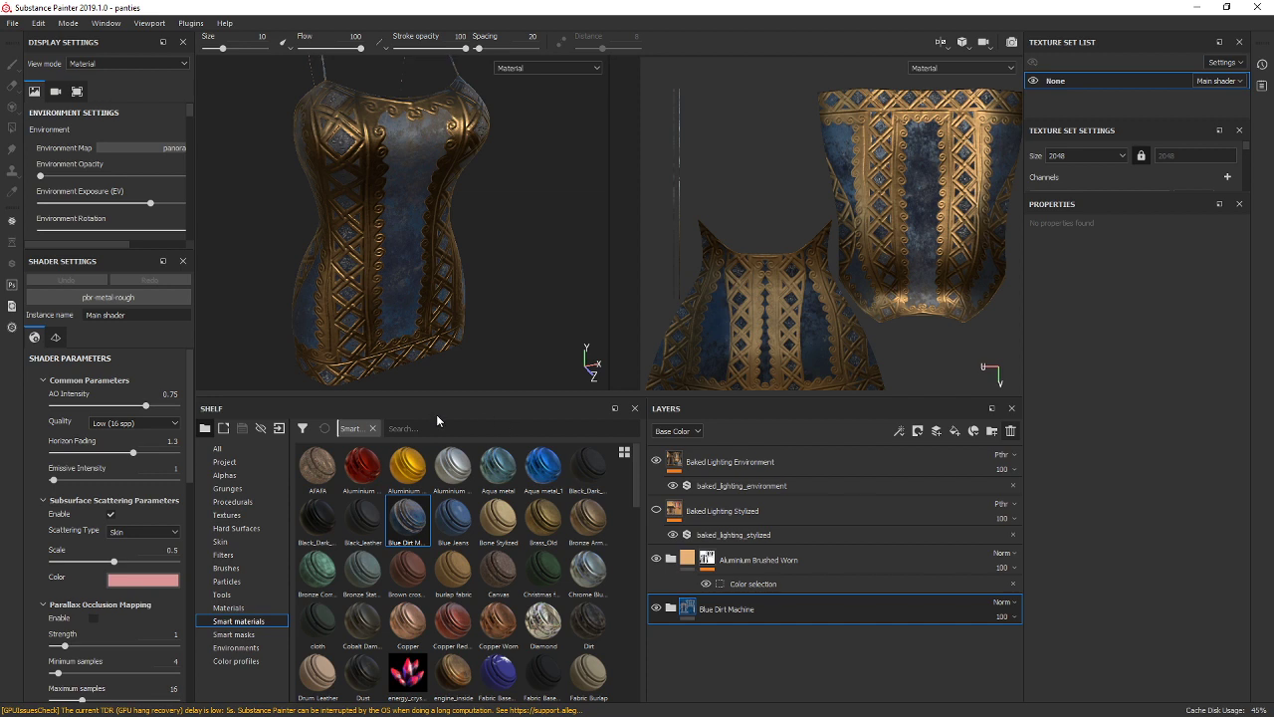
key("Delete")
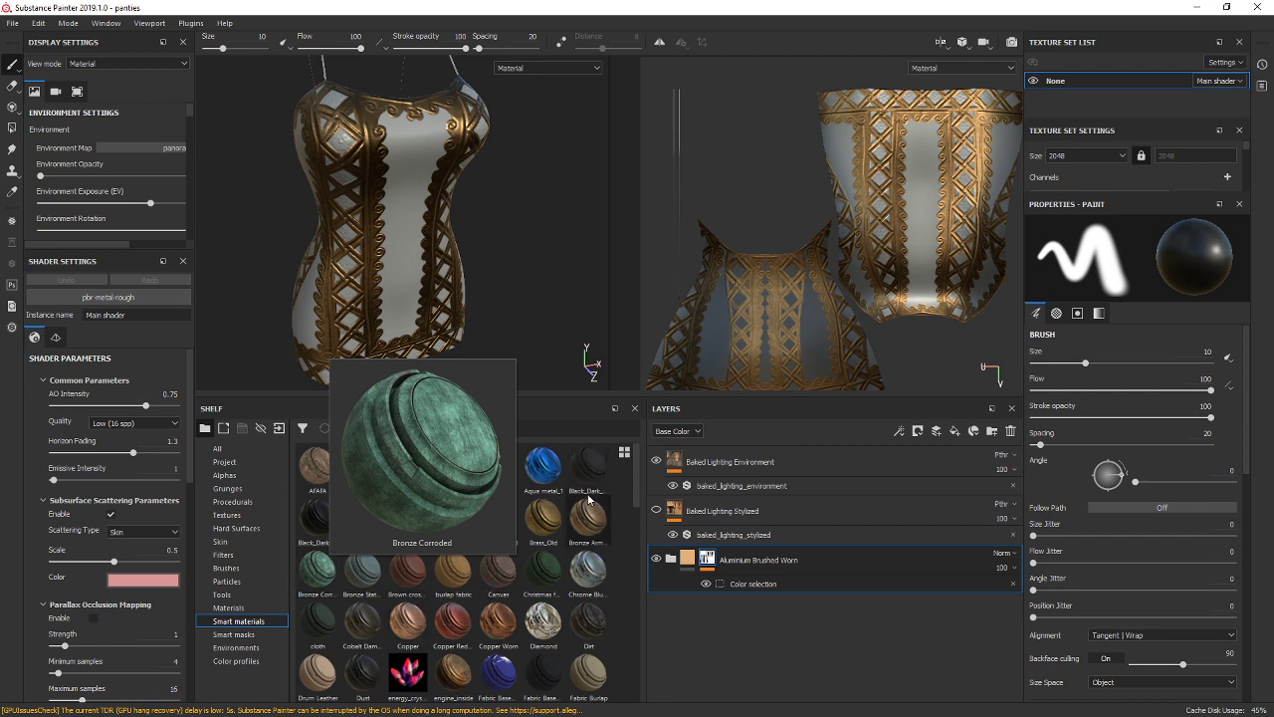
Search the smart materials for "leather", and replace the search term with "styl".
left_click(526, 428)
type("leather")
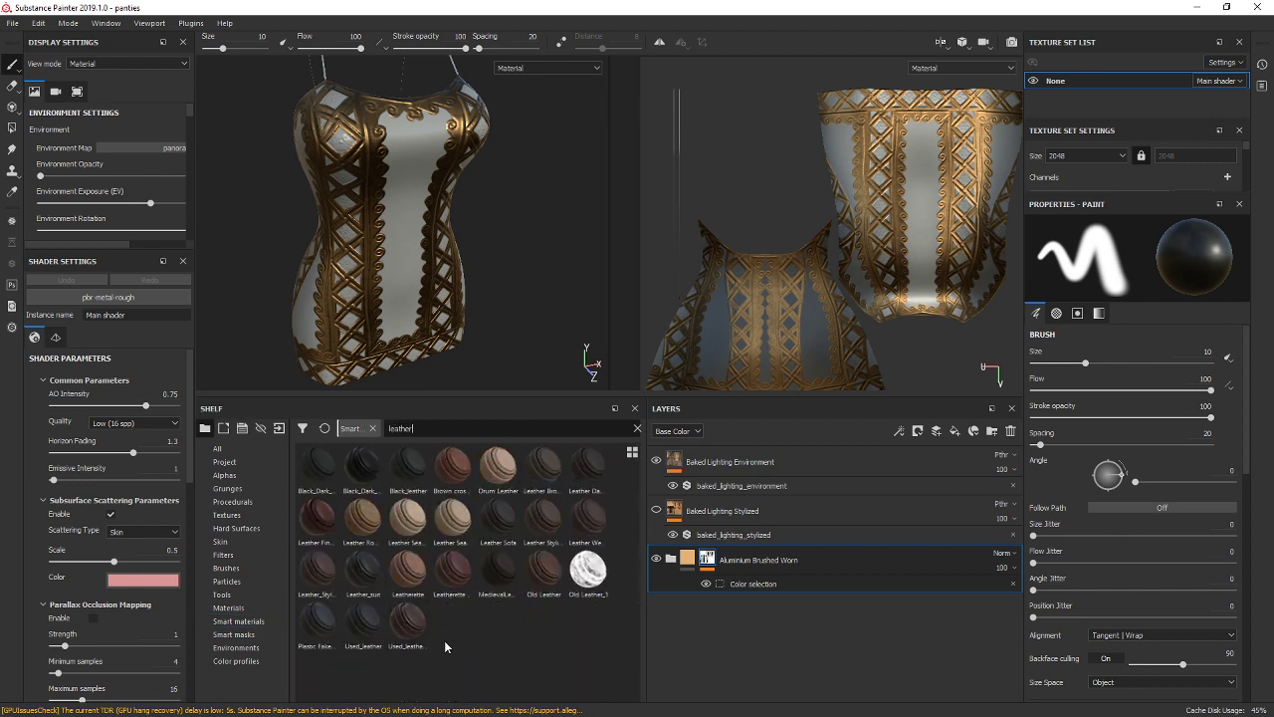
key("BackSpace")
key("BackSpace")
key("BackSpace")
key("BackSpace")
key("BackSpace")
key("BackSpace")
key("BackSpace")
type("styl")
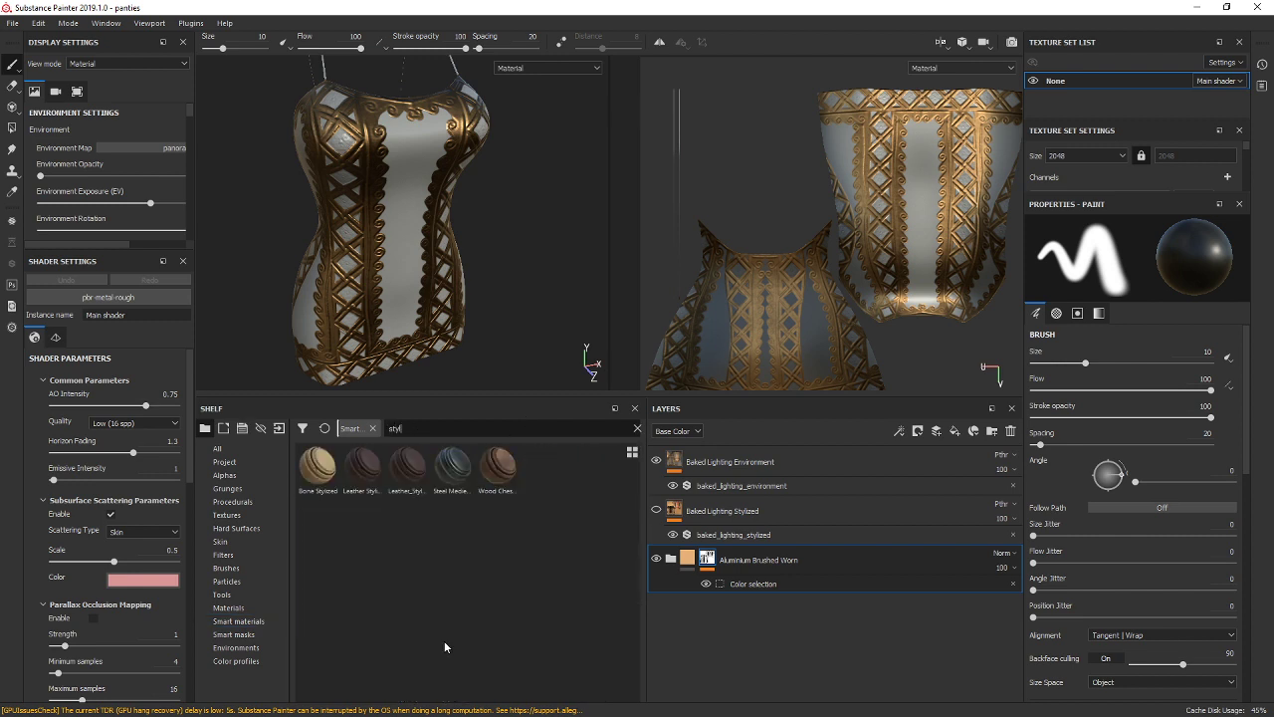
Try the Leather Stylized smart material beneath the Aluminium Brushed Worn folder, inspect it up close on the dress, and delete it.
left_click_drag(362, 466, 811, 638)
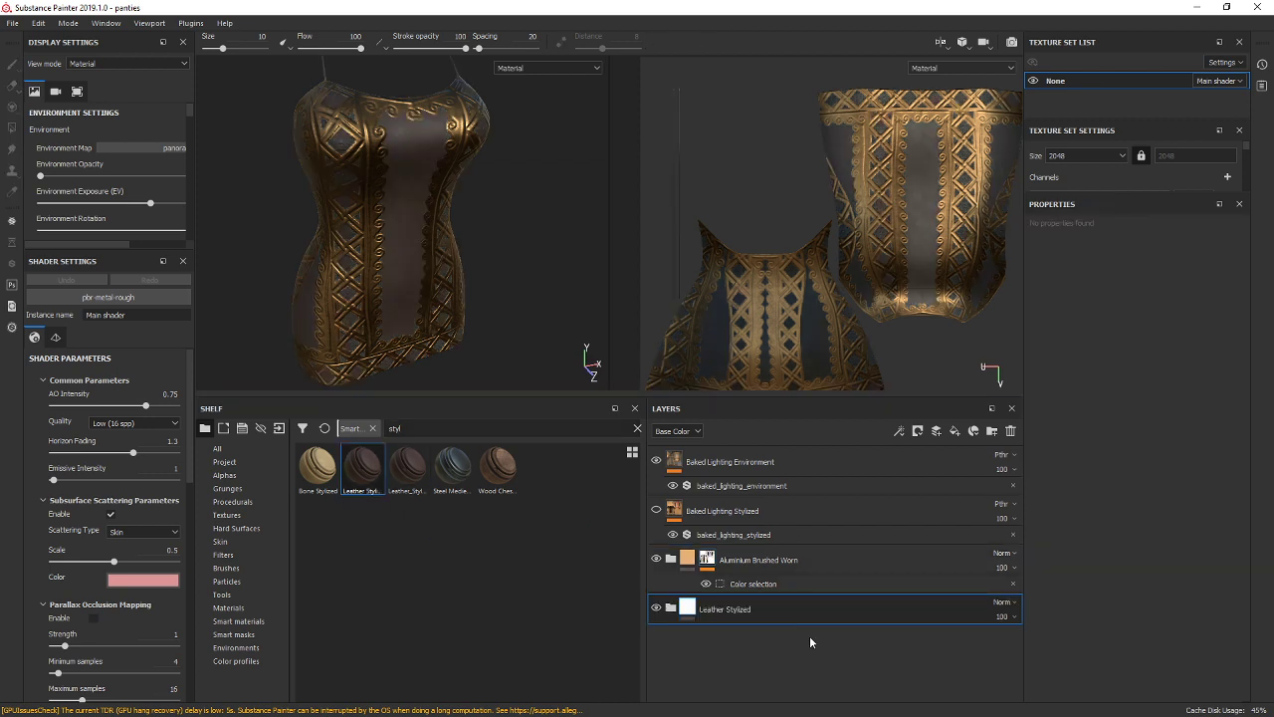
left_click_drag(338, 285, 300, 243, "alt")
scroll(440, 169, "up", 2)
scroll(441, 175, "up", 2)
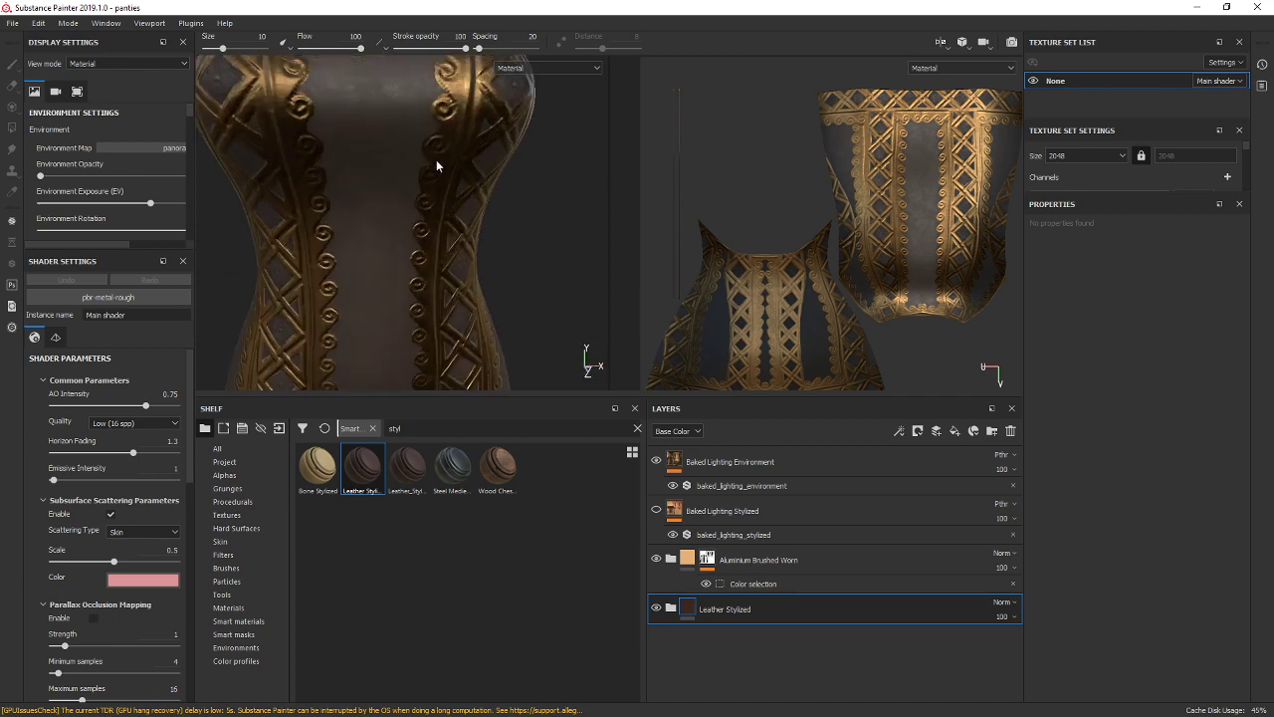
left_click_drag(436, 166, 390, 229, "alt")
middle_click_drag(447, 324, 415, 153, "alt")
left_click_drag(359, 225, 512, 225, "alt")
middle_click_drag(364, 202, 461, 244, "alt")
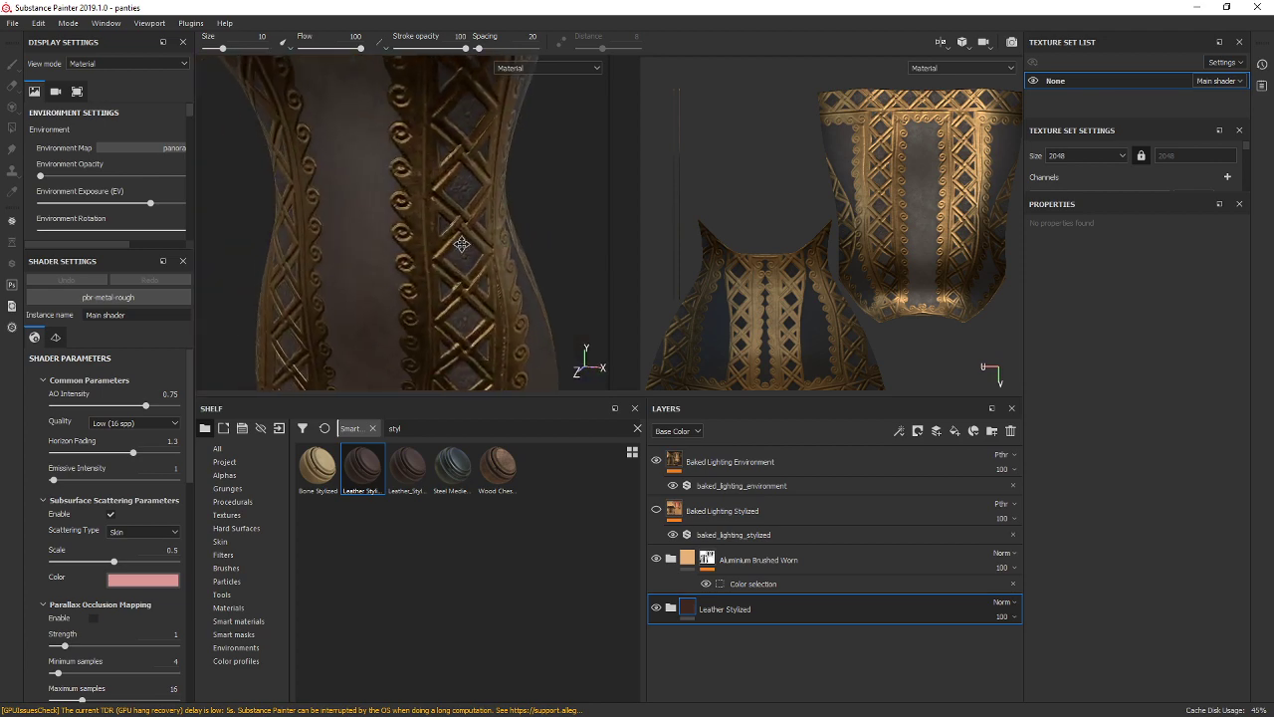
middle_click_drag(409, 181, 450, 294, "alt")
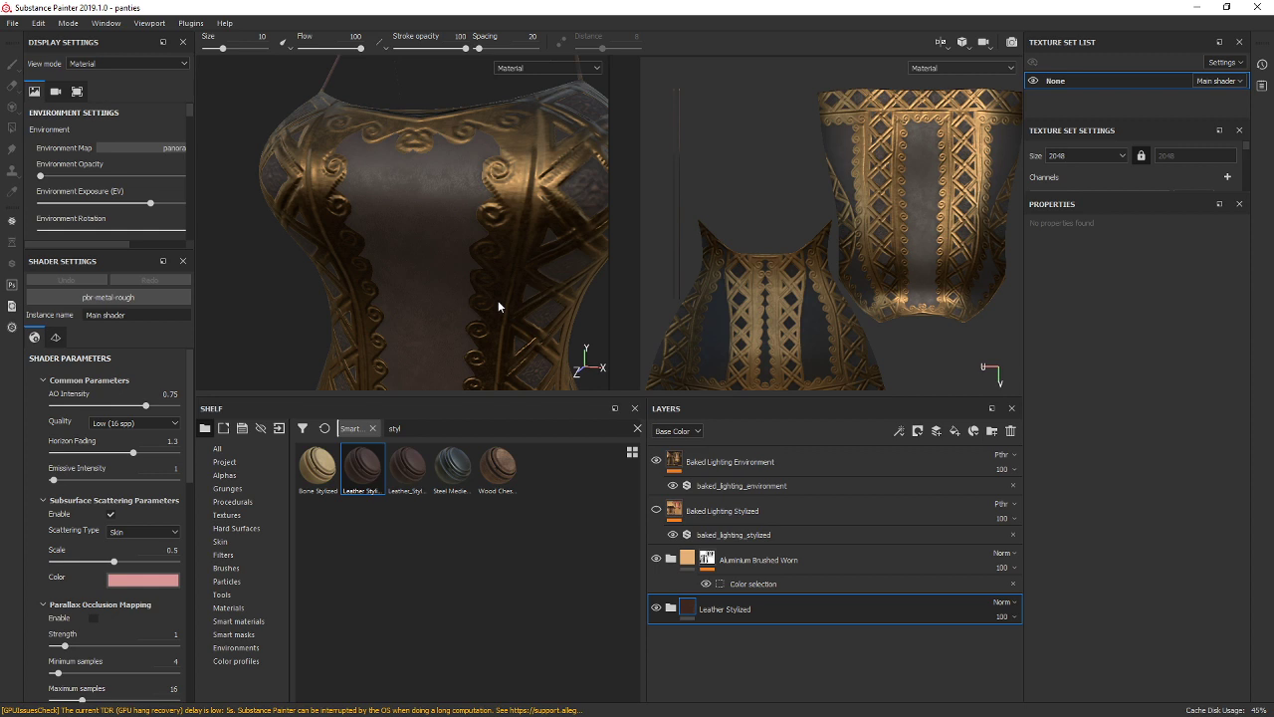
left_click(1011, 431)
Add the Leather_Stylized smart material beneath the Aluminium Brushed Worn folder.
left_click(453, 465)
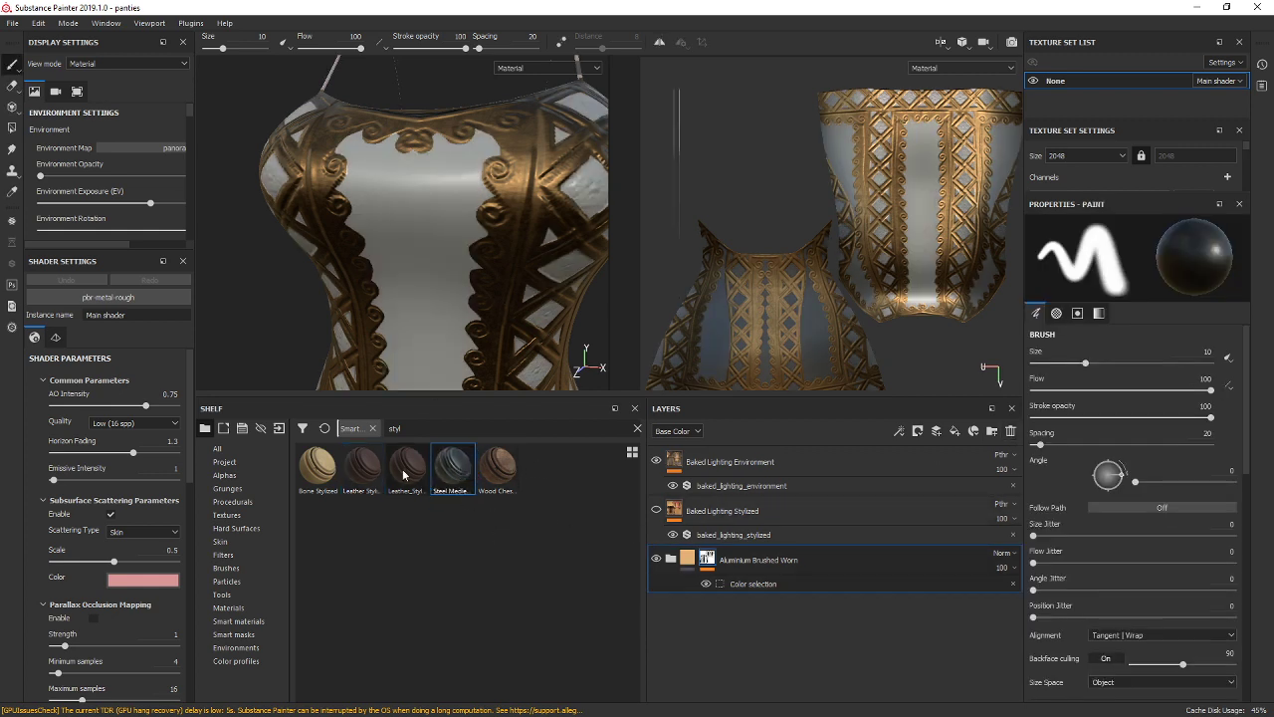
left_click_drag(403, 475, 763, 634)
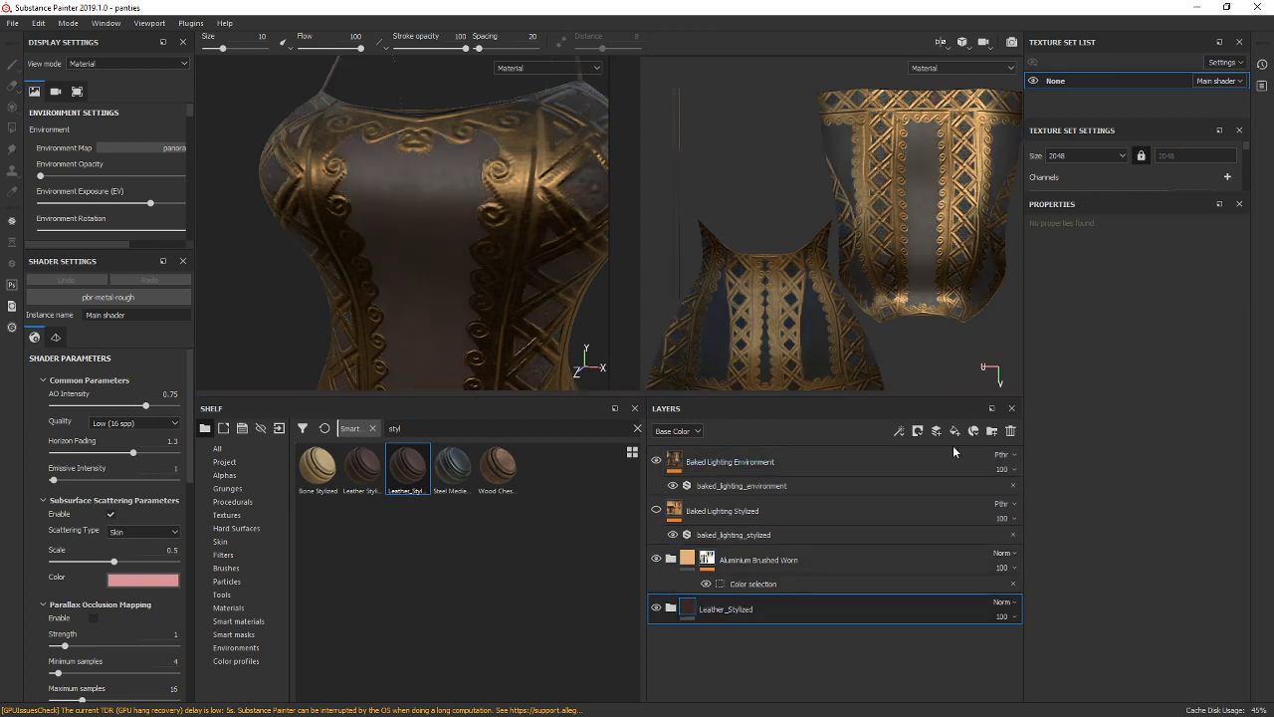
Try the Bone Stylized smart material in place of Leather_Stylized beneath the Aluminium Brushed Worn folder, and restore Leather_Stylized.
left_click(1009, 431)
left_click(300, 464)
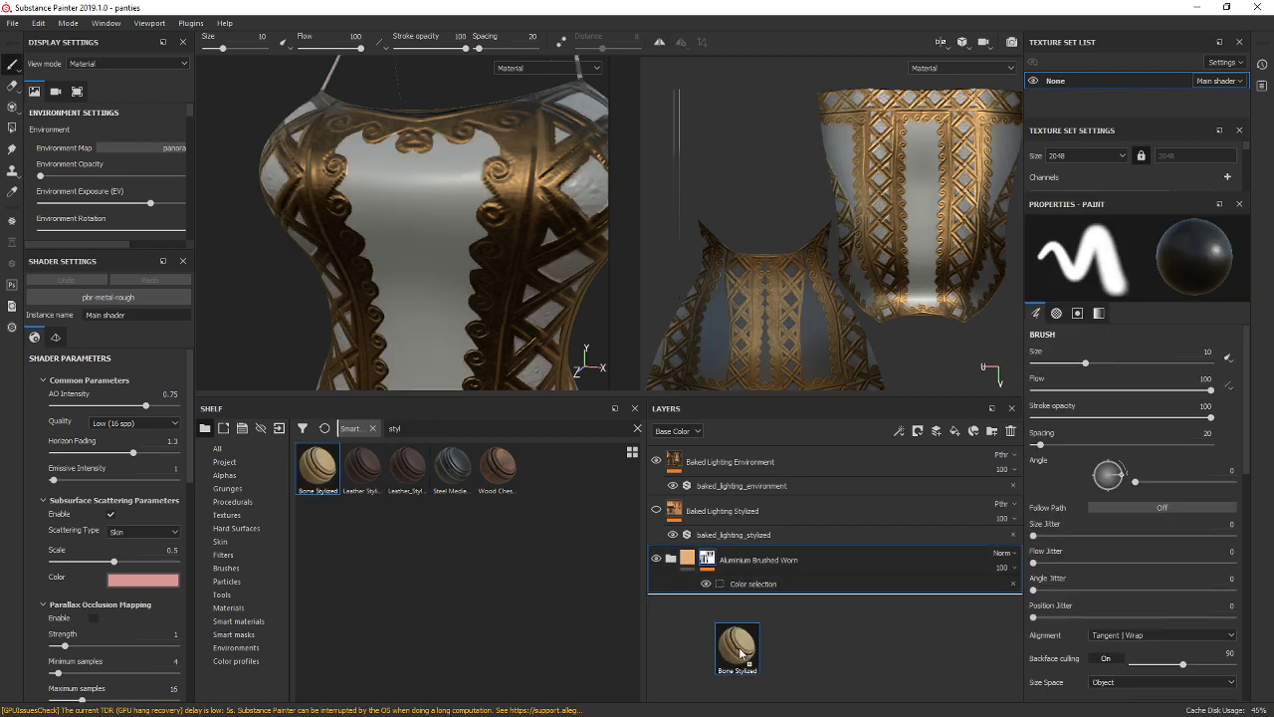
left_click_drag(733, 651, 701, 607)
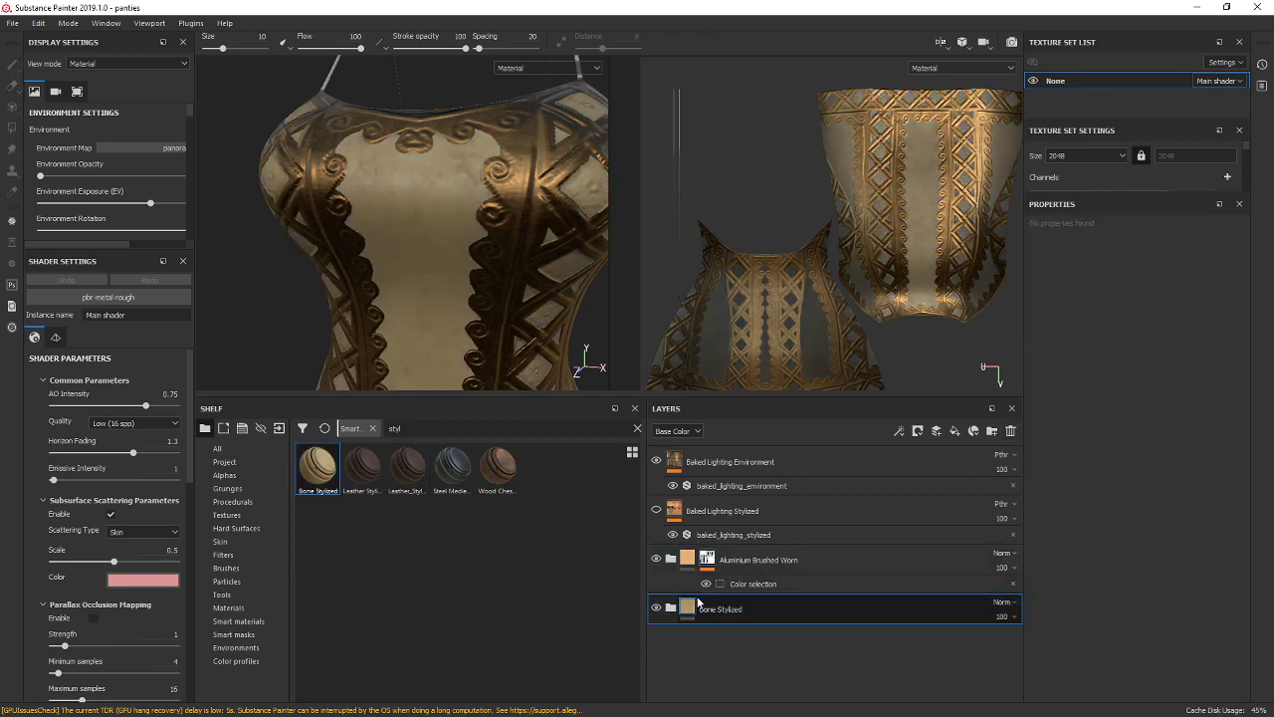
left_click(1010, 431)
mouse_move(407, 465)
left_mouse_down()
mouse_move(773, 619)
mouse_move(754, 597)
left_mouse_up()
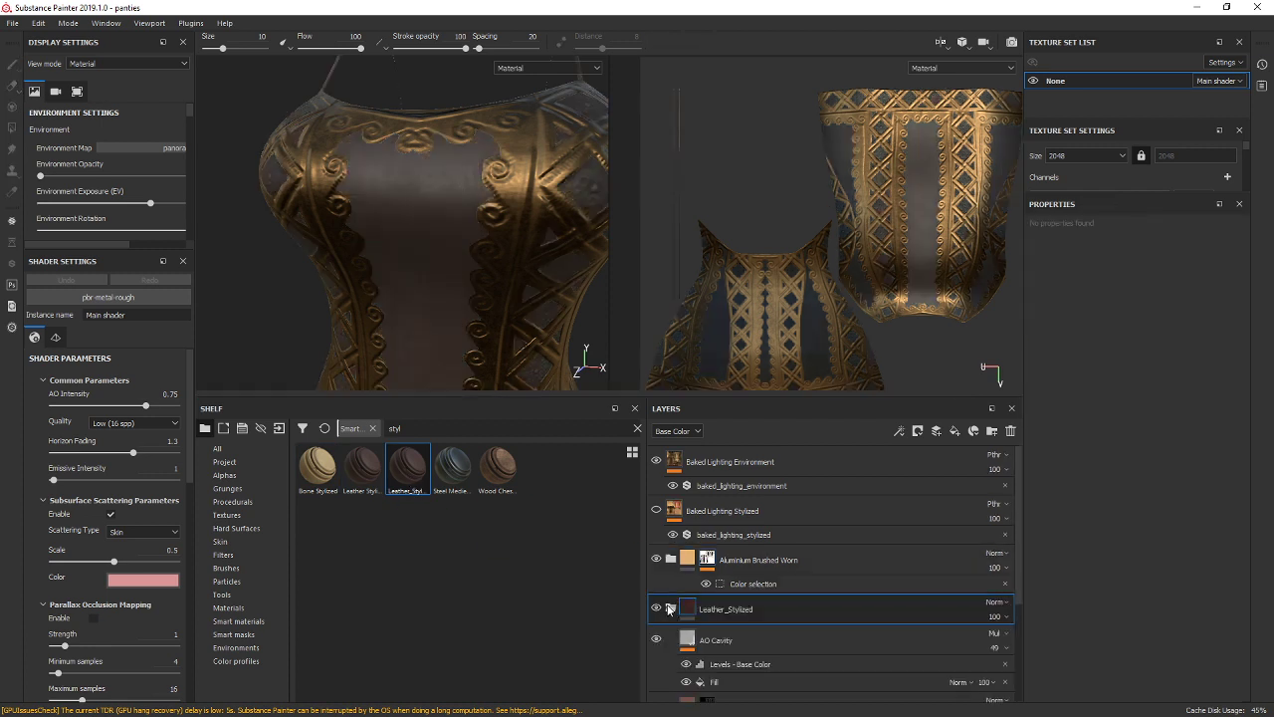
Set the base color of the Base layer inside the Leather_Stylized folder to dark purple (R 0.102, G 0.006, B 0.102).
left_click(737, 681)
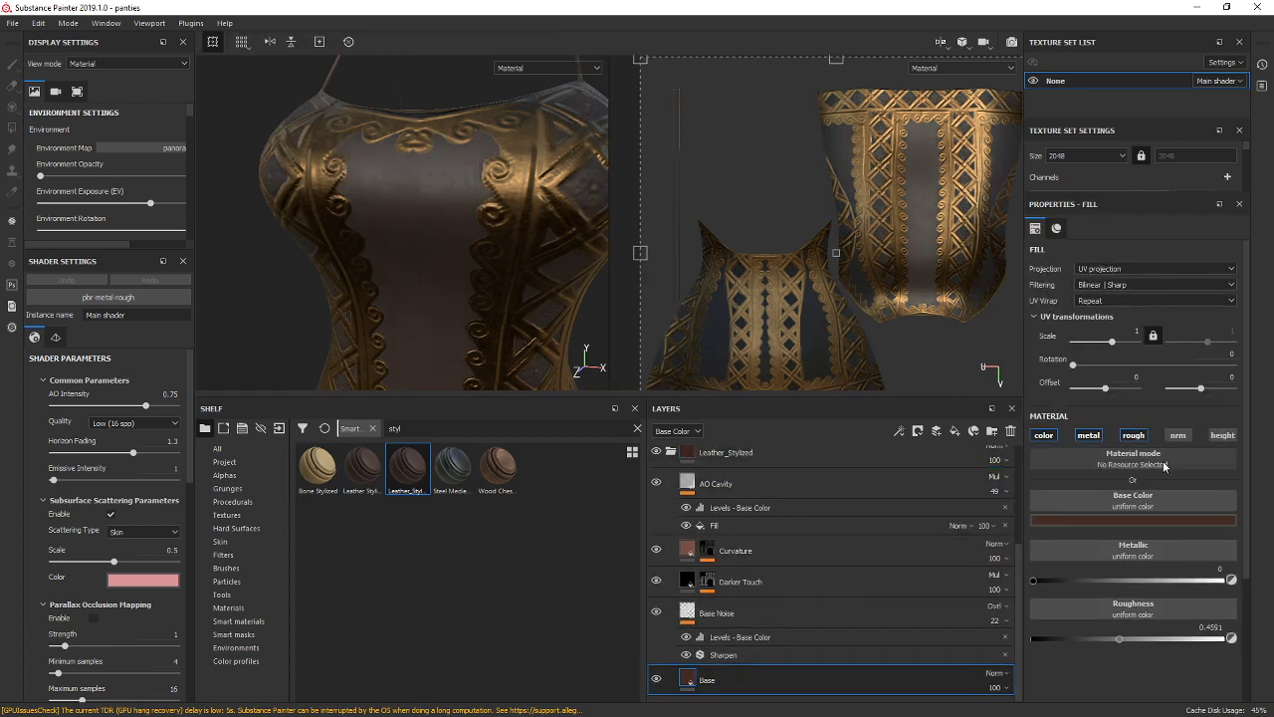
left_click(1118, 521)
left_click_drag(1105, 630, 1086, 630)
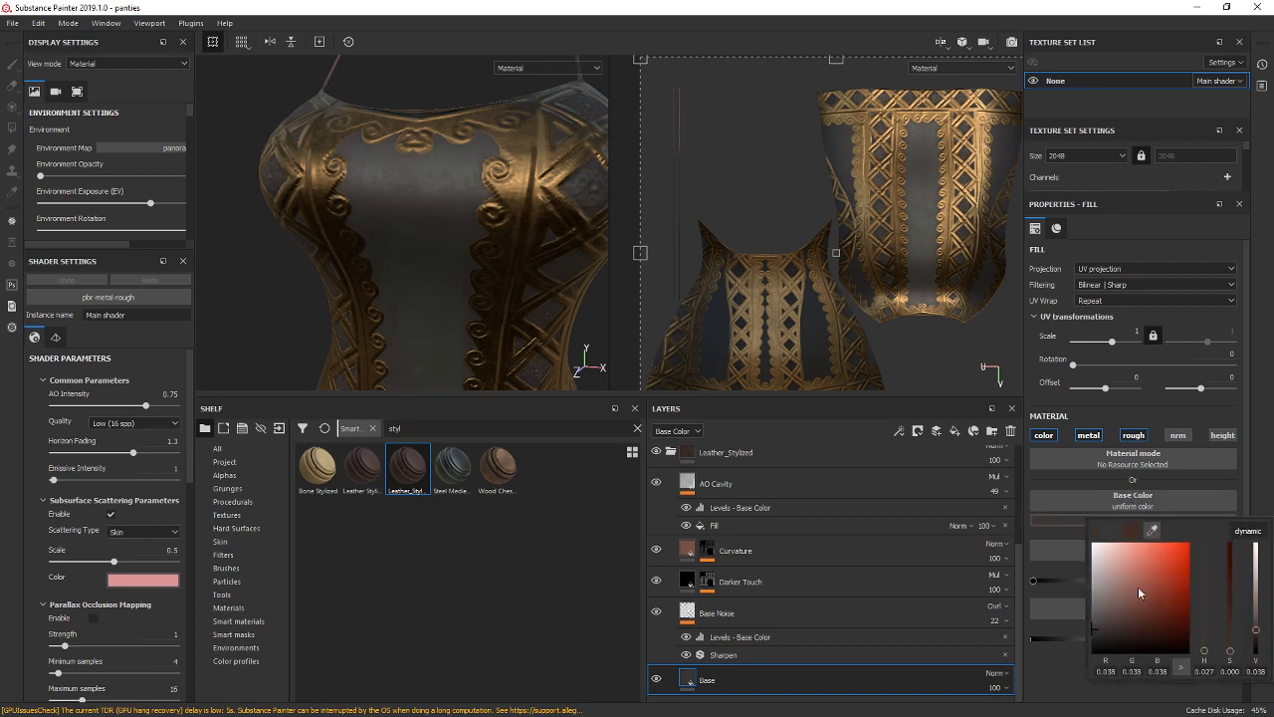
left_click(1157, 591)
left_click(1202, 622)
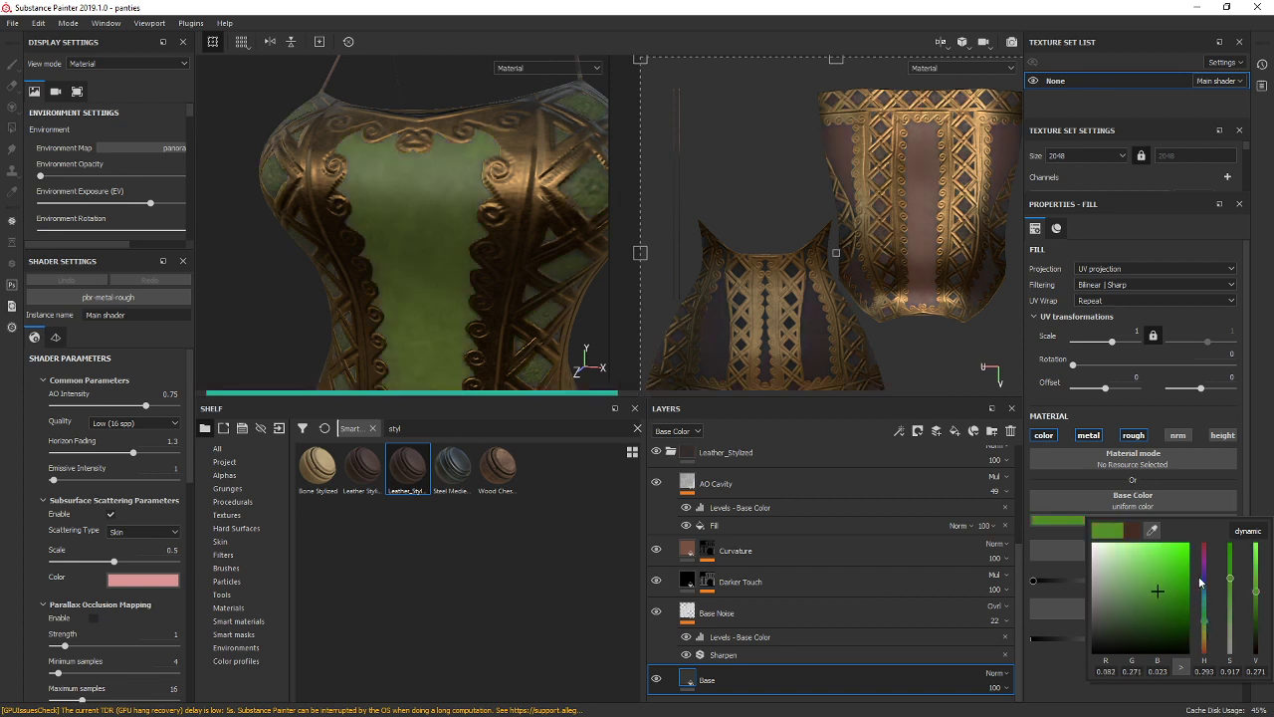
left_click_drag(1200, 583, 1202, 565)
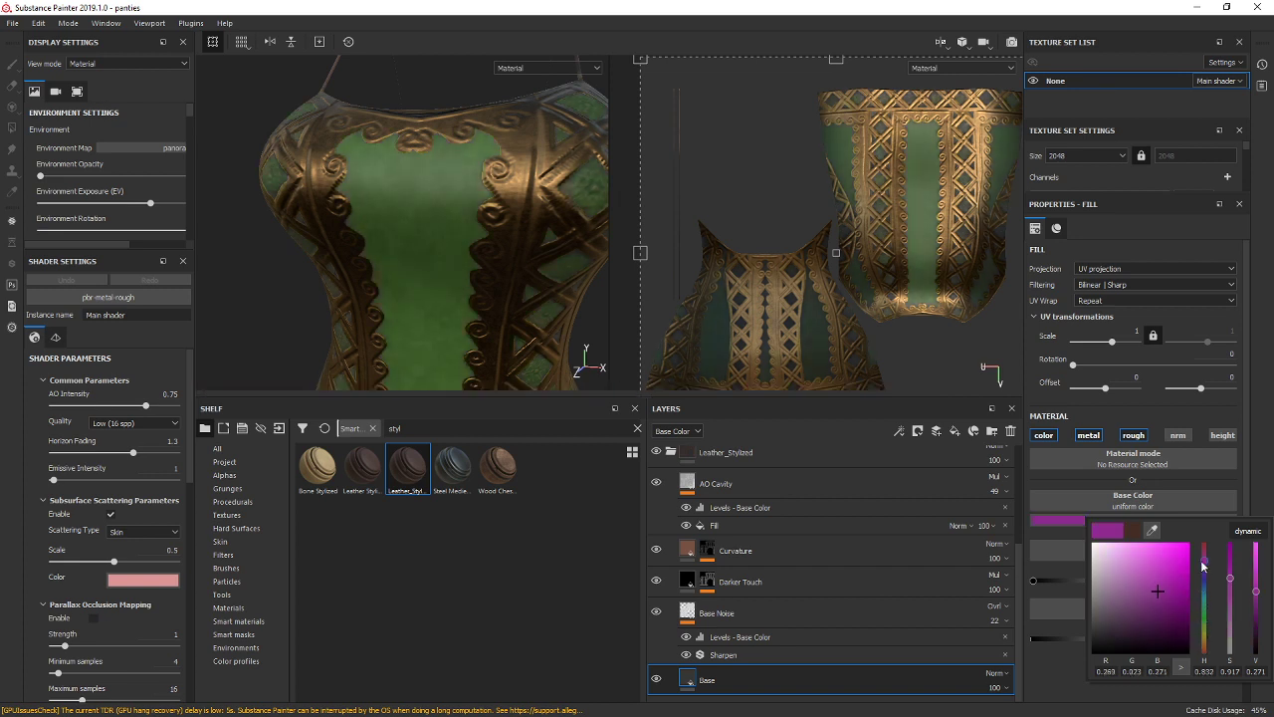
left_click(1134, 559)
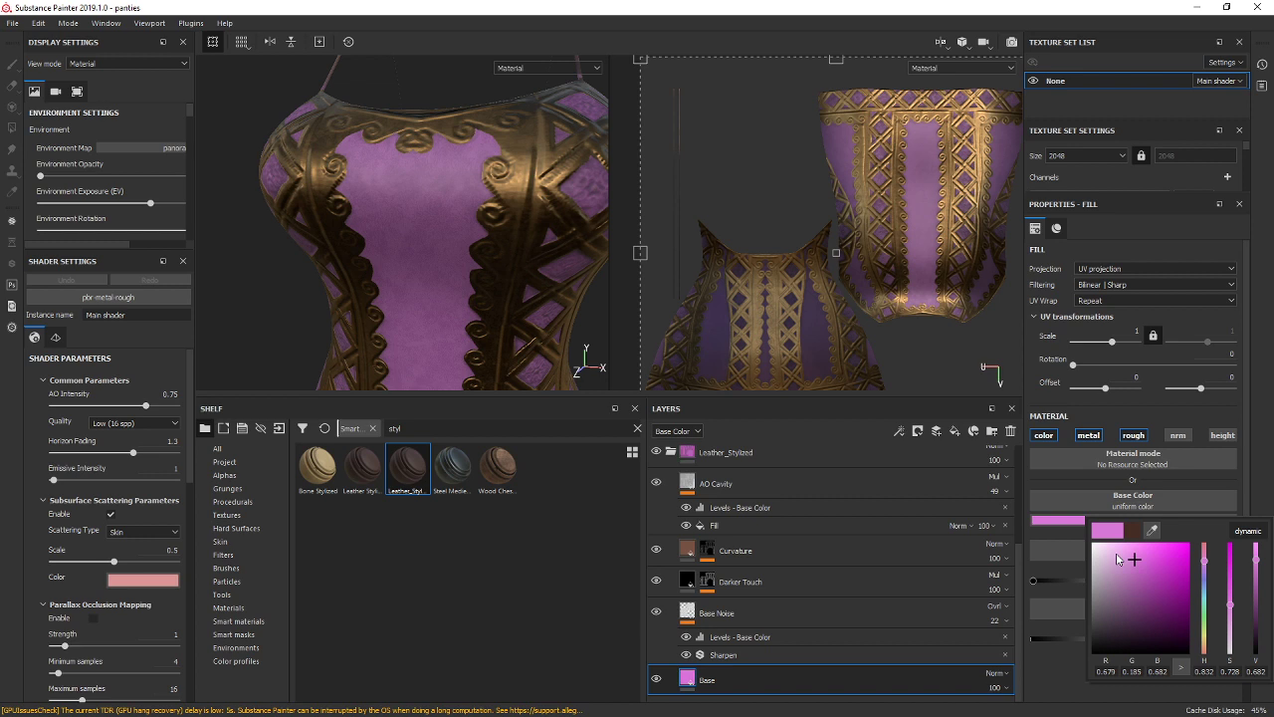
left_click_drag(1173, 626, 1175, 644)
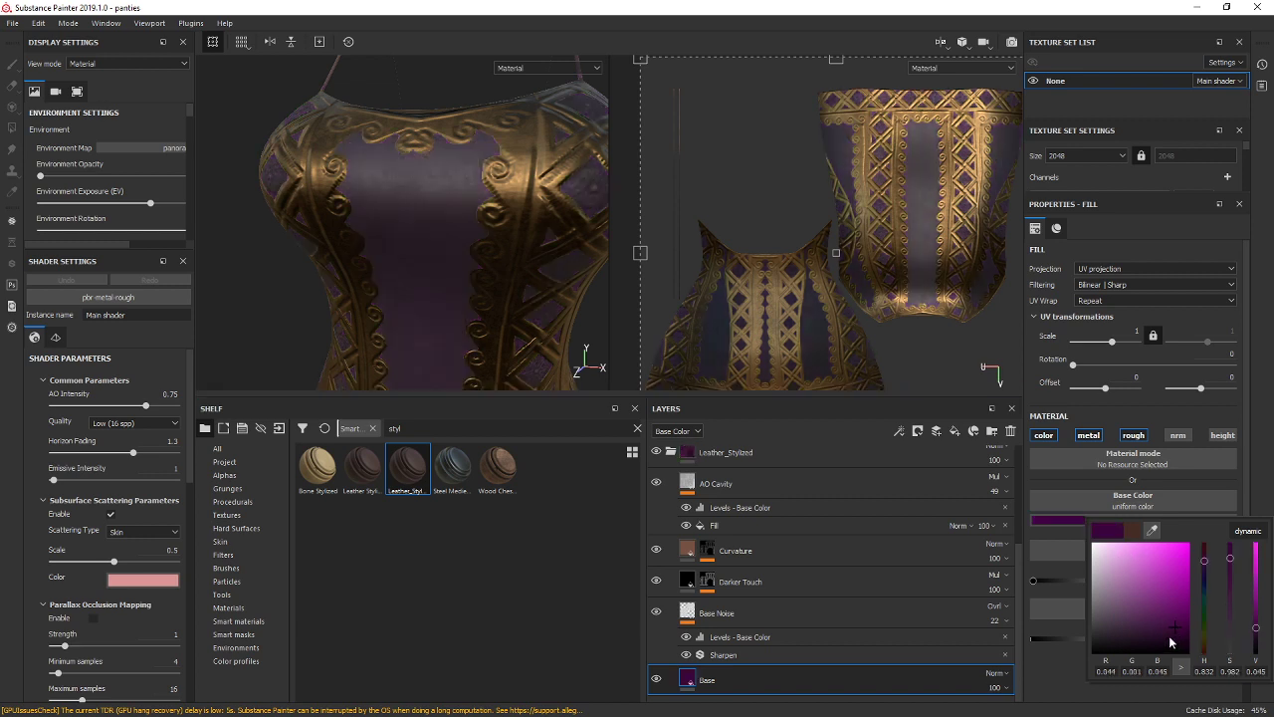
left_click(1164, 615)
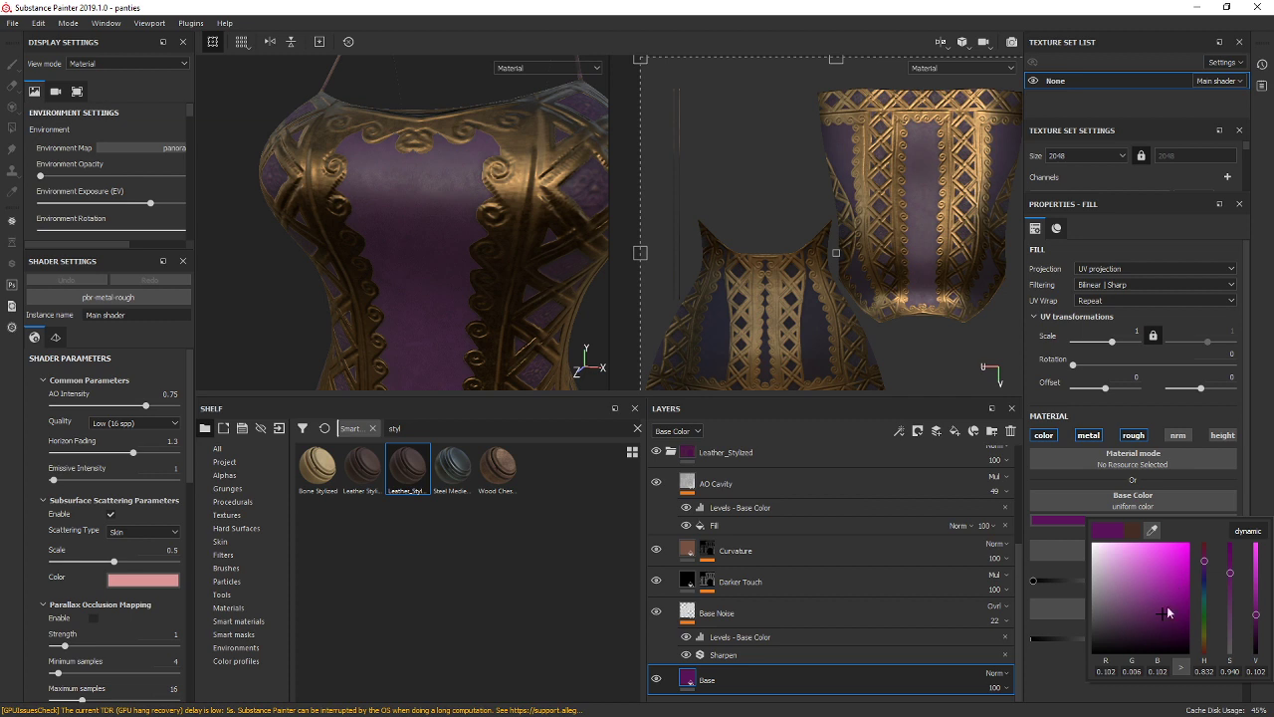
left_click(900, 310)
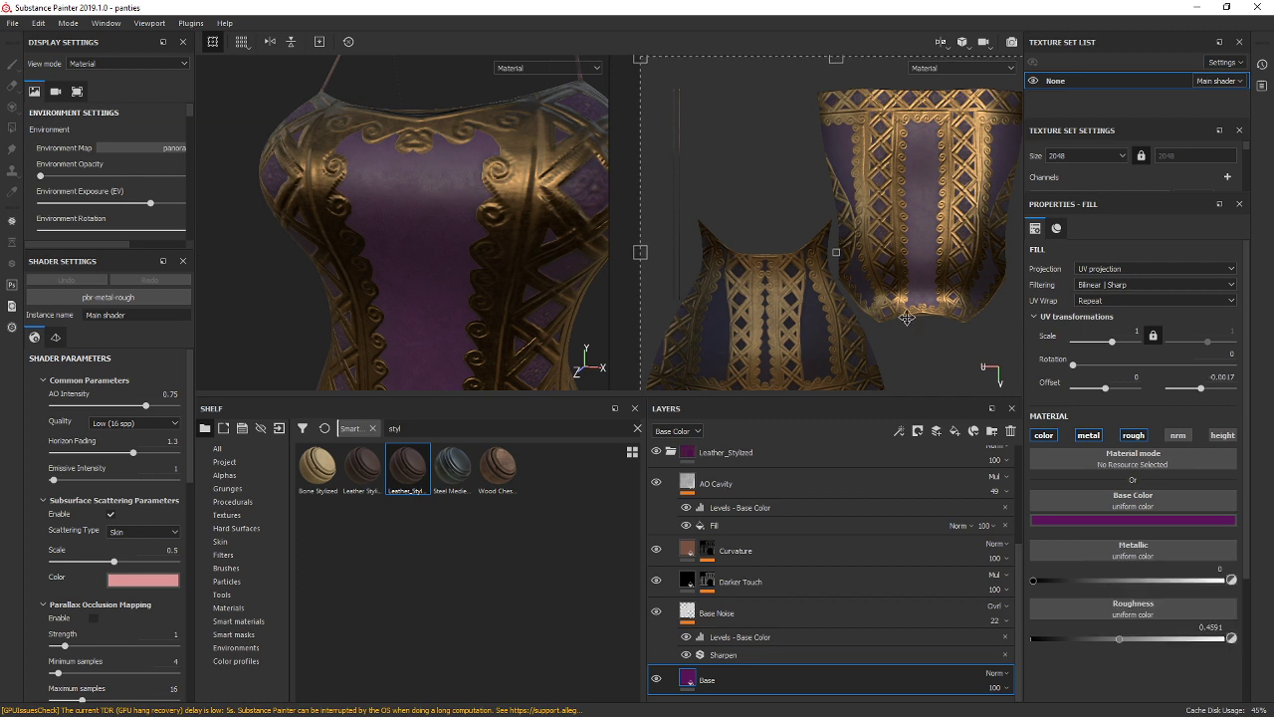
Open the texture export settings and browse to the textures folder on Storage (D:) for the output location.
left_click(13, 23)
left_click(50, 266)
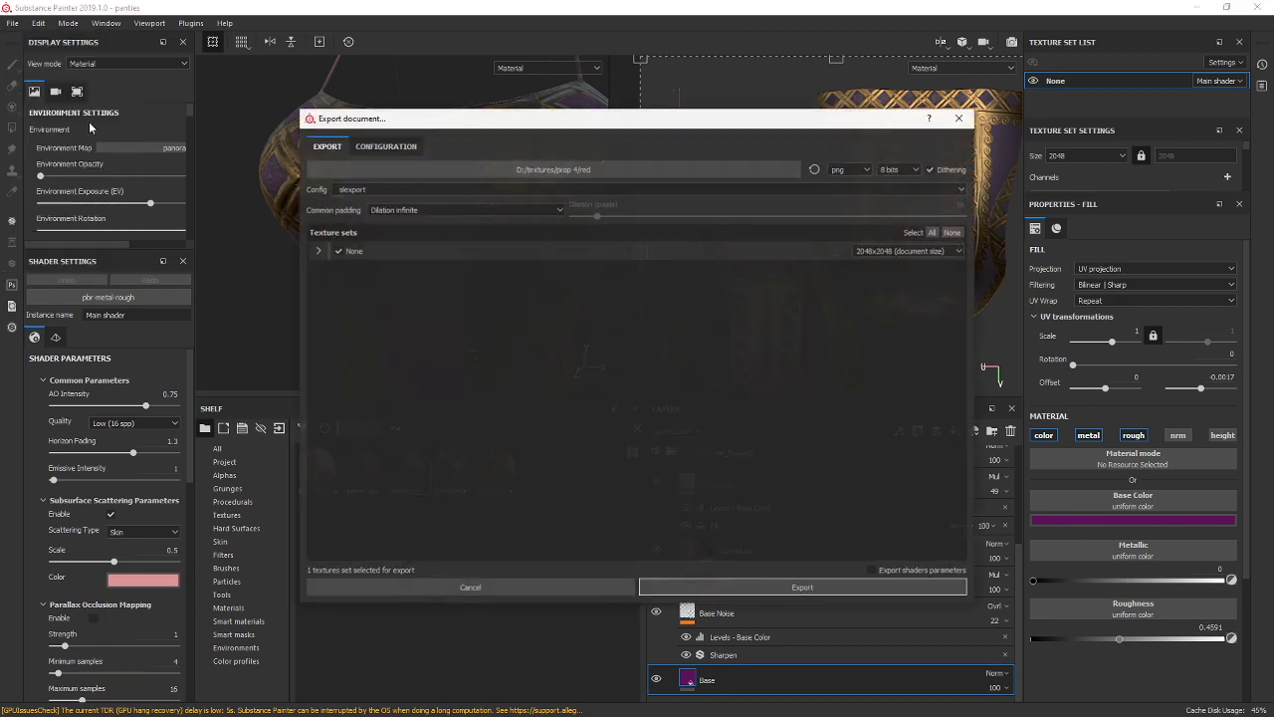
left_click(483, 168)
left_click(552, 160)
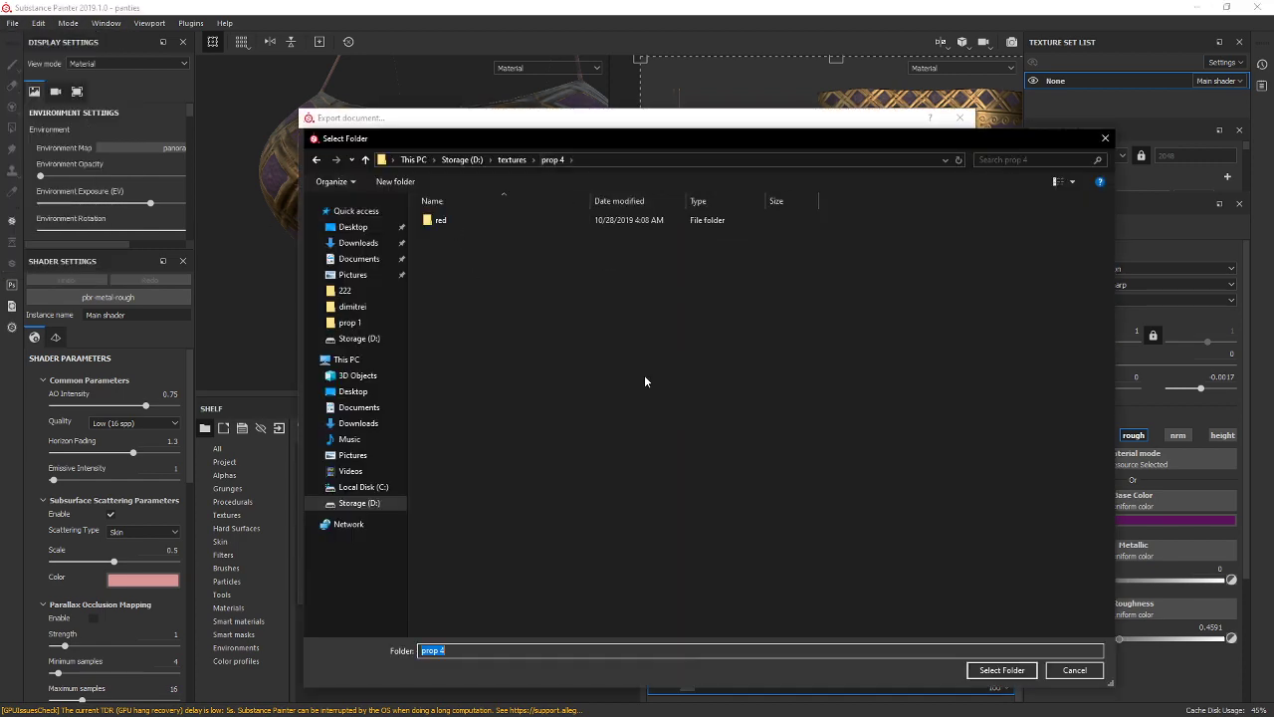
left_click(536, 159)
left_click(511, 160)
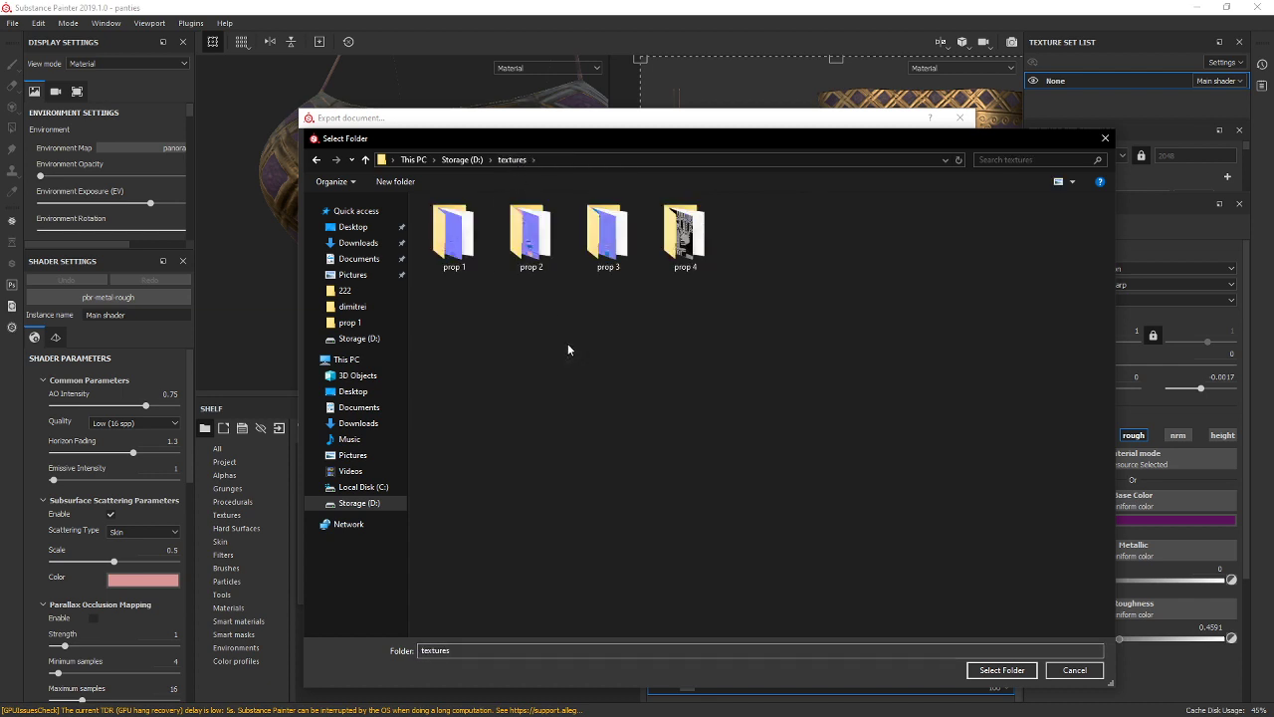
Create a folder named prop 5, choose it as the output location, and export the texture set into it.
key("ctrl+shift+n")
type("prop 5")
key("Return")
key("Return")
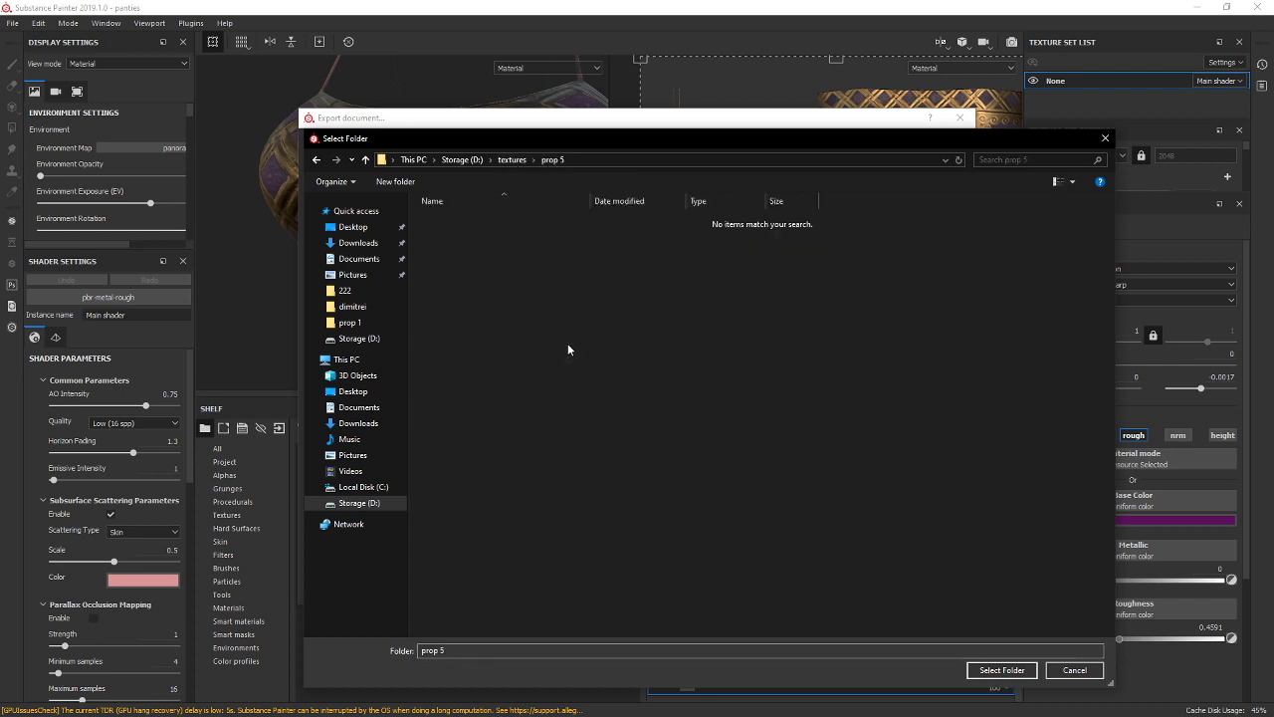
left_click(1000, 670)
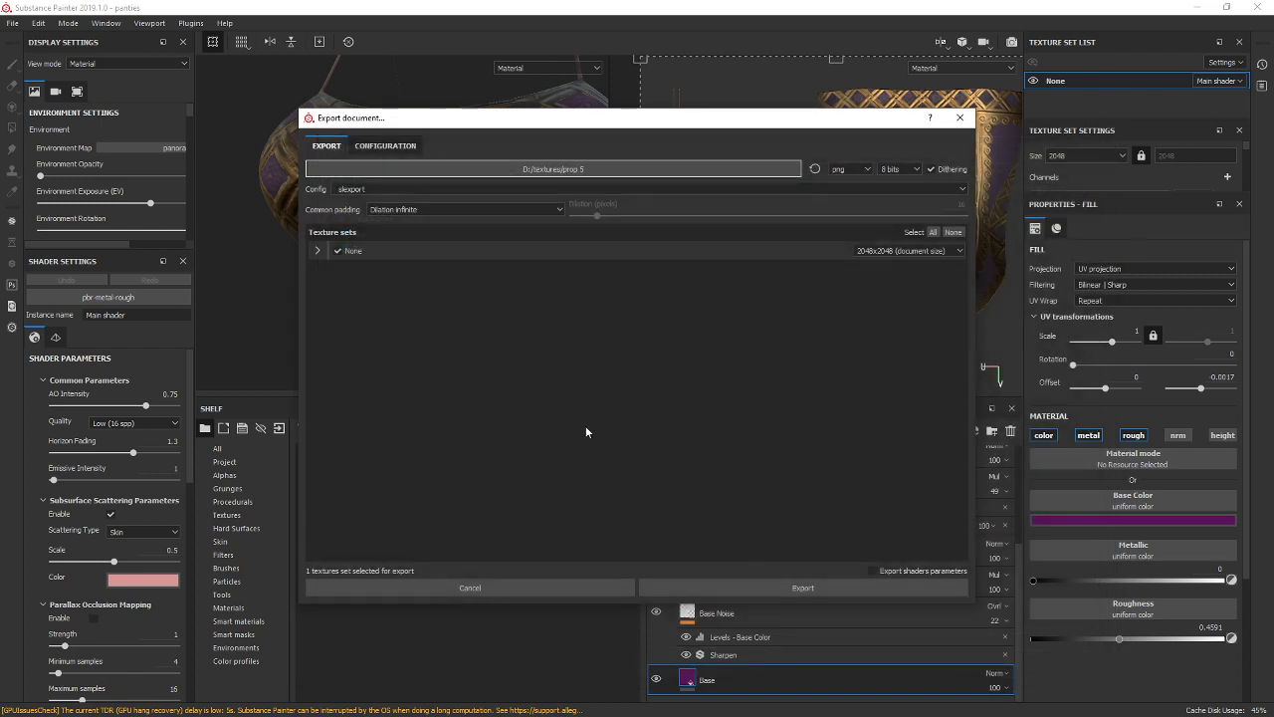
left_click(769, 577)
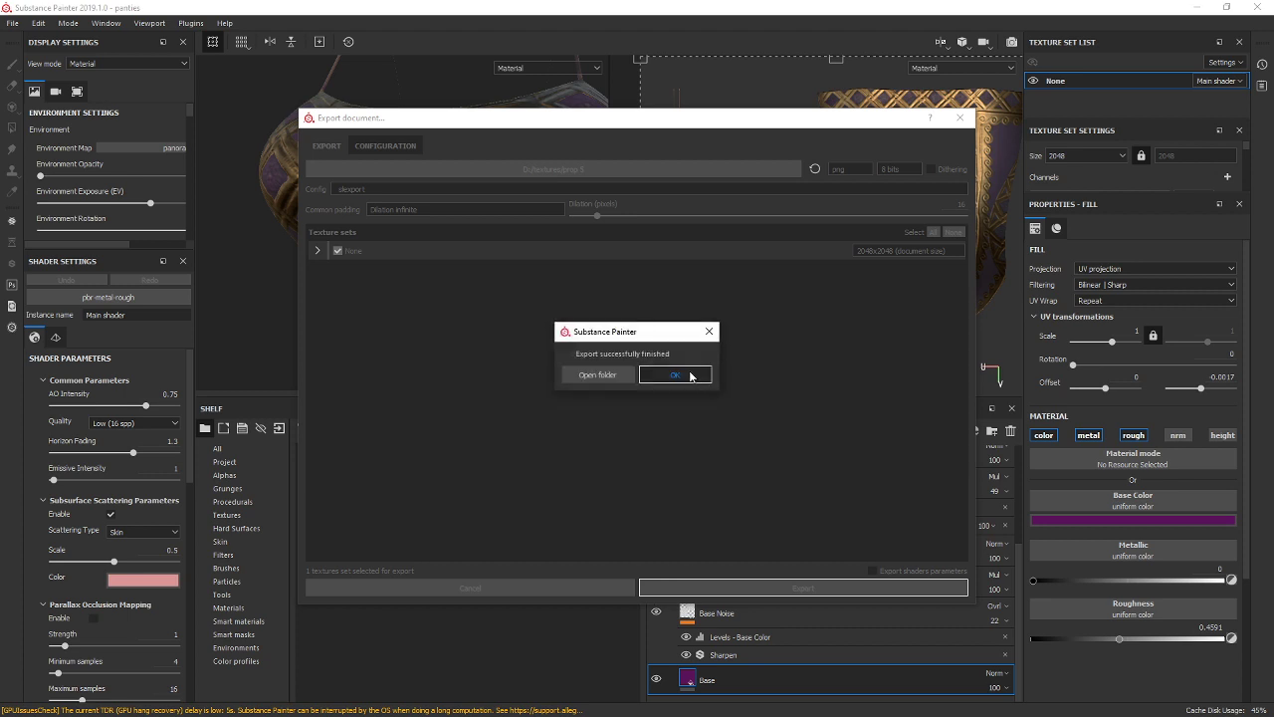
left_click(673, 372)
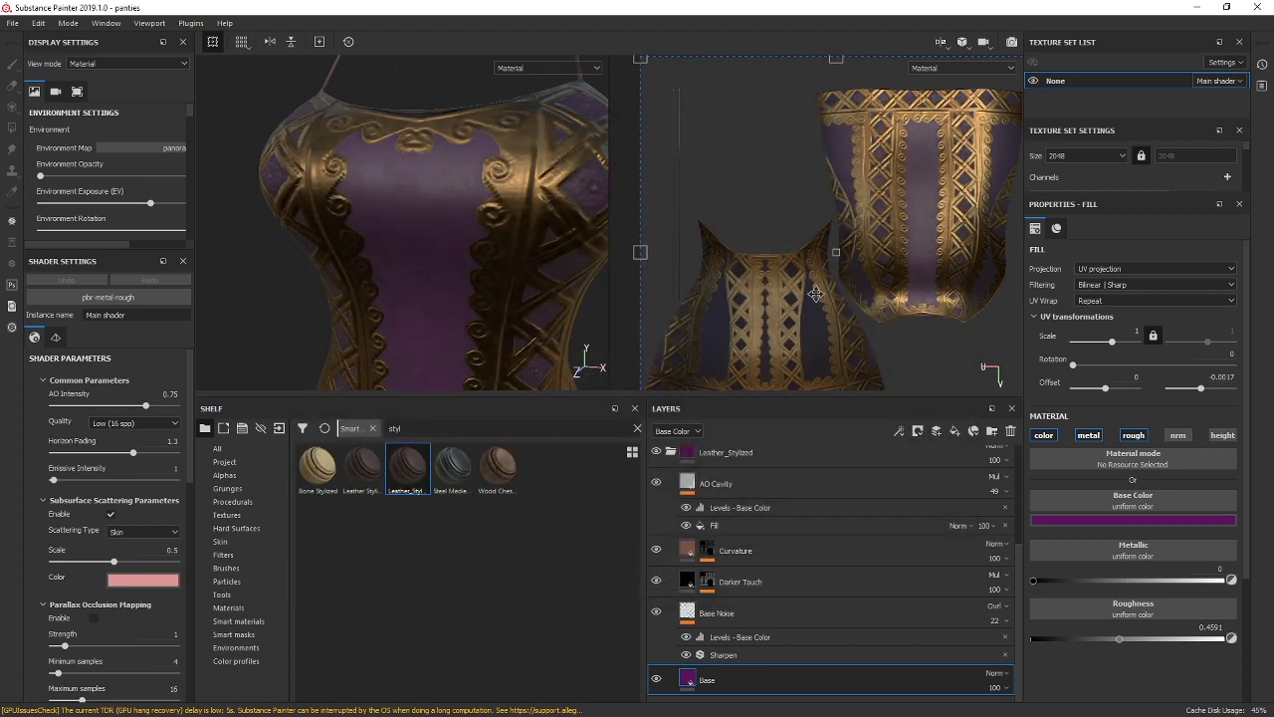
Close the dress project and the other untitled read-only Substance Painter project.
left_click(1257, 10)
left_click(588, 381)
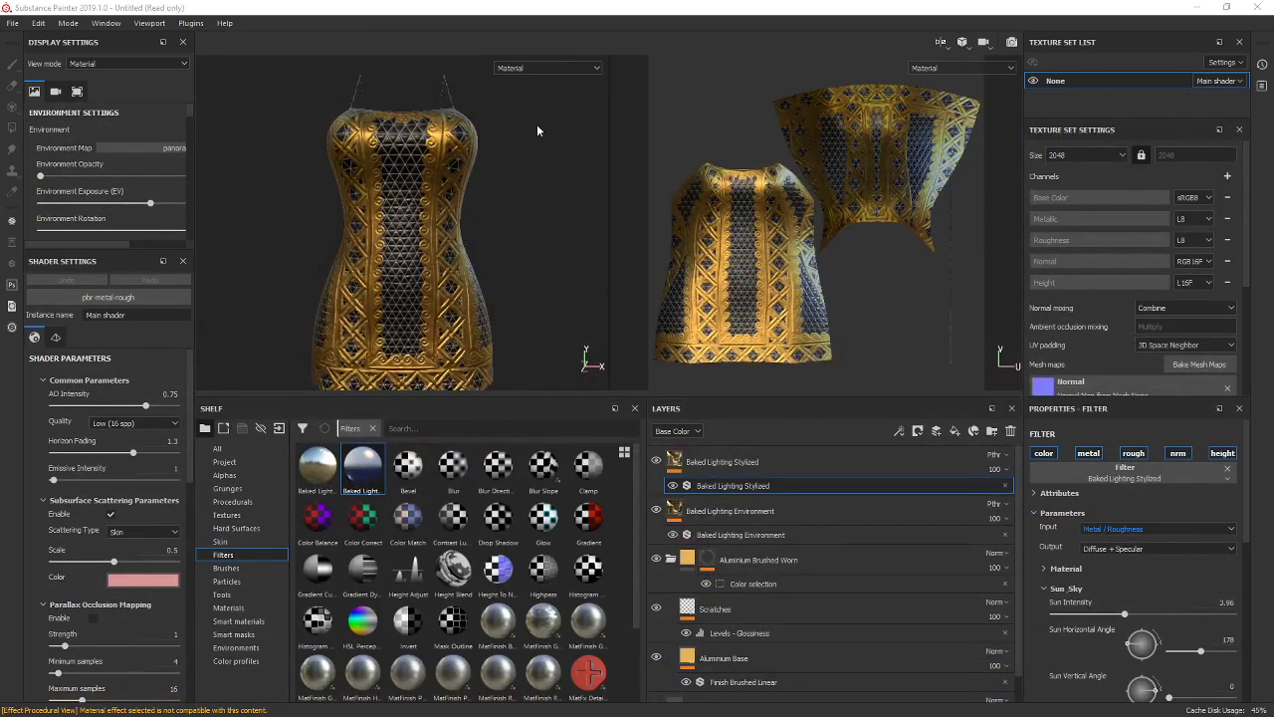
left_click(1256, 7)
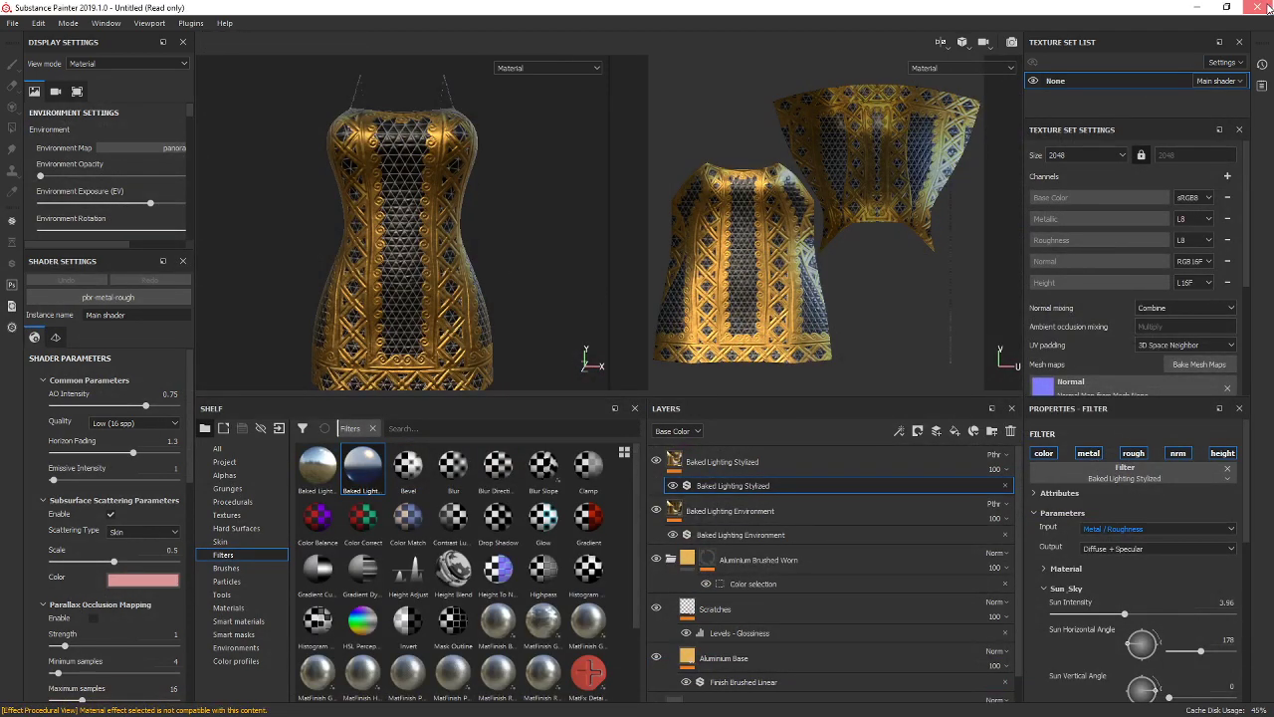
left_click(598, 384)
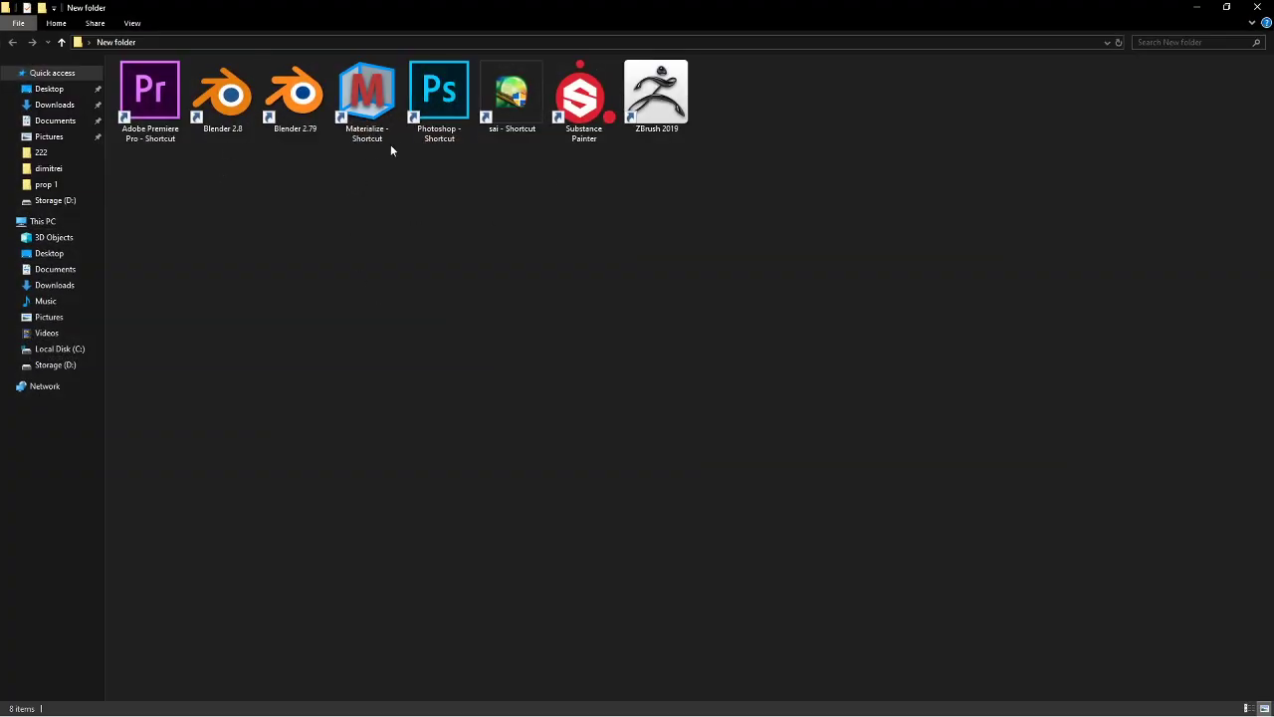
Launch ZBrush 2019 and hide the LightBox browser.
left_click(656, 95)
left_click(1252, 9)
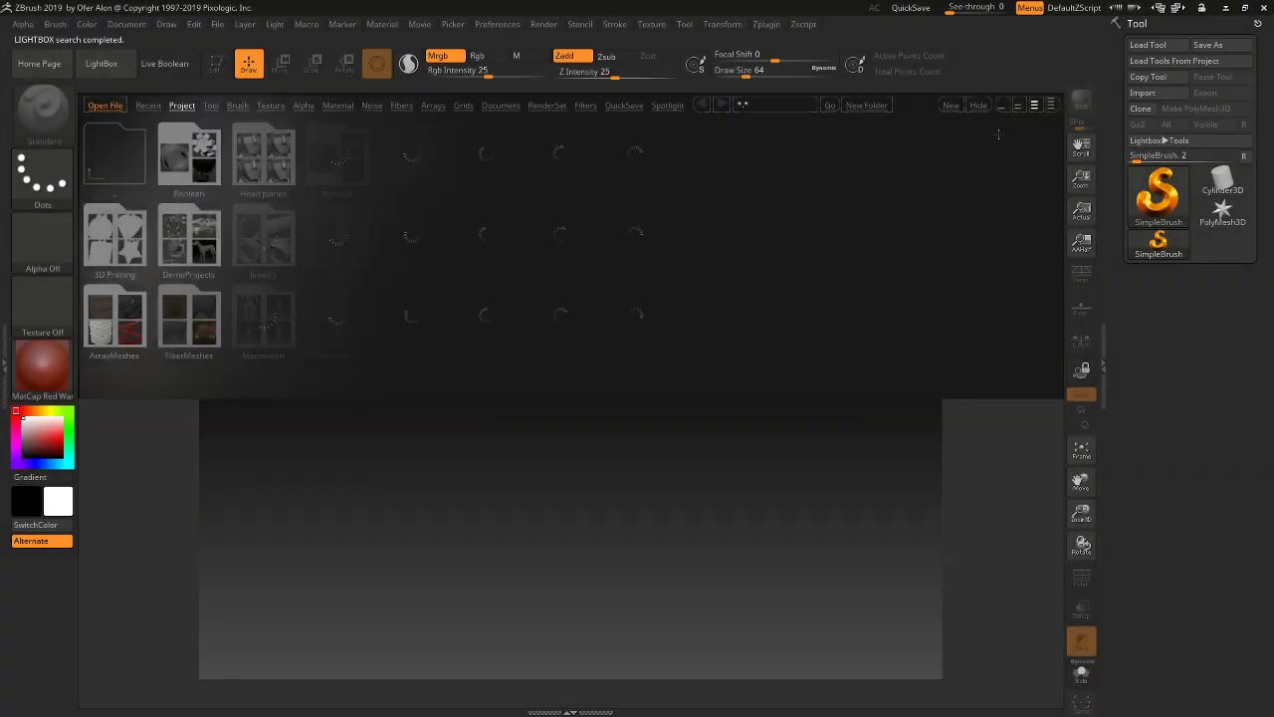
left_click(976, 100)
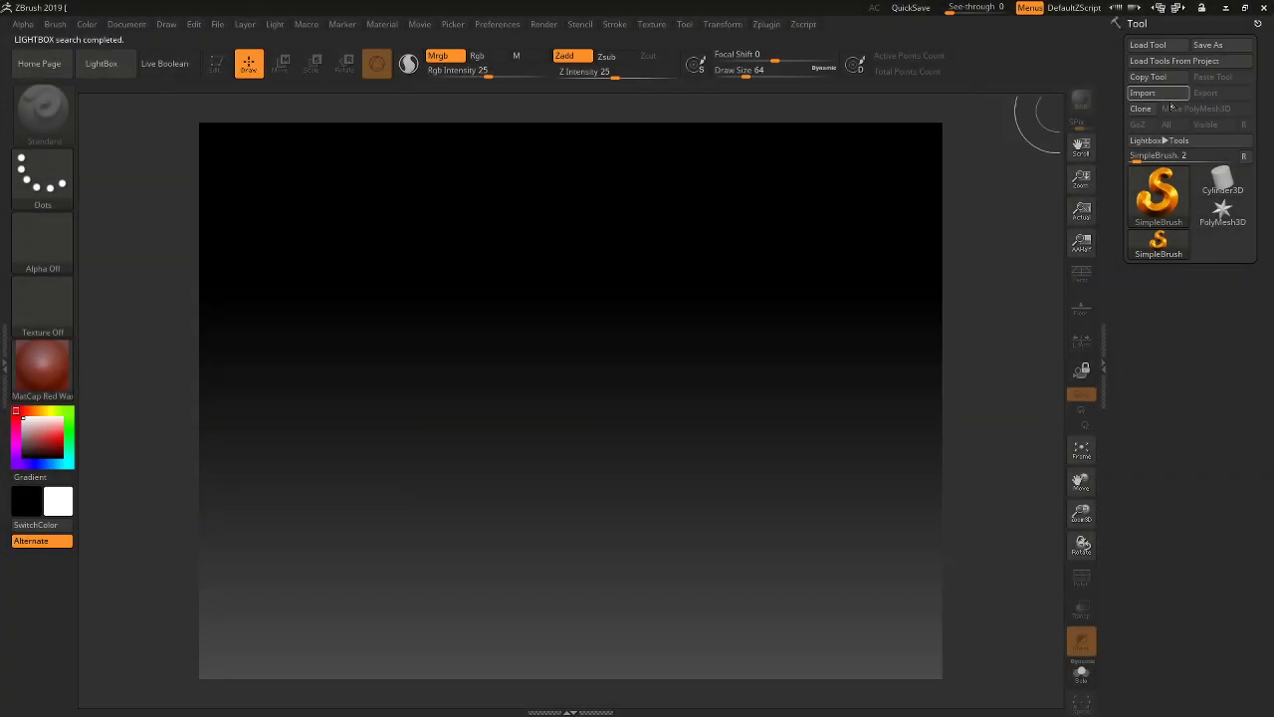
Import the dress mesh Custom Rig.obj from the 222 folder on Storage (D:).
left_click(1143, 93)
left_click(60, 374)
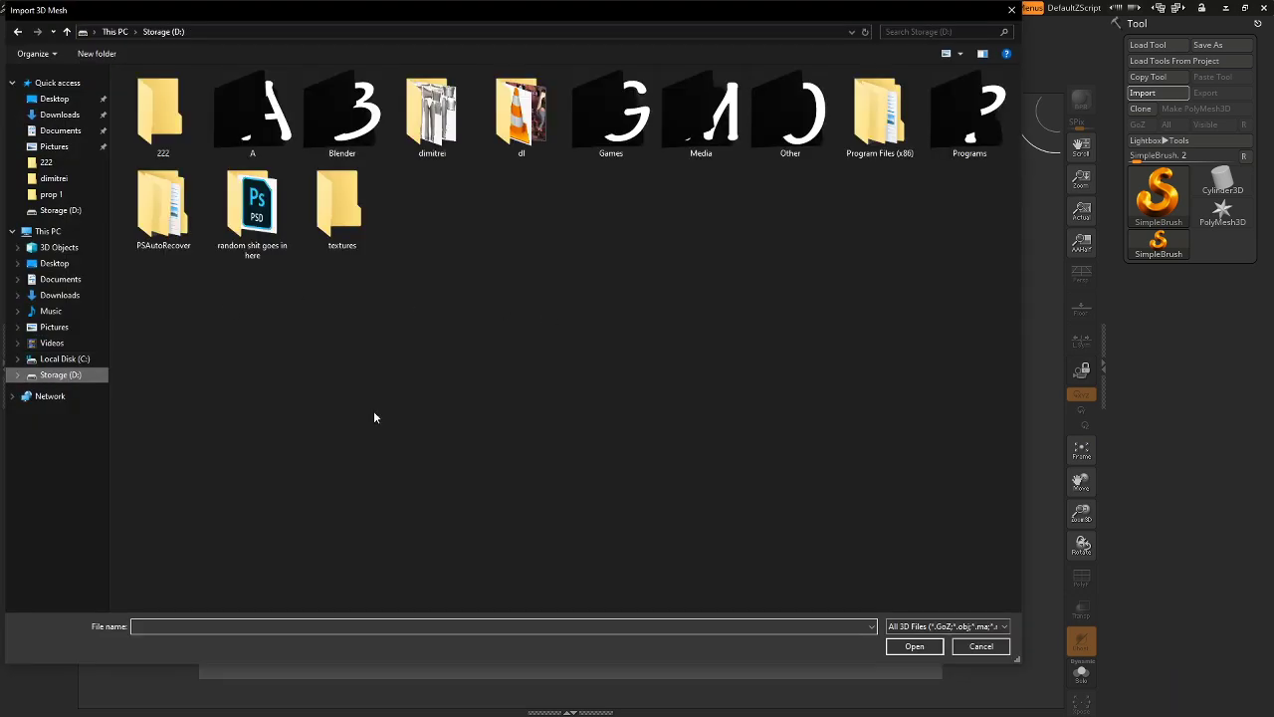
double_click(215, 128)
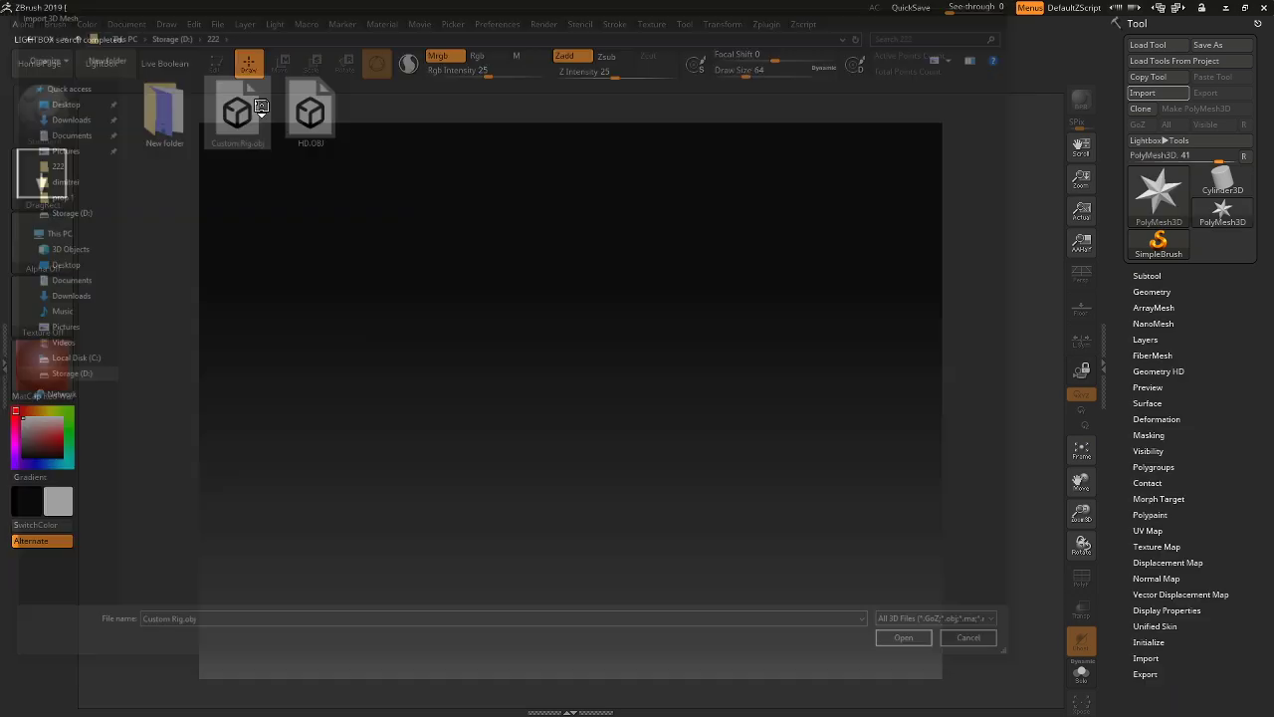
double_click(229, 109)
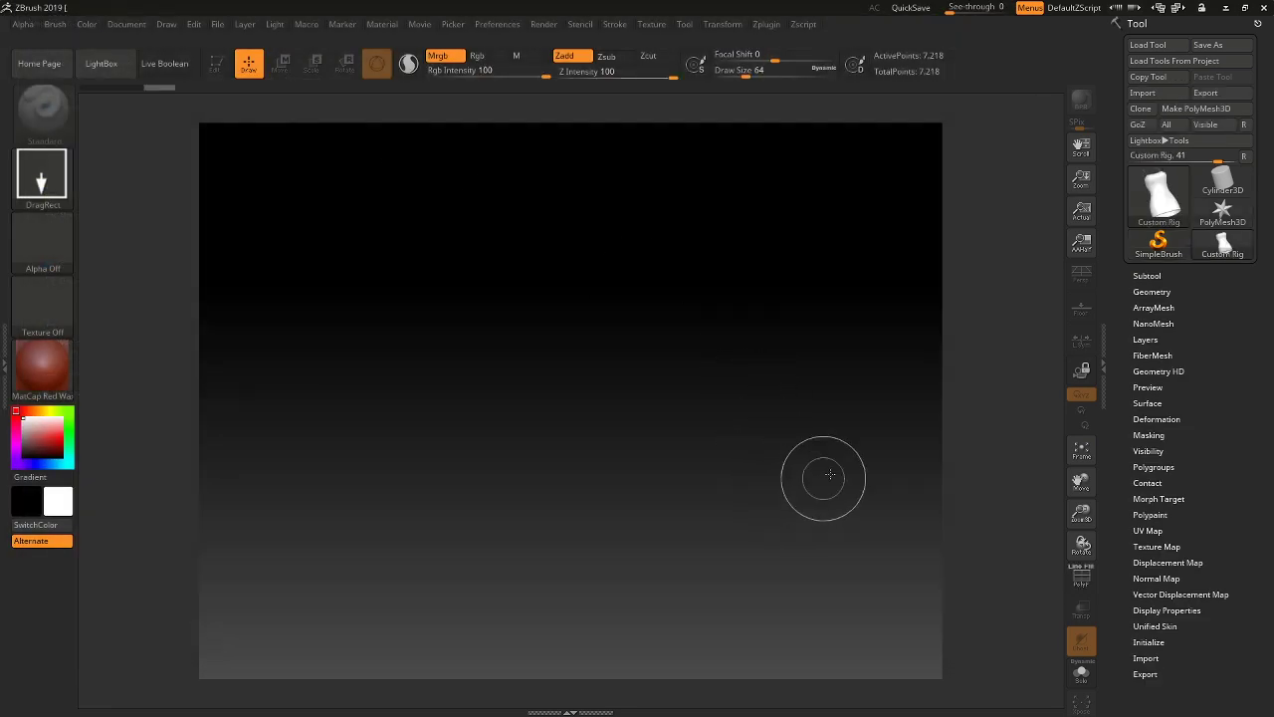
Divide the imported dress geometry up to subdivision level 5.
left_click(1152, 291)
left_click(1180, 411)
left_click(1181, 411)
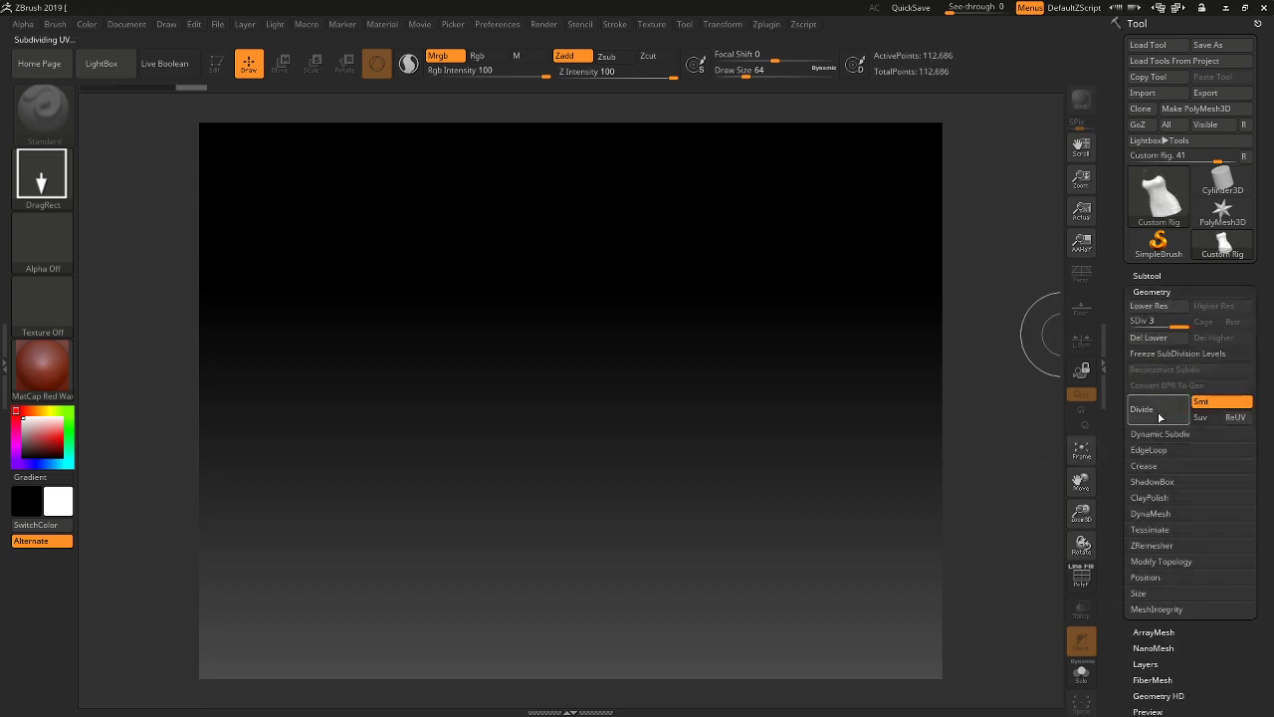
left_click(1180, 411)
left_click(1180, 411)
Draw the subdivided dress on the canvas, enter Edit mode, and frame the model.
left_click_drag(627, 423, 619, 712)
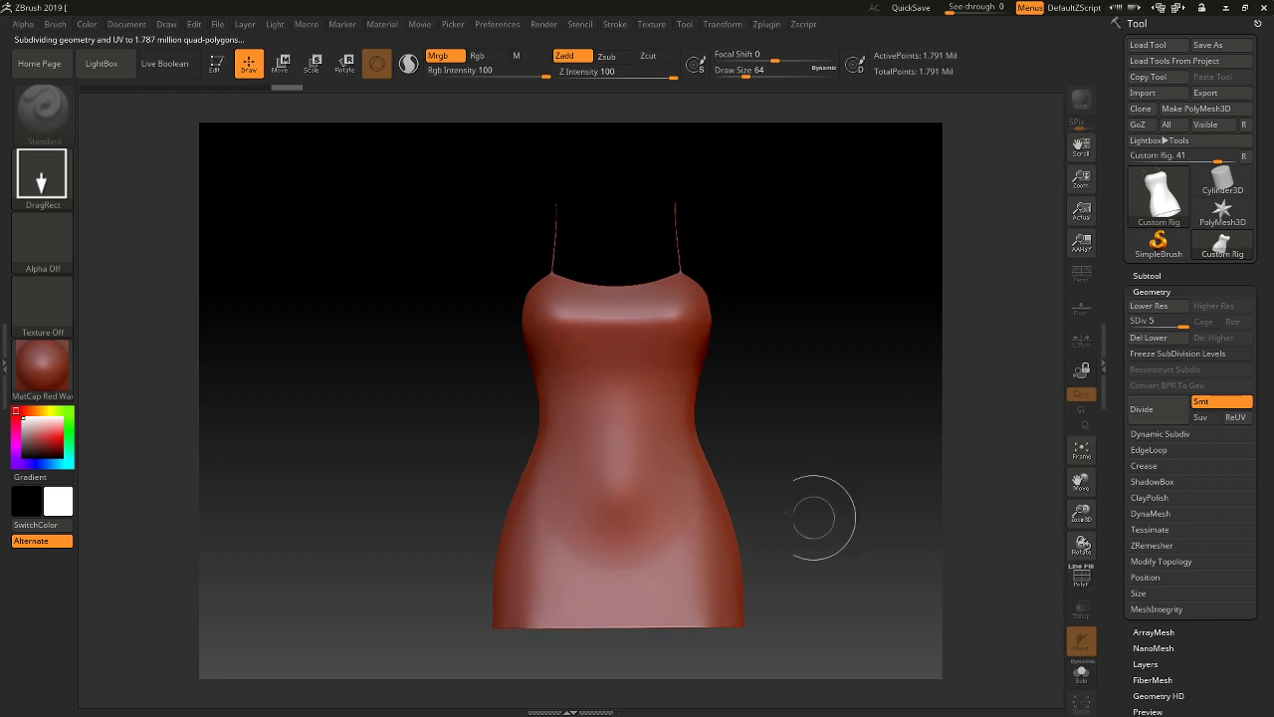
key("t")
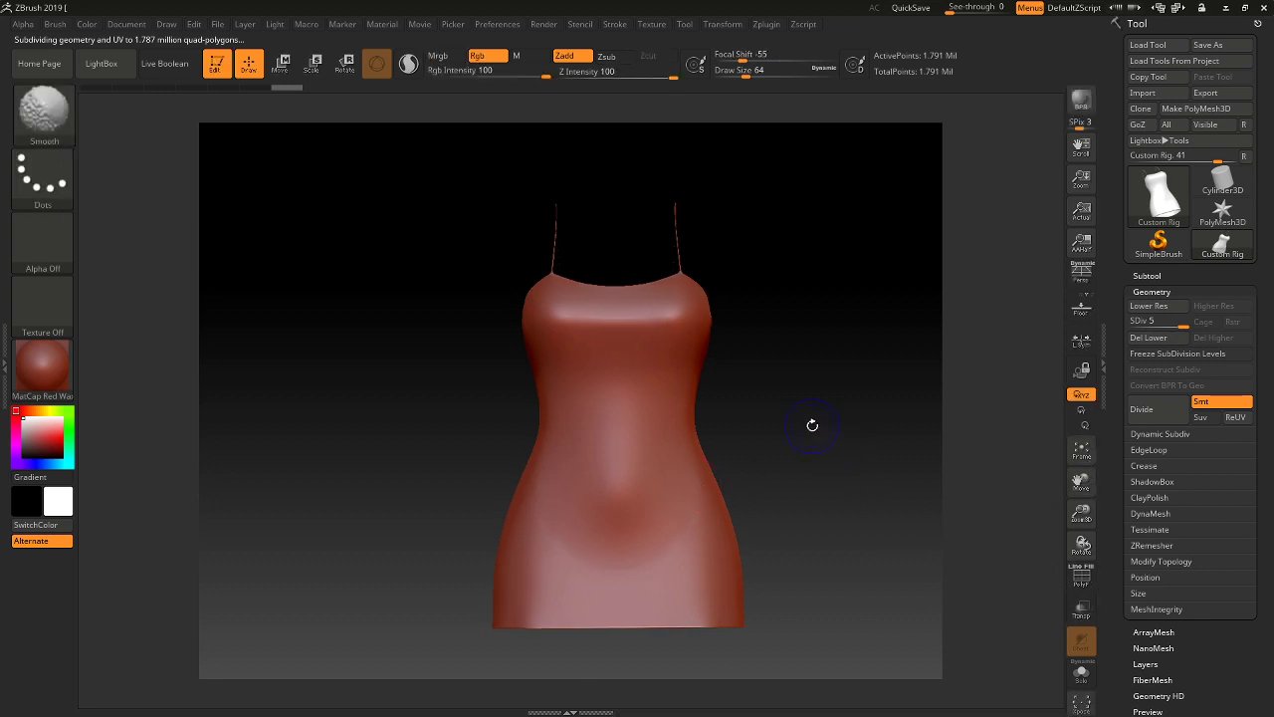
left_click(1080, 451)
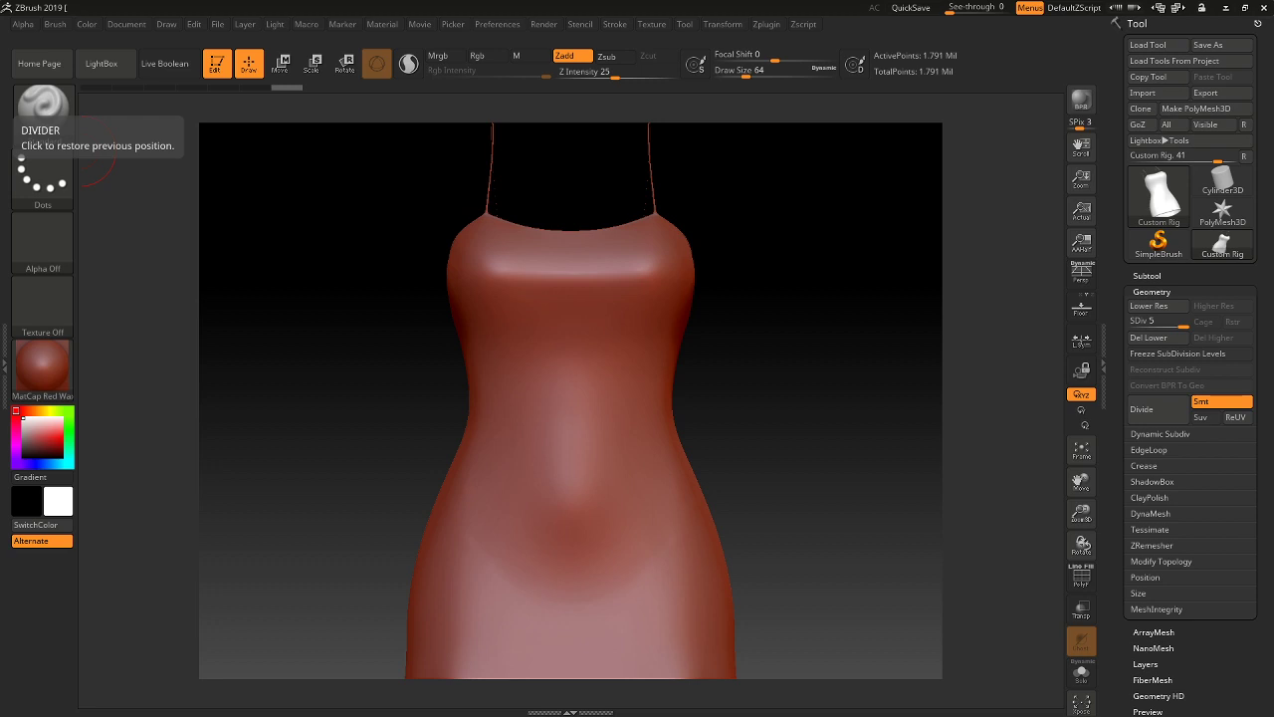
Load the custom GeoStitches, Wrinkle_Brush and ZBG skin and cloth brushes into the brush palette.
left_click(42, 103)
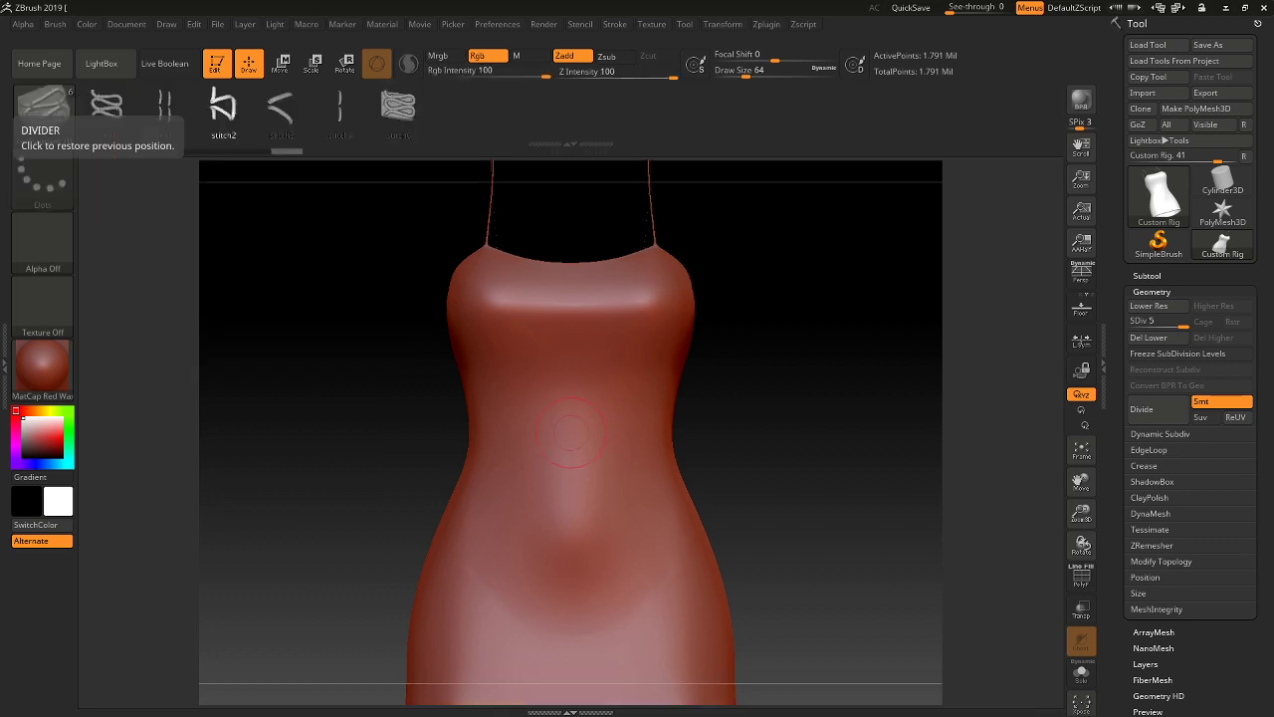
left_click(46, 108)
key("alt")
key("shift")
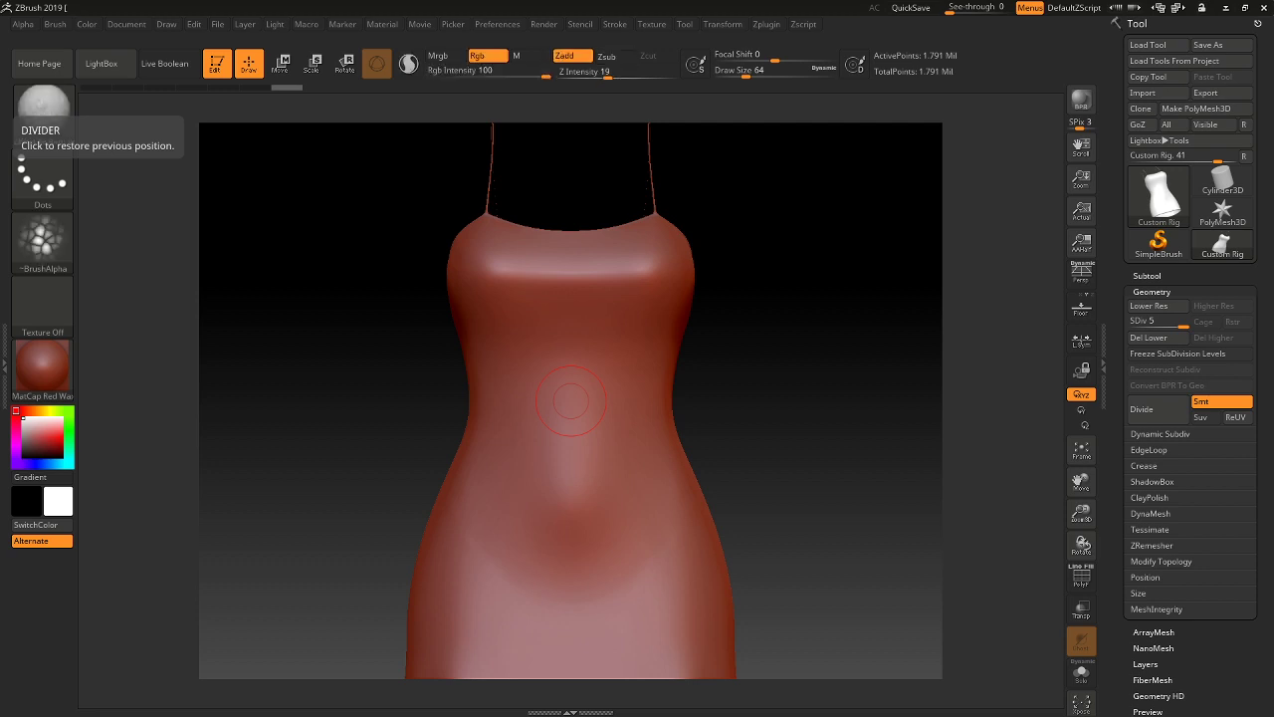
key("Right")
key("Right")
key("Right")
key("Right")
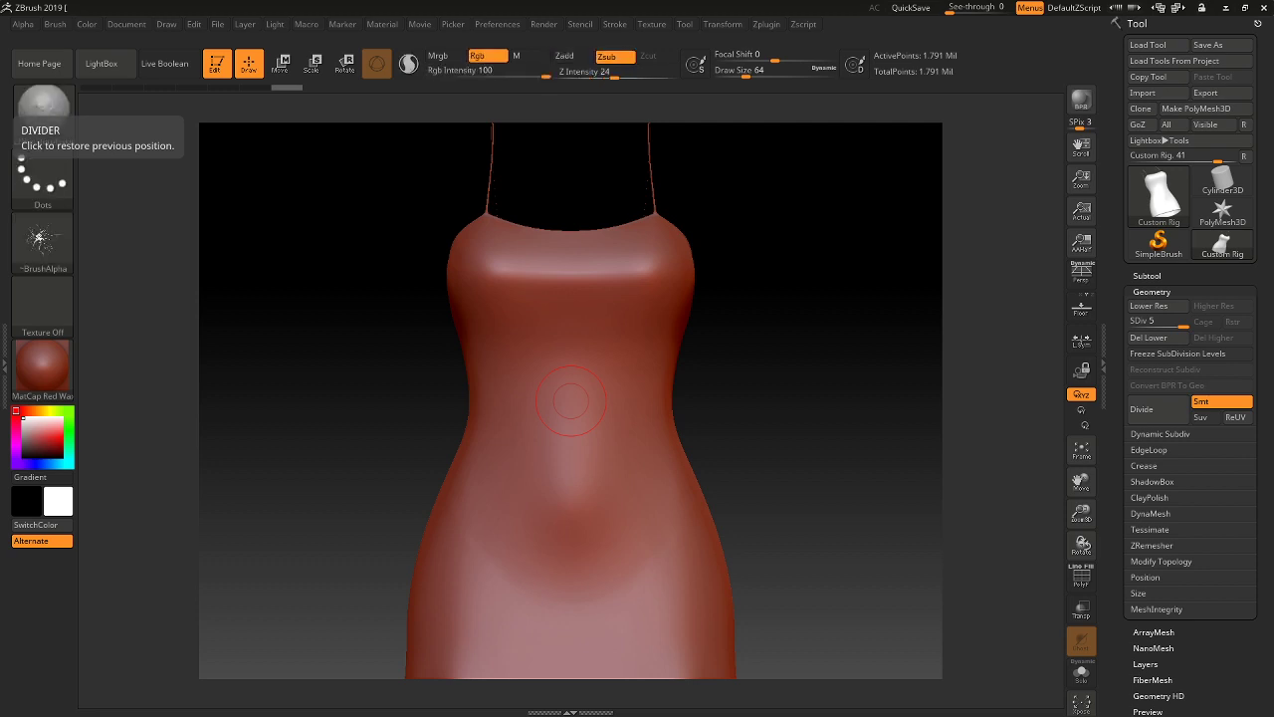
key("Right")
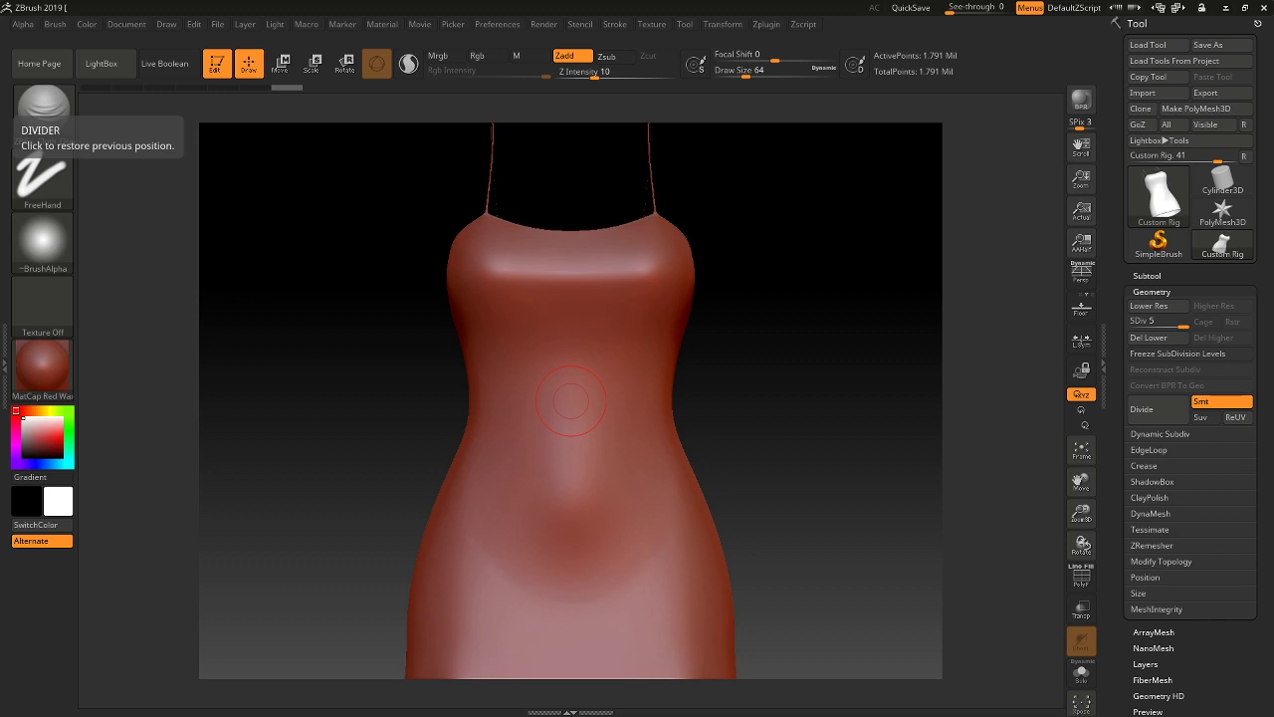
key("Right")
key("Right")
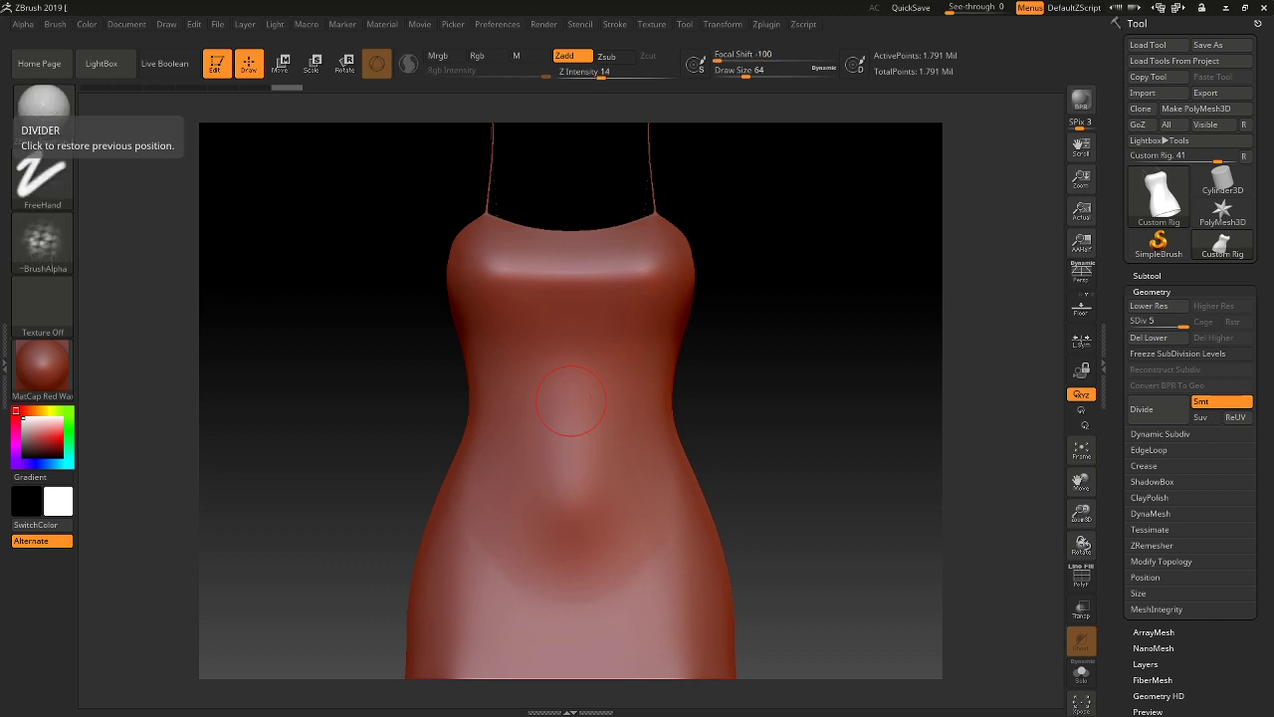
key("b")
key("s")
key("t")
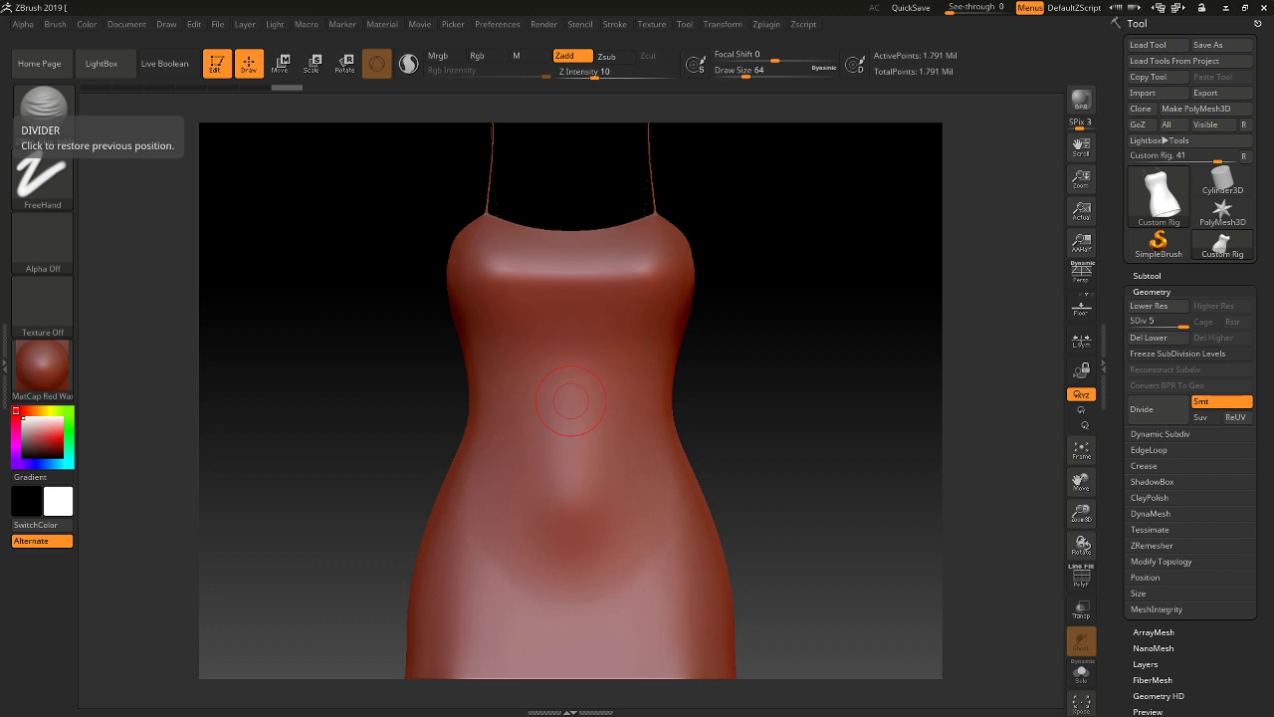
Load the remaining ZBG brushes and the scifi_seam and seam brush series into the brush palette.
key("Right")
key("Right")
key("Right")
key("Right")
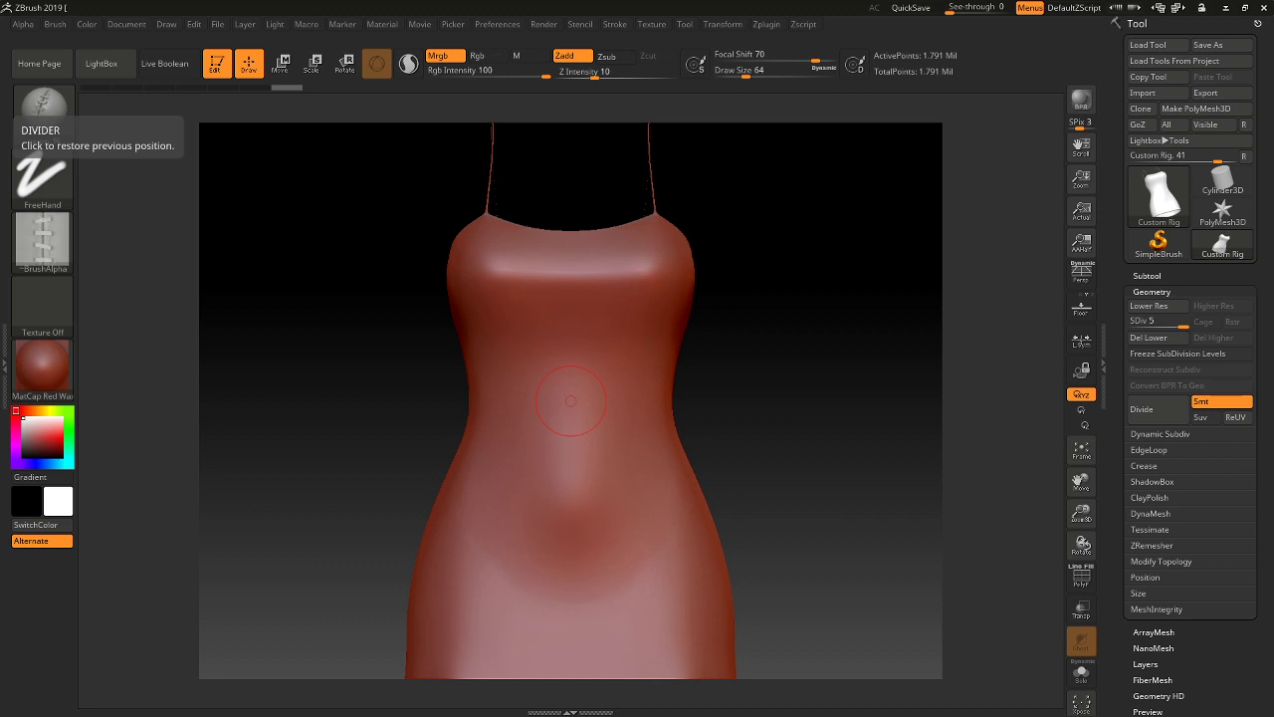
key("Right")
key("Right")
key("Right")
key("Right")
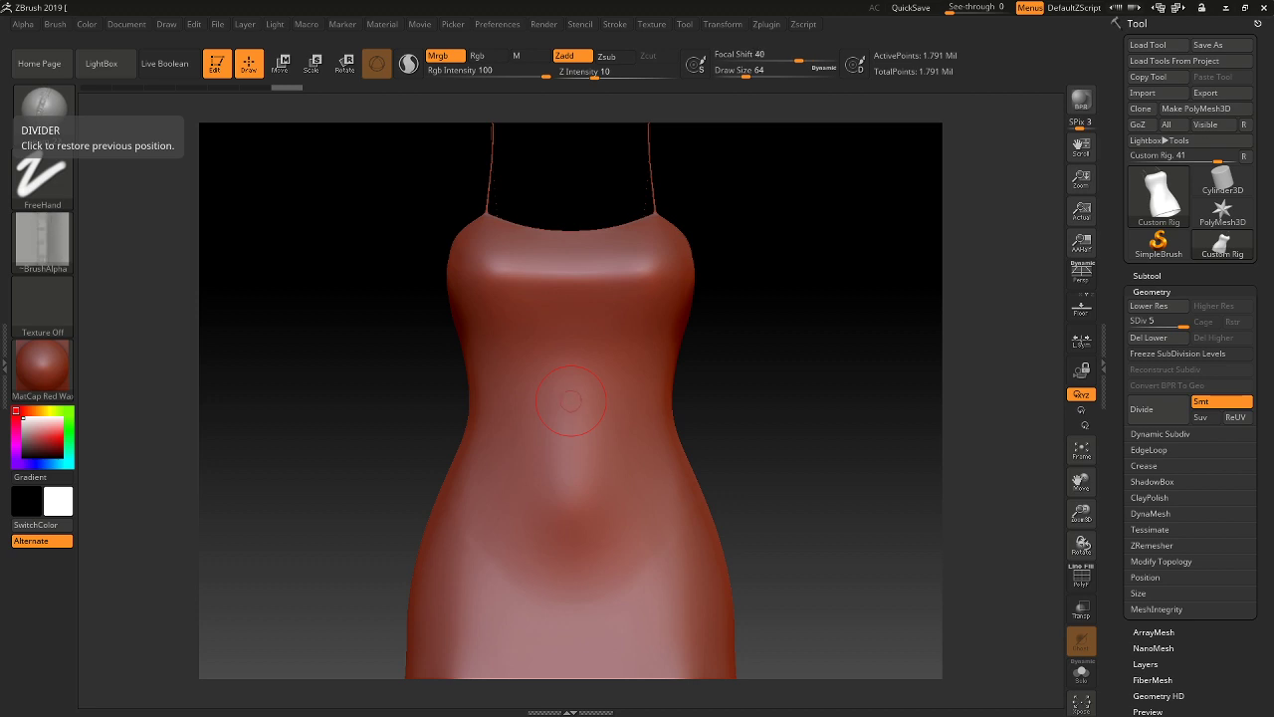
key("Right")
key("Right")
key("Right")
Load the ClothFolds brushes and the JRO_ORN ornament brushes through JRO_ORN58_out into the brush palette.
key("b")
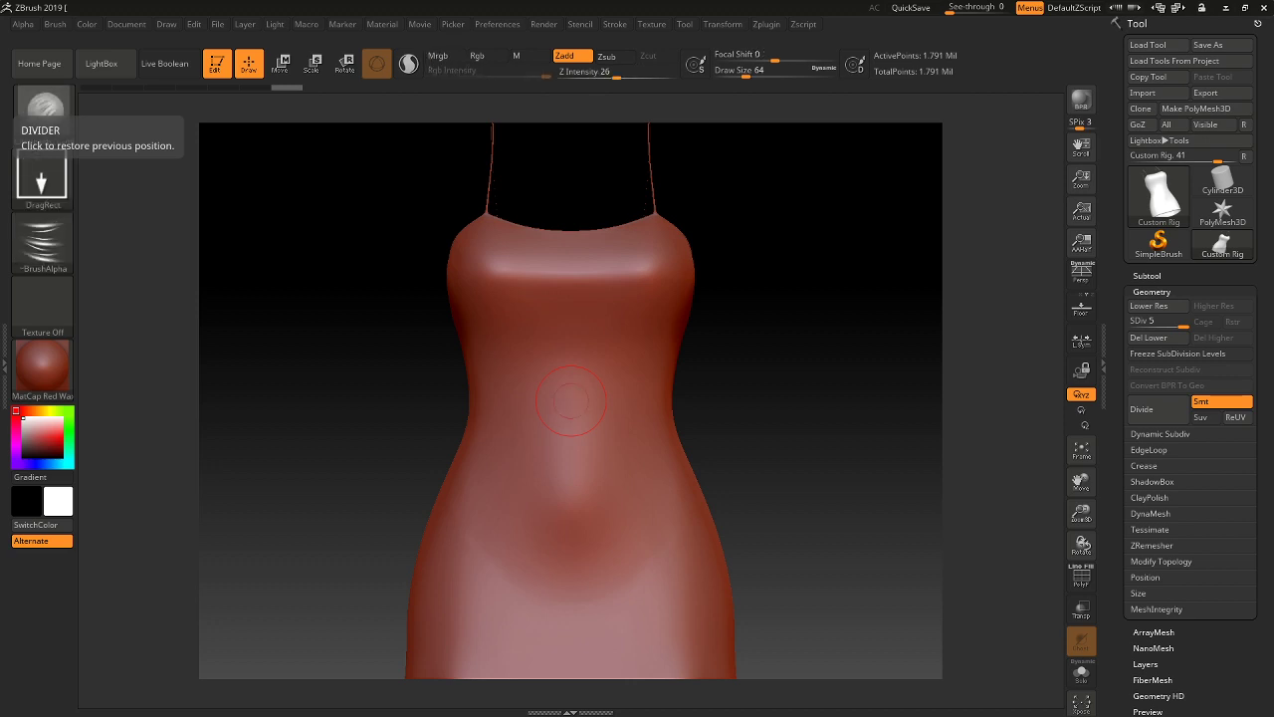
key("Right")
key("Right")
key("Right")
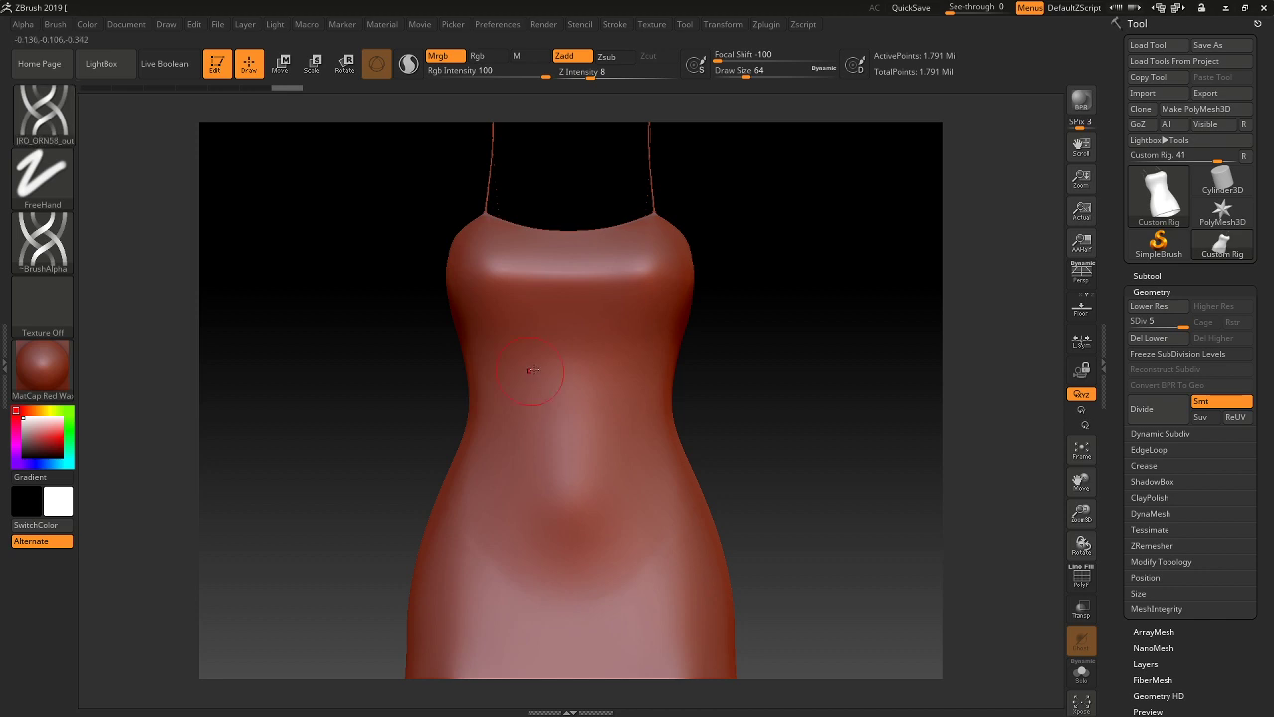
Try a curved JRO_ORN58_out braid stroke down the front of the dress and undo it.
mouse_move(543, 261)
left_mouse_down()
mouse_move(592, 438)
mouse_move(527, 622)
mouse_move(487, 642)
left_mouse_up()
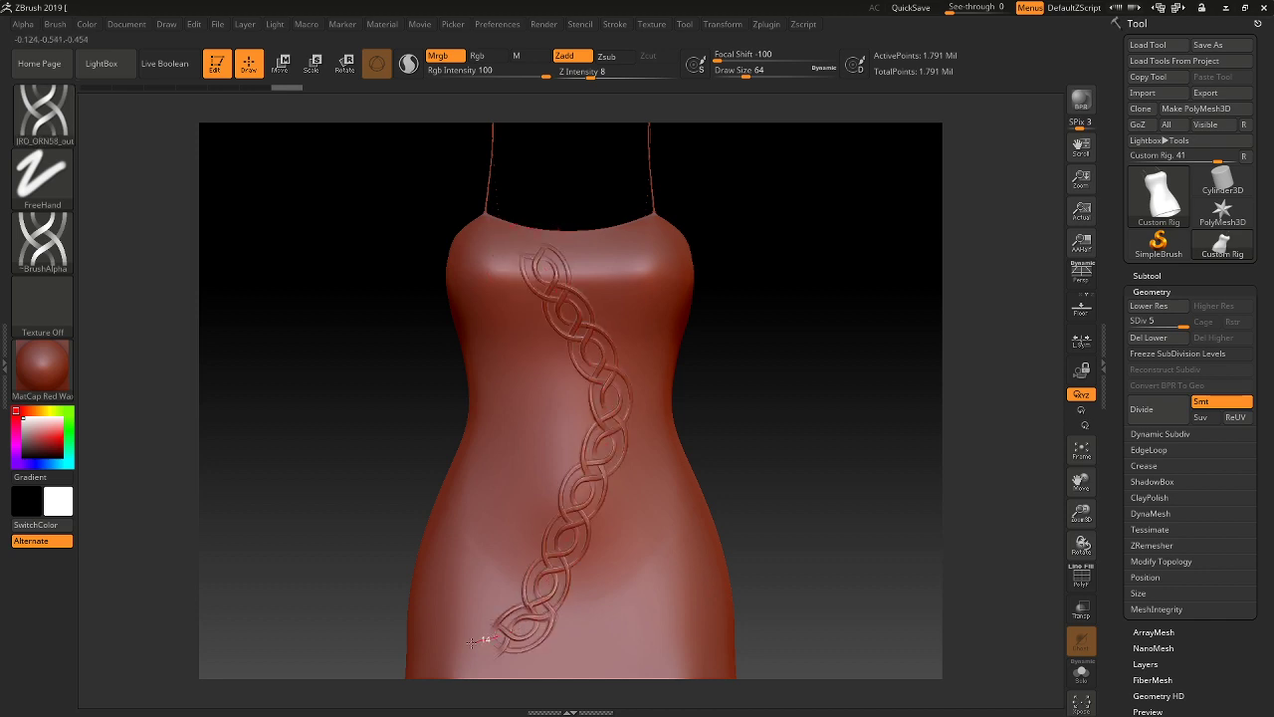
key("ctrl")
key("ctrl+z")
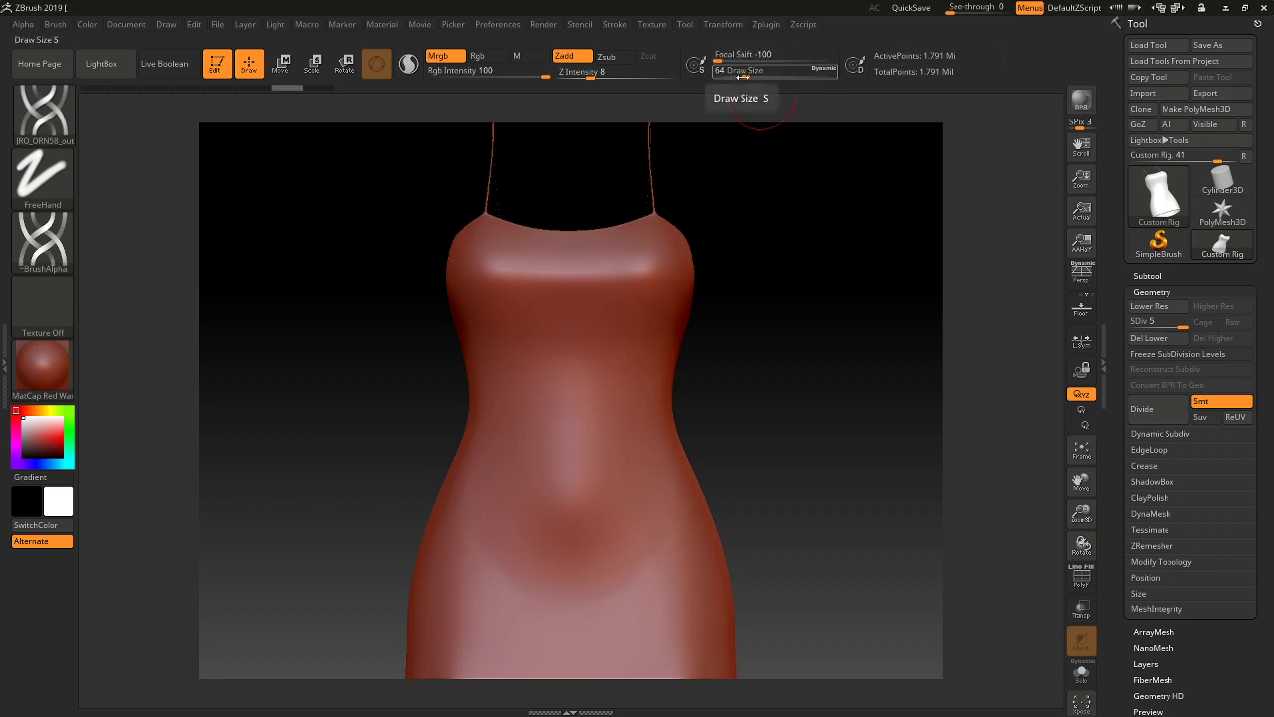
Set the draw size to 35 and try braided ornament strokes along the front hem, undoing each one.
left_click_drag(745, 76, 738, 76)
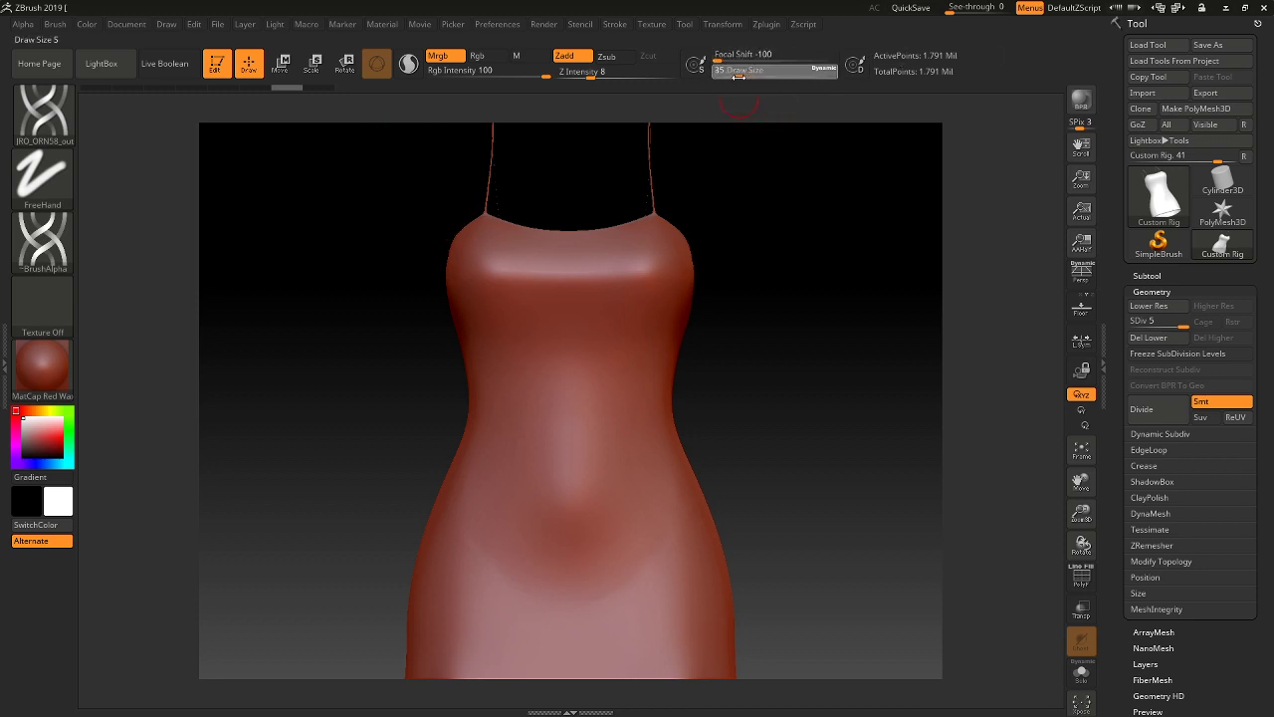
left_click(785, 488, "ctrl")
left_click(777, 507, "ctrl")
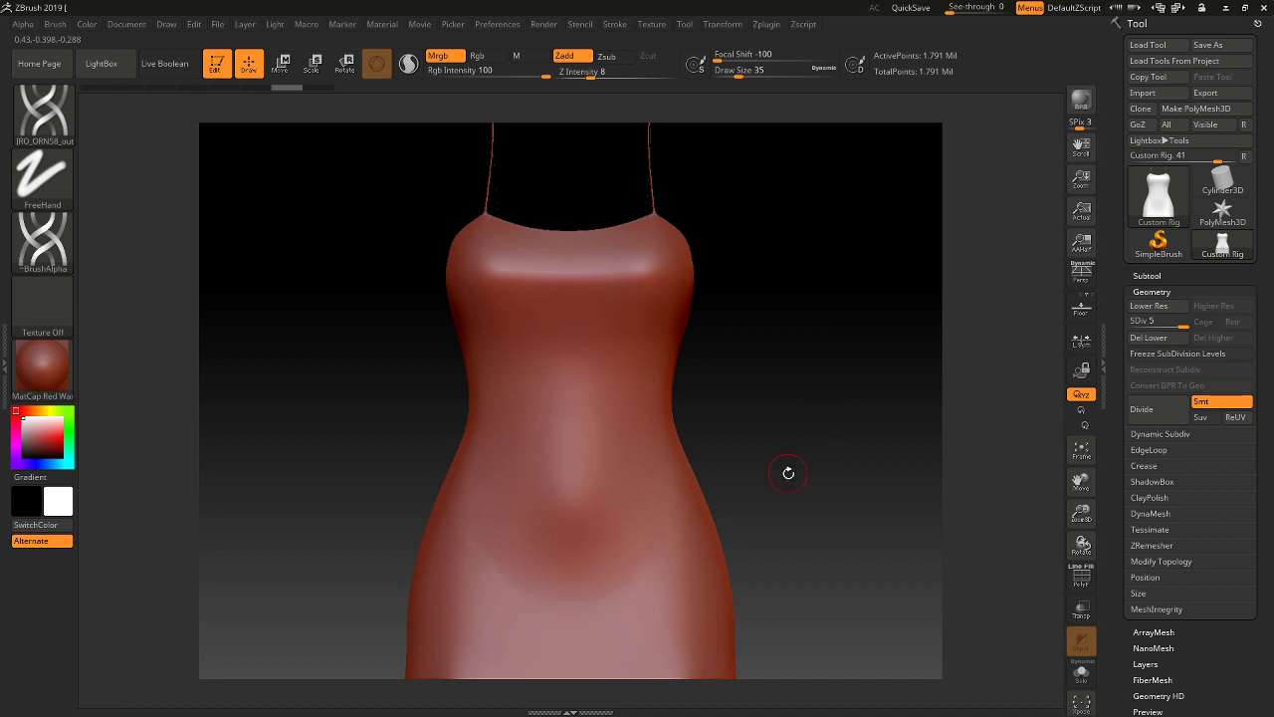
key("ctrl")
left_click_drag(796, 399, 797, 391, "ctrl")
mouse_move(796, 482)
left_mouse_down("alt")
mouse_move(816, 362)
mouse_move(806, 310)
left_mouse_up("alt")
left_click_drag(447, 498, 684, 496)
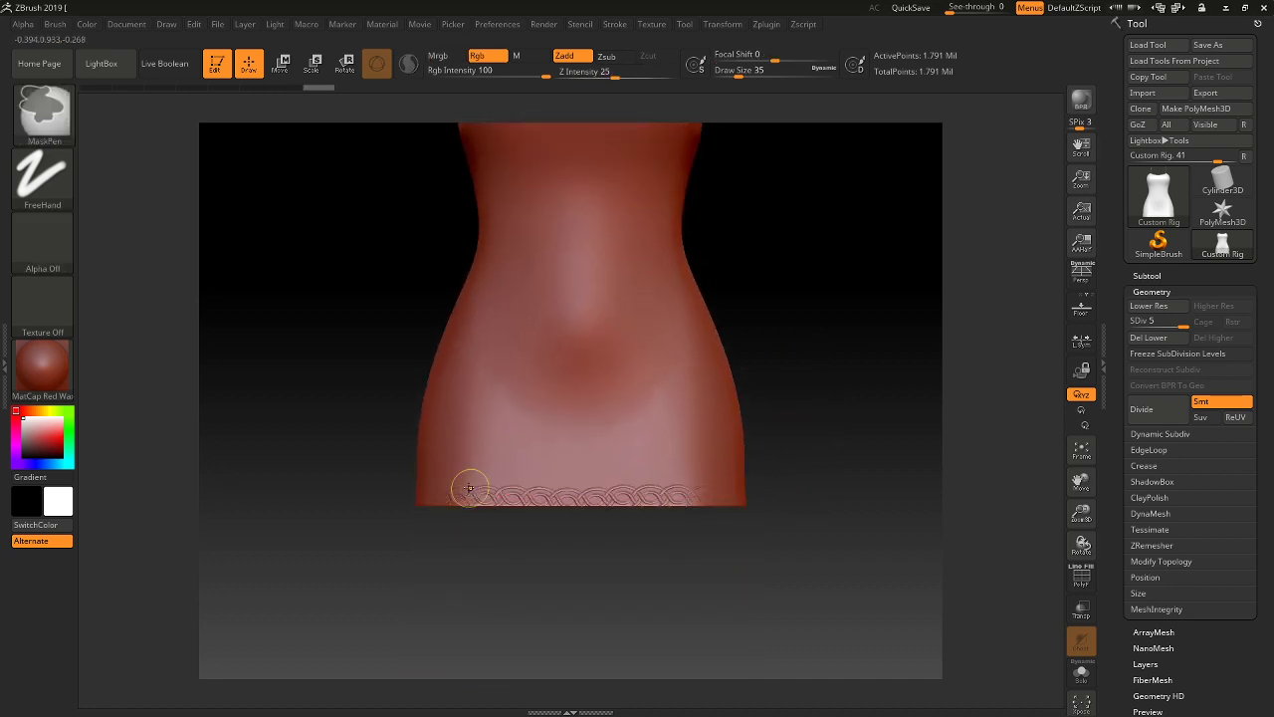
key("ctrl+z")
left_click_drag(438, 488, 741, 486)
key("ctrl+z")
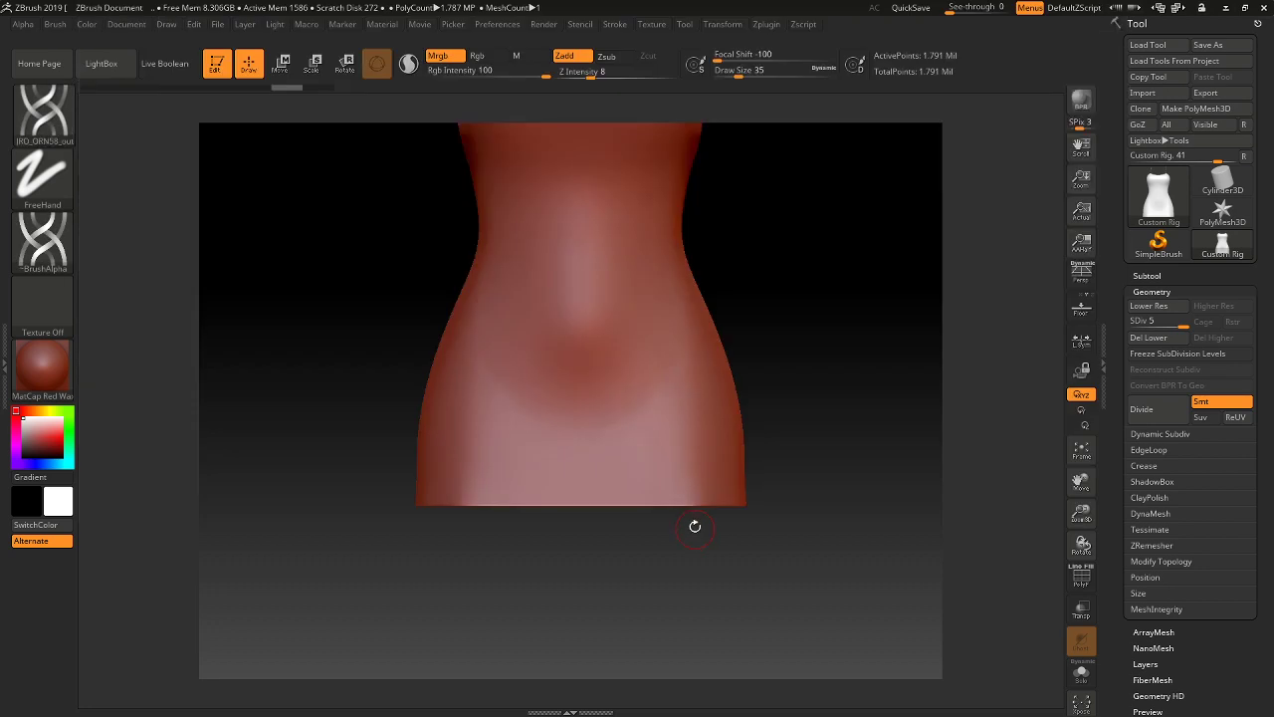
Select the scifi_seam_02 brush, try a vertical seam down the side of the dress, and undo it.
key("b")
key("b")
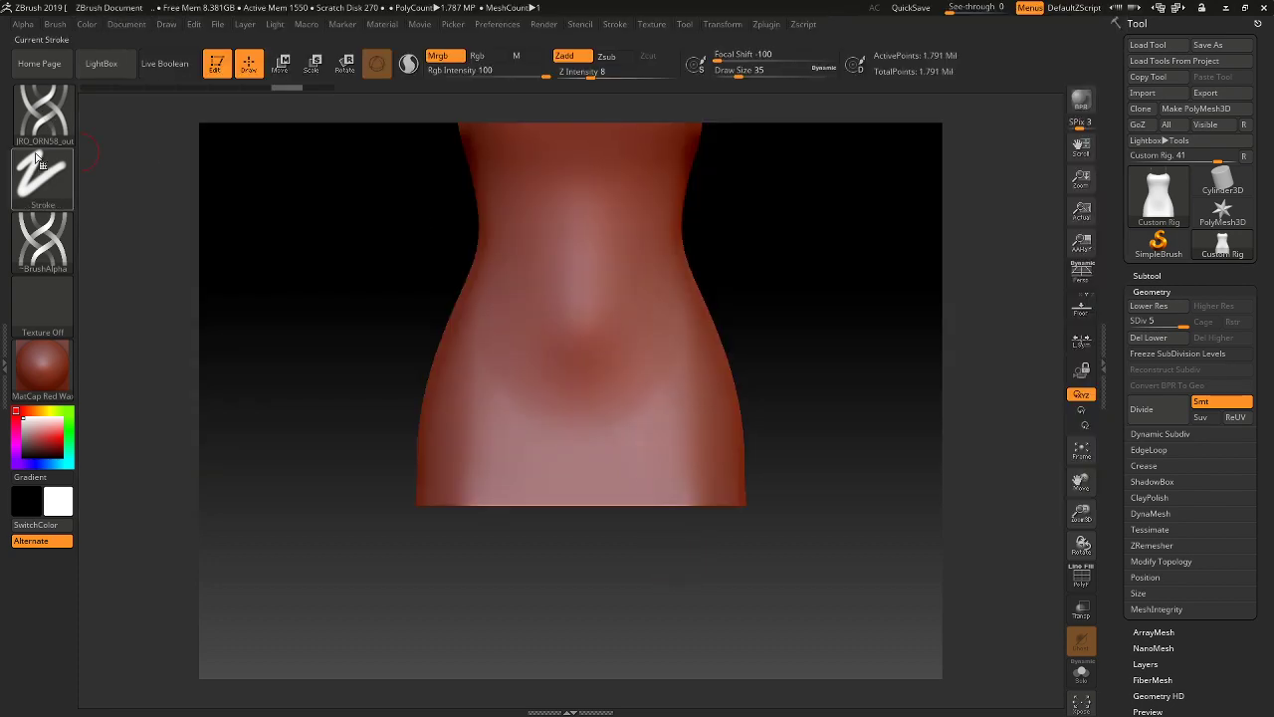
key("b")
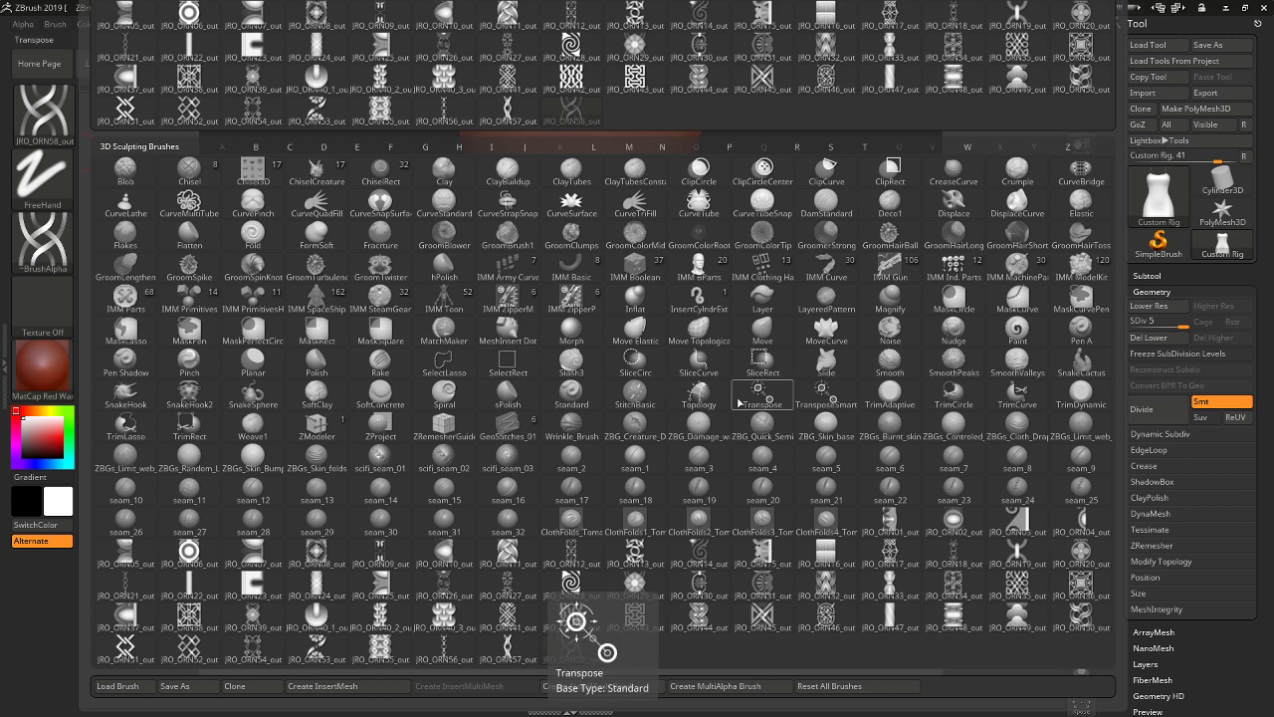
mouse_move(802, 613)
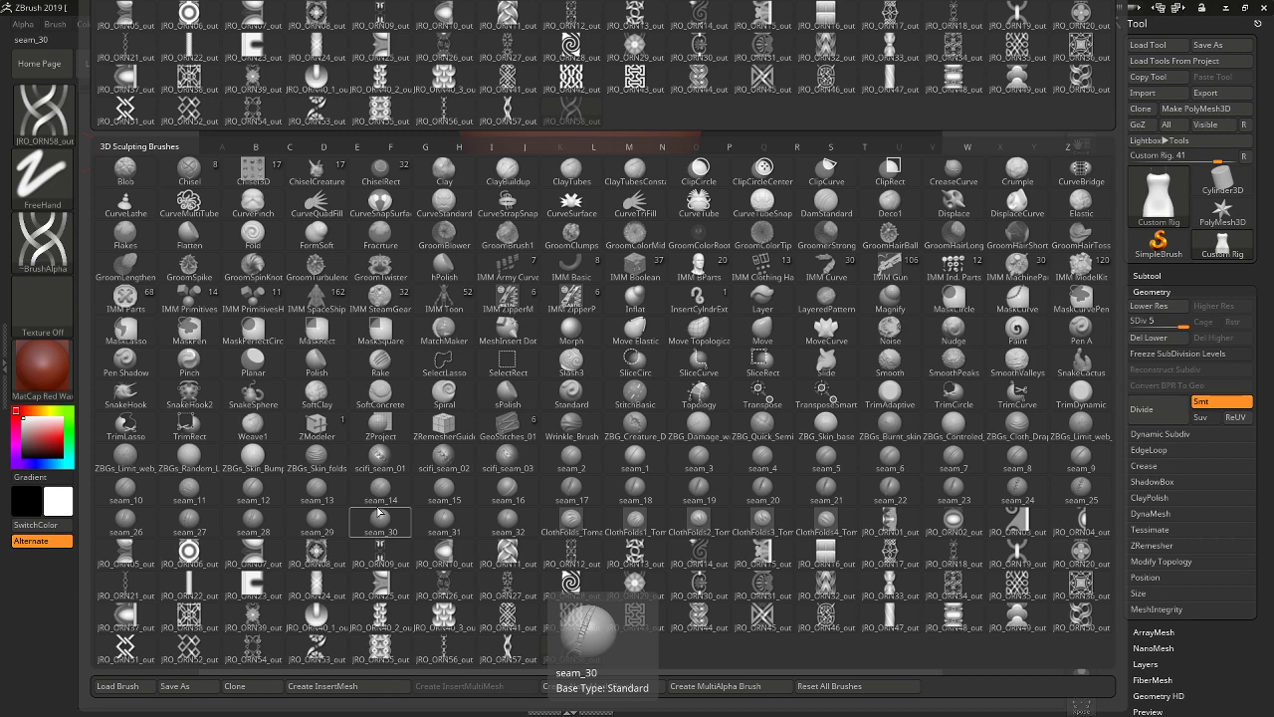
left_click(441, 453)
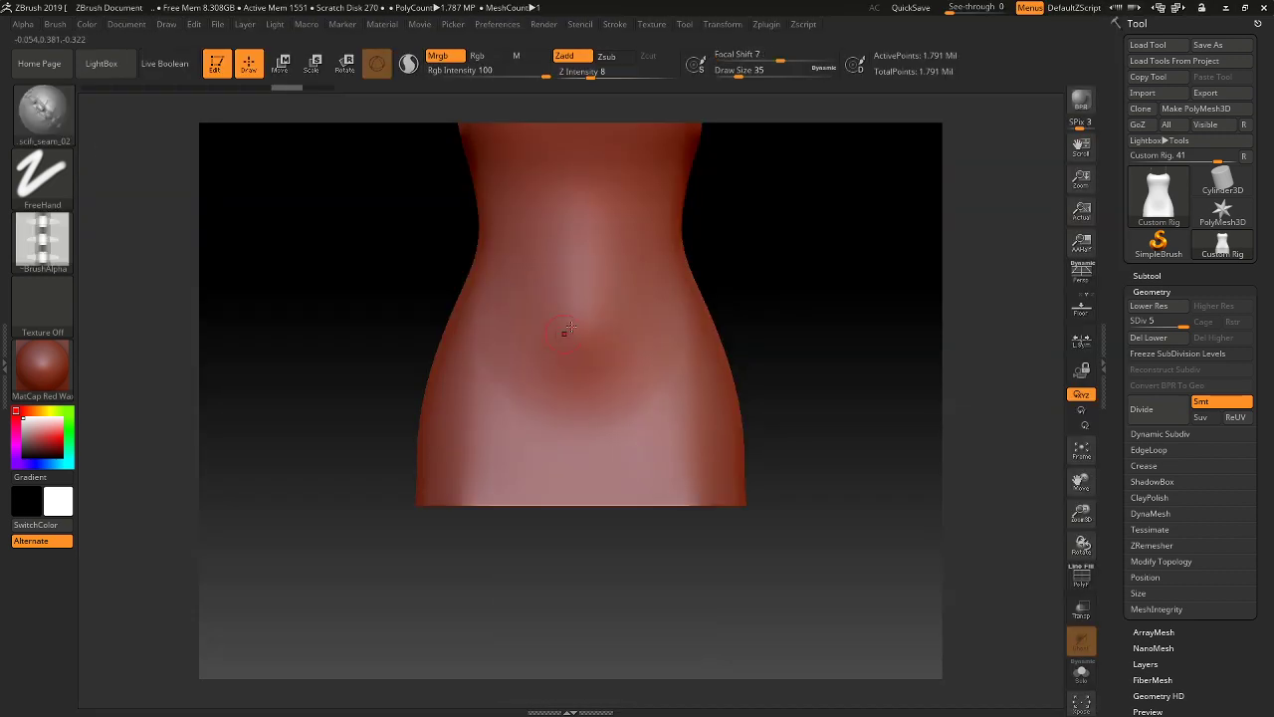
mouse_move(770, 271)
left_mouse_down()
mouse_move(657, 285)
mouse_move(682, 319)
mouse_move(663, 327)
mouse_move(675, 337)
mouse_move(554, 270)
mouse_move(589, 277)
mouse_move(583, 294)
mouse_move(655, 282)
mouse_move(631, 258)
mouse_move(702, 355)
mouse_move(690, 251)
left_mouse_up()
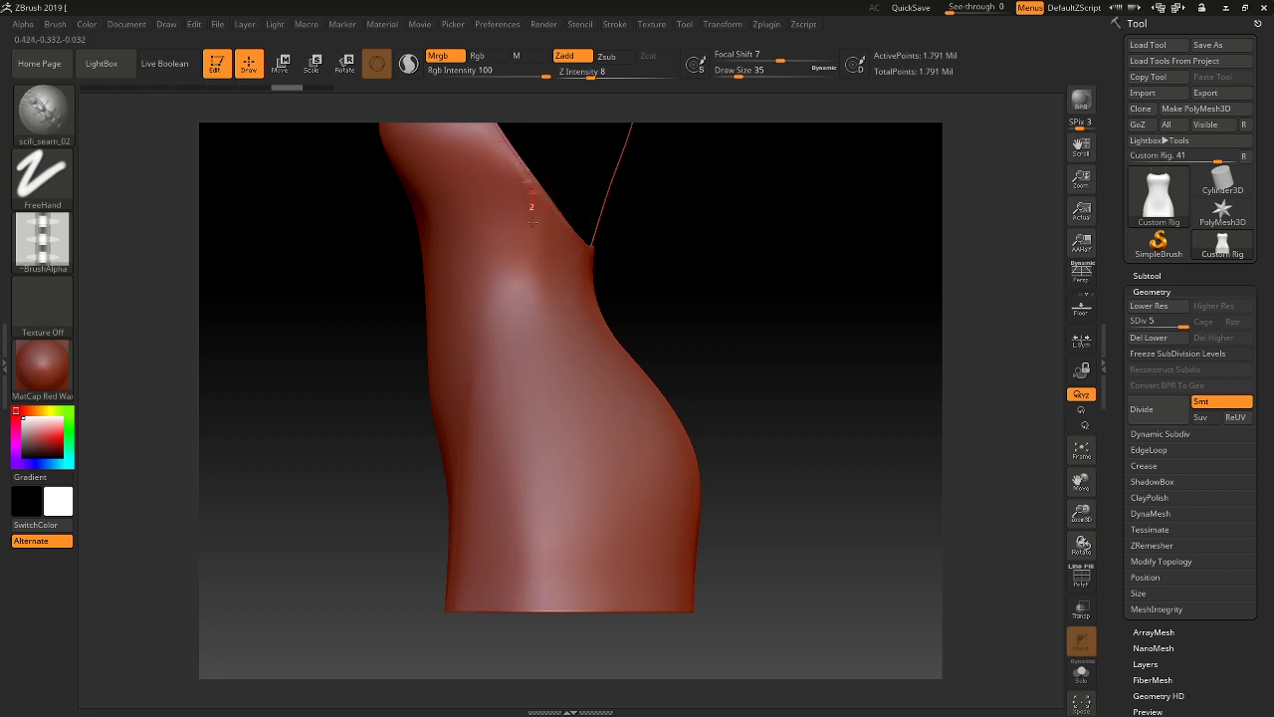
left_click_drag(537, 464, 539, 558)
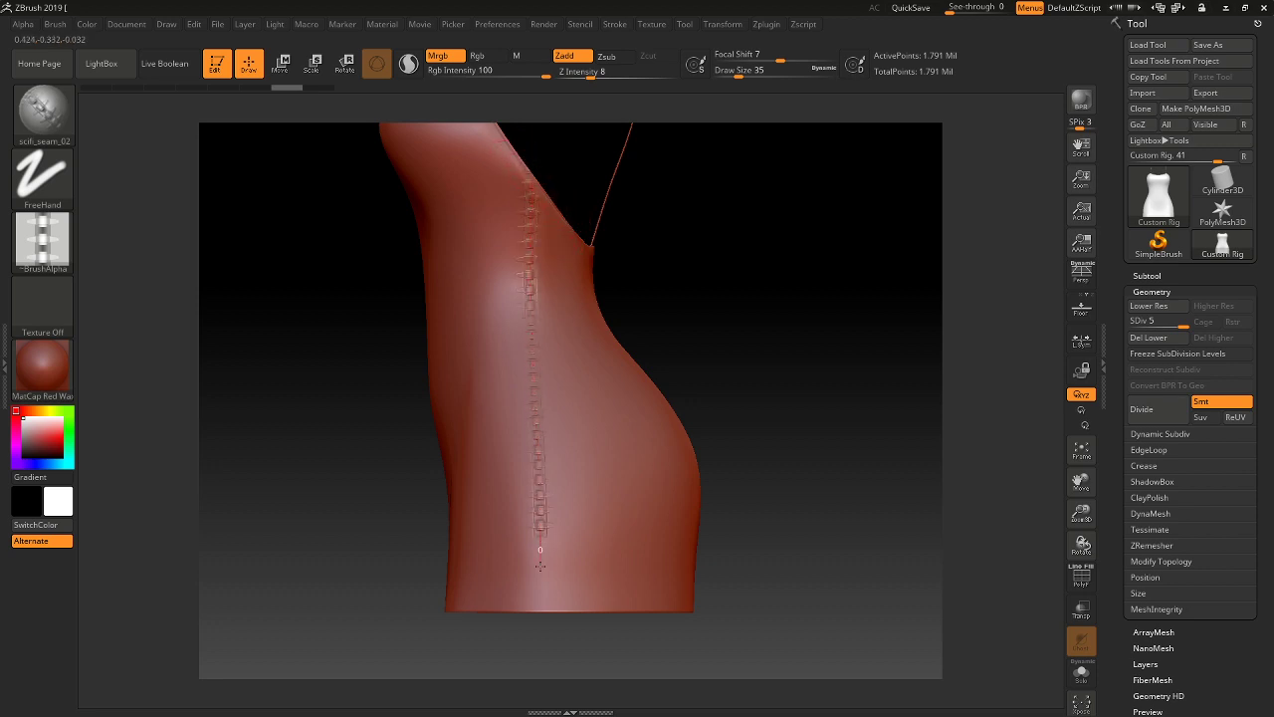
key("ctrl+z")
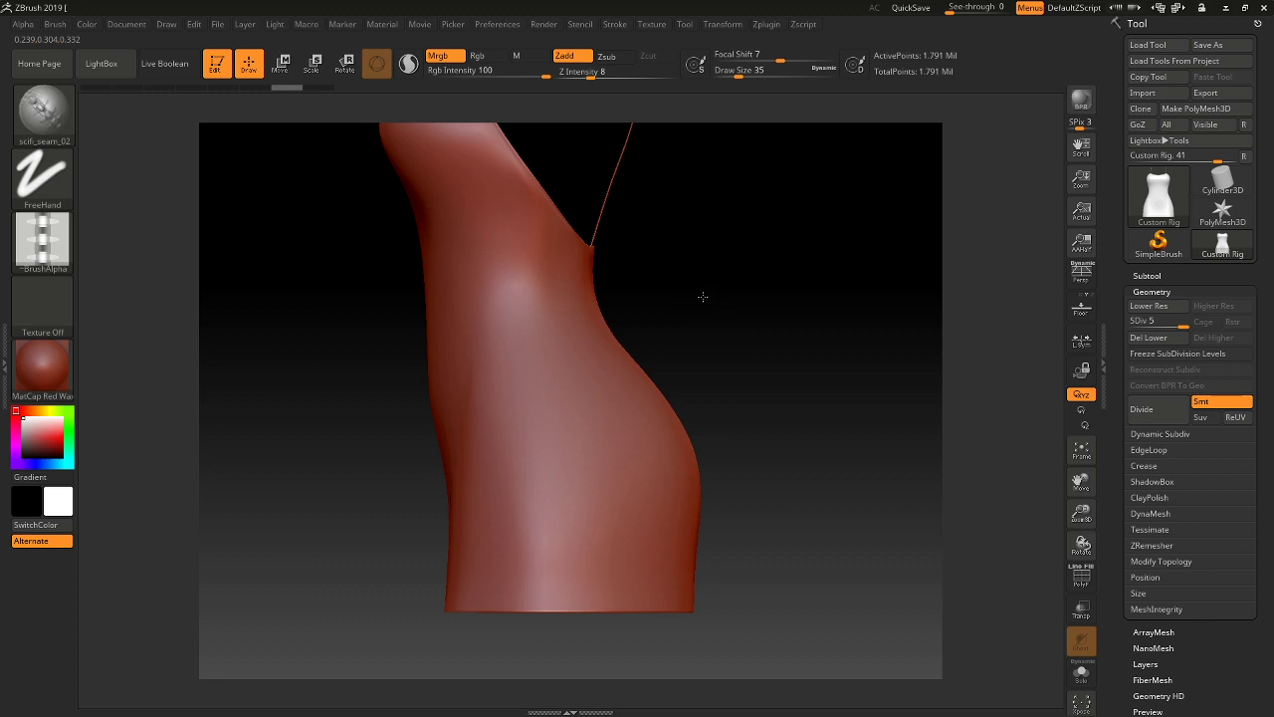
Try a narrow scifi_seam_02 seam down the centre of the dress back and undo it.
mouse_move(702, 296)
left_mouse_down()
mouse_move(703, 322)
mouse_move(763, 307)
mouse_move(702, 292)
left_mouse_up()
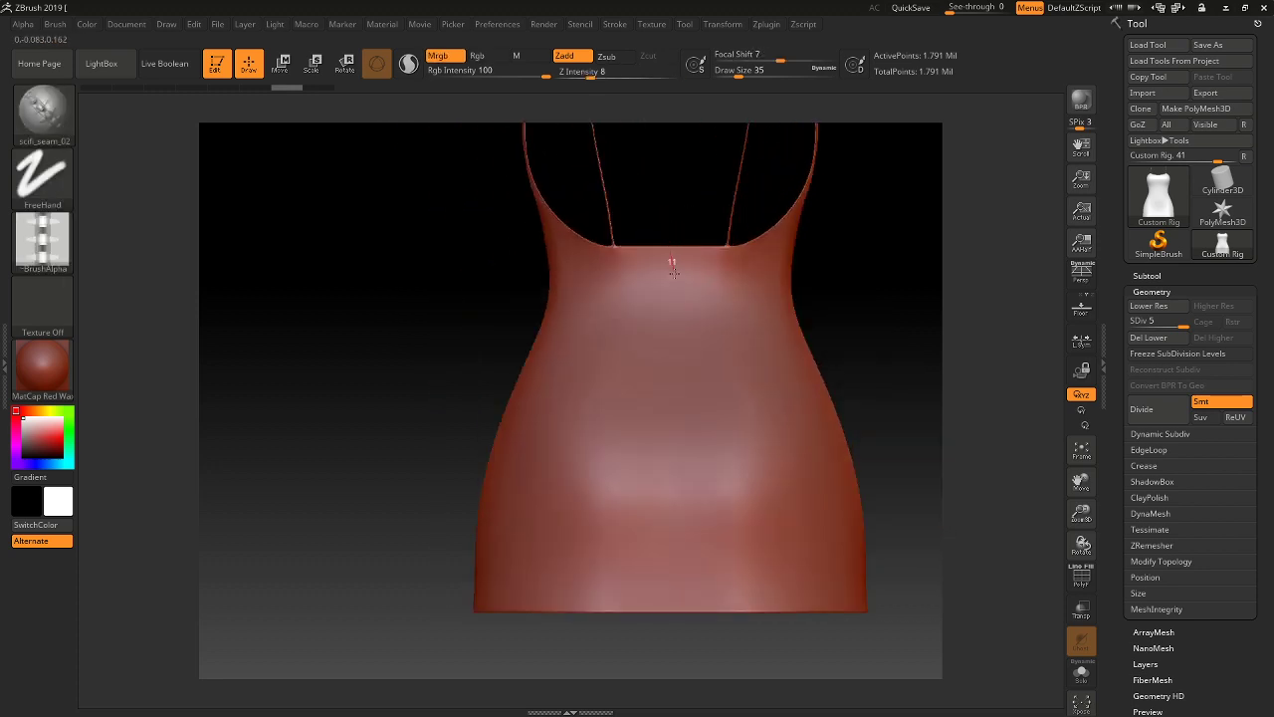
left_click_drag(747, 222, 836, 302)
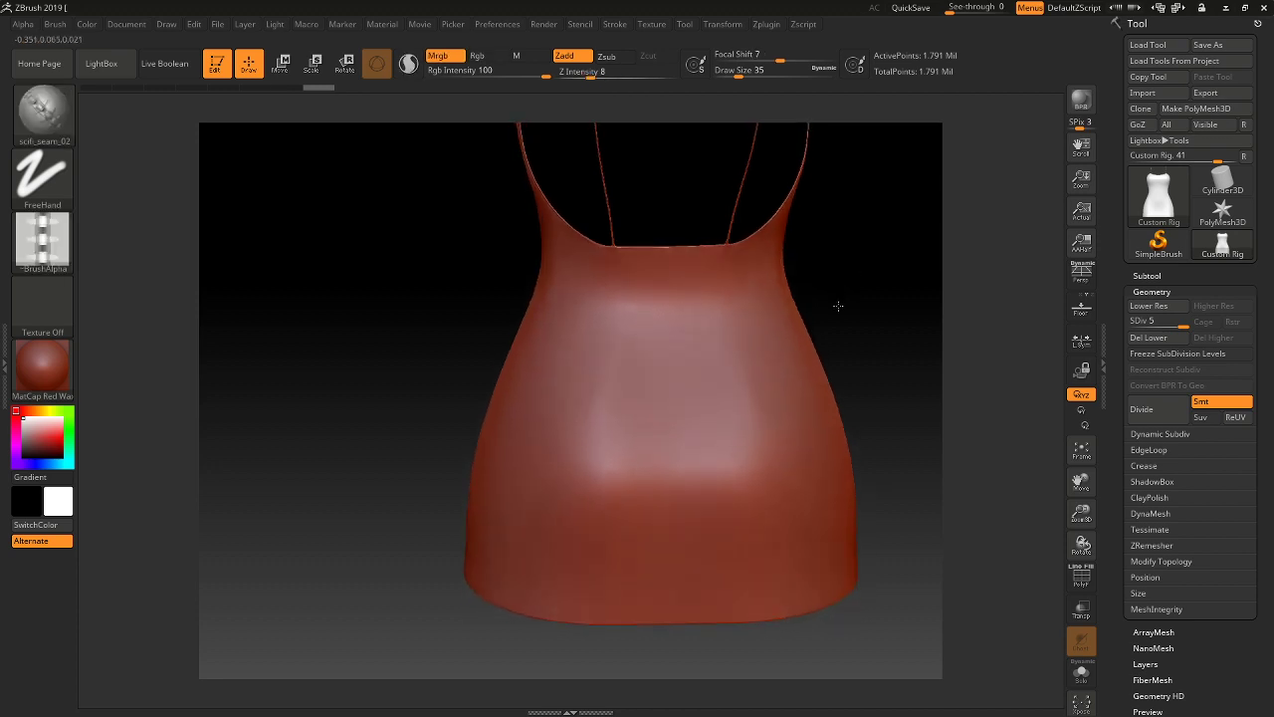
left_click_drag(674, 310, 678, 577)
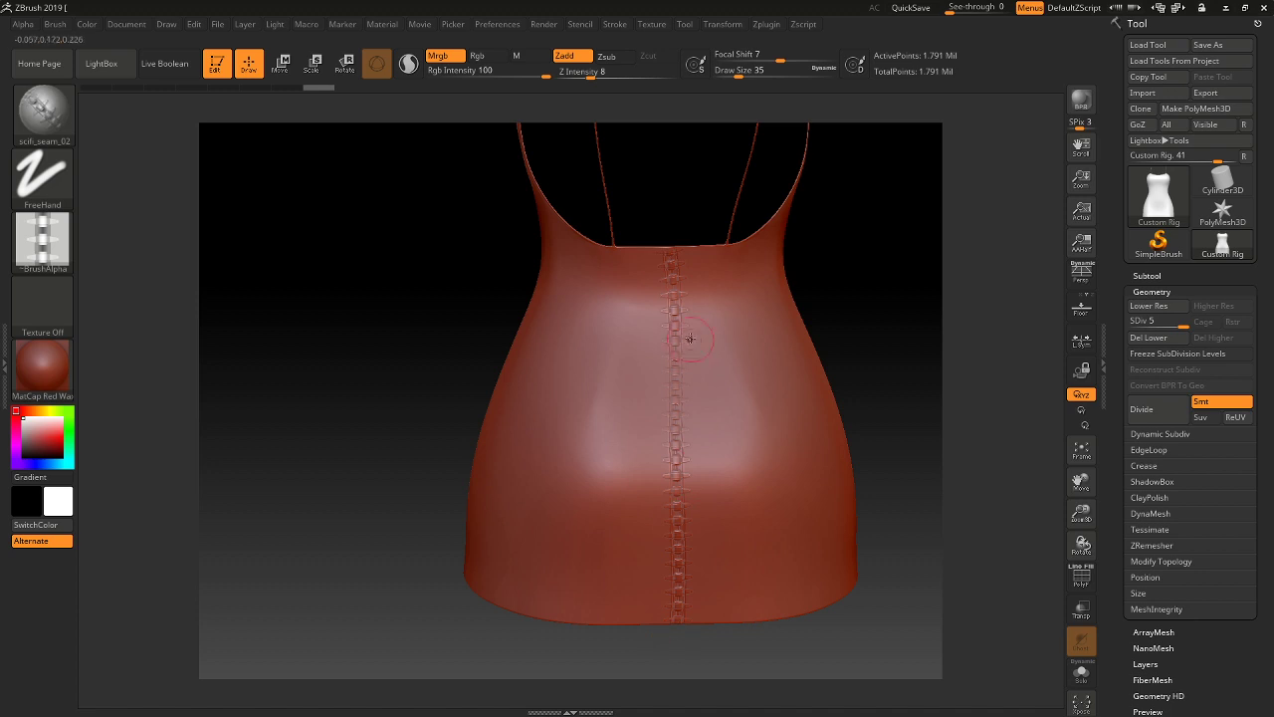
mouse_move(816, 329)
left_mouse_down()
mouse_move(847, 279)
mouse_move(856, 315)
mouse_move(781, 326)
mouse_move(854, 333)
left_mouse_up()
key("ctrl+z")
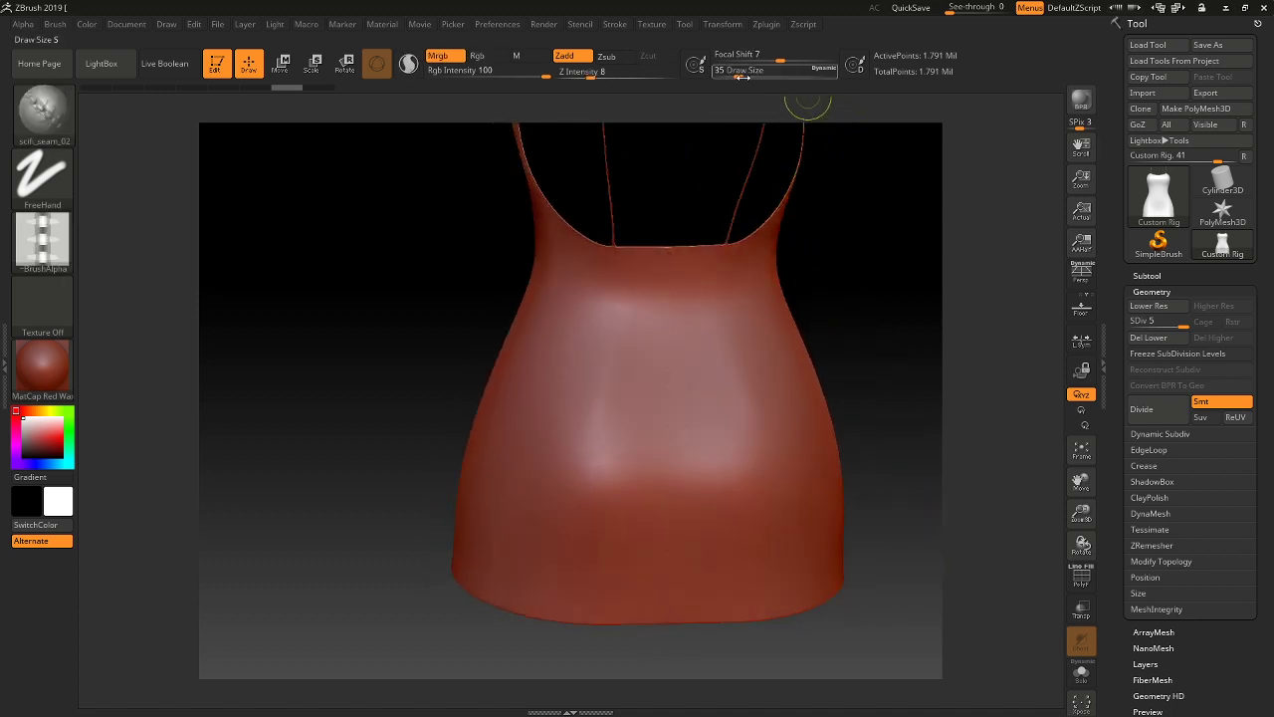
Set the draw size to 90 and focal shift to -100, then test wider seams down the dress back, undoing each.
mouse_move(739, 79)
left_mouse_down()
mouse_move(752, 80)
mouse_move(712, 58)
left_mouse_up()
left_click_drag(667, 253, 668, 642)
key("ctrl+z")
left_click_drag(664, 251, 673, 680)
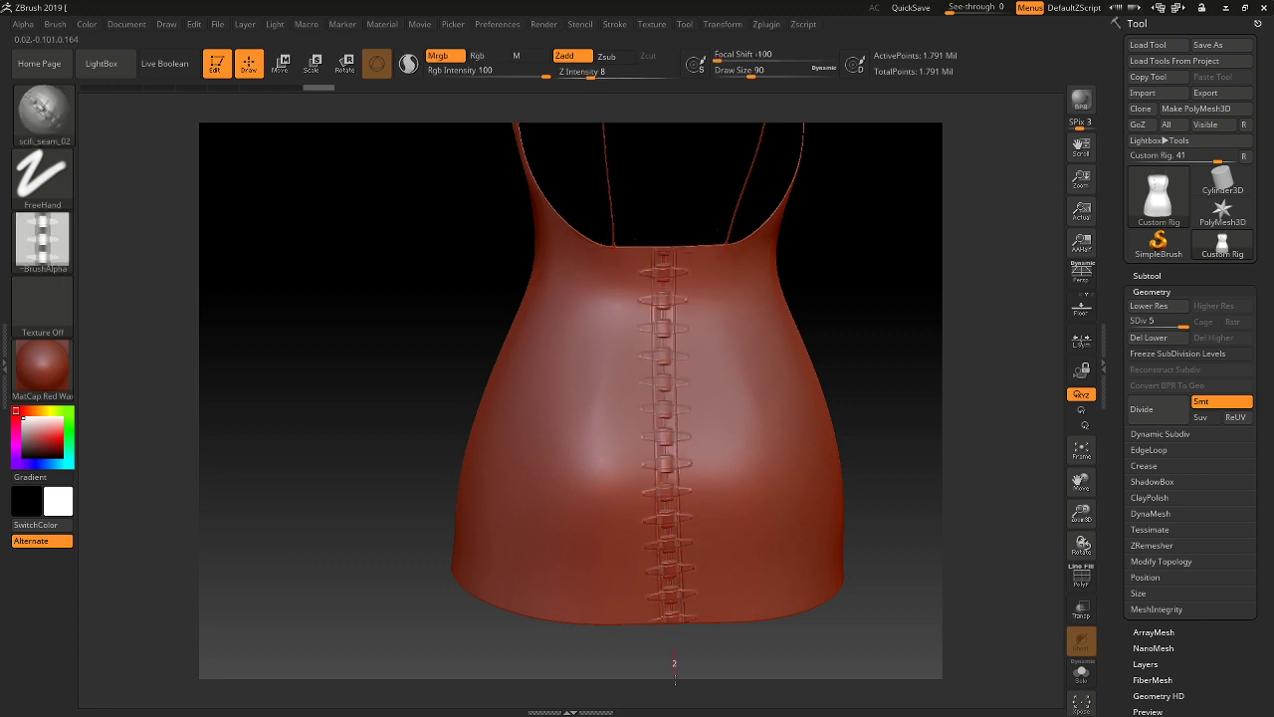
key("ctrl+z")
left_click_drag(667, 257, 662, 622)
key("ctrl+z")
key("ctrl+z")
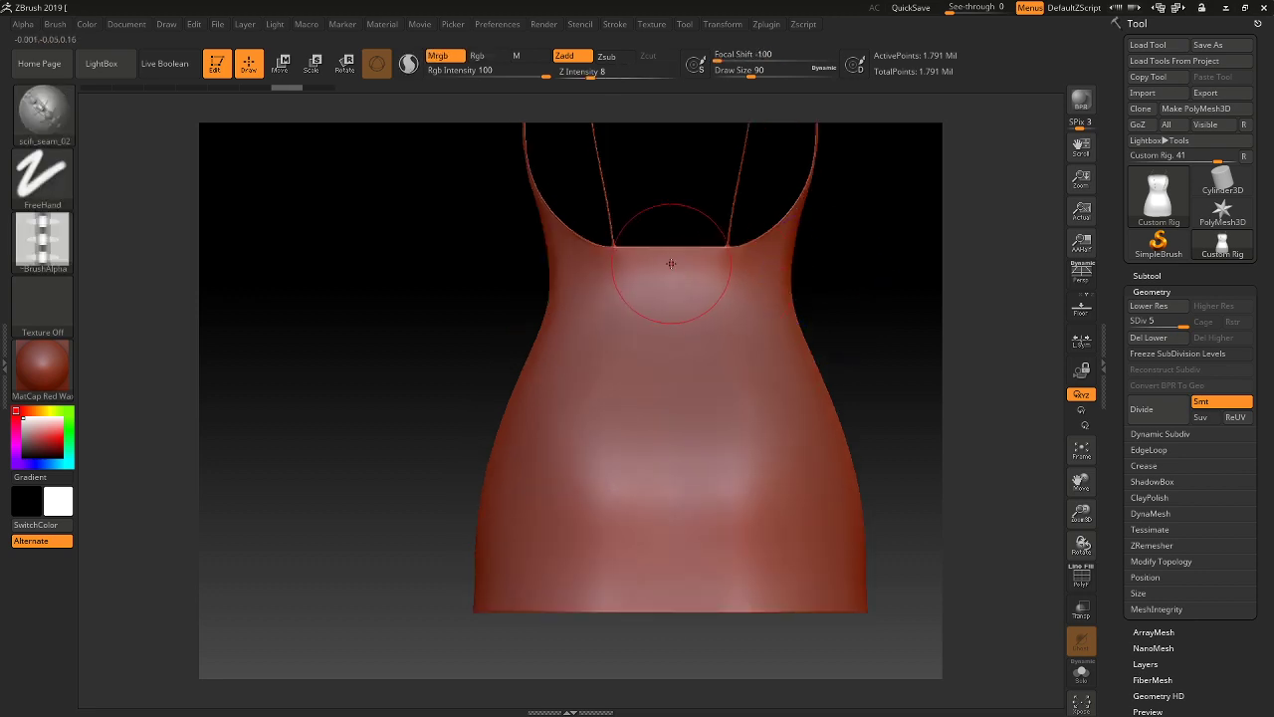
Try two straight seam strokes from the back neckline to the hem in the level back view, undoing both.
left_click_drag(668, 255, 669, 611)
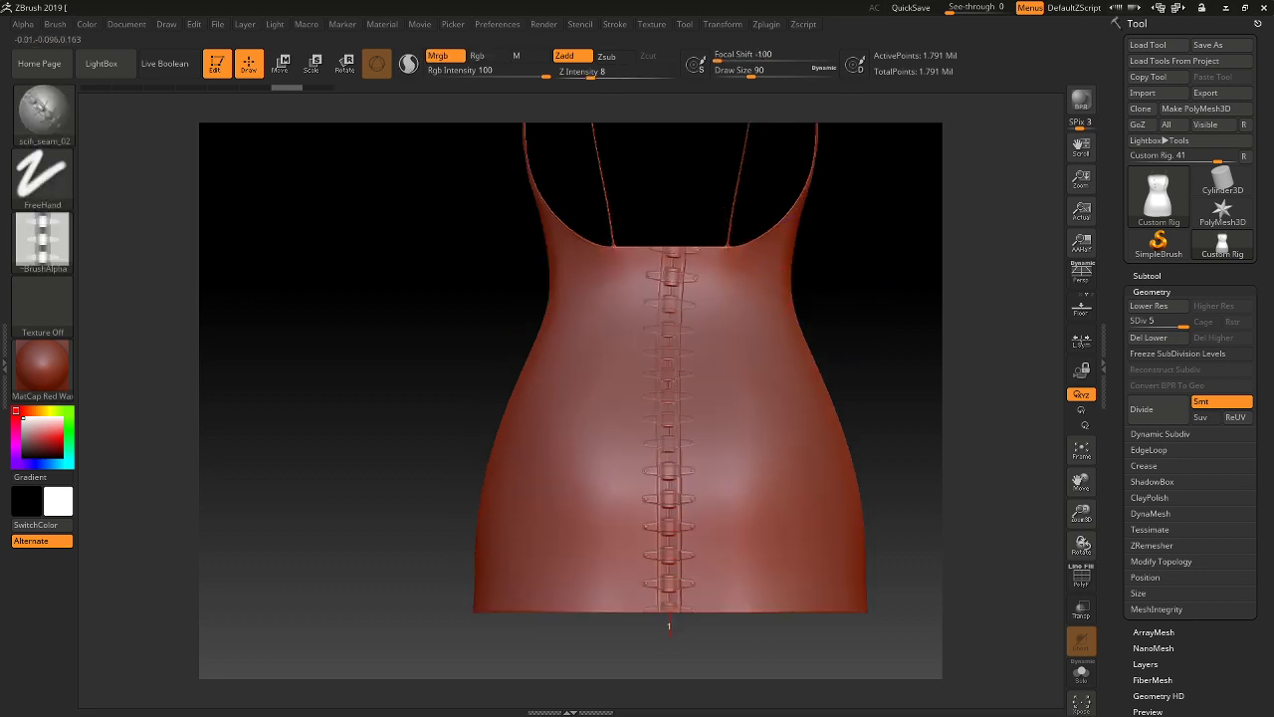
key("ctrl+z")
left_click_drag(669, 249, 669, 611)
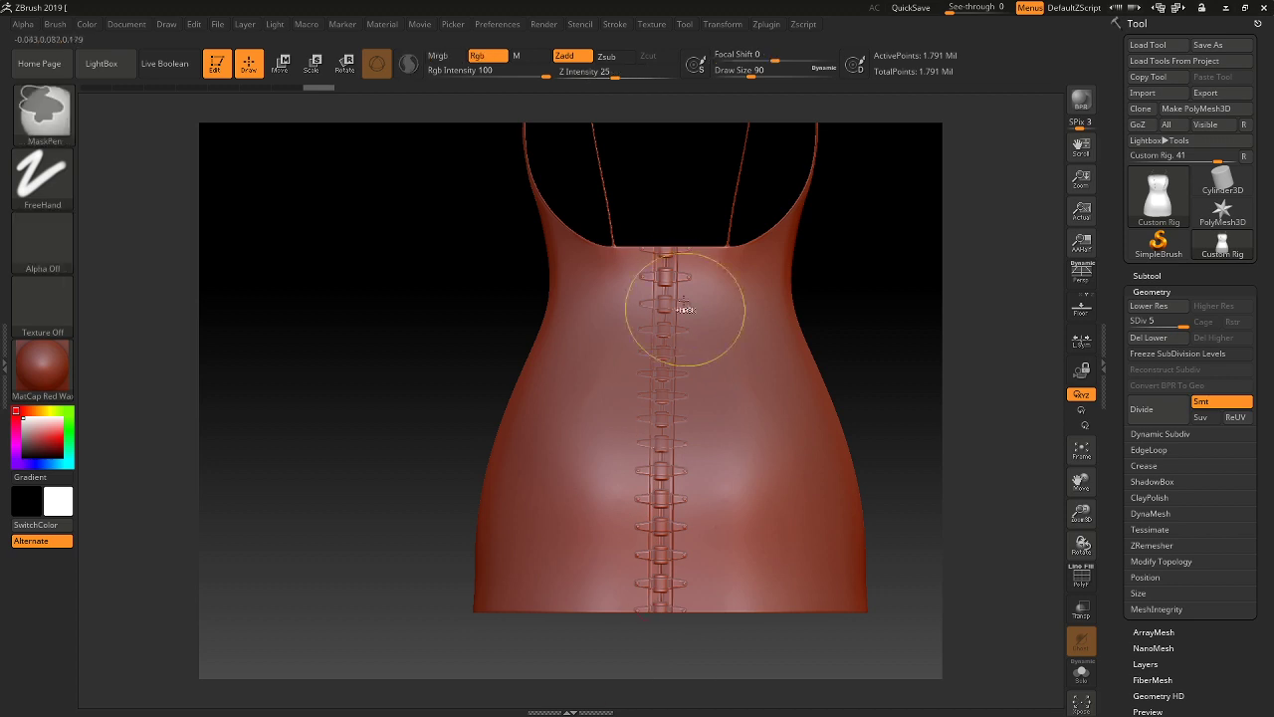
key("ctrl+z")
Try the wide centre-back seam again with the dress tilted and undo the strokes.
left_click_drag(839, 261, 832, 296)
left_click_drag(677, 249, 682, 613)
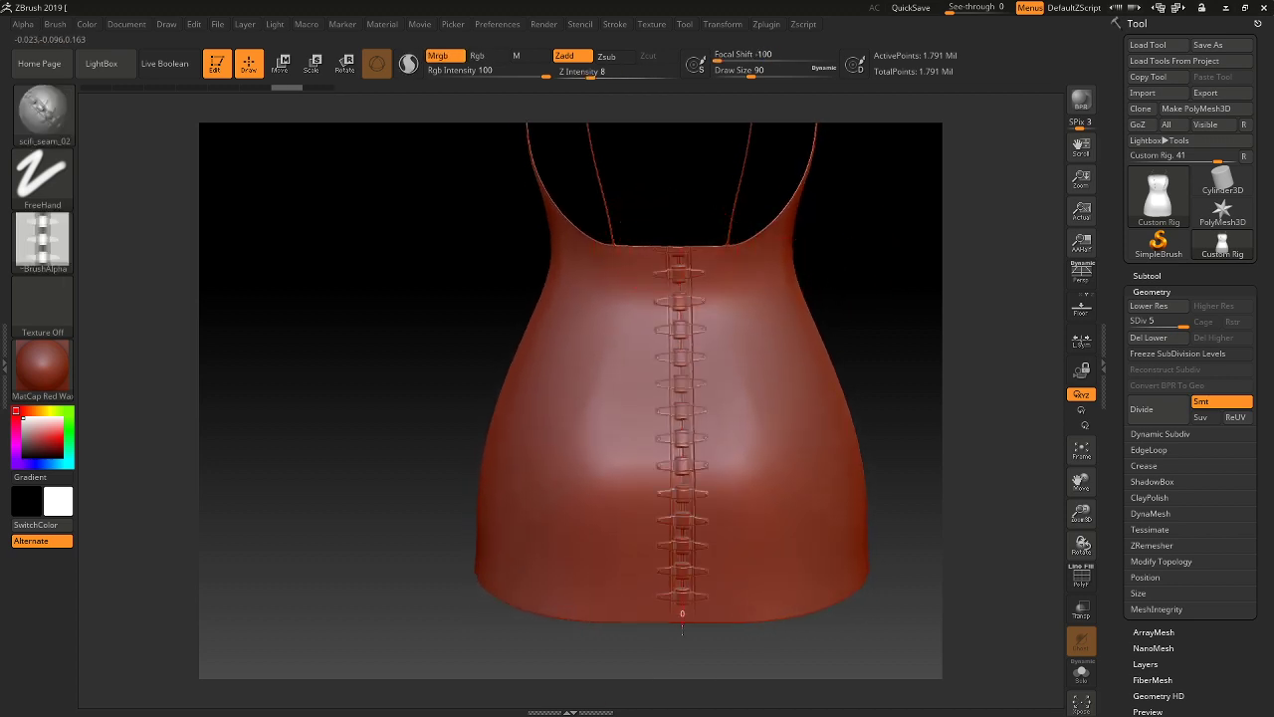
key("ctrl+z")
left_click_drag(676, 257, 673, 712)
key("ctrl+z")
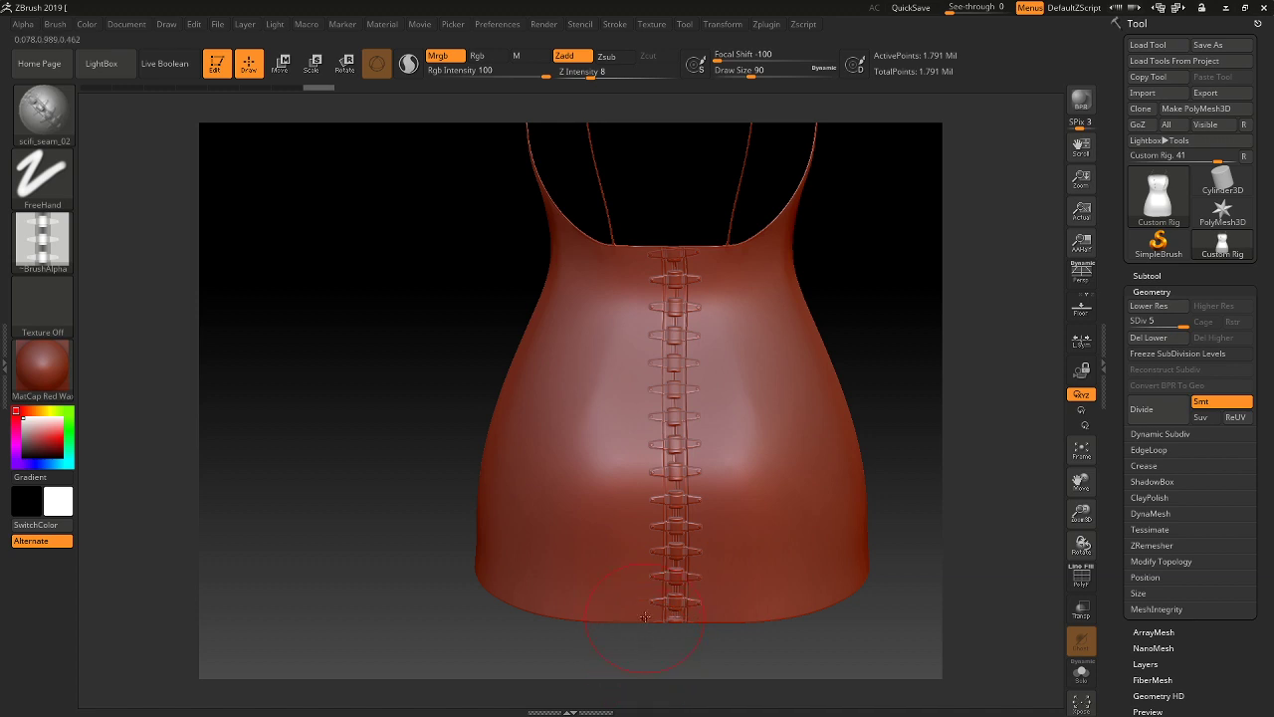
key("ctrl+z")
Select the ClothFolds1 brush and stamp horizontal cloth folds across the lower back of the dress.
key("b")
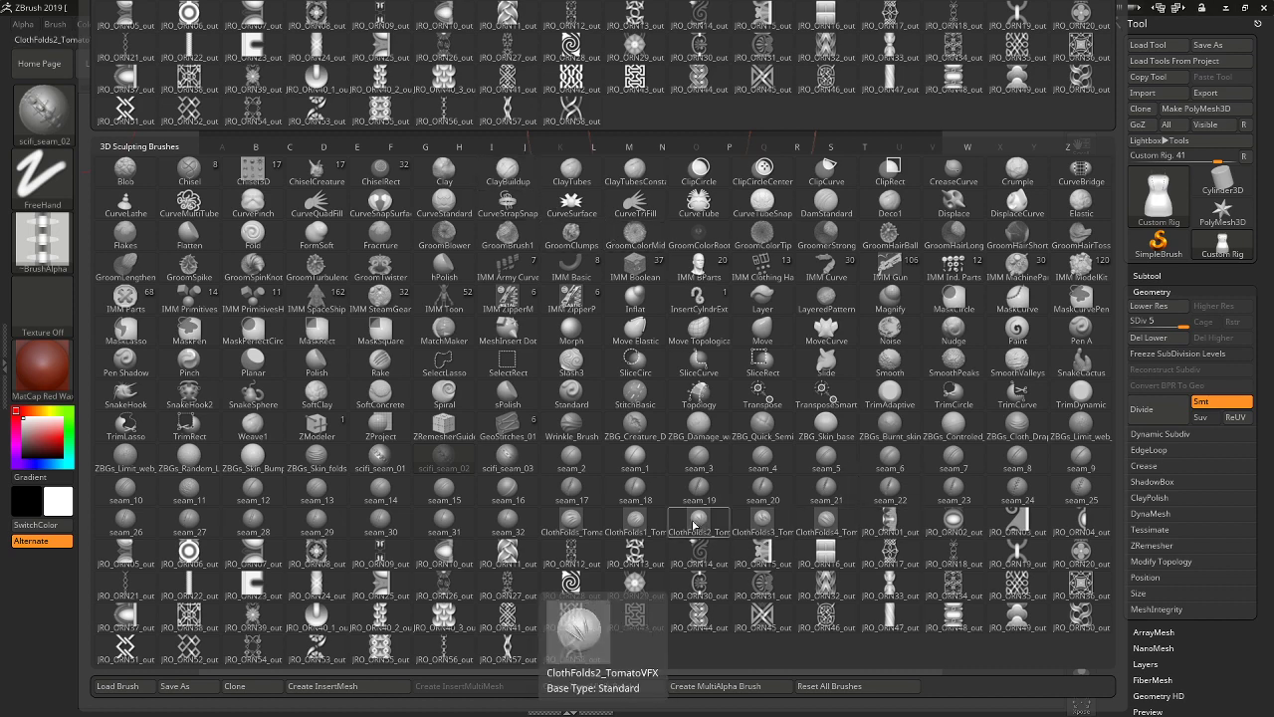
left_click(645, 521)
mouse_move(655, 486)
left_mouse_down()
mouse_move(714, 426)
mouse_move(649, 370)
left_mouse_up()
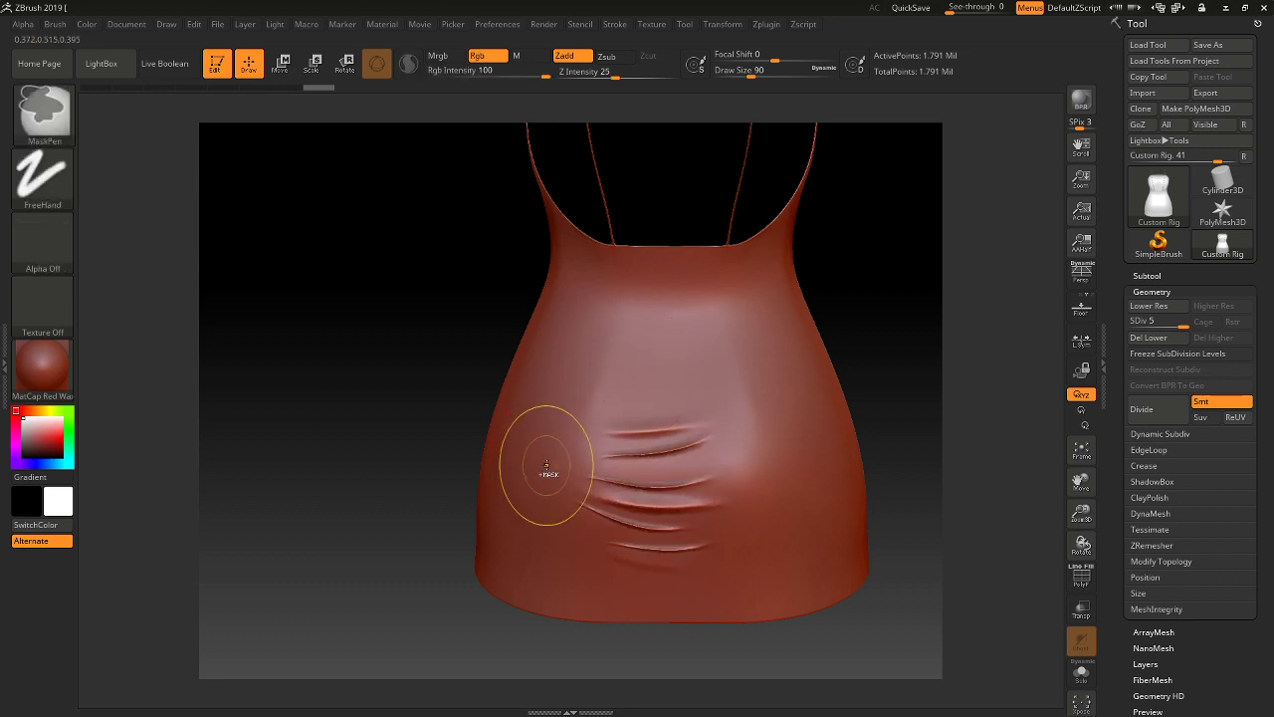
Try ClothFolds1 stamps over the hip and across the lower back of the dress, undoing them.
key("ctrl+z")
left_click_drag(548, 401, 571, 326)
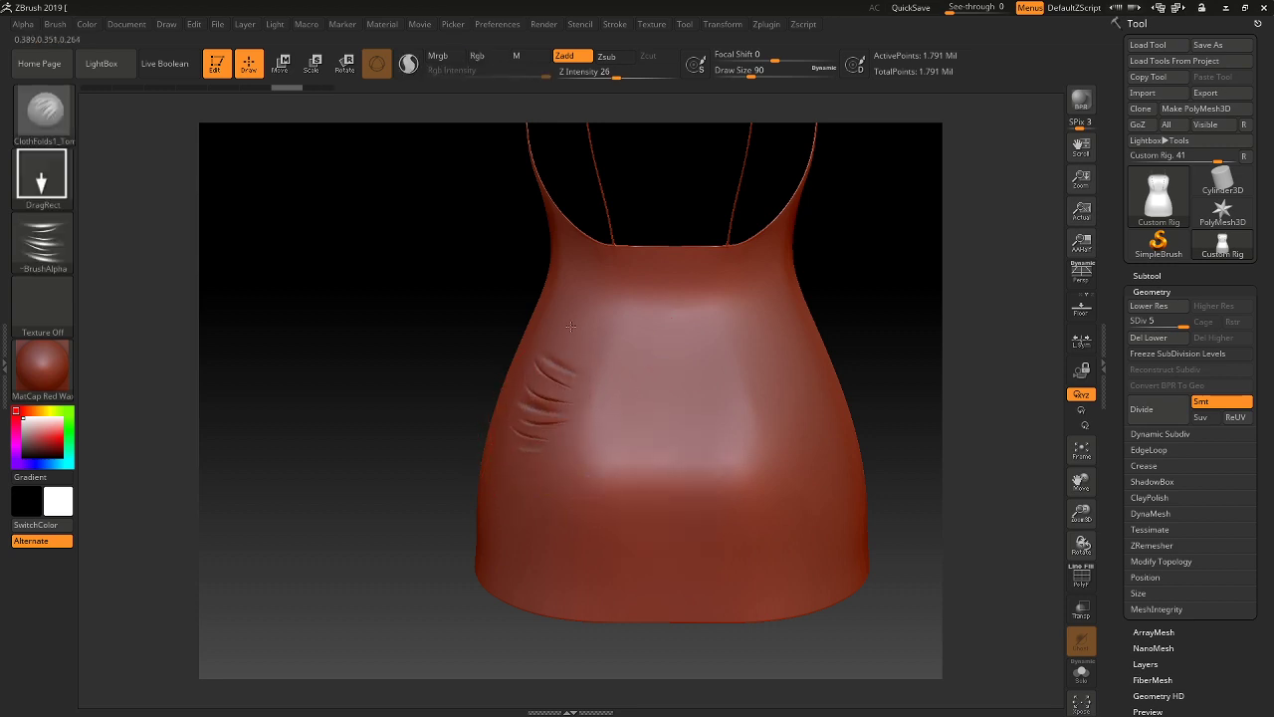
key("ctrl+z")
left_click_drag(522, 448, 565, 354)
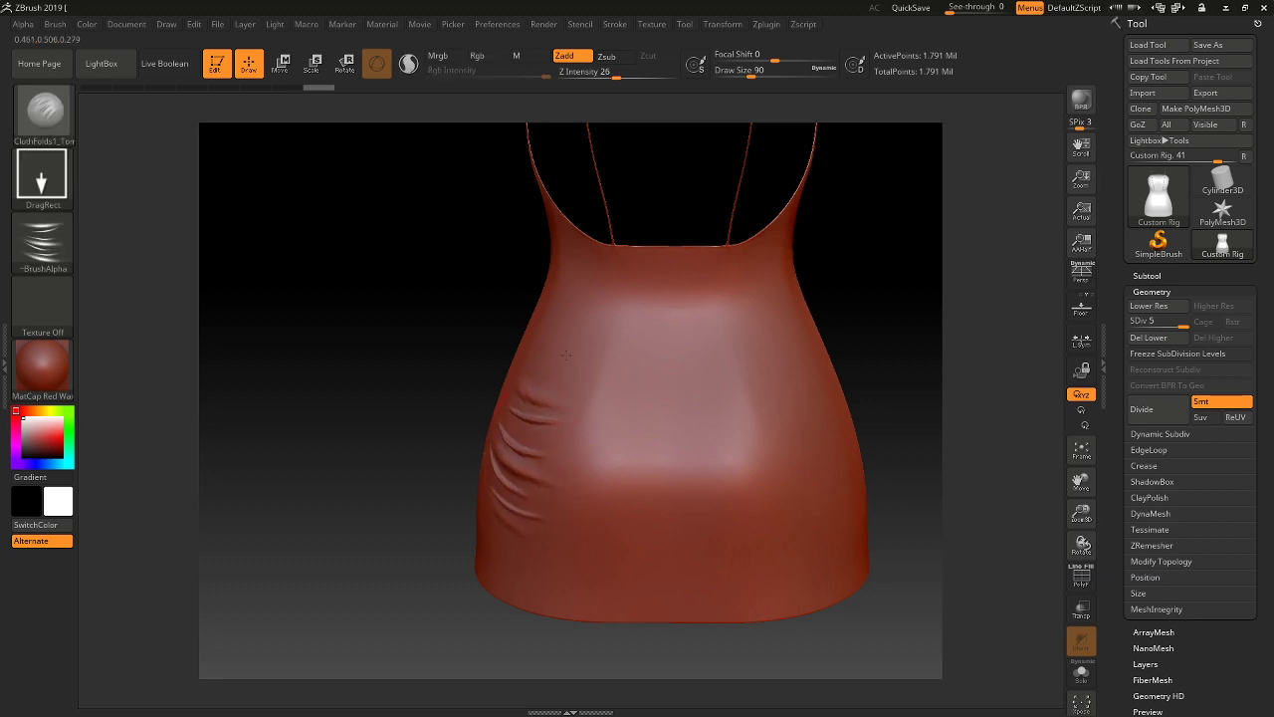
mouse_move(614, 464)
left_mouse_down()
mouse_move(605, 355)
mouse_move(588, 566)
mouse_move(613, 470)
mouse_move(606, 608)
left_mouse_up()
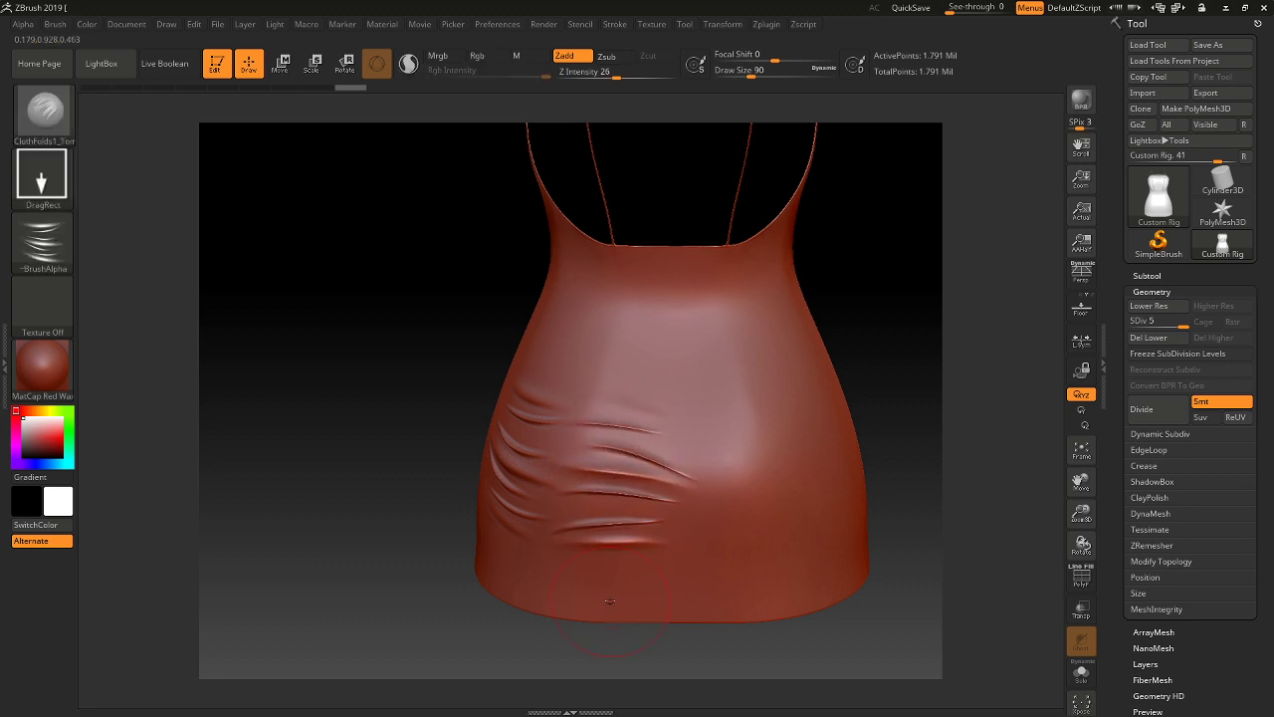
left_click_drag(433, 478, 522, 477, "alt")
mouse_move(407, 412)
left_mouse_down()
mouse_move(577, 416)
mouse_move(468, 421)
mouse_move(488, 428)
left_mouse_up()
key("ctrl")
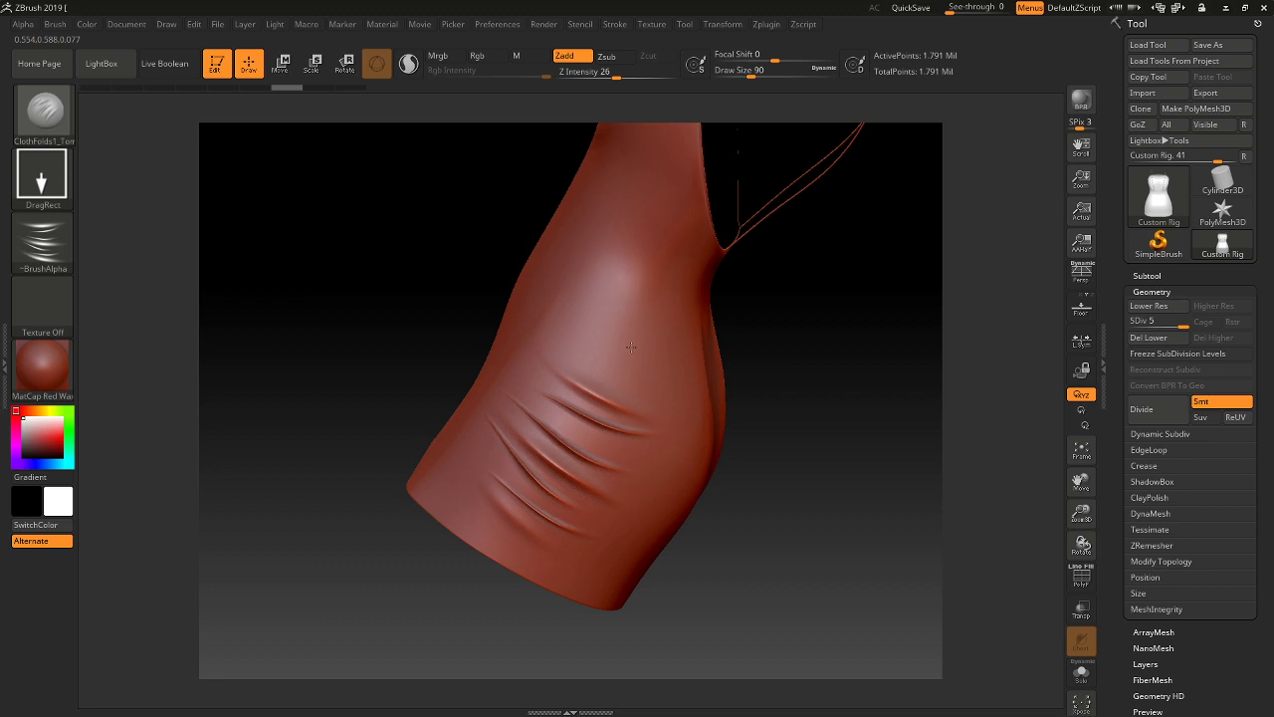
key("ctrl")
key("ctrl+z")
Activate X symmetry and stamp ClothFolds1 folds on the hip so both sides of the skirt are wrinkled.
mouse_move(730, 26)
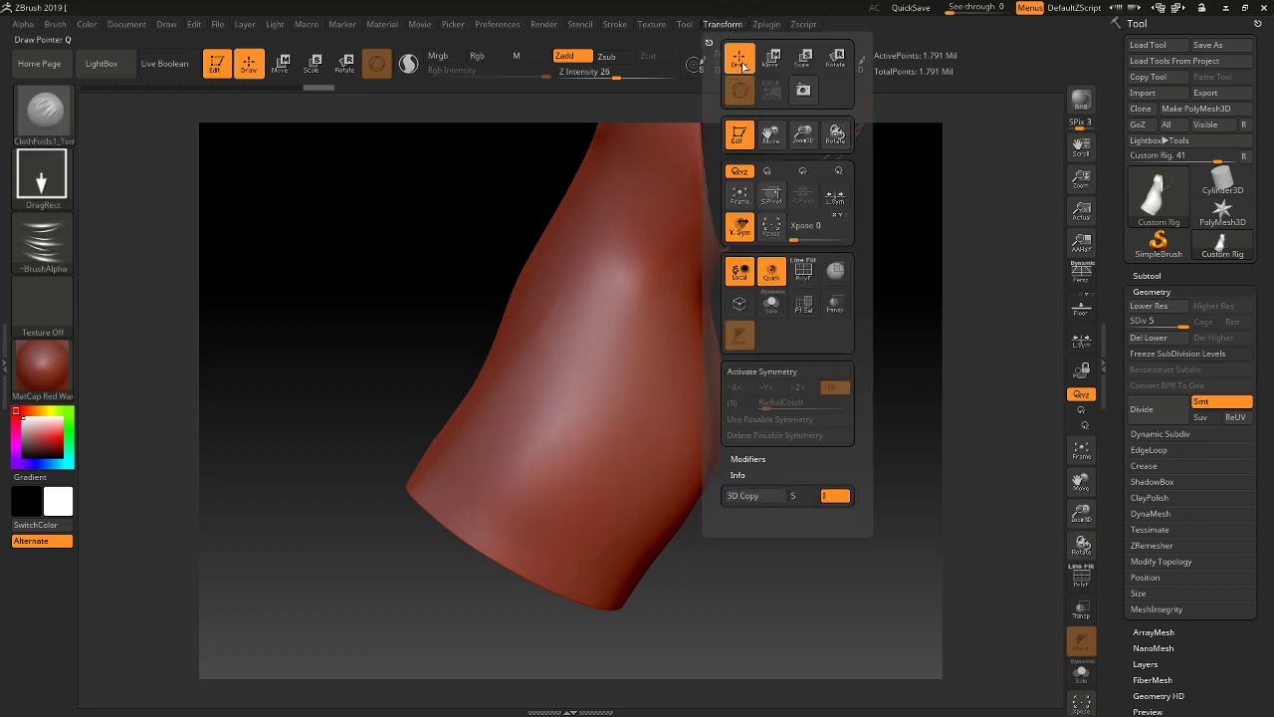
left_click(771, 372)
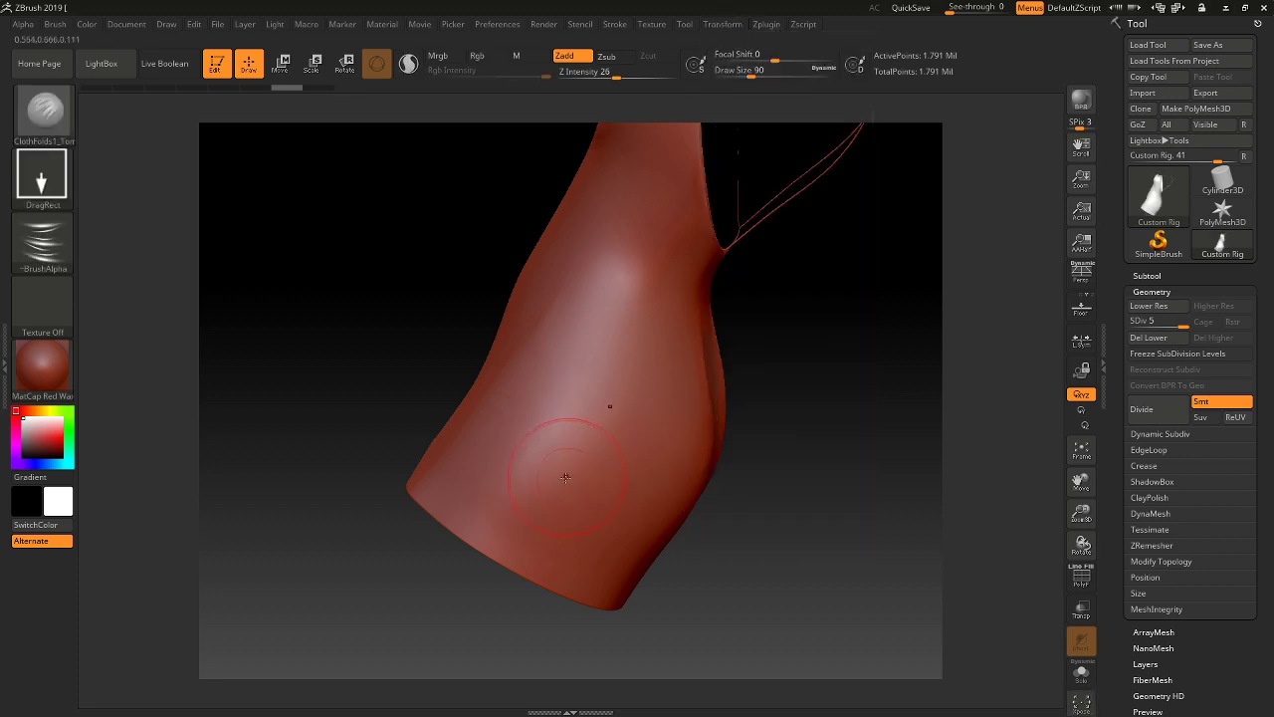
left_click_drag(560, 475, 605, 382)
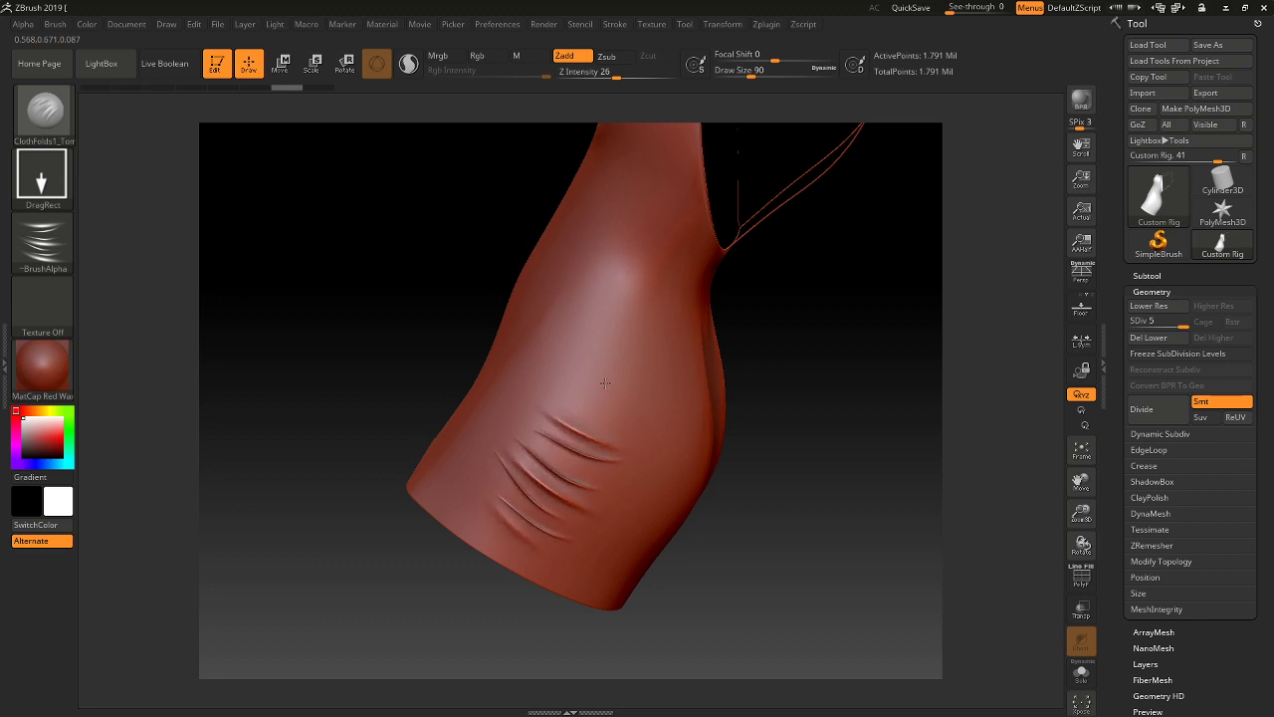
Try a mirrored cloth-fold stamp on the front of the dress and undo it.
mouse_move(742, 438)
left_mouse_down()
mouse_move(767, 477)
mouse_move(786, 472)
mouse_move(796, 486)
left_mouse_up()
key("ctrl")
left_click_drag(624, 419, 763, 419, "ctrl")
left_click_drag(686, 419, 701, 425, "ctrl")
left_click_drag(632, 365, 757, 375, "alt")
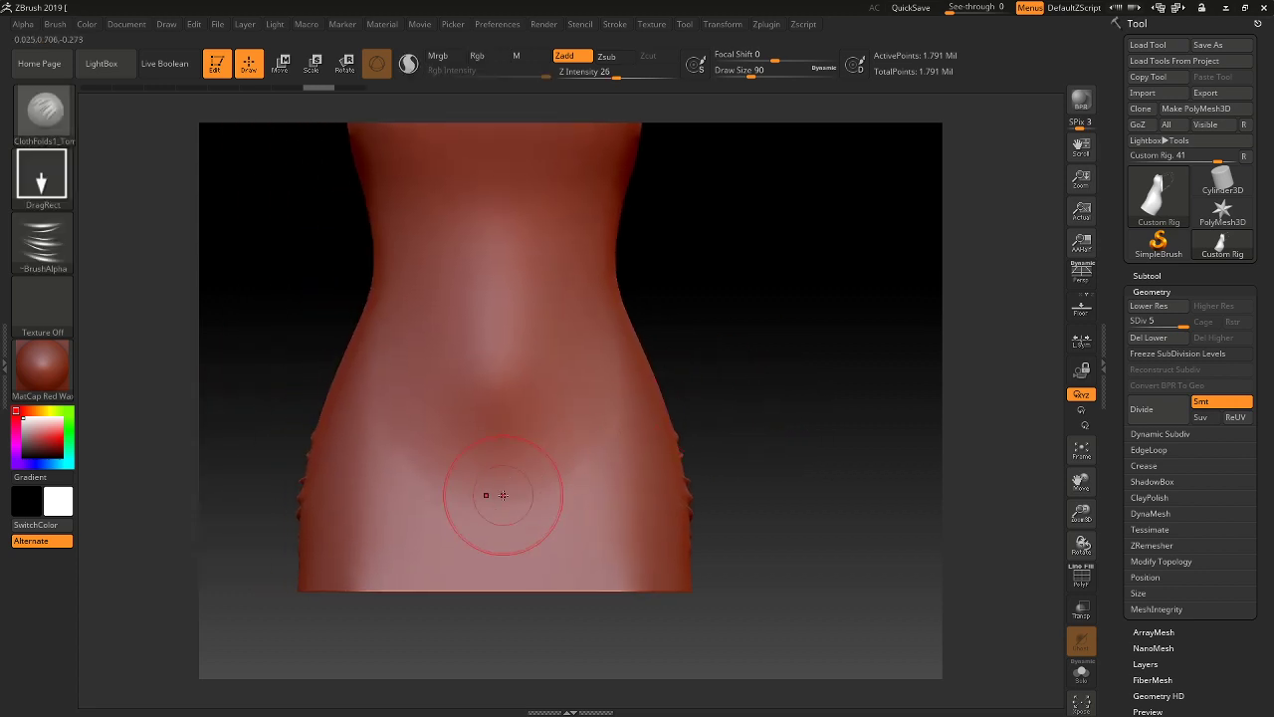
left_click_drag(565, 489, 587, 475)
mouse_move(611, 397)
left_mouse_down()
mouse_move(559, 394)
mouse_move(583, 381)
left_mouse_up()
key("ctrl+z")
Select the ClothFolds4 brush from the 3D sculpting brushes.
left_click(49, 118)
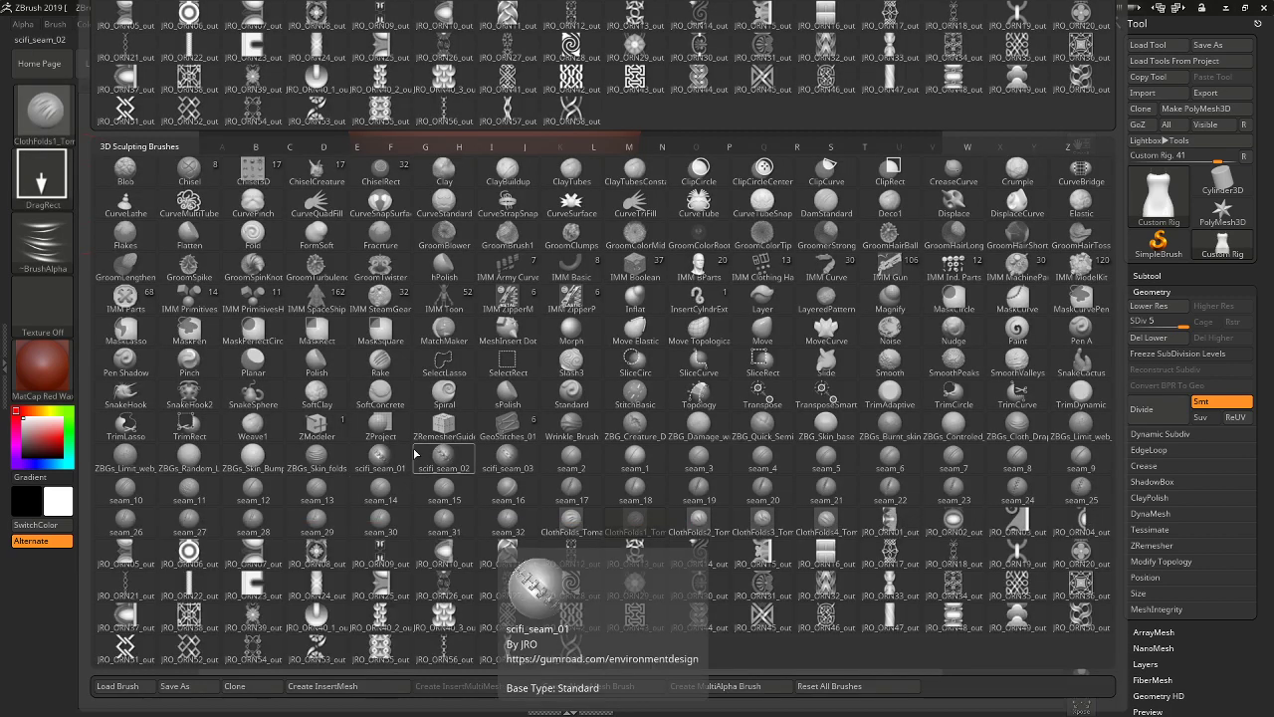
left_click(391, 149)
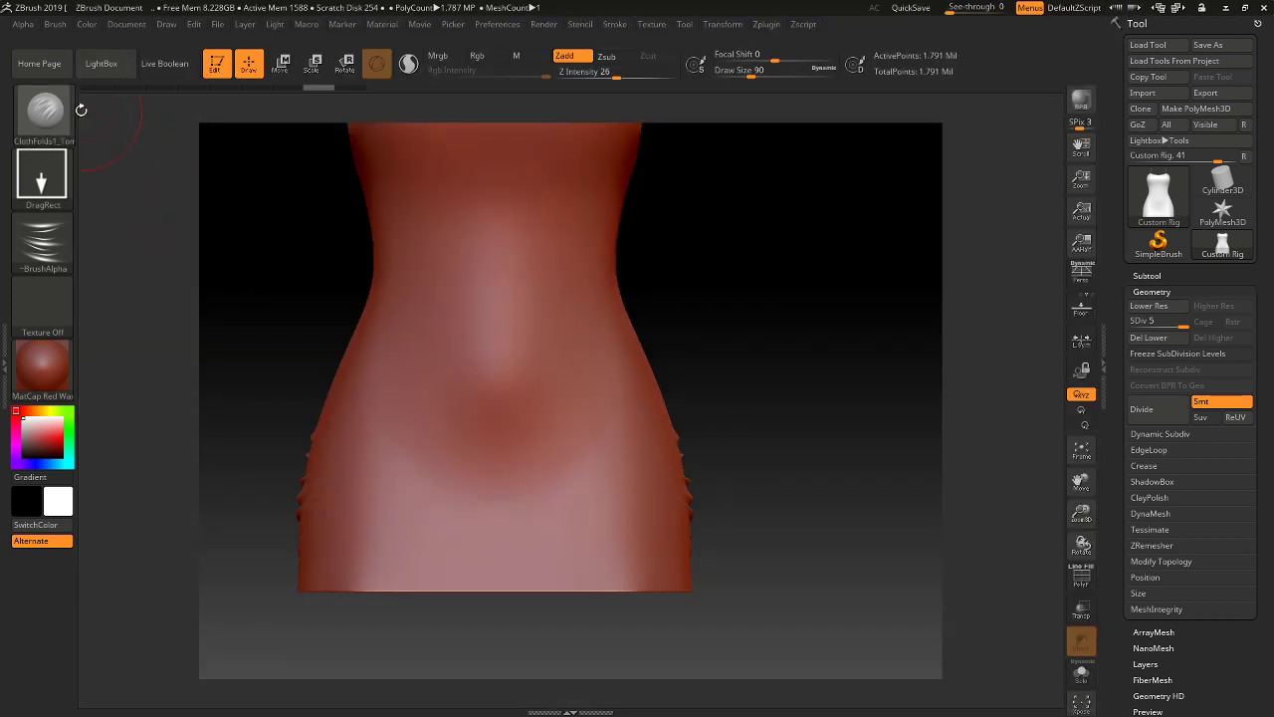
key("b")
key("f")
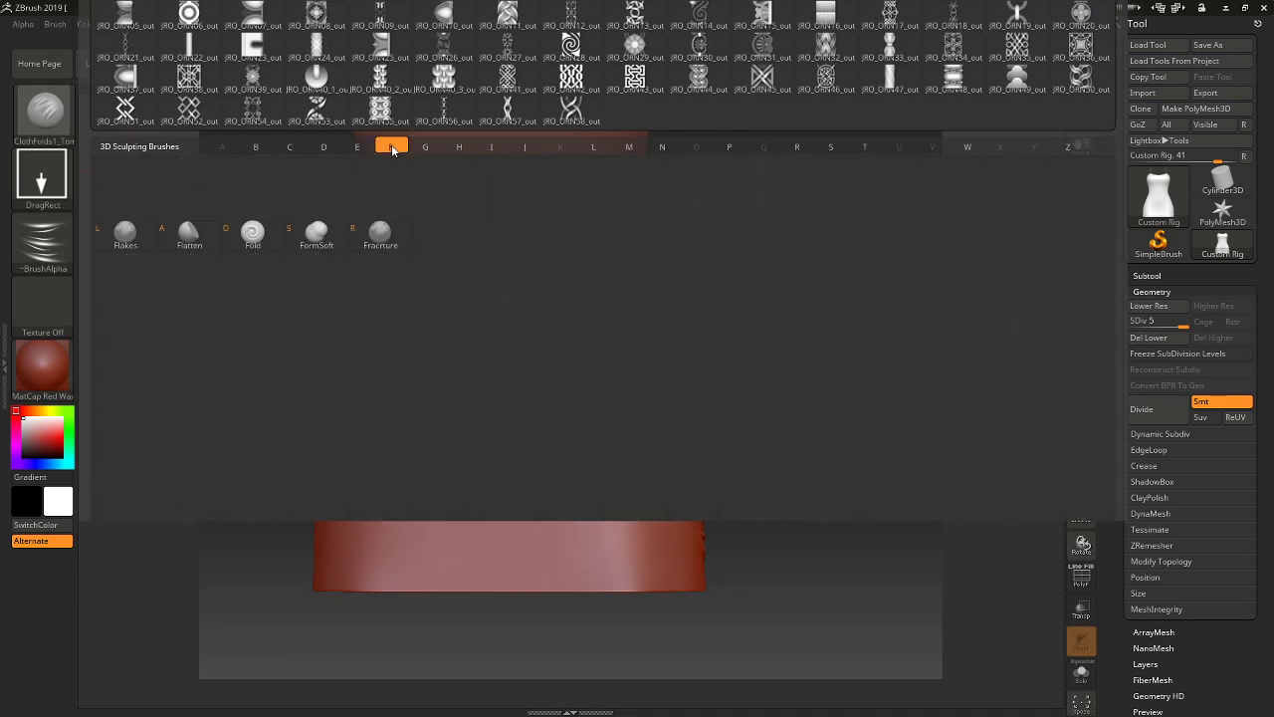
key("r")
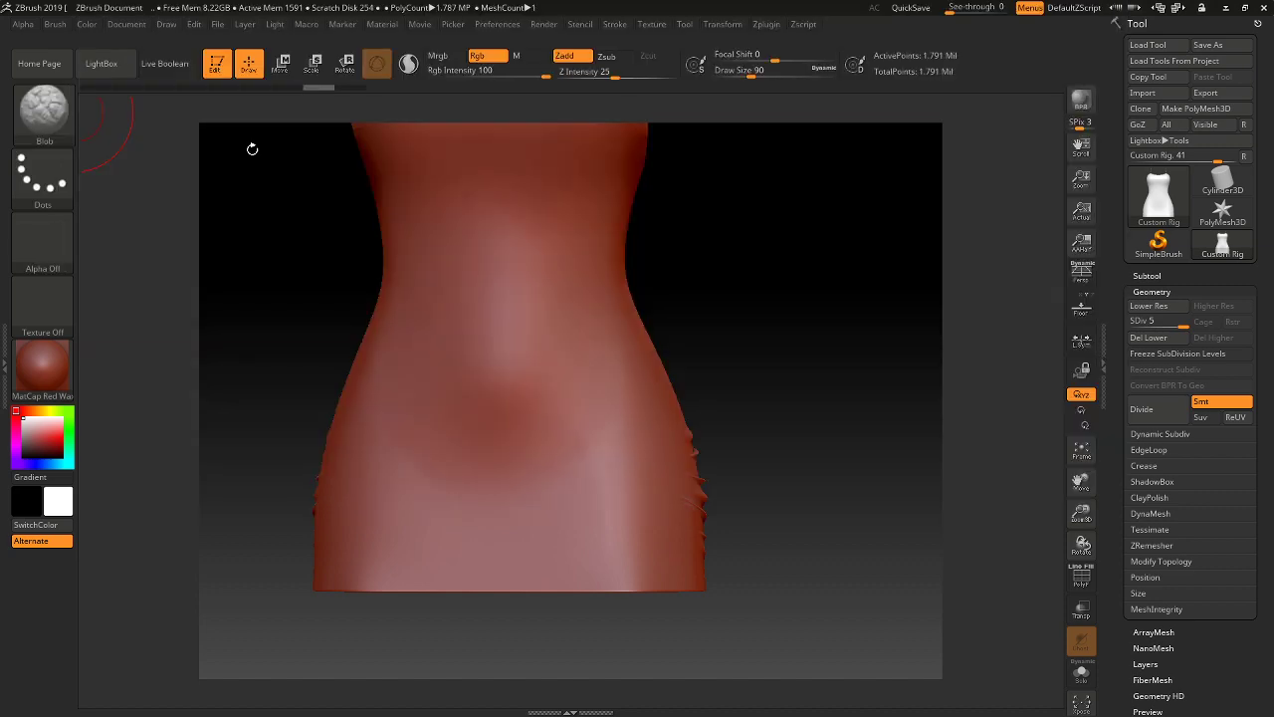
left_click(55, 117)
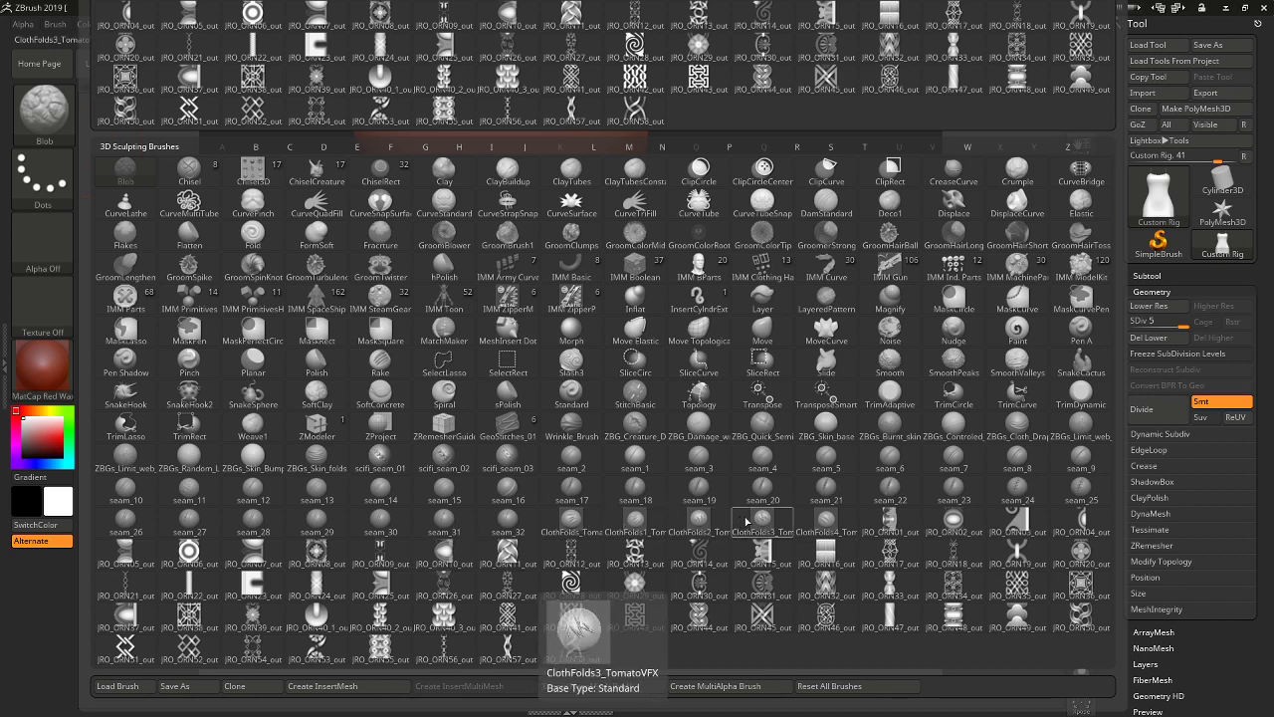
left_click(829, 524)
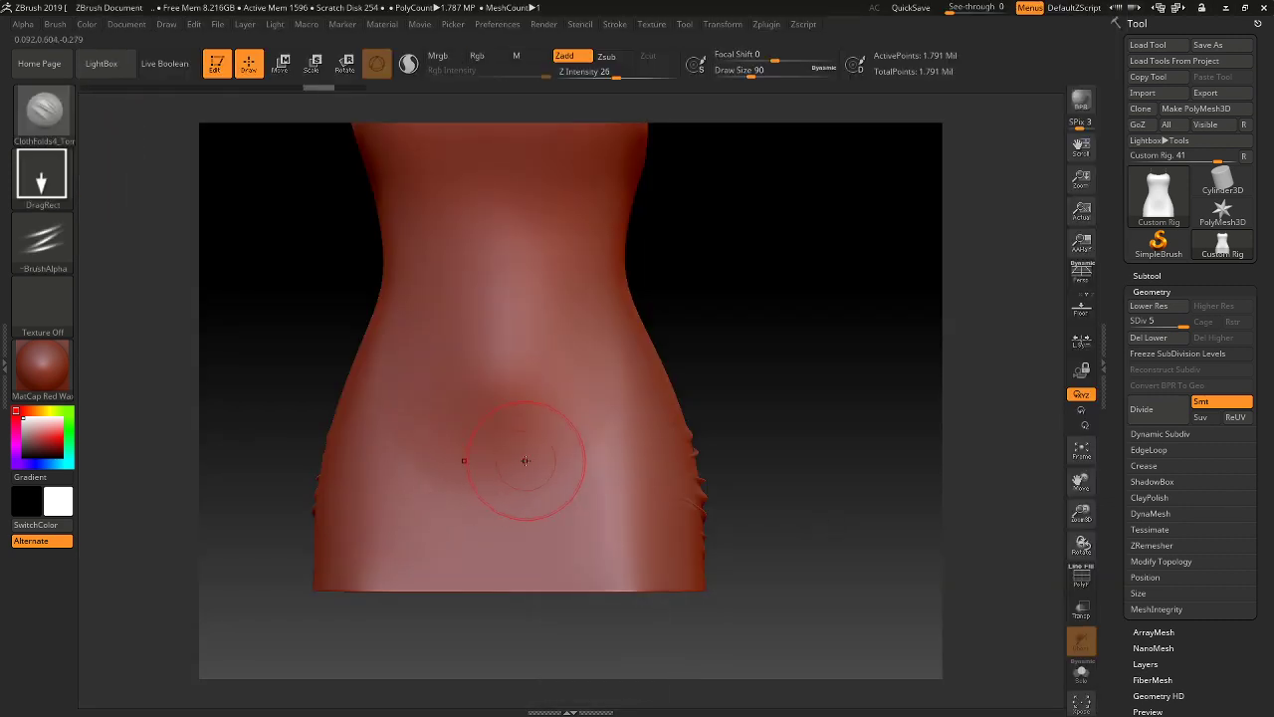
Replace the mirrored test folds on the dress front with unmirrored folds across the waist and lower skirt, with symmetry off.
mouse_move(493, 460)
left_mouse_down()
mouse_move(630, 405)
mouse_move(552, 368)
mouse_move(564, 305)
mouse_move(543, 247)
left_mouse_up()
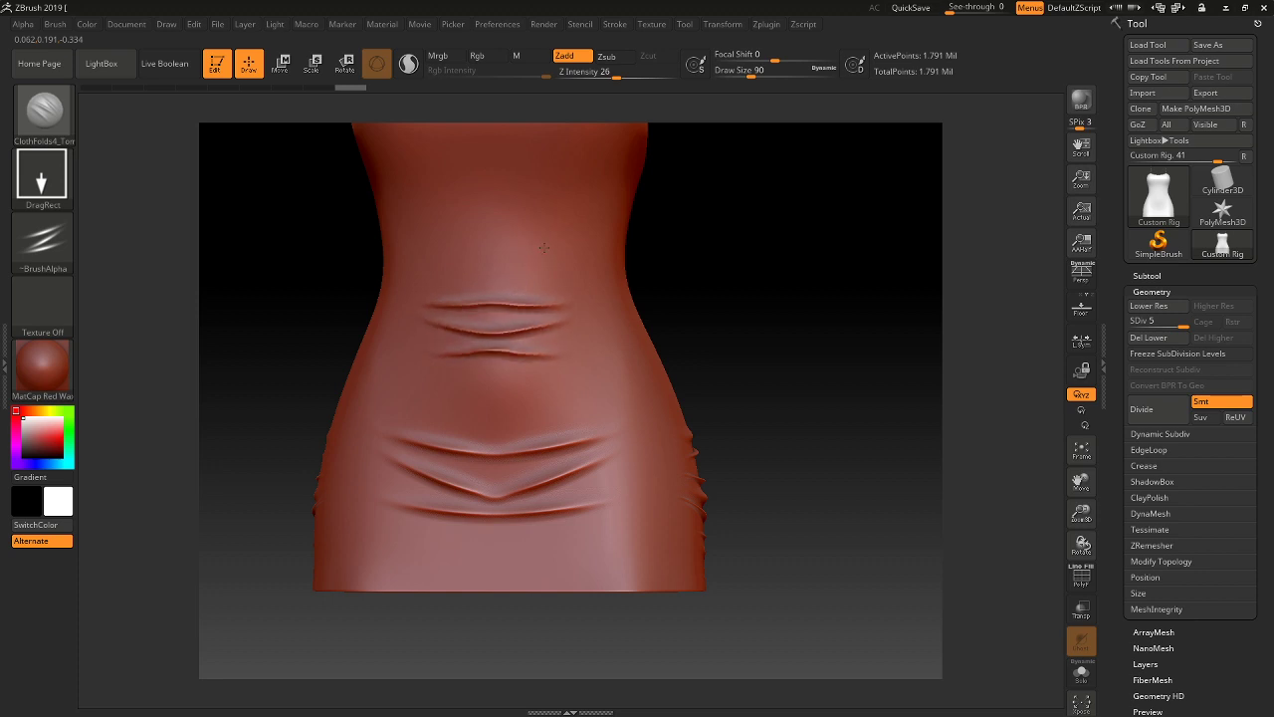
key("ctrl+z")
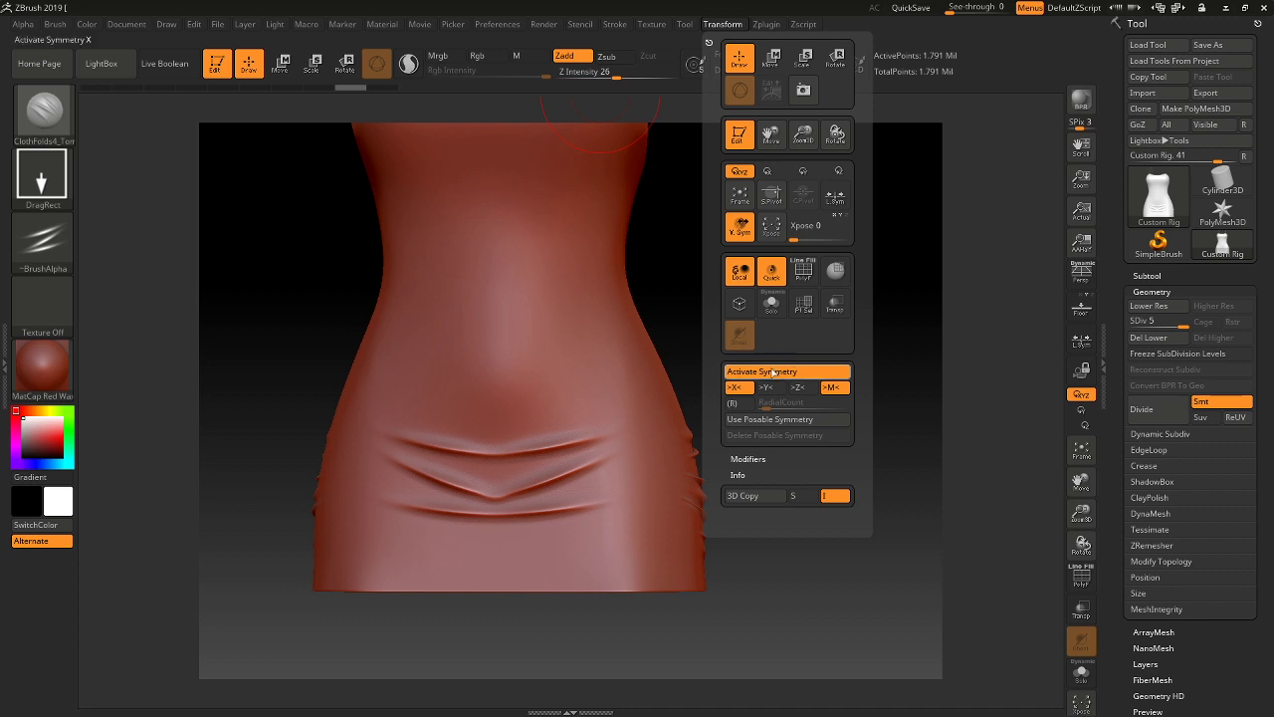
key("ctrl+z")
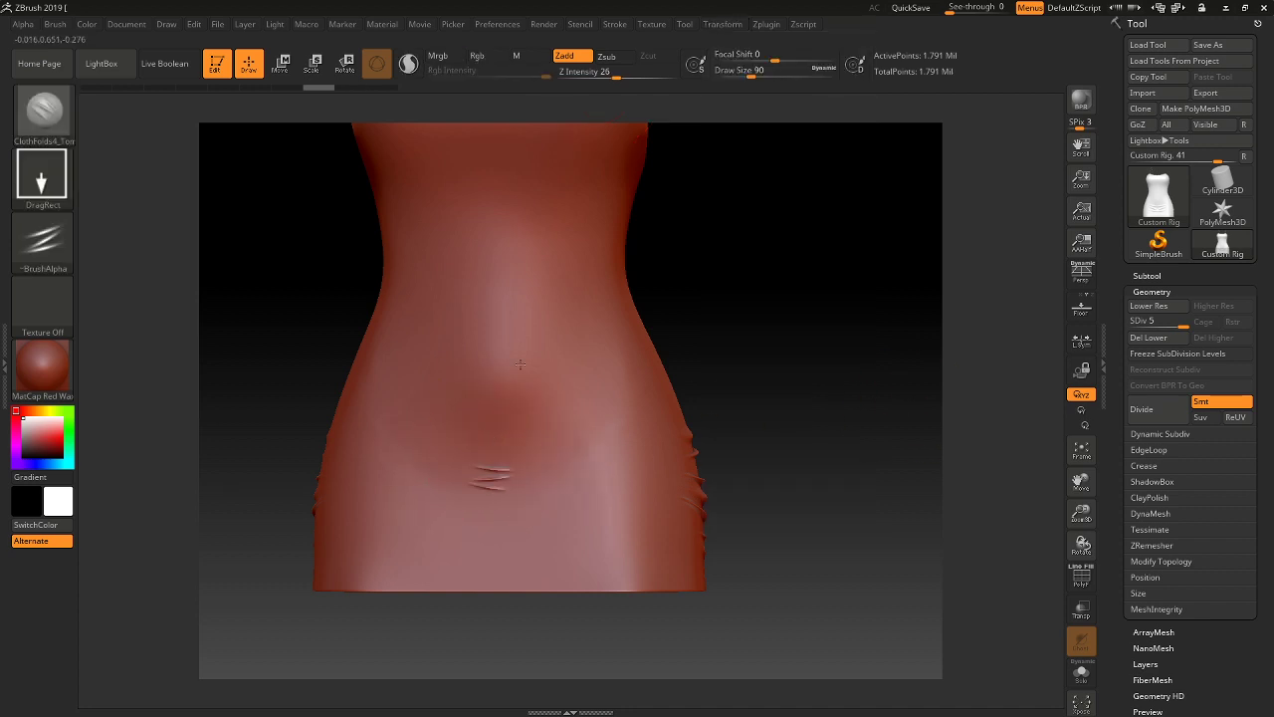
left_click_drag(520, 364, 527, 123)
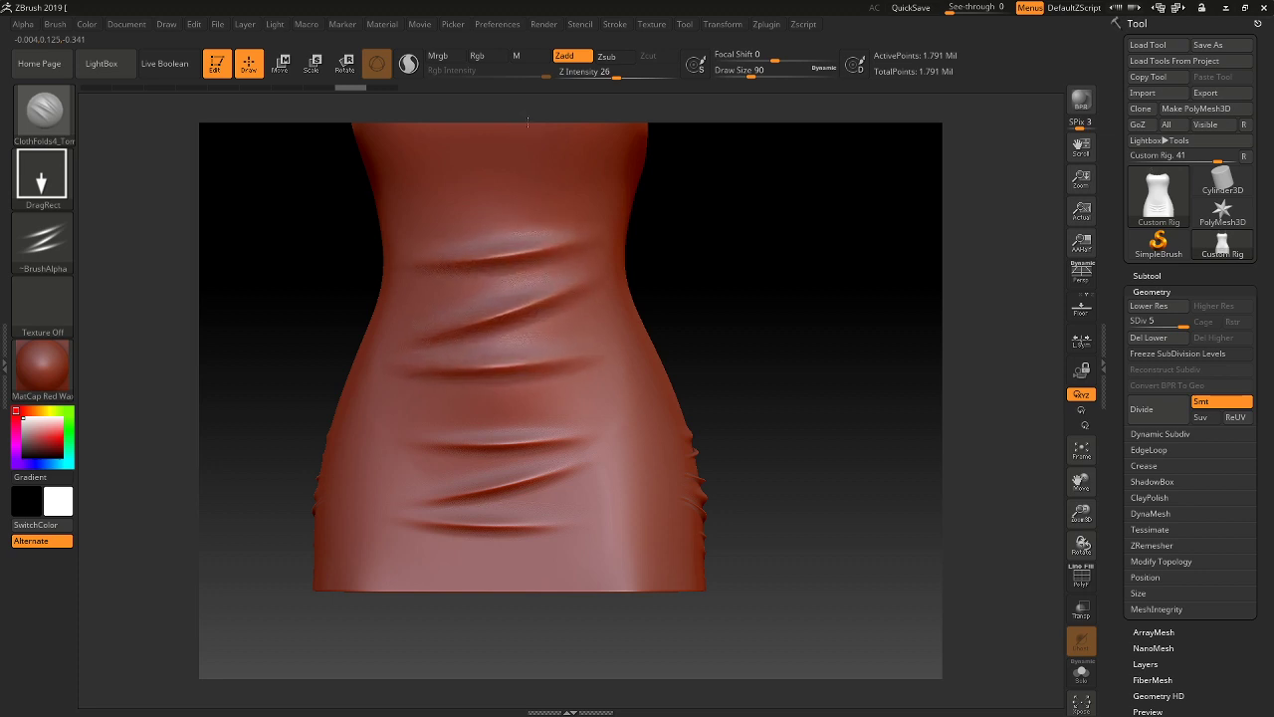
Stamp ClothFolds4 folds across the centre of the bust and down both of its sides.
left_click_drag(702, 308, 765, 366, "alt")
scroll(740, 347, "down", 5)
mouse_move(539, 292)
left_mouse_down()
mouse_move(576, 351)
mouse_move(617, 261)
left_mouse_up()
left_click_drag(740, 349, 773, 362)
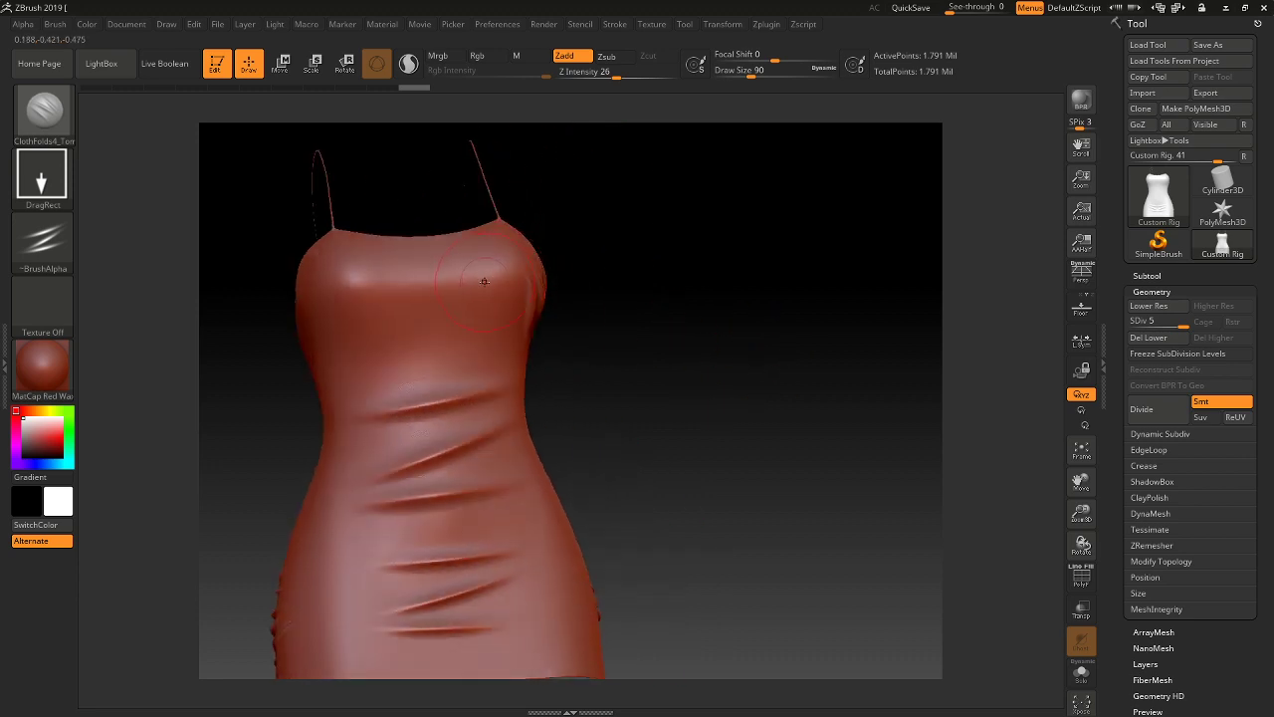
key("ctrl+z")
left_click_drag(586, 276, 657, 284, "shift")
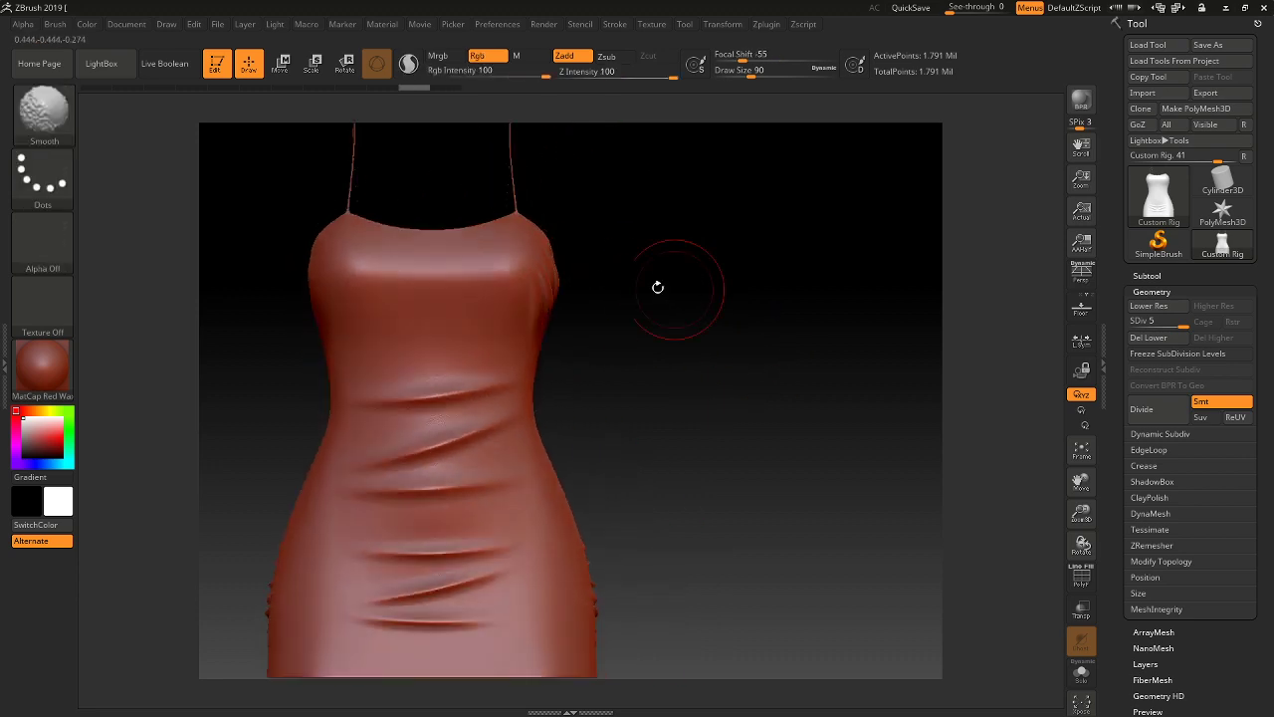
mouse_move(427, 251)
left_mouse_down()
mouse_move(455, 213)
mouse_move(449, 191)
mouse_move(640, 350)
mouse_move(717, 358)
left_mouse_up()
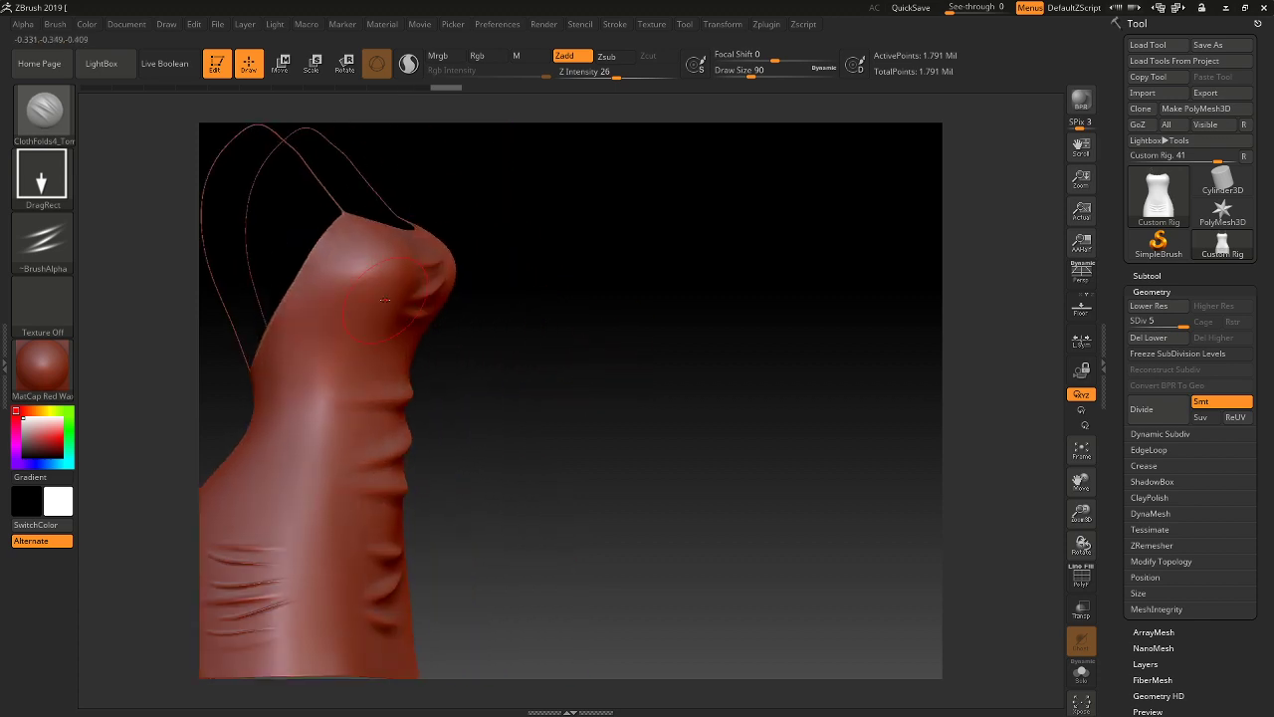
left_click_drag(342, 311, 376, 388)
Stamp ClothFolds4 folds around both sides of the waist and across the lower back of the dress.
mouse_move(595, 365)
left_mouse_down()
mouse_move(550, 371)
mouse_move(637, 372)
mouse_move(620, 375)
mouse_move(577, 441)
left_mouse_up()
mouse_move(475, 433)
left_mouse_down()
mouse_move(634, 384)
mouse_move(463, 376)
left_mouse_up()
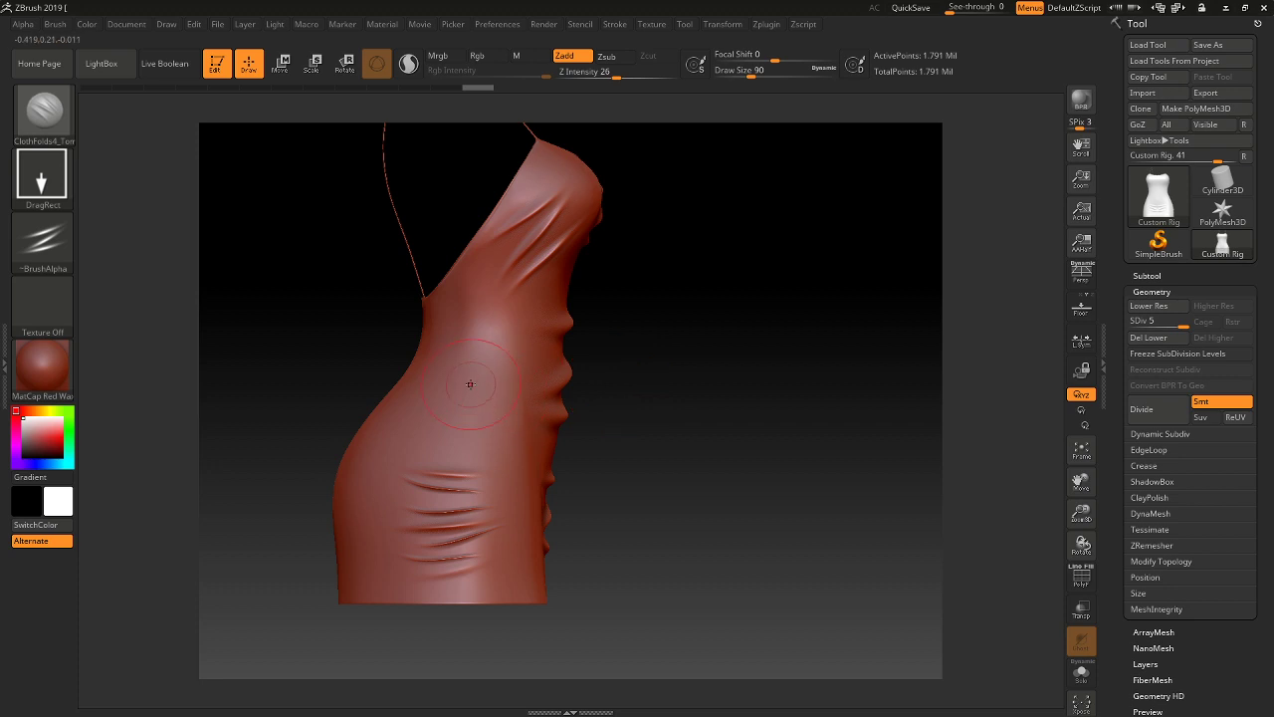
left_click_drag(538, 307, 504, 303)
key("ctrl+z")
mouse_move(475, 363)
left_mouse_down()
mouse_move(502, 308)
mouse_move(500, 226)
left_mouse_up()
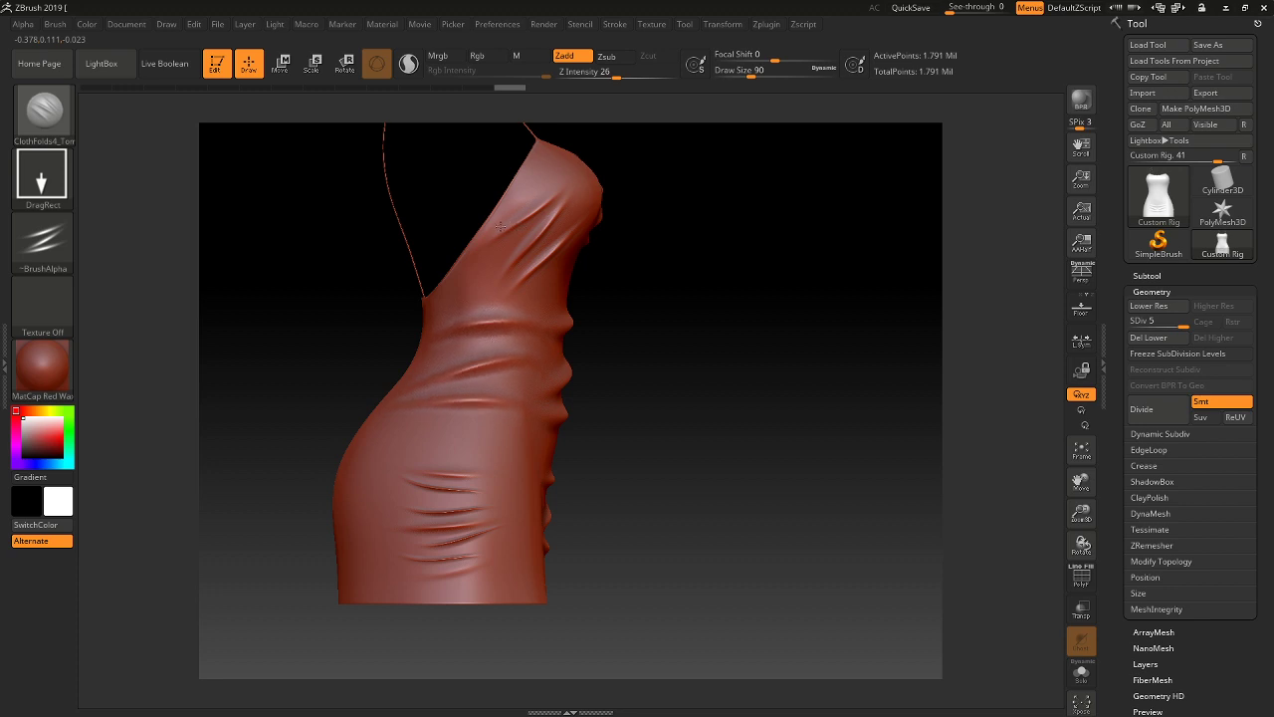
left_click_drag(697, 353, 578, 389)
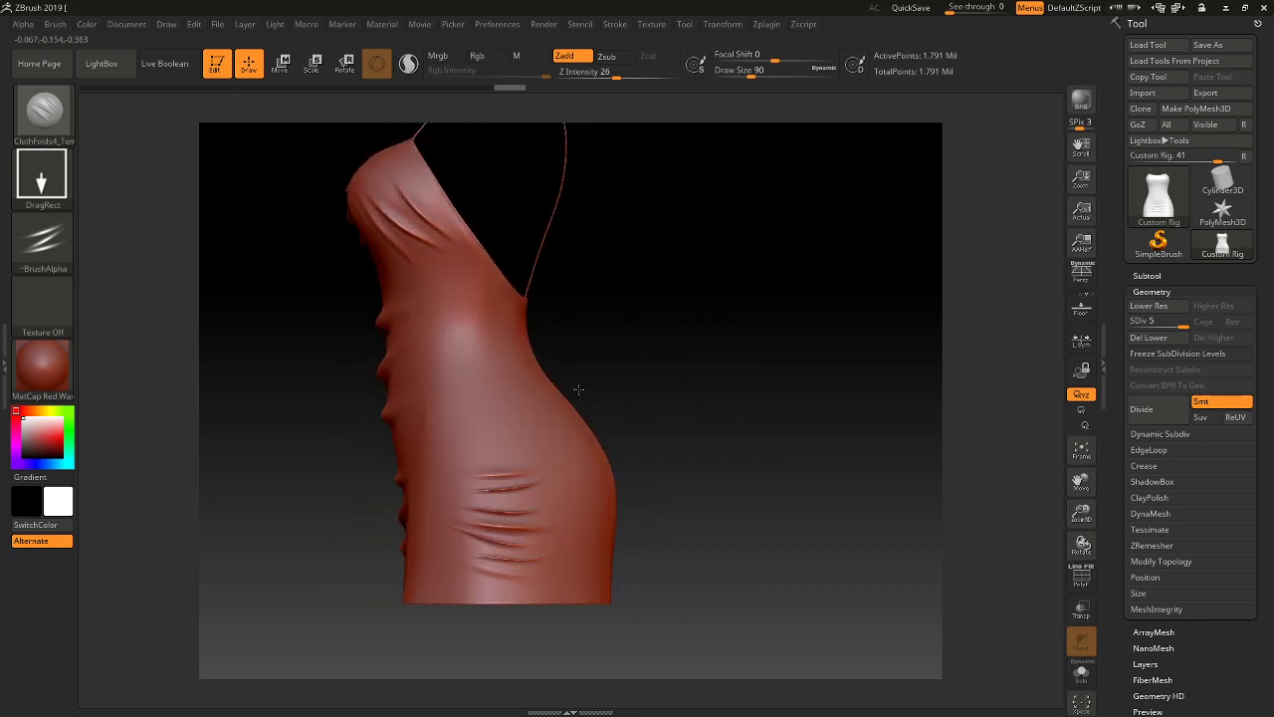
mouse_move(479, 356)
left_mouse_down()
mouse_move(584, 324)
mouse_move(544, 218)
mouse_move(671, 388)
mouse_move(653, 379)
left_mouse_up()
mouse_move(562, 491)
left_mouse_down()
mouse_move(581, 369)
mouse_move(604, 354)
mouse_move(590, 394)
left_mouse_up()
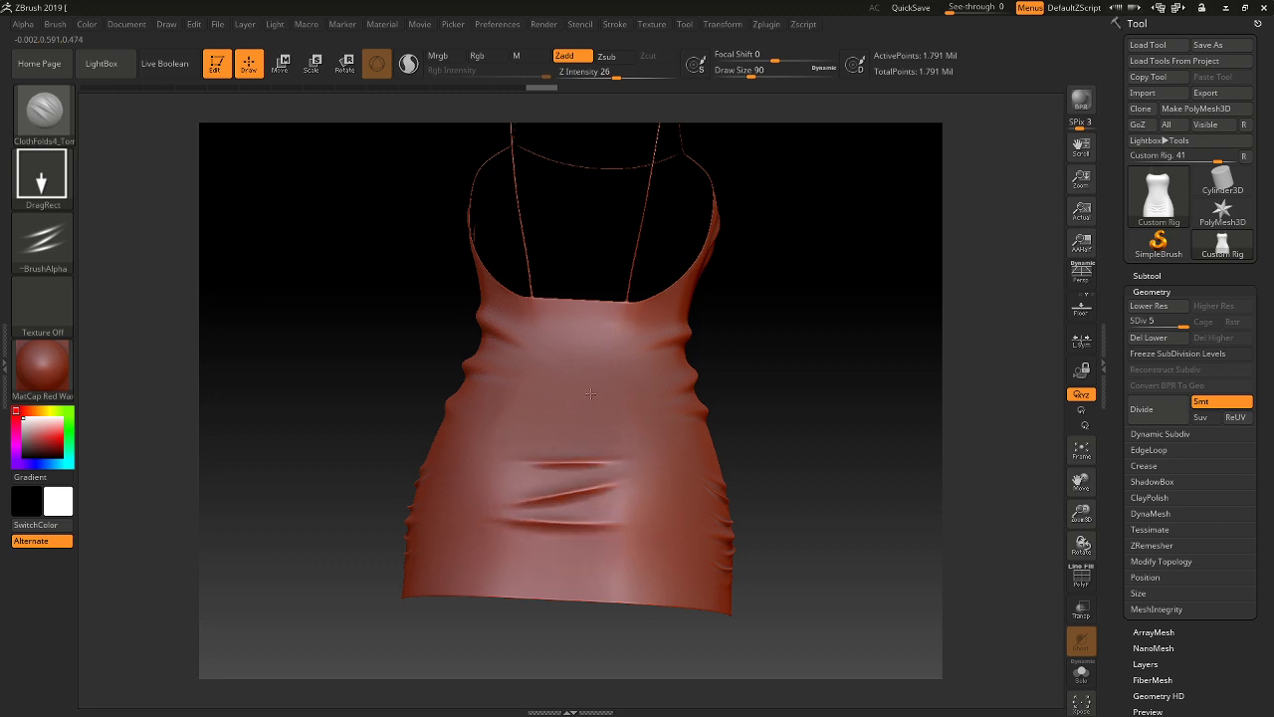
Soften the ClothFolds1 wrinkles on the hip with the Smooth brush.
left_click_drag(796, 394, 911, 433)
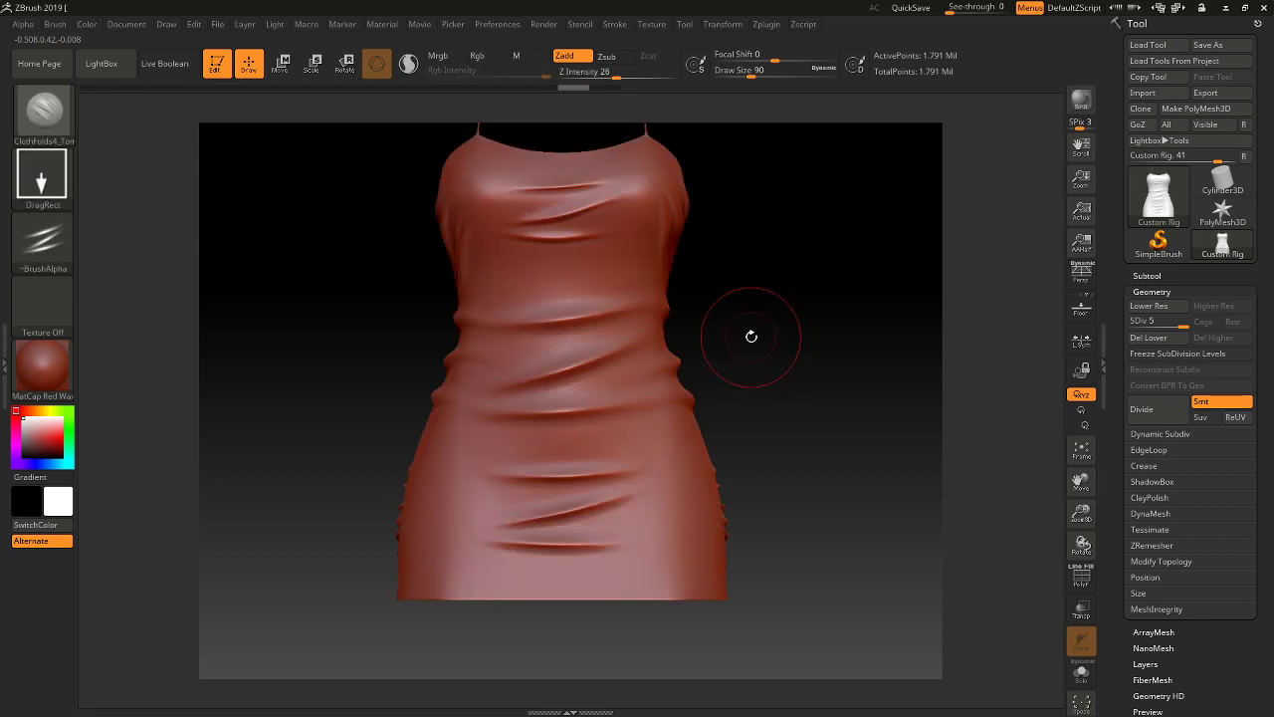
mouse_move(752, 336)
left_mouse_down()
mouse_move(711, 353)
mouse_move(747, 367)
mouse_move(842, 361)
mouse_move(728, 360)
left_mouse_up()
left_click_drag(486, 501, 472, 547, "shift")
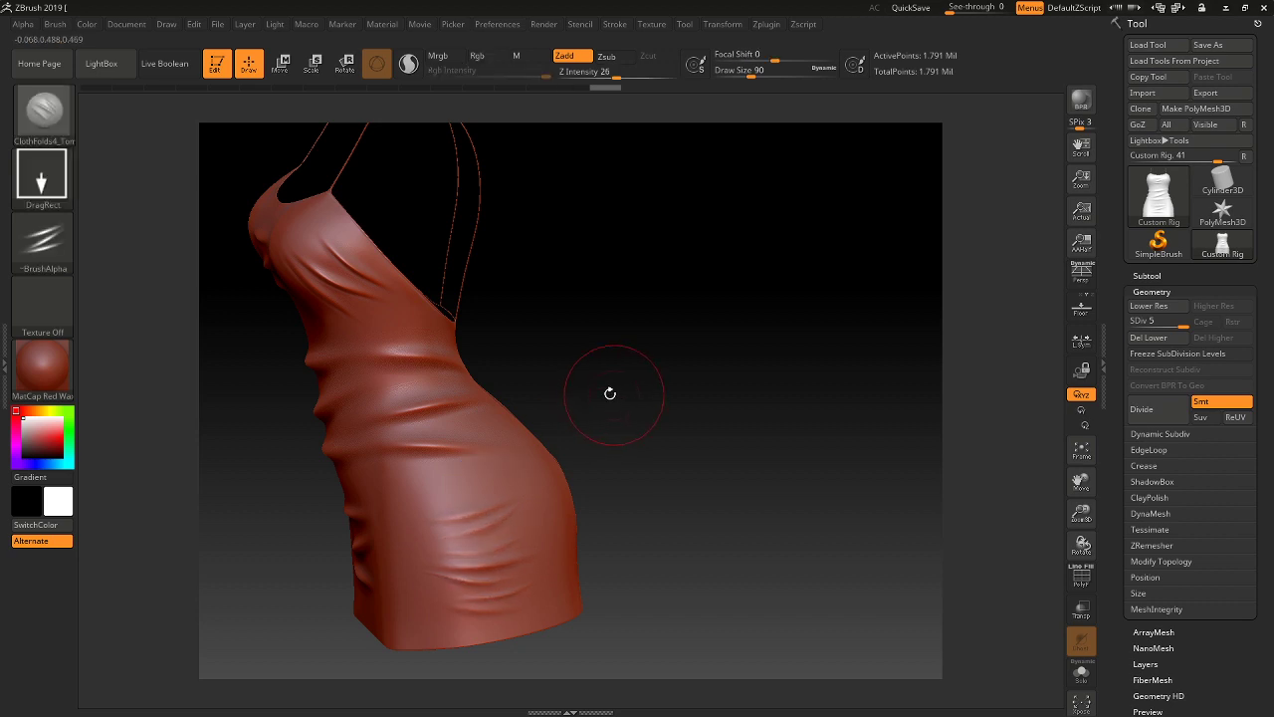
Try a larger ClothFolds4 stamp over the hip wrinkles, smooth it, and undo both changes.
mouse_move(606, 389)
left_mouse_down()
mouse_move(637, 355)
mouse_move(585, 365)
left_mouse_up()
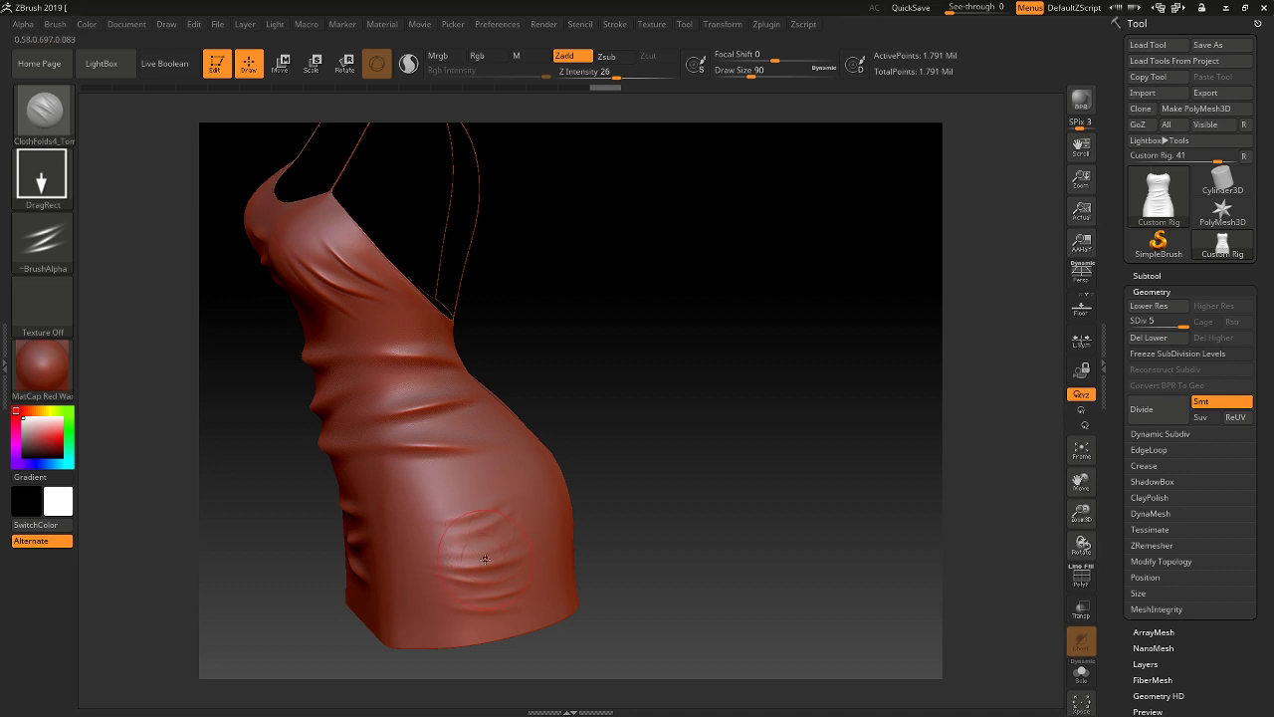
mouse_move(485, 558)
left_mouse_down()
mouse_move(486, 466)
mouse_move(505, 424)
left_mouse_up()
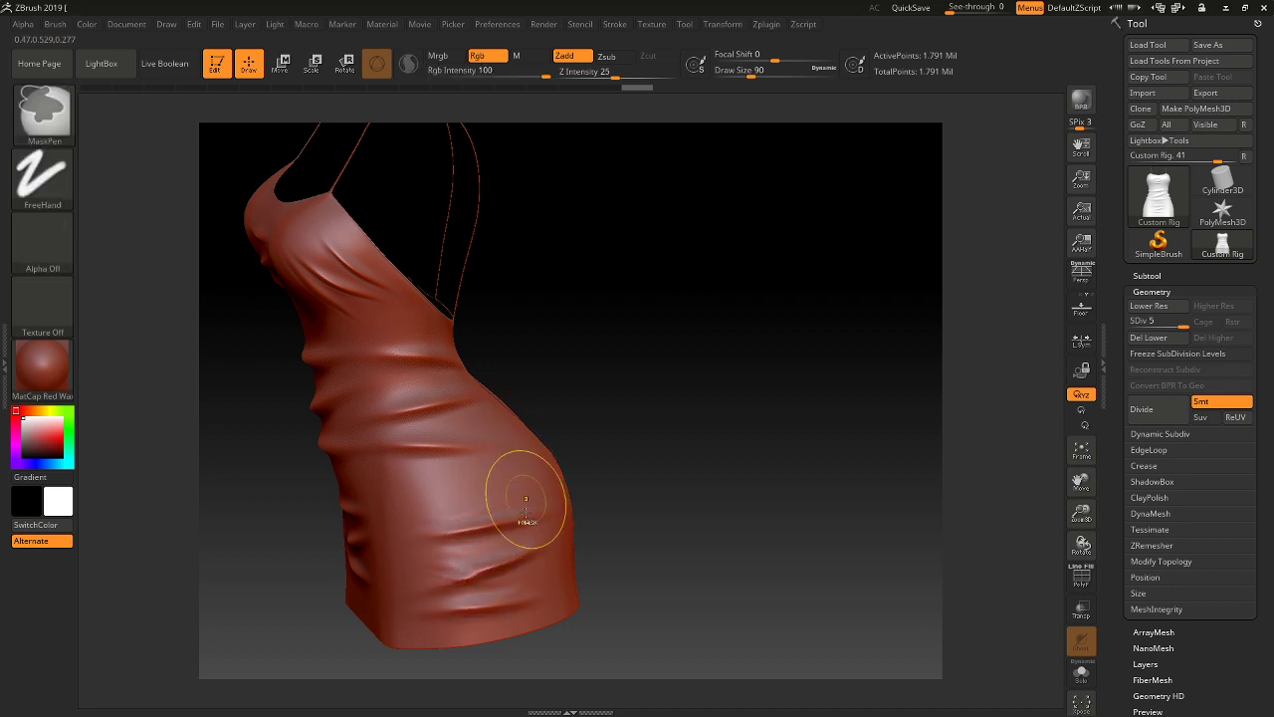
mouse_move(525, 509)
left_mouse_down("shift")
mouse_move(441, 526)
mouse_move(481, 543)
left_mouse_up("shift")
key("ctrl")
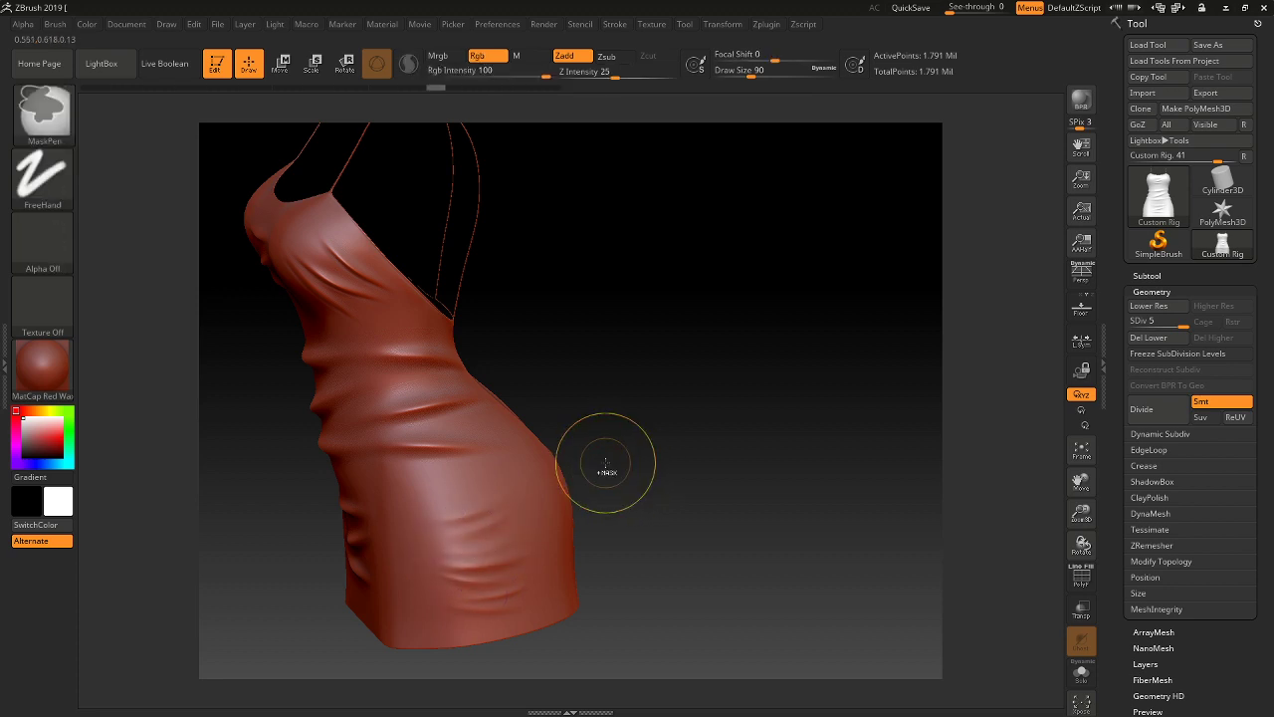
key("ctrl+z")
key("ctrl+z")
Smooth the hip wrinkles a little further, leaving the mesh unmasked in a centred front view.
mouse_move(488, 530)
left_mouse_down("shift")
mouse_move(490, 568)
mouse_move(465, 585)
left_mouse_up("shift")
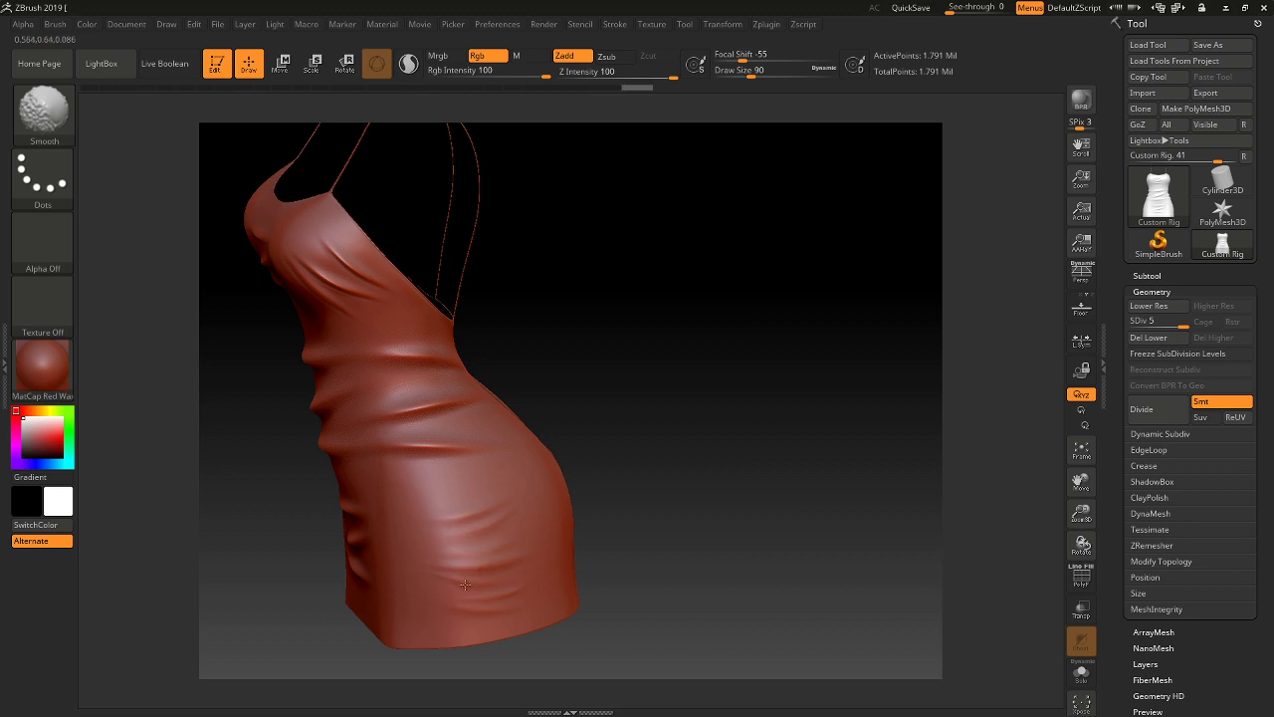
mouse_move(627, 449)
left_mouse_down()
mouse_move(663, 424)
mouse_move(733, 429)
left_mouse_up()
left_click(557, 376, "ctrl")
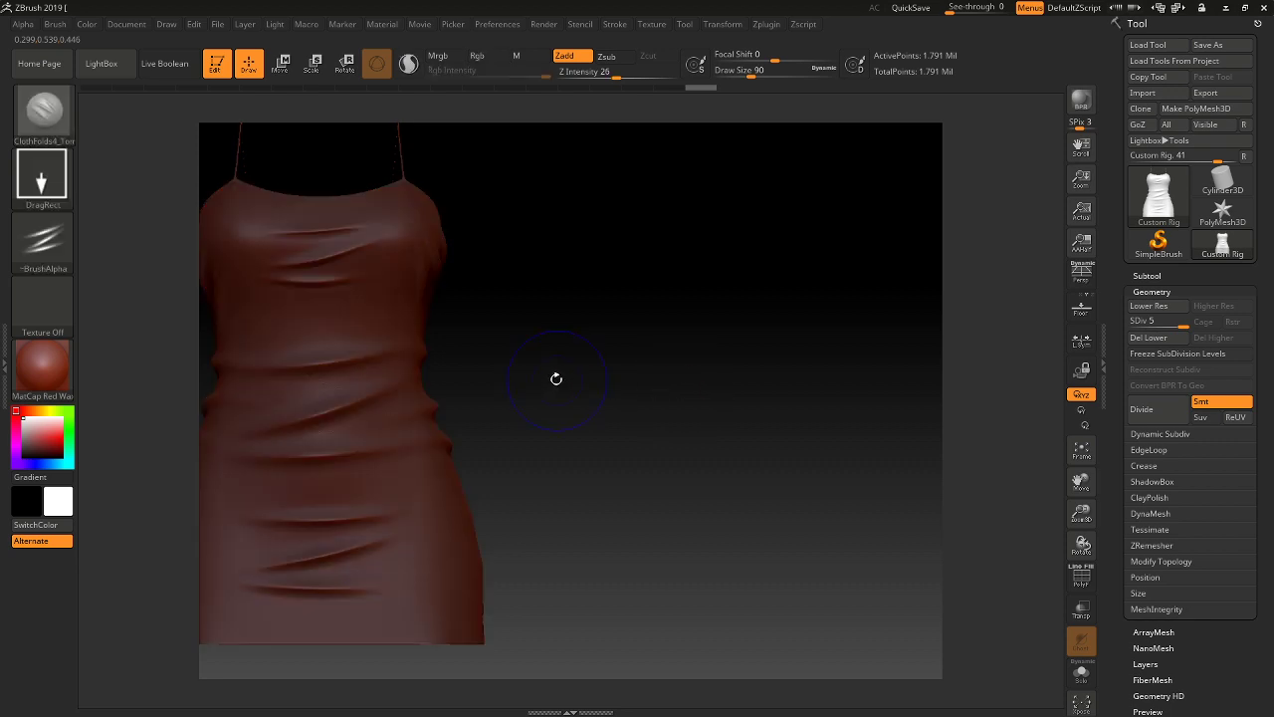
left_click(507, 358, "ctrl")
mouse_move(517, 349)
left_mouse_down("alt")
mouse_move(679, 341)
mouse_move(673, 327)
left_mouse_up("alt")
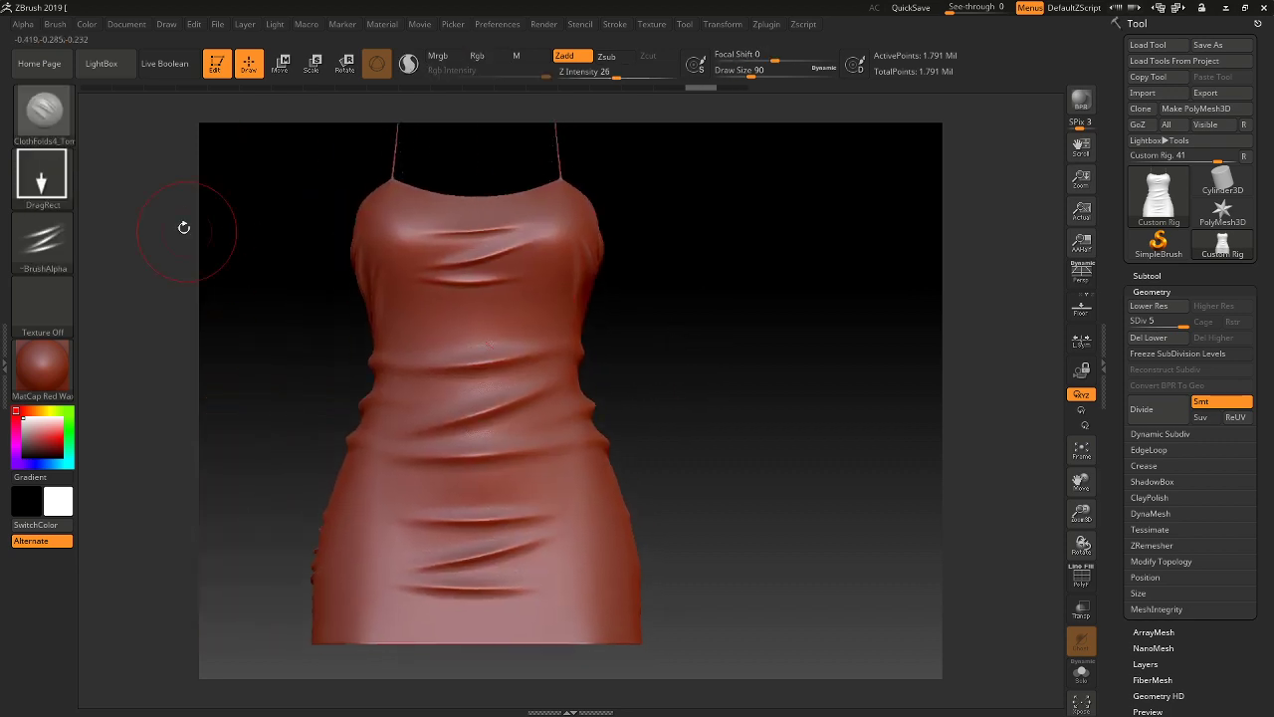
Try the JRO_ORN14_out scroll brush at draw size 44 in strokes down the dress front, and undo the strokes.
left_click(42, 111)
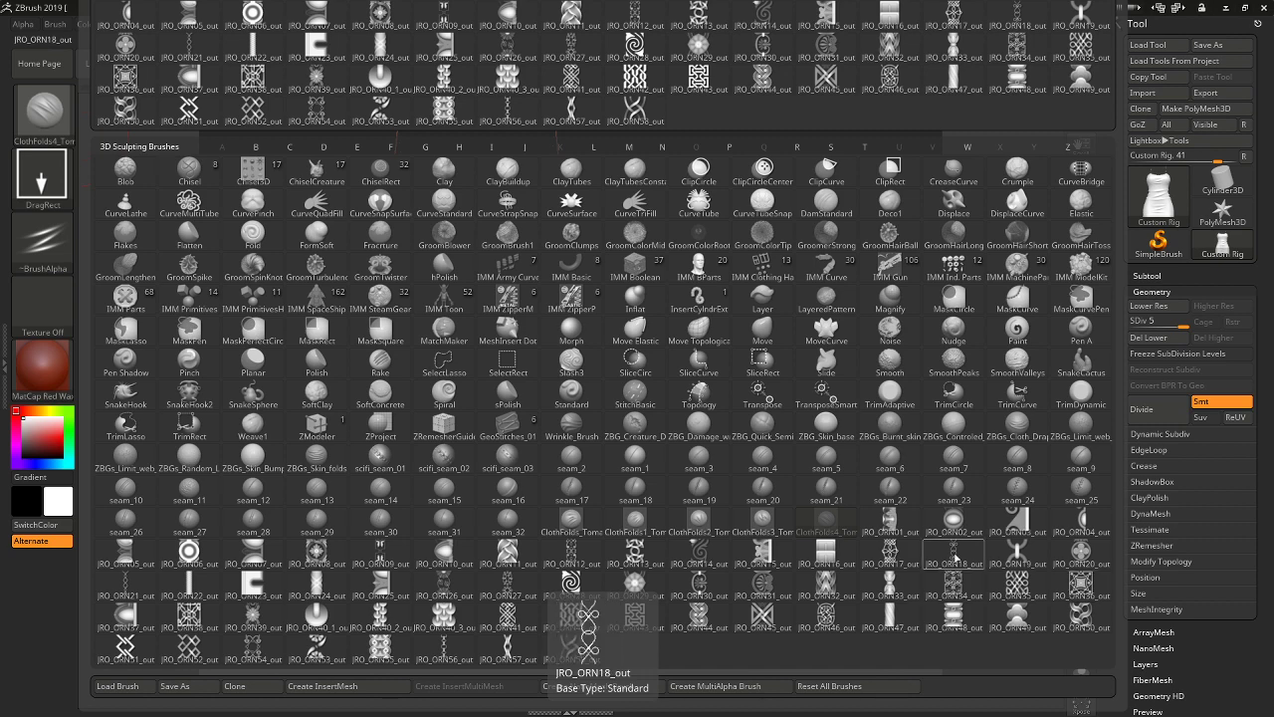
left_click(700, 549)
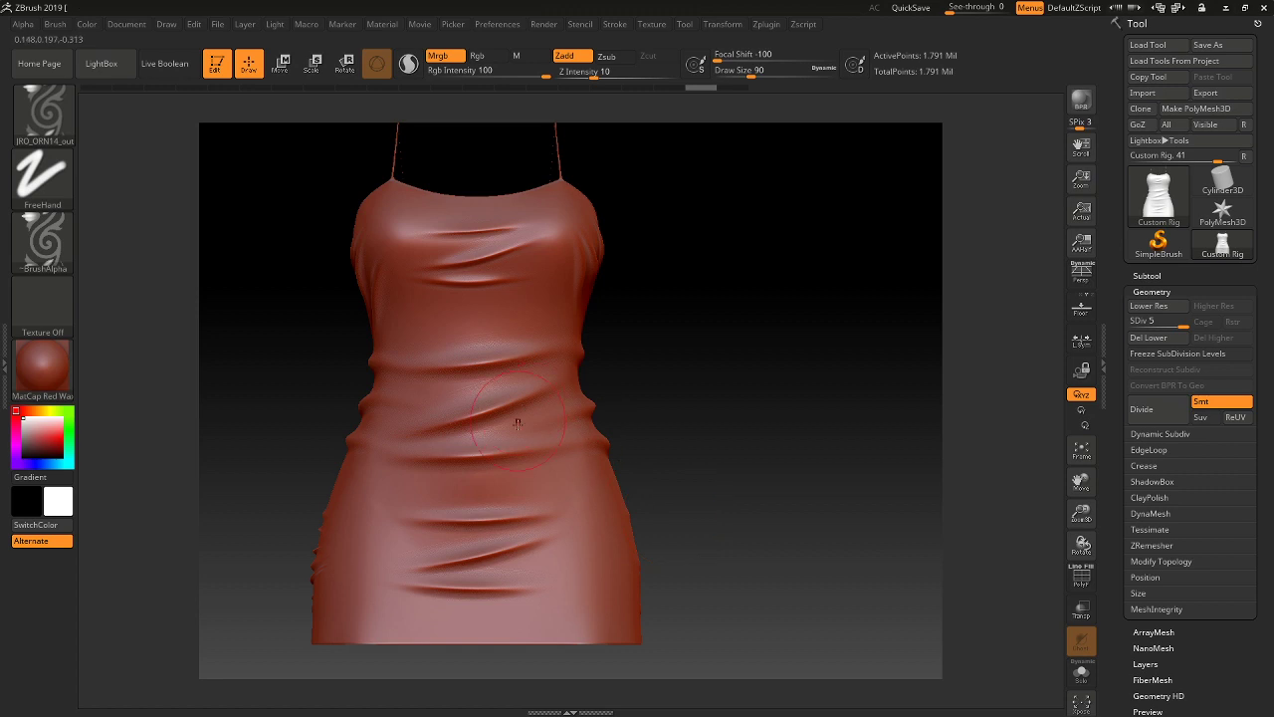
left_click_drag(761, 75, 741, 76)
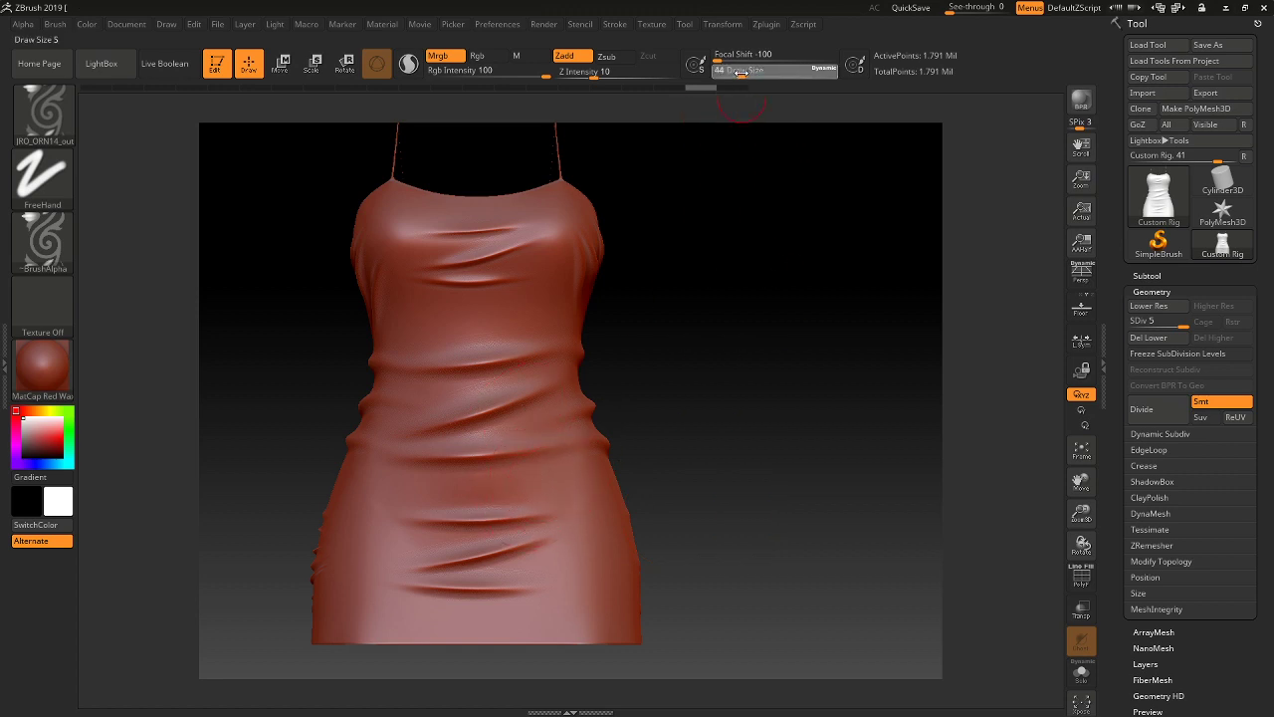
left_click_drag(638, 518, 638, 517)
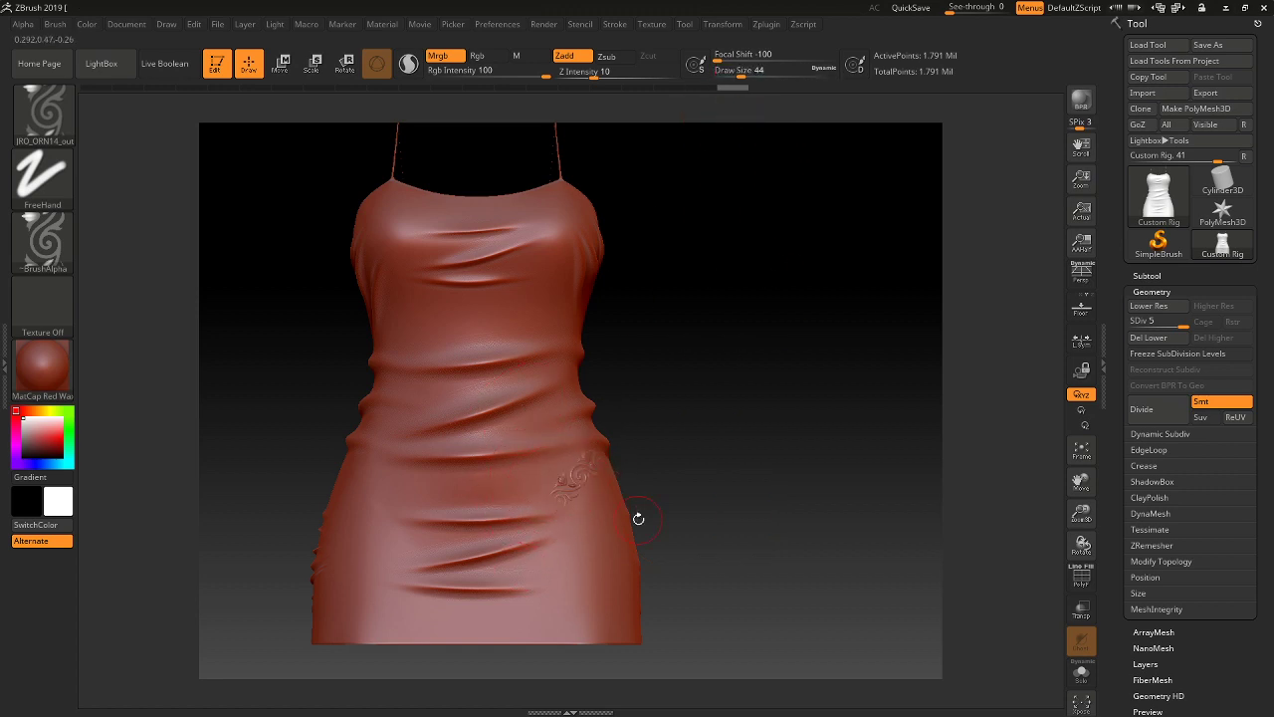
key("ctrl+z")
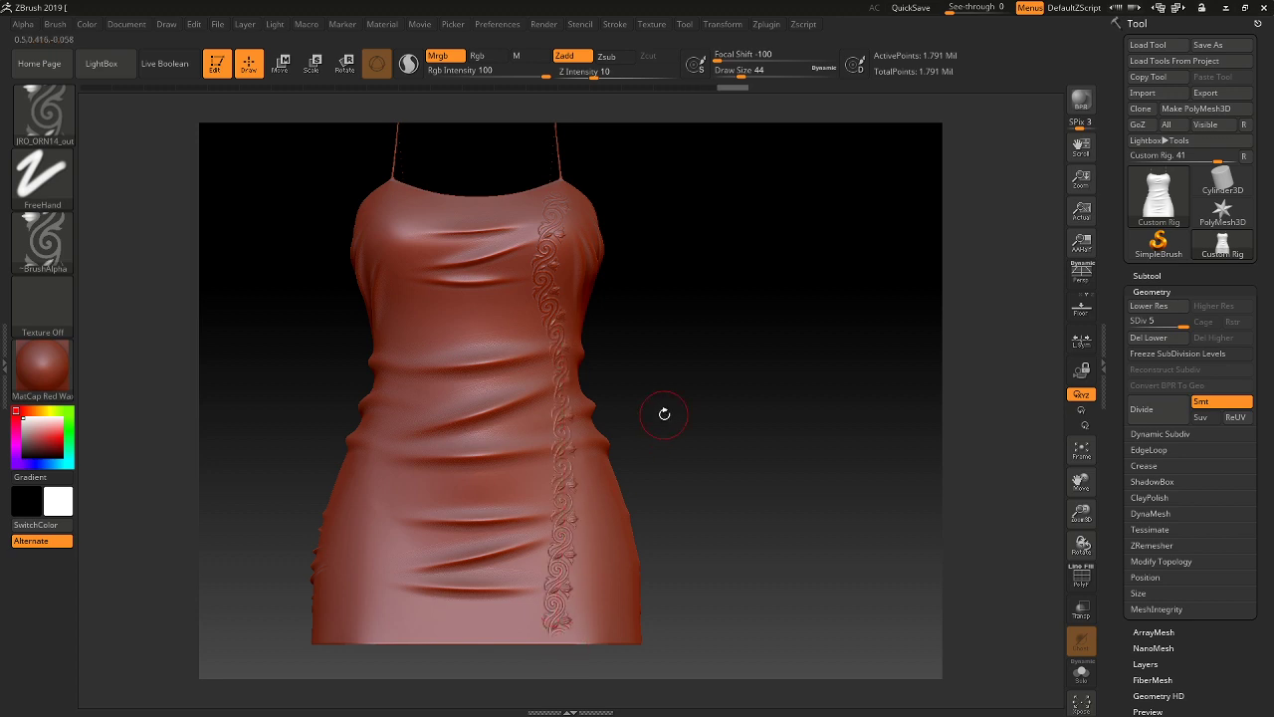
key("ctrl+z")
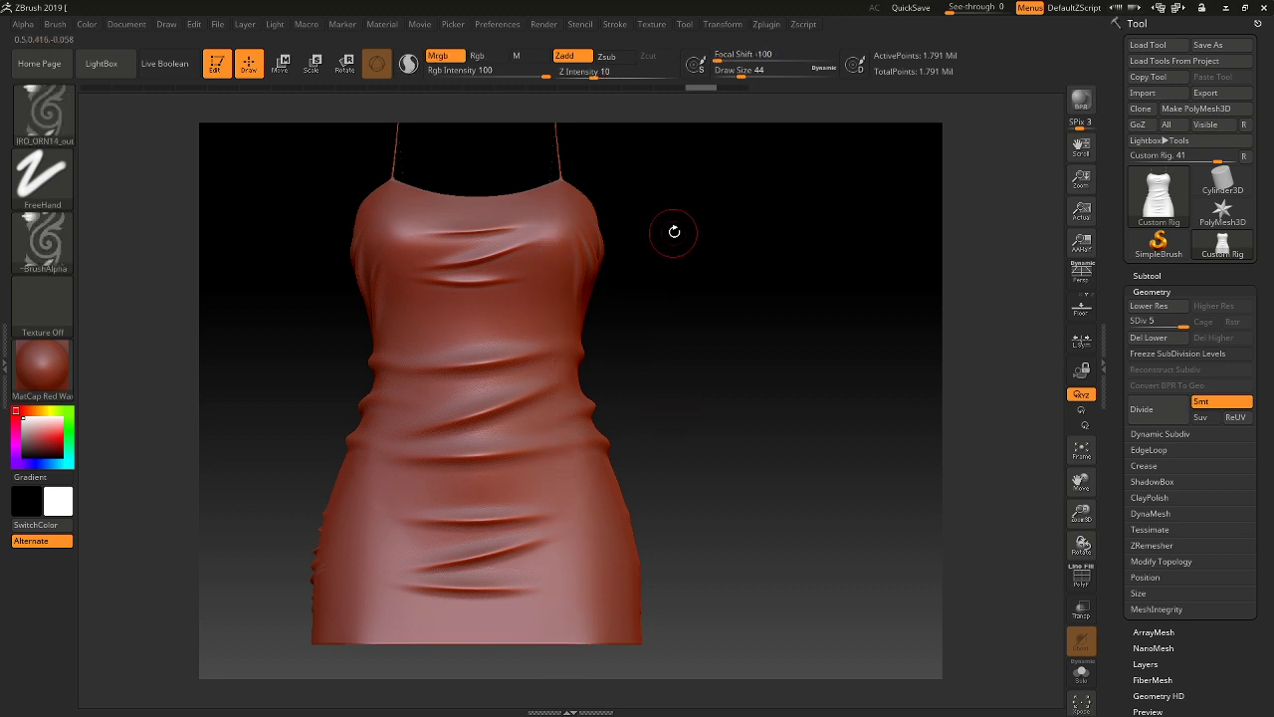
left_click(724, 25)
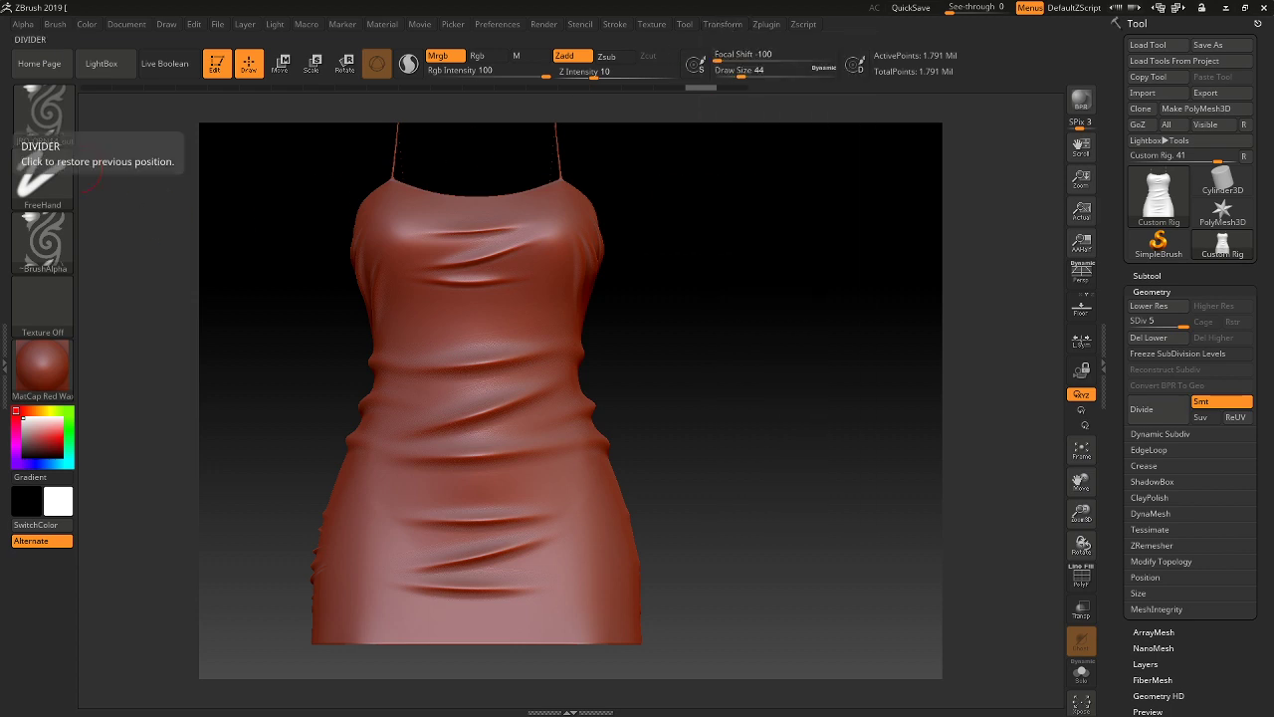
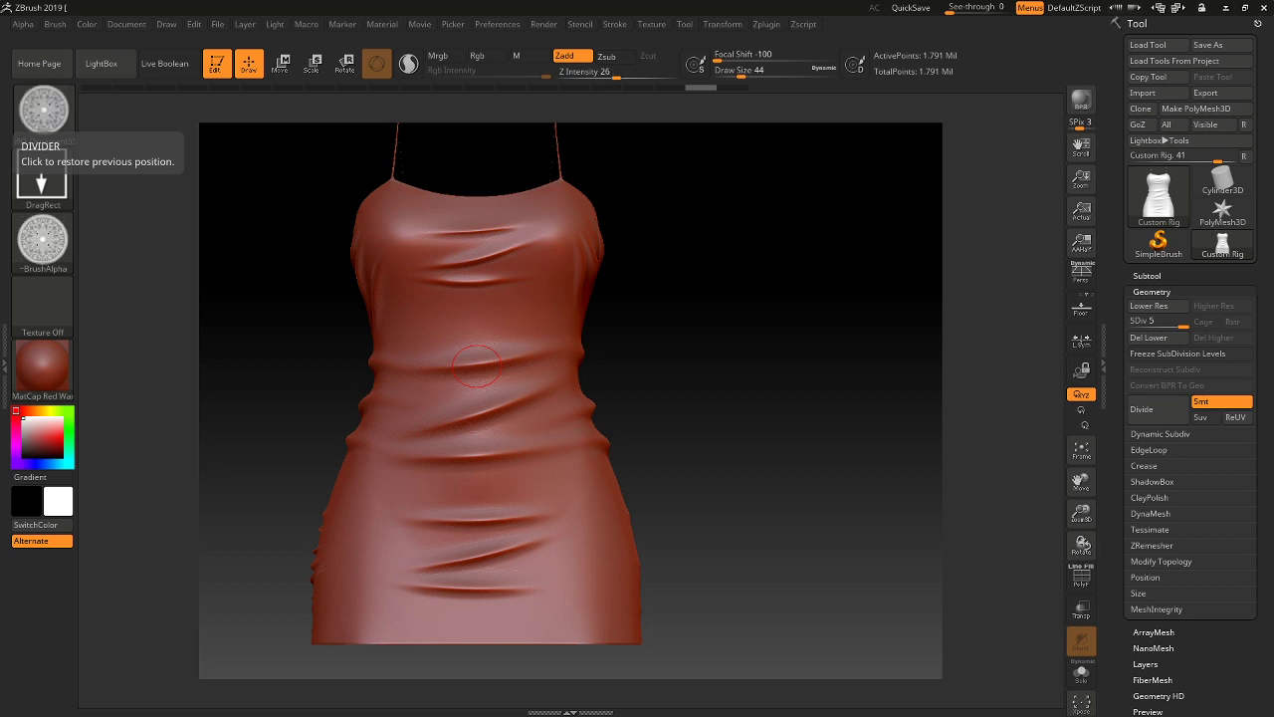
Try the JRO_Ornament32 flower stamp large on the belly and small on one side of the bust, undoing both.
left_click(60, 100)
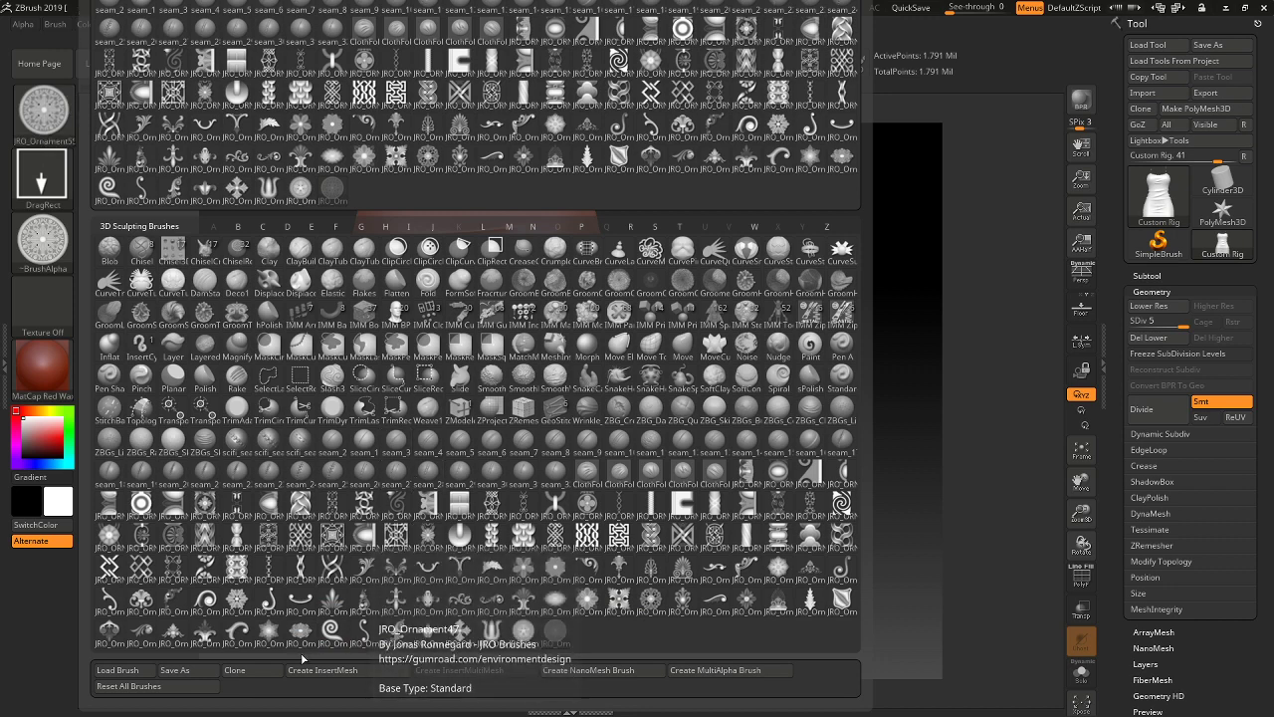
left_click(587, 602)
left_click_drag(470, 384, 466, 504)
key("ctrl+z")
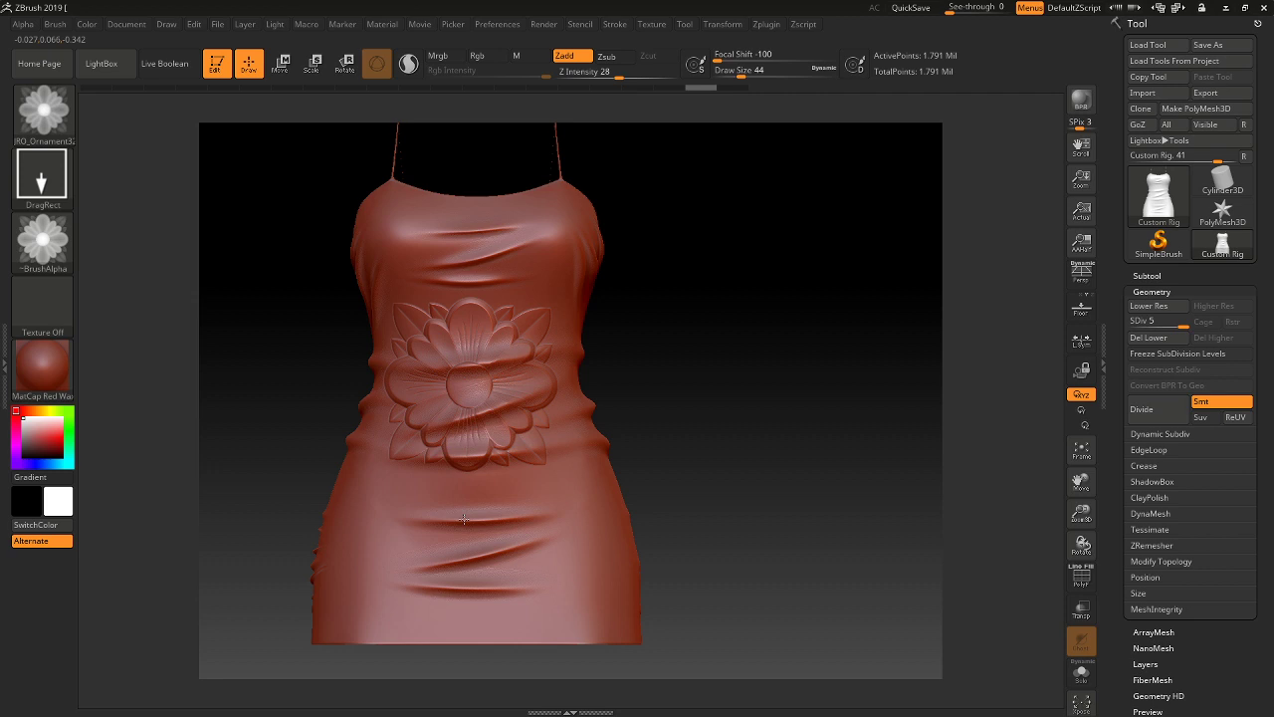
left_click_drag(557, 259, 587, 253)
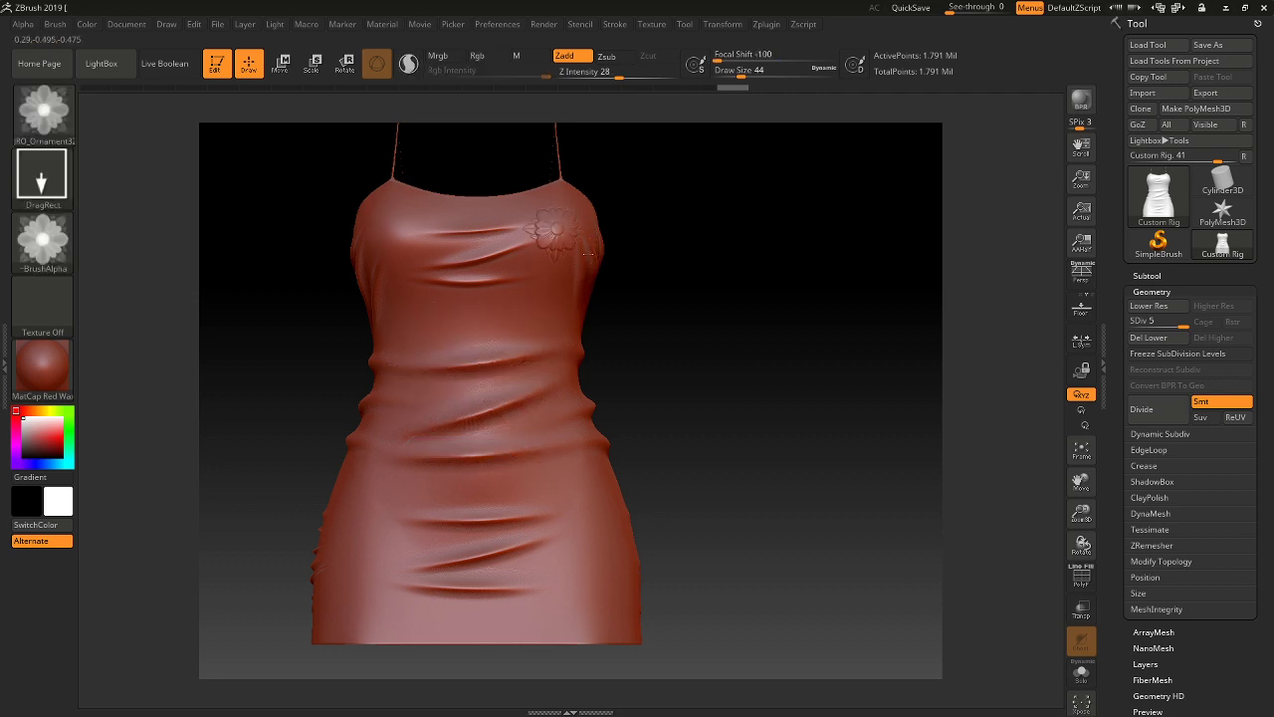
key("ctrl+z")
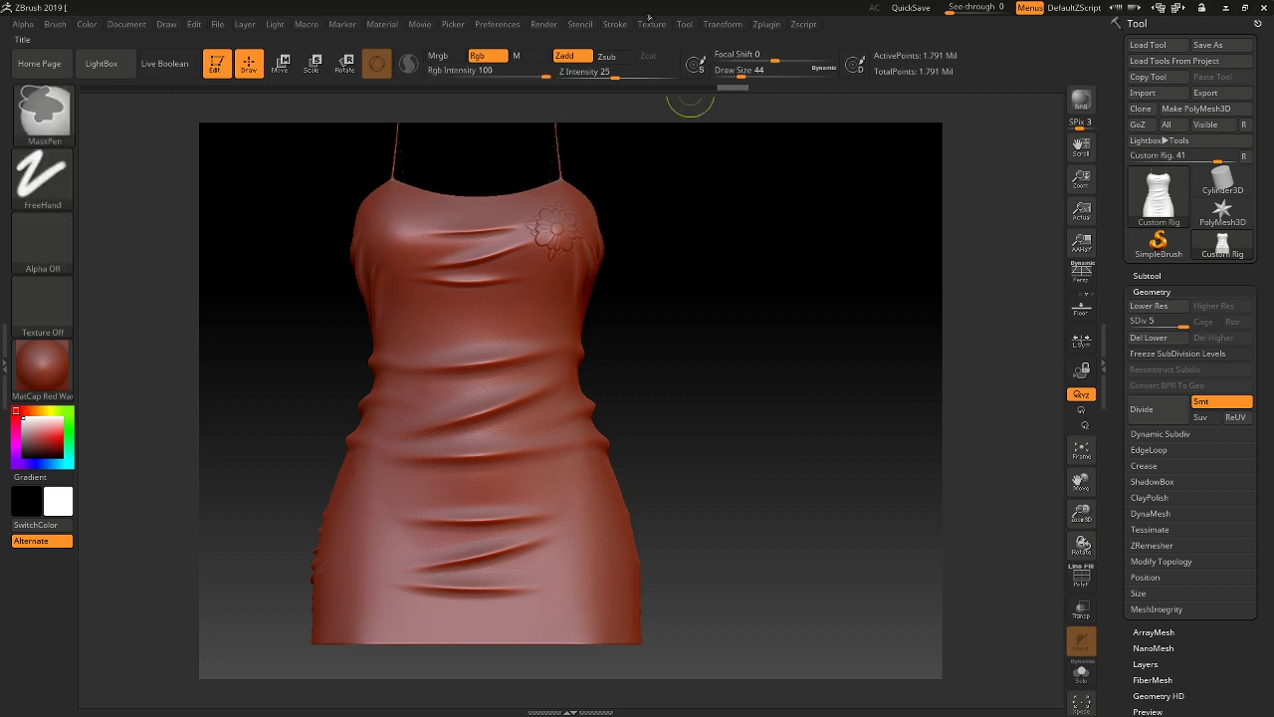
Activate symmetry, test a mirrored flower stamp on both sides of the bust, and undo the stamp.
left_click(726, 26)
left_click(789, 373)
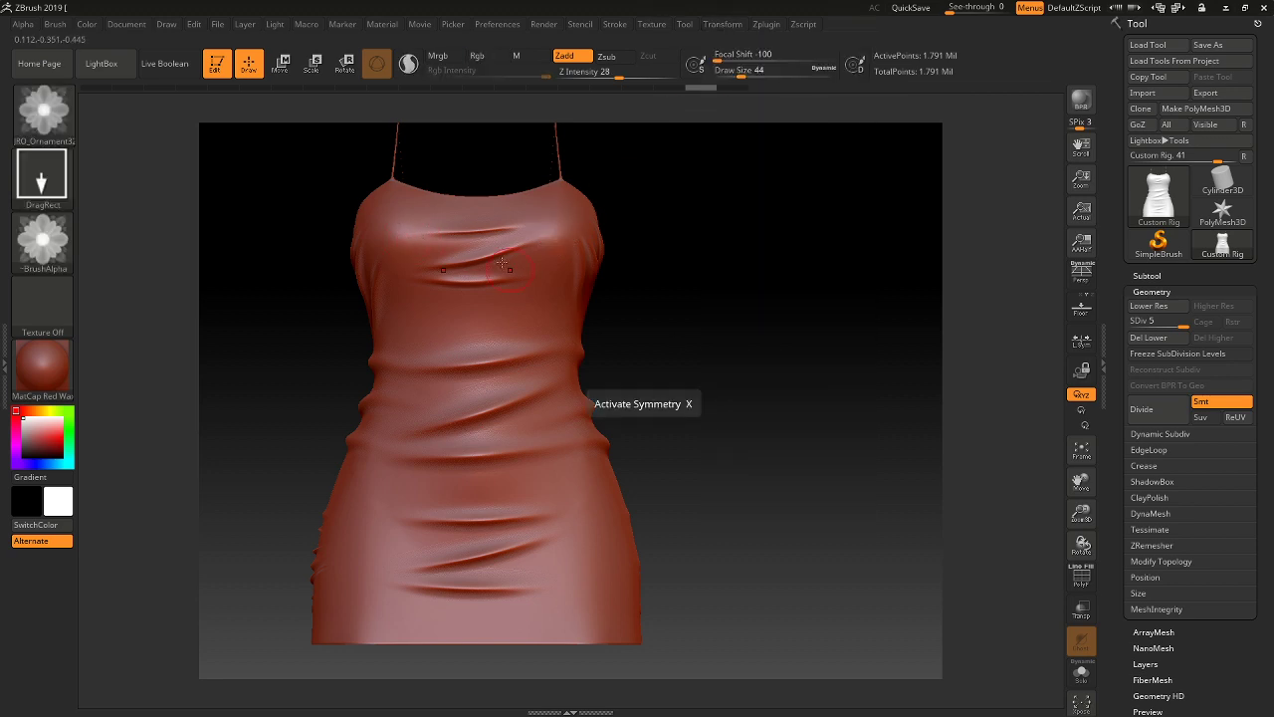
mouse_move(549, 236)
left_mouse_down()
mouse_move(577, 223)
mouse_move(567, 227)
left_mouse_up()
key("ctrl+z")
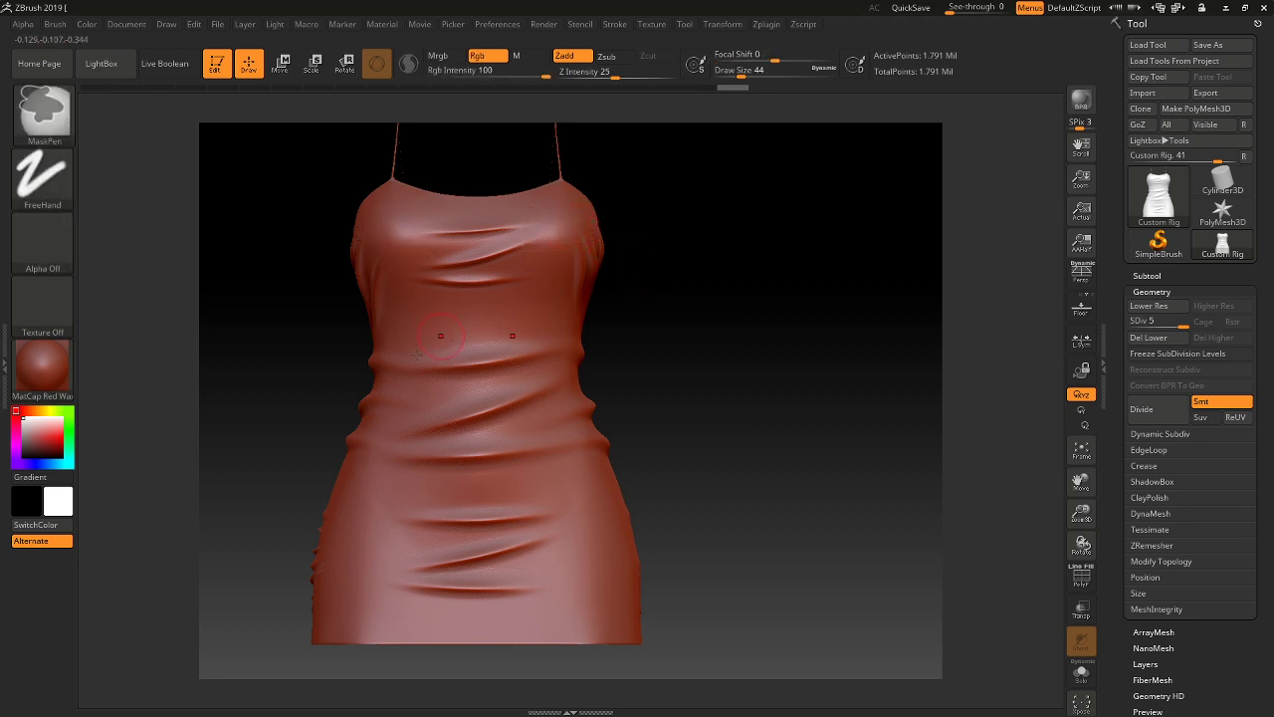
Try the JRO_Ornament18 stamp at large size on the side of the skirt near the hem, and undo it.
left_click(44, 112)
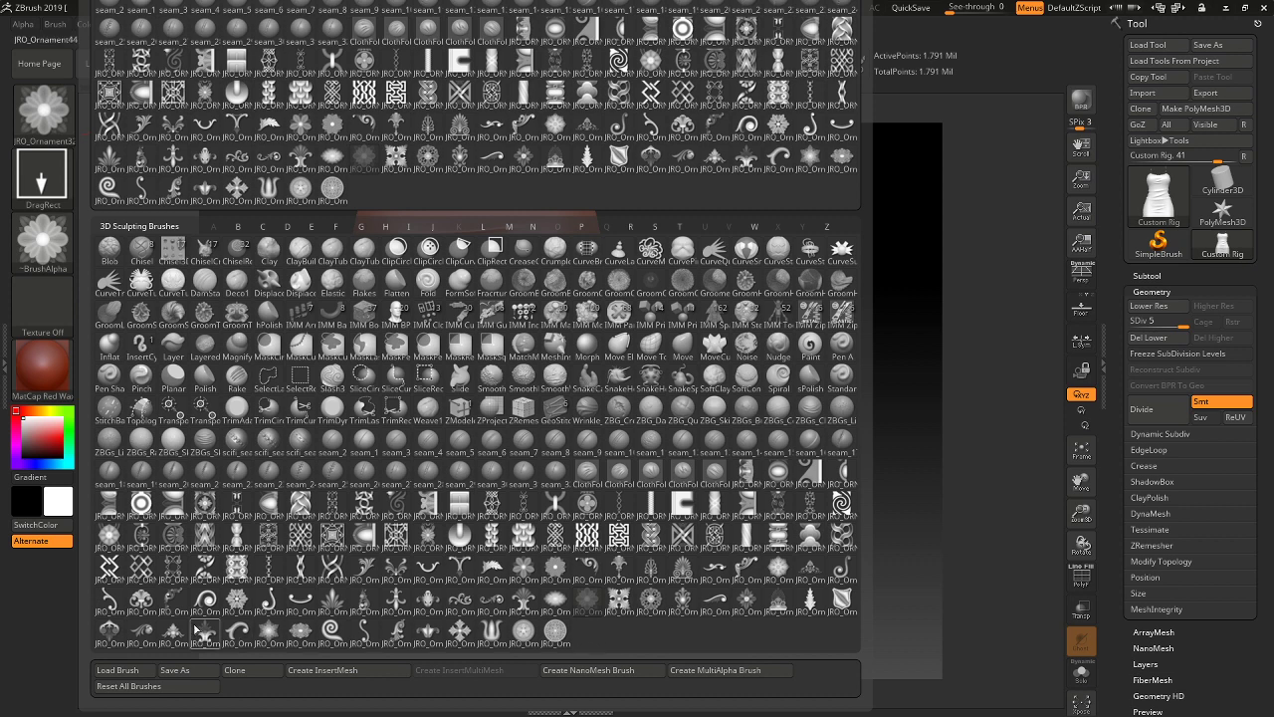
left_click(140, 601)
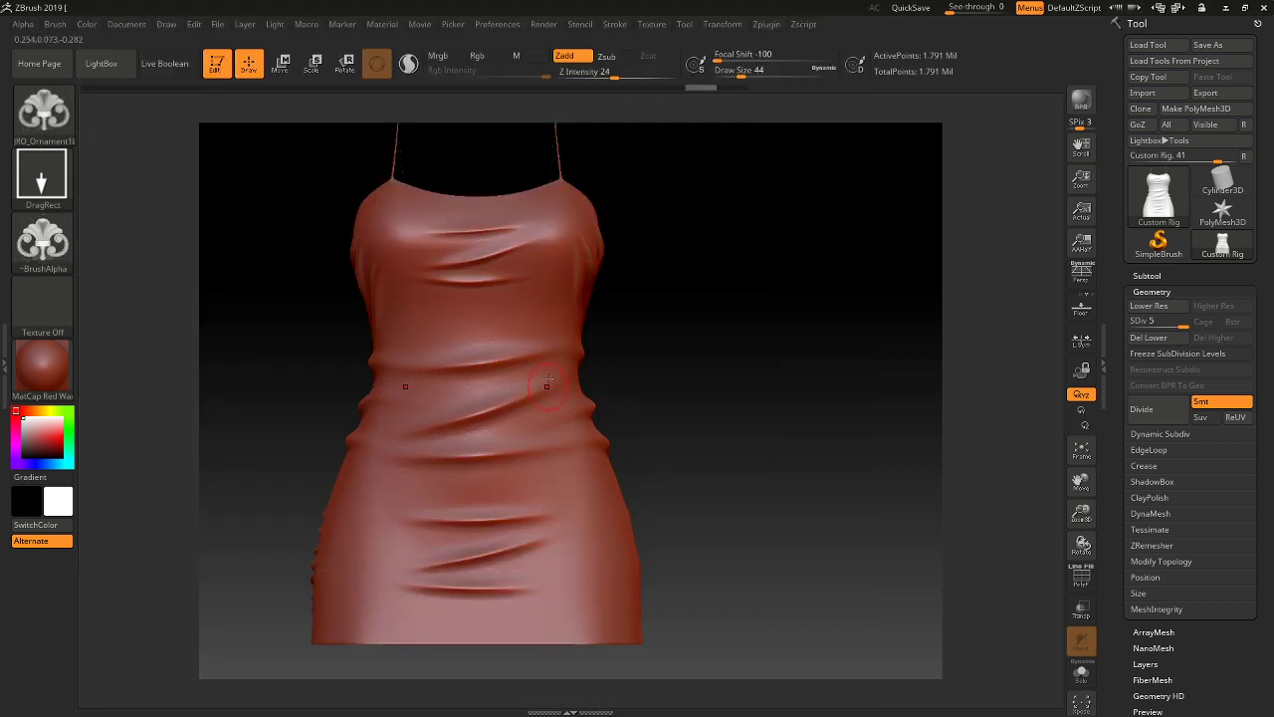
left_click_drag(776, 449, 657, 462)
mouse_move(693, 563)
left_mouse_down()
mouse_move(752, 566)
mouse_move(765, 484)
mouse_move(701, 458)
left_mouse_up()
key("ctrl+z")
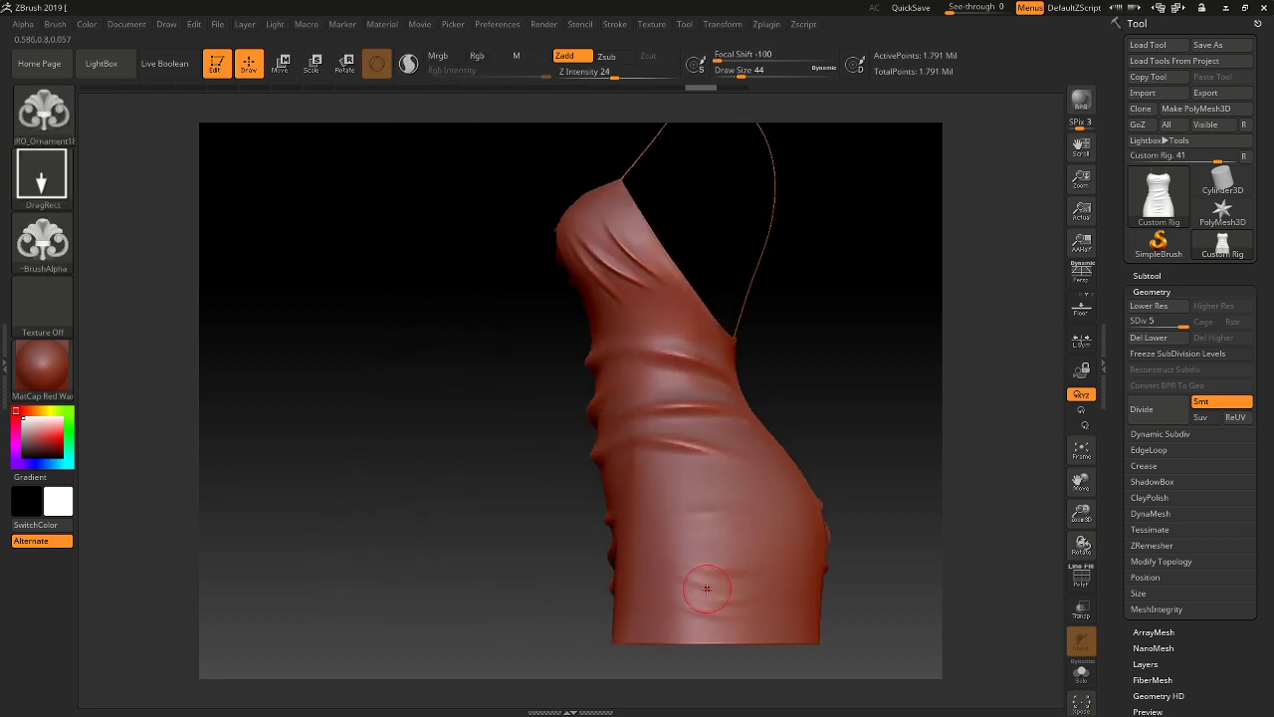
mouse_move(677, 595)
left_mouse_down()
mouse_move(719, 587)
mouse_move(702, 577)
mouse_move(695, 480)
mouse_move(708, 452)
left_mouse_up()
mouse_move(718, 523)
left_mouse_down("shift")
mouse_move(728, 566)
mouse_move(725, 456)
mouse_move(724, 473)
left_mouse_up("shift")
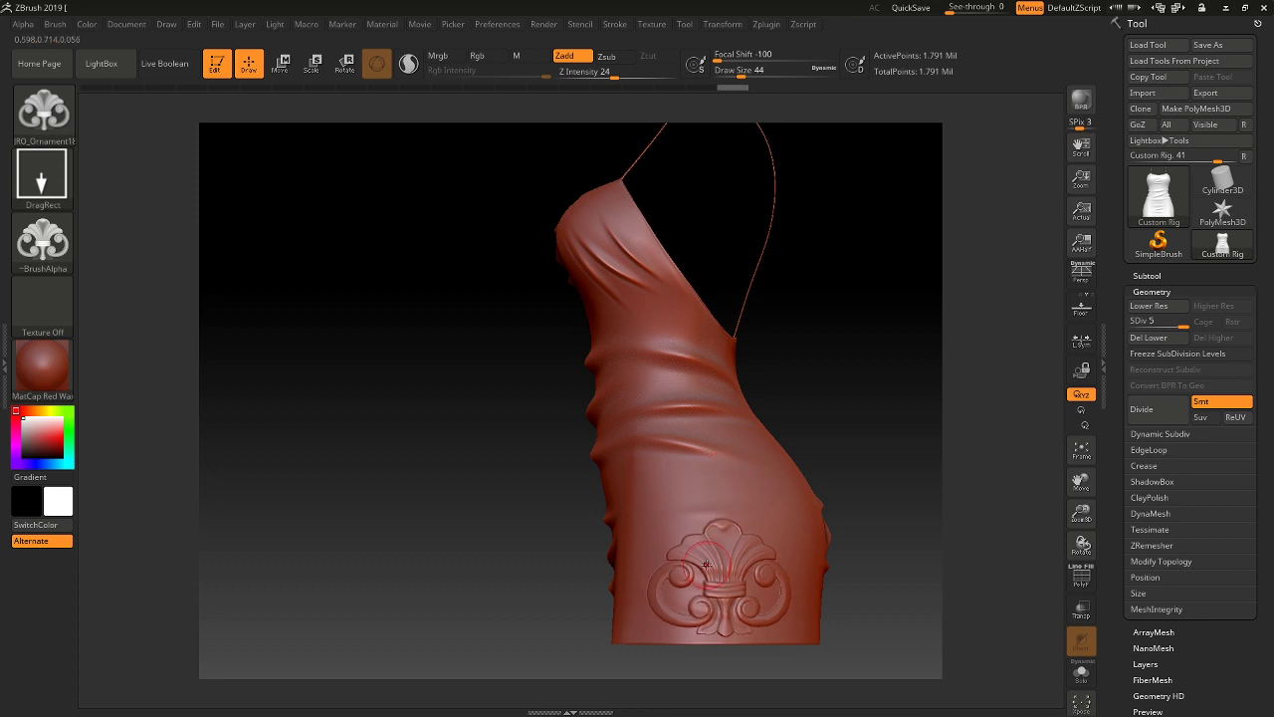
key("ctrl+z")
Draw a heart outline on the side of the skirt with the JRO_ORN09_out ornament brush.
left_click(46, 115)
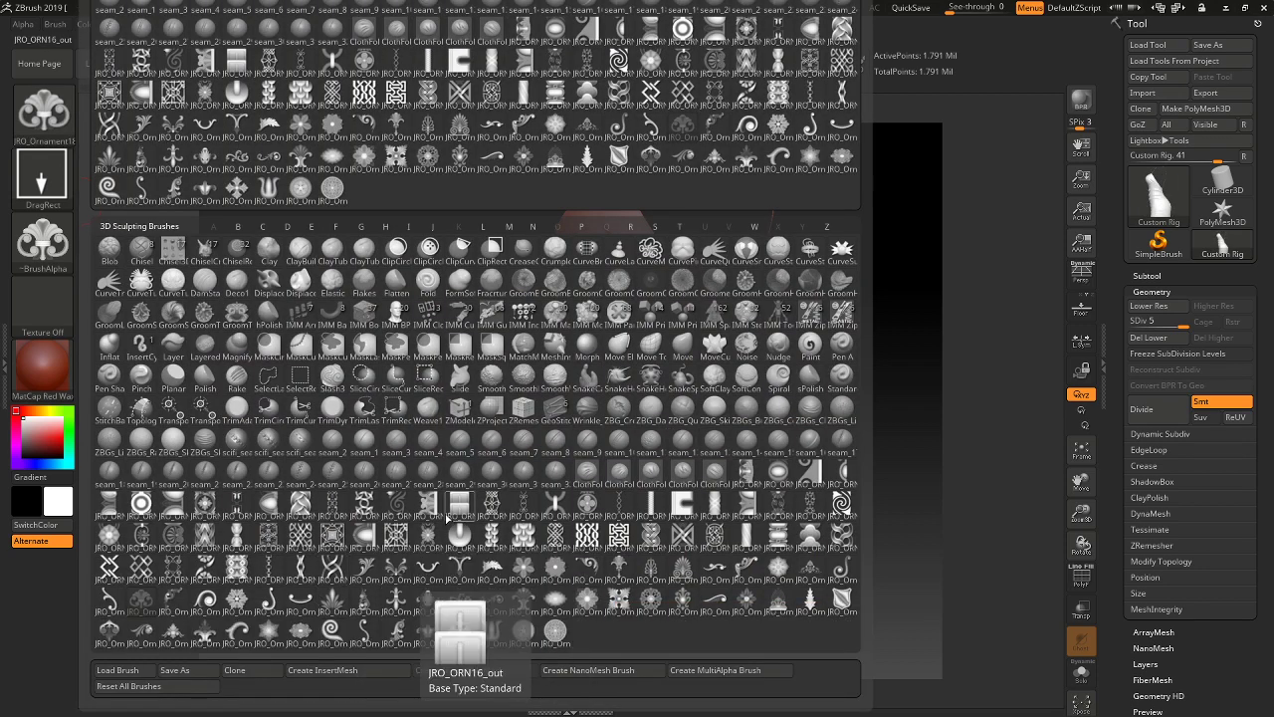
left_click(239, 508)
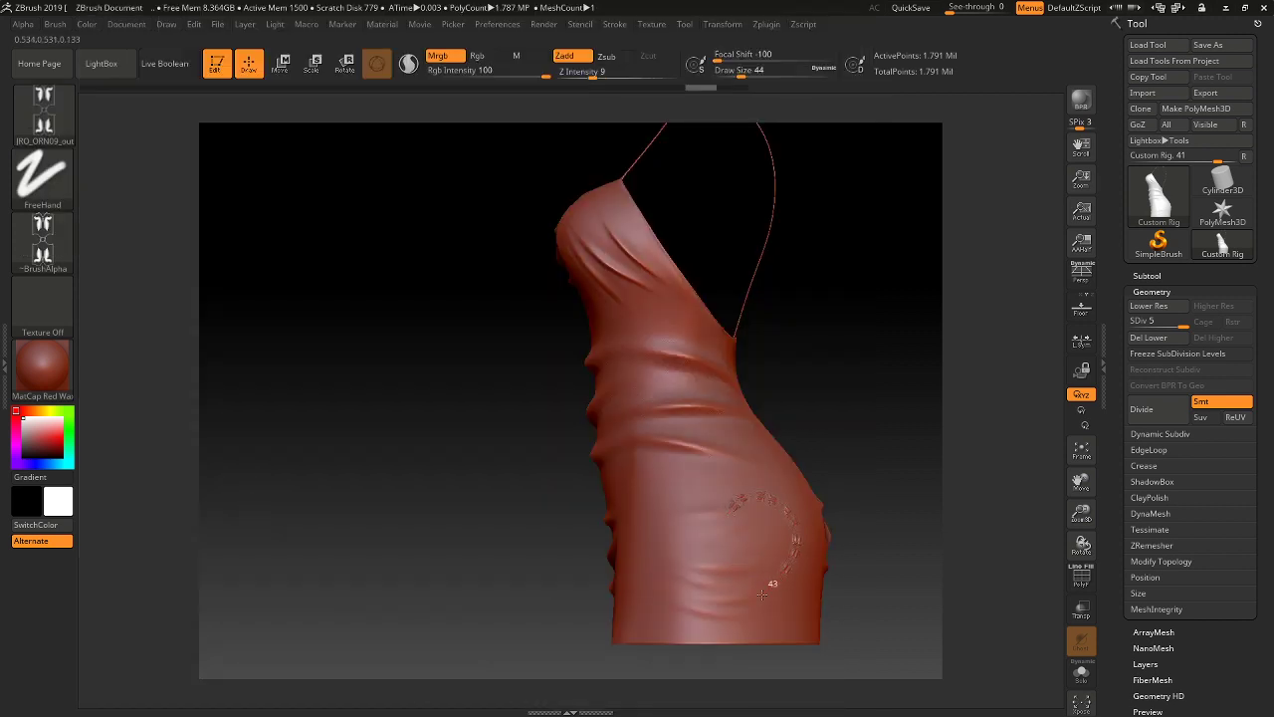
left_click_drag(761, 594, 705, 625)
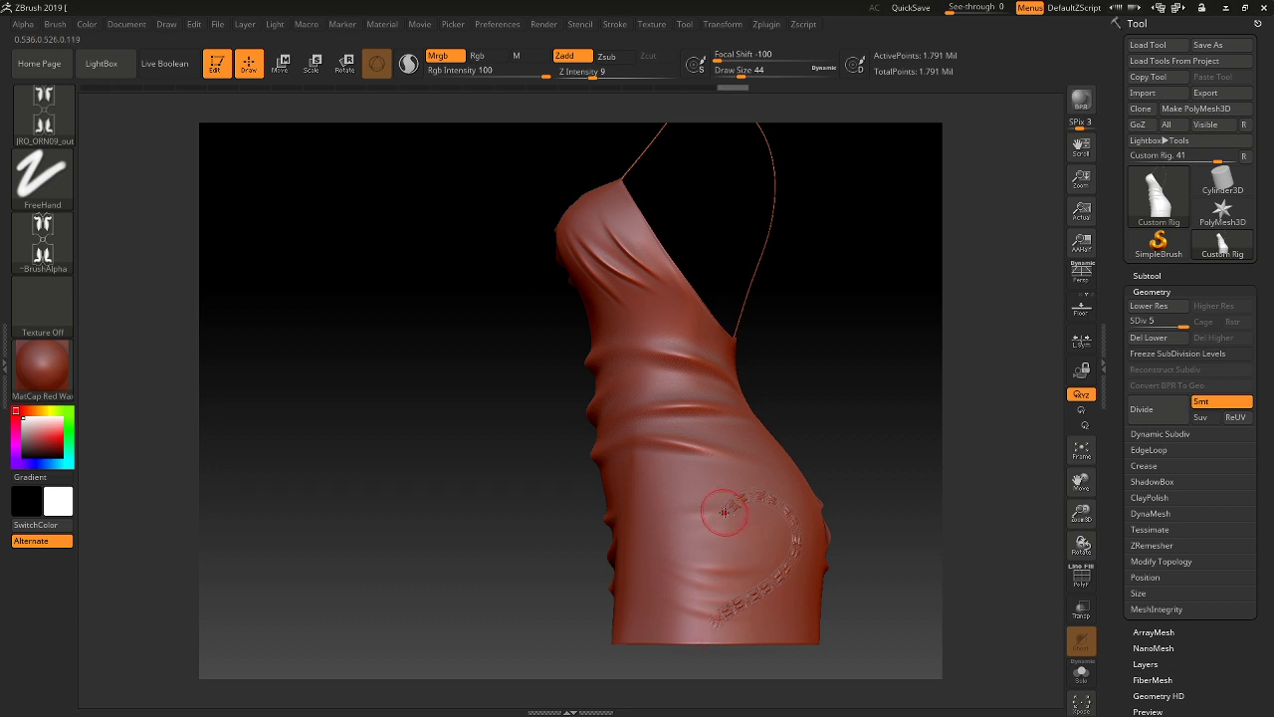
left_click_drag(724, 512, 645, 499)
left_click_drag(660, 613, 735, 639)
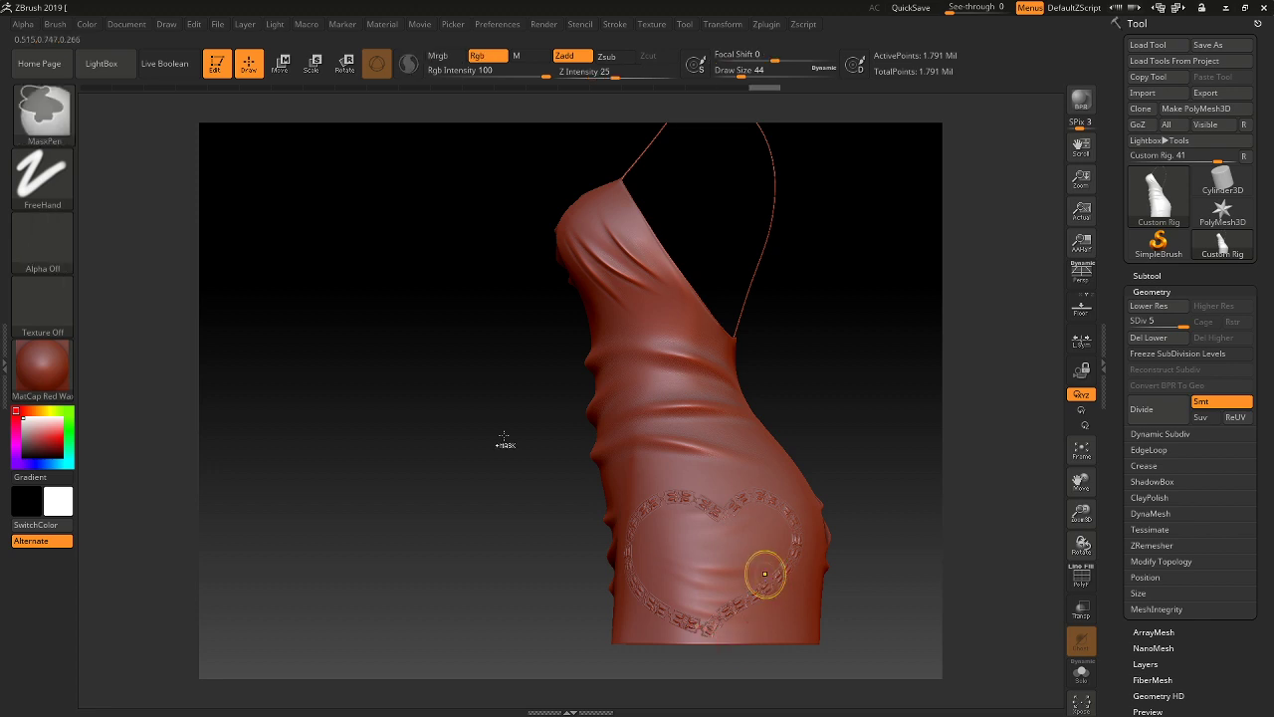
Trace a JRO_ORN22_out rope border outside one half of the heart outline, and undo the hip ornaments.
key("b")
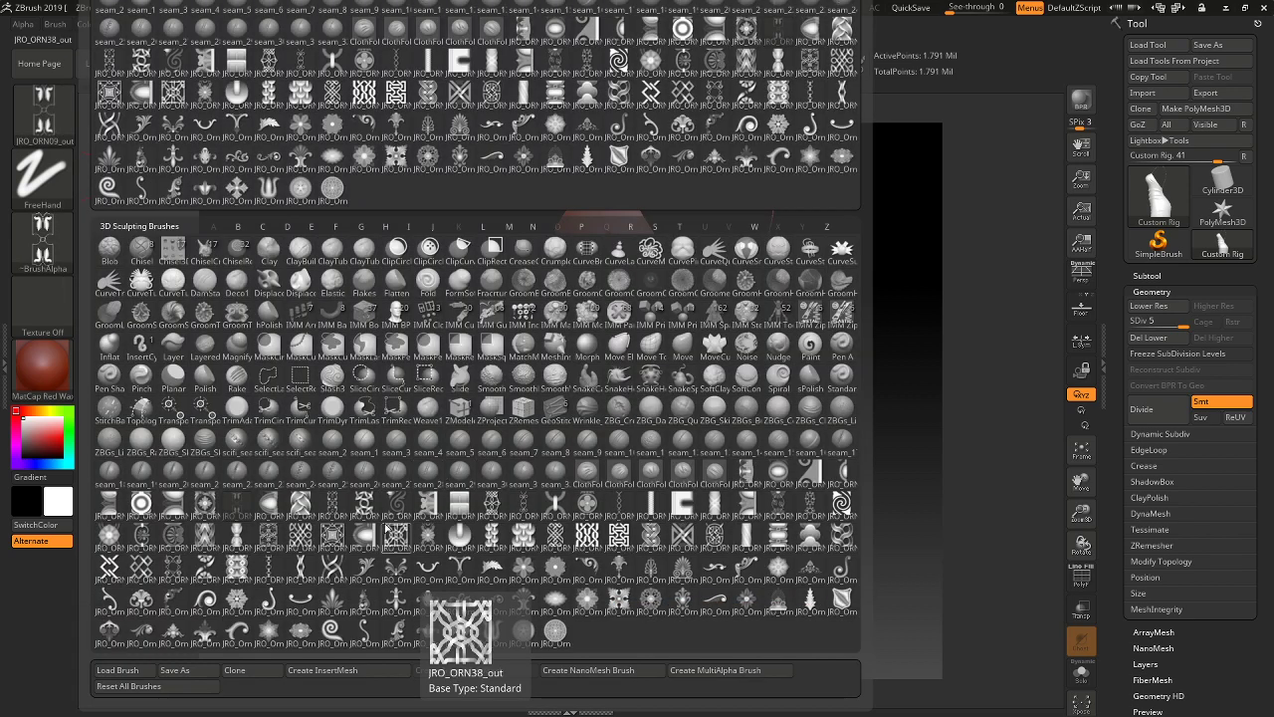
left_click(651, 515)
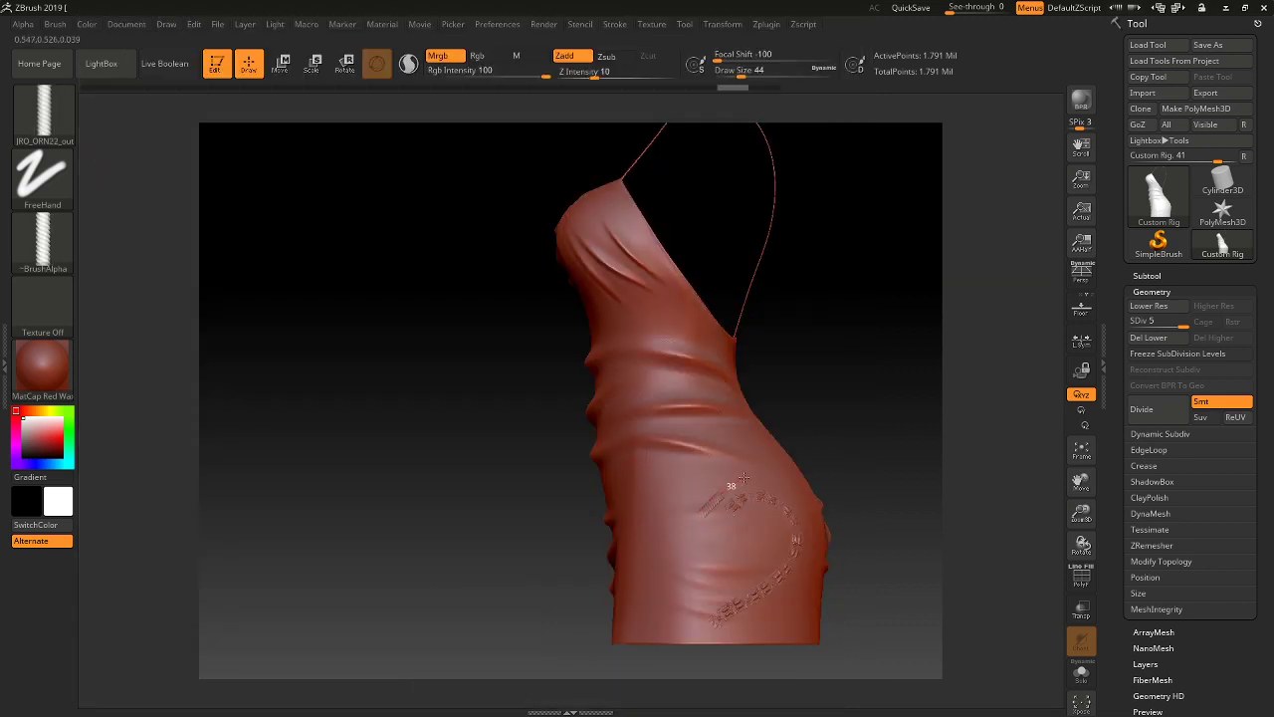
mouse_move(812, 510)
left_mouse_down()
mouse_move(751, 602)
mouse_move(715, 609)
left_mouse_up()
key("ctrl")
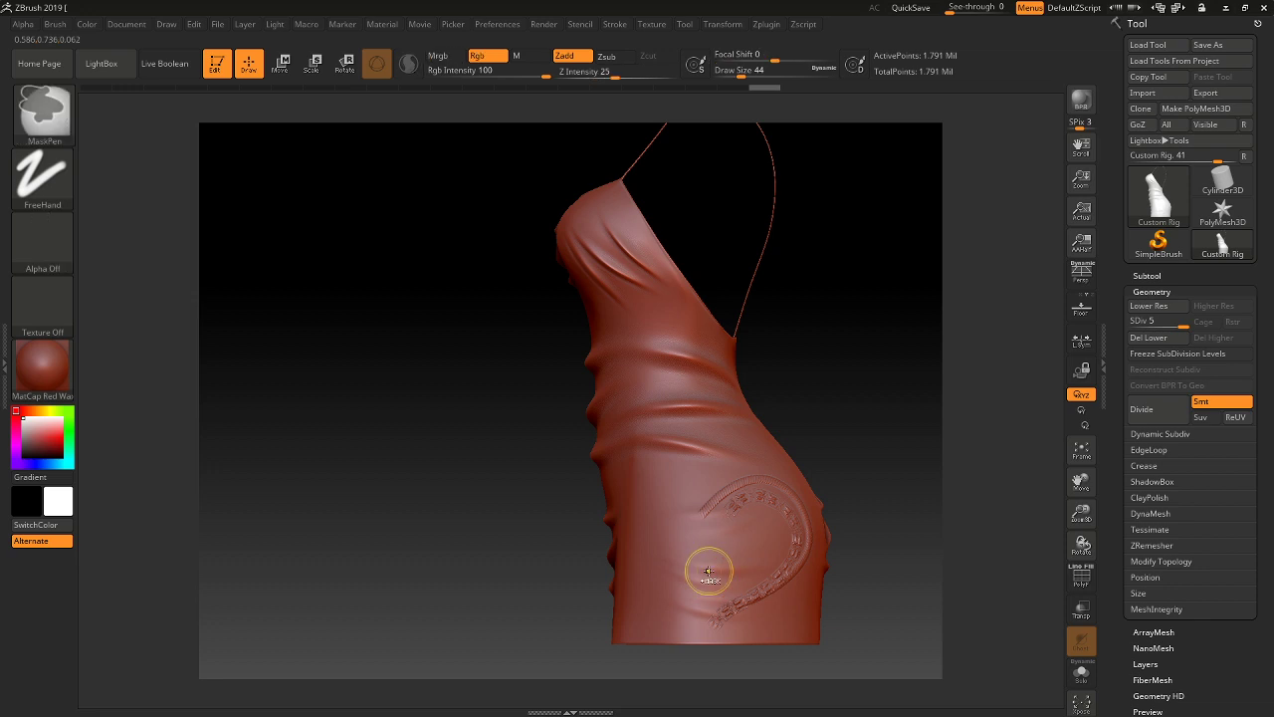
Choose the JRO_ORN21_out chain brush at draw size 90, test a short stroke on the hip, and undo it.
key("b")
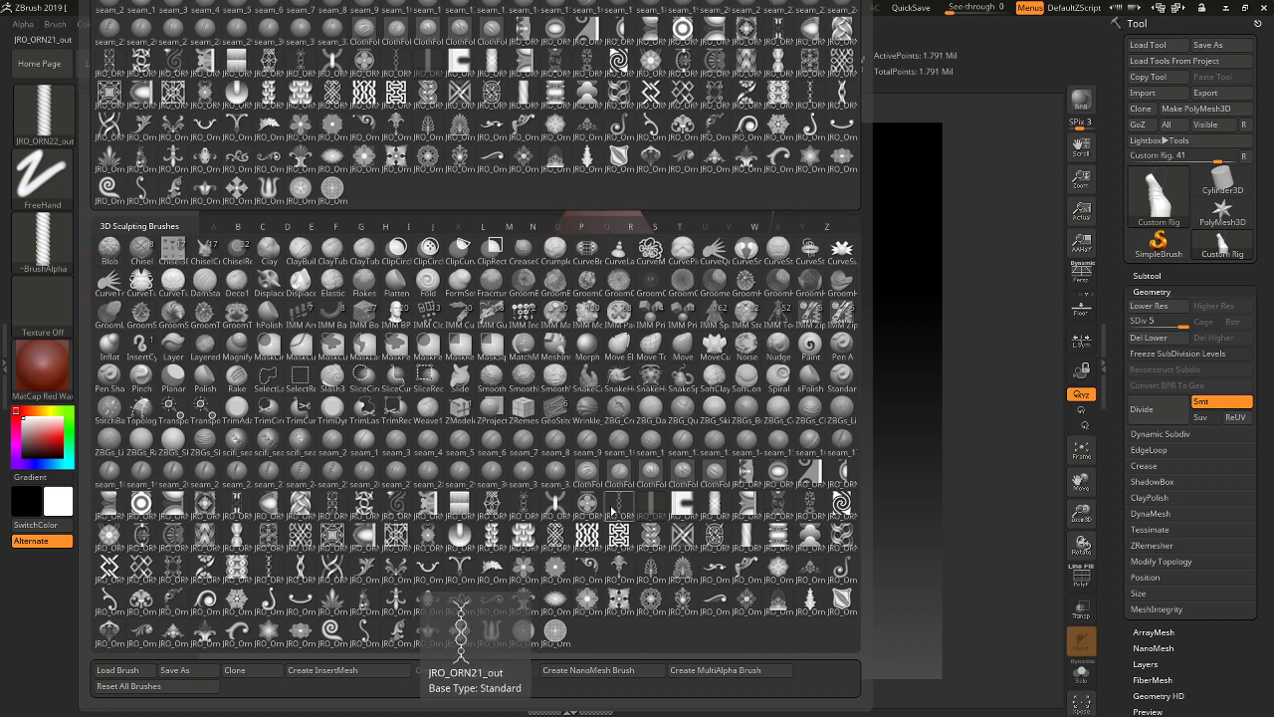
left_click(460, 629)
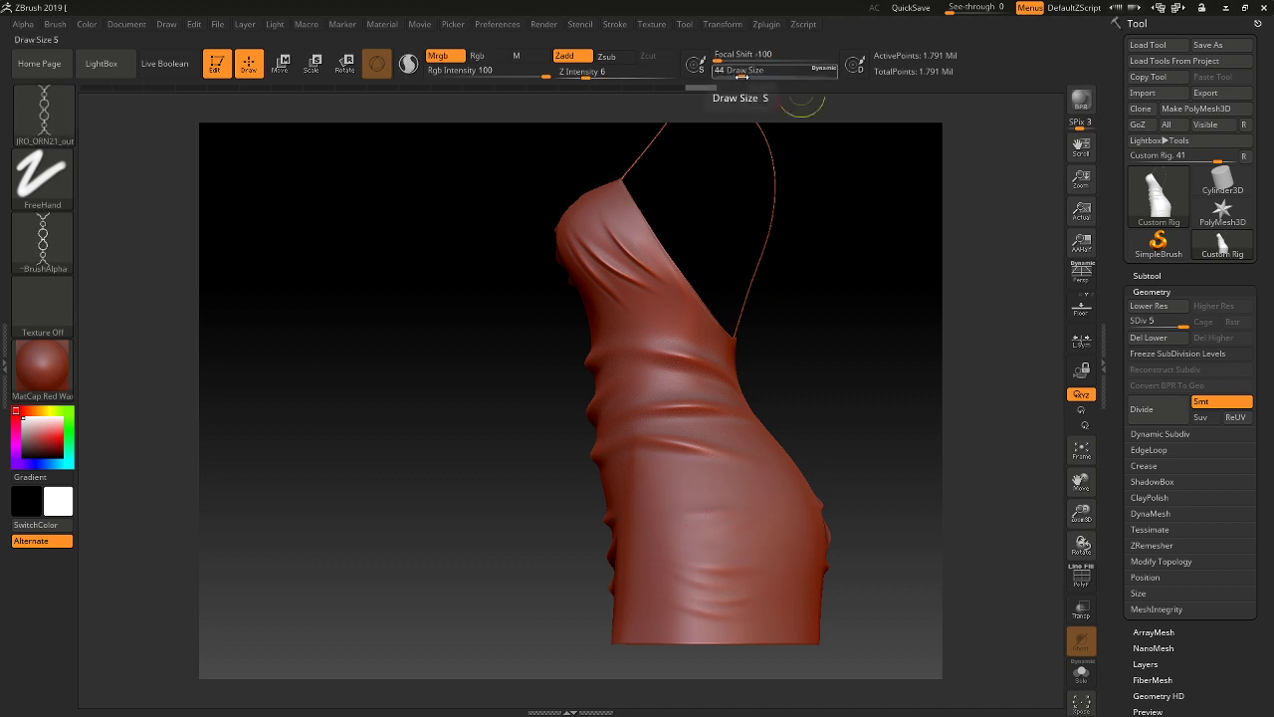
left_click_drag(742, 76, 751, 76)
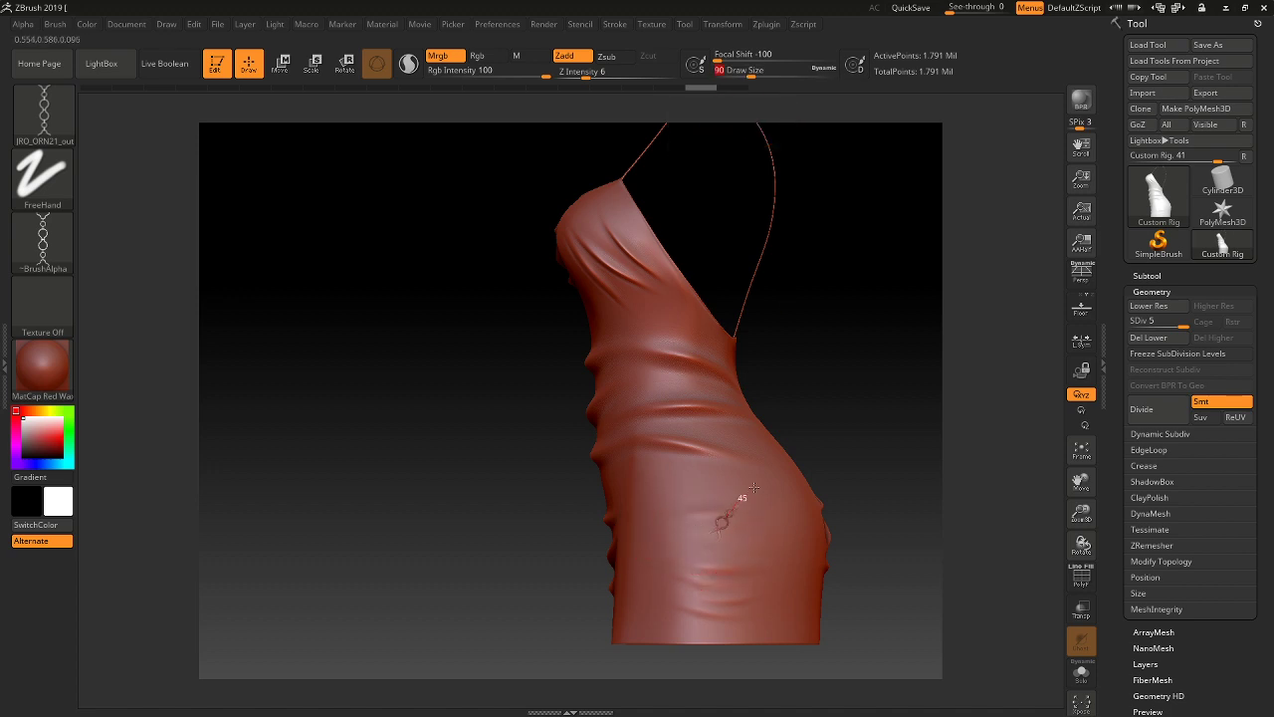
left_click_drag(755, 487, 777, 489)
key("ctrl+z")
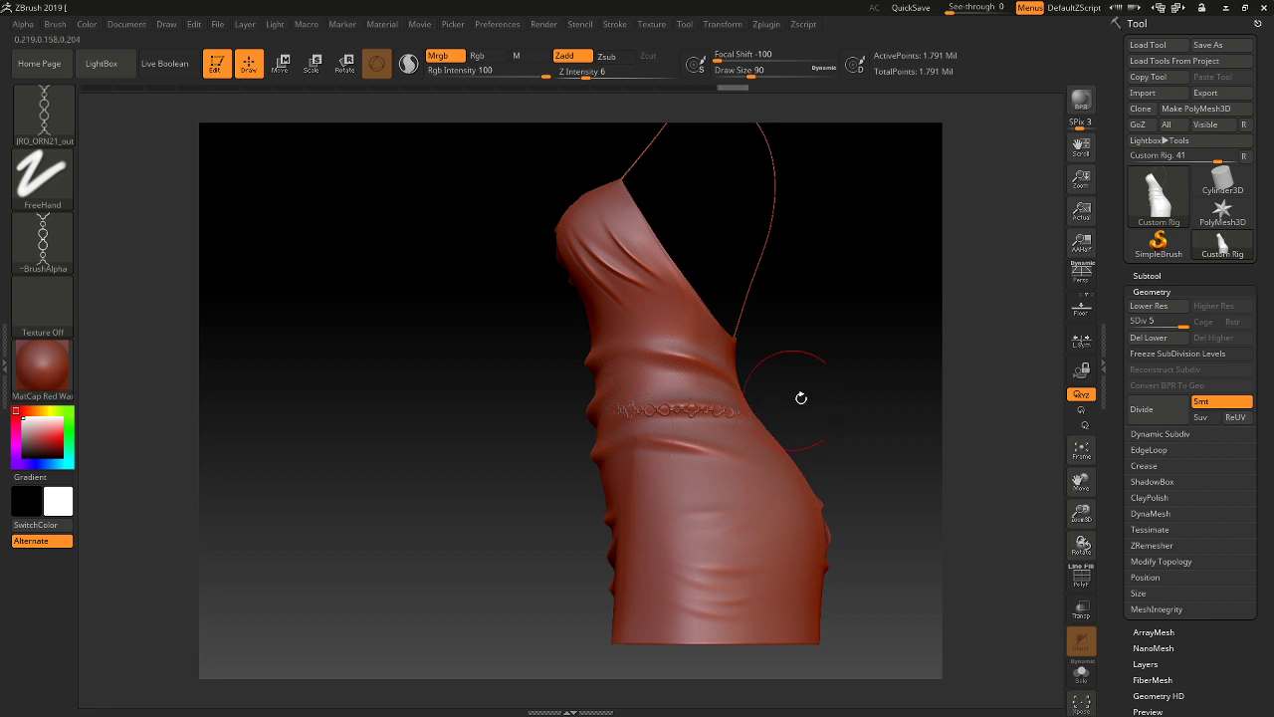
Run the JRO_ORN21_out chain around the dress waist, across the front, sides and back.
left_click_drag(799, 396, 853, 387)
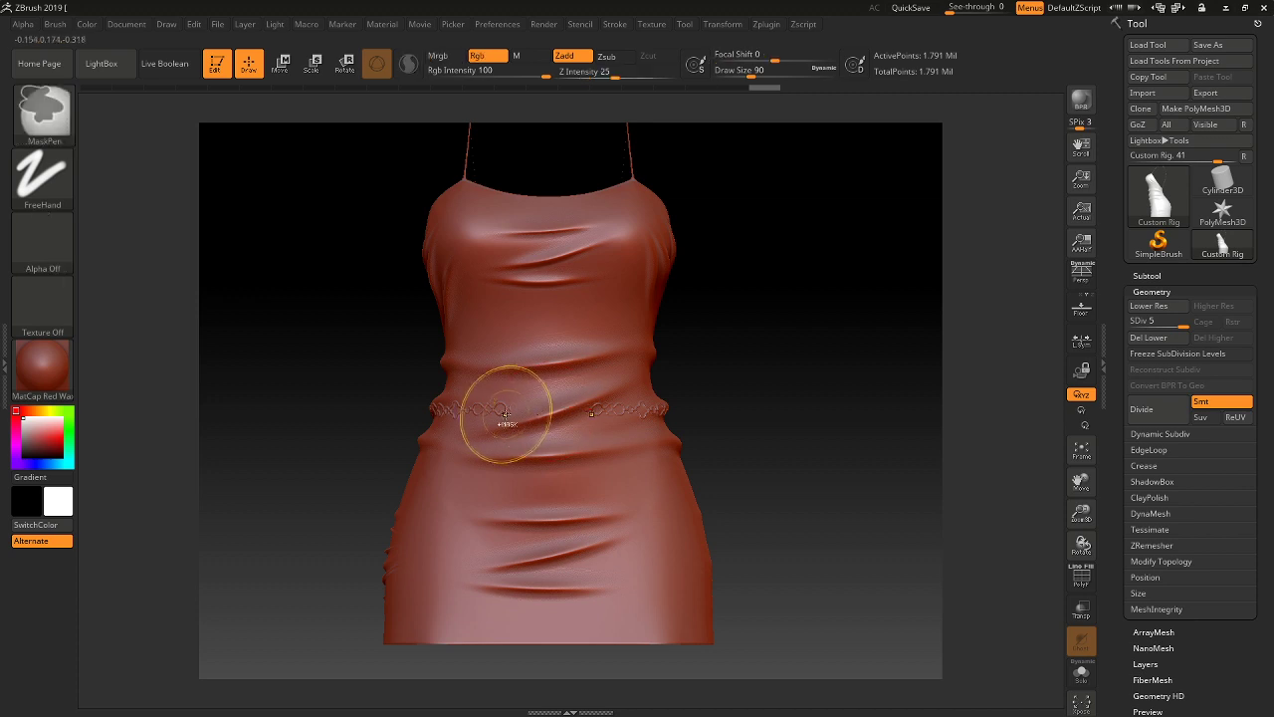
key("ctrl+z")
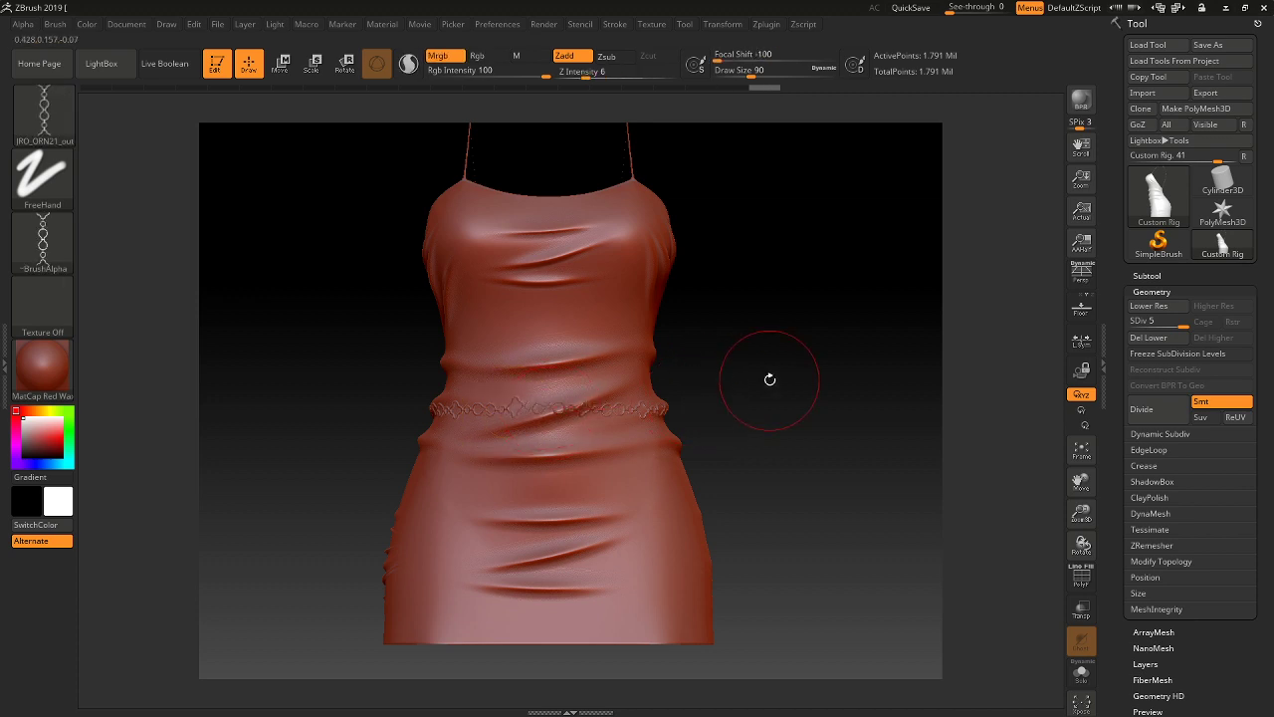
left_click_drag(762, 372, 583, 412)
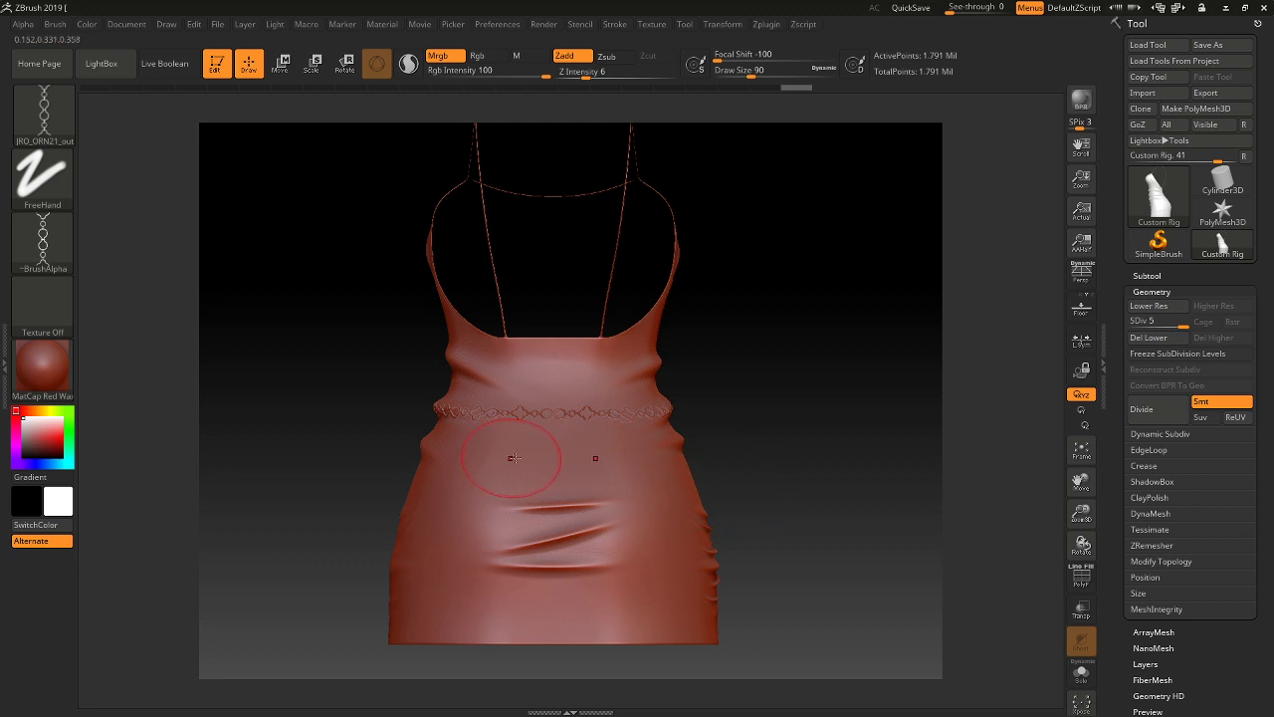
left_click_drag(731, 398, 846, 416)
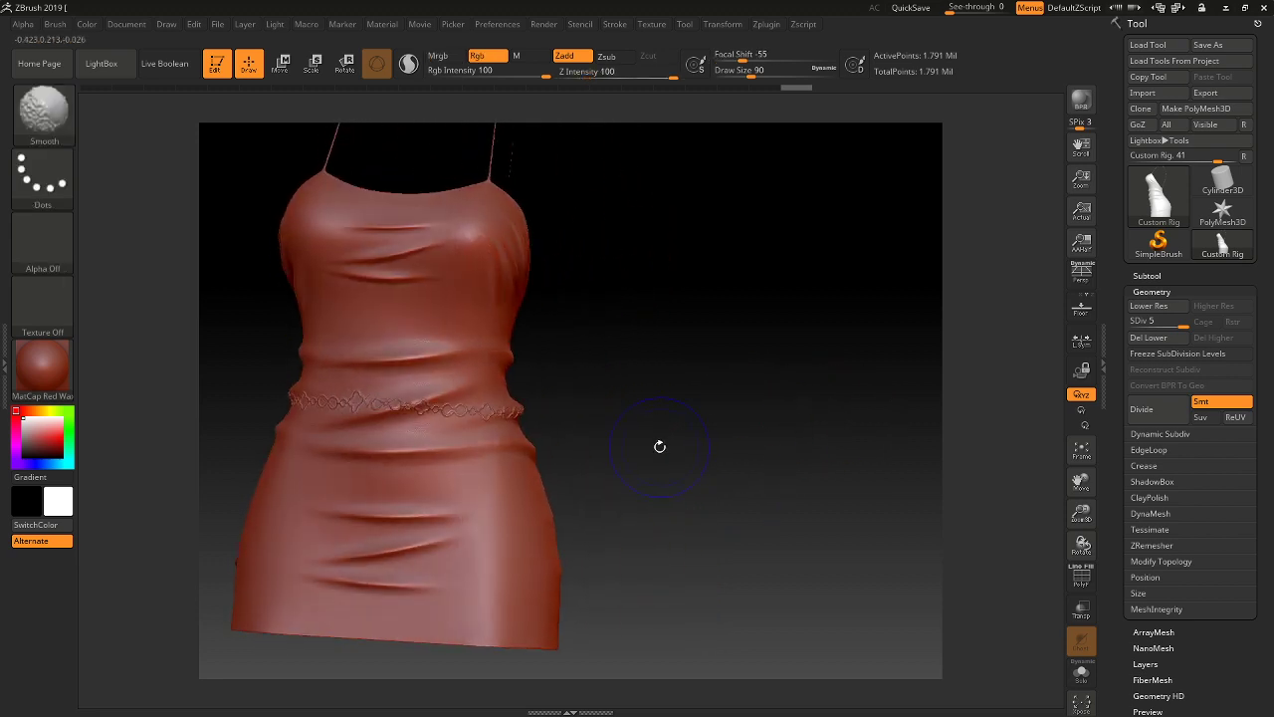
left_click_drag(660, 446, 703, 449, "shift")
Undo the waist chain and draw the JRO_ORN21_out chain higher up, across the front of the dress below the bust.
key("ctrl")
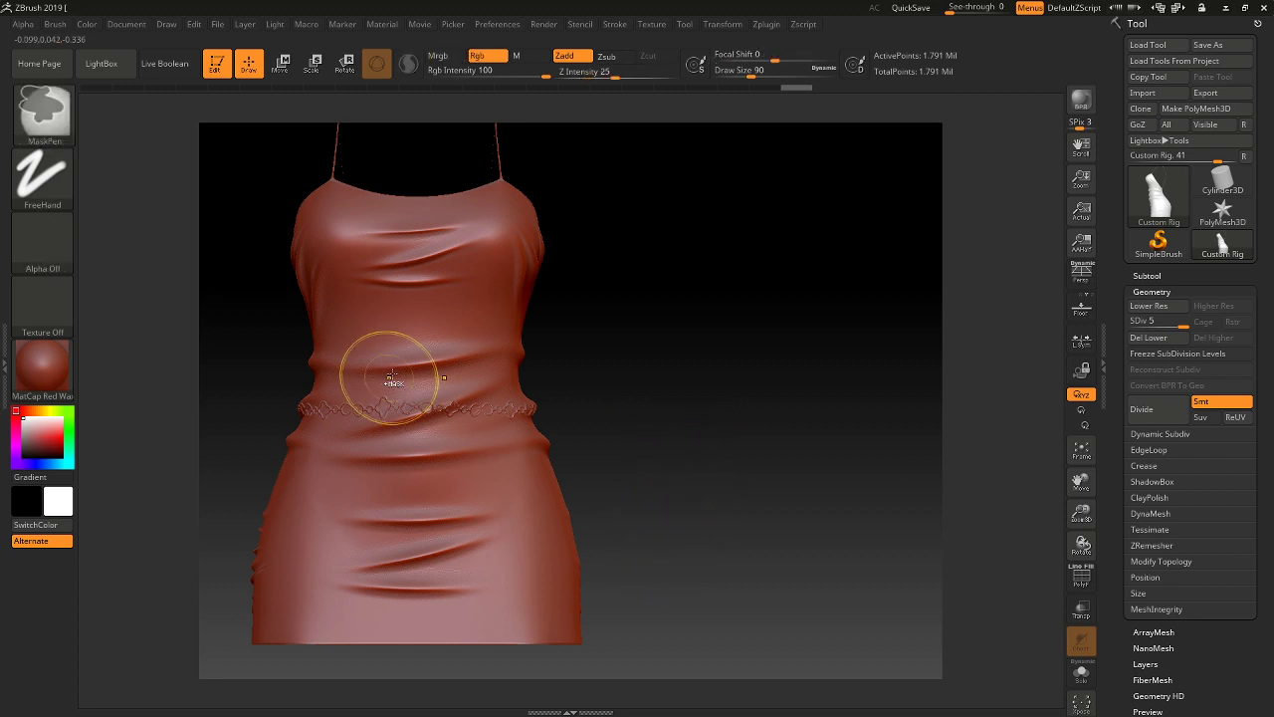
right_click_drag(392, 369, 675, 366)
key("ctrl")
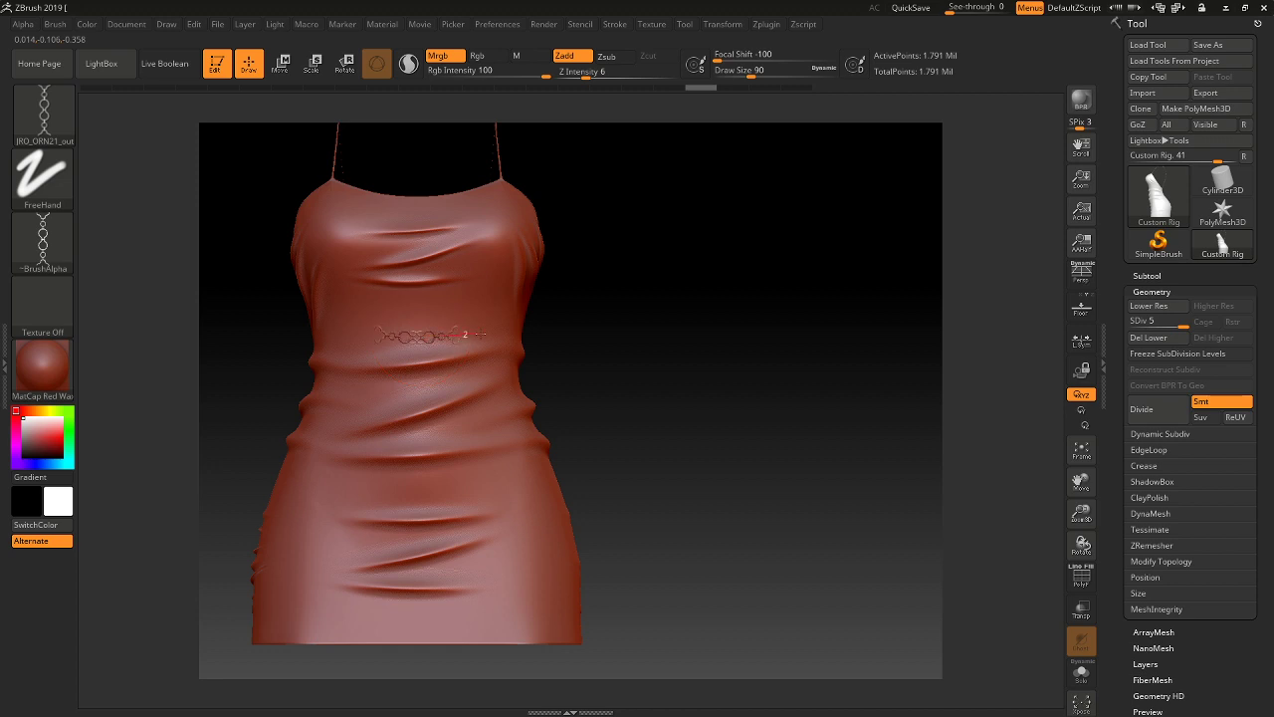
left_click_drag(532, 334, 534, 334)
Extend the underbust chain around the side of the dress, undoing and redrawing the misplaced strokes.
left_click_drag(651, 353, 570, 358)
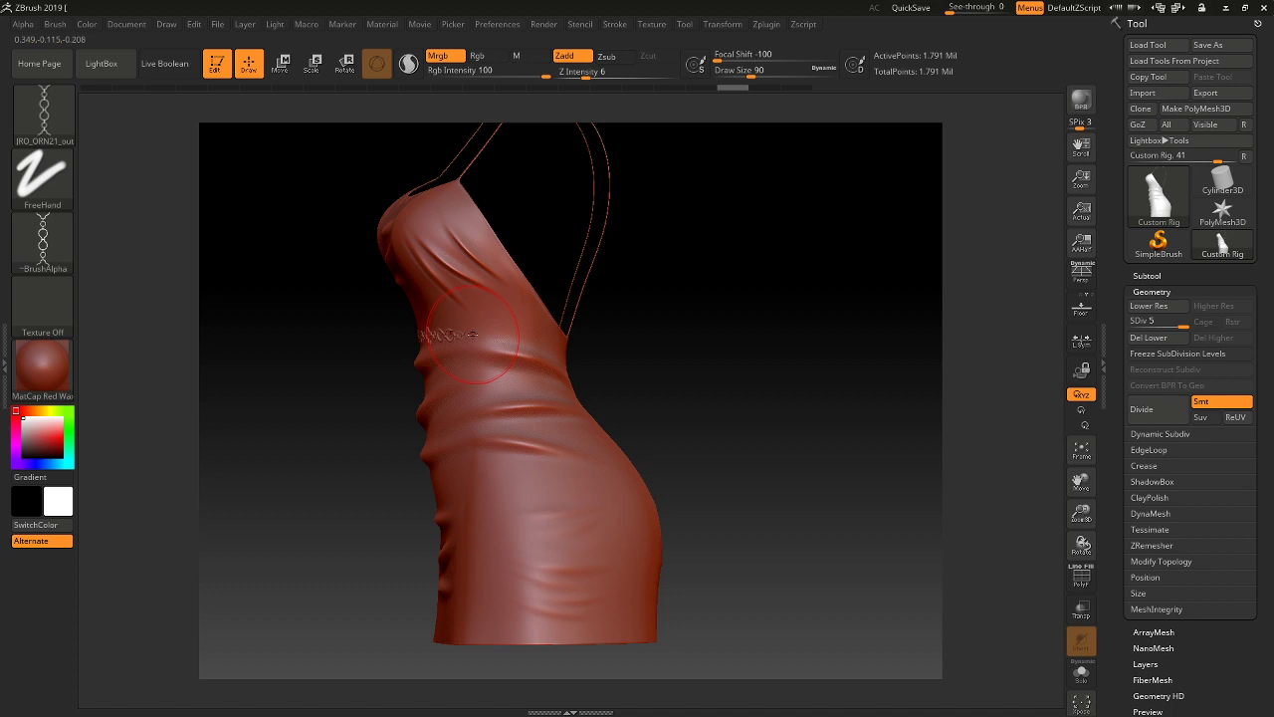
key("ctrl+z")
left_click_drag(515, 338, 518, 338)
key("ctrl+z")
left_click_drag(602, 341, 627, 357)
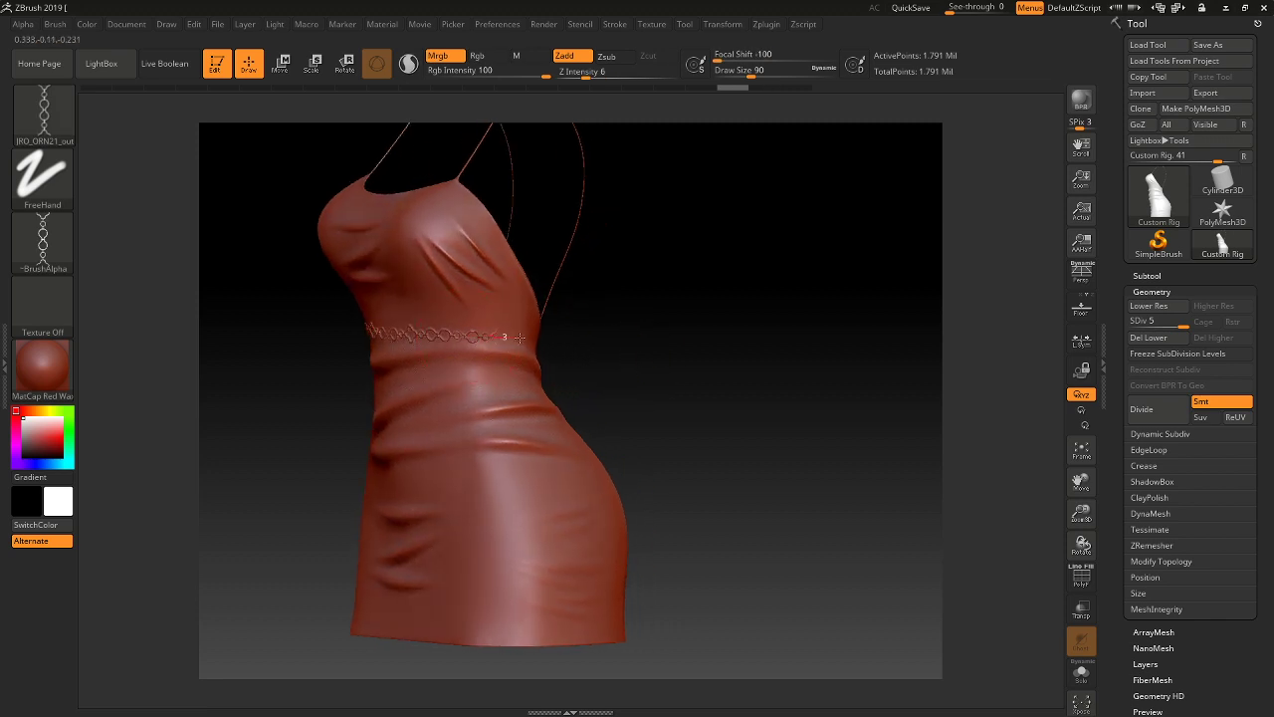
left_click_drag(518, 337, 453, 335)
key("ctrl+z")
Continue the mirrored chain across the back below the open neckline toward the centre.
left_click_drag(611, 361, 468, 343)
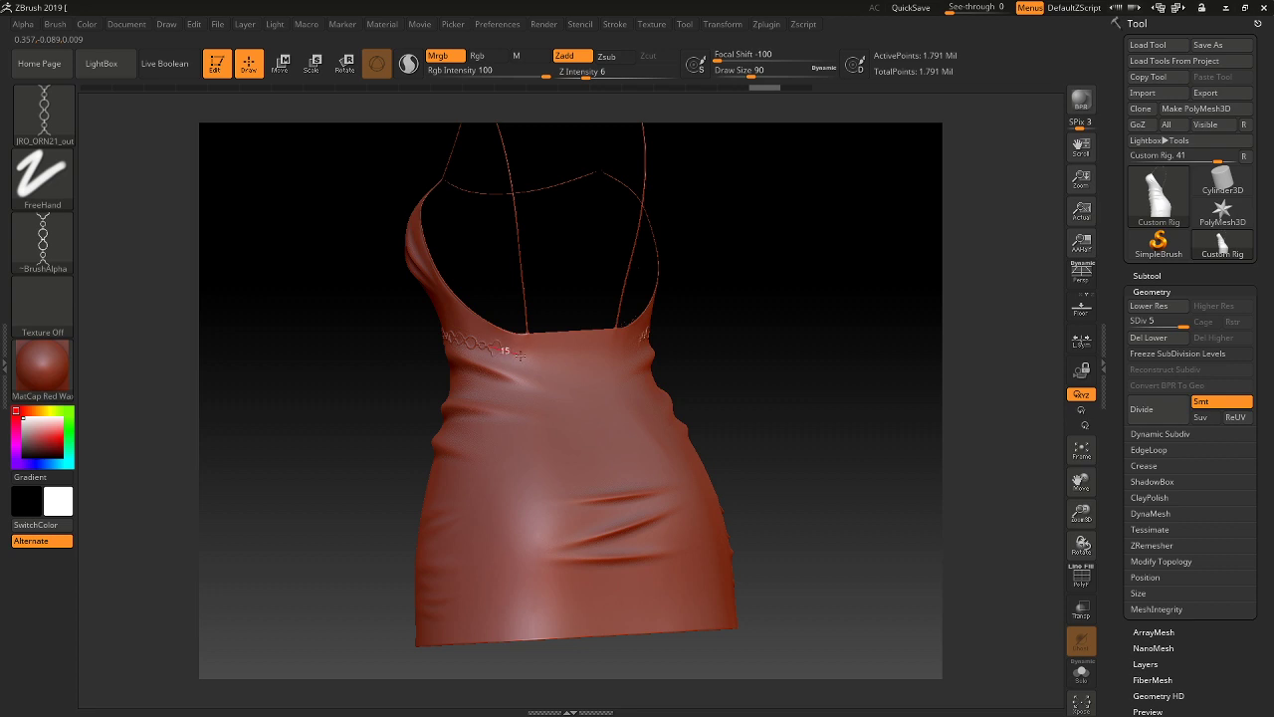
left_click_drag(522, 353, 549, 364)
left_click_drag(591, 371, 588, 371)
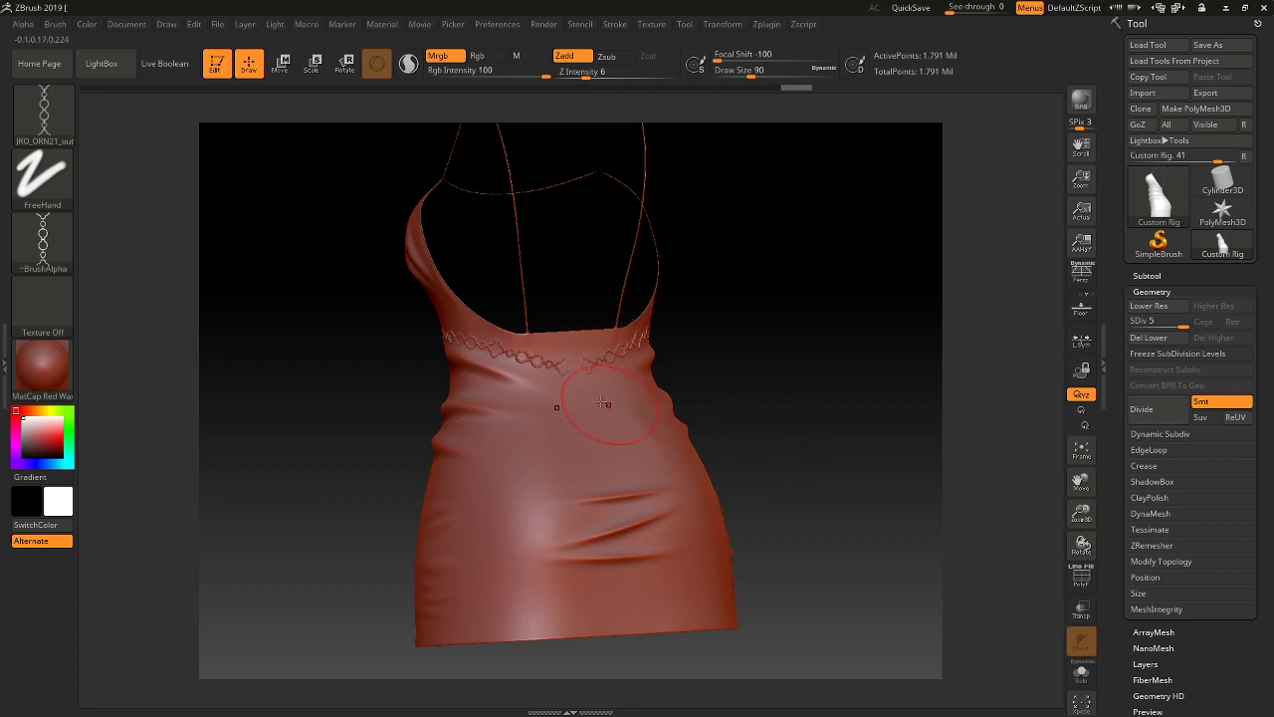
Turn off symmetry, draw a curving chain from the centre back down one side of the skirt, and undo the second strand.
left_click(729, 28)
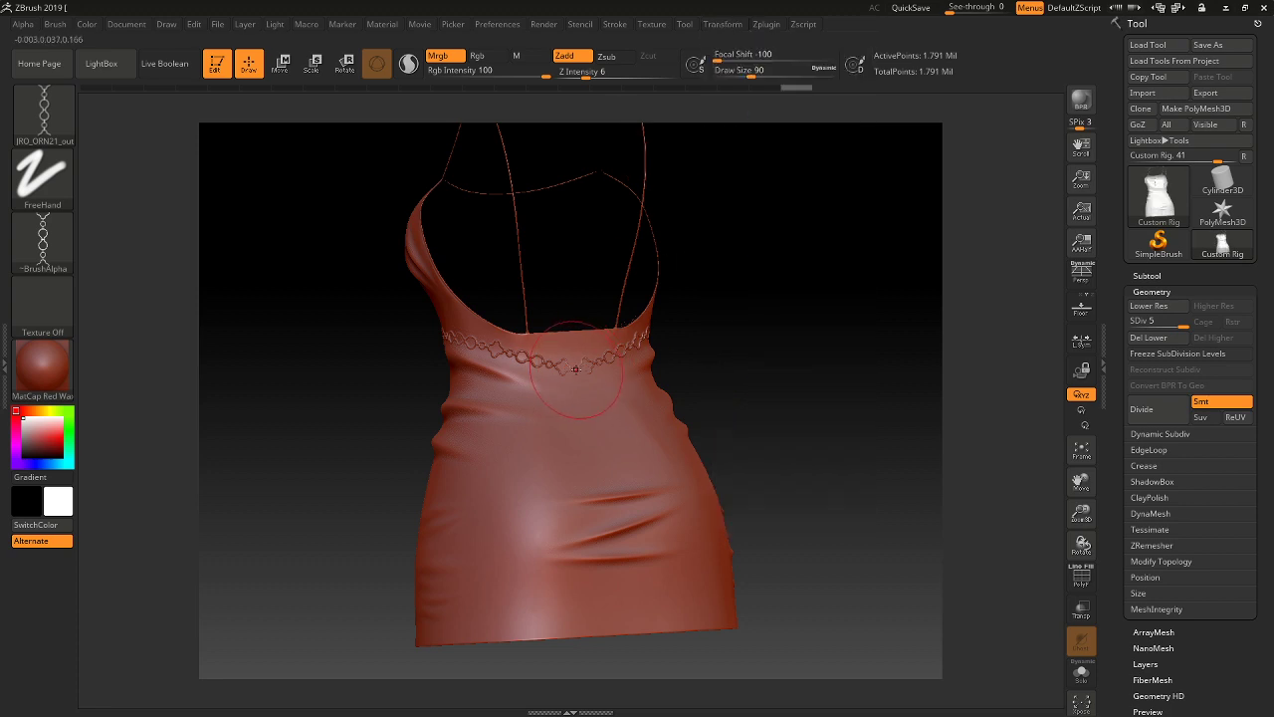
mouse_move(581, 407)
left_mouse_down()
mouse_move(596, 465)
mouse_move(502, 508)
mouse_move(504, 567)
mouse_move(534, 617)
left_mouse_up()
left_click_drag(593, 370, 681, 463)
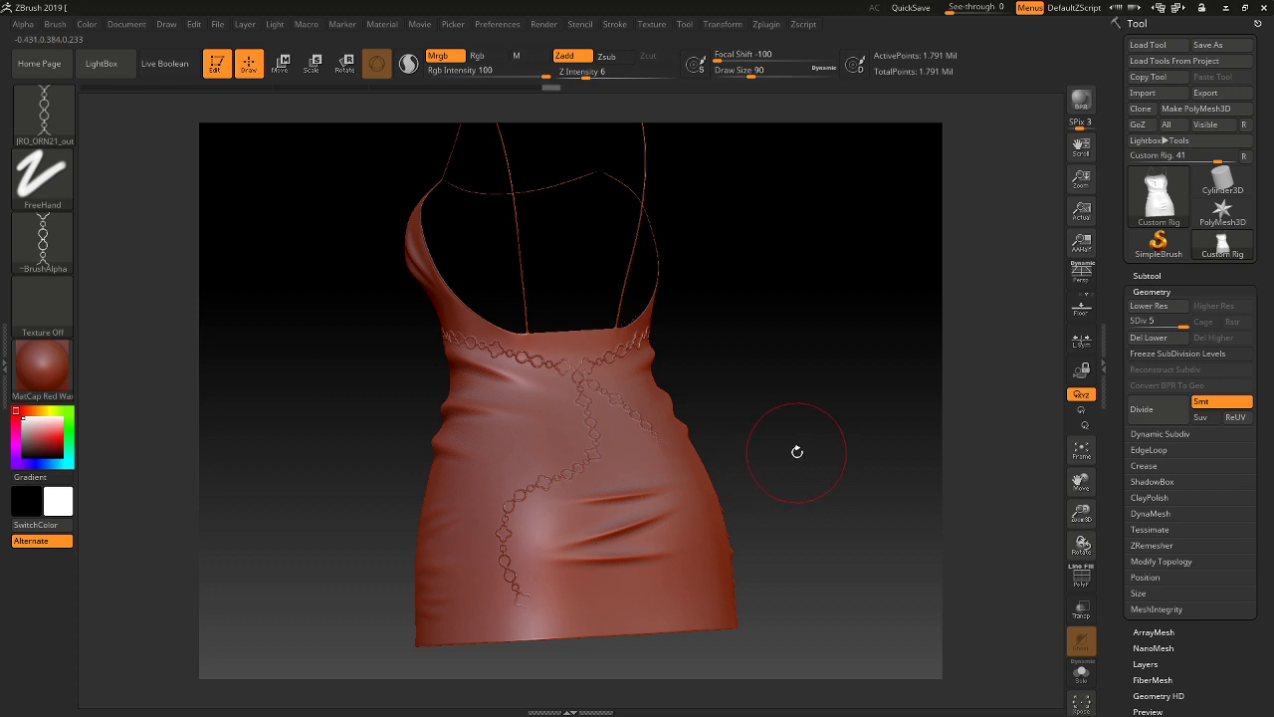
key("ctrl+z")
Draw a second chain strand from the centre back down the other half of the skirt toward the hem.
mouse_move(780, 418)
left_mouse_down()
mouse_move(687, 423)
mouse_move(723, 431)
left_mouse_up()
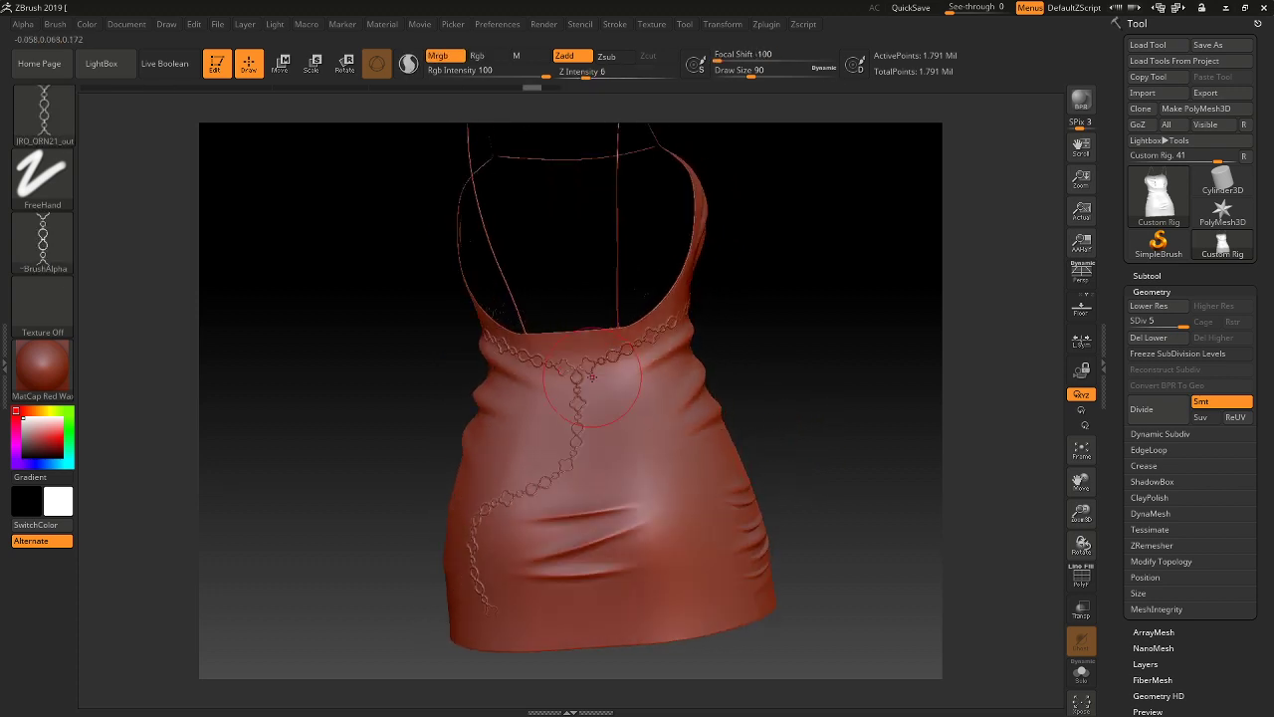
key("ctrl")
key("ctrl")
mouse_move(611, 398)
left_mouse_down()
mouse_move(665, 465)
mouse_move(688, 531)
mouse_move(682, 596)
mouse_move(658, 619)
left_mouse_up()
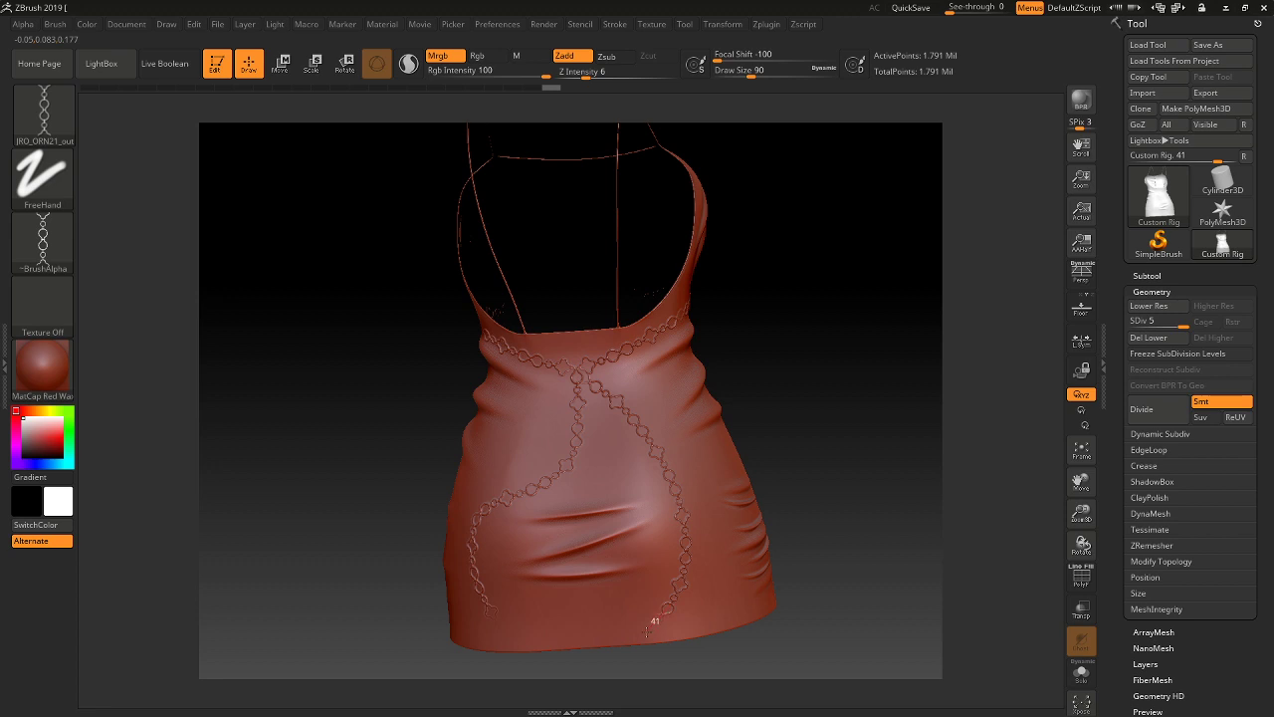
mouse_move(767, 398)
left_mouse_down()
mouse_move(702, 418)
mouse_move(799, 441)
mouse_move(653, 453)
left_mouse_up()
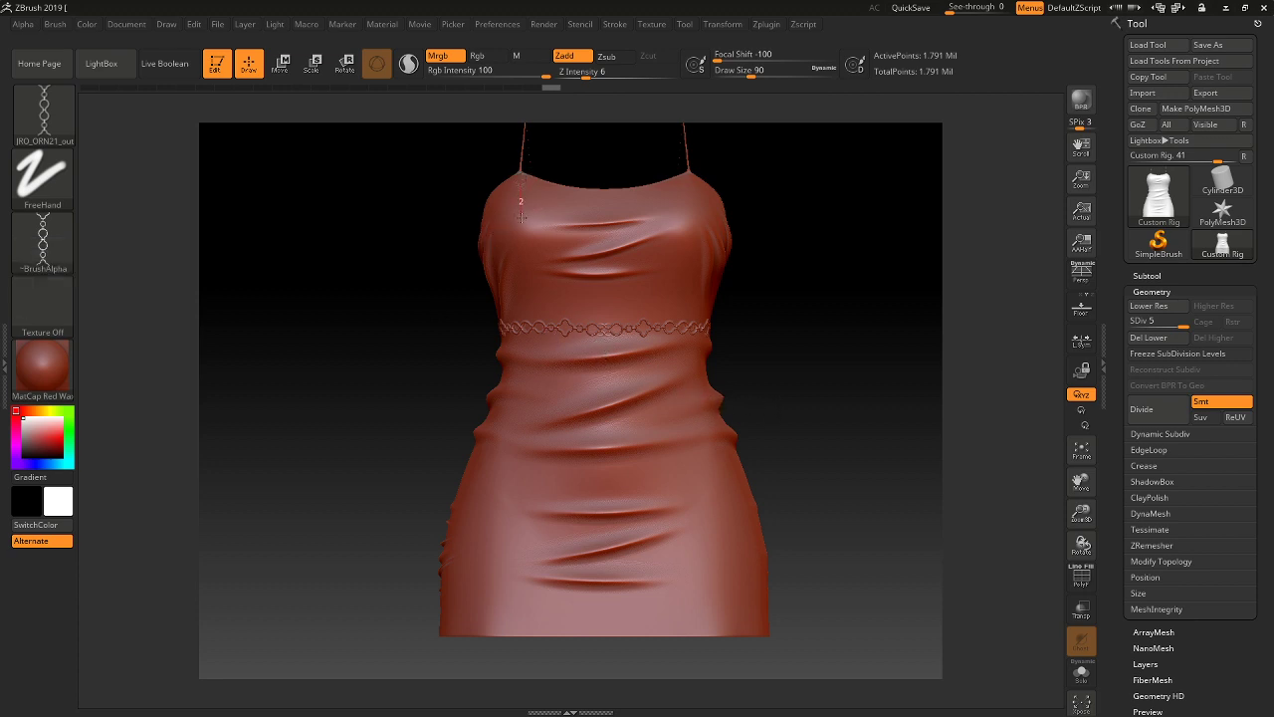
left_click_drag(520, 225, 541, 320)
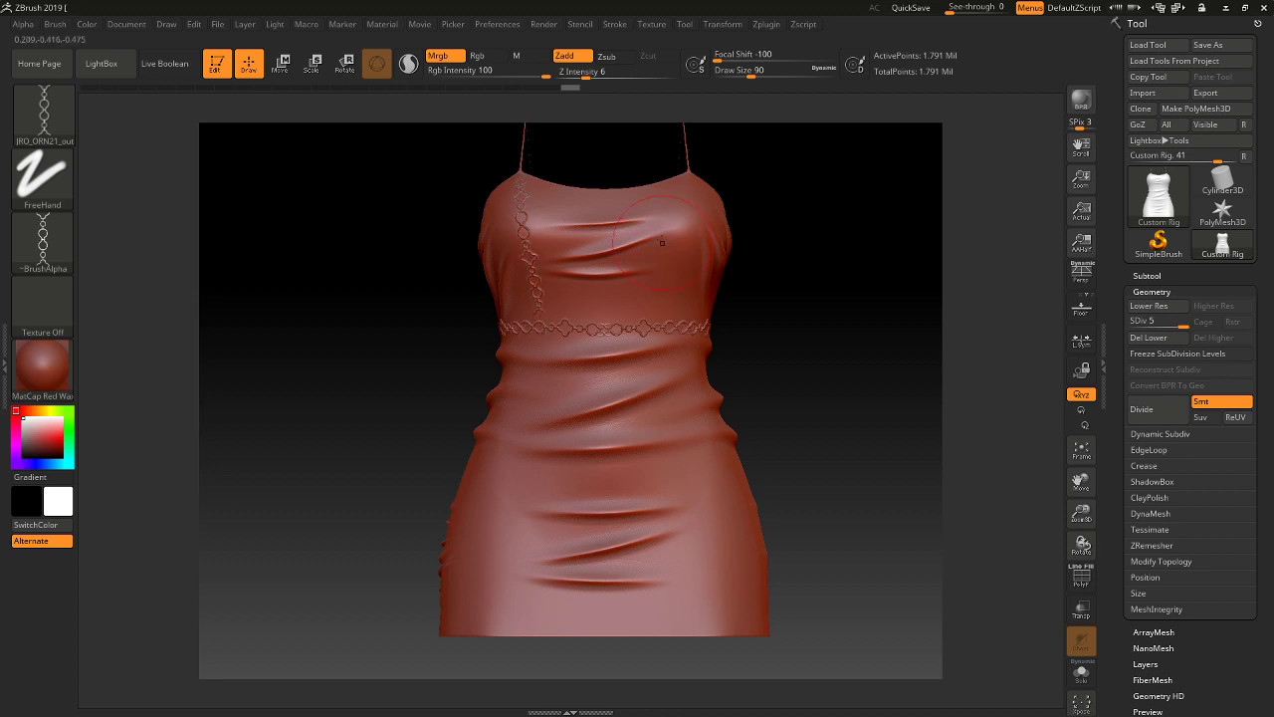
left_click_drag(689, 181, 685, 276)
key("ctrl+z")
key("ctrl+z")
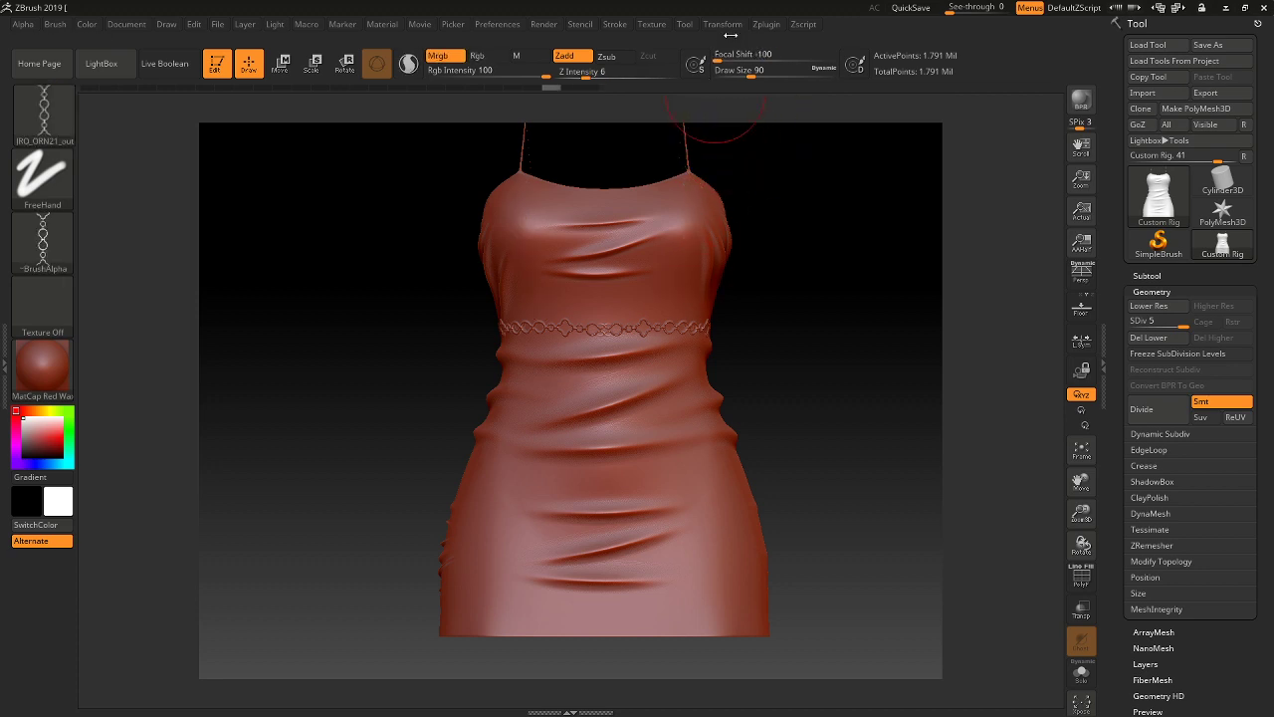
Turn on symmetry and draw mirrored chains from the strap bases diagonally to the centre of the underbust chain, undoing the first attempt.
left_click(722, 24)
left_click(804, 373)
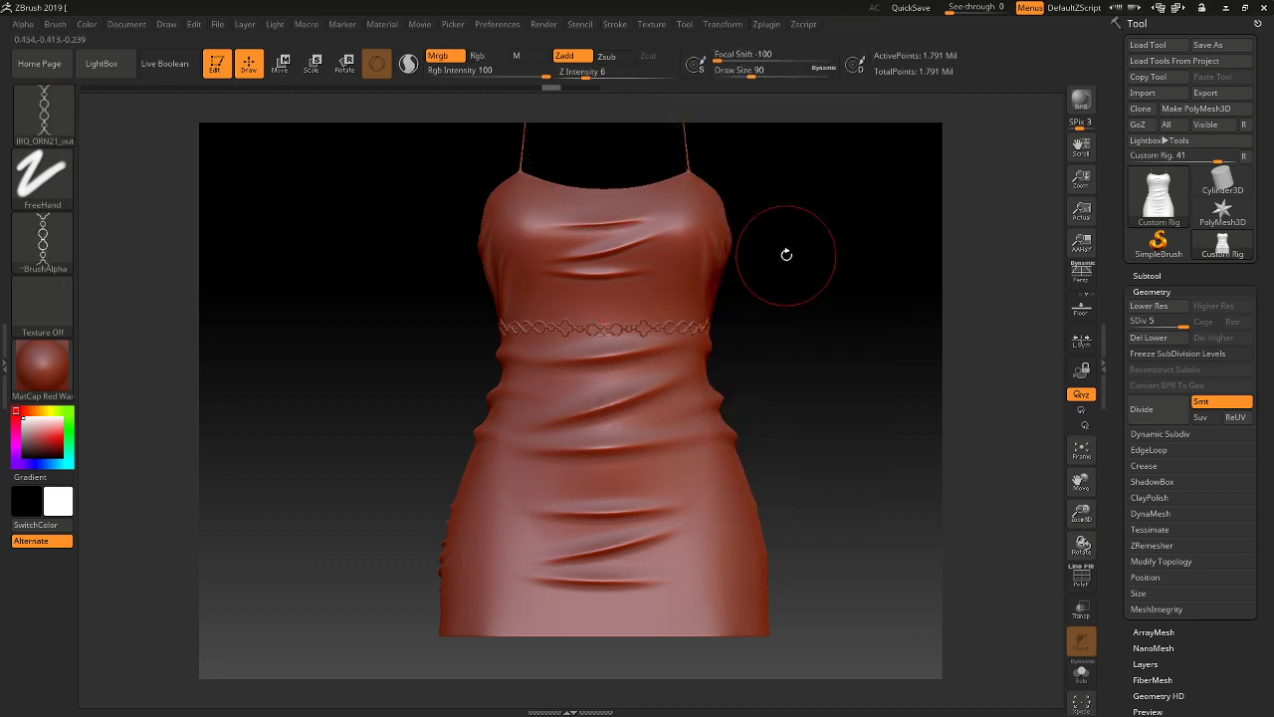
left_click_drag(785, 255, 790, 296)
left_click_drag(688, 177, 669, 316)
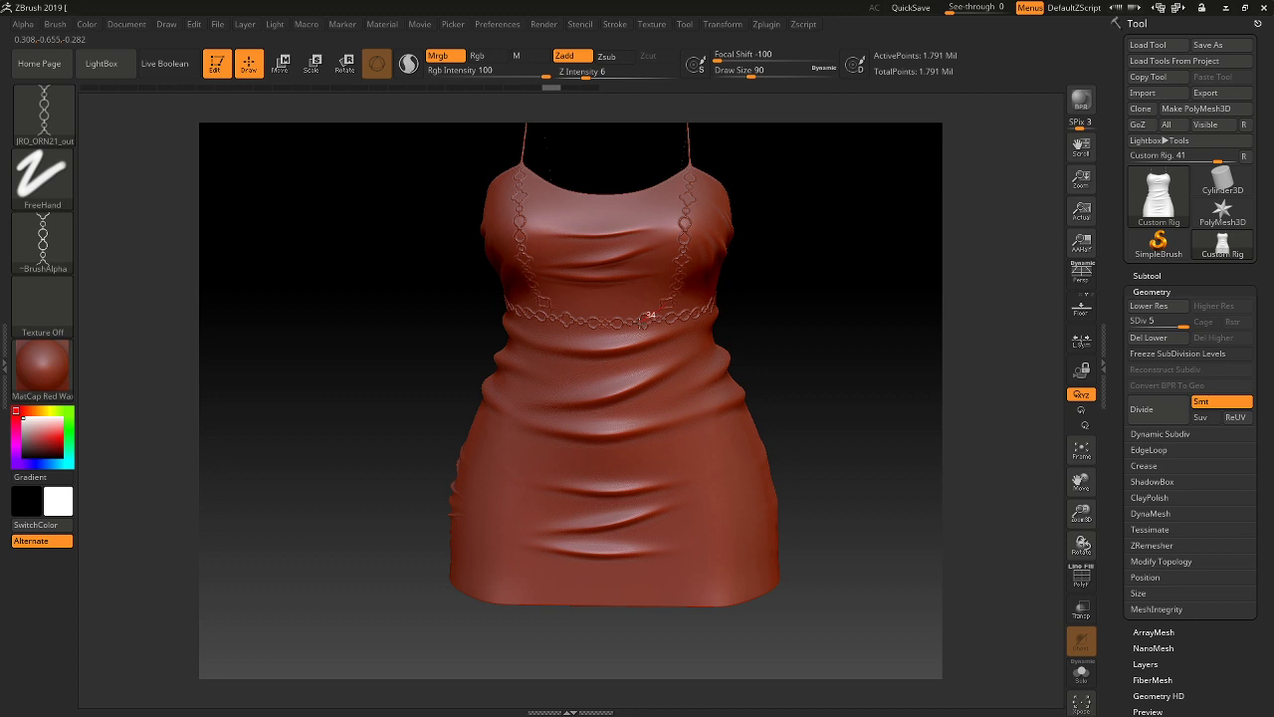
key("ctrl")
key("ctrl+z")
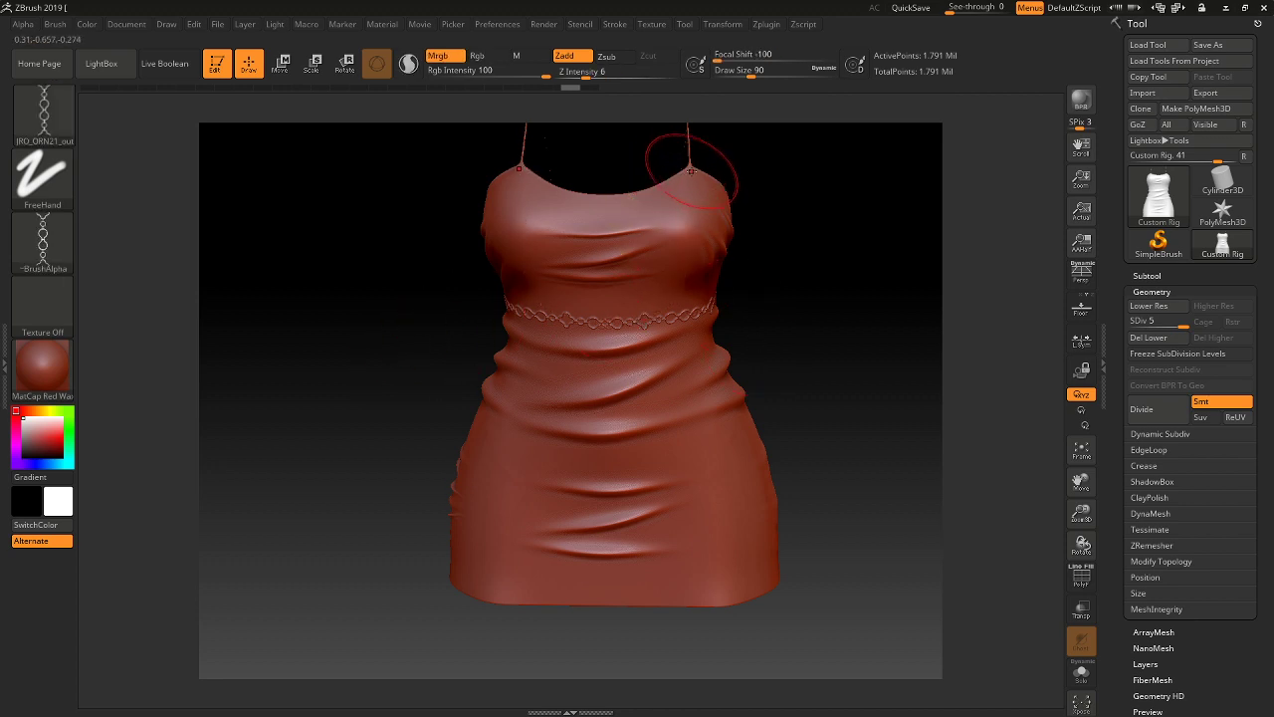
mouse_move(689, 177)
left_mouse_down()
mouse_move(675, 280)
mouse_move(592, 322)
left_mouse_up()
Turn off symmetry and add a short vertical chain at the centre back where the strands meet.
mouse_move(793, 302)
left_mouse_down()
mouse_move(805, 279)
mouse_move(689, 317)
left_mouse_up()
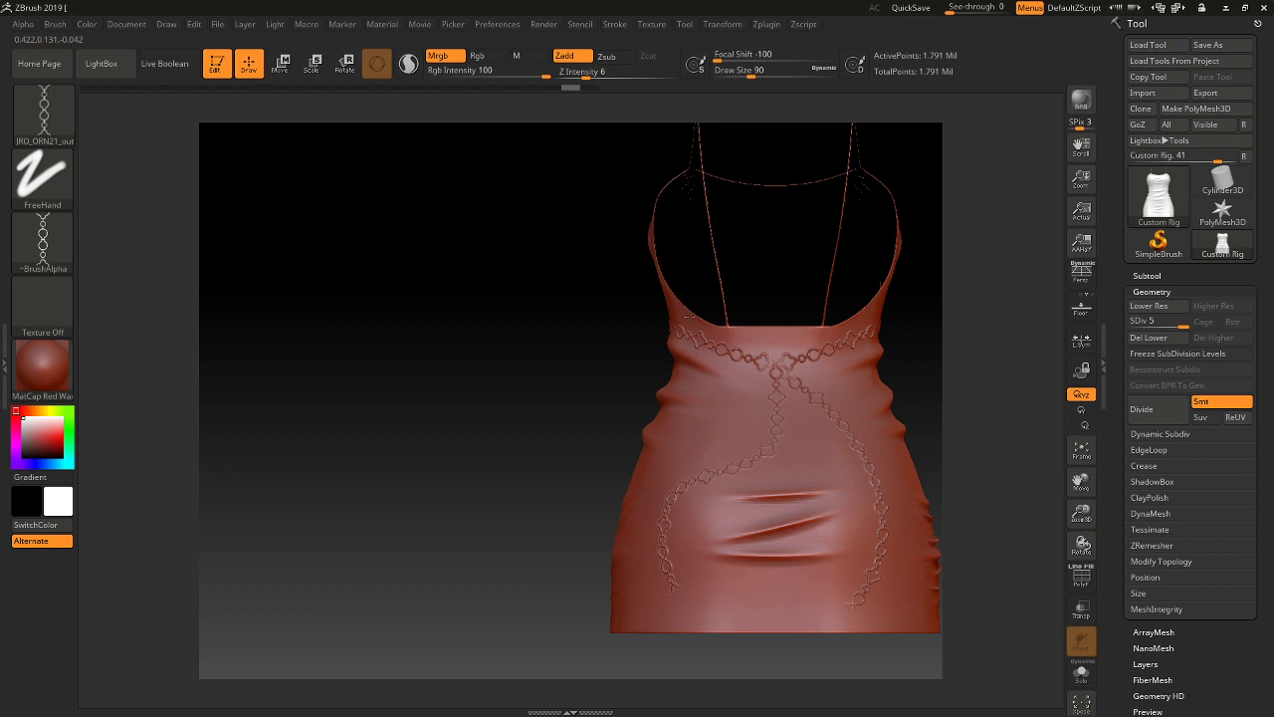
left_click(723, 24)
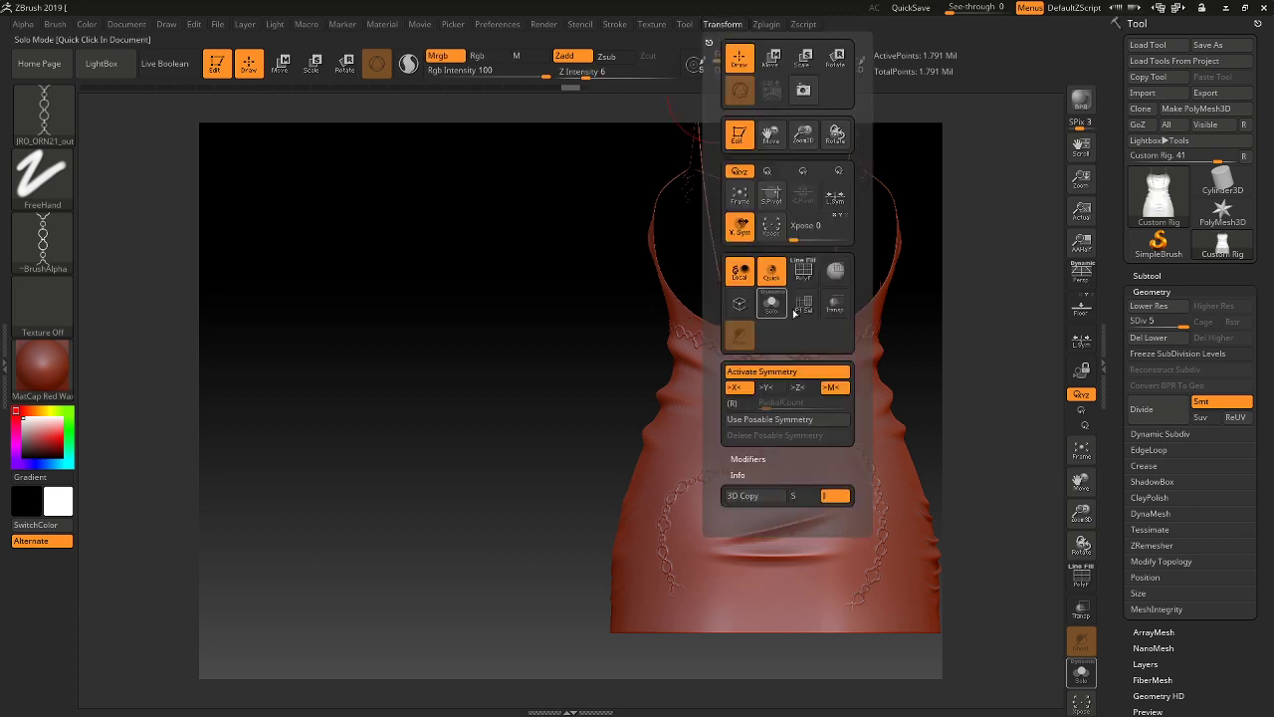
left_click(780, 373)
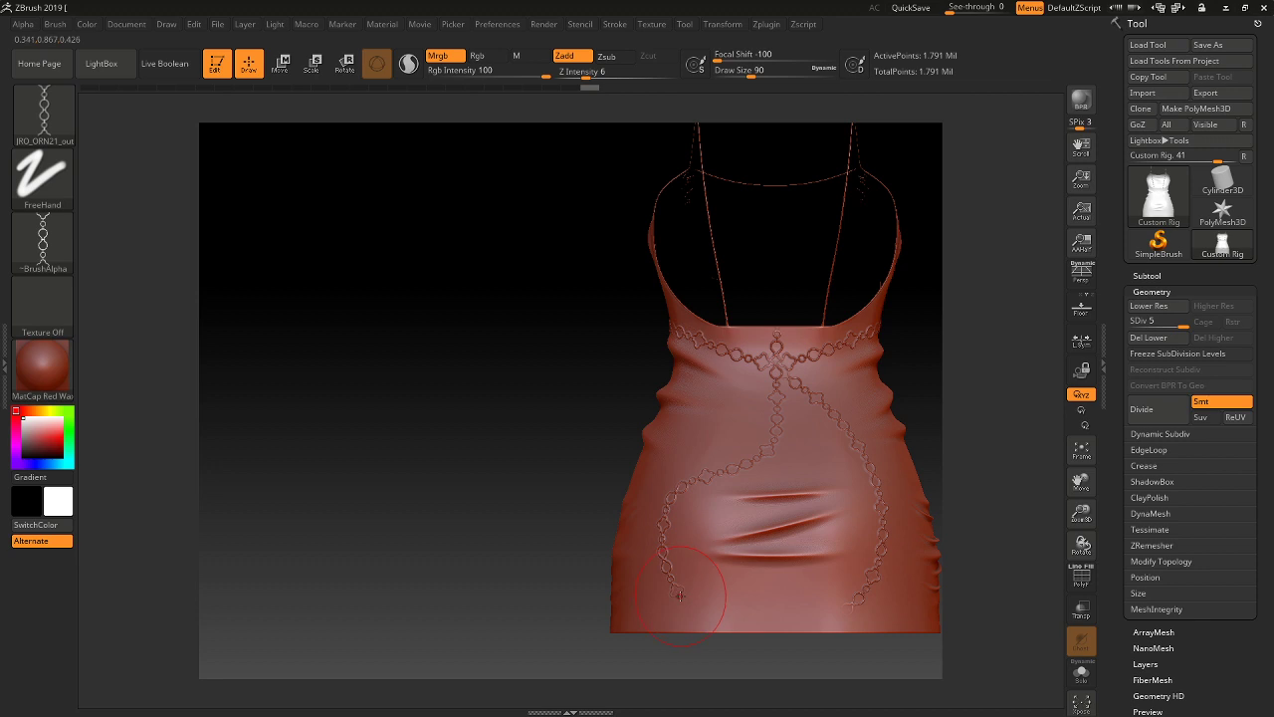
Export the dress mesh in OBJ format as HD2 into the 222 folder.
left_click_drag(503, 427, 816, 534)
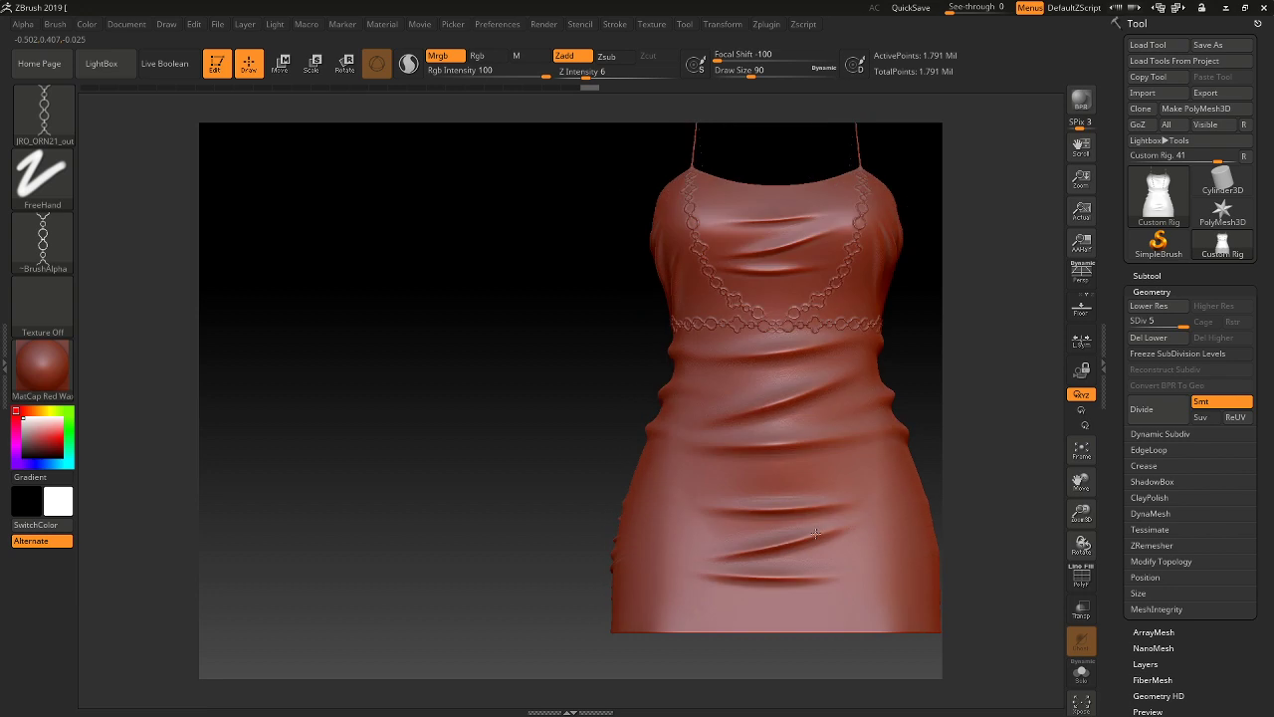
left_click(504, 384, "ctrl")
left_click_drag(505, 383, 589, 349, "ctrl")
left_click(1214, 92)
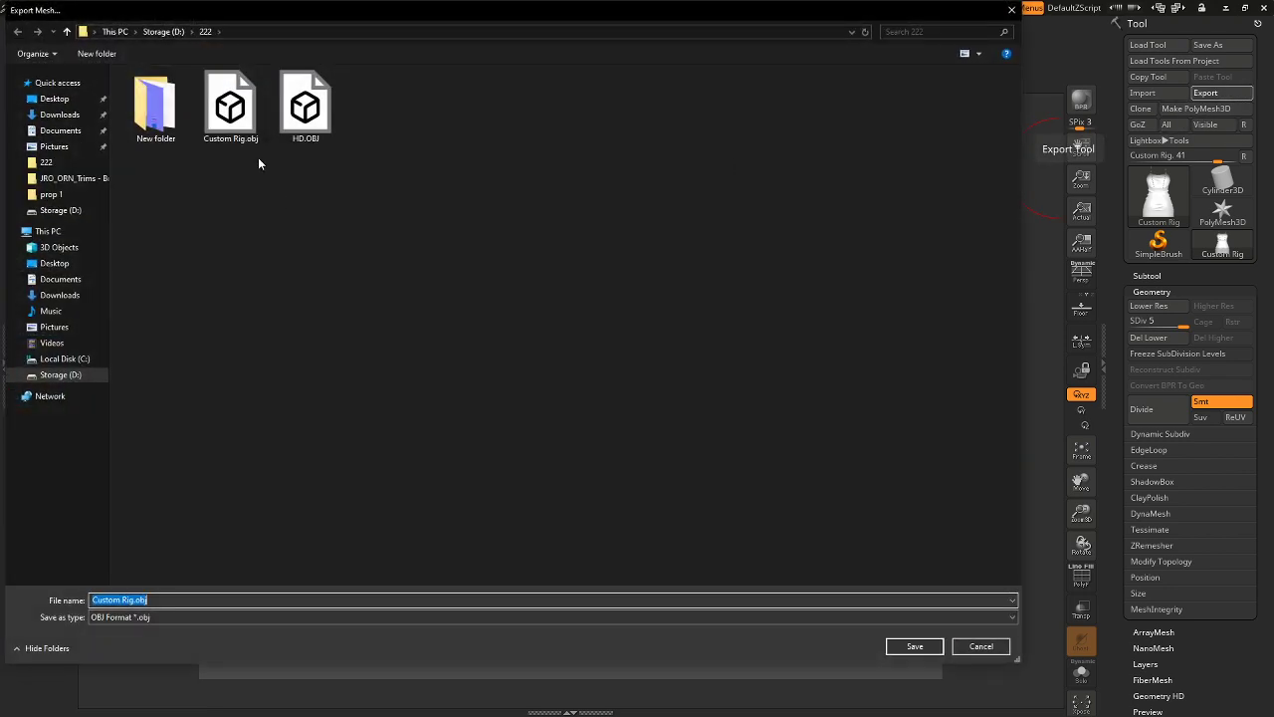
type("HD2")
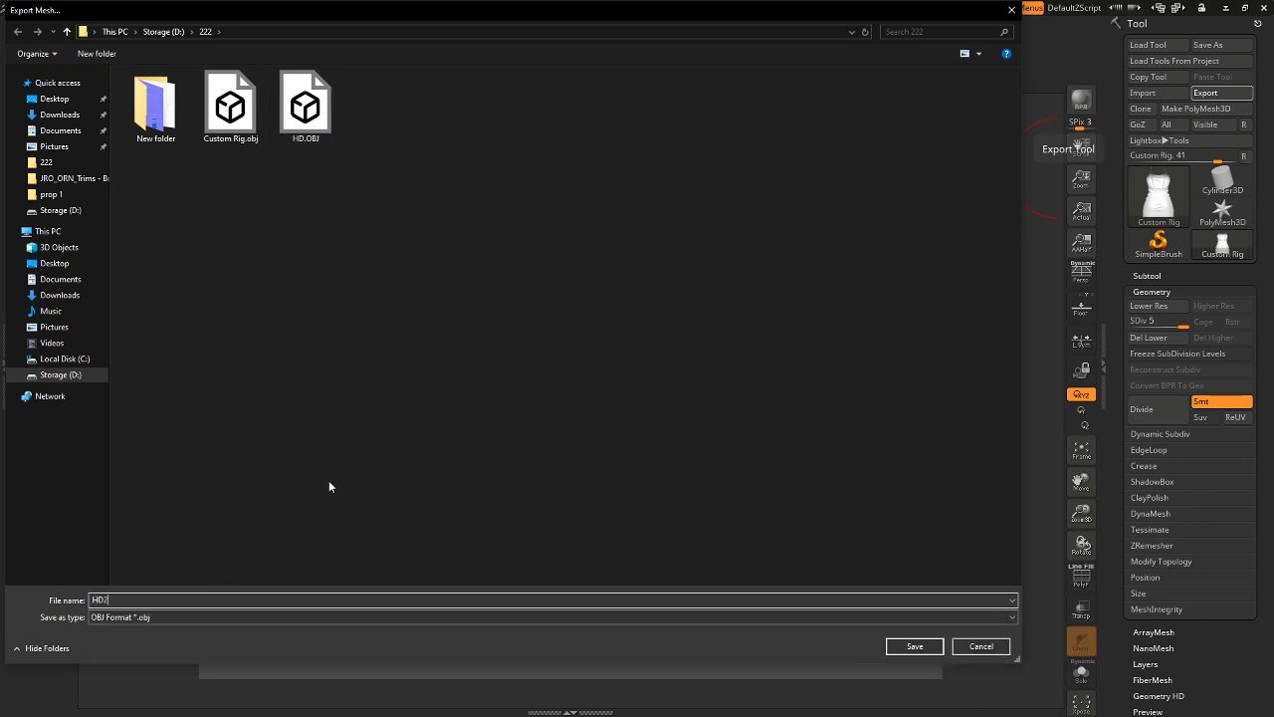
key("Return")
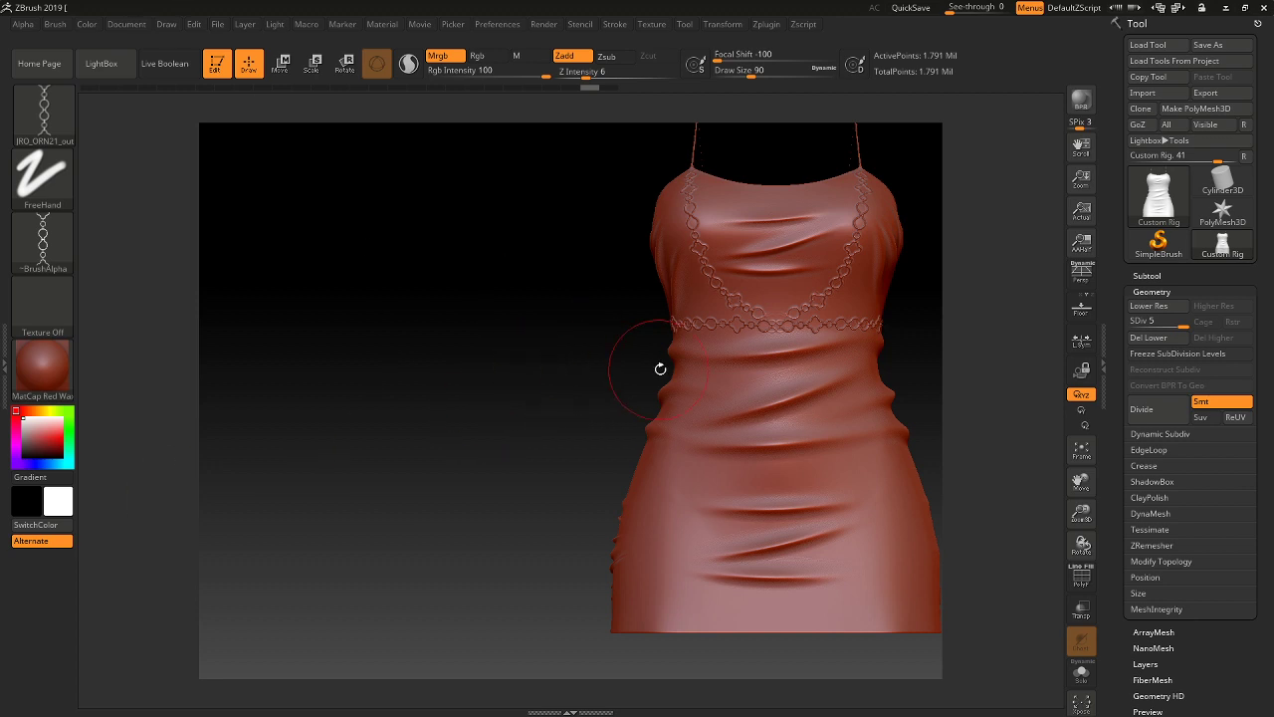
Frame the dress in the canvas and capture screenshots of its front and back views.
mouse_move(556, 394)
left_mouse_down()
mouse_move(531, 401)
mouse_move(561, 401)
left_mouse_up()
key("f")
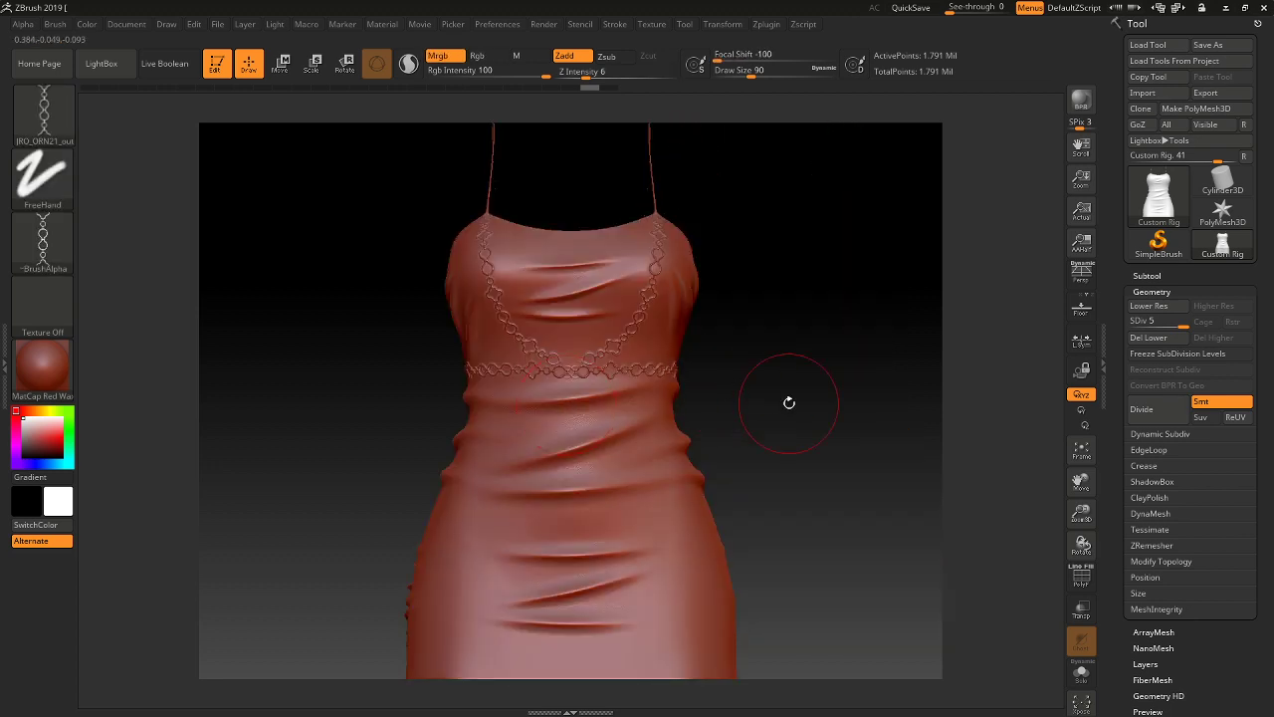
key("super+shift+4")
left_click_drag(375, 118, 767, 691)
left_click_drag(827, 401, 739, 369)
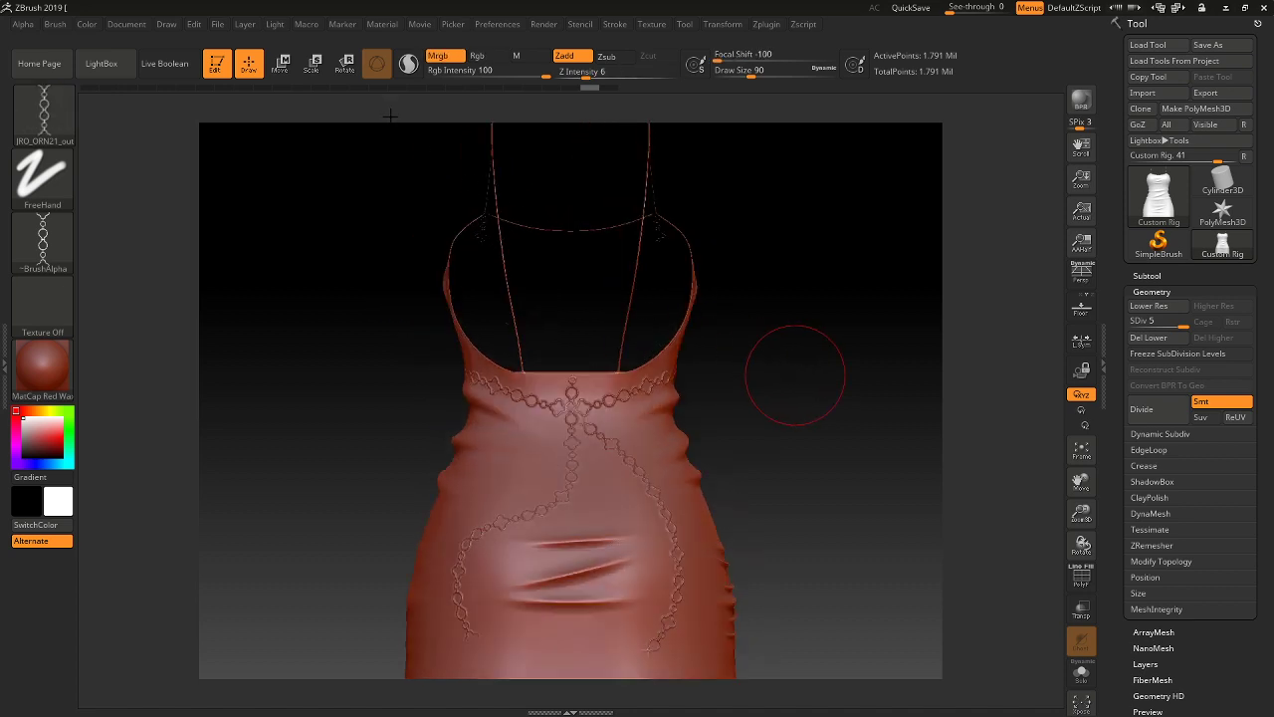
left_click_drag(389, 114, 746, 685, "ctrl")
Close the program.
left_click(1263, 7)
left_click(663, 408)
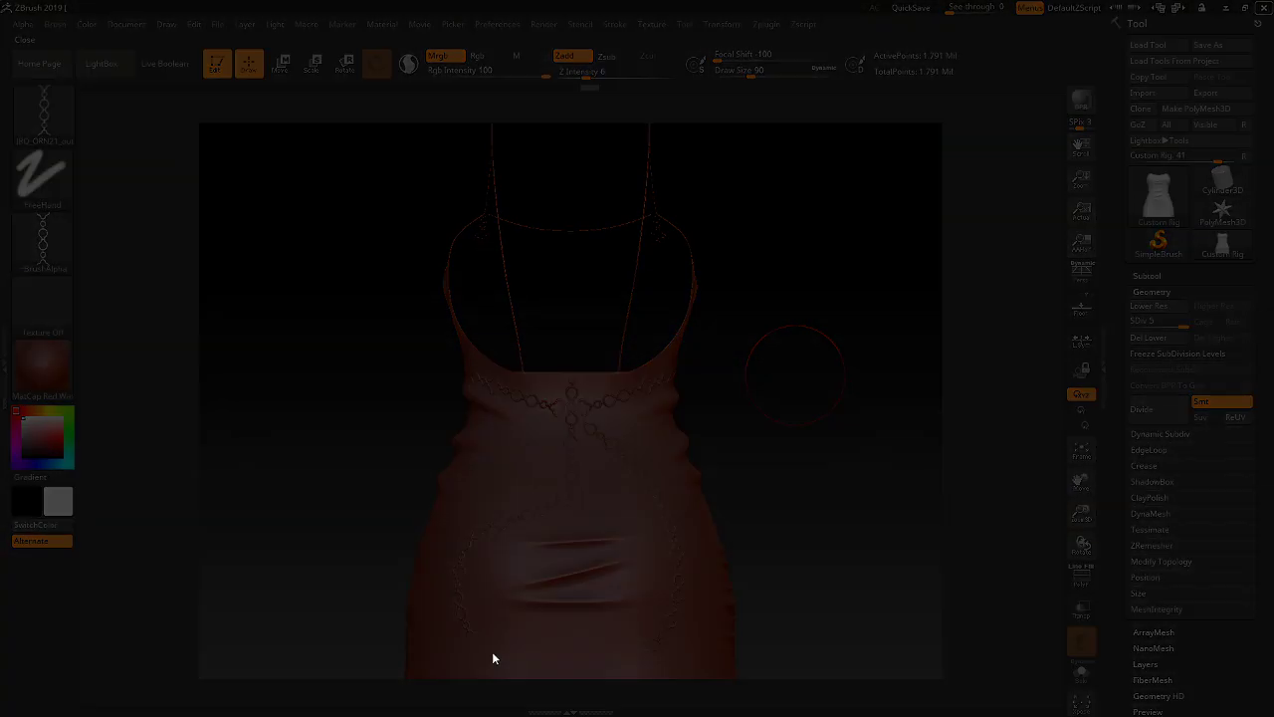